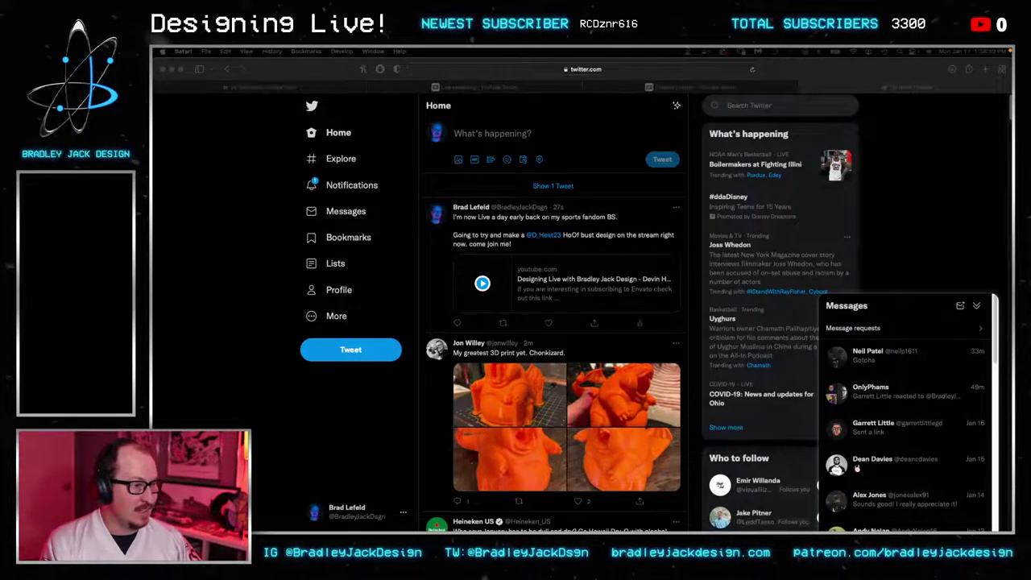
Step: Switch to Photoshop and place 13046713-edit.jpg into the blank black document, filling the canvas height
key(super+Tab)
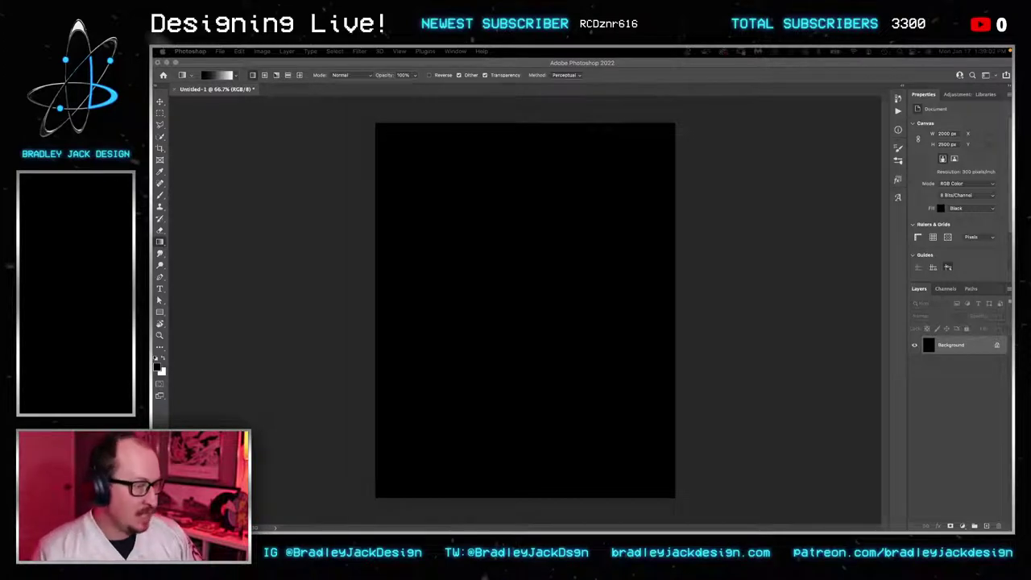
click(499, 279)
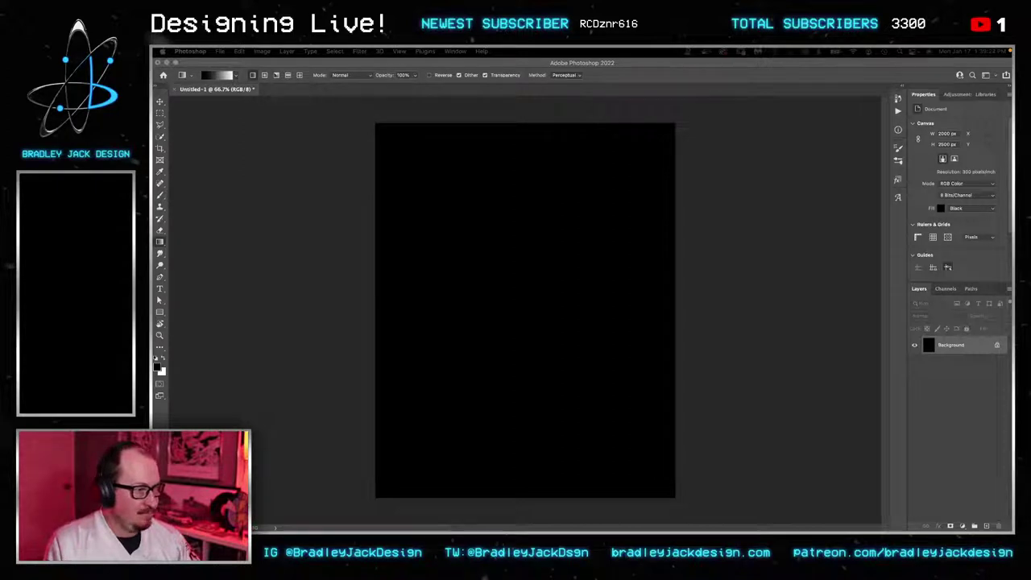
click(498, 233)
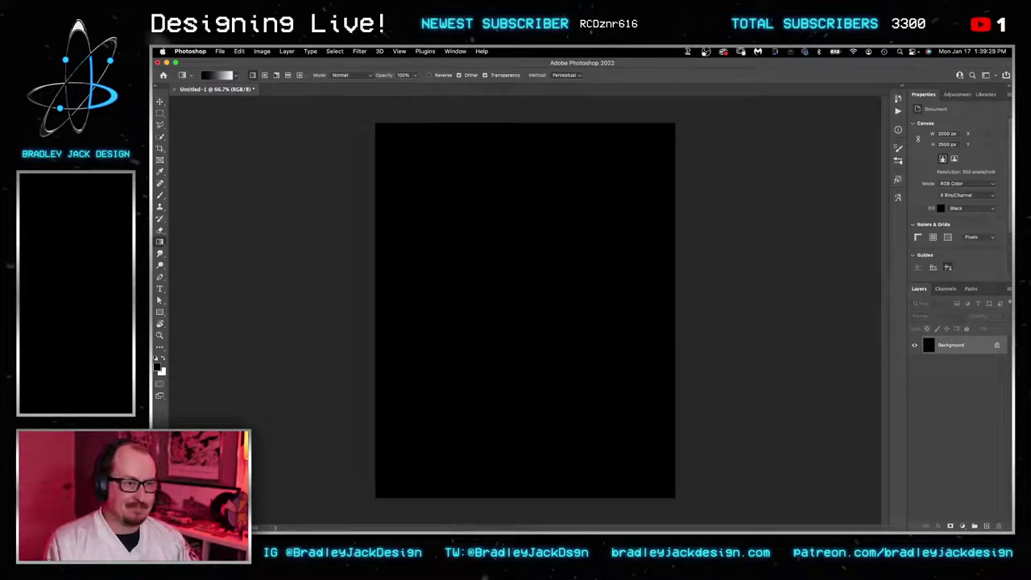
key(super+n)
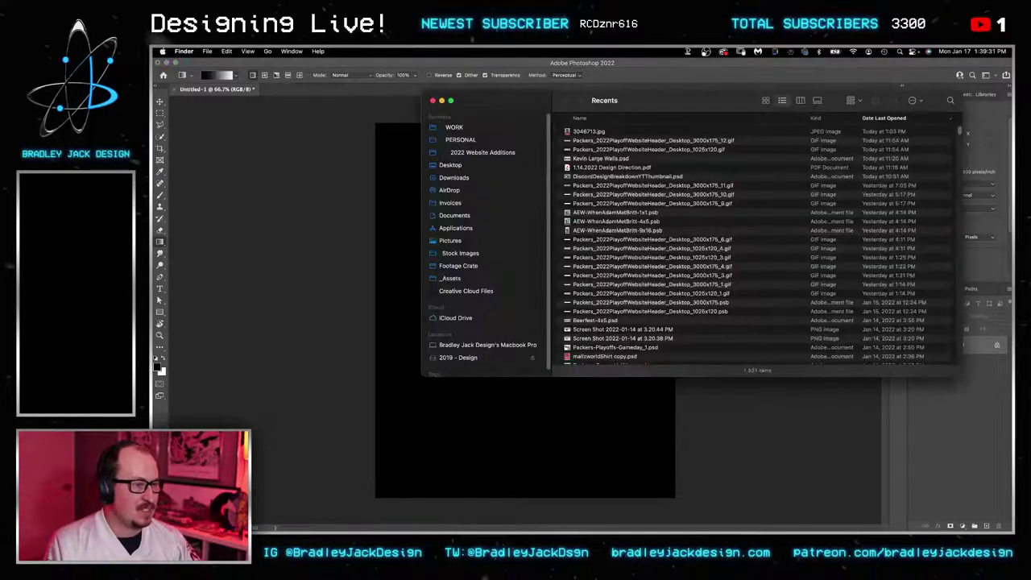
drag(717, 100, 1013, 133)
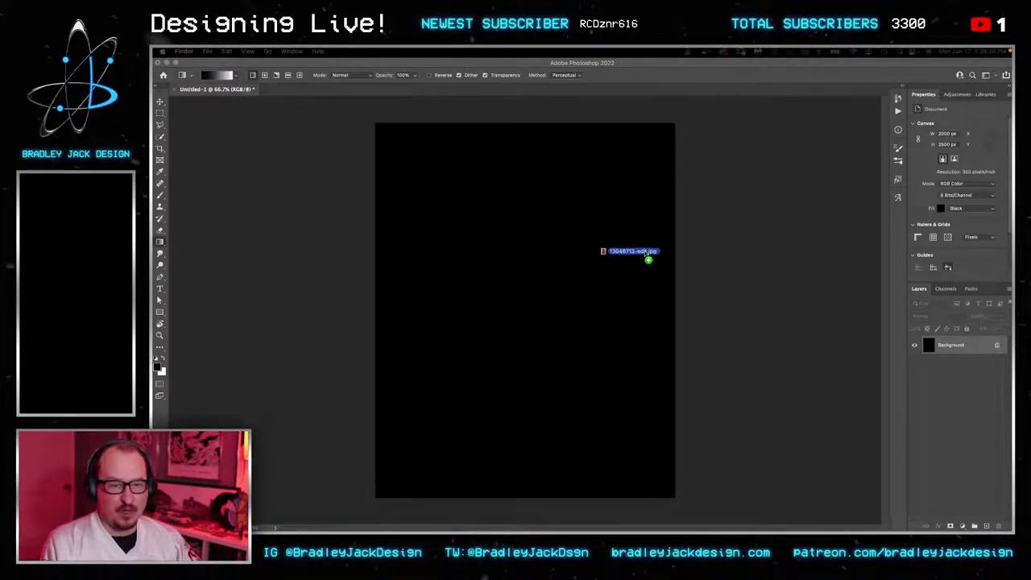
click(516, 249)
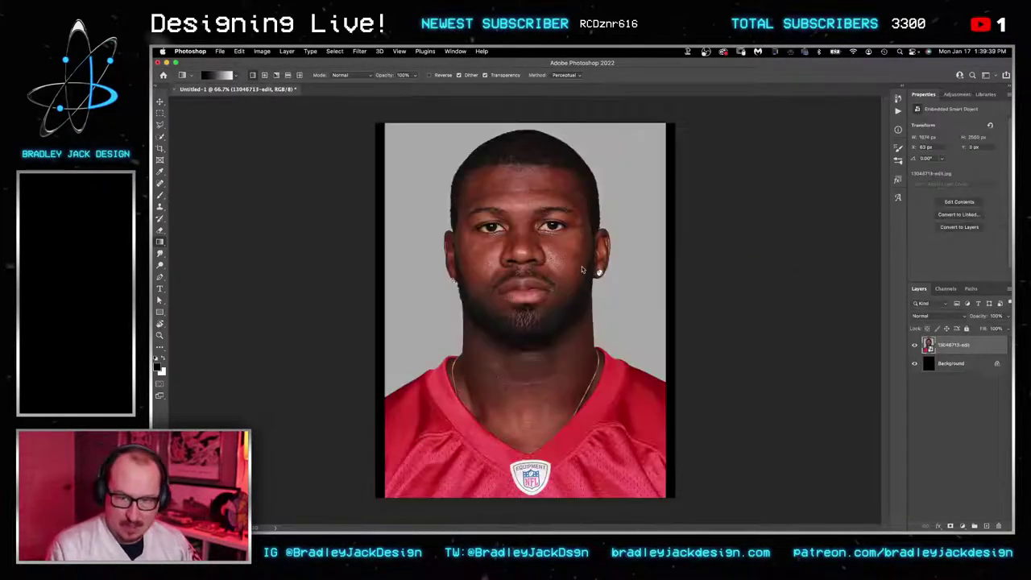
click(620, 315)
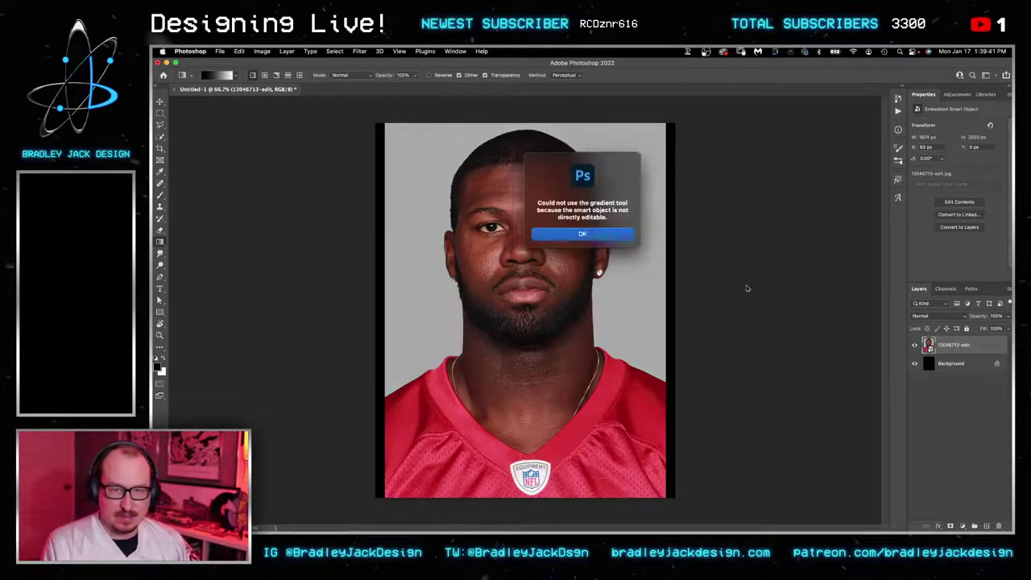
key(Return)
key(v)
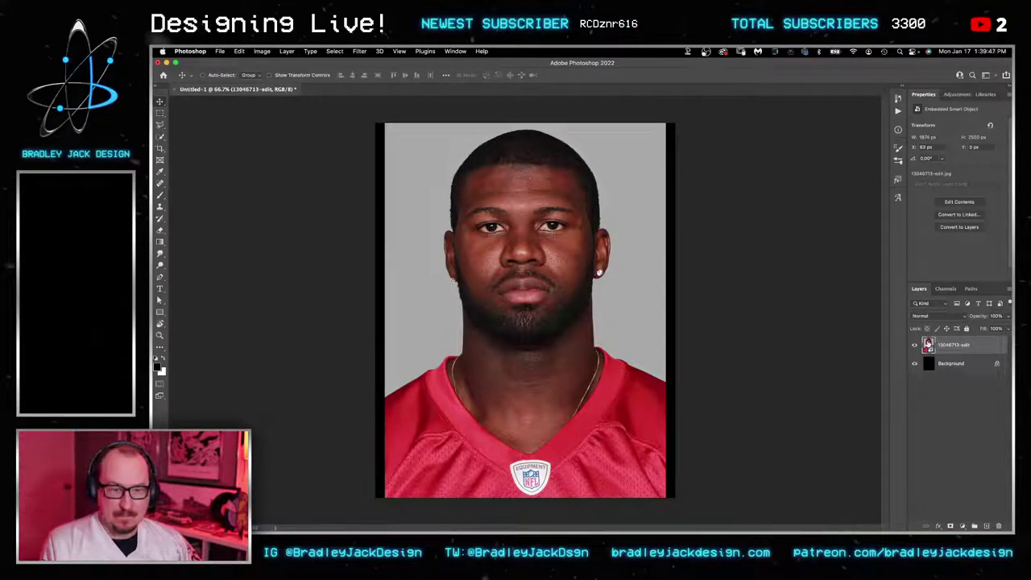
Step: Open the placed portrait's smart object contents and make a Quick Selection of the head and neck
double_click(928, 345)
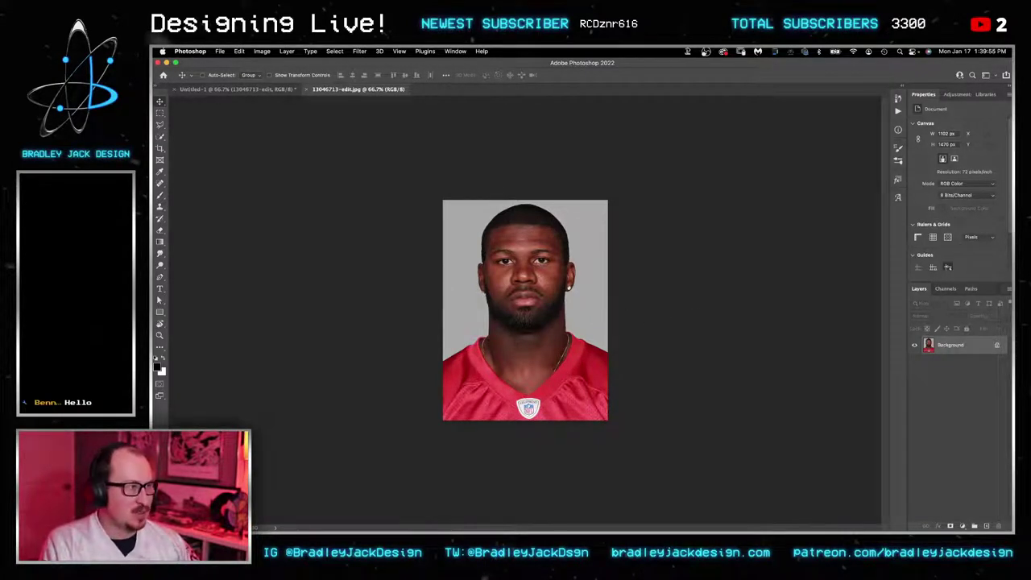
key(w)
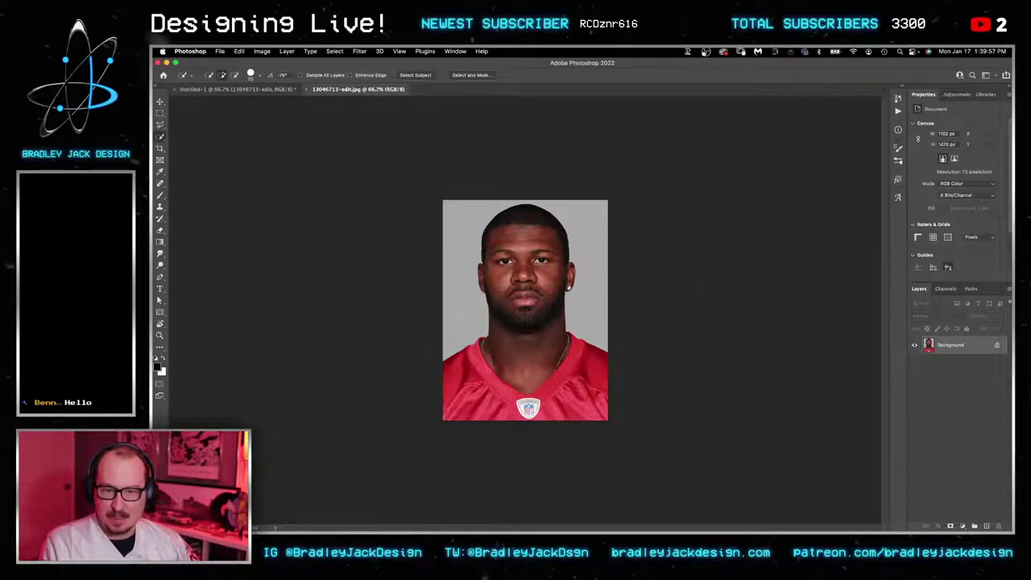
scroll(525, 310, up, 5)
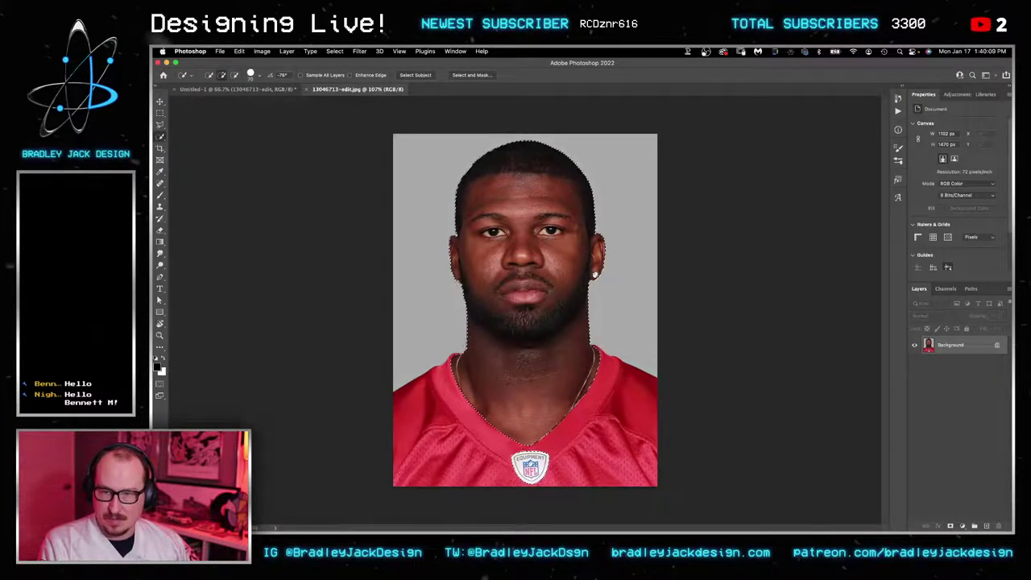
Step: Open the selection in Select and Mask, shrink the brush for edge touch-ups and set Smooth to 15
click(471, 75)
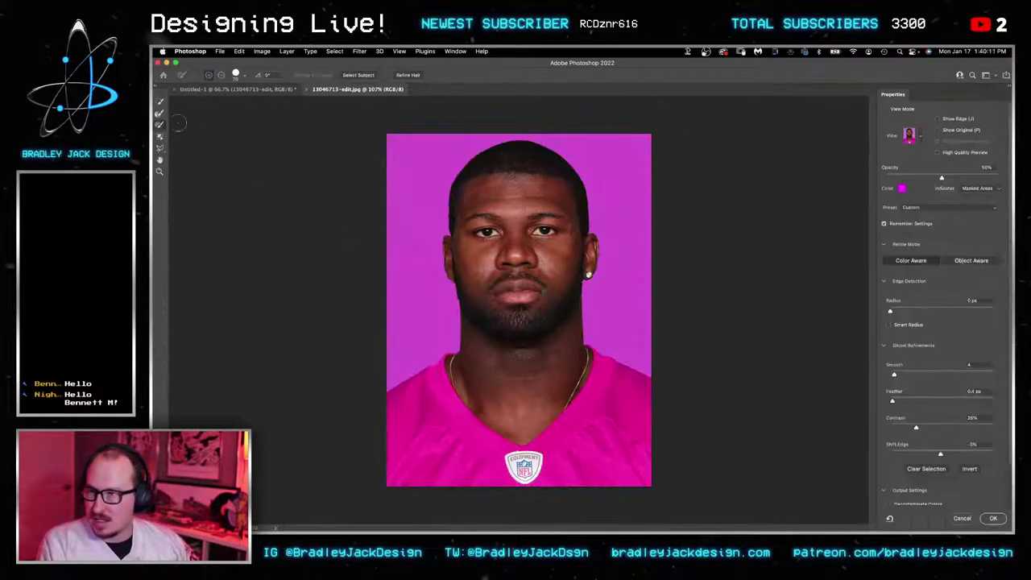
click(159, 113)
scroll(455, 350, up, 10)
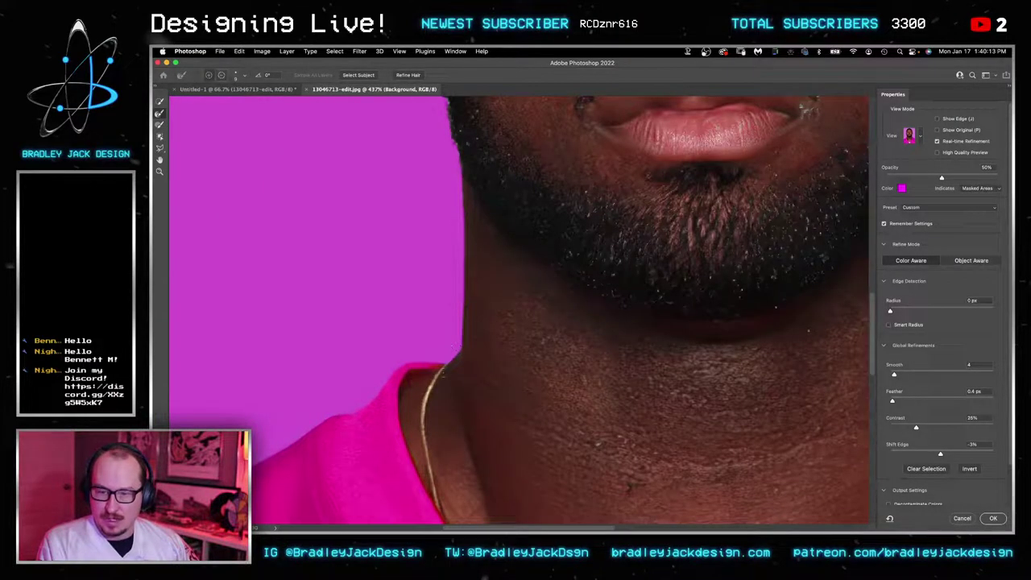
click(159, 124)
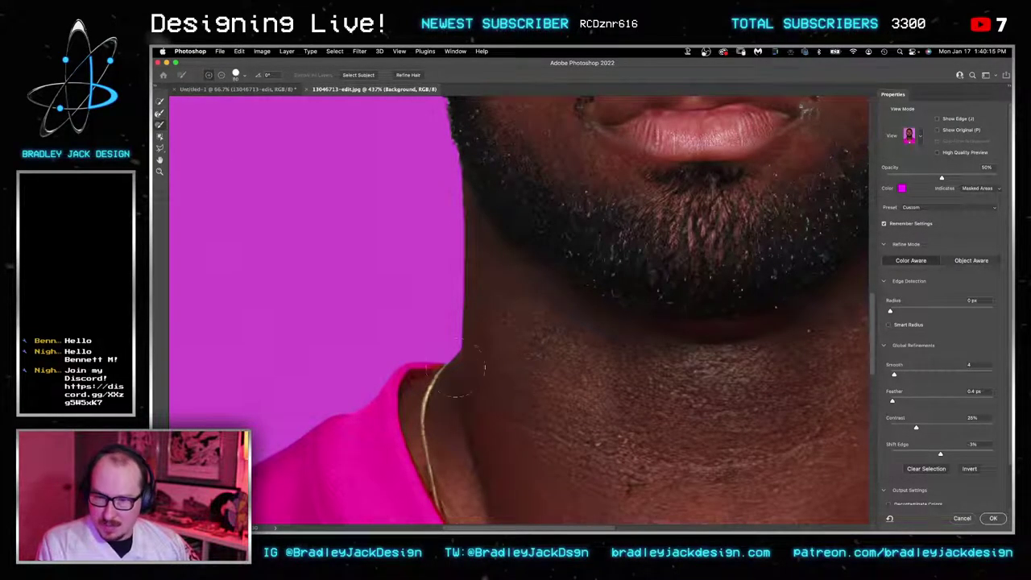
key(bracketleft)
key(bracketleft)
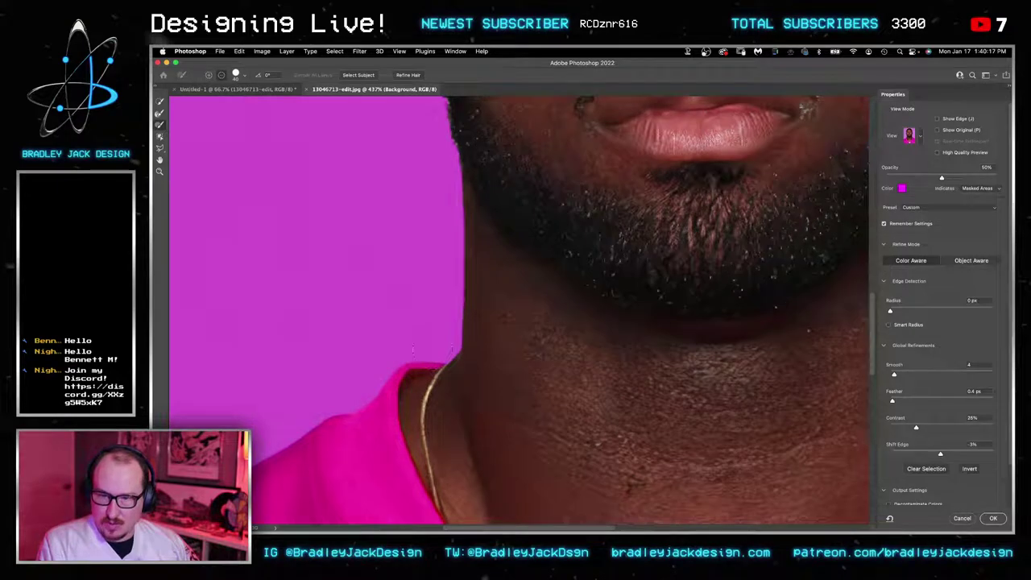
click(969, 364)
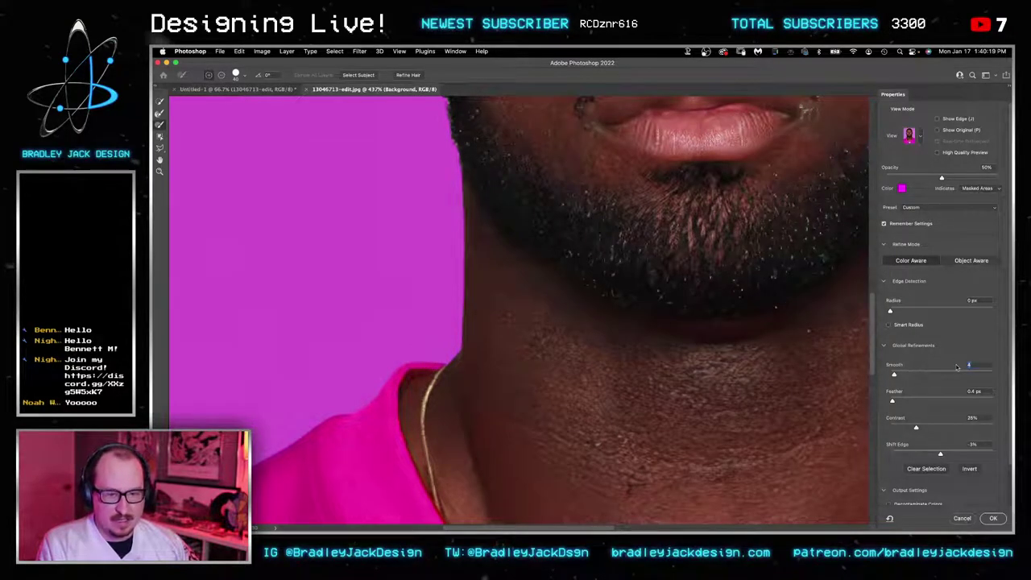
text(15)
key(Tab)
Step: Brush the earring on the image's left side back into the selection
drag(521, 203, 547, 338)
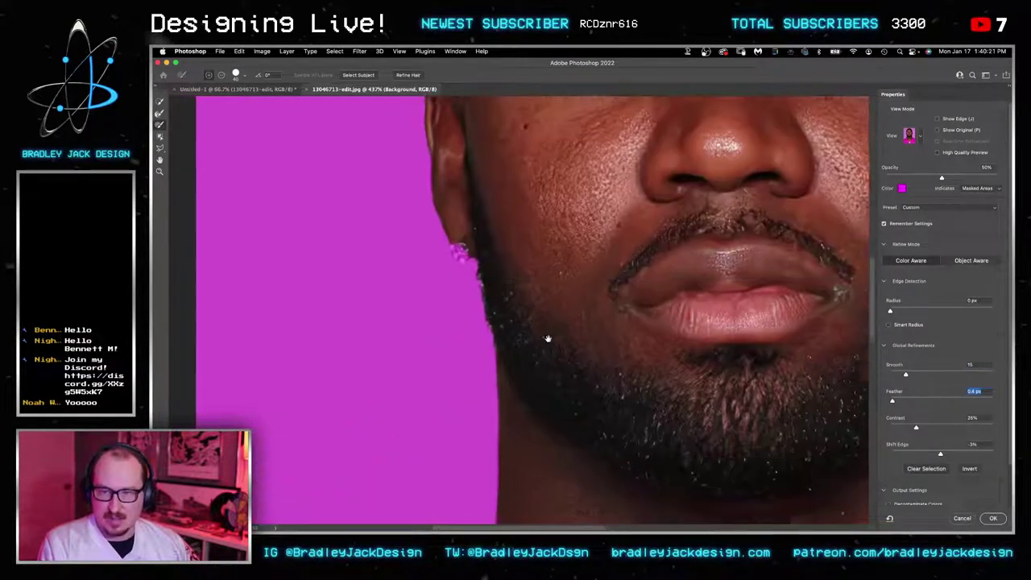
key(bracketleft)
scroll(463, 265, up, 6)
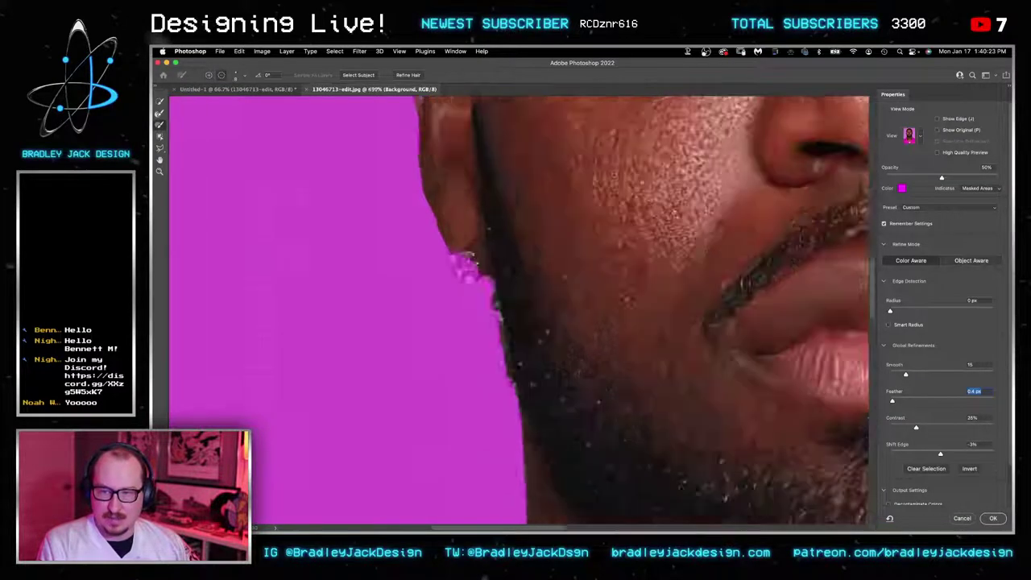
mouse_move(439, 245)
mouse_down()
mouse_move(450, 278)
mouse_move(483, 306)
mouse_move(500, 293)
mouse_up()
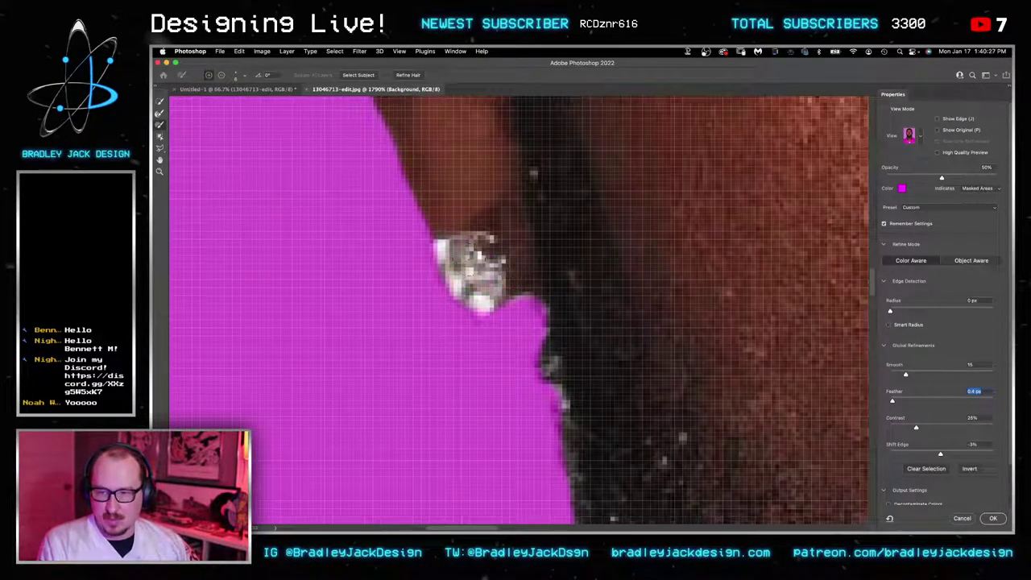
scroll(519, 310, down, 5)
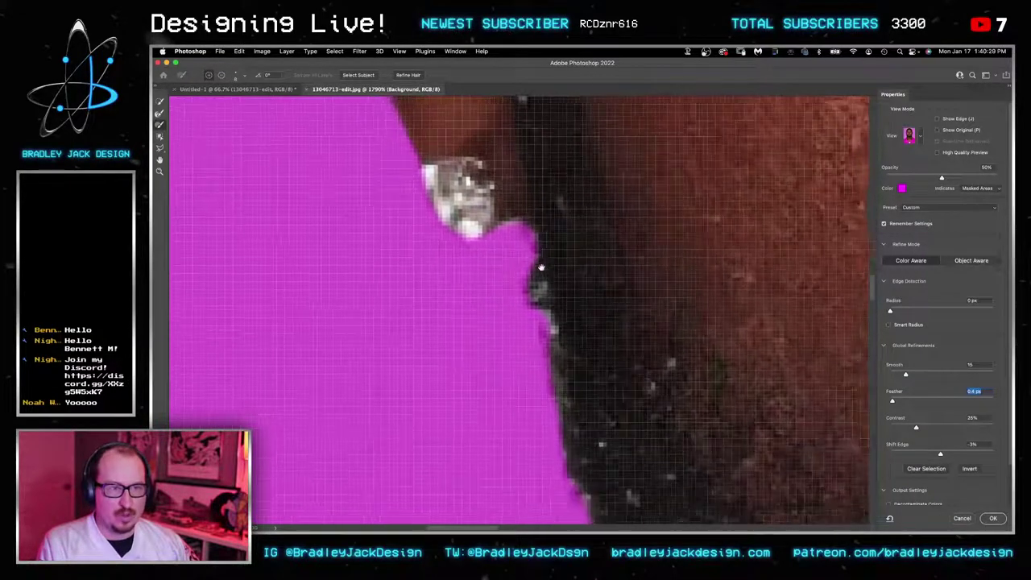
Step: Brush the stray bumps out of the selection along the beard edge below the left earring
drag(538, 253, 534, 280)
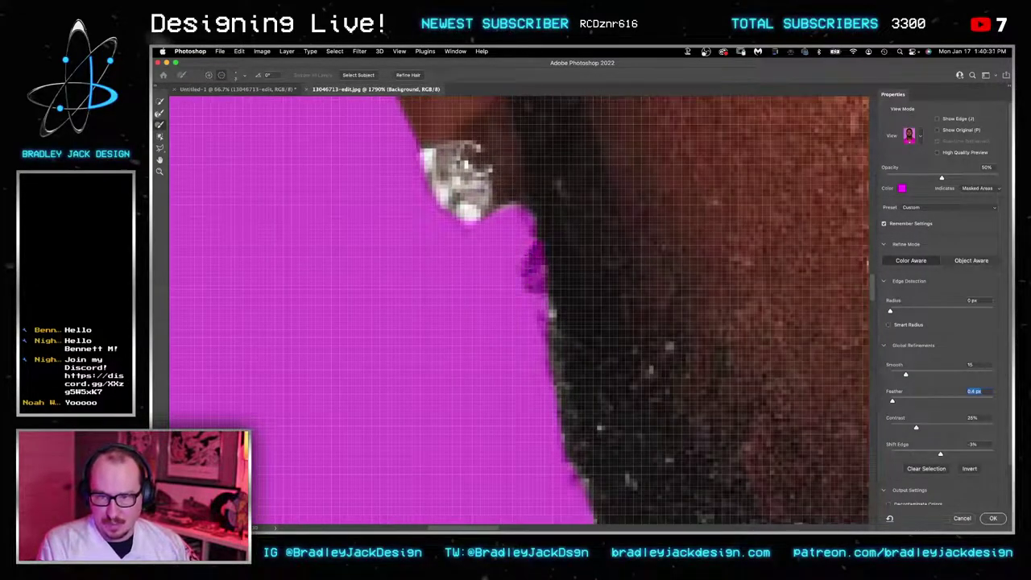
scroll(527, 278, down, 12)
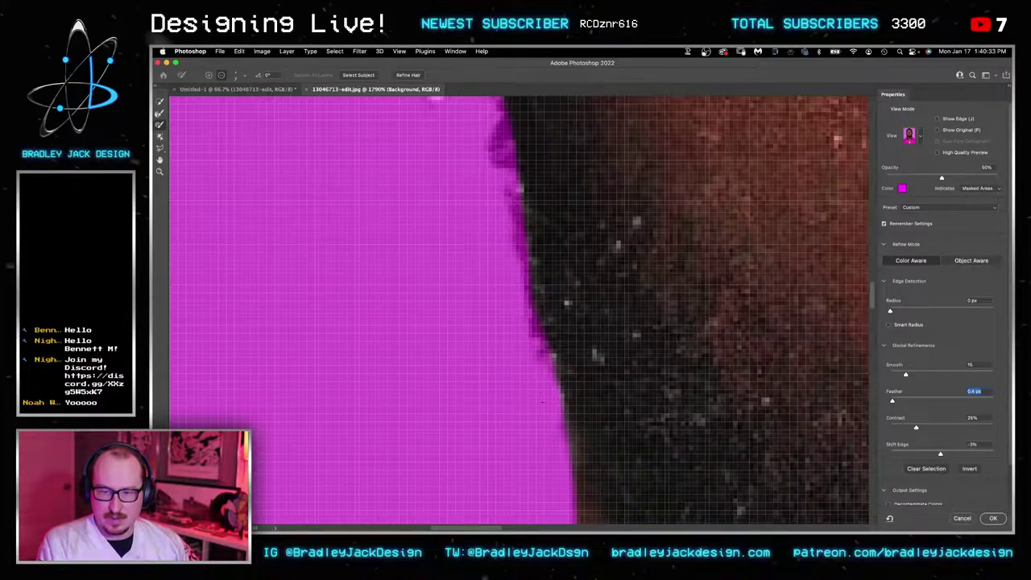
scroll(499, 256, down, 5)
Step: Clean up the selection edge where the image's left ear meets the hair and along that side's hairline
scroll(498, 256, up, 10)
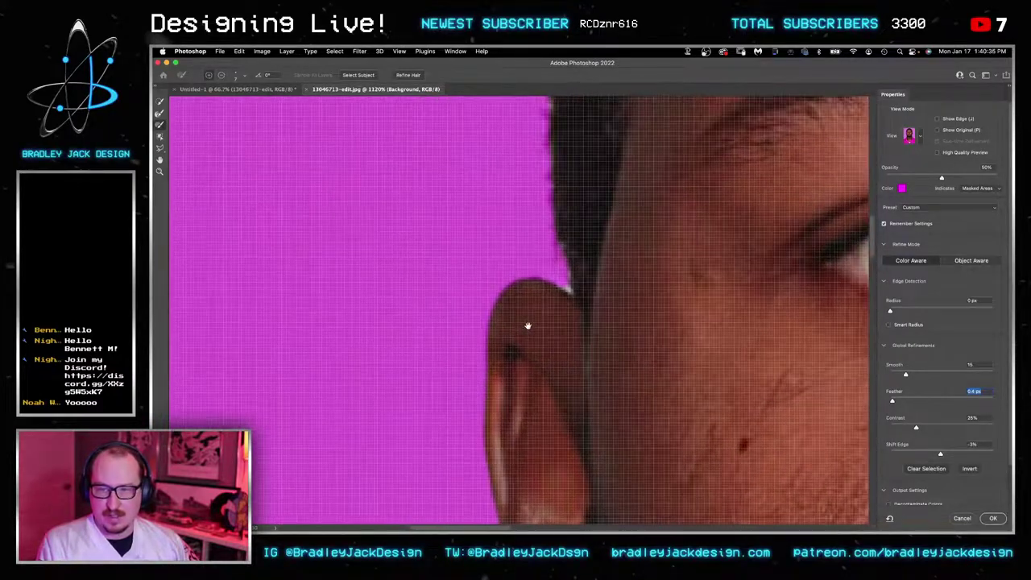
drag(576, 285, 583, 296)
scroll(564, 228, down, 5)
drag(567, 231, 442, 439)
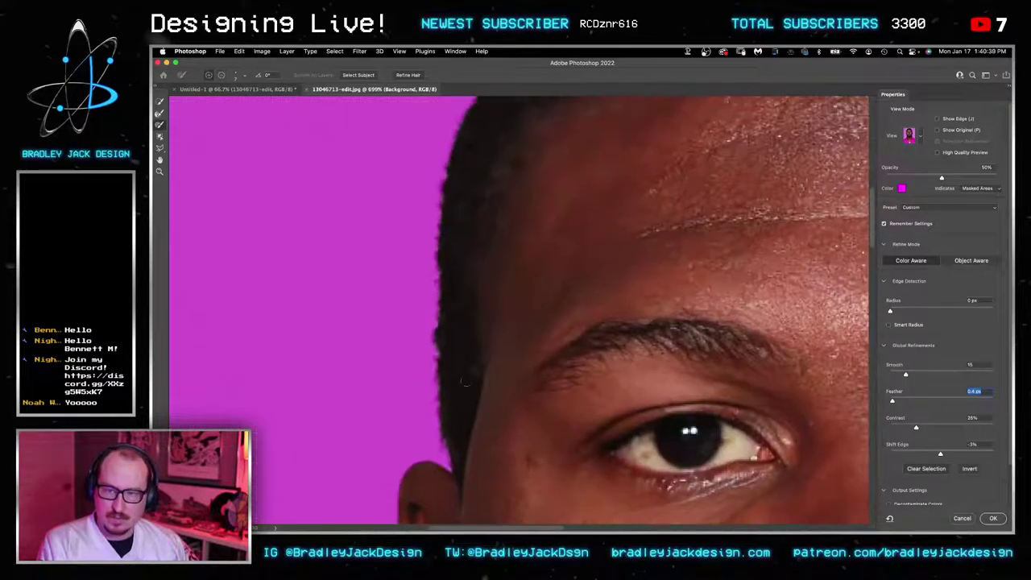
scroll(435, 292, down, 5)
drag(481, 281, 471, 346)
scroll(471, 345, down, 2)
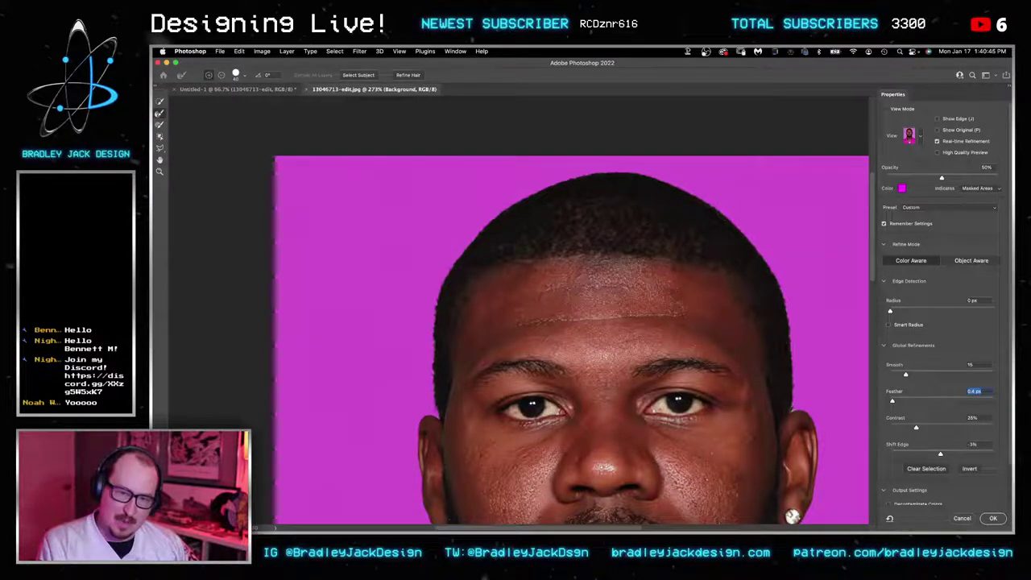
Step: Touch up the selection edge around the ear and earring on the image's right side
scroll(785, 418, down, 3)
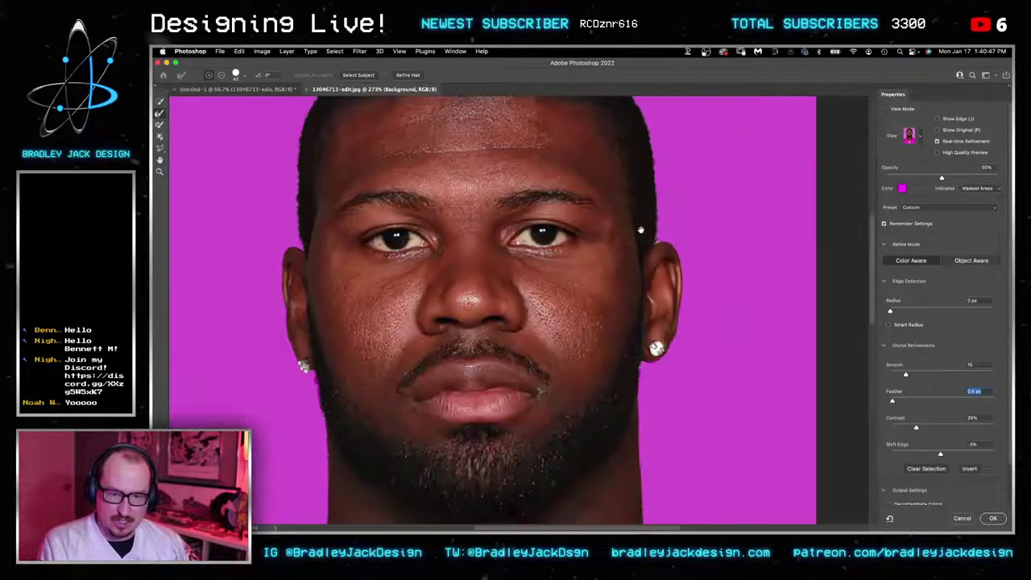
scroll(640, 226, up, 2)
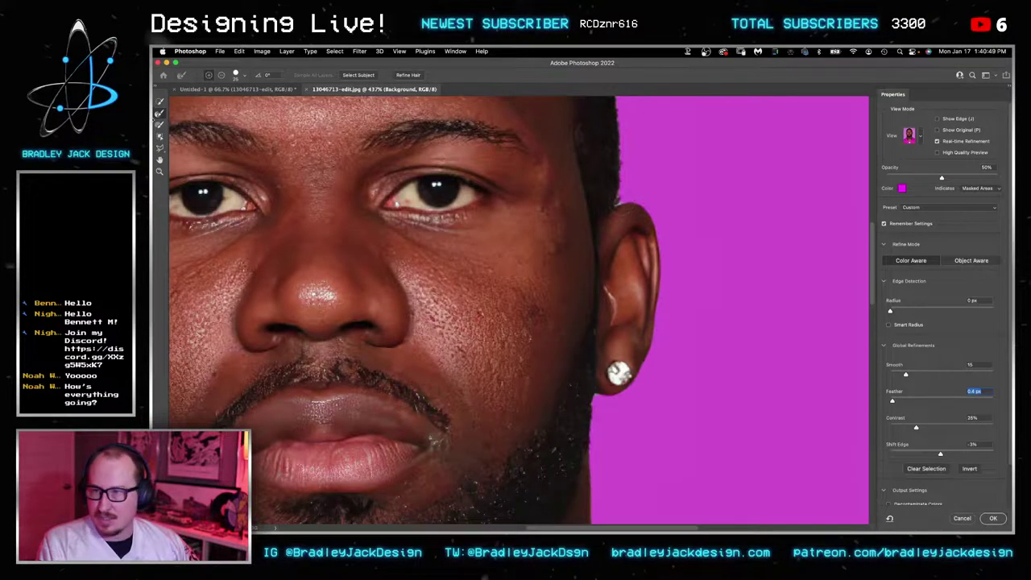
click(160, 125)
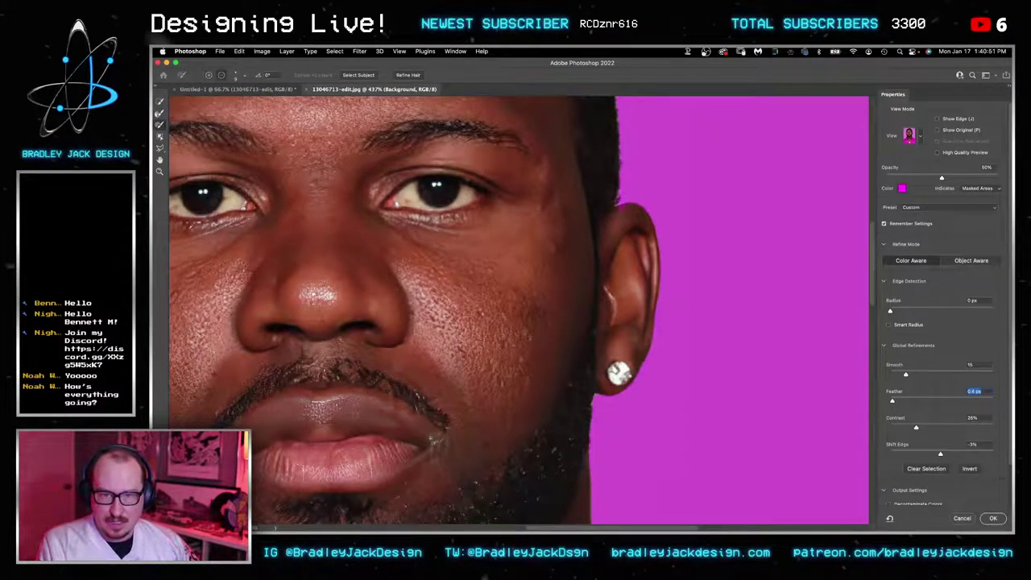
scroll(625, 219, down, 3)
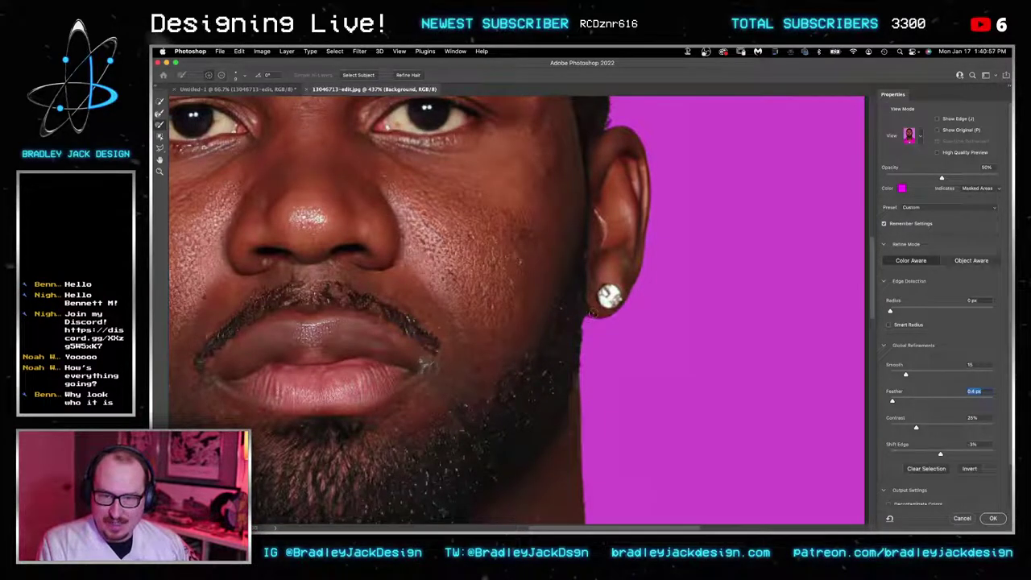
Step: Refine the selection along the neck, inner collar and necklace, and apply the Select and Mask refinements
scroll(639, 189, down, 5)
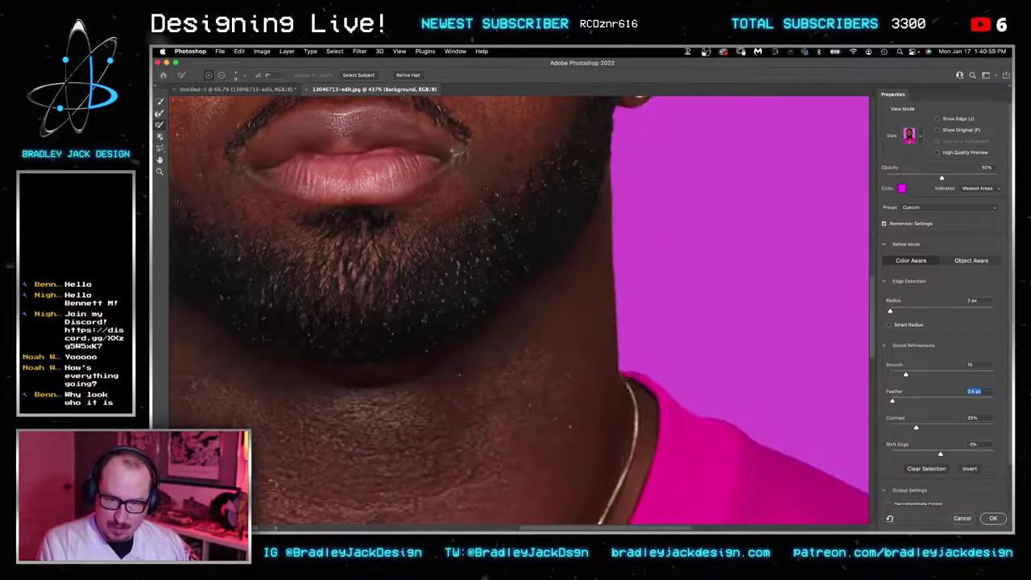
scroll(625, 374, down, 5)
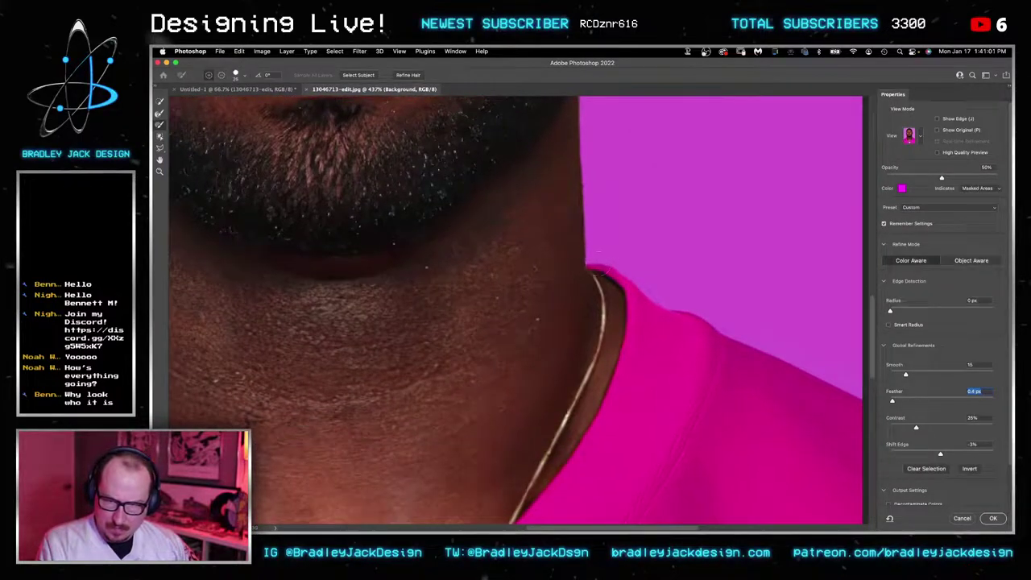
scroll(708, 314, down, 3)
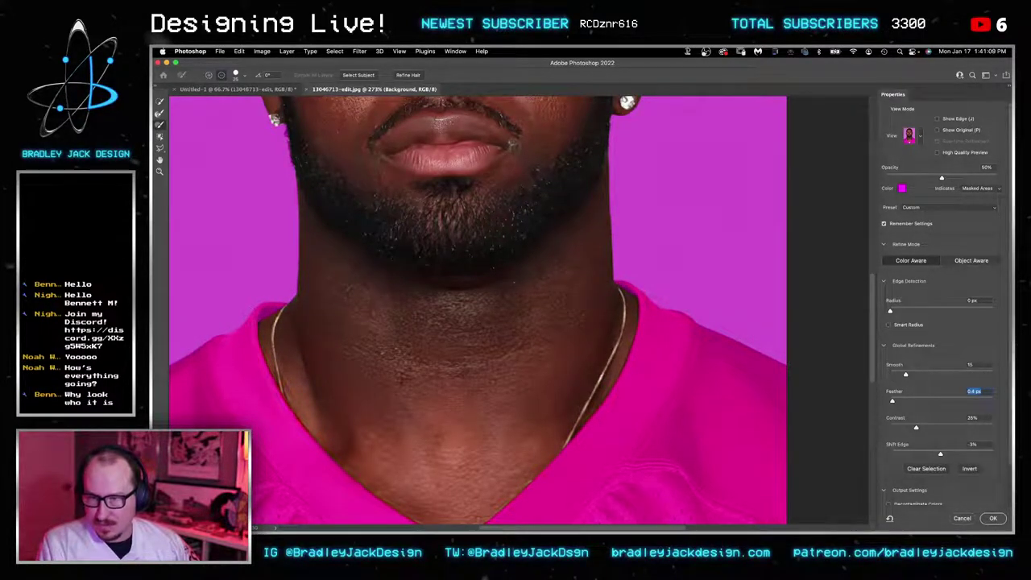
scroll(741, 375, down, 2)
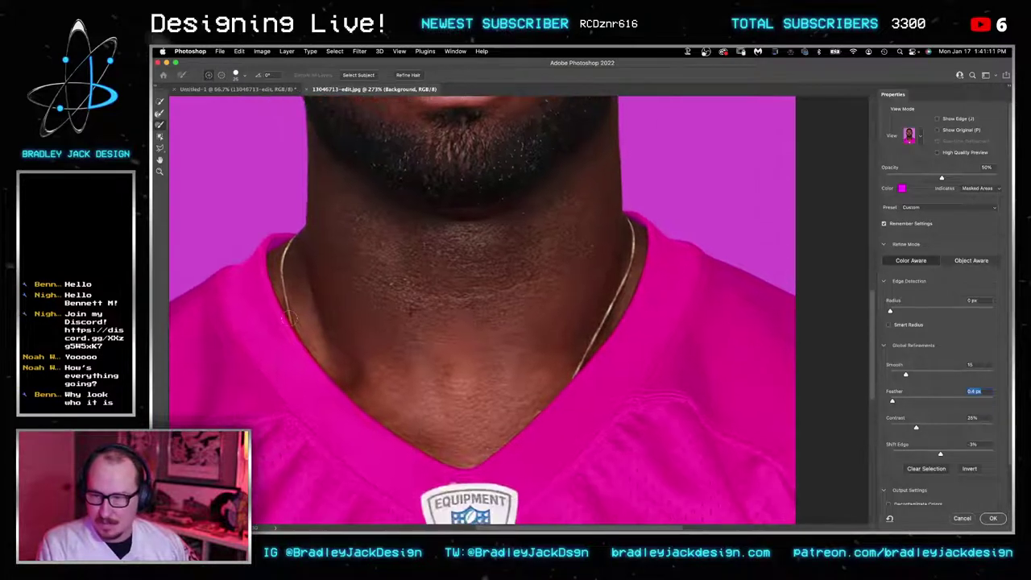
click(996, 518)
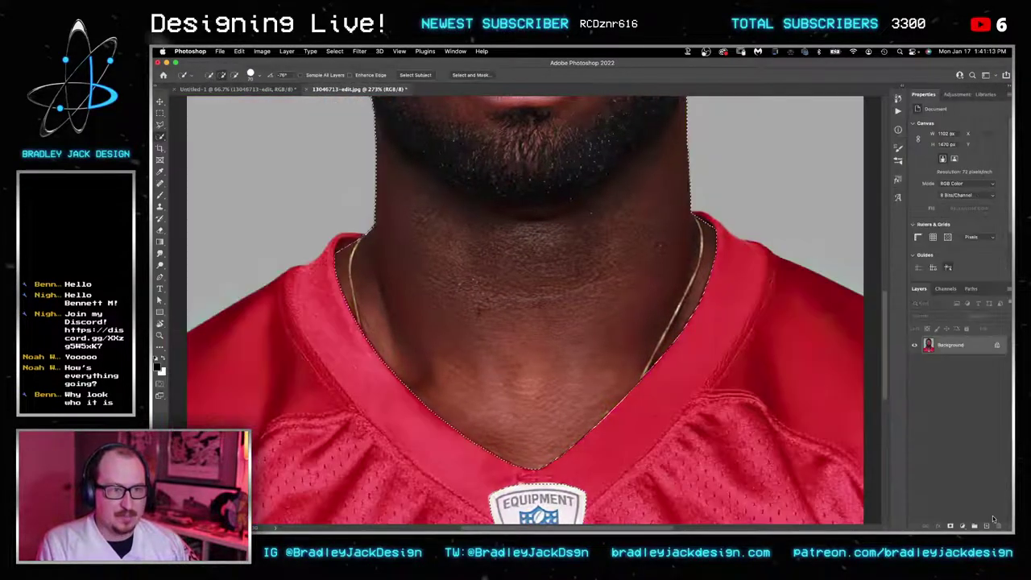
Step: Add a layer mask from the selection to isolate the head and neck, and view the image at 100%
click(950, 526)
key(z)
alt+click(563, 277)
key(super+1)
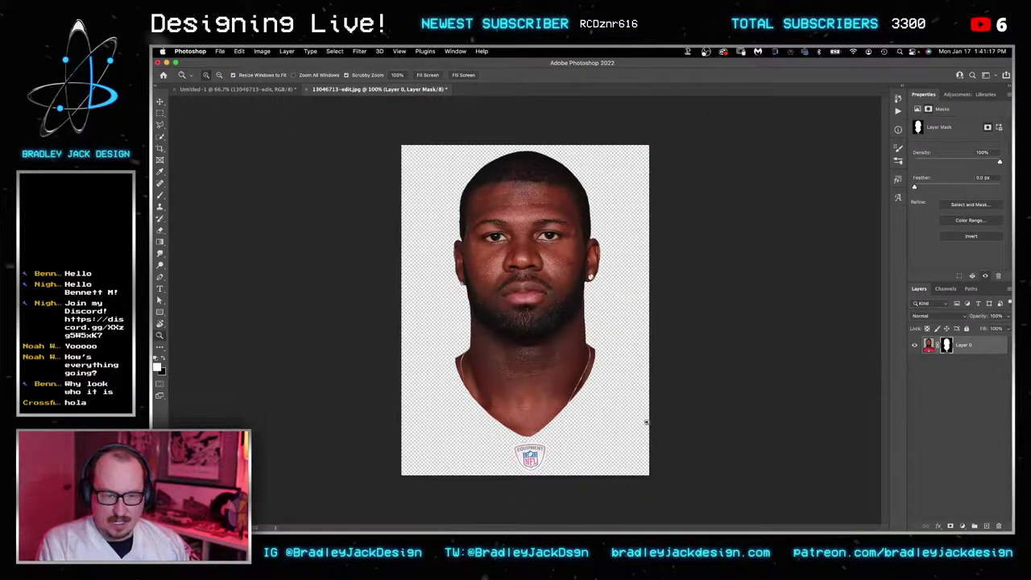
Step: Paint black on the layer mask at 100% brush opacity to hide the NFL equipment badge below the neck
mouse_move(552, 451)
mouse_down()
mouse_move(568, 451)
mouse_move(537, 457)
mouse_up()
key(b)
key(bracketright)
key(bracketright)
key(bracketright)
key(bracketright)
key(bracketright)
key(x)
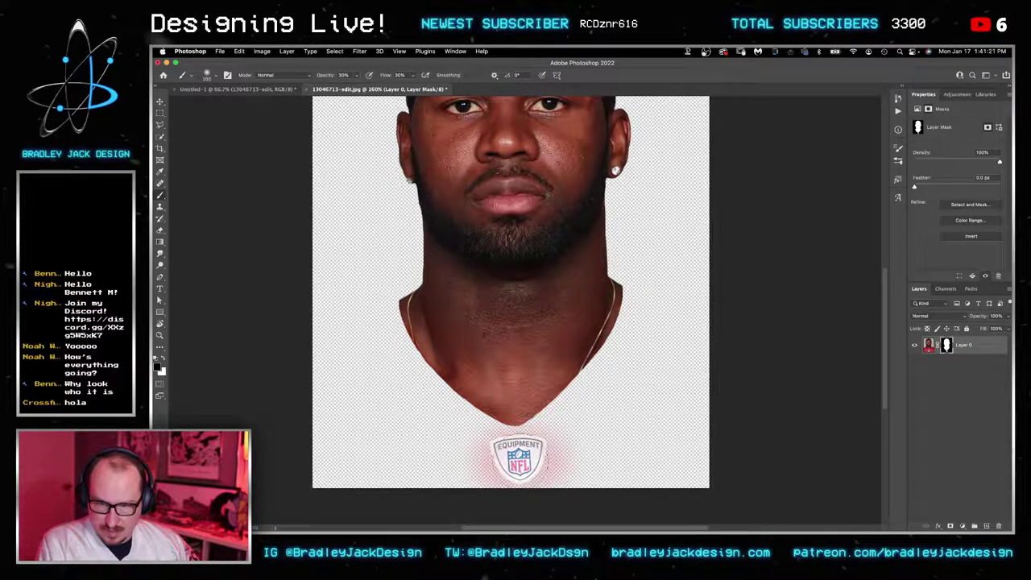
key(super+z)
drag(586, 374, 596, 380)
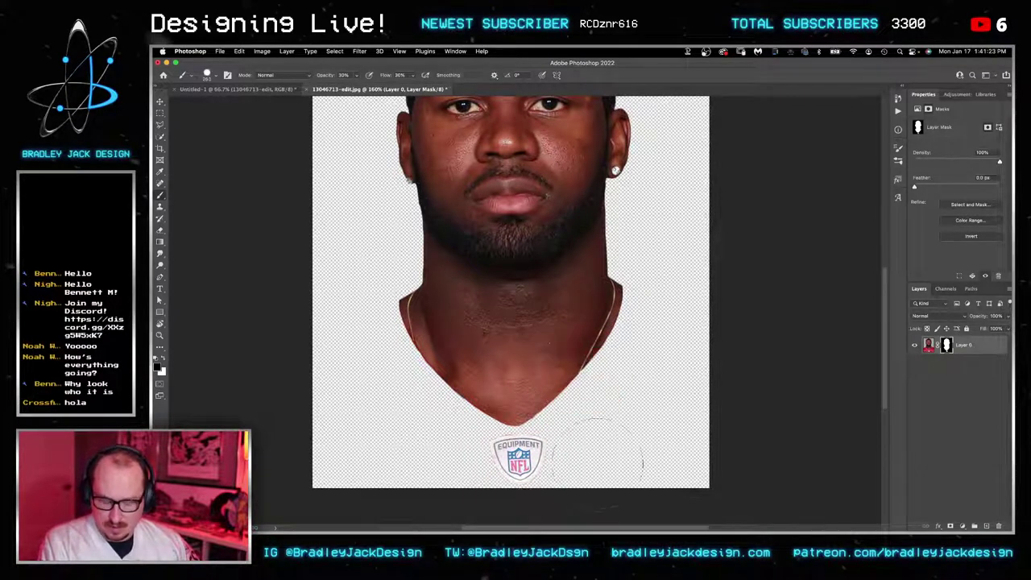
drag(515, 459, 527, 459)
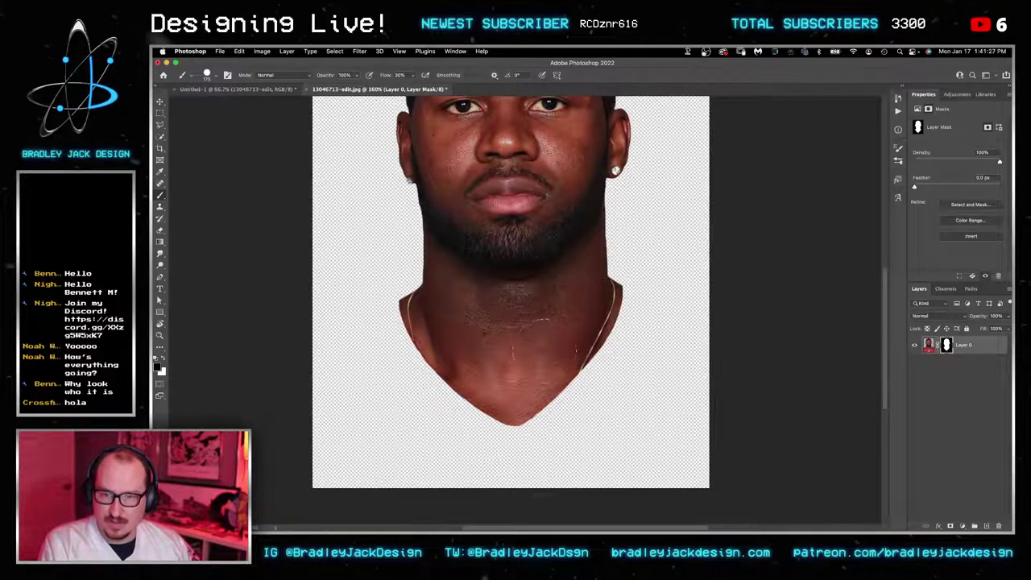
key(v)
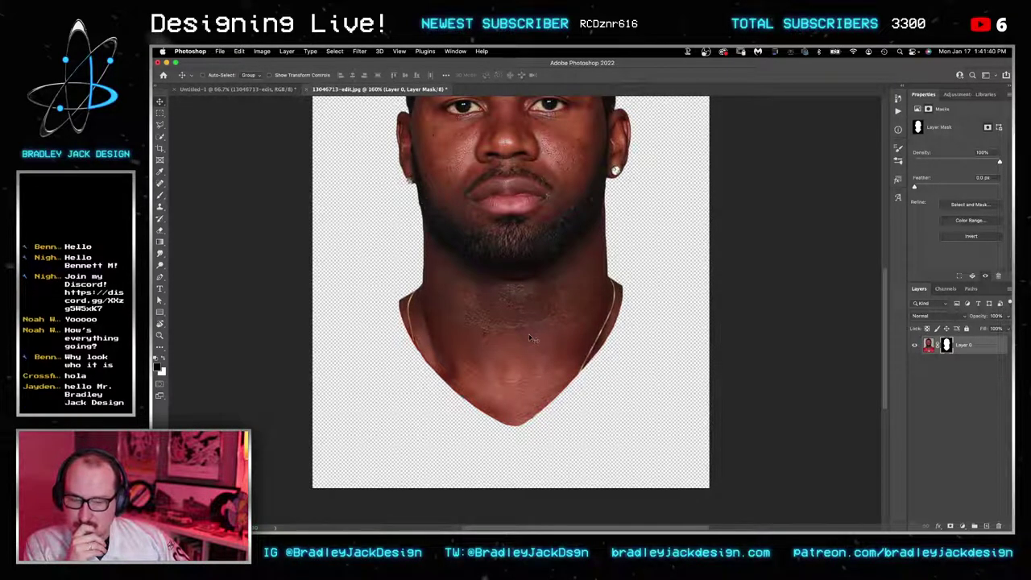
Step: Draw a black triangle shape over the neck with the Triangle tool
click(160, 126)
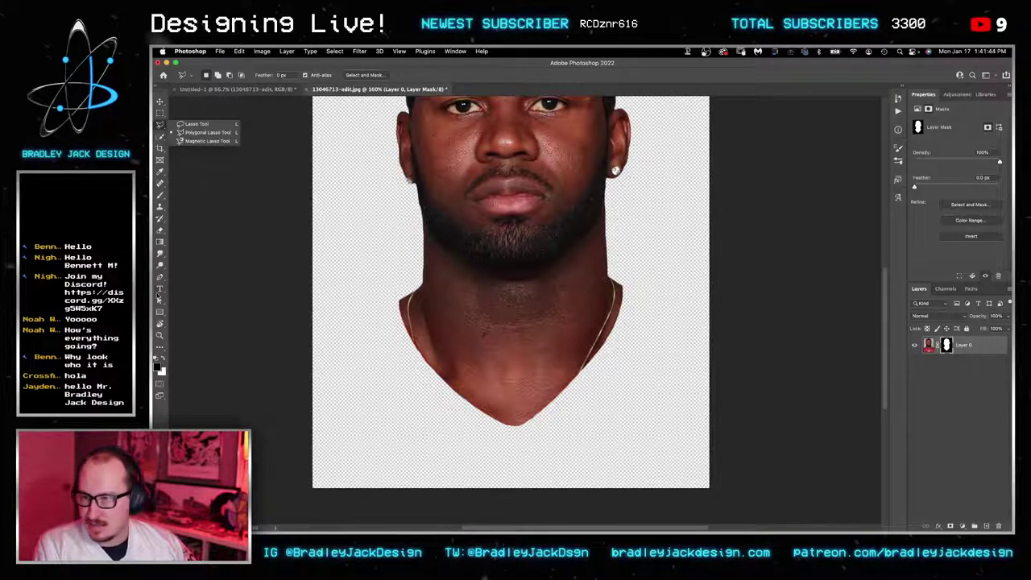
click(159, 312)
click(198, 329)
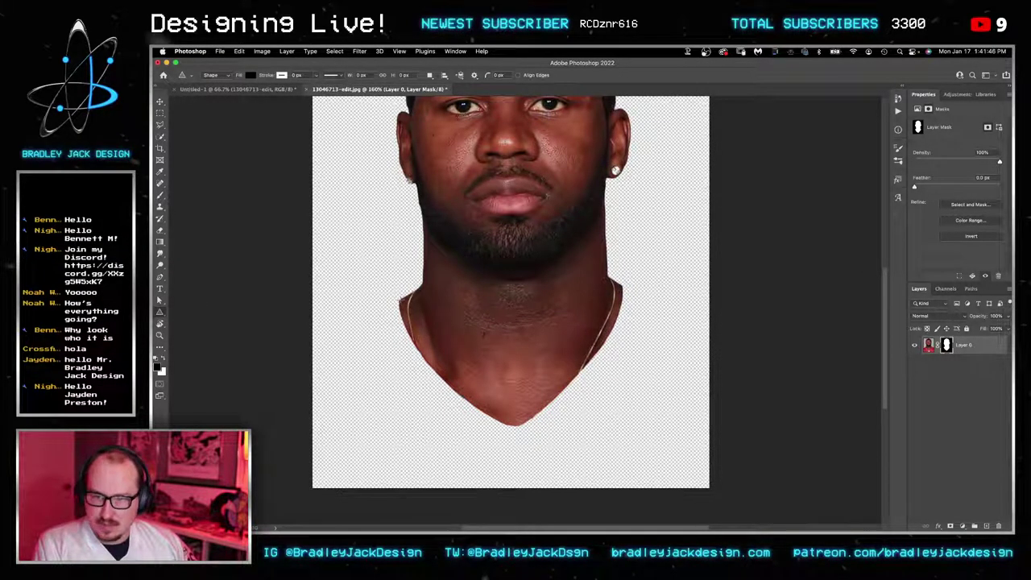
mouse_move(408, 298)
mouse_down()
mouse_move(566, 362)
mouse_move(636, 403)
mouse_up()
Step: Flip the triangle point-down, centre it on the canvas and enlarge it to about 705 x 413 px over the neckline
key(super+t)
mouse_move(542, 288)
mouse_down()
mouse_move(446, 453)
mouse_move(368, 416)
mouse_up()
drag(464, 351, 505, 352)
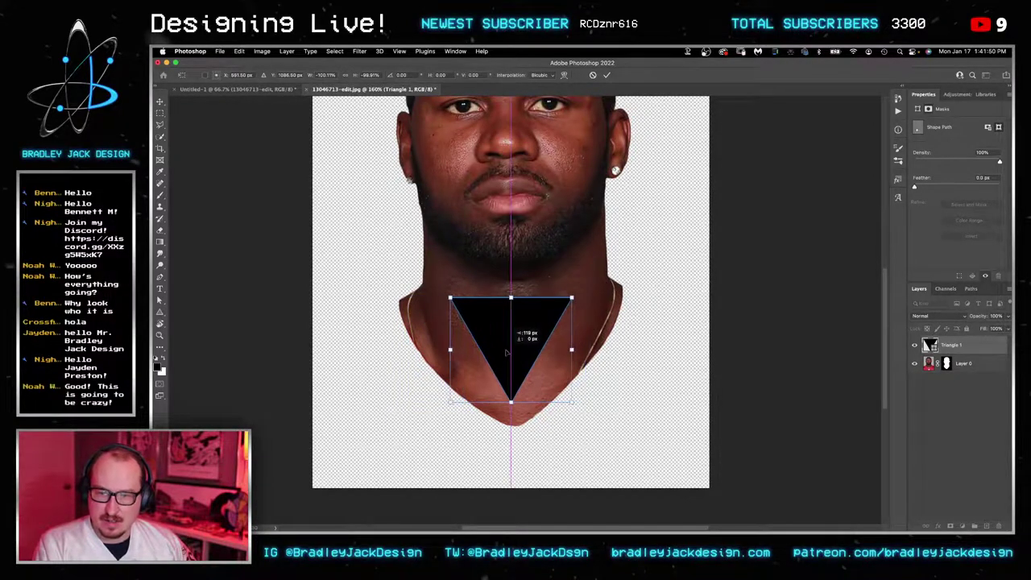
drag(570, 404, 636, 404)
drag(511, 403, 510, 442)
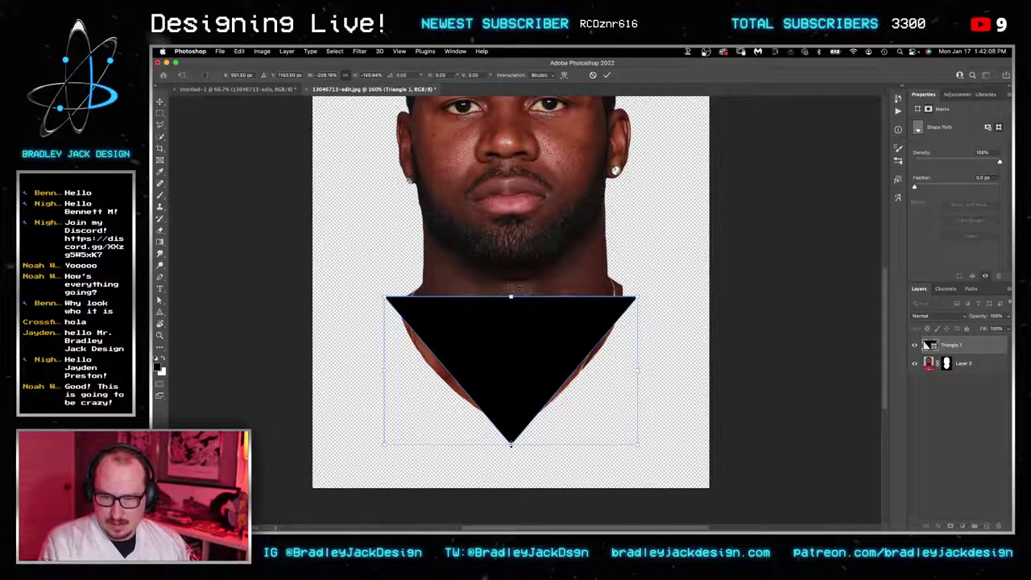
key(Return)
Step: Try to curve the triangle's sides by pulling Convert Point handles from its lower tip and upper corners
key(p)
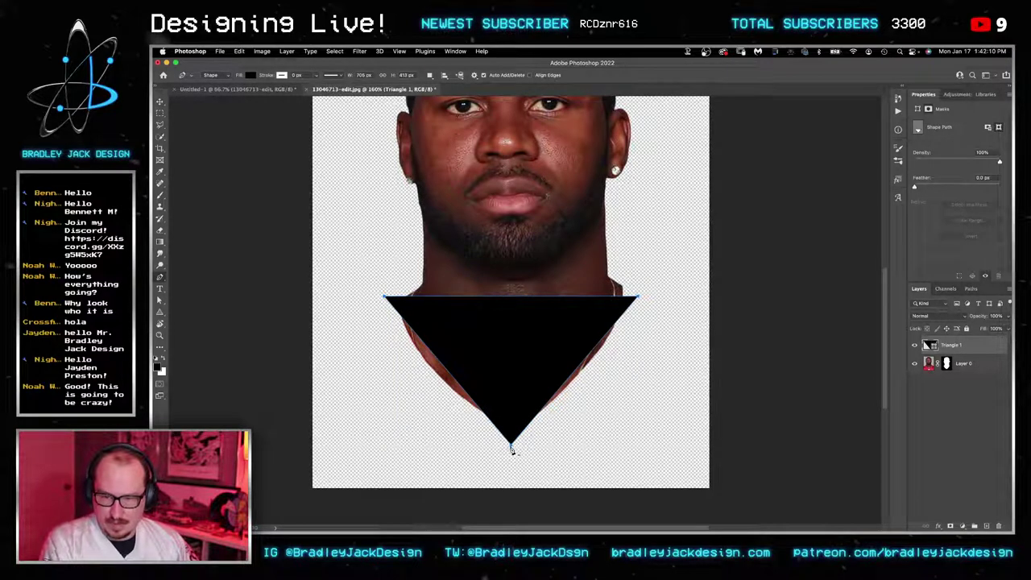
key(a)
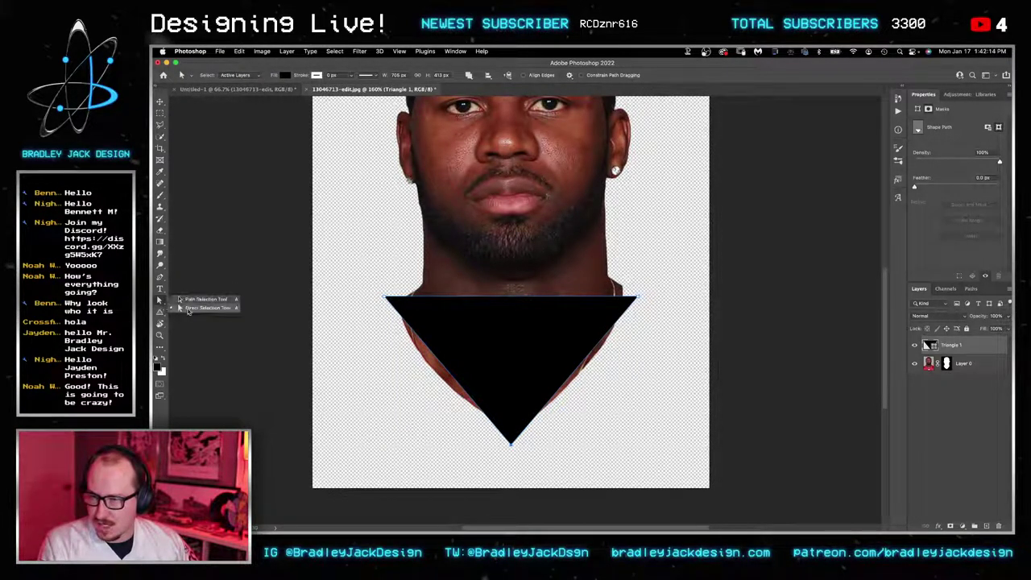
key(p)
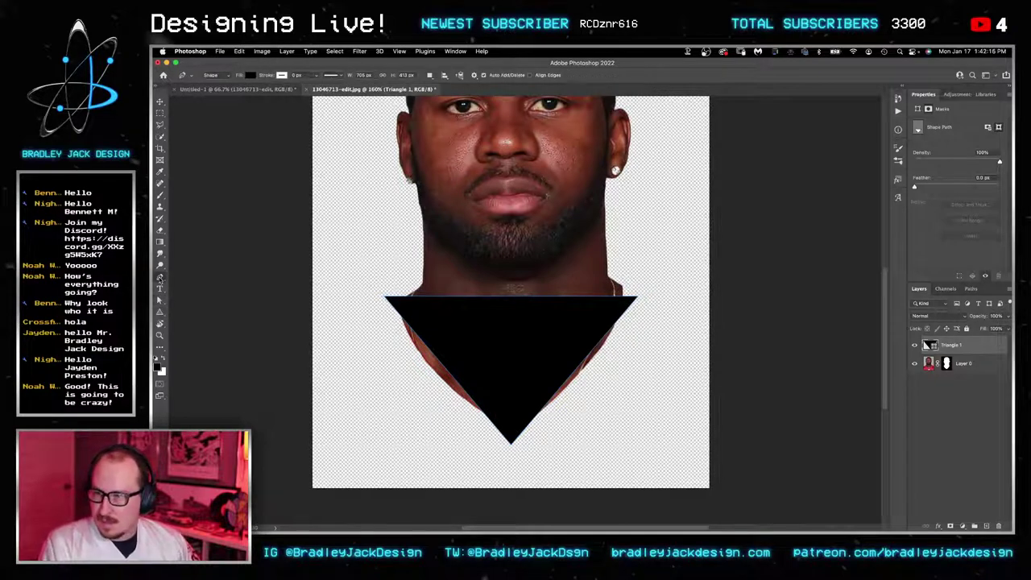
right_click(159, 277)
click(198, 319)
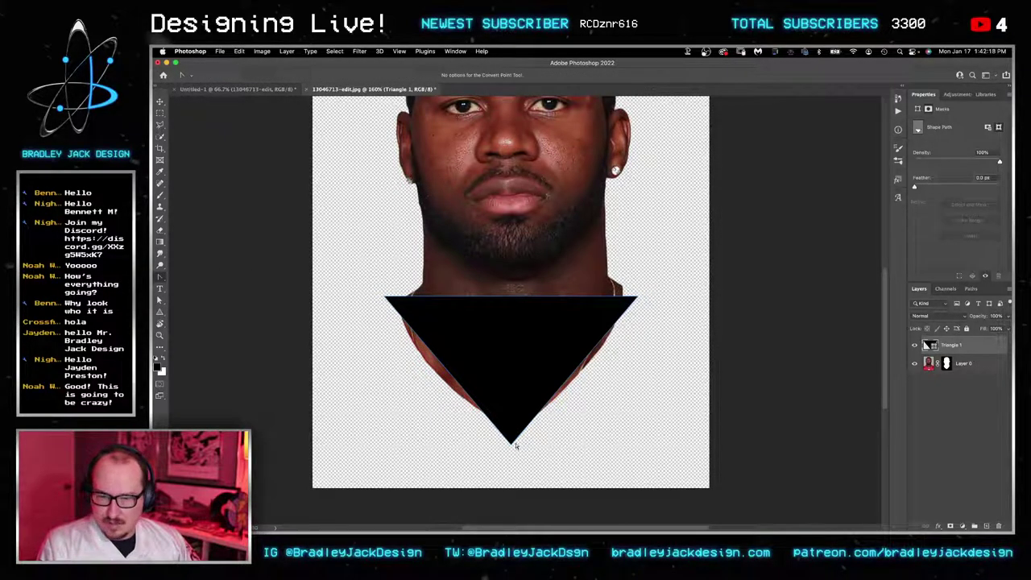
drag(511, 448, 483, 442)
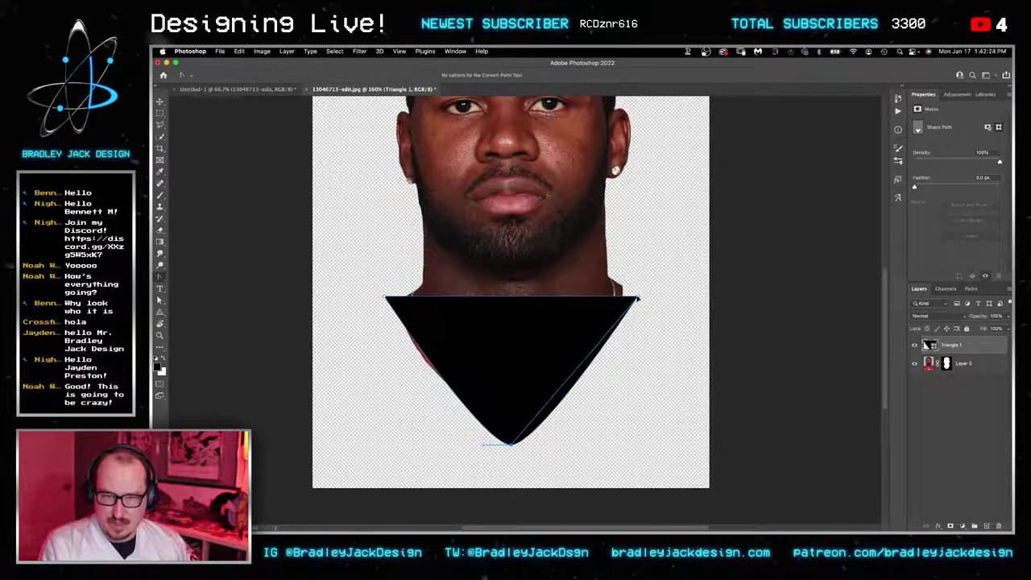
click(637, 299)
drag(482, 444, 429, 351)
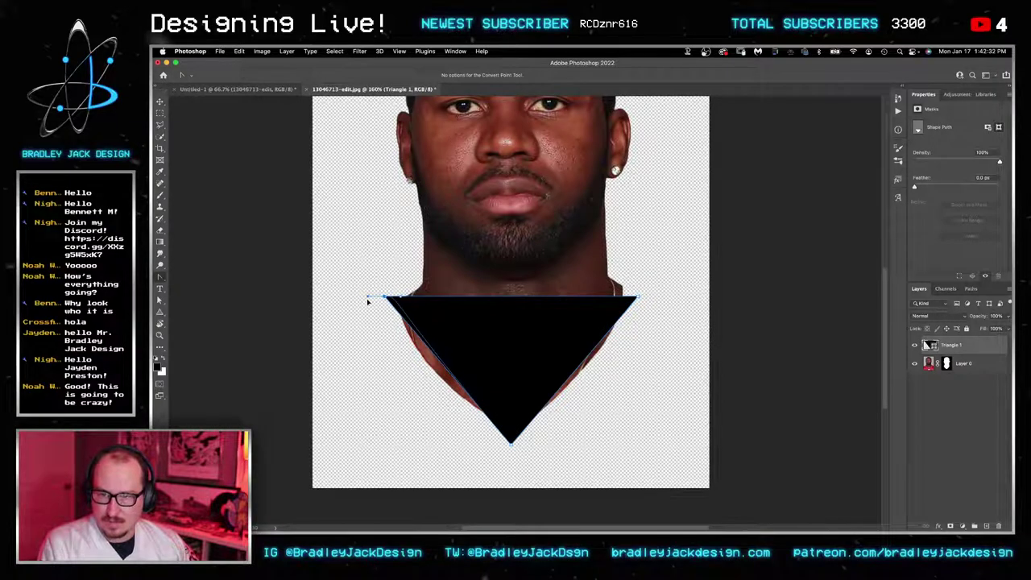
drag(385, 297, 381, 321)
key(super+z)
key(super+z)
key(super+z)
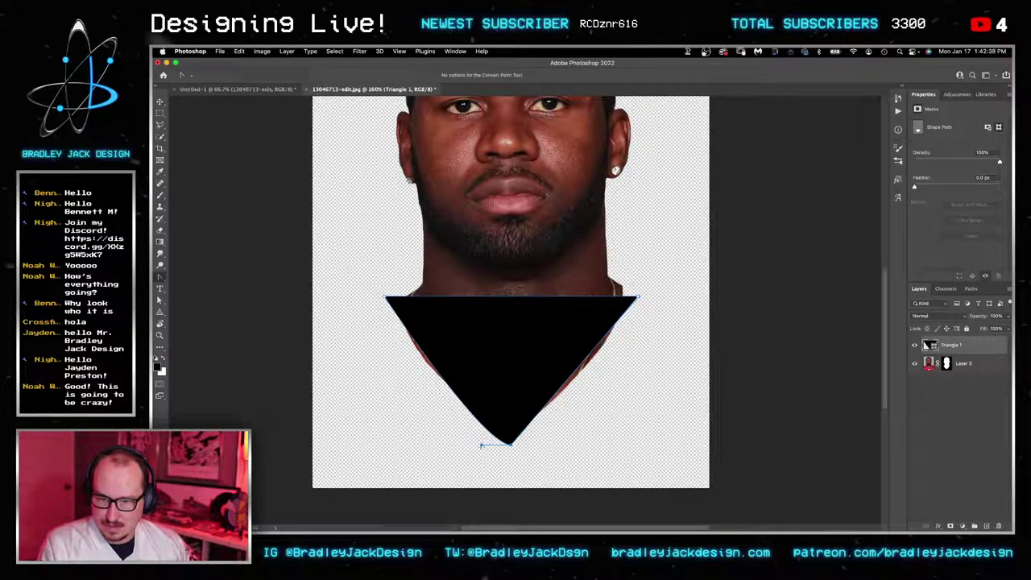
Step: Curve the triangle's two slanted sides outward with handles from its lower tip so they extend past the neckline
drag(482, 445, 466, 355)
key(a)
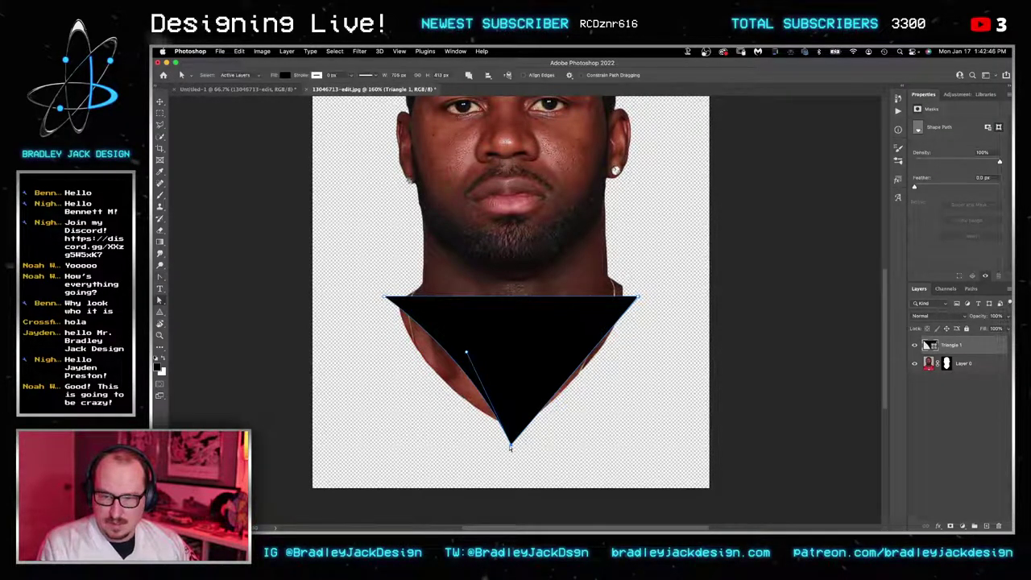
mouse_move(639, 298)
mouse_down()
mouse_move(645, 340)
mouse_move(641, 297)
mouse_up()
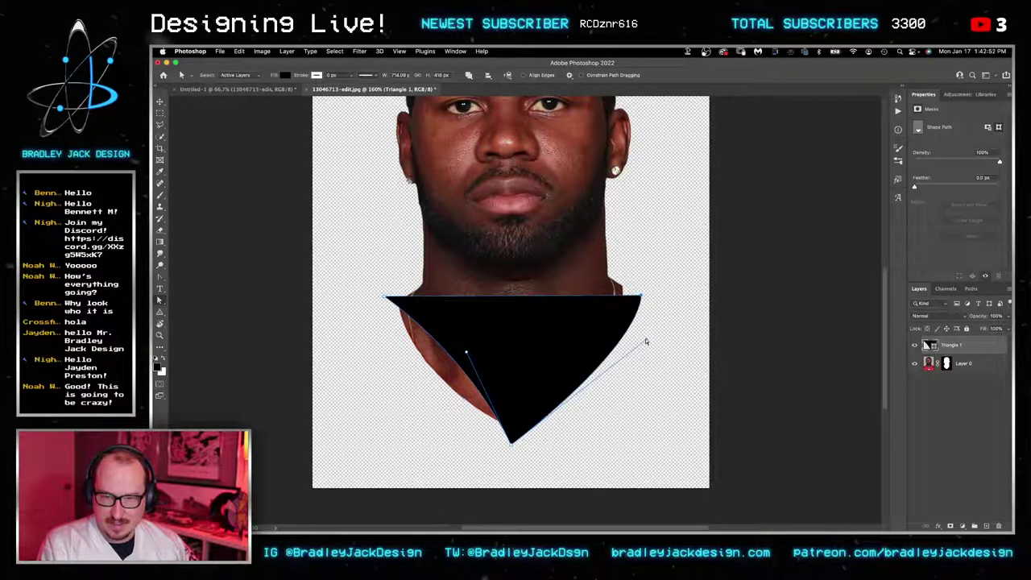
drag(646, 342, 533, 359)
key(v)
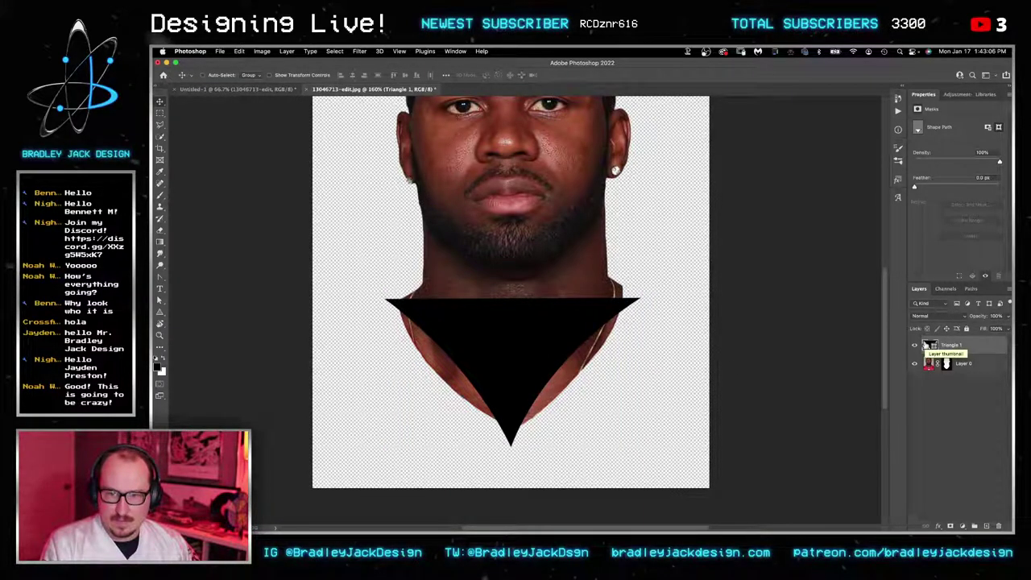
key(a)
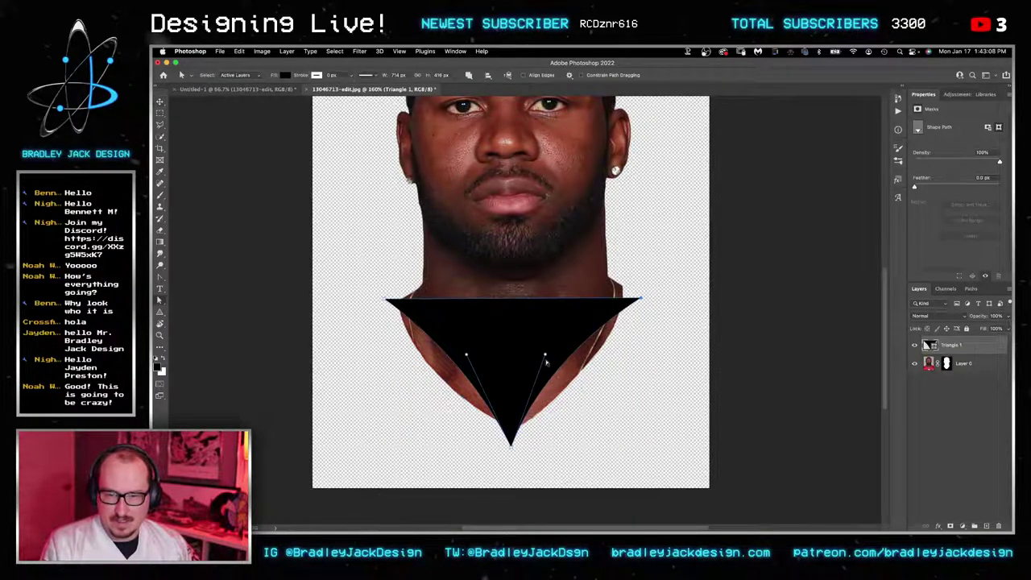
drag(547, 359, 606, 393)
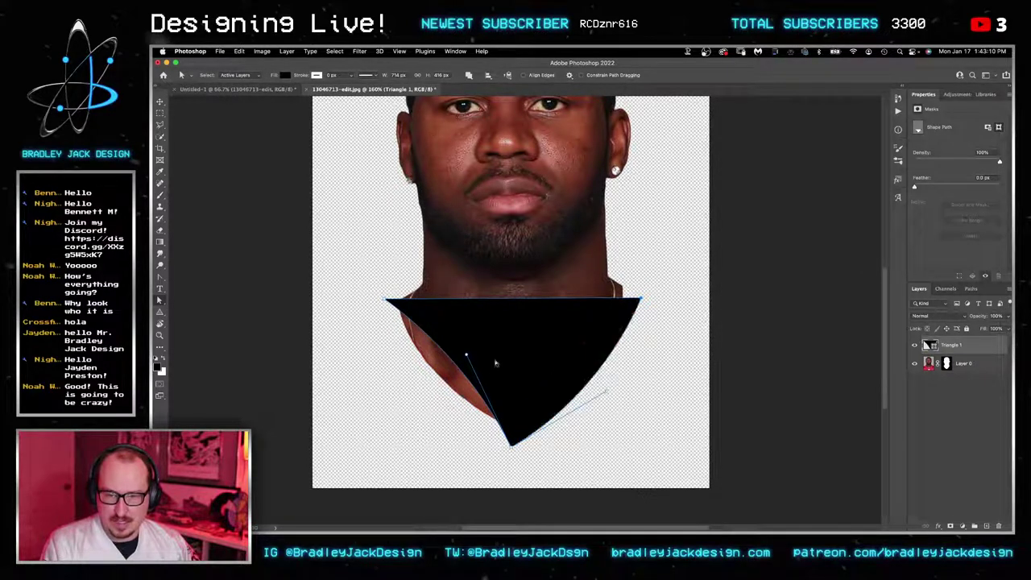
drag(467, 355, 416, 380)
key(v)
click(936, 400)
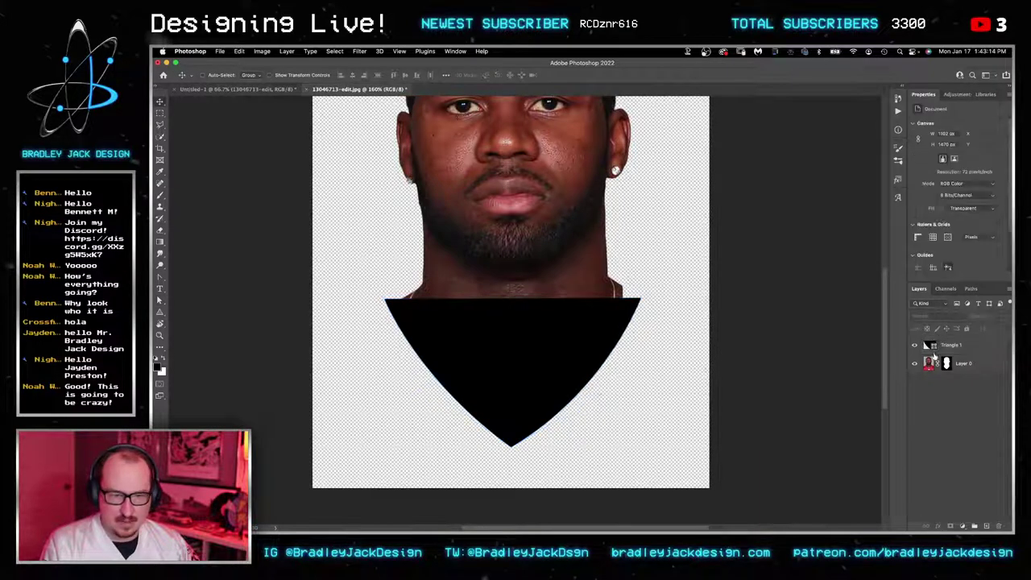
Step: Load the triangle's outline as a selection, and nest the masked portrait layer inside two groups
super+click(931, 346)
click(946, 365)
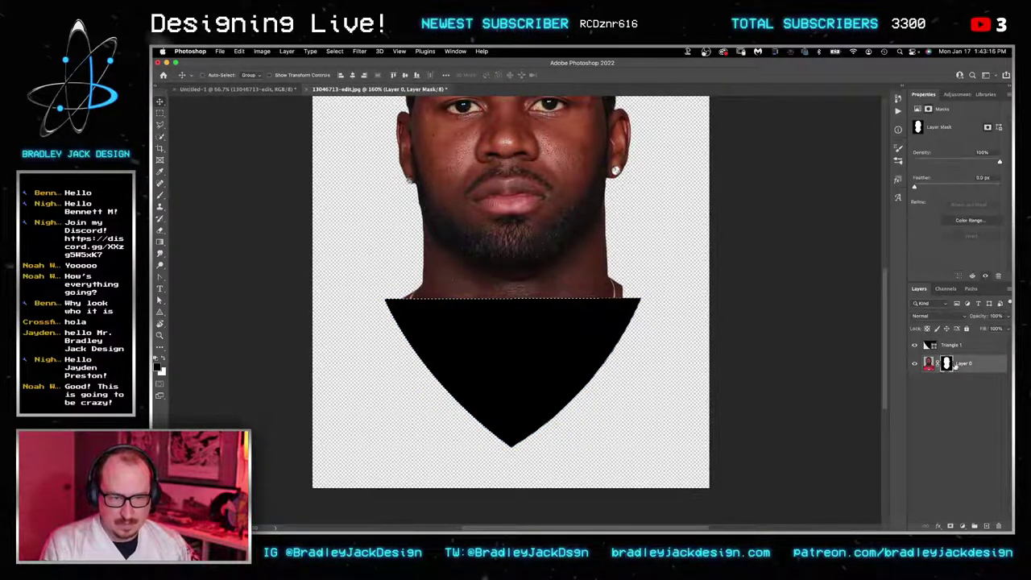
key(ctrl+g)
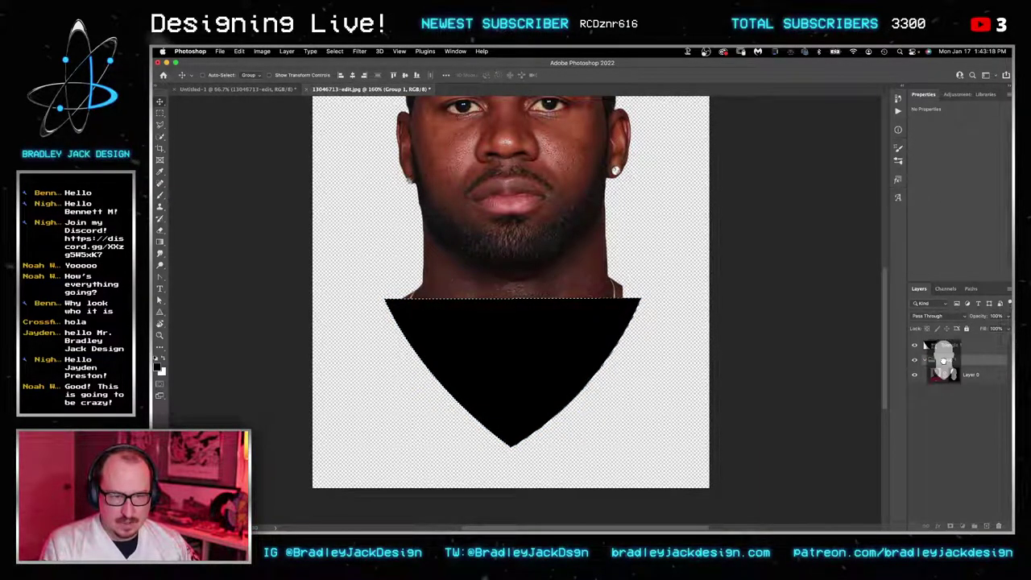
mouse_move(953, 374)
mouse_down()
mouse_move(948, 363)
mouse_move(952, 374)
mouse_up()
click(952, 382)
click(947, 363)
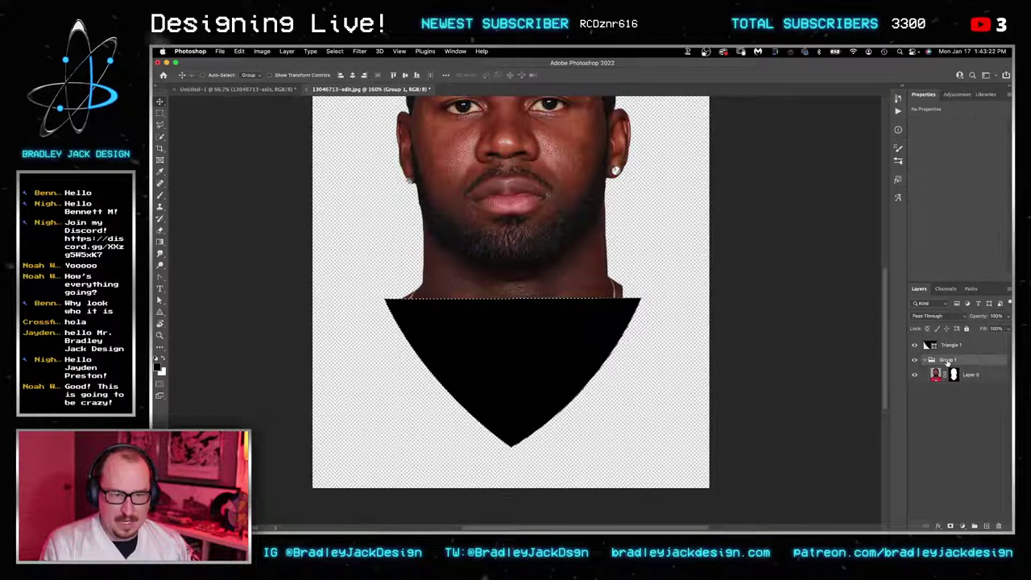
click(954, 375)
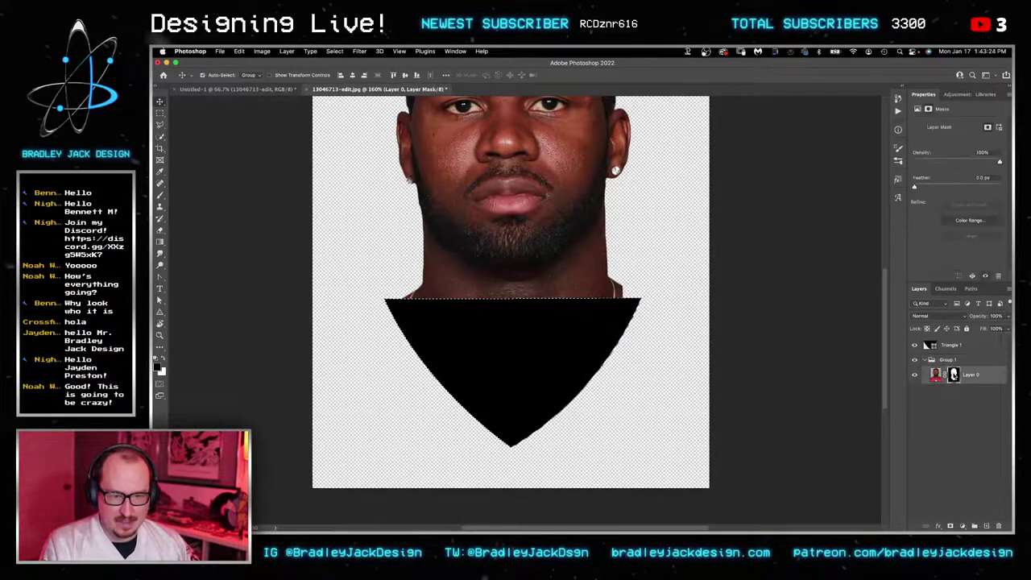
key(super+g)
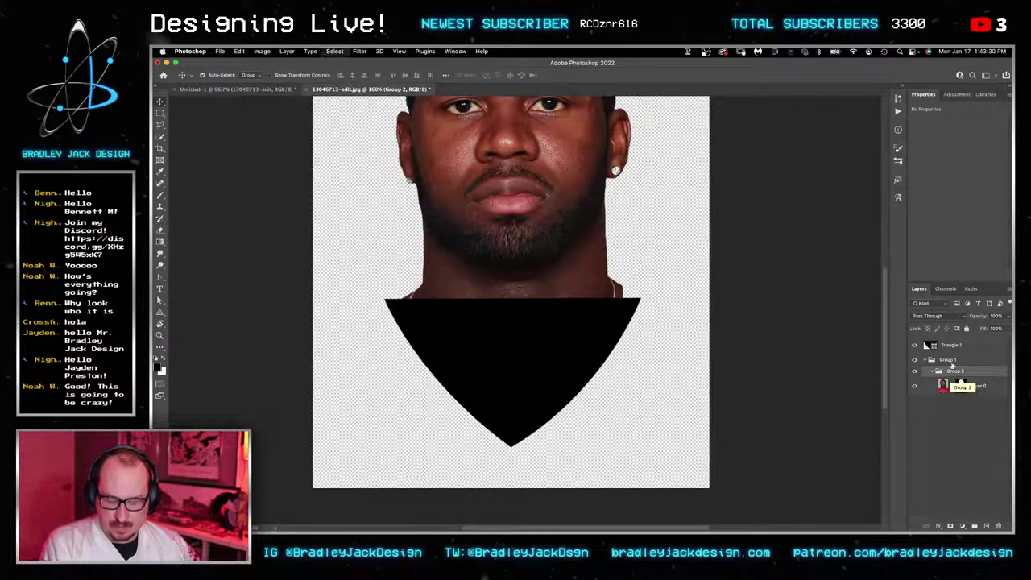
Step: Move the triangle shape layer to the bottom of the layer stack, behind the portrait groups
click(951, 345)
key(super+shift+bracketleft)
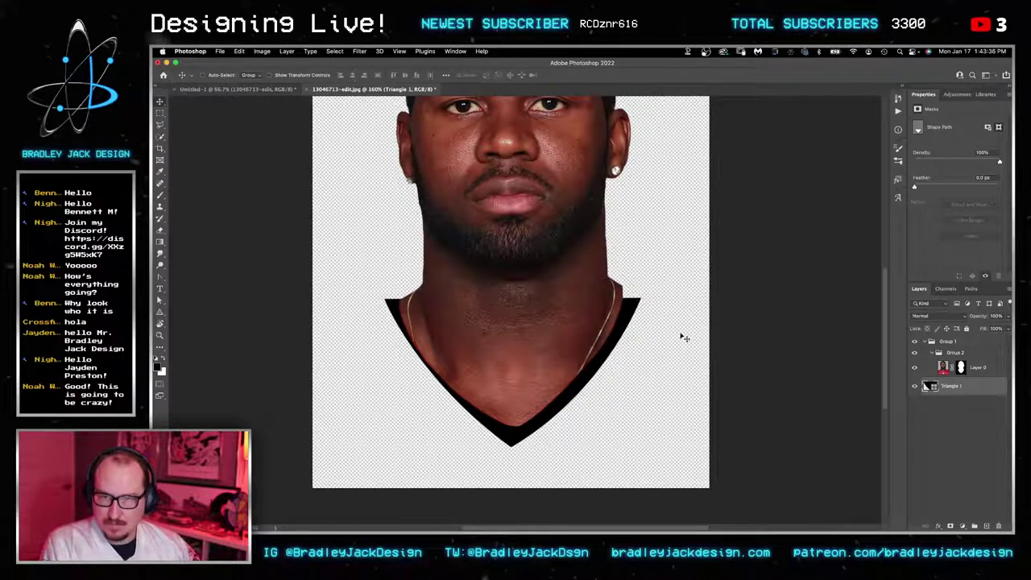
key(p)
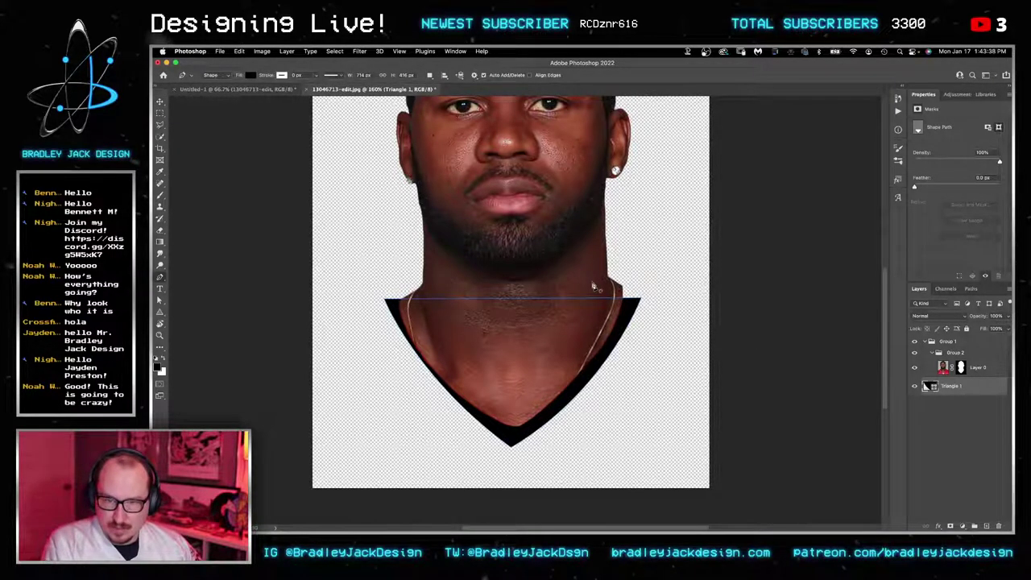
Step: Add a guide layout with 2 columns, 2 rows and 75 px margins on all sides
key(super+1)
click(359, 50)
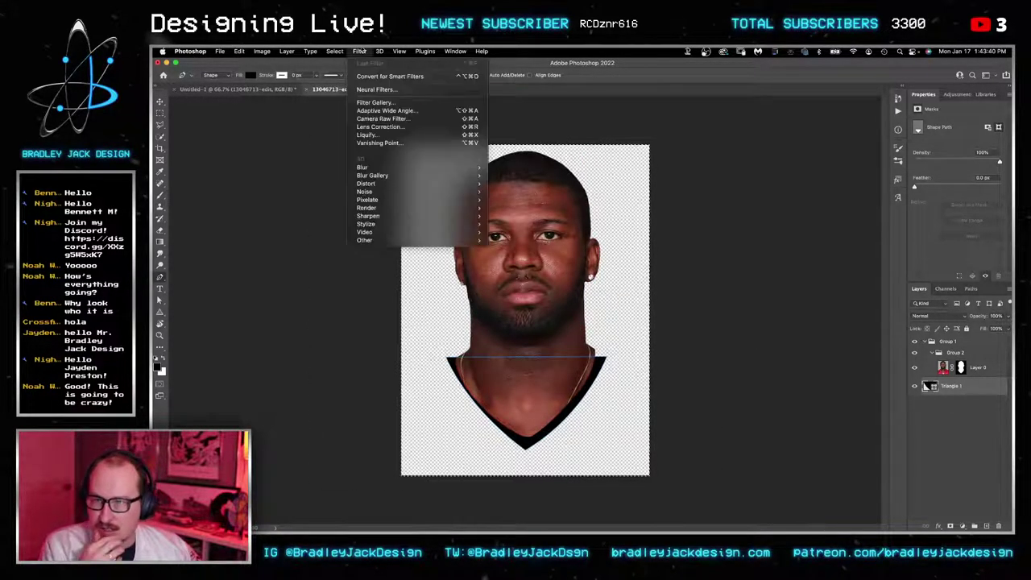
mouse_move(399, 51)
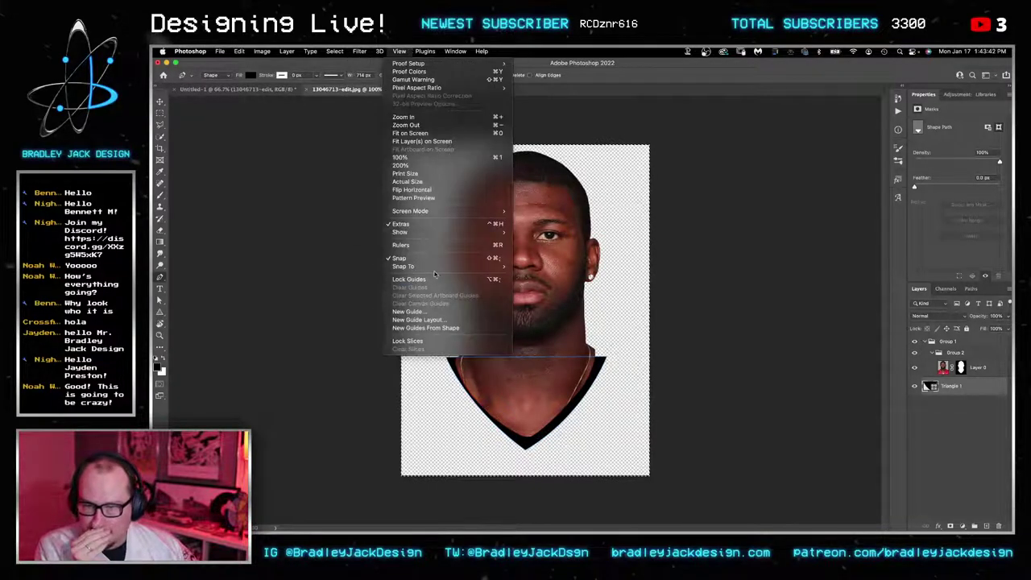
click(453, 319)
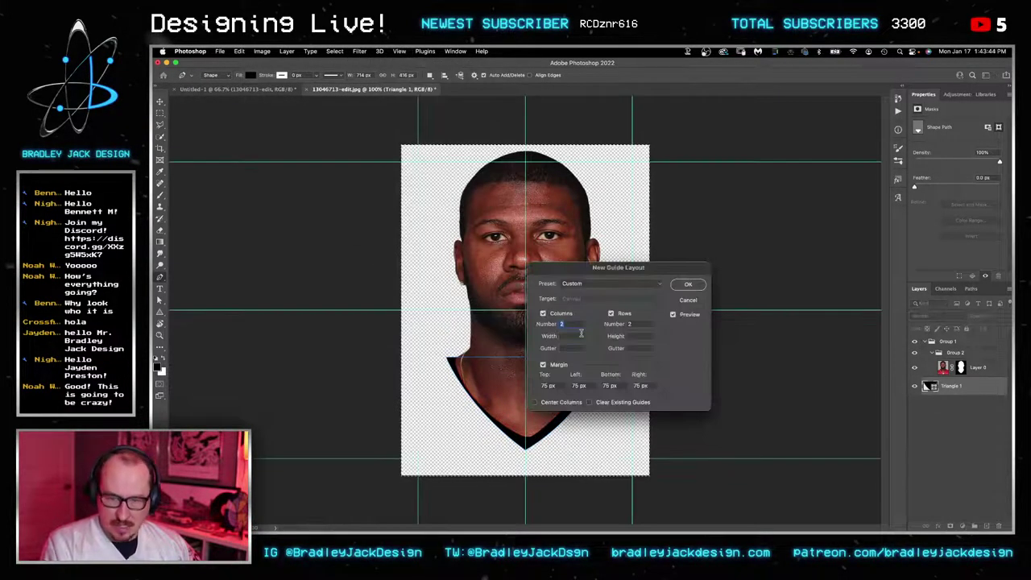
key(Return)
Step: Hide the triangle shape layer and convert the masked portrait layer to a Smart Object
scroll(588, 326, up, 3)
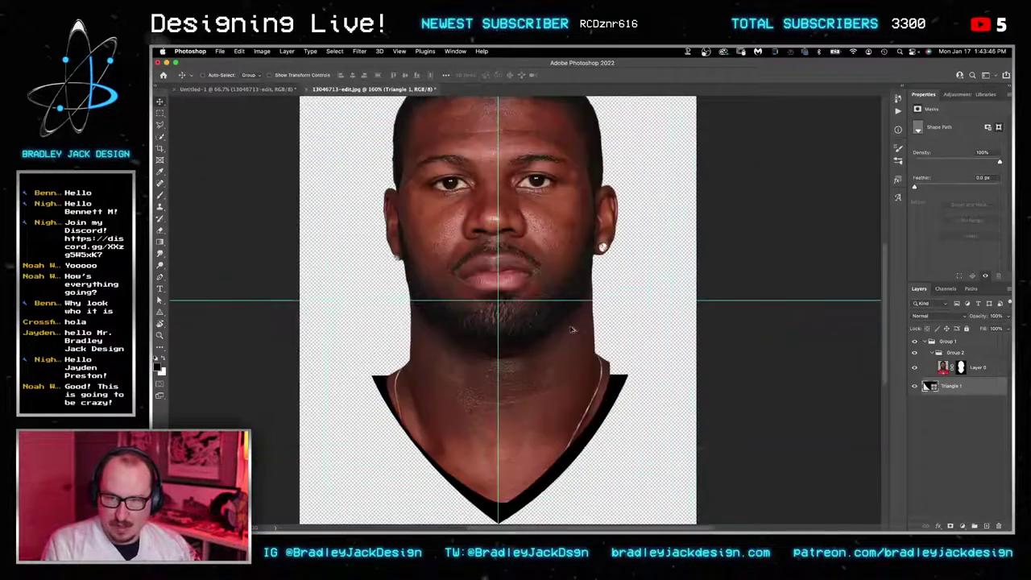
click(914, 386)
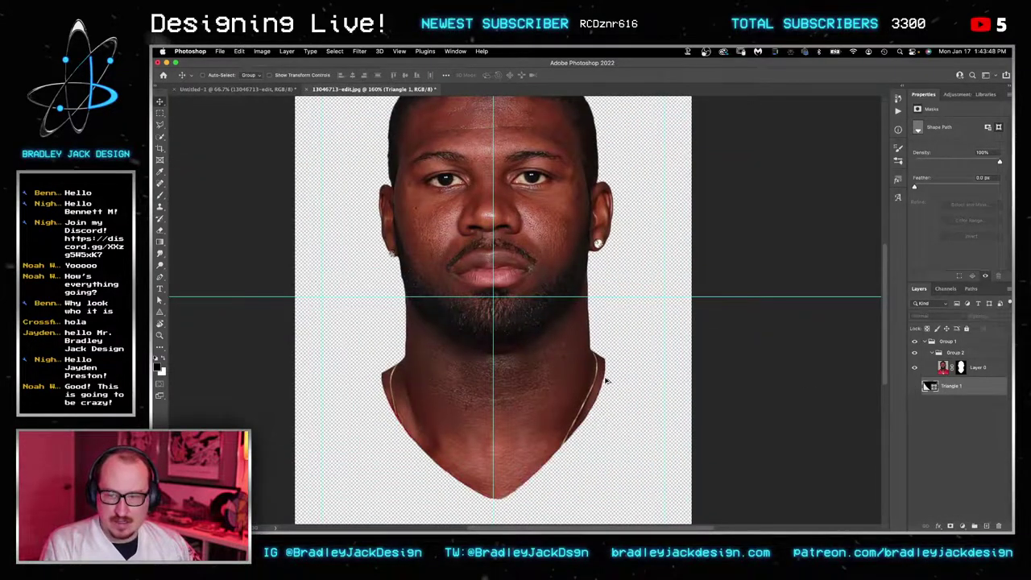
scroll(606, 380, down, 3)
click(972, 369)
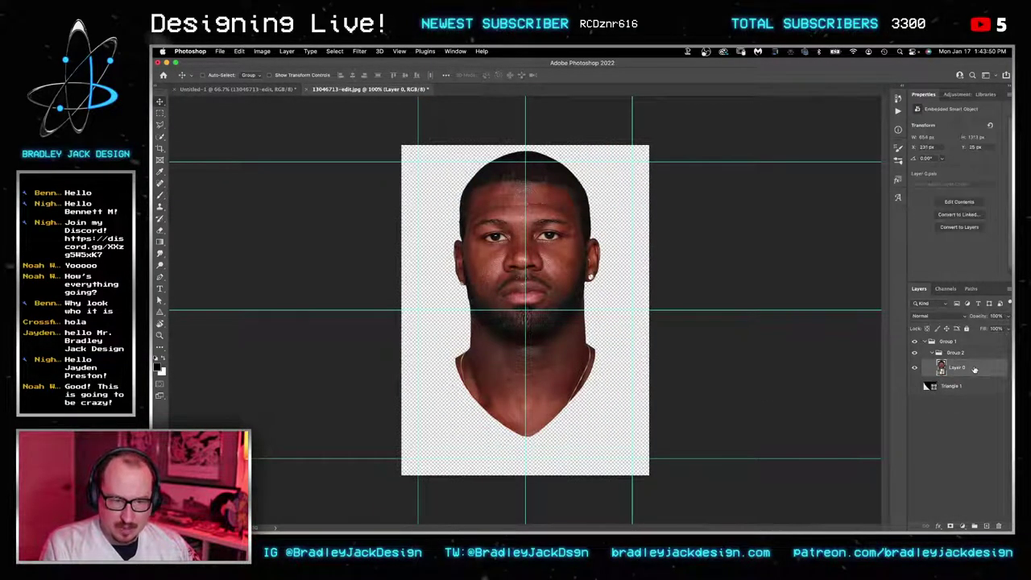
Step: Puppet Warp the portrait with pins on the forehead, nose, lips and chin, shifting the face onto the vertical centre guide
click(239, 51)
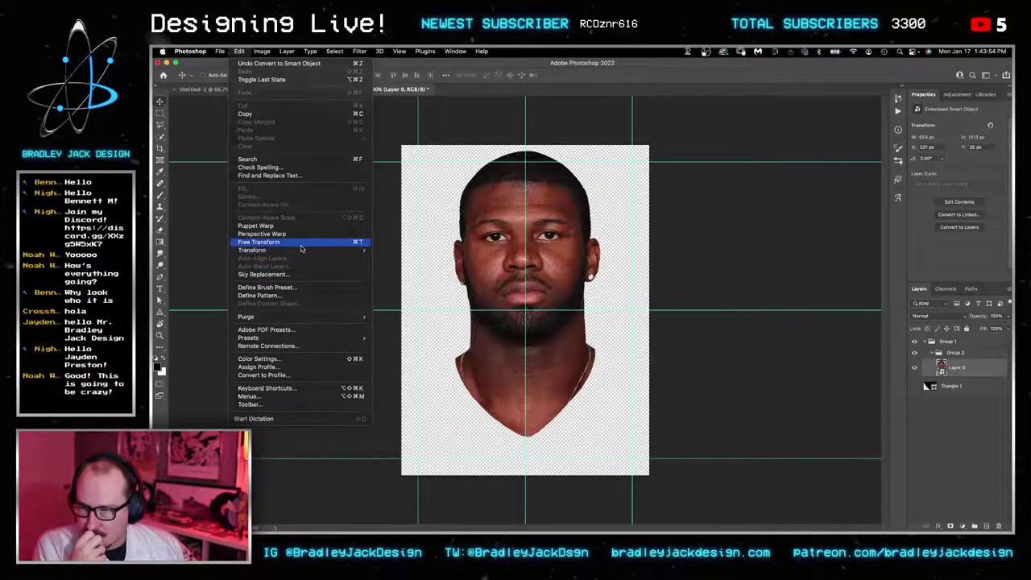
click(256, 227)
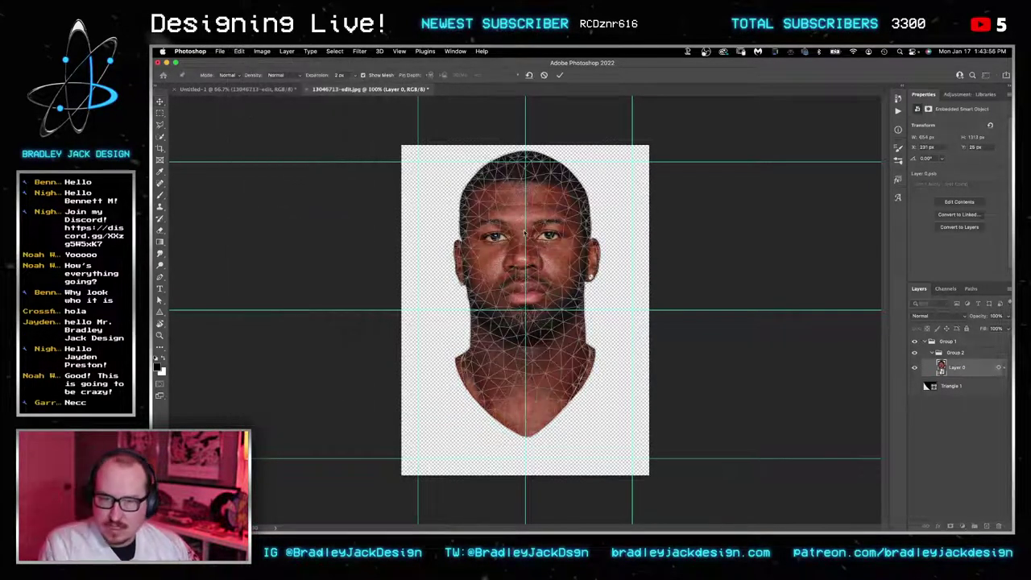
scroll(525, 232, up, 1)
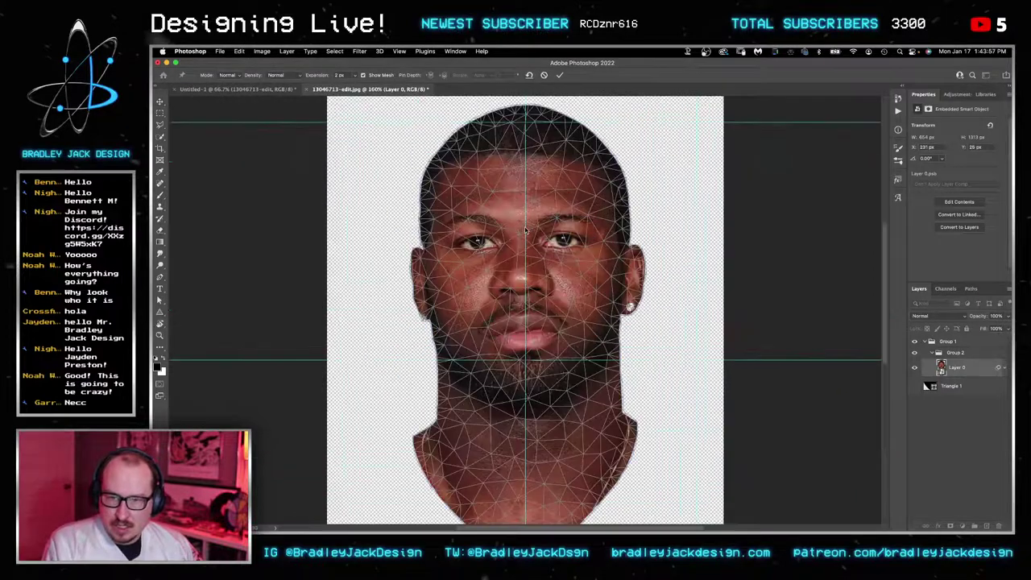
click(519, 181)
click(521, 278)
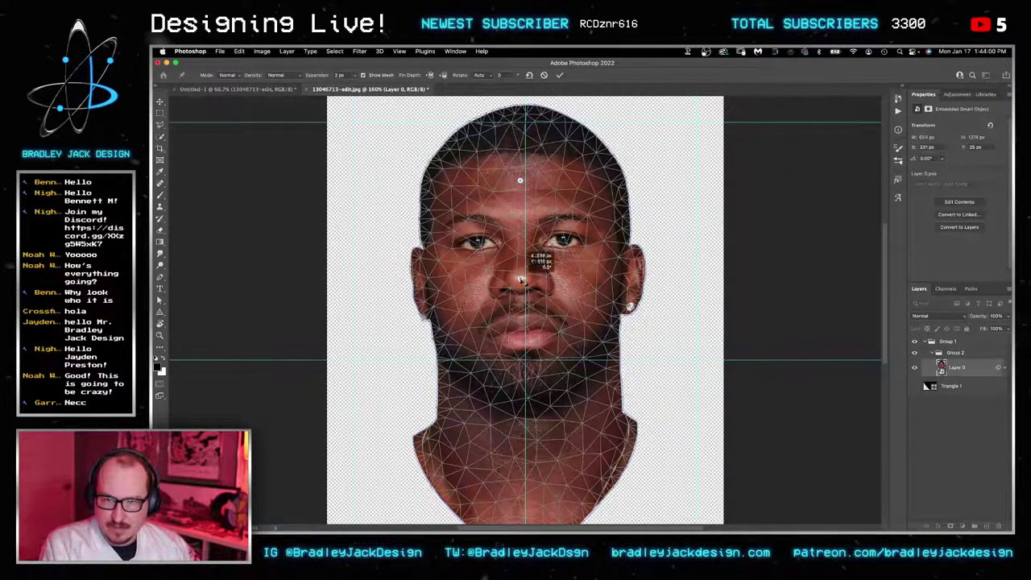
click(525, 389)
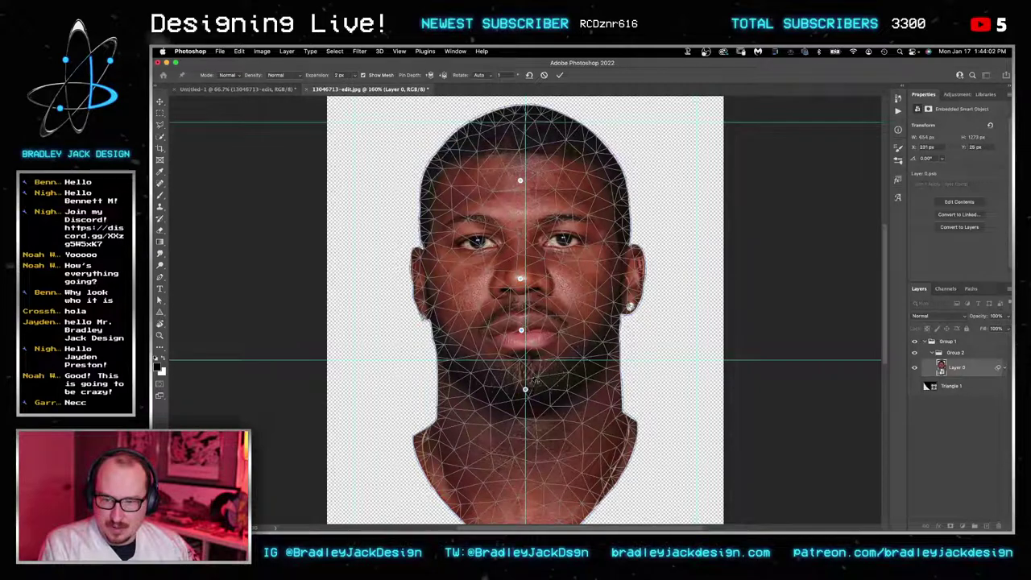
click(524, 329)
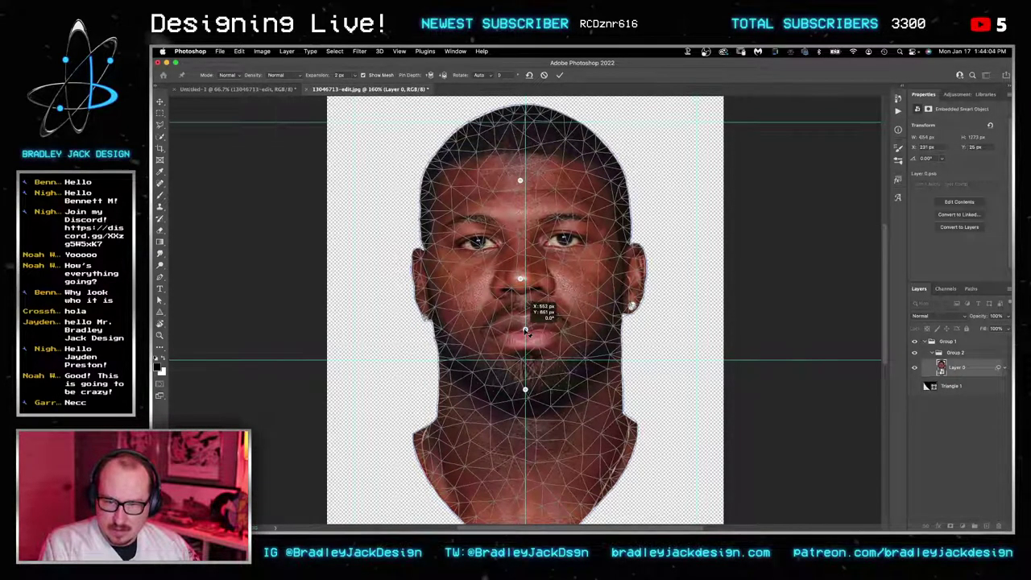
mouse_move(521, 280)
mouse_down()
mouse_move(546, 260)
mouse_move(547, 271)
mouse_move(546, 263)
mouse_move(524, 279)
mouse_up()
click(521, 180)
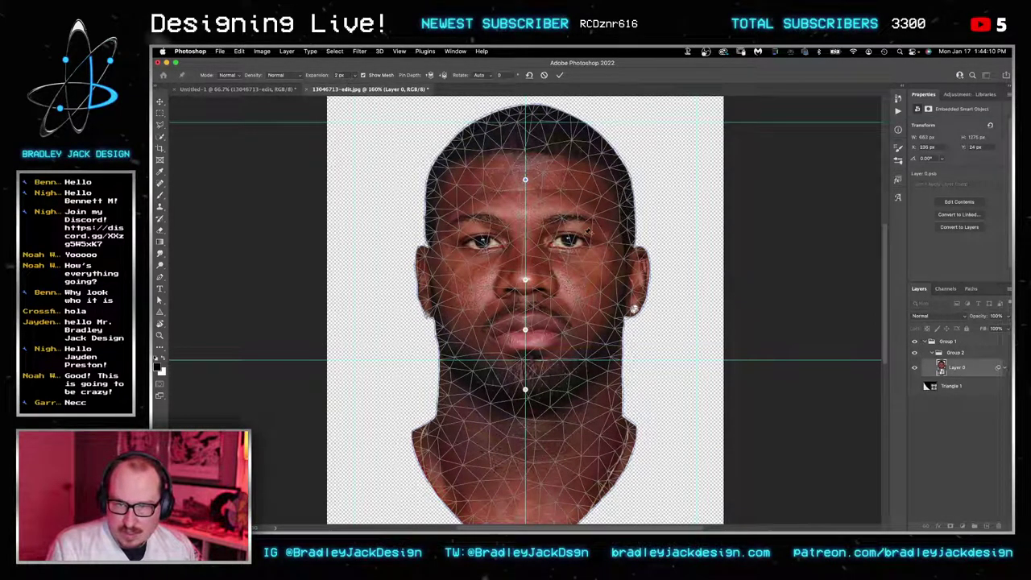
Step: Show the rulers, add a horizontal guide at eye level, and nudge a pin on the right-hand eye to level it
key(ctrl+r)
drag(549, 100, 578, 251)
scroll(579, 251, up, 5)
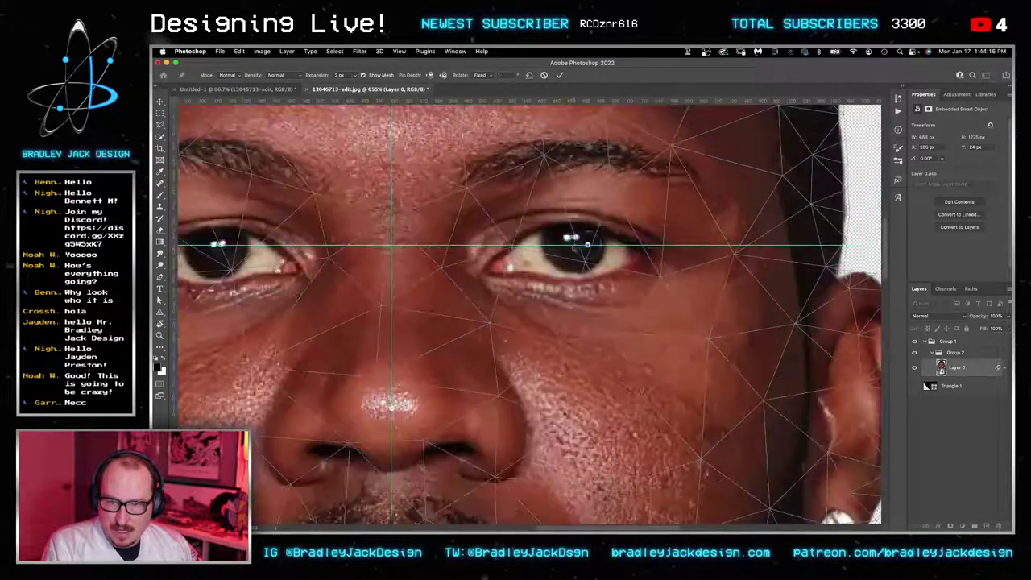
drag(589, 251, 587, 253)
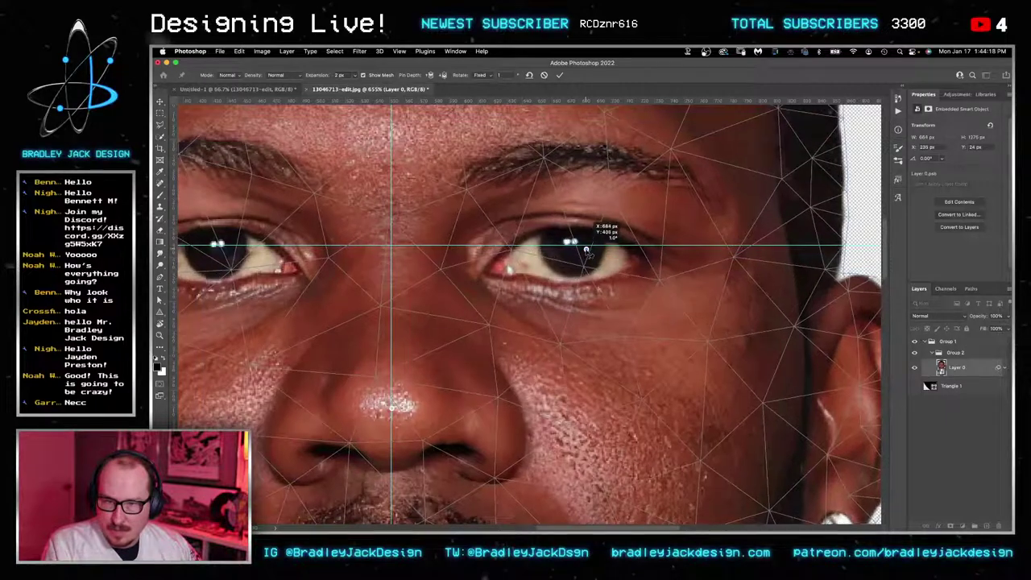
Step: Pin the jaw, temple and ear on the image's right side, pull the ear and earring slightly inward, and apply the warp
scroll(586, 251, down, 6)
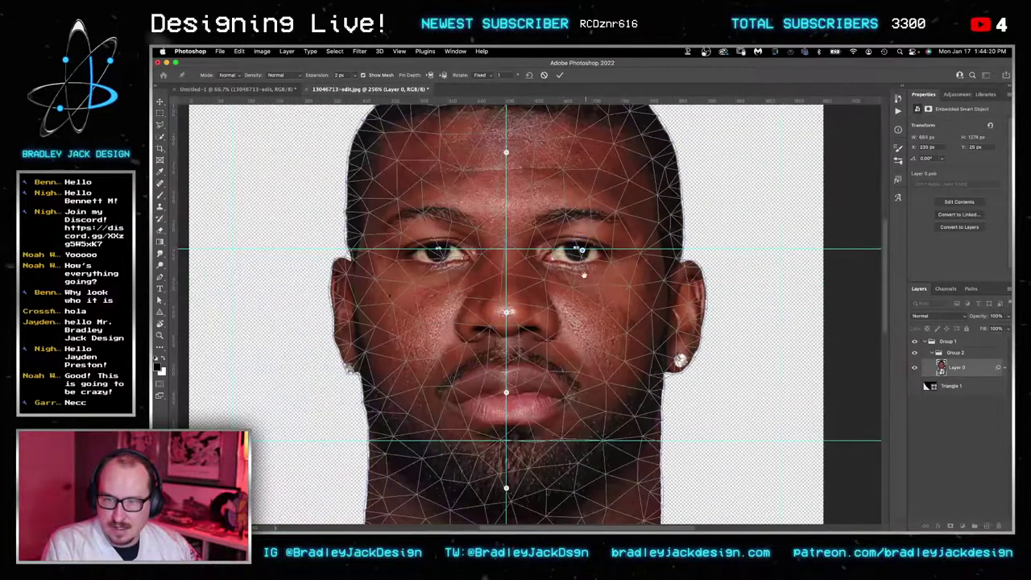
scroll(577, 213, up, 2)
scroll(577, 214, down, 1)
scroll(577, 213, up, 1)
drag(577, 215, 567, 268)
click(670, 251)
click(639, 333)
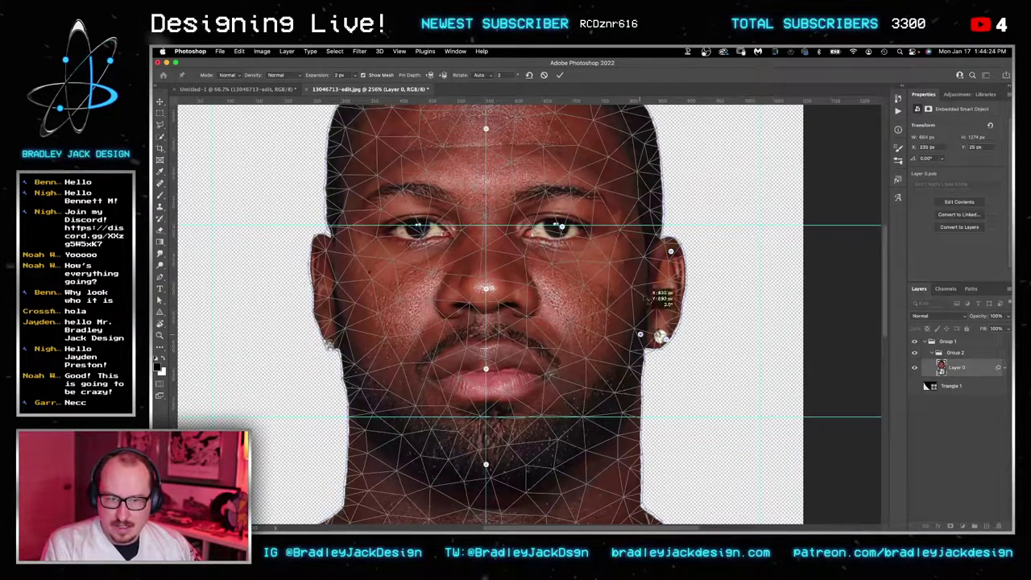
drag(670, 252, 664, 251)
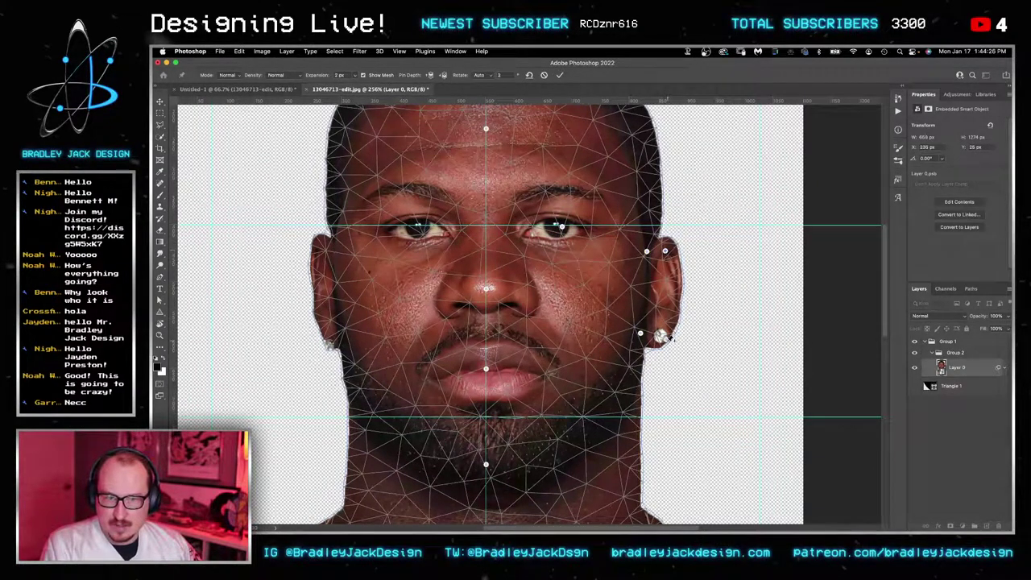
click(661, 336)
key(Return)
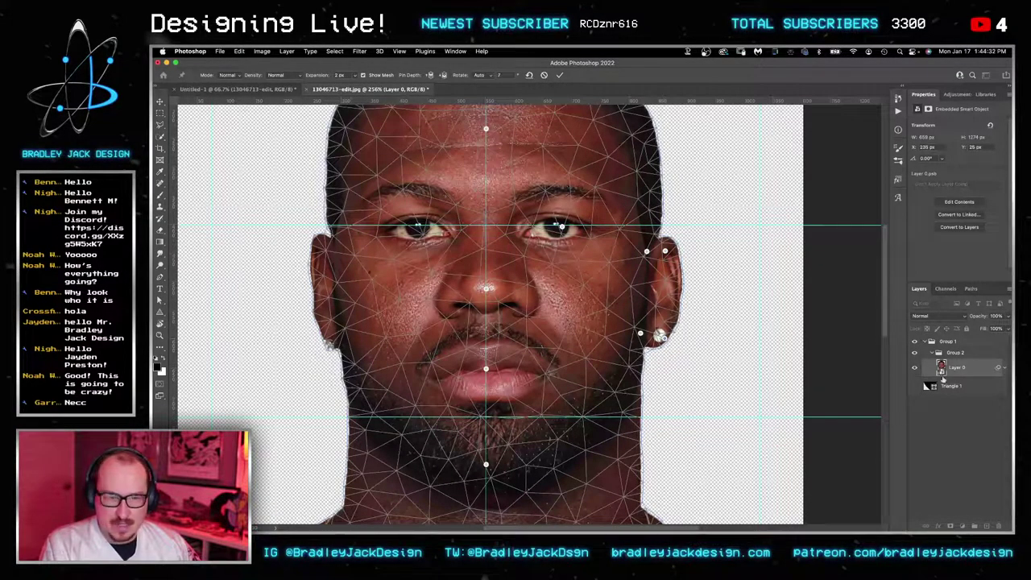
key(Return)
key(ctrl+j)
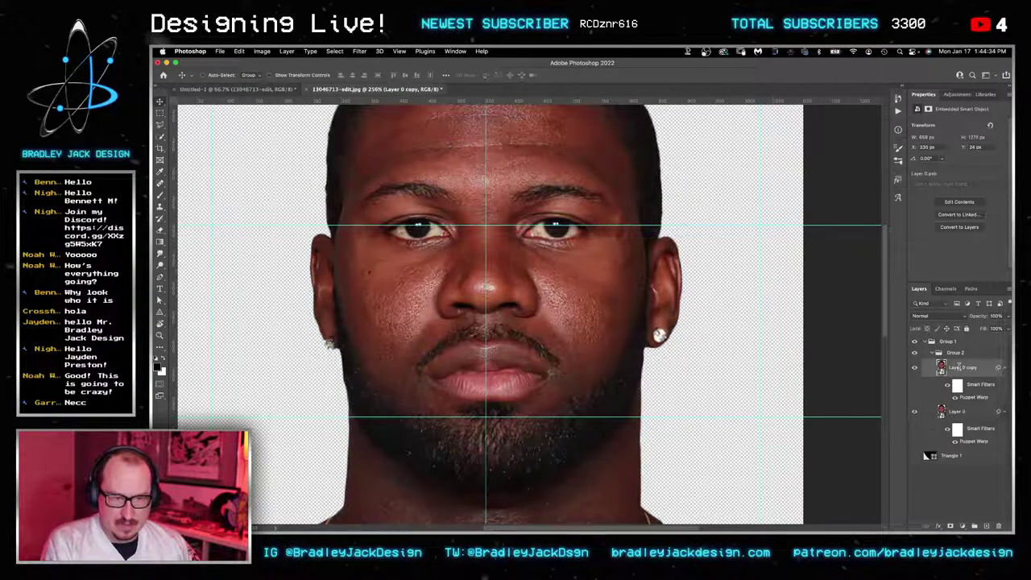
key(ctrl+t)
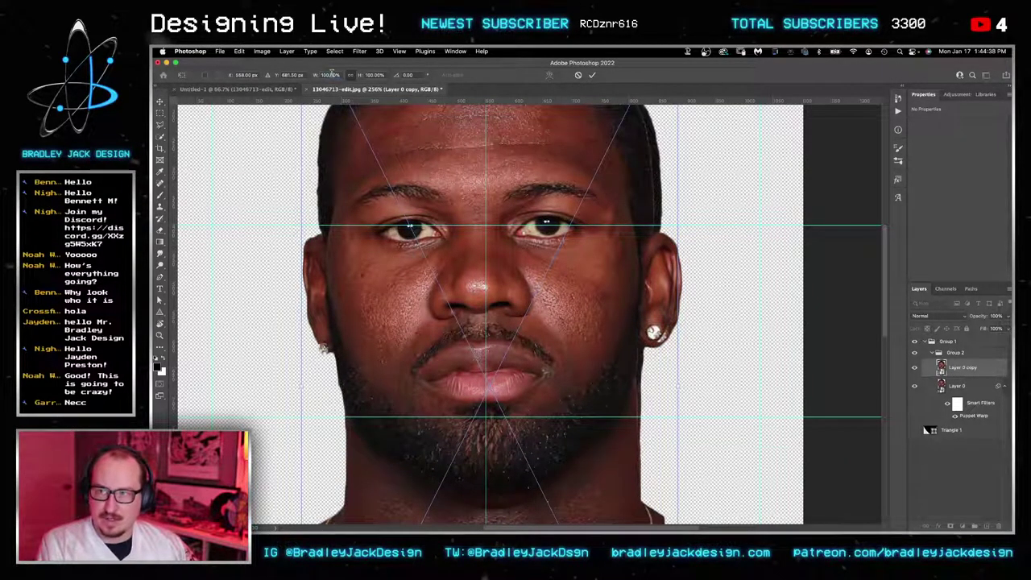
text(-100)
key(Return)
key(Return)
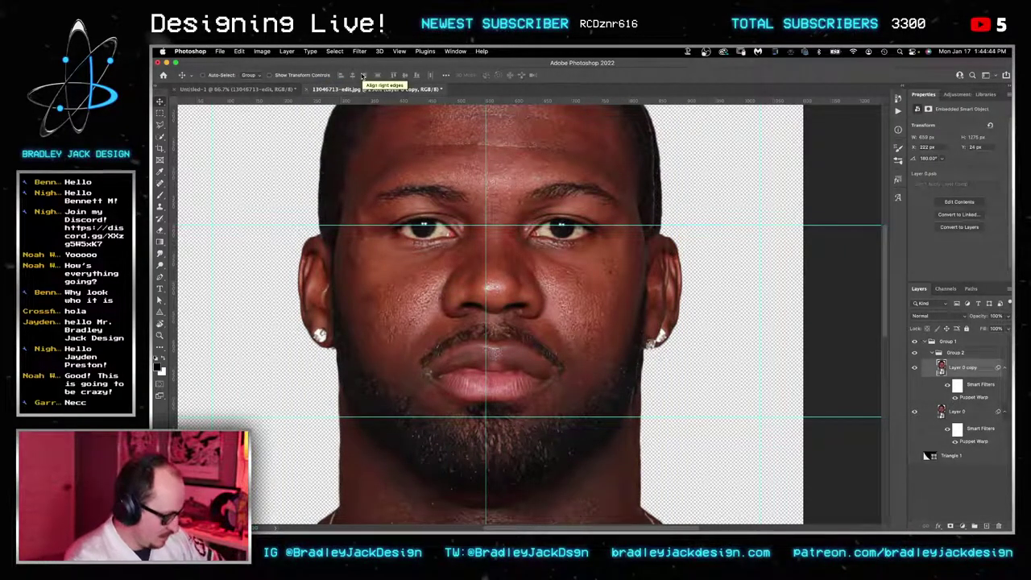
scroll(498, 270, down, 3)
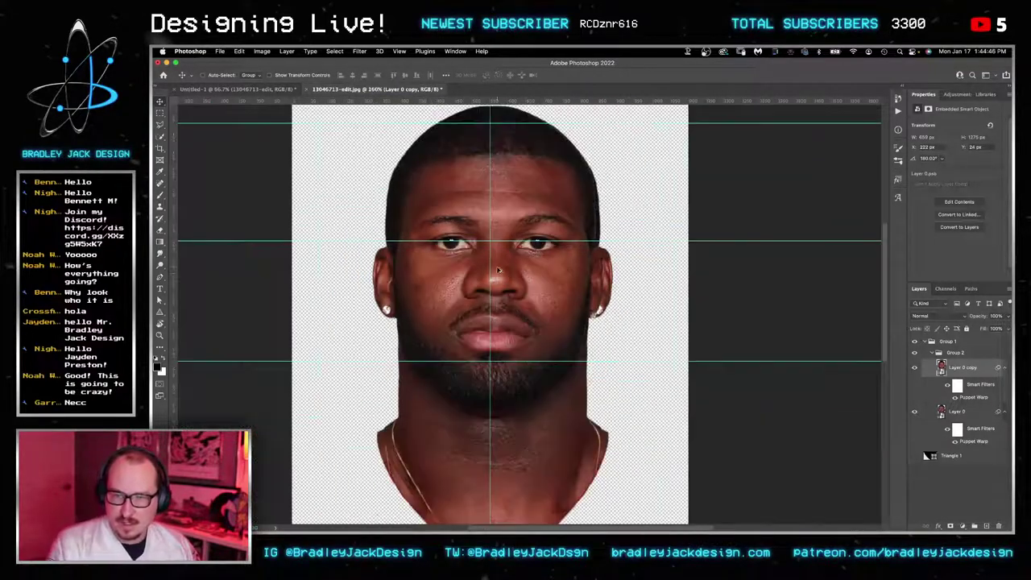
click(951, 526)
click(951, 527)
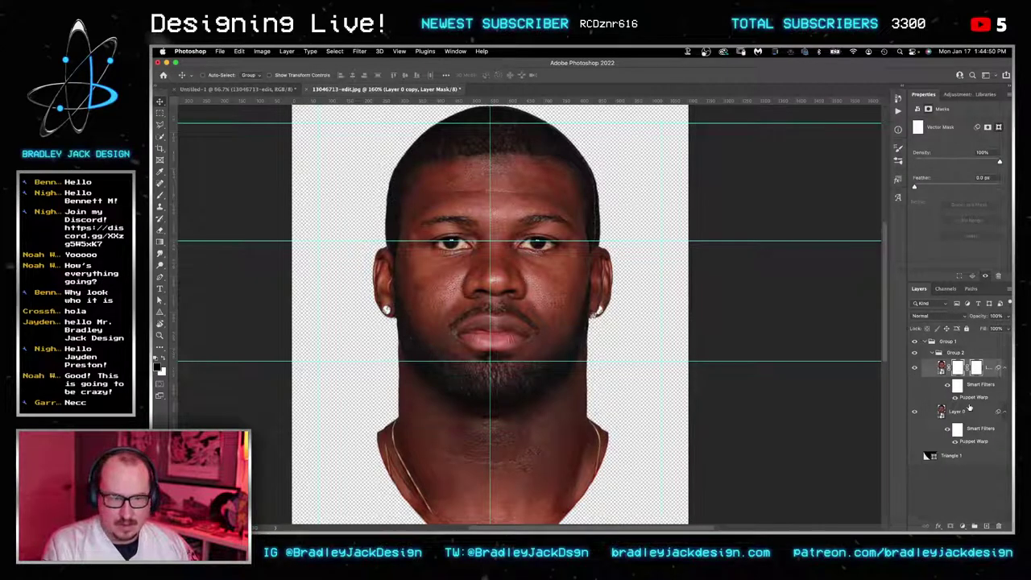
key(BackSpace)
key(BackSpace)
Step: Convert the warped portrait to a Smart Object and overlay a horizontally flipped copy at -100% width, aligned with the head's right-hand edge
click(960, 373)
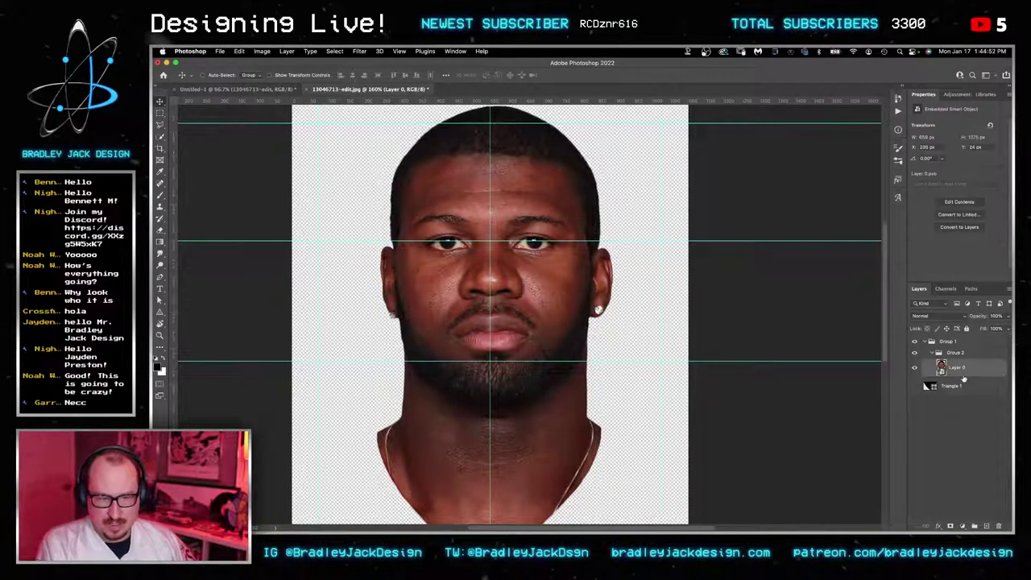
key(super+j)
key(super+t)
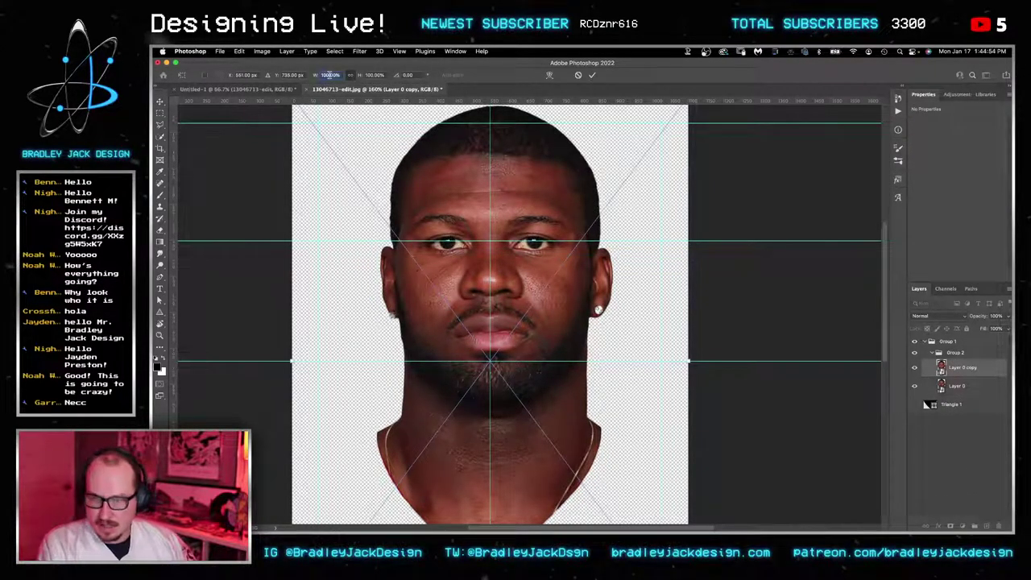
text(-100)
key(Return)
key(Return)
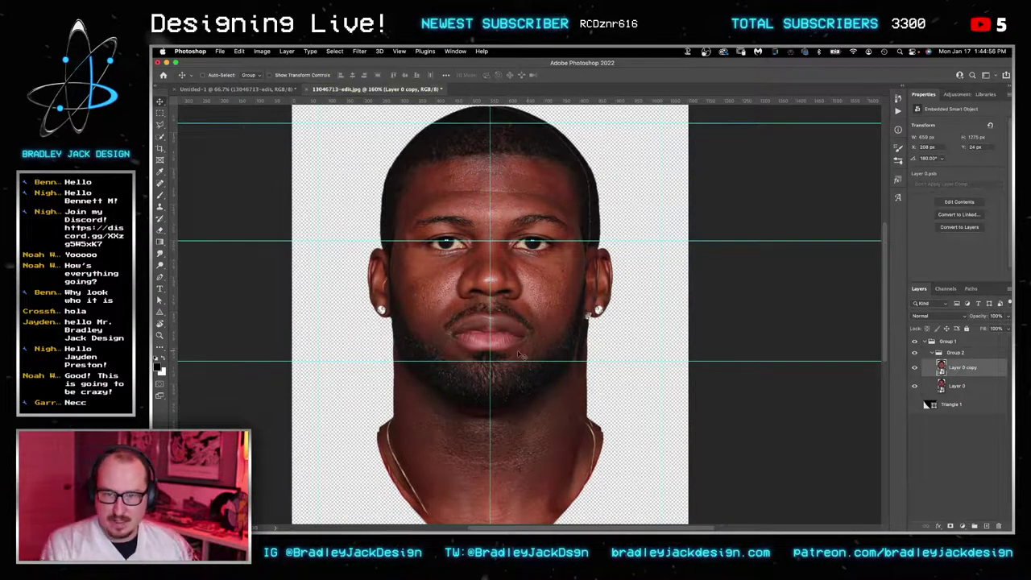
drag(546, 334, 558, 334)
Step: Hide the flipped copy and paint out the original portrait's right-hand ear on a new layer mask
click(953, 386)
click(916, 368)
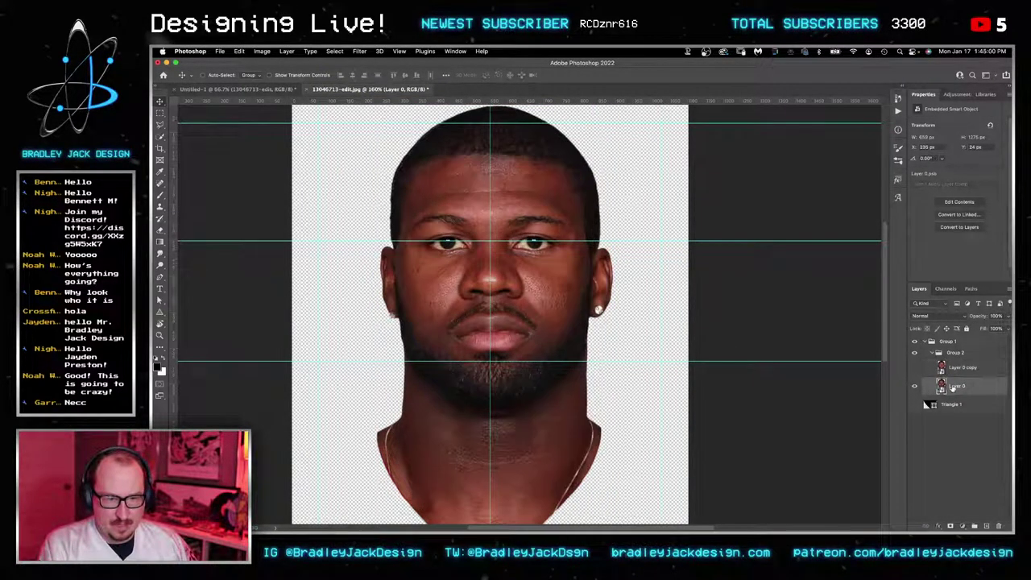
click(950, 525)
key(b)
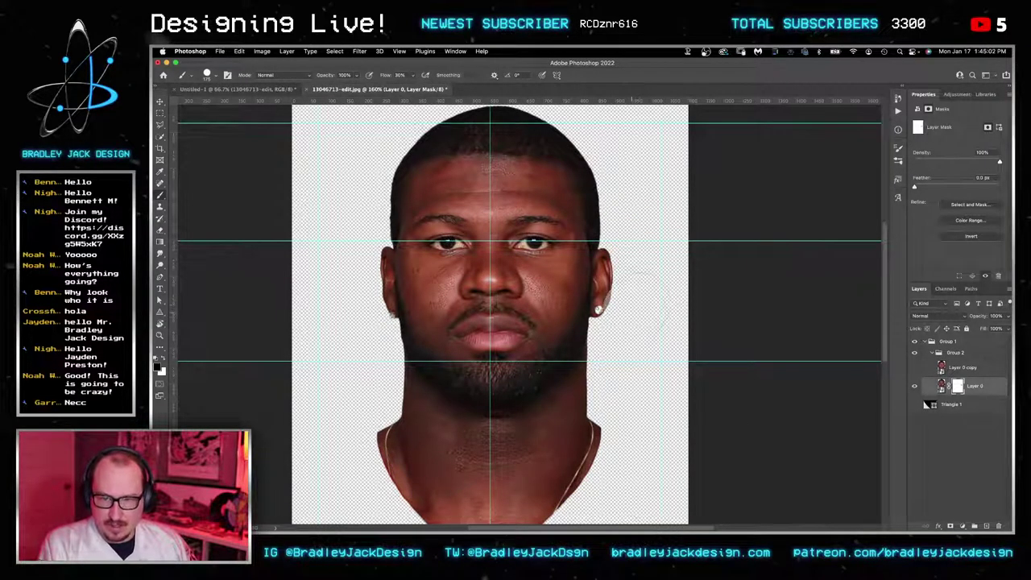
mouse_move(608, 310)
mouse_down()
mouse_move(620, 322)
mouse_move(620, 264)
mouse_move(625, 298)
mouse_up()
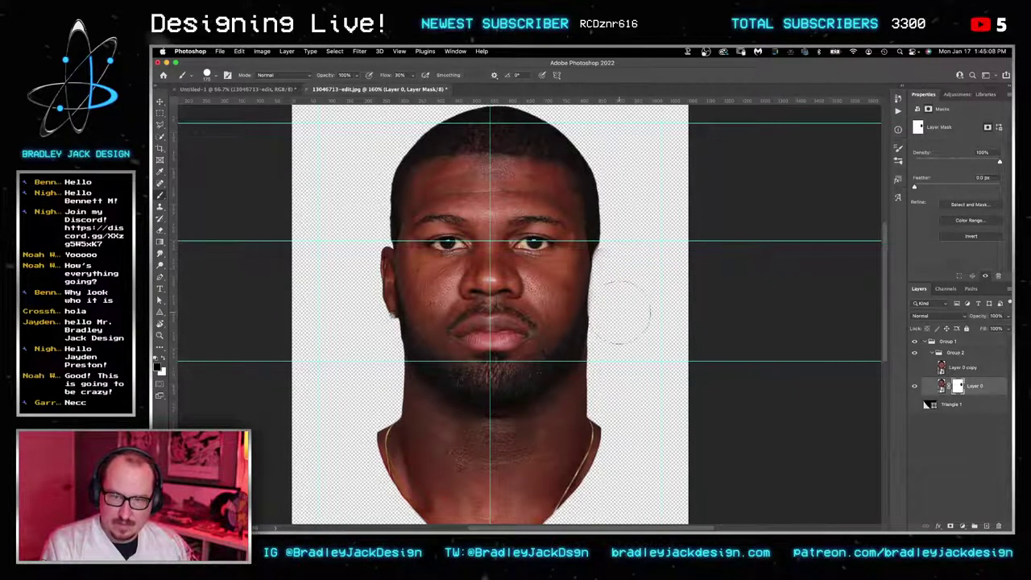
Step: Show the flipped copy and give it an inverted duplicate of the original portrait's mask, keeping only its right-hand ear
click(913, 368)
click(945, 370)
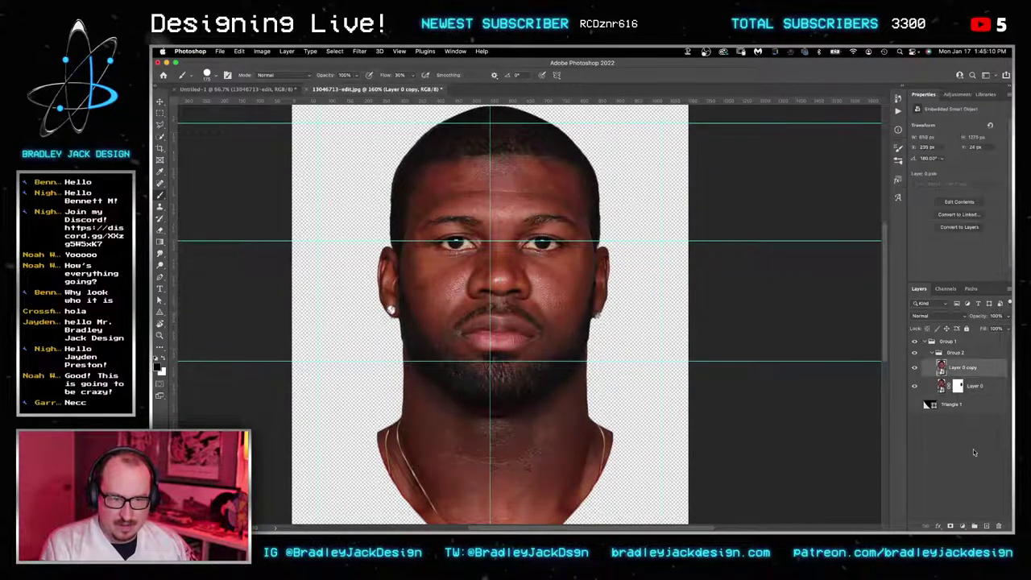
drag(959, 385, 956, 368)
click(957, 369)
key(super+i)
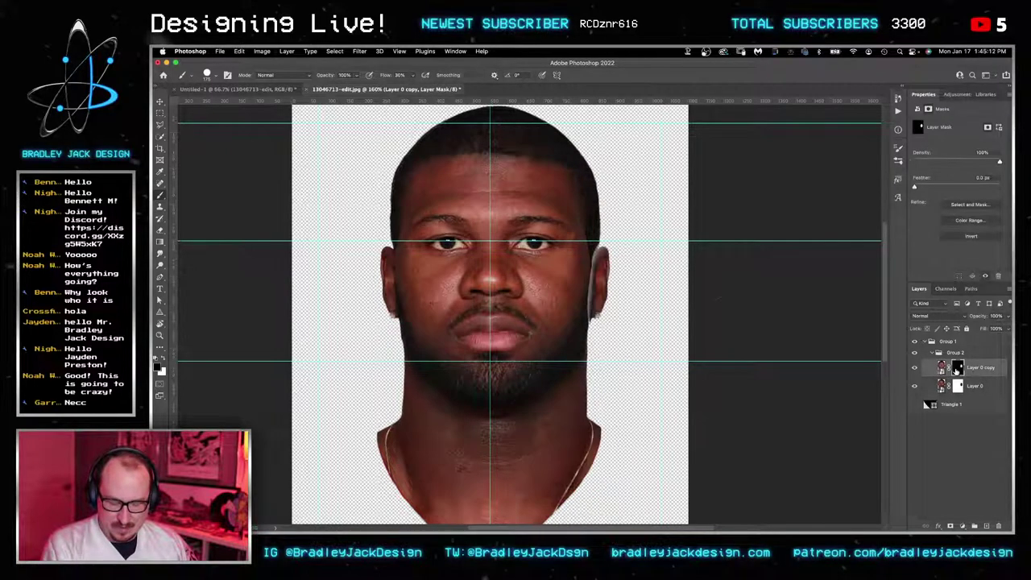
Step: Paint white on the flipped copy's mask with a small soft brush to fill the gap between the ear and the head
scroll(603, 293, up, 5)
key(v)
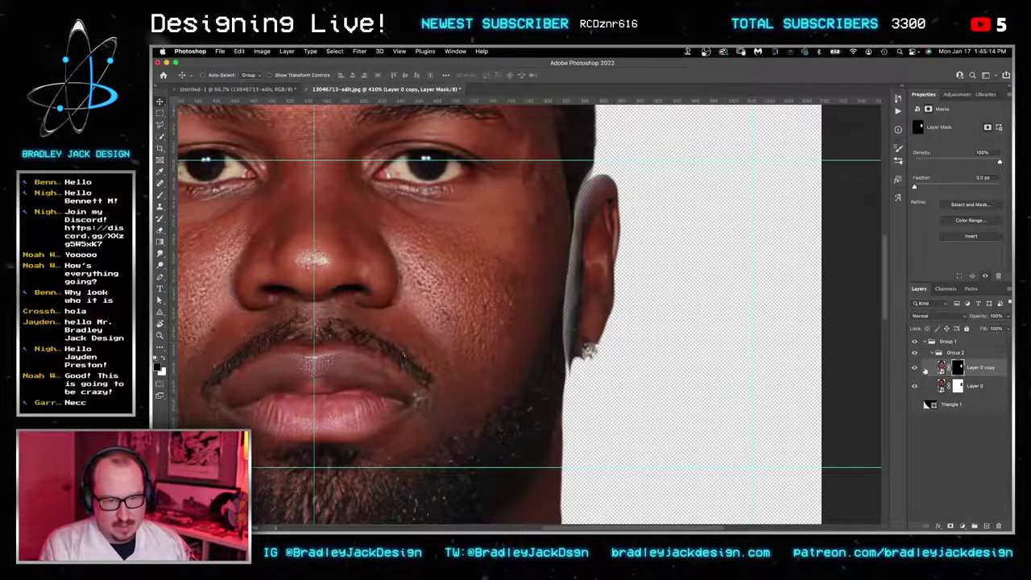
key(b)
click(573, 203)
key(x)
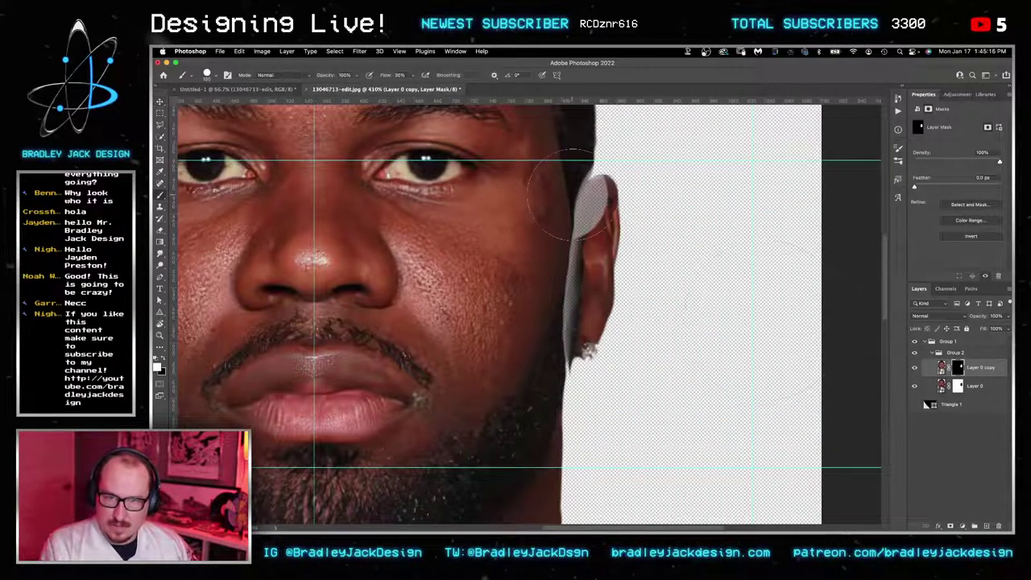
click(573, 203)
click(572, 202)
click(572, 203)
click(572, 203)
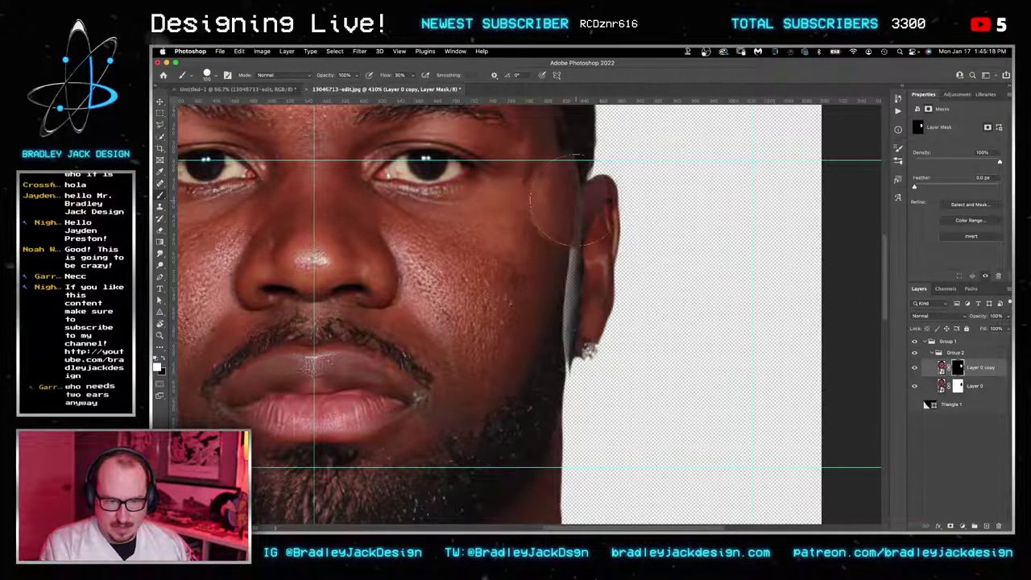
mouse_move(573, 208)
mouse_down()
mouse_move(559, 379)
mouse_move(551, 358)
mouse_move(569, 359)
mouse_up()
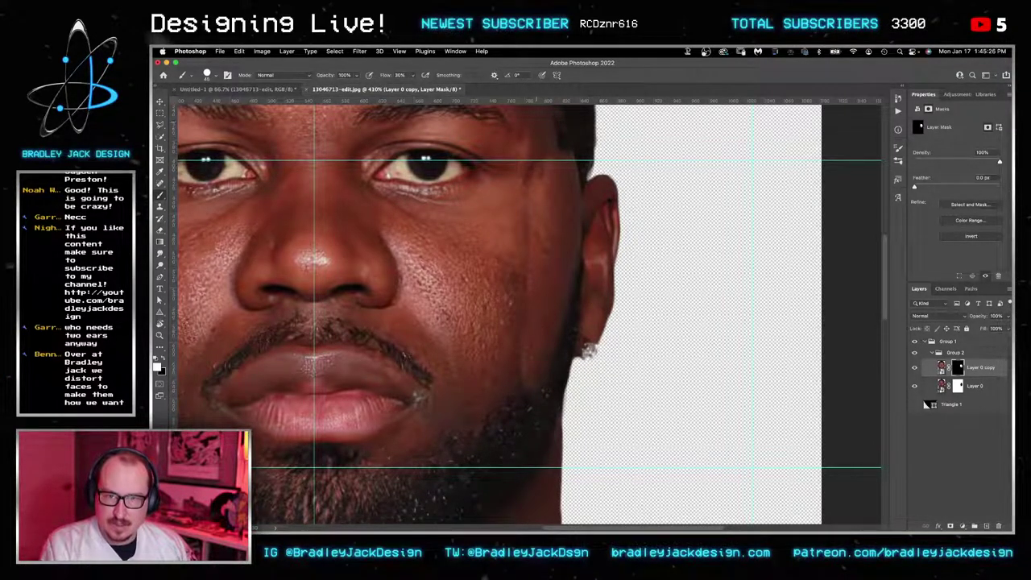
key(x)
key(x)
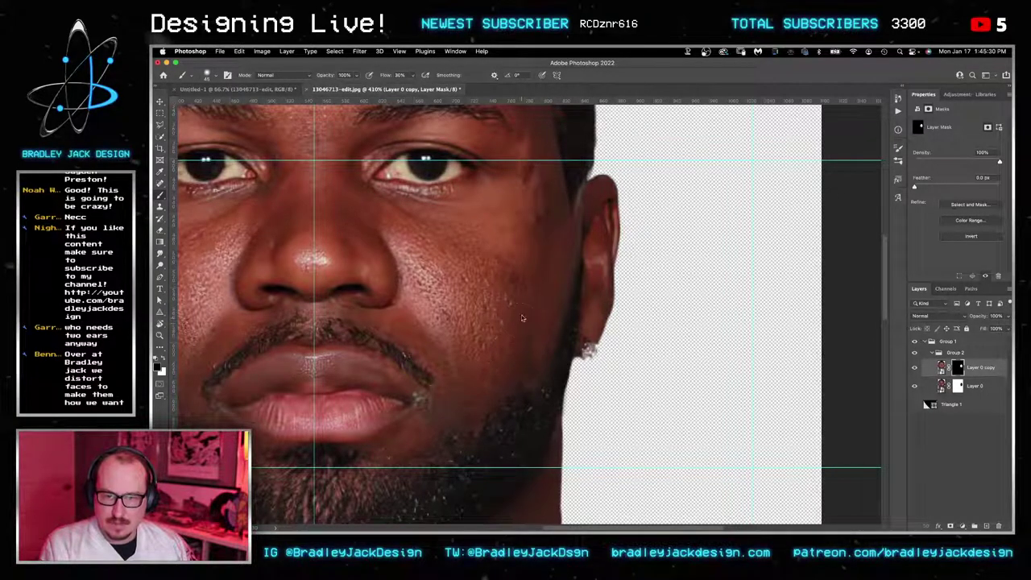
key(x)
key([)
key([)
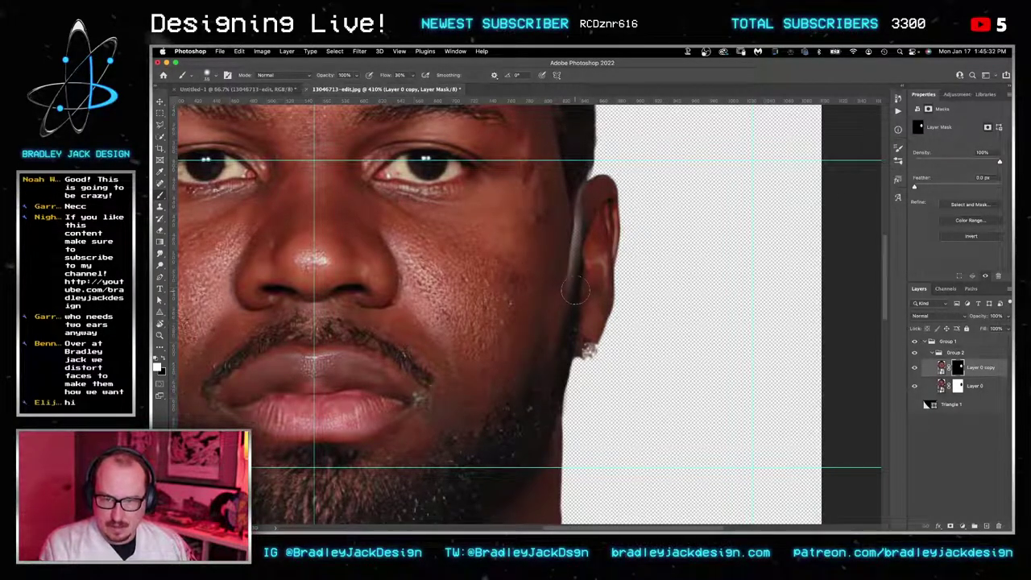
mouse_move(577, 292)
mouse_down()
mouse_move(590, 201)
mouse_move(575, 170)
mouse_up()
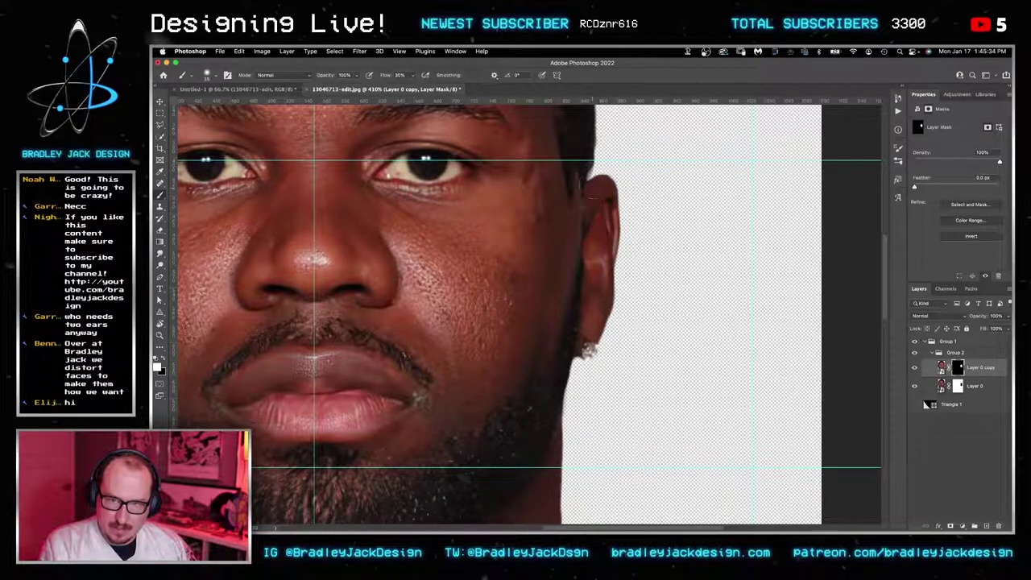
Step: Add a new layer and clone hair over the gap above the right-hand ear with the Clone Stamp, sampling Current & Below
key(v)
drag(604, 215, 620, 288)
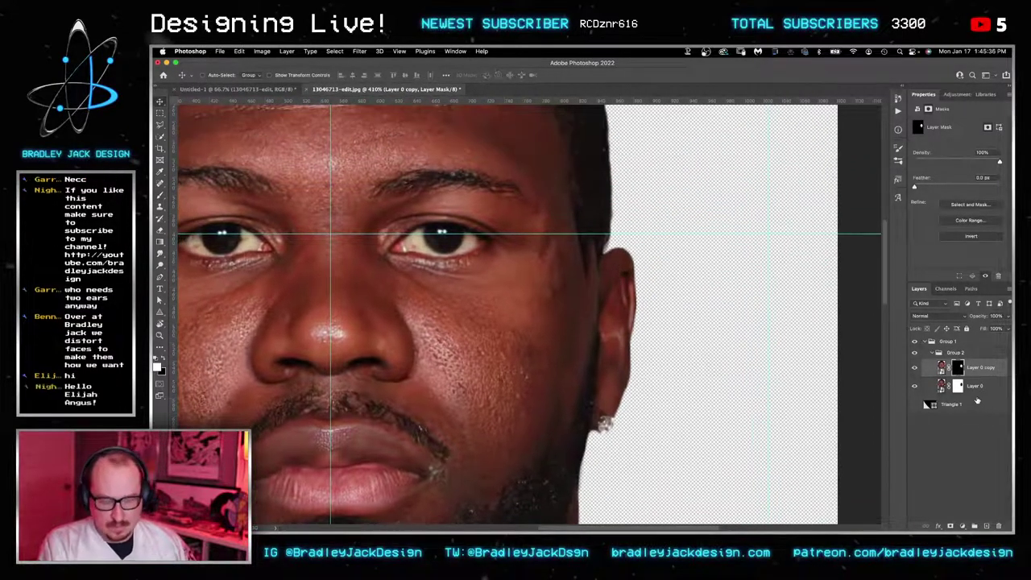
key(alt+shift+super+n)
key(b)
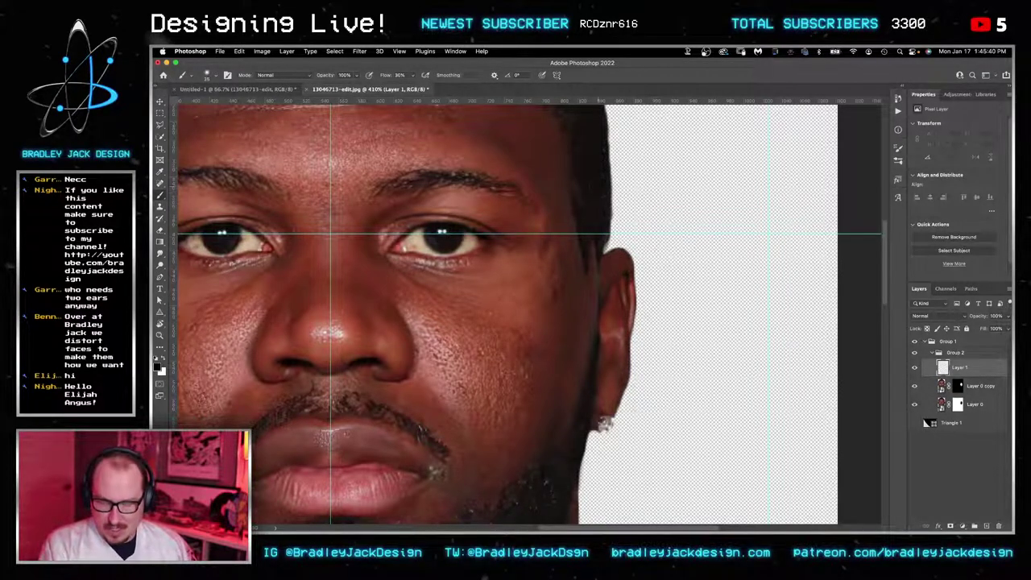
key(s)
mouse_move(592, 206)
mouse_down()
mouse_move(606, 237)
mouse_move(592, 244)
mouse_move(594, 275)
mouse_move(805, 244)
mouse_move(552, 246)
mouse_move(636, 248)
mouse_move(651, 320)
mouse_move(646, 254)
mouse_up()
alt+click(649, 162)
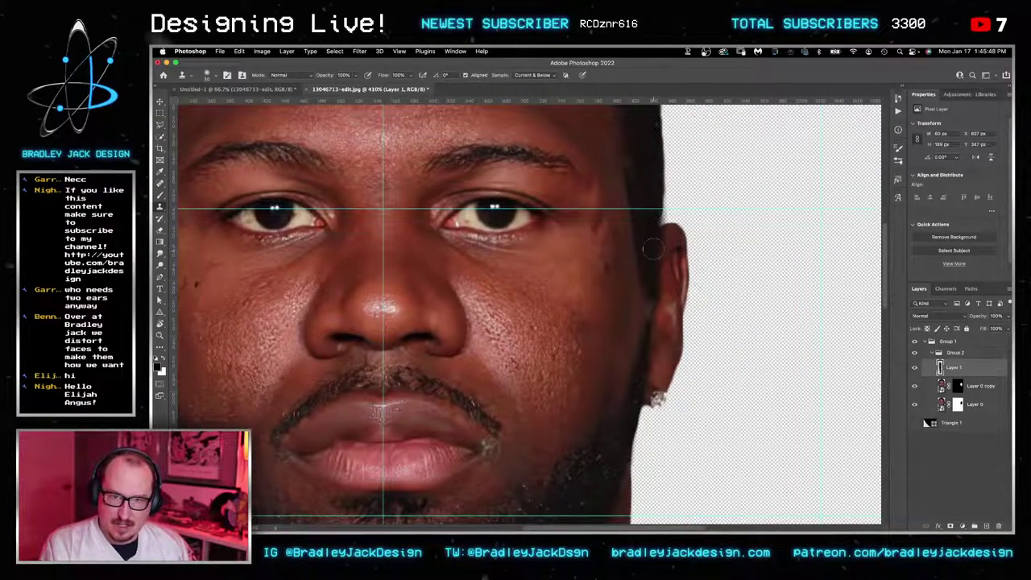
drag(653, 218, 666, 251)
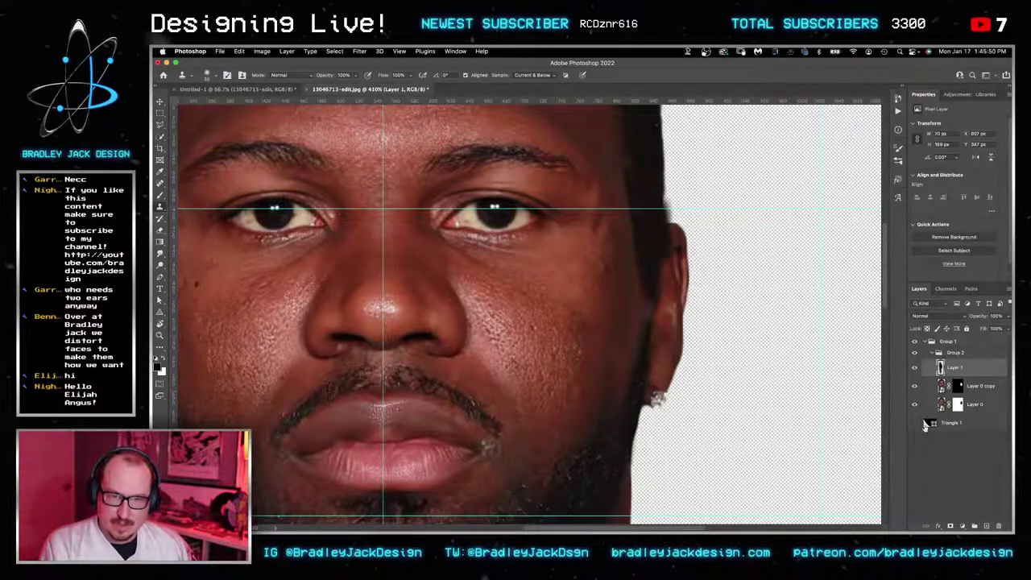
Step: Add a layer mask to the cloned hair layer and paint black to trim the hair spilling past the head and over the ear
click(963, 524)
key(b)
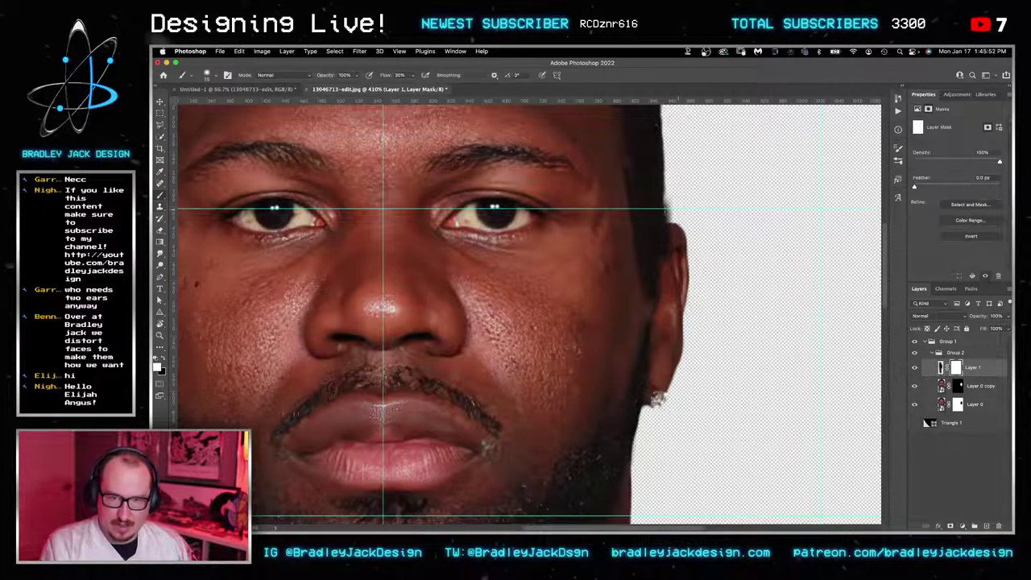
drag(704, 223, 711, 386)
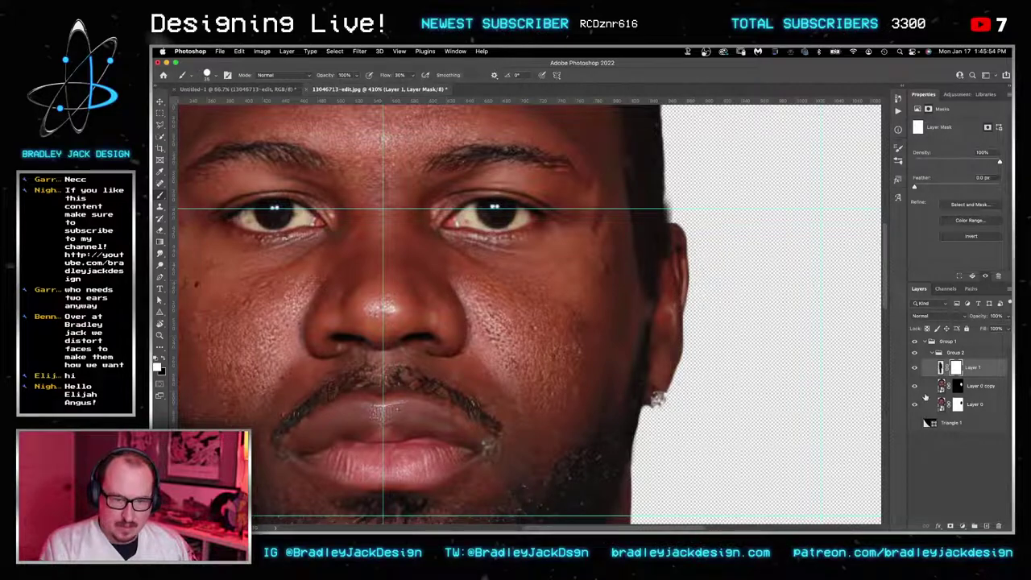
click(915, 387)
click(916, 387)
mouse_move(549, 345)
mouse_down()
mouse_move(855, 319)
mouse_move(549, 358)
mouse_up()
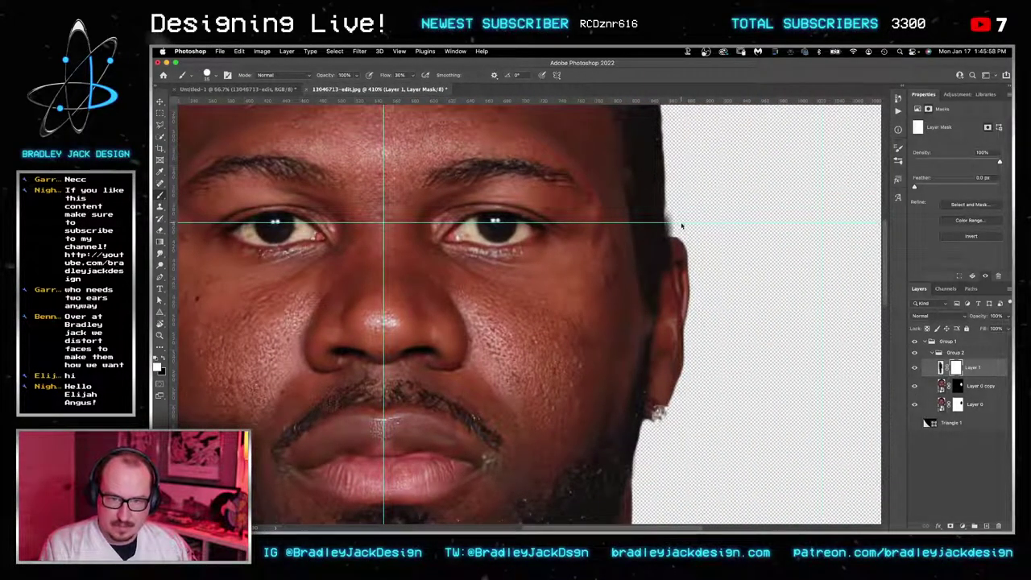
scroll(686, 222, up, 2)
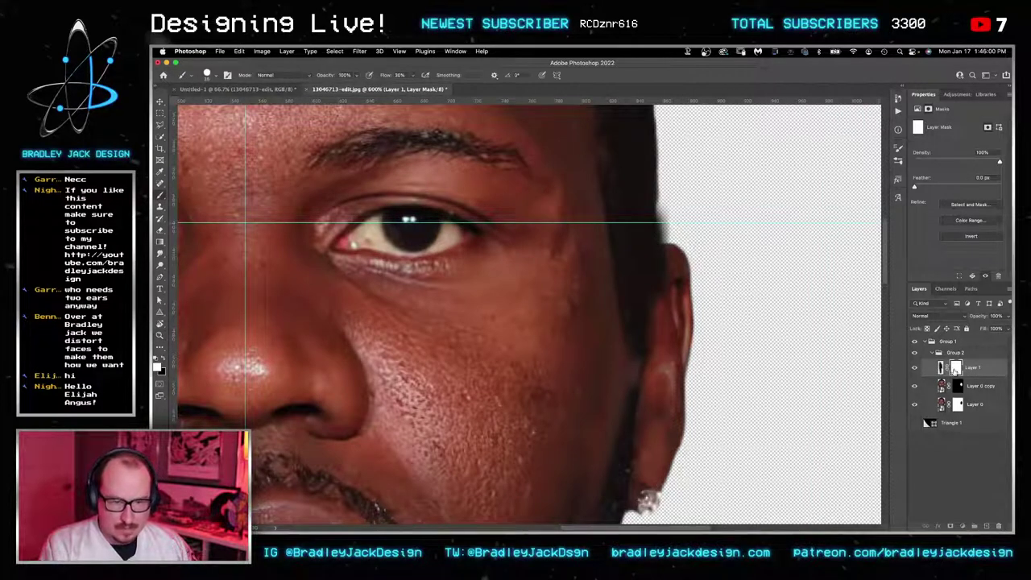
key(x)
mouse_move(691, 219)
mouse_down()
mouse_move(678, 276)
mouse_move(654, 270)
mouse_move(646, 306)
mouse_up()
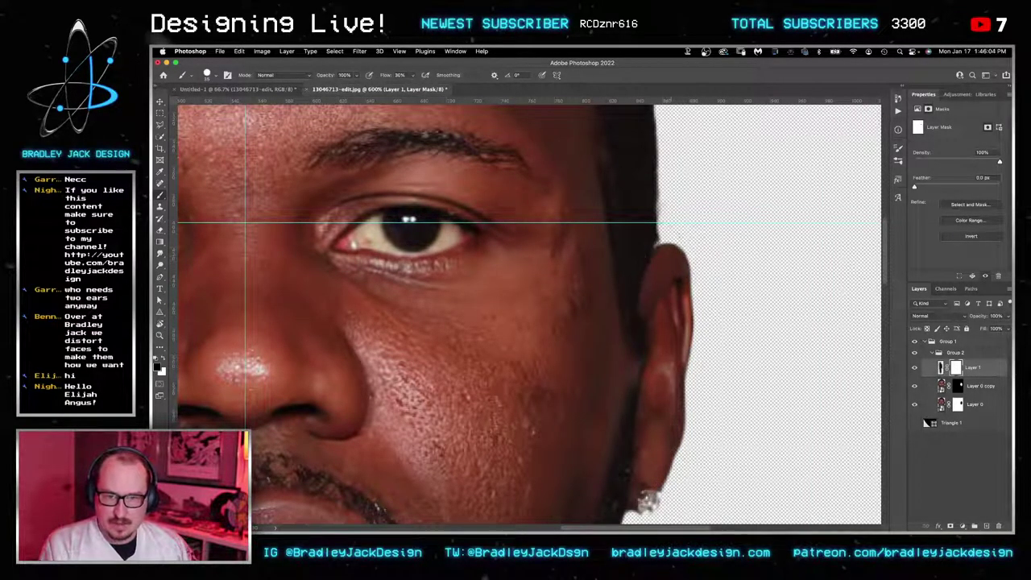
Step: Refine the cloned layer's mask, painting white to restore hair above the ear and black to clean the outer edge and sideburn
key(x)
click(646, 229)
click(646, 229)
click(646, 229)
click(646, 229)
click(646, 229)
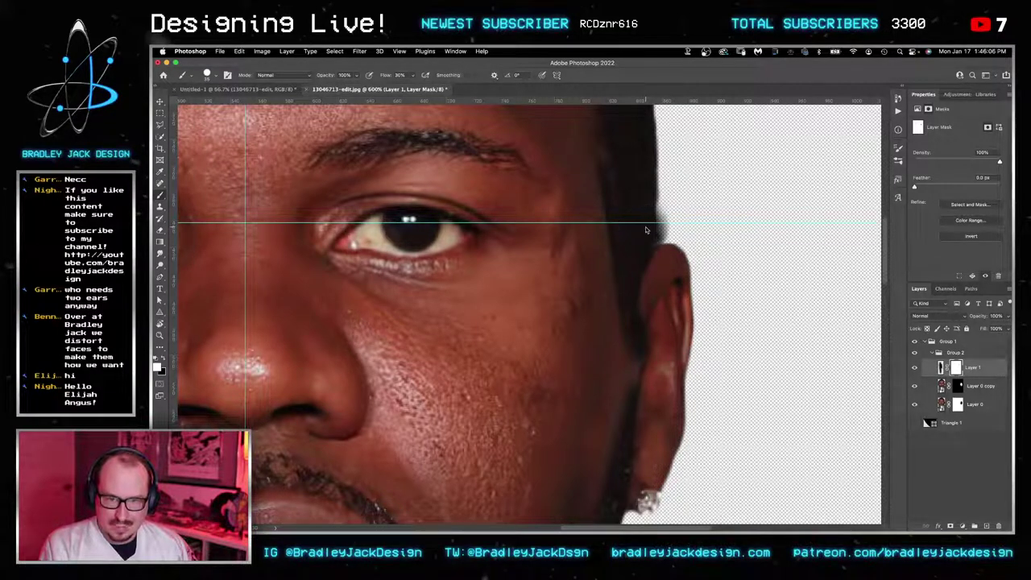
key(x)
mouse_move(666, 215)
mouse_down()
mouse_move(661, 230)
mouse_move(688, 239)
mouse_up()
drag(658, 310, 644, 390)
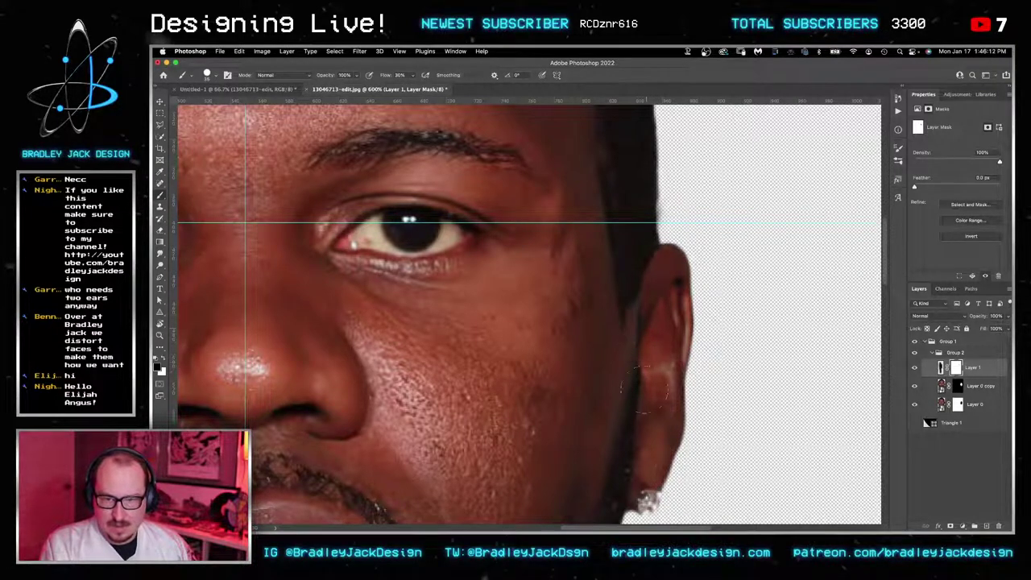
click(604, 384)
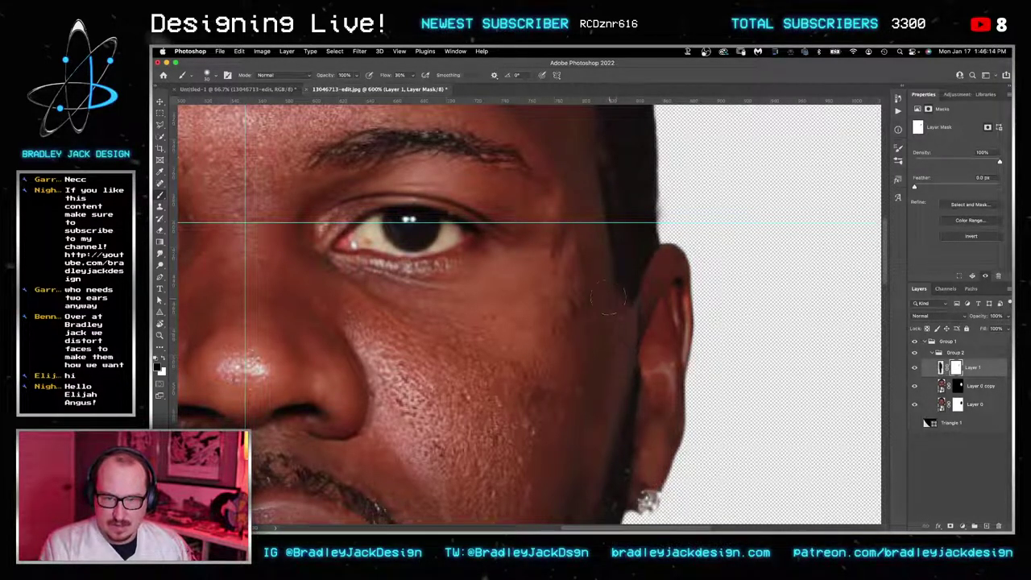
Step: Move the cloned hair layer and the flipped ear copy together beneath the original portrait
key(ctrl+0)
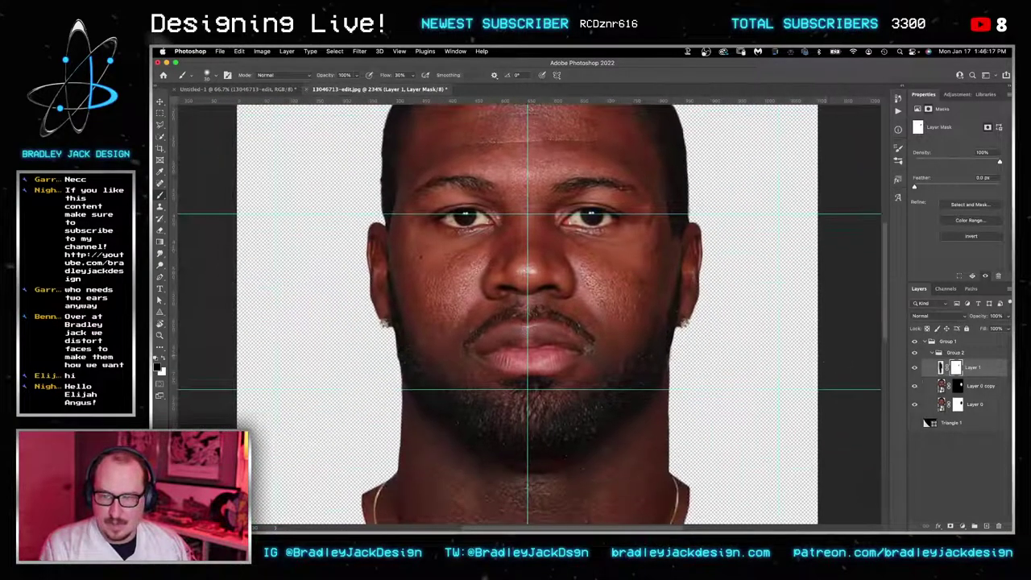
key(v)
drag(976, 379, 974, 375)
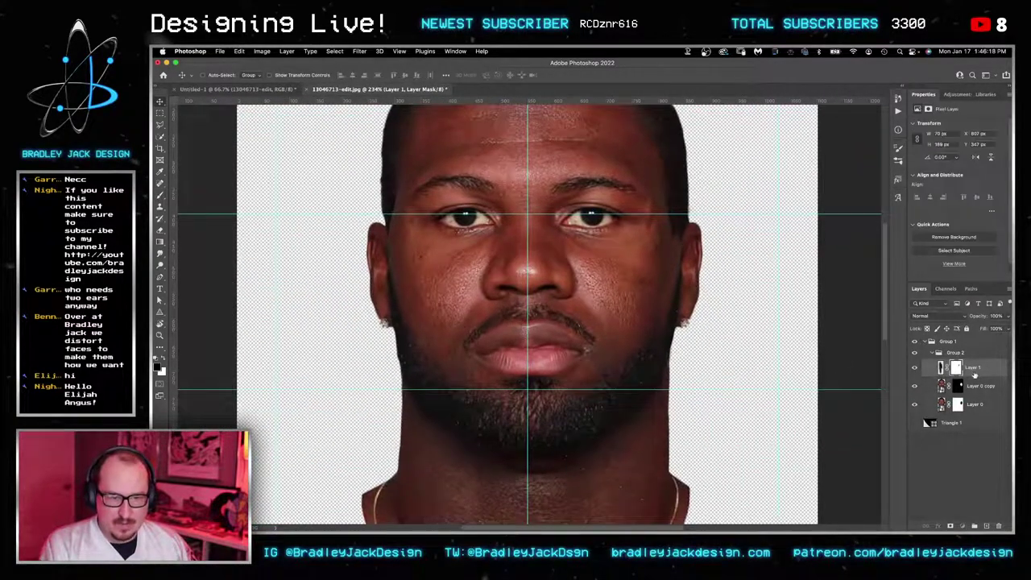
shift+click(976, 390)
key(super+shift+bracketleft)
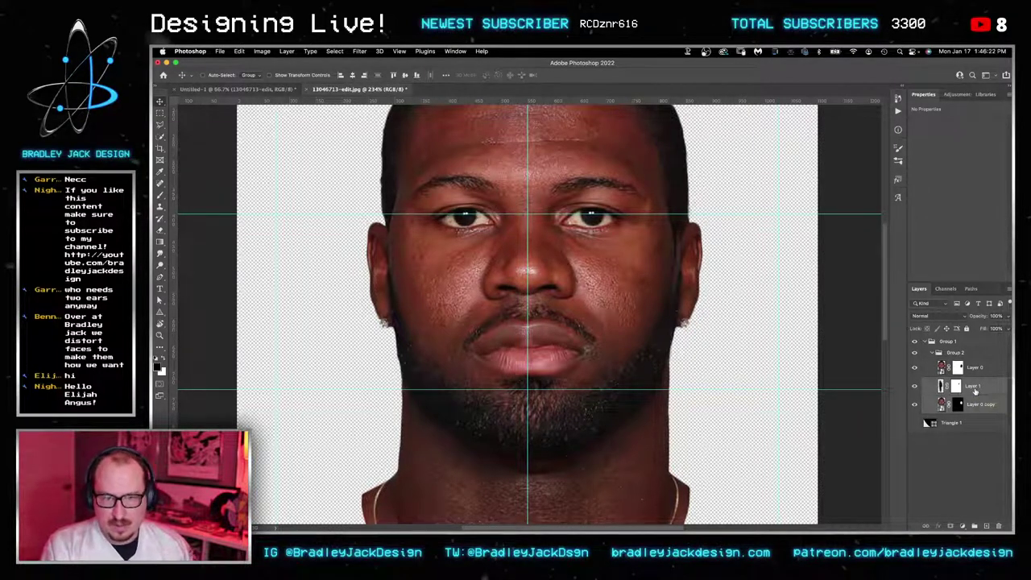
Step: Try nudging the cloned hair layer and flipped ear copy left toward the head, and undo the nudges
key(Left)
key(Left)
key(Left)
key(Left)
key(Left)
key(Left)
key(Left)
key(Left)
key(Left)
key(Left)
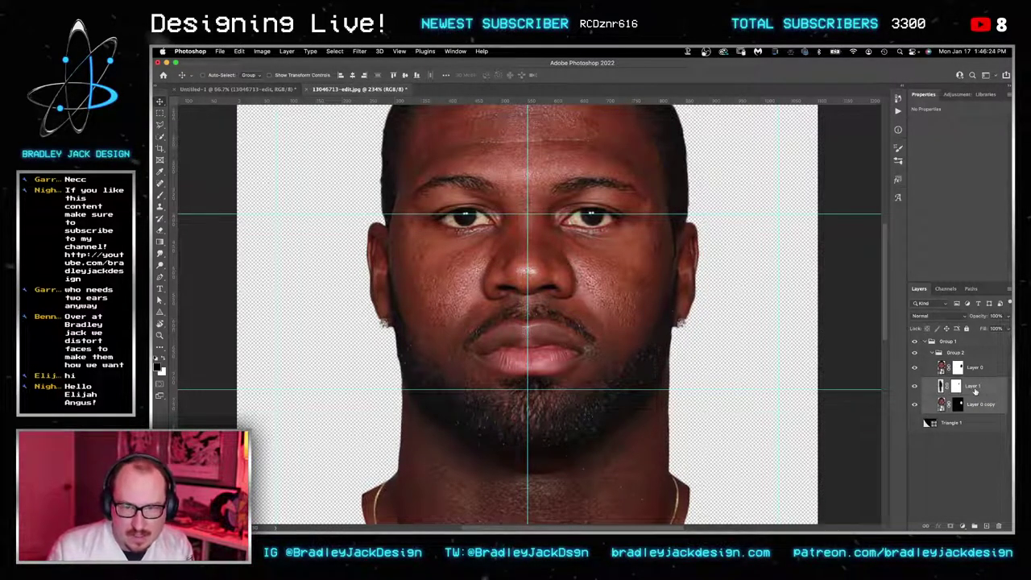
key(Left)
key(super+z)
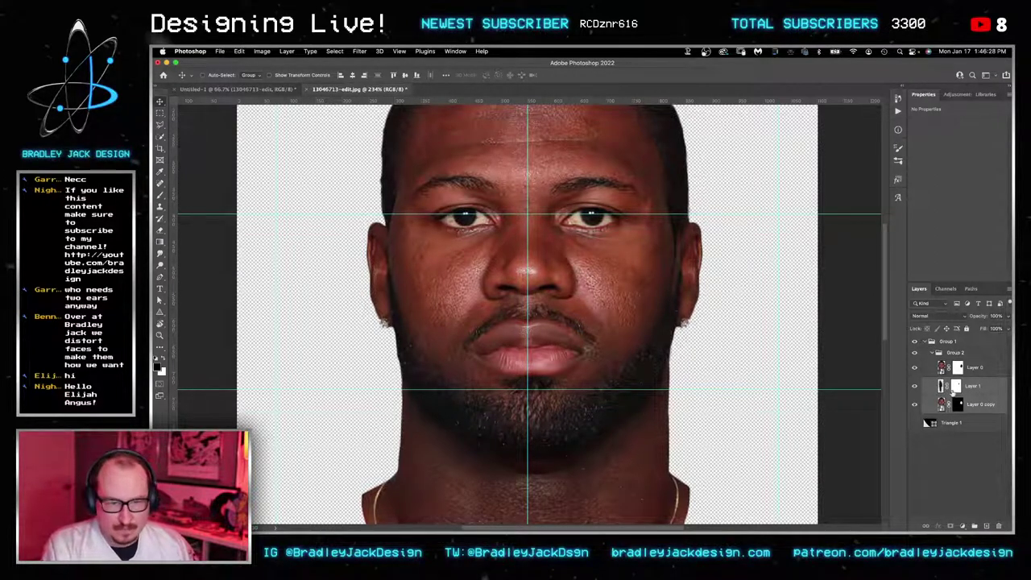
Step: Hide the cloned hair layer and move the flipped ear copy back above the original portrait
click(954, 386)
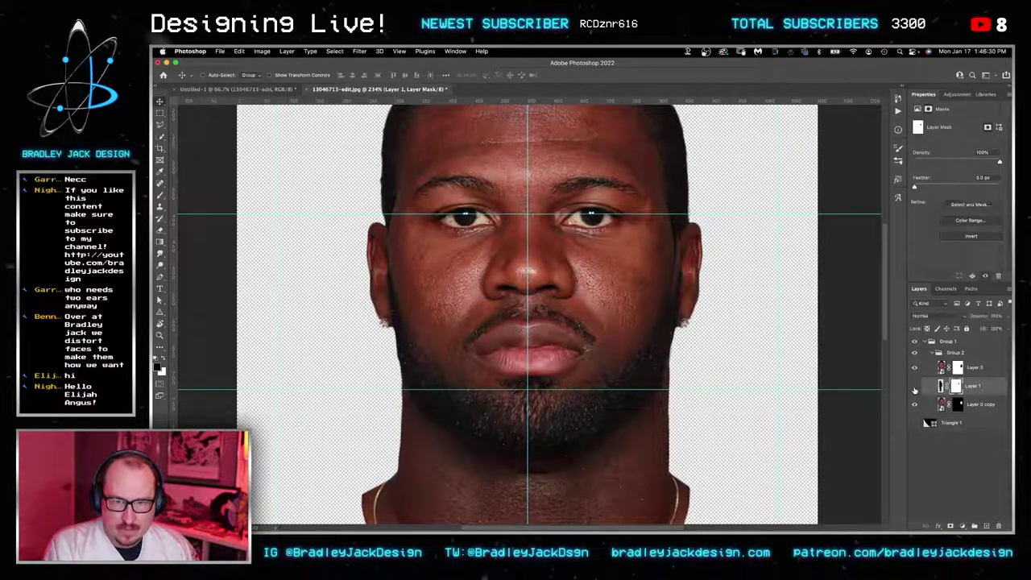
click(913, 367)
click(913, 367)
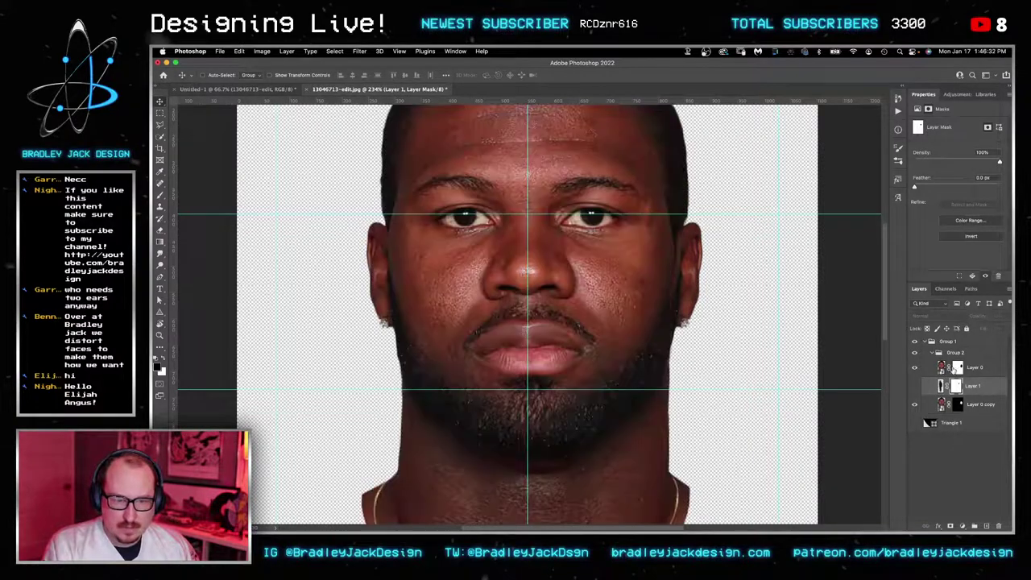
drag(954, 402, 958, 369)
super+click(708, 250)
super+click(707, 250)
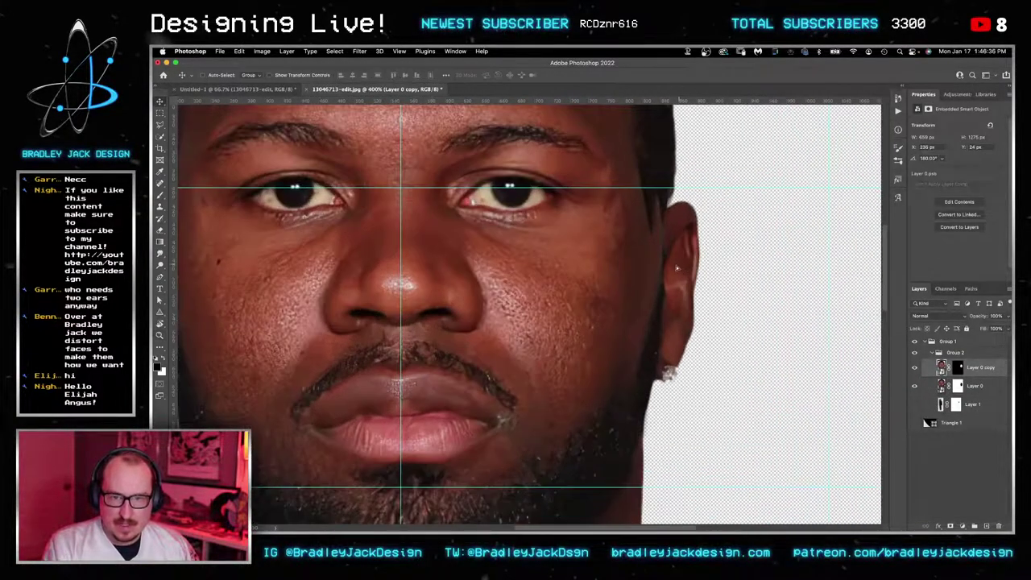
drag(683, 267, 671, 265)
scroll(672, 266, down, 2)
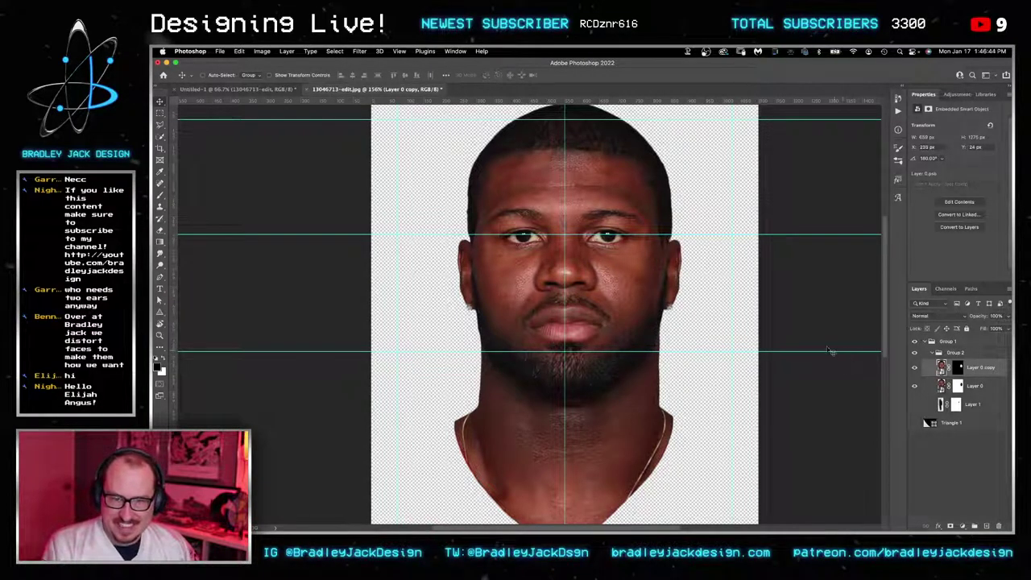
Step: With the flipped copy temporarily hidden, restore the head's edge beside the right-hand ear on the original portrait's mask using a larger soft brush
key(z)
click(673, 267)
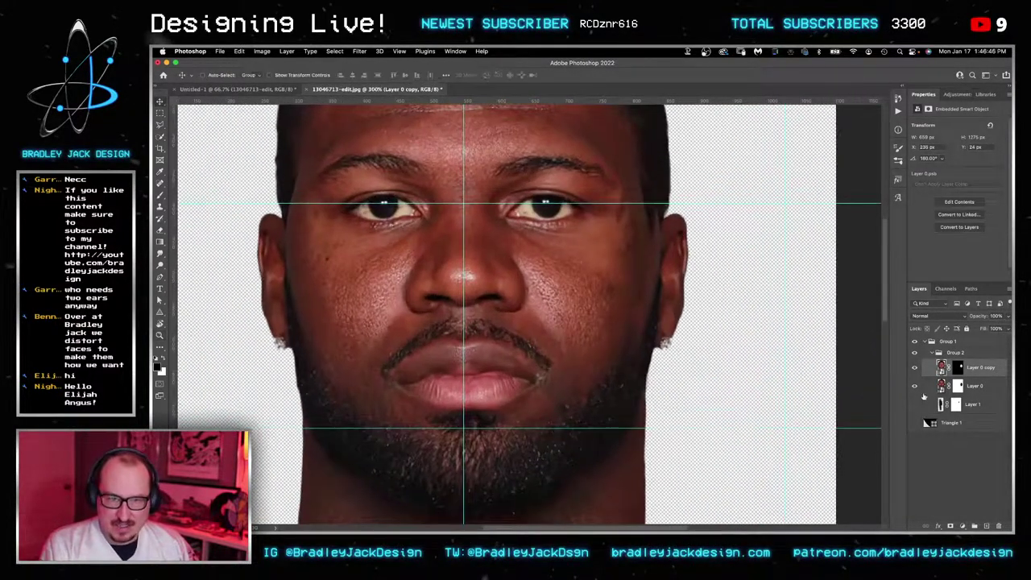
click(957, 368)
key(b)
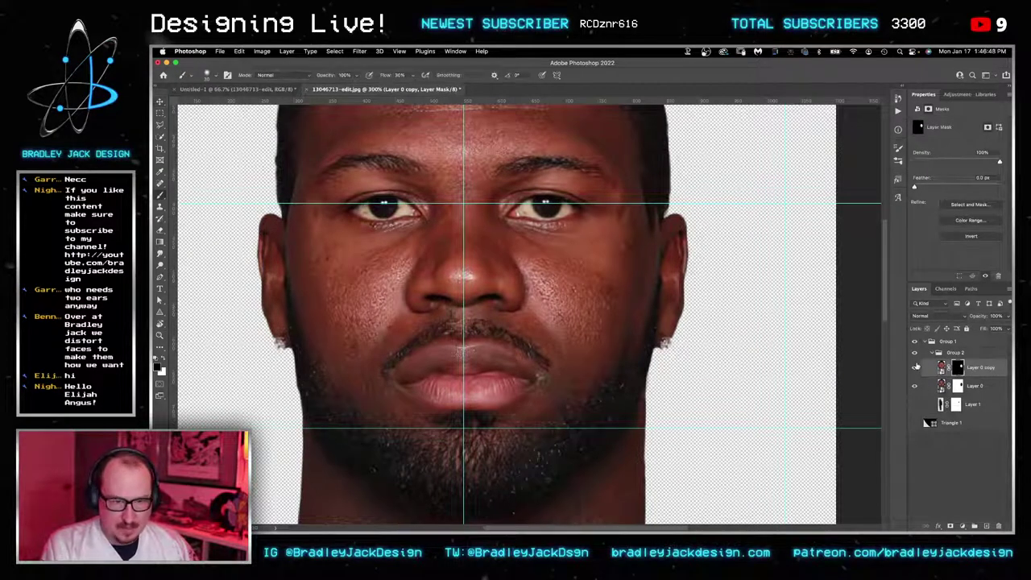
click(915, 367)
click(956, 386)
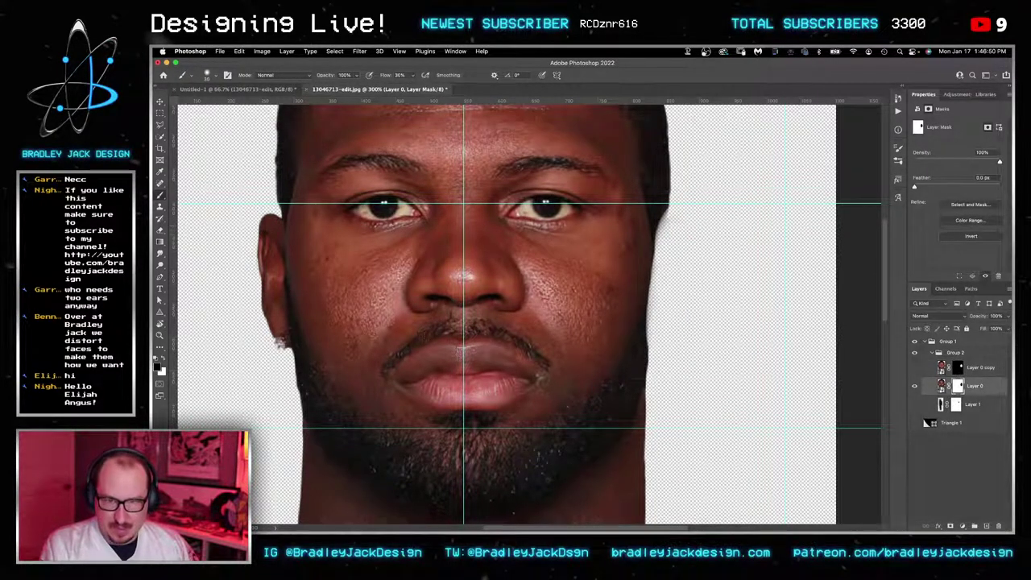
key(bracketright)
key(bracketright)
key(bracketright)
drag(648, 223, 651, 225)
key(x)
mouse_move(658, 220)
mouse_down()
mouse_move(643, 258)
mouse_move(652, 355)
mouse_move(643, 335)
mouse_move(657, 312)
mouse_move(657, 282)
mouse_up()
click(915, 368)
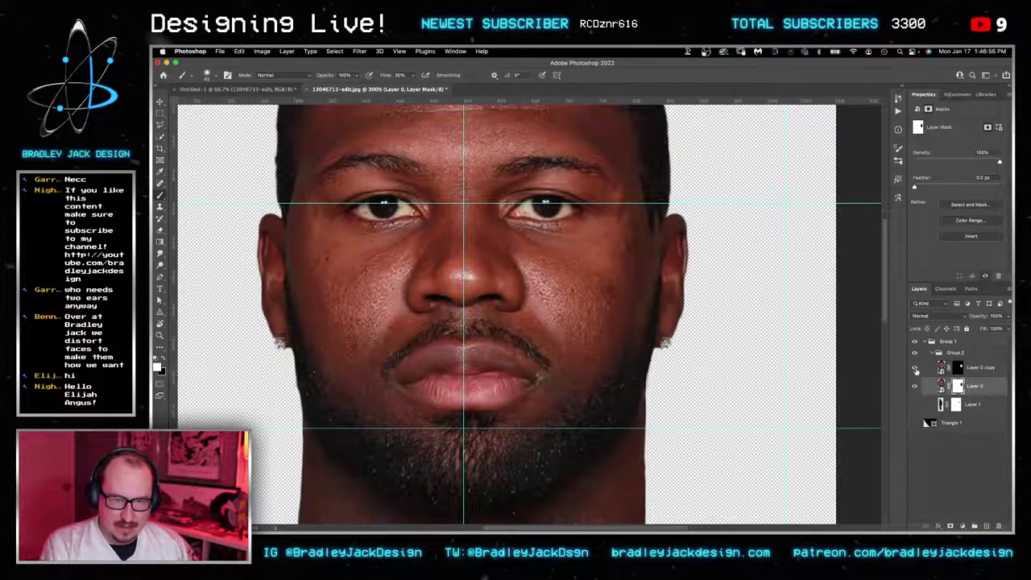
Step: Nudge the flipped ear copy slightly down and right at 50% opacity, and return its opacity to 100%
click(974, 370)
key(v)
key(5)
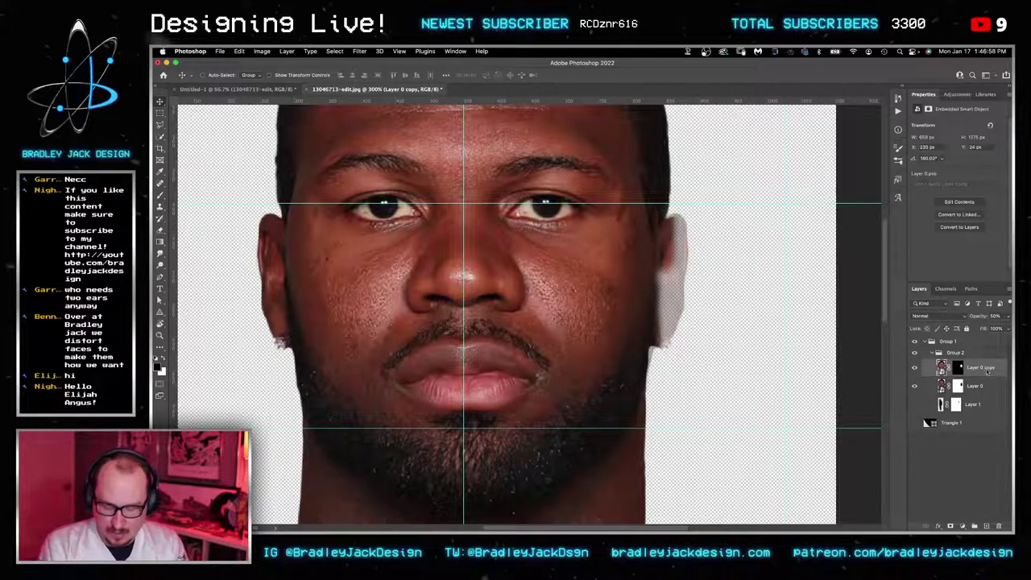
key(Down)
key(Down)
key(Right)
key(Right)
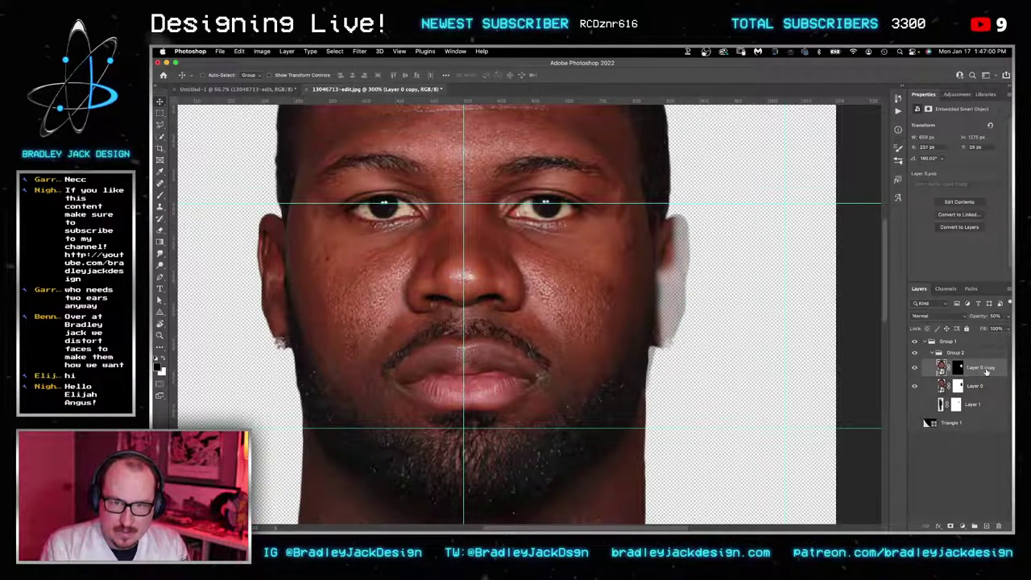
key(0)
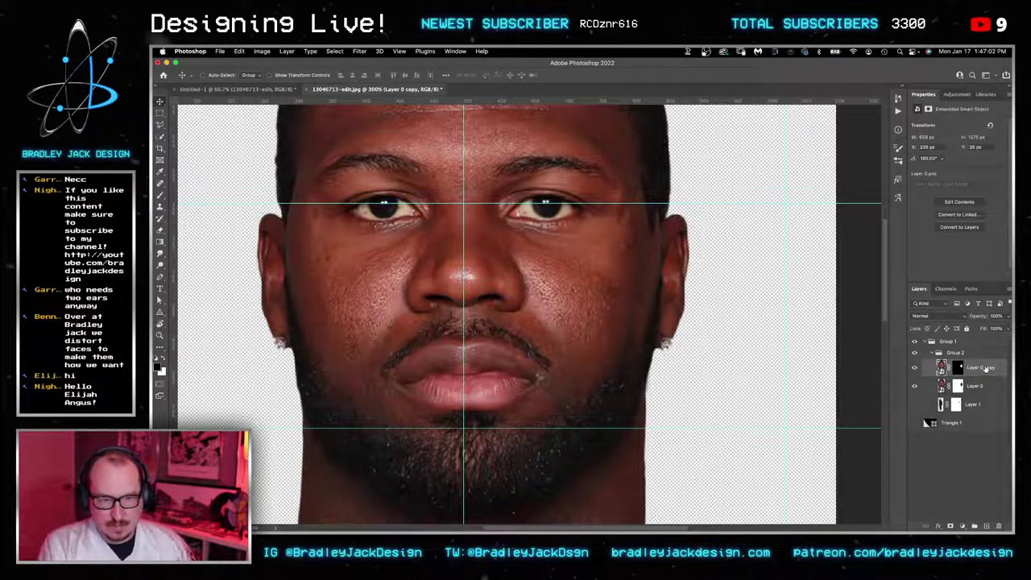
Step: Paint black on the flipped copy's mask along the ear's inner edge and sideburn to blend it into the original head
click(957, 368)
key(x)
key(b)
scroll(659, 243, up, 5)
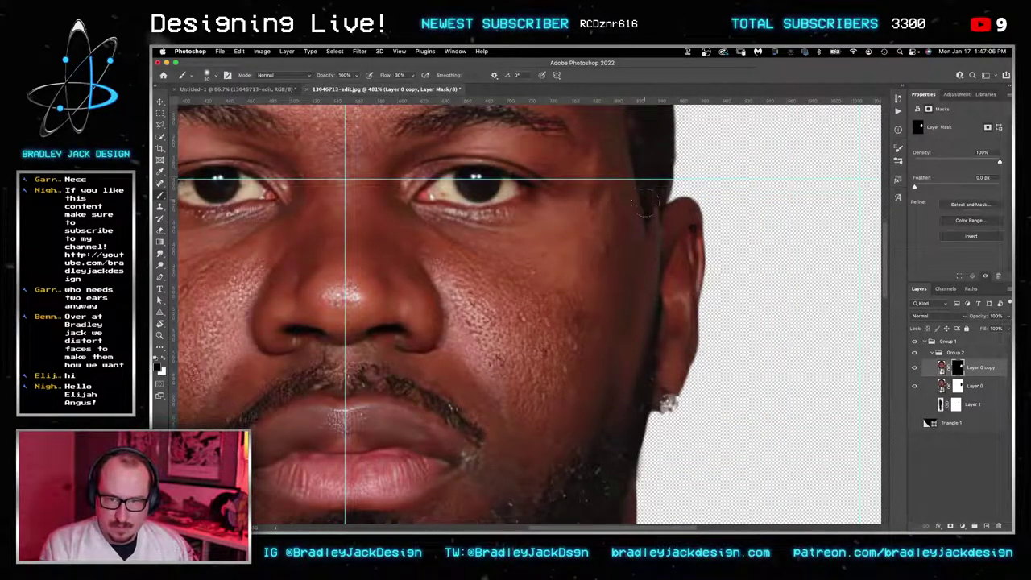
mouse_move(635, 275)
mouse_down()
mouse_move(639, 332)
mouse_move(615, 421)
mouse_up()
mouse_move(650, 346)
mouse_down()
mouse_move(653, 249)
mouse_move(659, 298)
mouse_move(663, 272)
mouse_move(657, 359)
mouse_move(662, 251)
mouse_move(650, 363)
mouse_up()
key(x)
key(x)
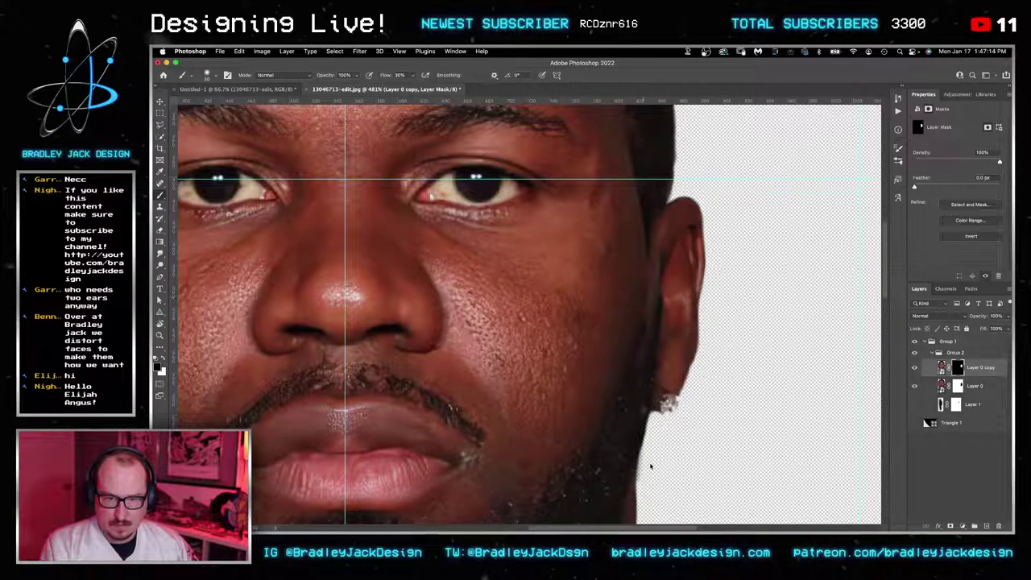
Step: Bring the hidden cloned hair layer to the top of the group and delete it
key(v)
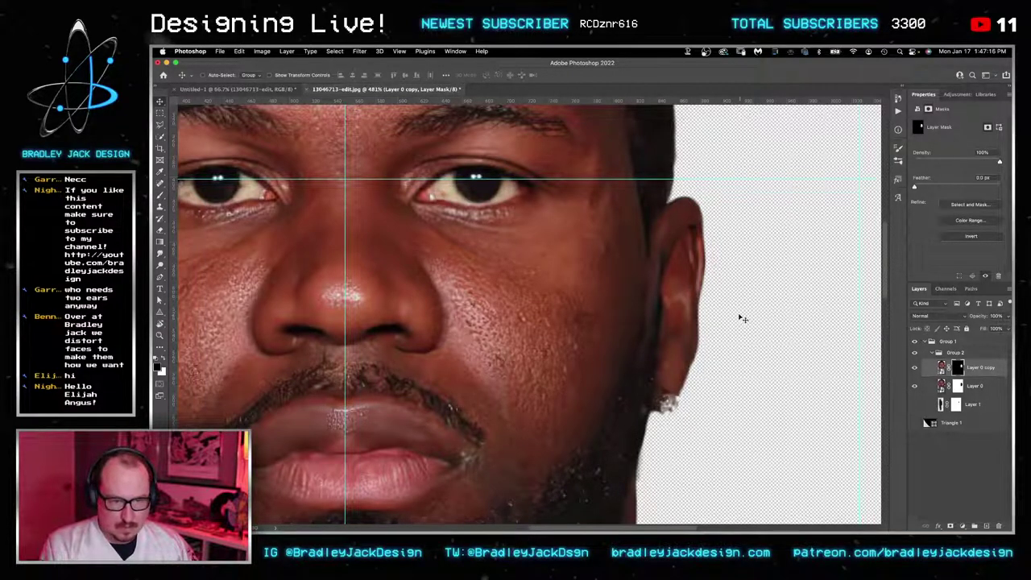
drag(967, 401, 971, 366)
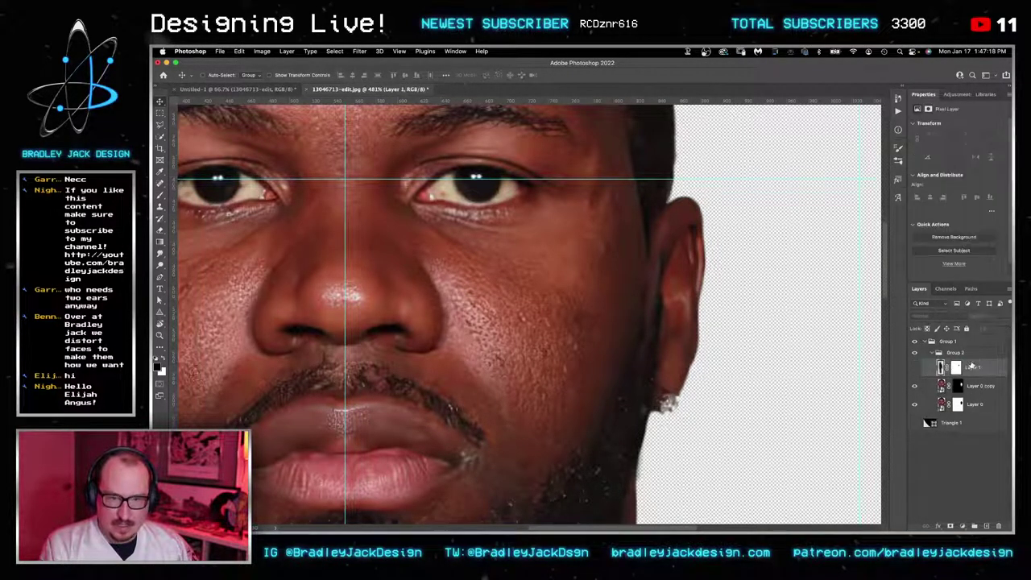
click(956, 368)
right_click(955, 368)
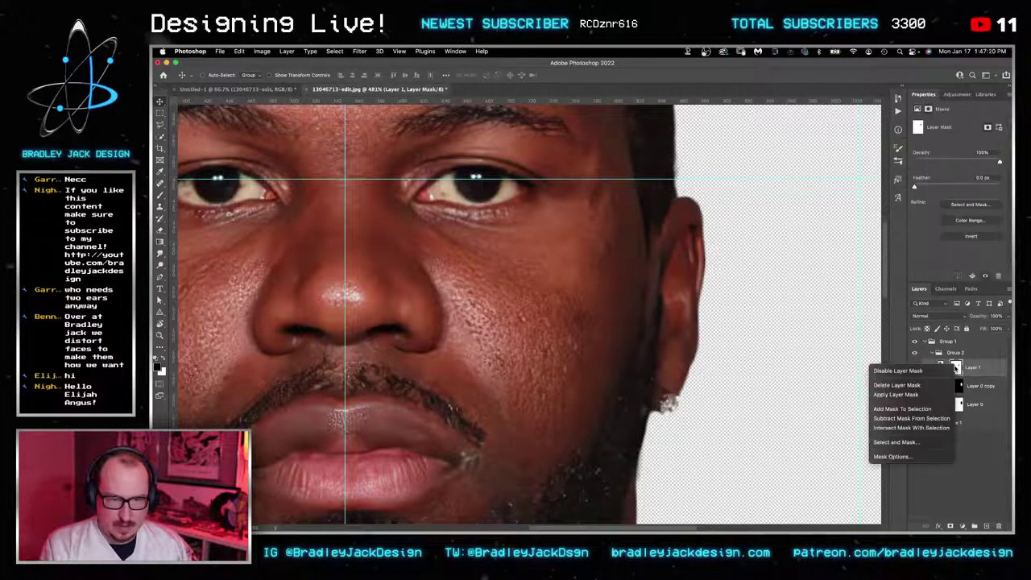
click(936, 390)
key(Delete)
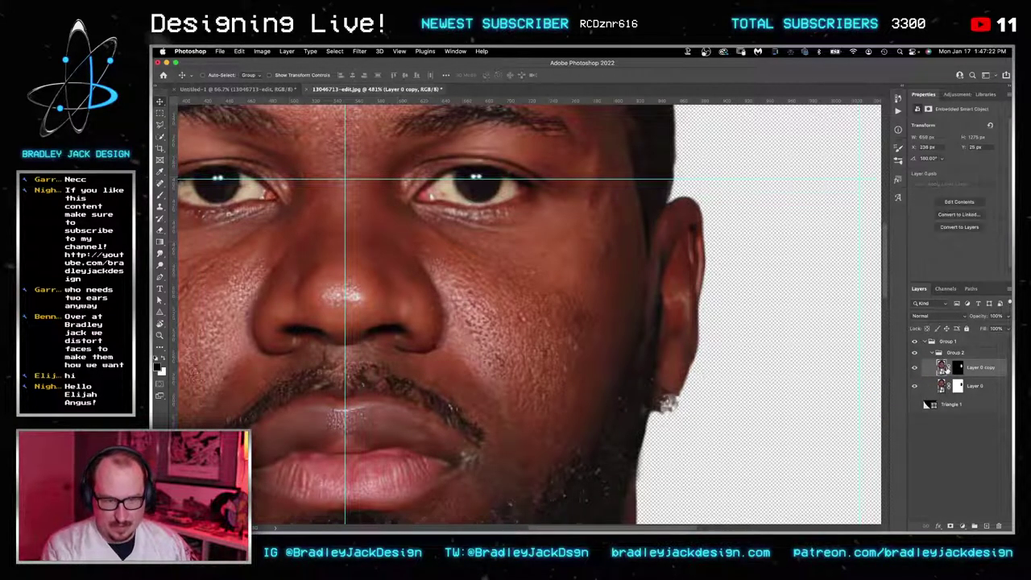
Step: Add an empty layer above the flipped ear copy, and paint on the copy's mask to refine the jaw edge below the earring
key(alt+shift+super+n)
key(b)
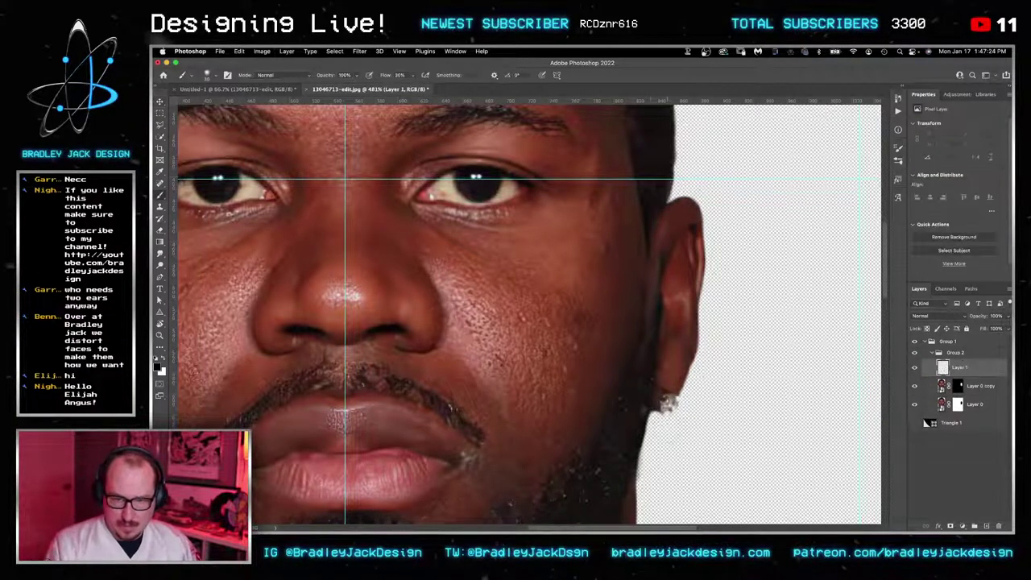
click(956, 388)
key(x)
drag(642, 420, 642, 446)
key(x)
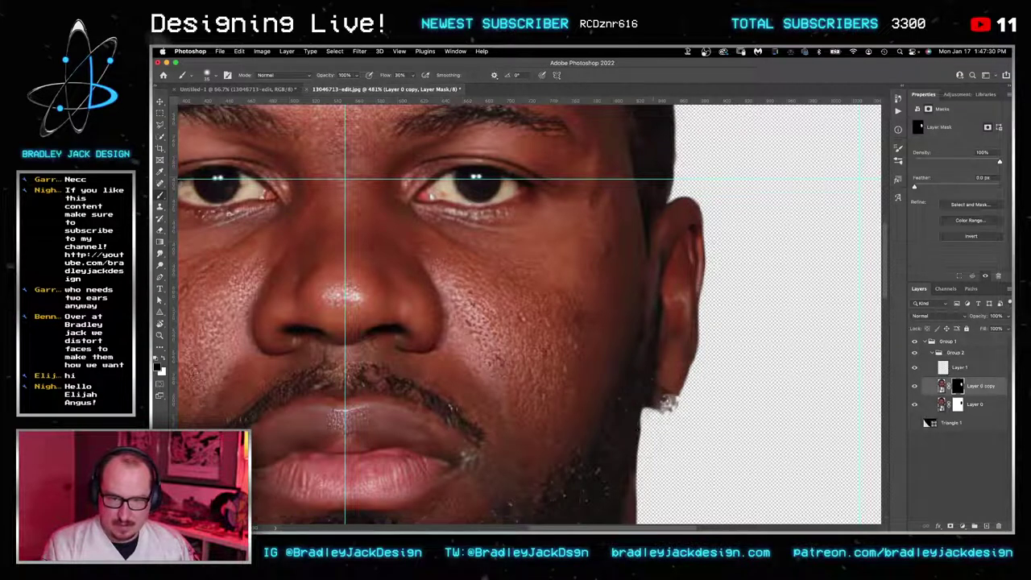
drag(669, 401, 673, 430)
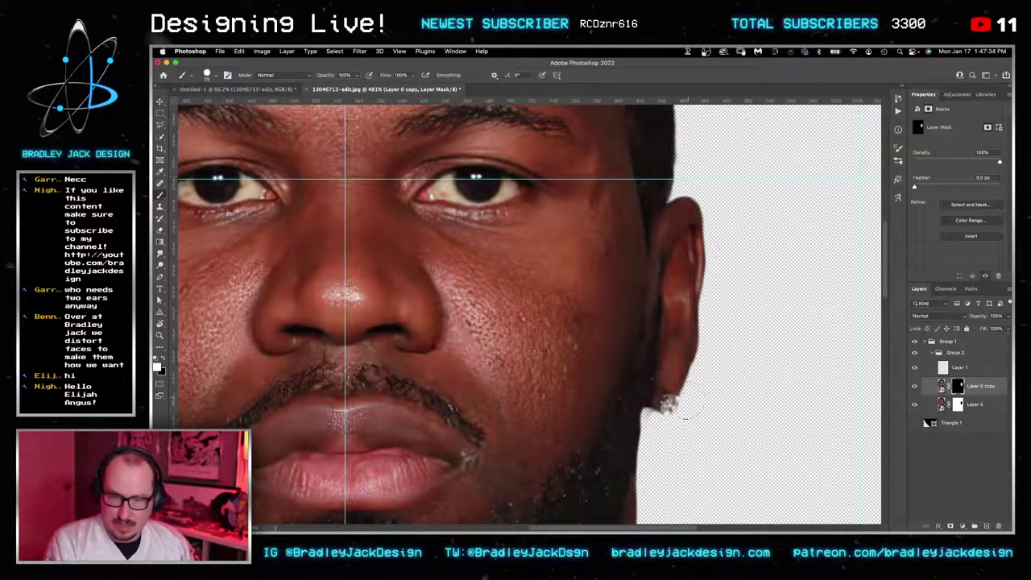
key(x)
mouse_move(647, 410)
mouse_down()
mouse_move(635, 434)
mouse_move(657, 468)
mouse_up()
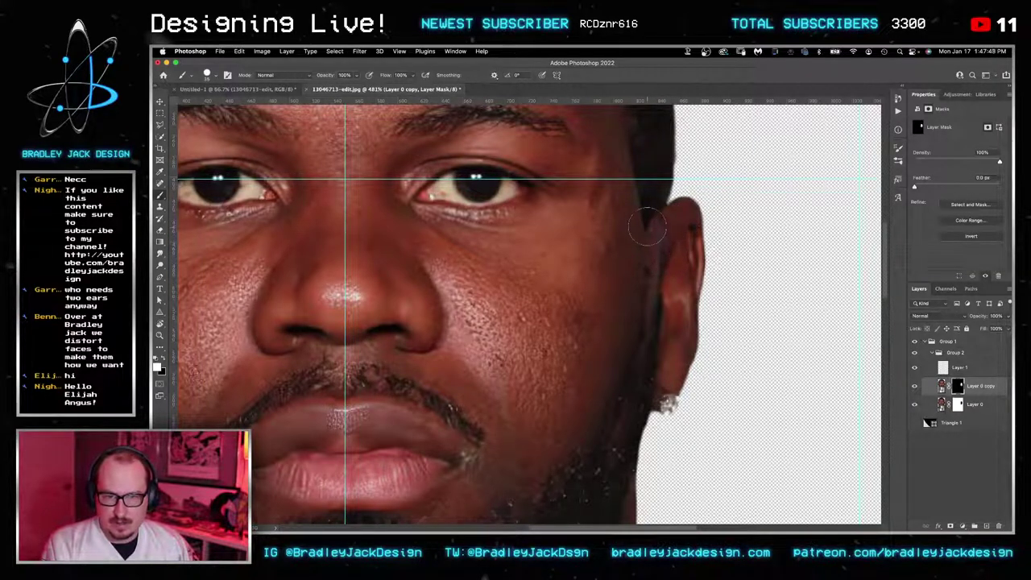
Step: Paint on the flipped copy's mask along the ear's inner edge to adjust how the ear meets the cheek
mouse_move(650, 242)
mouse_down()
mouse_move(651, 221)
mouse_move(649, 283)
mouse_move(633, 324)
mouse_up()
key(x)
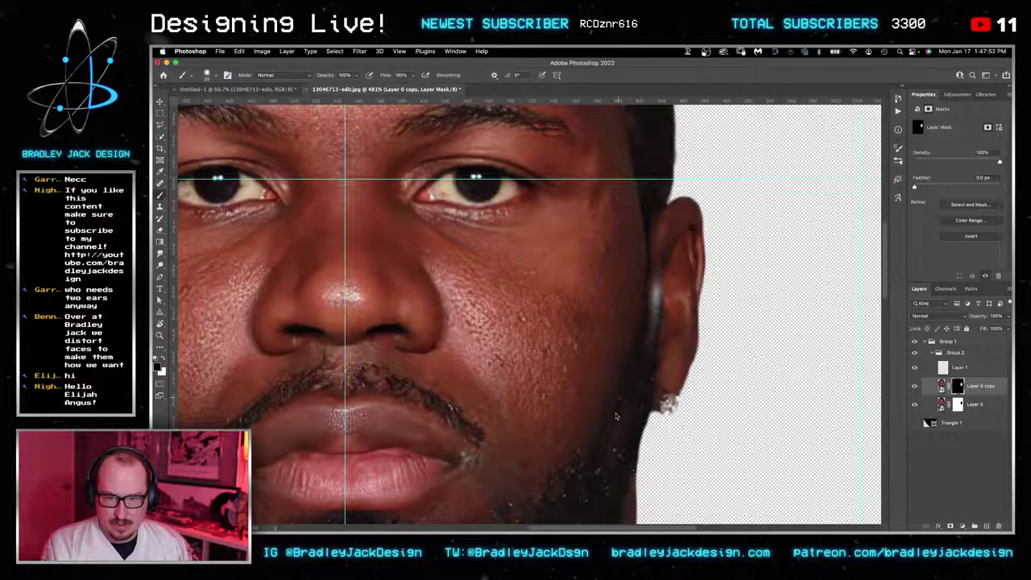
key(v)
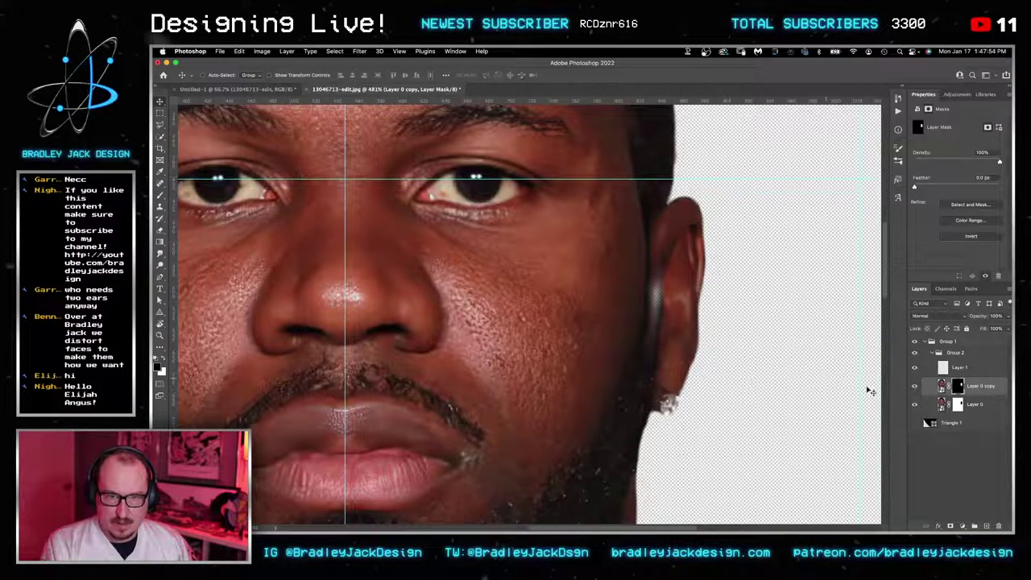
key(b)
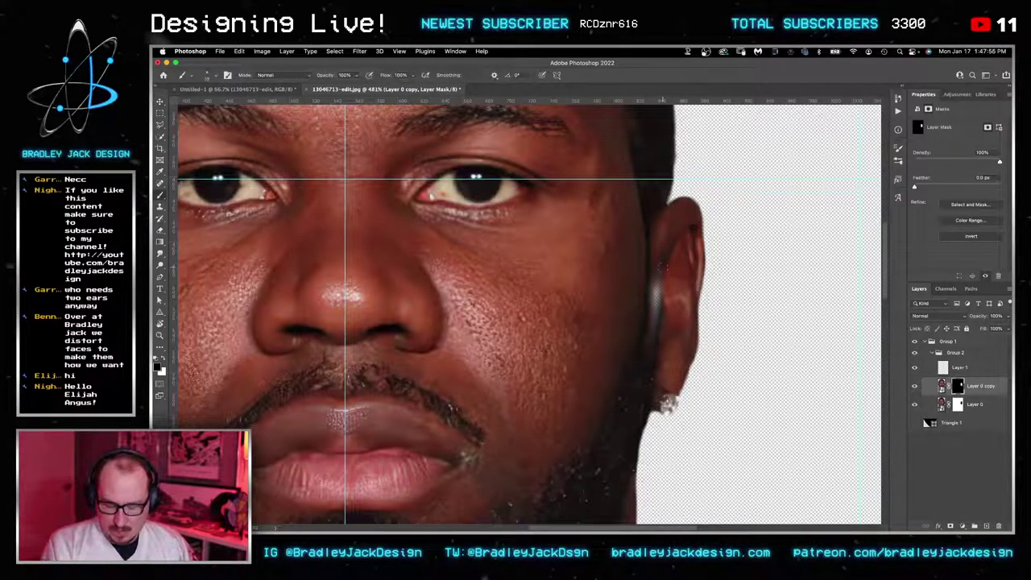
key(x)
Step: Add an empty layer directly above the flipped copy and clone ear skin over the pale highlight at the ear's inner edge
key(super+shift+alt+n)
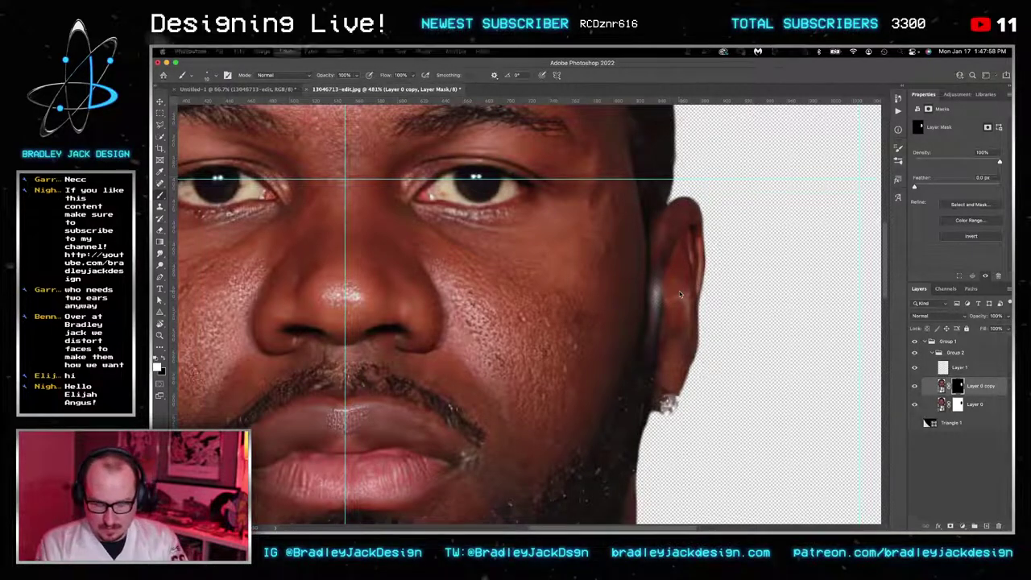
key(z)
click(678, 272)
click(678, 273)
key(s)
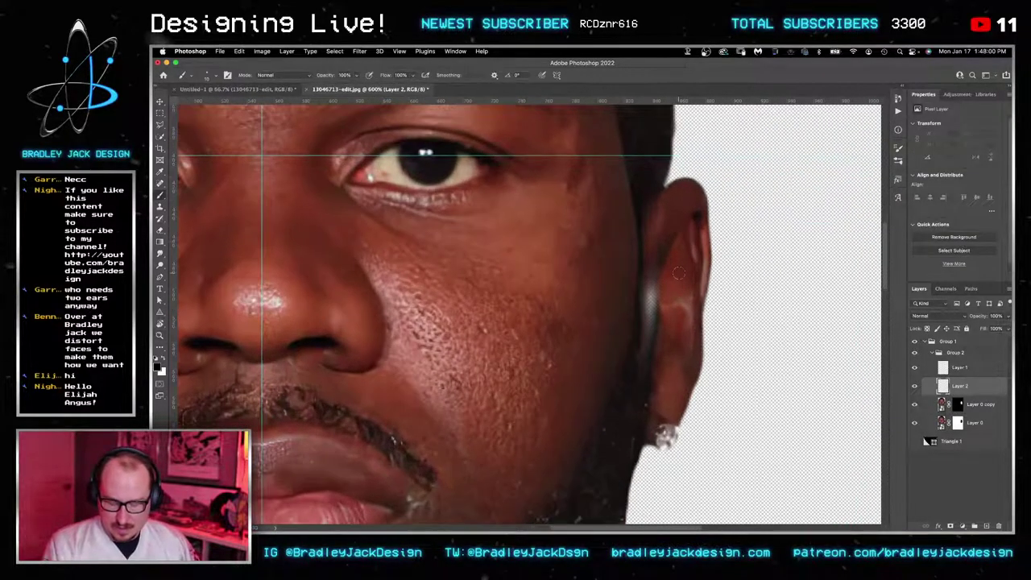
key(bracketleft)
key(bracketleft)
key(bracketleft)
key(bracketleft)
key(bracketleft)
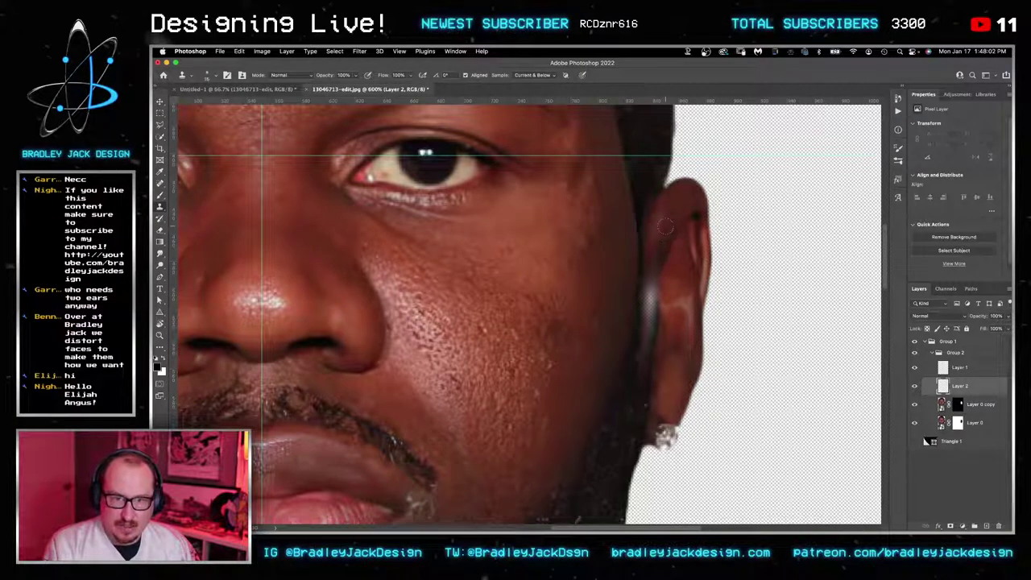
mouse_move(659, 234)
mouse_down()
mouse_move(651, 264)
mouse_move(654, 227)
mouse_move(649, 309)
mouse_move(652, 235)
mouse_up()
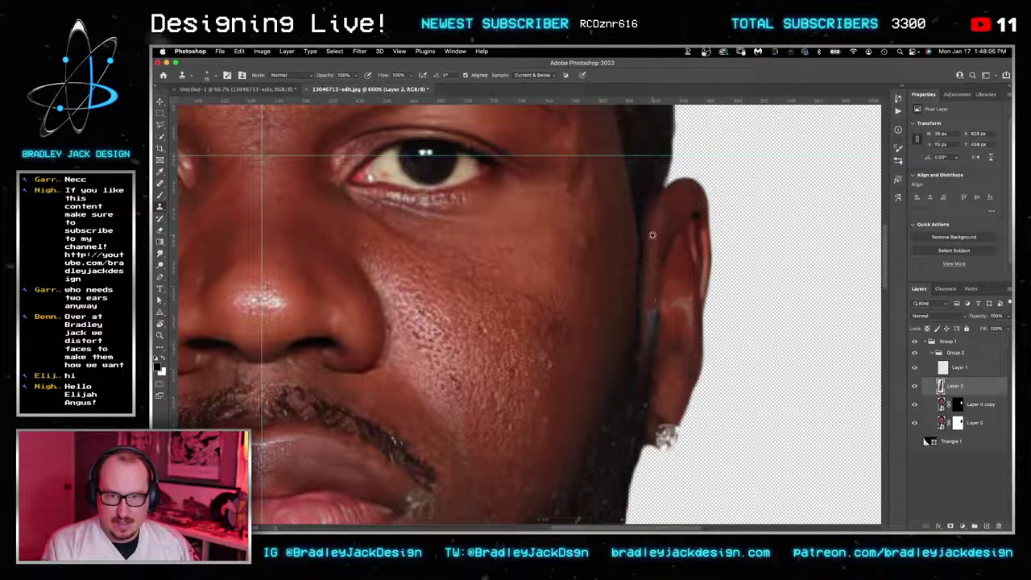
Step: Clone dark beard texture from the jaw up along the ear's inner edge to rebuild the sideburn
alt+click(625, 416)
mouse_move(635, 400)
mouse_down()
mouse_move(644, 285)
mouse_move(648, 325)
mouse_move(645, 295)
mouse_up()
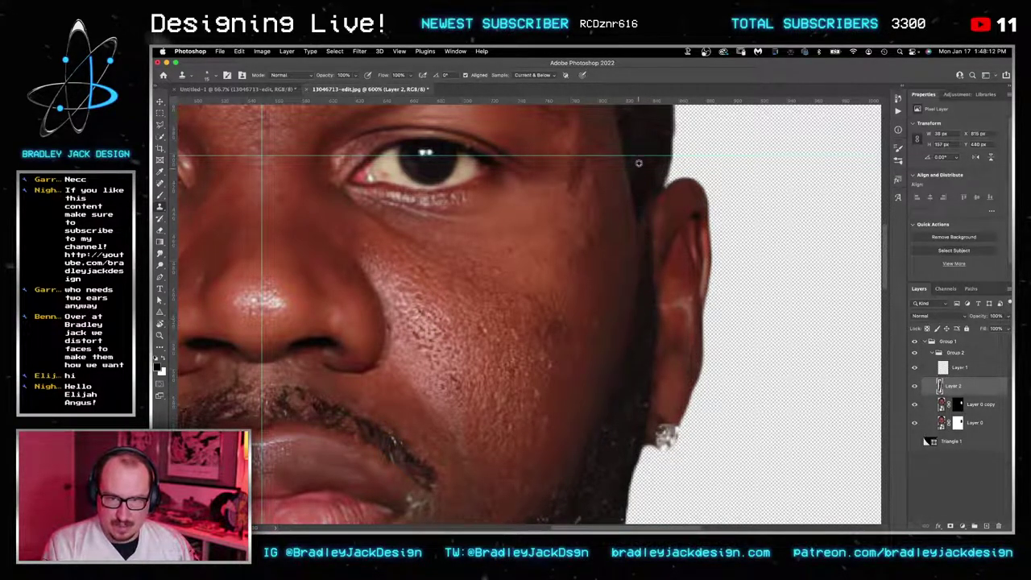
mouse_move(633, 260)
mouse_down()
mouse_move(618, 322)
mouse_move(631, 326)
mouse_move(638, 253)
mouse_up()
scroll(624, 274, down, 5)
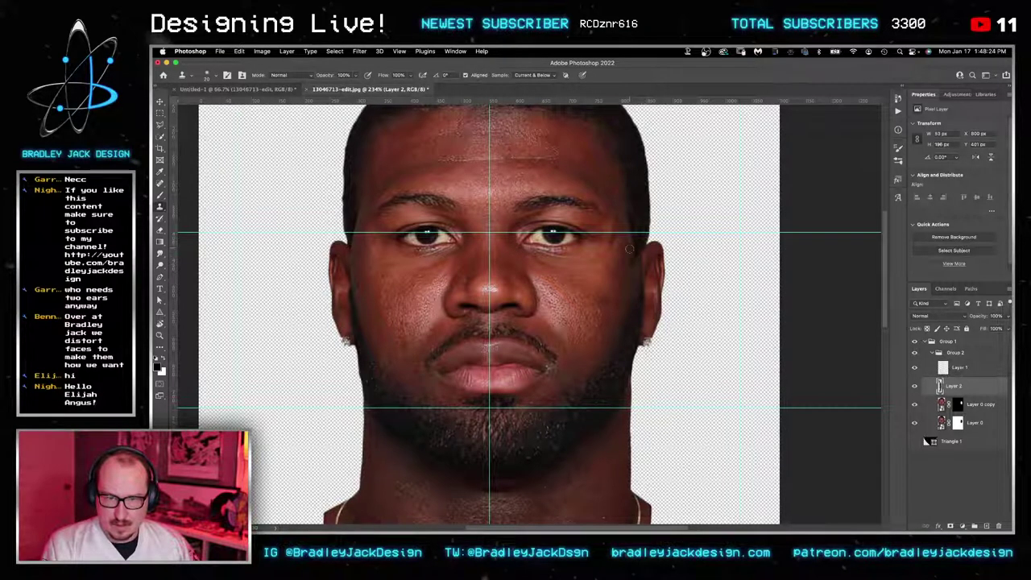
scroll(640, 272, up, 5)
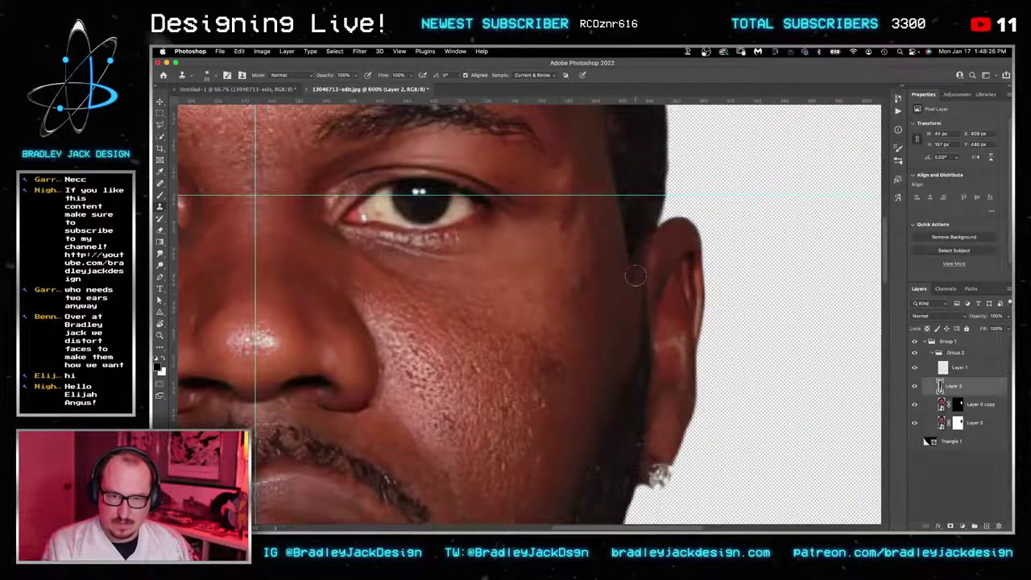
Step: Clone cheek and temple skin over the area between the cheek and sideburn to smooth the blend beside the ear
alt+click(594, 285)
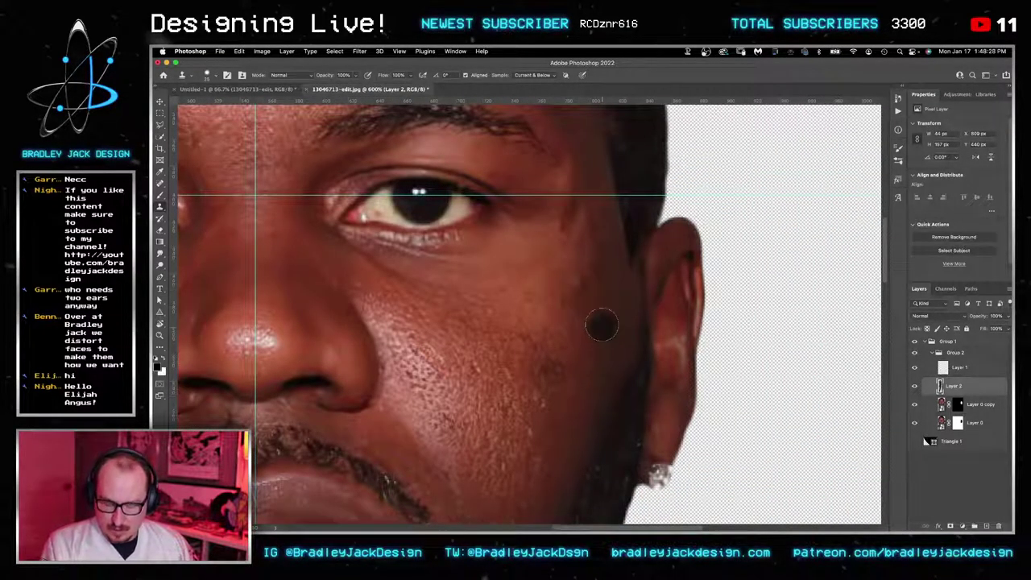
mouse_move(630, 278)
mouse_down()
mouse_move(610, 219)
mouse_move(622, 220)
mouse_move(623, 274)
mouse_up()
alt+click(606, 214)
click(613, 285)
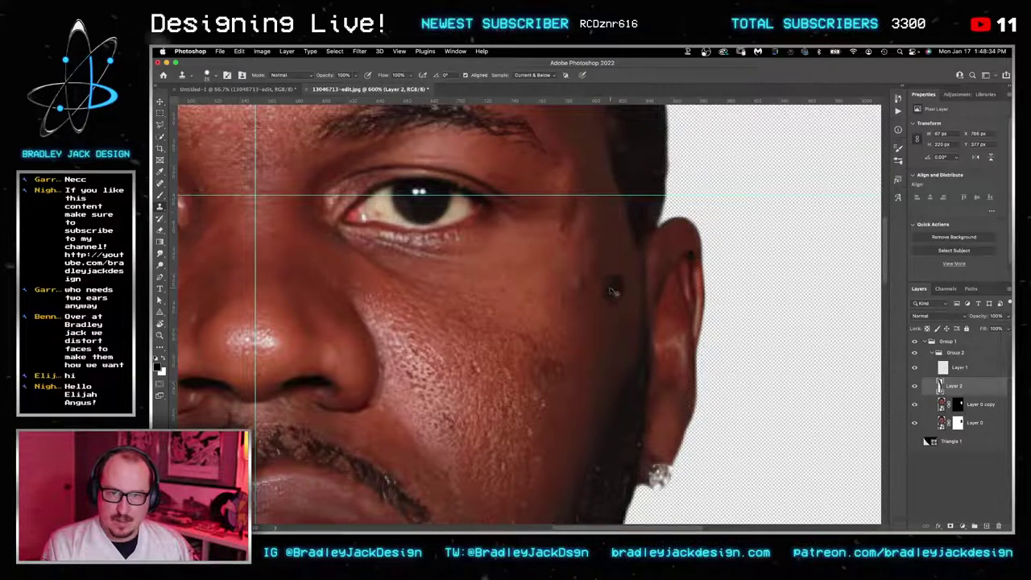
mouse_move(621, 290)
mouse_down()
mouse_move(621, 331)
mouse_move(627, 270)
mouse_move(616, 304)
mouse_up()
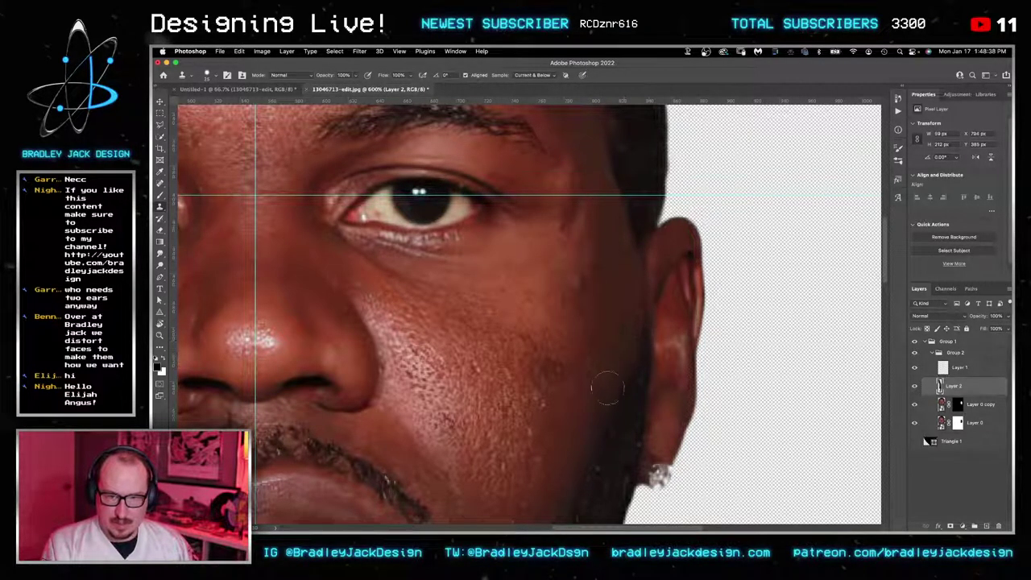
scroll(675, 346, down, 3)
scroll(676, 347, down, 4)
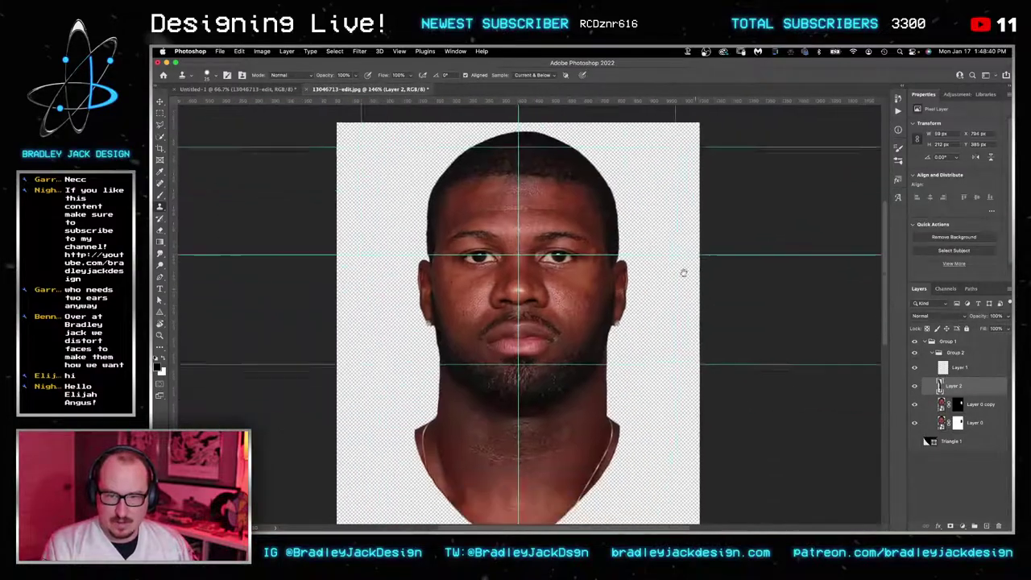
Step: Show the black triangle collar and start a Pen shape above it, from its right-hand corner curving up to the side of the neck
key(v)
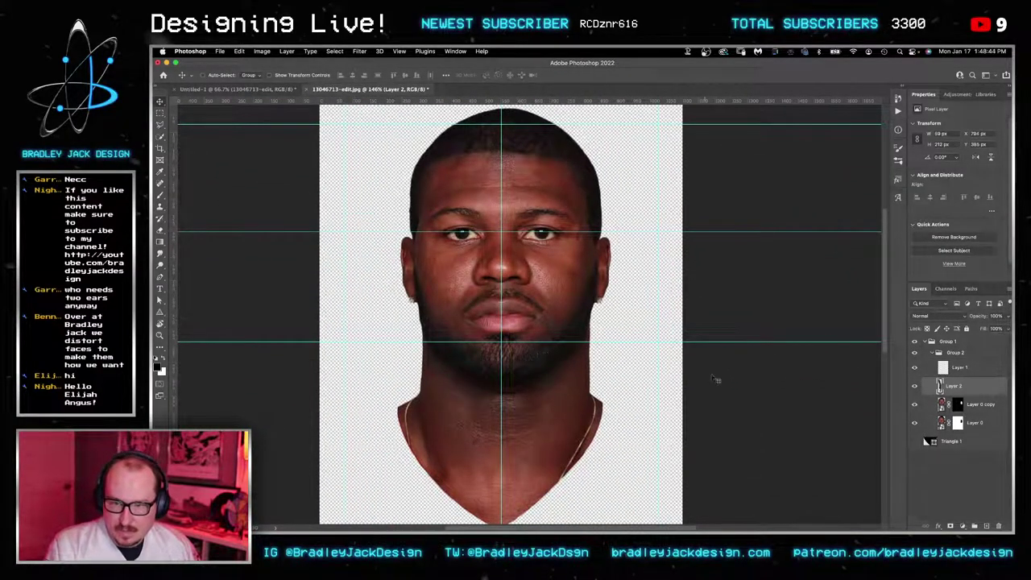
click(914, 442)
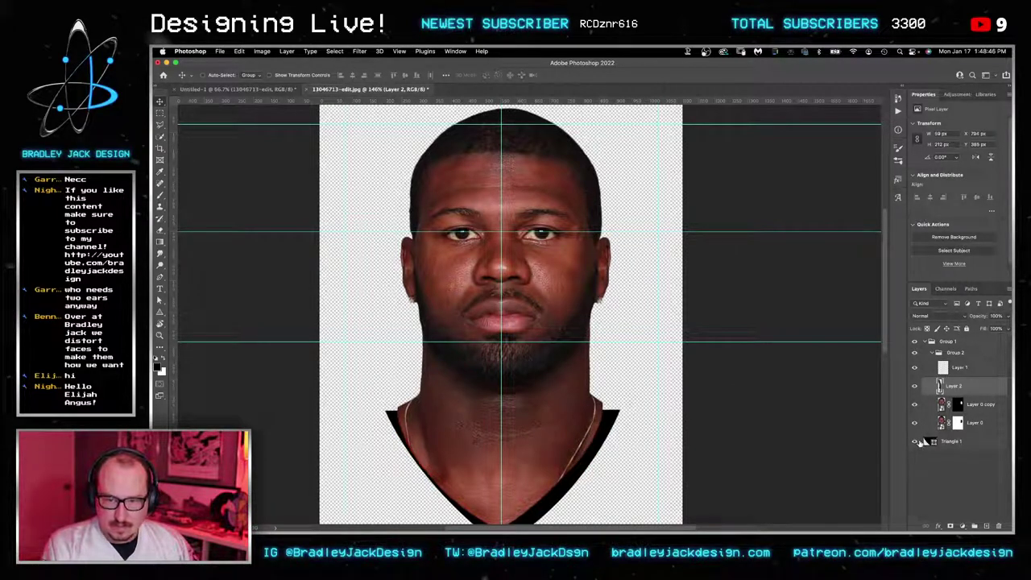
click(926, 442)
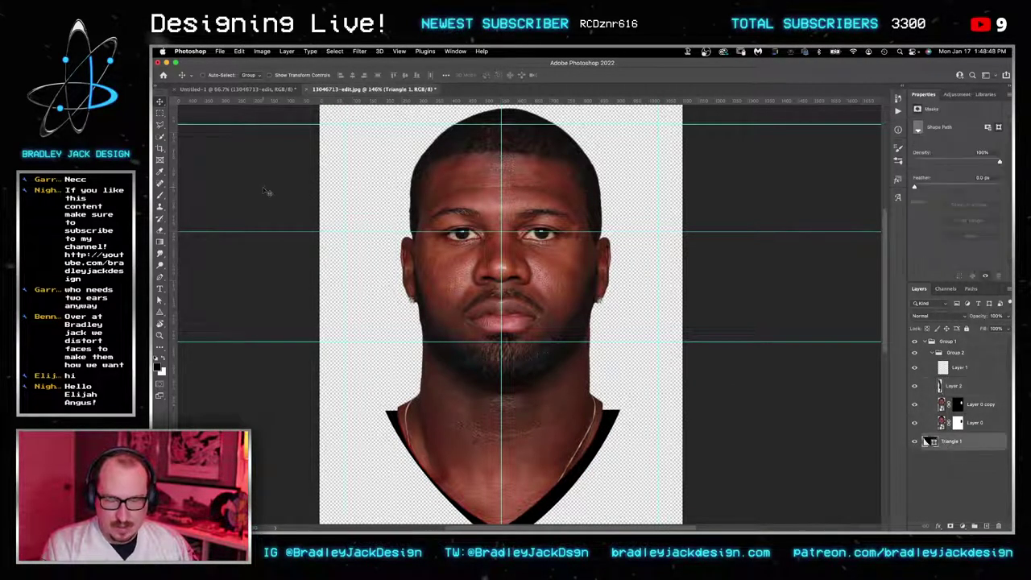
key(p)
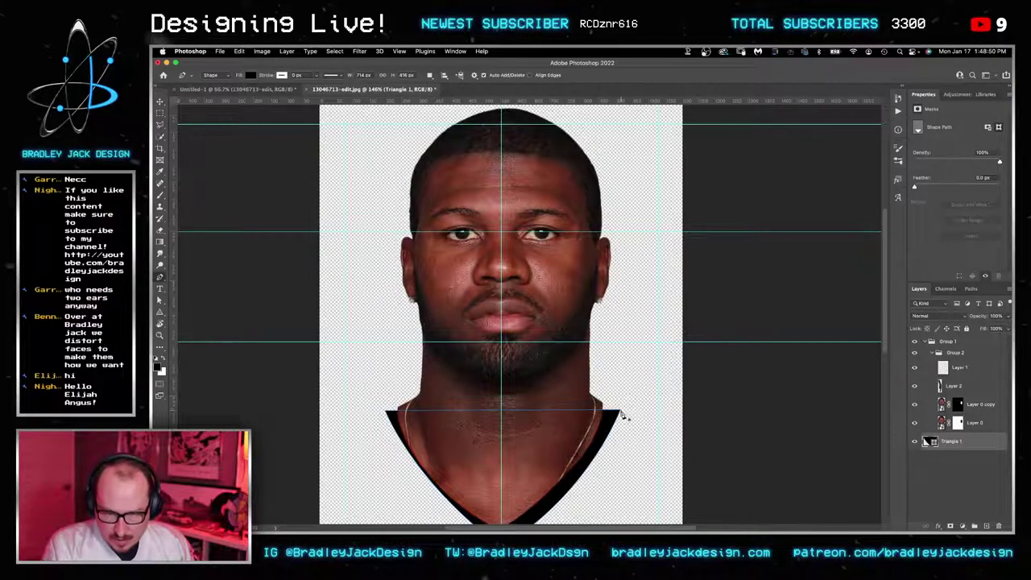
click(621, 412)
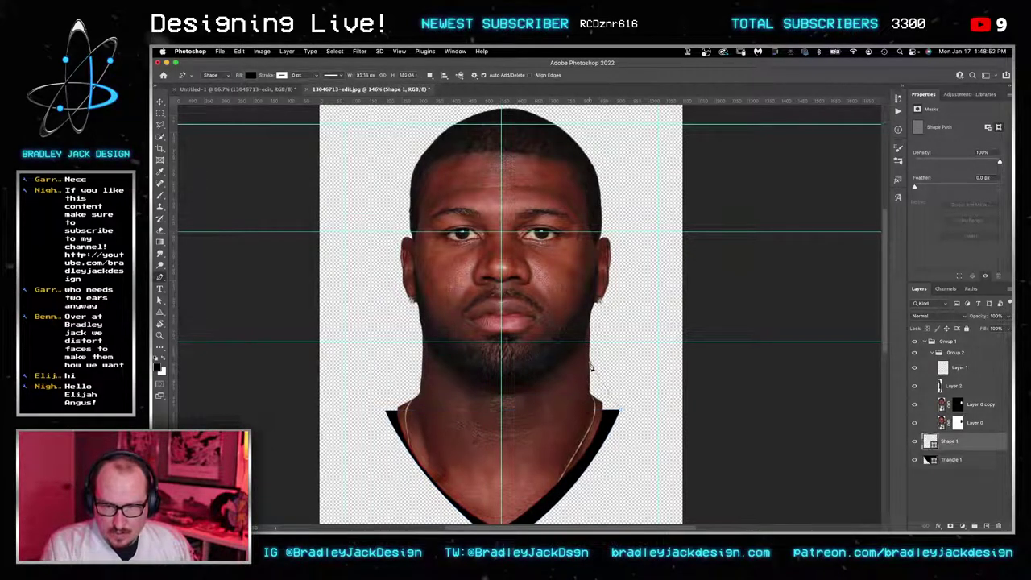
drag(589, 363, 590, 328)
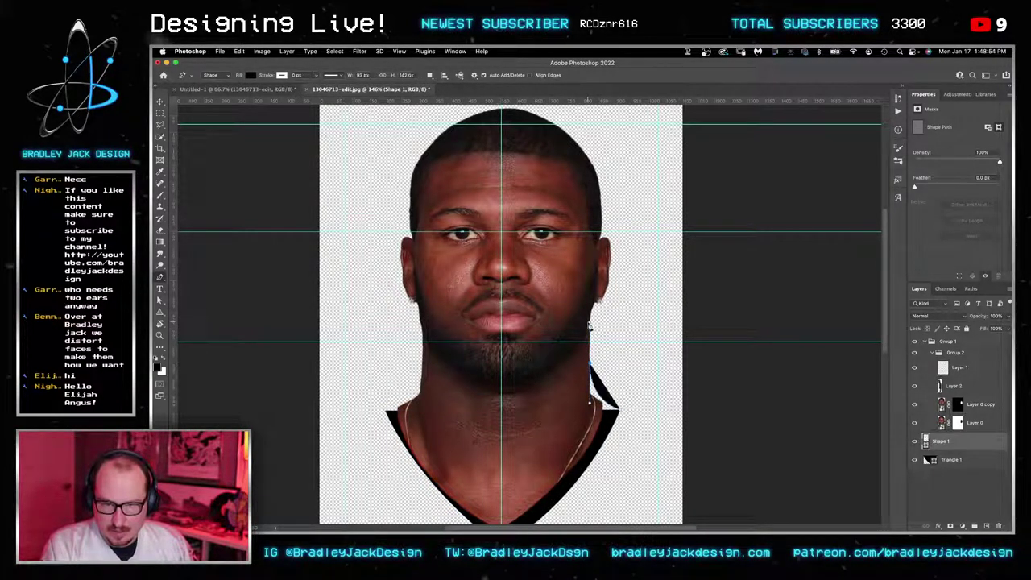
key(v)
key(p)
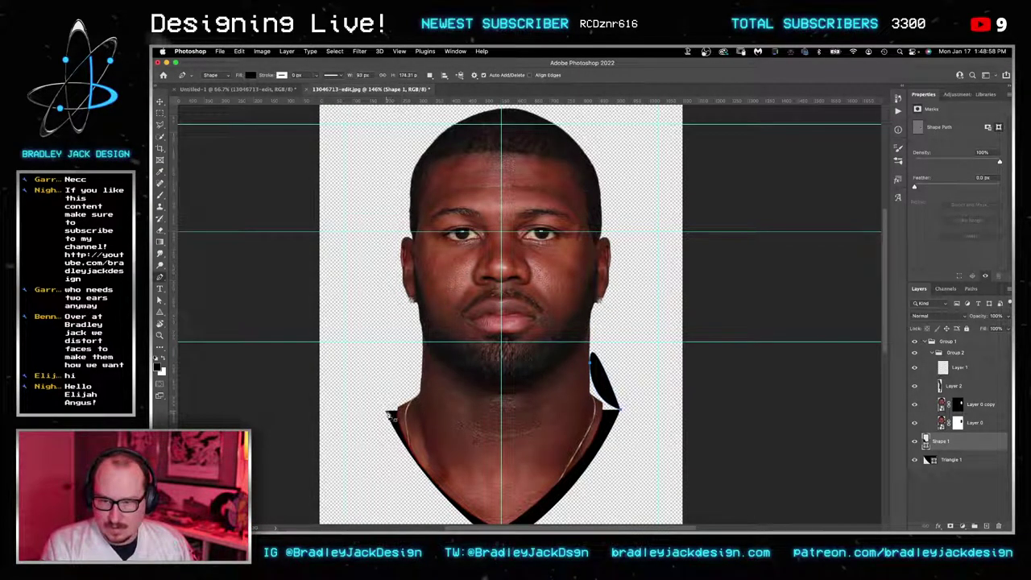
key(super+z)
key(super+shift+x)
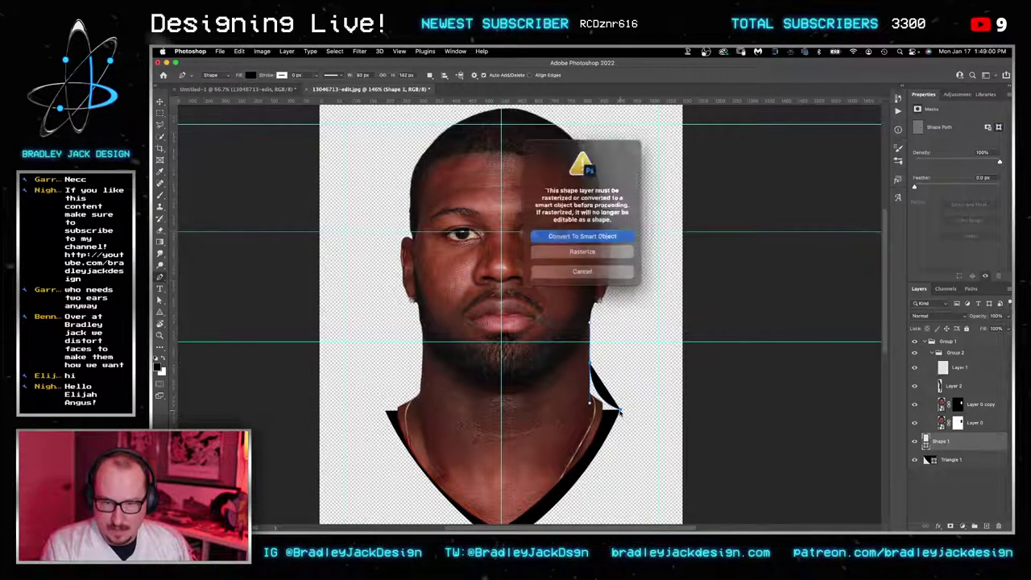
key(Escape)
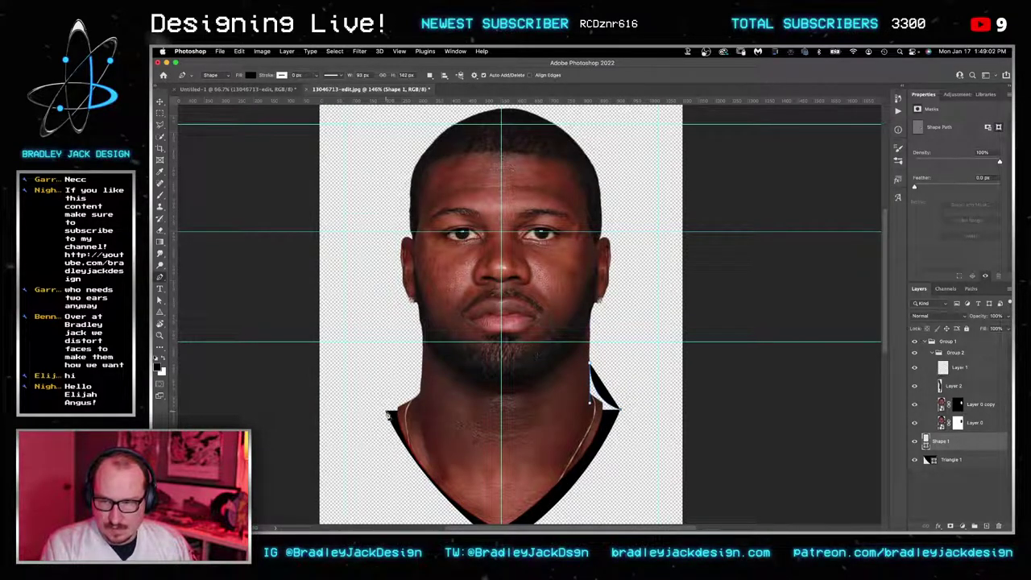
Step: Extend the Pen shape to the collar's opposite corner, add a horizontal guide at the neck anchor's height, and curve the shape up to that guide
click(387, 411)
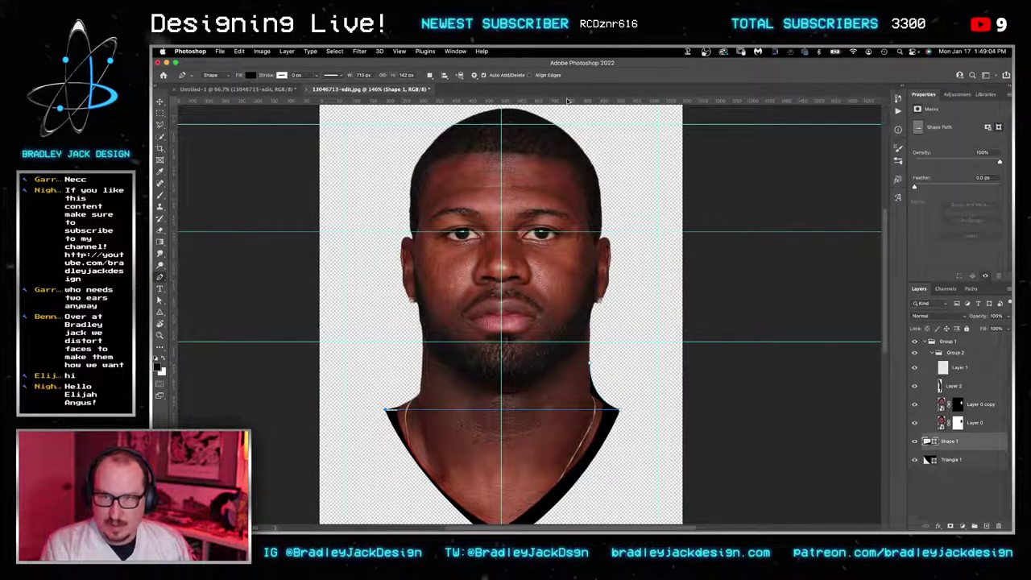
drag(567, 101, 622, 363)
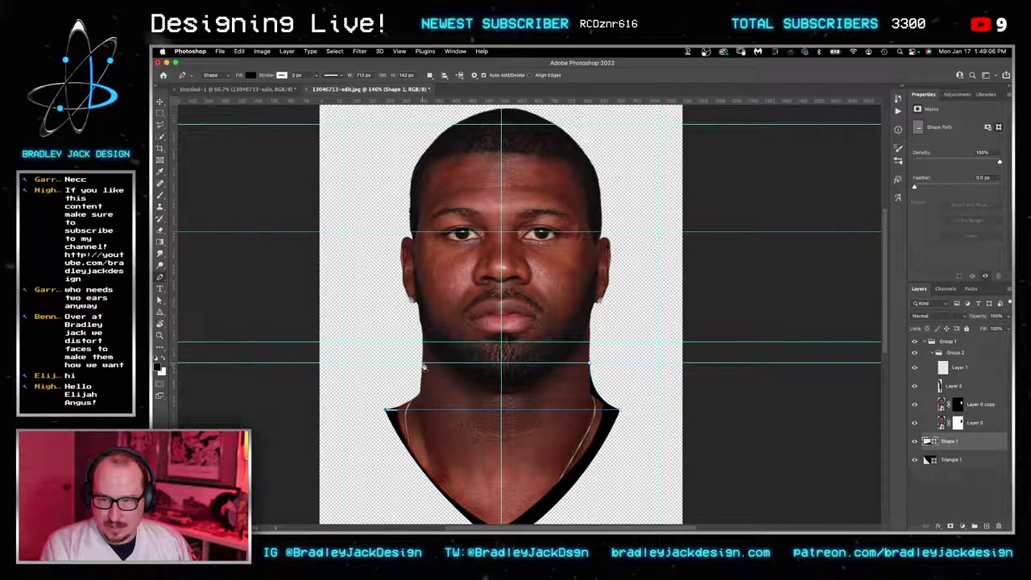
drag(422, 363, 421, 333)
key(v)
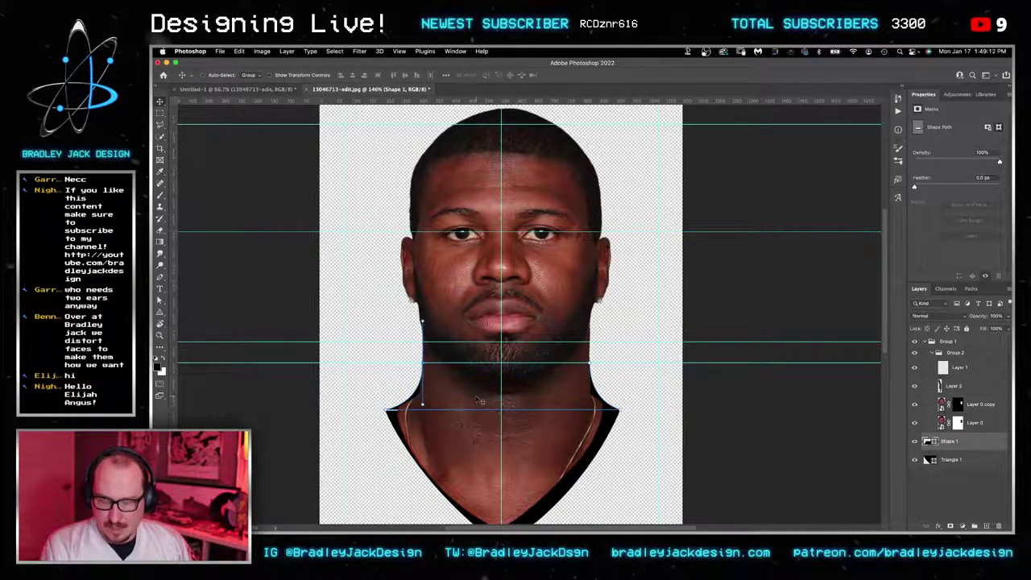
key(super)
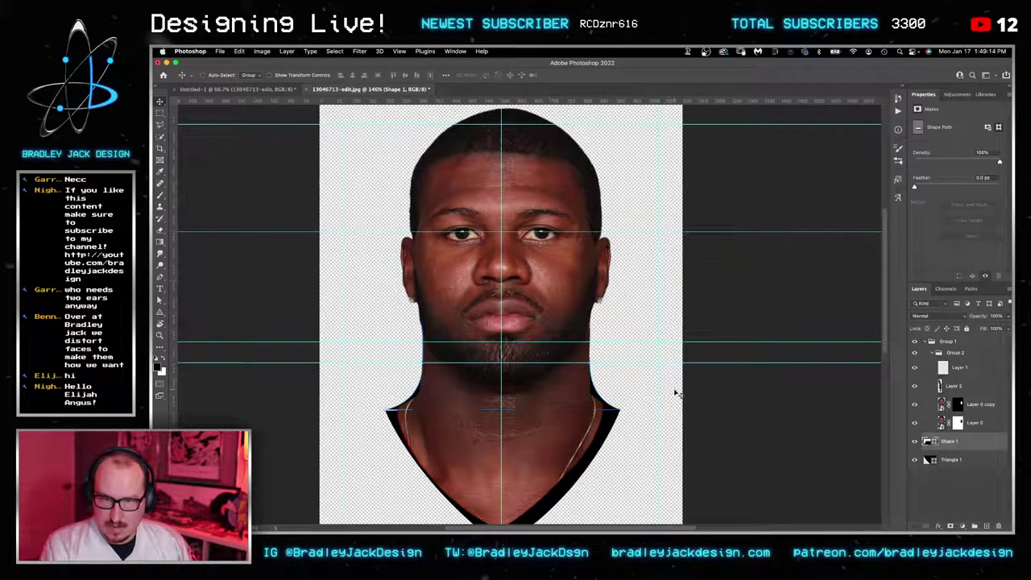
Step: Create a new empty layer and place it above Group 2, inside Group 1
scroll(611, 414, down, 3)
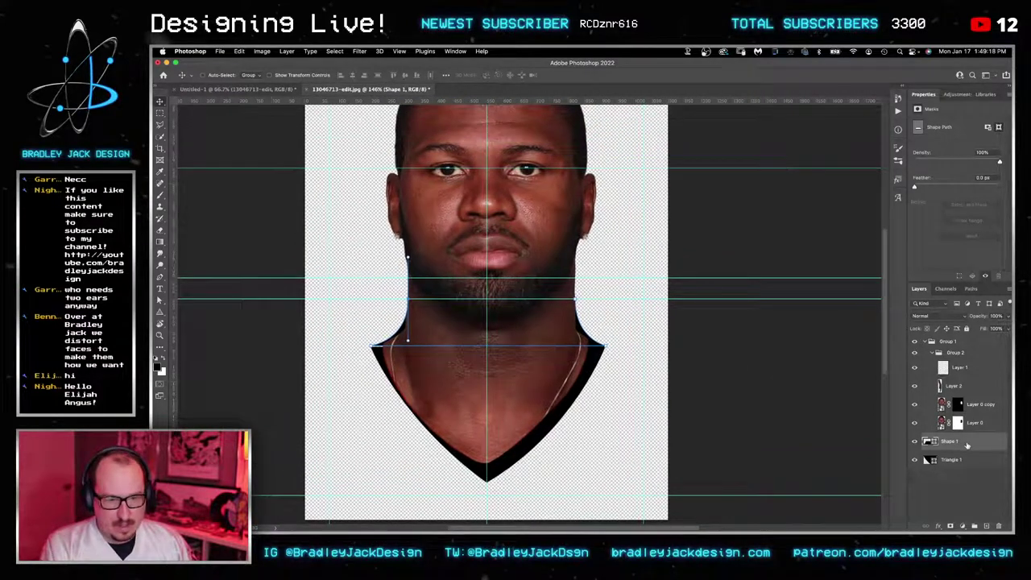
key(alt+shift+super+n)
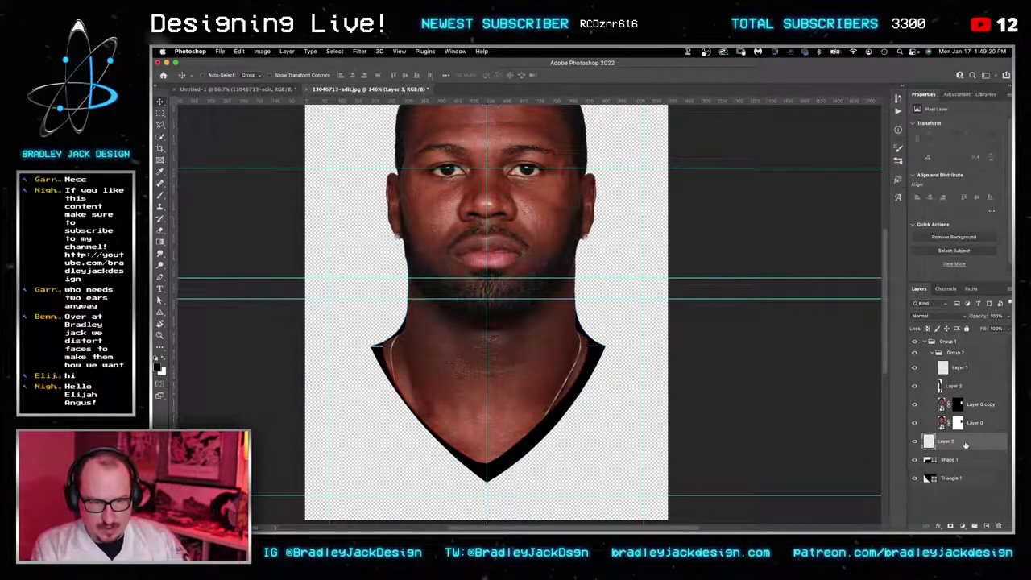
click(963, 355)
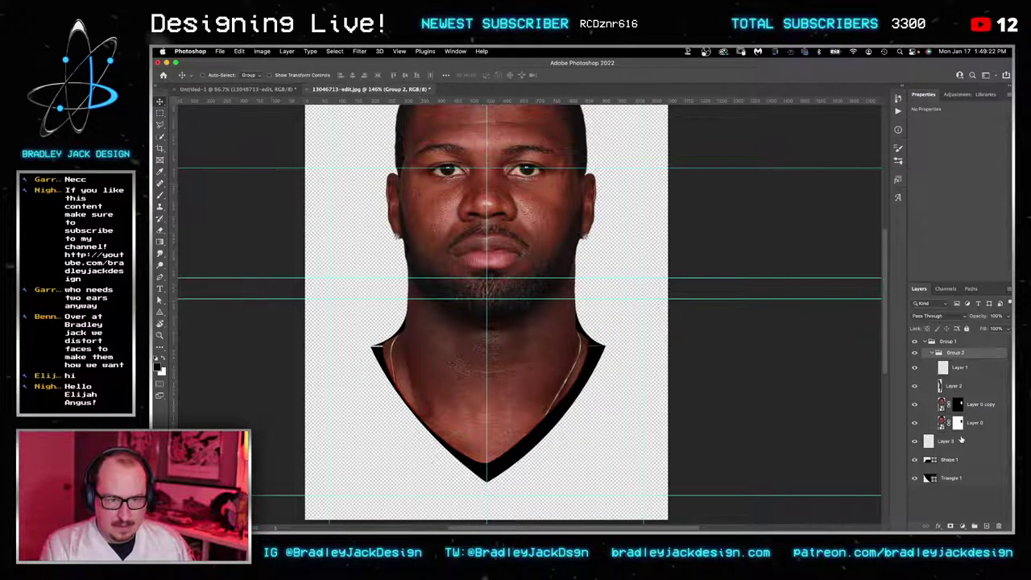
drag(960, 439, 954, 350)
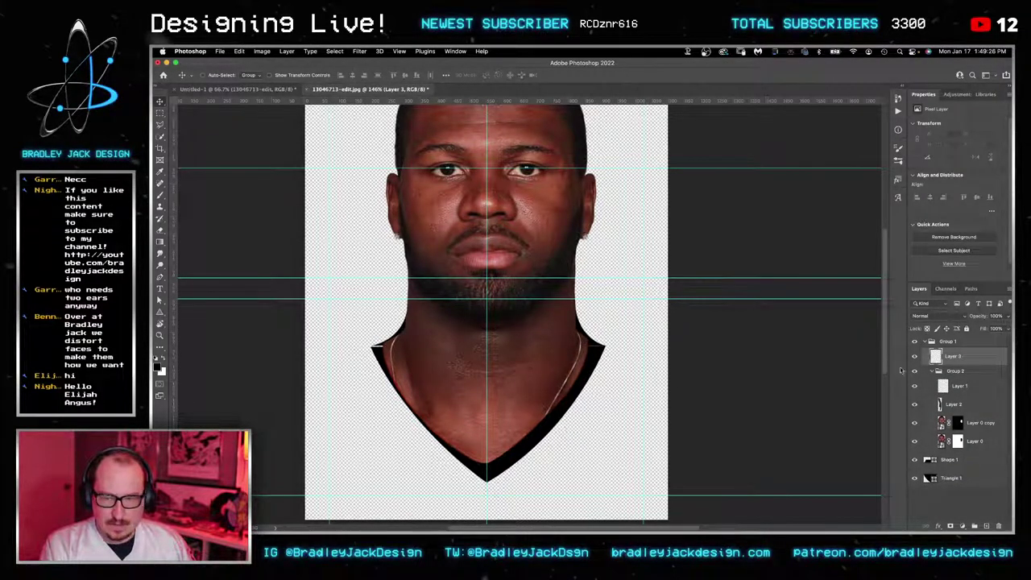
Step: Move the Triangle 1 collar's left corner anchor up to the Shape 1 edge, closing the gap between the two shapes
click(950, 465)
click(950, 484)
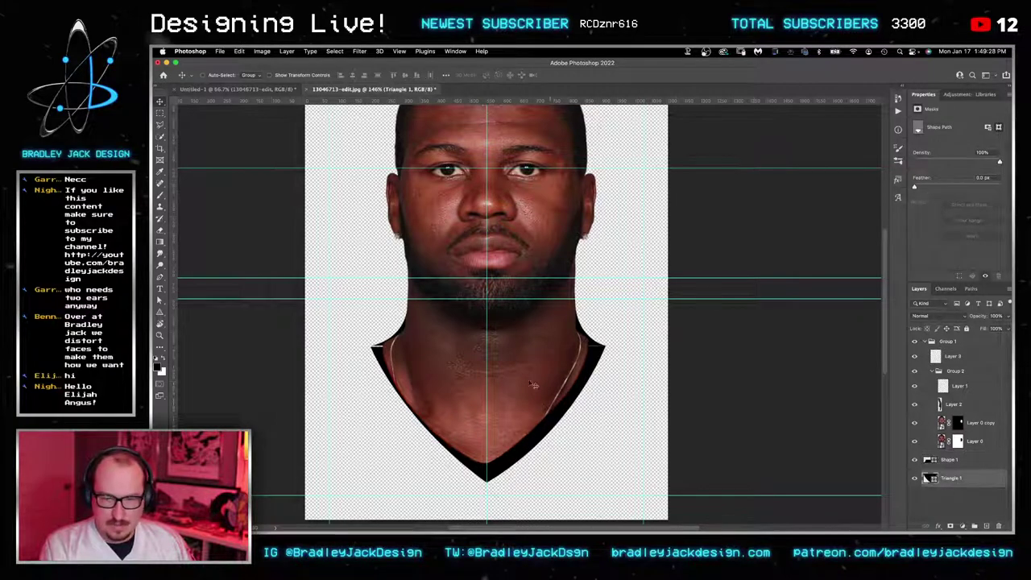
scroll(481, 373, up, 5)
key(a)
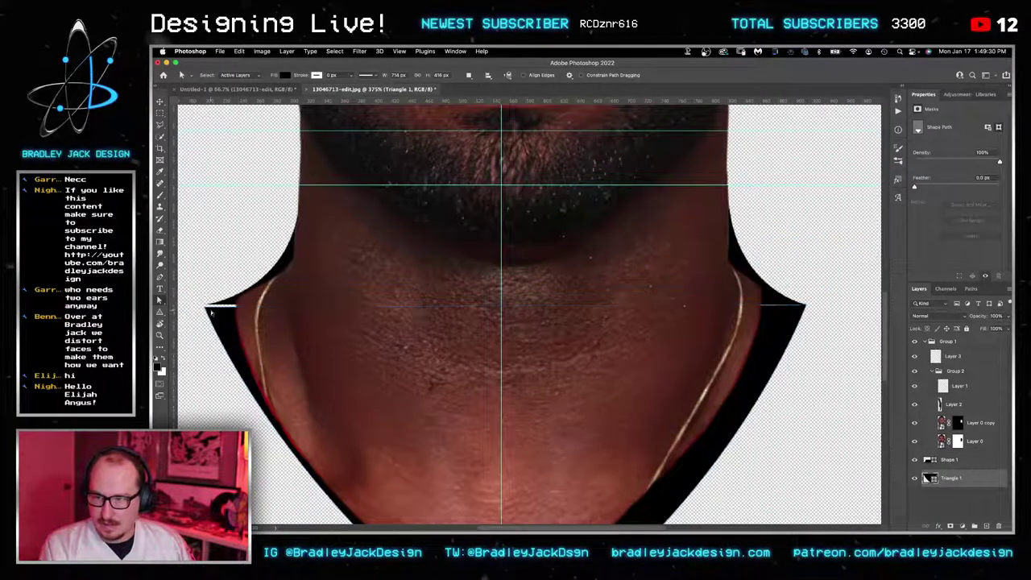
click(947, 459)
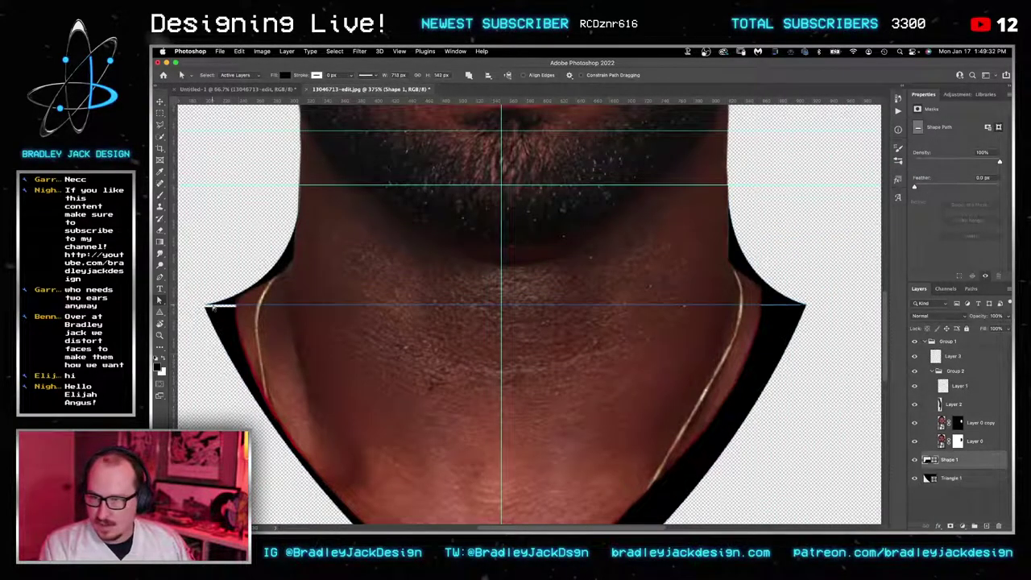
click(926, 480)
drag(206, 308, 210, 305)
key(v)
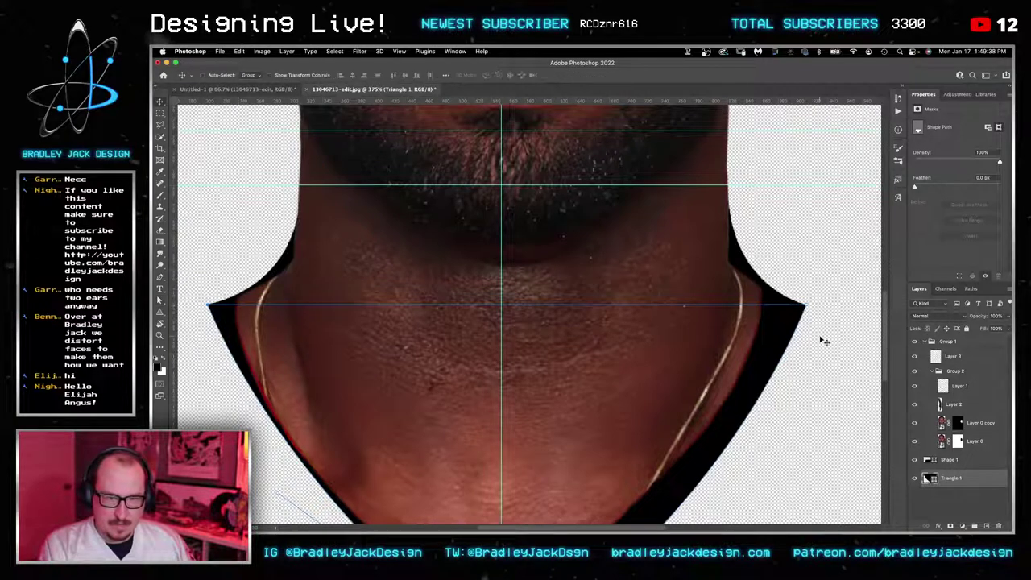
Step: Put Layer 3 in its own group, masked by the combined outlines of Triangle 1 and Shape 1, and make Layer 3 active
super+click(931, 480)
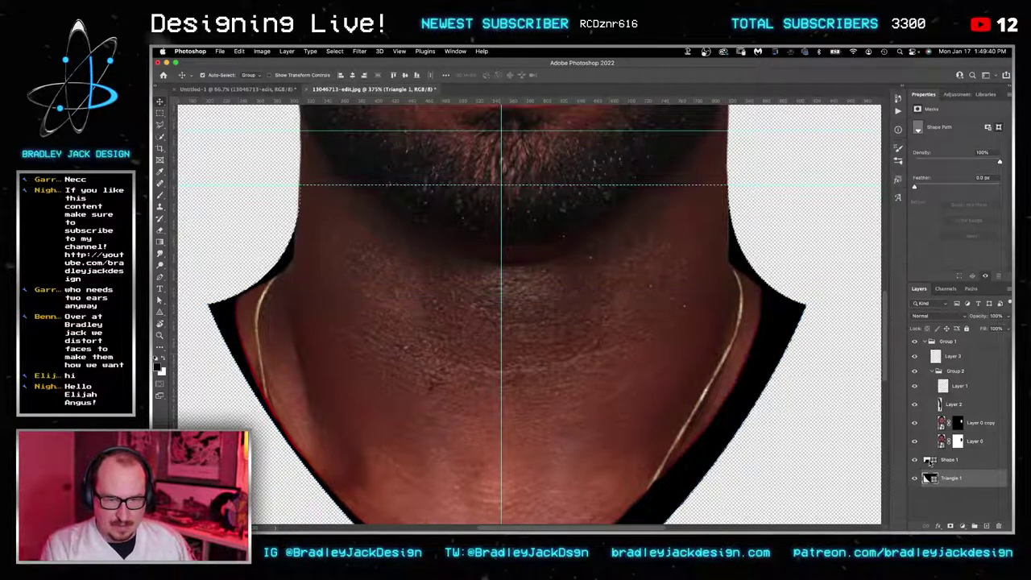
key(ctrl+g)
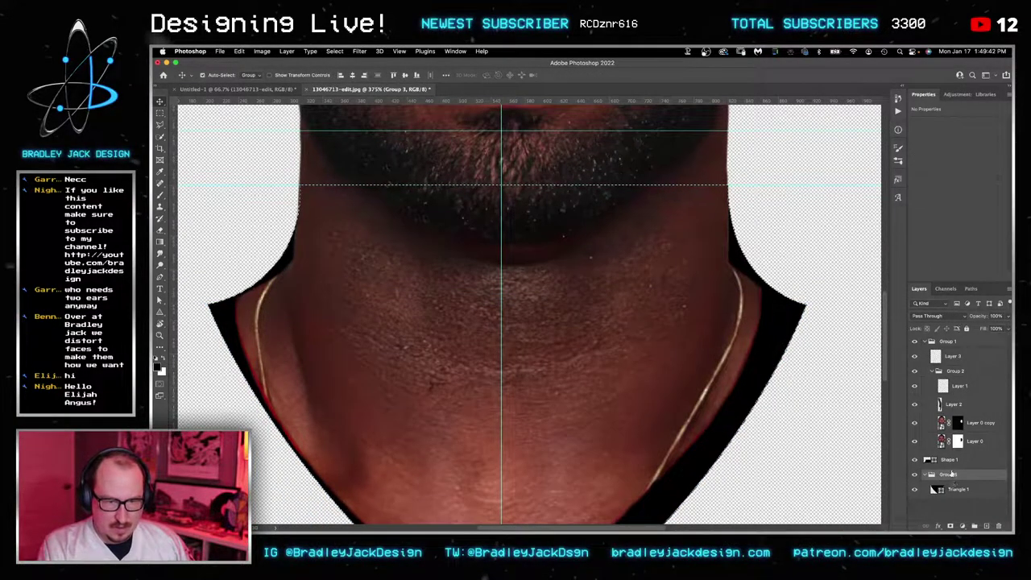
key(super+z)
click(952, 357)
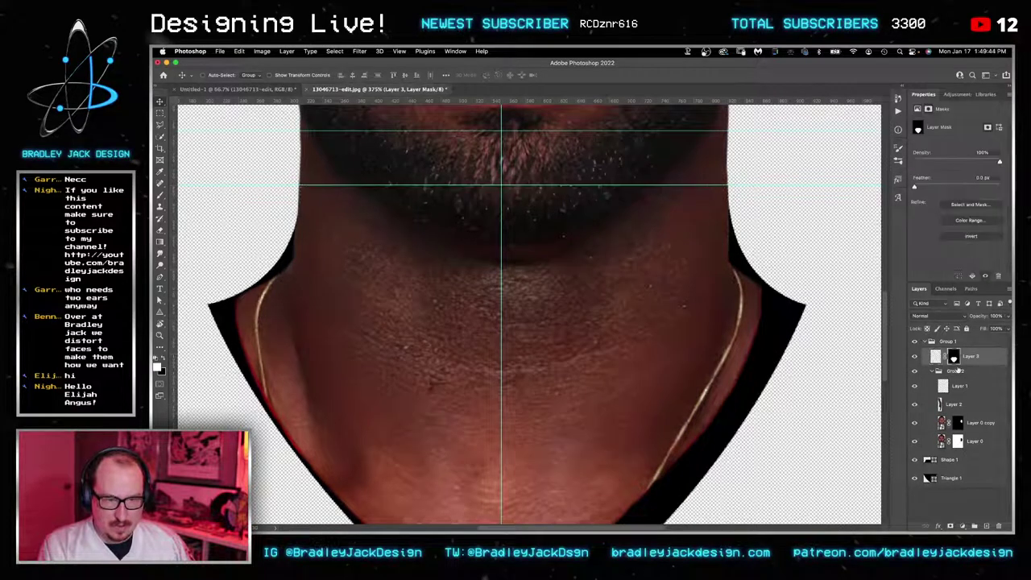
key(ctrl+g)
click(950, 527)
click(940, 374)
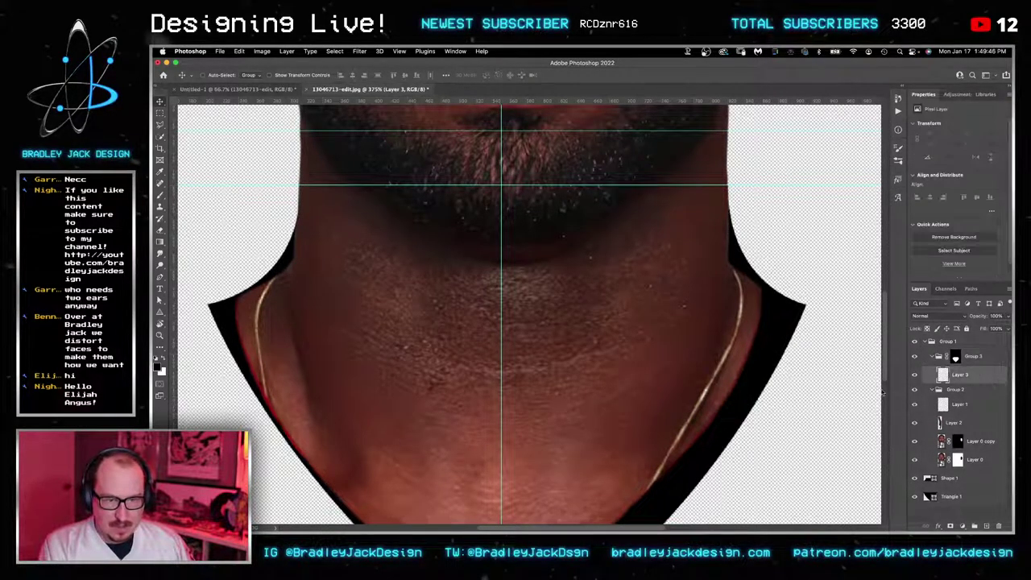
Step: Clone chest skin on Layer 3 over the black collar's lower right edge, from the V point partway up
key(s)
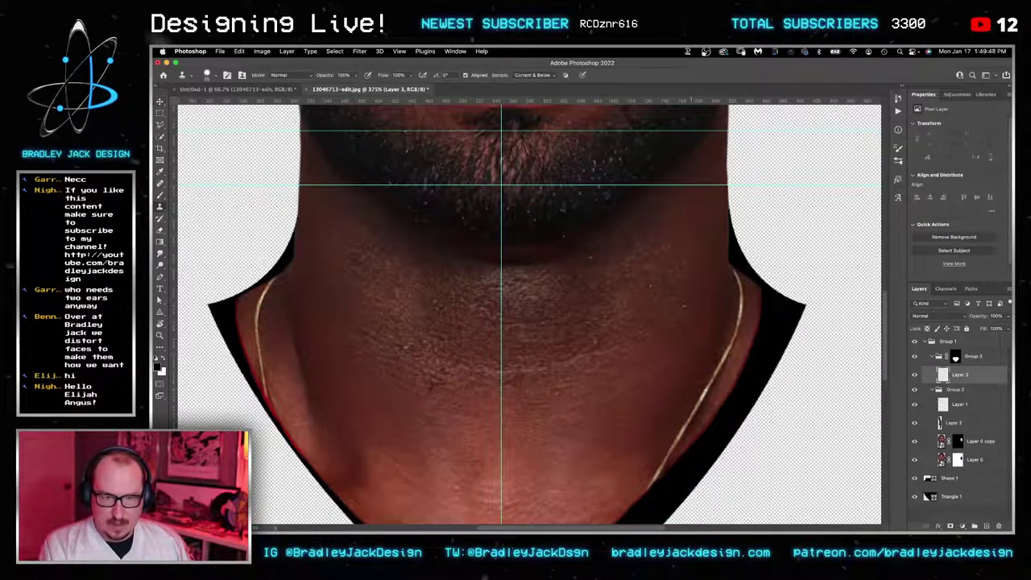
scroll(598, 306, down, 5)
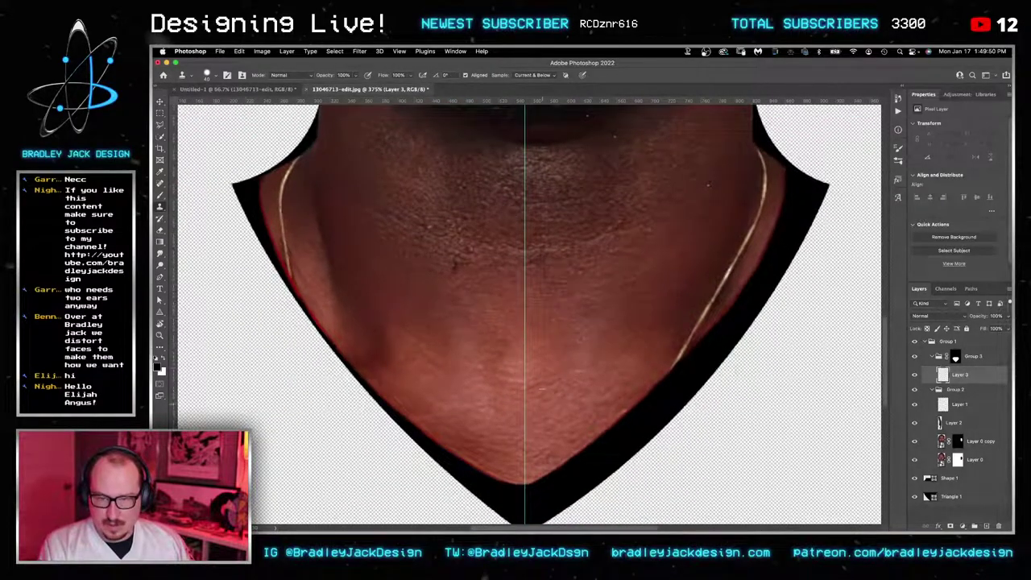
mouse_move(532, 515)
mouse_down()
mouse_move(588, 451)
mouse_move(660, 403)
mouse_move(645, 427)
mouse_move(620, 395)
mouse_up()
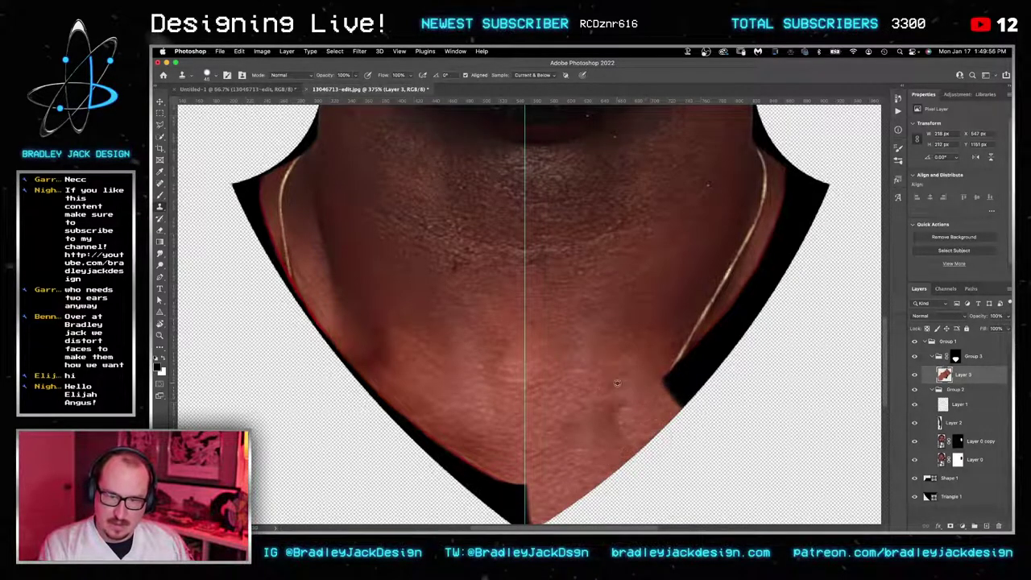
Step: Set the Clone Stamp opacity to 80% and clone chest skin over the black collar's lower left edge
key(8)
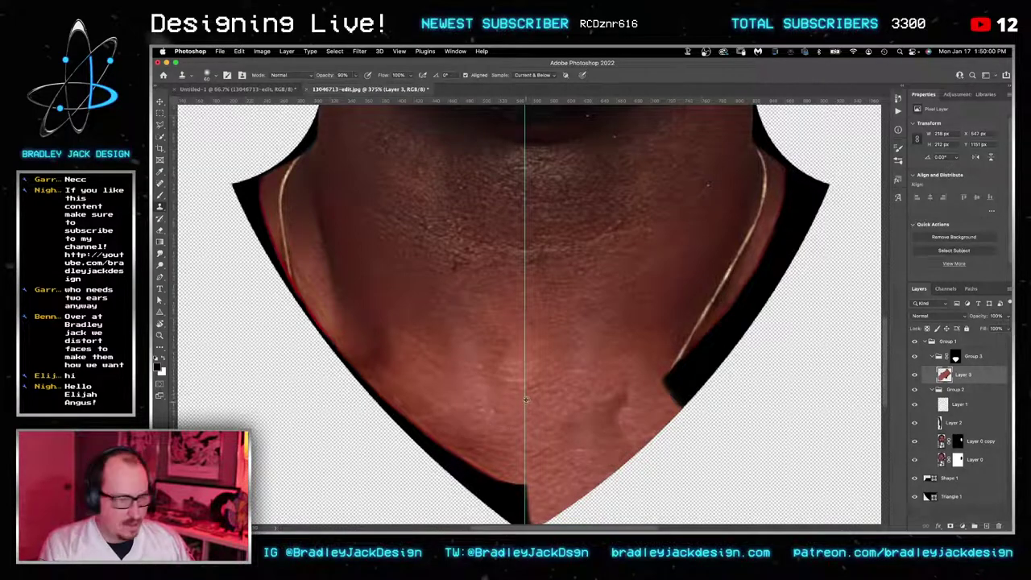
drag(522, 499, 514, 517)
scroll(515, 507, down, 3)
drag(525, 459, 501, 426)
mouse_move(495, 419)
mouse_down()
mouse_move(467, 379)
mouse_move(439, 362)
mouse_up()
key(super+z)
key(super+z)
key(super+z)
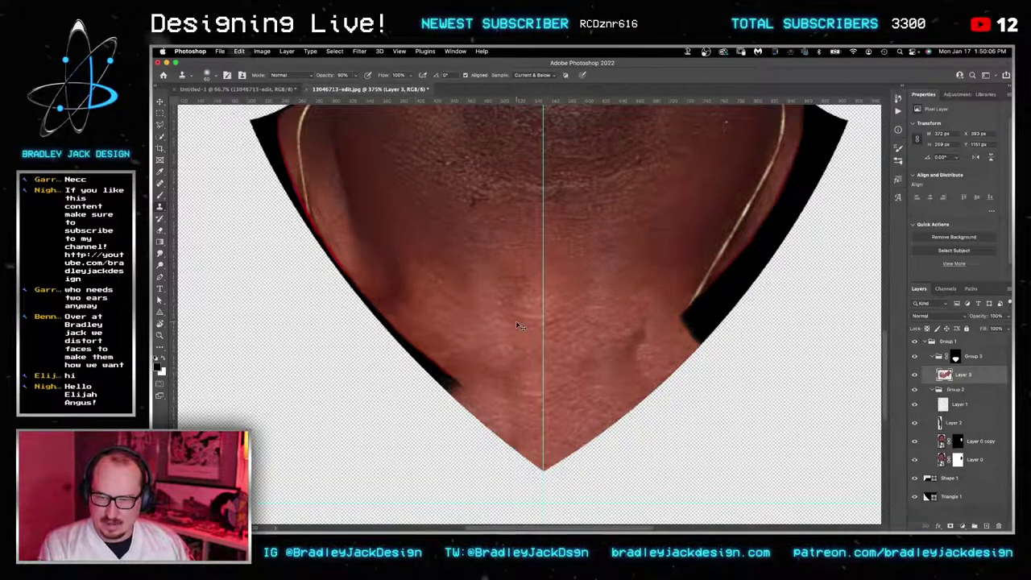
mouse_move(475, 431)
mouse_down()
mouse_move(443, 378)
mouse_move(403, 346)
mouse_up()
drag(473, 355, 474, 418)
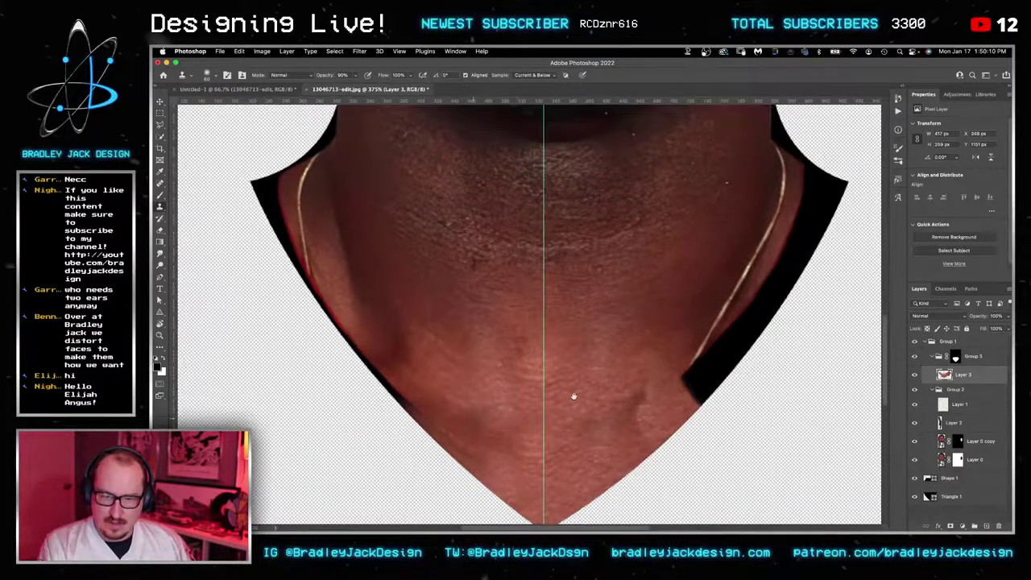
Step: Enlarge the clone brush and extend chest skin over the black collar along the right side, covering the lower necklace
alt+click(572, 396)
mouse_move(619, 411)
mouse_down()
mouse_move(636, 409)
mouse_move(483, 457)
mouse_up()
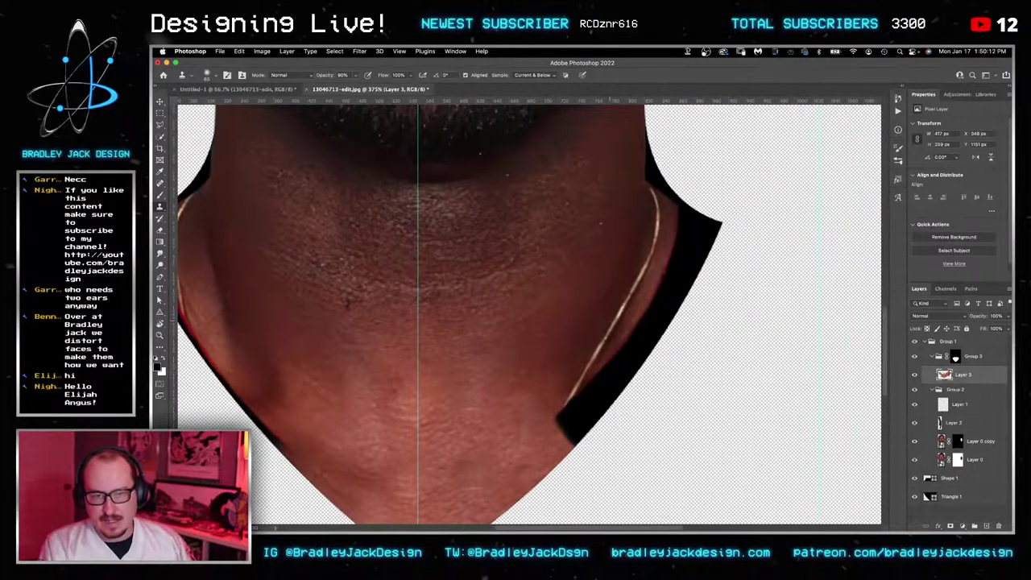
mouse_move(602, 320)
mouse_down()
mouse_move(566, 415)
mouse_move(524, 430)
mouse_move(602, 389)
mouse_move(594, 418)
mouse_up()
alt+click(525, 430)
key(bracketright)
key(bracketright)
drag(527, 431, 645, 334)
drag(680, 280, 640, 375)
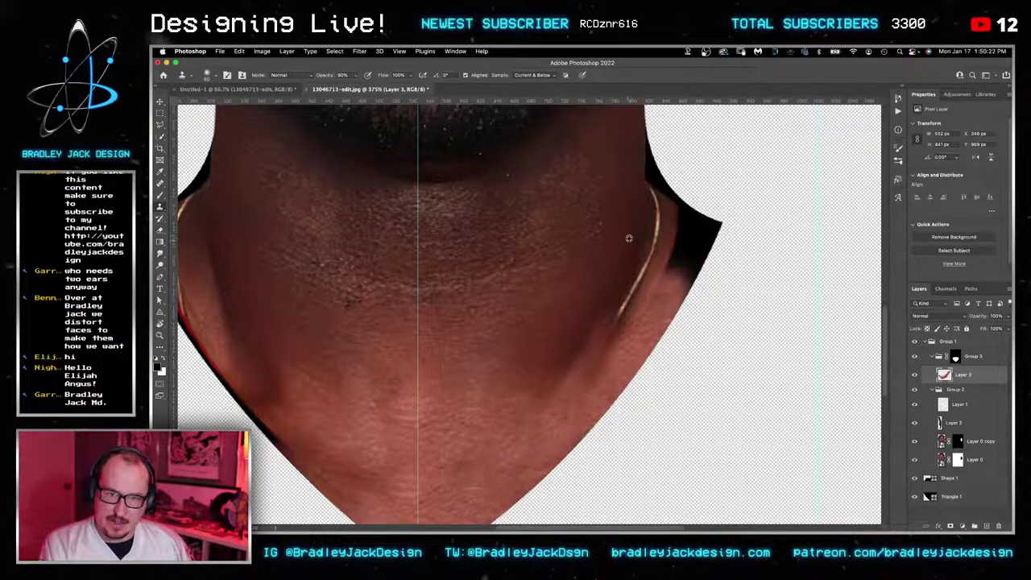
Step: Clone darker neck skin into the collar's upper right corner and over the duplicated necklace strand there
mouse_move(668, 235)
mouse_down()
mouse_move(695, 293)
mouse_move(709, 241)
mouse_up()
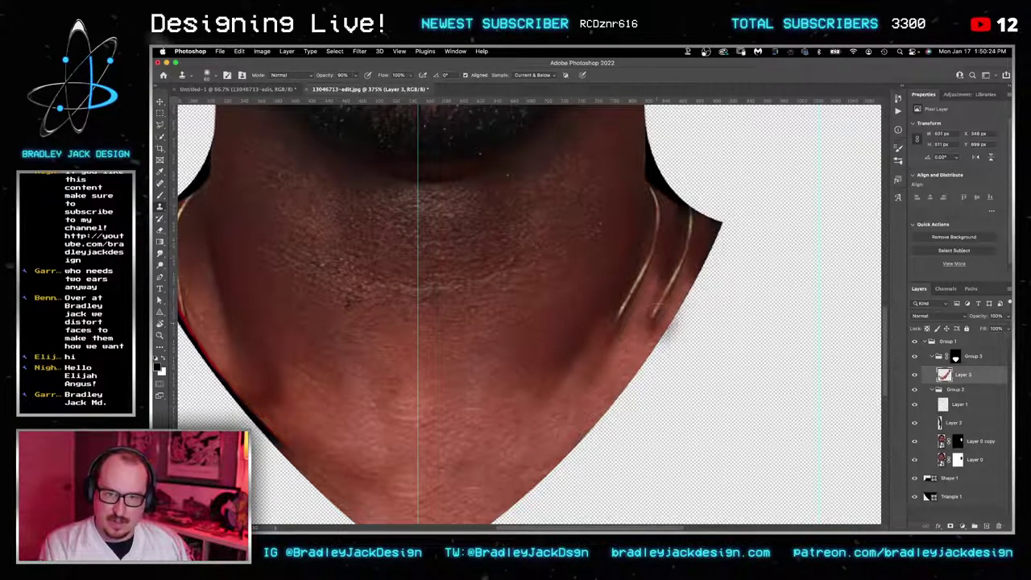
drag(683, 232, 666, 288)
alt+click(617, 249)
mouse_move(723, 229)
mouse_down()
mouse_move(678, 301)
mouse_move(700, 260)
mouse_move(690, 251)
mouse_up()
Step: Clone shaded neck skin repeatedly over the necklace on the right side, working up from the chest
alt+click(545, 393)
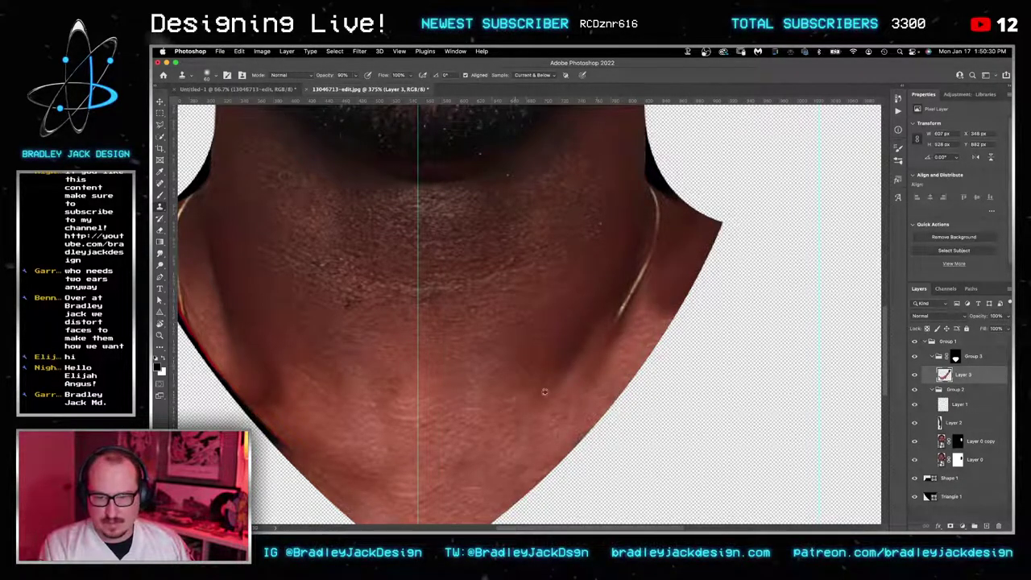
drag(584, 359, 621, 302)
alt+click(548, 381)
alt+click(558, 365)
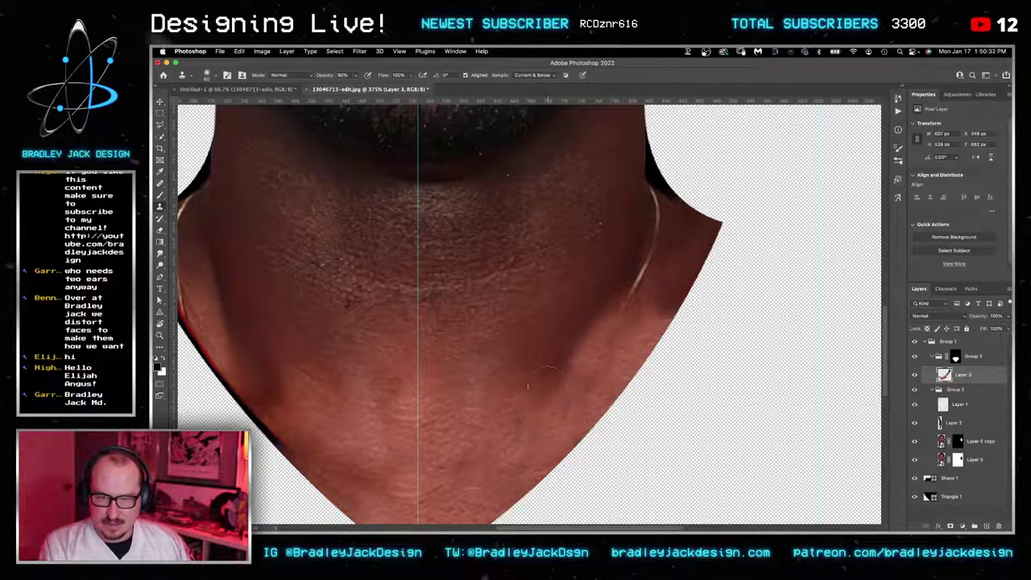
drag(548, 391, 620, 292)
alt+click(554, 365)
mouse_move(570, 378)
mouse_down()
mouse_move(644, 297)
mouse_move(638, 304)
mouse_up()
alt+click(577, 365)
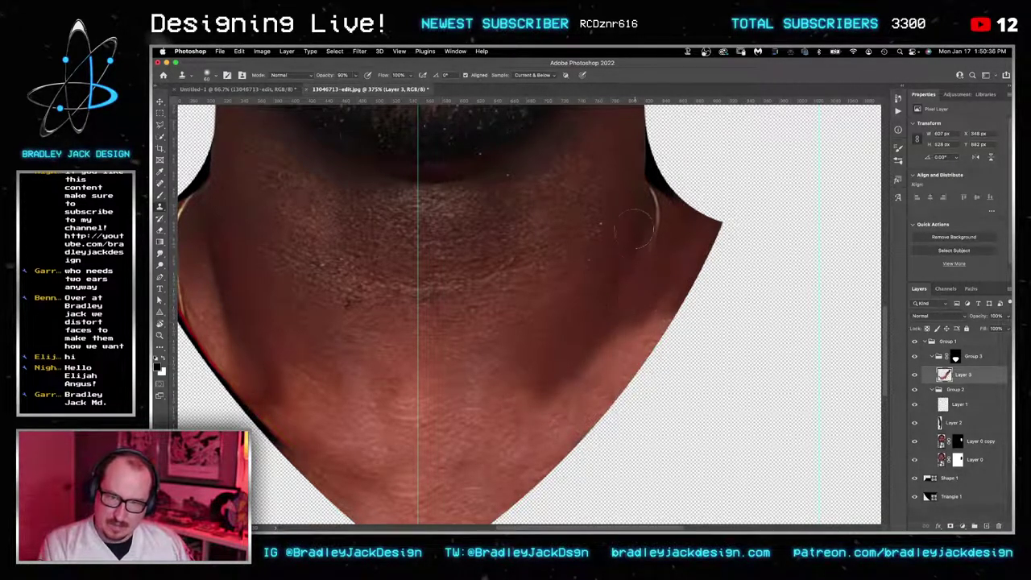
Step: Clone neck skin over the last piece of necklace and the black curve between neck and shoulder on the right
scroll(625, 292, up, 4)
mouse_move(621, 247)
mouse_down()
mouse_move(651, 308)
mouse_move(621, 313)
mouse_move(622, 340)
mouse_up()
scroll(651, 322, down, 3)
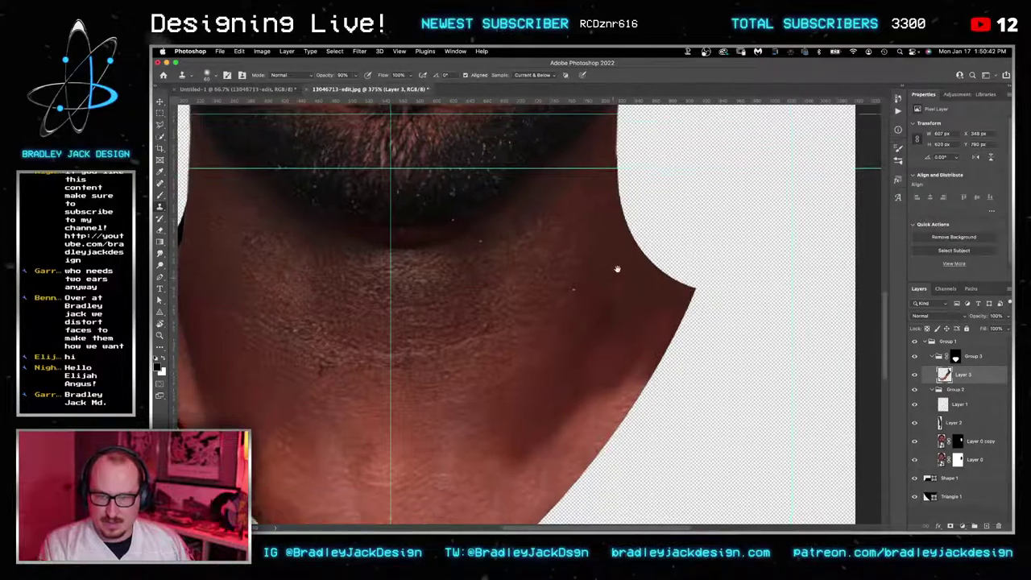
Step: Clone shaded neck skin with a larger brush over the light patch along the right shoulder, and lower the opacity to 30%
scroll(588, 347, down, 3)
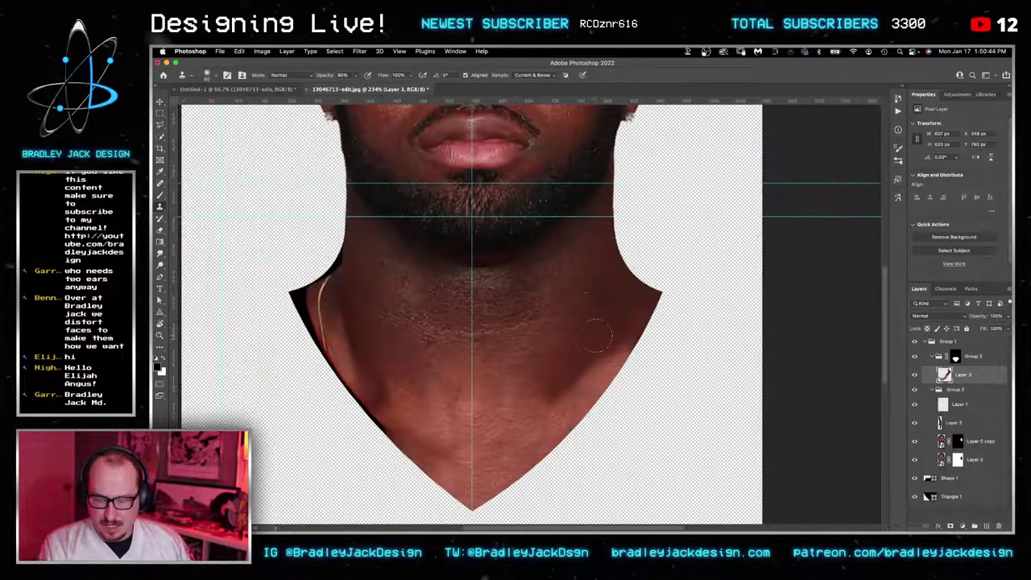
alt+click(587, 292)
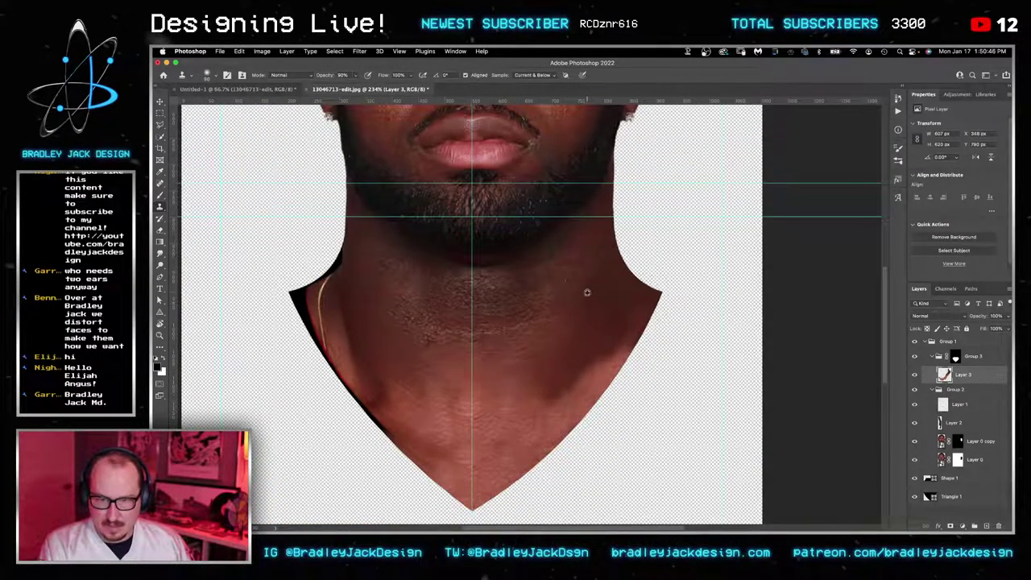
key(bracketright)
key(bracketright)
key(bracketright)
key(bracketright)
key(bracketright)
drag(605, 357, 587, 408)
key(super+z)
key(3)
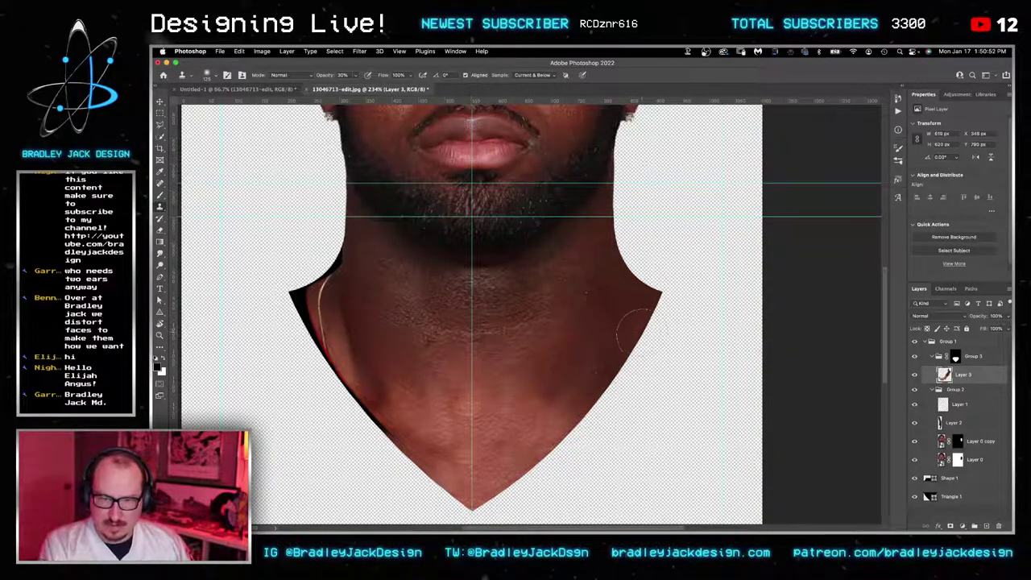
Step: Clone shaded neck skin over the lighter skin beside the necklace on the left side of the neck
scroll(603, 363, left, 5)
alt+click(468, 302)
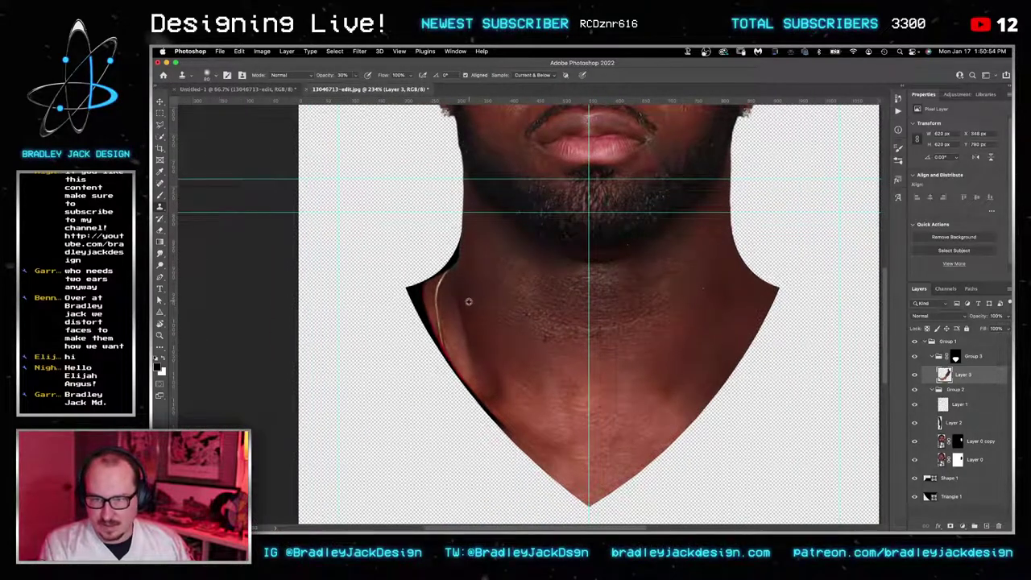
click(465, 360)
click(463, 352)
click(463, 356)
click(465, 350)
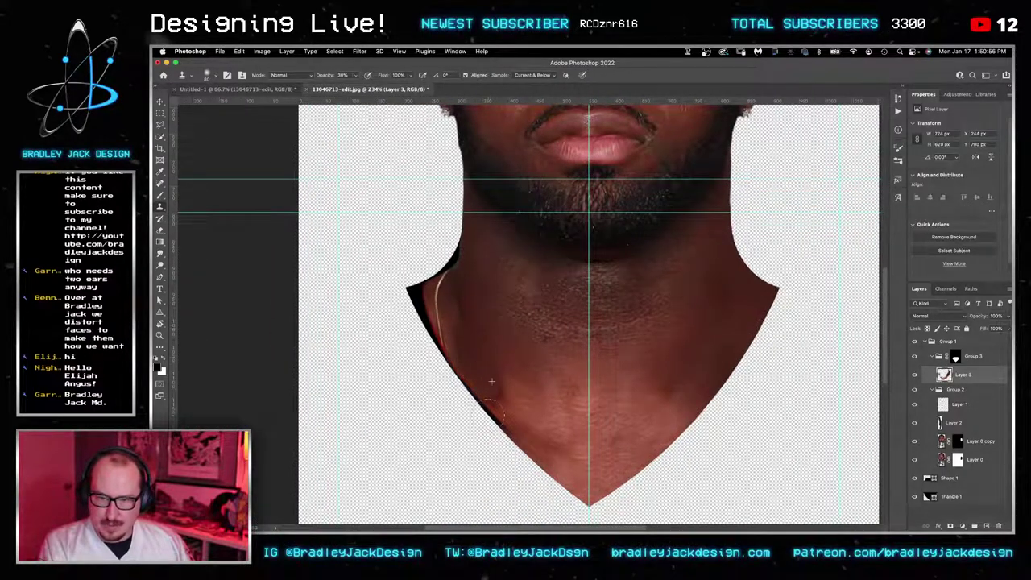
Step: Clone neck and chest skin over the left necklace and remaining black collar up to the shoulder corner, finishing at 30% opacity
alt+click(526, 407)
drag(508, 428, 491, 388)
click(493, 411)
mouse_move(464, 326)
mouse_down()
mouse_move(453, 301)
mouse_move(462, 316)
mouse_move(456, 254)
mouse_move(449, 278)
mouse_move(465, 257)
mouse_move(453, 287)
mouse_up()
alt+click(464, 272)
alt+click(467, 270)
mouse_move(456, 348)
mouse_down()
mouse_move(436, 338)
mouse_move(432, 305)
mouse_move(432, 337)
mouse_move(423, 306)
mouse_move(477, 386)
mouse_up()
alt+click(477, 369)
alt+click(470, 341)
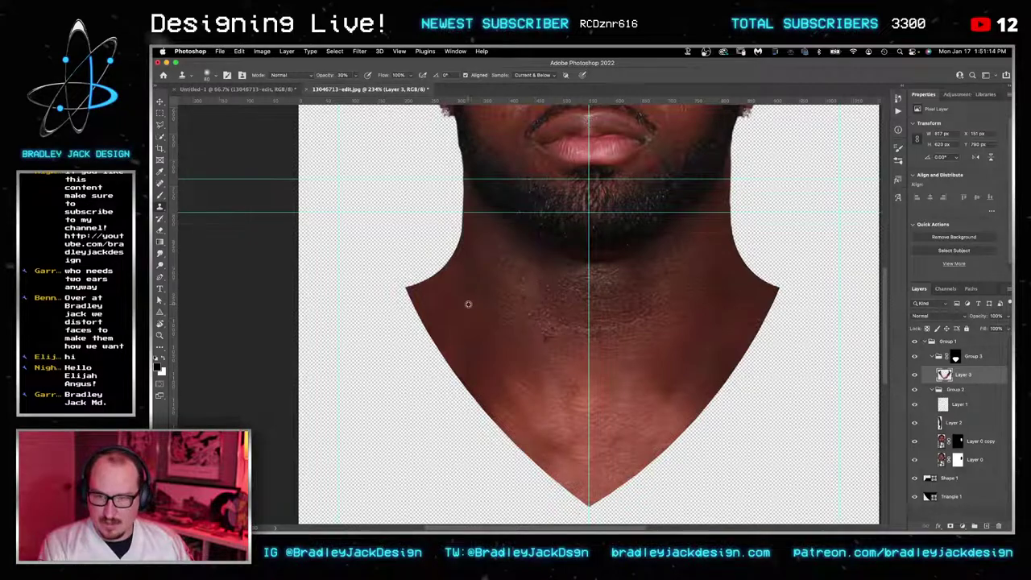
key(3)
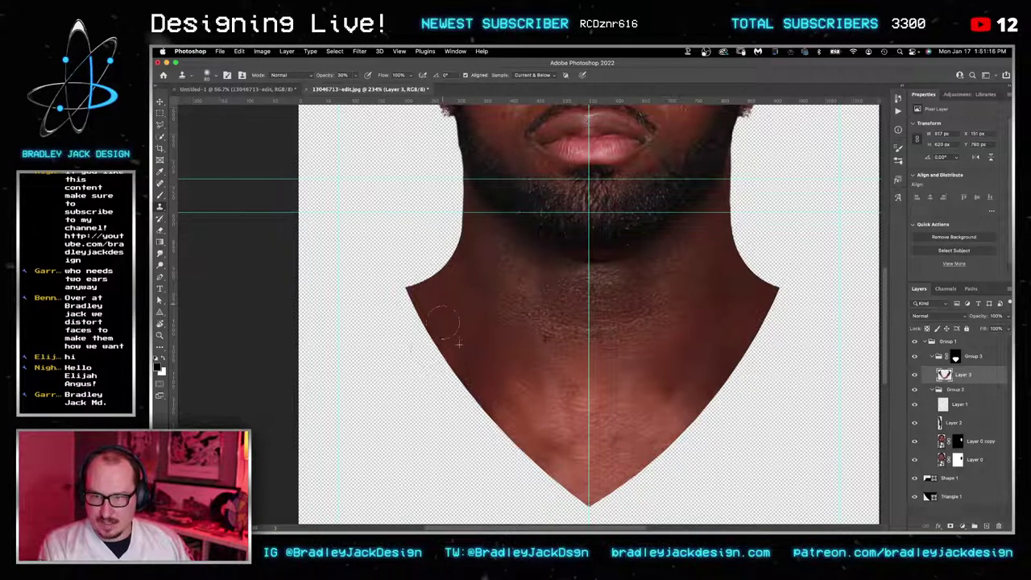
Step: Save the head document to the Desktop as HesterBustHead in Photoshop format, and switch back to the Untitled-1 document
scroll(588, 341, down, 5)
key(v)
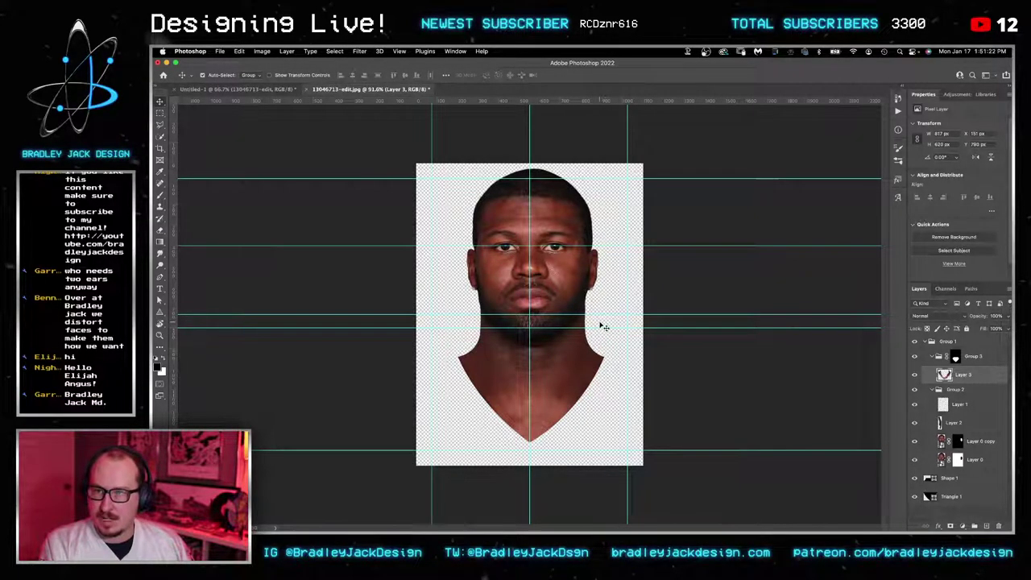
key(super+shift+s)
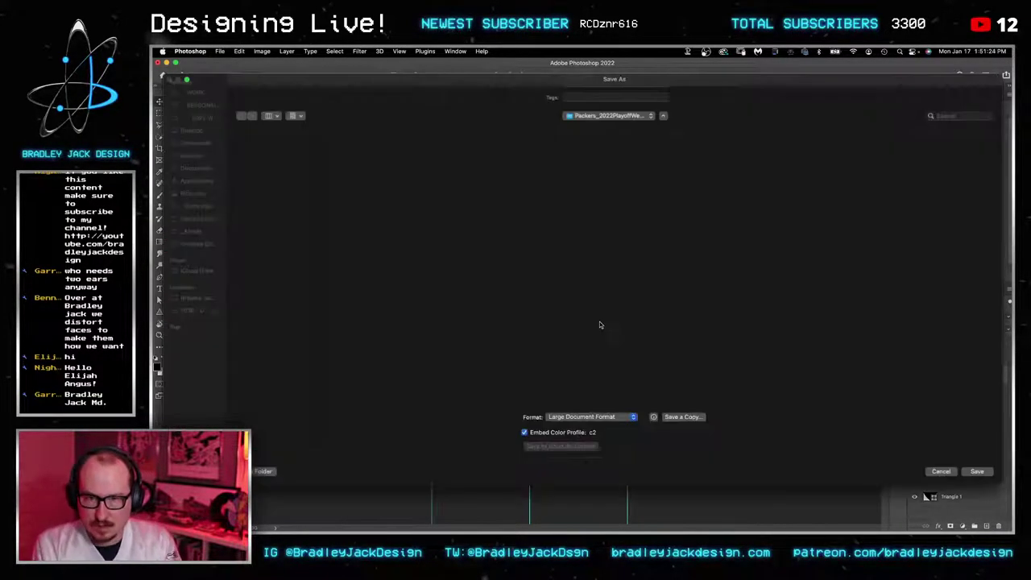
click(191, 142)
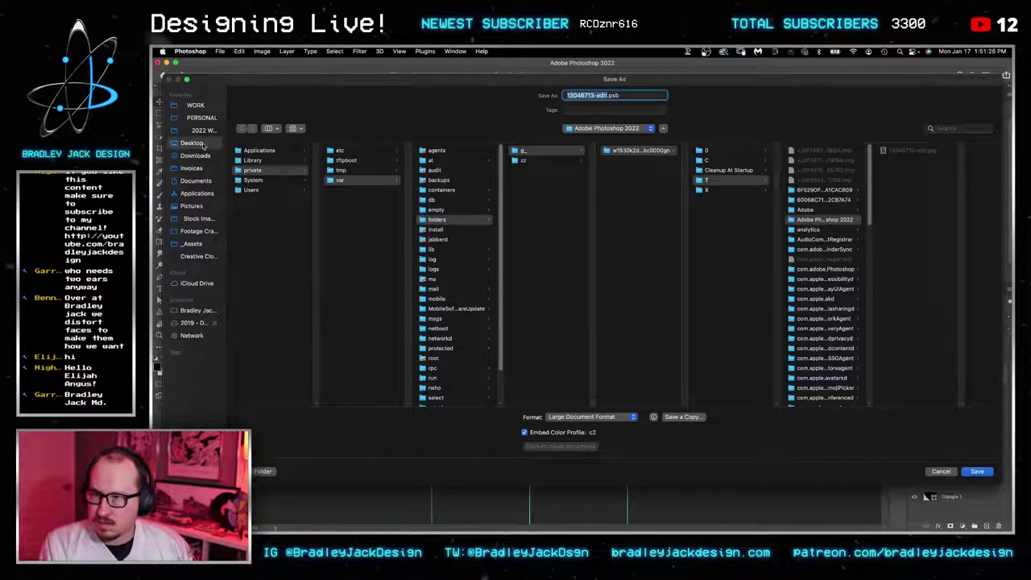
text(Hes)
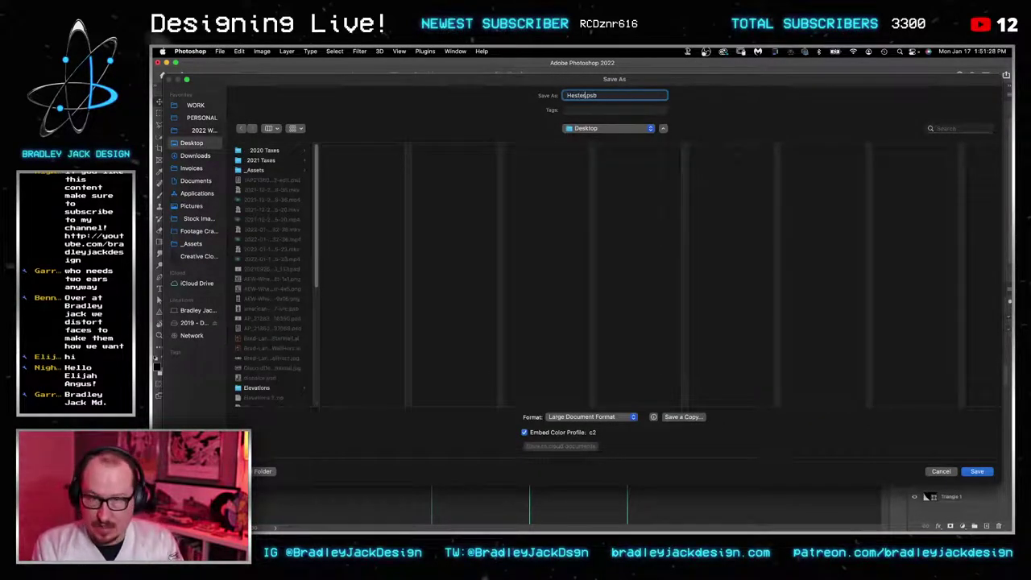
text(terBustHead)
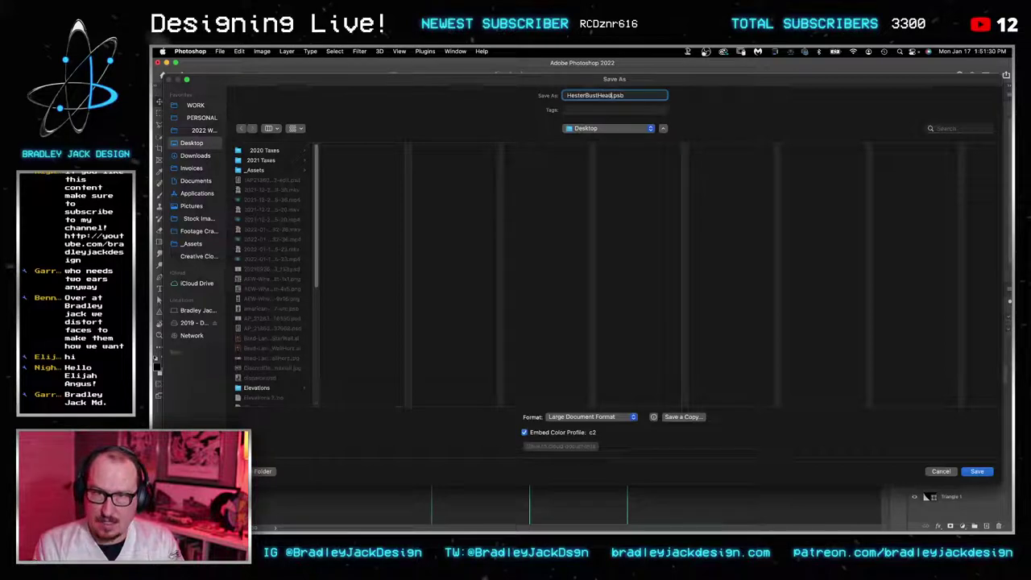
click(610, 417)
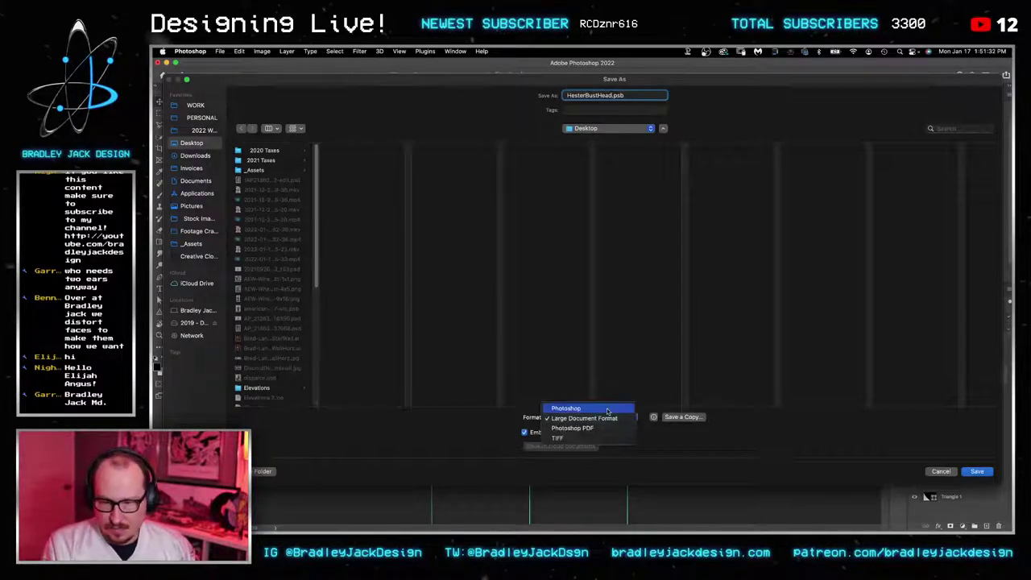
click(608, 408)
key(Return)
key(ctrl+Tab)
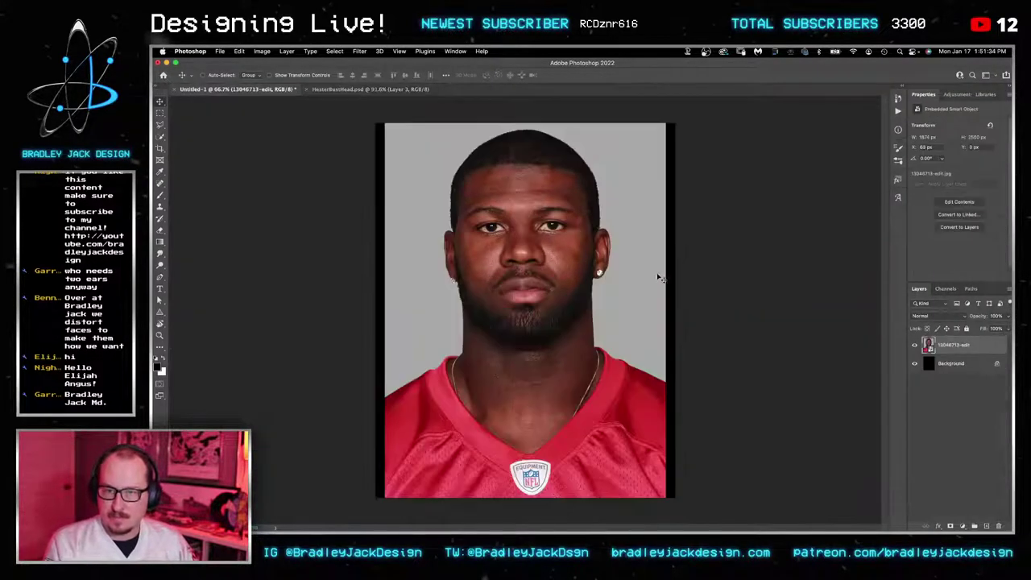
Step: Replace the player photo smart object's contents with HesterBustHead.psd from the Desktop and scale it down to about 32%
right_click(960, 348)
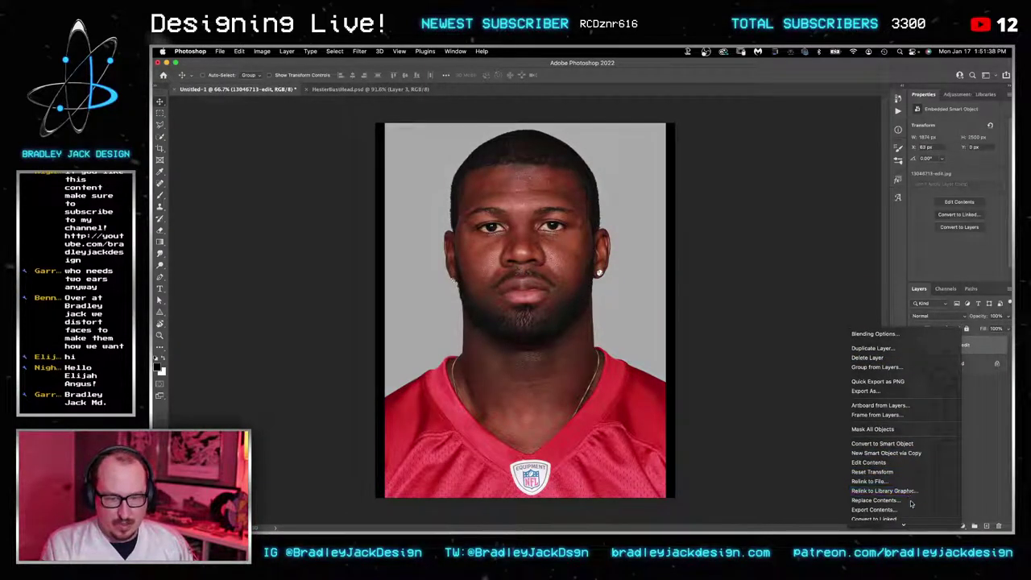
click(914, 494)
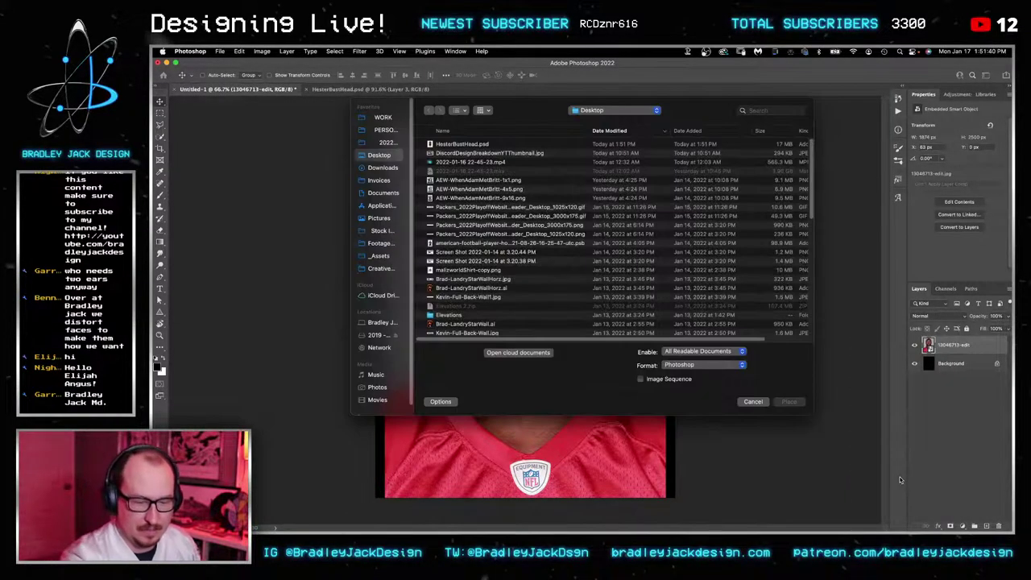
click(454, 145)
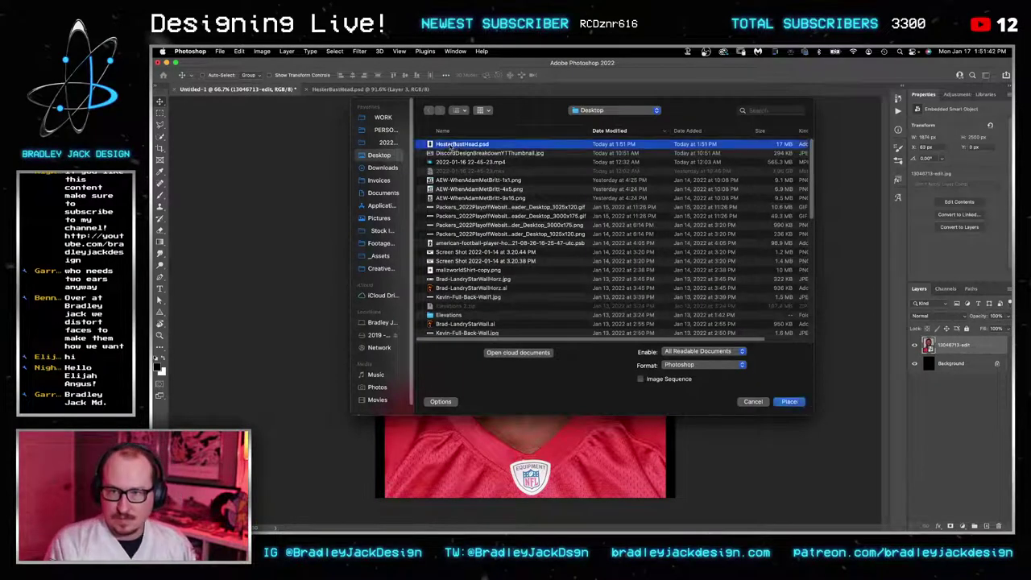
double_click(454, 145)
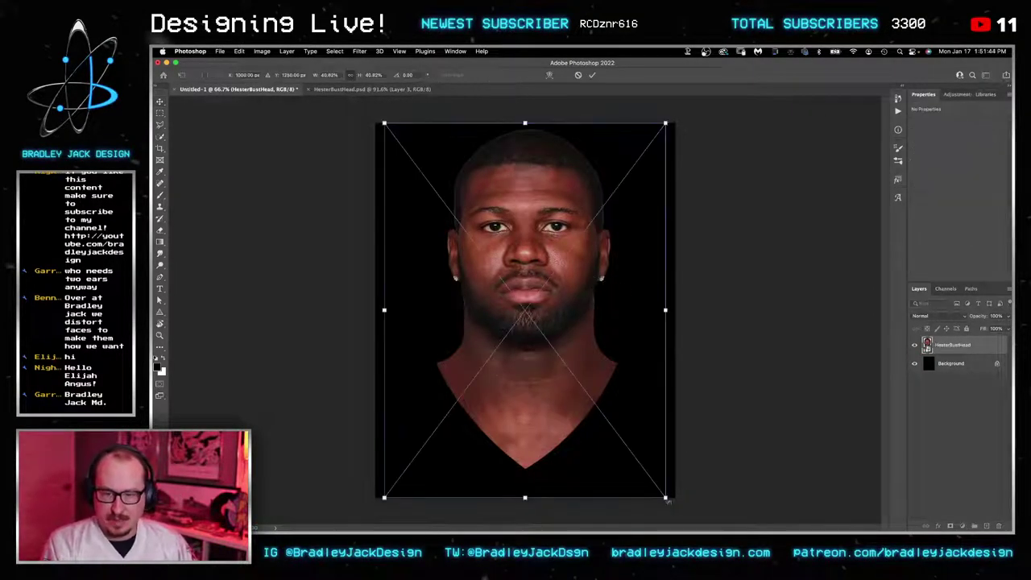
drag(667, 499, 644, 457)
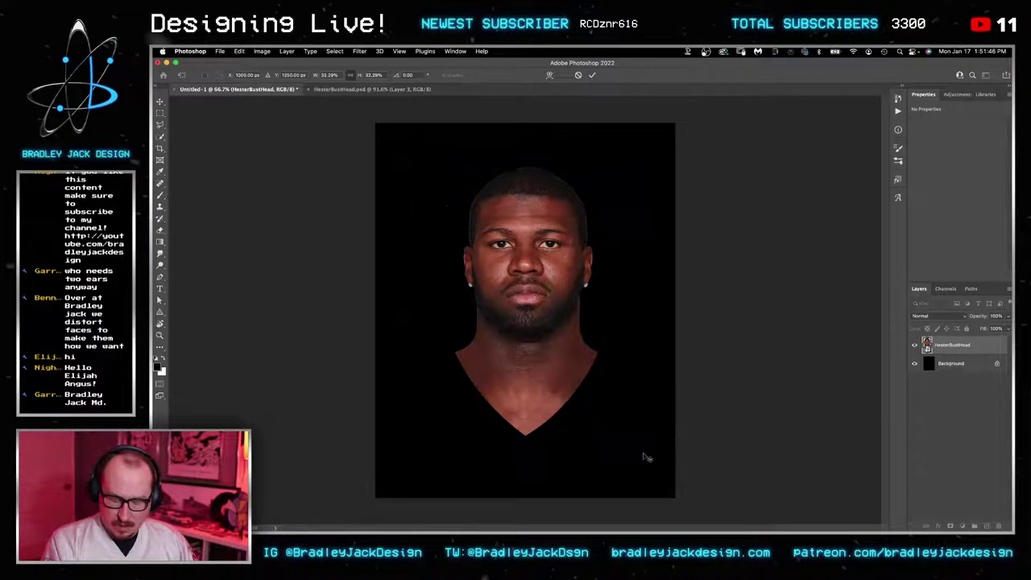
key(Return)
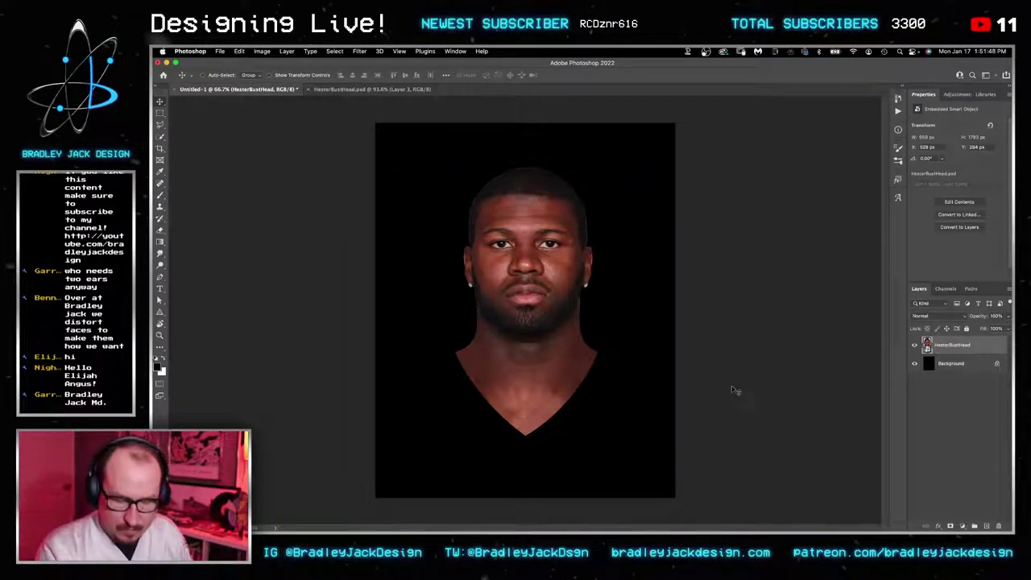
Step: Open the HesterBustHead smart object's contents and group all layers from Group 1 through Triangle 1
double_click(927, 344)
click(961, 345)
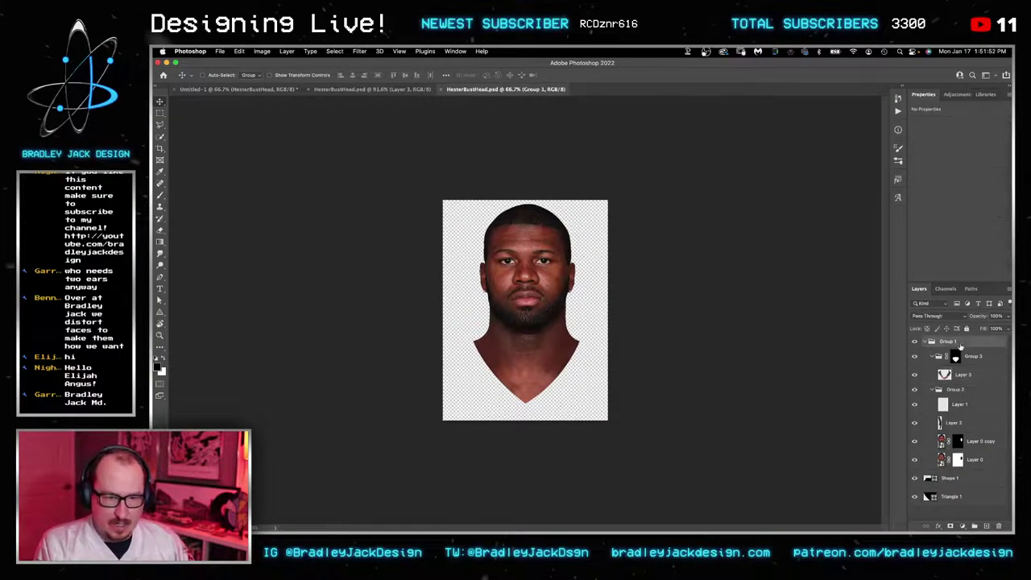
shift+click(950, 500)
drag(914, 496, 914, 477)
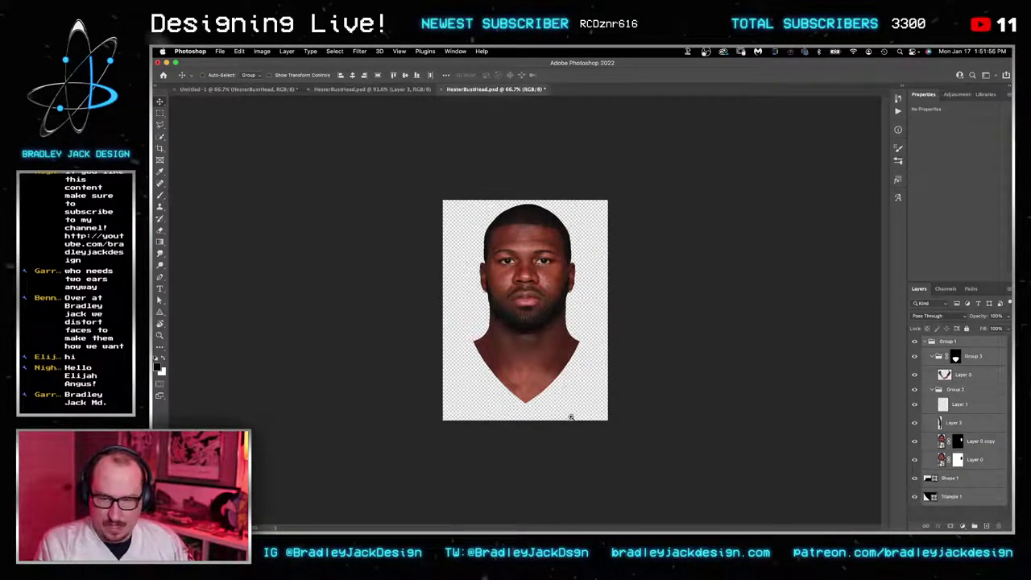
drag(513, 399, 533, 384)
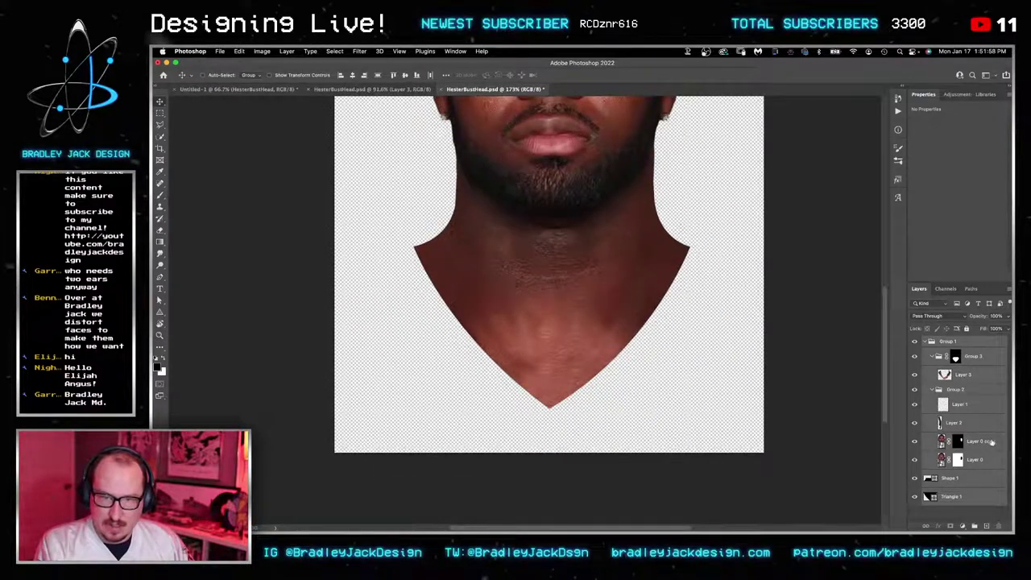
key(super+g)
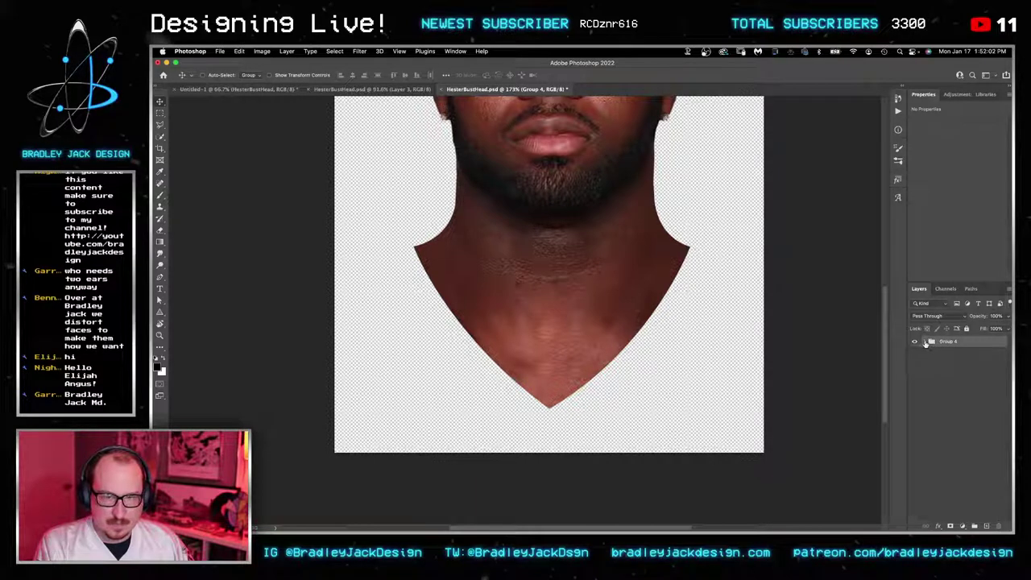
Step: Expand the new group, add an empty layer above Group 2 and clip it to that group
click(926, 342)
click(957, 354)
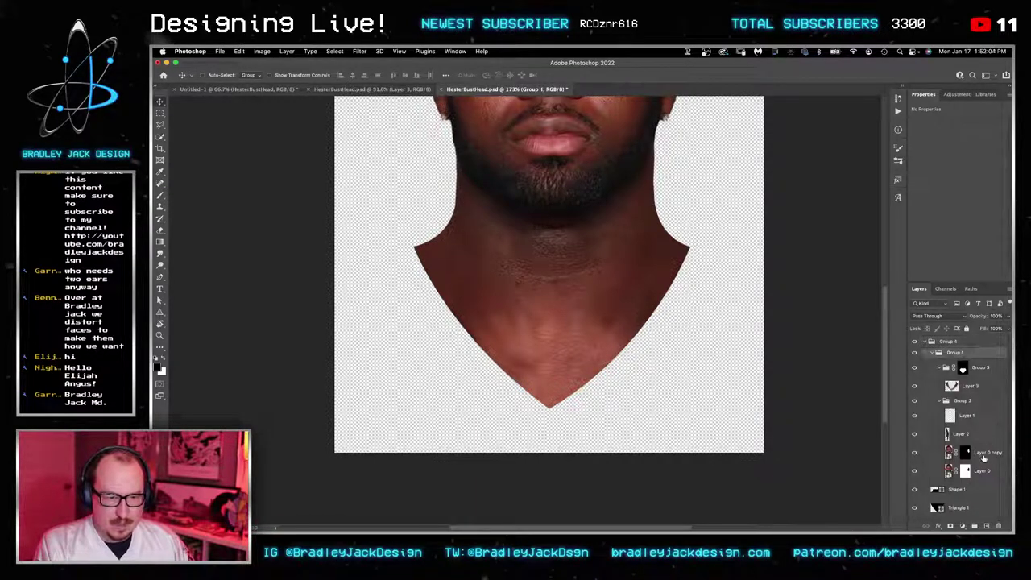
click(983, 457)
click(970, 404)
click(986, 526)
drag(959, 415, 959, 396)
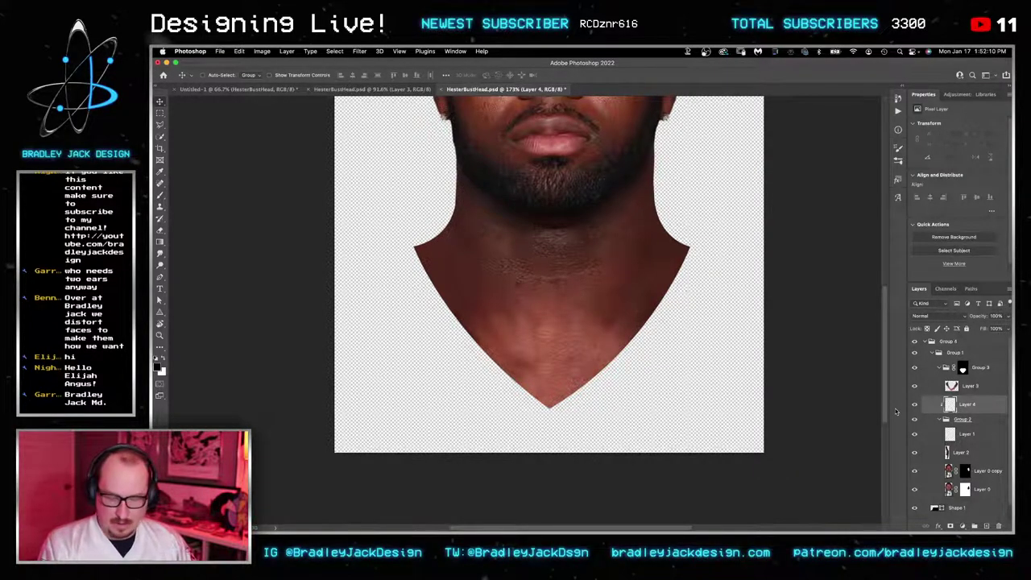
Step: Clone dark hair with a smaller brush along the left edge of the head on the clipped layer
key(s)
scroll(633, 432, up, 5)
scroll(460, 350, up, 6)
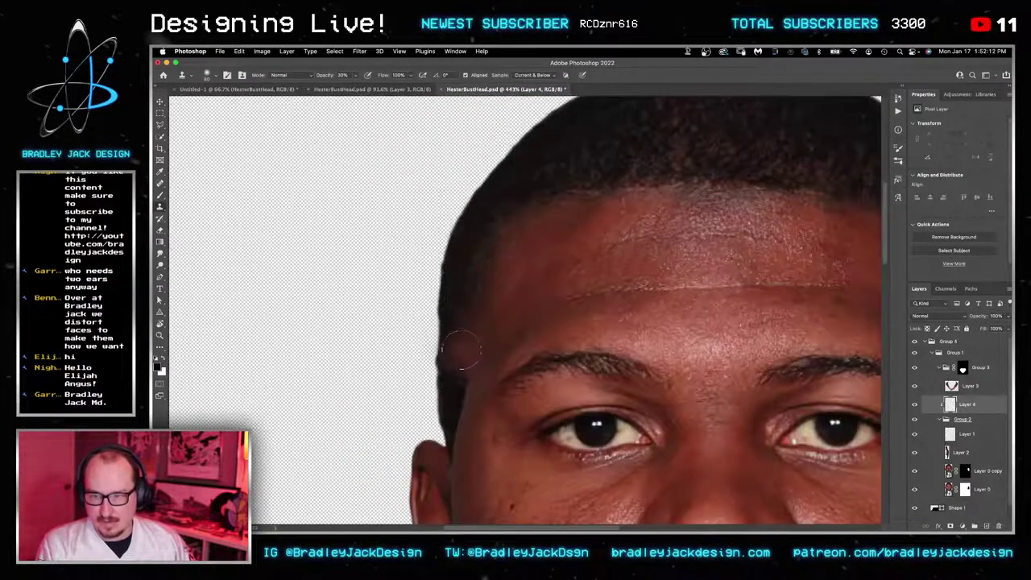
key(bracketleft)
key(bracketleft)
key(bracketleft)
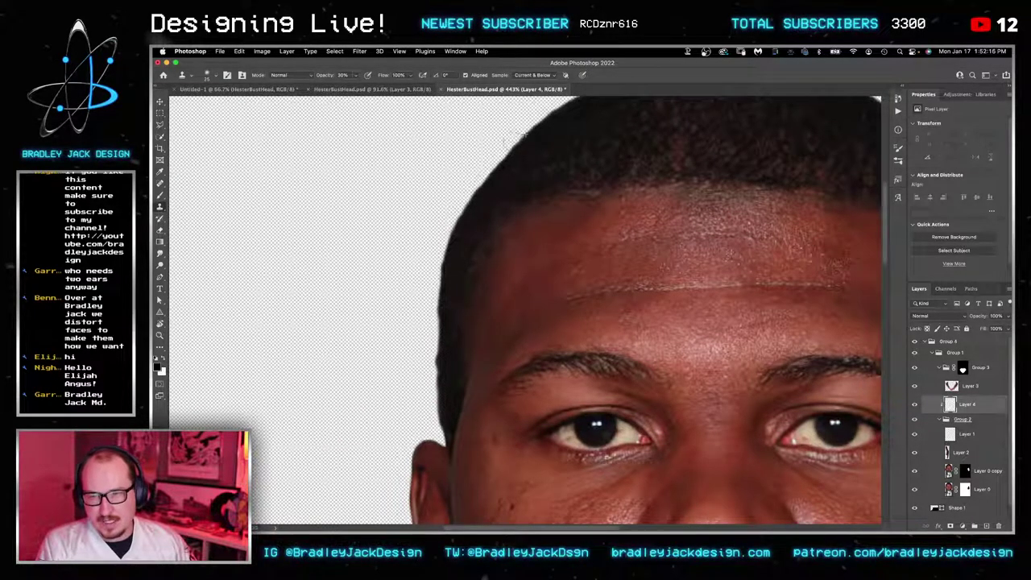
drag(553, 128, 509, 229)
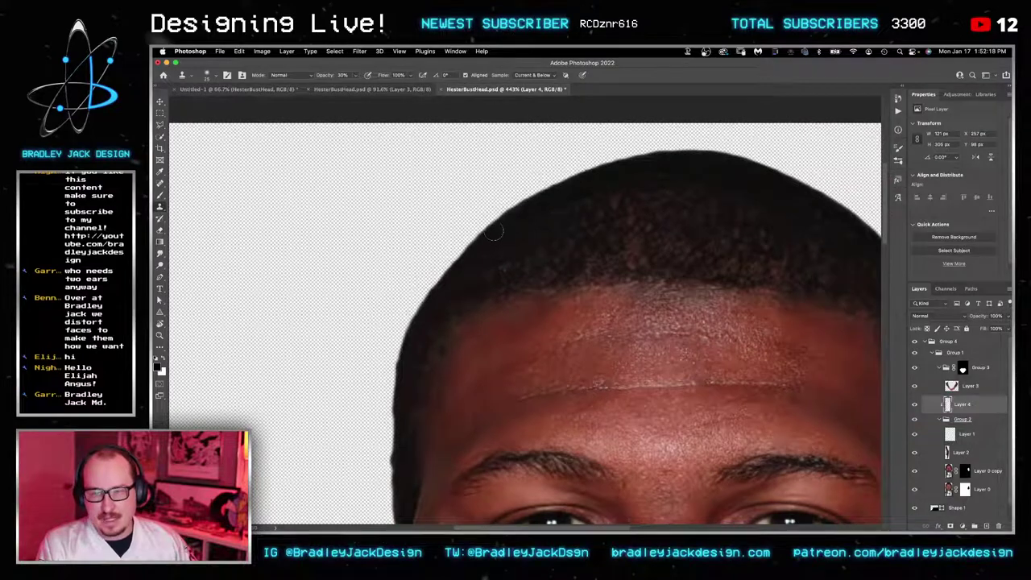
Step: Clone dark hair along the top and right edge of the head down to the ear
scroll(646, 172, right, 5)
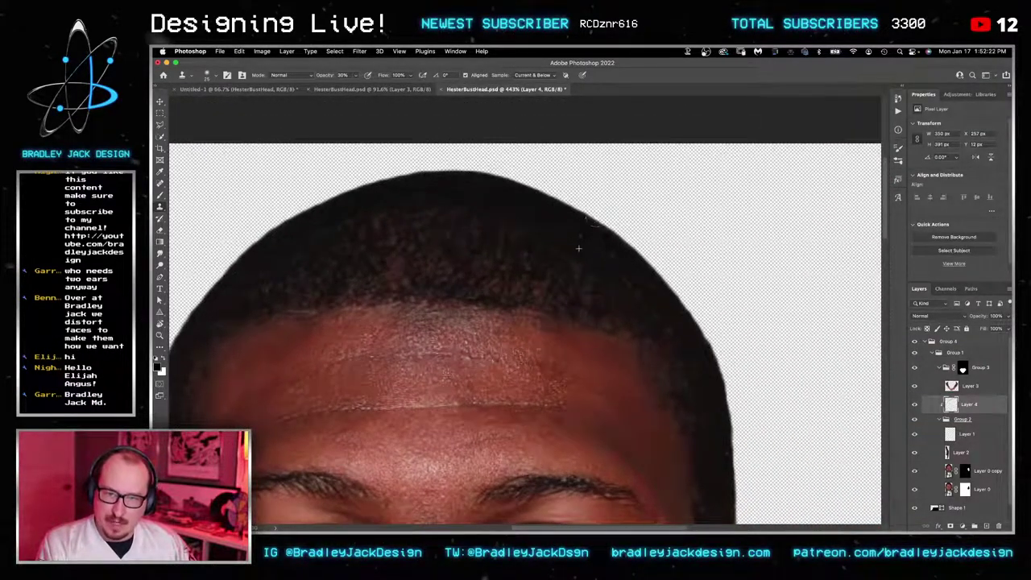
click(649, 256)
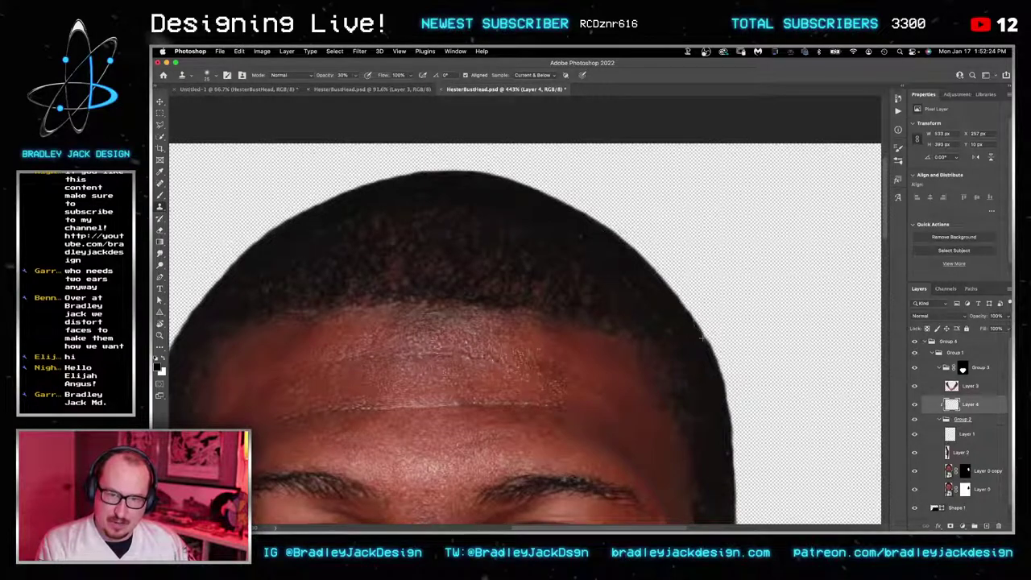
scroll(649, 275, down, 5)
drag(648, 207, 654, 222)
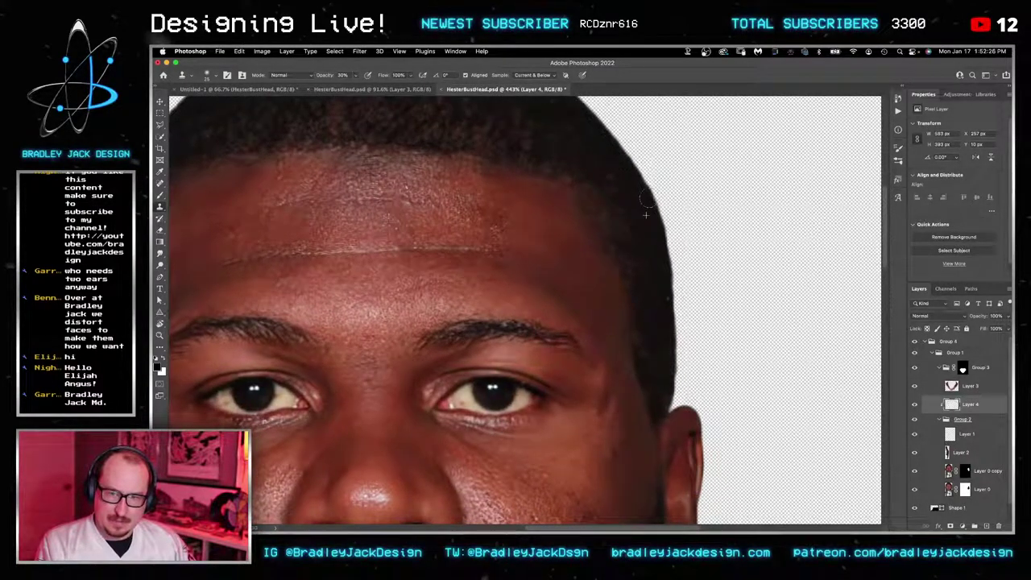
click(673, 342)
click(672, 398)
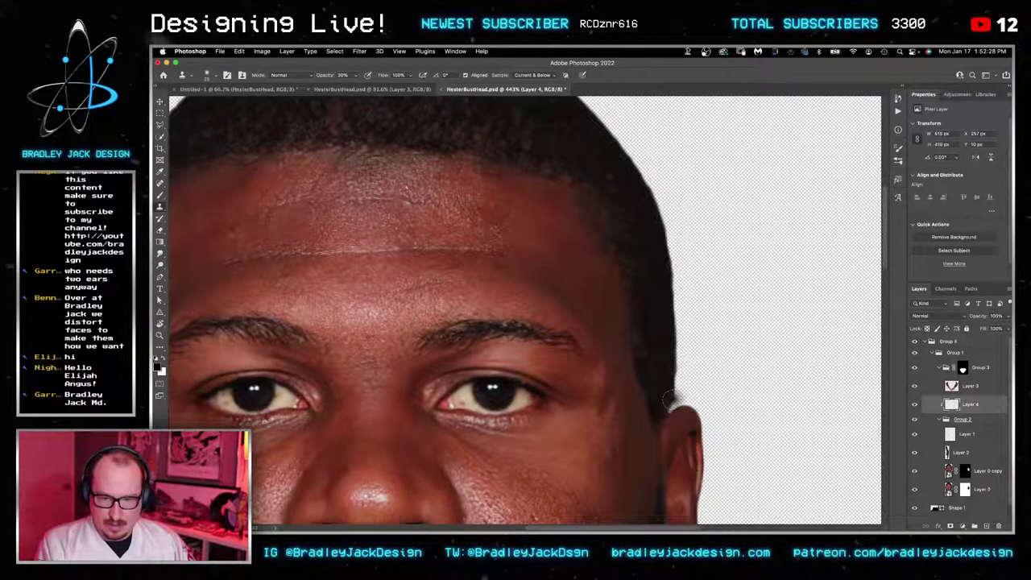
Step: Save the retouched smart object contents and return to the Untitled-1 document
scroll(667, 386, down, 5)
key(v)
drag(648, 335, 637, 274)
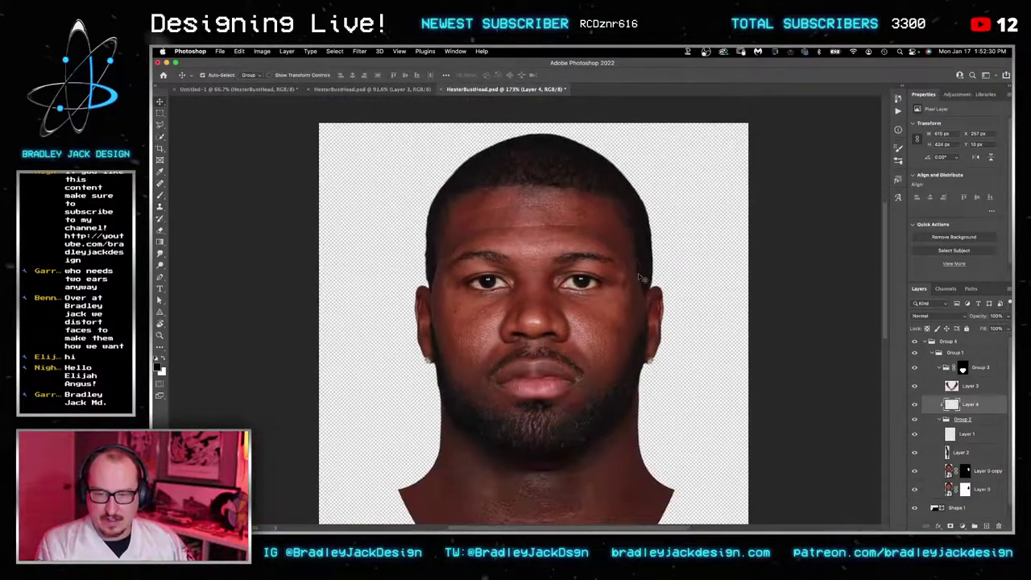
key(super+s)
key(ctrl+Tab)
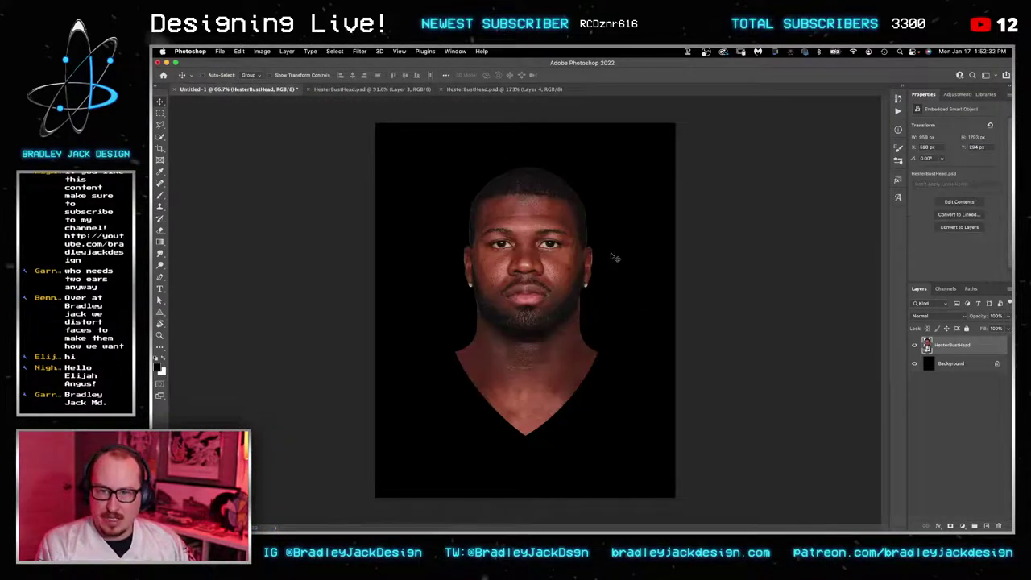
Step: Close both open HesterBustHead documents, leaving only the Untitled-1 design open
key(ctrl+Tab)
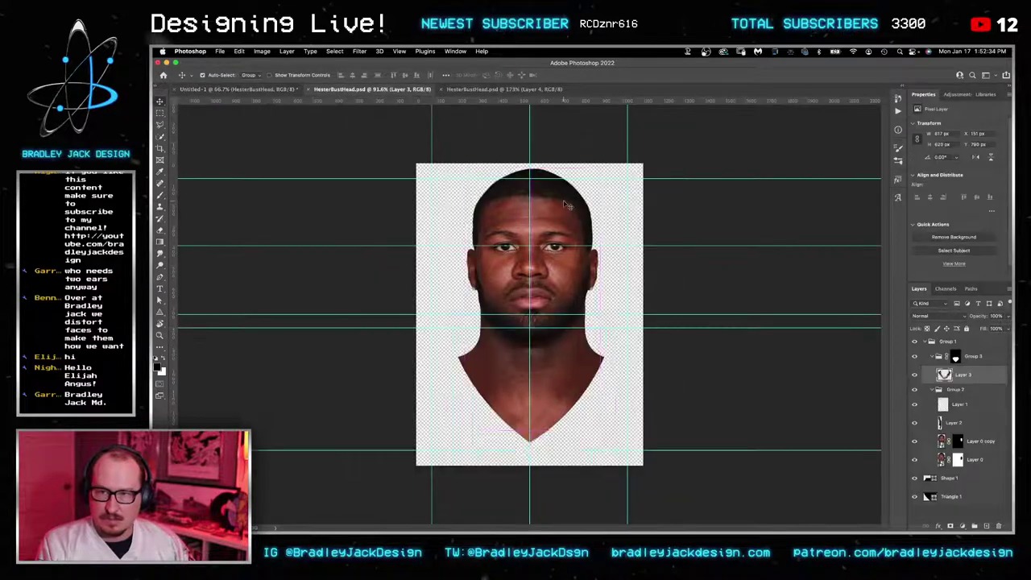
key(ctrl+Tab)
key(ctrl+w)
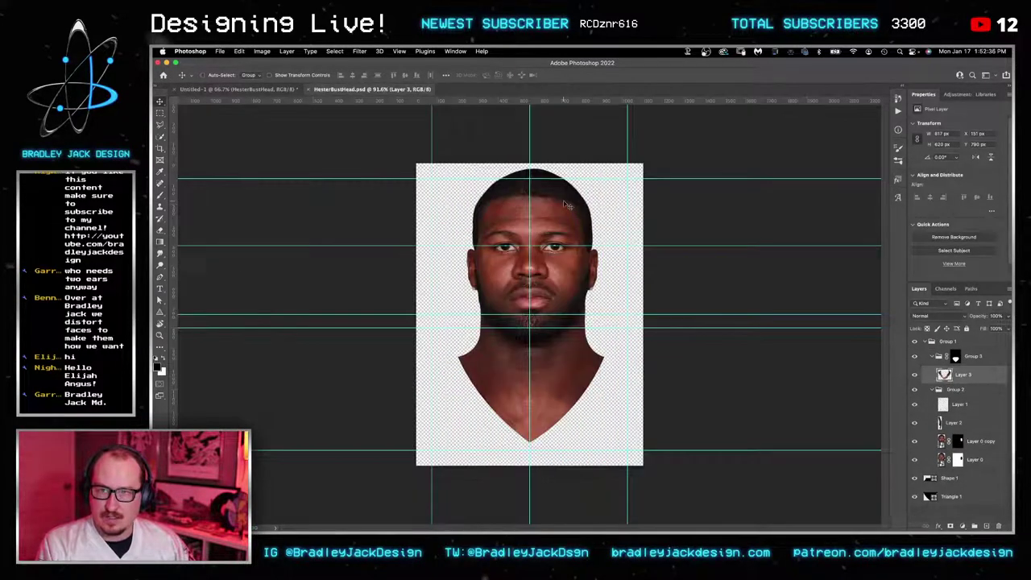
key(ctrl+w)
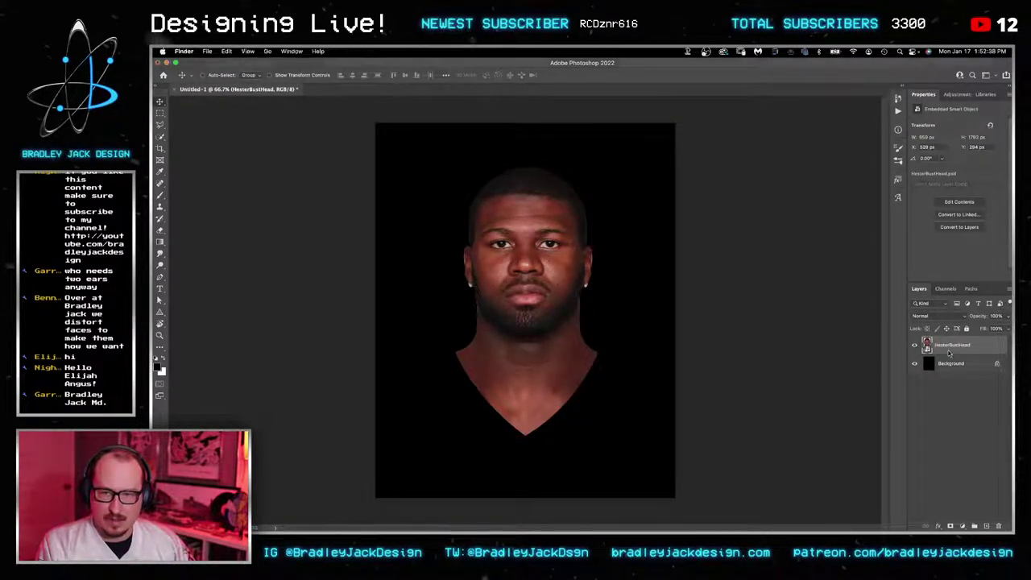
Step: Try to replace the head smart object's contents with HesterBustHead.psd from the Desktop
key(z)
drag(480, 231, 529, 225)
key(ctrl+0)
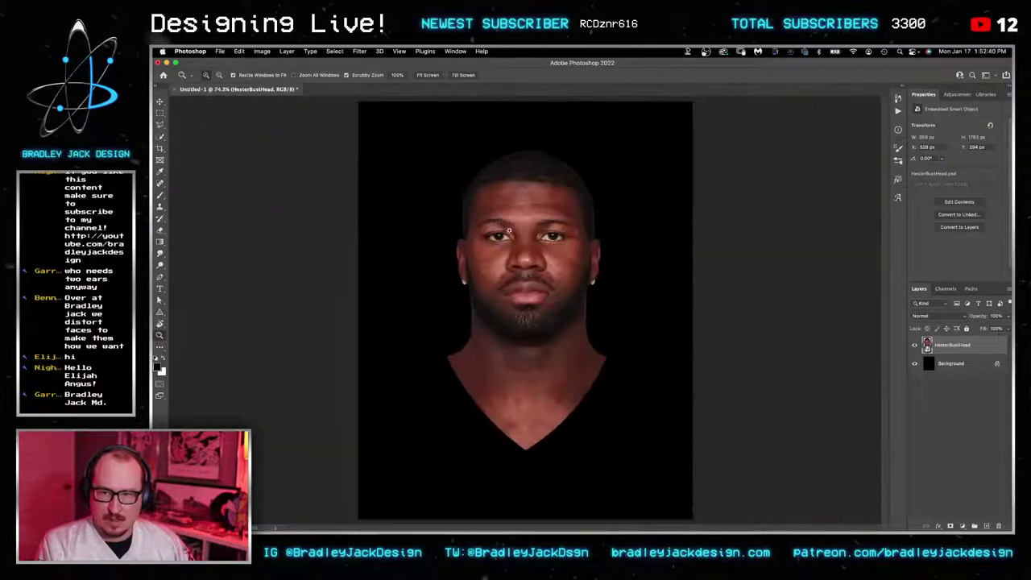
key(v)
right_click(944, 342)
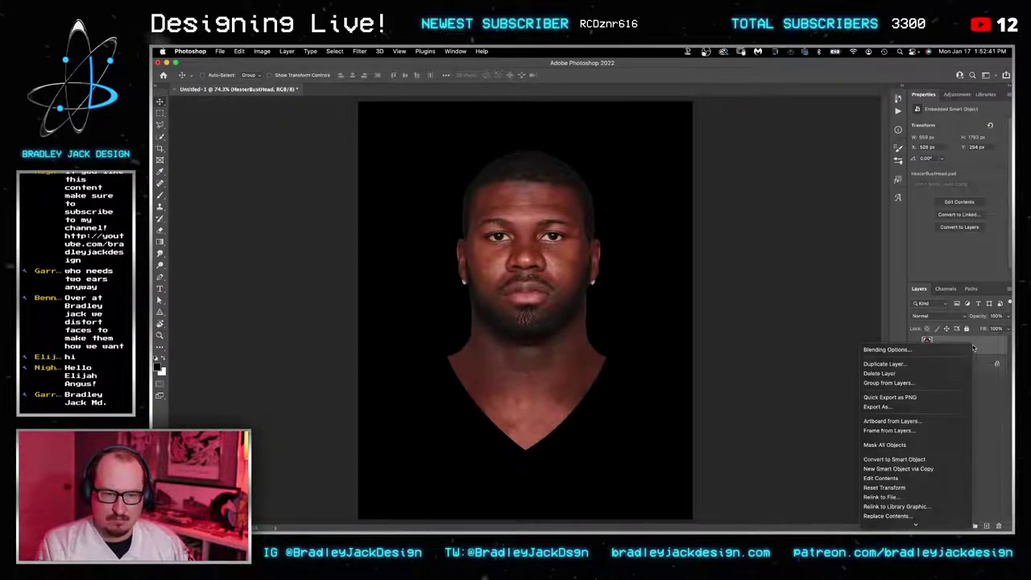
click(926, 506)
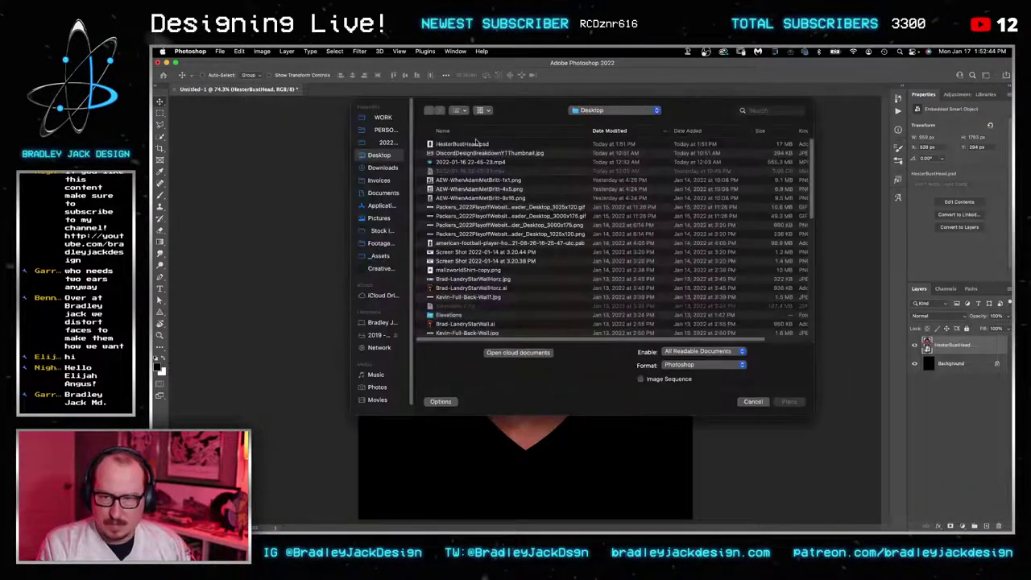
double_click(487, 144)
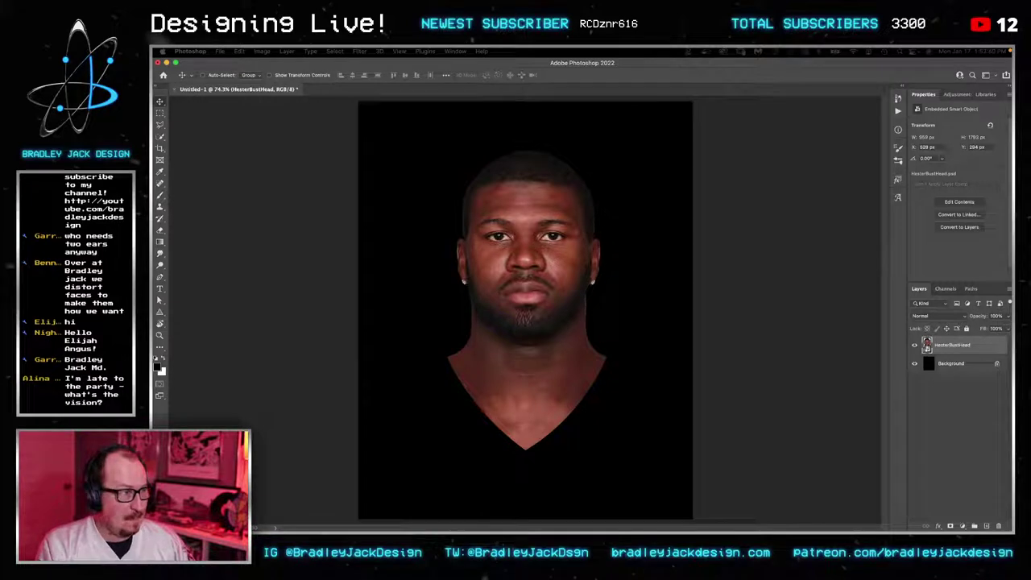
key(Return)
right_click(948, 352)
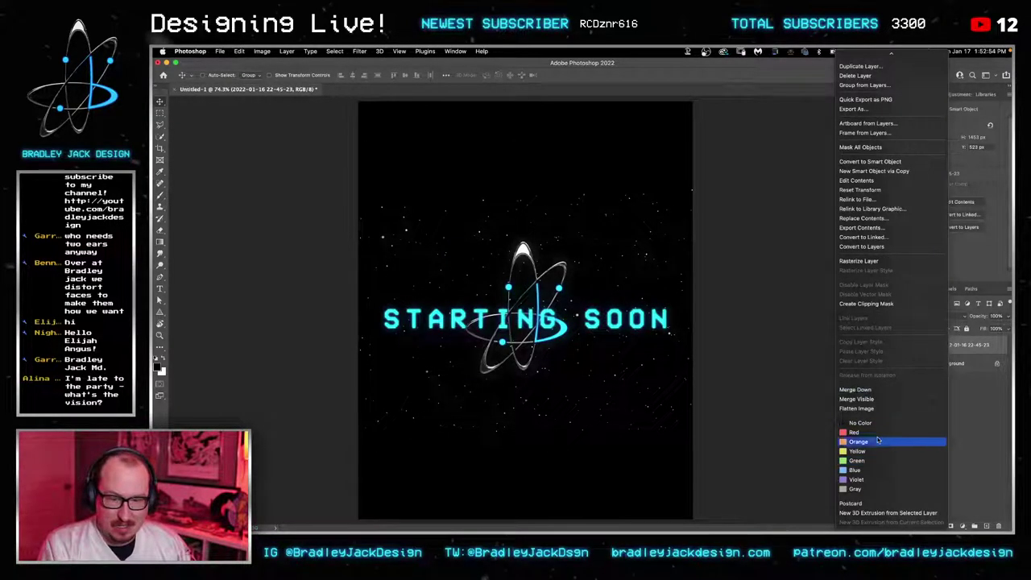
click(886, 227)
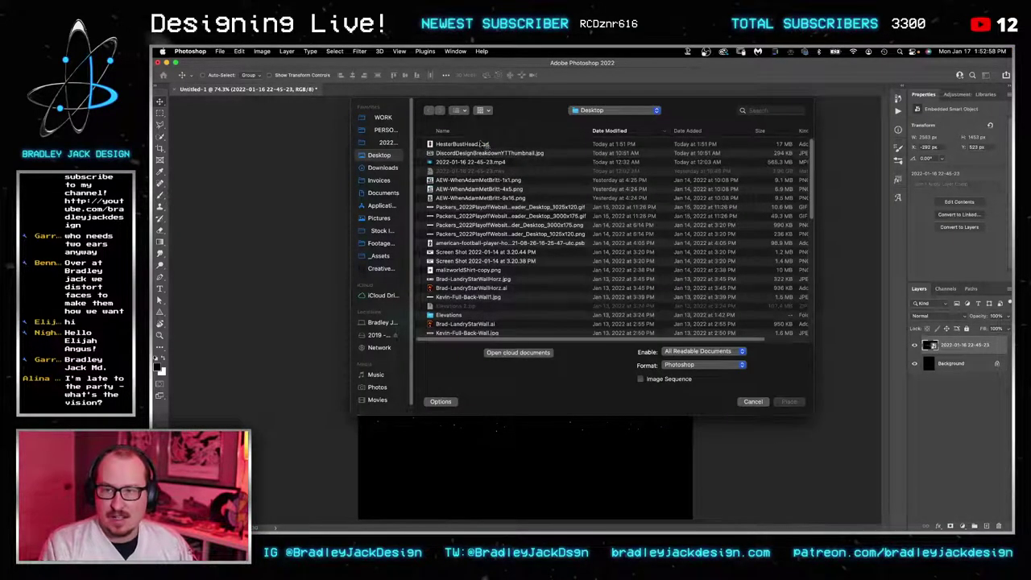
double_click(490, 148)
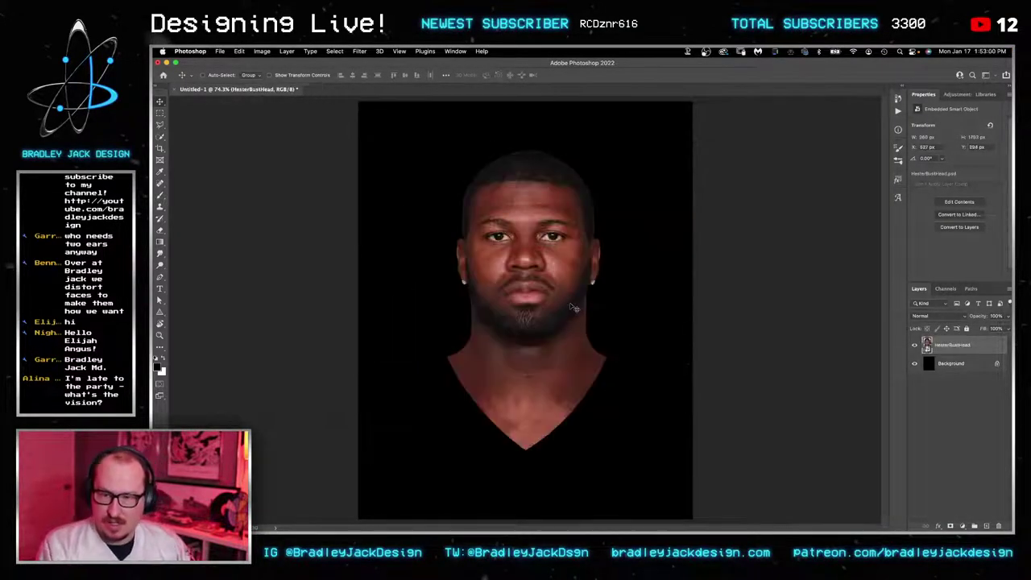
right_click(954, 348)
click(794, 304)
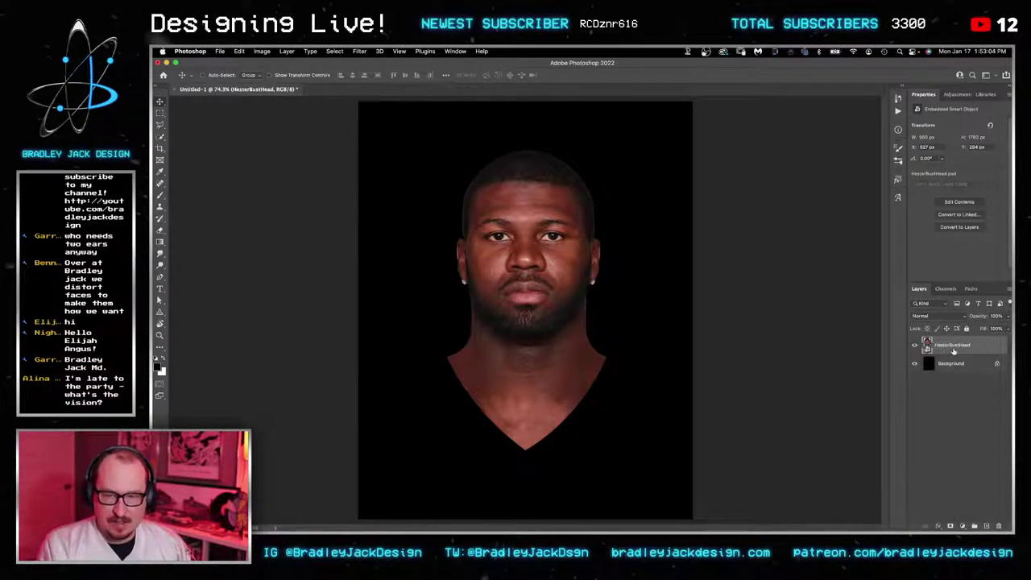
Step: Open the head smart object's contents, move Layer 1 out above Group 2 and clip it to that group
double_click(926, 346)
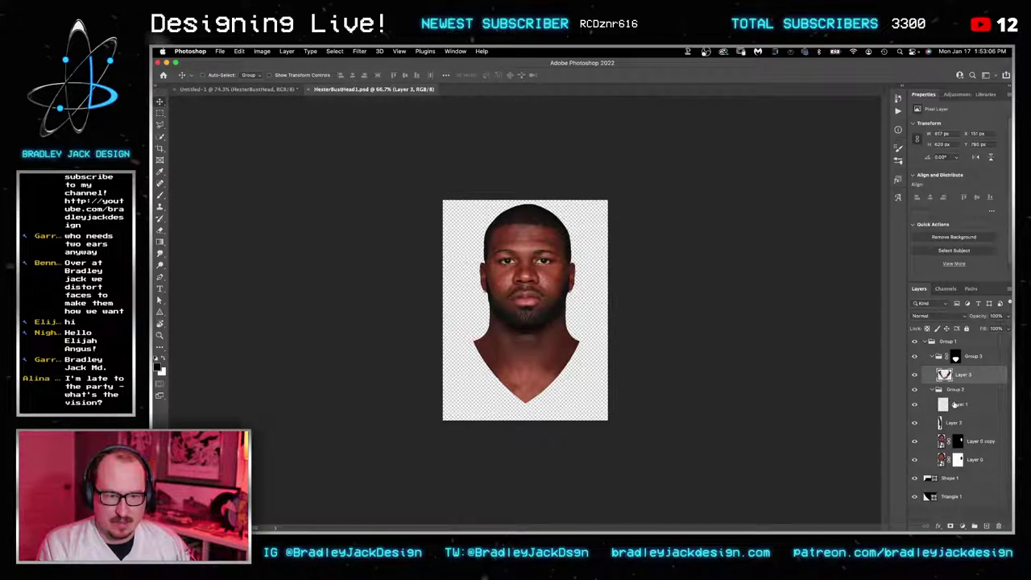
mouse_move(954, 404)
mouse_down()
mouse_move(950, 387)
mouse_move(948, 401)
mouse_up()
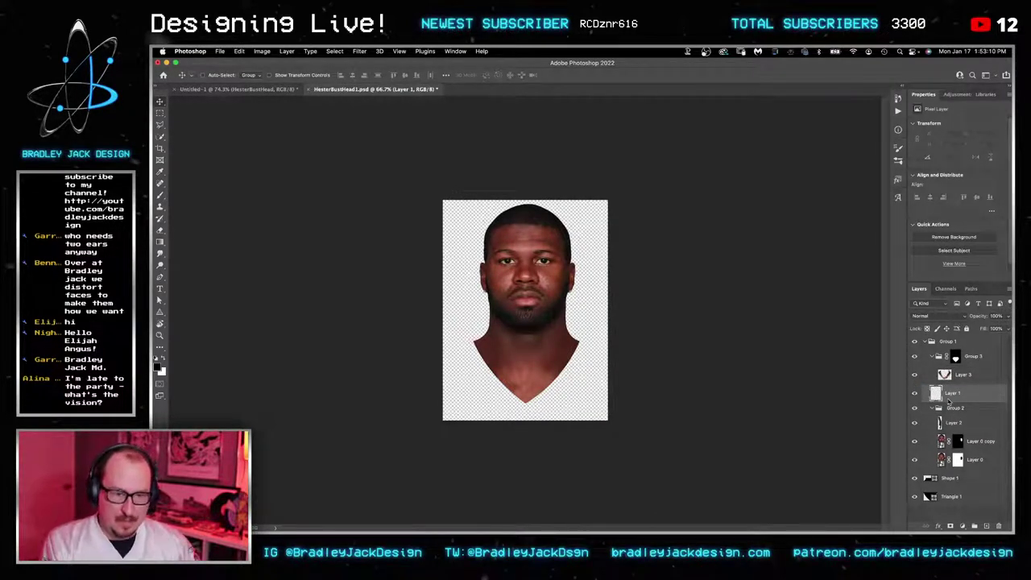
alt+click(949, 399)
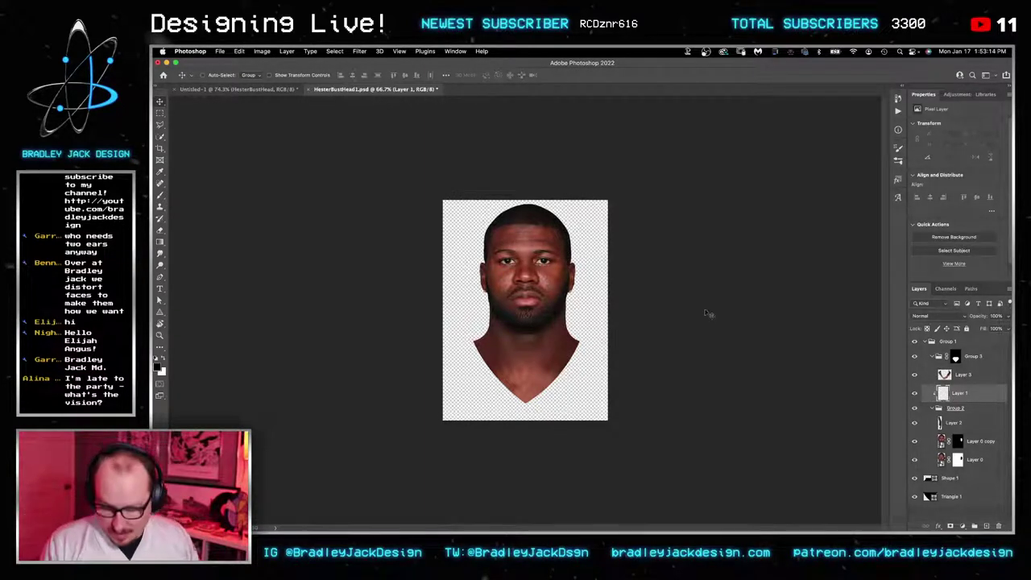
Step: Move Layer 1 out of Group 1 so it sits unclipped above every other layer
key(s)
key(z)
click(492, 243)
click(492, 243)
click(492, 244)
key(v)
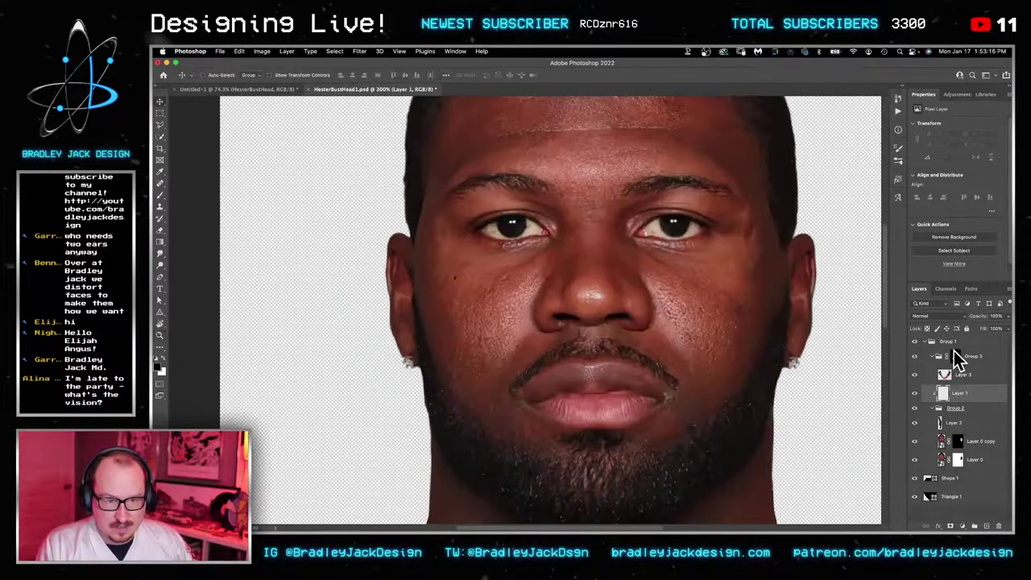
drag(954, 392, 949, 353)
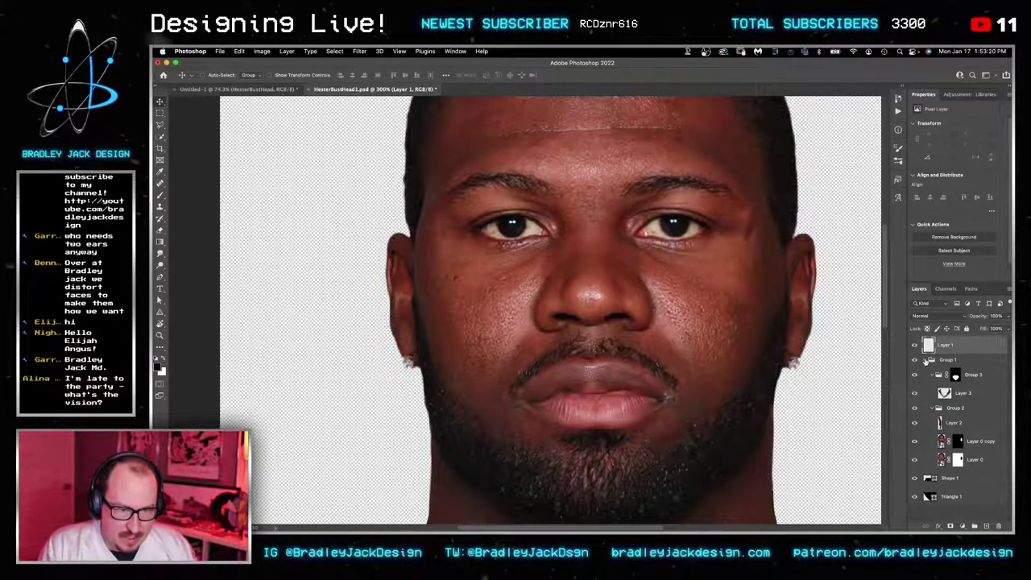
Step: Group Group 1, Shape 1 and Triangle 1 together, and clip Layer 1 to the new group
click(930, 360)
click(950, 394)
shift+click(948, 359)
key(ctrl+g)
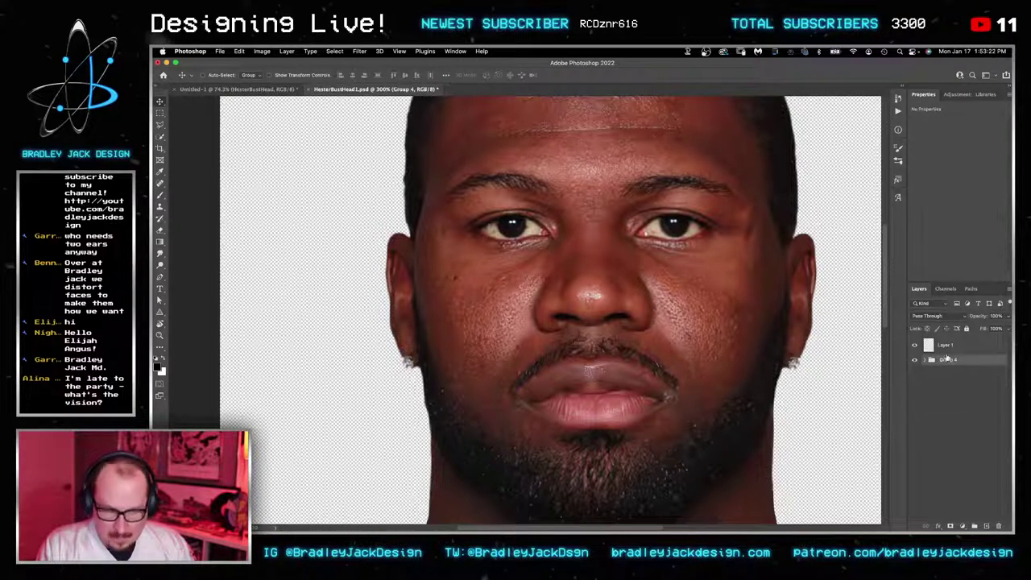
click(950, 345)
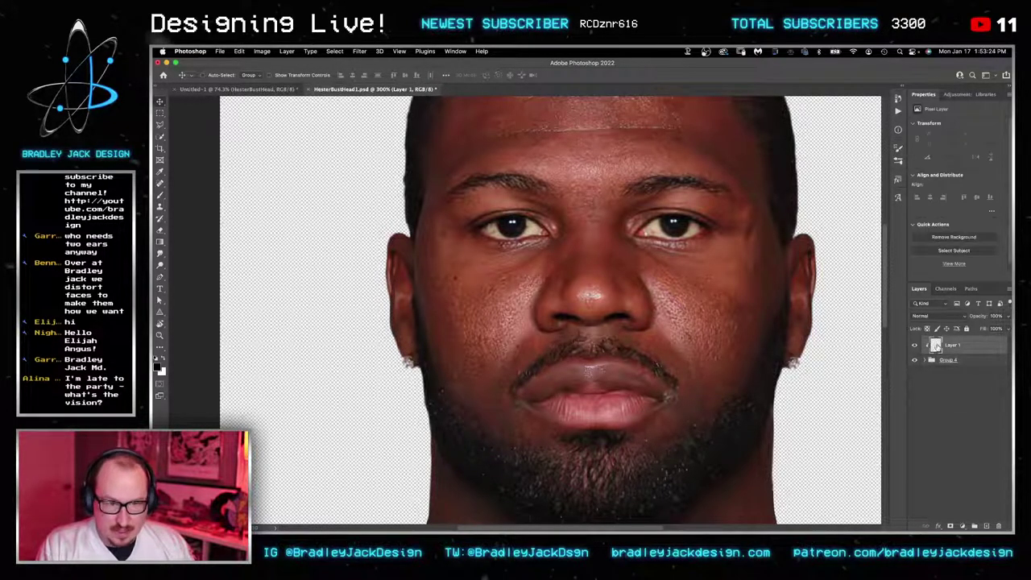
ctrl+click(934, 345)
key(Return)
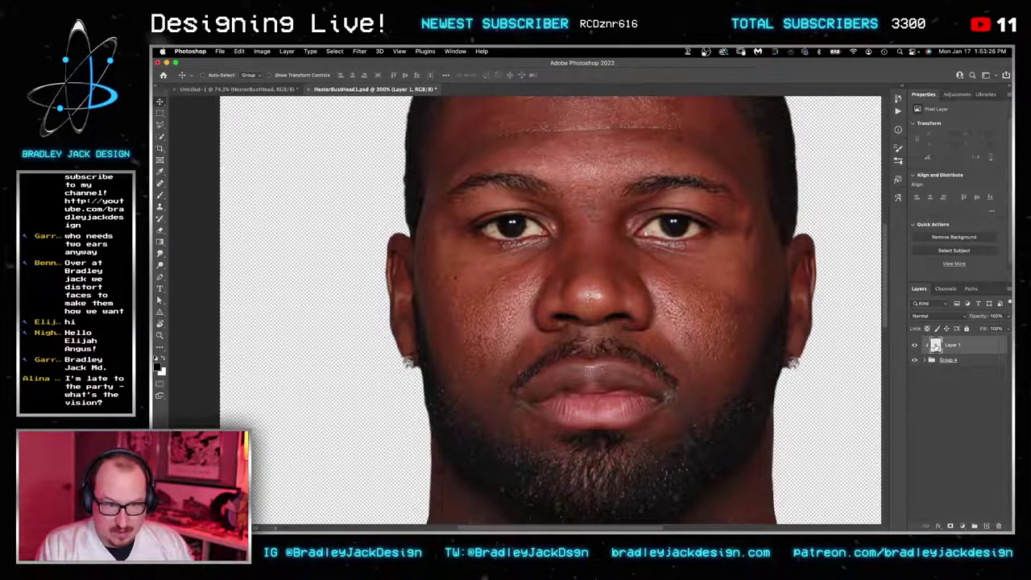
Step: On Layer 1, clone dark hair over the uneven hair edge just above the image-left ear using a small Clone Stamp brush
key(s)
scroll(438, 187, up, 5)
drag(398, 174, 537, 269)
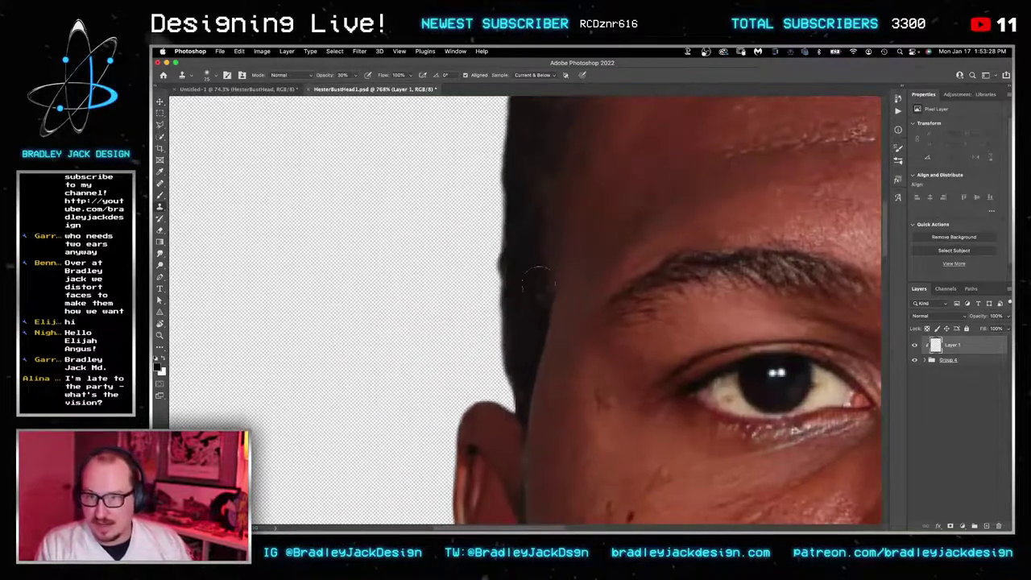
key(bracketleft)
key(bracketleft)
key(bracketleft)
mouse_move(509, 370)
mouse_down()
mouse_move(503, 354)
mouse_move(520, 395)
mouse_up()
key(bracketright)
alt+click(517, 354)
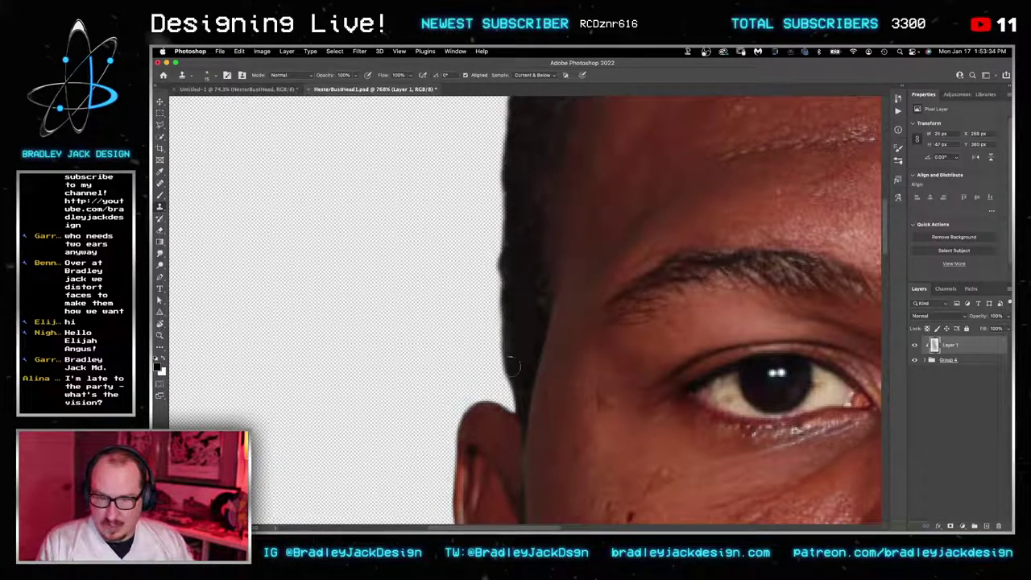
Step: Clone dark hair along the head's outline from the image-left temple up over the crown
drag(508, 320, 510, 199)
drag(517, 160, 508, 419)
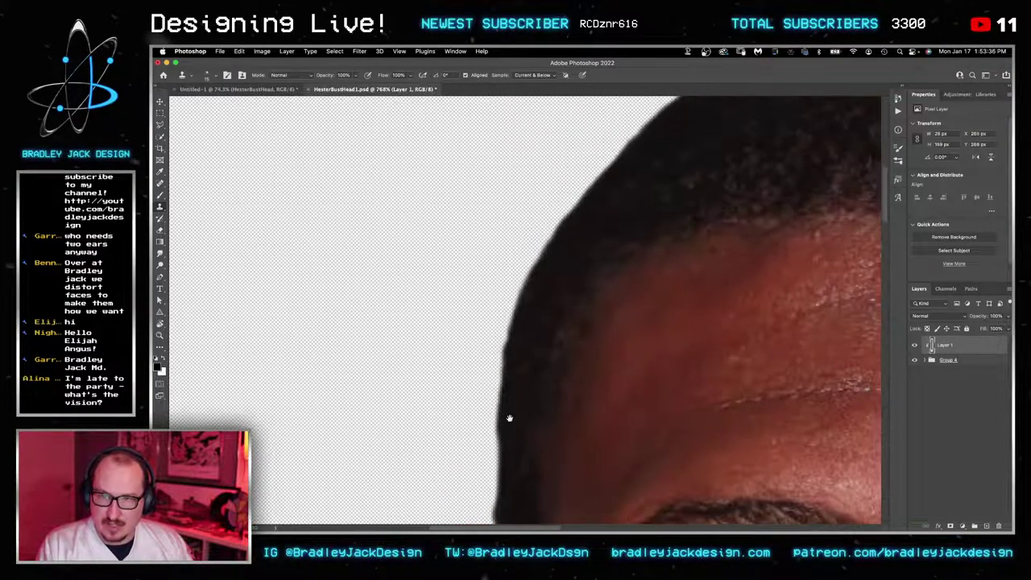
drag(537, 275, 551, 276)
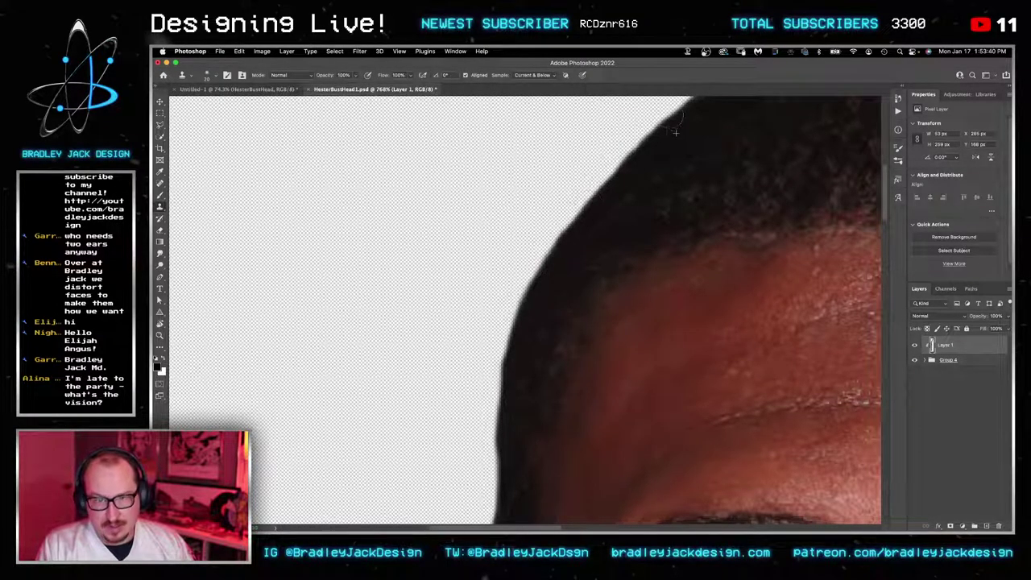
mouse_move(677, 125)
mouse_down()
mouse_move(421, 329)
mouse_move(414, 323)
mouse_move(570, 224)
mouse_move(724, 198)
mouse_move(537, 211)
mouse_up()
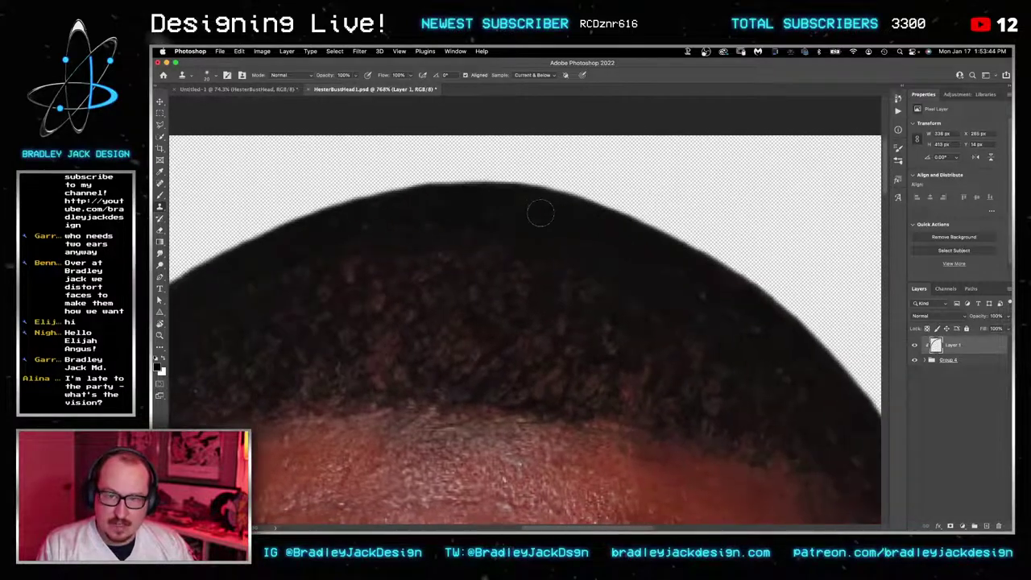
Step: Clone dark hair along the outline from the crown down to the image-right ear, save, and view the updated head in Untitled-1
mouse_move(650, 230)
mouse_down()
mouse_move(745, 295)
mouse_move(523, 166)
mouse_up()
alt+click(502, 159)
drag(499, 109, 571, 163)
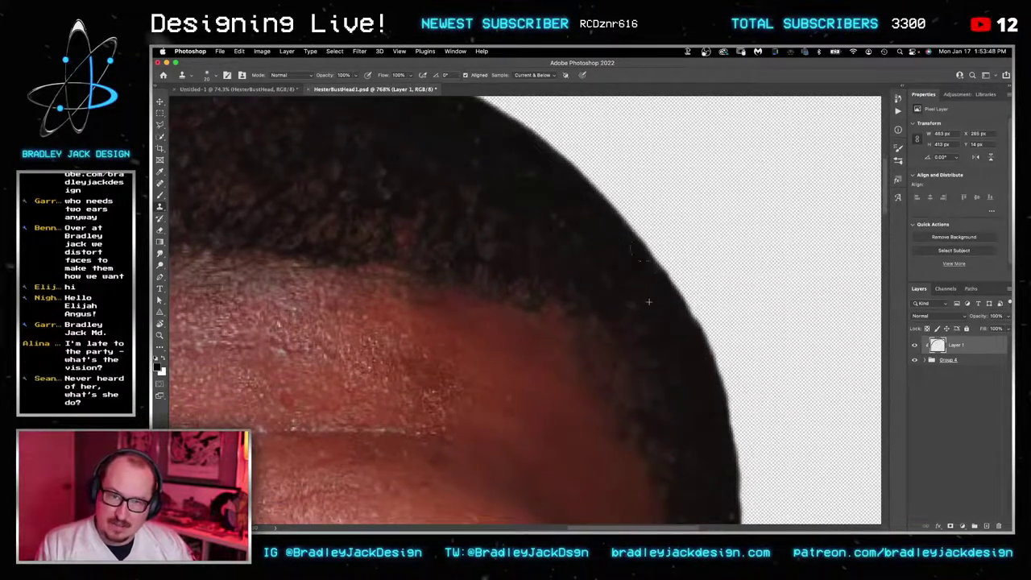
drag(645, 251, 662, 270)
mouse_move(705, 398)
mouse_down()
mouse_move(586, 177)
mouse_move(574, 223)
mouse_up()
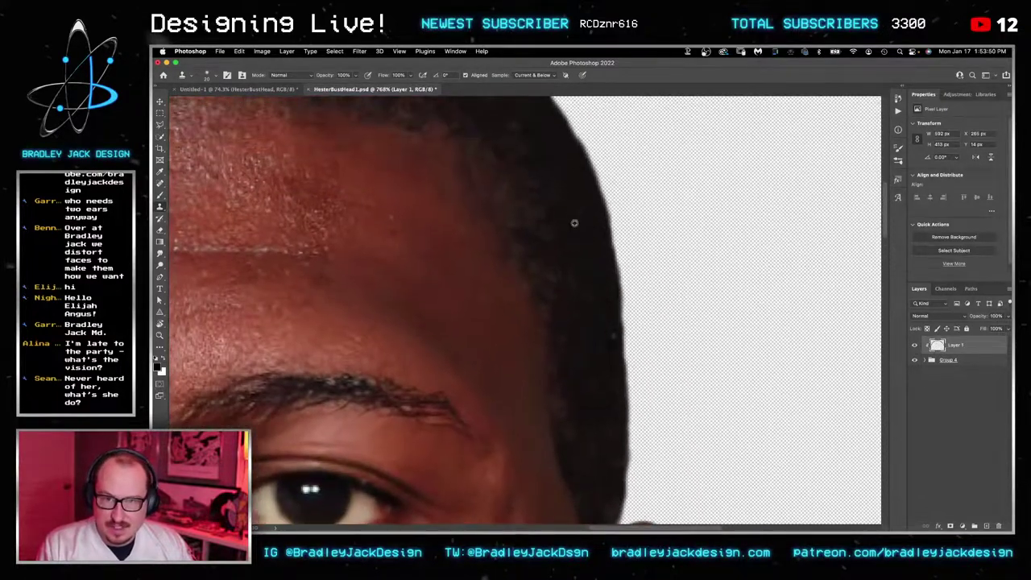
scroll(588, 226, down, 5)
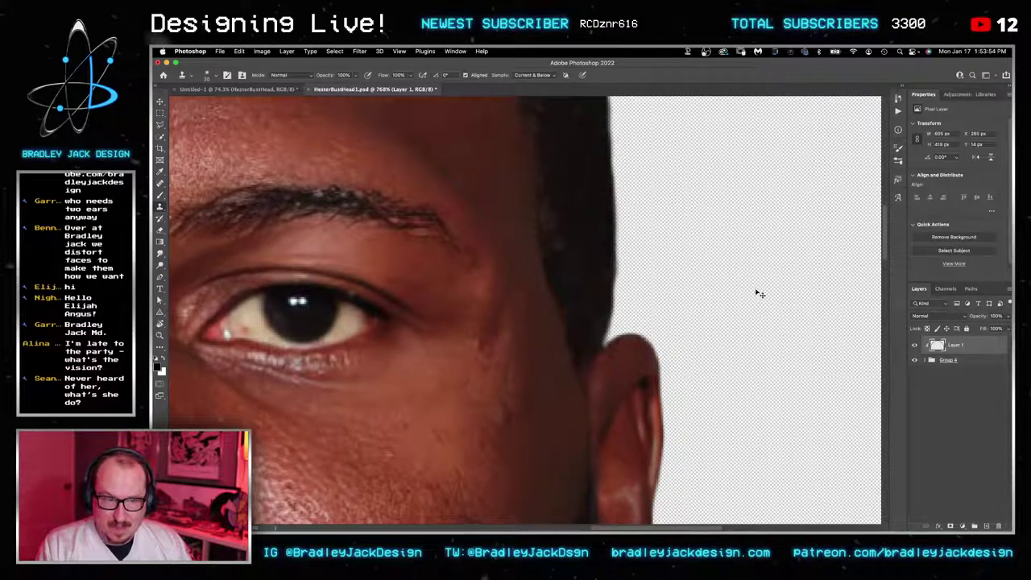
key(v)
key(ctrl+Tab)
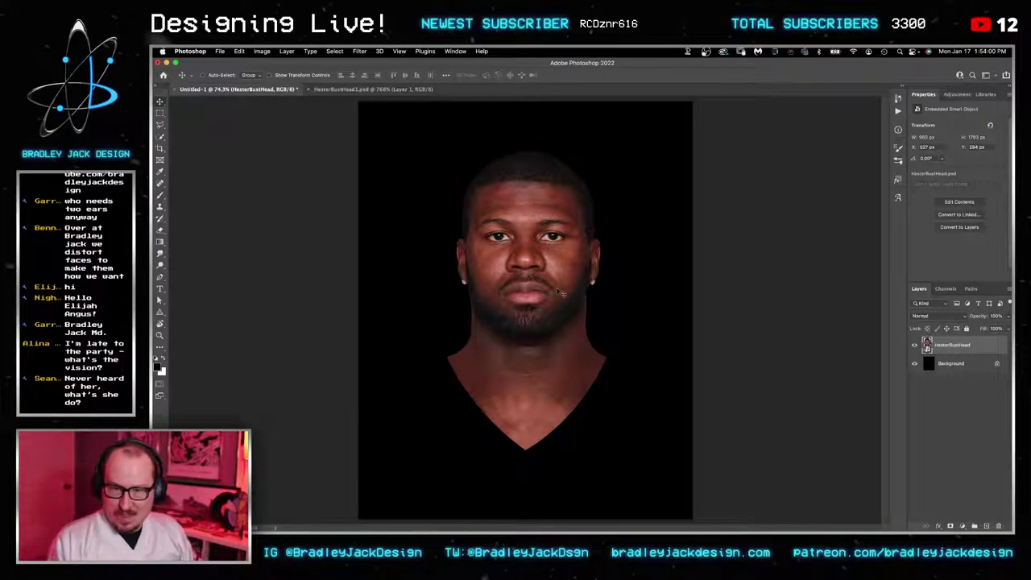
Step: Clone beard texture along the jaw edge below the image-left earring in the head file, save, and return to Untitled-1
key(ctrl+Tab)
drag(298, 301, 585, 249)
drag(379, 483, 533, 230)
key(s)
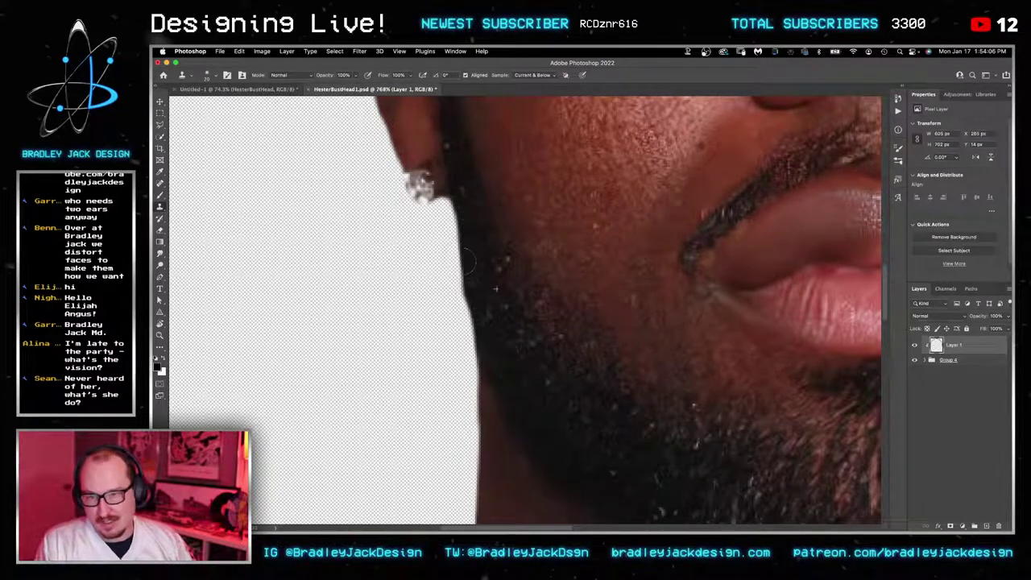
key(v)
key(ctrl+Tab)
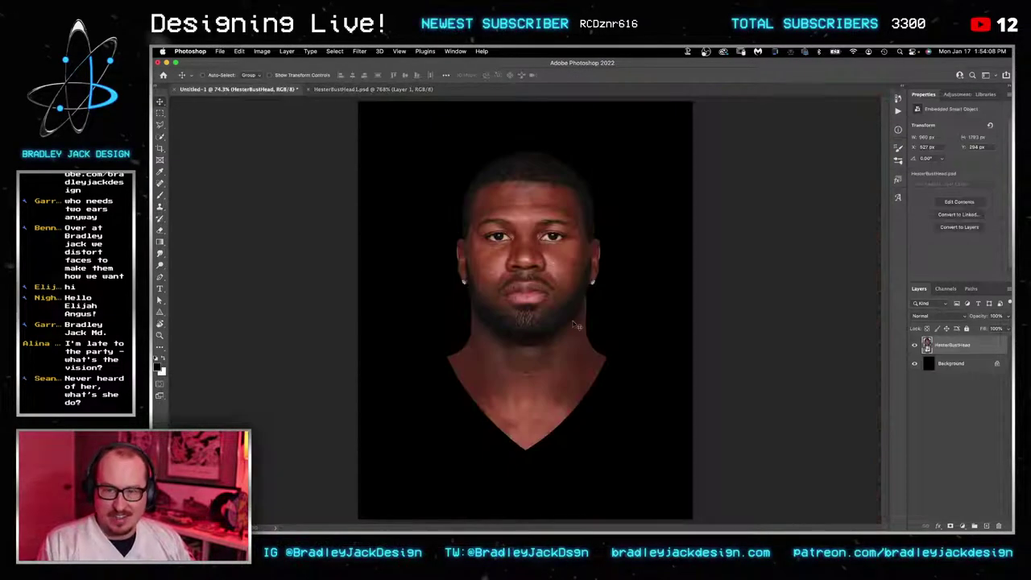
Step: Inspect the hairline edge in the head file, save the file, and check the head in the Untitled-1 design
key(ctrl+Tab)
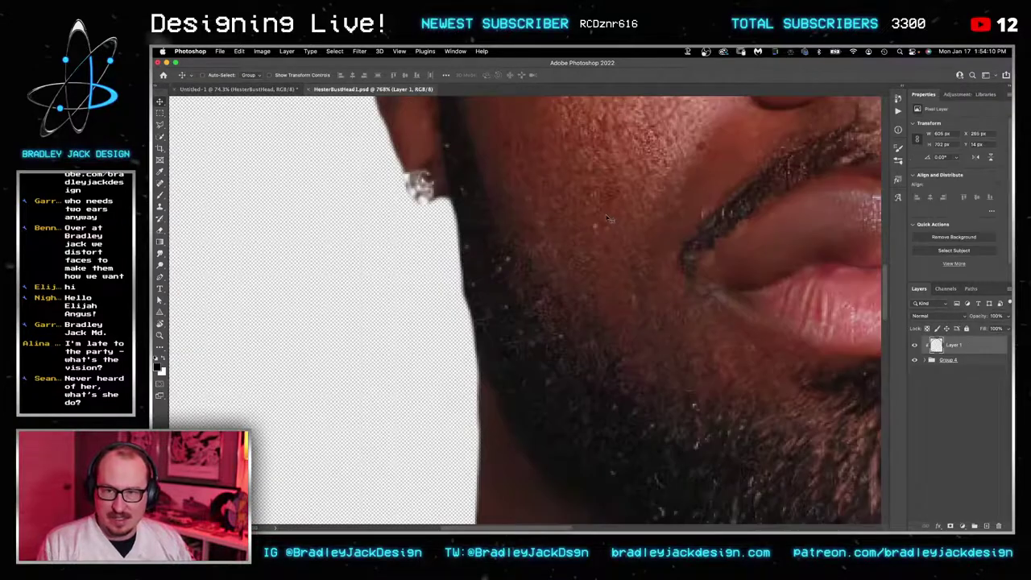
key(s)
scroll(598, 293, up, 15)
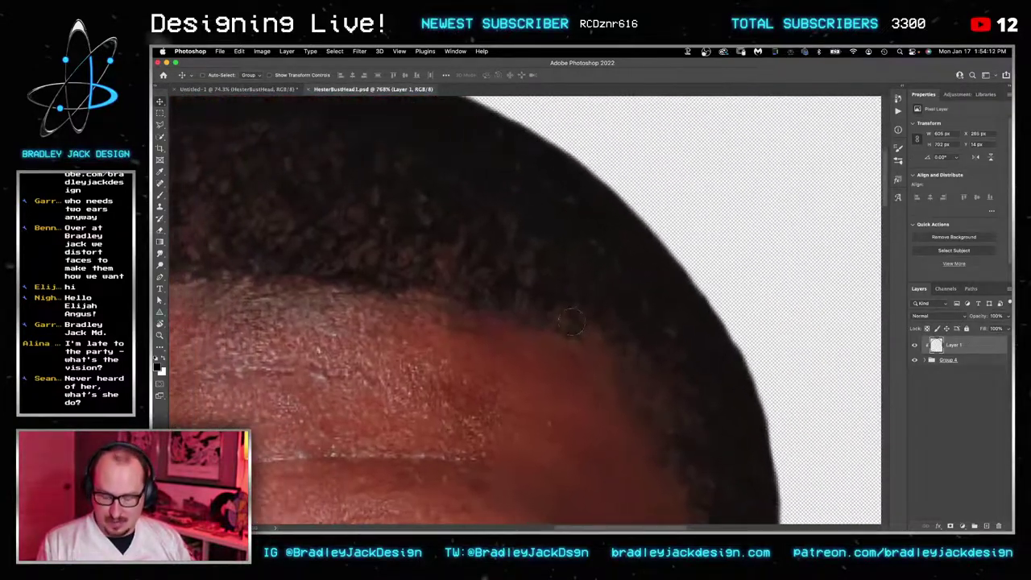
key(ctrl+s)
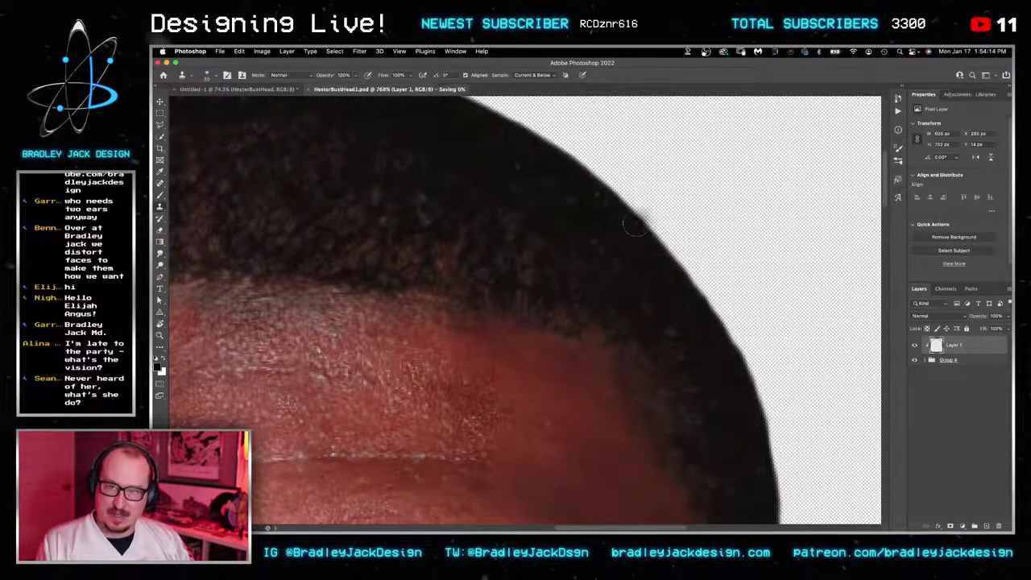
key(v)
key(ctrl+Tab)
key(ctrl+Tab)
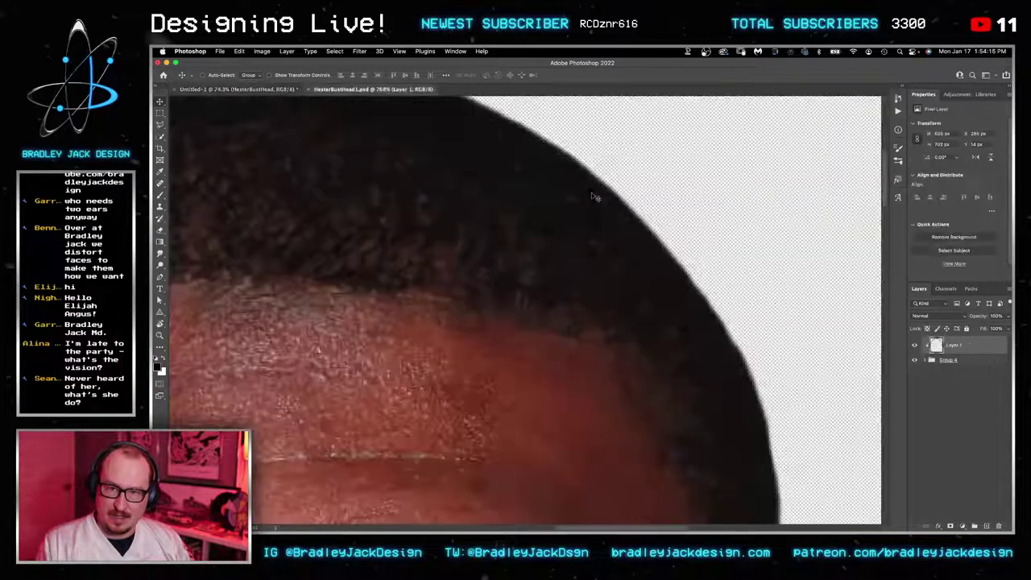
key(s)
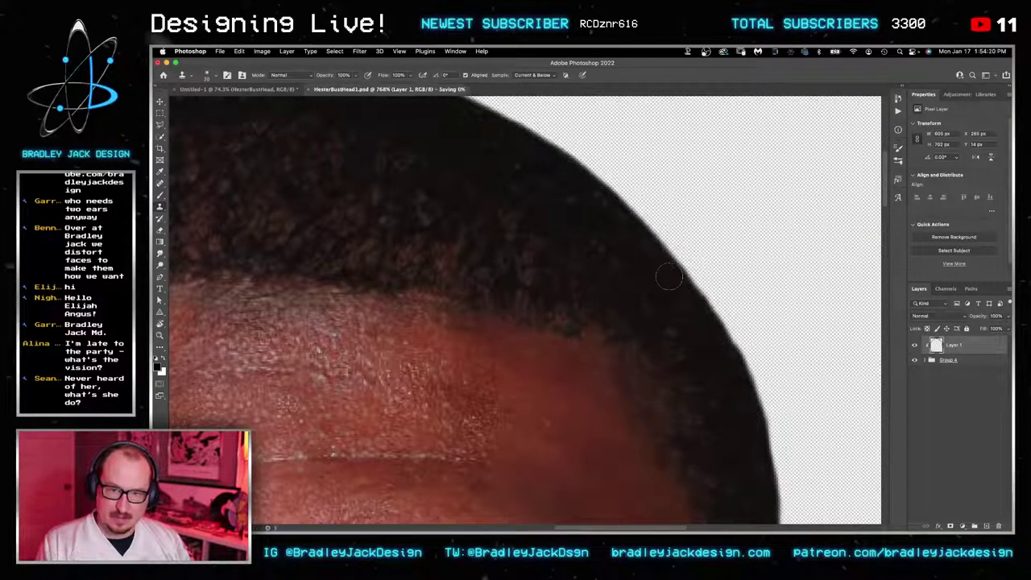
key(v)
key(ctrl+Tab)
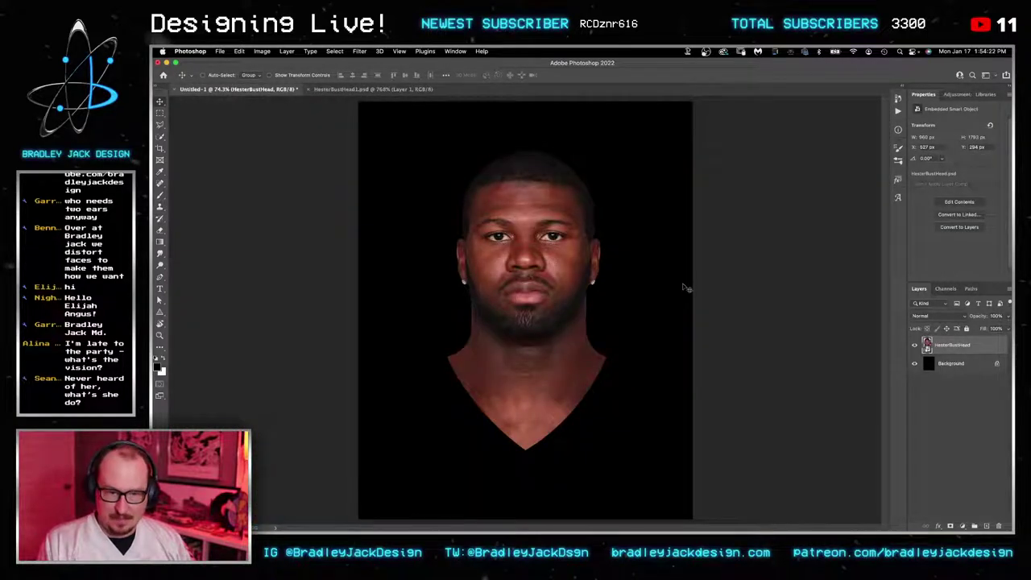
Step: Save the bust design to the Desktop as HEsterbustdesign.psd in Photoshop format
key(super+s)
key(super+shift+s)
text(HEste)
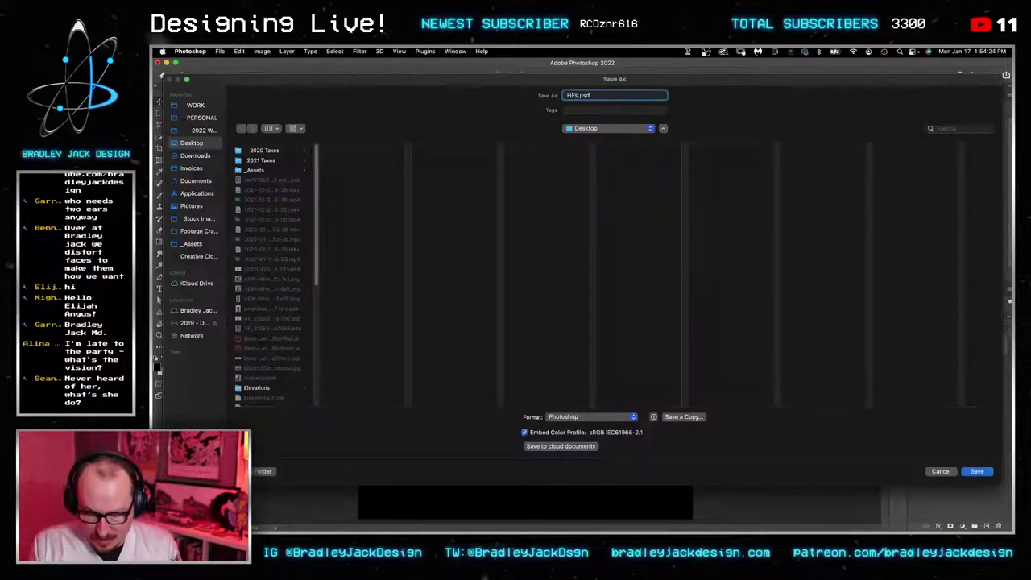
text(rbustdesign)
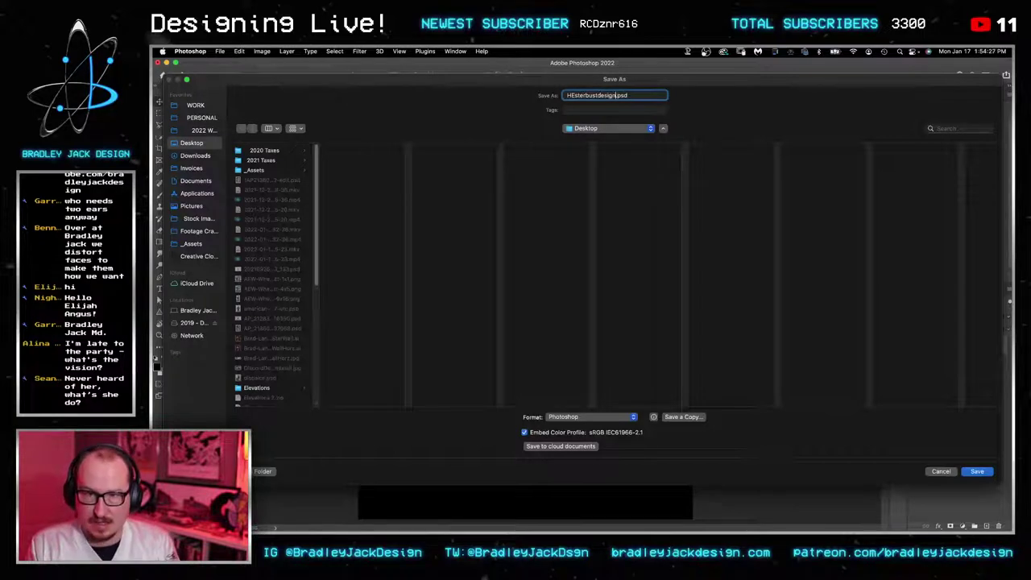
key(Return)
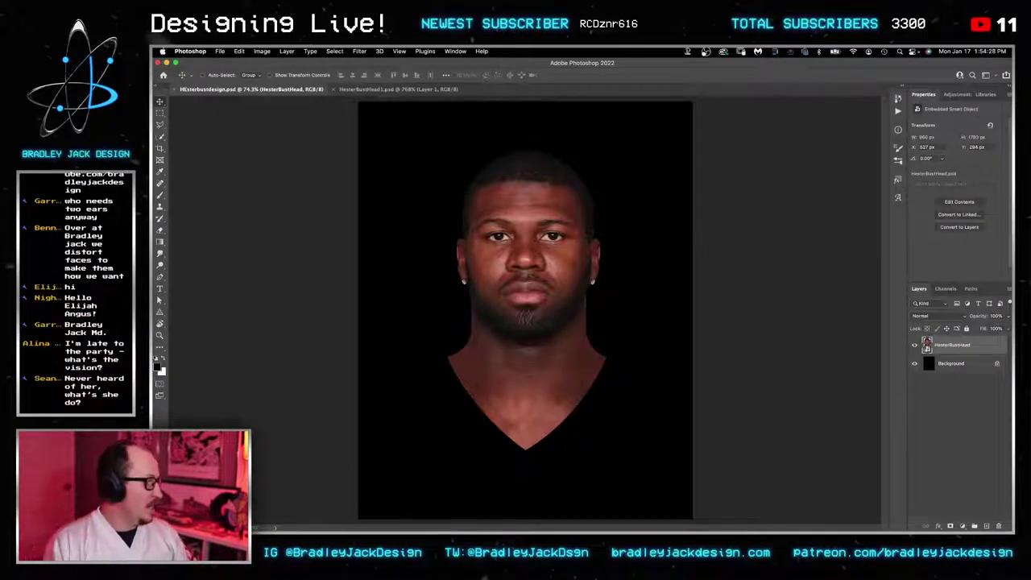
Step: Switch to Envato Elements in Safari, search all items for "statue bust" and close the Honey rewards popup
key(super+Tab)
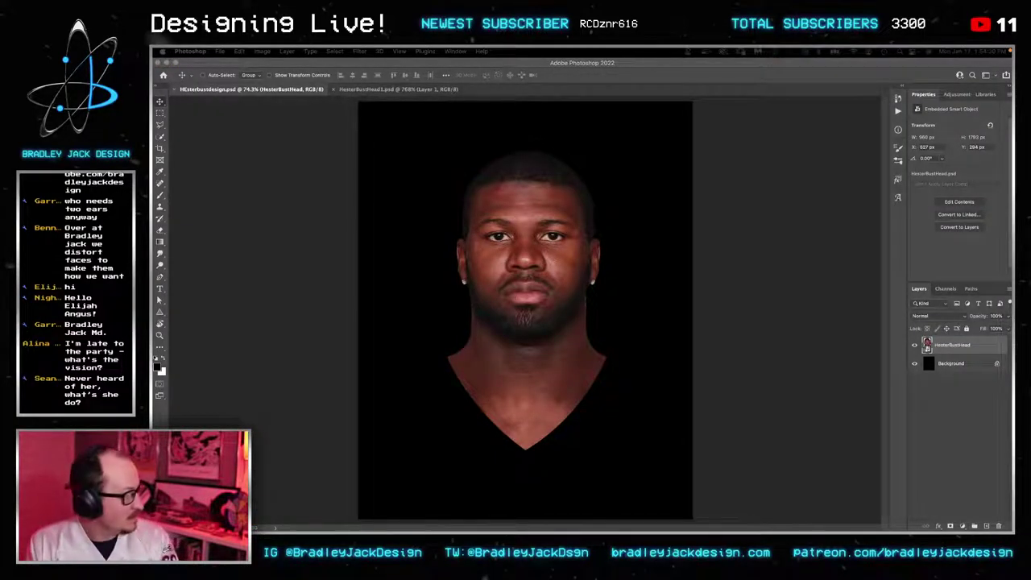
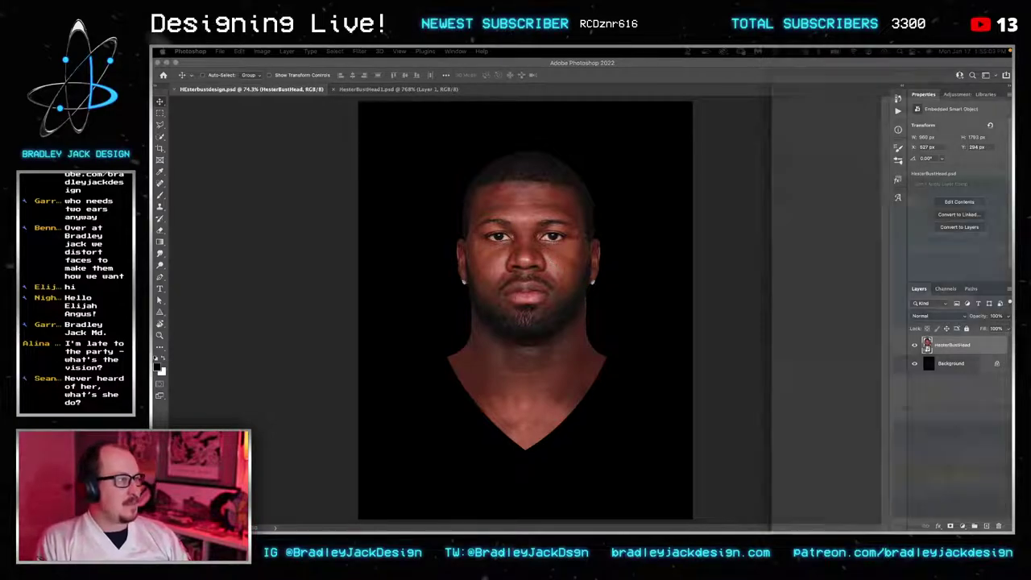
key(ctrl+Left)
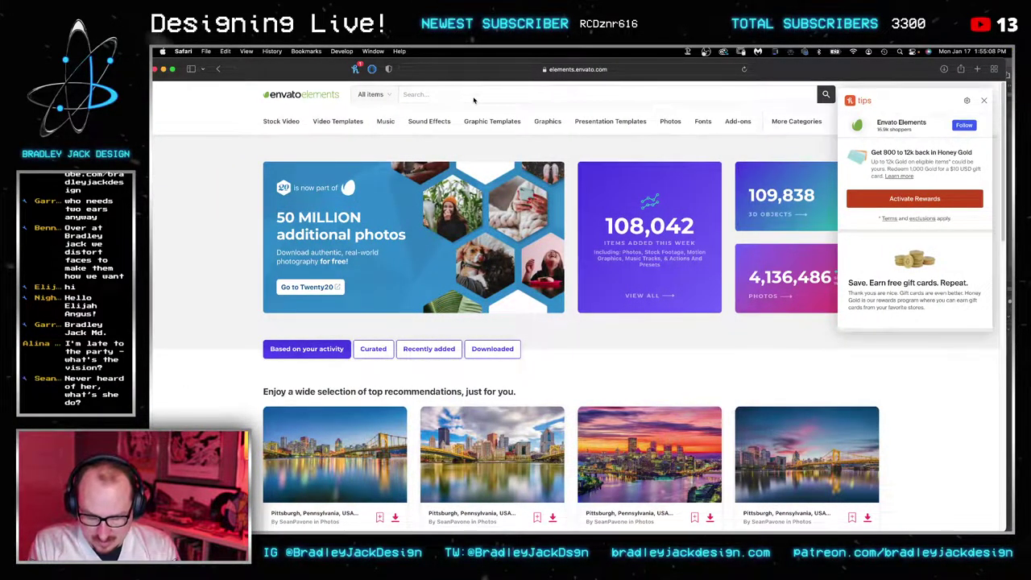
text(statue bust)
key(Return)
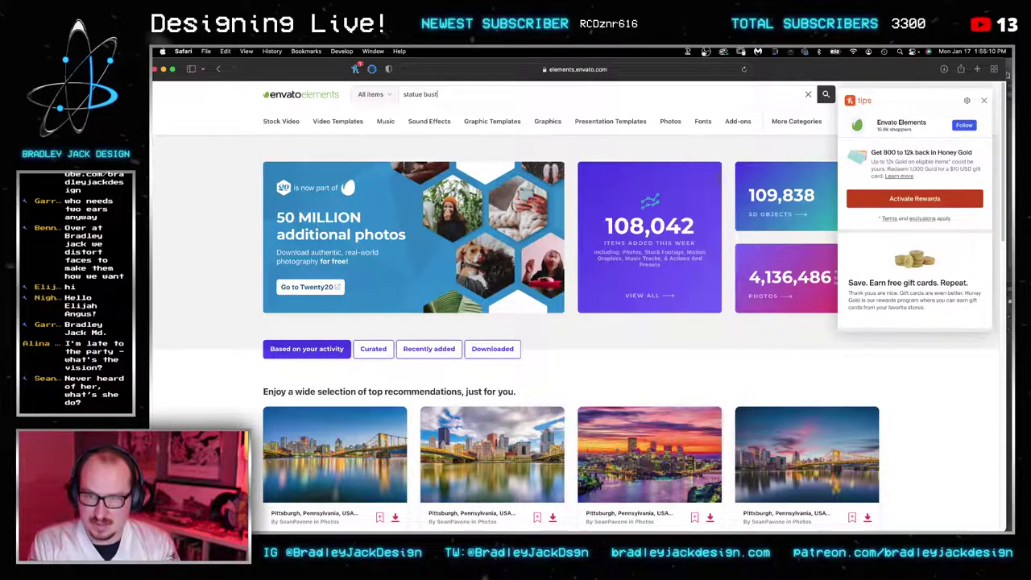
click(985, 102)
scroll(406, 205, down, 3)
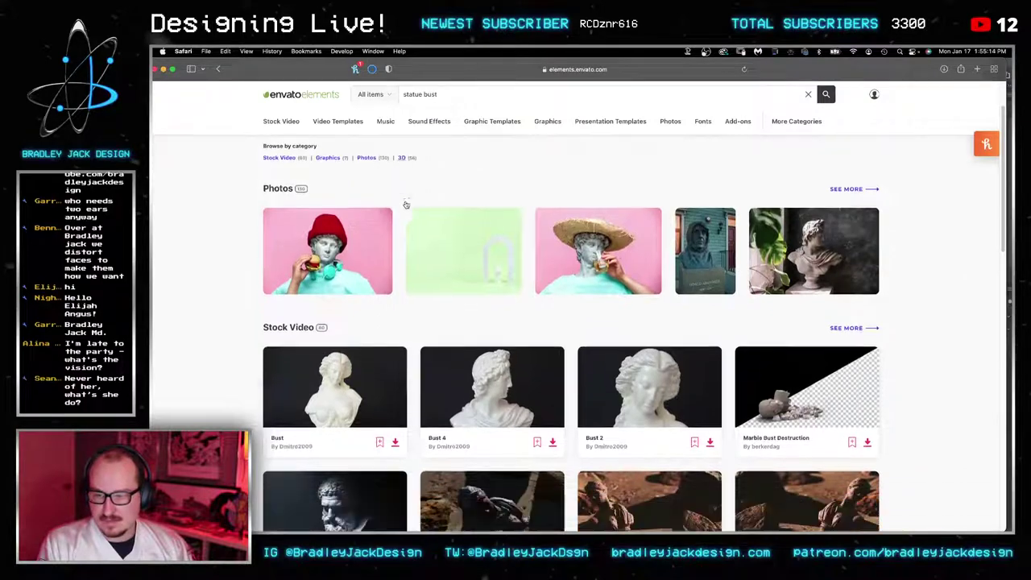
Step: Narrow the statue bust search to the 3D category and examine the bust models for a suitable one
scroll(395, 213, down, 5)
scroll(393, 215, up, 2)
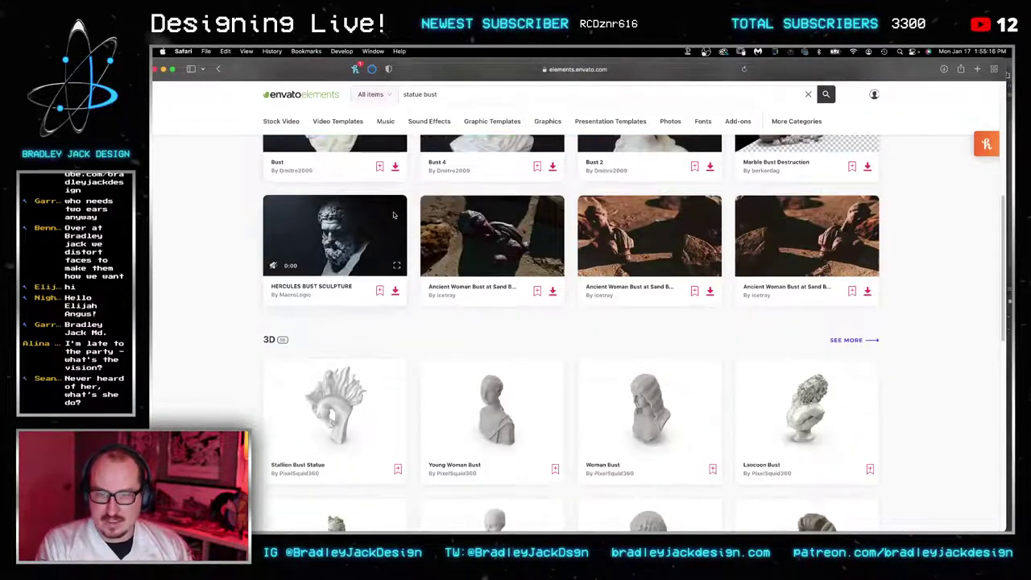
scroll(394, 215, down, 1)
click(272, 293)
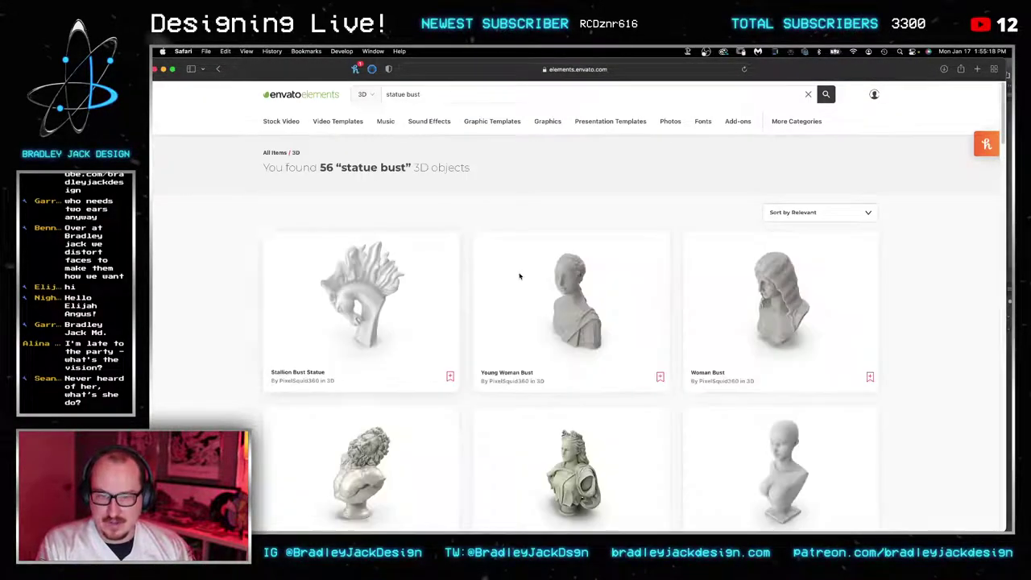
scroll(589, 249, down, 1)
scroll(576, 240, down, 5)
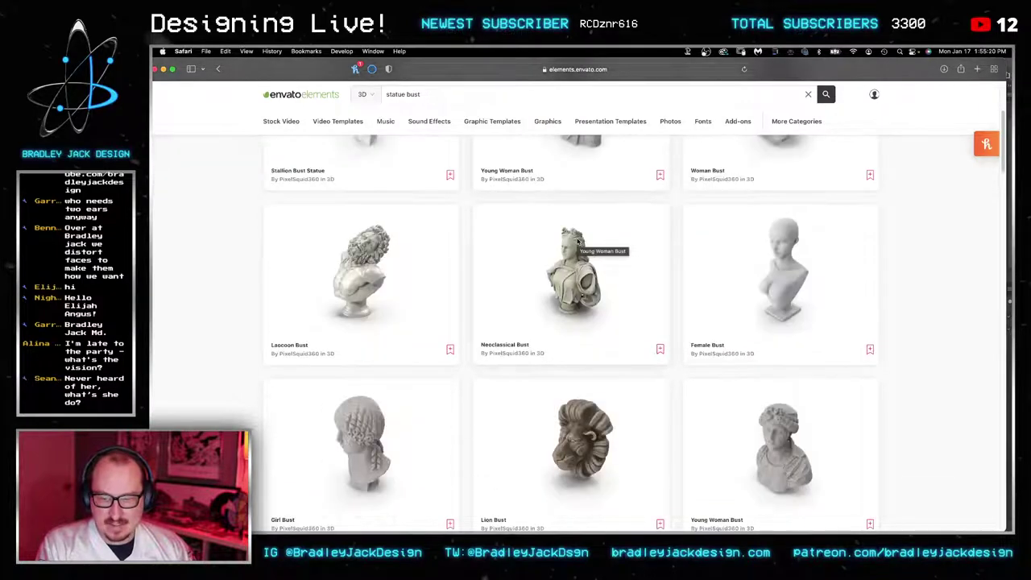
scroll(495, 259, down, 4)
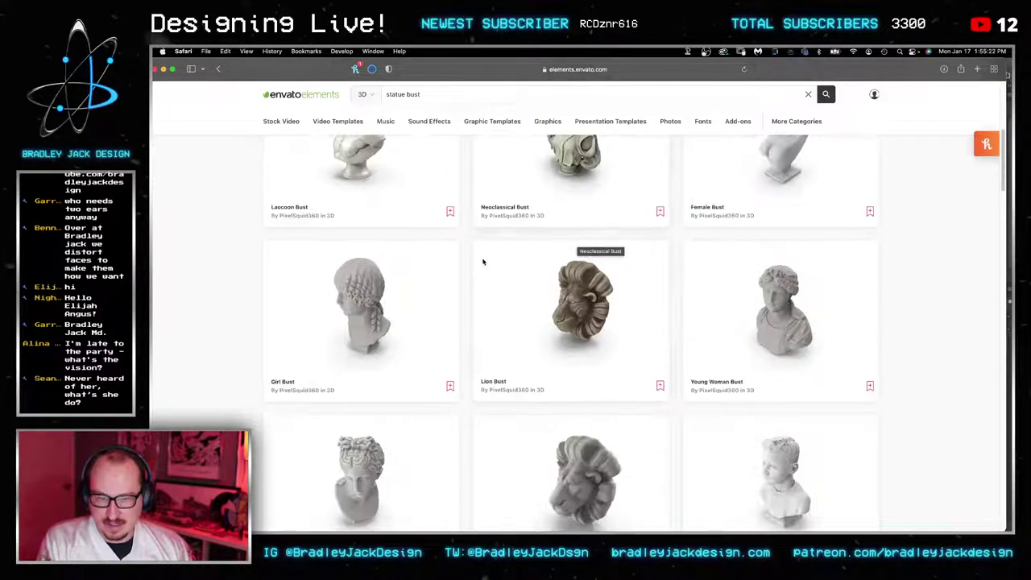
Step: Search the 3D category for "statue male head" and examine the models for a suitable bust
scroll(483, 260, up, 9)
click(427, 97)
drag(407, 96, 463, 97)
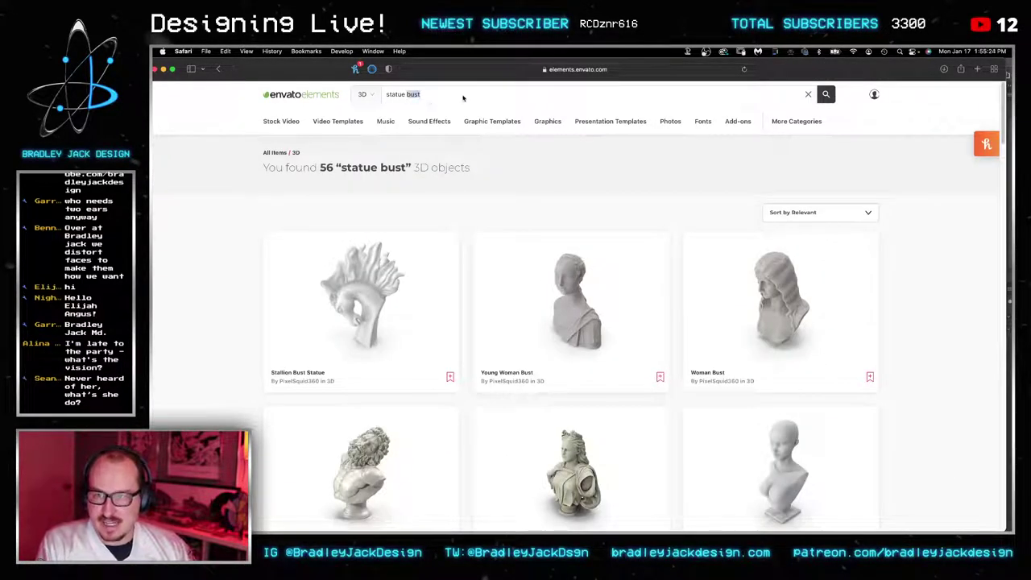
text(male head)
key(Return)
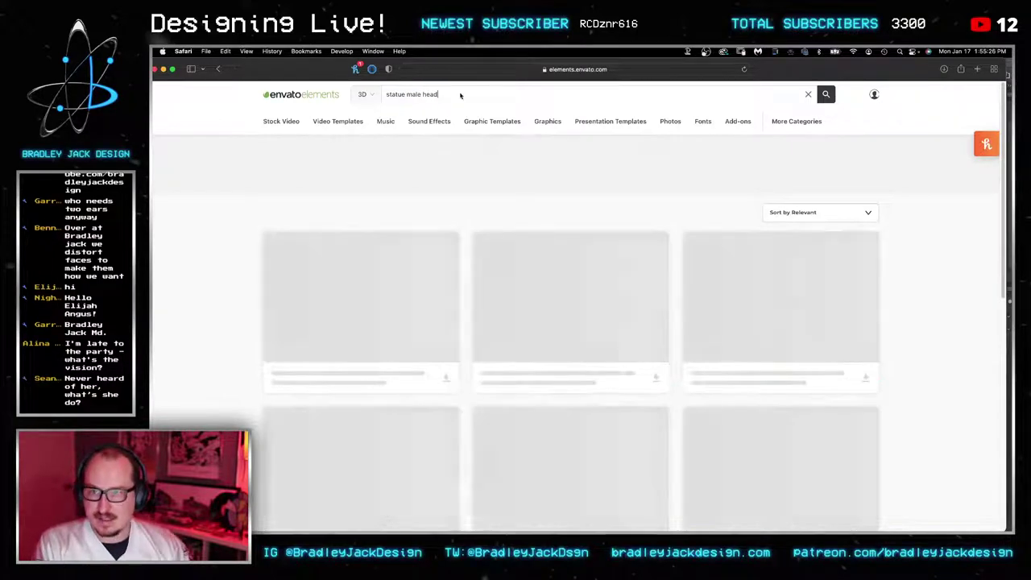
scroll(477, 240, down, 10)
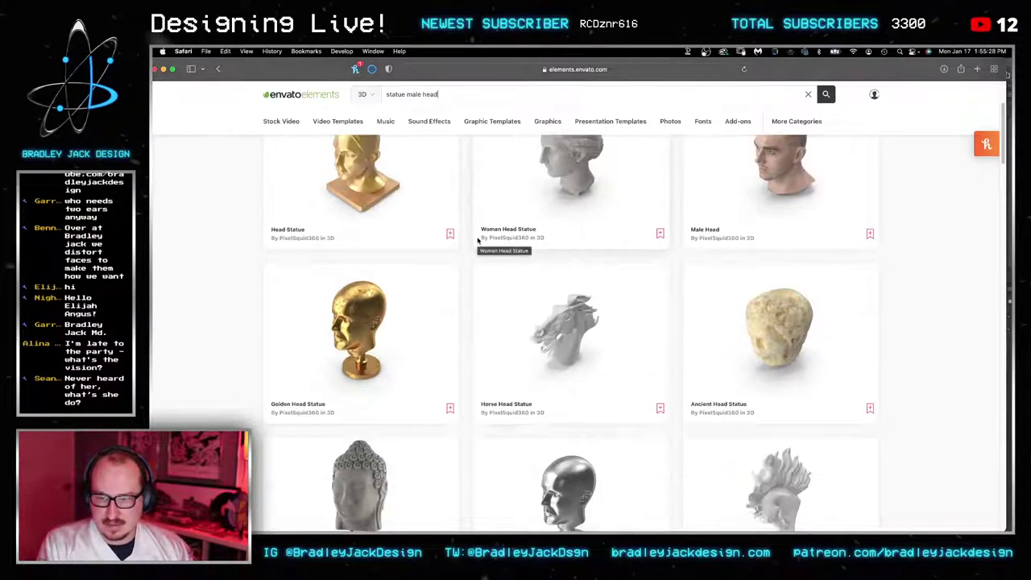
scroll(478, 240, down, 10)
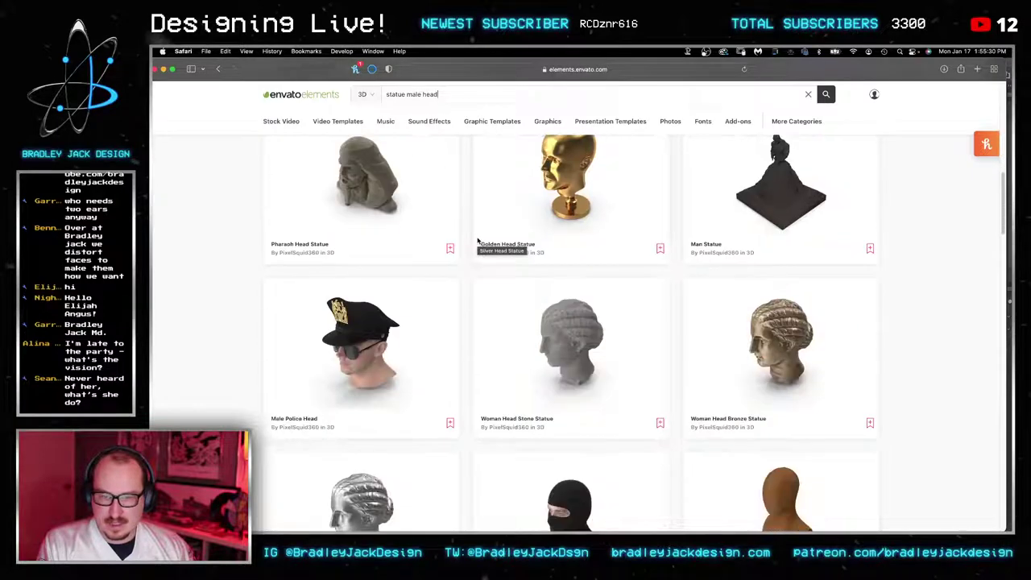
scroll(477, 240, down, 5)
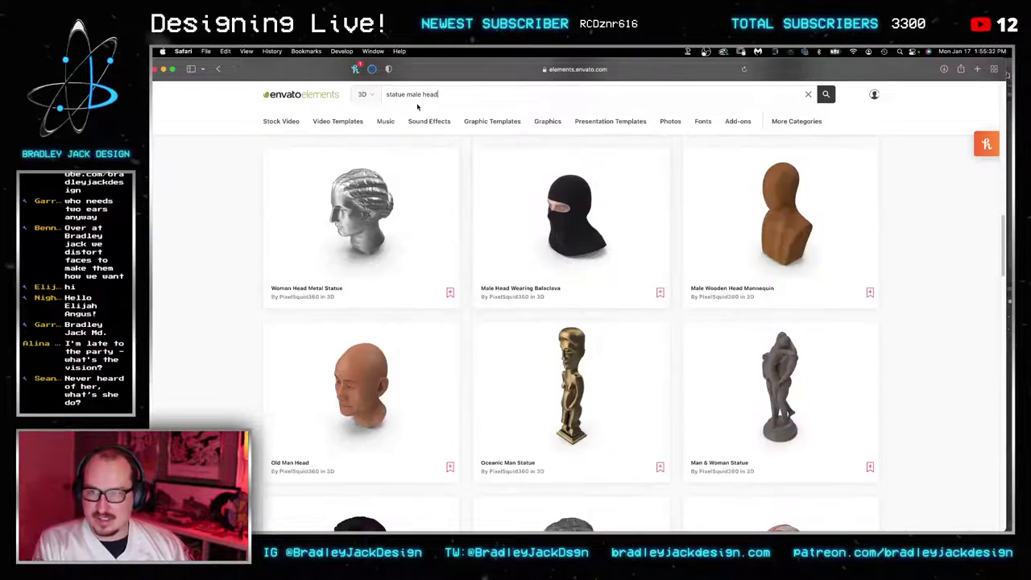
scroll(475, 306, down, 9)
scroll(485, 306, down, 2)
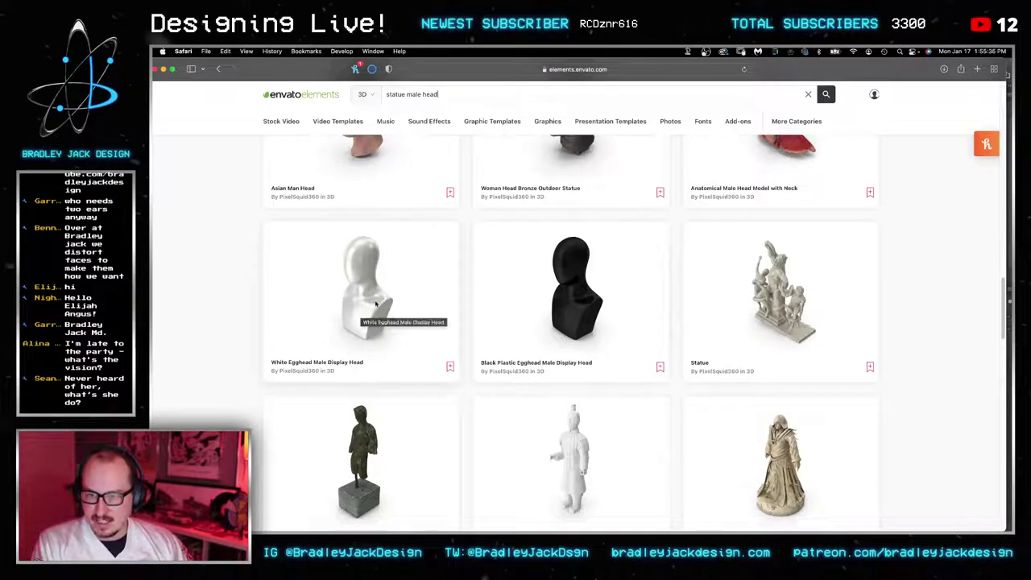
scroll(392, 299, down, 10)
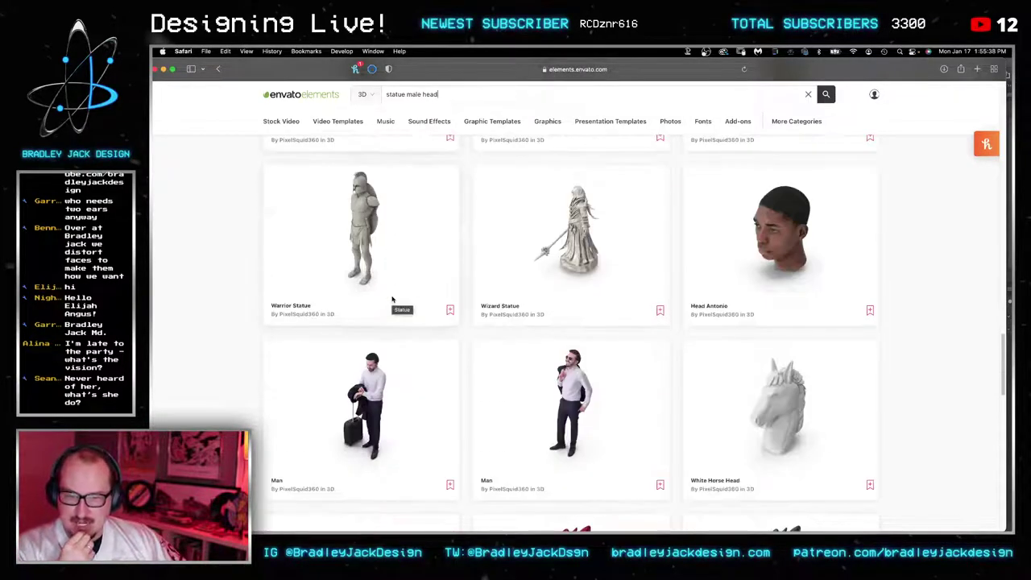
Step: Search Google Images for "hof bust nfl" in a new browser tab
key(super+t)
text(hof)
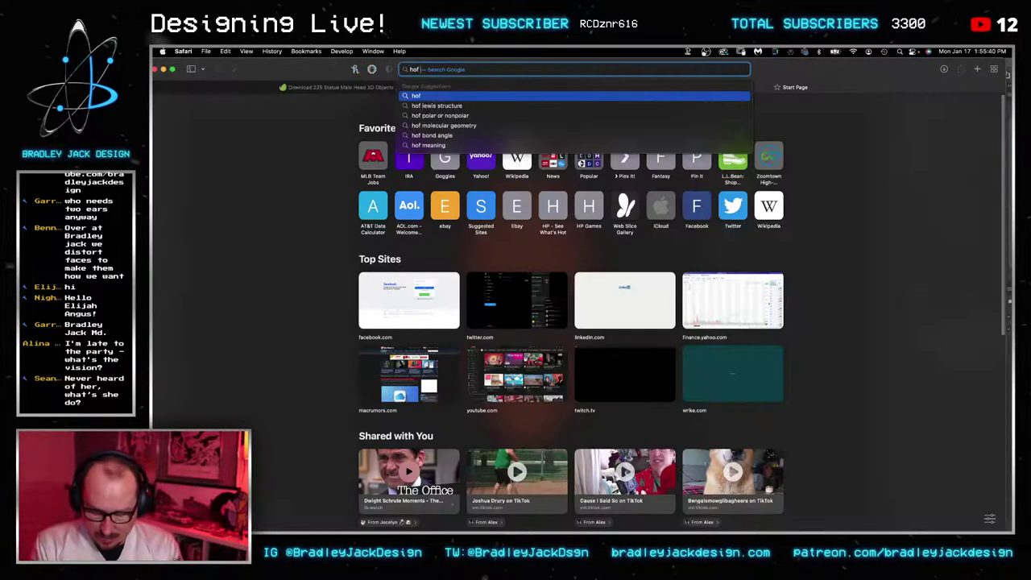
text( bust nfl)
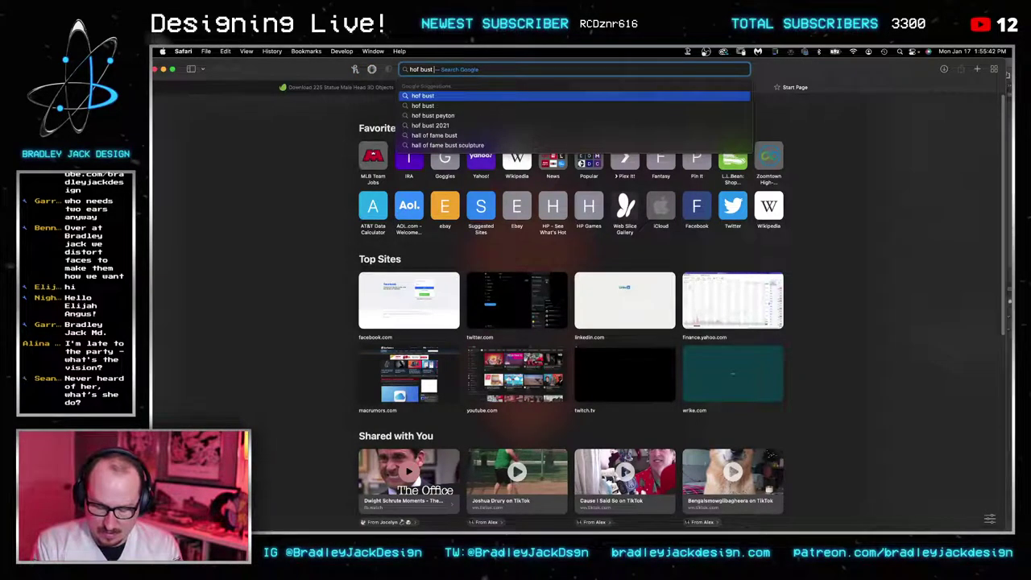
key(Return)
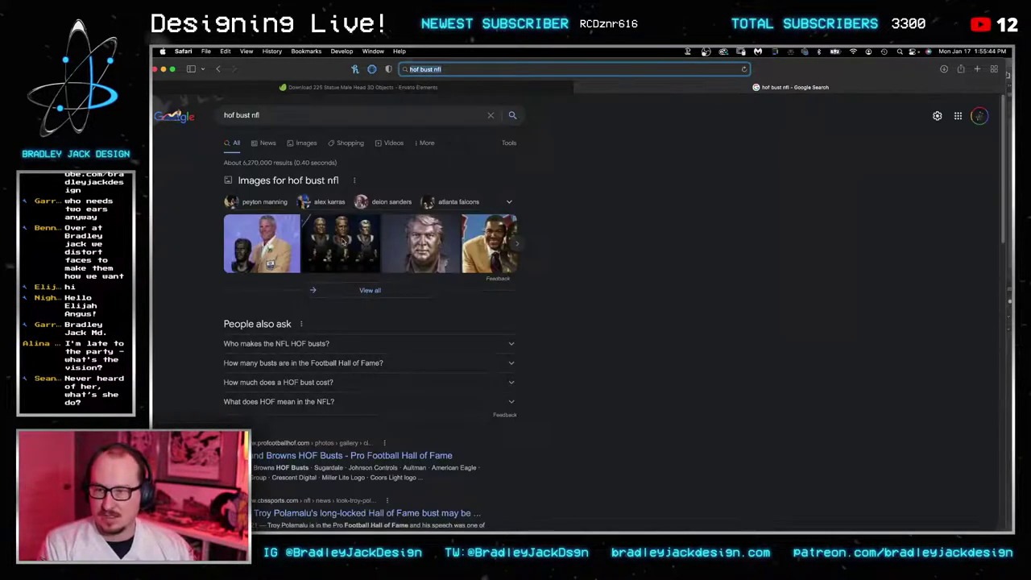
click(297, 147)
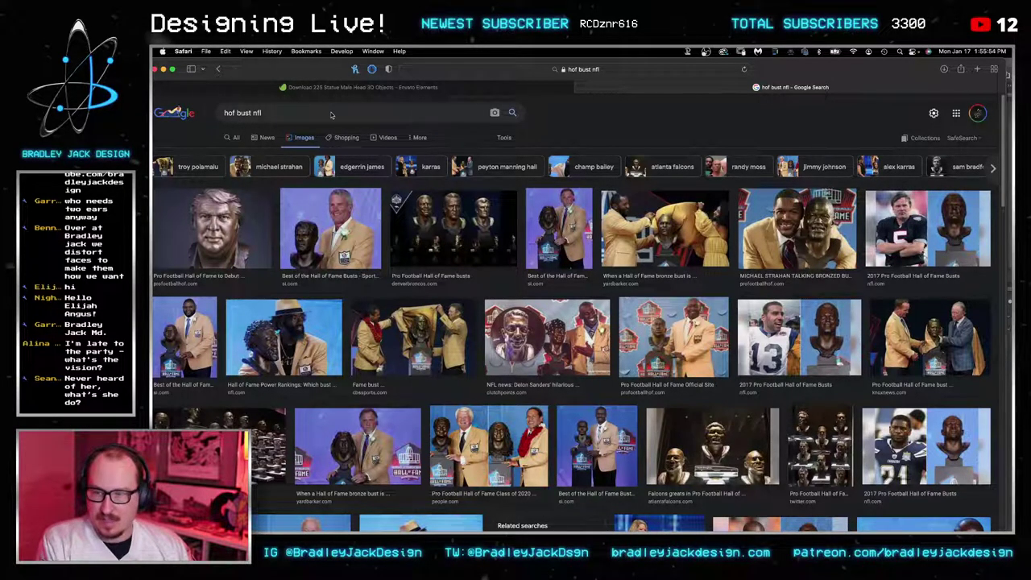
Step: Run the bookmarked Google Advanced Image Search for "hof bust nfl" with image size limited to larger than 4 MP
click(333, 113)
click(273, 50)
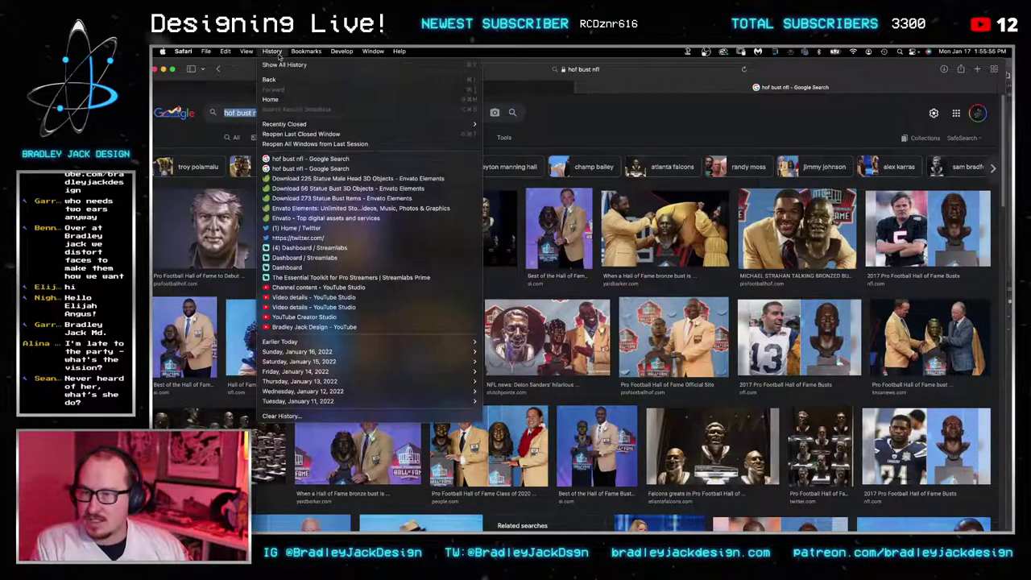
mouse_move(306, 50)
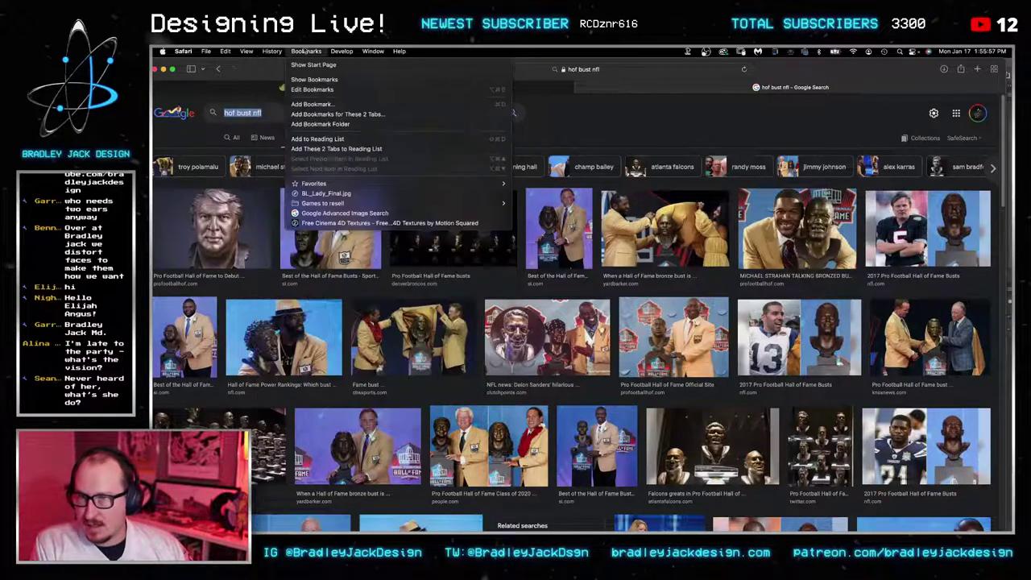
click(350, 213)
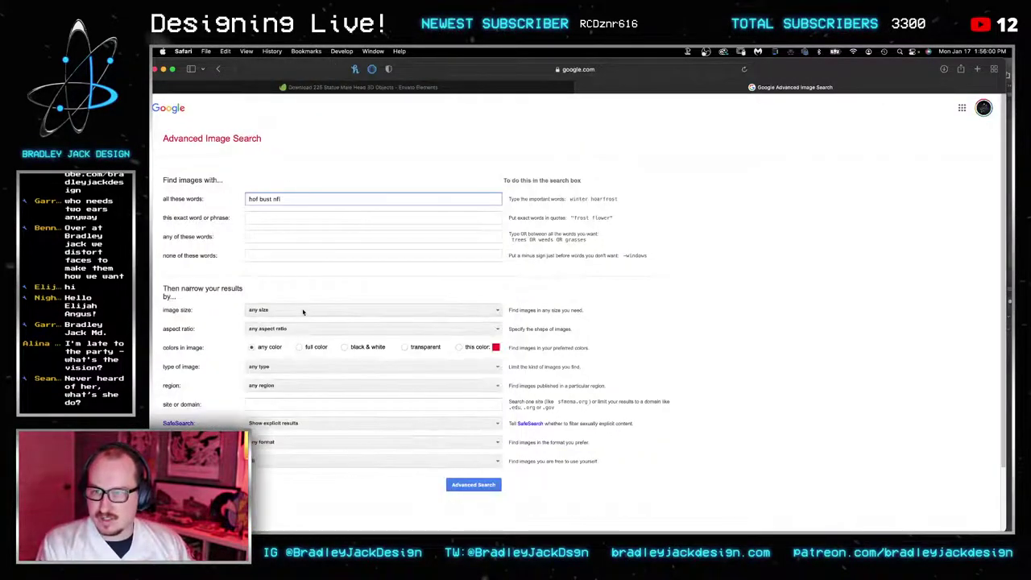
click(302, 310)
click(315, 396)
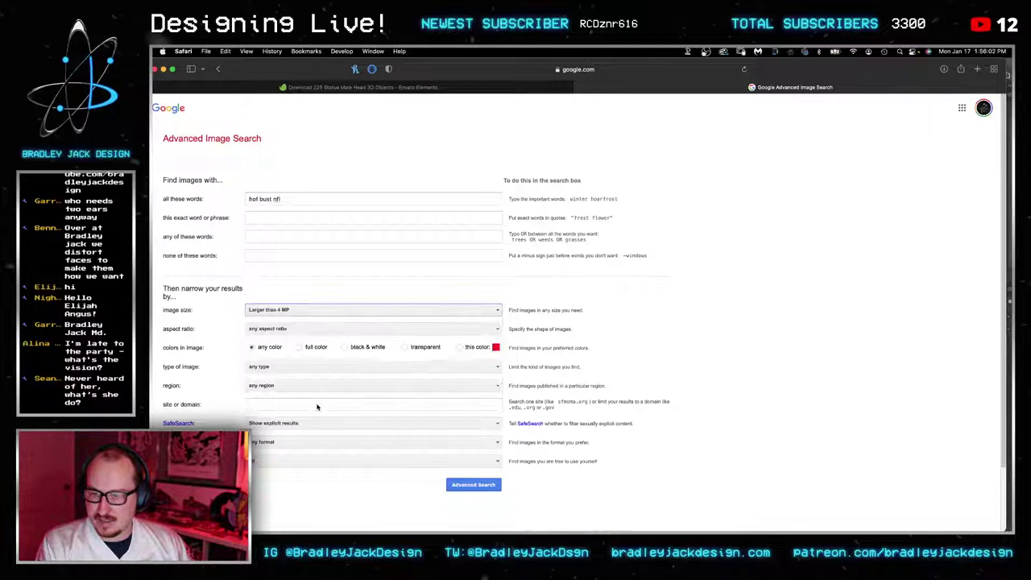
click(474, 485)
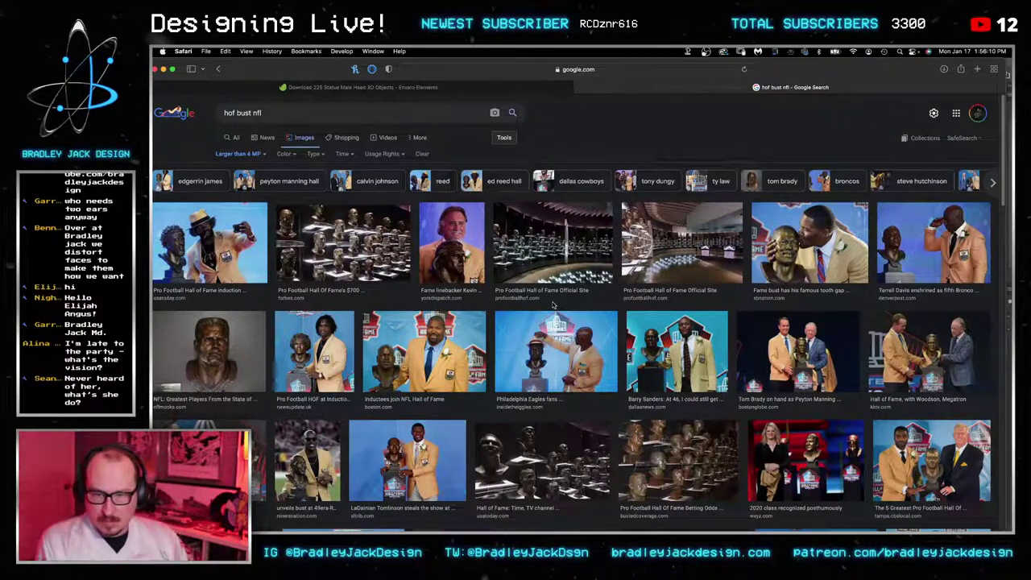
Step: Find the LaDainian Tomlinson bust photo among the image results and open its Salt Lake Tribune article
scroll(551, 303, down, 1)
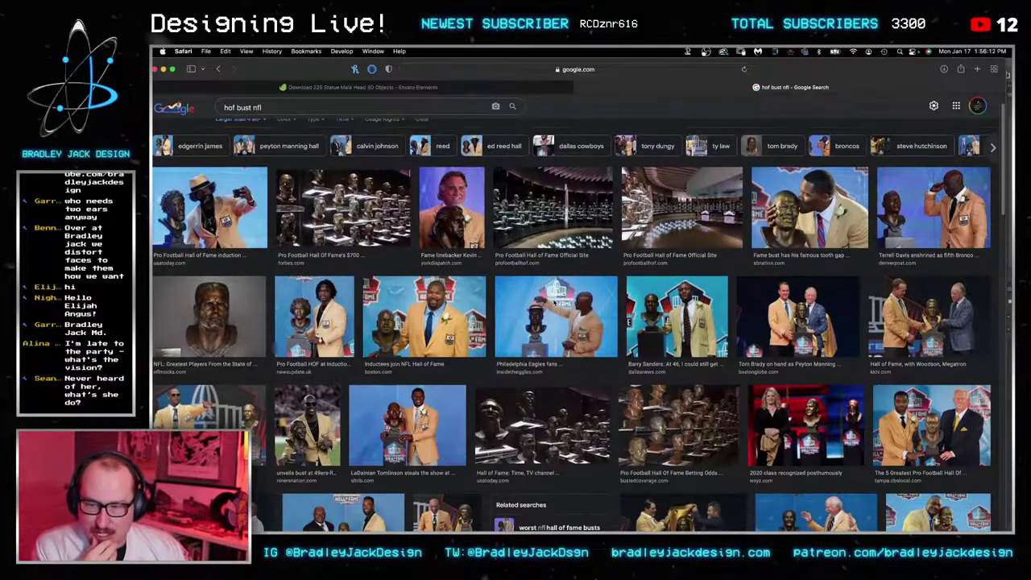
click(406, 425)
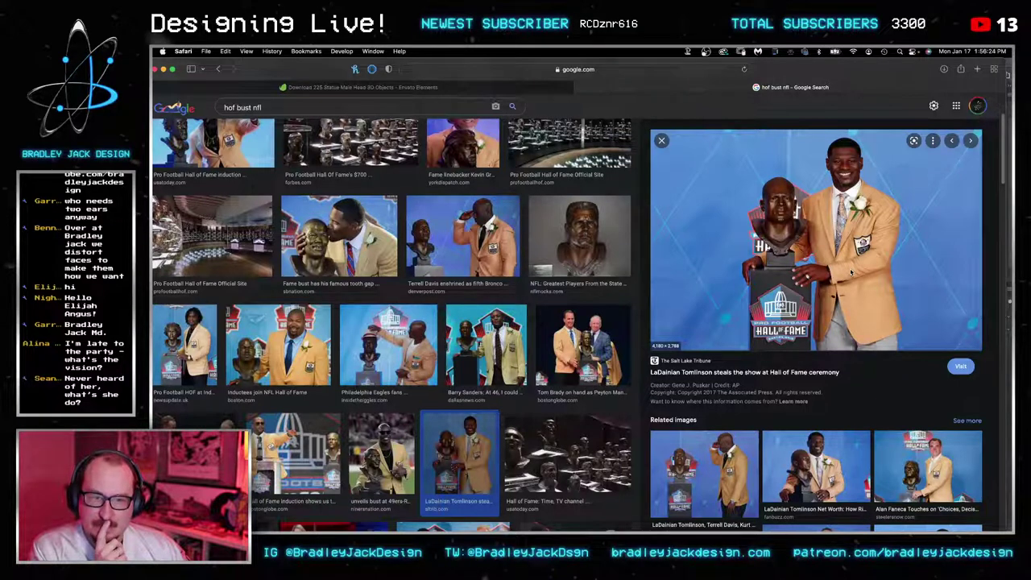
click(851, 274)
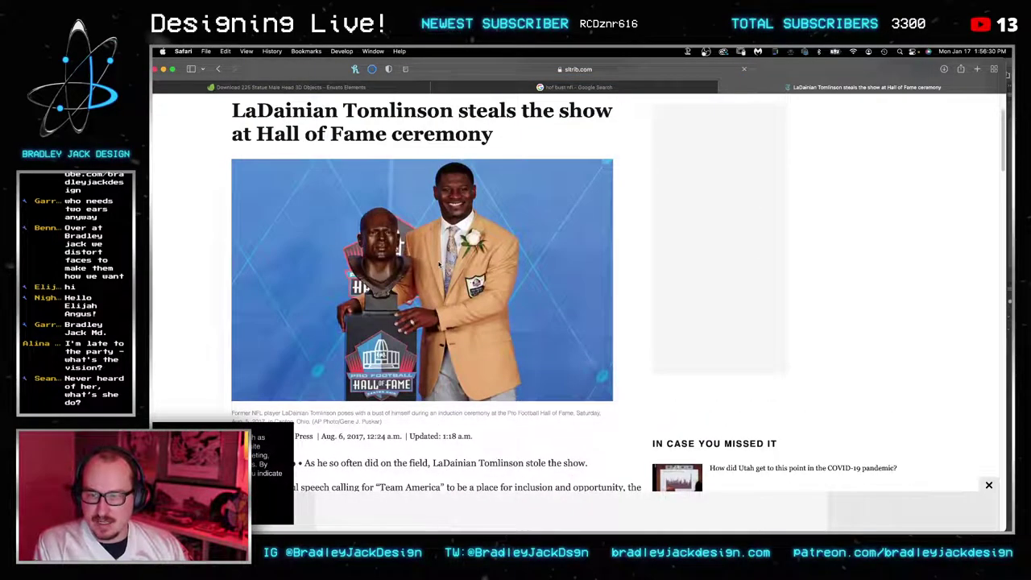
Step: Try to load the full-size original of the article photo by cutting the resizer prefix from its image address
right_click(441, 264)
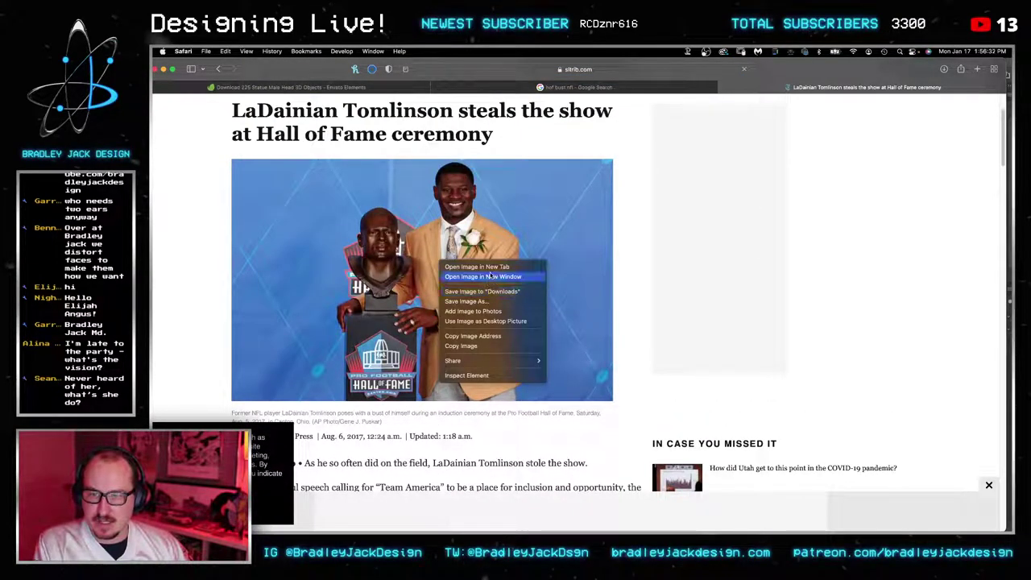
click(476, 266)
click(813, 86)
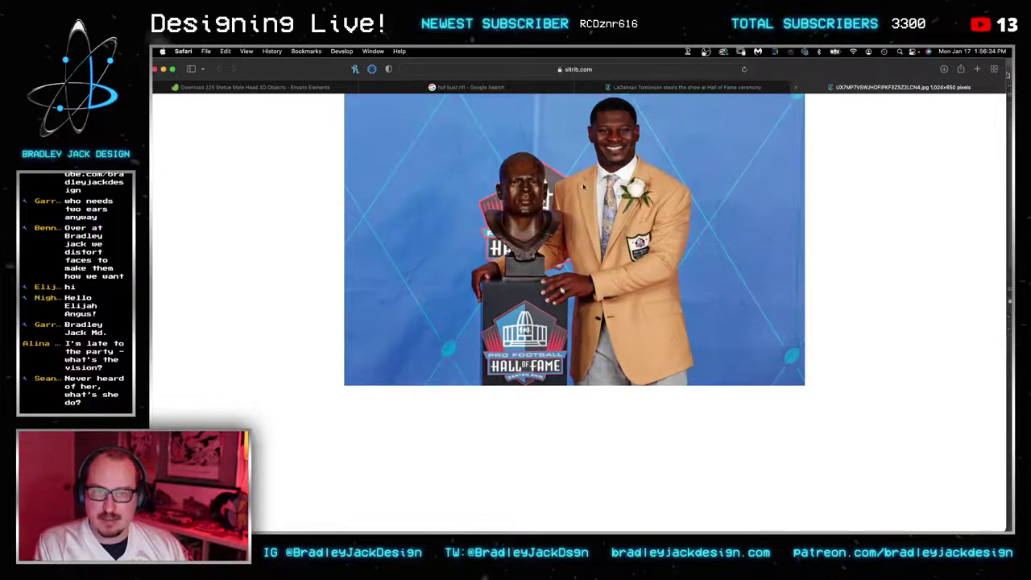
click(617, 69)
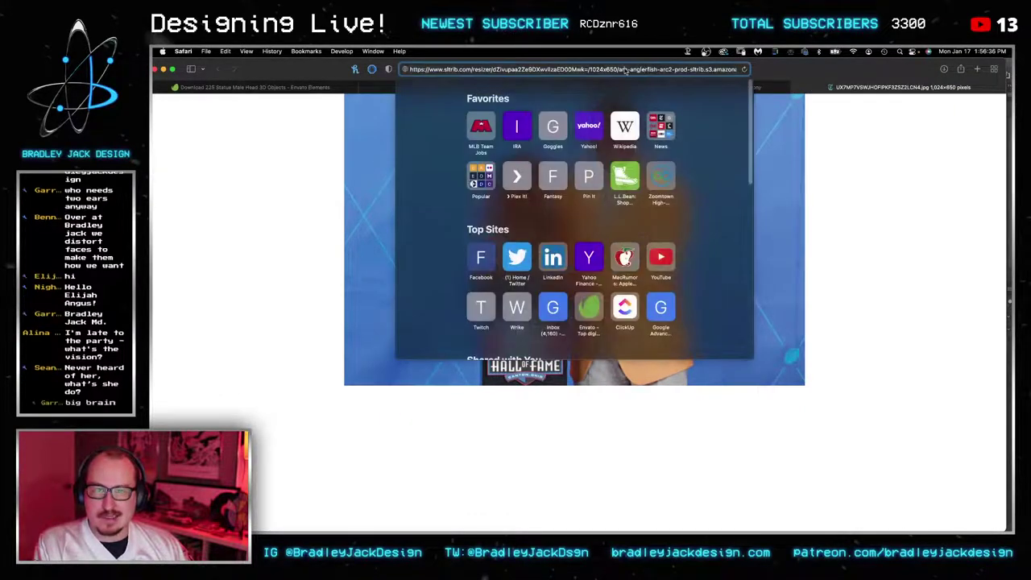
drag(617, 69, 404, 69)
key(BackSpace)
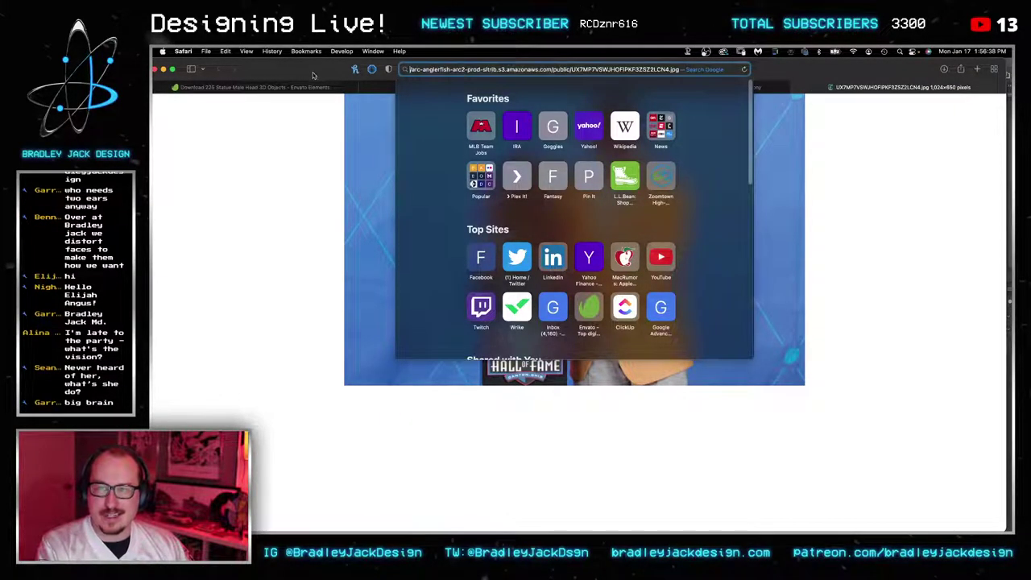
key(Return)
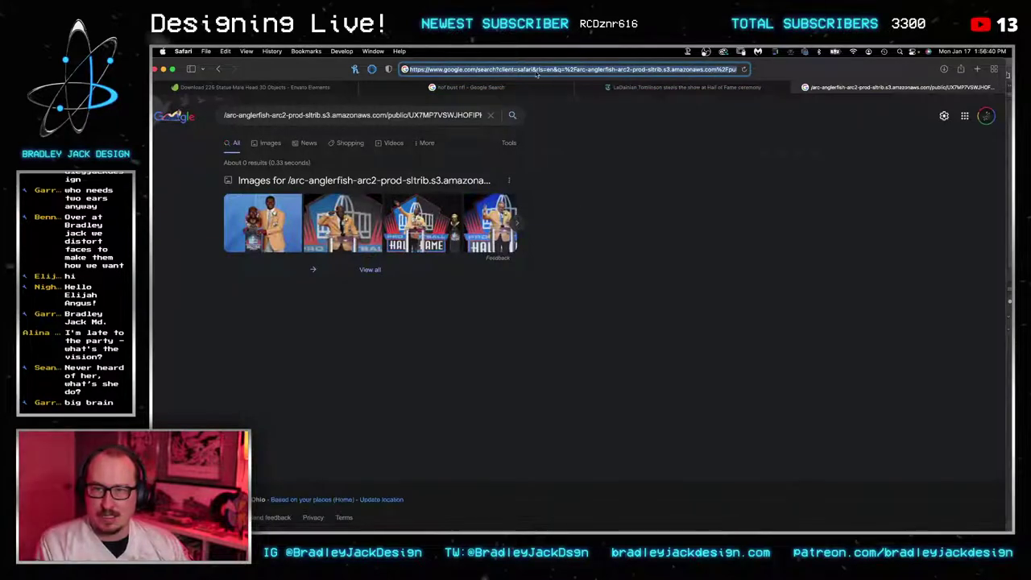
key(super+w)
Step: Open the article photo in a new tab and shorten its address to start at arc-anglerfish-arc2-prod-sltrib.s3.amazonaws.com
right_click(454, 289)
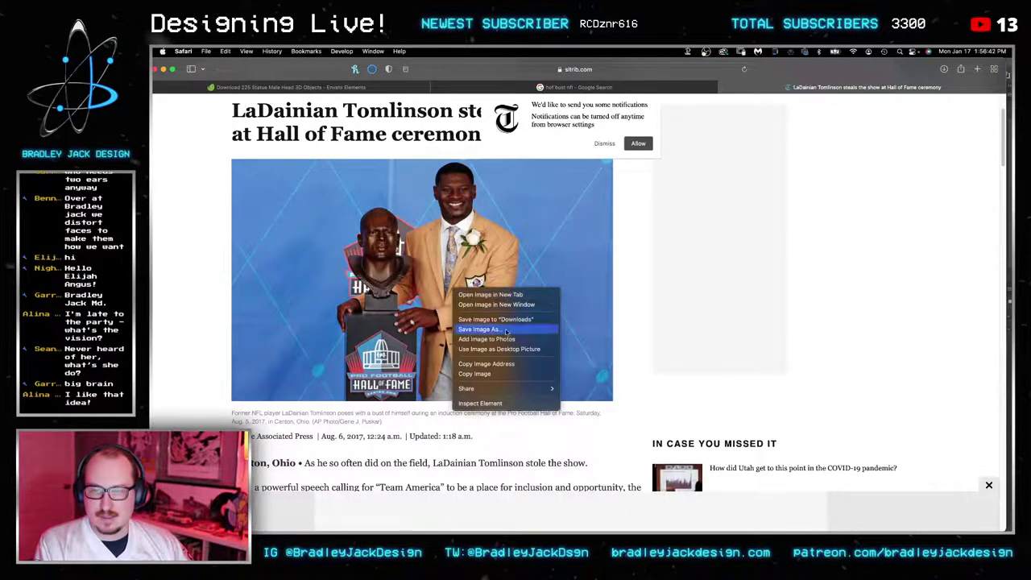
click(491, 295)
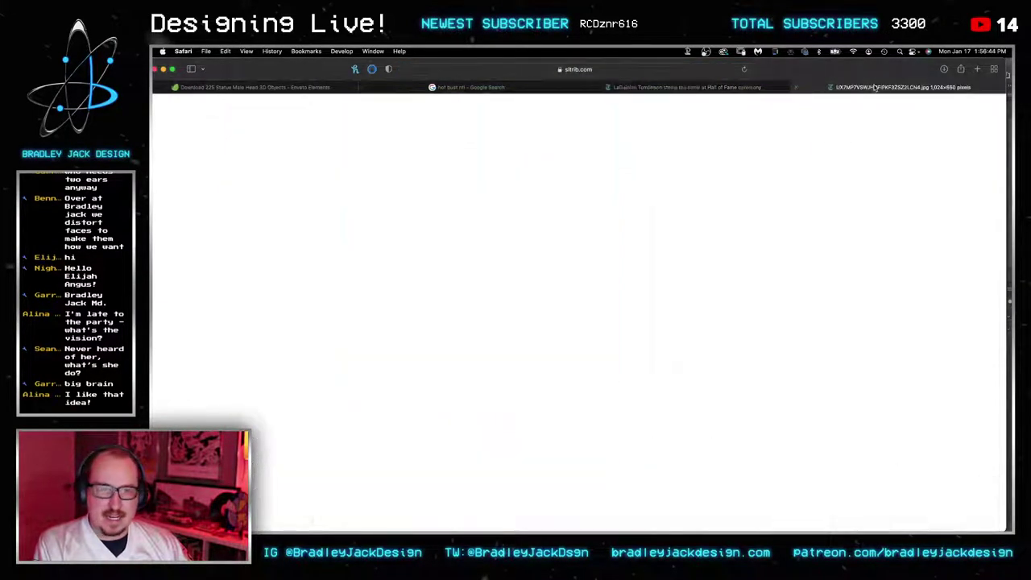
click(605, 68)
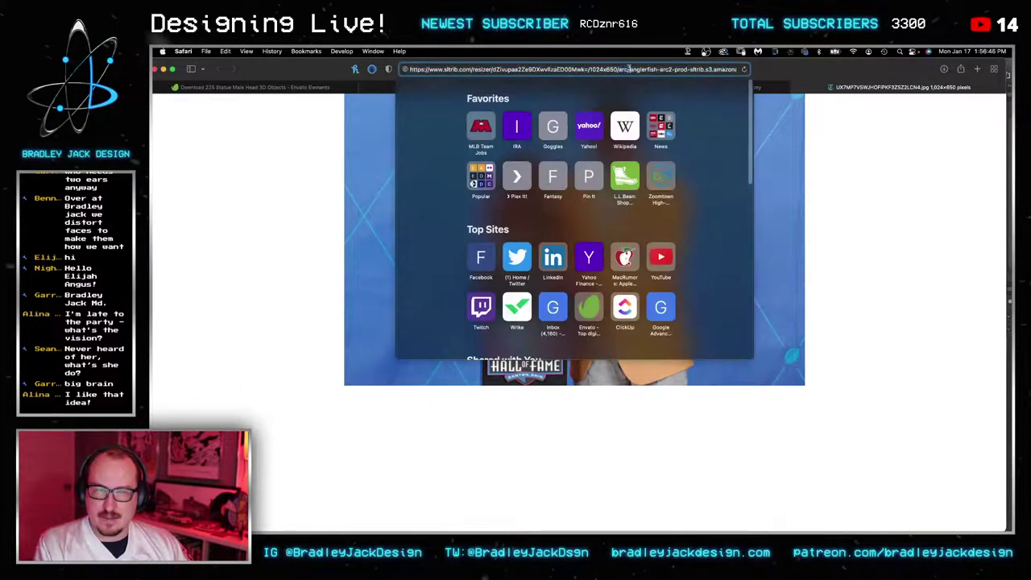
drag(620, 70, 350, 75)
key(BackSpace)
key(Return)
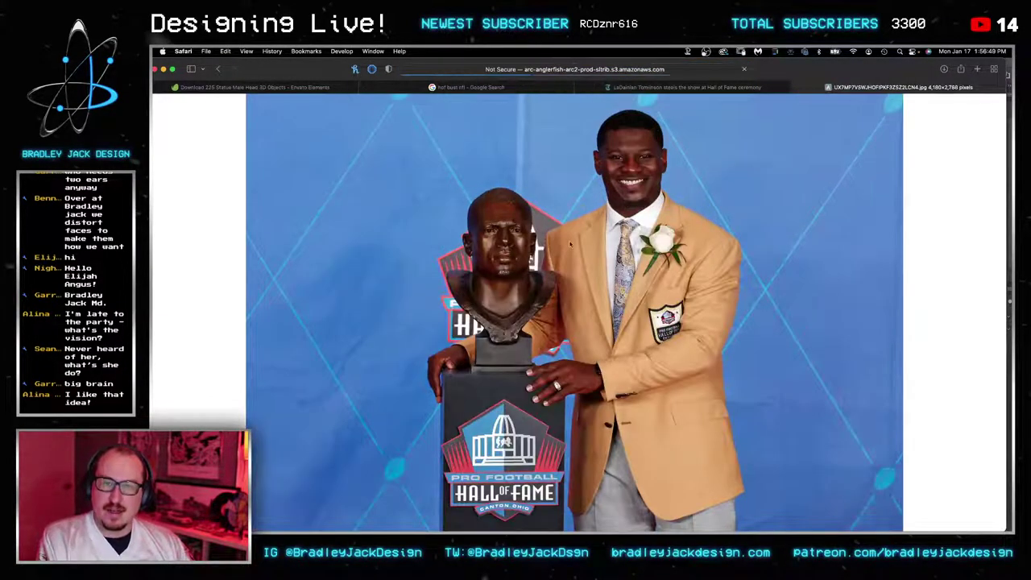
Step: Enlarge the full-resolution Hall of Fame bust photo, save it to Downloads, and close its tab
click(555, 250)
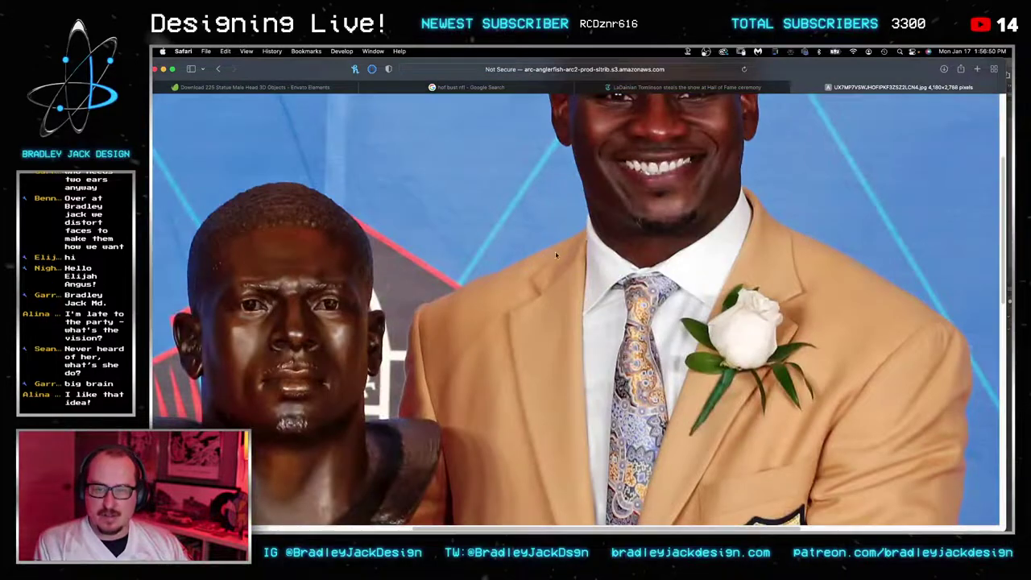
right_click(556, 255)
click(565, 258)
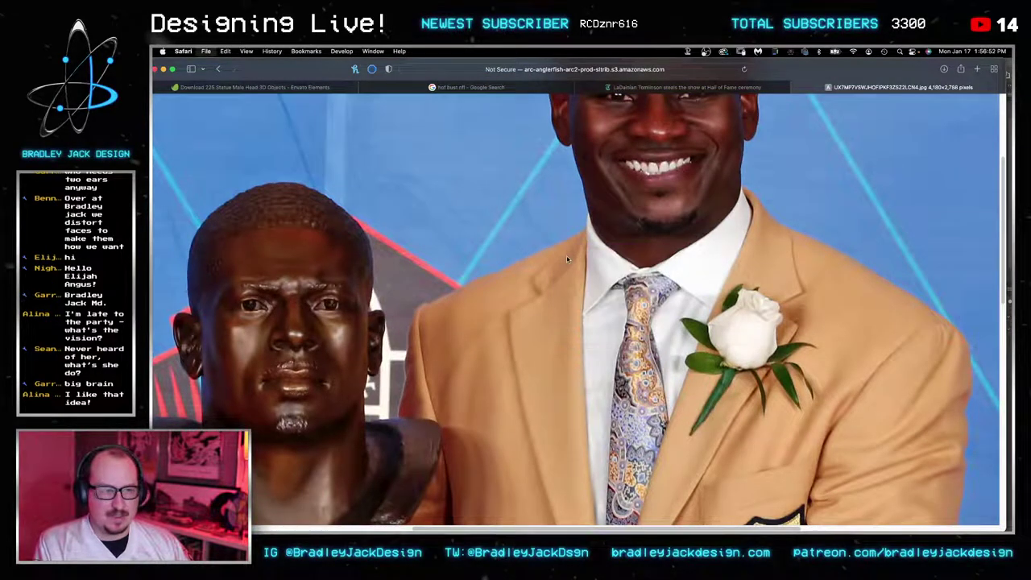
key(super+w)
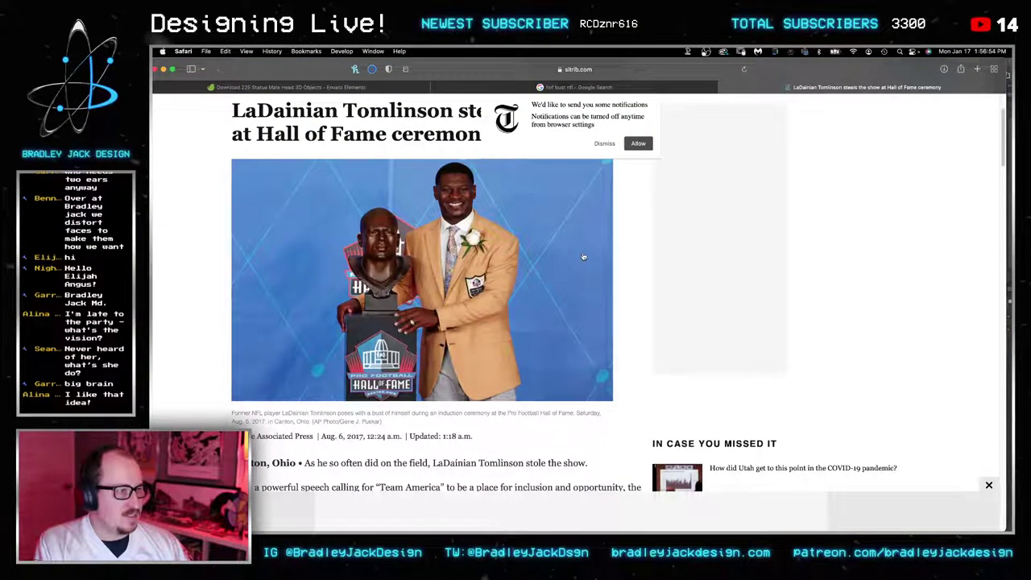
Step: Switch to Photoshop and place the downloaded Hall of Fame bust photo into HEsterbustdesign.psd above the HesterBustHead layer
key(super+Tab)
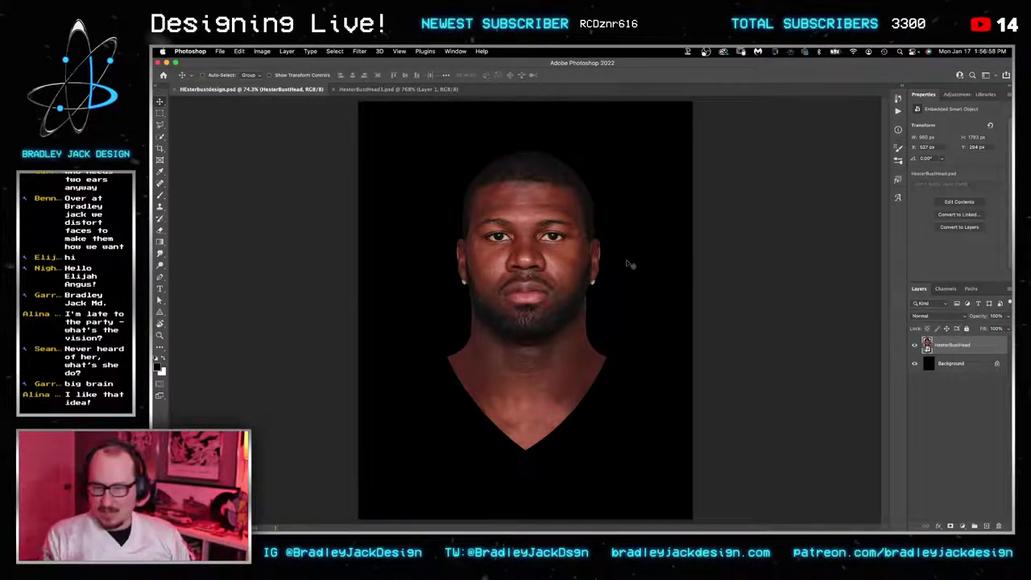
mouse_move(650, 509)
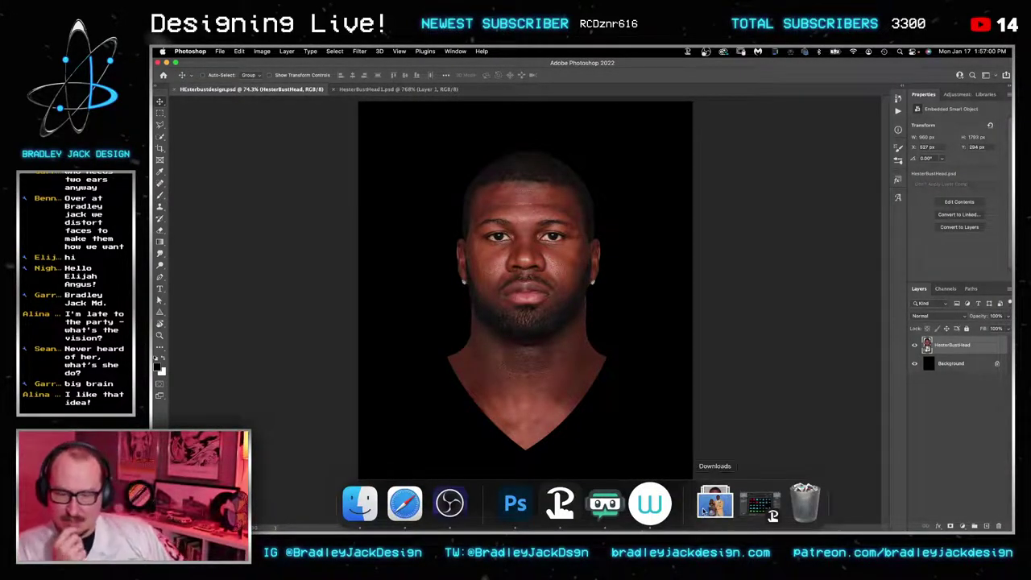
click(703, 510)
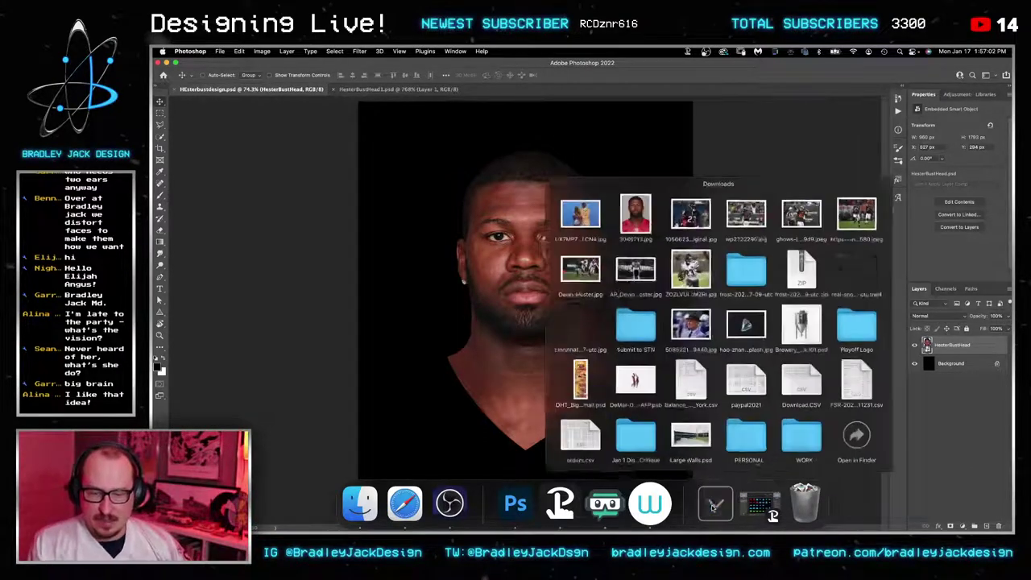
drag(580, 213, 544, 356)
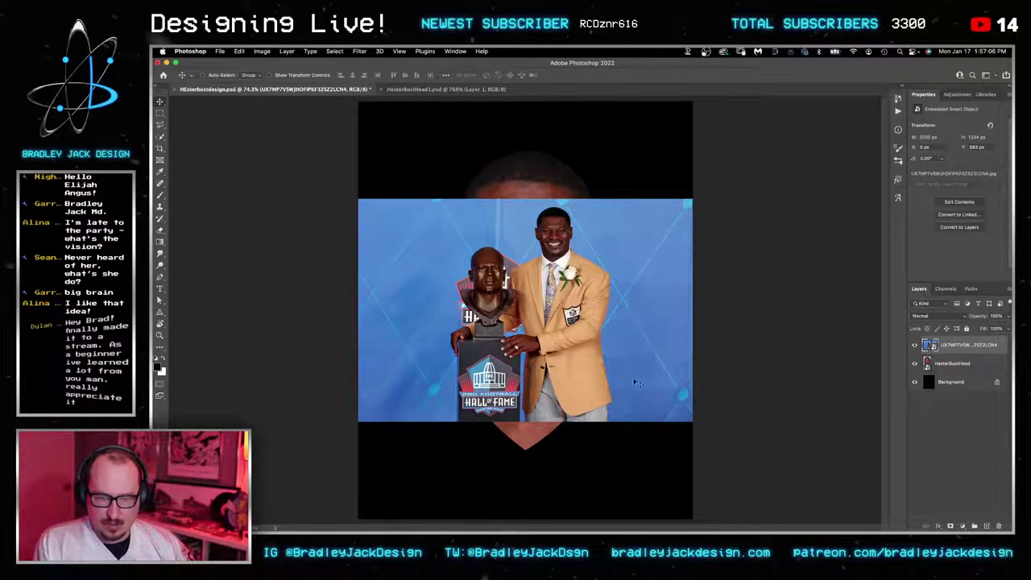
Step: Enlarge the Hall of Fame photo to about 5592 px wide with its bust centred on the canvas, and place it below the HesterBustHead layer
key(ctrl+minus)
key(ctrl+t)
drag(675, 411, 975, 521)
drag(573, 356, 667, 396)
key(Return)
key(ctrl+bracketleft)
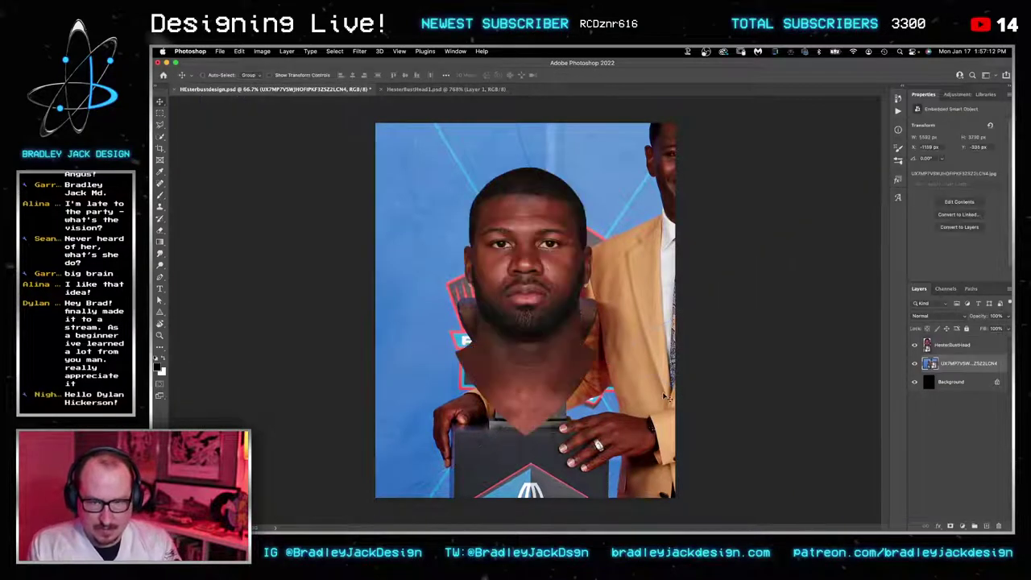
Step: Scale the HesterBustHead layer down to about 27% and position it horizontally centred over the bronze bust's head and neck
click(955, 354)
key(super+t)
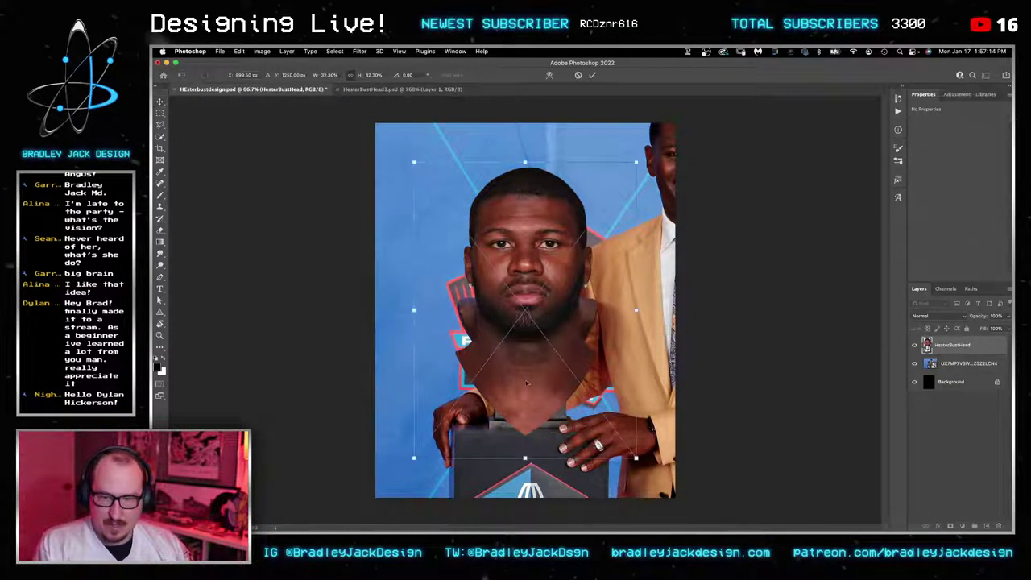
drag(530, 387, 530, 325)
drag(636, 395, 634, 356)
drag(510, 298, 512, 348)
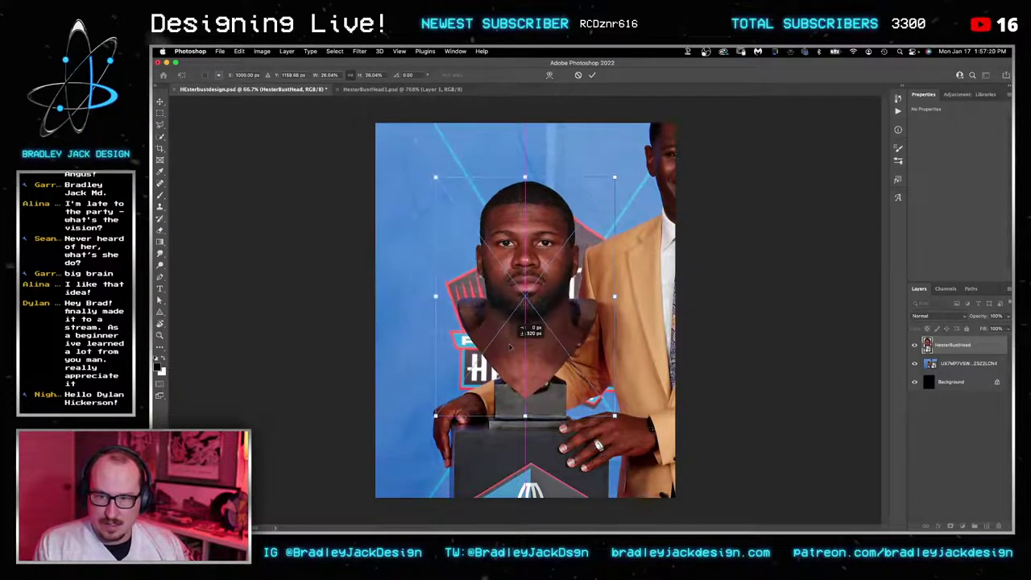
key(Return)
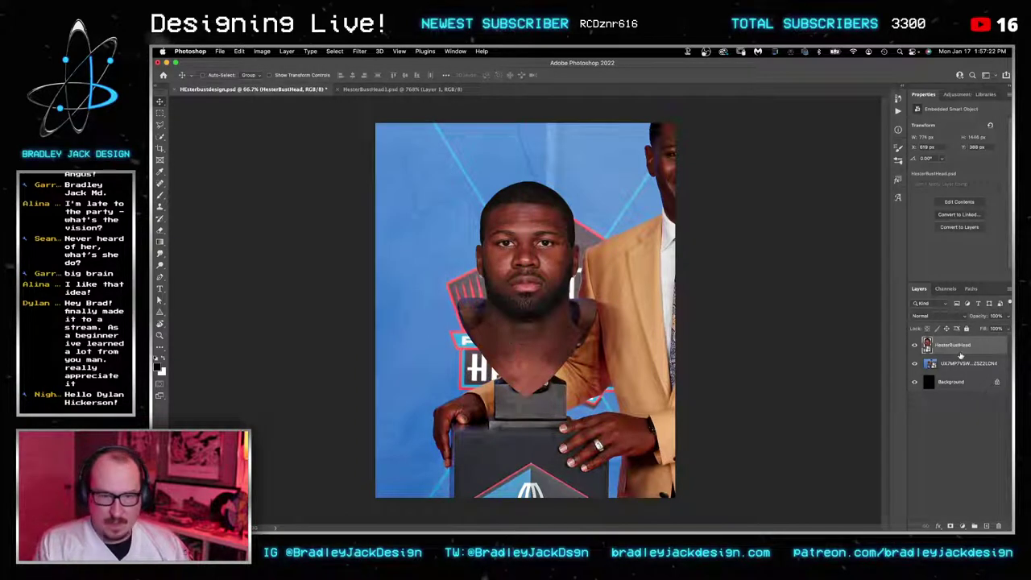
Step: Add a layer mask to HesterBustHead and paint black over the lower neck edges to reveal the bust's V-shaped collar
click(950, 525)
key(b)
key(x)
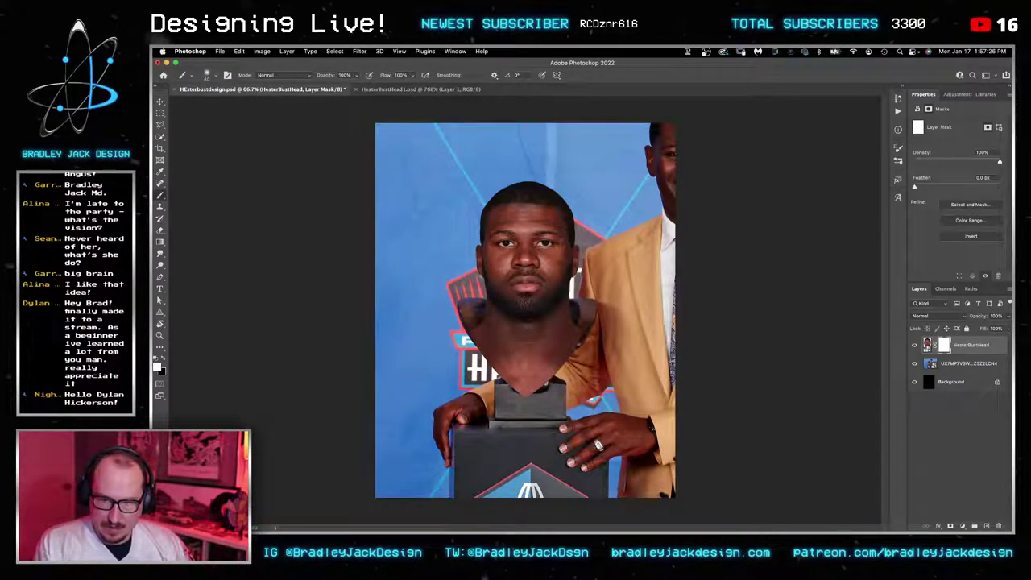
key(x)
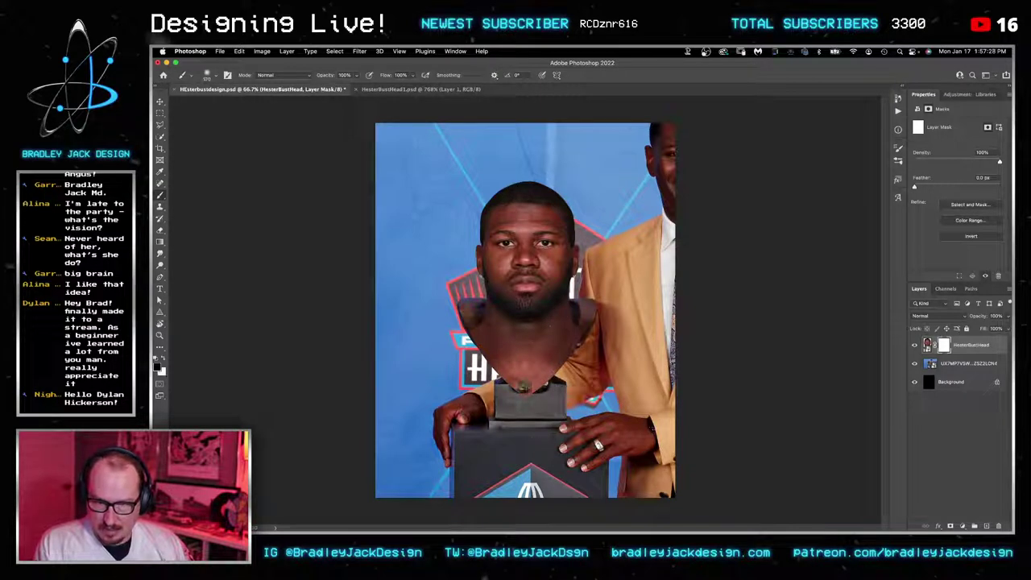
drag(528, 385, 553, 371)
key(])
drag(586, 325, 577, 337)
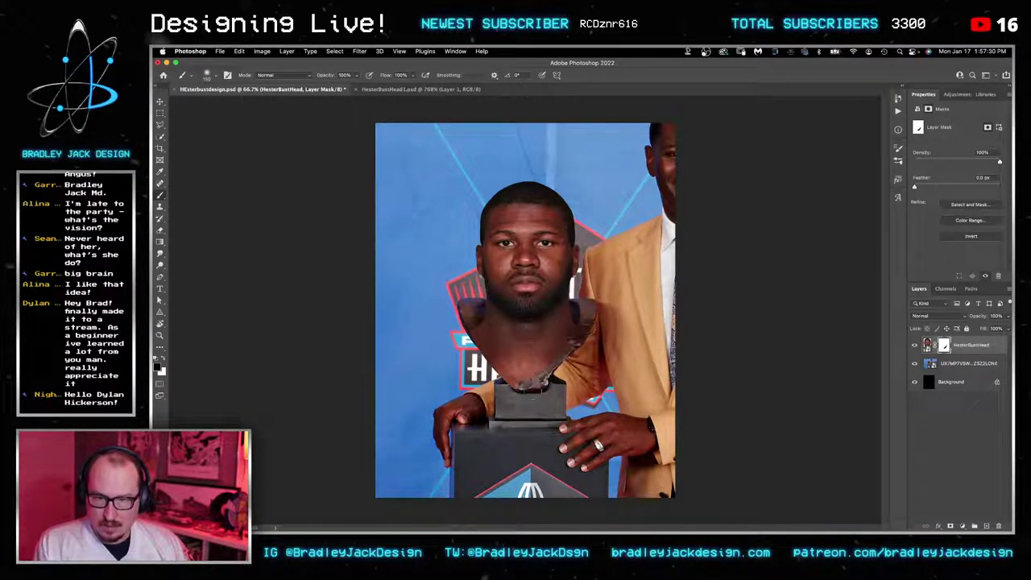
drag(517, 386, 491, 362)
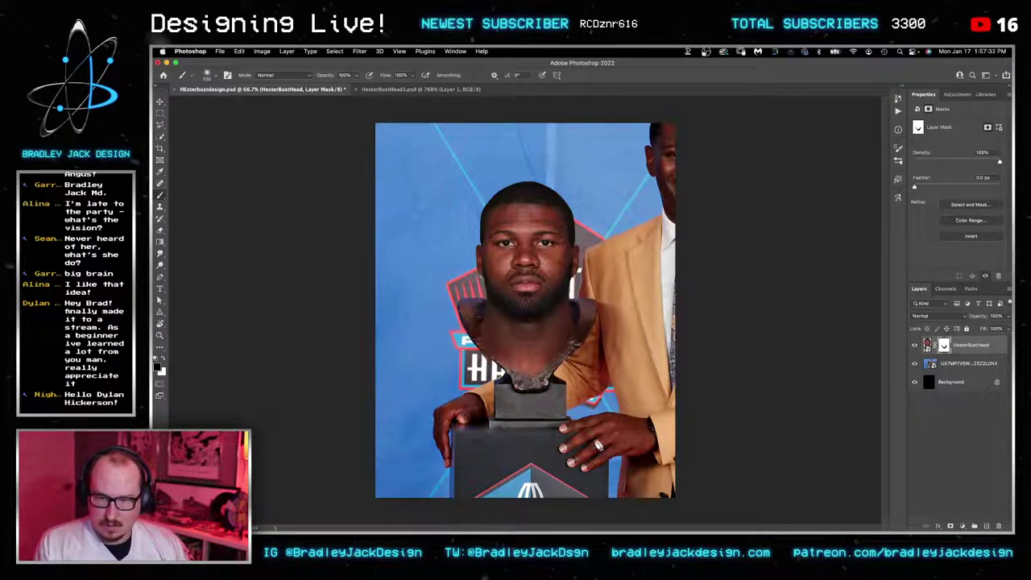
Step: Refine the HesterBustHead mask by painting the neck back in with white and clearing the overlap along the inner collar with black
scroll(533, 349, up, 3)
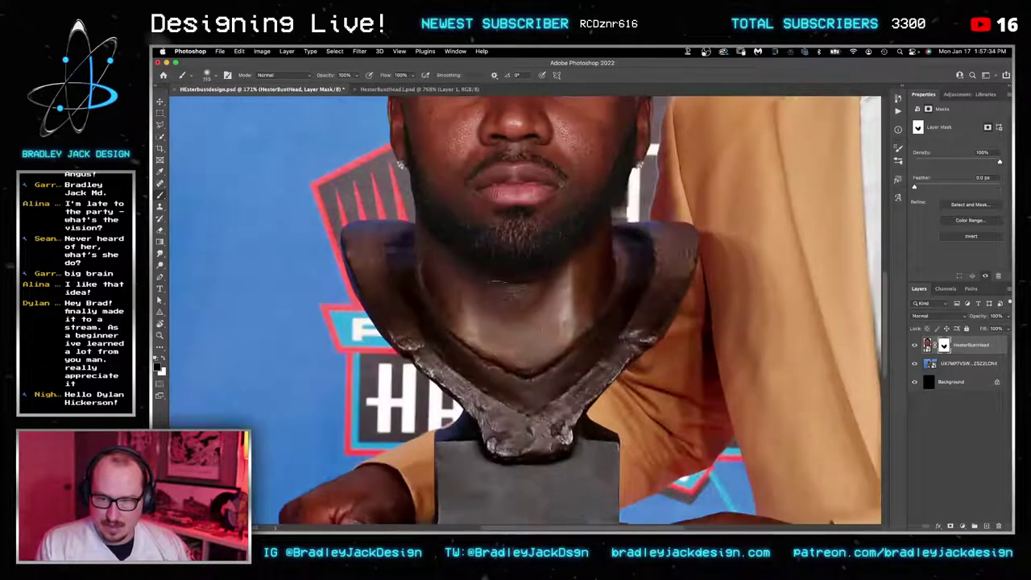
key(x)
key(])
mouse_move(438, 246)
mouse_down()
mouse_move(433, 275)
mouse_move(496, 339)
mouse_move(570, 309)
mouse_move(603, 278)
mouse_move(606, 226)
mouse_move(506, 297)
mouse_up()
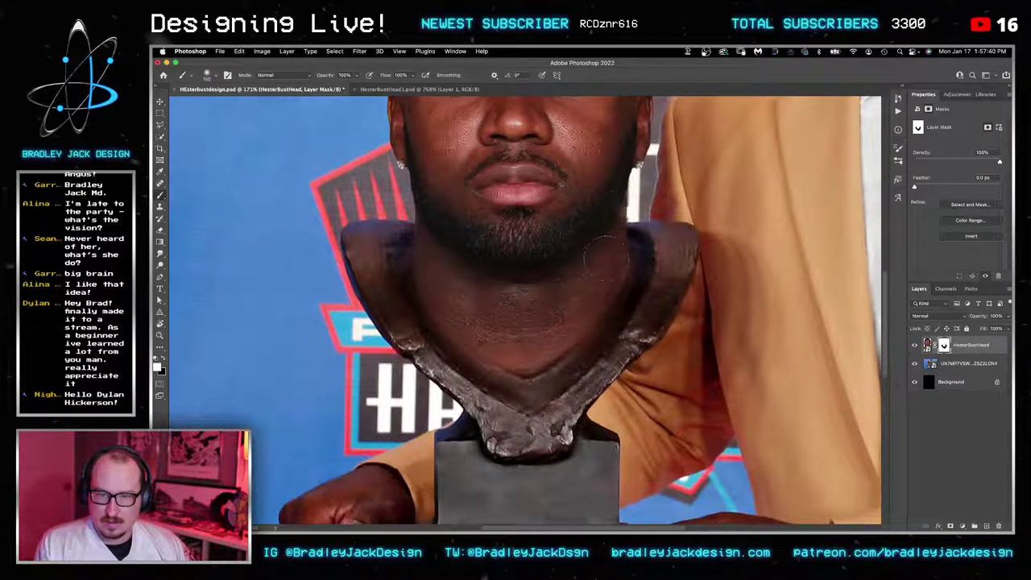
key(x)
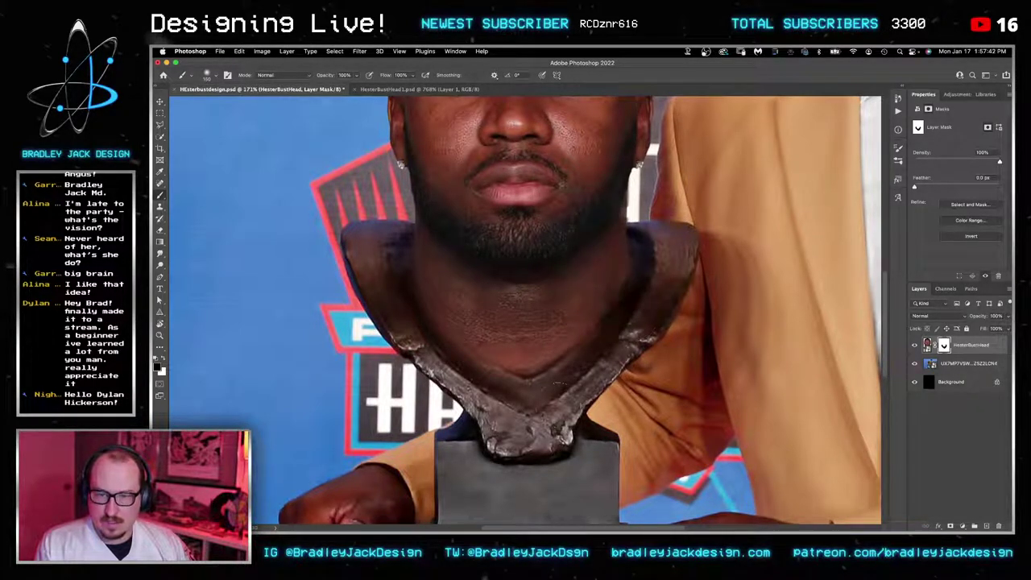
mouse_move(495, 367)
mouse_down()
mouse_move(469, 373)
mouse_move(405, 320)
mouse_move(383, 270)
mouse_move(403, 306)
mouse_move(388, 259)
mouse_up()
key(x)
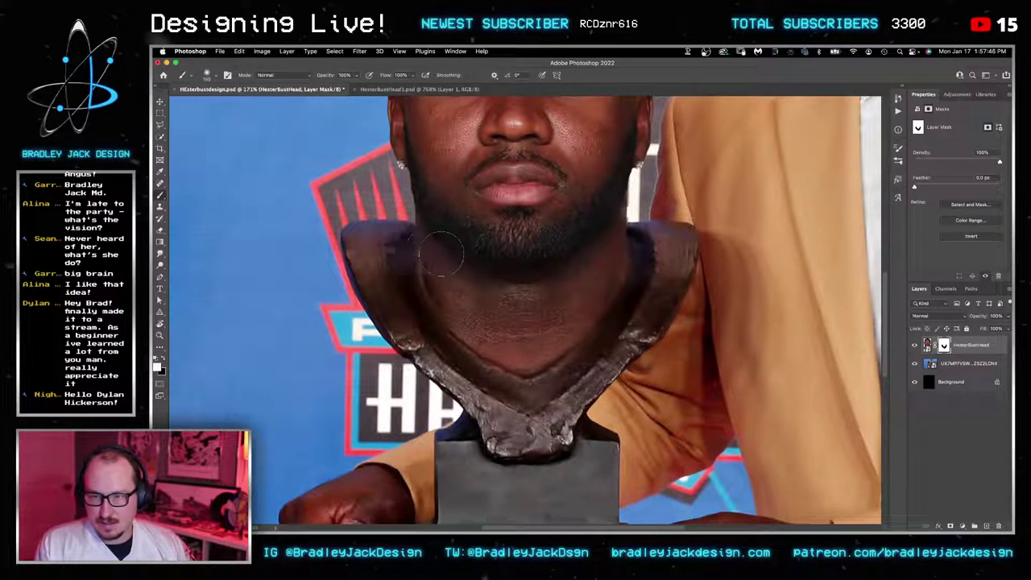
mouse_move(443, 268)
mouse_down()
mouse_move(457, 321)
mouse_move(521, 365)
mouse_move(511, 350)
mouse_move(567, 359)
mouse_move(612, 290)
mouse_move(596, 278)
mouse_up()
key(super+minus)
key(super+minus)
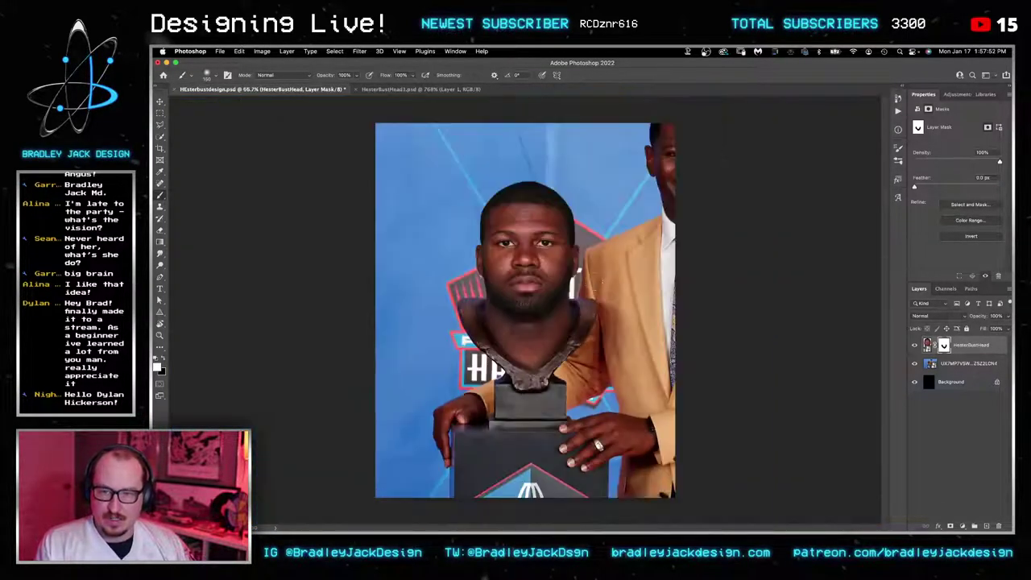
Step: Examine the head's jaw and neck edges up close where they meet the bust and the photo background
key(v)
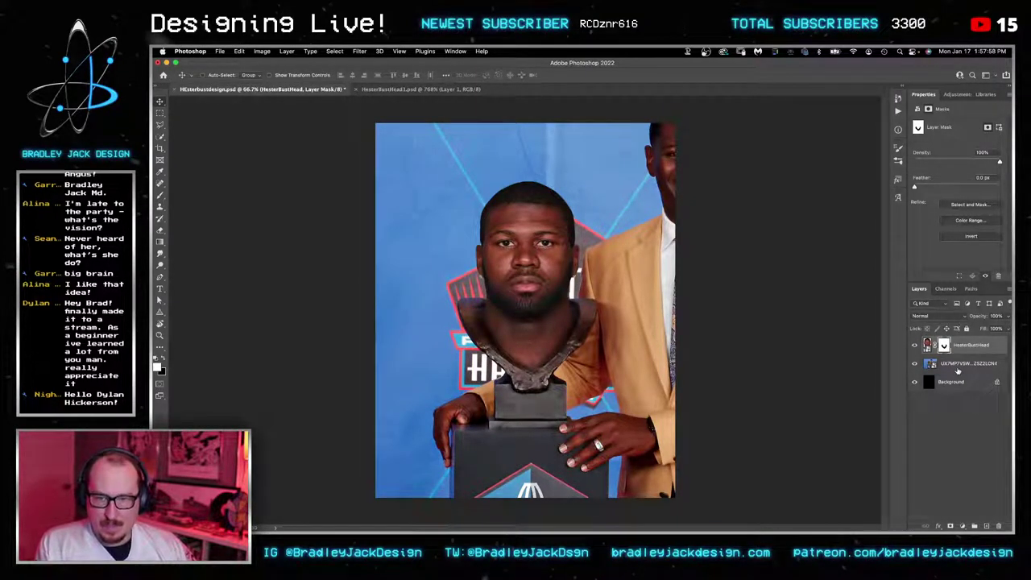
scroll(580, 265, up, 5)
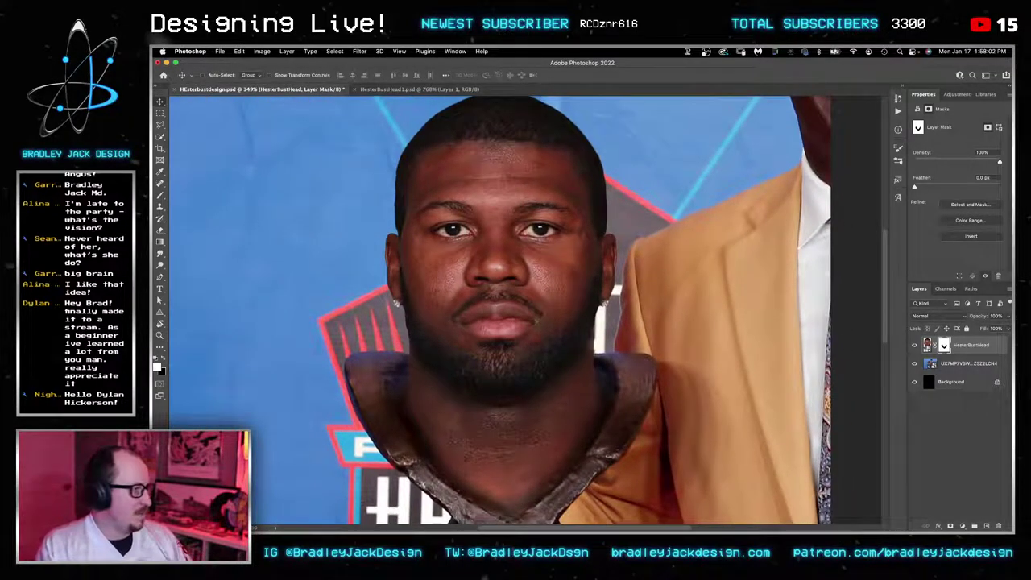
mouse_move(550, 528)
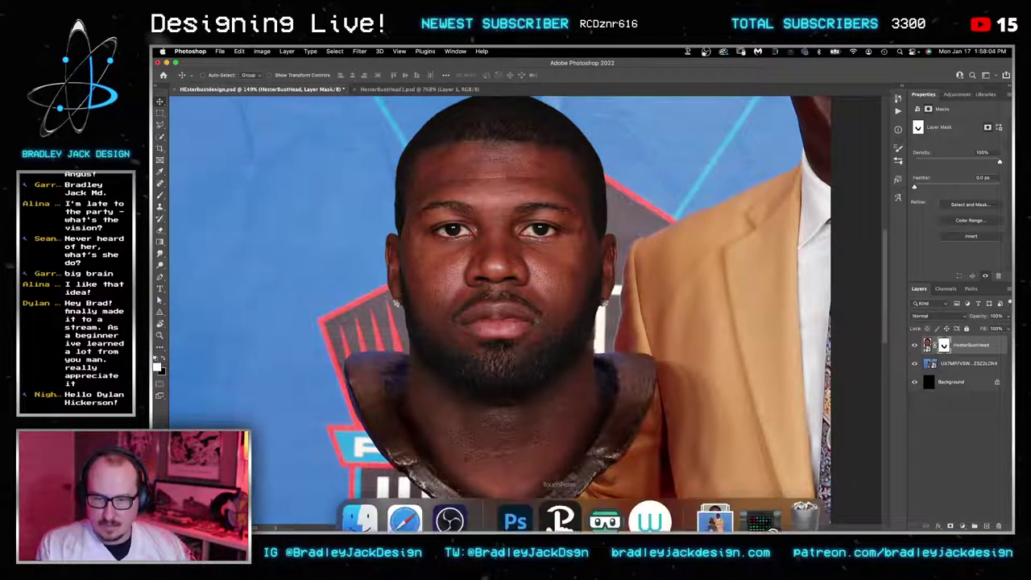
key(b)
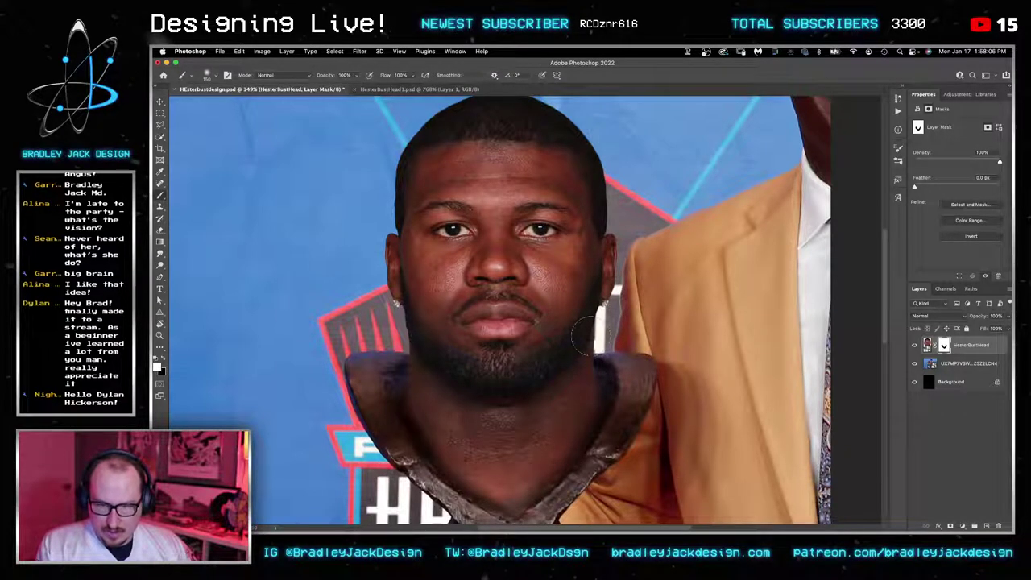
scroll(585, 319, up, 5)
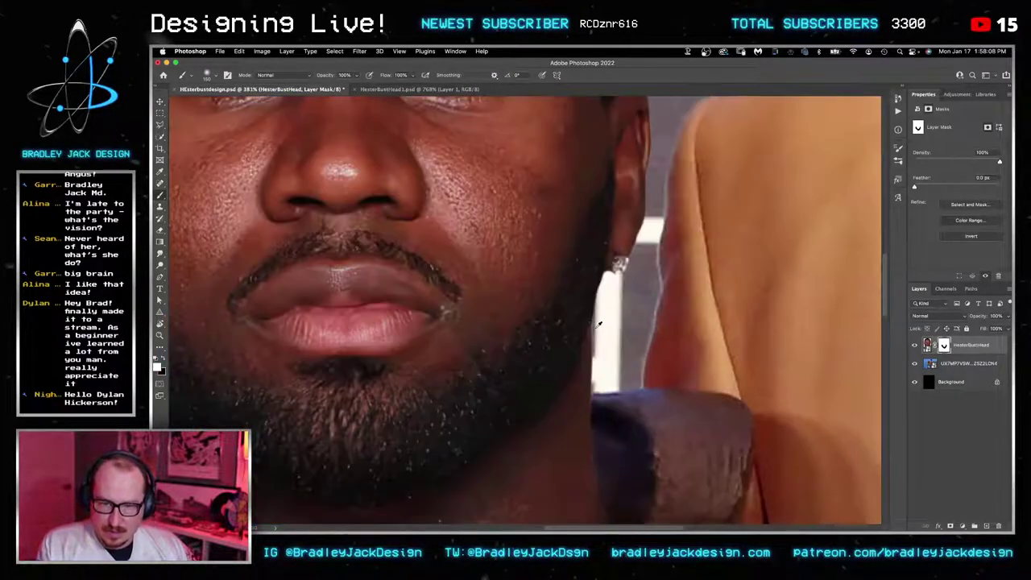
scroll(592, 320, down, 5)
scroll(598, 324, down, 2)
key(v)
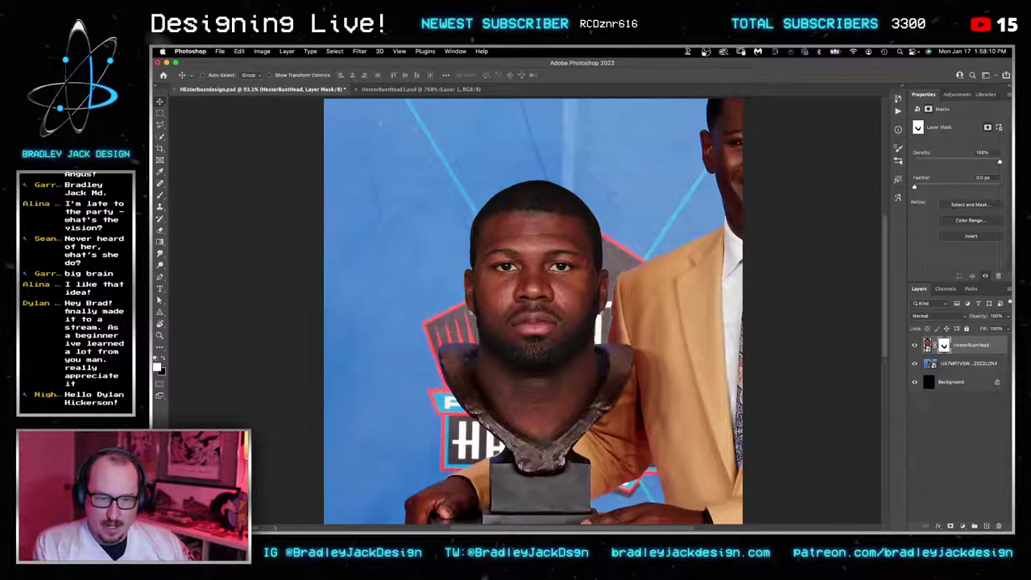
mouse_move(771, 515)
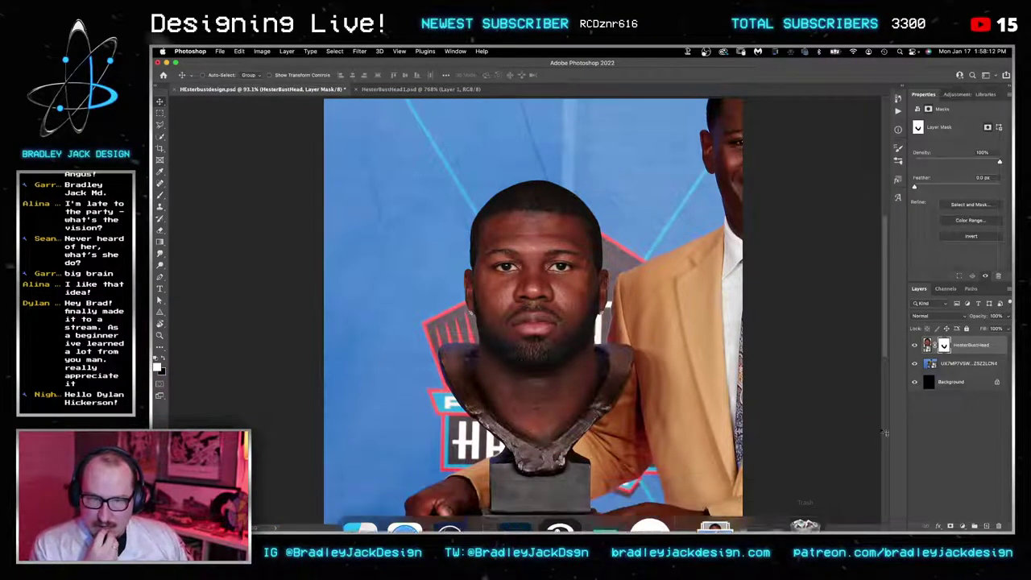
Step: Compare the head's size and placement with the bronze bust beneath by repeatedly hiding and showing the HesterBustHead layer
click(914, 345)
click(914, 345)
click(914, 345)
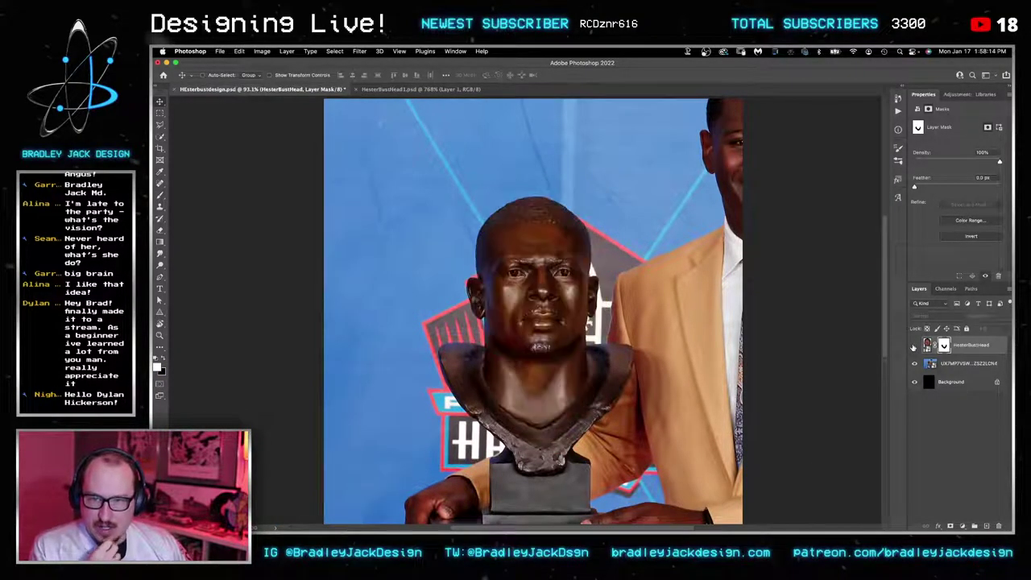
click(914, 345)
click(914, 344)
click(914, 345)
click(913, 345)
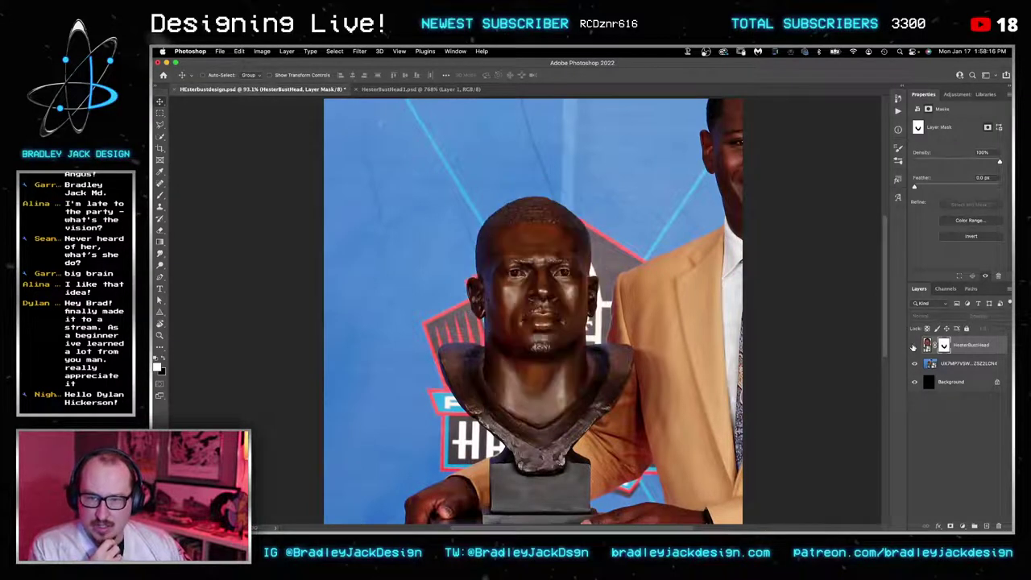
click(914, 344)
click(914, 344)
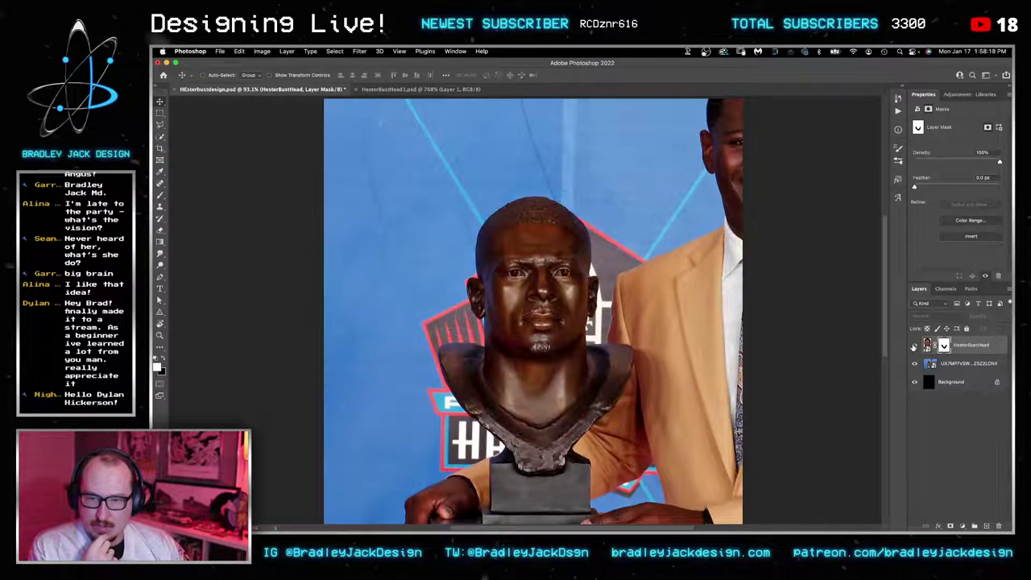
click(914, 344)
click(914, 344)
click(914, 345)
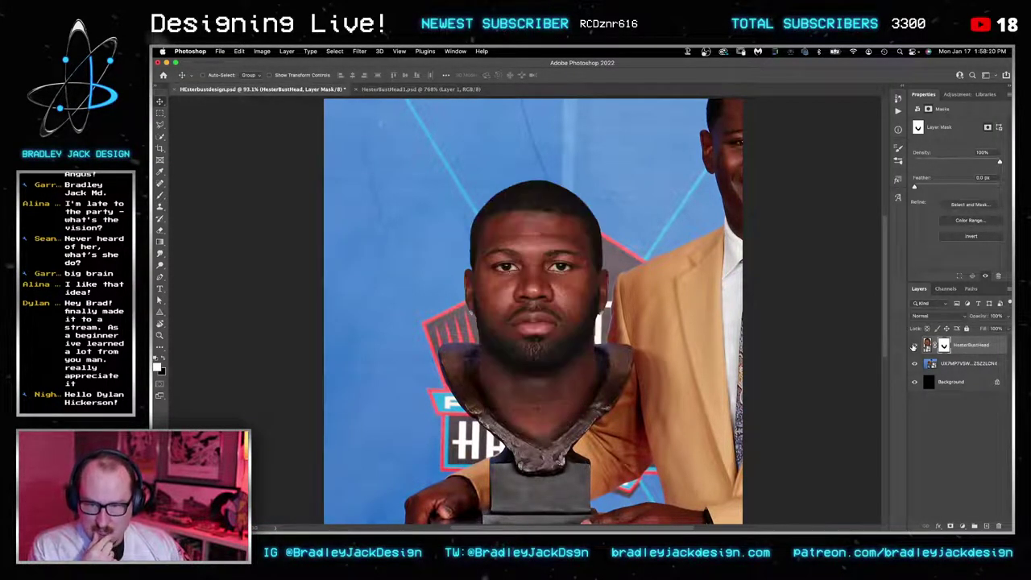
Step: Scale the HesterBustHead layer down to about 97% around its centre and fine-tune its vertical position on the collar
click(927, 345)
key(ctrl+t)
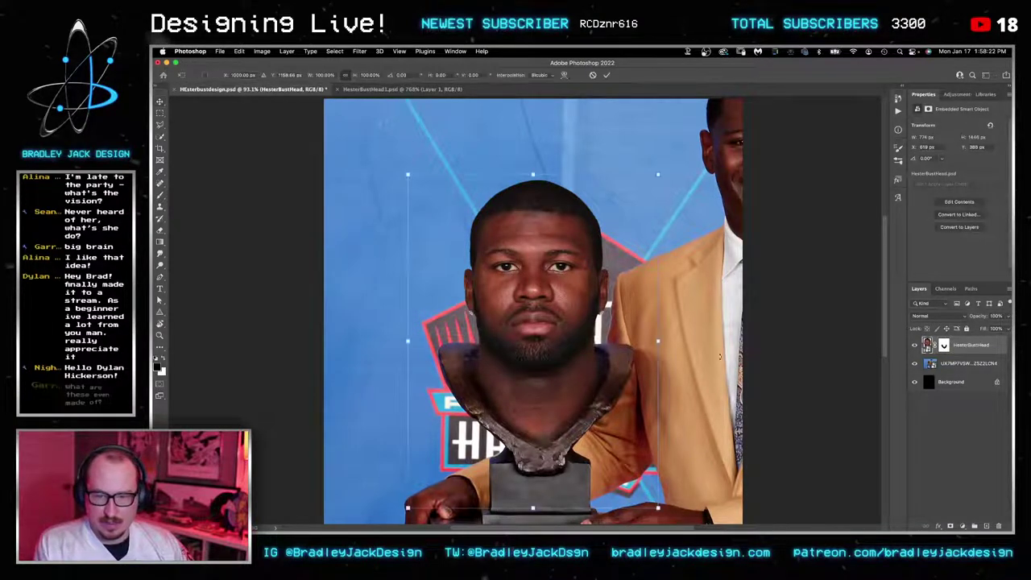
drag(657, 507, 652, 500)
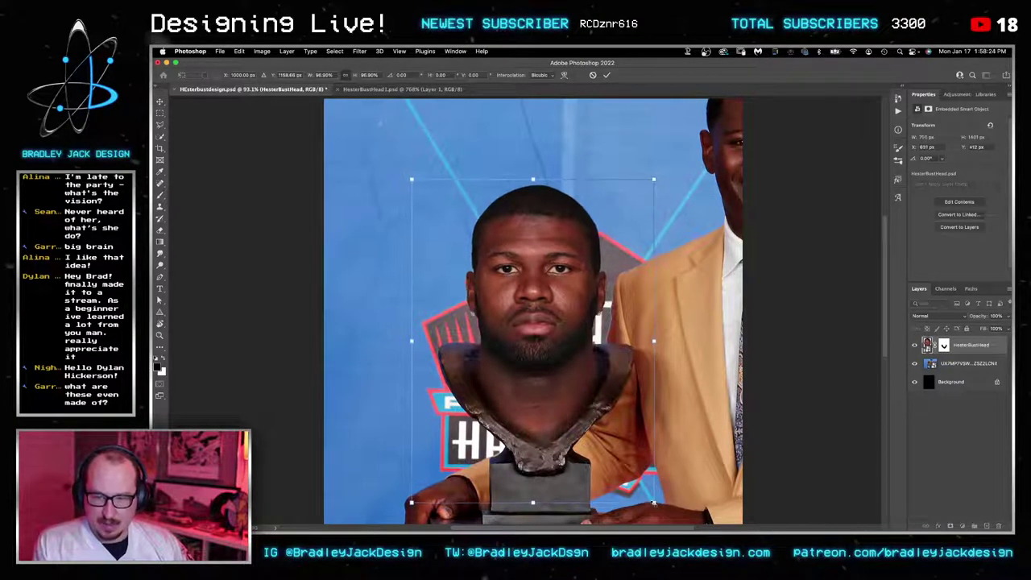
key(Return)
key(Down)
key(Up)
key(Up)
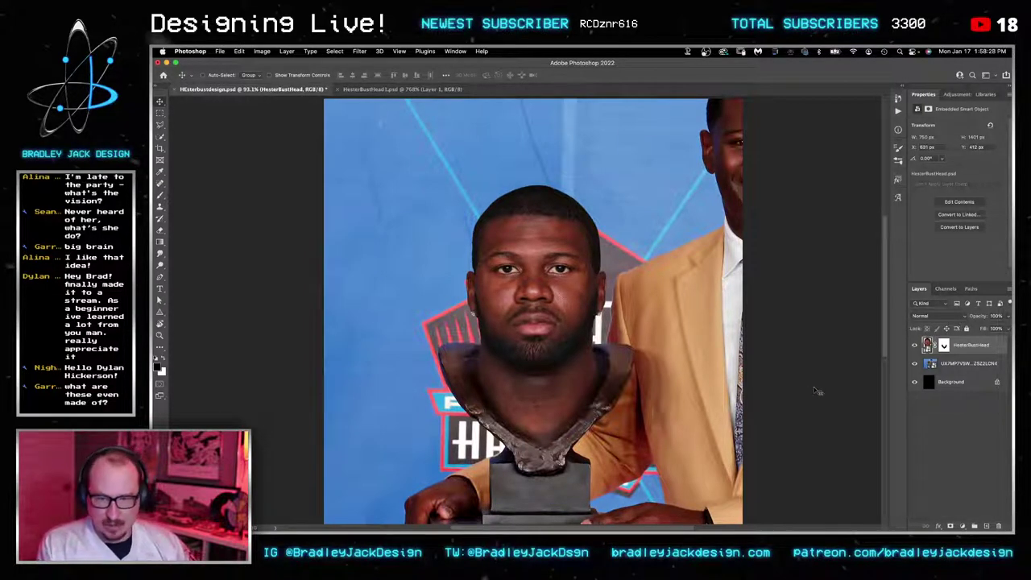
Step: Select the Hall of Fame photo layer, switch to Safari, and enter the search "nfl bust" in a new tab
click(952, 368)
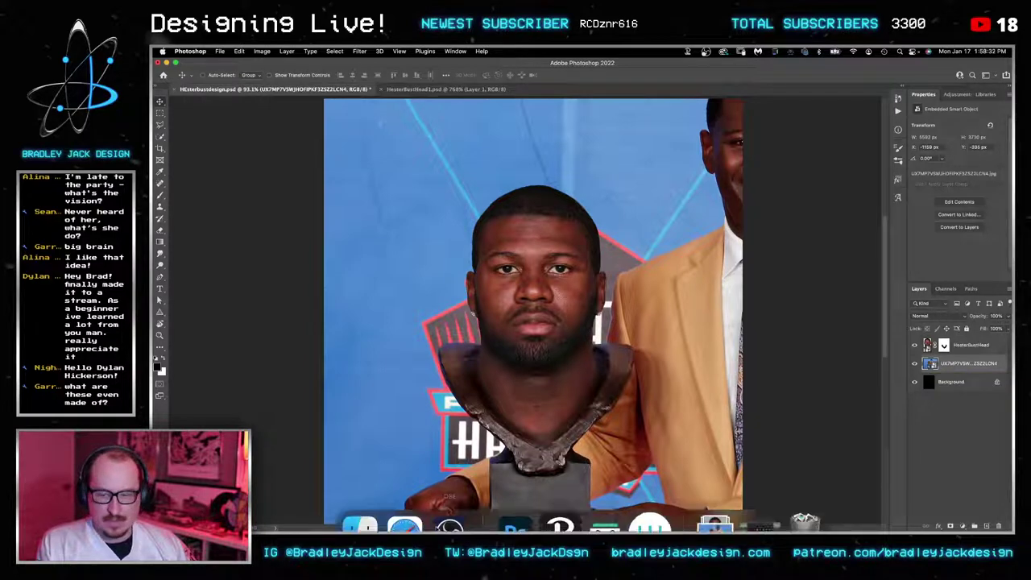
click(405, 501)
key(super+t)
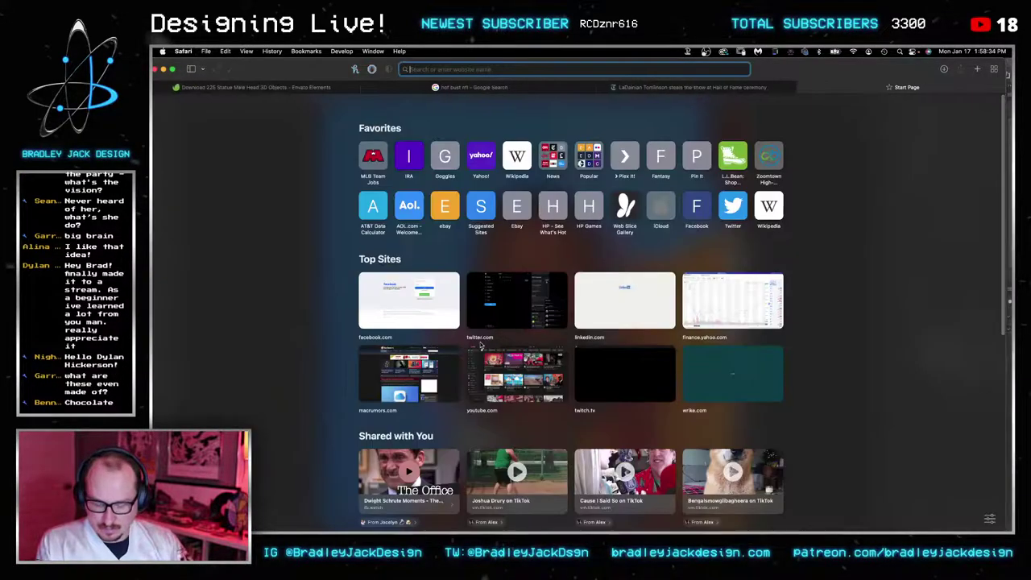
text(nfl bust)
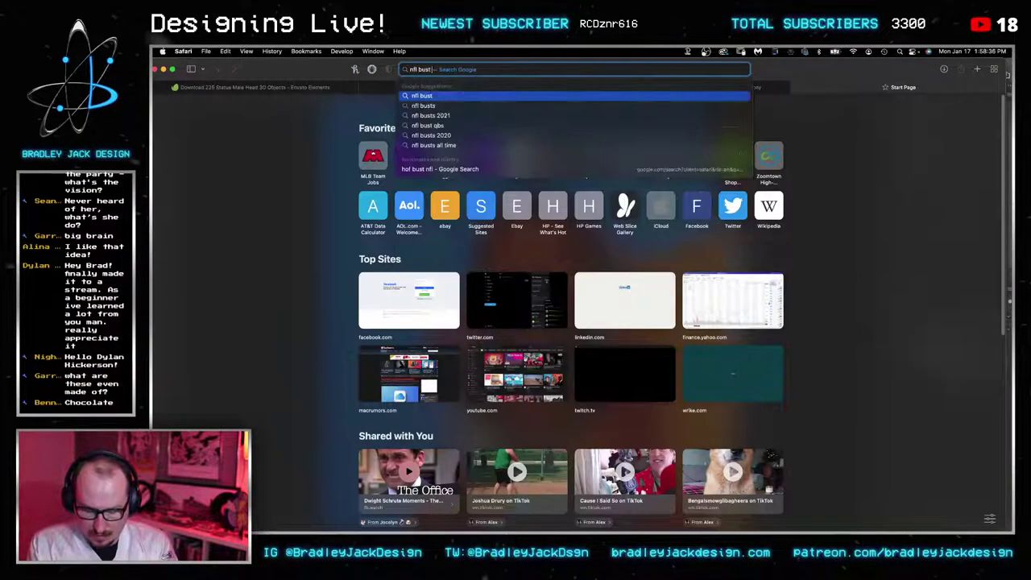
Step: Search Google for "nfl bust material hof" to check what the busts are made of, close the tab, and switch to Photoshop
text( material hof)
key(Return)
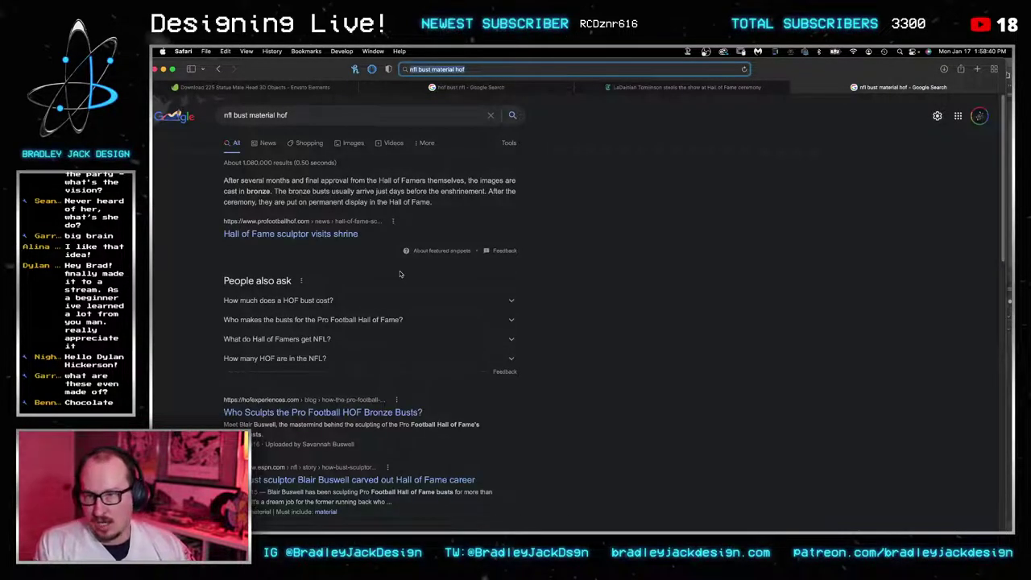
click(534, 227)
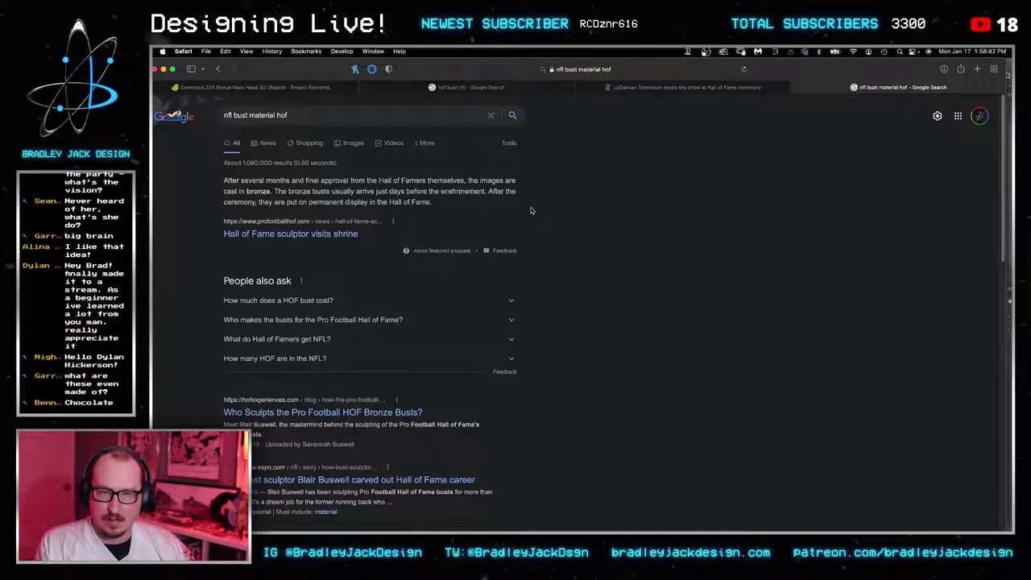
key(super+w)
key(super+Tab)
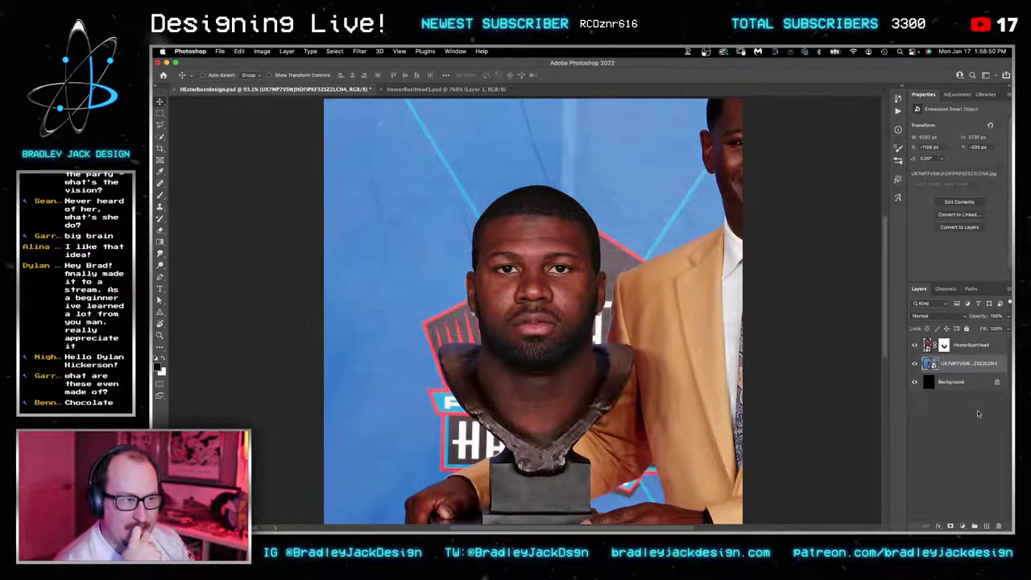
Step: Compare the masked HesterBustHead layer with the bronze bust beneath, convert it to a smart object and duplicate it
click(915, 346)
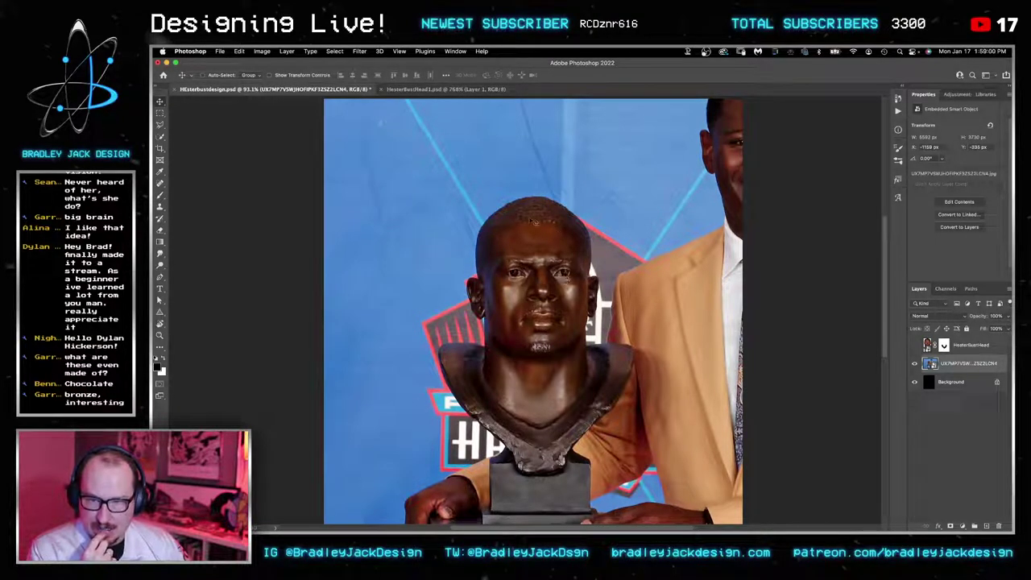
click(914, 346)
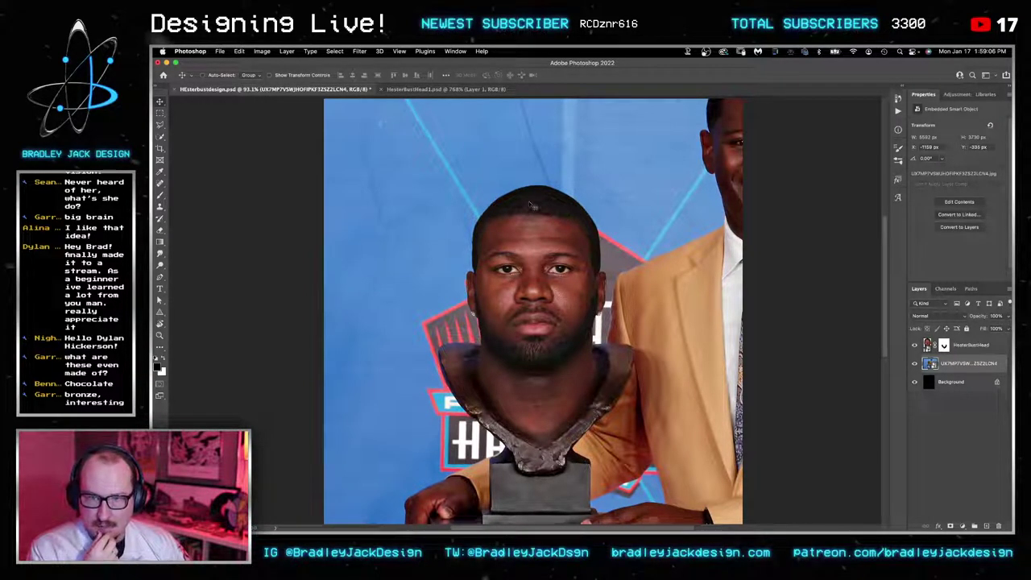
click(914, 346)
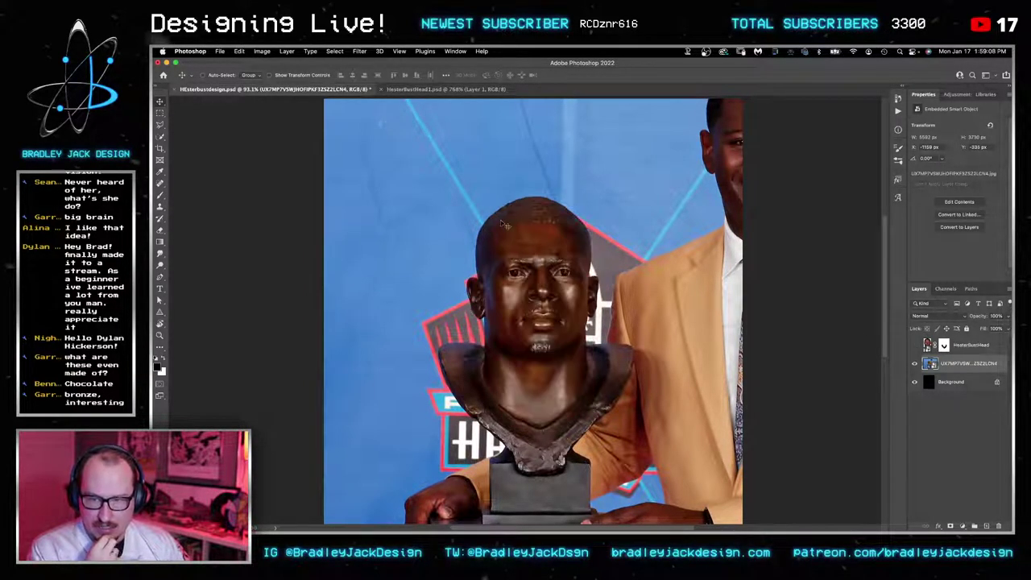
click(914, 345)
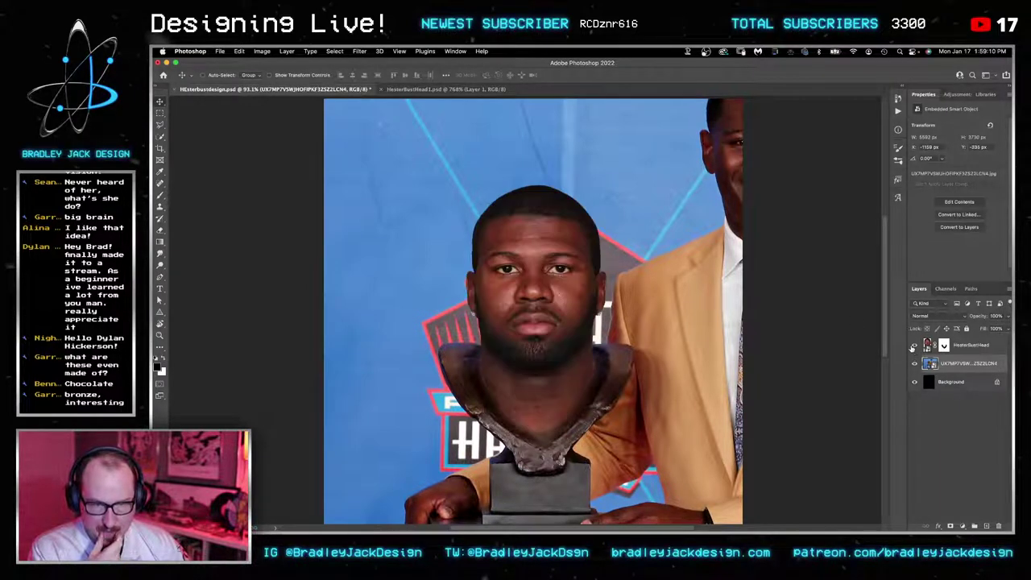
click(984, 351)
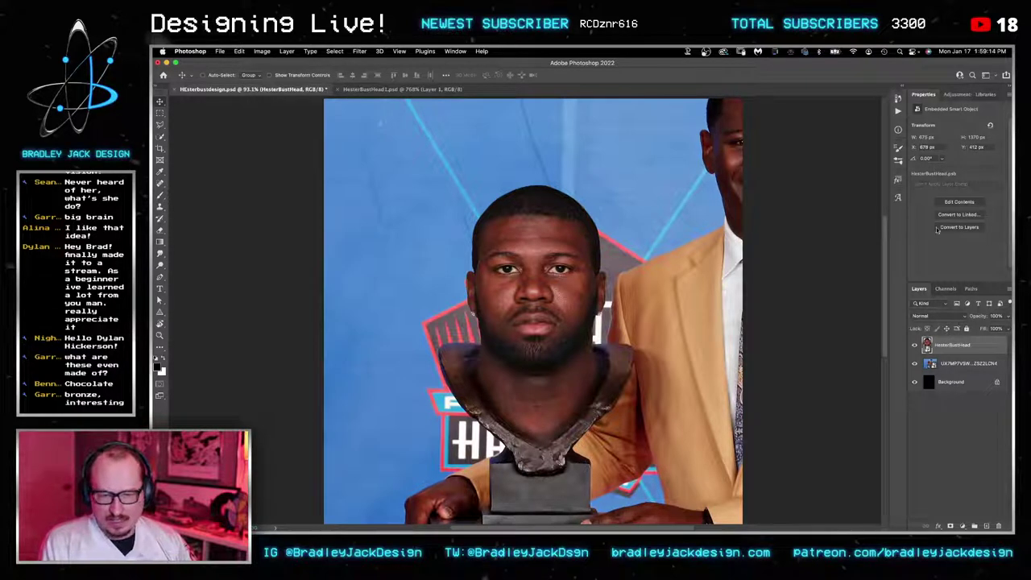
key(ctrl+j)
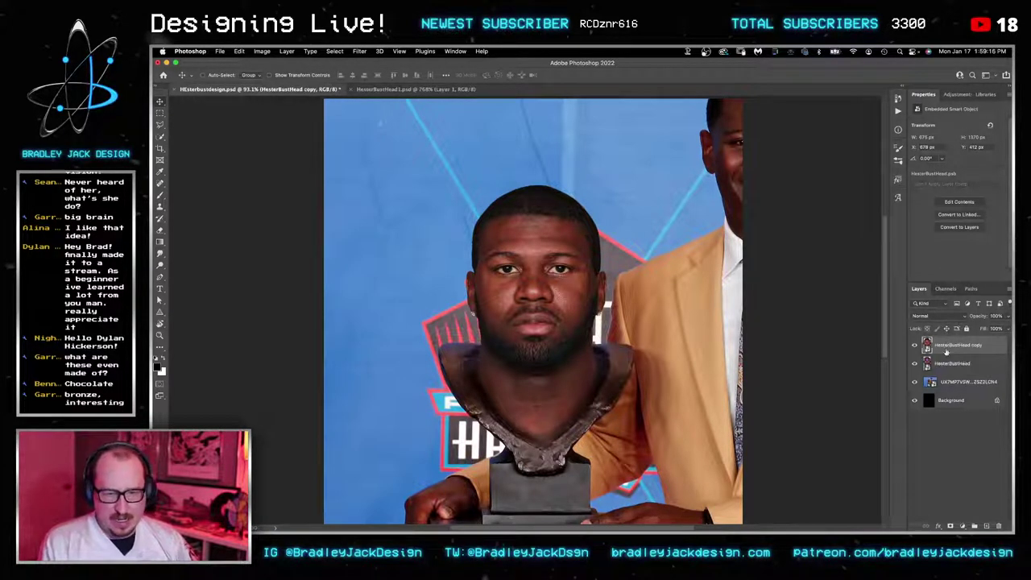
Step: Clip the HesterBustHead copy to the original head layer and invert it with its blend mode set to Difference
key(alt+shift+d)
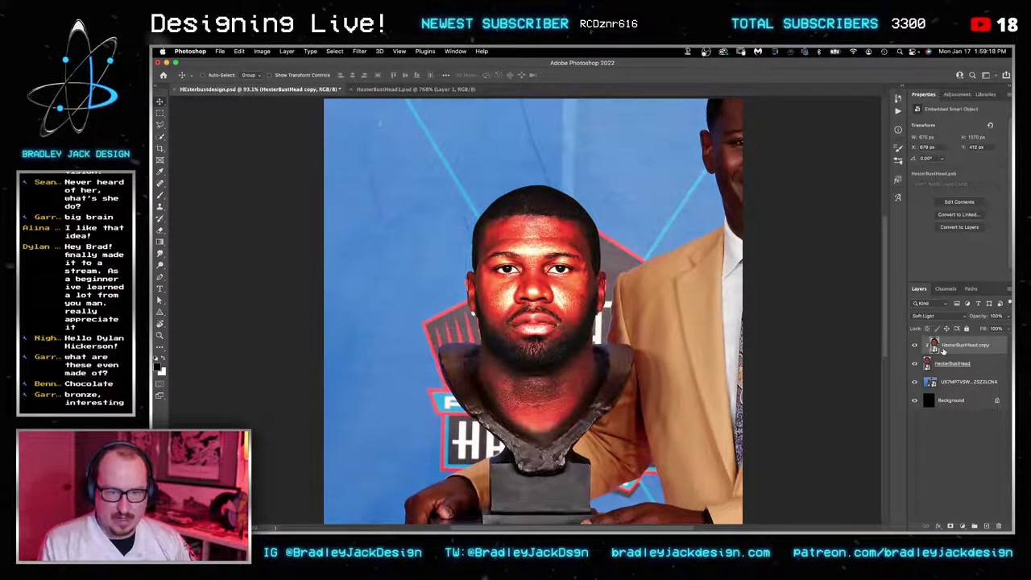
key(alt+shift+f)
click(935, 317)
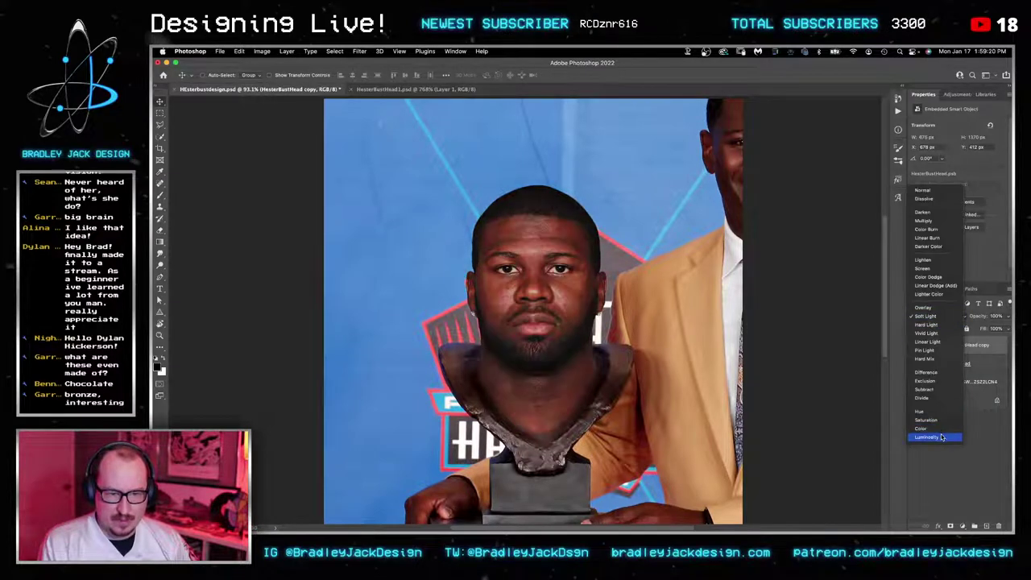
click(952, 372)
key(ctrl+i)
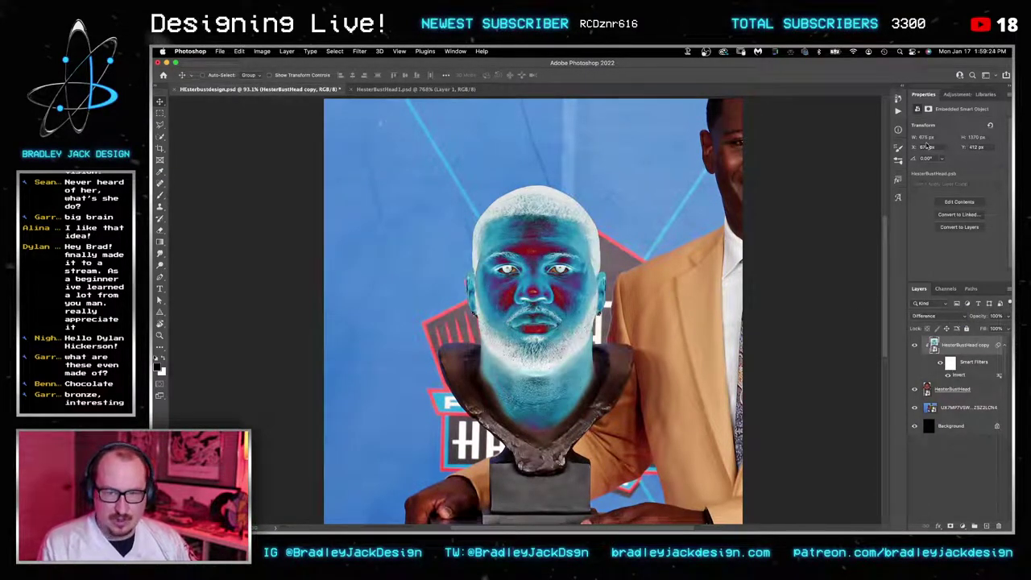
Step: Add a black-to-white Gradient Map adjustment layer above the inverted head copy and clip it to the head layers
click(957, 94)
click(976, 142)
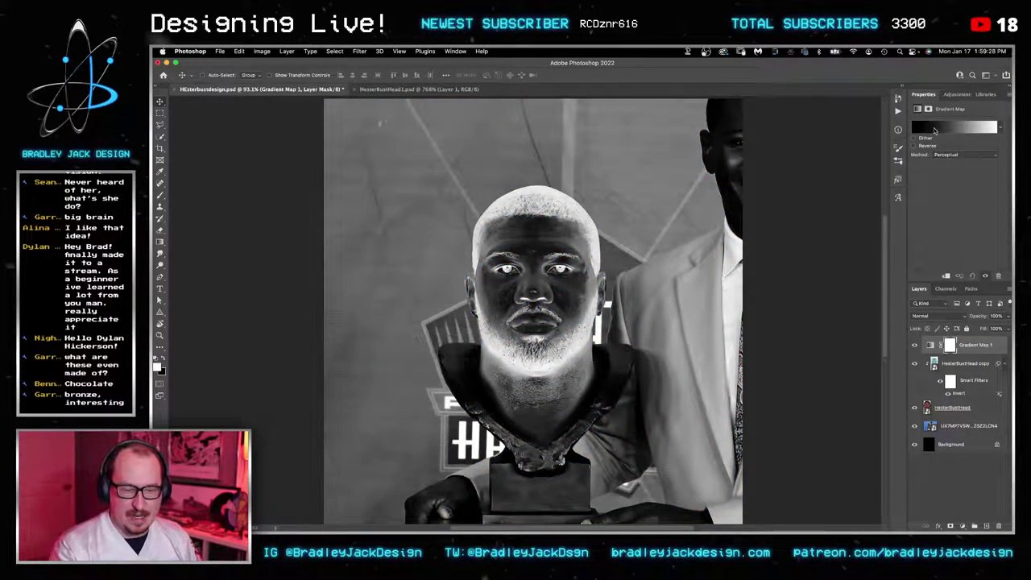
click(936, 127)
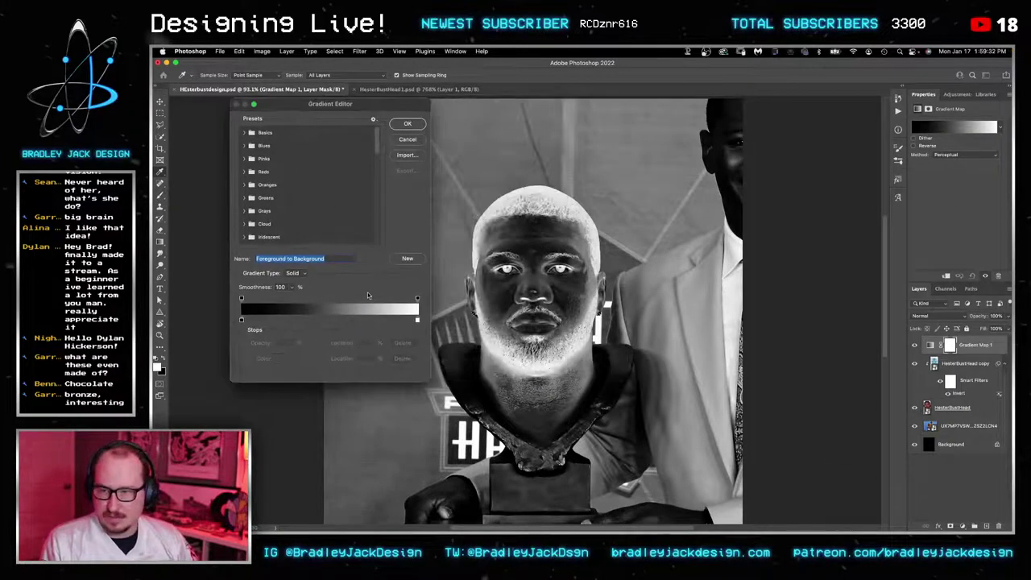
click(407, 140)
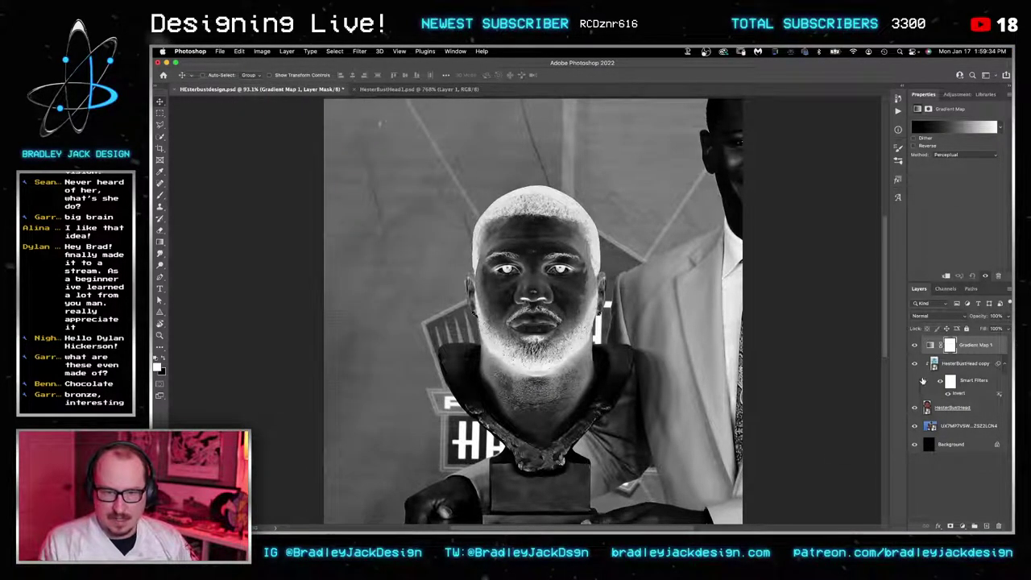
alt+click(934, 356)
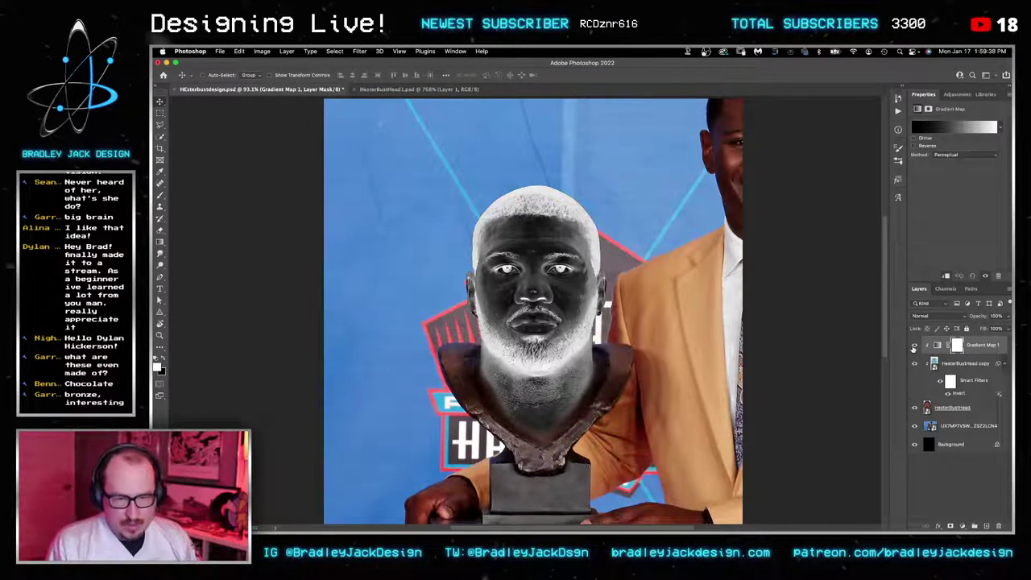
Step: Hide the gradient map, the inverted copy and the HesterBustHead layer to expose the original bronze bust for color sampling
drag(914, 370, 915, 408)
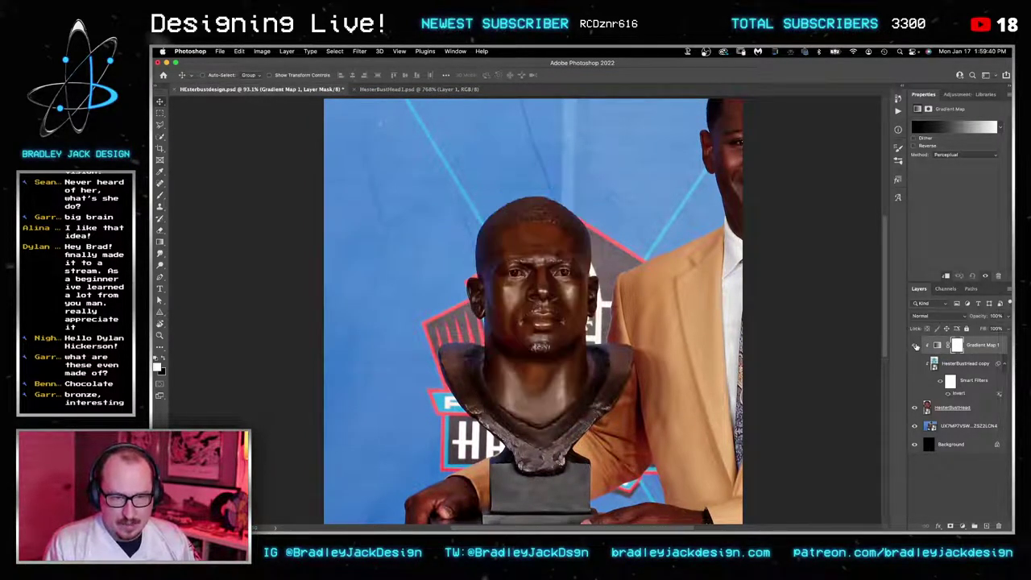
click(915, 347)
click(914, 347)
click(952, 127)
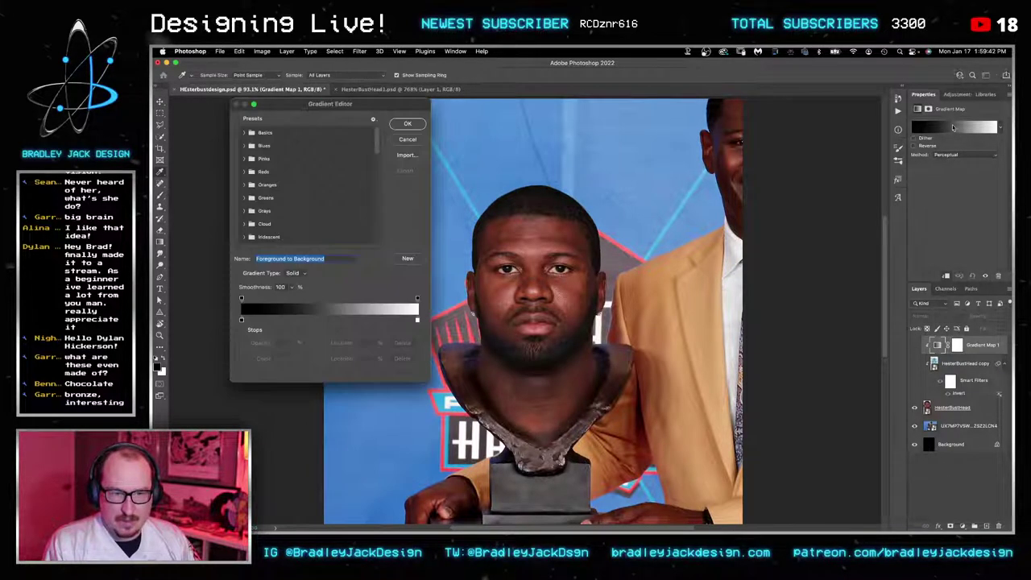
key(Escape)
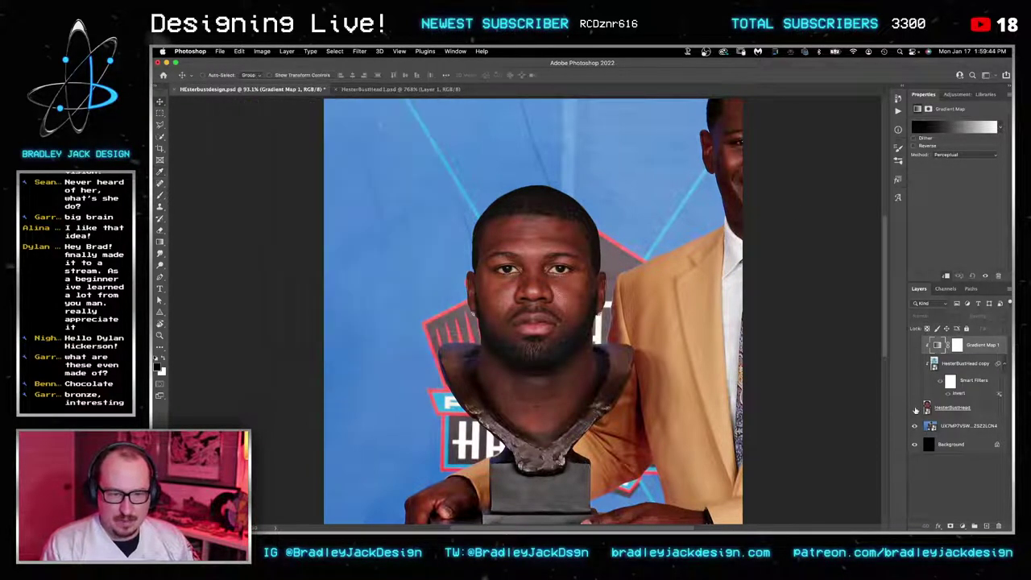
click(916, 409)
Step: Add a color stop midway along the gradient map's gradient and sample its reddish brown from the bust's forehead
click(940, 127)
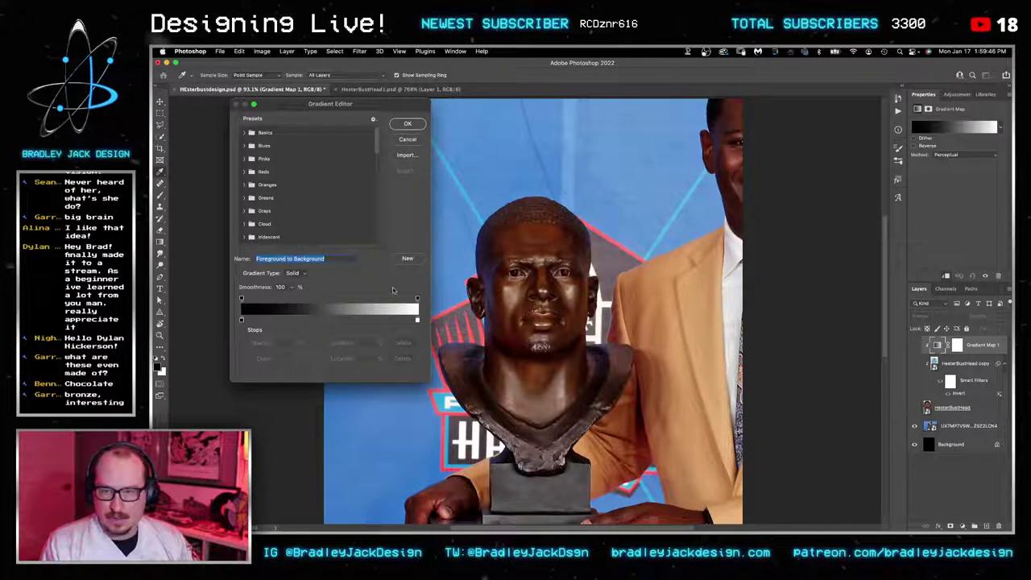
click(326, 319)
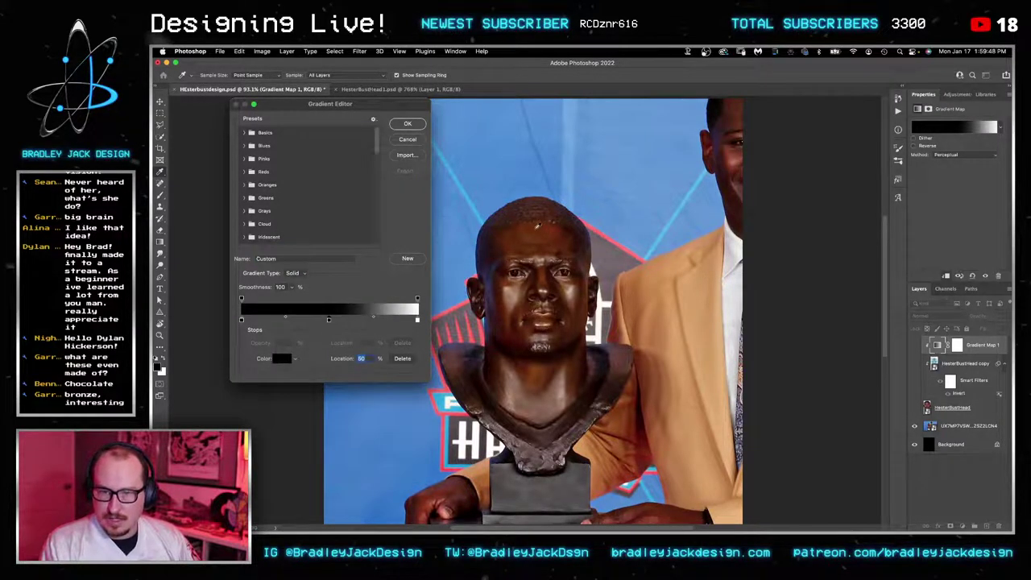
click(534, 227)
Step: Sample a light tan bust highlight for the gradient's white end and a dark bronze tone for its black end, accepting the gradient
click(417, 320)
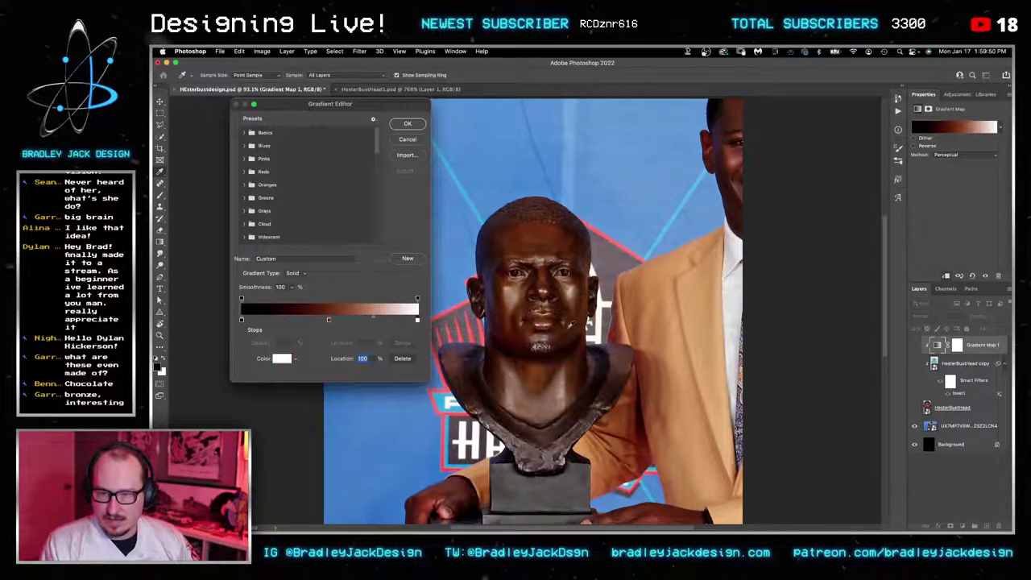
click(546, 341)
click(541, 349)
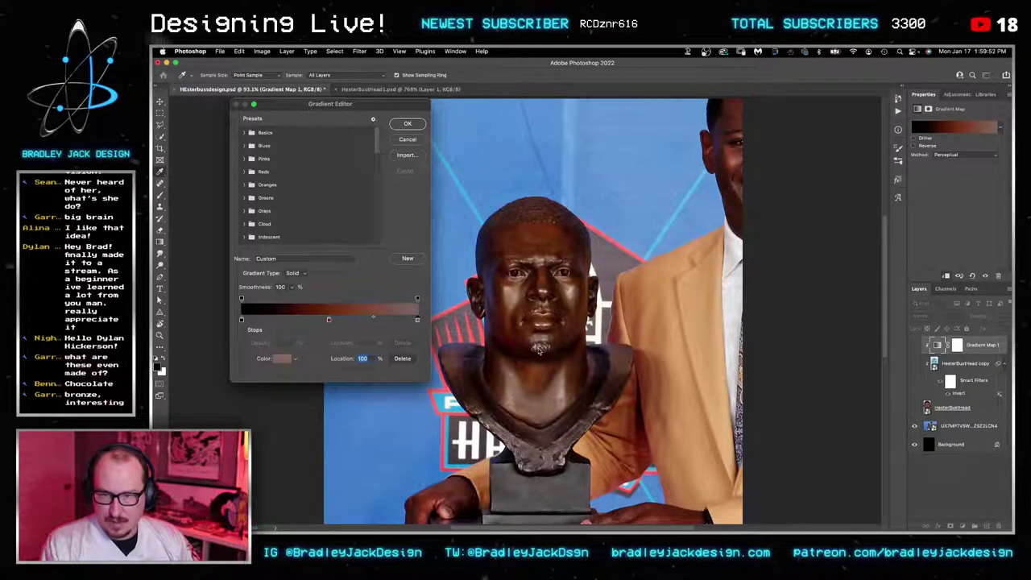
click(530, 364)
drag(530, 364, 507, 292)
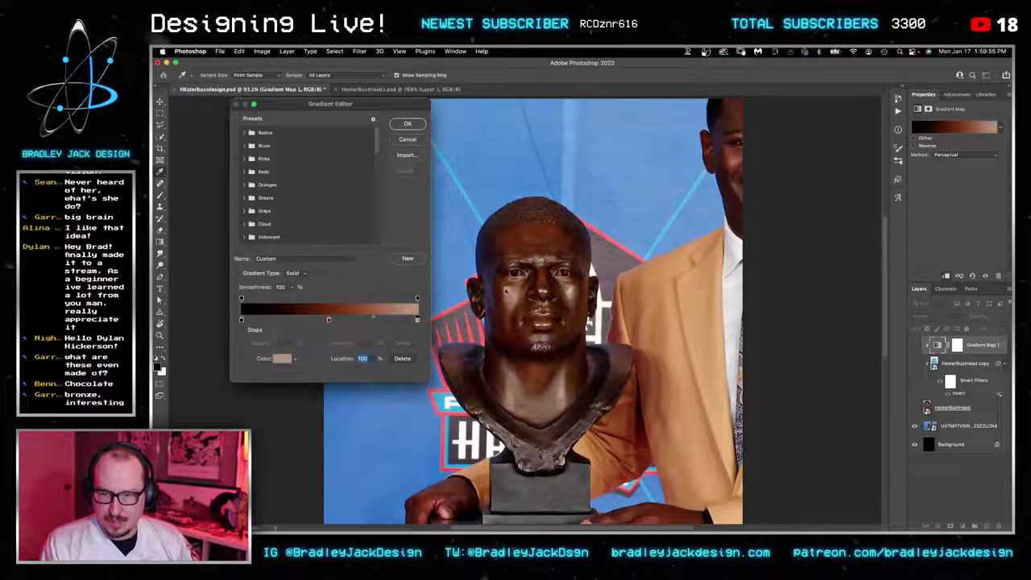
click(241, 320)
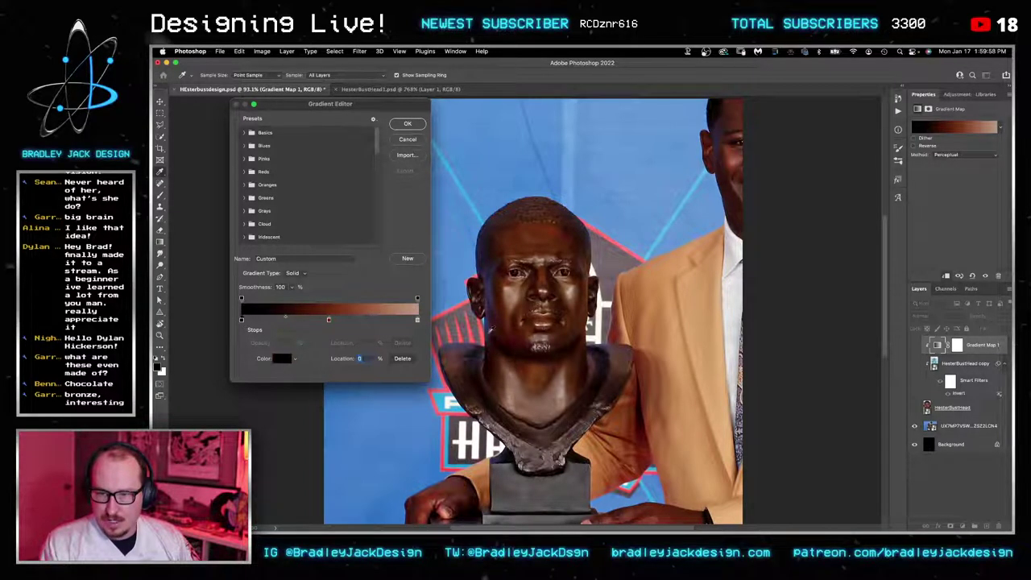
drag(508, 240, 545, 360)
key(Return)
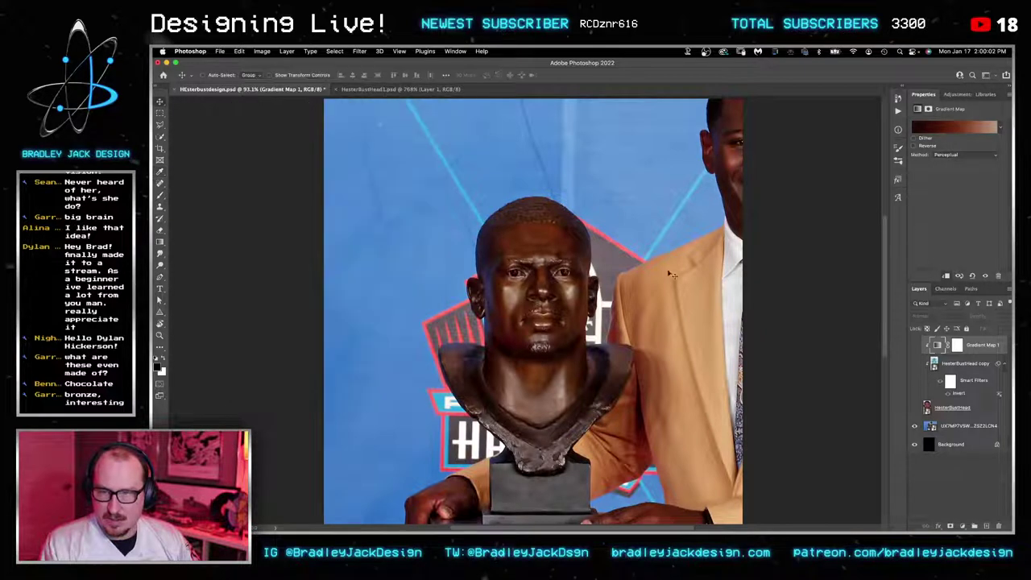
Step: Preview the gradient map on the head with and without the inverted copy, and leave both hidden with only the original head shown
click(914, 364)
click(915, 345)
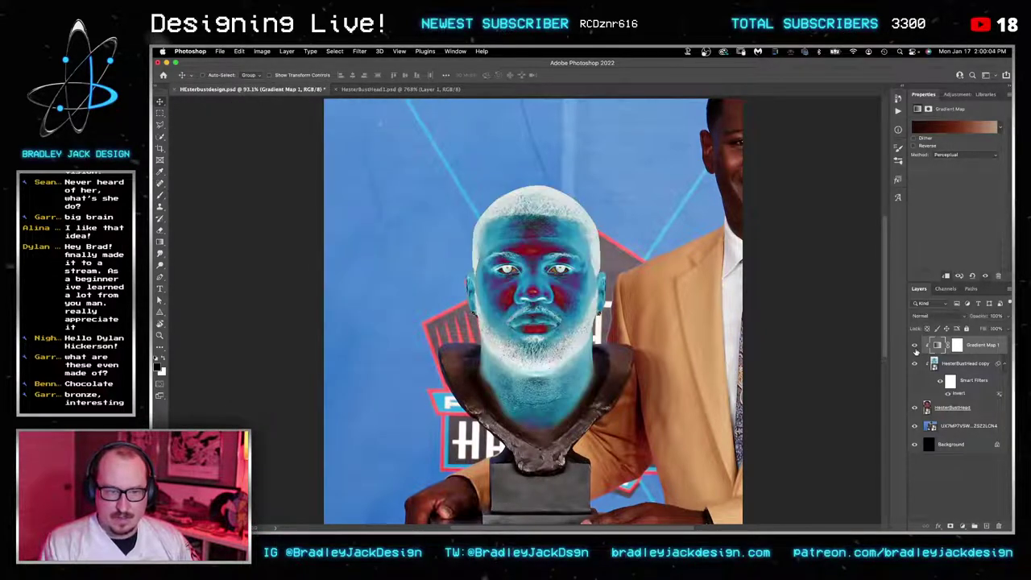
click(958, 364)
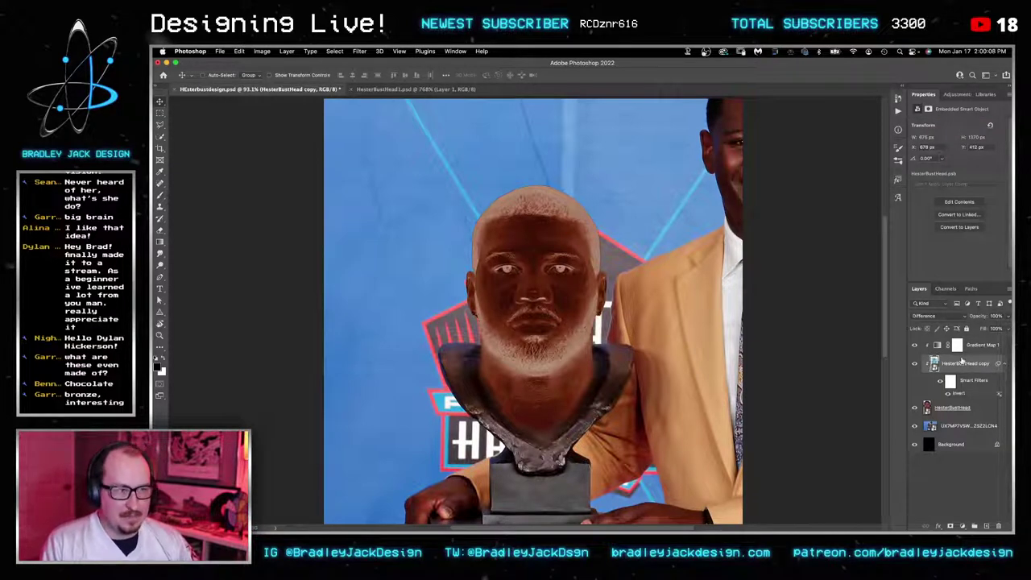
click(916, 365)
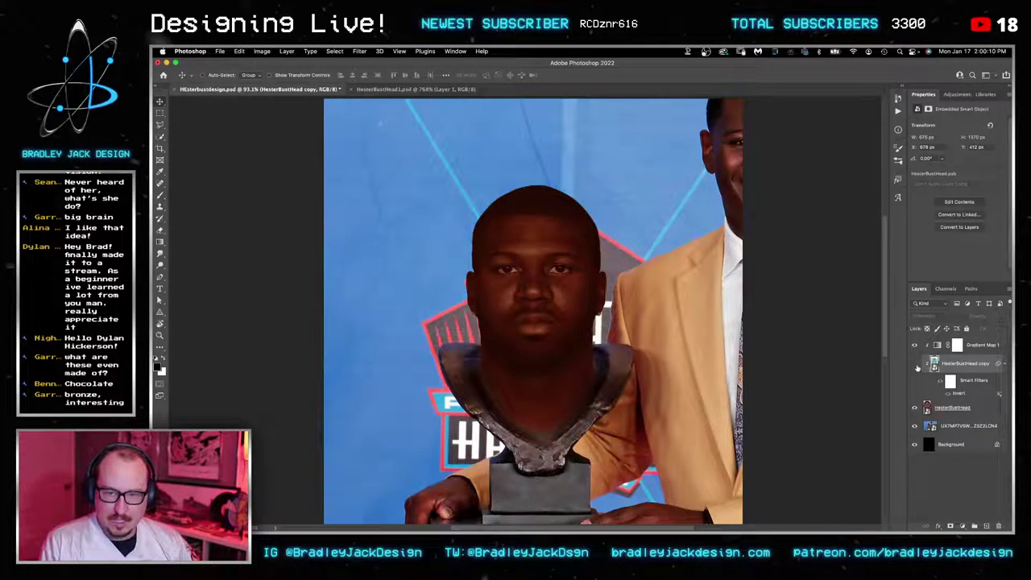
click(915, 365)
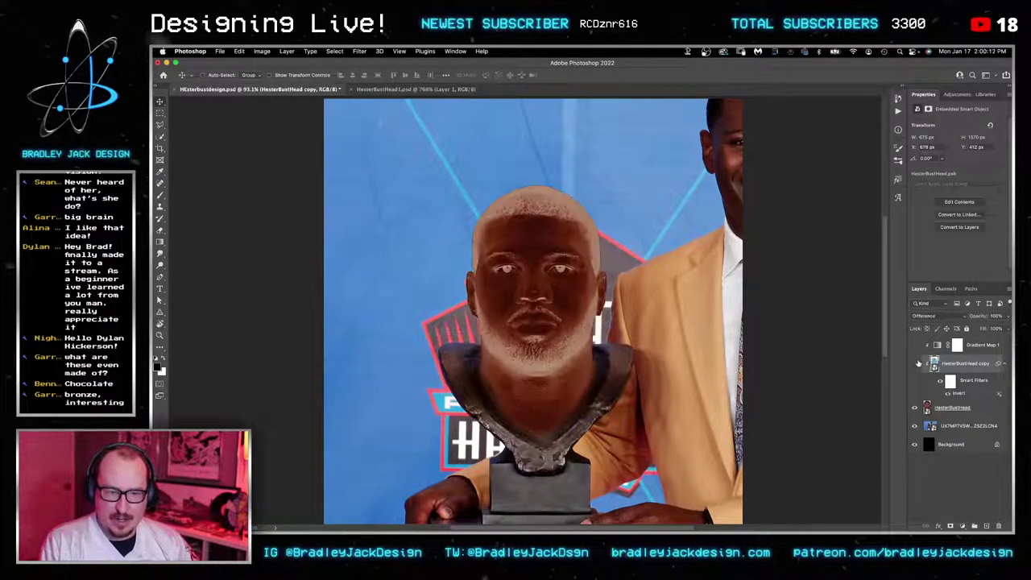
click(916, 364)
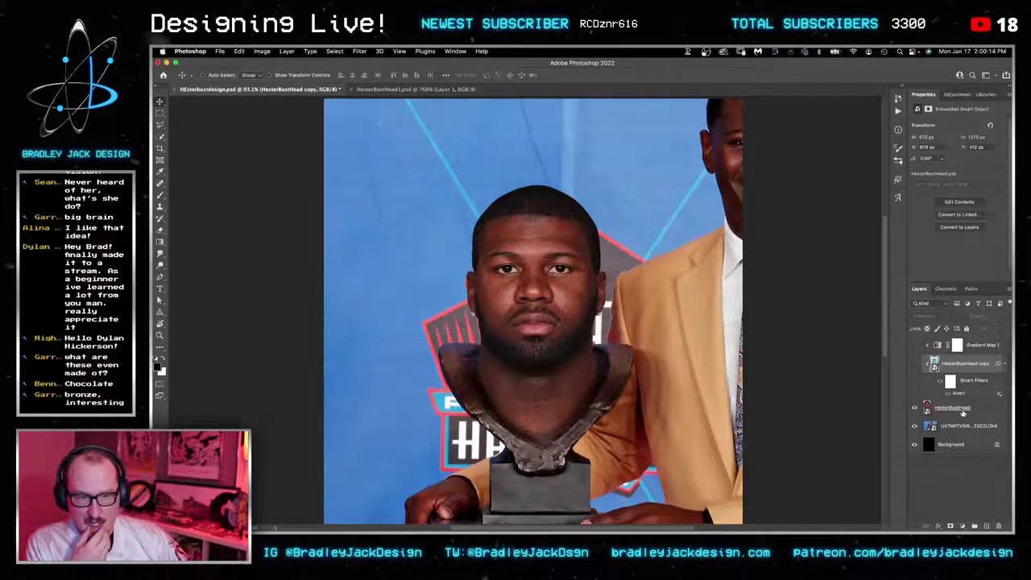
Step: Try smoothing the HesterBustHead layer with the Camera Raw Filter, setting Noise Reduction and Color Noise Reduction to 100
click(963, 410)
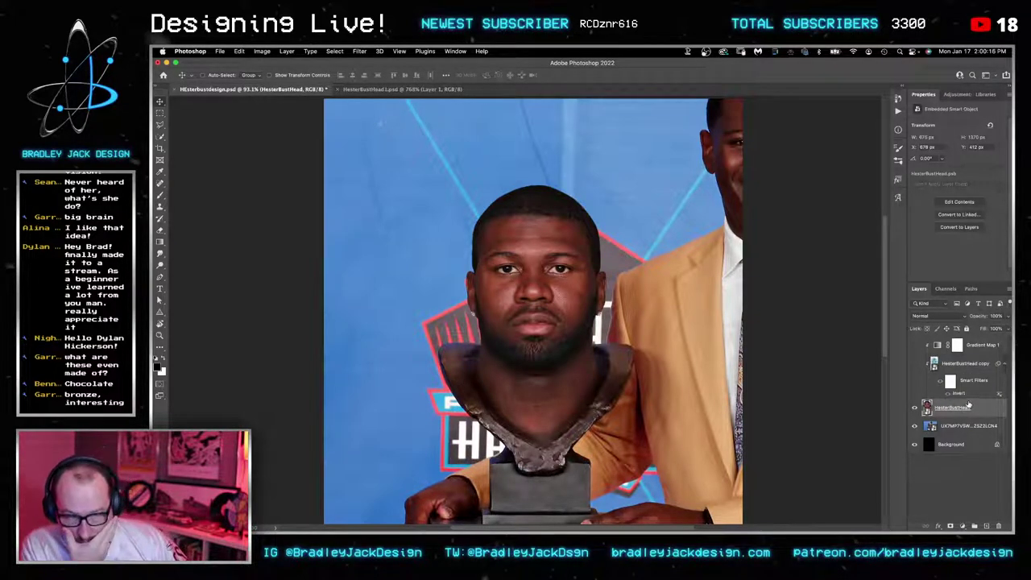
click(366, 54)
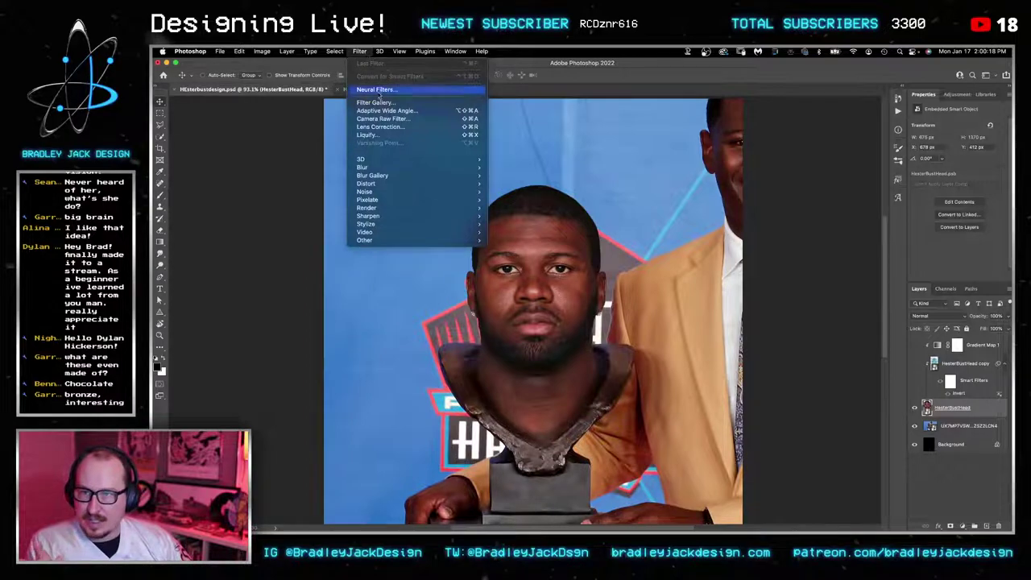
click(386, 119)
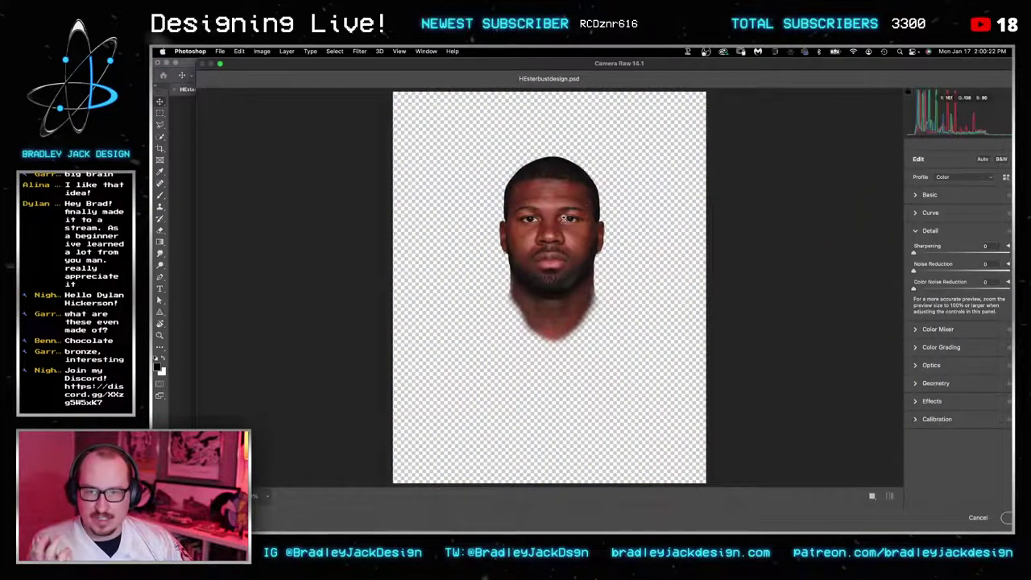
drag(564, 218, 633, 217)
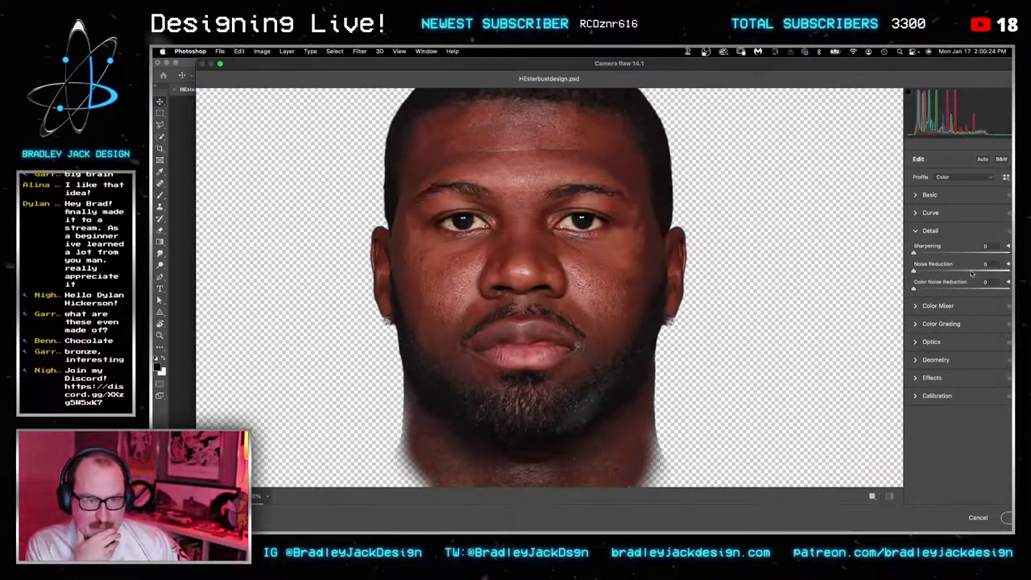
drag(971, 272, 1008, 272)
drag(949, 288, 1009, 288)
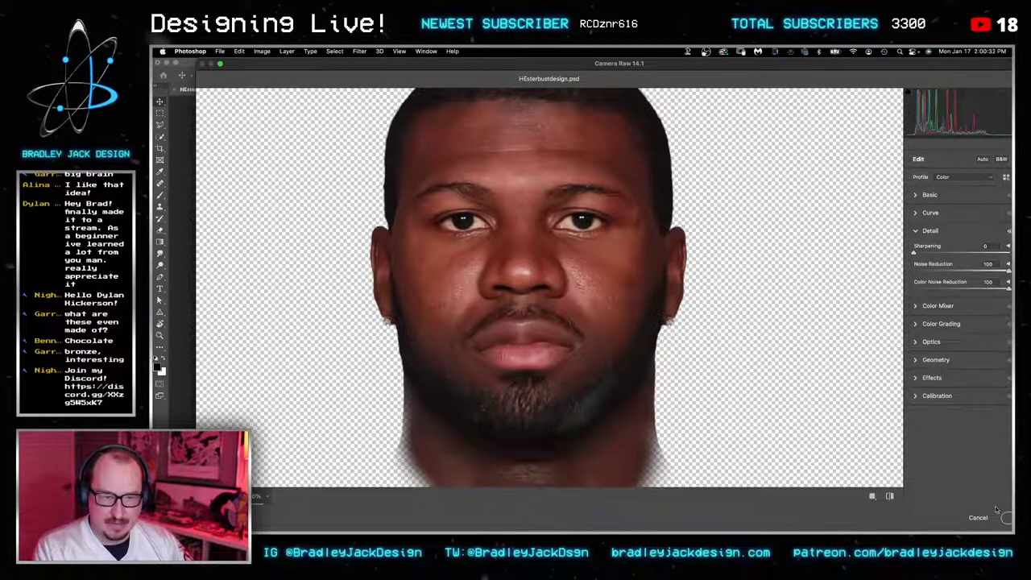
drag(890, 63, 848, 64)
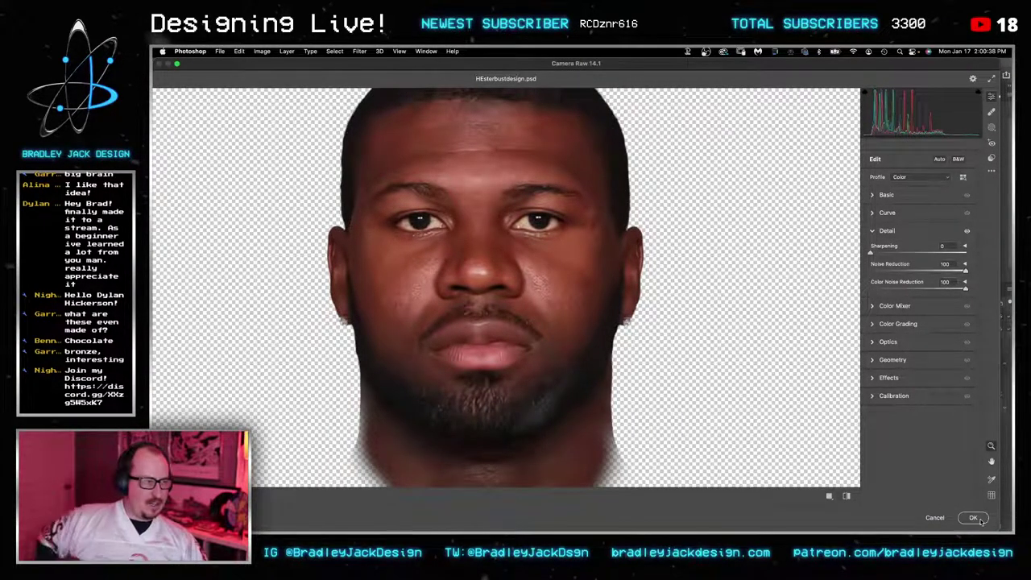
Step: Try to cancel all Camera Raw changes and dismiss the filter window
click(942, 517)
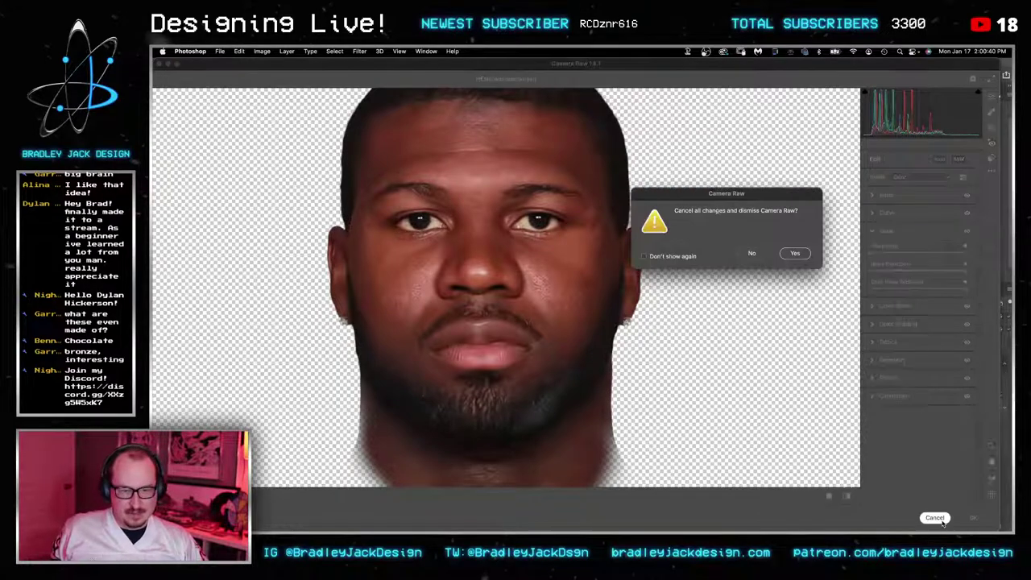
click(792, 254)
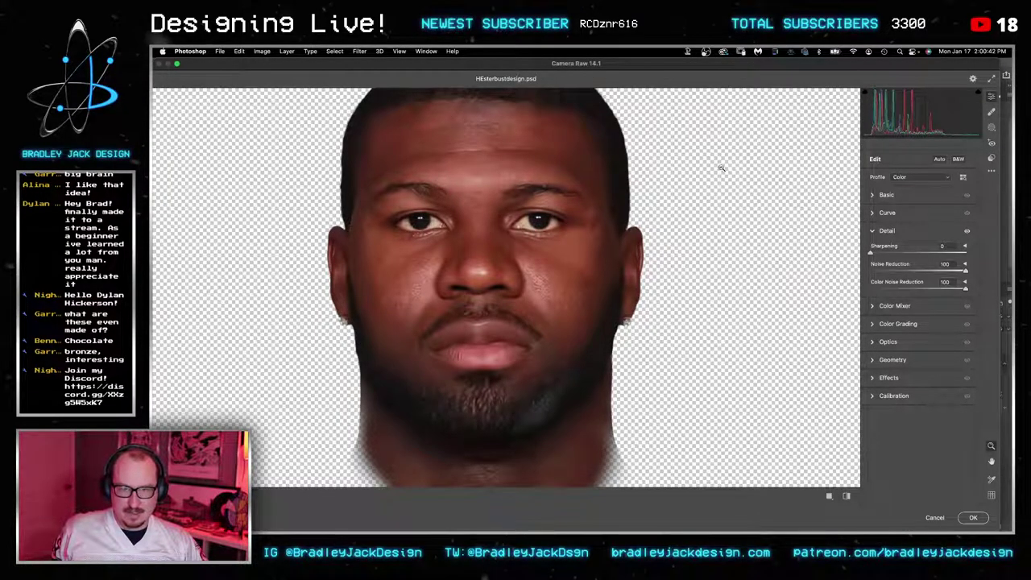
drag(566, 63, 692, 186)
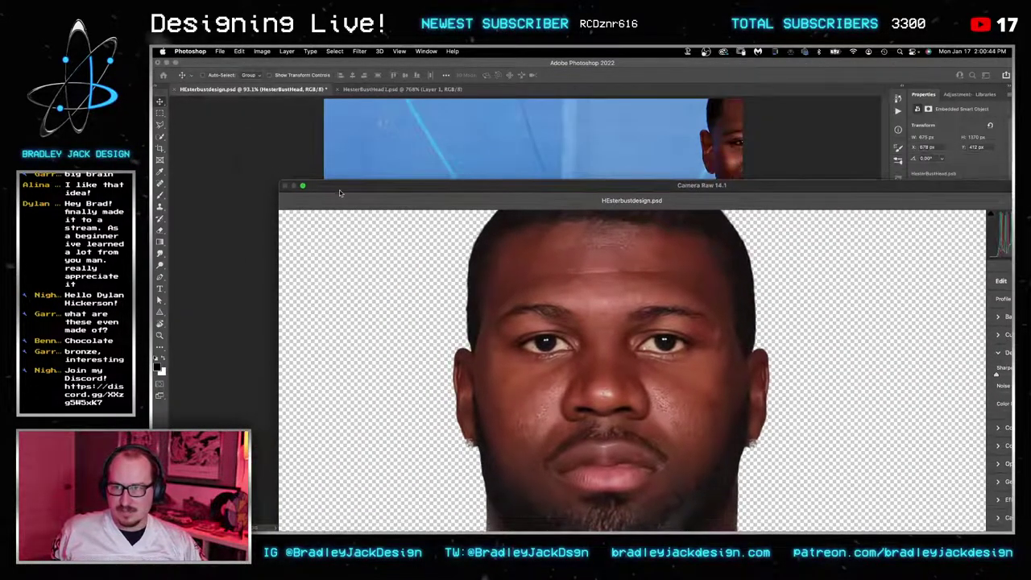
double_click(340, 193)
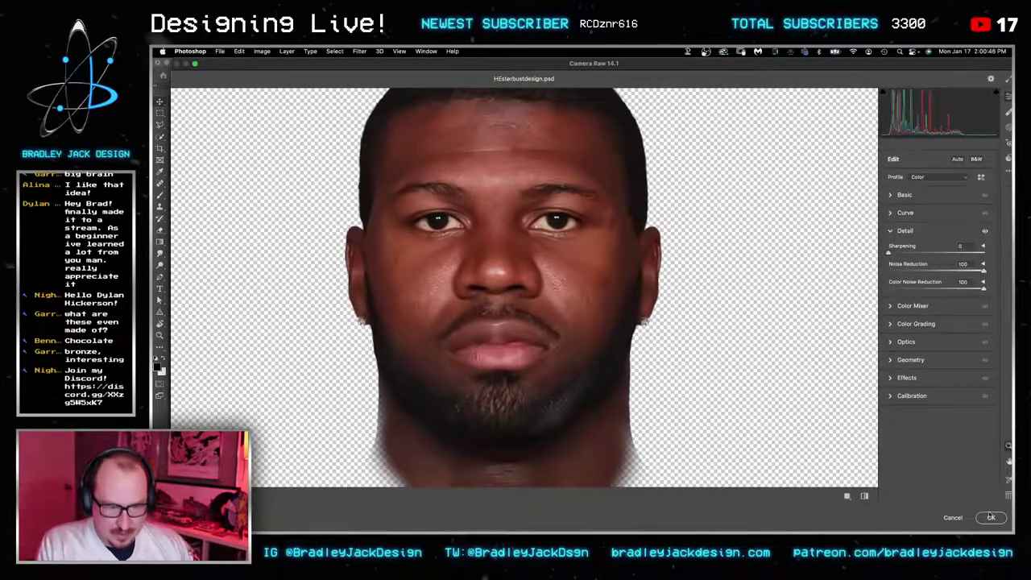
Step: Force quit Adobe Photoshop 2022, close the Force Quit window, and return to HEsterbustdesign.psd in the relaunched Photoshop
key(super+alt+Escape)
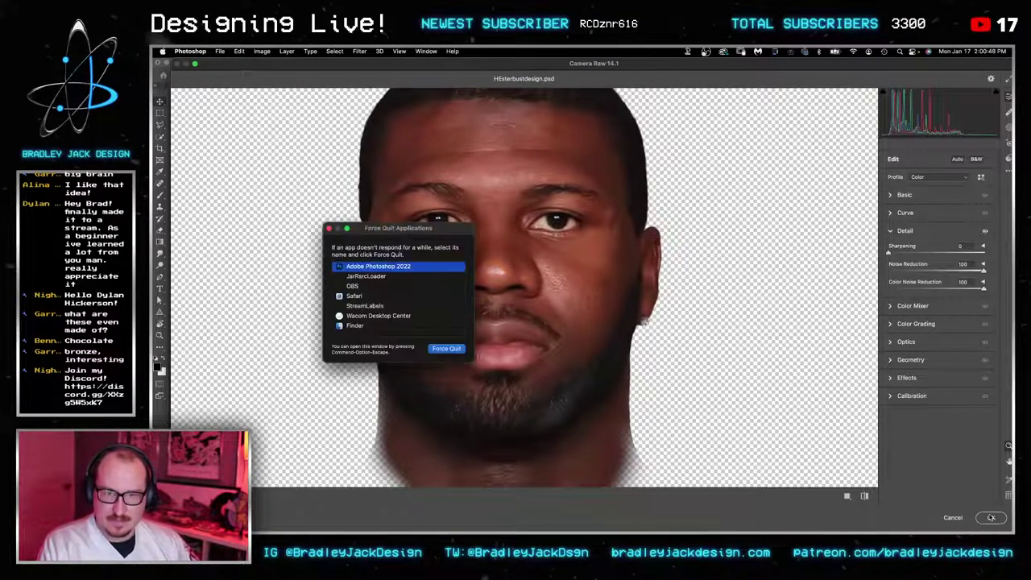
key(Return)
key(Return)
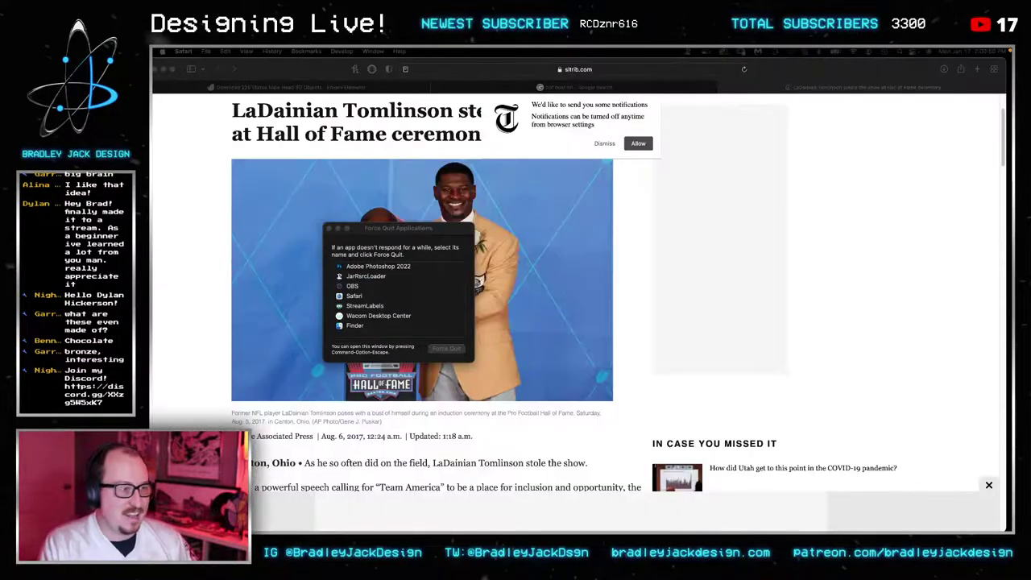
click(421, 233)
key(super+w)
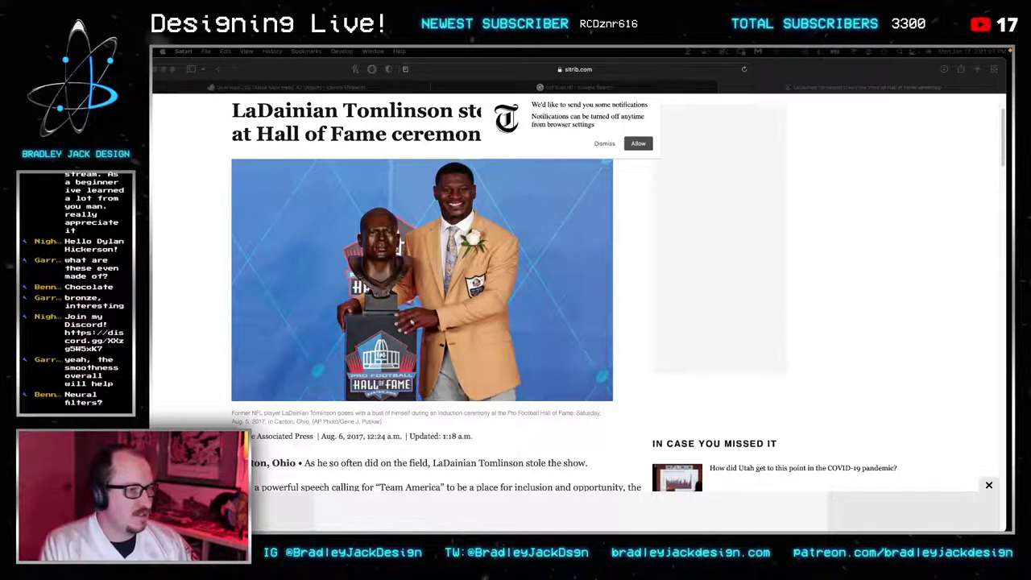
key(super+Tab)
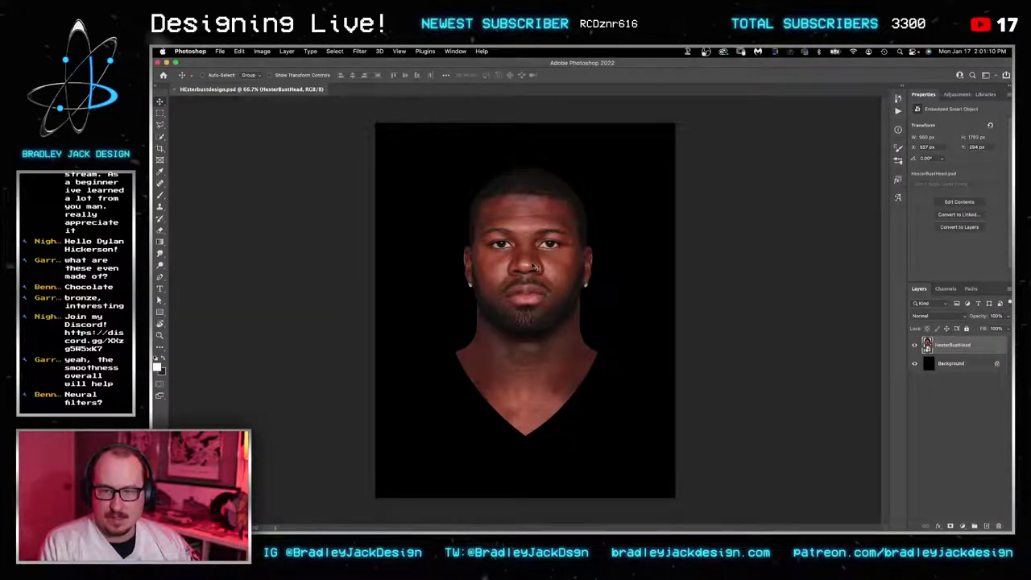
Step: Dismiss the file placement error and expand the PHLEARN Frequency Separation action set with the other sets collapsed
scroll(531, 266, up, 1)
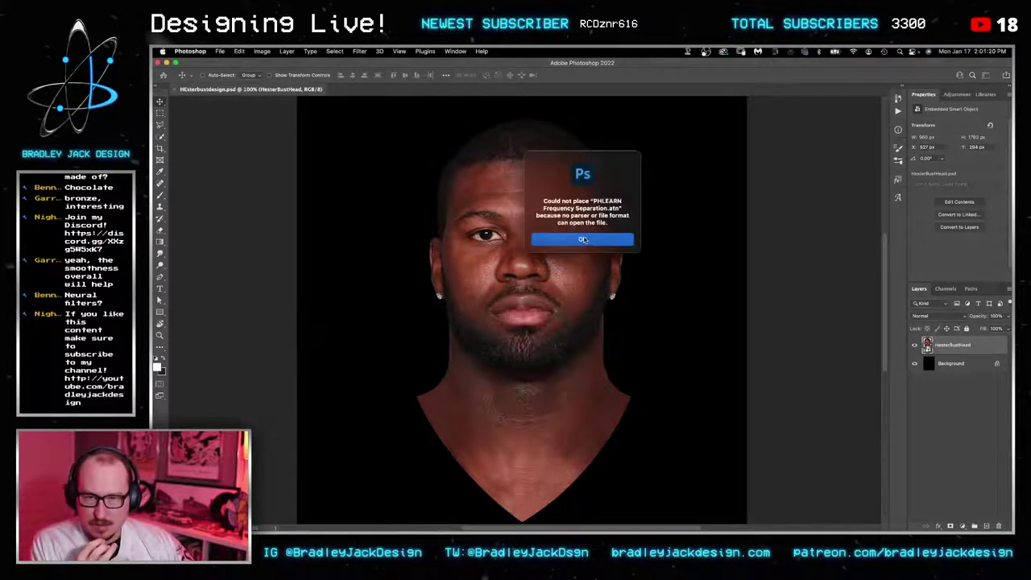
click(628, 236)
click(898, 110)
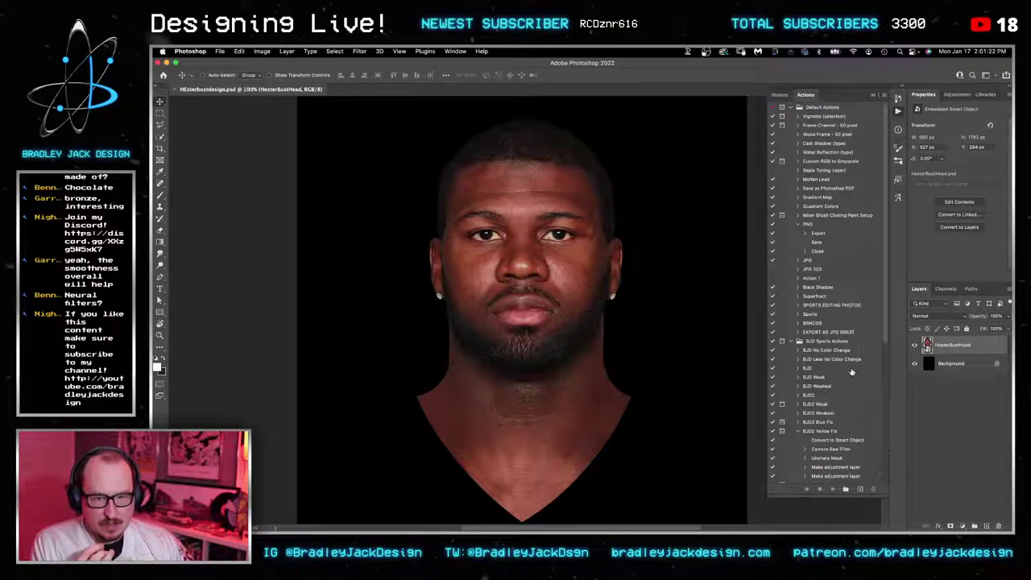
scroll(845, 378, down, 1)
click(795, 330)
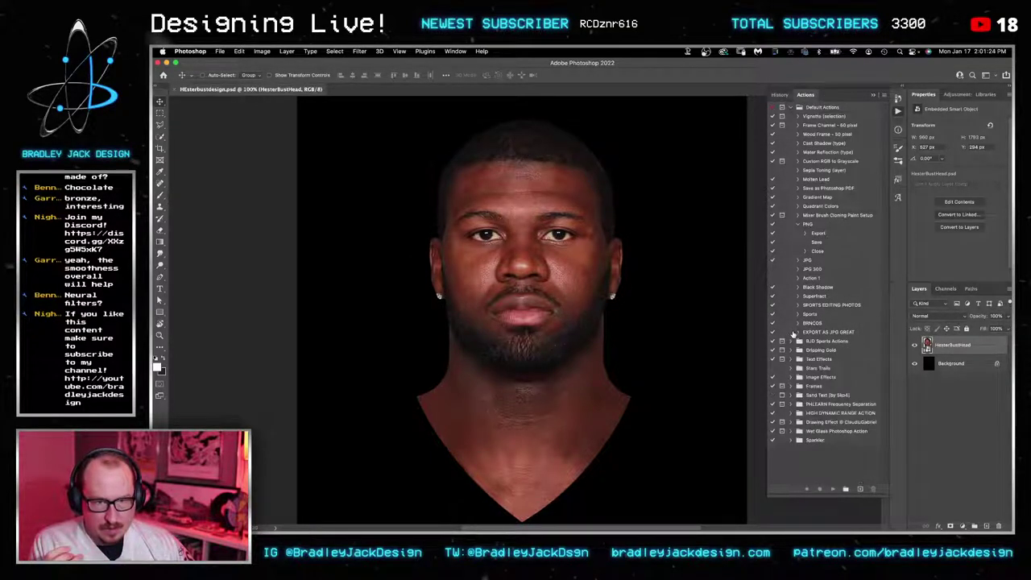
click(798, 404)
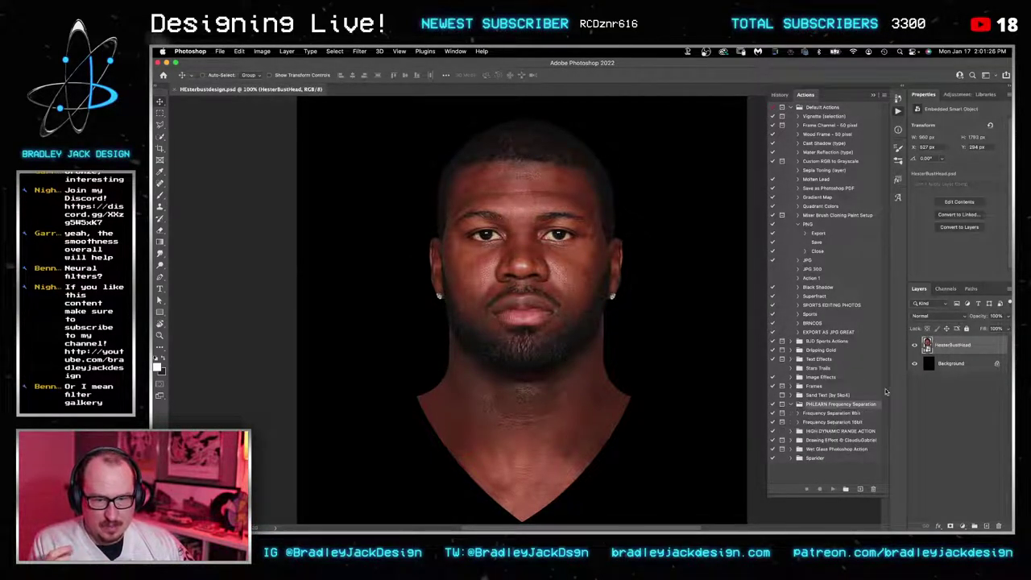
Step: Run the Frequency Separation 8bit action on the head and continue through its skin texture blur
click(834, 414)
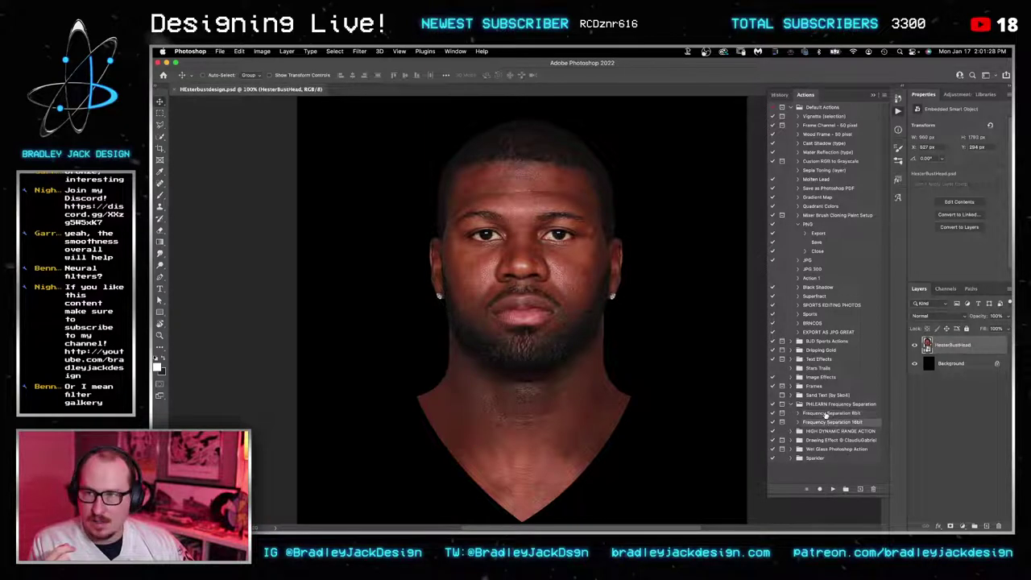
click(832, 489)
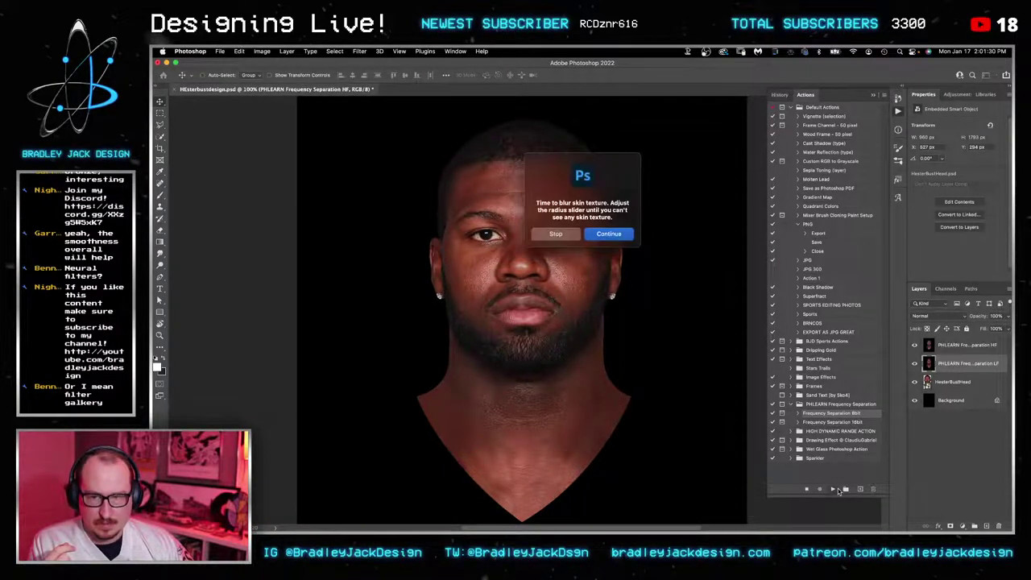
key(Return)
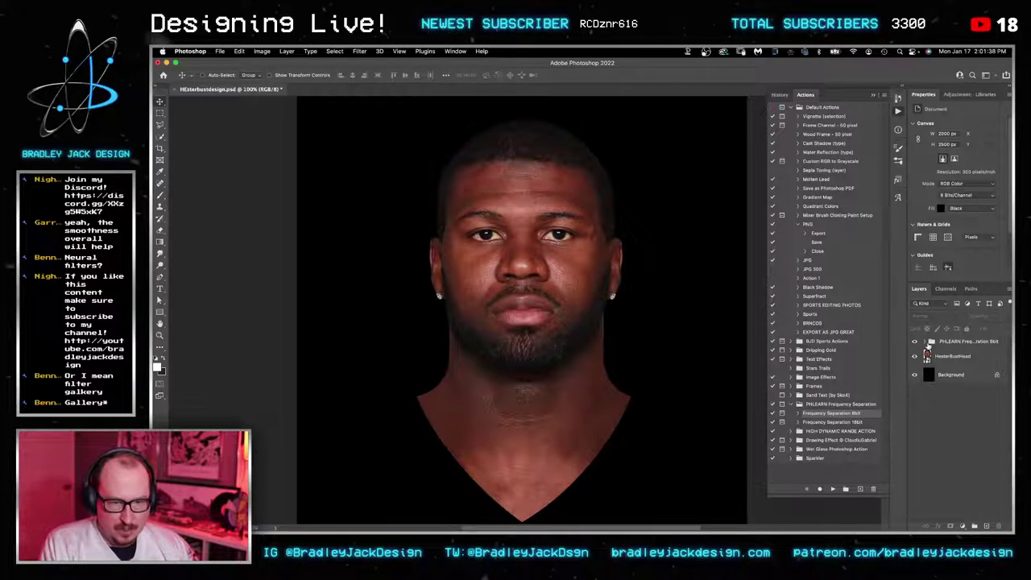
Step: Expand the PHLEARN frequency separation group and delete the black Background layer
click(925, 341)
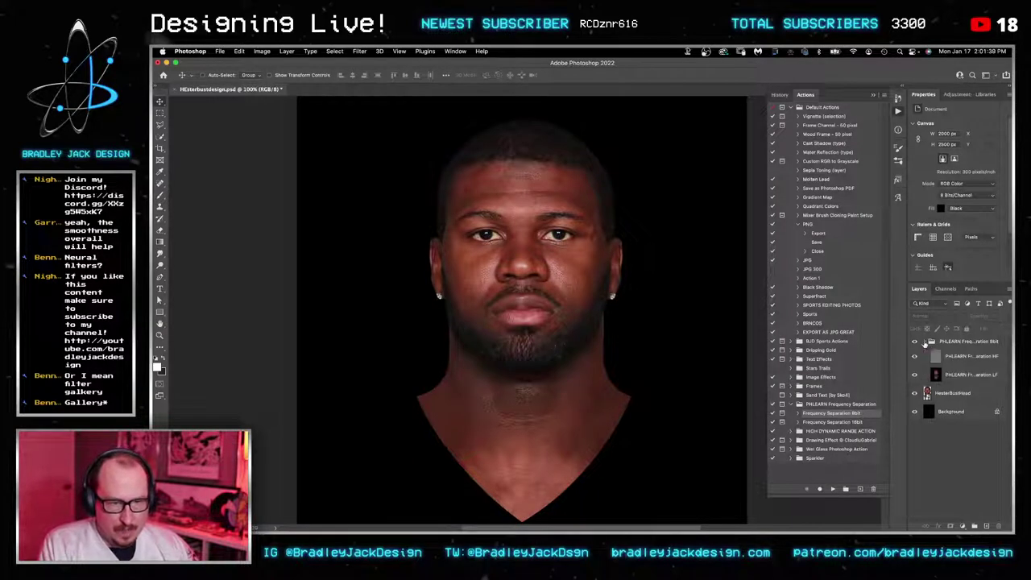
click(945, 397)
click(942, 414)
key(Delete)
Step: Load the HesterBustHead outline as a selection and mask the frequency separation group with it
super+click(927, 393)
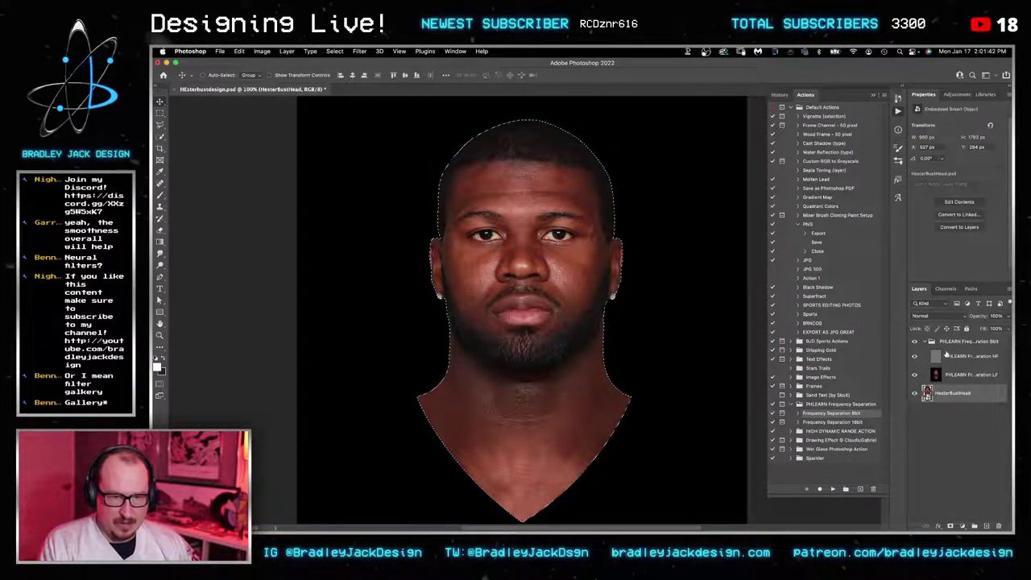
click(953, 342)
click(950, 526)
Step: Select the Frequency Separation HF layer and compare the facial skin with its texture hidden and shown
key(z)
click(584, 296)
key(v)
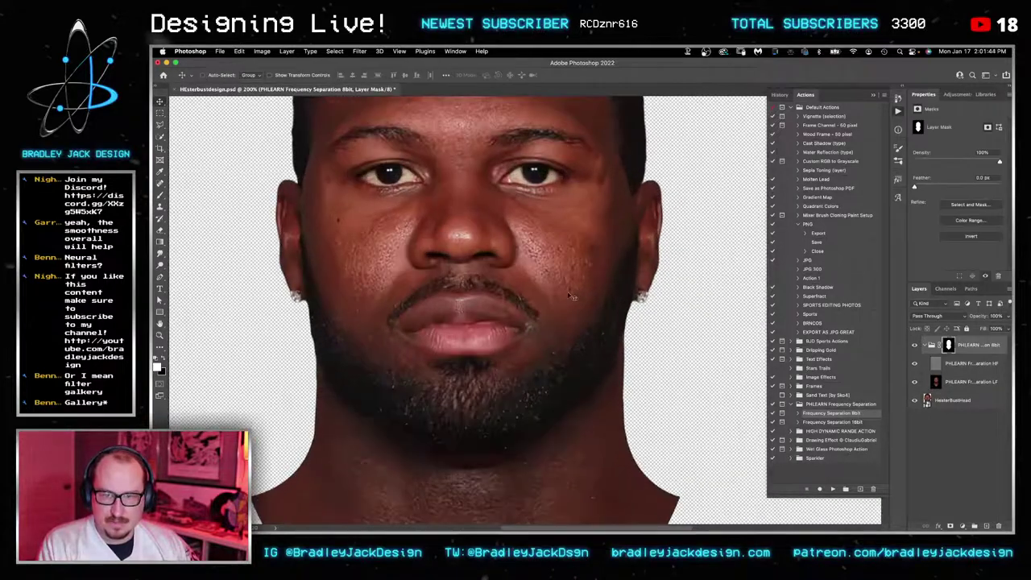
click(938, 367)
click(915, 364)
click(914, 364)
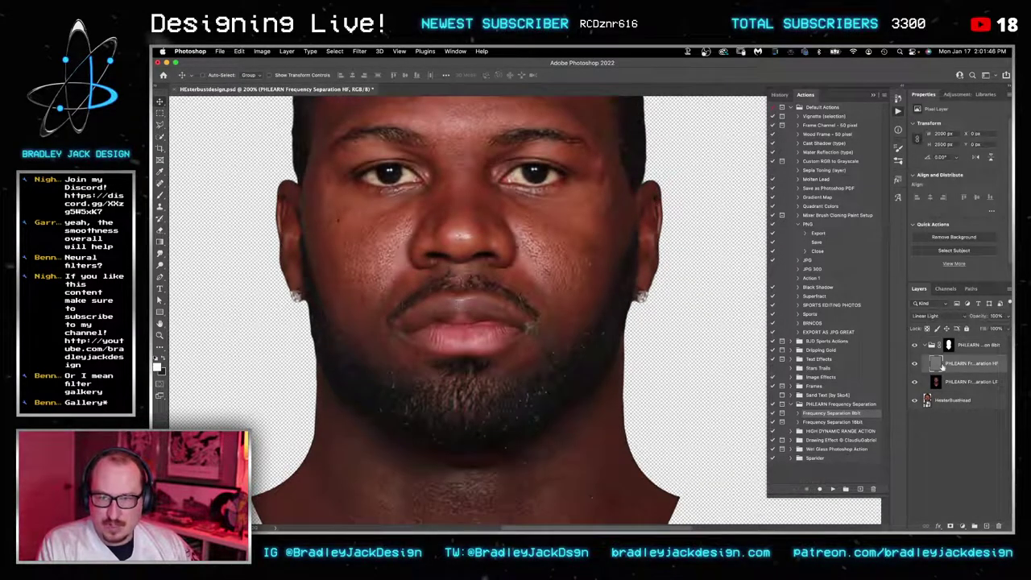
Step: Outline the forehead between hairline and eyebrows with the freehand Lasso tool at an 8 px feather
drag(450, 215, 504, 336)
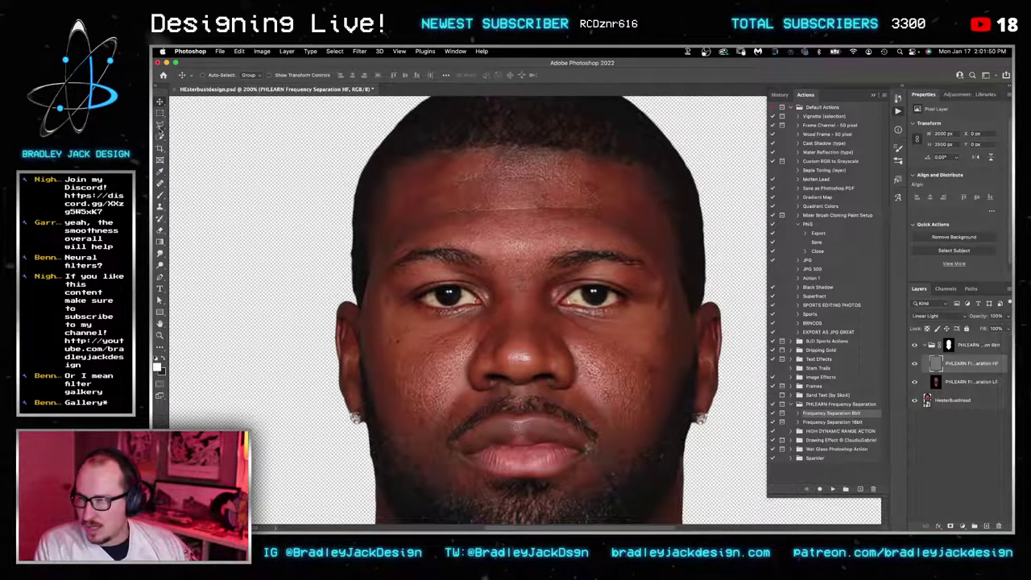
click(159, 126)
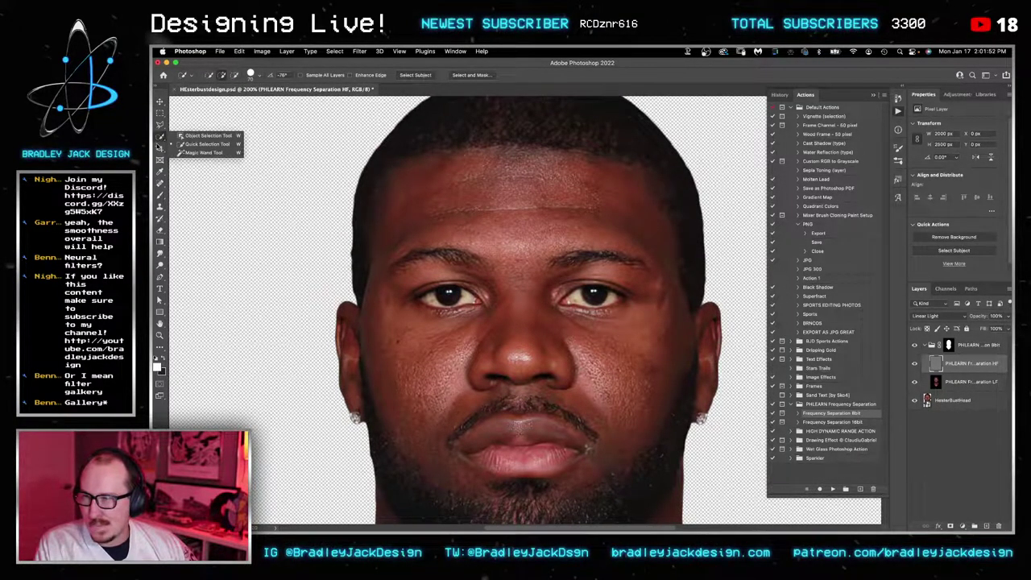
click(161, 220)
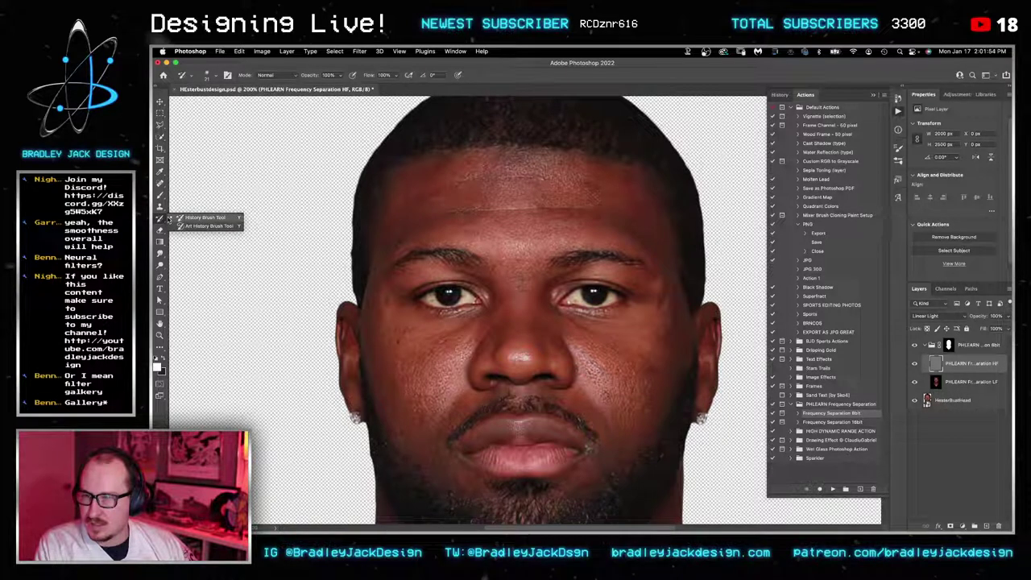
click(161, 232)
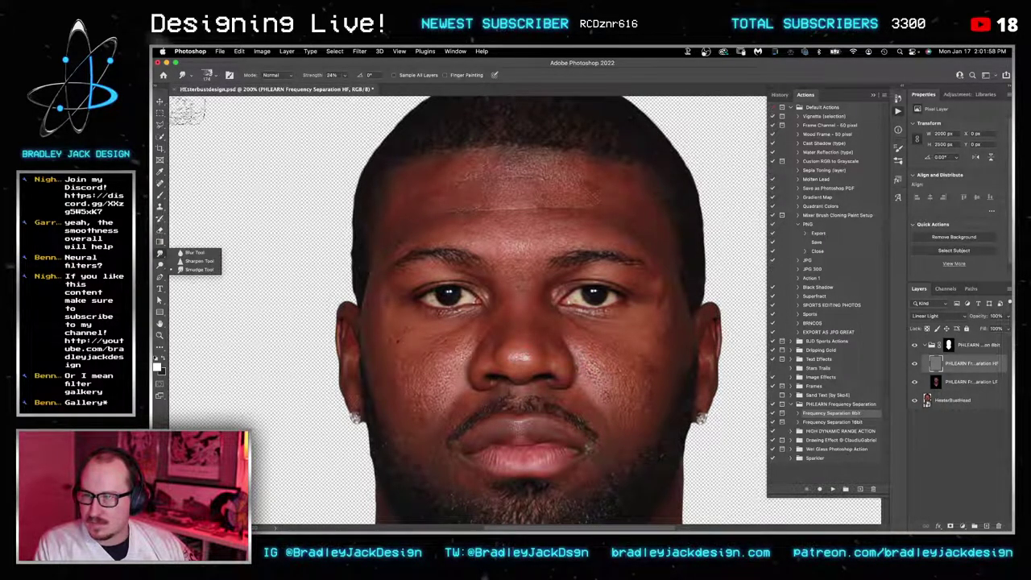
click(159, 114)
click(159, 123)
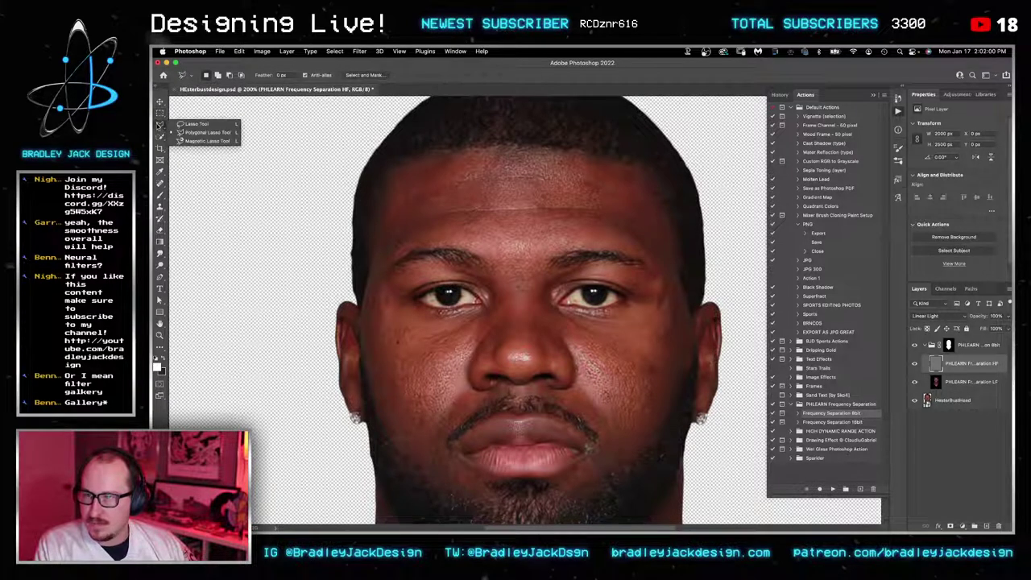
click(202, 125)
drag(288, 76, 264, 75)
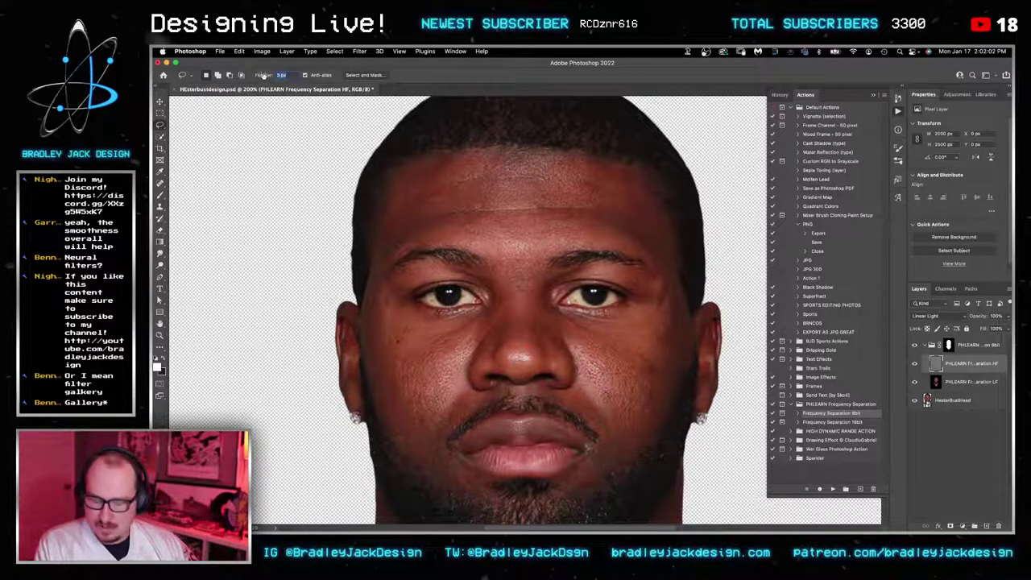
text(8)
mouse_move(551, 170)
mouse_down()
mouse_move(488, 165)
mouse_move(444, 241)
mouse_move(632, 193)
mouse_move(546, 165)
mouse_up()
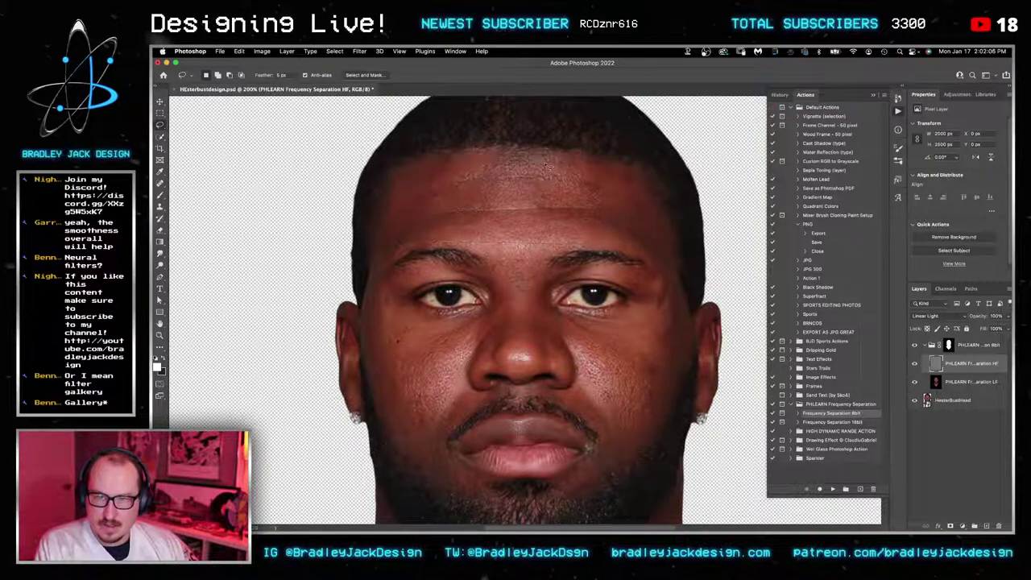
Step: Apply a Gaussian Blur to the selected forehead texture on the HF layer and deselect the area
click(360, 51)
mouse_move(377, 166)
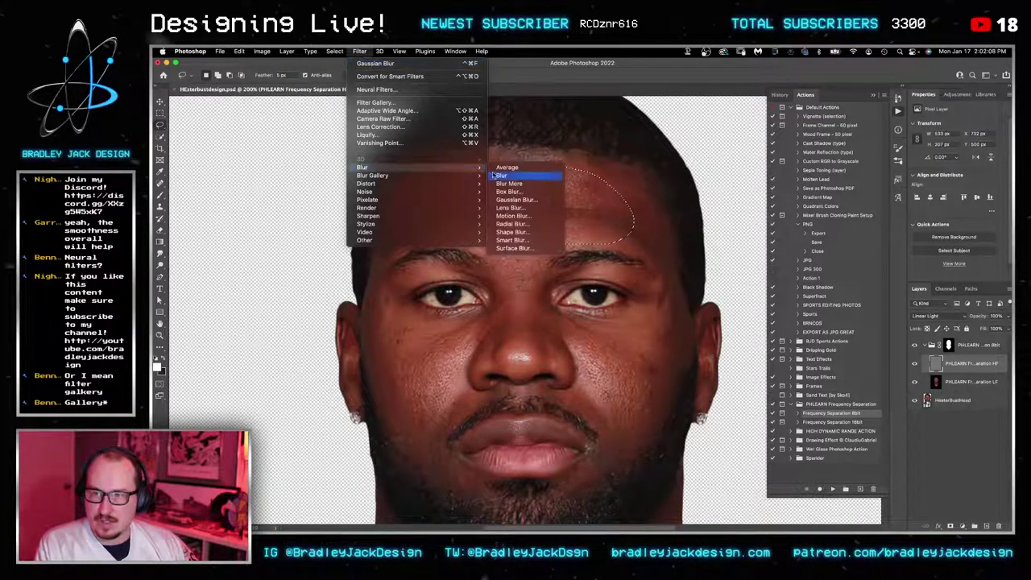
click(519, 207)
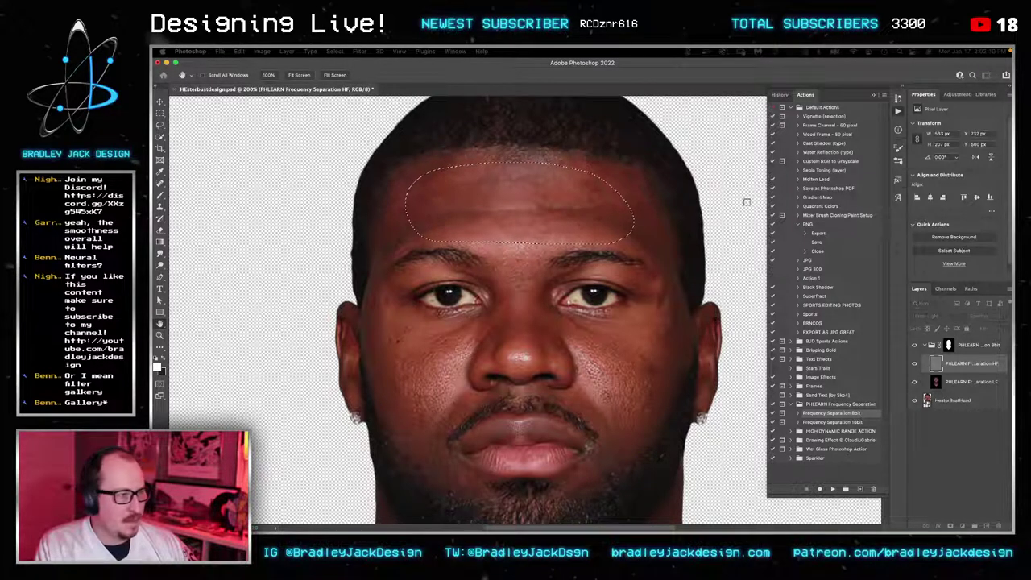
key(ctrl+d)
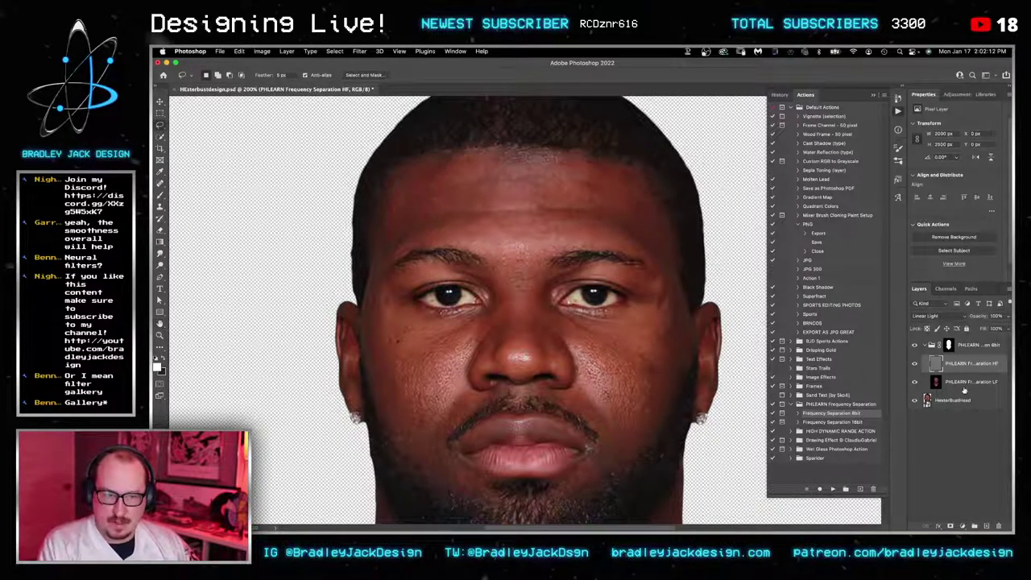
Step: Select the Frequency Separation LF layer and outline an oval across the upper forehead with the freehand Lasso tool
key(alt+bracketleft)
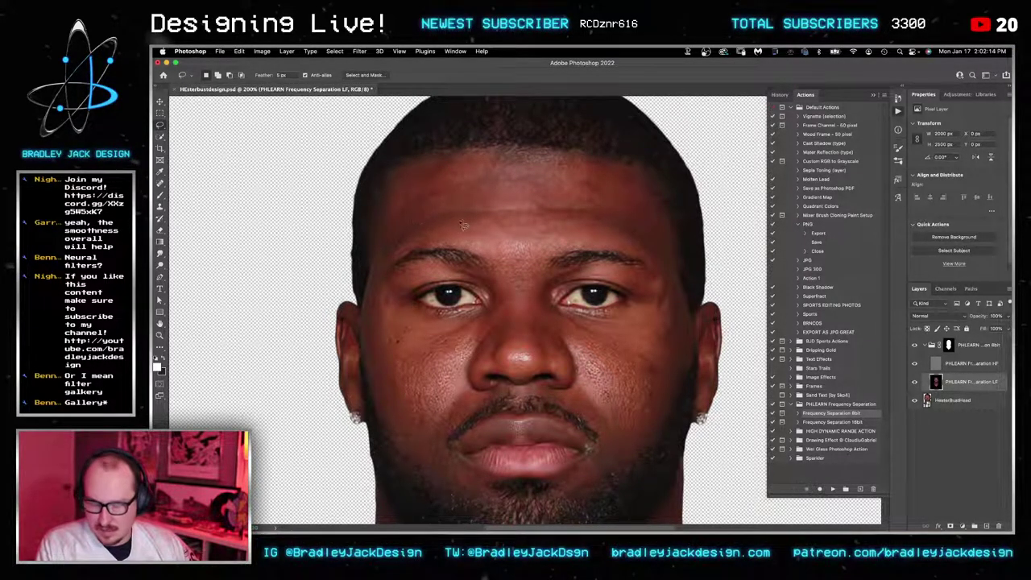
key(s)
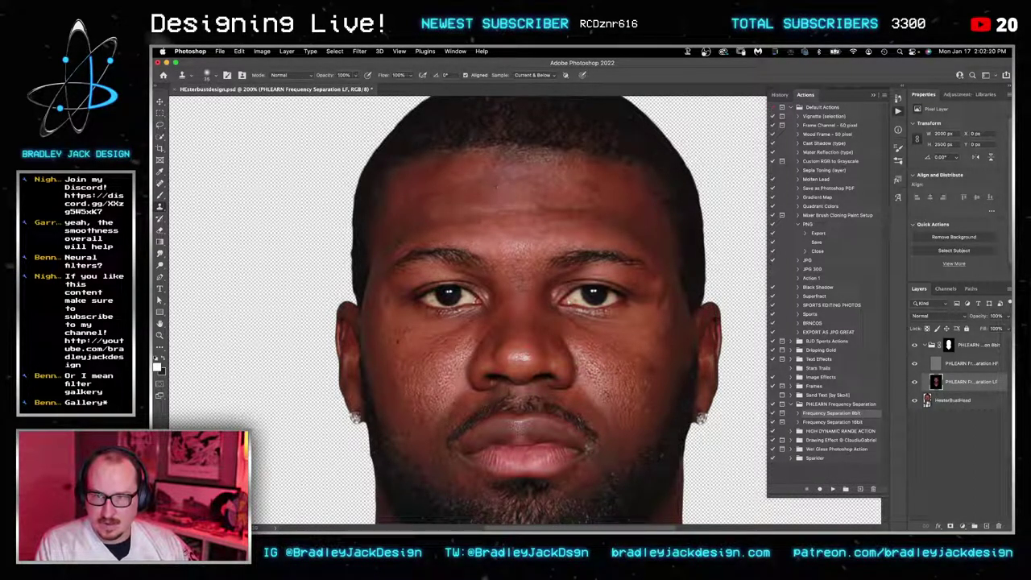
key(bracketright)
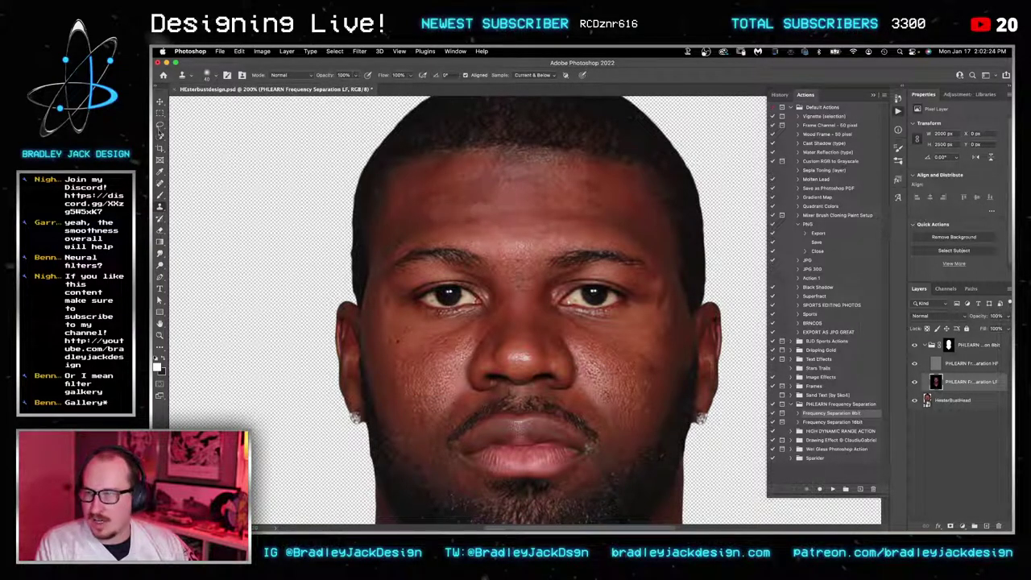
key(l)
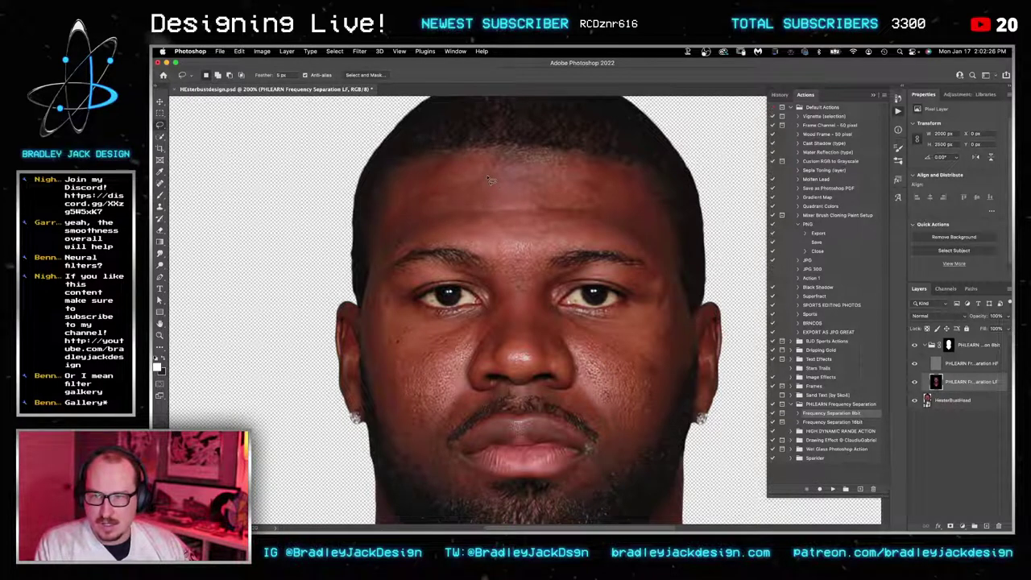
mouse_move(487, 175)
mouse_down()
mouse_move(421, 205)
mouse_move(429, 232)
mouse_move(555, 243)
mouse_move(632, 202)
mouse_move(495, 163)
mouse_up()
key(ctrl+d)
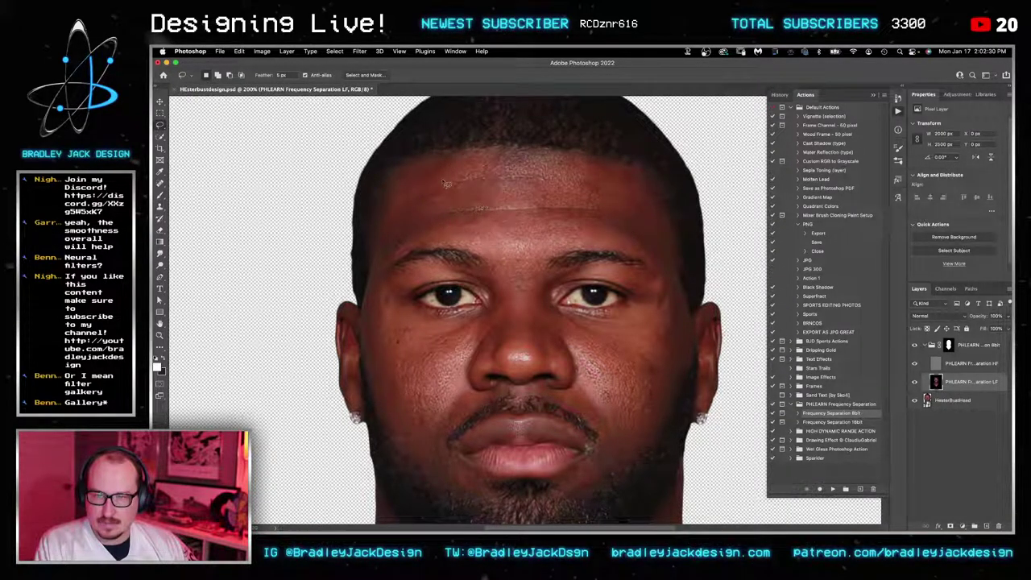
mouse_move(425, 182)
mouse_down()
mouse_move(604, 187)
mouse_move(620, 227)
mouse_move(419, 222)
mouse_move(447, 185)
mouse_up()
key(ctrl+d)
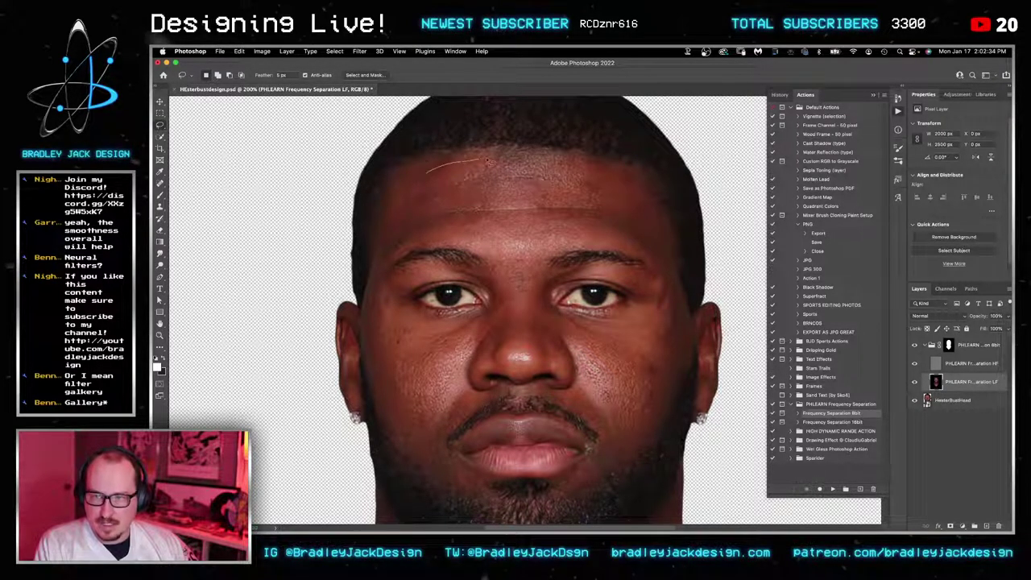
mouse_move(618, 188)
mouse_down()
mouse_move(611, 222)
mouse_move(518, 228)
mouse_move(450, 225)
mouse_move(419, 189)
mouse_up()
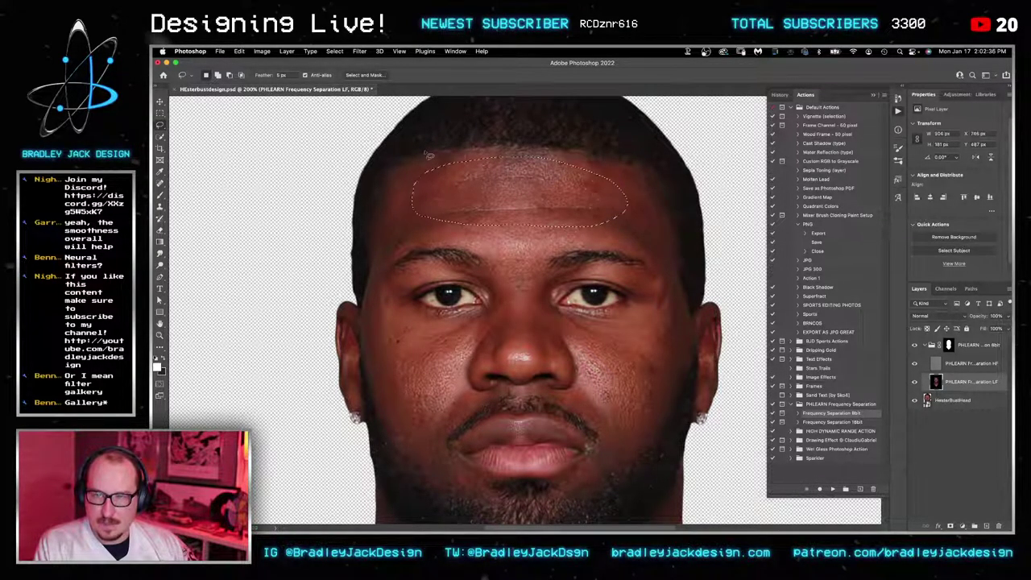
Step: Apply a Gaussian Blur to the selected forehead area on the LF layer
click(359, 50)
mouse_move(367, 167)
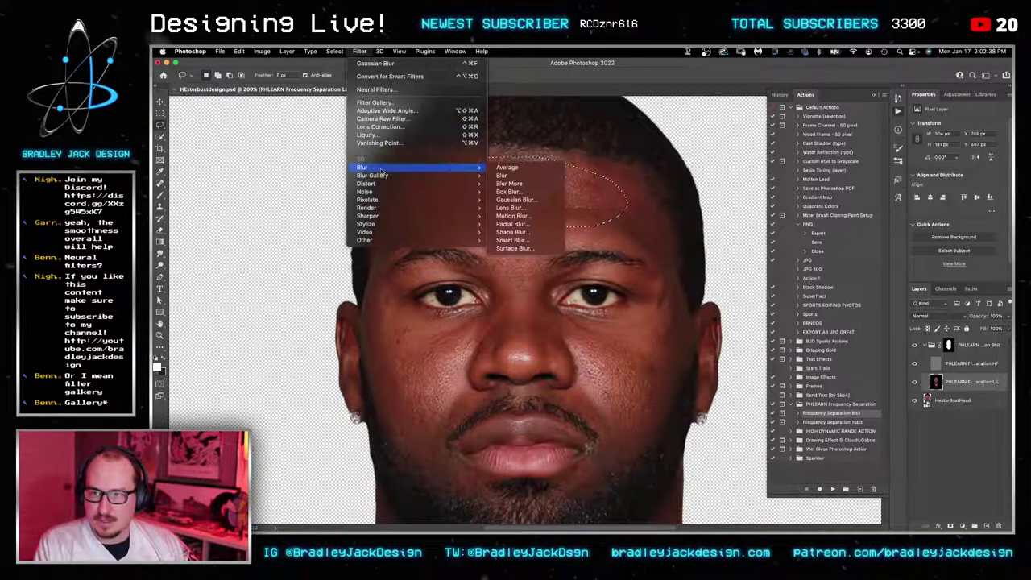
click(536, 202)
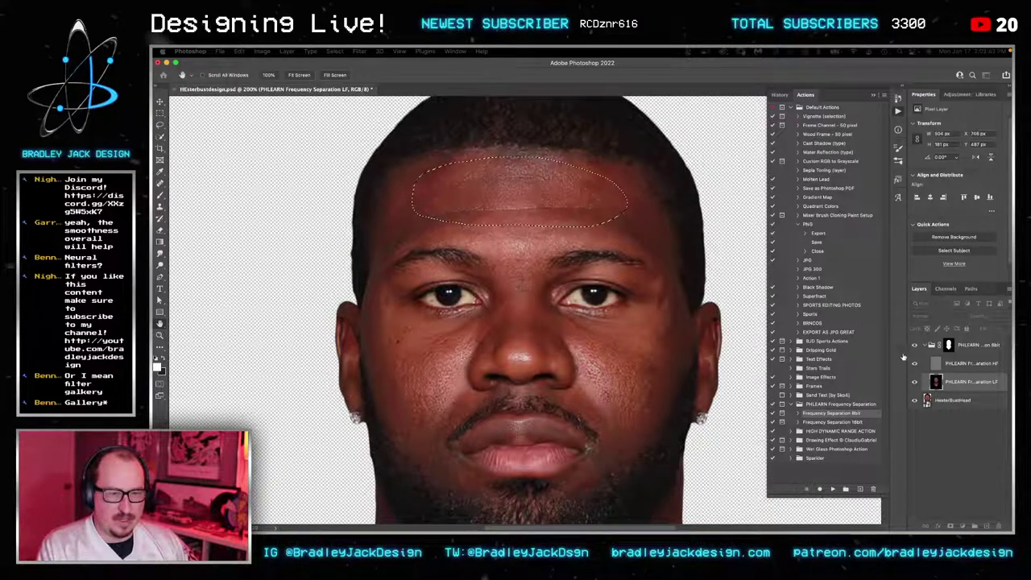
key(Return)
Step: Try a Gaussian Blur on the same forehead selection in the HF layer and undo it, keeping the selection active
click(937, 364)
click(360, 51)
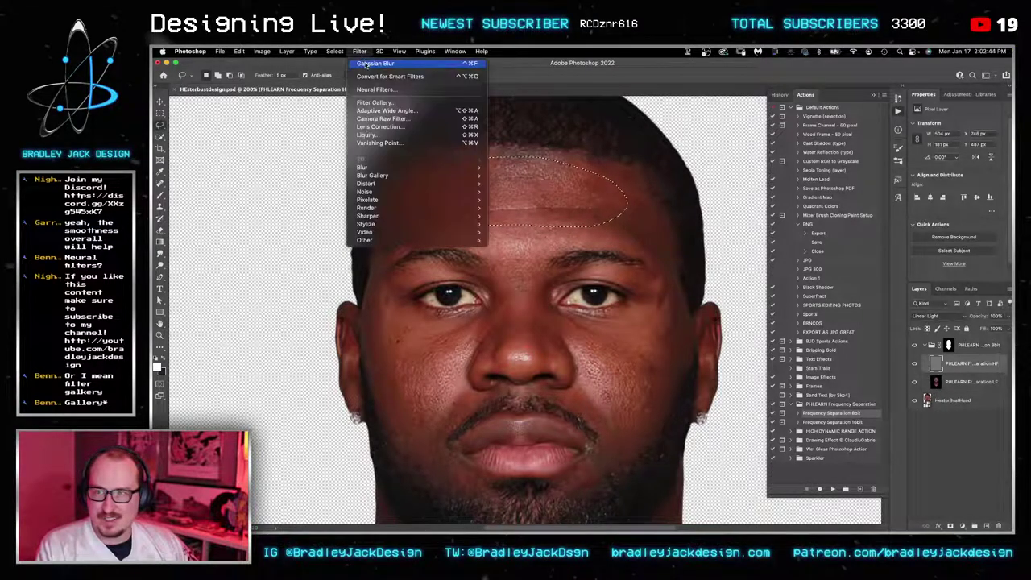
mouse_move(392, 168)
click(531, 200)
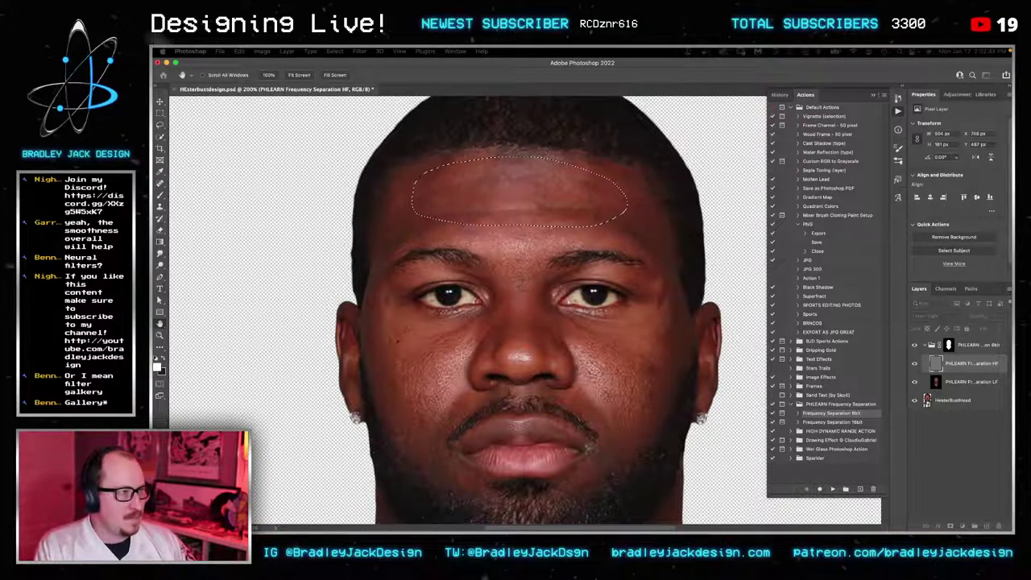
click(771, 121)
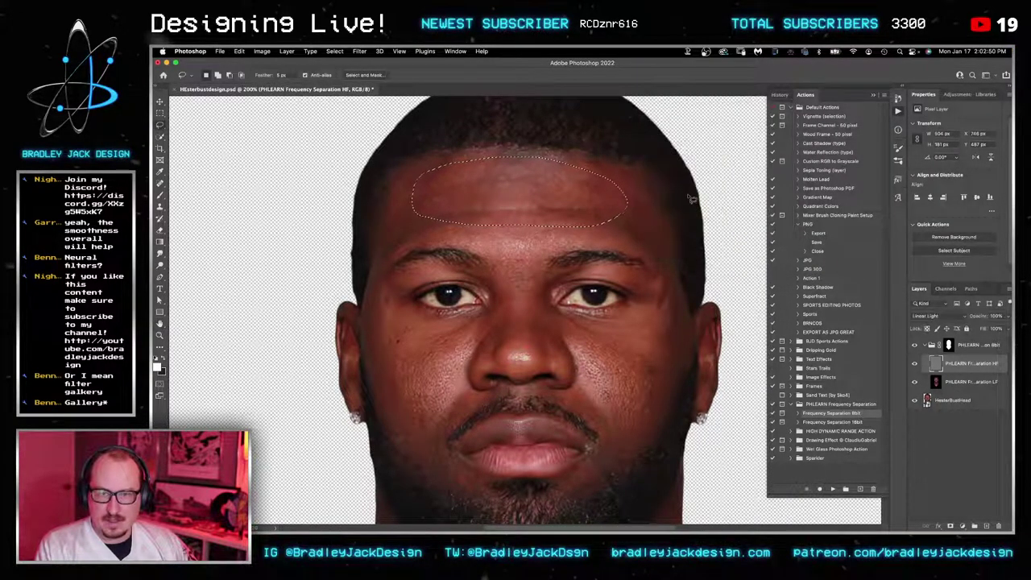
key(ctrl+d)
key(ctrl+z)
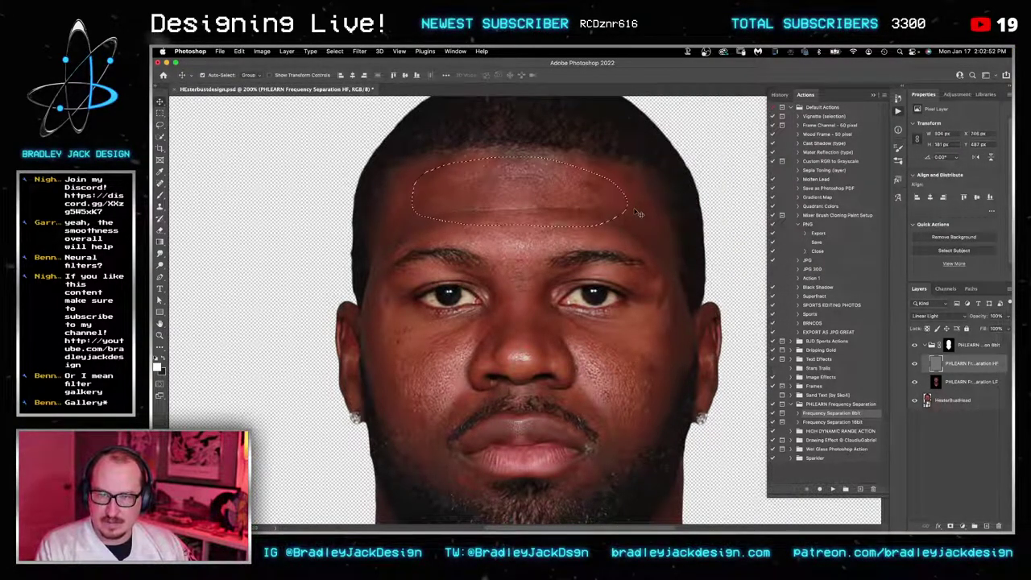
Step: Apply a Gaussian Blur with a 5 px radius to the selected forehead area on the LF layer
click(936, 386)
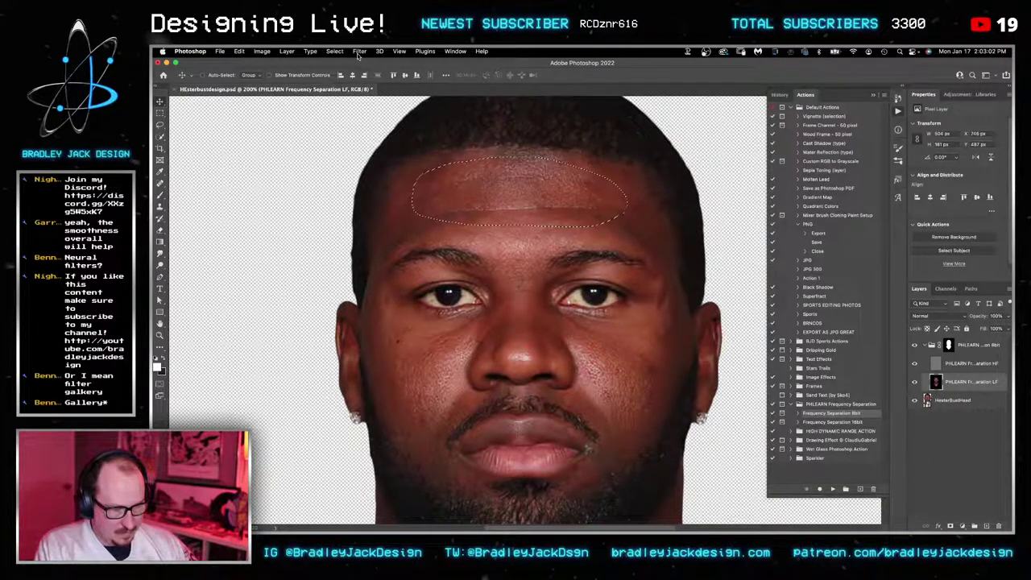
click(358, 53)
mouse_move(392, 167)
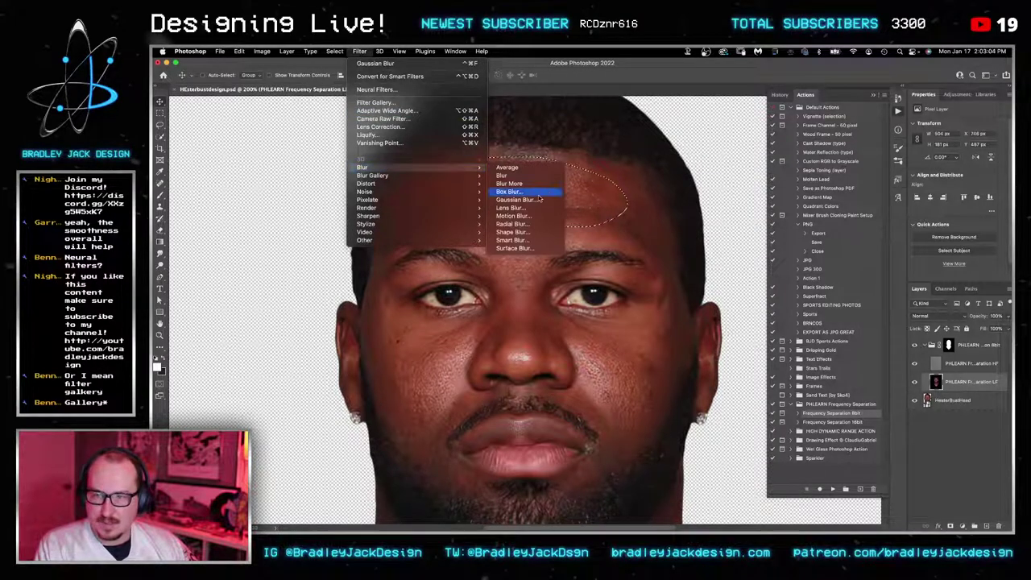
click(539, 201)
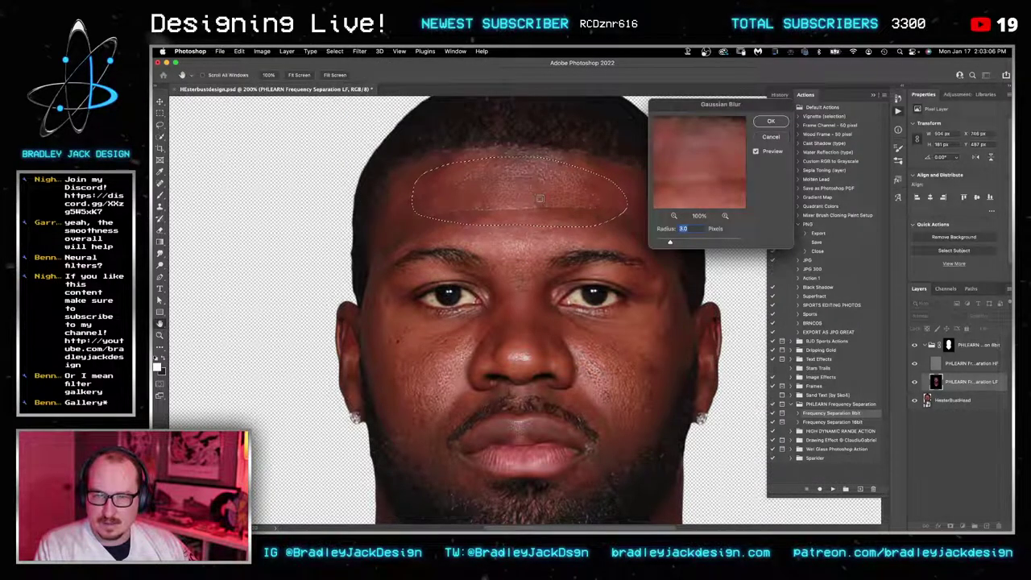
text(5)
key(Return)
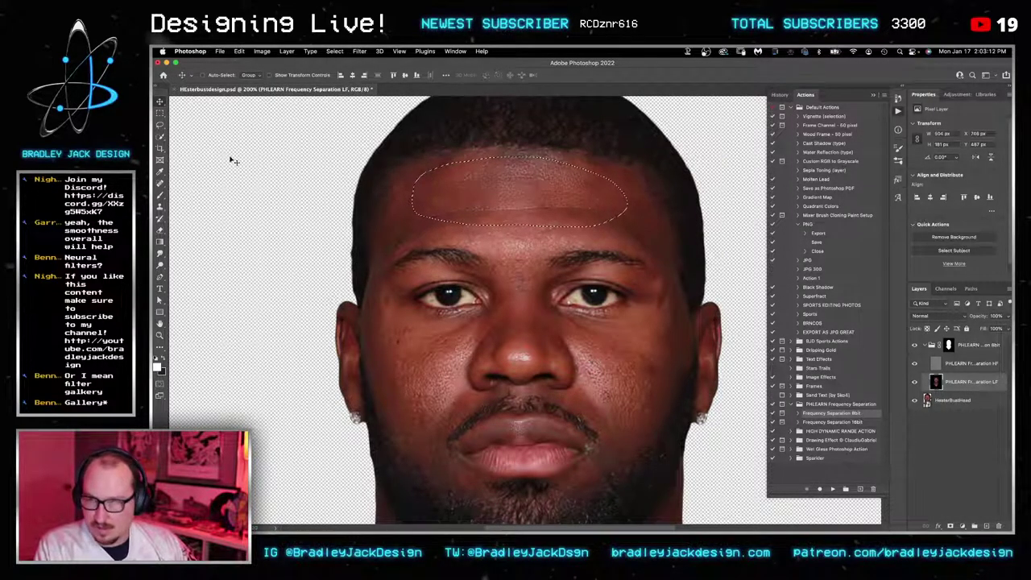
Step: Outline each cheek beside the nose in turn with the freehand Lasso tool and repeat the Gaussian Blur on the LF layer
key(l)
mouse_move(571, 338)
mouse_down()
mouse_move(597, 417)
mouse_move(635, 416)
mouse_move(615, 362)
mouse_move(574, 340)
mouse_up()
click(359, 51)
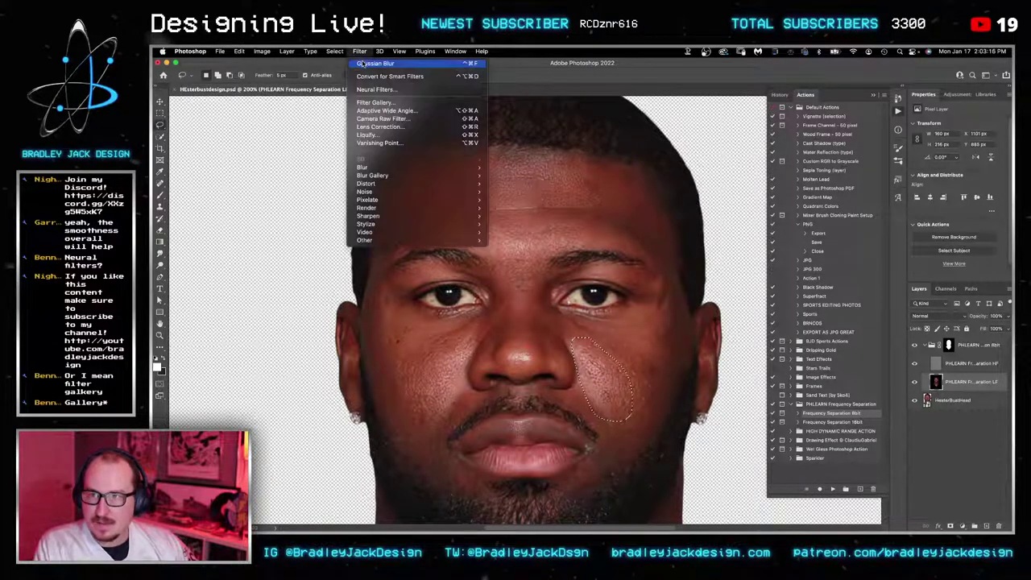
click(362, 63)
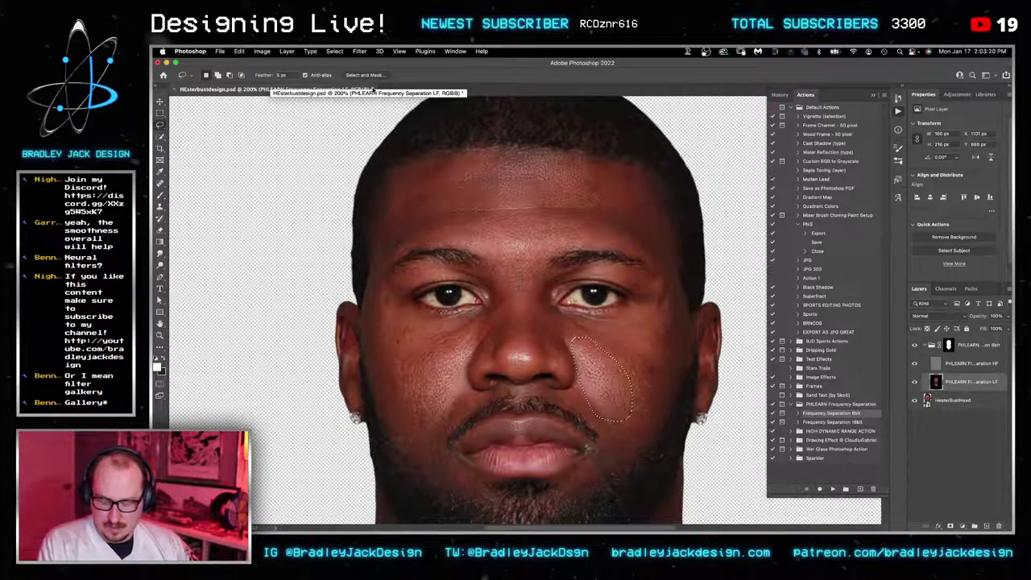
click(475, 341)
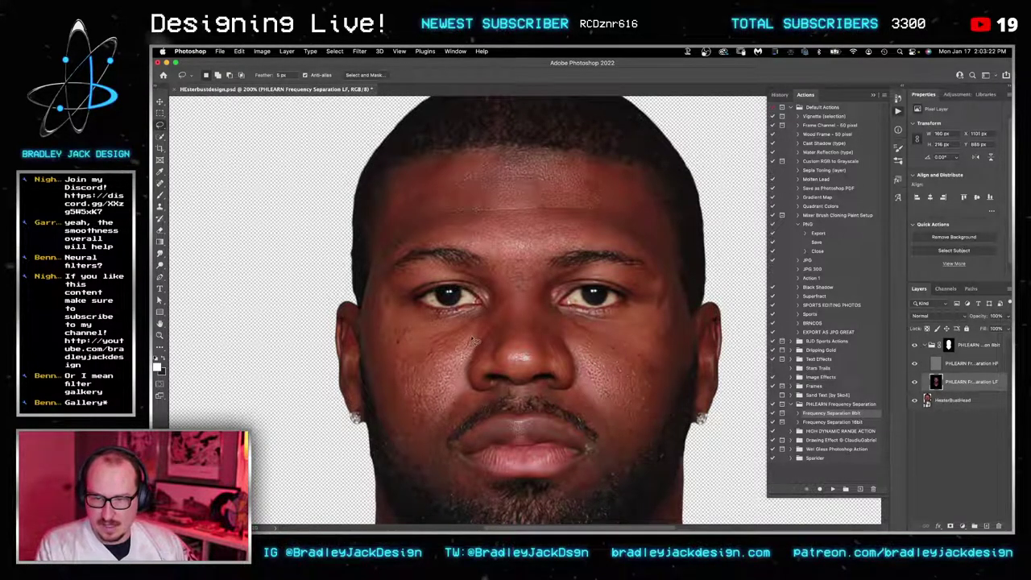
mouse_move(475, 342)
mouse_down()
mouse_move(397, 407)
mouse_move(445, 421)
mouse_move(470, 381)
mouse_move(480, 341)
mouse_up()
key(ctrl+super+f)
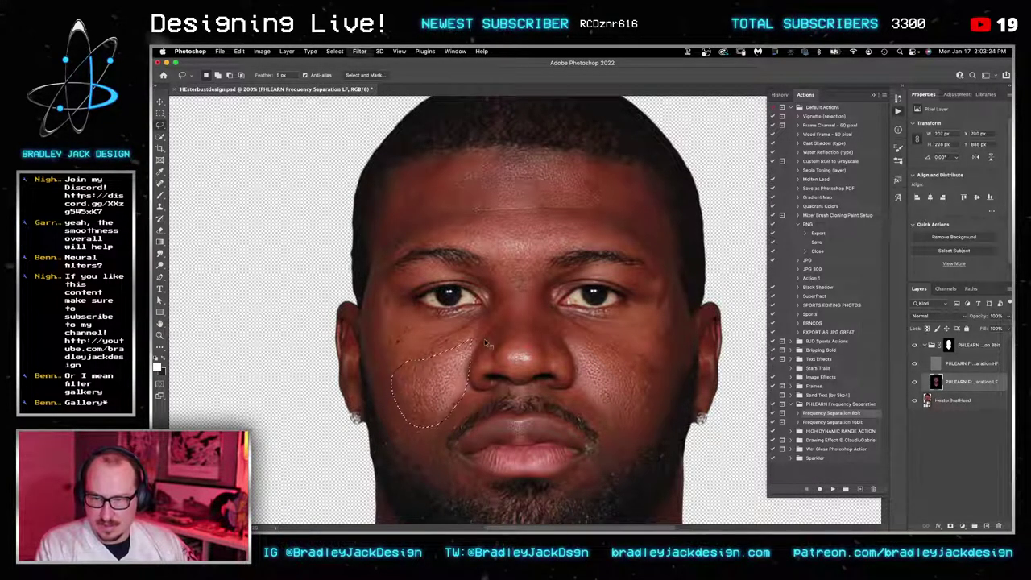
Step: Lasso the mid-forehead, the area between the eyebrows, the upper forehead and the nose tip in turn, repeating the Gaussian Blur on each
mouse_move(538, 192)
mouse_down()
mouse_move(432, 207)
mouse_move(465, 228)
mouse_move(596, 227)
mouse_move(544, 192)
mouse_up()
key(ctrl+super+f)
mouse_move(582, 224)
mouse_down()
mouse_move(450, 232)
mouse_move(525, 296)
mouse_move(539, 258)
mouse_move(577, 228)
mouse_up()
key(ctrl+super+f)
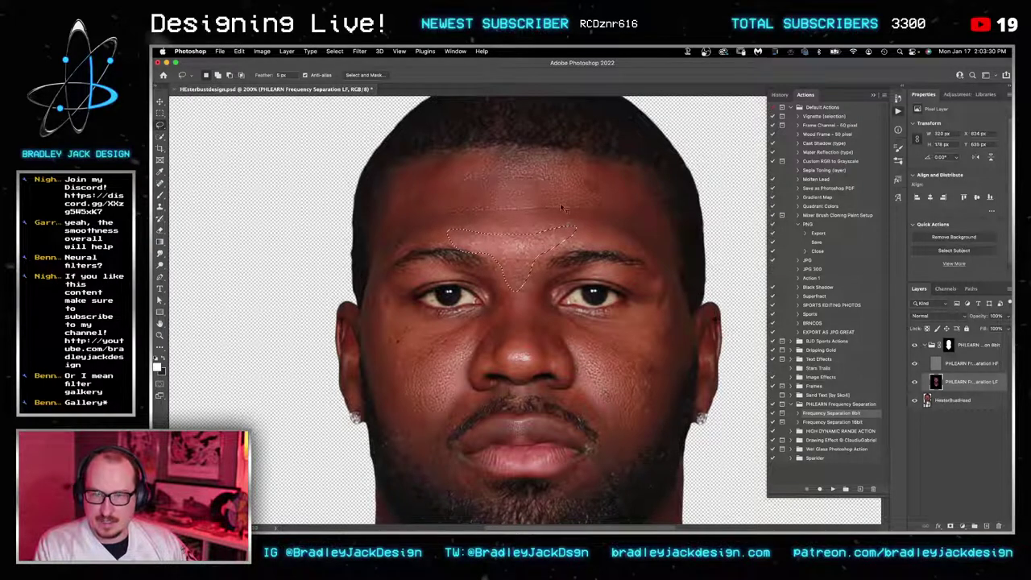
drag(562, 188, 552, 179)
key(ctrl+super+f)
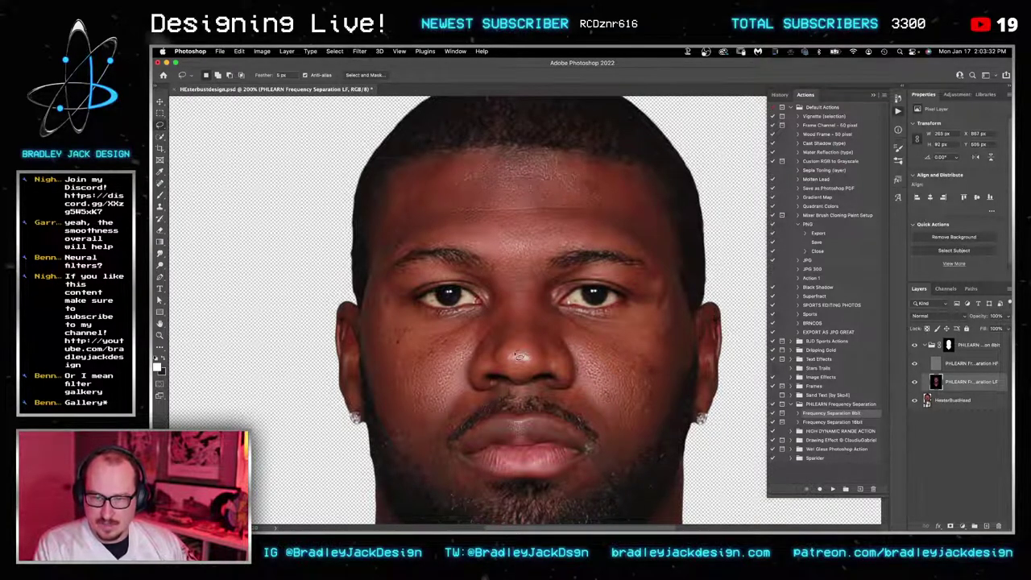
drag(520, 356, 541, 369)
key(ctrl+super+f)
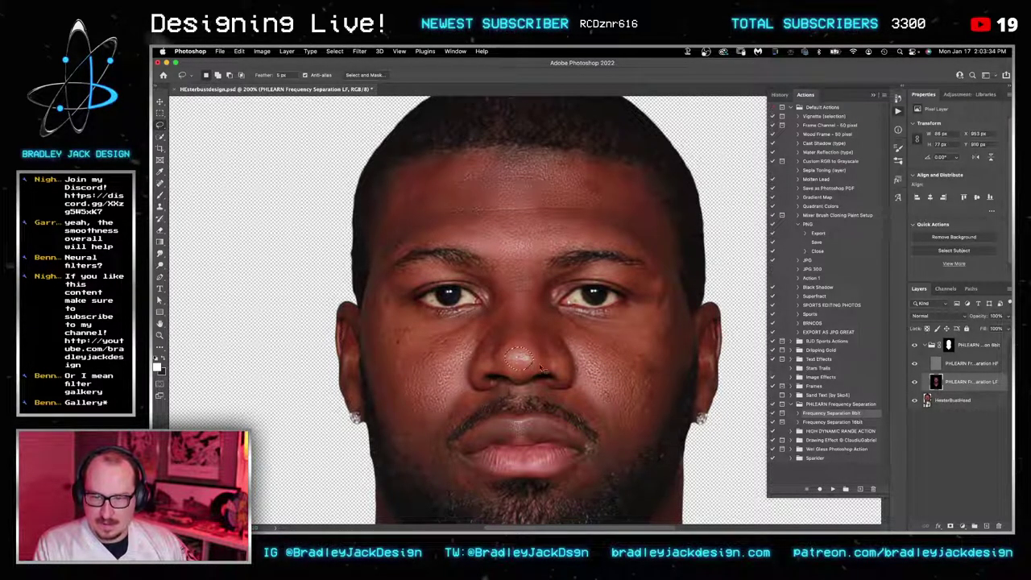
Step: Switch to the Frequency Separation HF layer and apply a Gaussian Blur to the selected nose tip
click(932, 364)
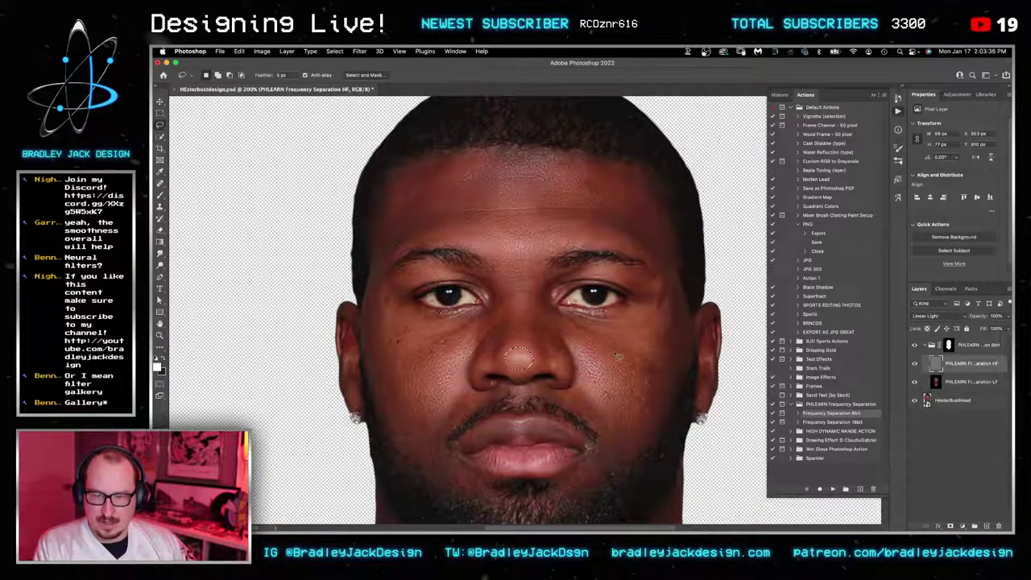
key(super+z)
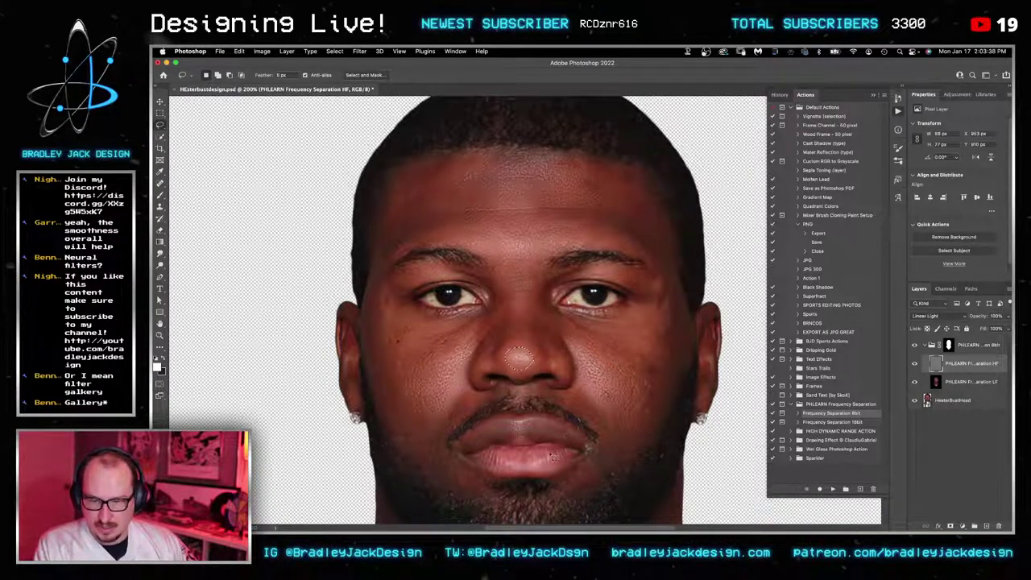
click(360, 51)
mouse_move(451, 168)
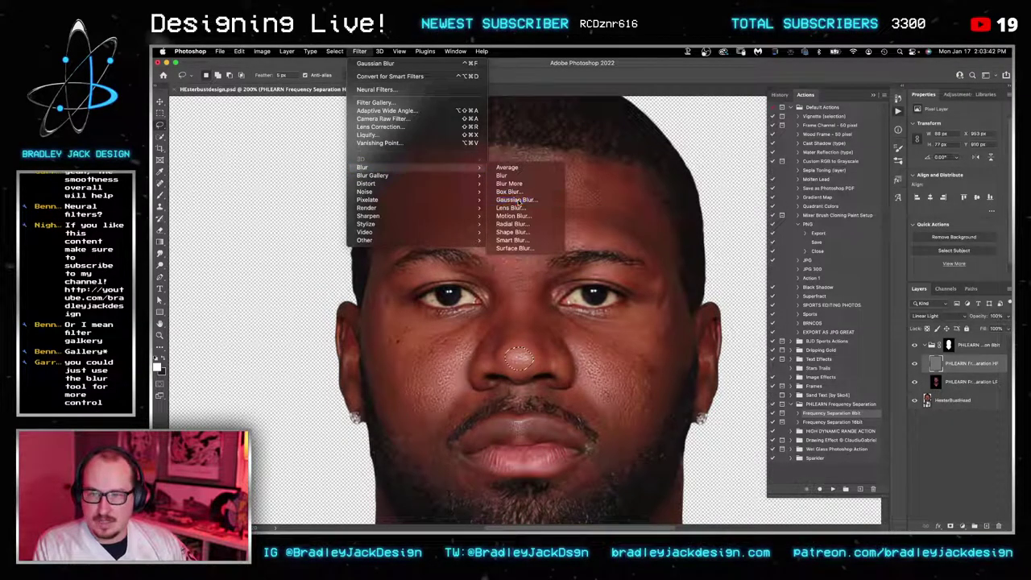
click(518, 202)
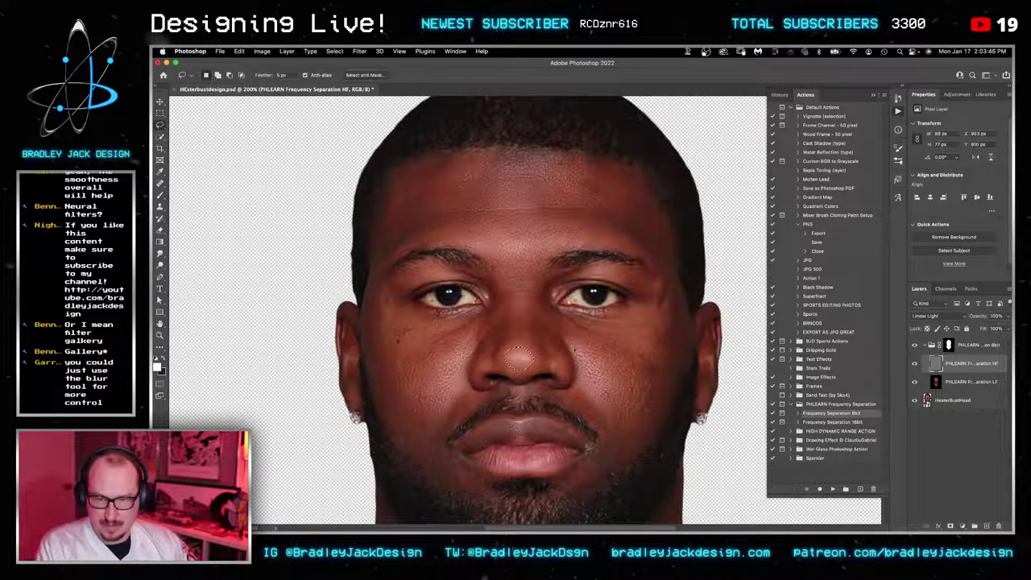
Step: Lasso both cheeks and the skin below the outer eye corner in turn, blurring their texture on the HF layer
mouse_move(570, 339)
mouse_down()
mouse_move(616, 431)
mouse_move(616, 353)
mouse_move(573, 339)
mouse_up()
mouse_move(465, 342)
mouse_down()
mouse_move(457, 401)
mouse_move(424, 432)
mouse_move(392, 389)
mouse_move(401, 361)
mouse_move(474, 338)
mouse_up()
key(ctrl+super+f)
key(super+d)
mouse_move(409, 350)
mouse_down()
mouse_move(376, 326)
mouse_move(394, 302)
mouse_move(415, 354)
mouse_up()
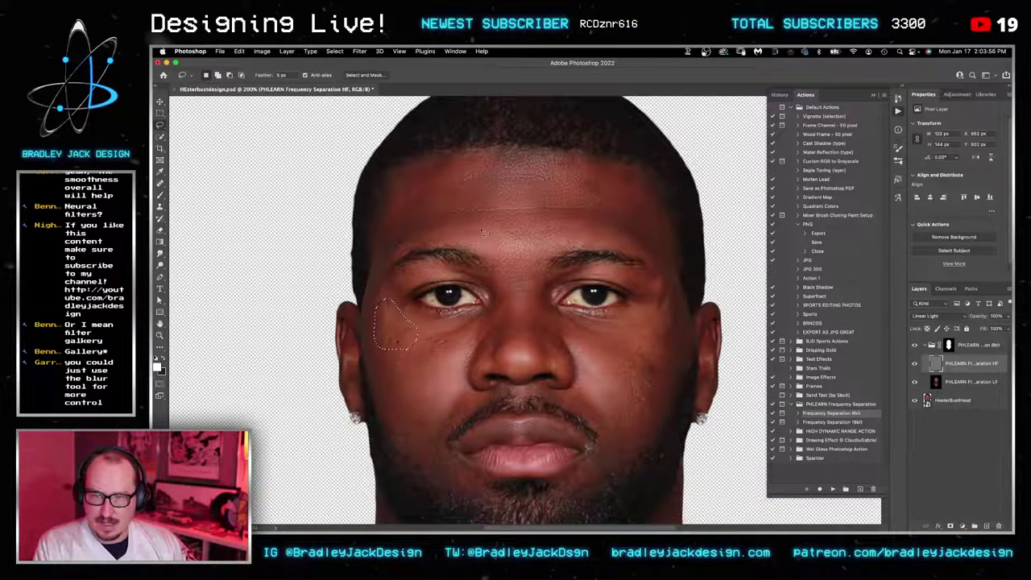
Step: Lasso the area between the eyebrows and the upper forehead in turn, repeating the Gaussian Blur on the HF layer
drag(447, 233, 561, 252)
mouse_move(463, 245)
mouse_down()
mouse_move(498, 201)
mouse_move(577, 200)
mouse_move(604, 211)
mouse_move(565, 223)
mouse_move(409, 228)
mouse_move(509, 167)
mouse_move(587, 175)
mouse_move(589, 201)
mouse_move(442, 209)
mouse_move(416, 187)
mouse_up()
key(ctrl+super+f)
key(super+d)
key(ctrl+super+f)
key(super+d)
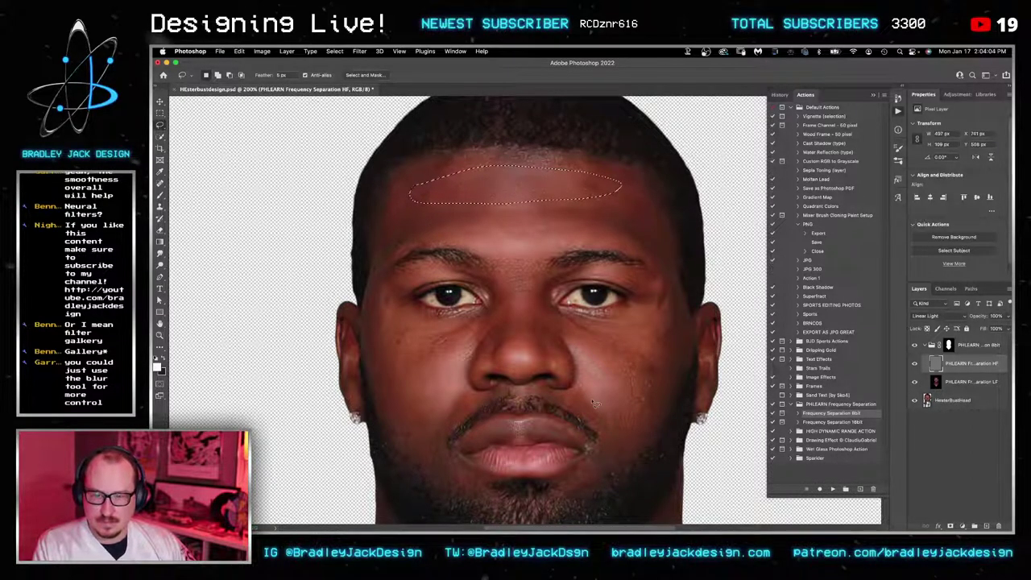
Step: Outline an area around the mouth on the HF layer, repeat the Gaussian Blur twice and deselect it
scroll(620, 213, down, 3)
mouse_move(480, 372)
mouse_down()
mouse_move(468, 380)
mouse_move(528, 389)
mouse_move(562, 377)
mouse_move(503, 372)
mouse_move(509, 341)
mouse_move(503, 356)
mouse_move(532, 350)
mouse_move(527, 343)
mouse_up()
key(ctrl+super+f)
key(ctrl+super+f)
key(super+d)
Step: Compare the whole head with the frequency separation group hidden and shown, and inspect the facial skin up close
key(z)
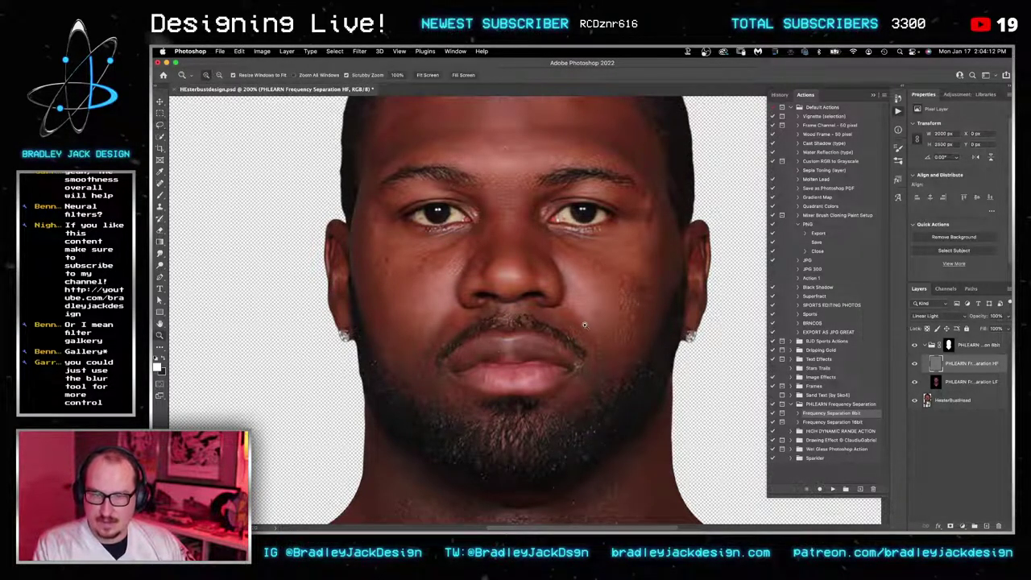
alt+click(583, 322)
drag(584, 322, 536, 322)
key(v)
click(914, 346)
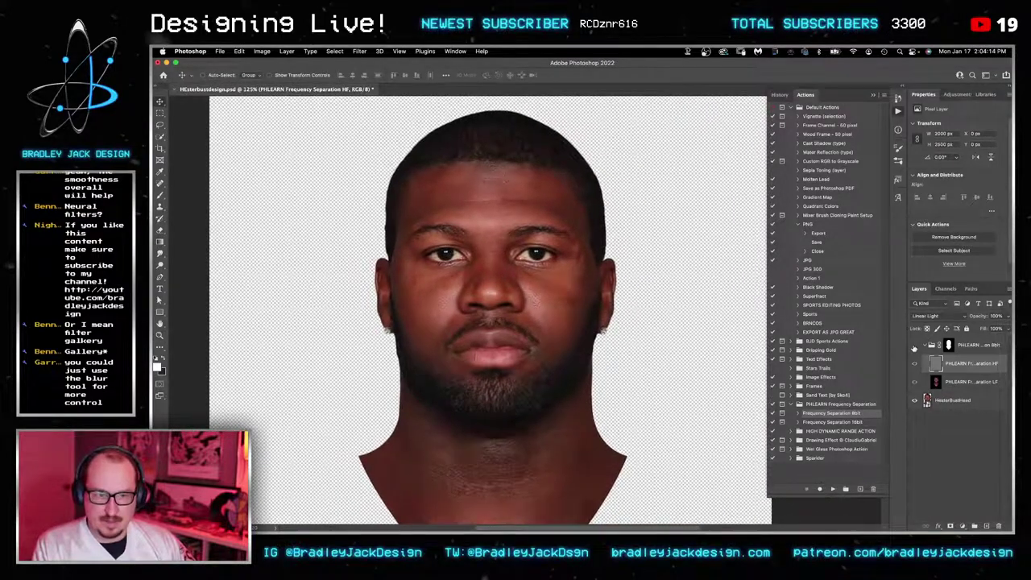
click(914, 345)
click(914, 345)
click(914, 346)
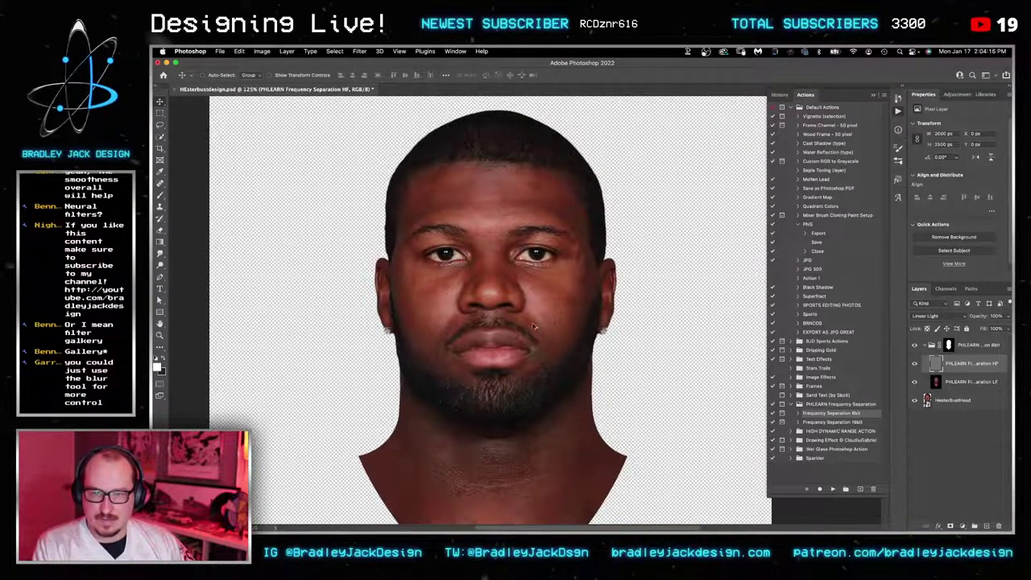
scroll(532, 325, up, 2)
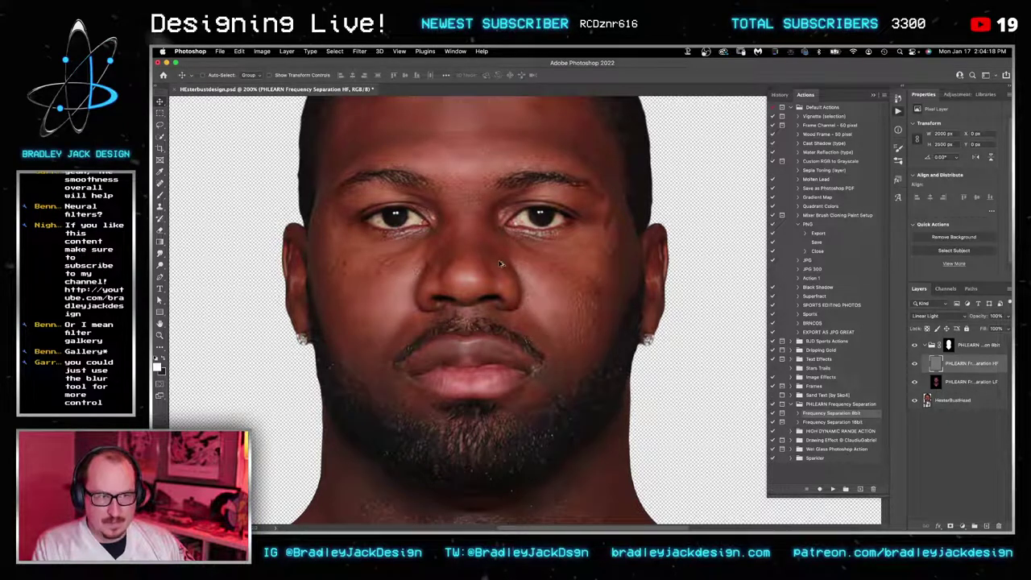
scroll(499, 264, up, 2)
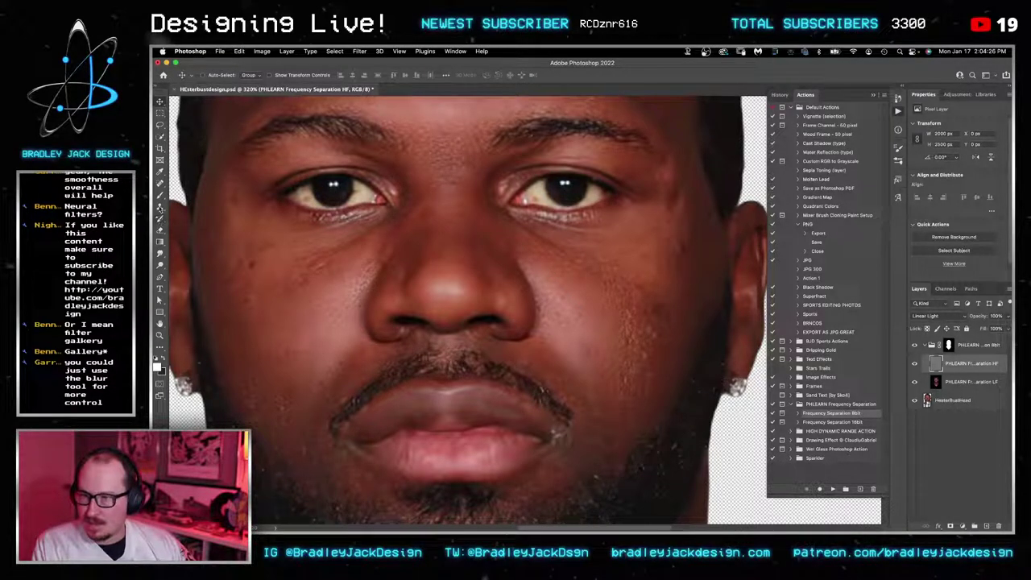
Step: Soften the skin texture on the cheeks of the HF layer using the Blur tool with Sample All Layers turned off
click(160, 254)
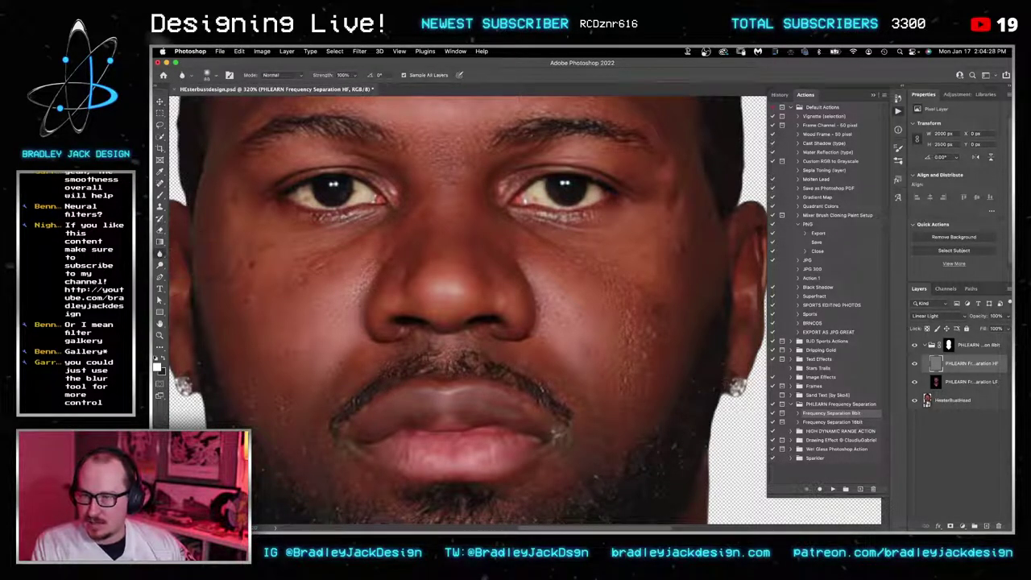
drag(316, 272, 309, 272)
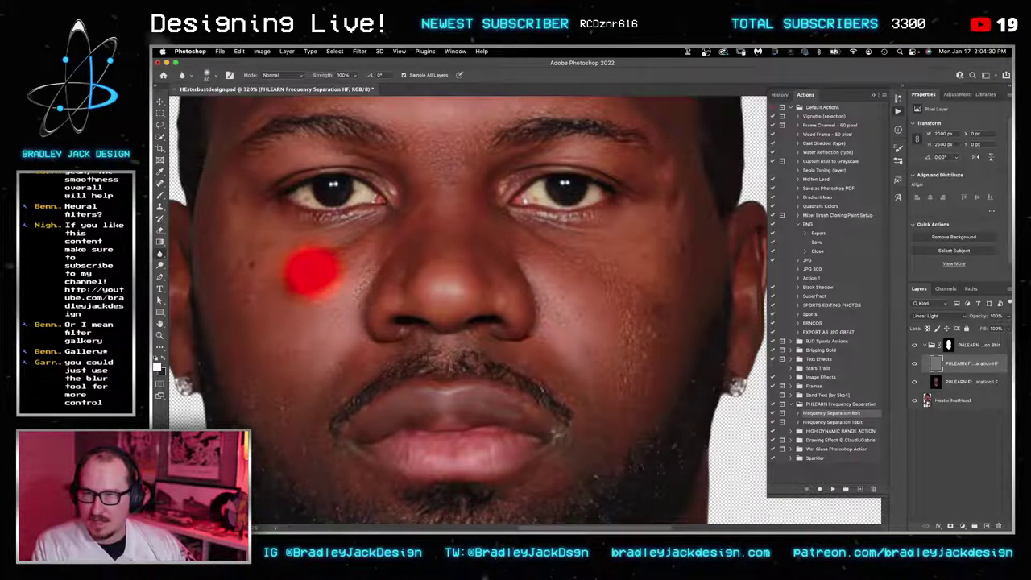
key(super+z)
key(super+z)
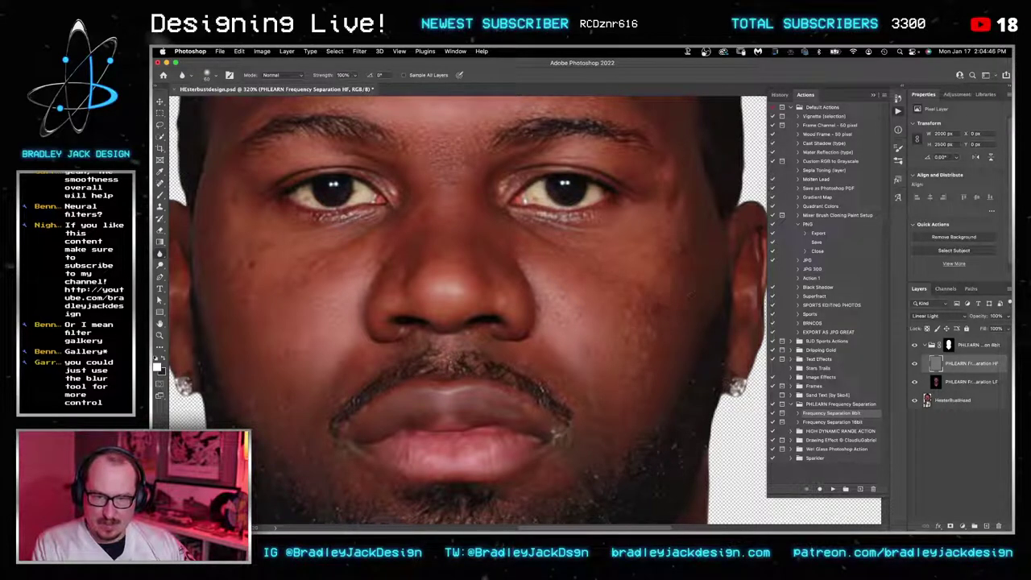
Step: Examine the forehead, cheeks and beard area up close for remaining uneven skin texture
click(938, 385)
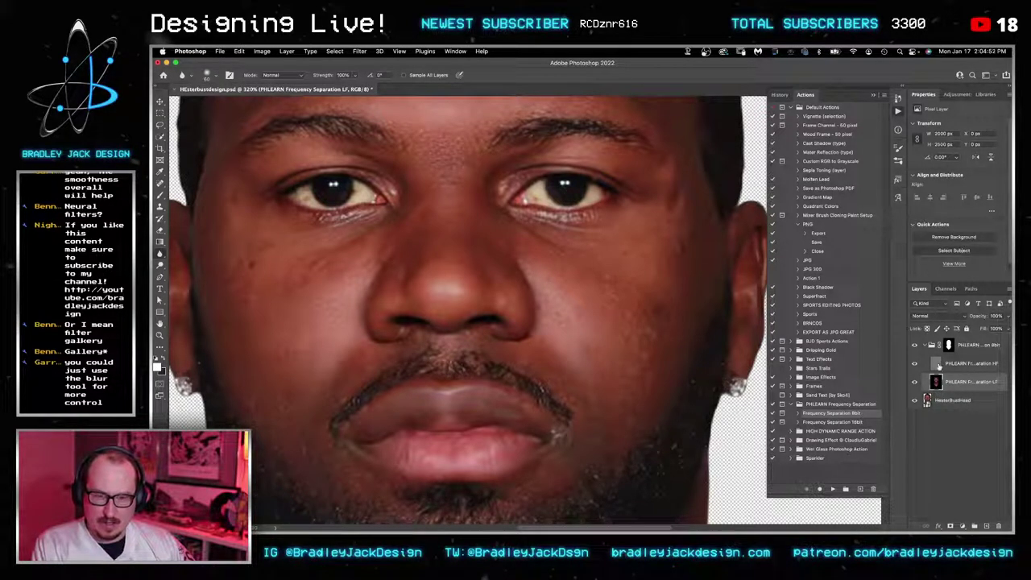
click(939, 365)
scroll(502, 233, up, 5)
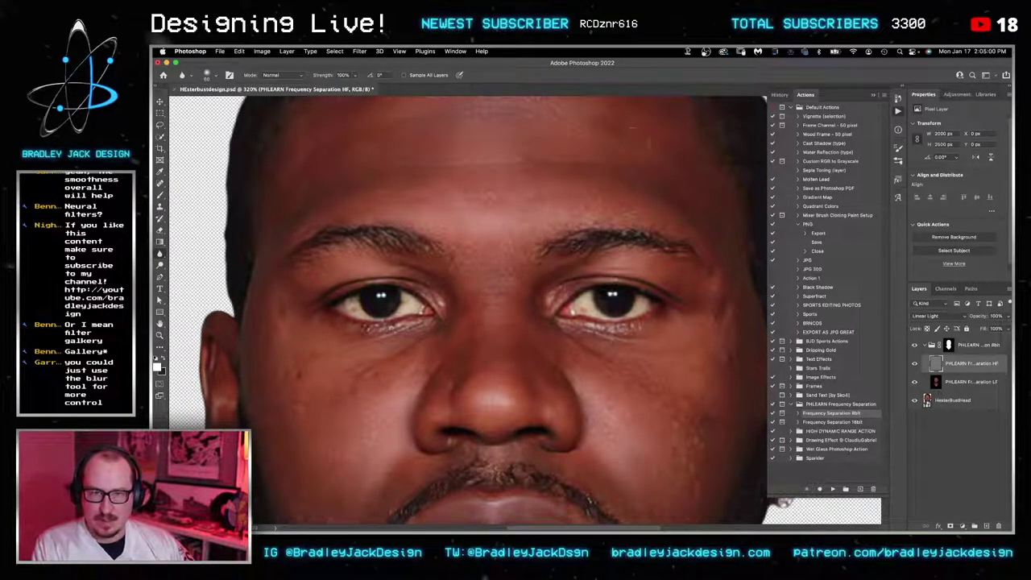
scroll(667, 207, up, 3)
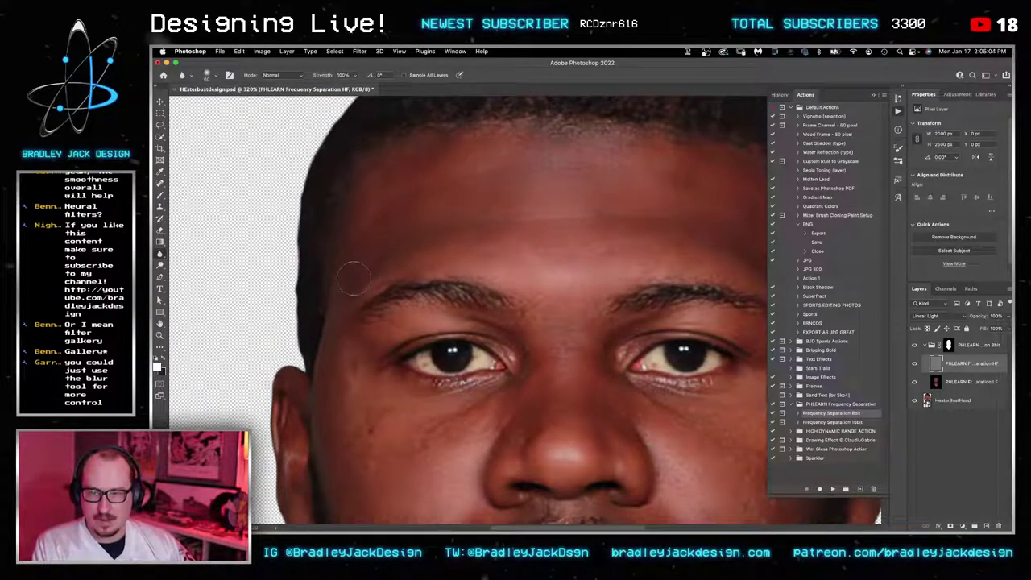
scroll(353, 278, down, 5)
scroll(352, 278, right, 3)
scroll(521, 306, down, 3)
scroll(521, 306, right, 6)
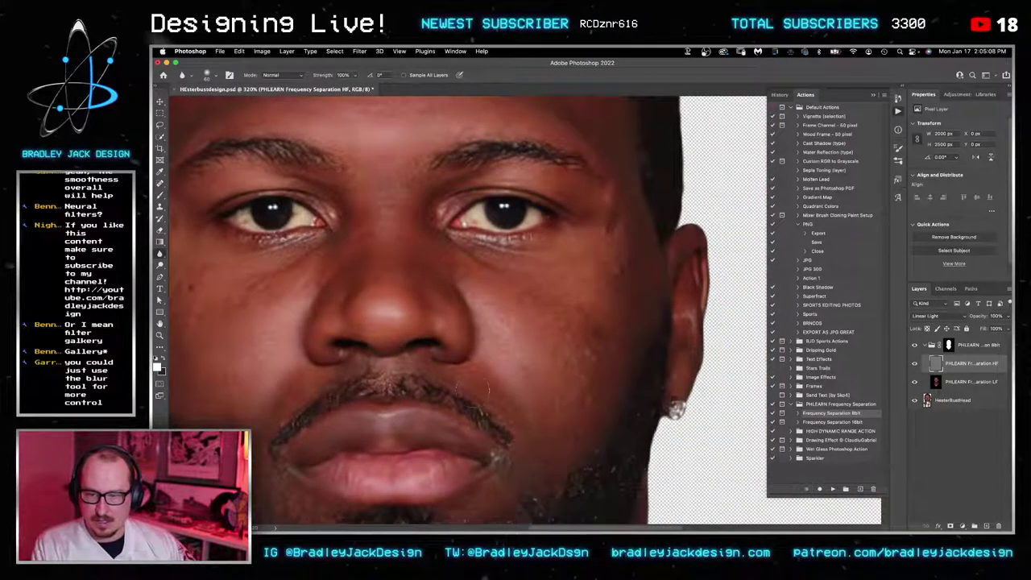
scroll(487, 387, left, 6)
scroll(487, 386, down, 2)
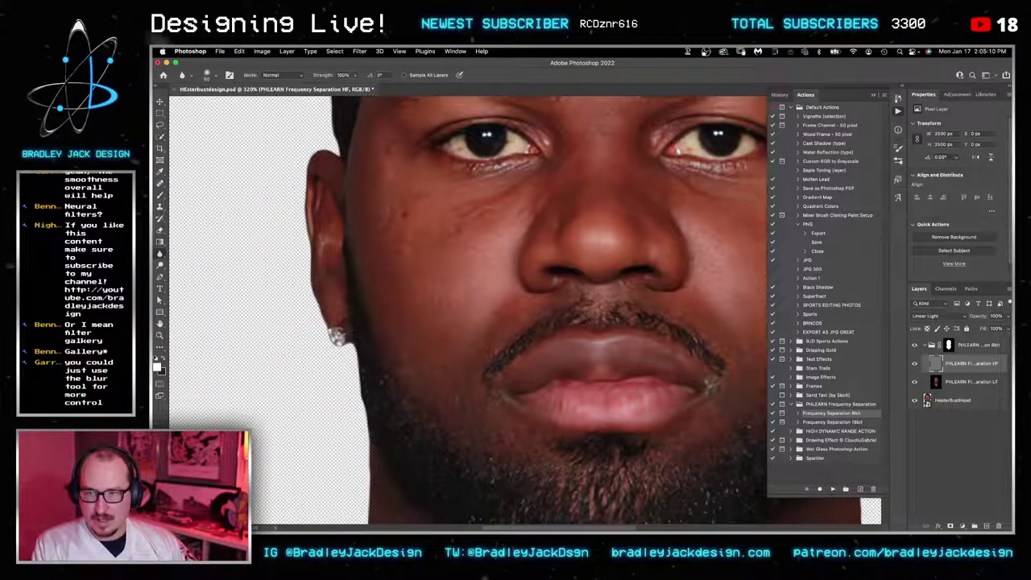
scroll(556, 269, down, 3)
scroll(555, 270, up, 3)
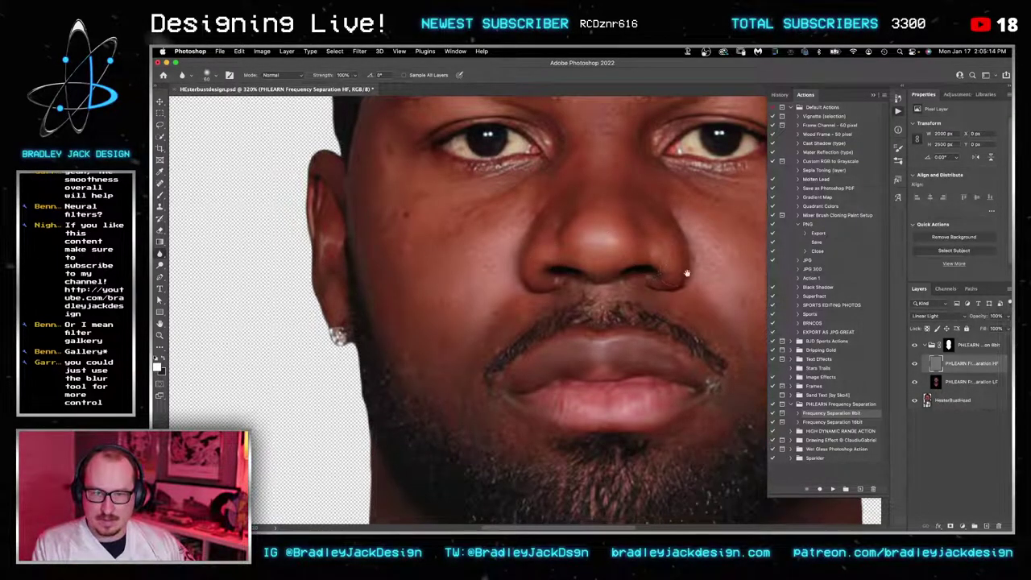
Step: Make the frequency separation LF layer active, with both cheeks in view
drag(687, 273, 495, 288)
key(v)
click(935, 383)
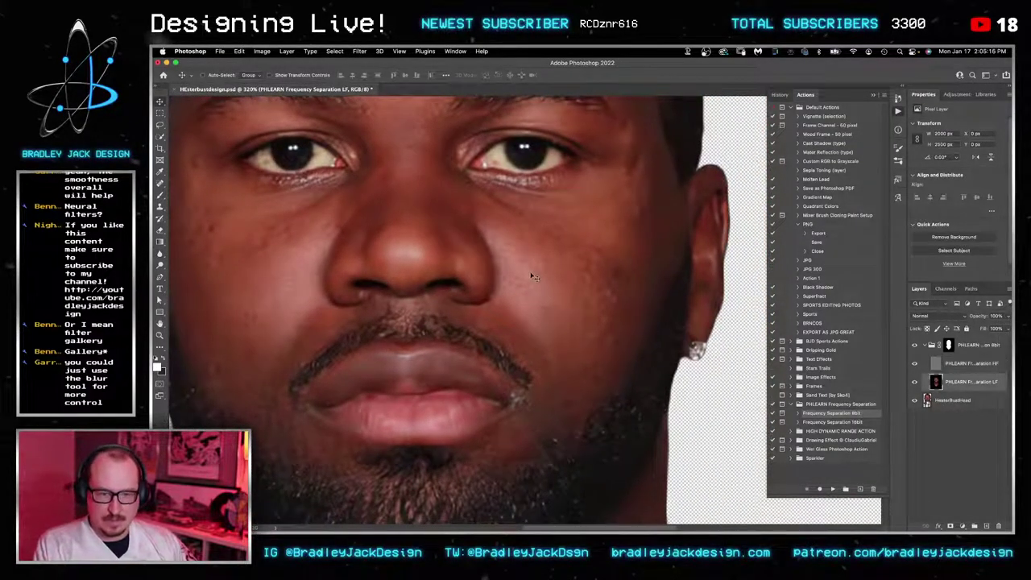
key(h)
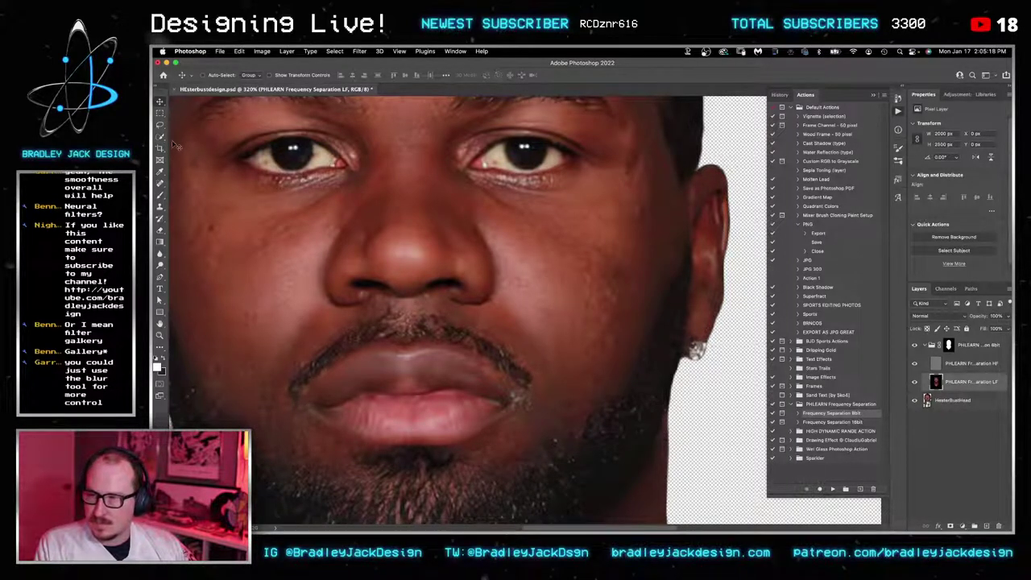
key(l)
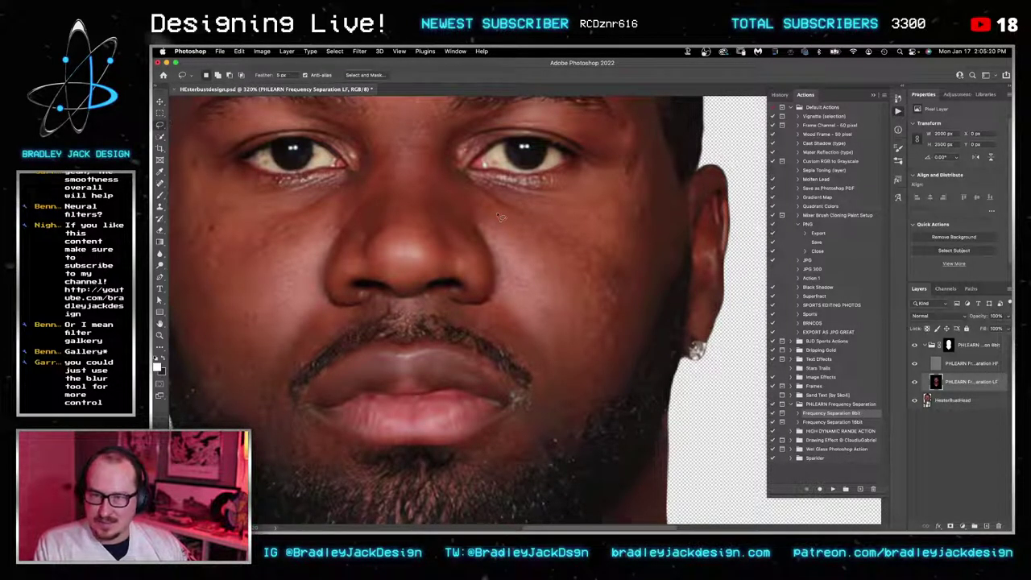
mouse_move(497, 213)
mouse_down()
mouse_move(580, 256)
mouse_move(597, 333)
mouse_move(521, 293)
mouse_up()
drag(499, 225, 498, 216)
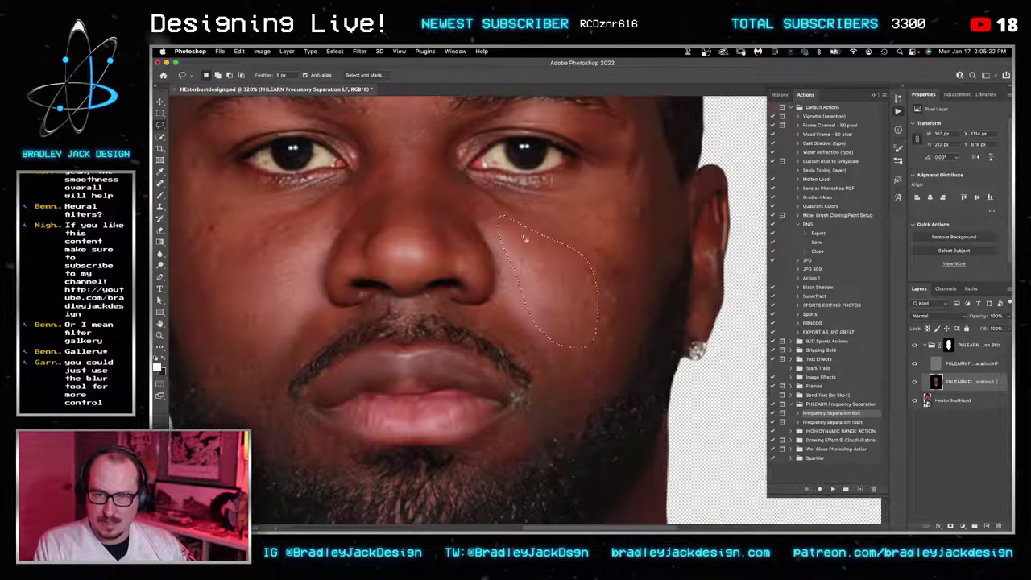
click(359, 52)
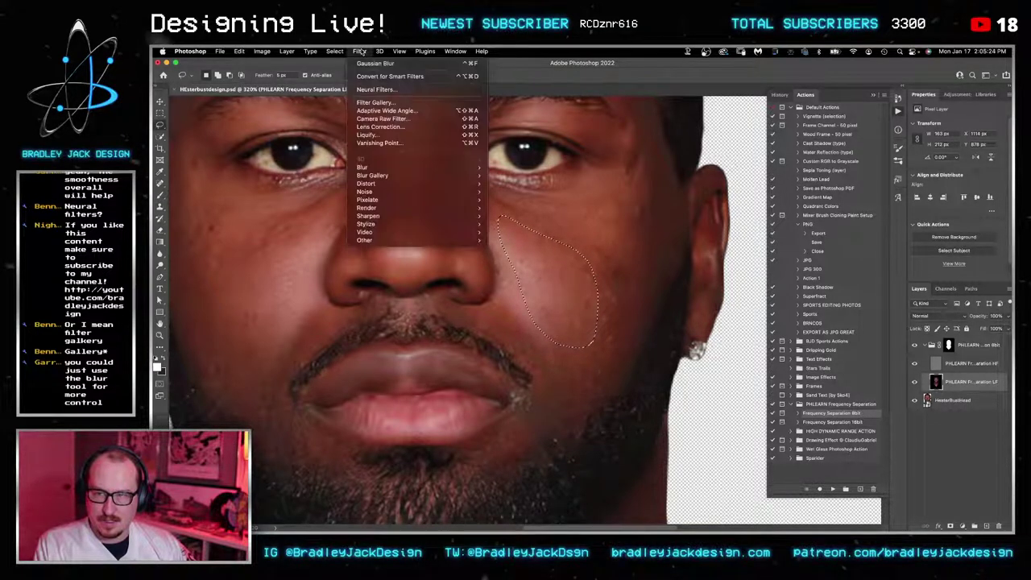
mouse_move(400, 169)
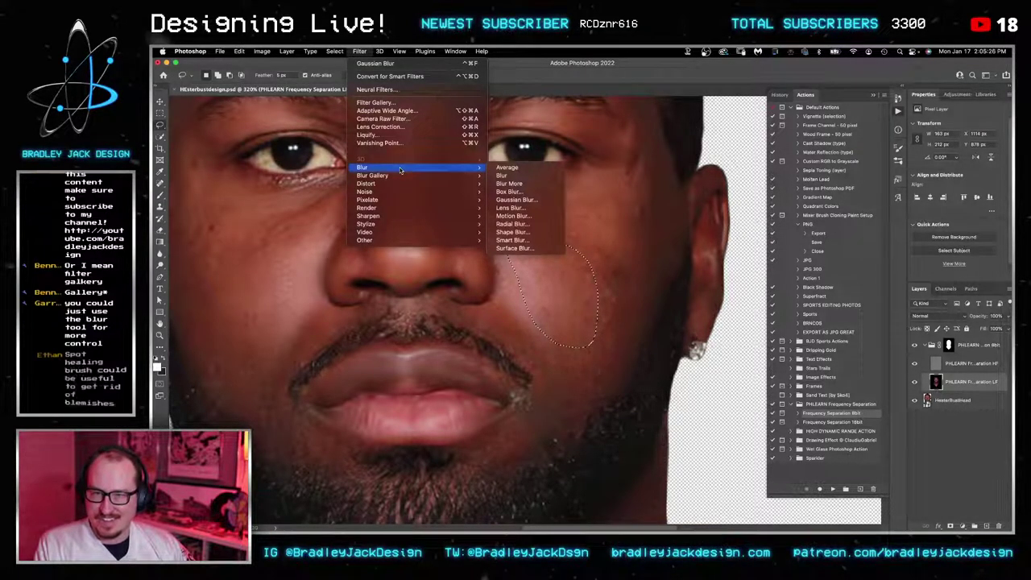
mouse_move(463, 167)
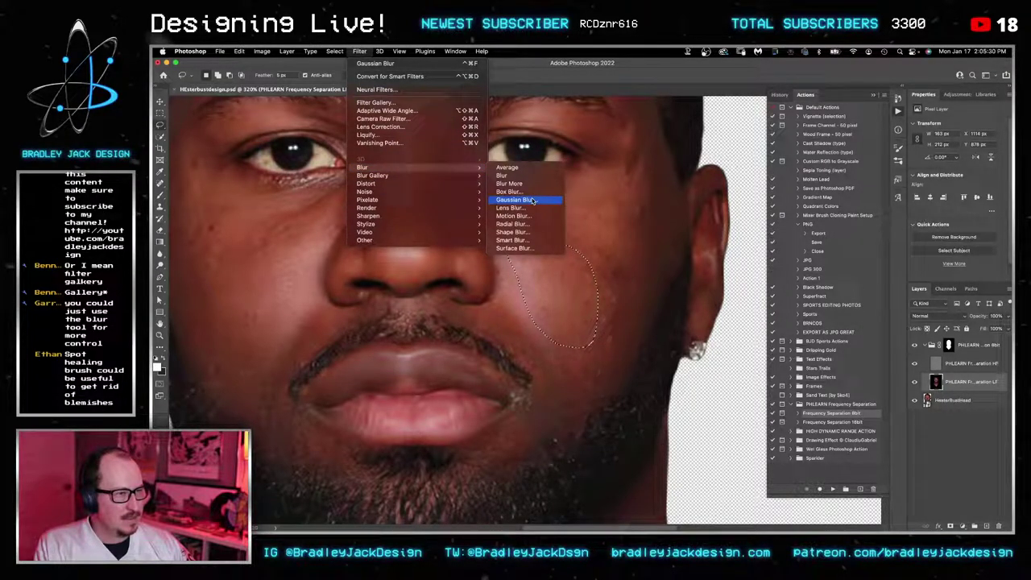
click(647, 252)
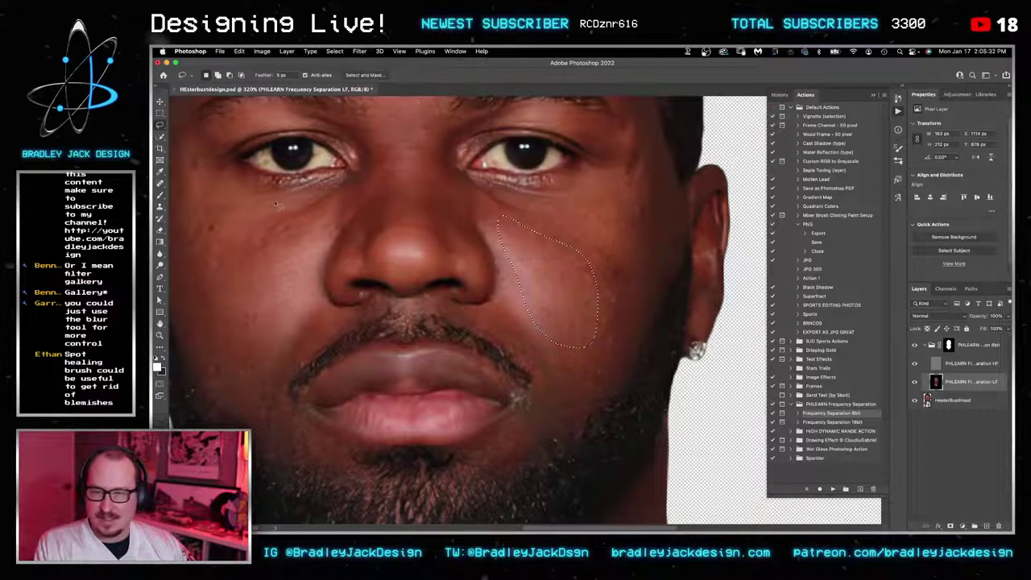
key(super+d)
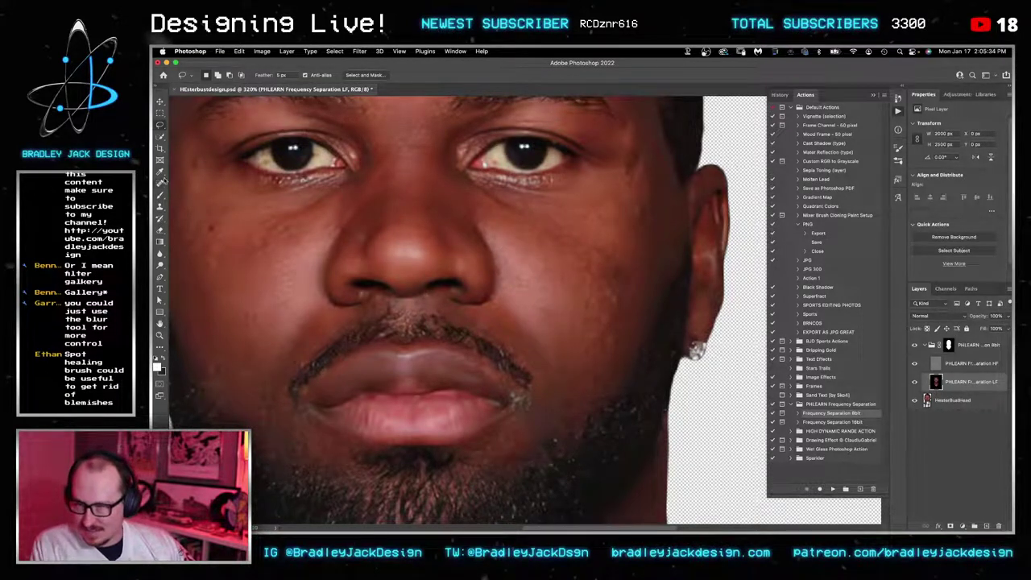
Step: Remove the mole and blemishes on the left-hand cheek of the LF layer using the Spot Healing Brush with Sample All Layers off
click(160, 184)
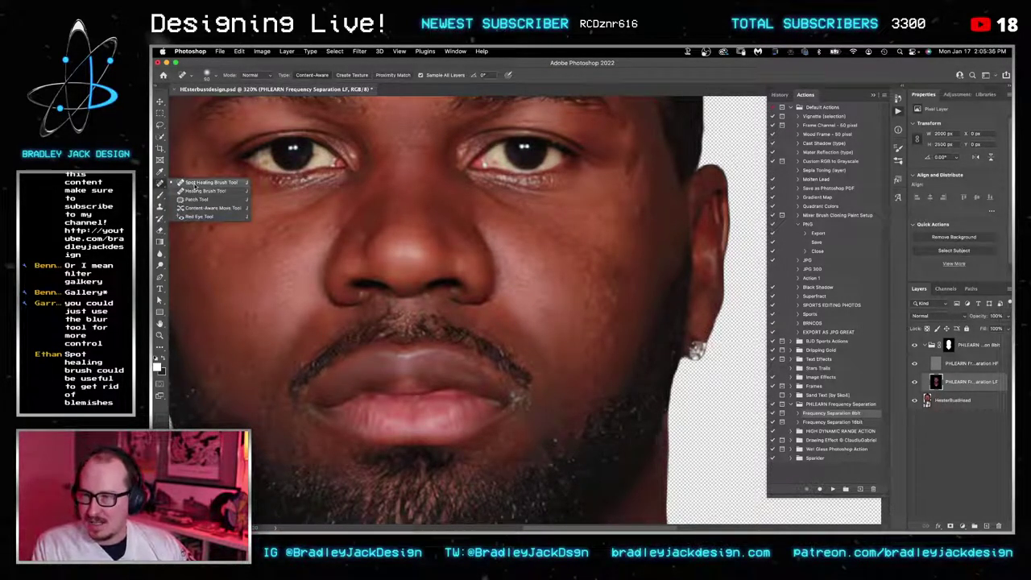
drag(193, 184, 194, 184)
click(207, 228)
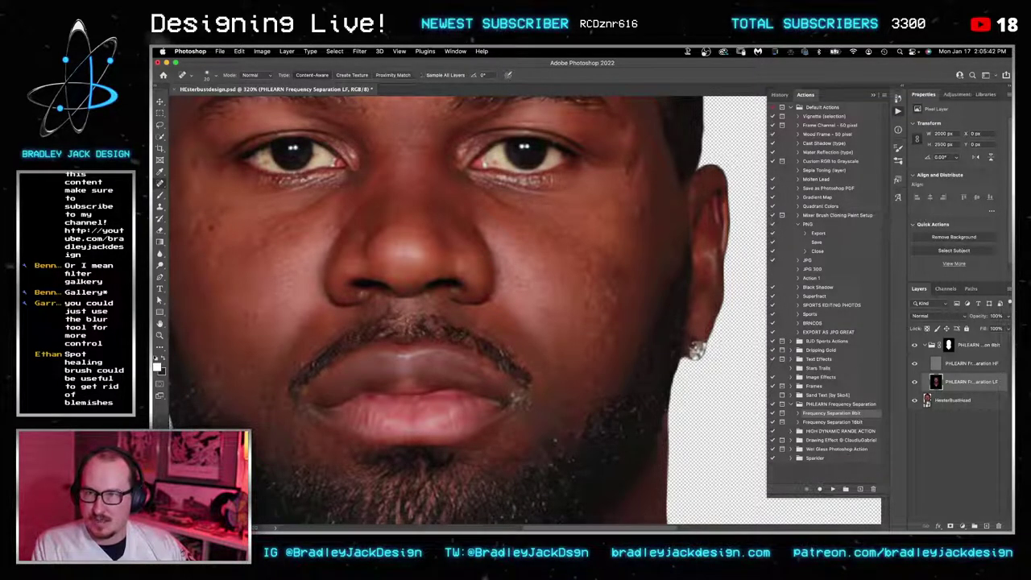
click(215, 228)
click(190, 159)
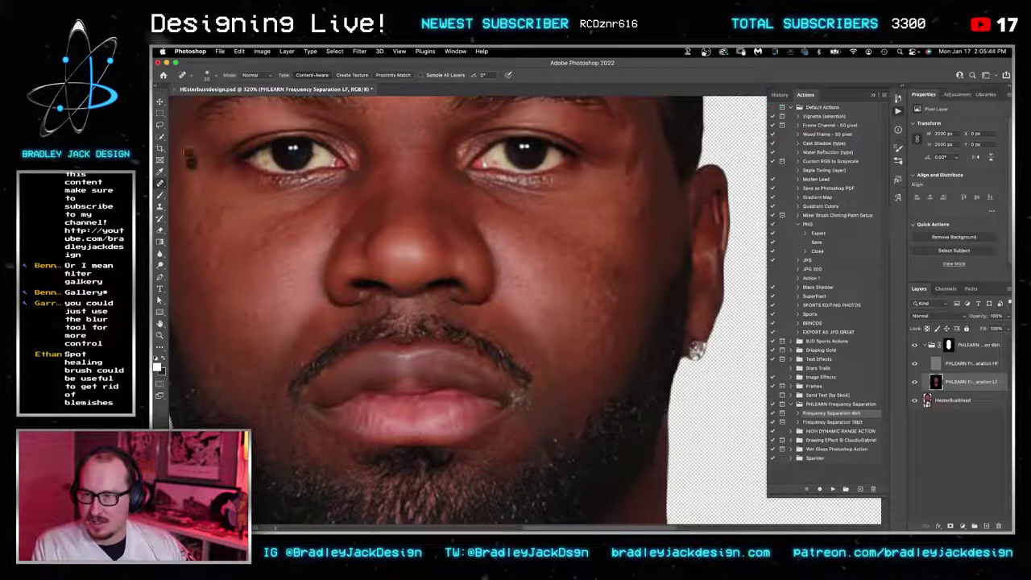
click(212, 229)
click(208, 262)
click(212, 228)
drag(264, 247, 349, 237)
drag(282, 219, 275, 235)
Step: Spot-heal the blemishes on the opposite cheek below the outer eye corner, first on the LF layer and again on the HF layer
mouse_move(387, 252)
mouse_down()
mouse_move(300, 268)
mouse_move(220, 265)
mouse_up()
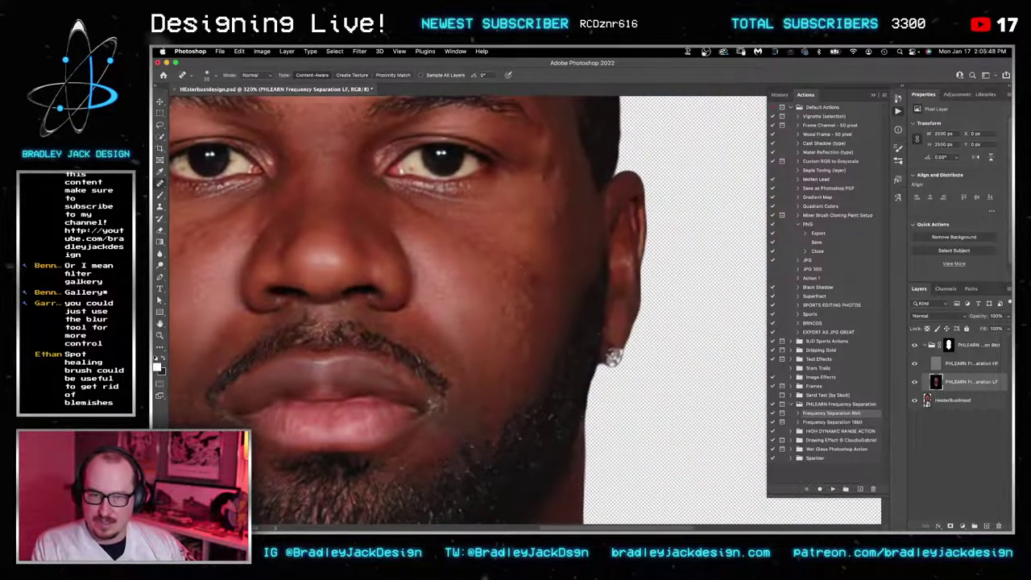
click(538, 282)
click(507, 230)
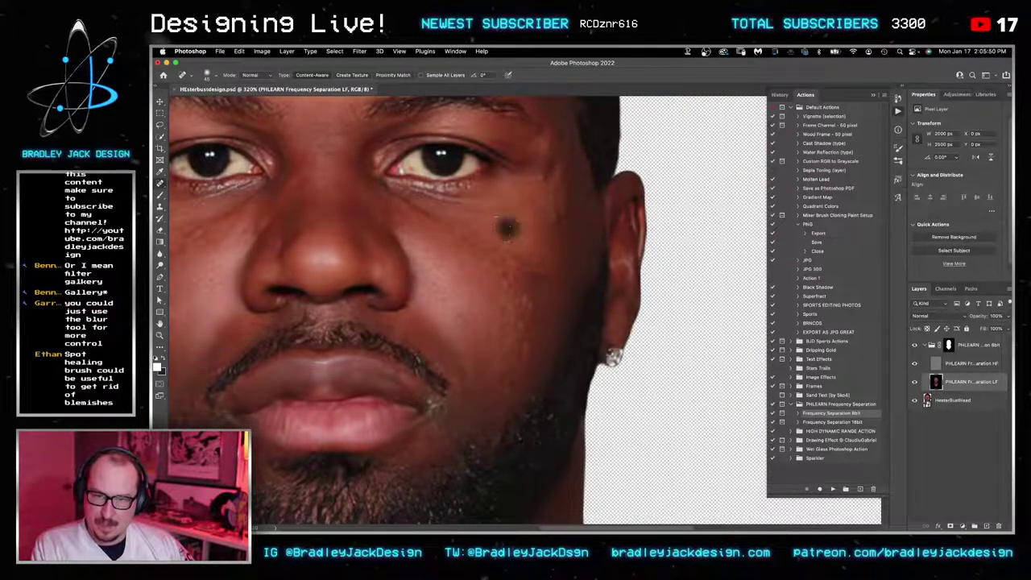
click(499, 220)
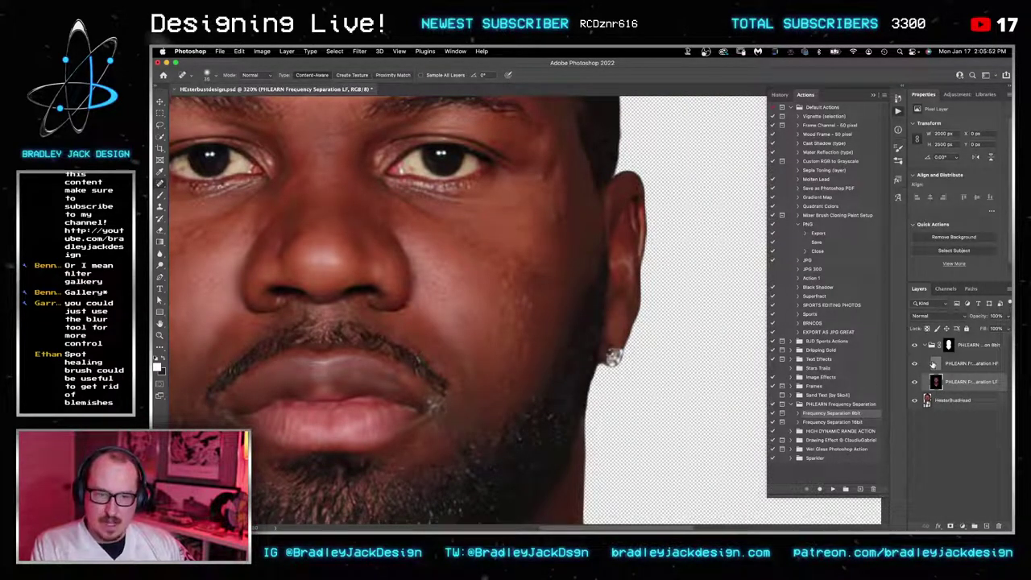
key(alt+bracketright)
click(498, 221)
click(556, 215)
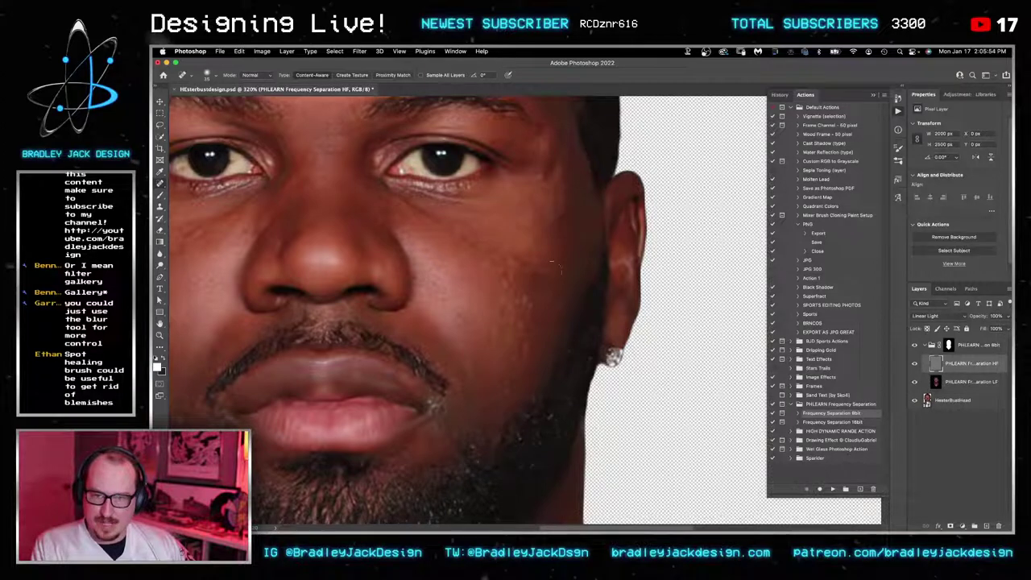
click(539, 282)
click(534, 312)
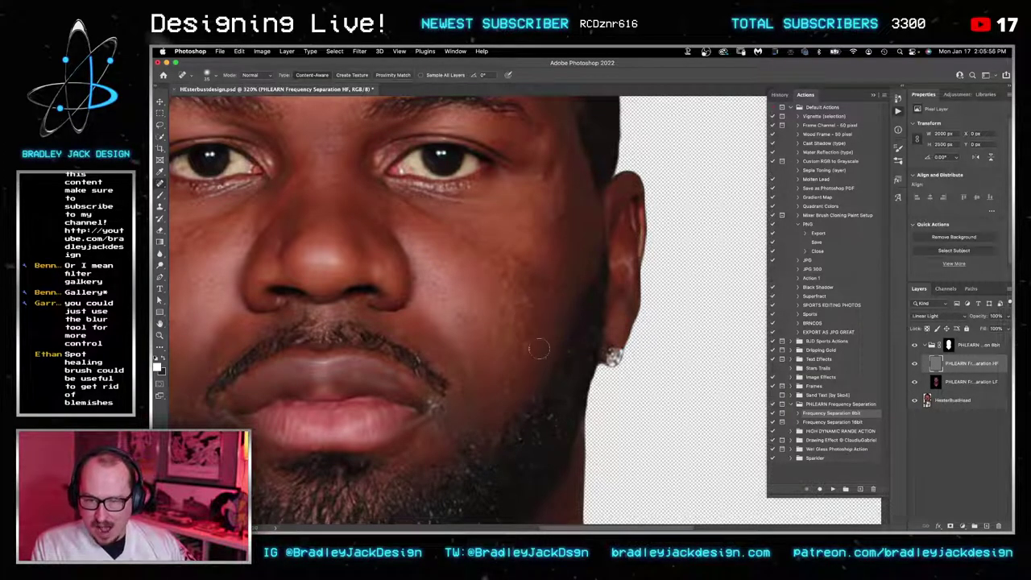
Step: Spot-heal the uneven patches across the forehead, finishing on the LF layer
mouse_move(353, 254)
mouse_down()
mouse_move(451, 378)
mouse_move(449, 394)
mouse_up()
mouse_move(430, 304)
mouse_down()
mouse_move(403, 227)
mouse_move(458, 219)
mouse_move(427, 208)
mouse_up()
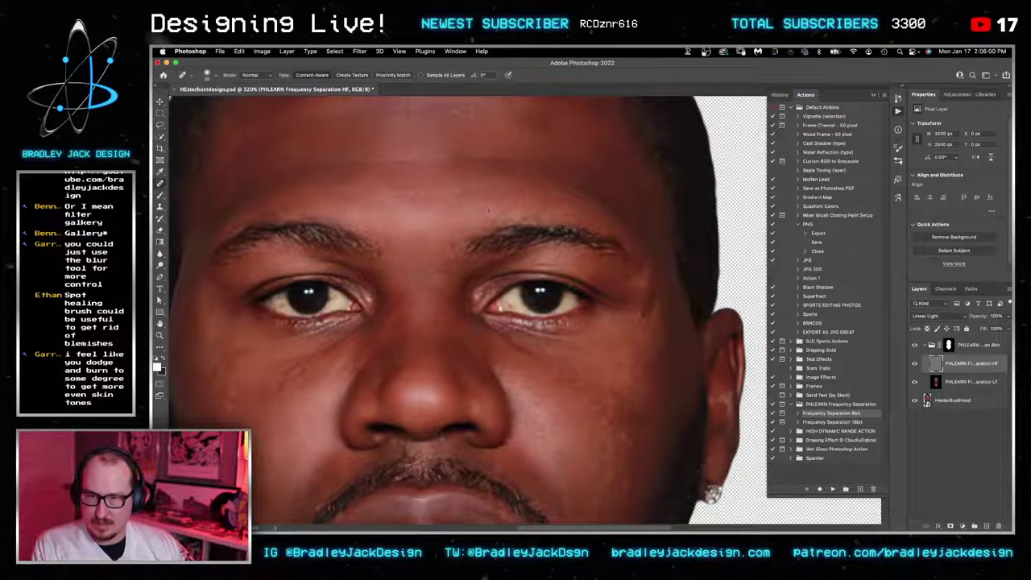
scroll(481, 271, up, 3)
mouse_move(300, 232)
mouse_down()
mouse_move(568, 231)
mouse_move(333, 230)
mouse_up()
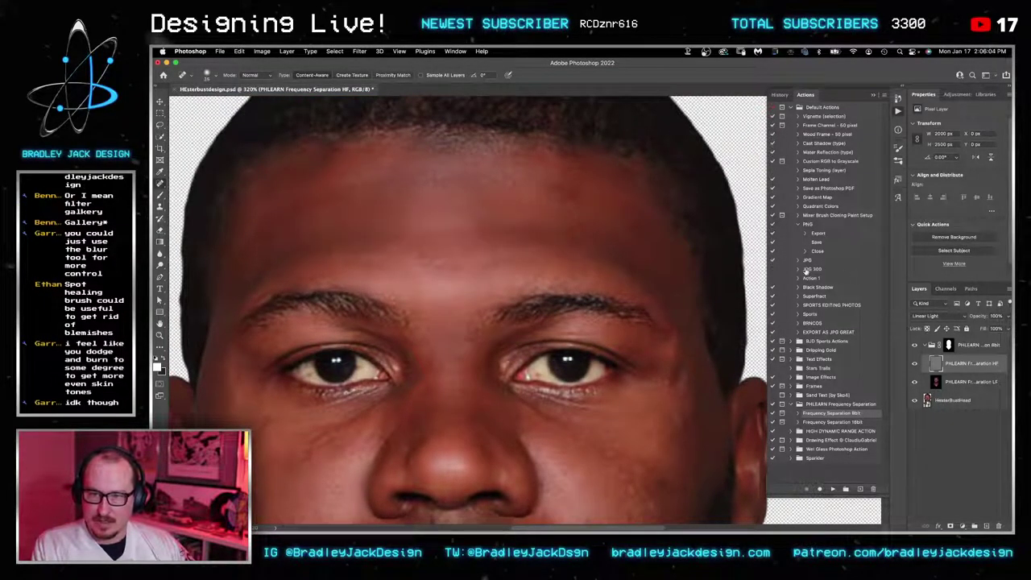
click(966, 381)
mouse_move(527, 220)
mouse_down()
mouse_move(365, 216)
mouse_move(305, 230)
mouse_move(374, 217)
mouse_move(586, 225)
mouse_up()
Step: Combine the frequency separation group and the original head layer into a single smart object
scroll(480, 294, down, 5)
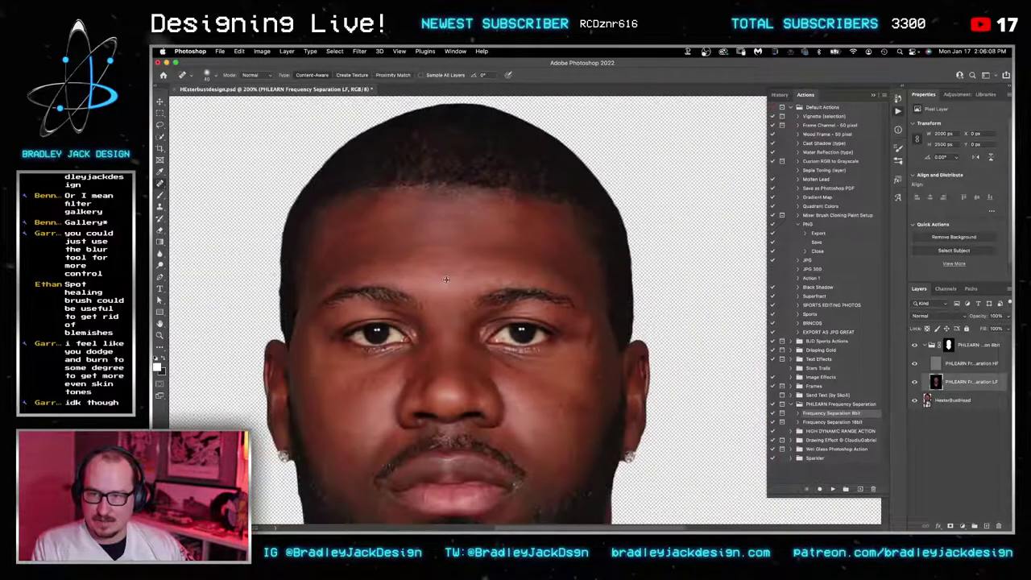
drag(481, 293, 482, 233)
key(v)
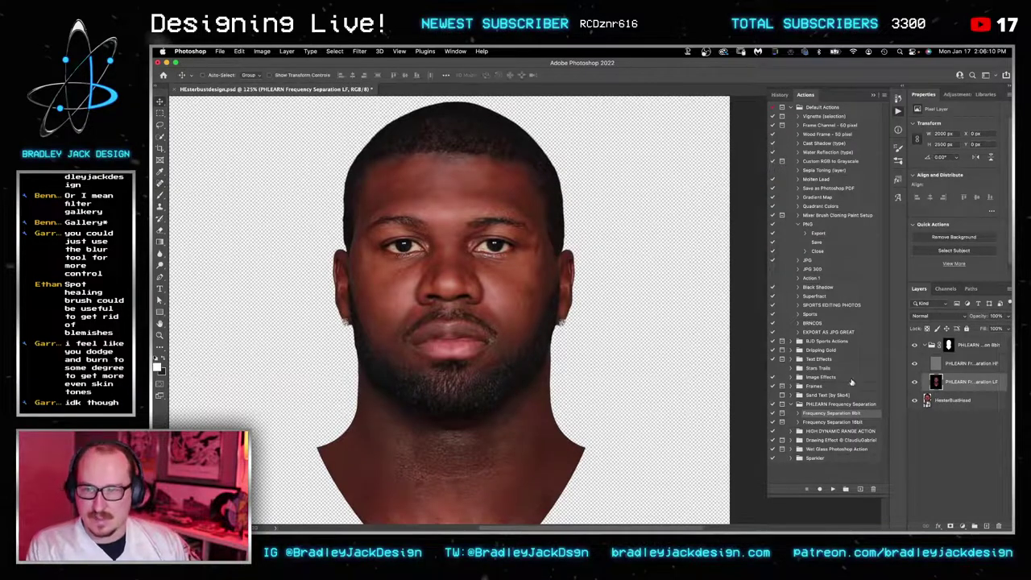
click(958, 346)
click(964, 402)
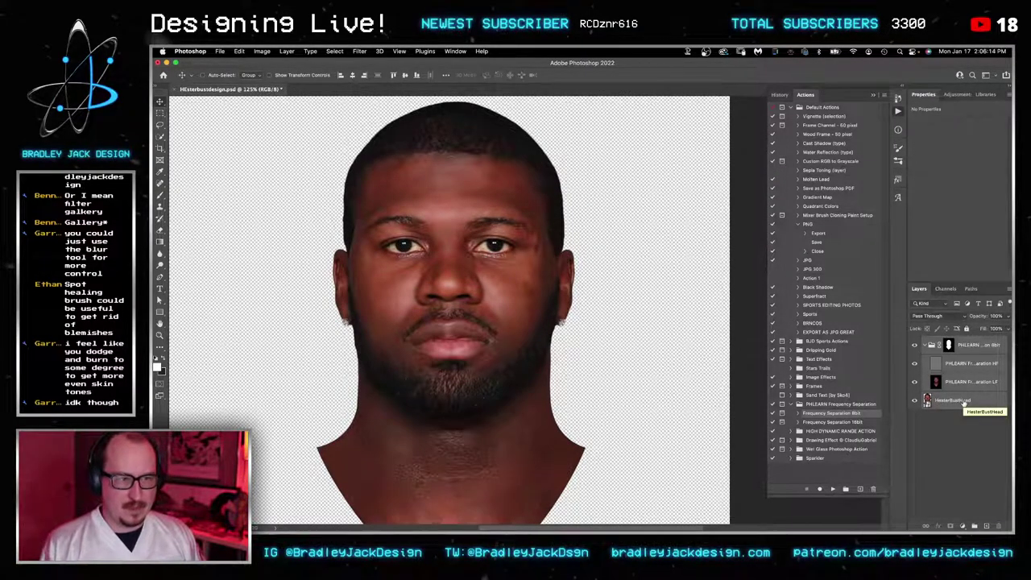
key(super+shift+o)
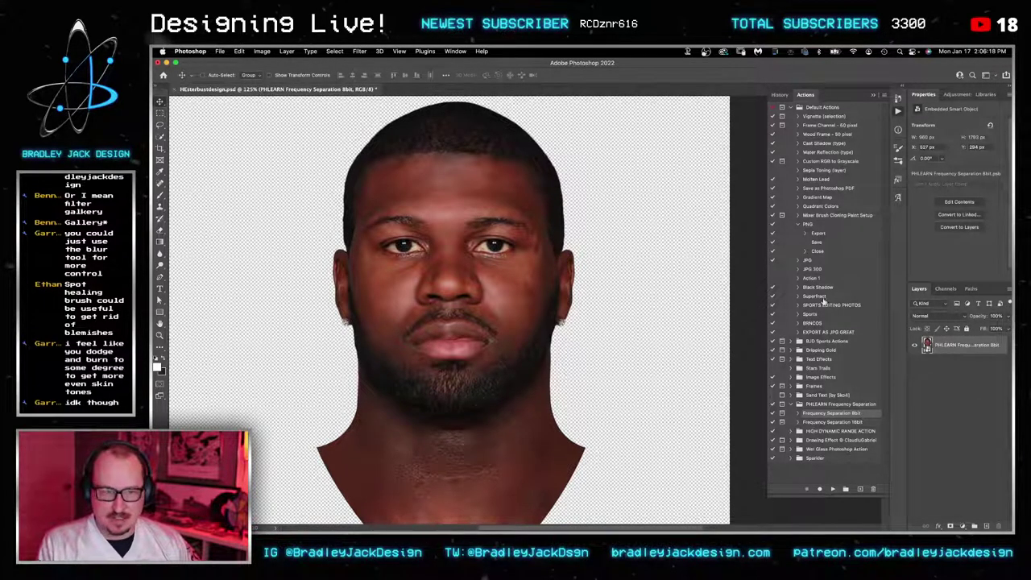
Step: Apply the Camera Raw Filter to the head smart object with Noise Reduction raised to smooth the skin
click(367, 51)
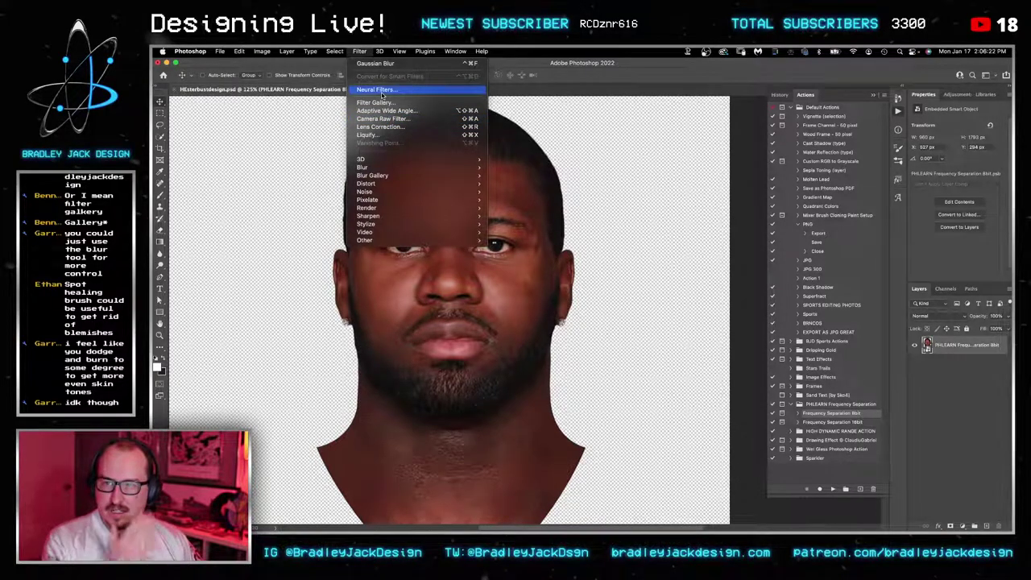
click(384, 119)
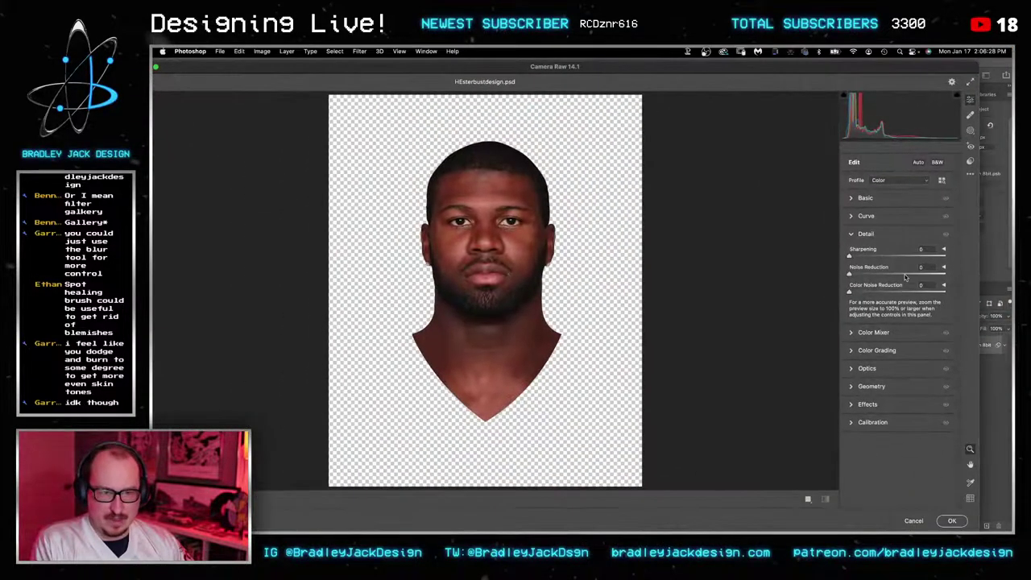
click(905, 277)
click(952, 521)
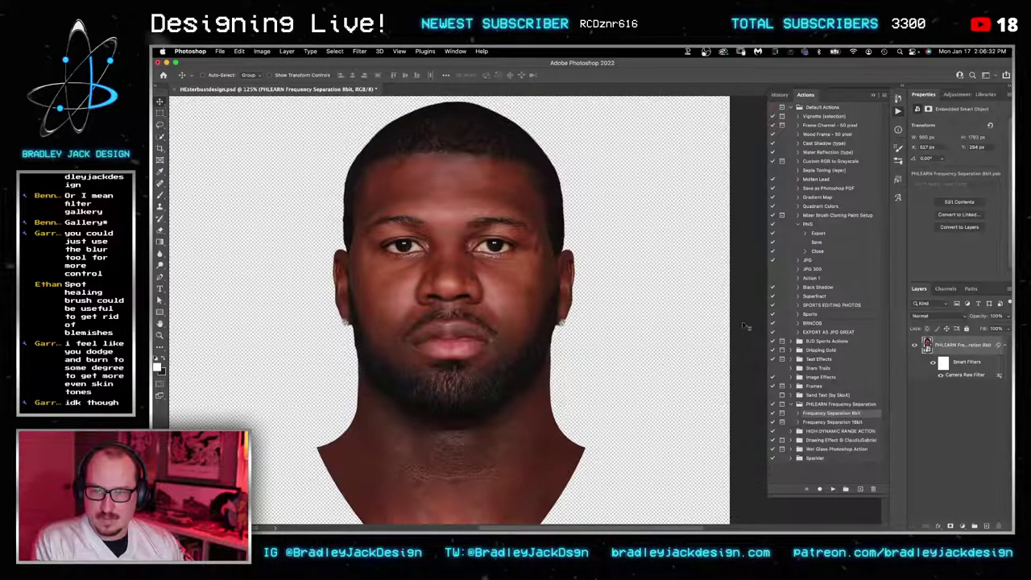
Step: Preview the Sponge, Sumi-e and Chrome effects on the head in the Filter Gallery, closing it without applying any
click(359, 51)
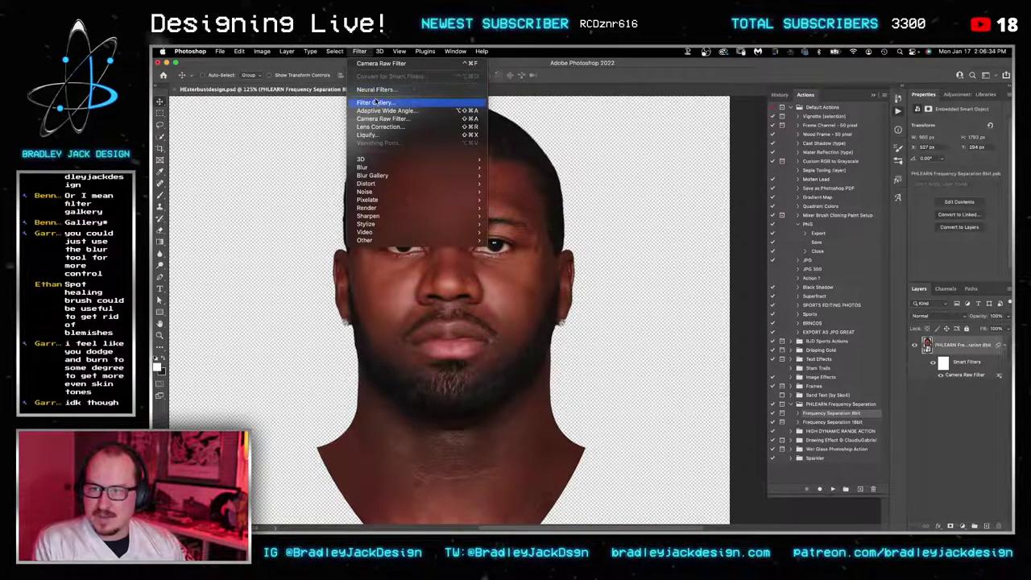
click(374, 100)
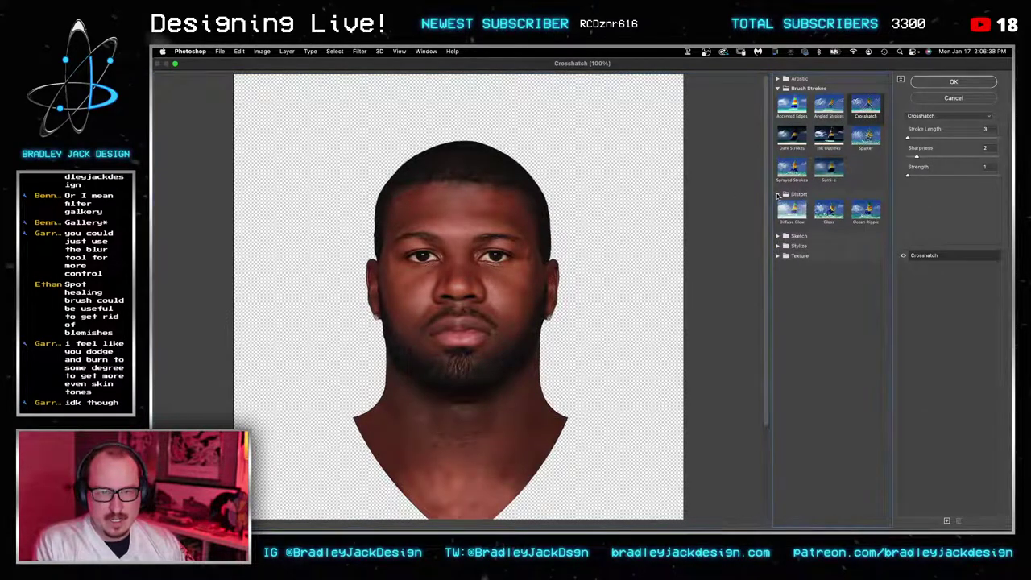
click(778, 78)
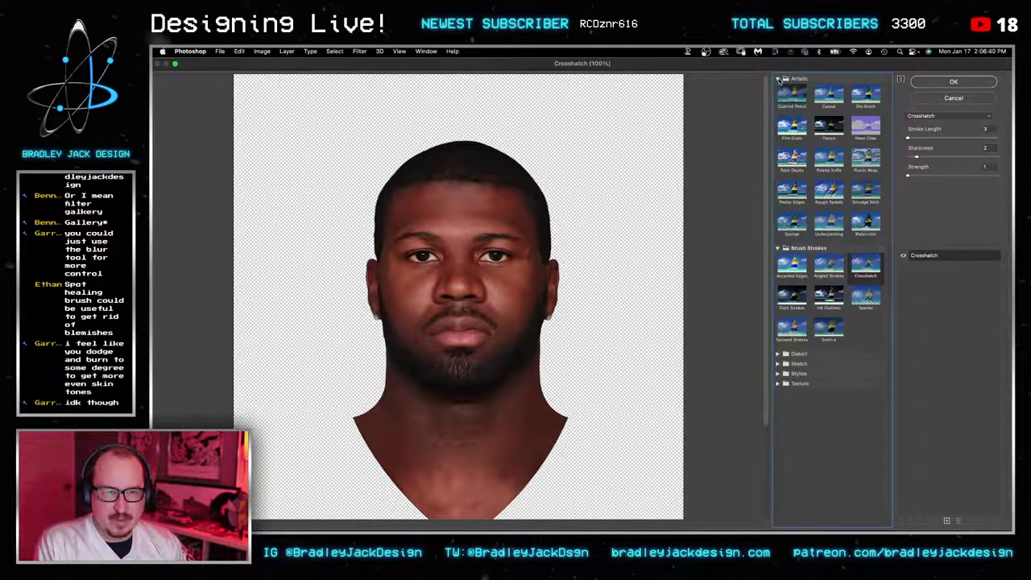
click(792, 226)
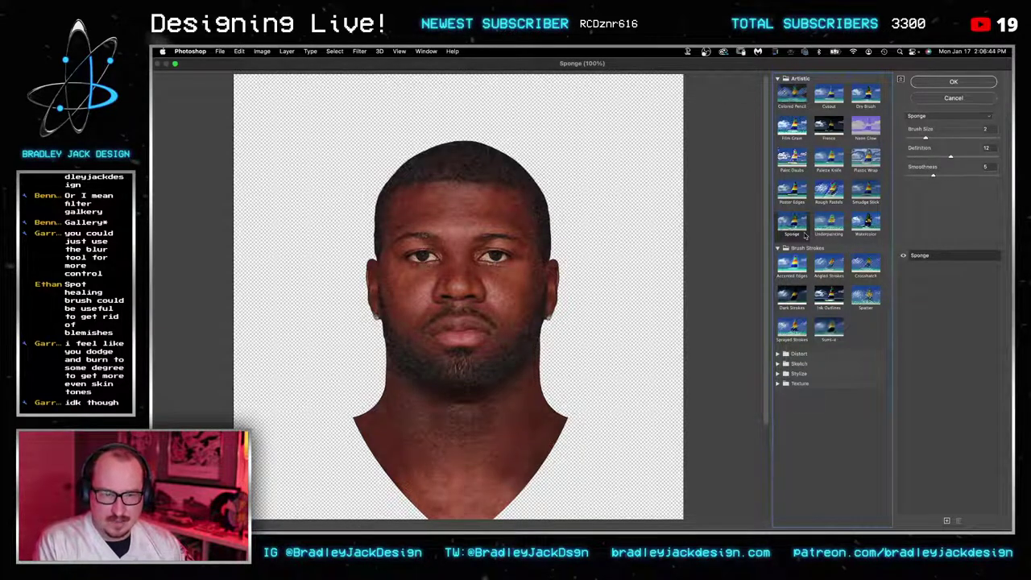
click(830, 327)
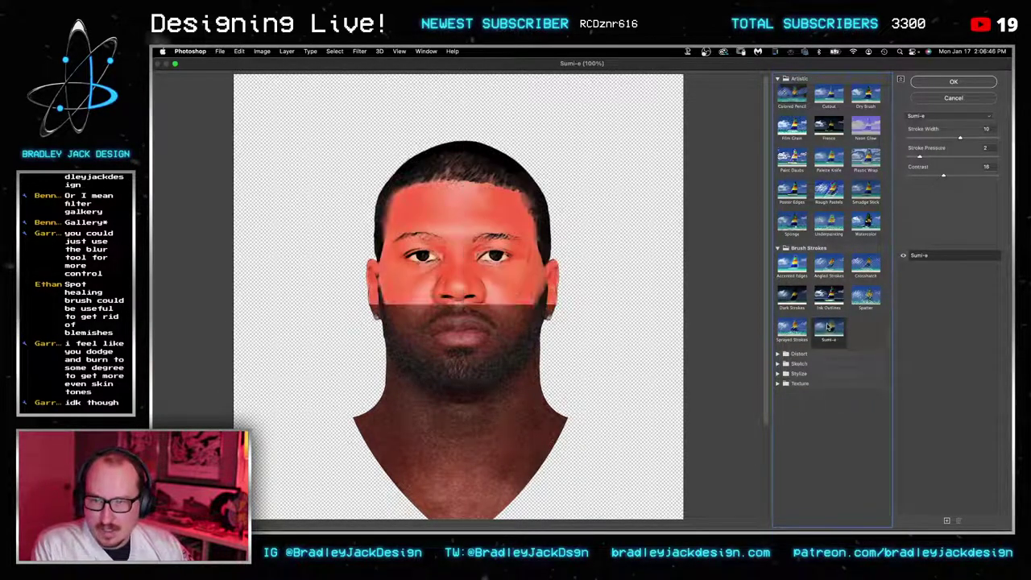
click(778, 383)
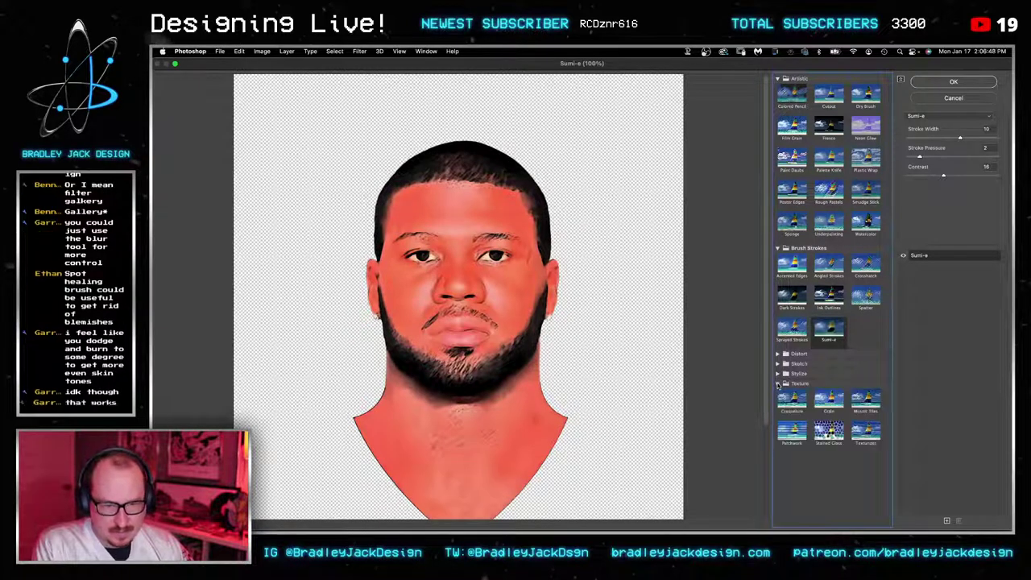
click(777, 374)
click(778, 364)
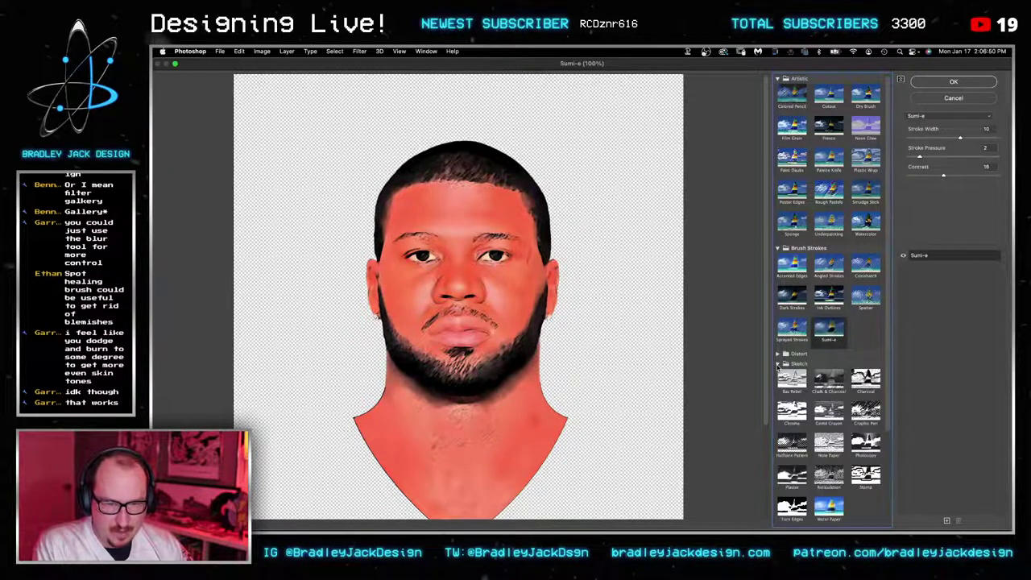
click(792, 410)
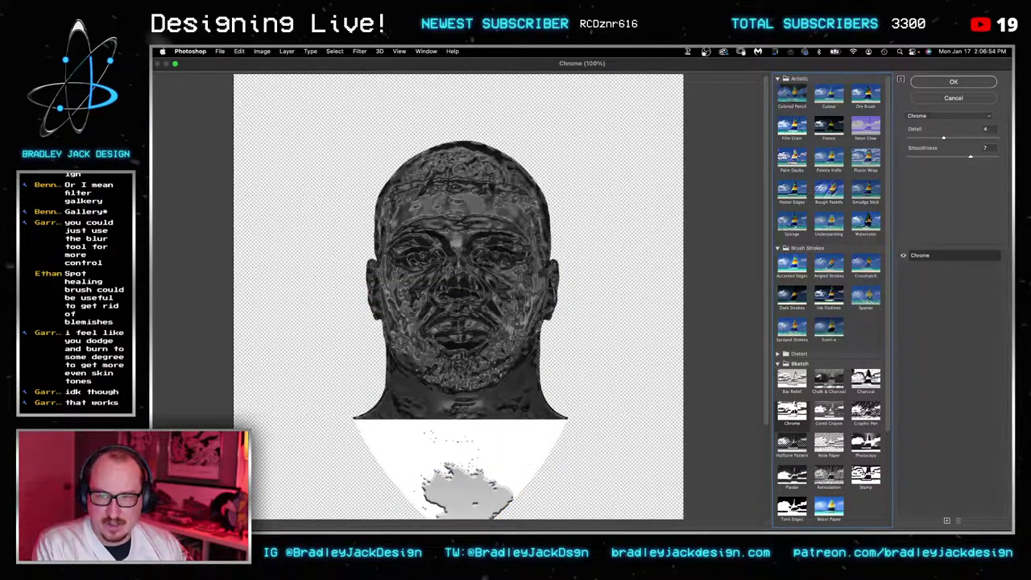
click(777, 355)
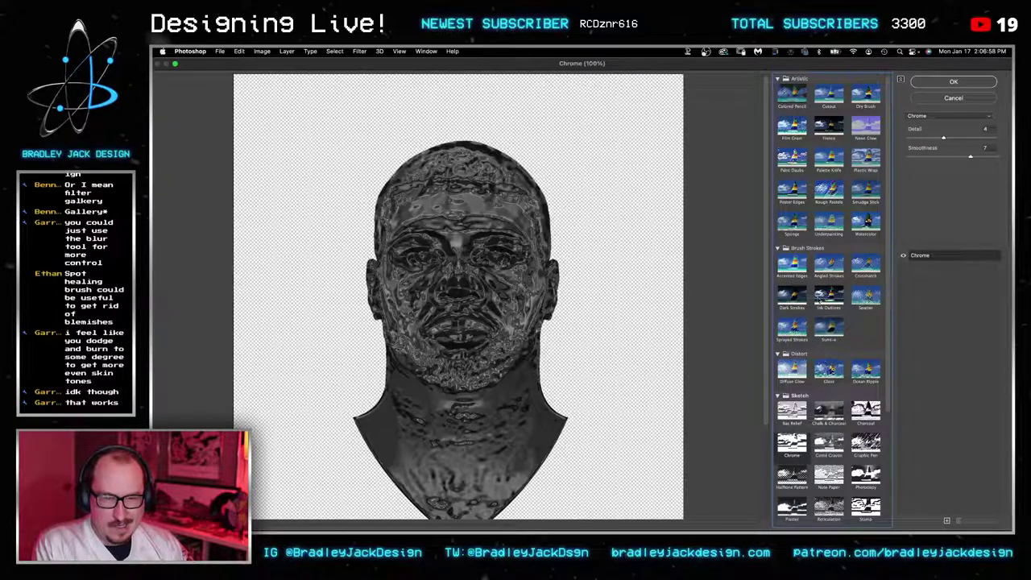
click(960, 97)
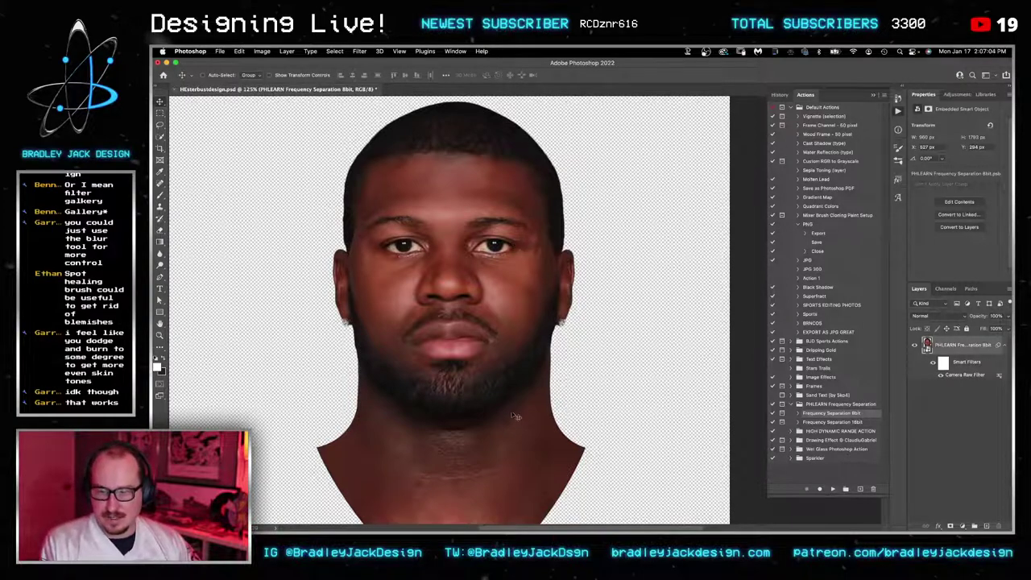
Step: Save the bust design document
key(super+s)
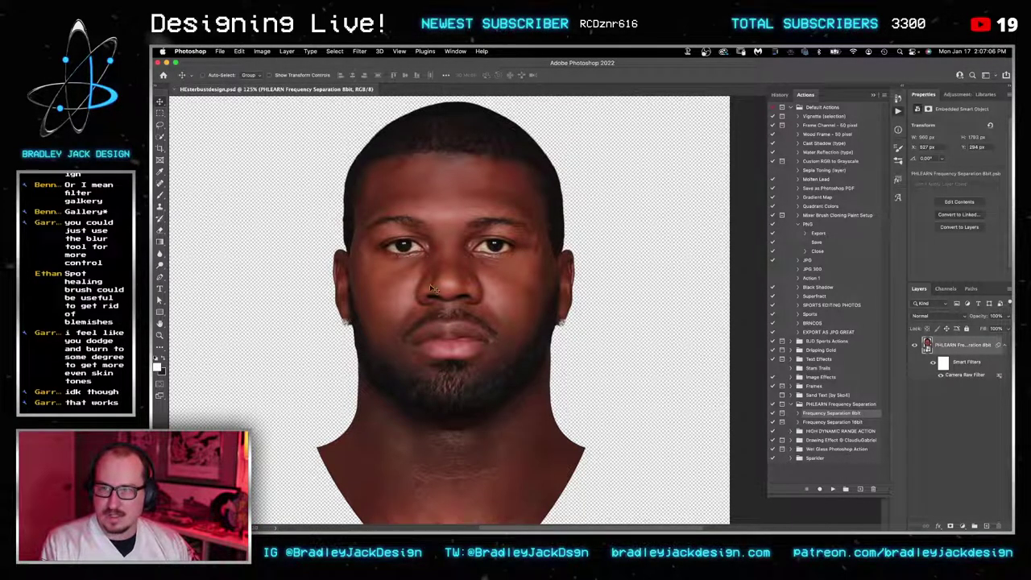
key(z)
alt+click(484, 301)
key(ctrl+minus)
key(v)
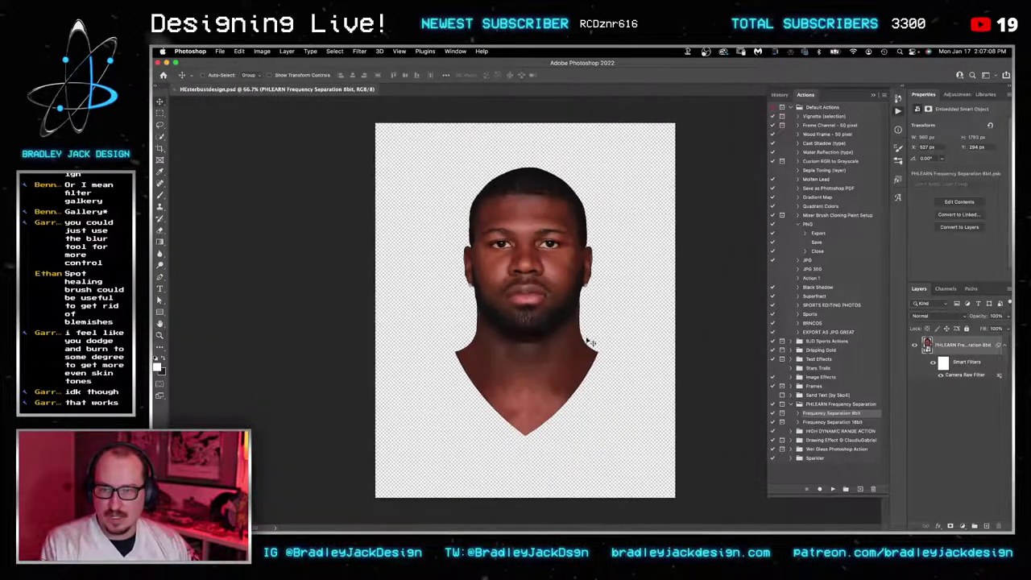
Step: Place the Hall of Fame bust reference photo from Downloads as a new layer, hide it, and reselect the head smart object
click(944, 411)
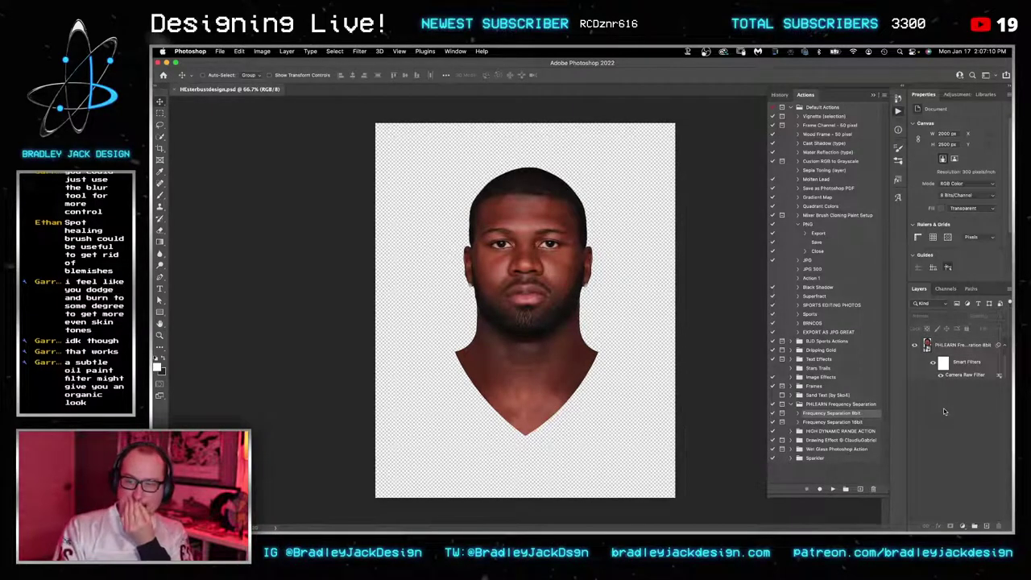
mouse_move(769, 525)
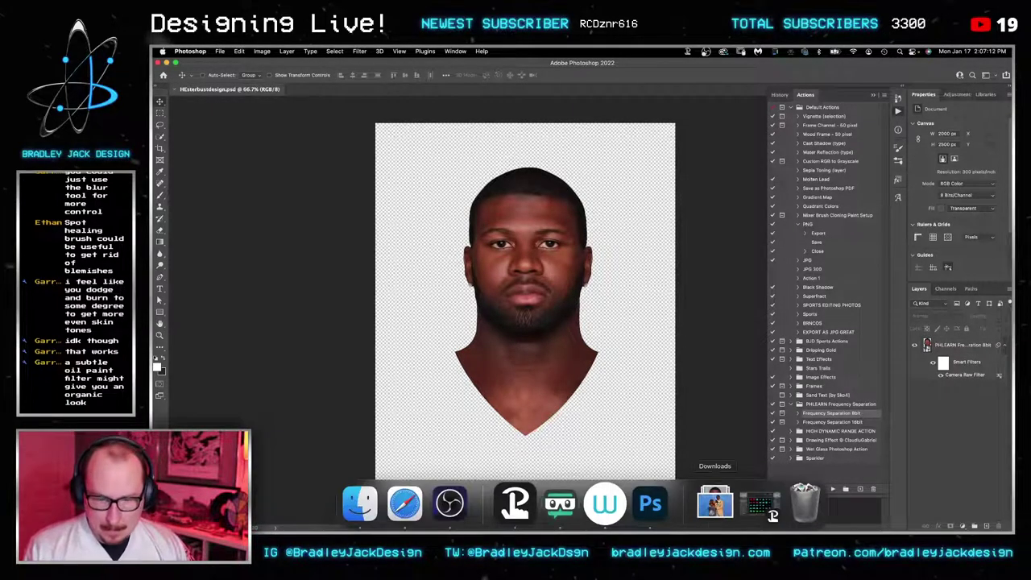
click(729, 507)
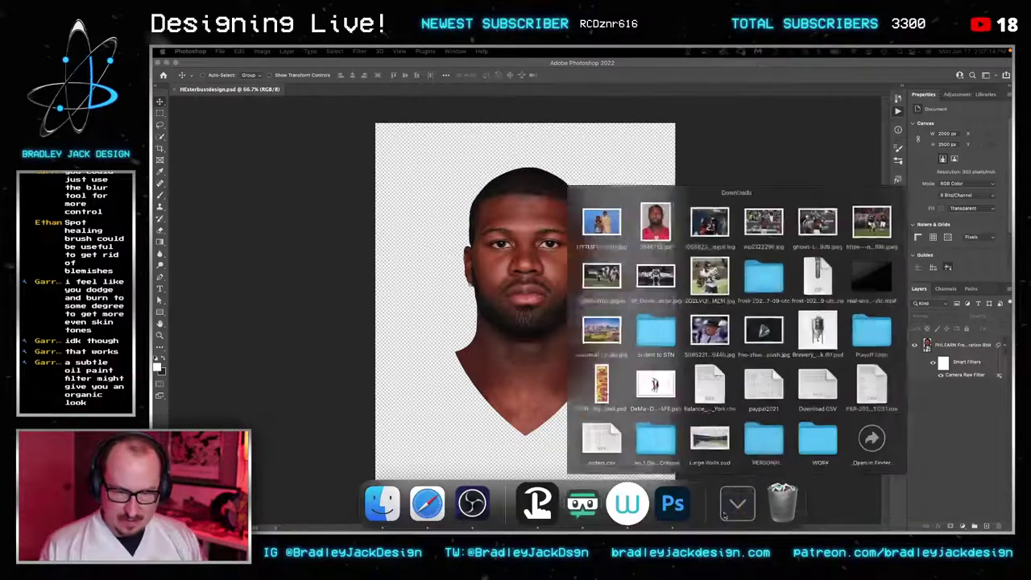
click(555, 327)
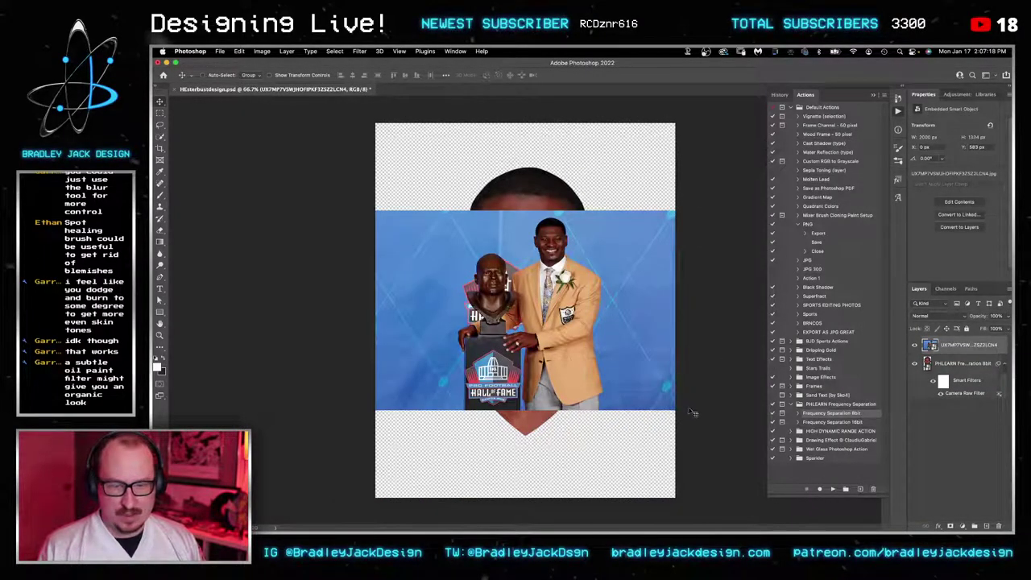
click(914, 346)
click(936, 364)
key(z)
click(540, 233)
click(541, 234)
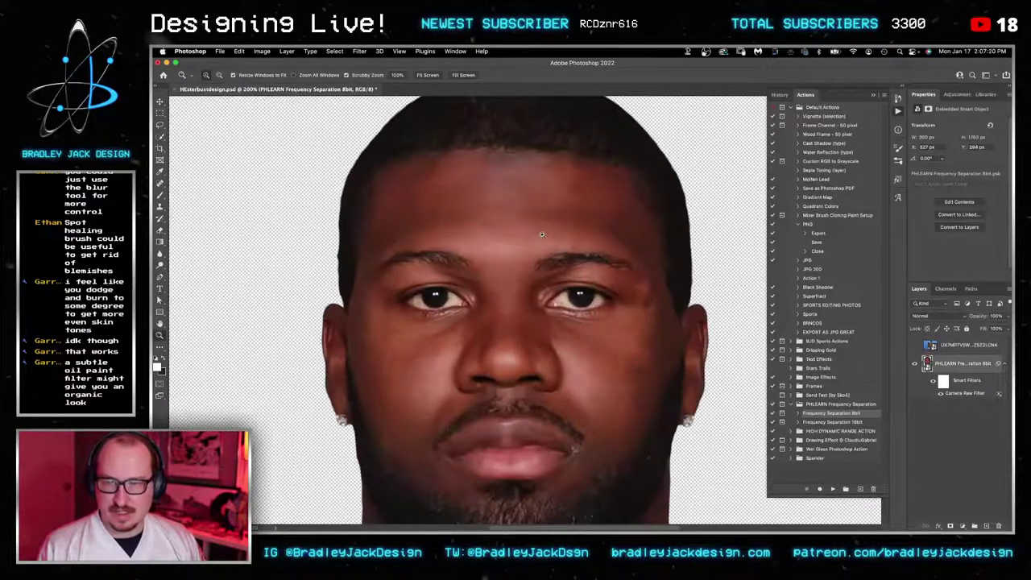
key(v)
drag(508, 230, 466, 150)
Step: Look through the Filter Gallery's Artistic, Distort, Sketch, Stylize and Texture effects for an oil paint filter
click(359, 52)
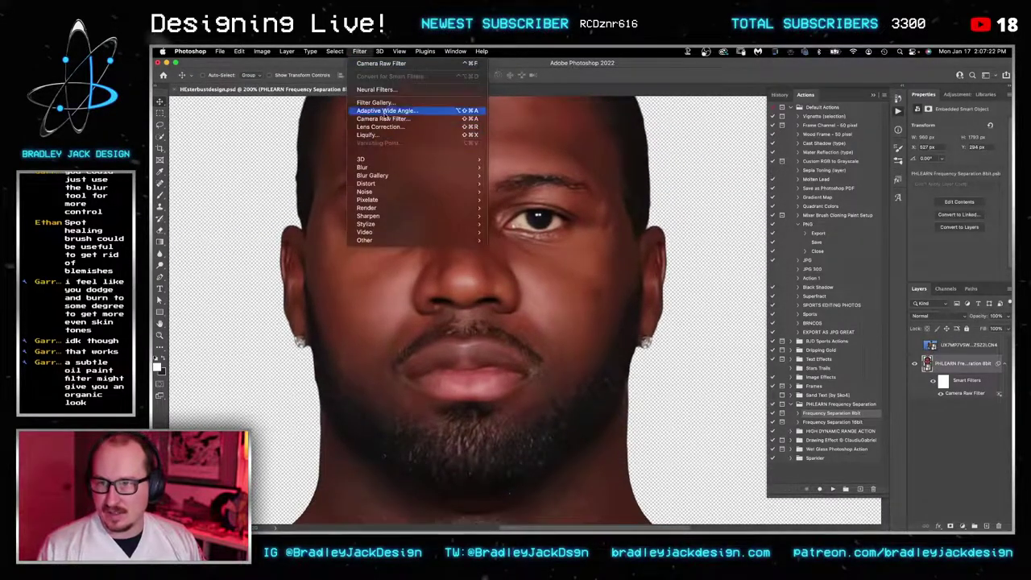
click(385, 103)
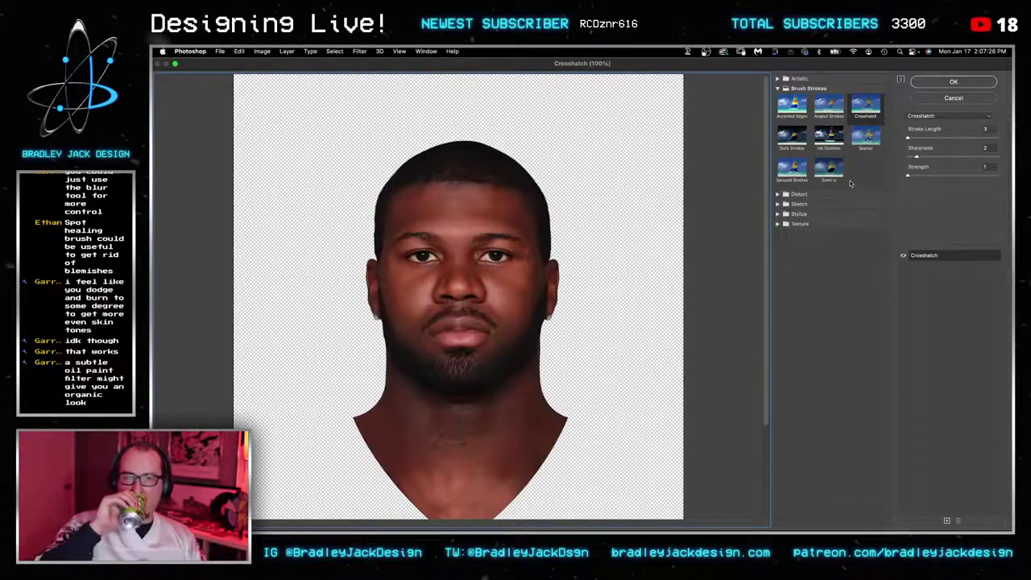
click(778, 79)
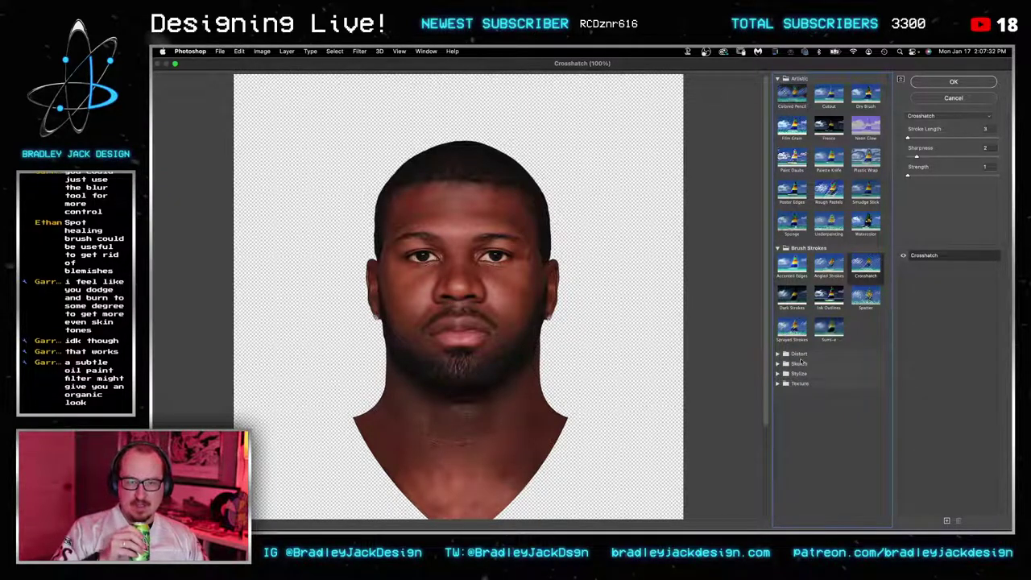
click(779, 354)
click(778, 396)
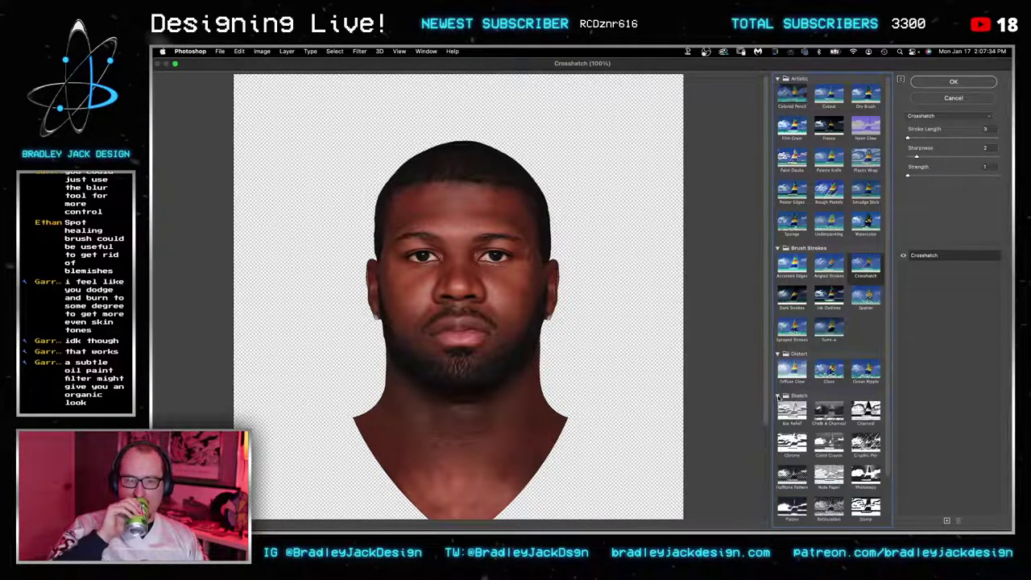
scroll(836, 425, down, 2)
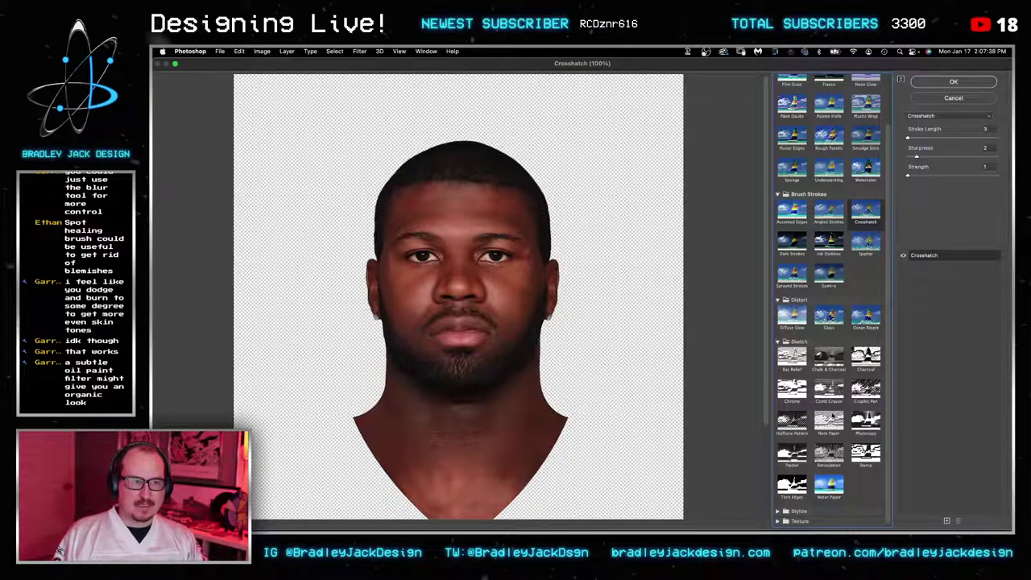
click(778, 518)
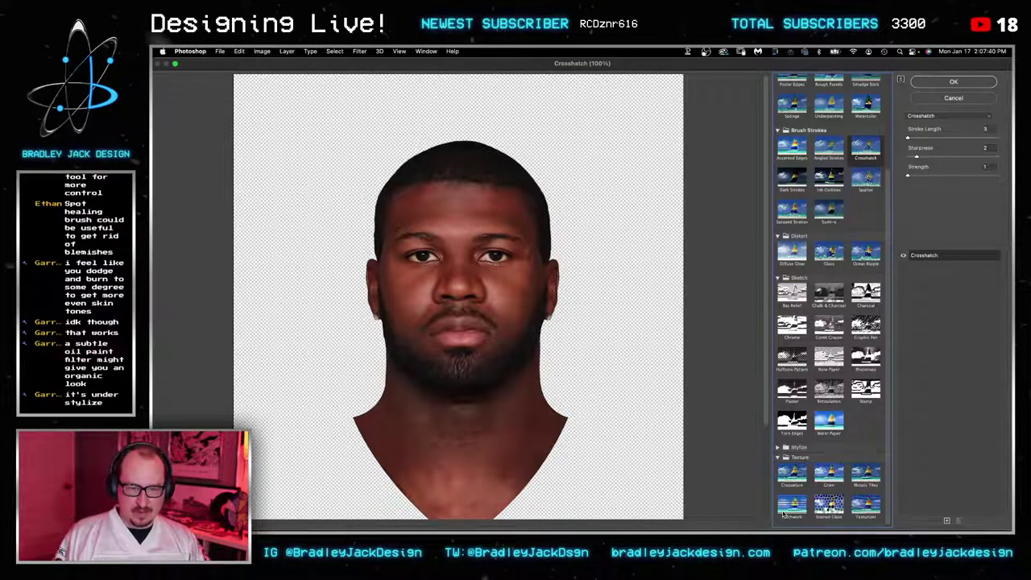
click(778, 447)
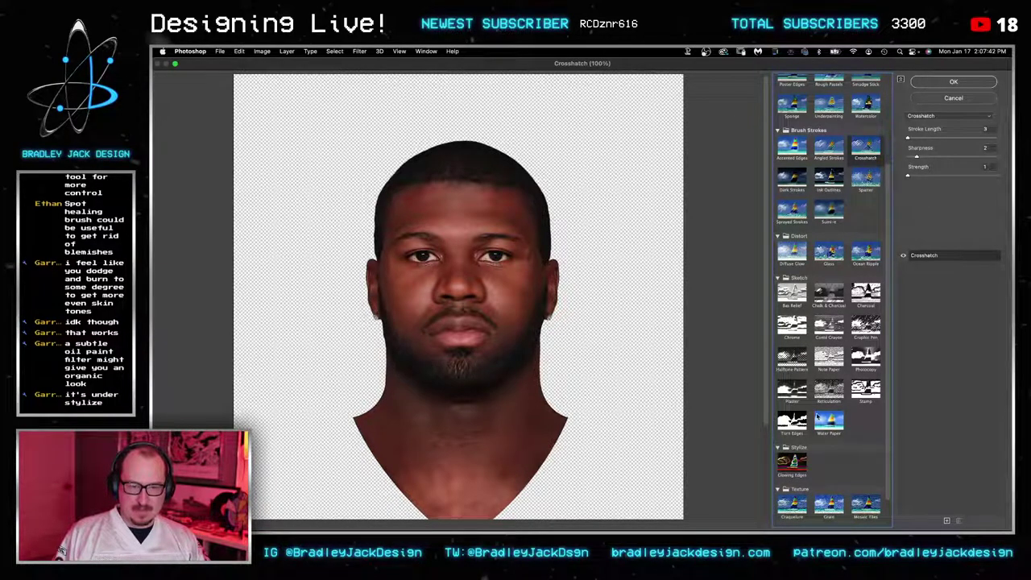
scroll(813, 377, up, 3)
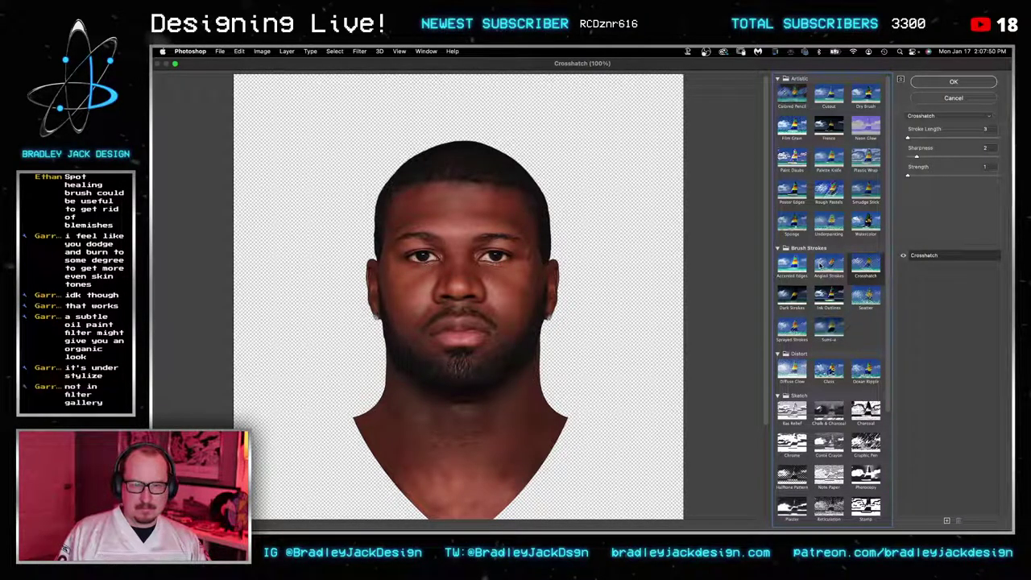
scroll(819, 264, down, 4)
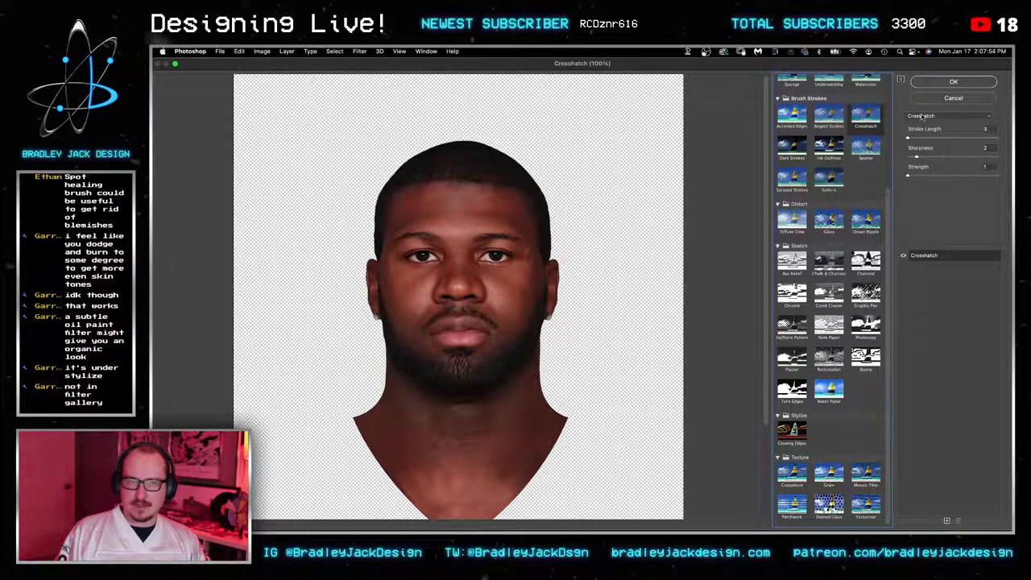
key(Escape)
Step: Start the Oil Paint filter on the head with Stylization 0.1, Cleanliness 10, Scale 0.1, Bristle Detail 0 and Lighting off
click(359, 51)
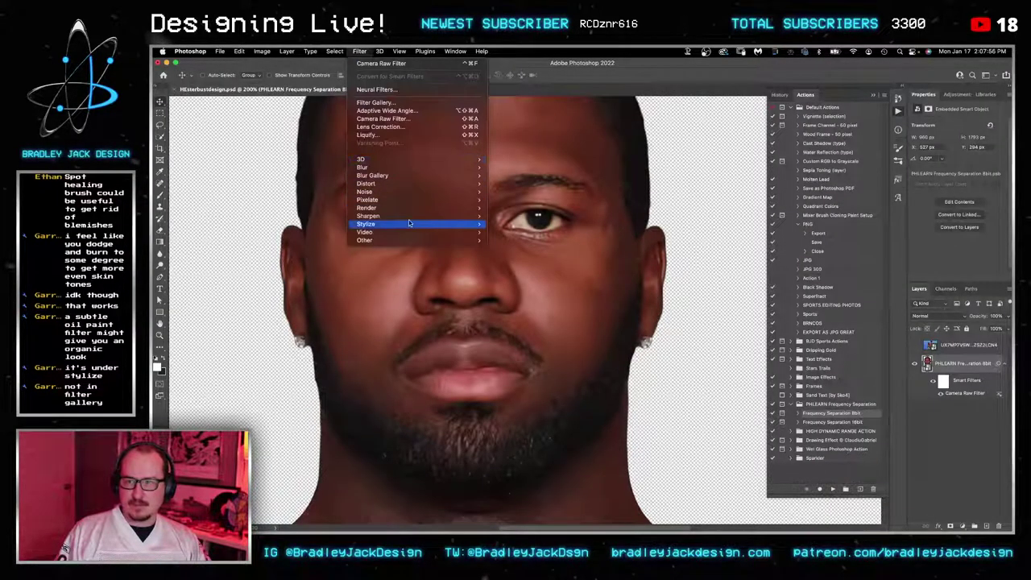
mouse_move(413, 225)
click(519, 257)
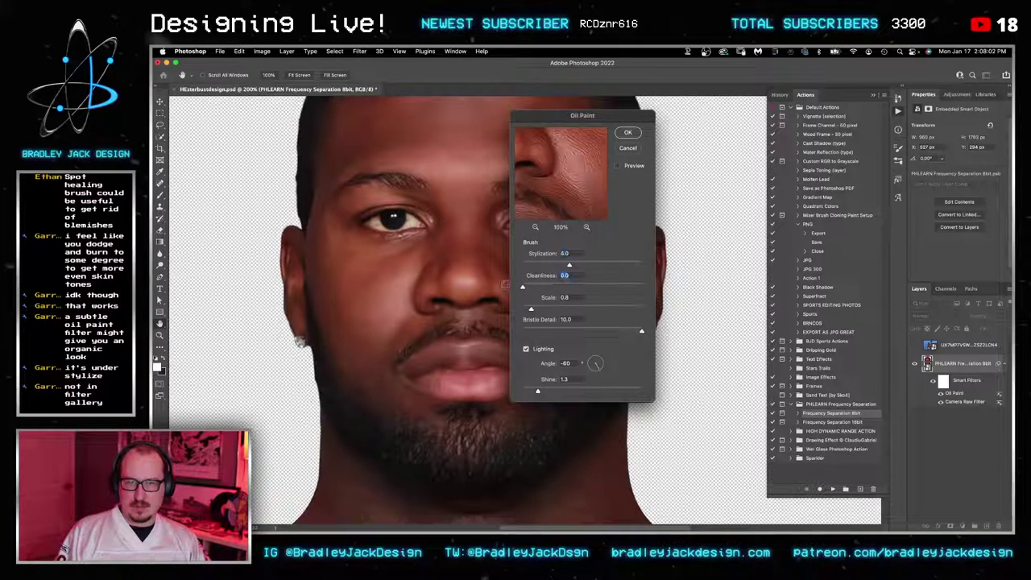
drag(522, 286, 698, 281)
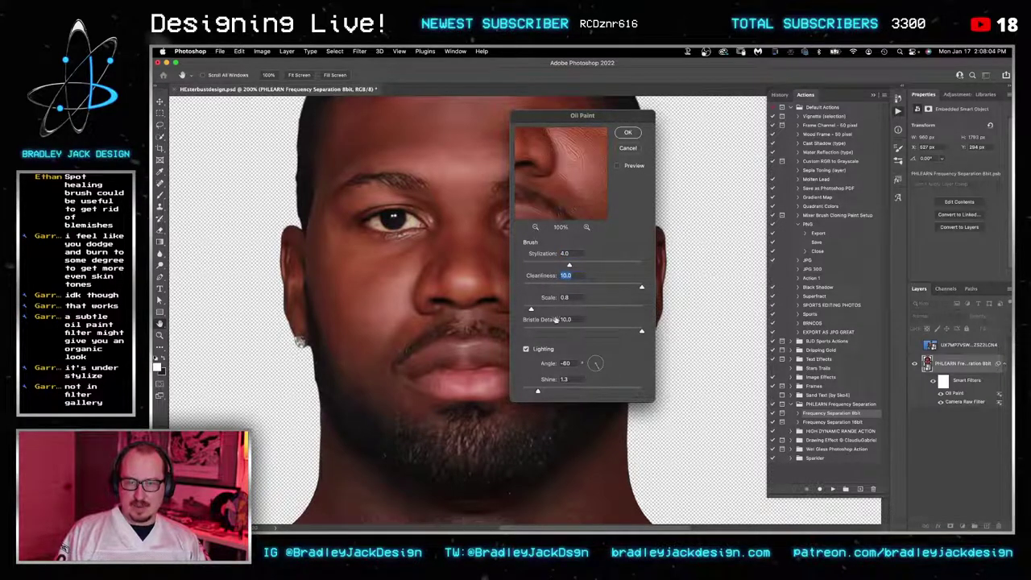
drag(540, 319, 478, 330)
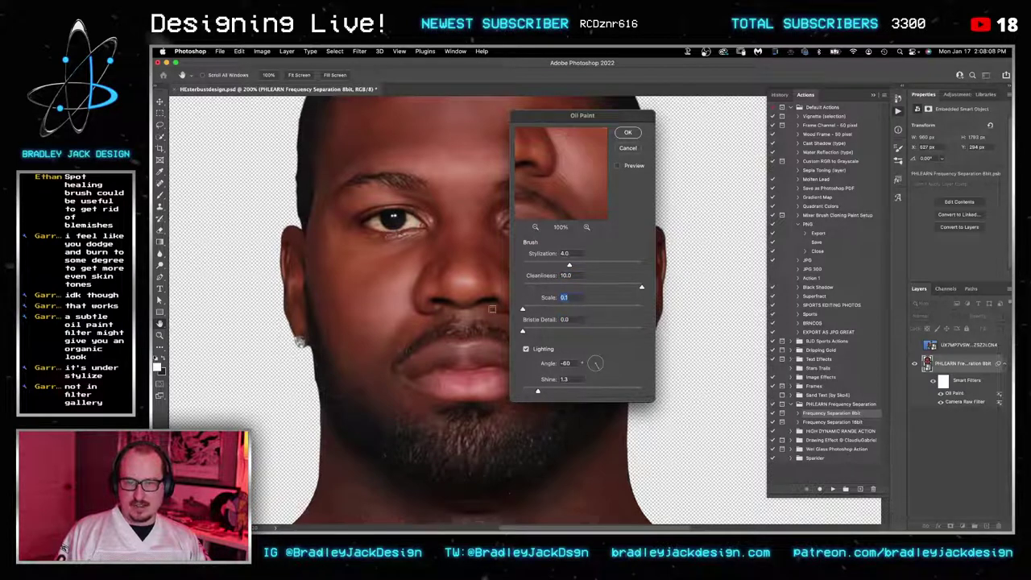
drag(529, 311, 496, 306)
drag(568, 265, 506, 265)
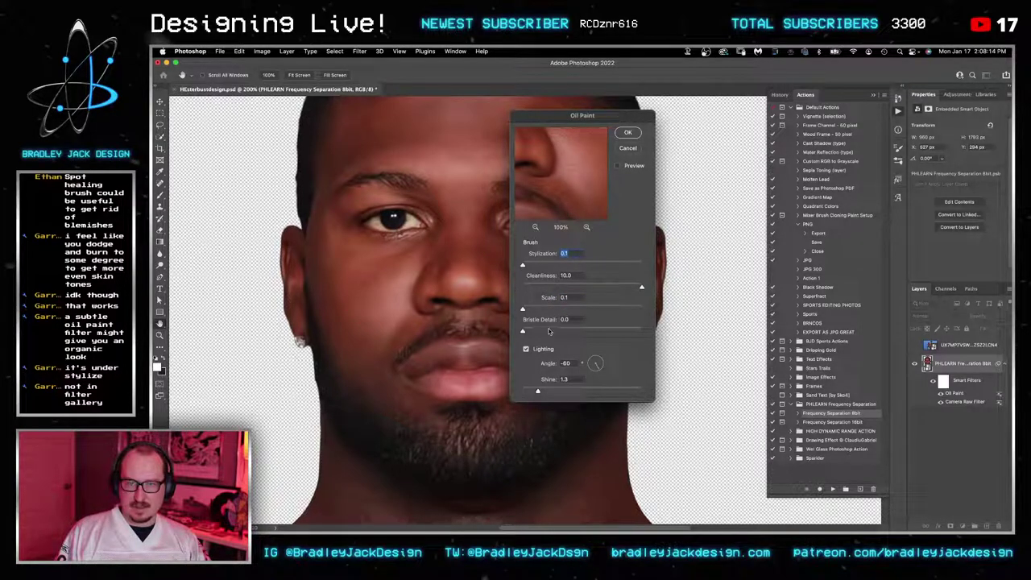
click(525, 349)
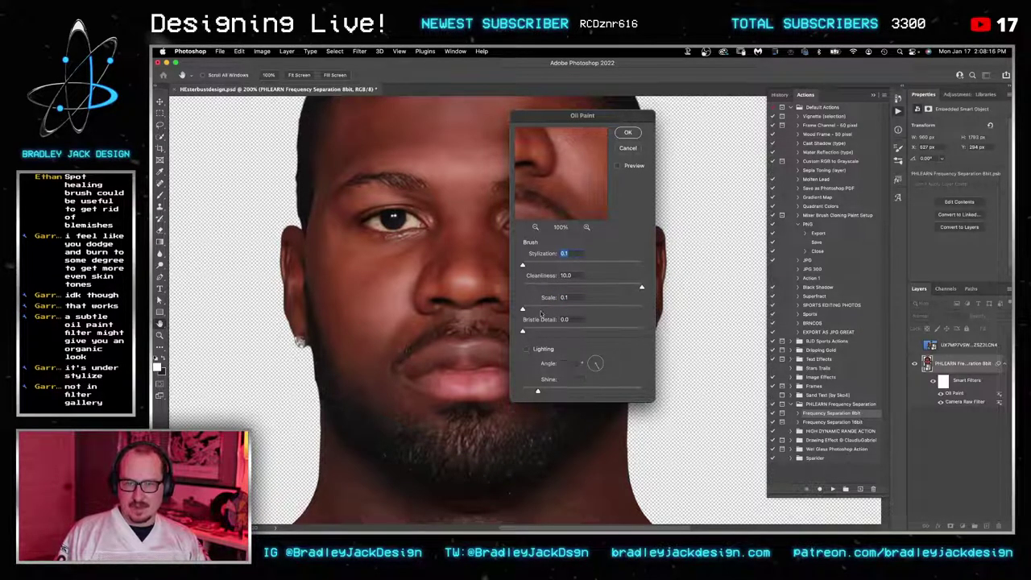
Step: Turn on the Oil Paint preview and set Stylization to 2.7, Cleanliness to 1.5, Scale to 0.1 and Bristle Detail to 4.9
mouse_move(553, 263)
mouse_down()
mouse_move(586, 263)
mouse_move(553, 265)
mouse_move(540, 288)
mouse_up()
click(548, 287)
drag(551, 114, 641, 113)
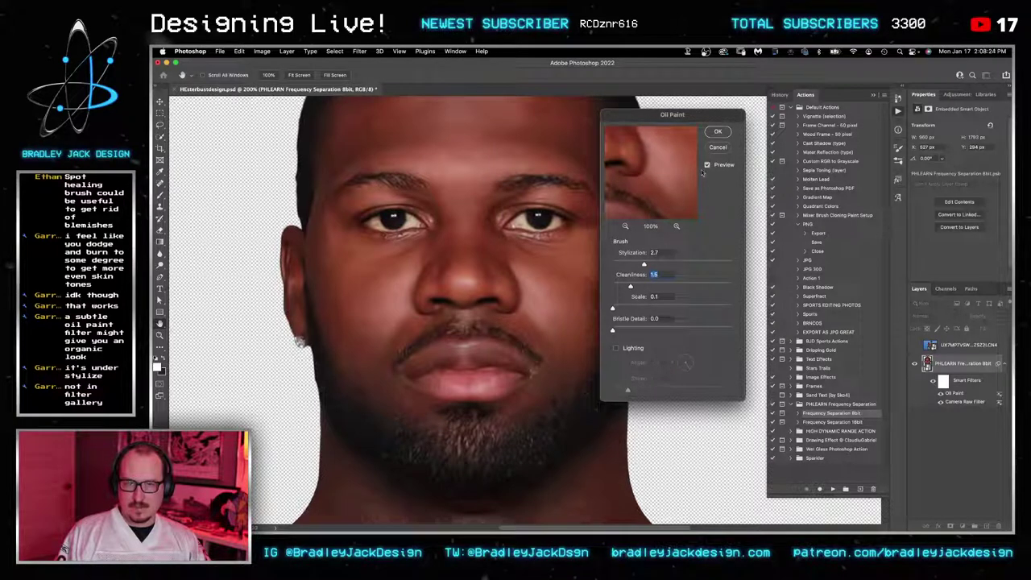
click(639, 308)
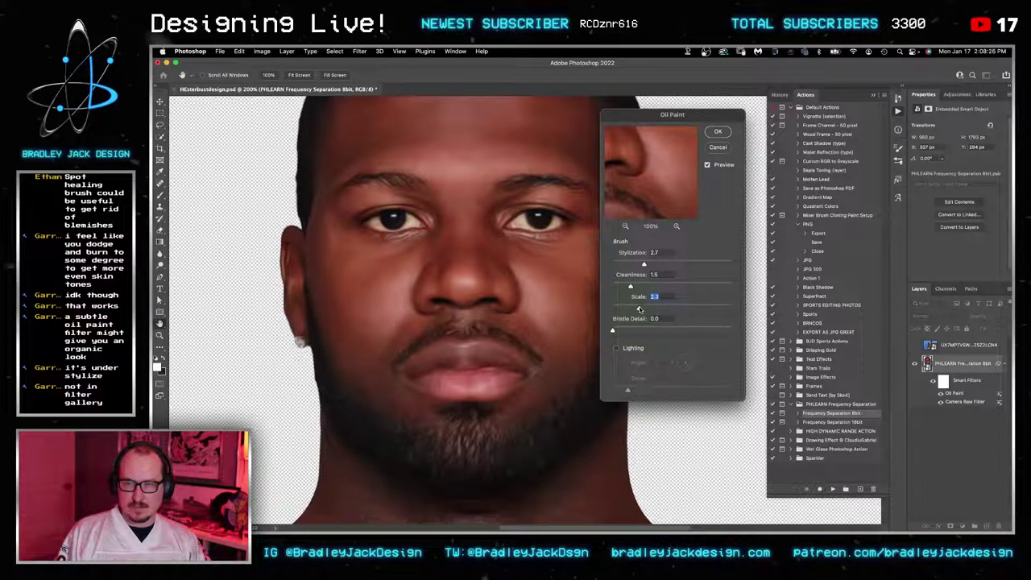
drag(616, 310, 611, 310)
click(670, 329)
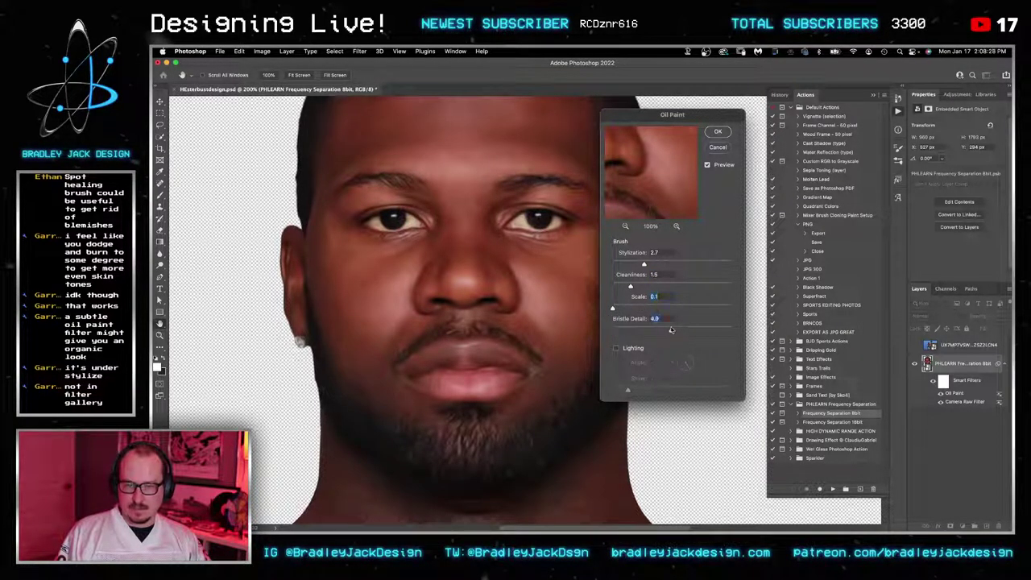
Step: Try several Stylization amounts, settle on 1.8, and apply the Oil Paint filter to the head
click(669, 264)
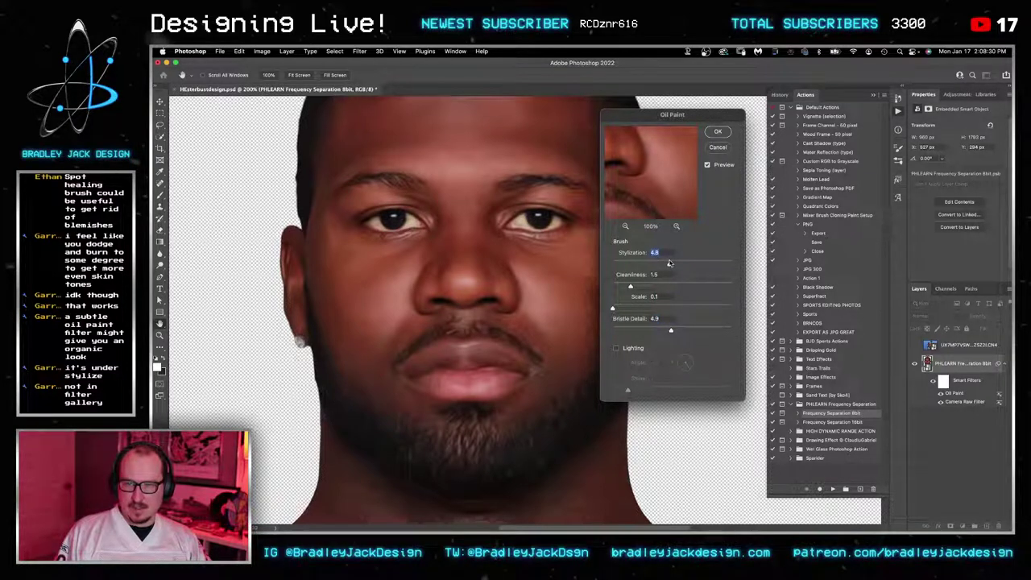
click(628, 264)
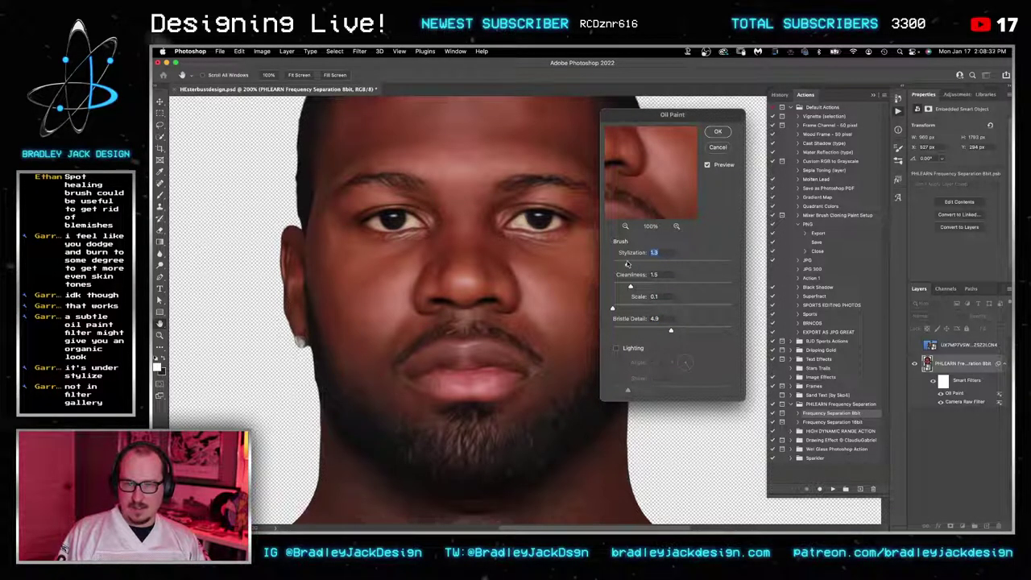
drag(626, 264, 583, 258)
click(634, 263)
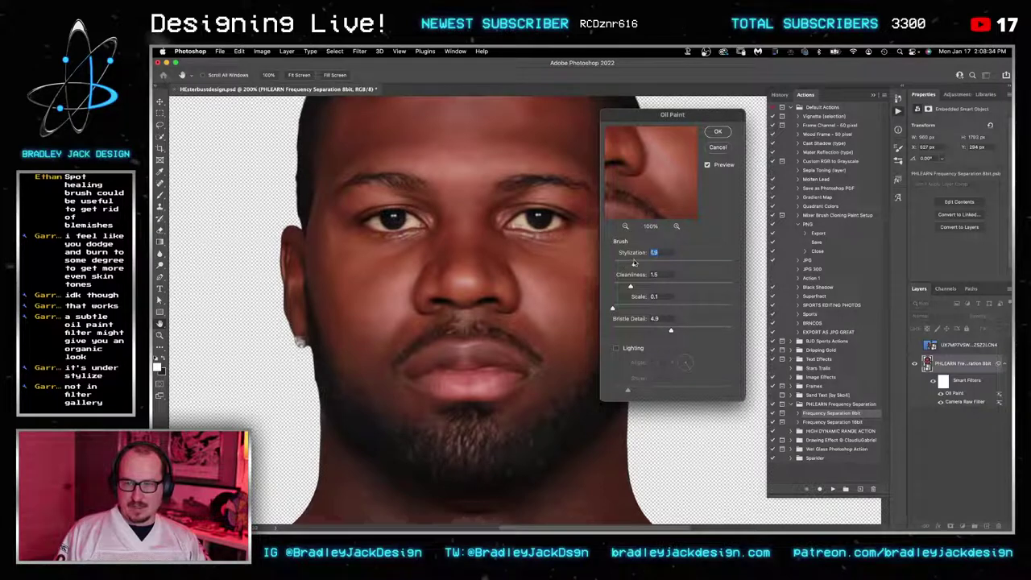
click(714, 132)
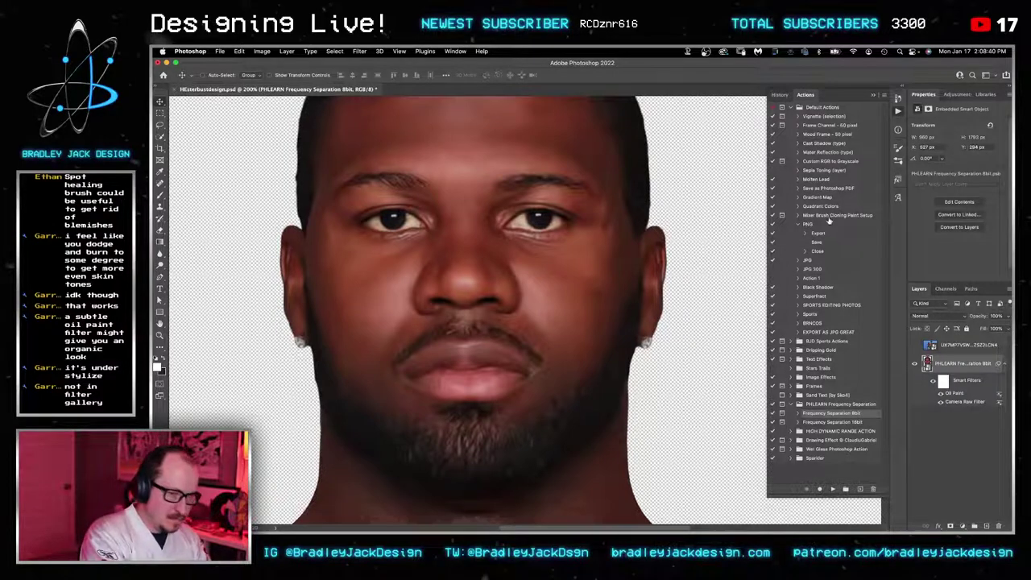
Step: Open the head smart object's contents and inspect the face up close
double_click(927, 363)
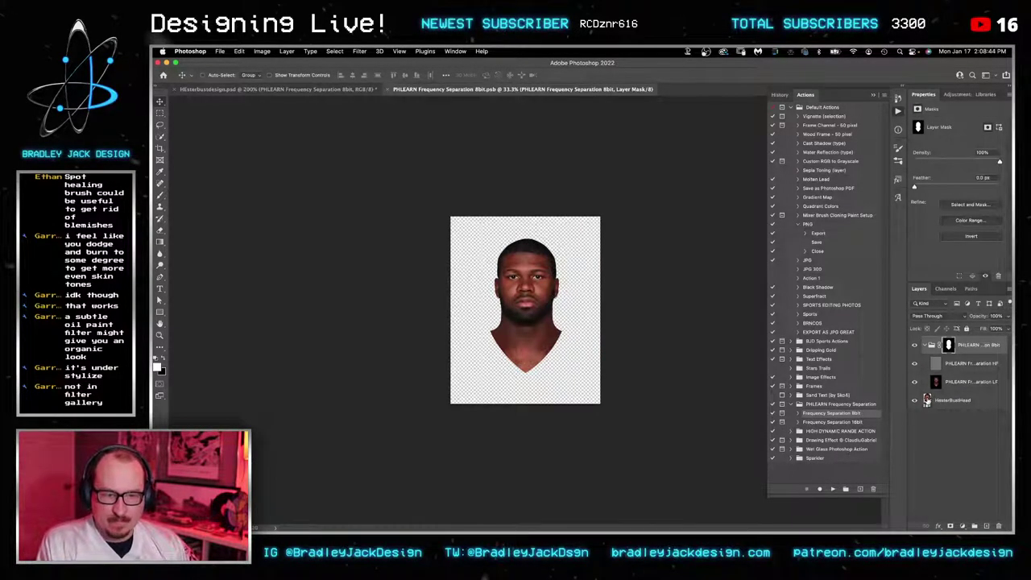
drag(531, 273, 645, 266)
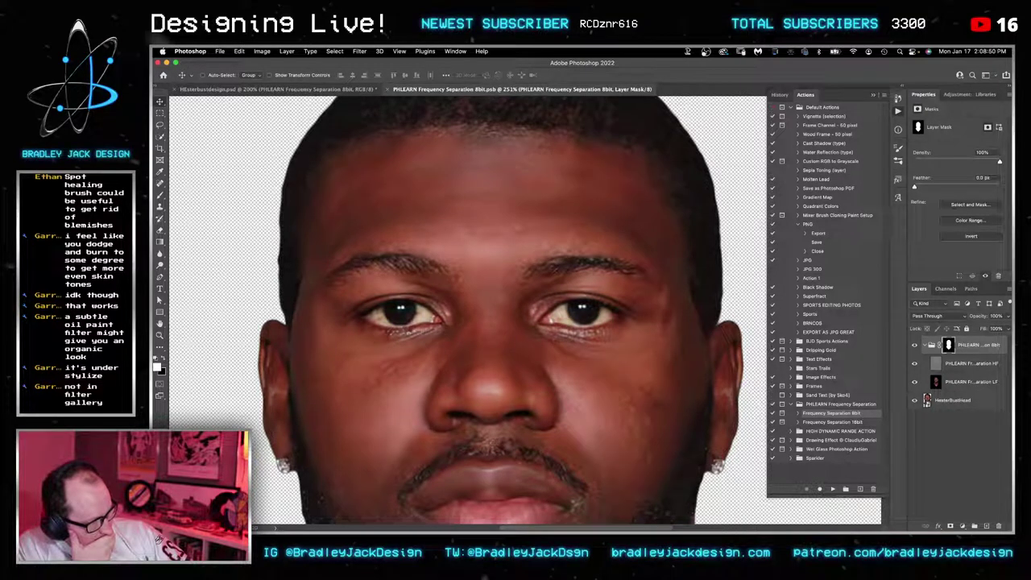
Step: Switch to Safari and search Google Images for "hall of fame bust nfl", browsing the results for a bronze bust reference
key(super+Tab)
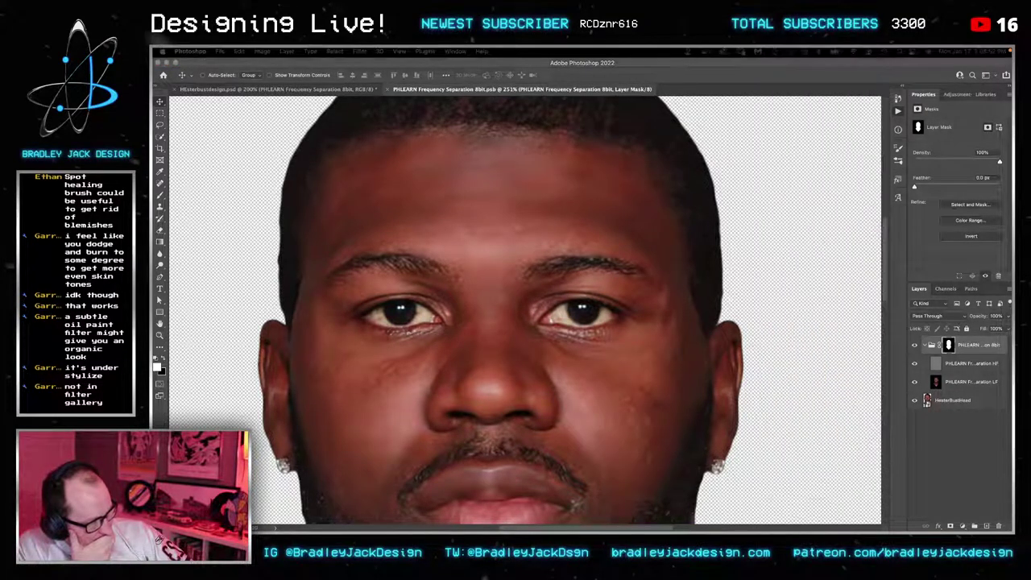
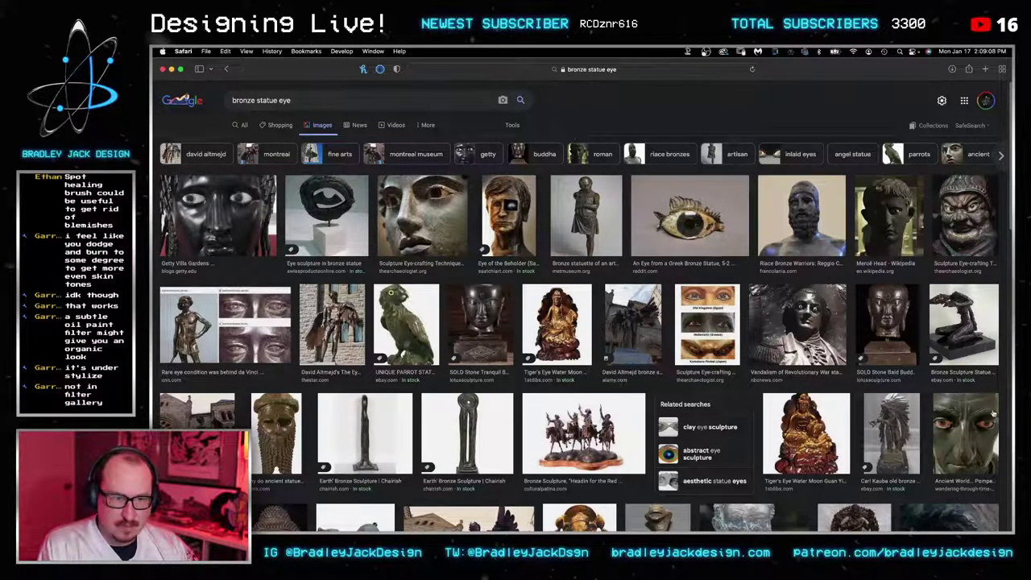
scroll(584, 335, down, 5)
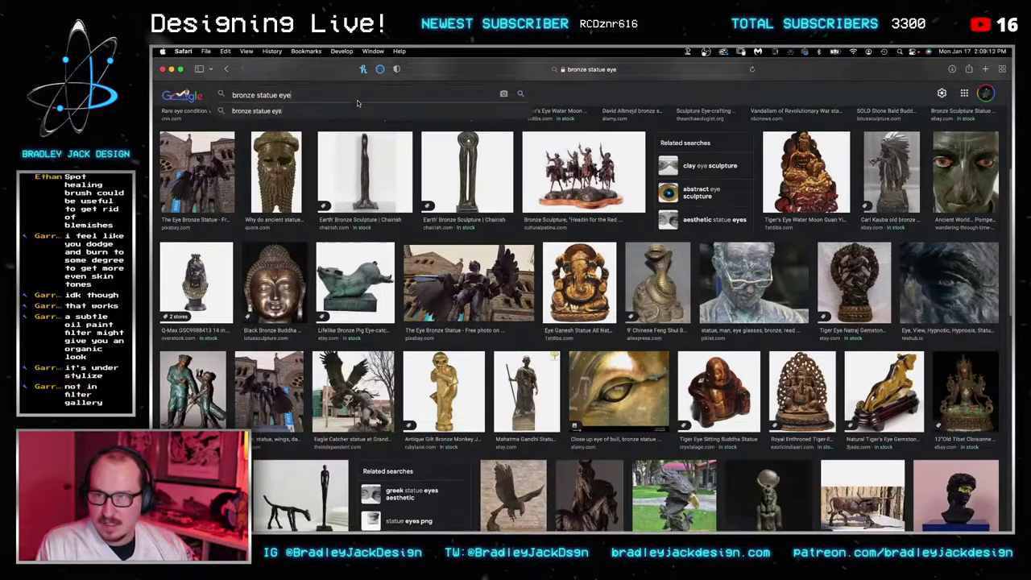
triple_click(356, 98)
text(hall of fame bust )
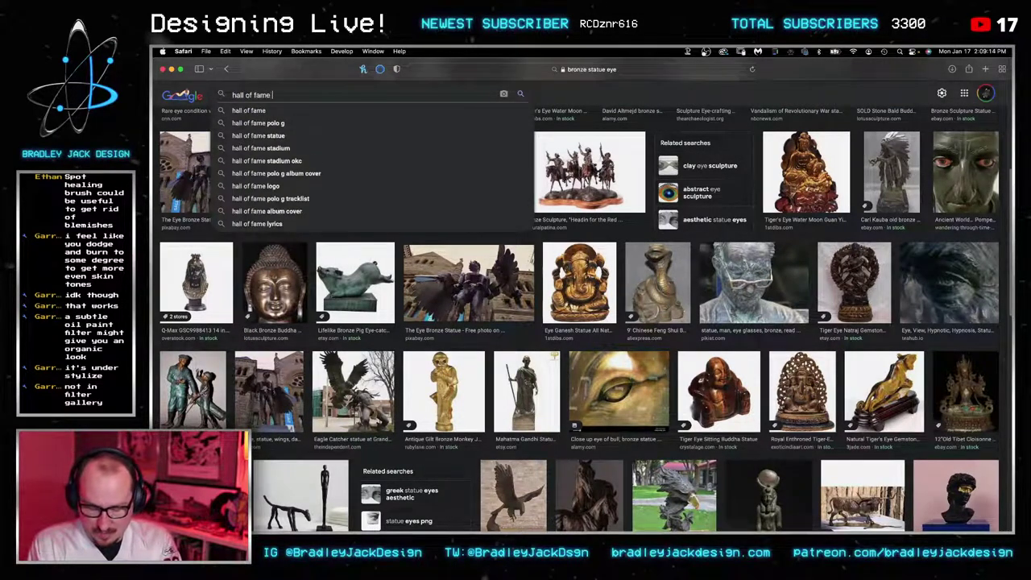
text(nfl)
key(Return)
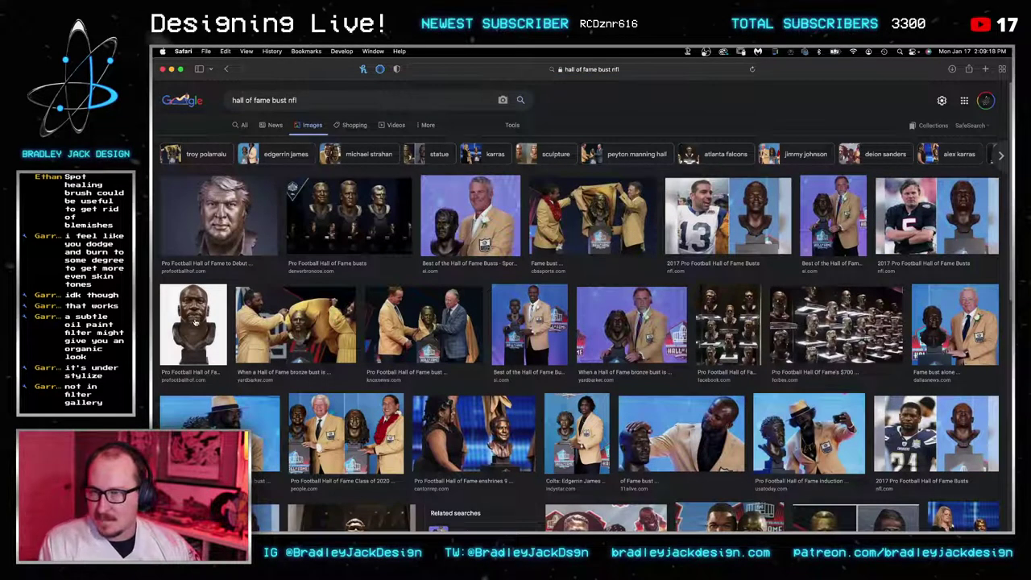
scroll(497, 313, down, 3)
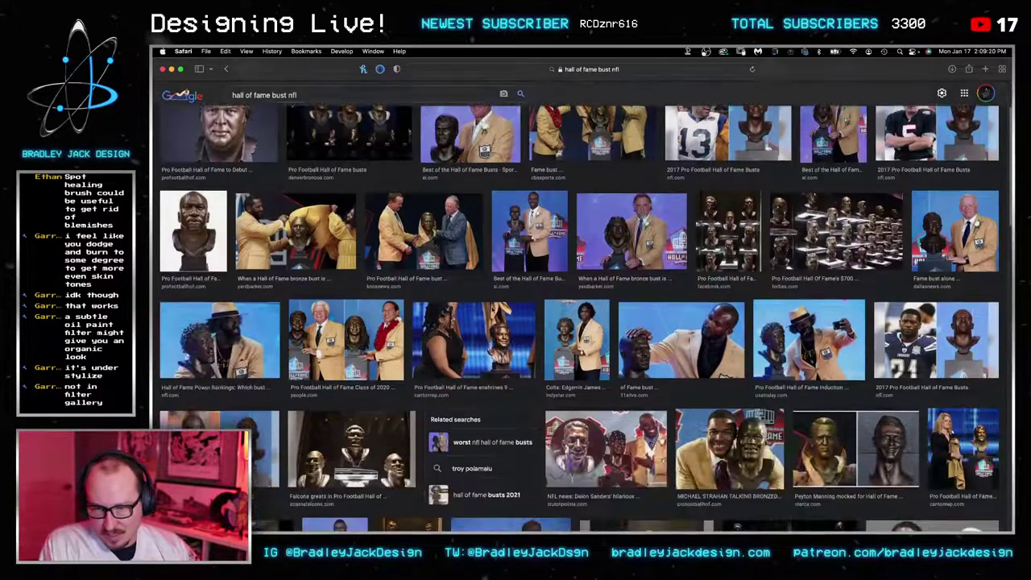
scroll(470, 447, down, 7)
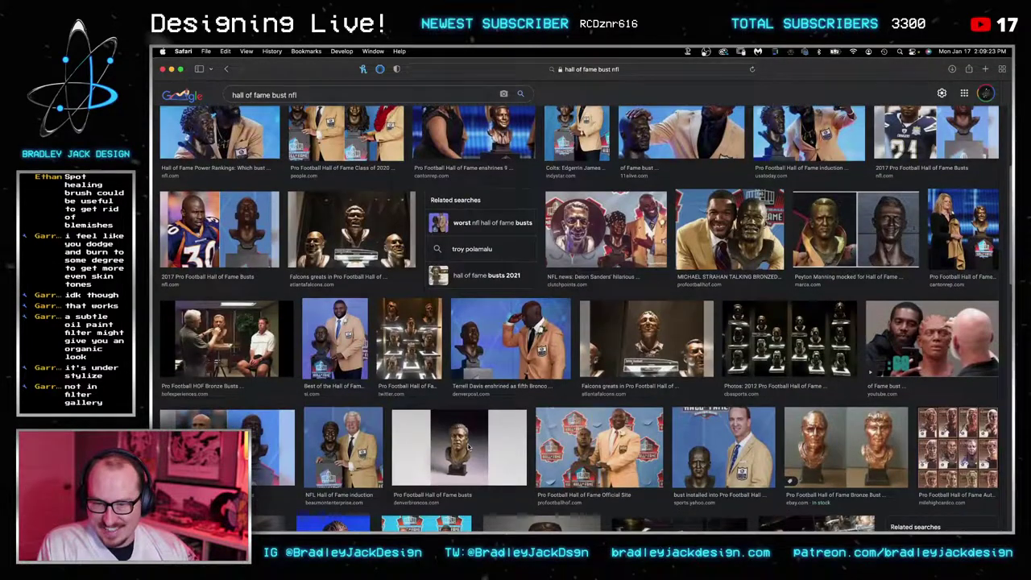
Step: Open the Broncos gallery's first Hall of Fame bust photo at full size in a new tab and examine its bronze face closely
click(469, 447)
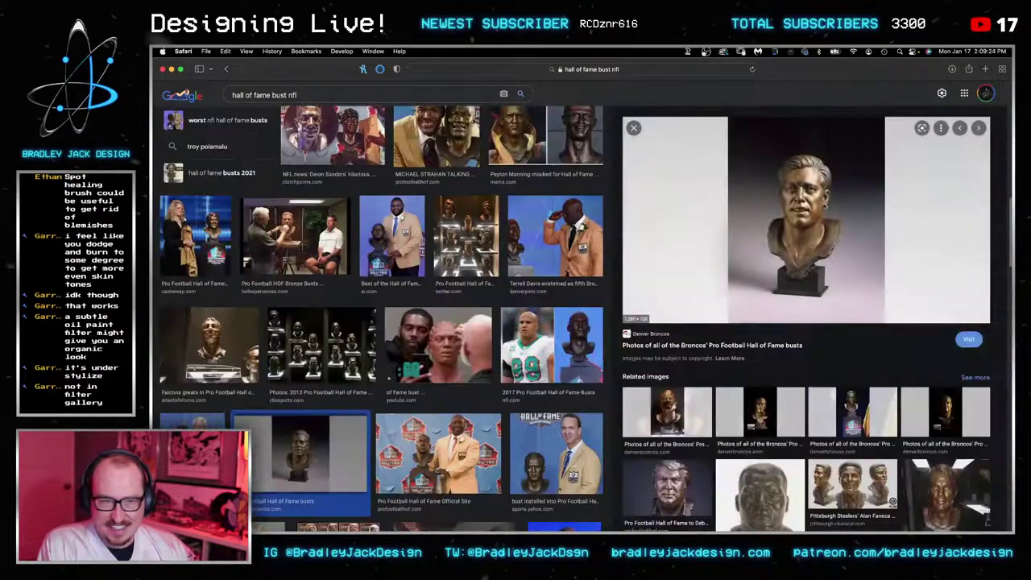
click(819, 194)
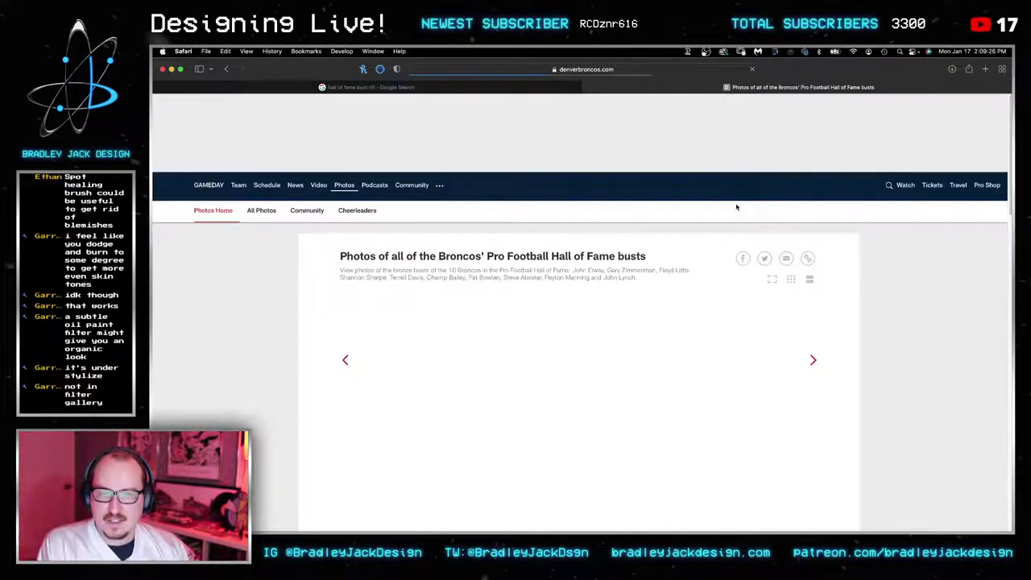
scroll(602, 279, down, 2)
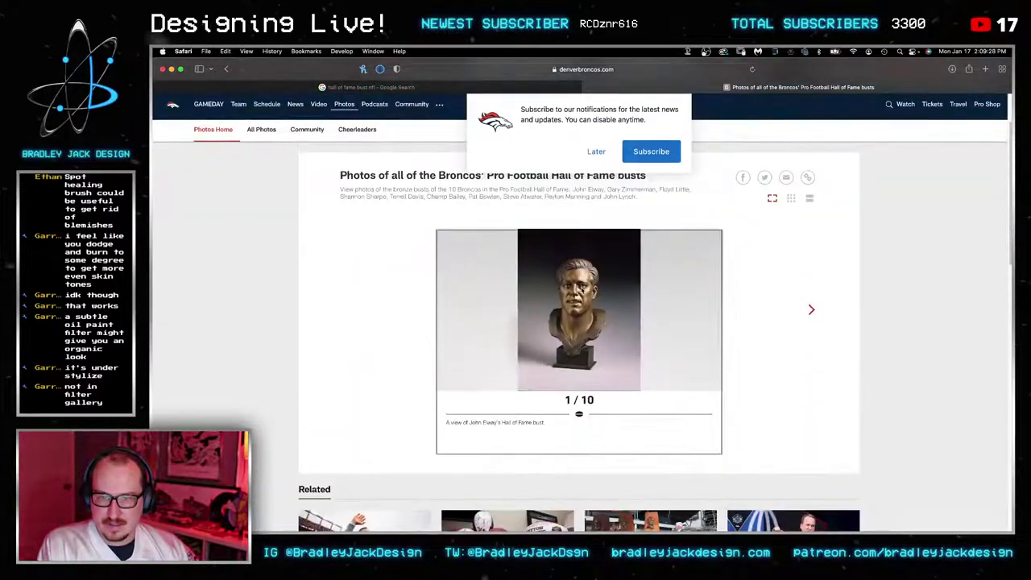
click(580, 242)
right_click(581, 237)
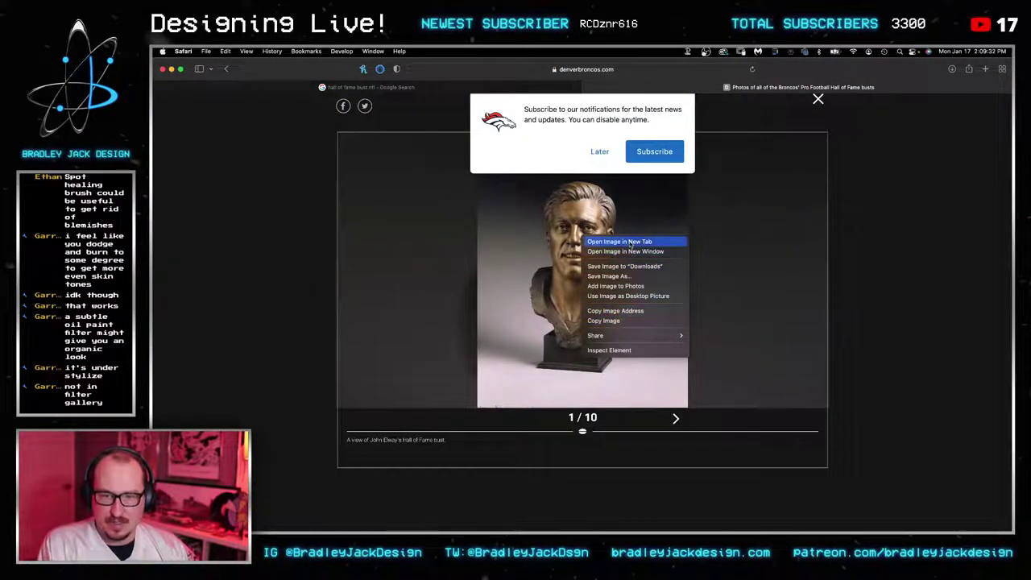
click(619, 242)
click(840, 87)
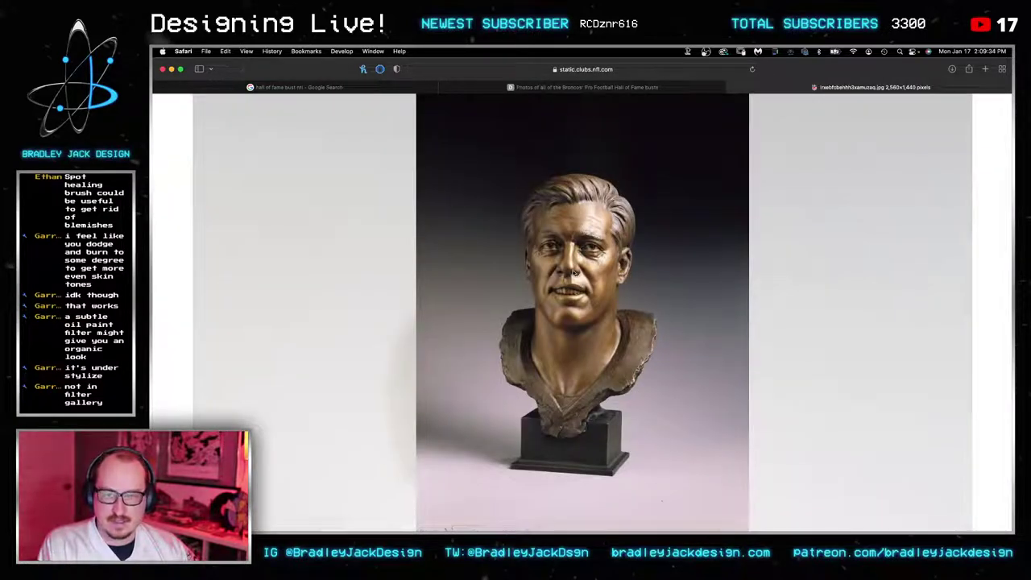
click(582, 250)
scroll(580, 258, up, 2)
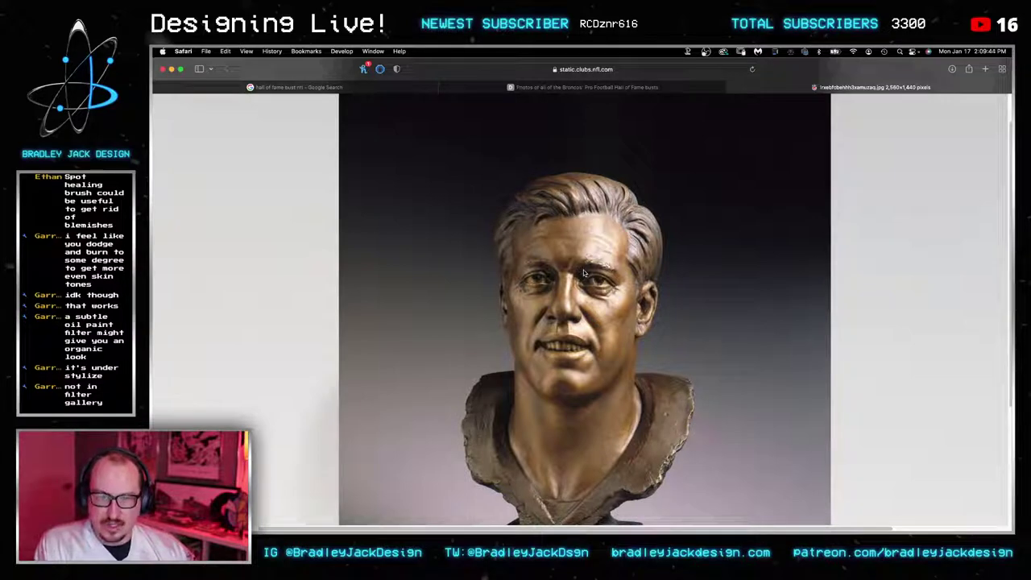
Step: Switch back to Photoshop, return to the main bust design document, and add a Gradient Map adjustment layer above the head
key(super+Tab)
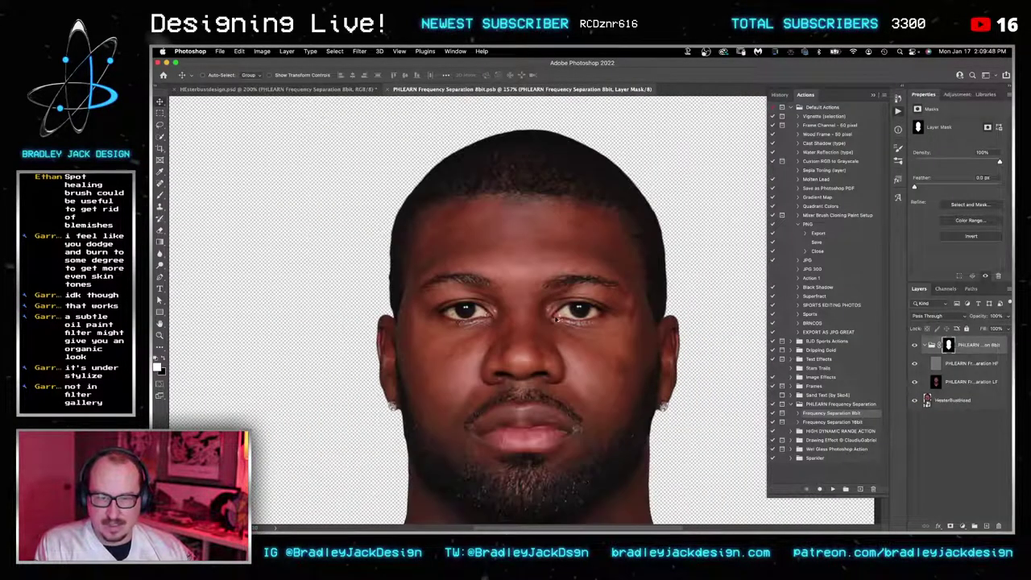
scroll(577, 308, up, 3)
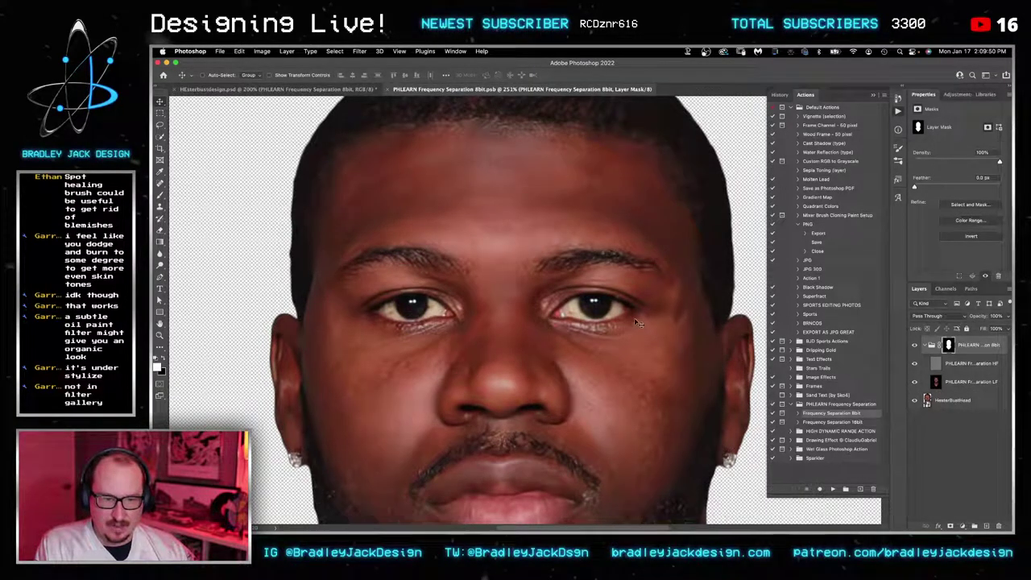
key(ctrl+Tab)
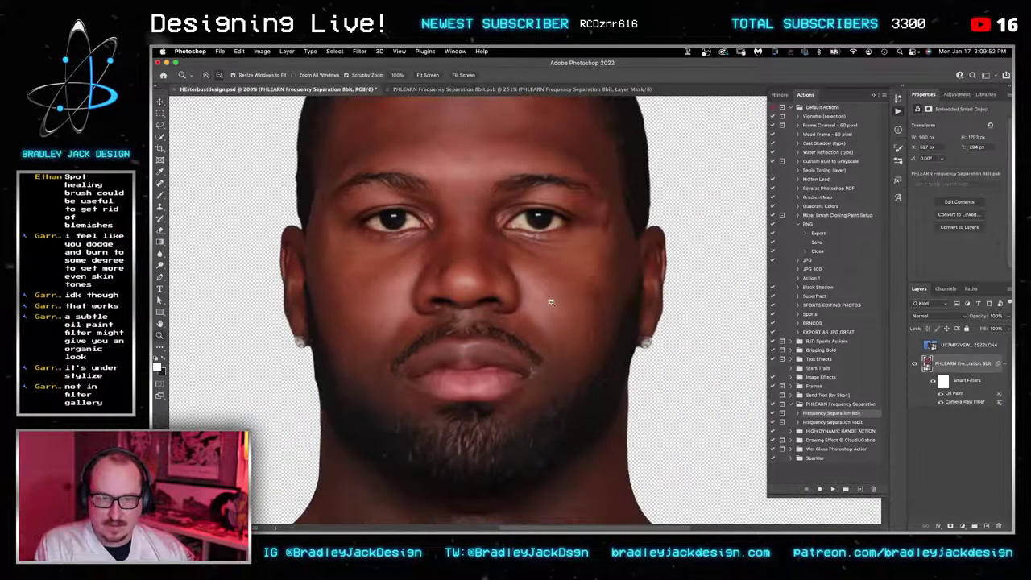
key(super+0)
key(super+1)
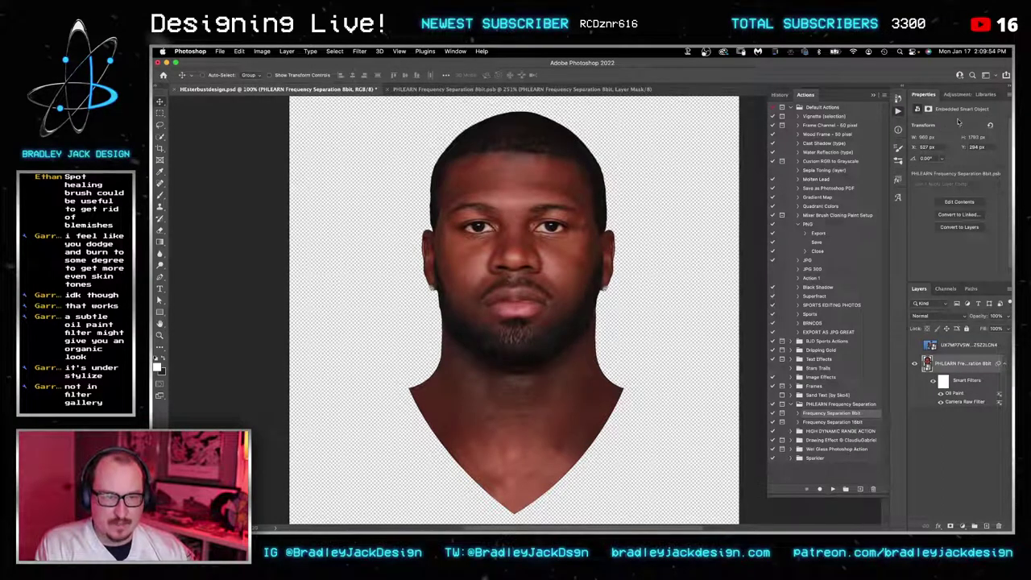
click(953, 94)
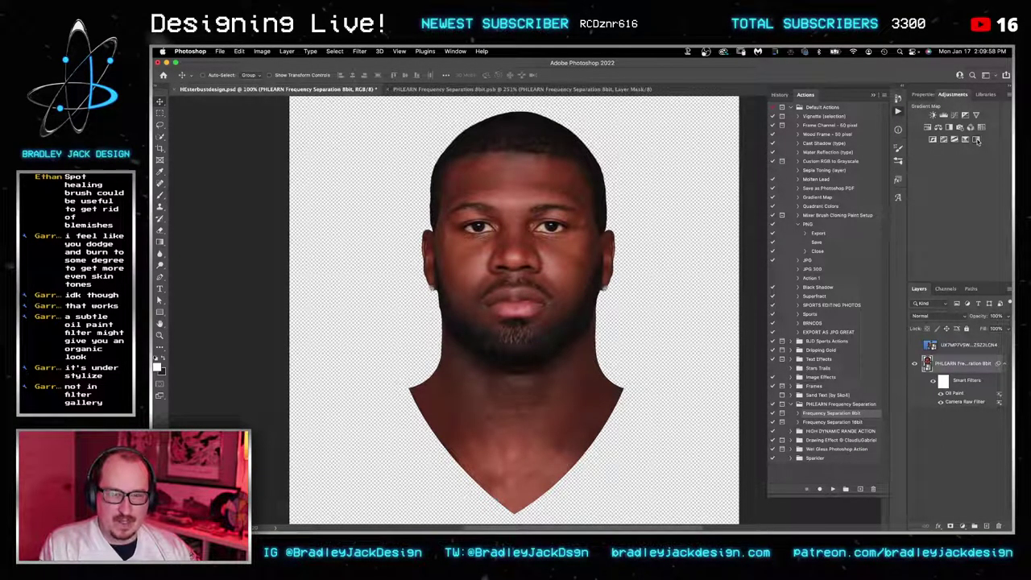
click(976, 140)
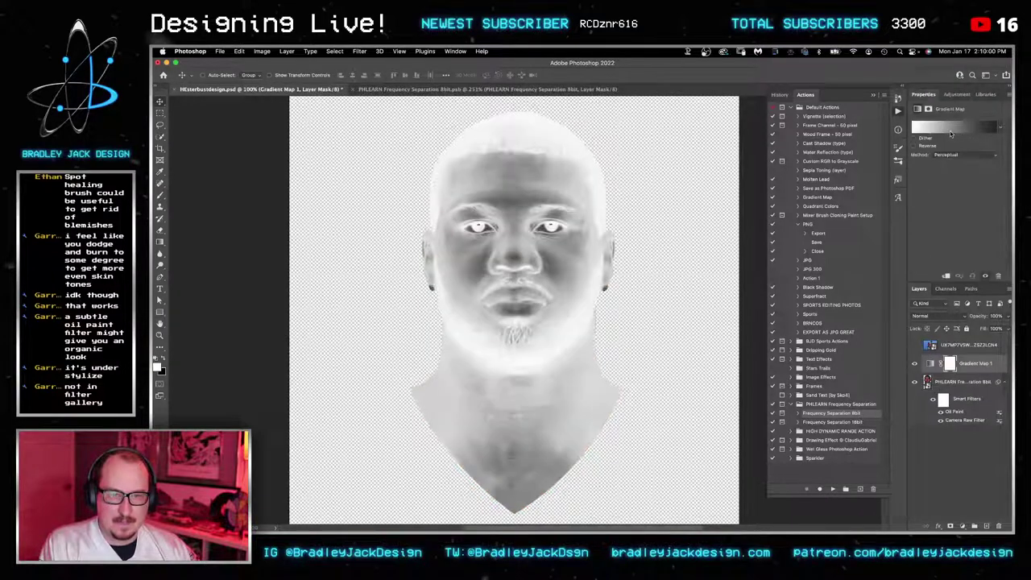
Step: Reverse the Gradient Map's end stops so the gradient runs from black at 0% to white at 100%
click(962, 128)
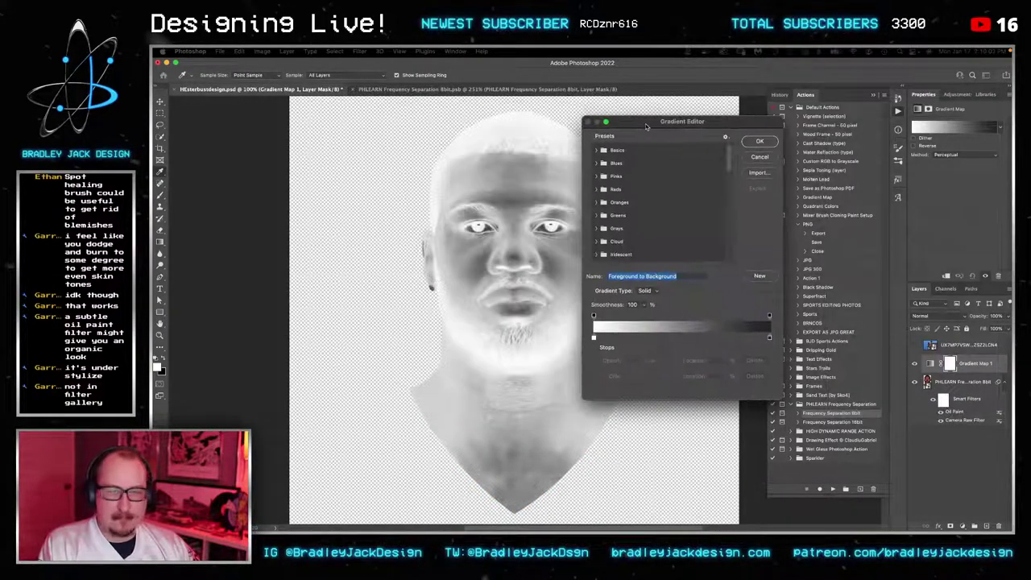
click(598, 150)
click(610, 165)
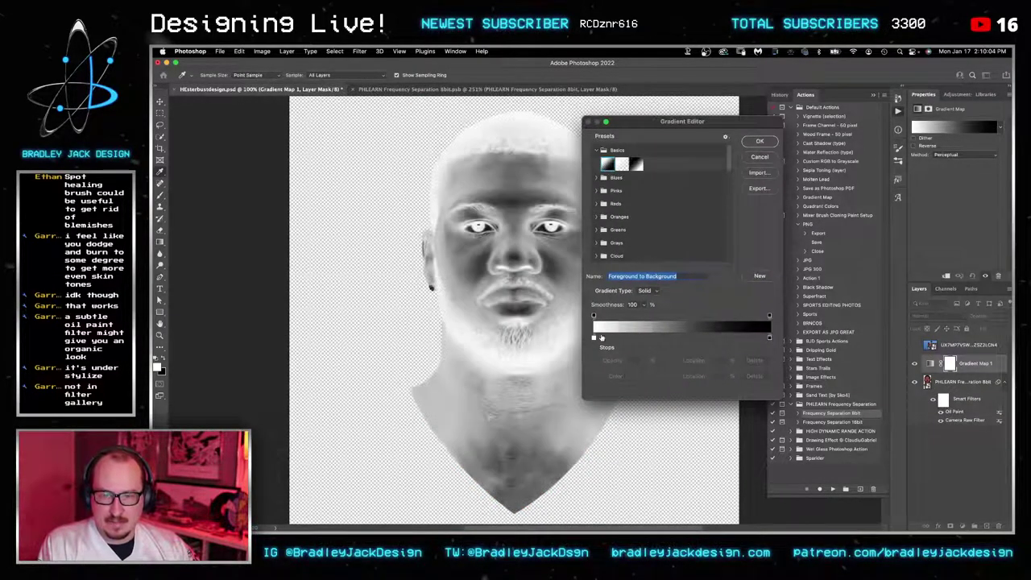
drag(594, 338, 691, 339)
drag(770, 338, 561, 340)
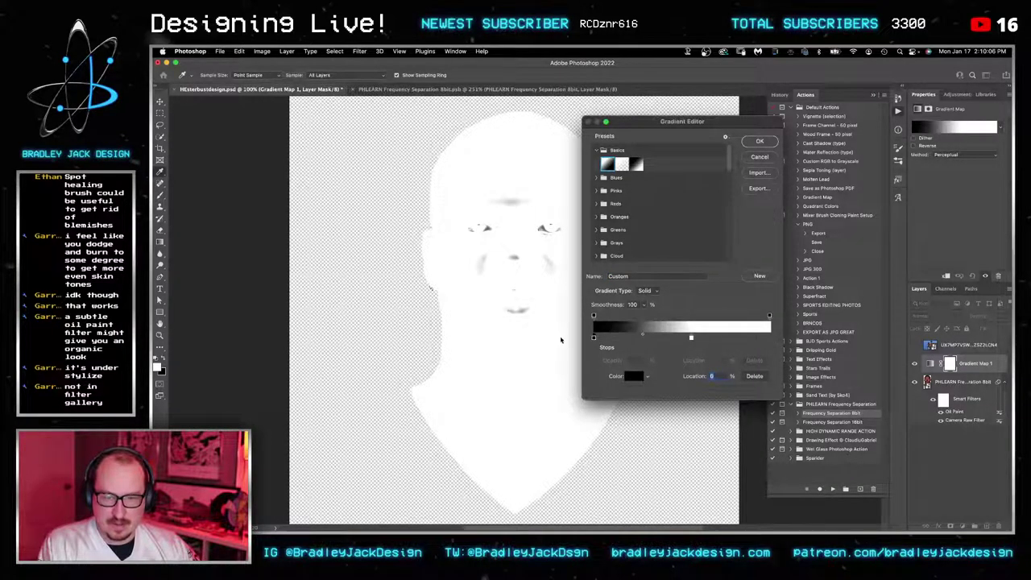
drag(691, 337, 769, 338)
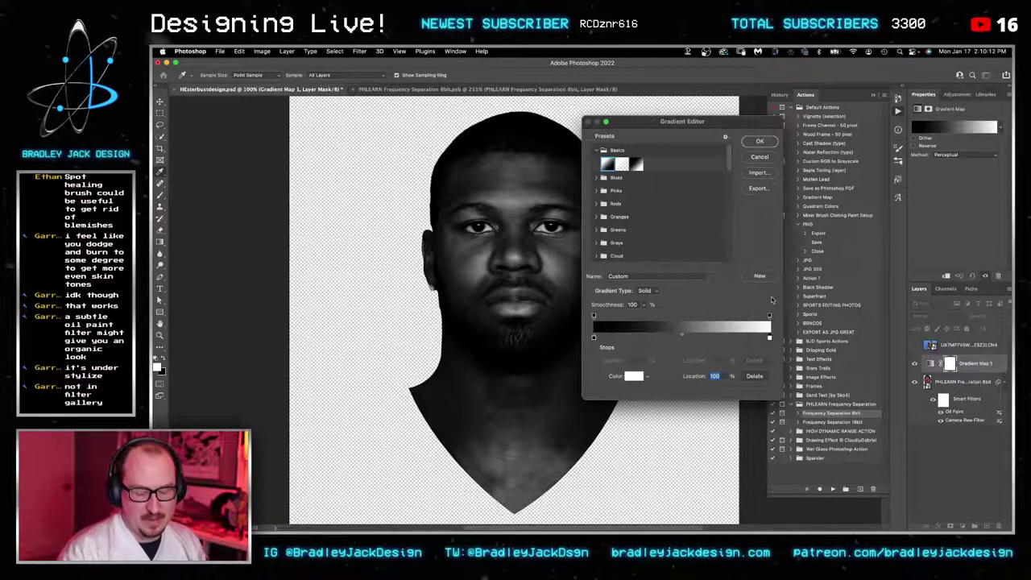
Step: Add three inner color stops to the gradient and set the darkest to grey #404040 (25% brightness) at 25% location
click(676, 338)
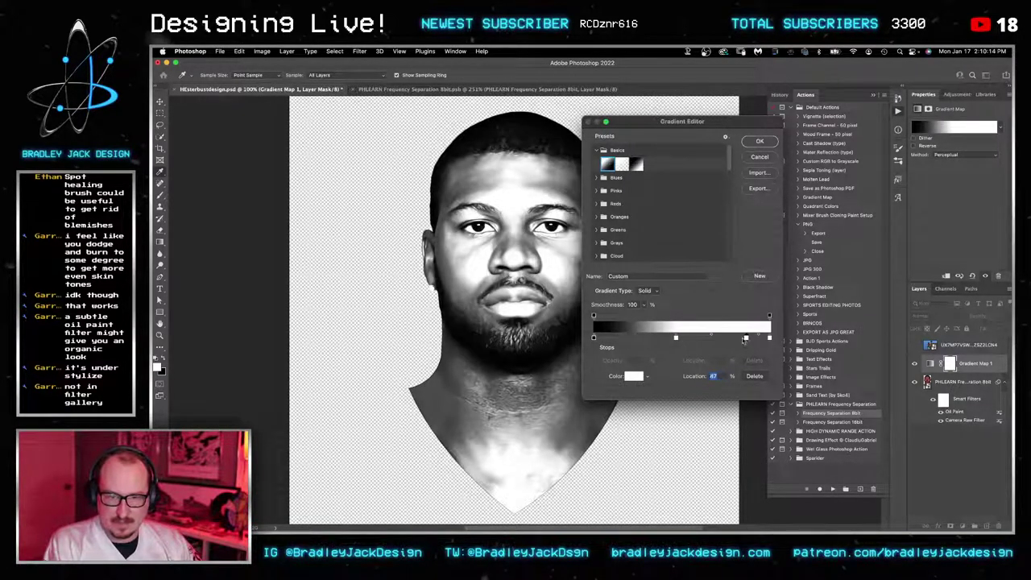
click(634, 338)
click(633, 375)
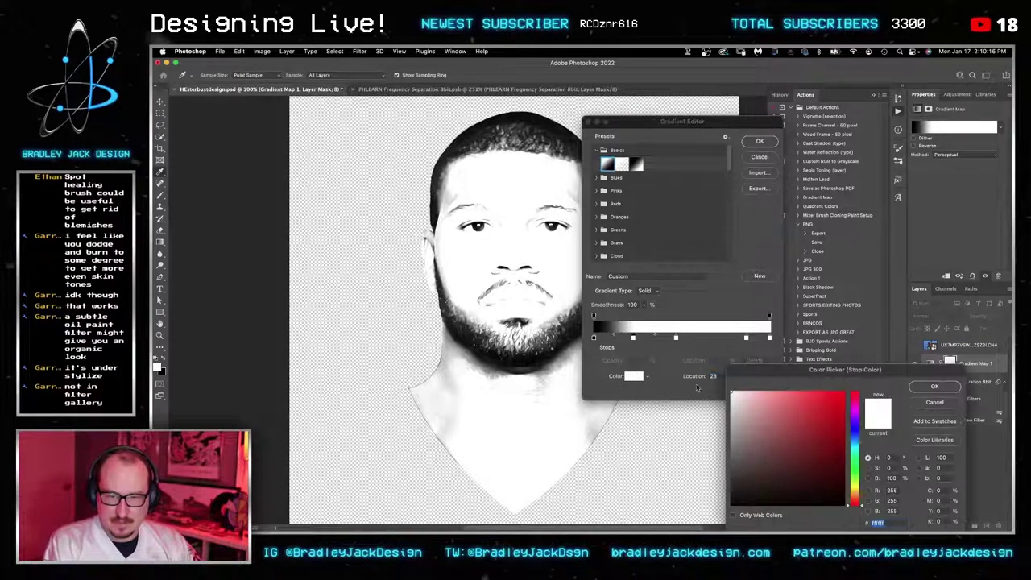
click(891, 477)
text(04040)
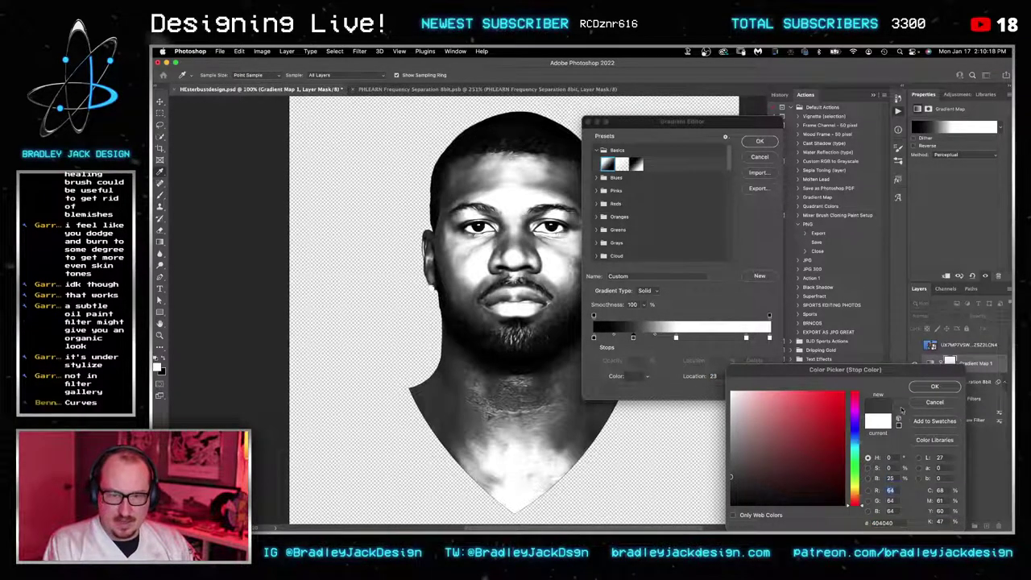
click(926, 388)
text(25)
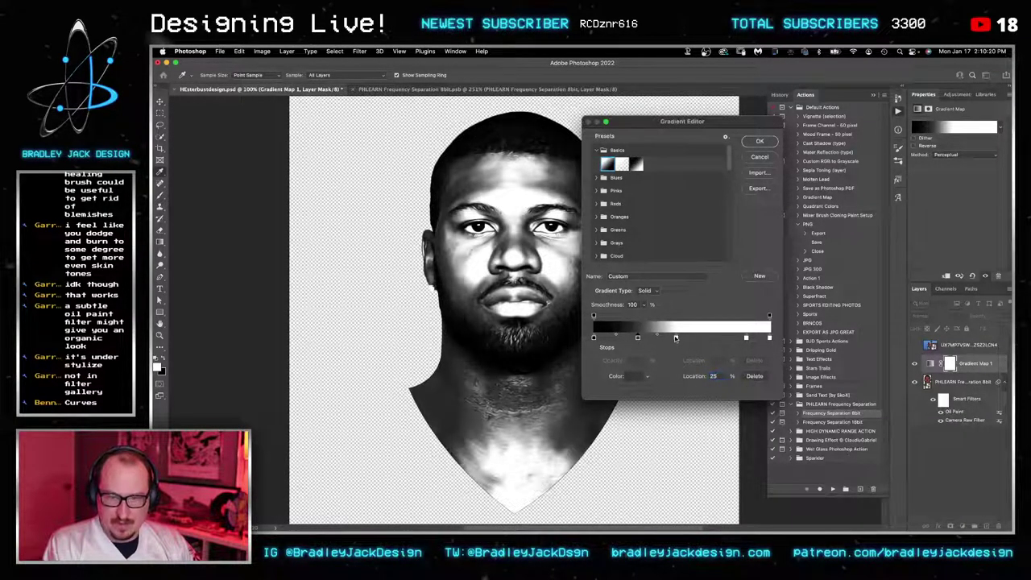
Step: Set the middle gradient stop to 50% brightness grey at 50% location
click(675, 338)
click(634, 377)
double_click(902, 478)
text(50)
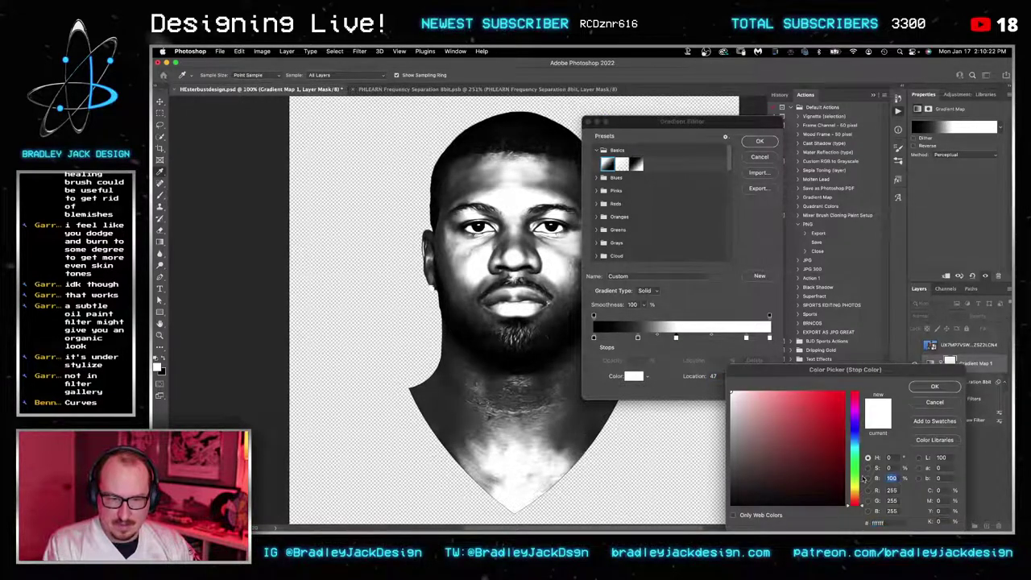
click(920, 388)
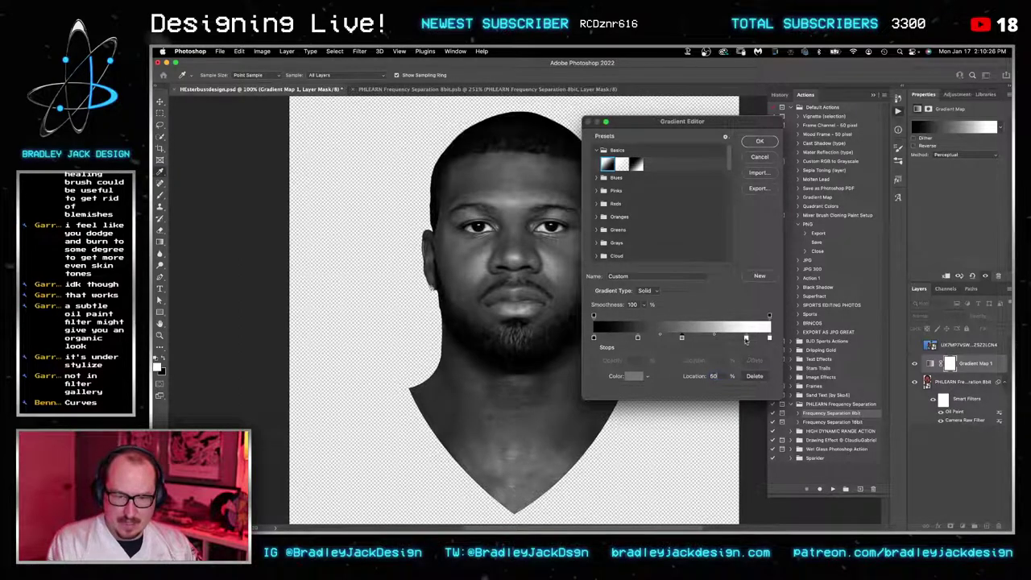
Step: Move the lightest inner stop to 75% location, set it to 75% brightness grey, and accept the gradient
drag(746, 338, 726, 338)
click(634, 376)
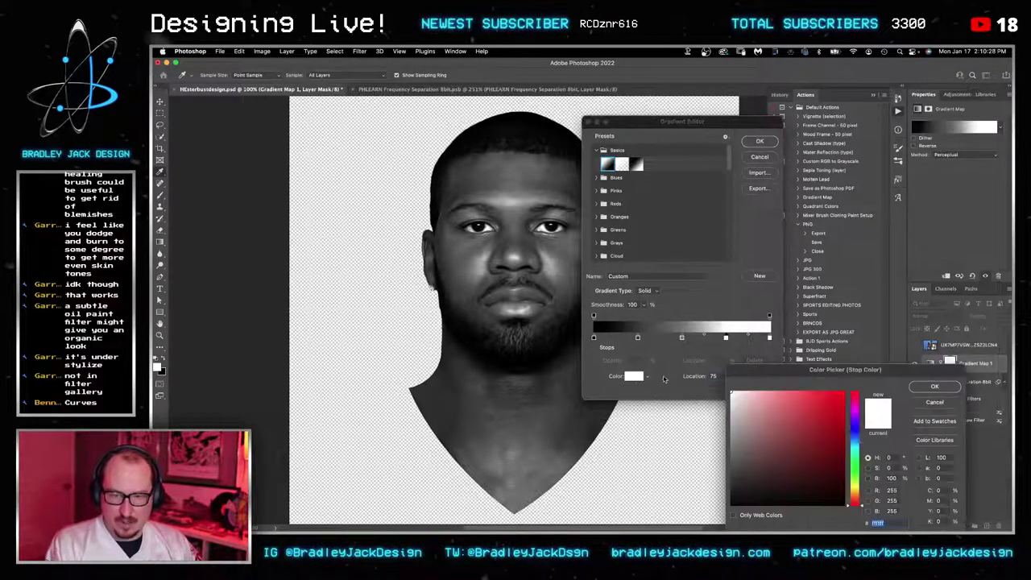
text(75)
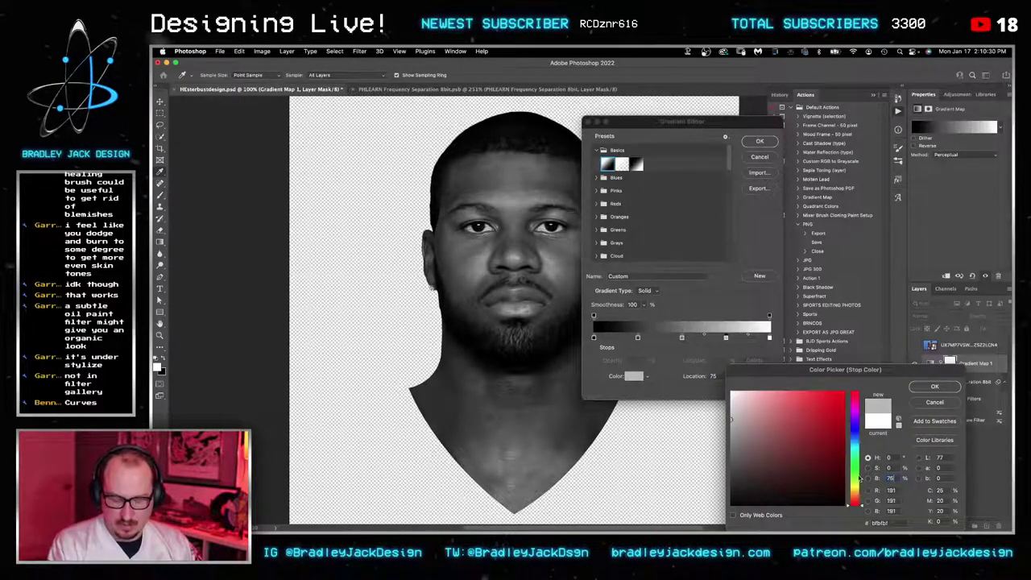
click(934, 388)
click(759, 142)
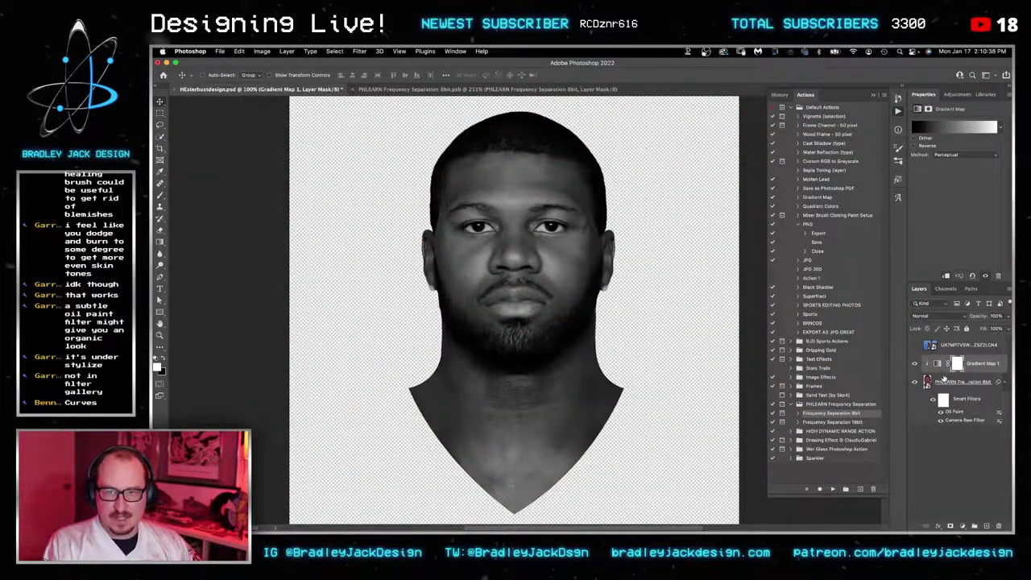
Step: Add a Curves adjustment layer above the Gradient Map, widen its panel, and bend the curve into alternating peaks and dips
click(957, 95)
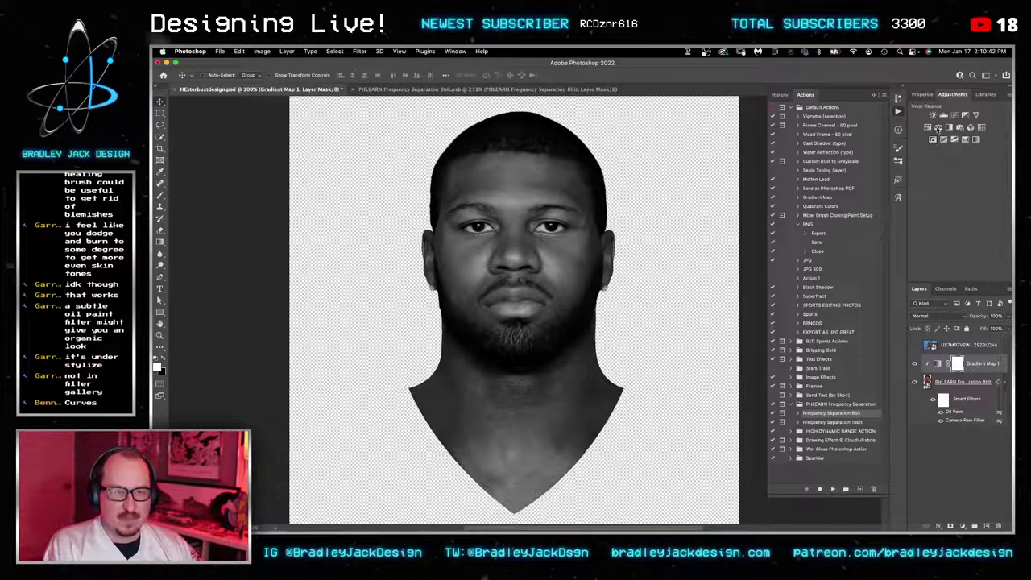
click(953, 116)
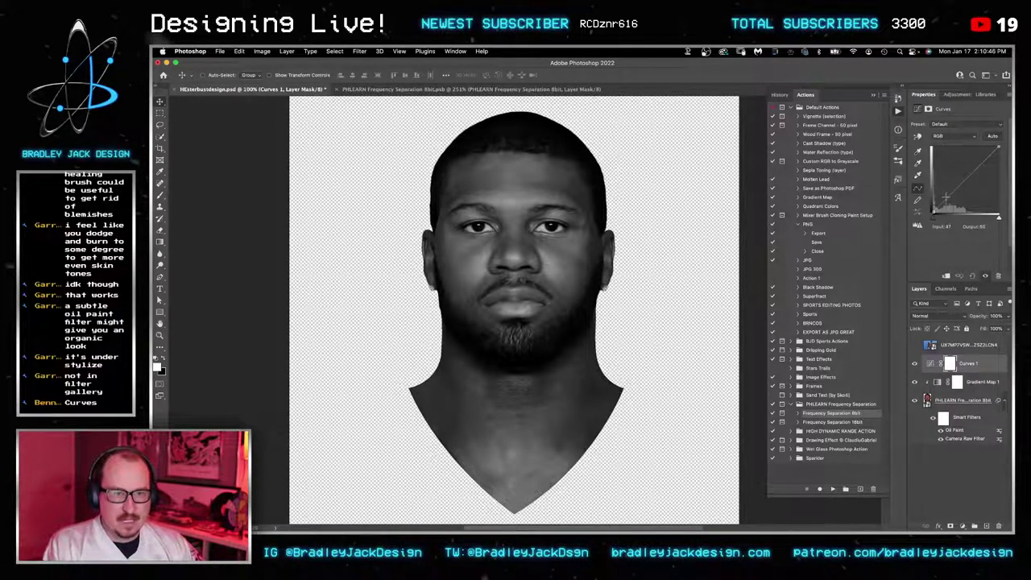
mouse_move(946, 197)
mouse_down()
mouse_move(946, 183)
mouse_move(959, 181)
mouse_move(961, 193)
mouse_move(970, 167)
mouse_move(985, 171)
mouse_move(984, 183)
mouse_move(988, 153)
mouse_move(994, 172)
mouse_move(941, 173)
mouse_move(956, 195)
mouse_up()
drag(906, 241, 757, 241)
drag(872, 232, 867, 236)
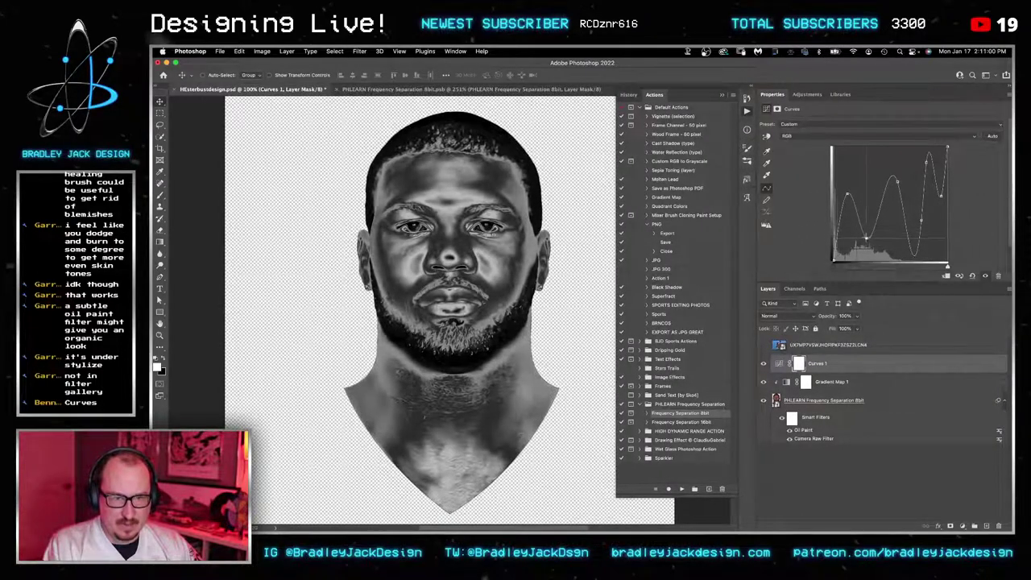
Step: Reposition the curve's peaks and dips to space them evenly across the tonal range and soften the metallic contrast
drag(897, 182, 881, 181)
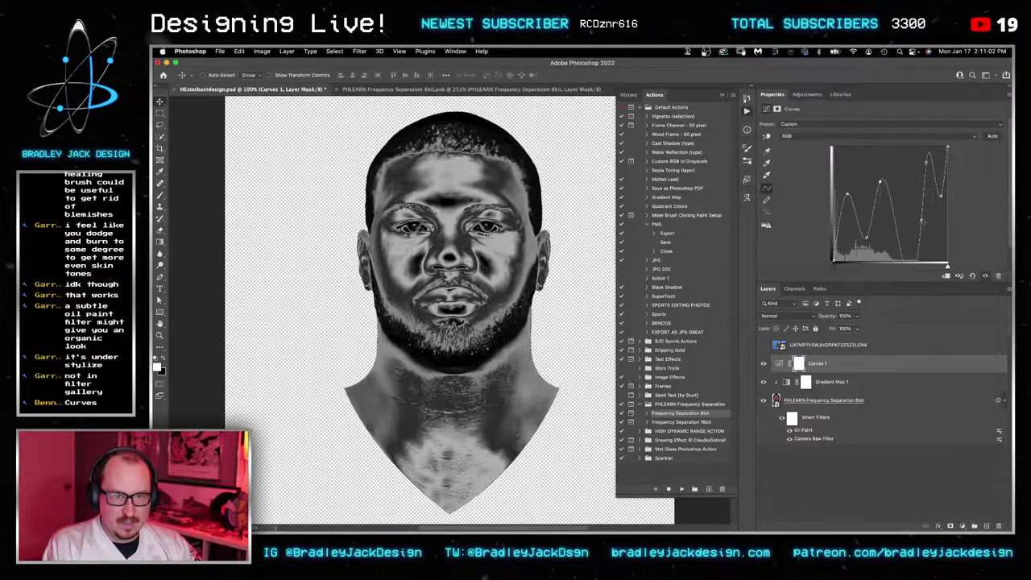
drag(921, 220, 900, 220)
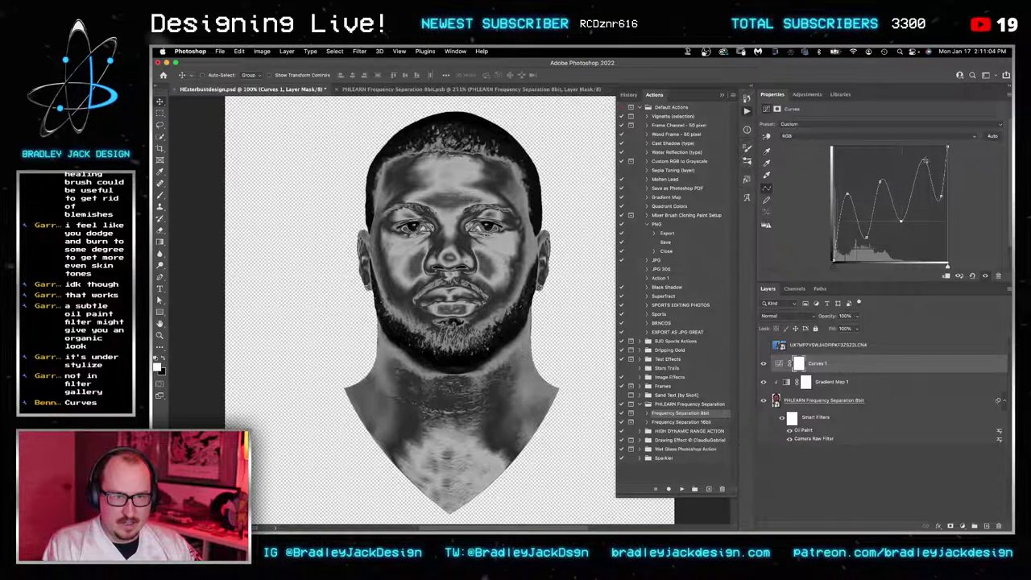
drag(925, 161, 935, 199)
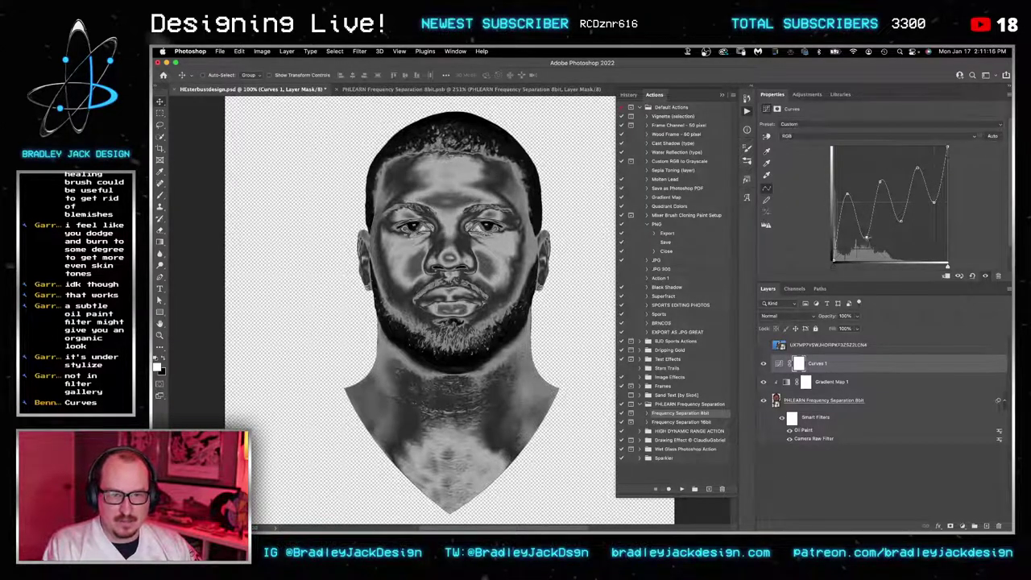
drag(866, 236, 861, 239)
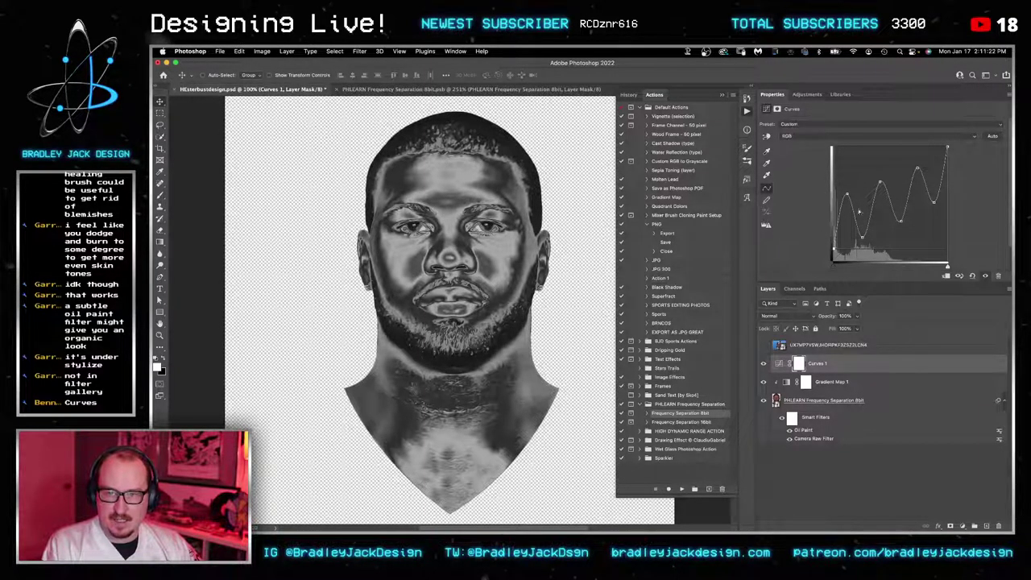
Step: Raise the curve's peaks and dips slightly and clip the Curves layer to the head layer
drag(846, 196, 844, 182)
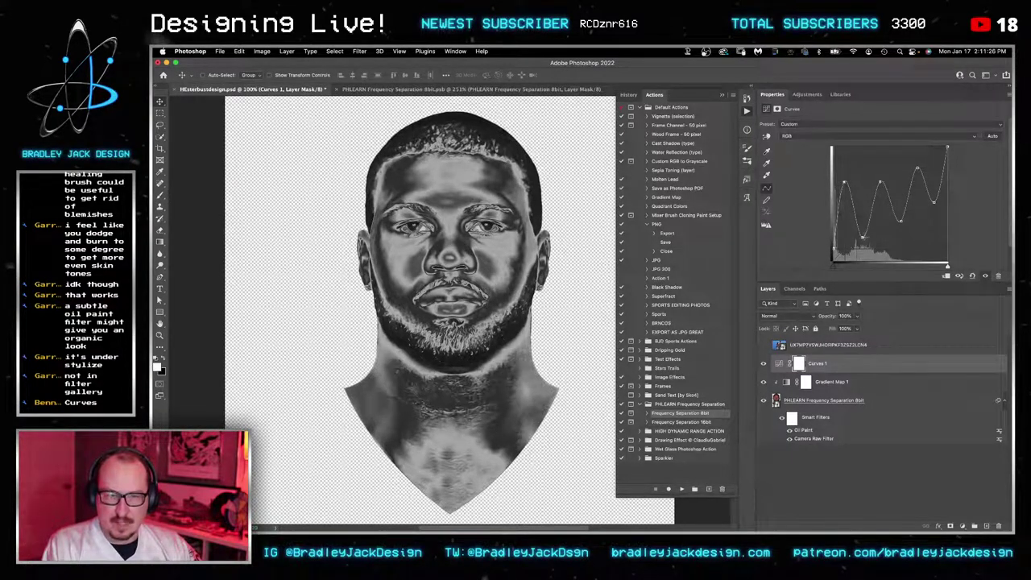
mouse_move(863, 237)
mouse_down()
mouse_move(862, 225)
mouse_move(862, 235)
mouse_up()
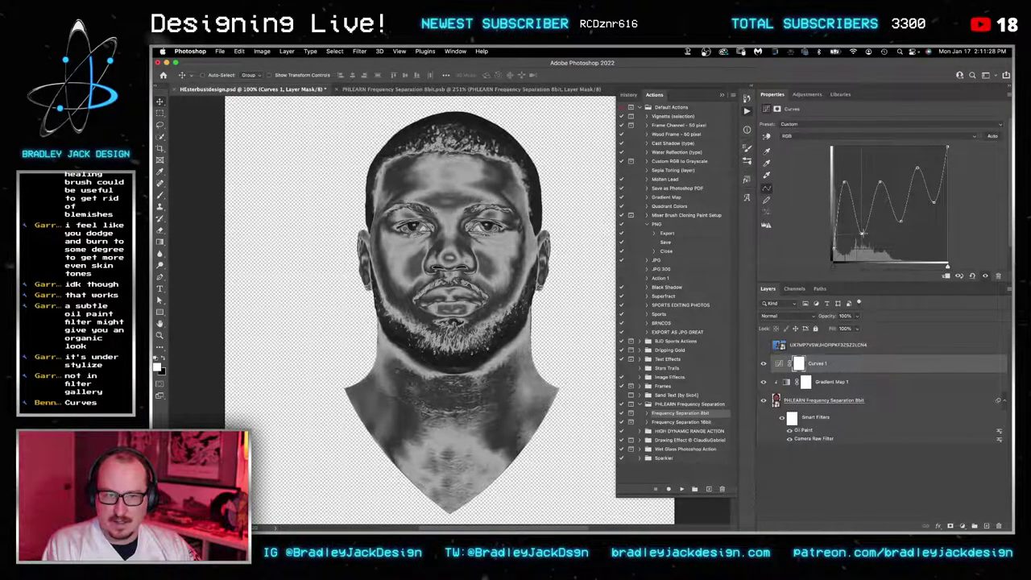
drag(880, 183, 879, 171)
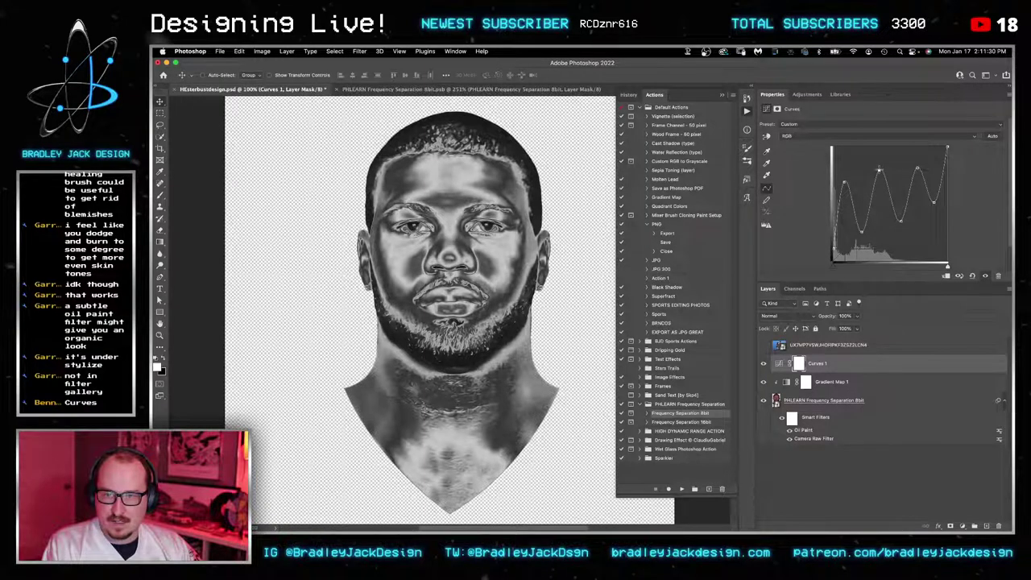
drag(900, 219, 899, 212)
drag(917, 168, 915, 157)
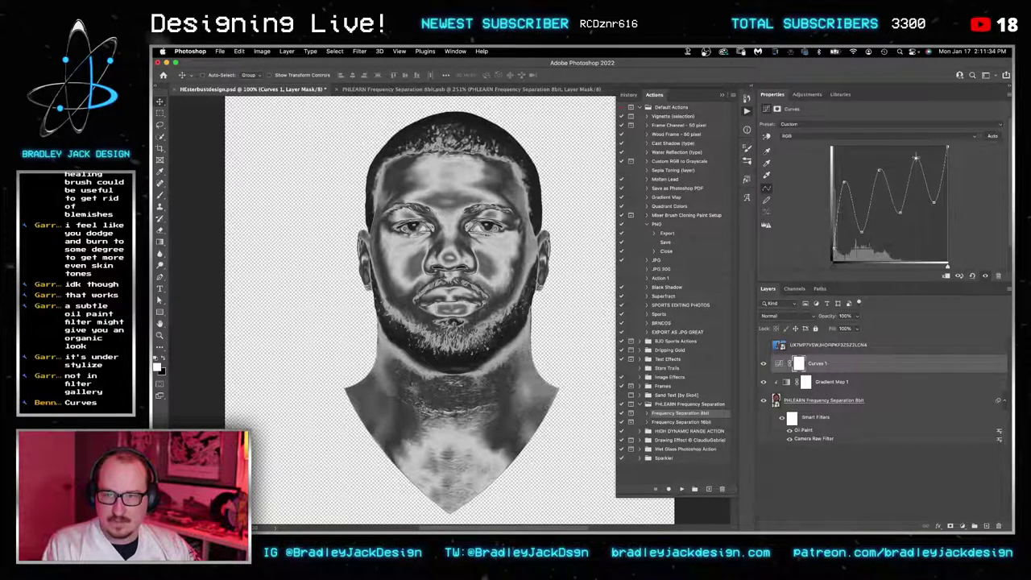
mouse_move(934, 202)
mouse_down()
mouse_move(932, 177)
mouse_move(931, 194)
mouse_up()
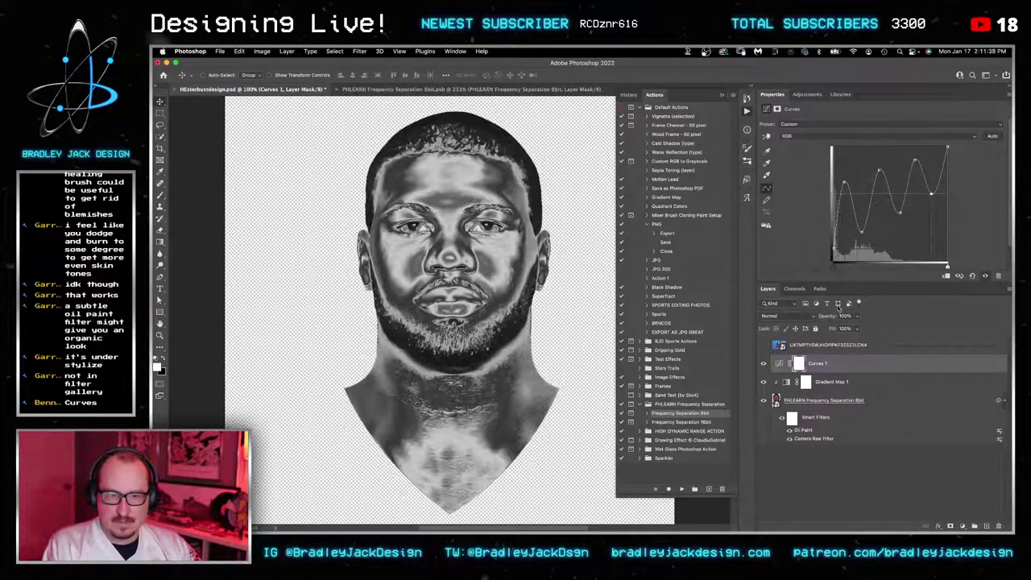
click(786, 363)
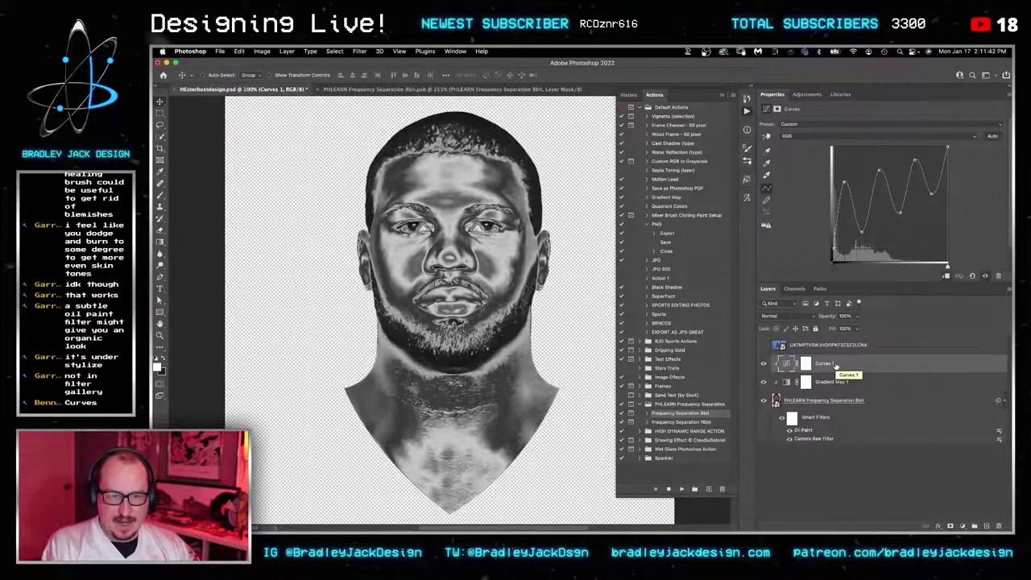
Step: Add a second Gradient Map above the Curves layer and try the Black, White preset from Basics
click(812, 94)
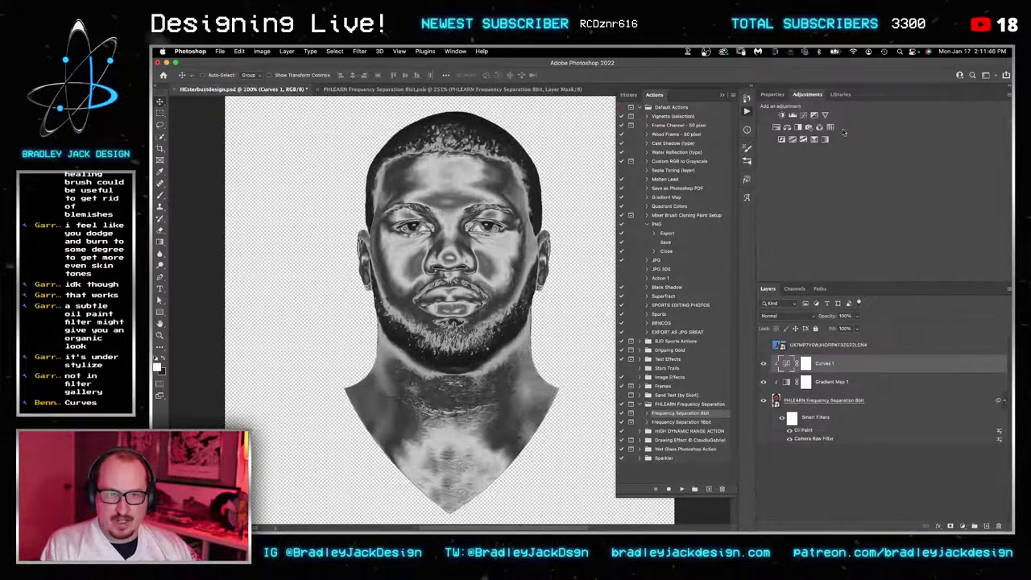
click(829, 138)
click(817, 127)
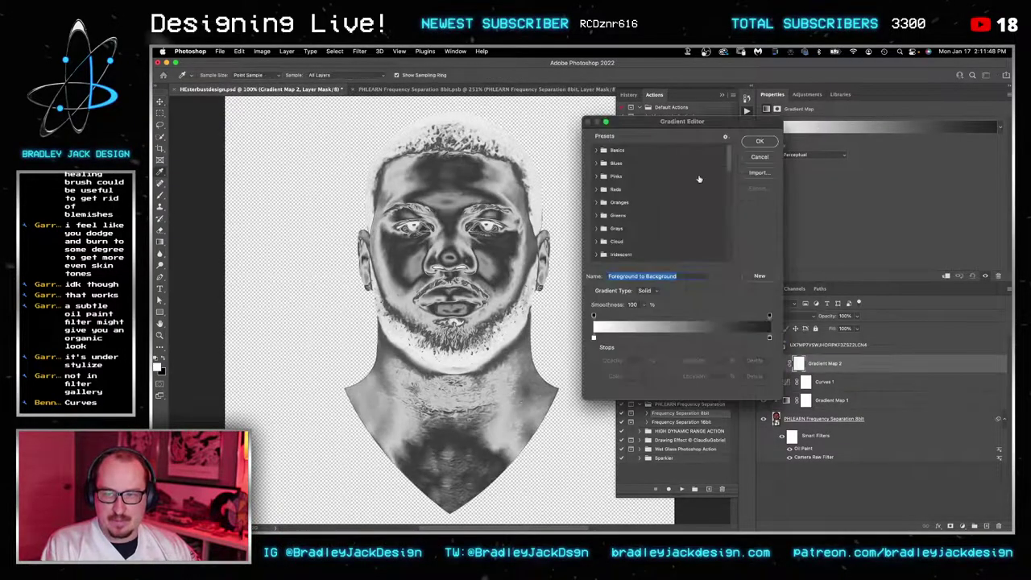
click(596, 150)
click(636, 164)
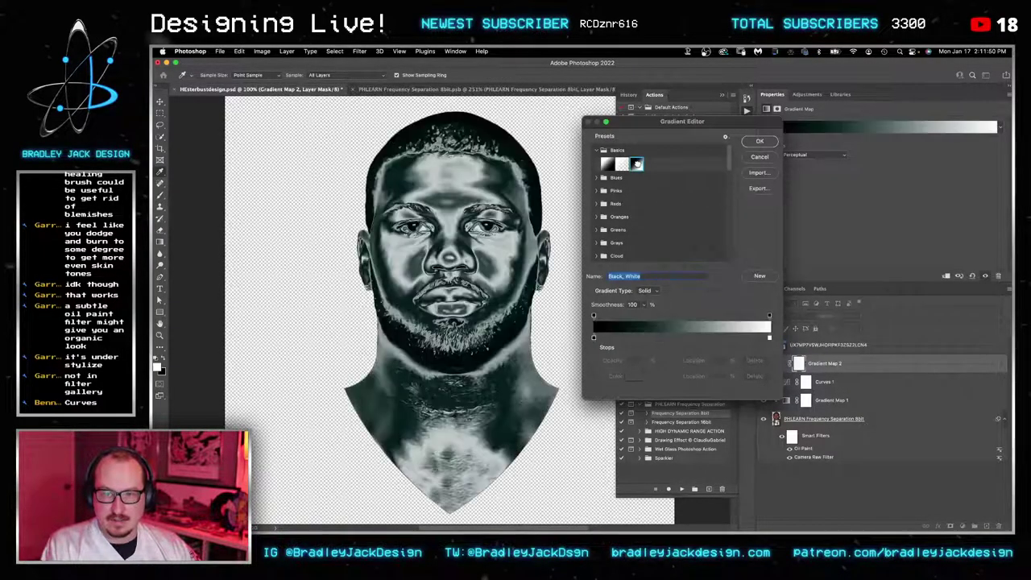
Step: Apply the Foreground to Background preset, swap its end stops to run from black to white, and accept the gradient
click(606, 165)
drag(595, 339, 691, 339)
drag(769, 339, 595, 338)
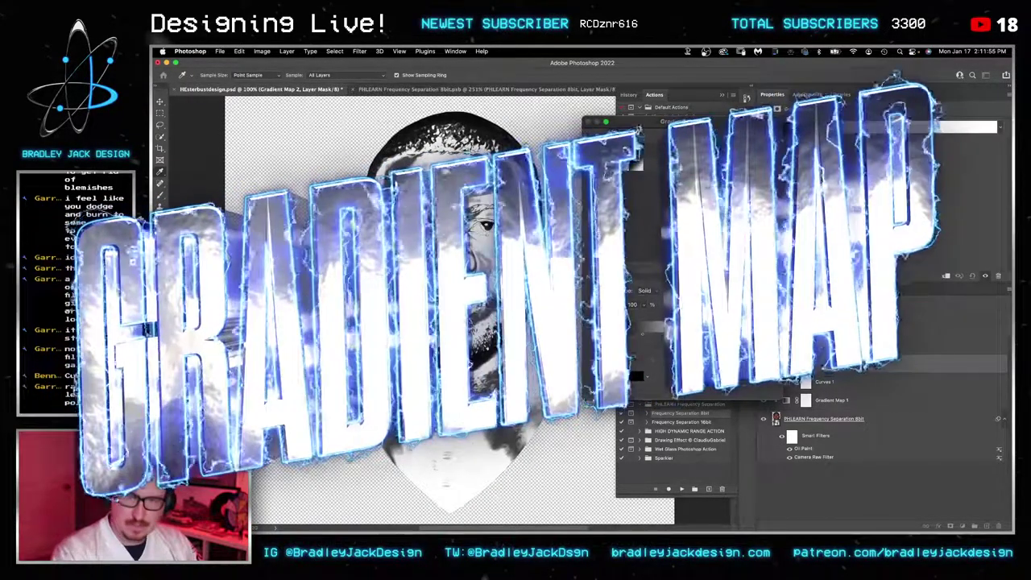
drag(691, 338, 769, 339)
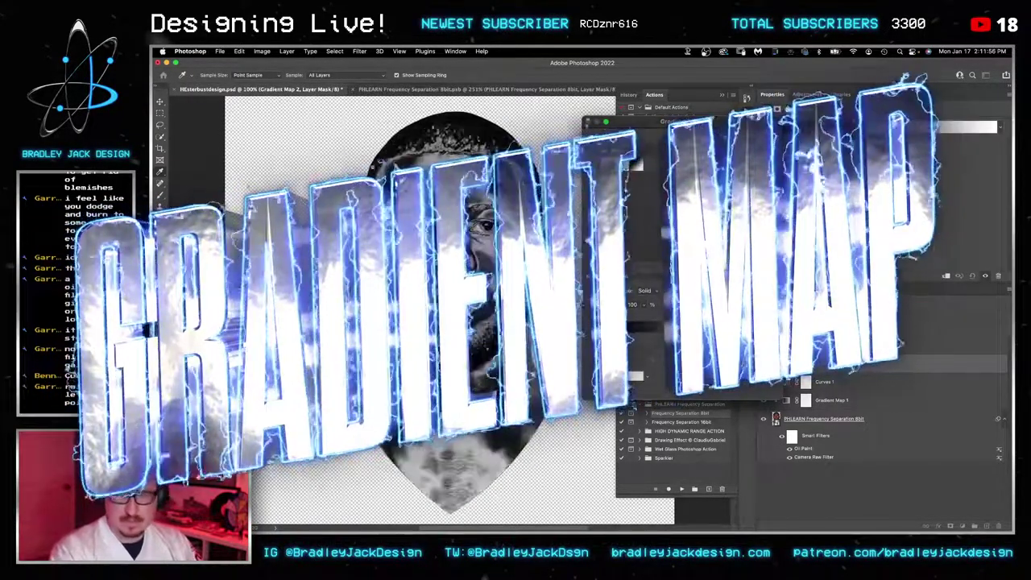
click(762, 138)
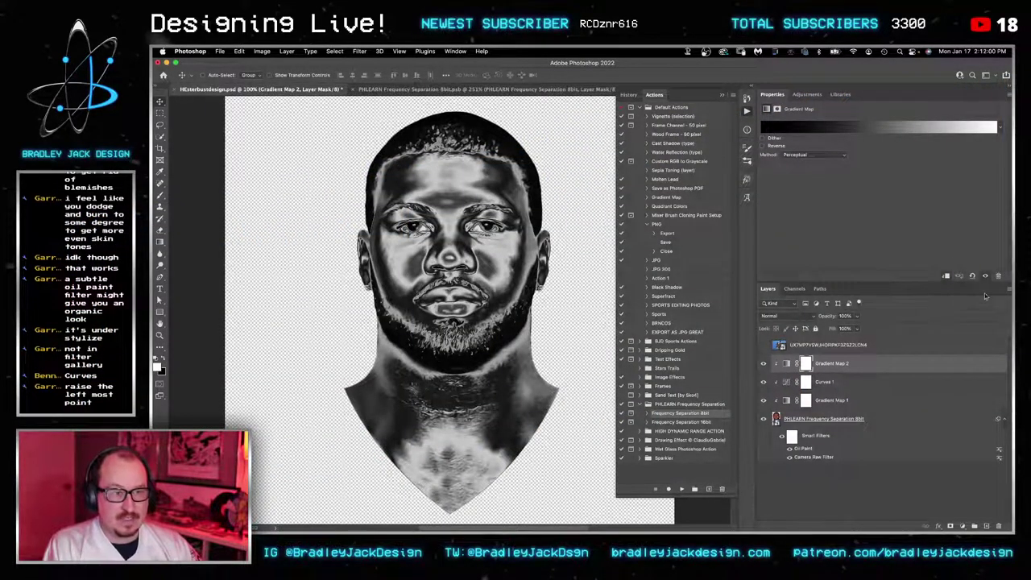
Step: Raise the leftmost point and the first dip of the Curves 1 adjustment to lighten the shadows
click(789, 385)
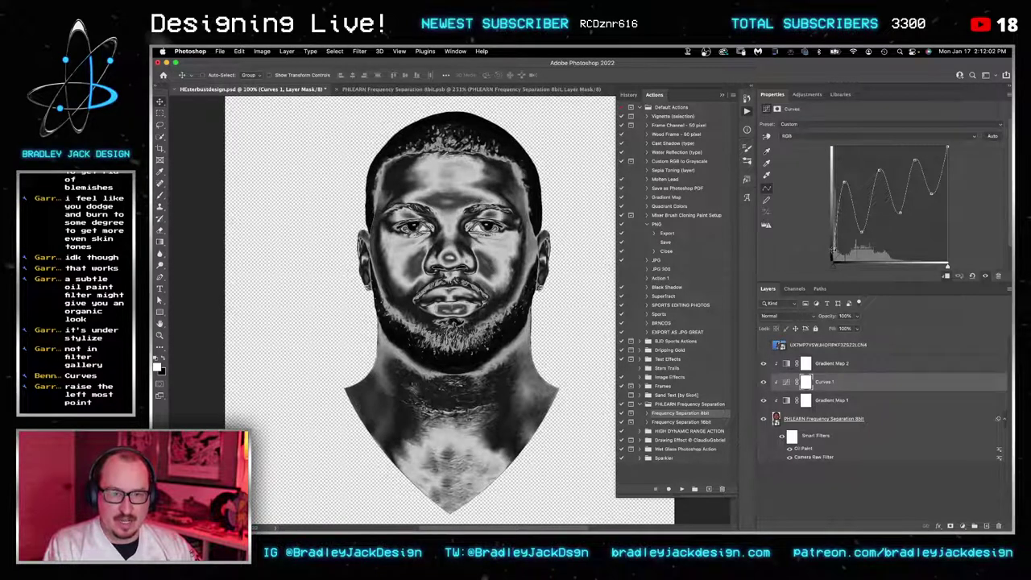
drag(832, 247, 827, 229)
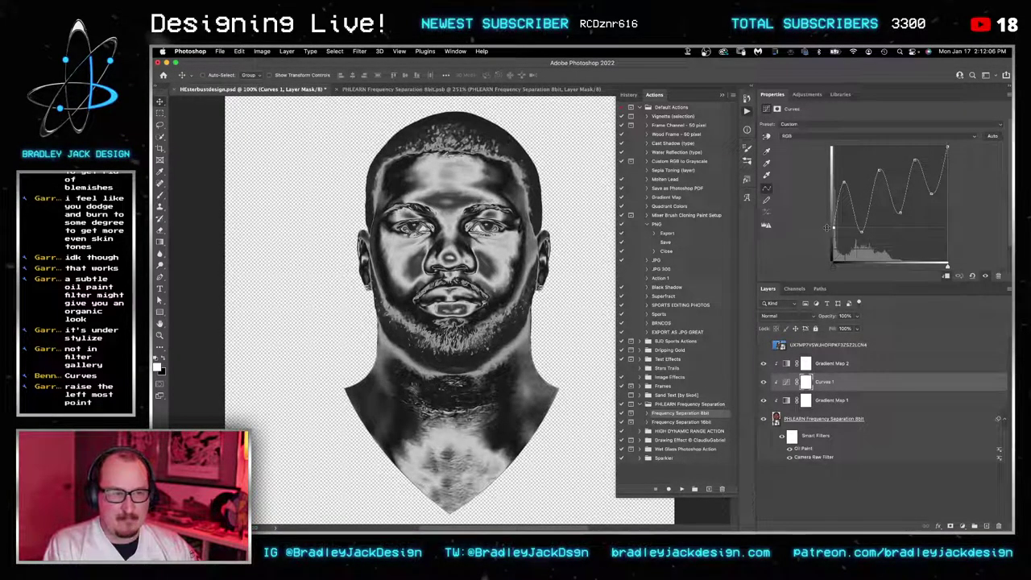
drag(860, 232, 860, 216)
Step: Show the Hall of Fame reference photo layer above the bust and select the Gradient Map 2 layer
click(827, 366)
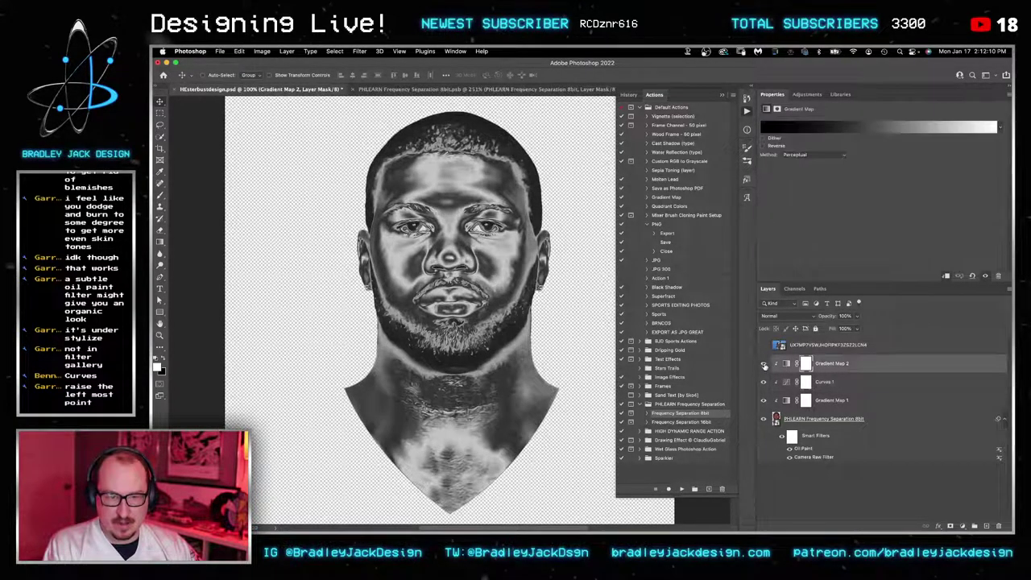
click(763, 346)
click(785, 348)
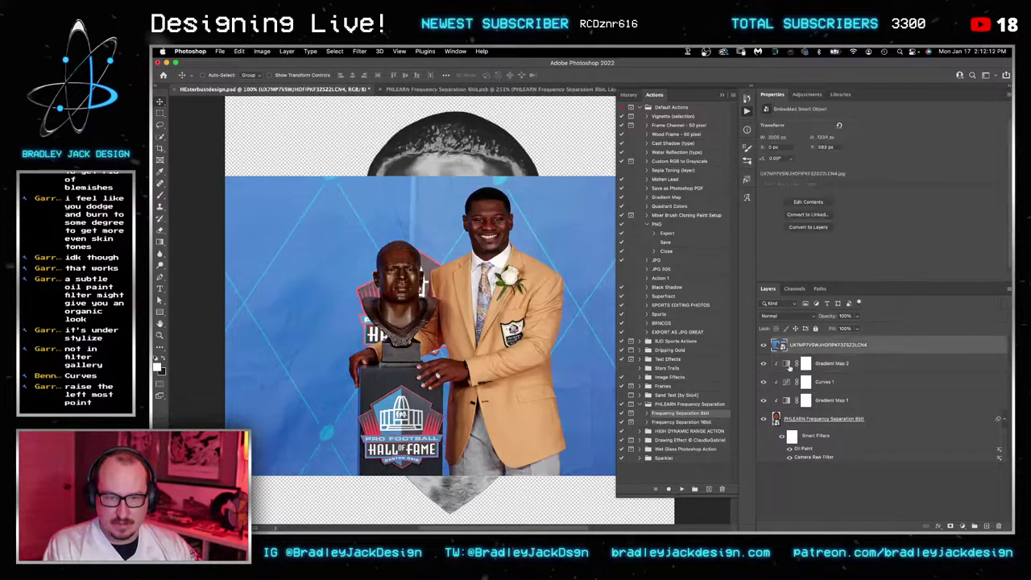
click(789, 366)
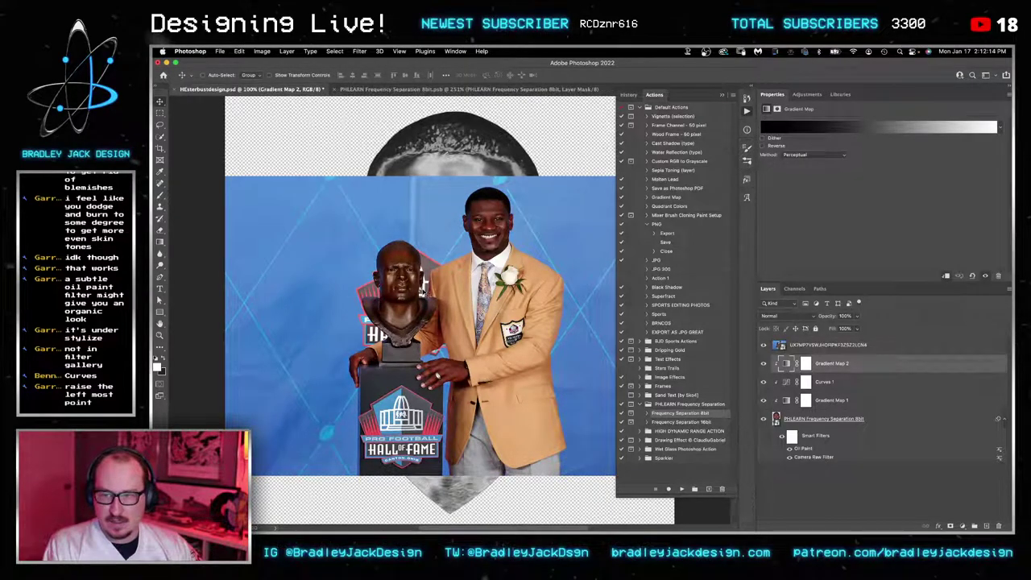
Step: Scale the reference photo layer to 125%
click(803, 346)
key(ctrl+t)
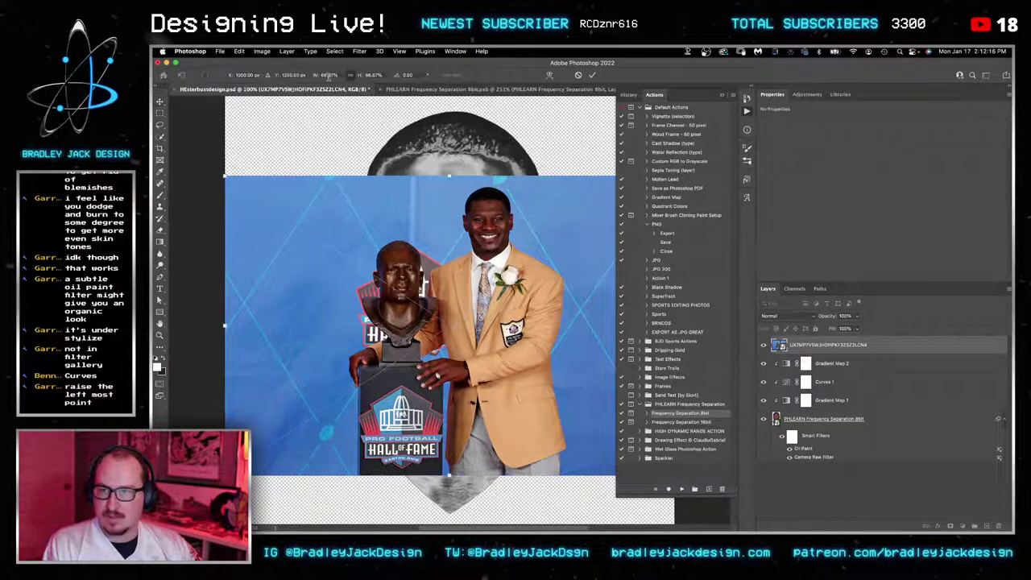
click(329, 76)
text(125)
key(Return)
key(Return)
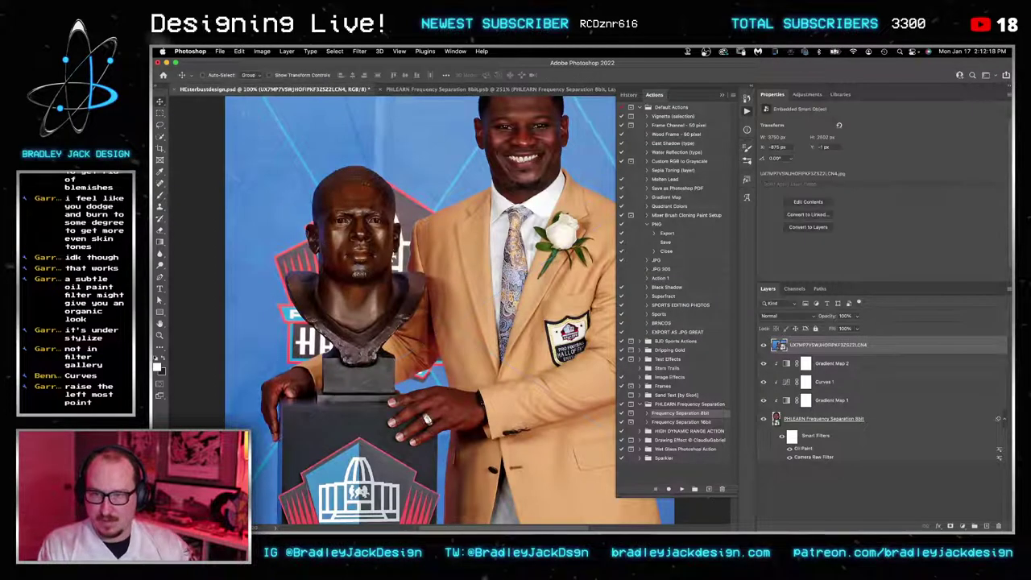
Step: Move the reference photo down and to the right so its bust sits nearer the canvas centre
drag(446, 347, 486, 360)
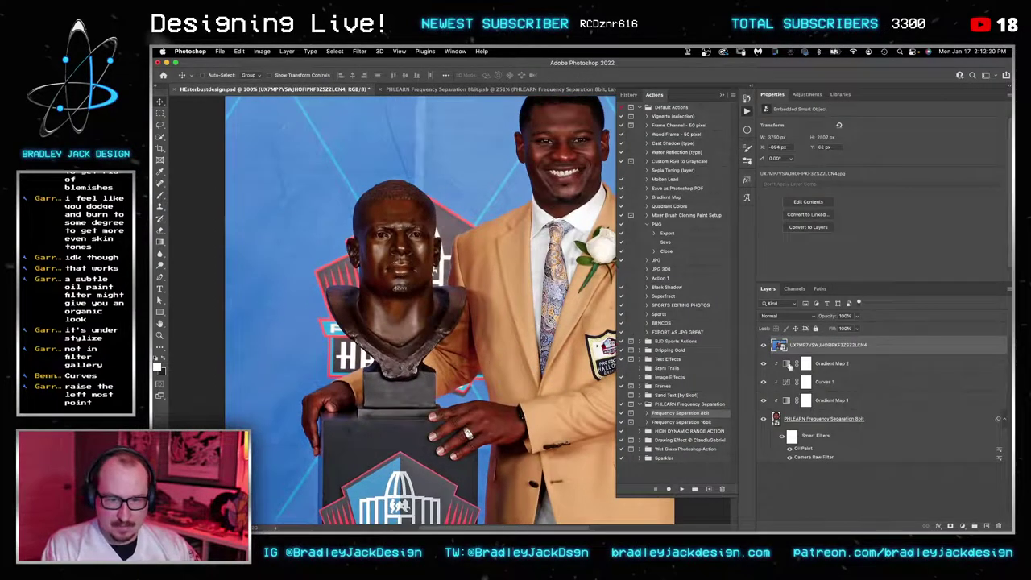
click(790, 364)
click(818, 126)
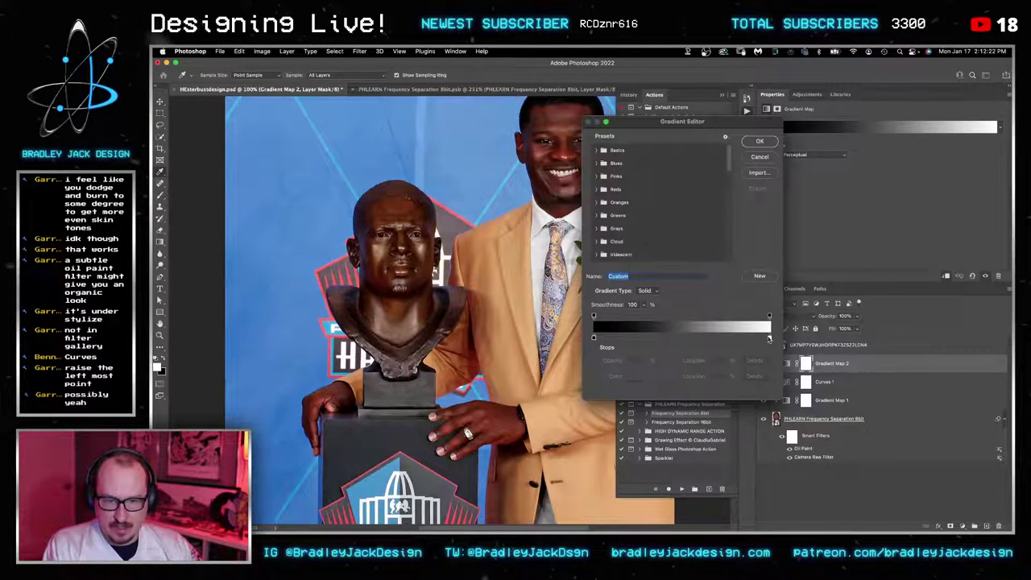
click(769, 337)
click(634, 377)
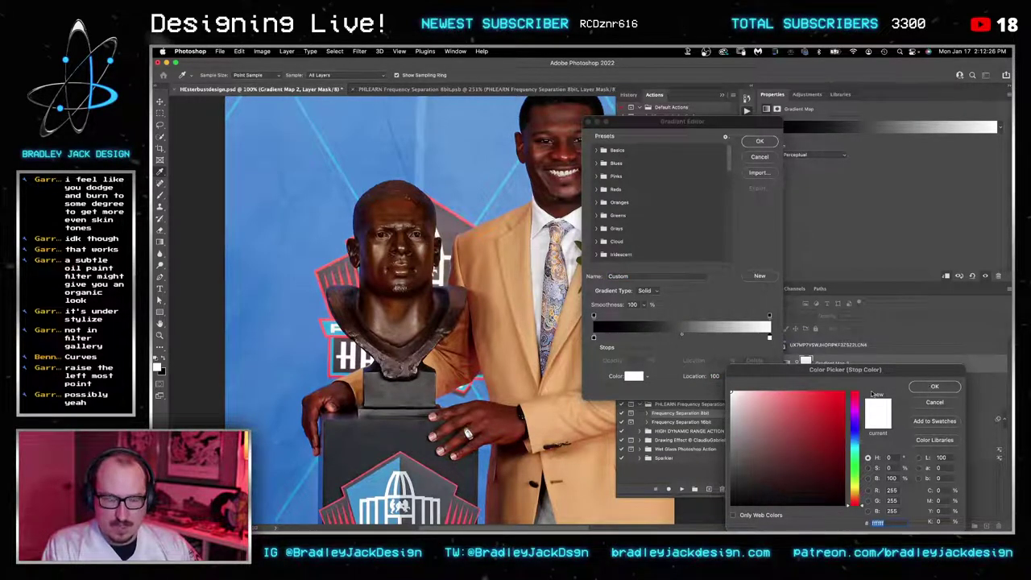
click(931, 387)
key(Return)
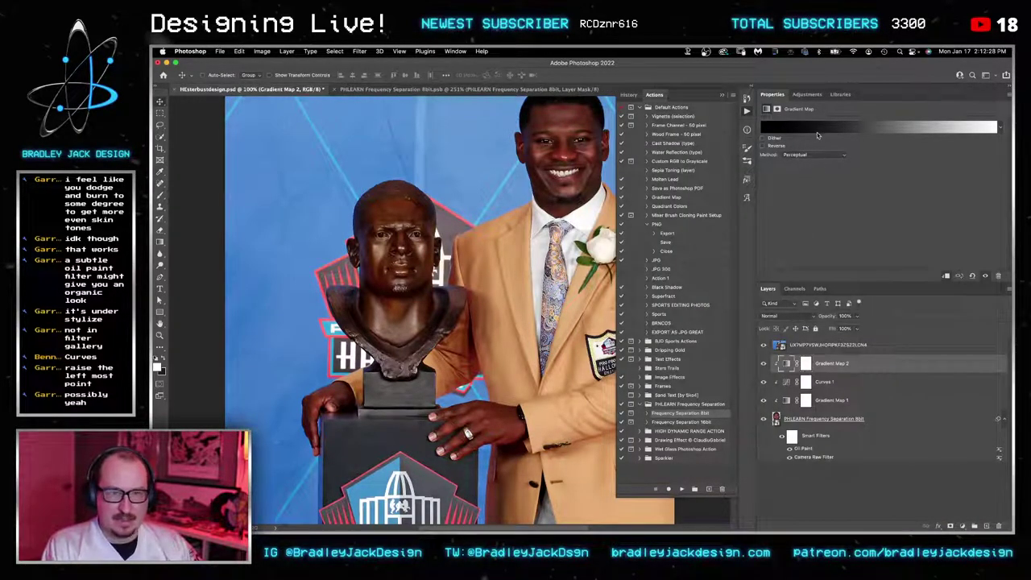
Step: Recolour the Gradient Map 2 gradient with browns sampled from the reference bust: chest tone for the end stop, forehead tone for a new 50% stop
click(817, 135)
click(769, 339)
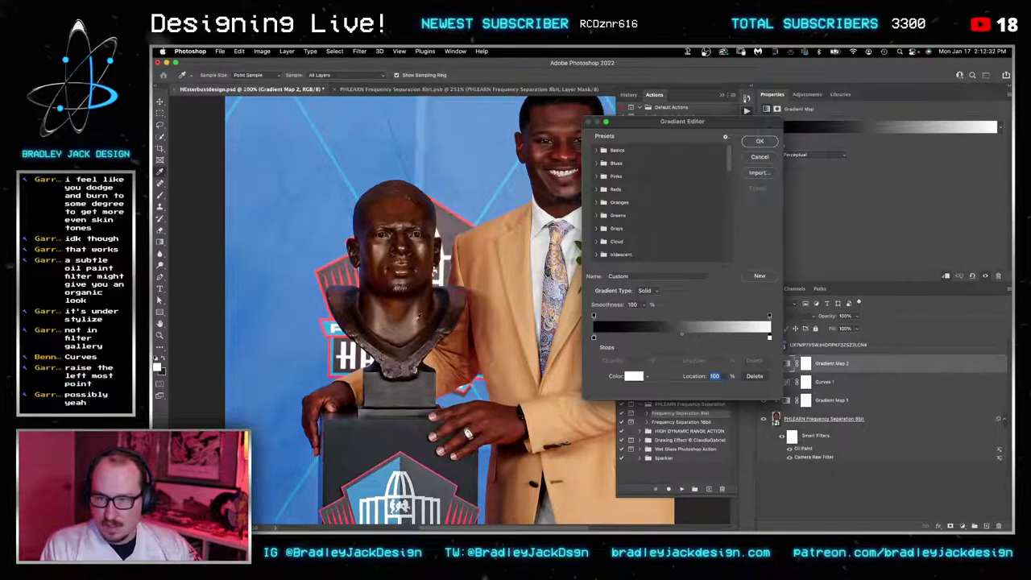
click(416, 316)
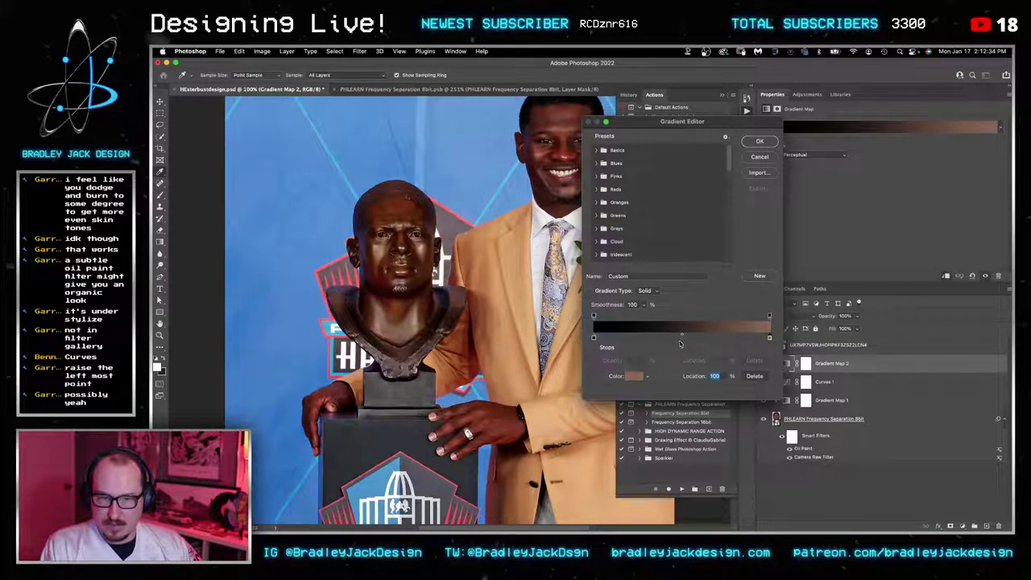
click(680, 339)
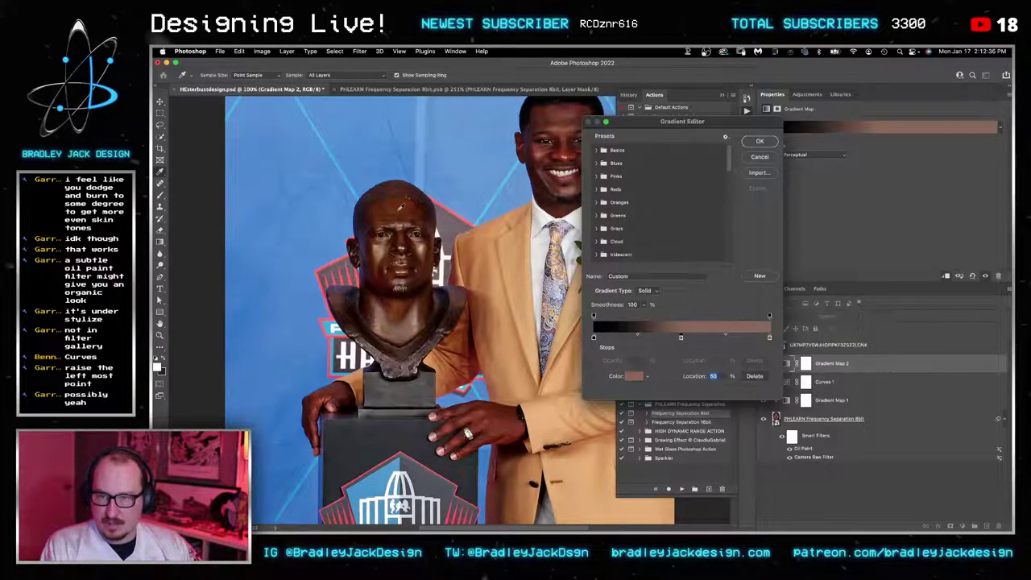
click(398, 211)
click(594, 338)
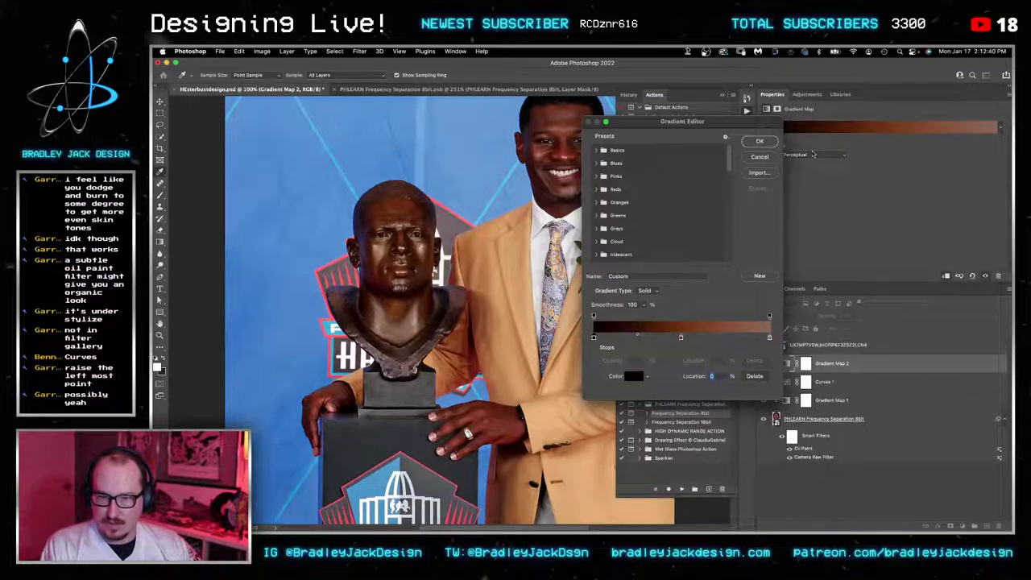
click(769, 144)
Step: Hide the reference photo and set the Gradient Map 2 blend mode to Color
click(764, 346)
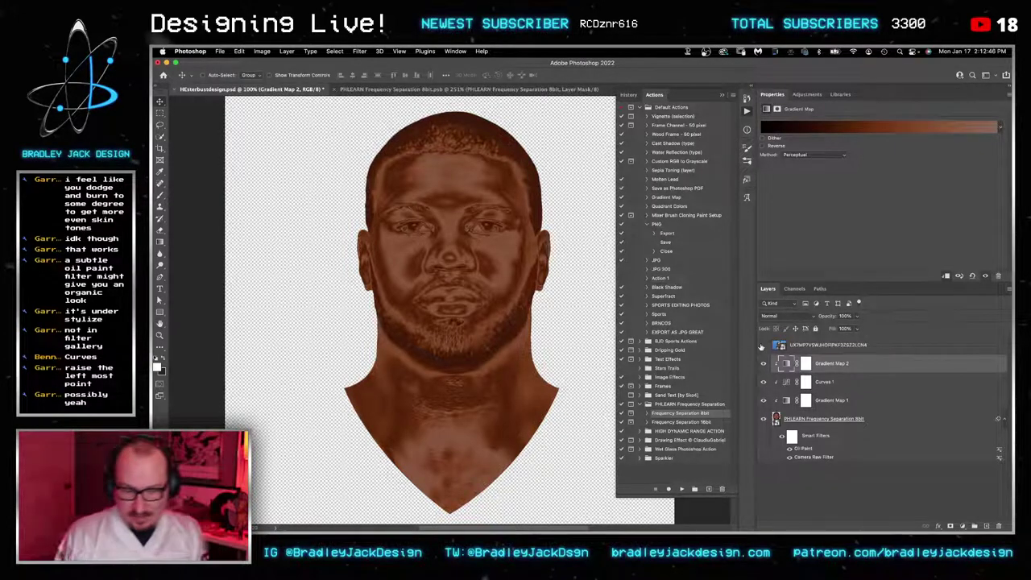
key(super+[)
key(super+])
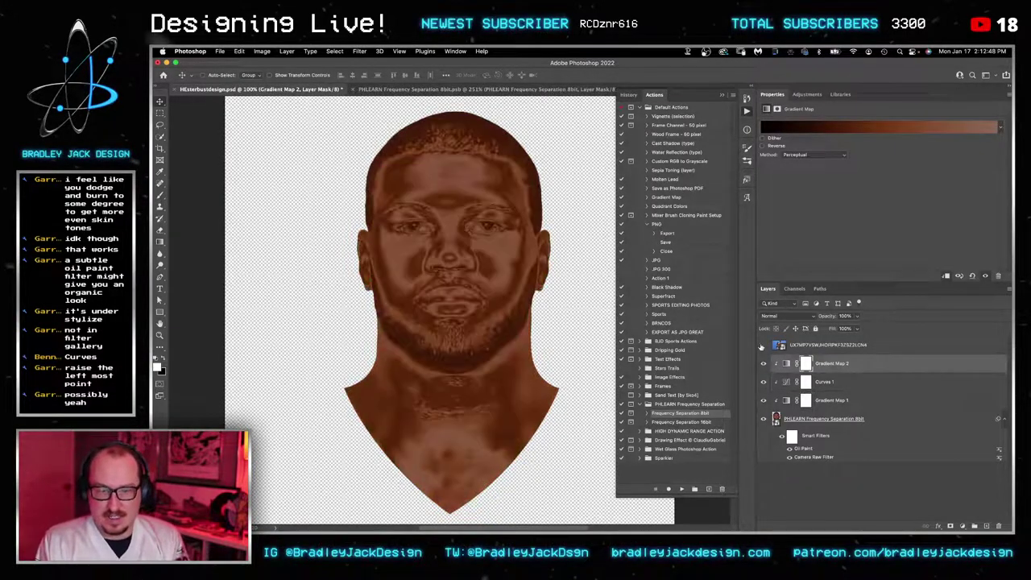
key(shift+alt+c)
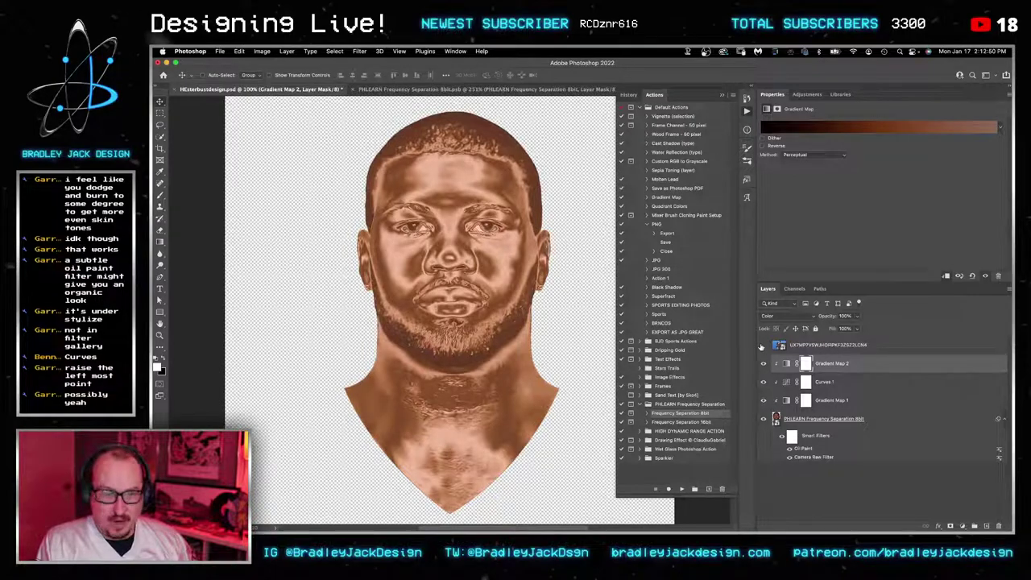
Step: Show the reference photo again, centre its bust on the canvas, and mask the photo to a rectangle around the bust
click(806, 347)
click(763, 346)
drag(497, 236, 525, 285)
scroll(500, 299, down, 5)
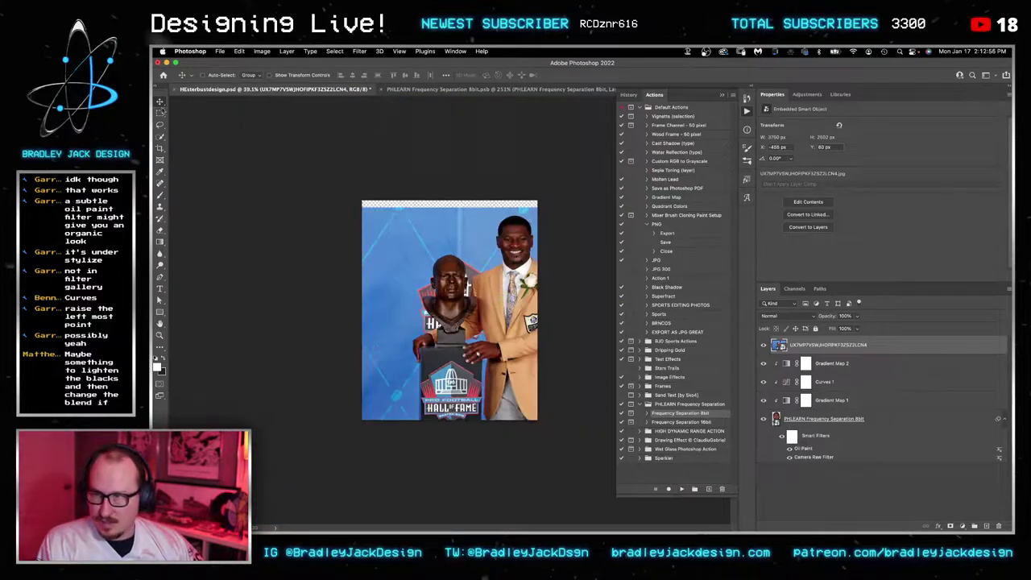
click(161, 113)
drag(420, 248, 486, 342)
click(949, 525)
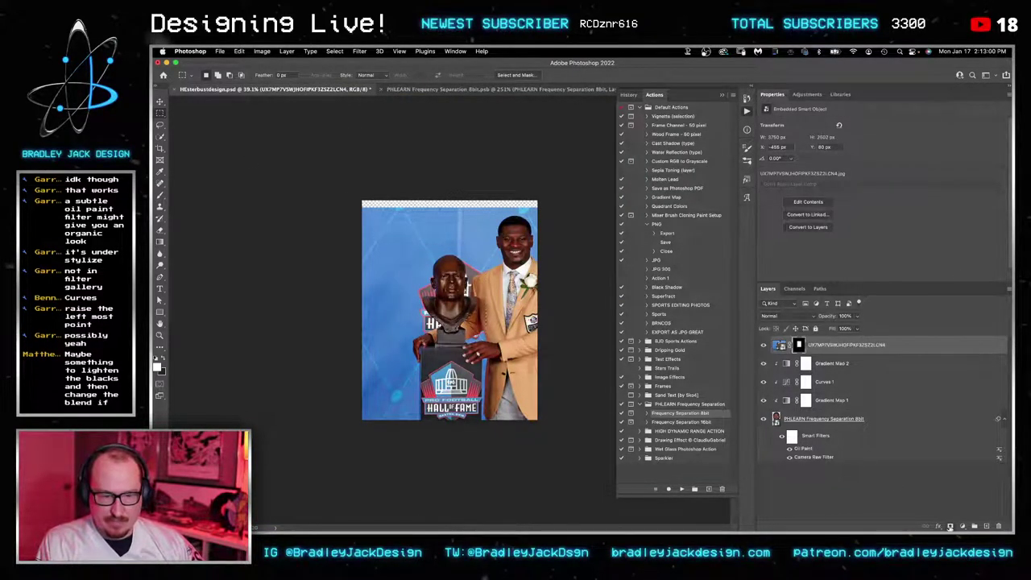
Step: Convert the masked reference photo into a smart object cropped to the bust
key(super+t)
key(Escape)
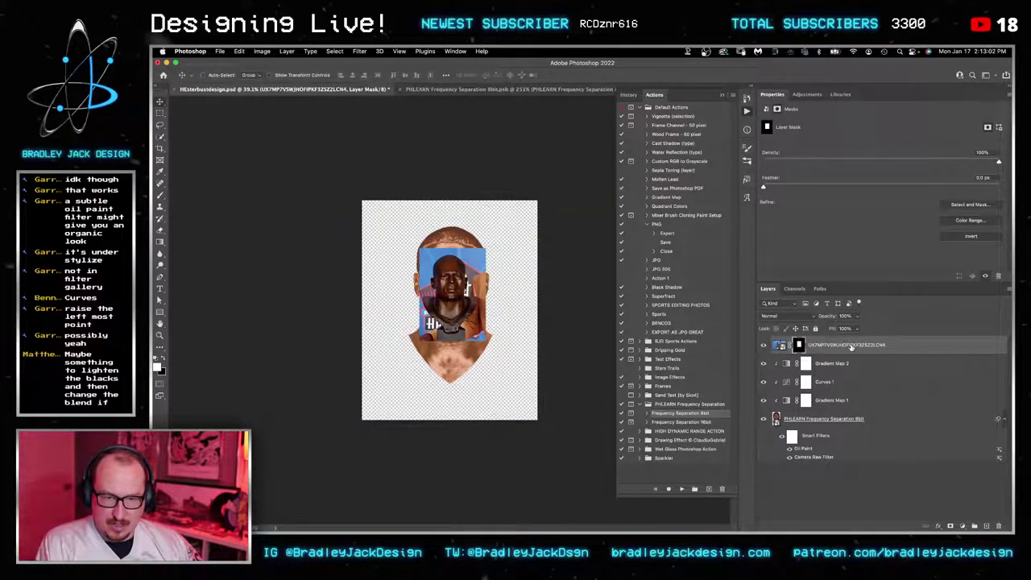
key(super+shift+o)
Step: Enlarge the cropped reference bust and place it beside the player's head, shifting the head and its adjustment layers to the right
key(super+t)
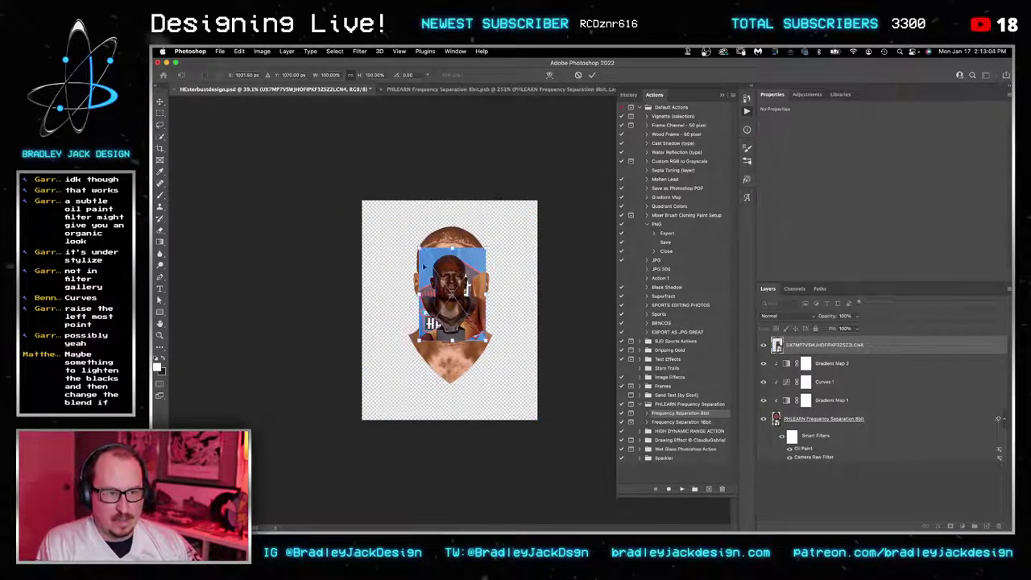
drag(485, 342, 508, 371)
key(super+equal)
drag(480, 313, 504, 331)
click(832, 366)
shift+click(822, 423)
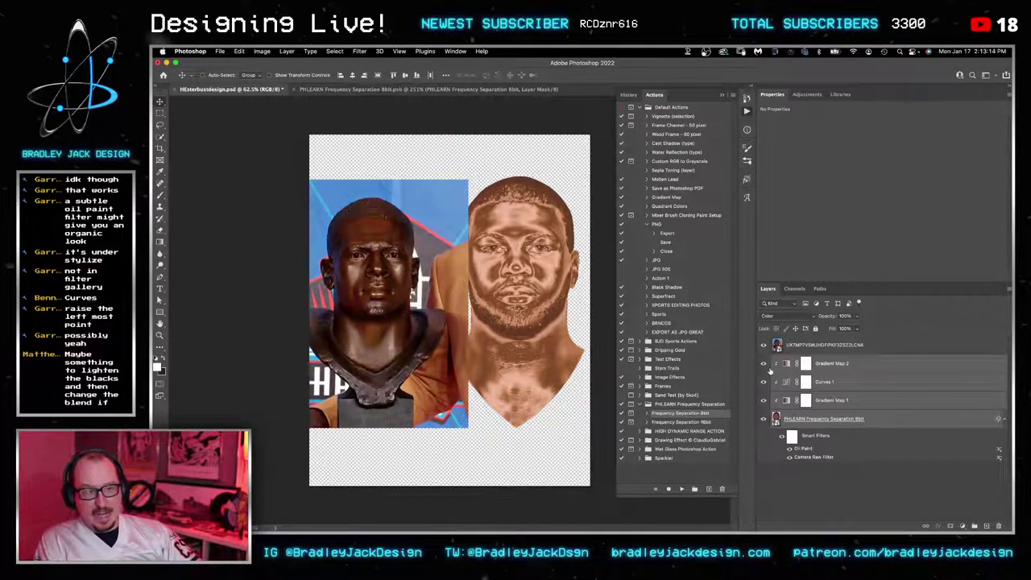
Step: Try moving the brown middle stop of the Gradient Map 2 gradient to 80%
click(847, 363)
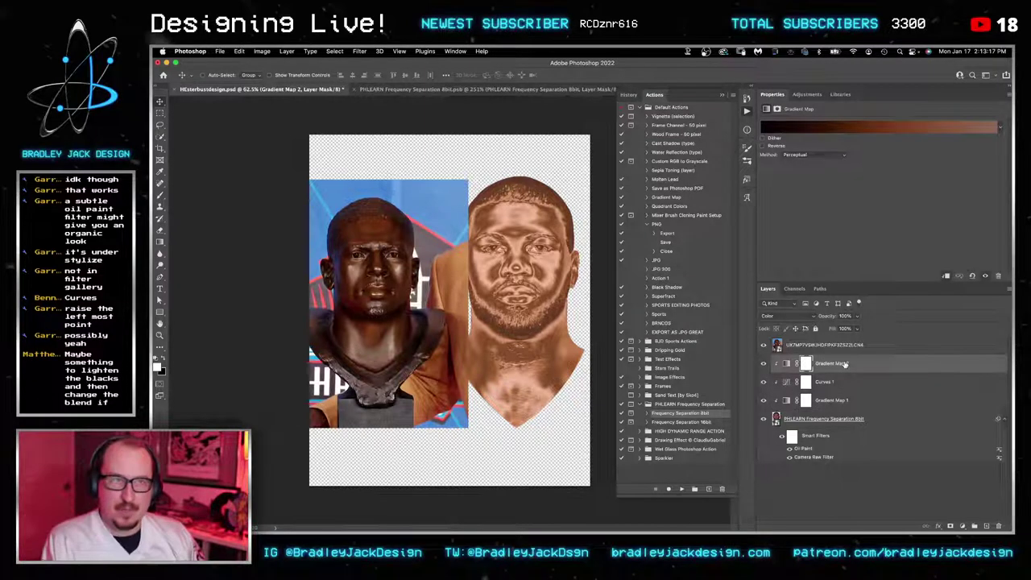
click(868, 128)
click(682, 338)
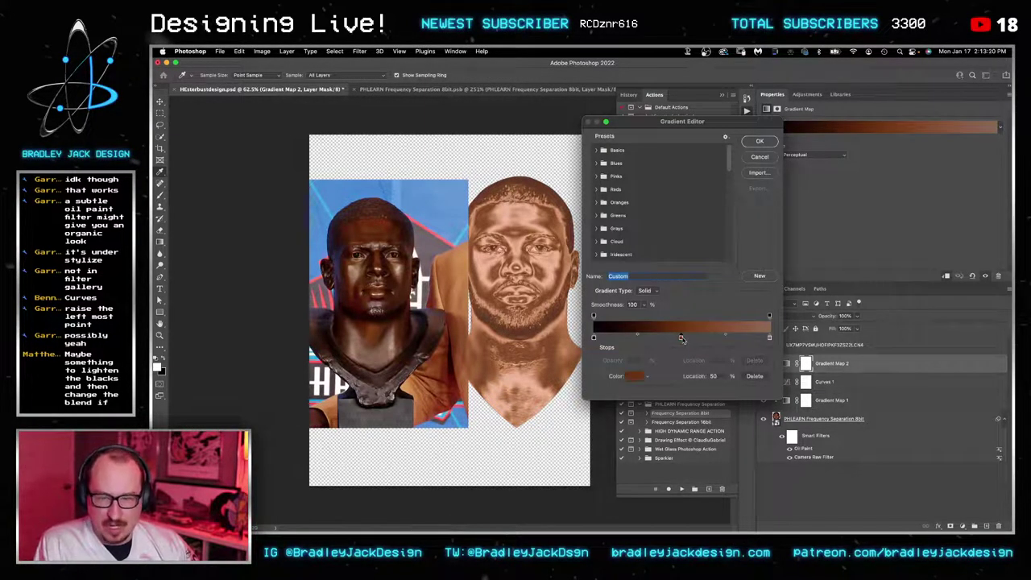
drag(681, 338, 734, 338)
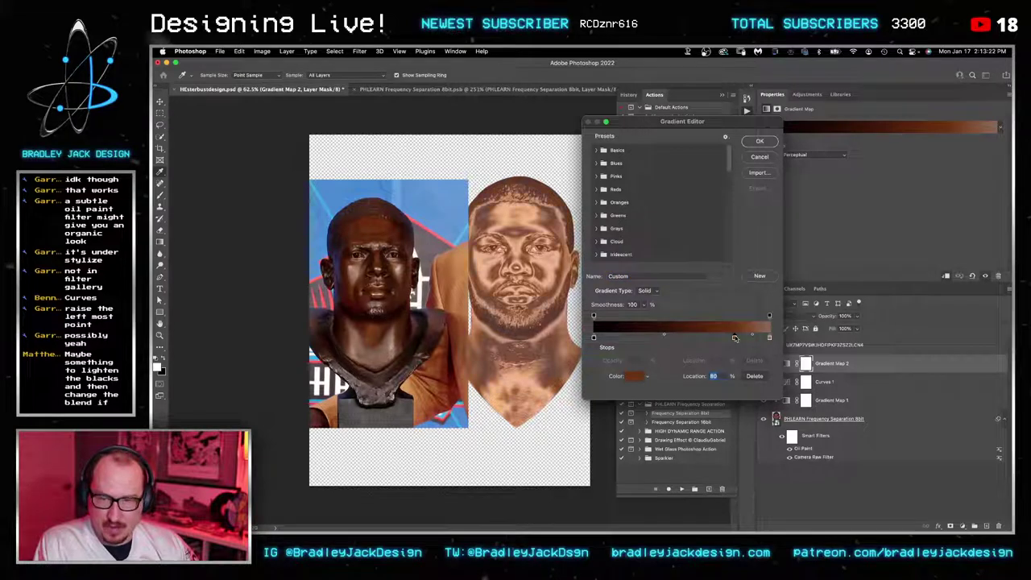
key(Return)
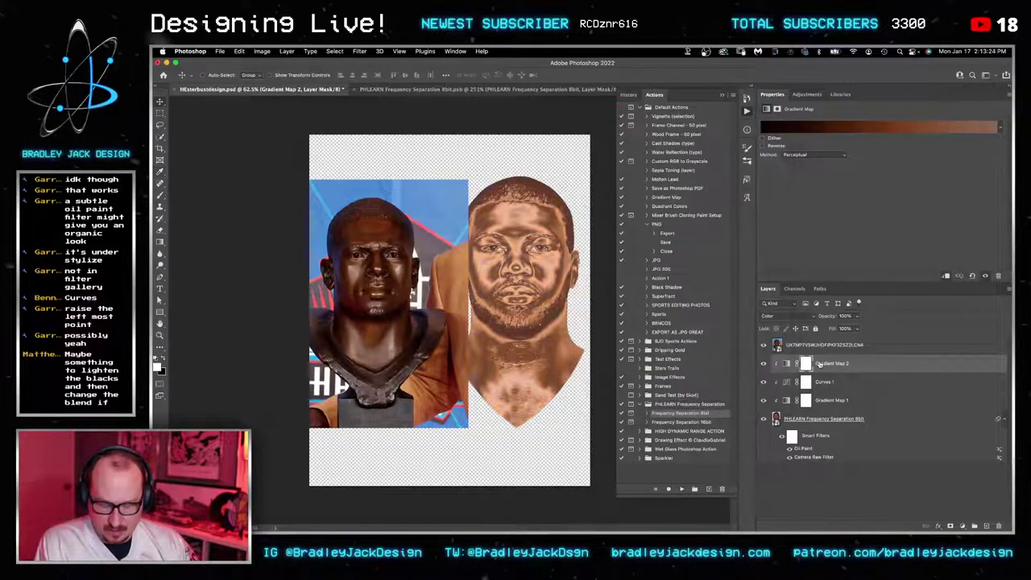
Step: Return Gradient Map 2 to Normal blending, move its brown middle stop to 81%, and make its end stop white
click(824, 130)
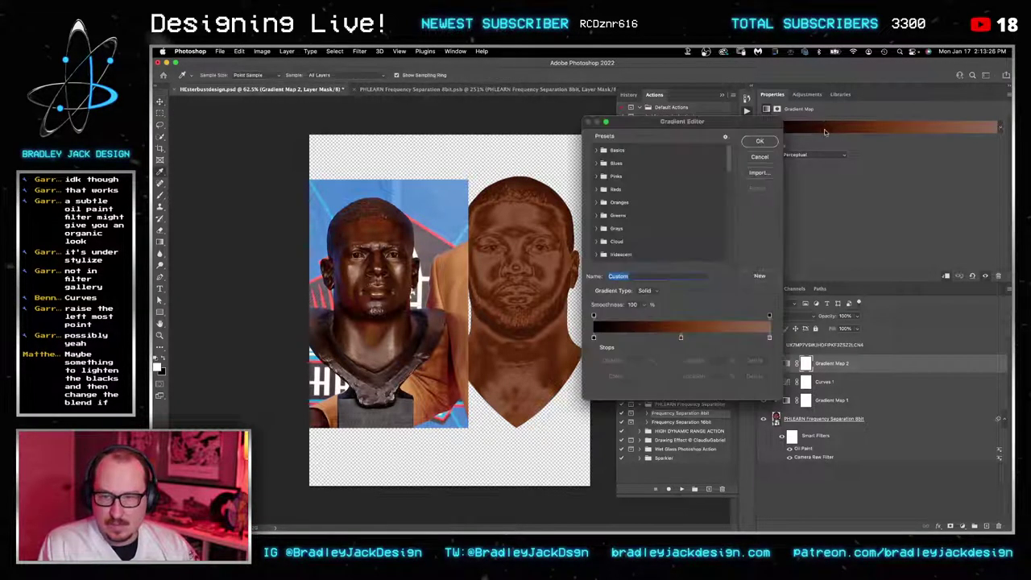
click(769, 338)
drag(681, 337, 741, 338)
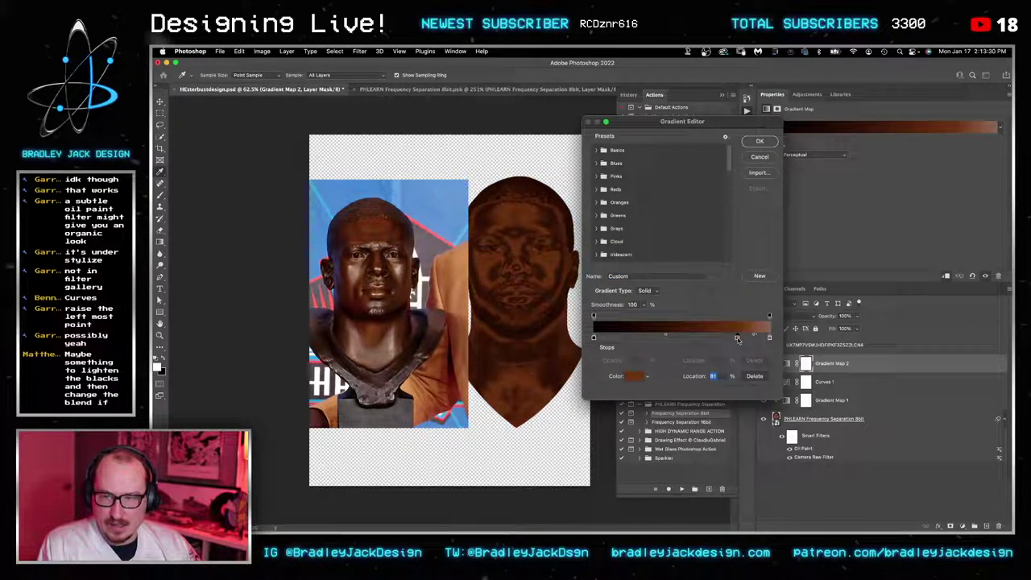
click(769, 338)
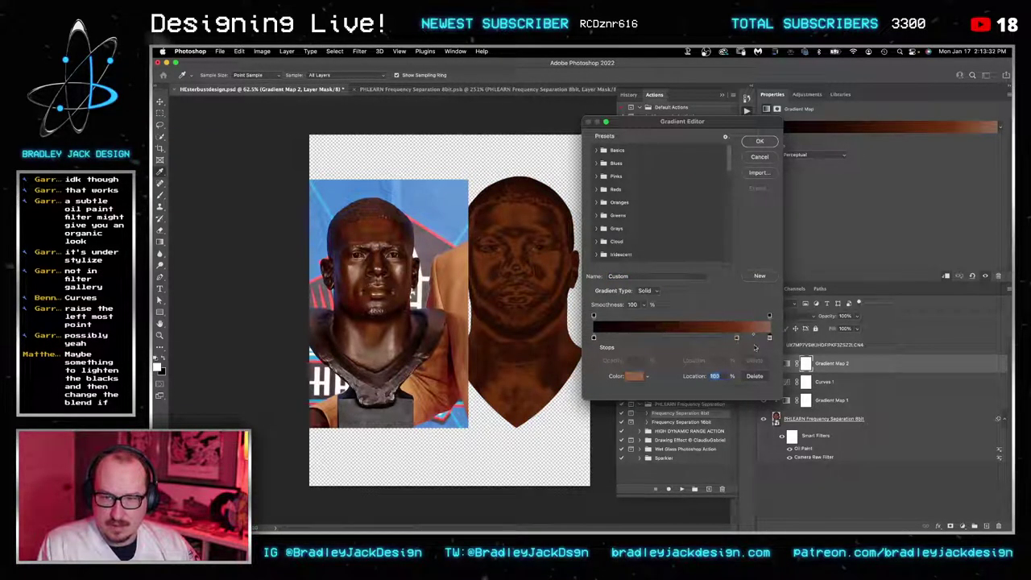
click(637, 377)
drag(740, 399, 714, 385)
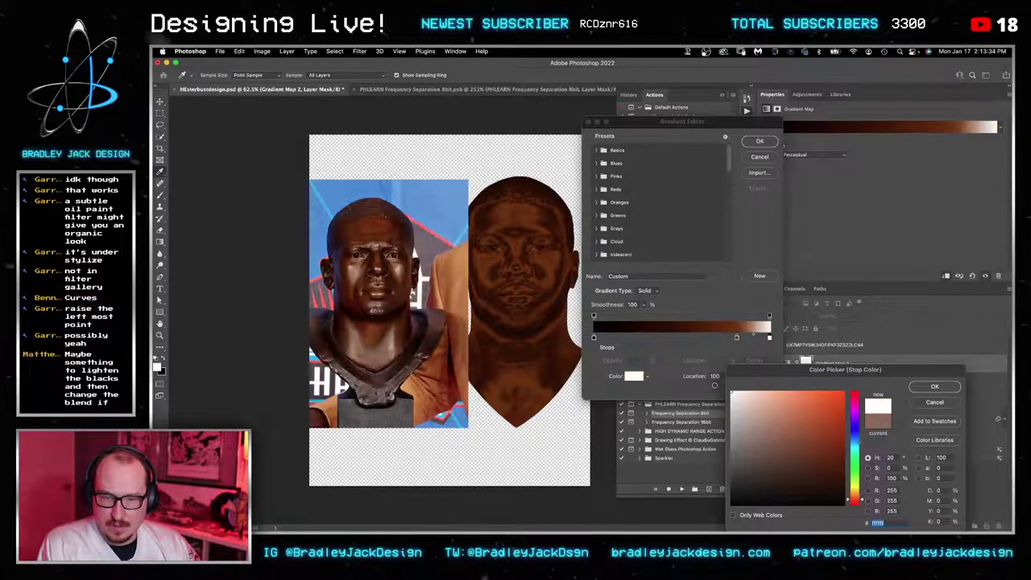
click(932, 386)
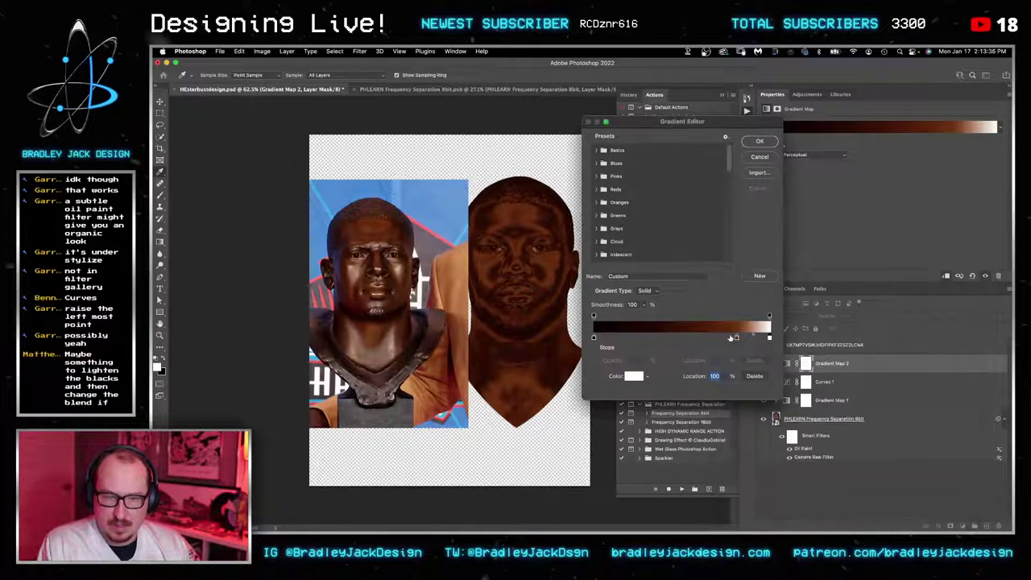
Step: Move the brown stop of Gradient Map 2 back toward the gradient's midpoint, past 72%, and accept the gradient
drag(736, 338, 721, 338)
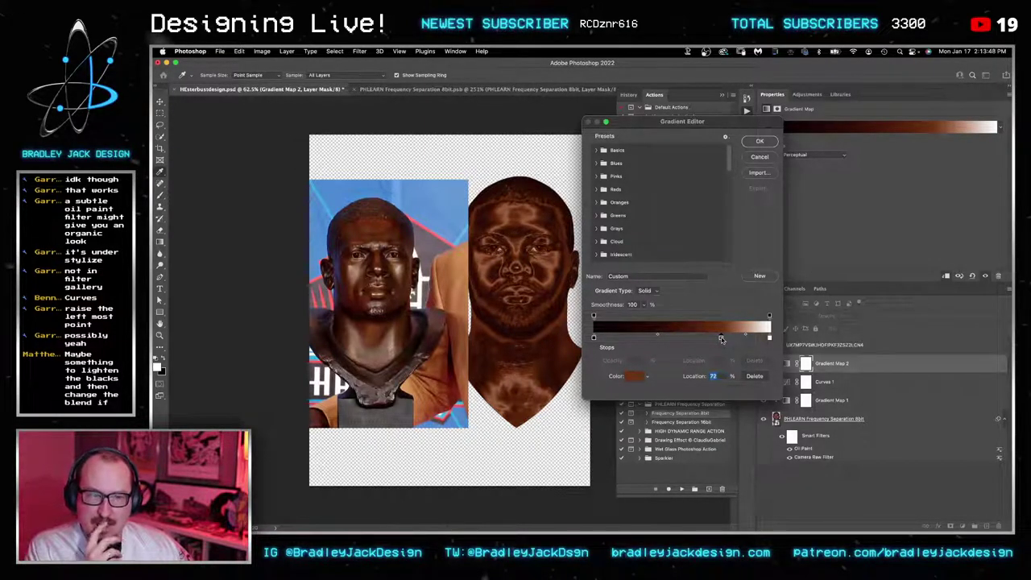
drag(720, 339, 696, 339)
click(759, 142)
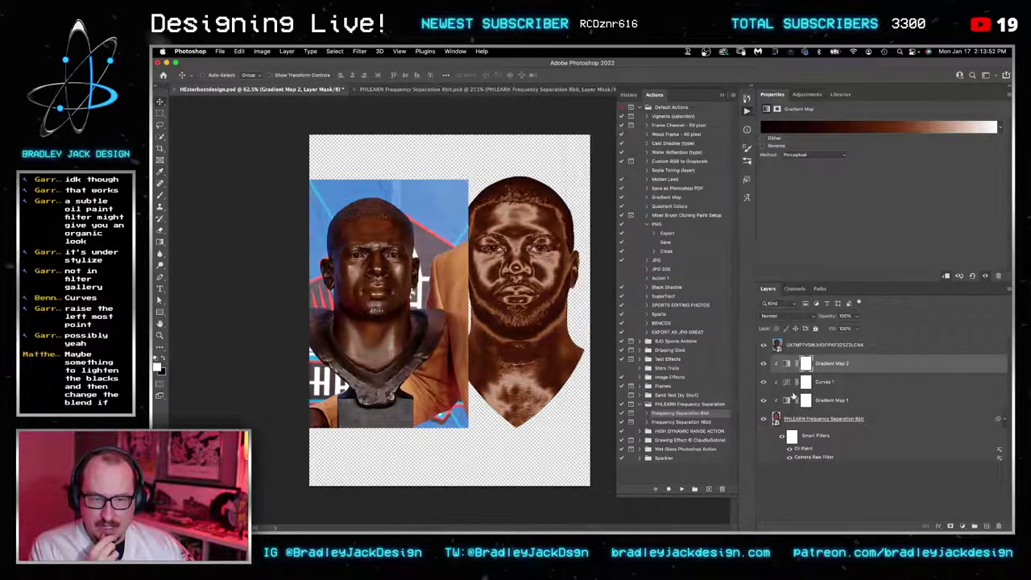
Step: Reshape the Curves 1 adjustment by shifting its dip and second peak toward the highlights and lowering both peaks and the white end point
click(805, 382)
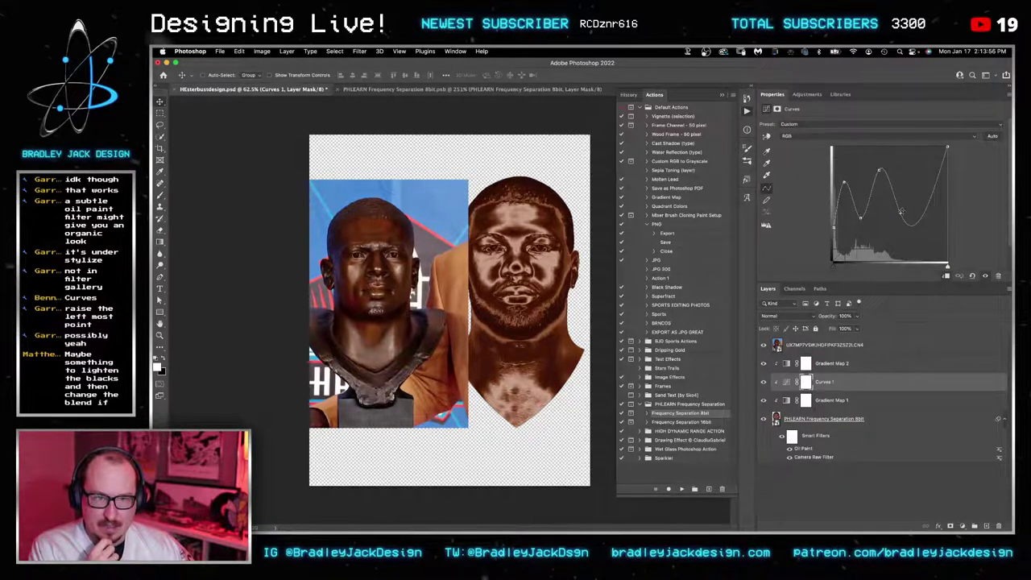
drag(900, 211, 917, 313)
drag(879, 172, 913, 171)
drag(859, 218, 823, 290)
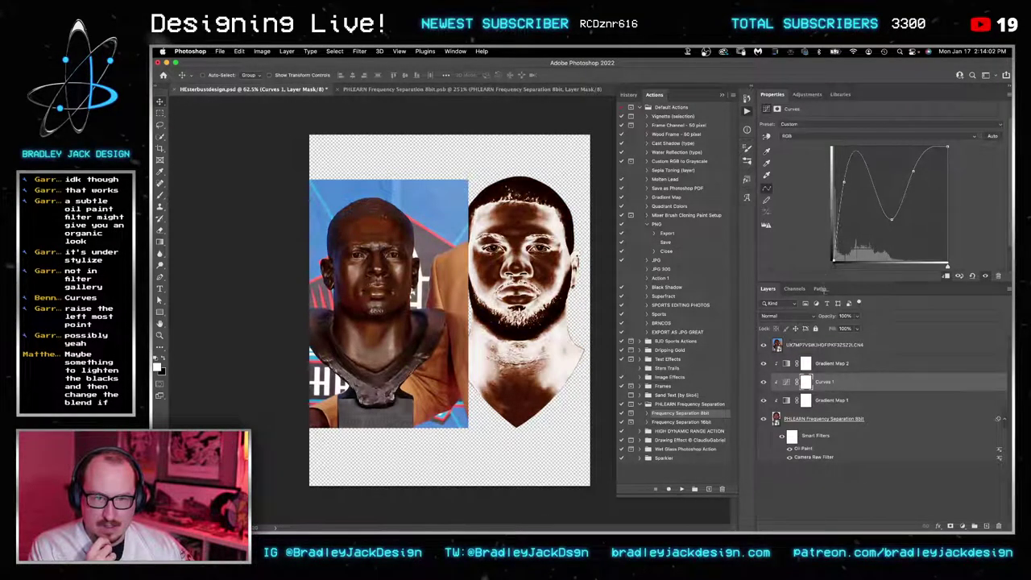
drag(844, 187, 891, 231)
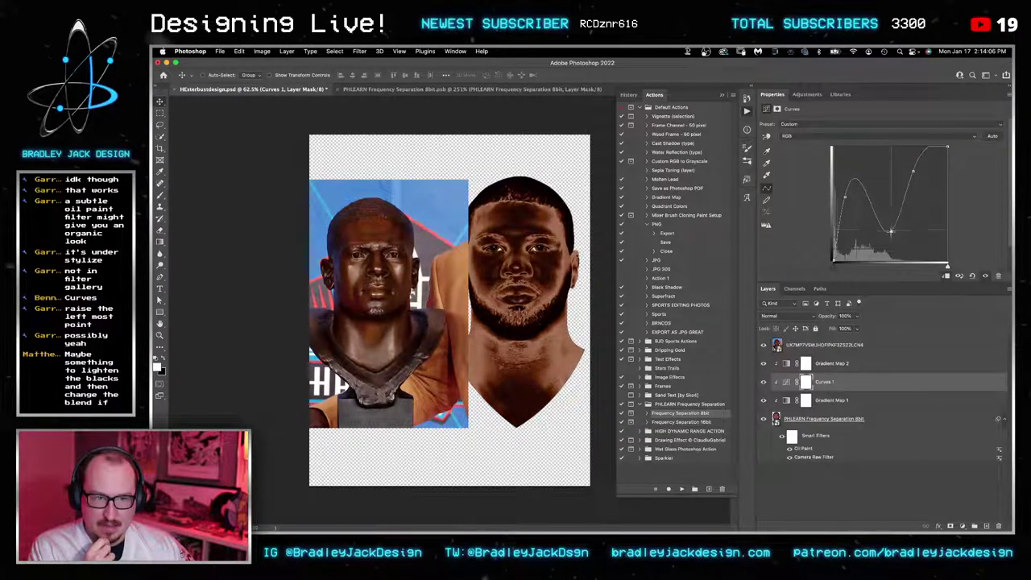
drag(912, 171, 964, 227)
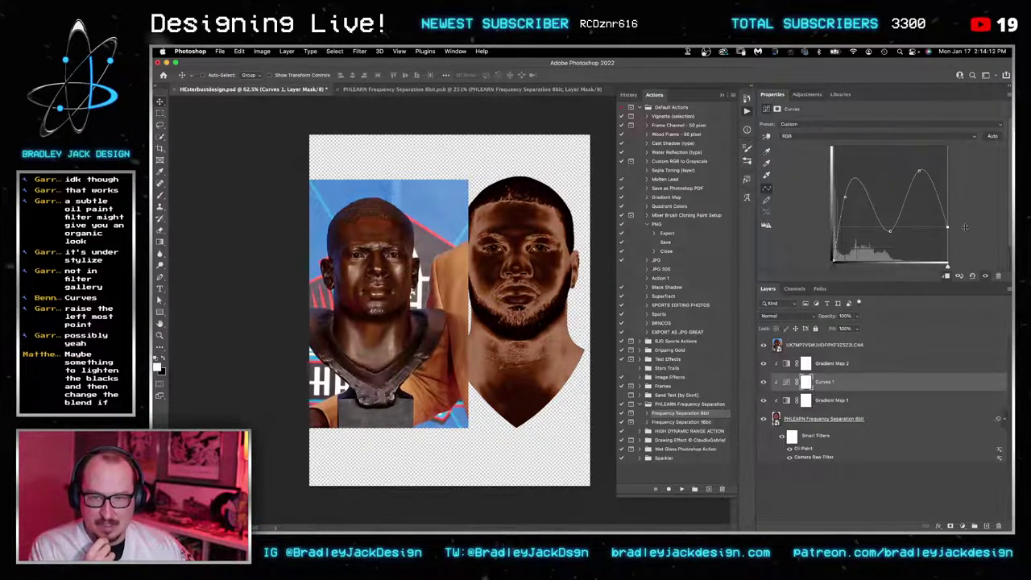
drag(918, 172, 915, 199)
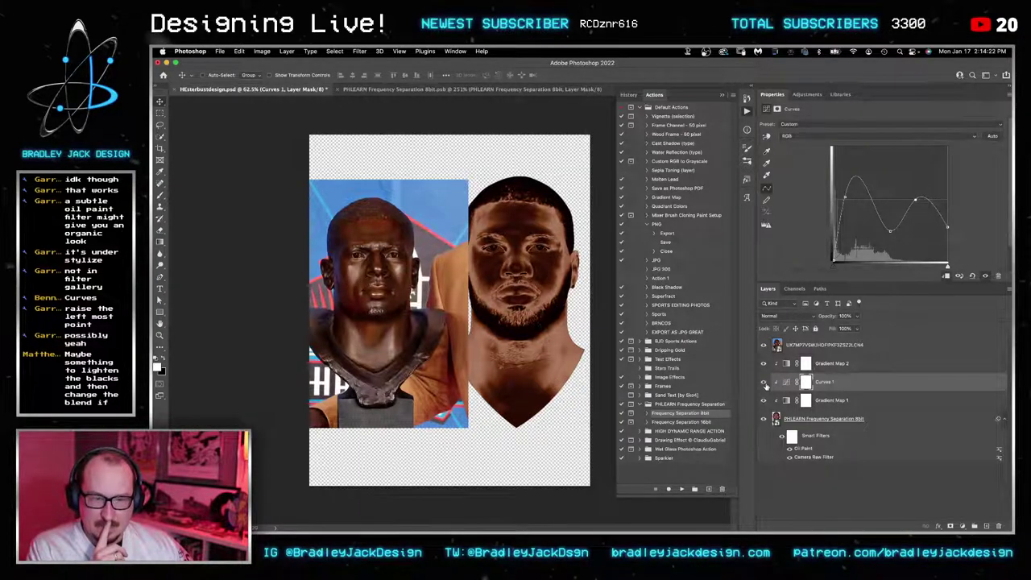
Step: Move the brown stop of the Gradient Map 2 gradient to about 35% with Curves 1 hidden, accept it, and show Curves 1 again
click(764, 383)
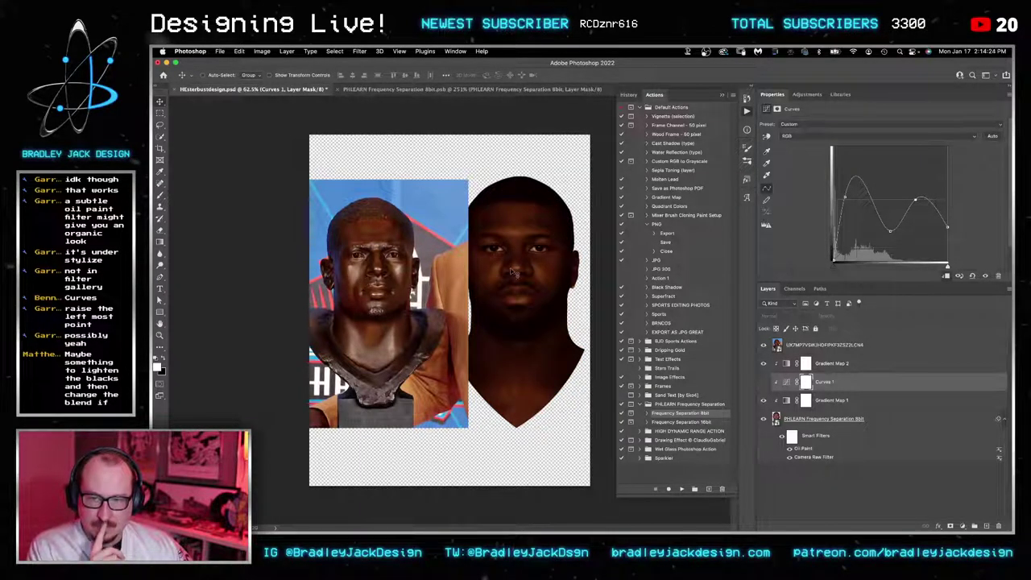
click(850, 364)
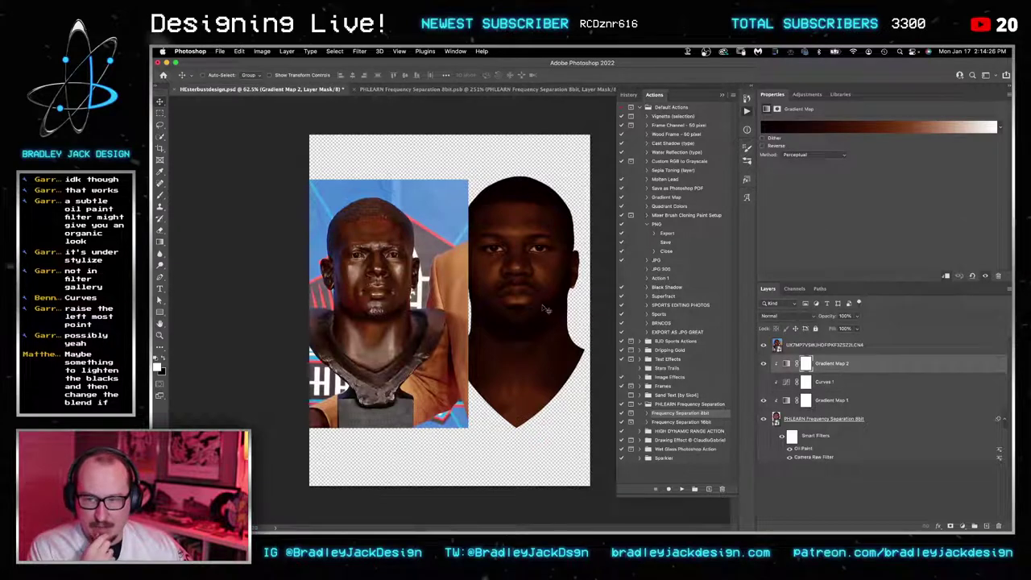
click(857, 128)
drag(696, 338, 656, 340)
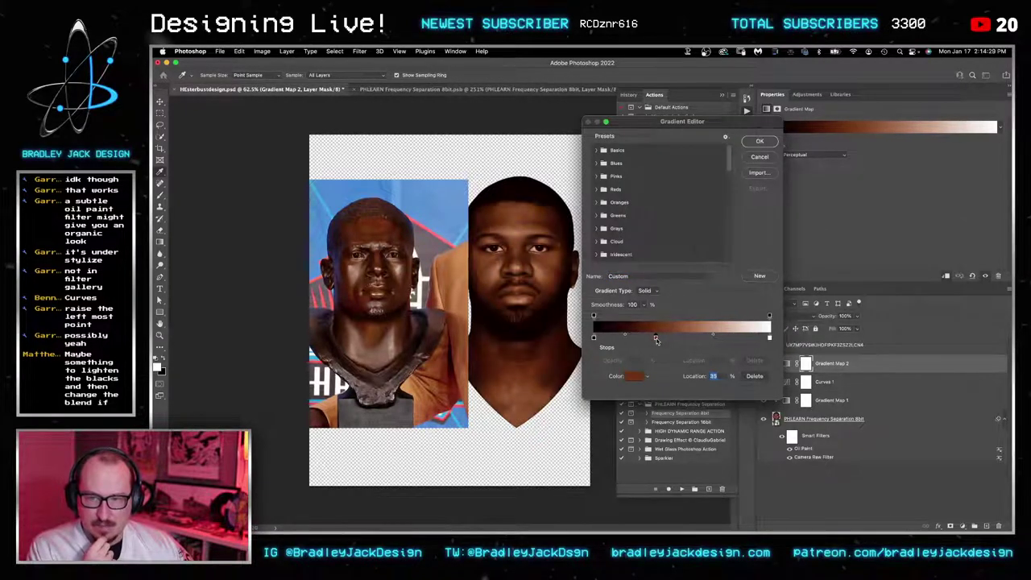
click(760, 141)
click(764, 382)
Step: Try several lower opacities on the Curves 1 layer, ending at 20%
click(829, 386)
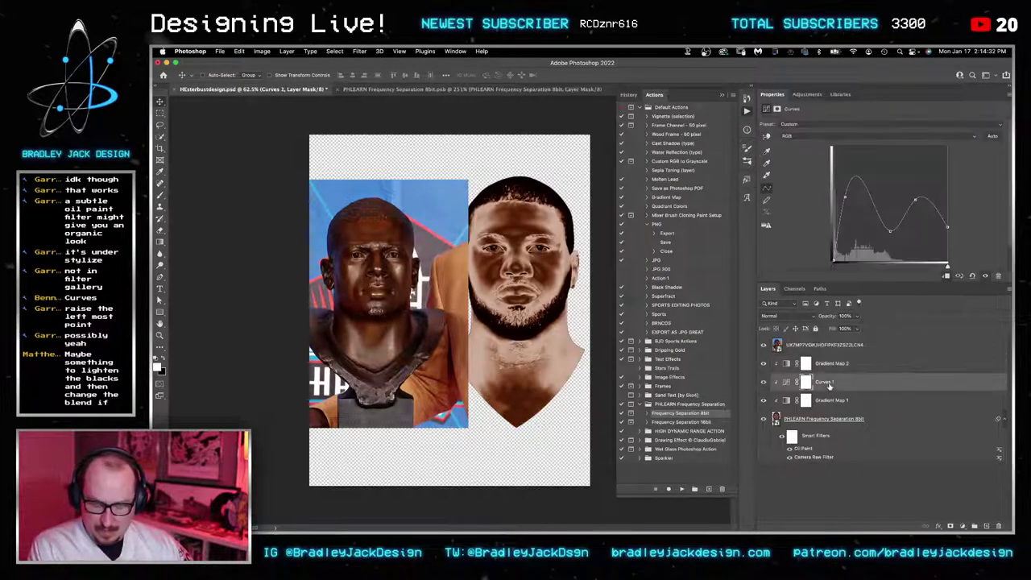
key(3)
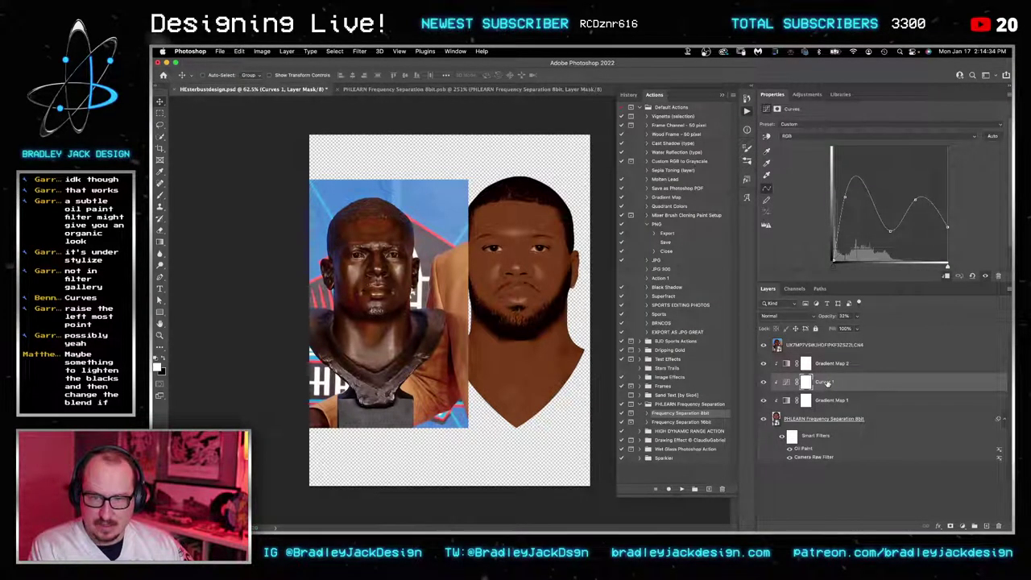
key(1)
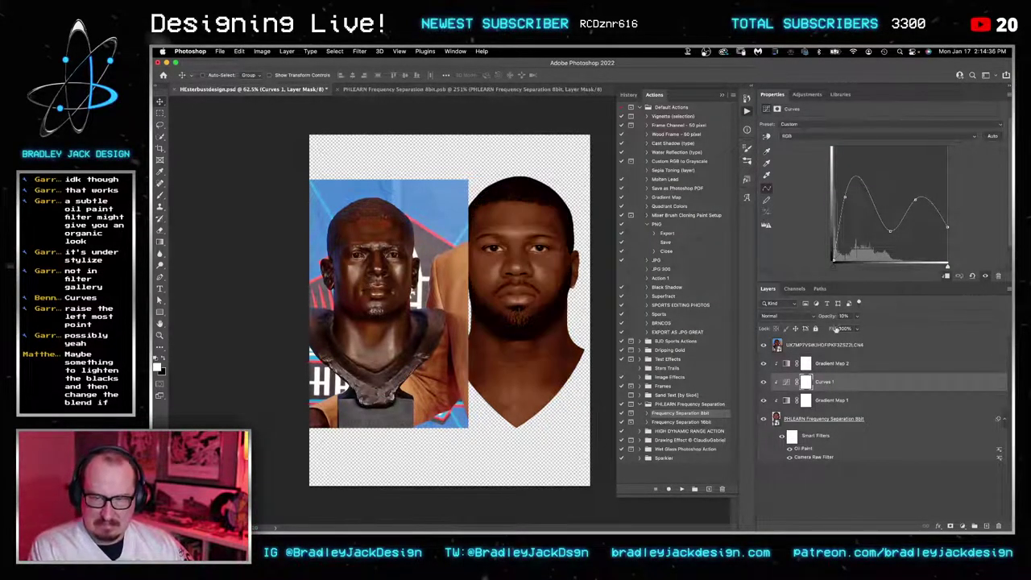
key(3)
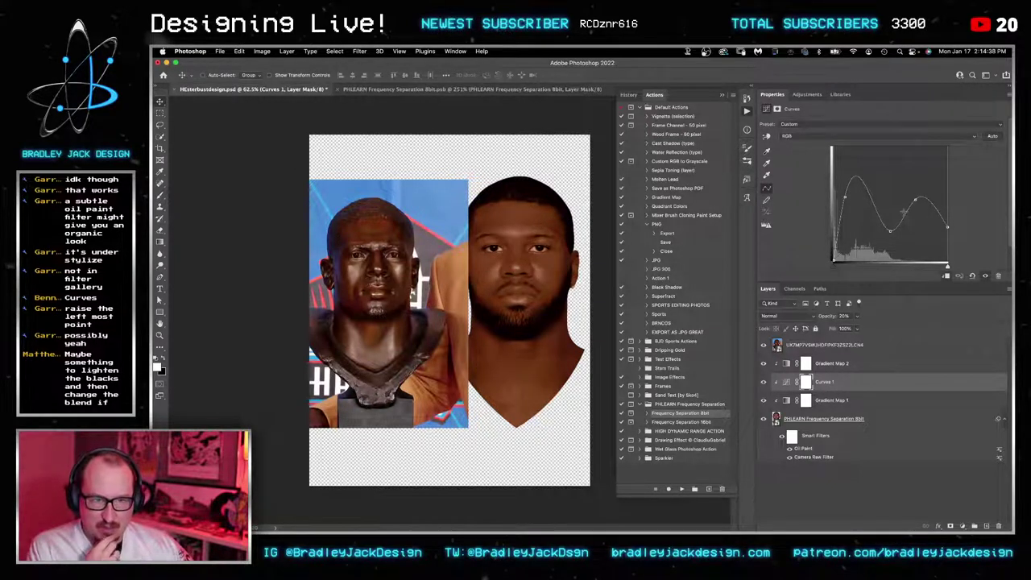
Step: Reshape the Curves 1 curve with a raised highlight peak, a dip in the midtones, and an added second dip just before the white point
drag(916, 196, 911, 170)
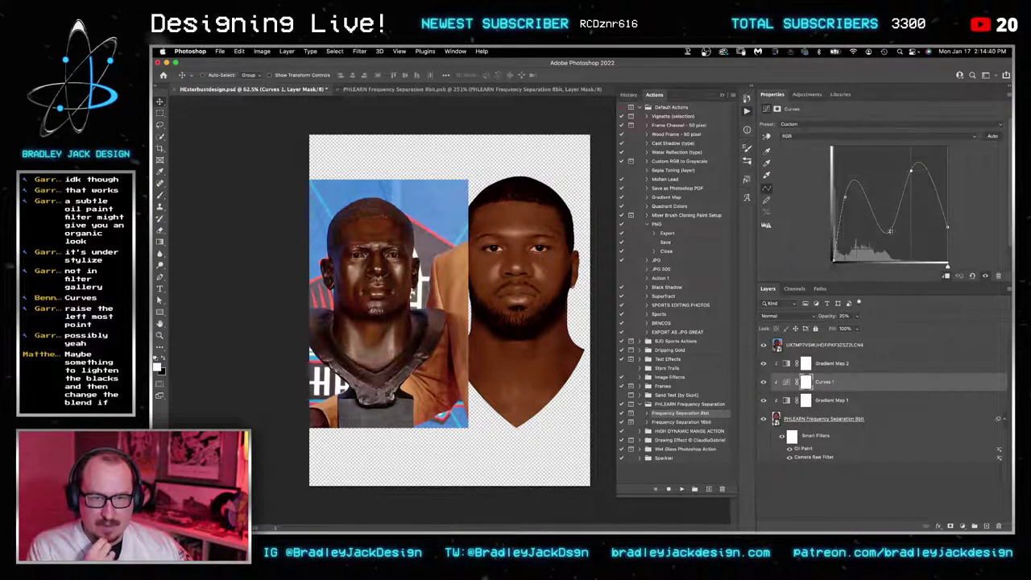
drag(890, 231, 859, 222)
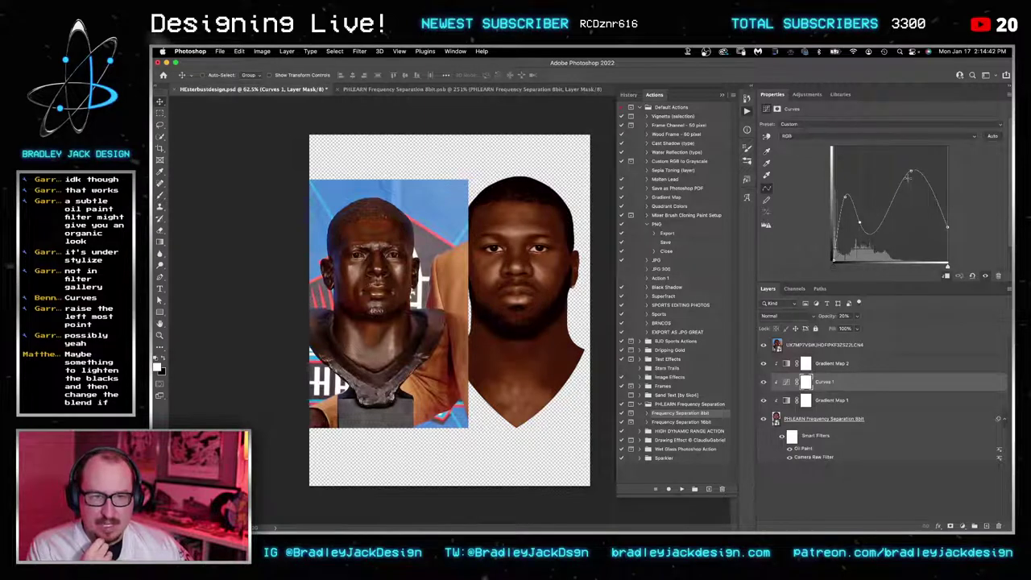
drag(910, 171, 885, 166)
drag(947, 225, 923, 204)
drag(859, 222, 870, 232)
drag(885, 167, 897, 166)
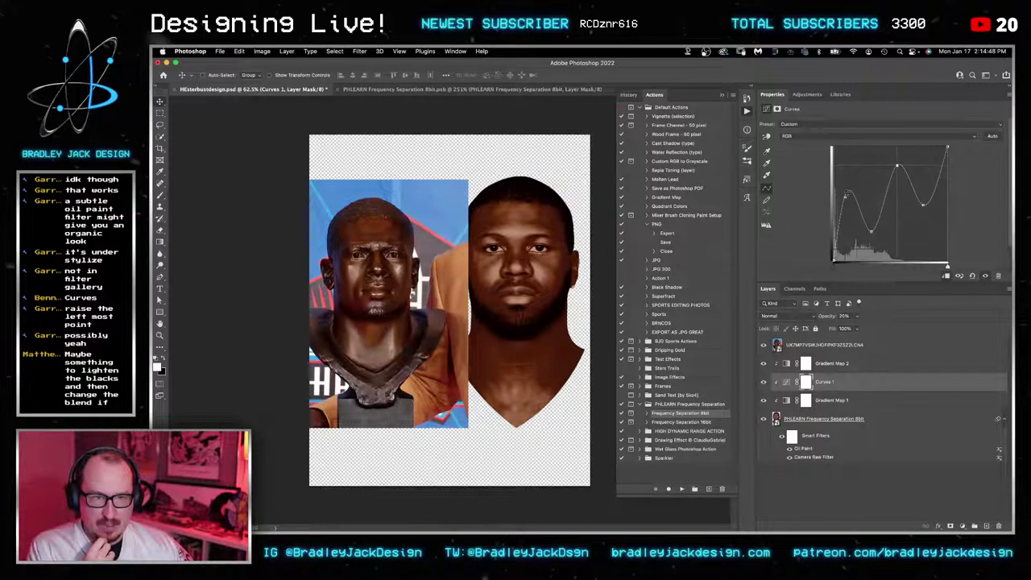
drag(846, 194, 847, 193)
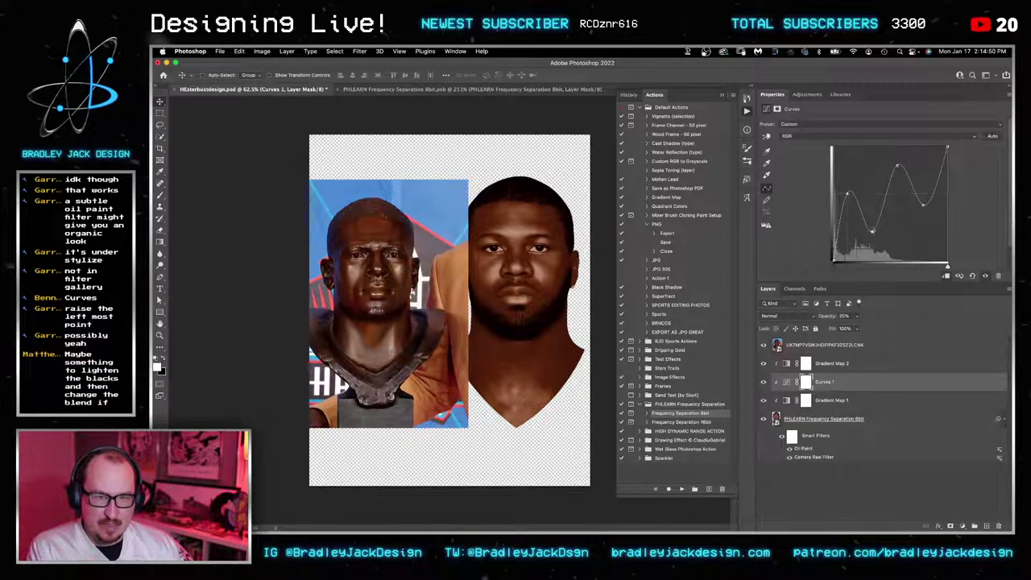
drag(872, 231, 876, 232)
mouse_move(898, 165)
mouse_down()
mouse_move(905, 181)
mouse_move(901, 169)
mouse_up()
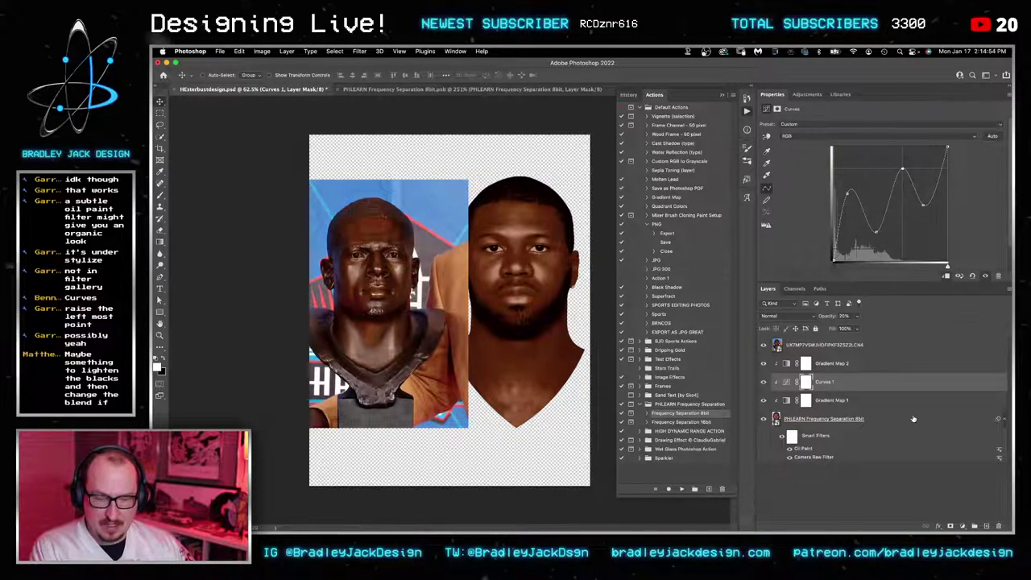
Step: Compare stronger and weaker opacities for the Curves 1 layer and settle on 30%
key(5)
key(8)
key(9)
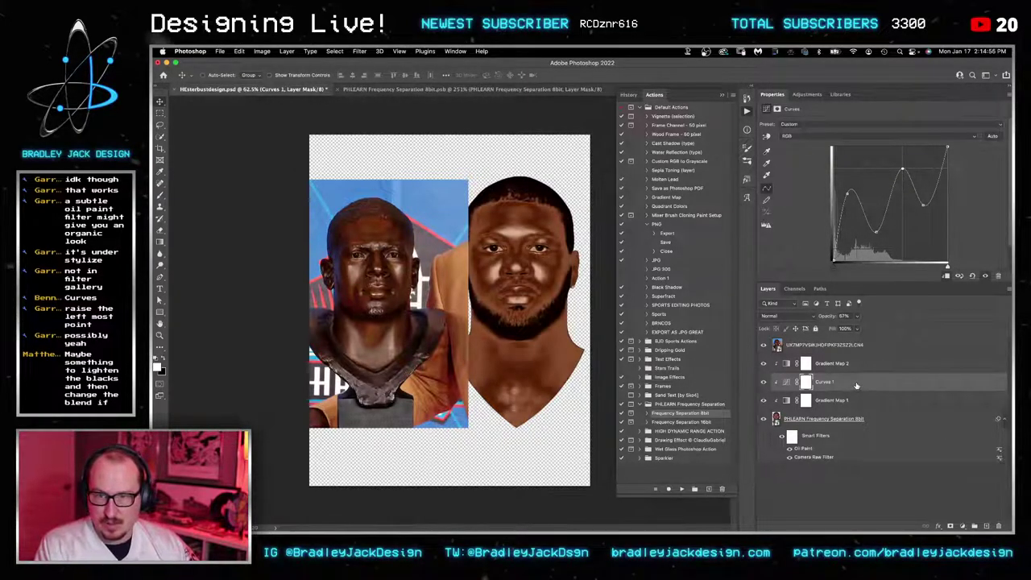
key(5)
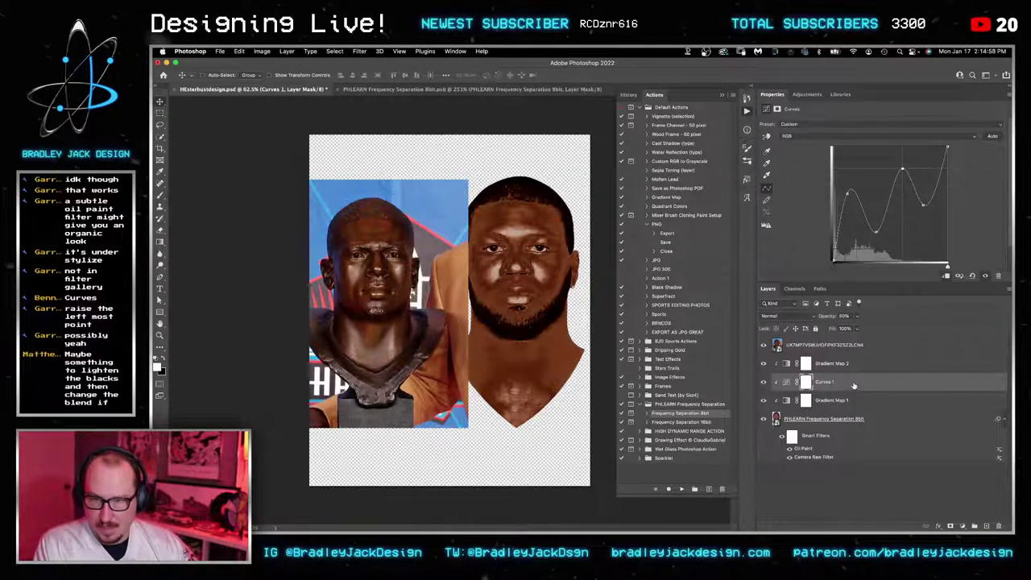
key(3)
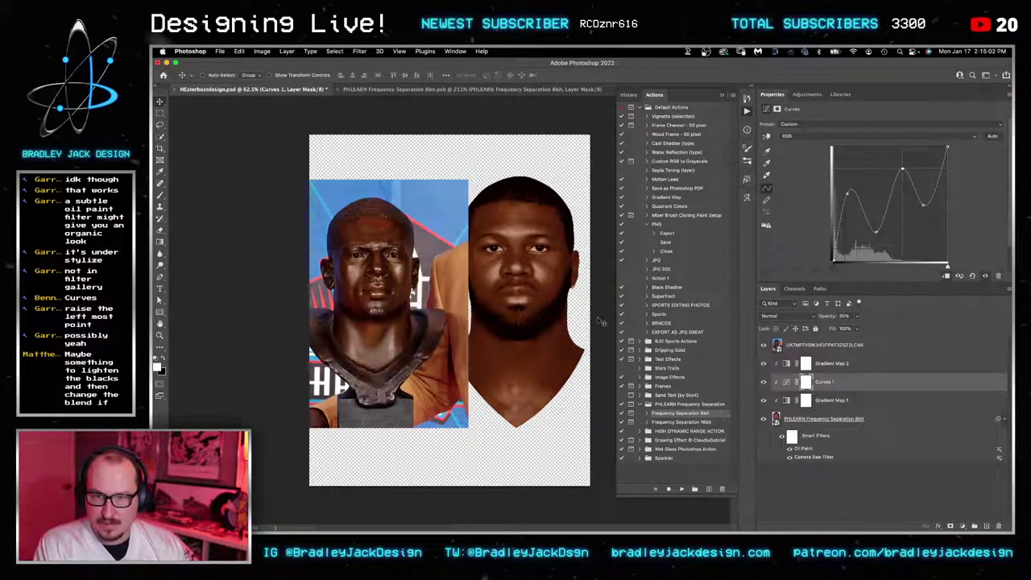
key(4)
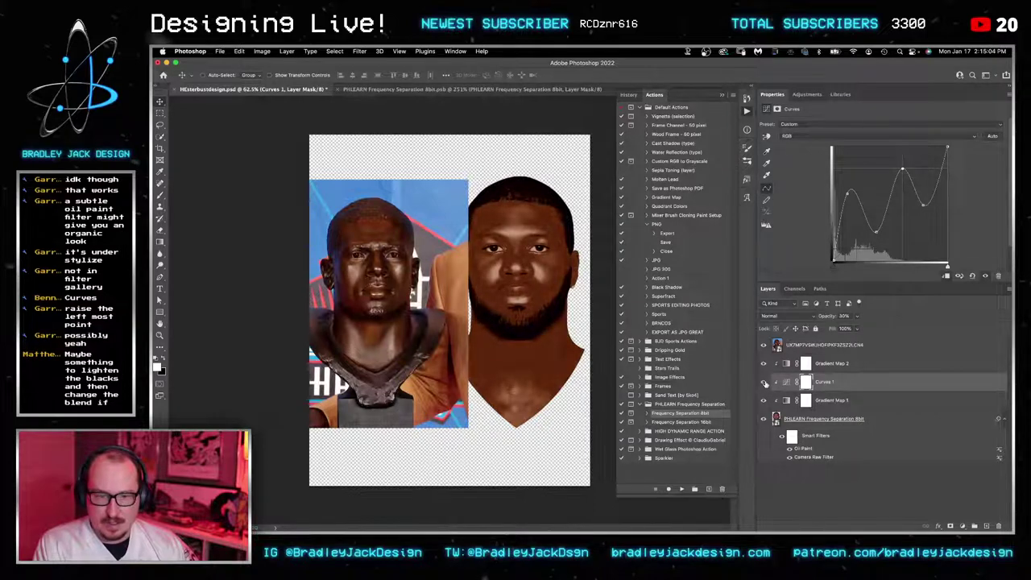
Step: Open the contents of the PHLEARN Frequency Separation 8bit smart object at the player's eyes
click(815, 367)
double_click(776, 418)
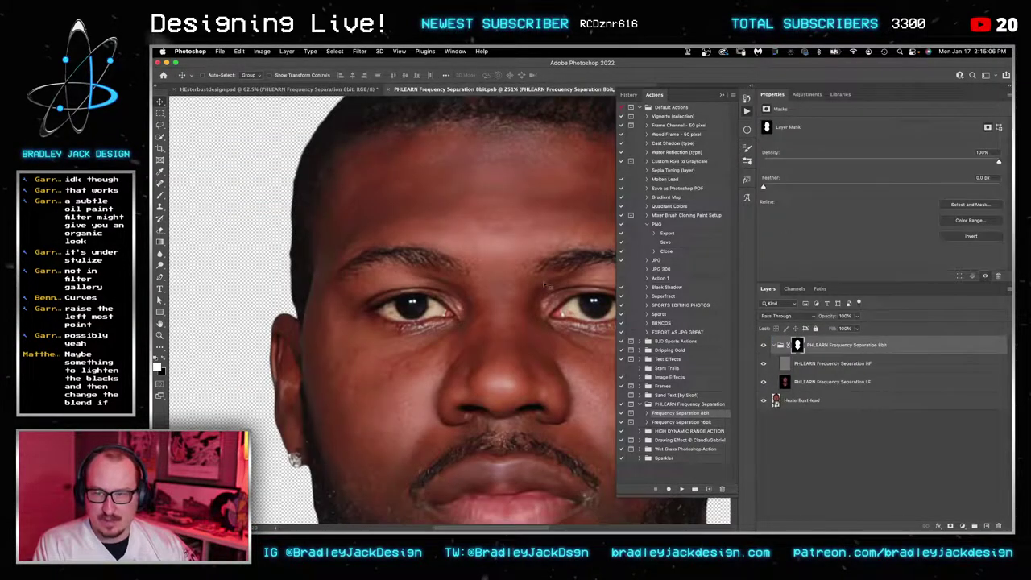
drag(545, 284, 475, 252)
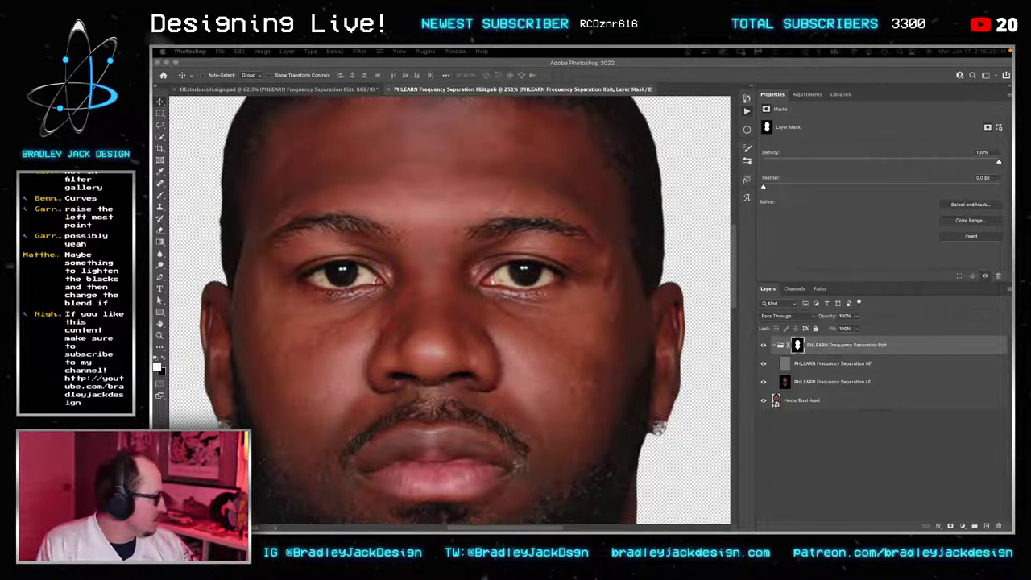
Step: Switch to Safari and look through the marble statue eye image results for a usable statue eye
key(super+Tab)
key(super+grave)
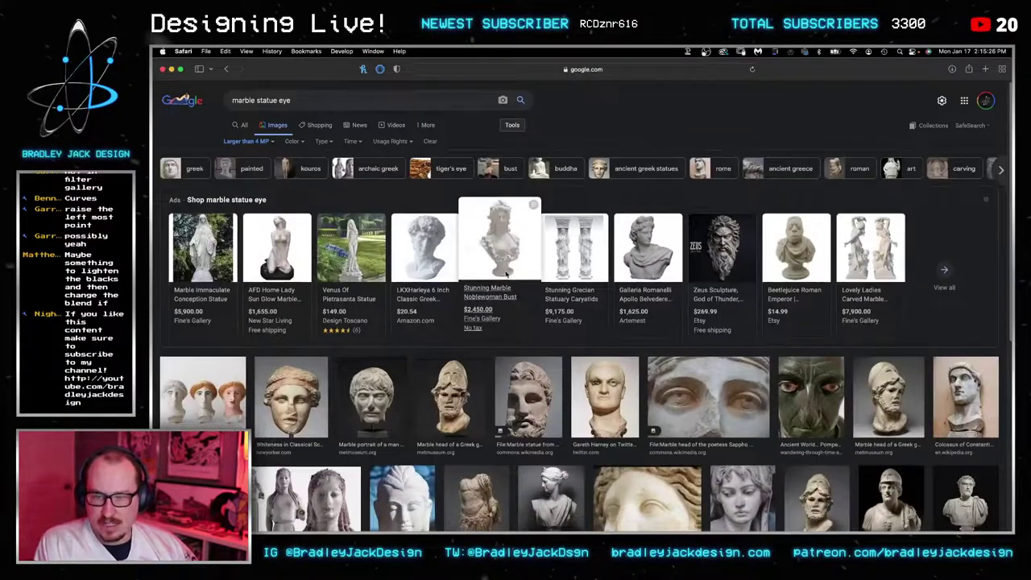
scroll(506, 268, down, 1)
scroll(505, 269, down, 2)
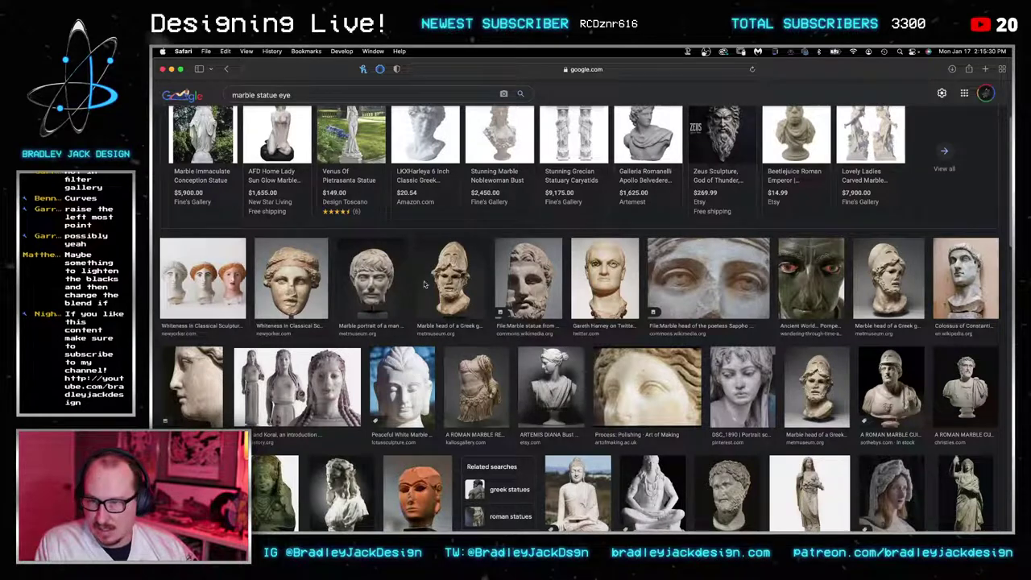
key(super+Tab)
key(super+Tab)
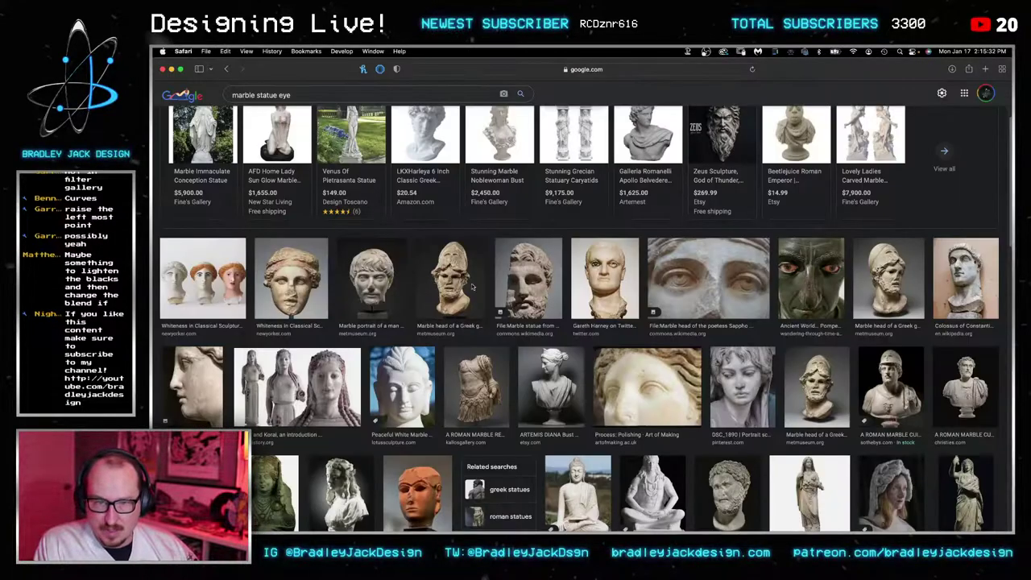
scroll(484, 269, down, 3)
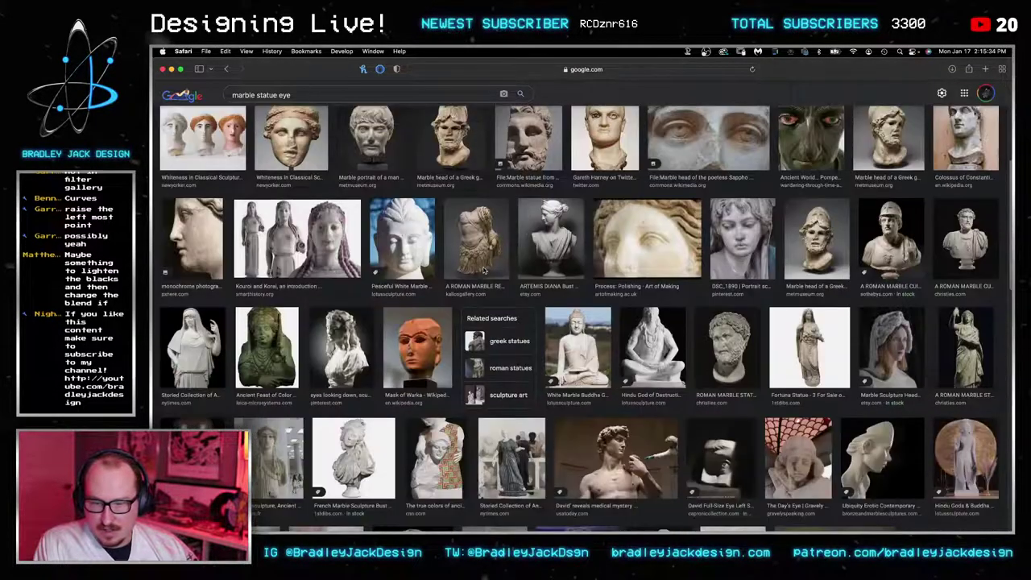
scroll(482, 270, down, 4)
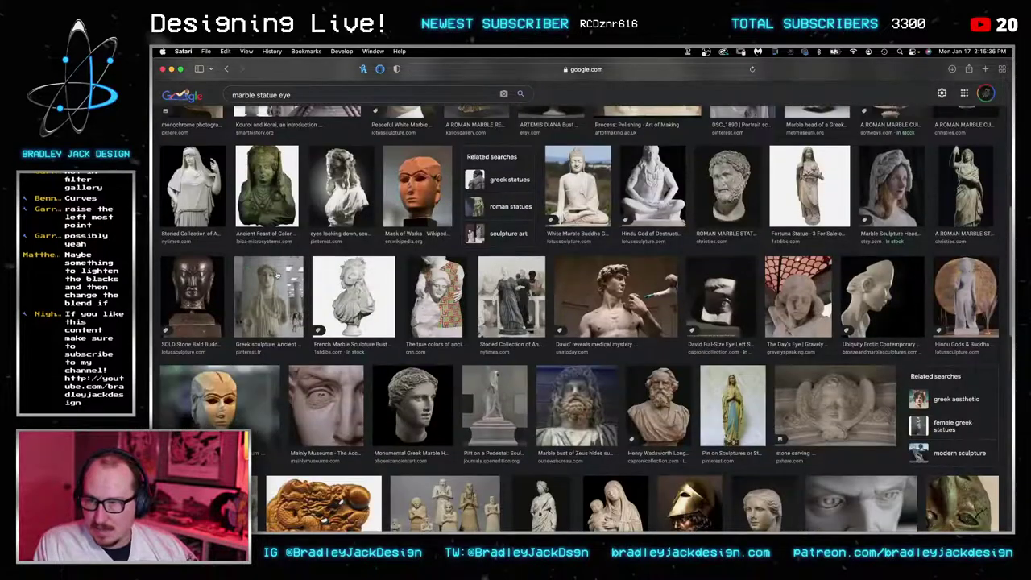
scroll(346, 298, up, 10)
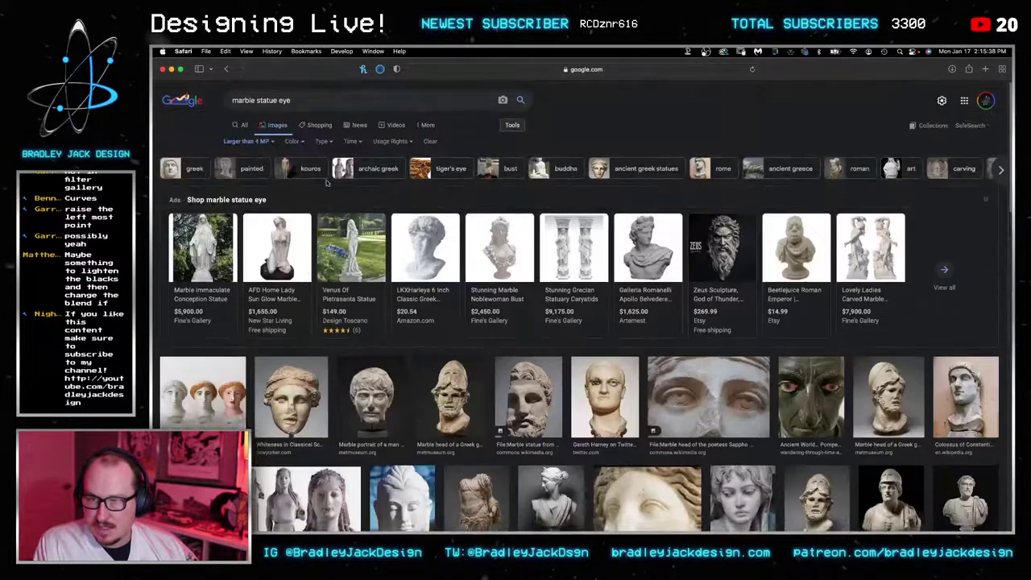
Step: Change the Google Images search to "bronze statue eye"
double_click(243, 101)
text(bron)
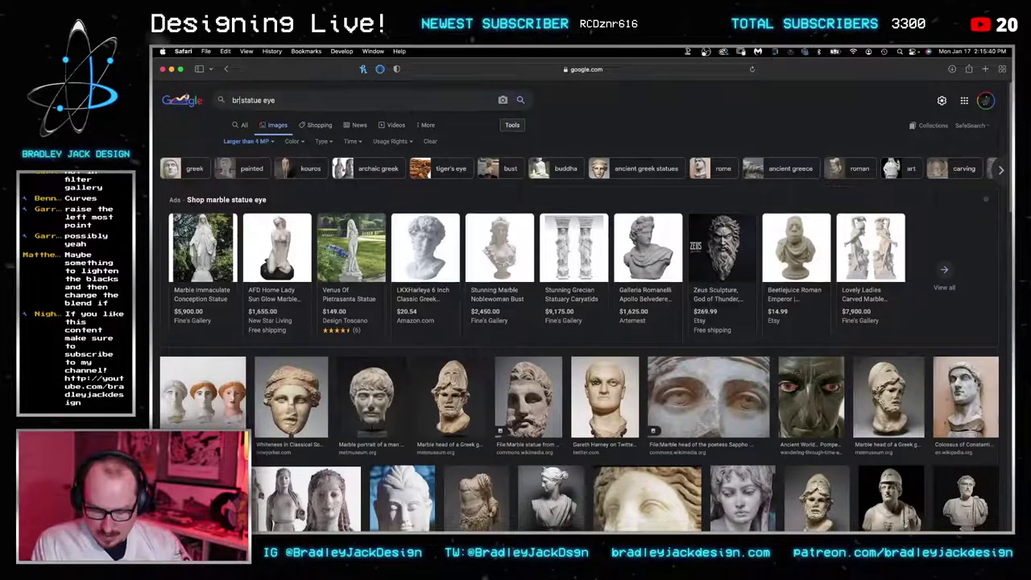
text(ze)
key(Return)
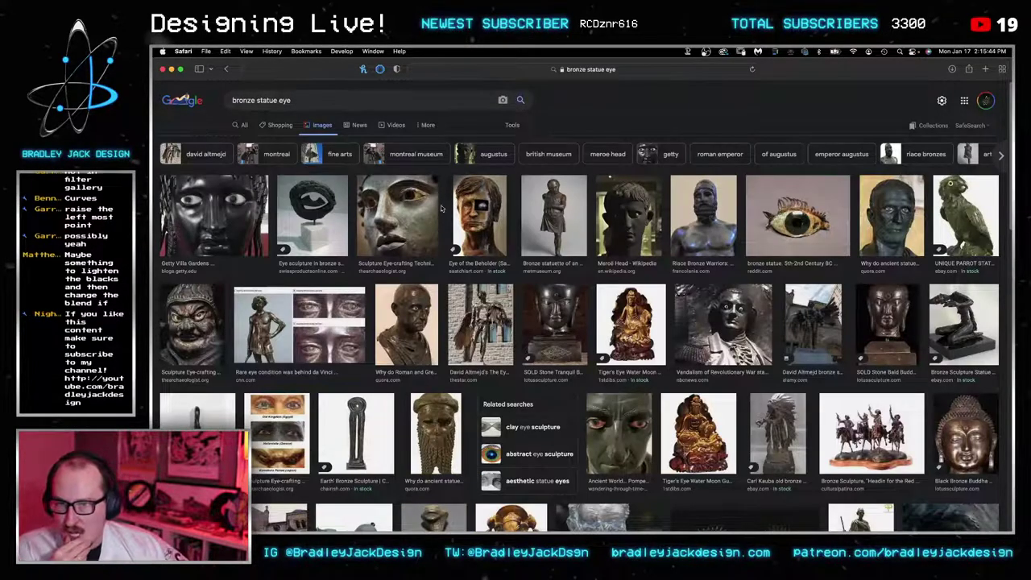
Step: Examine the bronze statue eye image results for close-up eyes that could suit the bust
scroll(427, 242, down, 10)
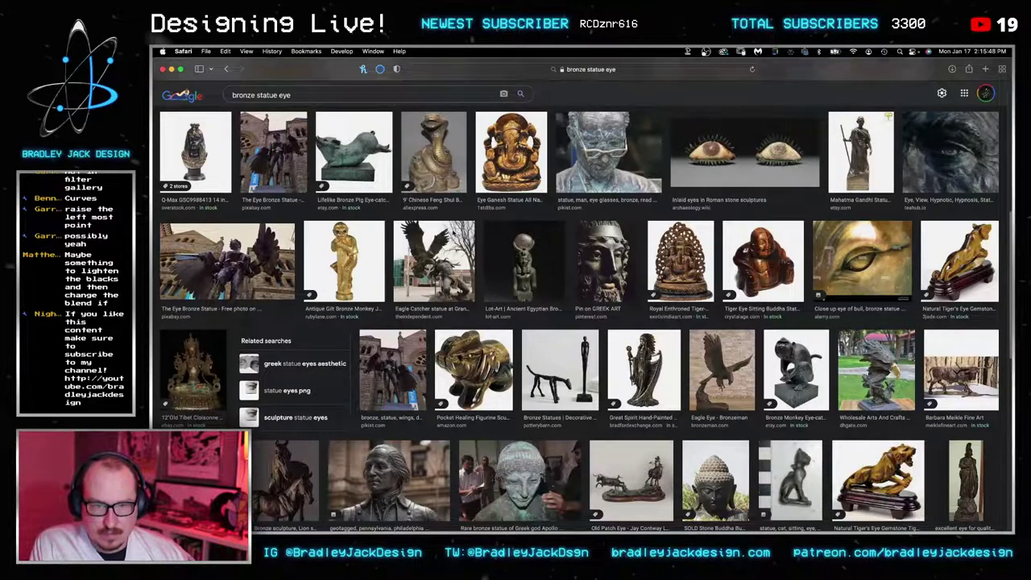
scroll(453, 233, down, 3)
scroll(453, 231, down, 5)
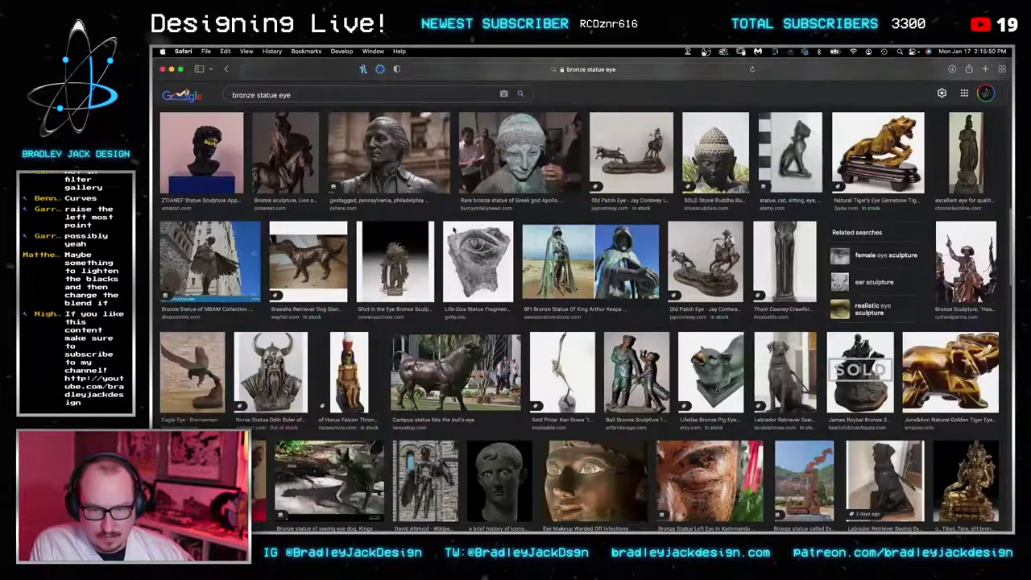
scroll(454, 231, down, 5)
scroll(429, 236, down, 5)
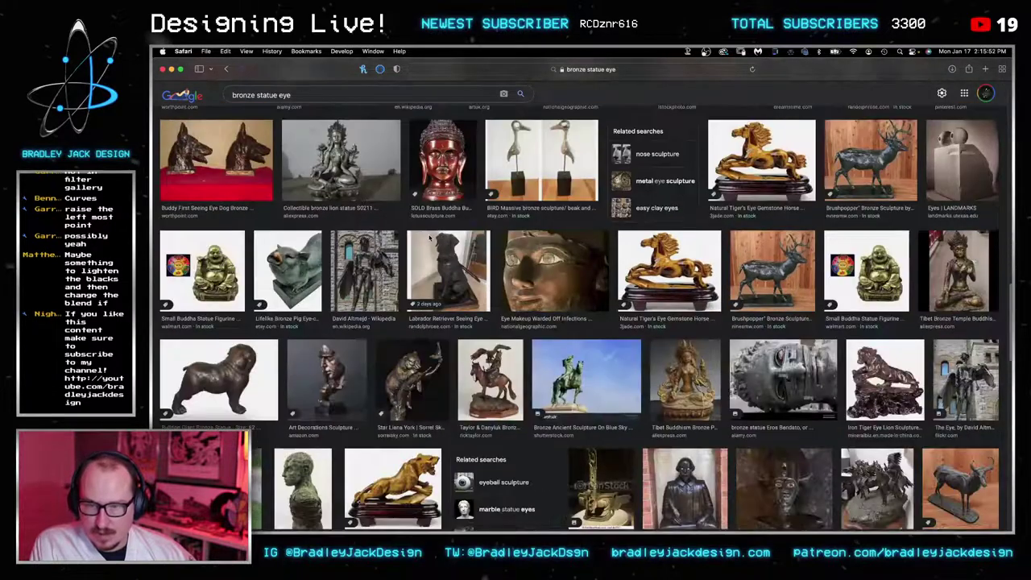
scroll(543, 307, down, 4)
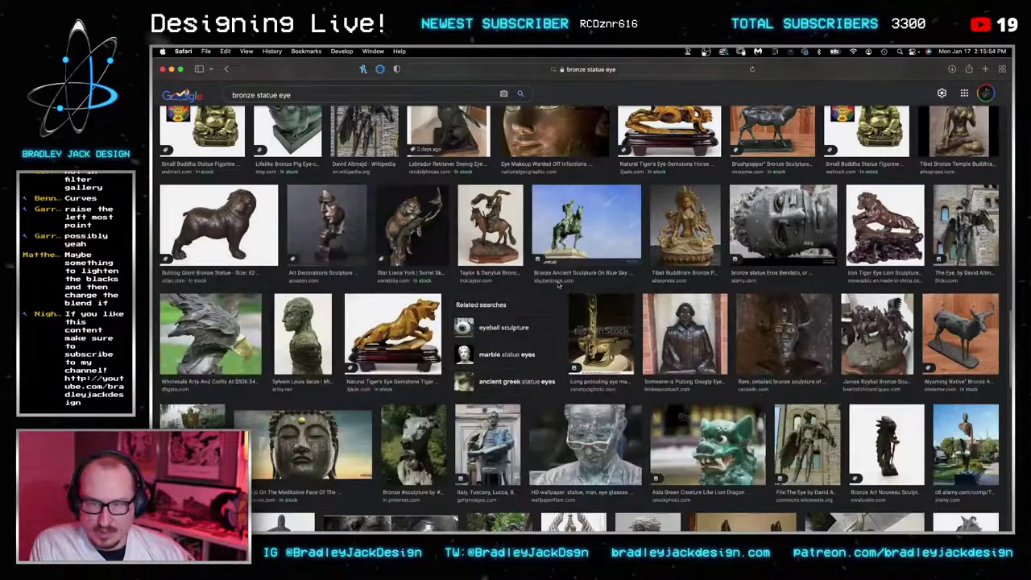
scroll(556, 290, down, 3)
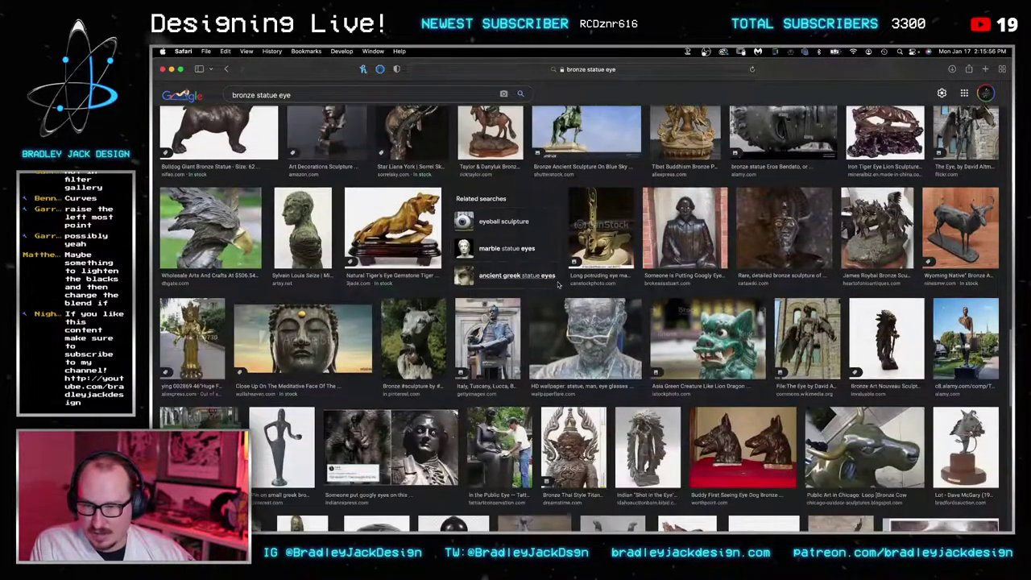
scroll(557, 283, down, 4)
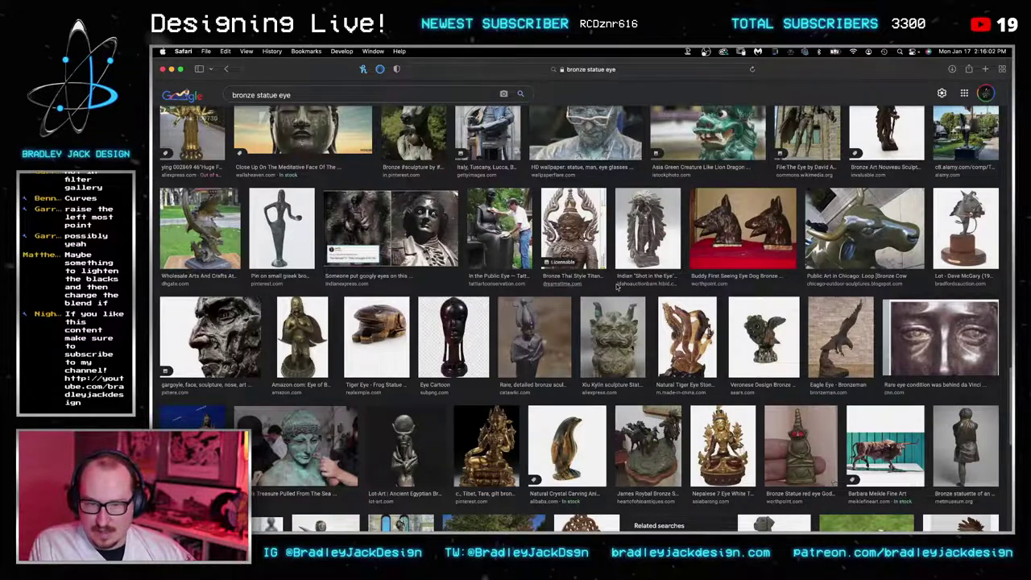
scroll(564, 277, down, 5)
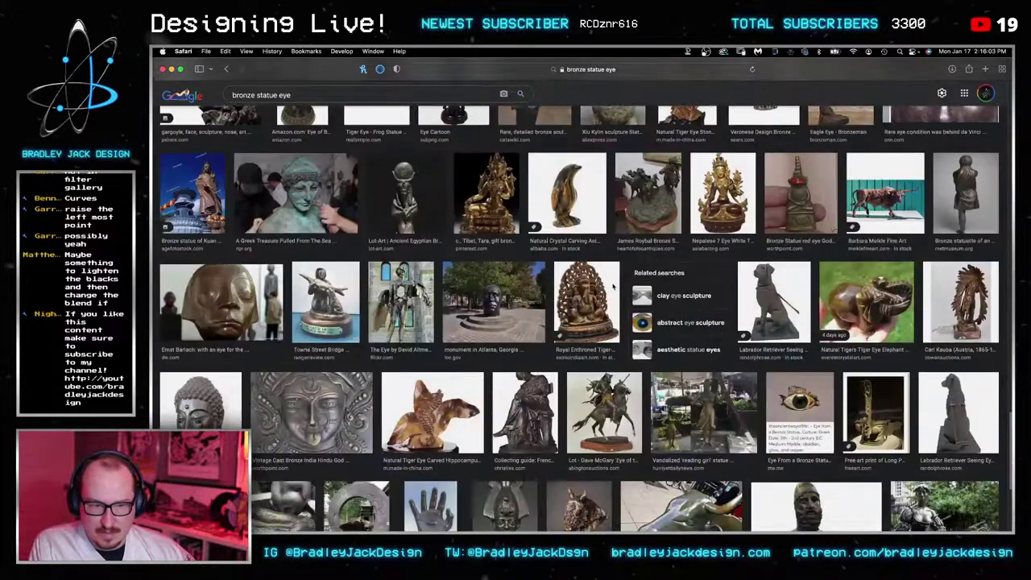
Step: Change the Google Images search back to "marble statue eye"
mouse_move(247, 95)
mouse_down()
mouse_move(189, 94)
mouse_move(231, 95)
mouse_up()
click(246, 95)
text(marble)
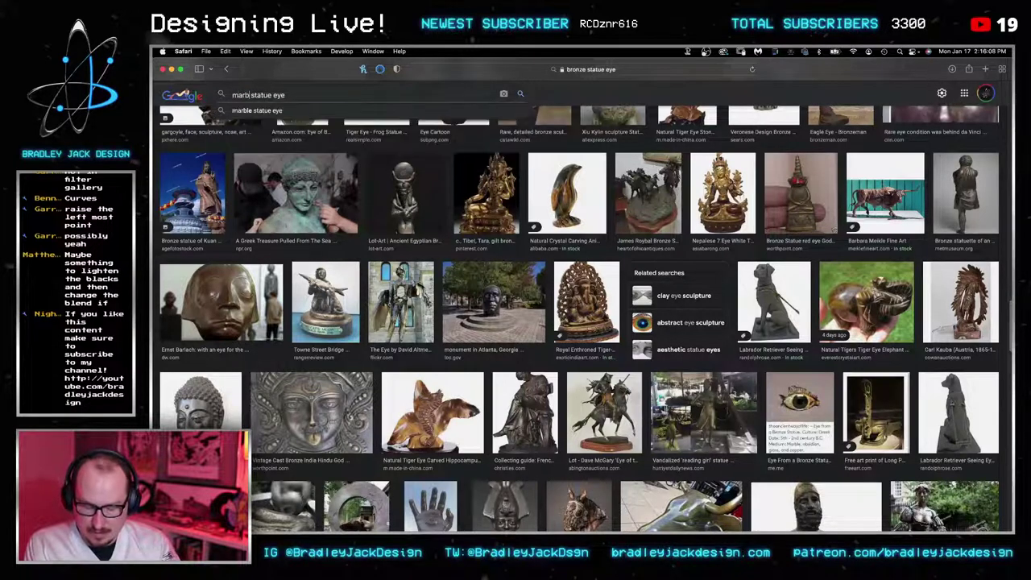
key(Return)
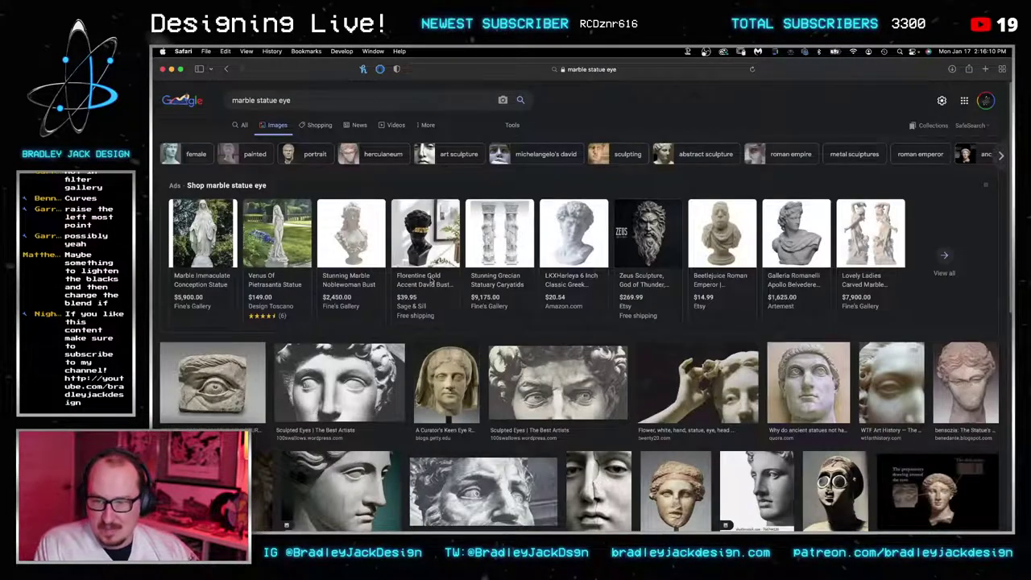
Step: Examine the marble statue eye results and view the bearded bust image from Quora at full size in a separate tab
scroll(455, 282, down, 5)
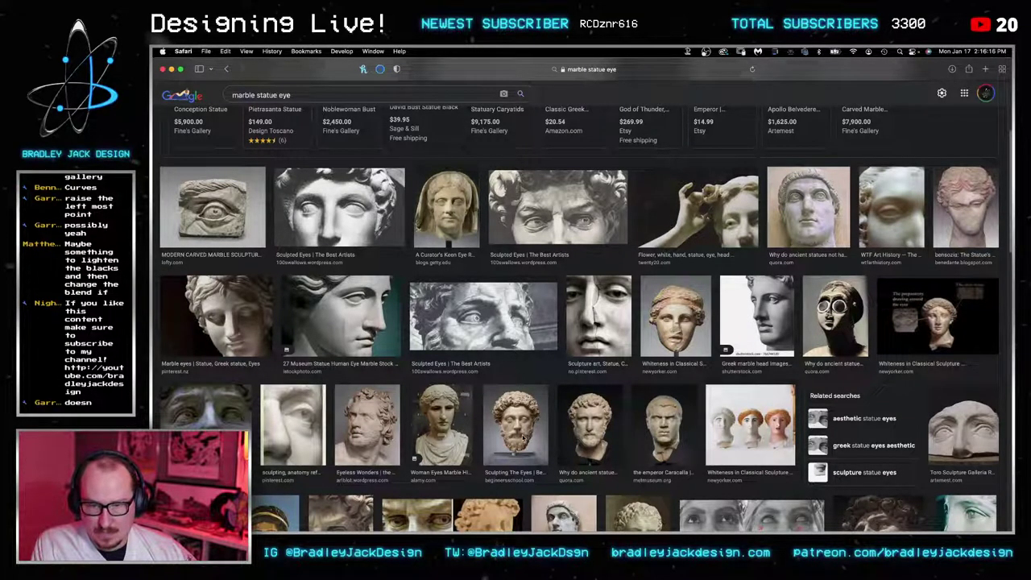
key(super+Tab)
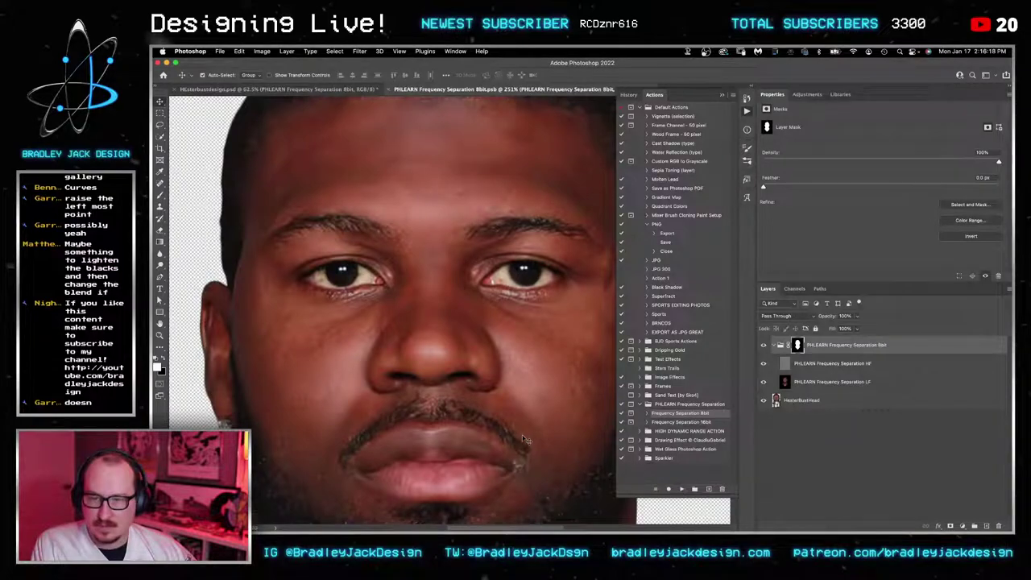
key(super+Tab)
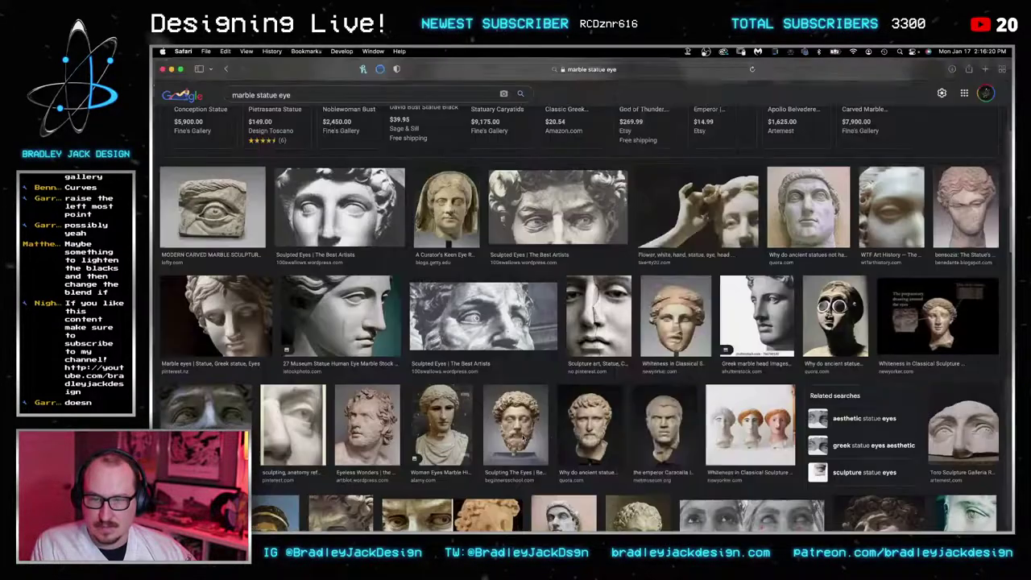
click(590, 426)
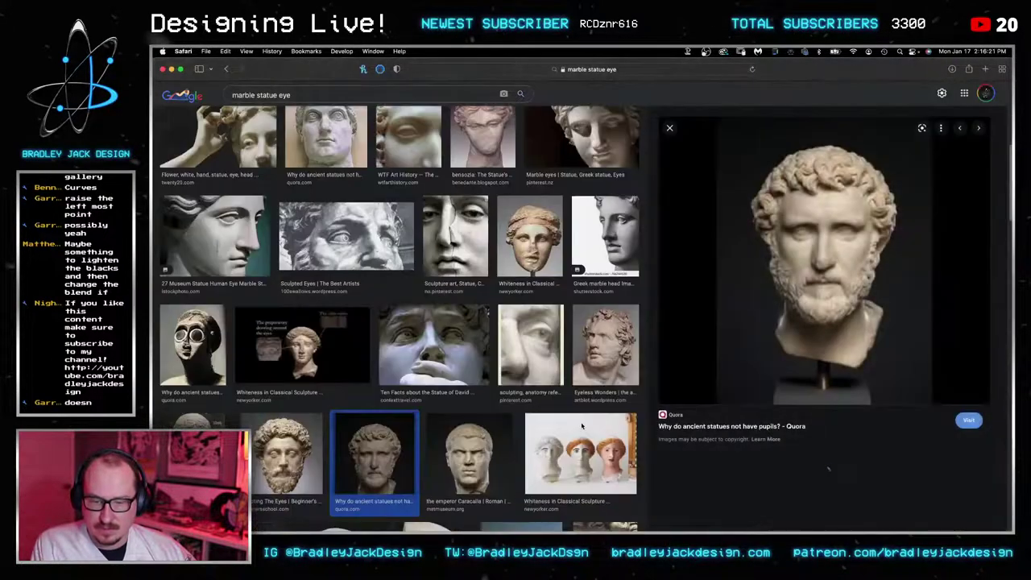
right_click(802, 303)
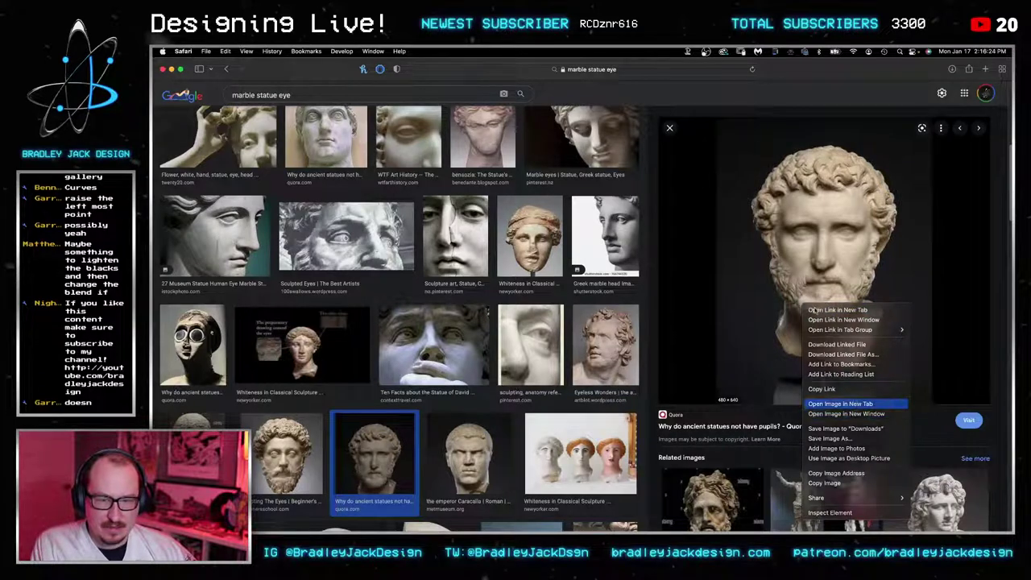
click(859, 403)
click(605, 70)
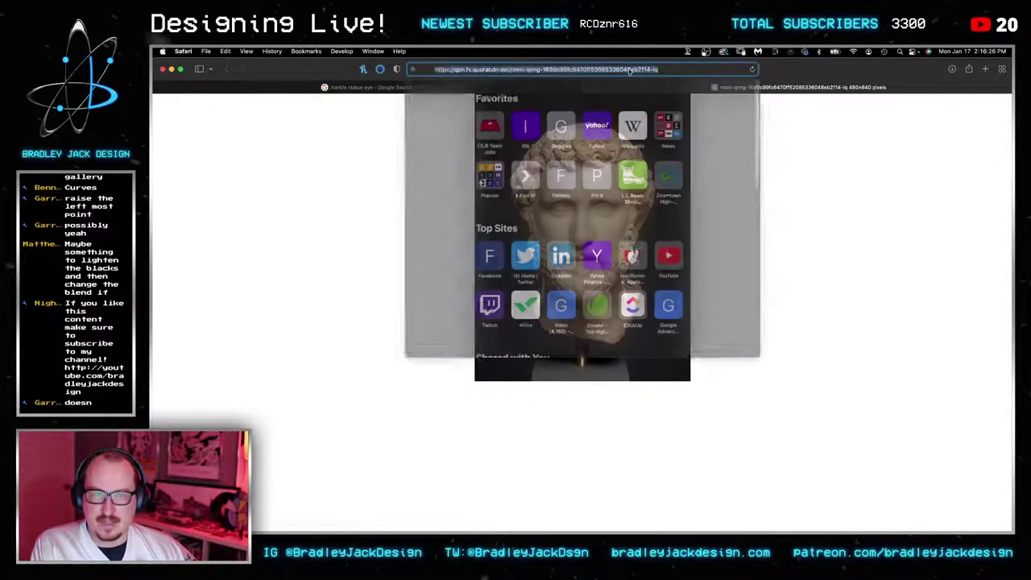
key(Escape)
key(super+w)
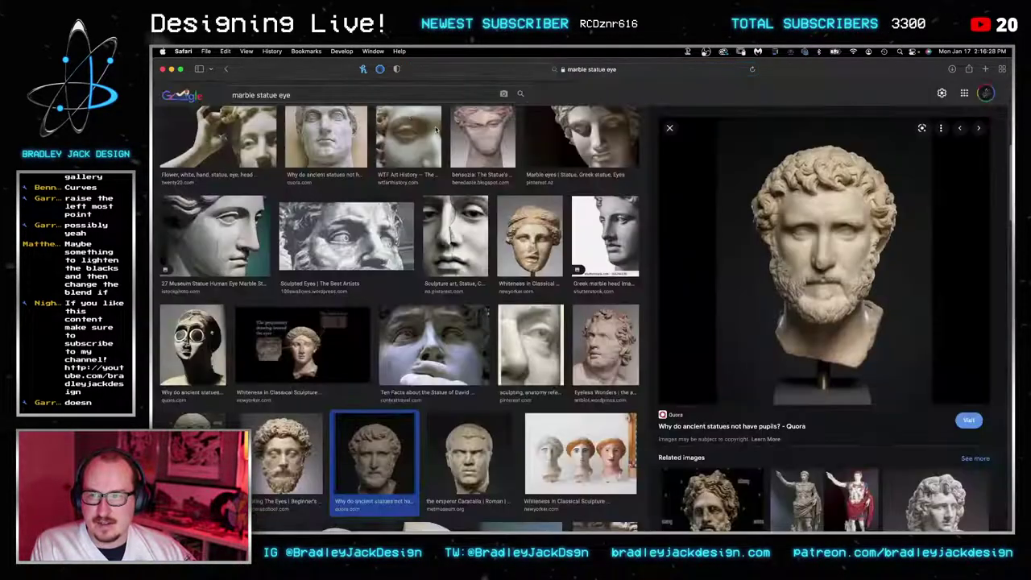
Step: Run a Google Advanced Image Search for "marble statue eye" limited to images larger than 2 MP
triple_click(294, 95)
click(297, 53)
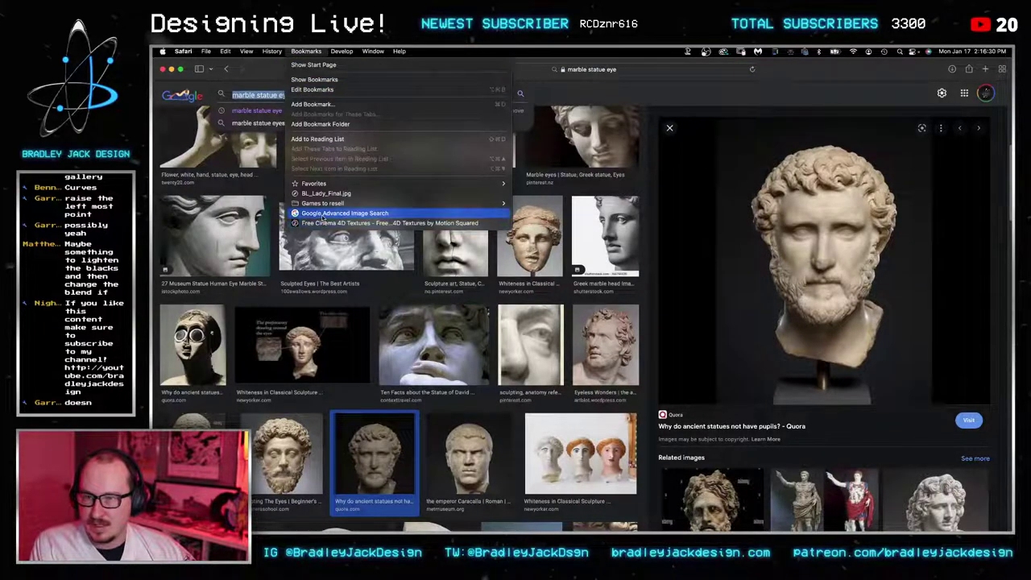
click(323, 214)
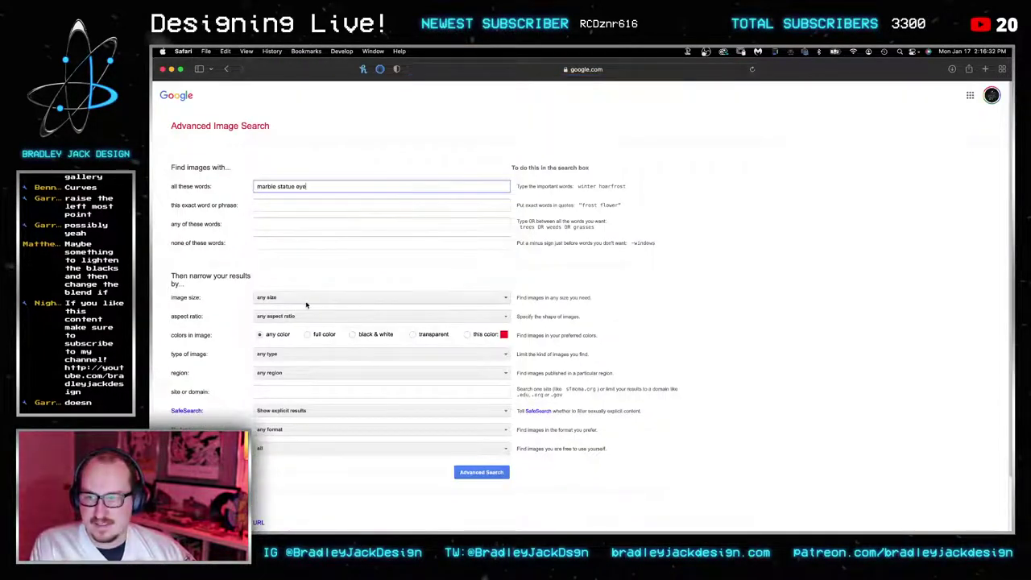
click(306, 298)
click(326, 362)
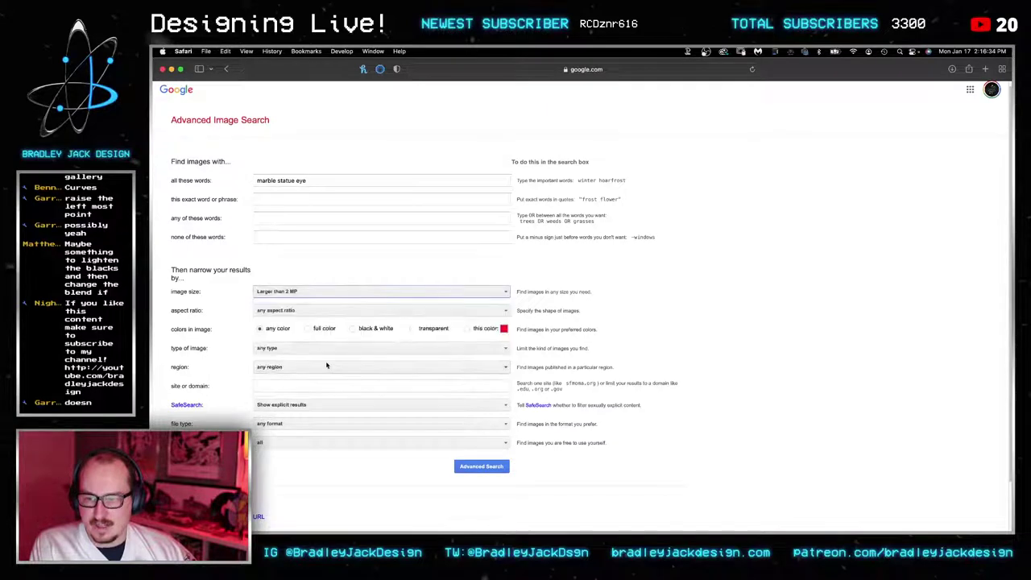
click(491, 469)
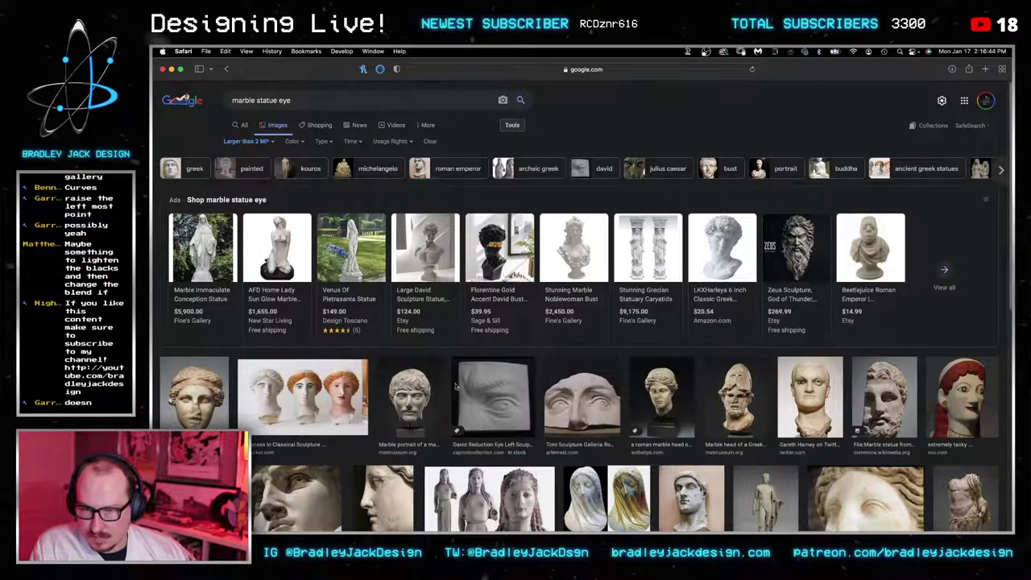
Step: Preview the Metropolitan Museum marble portrait and the close-up of the Sappho head's eyes among the high-resolution results
click(422, 394)
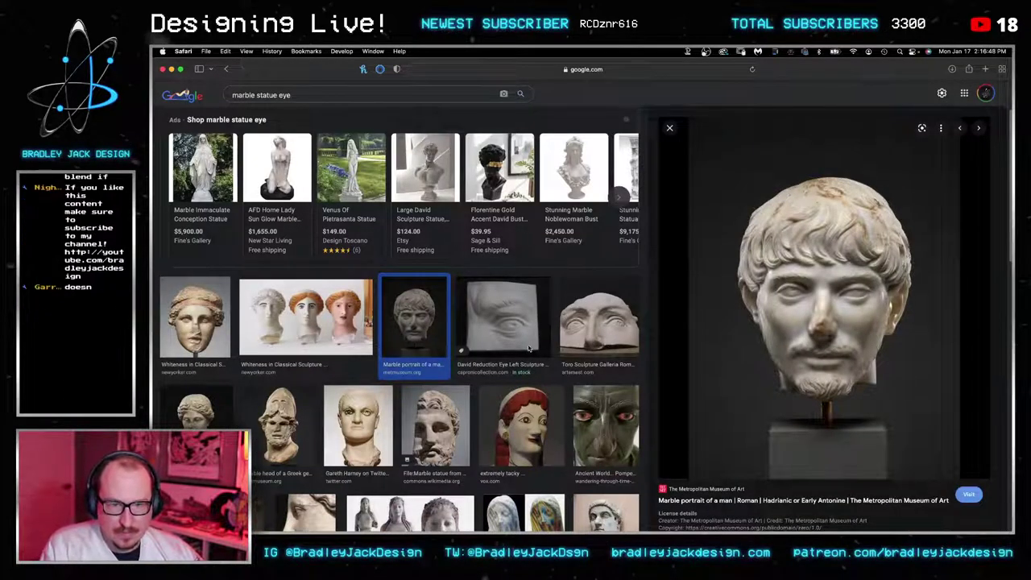
scroll(515, 345, down, 3)
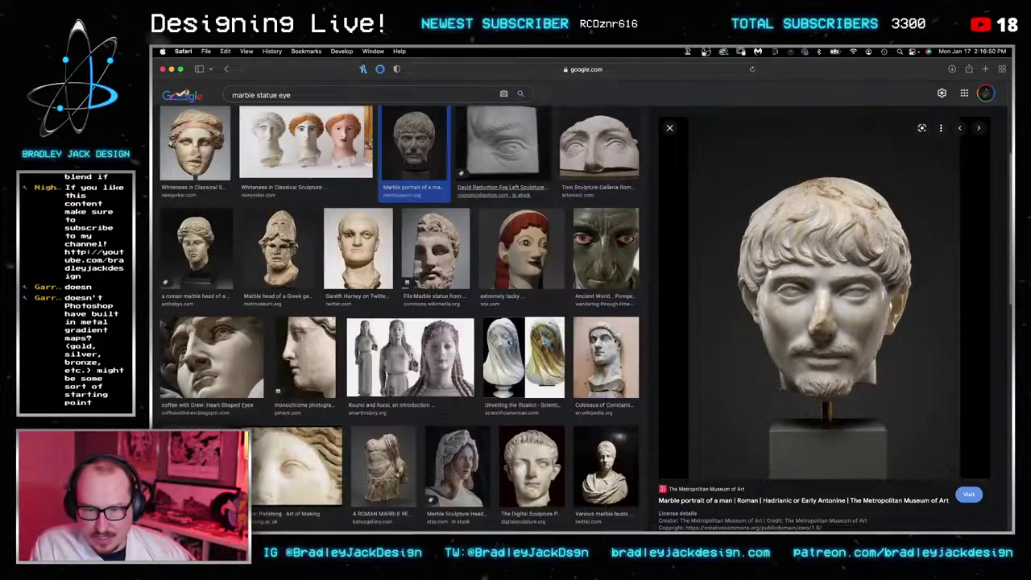
scroll(505, 331, down, 4)
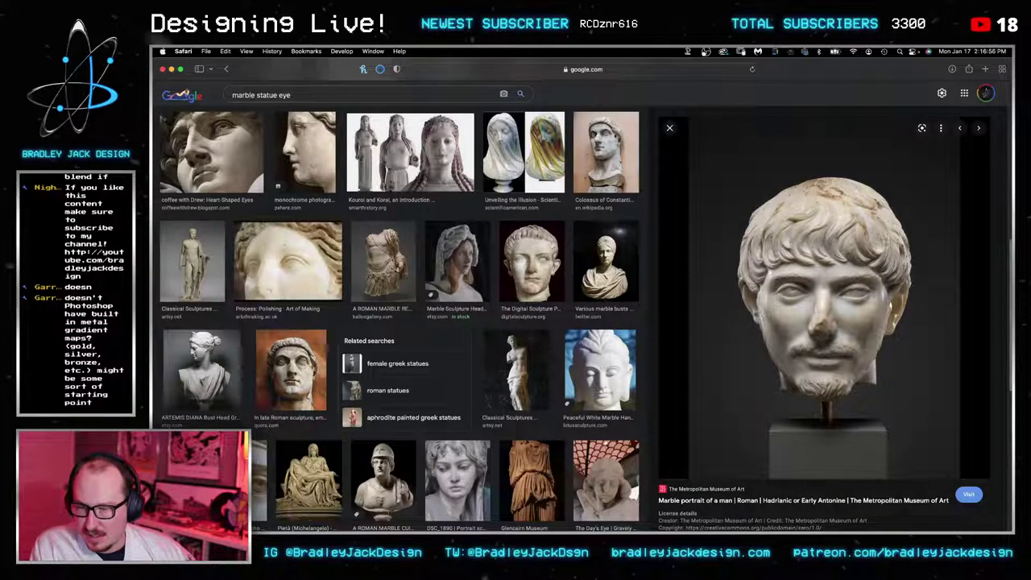
click(226, 480)
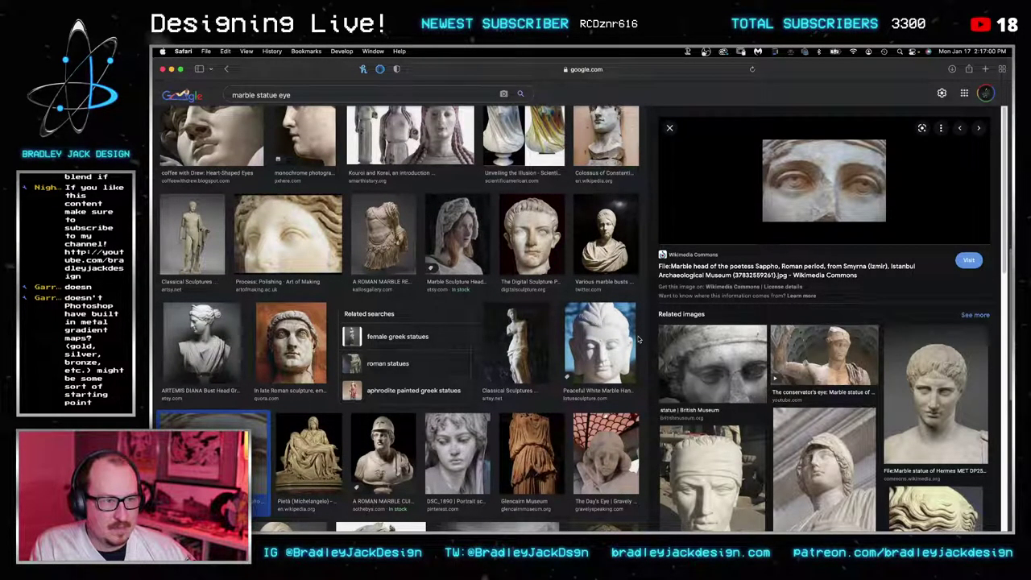
Step: Switch to Photoshop and try metallic gradient presets on Gradient Map 2 in the bust design document
key(super+Tab)
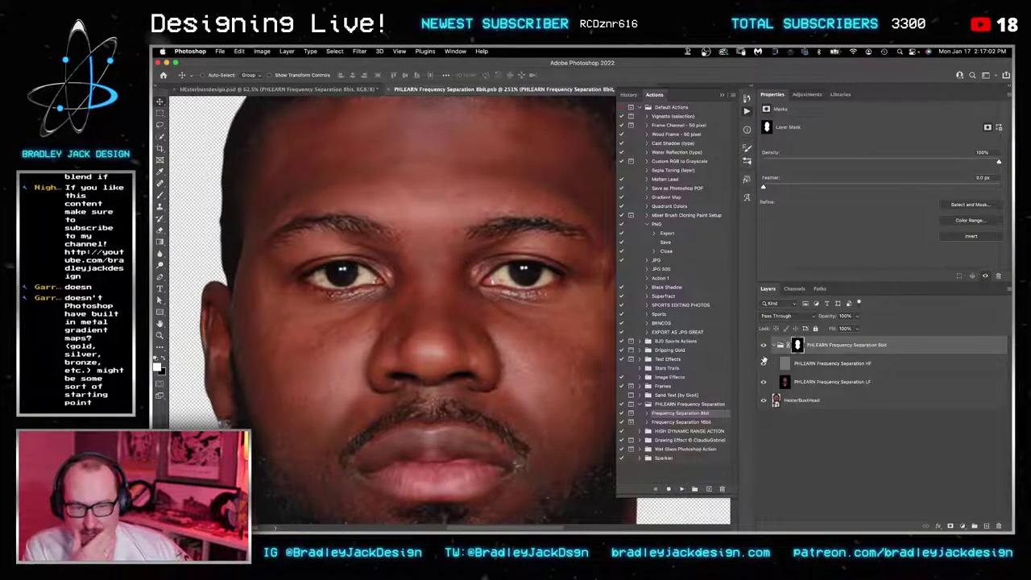
key(ctrl+Tab)
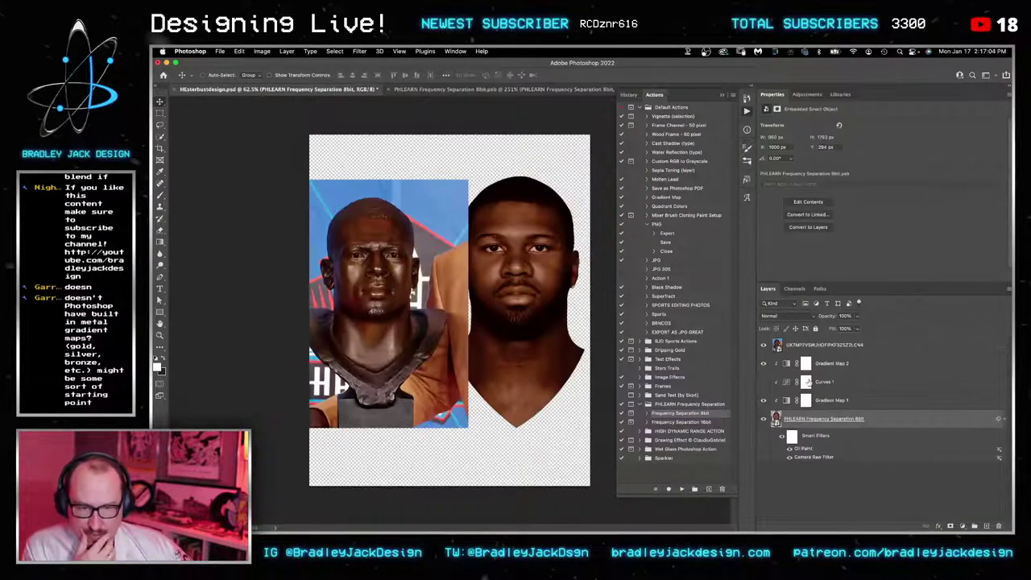
click(788, 366)
scroll(660, 221, down, 3)
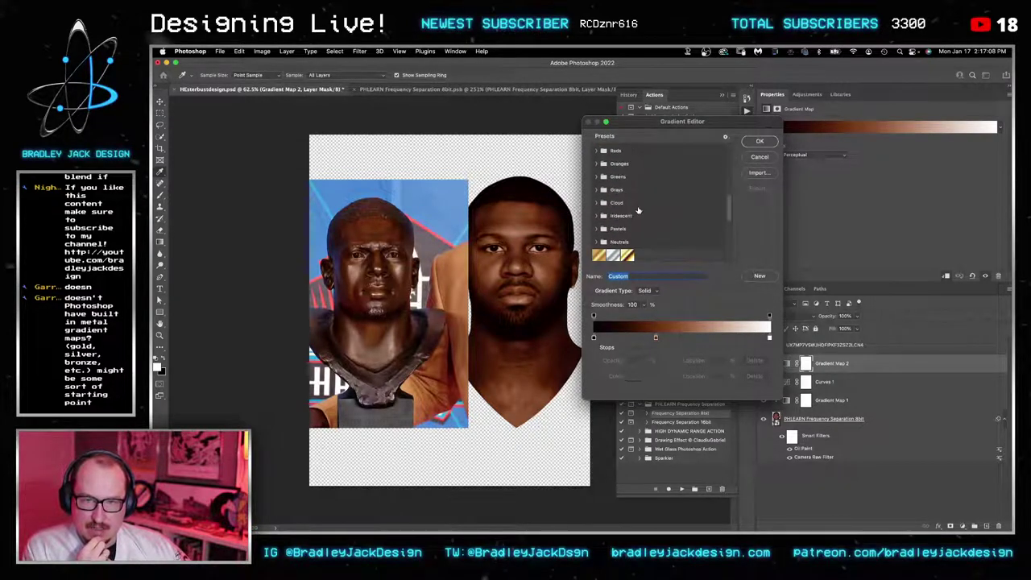
scroll(630, 203, up, 3)
scroll(630, 202, down, 3)
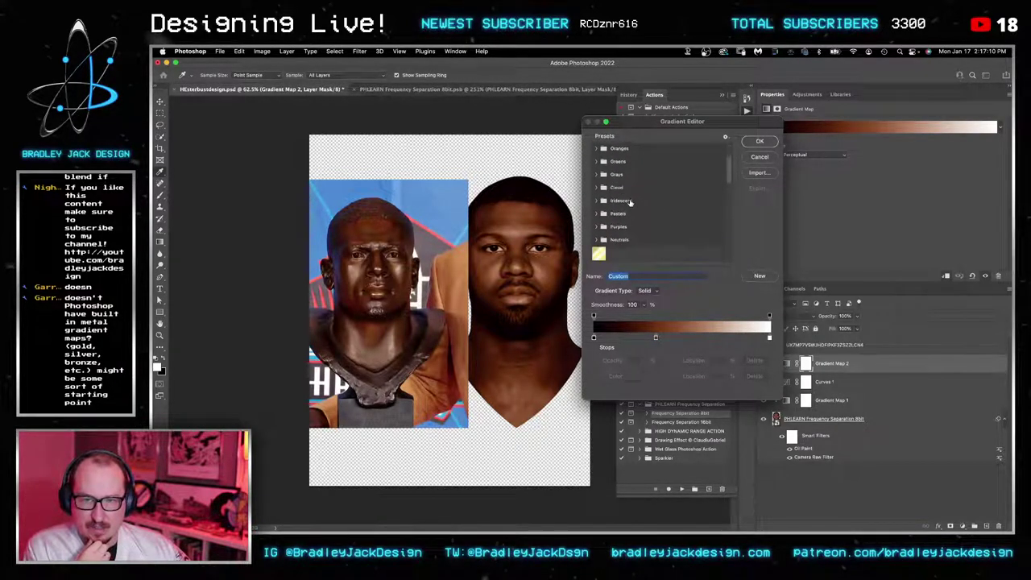
scroll(629, 213, up, 2)
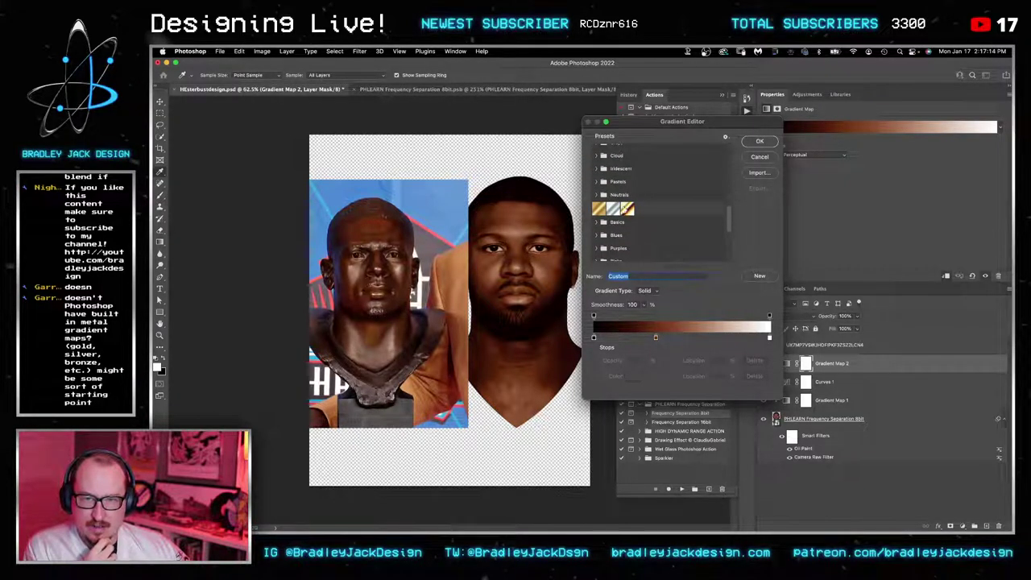
click(628, 208)
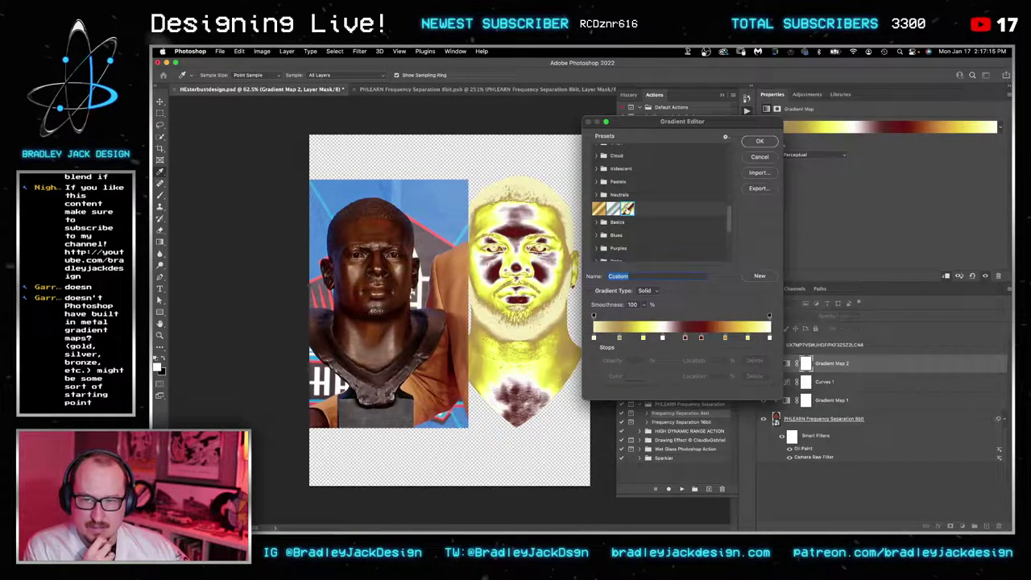
scroll(616, 226, up, 3)
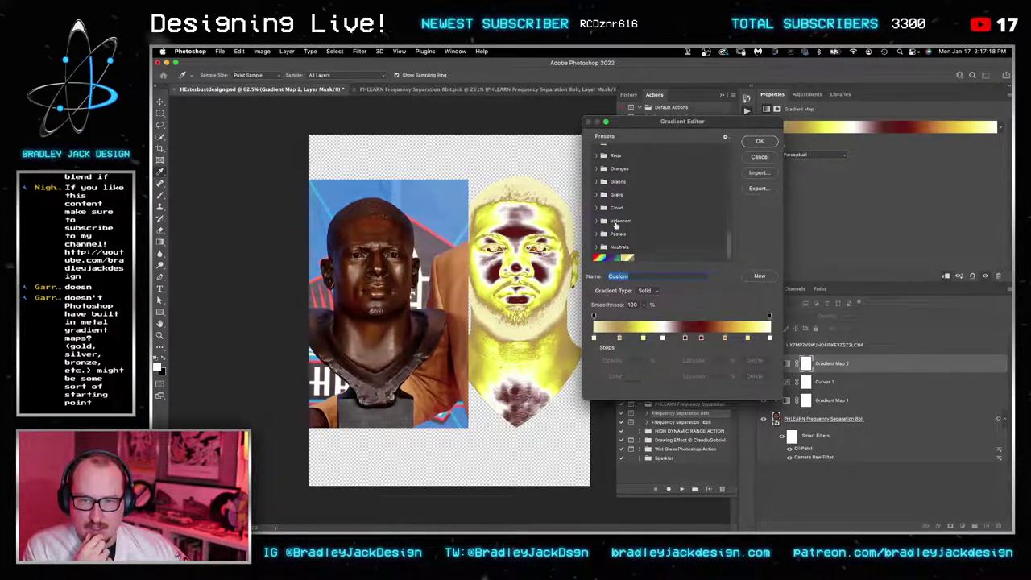
scroll(616, 227, down, 1)
click(627, 254)
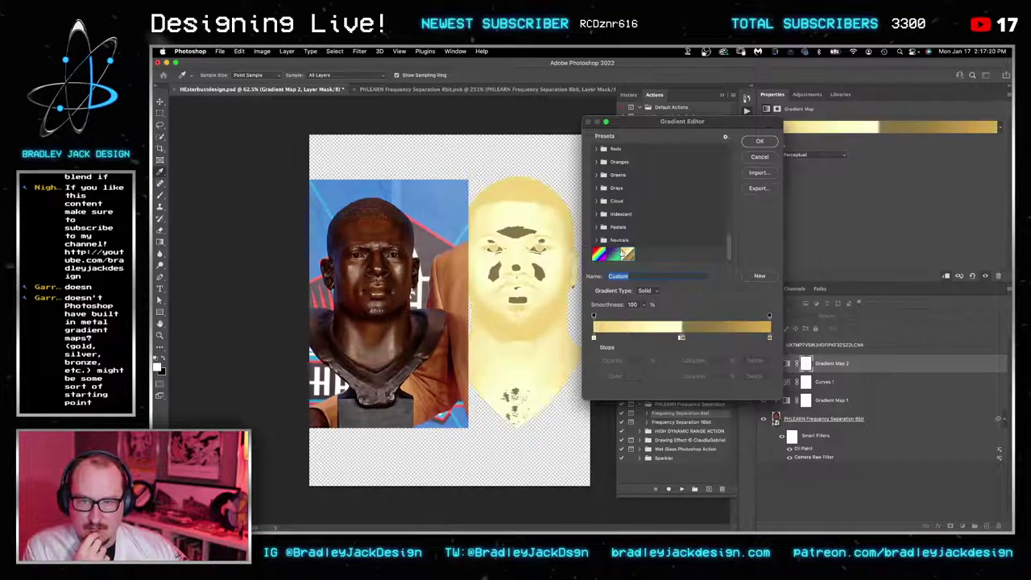
key(Escape)
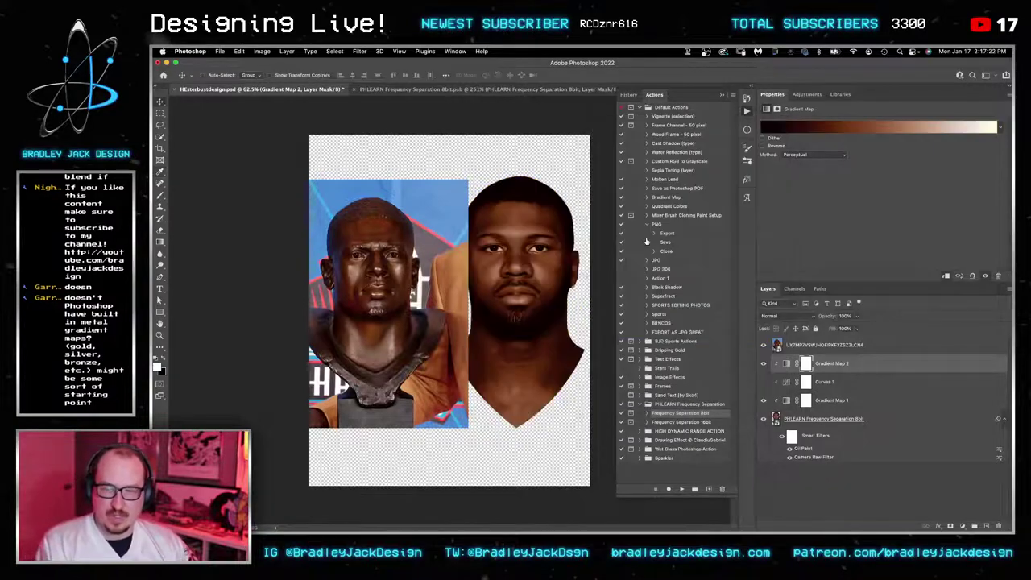
Step: Switch to Safari, preview The Digital Sculpture Project's marble head and look through further statue results for usable eyes
key(super+Tab)
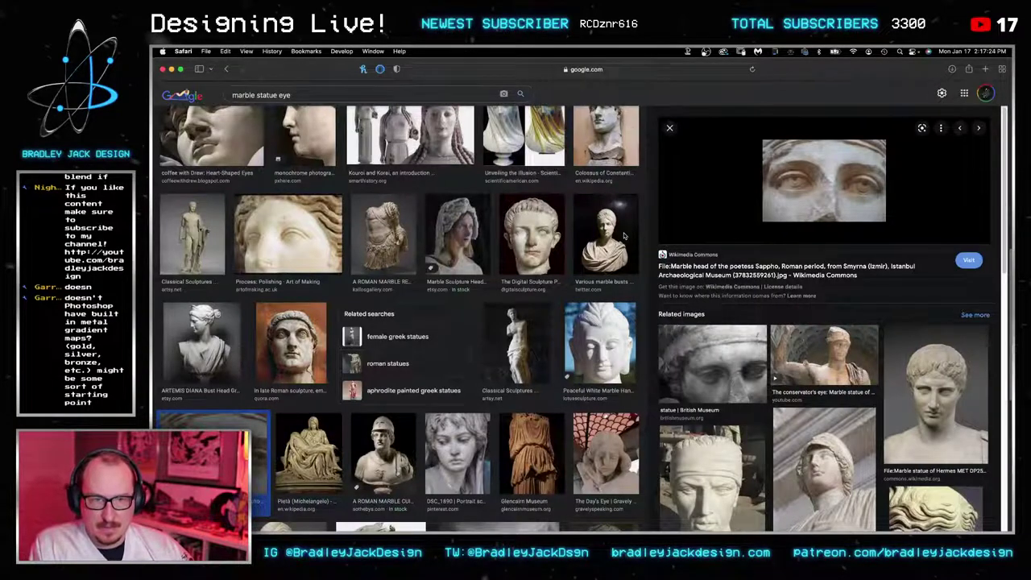
click(532, 240)
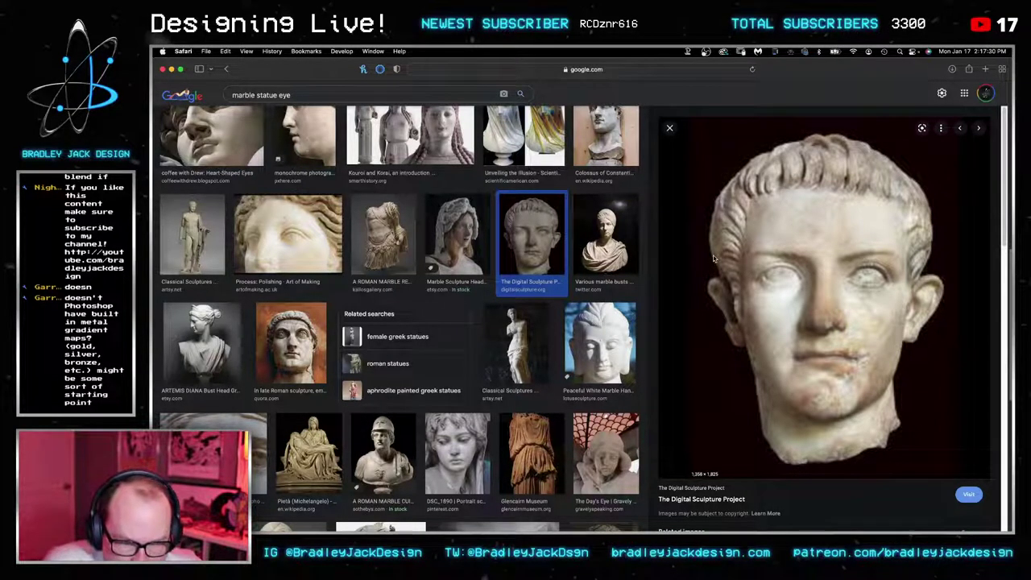
scroll(422, 259, down, 10)
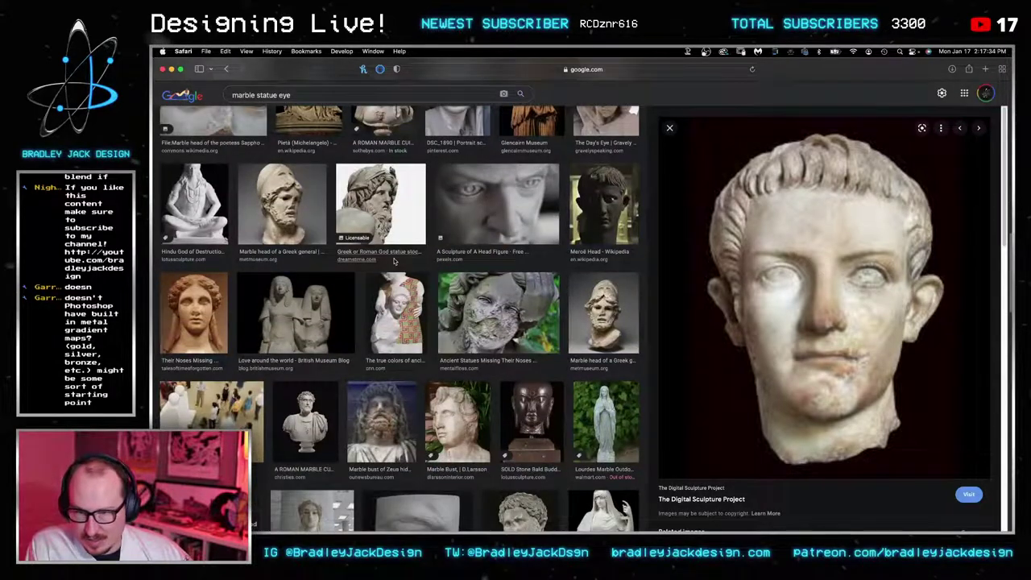
scroll(394, 260, down, 3)
scroll(395, 252, down, 3)
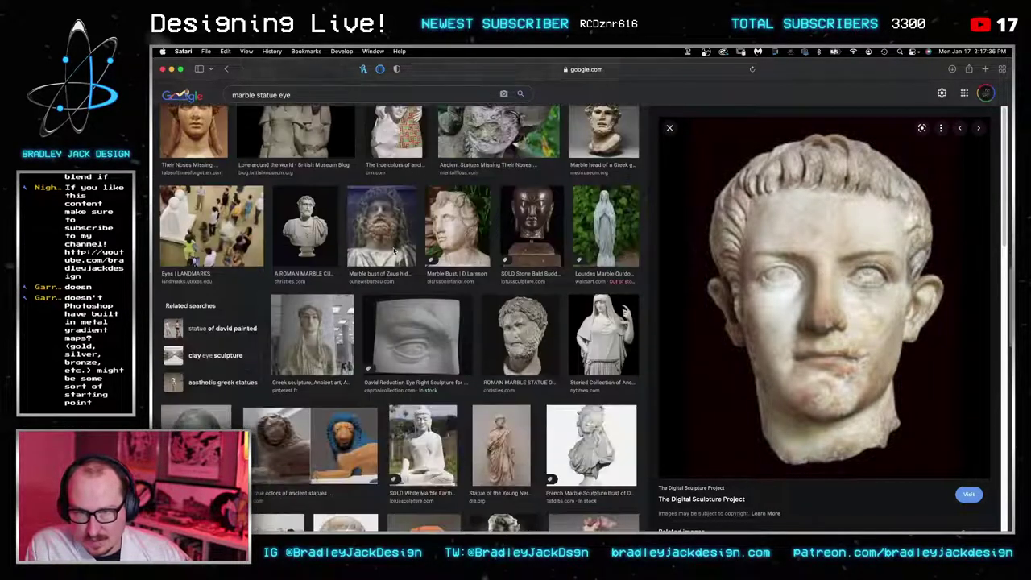
scroll(411, 256, down, 4)
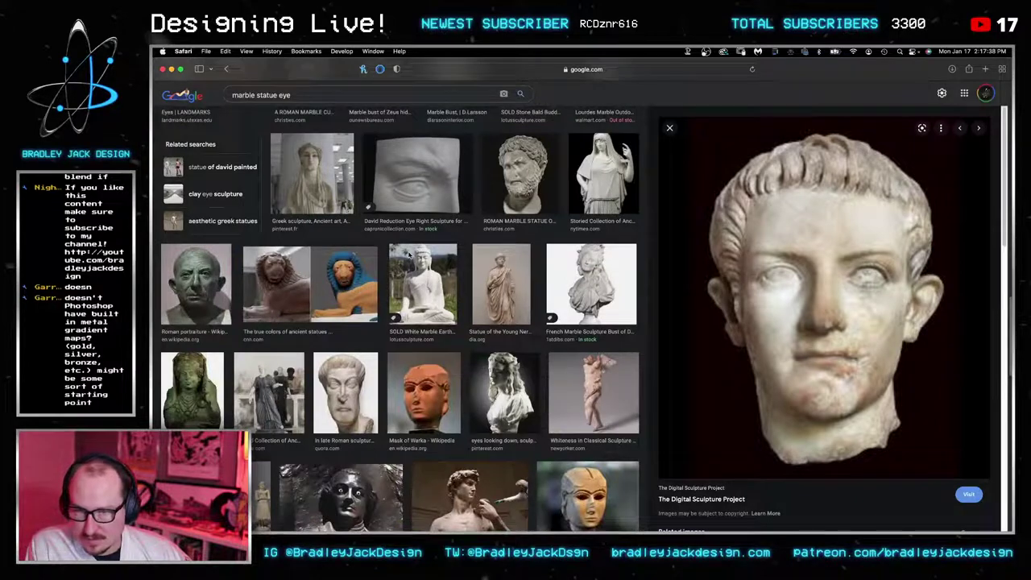
scroll(312, 398, up, 10)
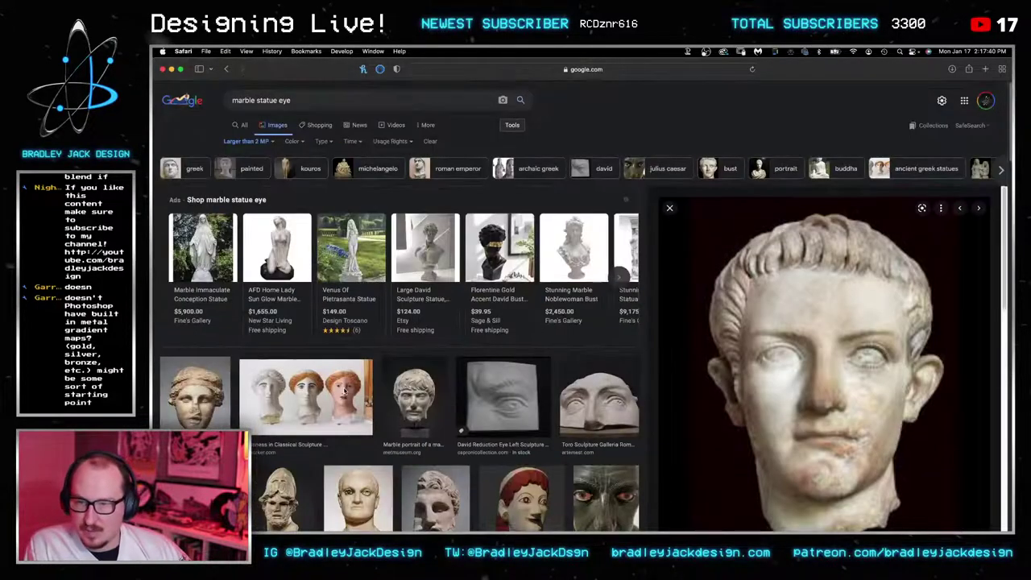
Step: Open the David Reduction left eye sculpture image at full size in a new tab and save it to Downloads
click(500, 399)
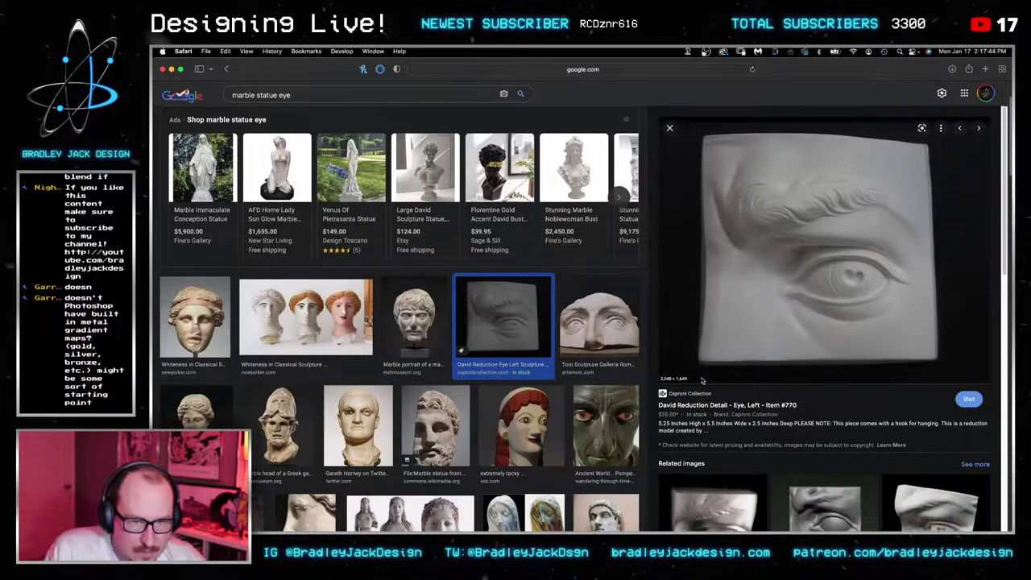
right_click(824, 299)
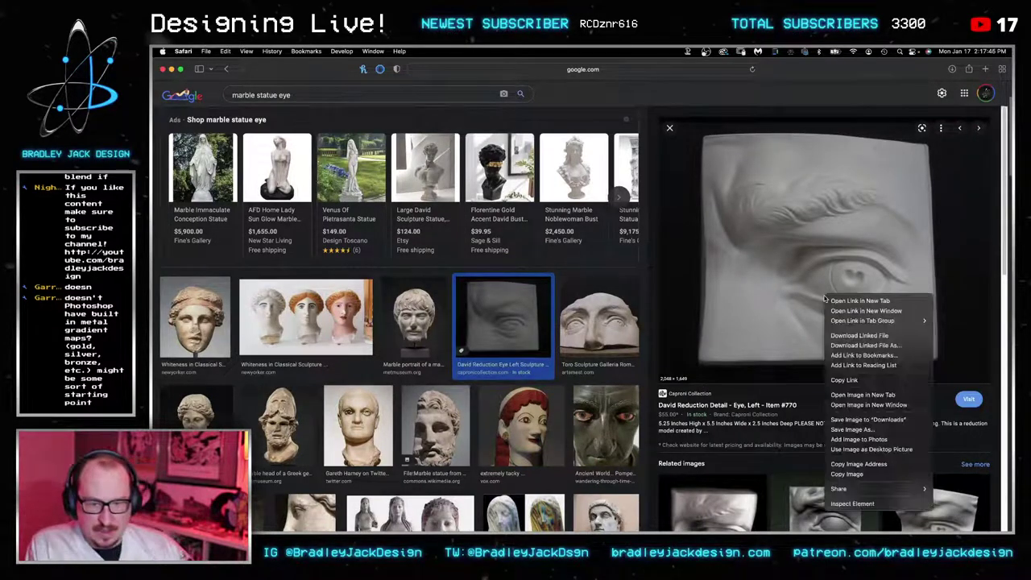
click(863, 394)
key(super+Tab)
key(super+Tab)
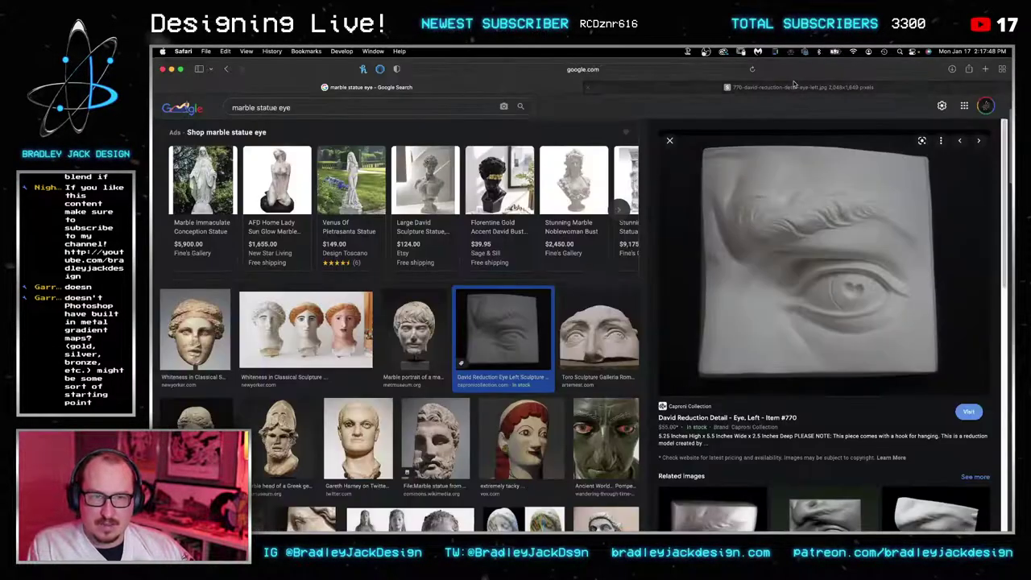
click(794, 86)
click(612, 363)
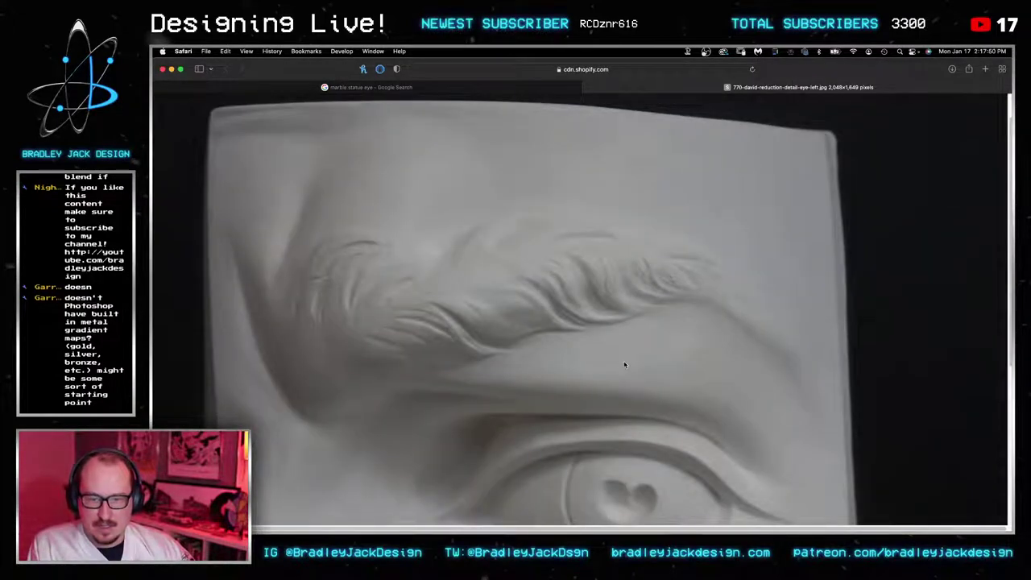
right_click(613, 357)
click(635, 363)
Step: Switch to Photoshop, view the frequency separation smart object's contents and the Downloads files, and return to the bust design document
key(super+Tab)
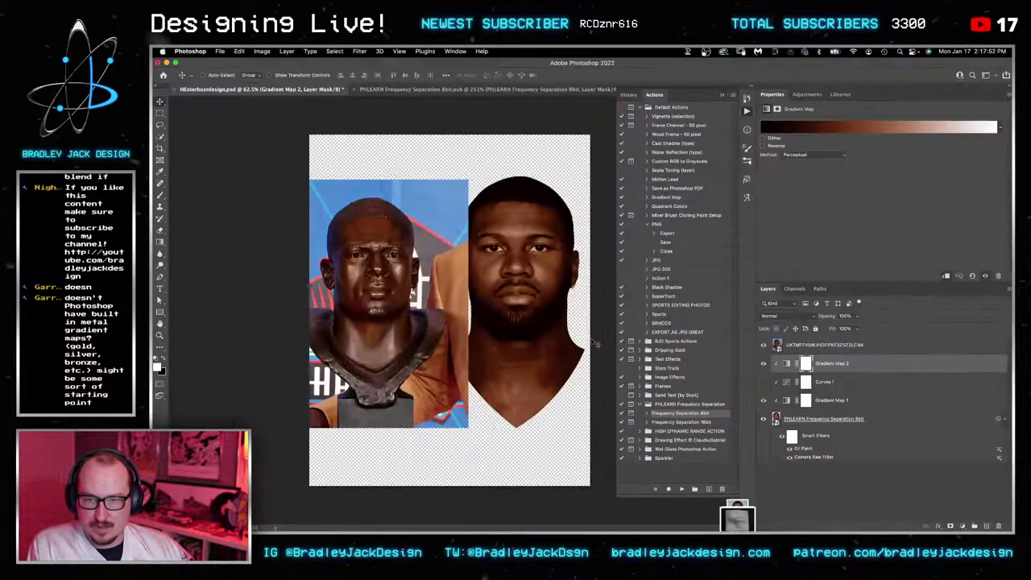
double_click(777, 419)
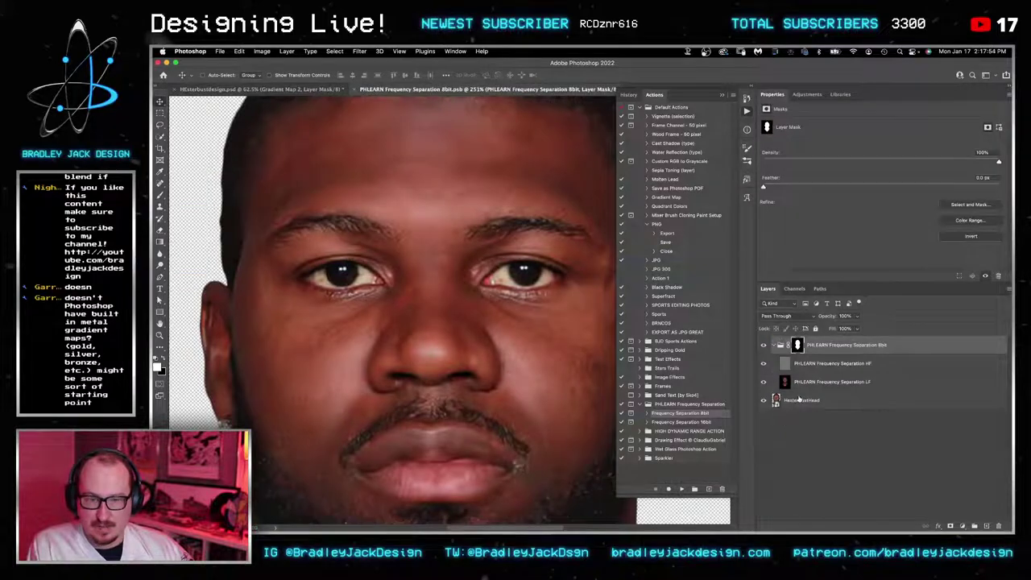
click(736, 503)
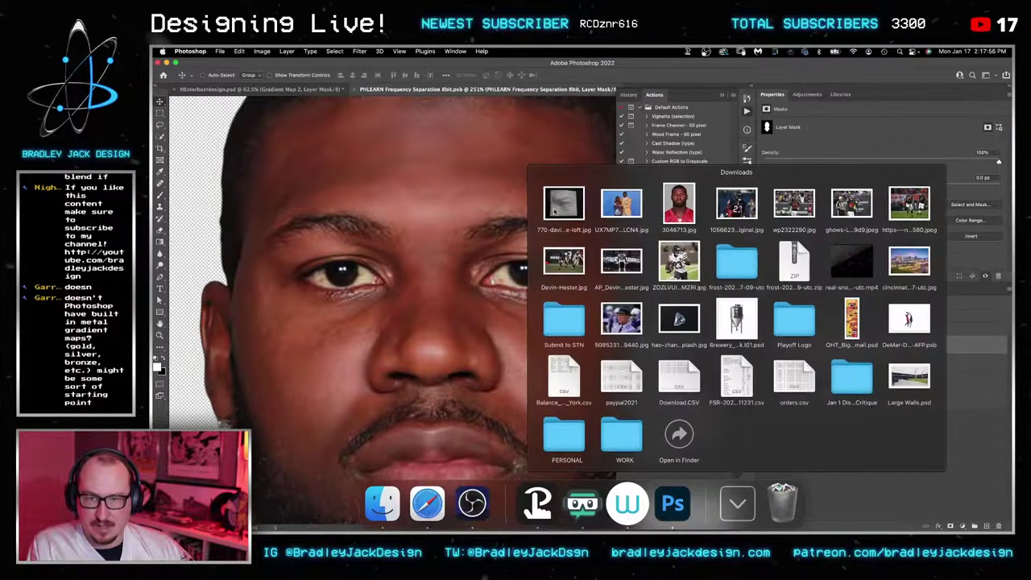
click(521, 253)
key(ctrl+Tab)
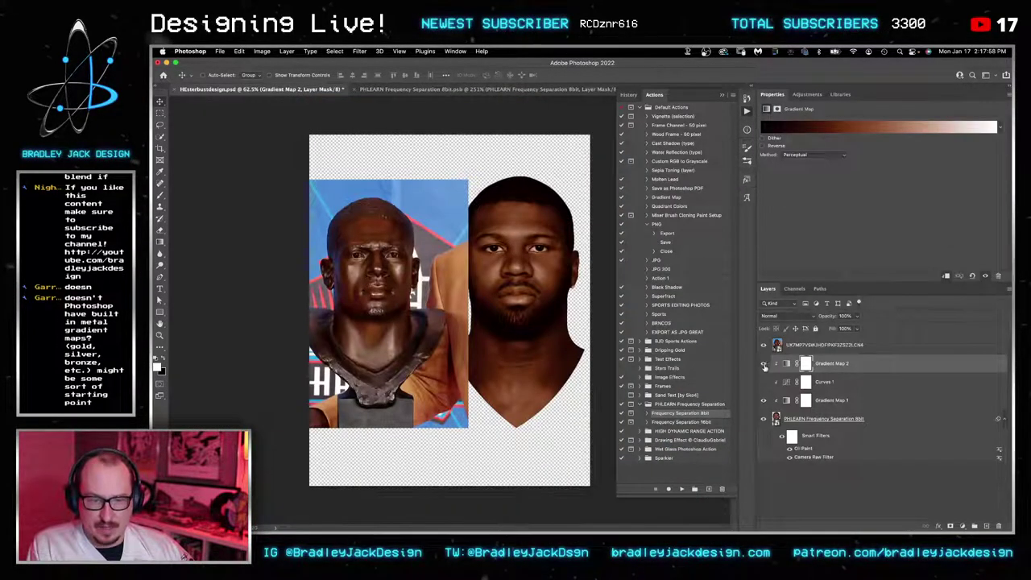
Step: Toggle the visibility of the Gradient Map and Curves adjustment layers to compare their effects on the head
click(764, 364)
click(762, 401)
click(762, 401)
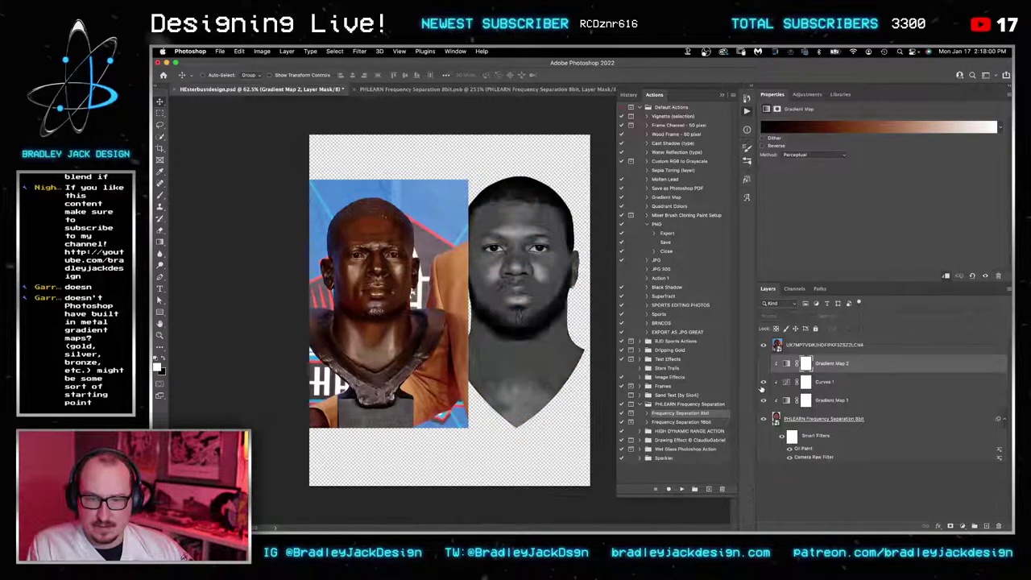
click(763, 381)
click(843, 389)
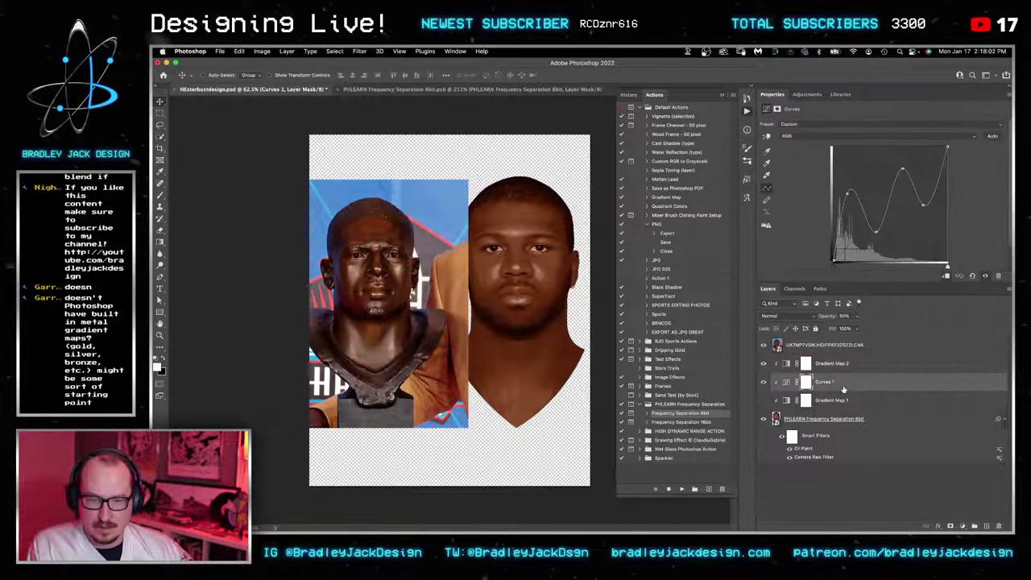
click(763, 383)
click(763, 400)
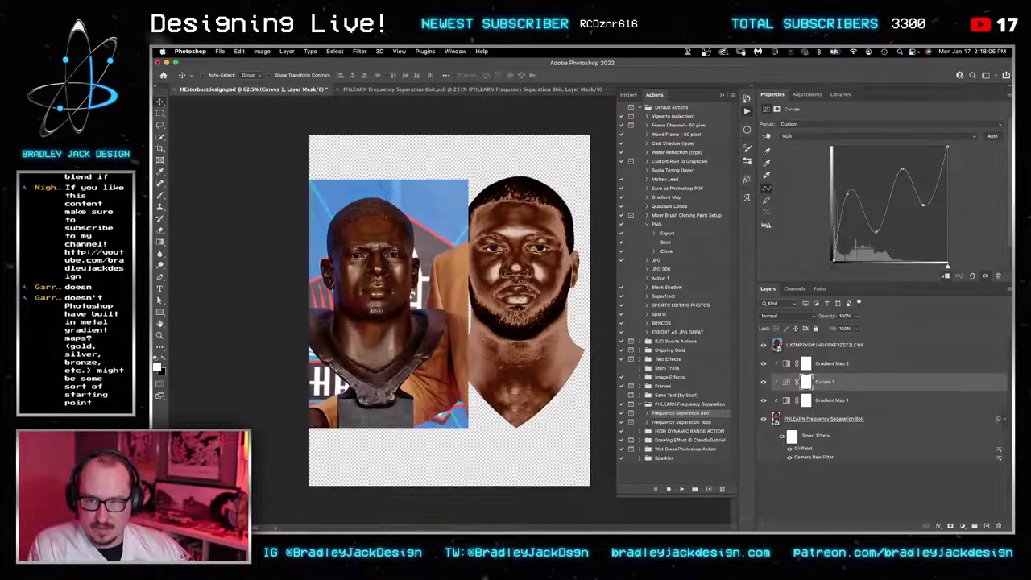
Step: Recolour the white end stop of the Gradient Map 2 gradient with a light tan sampled from the reference bust's face
click(831, 367)
click(911, 129)
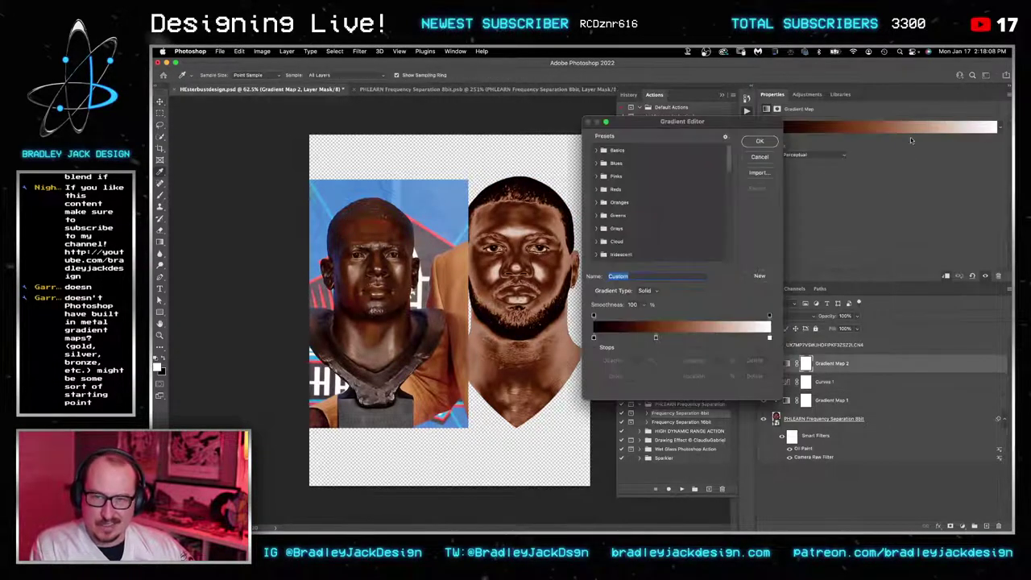
click(770, 338)
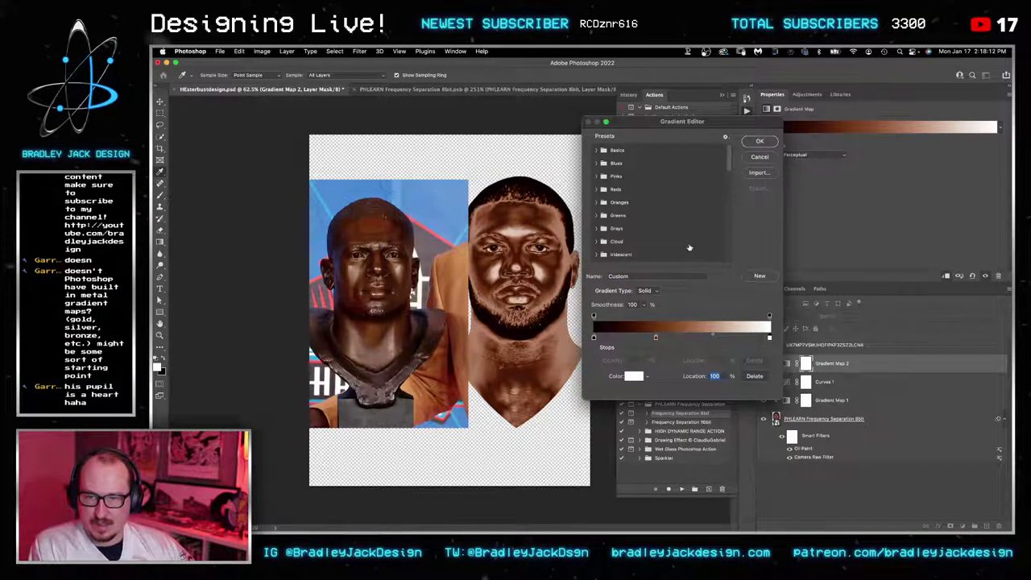
key(Return)
click(939, 128)
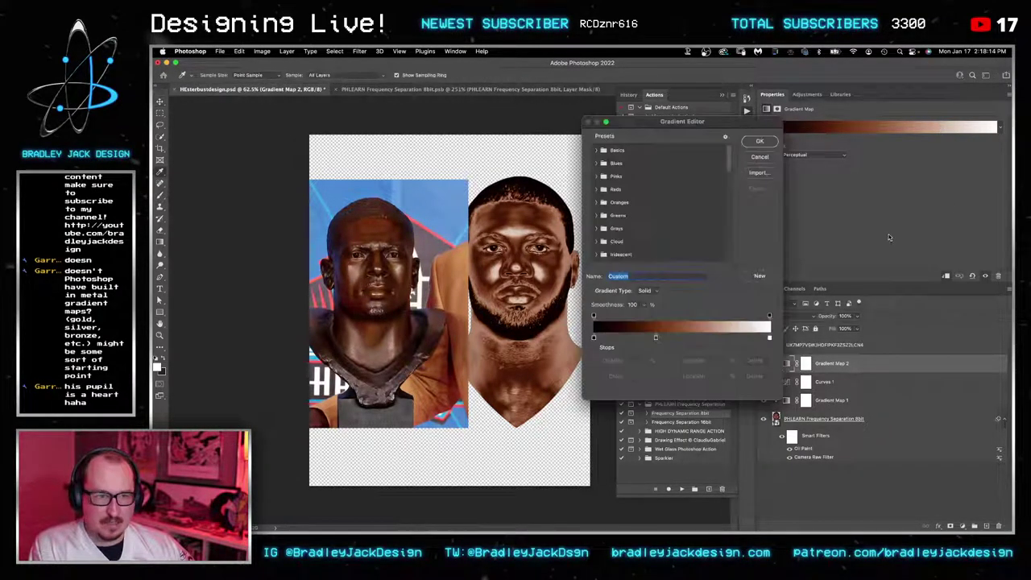
click(770, 337)
click(634, 376)
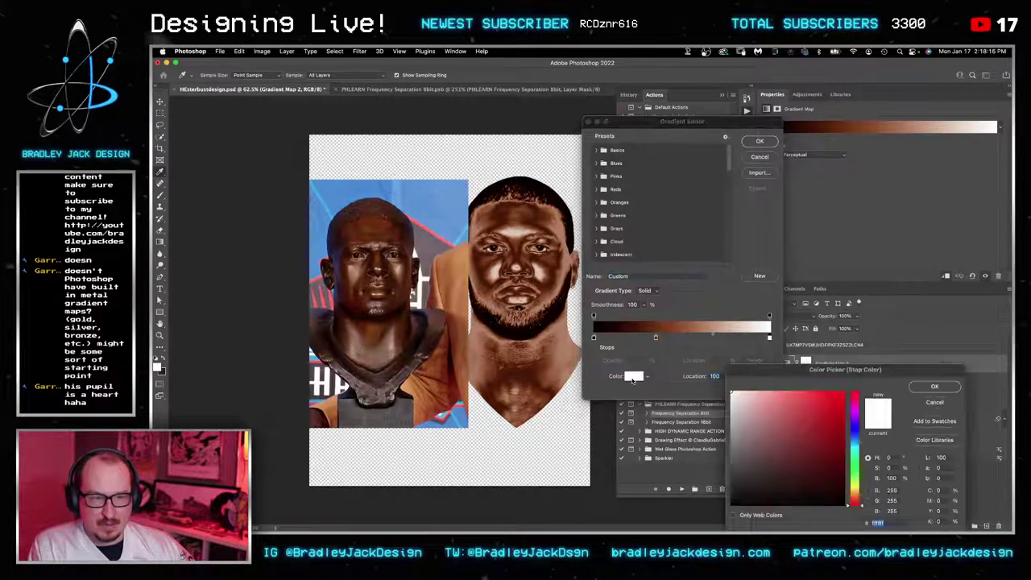
click(354, 265)
click(350, 269)
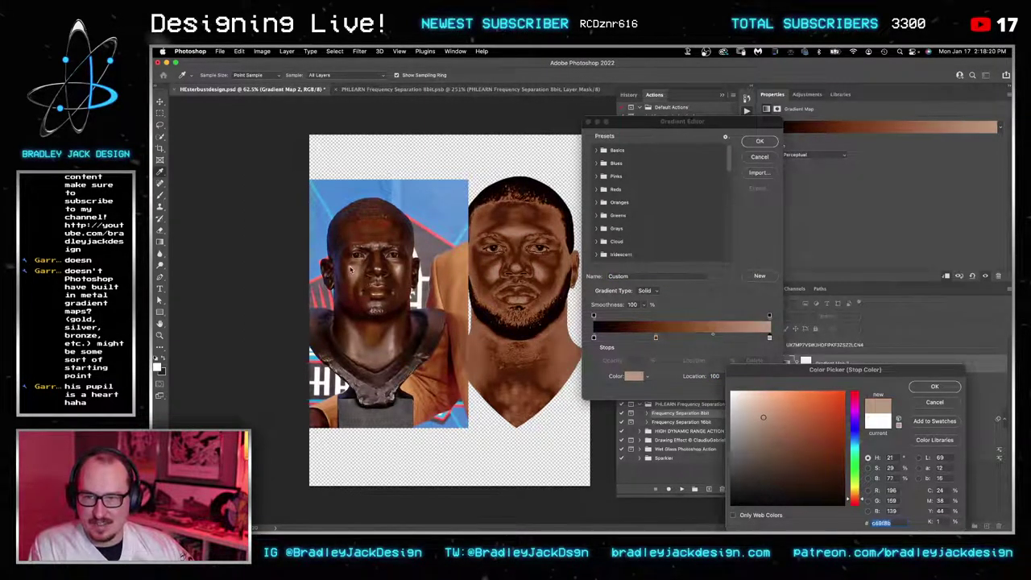
click(350, 269)
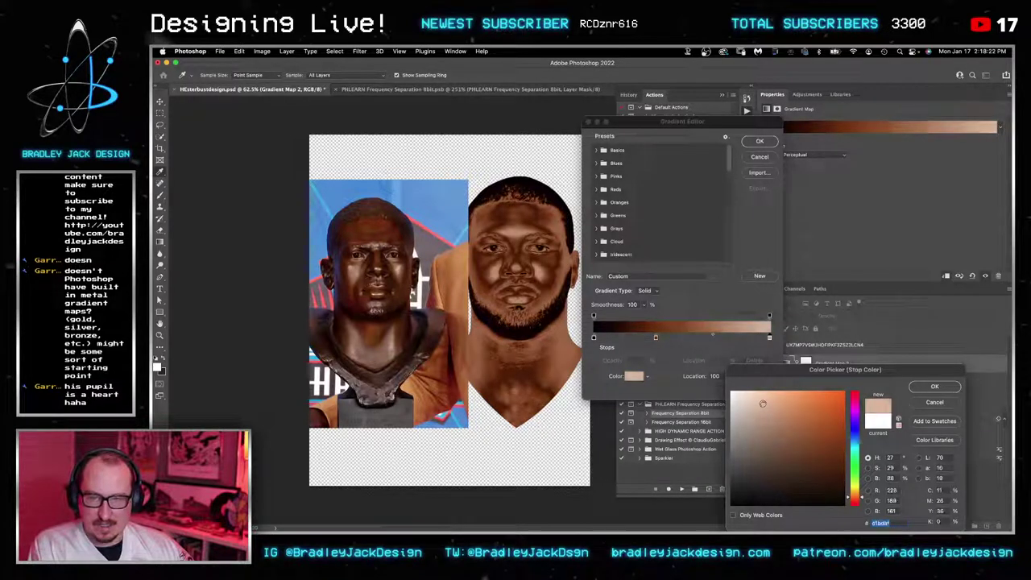
click(932, 385)
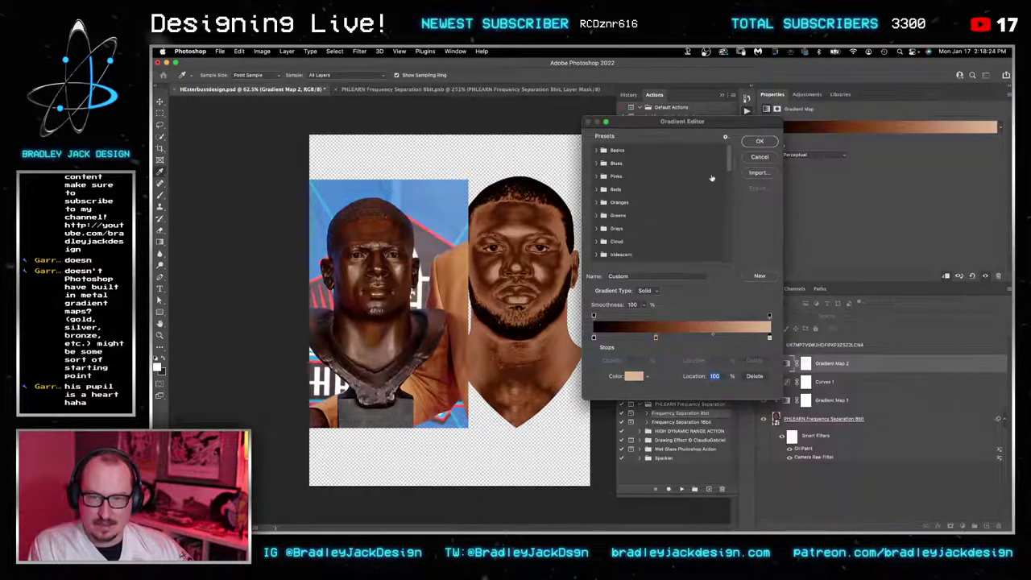
key(Return)
Step: Group the portrait smart object and clip Gradient Map 1, Curves 1 and Gradient Map 2 to the group
click(813, 421)
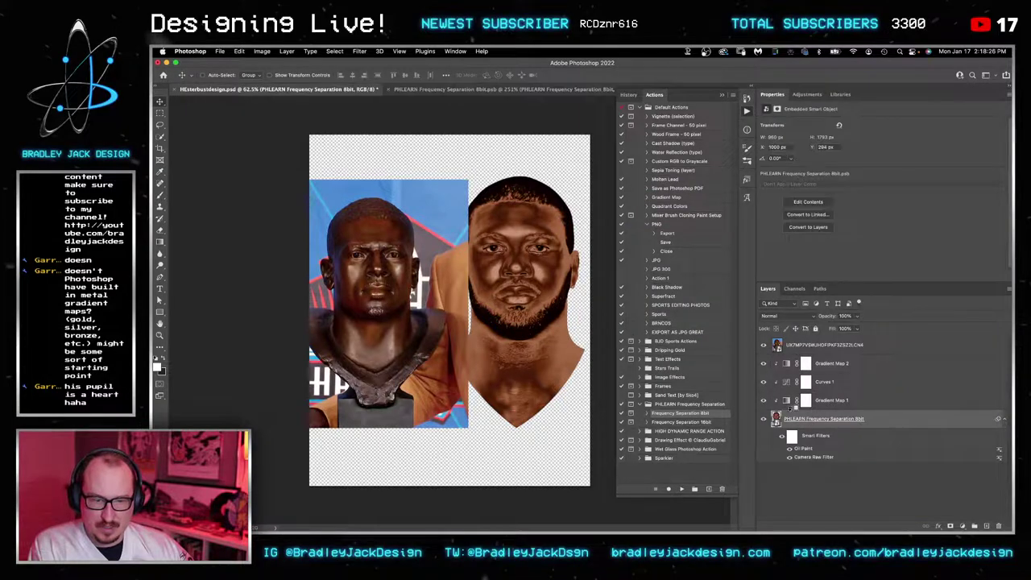
key(super+g)
alt+click(805, 408)
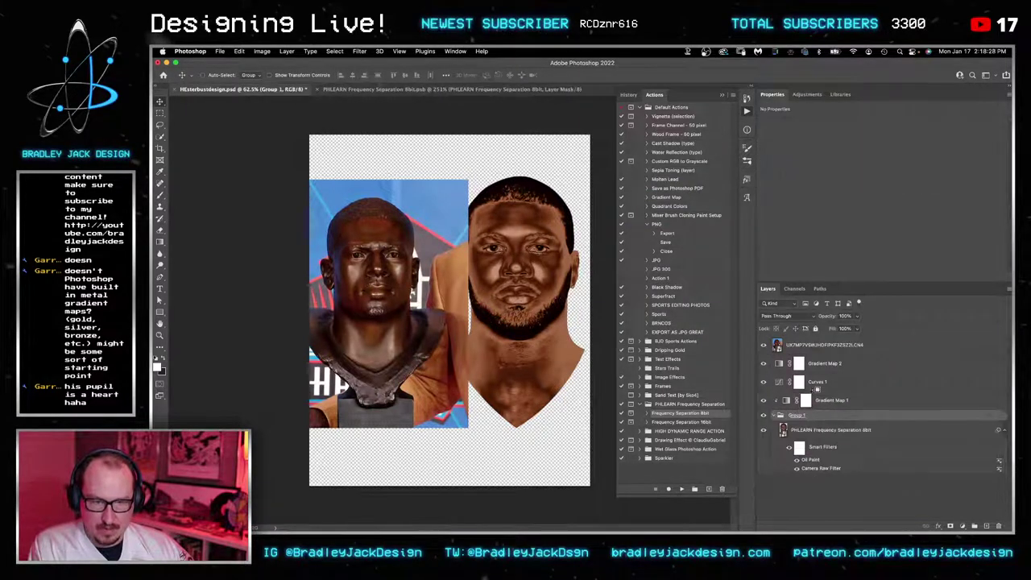
alt+click(812, 391)
alt+click(809, 372)
click(809, 433)
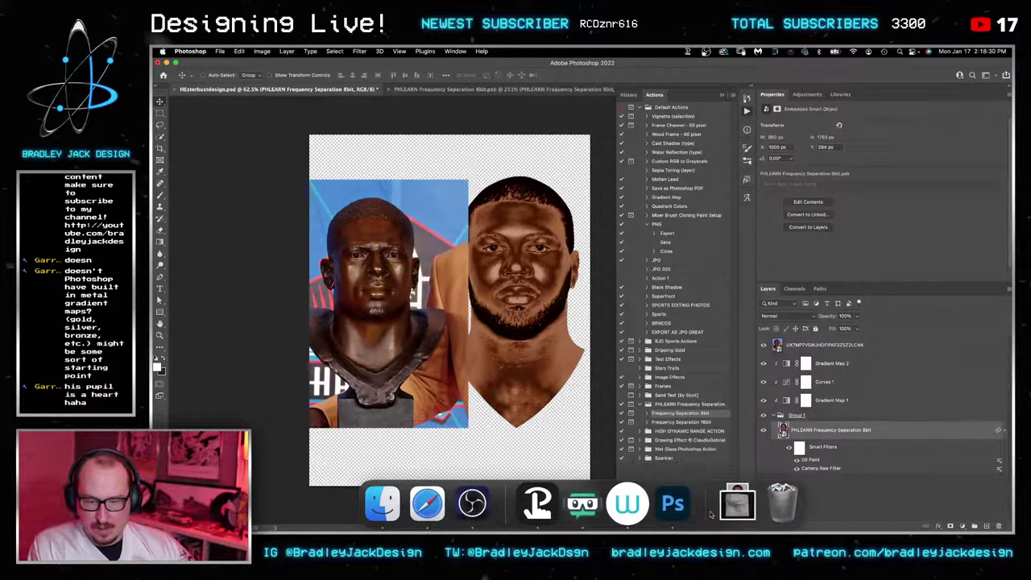
click(737, 504)
drag(559, 202, 483, 268)
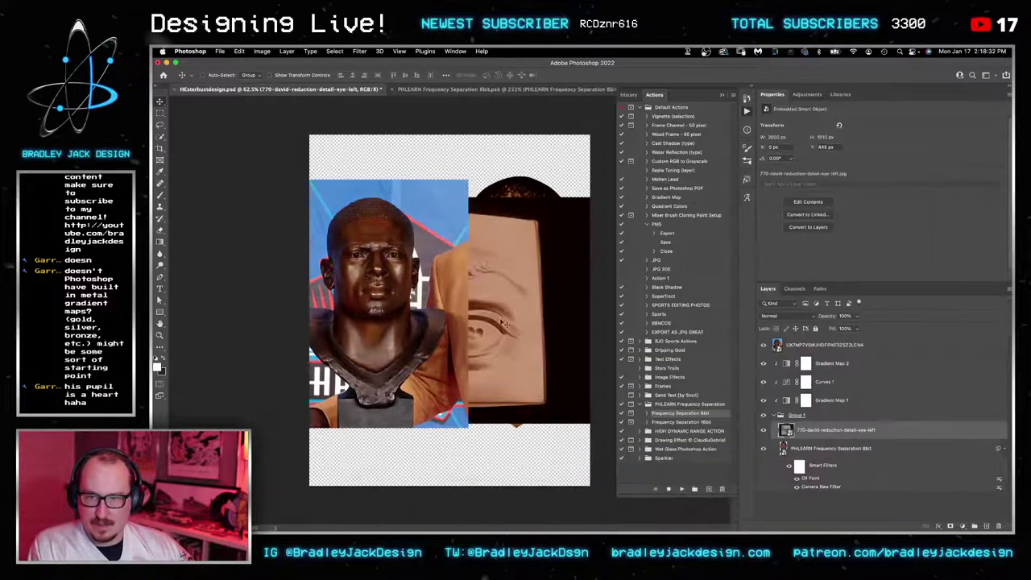
key(Delete)
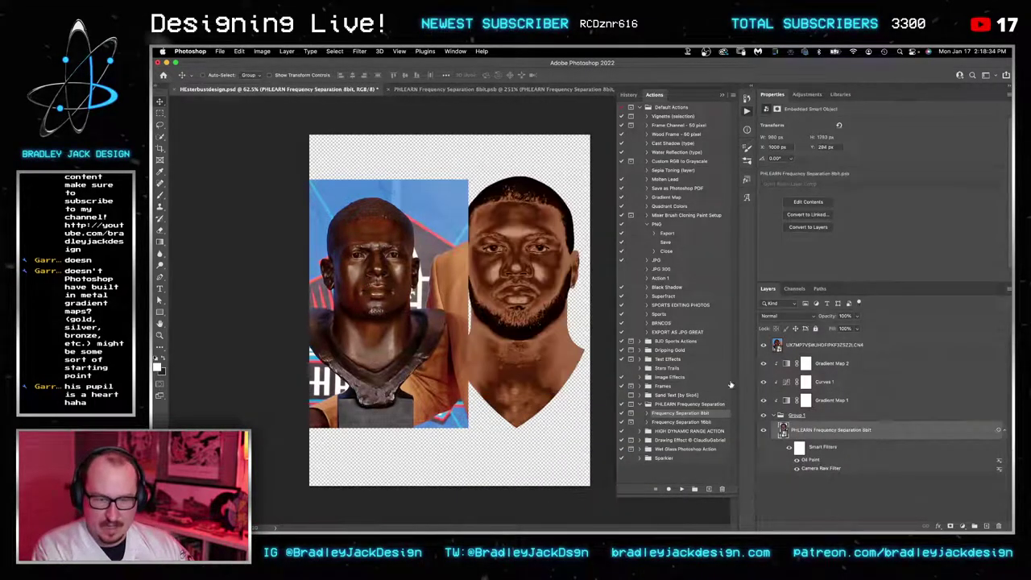
Step: Open the portrait smart object's contents and place the 770-david-reduction-detail-eye-left image in it
double_click(783, 431)
super+click(523, 269)
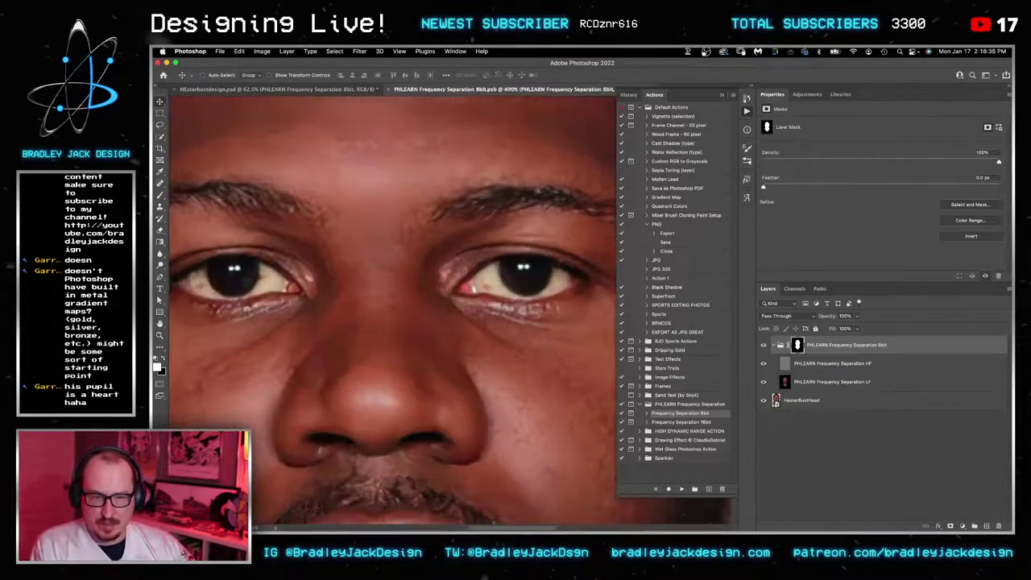
mouse_move(737, 528)
click(736, 503)
drag(558, 204, 427, 247)
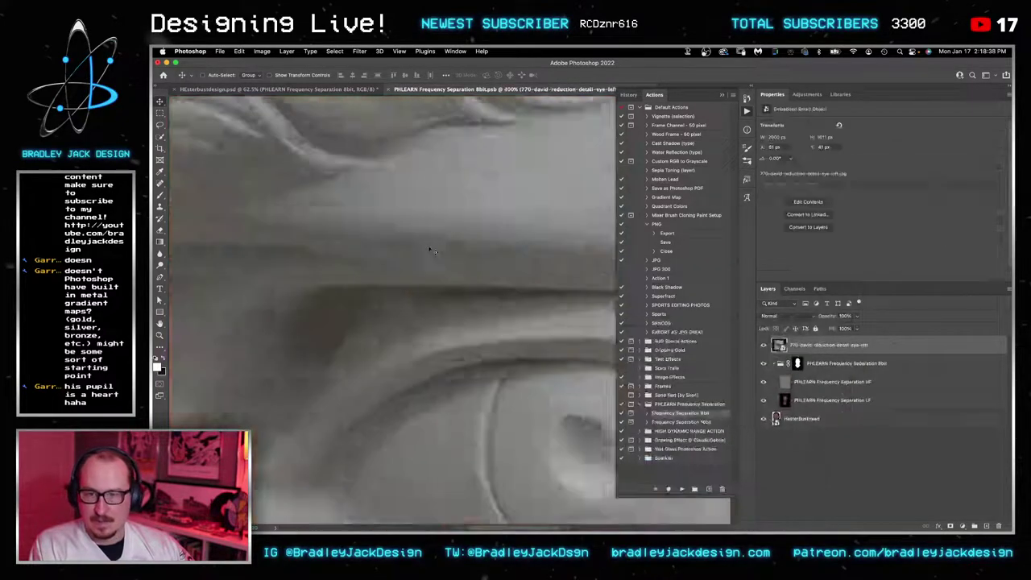
key(ctrl+0)
Step: Mask the placed image to a lasso selection around the sculpted eye and move it into the PHLEARN Frequency Separation 8bit group
click(160, 124)
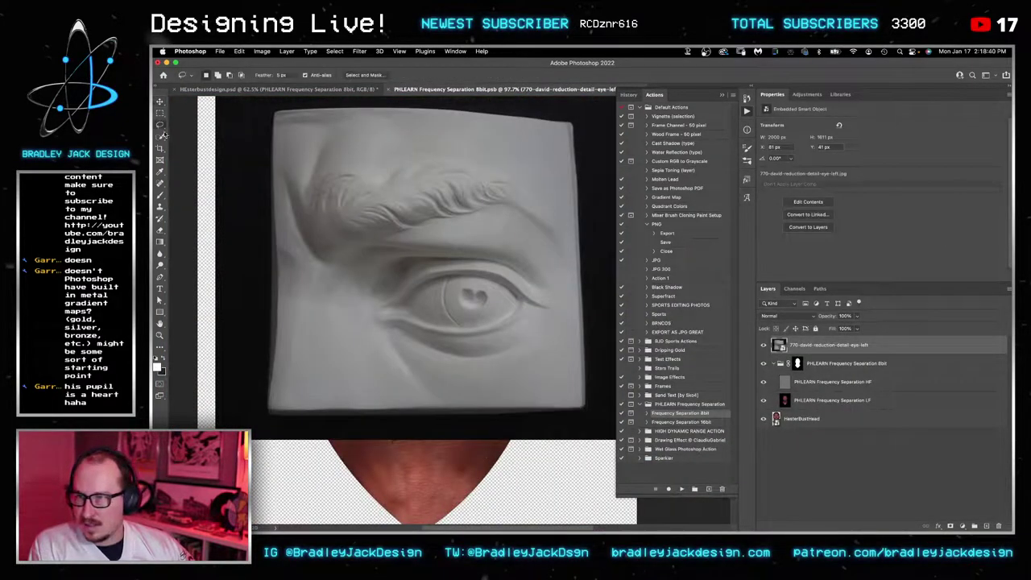
mouse_move(369, 299)
mouse_down()
mouse_move(408, 277)
mouse_move(480, 269)
mouse_move(542, 289)
mouse_move(563, 332)
mouse_move(465, 350)
mouse_move(373, 327)
mouse_move(369, 299)
mouse_up()
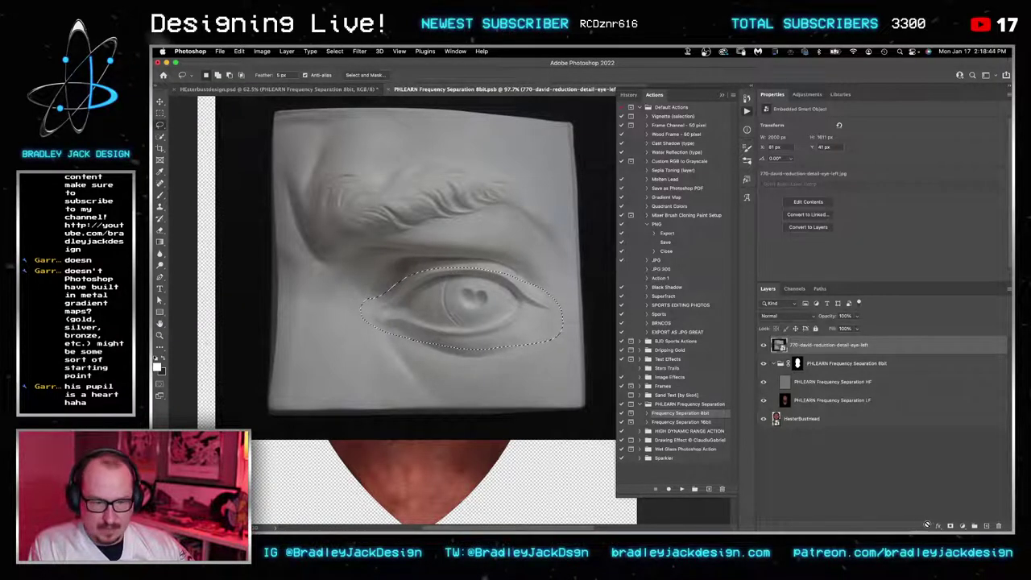
click(950, 526)
drag(822, 346, 823, 368)
Step: Scale down the sculpted eye and position it over the portrait's eye on the right side of the face
key(ctrl+t)
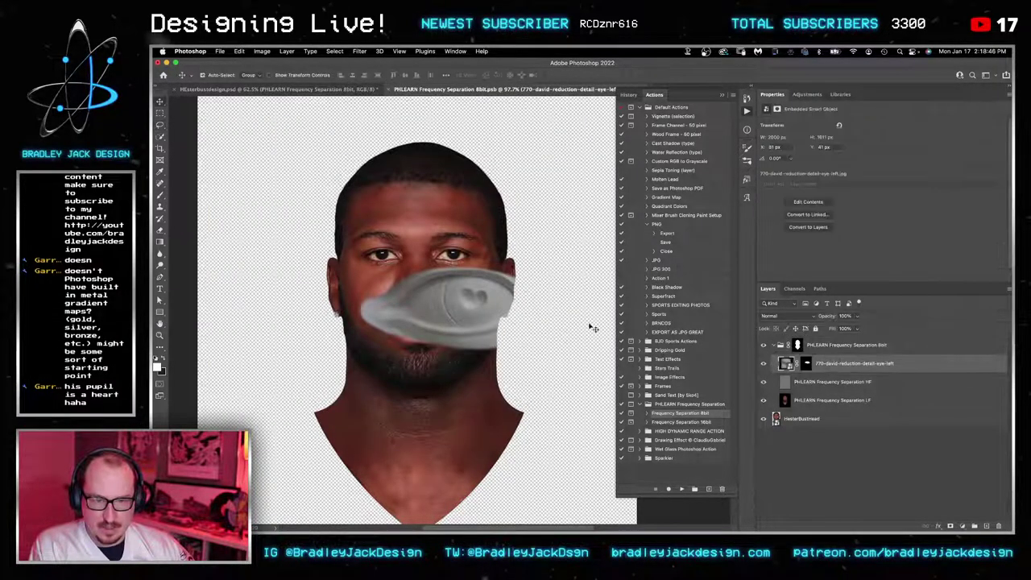
drag(434, 440, 358, 374)
scroll(434, 285, up, 3)
drag(401, 315, 441, 255)
key(Return)
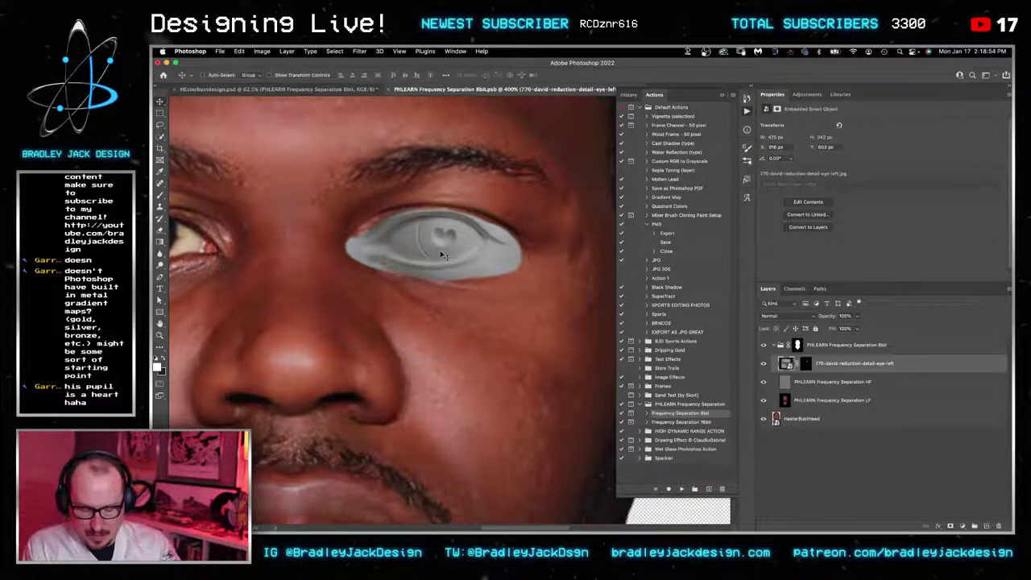
Step: Group the sculpted eye under a black layer mask and paint it in over the eyeball with a 70% opacity brush
key(super+g)
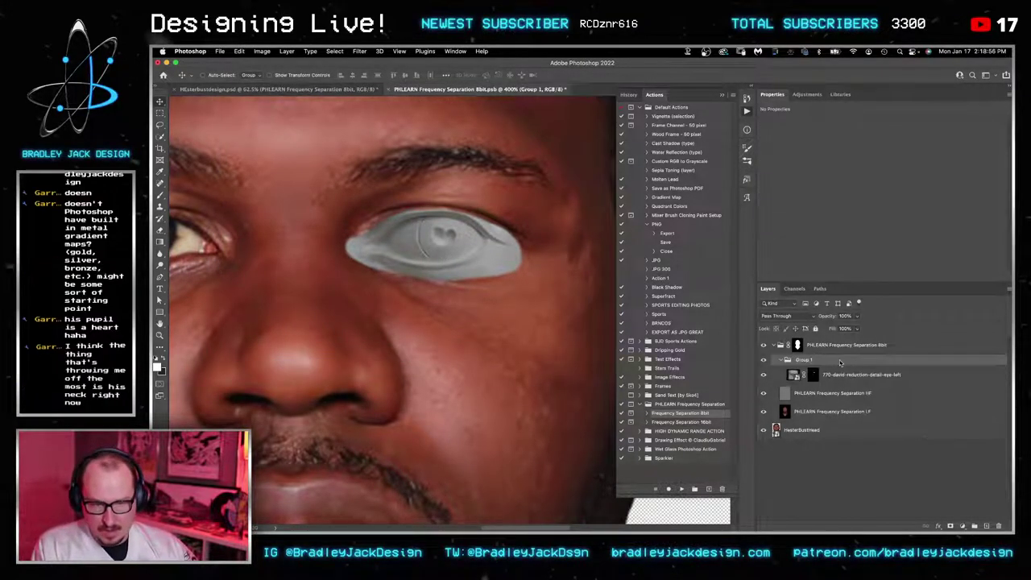
alt+click(950, 526)
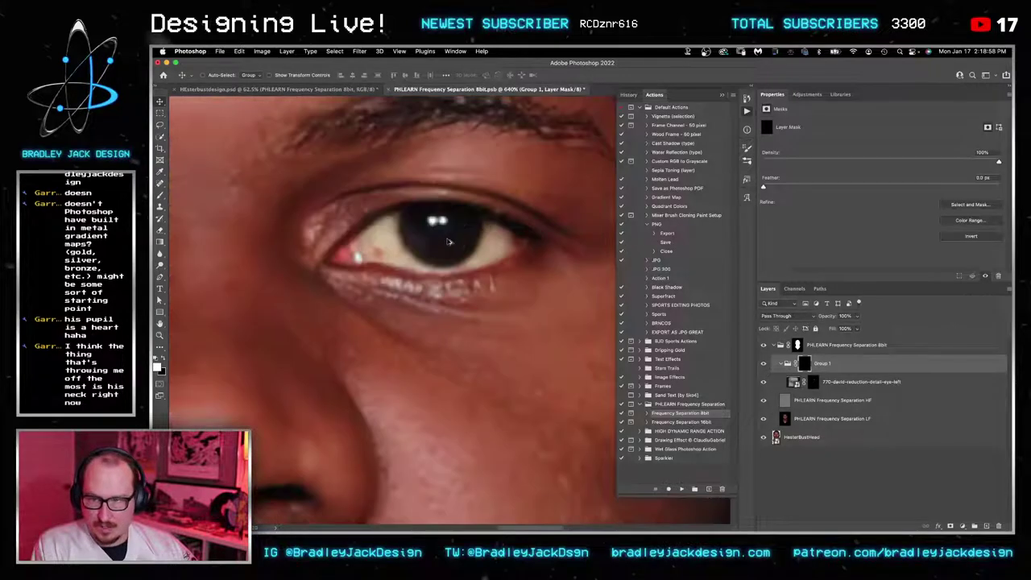
scroll(438, 237, up, 2)
key(b)
key(7)
mouse_move(441, 235)
mouse_down()
mouse_move(429, 234)
mouse_move(439, 219)
mouse_move(484, 242)
mouse_move(461, 256)
mouse_move(345, 252)
mouse_move(380, 230)
mouse_move(333, 259)
mouse_up()
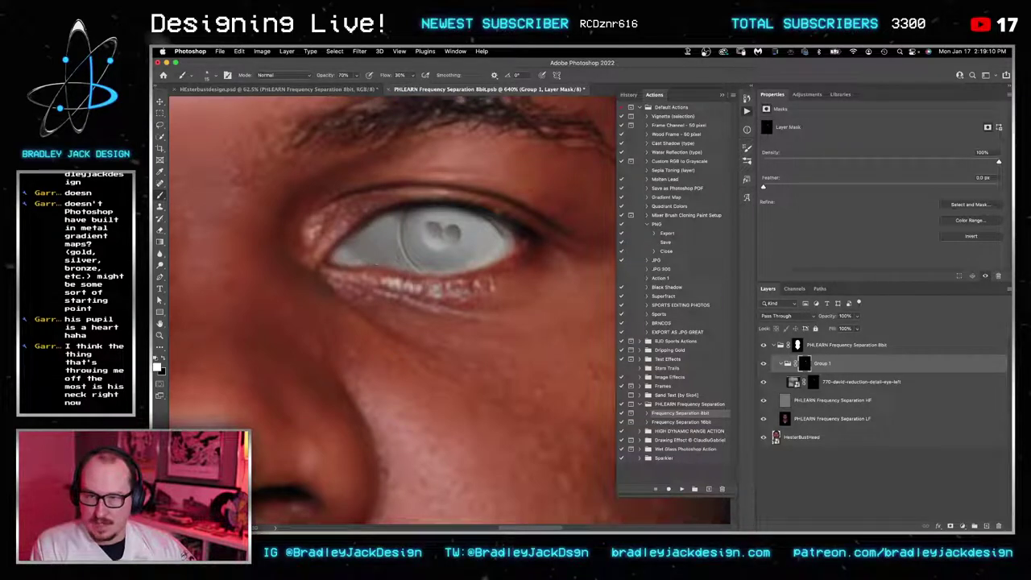
drag(492, 224, 398, 221)
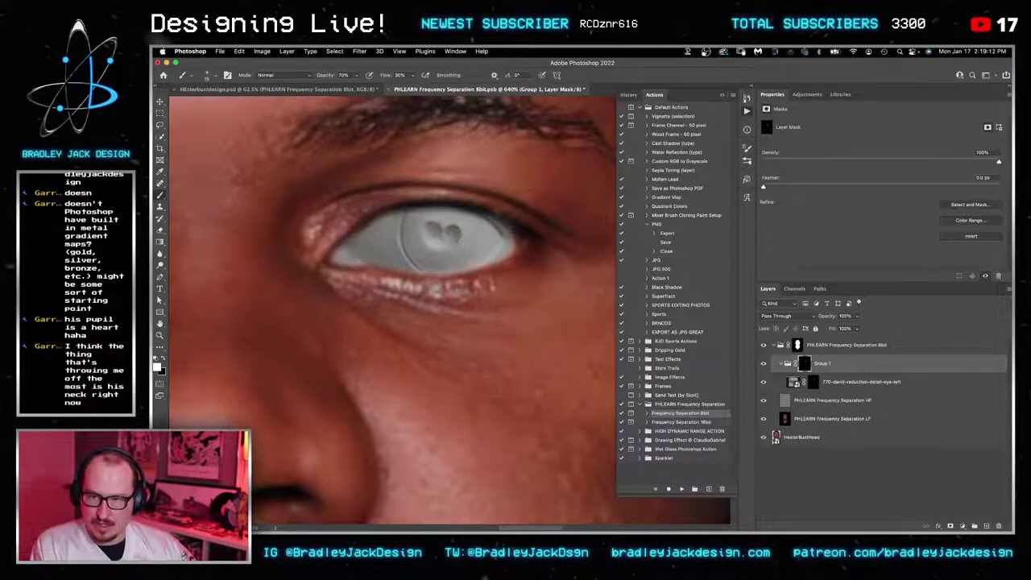
Step: Duplicate the masked eye group and flip the copy horizontally by setting its width to -100%
mouse_move(222, 274)
mouse_down()
mouse_move(455, 241)
mouse_move(292, 291)
mouse_up()
scroll(409, 279, down, 2)
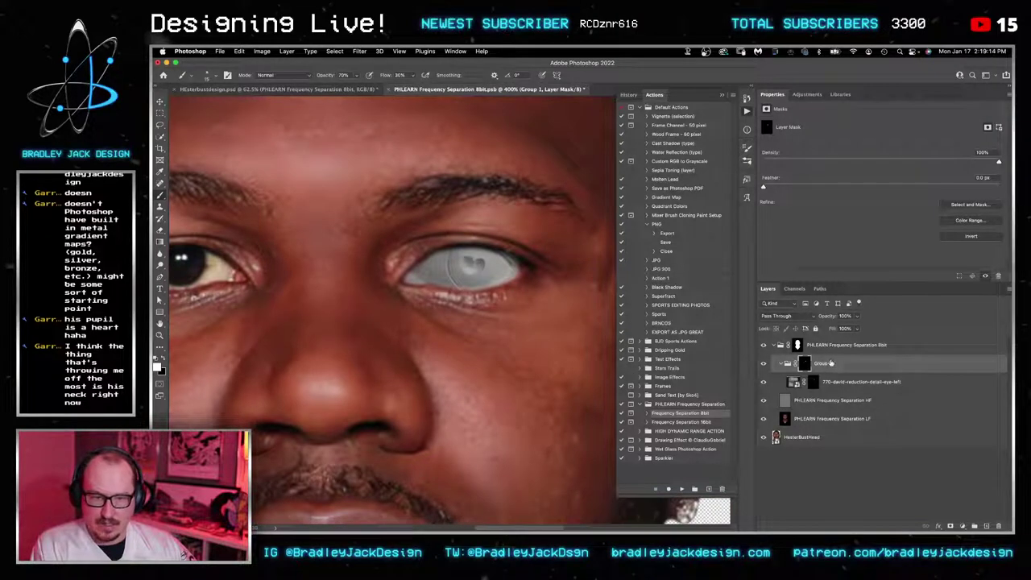
key(ctrl+j)
key(ctrl+t)
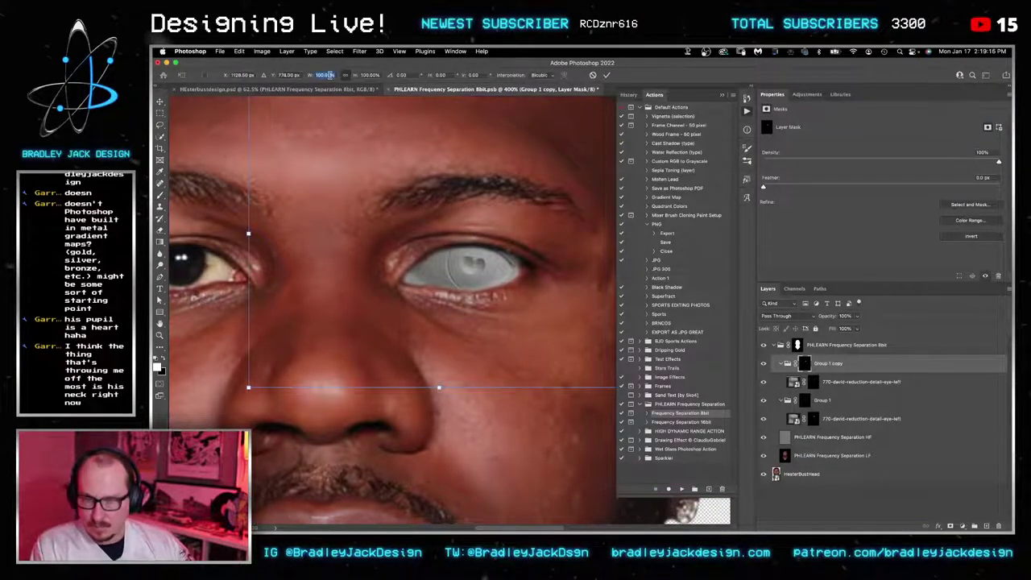
text(-100)
key(Return)
key(Return)
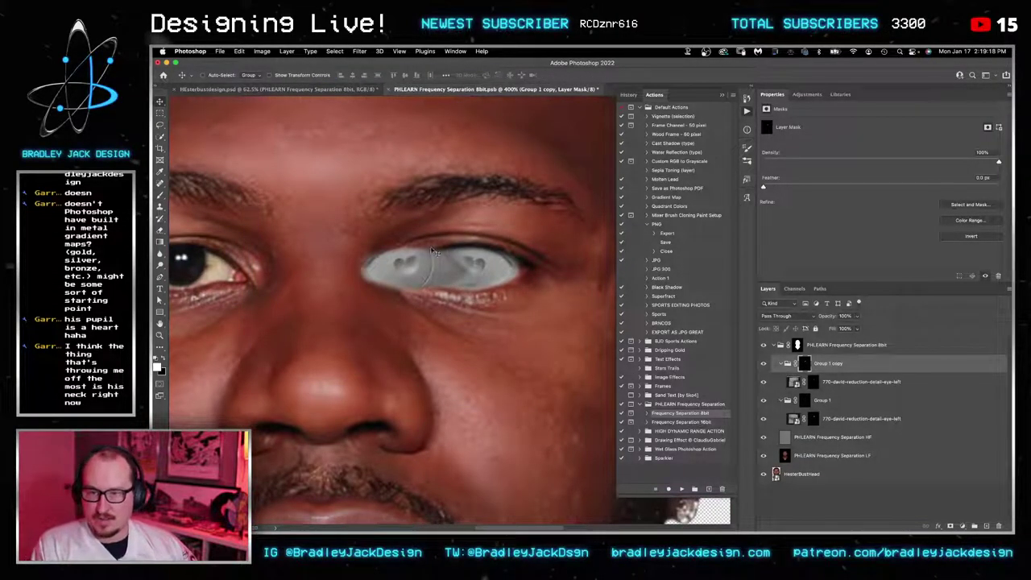
Step: Align the flipped eye copy over the portrait's other eye and paint its group mask out to the eye's outer corner
drag(434, 252, 344, 258)
key(5)
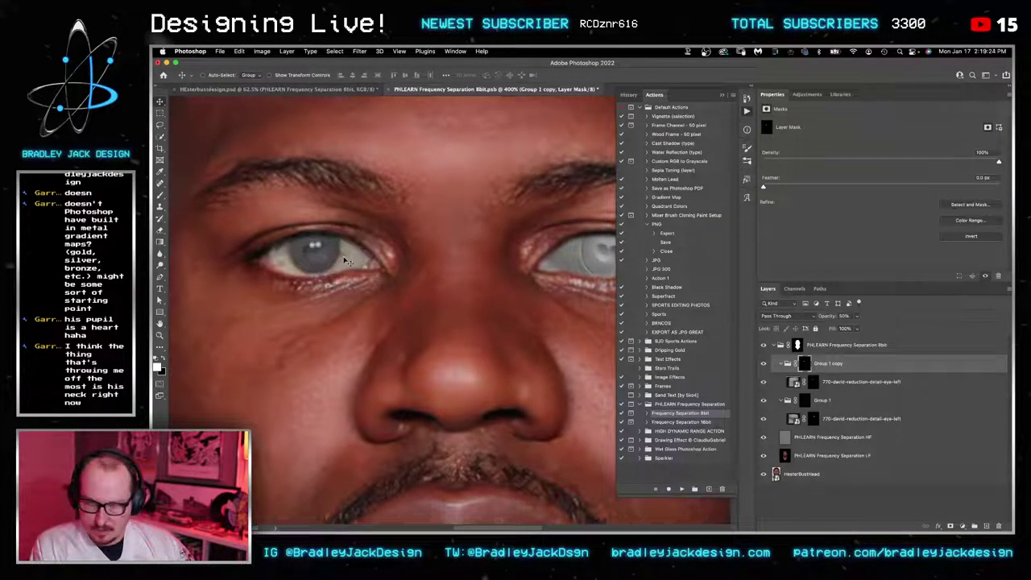
key(b)
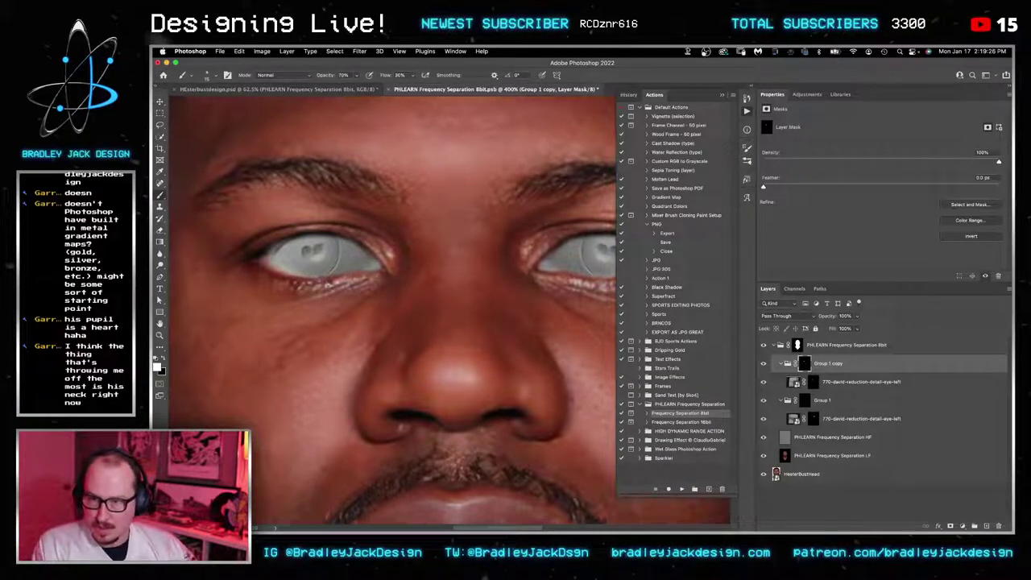
drag(271, 252, 261, 259)
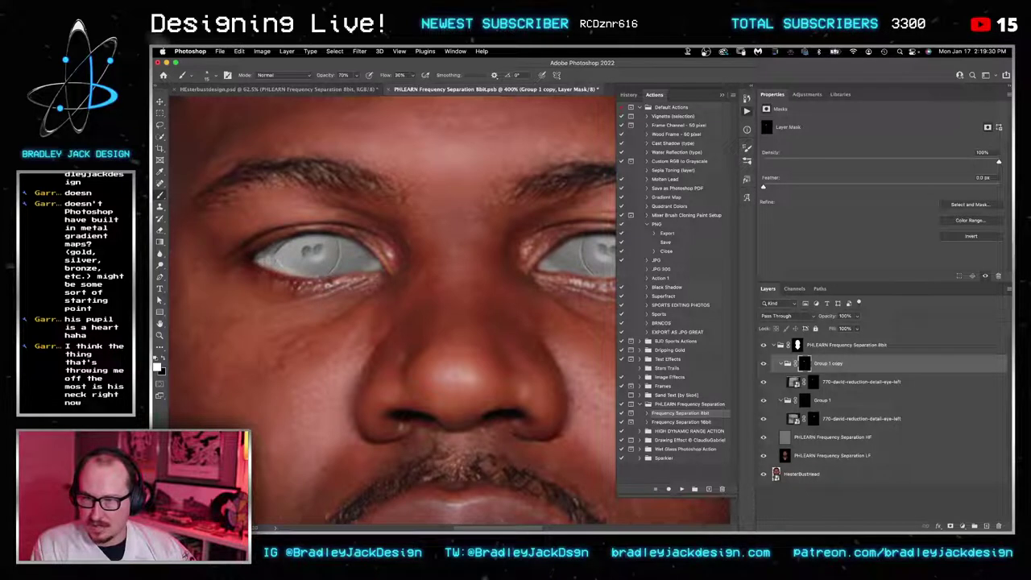
Step: Combine both sculpted eye groups into one group named Eyes
shift+click(832, 399)
key(super+g)
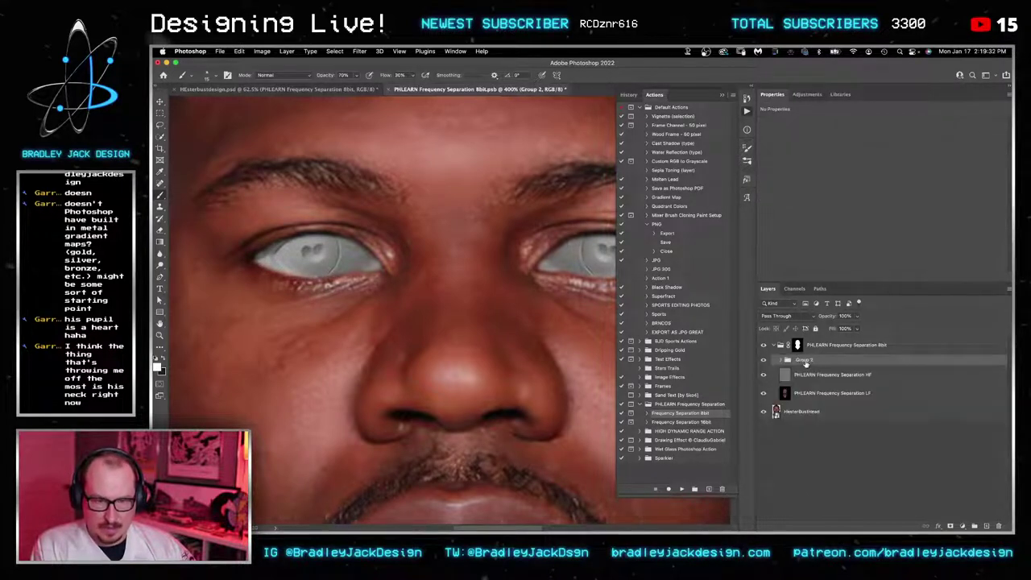
double_click(804, 360)
text(Eyes)
key(Return)
key(v)
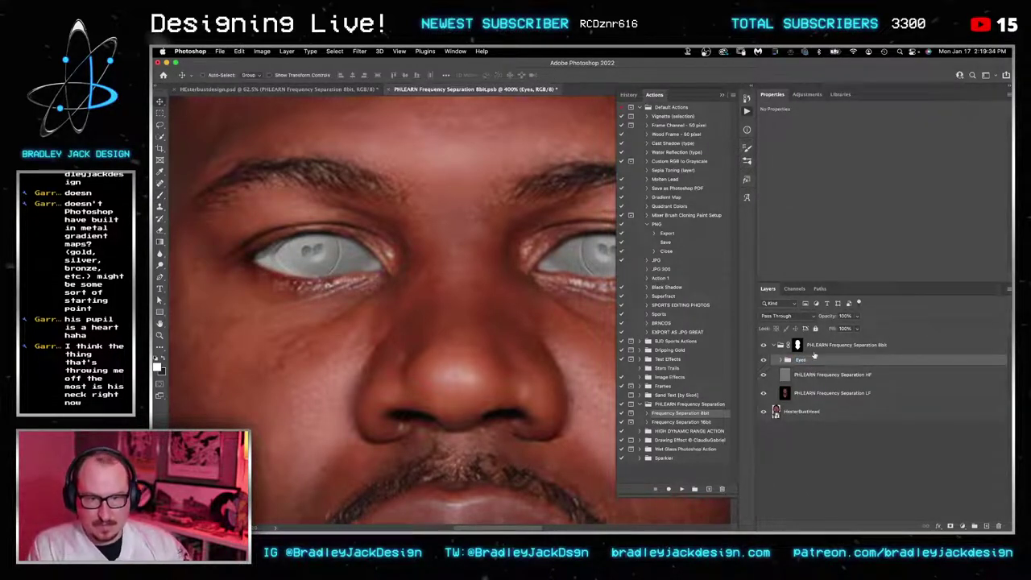
Step: Add a Curves adjustment above the Eyes group and lower its white point to darken the image
click(806, 95)
click(791, 111)
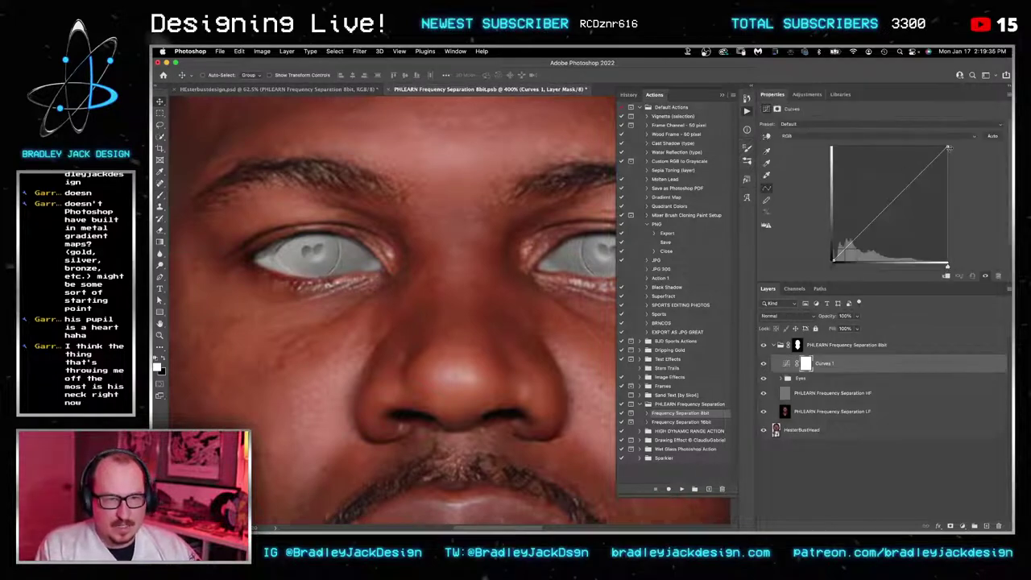
drag(948, 149, 960, 215)
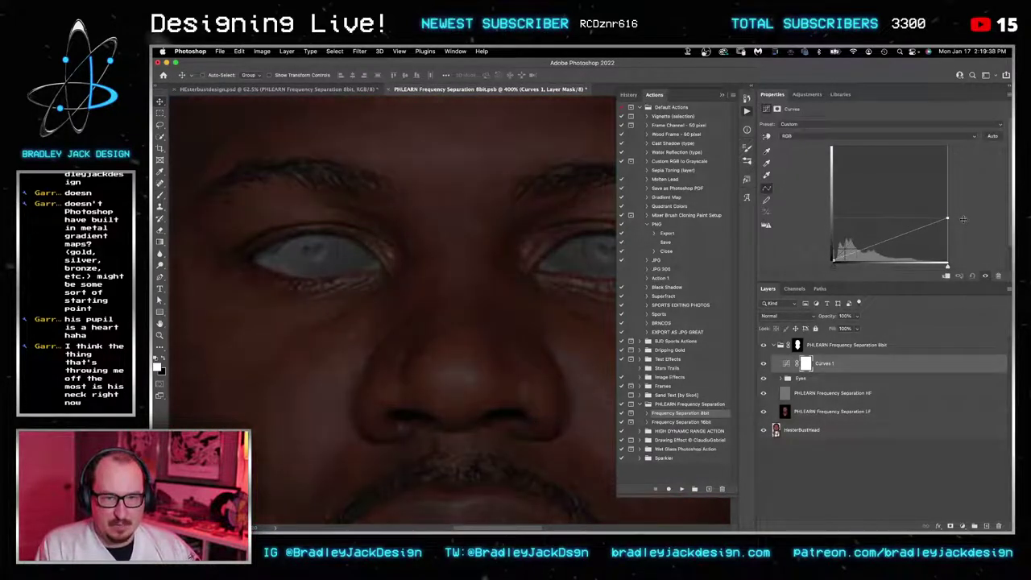
Step: Clip the Curves adjustment to the Eyes group, invert its mask and paint shading into the first eye's outer corner
alt+click(808, 369)
click(811, 363)
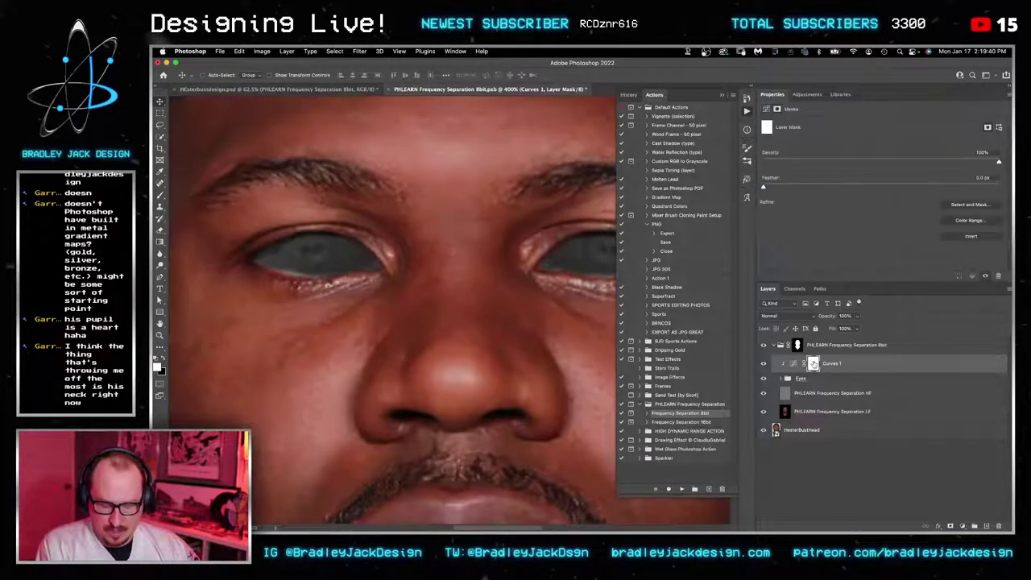
key(super+i)
key(b)
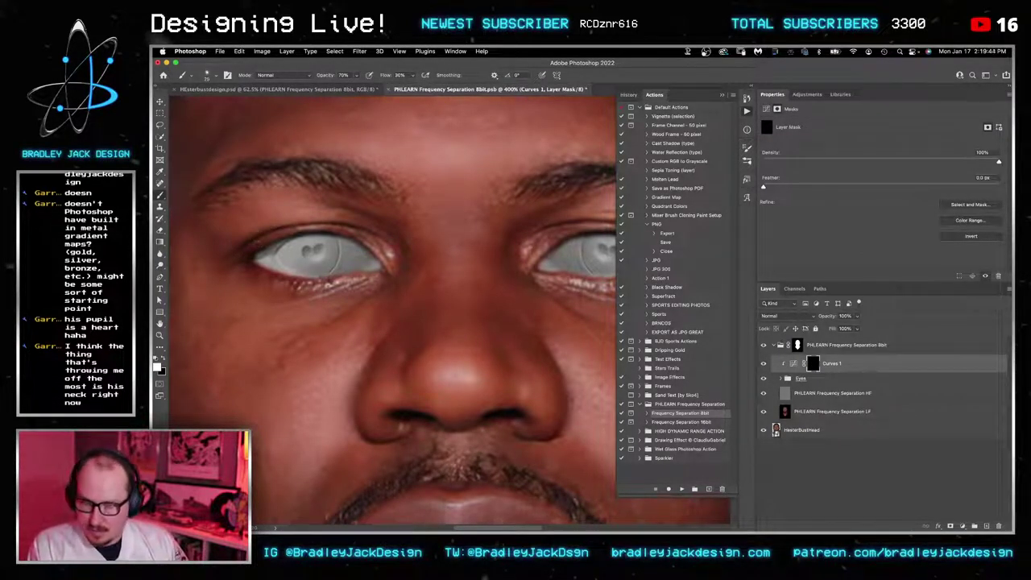
drag(259, 253, 269, 254)
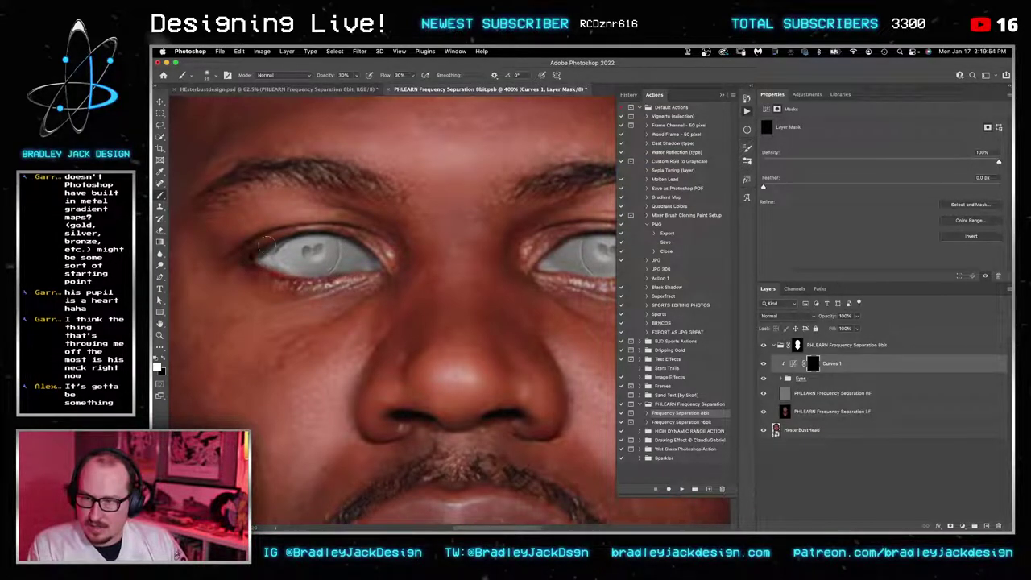
Step: Paint shading on the Curves mask along the other eye's lower edge and outer corner, and save the document
scroll(357, 225, right, 5)
scroll(357, 225, up, 1)
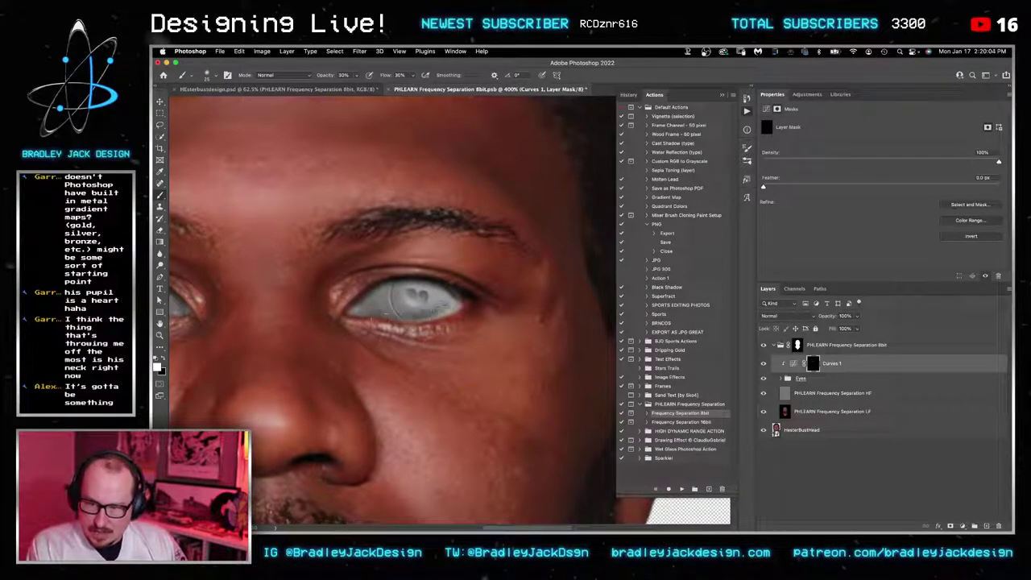
drag(419, 318, 467, 303)
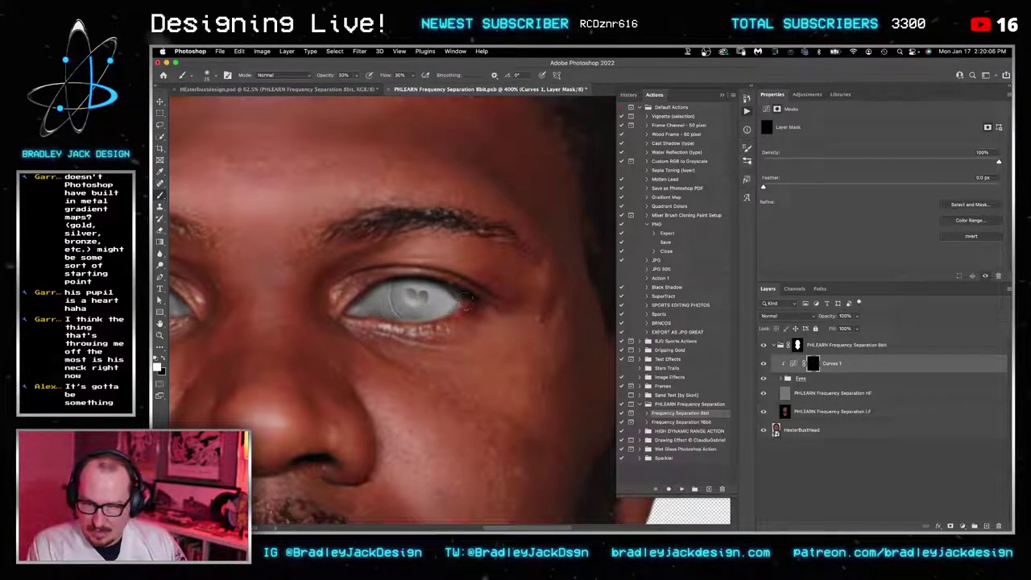
key(ctrl+s)
key(v)
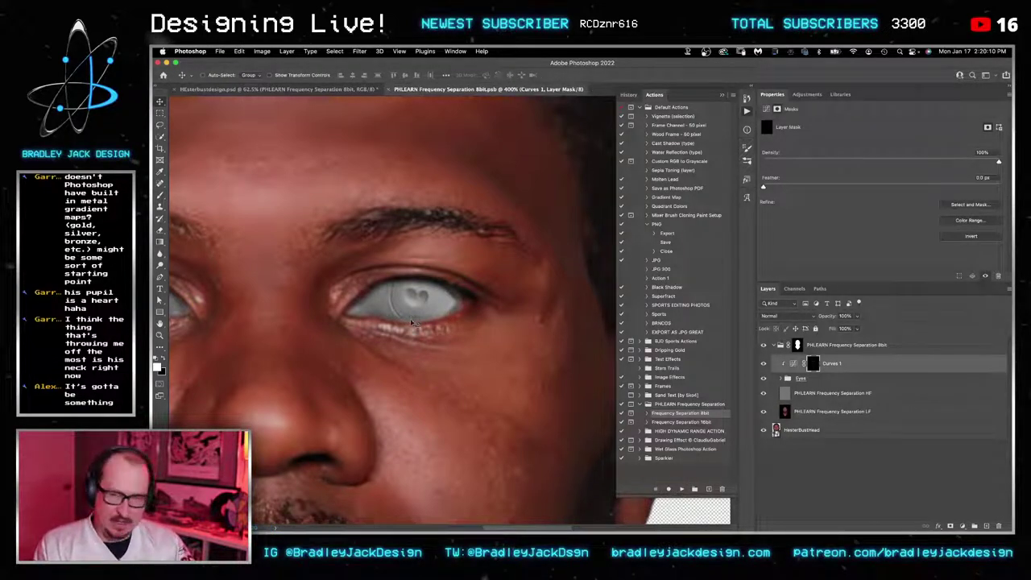
Step: Return to HEsterbustdesign.psd and toggle the gradient map and curves layers to examine their effect on the updated head
key(ctrl+Tab)
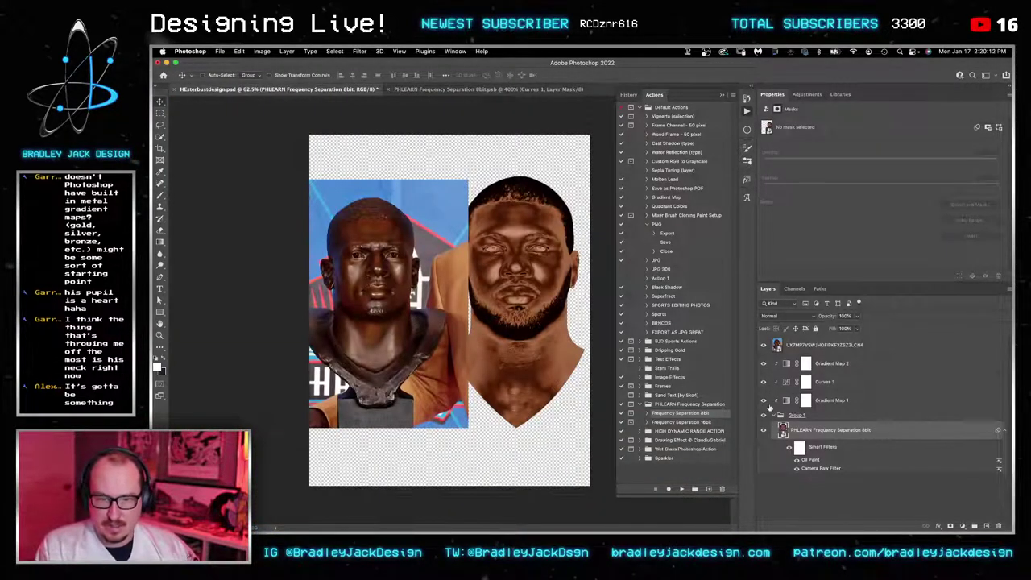
drag(763, 378, 764, 401)
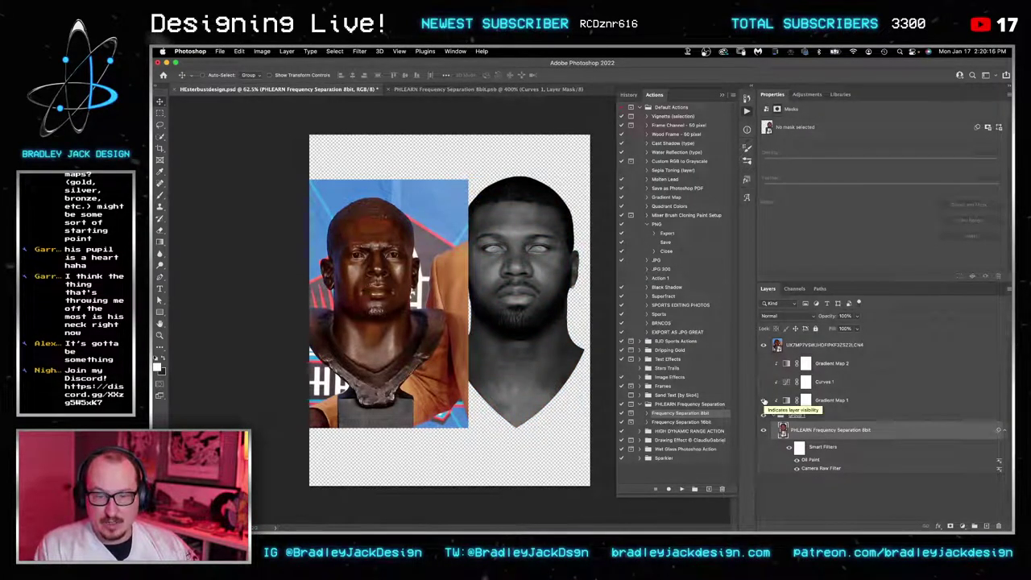
drag(764, 400, 764, 383)
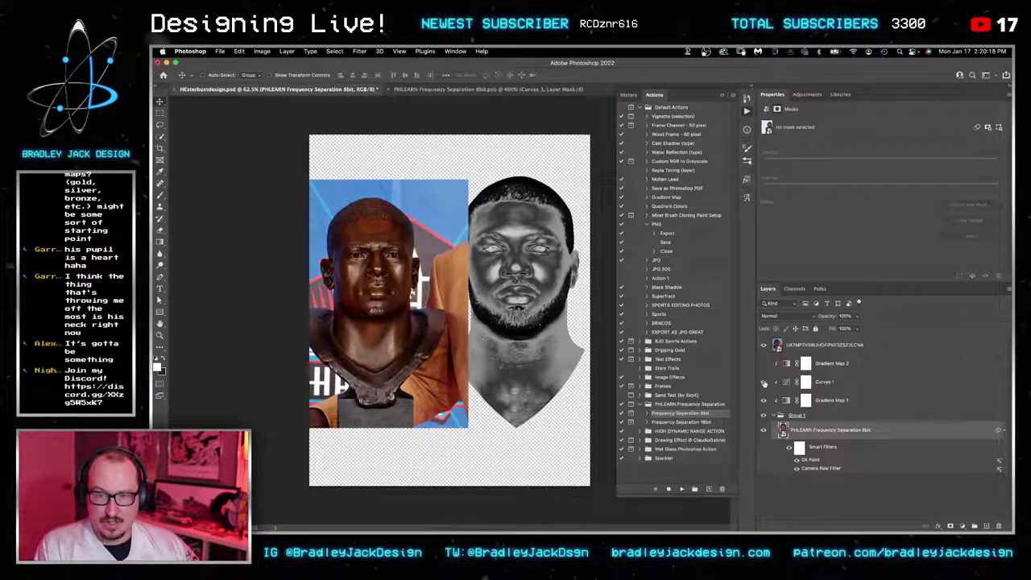
click(763, 364)
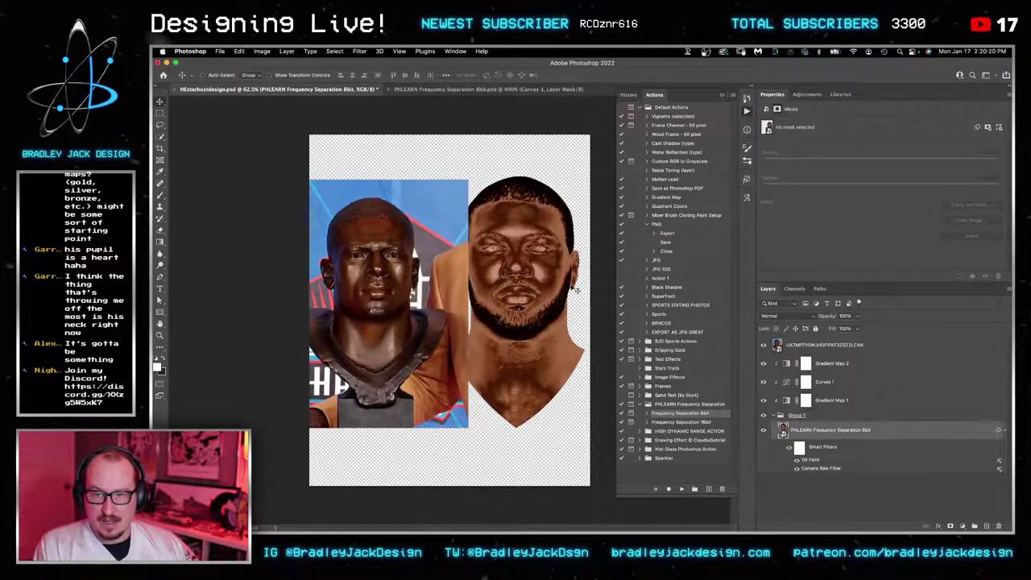
scroll(516, 264, up, 5)
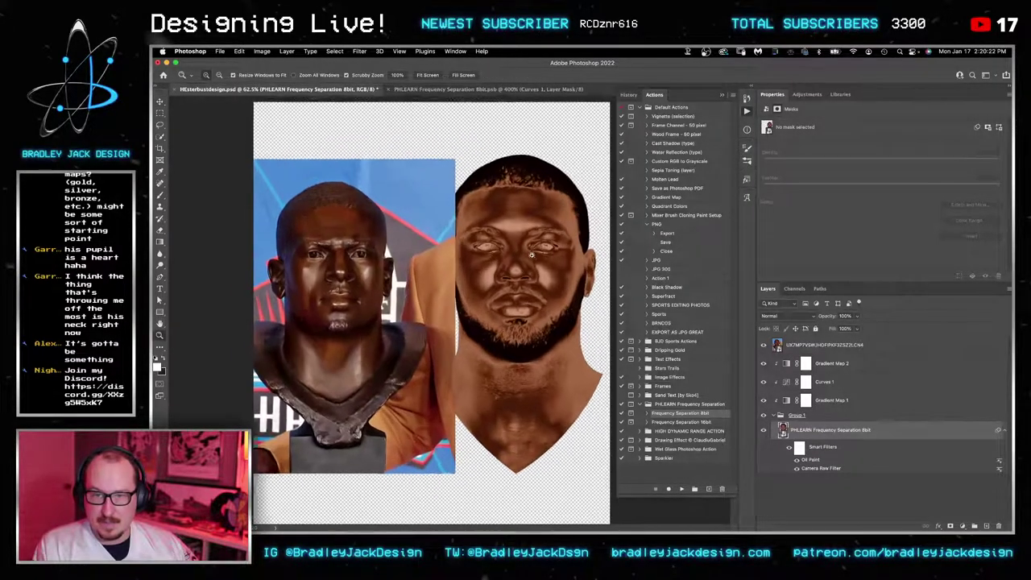
Step: Add a Curves adjustment directly above Gradient Map 1 and lower its white point to darken the head
click(826, 387)
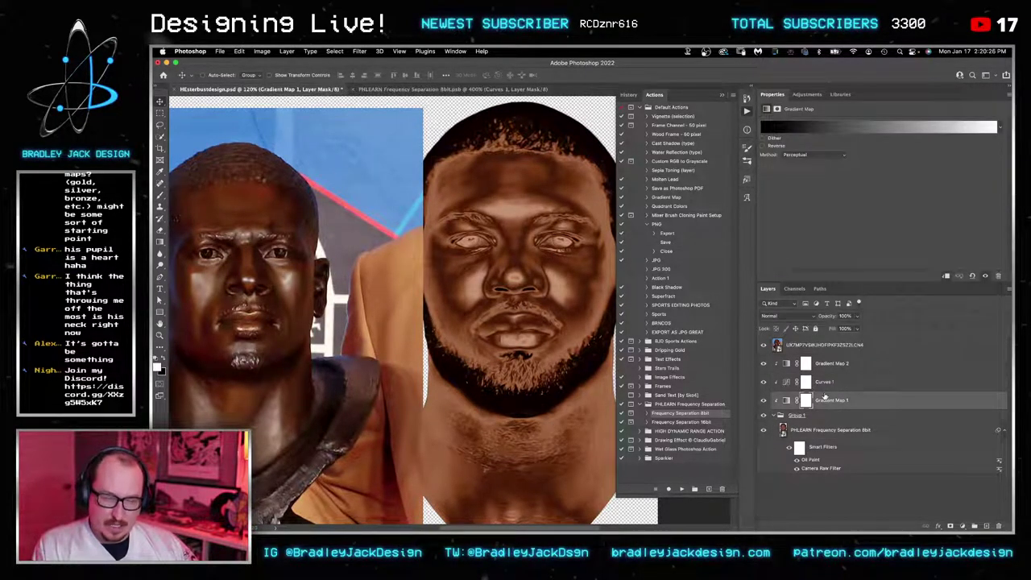
click(806, 95)
click(806, 116)
drag(949, 146, 999, 209)
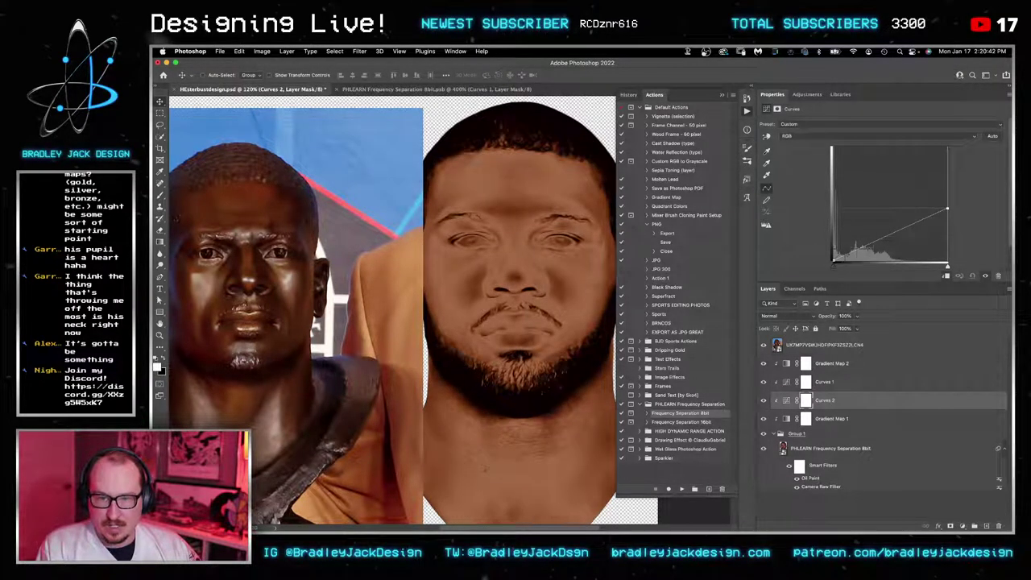
Step: Duplicate the darkening Curves above Gradient Map 2, clip the copy, set its blend mode to Luminosity and hide it
drag(840, 400, 835, 355)
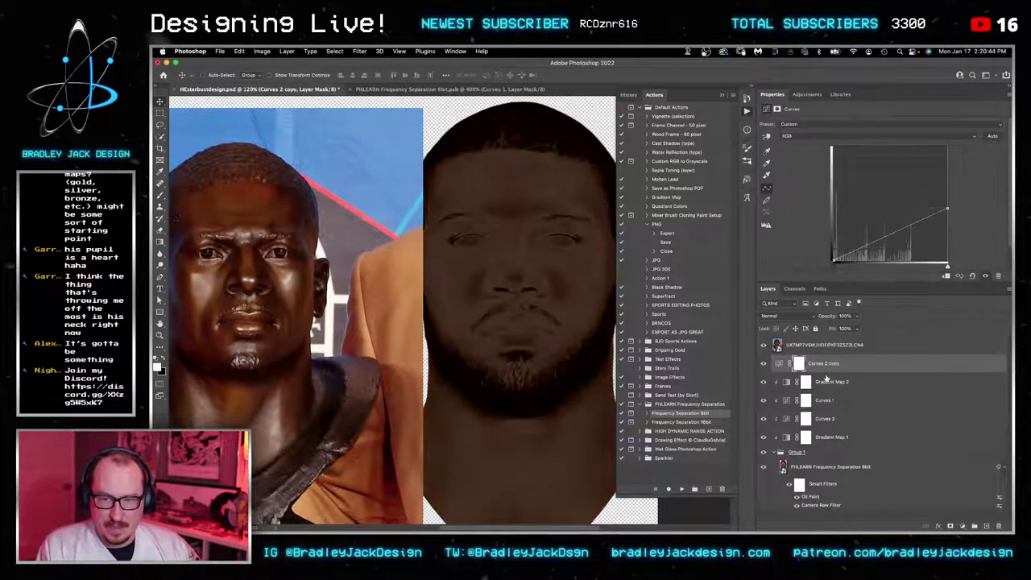
click(774, 316)
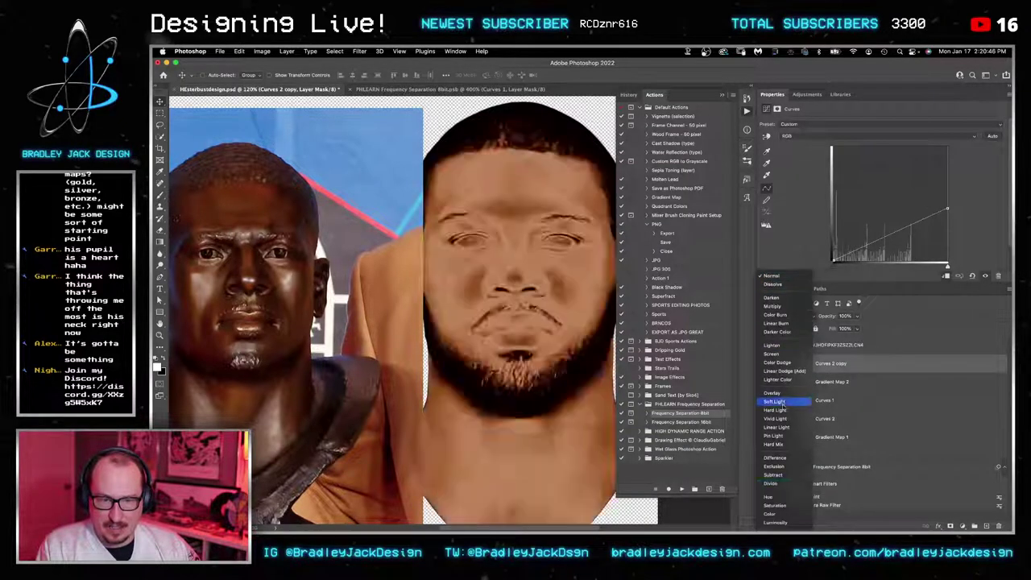
click(784, 522)
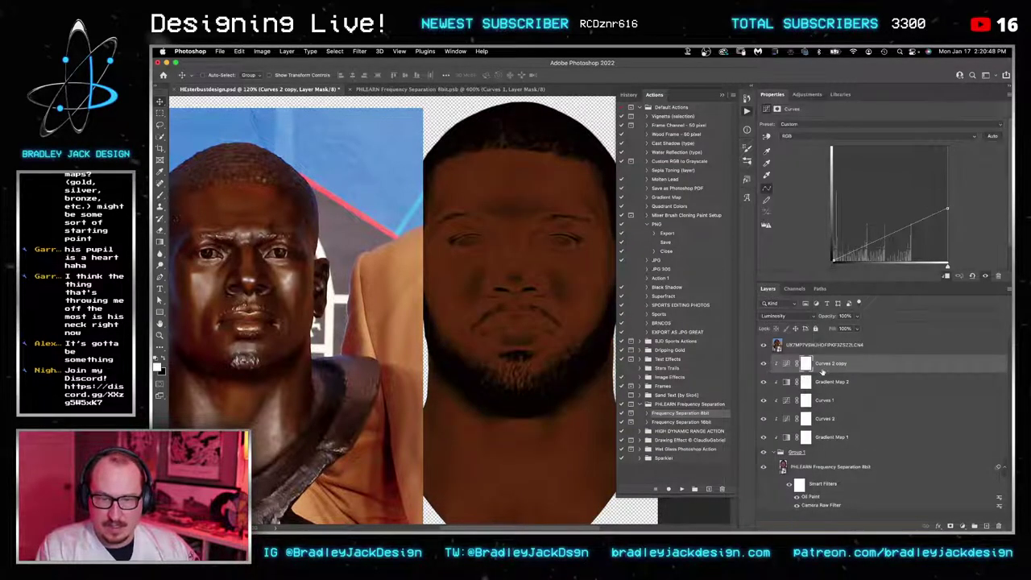
click(764, 363)
Step: Compare the head with and without Curves 2, and move that layer above Curves 1
click(825, 418)
click(763, 400)
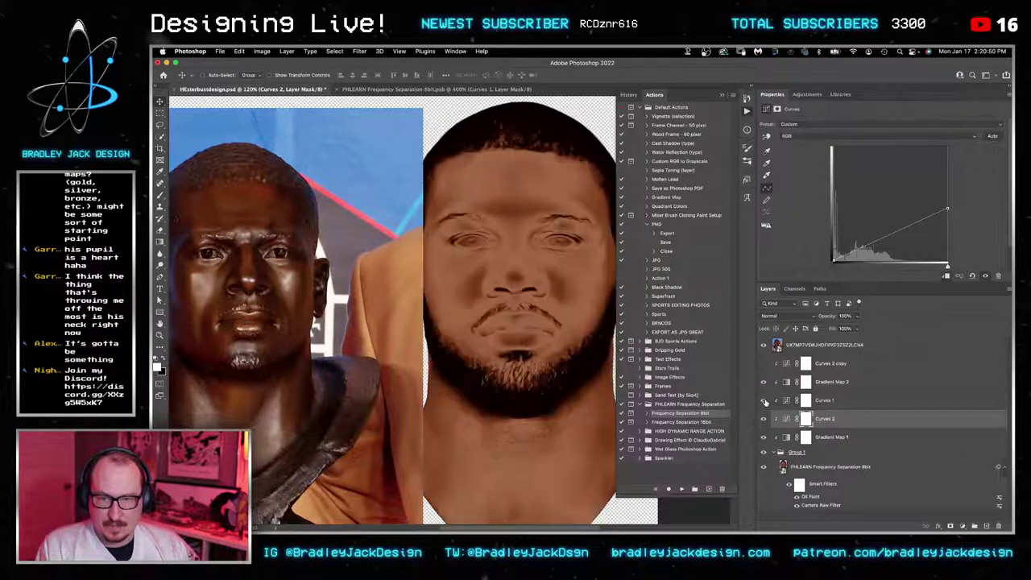
click(764, 419)
click(764, 419)
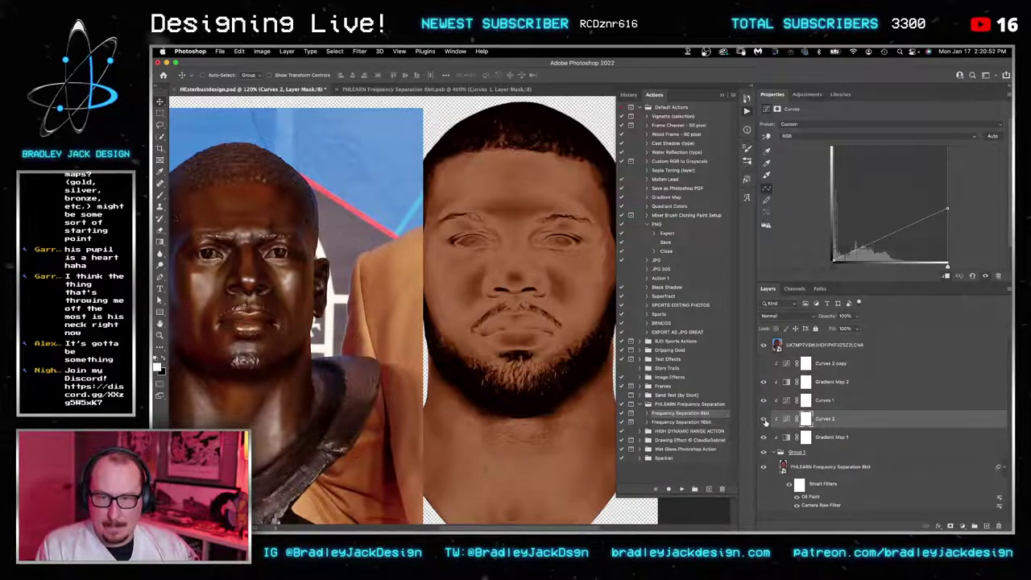
click(820, 420)
drag(832, 425, 832, 394)
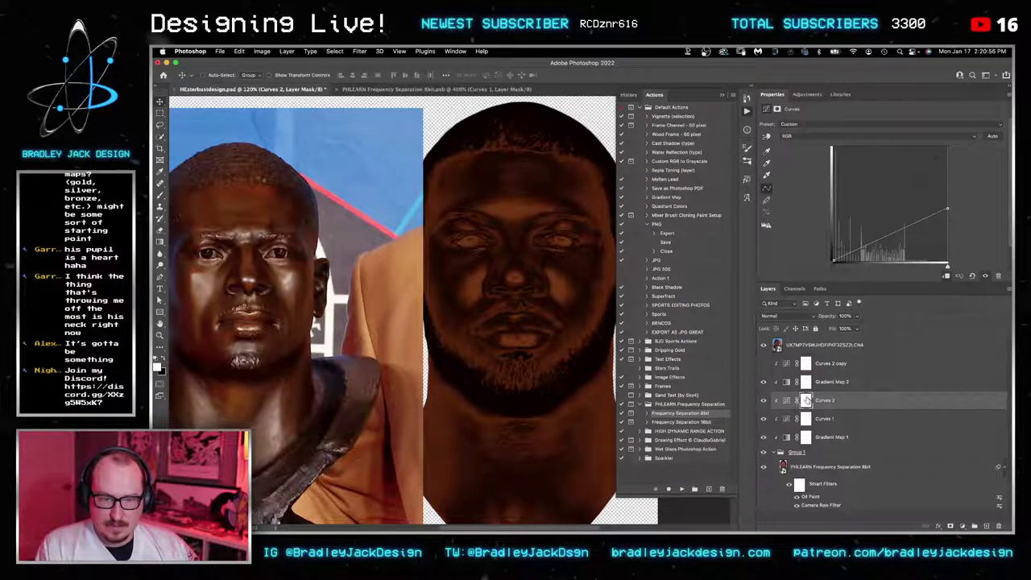
Step: Invert the Curves 2 mask and paint the darkening back over the heart-shaped pupils of both eyes
click(807, 400)
key(ctrl+i)
key(z)
click(558, 238)
click(557, 238)
click(557, 238)
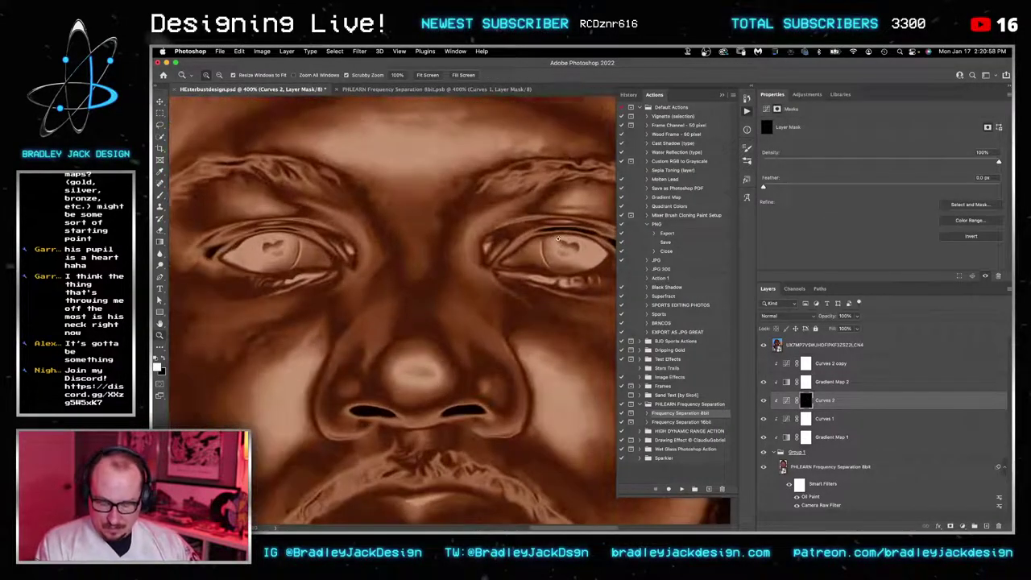
key(b)
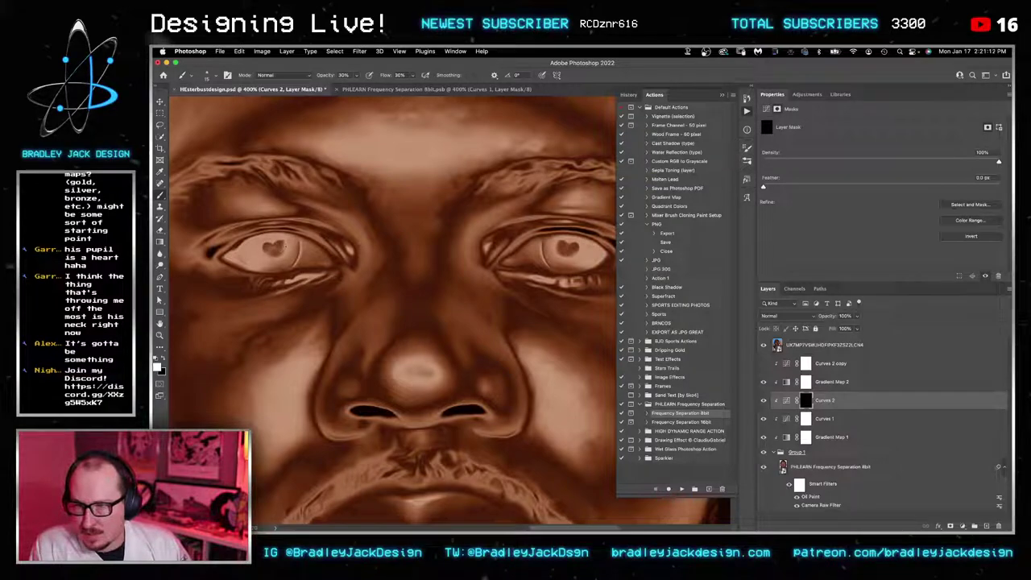
Step: Paint white on the Curves 2 mask with a soft brush to darken areas around the mouth, cheek and ear
key(x)
key(z)
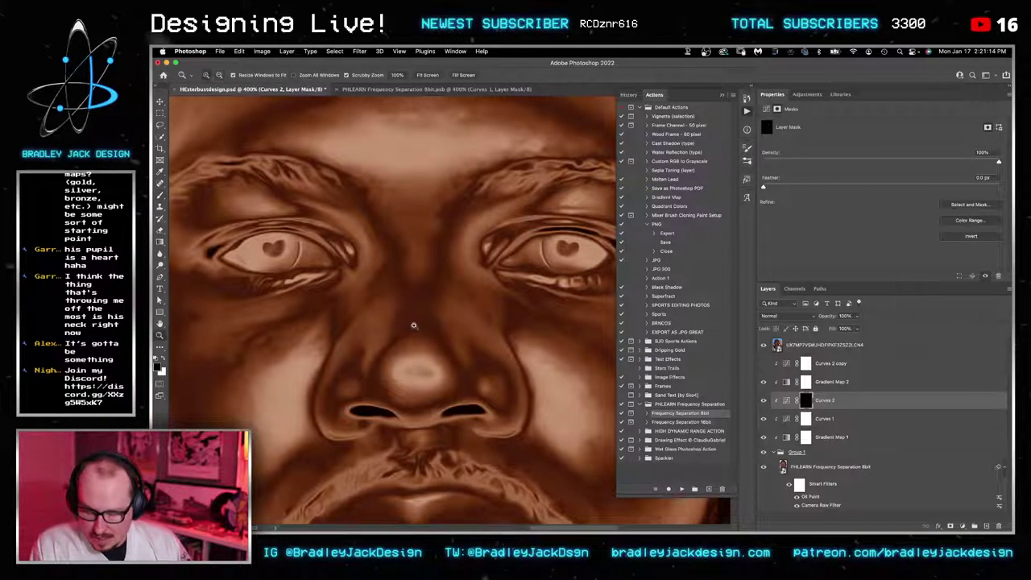
alt+click(415, 324)
alt+click(418, 327)
alt+click(419, 328)
drag(405, 346, 480, 278)
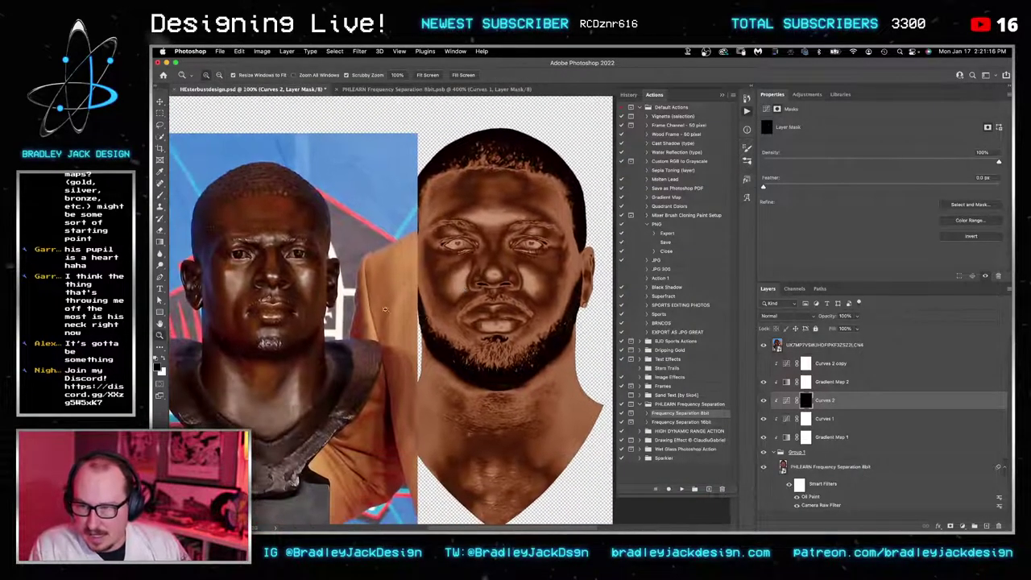
key(b)
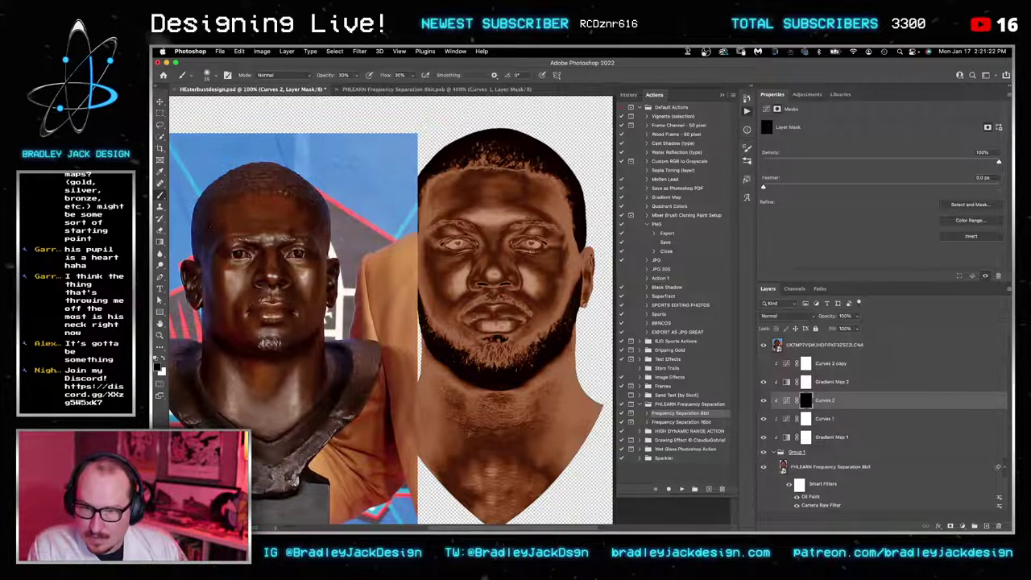
key(x)
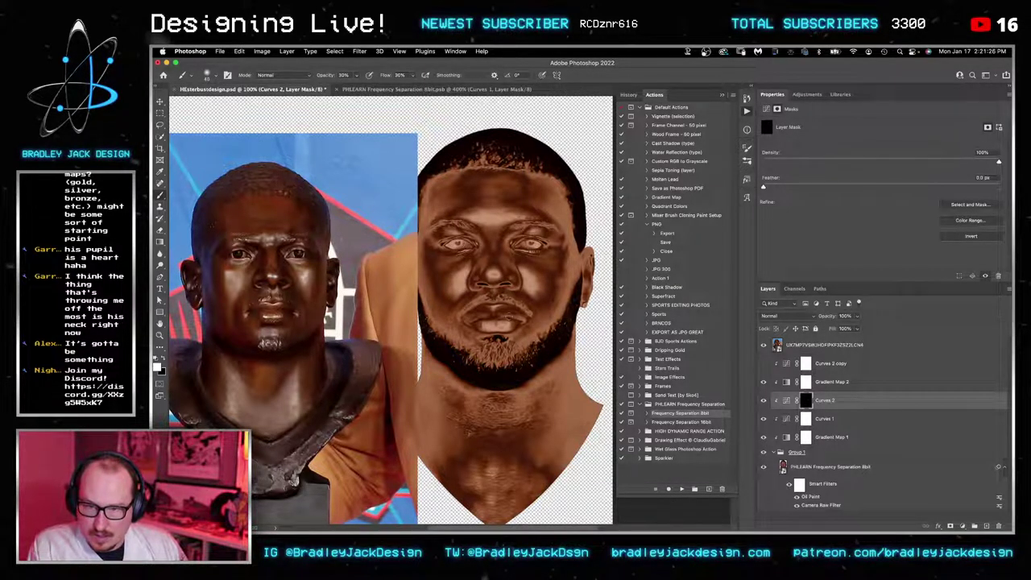
drag(520, 316, 503, 320)
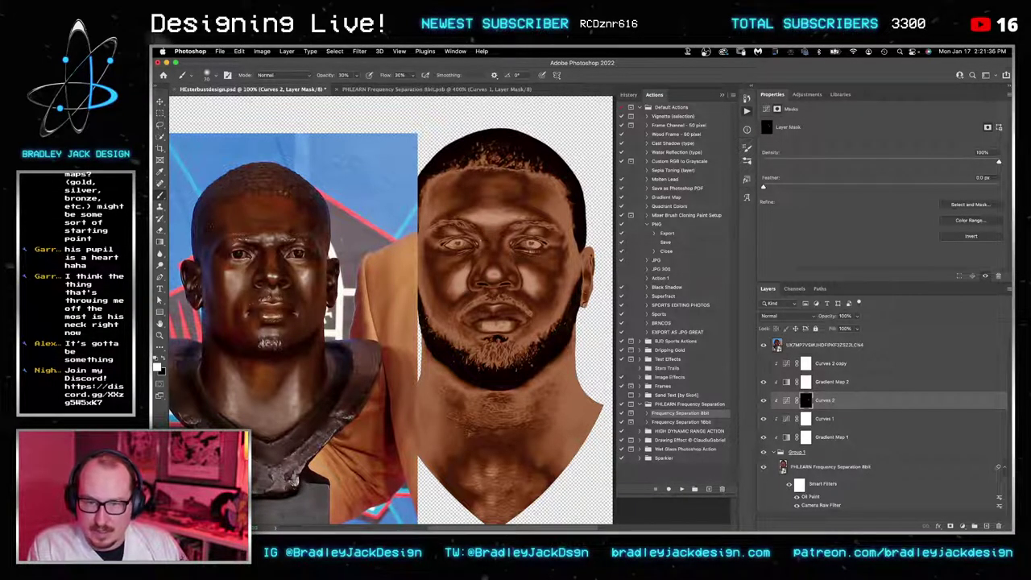
drag(586, 275, 582, 264)
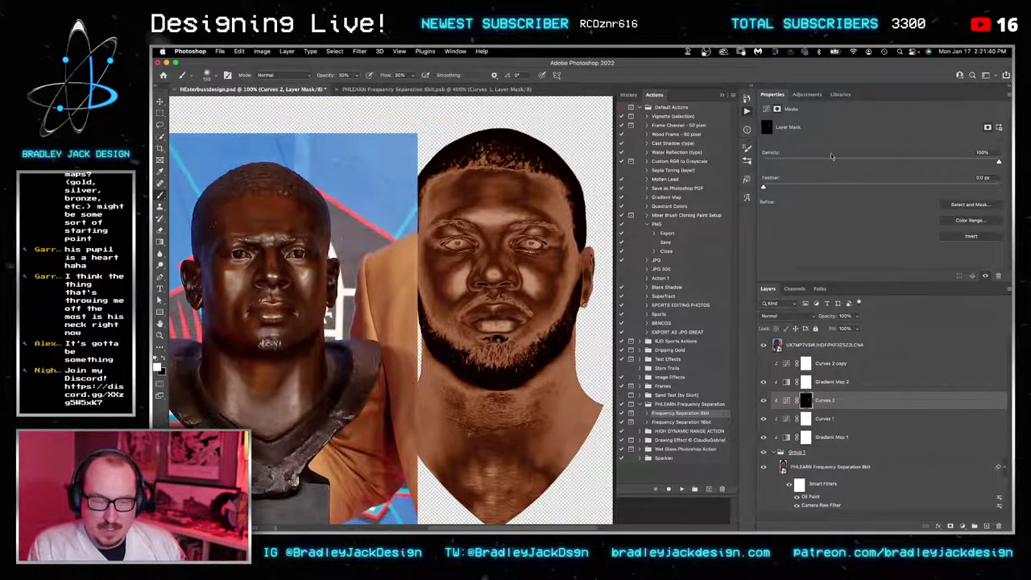
Step: Add an Exposure adjustment set to -0.75 and place it below Curves 2
click(807, 95)
click(813, 115)
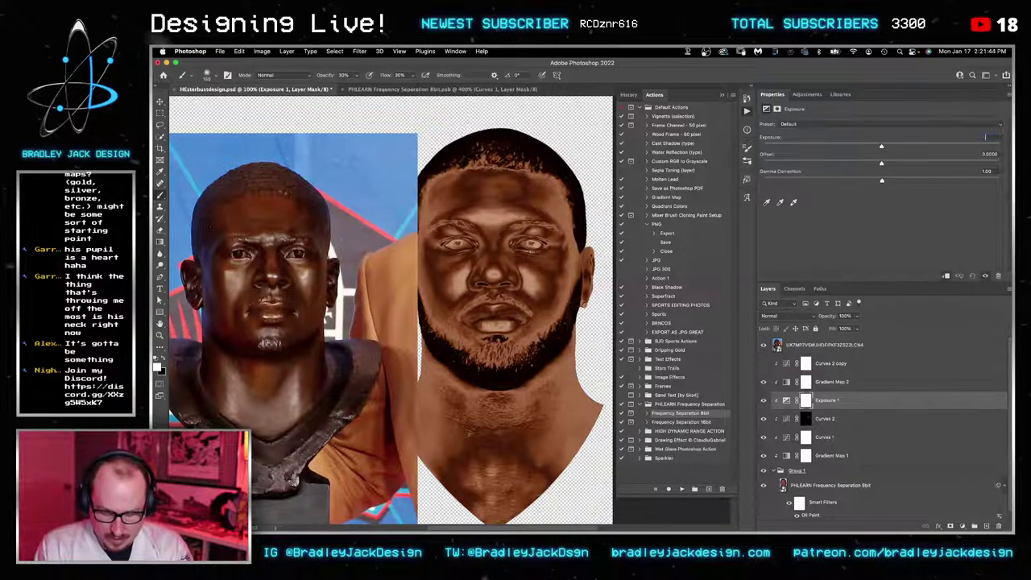
text(-.5)
text(5)
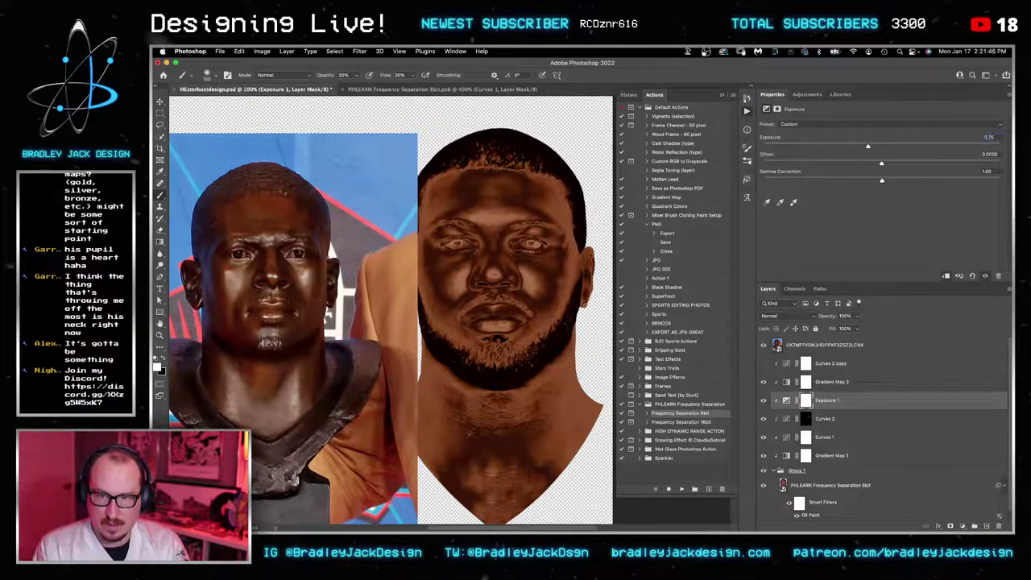
mouse_move(828, 401)
mouse_down()
mouse_move(842, 448)
mouse_move(834, 412)
mouse_up()
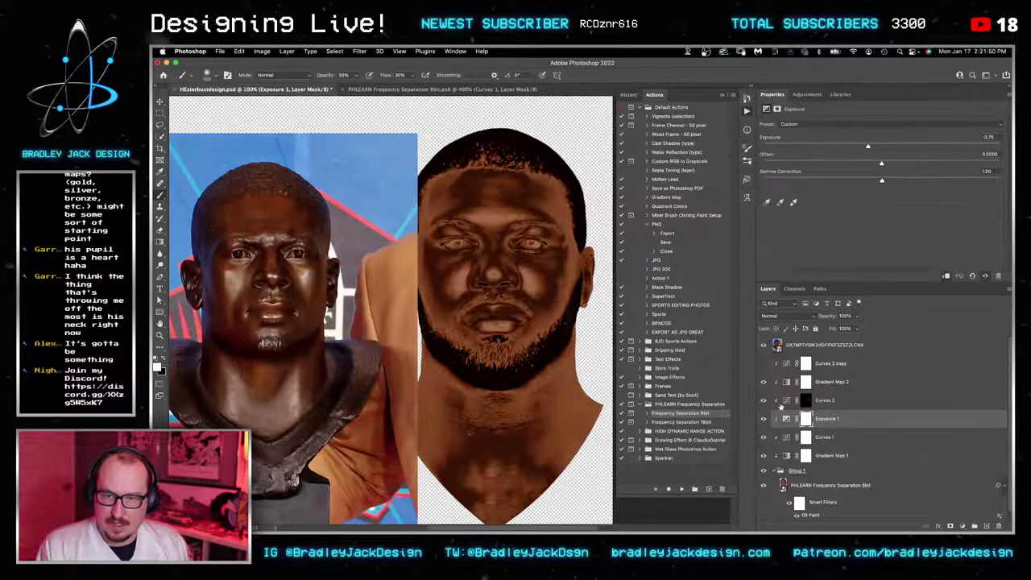
Step: Compare the head with and without Curves 1, and add an Invert adjustment directly above that layer
key(super+minus)
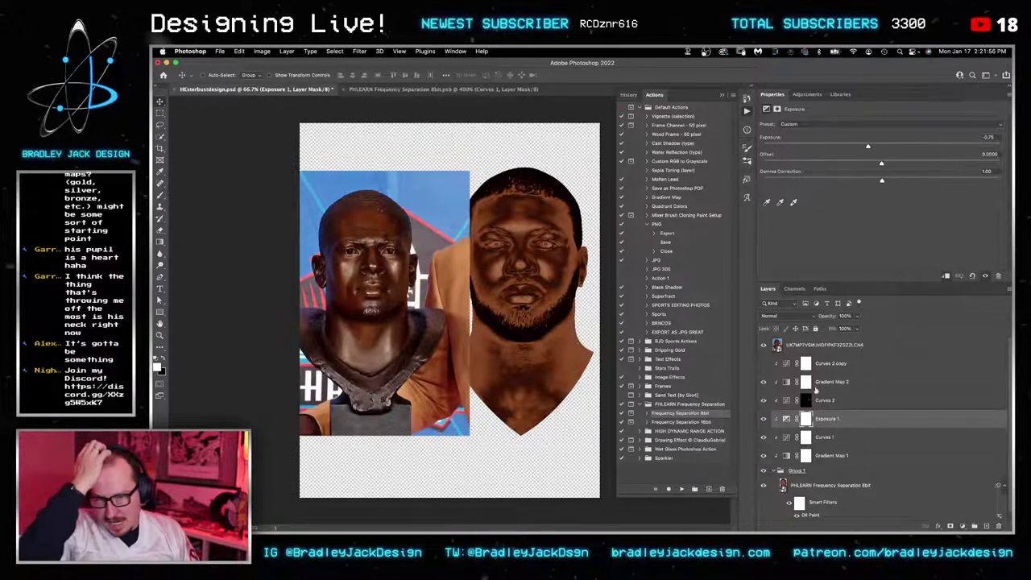
click(827, 437)
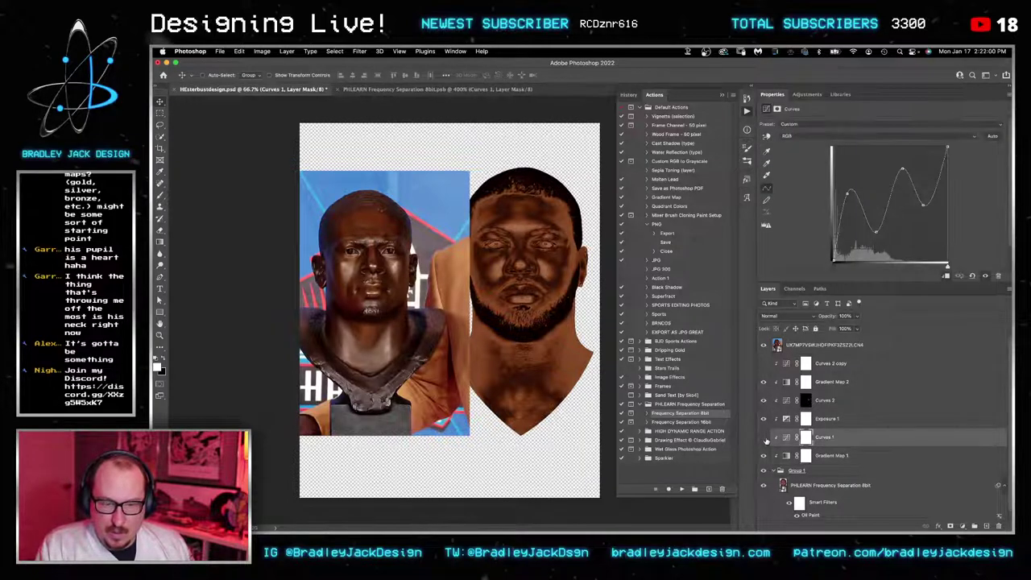
click(764, 437)
click(764, 438)
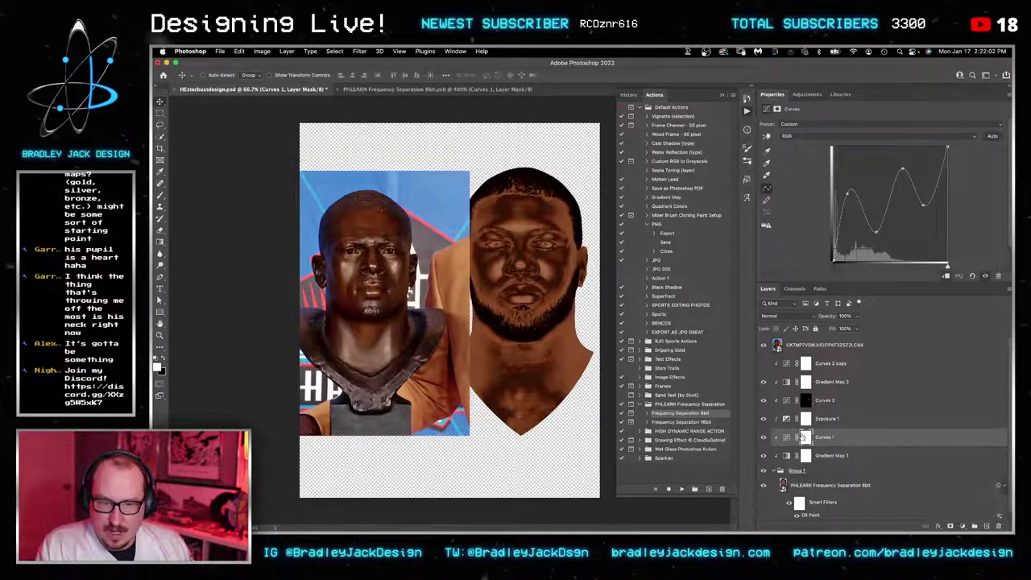
click(807, 95)
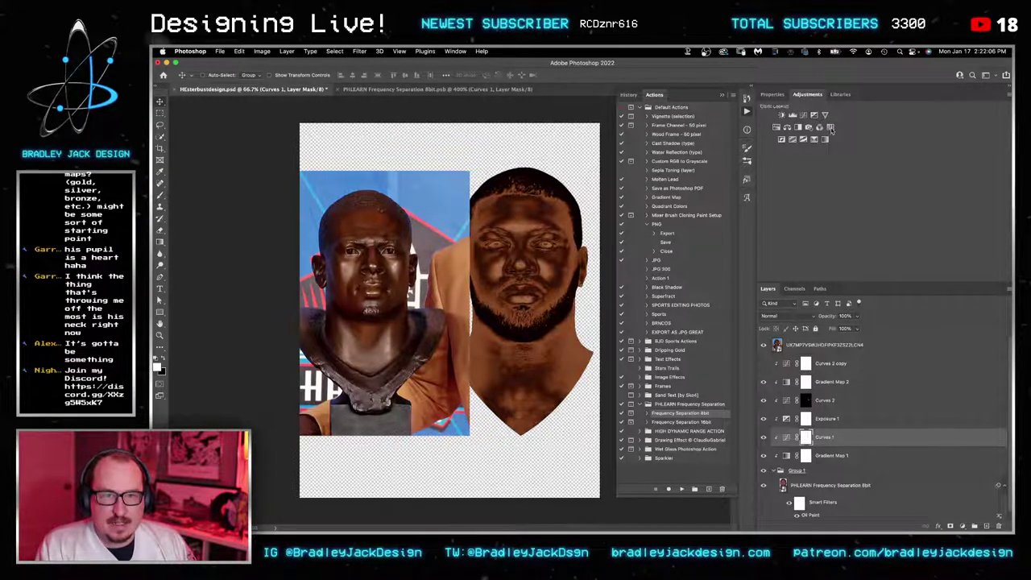
click(781, 139)
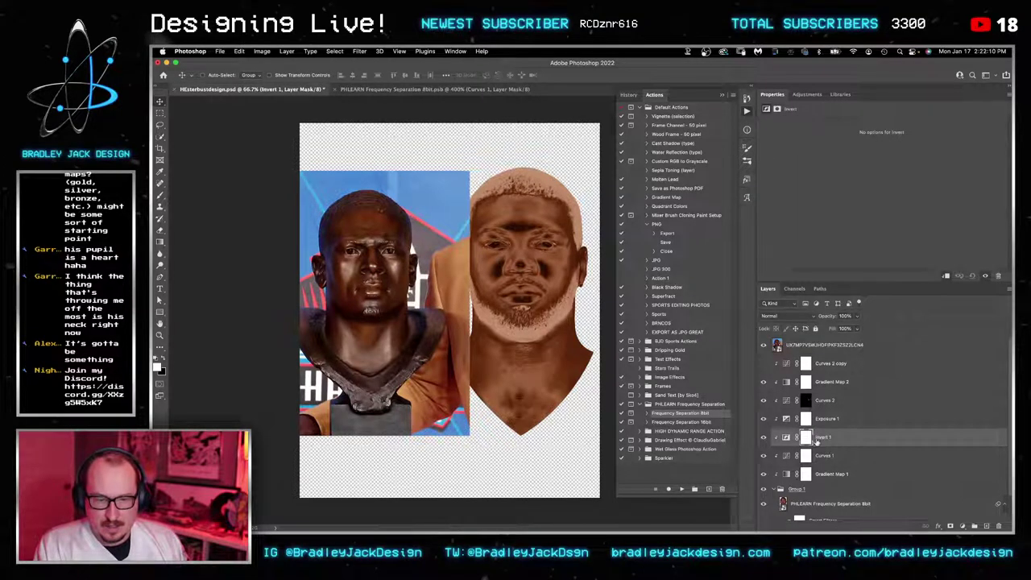
Step: Try the Invert adjustment above Exposure 1 at several reduced opacities, then restore it to 100%
mouse_move(812, 440)
mouse_down()
mouse_move(826, 456)
mouse_move(827, 400)
mouse_move(825, 433)
mouse_up()
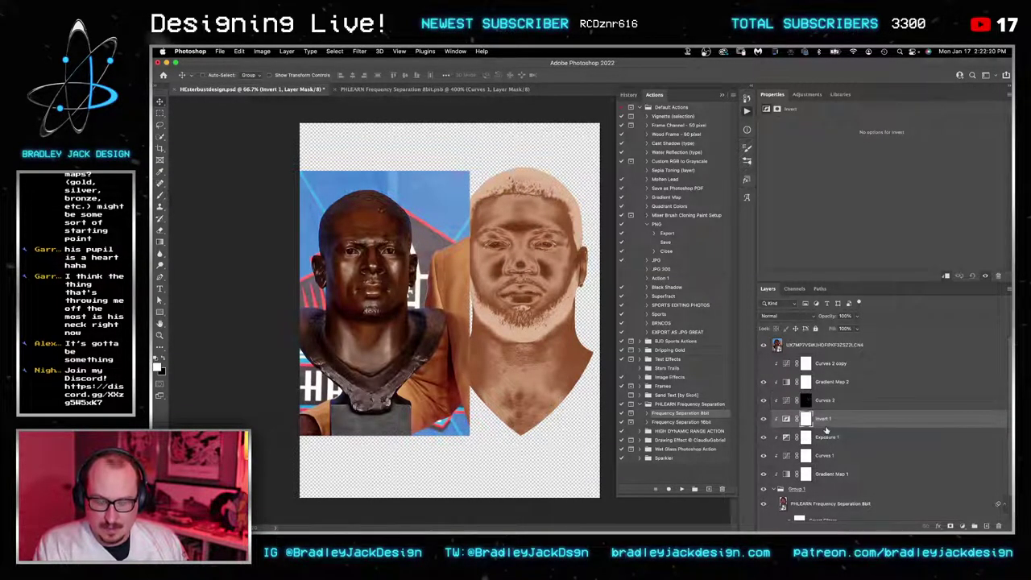
key(5)
key(6)
key(7)
key(8)
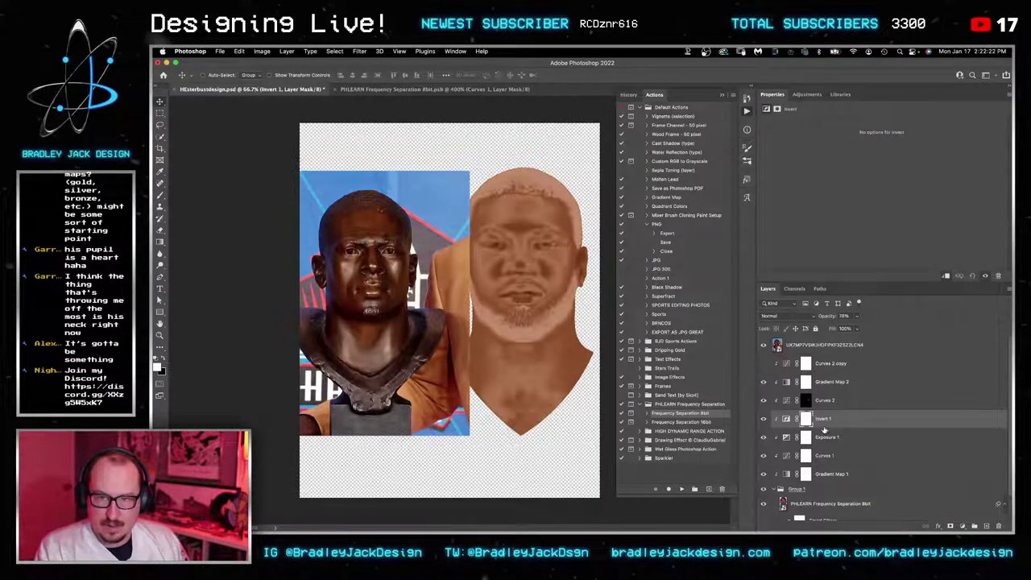
key(0)
Step: Place Invert 1 directly below Curves 1 and invert its layer mask to black
drag(826, 419, 834, 460)
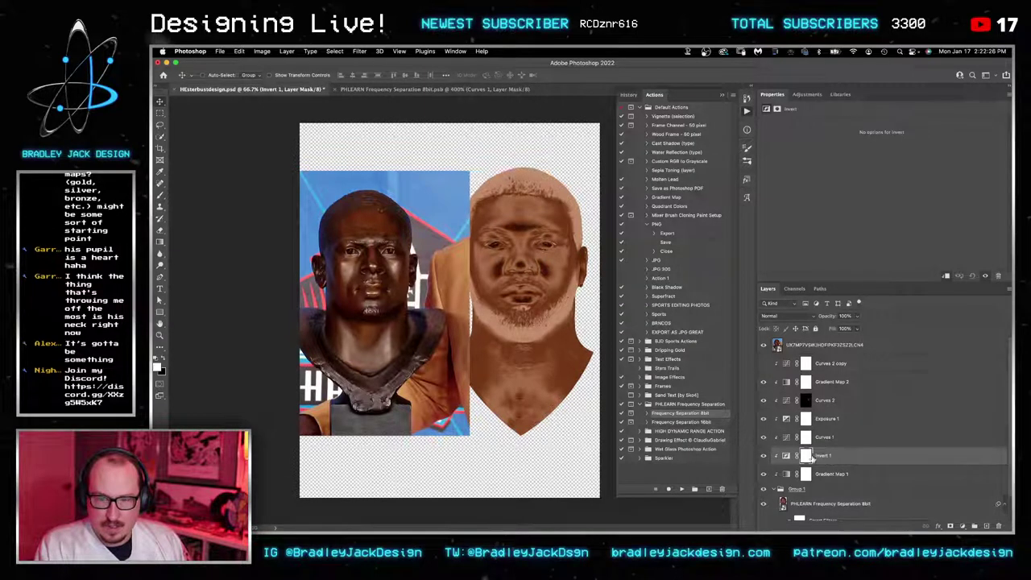
click(806, 456)
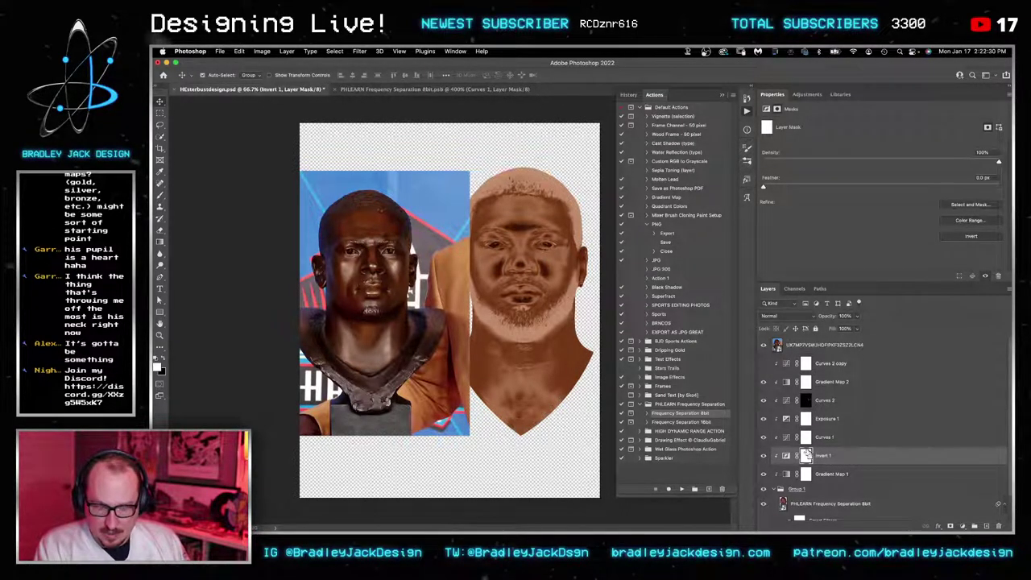
key(super+i)
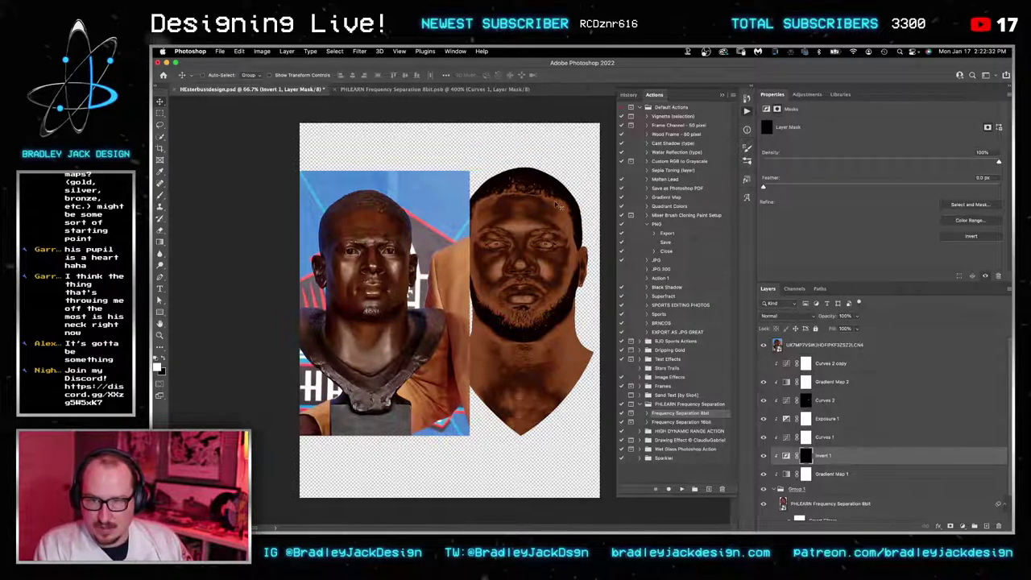
Step: Try painting white on the Invert 1 mask over the hair and forehead with the reference photo hidden
key(b)
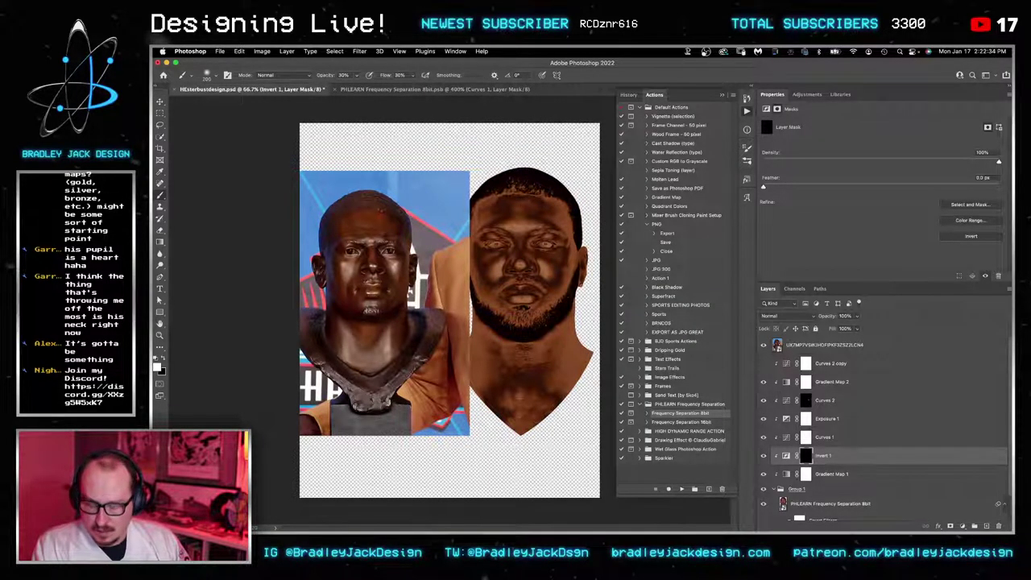
click(764, 345)
drag(535, 184, 505, 187)
drag(515, 179, 537, 180)
key(super+z)
key(super+z)
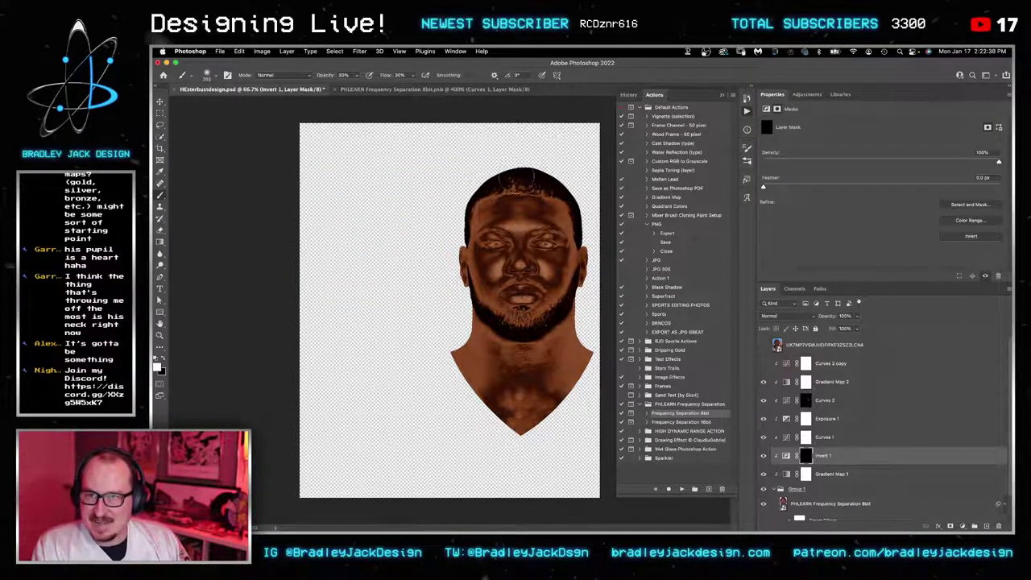
drag(522, 231, 529, 232)
mouse_move(520, 182)
mouse_down()
mouse_move(475, 221)
mouse_move(523, 177)
mouse_move(578, 215)
mouse_move(578, 235)
mouse_move(562, 211)
mouse_up()
key(super+z)
key(super+z)
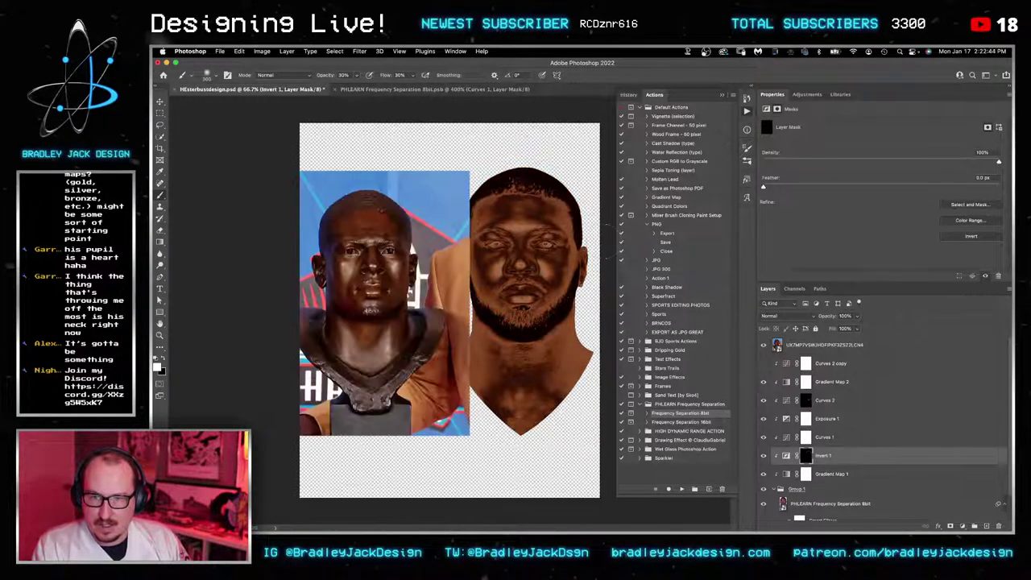
Step: Hide the reference photo and move the head together with its adjustment layers to the middle of the canvas
key(super+shift+z)
key(v)
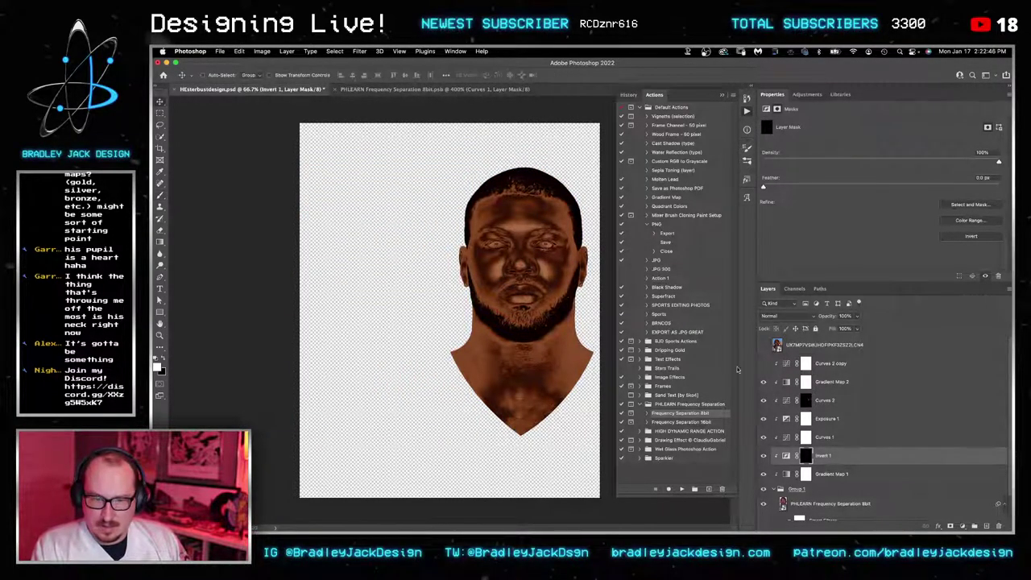
click(822, 367)
shift+click(829, 476)
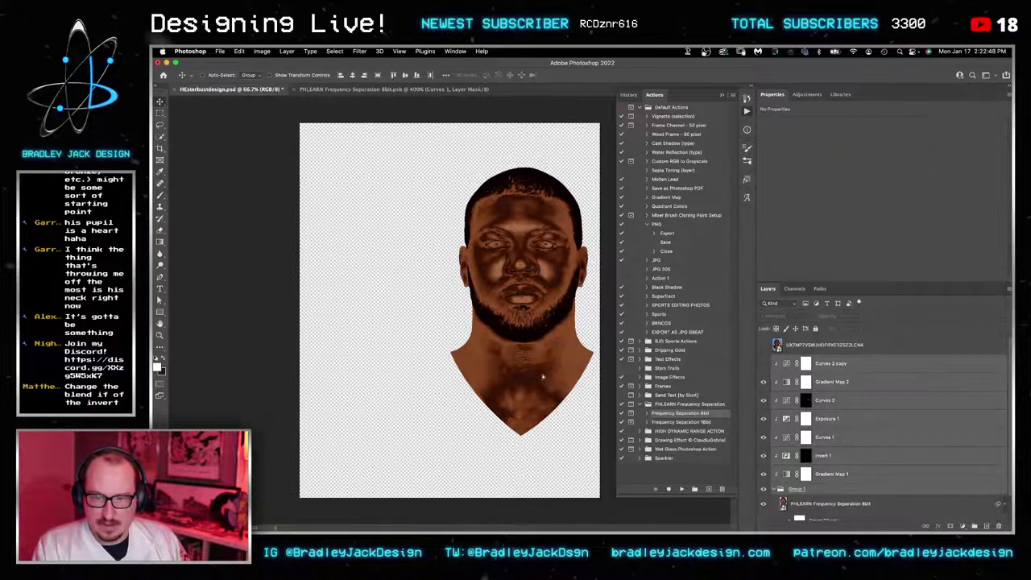
drag(542, 375, 467, 375)
key(z)
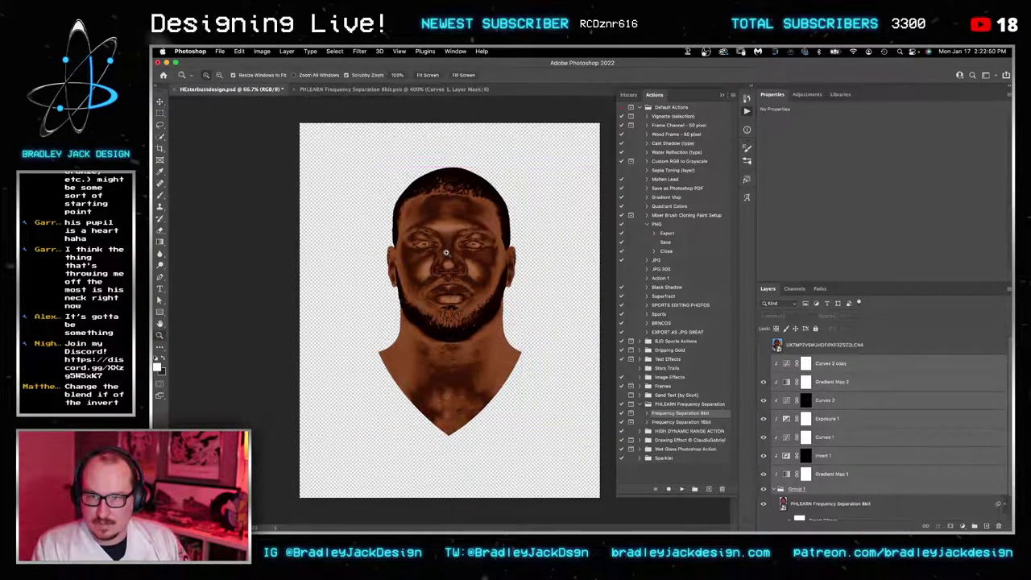
click(445, 252)
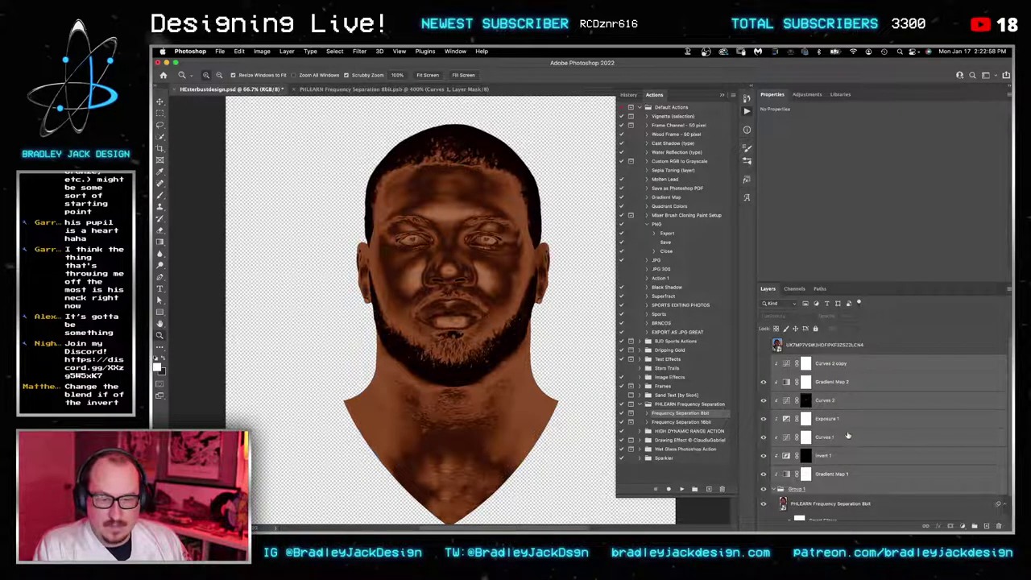
Step: Split the white Underlying Layer blending slider of Invert 1 to about 110 / 255 and invert its mask back to white
click(838, 456)
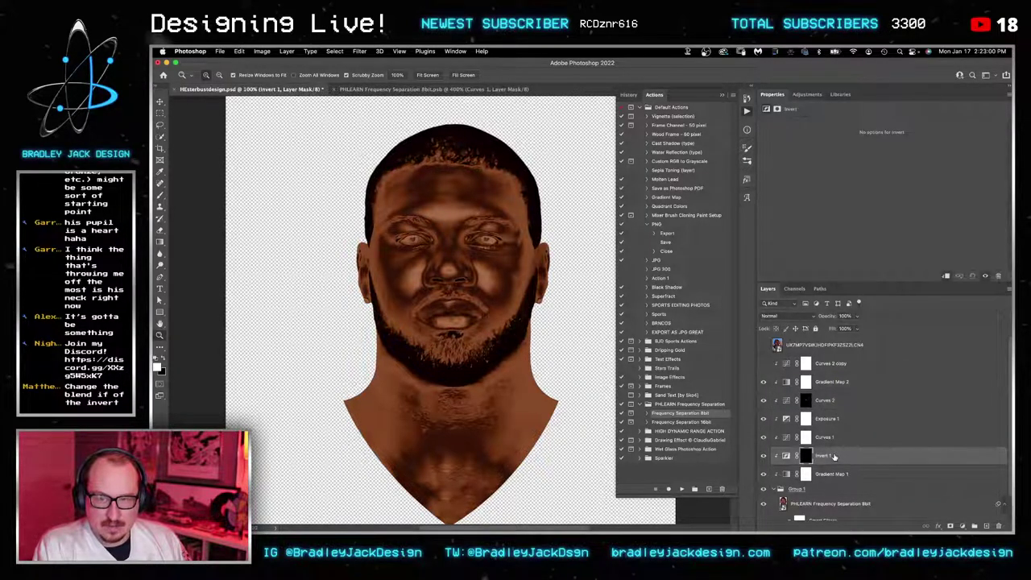
double_click(836, 456)
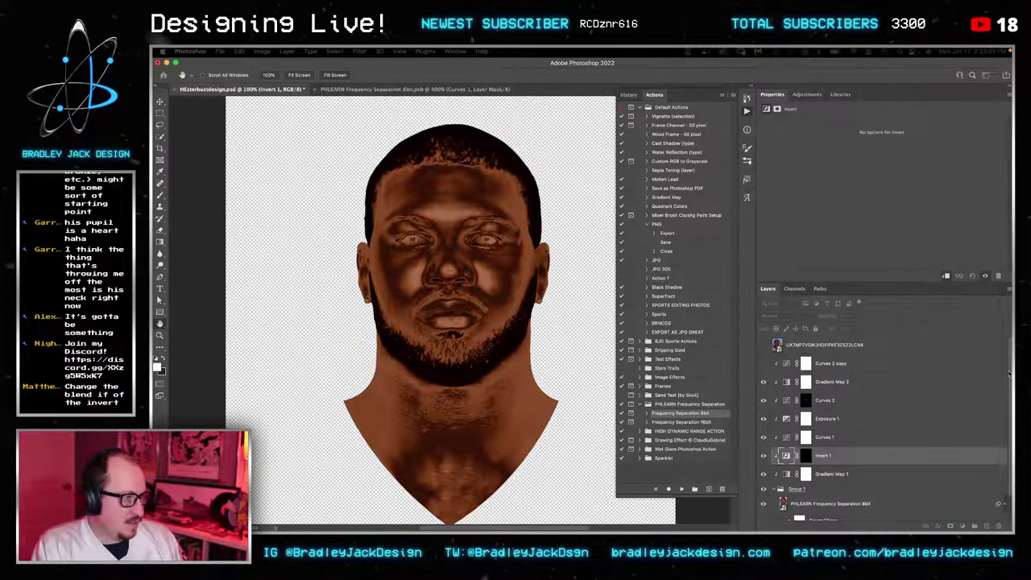
drag(428, 121, 679, 201)
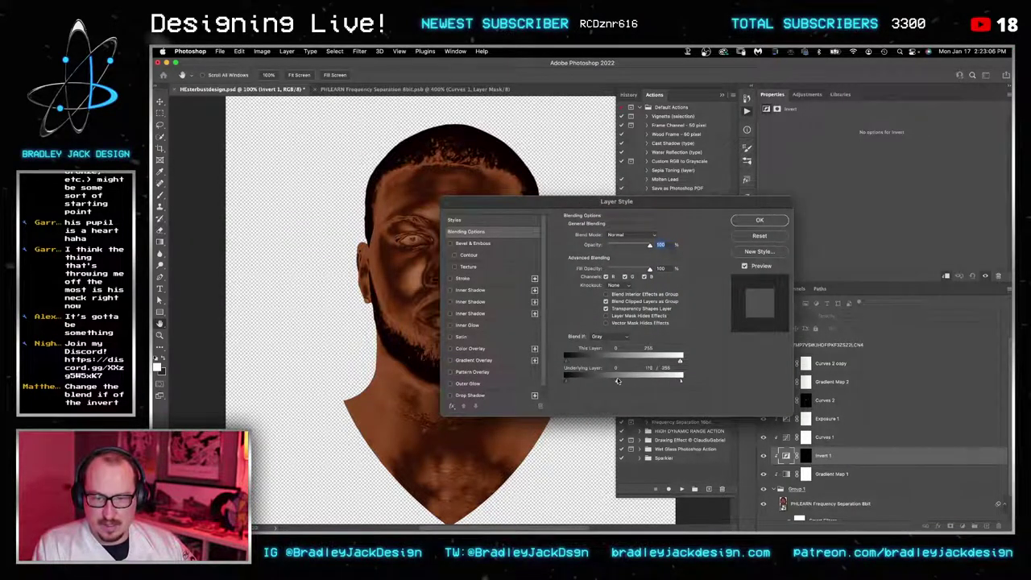
click(758, 220)
click(806, 459)
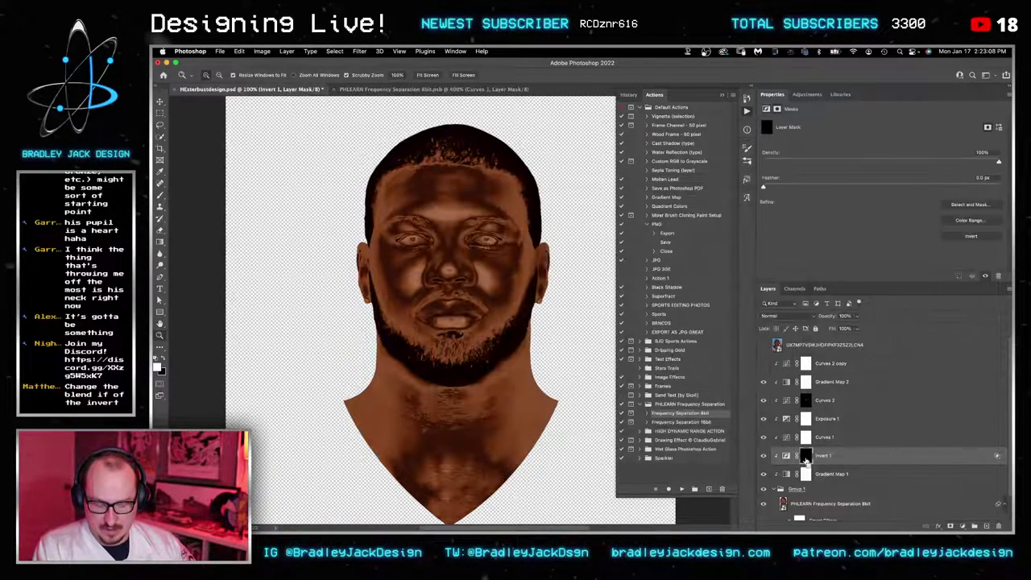
key(super+i)
Step: Readjust the Blend If settings of Invert 1, setting the lower half of the white Underlying Layer slider to 0 and reducing the upper half
click(876, 460)
double_click(876, 458)
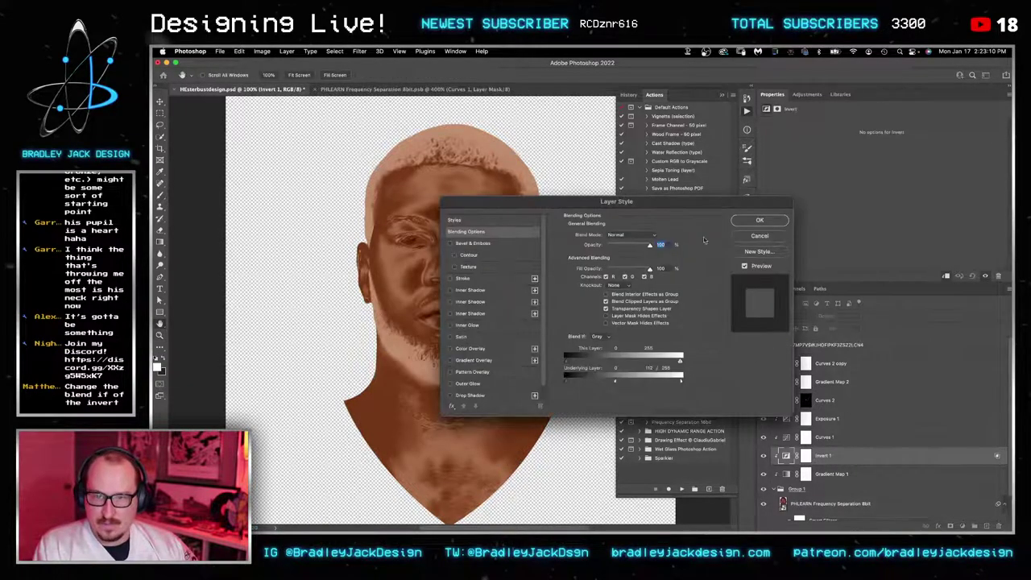
drag(692, 193, 854, 175)
drag(852, 351, 699, 353)
drag(822, 352, 779, 350)
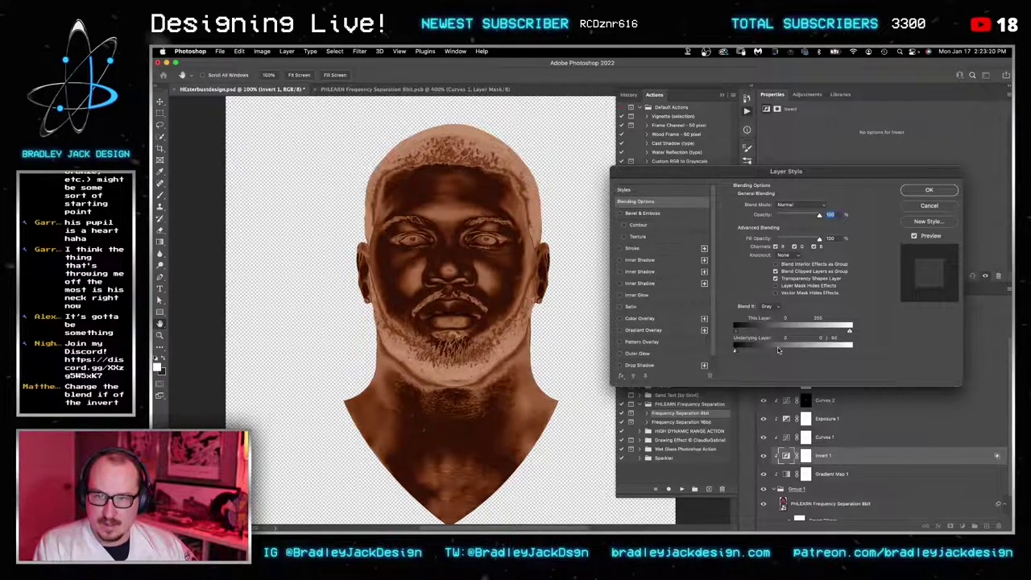
click(909, 193)
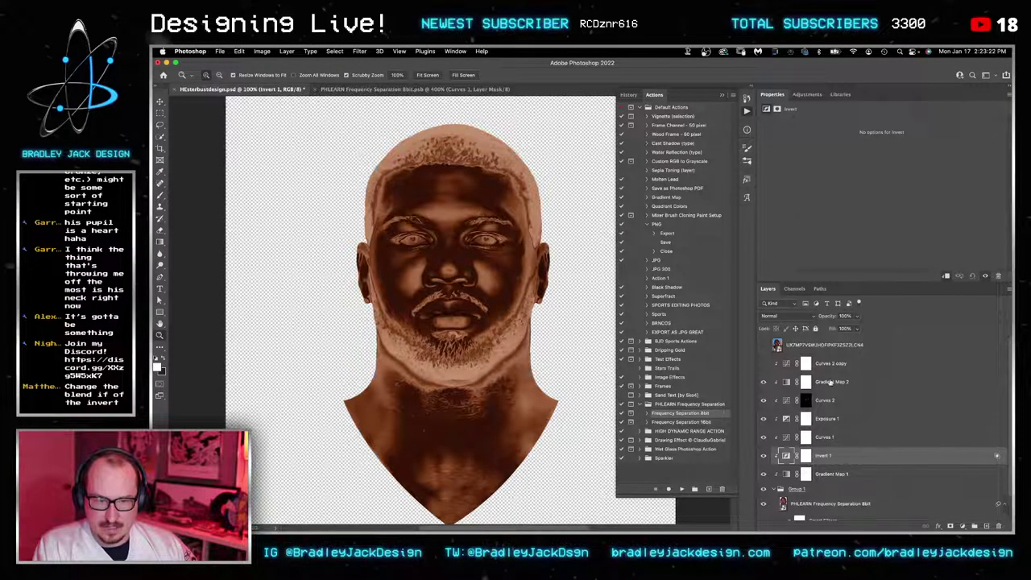
Step: Hide Gradient Map 2 and test Invert 1 at reduced opacities, returning it to 100%
click(781, 385)
click(765, 383)
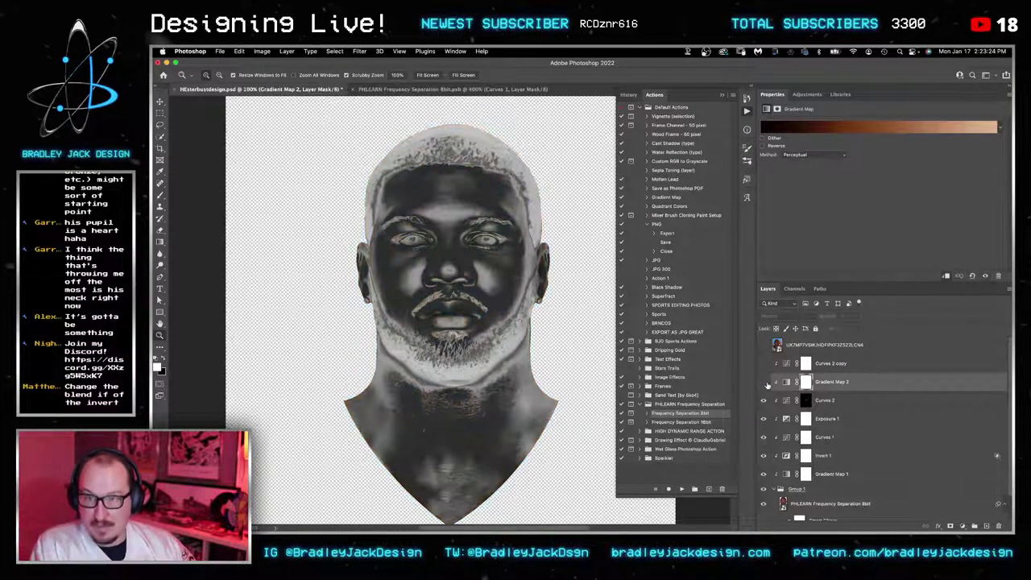
click(821, 456)
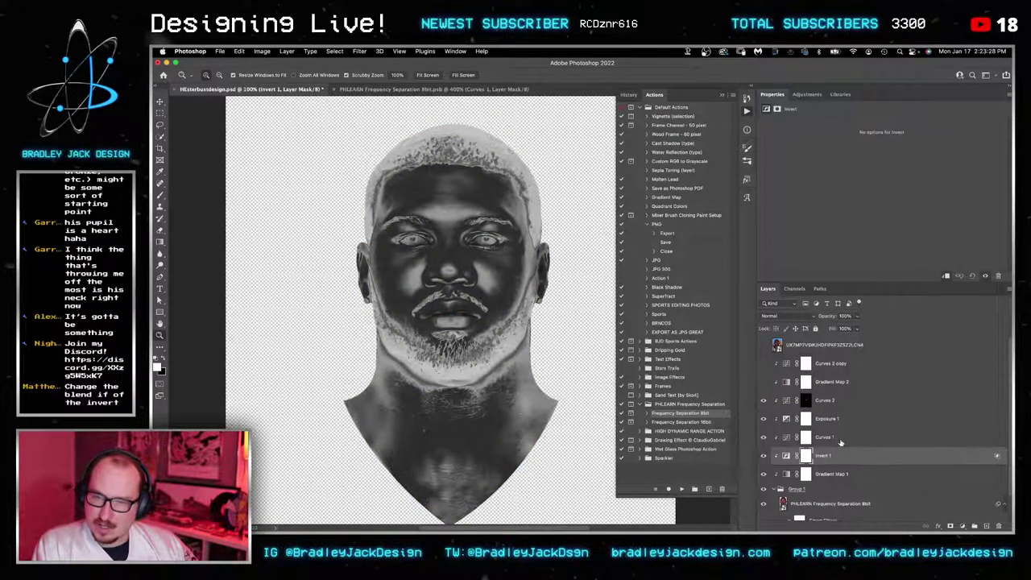
key(v)
key(6)
key(7)
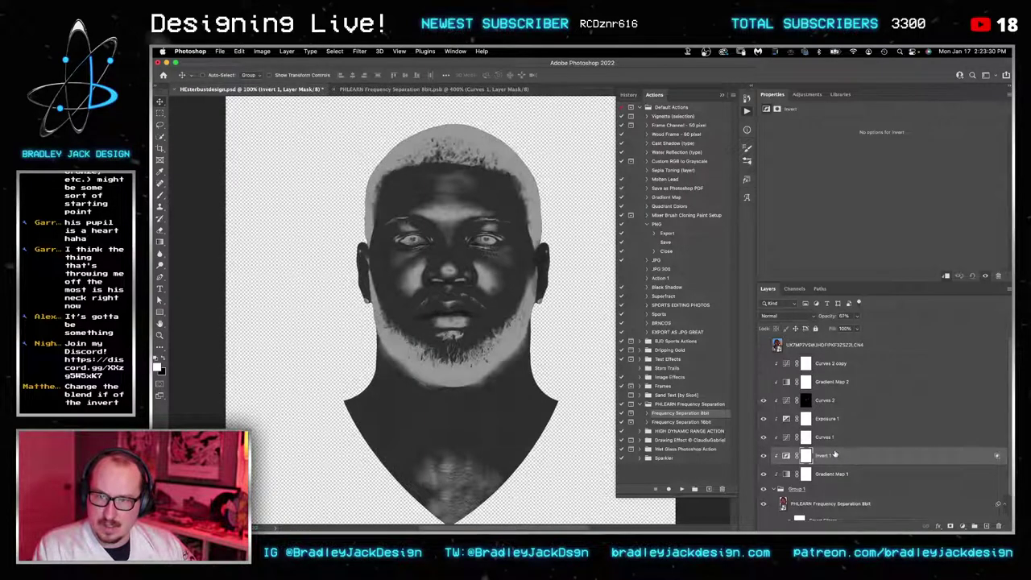
key(7)
key(8)
key(9)
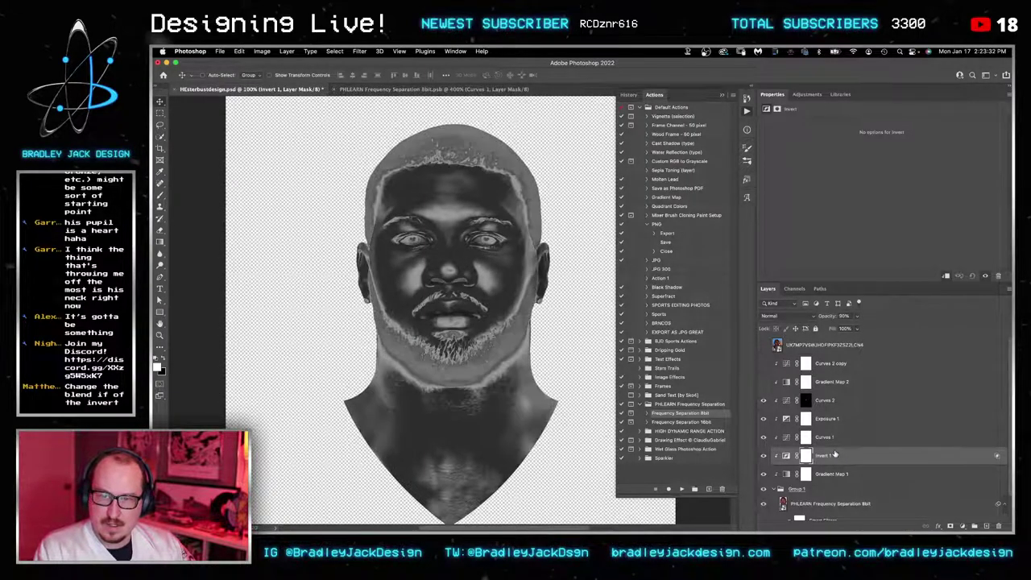
key(0)
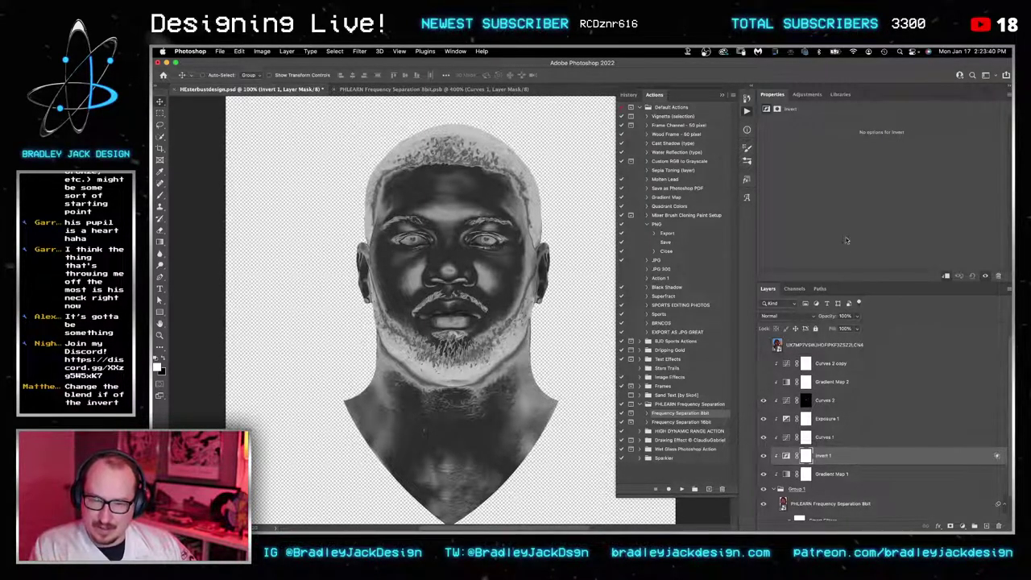
Step: Duplicate Exposure 1 directly above Invert 1 and split the copy's black Underlying Layer blending slider to 0 / 255
drag(824, 421, 826, 456)
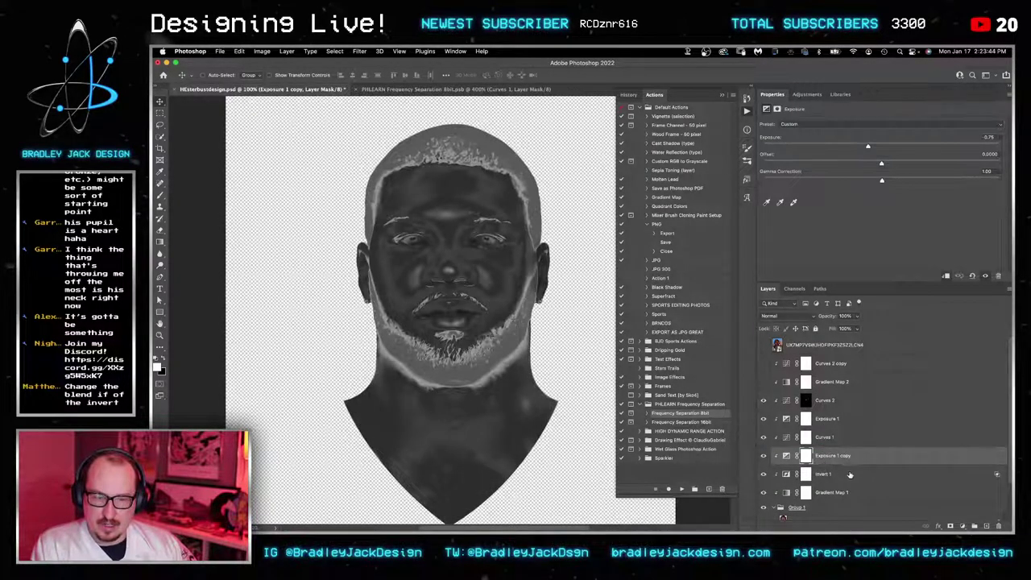
double_click(860, 457)
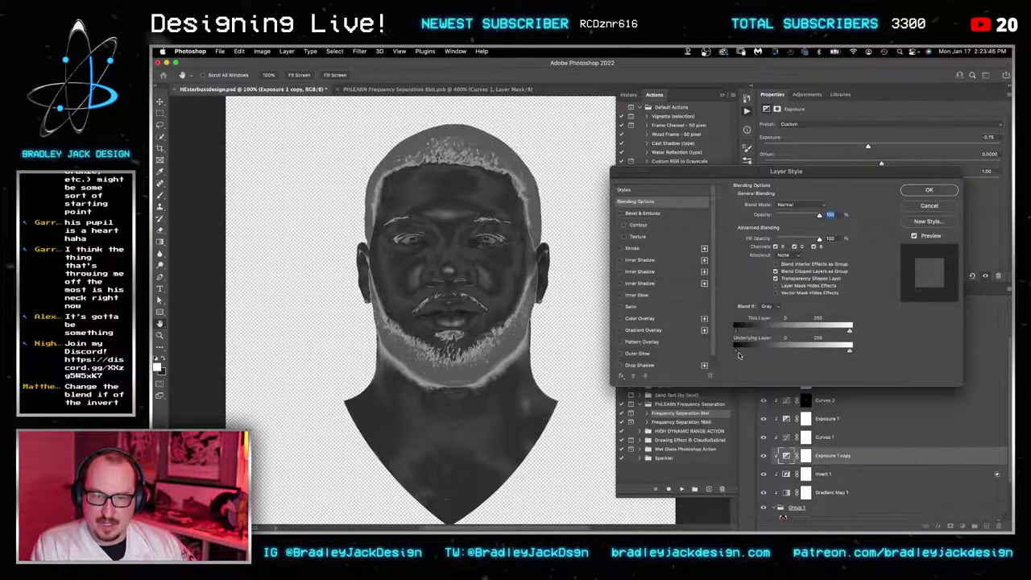
drag(736, 352, 872, 352)
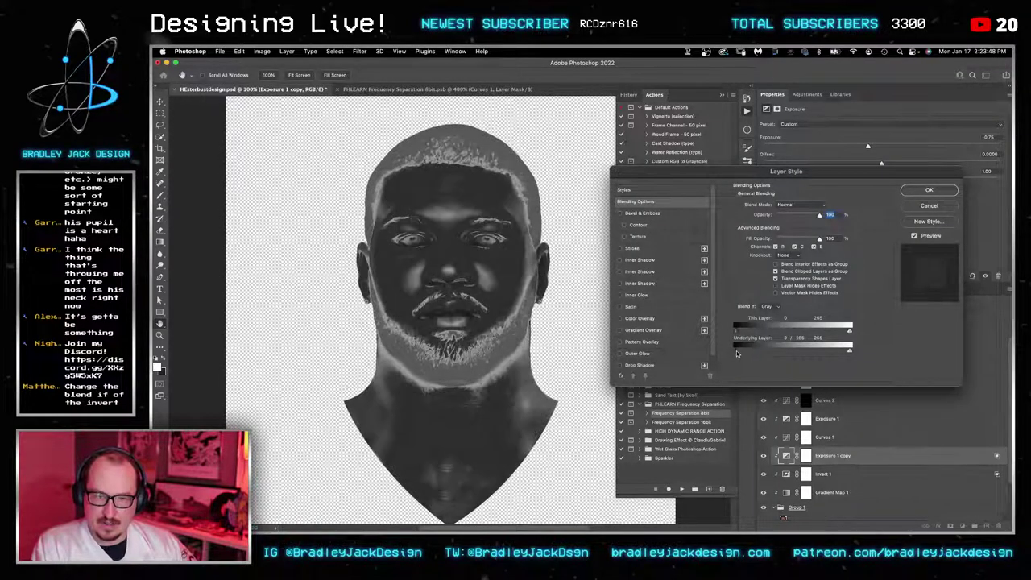
drag(816, 353, 838, 350)
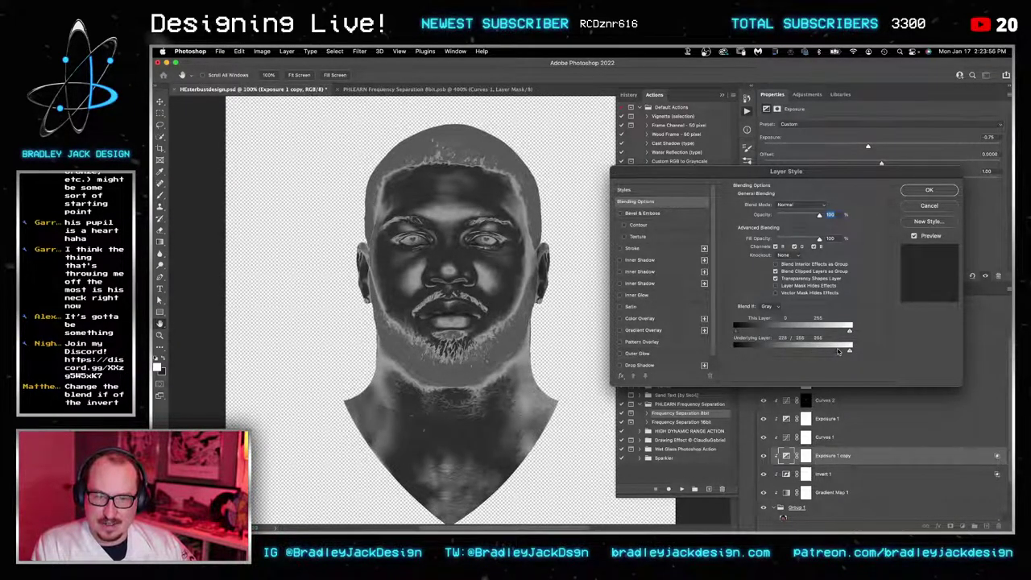
drag(737, 352, 646, 348)
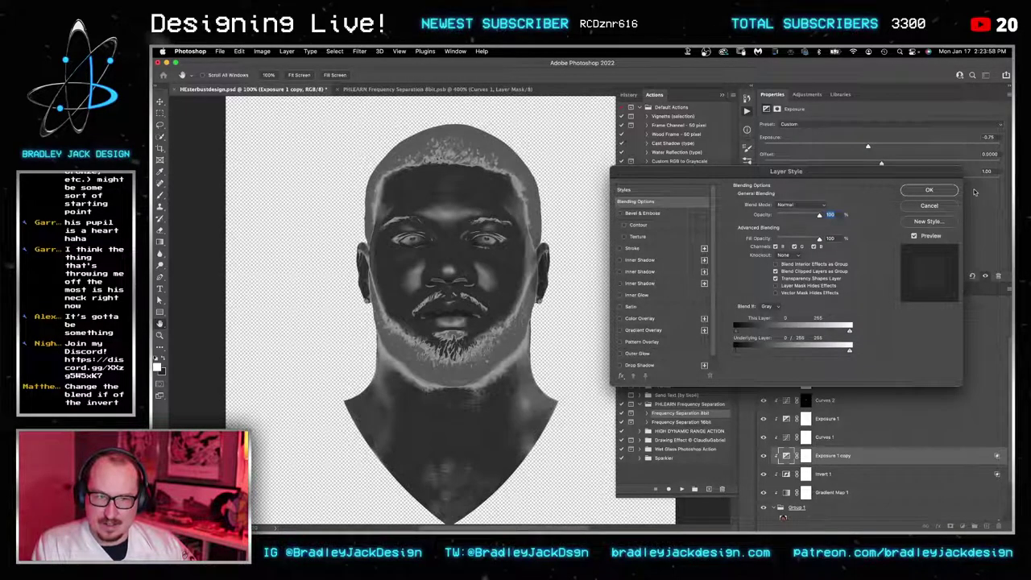
click(929, 190)
Step: Lower the exposure of the Exposure 1 copy to -2.84
click(828, 438)
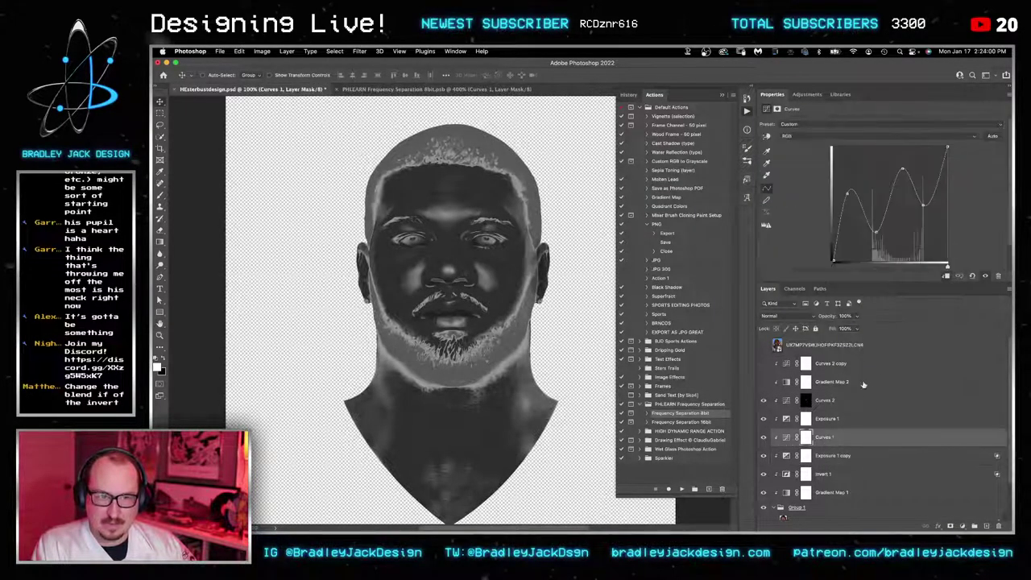
click(837, 456)
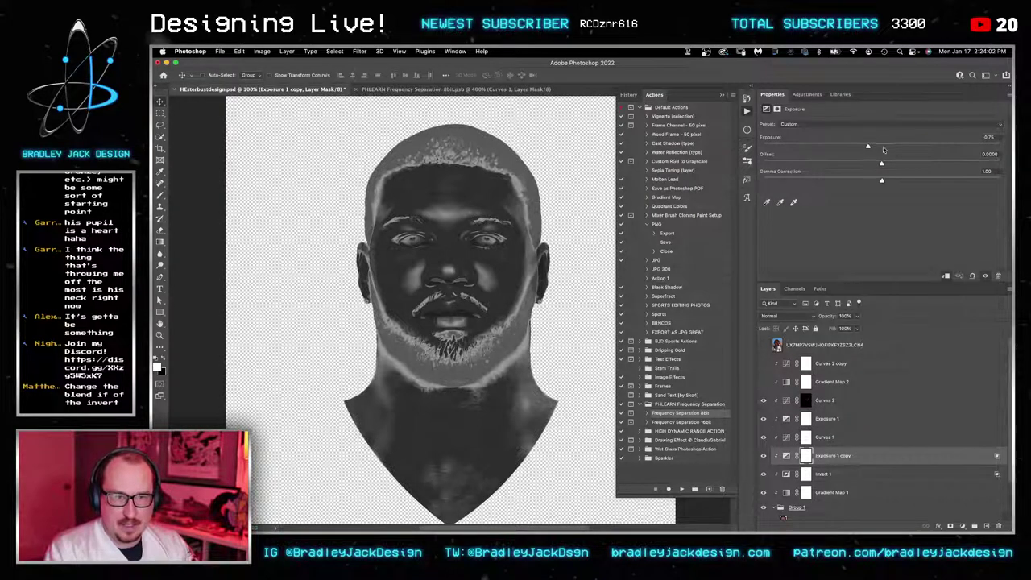
drag(867, 147, 831, 147)
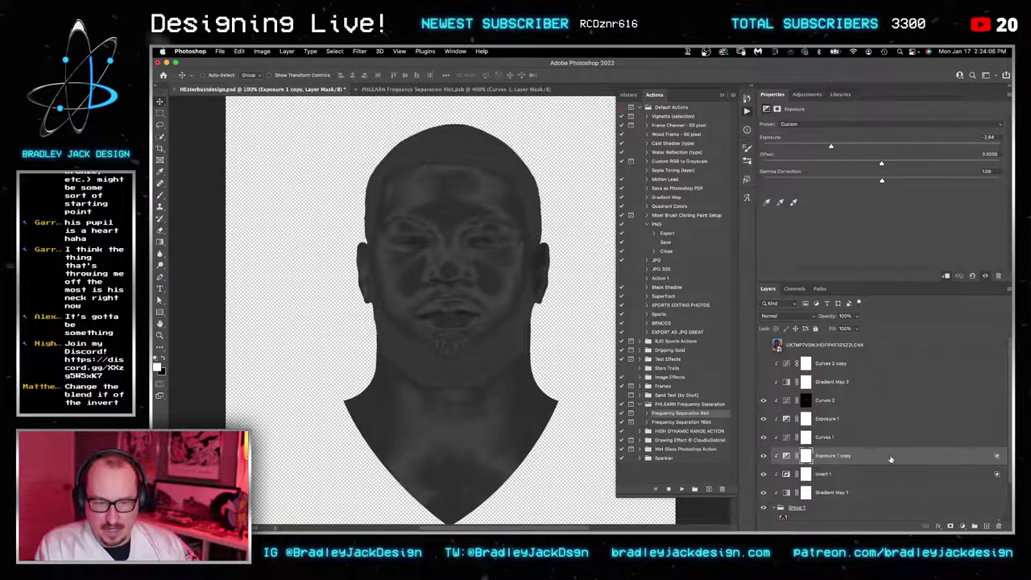
Step: Set the split black Underlying Layer blending slider of the Exposure 1 copy to 161 / 255
double_click(898, 457)
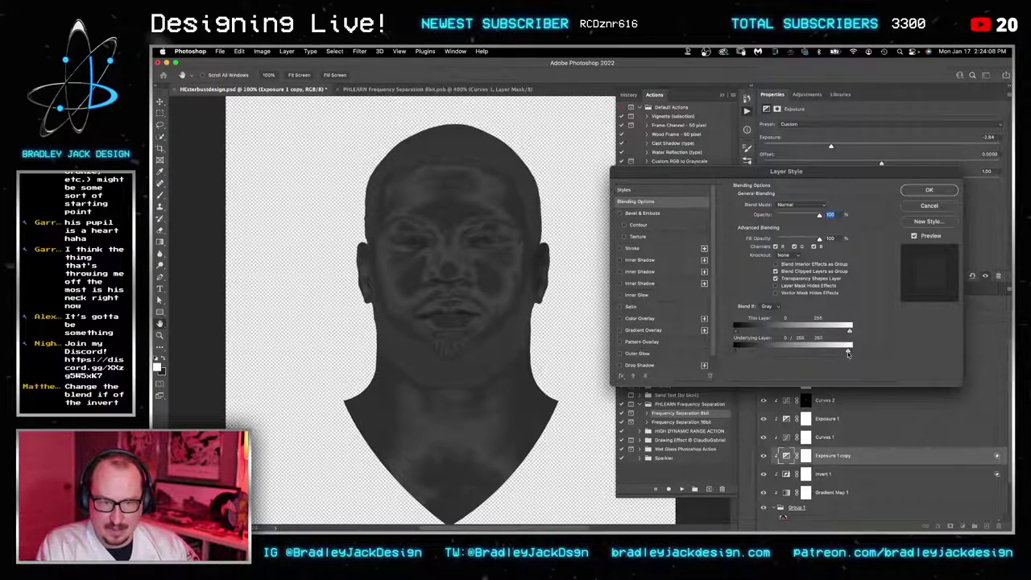
drag(847, 352, 842, 352)
drag(739, 351, 770, 351)
drag(844, 351, 862, 353)
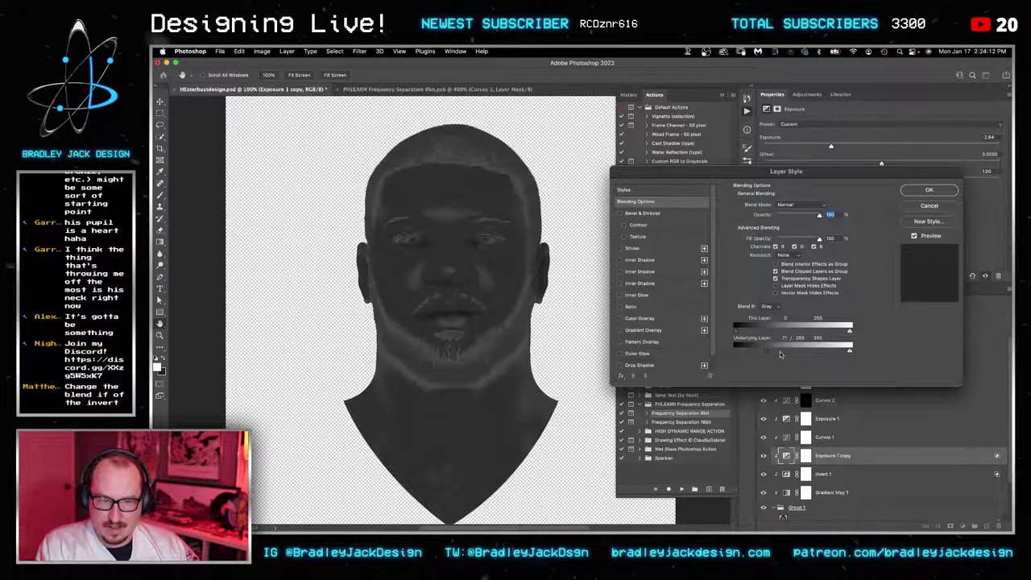
drag(771, 352, 803, 352)
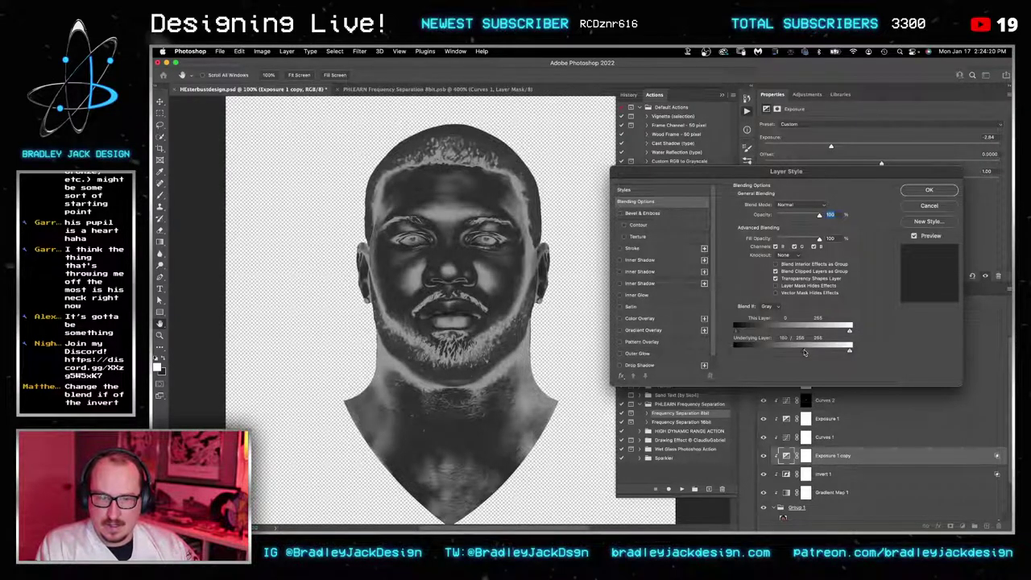
drag(812, 351, 808, 351)
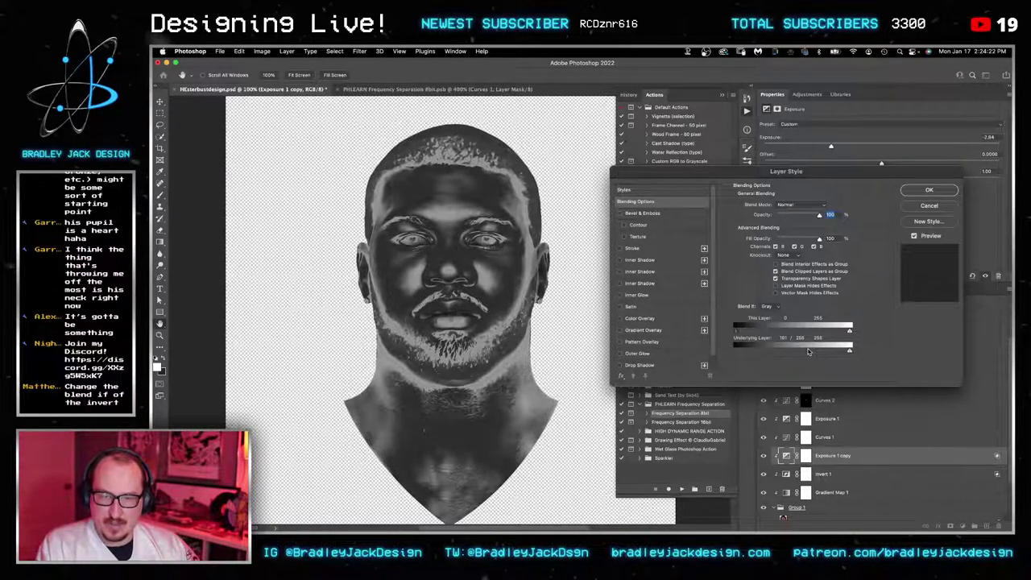
key(Return)
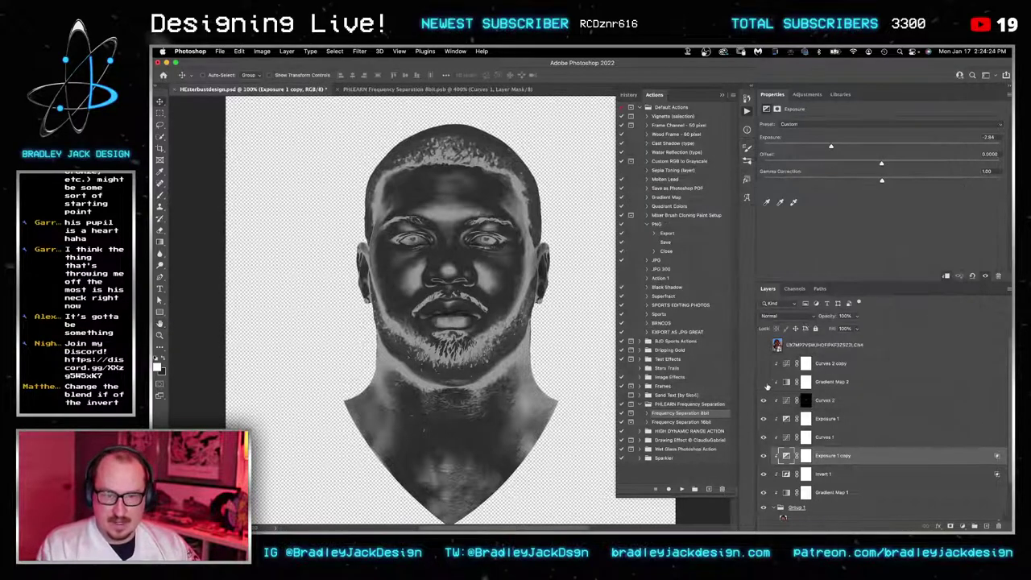
Step: Show Gradient Map 2 again over the adjusted head
click(764, 381)
alt+super+click(466, 296)
alt+super+click(467, 296)
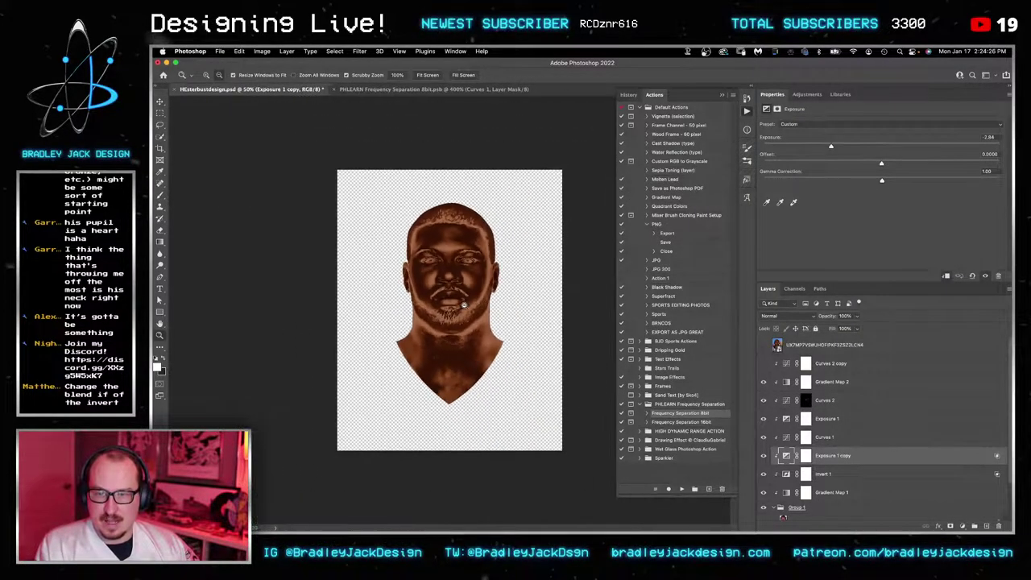
super+click(466, 295)
super+click(466, 295)
Step: Paint white on the Curves 2 mask with the brush at 30% opacity to darken the neck beneath the jawline
click(830, 390)
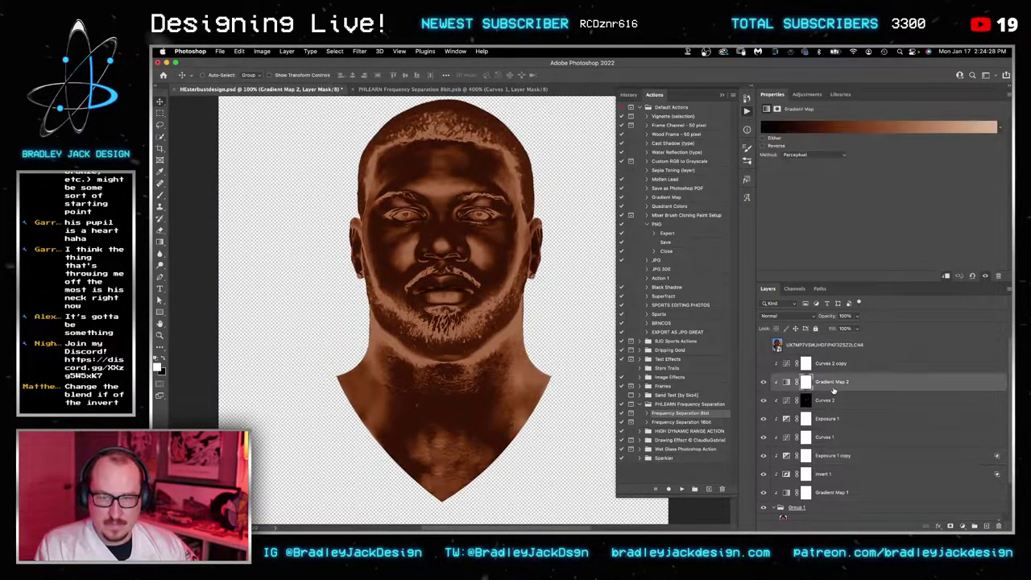
click(827, 399)
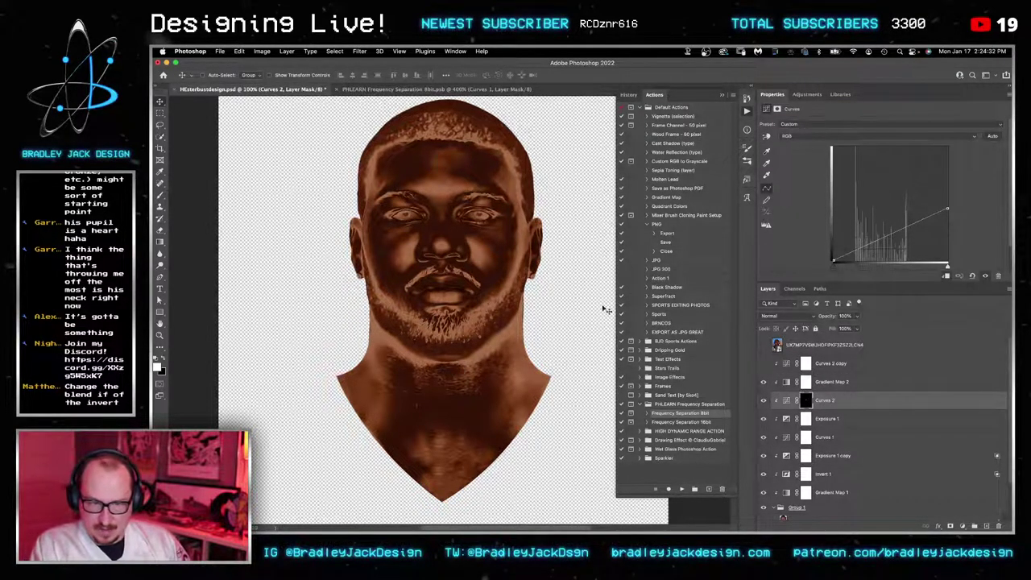
key(b)
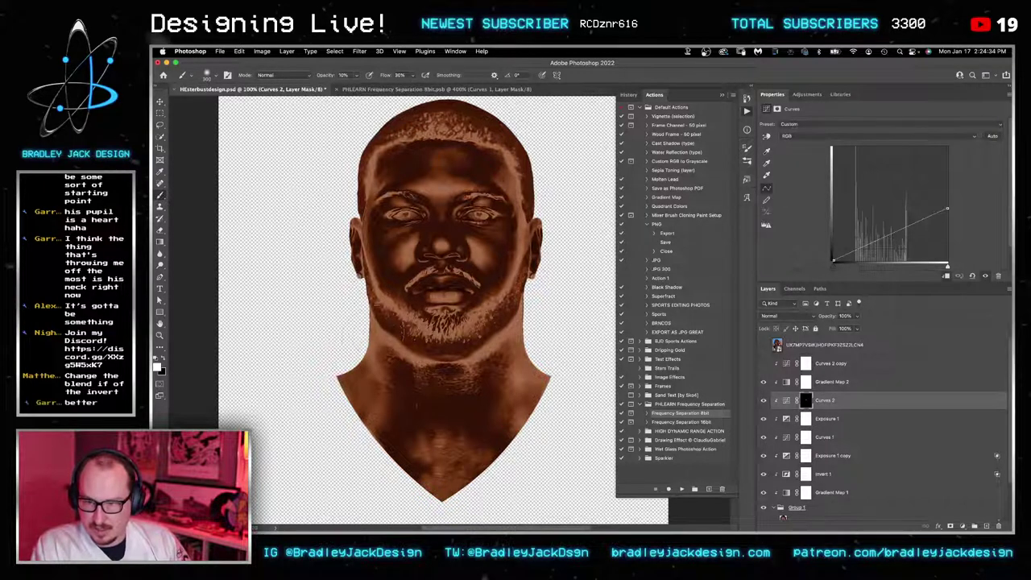
key(3)
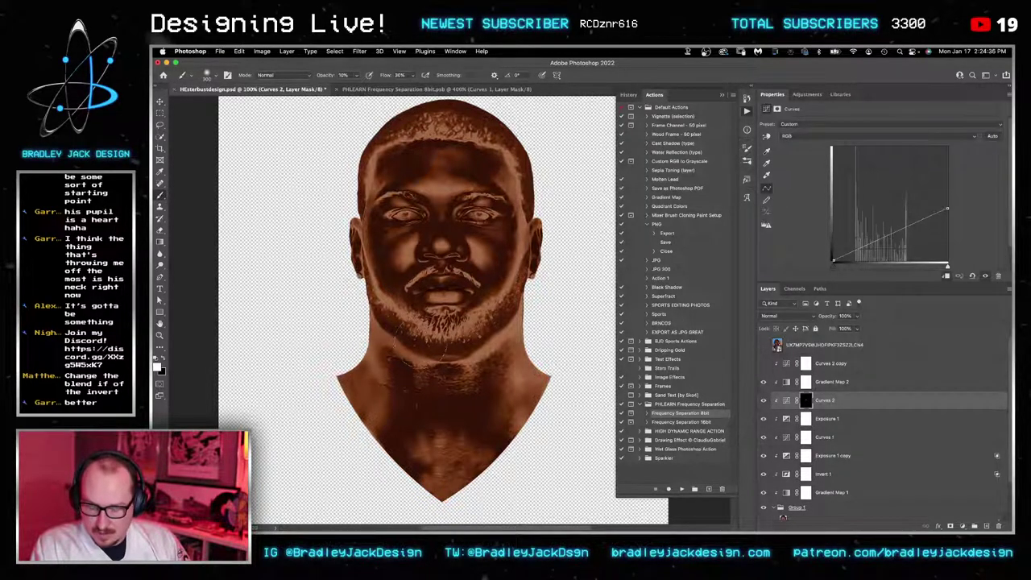
mouse_move(377, 323)
mouse_down()
mouse_move(400, 350)
mouse_move(442, 366)
mouse_move(511, 318)
mouse_move(419, 372)
mouse_up()
key(bracketright)
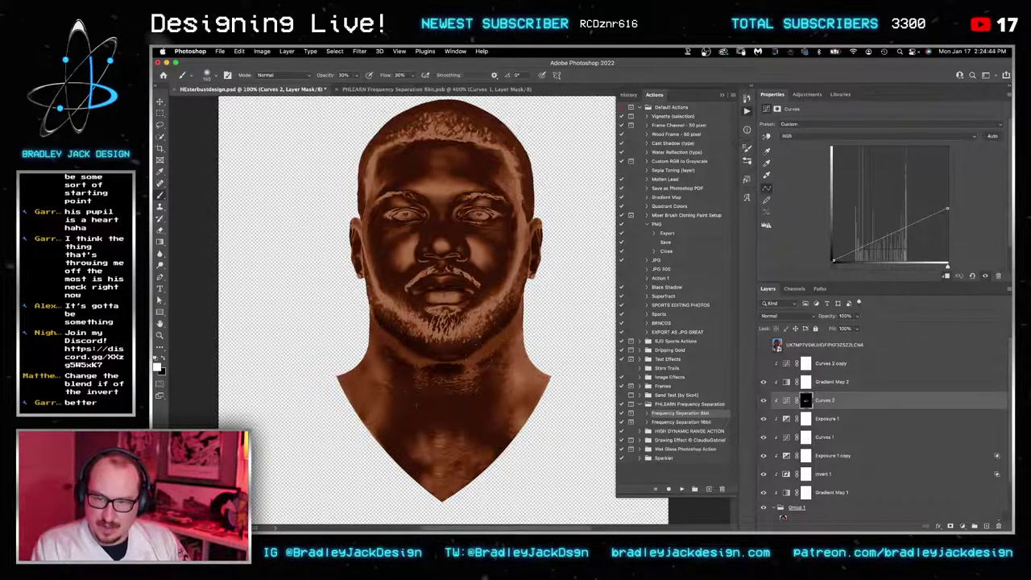
drag(492, 359, 518, 335)
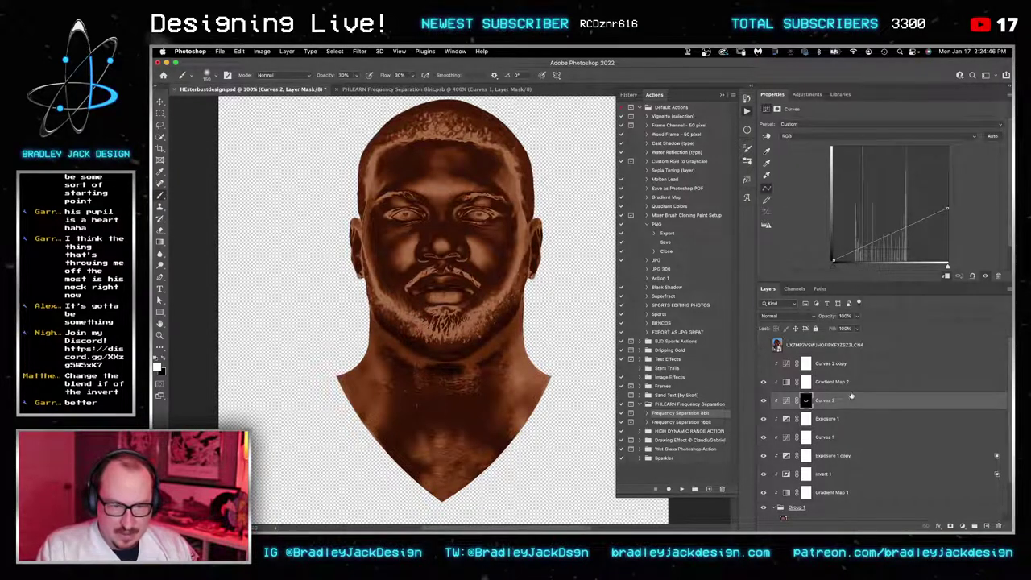
Step: Duplicate Curves 2 directly above Gradient Map 2 and clear the copy's mask to black
drag(849, 401, 838, 380)
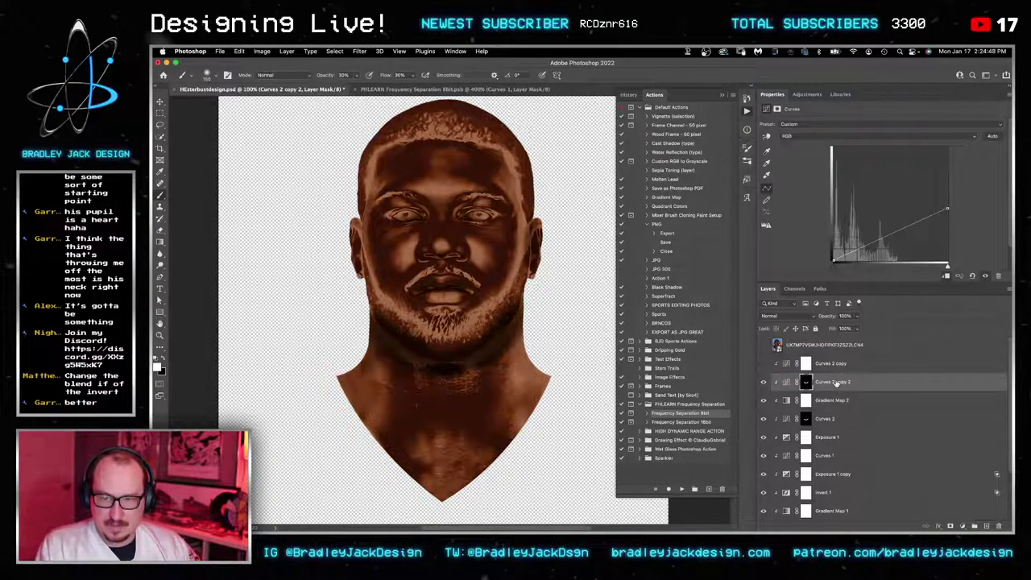
key(super+a)
key(Delete)
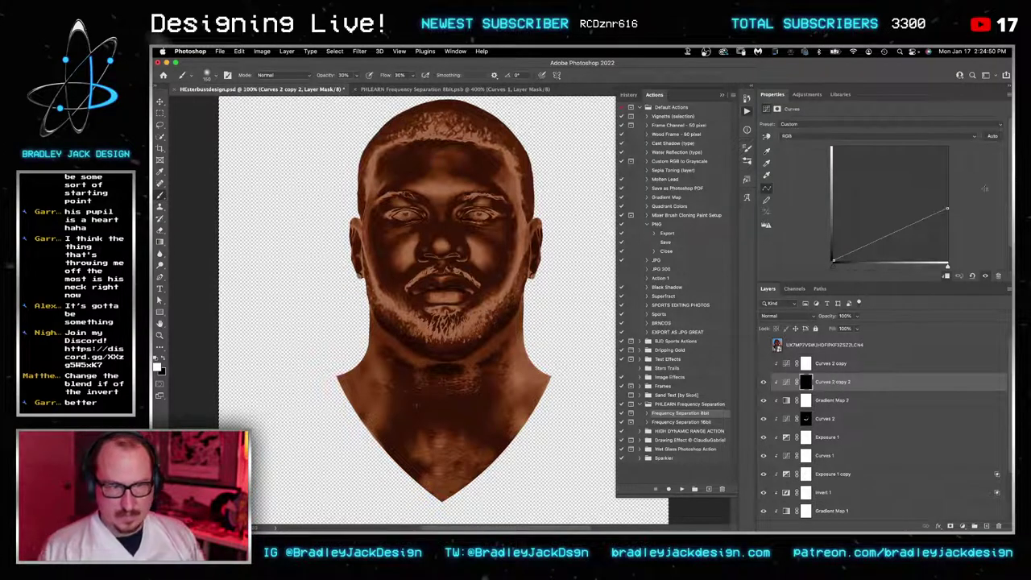
Step: Raise the white endpoint of the duplicated curve above Gradient Map 2 and set the layer's blend mode to Luminosity
drag(947, 208, 947, 180)
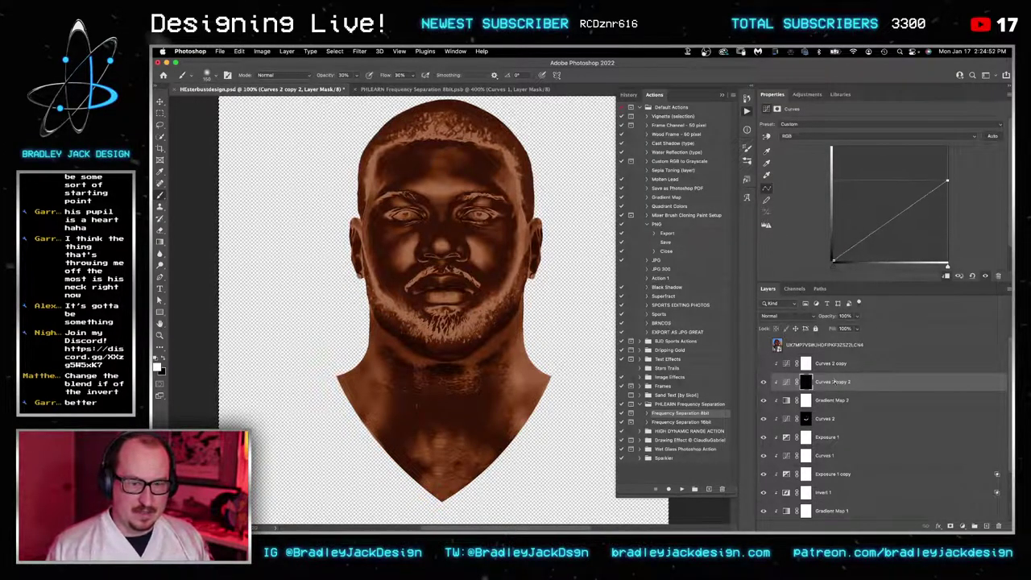
click(806, 381)
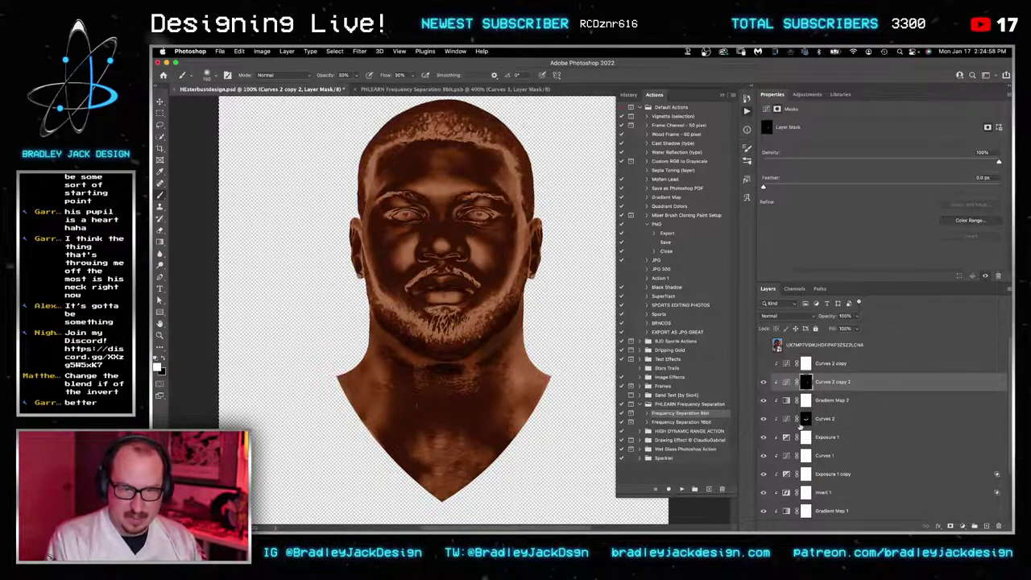
click(802, 316)
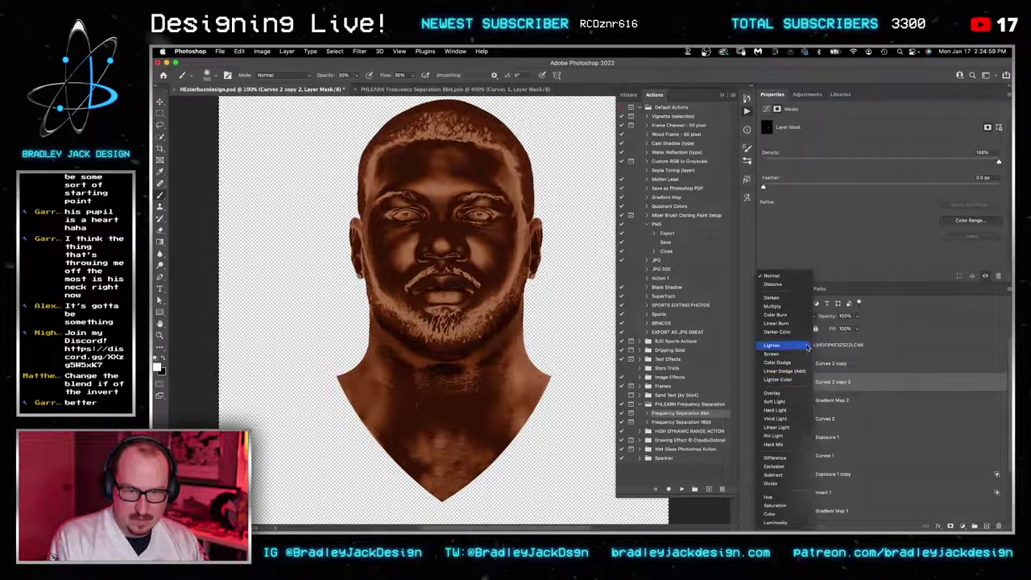
click(781, 524)
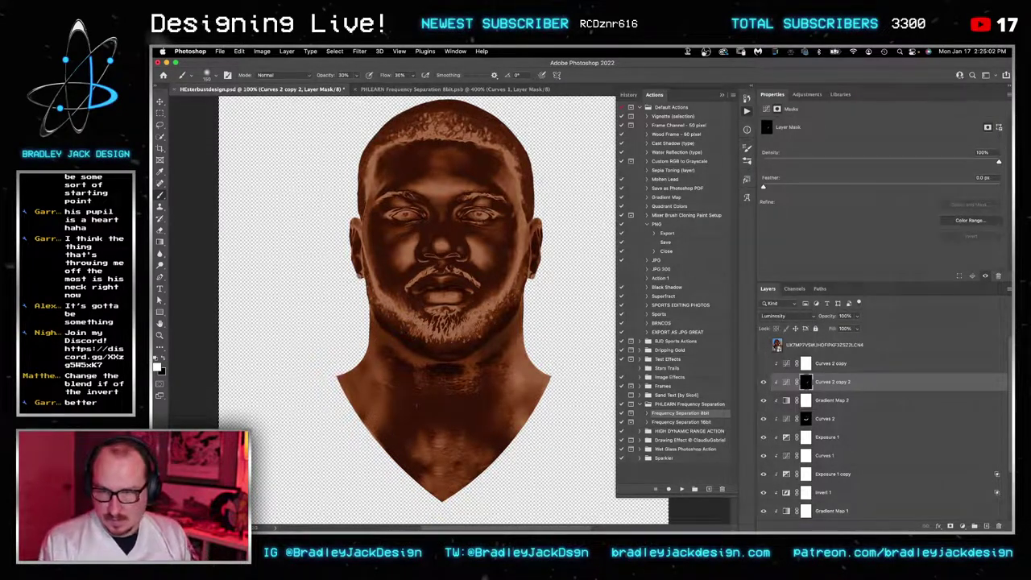
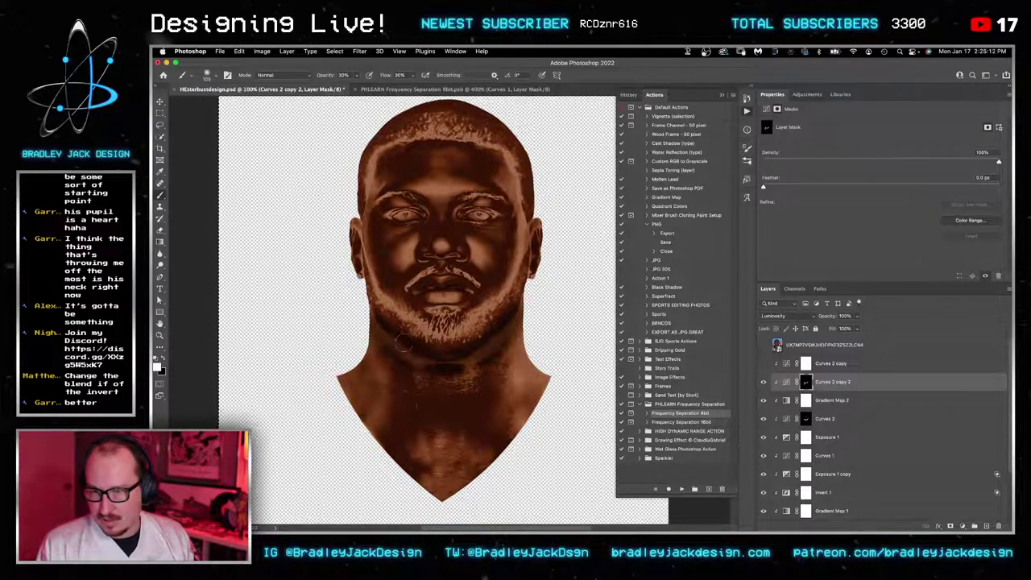
Step: Examine the face up close and as a whole, and compare the bust's shading with the reference photo
scroll(432, 267, up, 2)
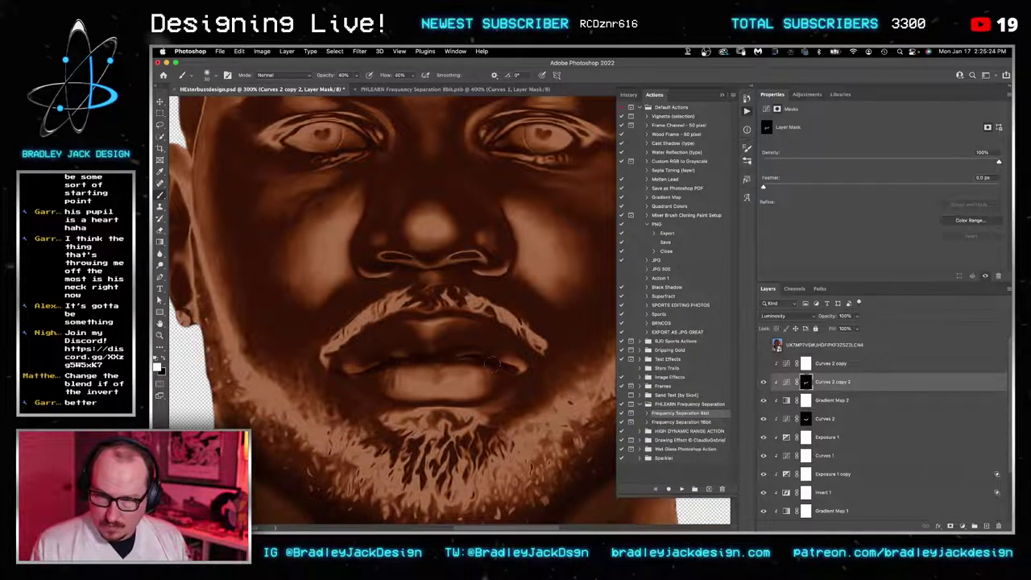
drag(361, 211, 409, 269)
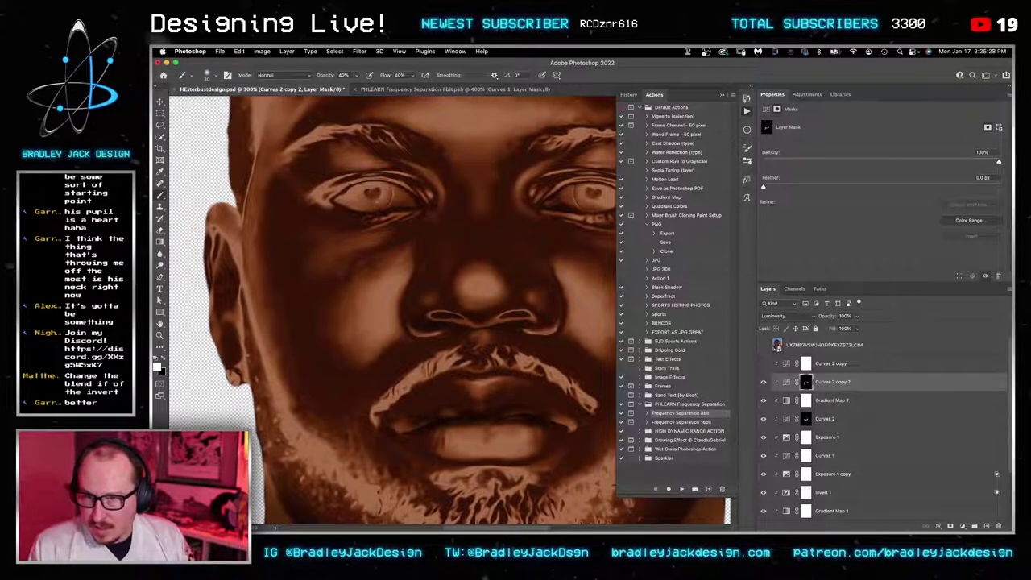
drag(517, 198, 451, 199)
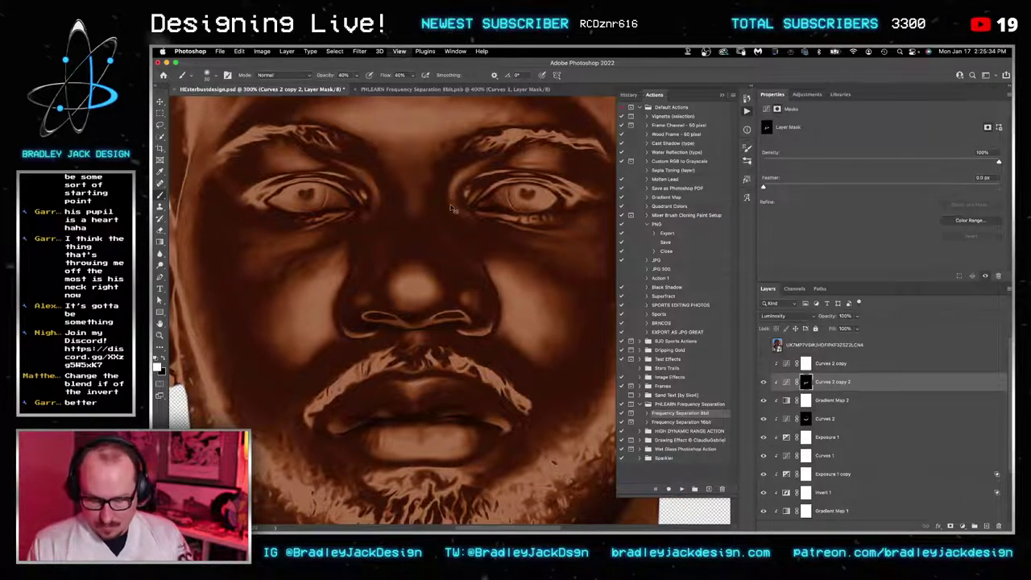
key(super+0)
key(v)
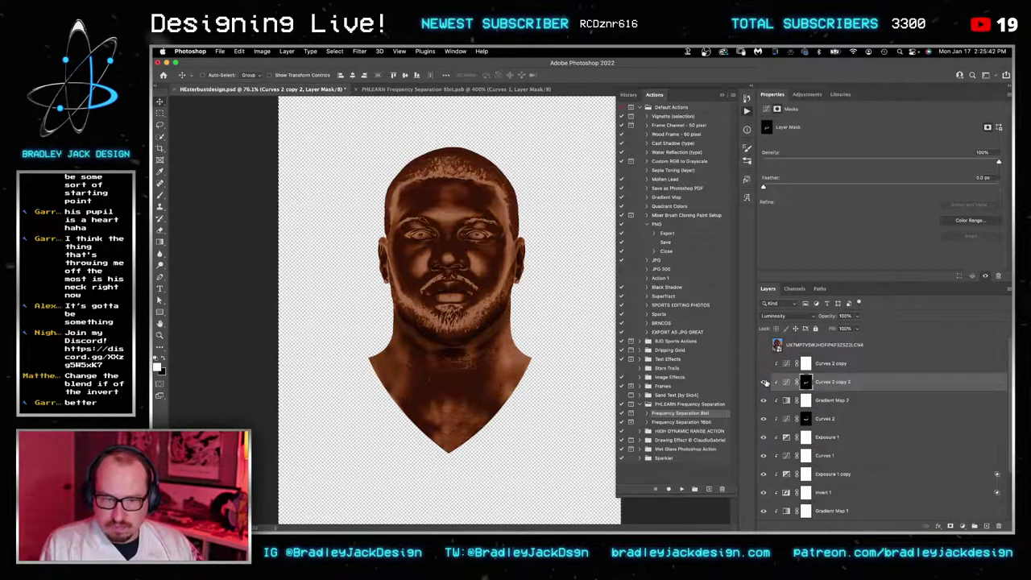
key(ctrl+minus)
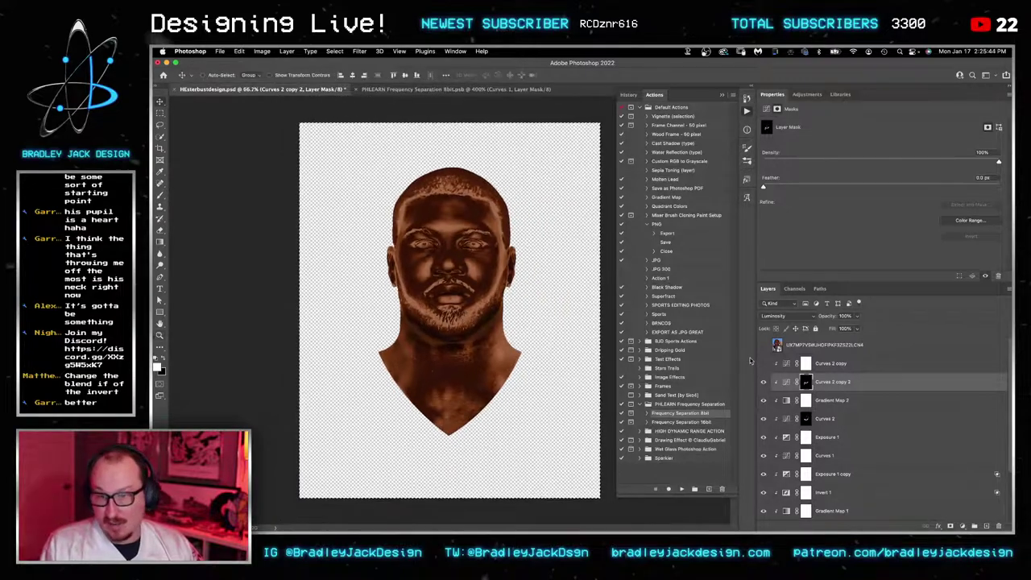
click(762, 345)
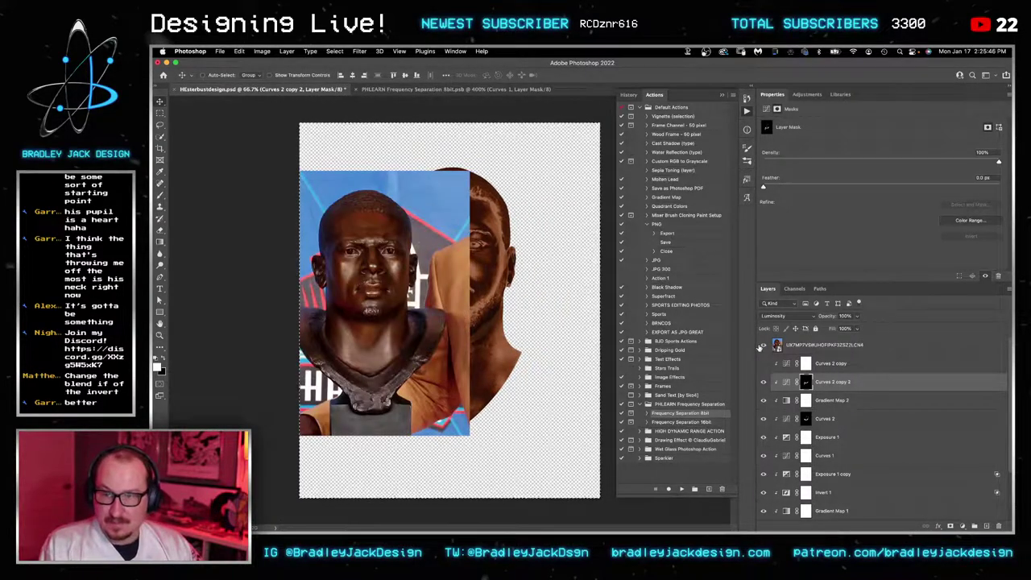
click(762, 344)
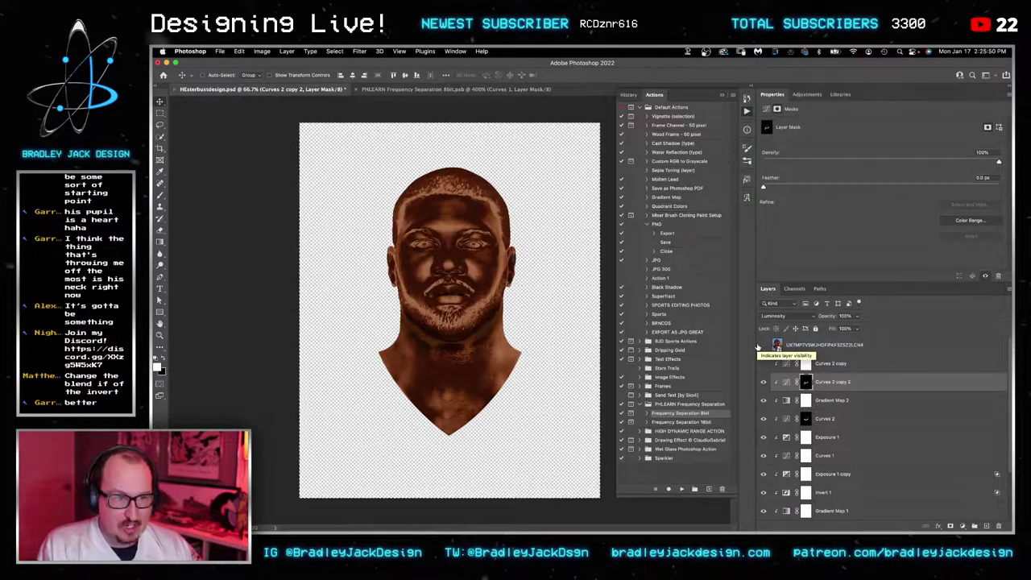
Step: Combine all head layers, from Curves 2 copy down to Group 1, into one smart object
click(833, 367)
scroll(831, 370, down, 3)
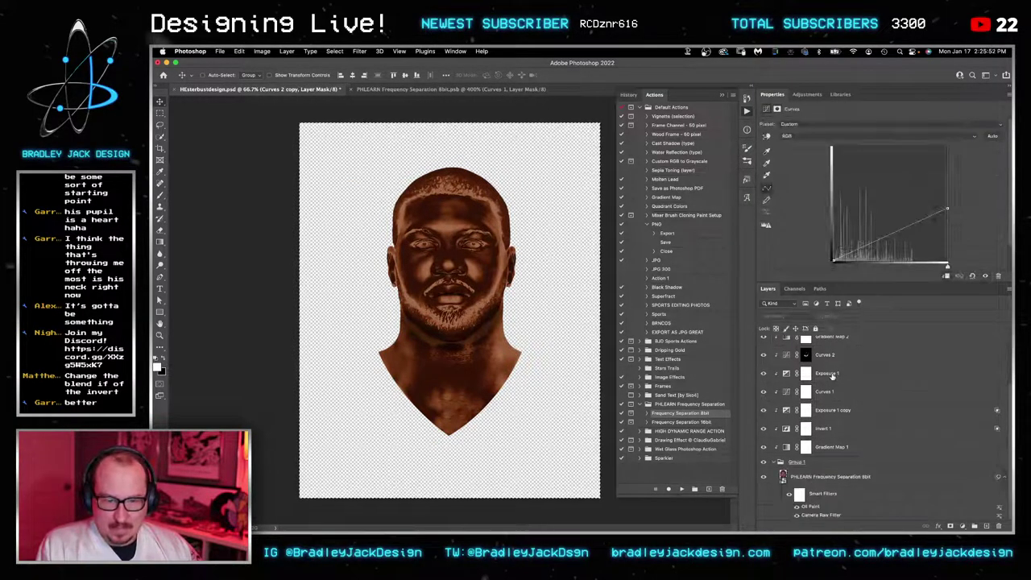
shift+click(822, 463)
key(F2)
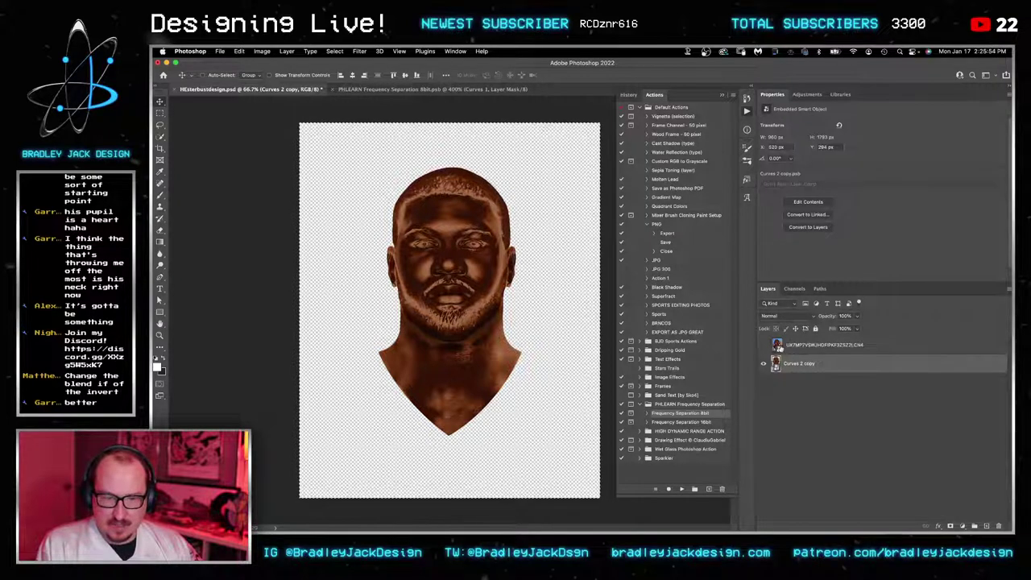
Step: Show the reference photo, move it behind the head's position, and place the head smart object above it in the layer stack
click(764, 345)
click(799, 346)
drag(407, 351, 493, 376)
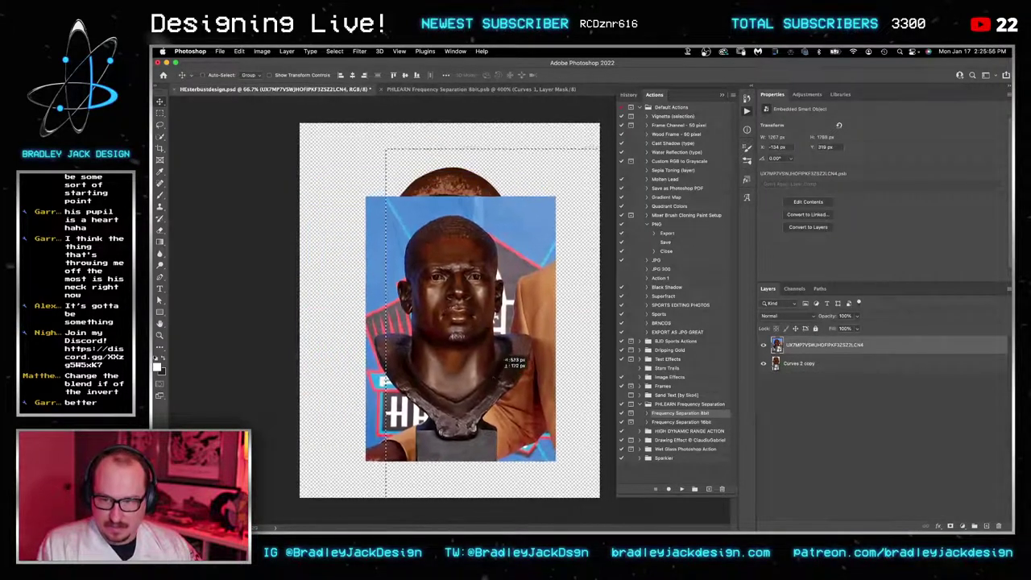
drag(796, 366, 795, 343)
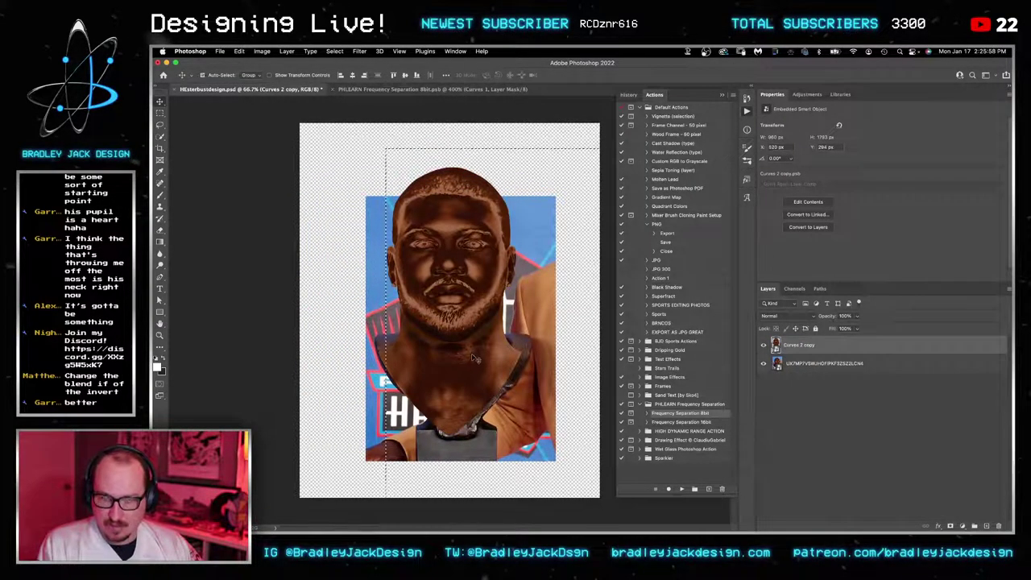
Step: Clear the selection, scale the head smart object to about 89.6%, and position it over the reference bust
key(super+d)
drag(474, 355, 484, 330)
key(super+t)
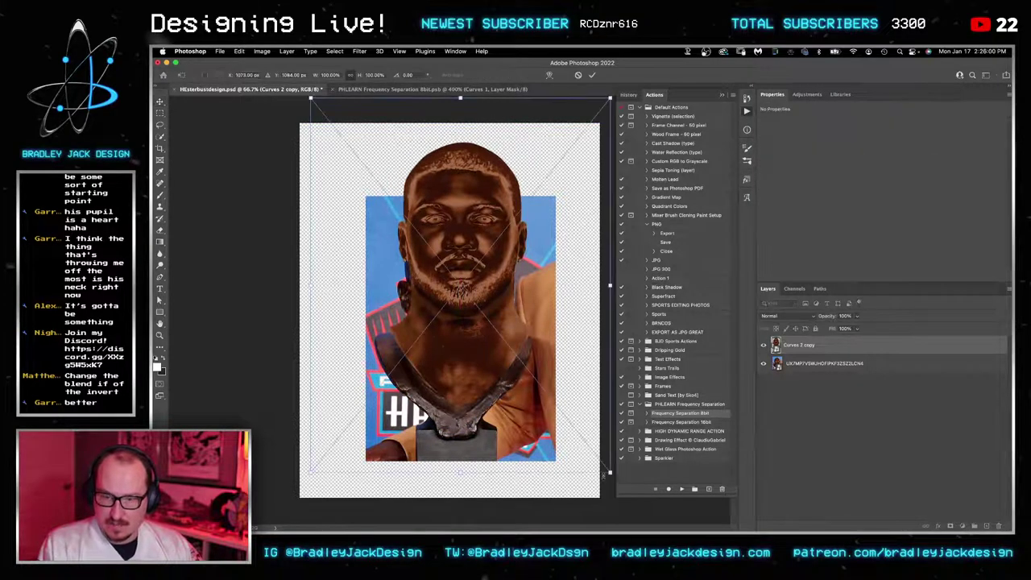
drag(609, 472, 594, 452)
drag(510, 360, 500, 404)
key(Return)
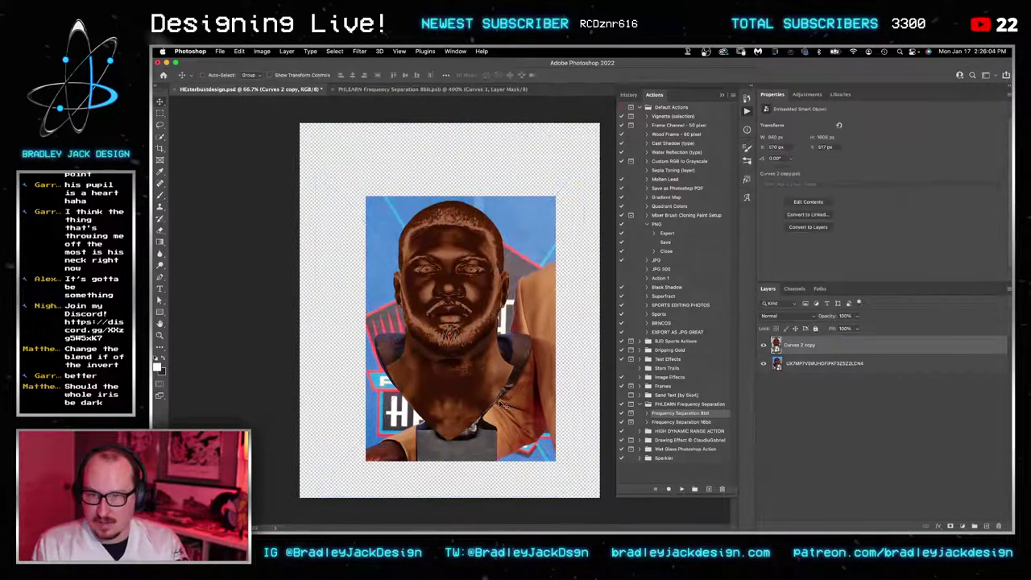
Step: Reduce the head smart object to about 81% and align it with the head of the reference bust
key(ctrl+t)
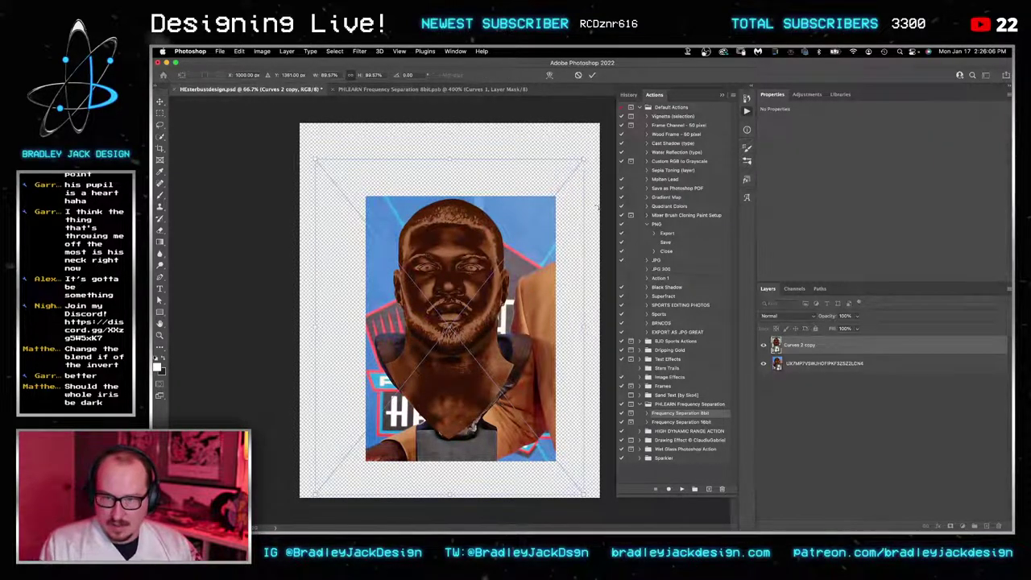
drag(583, 159, 569, 178)
drag(488, 225, 487, 227)
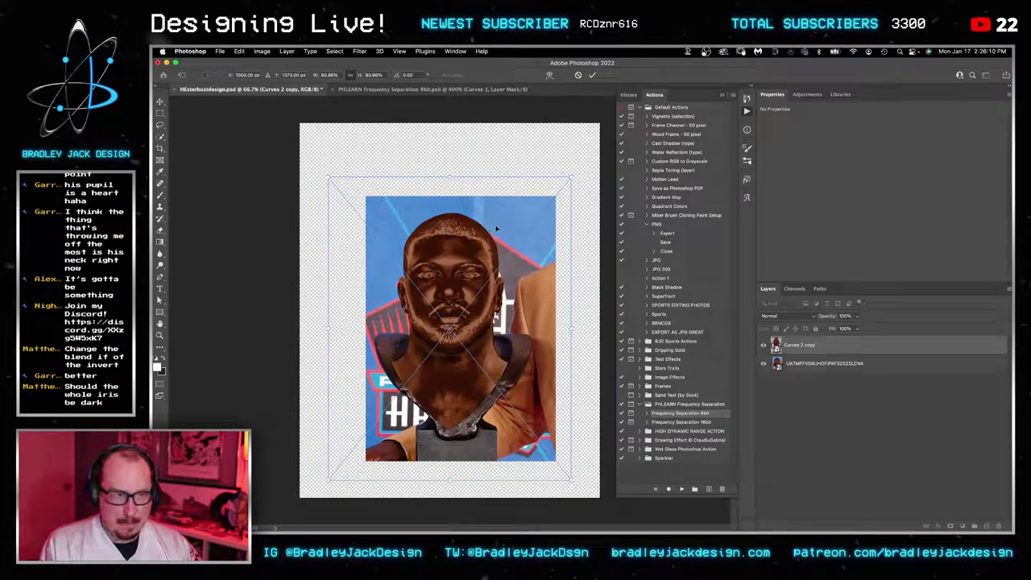
key(Return)
key(z)
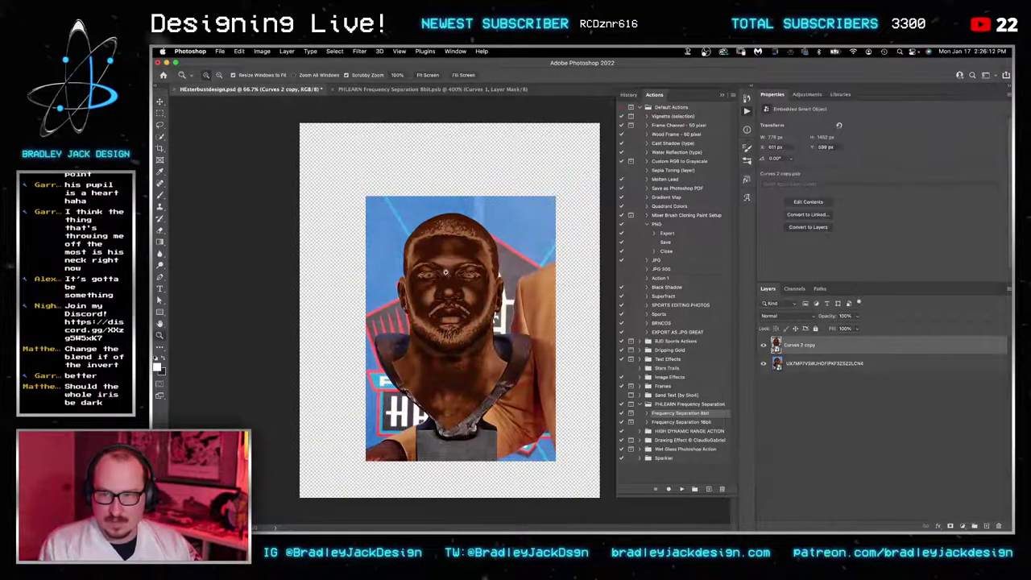
Step: Compare the head's eyes with the reference bust by temporarily hiding the head smart object
click(487, 273)
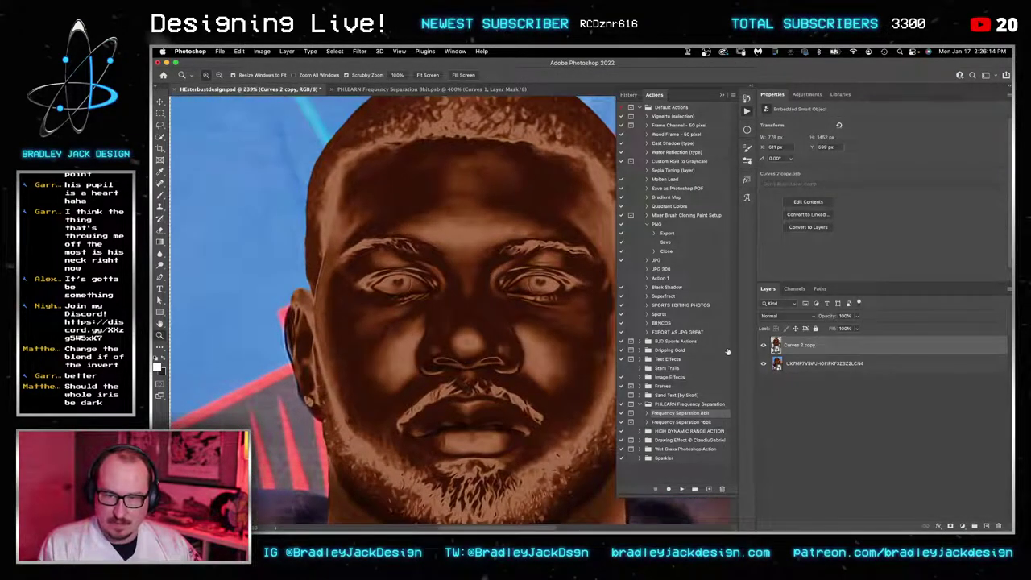
click(764, 346)
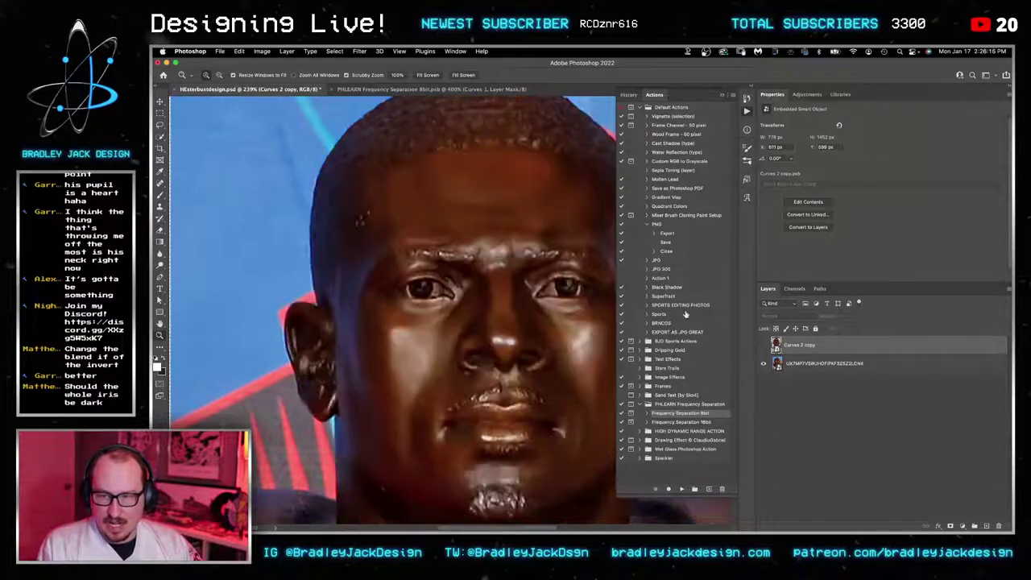
click(764, 347)
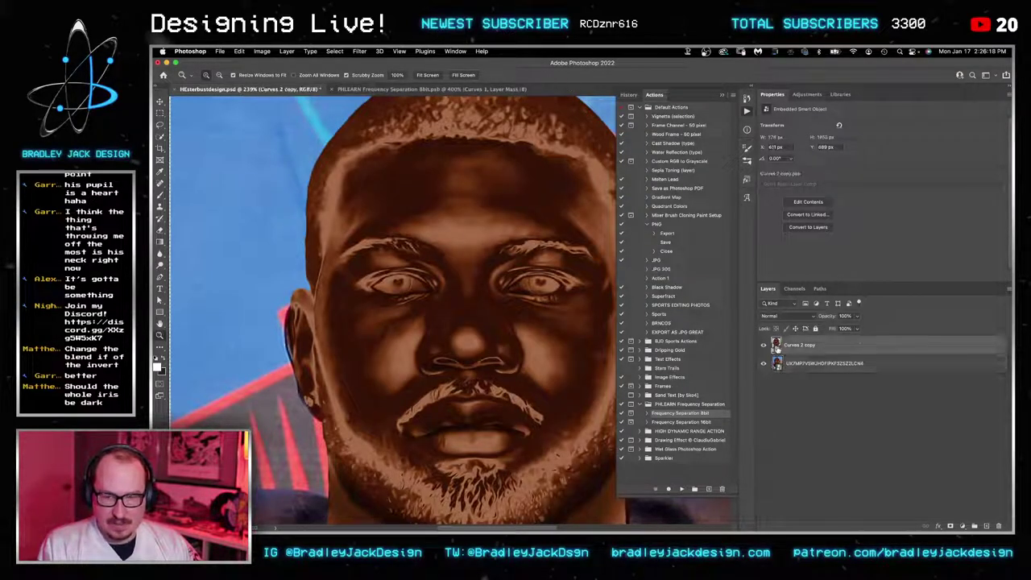
Step: Open the head smart object's contents and brush over both irises on the Curves 2 copy 2 layer mask
double_click(777, 345)
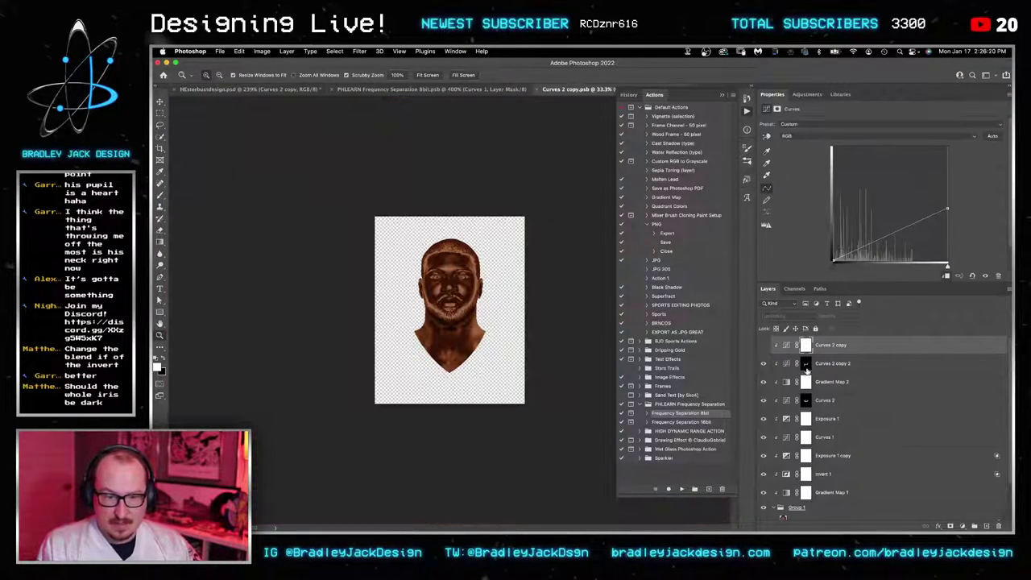
click(806, 363)
mouse_move(453, 271)
mouse_down()
mouse_move(506, 279)
mouse_move(520, 295)
mouse_up()
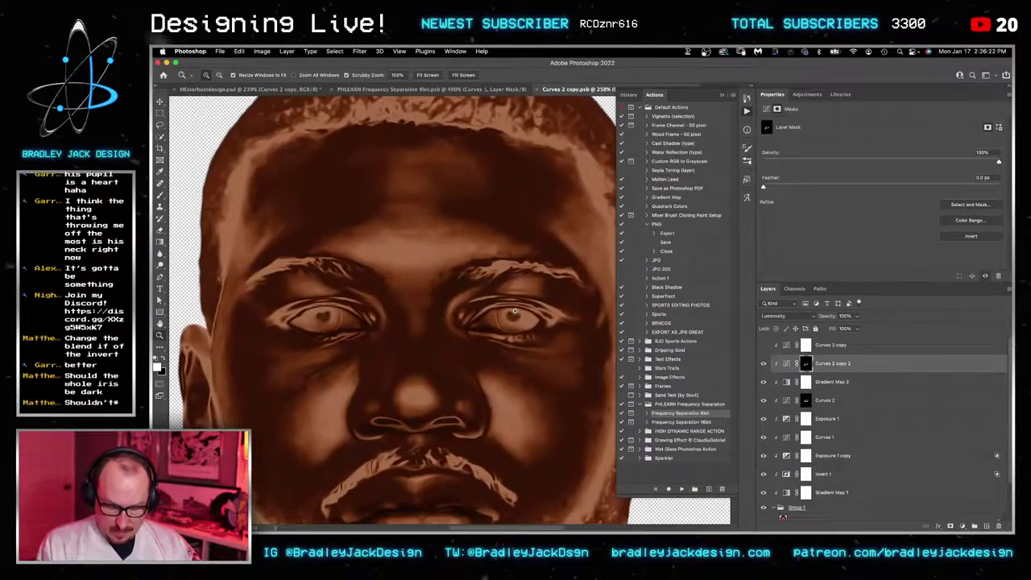
key(b)
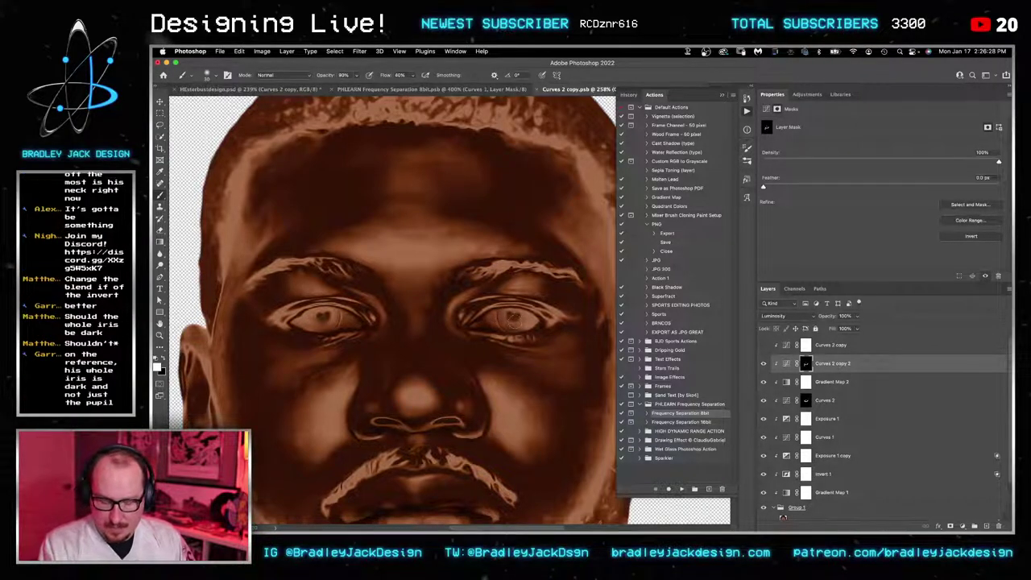
drag(513, 318, 522, 316)
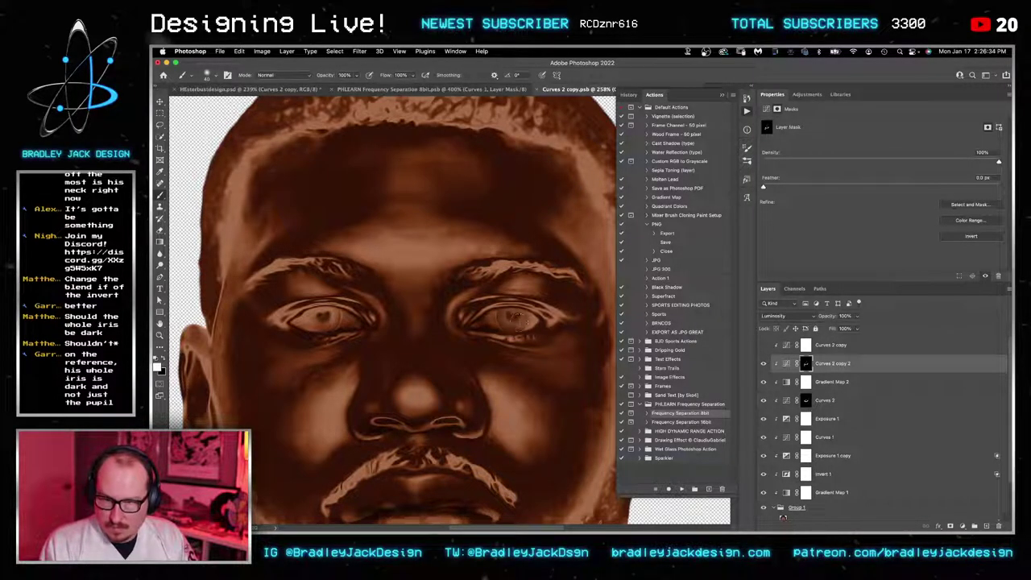
drag(330, 318, 318, 317)
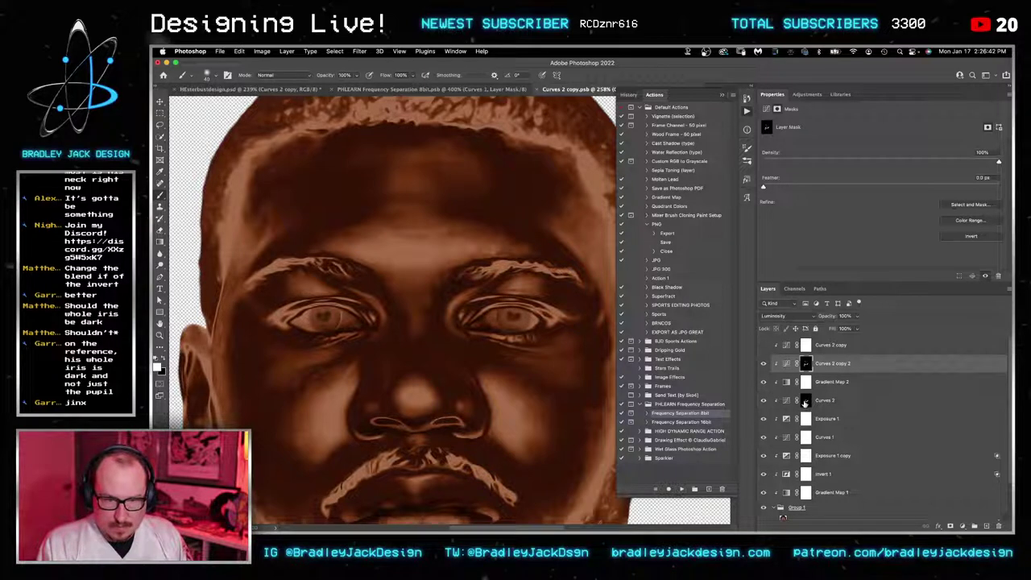
Step: Darken both irises on the Curves 2 layer mask and check the eyes in the main bust design
click(775, 400)
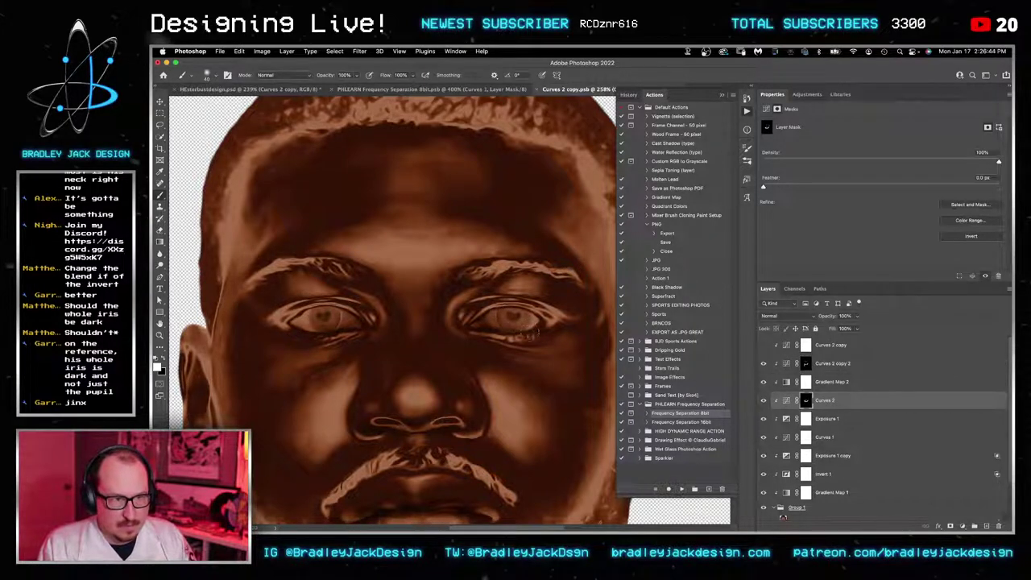
mouse_move(506, 315)
mouse_down()
mouse_move(516, 319)
mouse_move(509, 316)
mouse_up()
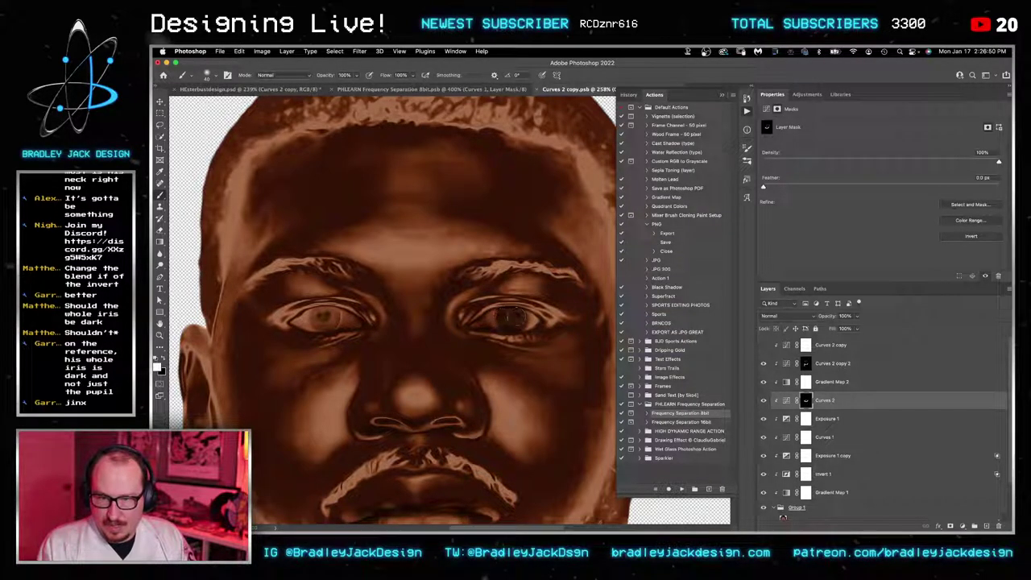
drag(352, 328, 323, 319)
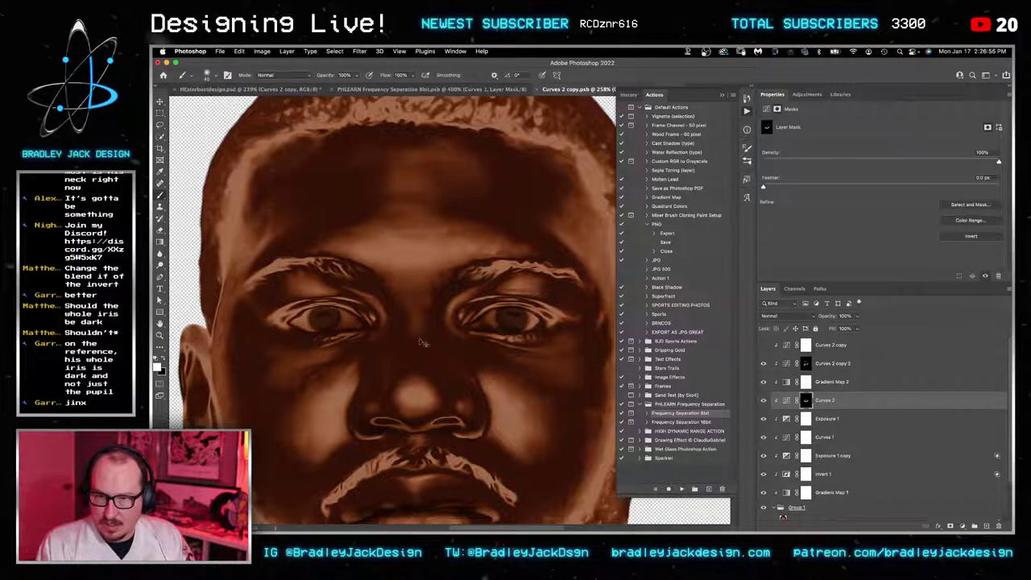
key(v)
key(ctrl+shift+Tab)
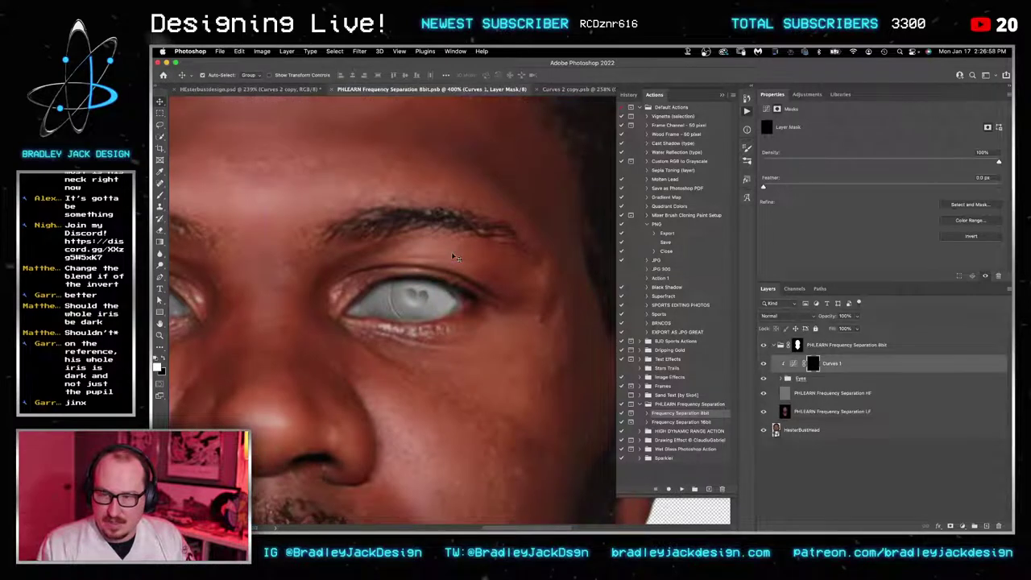
key(ctrl+shift+Tab)
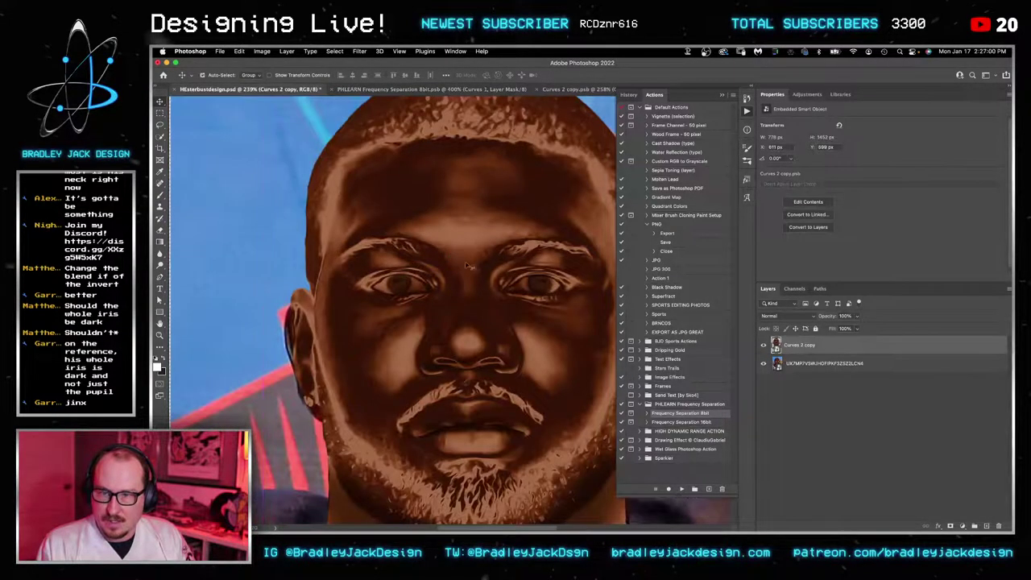
key(ctrl+Tab)
key(ctrl+Tab)
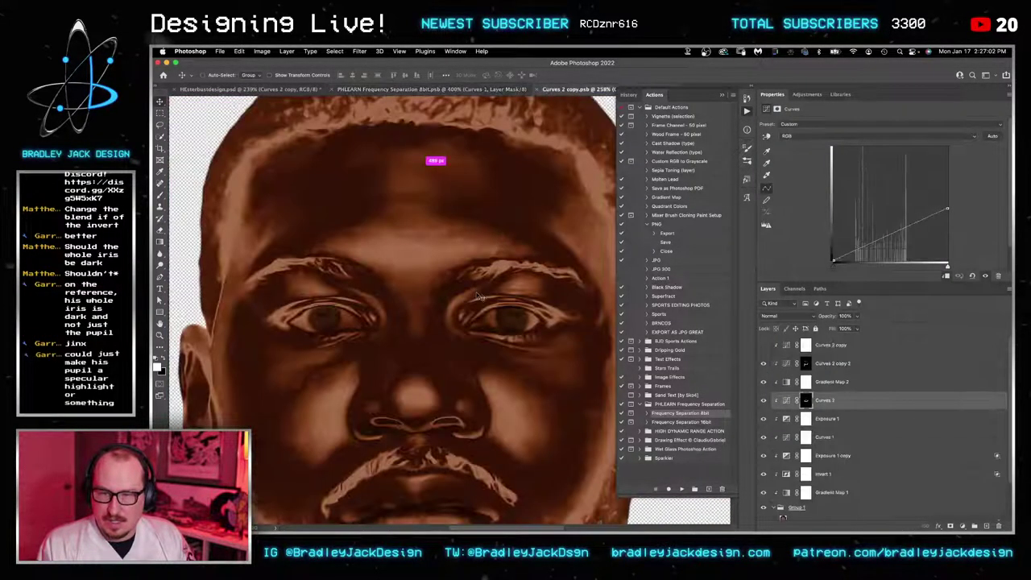
Step: Restart the iris darkening with a smaller brush, painting the iris of the eye on the image's right side
key(b)
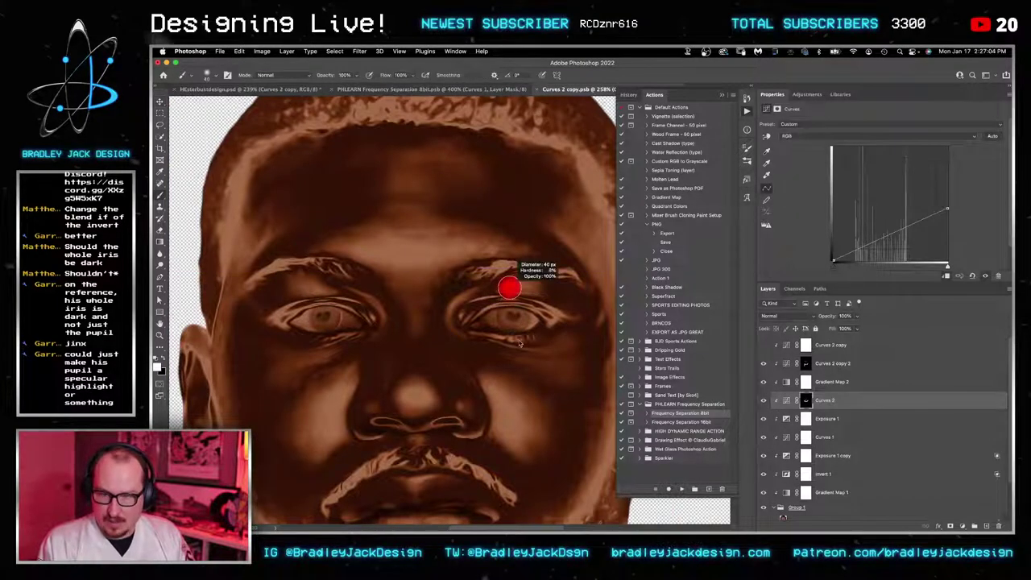
drag(518, 325, 560, 324)
key(b)
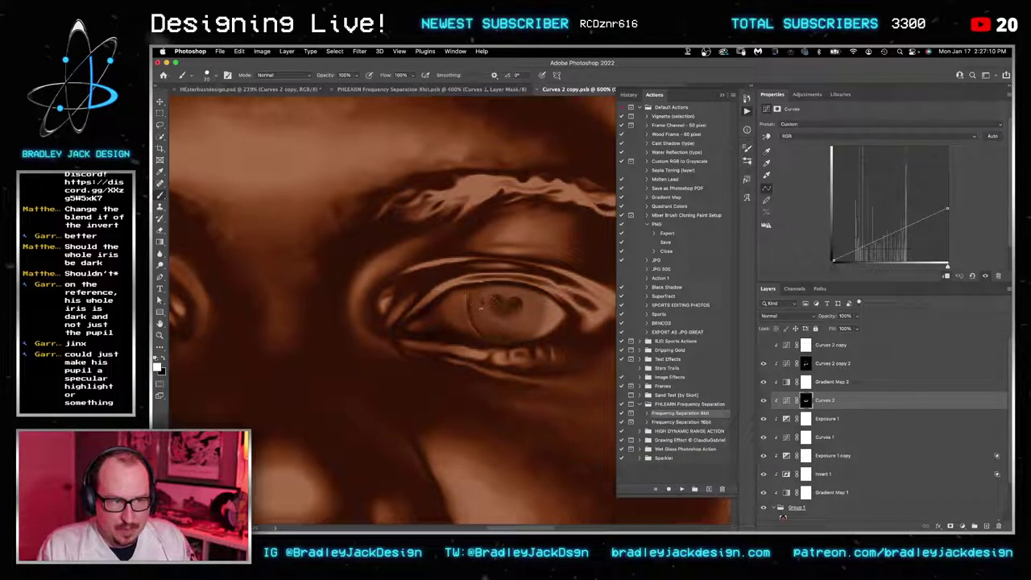
mouse_move(483, 306)
mouse_down()
mouse_move(531, 322)
mouse_move(530, 298)
mouse_move(498, 293)
mouse_move(478, 297)
mouse_move(503, 308)
mouse_move(491, 328)
mouse_move(512, 329)
mouse_move(490, 332)
mouse_move(522, 327)
mouse_move(494, 331)
mouse_move(518, 329)
mouse_move(526, 310)
mouse_move(511, 295)
mouse_move(523, 297)
mouse_move(478, 295)
mouse_move(532, 303)
mouse_move(515, 327)
mouse_up()
Step: Darken the iris of the eye on the image's left side by painting on the Curves 2 layer mask
key(c)
drag(213, 356, 495, 308)
key(b)
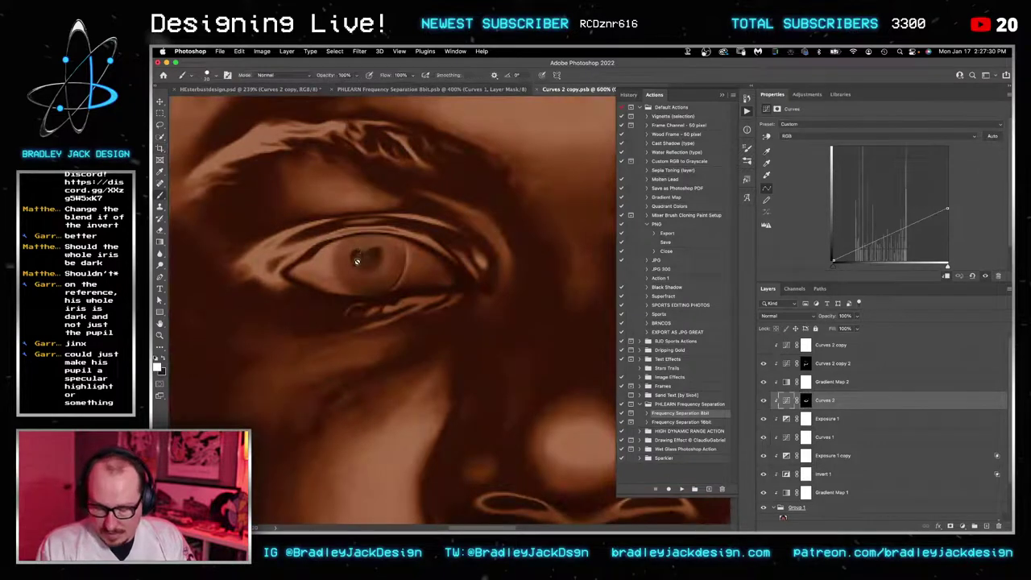
click(805, 363)
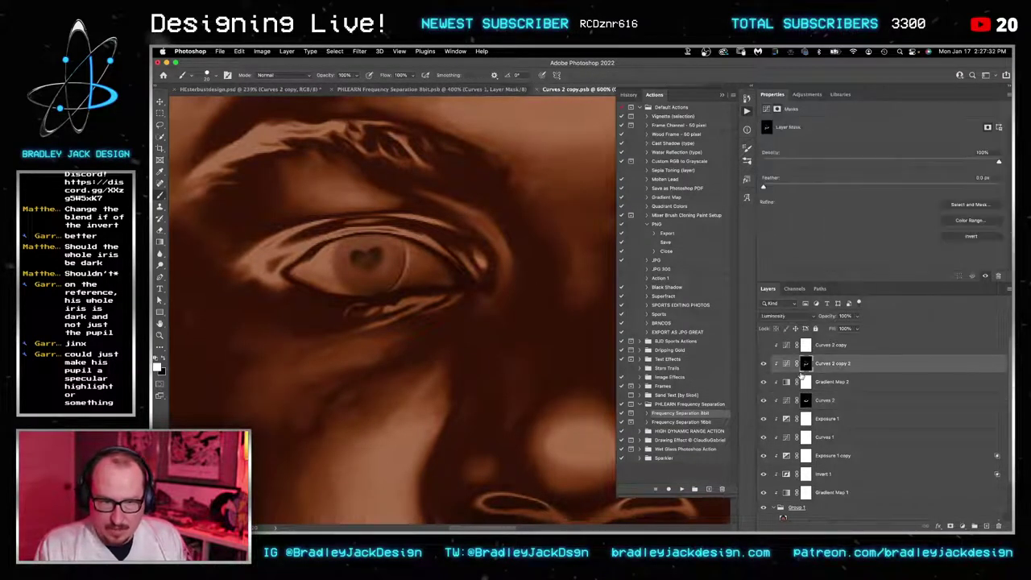
click(804, 400)
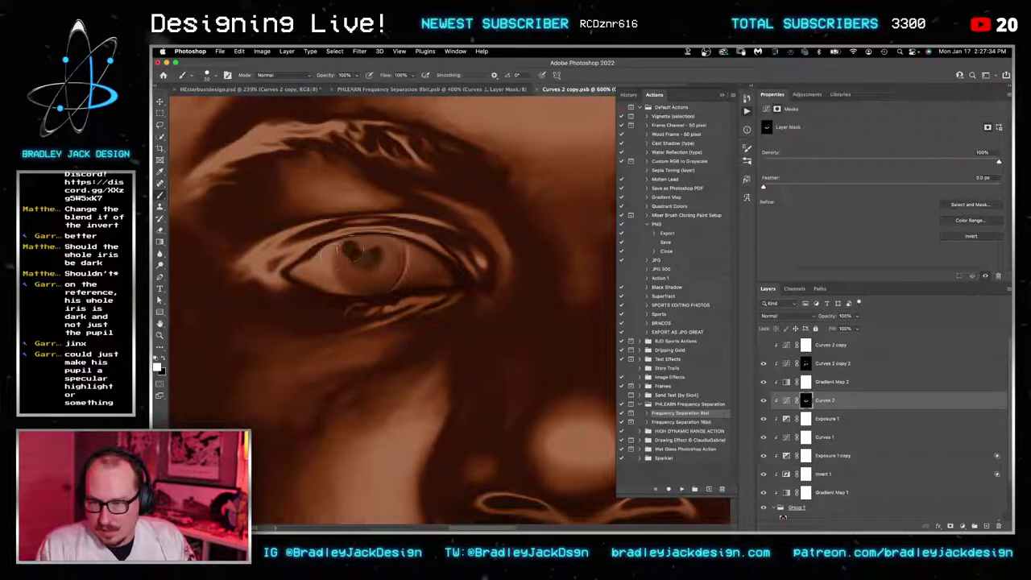
mouse_move(345, 253)
mouse_down()
mouse_move(380, 284)
mouse_move(392, 263)
mouse_move(387, 249)
mouse_move(362, 246)
mouse_move(354, 252)
mouse_move(364, 266)
mouse_move(390, 259)
mouse_move(390, 248)
mouse_move(347, 252)
mouse_move(358, 245)
mouse_move(393, 253)
mouse_move(378, 280)
mouse_move(354, 272)
mouse_up()
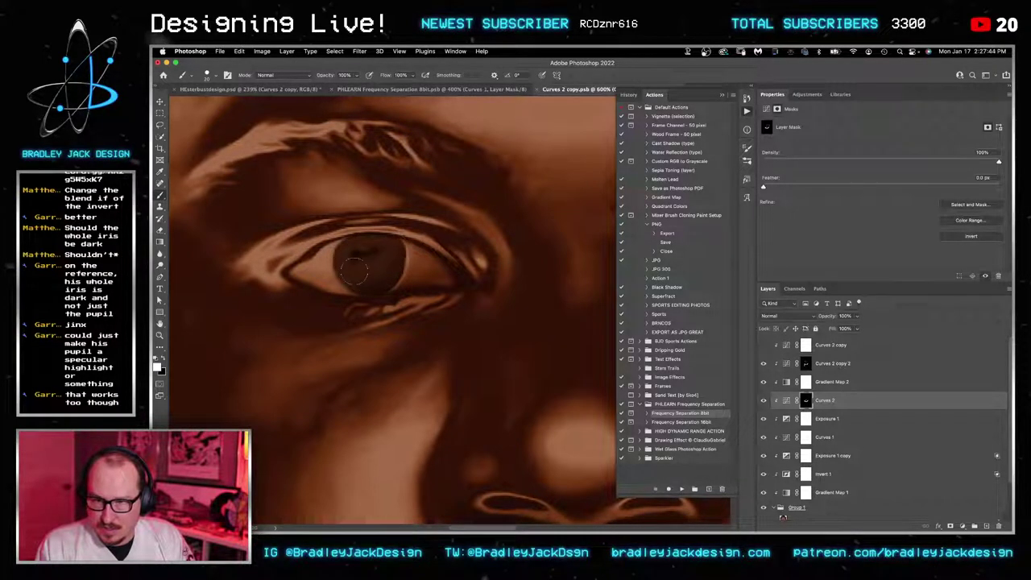
Step: Save the edited head contents, close the PHLEARN Frequency Separation 8bit document and return to the main bust design
key(z)
alt+click(413, 271)
alt+click(417, 274)
alt+click(423, 279)
alt+click(426, 282)
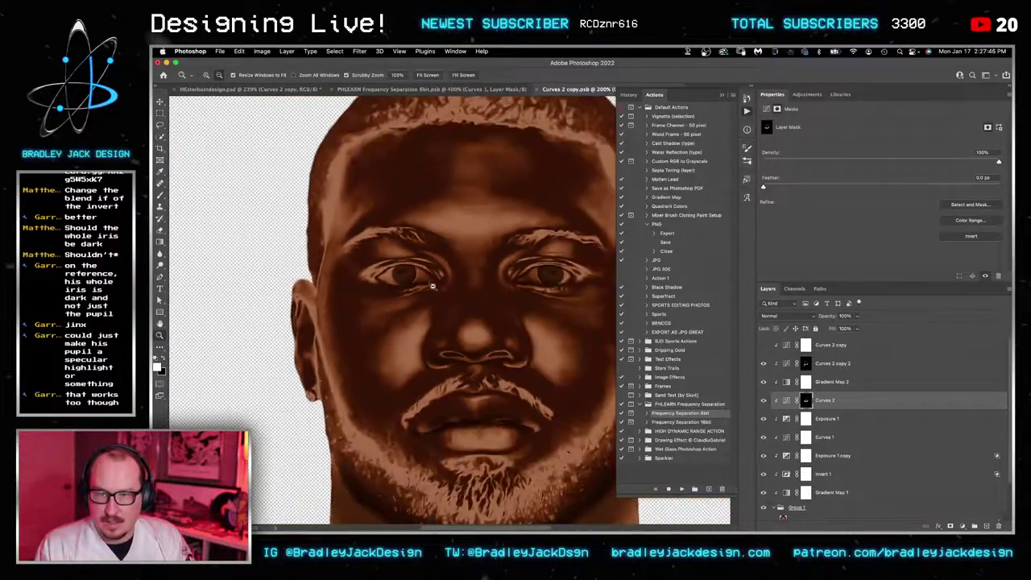
alt+click(426, 281)
key(v)
key(ctrl+Tab)
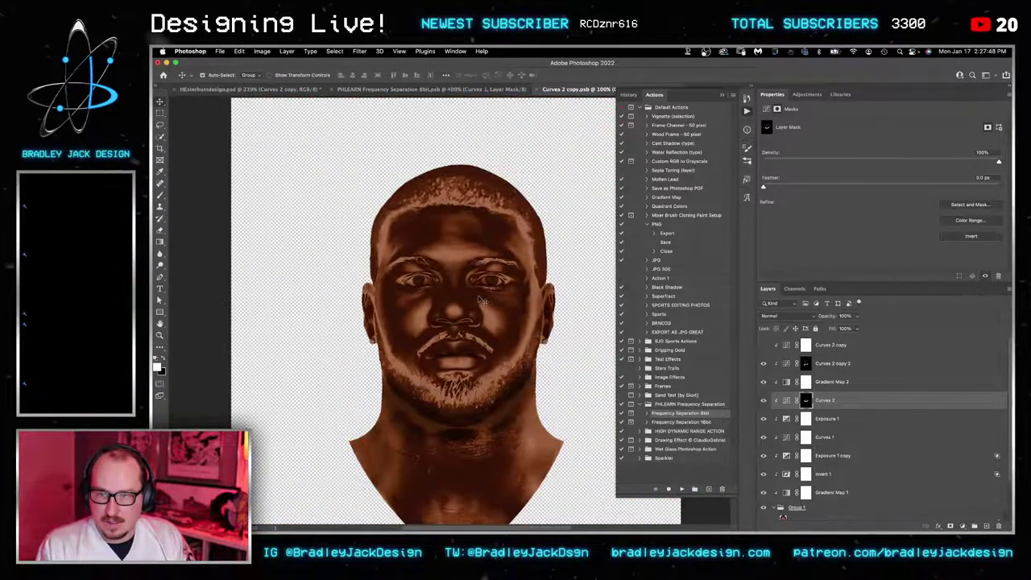
key(ctrl+Tab)
key(super+w)
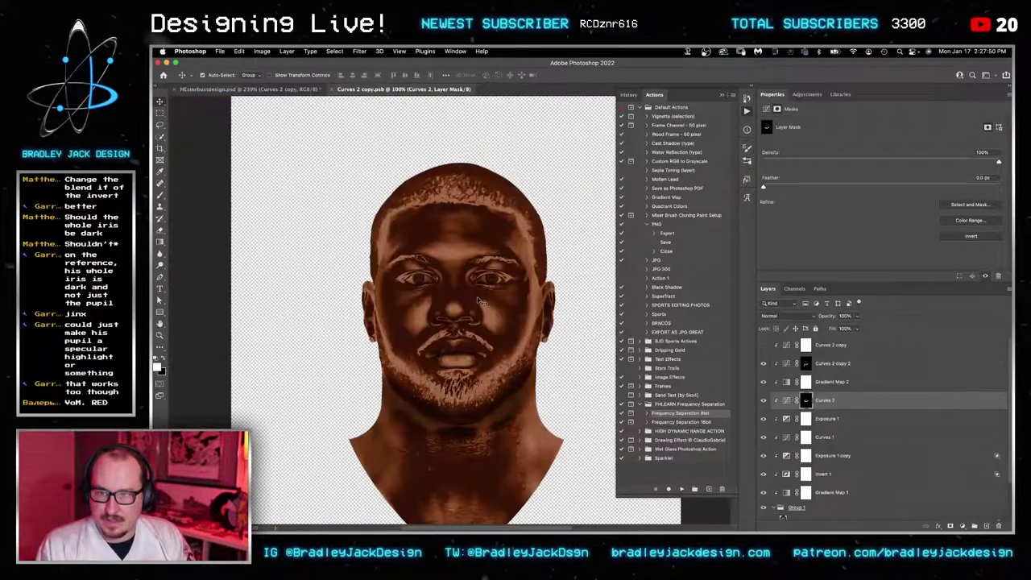
key(ctrl+Tab)
Step: Add a layer mask to the head smart object in the main bust design
key(z)
alt+click(495, 326)
alt+click(497, 329)
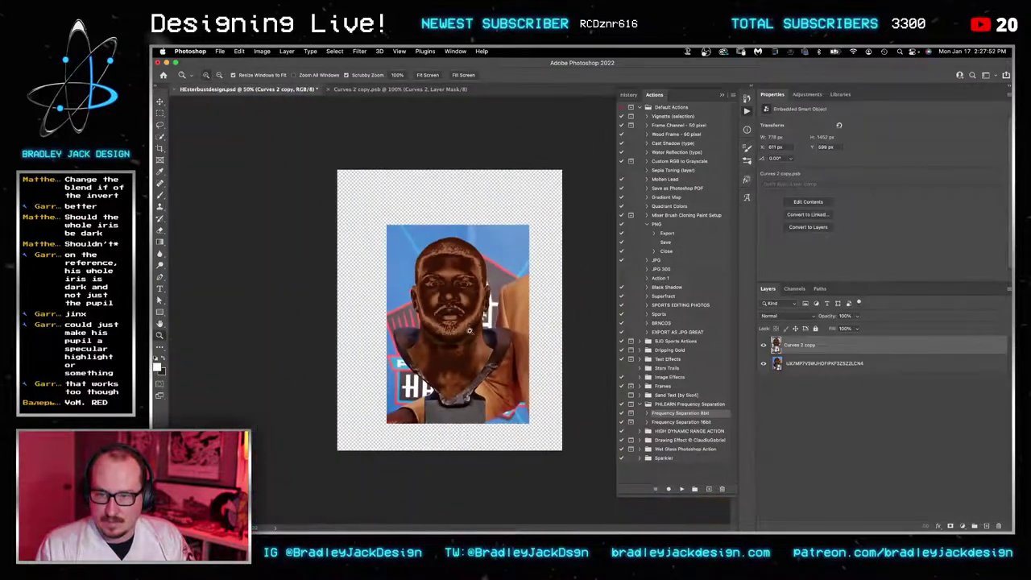
key(ctrl+1)
key(v)
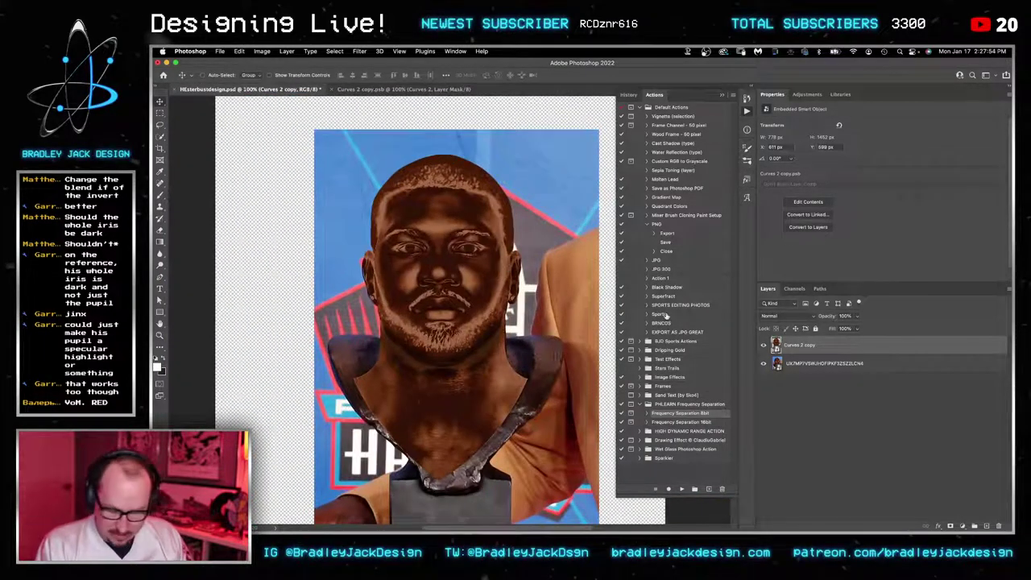
click(949, 525)
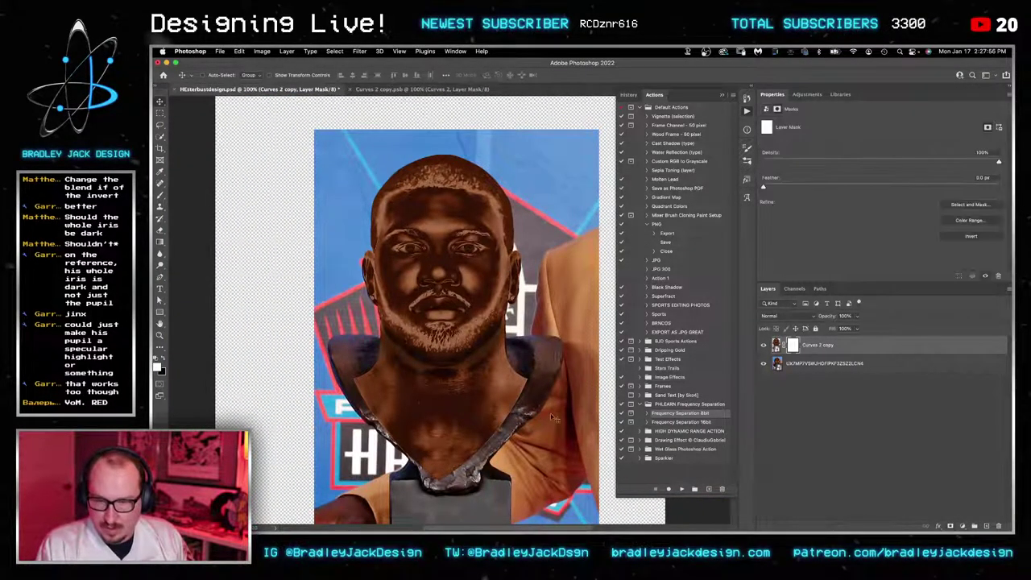
Step: Paint black with a larger brush on the head's mask to hide the lower chest edge along the reference bust's collar
key(b)
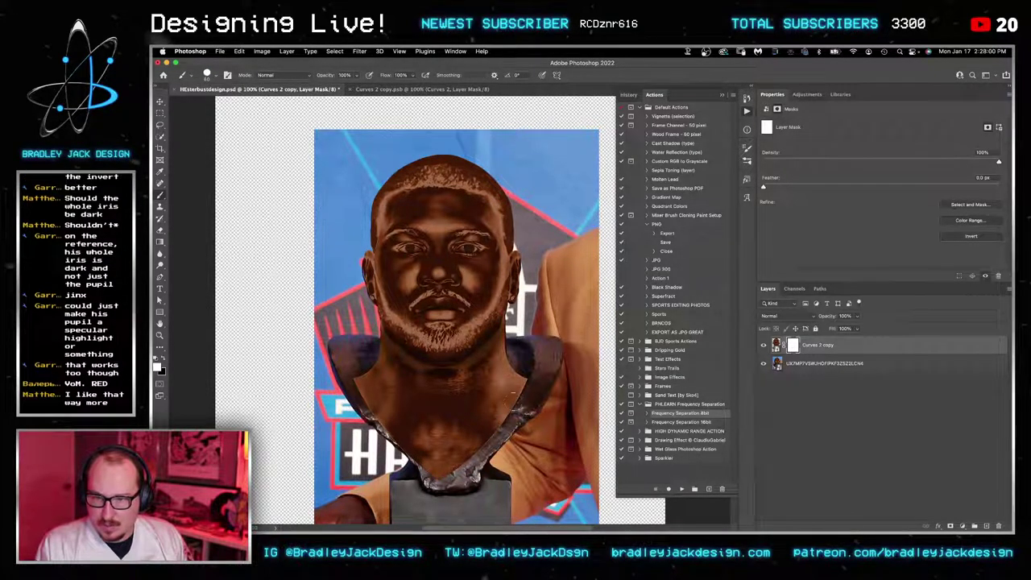
drag(537, 435, 540, 437)
drag(533, 322, 533, 320)
drag(550, 418, 542, 322)
key(bracketright)
key(bracketright)
key(bracketright)
key(x)
mouse_move(518, 387)
mouse_down()
mouse_move(508, 374)
mouse_move(491, 439)
mouse_move(450, 468)
mouse_up()
Step: Blend the neck and collar edge into the reference bust by painting black on the head's mask at 40% brush opacity
key(4)
mouse_move(407, 443)
mouse_down()
mouse_move(366, 386)
mouse_move(415, 450)
mouse_move(347, 383)
mouse_move(366, 394)
mouse_move(374, 360)
mouse_up()
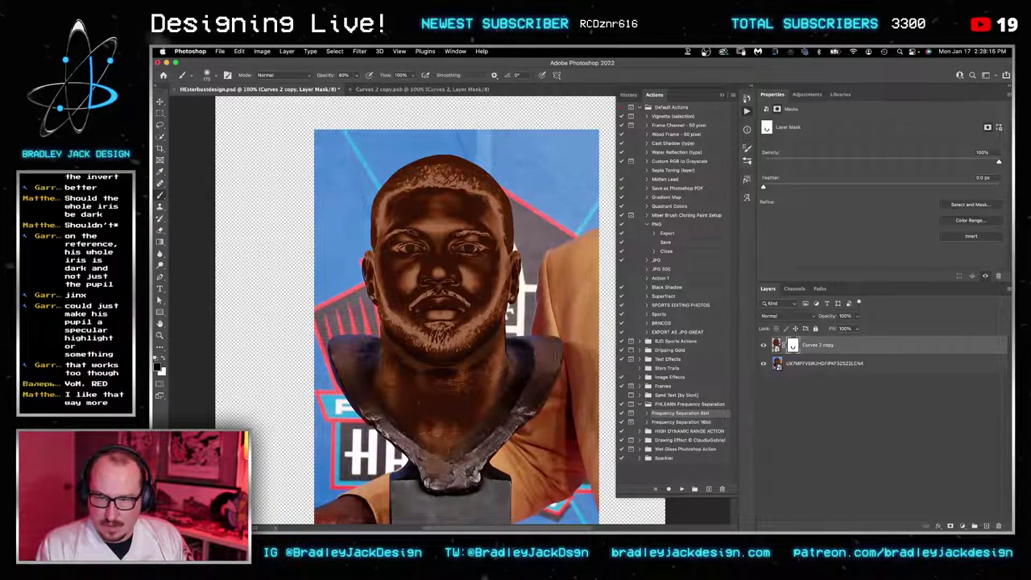
drag(385, 410, 395, 420)
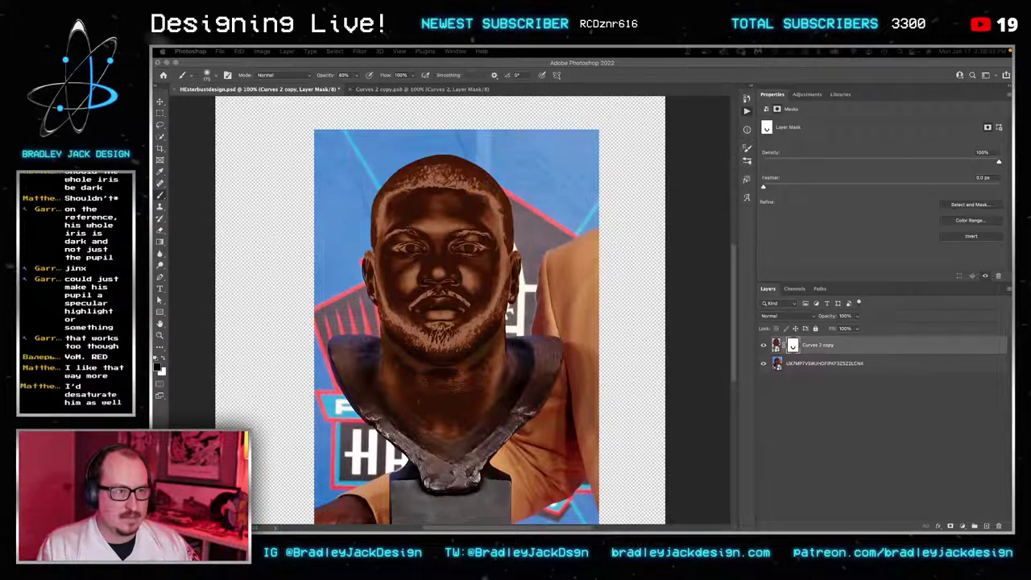
click(589, 297)
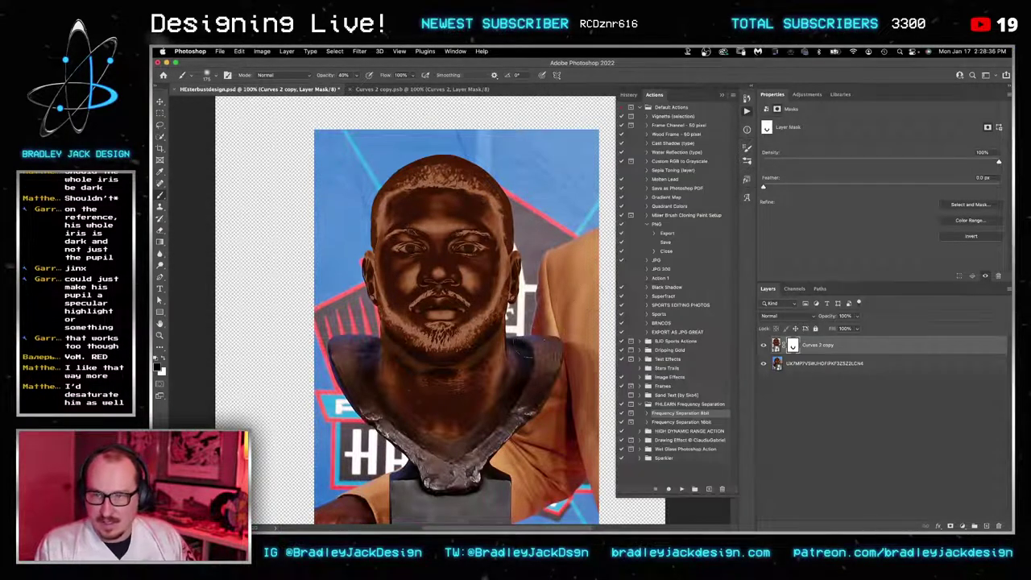
Step: Open the head smart object's contents and bring up the gradient of the Gradient Map 2 layer for editing
key(z)
click(455, 275)
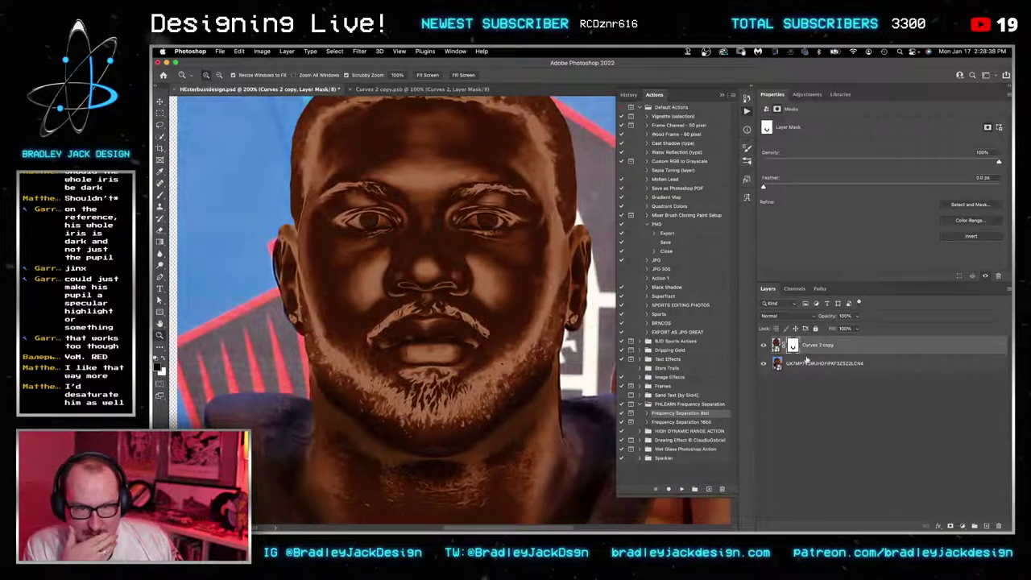
double_click(776, 344)
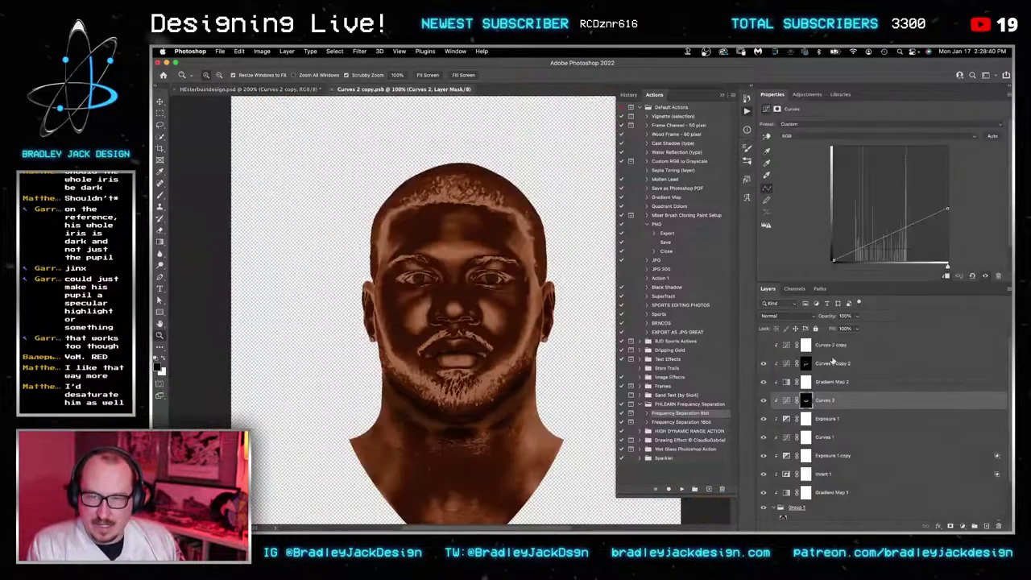
click(805, 382)
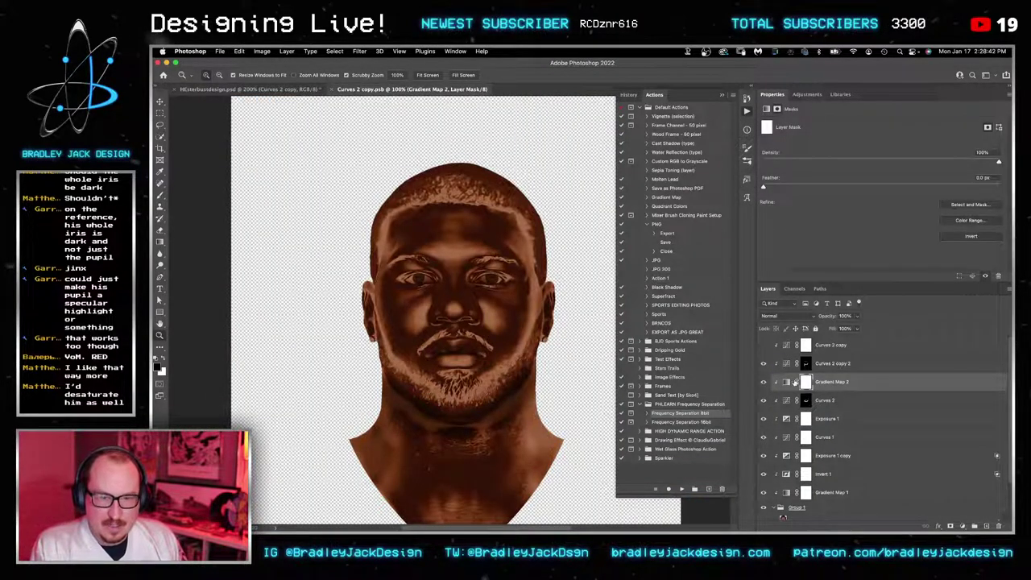
click(786, 381)
click(886, 127)
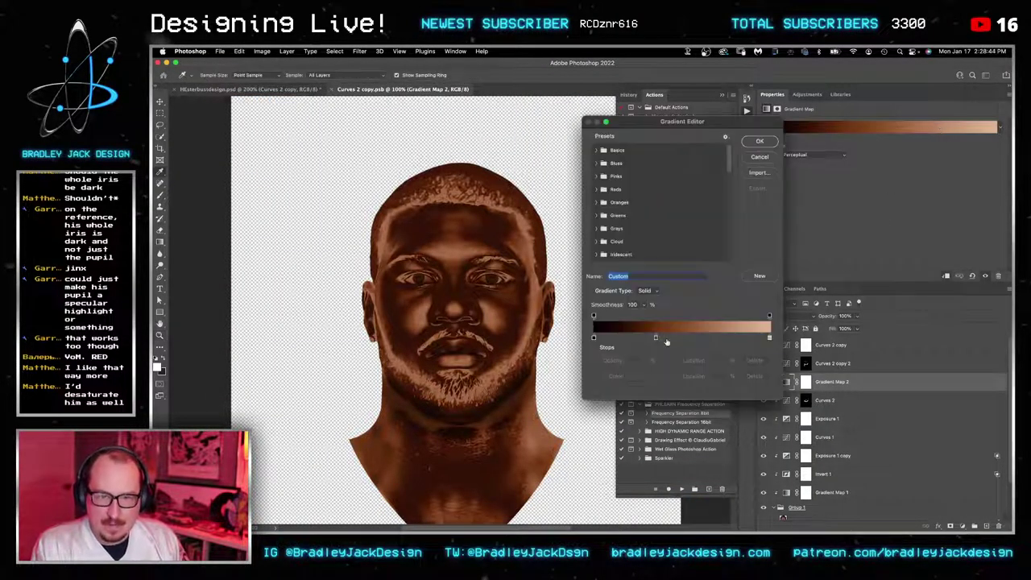
Step: Add a gradient stop at 80% between the brown and the highlight, coloured muted brown 93653f
drag(655, 337, 732, 339)
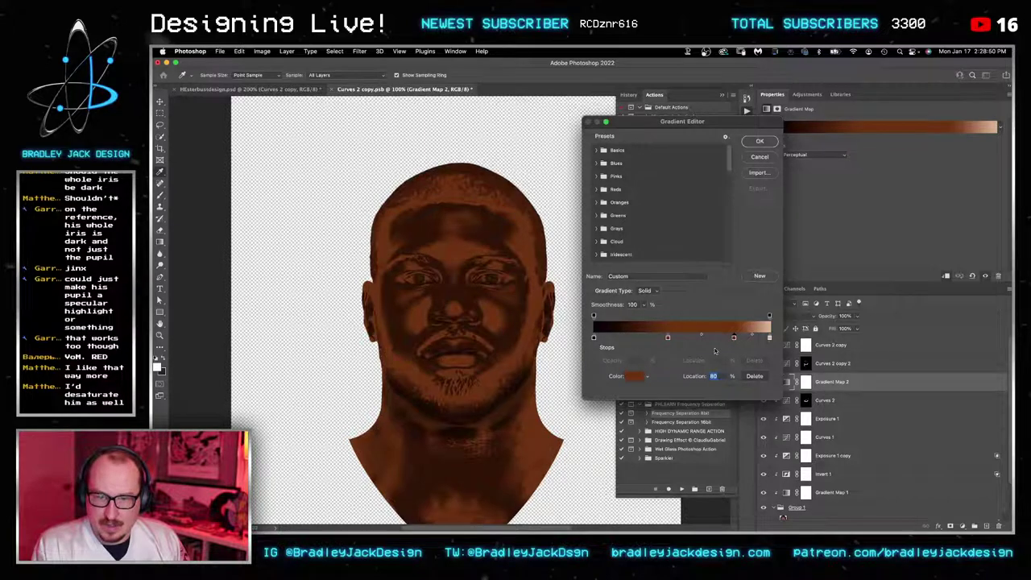
click(639, 377)
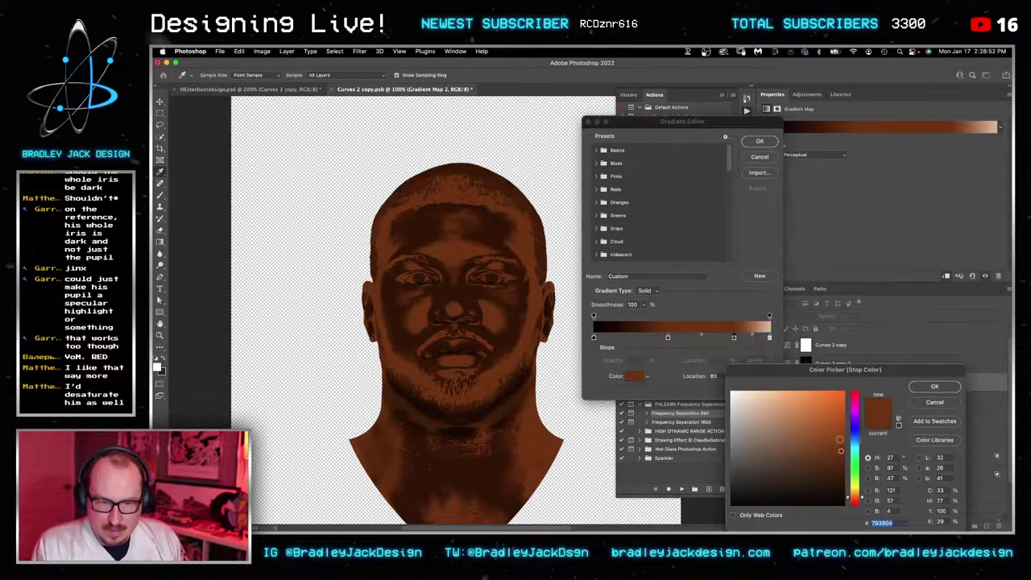
click(839, 439)
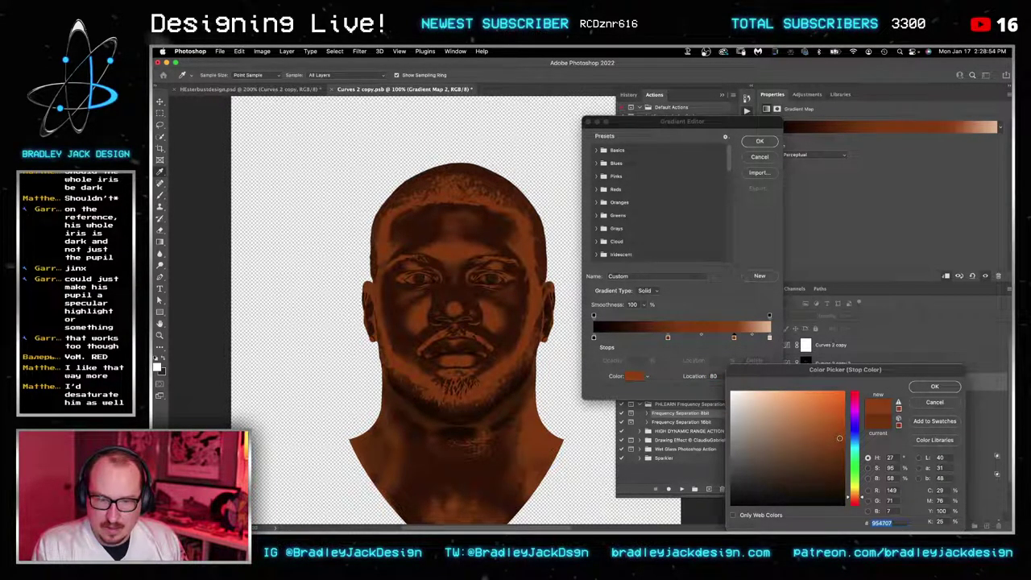
drag(825, 441, 795, 438)
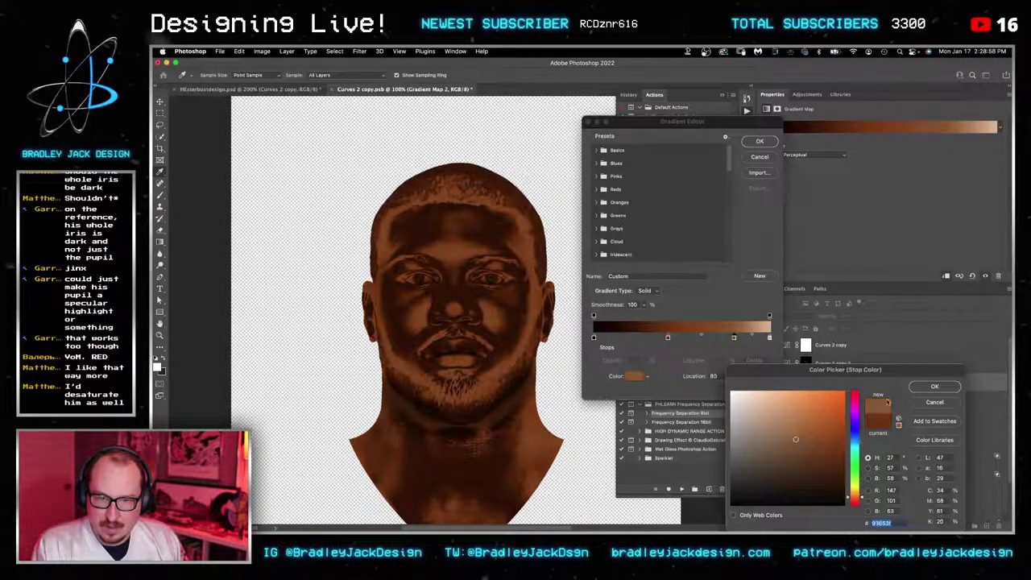
click(934, 387)
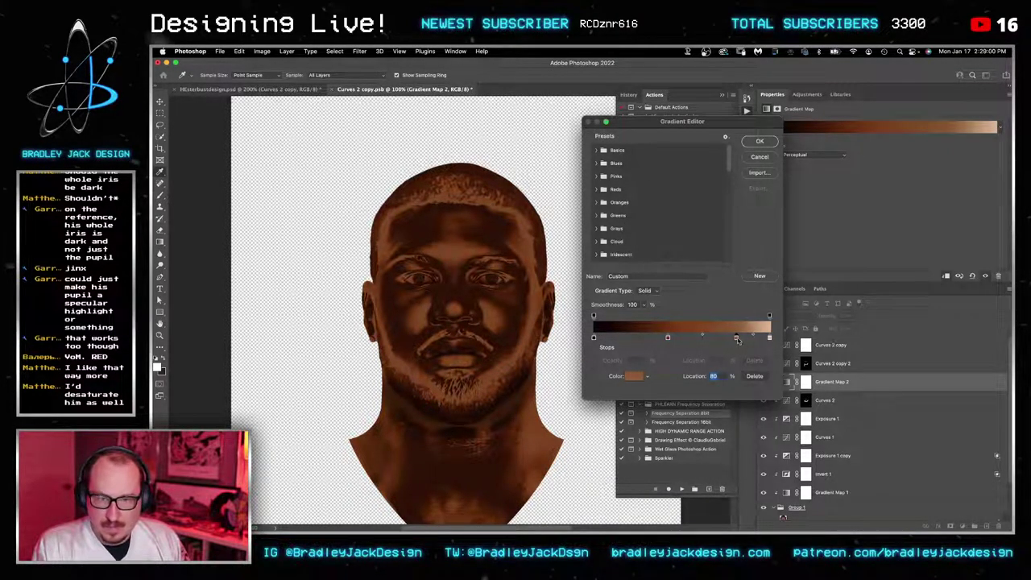
Step: Shift the muted brown stop closer to the highlight and the darker brown stop to 43%, then save the contents and return to the main bust design
mouse_move(737, 340)
mouse_down()
mouse_move(717, 339)
mouse_move(746, 340)
mouse_up()
click(771, 339)
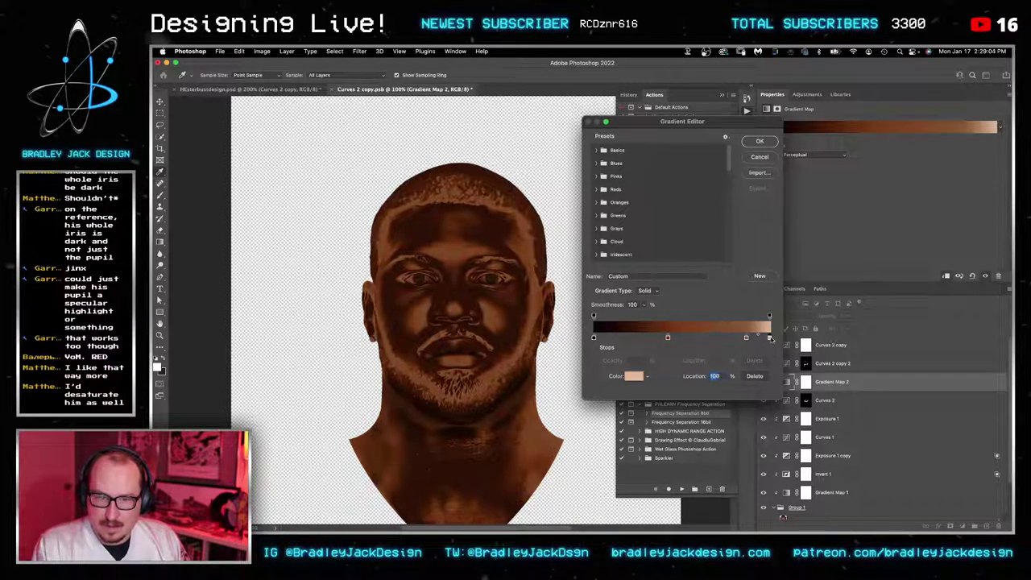
drag(667, 338, 680, 339)
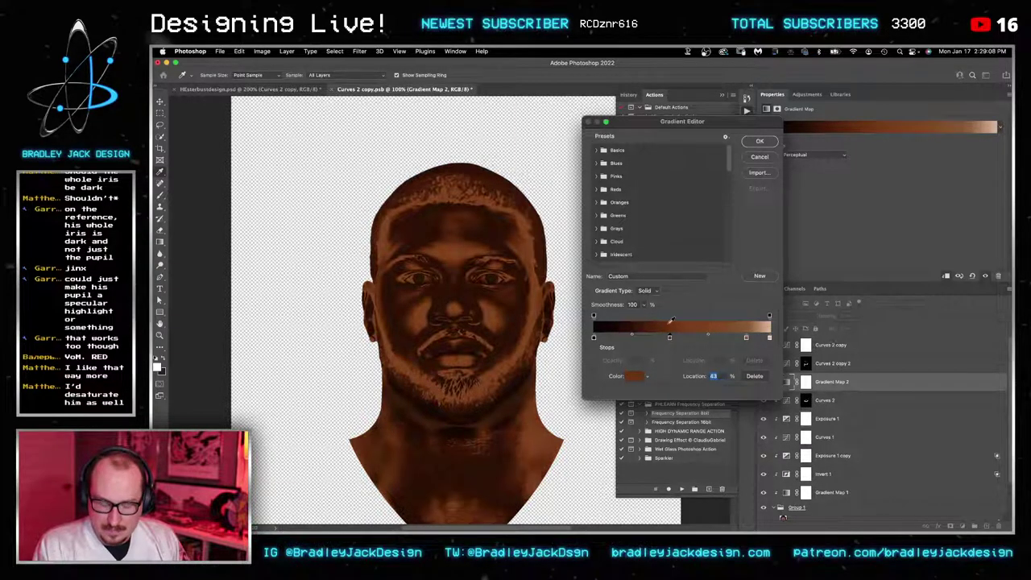
key(Return)
key(ctrl+s)
key(ctrl+Tab)
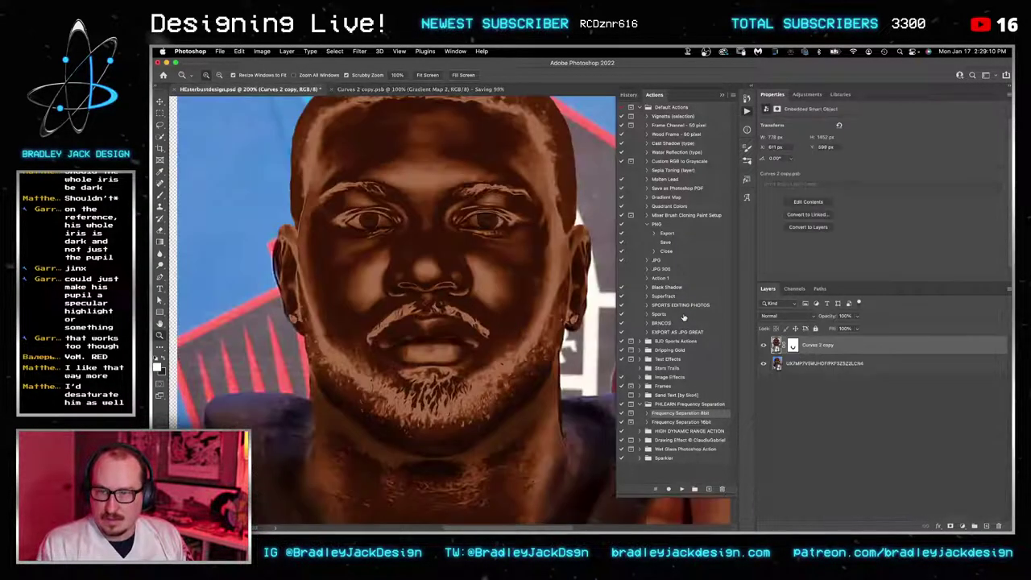
Step: Examine the recoloured head against the reference bust's collar and background
key(z)
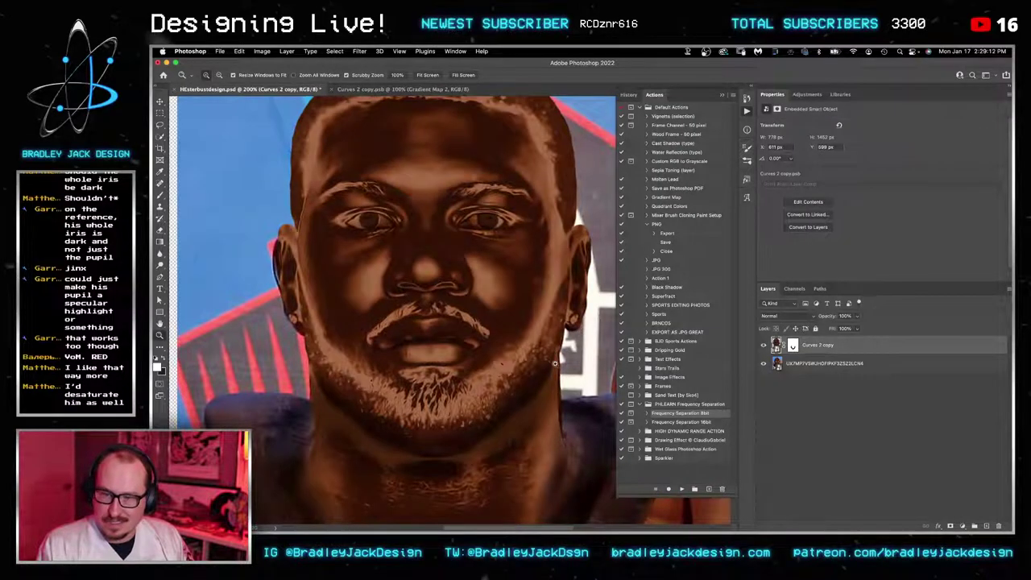
click(555, 363)
click(555, 364)
alt+click(566, 369)
alt+click(566, 369)
alt+click(566, 369)
key(v)
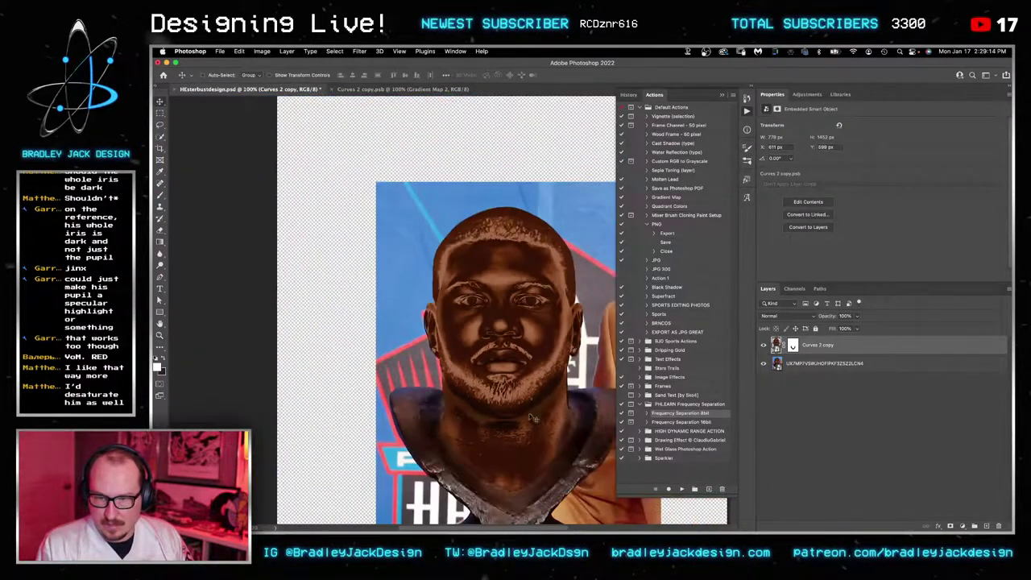
Step: Hide the fringe along the head's jaw and neck above the blue shoulder by painting black on its mask with a smaller brush
key(z)
click(499, 370)
click(499, 370)
click(500, 370)
click(791, 345)
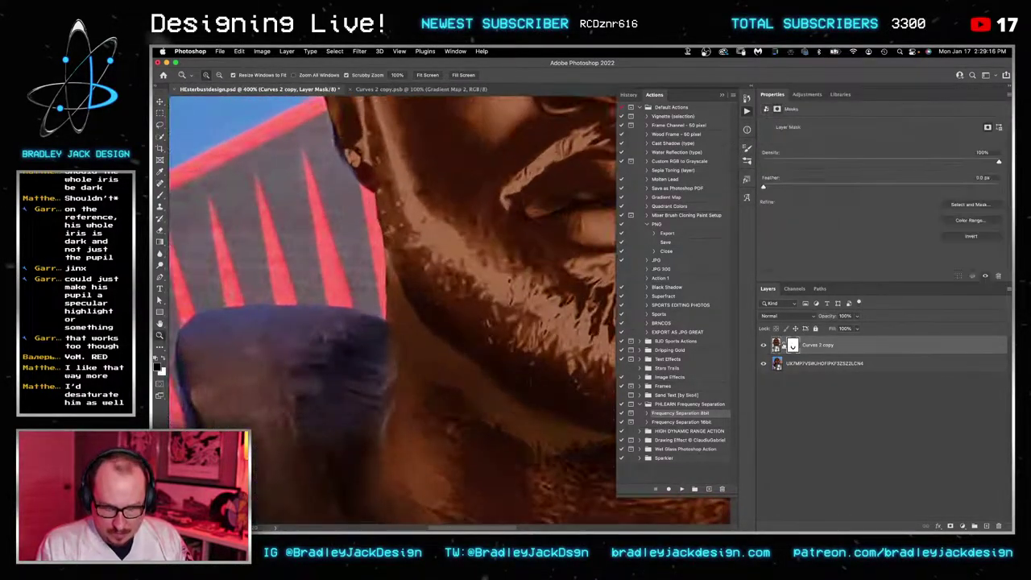
key(b)
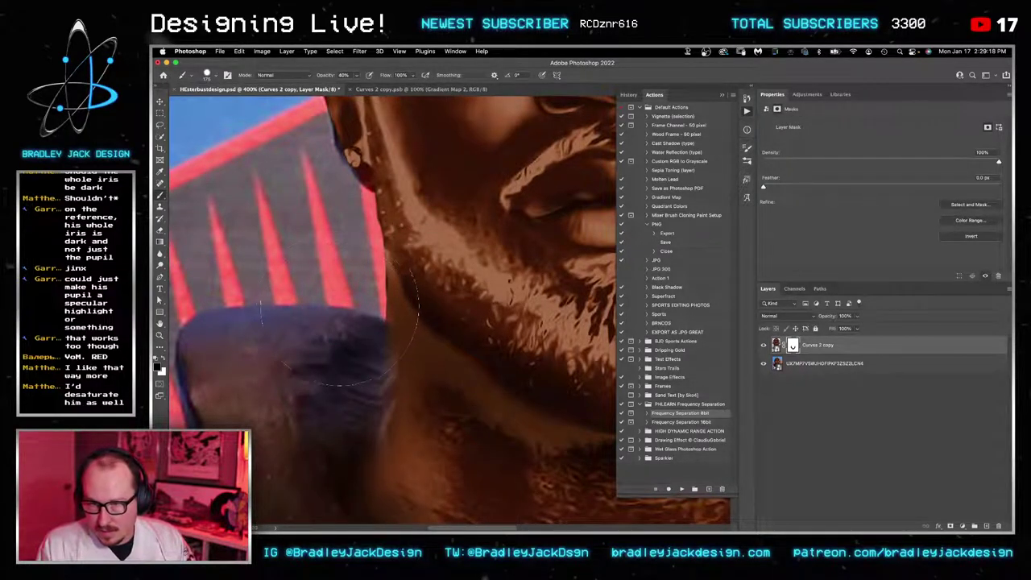
key(bracketleft)
key(bracketleft)
key(bracketleft)
key(bracketleft)
key(bracketleft)
key(bracketleft)
key(bracketleft)
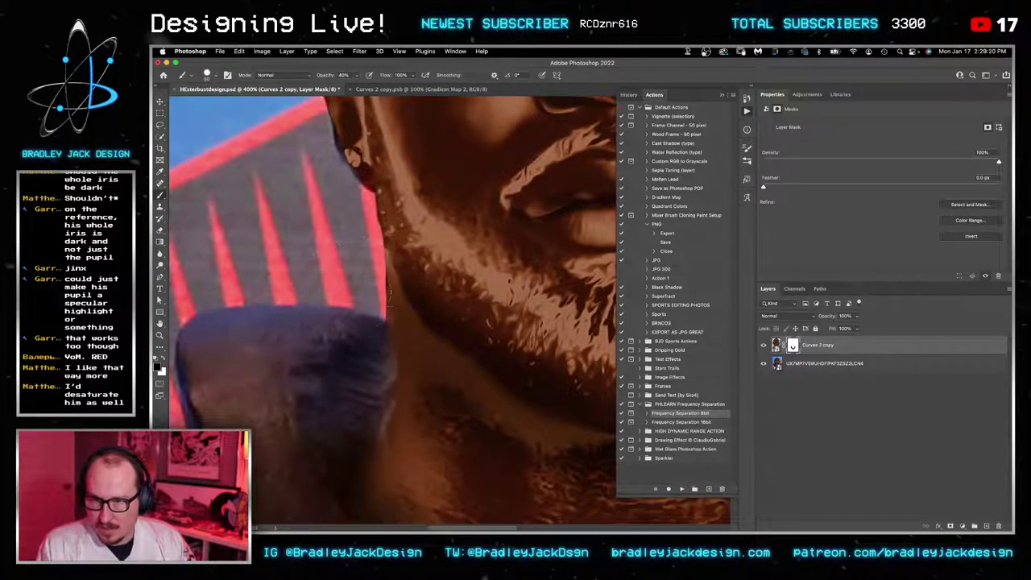
drag(378, 314, 388, 267)
drag(377, 303, 373, 265)
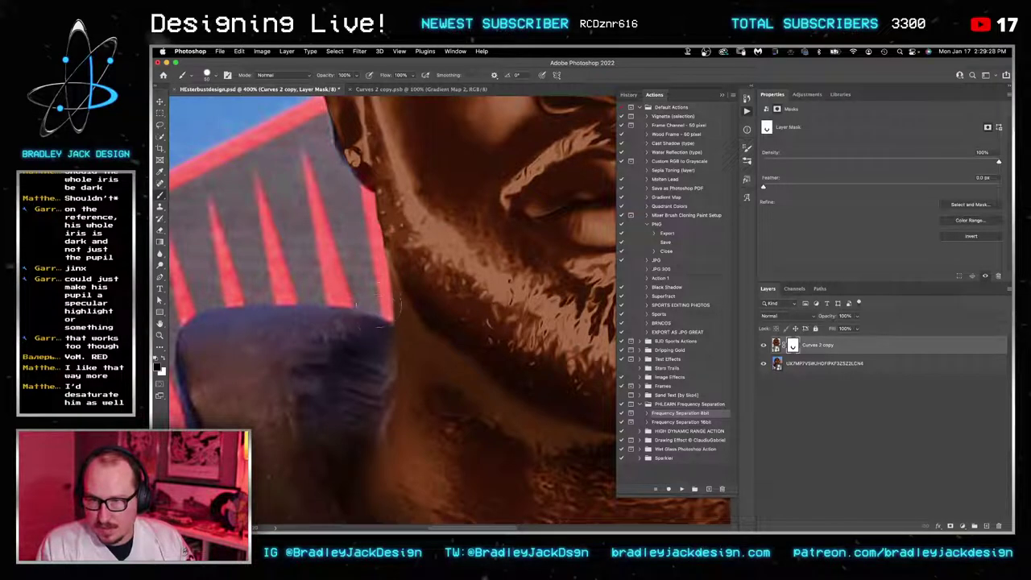
Step: Refine the mask where the neck meets the blue shoulder, restoring neck with white and hiding the overlap with black
mouse_move(415, 374)
mouse_down()
mouse_move(459, 329)
mouse_move(367, 303)
mouse_move(326, 336)
mouse_up()
key(x)
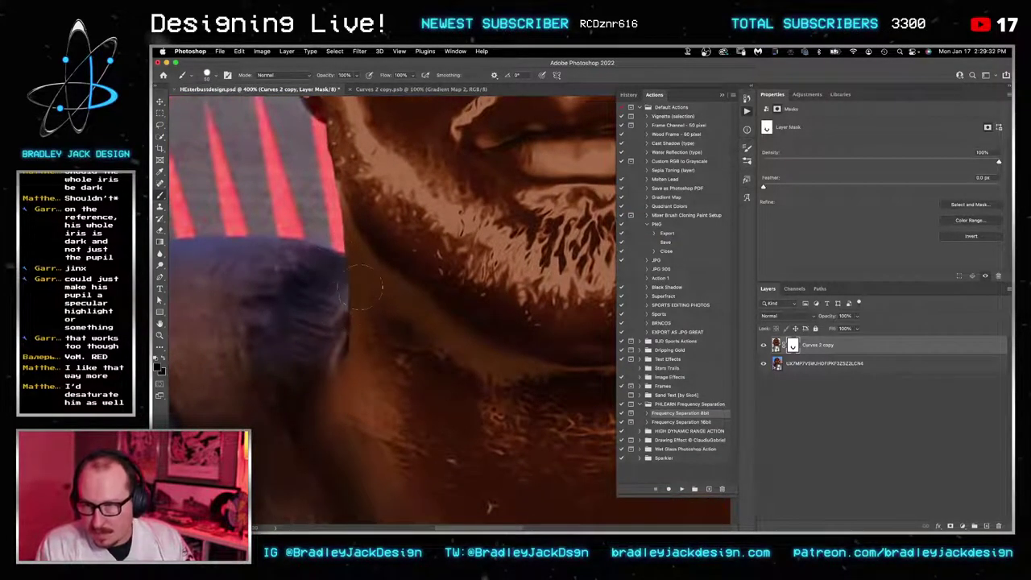
mouse_move(359, 298)
mouse_down()
mouse_move(361, 341)
mouse_move(366, 319)
mouse_move(353, 351)
mouse_up()
key(x)
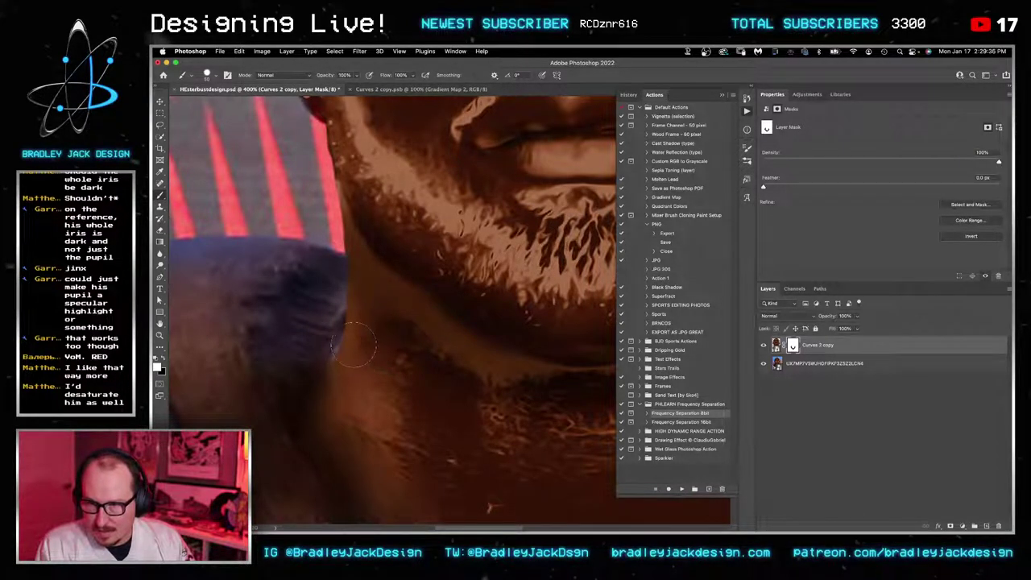
key(x)
drag(331, 303, 334, 287)
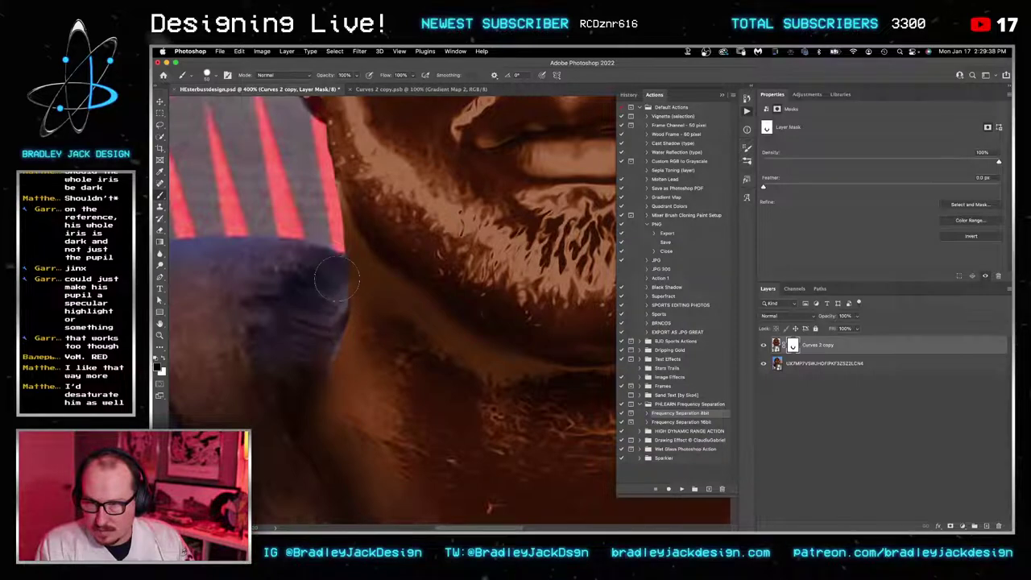
Step: Move the bronze head sideways so the reference bust's face shows beside it for comparison
drag(440, 314, 290, 319)
drag(523, 300, 409, 277)
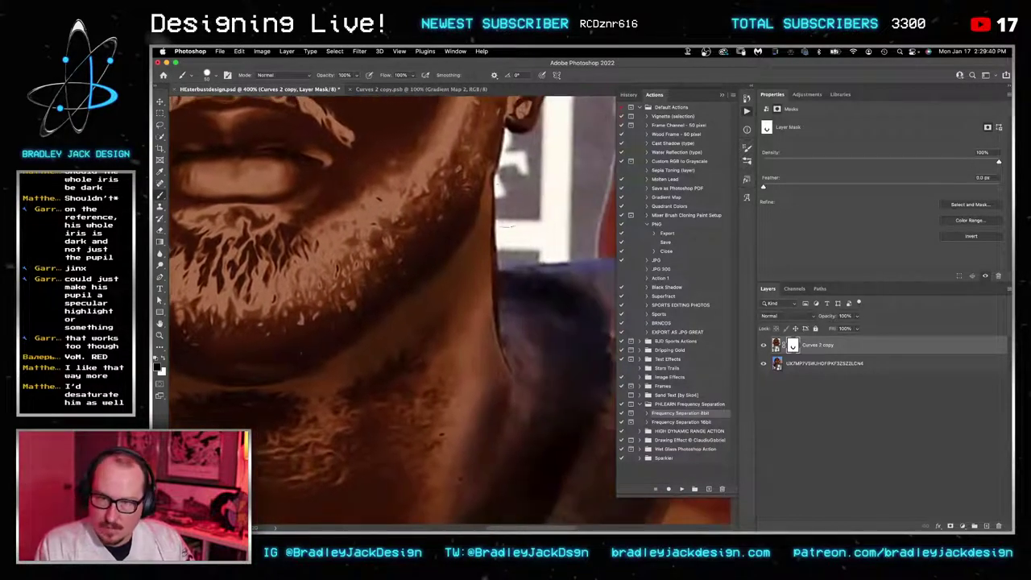
key(z)
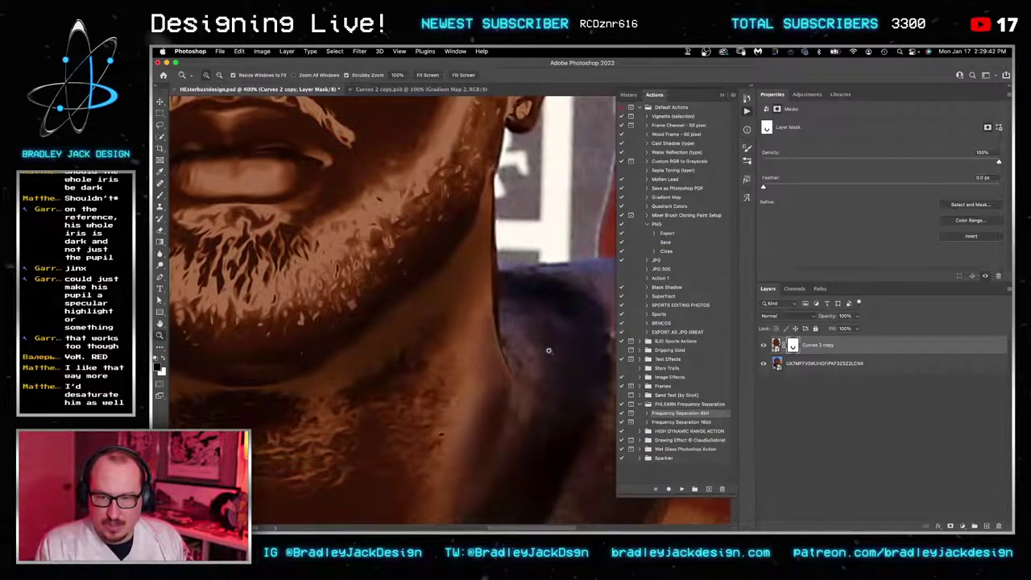
alt+click(540, 349)
alt+click(540, 349)
alt+click(541, 349)
alt+click(543, 349)
key(v)
drag(567, 339, 639, 338)
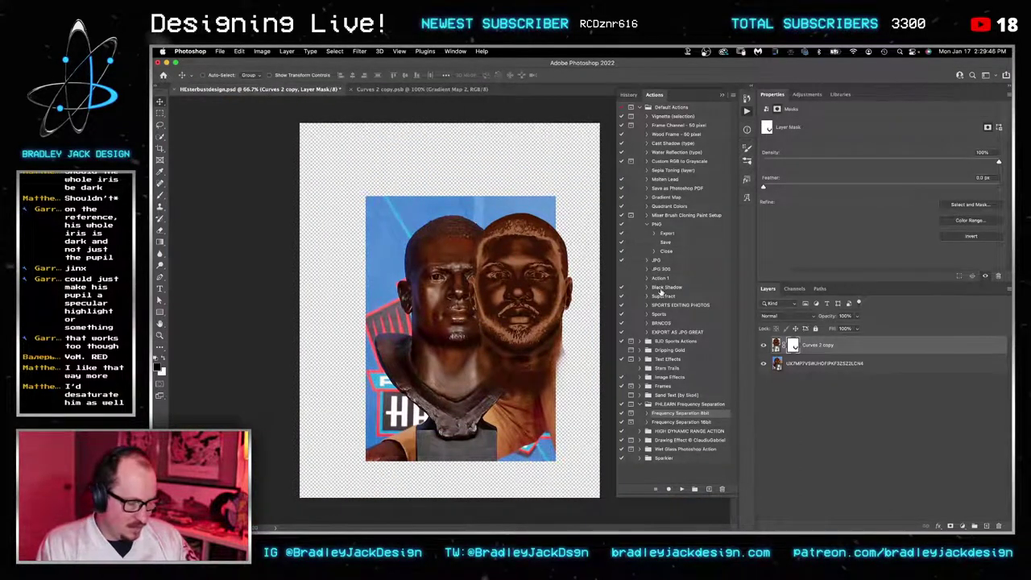
Step: Add a Selective Color adjustment clipped to the head and set its Yellows to cyan +36 and magenta +19
click(815, 95)
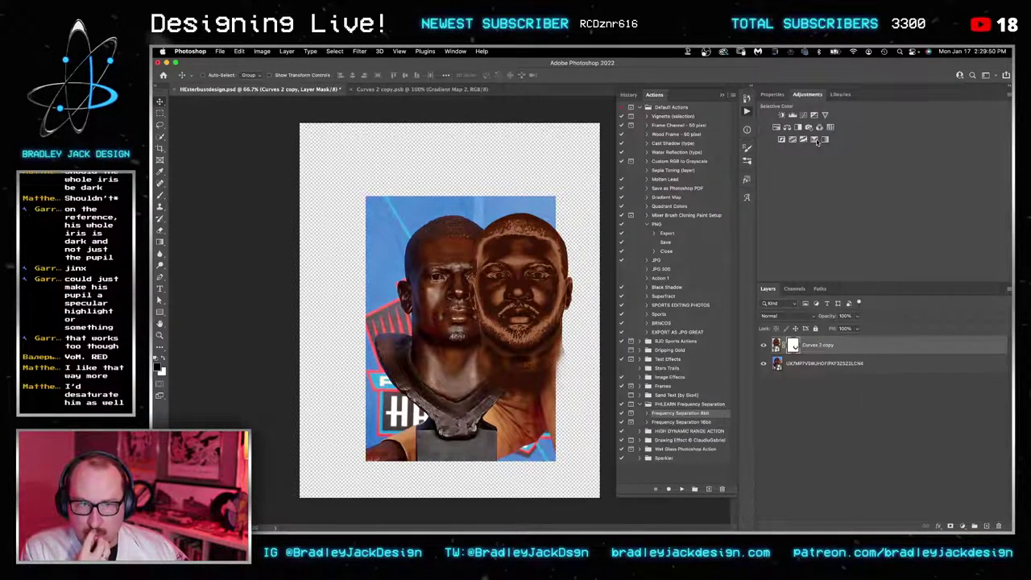
click(815, 140)
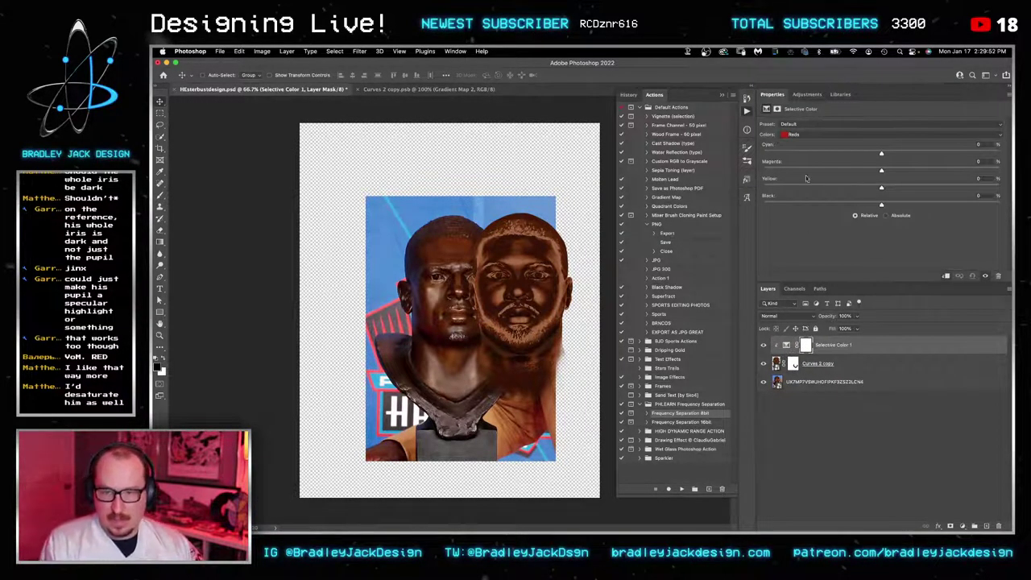
click(797, 134)
click(797, 143)
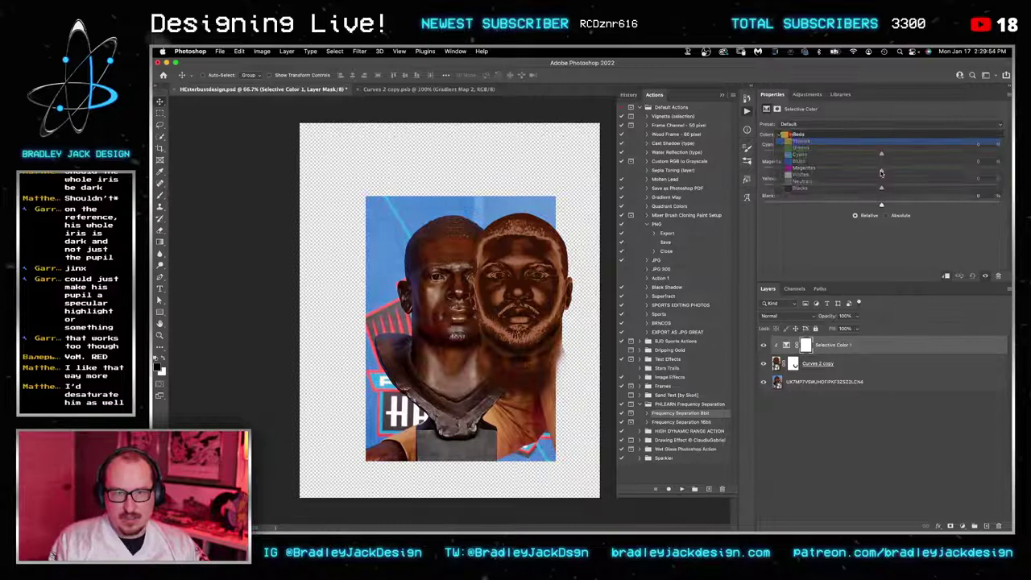
click(923, 152)
super+click(479, 256)
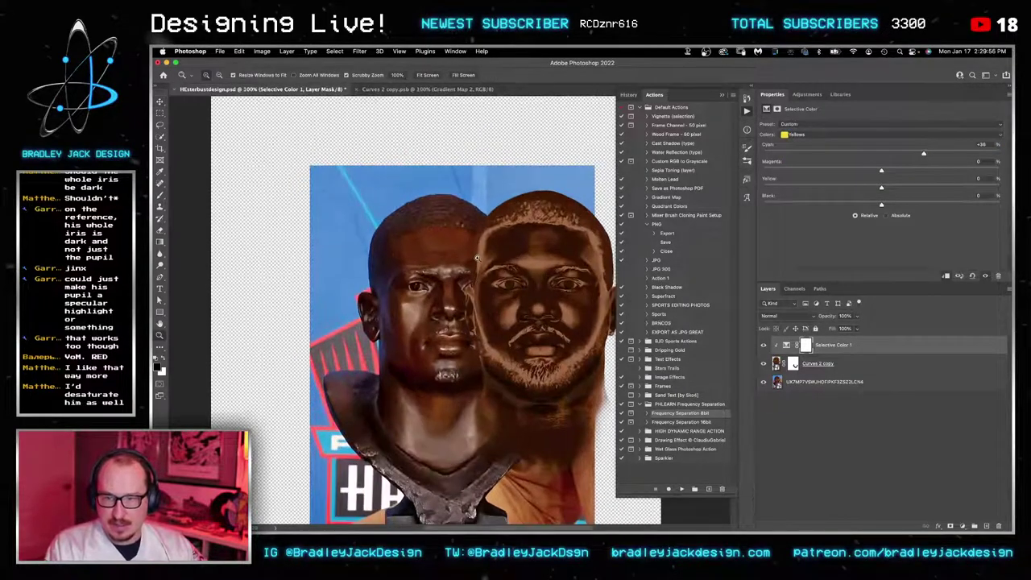
super+click(512, 281)
drag(493, 262, 402, 172)
key(z)
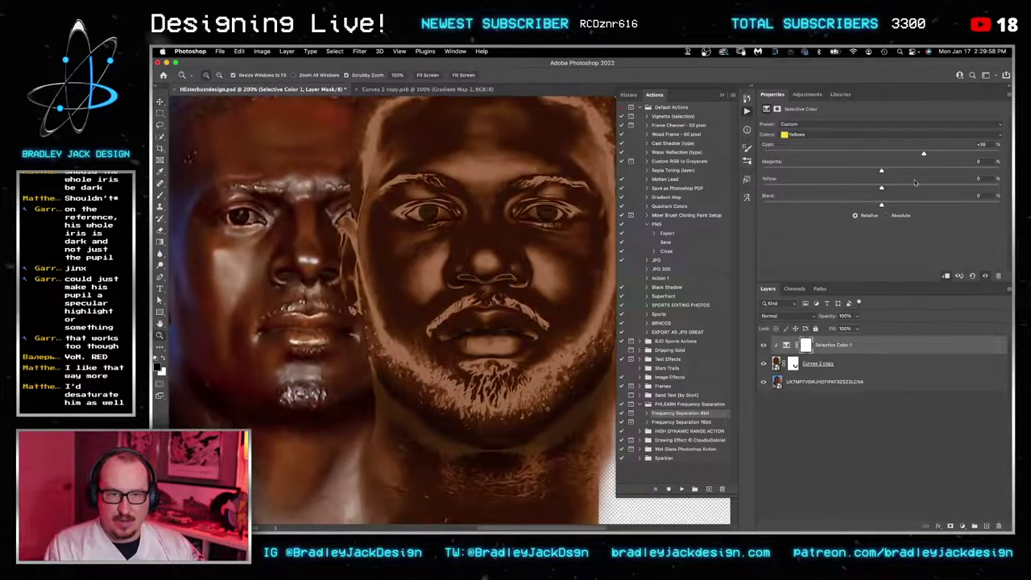
alt+click(457, 248)
key(v)
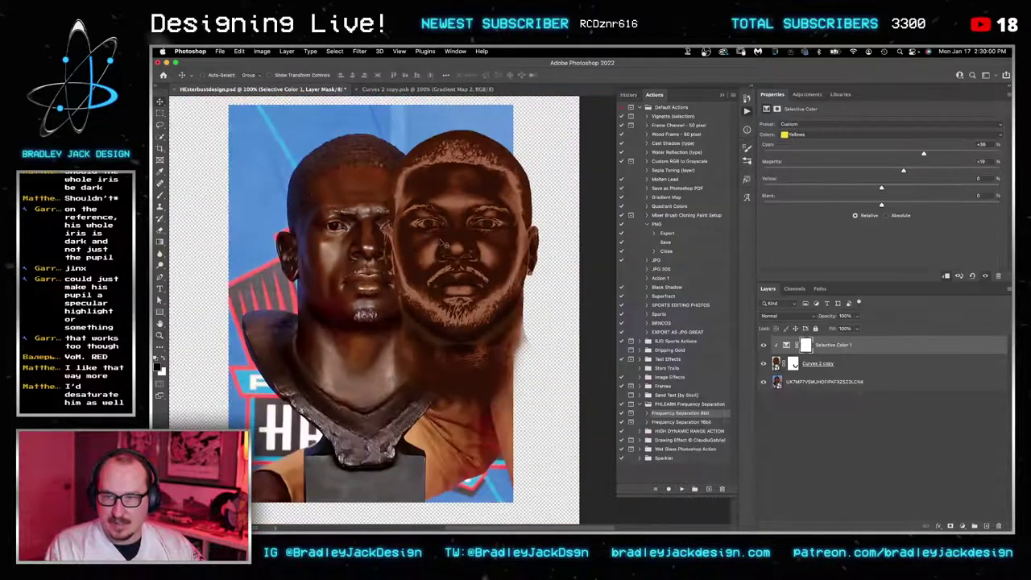
Step: Set the Reds of the Selective Color adjustment to cyan +30 and magenta +4
click(799, 134)
click(797, 127)
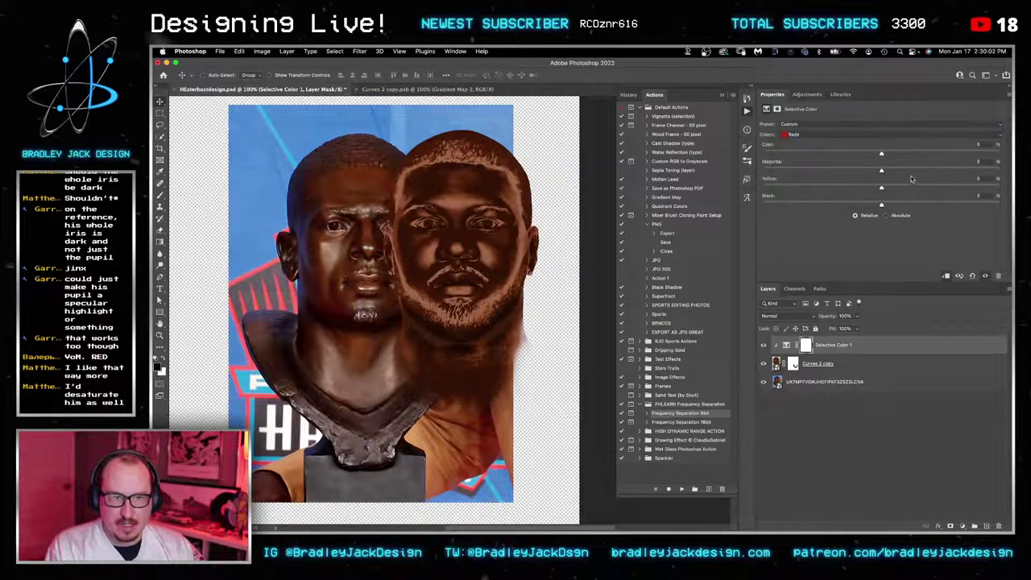
drag(901, 170, 860, 169)
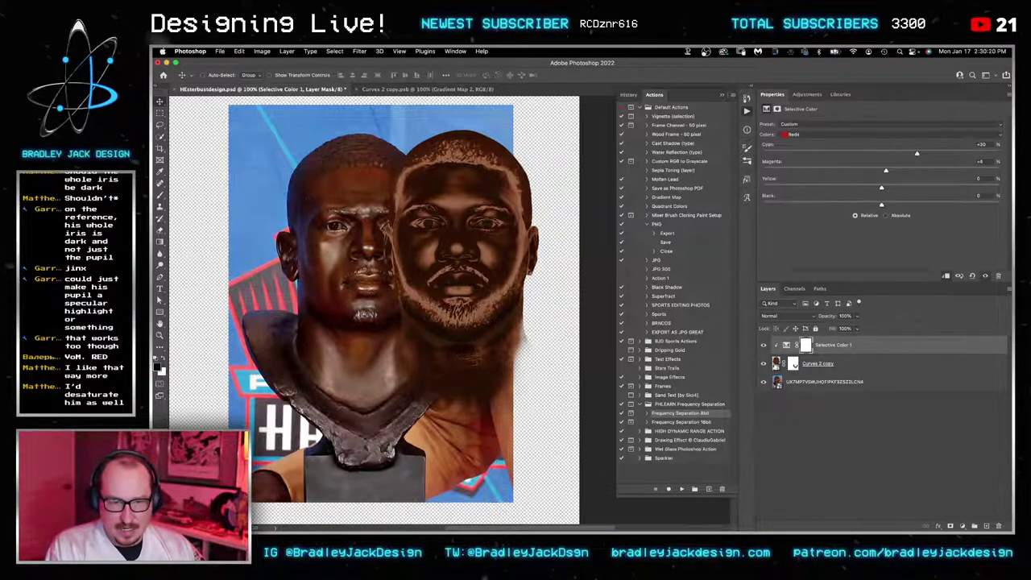
Step: Open the head smart object's contents and toggle the Invert 1 and Exposure 1 copy layers to check their effect
double_click(777, 363)
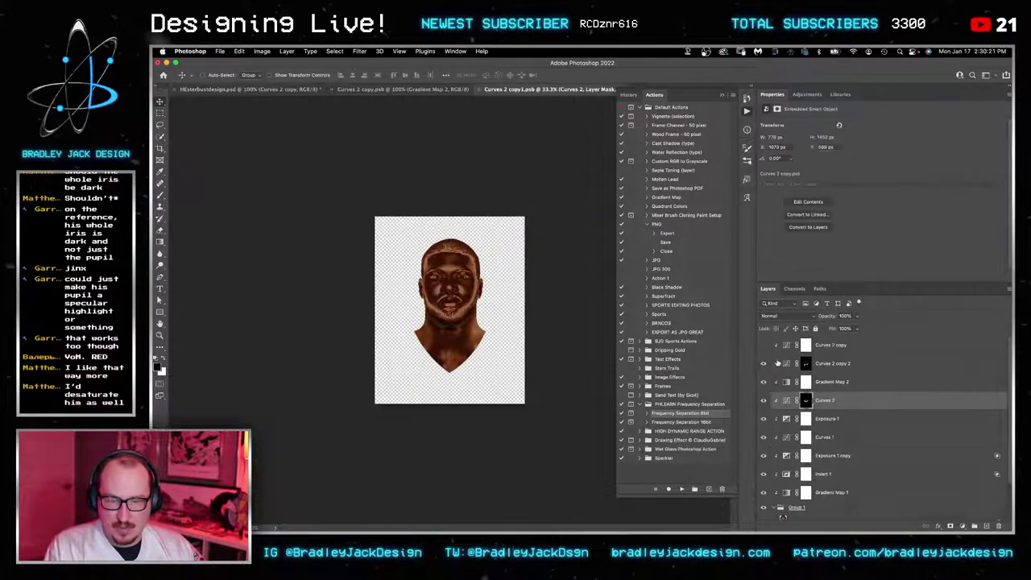
click(821, 474)
click(762, 474)
key(super+0)
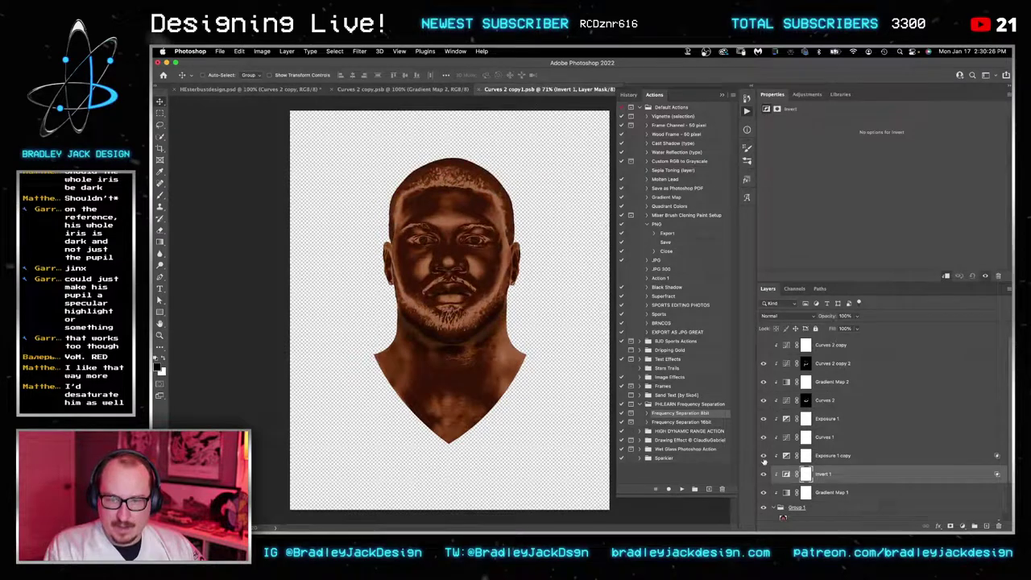
click(764, 458)
click(764, 457)
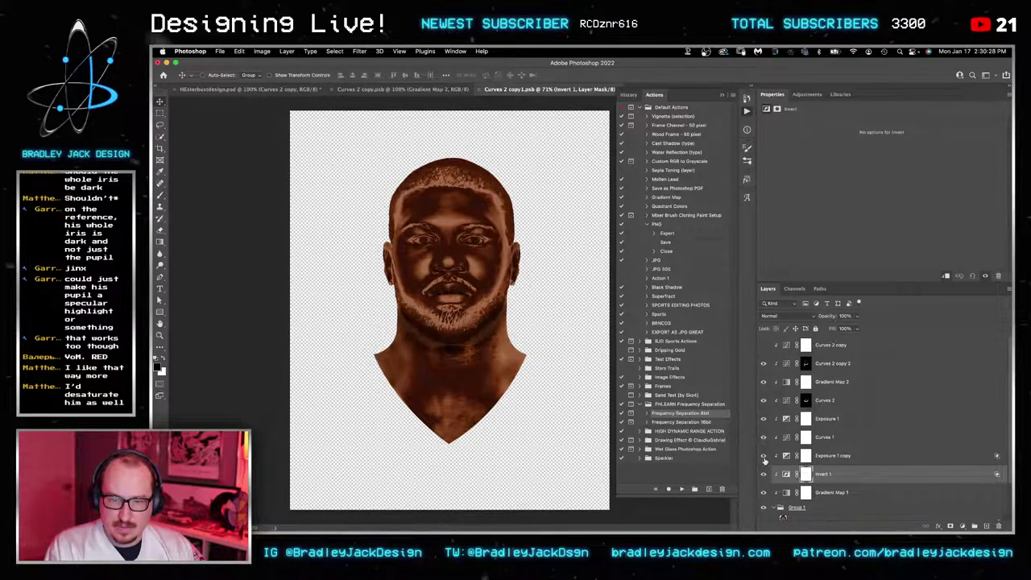
Step: Restore the full tonal range of the Exposure 1 copy layer's Blend If for the underlying layer, and toggle the layer to compare
click(763, 456)
click(764, 456)
click(806, 461)
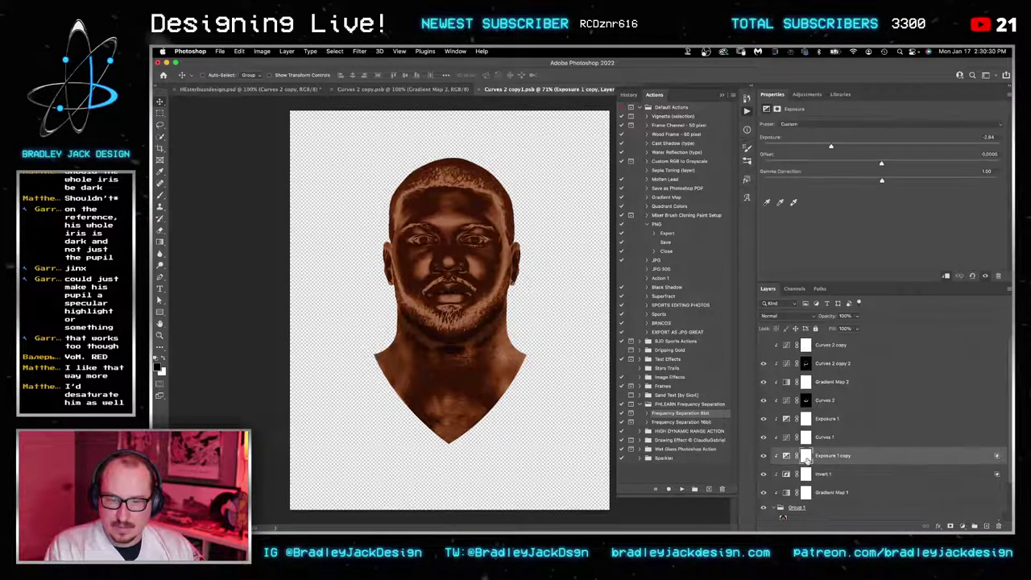
double_click(890, 461)
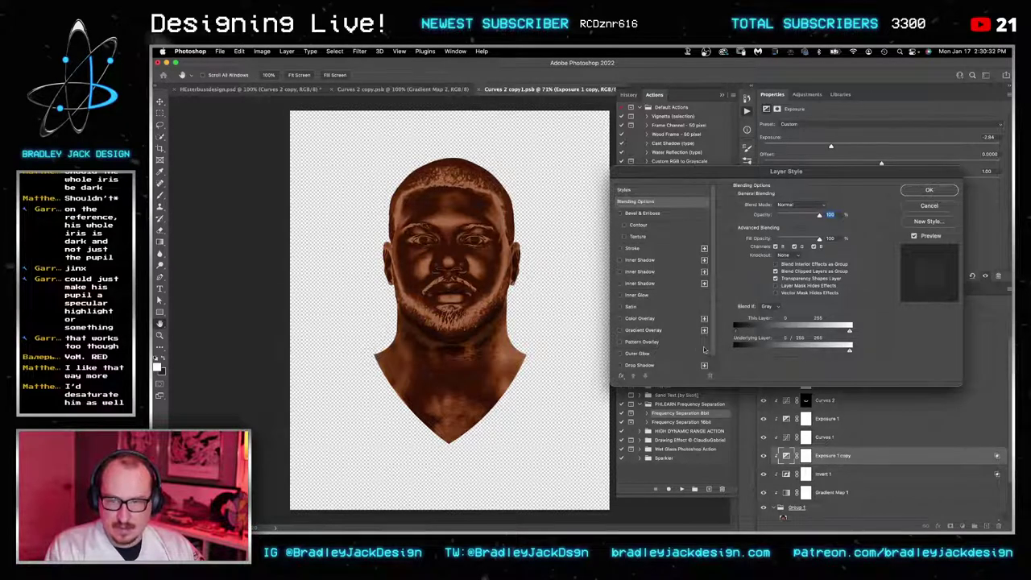
drag(703, 349, 697, 348)
mouse_move(852, 352)
mouse_down()
mouse_move(836, 353)
mouse_move(849, 351)
mouse_up()
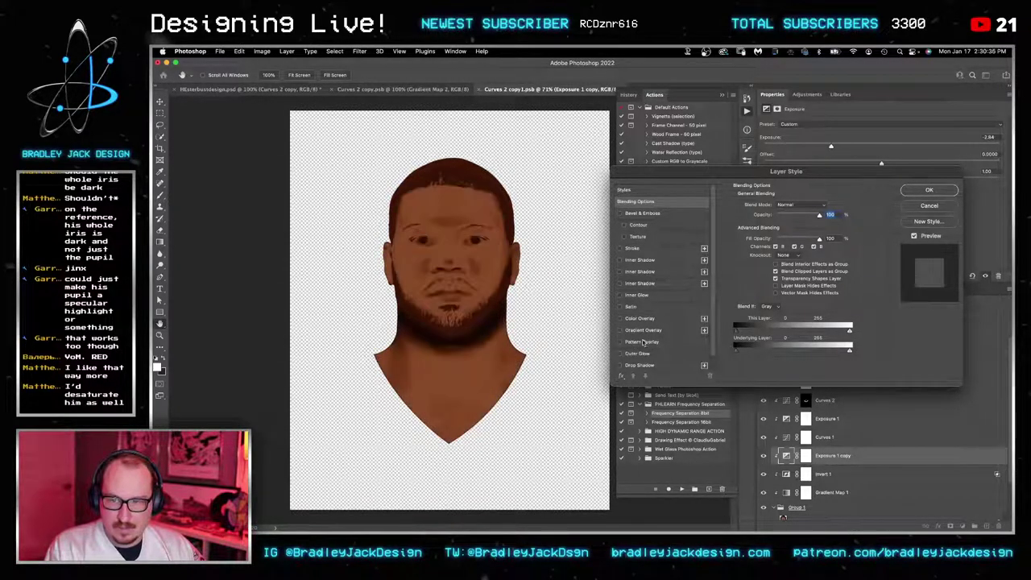
click(928, 190)
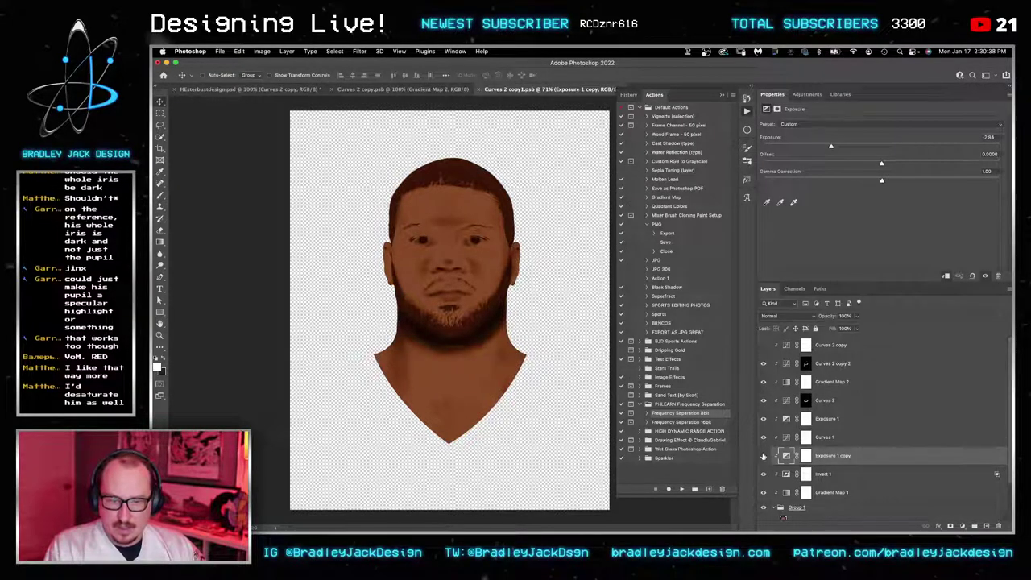
click(763, 456)
click(763, 456)
click(763, 456)
click(763, 455)
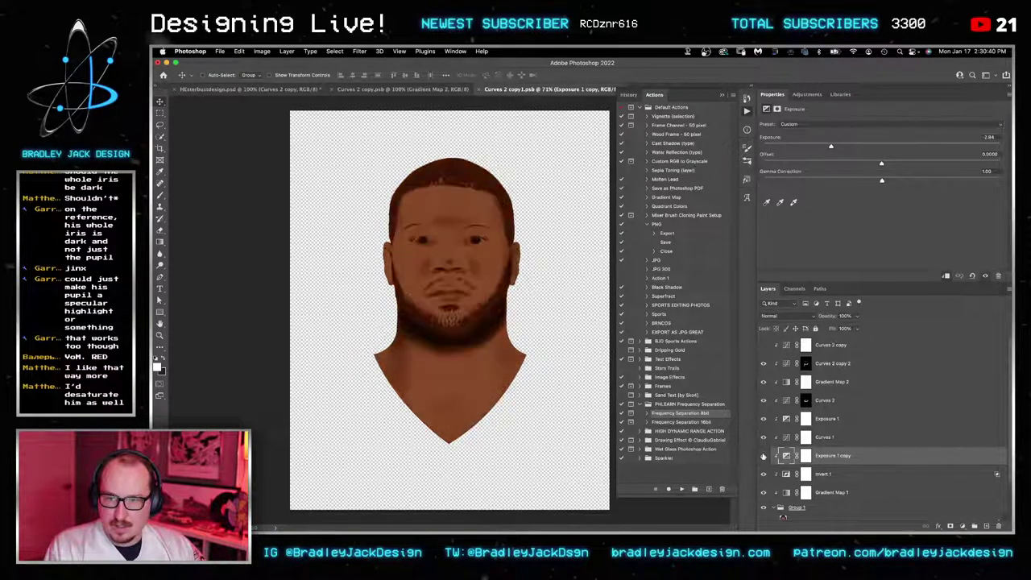
Step: Invert the Exposure 1 copy layer's mask to black and get the brush ready over the lower face
click(806, 456)
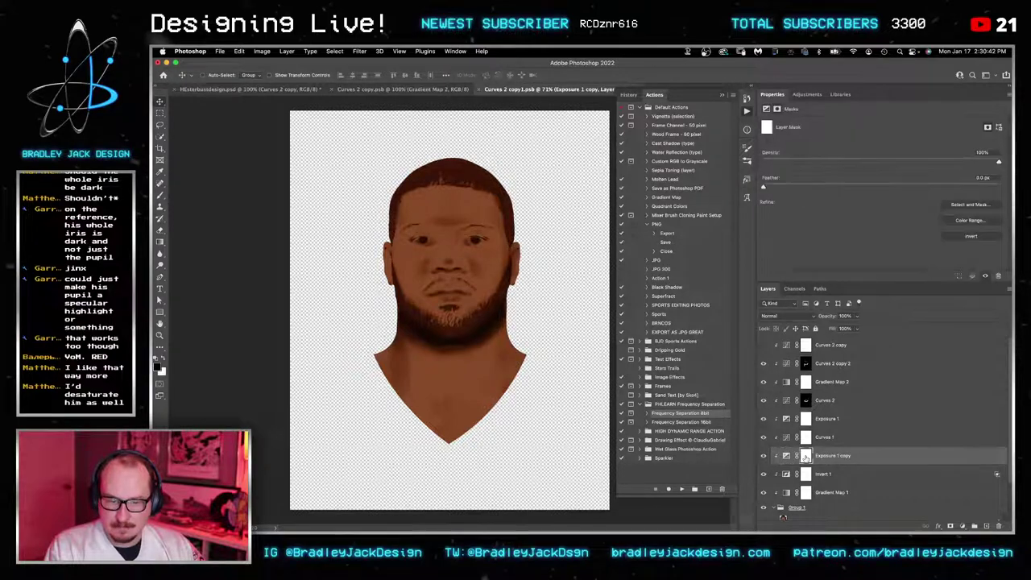
key(super+i)
key(z)
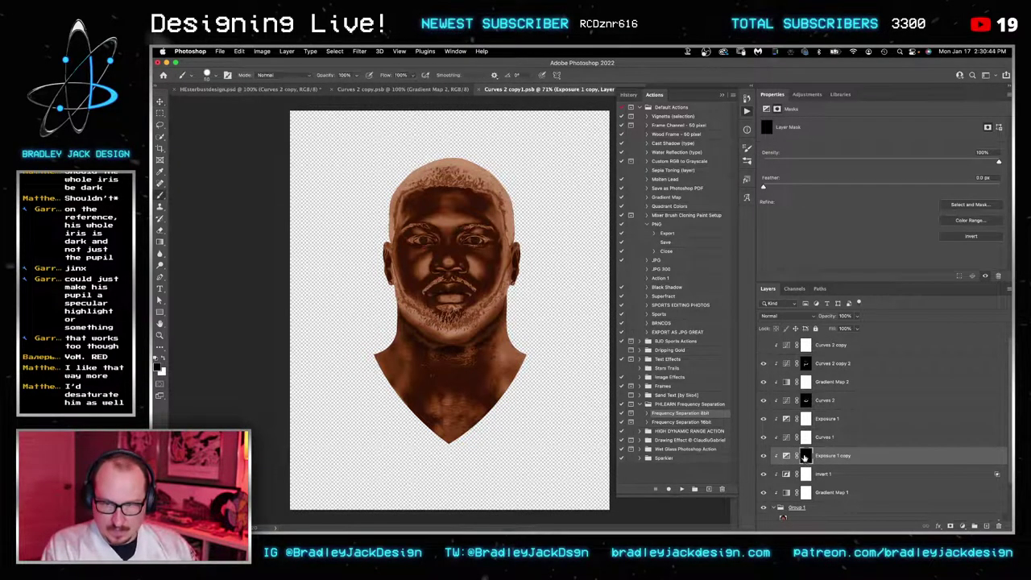
click(454, 253)
key(b)
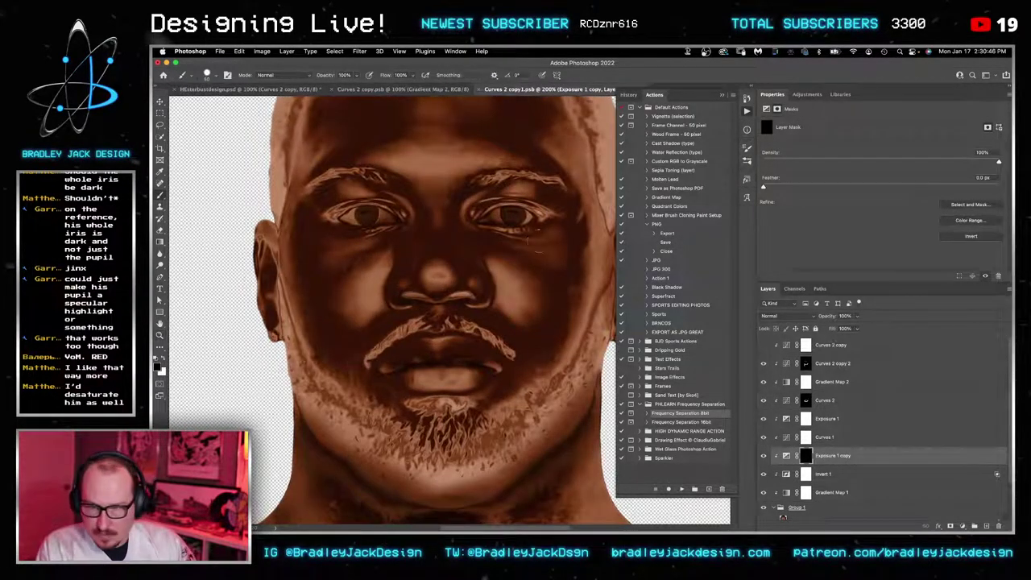
scroll(453, 253, down, 5)
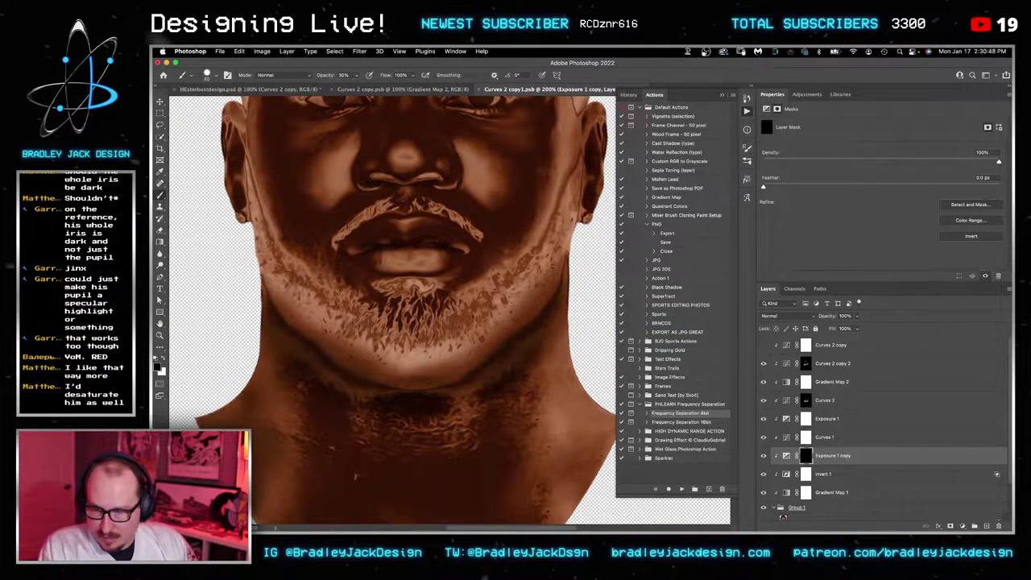
Step: Try brushing white at 30% opacity on the Exposure 1 copy mask over the beard beside the chin, and undo it
key(x)
mouse_move(475, 306)
mouse_down()
mouse_move(467, 297)
mouse_move(483, 286)
mouse_move(488, 310)
mouse_up()
key(super+z)
key(super+z)
key(super+z)
key(super+z)
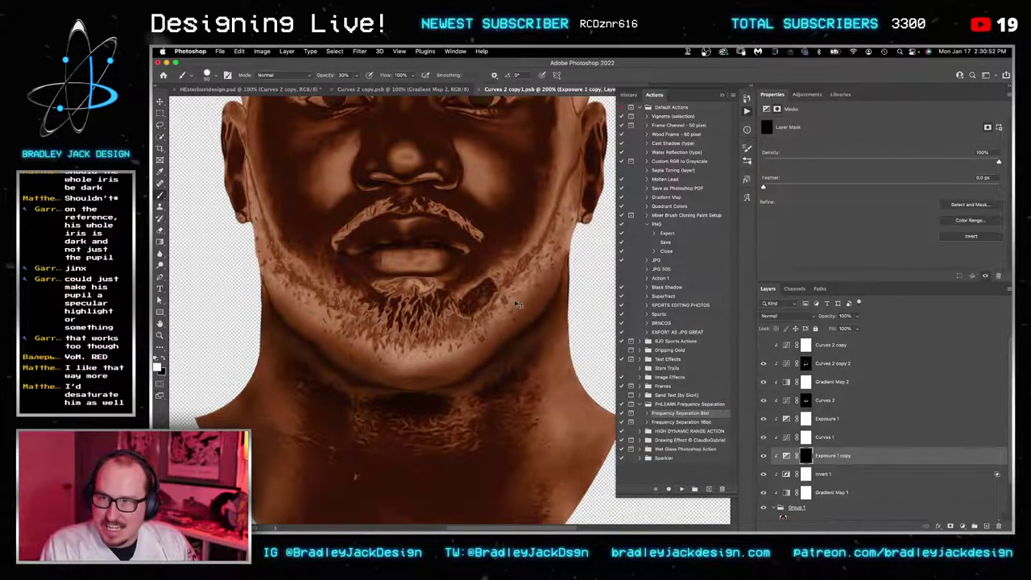
key(super+z)
key(super+z)
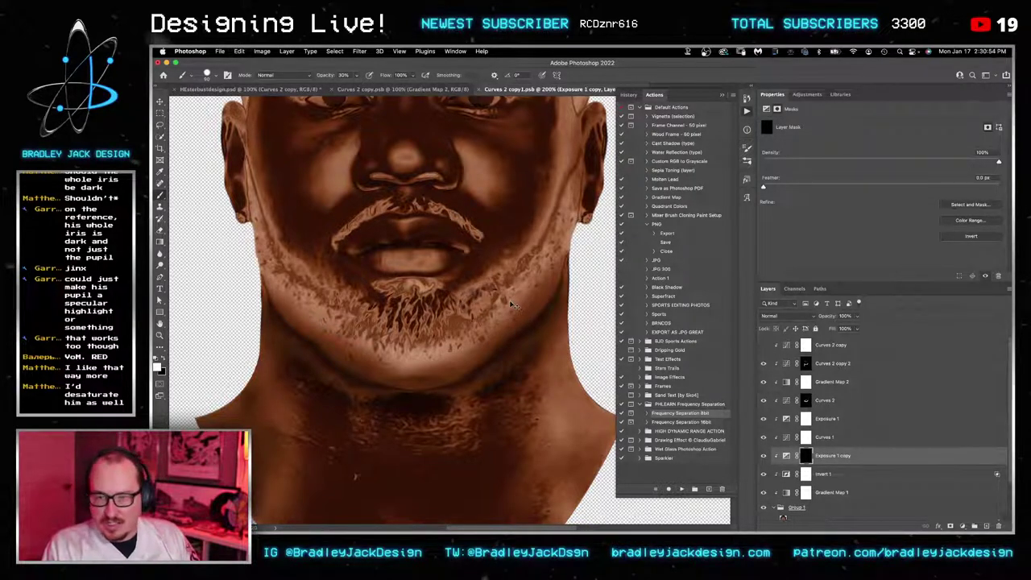
Step: Paint the Exposure 1 copy mask with a soft white brush at 30% opacity along the jawline and both sides of the beard
drag(515, 326, 490, 202)
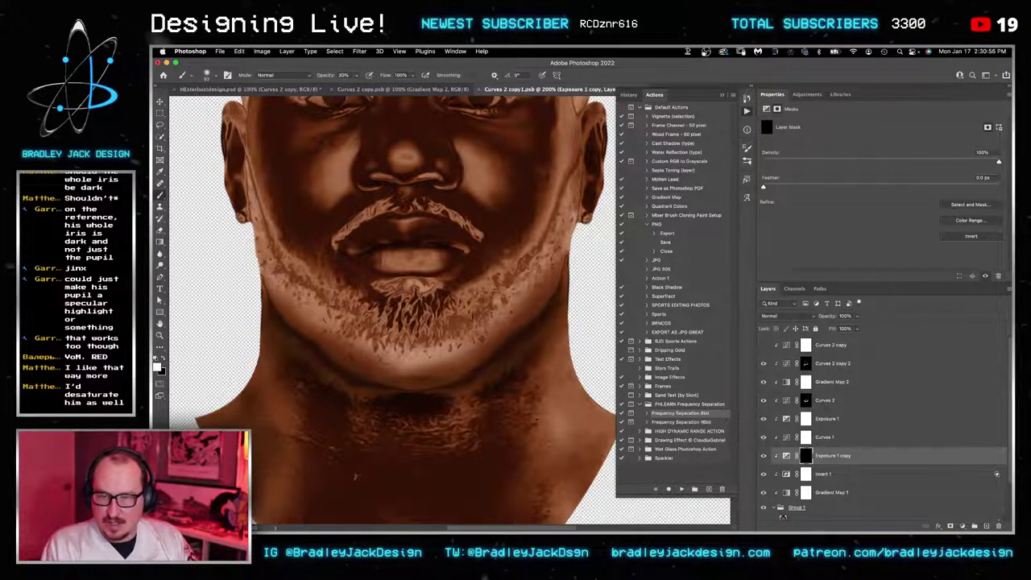
mouse_move(488, 303)
mouse_down()
mouse_move(500, 281)
mouse_move(498, 309)
mouse_move(538, 269)
mouse_move(576, 165)
mouse_move(541, 310)
mouse_move(435, 377)
mouse_move(378, 378)
mouse_move(306, 330)
mouse_move(282, 274)
mouse_move(410, 346)
mouse_move(463, 318)
mouse_up()
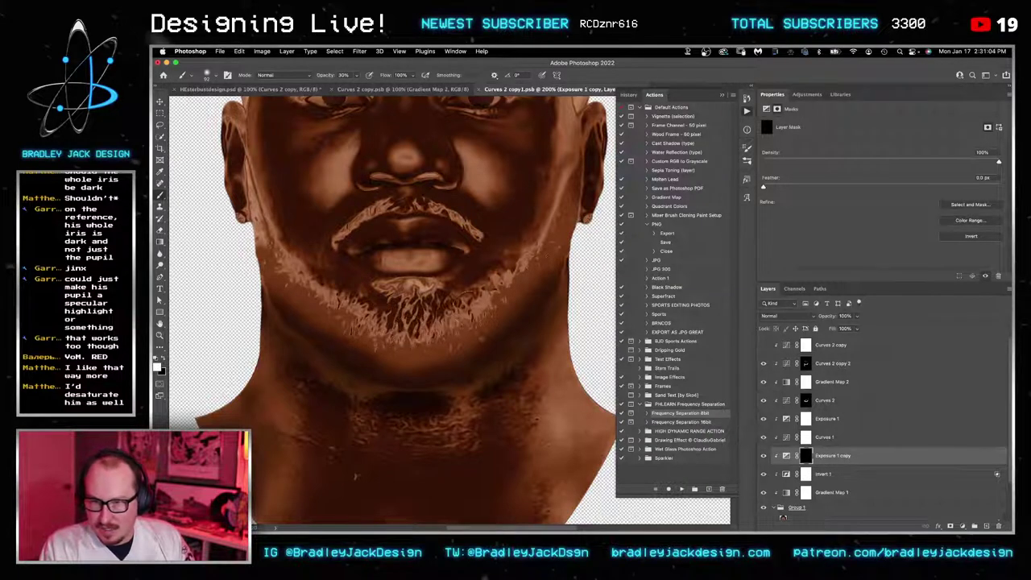
mouse_move(290, 258)
mouse_down()
mouse_move(266, 226)
mouse_move(282, 192)
mouse_up()
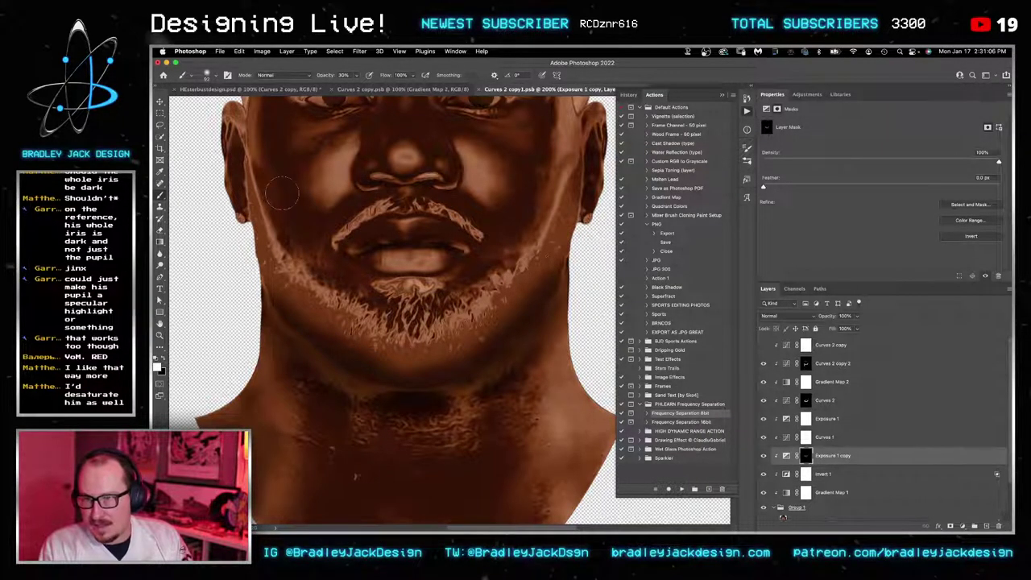
Step: Hide the Curves 2 copy 2 and Curves 2 adjustment layers
click(763, 364)
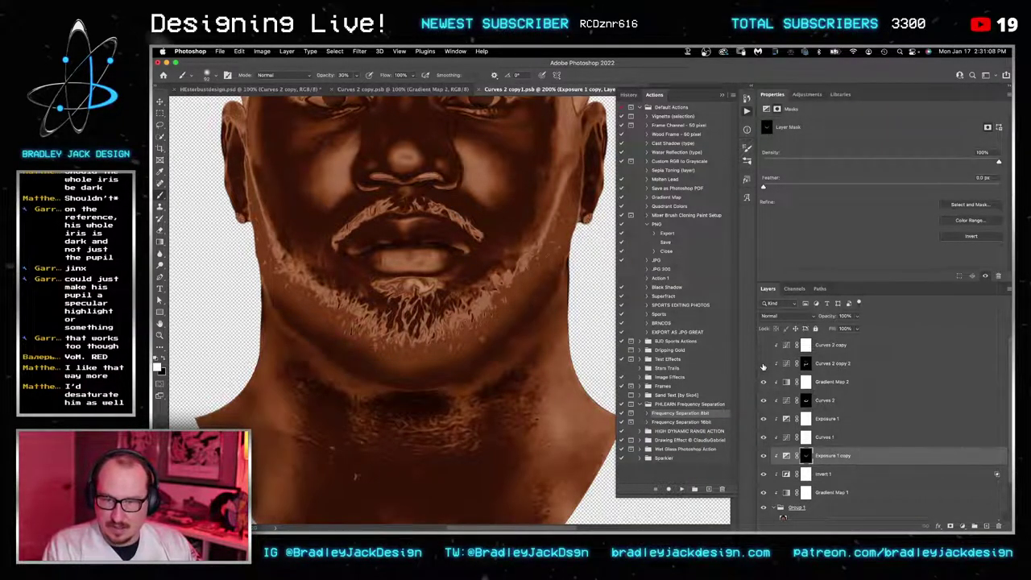
click(764, 401)
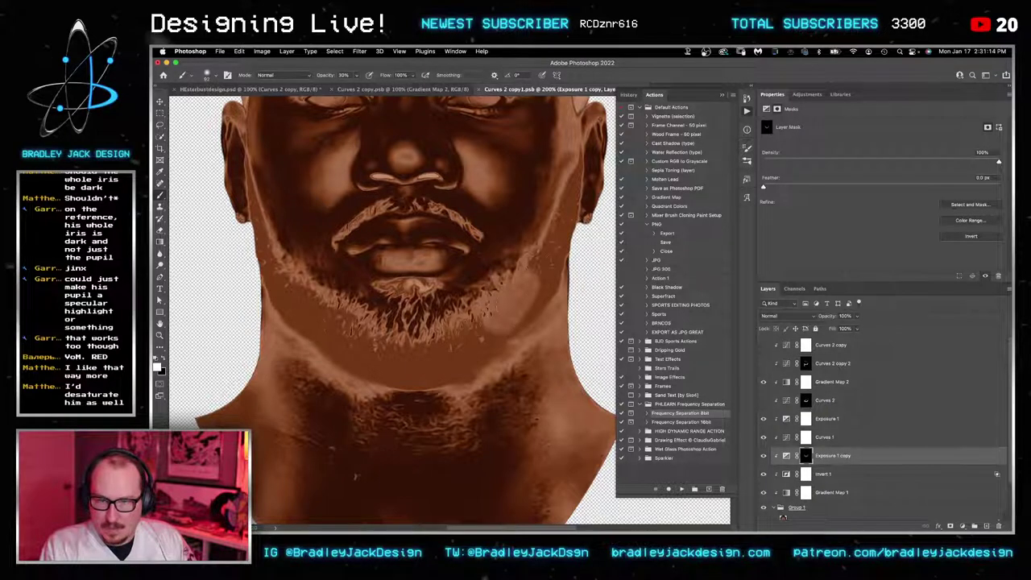
Step: Paint the Exposure 1 copy mask white at 100% opacity over the jaw, beard and entire neck
mouse_move(512, 313)
mouse_down()
mouse_move(520, 300)
mouse_move(501, 322)
mouse_up()
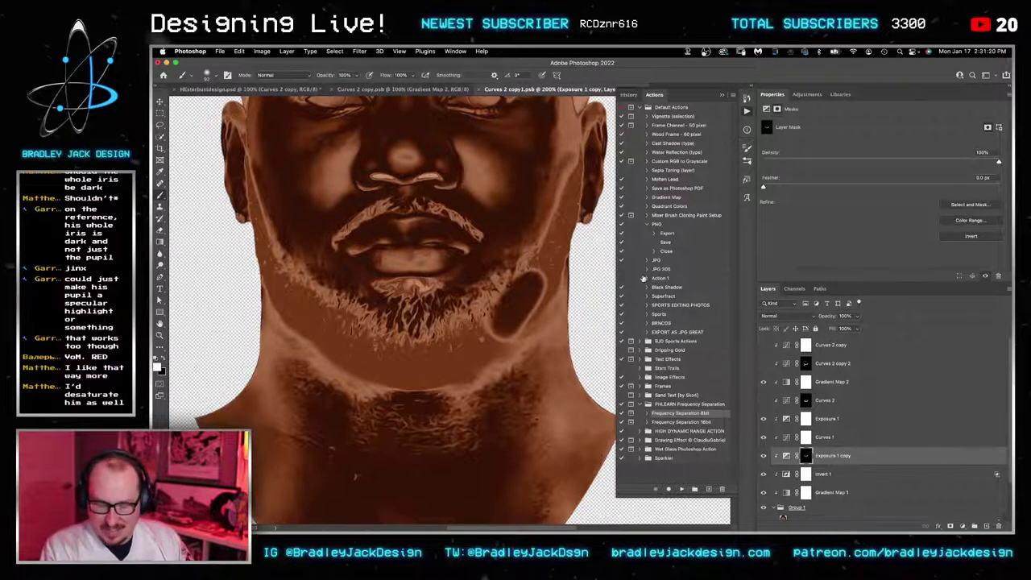
mouse_move(553, 287)
mouse_down()
mouse_move(563, 288)
mouse_move(545, 259)
mouse_move(574, 166)
mouse_move(524, 303)
mouse_move(445, 353)
mouse_move(508, 290)
mouse_move(418, 362)
mouse_move(375, 346)
mouse_move(278, 256)
mouse_move(242, 179)
mouse_move(339, 338)
mouse_move(351, 342)
mouse_move(274, 331)
mouse_move(394, 399)
mouse_move(559, 338)
mouse_move(532, 318)
mouse_move(532, 410)
mouse_move(427, 435)
mouse_move(318, 394)
mouse_move(242, 386)
mouse_move(306, 499)
mouse_up()
drag(352, 391, 343, 285)
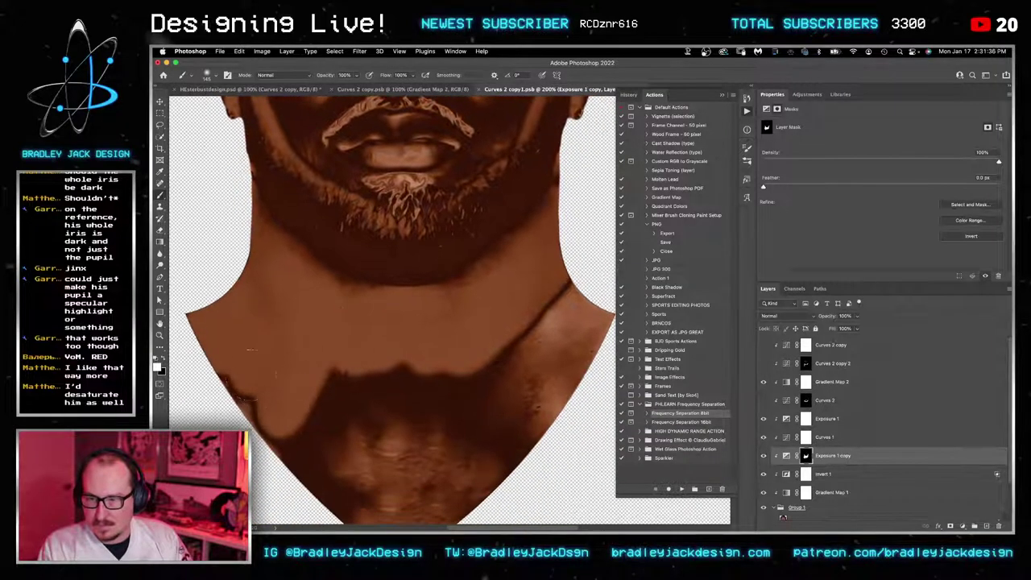
mouse_move(241, 399)
mouse_down()
mouse_move(326, 506)
mouse_move(411, 483)
mouse_move(471, 451)
mouse_move(576, 314)
mouse_move(532, 387)
mouse_up()
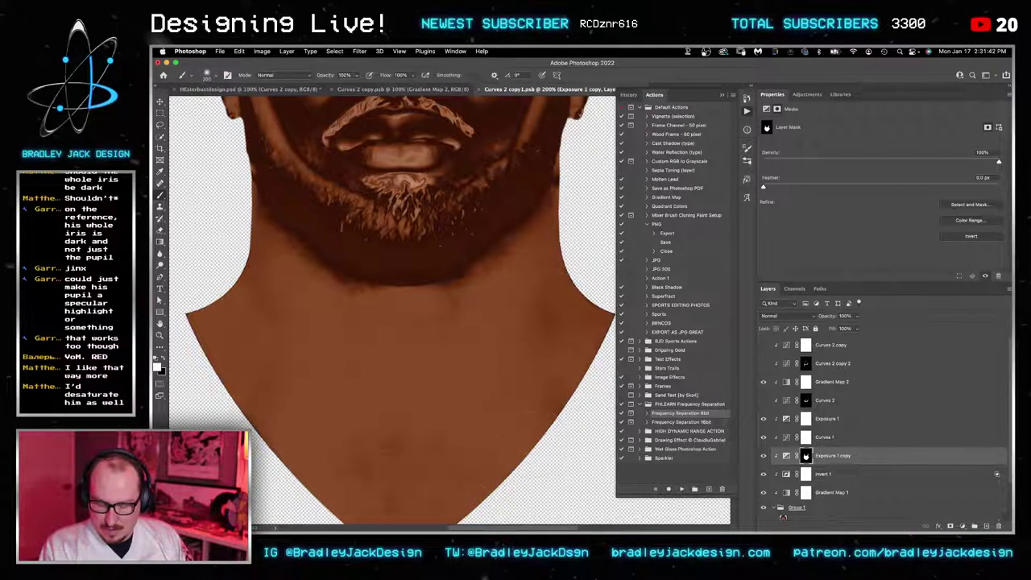
Step: Brush black at 40% opacity on the Exposure 1 copy mask to soften its effect across the neck and shoulders
key(x)
key(4)
mouse_move(523, 370)
mouse_down()
mouse_move(451, 435)
mouse_move(318, 443)
mouse_move(210, 331)
mouse_up()
drag(421, 299, 479, 432)
key(0)
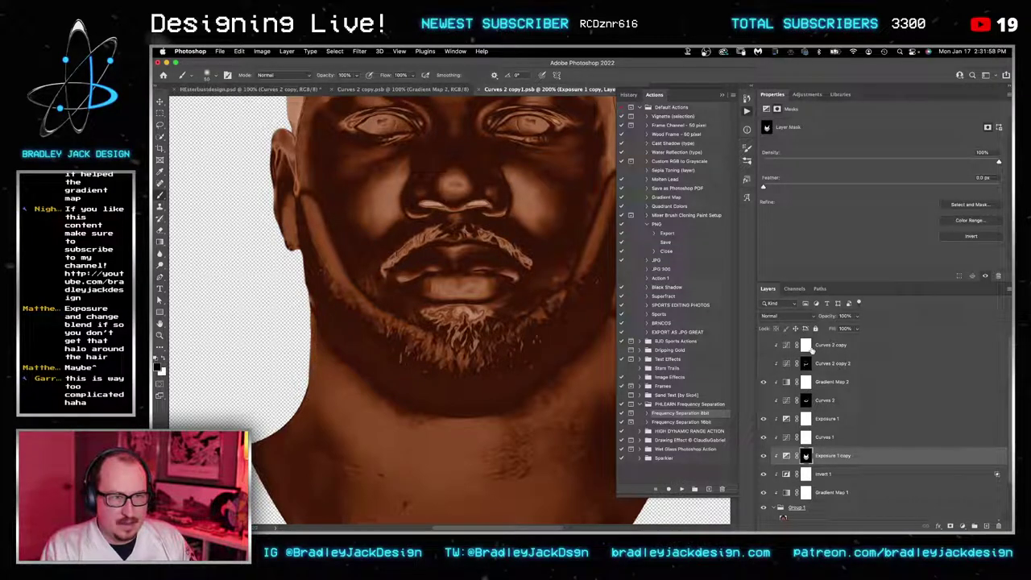
Step: Split the Exposure 1 copy layer's Blend If shadows for the underlying layer from 0 to about 225, and reset its mask to white
double_click(864, 458)
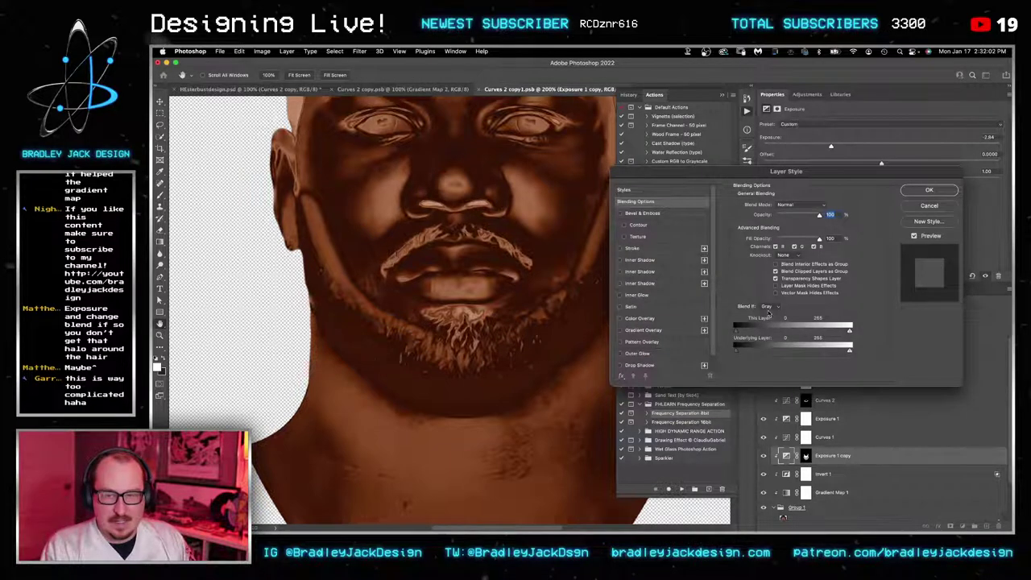
mouse_move(850, 352)
mouse_down()
mouse_move(745, 356)
mouse_move(833, 353)
mouse_up()
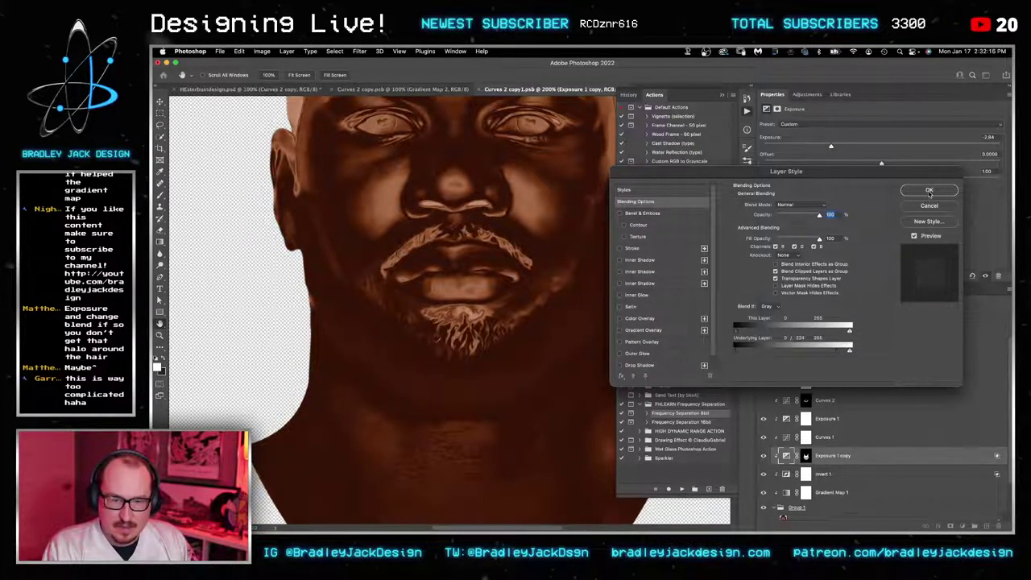
click(928, 191)
click(805, 455)
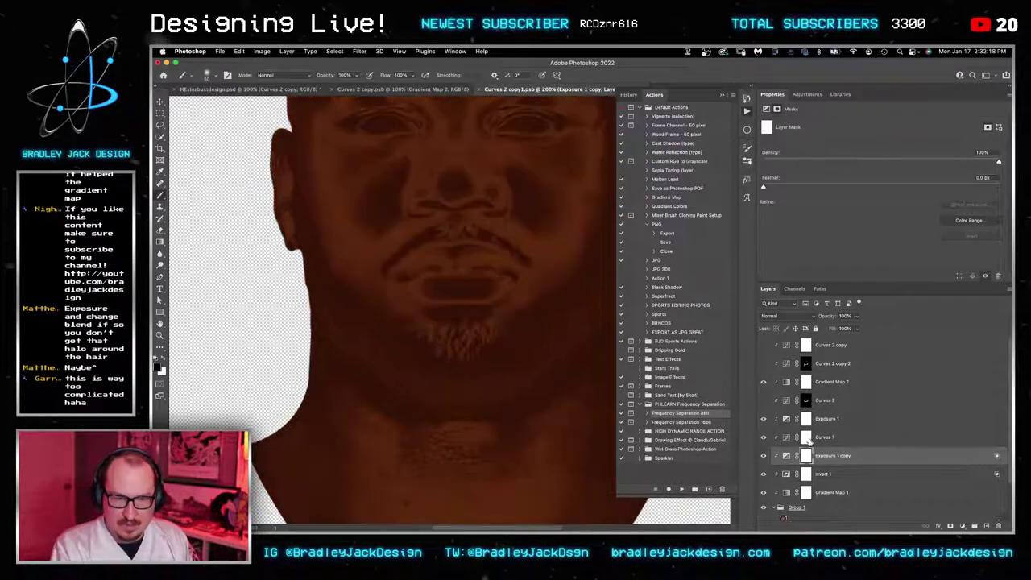
scroll(559, 379, up, 4)
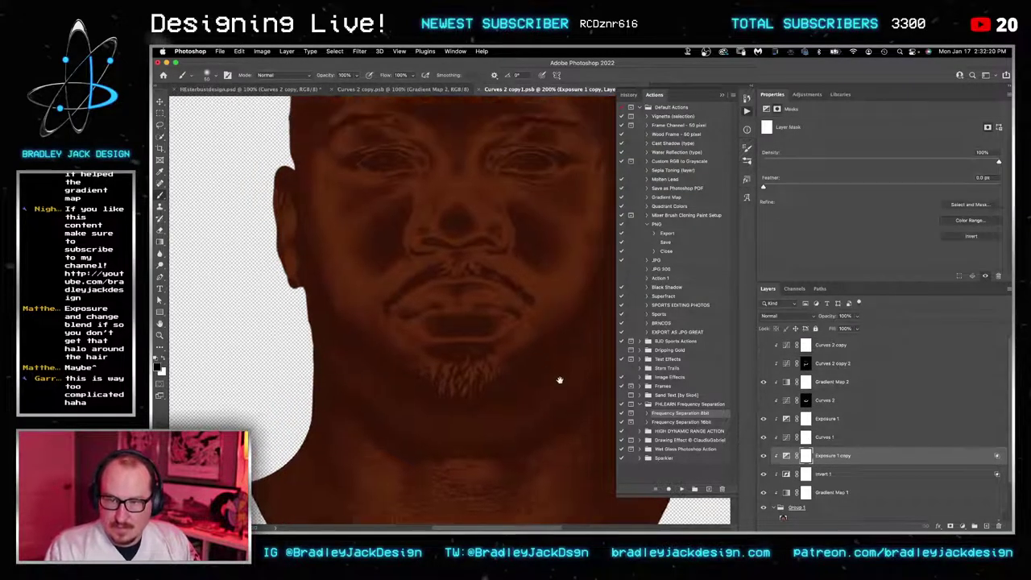
Step: Hide Exposure 1 copy and toggle Curves 1 to compare its effect, leaving Curves 1 hidden
key(z)
click(763, 456)
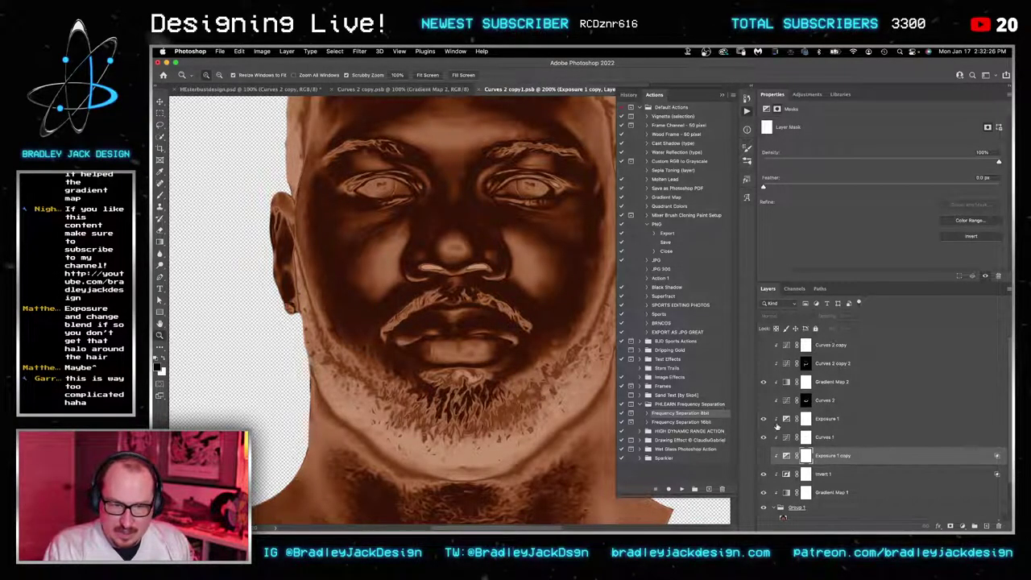
click(763, 437)
click(763, 438)
click(763, 438)
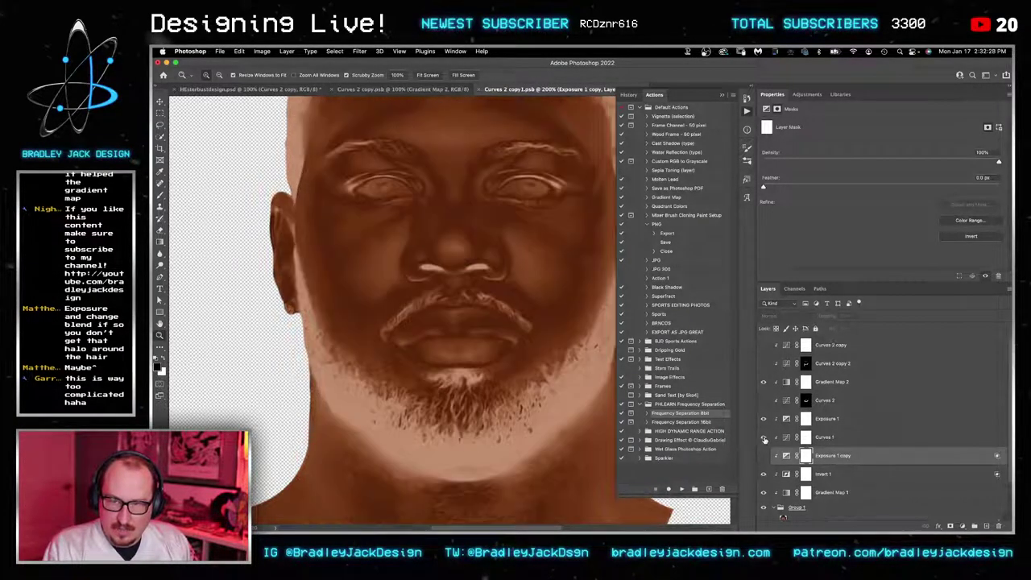
click(763, 437)
click(763, 437)
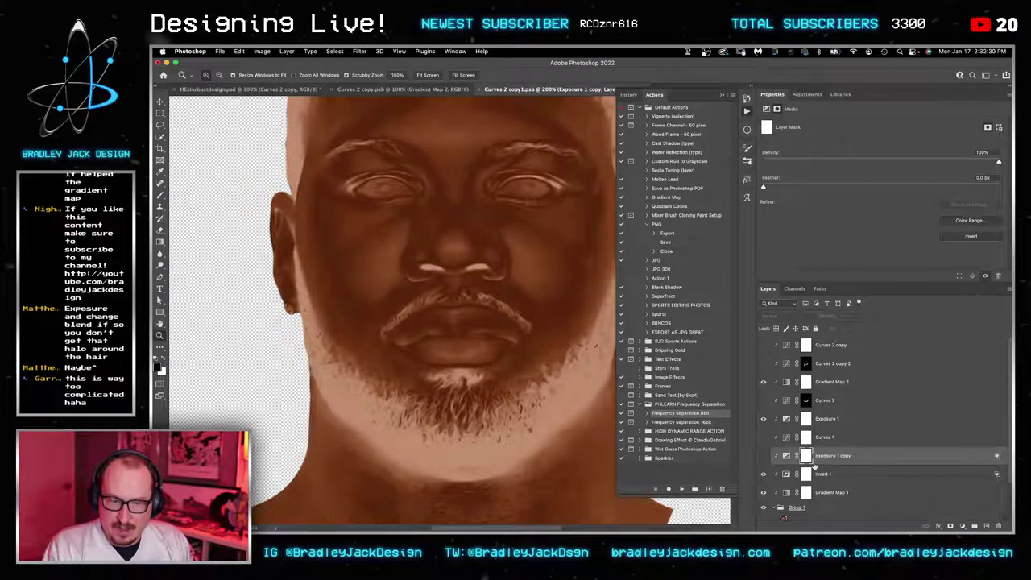
Step: Show Exposure 1 copy again and raise the lower half of its underlying-layer Blend If shadow split to 133
click(764, 456)
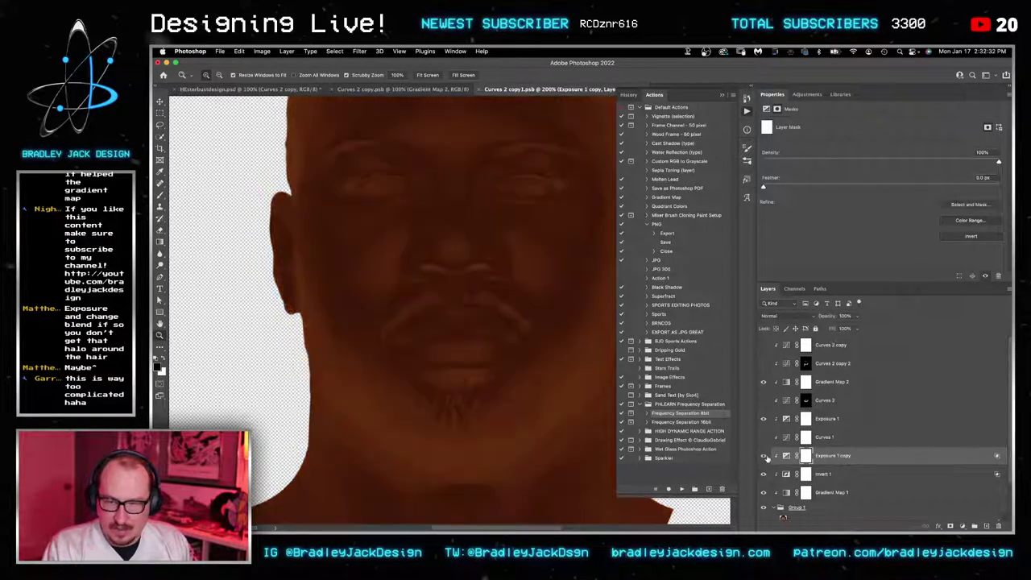
double_click(864, 457)
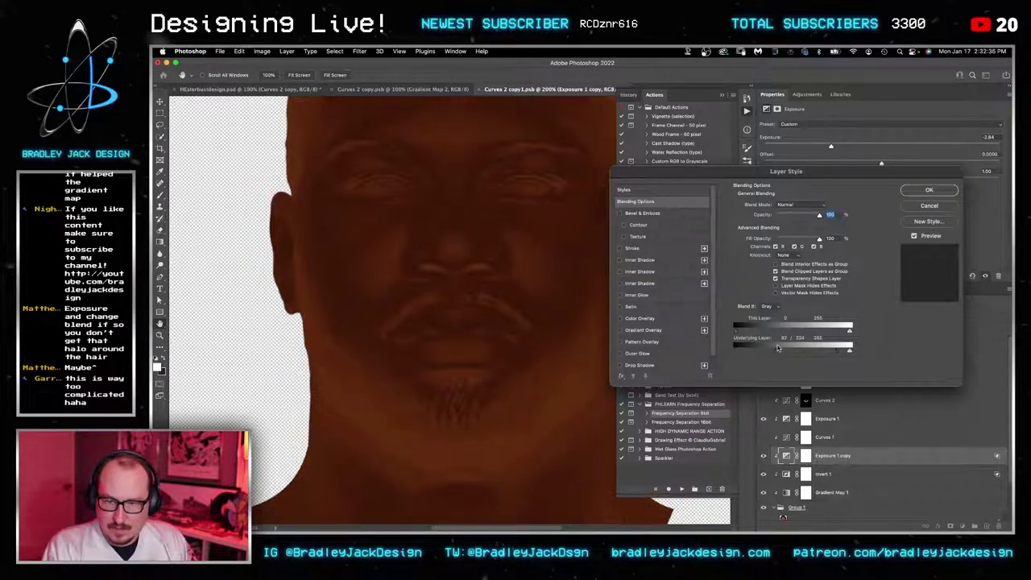
drag(794, 348, 796, 349)
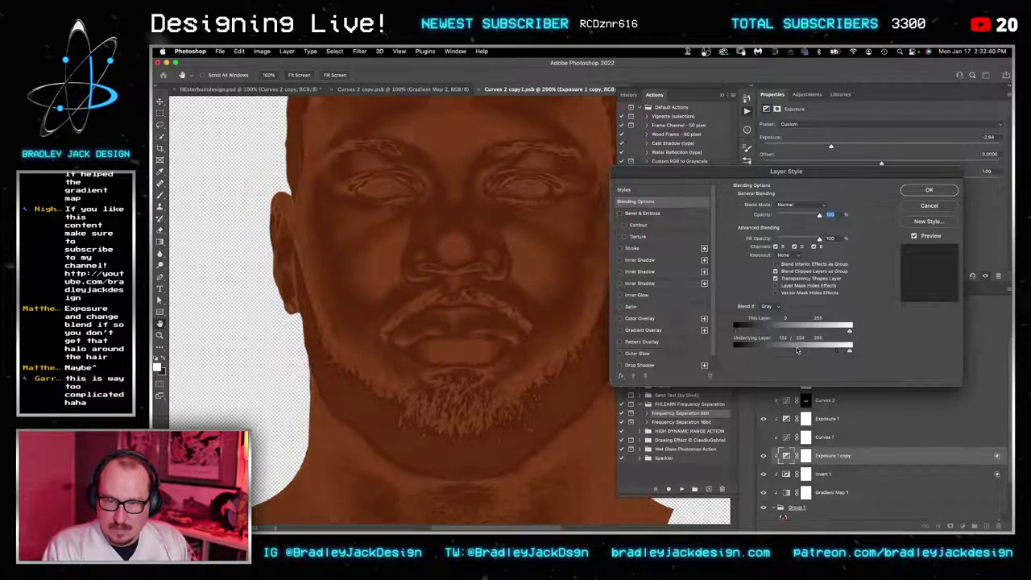
click(929, 189)
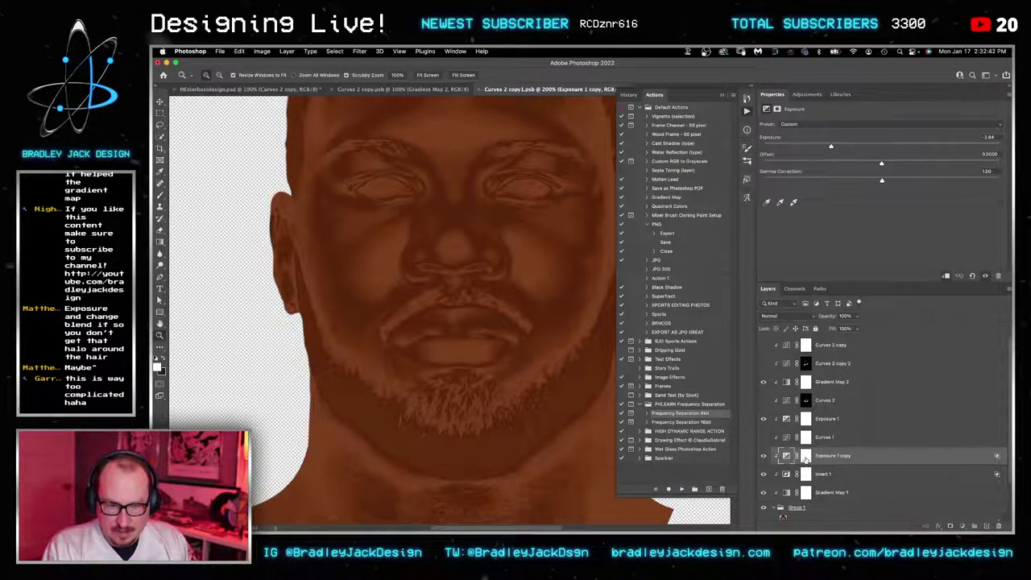
Step: Invert the Exposure 1 copy mask to black and paint white over the pale jaw and beard on one side of the face
click(805, 455)
key(super+i)
key(b)
mouse_move(586, 386)
mouse_down()
mouse_move(549, 374)
mouse_move(516, 387)
mouse_move(531, 386)
mouse_move(593, 259)
mouse_move(563, 346)
mouse_move(465, 415)
mouse_move(470, 432)
mouse_up()
Step: Paint the Exposure 1 copy mask at 40% brush opacity across the rest of the jaw, the beard and the chin hair
key(x)
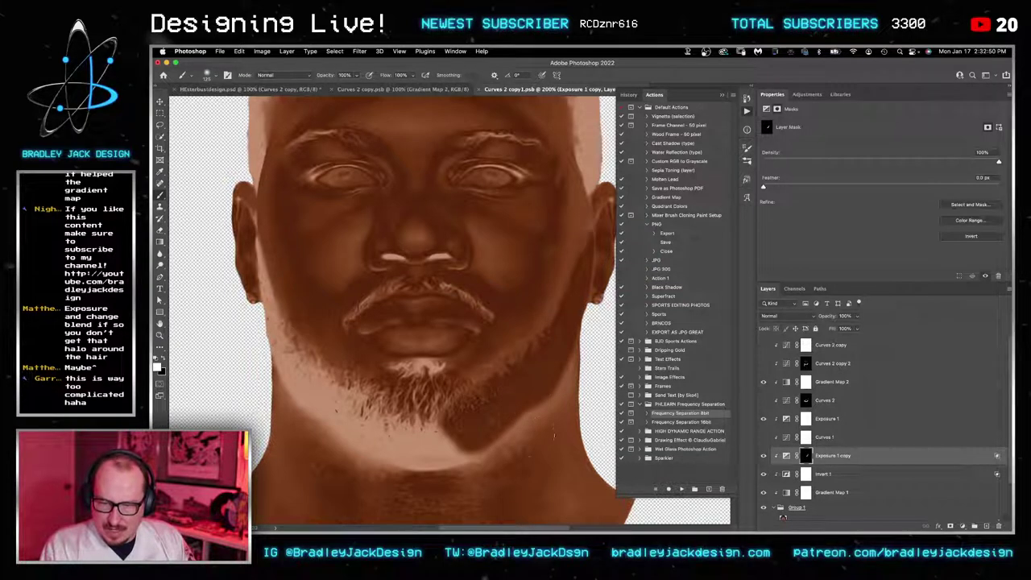
alt+click(530, 429)
ctrl+alt+click(552, 449)
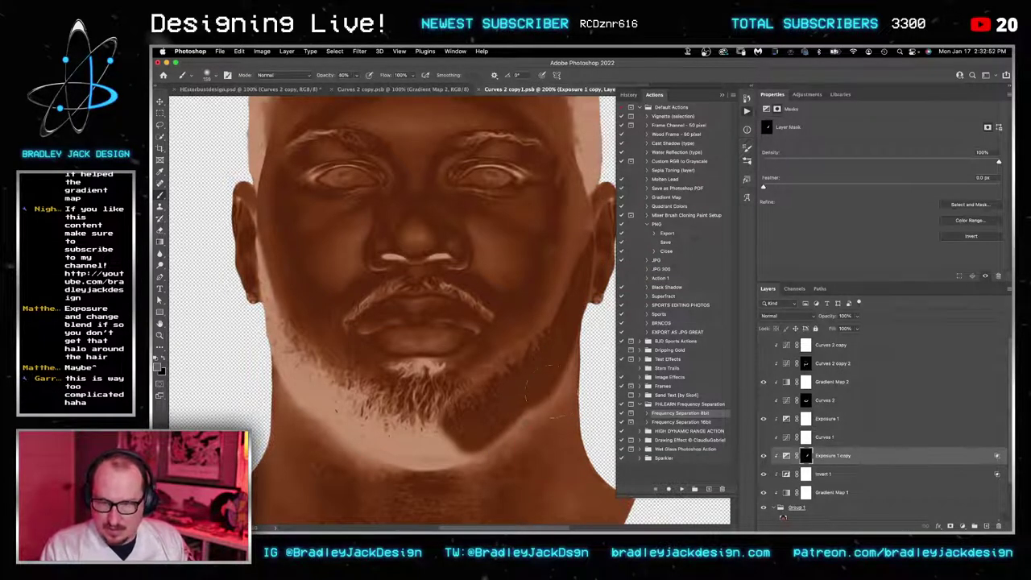
mouse_move(565, 354)
mouse_down()
mouse_move(544, 366)
mouse_move(509, 360)
mouse_move(431, 450)
mouse_move(439, 470)
mouse_move(467, 404)
mouse_move(451, 428)
mouse_move(407, 442)
mouse_move(306, 344)
mouse_up()
key(x)
key(x)
key(x)
key(x)
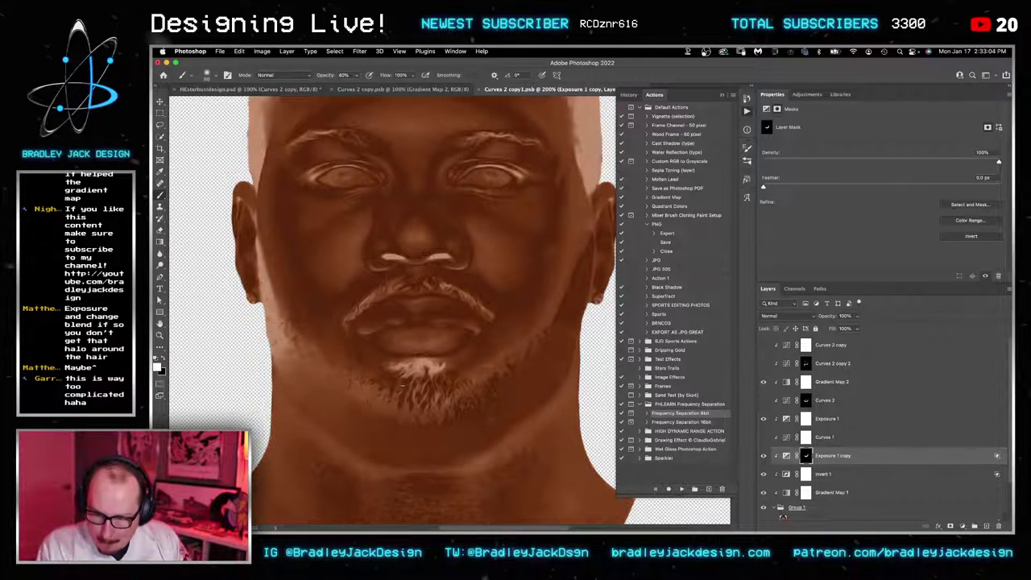
mouse_move(402, 385)
mouse_down()
mouse_move(409, 369)
mouse_move(430, 367)
mouse_move(398, 364)
mouse_up()
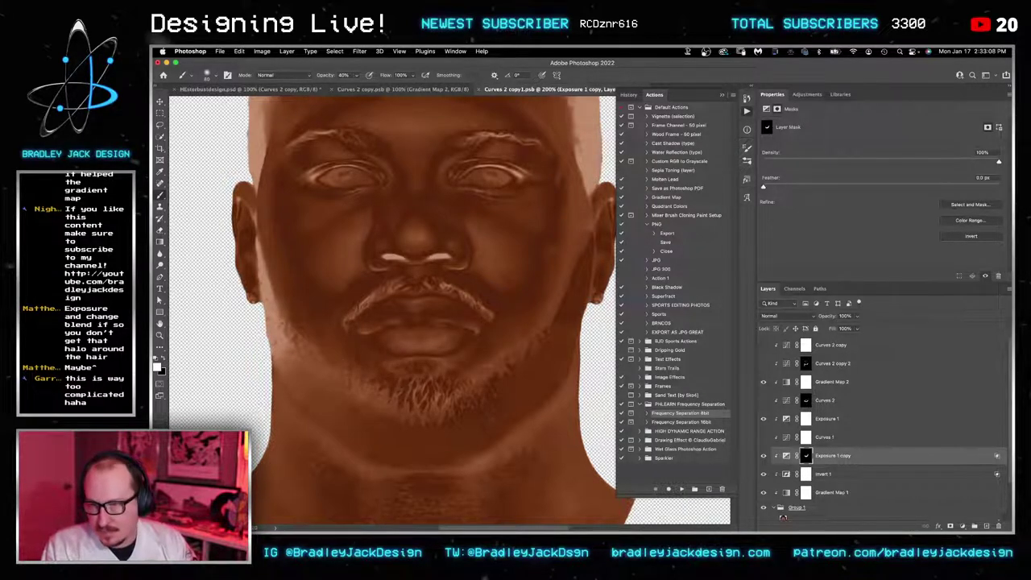
Step: Paint white on the Exposure 1 copy mask at 40% brush opacity over the pale cheek edge and beneath the chin
mouse_move(262, 251)
mouse_down()
mouse_move(278, 355)
mouse_move(295, 380)
mouse_up()
drag(344, 409, 362, 417)
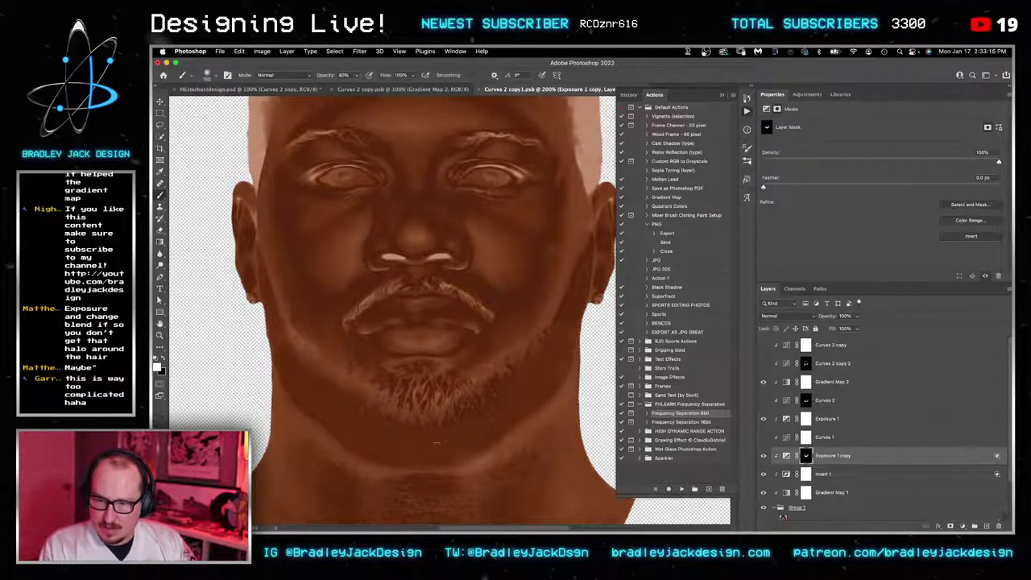
Step: Paint the Exposure 1 copy mask over the scalp, hairline and temples down to the ear to darken the remaining pale areas
drag(466, 221, 485, 342)
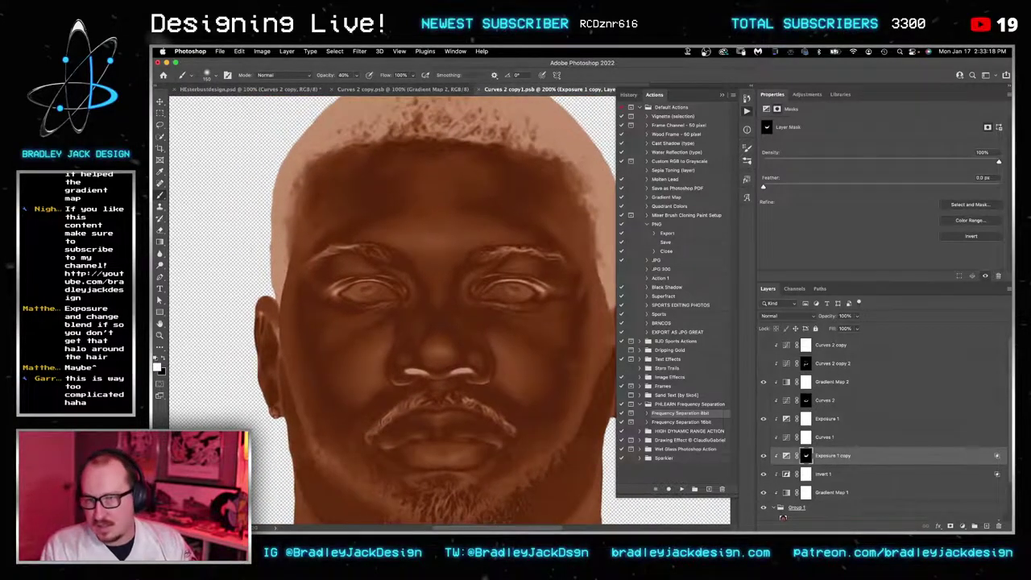
mouse_move(280, 300)
mouse_down()
mouse_move(278, 211)
mouse_move(297, 155)
mouse_move(370, 100)
mouse_move(318, 154)
mouse_move(270, 182)
mouse_up()
mouse_move(537, 320)
mouse_down()
mouse_move(490, 265)
mouse_move(531, 346)
mouse_up()
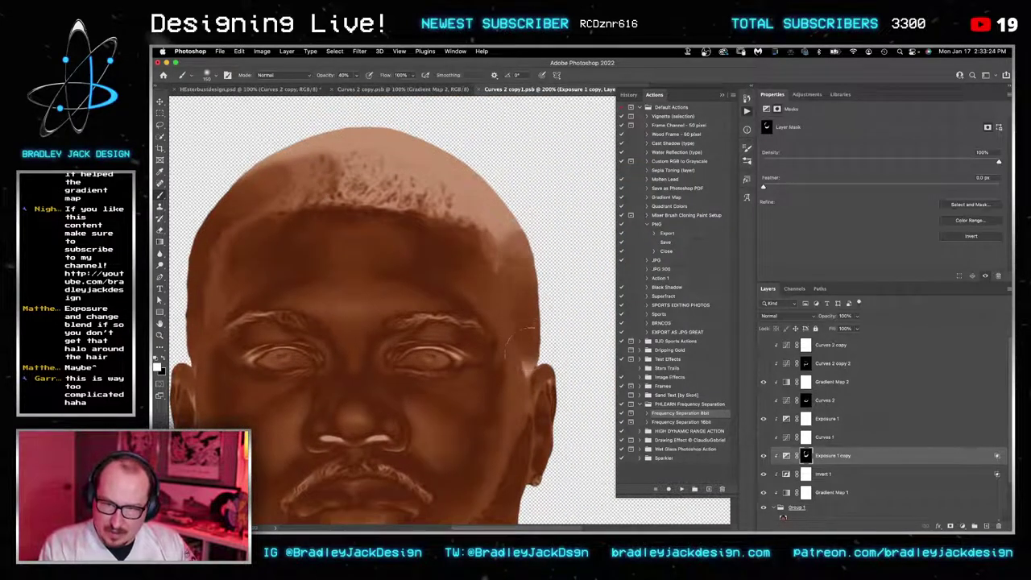
mouse_move(521, 270)
mouse_down()
mouse_move(527, 337)
mouse_move(475, 201)
mouse_move(434, 169)
mouse_move(403, 189)
mouse_move(455, 213)
mouse_move(310, 173)
mouse_move(443, 140)
mouse_move(242, 157)
mouse_move(261, 169)
mouse_move(238, 183)
mouse_move(355, 194)
mouse_move(289, 187)
mouse_up()
drag(463, 203, 318, 165)
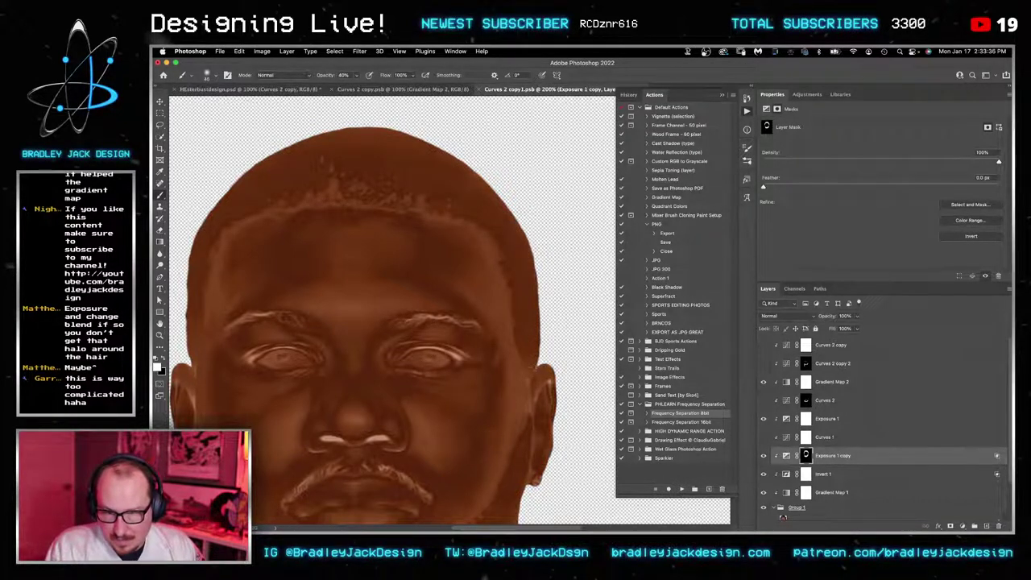
drag(531, 368, 532, 396)
scroll(526, 355, down, 5)
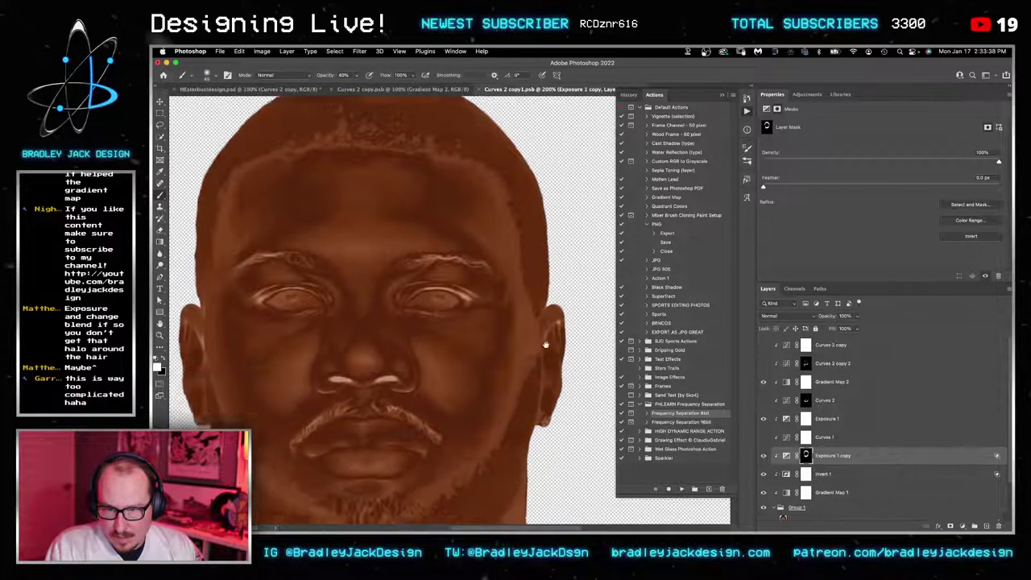
drag(509, 428, 533, 301)
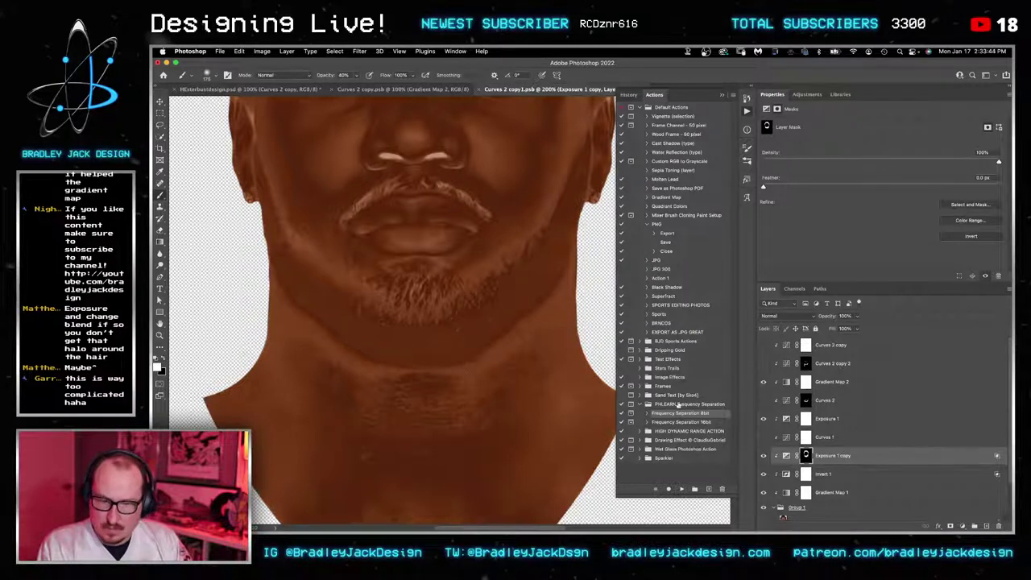
Step: Show Curves 1 and the two black-masked Curves adjustments again, with the whole head in view
click(763, 436)
key(v)
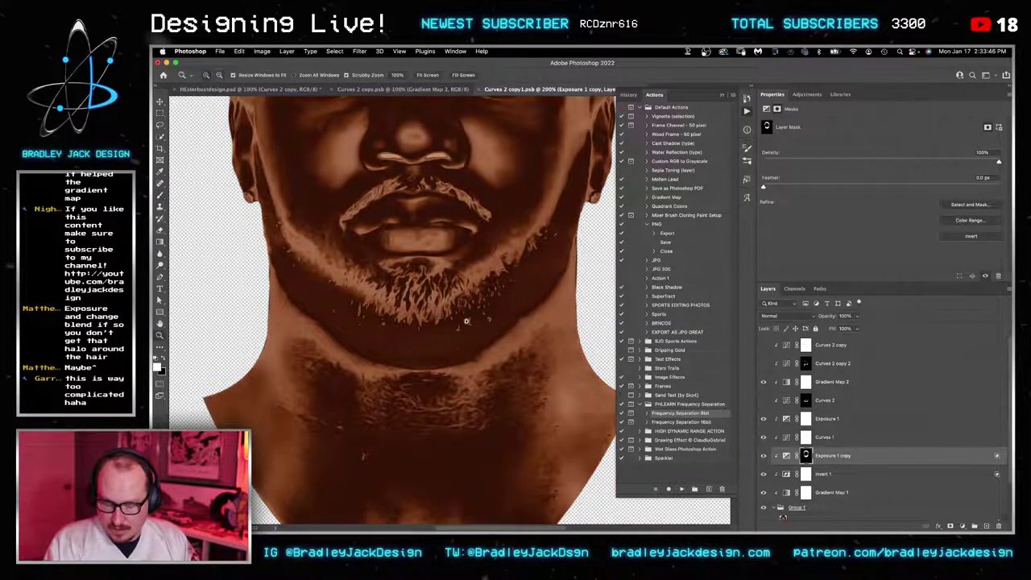
key(ctrl+0)
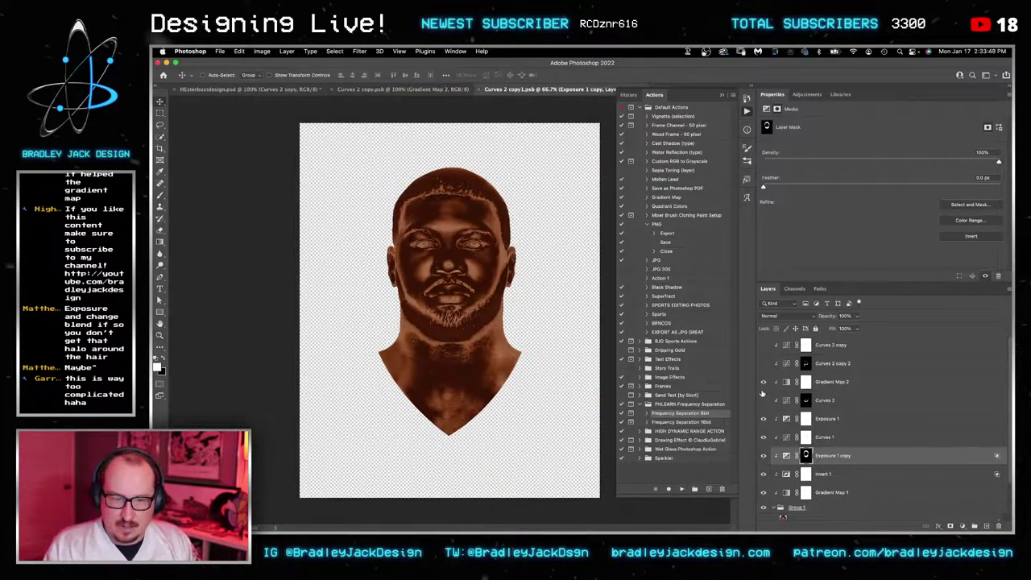
click(763, 400)
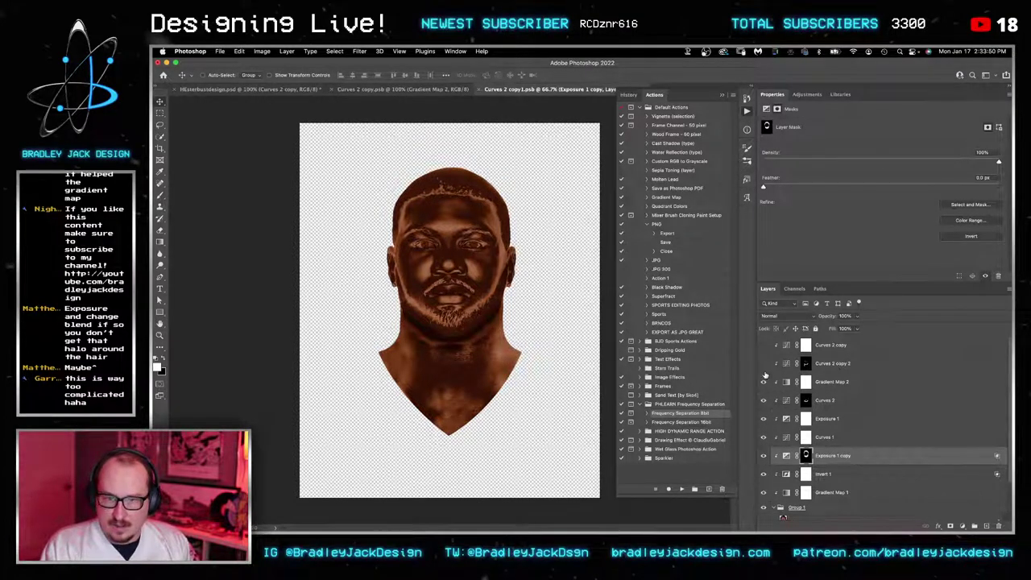
click(763, 363)
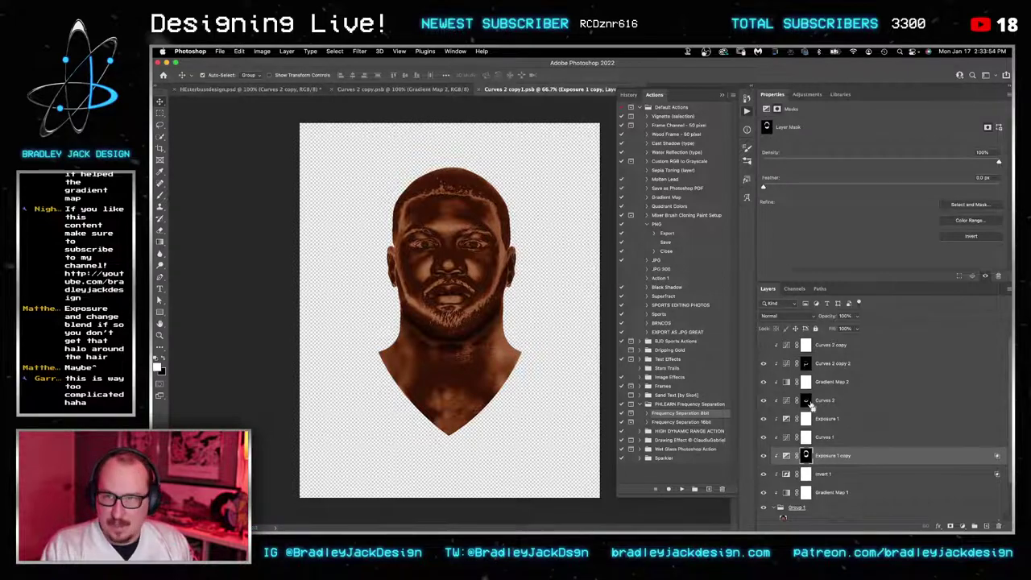
Step: Switch to HEsterbustdesign.psd, compare the head with and without Selective Color 1, and move the head onto the bust in the reference photo
key(ctrl+shift+Tab)
key(ctrl+Tab)
key(ctrl+Tab)
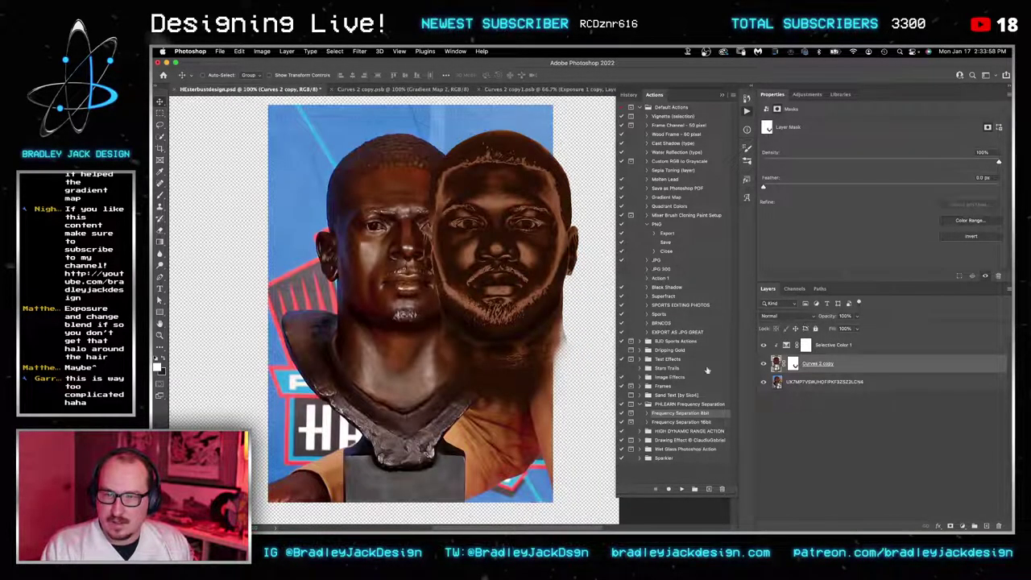
click(764, 347)
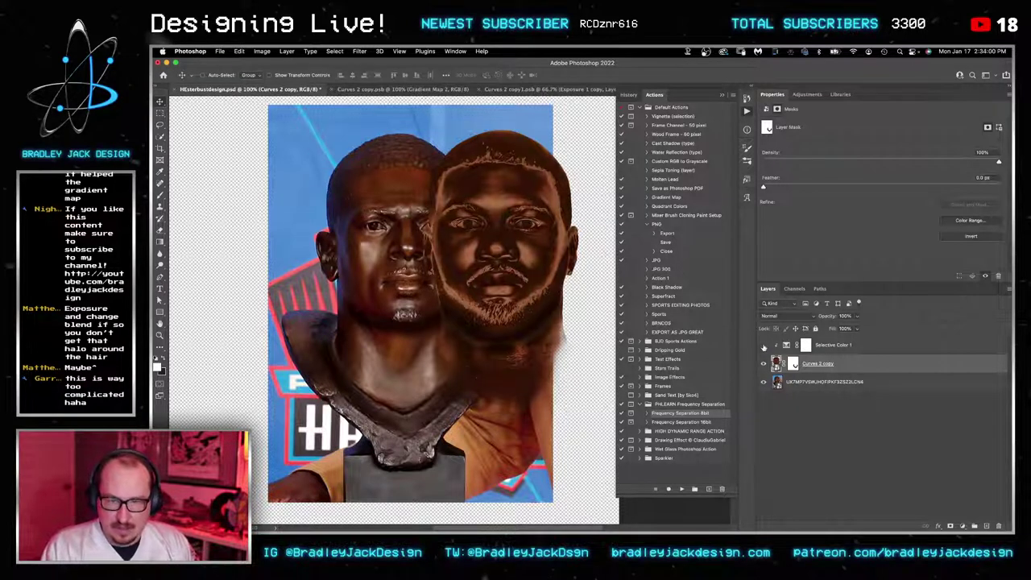
click(764, 346)
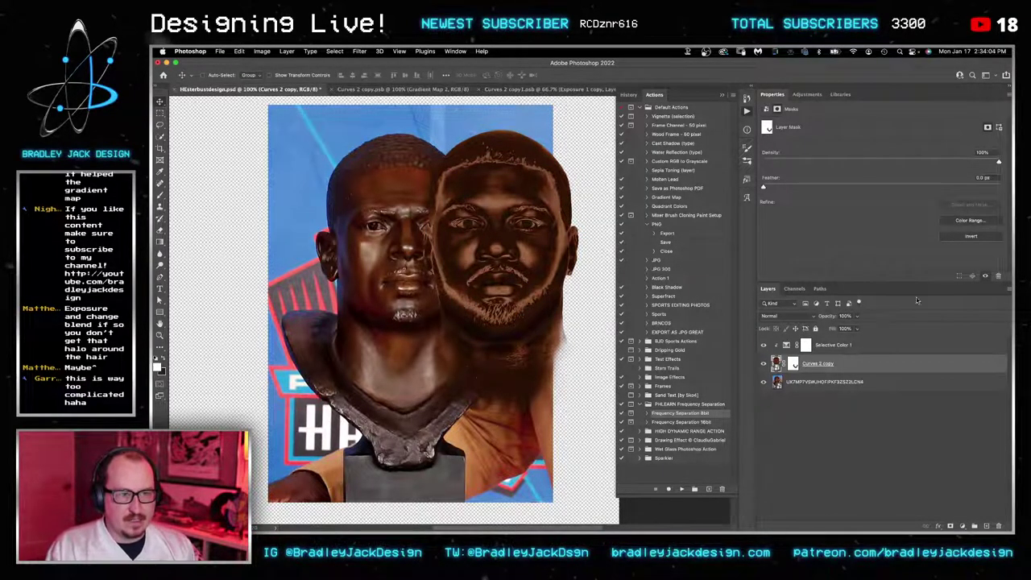
drag(533, 269, 432, 253)
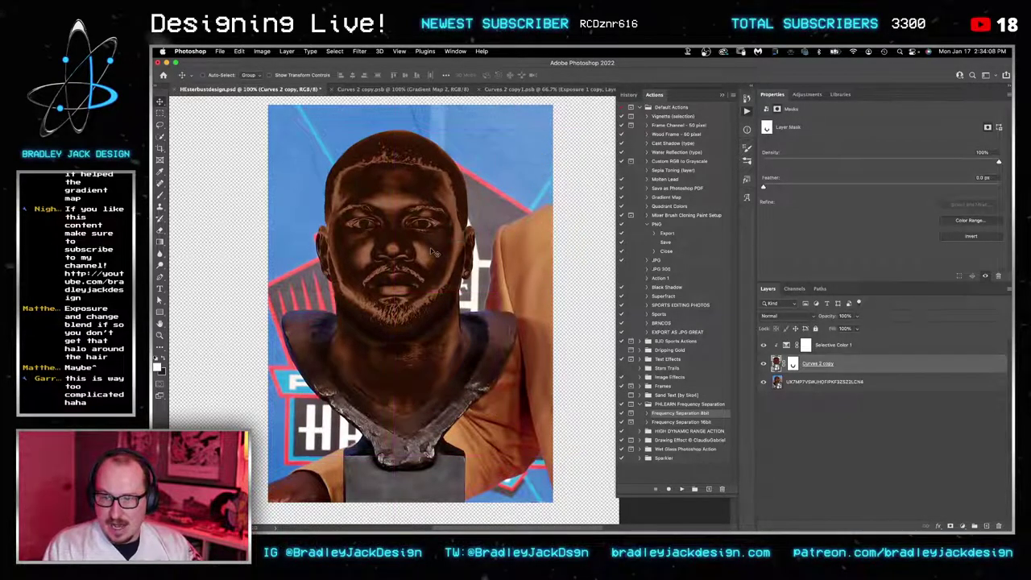
Step: In Selective Color 1, raise cyan and magenta for the Yellows and set their yellow to -21% and black to +30%
click(839, 353)
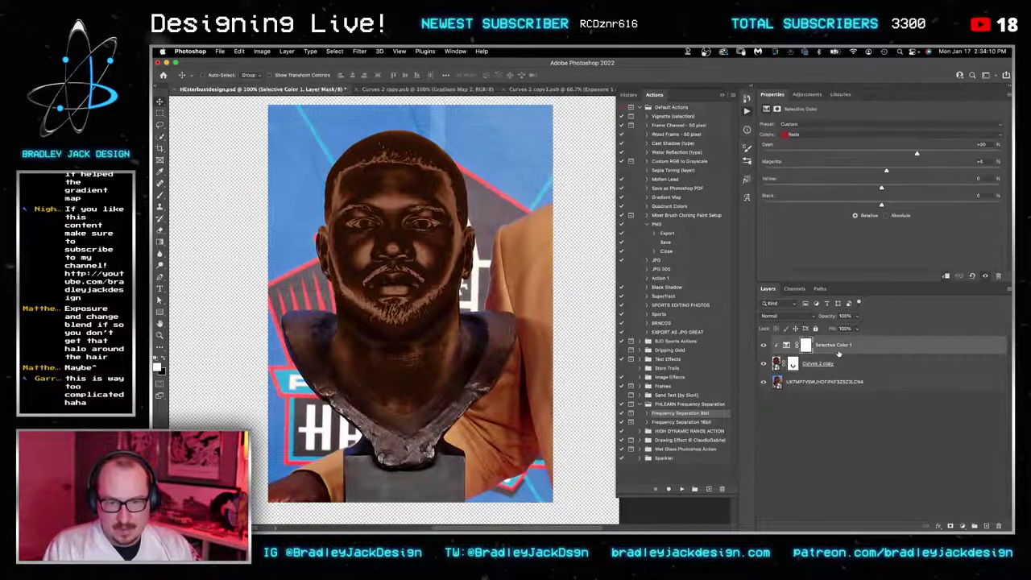
click(837, 134)
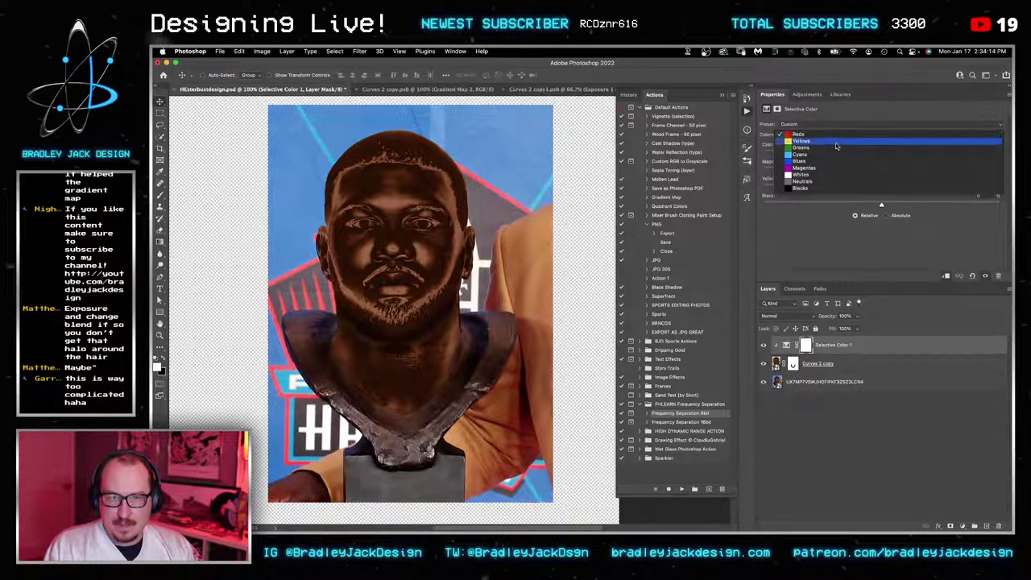
click(835, 141)
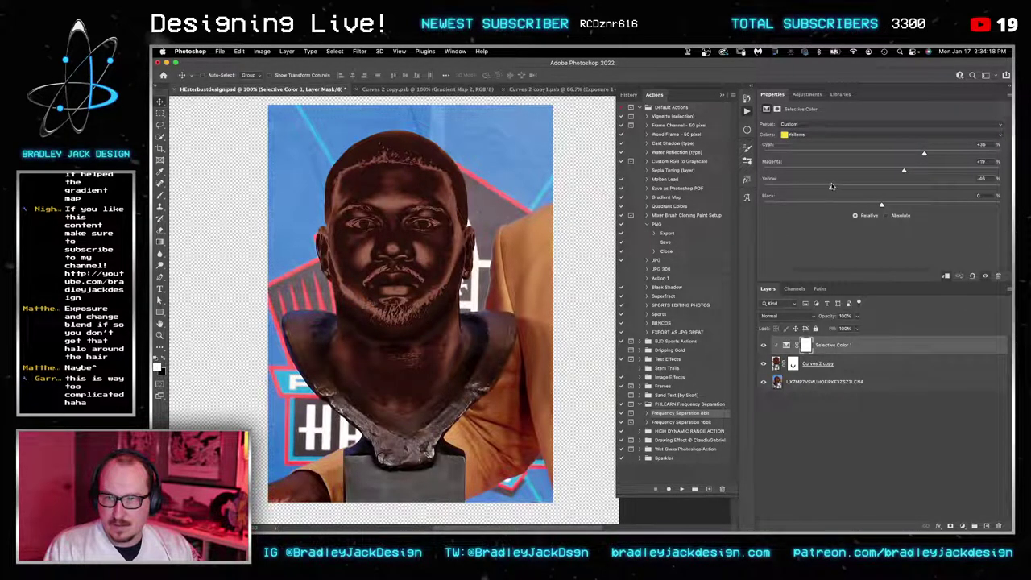
drag(849, 187, 909, 205)
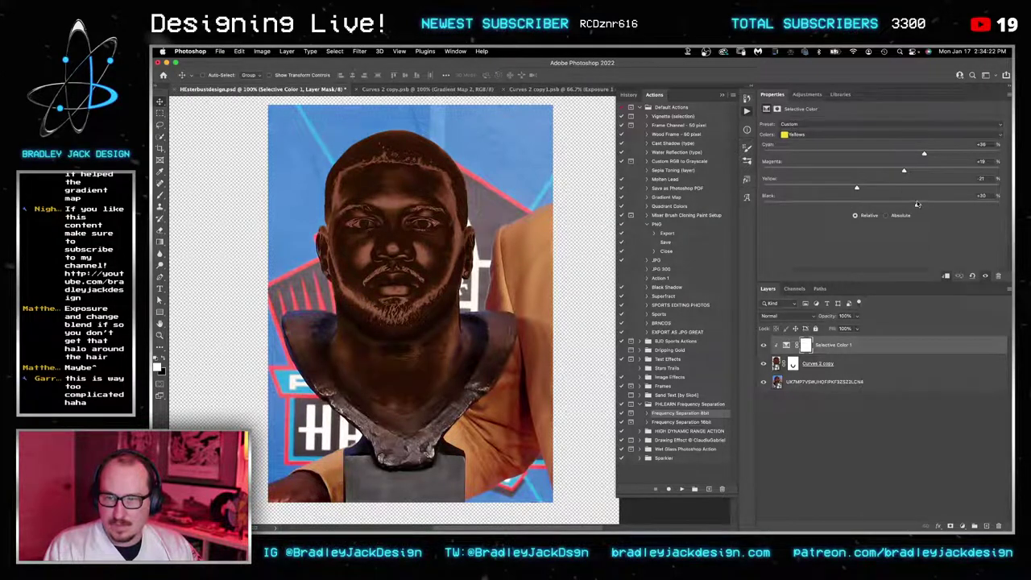
drag(884, 171, 958, 155)
Step: Set the Reds in Selective Color 1 to cyan +60%, magenta +24%, yellow +2% and black about -31%
click(832, 133)
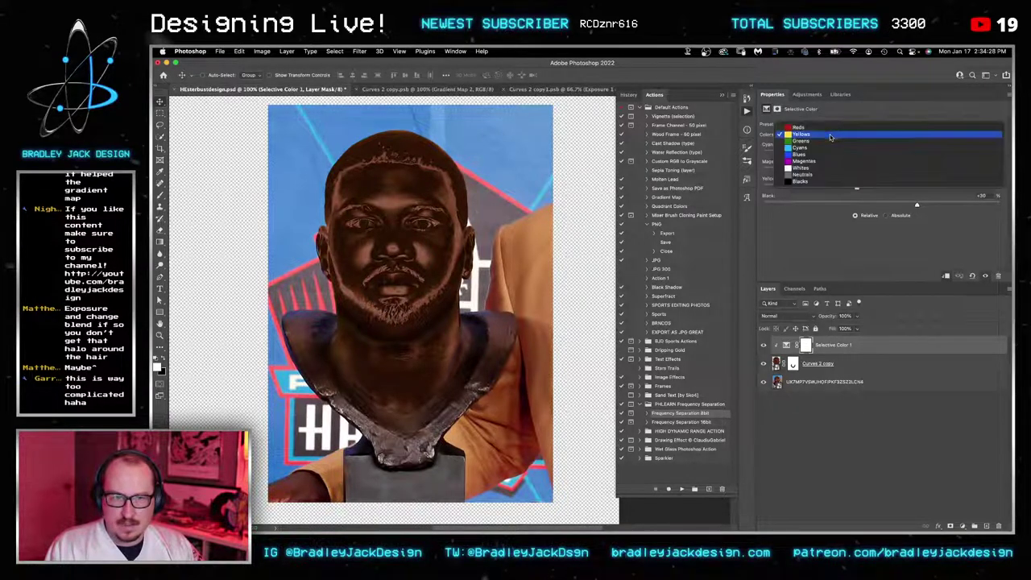
click(830, 125)
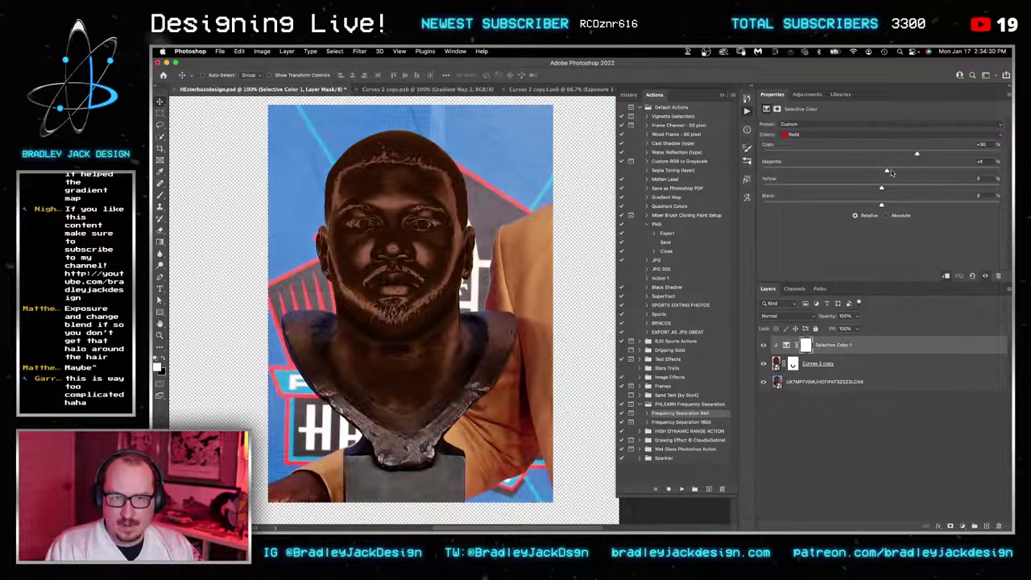
drag(889, 172, 913, 172)
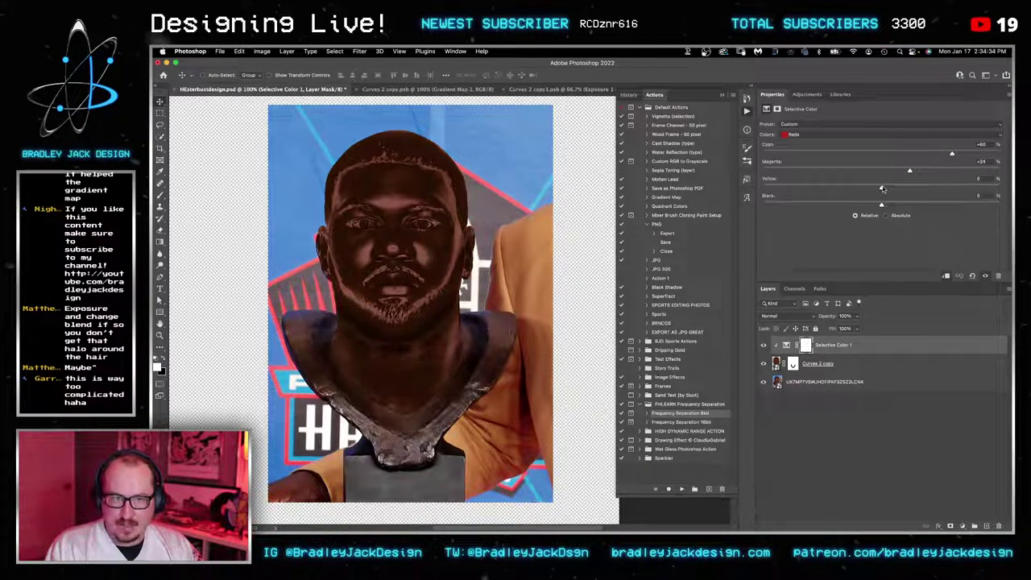
mouse_move(857, 189)
mouse_down()
mouse_move(879, 189)
mouse_move(850, 204)
mouse_up()
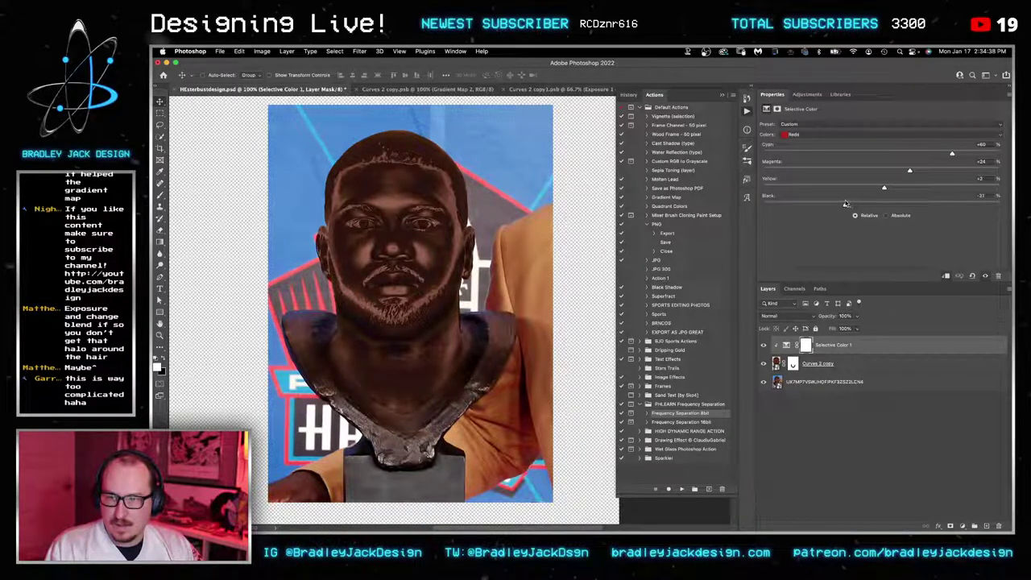
Step: Open the reference photo's smart object, examine the original bronze bust up close, and close it again
click(826, 363)
shift+click(834, 346)
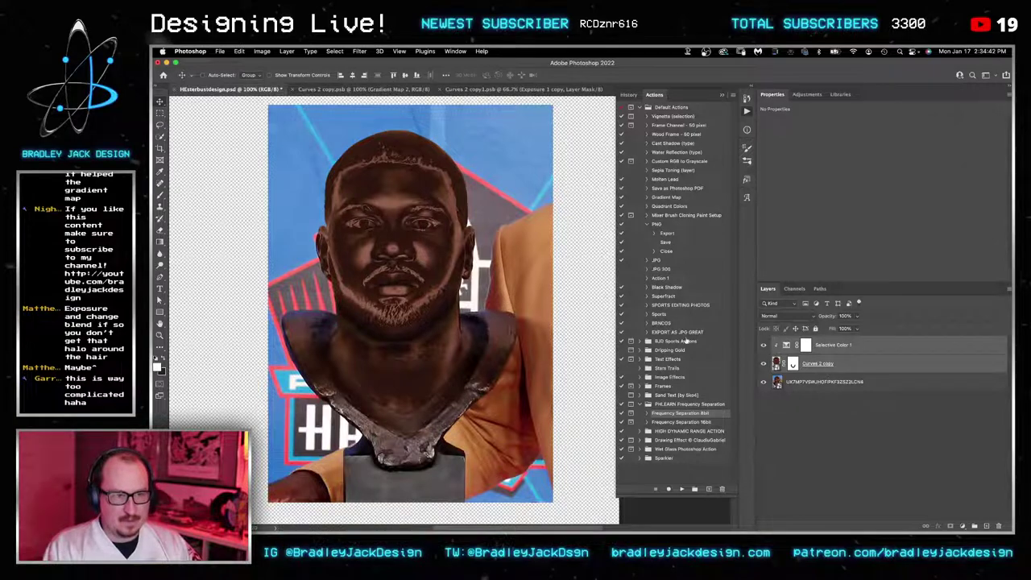
click(792, 382)
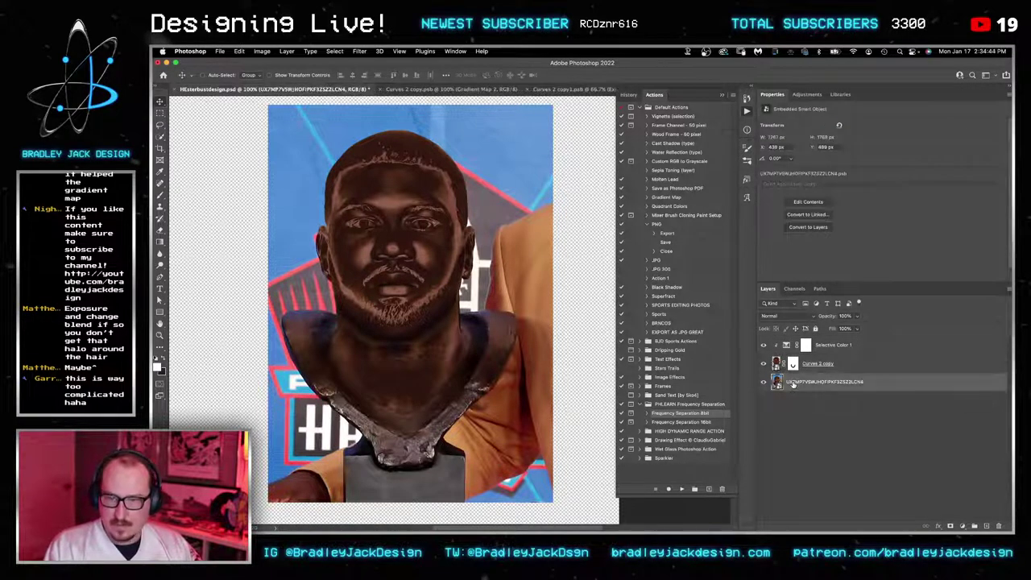
double_click(777, 382)
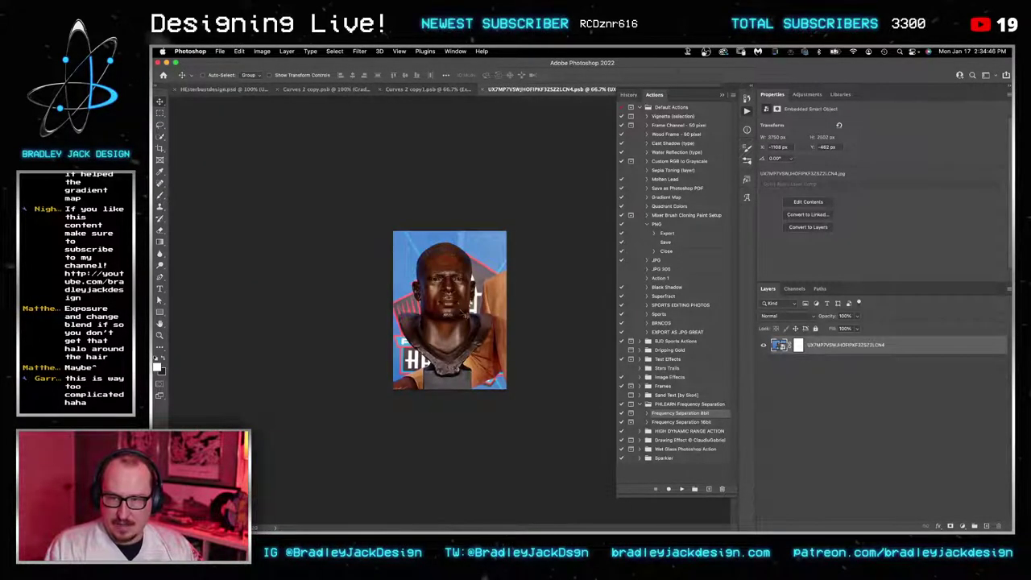
key(w)
scroll(460, 315, up, 5)
key(super+0)
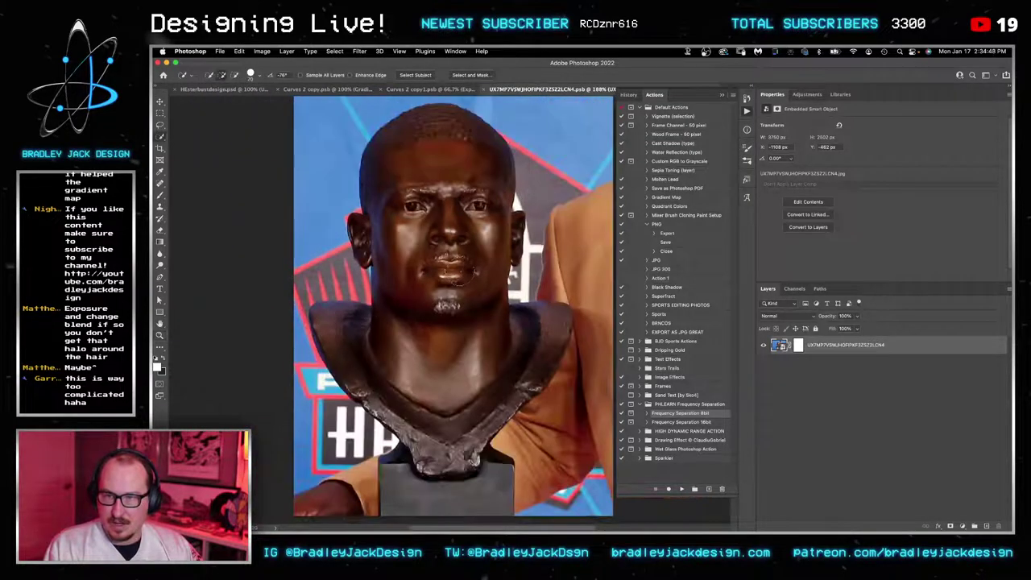
key(super+w)
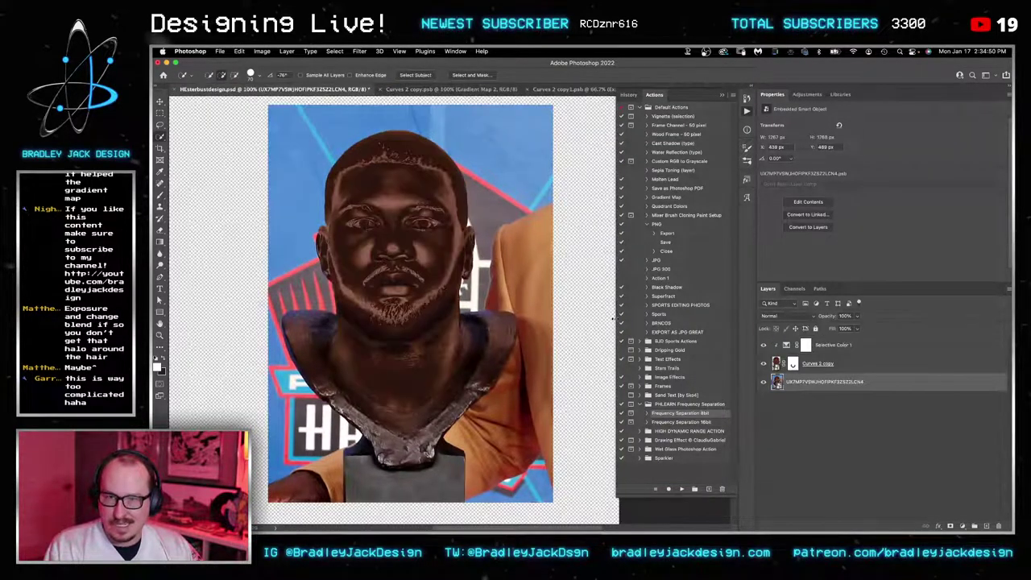
Step: Try rasterizing the reference photo layer and undo it
right_click(820, 382)
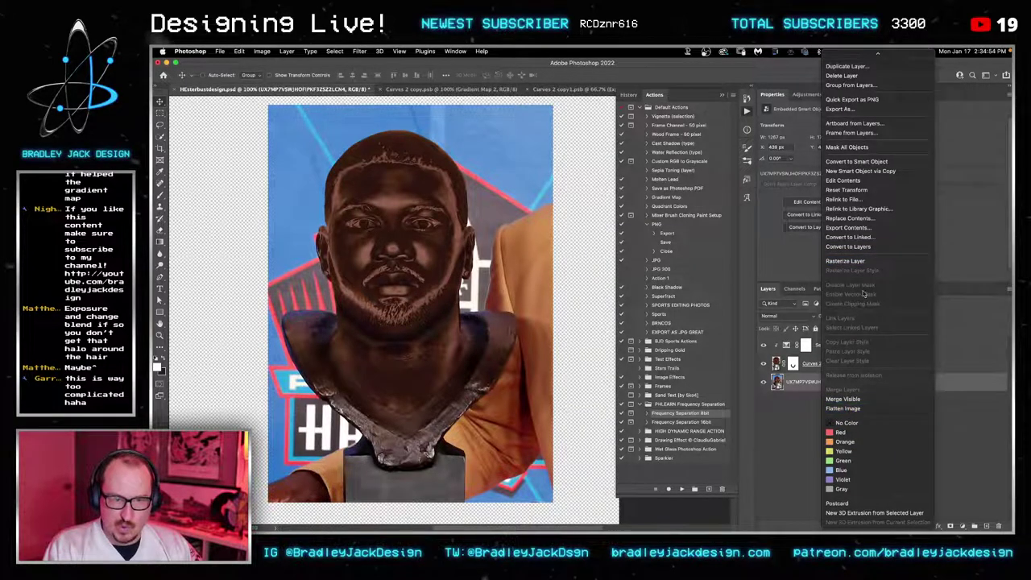
click(844, 260)
key(super+z)
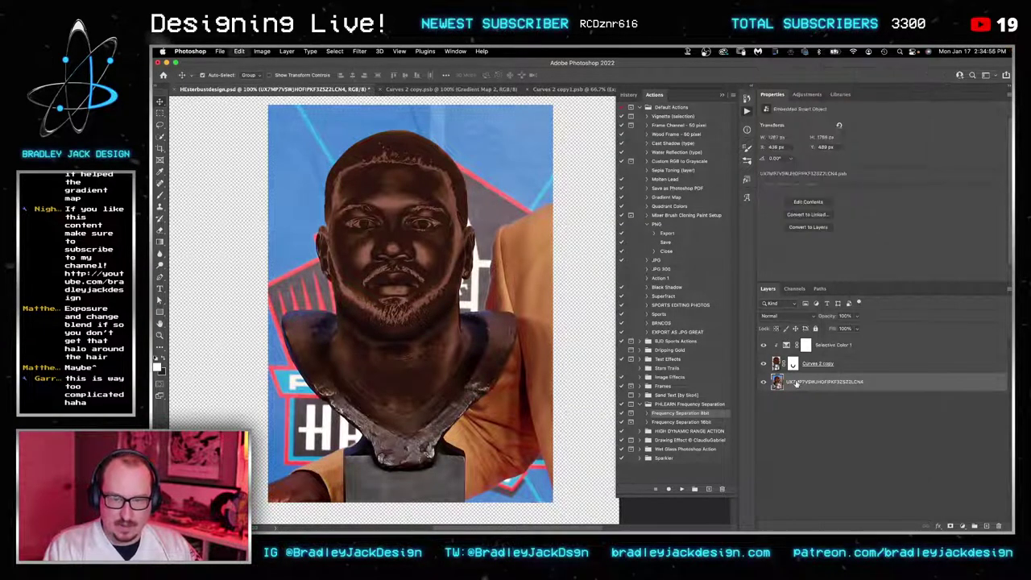
Step: Delete the cropped reference photo layer and place the full Hall of Fame photo from Finder at 100% scale
key(super+0)
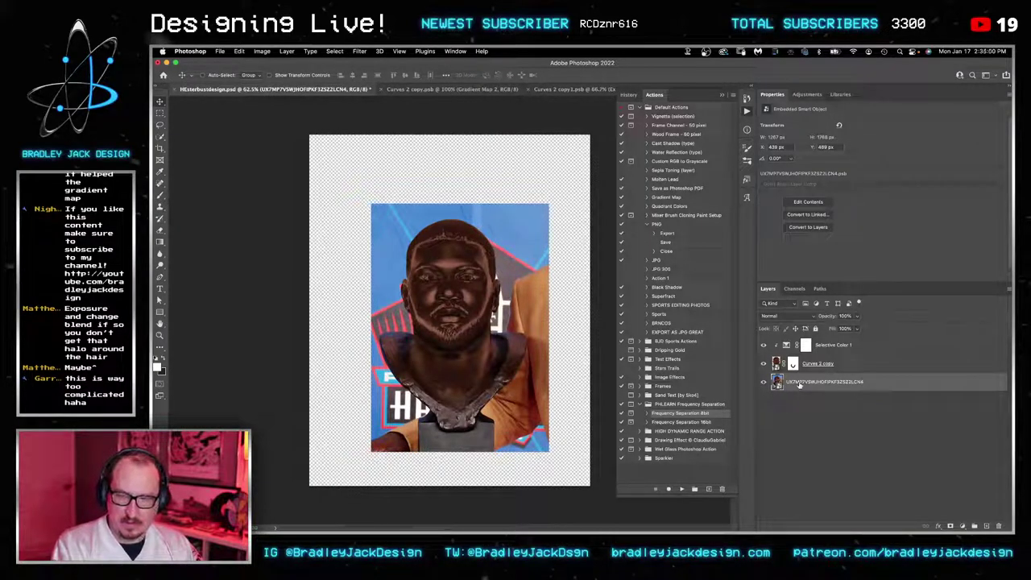
key(Delete)
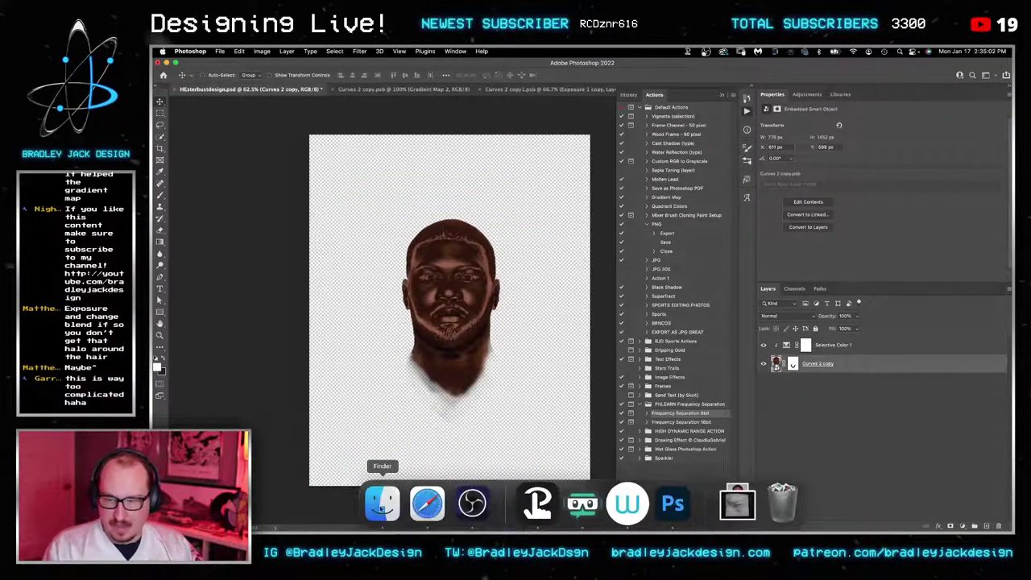
click(381, 503)
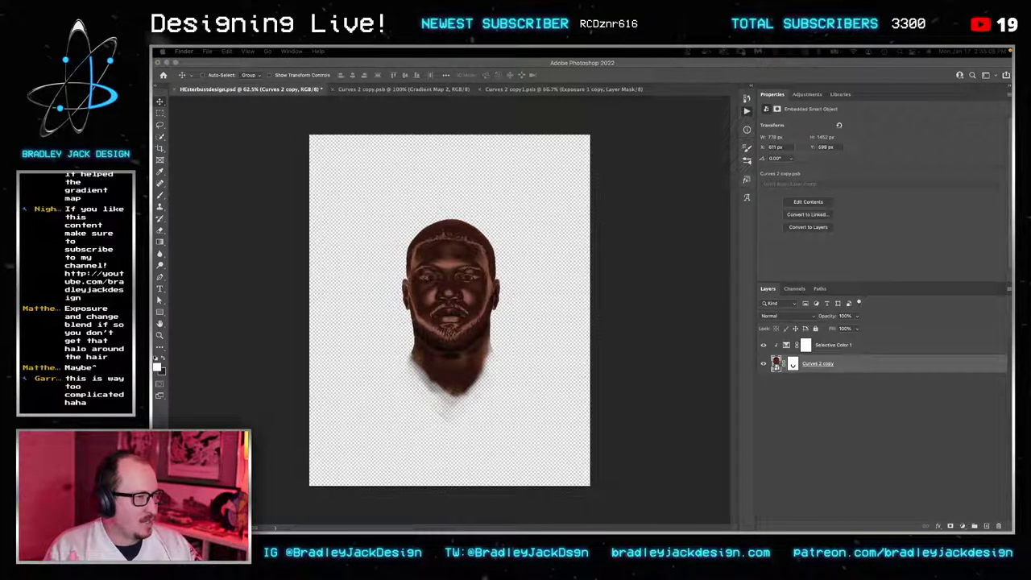
drag(1010, 320, 654, 315)
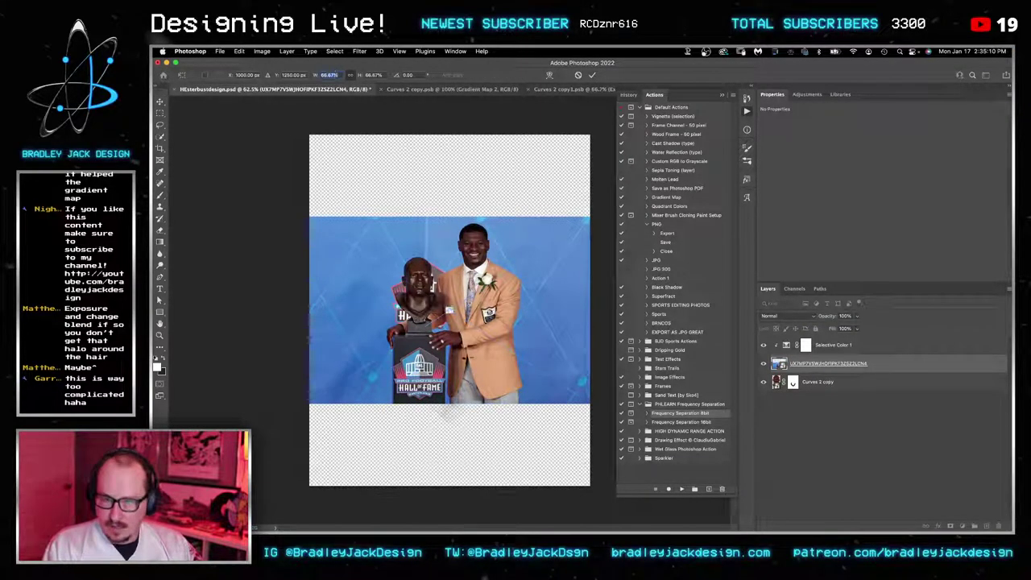
key(Return)
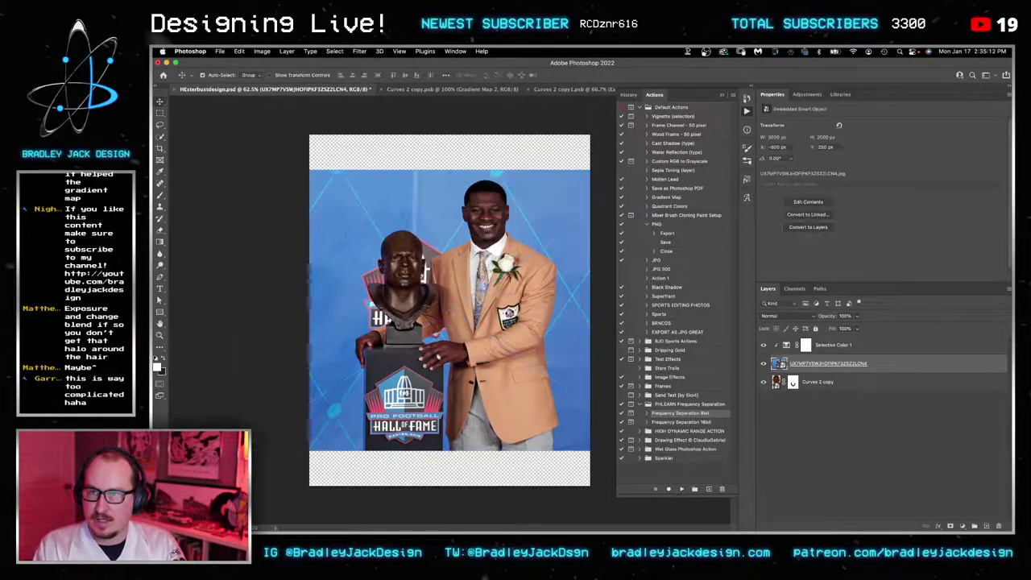
Step: Enlarge the Hall of Fame photo to about 219%, position its bust under the portrait head, and move its layer below Curves 2 copy
key(super+t)
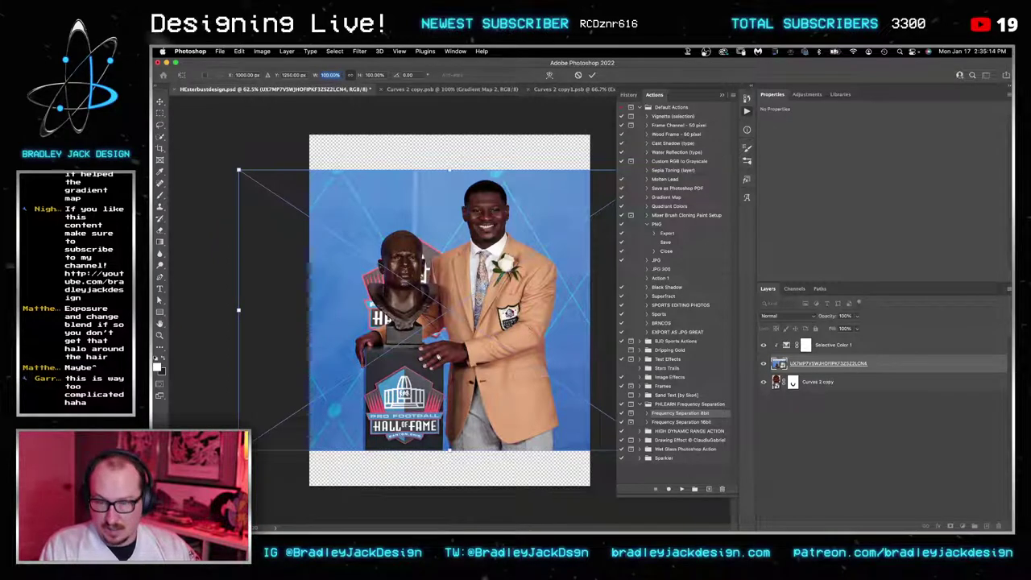
key(super+minus)
drag(583, 398, 773, 459)
drag(417, 361, 476, 408)
key(Return)
key(super+bracketleft)
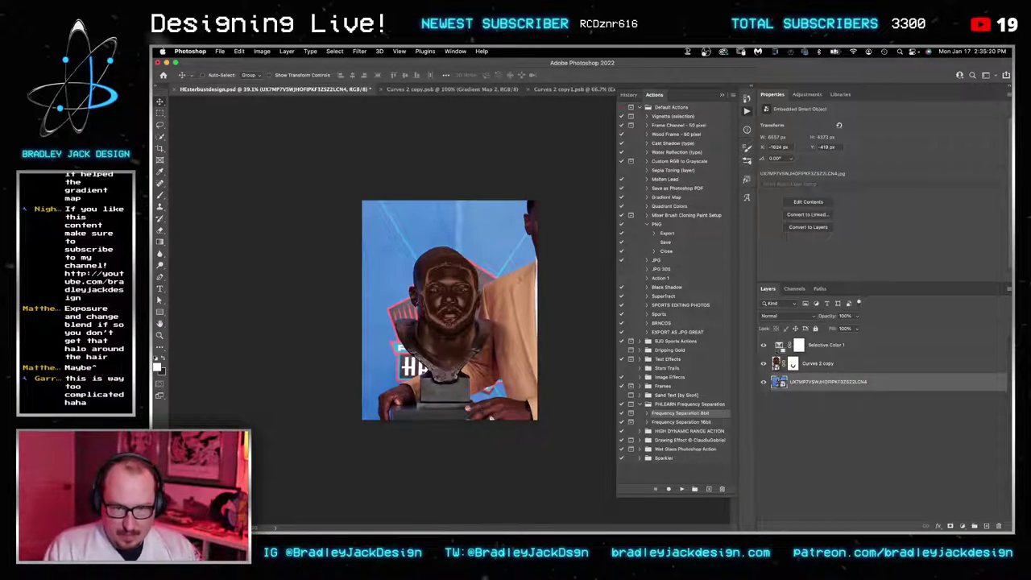
Step: Clip Selective Color 1 to the Curves 2 copy layer and shift the portrait head up and left over the bust
alt+click(781, 353)
click(817, 368)
click(829, 349)
key(super+t)
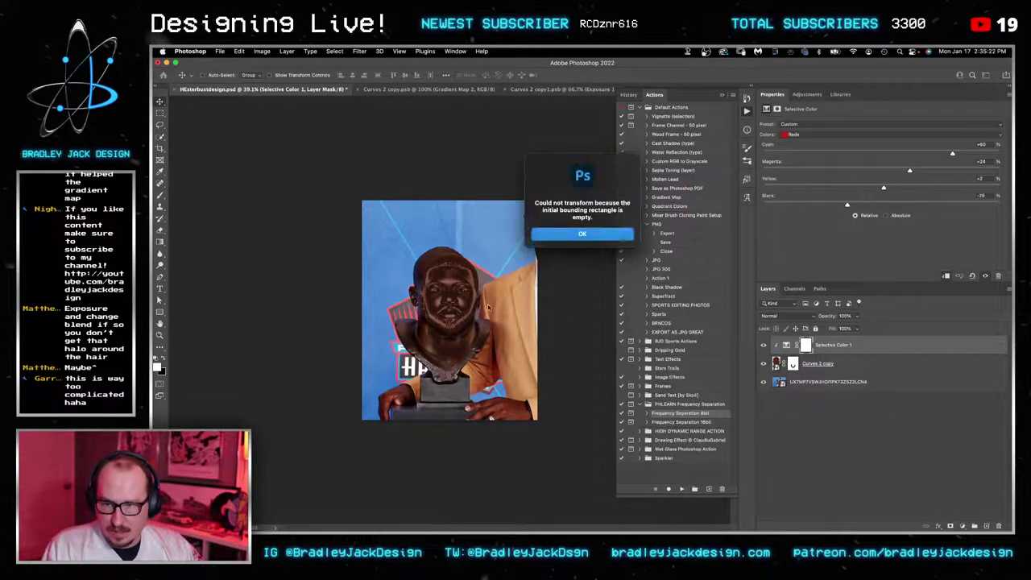
key(Return)
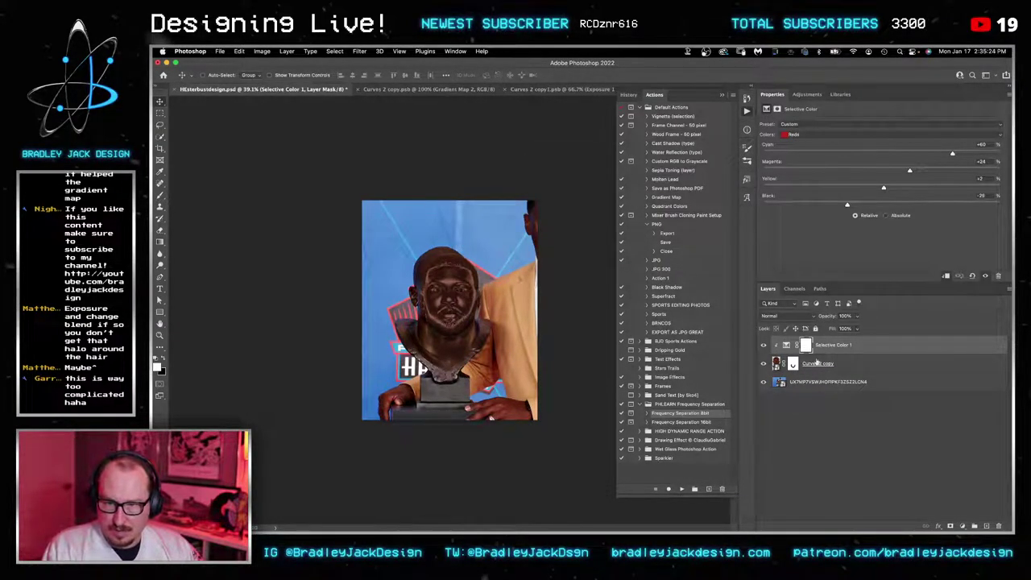
click(817, 362)
key(super+t)
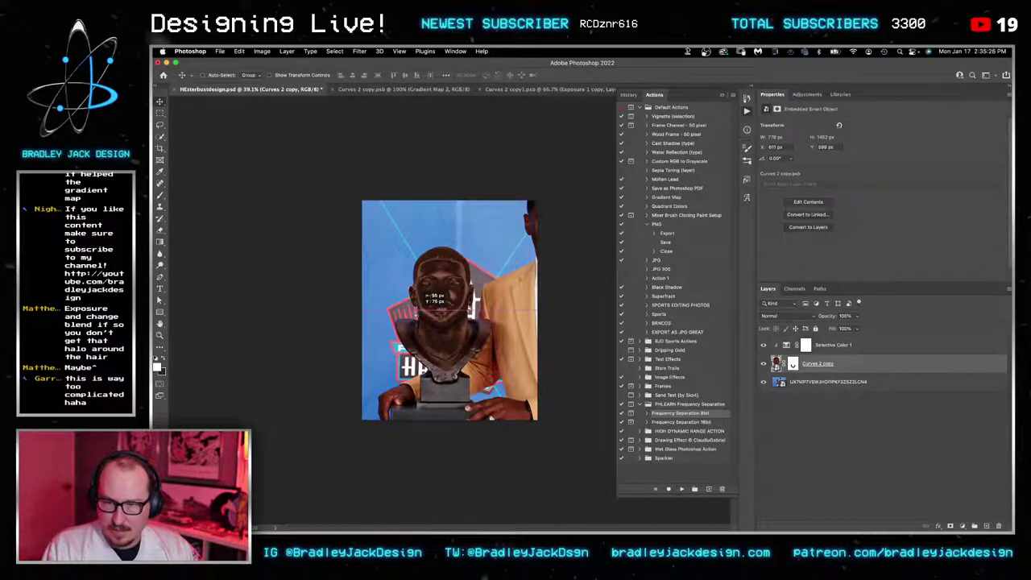
Step: Enlarge the Hall of Fame photo to about 253% and shift it sideways to center the bust on the canvas
click(840, 382)
key(super+t)
key(super+0)
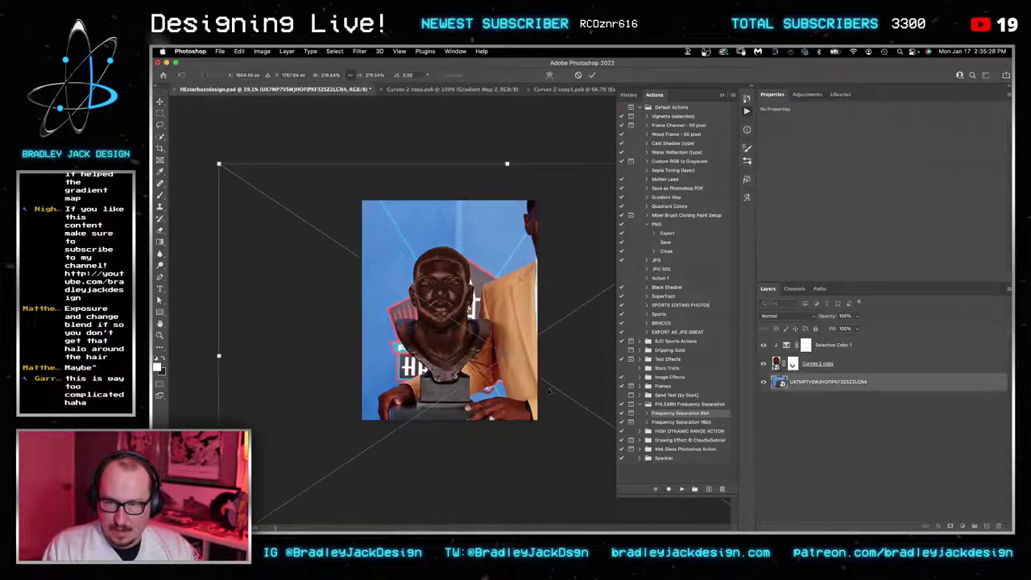
drag(306, 459, 272, 470)
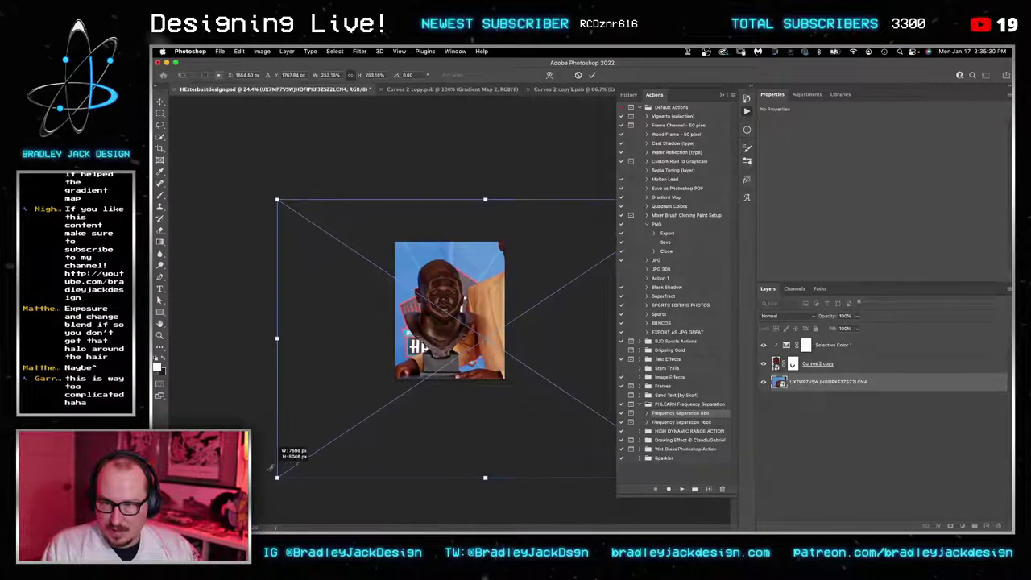
key(Return)
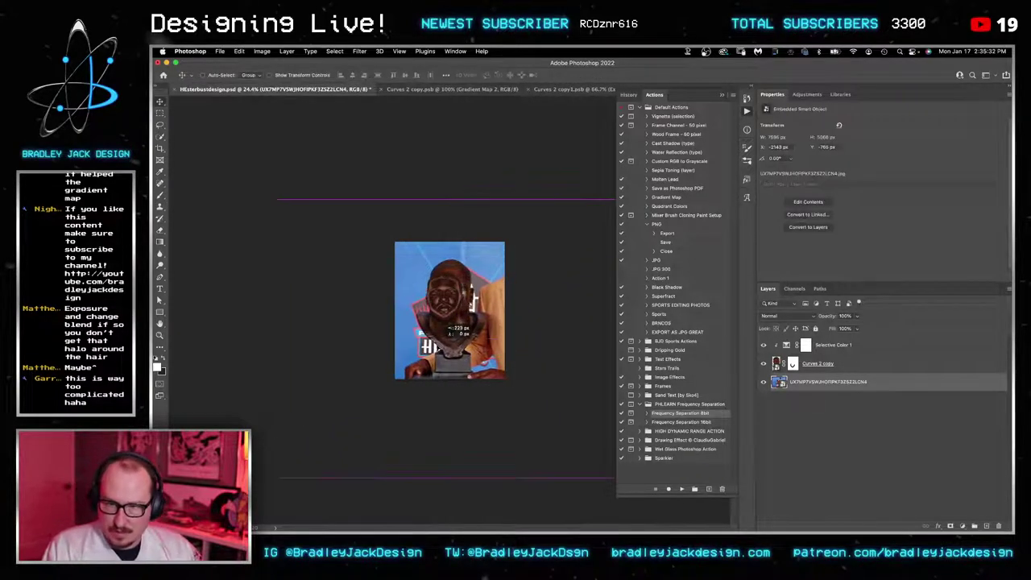
Step: Scale the Curves 2 copy portrait head to about 122% and align it over the bust's head
click(827, 370)
scroll(439, 323, up, 3)
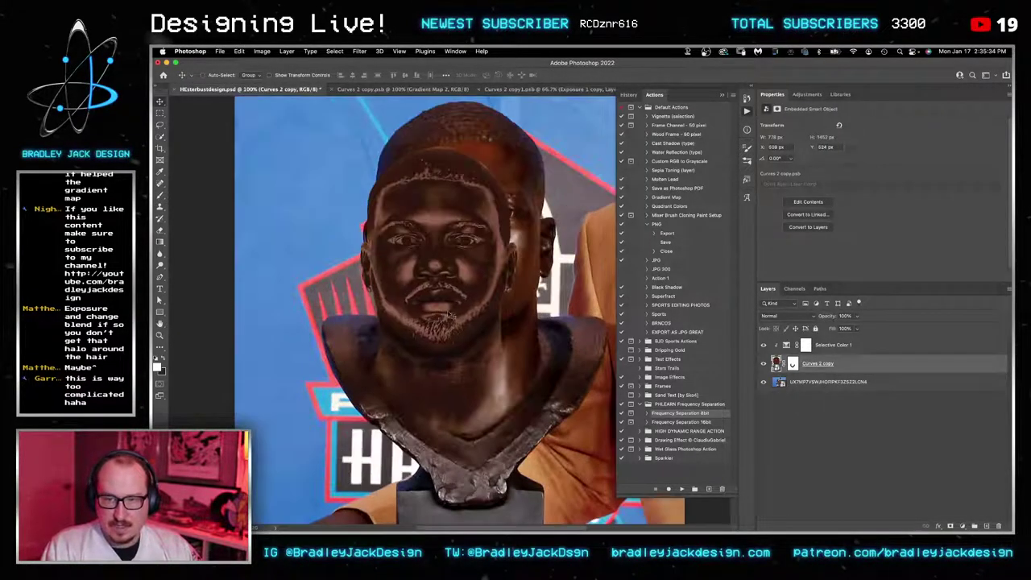
scroll(443, 321, down, 1)
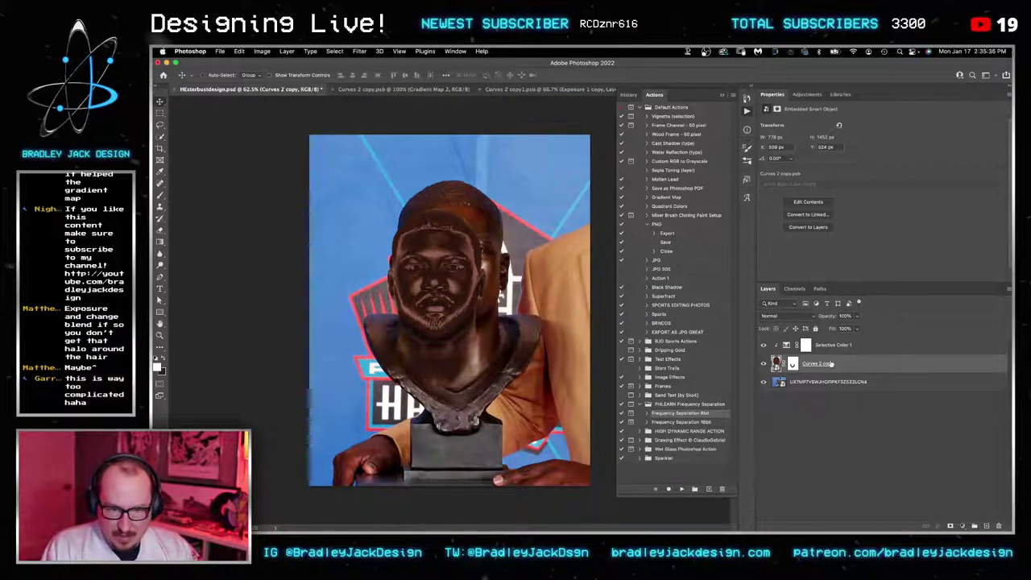
key(super+t)
drag(454, 316, 438, 289)
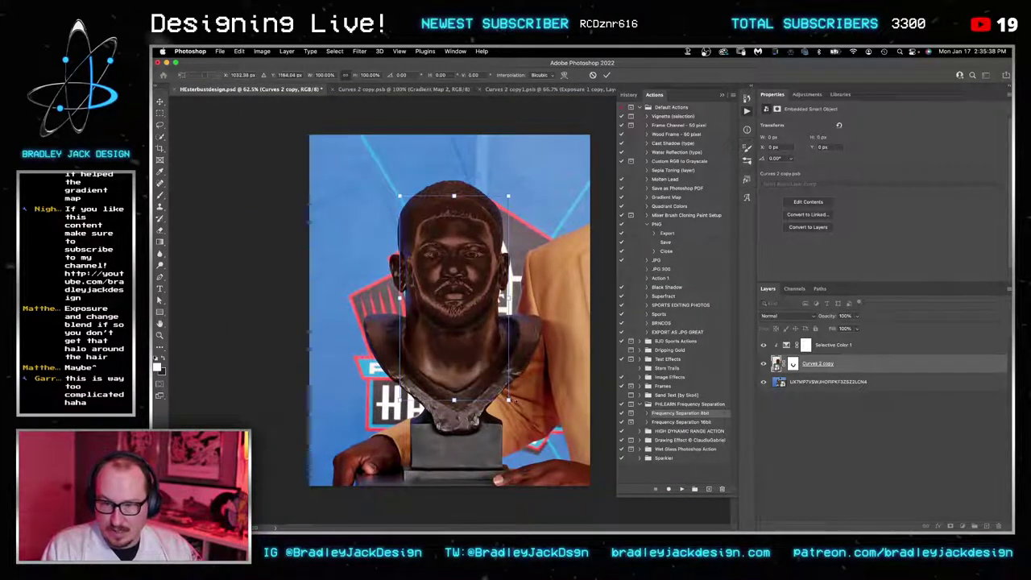
drag(496, 375, 545, 405)
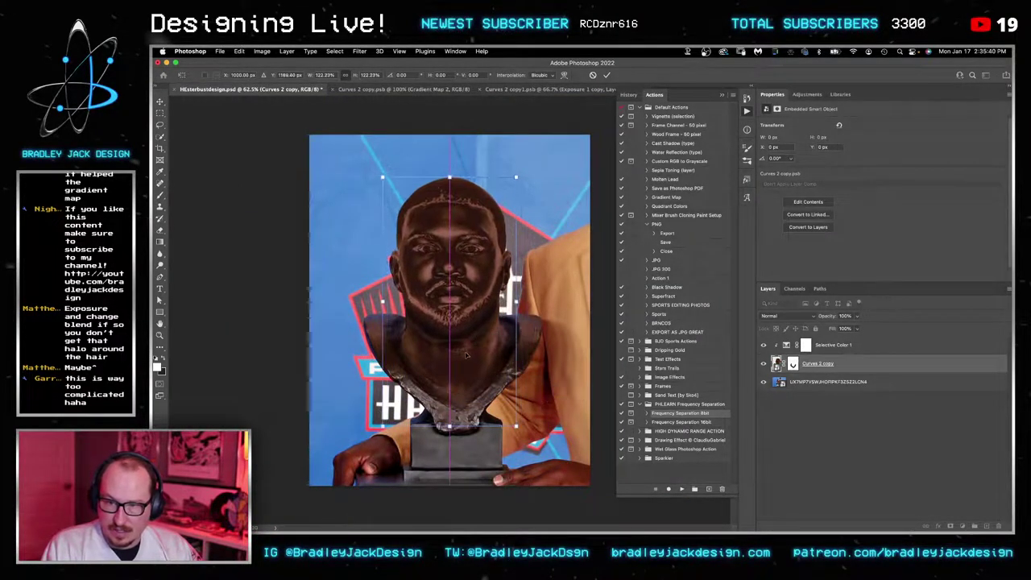
key(Return)
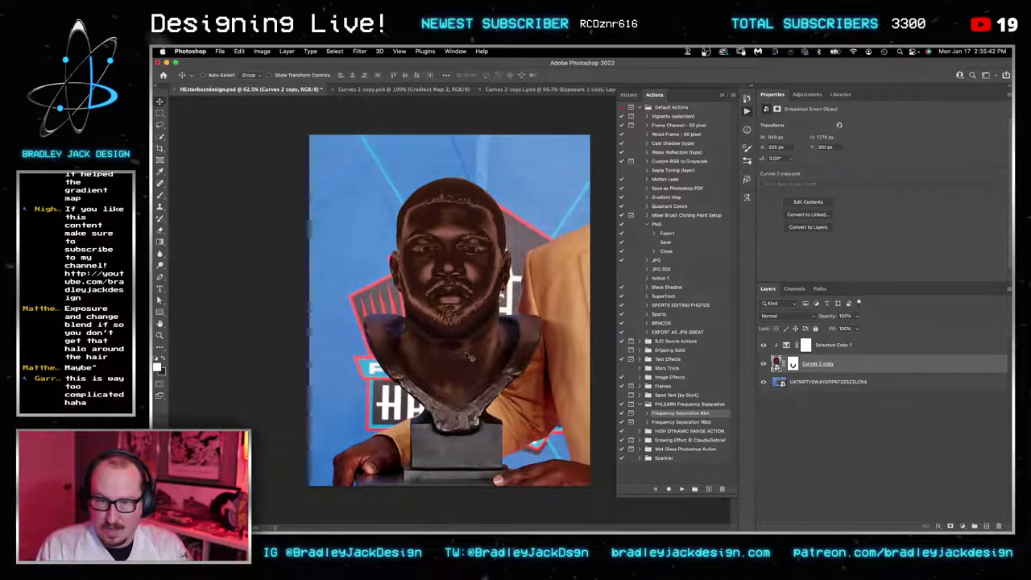
Step: Open the Hall of Fame photo's smart object and select the bronze bust and its gray base with the Quick Selection tool
double_click(777, 386)
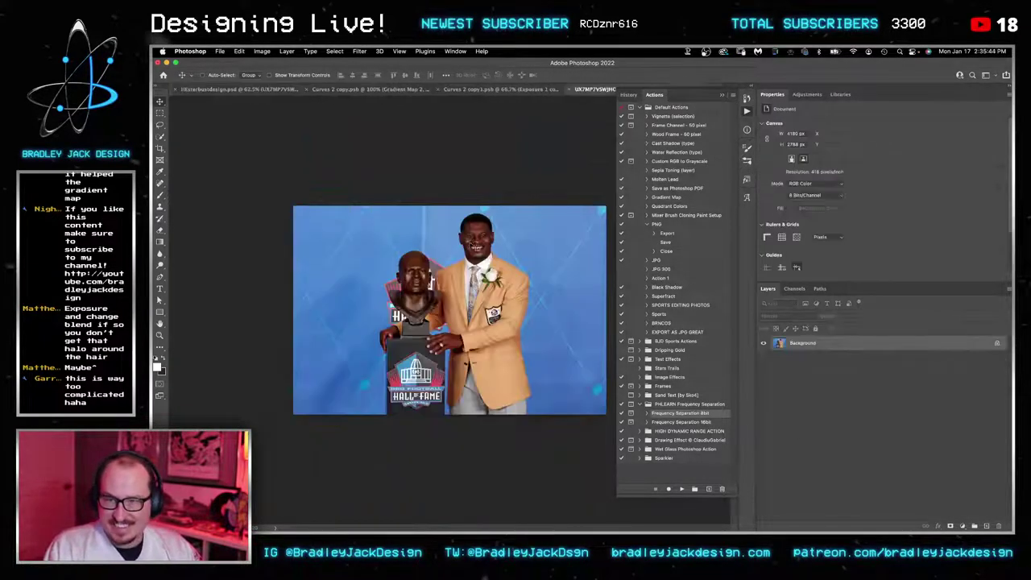
key(w)
scroll(397, 286, up, 5)
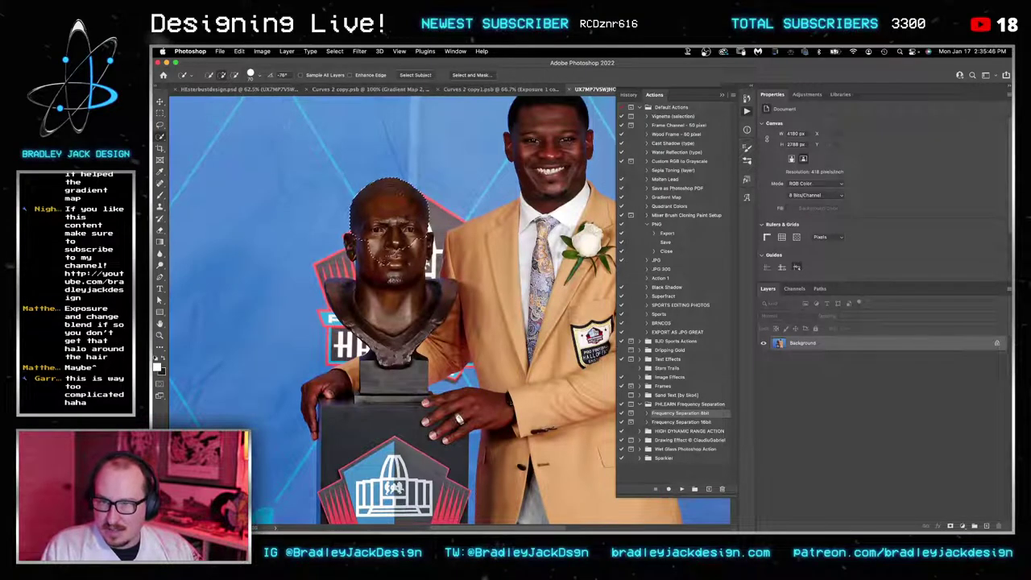
mouse_move(394, 259)
mouse_down()
mouse_move(393, 282)
mouse_move(367, 308)
mouse_move(387, 334)
mouse_move(423, 310)
mouse_up()
alt+click(333, 268)
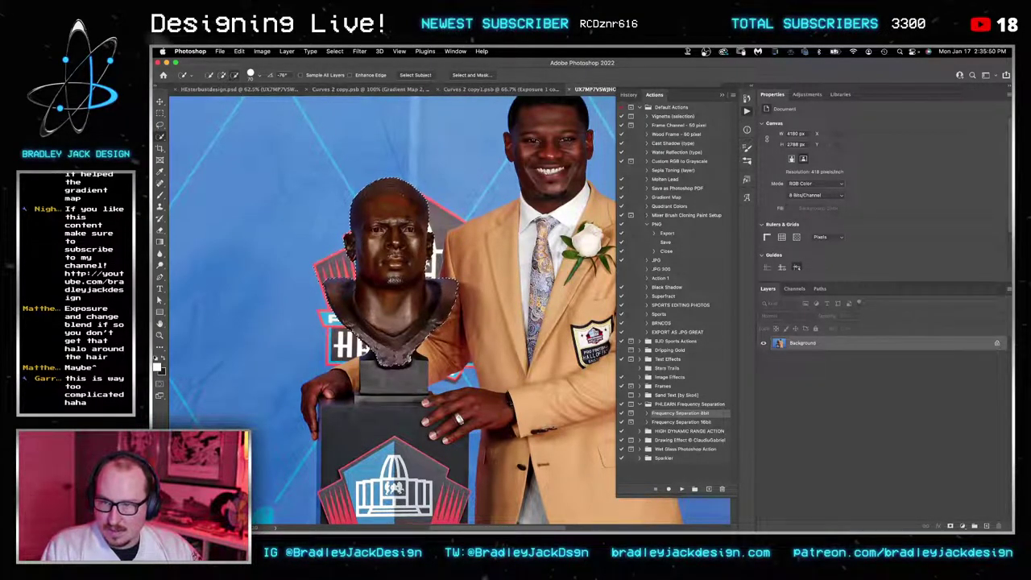
click(321, 289)
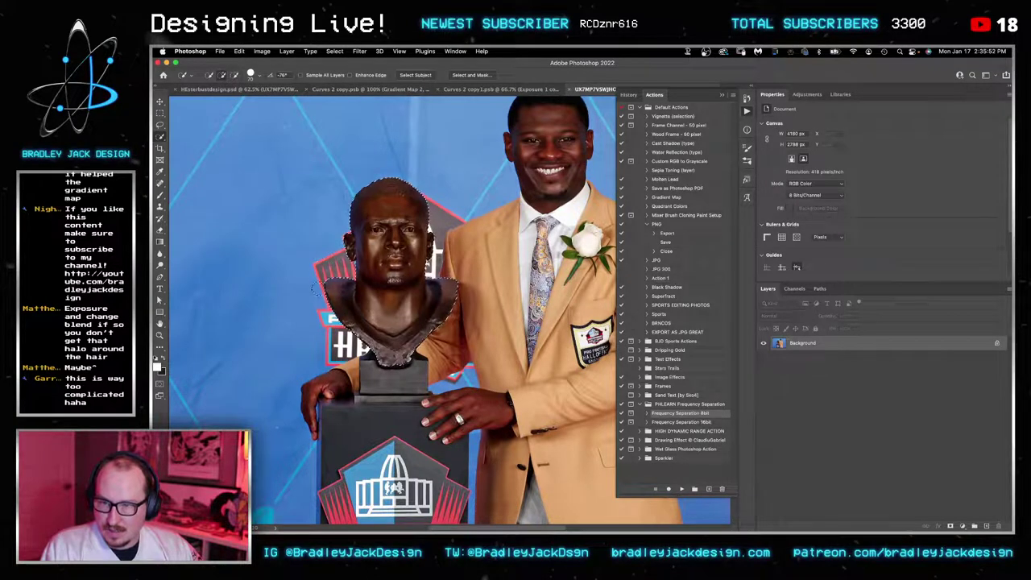
drag(372, 373, 409, 382)
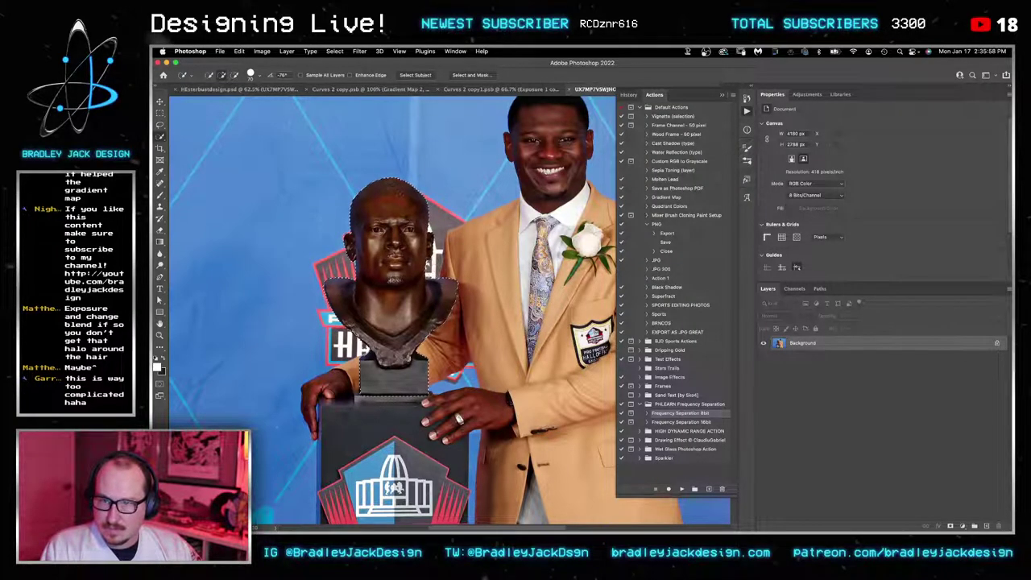
Step: Refine the selection in Select and Mask, brushing background out of the mask along the outer edge of the bust's left shoulder
click(456, 77)
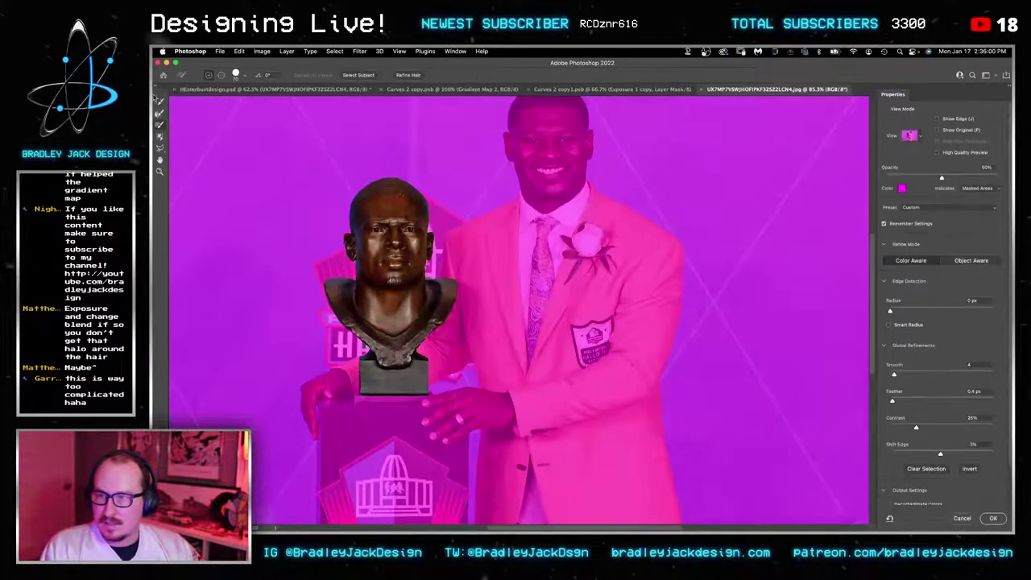
scroll(354, 257, up, 5)
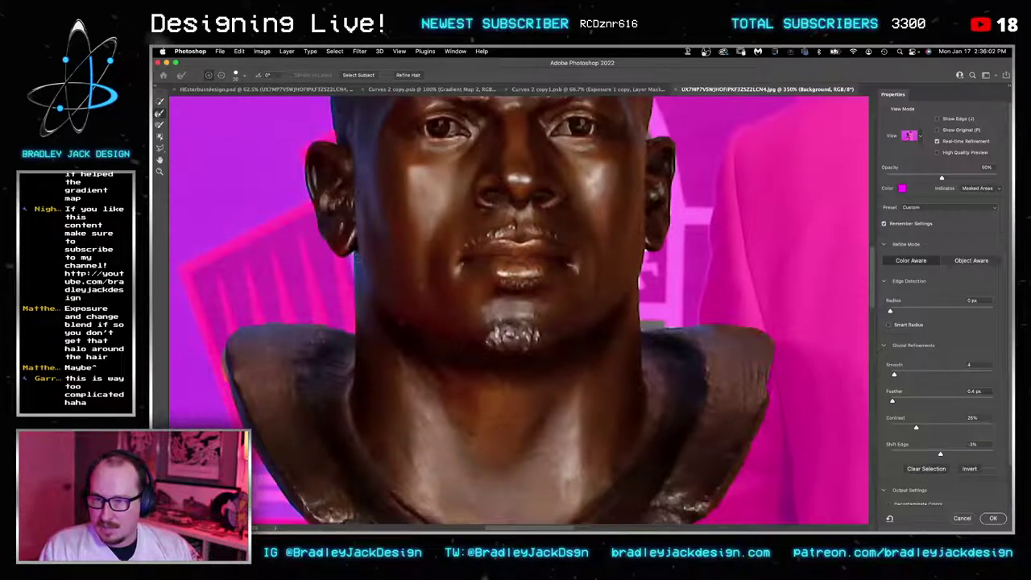
click(160, 125)
scroll(470, 209, down, 5)
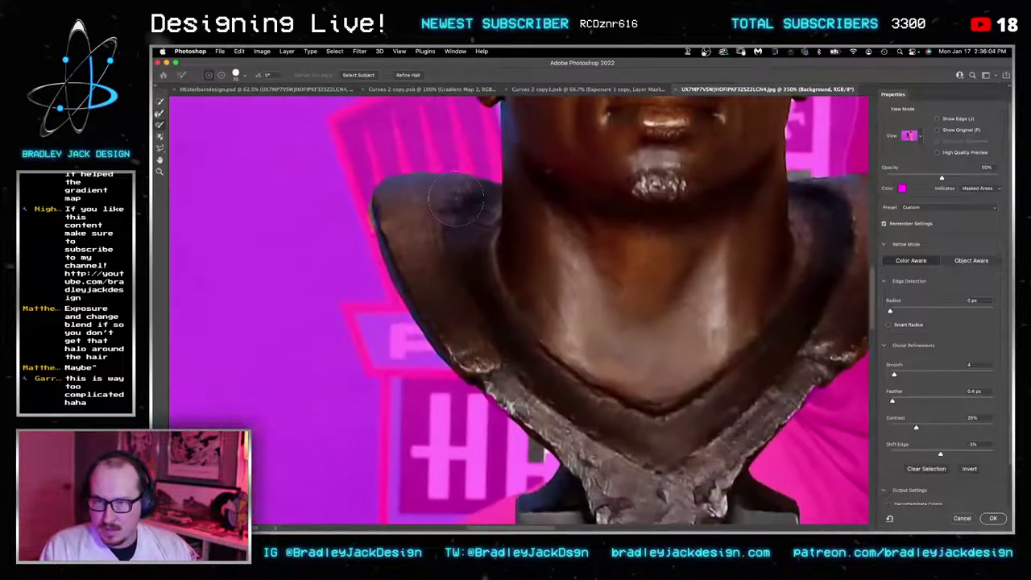
scroll(449, 200, up, 3)
key(bracketleft)
key(bracketleft)
key(alt)
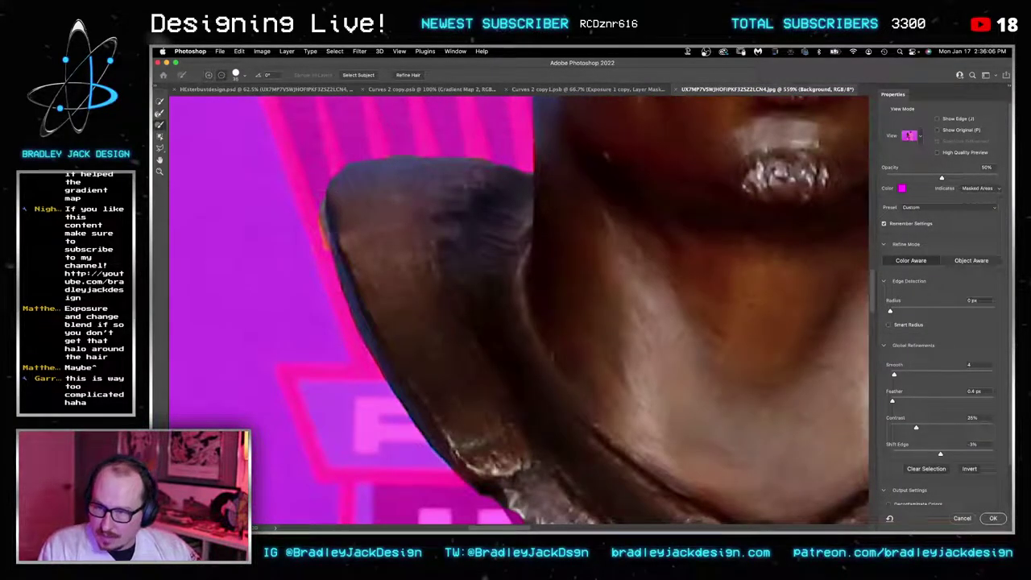
drag(301, 208, 306, 243)
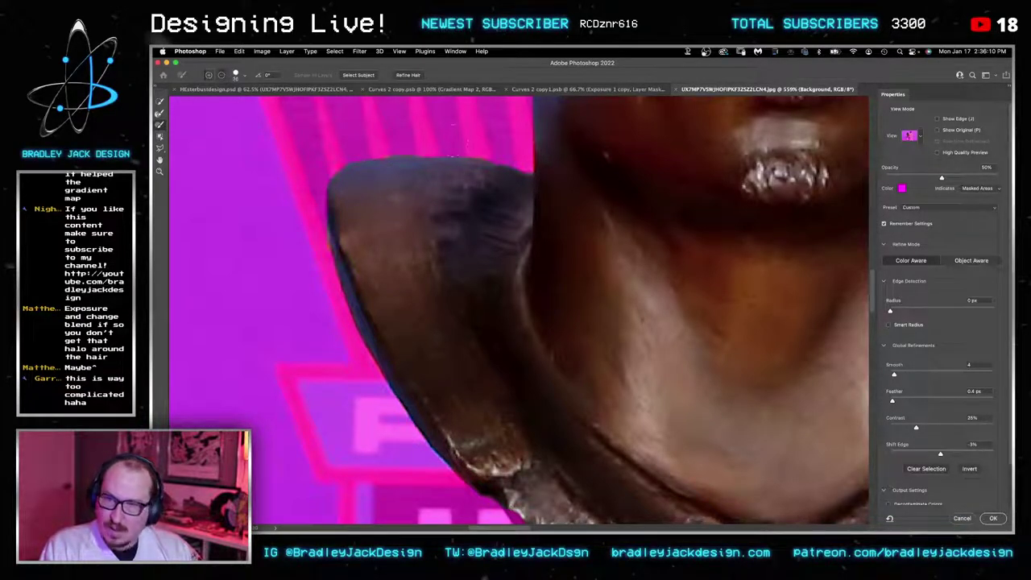
Step: Brush the leftover background patch out of the mask beside the bust's lower left edge, just above the base
scroll(474, 258, down, 5)
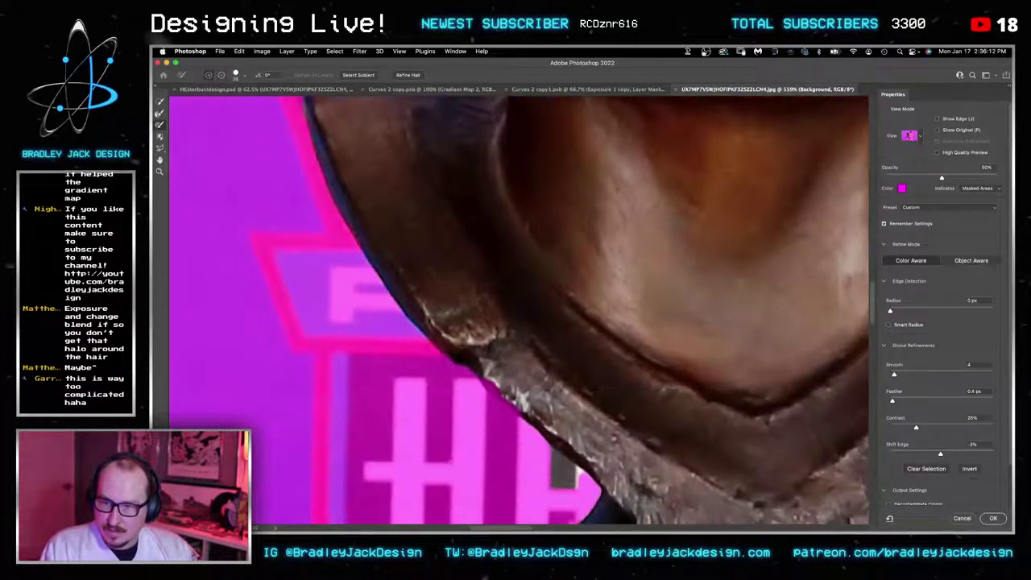
scroll(416, 330, down, 5)
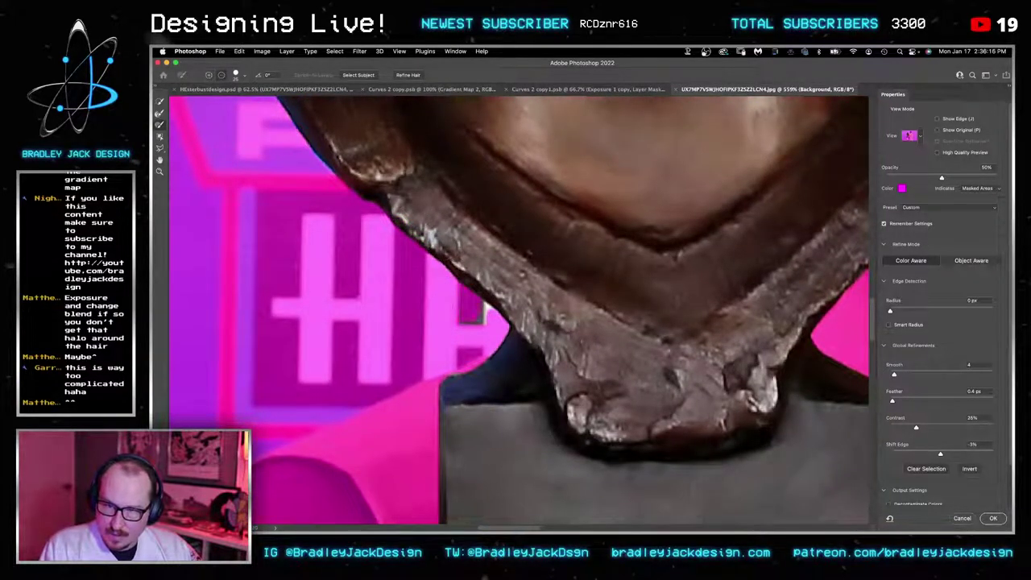
drag(483, 315, 493, 309)
scroll(496, 238, right, 10)
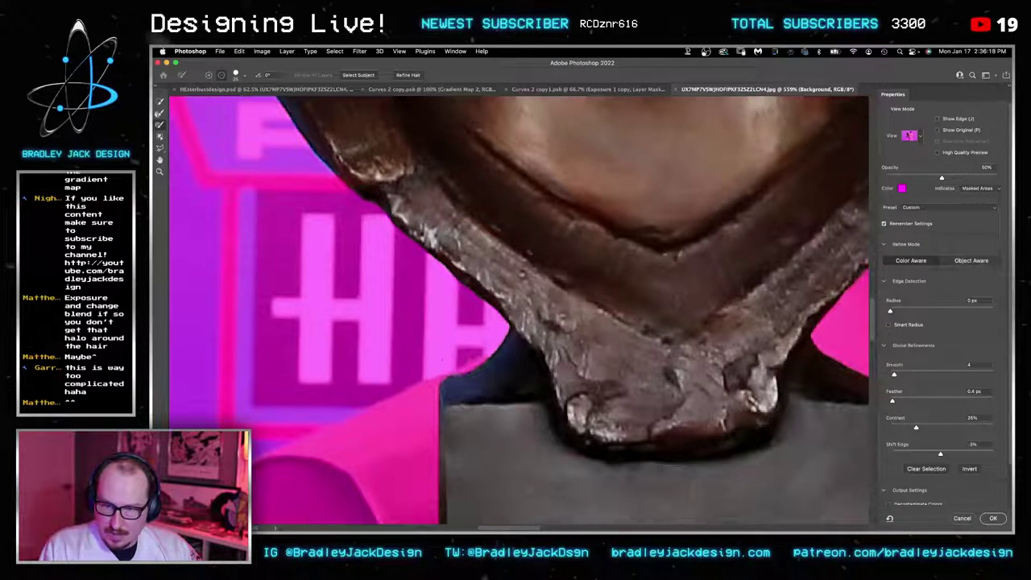
Step: Clean up the mask along the bust's right shoulder and remove the leftover background patch between the neck and shoulder
scroll(495, 238, up, 5)
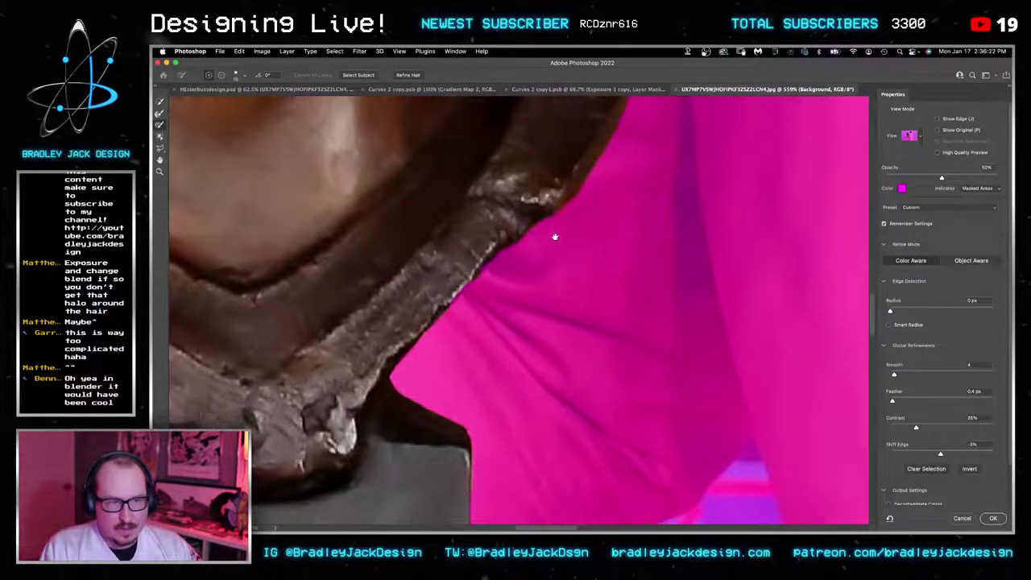
scroll(552, 235, up, 5)
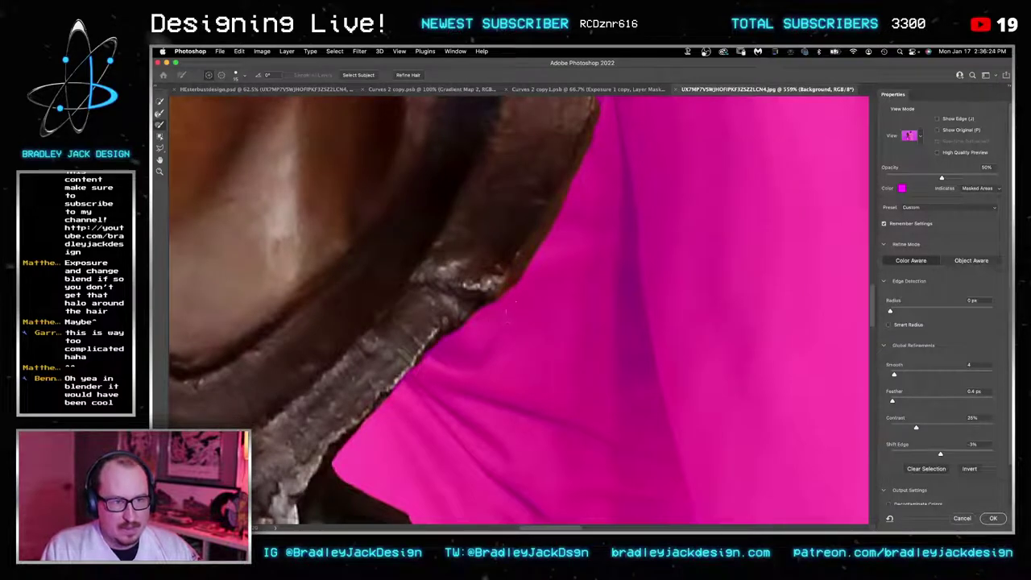
drag(566, 264, 538, 387)
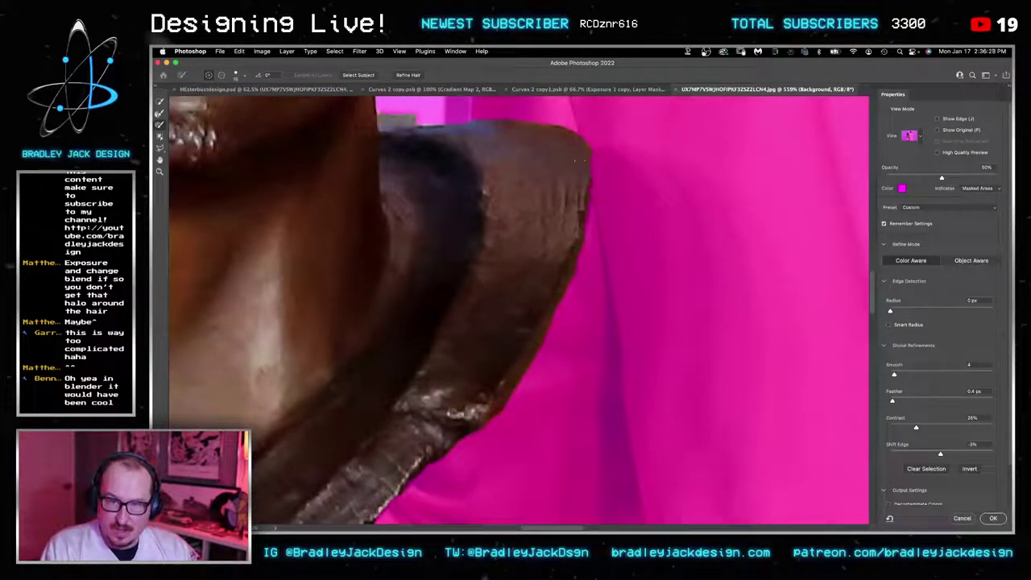
drag(591, 168, 671, 287)
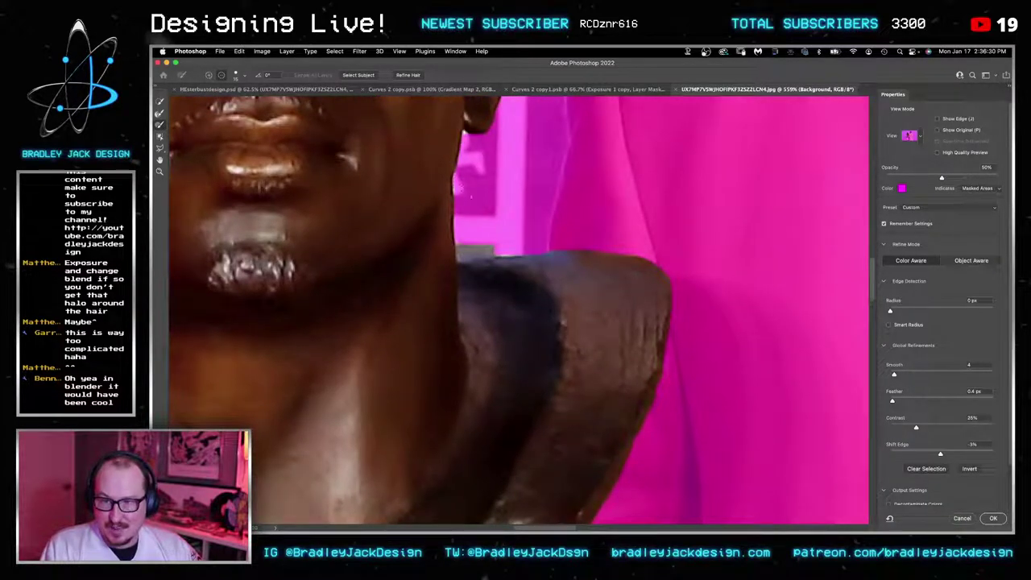
drag(459, 246, 515, 253)
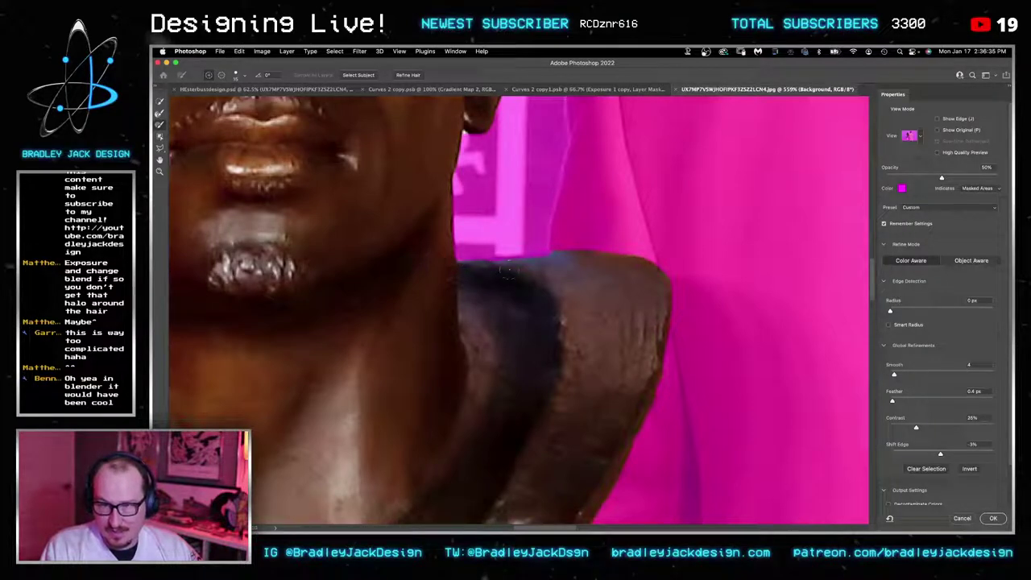
Step: Clean up the selection mask around the bust's right ear and output the refined selection as a layer mask
scroll(507, 274, up, 5)
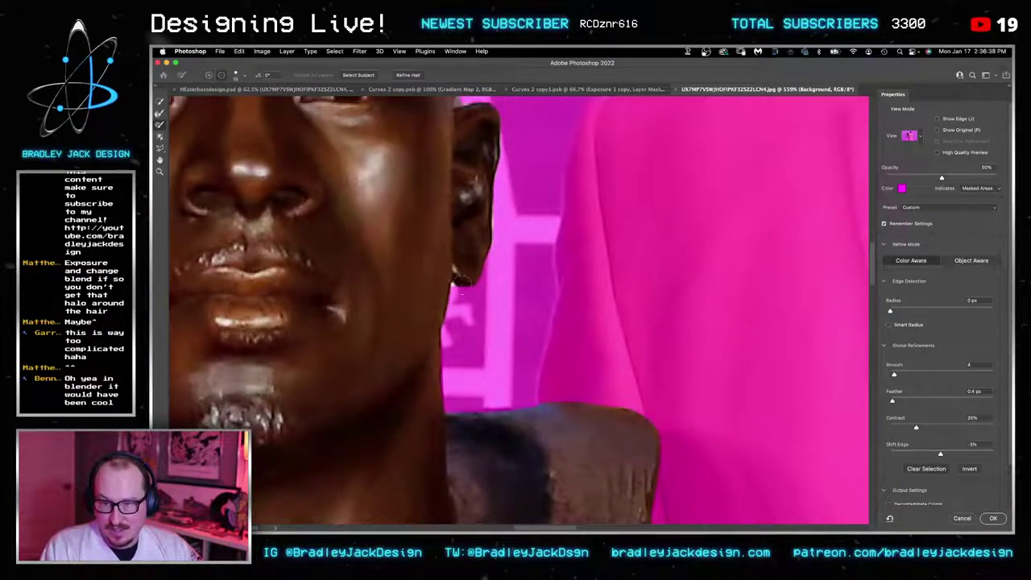
drag(462, 281, 465, 277)
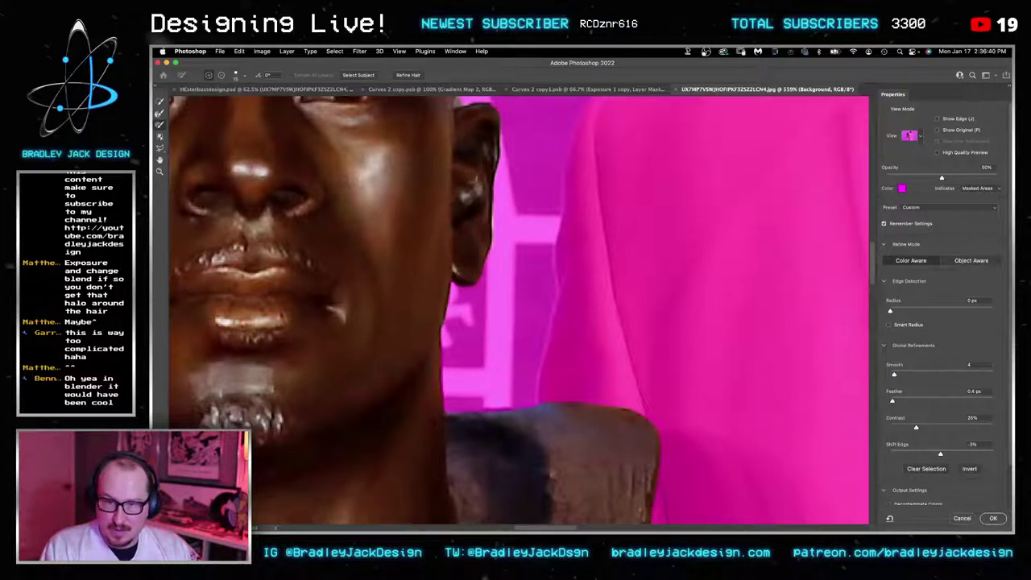
scroll(515, 310, up, 4)
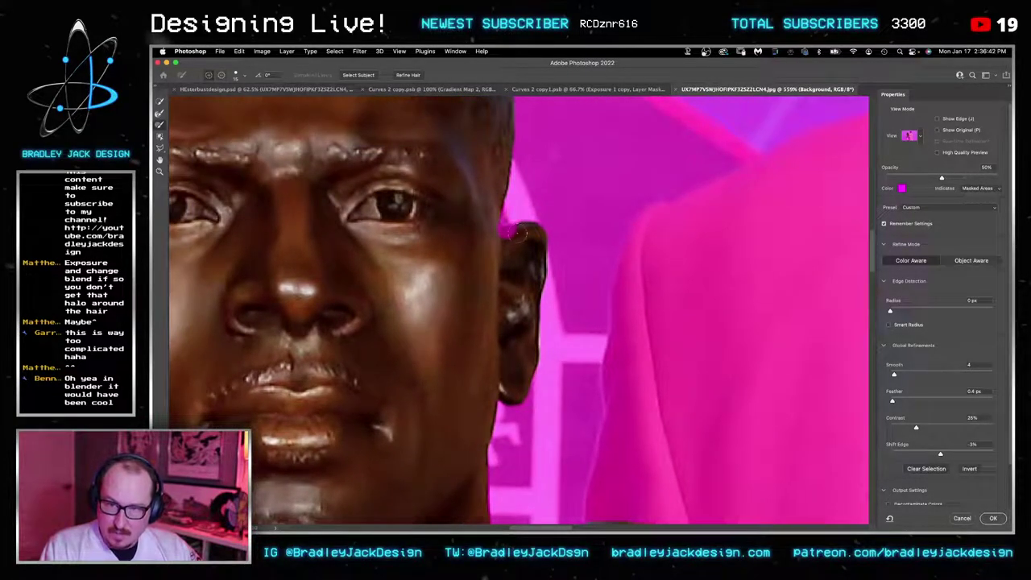
scroll(478, 203, up, 10)
scroll(478, 202, left, 3)
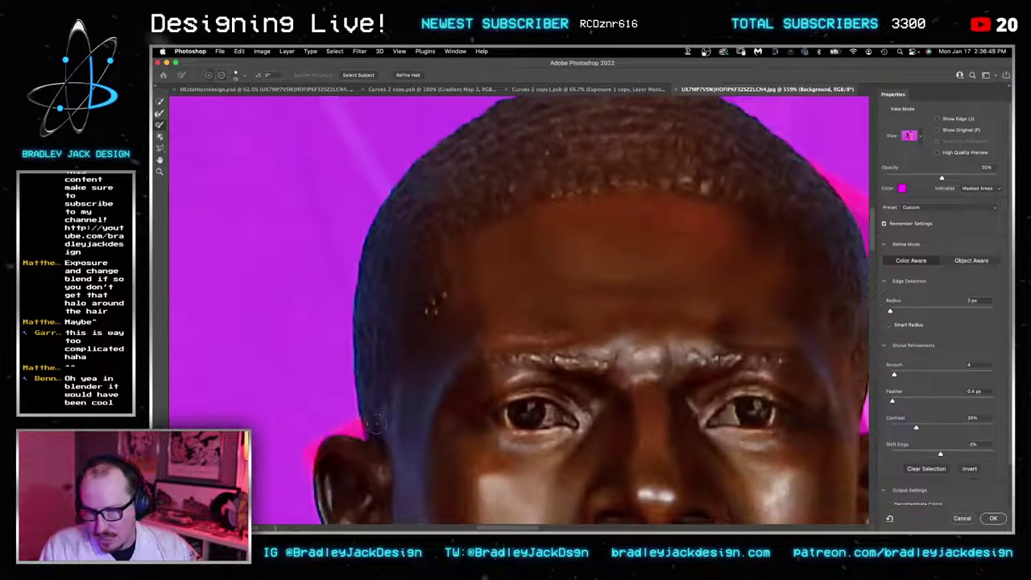
scroll(476, 344, down, 5)
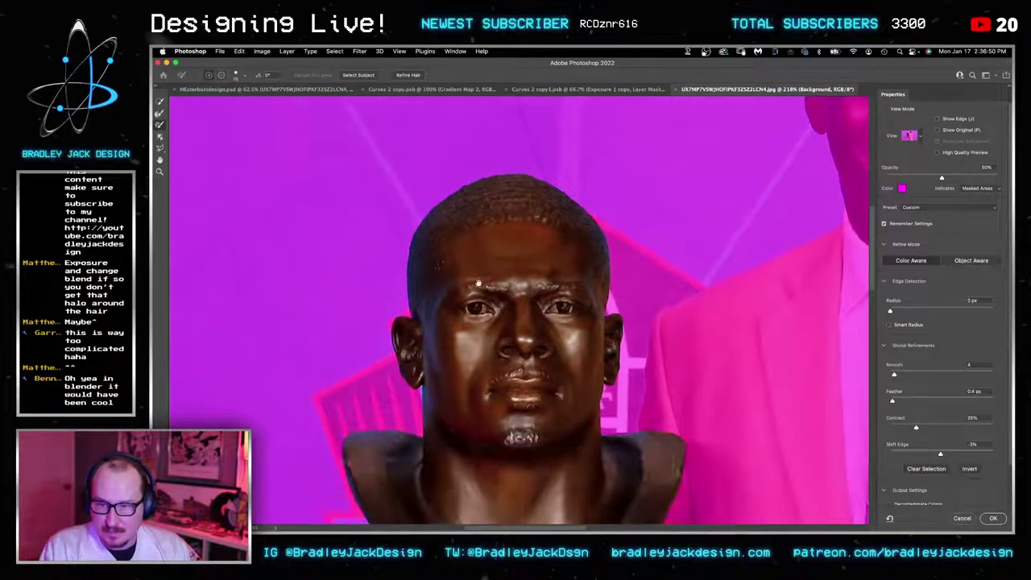
scroll(399, 407, up, 5)
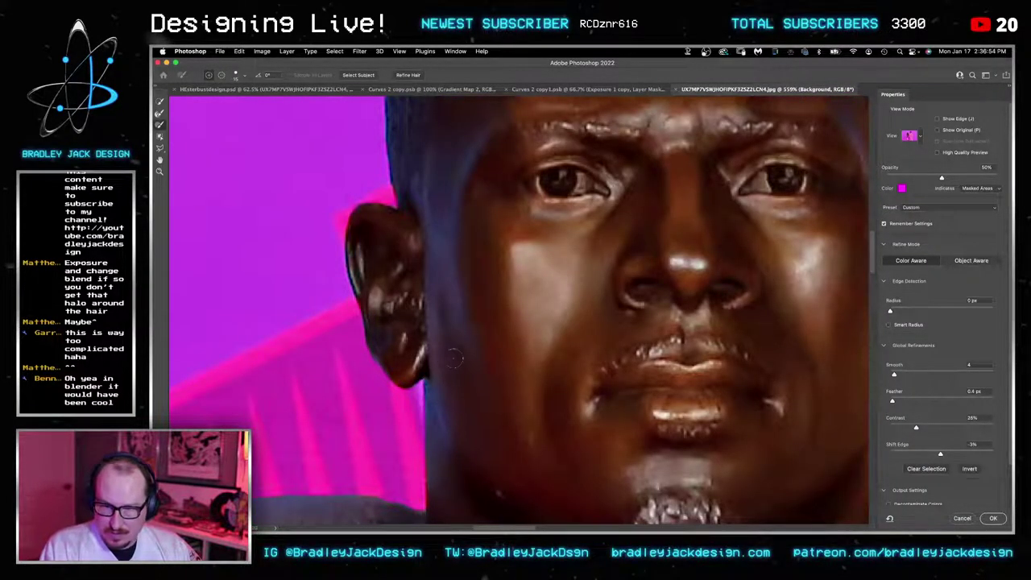
key(Return)
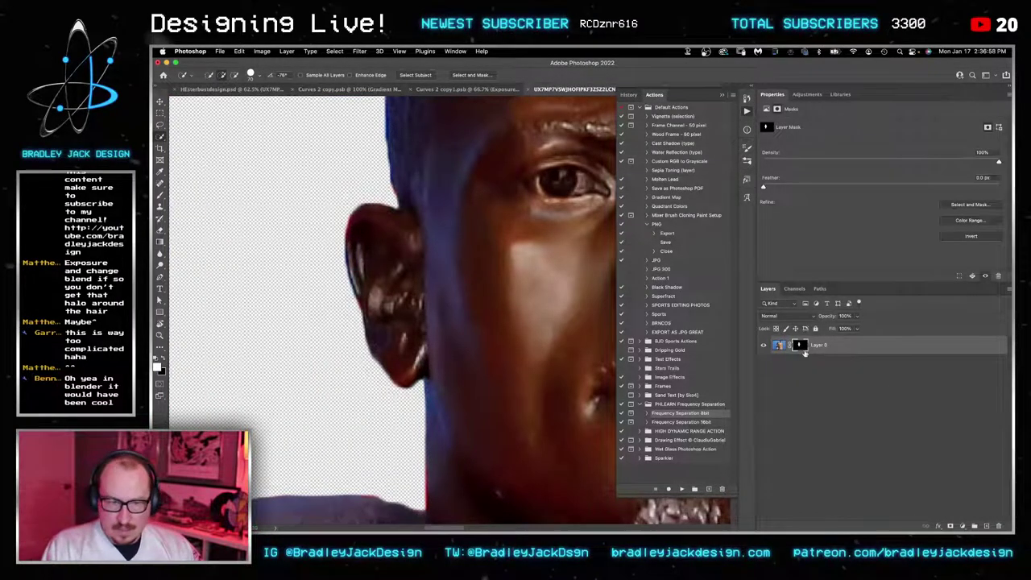
Step: Add a new layer beneath the cut-out bust and clear the active selection
click(271, 52)
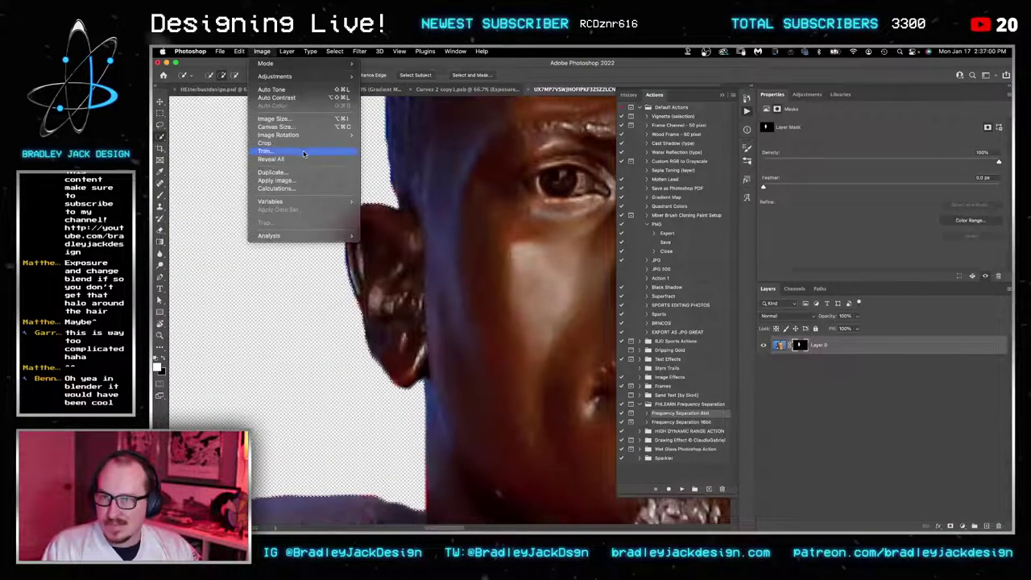
click(512, 219)
key(alt+shift+super+n)
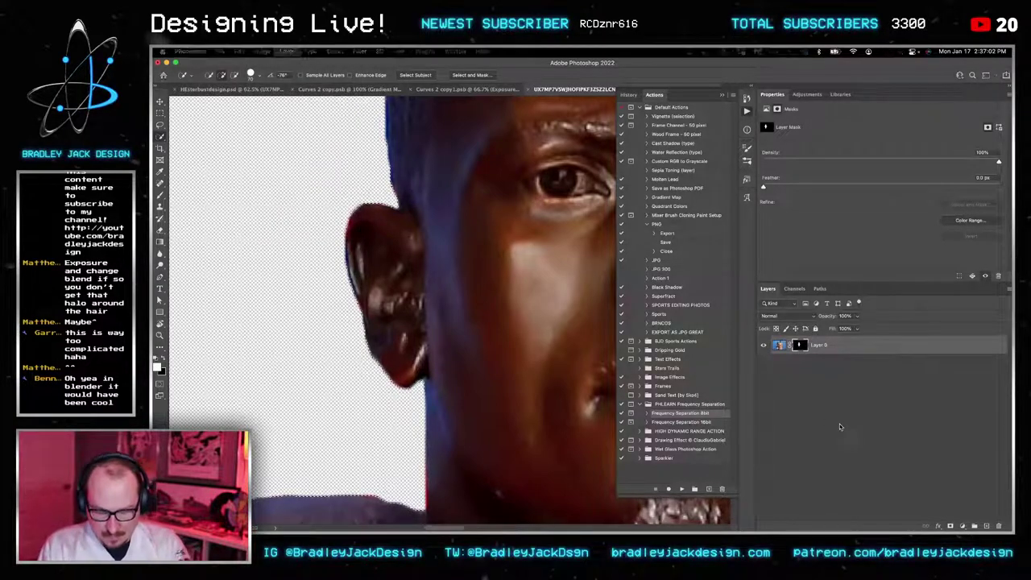
key(super+[)
key(g)
drag(212, 247, 304, 250)
scroll(304, 251, down, 3)
key(super+d)
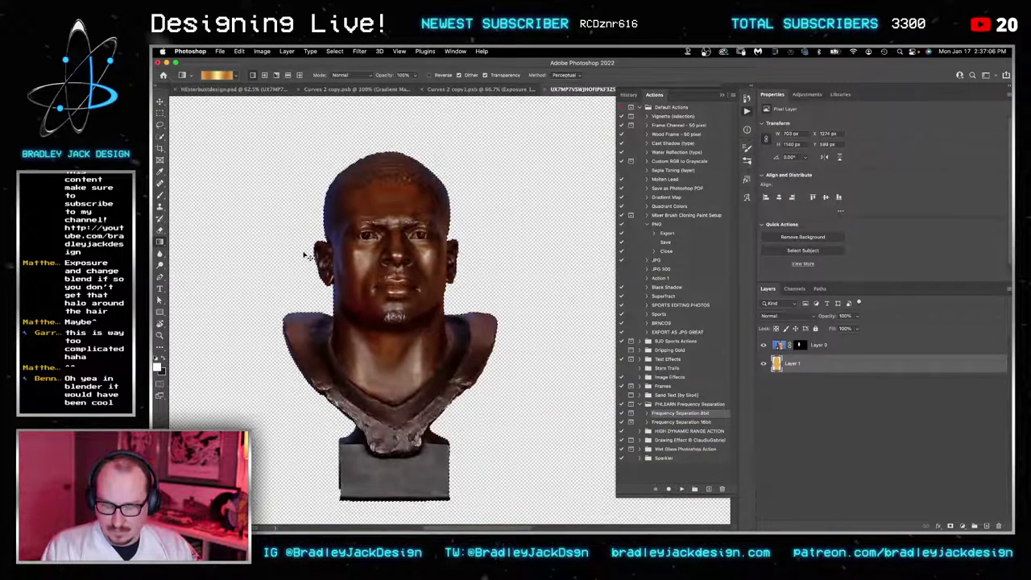
Step: Try filling the layer beneath the bust with the gold gradient
drag(597, 269, 619, 268)
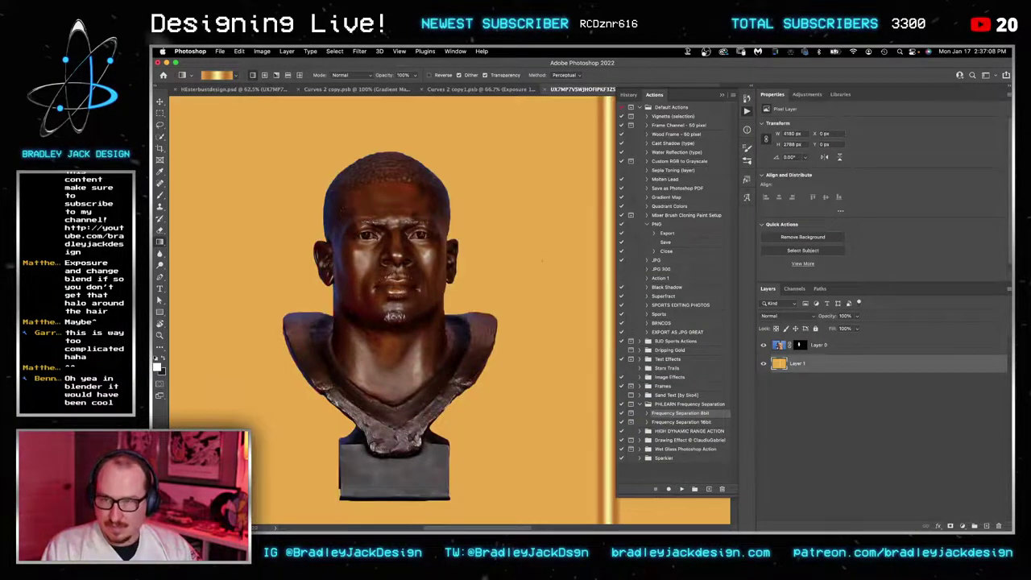
scroll(572, 277, down, 3)
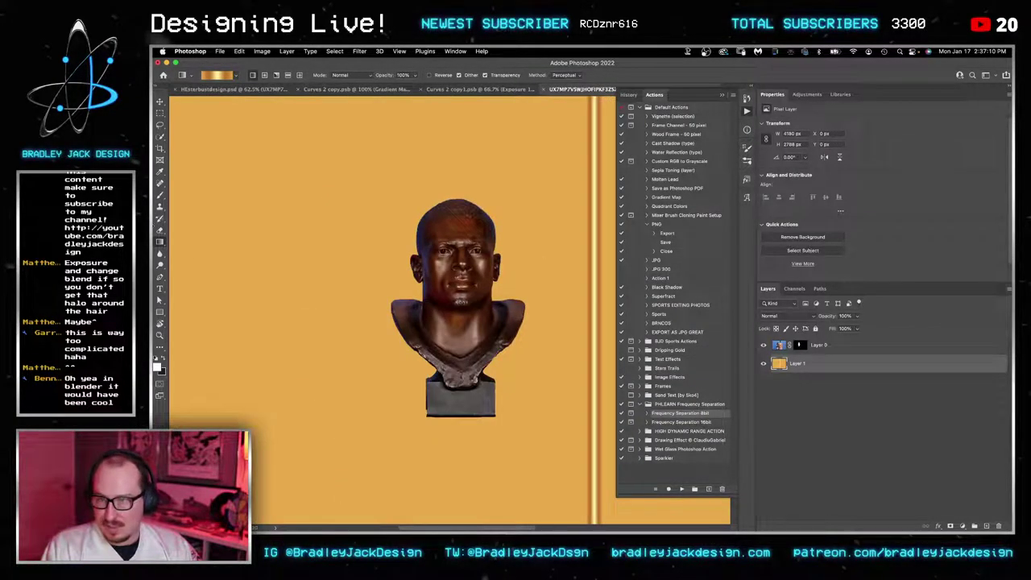
key(x)
drag(201, 315, 230, 315)
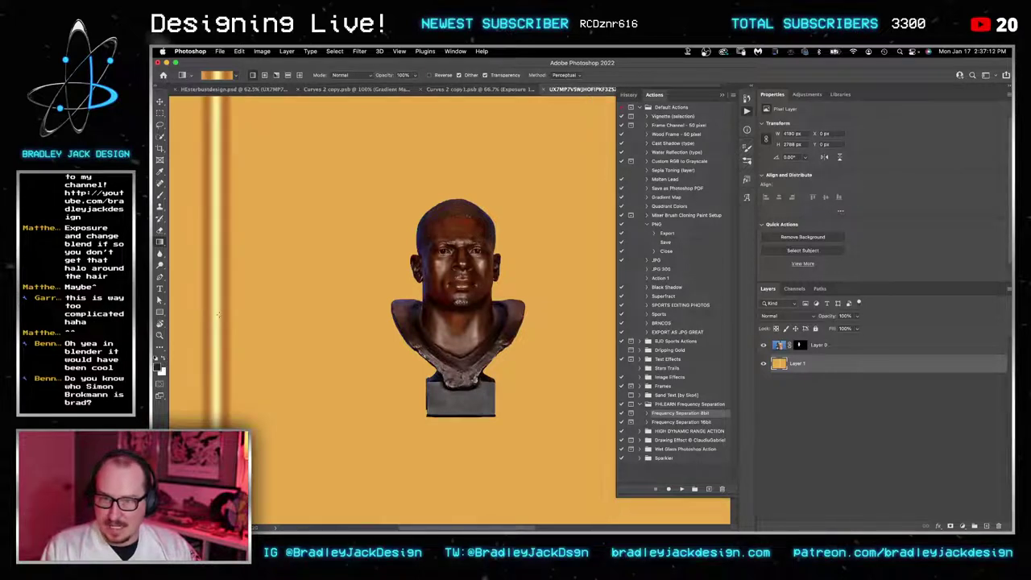
Step: Fill the layer beneath the bust with a black-and-white Basics gradient, placing the dark area behind the bust
click(235, 75)
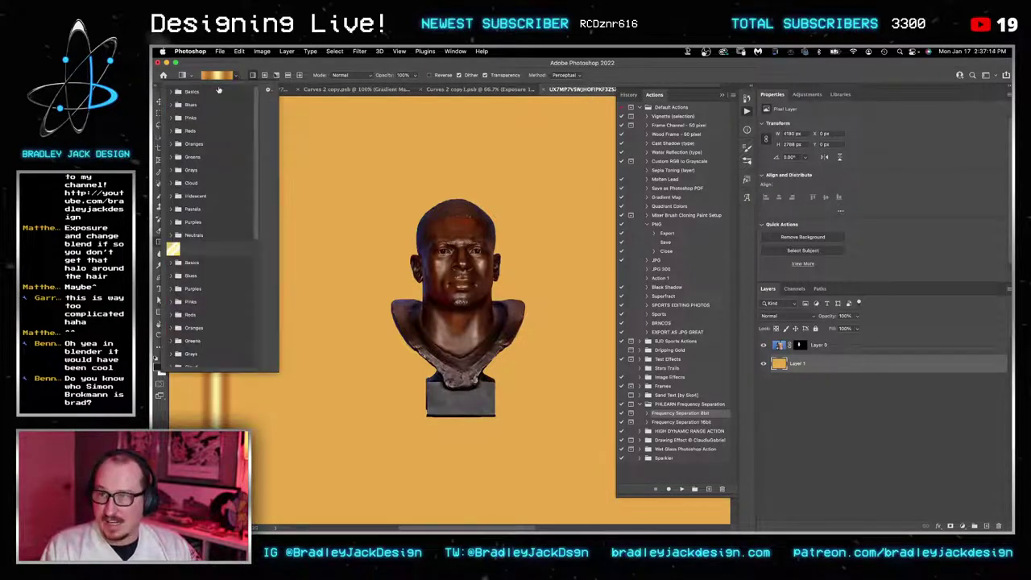
click(177, 93)
click(171, 92)
click(178, 106)
drag(337, 174, 314, 174)
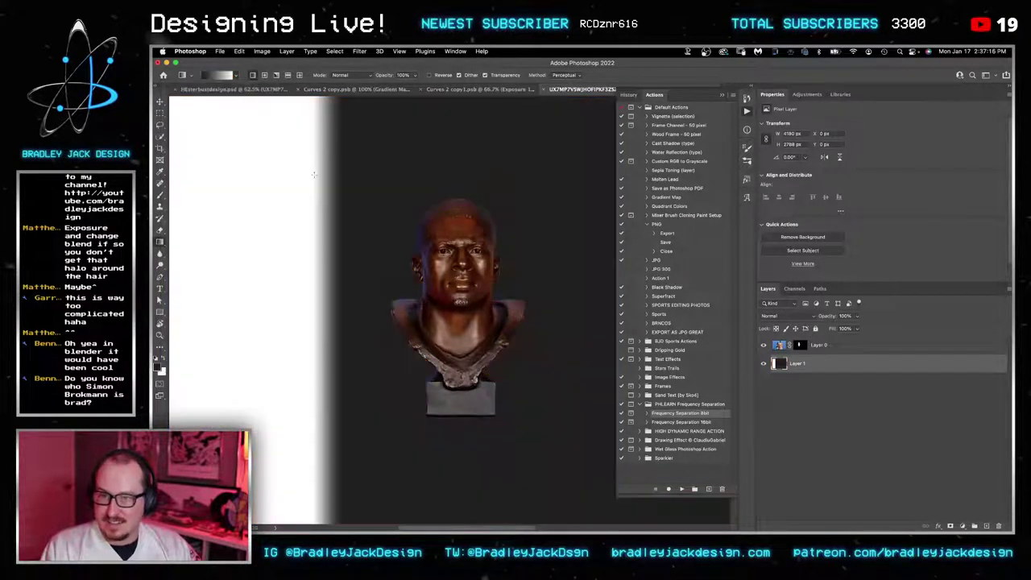
scroll(413, 233, up, 5)
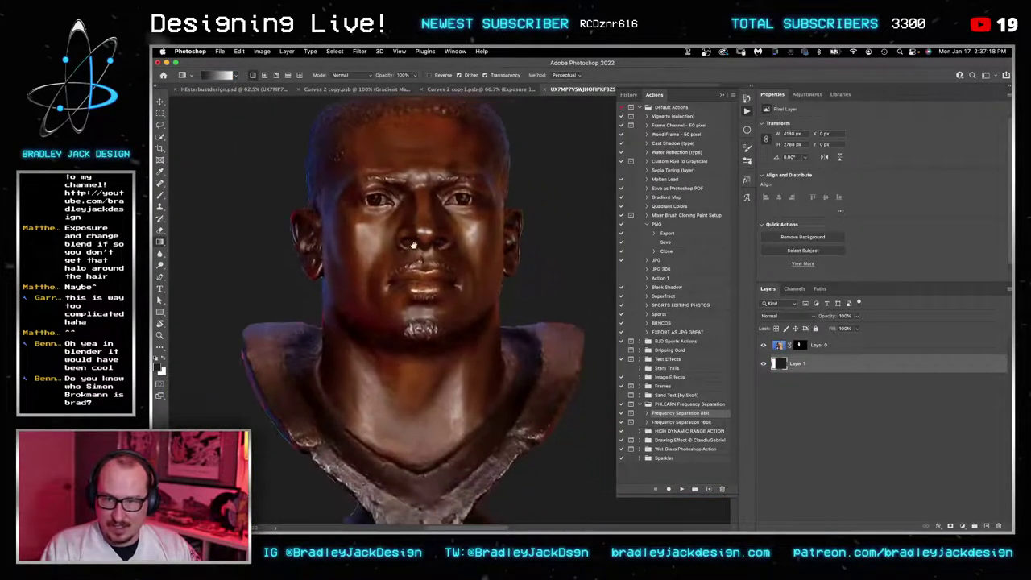
Step: Target the bust's layer mask and set up a smaller black brush at 100% opacity, testing it beside the left ear
key(b)
click(799, 345)
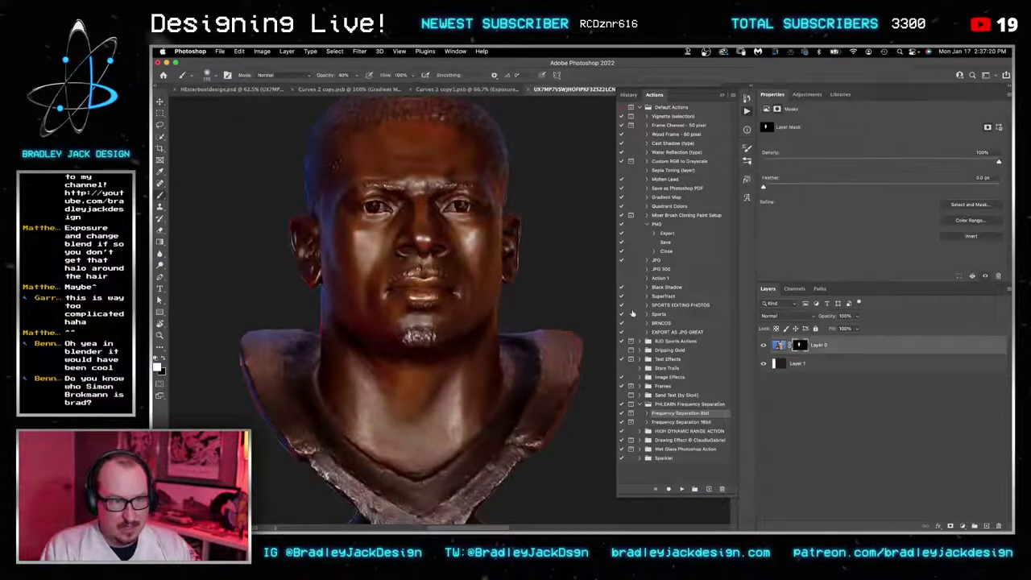
key(bracketright)
key(bracketright)
drag(406, 225, 407, 266)
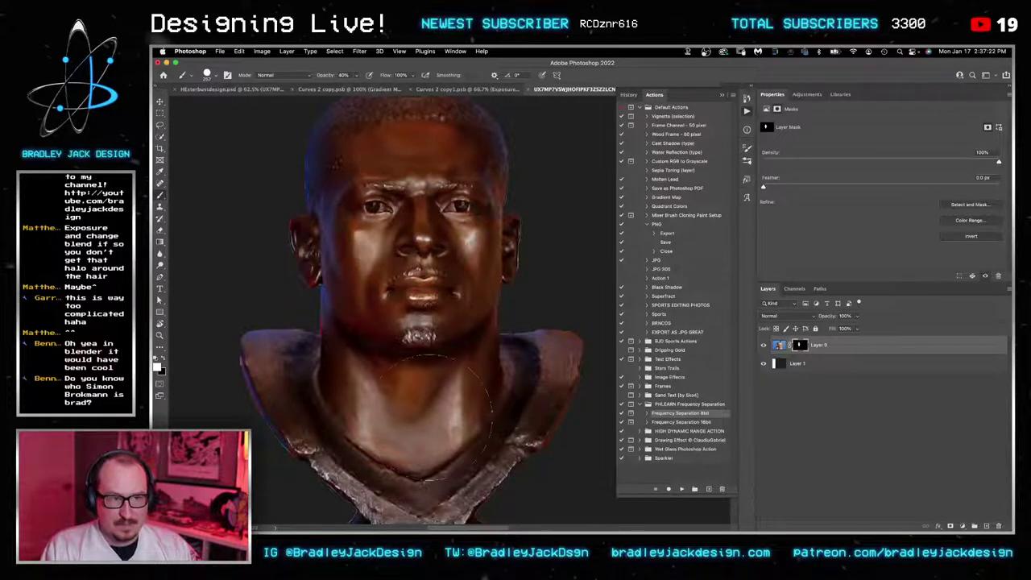
key(bracketleft)
key(bracketleft)
key(bracketleft)
key(bracketleft)
key(bracketleft)
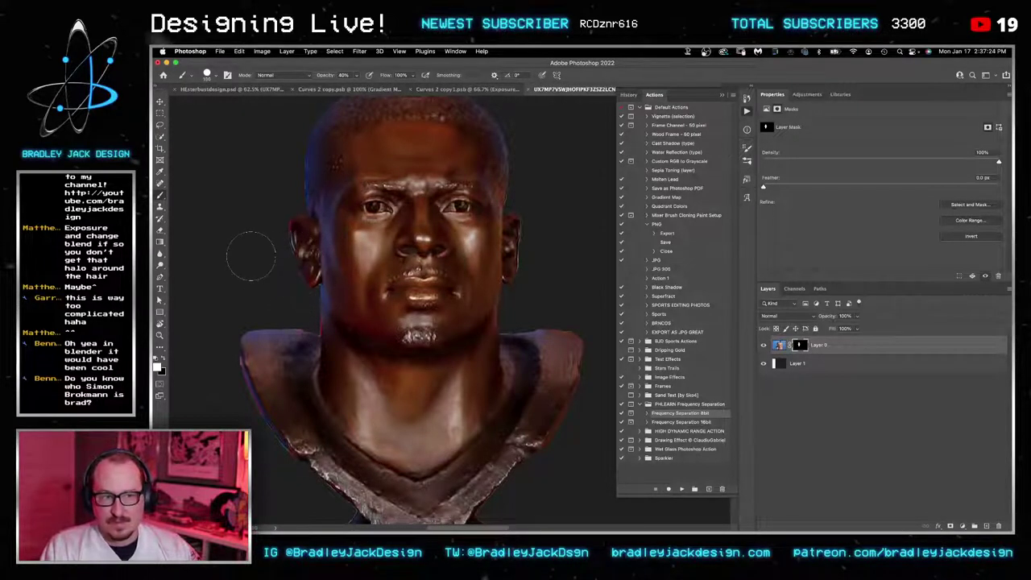
click(262, 258)
drag(263, 257, 263, 258)
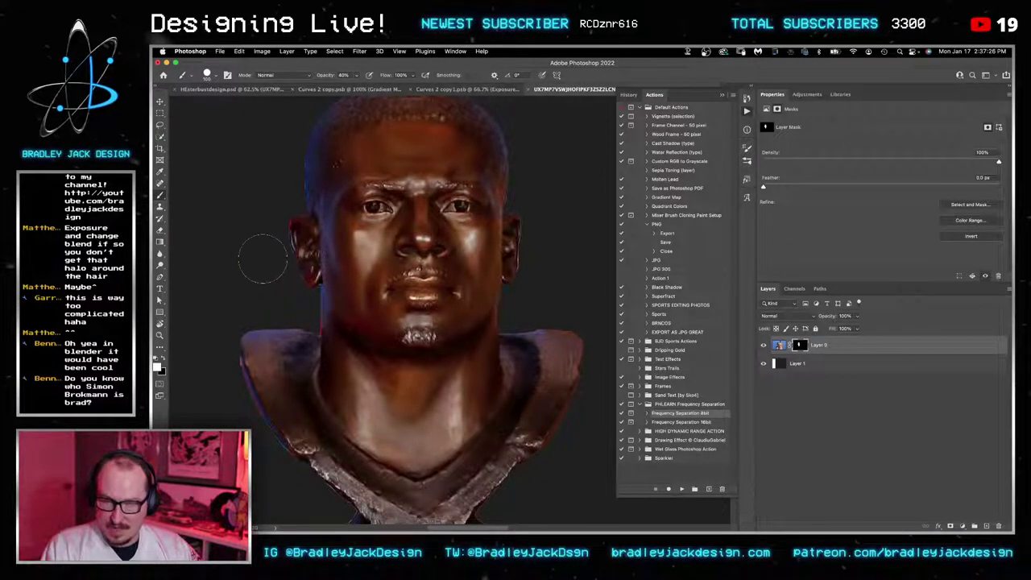
key(0)
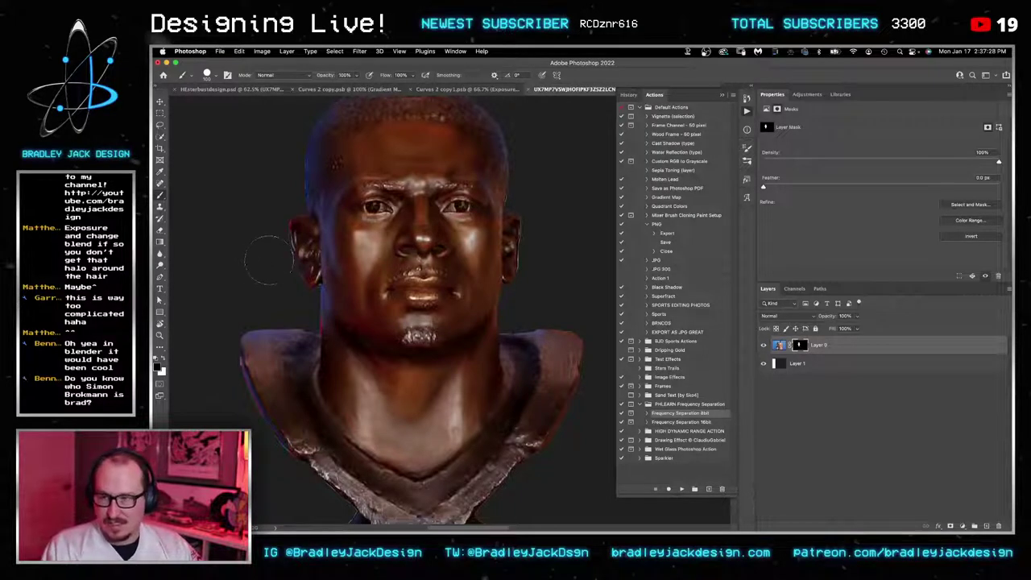
Step: Add a layer clipped to the bust and clone over the colored fringe along the left shoulder's upper edge and the adjoining neck
key(v)
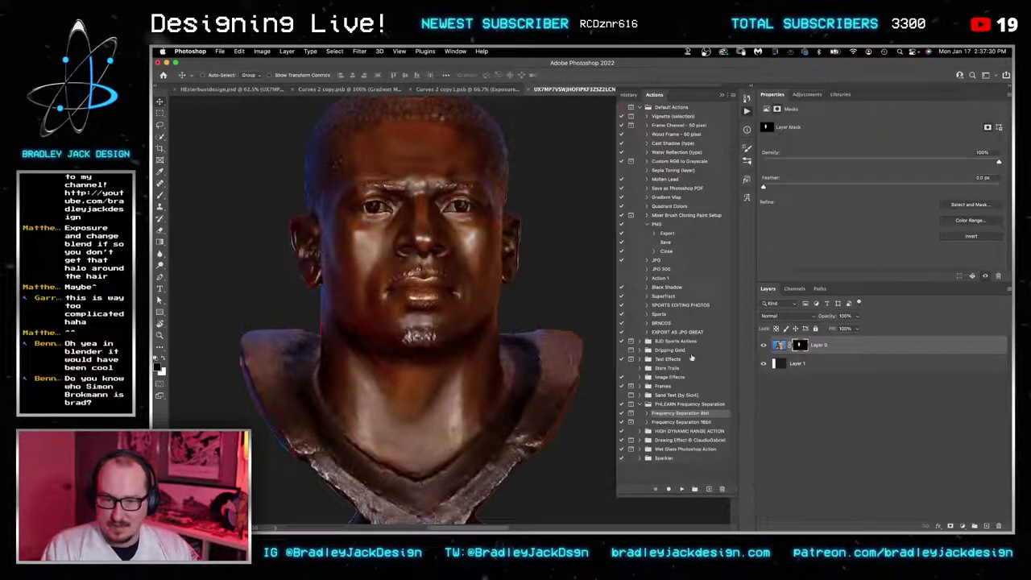
click(819, 349)
click(987, 526)
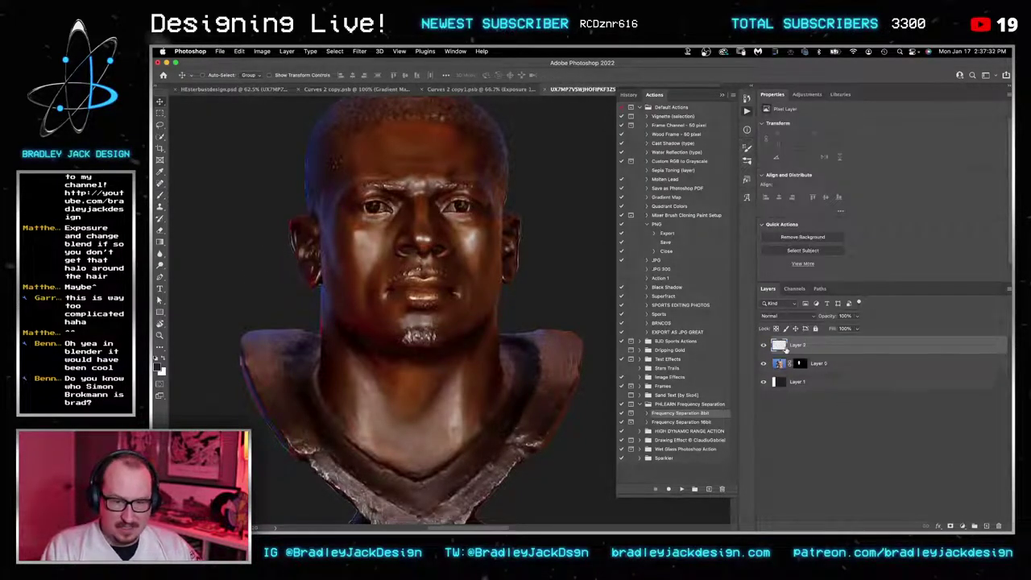
key(b)
scroll(283, 342, up, 2)
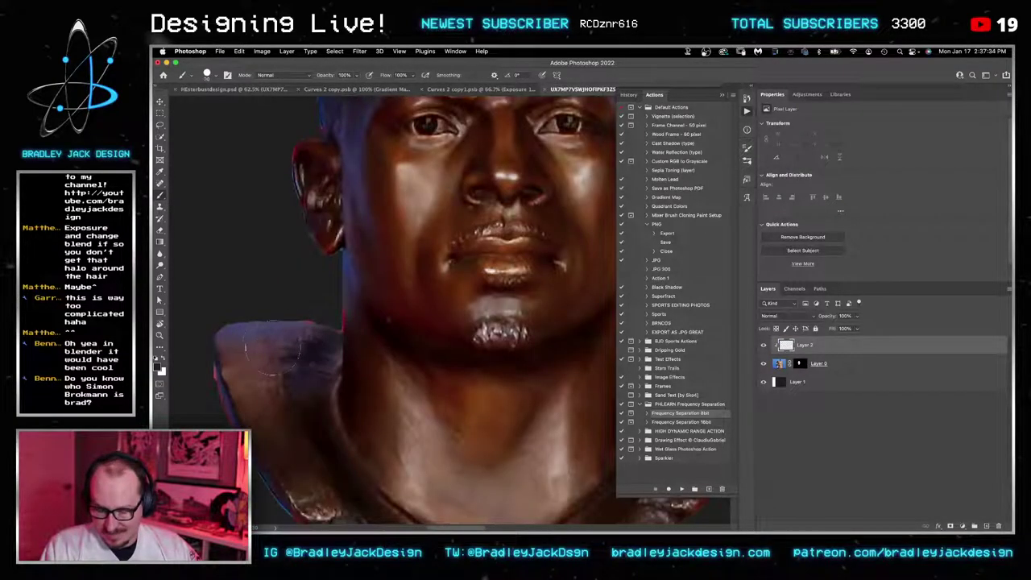
key(s)
drag(263, 353, 255, 355)
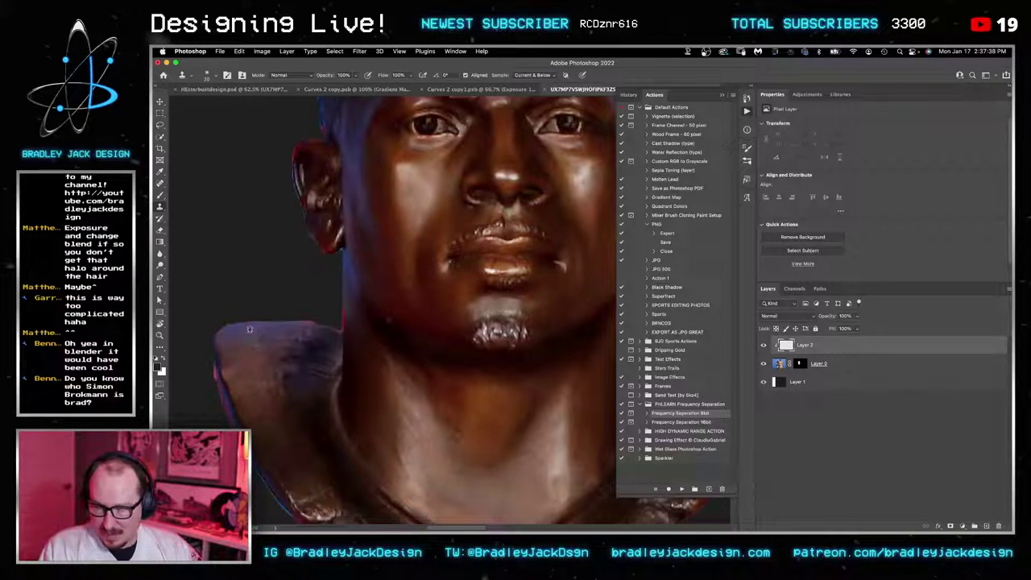
drag(240, 322, 216, 338)
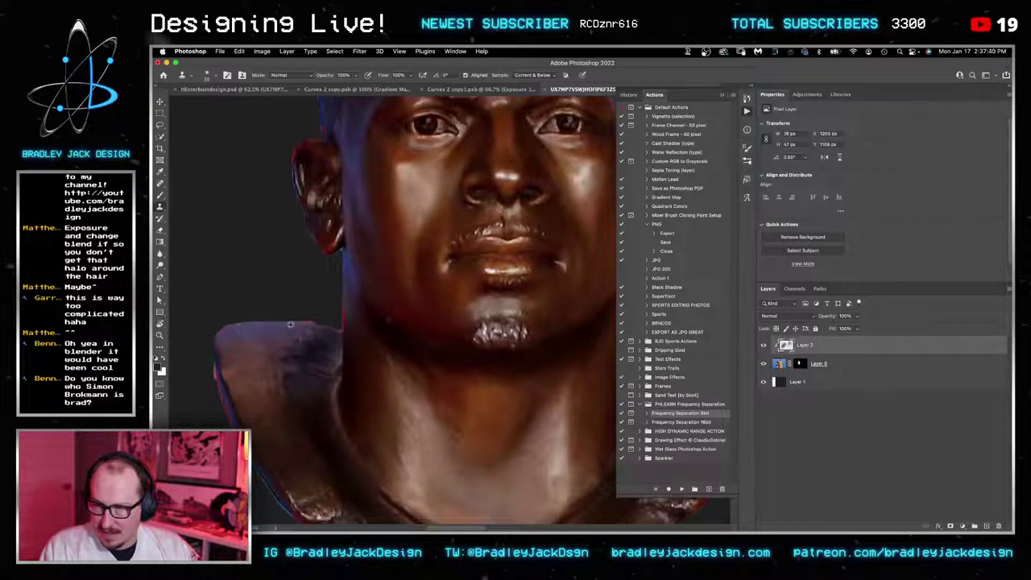
drag(289, 325, 321, 323)
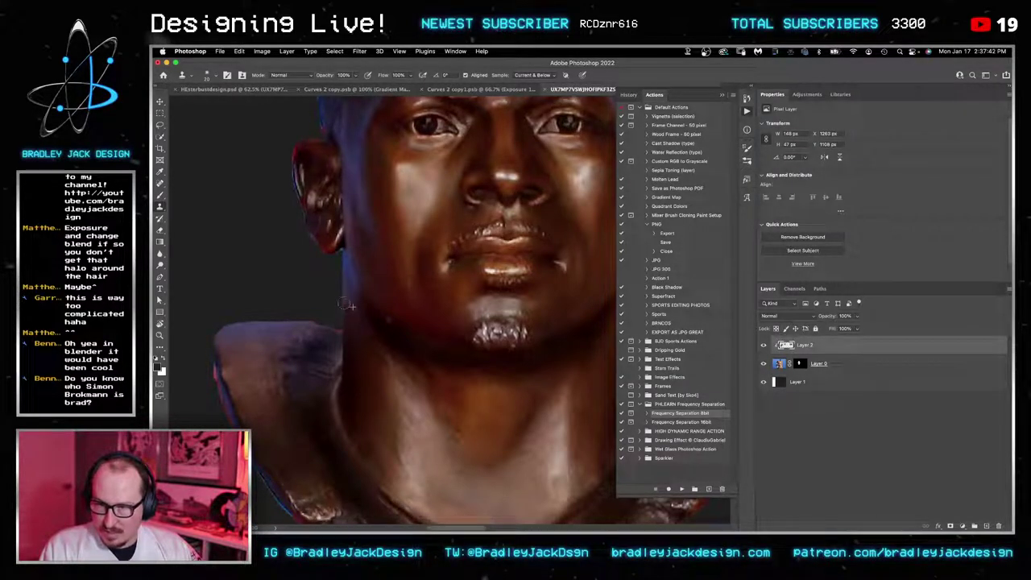
click(344, 301)
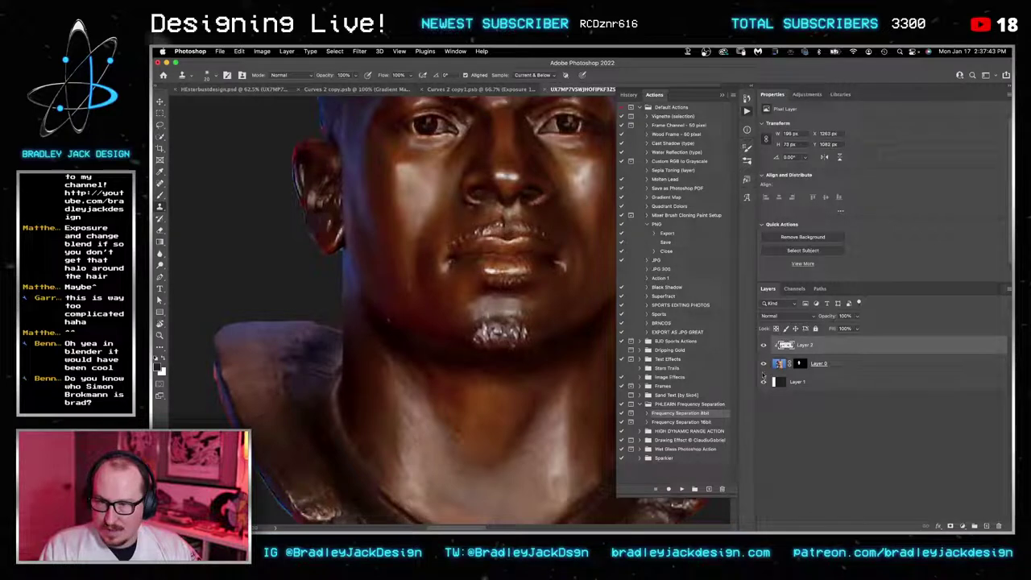
Step: Add a Hue/Saturation adjustment for the Blues, shifting their hue toward red with saturation -3 and lightness -55
click(807, 94)
click(775, 127)
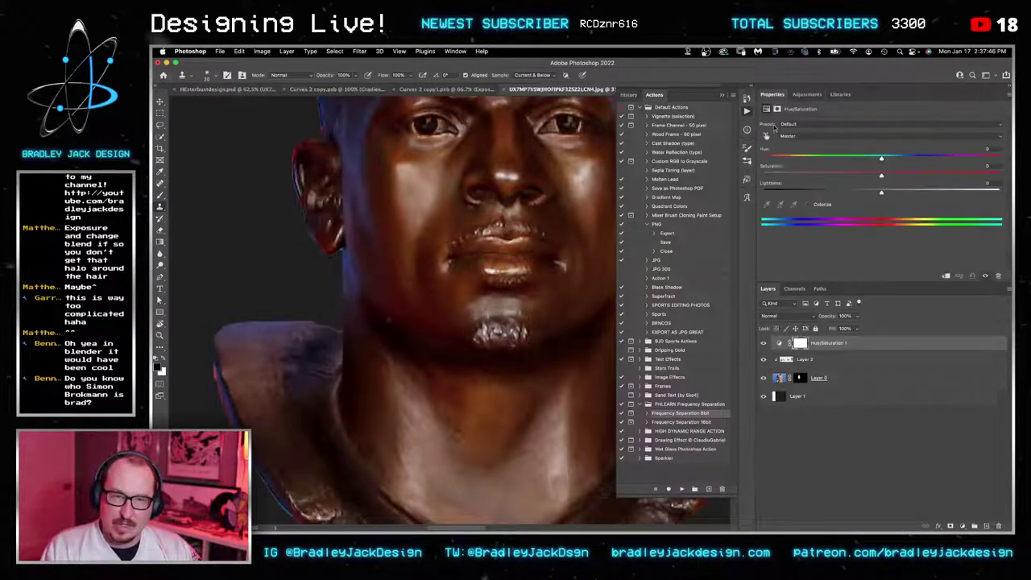
click(794, 136)
click(797, 180)
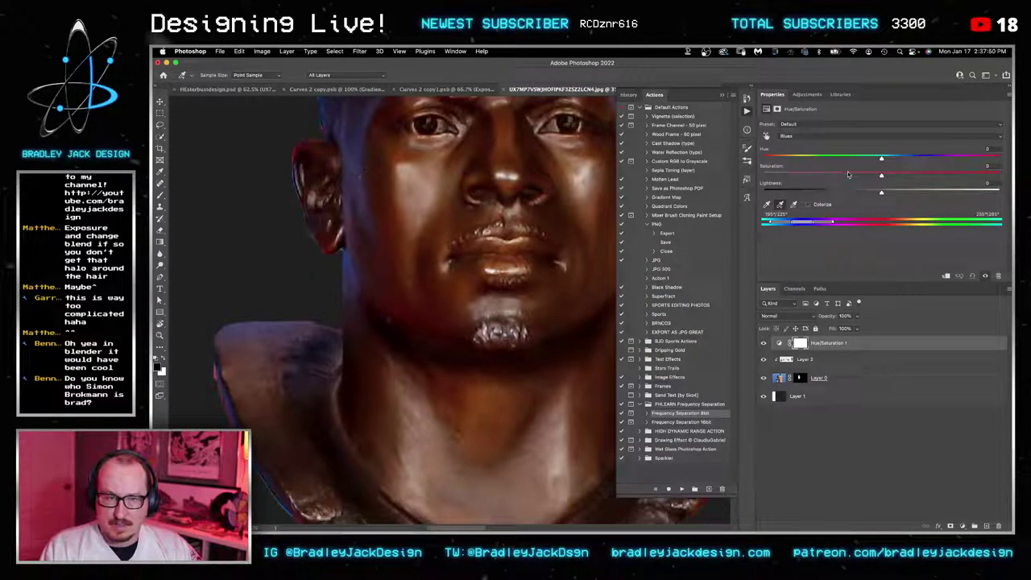
drag(847, 174, 781, 175)
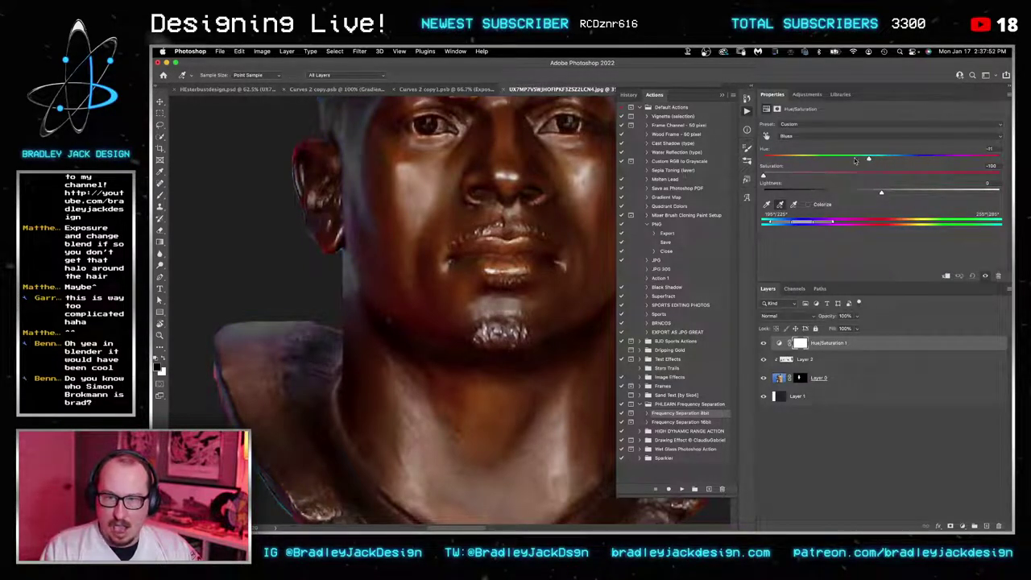
drag(855, 160, 972, 160)
drag(880, 193, 816, 191)
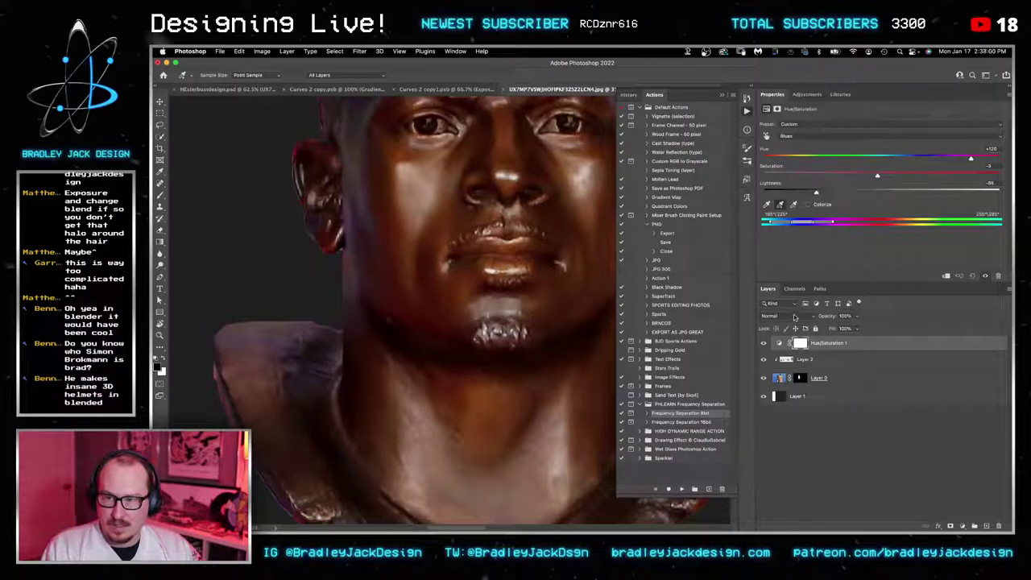
Step: Clip the Hue/Saturation adjustment so that it affects only the bust
alt+click(786, 360)
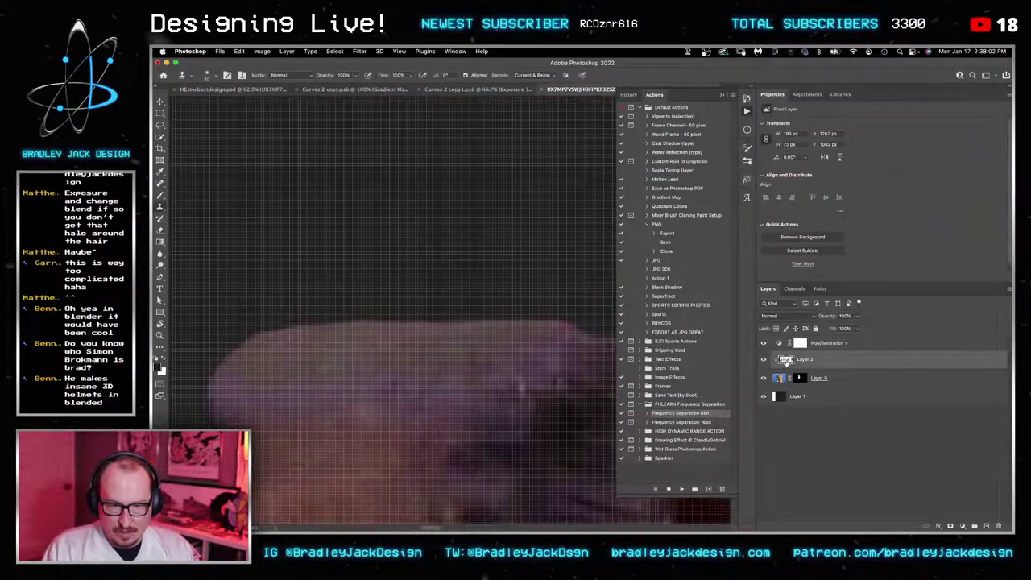
alt+click(787, 351)
scroll(591, 312, down, 3)
scroll(592, 314, down, 5)
drag(594, 315, 330, 301)
key(v)
Step: Group the masked bust with its clone layer and Hue/Saturation adjustment
click(799, 378)
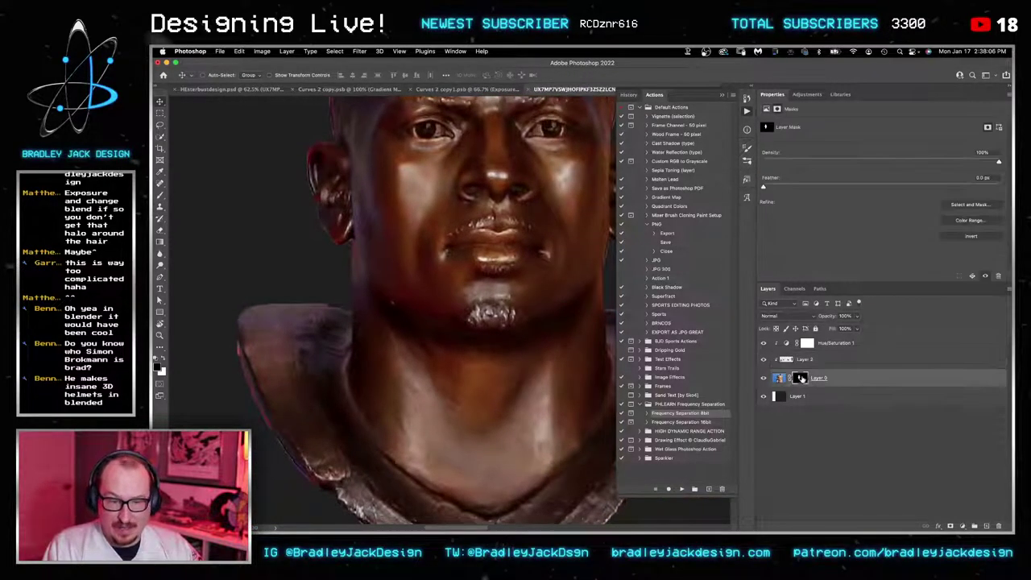
shift+click(821, 347)
key(ctrl+g)
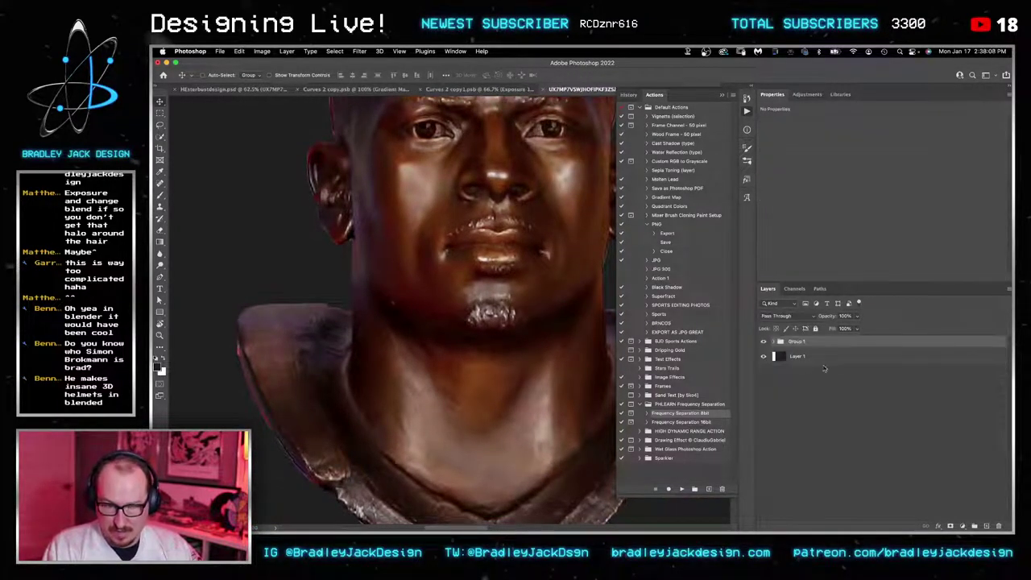
Step: Add a layer mask to the bust group and paint out the original head above the mouth in black
key(b)
scroll(520, 282, down, 3)
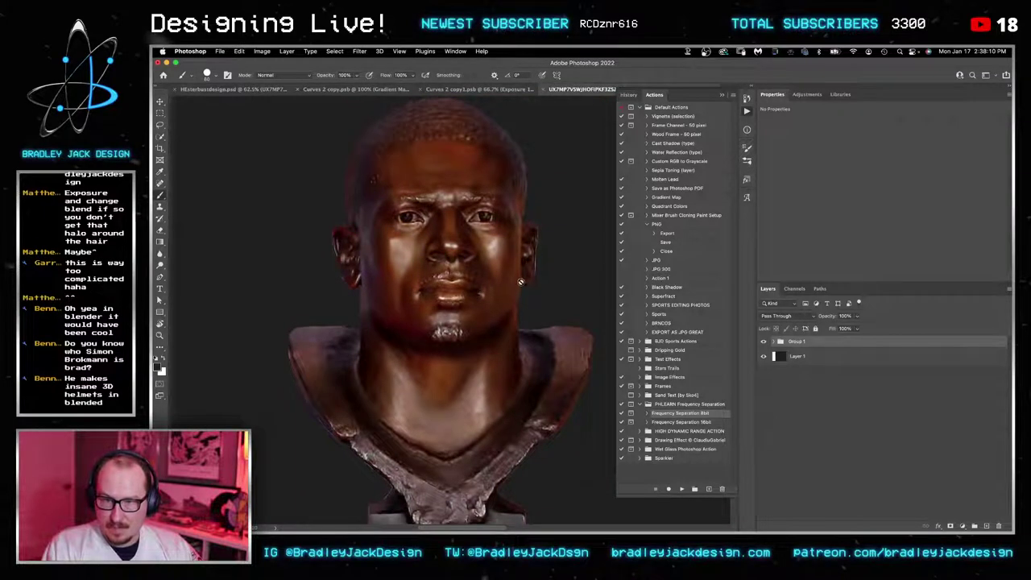
click(950, 526)
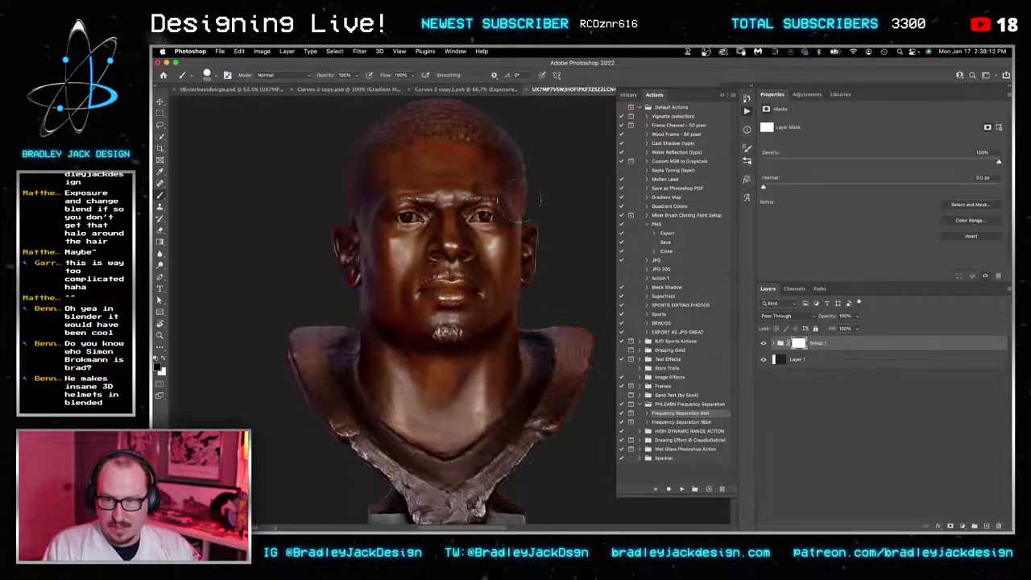
mouse_move(515, 200)
mouse_down()
mouse_move(475, 161)
mouse_move(473, 135)
mouse_move(441, 112)
mouse_move(354, 137)
mouse_move(340, 252)
mouse_move(360, 276)
mouse_move(526, 275)
mouse_move(523, 214)
mouse_move(394, 238)
mouse_move(451, 207)
mouse_move(352, 227)
mouse_move(440, 186)
mouse_move(405, 158)
mouse_up()
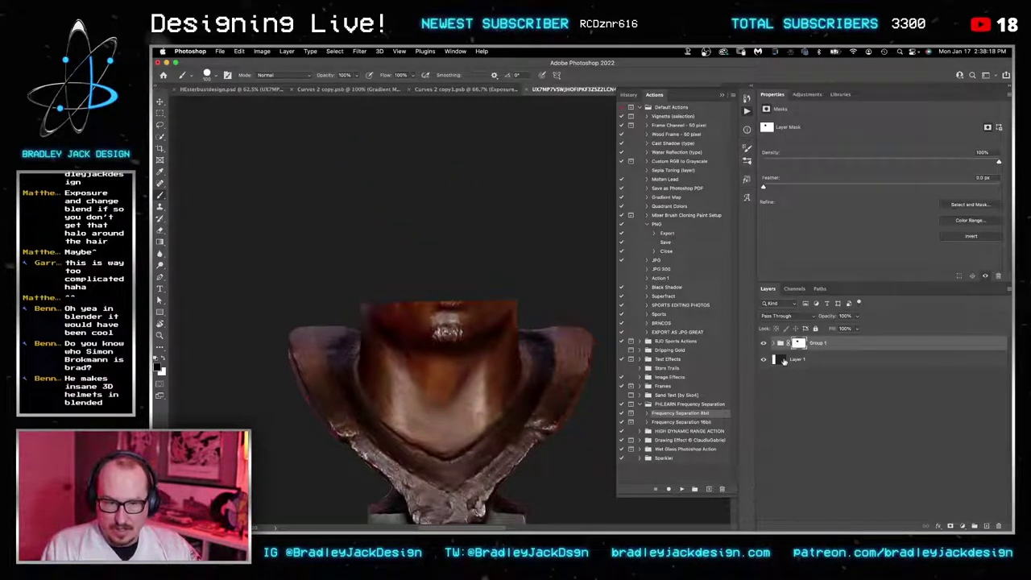
Step: On Layer 2 inside Group 1, clone over the coloured fringe along the outer edge of the bust's left shoulder
click(773, 343)
click(796, 375)
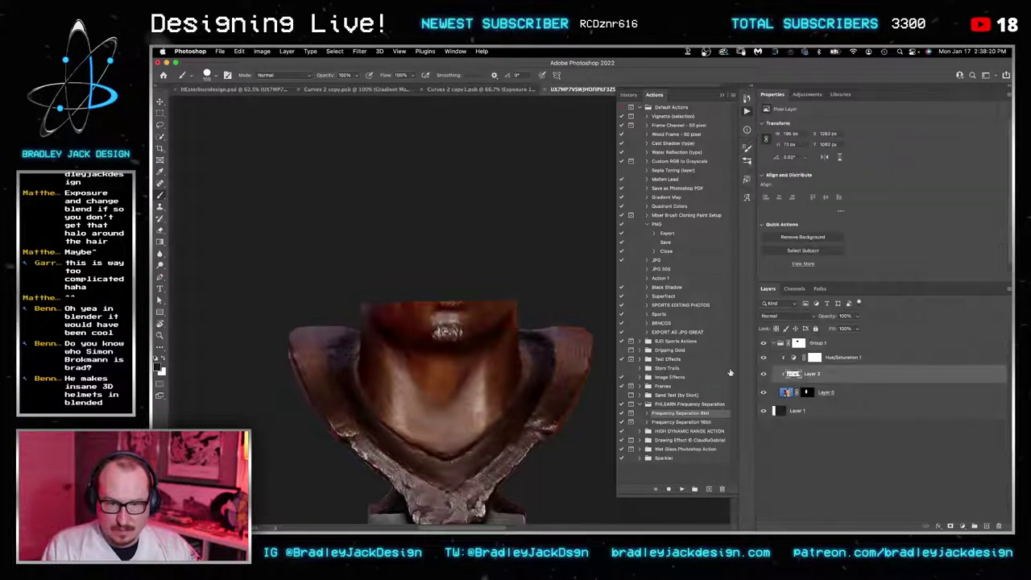
scroll(563, 397, up, 6)
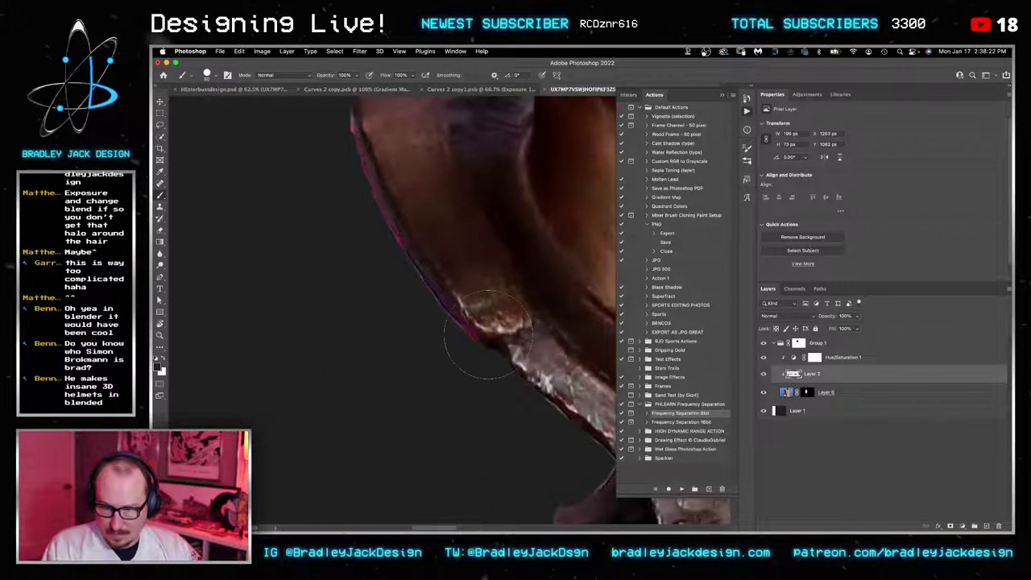
key(s)
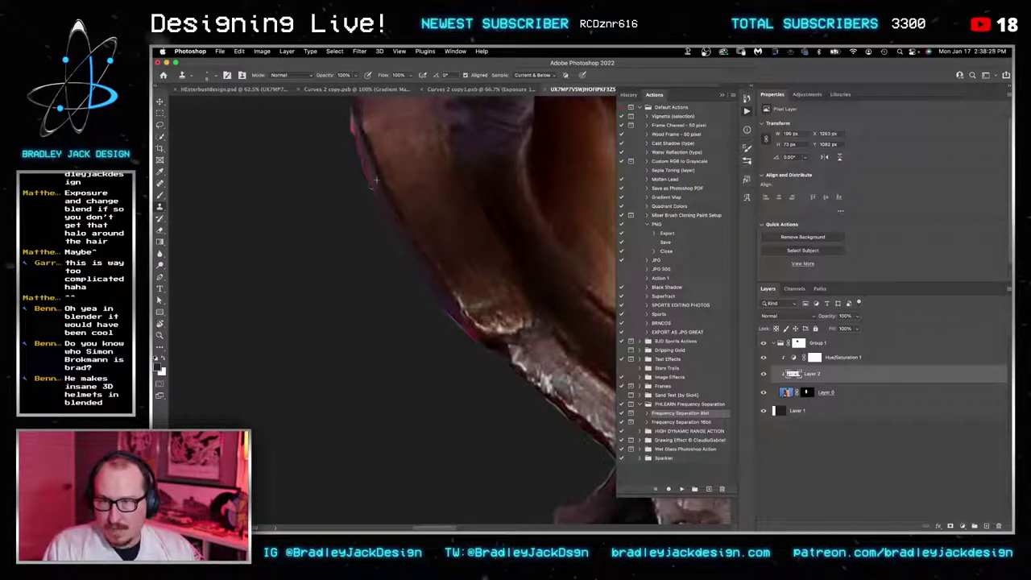
drag(376, 180, 350, 104)
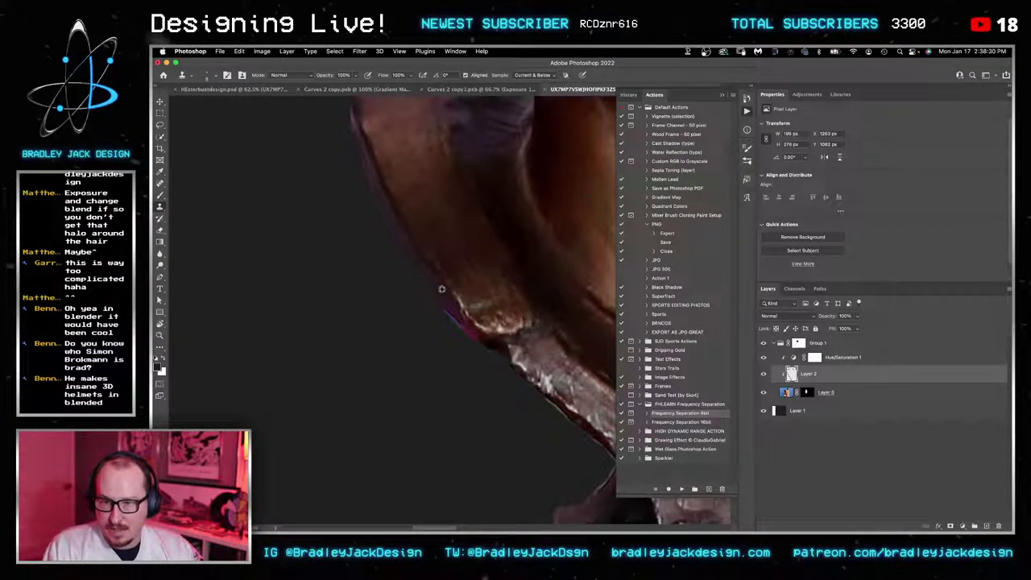
mouse_move(445, 294)
mouse_down()
mouse_move(458, 320)
mouse_move(472, 322)
mouse_up()
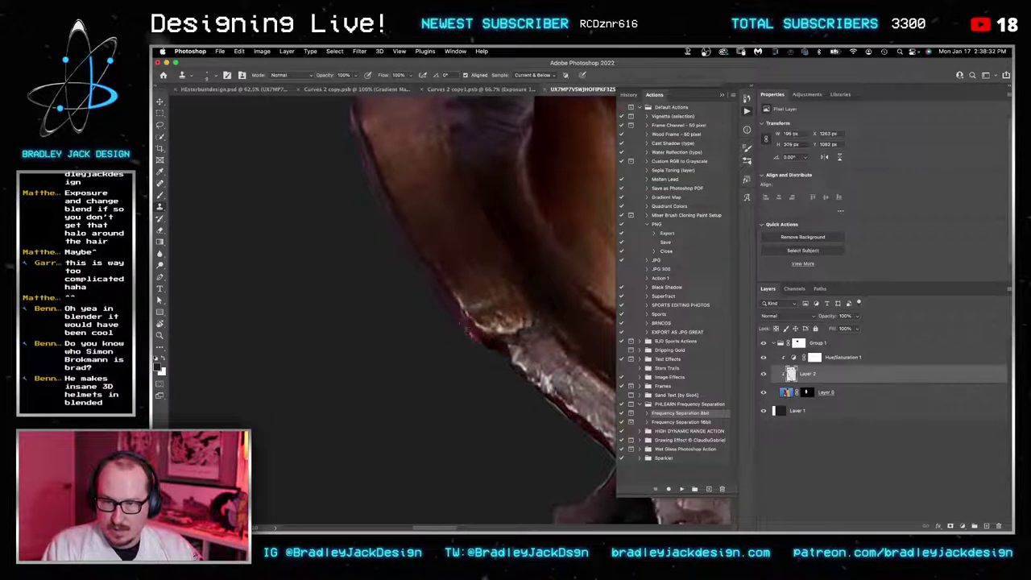
click(469, 331)
Step: Clone away the coloured fringe along the stone collar's lower left edge and around both upper corners of the pedestal
drag(549, 390, 375, 242)
mouse_move(403, 277)
mouse_down()
mouse_move(372, 252)
mouse_move(435, 306)
mouse_move(432, 348)
mouse_up()
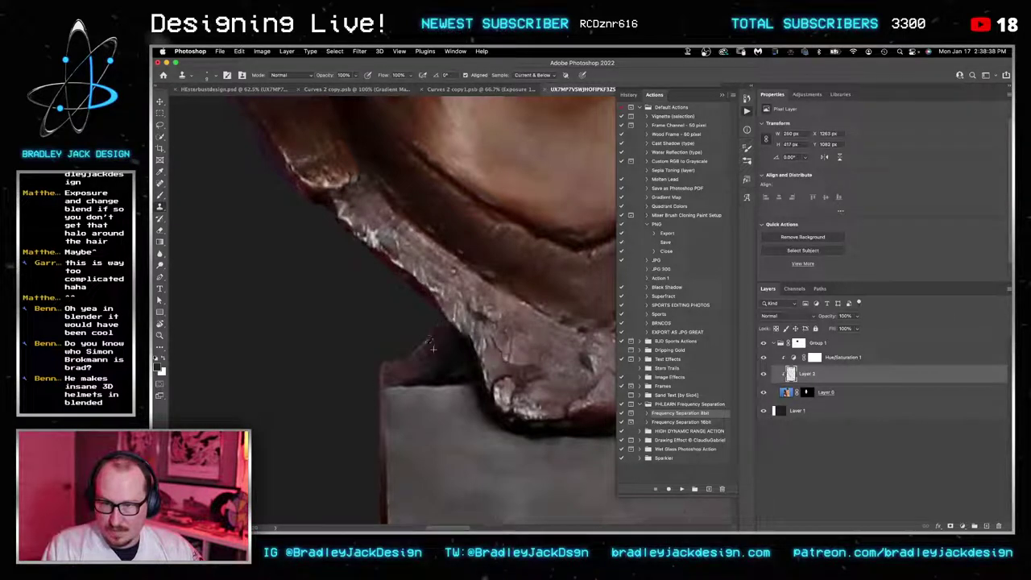
drag(580, 354, 497, 384)
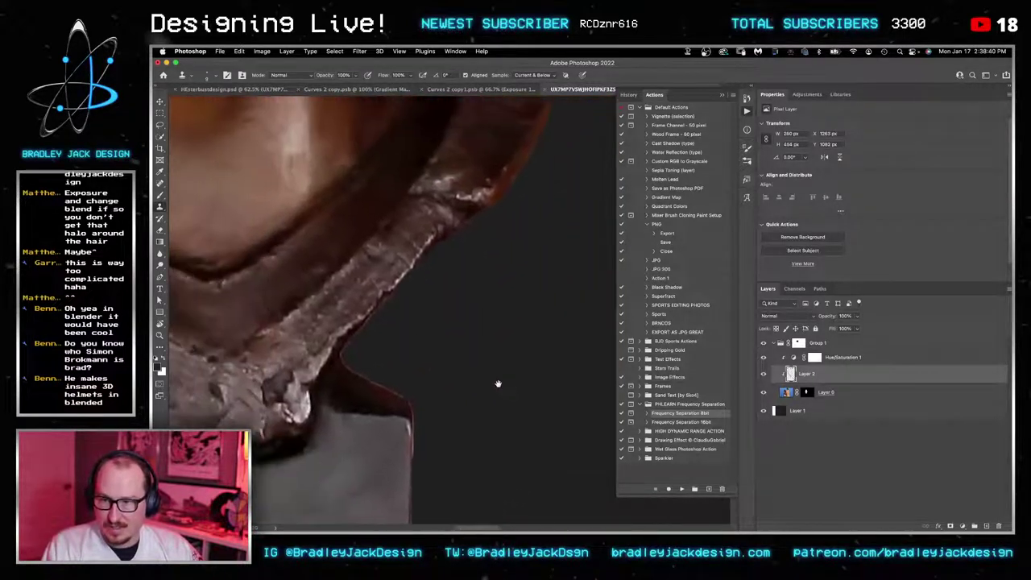
drag(372, 384, 393, 395)
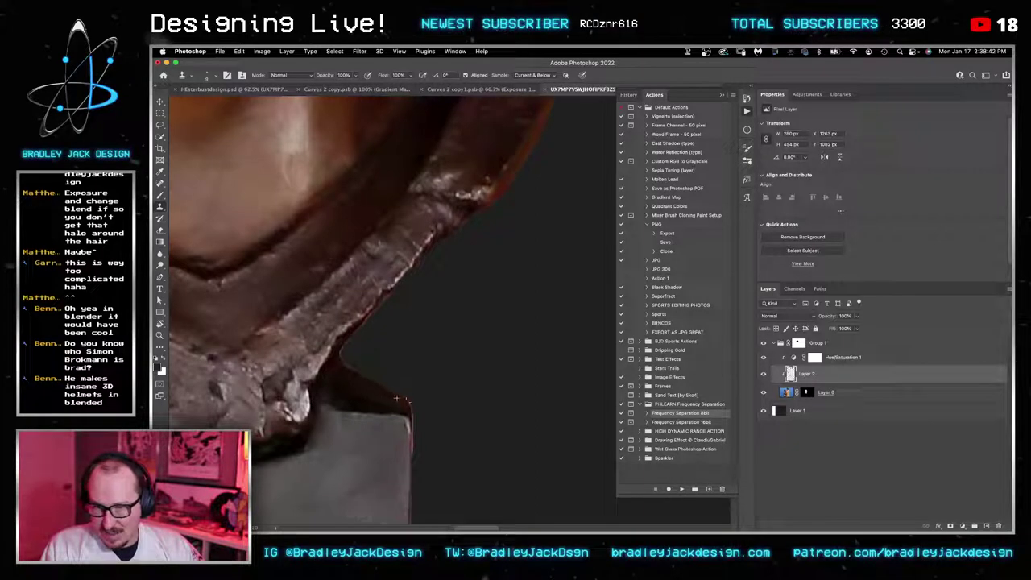
alt+click(352, 377)
drag(347, 367, 340, 353)
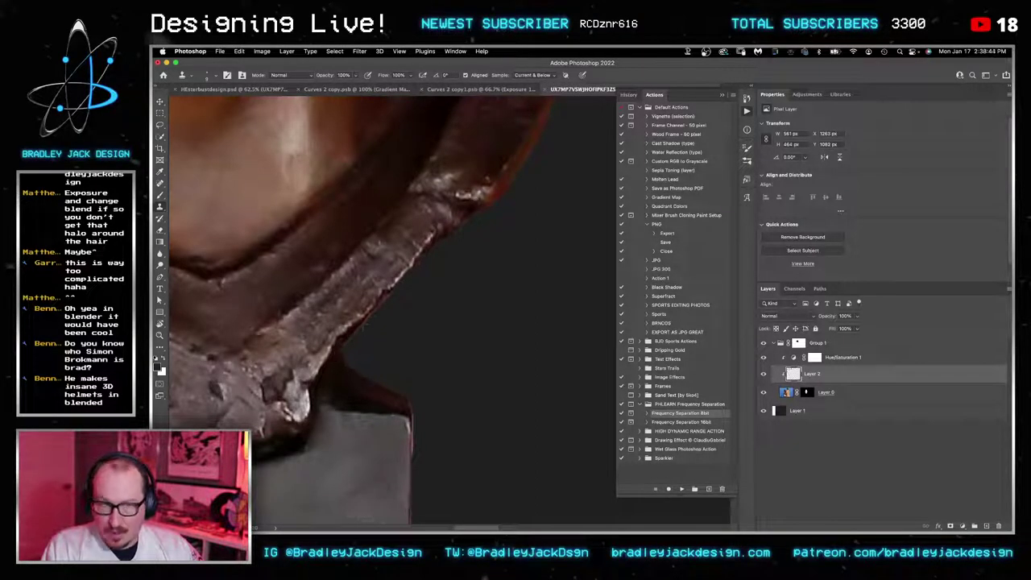
Step: Clone away the reddish fringe on the collar's lower right edge and the right side of the neck
drag(433, 219, 308, 365)
drag(372, 328, 362, 347)
drag(354, 154, 432, 346)
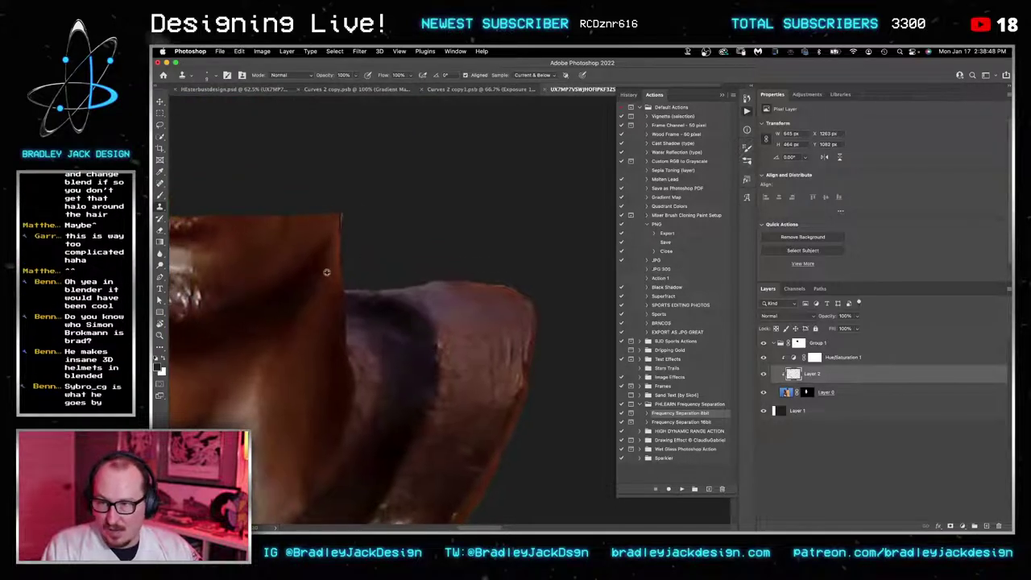
drag(336, 251, 338, 223)
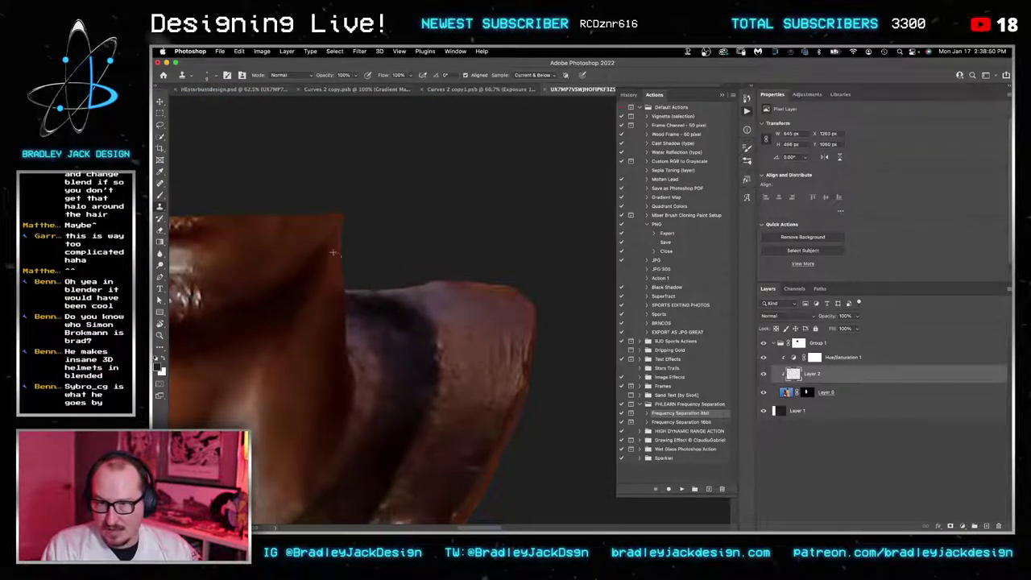
Step: Add a new clipped layer above the Hue/Saturation 1 adjustment in Group 1
scroll(370, 293, down, 5)
key(v)
drag(385, 339, 522, 350)
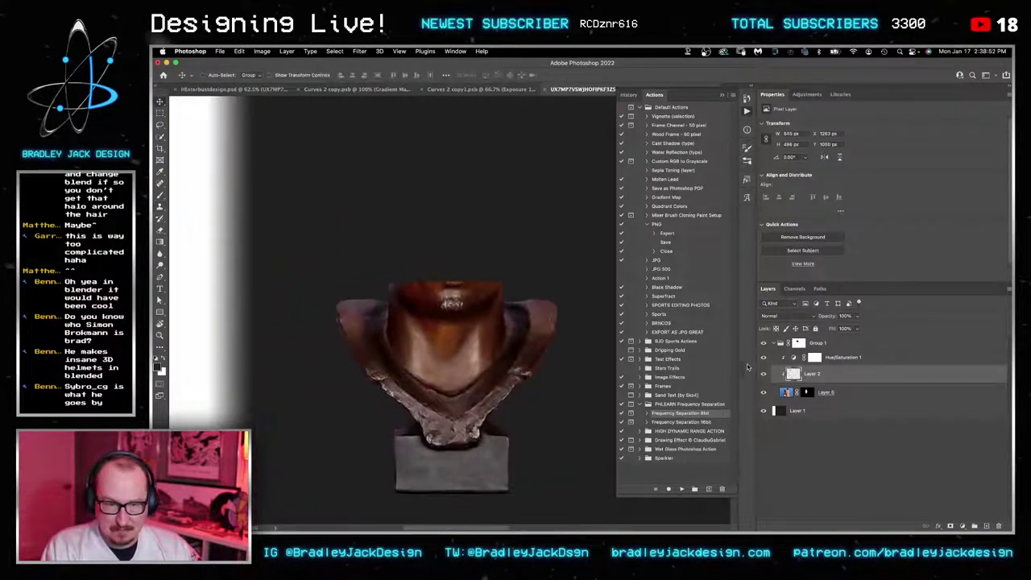
click(841, 359)
click(986, 524)
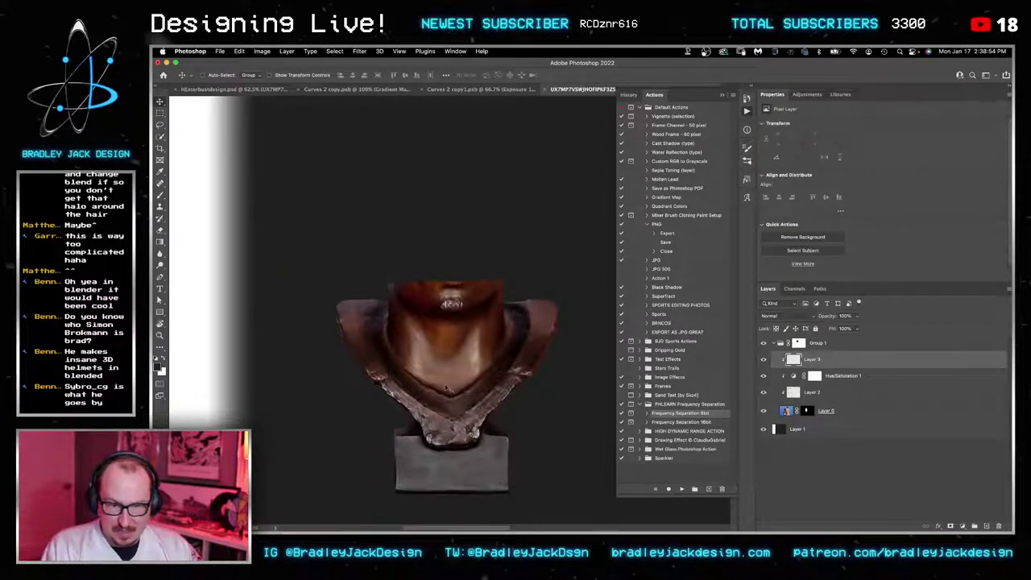
Step: Brush over the purple area of the bust's left shoulder and set the layer's blend mode to Hue
scroll(295, 356, up, 5)
key(b)
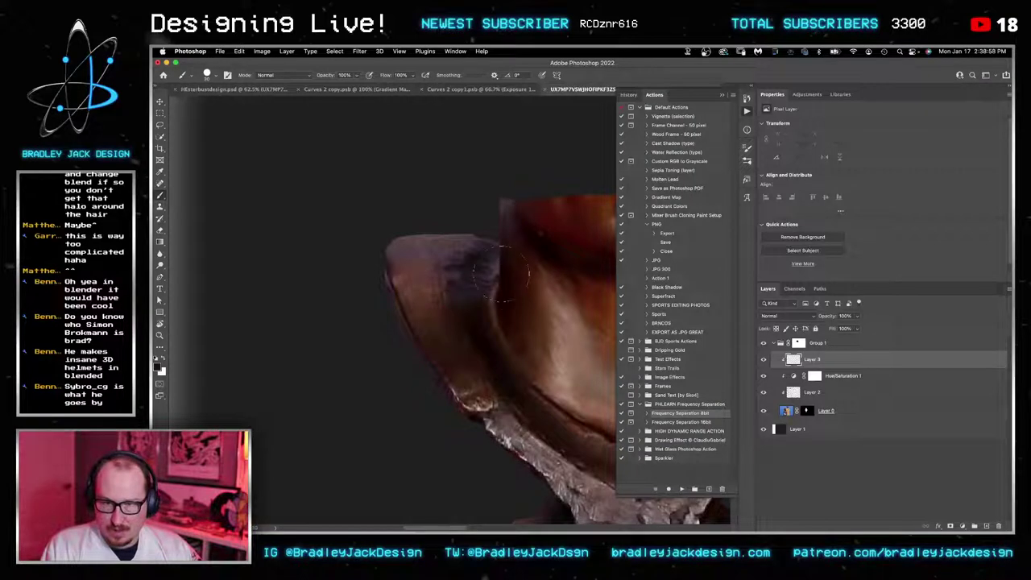
drag(491, 265, 415, 274)
key(v)
key(shift+alt+c)
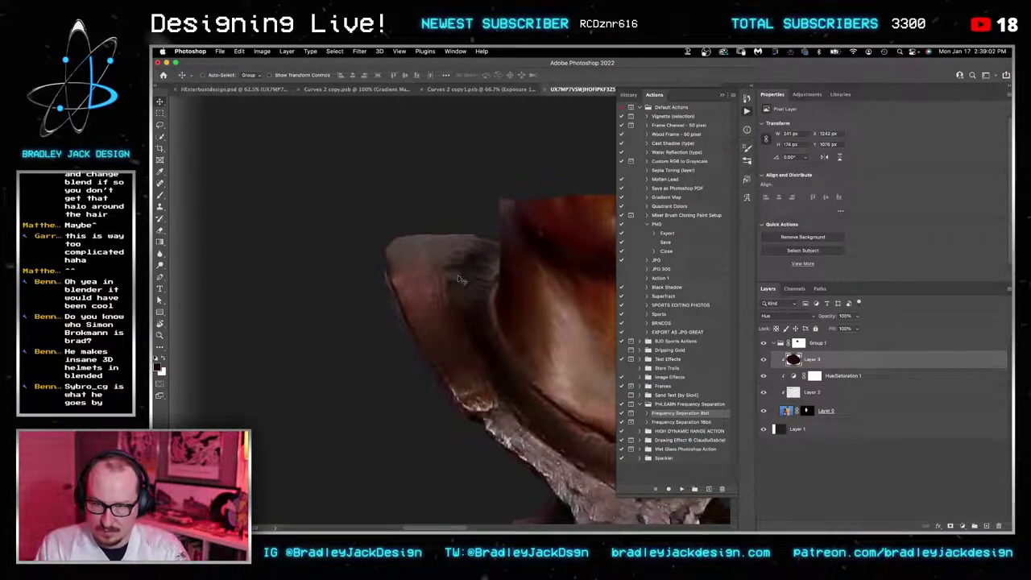
Step: Extend the Hue layer's colour correction over both shoulders and the collar with a large soft brush
key(b)
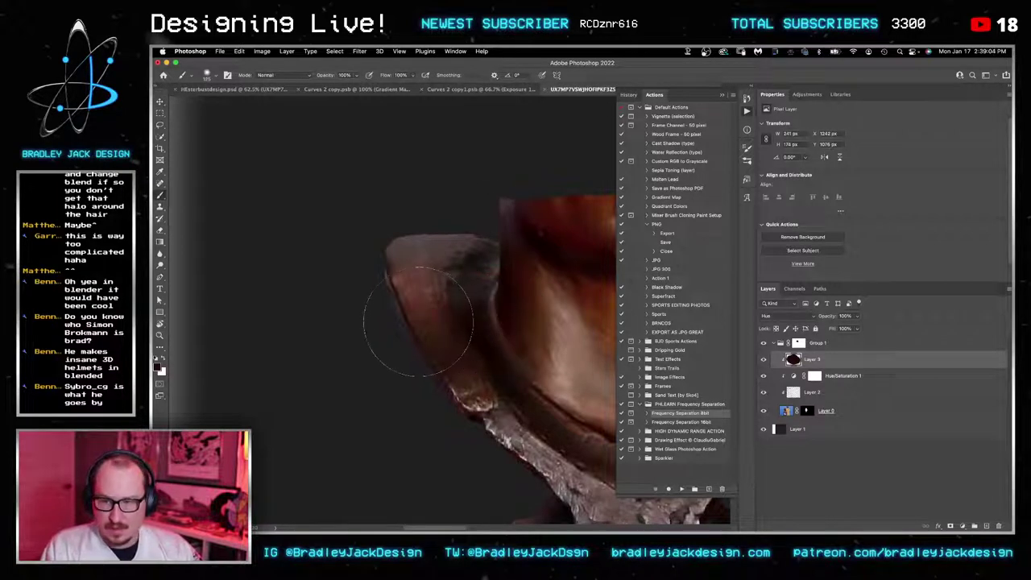
mouse_move(418, 321)
mouse_down()
mouse_move(494, 433)
mouse_move(362, 308)
mouse_move(455, 270)
mouse_move(490, 216)
mouse_up()
drag(569, 314, 183, 291)
mouse_move(462, 220)
mouse_down()
mouse_move(381, 254)
mouse_move(438, 315)
mouse_move(457, 293)
mouse_move(435, 375)
mouse_up()
drag(387, 404, 535, 294)
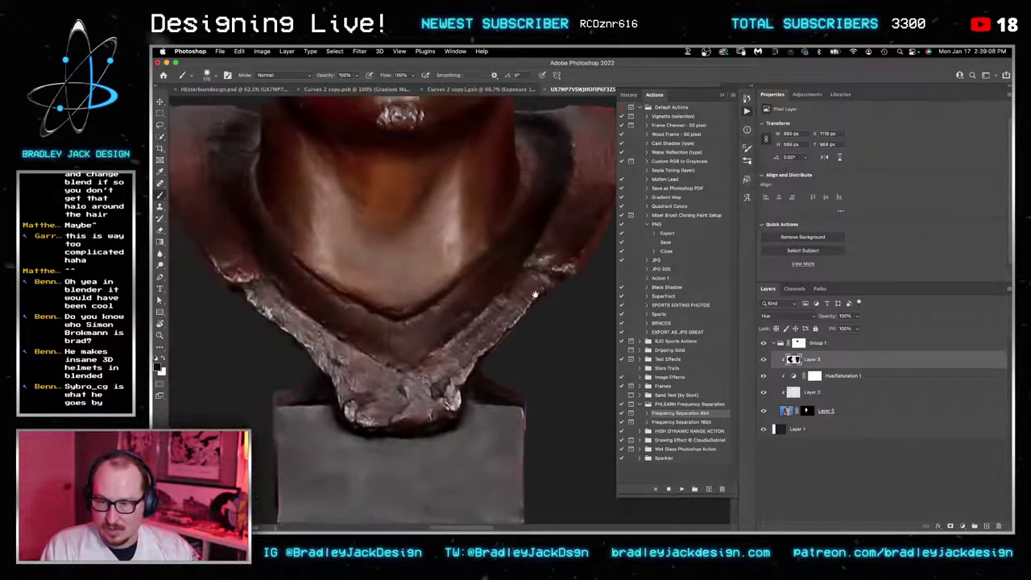
scroll(433, 371, down, 5)
key(v)
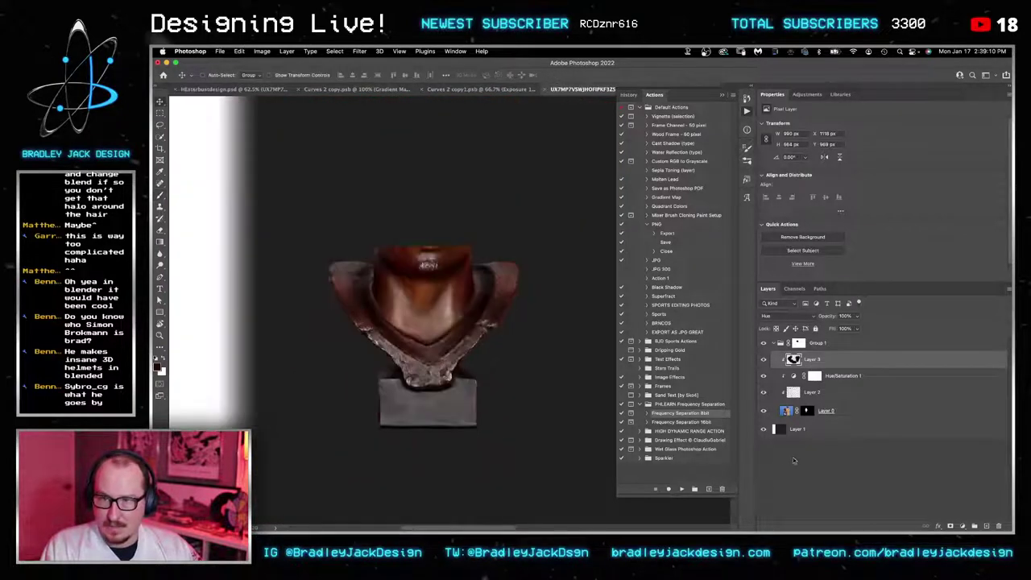
Step: Hide Layer 1 and save the document as NFLBUST.psb in the WORK folder
click(763, 430)
key(ctrl+s)
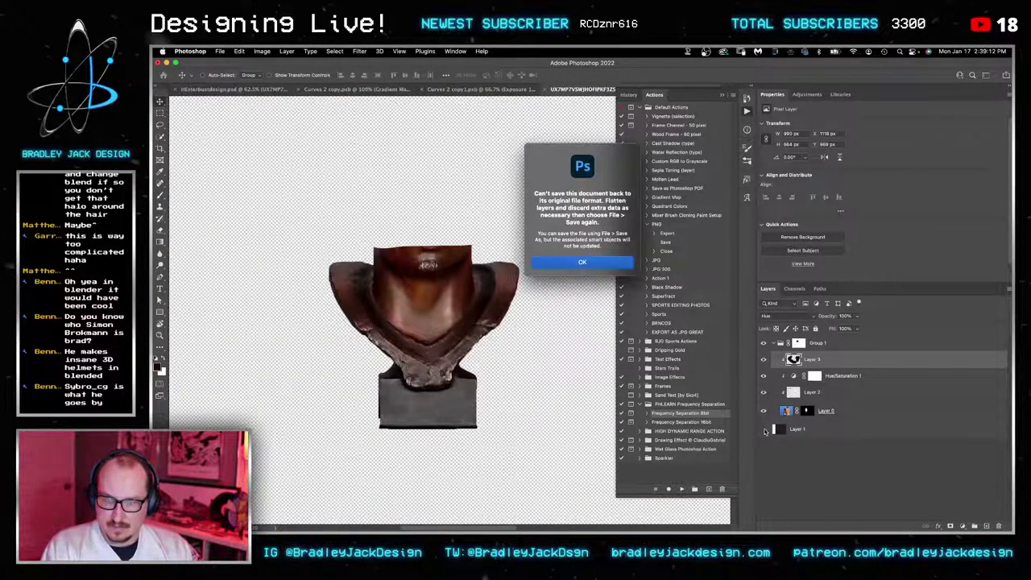
key(Return)
key(super+shift+s)
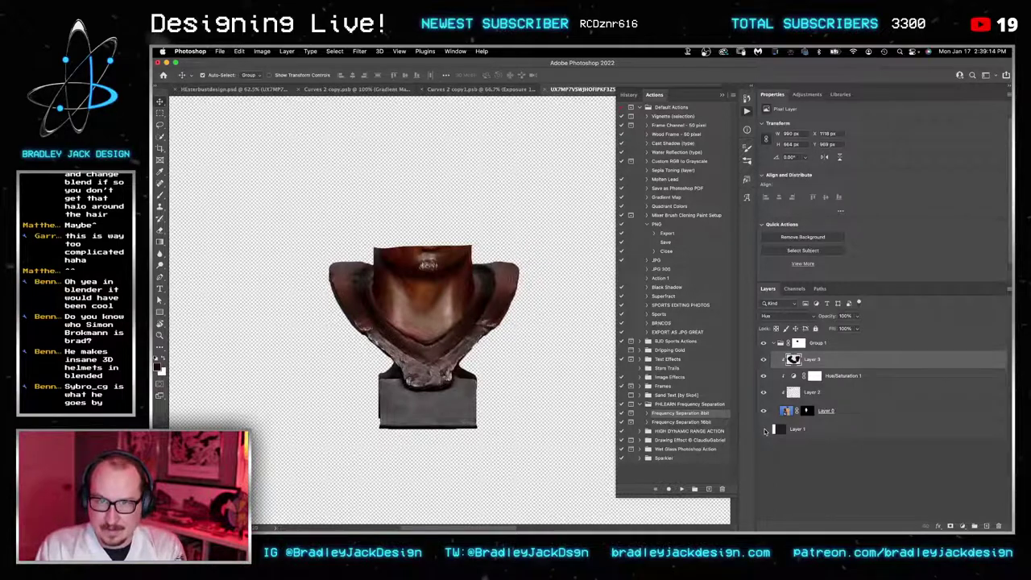
text(NFLBUST.psb)
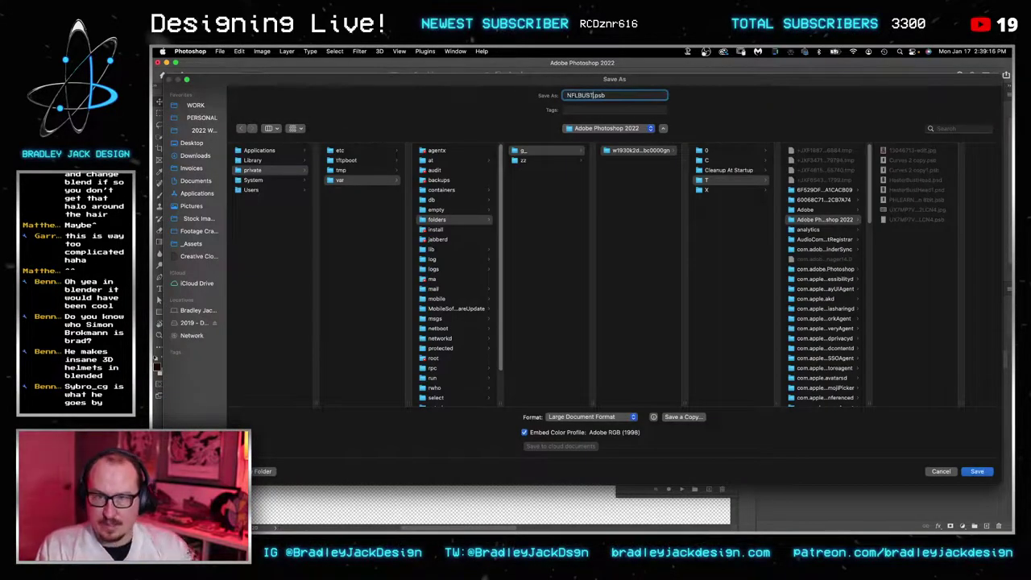
click(197, 105)
key(Return)
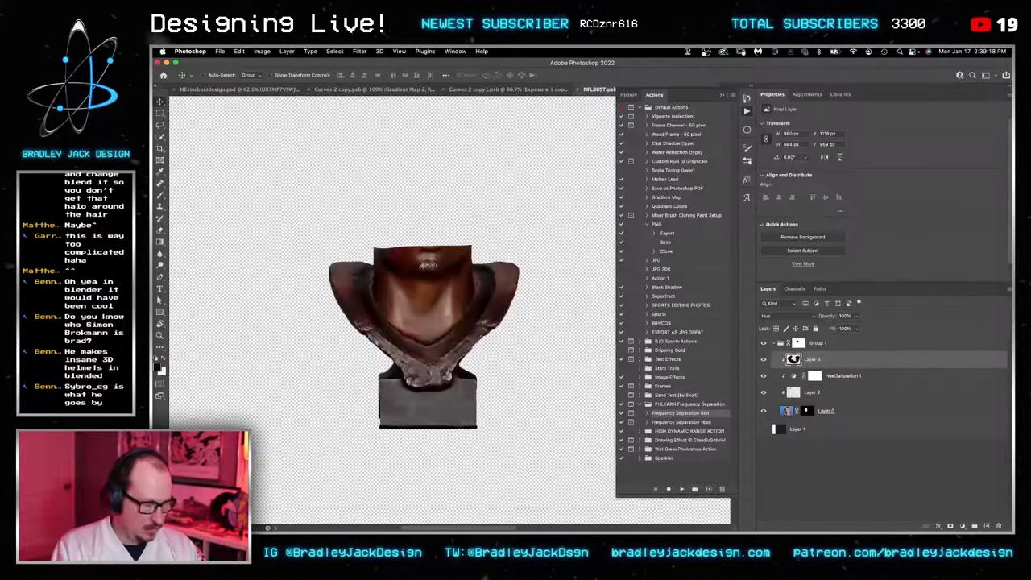
Step: In HEsterbustdesign.psd, replace the contents of the bottom photo smart object with NFLBUST.psb
key(ctrl+Tab)
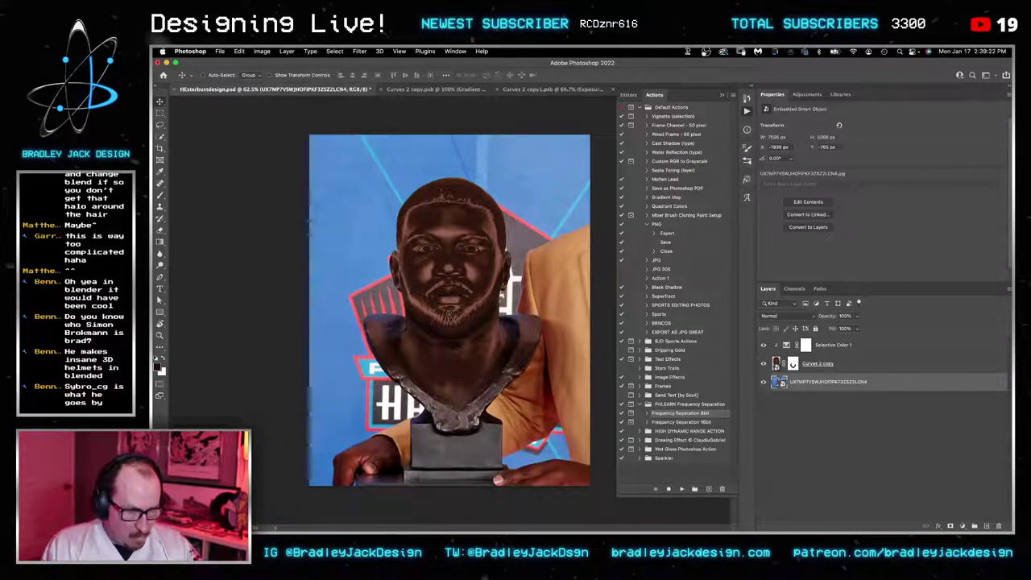
right_click(810, 385)
scroll(847, 416, down, 5)
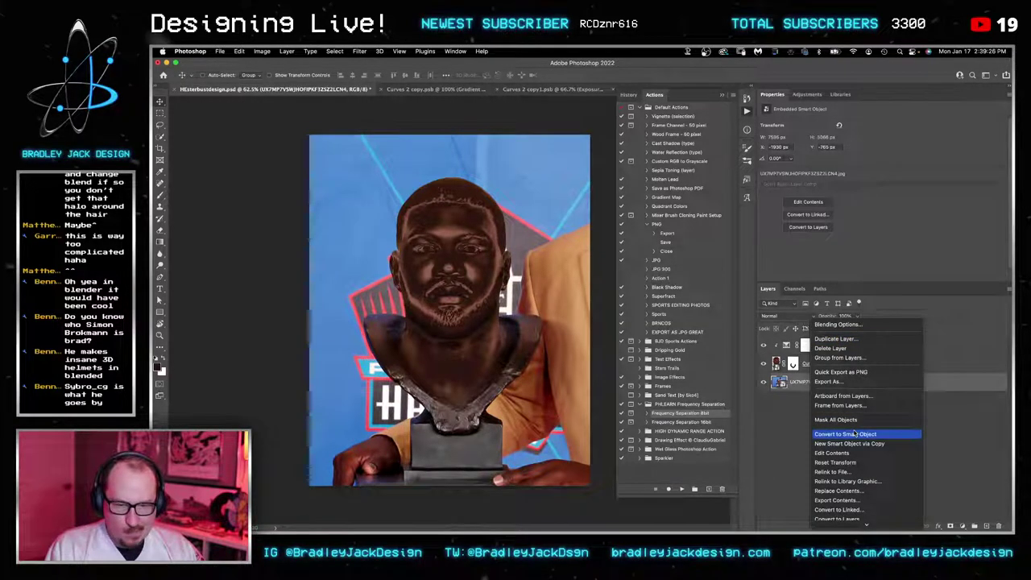
click(867, 490)
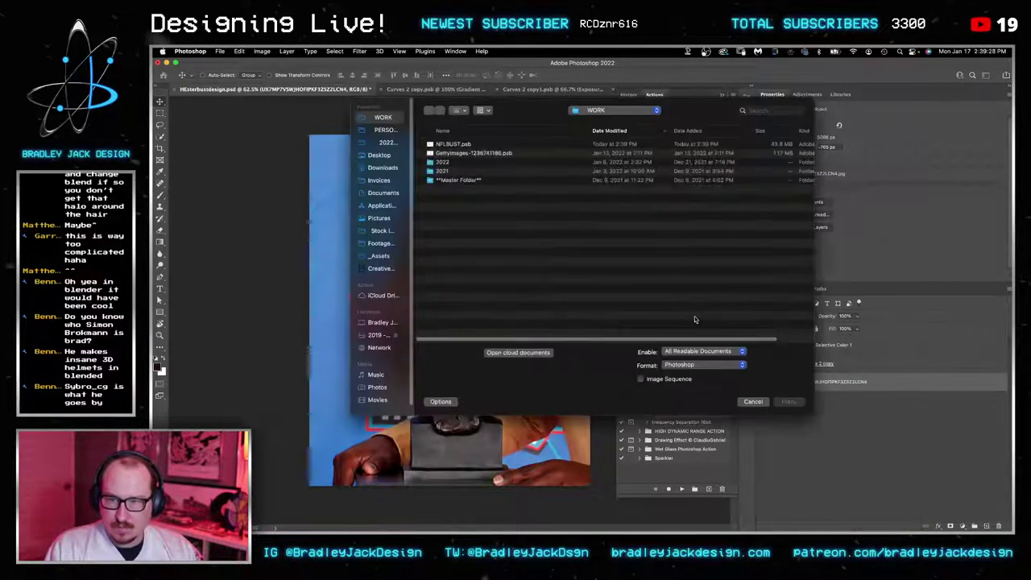
double_click(464, 145)
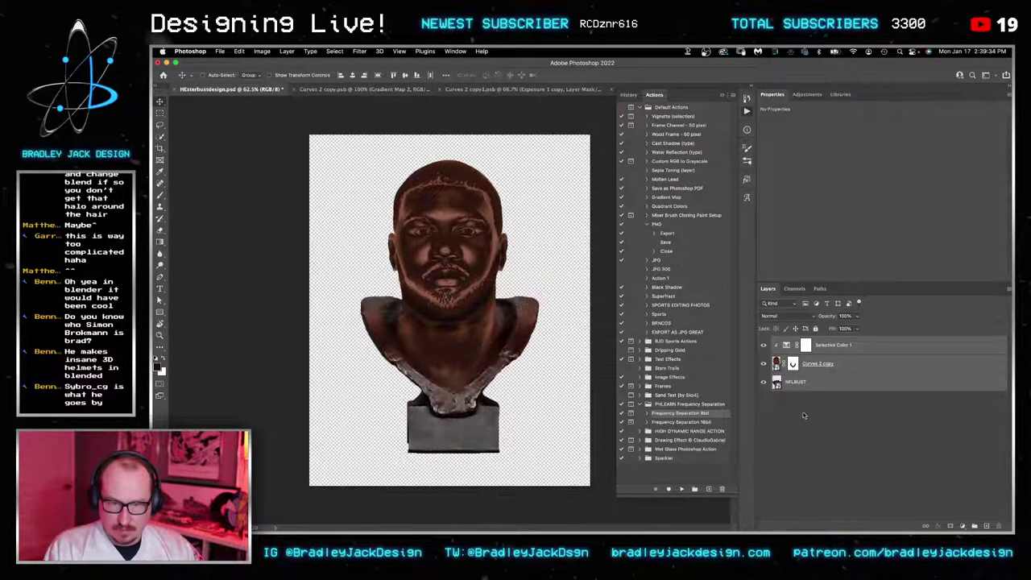
Step: Add a layer mask to the NFLBUST layer
click(793, 385)
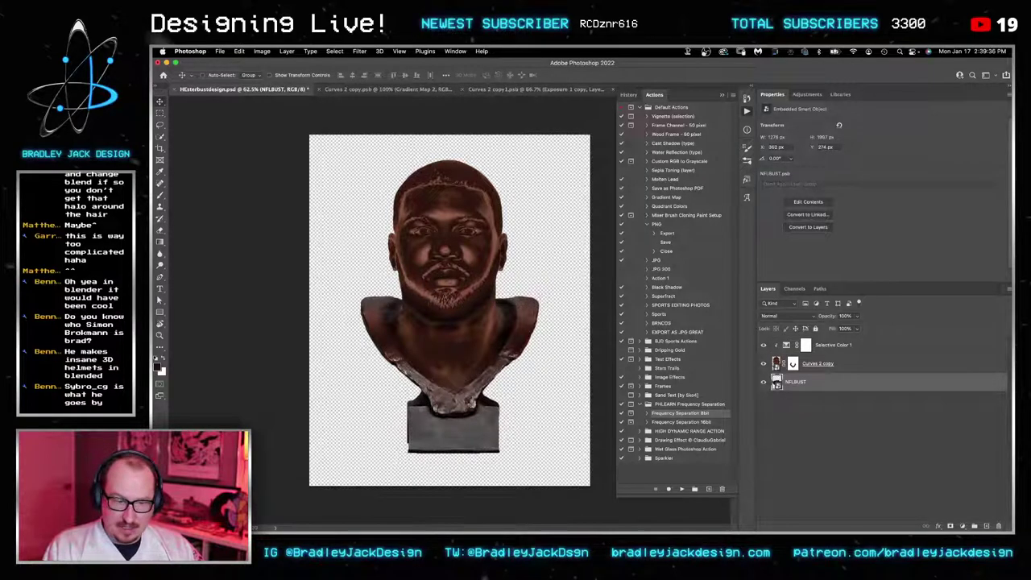
click(951, 525)
key(b)
scroll(402, 419, up, 5)
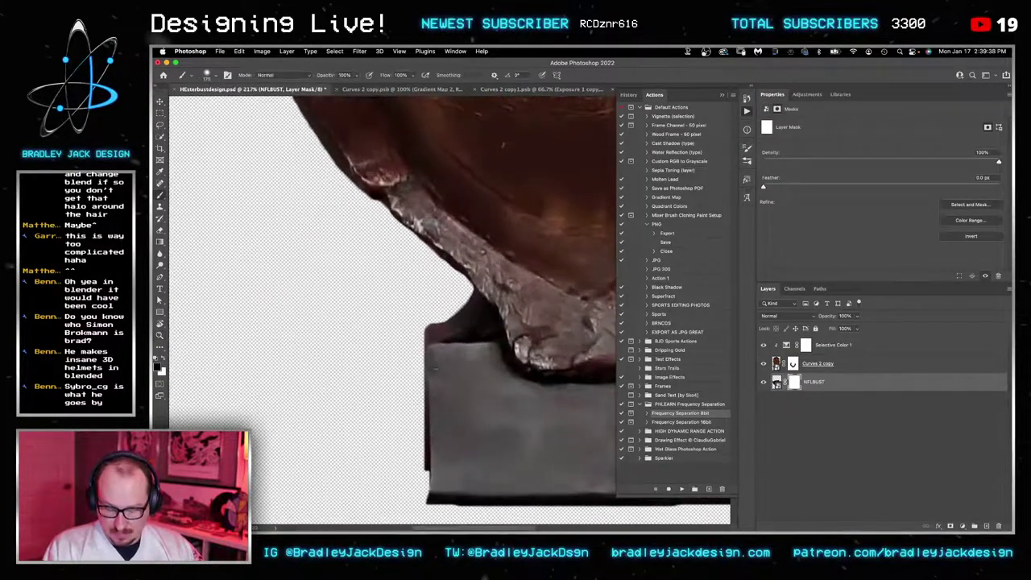
click(161, 127)
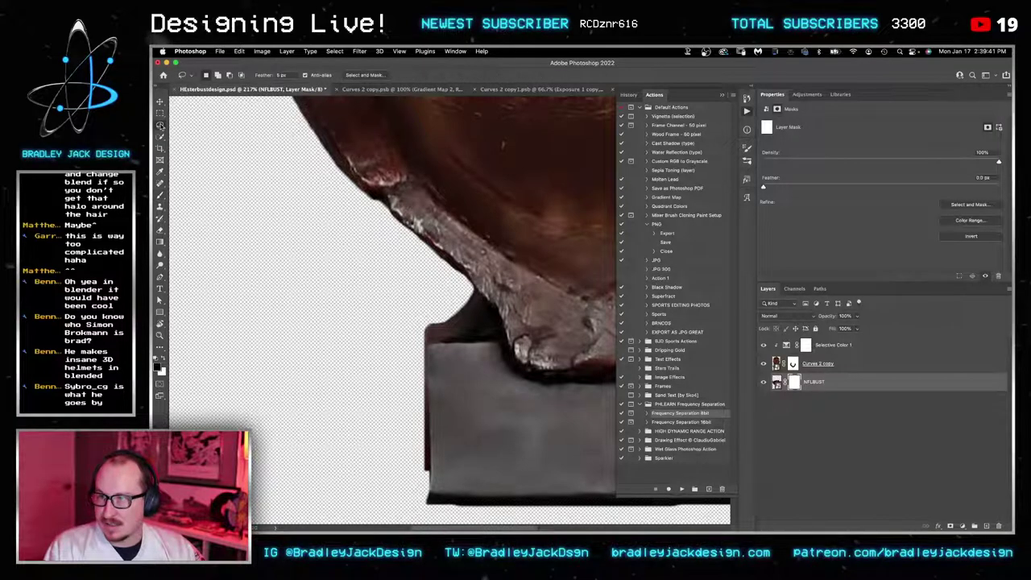
click(272, 355)
Step: Mask out the uneven left and right edges of the pedestal with a large hard brush
key(b)
mouse_move(301, 341)
mouse_down()
mouse_move(320, 435)
mouse_move(314, 323)
mouse_up()
drag(298, 397, 314, 396)
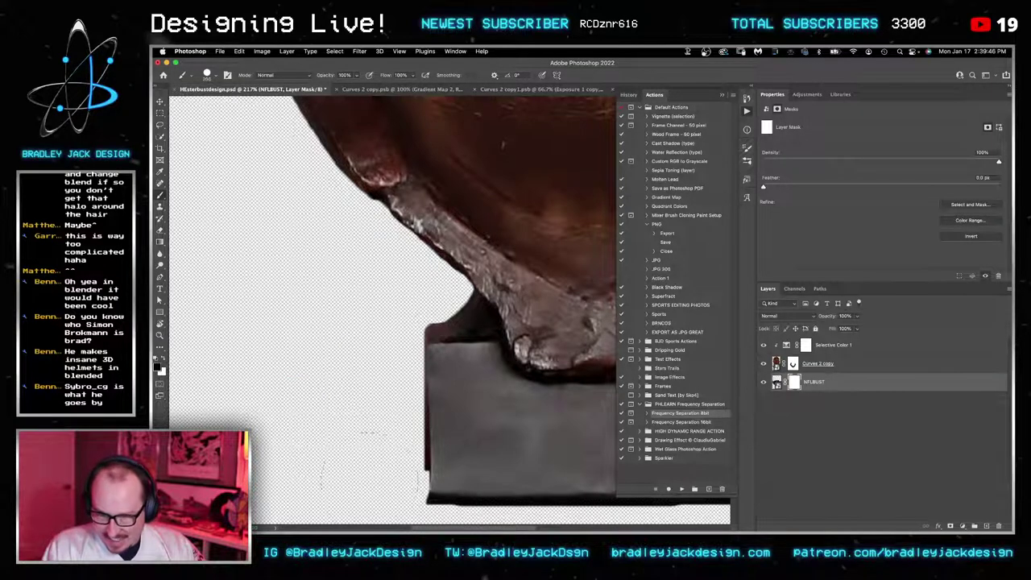
drag(375, 480, 375, 327)
drag(381, 493, 254, 342)
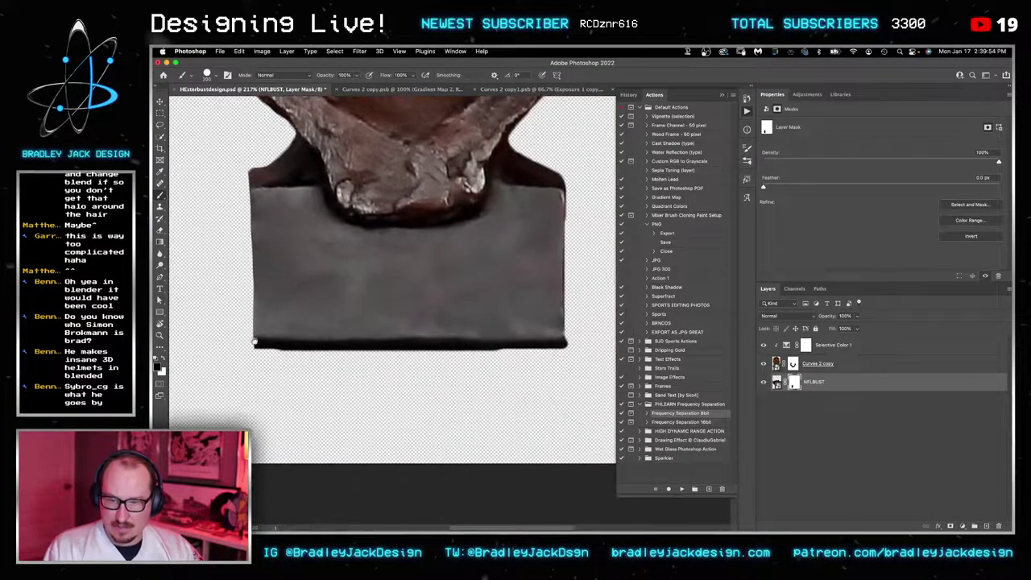
mouse_move(518, 401)
mouse_down()
mouse_move(713, 388)
mouse_move(379, 395)
mouse_up()
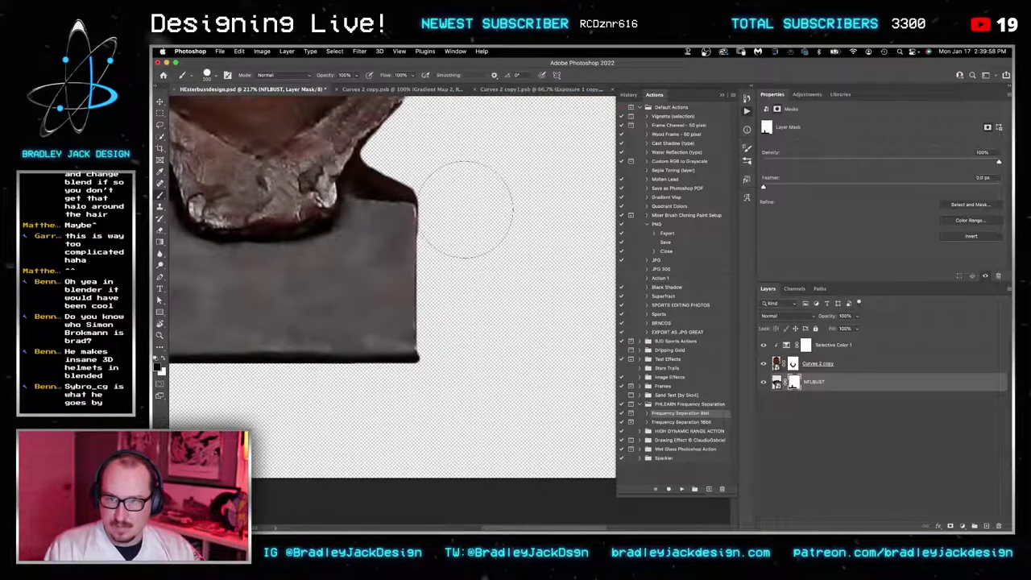
drag(466, 205, 464, 346)
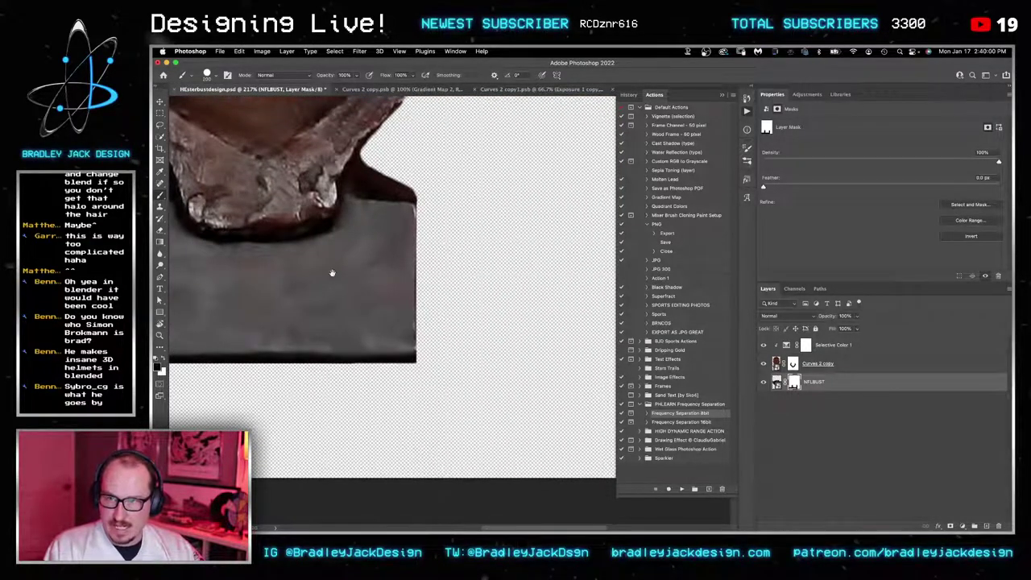
Step: Paint on the Curves 2 copy layer mask to refine the blend between the bronze bust and the collar above the pedestal
drag(331, 273, 459, 398)
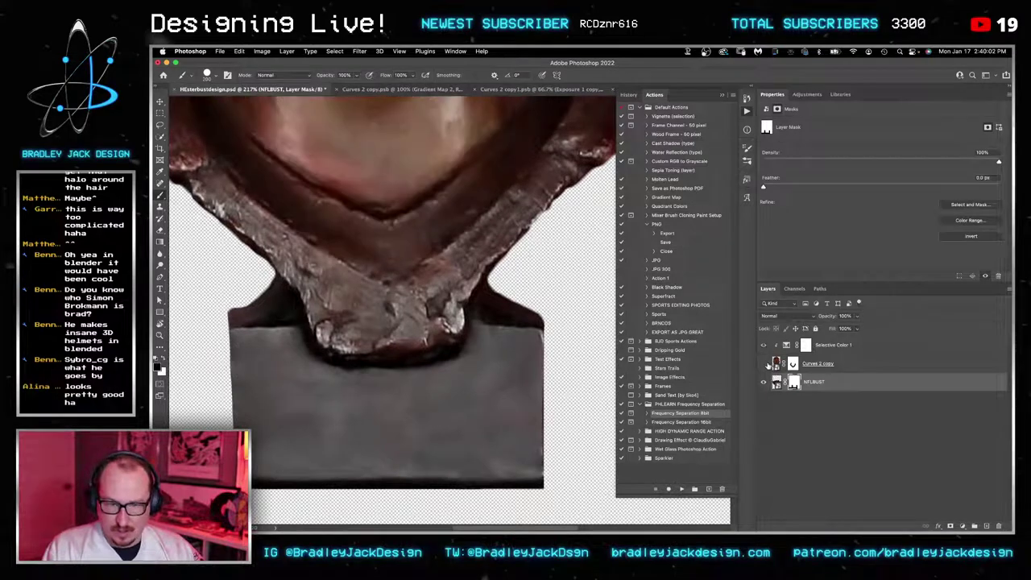
click(792, 363)
drag(347, 336, 350, 321)
drag(279, 280, 370, 390)
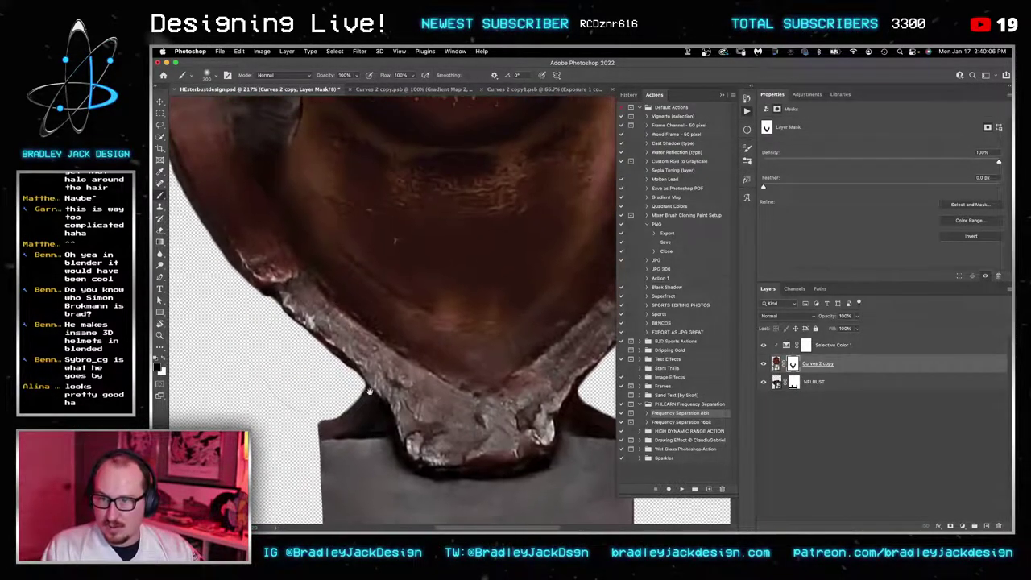
scroll(409, 383, down, 5)
drag(441, 399, 427, 439)
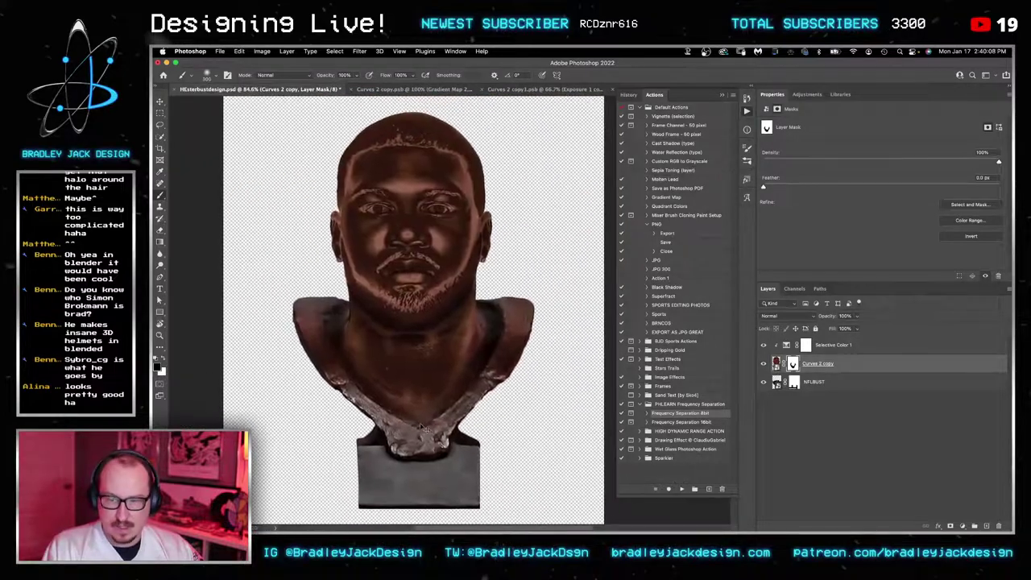
Step: Add a Selective Color adjustment above Selective Color 1 with Reds at Cyan +23 and Magenta +10, clipped to the bust
key(v)
click(829, 345)
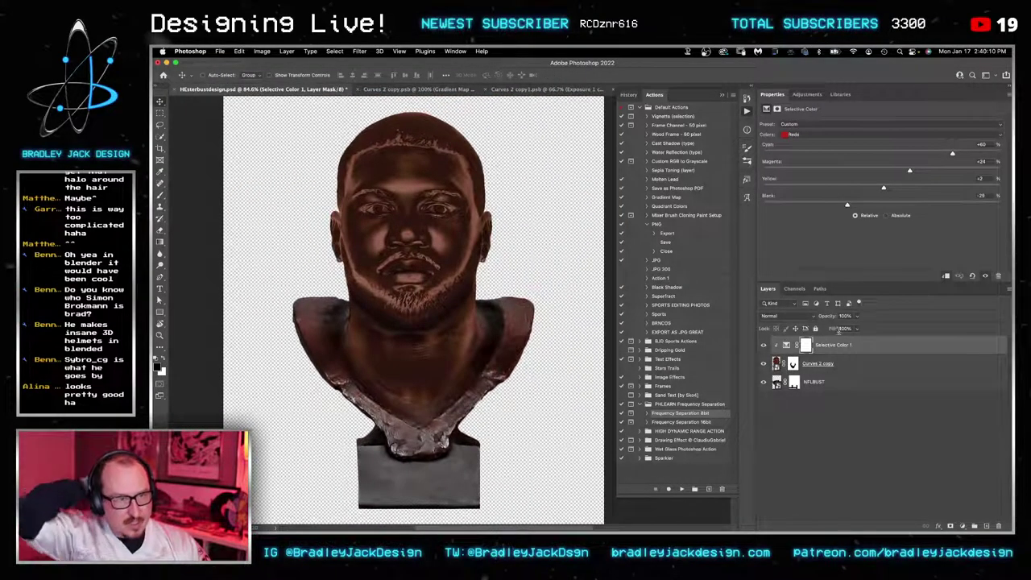
click(806, 96)
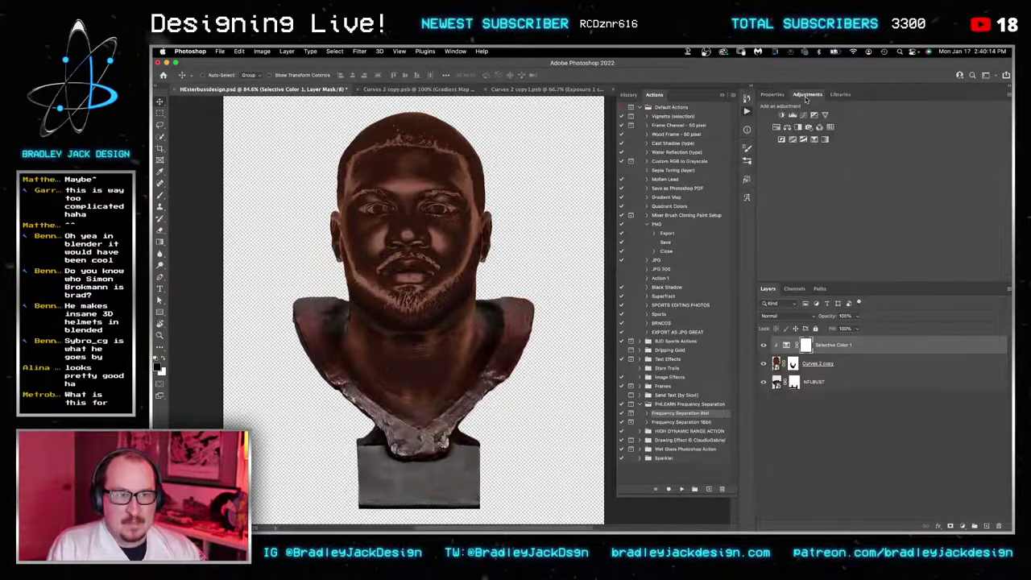
click(813, 140)
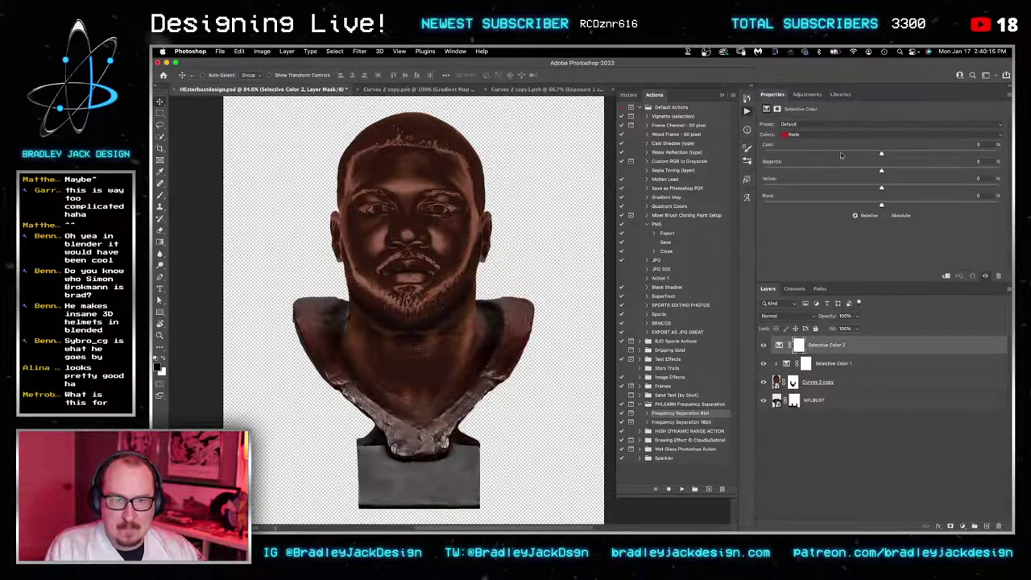
drag(881, 154, 909, 154)
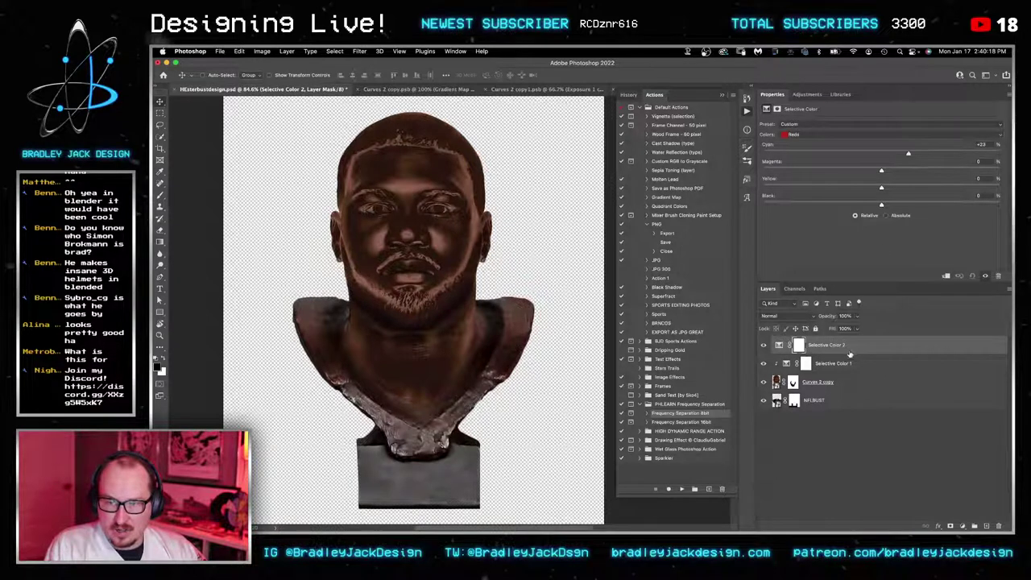
alt+click(823, 351)
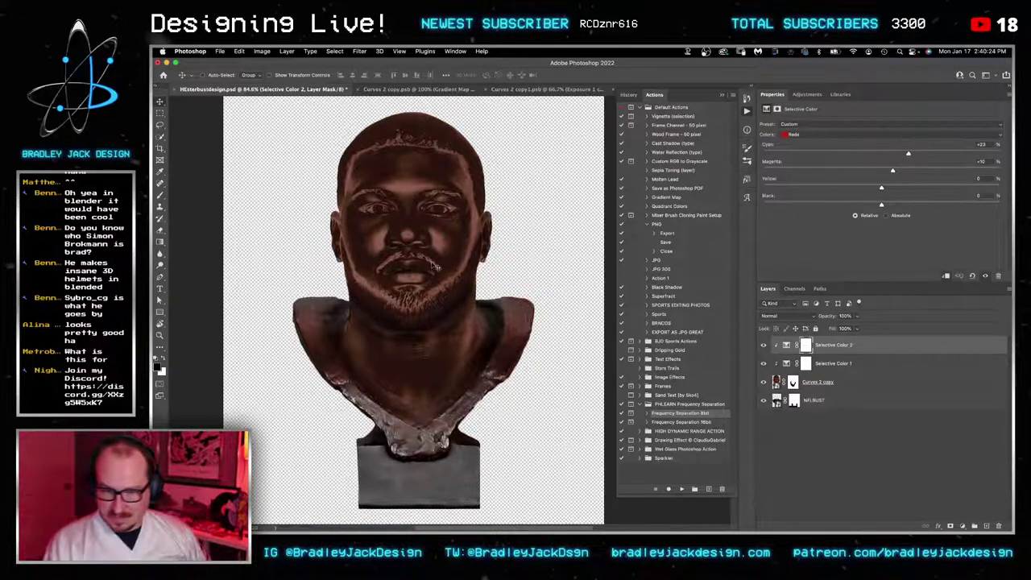
Step: Group all the bust layers, scale the group down to about 87%, and nudge it slightly upward on the canvas
key(ctrl+g)
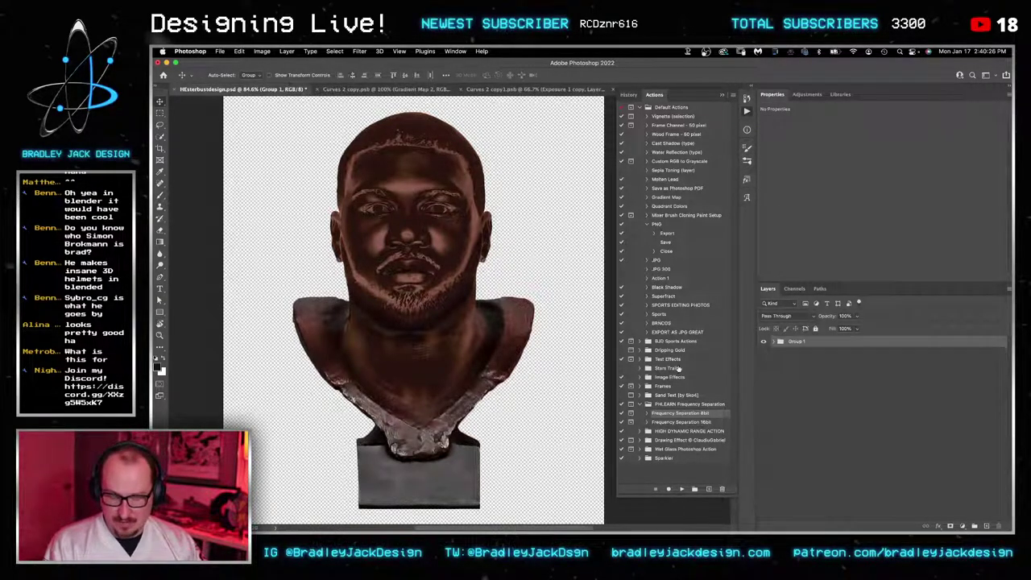
scroll(583, 284, down, 1)
key(ctrl+t)
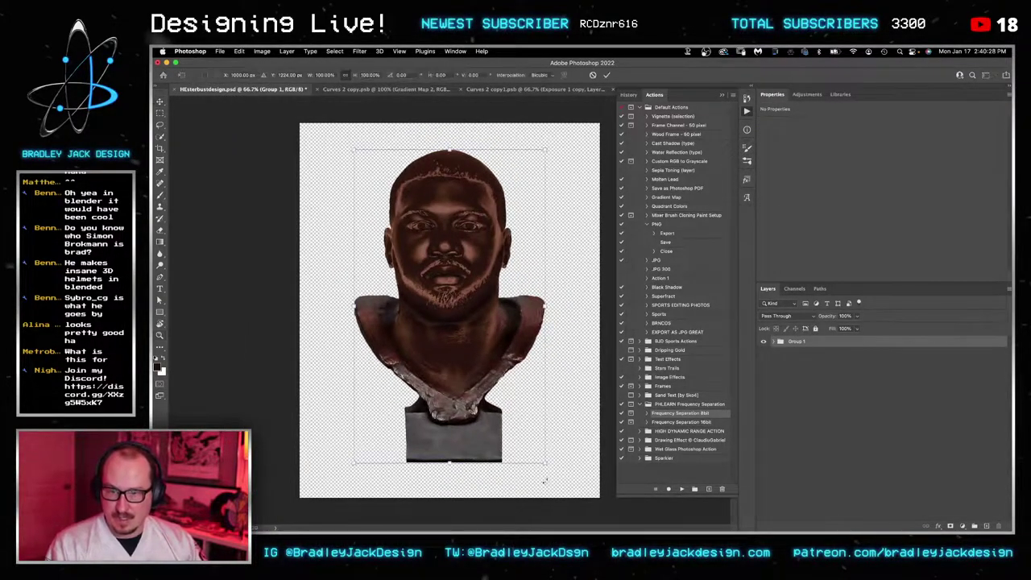
drag(547, 464, 534, 441)
key(Return)
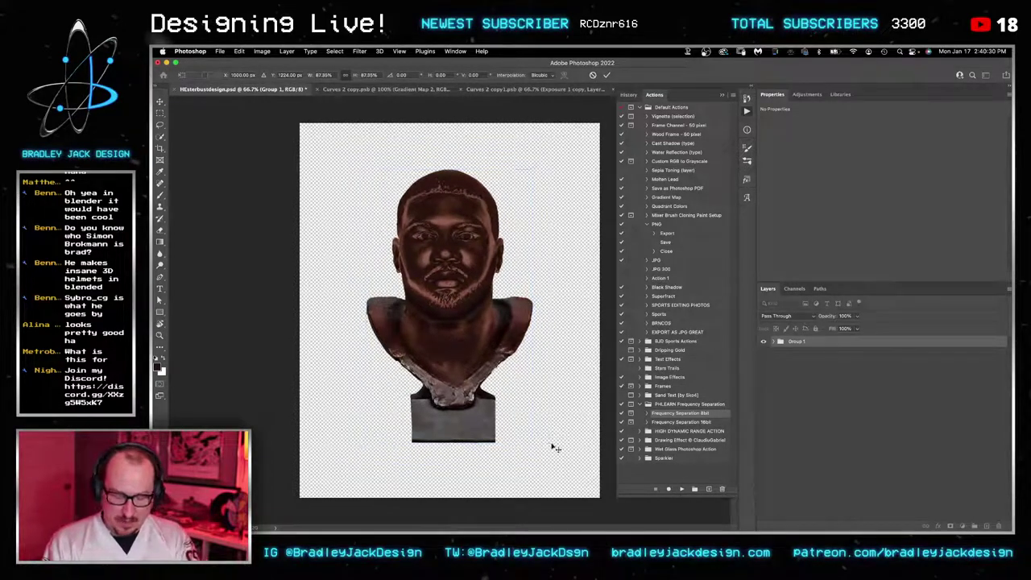
key(shift+Up)
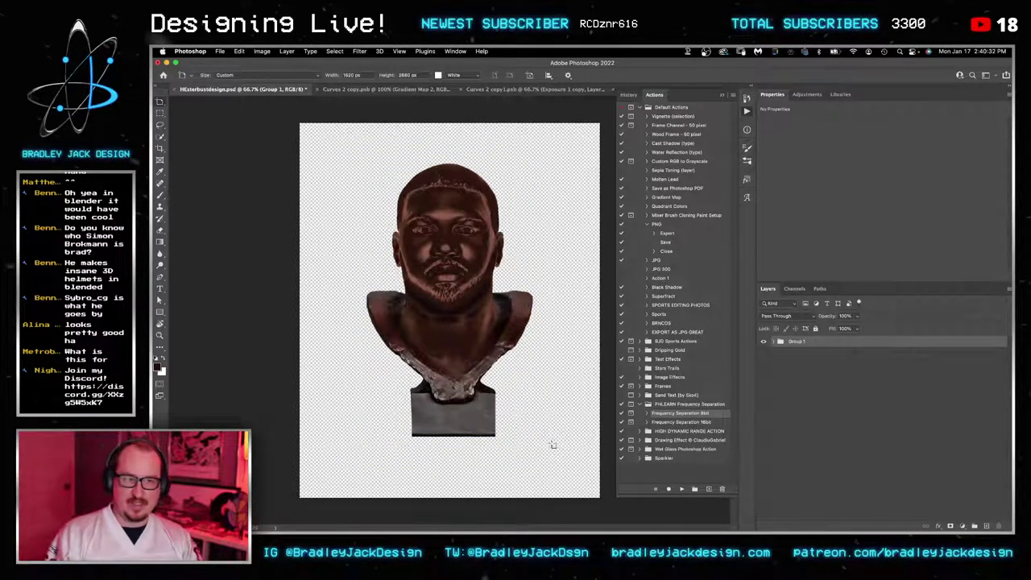
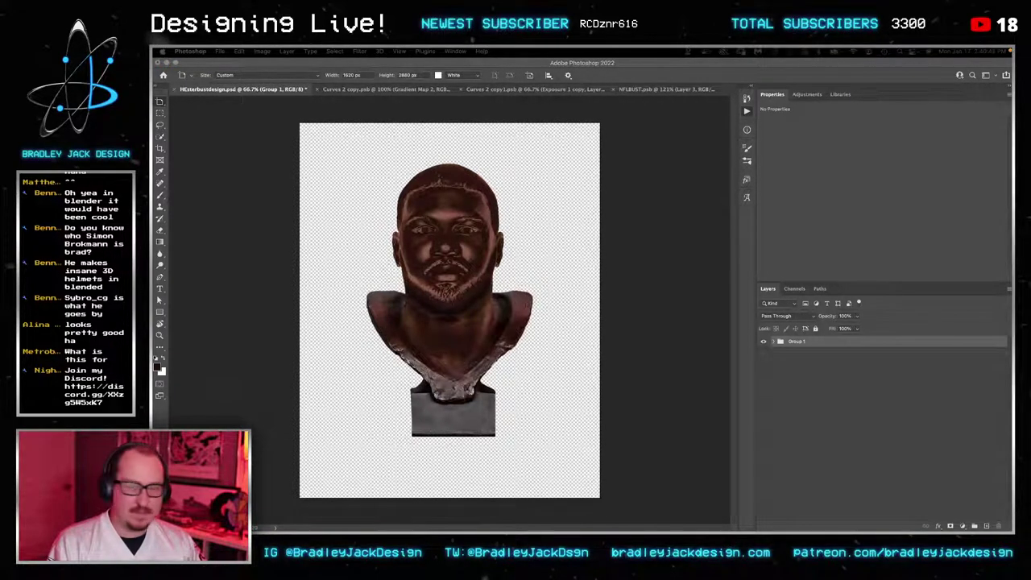
Step: Switch to Safari and open the Envato Elements site from the Envato homepage
key(super+Tab)
click(459, 71)
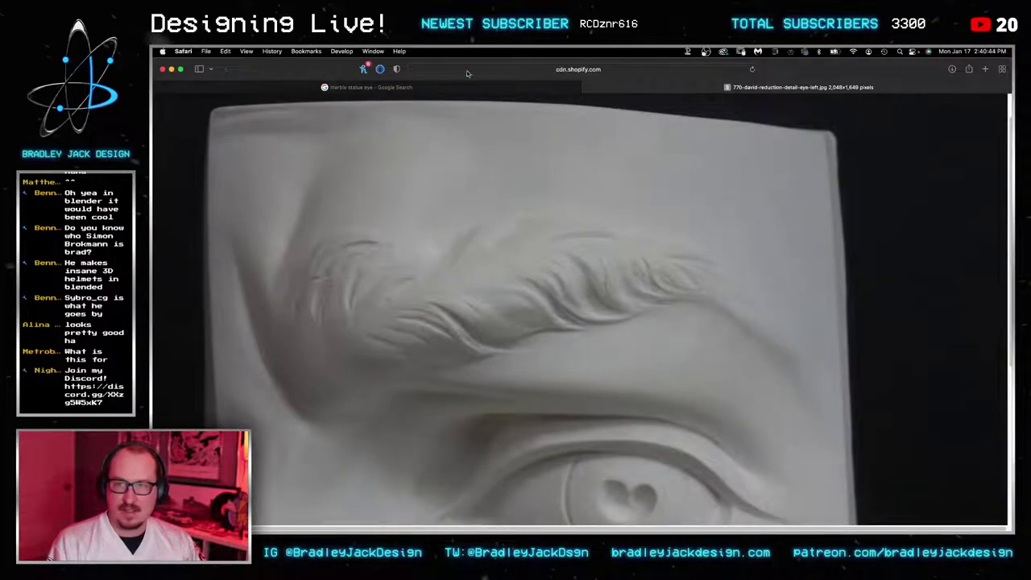
text(envato)
key(Return)
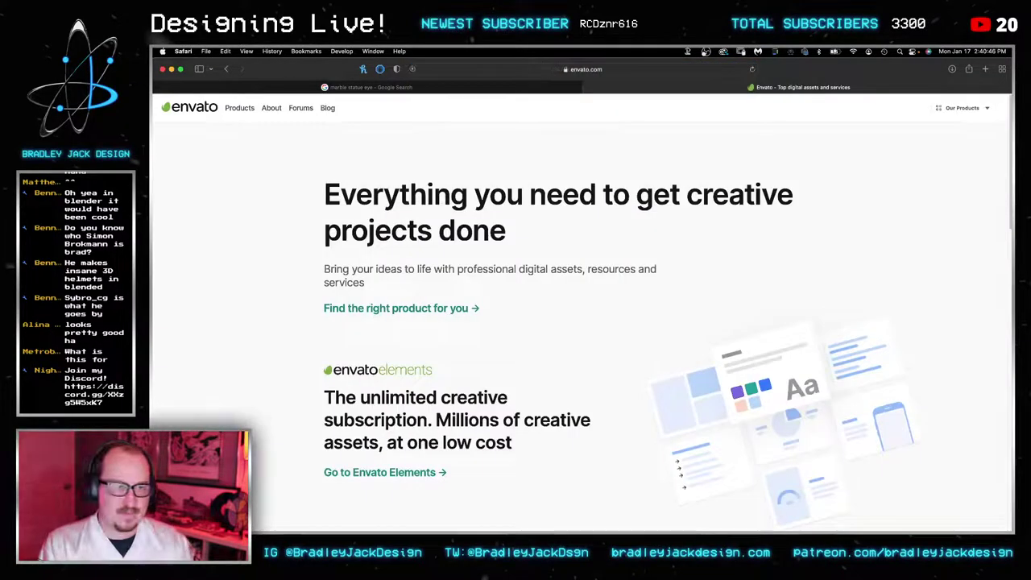
click(395, 473)
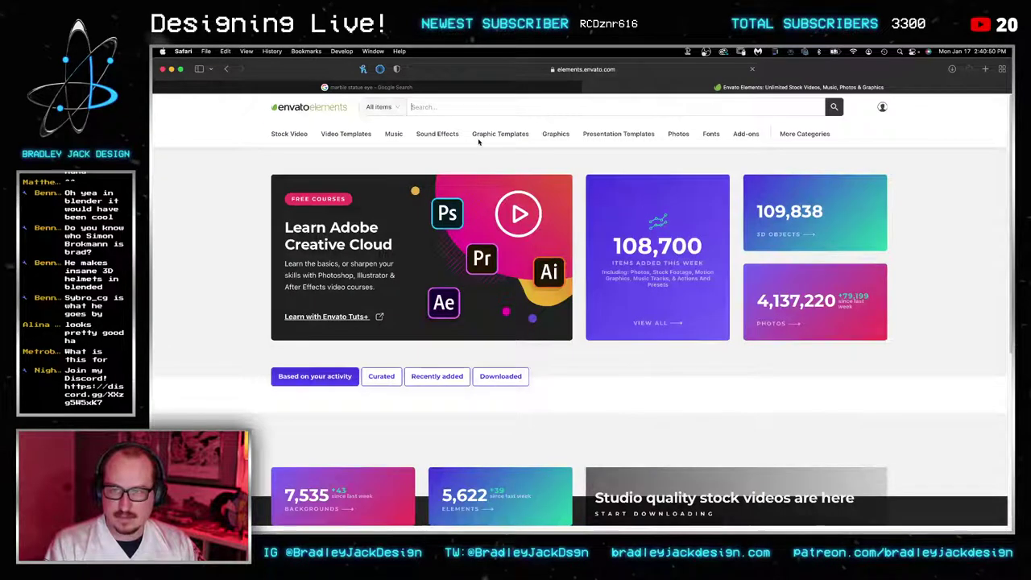
Step: Search Envato Elements for "pedestal" and show all of the 3D results
text(pedastal)
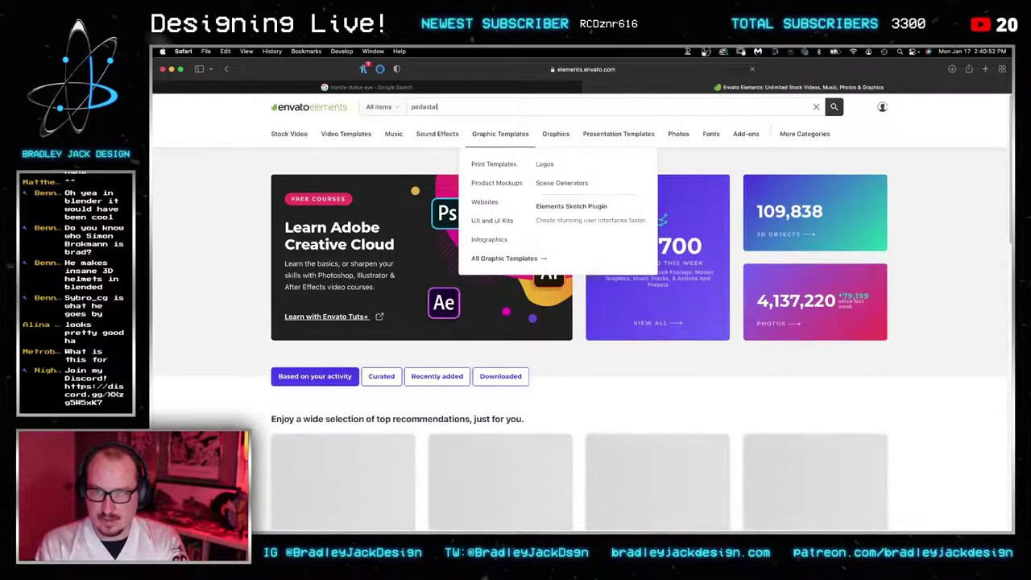
key(Return)
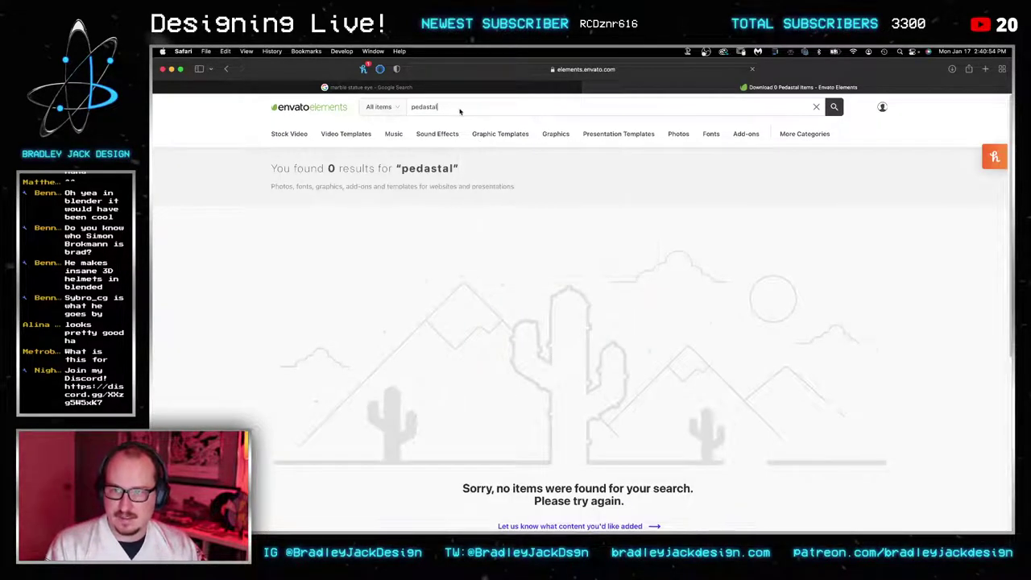
click(460, 111)
text(pedestal)
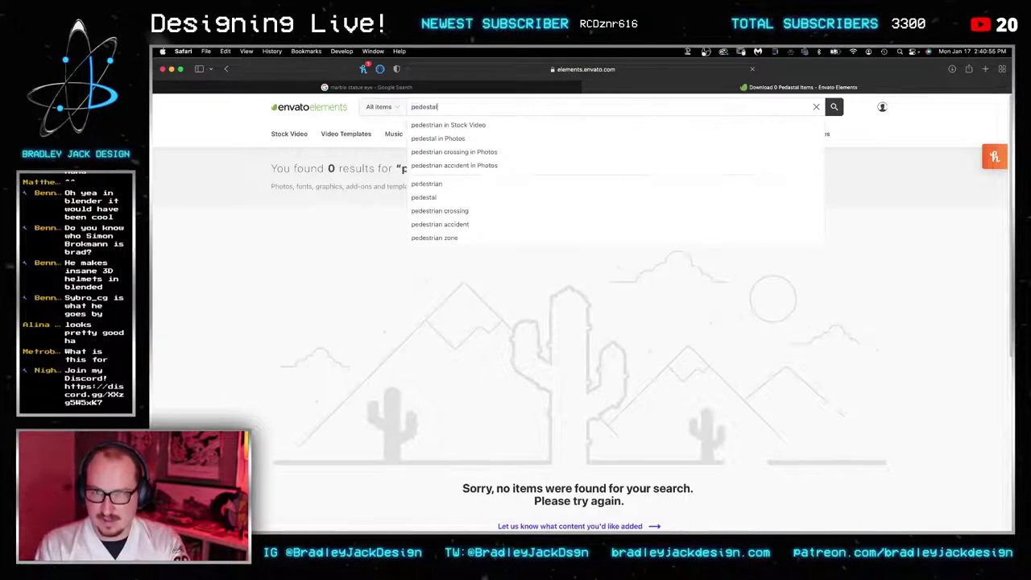
key(Return)
scroll(330, 278, down, 5)
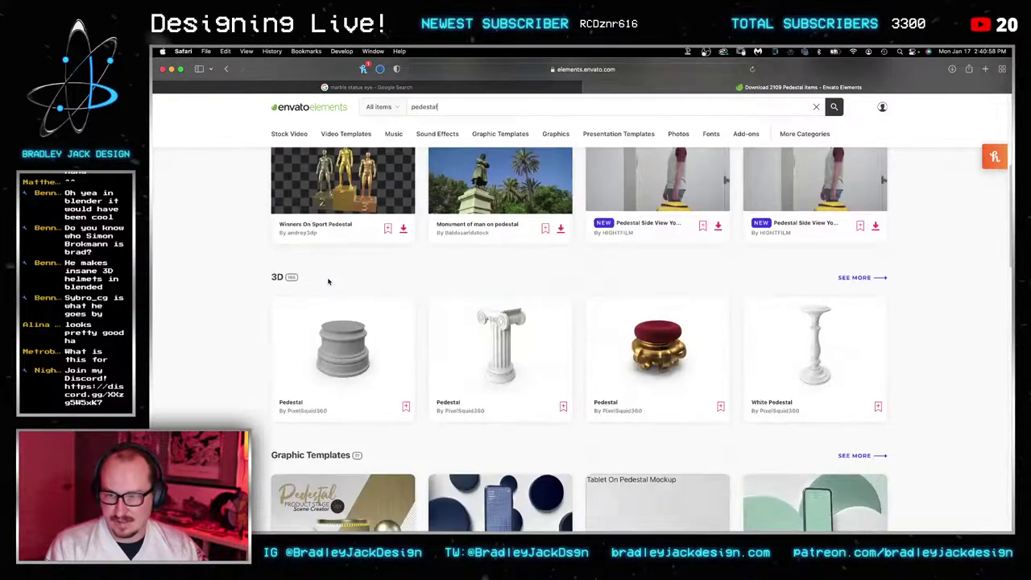
click(351, 281)
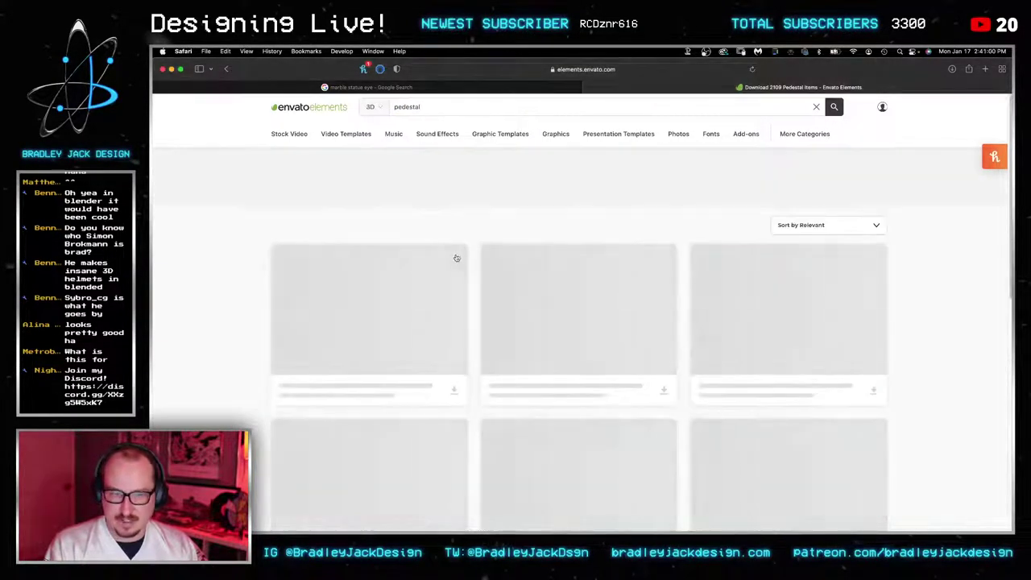
Step: Browse the 3D pedestals, open the Pedestal Marble Tuscan Column item and choose PSD as its download format
scroll(512, 268, down, 3)
scroll(518, 273, down, 10)
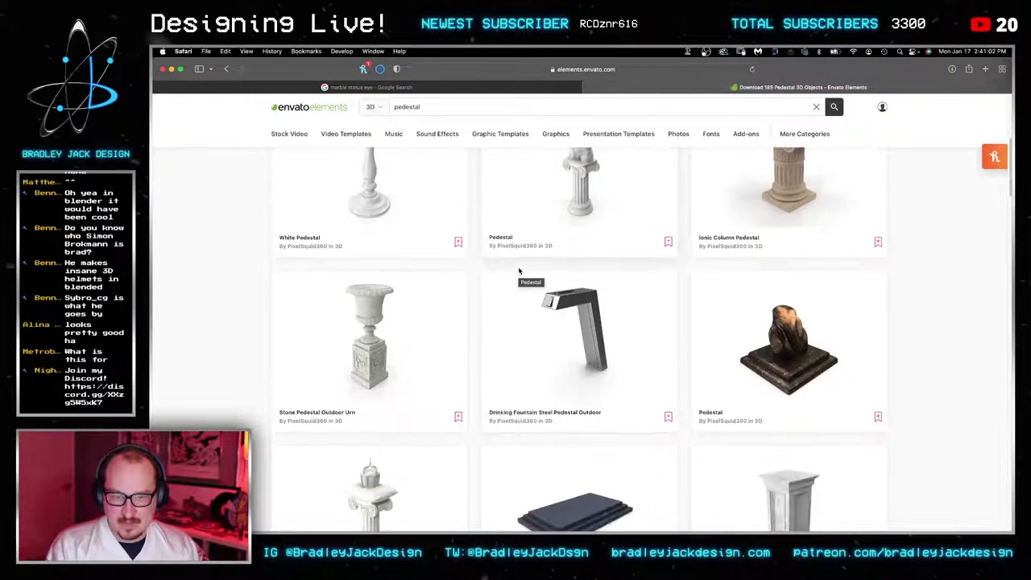
scroll(518, 271, down, 5)
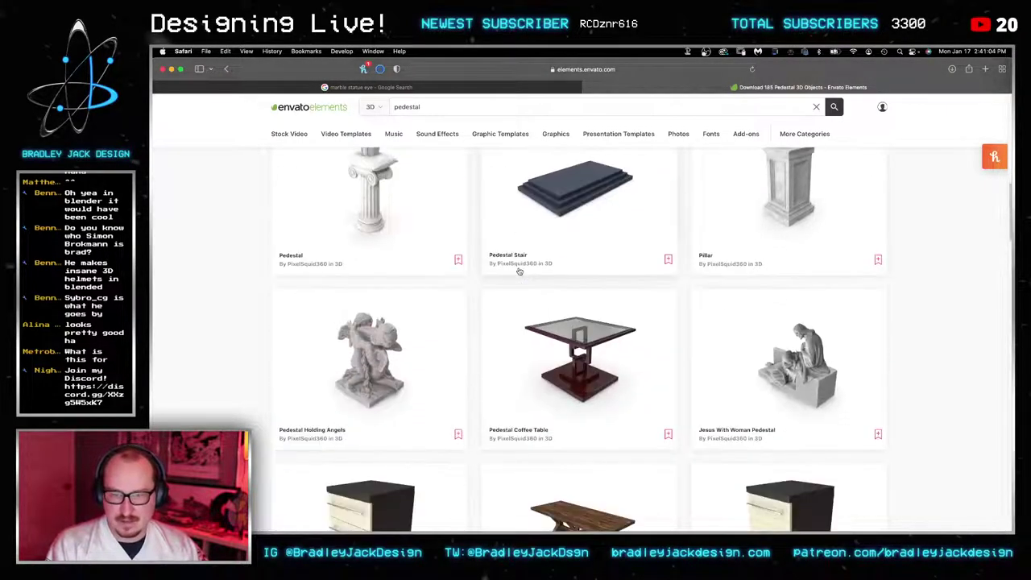
scroll(519, 272, down, 2)
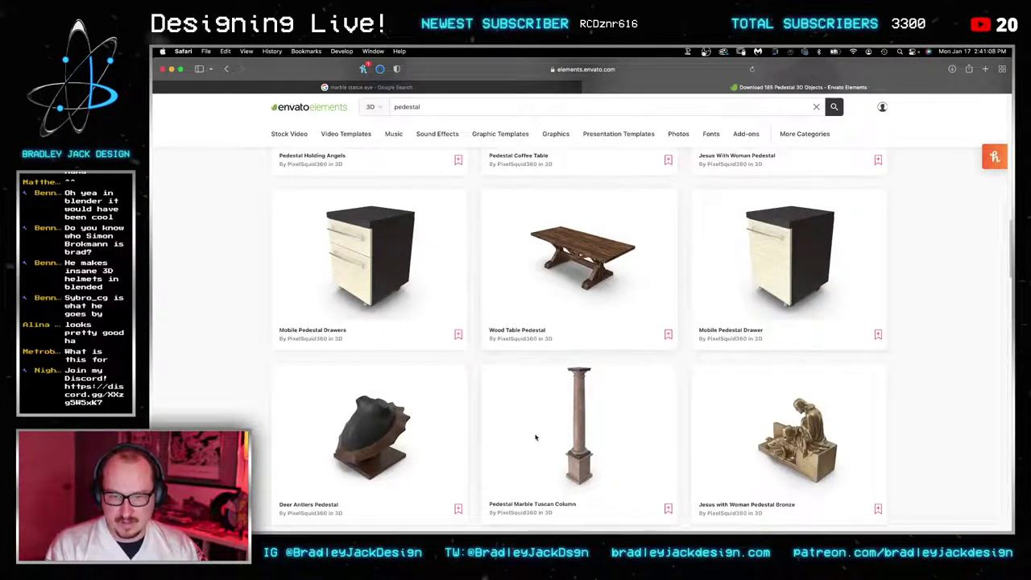
click(578, 427)
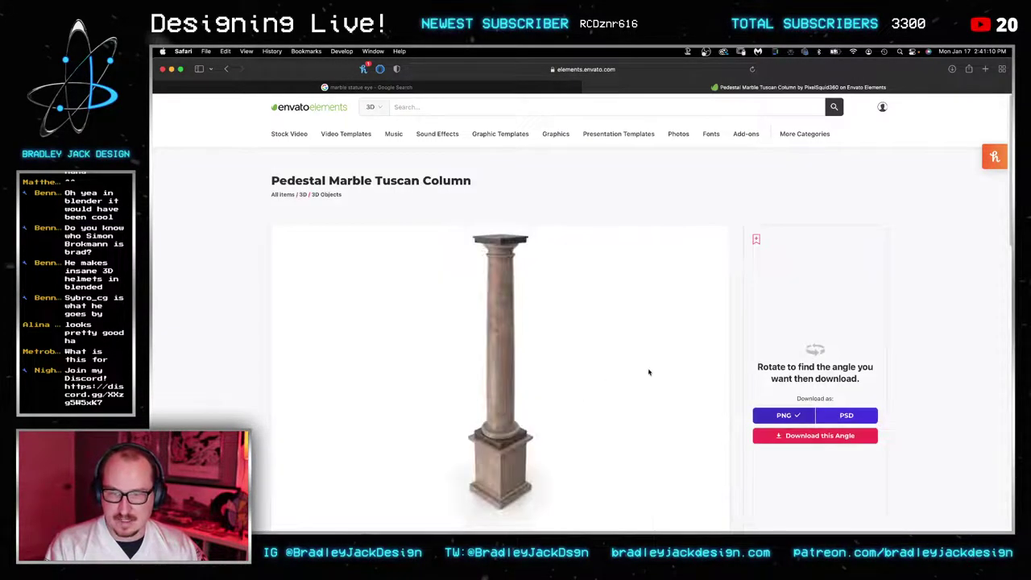
scroll(528, 398, down, 1)
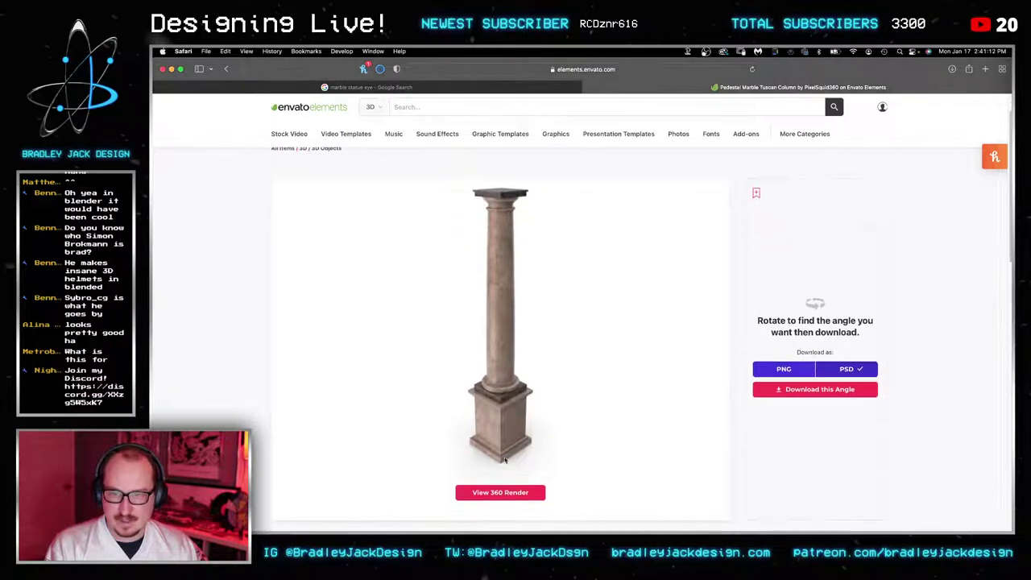
Step: Rotate the Tuscan column to a front-facing angle that matches the bust and download it without a license
key(super+Tab)
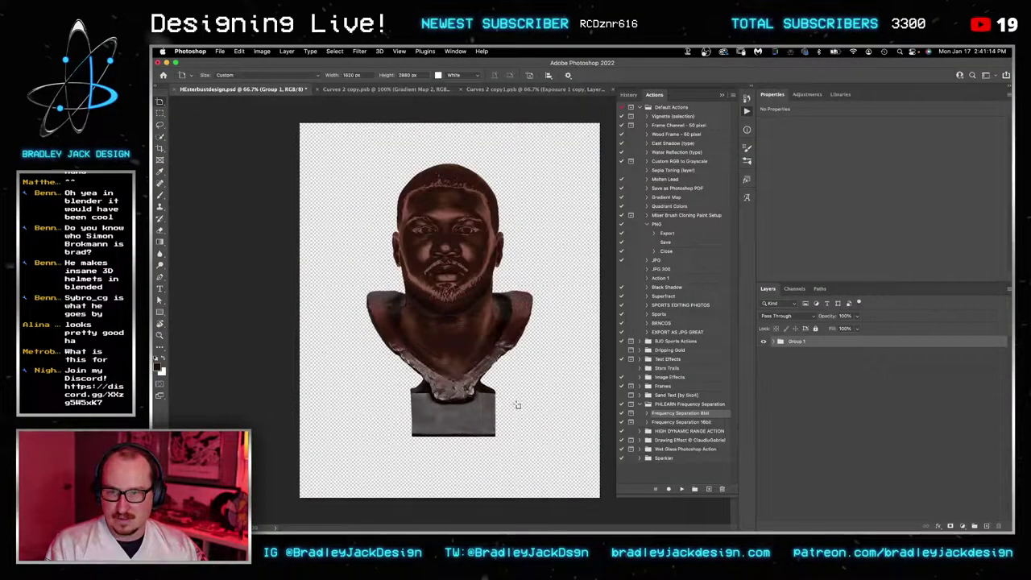
key(super+Tab)
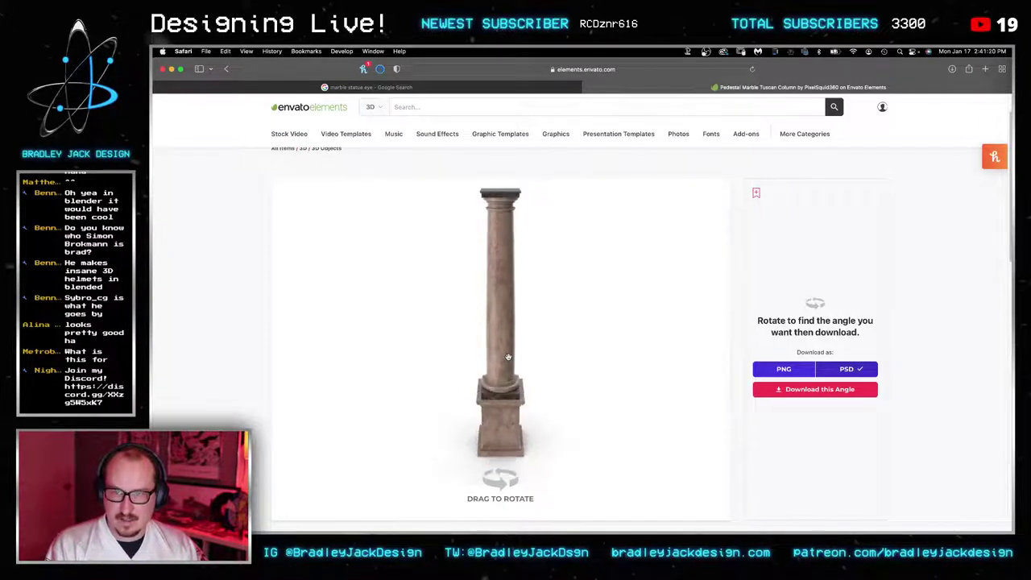
key(super+Tab)
key(super+Tab)
drag(508, 360, 507, 355)
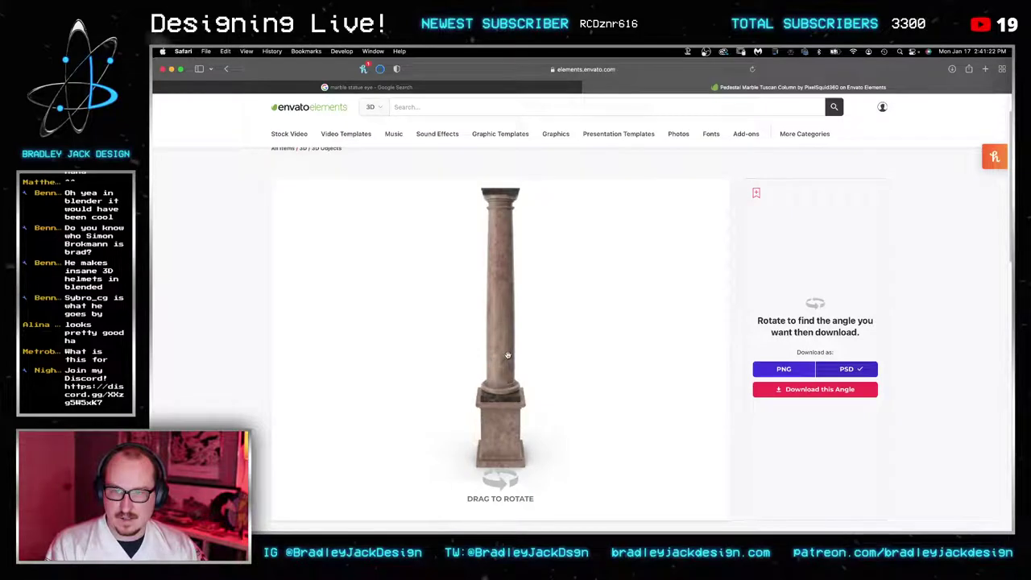
click(815, 389)
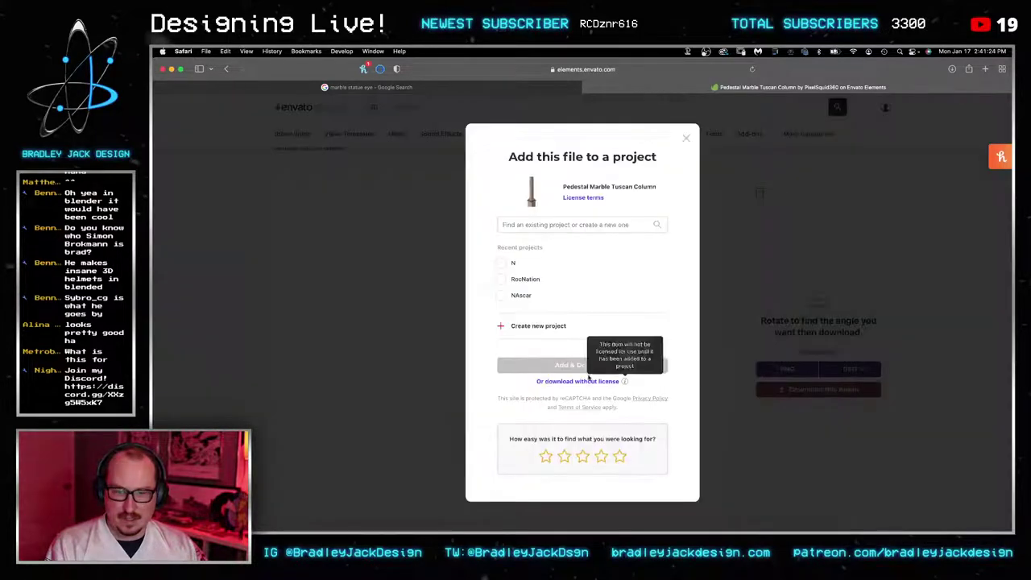
click(560, 383)
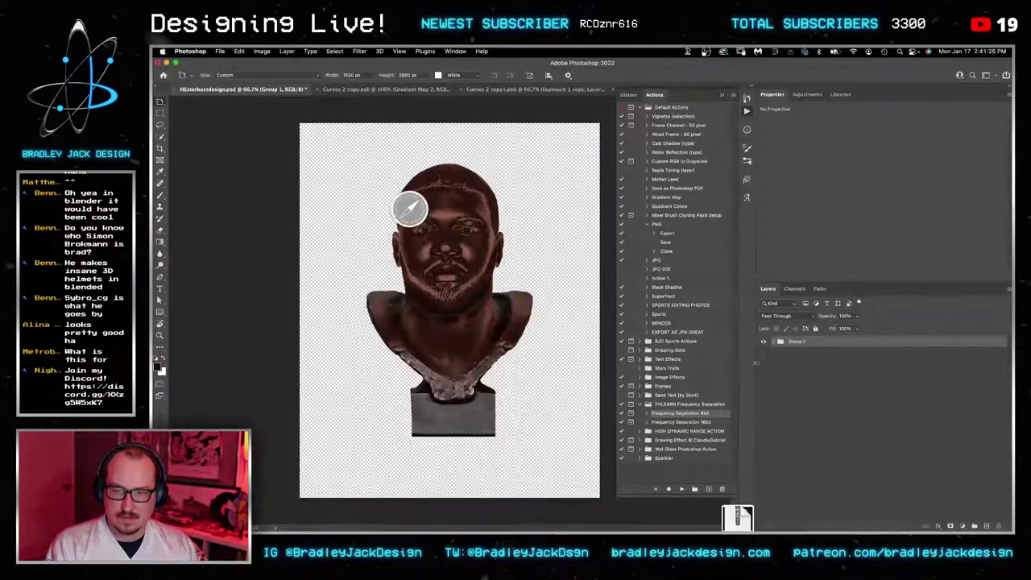
Step: Extract the downloaded column archive and place its PSD above Group 1 in HEsterbustdesign.psd
click(852, 380)
mouse_move(627, 512)
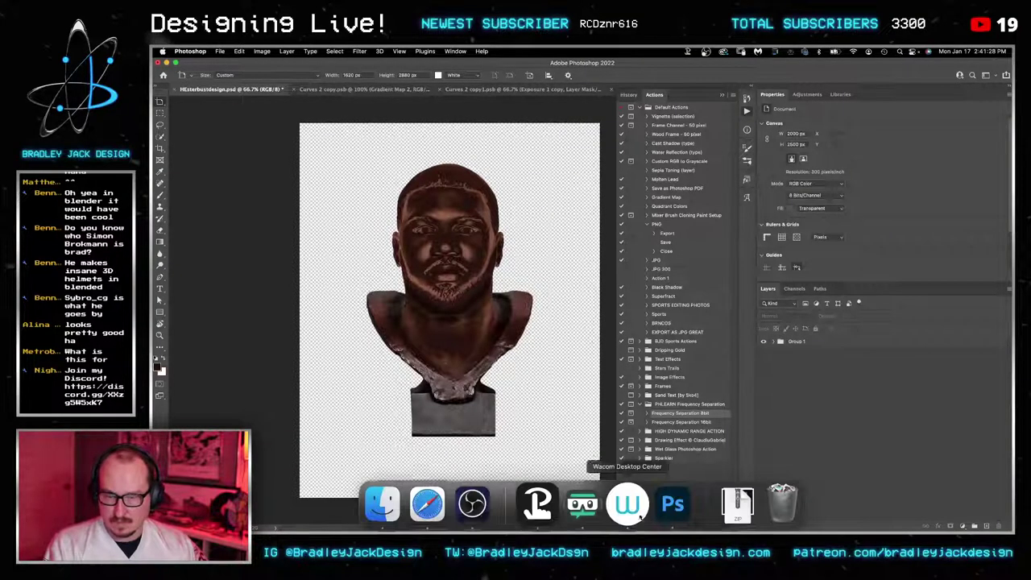
click(737, 508)
click(736, 434)
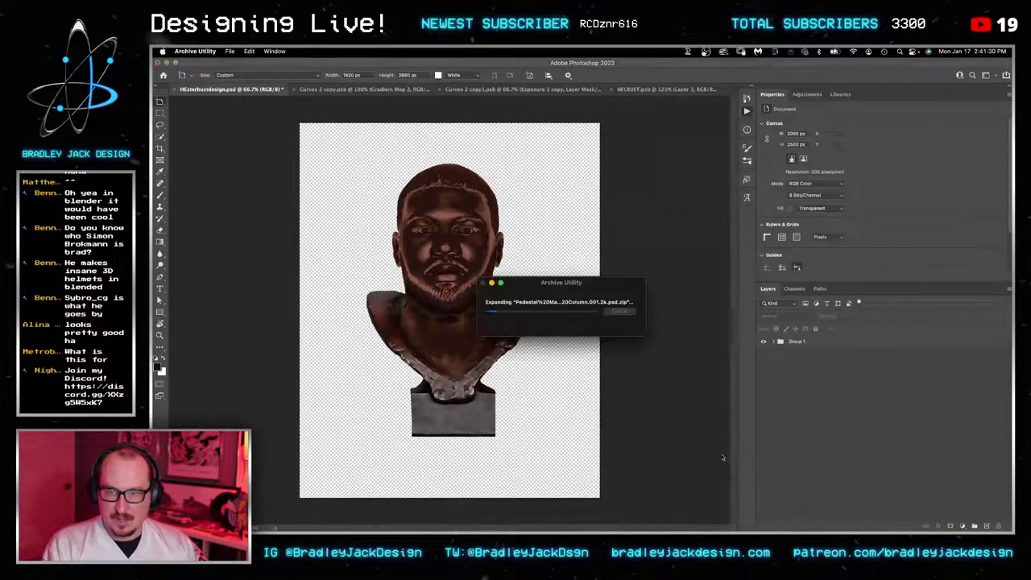
drag(1010, 370, 644, 361)
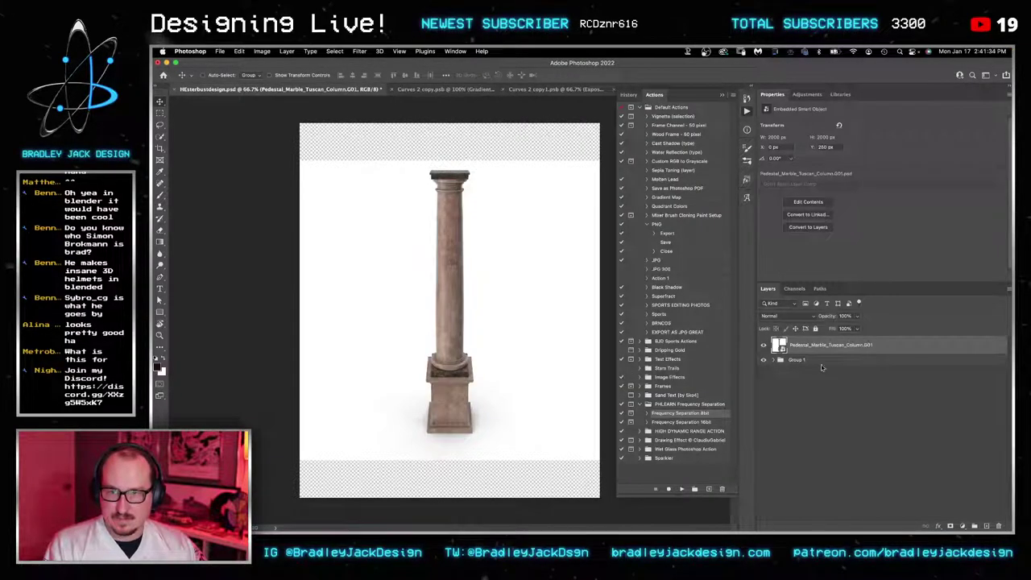
Step: Hide the white background inside the Tuscan column smart object, save and close it, and place the column layer beneath Group 1
double_click(779, 344)
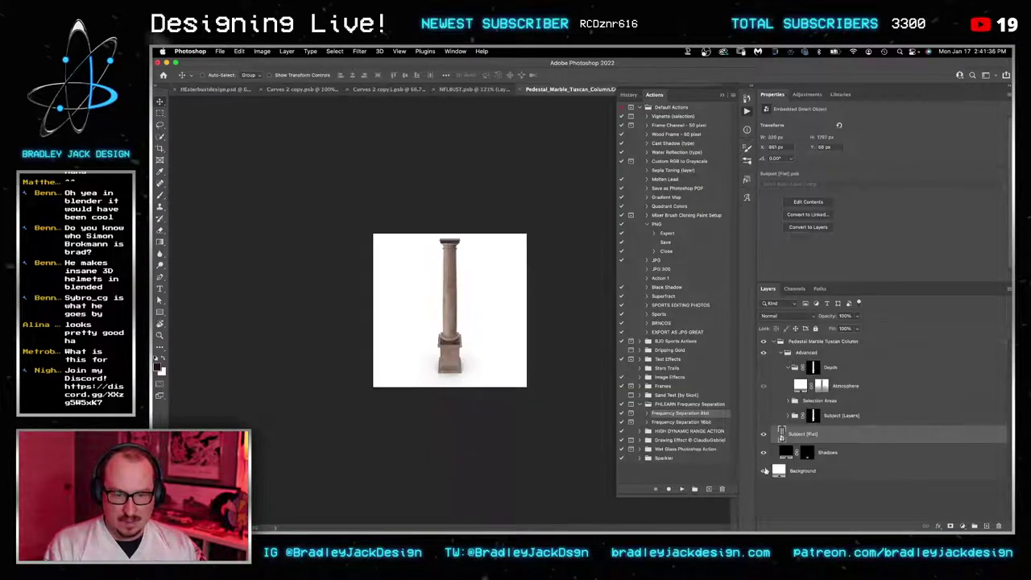
key(super+w)
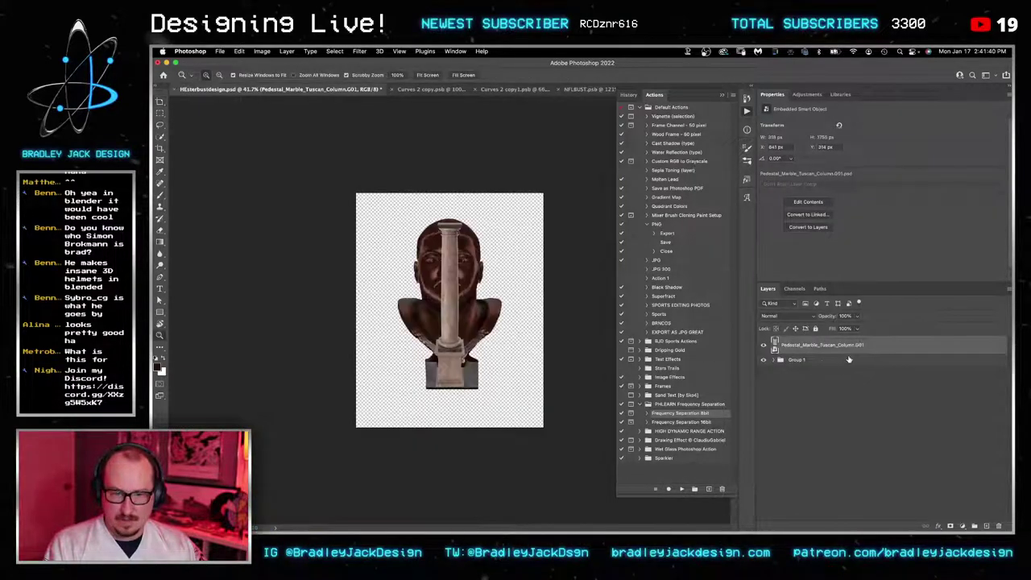
key(super+bracketleft)
Step: Scale the Tuscan column proportionally to 175%
key(super+t)
double_click(328, 75)
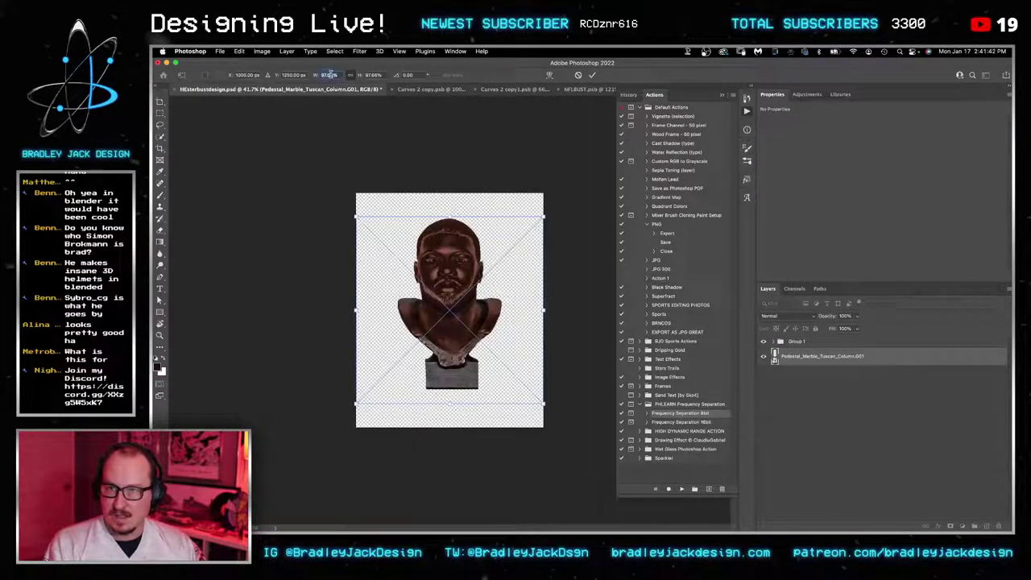
text(175)
key(Return)
key(Return)
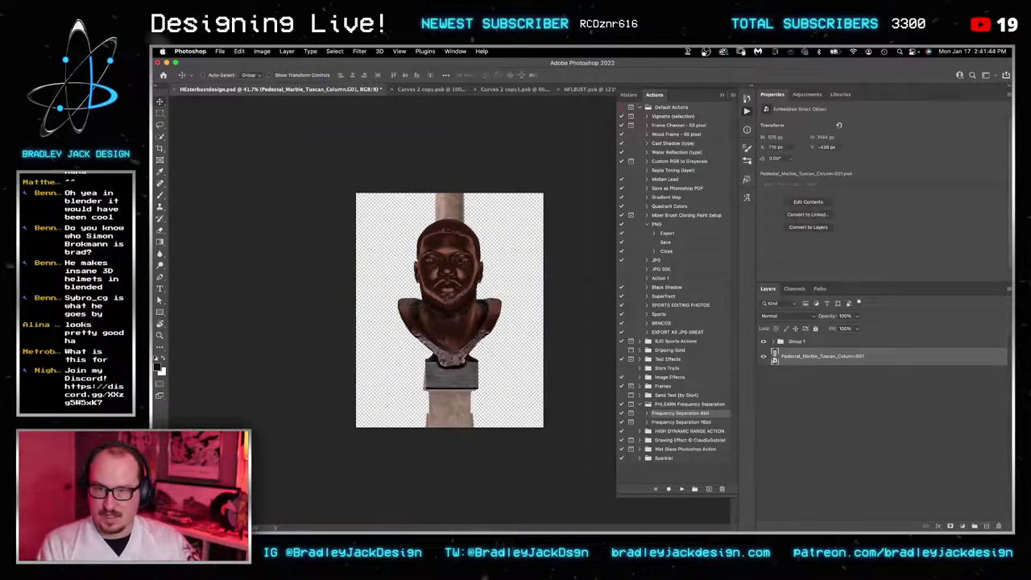
drag(483, 308, 486, 530)
key(super+z)
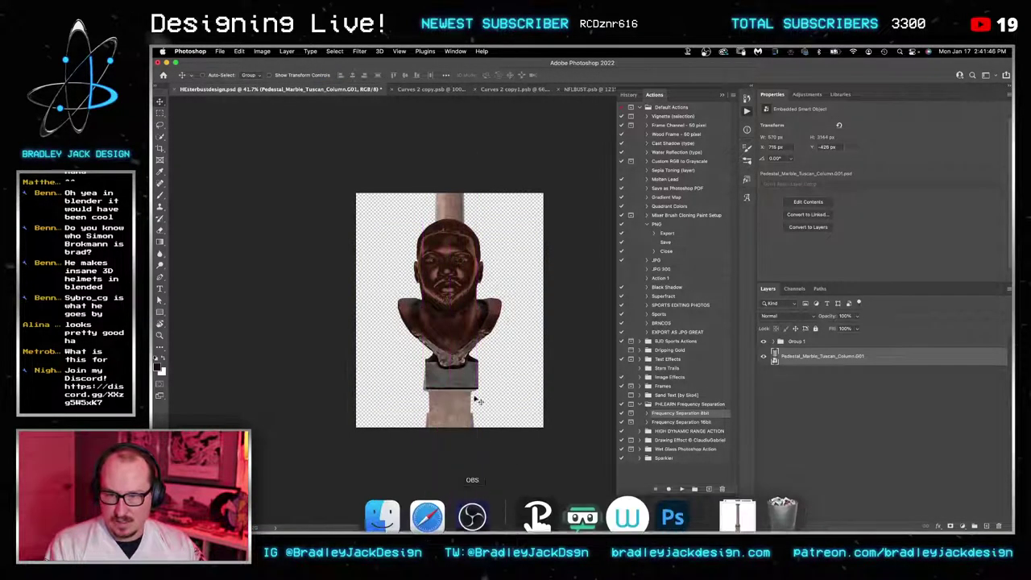
Step: Move the column down and enlarge it further so its capital sits directly under the bust's grey base
drag(472, 376, 471, 458)
drag(460, 274, 464, 422)
scroll(464, 413, down, 4)
scroll(463, 414, down, 1)
key(ctrl+t)
drag(575, 336, 605, 262)
drag(520, 290, 517, 358)
key(Return)
key(ctrl+0)
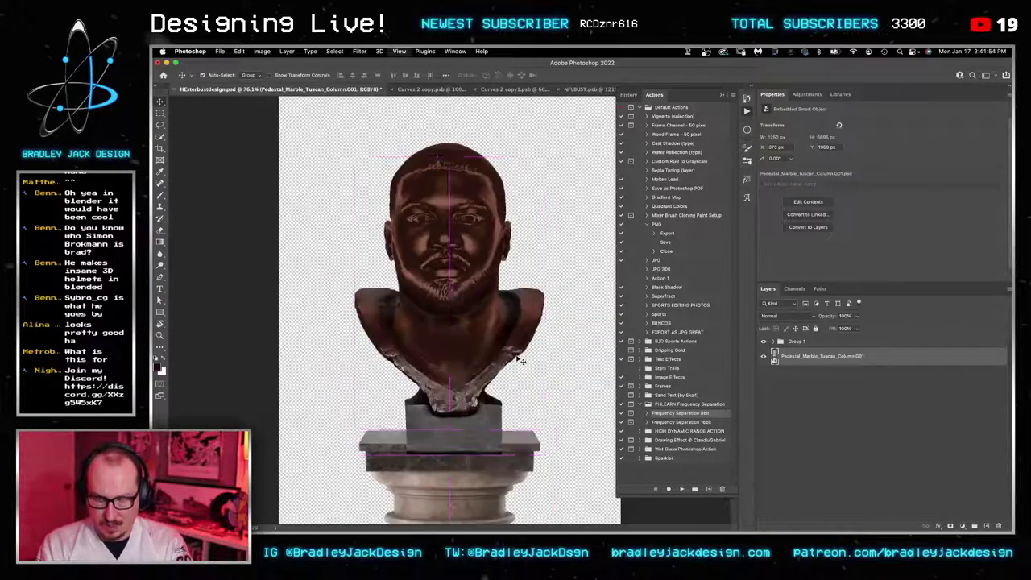
key(z)
mouse_move(478, 436)
mouse_down()
mouse_move(467, 437)
mouse_move(476, 443)
mouse_up()
key(v)
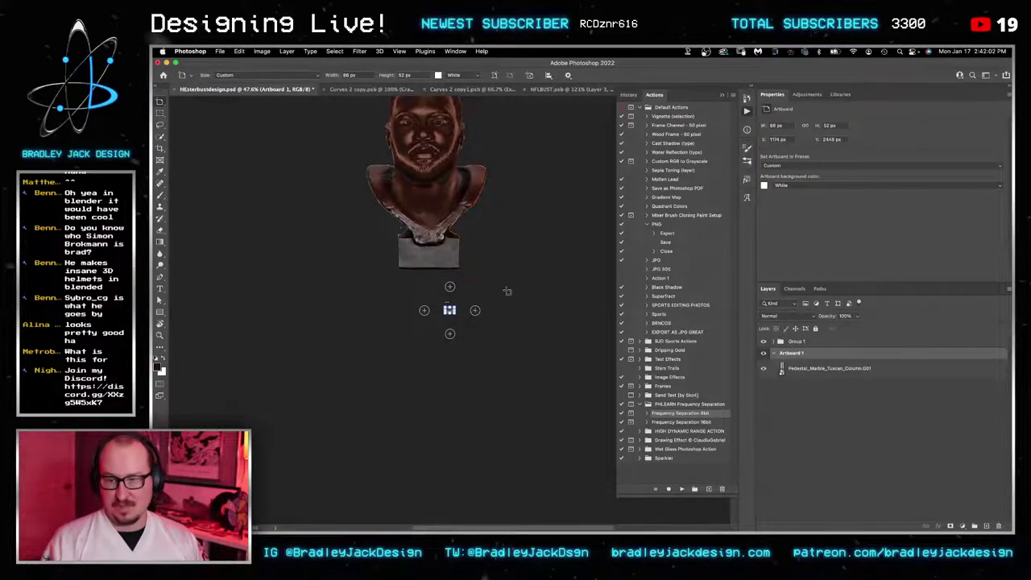
key(super+z)
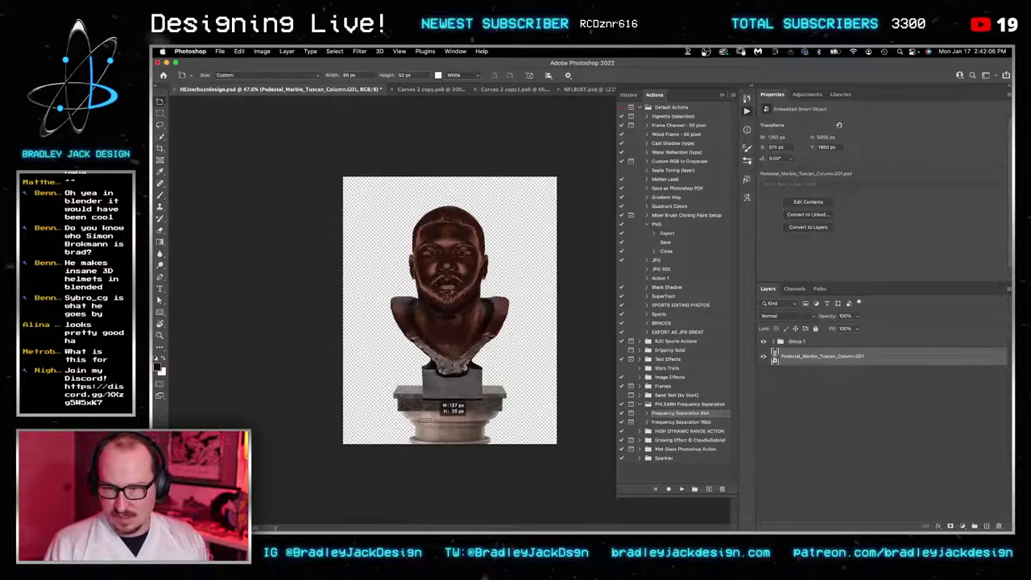
key(super+shift+z)
key(super+z)
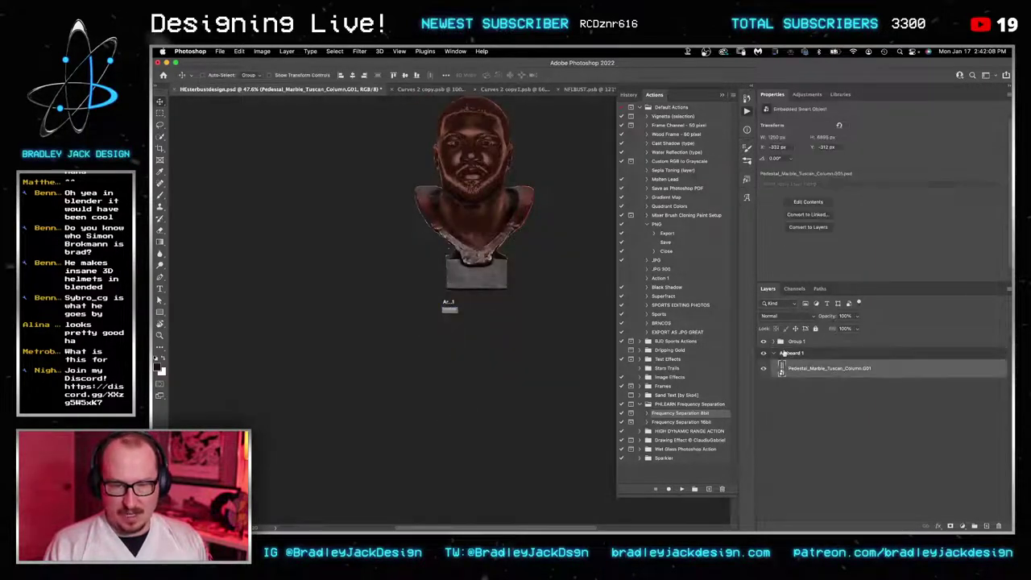
key(shift+v)
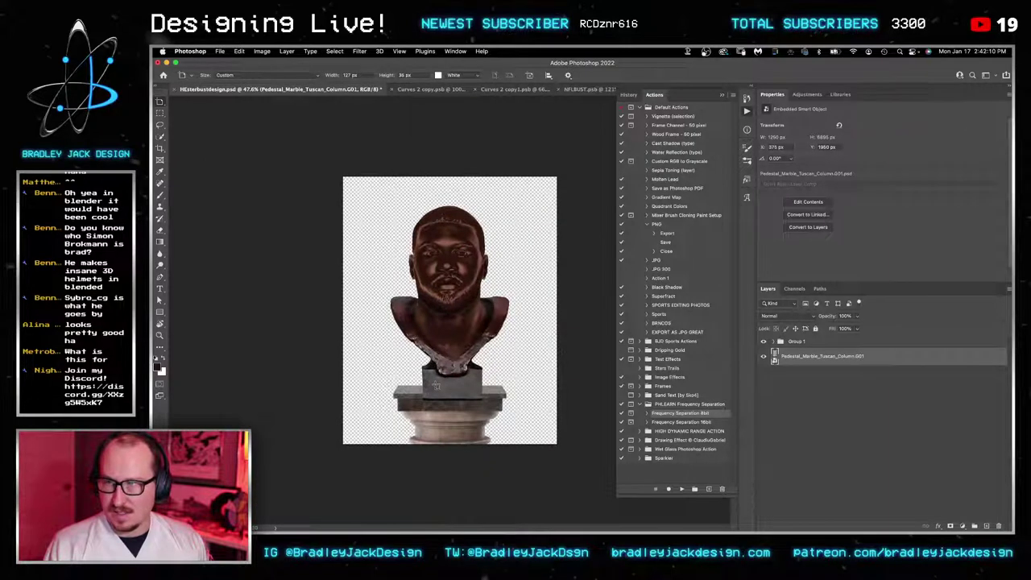
key(shift+v)
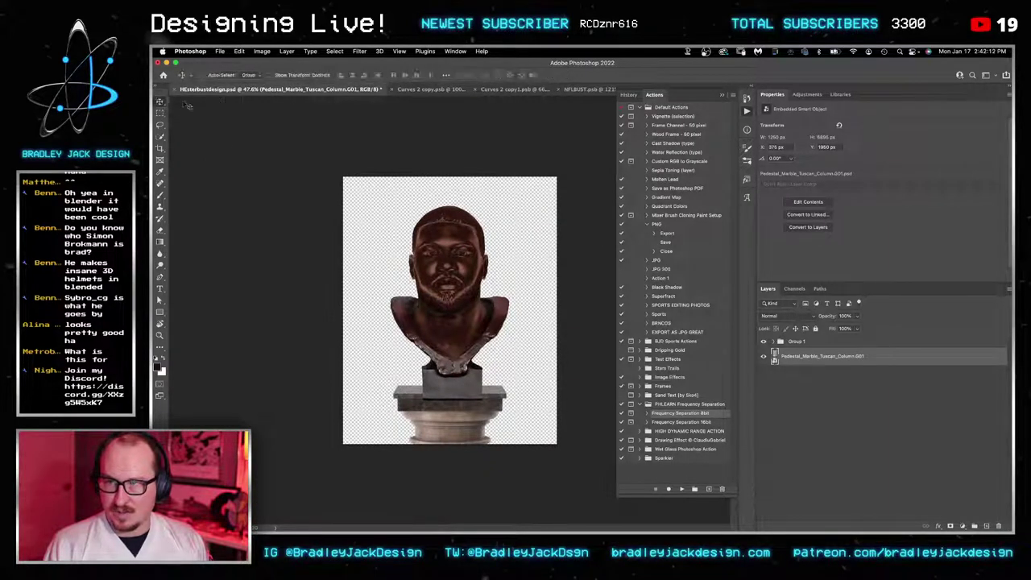
Step: Scale the Tuscan column proportionally to 333%
key(ctrl+t)
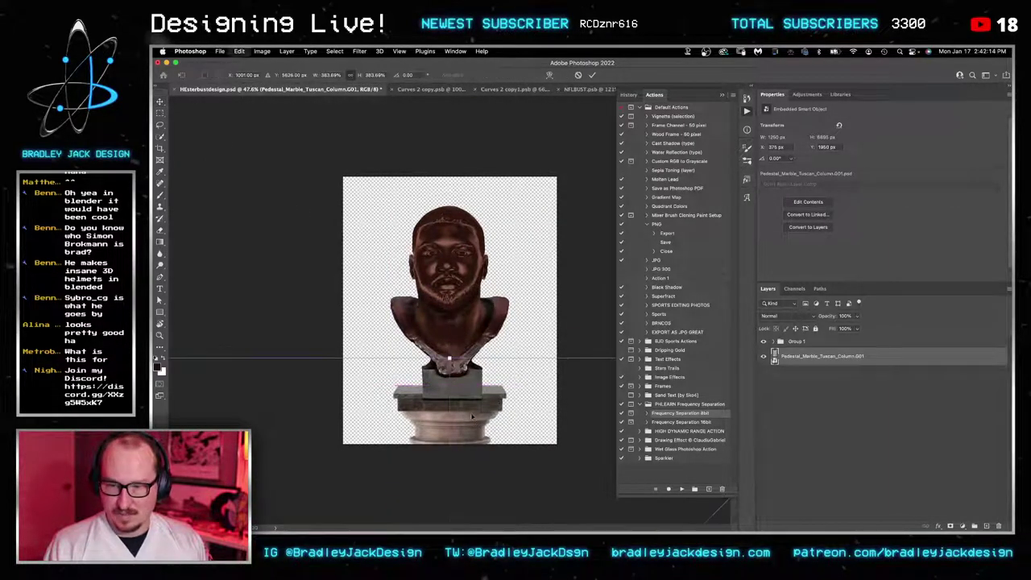
click(331, 77)
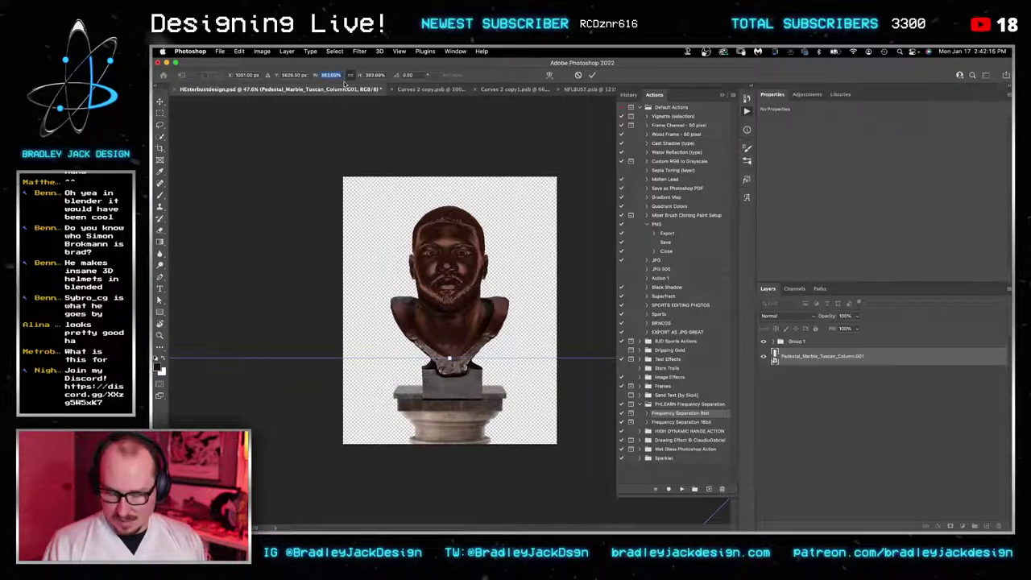
text(333)
key(Return)
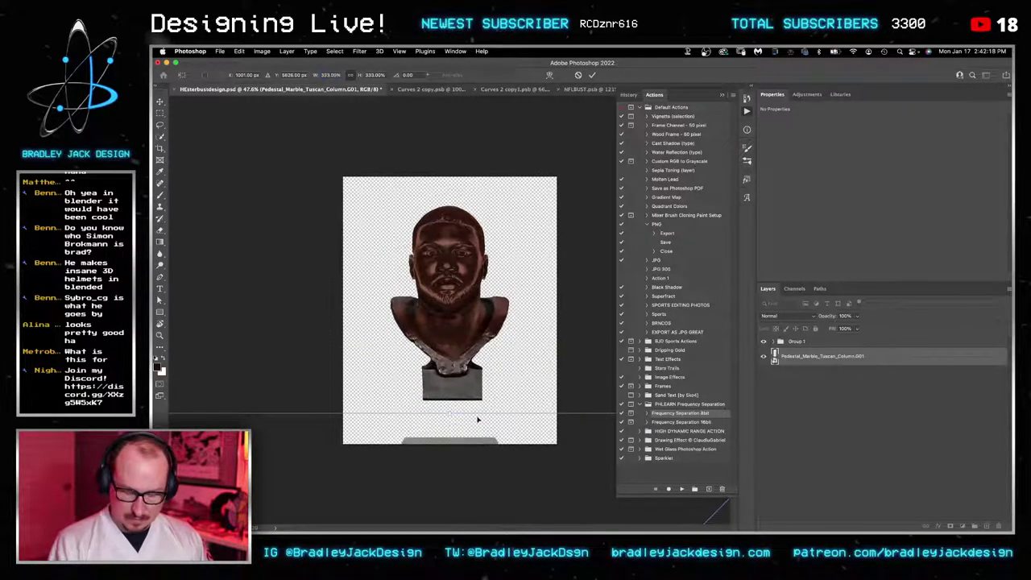
key(Return)
Step: Raise the column against the underside of the bust's base and nudge it slightly left to centre it
drag(489, 457, 497, 425)
key(Left)
key(Left)
key(Left)
key(Up)
key(Up)
key(Up)
key(Up)
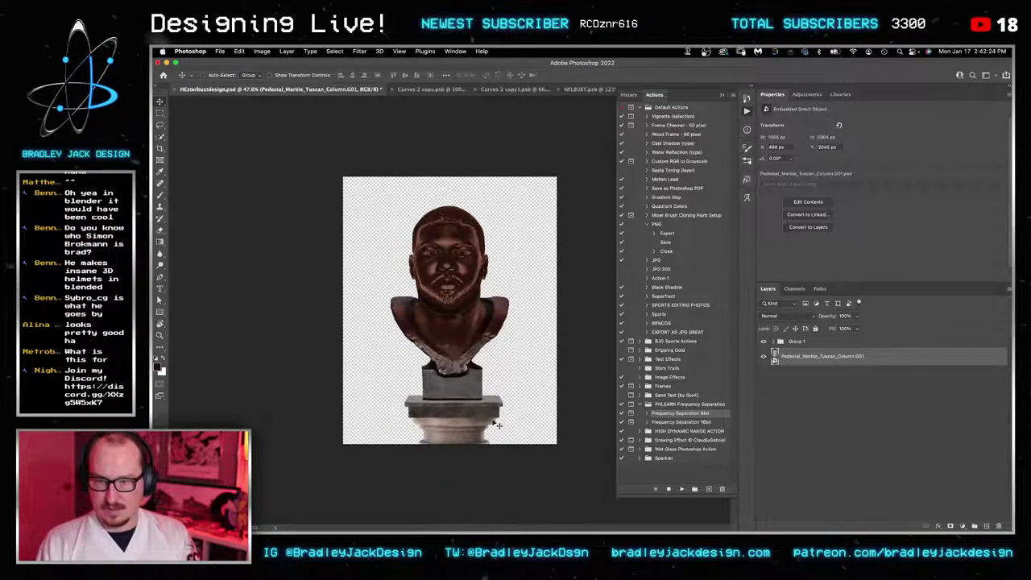
Step: Shift Group 1 and the column together slightly left and up on the canvas
click(802, 342)
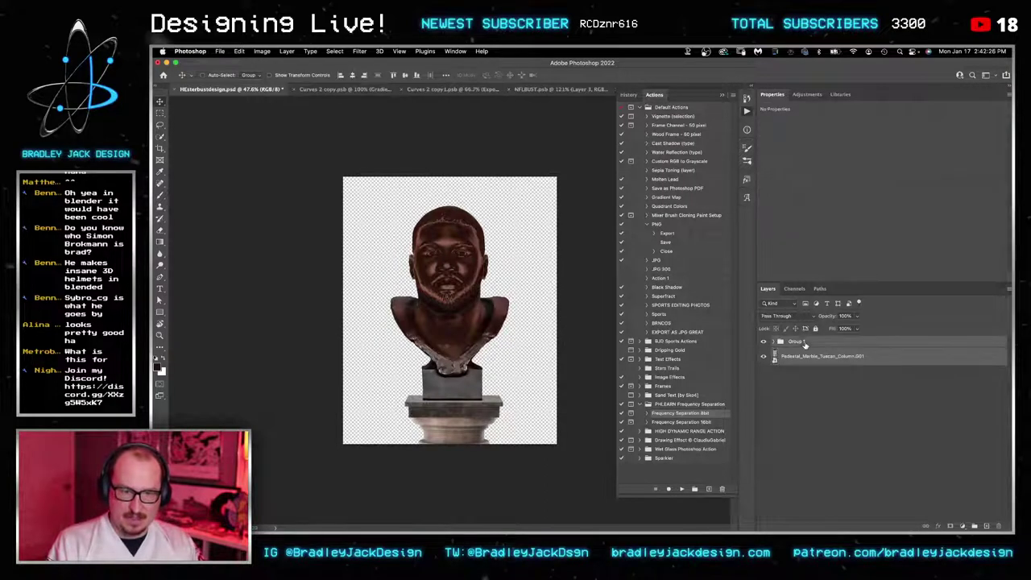
key(shift+Left)
key(shift+Left)
key(shift+Left)
key(shift+Up)
key(shift+Up)
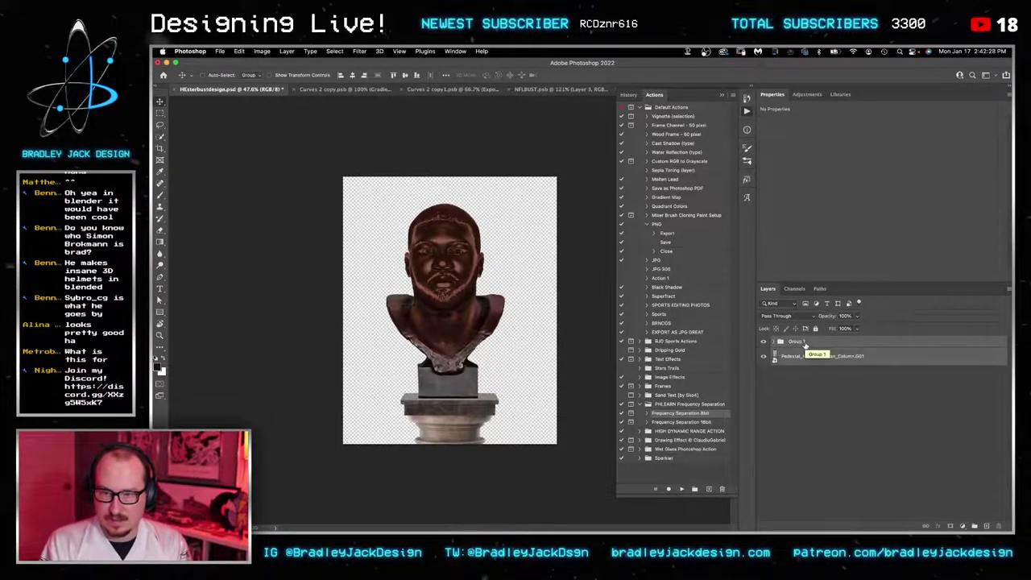
Step: Scale Group 1 and the column together down to about 90% and save the document
click(796, 357)
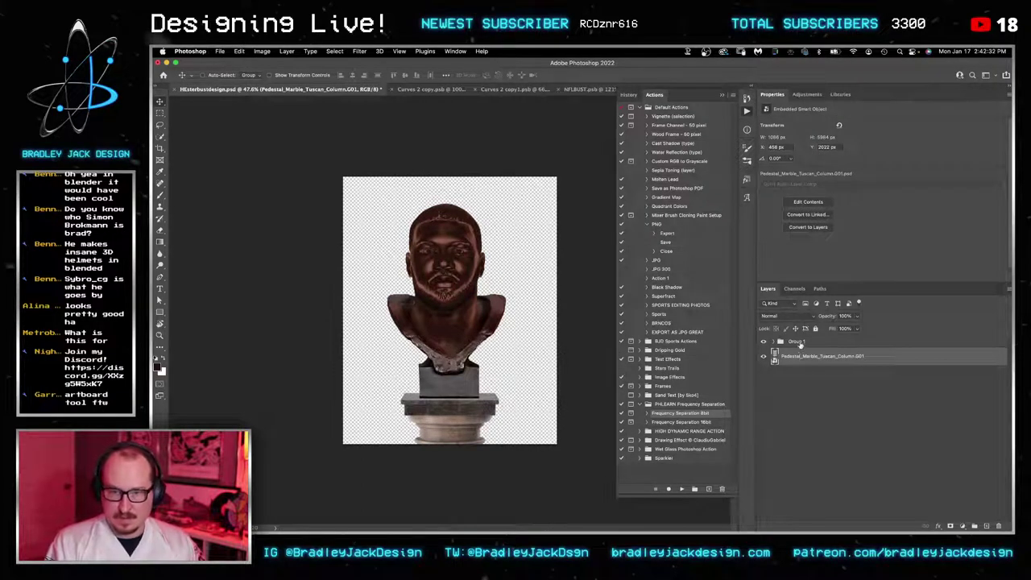
click(799, 344)
key(ctrl+t)
drag(509, 201, 500, 226)
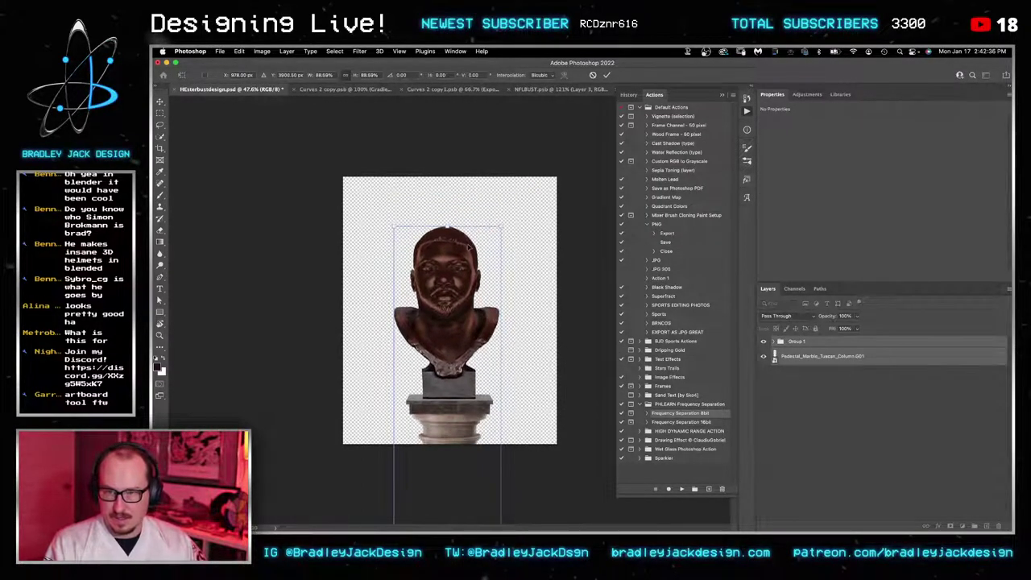
key(Return)
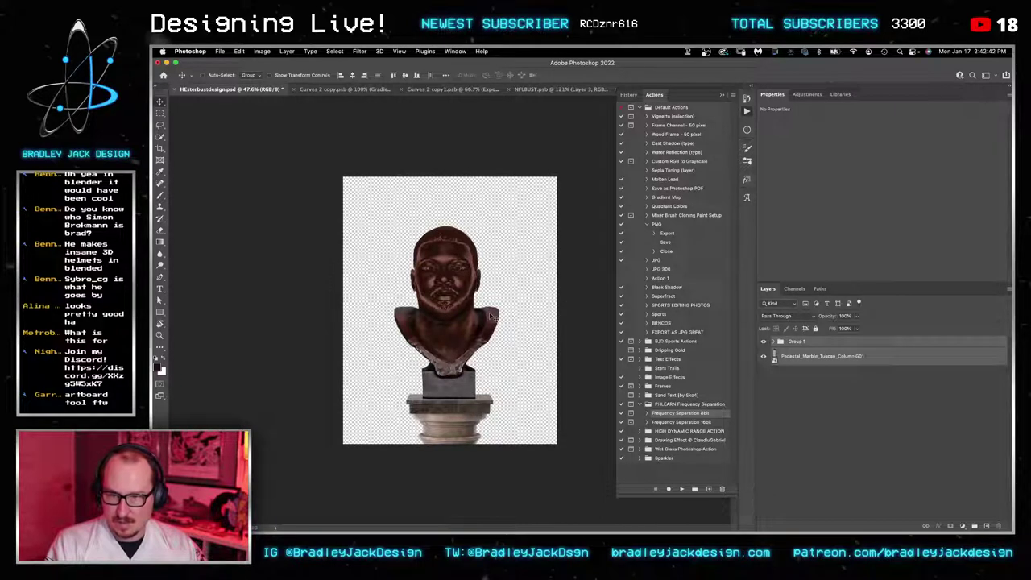
key(super+s)
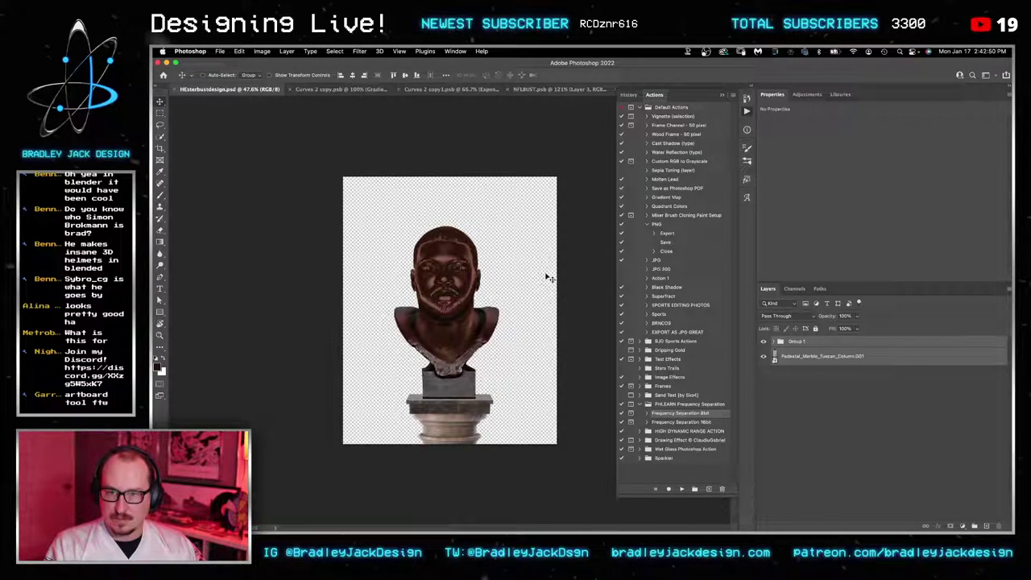
Step: Add a new layer beneath the column and fill it with black as the background
key(super+shift+alt+n)
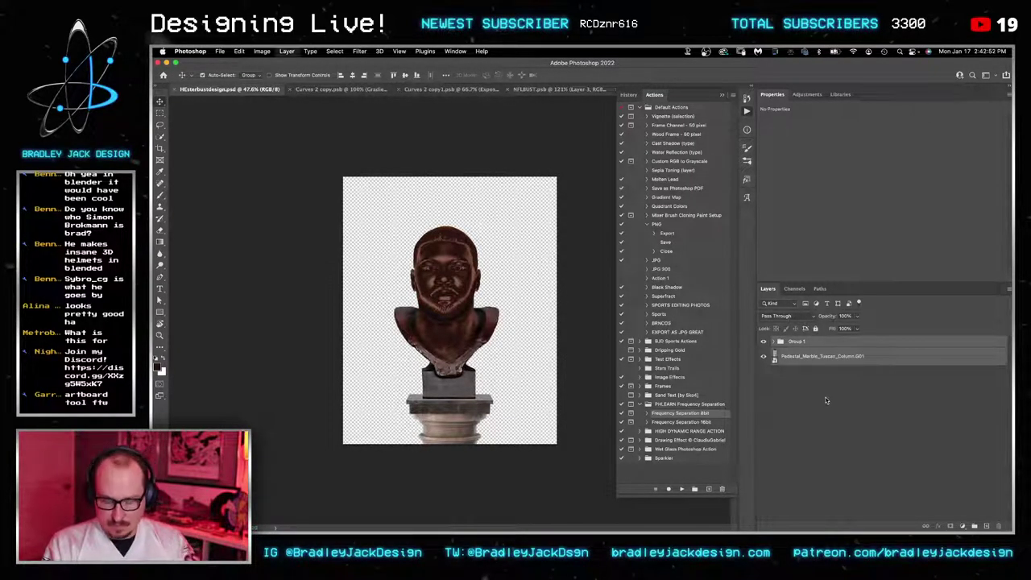
key(g)
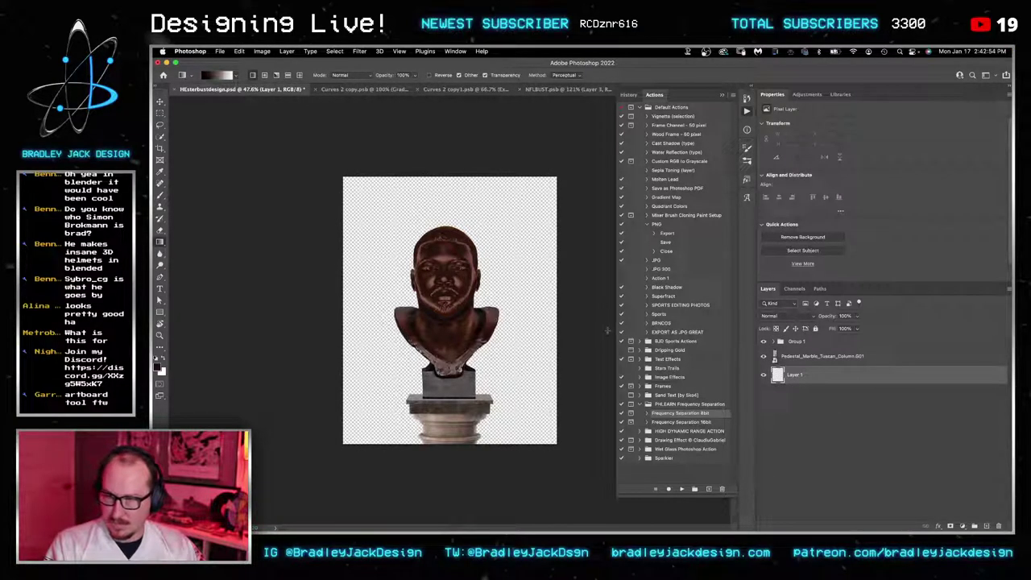
key(alt+BackSpace)
key(z)
click(487, 306)
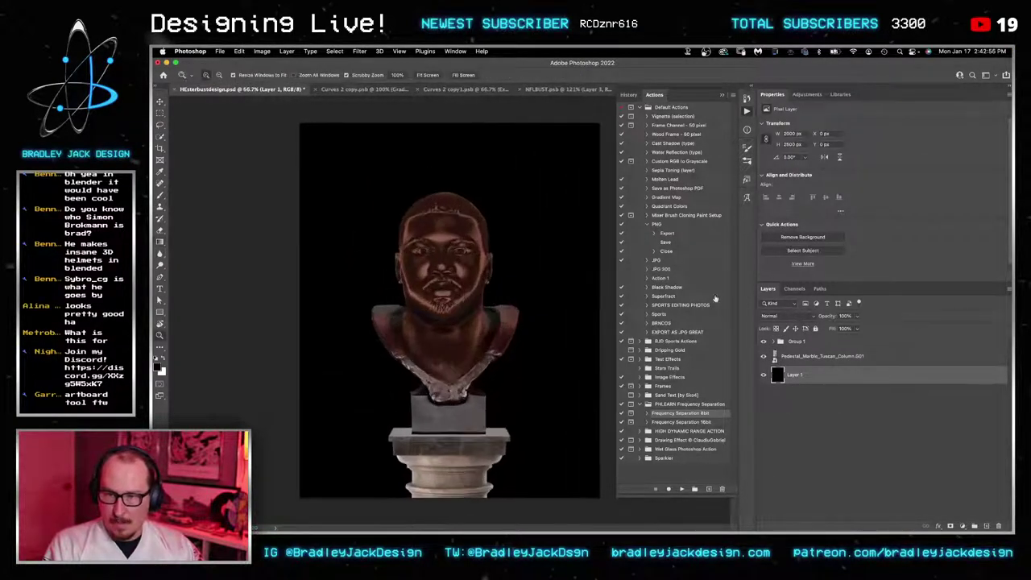
Step: Look through the list of saved Creative Cloud libraries for usable assets
click(841, 95)
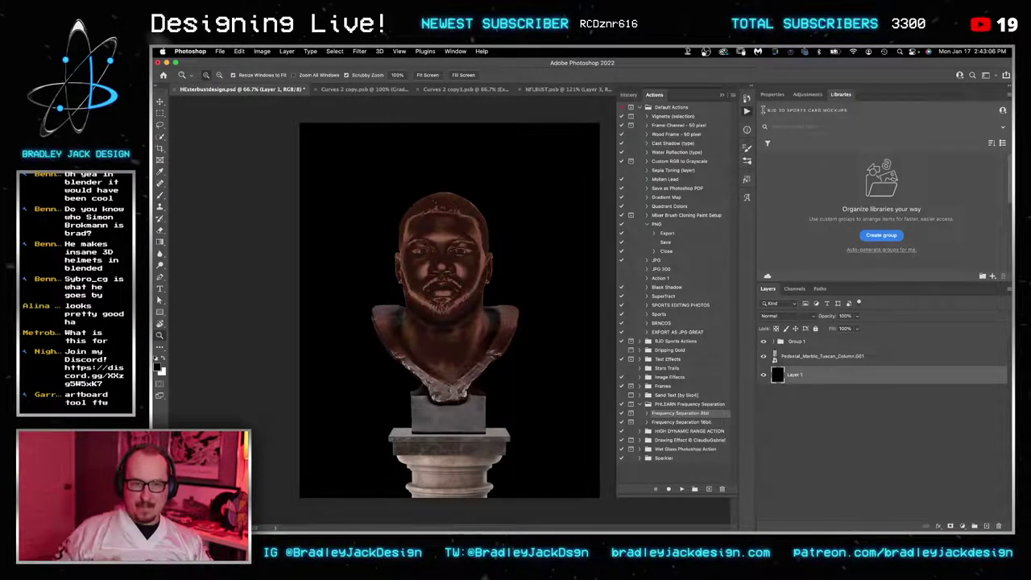
click(805, 111)
scroll(829, 162, down, 3)
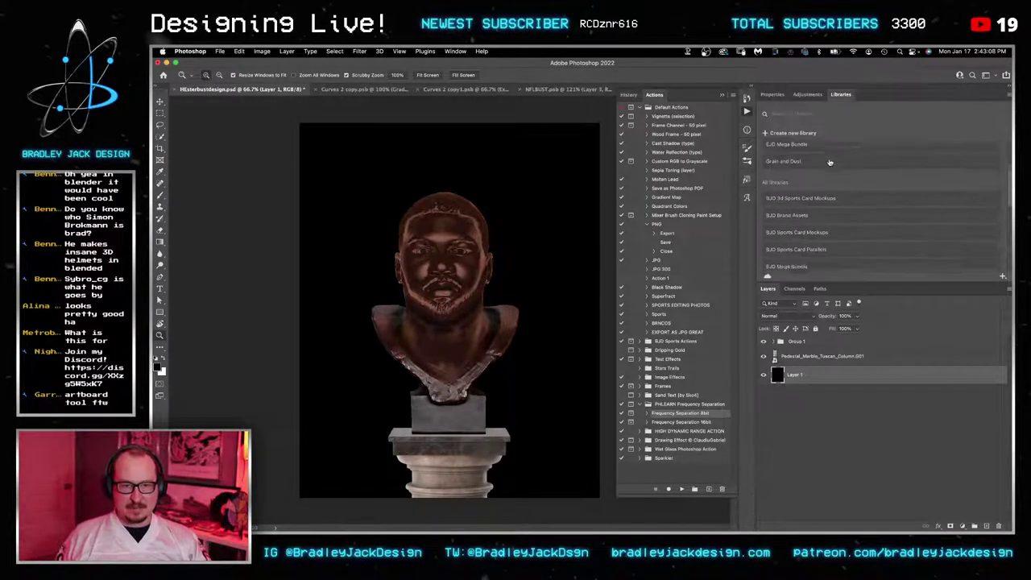
scroll(830, 162, down, 2)
scroll(829, 171, down, 4)
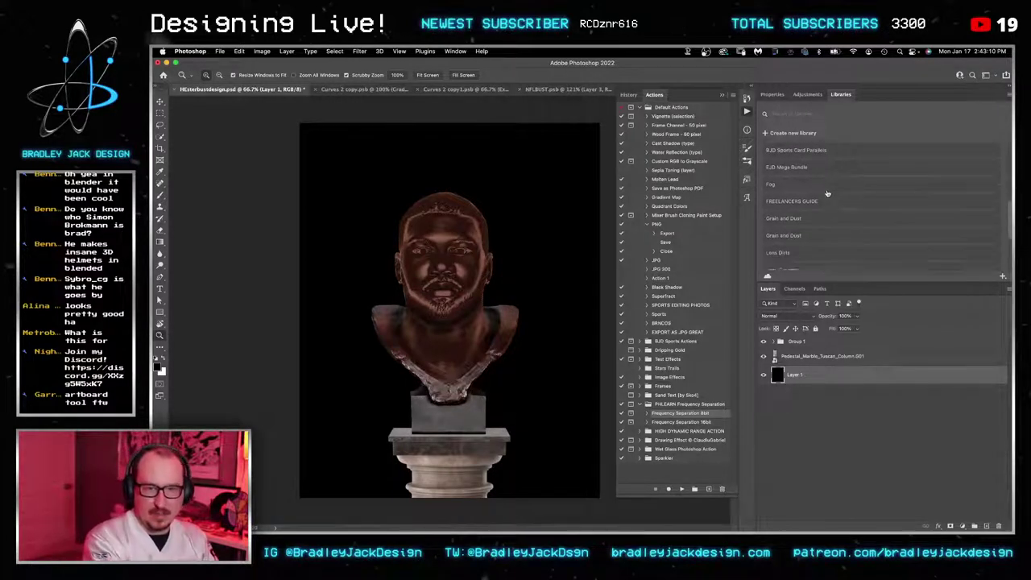
scroll(823, 200, down, 3)
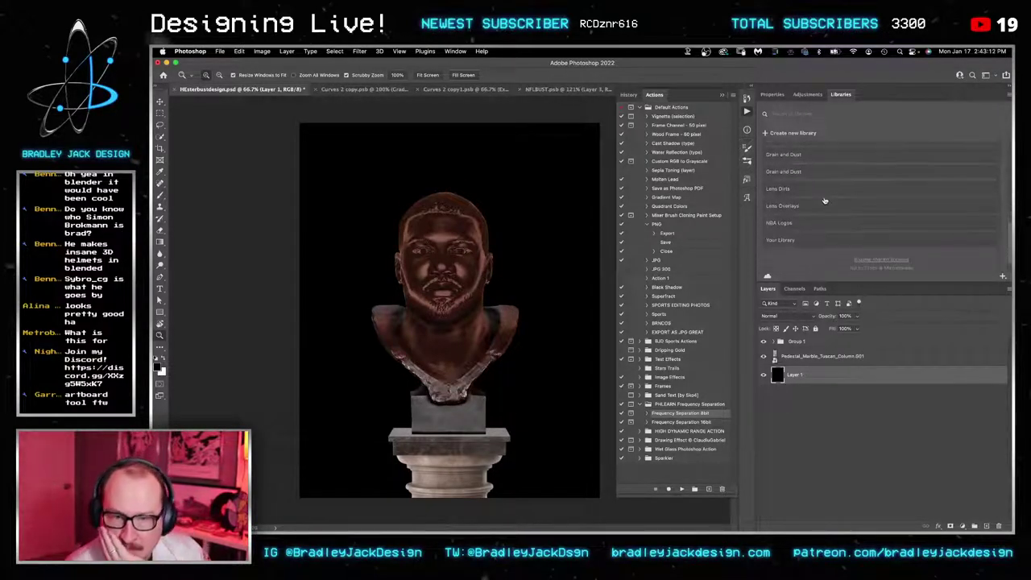
scroll(809, 204, up, 3)
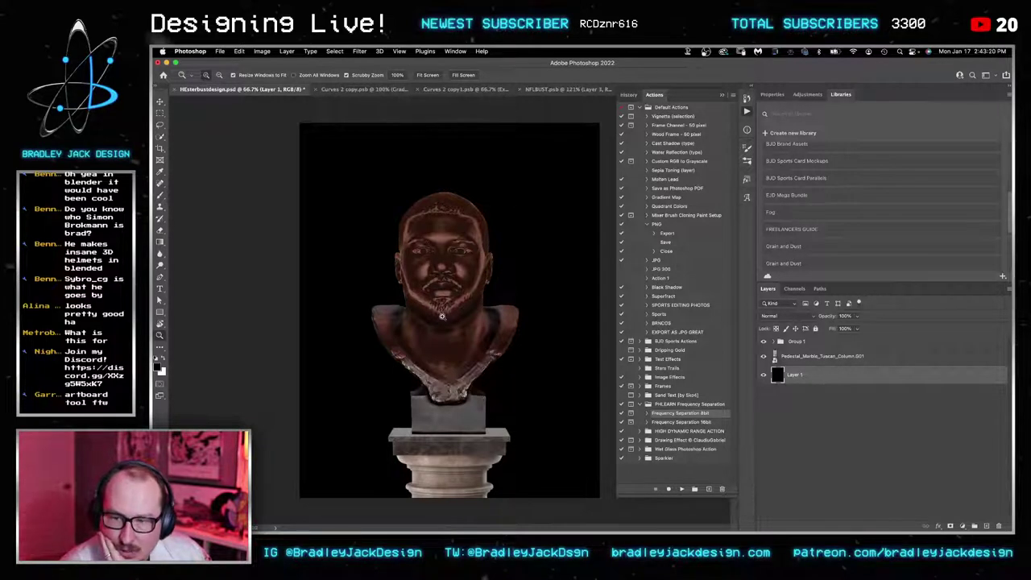
Step: Hide the two black-masked Curves layers affecting the eyes in the head's smart object, save it and return to HEsterbustdesign.psd
click(778, 345)
click(774, 343)
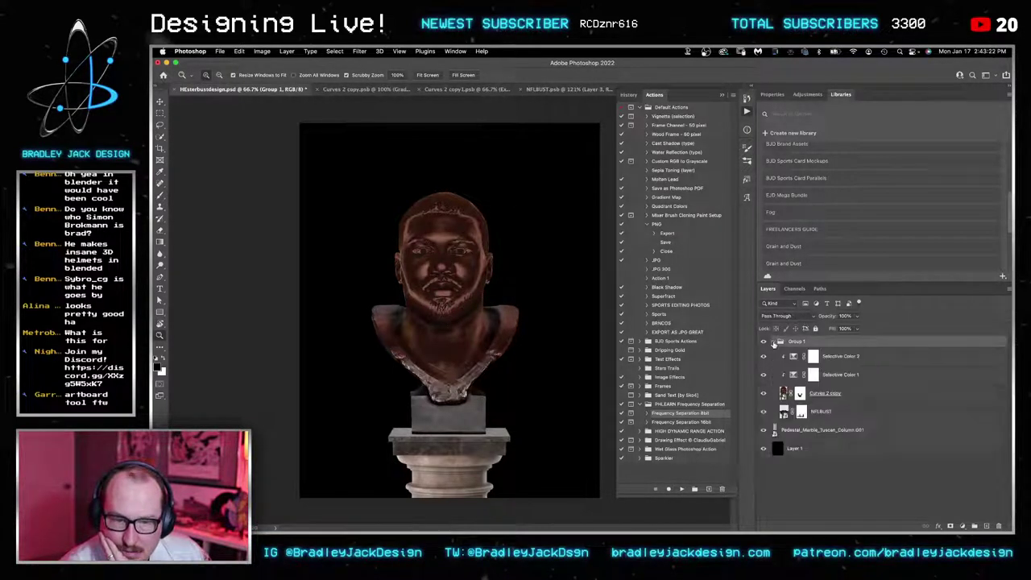
double_click(785, 393)
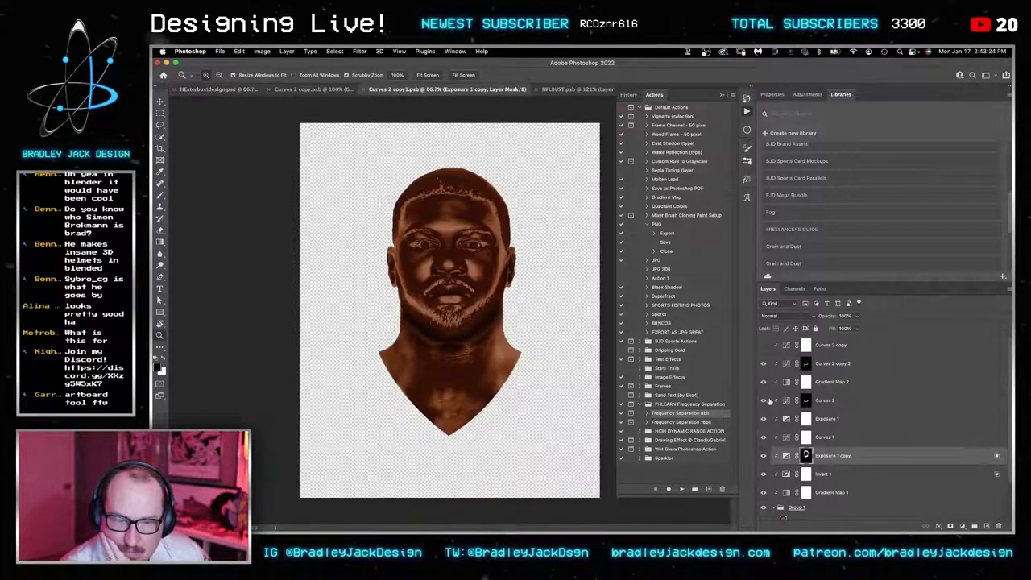
click(764, 365)
click(763, 384)
click(763, 384)
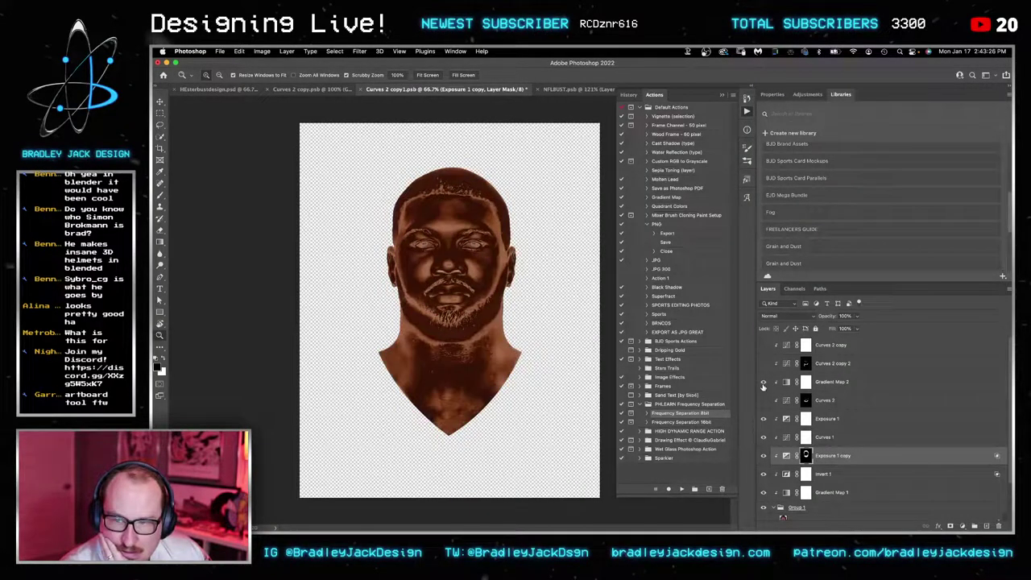
key(super+s)
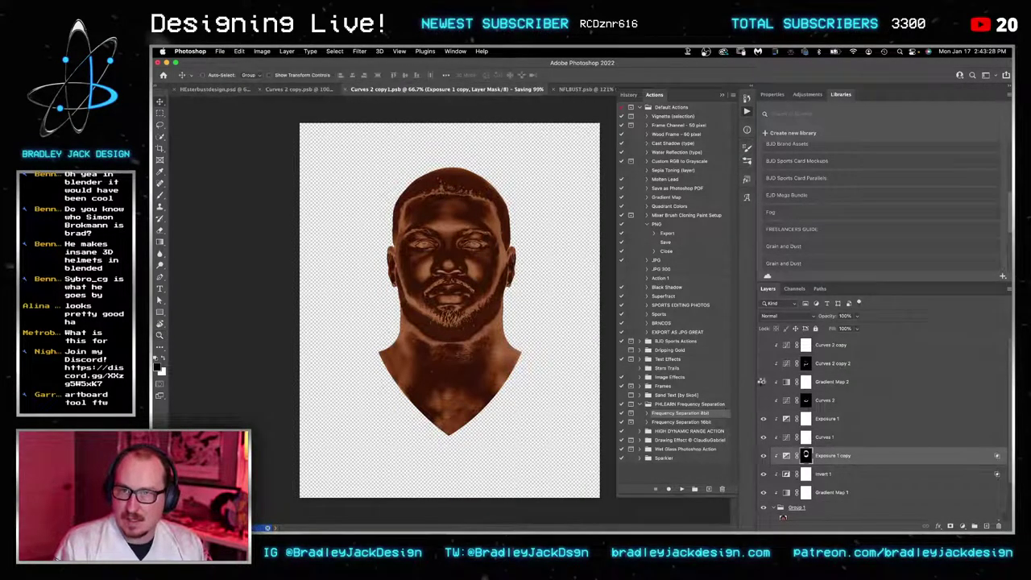
key(ctrl+Tab)
key(ctrl+Tab)
key(ctrl+Tab)
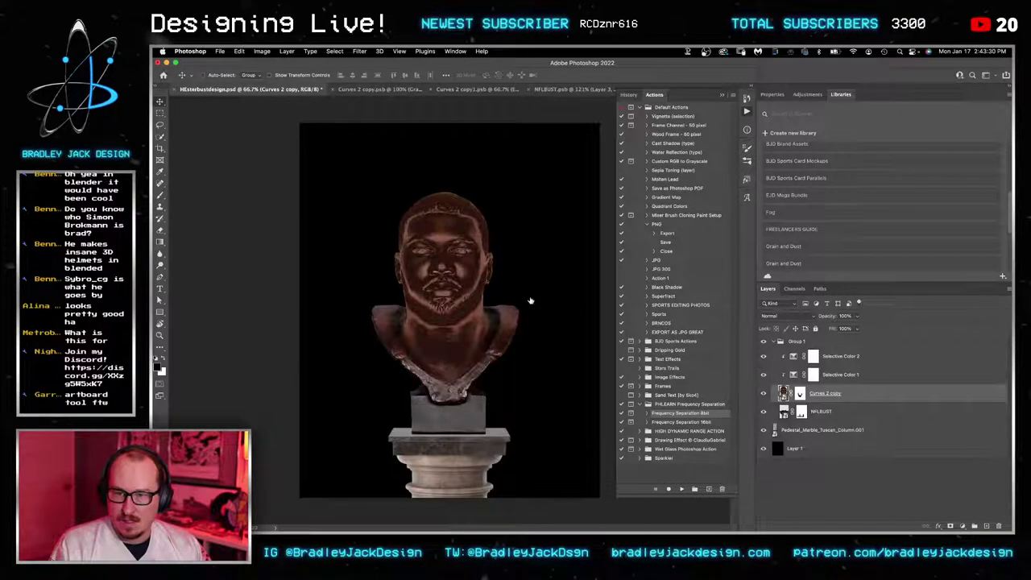
key(z)
click(856, 358)
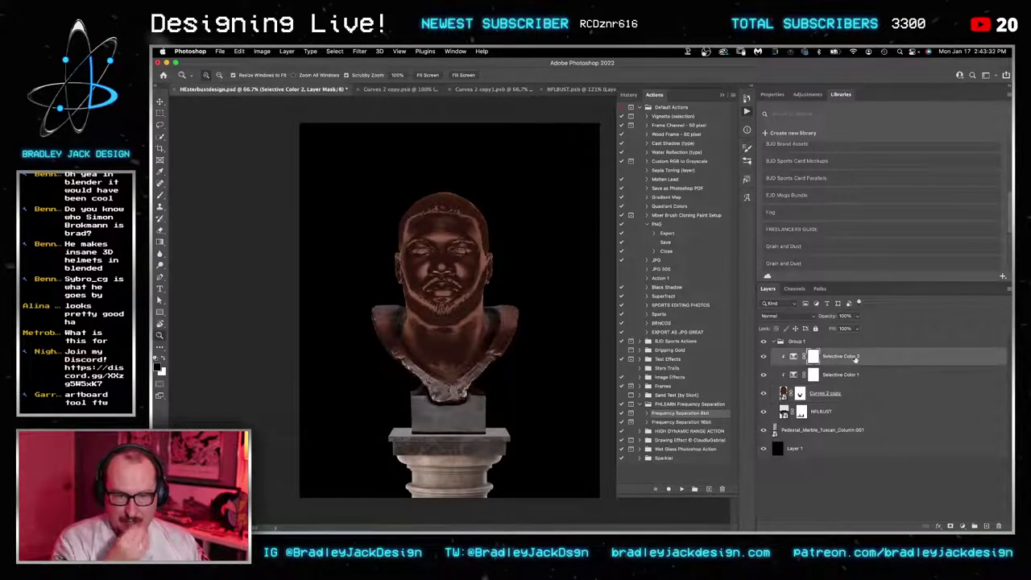
click(807, 94)
click(804, 115)
key(super+z)
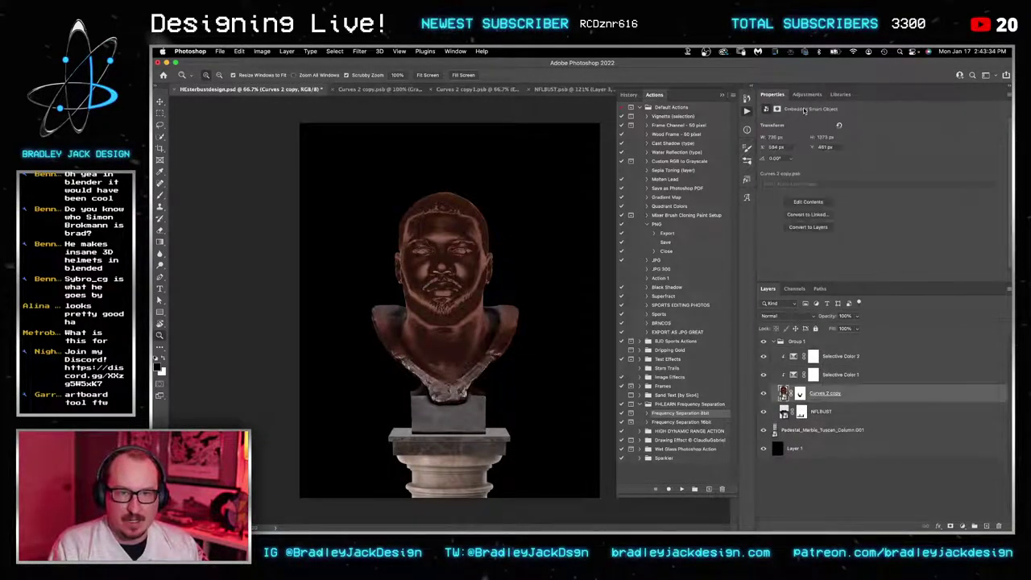
Step: Add a clipped Exposure adjustment directly above the head layer and set its exposure to -1.5
click(807, 94)
click(814, 120)
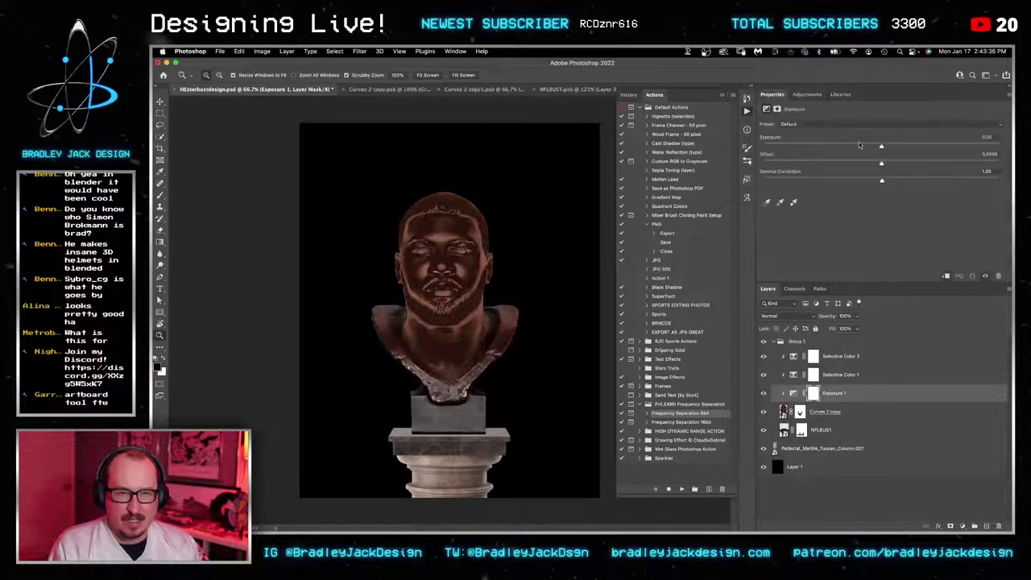
drag(860, 145, 832, 145)
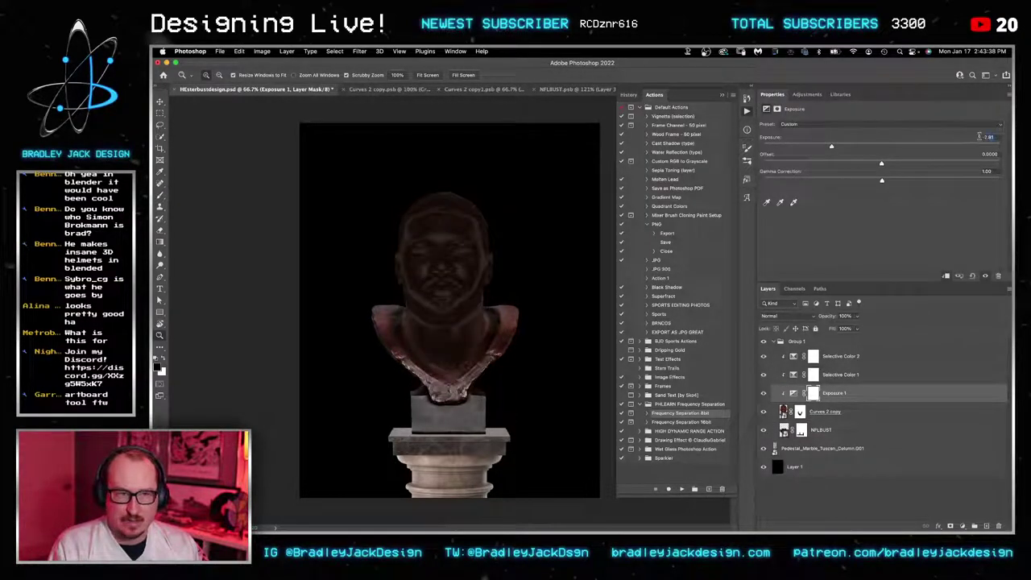
text(-1.5)
key(Return)
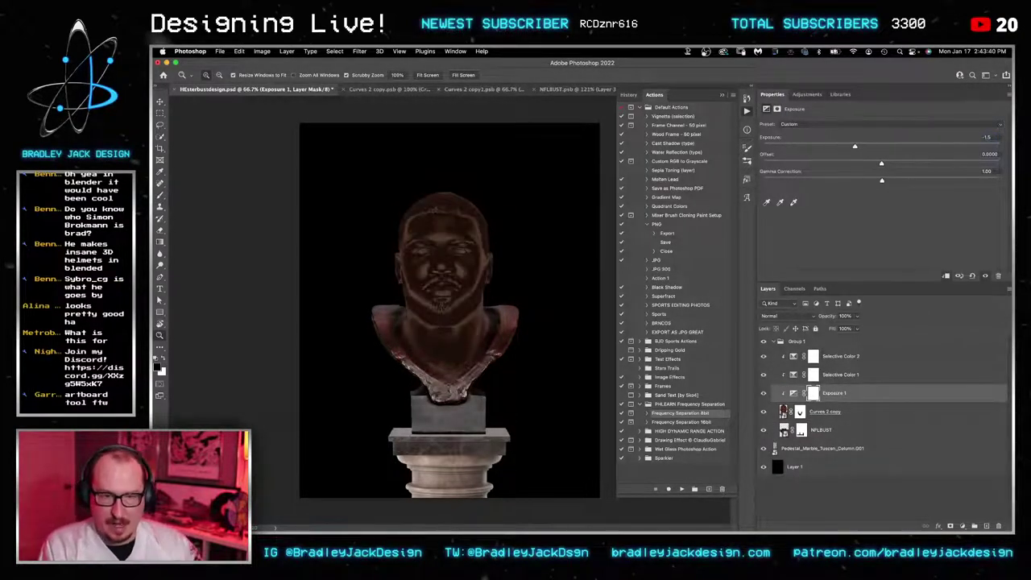
Step: Set the Exposure layer's blend mode to Luminosity and move it above both Selective Color layers
click(778, 315)
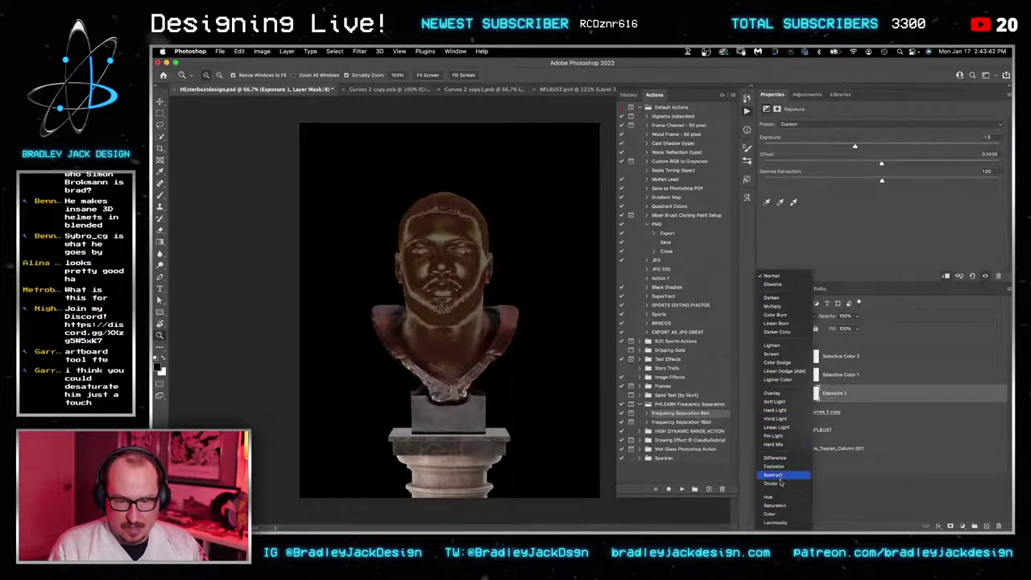
click(778, 521)
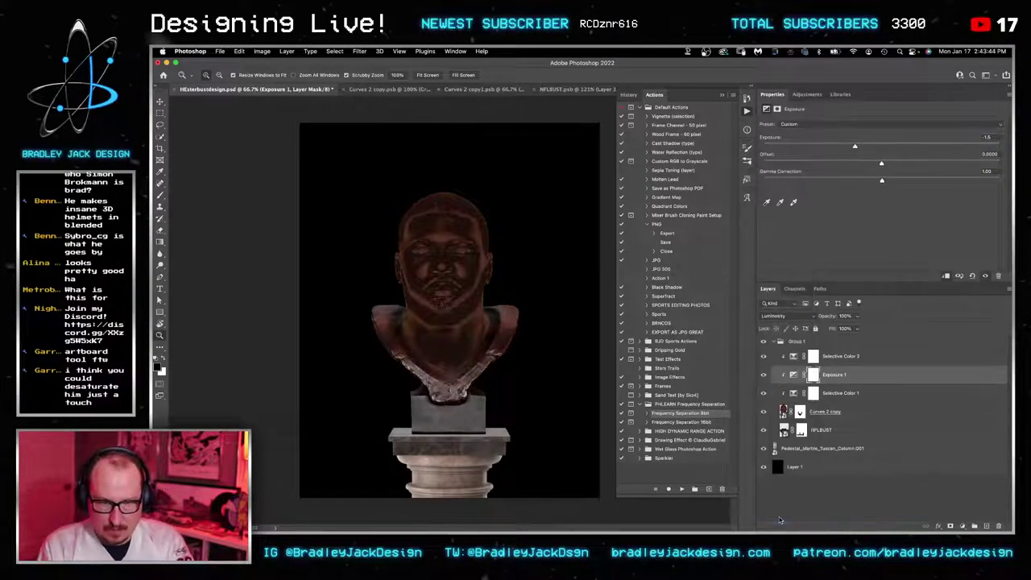
key(super+bracketright)
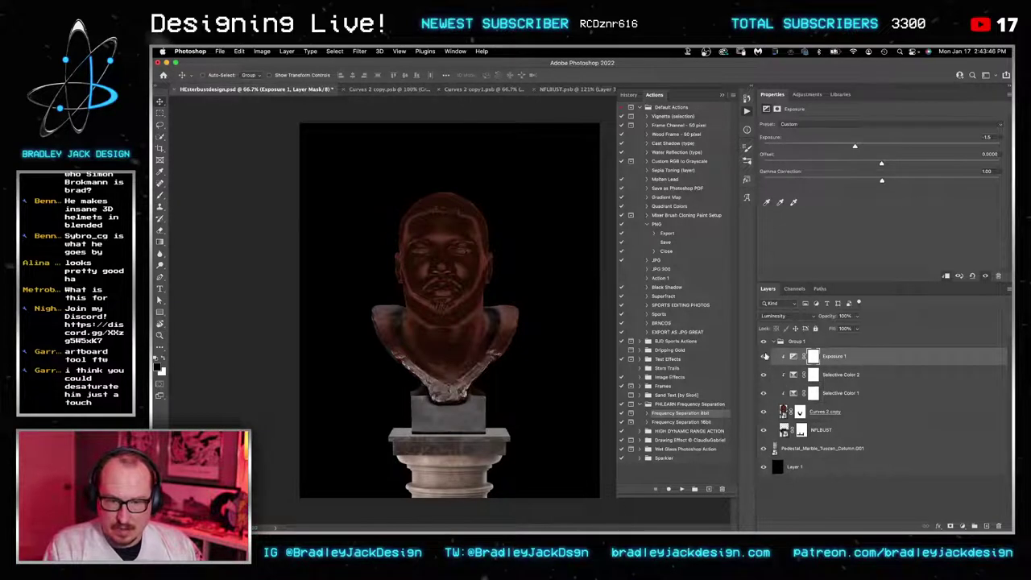
Step: Compare the head with and without the Exposure adjustment, then delete the Exposure layer
click(764, 356)
click(765, 356)
click(764, 356)
click(764, 356)
click(764, 356)
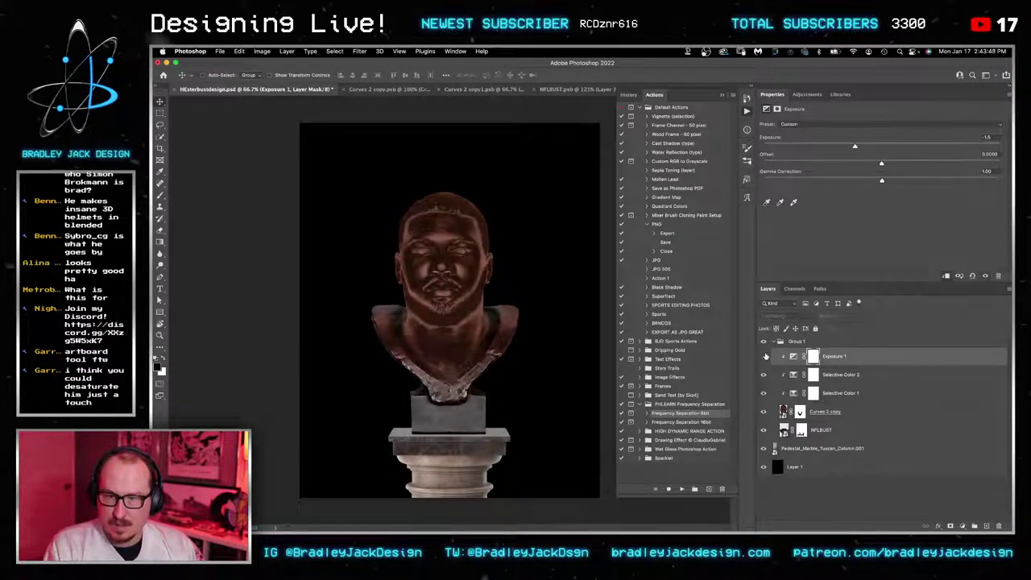
click(765, 356)
click(827, 359)
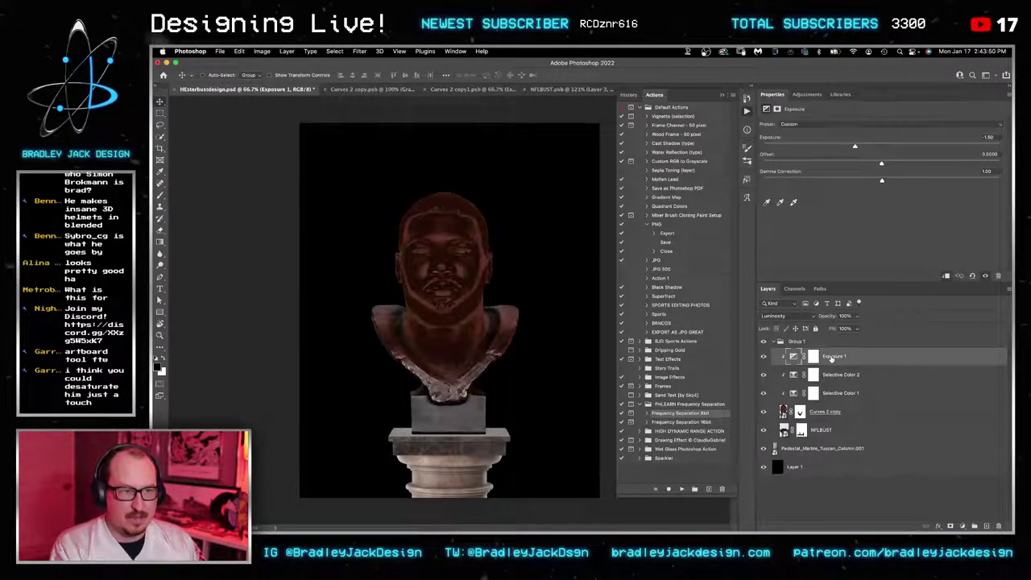
key(Delete)
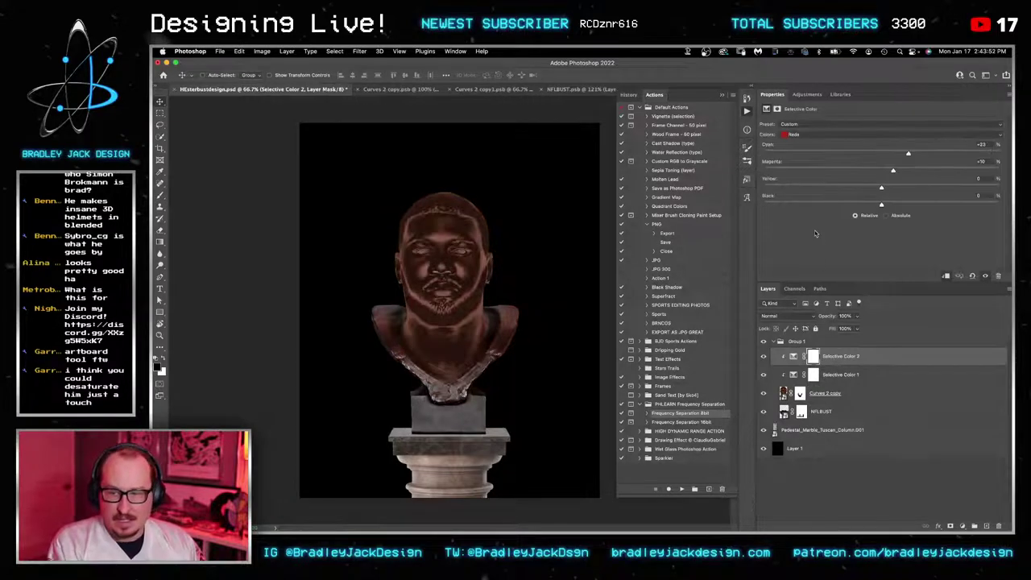
Step: Add a Hue/Saturation adjustment clipped to the head, with saturation -12 and lightness -14
click(807, 94)
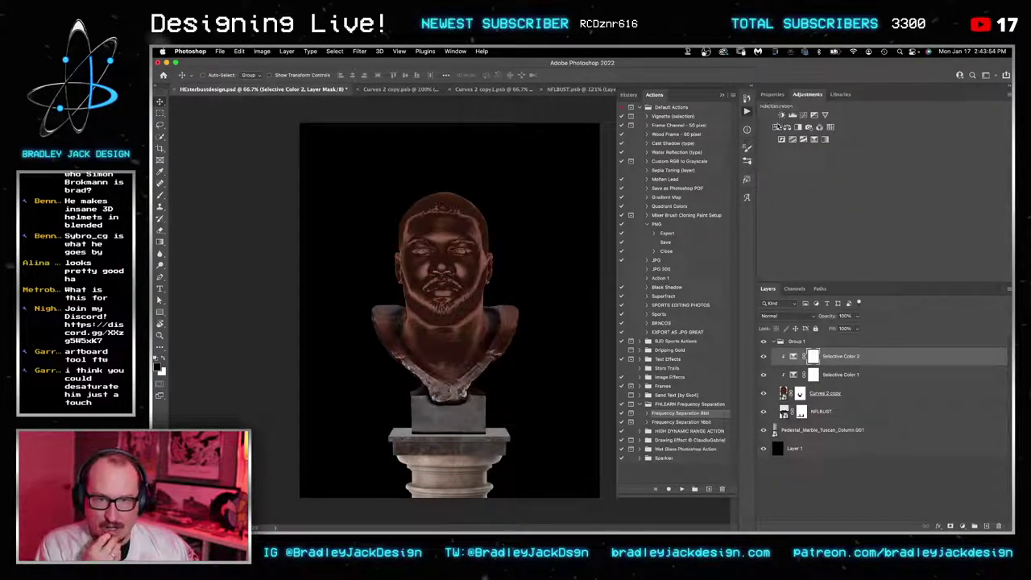
click(777, 126)
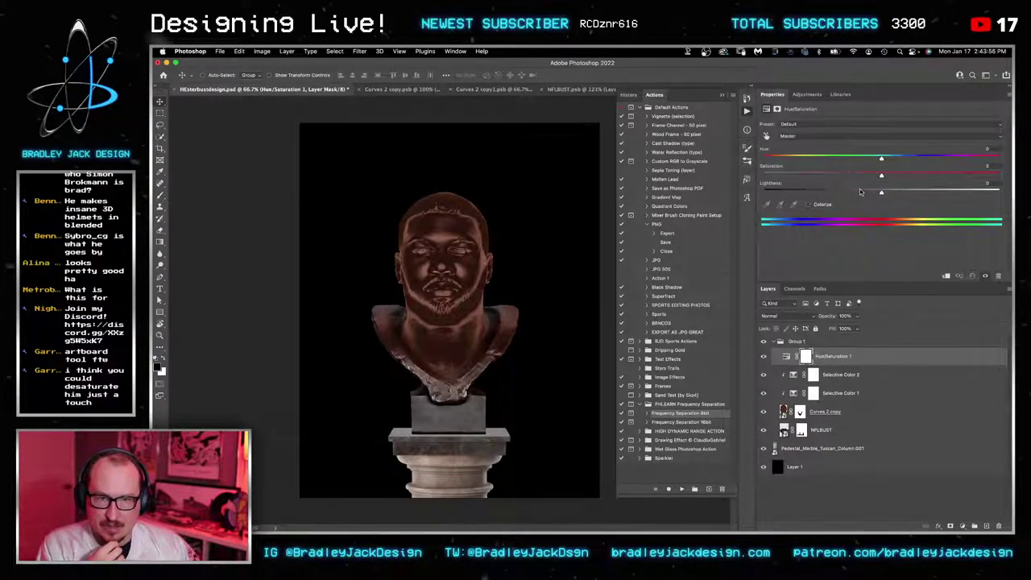
drag(860, 176, 858, 176)
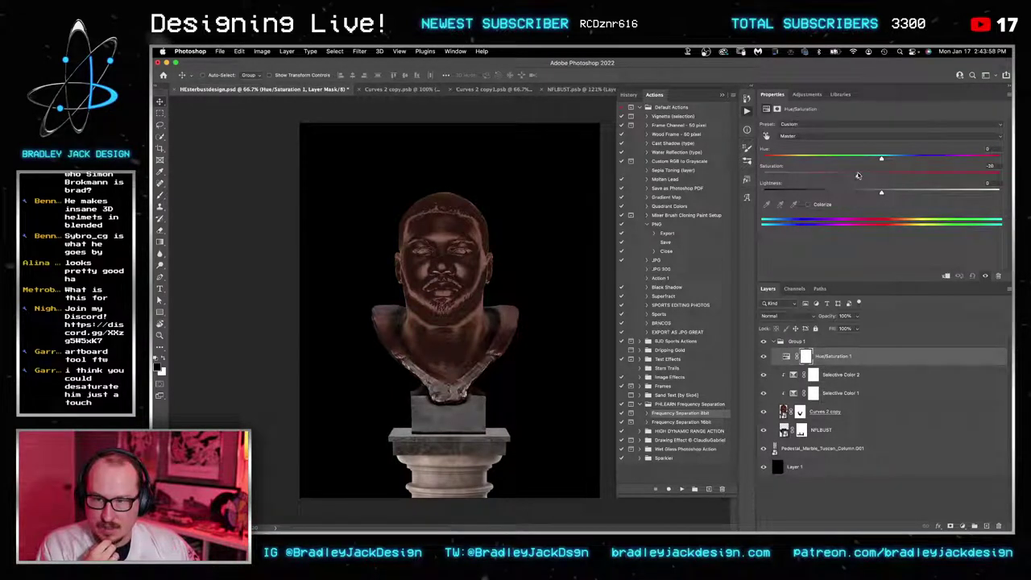
click(865, 192)
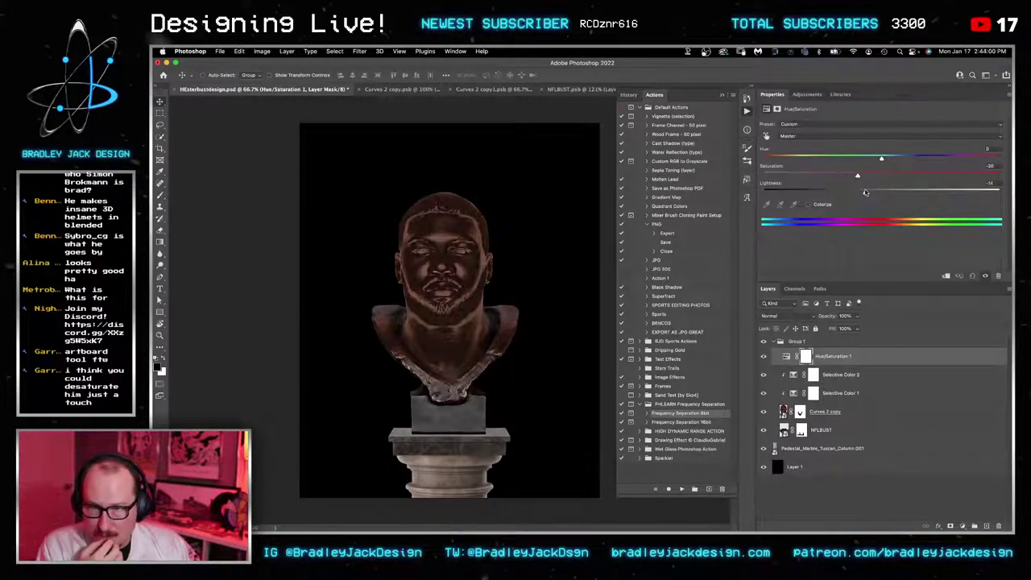
alt+click(830, 366)
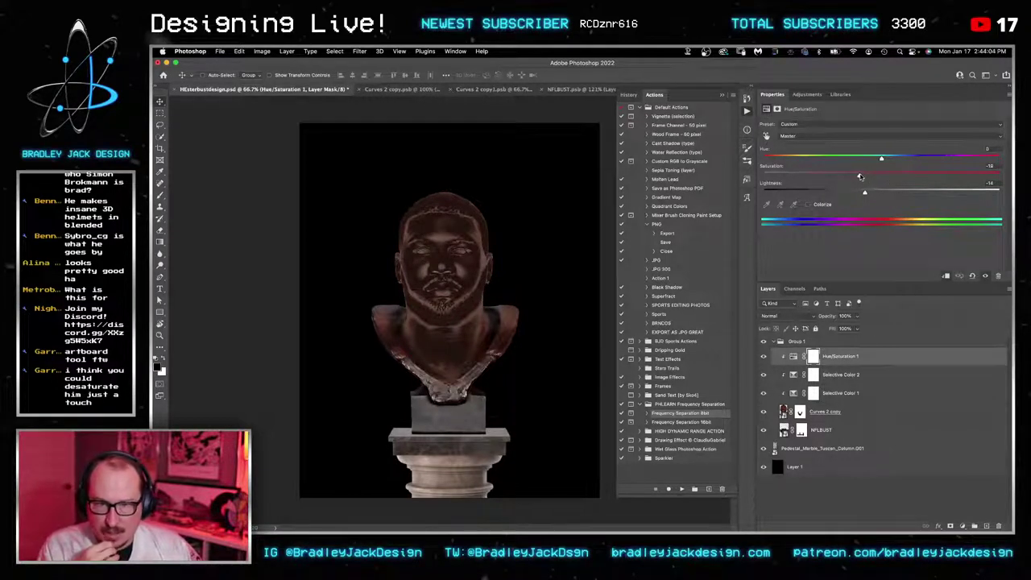
drag(860, 176, 868, 176)
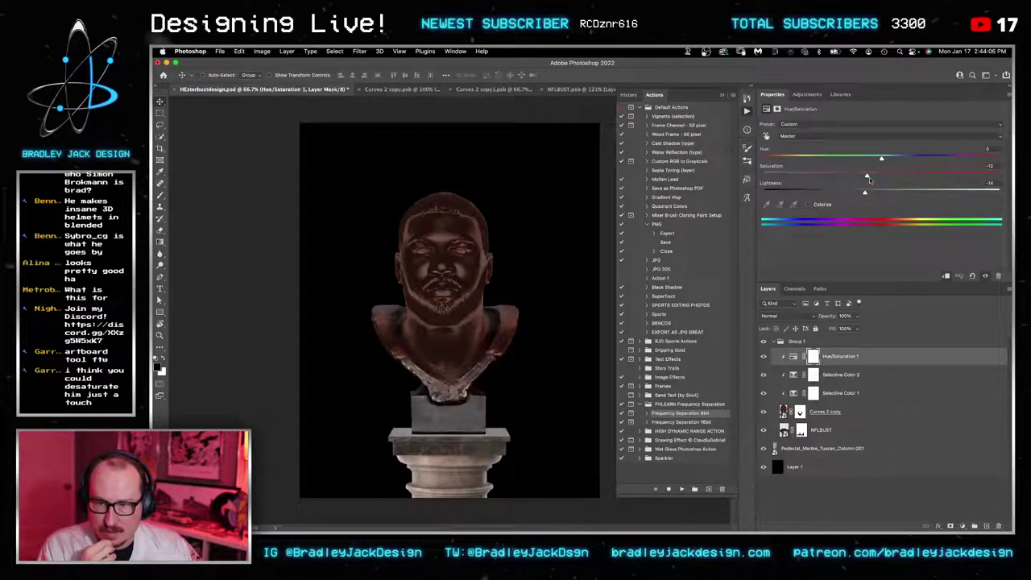
Step: Try a Photo Filter adjustment above the Hue/Saturation layer with its color set to white (ffffff)
click(809, 95)
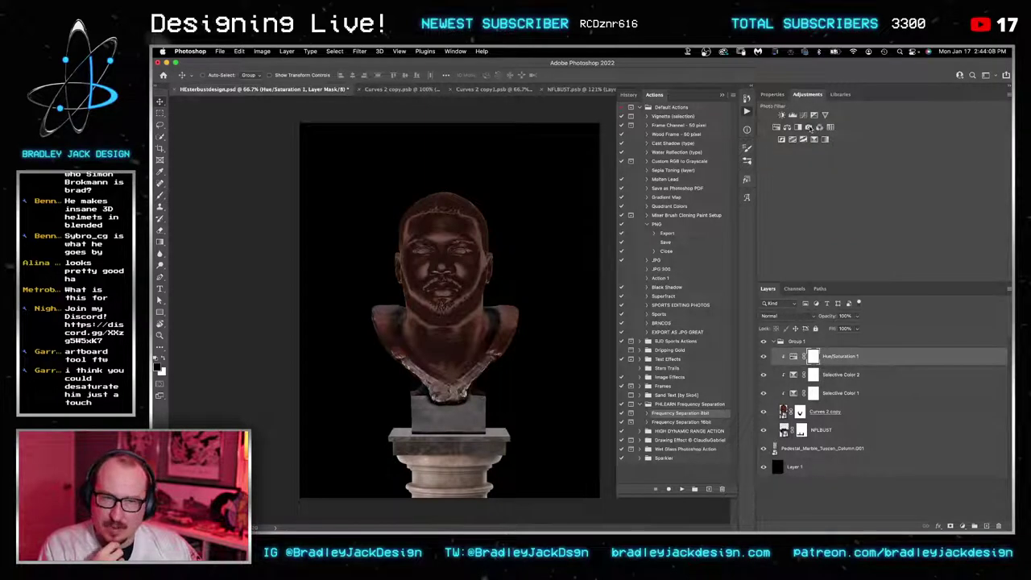
click(819, 128)
click(791, 137)
text(ffffff)
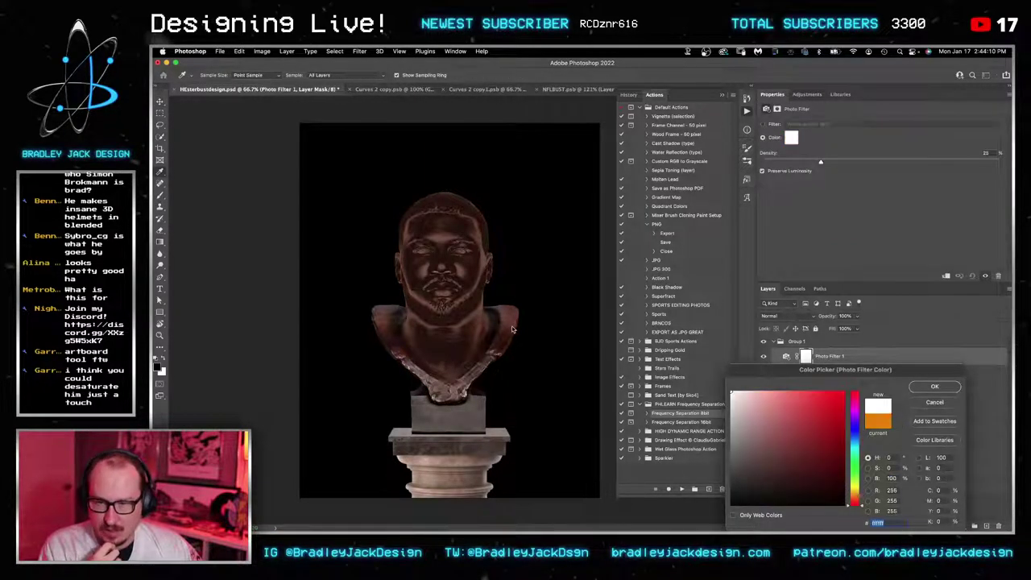
click(934, 387)
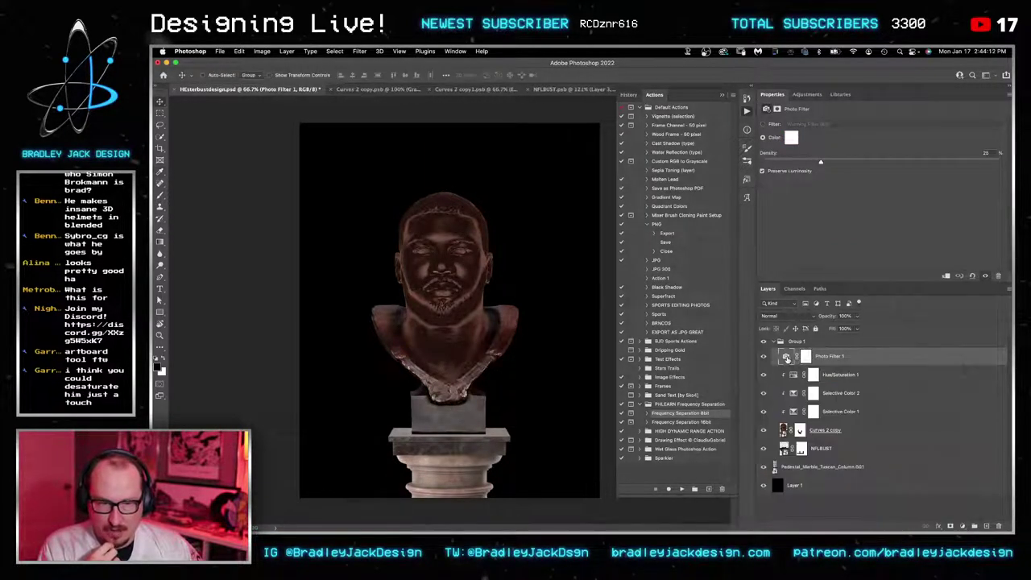
Step: Sample browns from the bust's shoulder for the Photo Filter color, cancel the color change and delete the filter layer
click(796, 138)
click(503, 333)
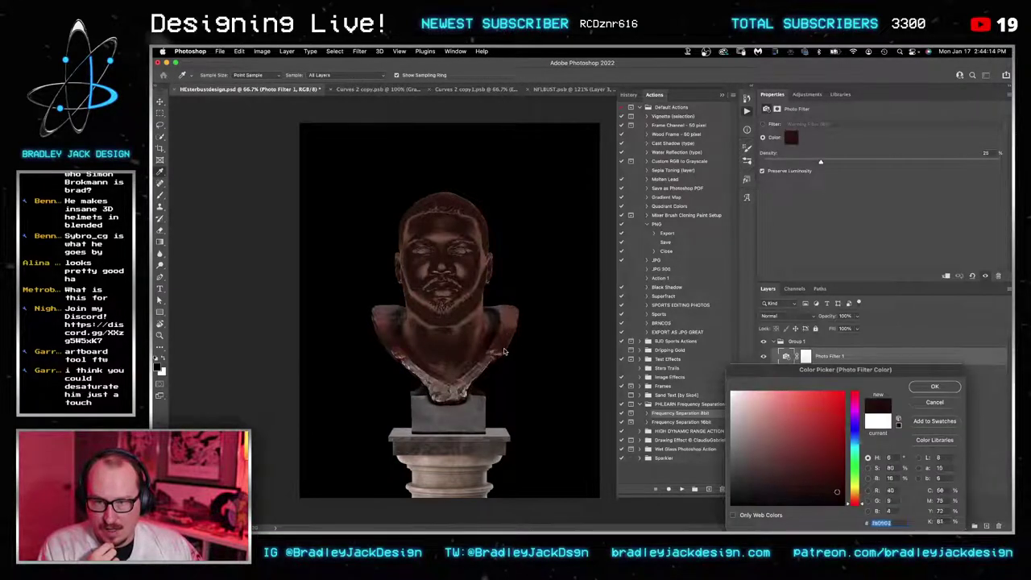
click(505, 353)
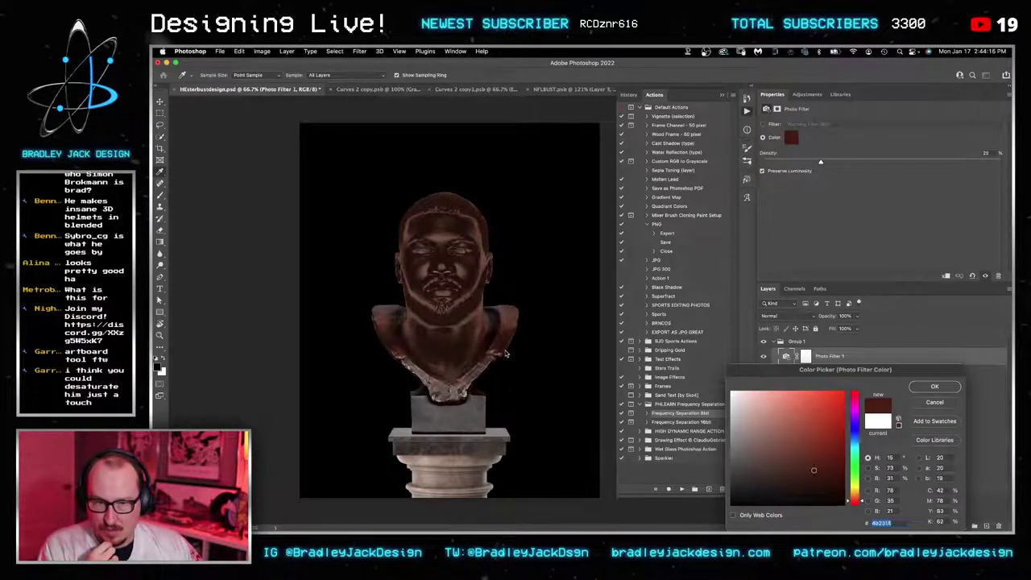
click(914, 401)
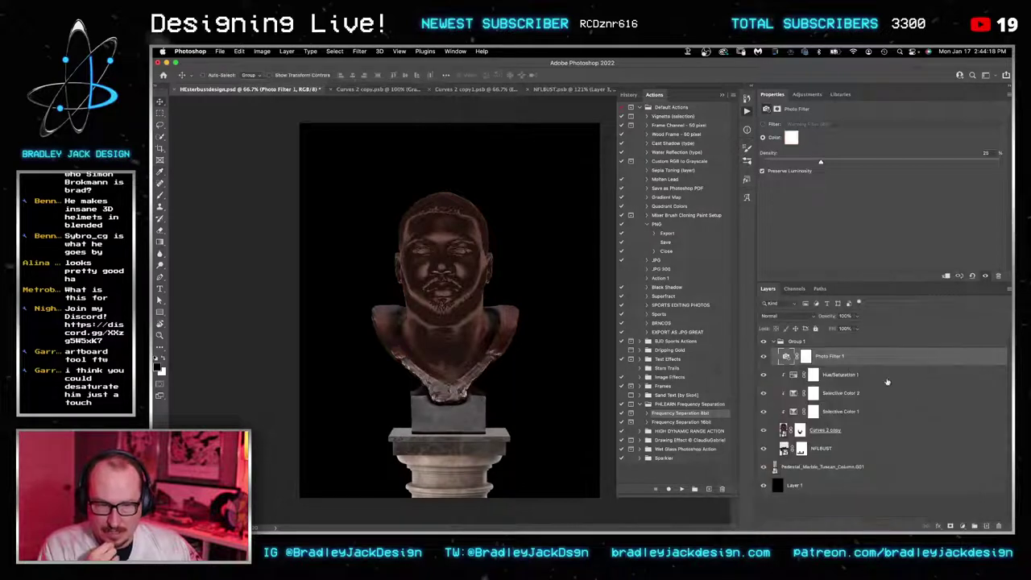
key(Delete)
Step: Add a Color Balance adjustment clipped to the head, with the midtones' cyan-red value at +7
click(806, 94)
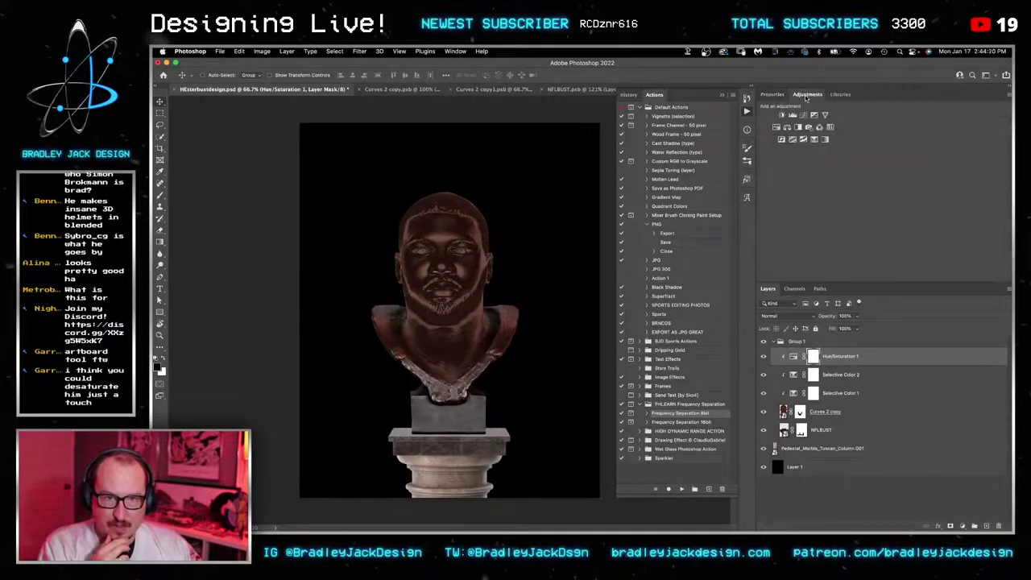
click(785, 127)
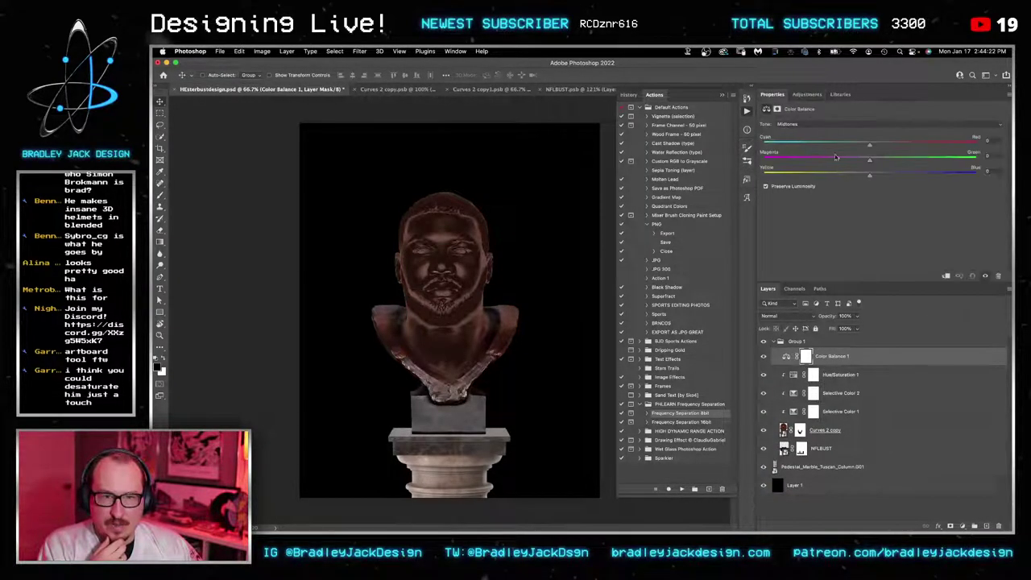
mouse_move(878, 146)
mouse_down()
mouse_move(918, 145)
mouse_move(881, 143)
mouse_up()
alt+click(835, 362)
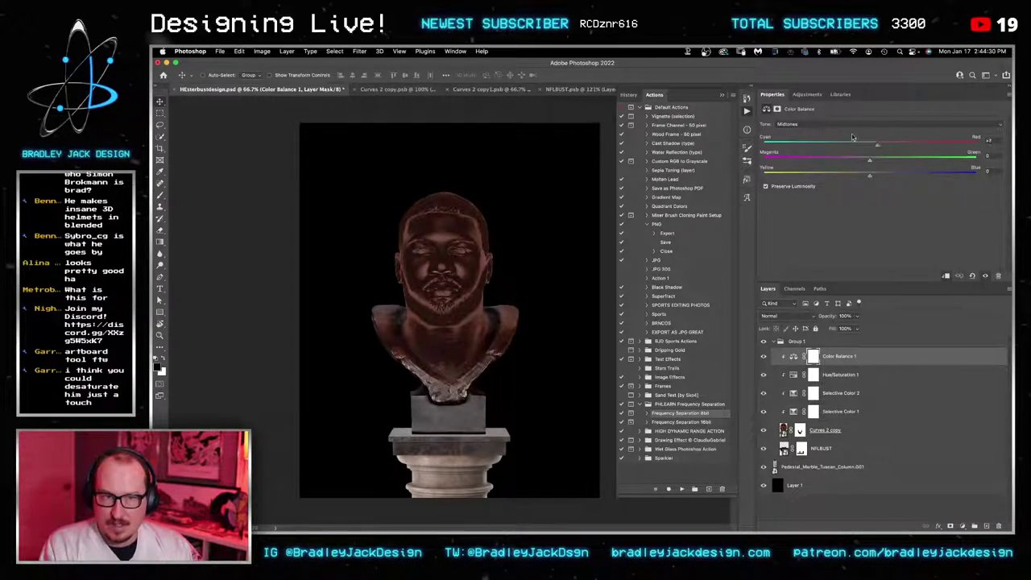
Step: Set the Color Balance shadows to +7 on cyan-red and -3 on yellow-blue, keeping that layer selected
click(844, 125)
click(844, 116)
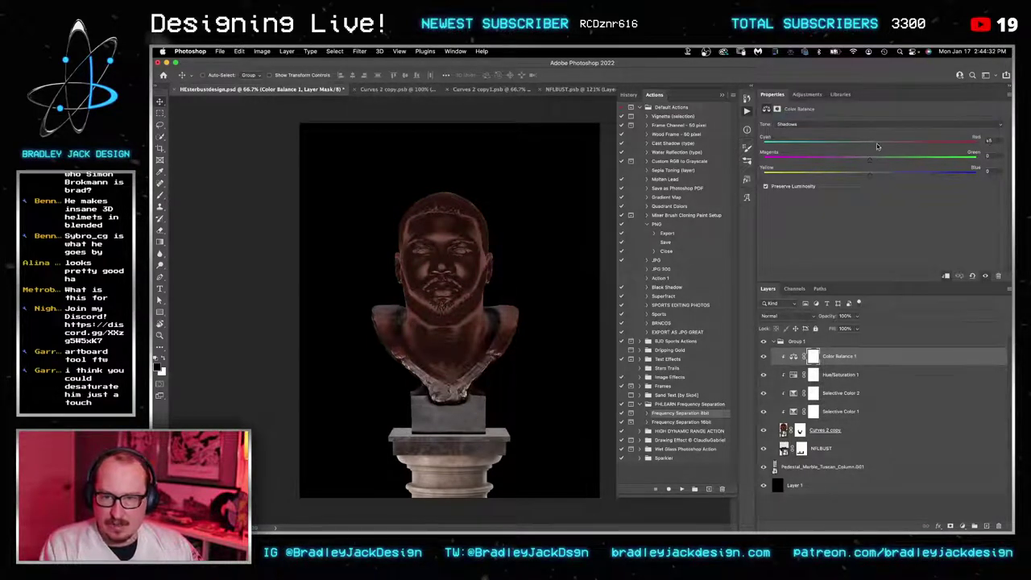
mouse_move(868, 175)
mouse_down()
mouse_move(858, 163)
mouse_move(870, 161)
mouse_up()
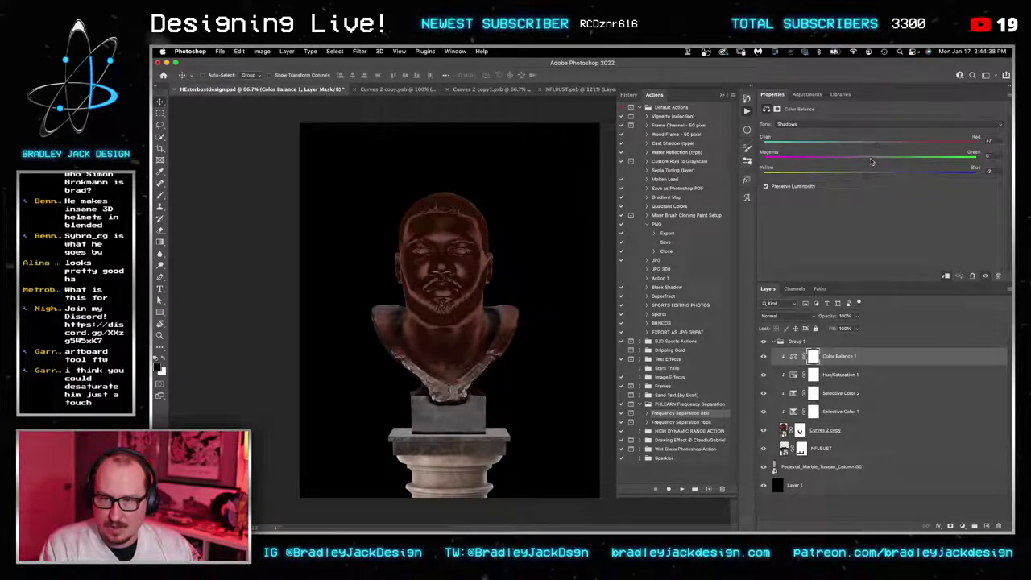
click(818, 374)
click(836, 361)
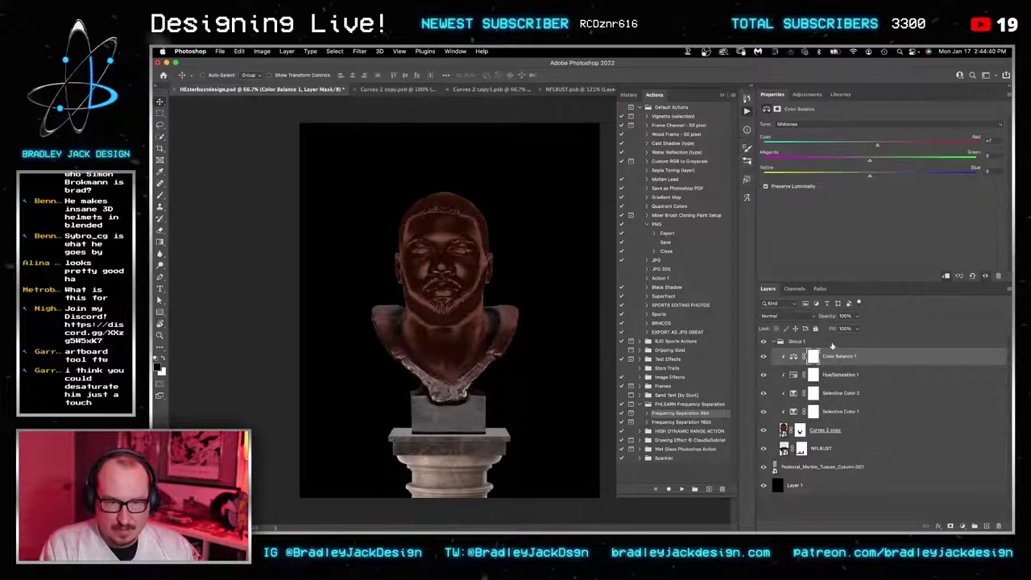
Step: Add a clipped Curves adjustment with the white point lowered to about half, set it to Luminosity and invert its mask to black
click(799, 94)
click(803, 115)
drag(947, 148, 959, 203)
click(795, 317)
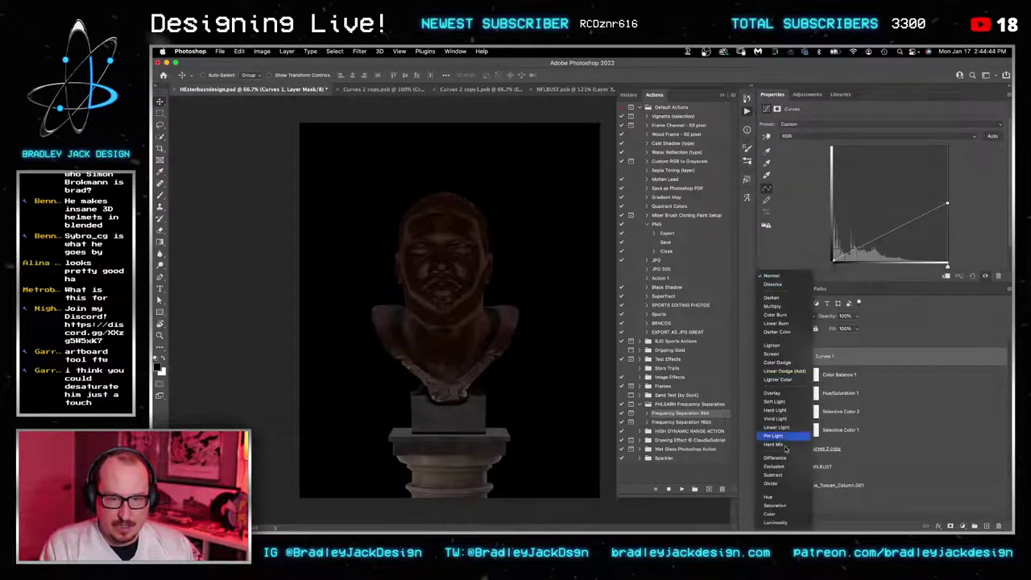
click(797, 444)
click(813, 358)
key(super+i)
Step: Paint white with a small brush on the Curves mask to darken a pupil in the eye nearest the earring
key(z)
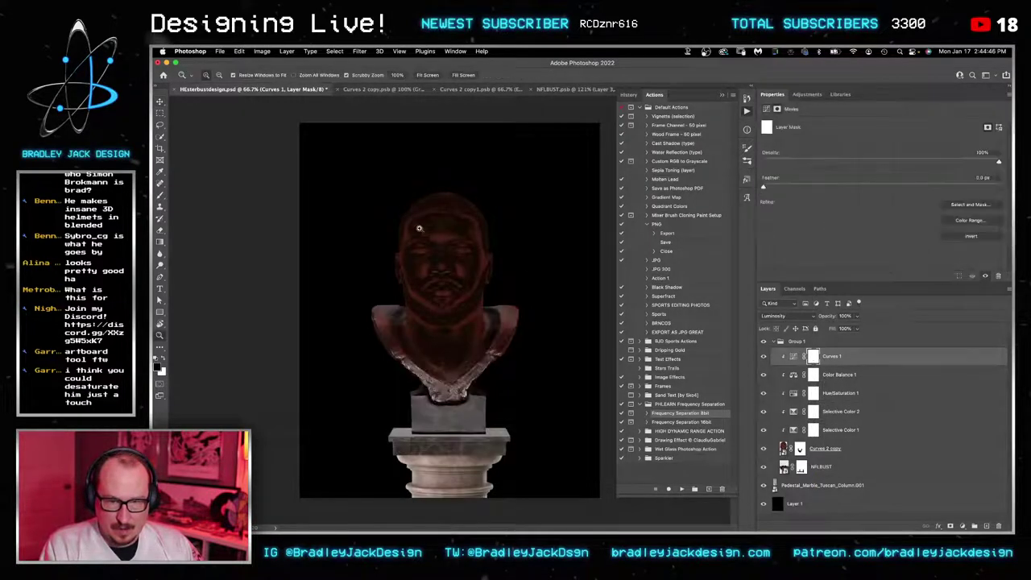
click(416, 246)
click(417, 247)
click(419, 246)
click(475, 274)
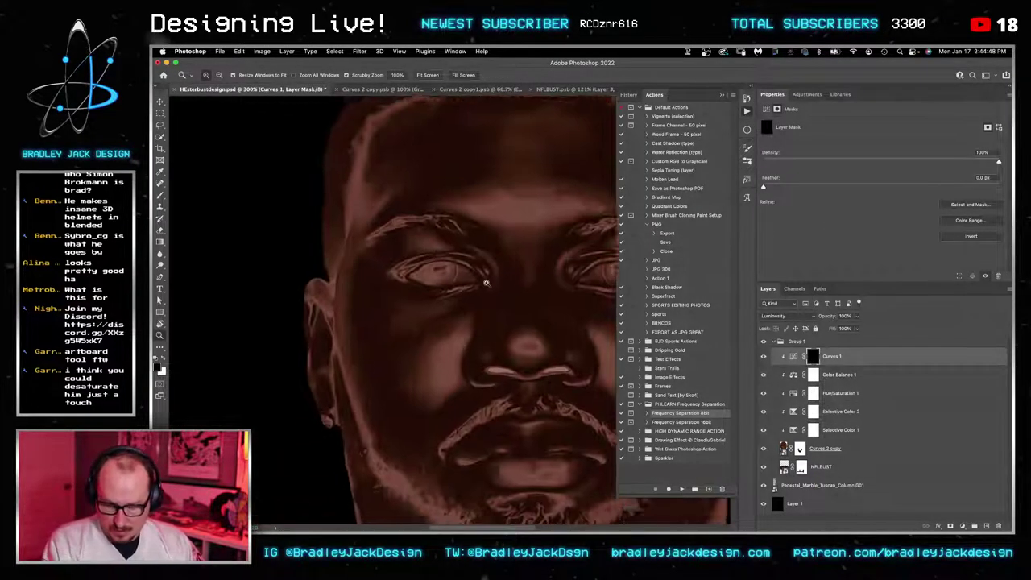
key(b)
key(bracketleft)
key(bracketleft)
key(bracketleft)
key(bracketleft)
key(bracketleft)
key(bracketleft)
key(bracketleft)
key(bracketleft)
key(bracketleft)
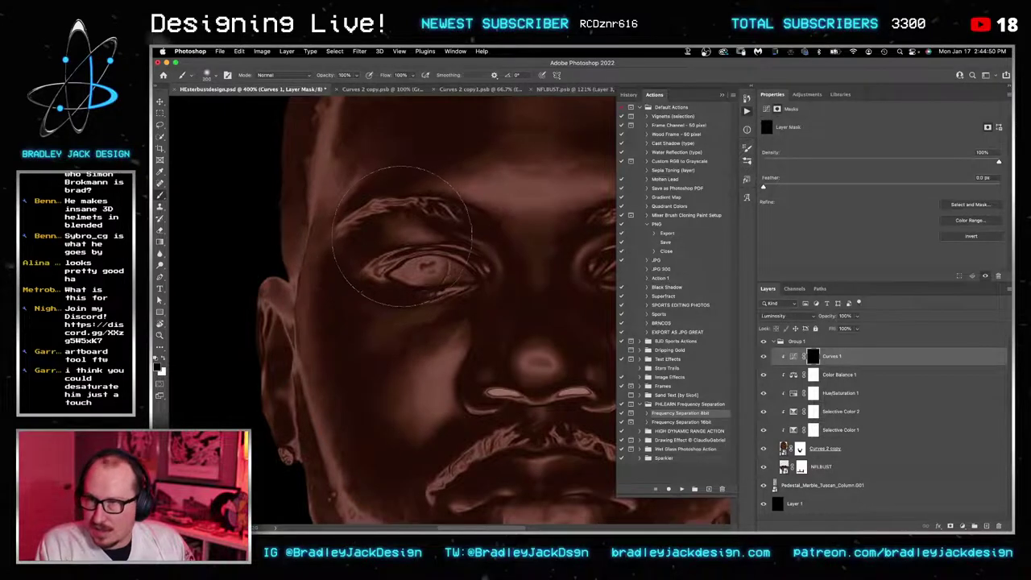
key(x)
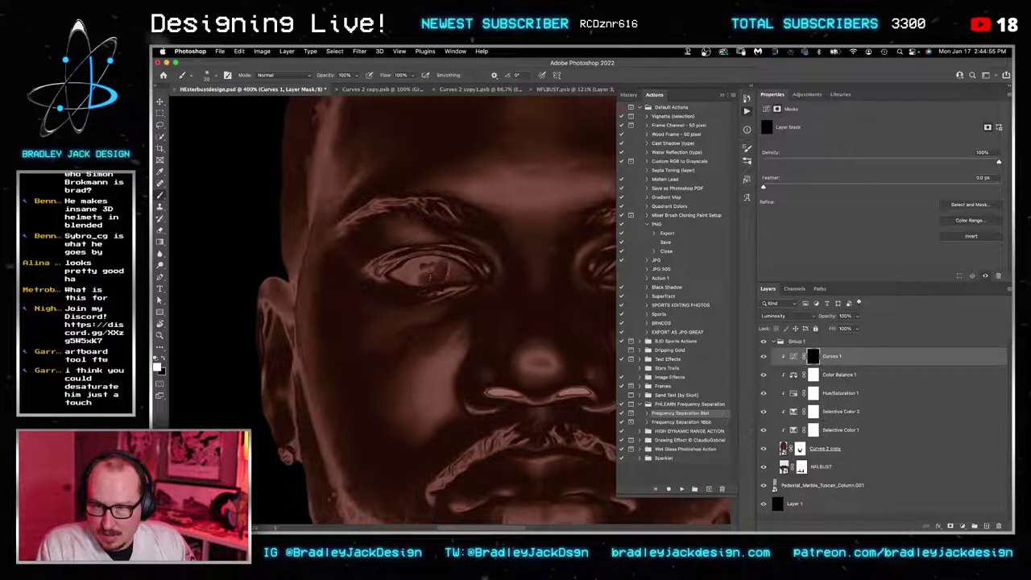
mouse_move(430, 276)
mouse_down()
mouse_move(439, 270)
mouse_move(454, 387)
mouse_move(440, 310)
mouse_move(441, 339)
mouse_up()
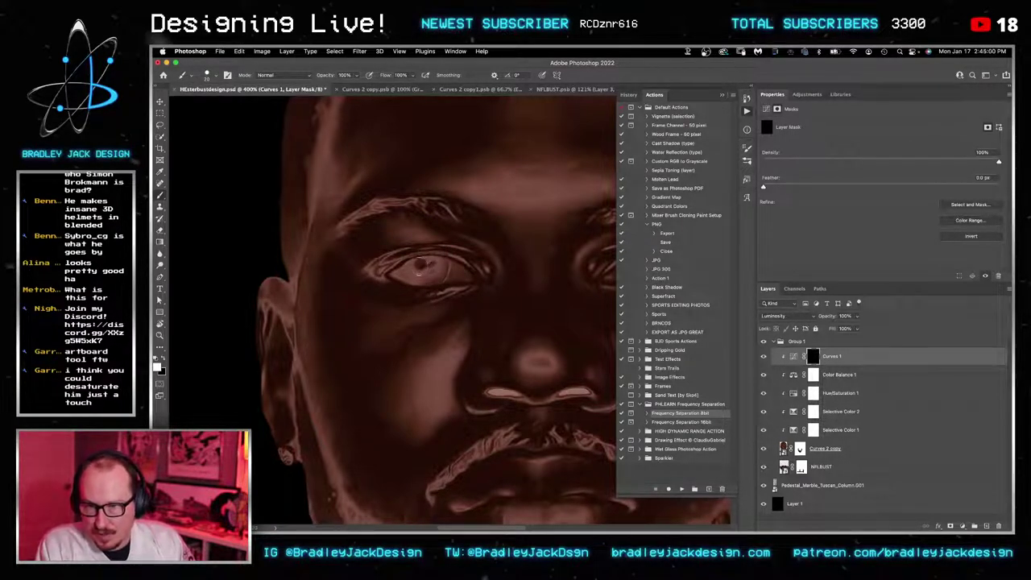
Step: Paint white on the Curves mask to darken the other eye's pupil, then refine its edge with a smaller brush
key(bracketleft)
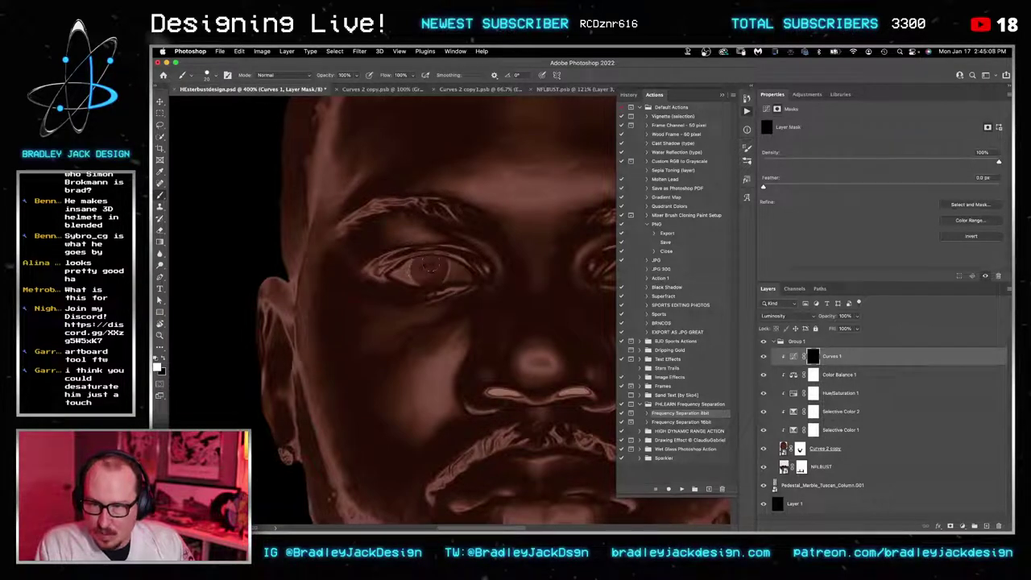
scroll(456, 256, right, 5)
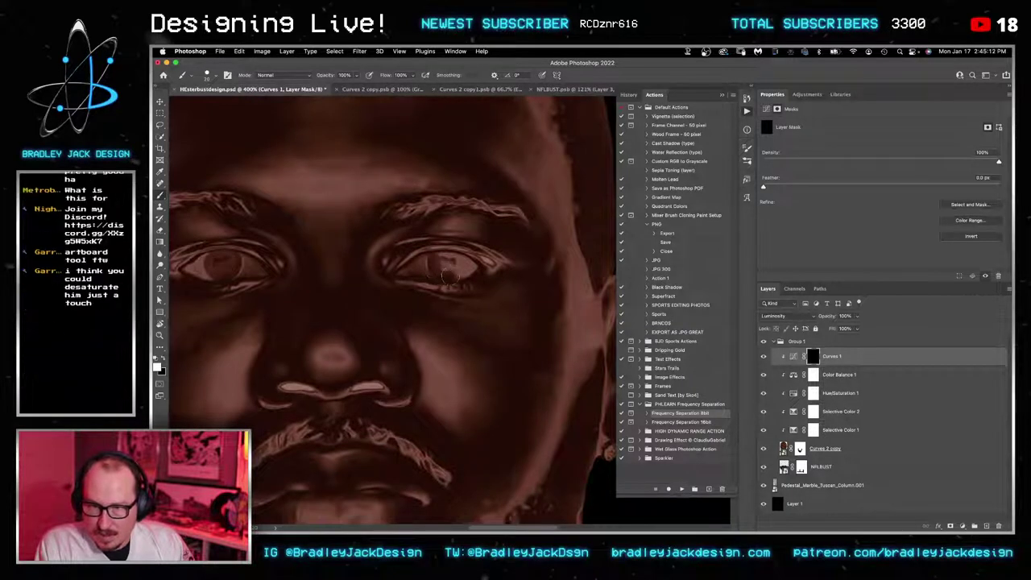
drag(440, 259, 458, 264)
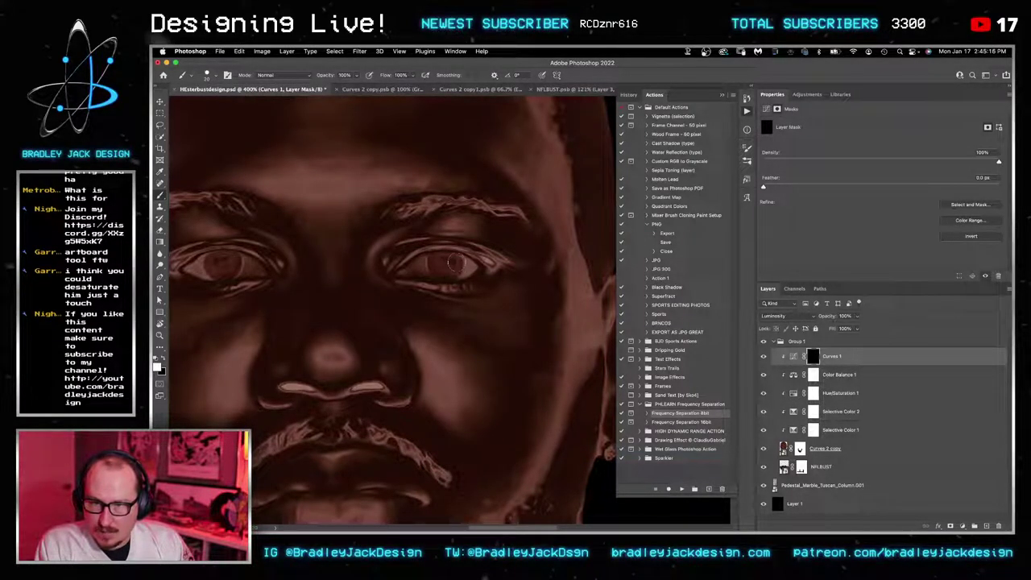
drag(441, 259, 451, 262)
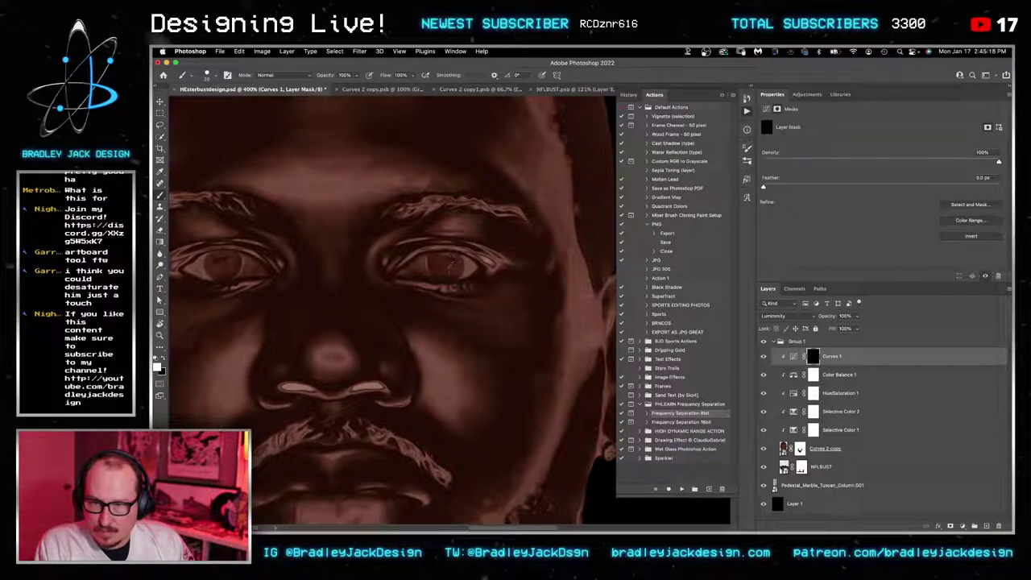
drag(478, 308, 483, 251)
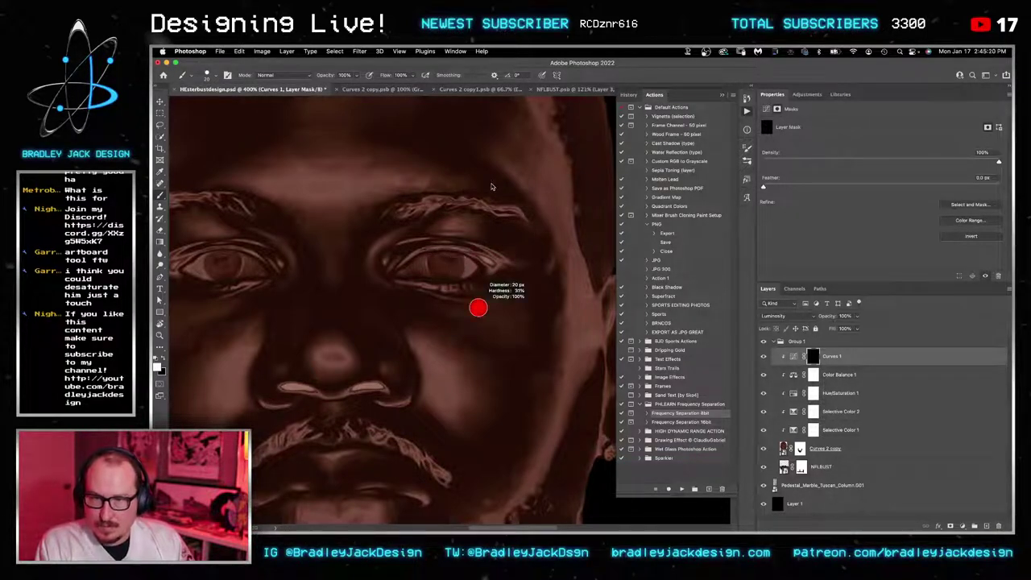
drag(492, 186, 490, 186)
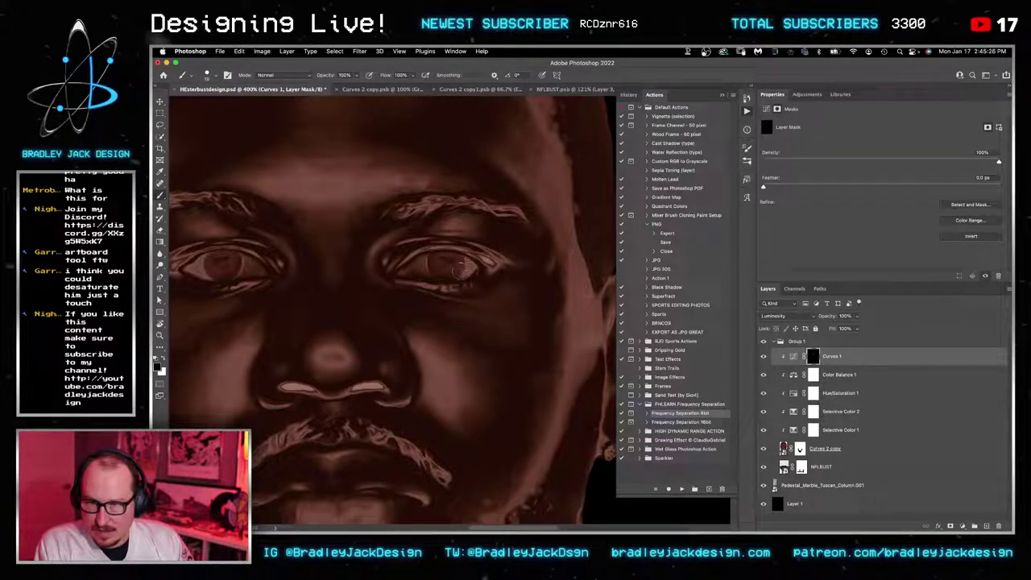
key(x)
scroll(455, 273, down, 10)
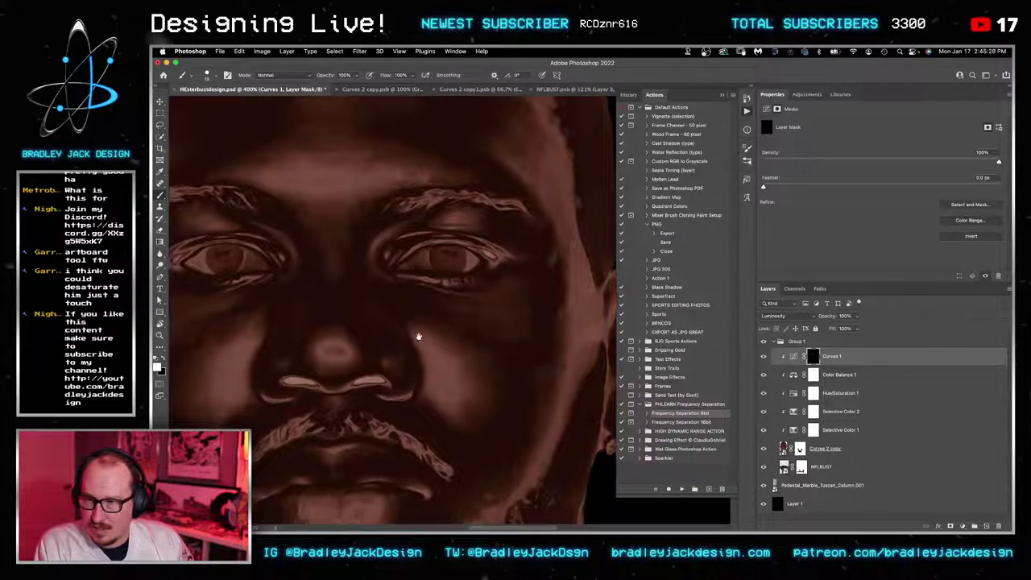
Step: Shade the neck below the beard on the Curves mask using a much larger white brush at 30% opacity and 30% flow
alt+click(456, 343)
alt+click(457, 343)
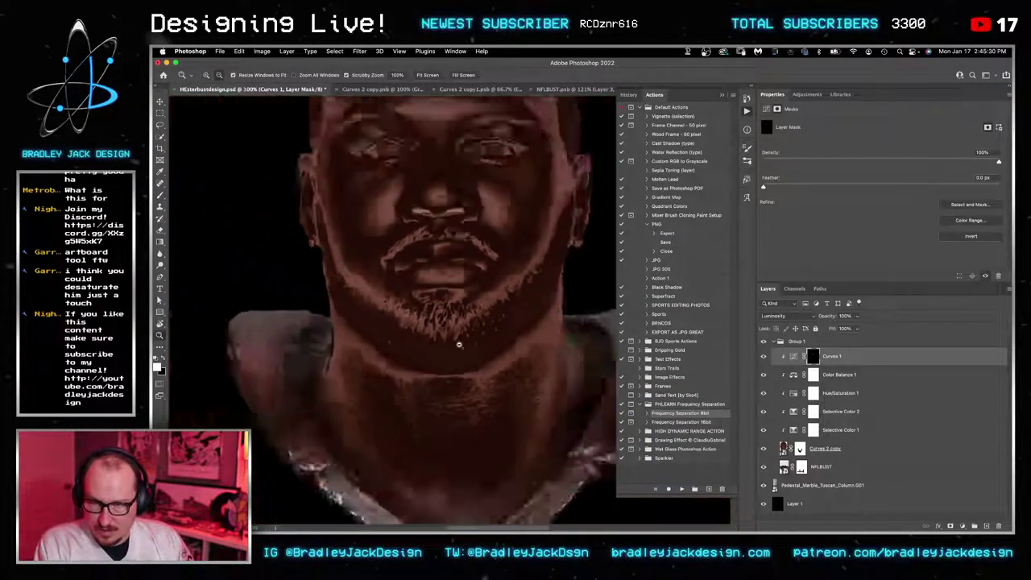
alt+click(457, 343)
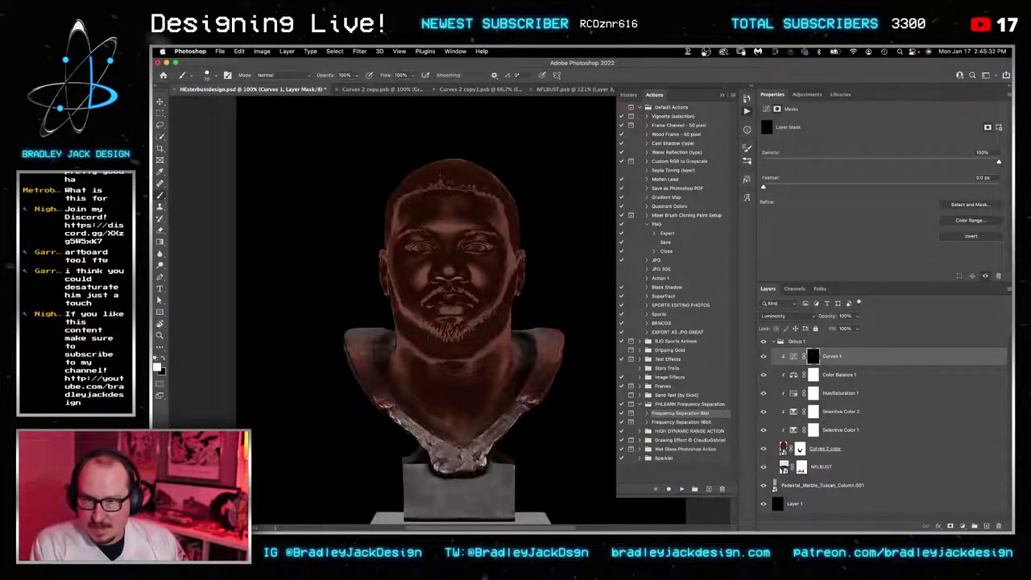
key(bracketright)
key(bracketright)
key(bracketright)
key(bracketright)
key(bracketright)
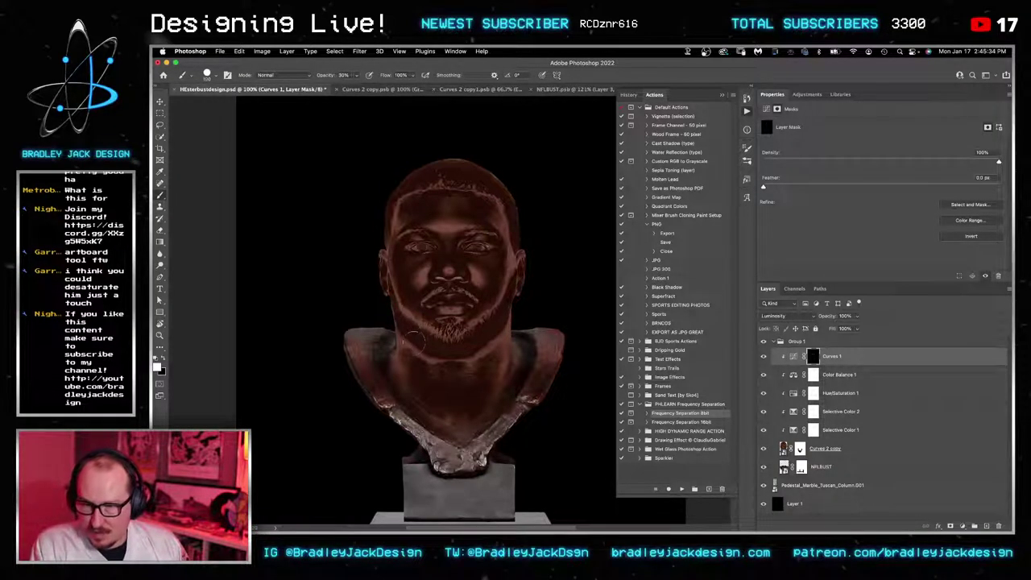
key(3)
key(shift+3)
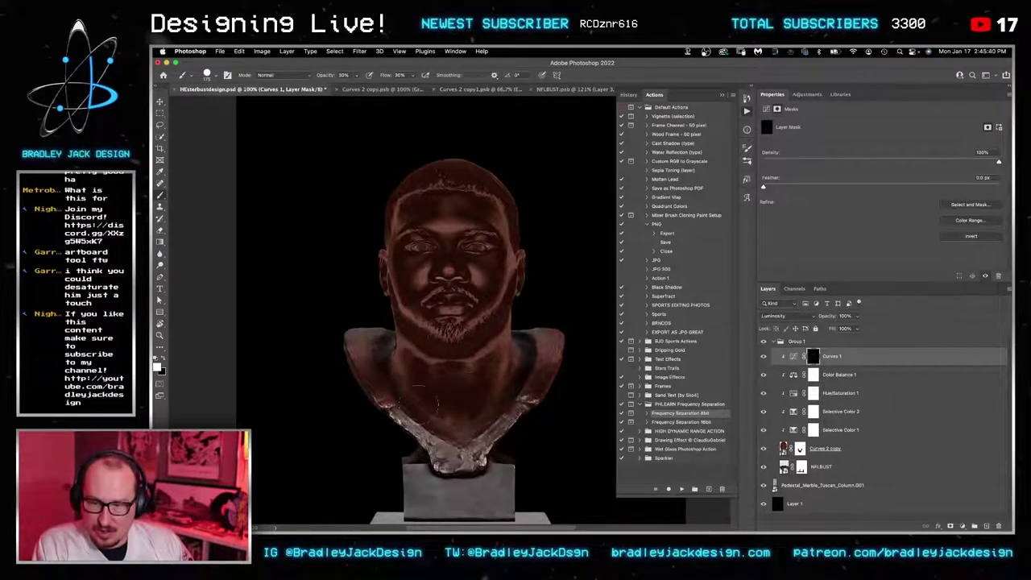
mouse_move(455, 393)
mouse_down()
mouse_move(440, 233)
mouse_move(459, 378)
mouse_up()
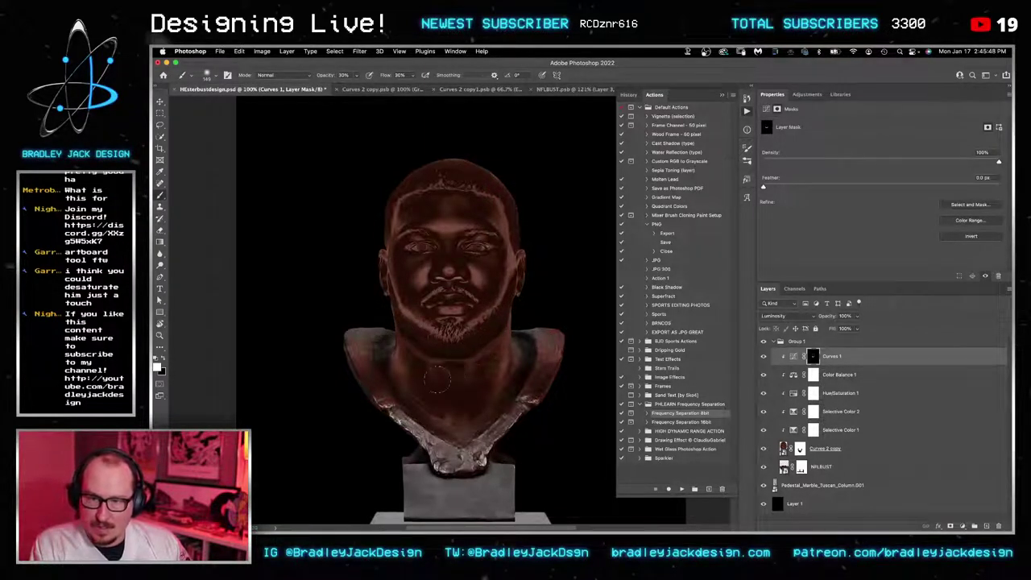
Step: Open the head smart object's contents and add a pale blue #a5d9e4 stop at 95% to the Gradient Map 2 gradient
key(v)
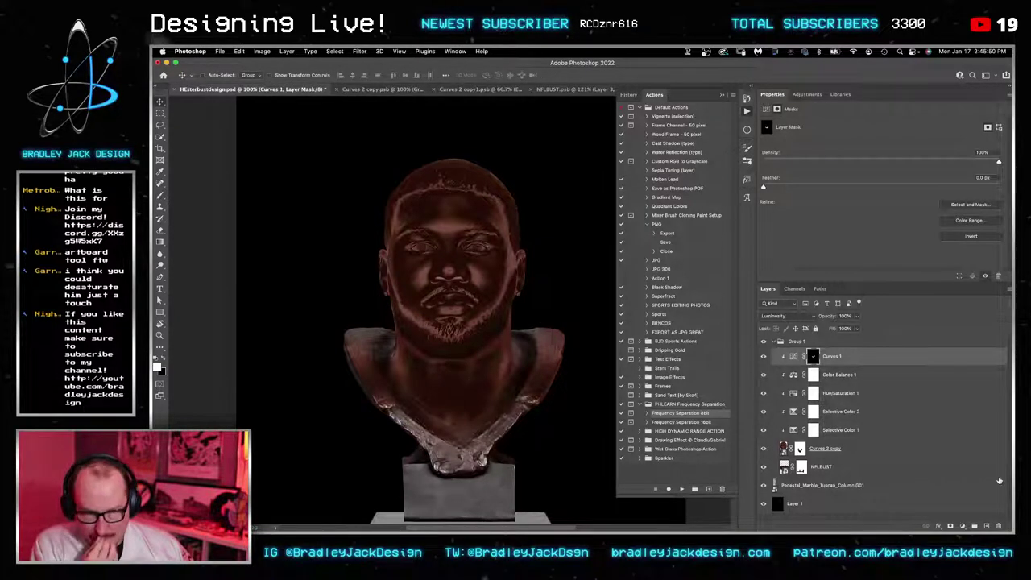
double_click(785, 447)
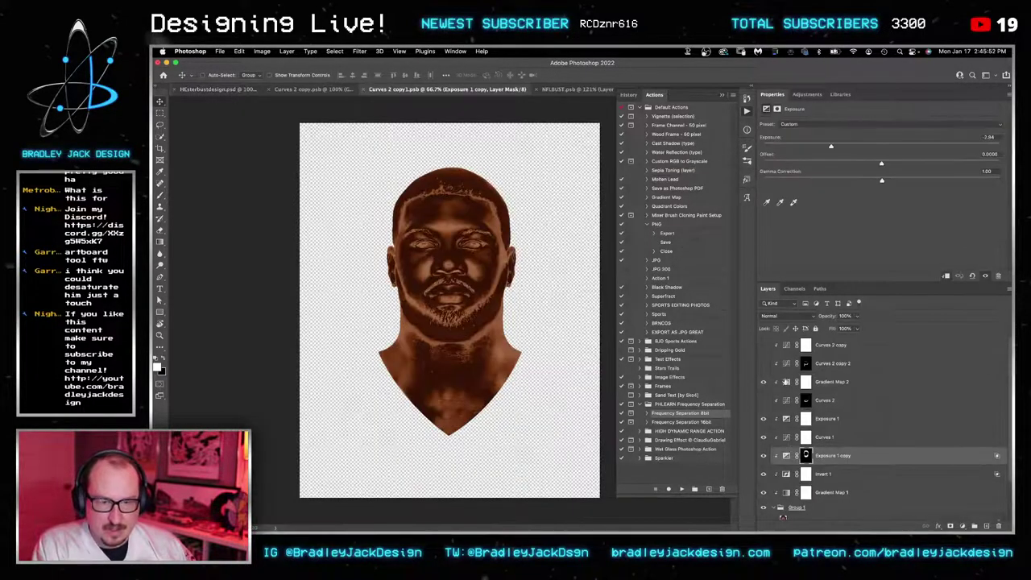
click(864, 127)
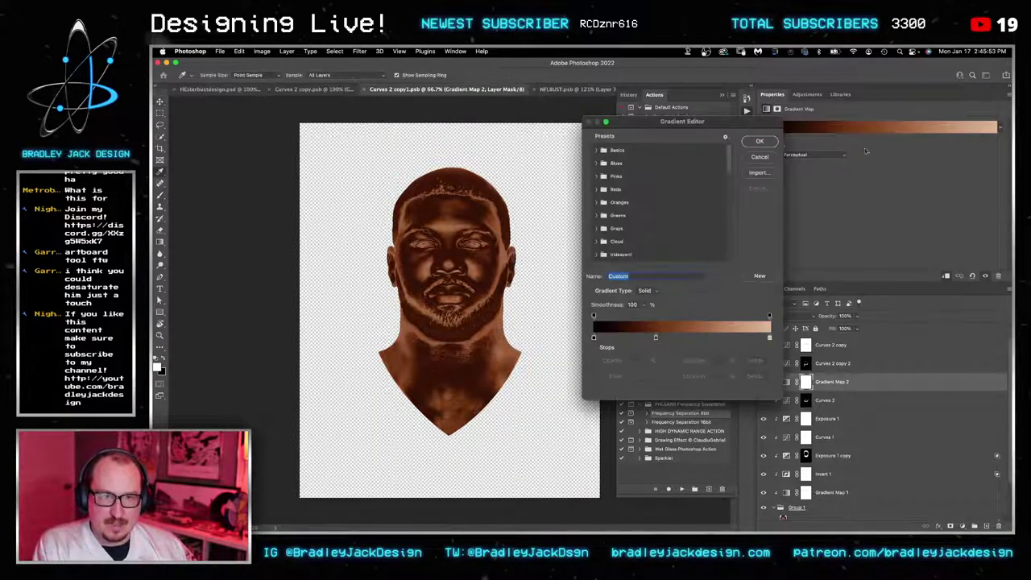
click(762, 338)
click(633, 375)
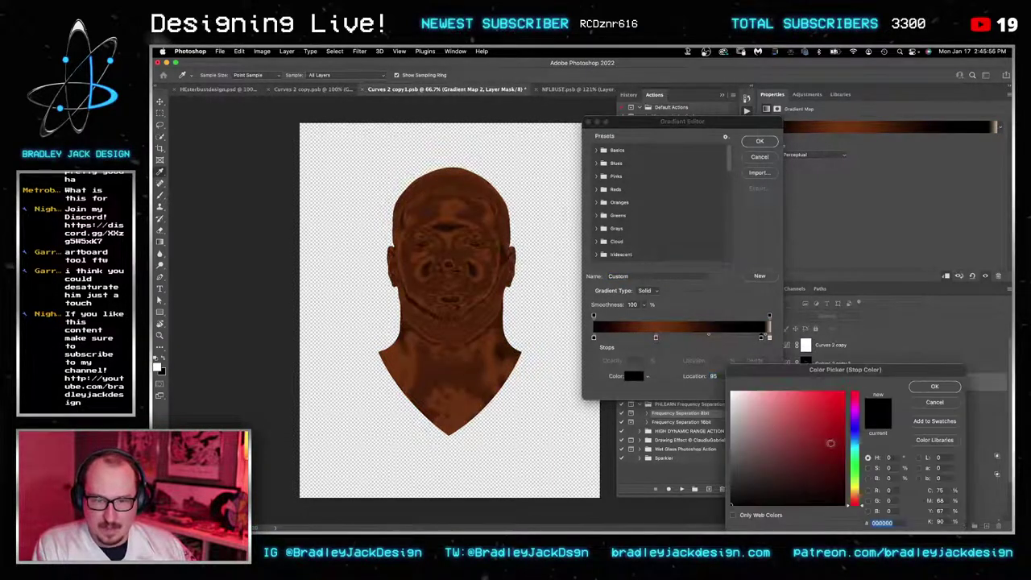
click(766, 484)
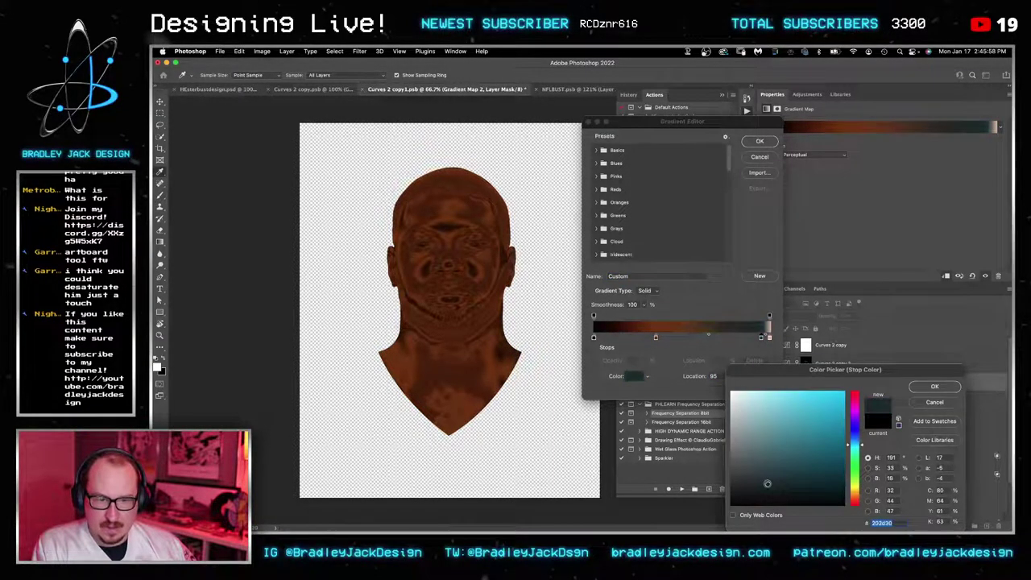
click(934, 386)
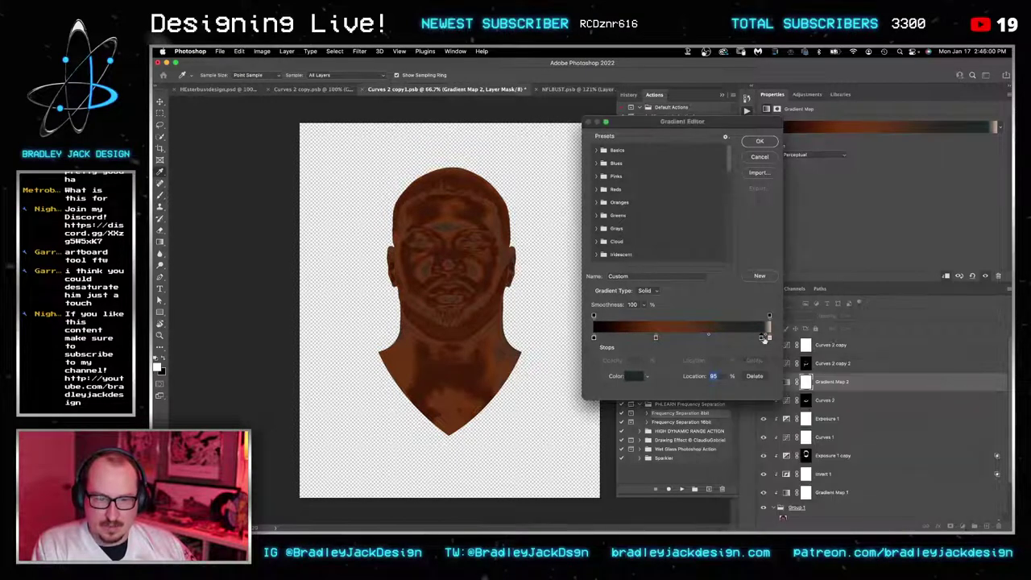
double_click(761, 338)
drag(743, 420, 761, 403)
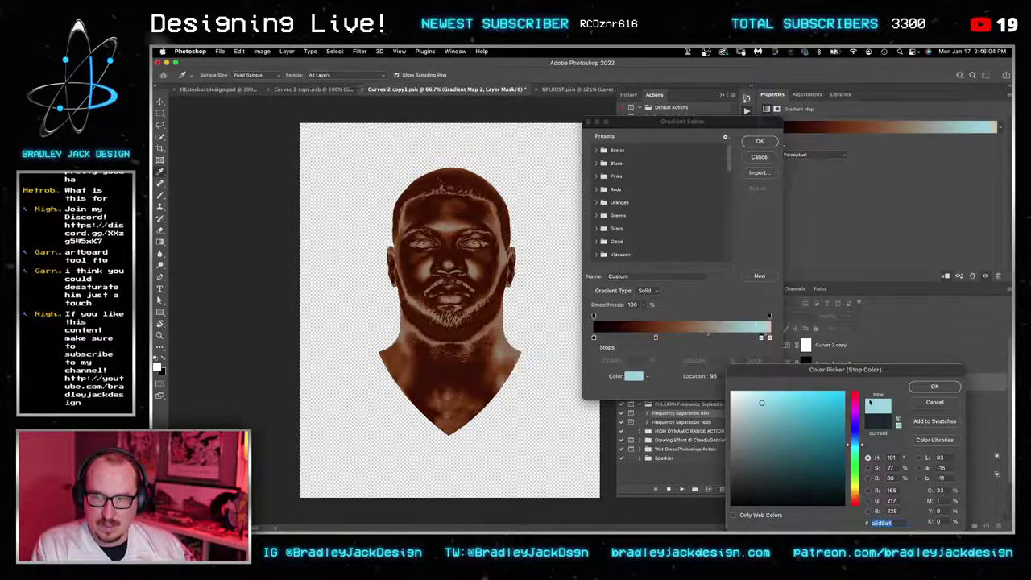
click(934, 387)
Step: Place the gradient's tan stop at 78%, recolor it blue-grey #87a4ae, and apply the gradient with pale blue at its end
drag(770, 338, 731, 338)
scroll(483, 274, up, 5)
double_click(731, 338)
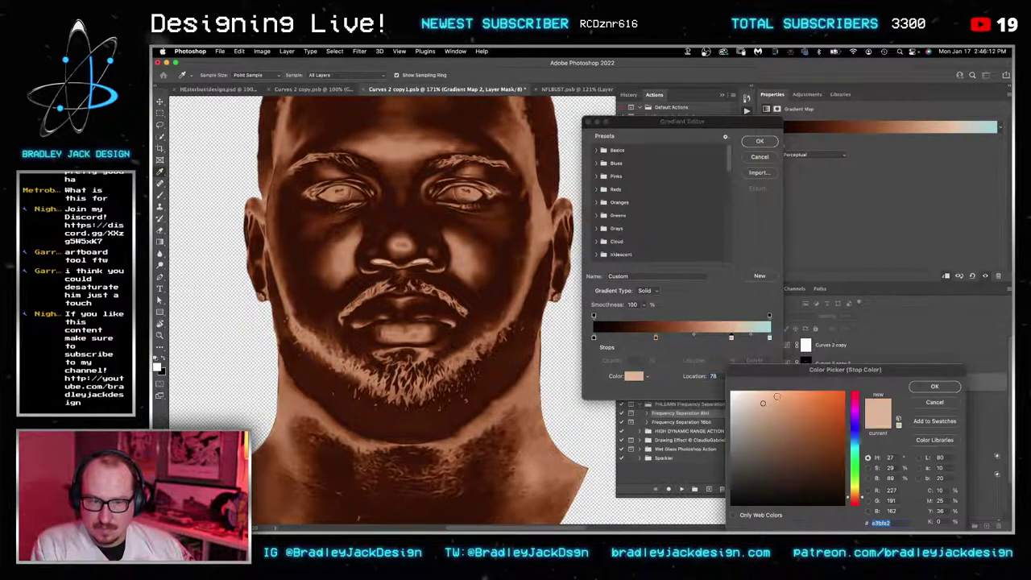
drag(860, 499, 861, 443)
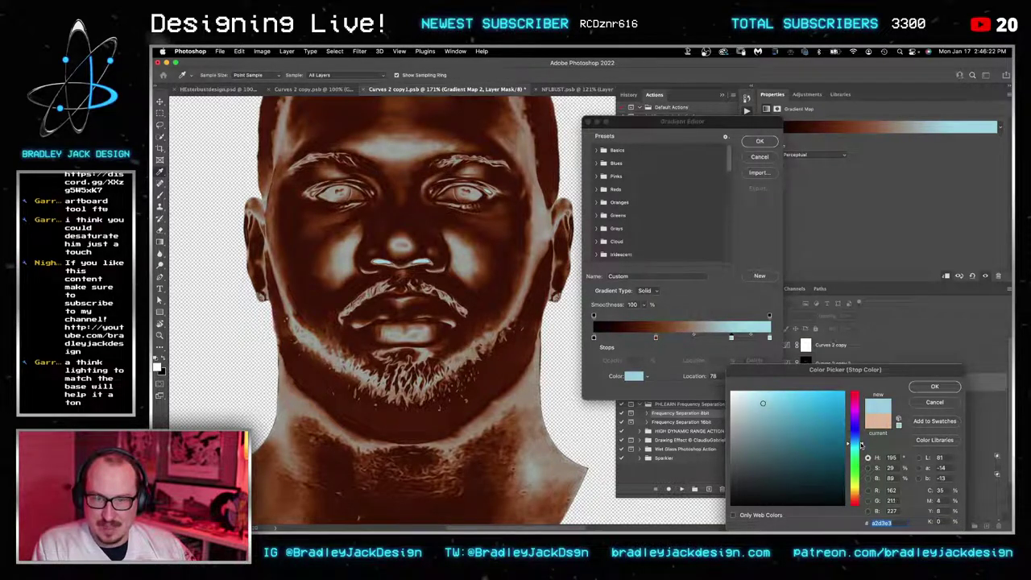
drag(761, 421, 755, 426)
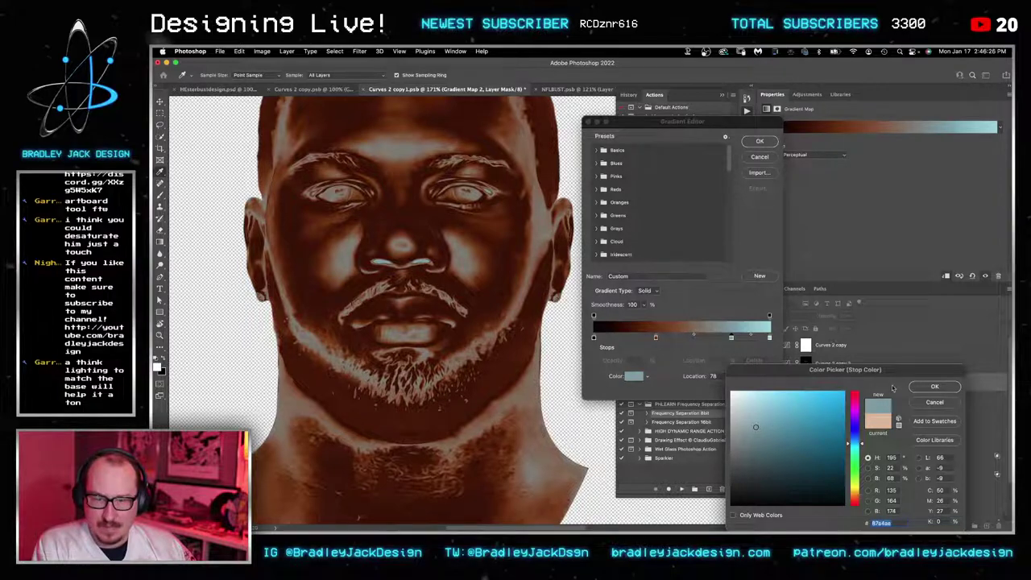
click(930, 387)
click(759, 142)
Step: Save the head's smart object contents and go back to the main bust document
alt+click(425, 265)
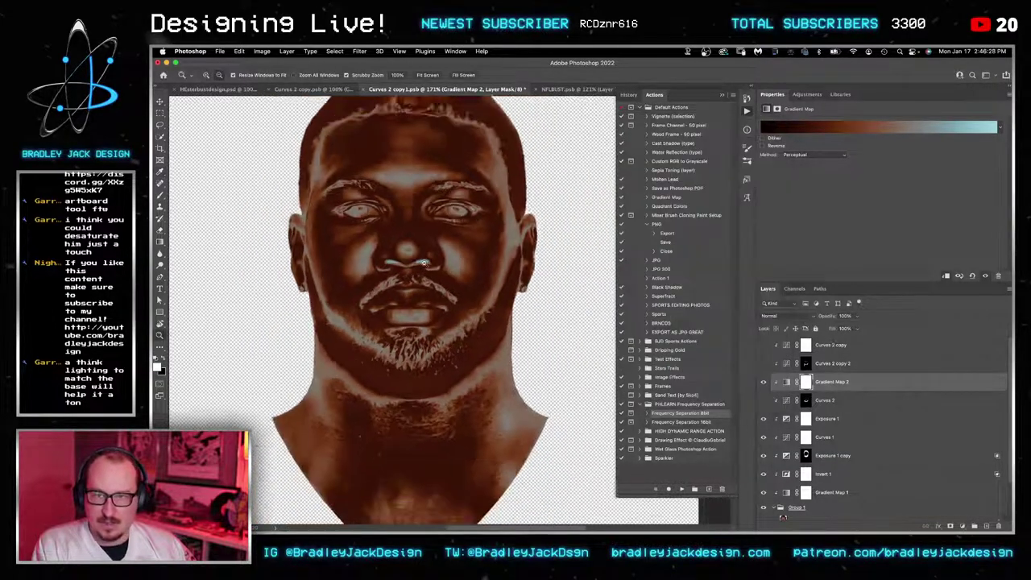
key(super+s)
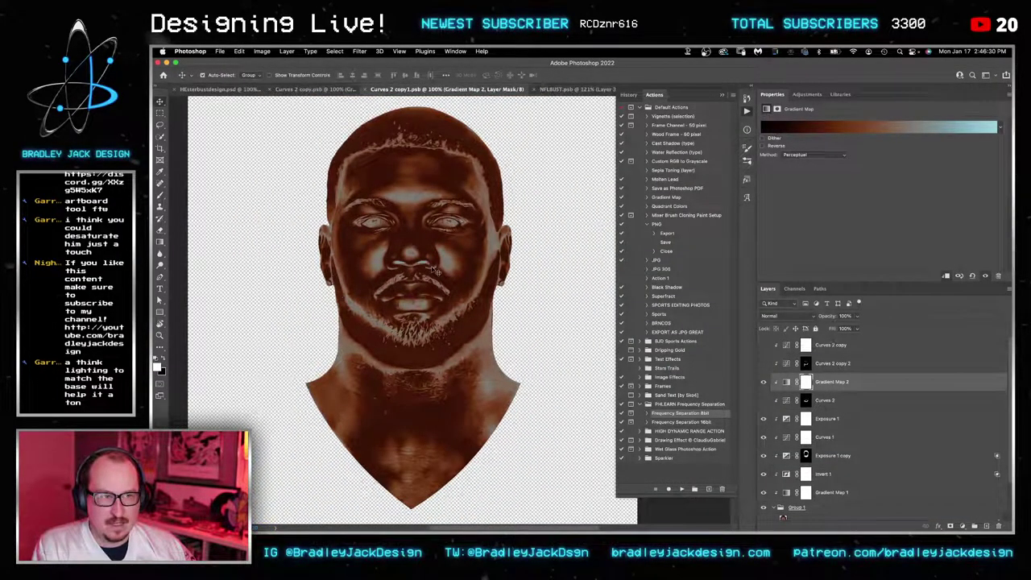
key(ctrl+shift+Tab)
key(ctrl+shift+Tab)
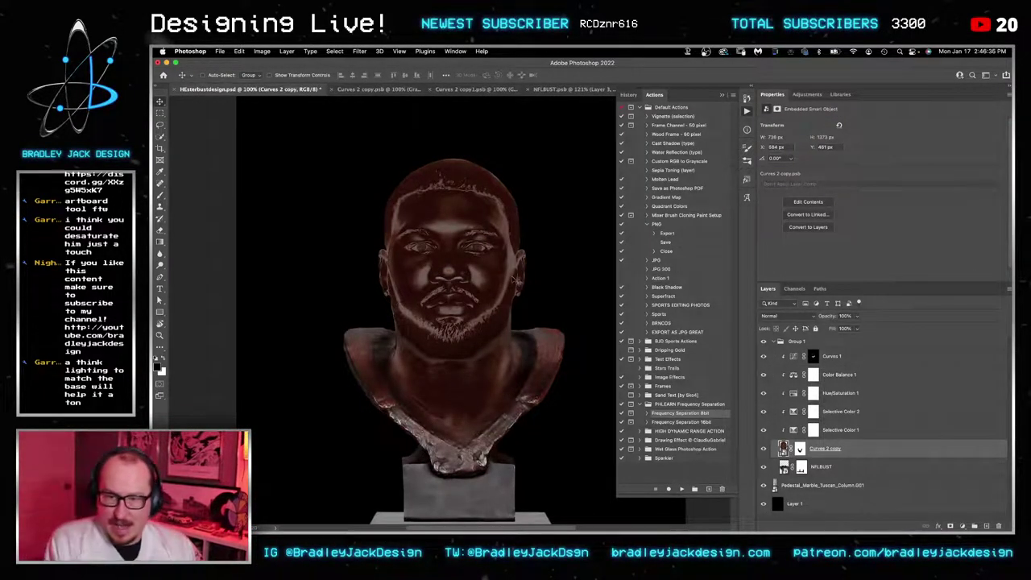
Step: Return to the head smart object's Gradient Map 2 and recolor the gradient's 100% stop to a near-white blue
key(ctrl+shift+Tab)
key(ctrl+shift+Tab)
key(ctrl+shift+Tab)
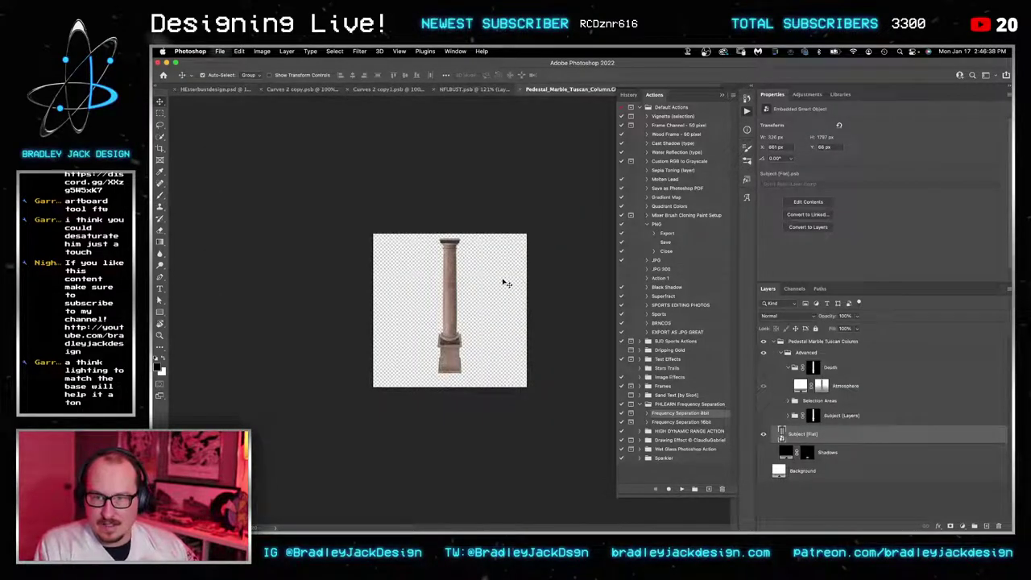
key(ctrl+shift+Tab)
key(ctrl+shift+Tab)
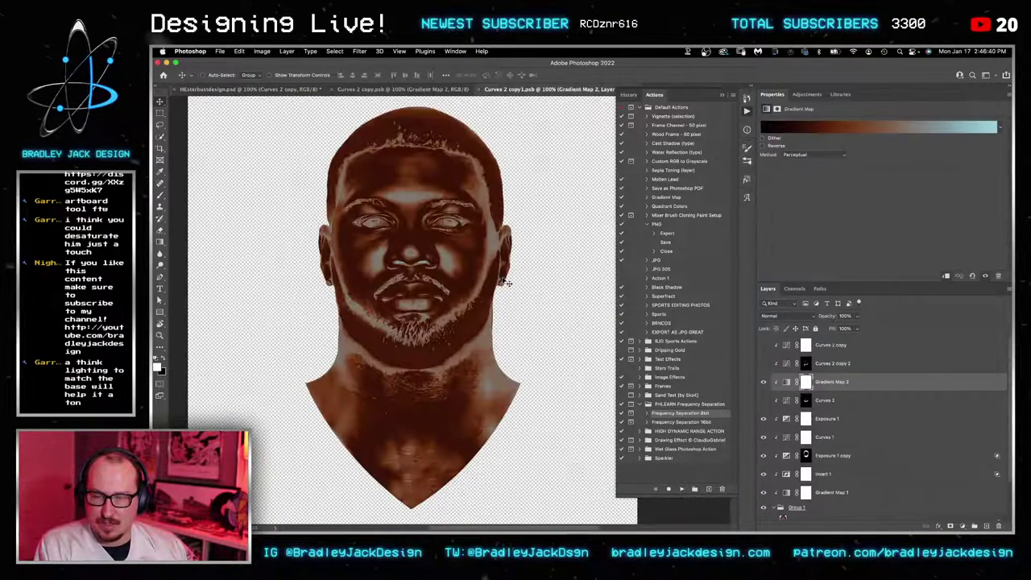
click(934, 127)
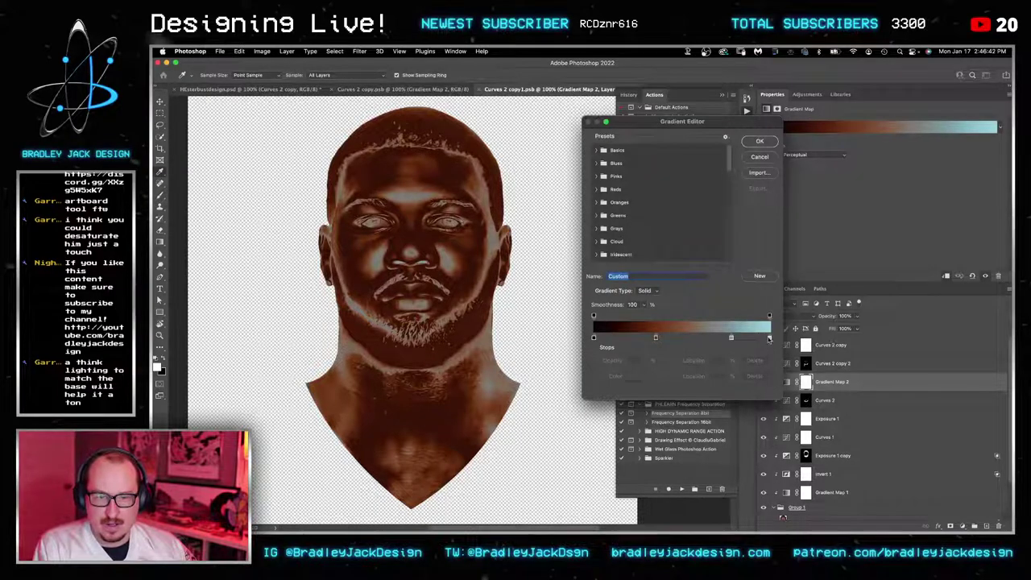
click(769, 338)
click(634, 376)
click(752, 393)
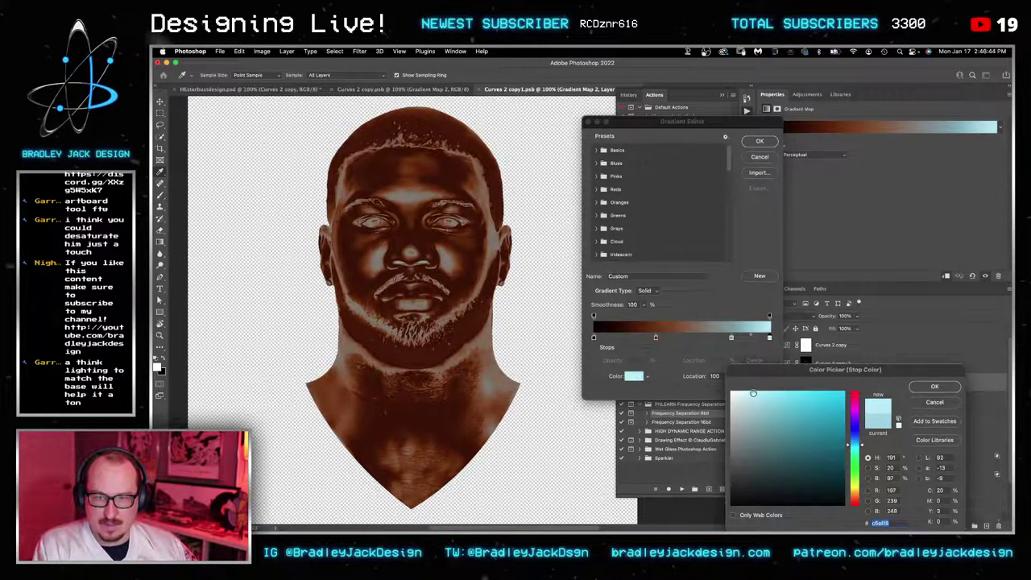
drag(753, 392, 741, 387)
key(Return)
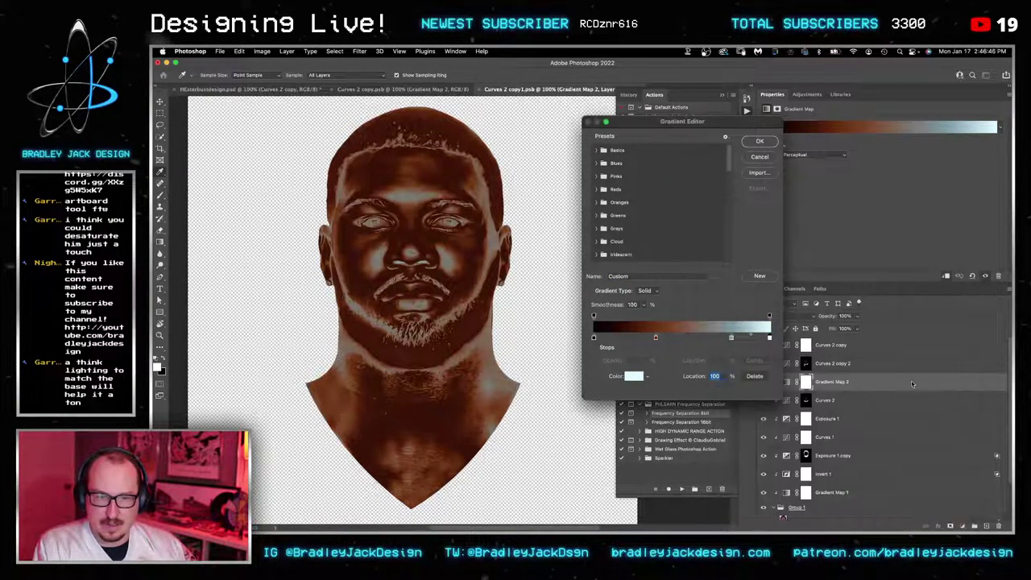
Step: Shift the blue-grey stop to about 73%, pull the near-white stop inward, apply the gradient and return to the bust document
mouse_move(731, 337)
mouse_down()
mouse_move(755, 339)
mouse_move(747, 365)
mouse_move(710, 339)
mouse_move(721, 339)
mouse_up()
click(767, 339)
click(754, 337)
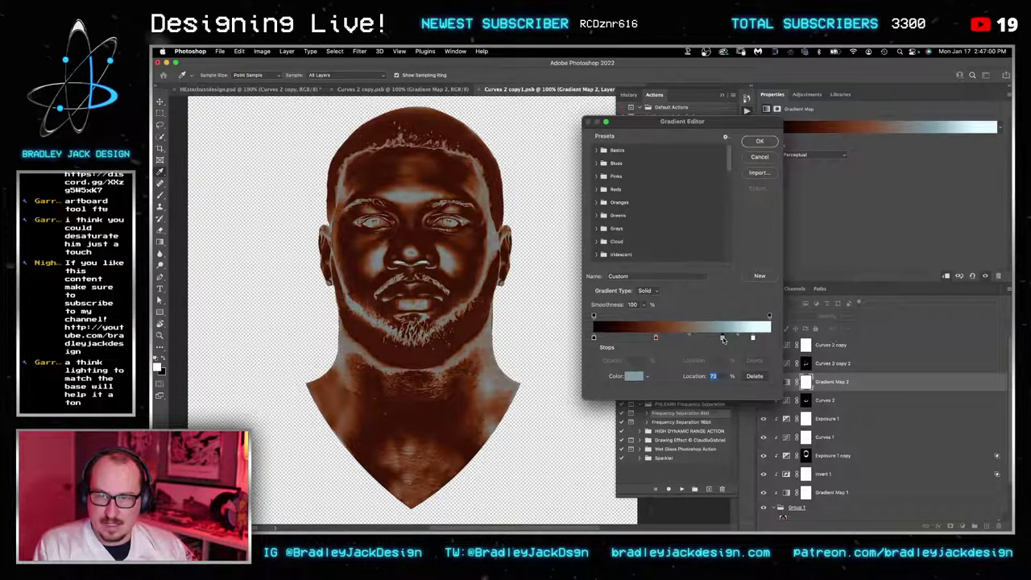
key(Return)
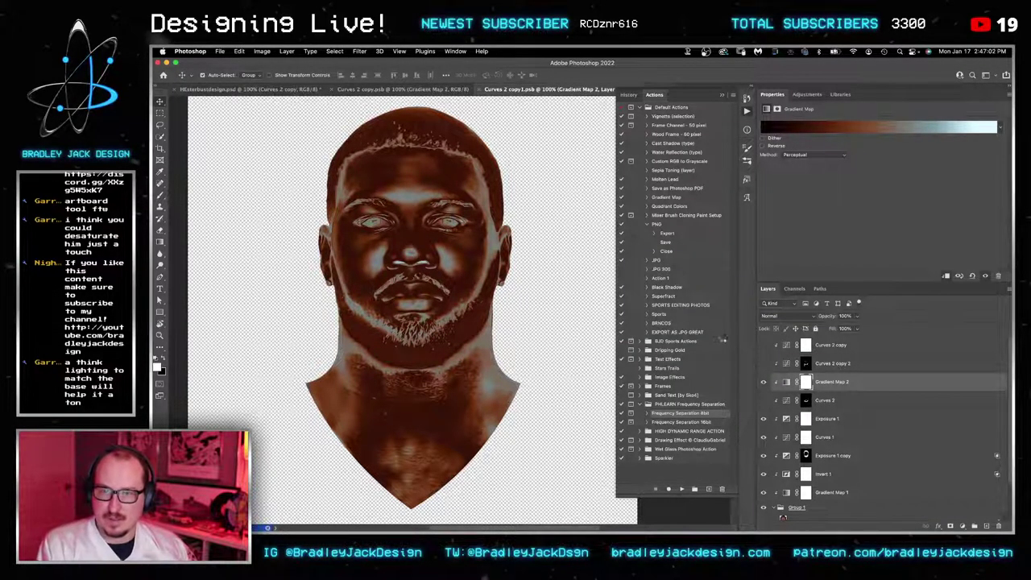
key(ctrl+Tab)
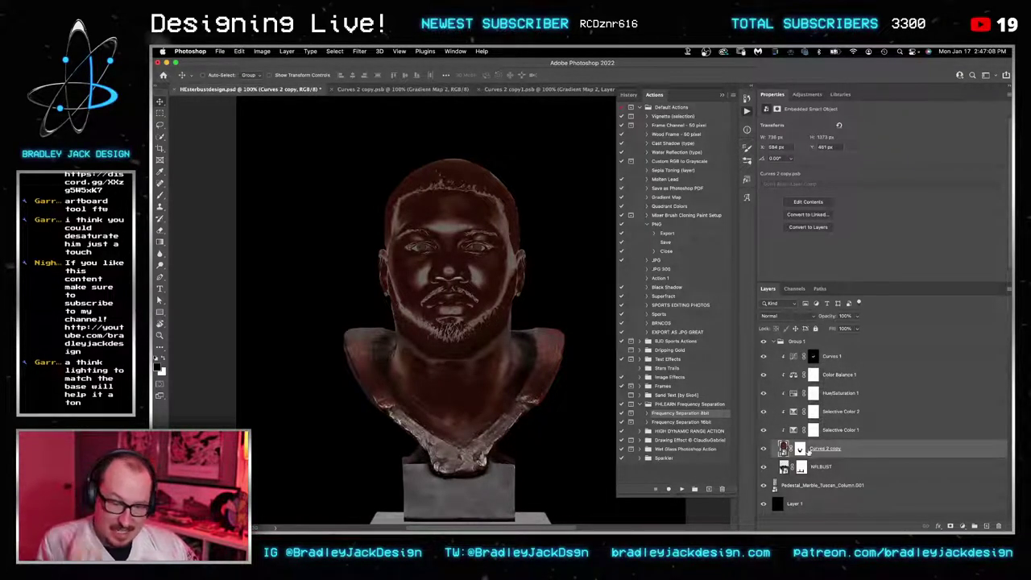
Step: Target the Curves 1 layer mask and make white the foreground color for the Brush
click(813, 357)
key(b)
key(x)
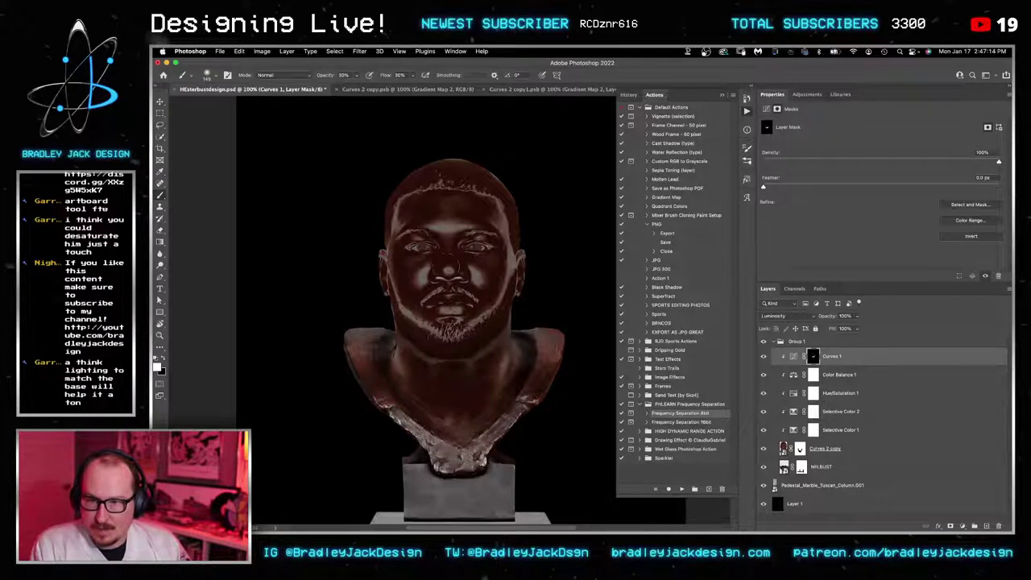
key(z)
click(439, 271)
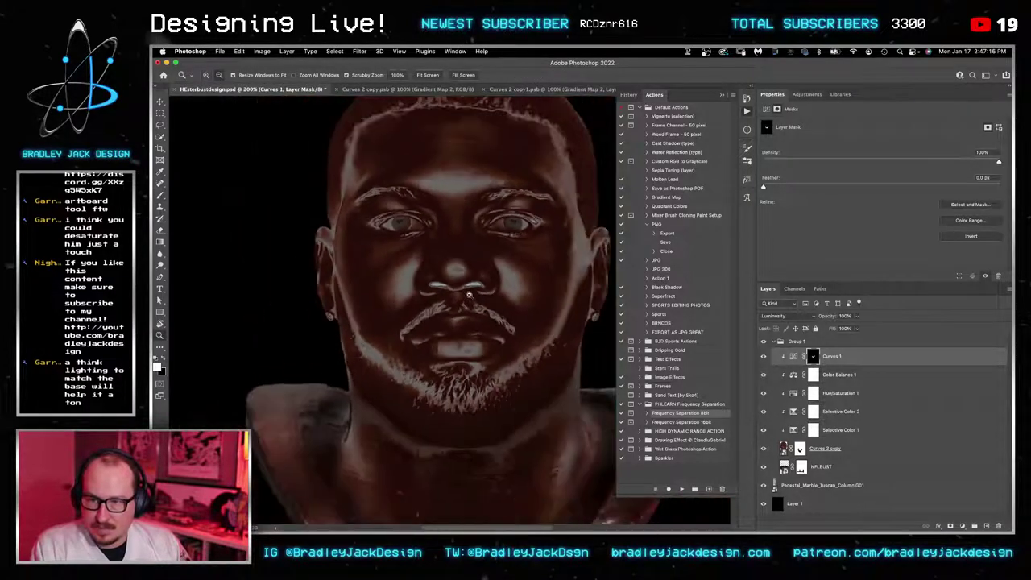
alt+click(467, 293)
key(v)
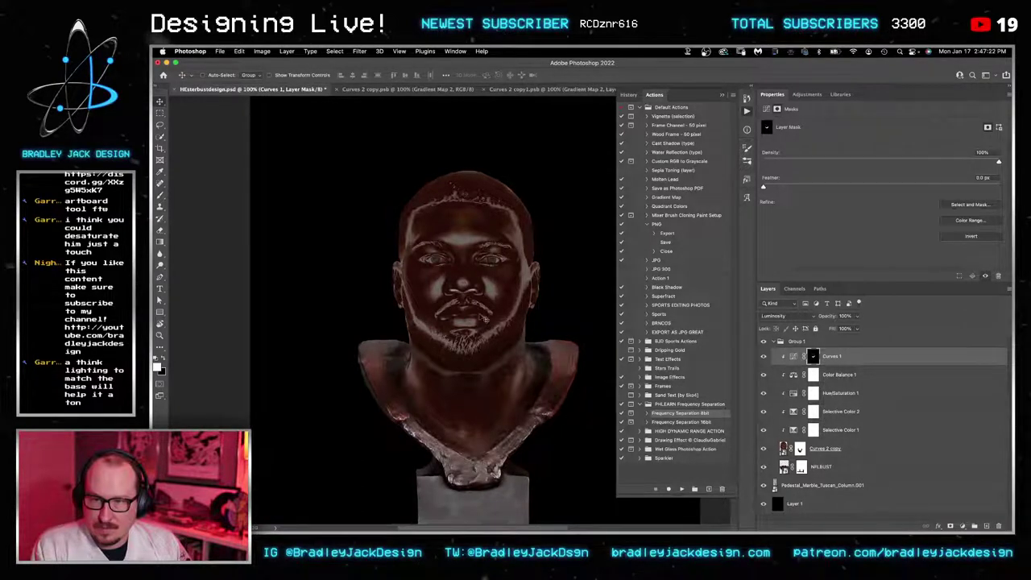
Step: In the head's smart object, show the curves layer directly below Gradient Map 2, and return to the bust document
key(ctrl+shift+Tab)
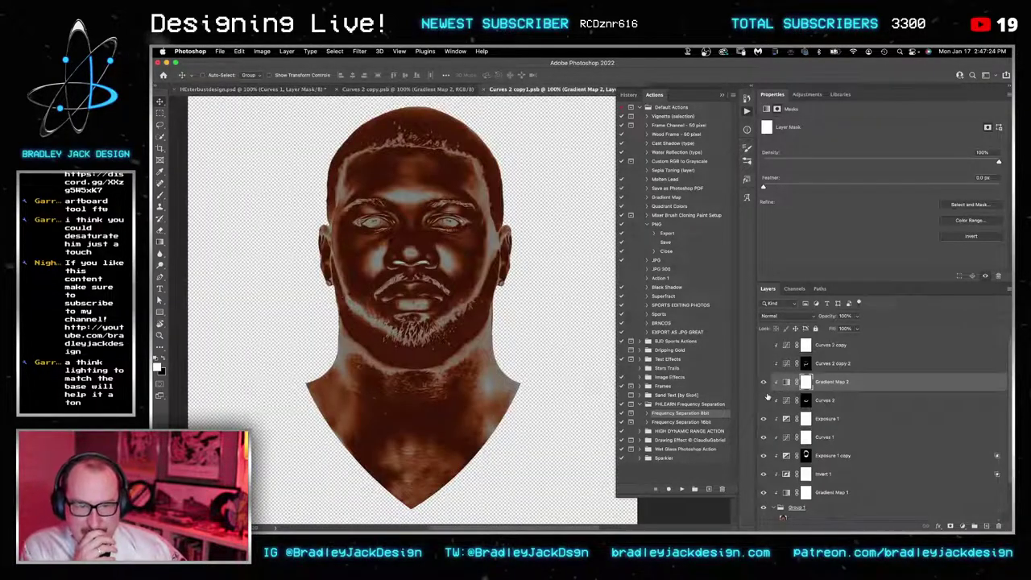
click(764, 401)
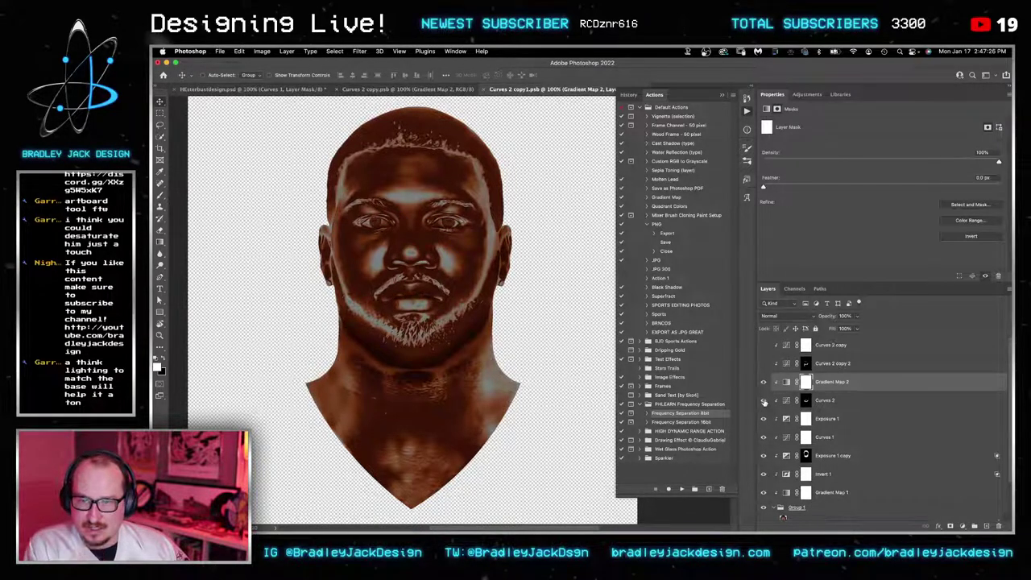
key(ctrl+Tab)
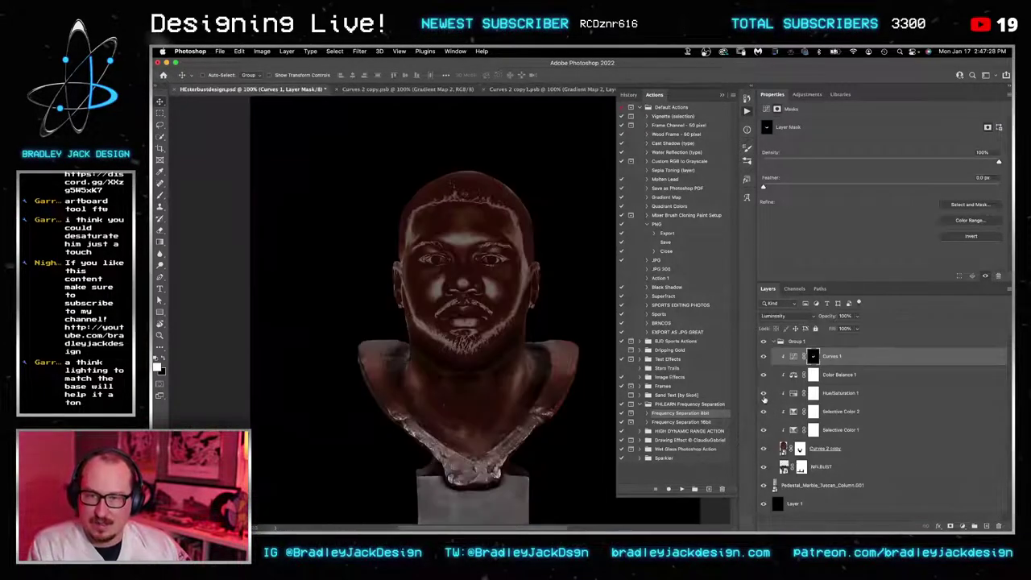
Step: Move Hue/Saturation 1 above Color Balance 1, keep both visible, and set the Hue/Saturation Lightness to 0
drag(769, 381, 765, 422)
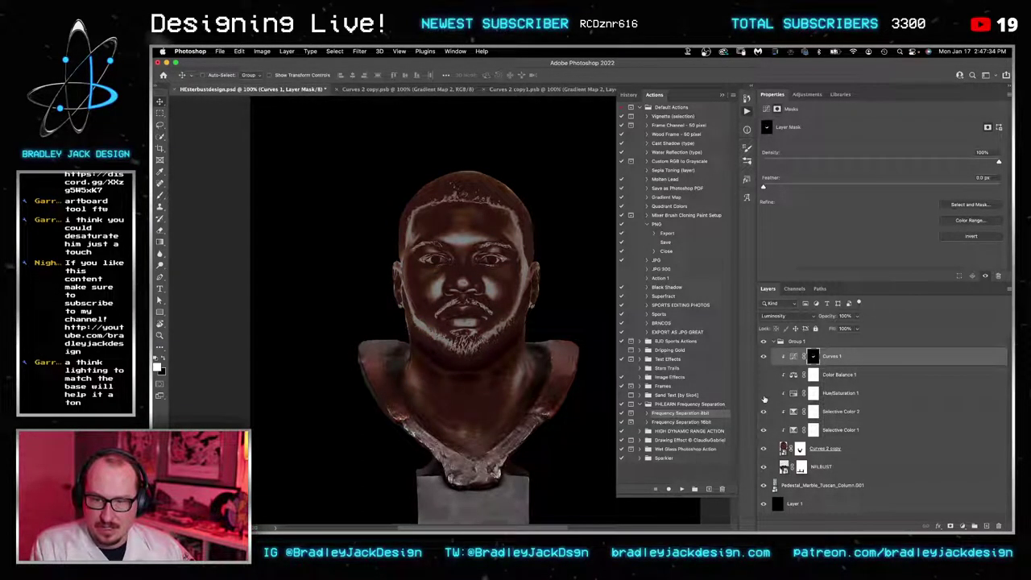
click(764, 395)
click(764, 395)
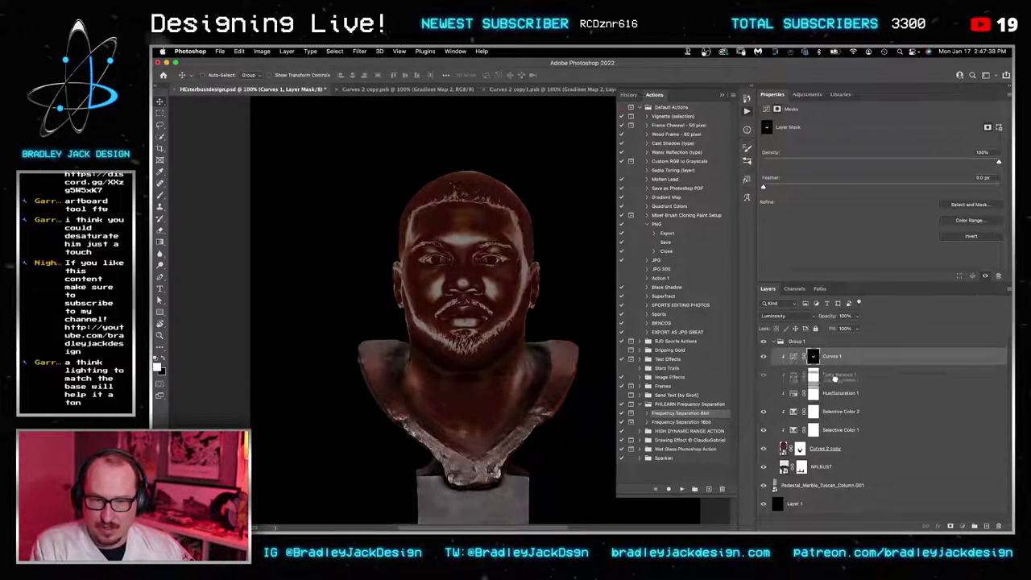
drag(769, 393, 766, 376)
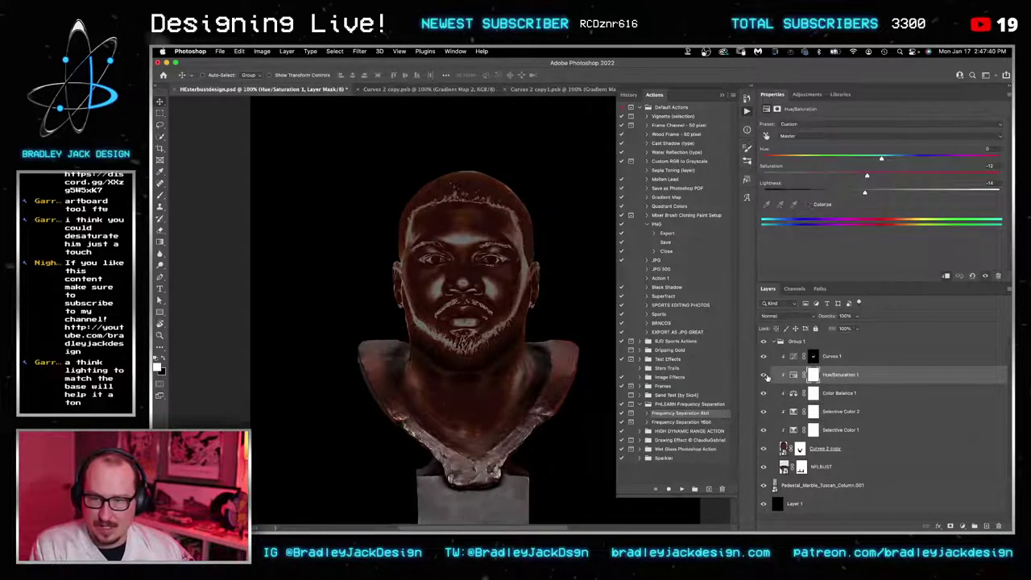
click(880, 191)
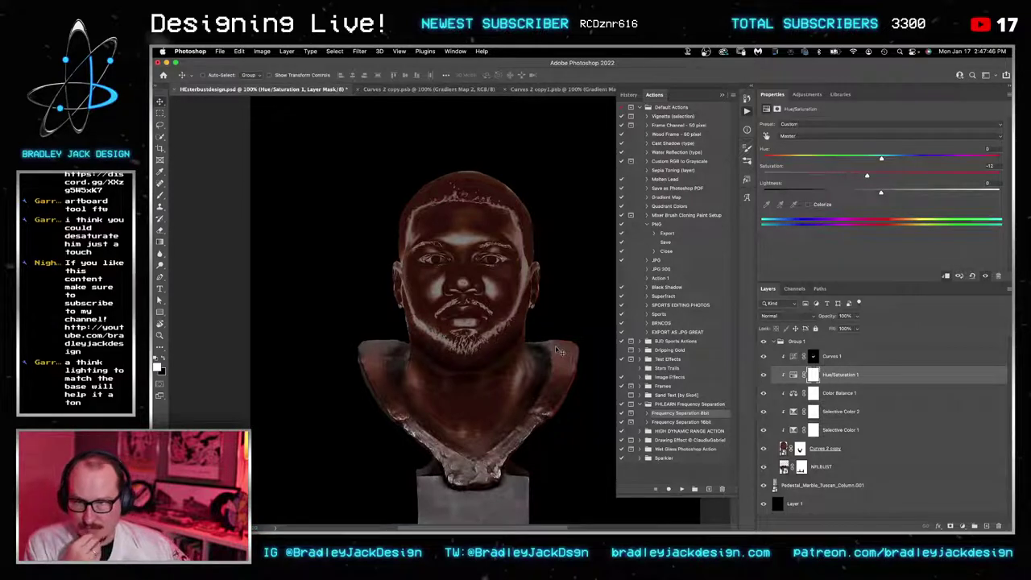
Step: Paint white on the Curves 1 mask around the beard and jawline with a smaller brush
click(821, 359)
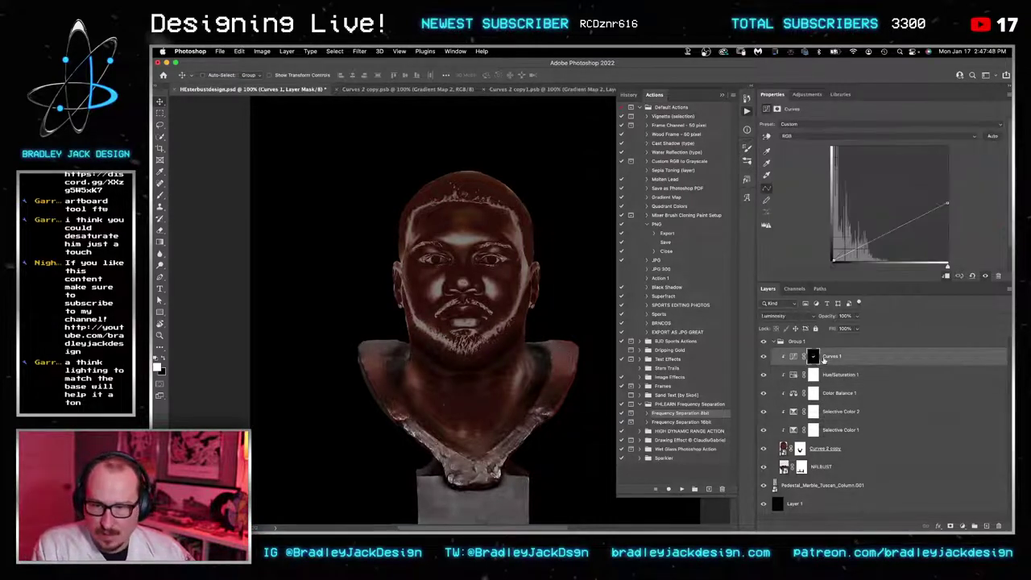
click(813, 357)
key(z)
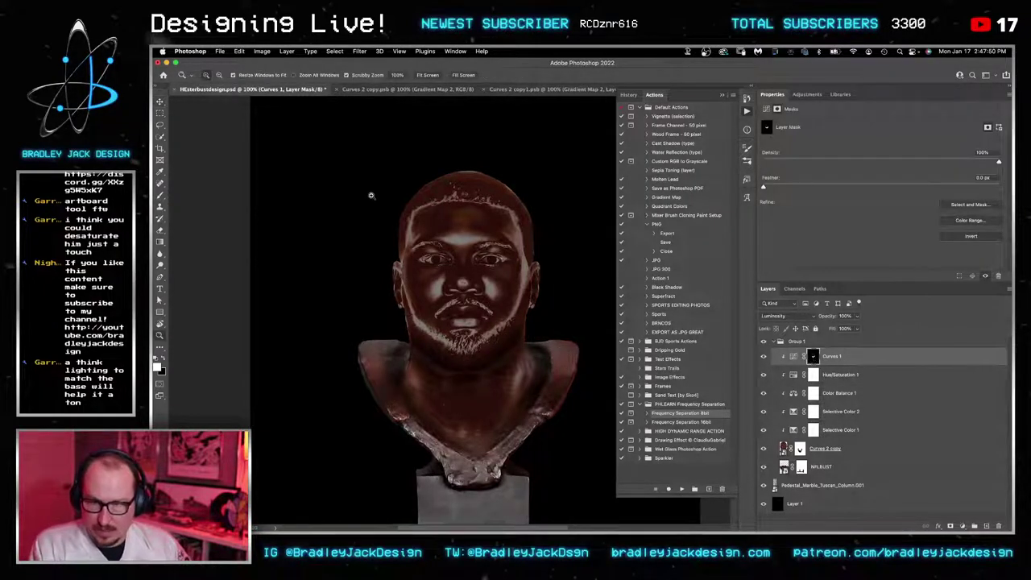
click(476, 319)
click(476, 330)
key(b)
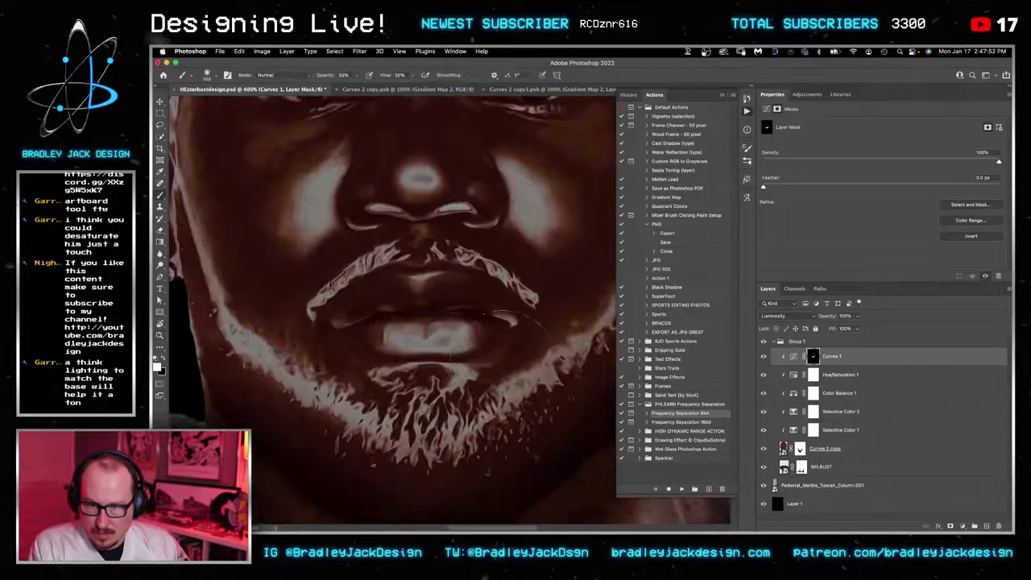
drag(490, 377, 461, 232)
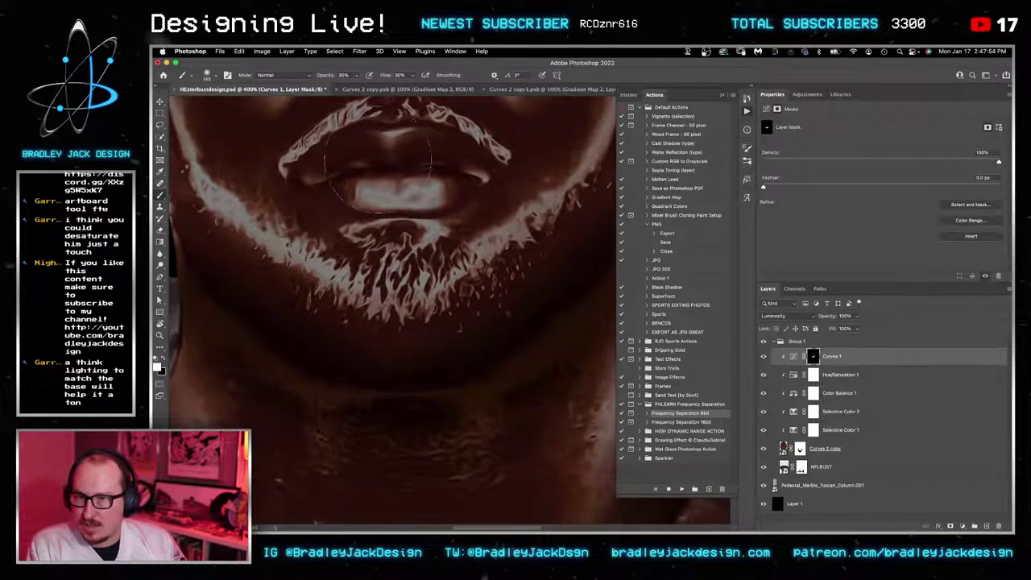
key(bracketleft)
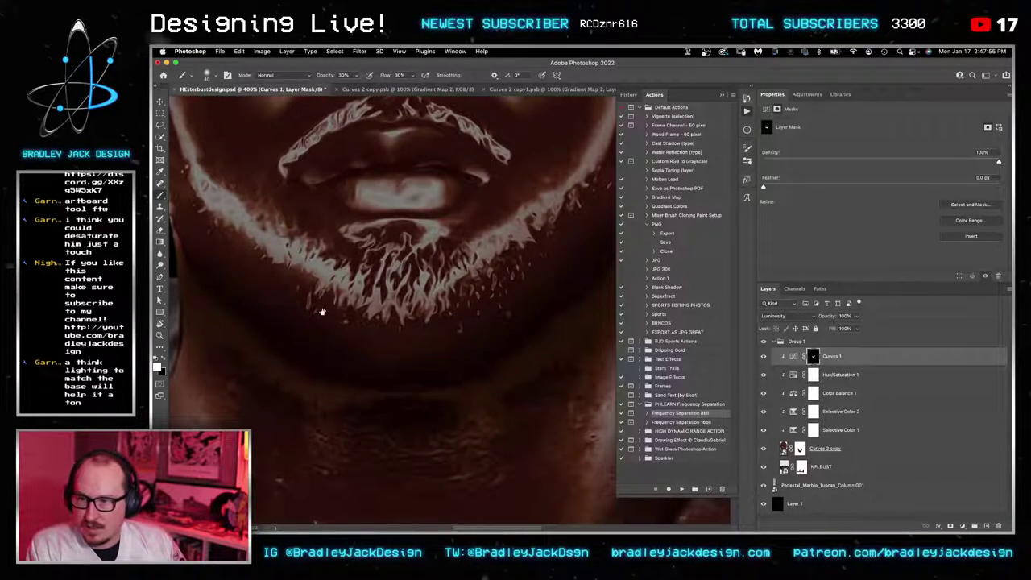
drag(322, 312, 410, 335)
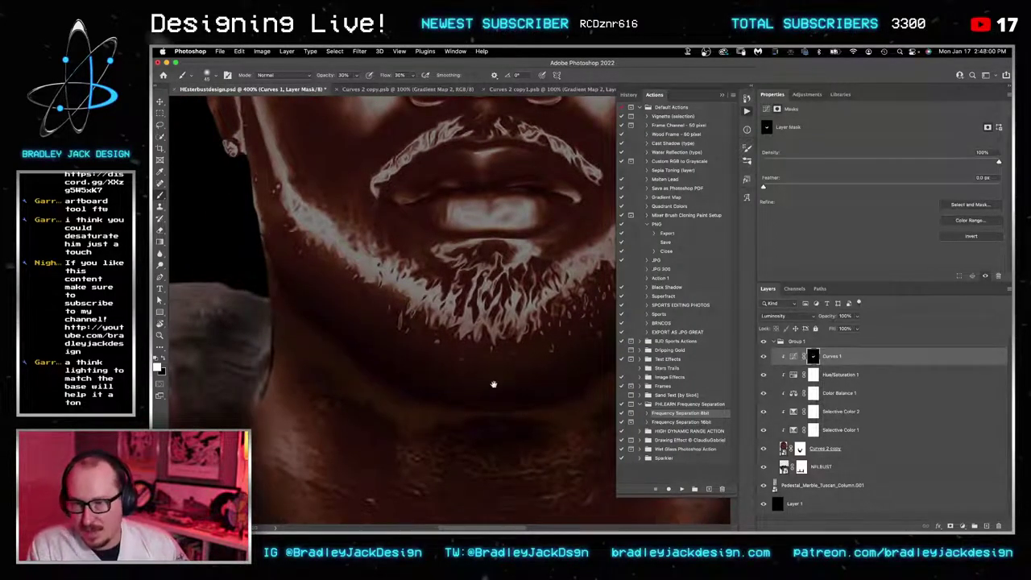
drag(493, 384, 321, 378)
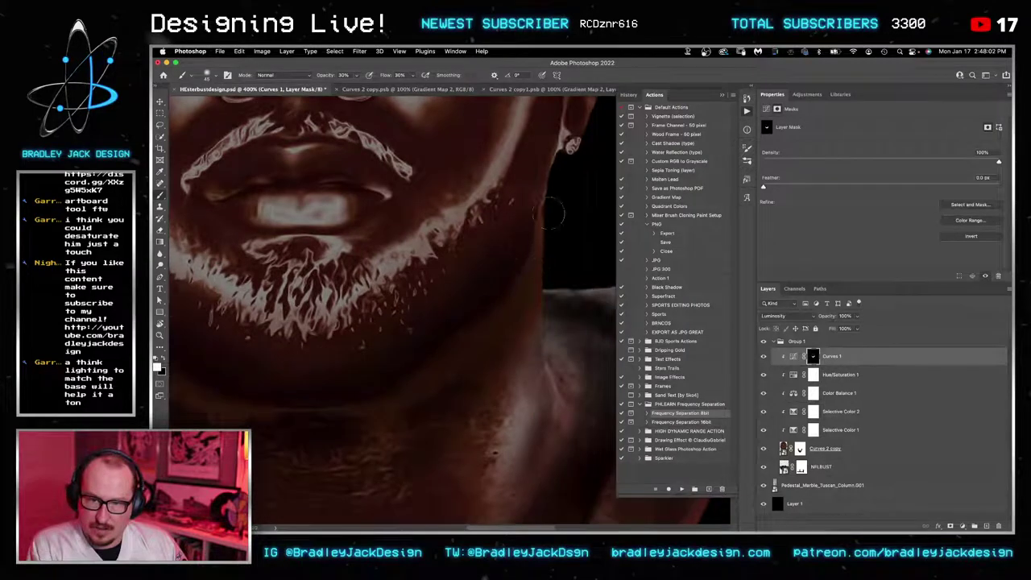
Step: Paint white on the Curves 1 mask along the hairline and temple beside the forehead
key(z)
alt+click(501, 247)
alt+click(501, 247)
alt+click(501, 247)
drag(492, 244, 481, 312)
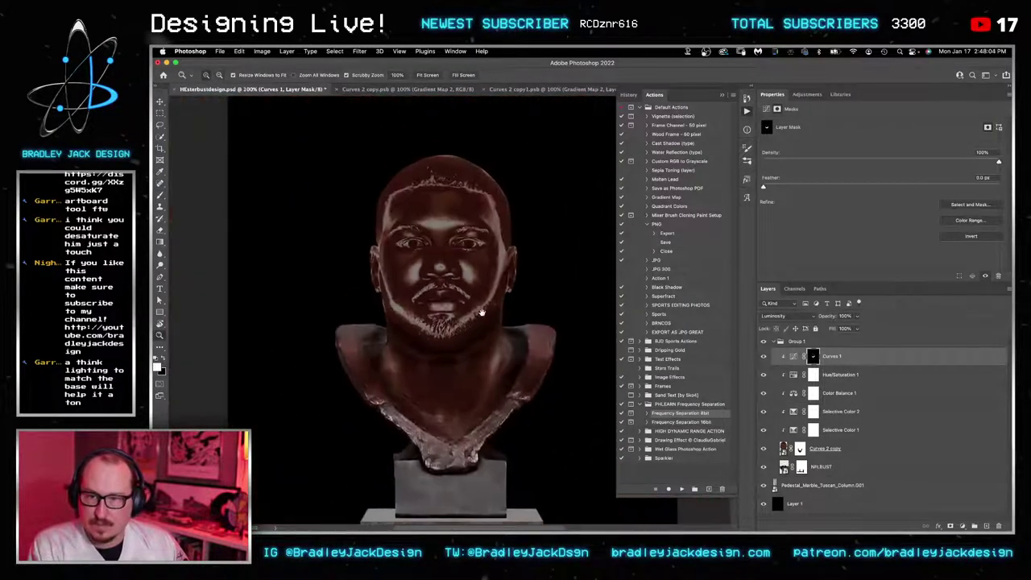
click(426, 205)
click(426, 205)
click(426, 205)
key(b)
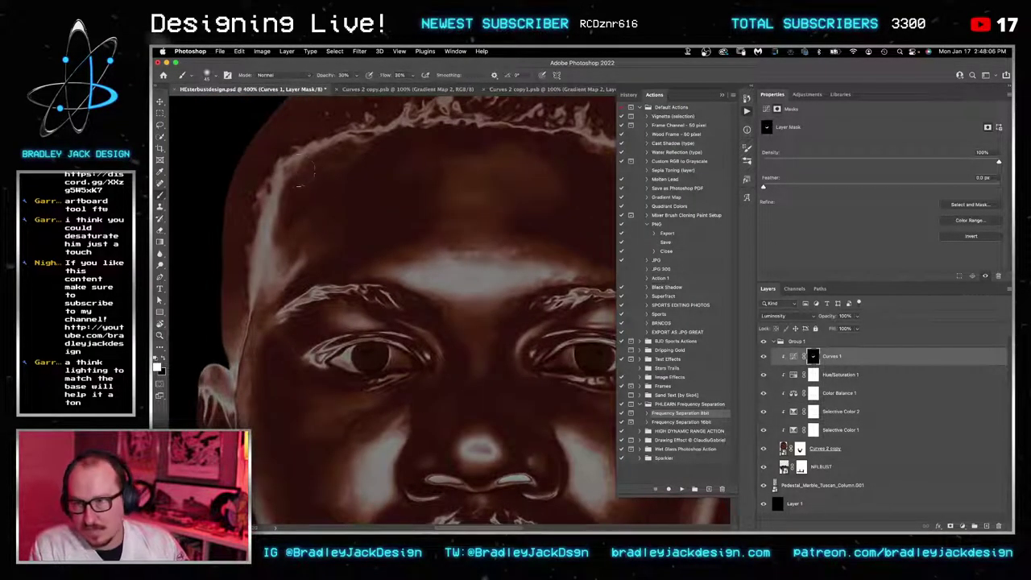
mouse_move(298, 181)
mouse_down()
mouse_move(269, 173)
mouse_move(278, 181)
mouse_move(241, 322)
mouse_up()
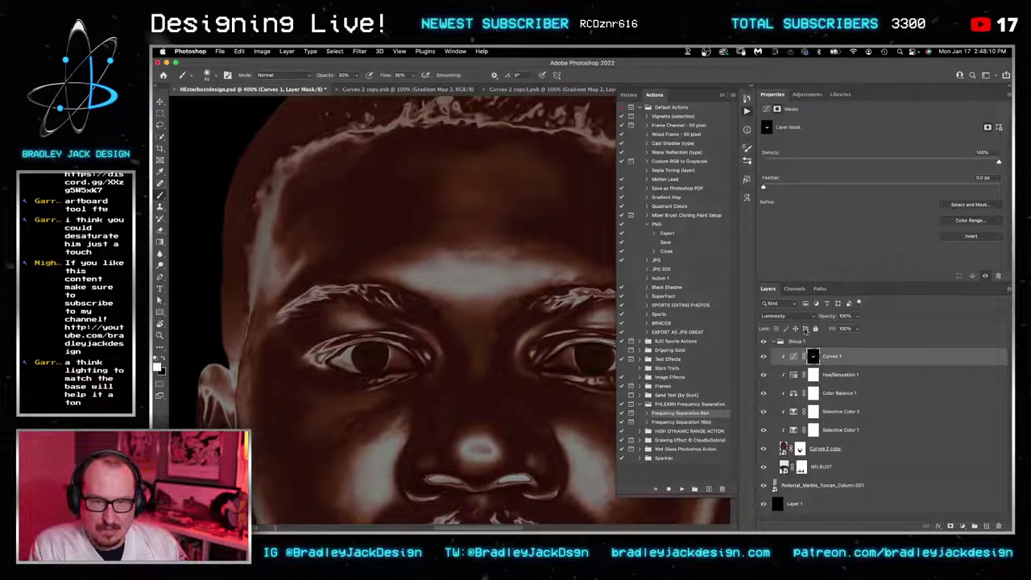
Step: Tune the individual color channels of Curves 1, pulling a channel's white point slightly inward
click(793, 357)
click(805, 135)
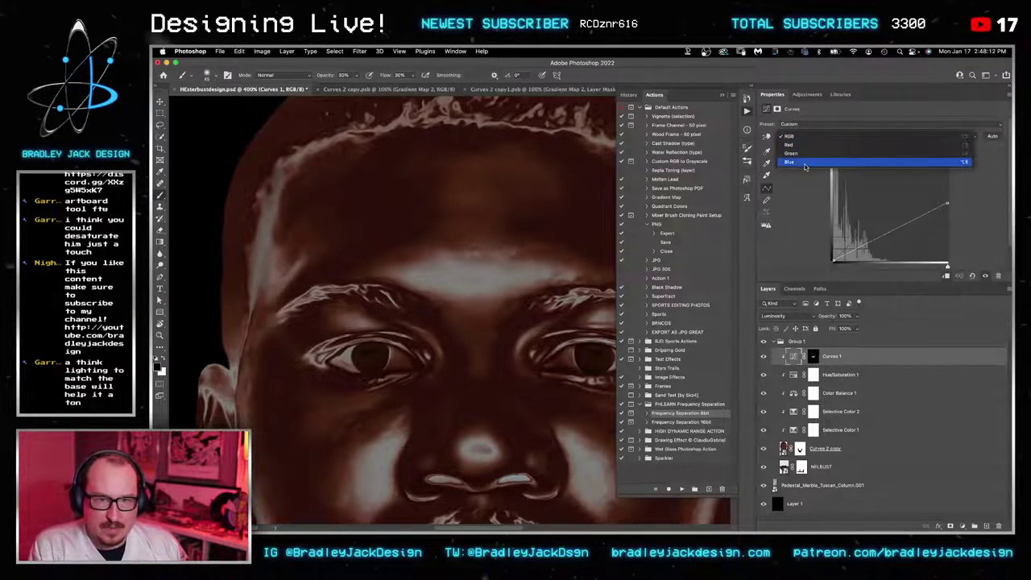
click(805, 164)
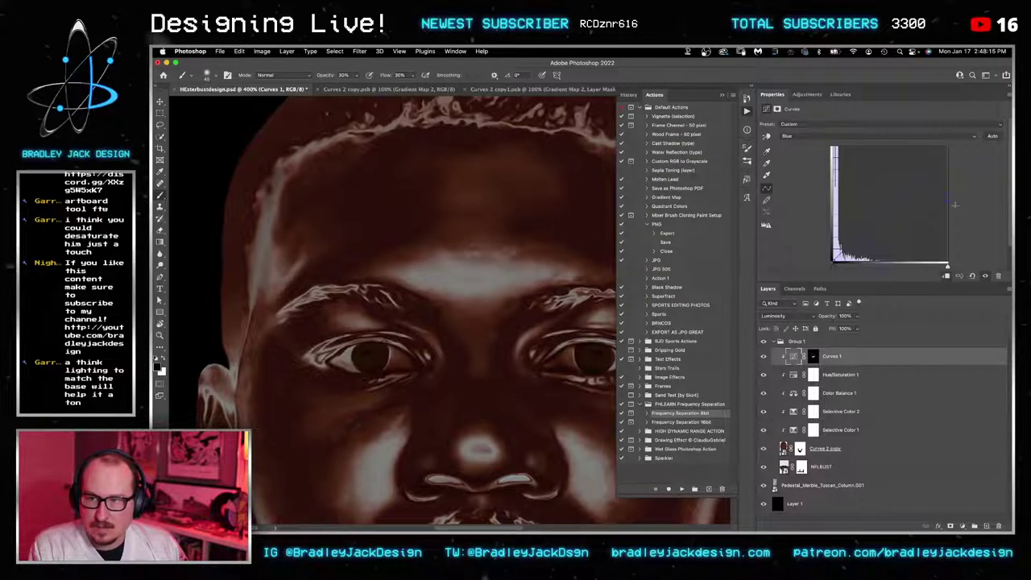
click(886, 135)
click(885, 123)
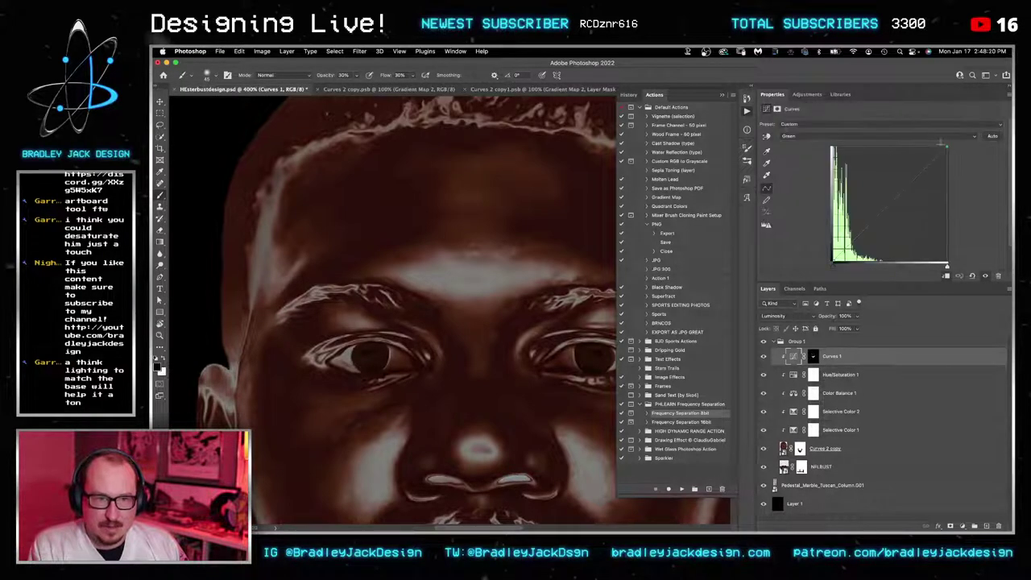
drag(944, 145, 923, 142)
click(910, 135)
click(915, 127)
Step: Try painting the Curves 1 mask over the forehead highlight, undo the stroke, and set Curves 1's blend mode to Normal
click(813, 357)
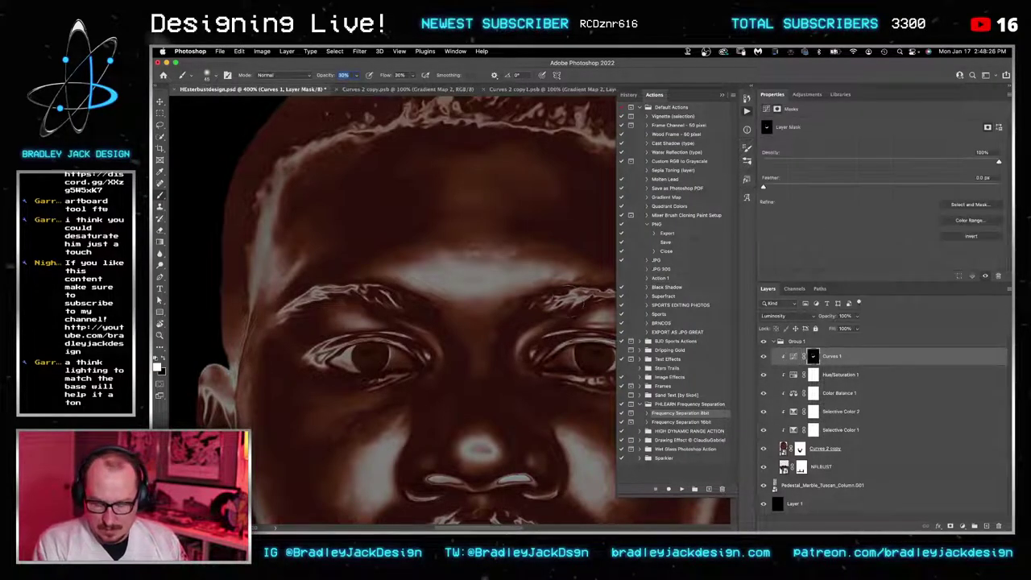
drag(436, 278, 487, 276)
key(super+z)
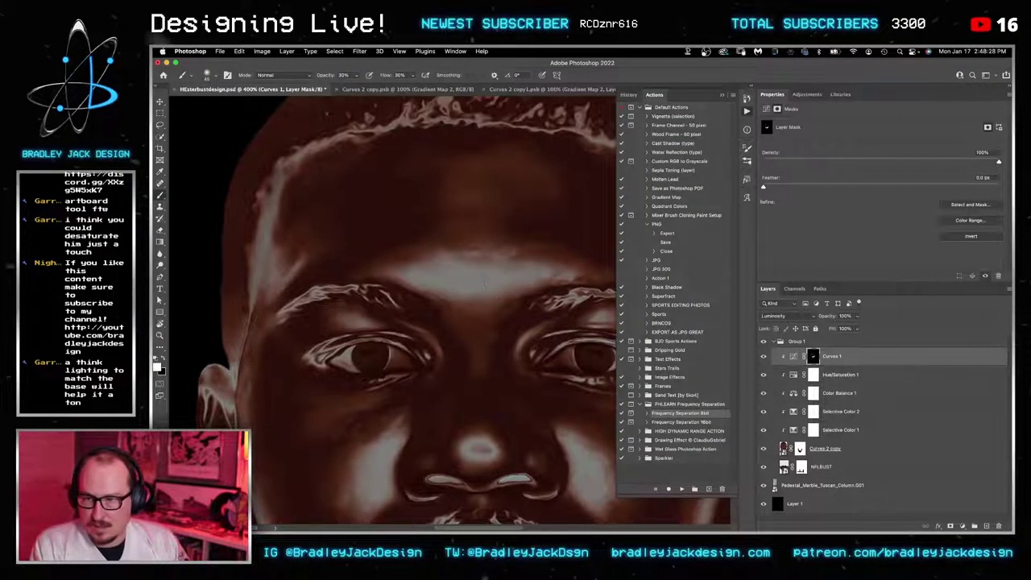
key(v)
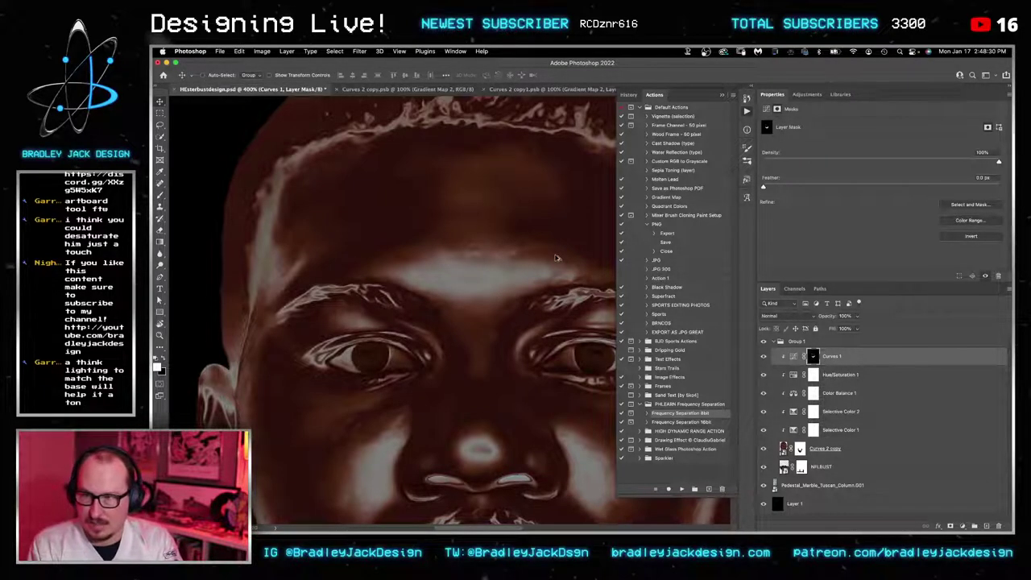
Step: Adjust the blue channel of Curves 1, pull its red channel's white point further inward, and reselect the layer mask
click(793, 356)
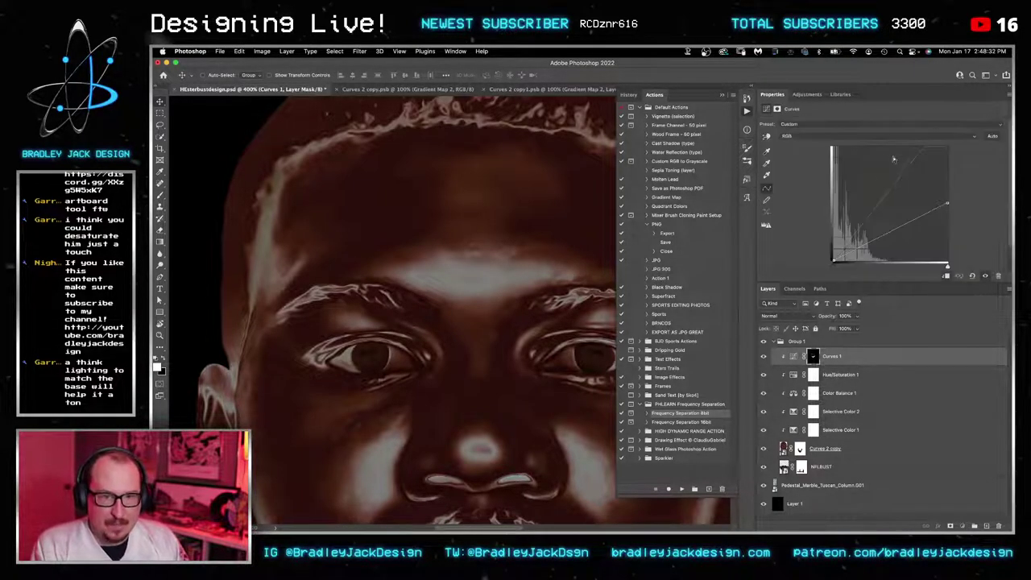
click(864, 136)
click(868, 160)
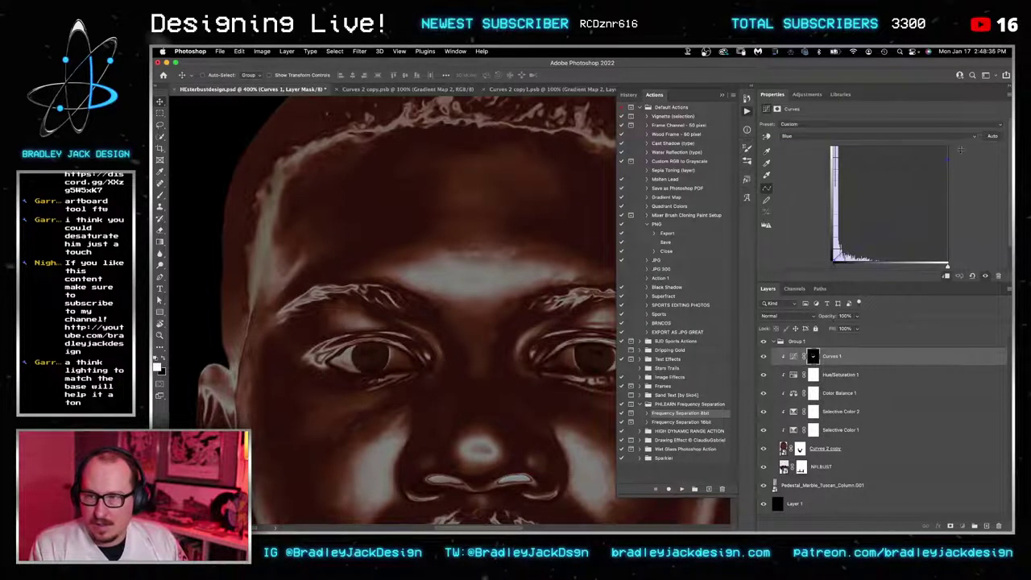
click(877, 136)
click(877, 122)
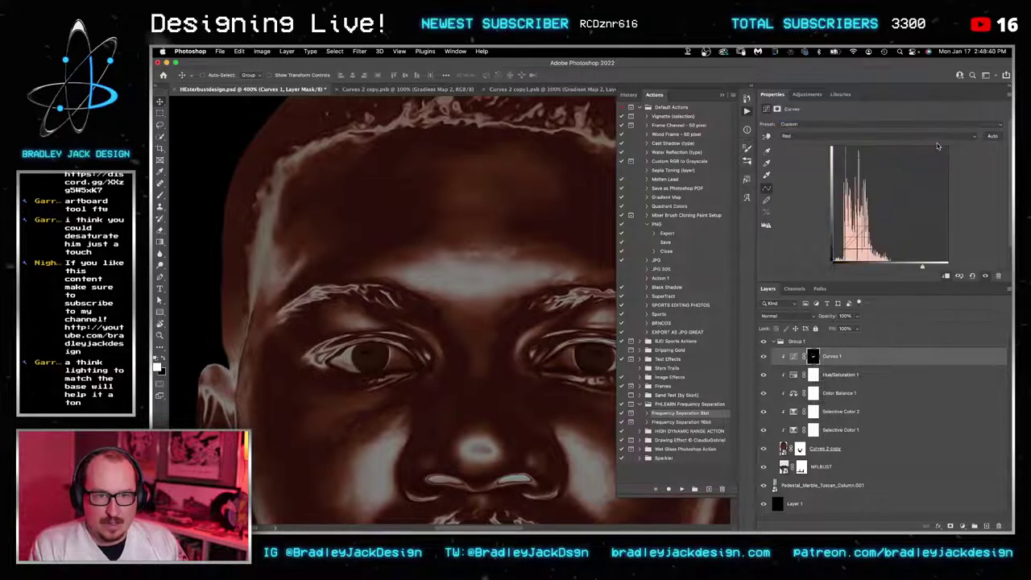
drag(921, 144, 897, 141)
click(813, 360)
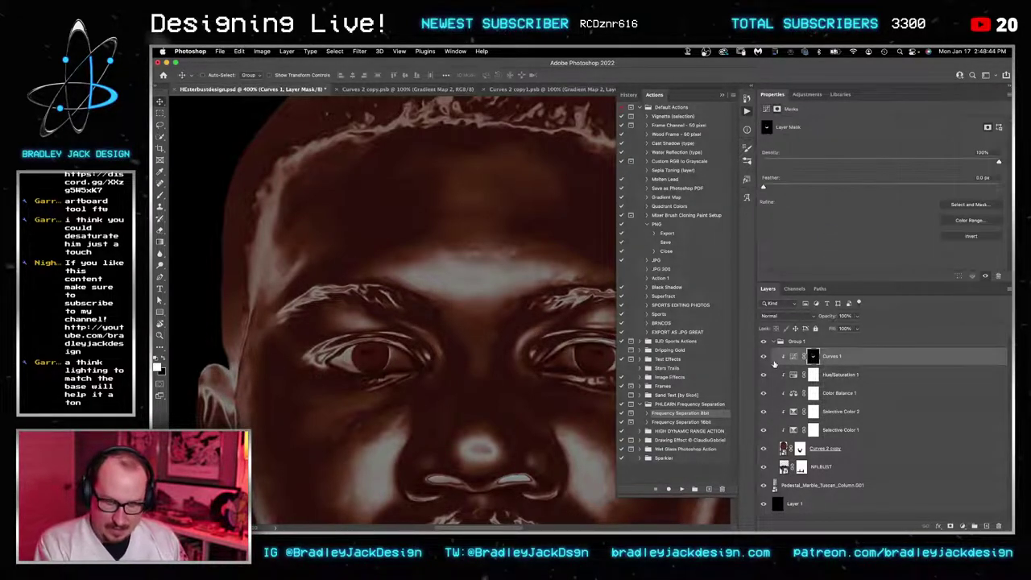
Step: Save the bust document after reviewing the whole figure
drag(549, 408, 536, 330)
key(z)
alt+click(540, 380)
alt+click(541, 379)
drag(540, 380, 500, 312)
scroll(539, 388, down, 2)
key(b)
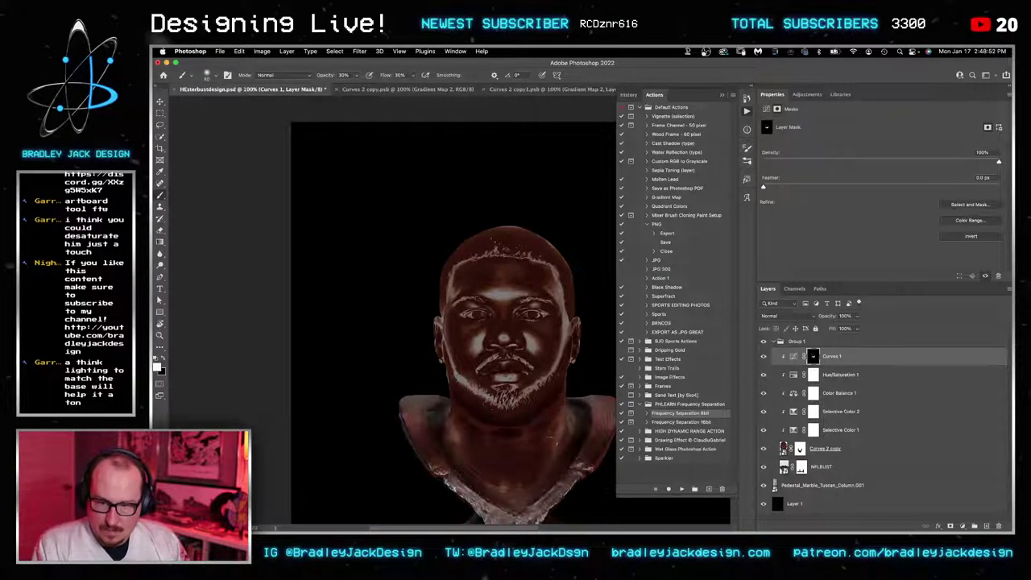
key(v)
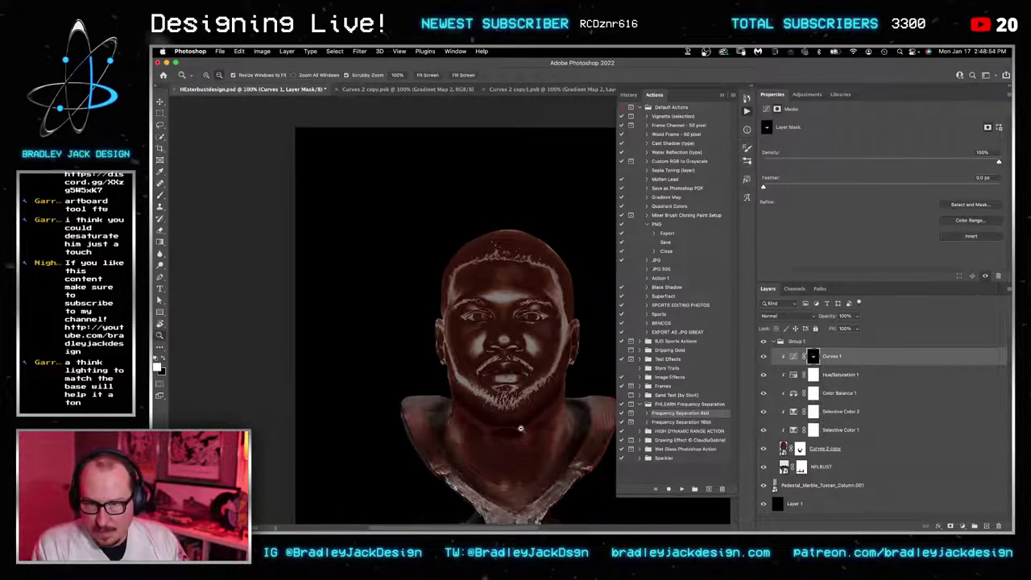
key(super+minus)
key(super+s)
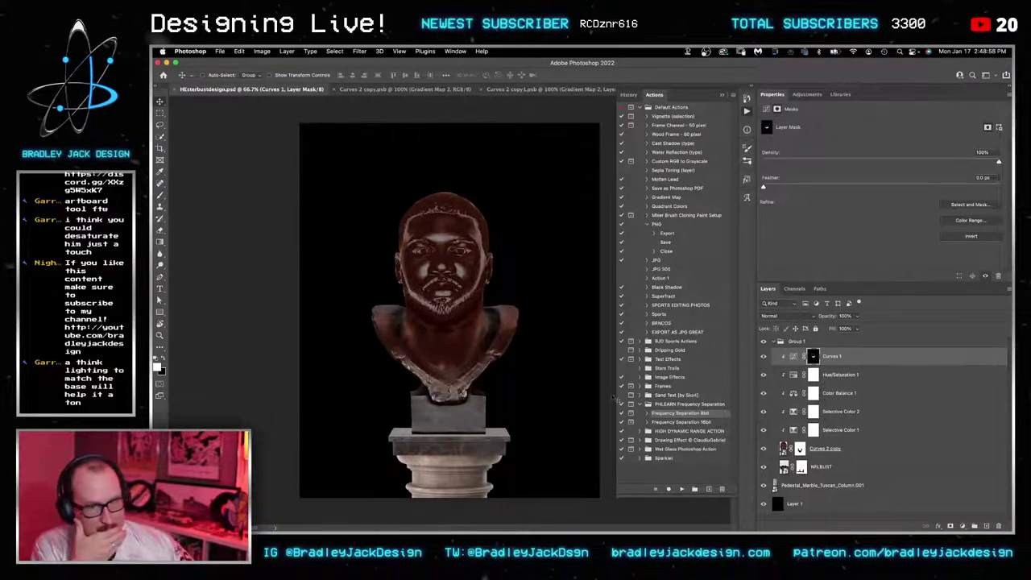
Step: Add a Color Lookup adjustment over the bust layers and load the EJD Make it Pop 2.3DL LUT
click(831, 345)
click(818, 95)
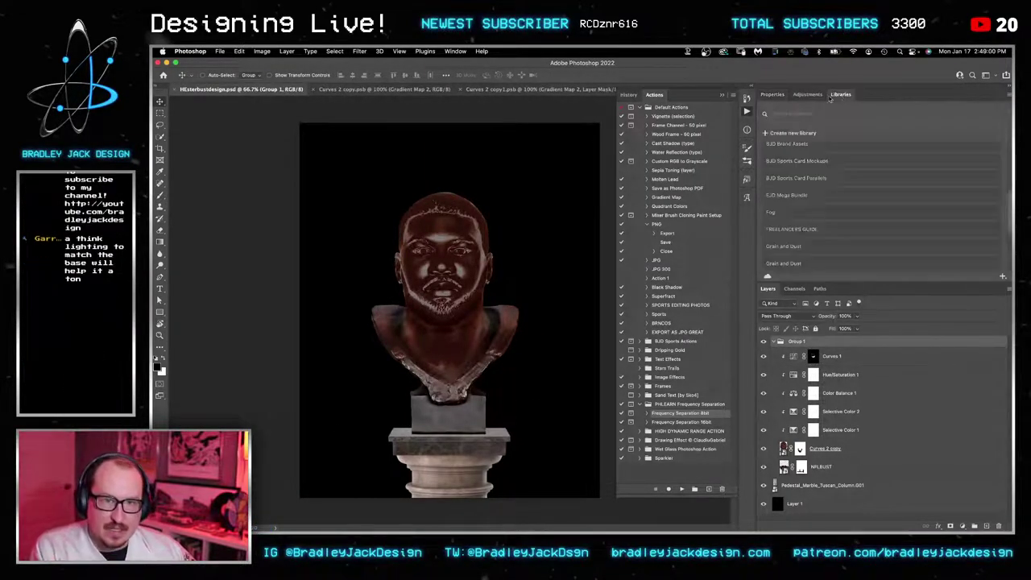
click(830, 127)
click(825, 125)
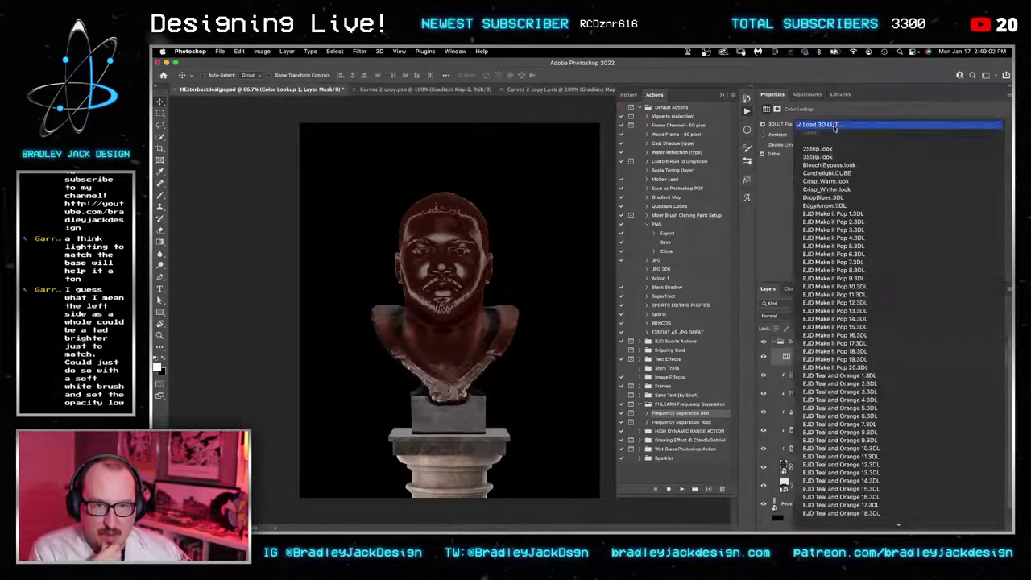
click(838, 214)
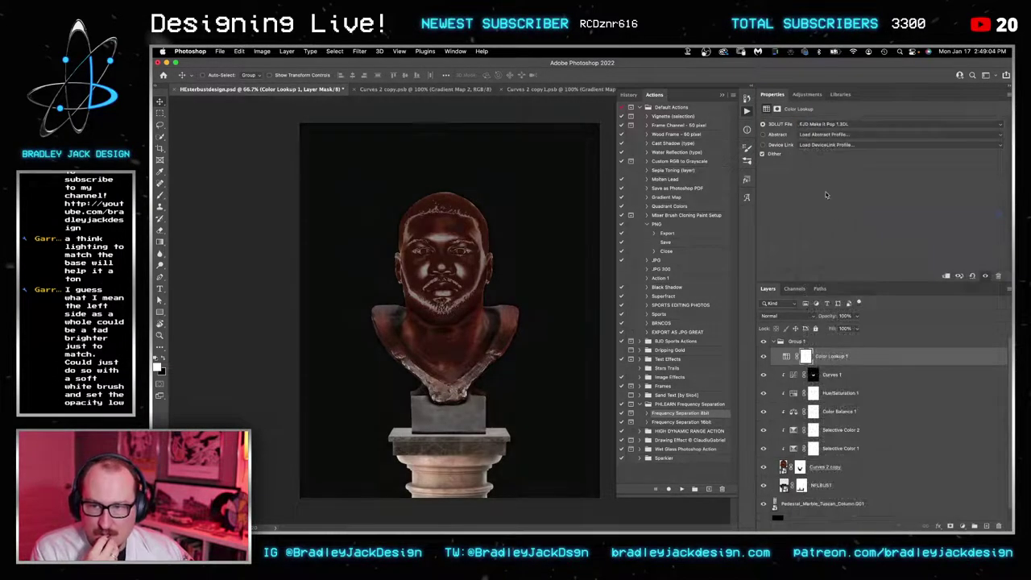
click(818, 127)
click(819, 133)
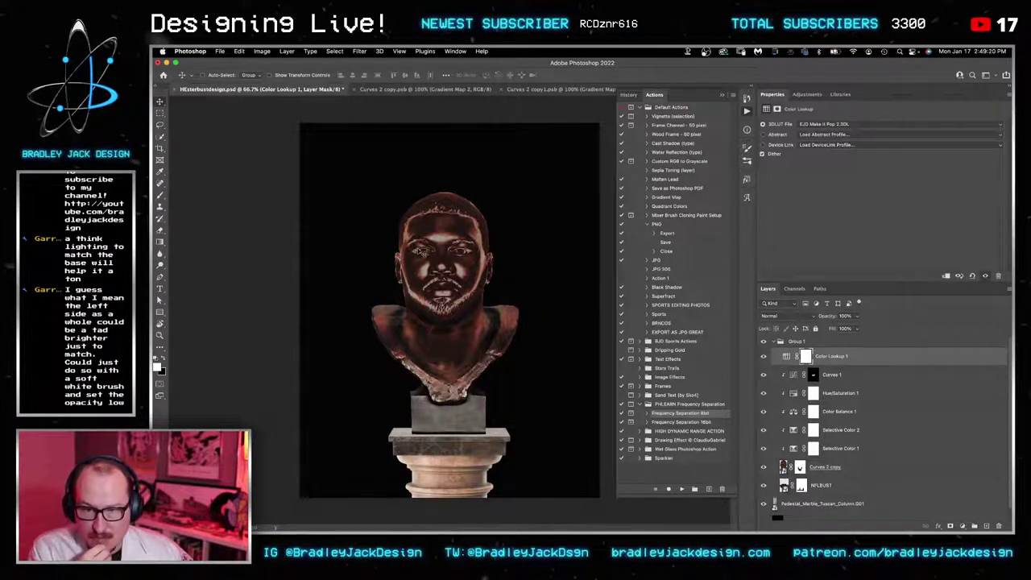
Step: Move the Color Lookup 1 layer above Group 1 and compare the image with the grade off and on
key(alt+F9)
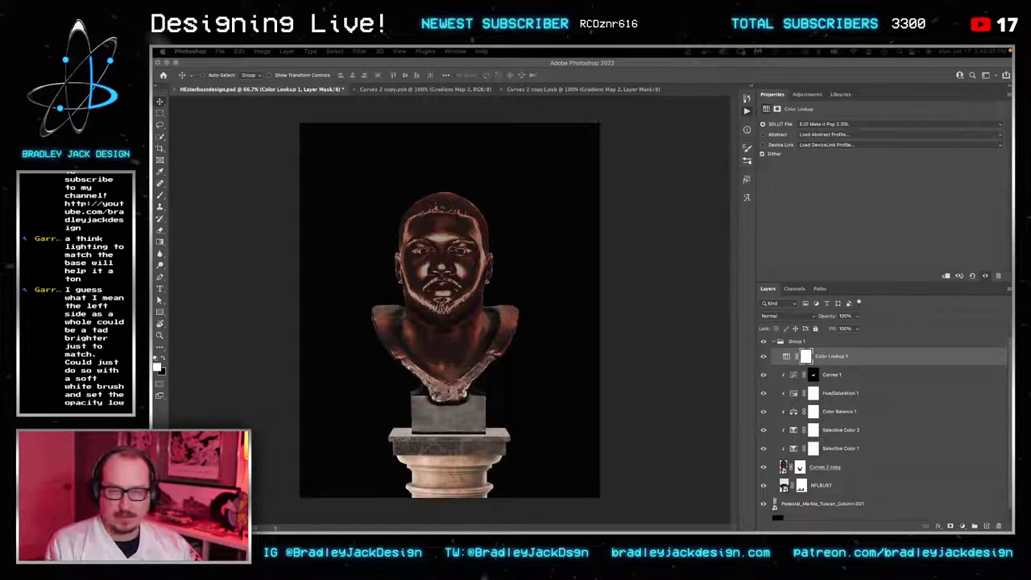
click(600, 309)
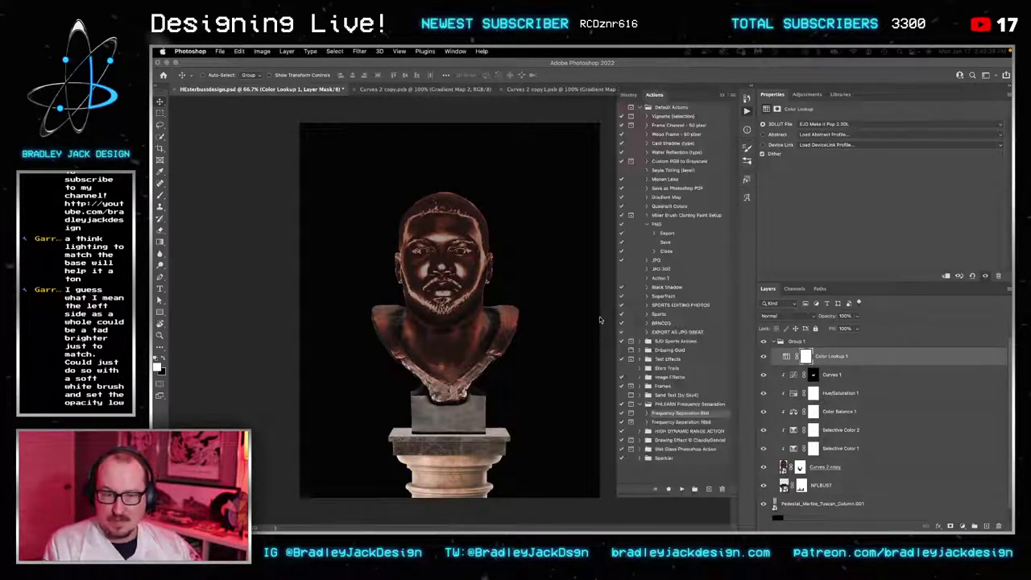
key(super+])
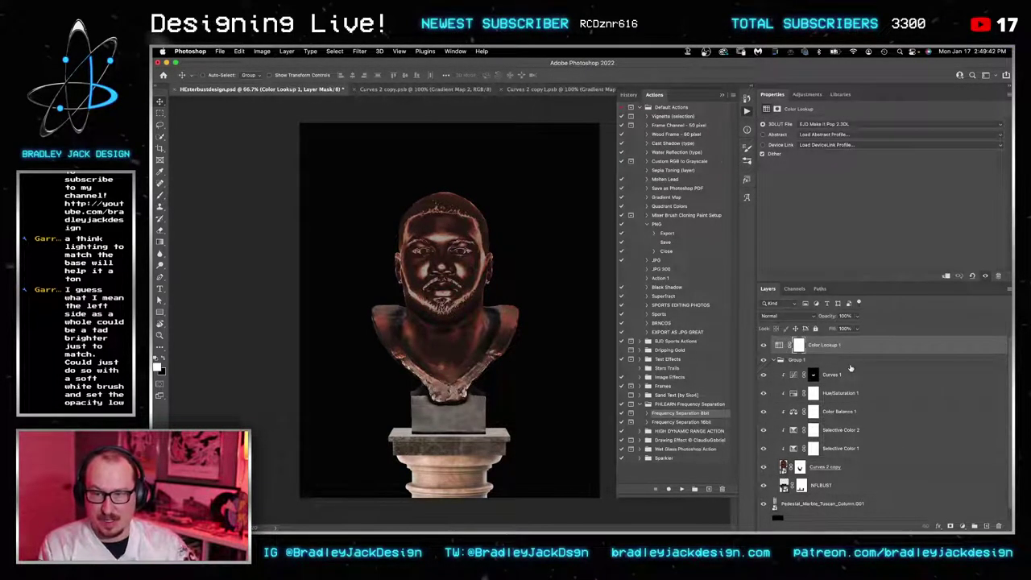
click(763, 346)
click(762, 345)
click(762, 346)
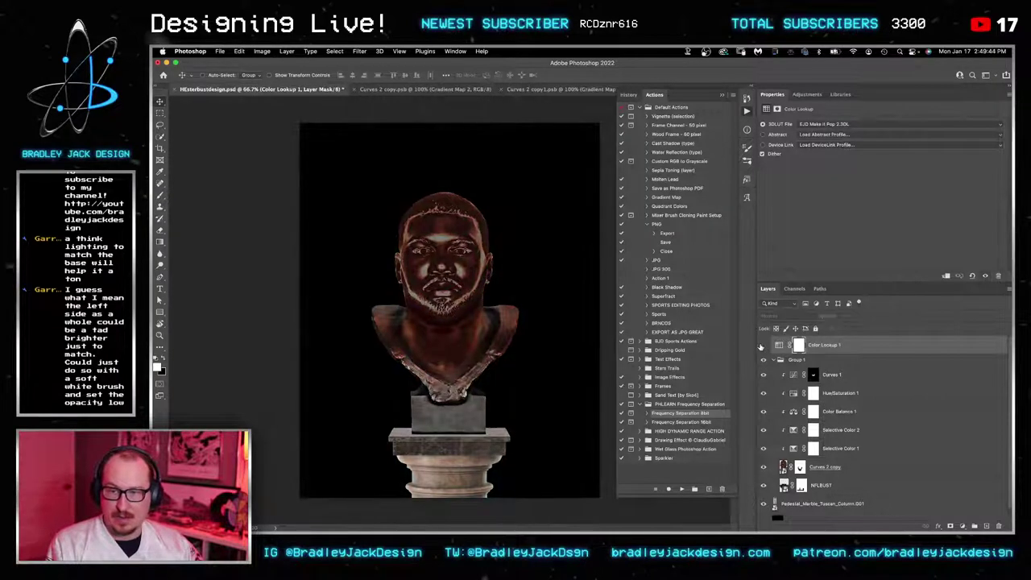
click(763, 345)
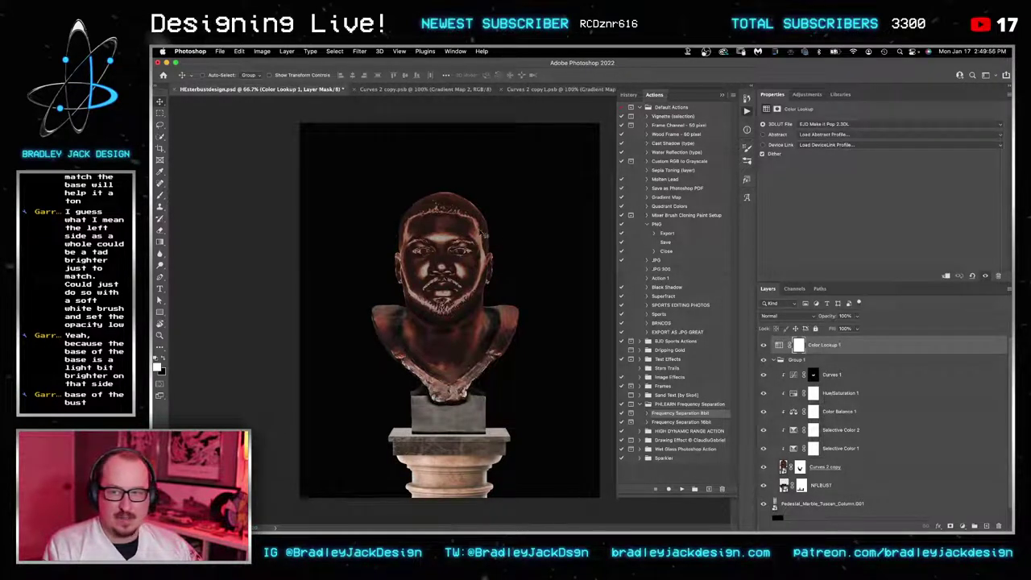
Step: Browse the 100 Spotlight Overlays folder in Adobe Bridge and place spotlight 5.jpg into the bust document
click(723, 95)
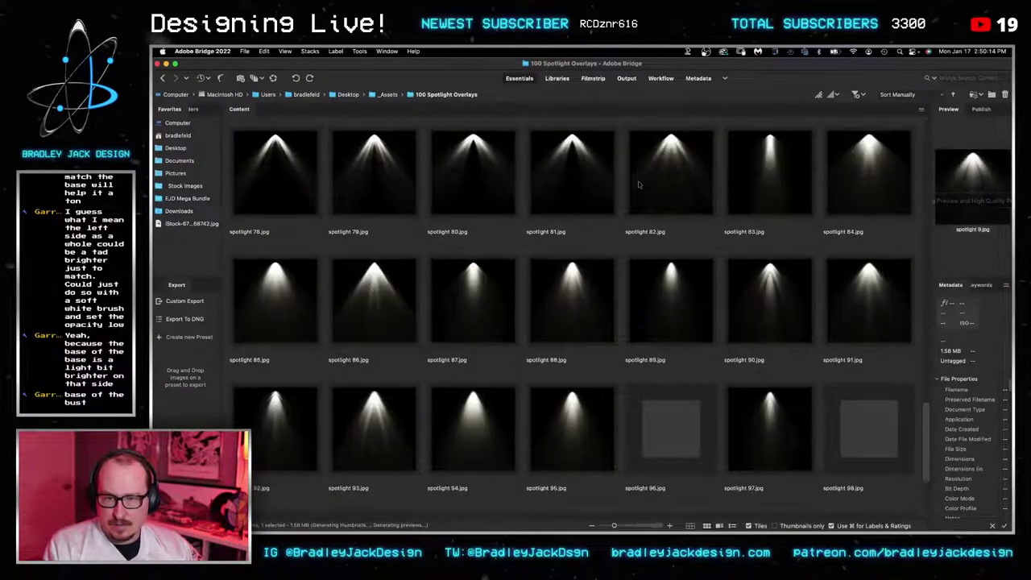
click(596, 178)
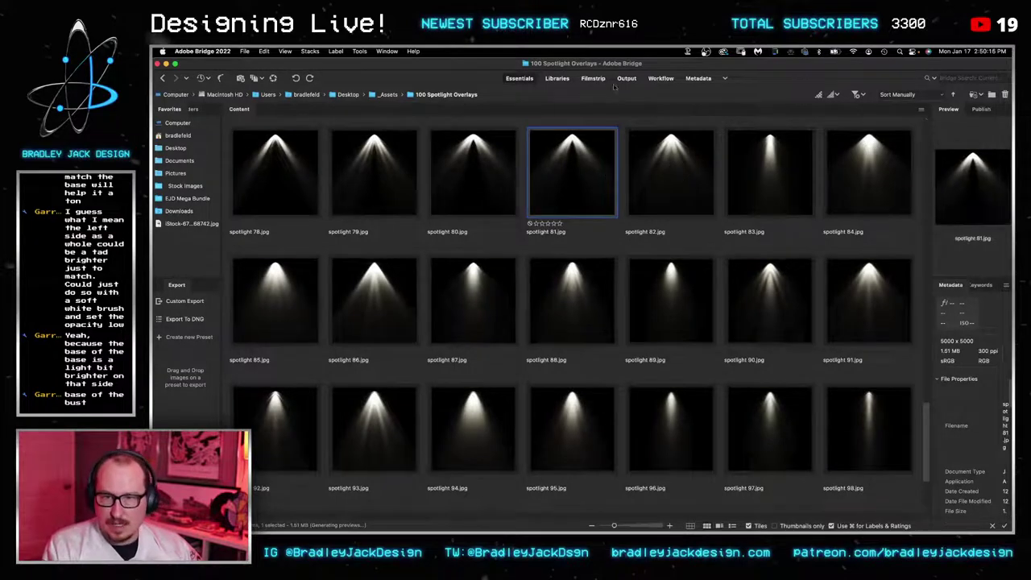
scroll(610, 167, down, 3)
scroll(610, 168, up, 15)
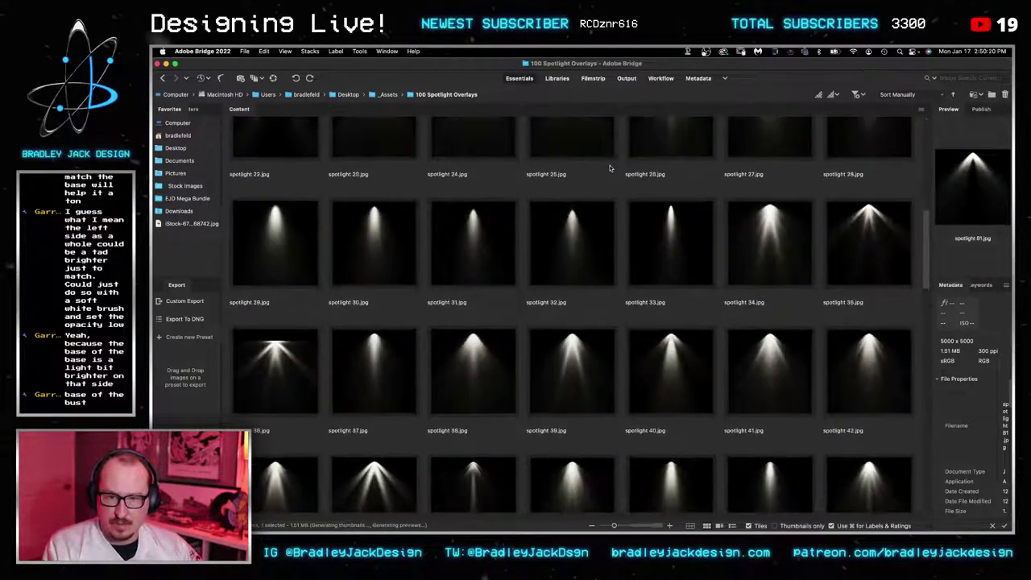
scroll(610, 168, up, 10)
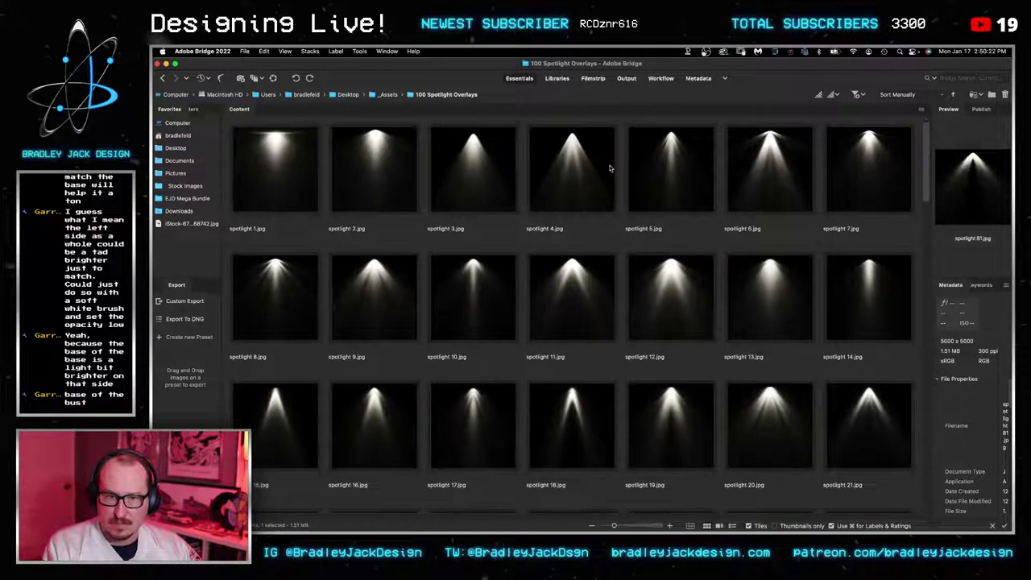
drag(743, 72, 717, 207)
drag(625, 315, 474, 149)
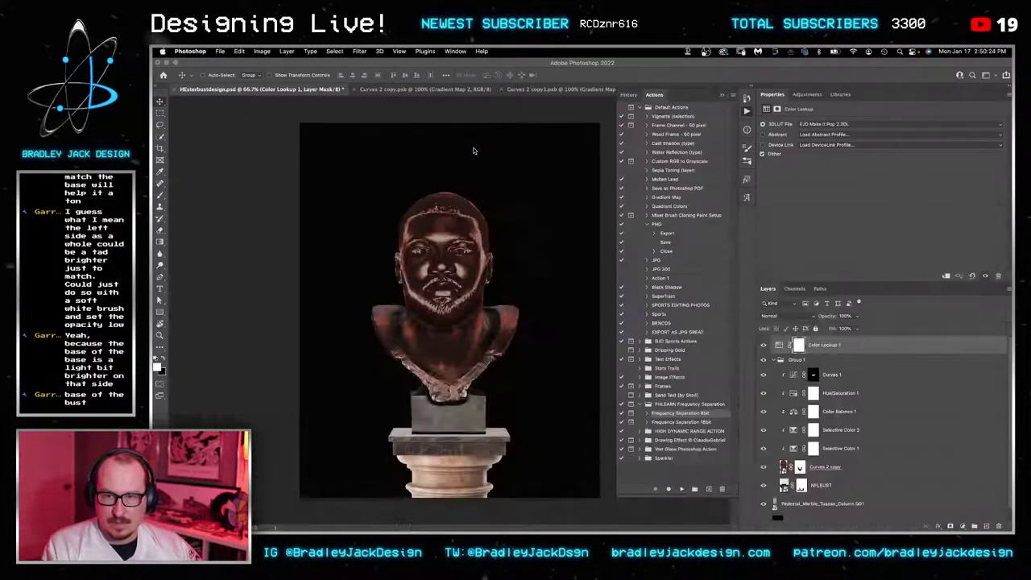
Step: Blend spotlight 5 in Screen mode with its beam falling from the canvas top, and clip a Levels adjustment to it
key(alt+shift+s)
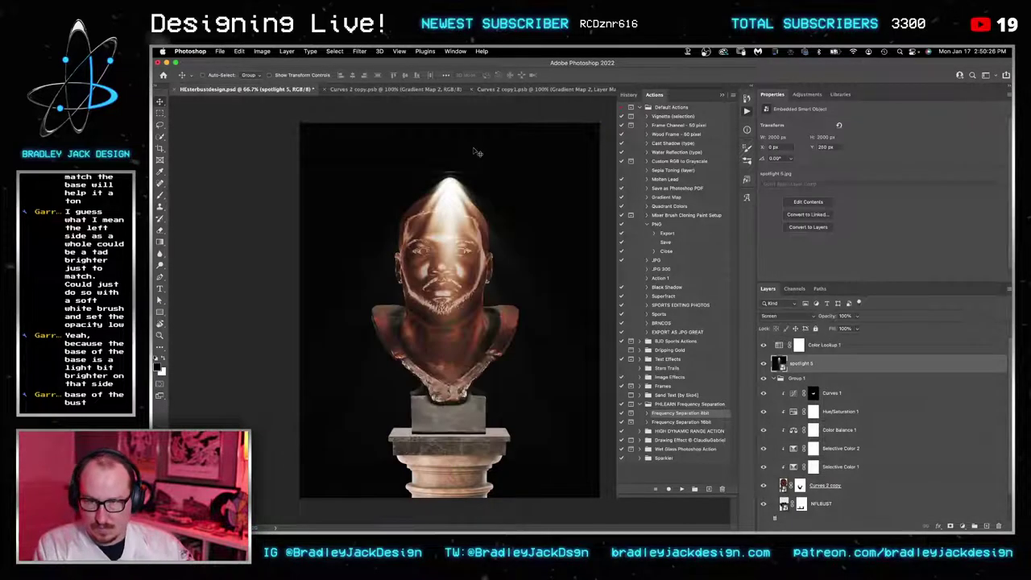
drag(460, 352, 452, 201)
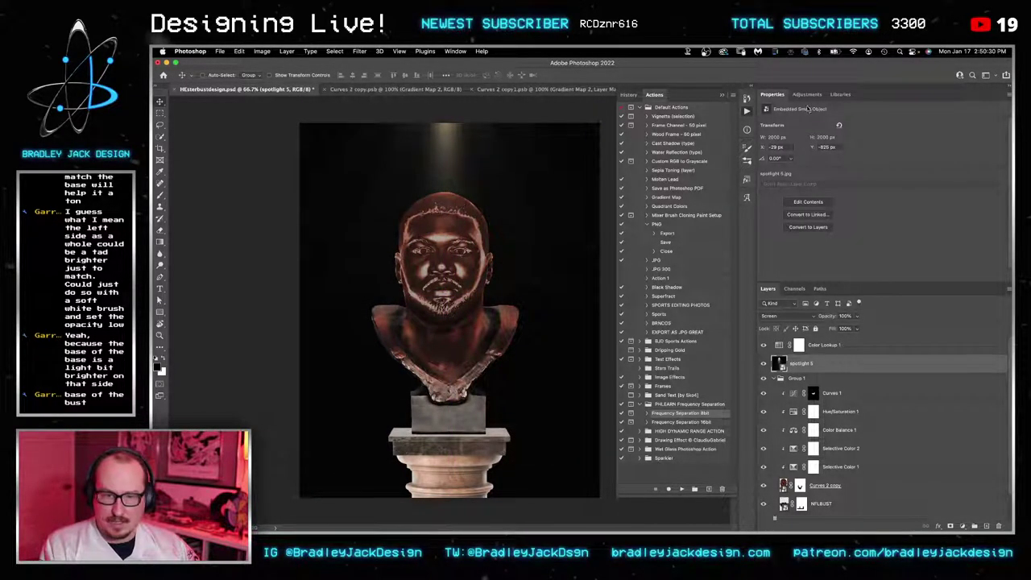
click(807, 94)
click(793, 115)
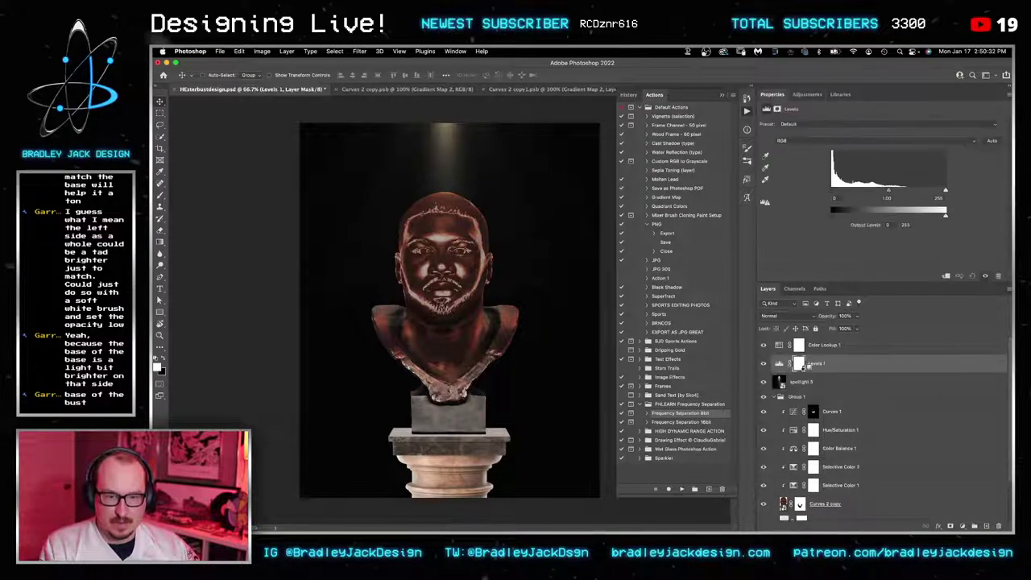
alt+click(807, 367)
Step: Duplicate the spotlight 5 layer, rotate the copy 45 degrees, and position its beam in the canvas's upper-right corner
click(834, 385)
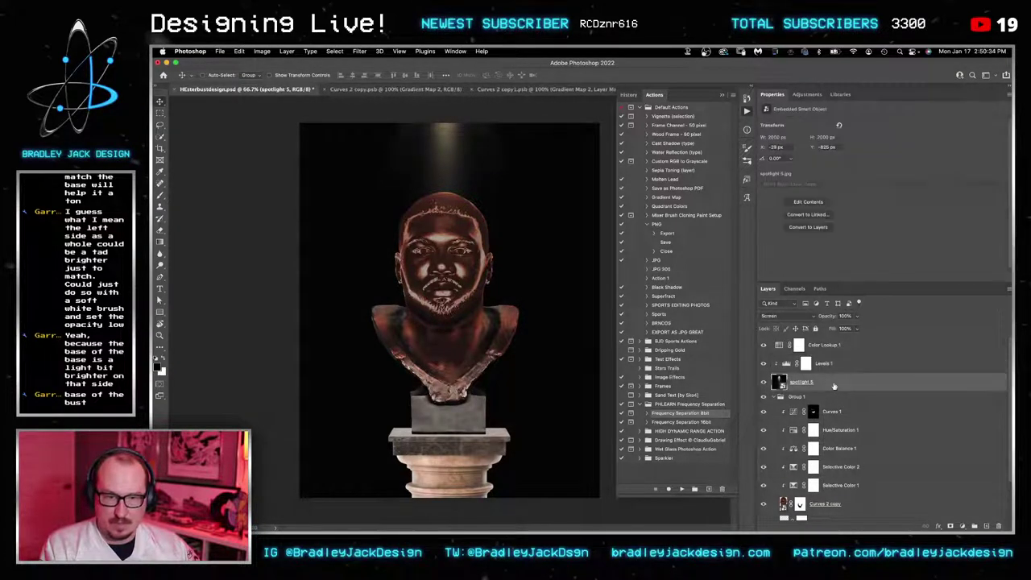
key(ctrl+j)
key(ctrl+t)
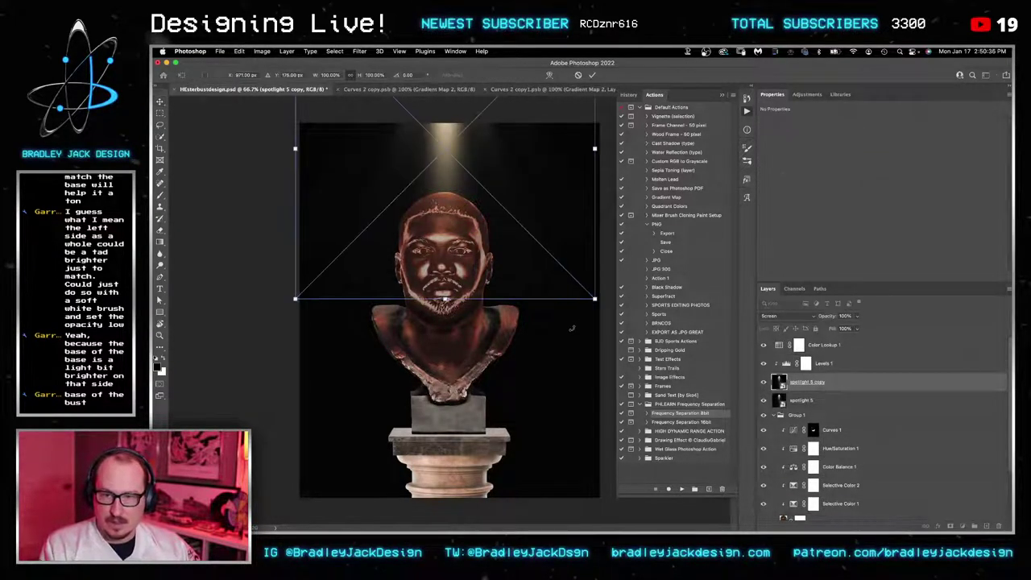
drag(572, 327, 409, 353)
drag(431, 239, 501, 255)
key(Return)
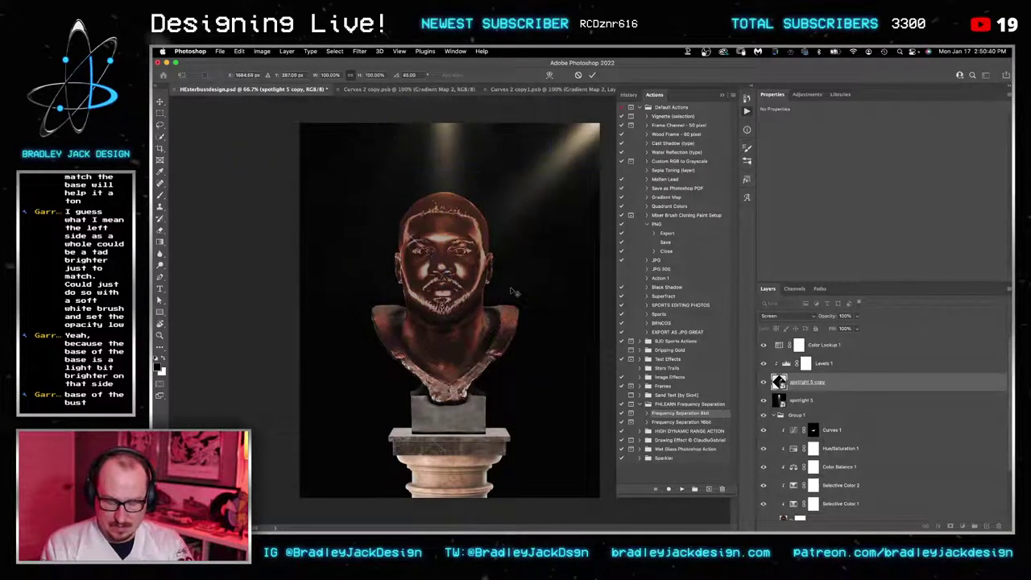
Step: Duplicate the angled beam, mirror it with a width of -100%, and fit it into the canvas's upper-left corner
key(ctrl+j)
key(ctrl+t)
click(330, 75)
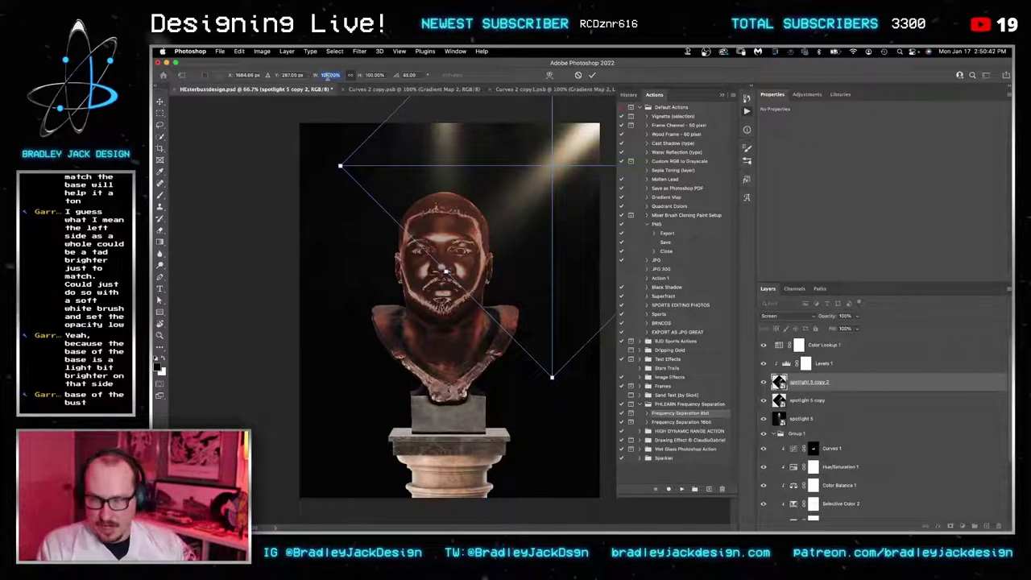
text(-100)
key(Return)
key(Return)
key(ctrl+t)
drag(493, 203, 244, 200)
drag(475, 322, 425, 67)
key(Return)
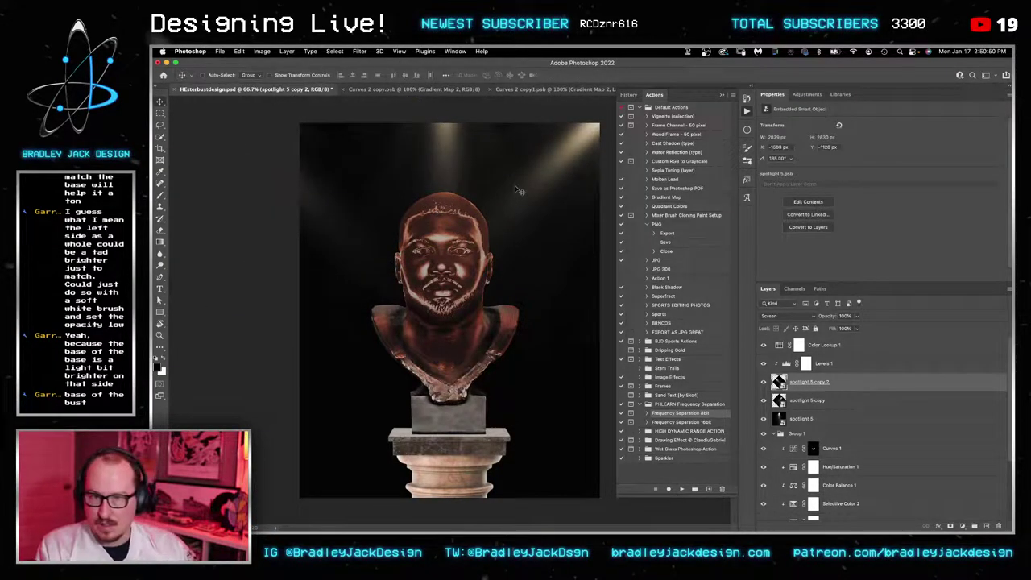
drag(484, 195, 542, 204)
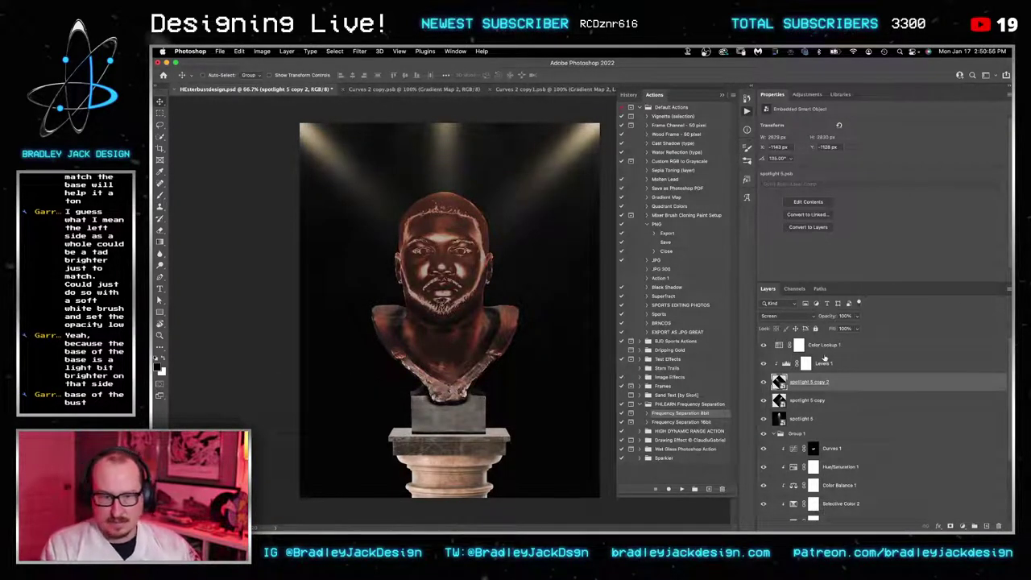
Step: Group the three spotlight layers beneath the Levels 1 adjustment
click(815, 418)
click(819, 369)
click(818, 383)
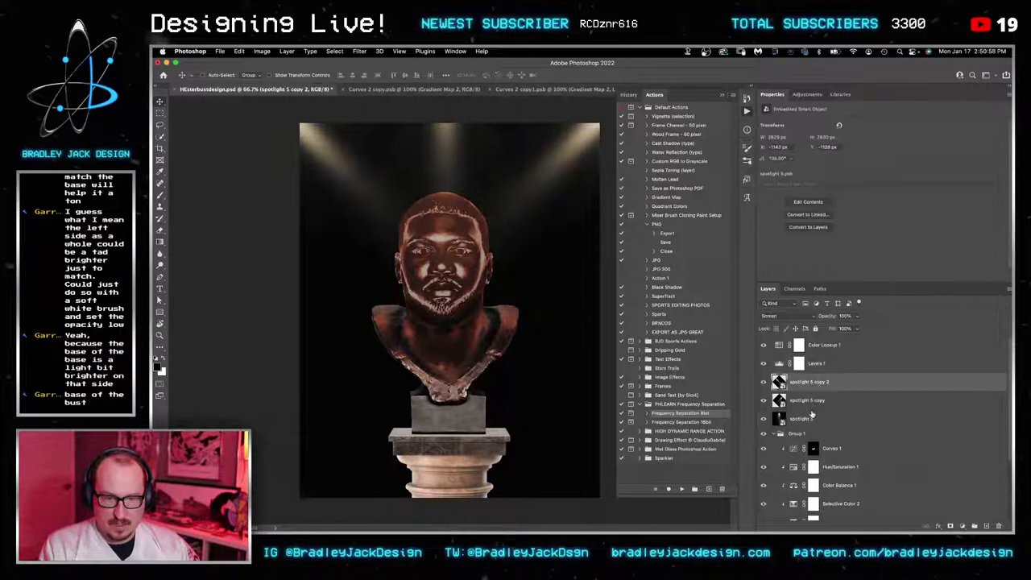
shift+click(814, 401)
click(812, 418)
shift+click(810, 383)
key(ctrl+g)
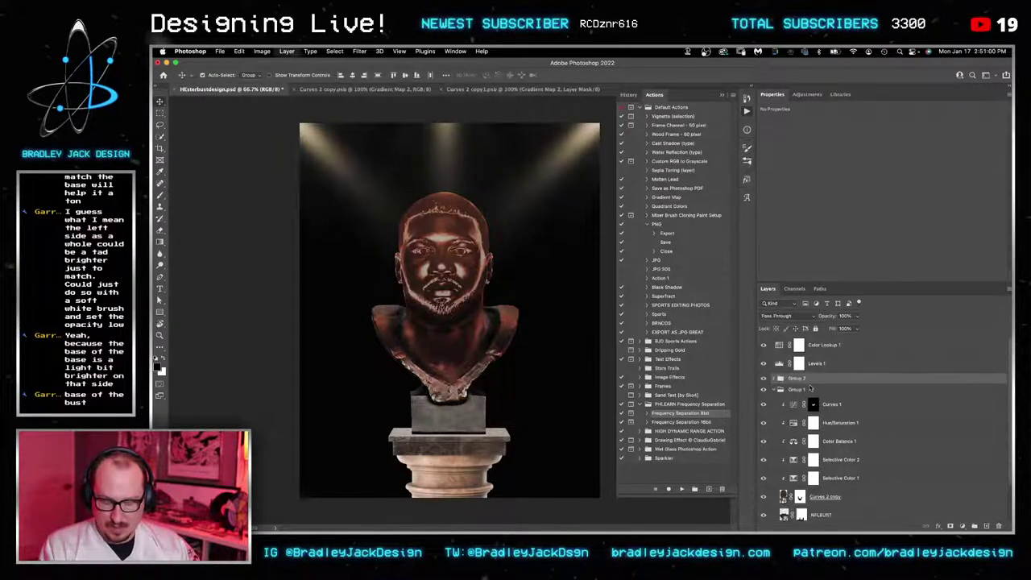
Step: Clip Levels 1 to the spotlight group and raise its black input level to 13
click(818, 368)
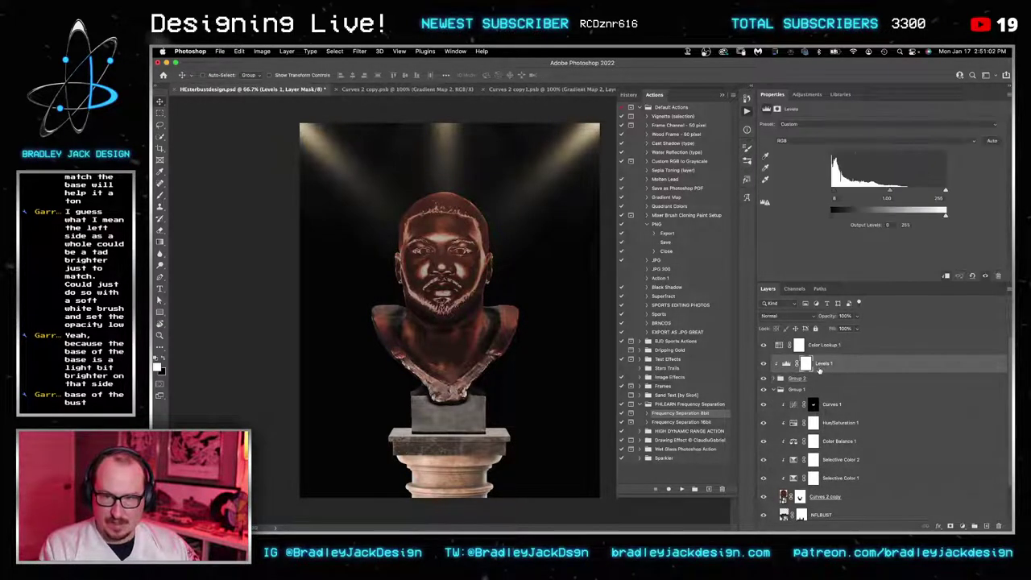
drag(834, 191, 836, 190)
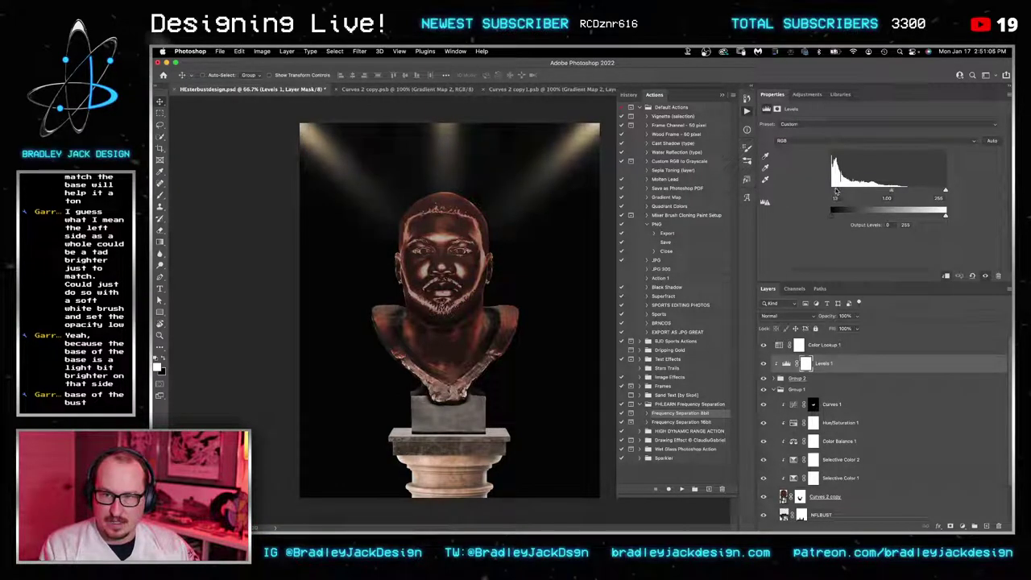
Step: Convert Levels 1 and the spotlight group into one smart object, and duplicate it in Screen blend mode
shift+click(834, 378)
key(ctrl+j)
key(super+z)
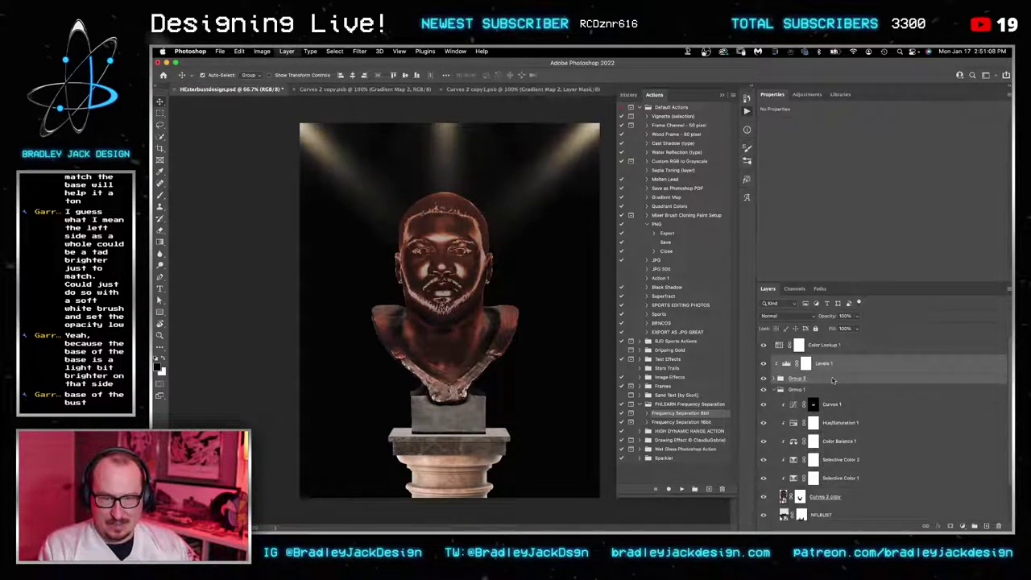
key(super+shift+o)
key(ctrl+j)
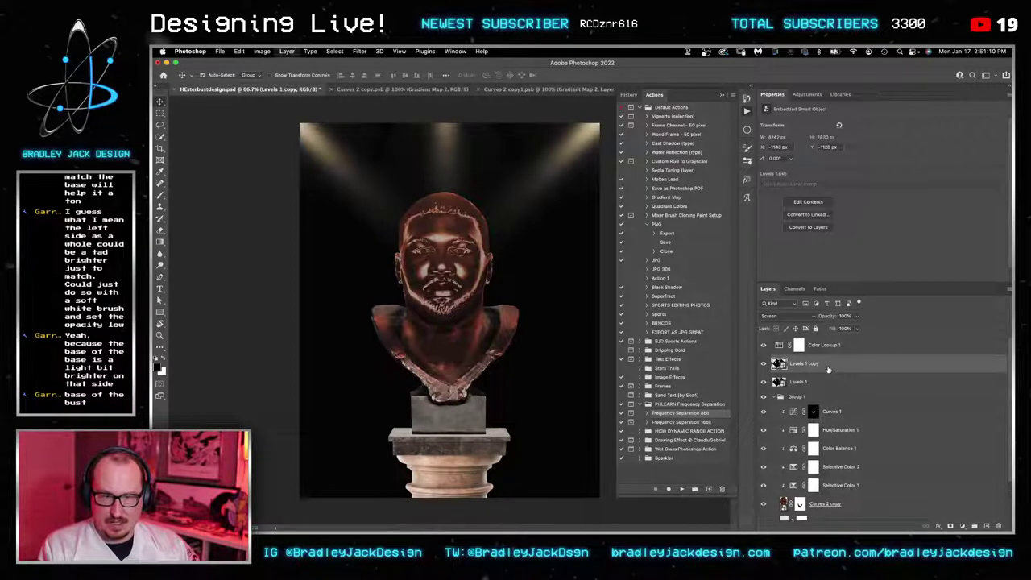
key(alt+shift+s)
Step: Apply a Gaussian Blur with a 45-pixel radius to the duplicated spotlight smart object
click(359, 51)
mouse_move(364, 167)
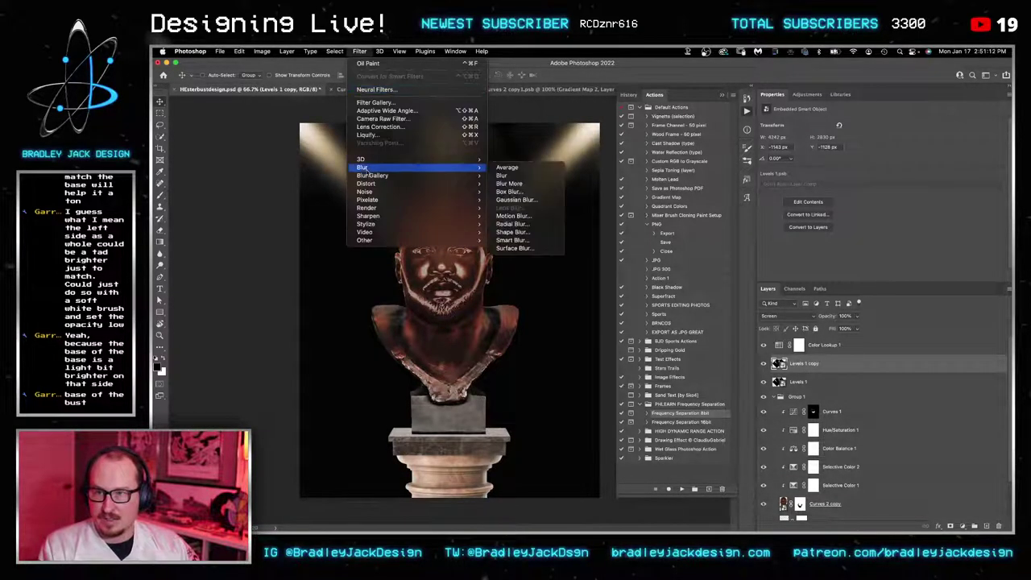
click(516, 200)
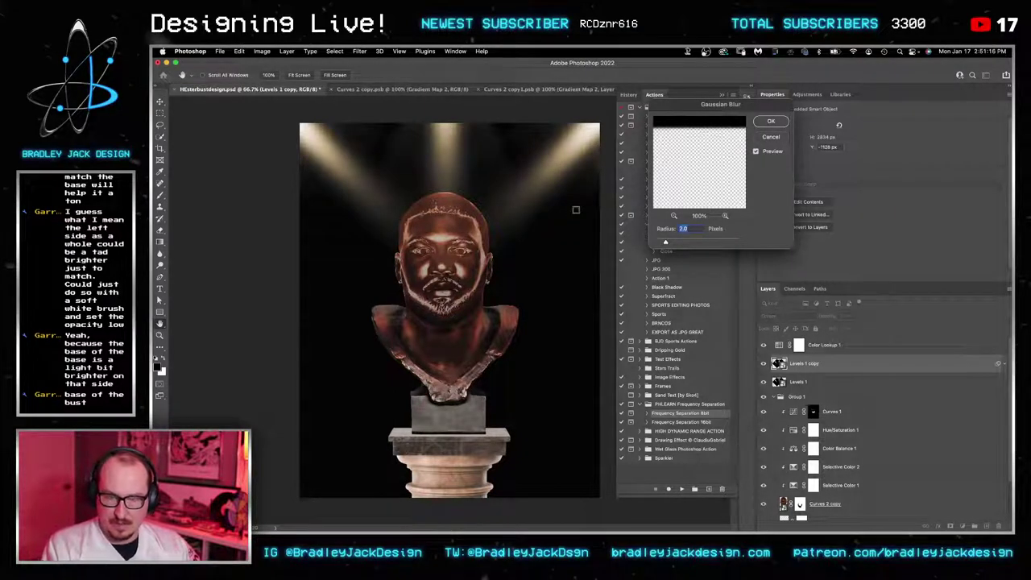
text(25)
key(Return)
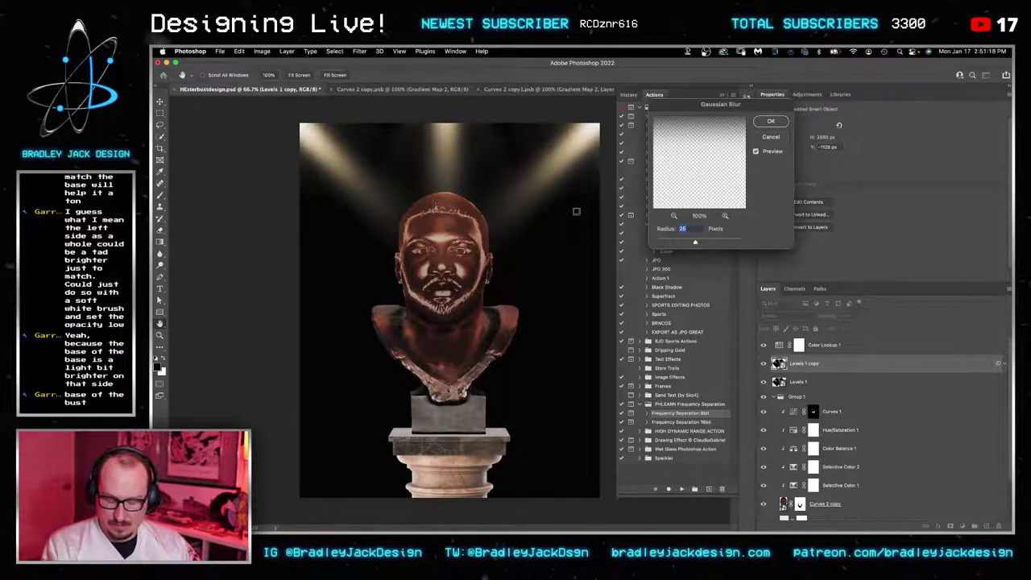
text(45)
key(Return)
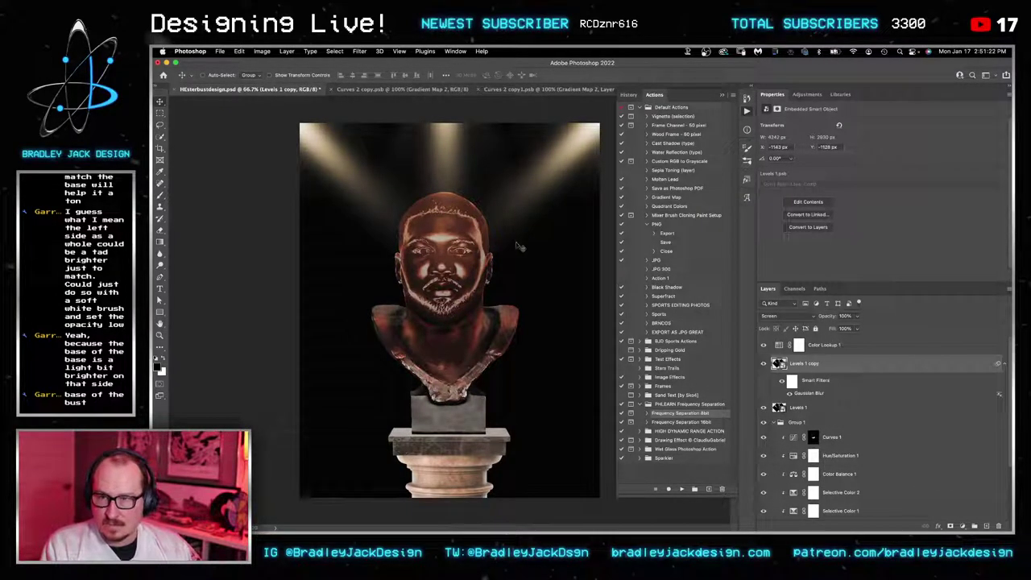
Step: Scale both spotlight smart objects together to about 164% and shift them upward so the beams enter from above the canvas
click(808, 410)
shift+click(811, 365)
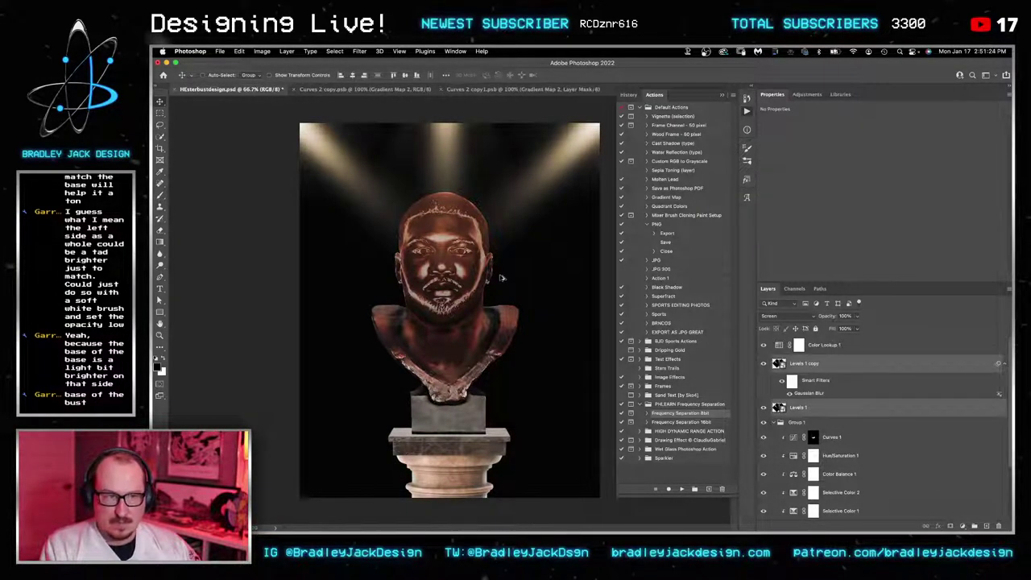
scroll(502, 278, down, 3)
key(super+t)
drag(251, 362, 154, 471)
drag(460, 366, 459, 328)
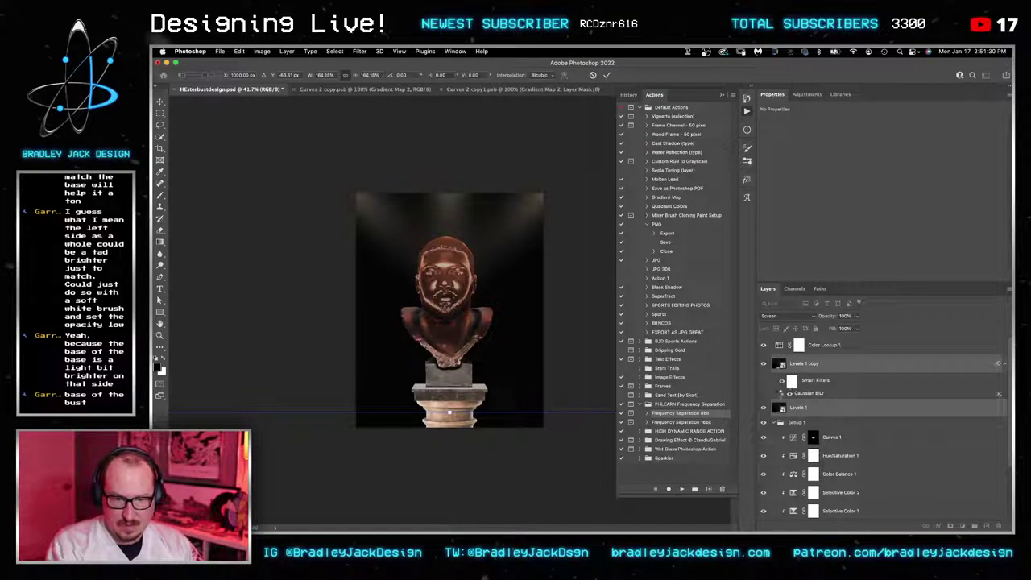
key(Return)
Step: Hide the blurred spotlight duplicate, open the contents of the Levels 1 smart object, and add a layer mask to its spotlight group
click(763, 364)
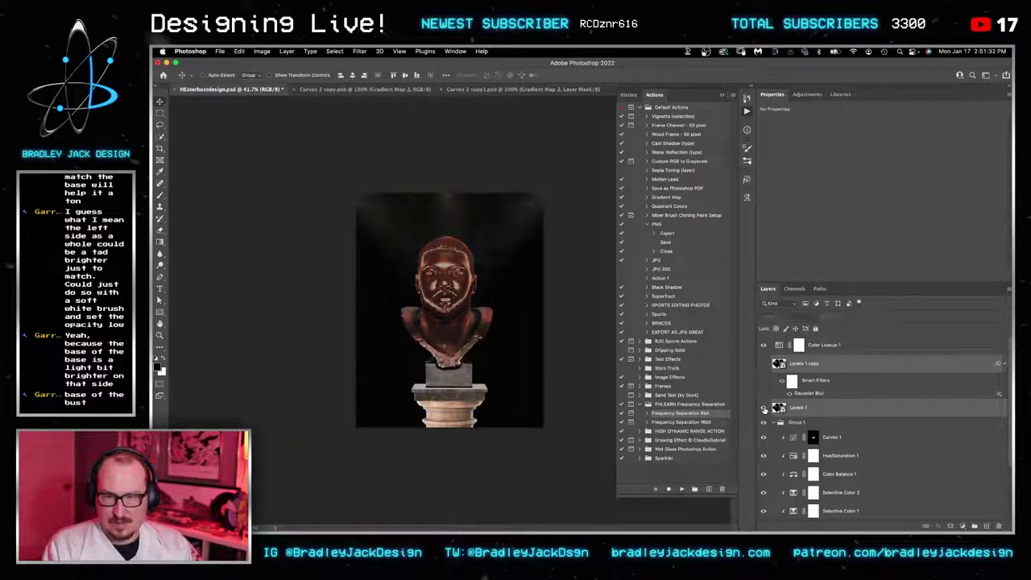
click(778, 407)
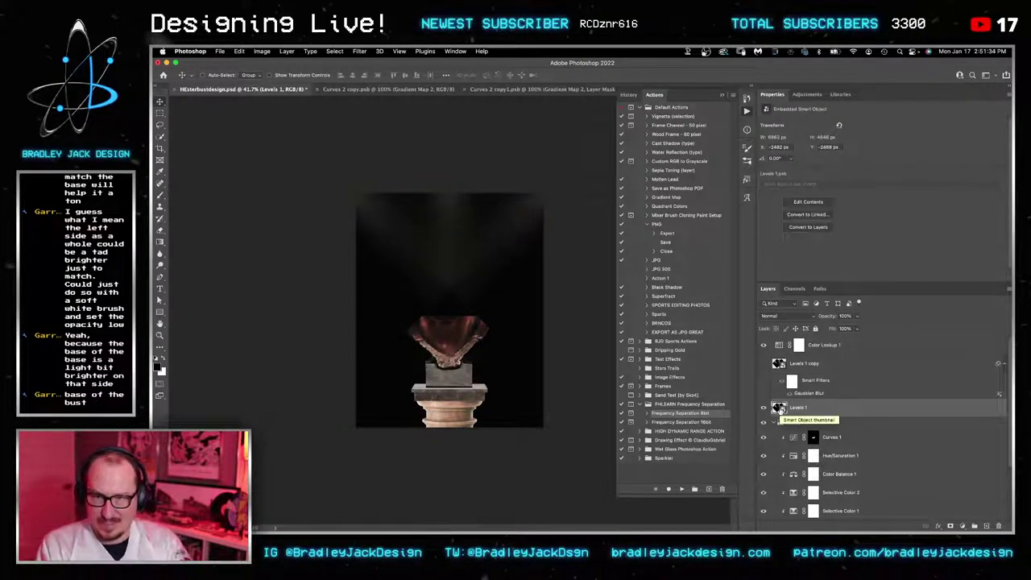
double_click(778, 408)
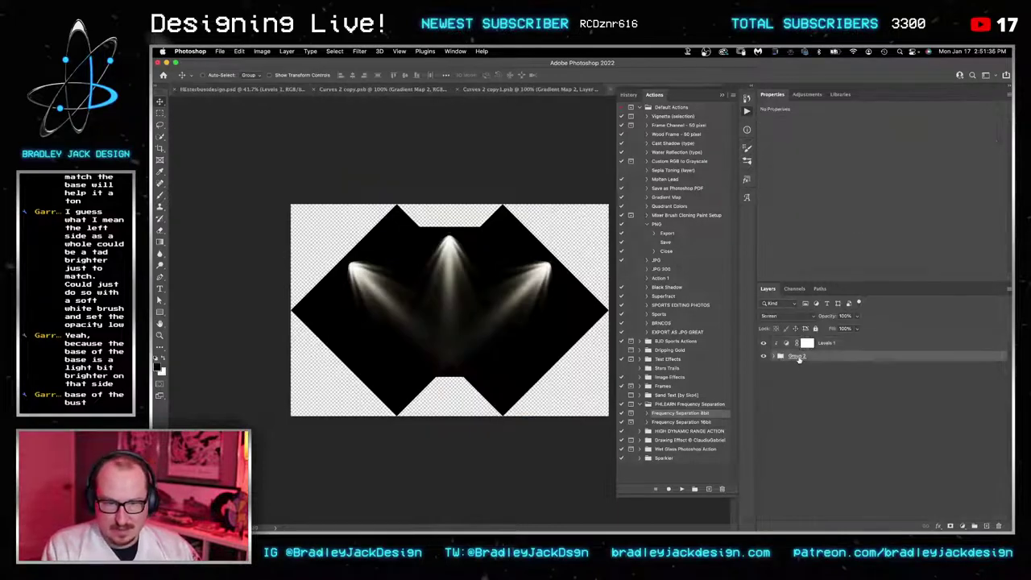
click(950, 526)
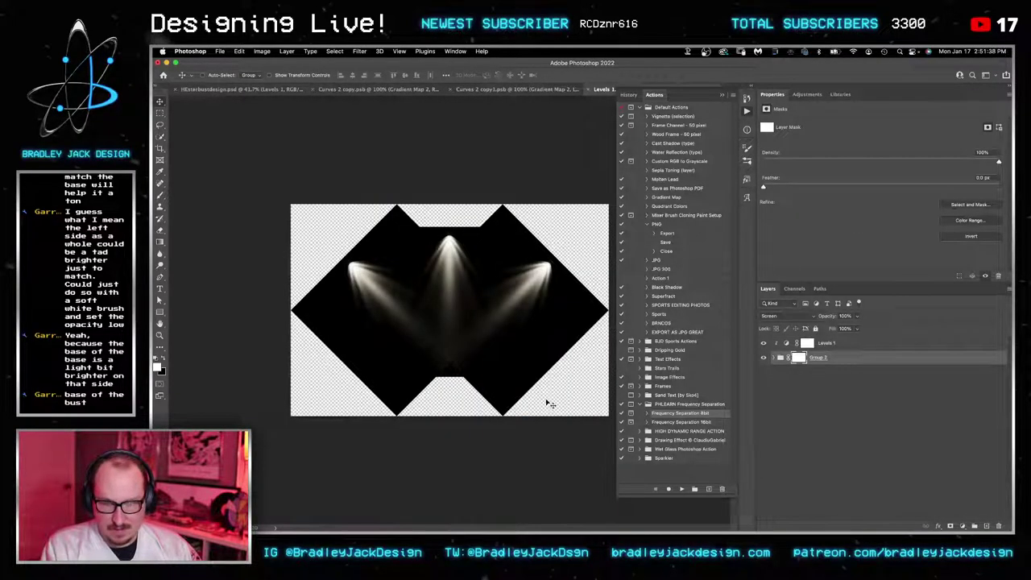
Step: Mask out the lower center where the beams meet using a large soft black brush at 50% opacity, and save back to the bust document
key(b)
key(x)
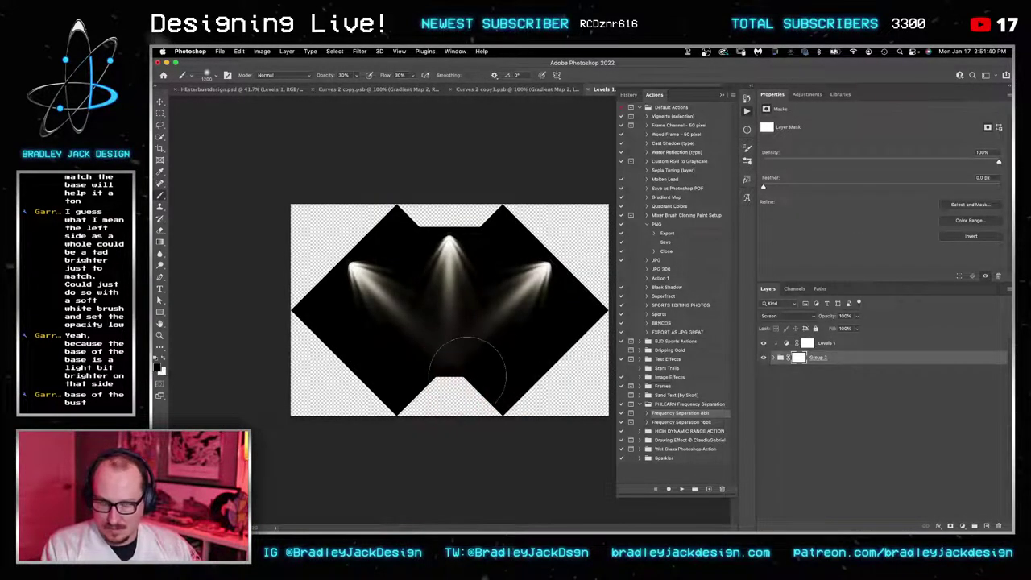
key(])
key(])
key(])
key(5)
click(453, 364)
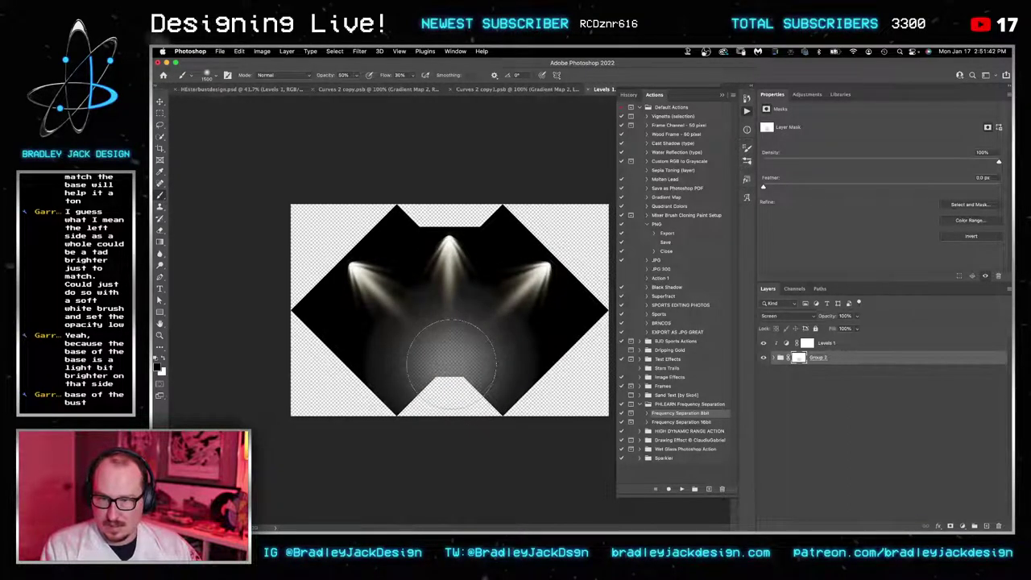
drag(451, 359, 449, 367)
key(v)
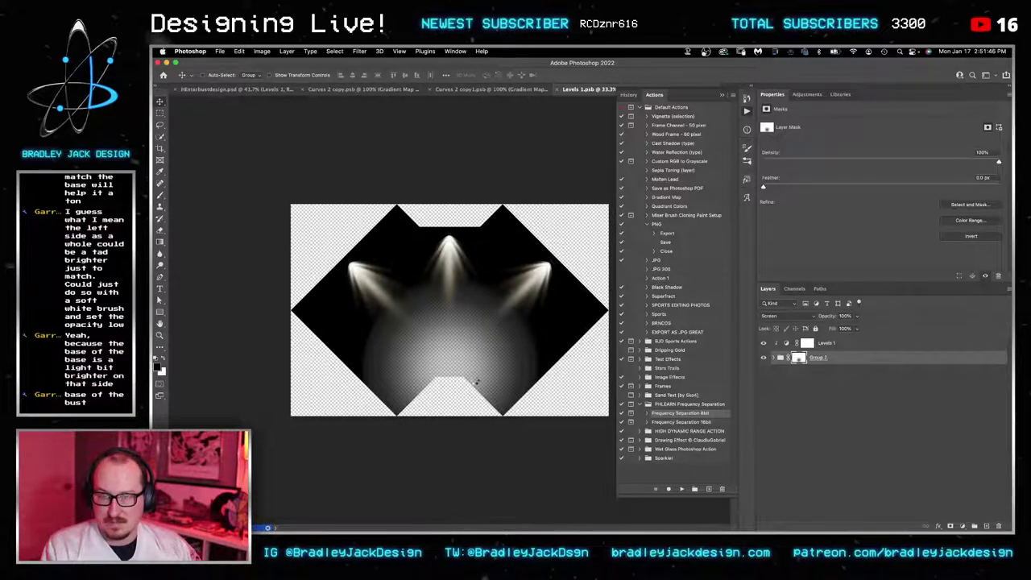
key(ctrl+Tab)
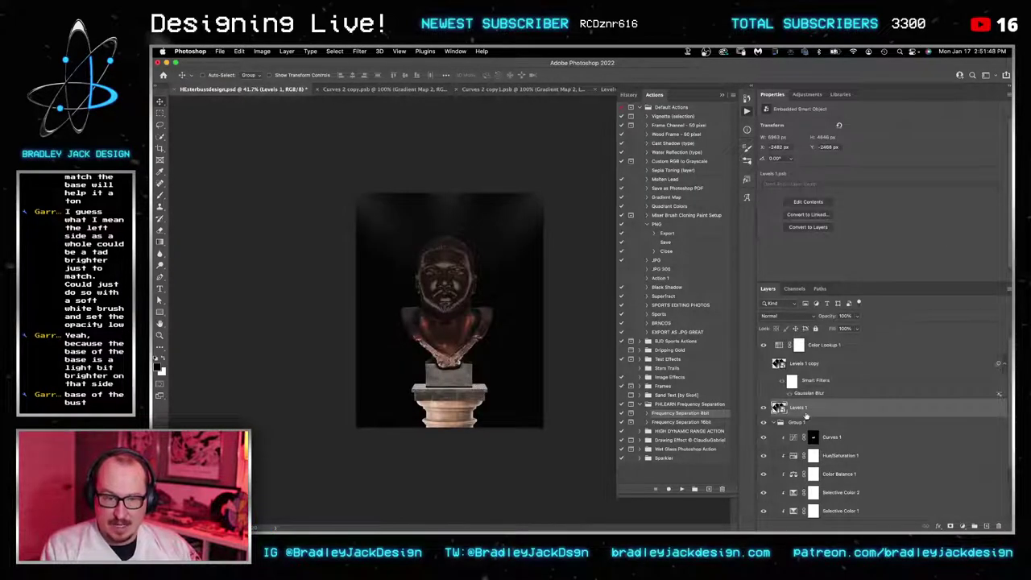
Step: Set the Levels 1 spotlight layer to Screen blend mode and show its blurred duplicate again
key(alt+shift+s)
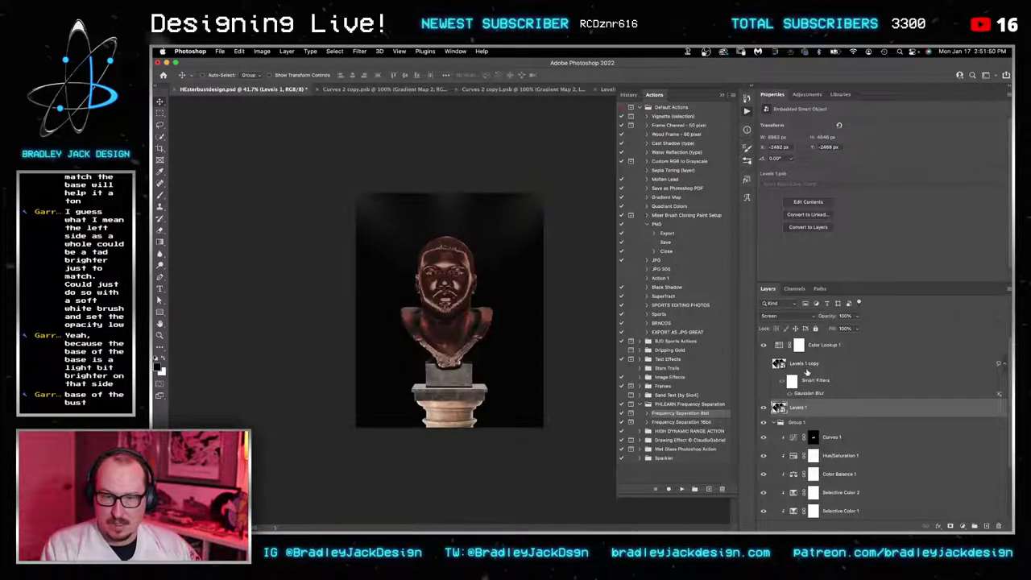
click(801, 364)
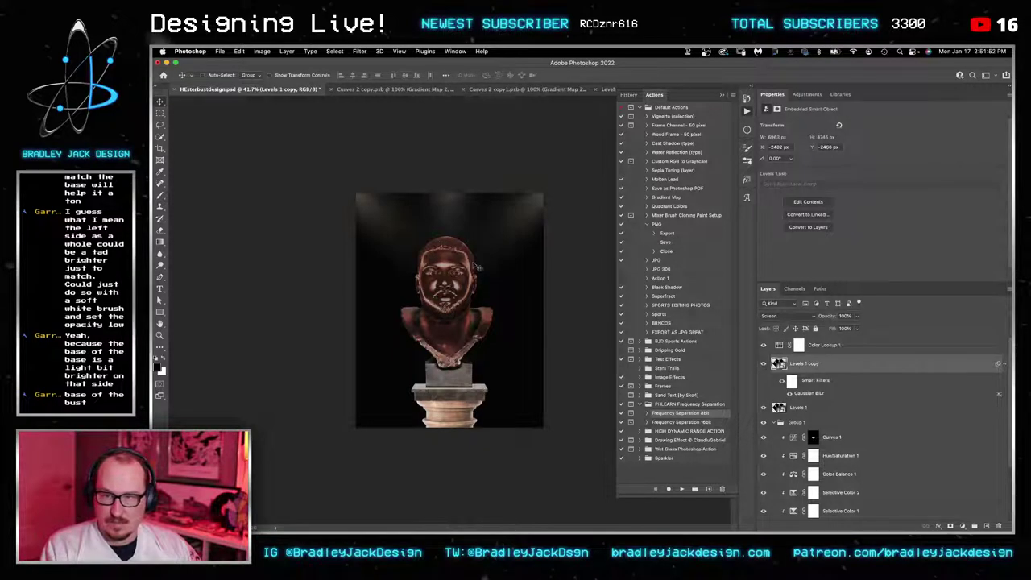
key(z)
click(486, 293)
click(487, 295)
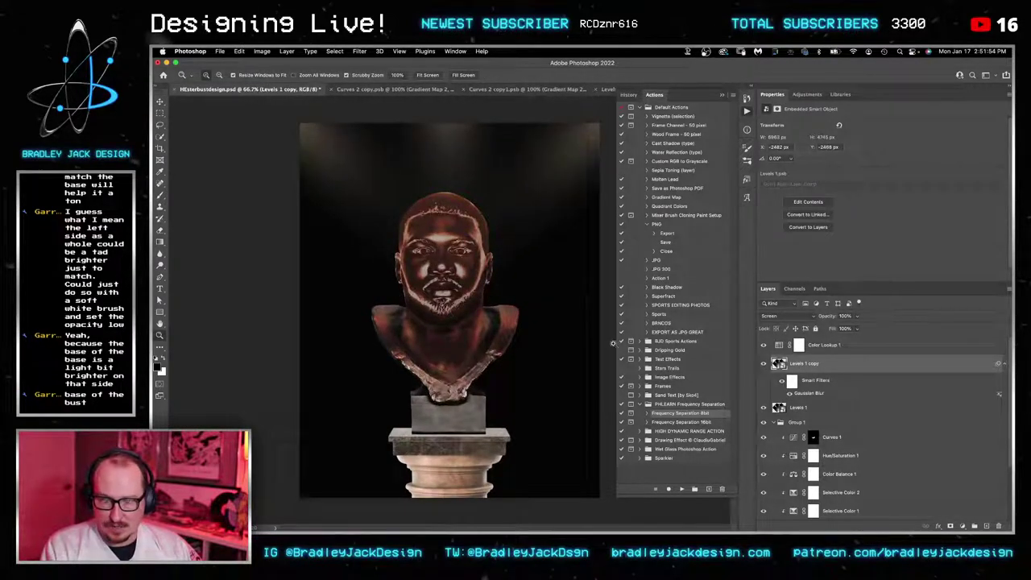
key(v)
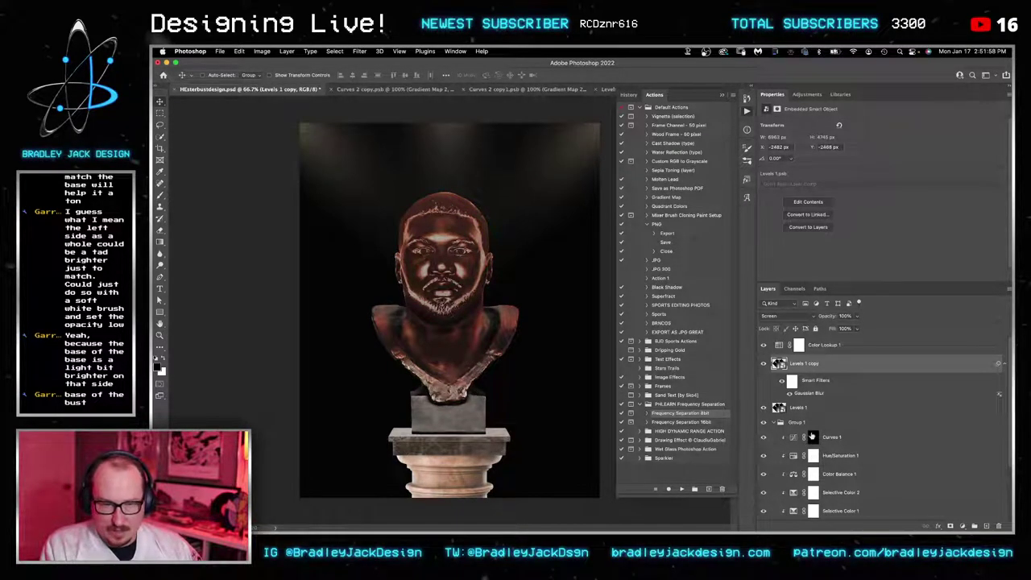
Step: Add an Exposure adjustment clipped to the marble pedestal layer with exposure at -1.5, and save the document
click(773, 424)
click(799, 442)
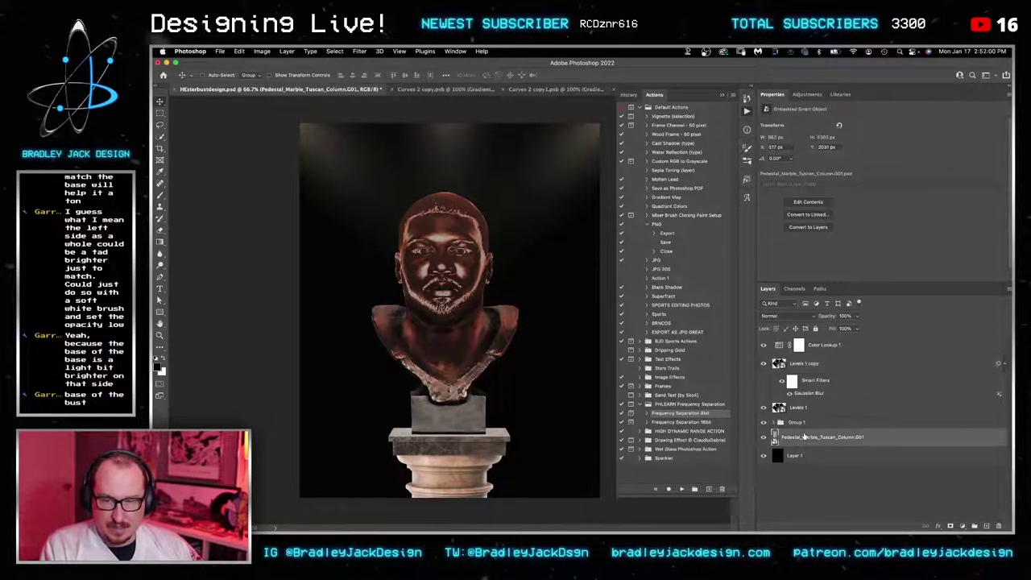
click(808, 94)
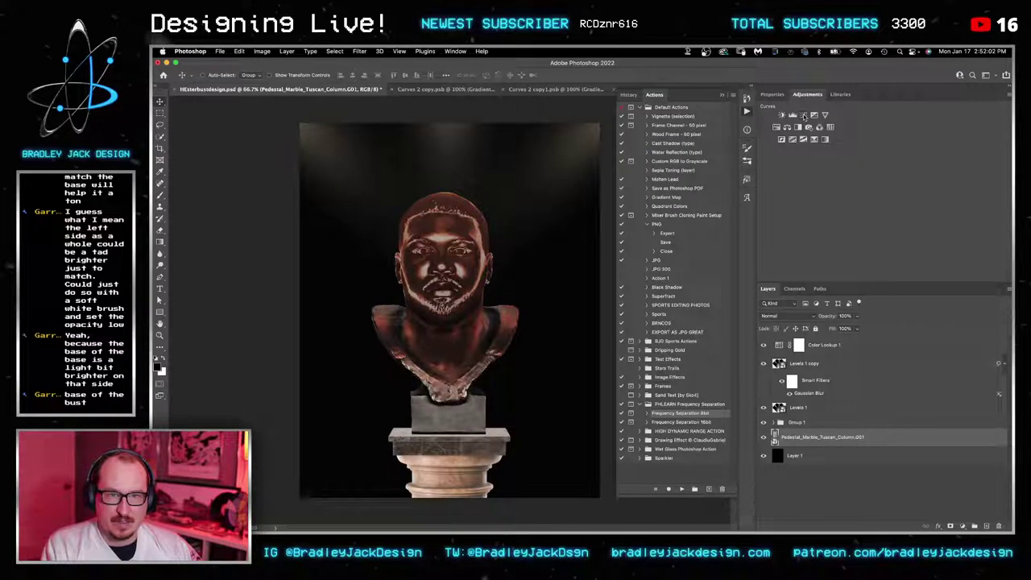
click(815, 117)
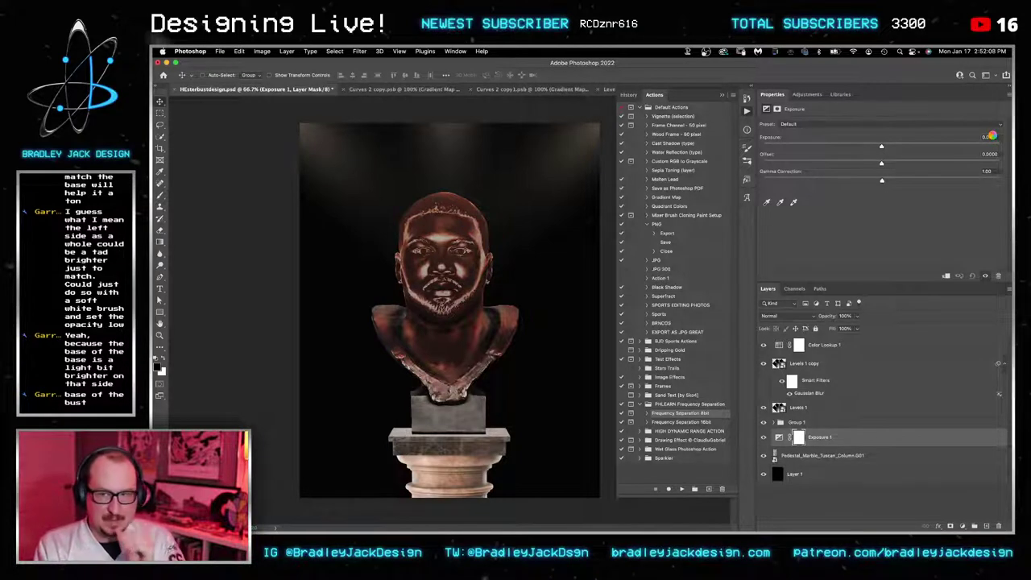
key(super+s)
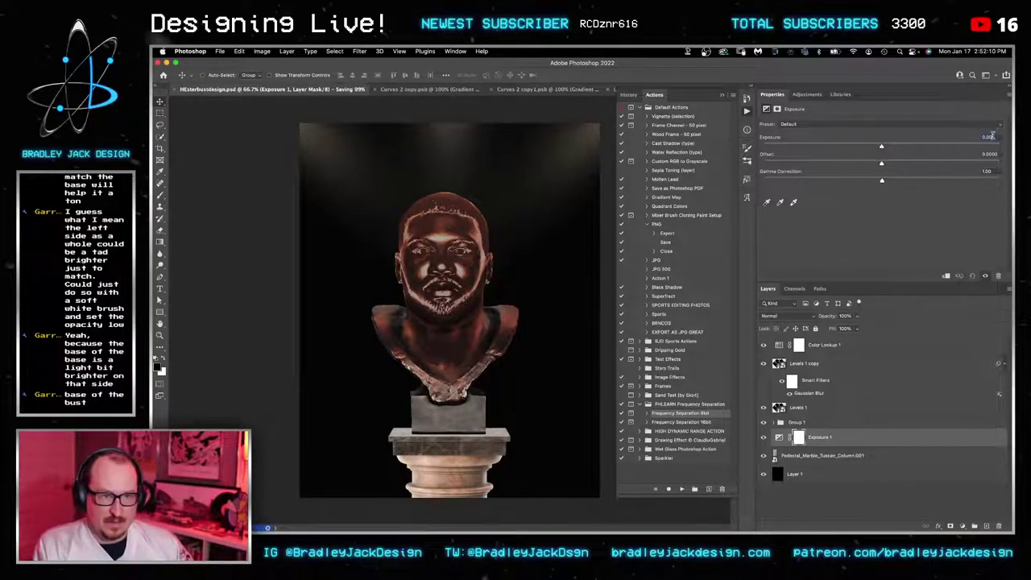
text(-1.5)
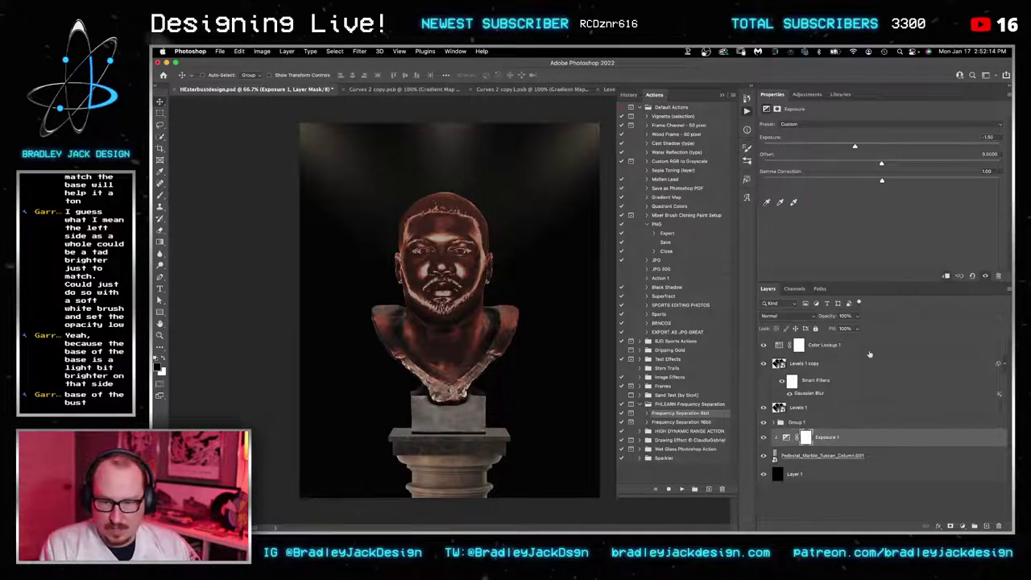
Step: Try an exposure of -1 on the pedestal's Exposure adjustment, and settle on -2
double_click(992, 139)
key(BackSpace)
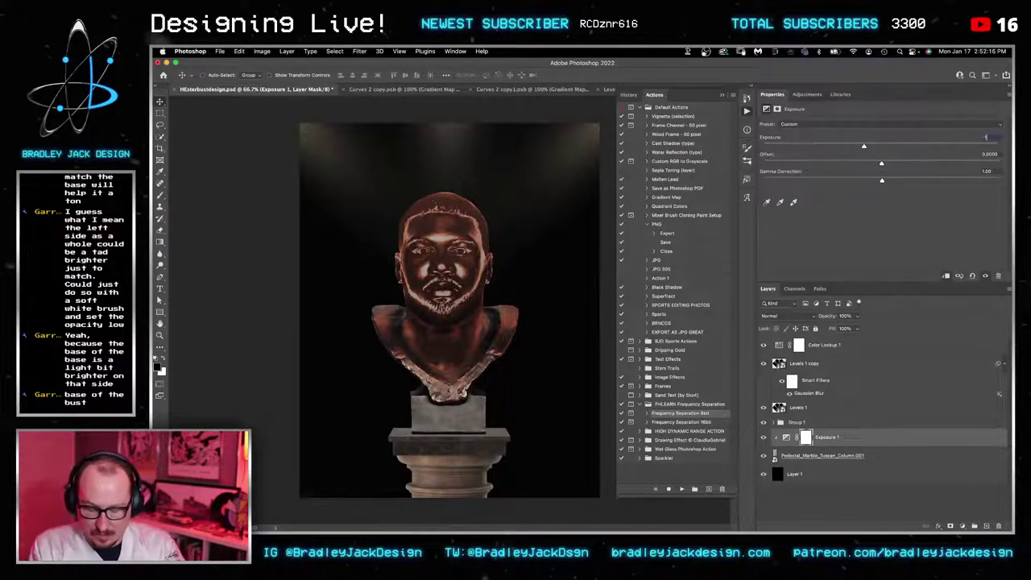
text(1)
double_click(993, 136)
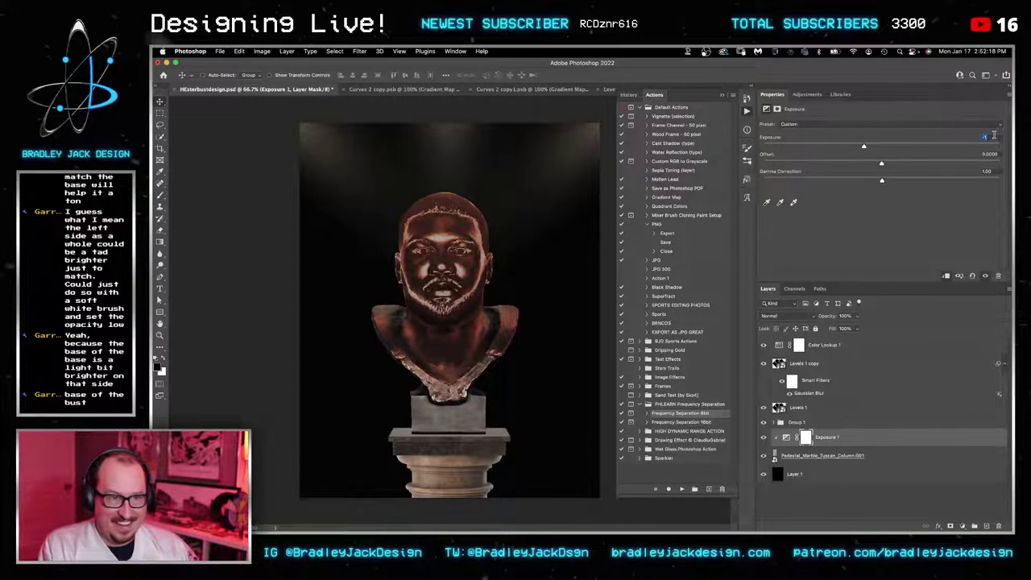
text(-2)
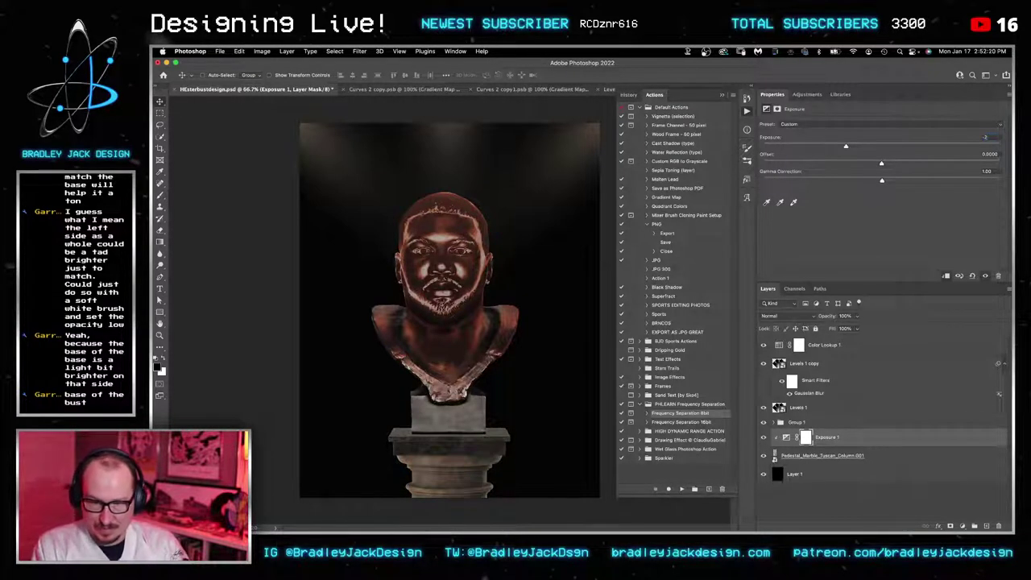
Step: Try a Color Balance adjustment on the pedestal with midtones at red +9 and blue -15, and copy it above the bust group
click(807, 94)
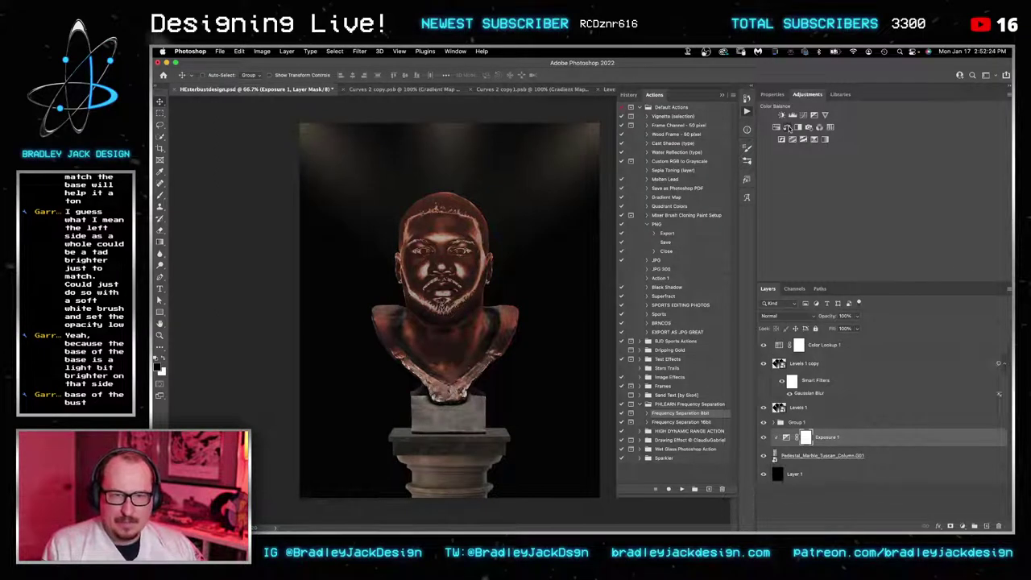
click(789, 128)
drag(856, 176, 882, 146)
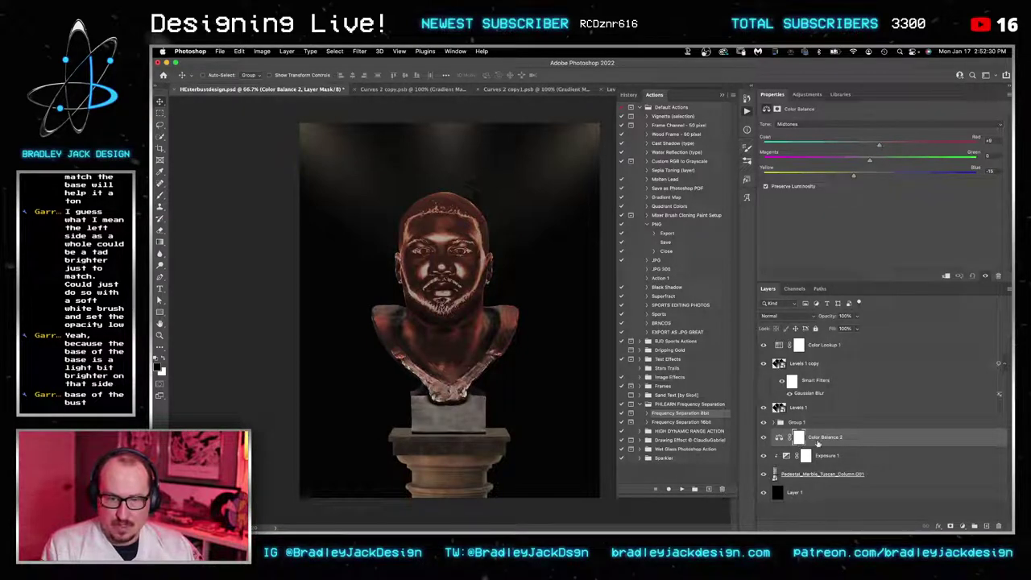
drag(820, 441, 818, 422)
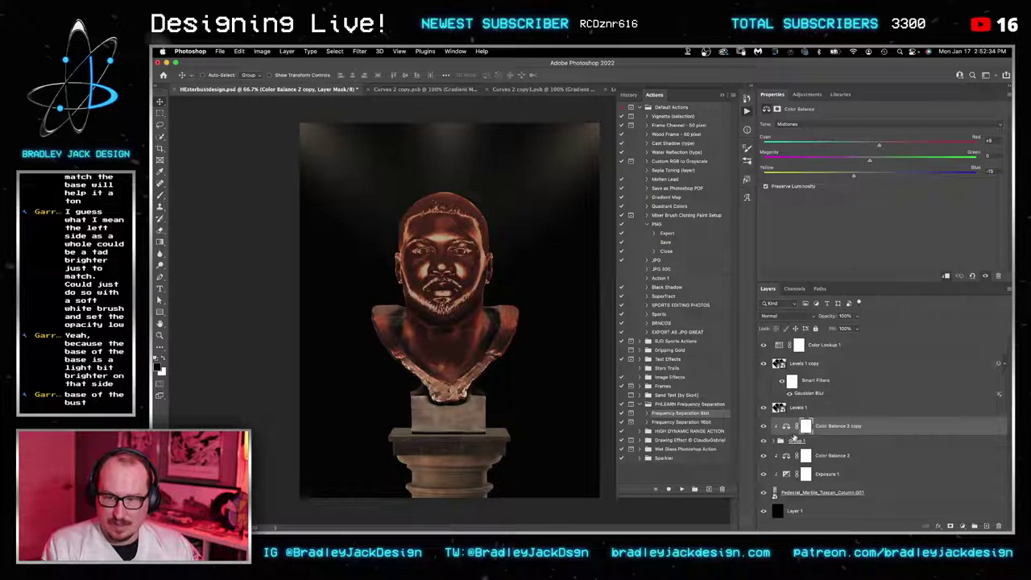
alt+click(809, 434)
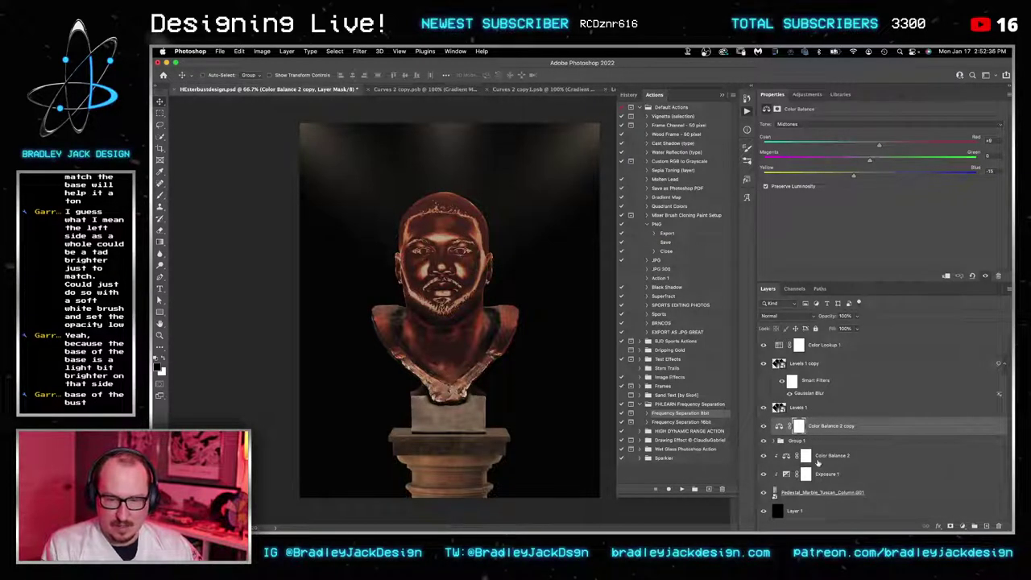
Step: Delete both Color Balance adjustments, the copy above the bust group and the one clipped to the pedestal
click(812, 433)
key(Delete)
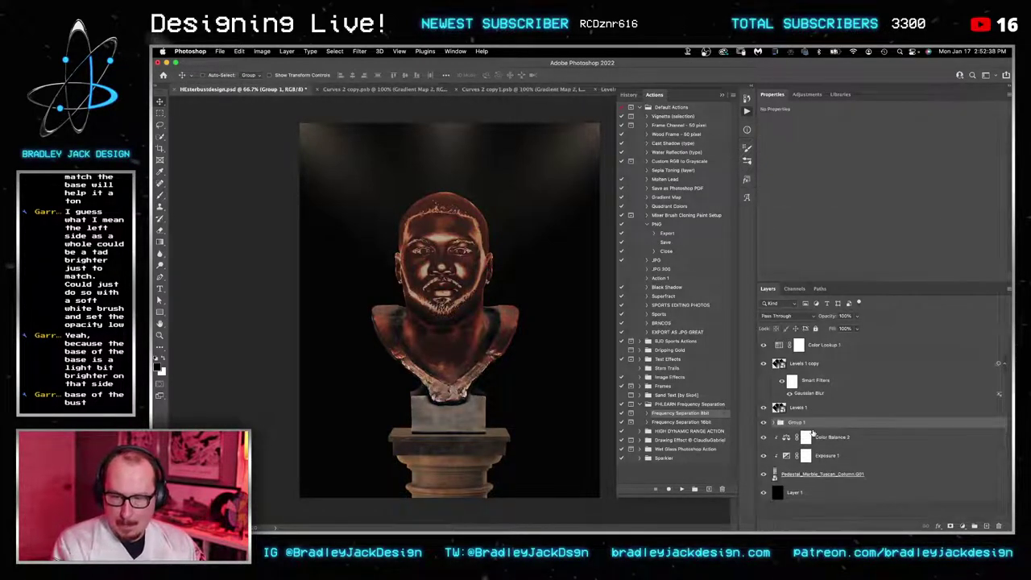
click(813, 440)
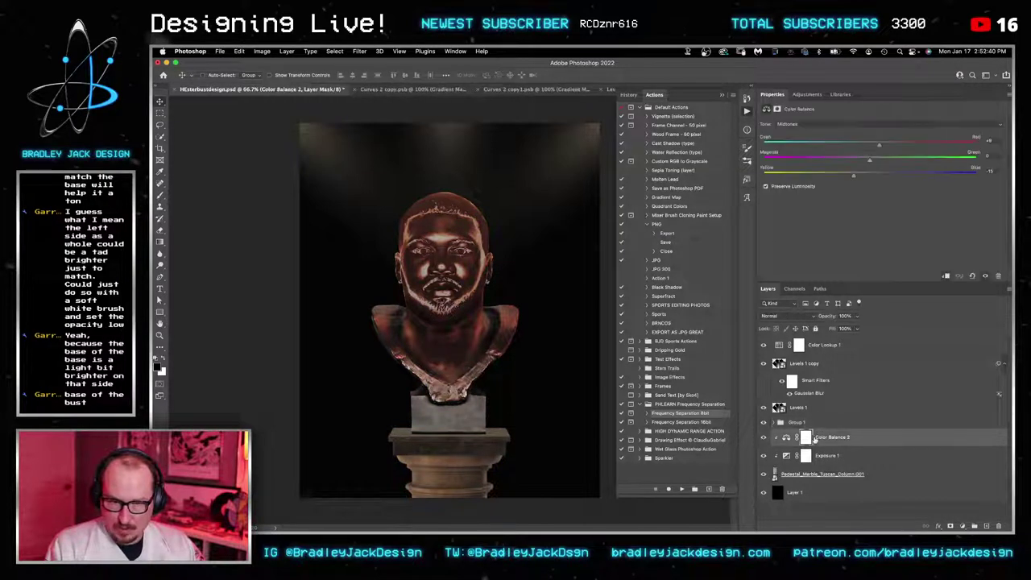
alt+click(781, 435)
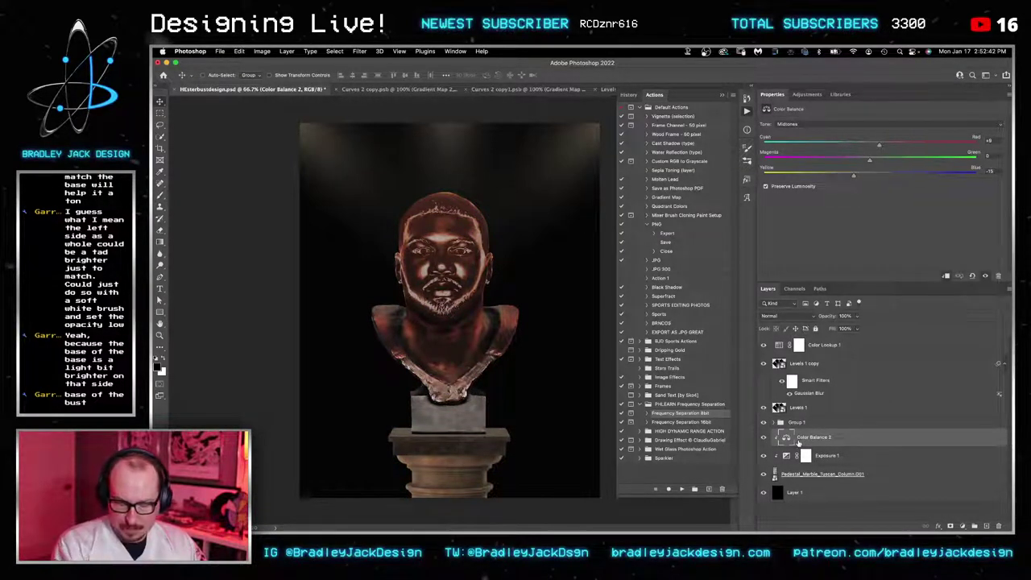
key(Delete)
Step: Group the bust group with the pedestal and its Exposure adjustment, and convert the new group into a smart object
click(800, 455)
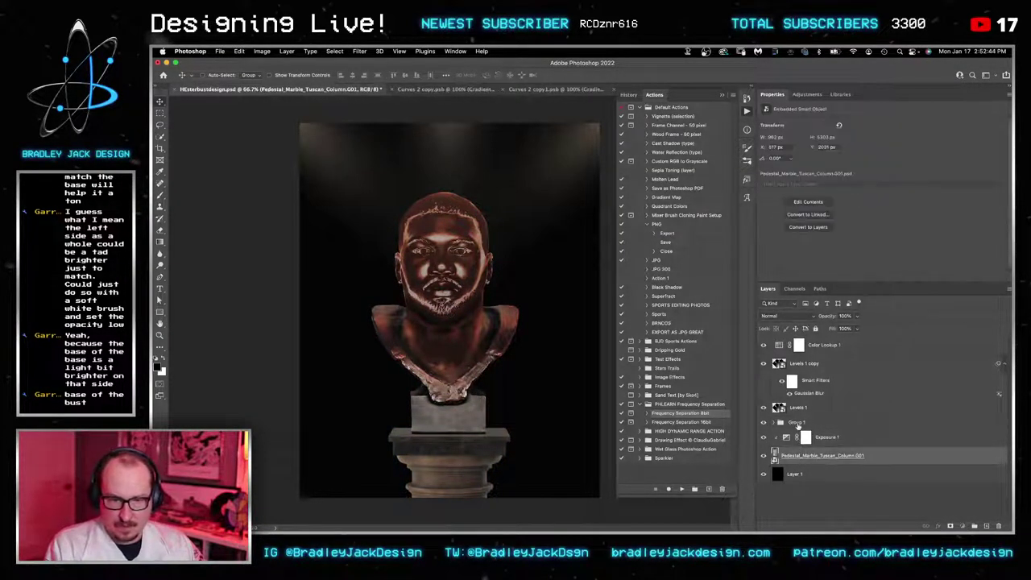
shift+click(797, 424)
key(ctrl+g)
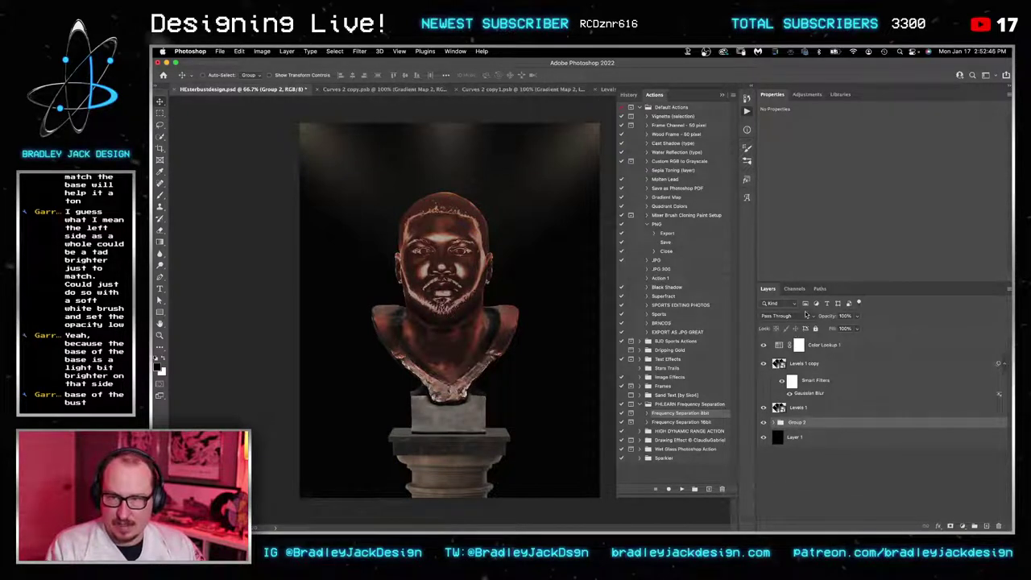
click(763, 407)
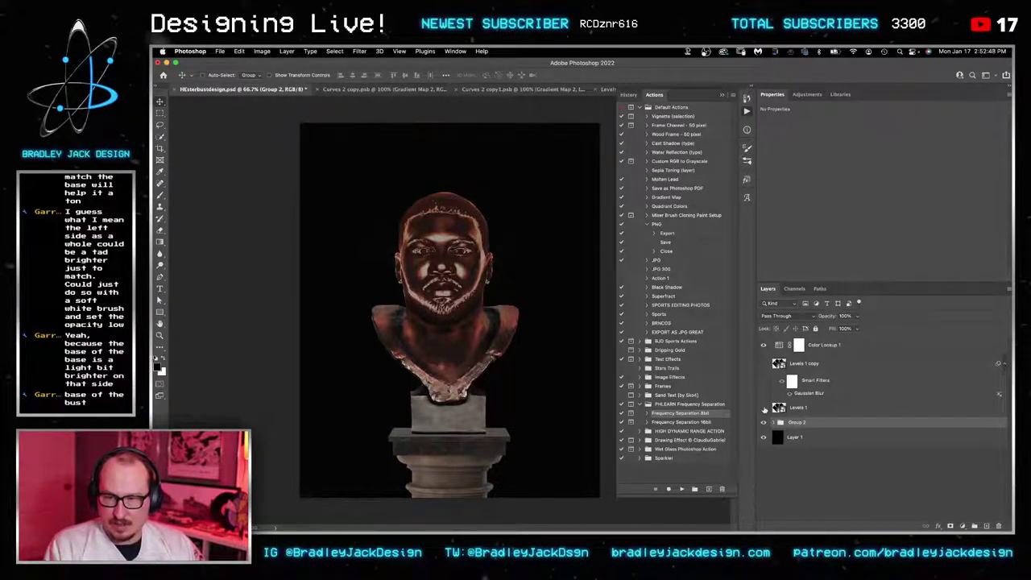
drag(766, 411, 764, 364)
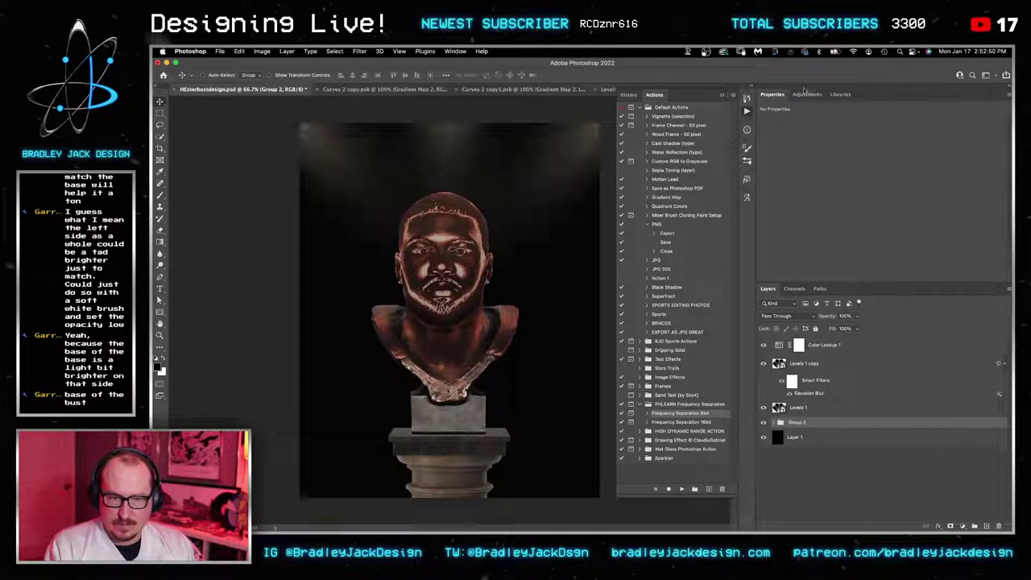
key(super+alt+s)
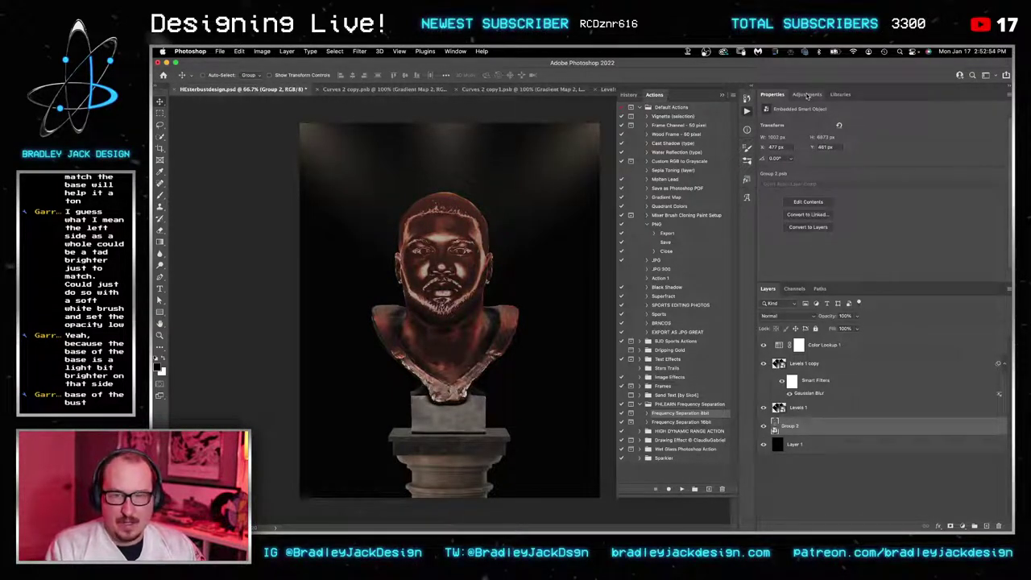
Step: Add an Exposure adjustment of -1.5 above the combined bust and pedestal smart object and clip it to that object
click(806, 94)
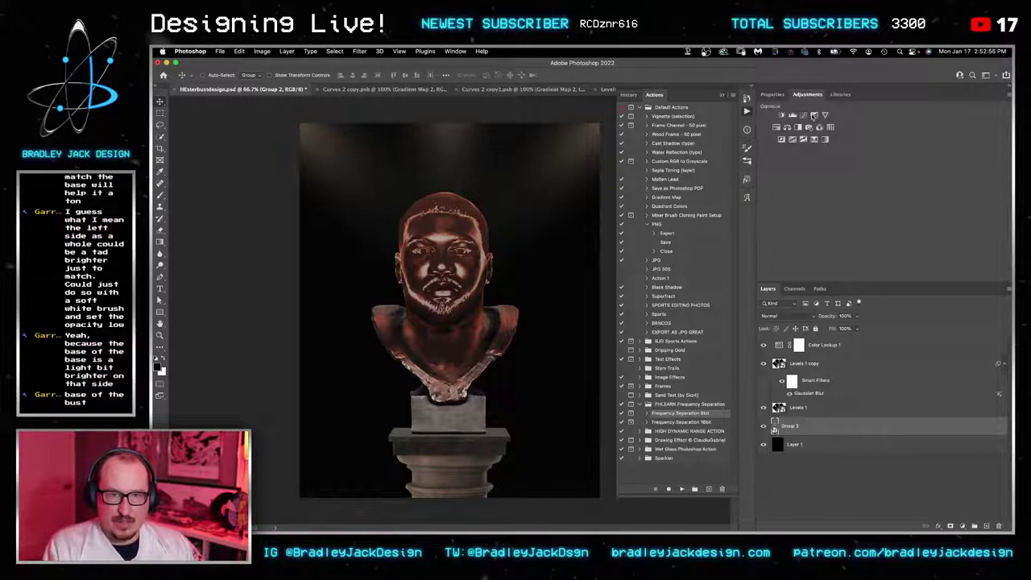
click(808, 116)
text(-1.5)
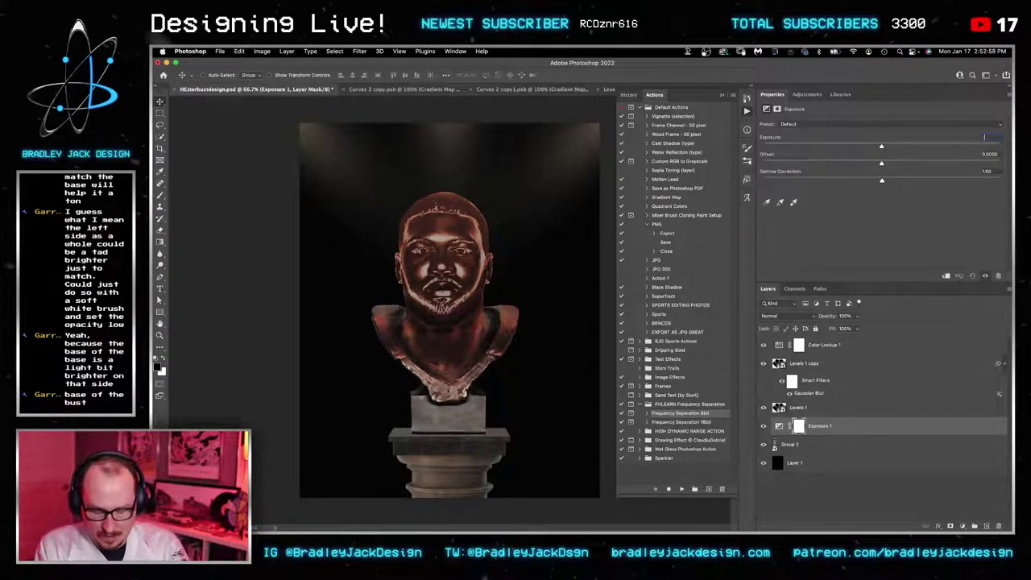
key(Return)
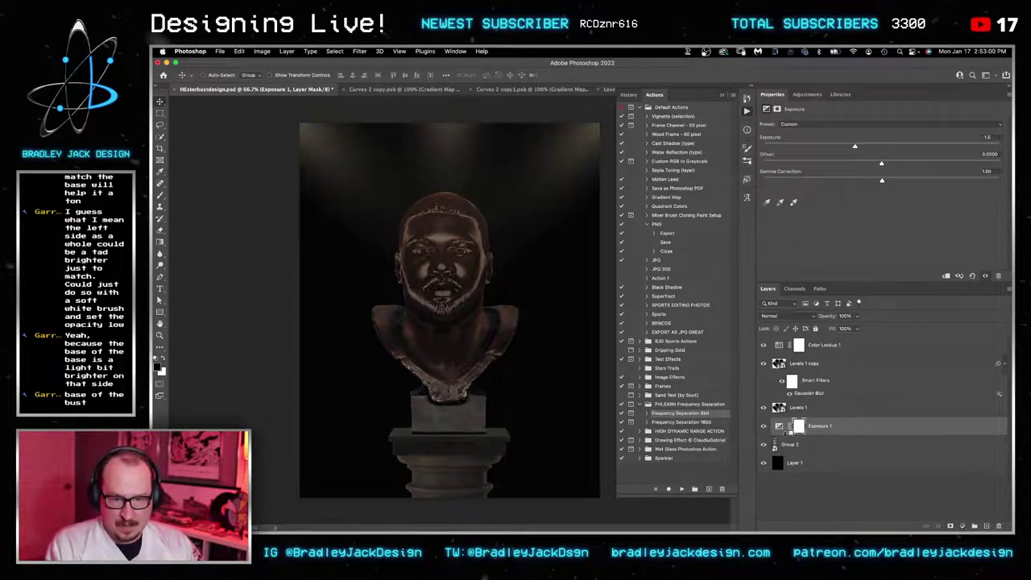
alt+click(788, 434)
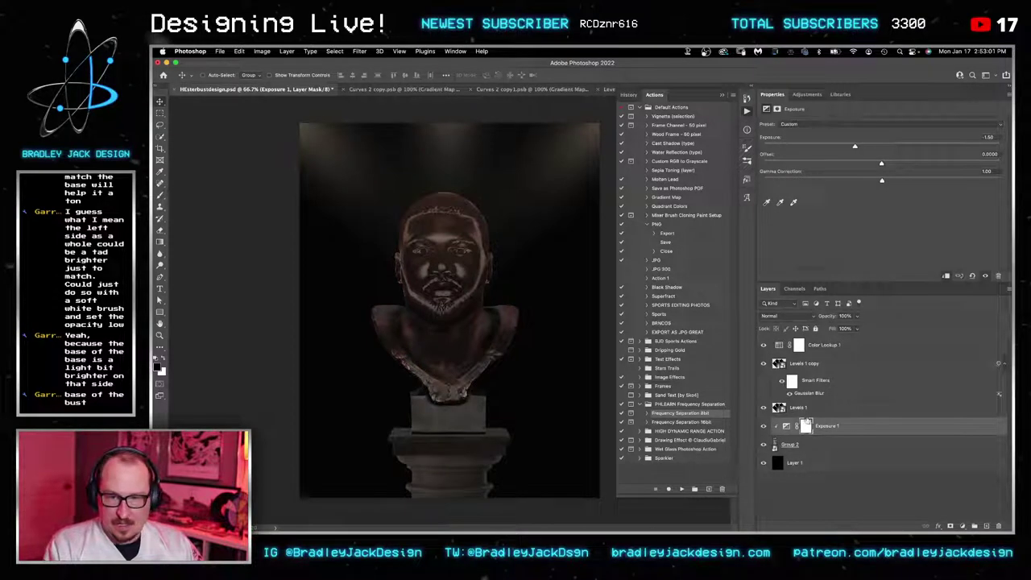
Step: Load the smart object's outline as a selection and add a Curves adjustment masked by it, with the black point raised well above zero
click(808, 95)
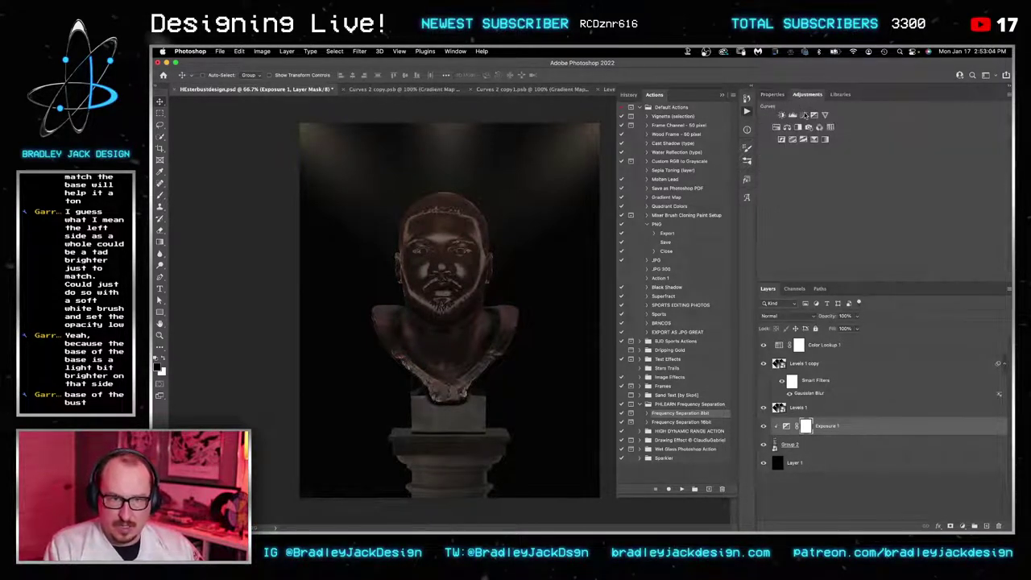
super+click(775, 445)
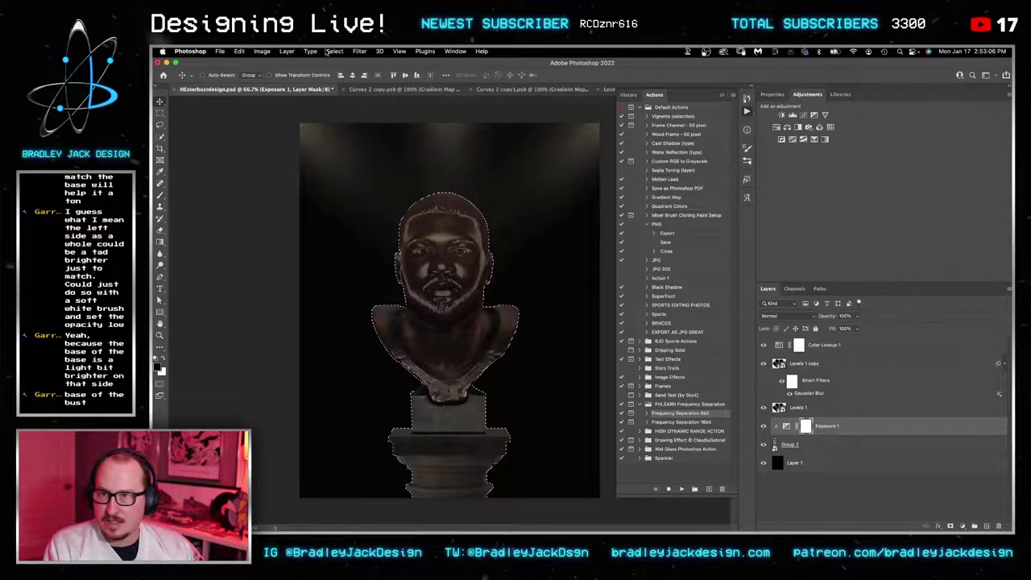
click(334, 51)
mouse_move(342, 184)
key(Escape)
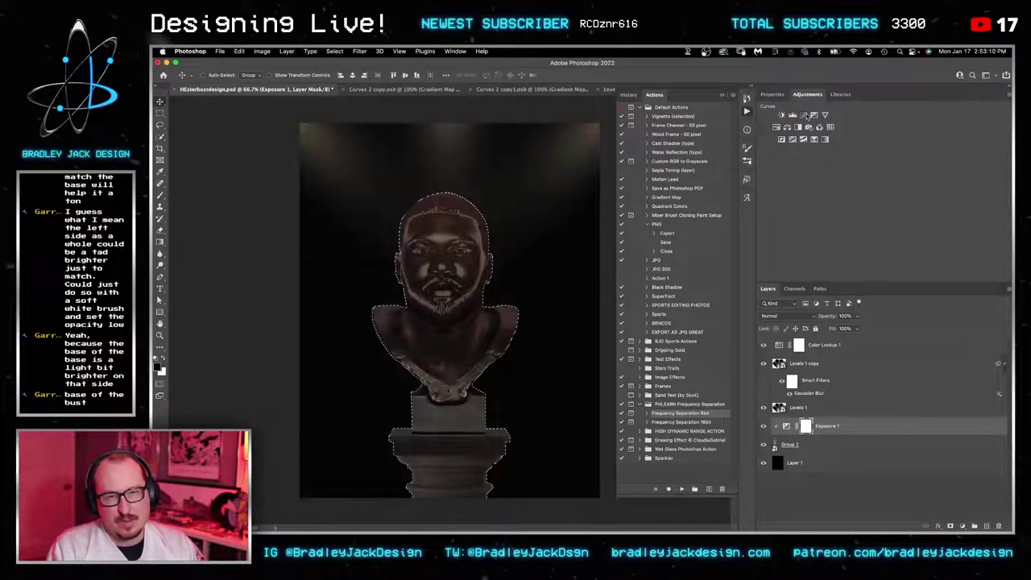
click(803, 115)
drag(833, 260, 823, 226)
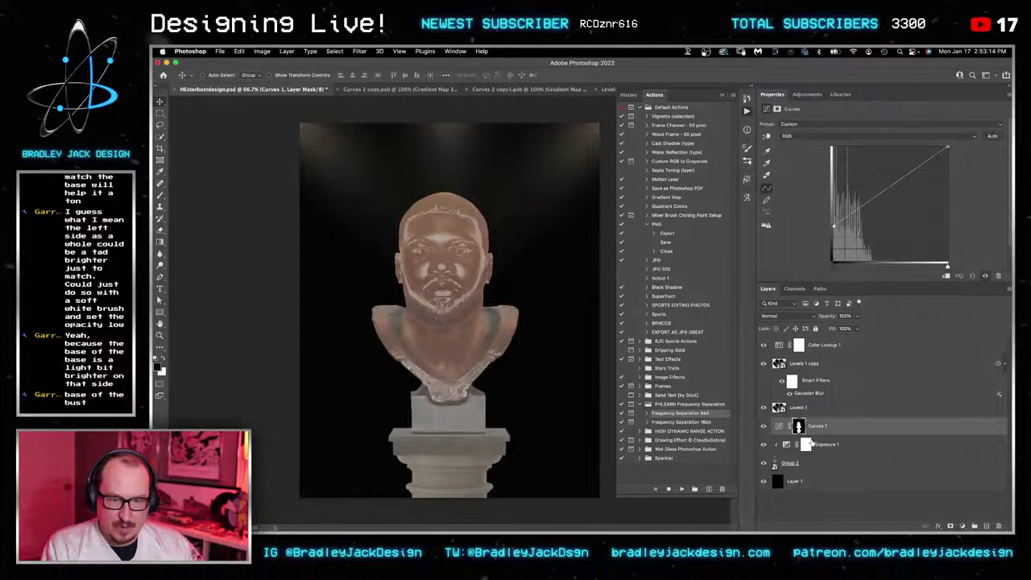
Step: Clip the Curves adjustment to the smart object and split its underlying-layer black Blend If slider to fade it from the shadows
double_click(858, 426)
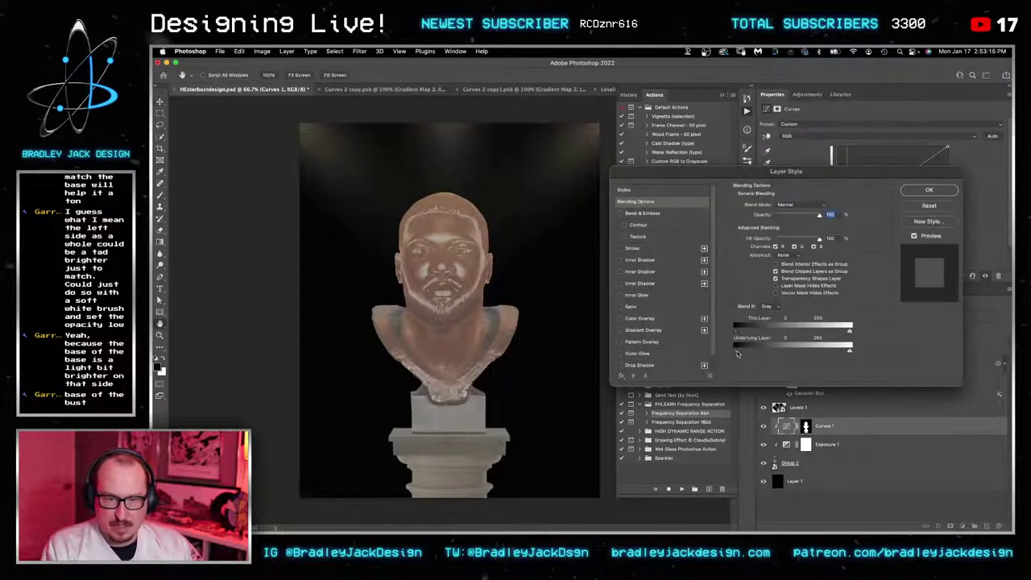
drag(736, 350, 779, 352)
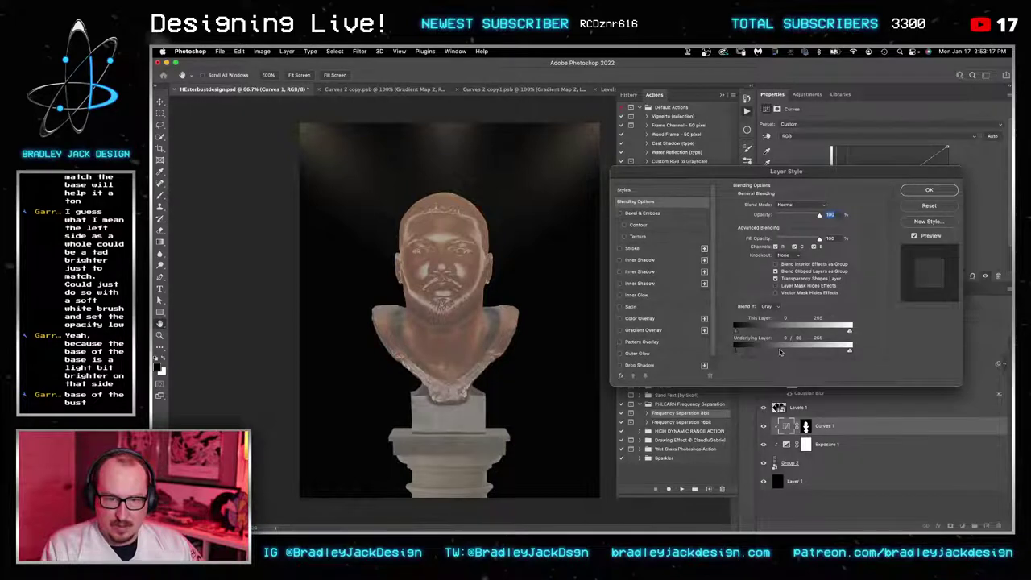
click(911, 193)
Step: Invert the Curves adjustment's layer mask to limit the brightening to the edges of the bust and pedestal
click(805, 428)
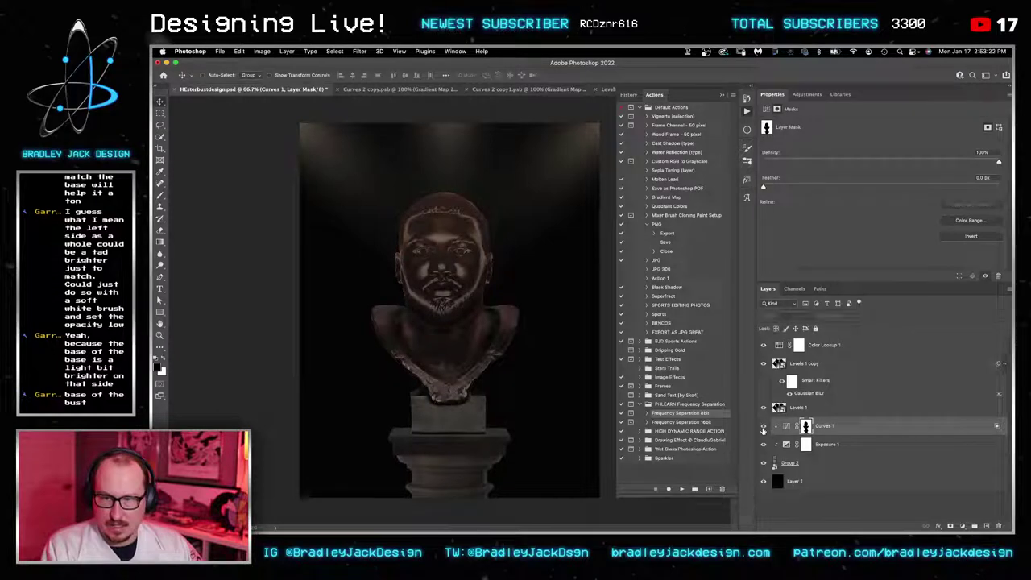
click(786, 427)
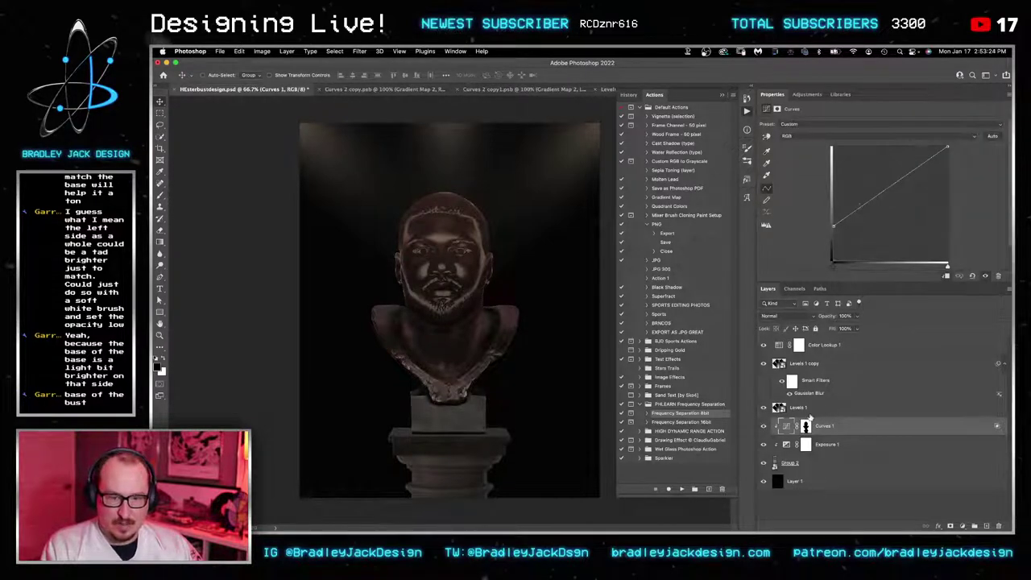
double_click(855, 429)
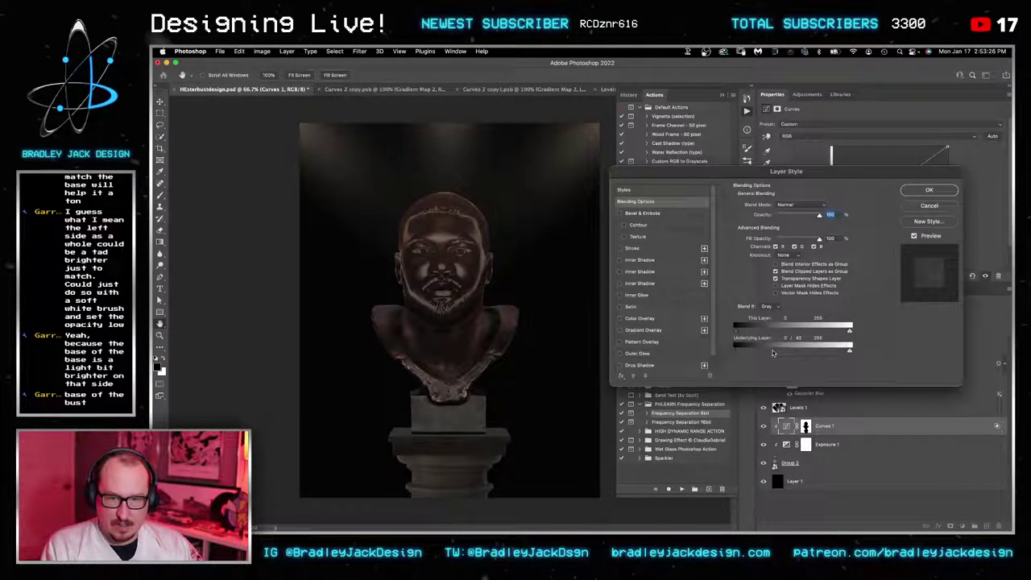
key(Escape)
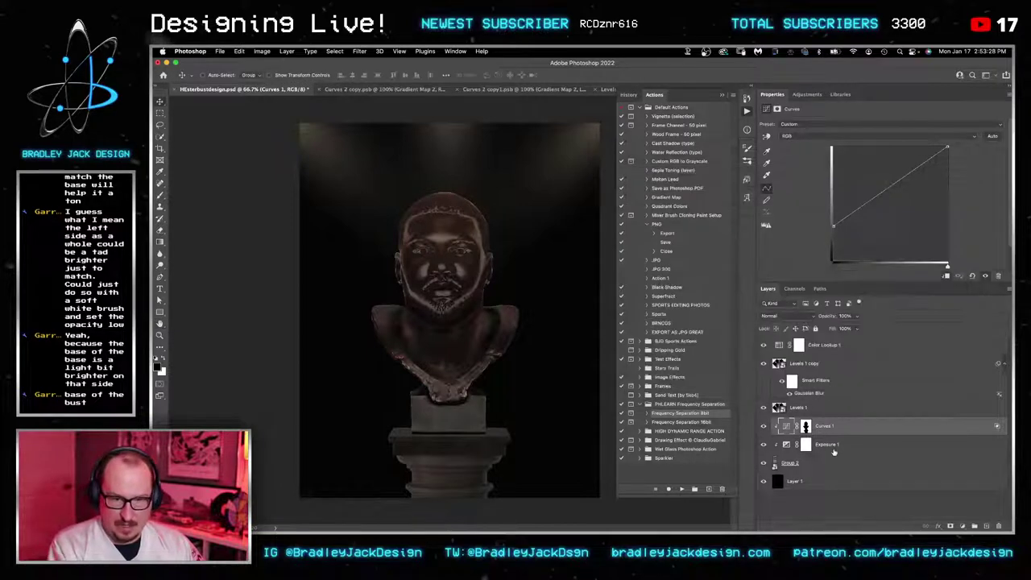
Step: Add a clipped layer between the Exposure and Curves adjustments and fill it with white
click(833, 446)
key(super+shift+alt+n)
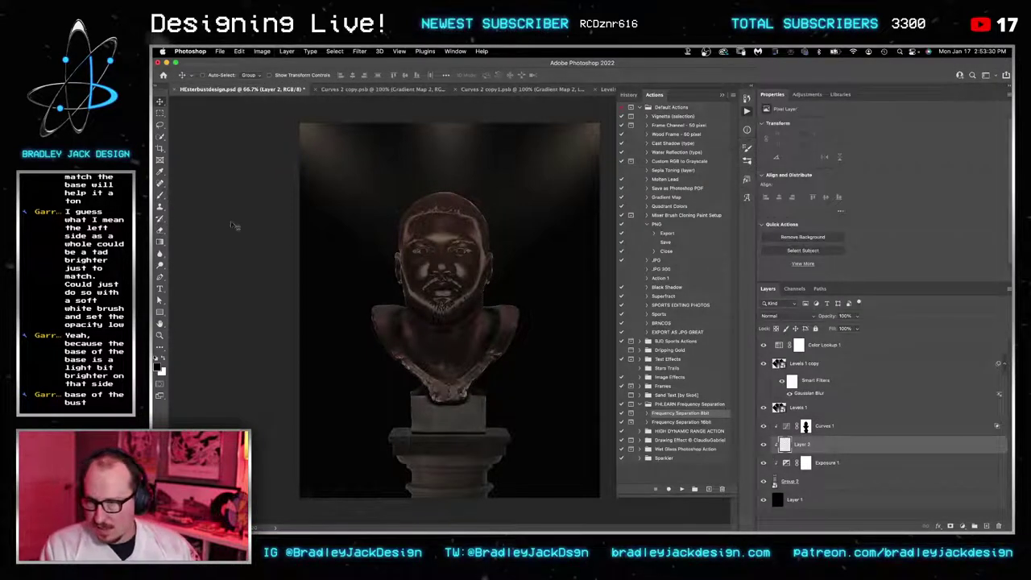
key(g)
key(x)
key(alt+BackSpace)
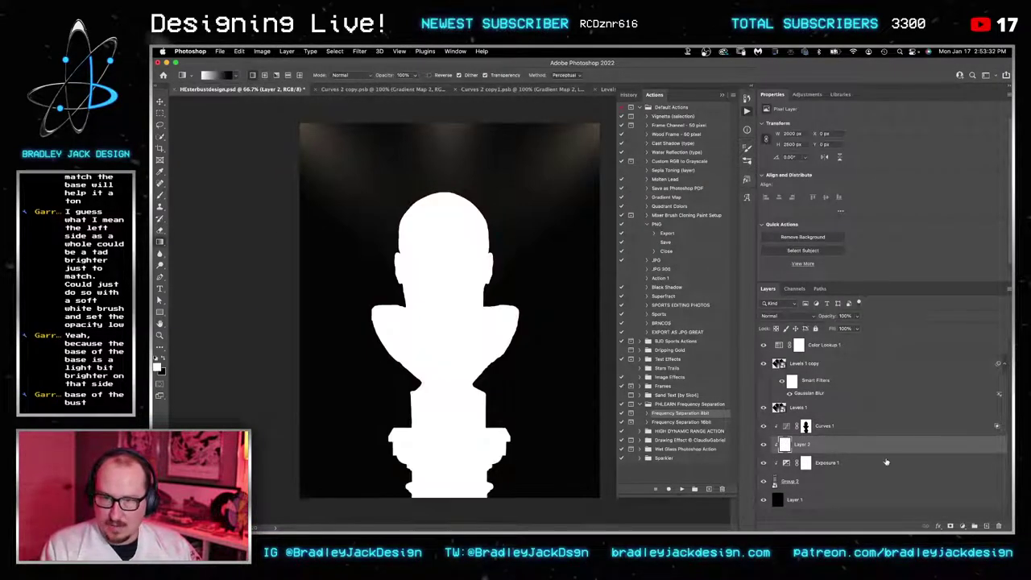
Step: Copy the Curves adjustment's inverted mask onto the white layer and delete the duplicate Curves adjustments
drag(812, 431, 809, 445)
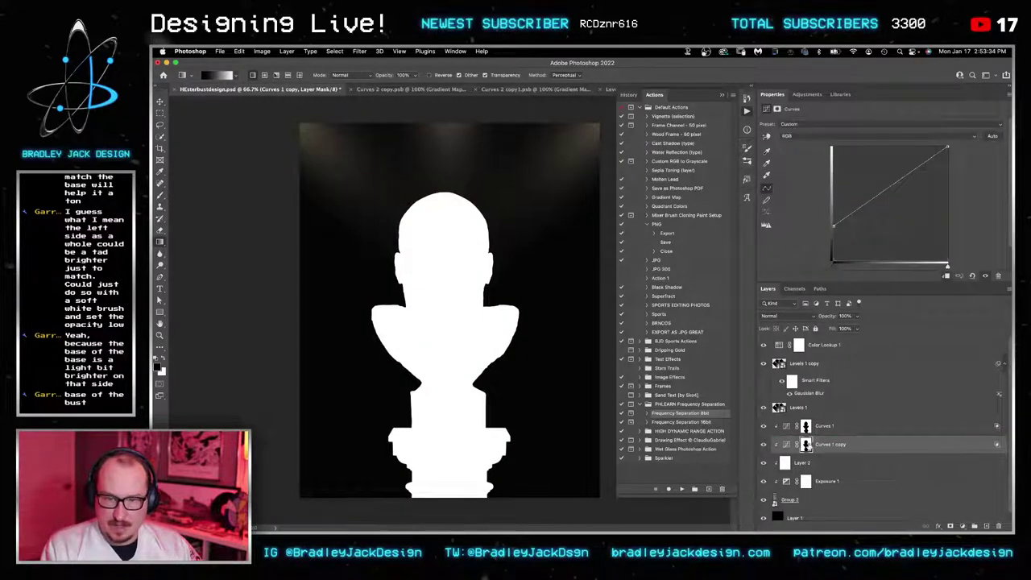
click(803, 463)
click(820, 446)
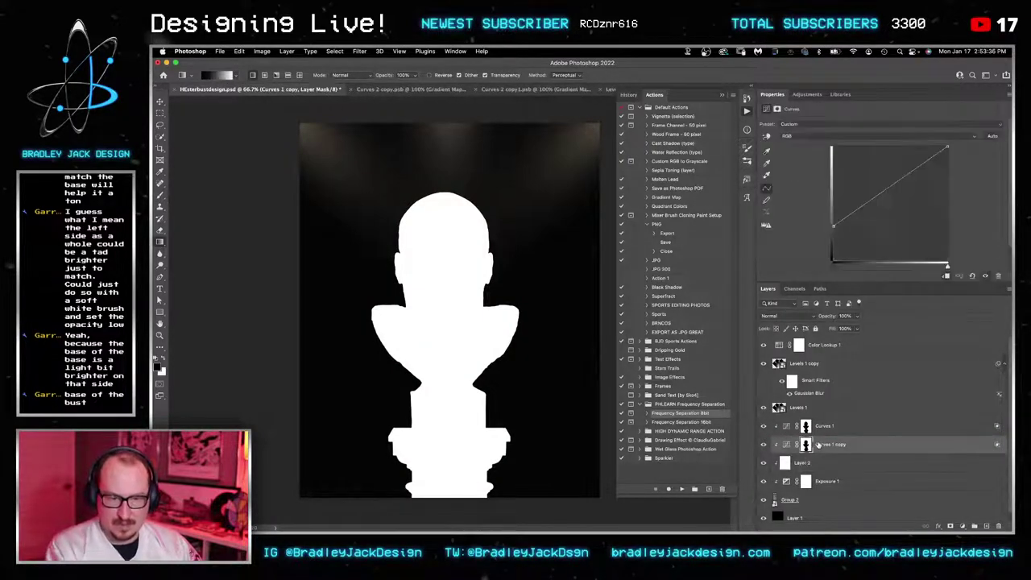
key(Delete)
drag(806, 428, 805, 464)
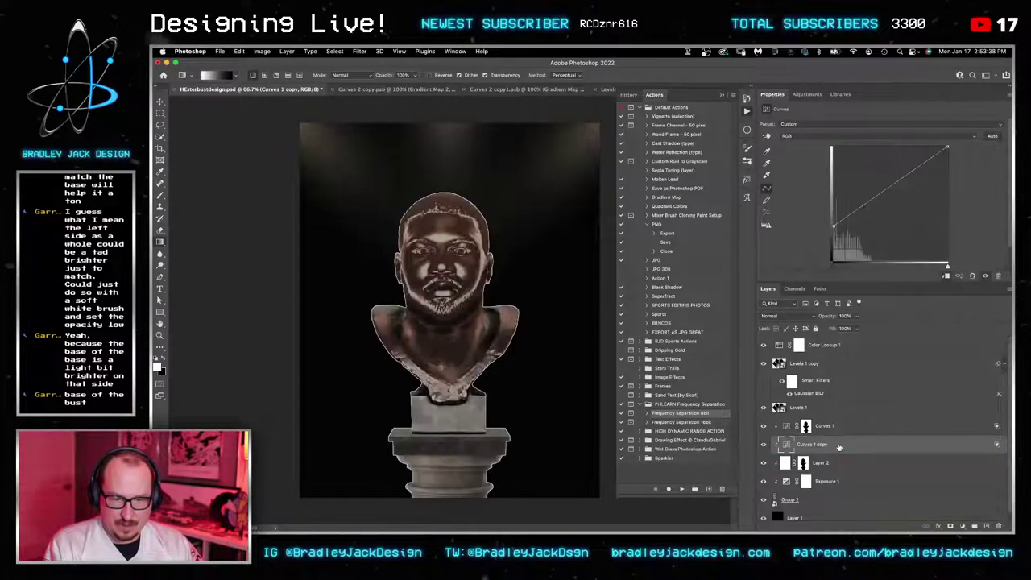
key(Delete)
Step: Split the white layer's underlying-layer black Blend If slider so the white fades out of the dark areas
double_click(858, 448)
drag(735, 349, 778, 349)
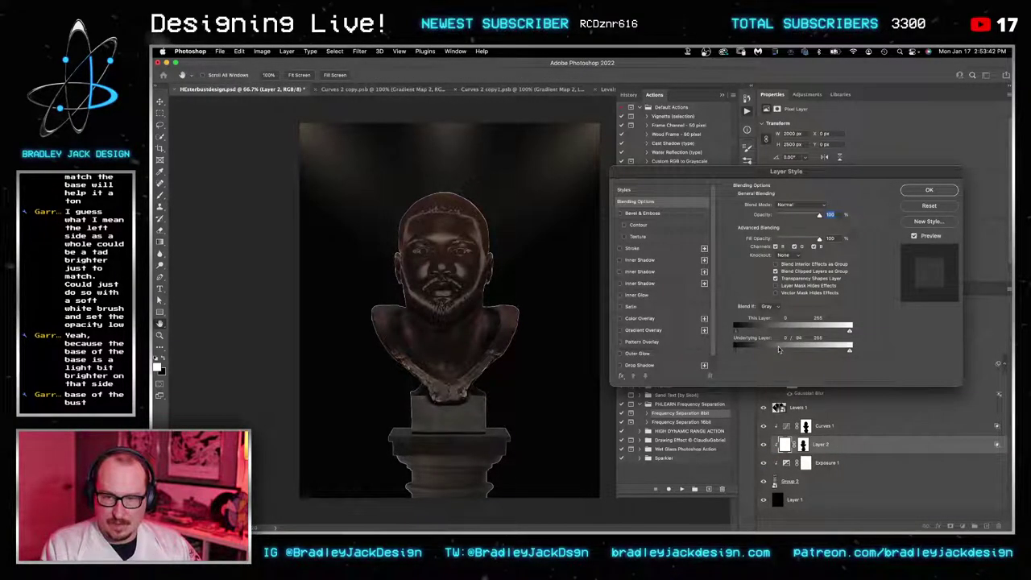
key(Return)
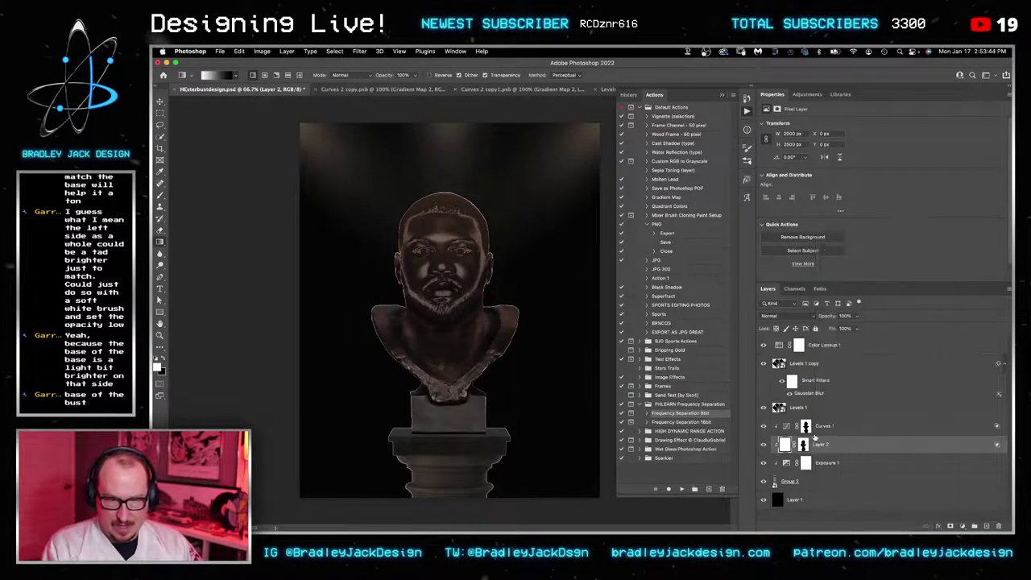
Step: Try a 3.5 px feather on the masks of the white layer and the Curves adjustment
click(803, 443)
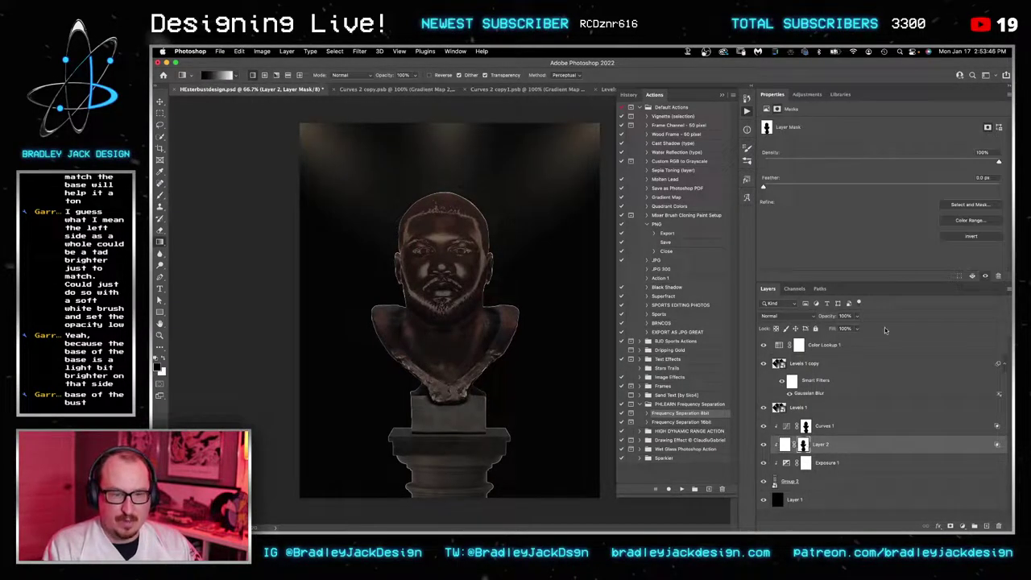
click(806, 426)
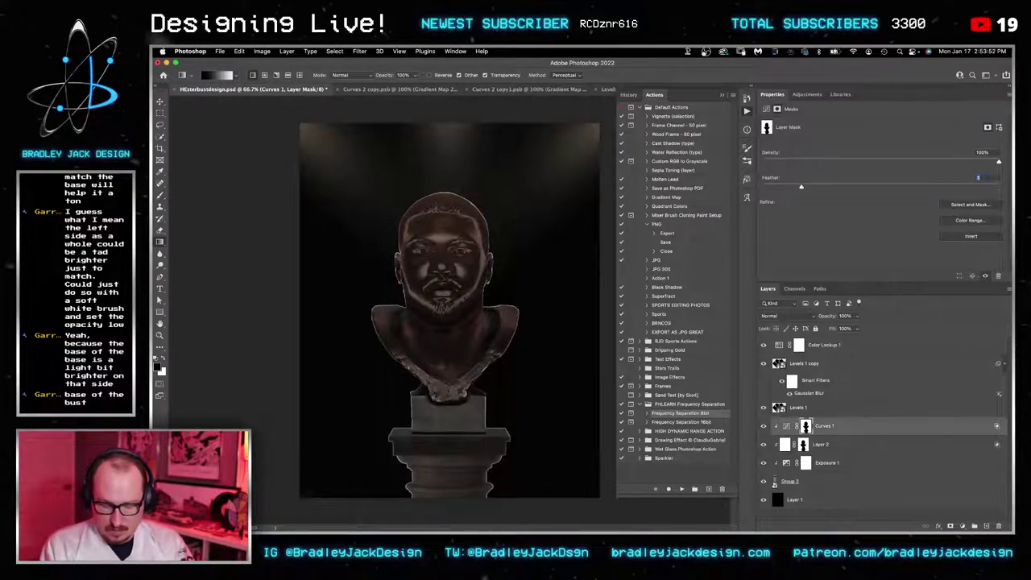
key(v)
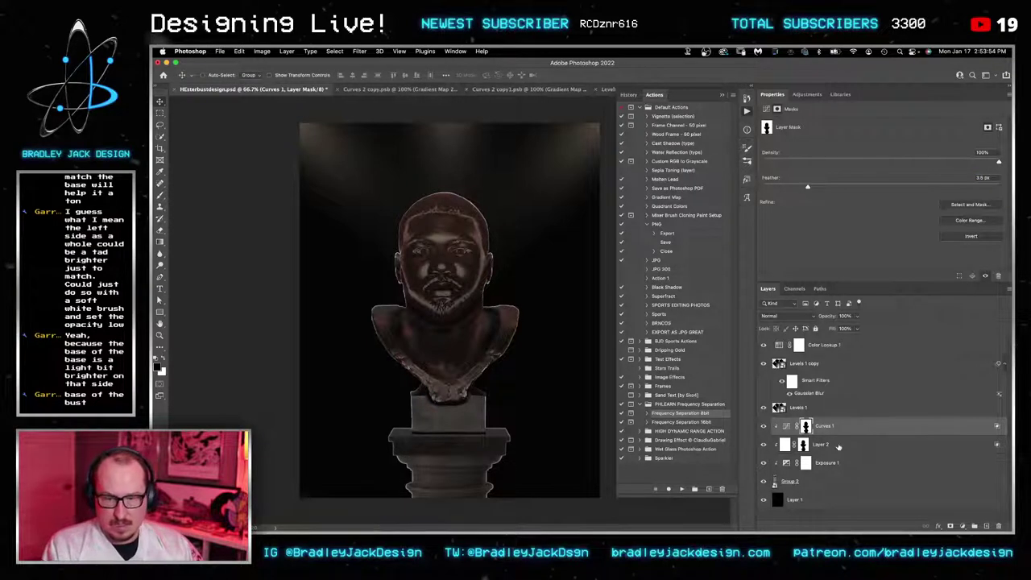
Step: Paint black on the white layer with a soft brush at 30% opacity, reduced to 250 px, to tone down the pedestal's bright edges
click(844, 443)
click(821, 464)
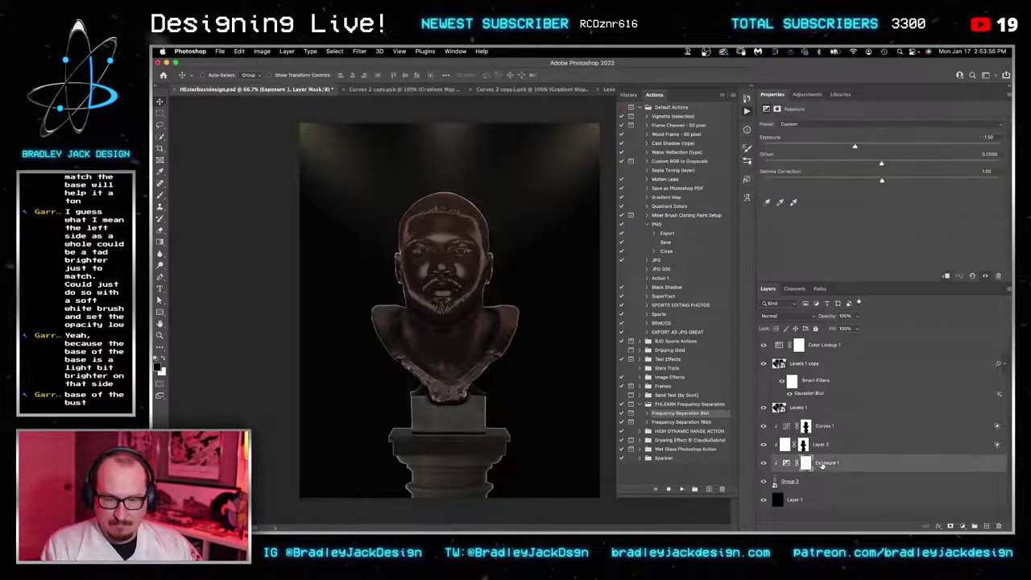
click(809, 449)
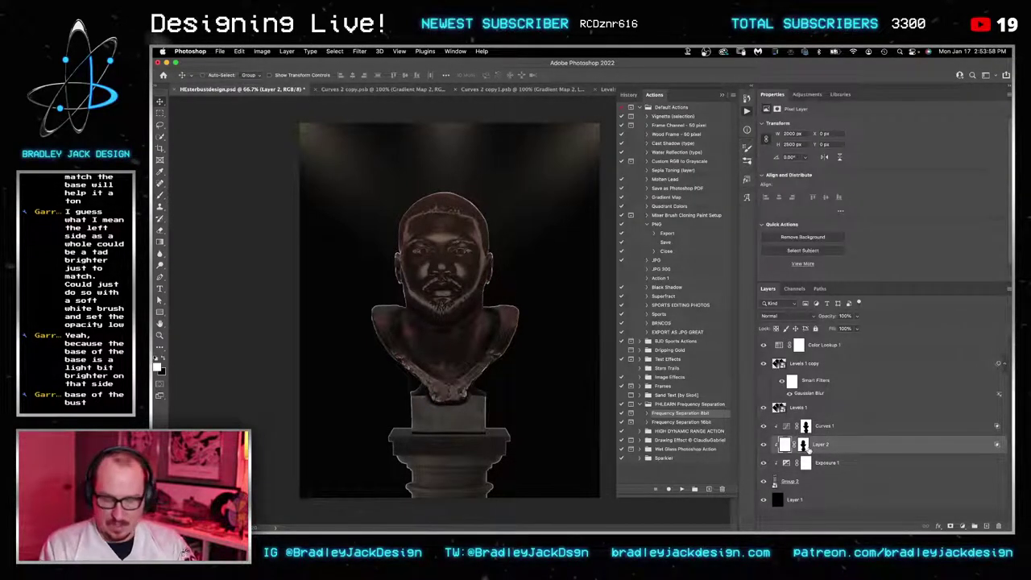
key(b)
key(z)
drag(500, 439, 503, 440)
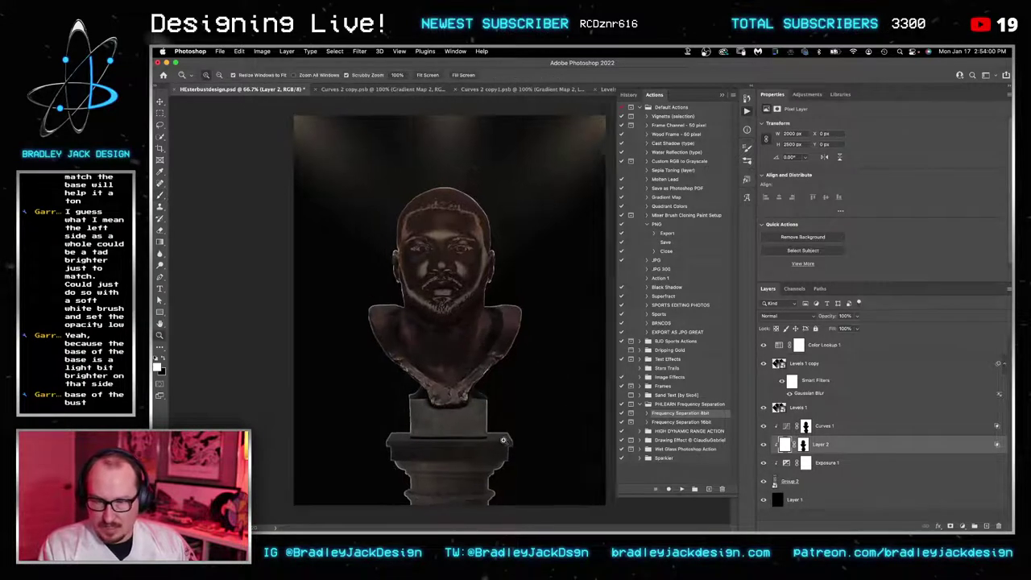
click(503, 440)
key(v)
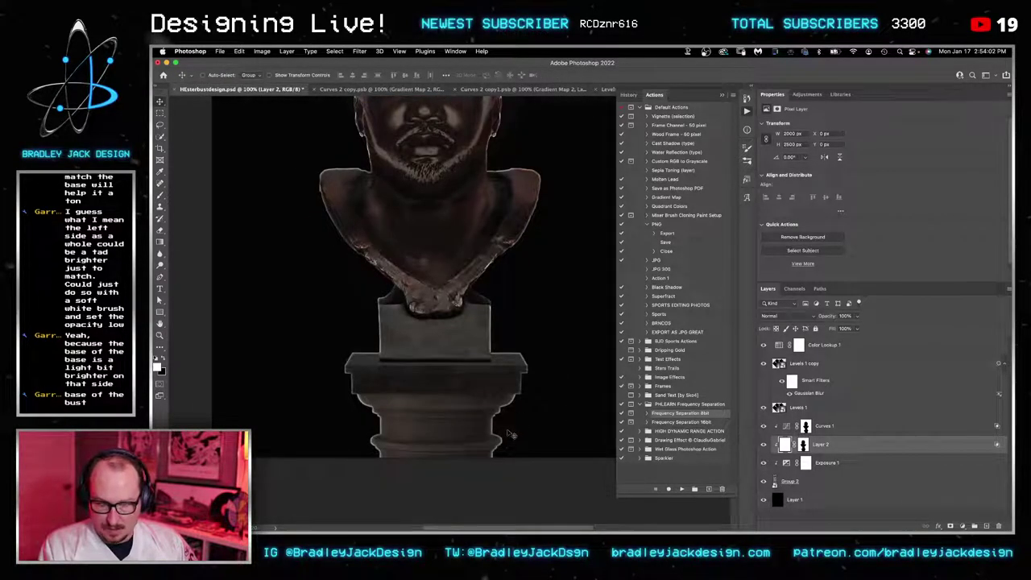
key(b)
key([)
key([)
key([)
key([)
key([)
key([)
key([)
key([)
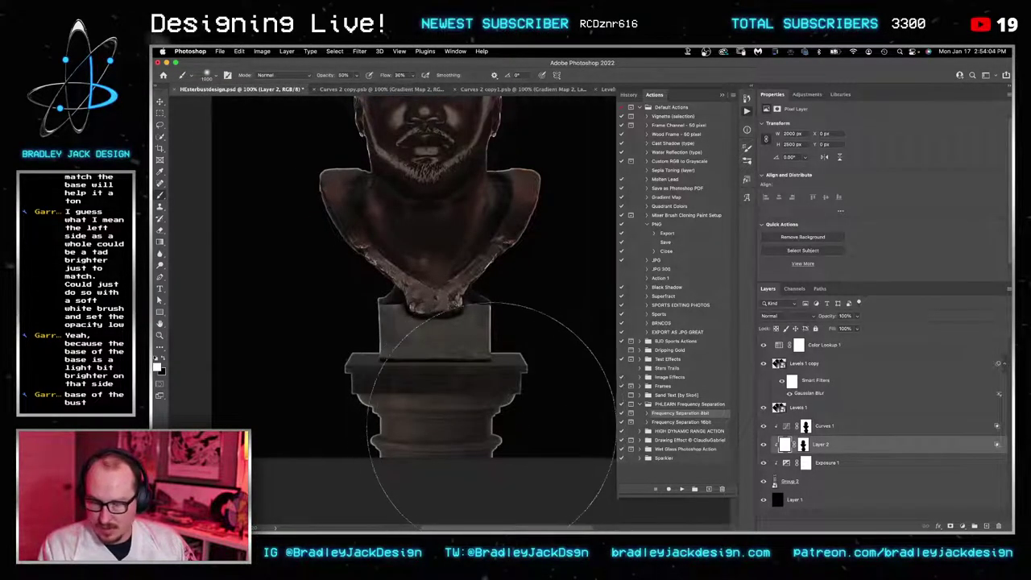
key(x)
key([)
key([)
key(3)
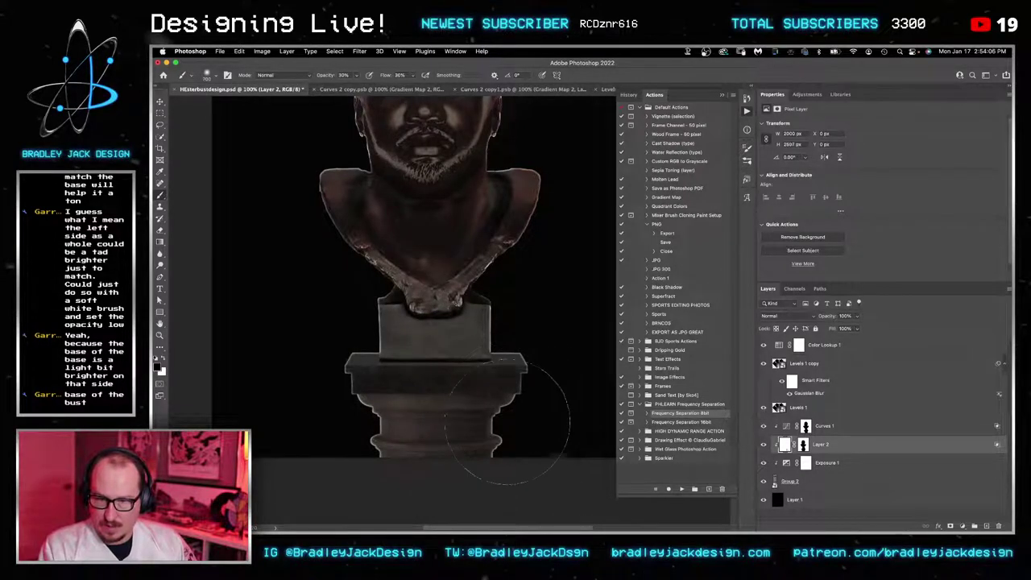
drag(502, 414, 510, 389)
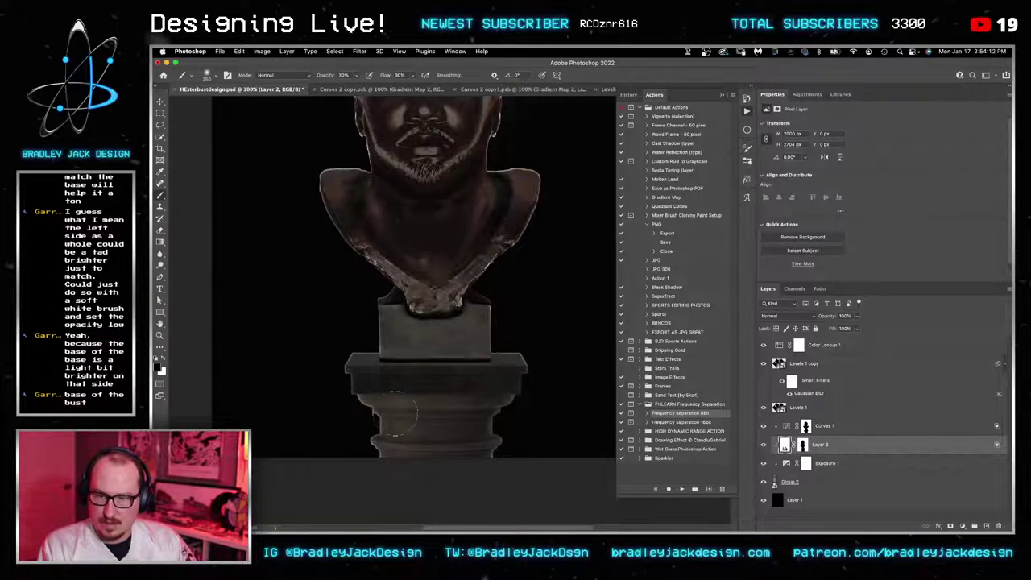
Step: Set the mask feather of both the white layer and the Curves adjustment to 6 px
drag(446, 281, 449, 376)
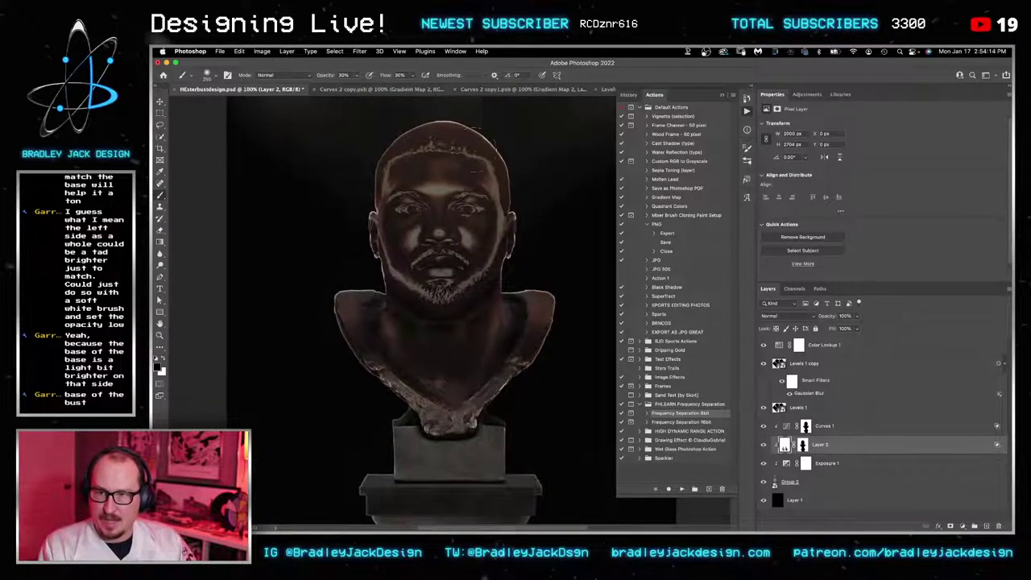
click(803, 445)
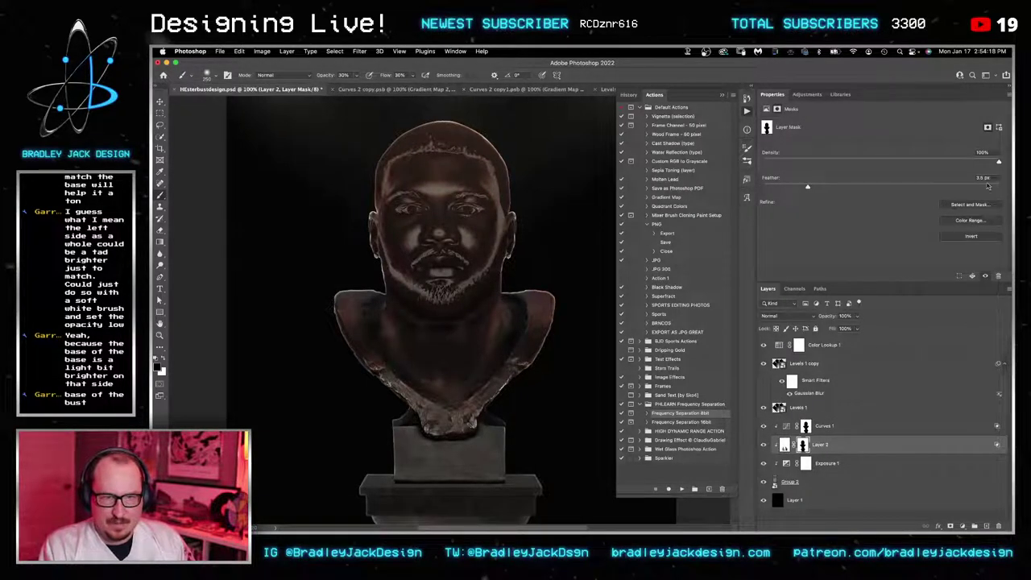
text(6)
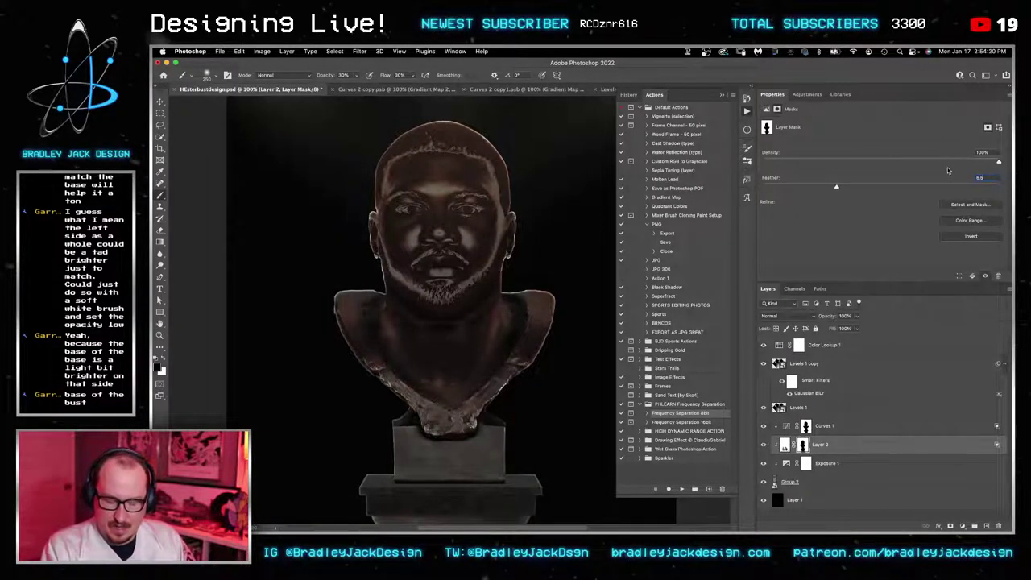
key(Return)
click(806, 427)
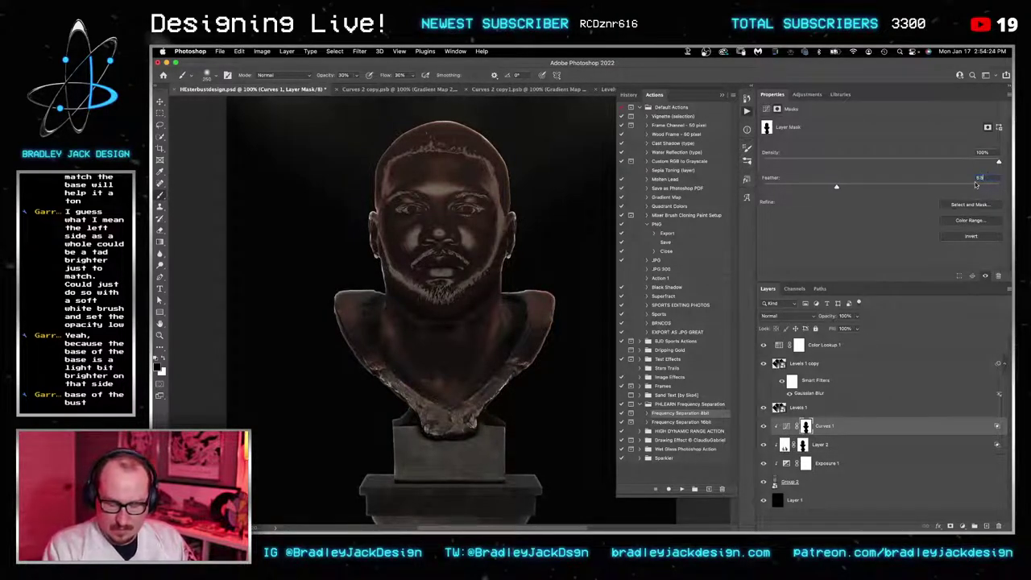
Step: Duplicate the Curves 1 adjustment, clip the copy to the layers below, and fill its mask with black
key(v)
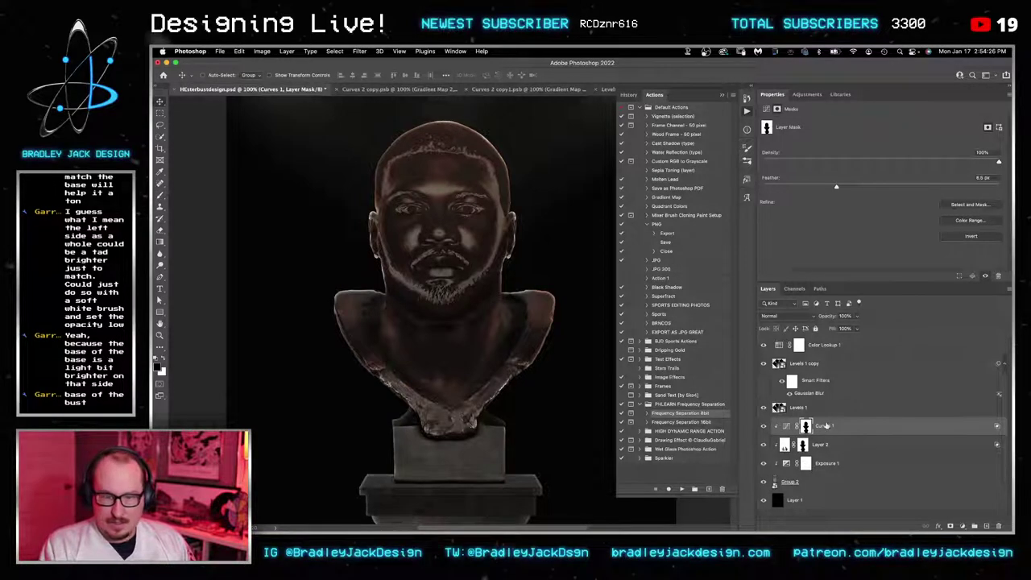
key(super+j)
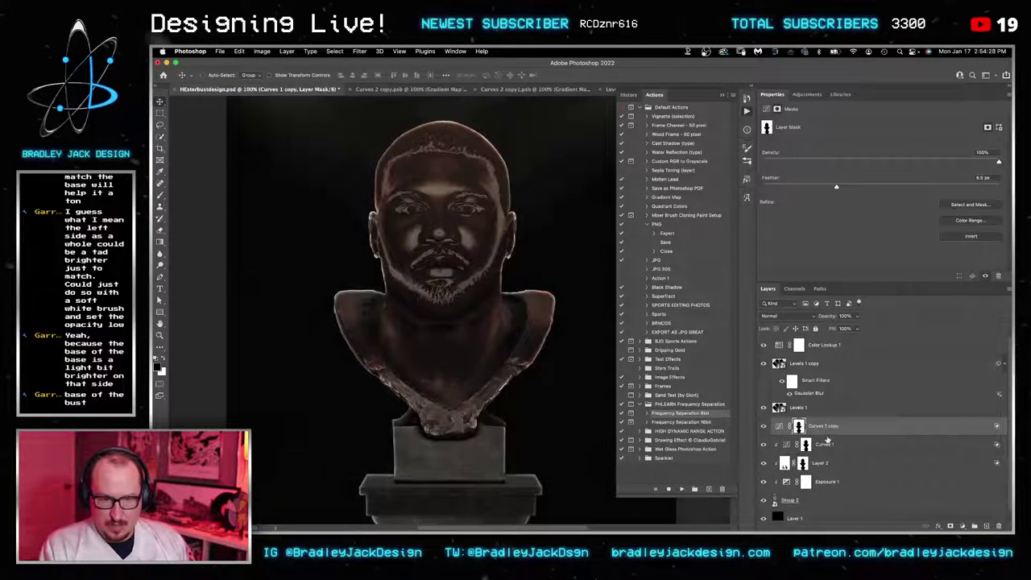
drag(839, 233, 828, 236)
click(805, 426)
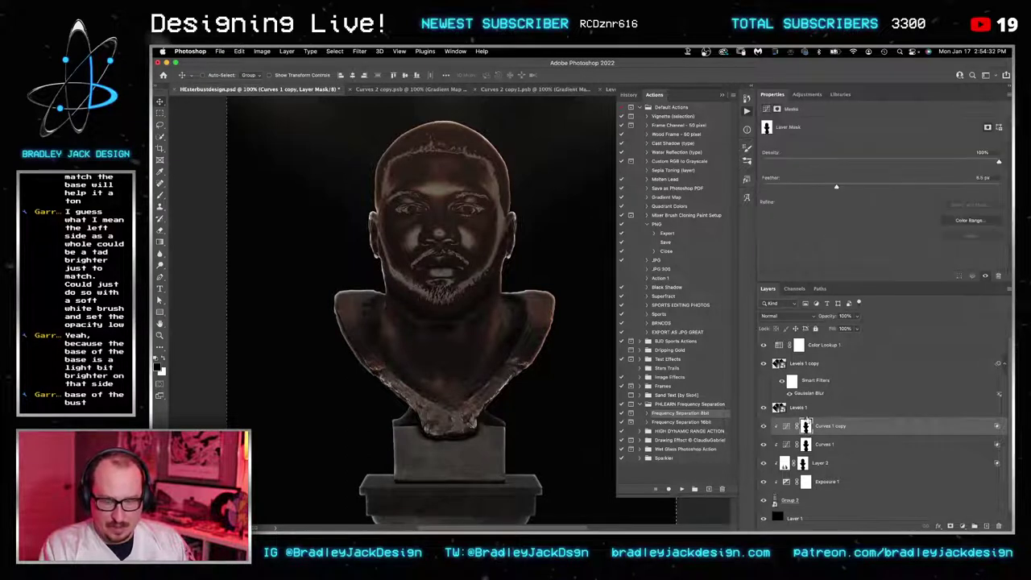
key(super+i)
key(super+i)
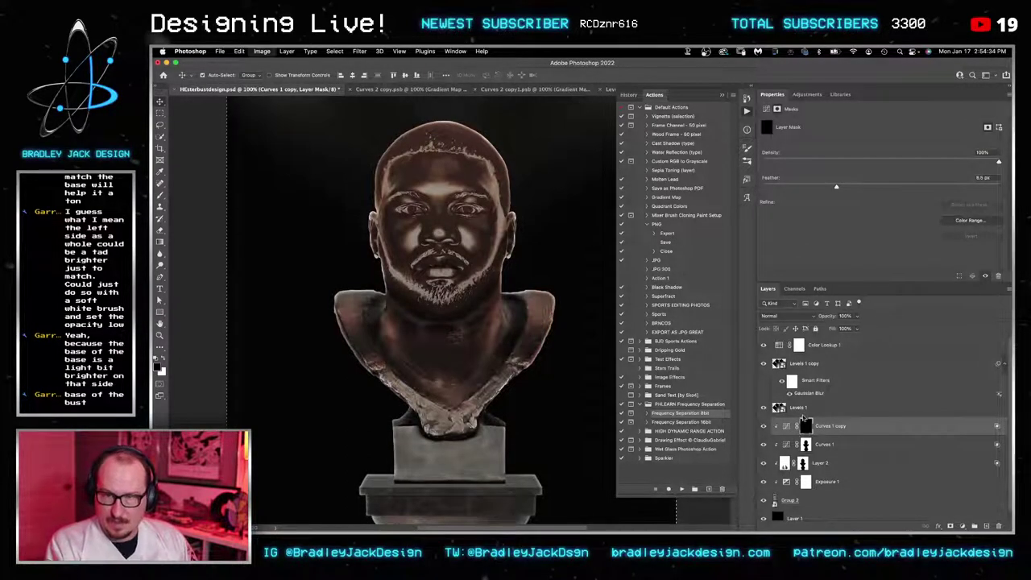
Step: Paint white on the copied Curves mask with a soft 250 px brush at 30% opacity to brighten the shoulders and chest
key(b)
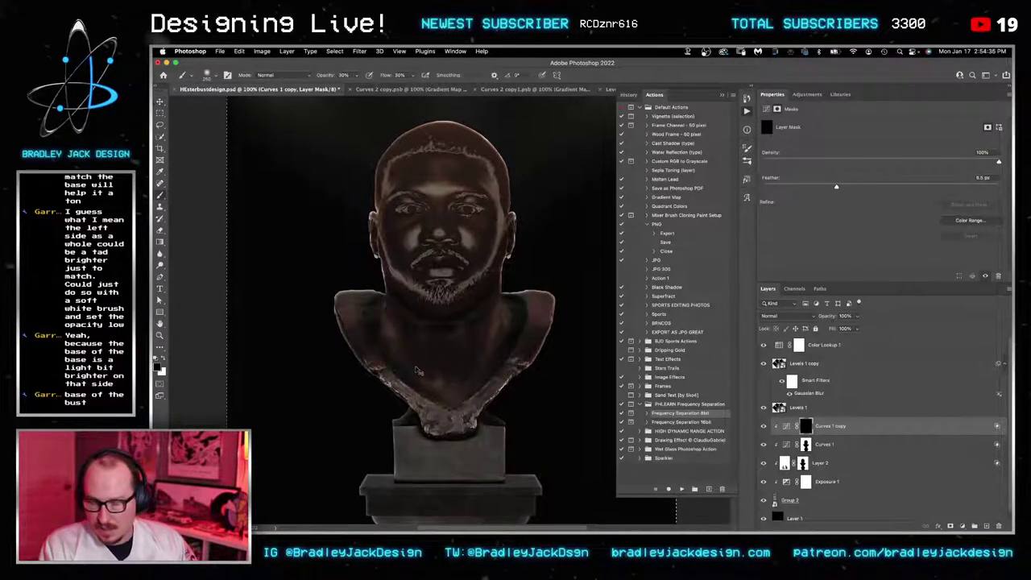
key(x)
mouse_move(360, 295)
mouse_down()
mouse_move(348, 303)
mouse_move(355, 311)
mouse_move(368, 296)
mouse_move(361, 346)
mouse_move(375, 326)
mouse_up()
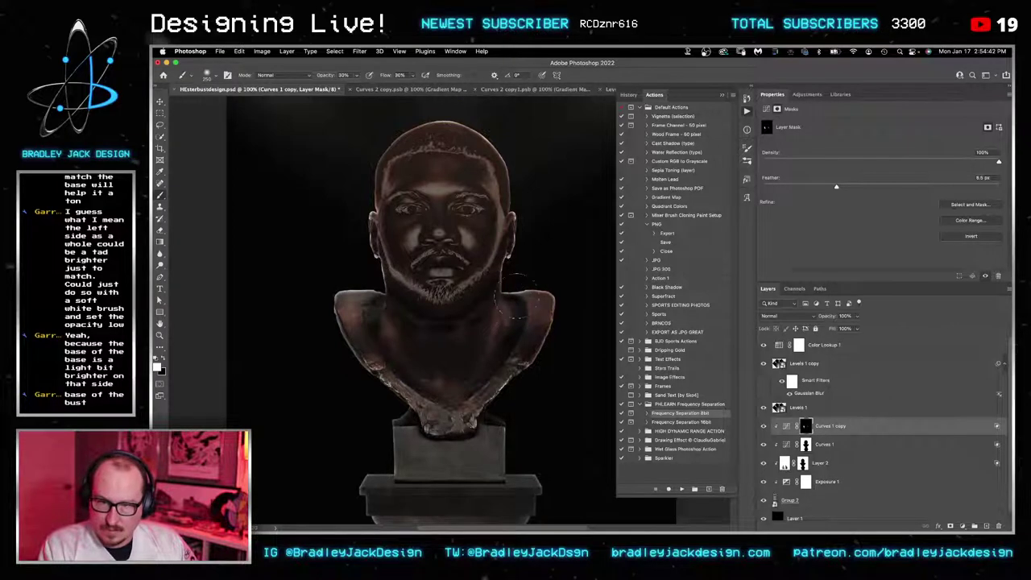
mouse_move(516, 296)
mouse_down()
mouse_move(519, 367)
mouse_move(527, 329)
mouse_move(508, 335)
mouse_move(522, 269)
mouse_up()
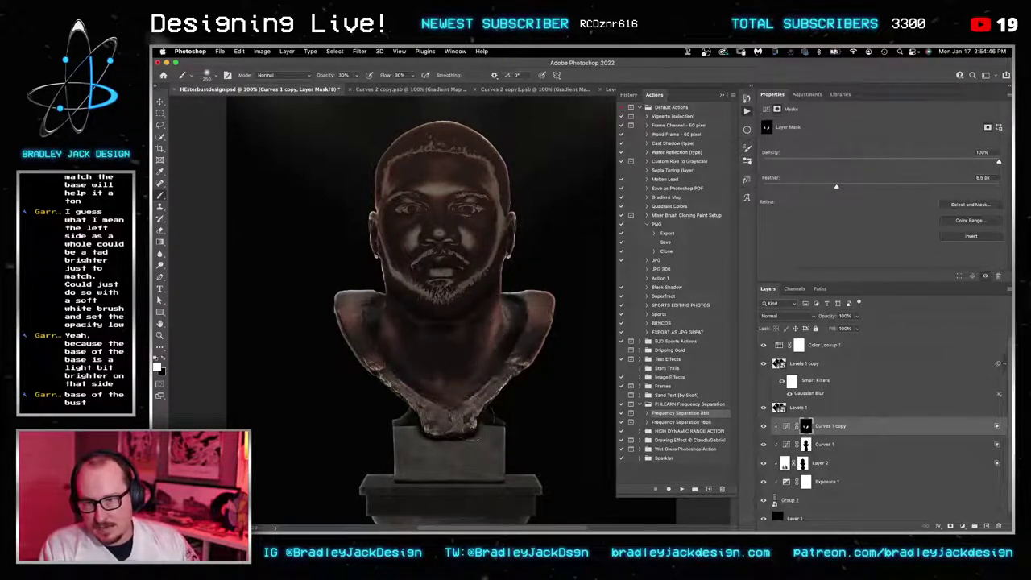
drag(383, 312, 415, 381)
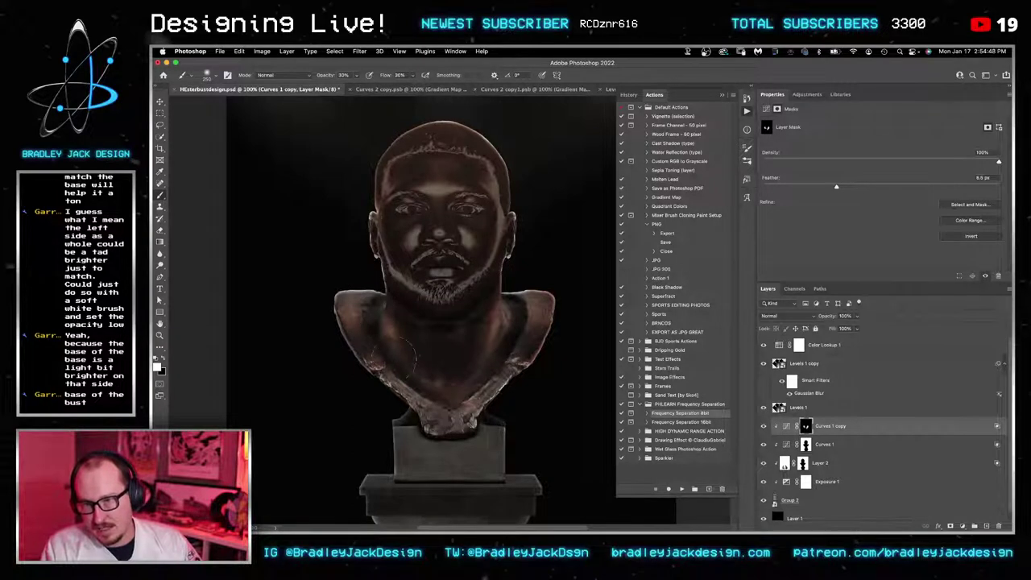
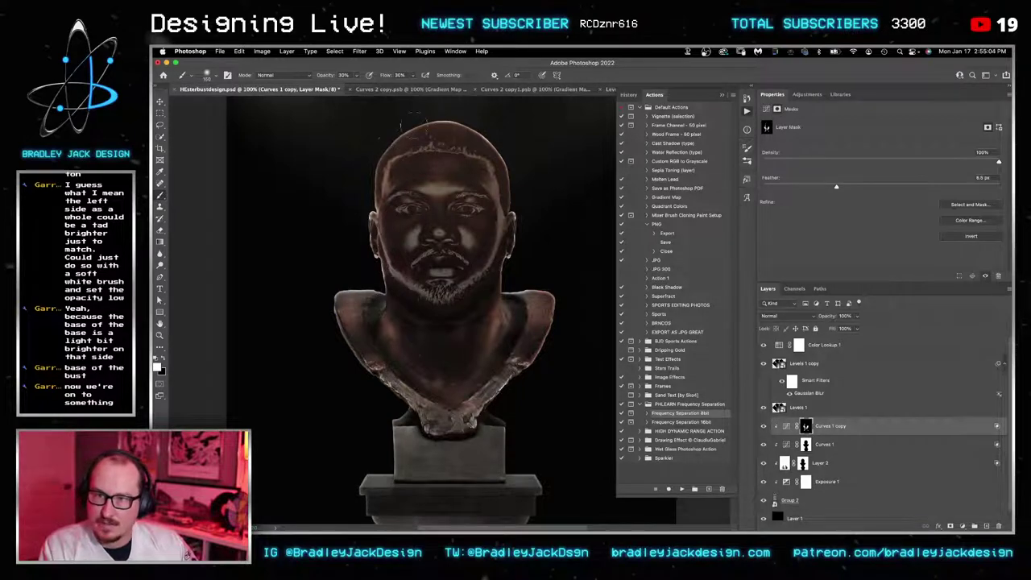
Step: With a smaller soft white brush on the mask, brighten the bust's outer edges along the head, jaw and neck
super+click(454, 211)
super+click(454, 211)
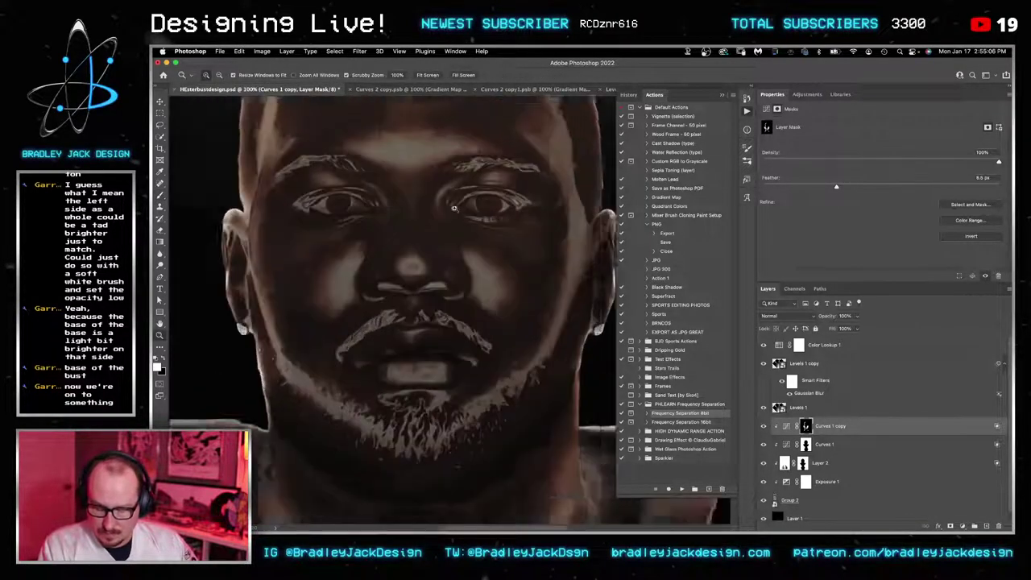
drag(454, 215, 375, 376)
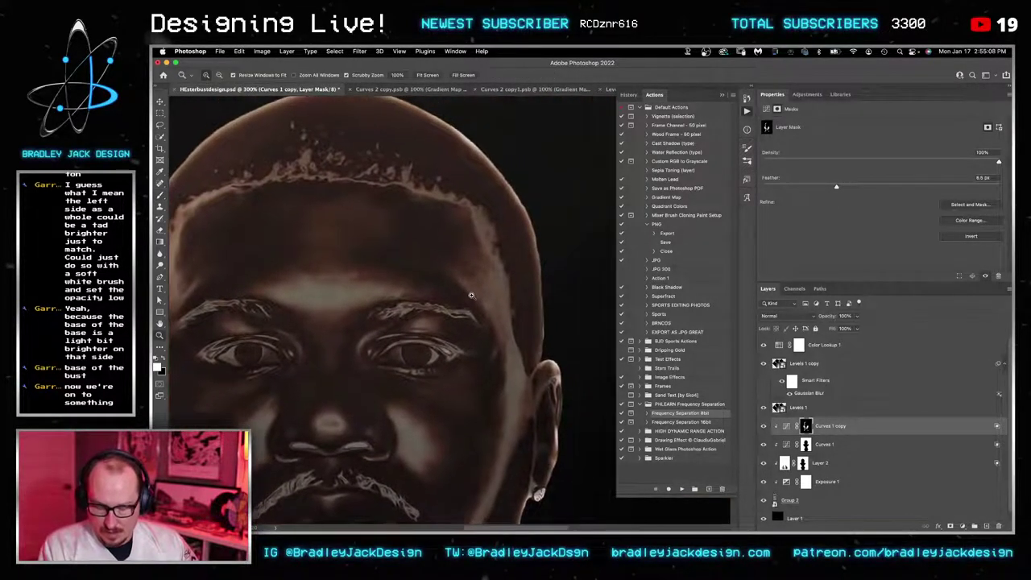
key(f)
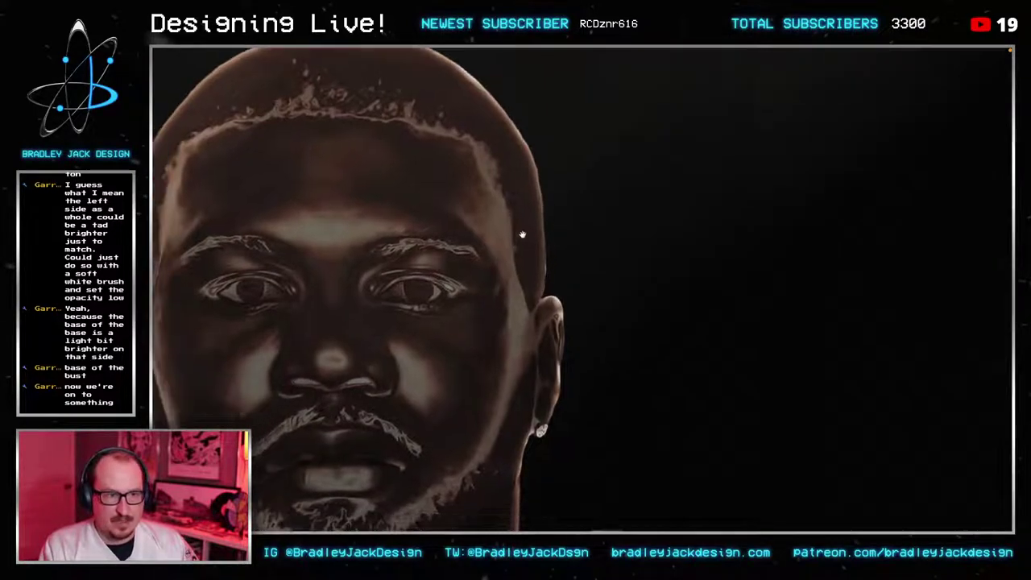
drag(522, 234, 542, 209)
key(b)
drag(597, 266, 582, 380)
drag(608, 328, 623, 219)
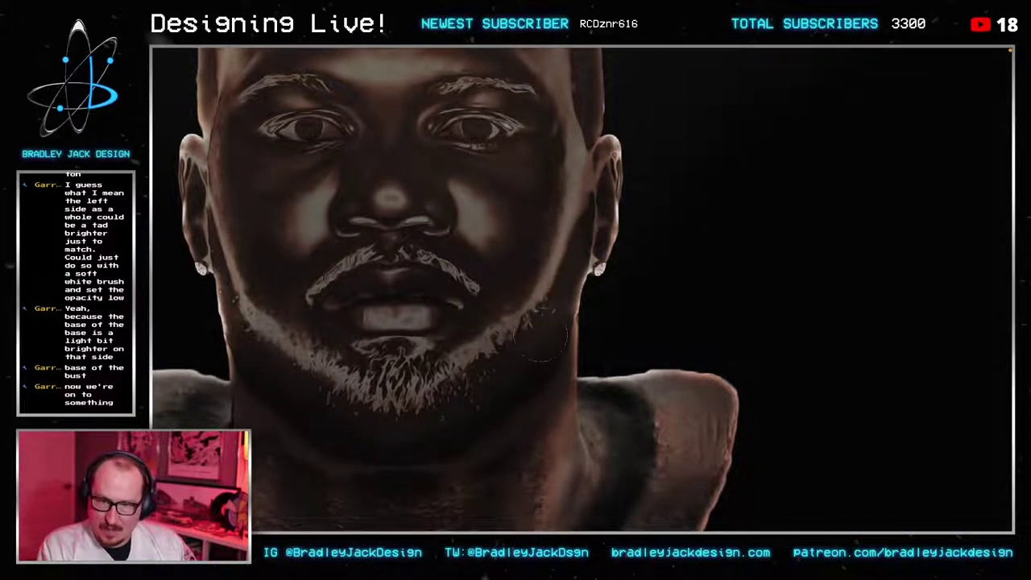
drag(571, 419, 582, 313)
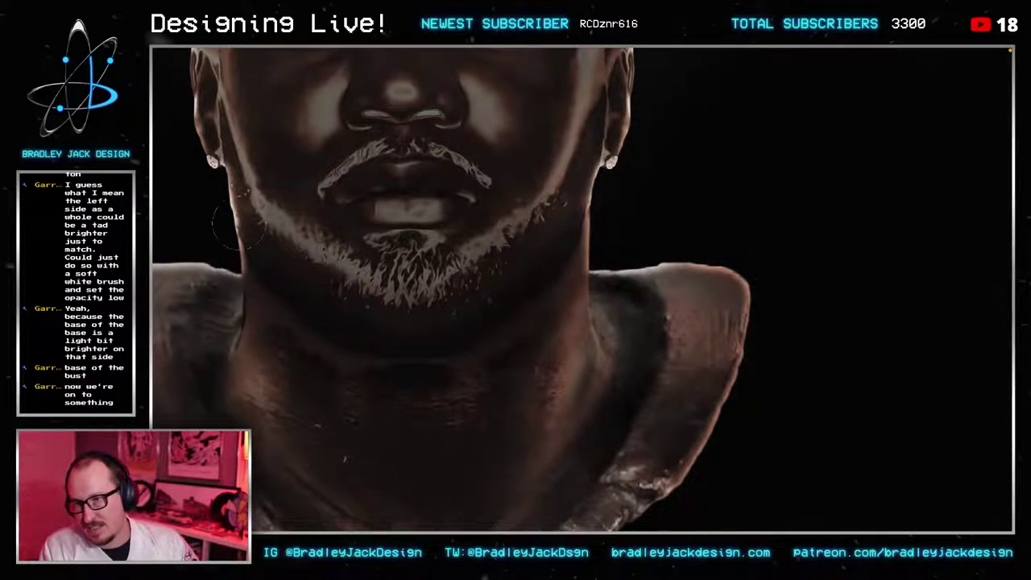
drag(320, 220, 367, 399)
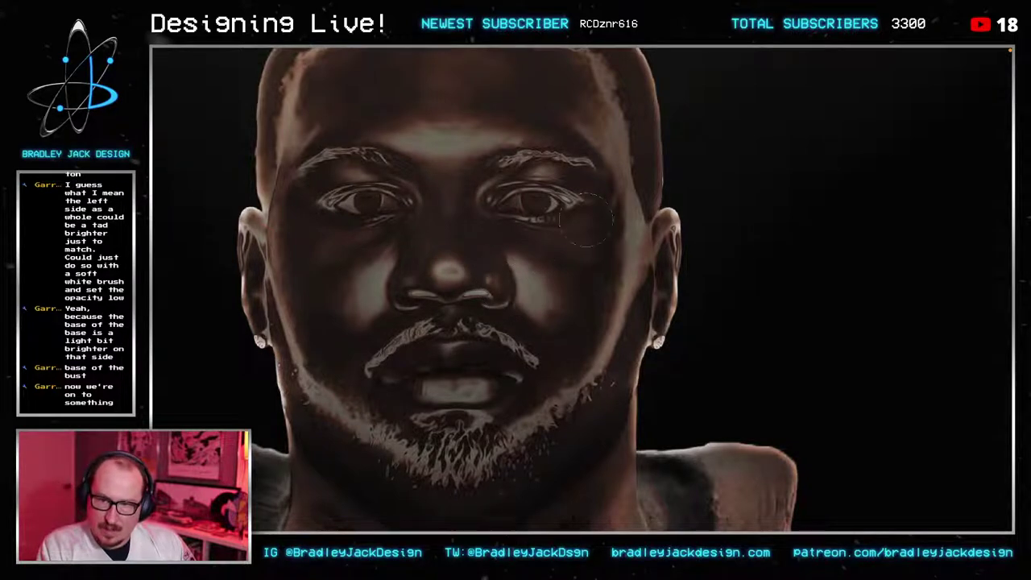
Step: Brush white into the copied Curves mask over the forehead, cheeks, mouth and beard to lift the facial highlights
drag(592, 129, 627, 230)
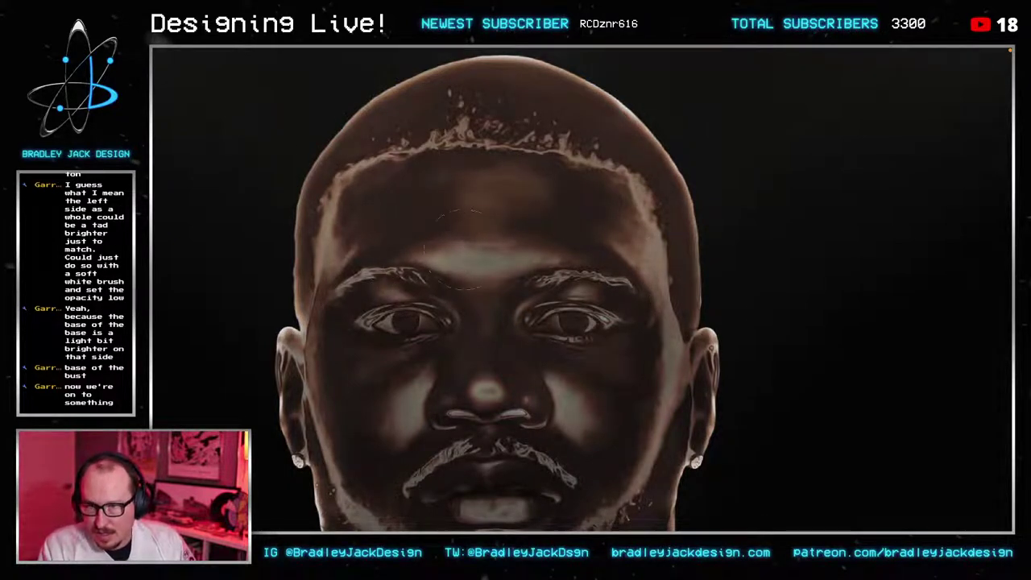
mouse_move(440, 272)
mouse_down()
mouse_move(582, 265)
mouse_move(495, 326)
mouse_move(476, 376)
mouse_move(425, 401)
mouse_up()
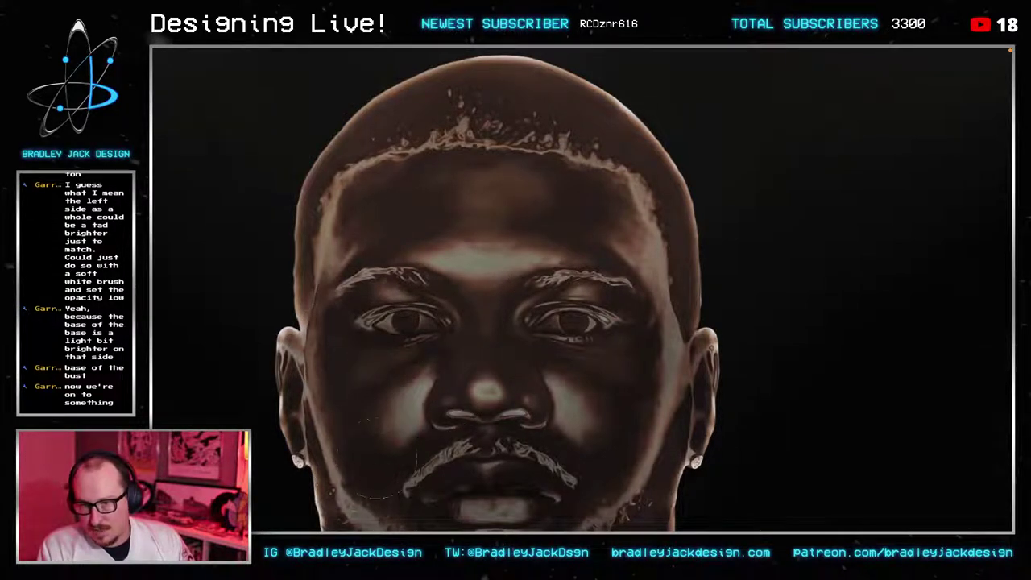
scroll(352, 382, down, 3)
mouse_move(444, 361)
mouse_down()
mouse_move(466, 403)
mouse_move(532, 396)
mouse_up()
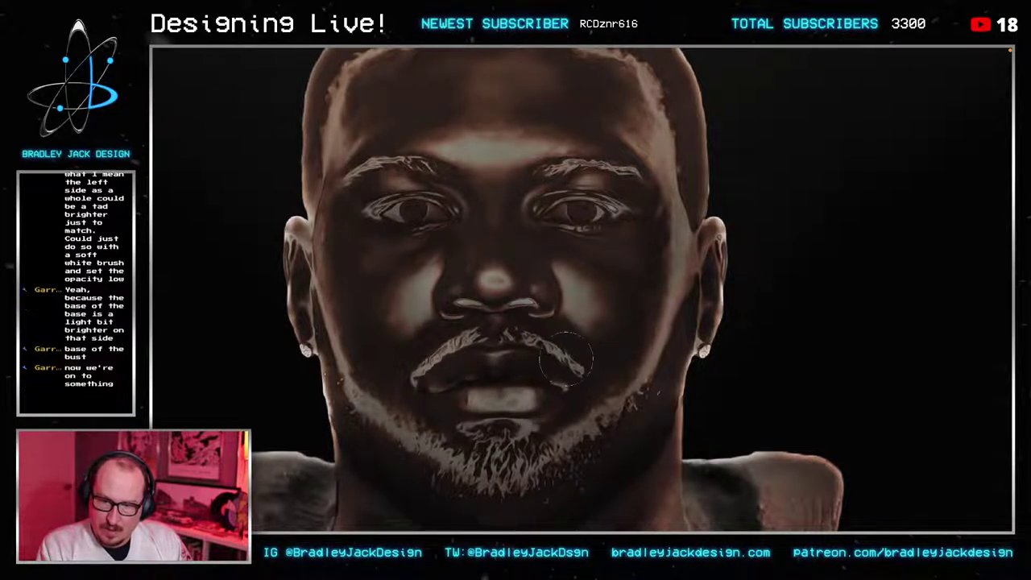
drag(610, 409, 580, 446)
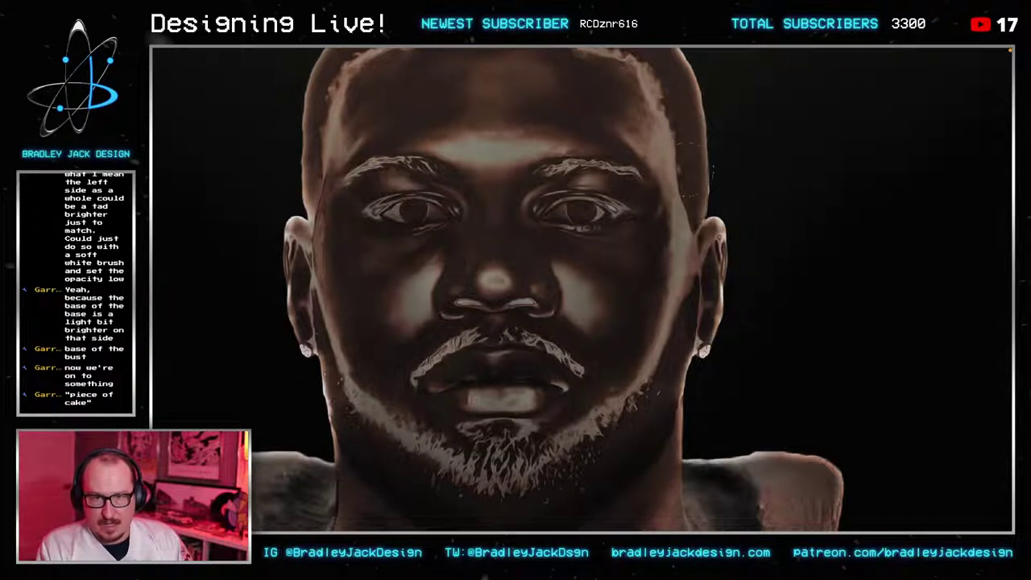
Step: Review the whole bust and compare it with the Curves 1 copy adjustment hidden and shown
key(ctrl+0)
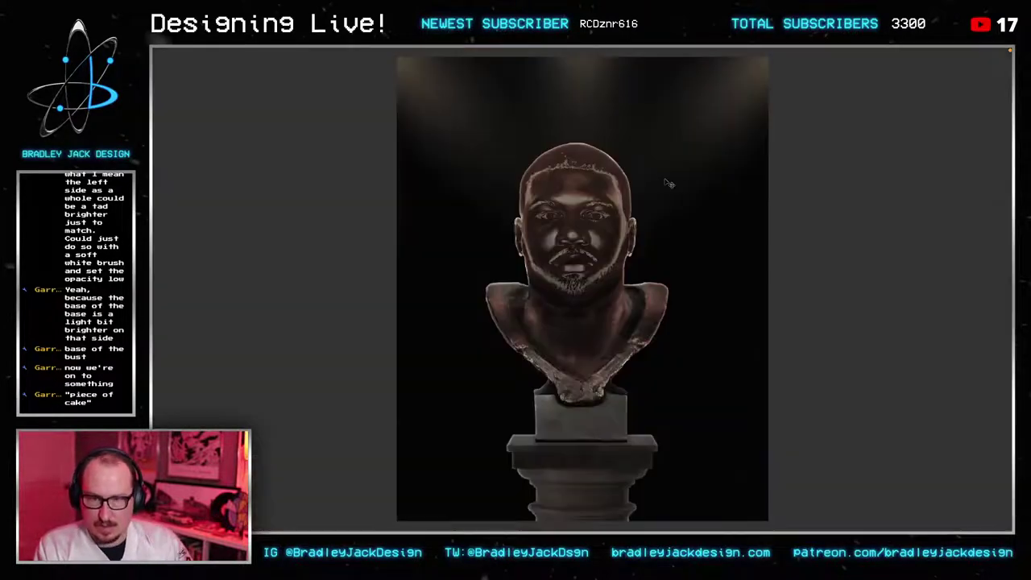
drag(604, 319, 510, 327)
key(f)
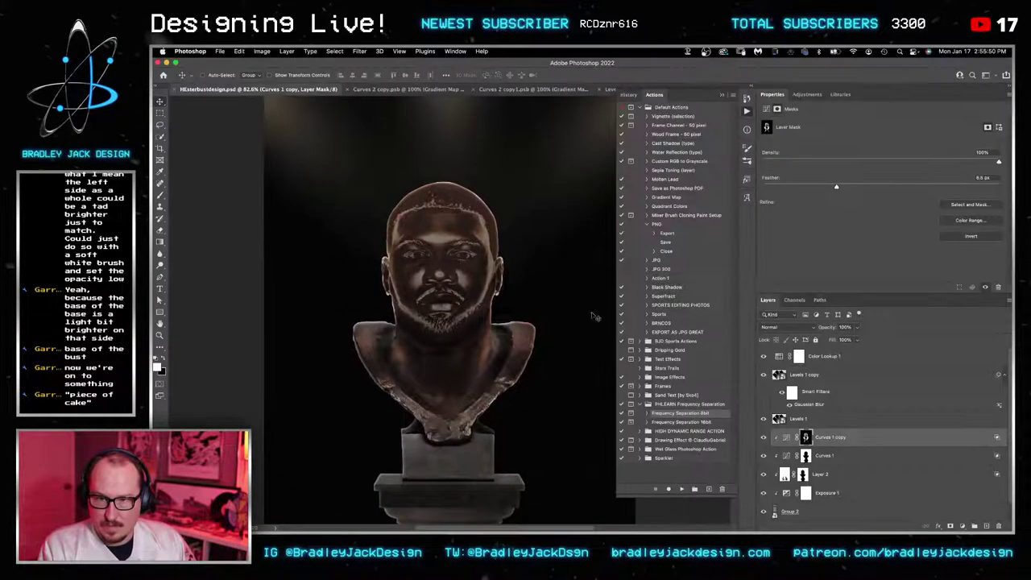
super+click(473, 326)
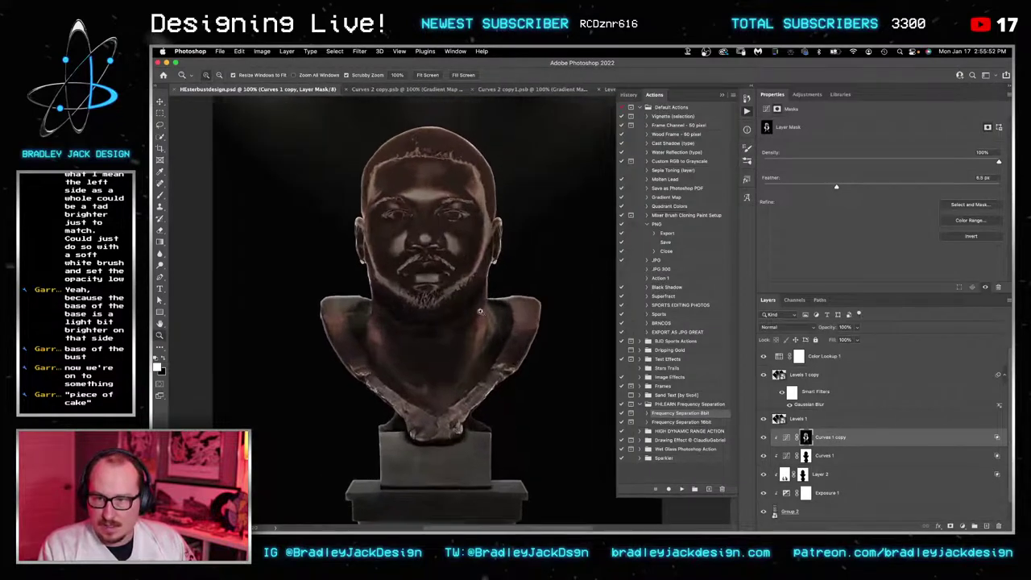
drag(474, 322, 495, 299)
click(765, 438)
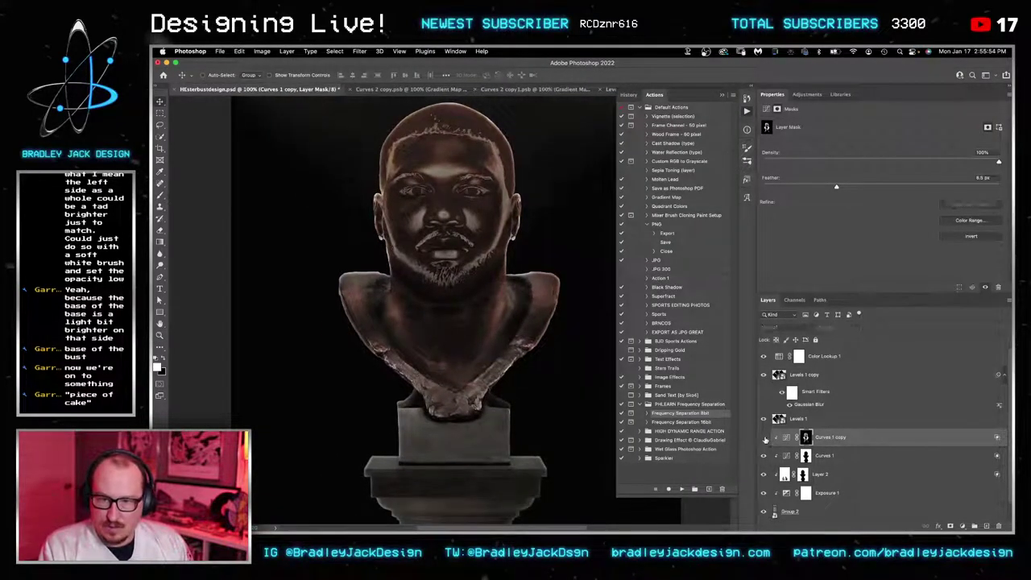
click(765, 437)
click(764, 437)
click(764, 437)
click(764, 437)
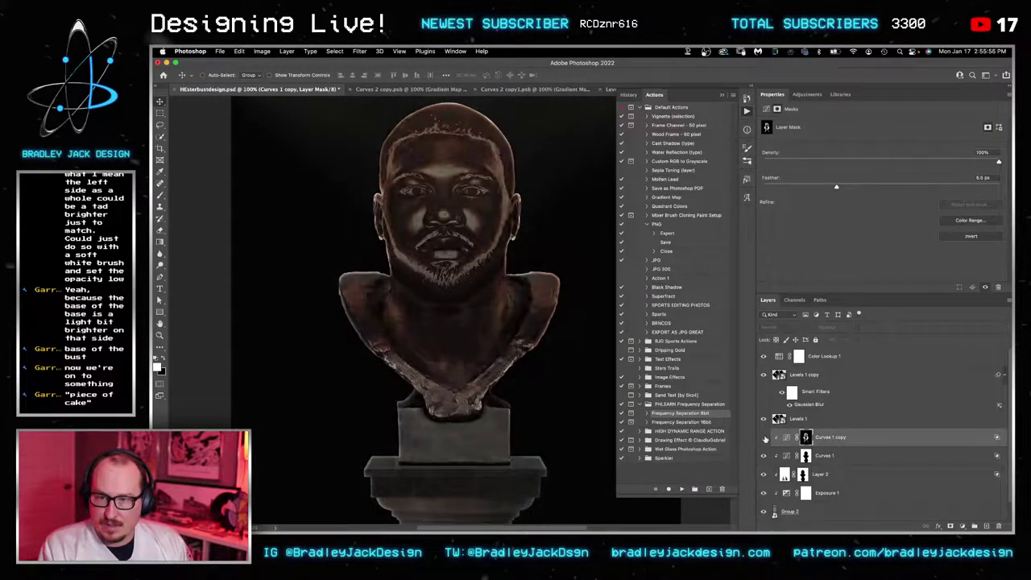
click(764, 437)
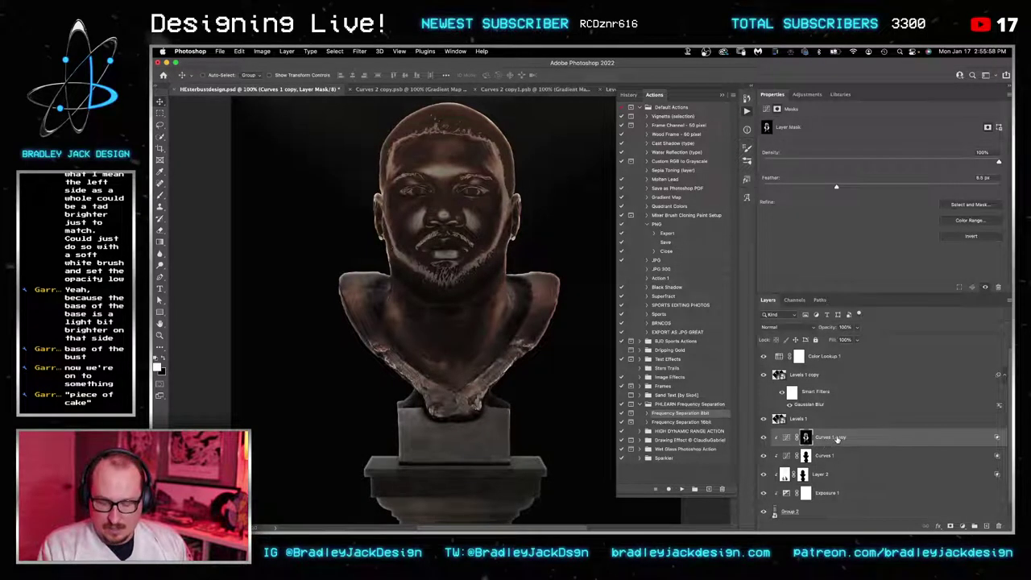
Step: Duplicate the Curves 1 copy adjustment, clip the new copy to the layer below, and fill its mask with white
key(super+j)
alt+click(816, 445)
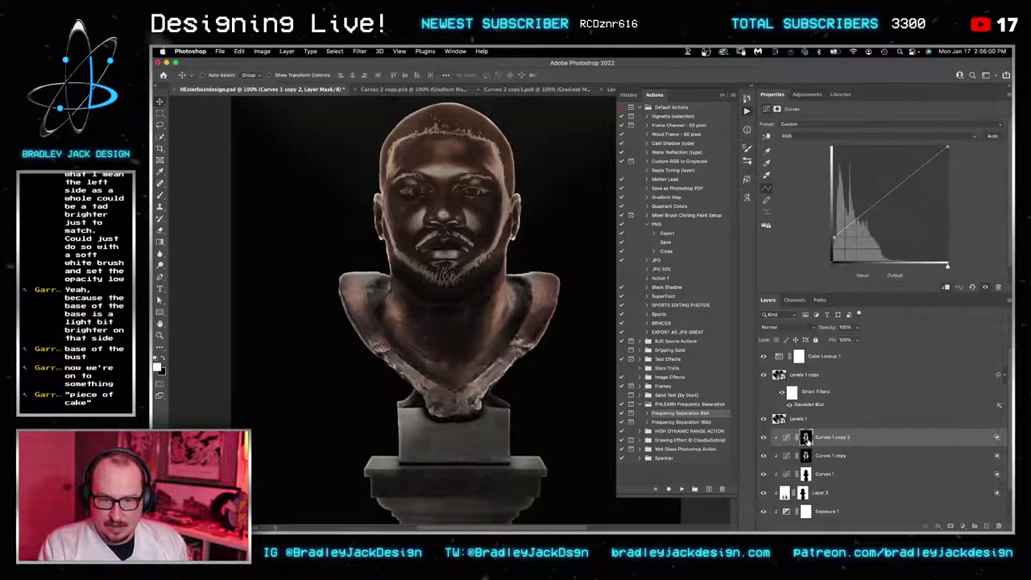
click(805, 437)
key(super+a)
key(BackSpace)
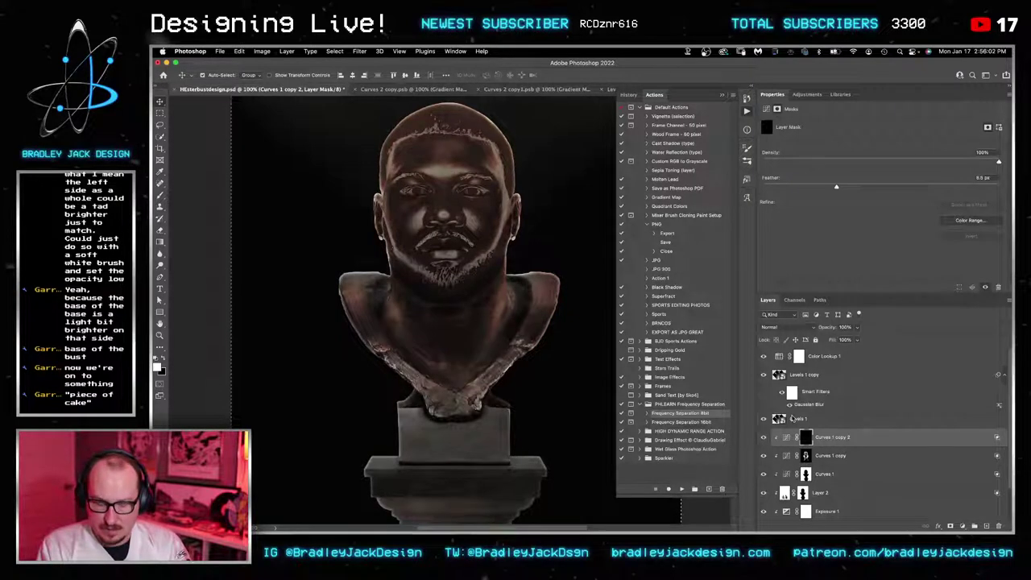
key(super+i)
Step: Paint black on the new Curves mask at 50% opacity and flow to darken the neck beneath the chin
key(b)
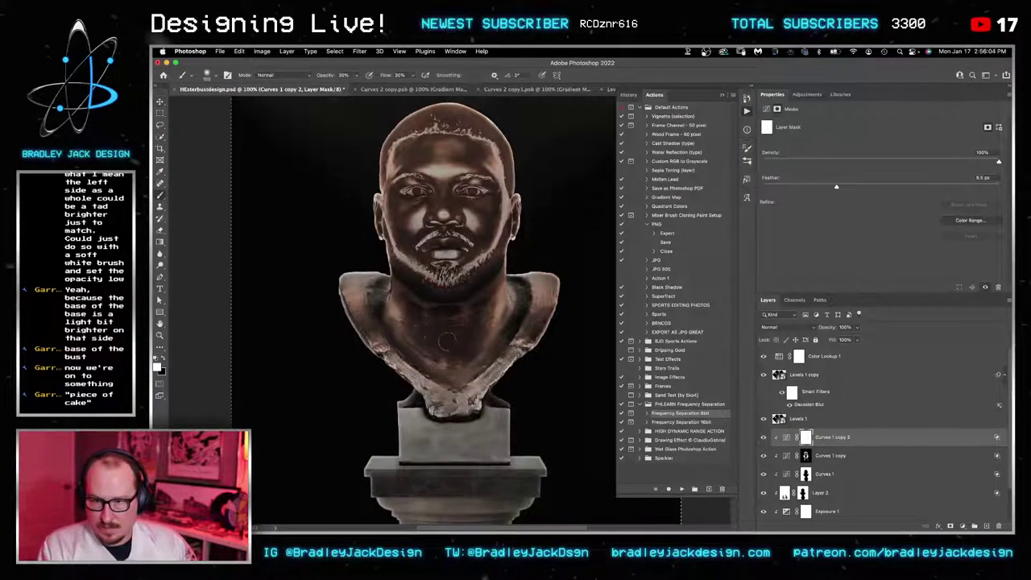
key(x)
key(5)
key(shift+5)
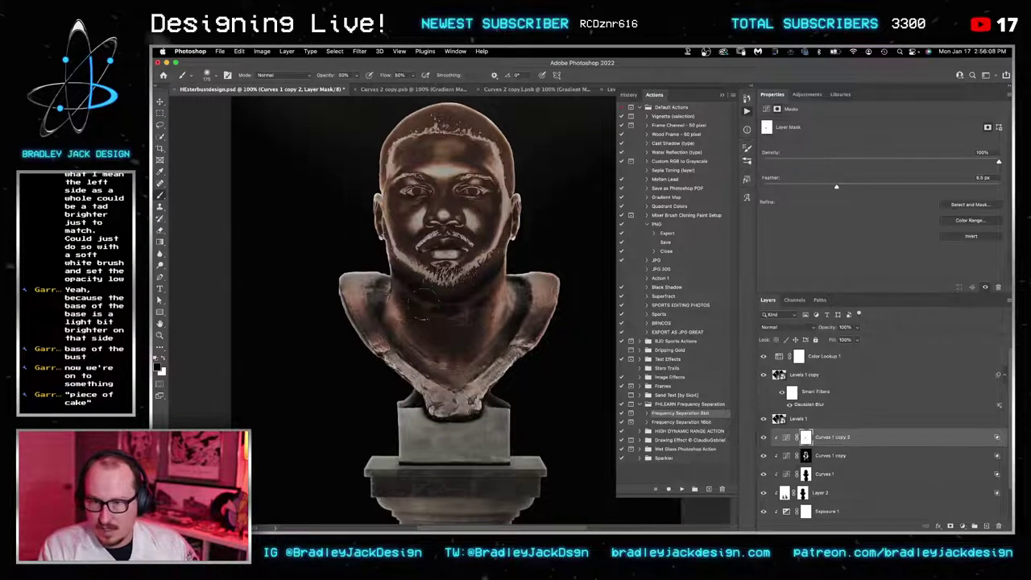
drag(489, 285, 488, 300)
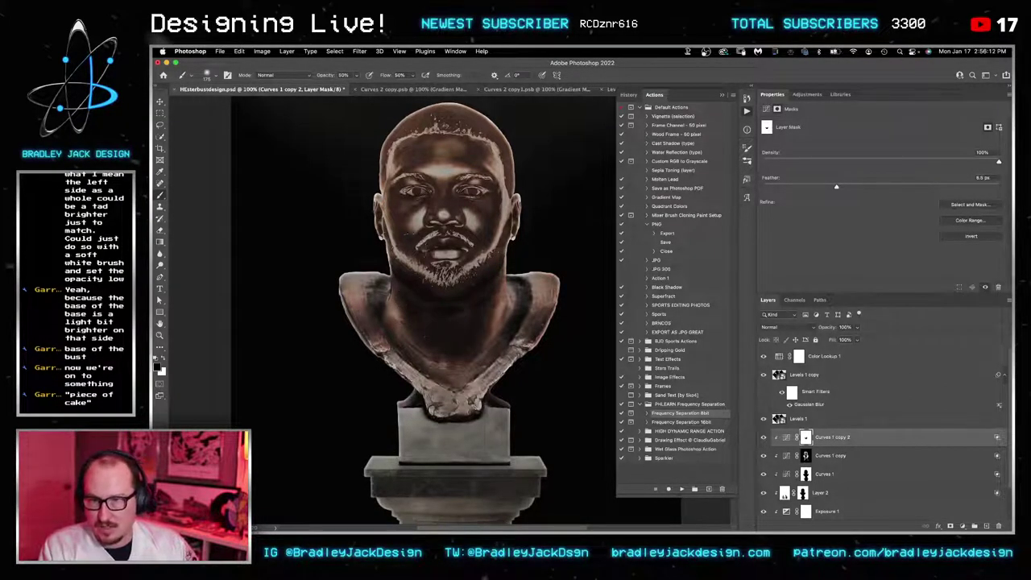
Step: Reduce the brush to 45 px, undo the trial strokes, and paint black on the mask to deepen the shadows around one eye
super+click(421, 190)
super+click(420, 190)
super+click(420, 190)
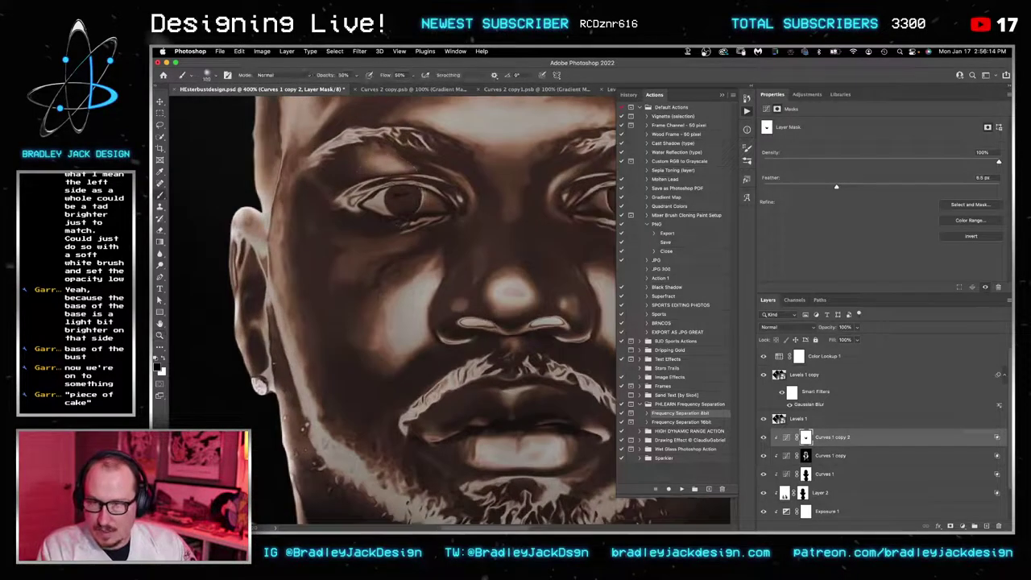
key(bracketleft)
key(bracketleft)
key(super+z)
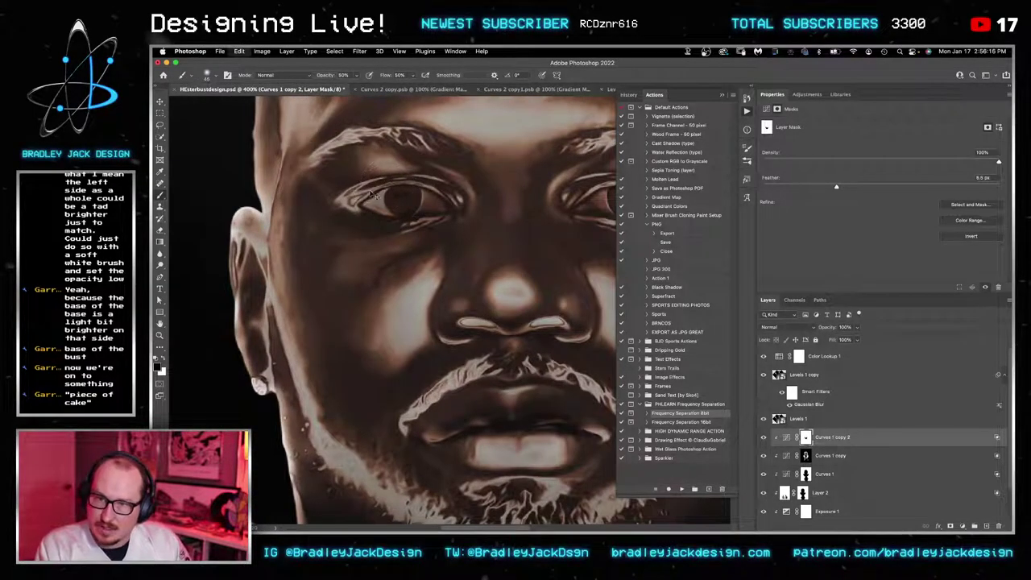
key(super+z)
key(super+z)
mouse_move(362, 199)
mouse_down()
mouse_move(382, 178)
mouse_move(406, 202)
mouse_up()
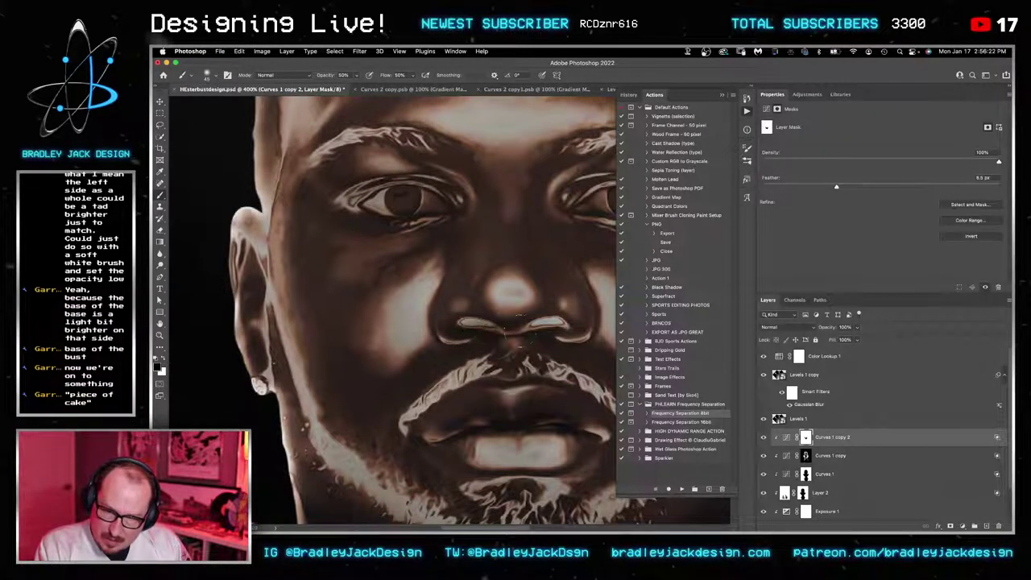
Step: Continue darkening the facial shadows on the Curves mask around the eyes, nose and lips with the black brush at 50% opacity
key(super+1)
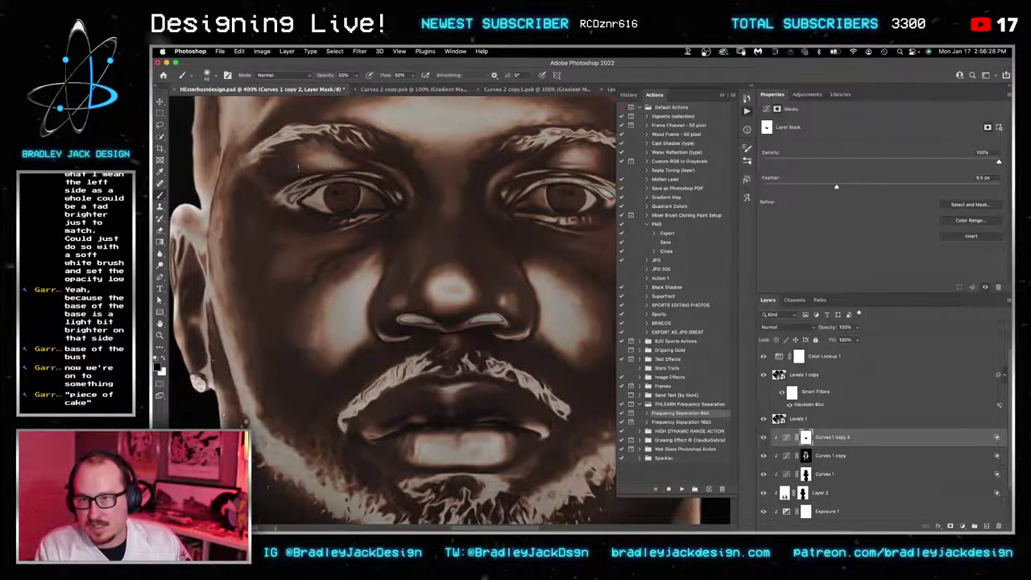
key(5)
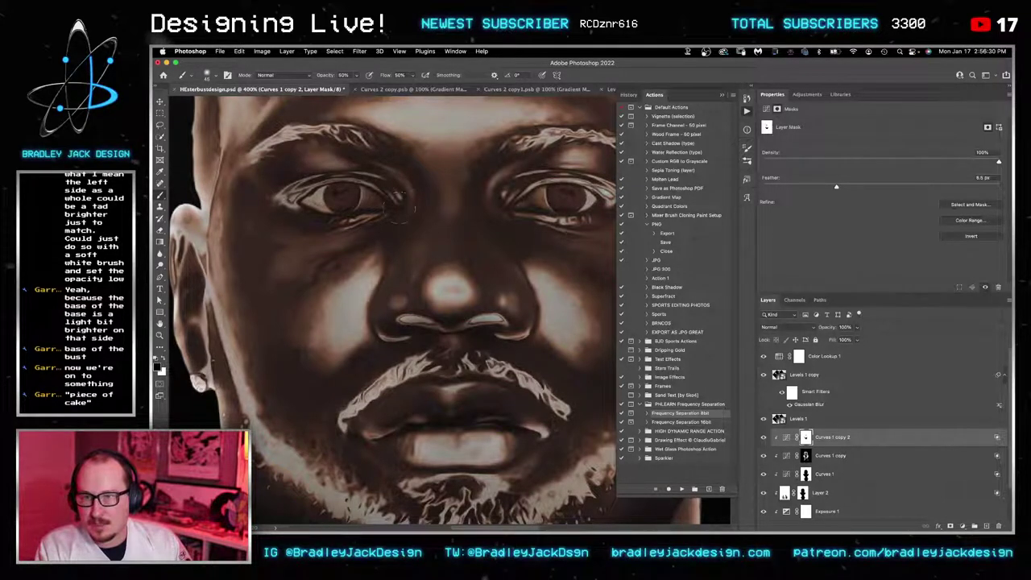
scroll(398, 208, right, 5)
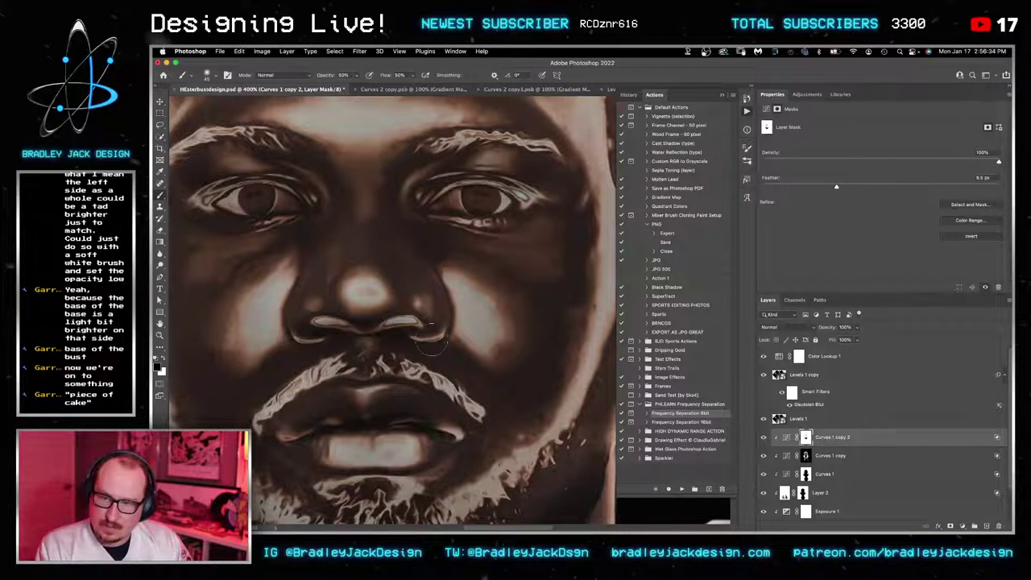
scroll(380, 389, down, 5)
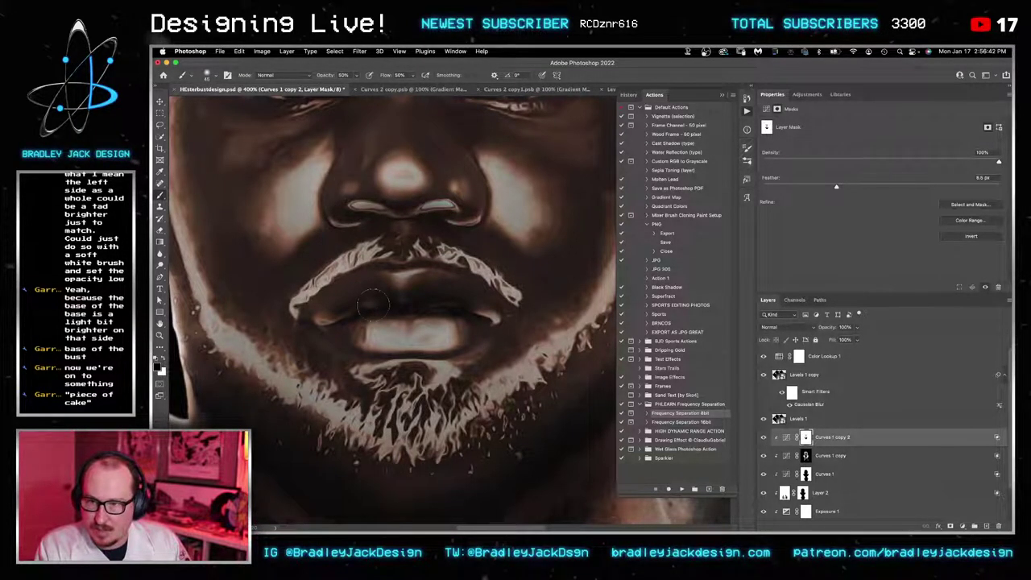
Step: Paint black on the Curves 1 copy 2 mask over the bust's lips and mouth area with the Brush
drag(326, 347, 423, 270)
drag(439, 414, 382, 254)
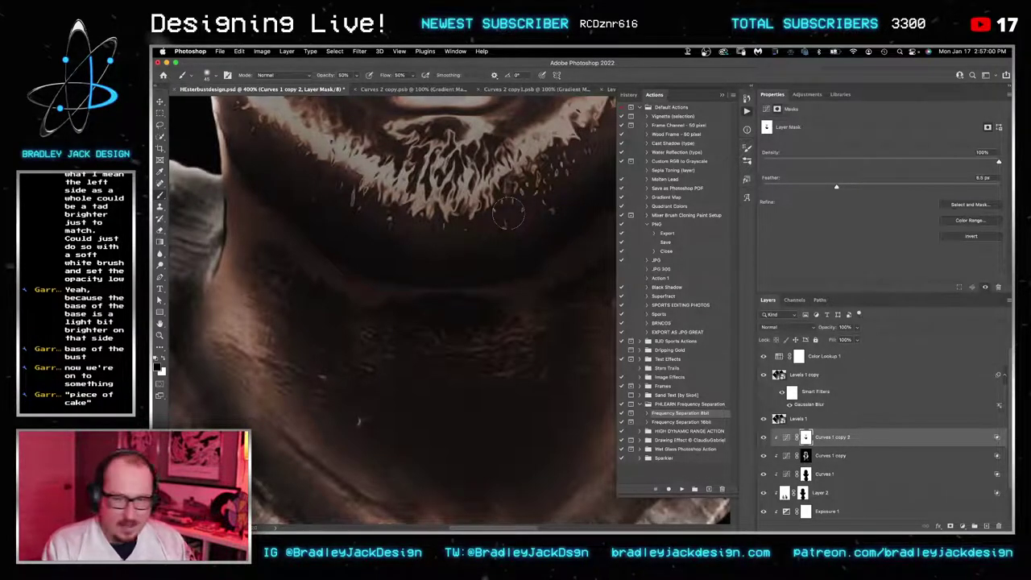
Step: Darken the stone block beneath the bust by brushing black across it on the Curves 1 copy 2 mask
alt+click(504, 304)
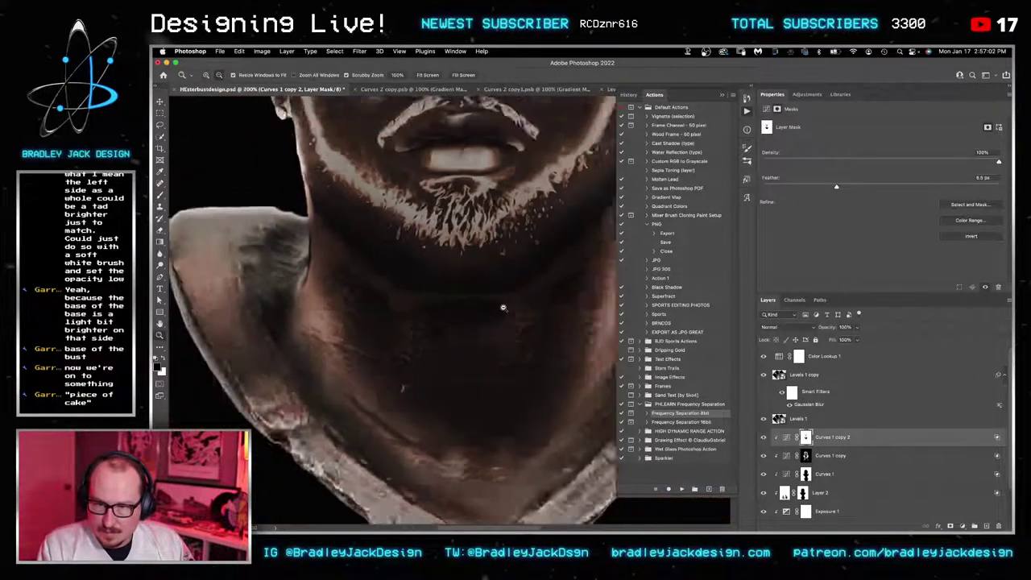
alt+click(504, 310)
alt+click(504, 317)
drag(505, 390, 479, 315)
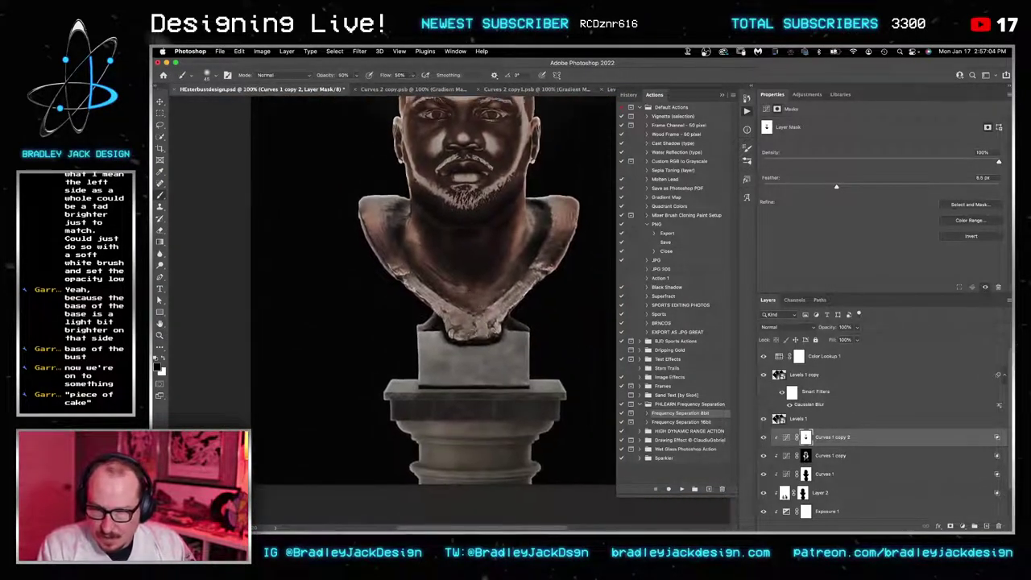
super+click(479, 336)
super+click(479, 336)
scroll(441, 338, down, 2)
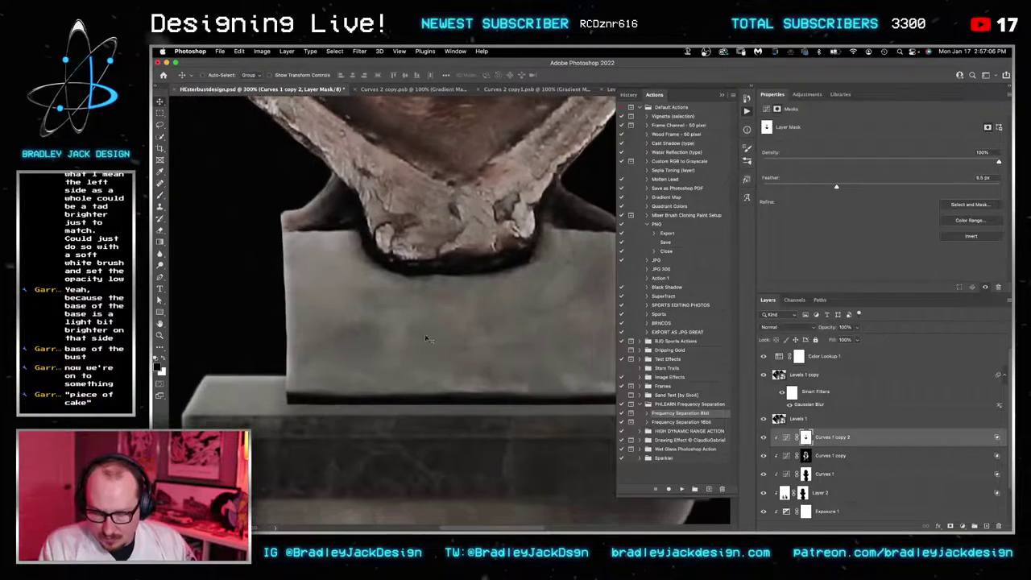
key(b)
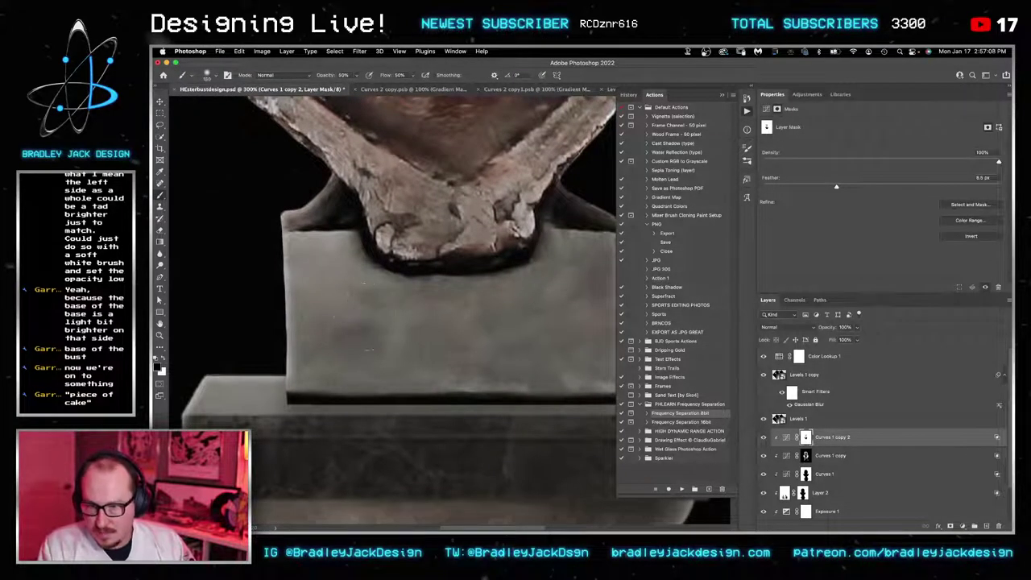
key(x)
key(x)
mouse_move(345, 282)
mouse_down()
mouse_move(338, 302)
mouse_move(362, 326)
mouse_move(498, 332)
mouse_move(400, 367)
mouse_up()
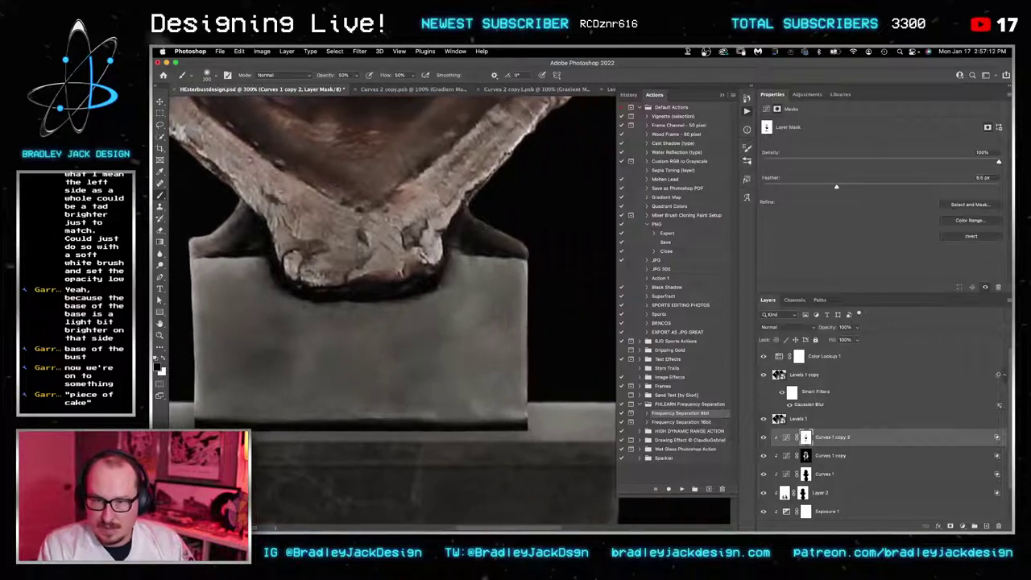
mouse_move(454, 338)
mouse_down()
mouse_move(494, 335)
mouse_move(484, 366)
mouse_move(435, 380)
mouse_move(238, 346)
mouse_move(232, 228)
mouse_up()
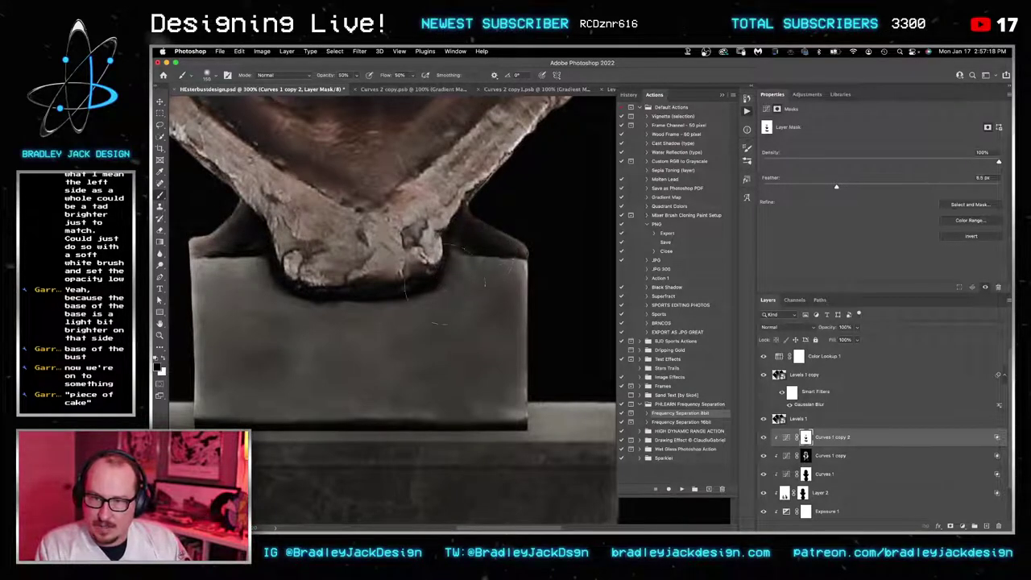
Step: Brush black on the Curves 1 copy 2 mask along the bust's lower collar edge, reducing the brush size
scroll(309, 274, up, 4)
scroll(308, 273, left, 4)
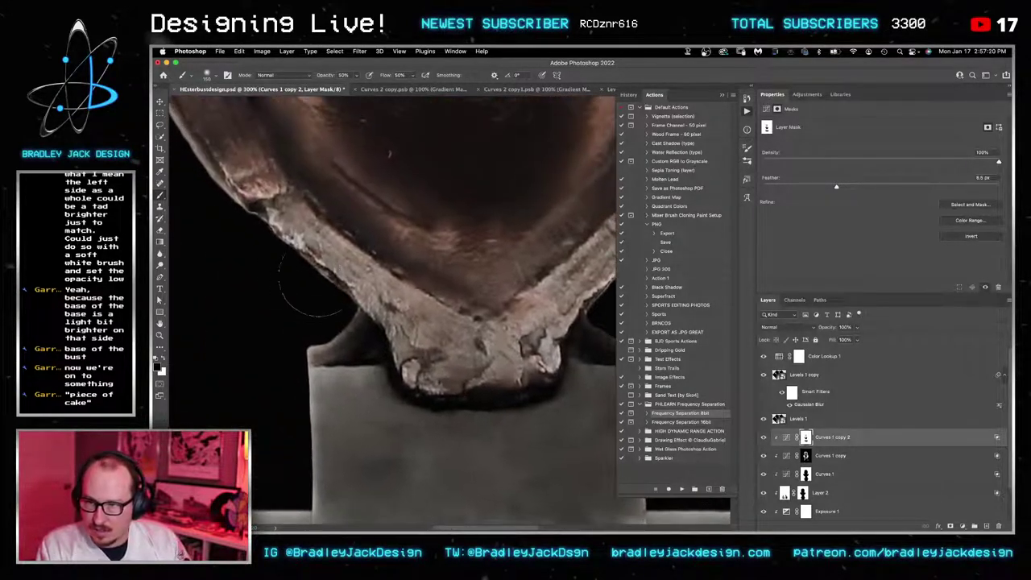
drag(243, 217, 301, 265)
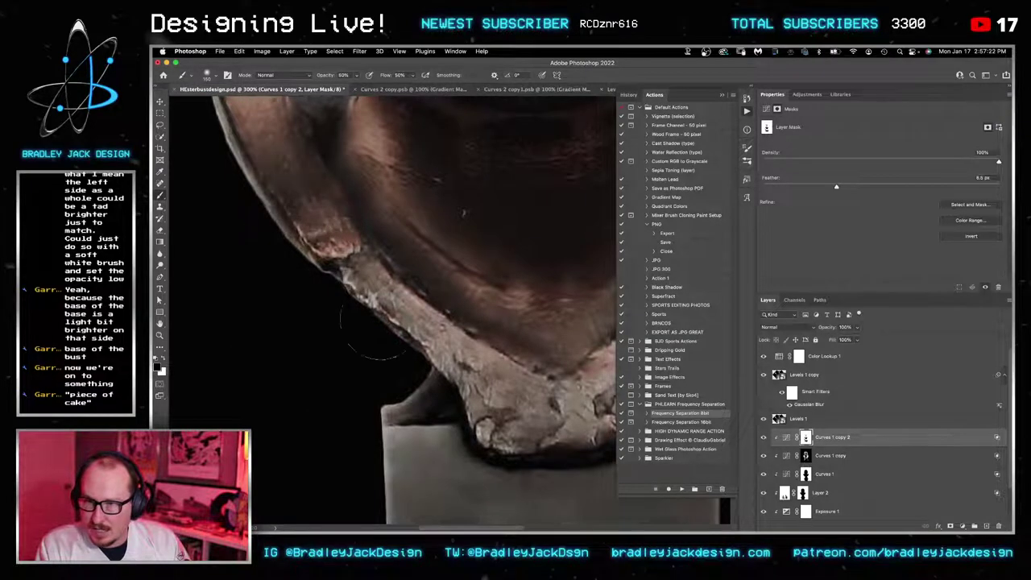
drag(469, 296, 290, 265)
key(bracketleft)
key(bracketleft)
mouse_move(488, 315)
mouse_down()
mouse_move(543, 242)
mouse_move(475, 320)
mouse_up()
Step: Collapse the actions list and brush black on the Curves 1 copy 2 mask along the pedestal capital's edges and moldings
scroll(529, 226, down, 10)
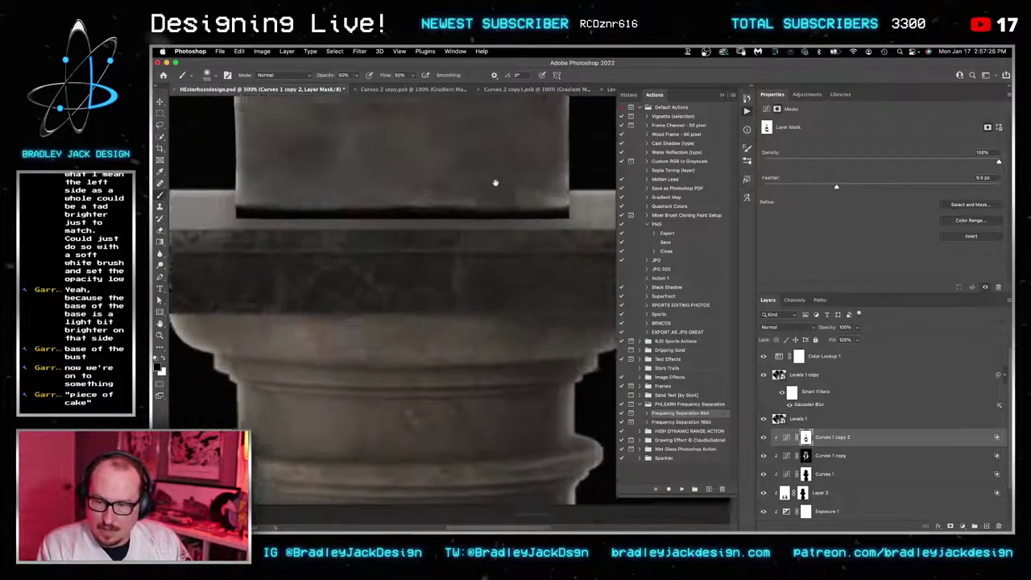
scroll(458, 250, right, 1)
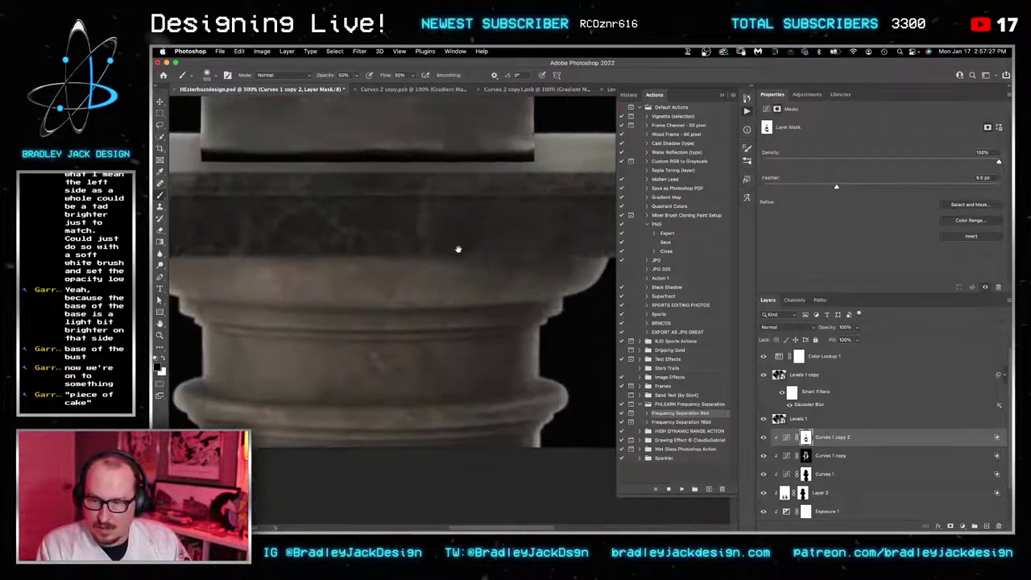
click(722, 96)
scroll(554, 341, left, 5)
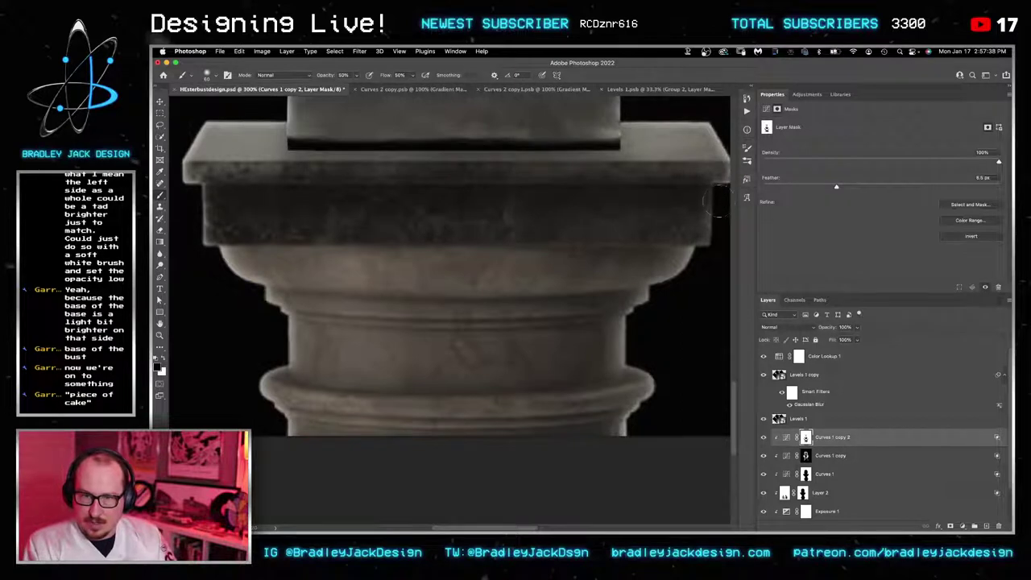
mouse_move(223, 258)
mouse_down()
mouse_move(690, 249)
mouse_move(644, 260)
mouse_move(174, 254)
mouse_up()
scroll(174, 254, left, 1)
drag(278, 296, 277, 422)
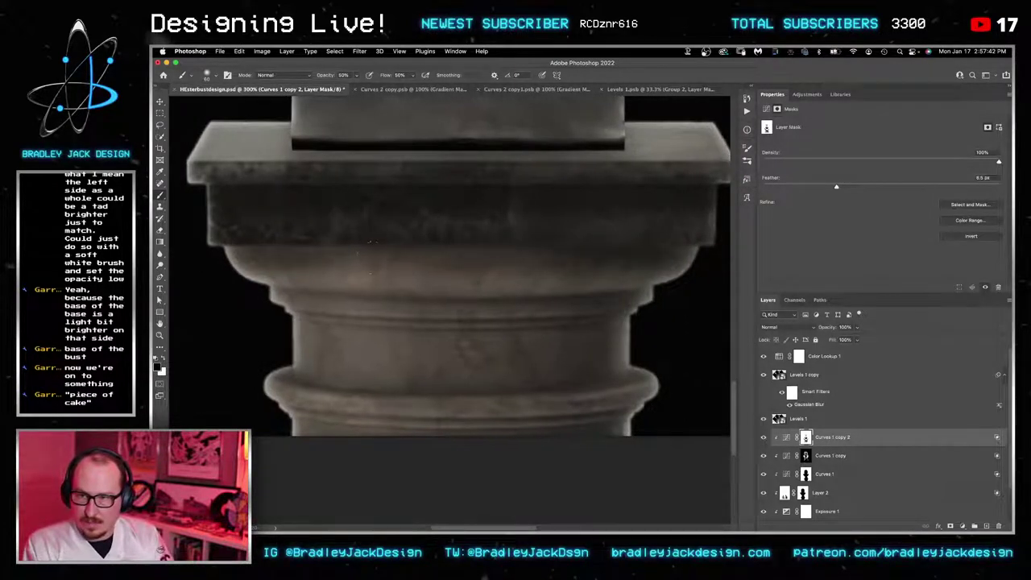
scroll(672, 295, right, 5)
drag(307, 336, 409, 286)
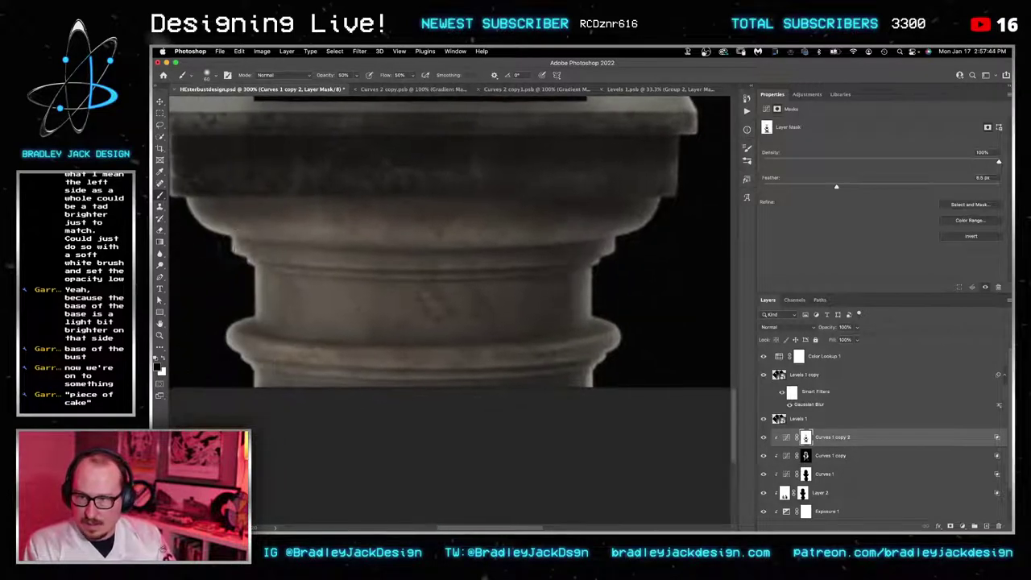
mouse_move(234, 248)
mouse_down()
mouse_move(322, 259)
mouse_move(575, 253)
mouse_move(228, 255)
mouse_up()
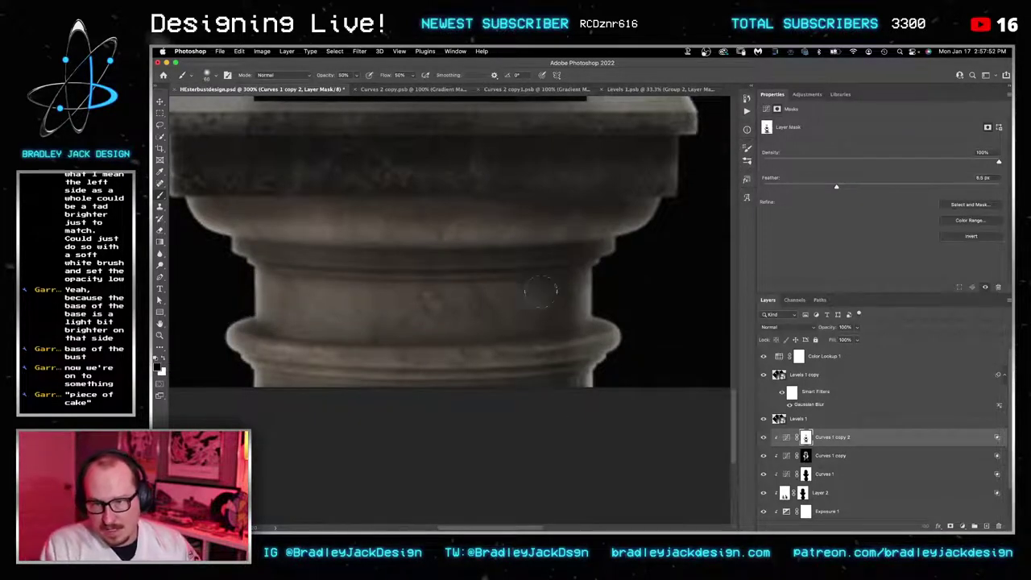
Step: Enlarge the brush to 150 with 40% opacity and flow, and darken the column neck on the Curves 1 copy 2 mask
key(bracketright)
key(bracketright)
key(bracketright)
key(bracketright)
key(bracketright)
key(bracketright)
key(4)
key(shift+4)
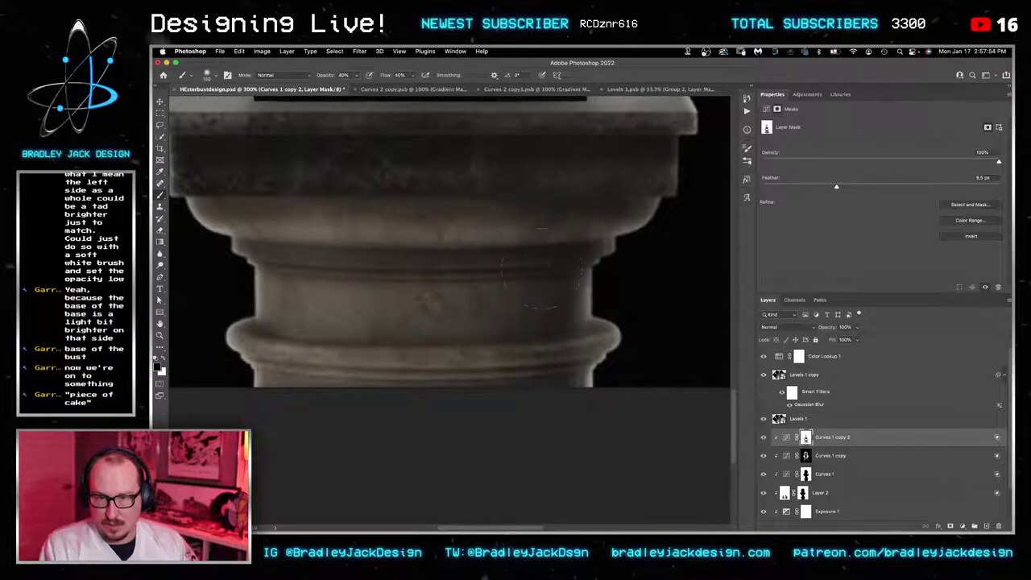
mouse_move(520, 251)
mouse_down()
mouse_move(483, 329)
mouse_move(443, 257)
mouse_move(397, 289)
mouse_move(378, 390)
mouse_move(305, 302)
mouse_move(292, 241)
mouse_move(274, 227)
mouse_move(293, 362)
mouse_move(296, 260)
mouse_move(340, 298)
mouse_move(455, 234)
mouse_up()
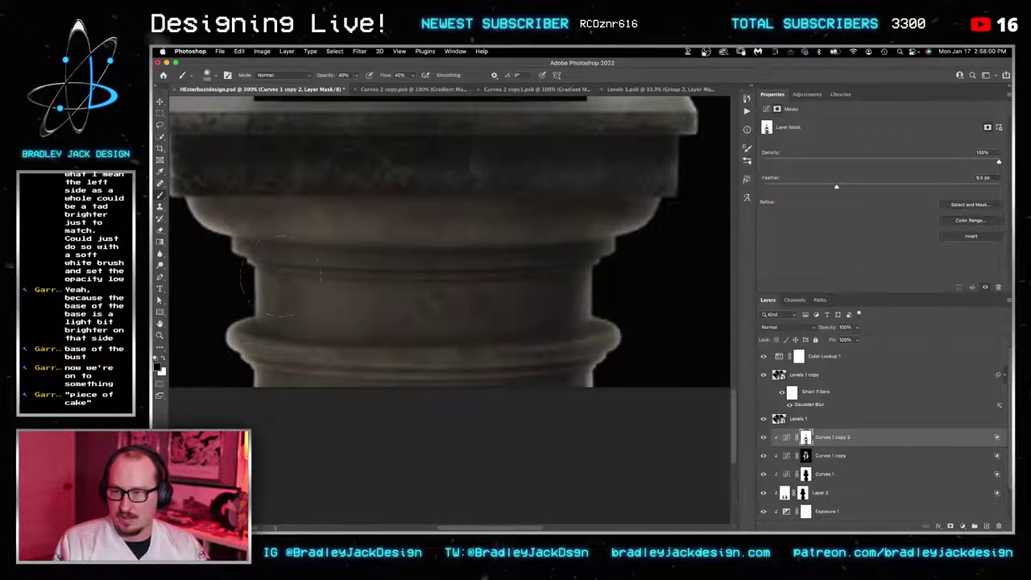
Step: Paint white on the Curves 1 copy mask along the outer edges of the pedestal's slab, moldings and column neck
click(806, 456)
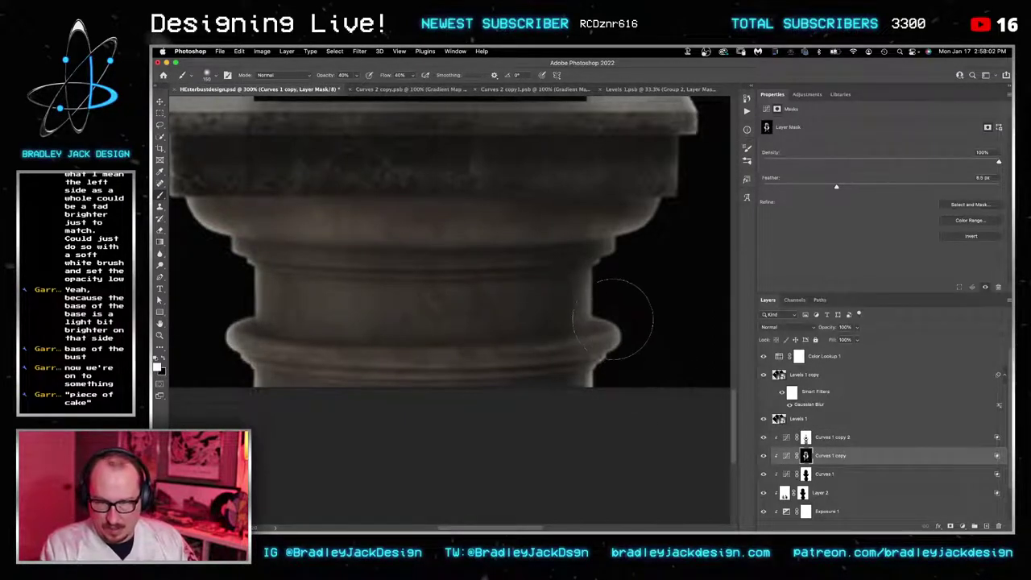
drag(609, 316, 608, 329)
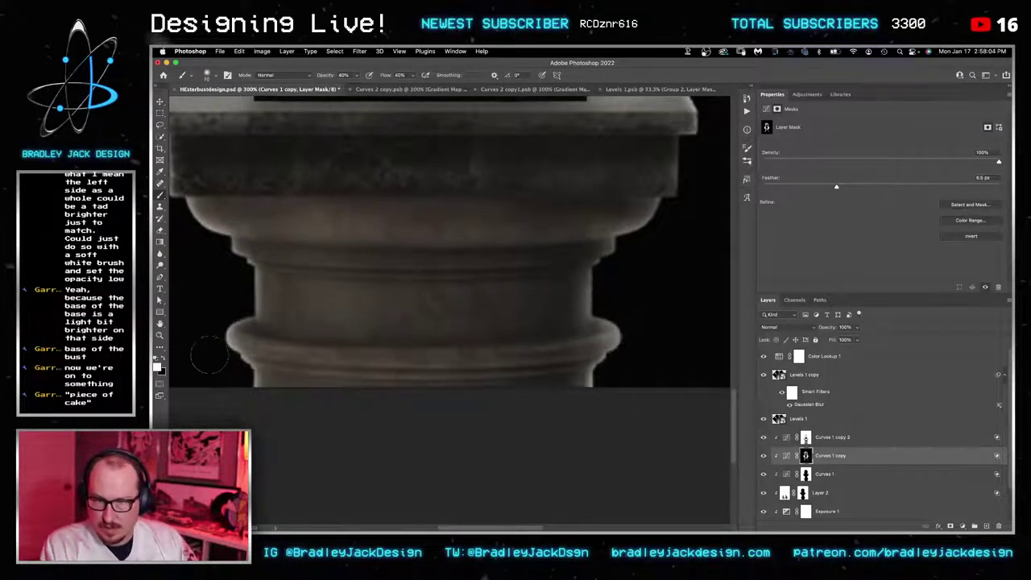
scroll(216, 284, up, 3)
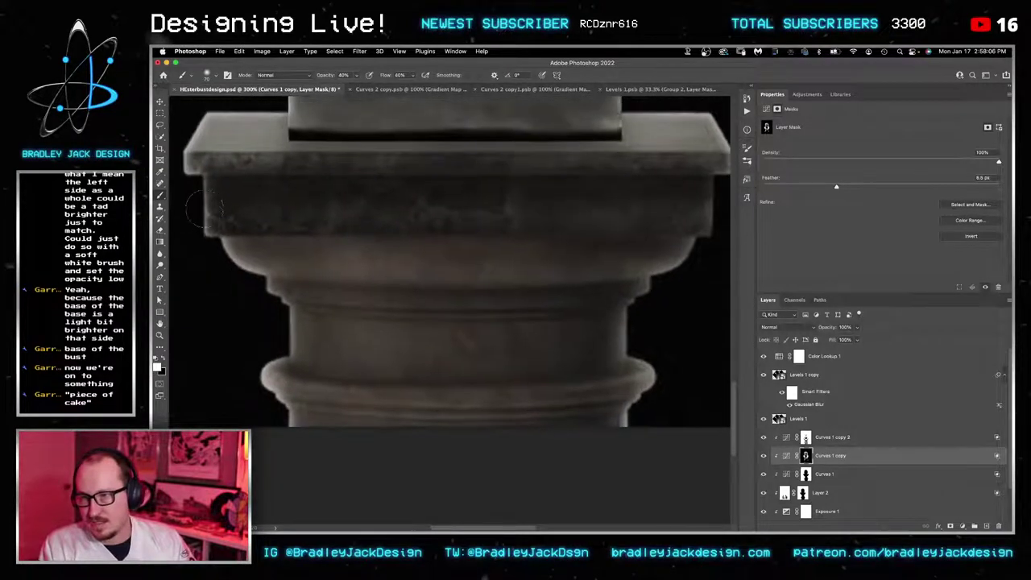
mouse_move(205, 206)
mouse_down()
mouse_move(224, 264)
mouse_move(251, 284)
mouse_up()
drag(301, 348, 293, 359)
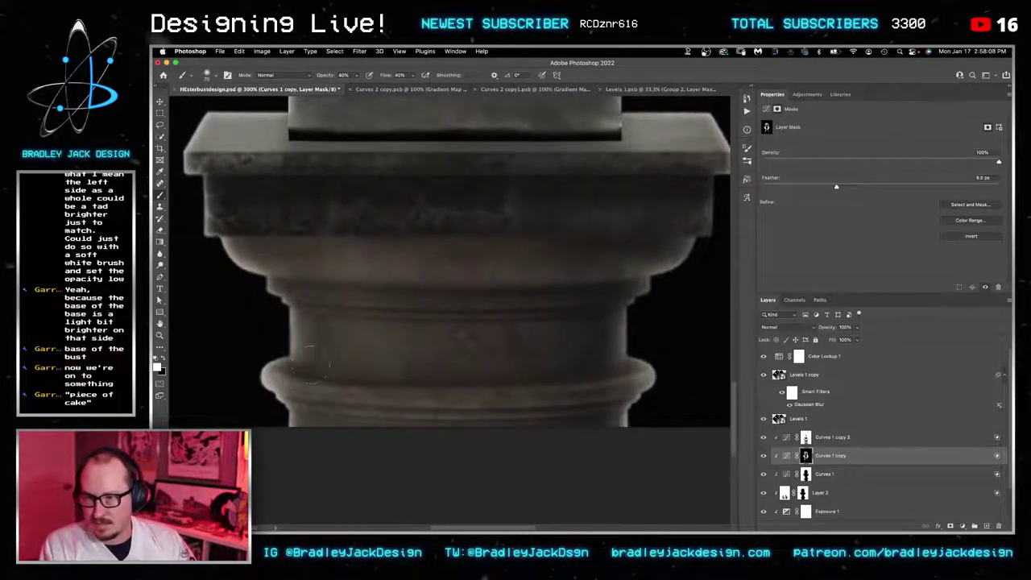
drag(638, 333, 632, 342)
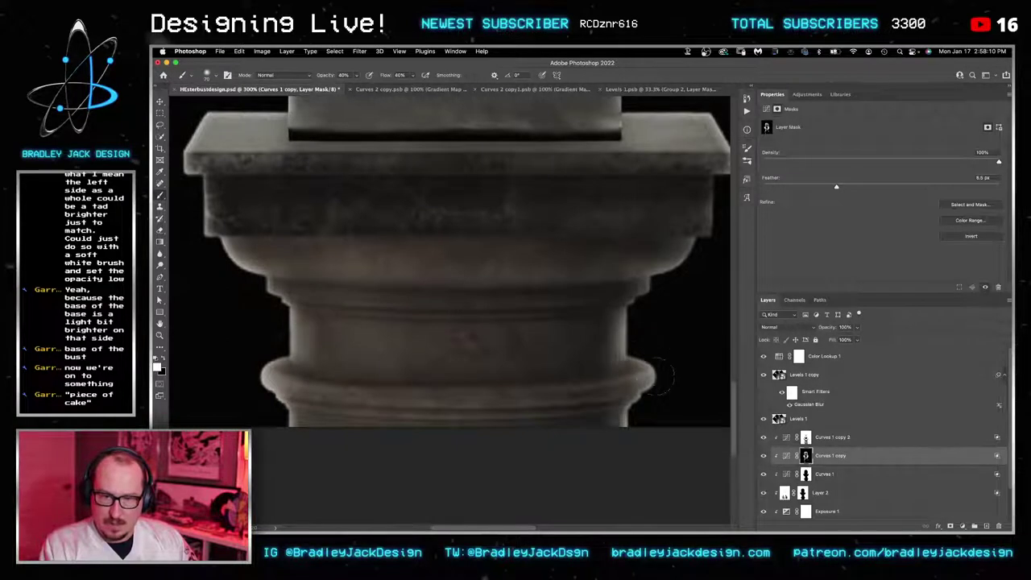
scroll(656, 266, up, 3)
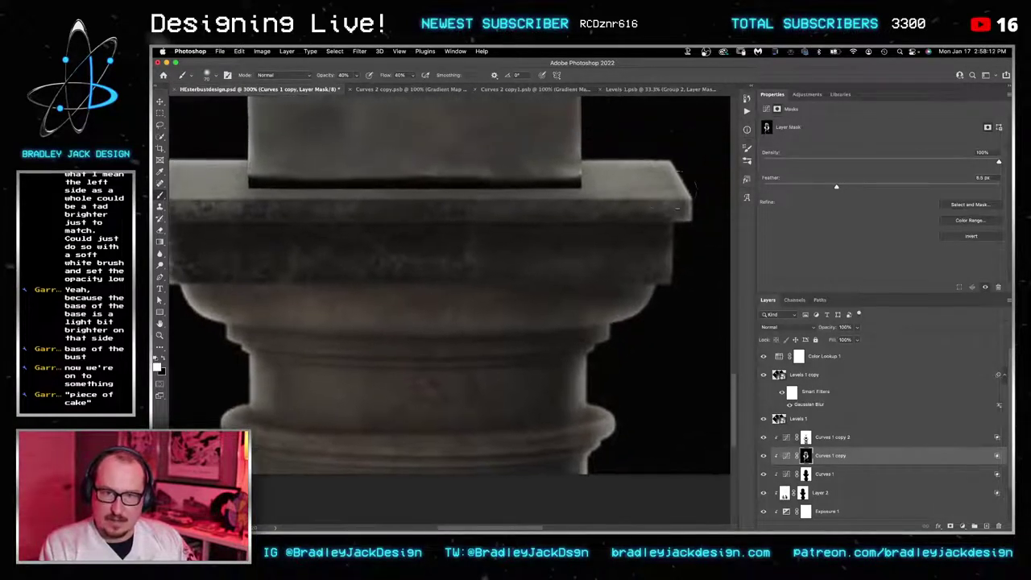
scroll(556, 260, up, 3)
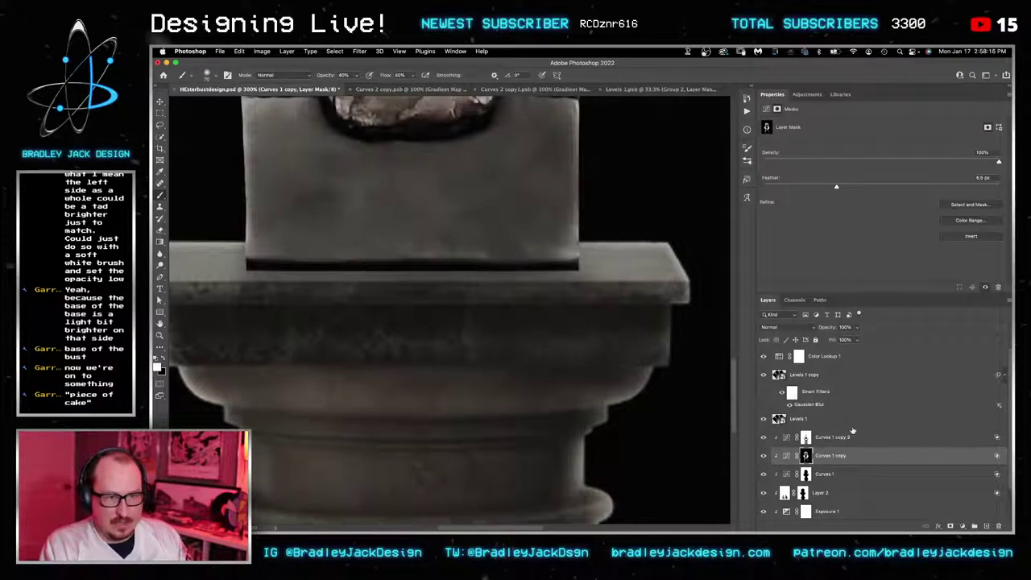
Step: Open the contents of the Group 2 smart object and select the pedestal's Exposure 1 layer inside its group
click(823, 441)
click(825, 492)
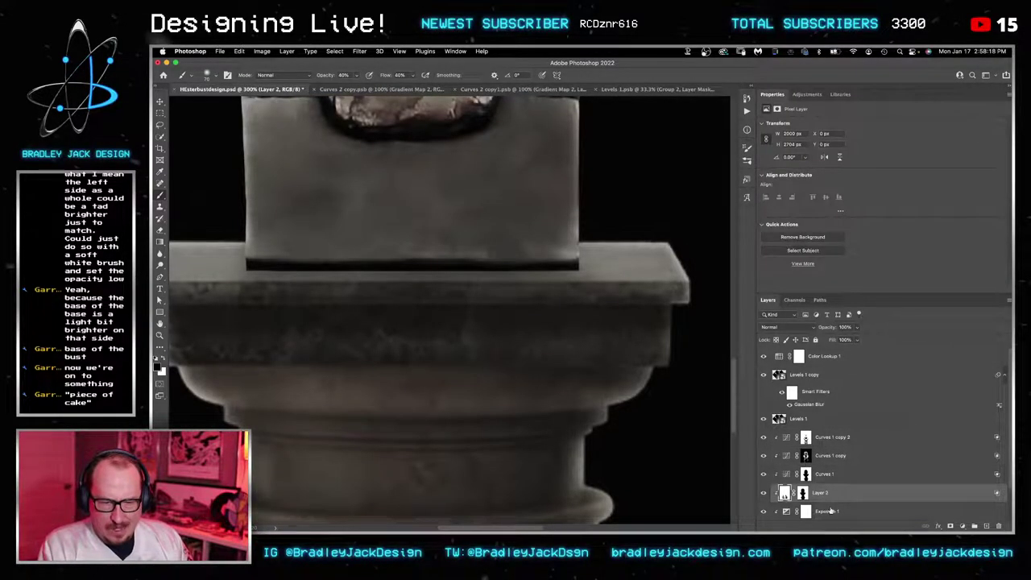
click(832, 512)
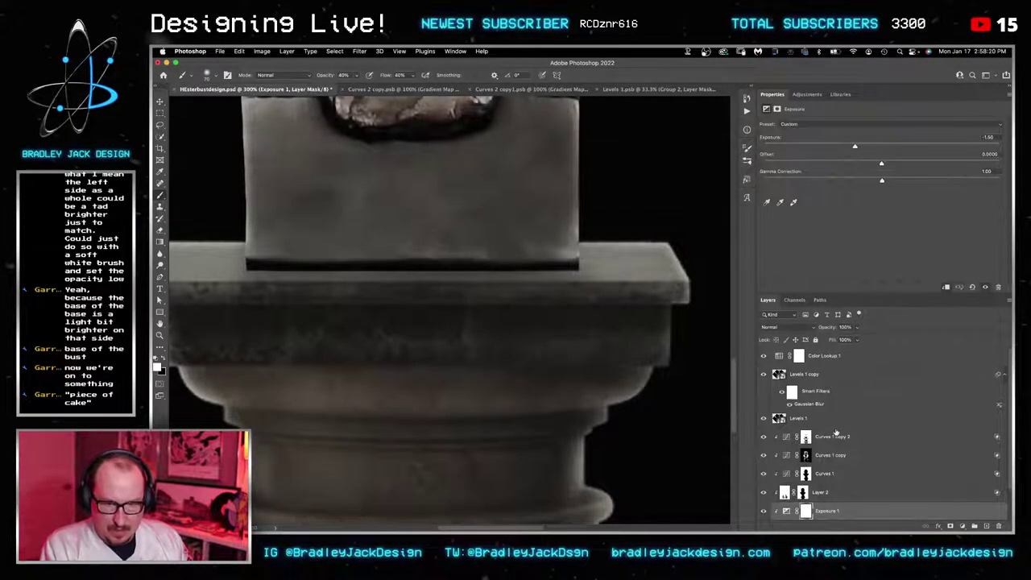
scroll(813, 467, down, 2)
click(787, 493)
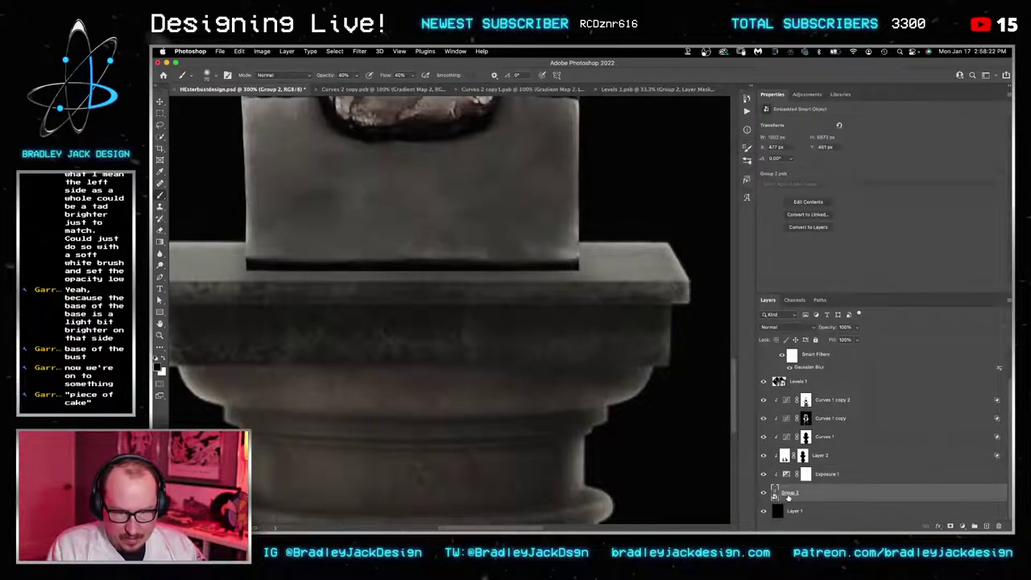
double_click(775, 492)
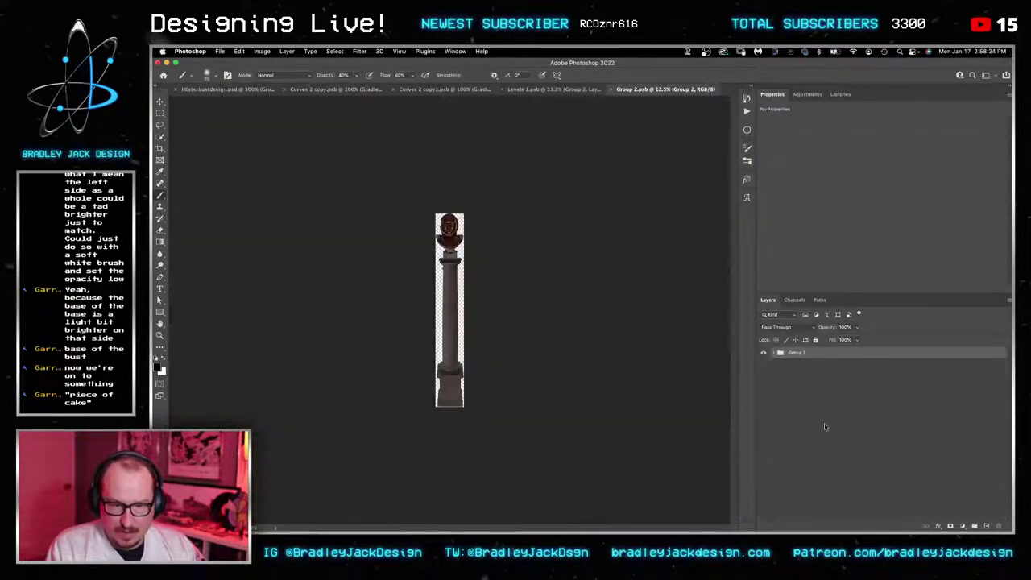
click(773, 354)
click(819, 380)
key(z)
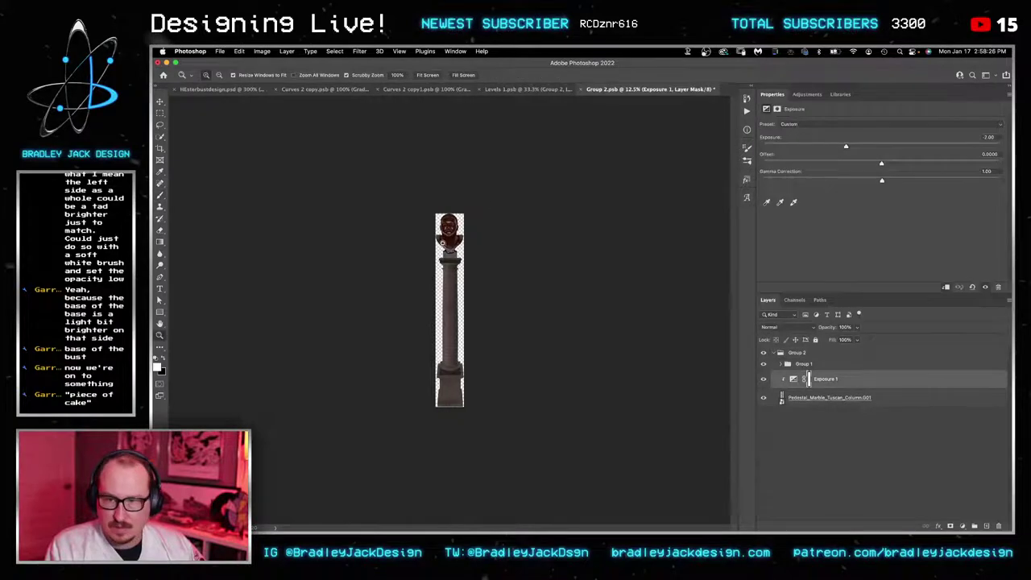
drag(443, 245, 470, 171)
key(v)
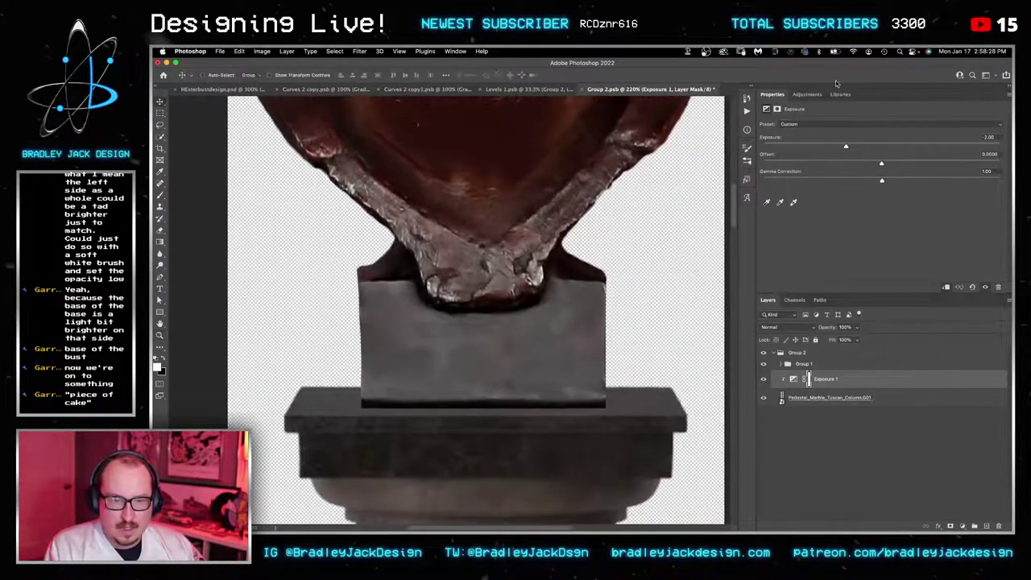
Step: Add a Curves adjustment clipped to the pedestal with its highlight output lowered to about half, and invert its mask
click(806, 95)
click(839, 125)
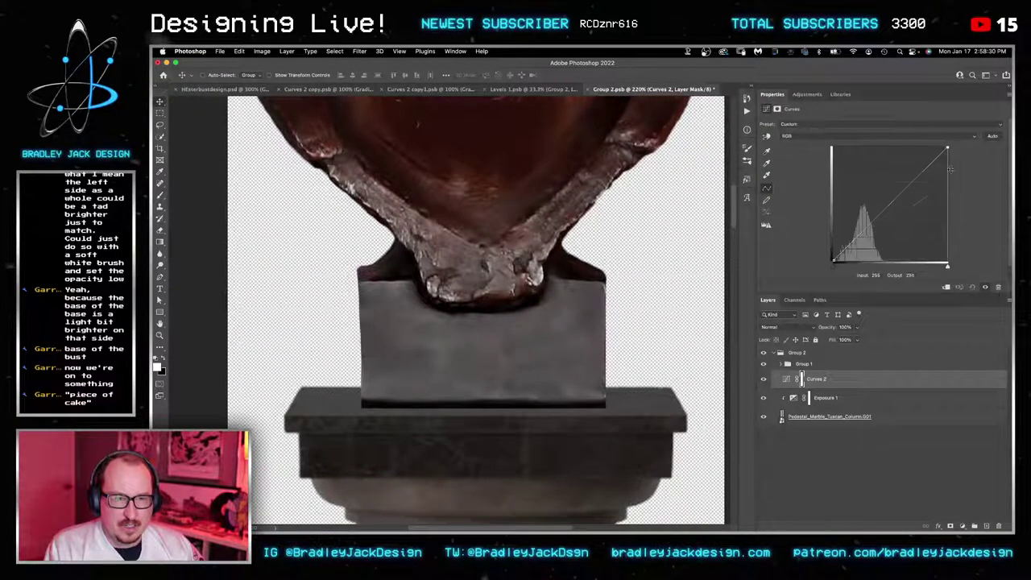
drag(947, 148, 951, 215)
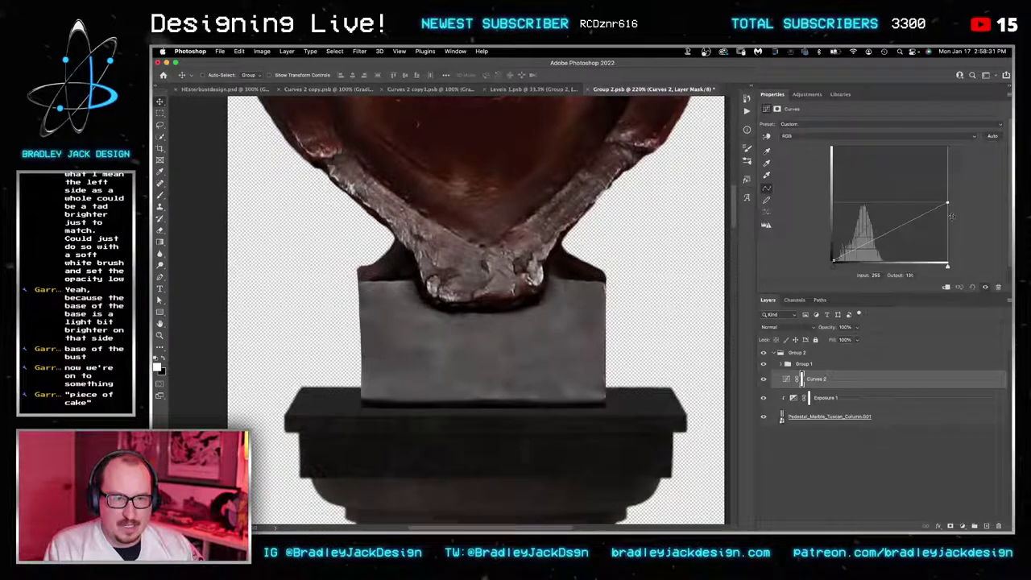
click(808, 378)
key(ctrl+i)
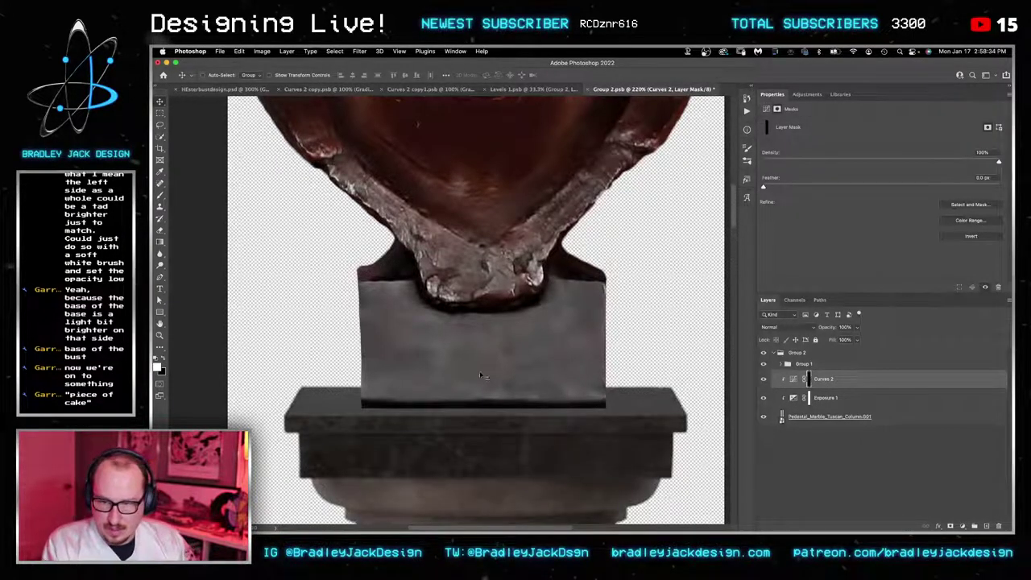
Step: Paint a contact shadow in white on the Curves 2 mask along the stone block's base using a smaller brush
key(b)
key(bracketleft)
key(bracketleft)
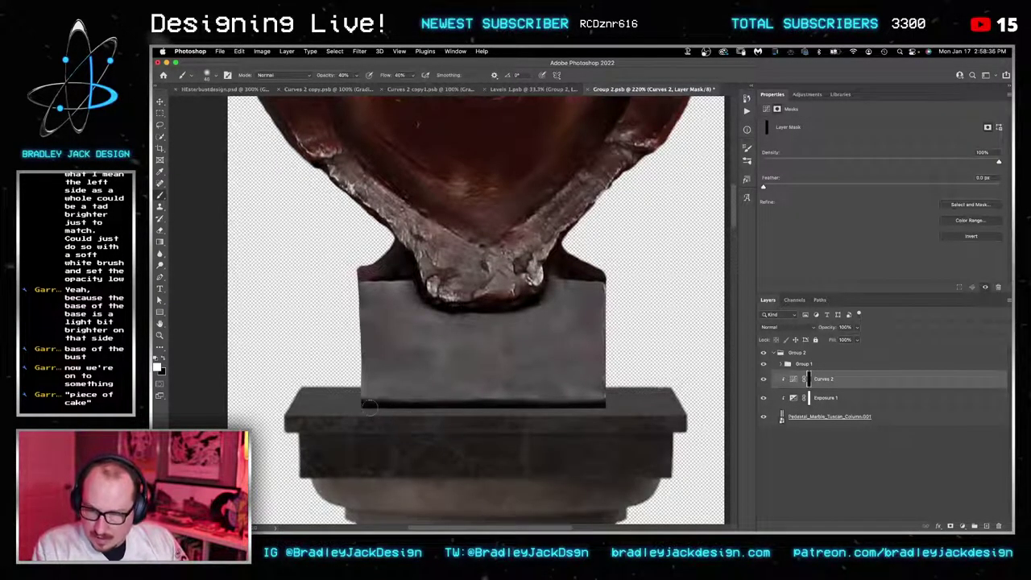
drag(383, 405, 600, 409)
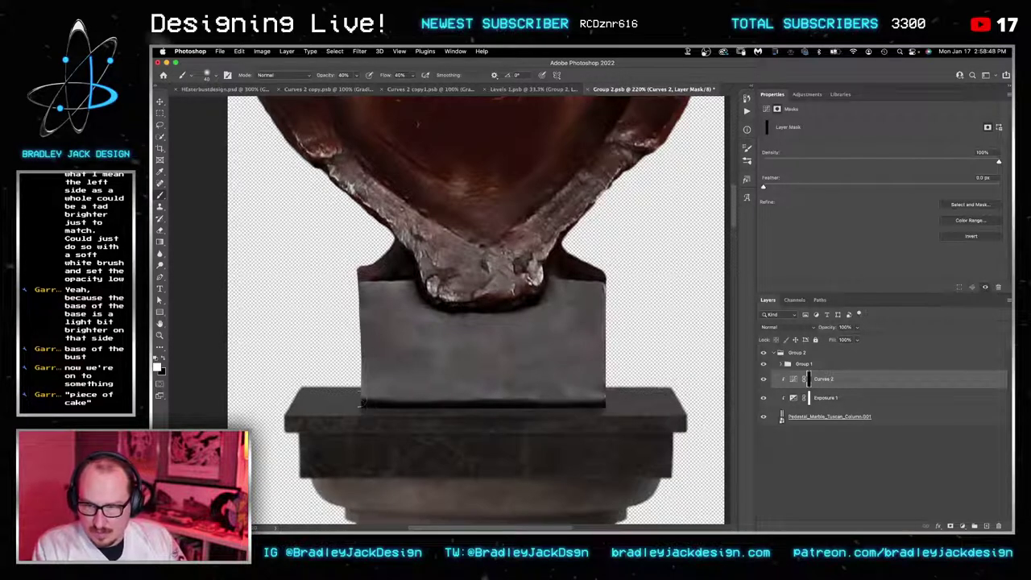
Step: Duplicate the Curves 2 adjustment, lower the copy's highlight output to about a quarter, and target its black mask
key(2)
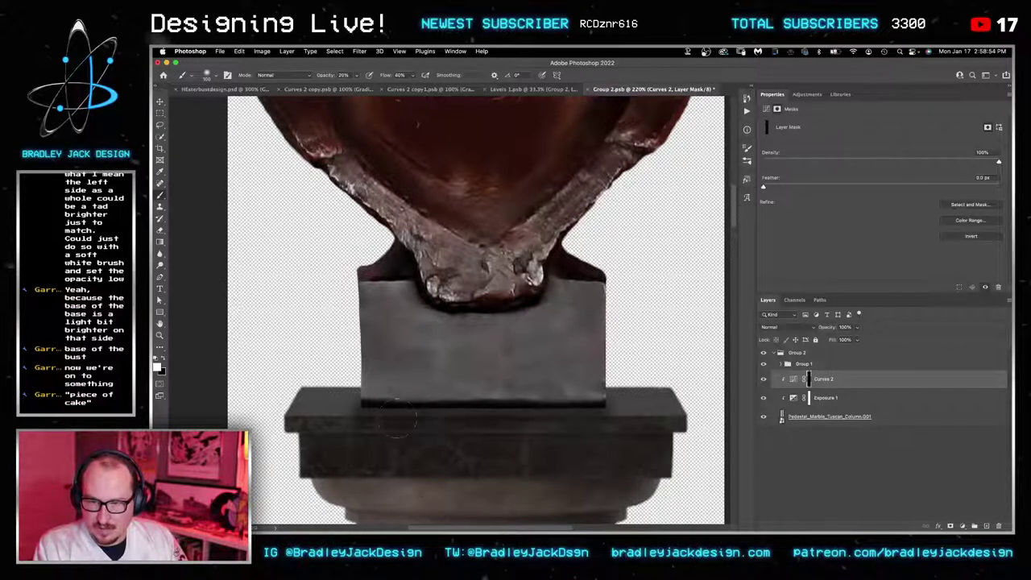
key(v)
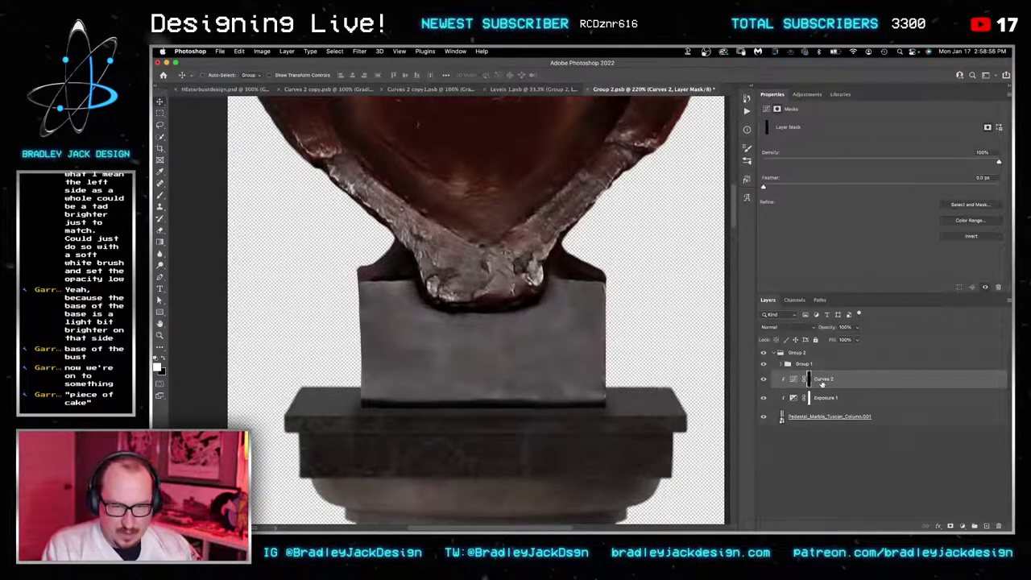
drag(821, 384, 821, 388)
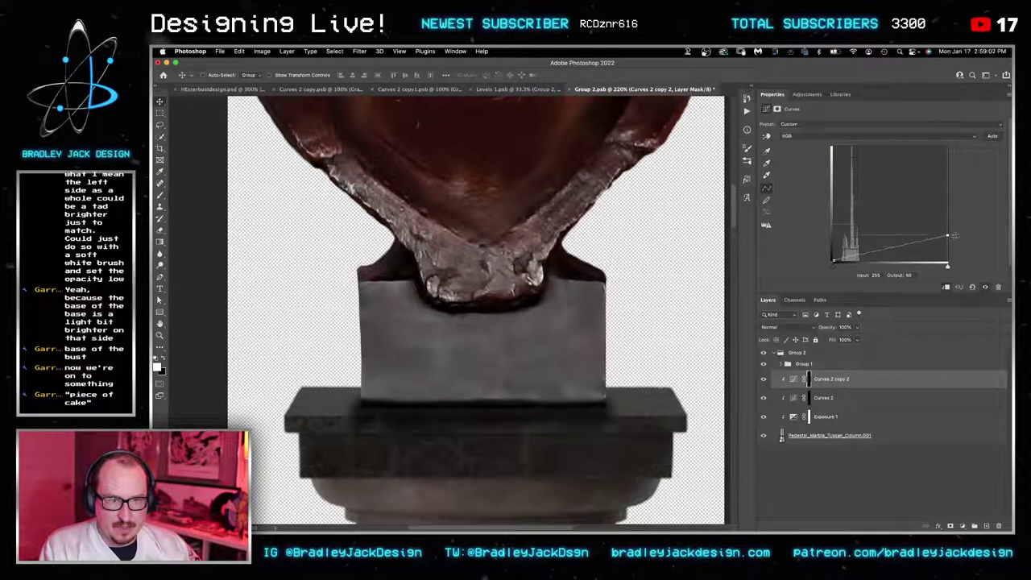
click(809, 379)
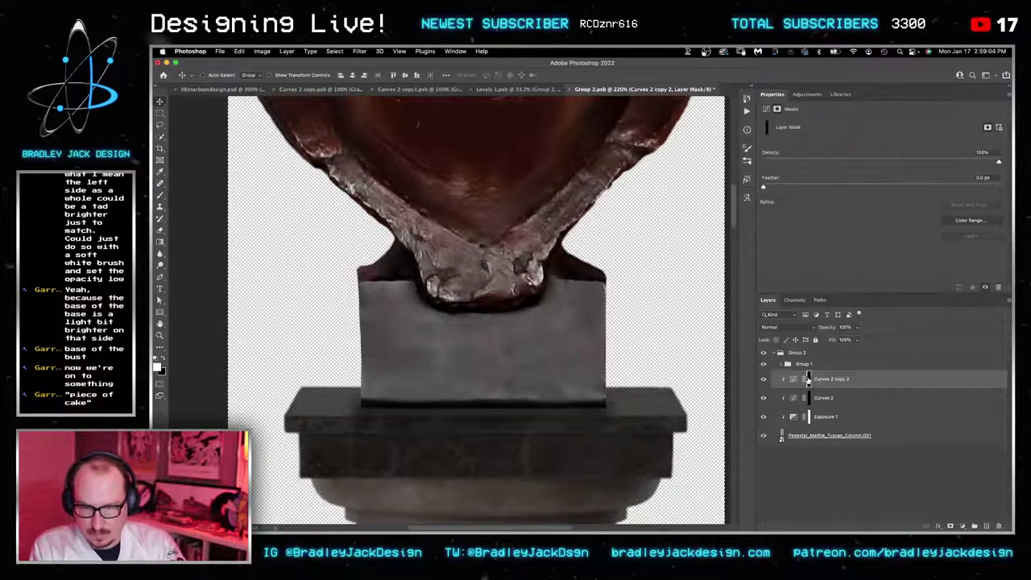
Step: Paint a tight white shadow line on the Curves 2 copy 2 mask along the stone block's bottom edge with a small 55% opacity brush
key(b)
scroll(387, 419, up, 5)
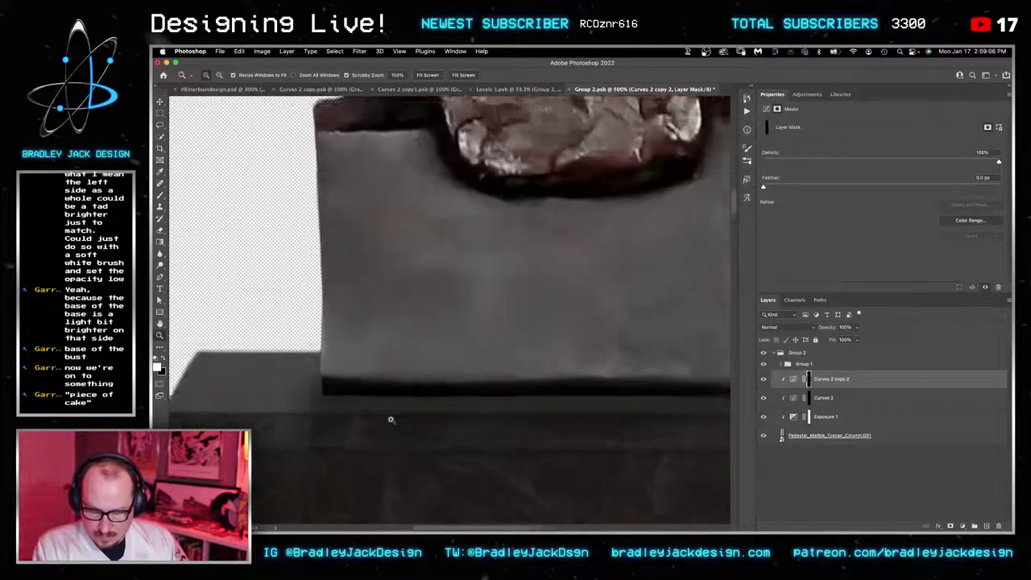
key([)
key([)
key([)
key([)
key([)
key([)
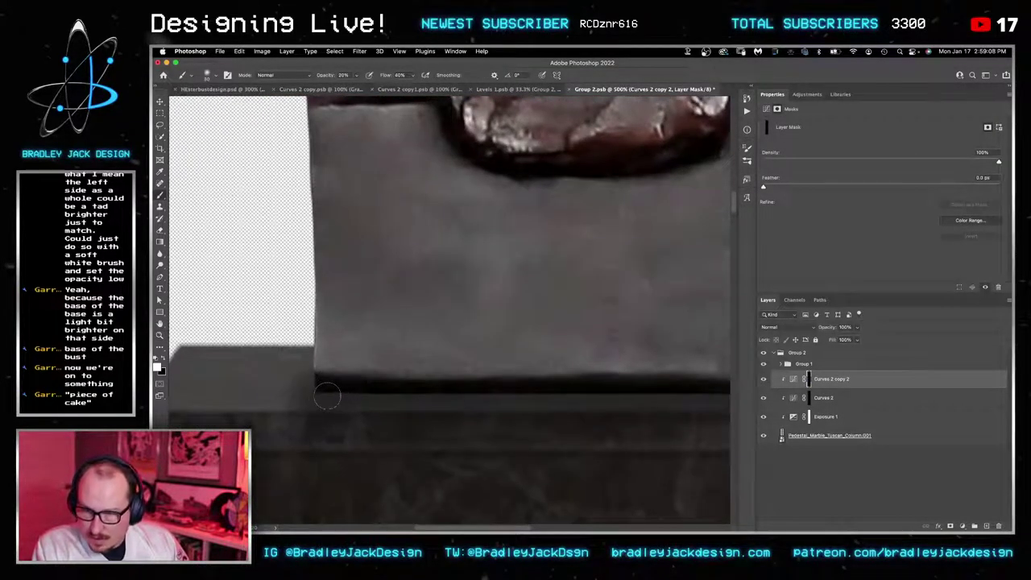
key(5)
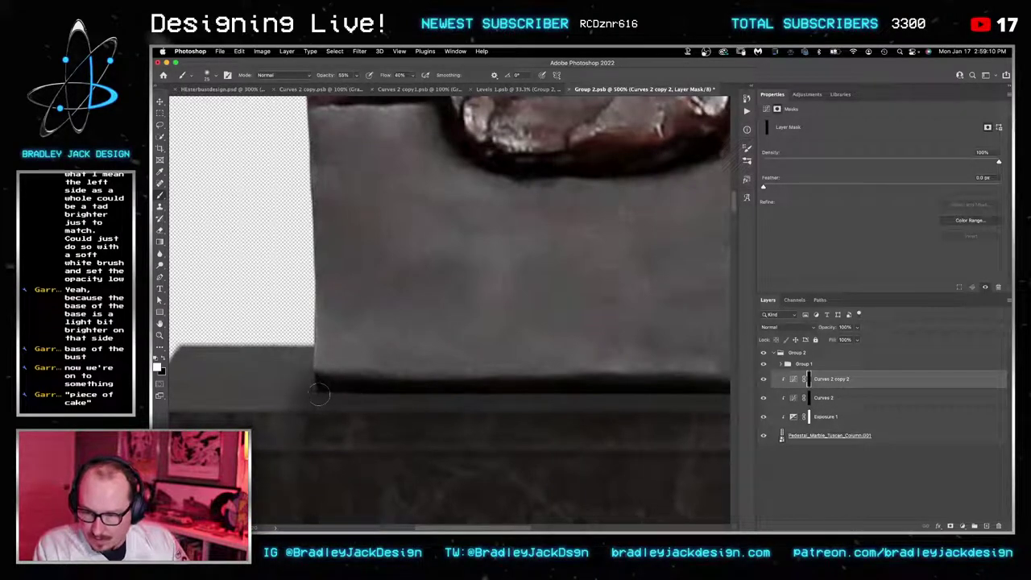
drag(326, 392, 489, 391)
scroll(476, 387, right, 5)
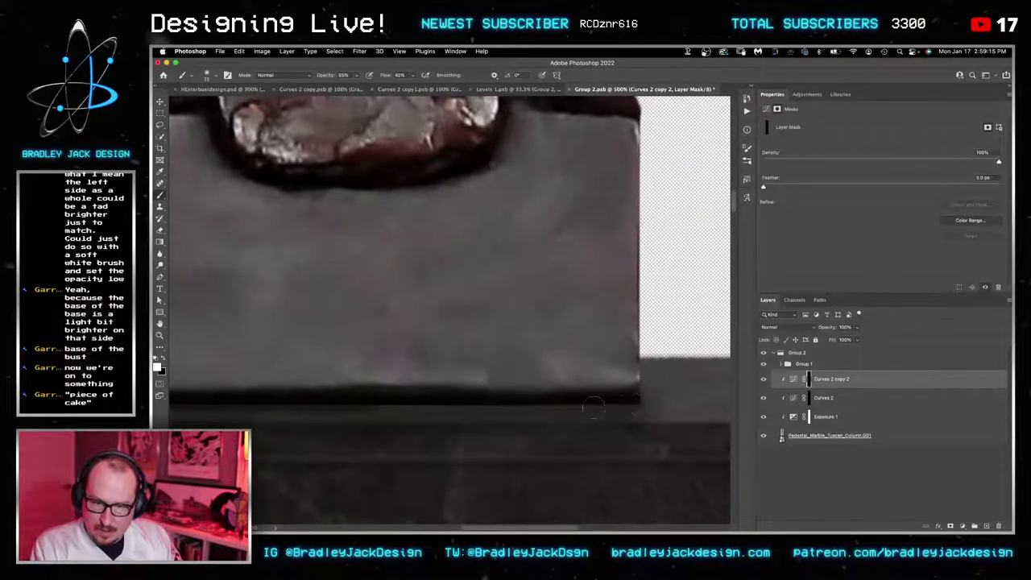
drag(592, 408, 330, 414)
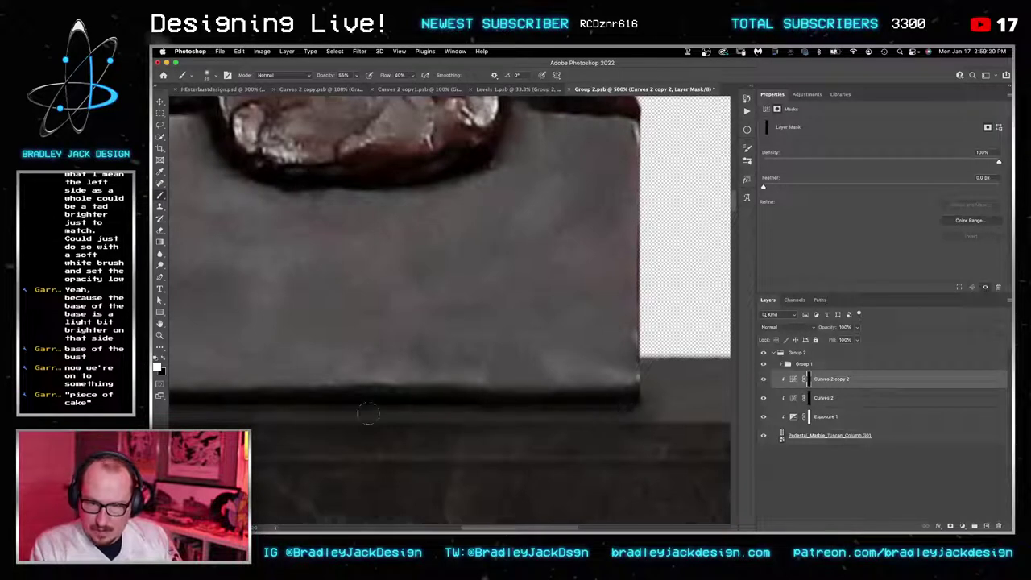
Step: Soften the Curves 2 copy 2 mask with a Gaussian Blur of 3 pixels
scroll(494, 405, left, 4)
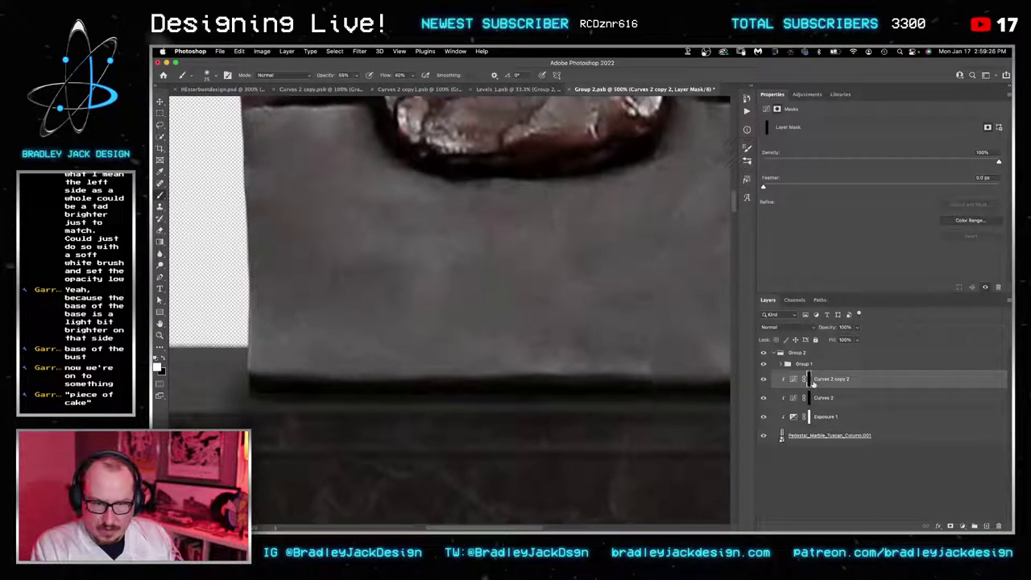
click(794, 380)
click(360, 52)
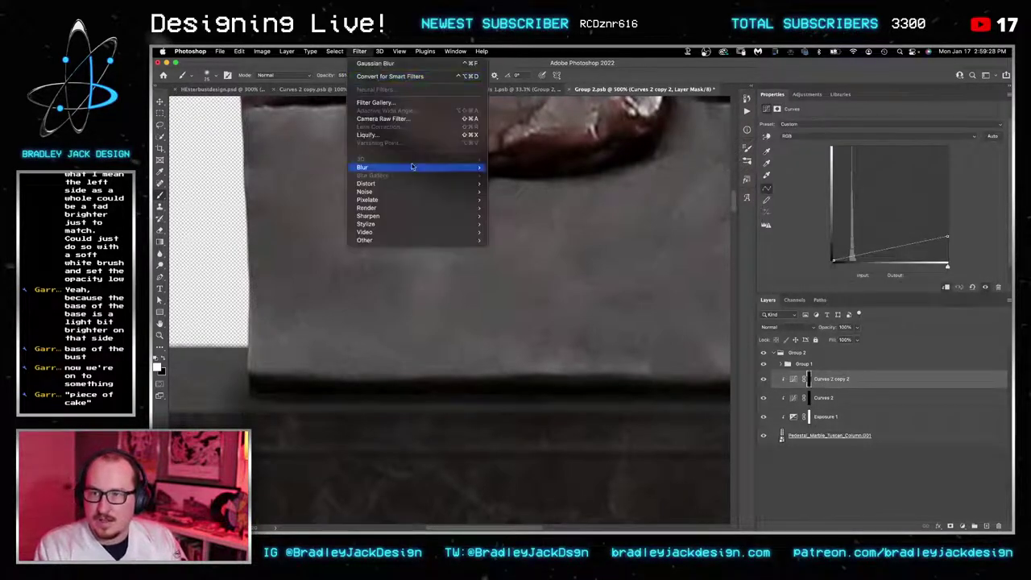
click(520, 199)
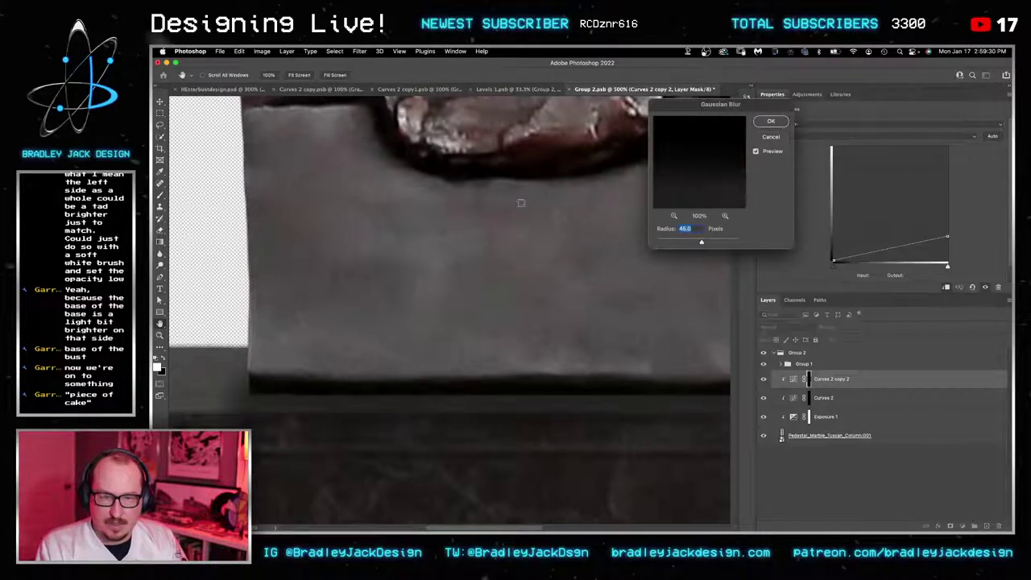
text(3)
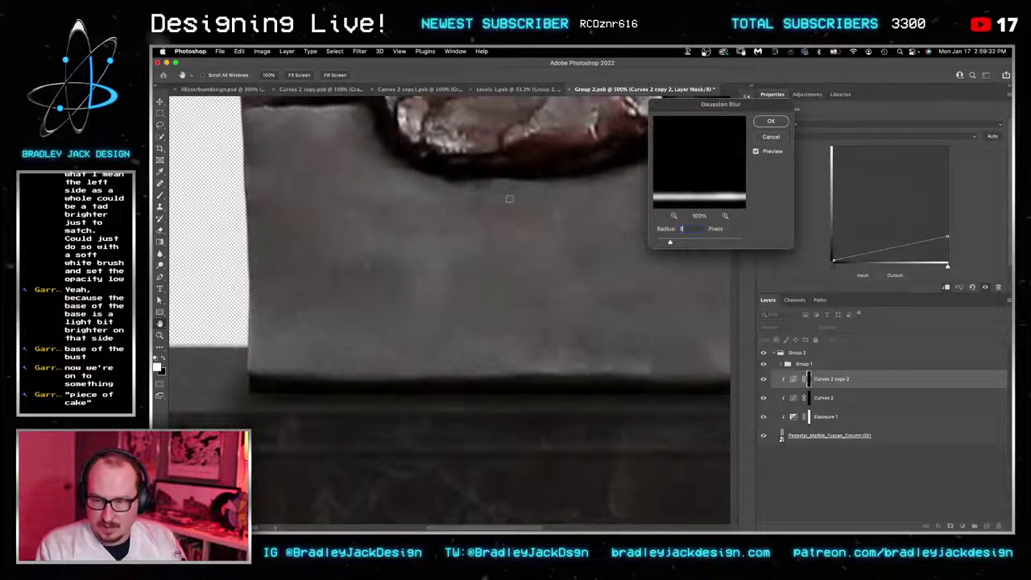
key(Return)
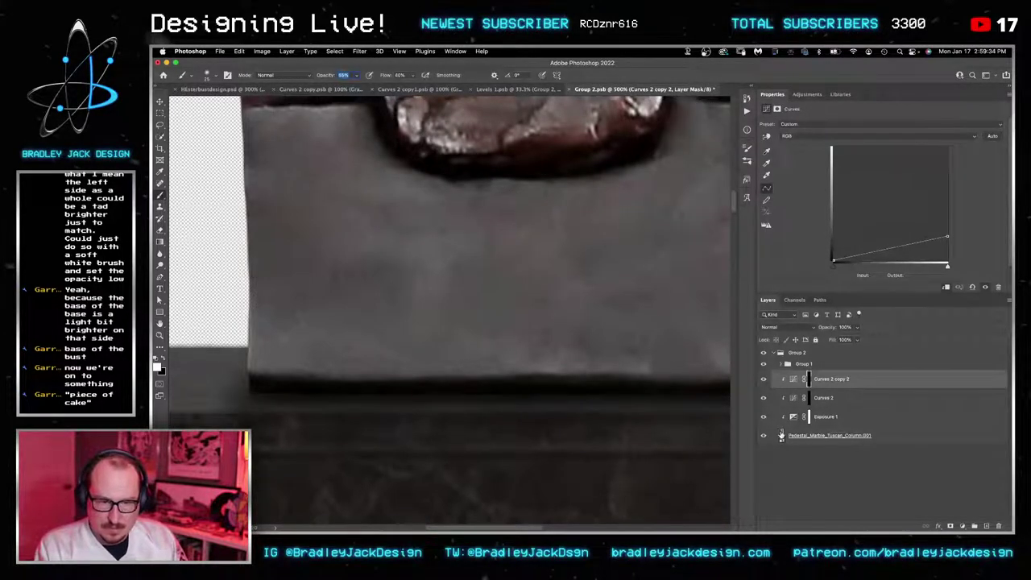
double_click(780, 436)
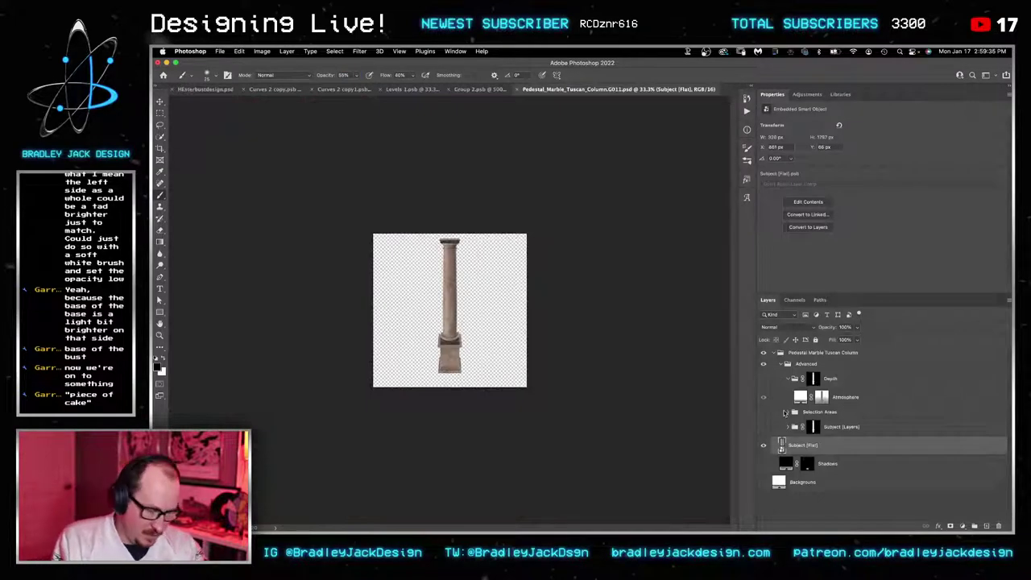
key(super+w)
key(v)
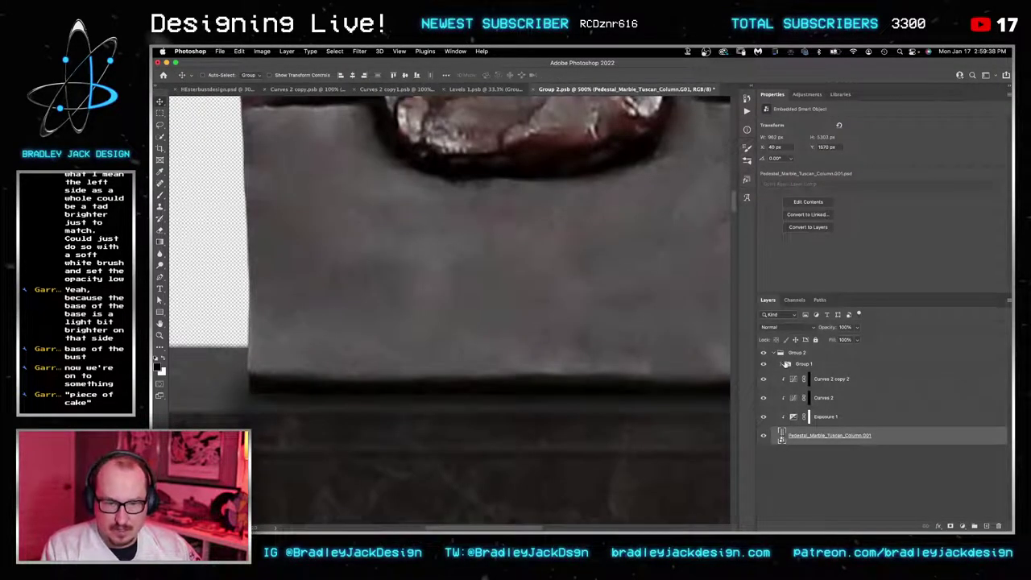
Step: Open the contents of the NFLBUST smart object inside Group 1
click(781, 364)
scroll(807, 436, down, 2)
click(815, 472)
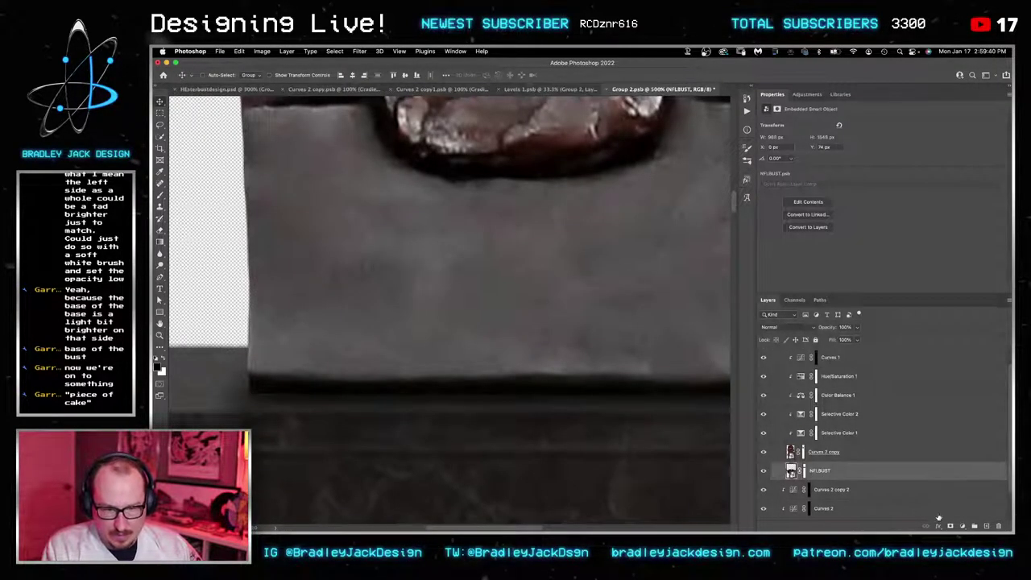
double_click(791, 471)
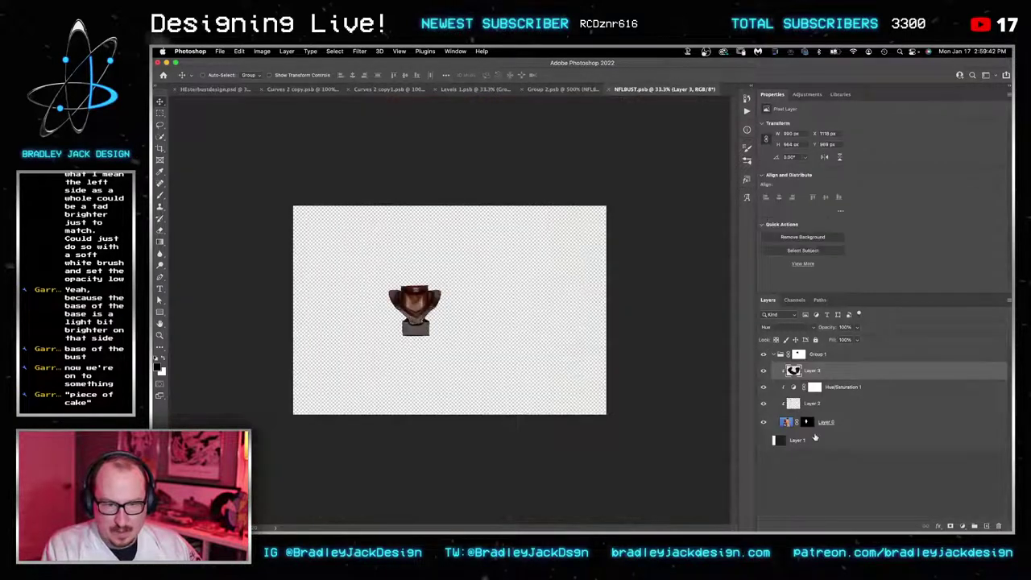
Step: Add a new clipped layer directly above Layer 3 in the NFLBUST document's Group 1
click(797, 354)
key(z)
triple_click(386, 321)
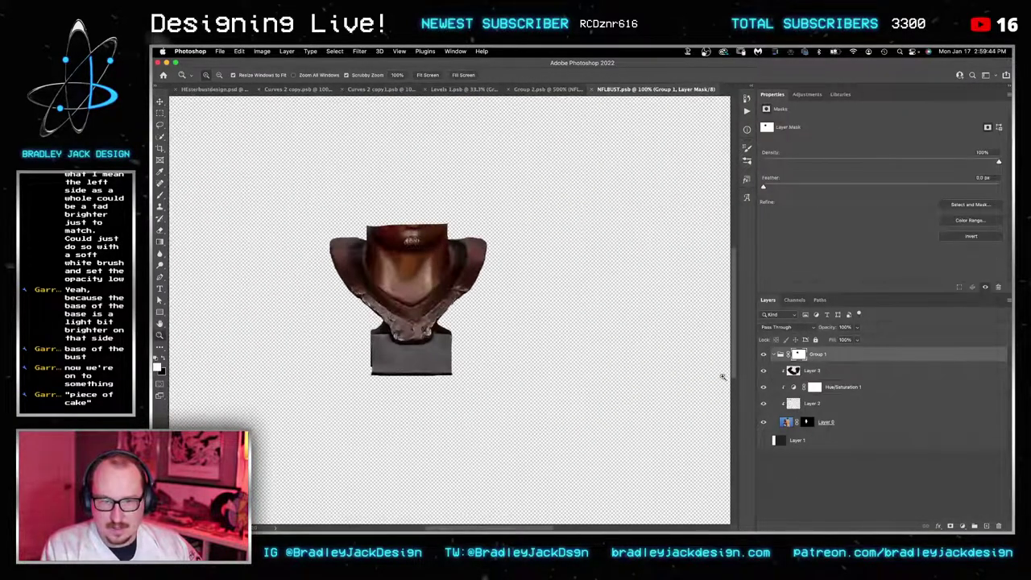
click(819, 371)
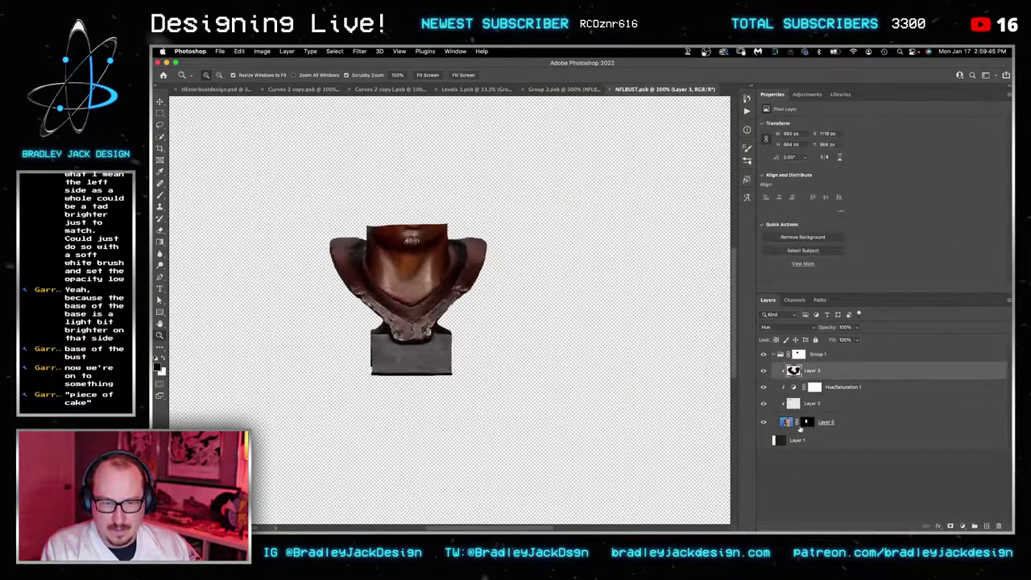
click(988, 525)
Step: Clone the dark strip along the stone block's bottom edge onto the new layer with the Clone Stamp, sampling Current & Below
click(367, 376)
click(367, 376)
click(366, 377)
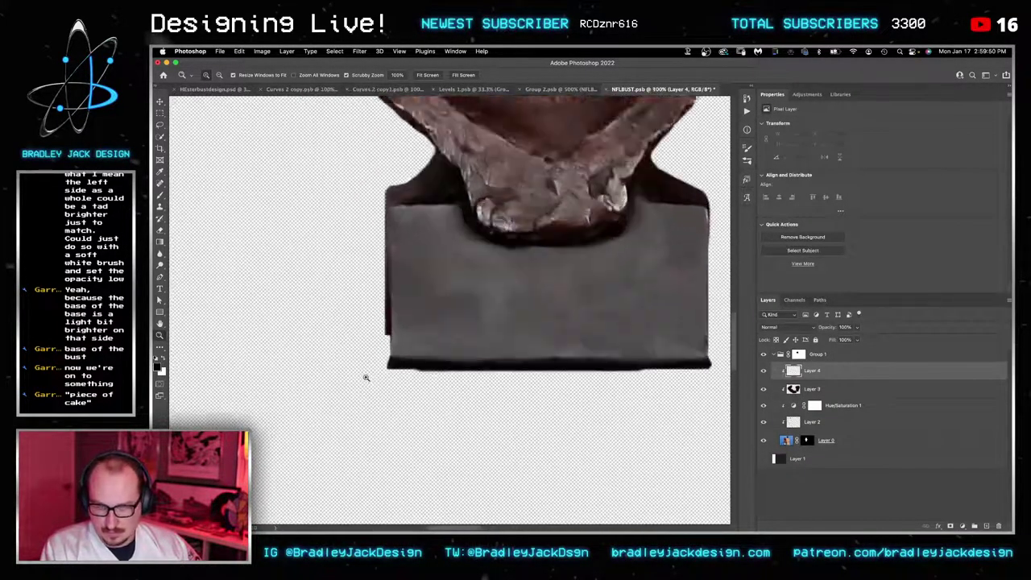
click(365, 376)
key(s)
scroll(409, 361, up, 3)
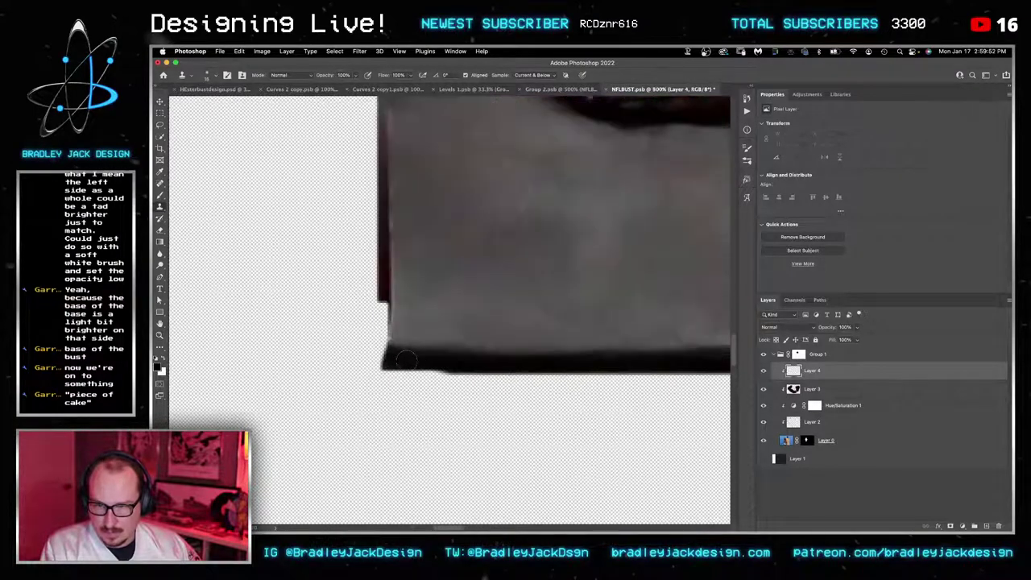
click(501, 368)
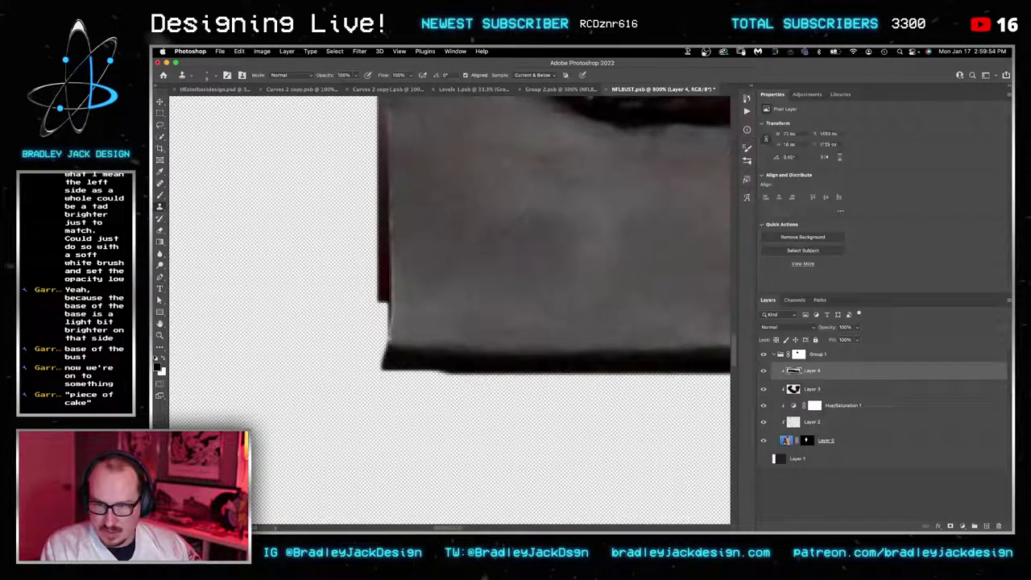
scroll(363, 362, right, 5)
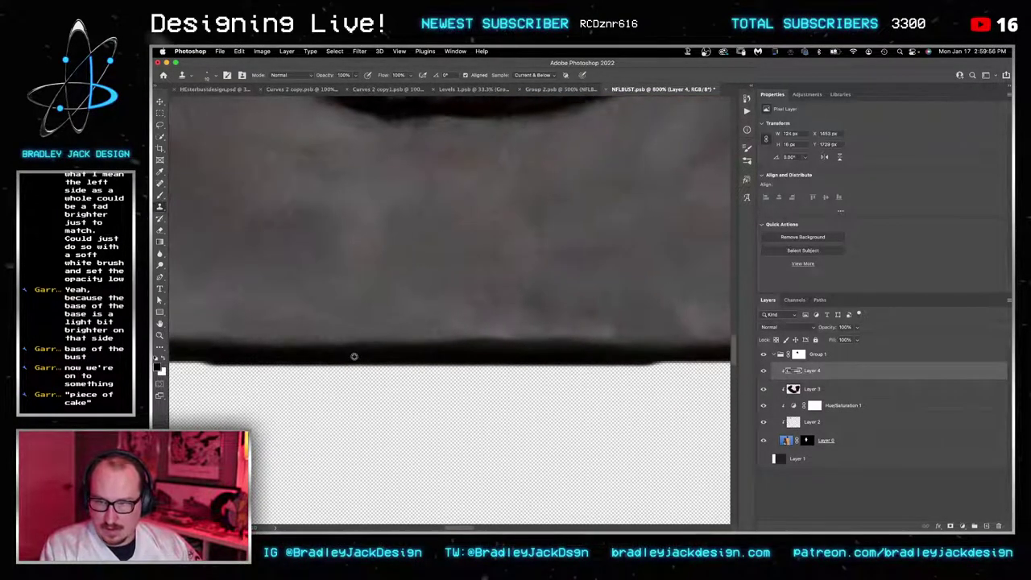
scroll(360, 361, right, 4)
alt+click(406, 352)
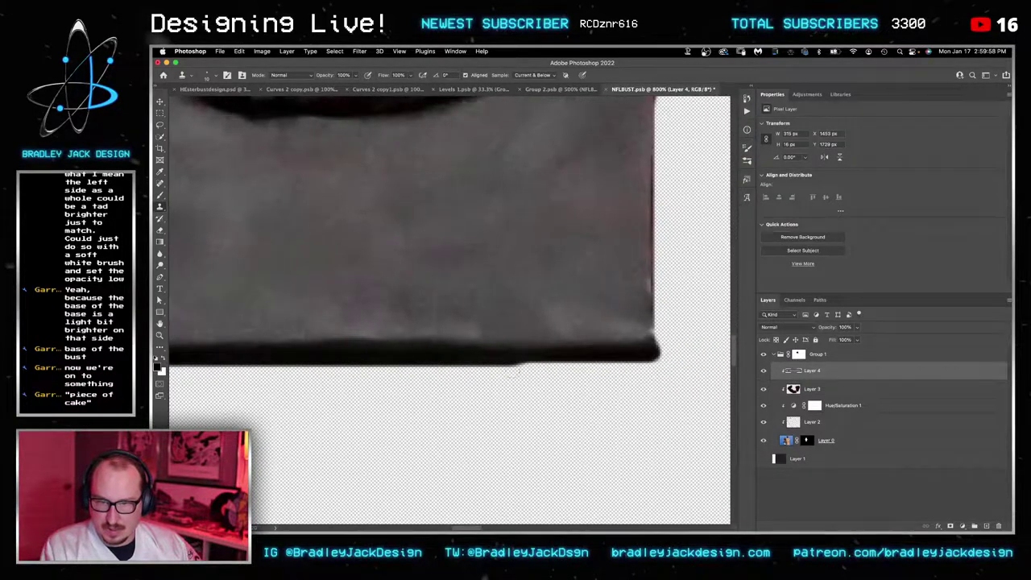
drag(495, 367, 564, 366)
drag(477, 351, 402, 355)
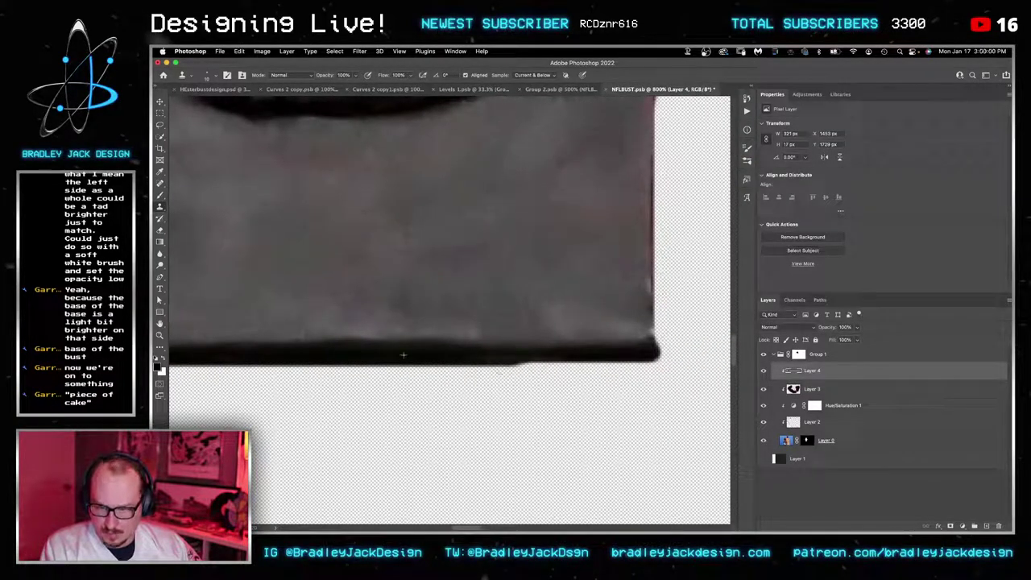
Step: Darken the stone block's bottom edge on Layer 4 with a soft black brush at 55% opacity
key(b)
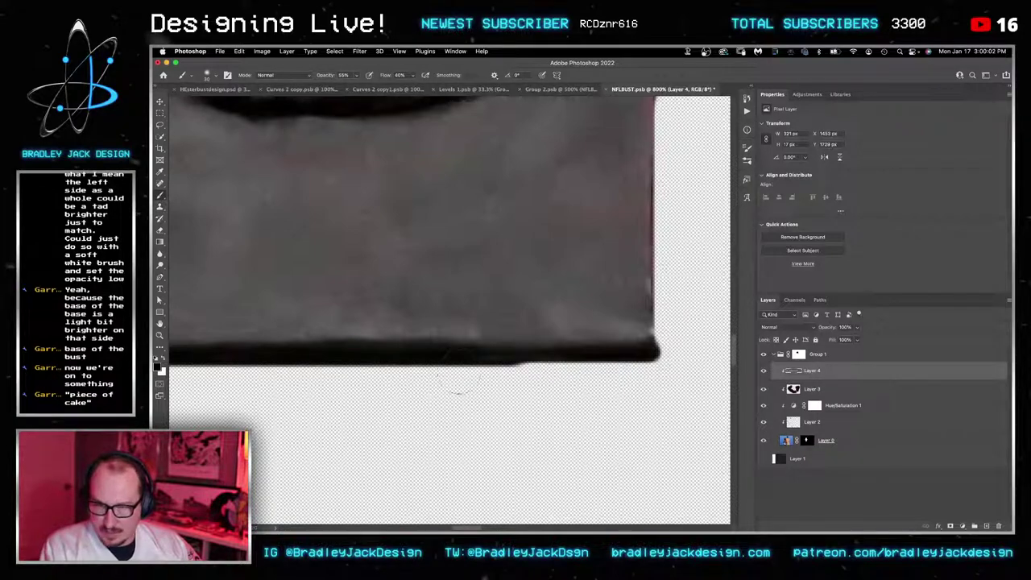
drag(461, 371, 614, 370)
drag(270, 382, 584, 368)
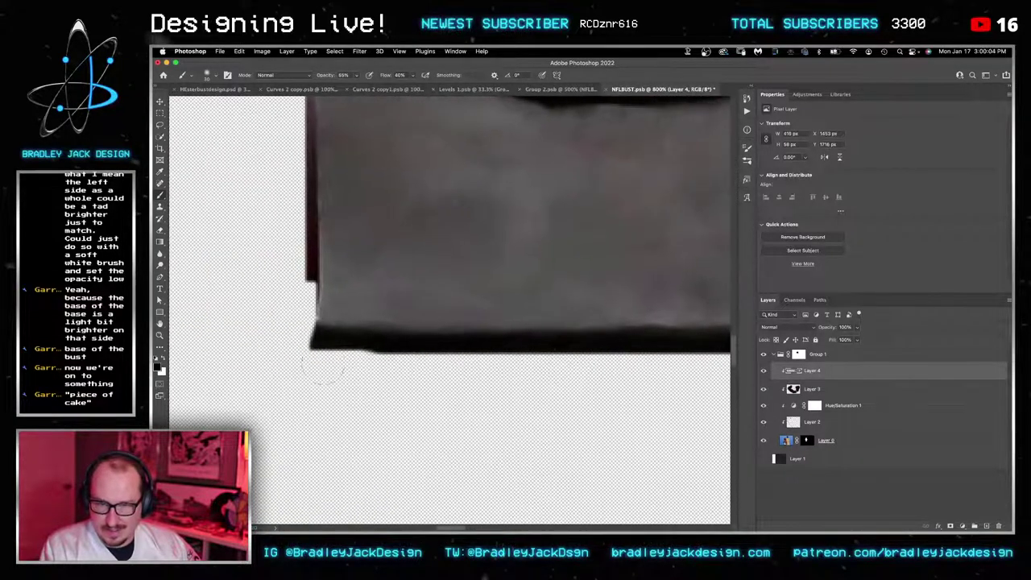
scroll(419, 371, left, 4)
Step: Save and close NFLBUST.psb and Group 2.psb to update the bust in the main HEsterbustdesign document
key(ctrl+s)
key(v)
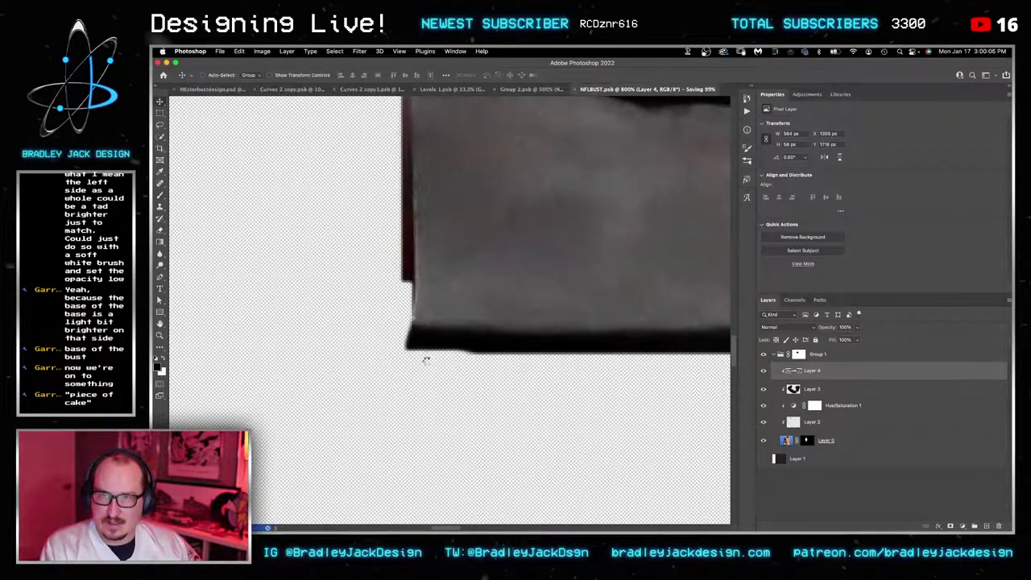
key(ctrl+w)
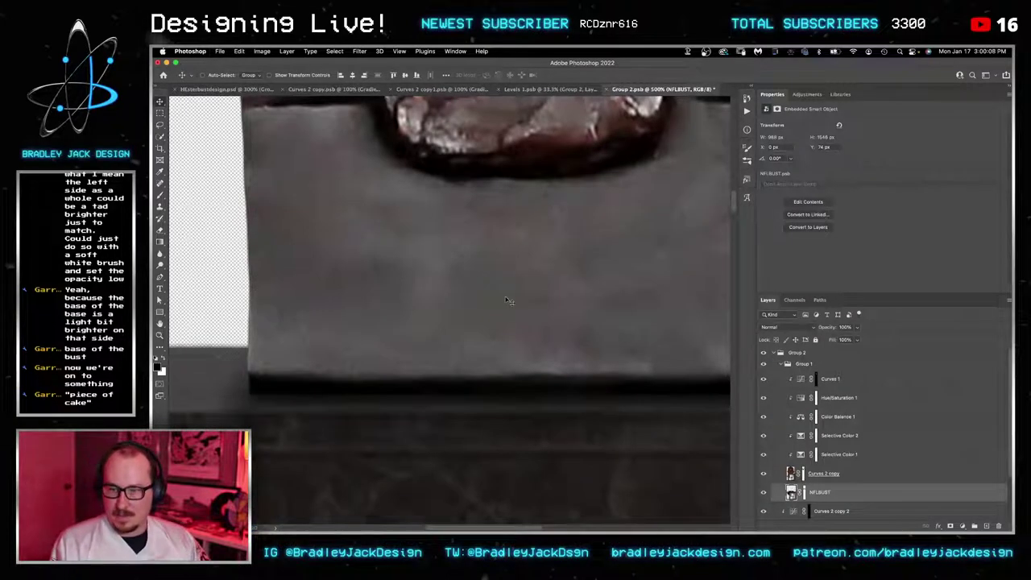
key(ctrl+s)
key(ctrl+w)
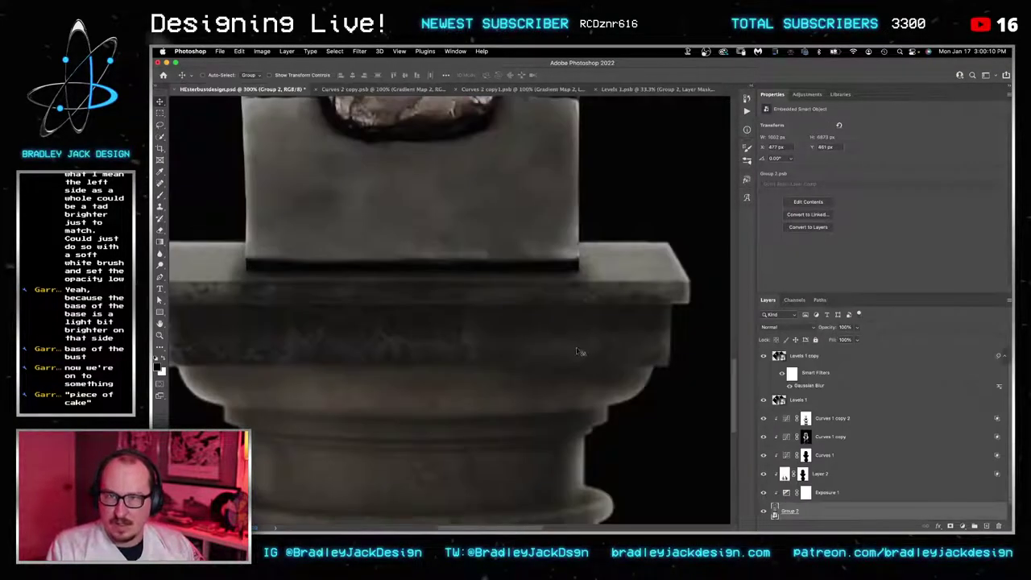
Step: Add a Curves adjustment layer above Curves 1 copy 2 and lower its white point to an output of about 129
key(z)
key(ctrl+0)
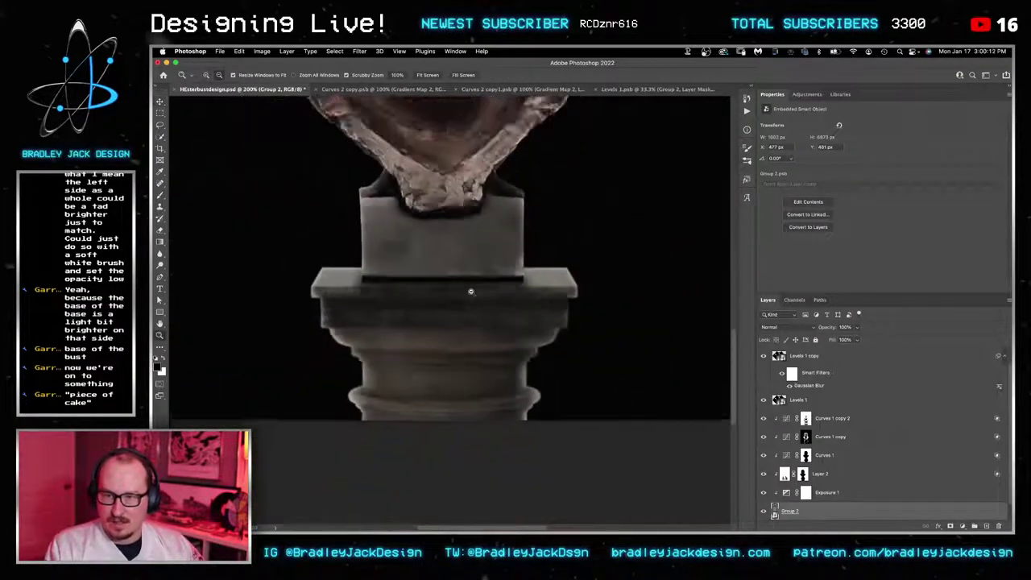
key(v)
key(z)
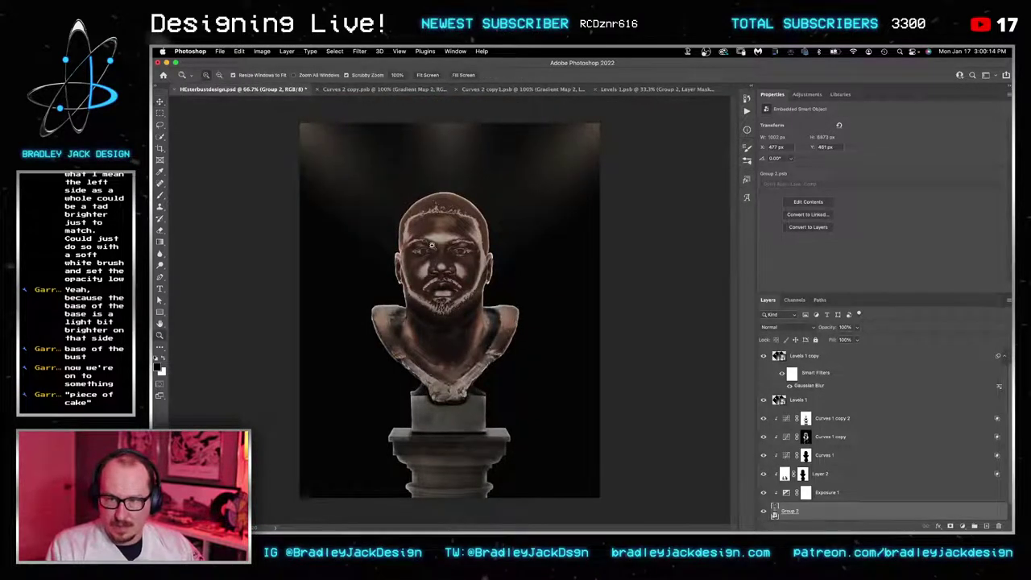
double_click(432, 246)
click(822, 427)
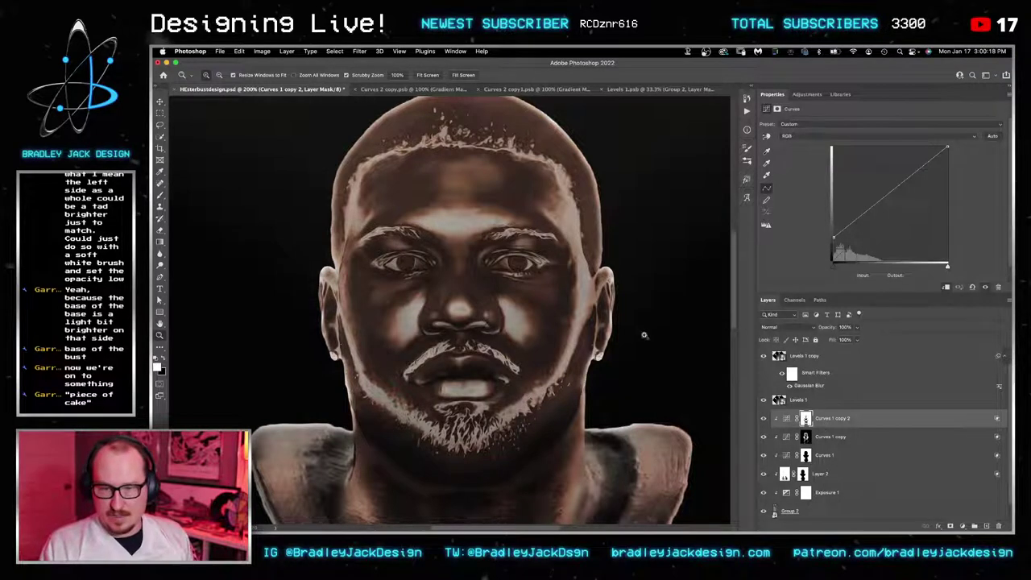
click(807, 94)
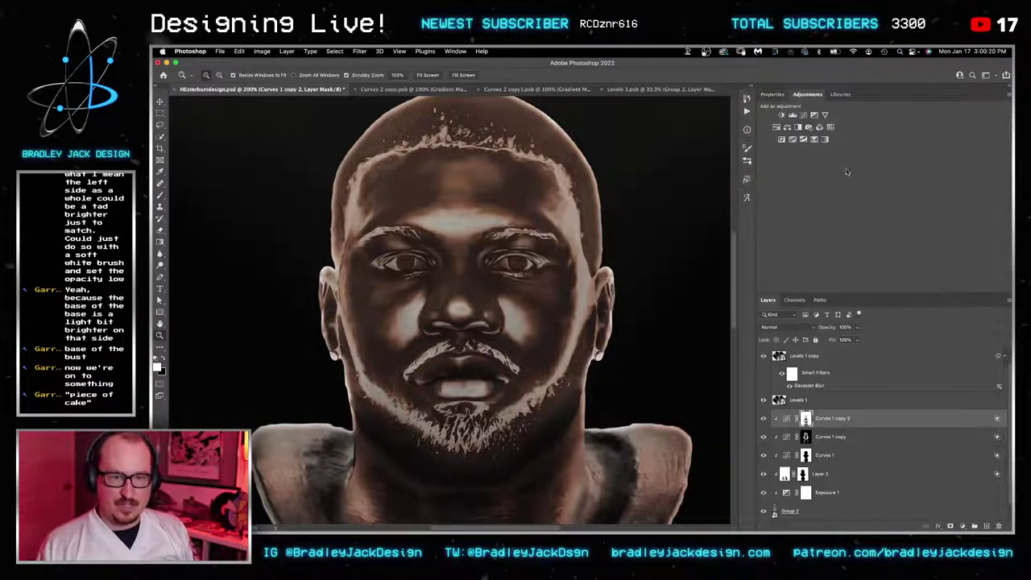
click(804, 117)
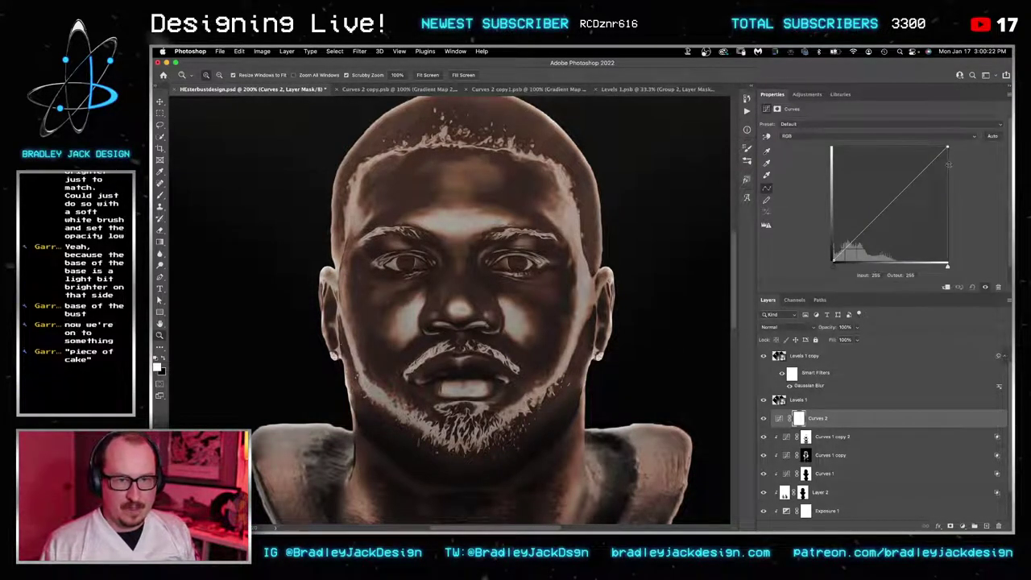
drag(949, 148, 954, 205)
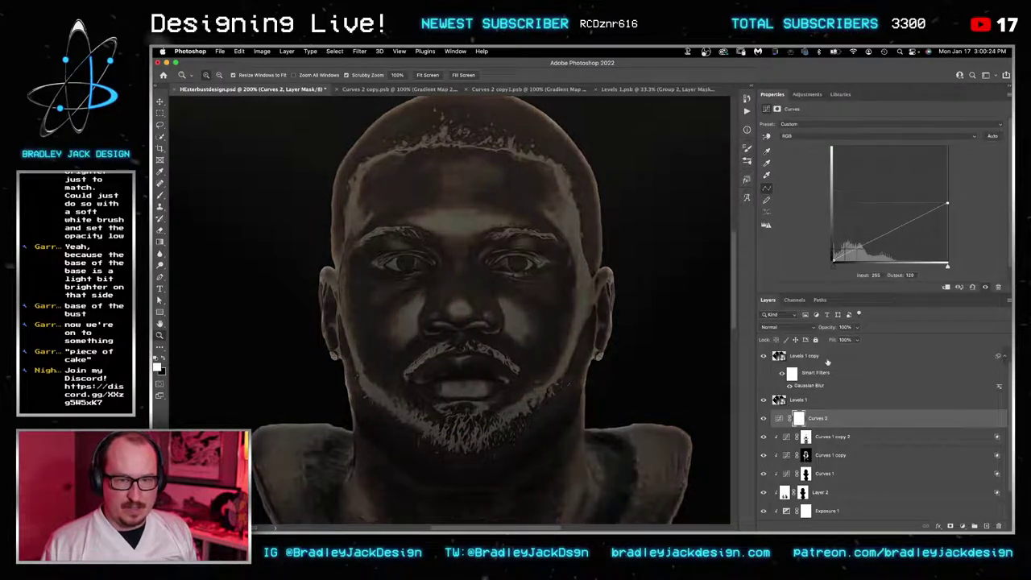
Step: Clip Curves 2 to the bust, set it to Luminosity blending, and split its Blend If underlying white slider down toward the midtones
click(775, 327)
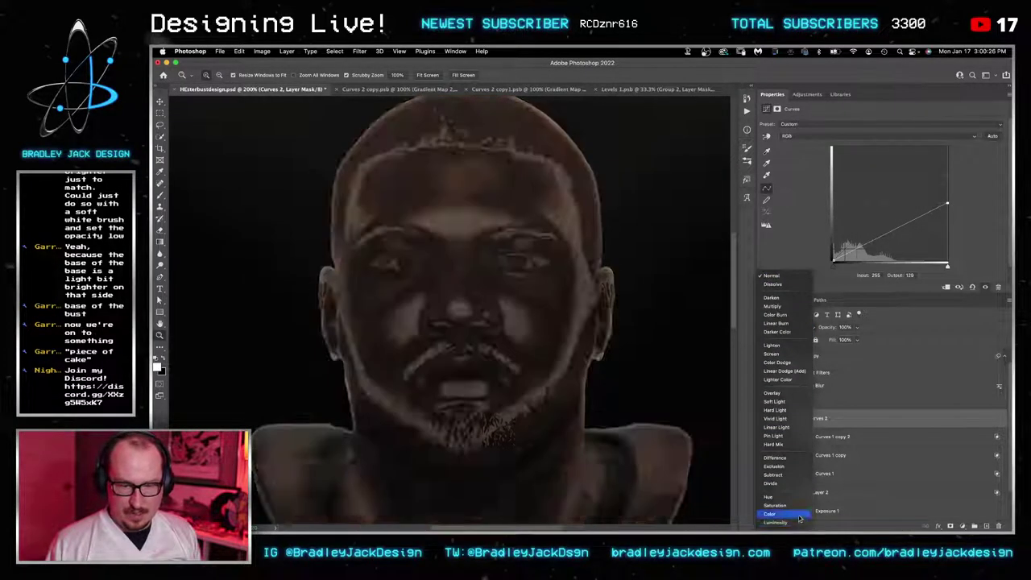
click(801, 519)
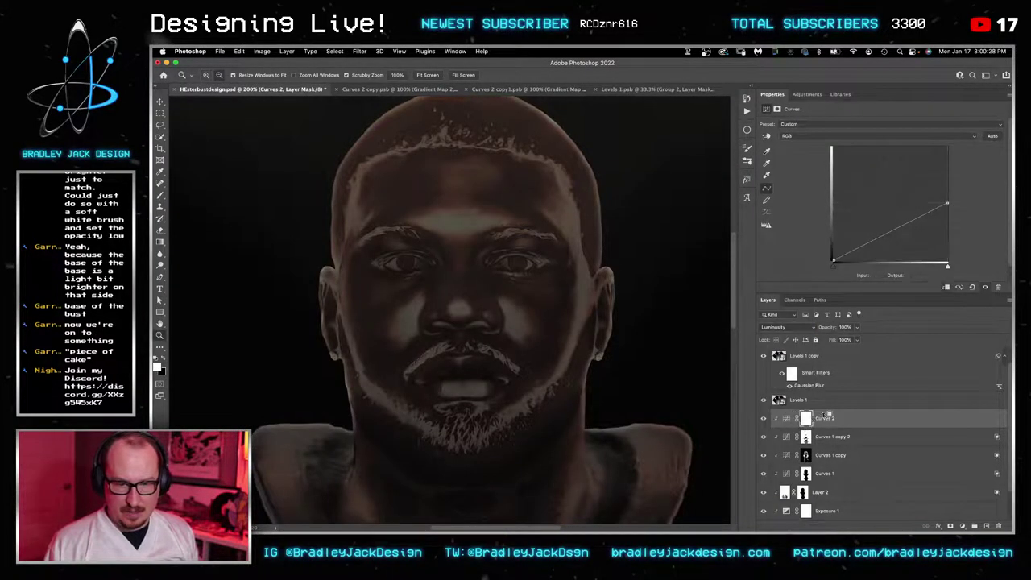
double_click(851, 418)
drag(847, 351, 813, 351)
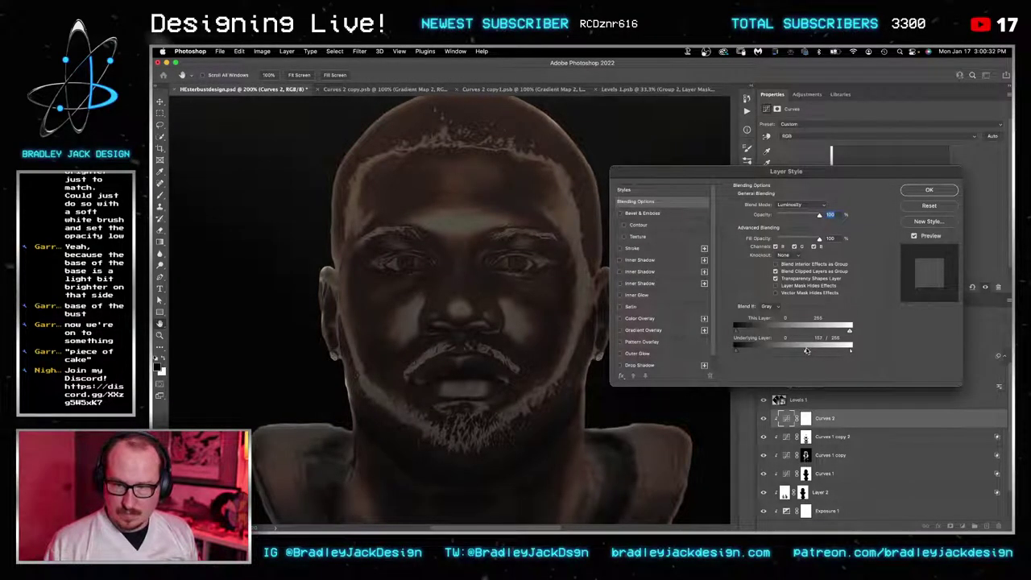
drag(812, 350, 781, 351)
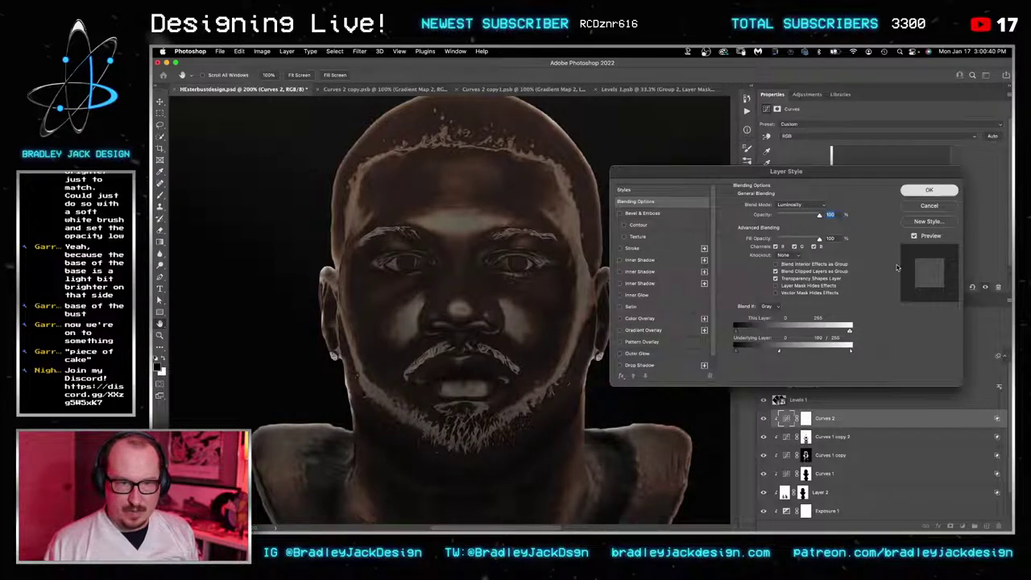
click(928, 190)
Step: Invert the Curves 2 mask to black and paint white over the image-left eye's pupil at 50% brush opacity and flow
click(805, 418)
key(ctrl+i)
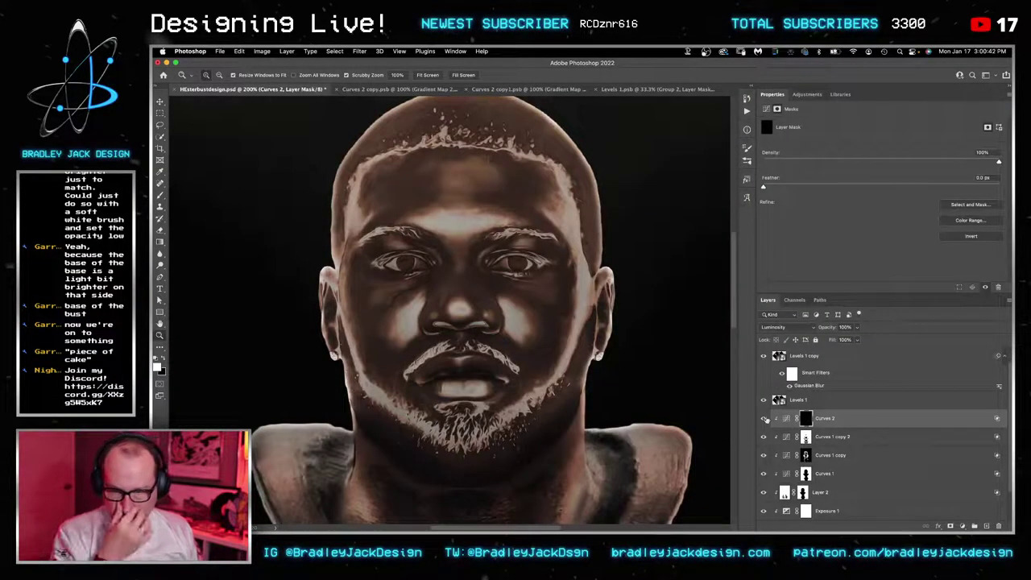
scroll(405, 267, up, 5)
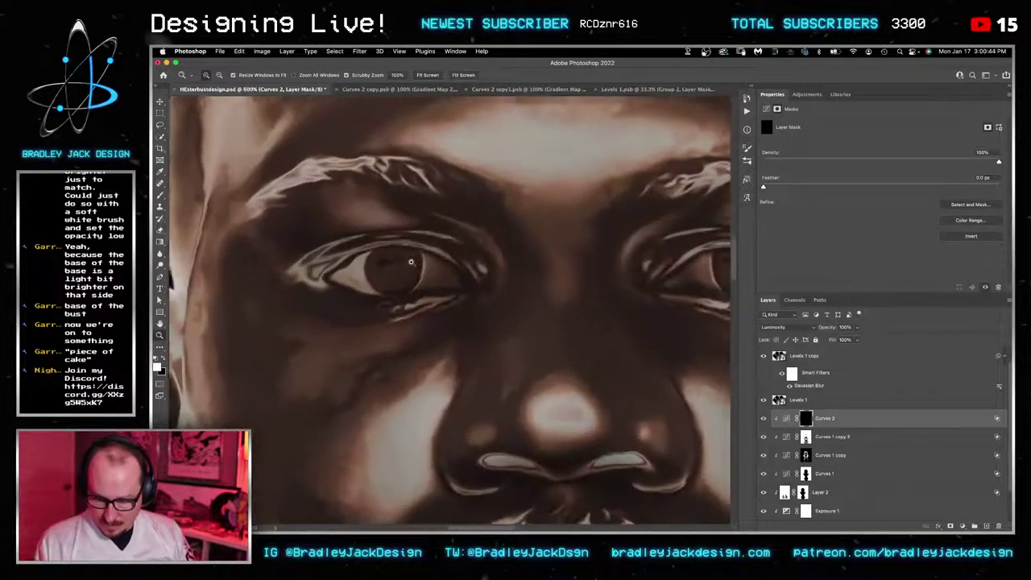
scroll(405, 267, up, 1)
key(b)
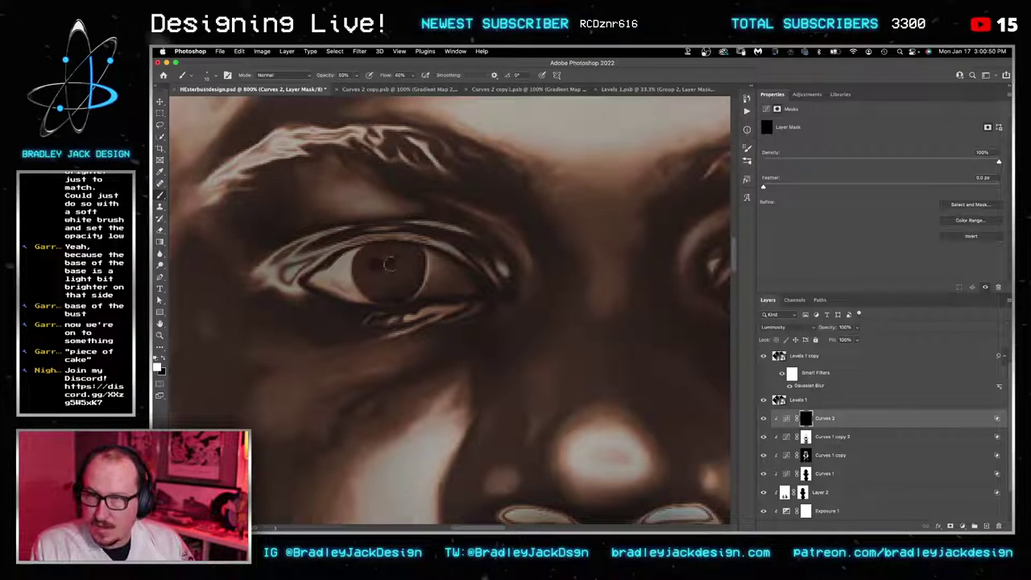
key(5)
key(shift+5)
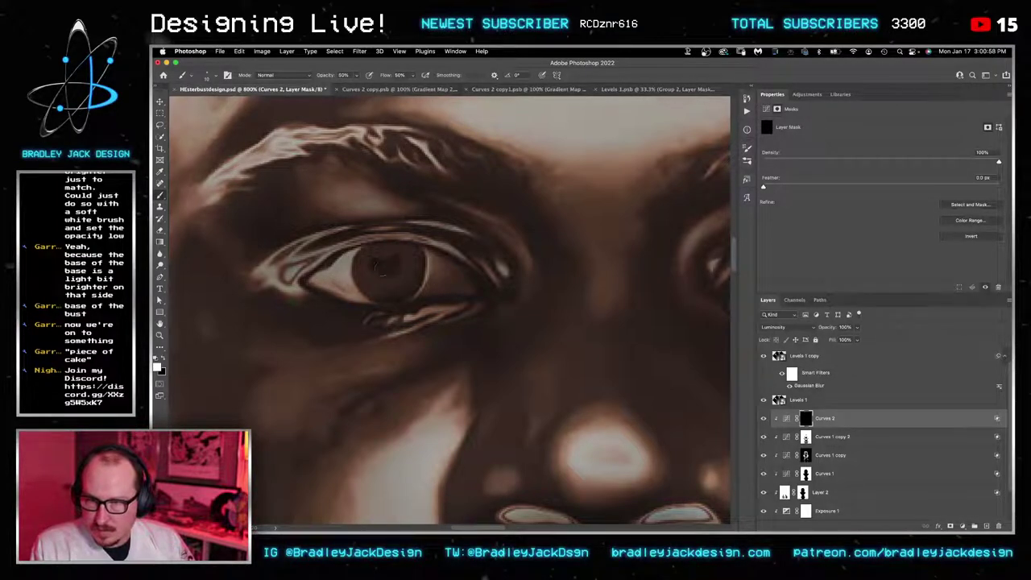
Step: Darken the image-right eye's pupil and the eye corners on the Curves 2 mask, and undo the last stroke by the image-left eye
drag(626, 276, 430, 276)
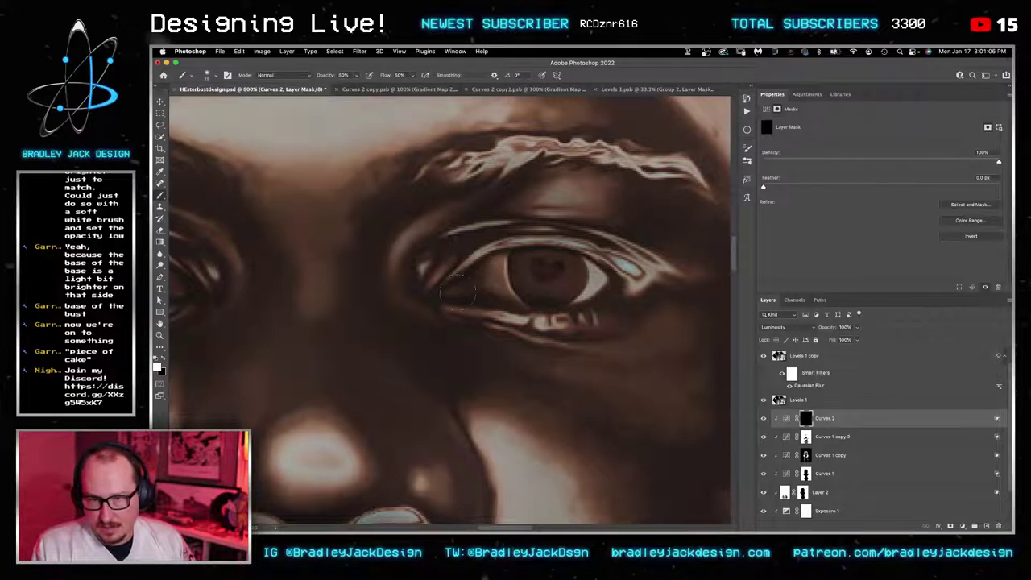
drag(349, 301, 515, 283)
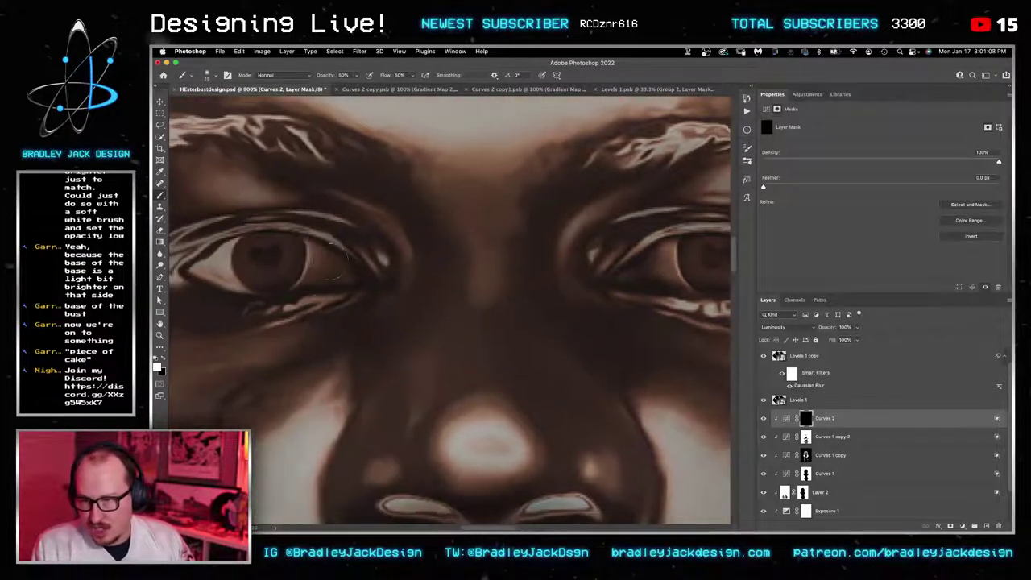
drag(320, 291, 421, 255)
drag(296, 216, 311, 241)
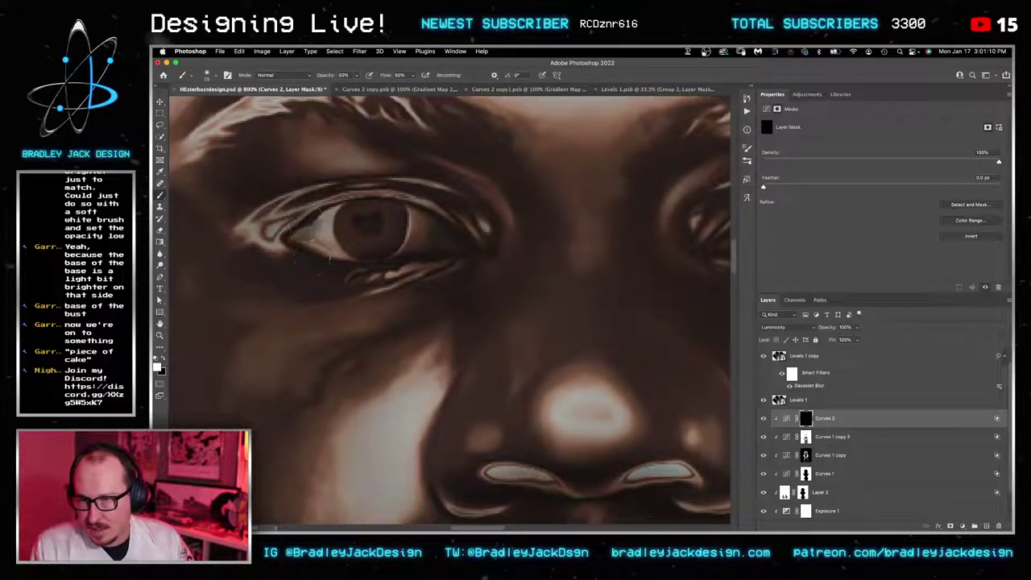
key(super+z)
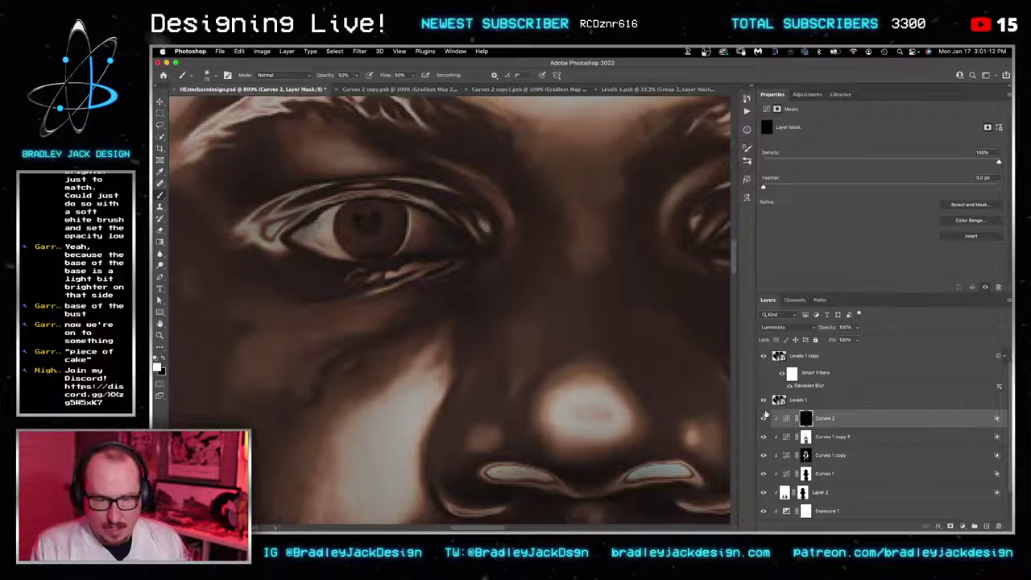
Step: Move the Red channel's white point in Curves 2 to an input of about 198
click(786, 418)
click(827, 137)
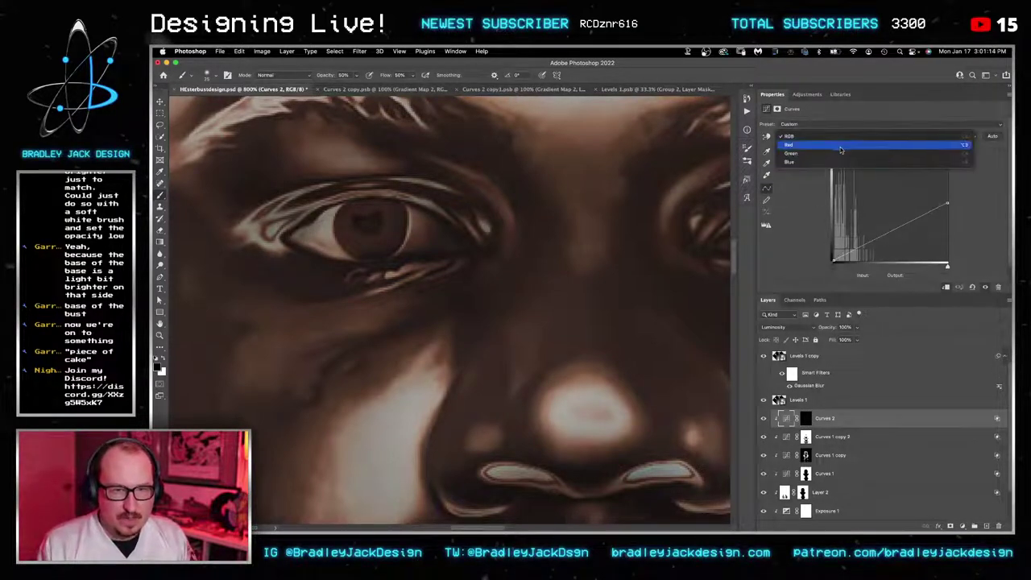
click(838, 149)
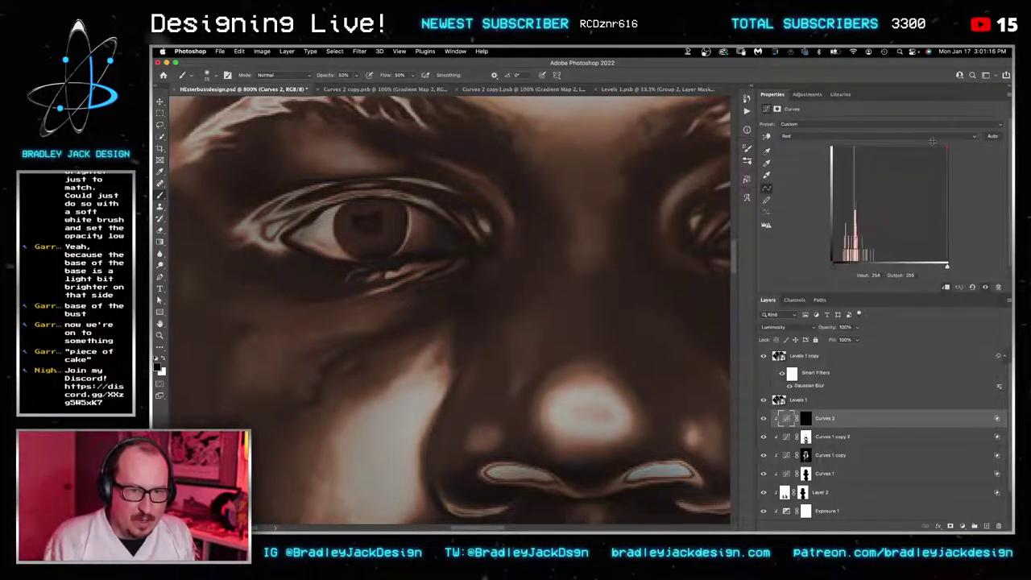
drag(946, 146, 918, 142)
click(890, 136)
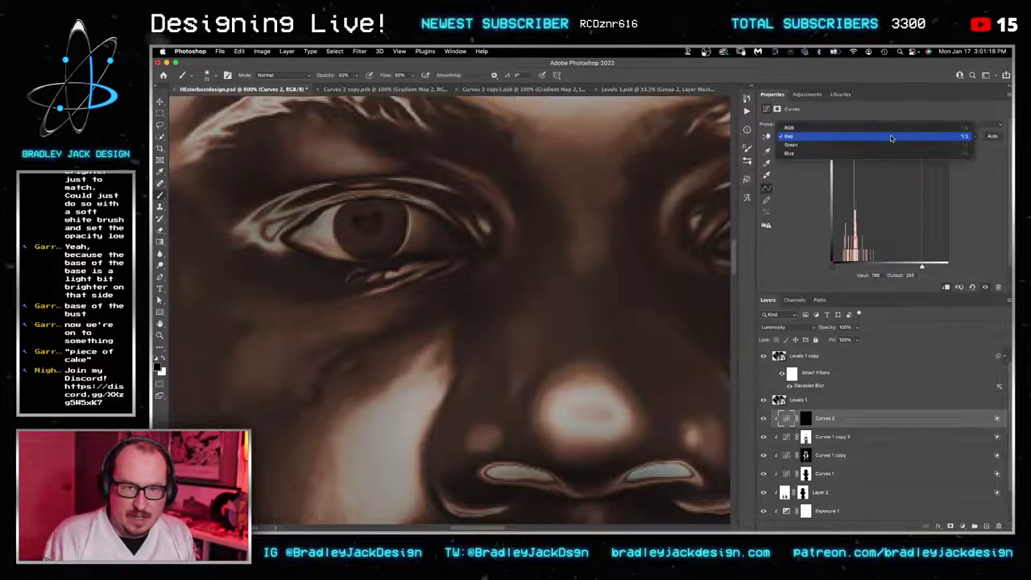
click(819, 301)
Step: Set Curves 2 to Normal blending and lower the output of its Blue channel's white point
click(799, 328)
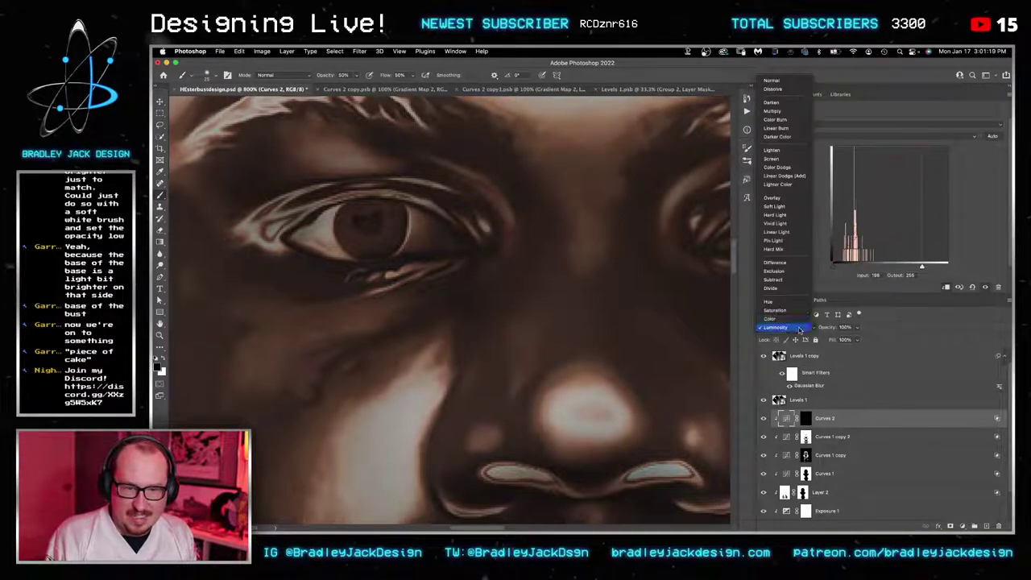
click(801, 80)
click(868, 137)
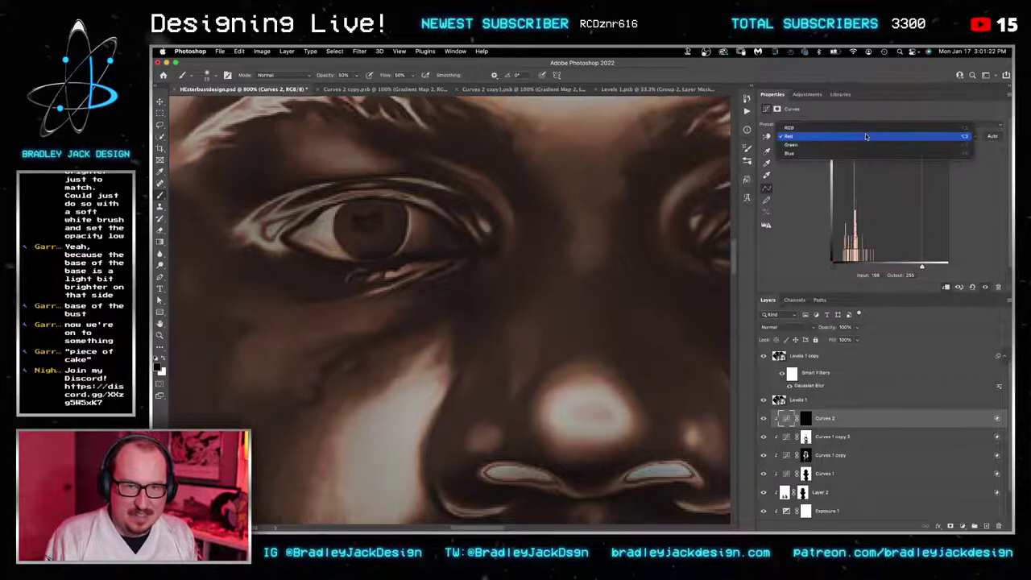
click(865, 157)
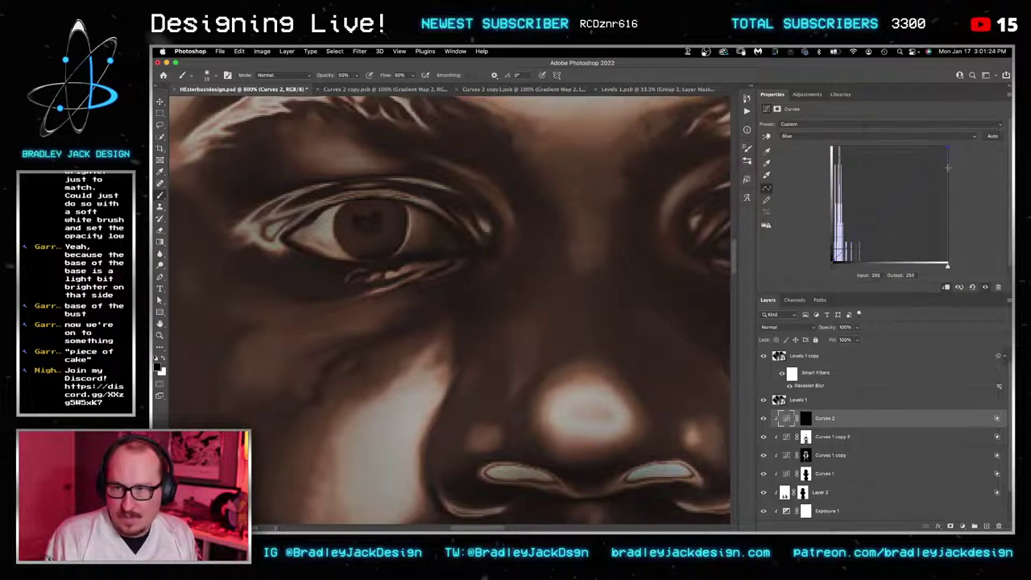
drag(948, 168, 948, 191)
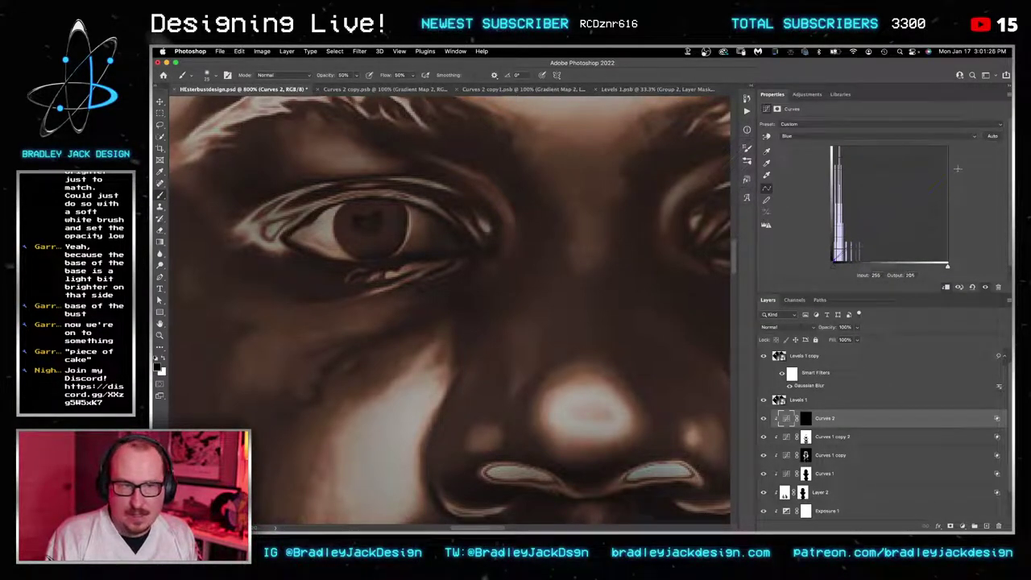
Step: Paint white on the Curves 2 mask around both eyes to darken the eye whites, lids and inner corners
click(806, 417)
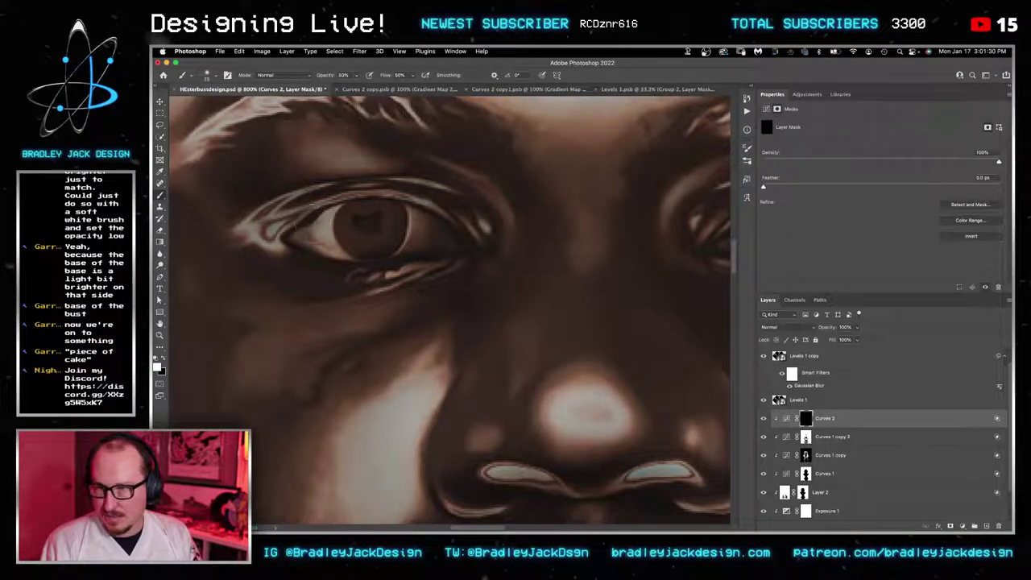
drag(353, 229, 403, 296)
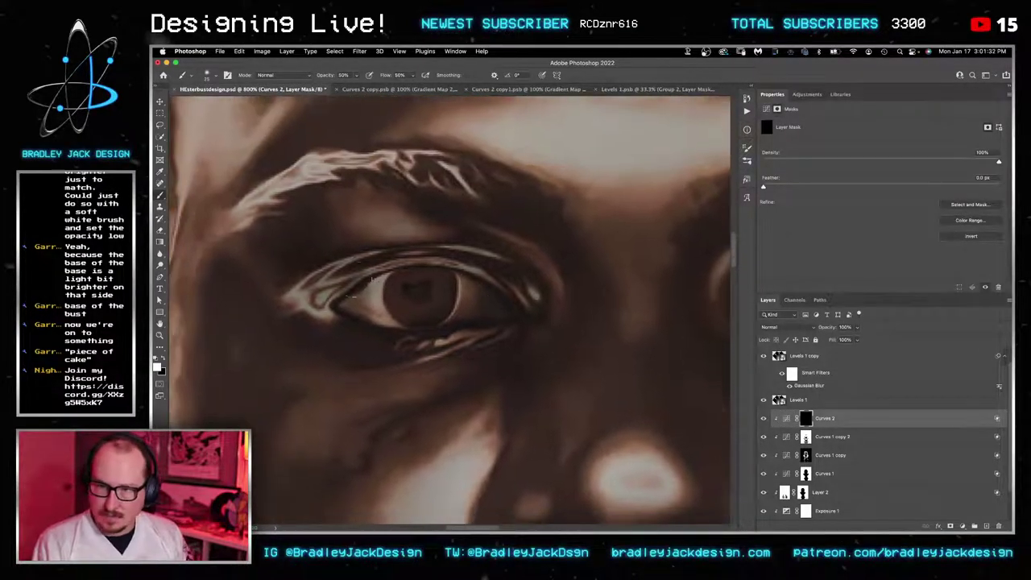
mouse_move(336, 256)
mouse_down()
mouse_move(310, 267)
mouse_move(368, 250)
mouse_move(464, 247)
mouse_move(497, 285)
mouse_move(525, 279)
mouse_move(449, 250)
mouse_up()
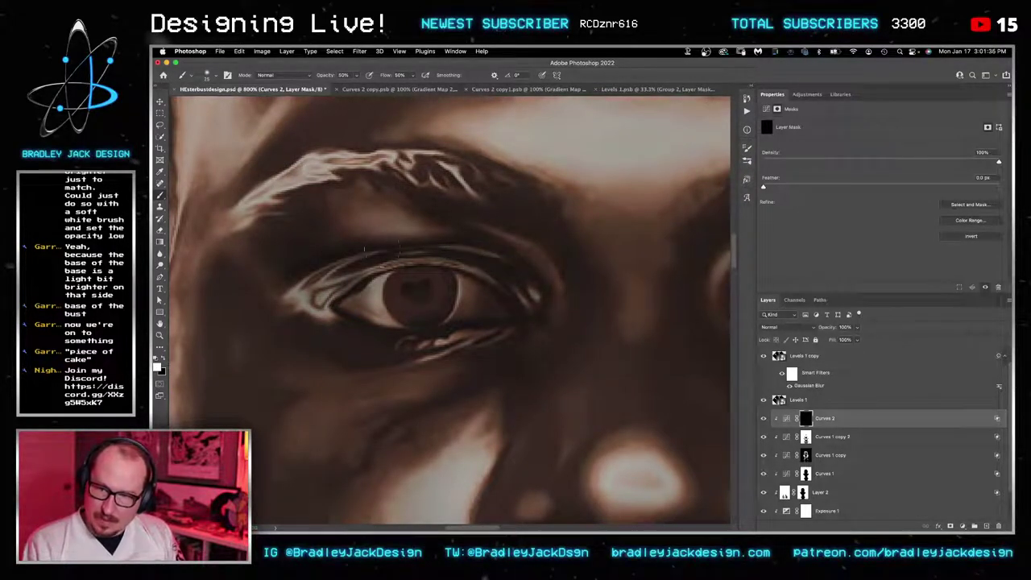
mouse_move(709, 290)
mouse_down()
mouse_move(447, 262)
mouse_move(447, 233)
mouse_move(492, 225)
mouse_move(652, 251)
mouse_move(575, 193)
mouse_up()
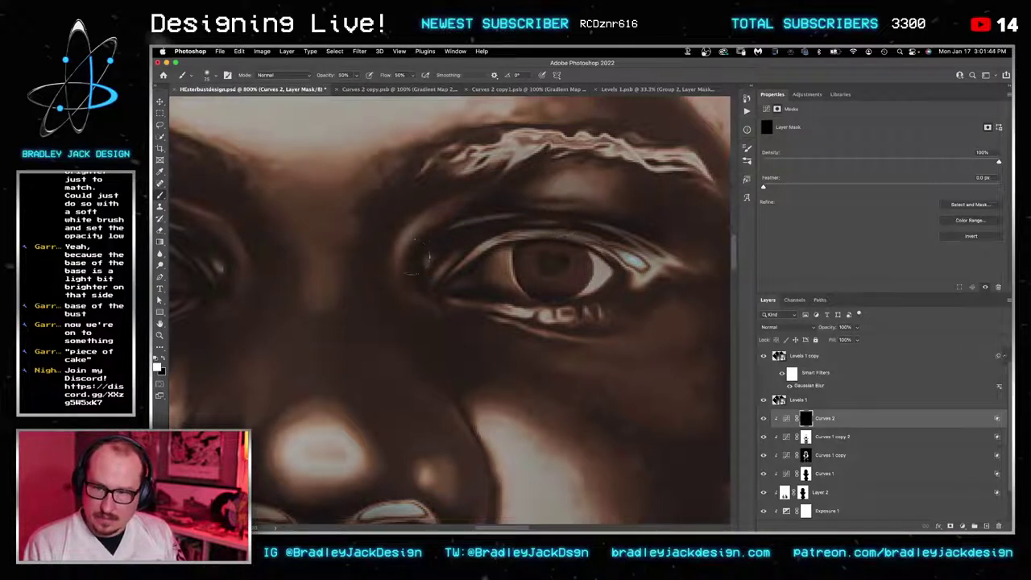
drag(515, 235, 461, 254)
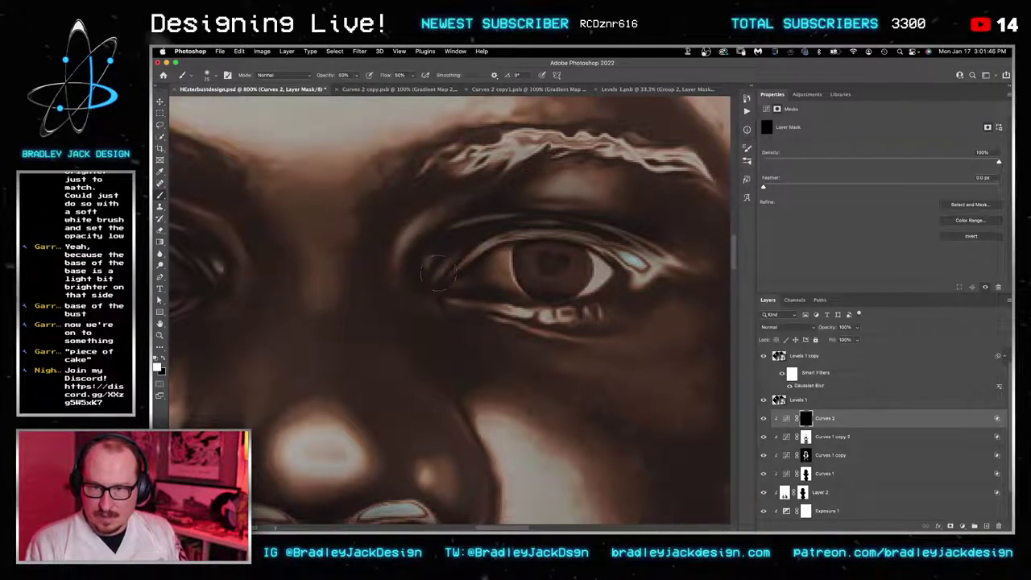
Step: Darken the nostril highlights and the underside of the nose by painting white on the Curves 2 mask
drag(361, 415, 518, 219)
mouse_move(393, 326)
mouse_down()
mouse_move(430, 329)
mouse_move(378, 340)
mouse_move(409, 324)
mouse_move(401, 334)
mouse_move(463, 344)
mouse_move(518, 324)
mouse_move(534, 328)
mouse_move(521, 340)
mouse_move(590, 350)
mouse_move(525, 327)
mouse_move(566, 356)
mouse_up()
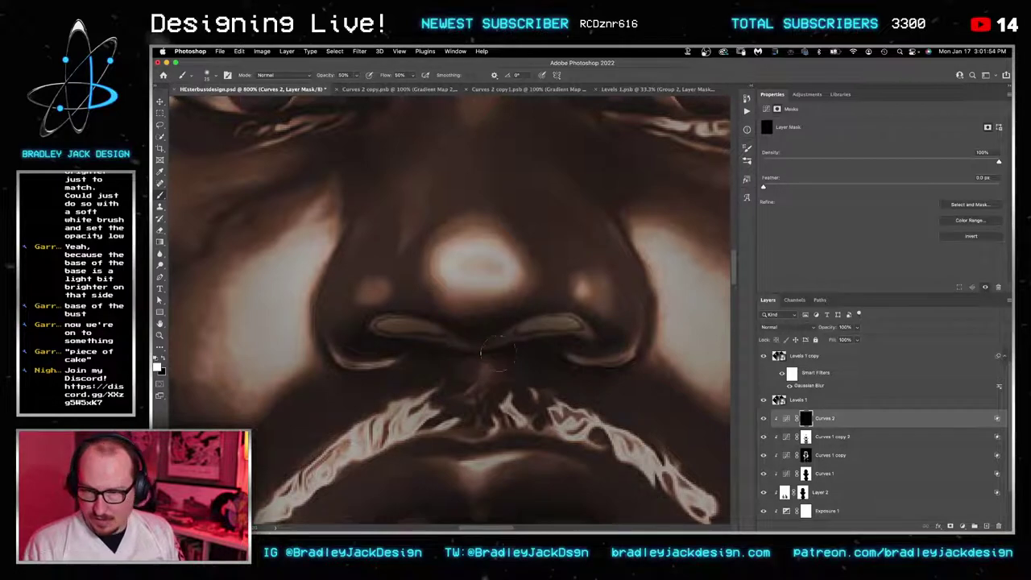
drag(498, 353, 465, 362)
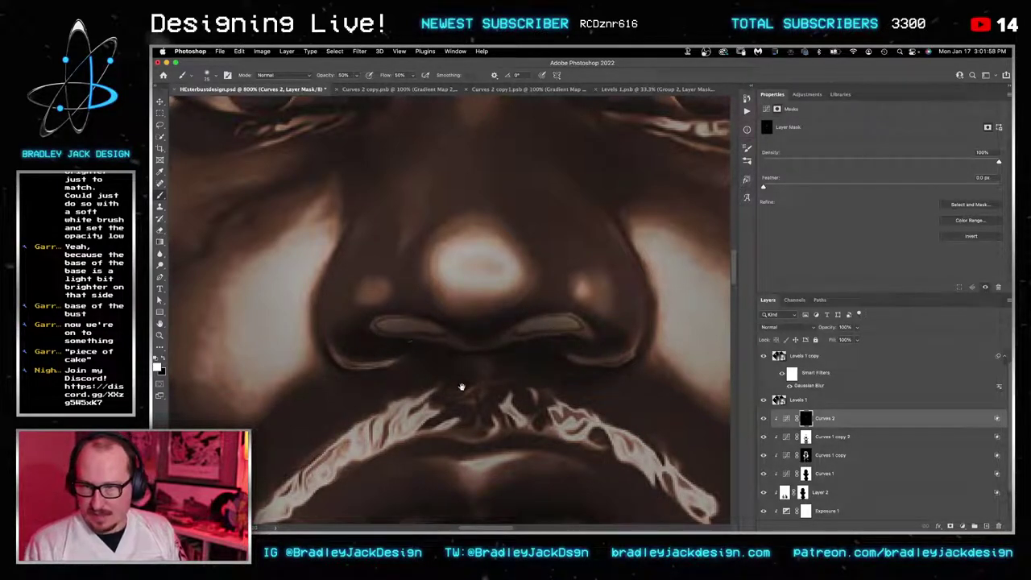
Step: Darken the shadow along the lower lip's bottom edge with white brush strokes on the Curves 2 mask
scroll(387, 346, down, 5)
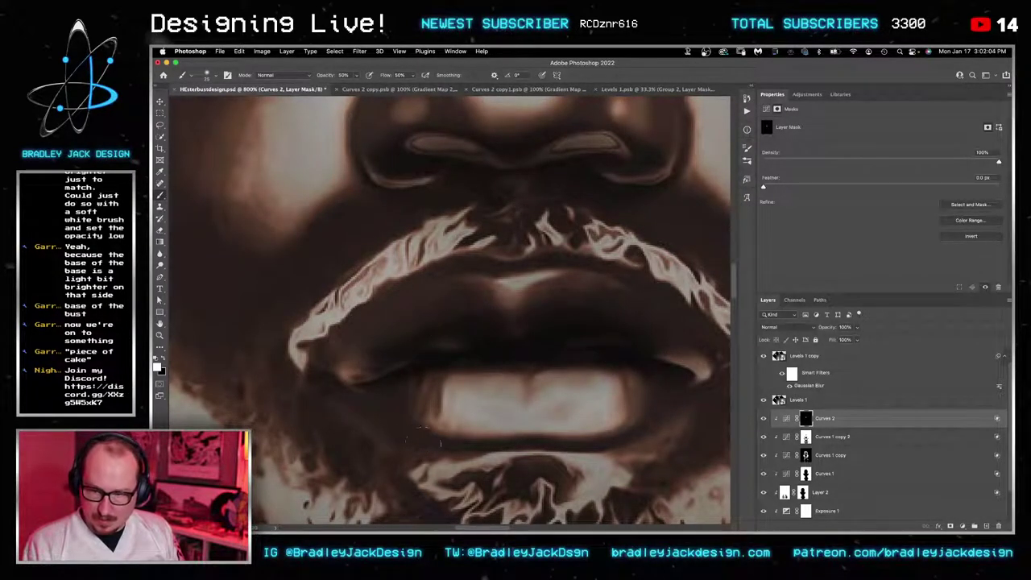
mouse_move(431, 434)
mouse_down()
mouse_move(515, 447)
mouse_move(612, 449)
mouse_move(620, 441)
mouse_up()
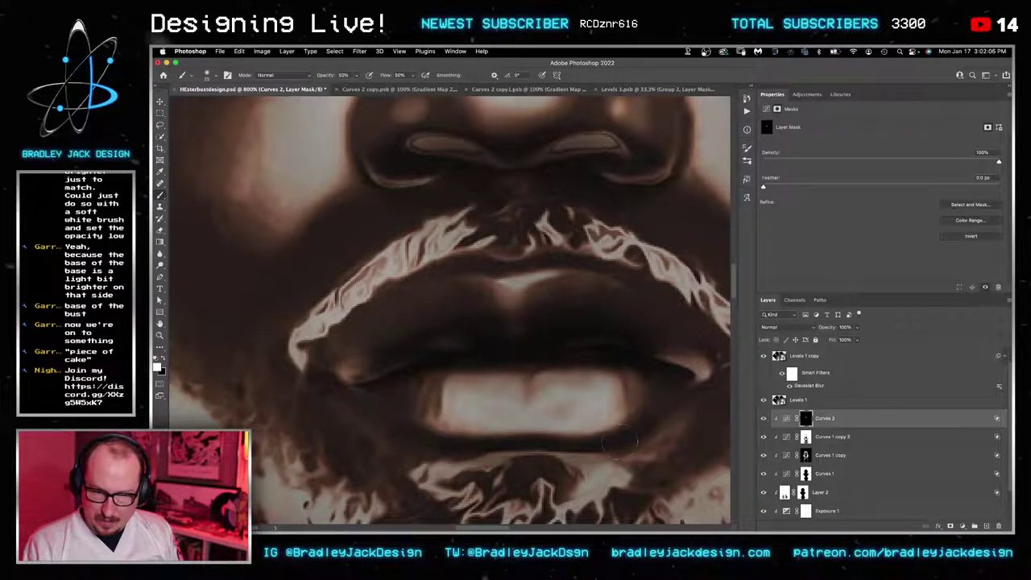
mouse_move(361, 324)
mouse_down()
mouse_move(576, 262)
mouse_move(517, 358)
mouse_up()
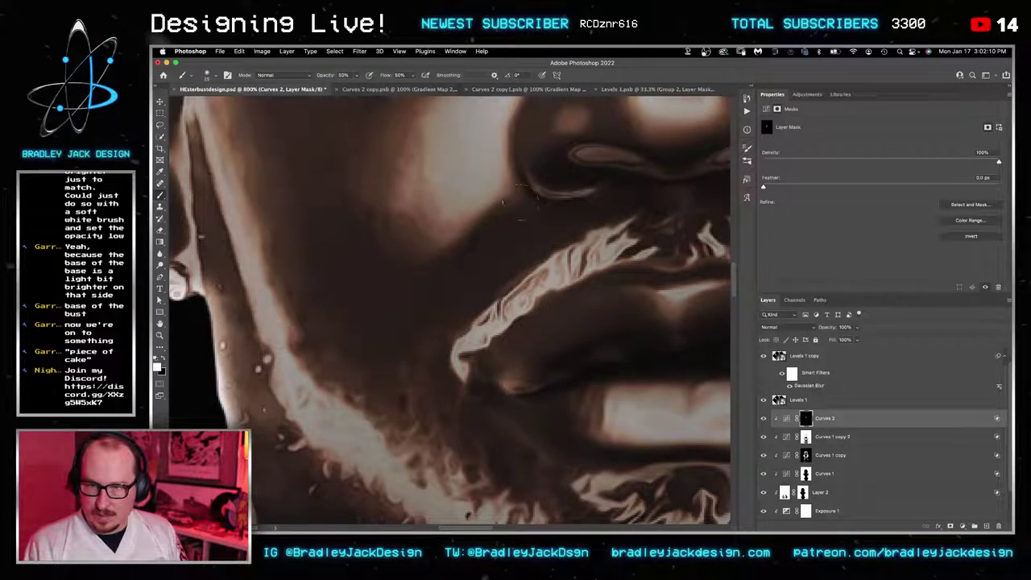
Step: Darken the cheek shadow between the nose and the mouth corner with white brushing on the Curves 2 mask
mouse_move(493, 215)
mouse_down()
mouse_move(448, 242)
mouse_move(352, 250)
mouse_move(362, 268)
mouse_up()
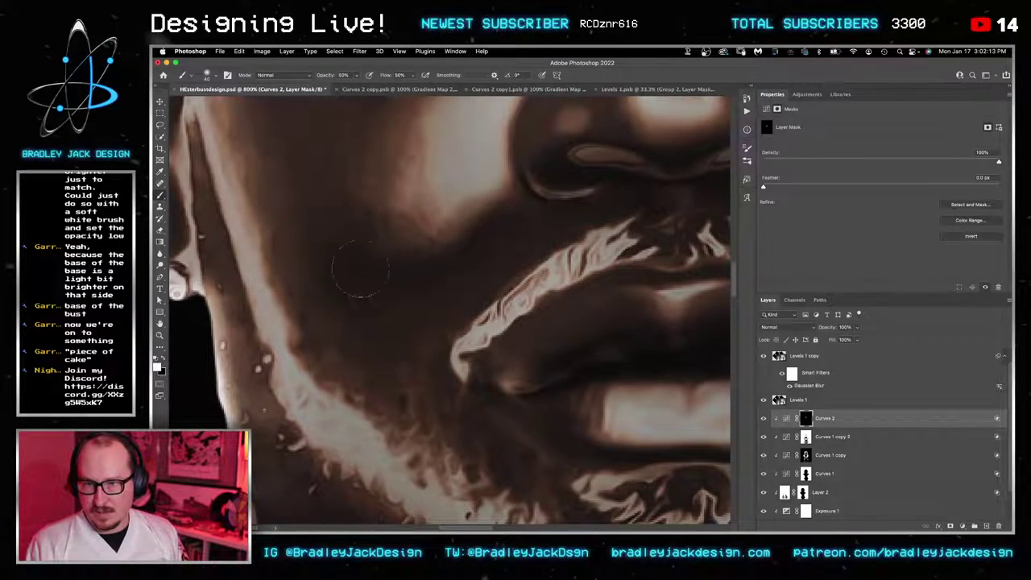
key(z)
alt+click(489, 294)
alt+click(491, 295)
alt+click(495, 296)
alt+click(506, 295)
alt+click(515, 296)
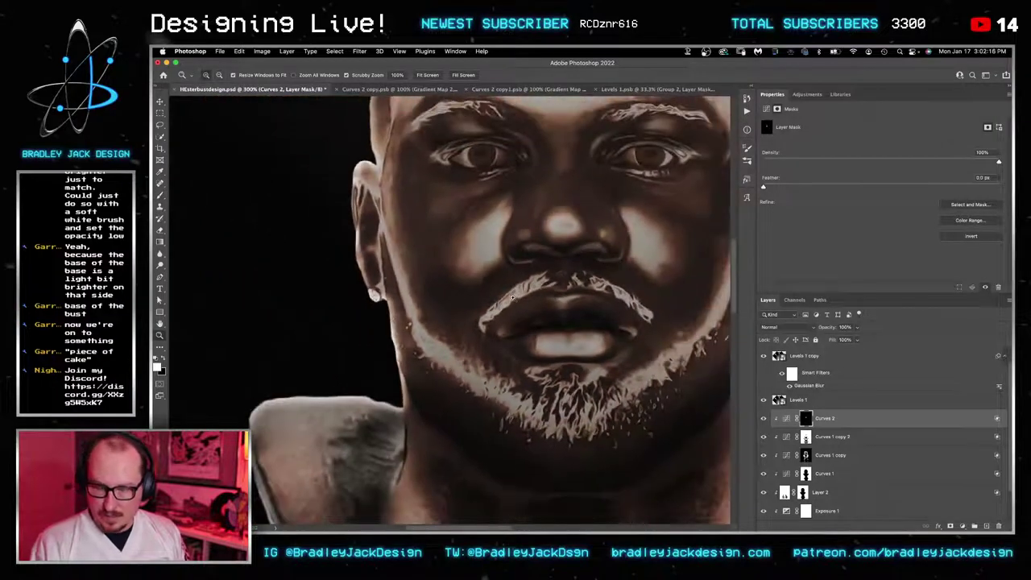
Step: Resize the brush and paint white on the Curves 2 mask to deepen the shadows along the jaw and under the beard
key(b)
key(bracketleft)
key(bracketleft)
key(bracketleft)
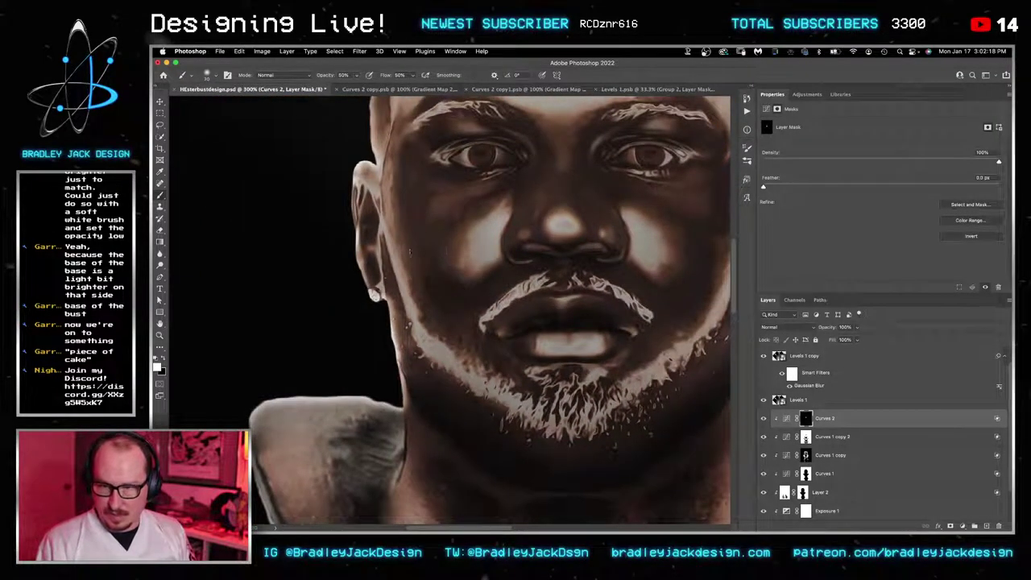
key(bracketright)
key(bracketright)
key(bracketright)
key(bracketright)
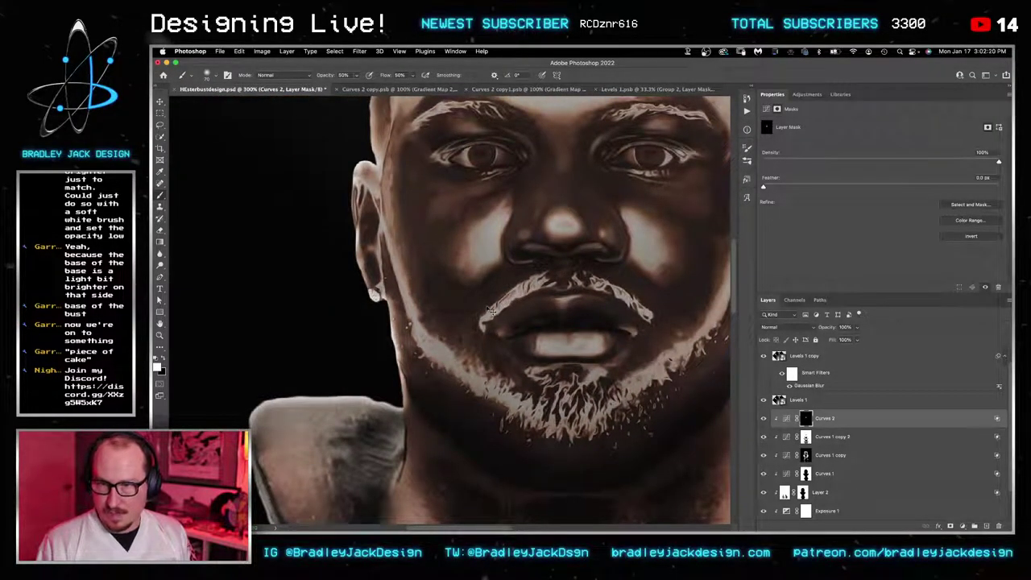
scroll(515, 266, right, 5)
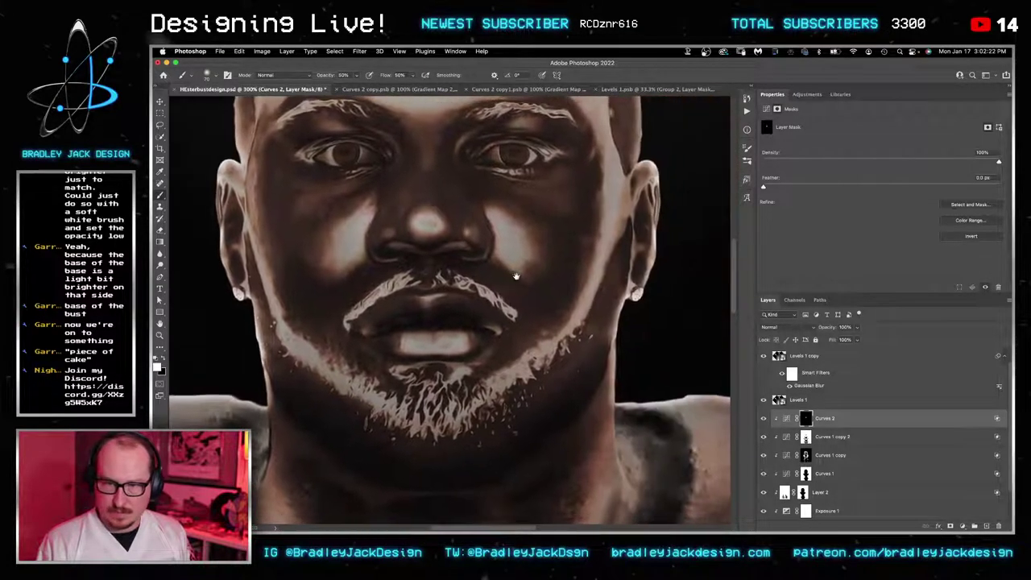
scroll(469, 350, down, 5)
scroll(469, 350, left, 2)
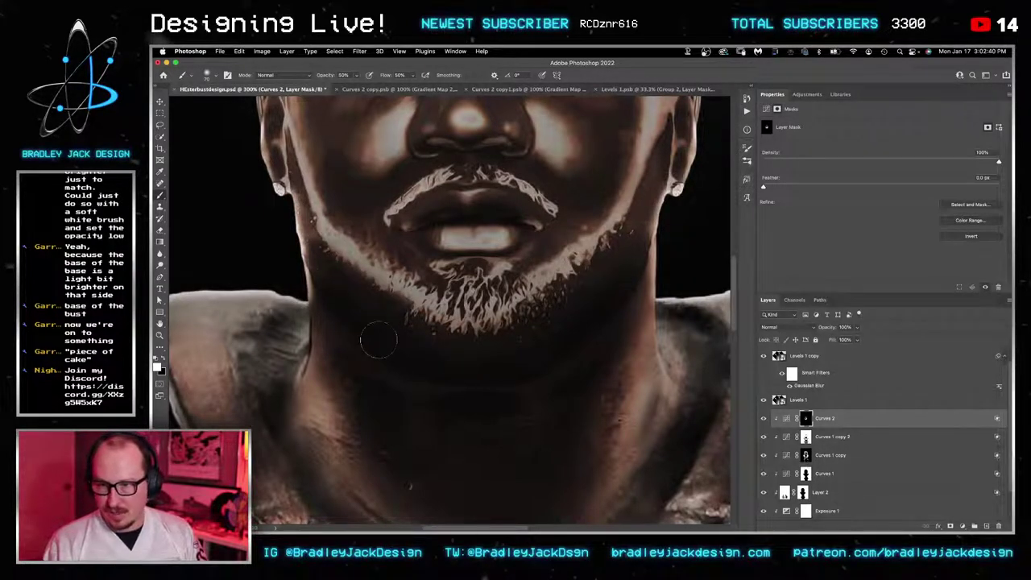
Step: Darken the throat and upper chest down toward the collar point by painting white on the Curves 2 mask
drag(494, 444, 484, 281)
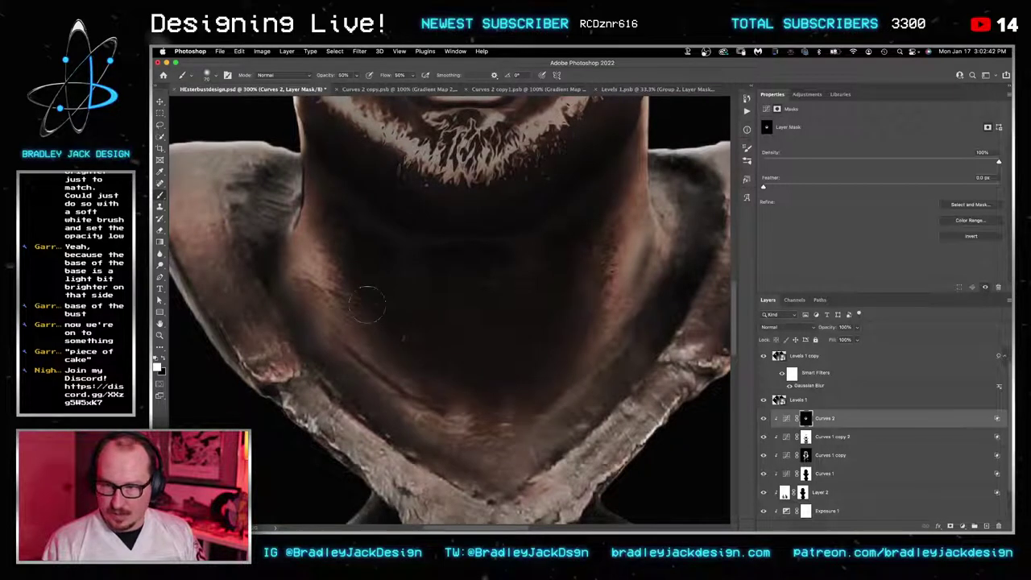
mouse_move(505, 360)
mouse_down()
mouse_move(542, 317)
mouse_move(516, 375)
mouse_move(469, 414)
mouse_up()
mouse_move(431, 374)
mouse_down()
mouse_move(443, 404)
mouse_move(481, 400)
mouse_up()
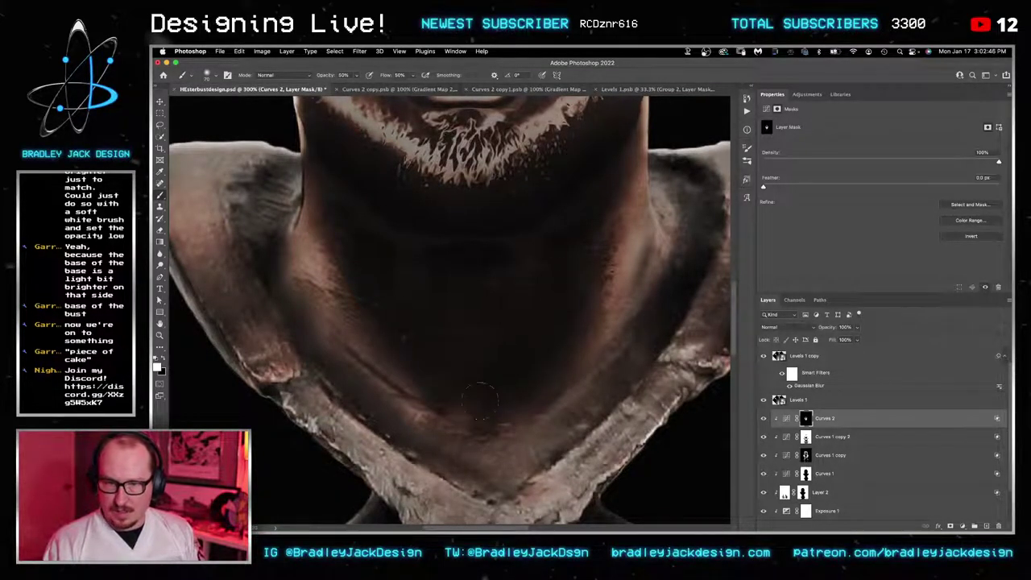
drag(432, 368, 511, 304)
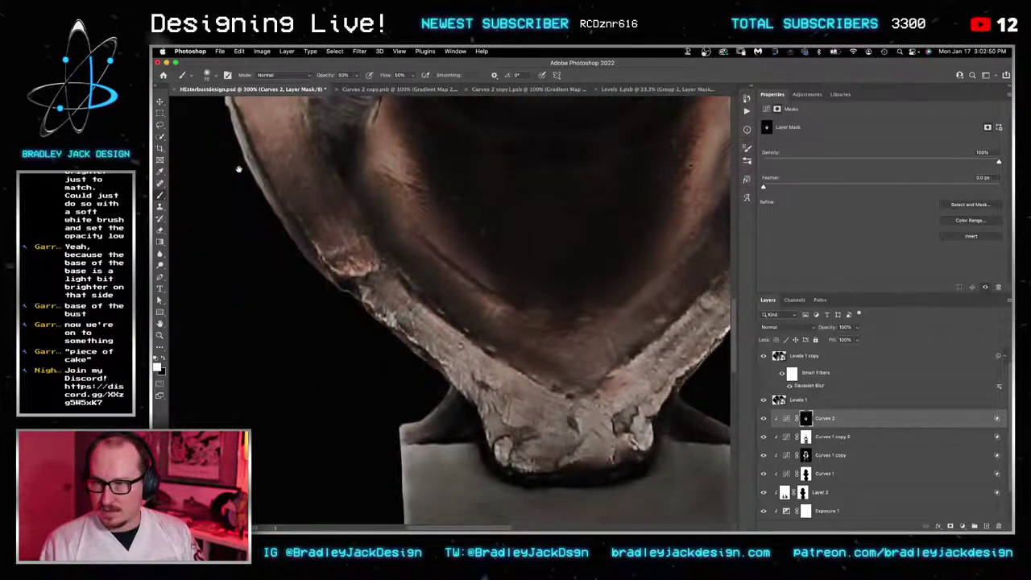
Step: Paint white on the Curves 2 mask over the bust's lower edge and the upper block of the pedestal
drag(277, 196, 300, 251)
mouse_move(263, 193)
mouse_down()
mouse_move(278, 240)
mouse_move(372, 372)
mouse_move(451, 419)
mouse_move(474, 470)
mouse_move(493, 474)
mouse_move(480, 485)
mouse_up()
drag(705, 464, 561, 335)
drag(580, 382, 630, 252)
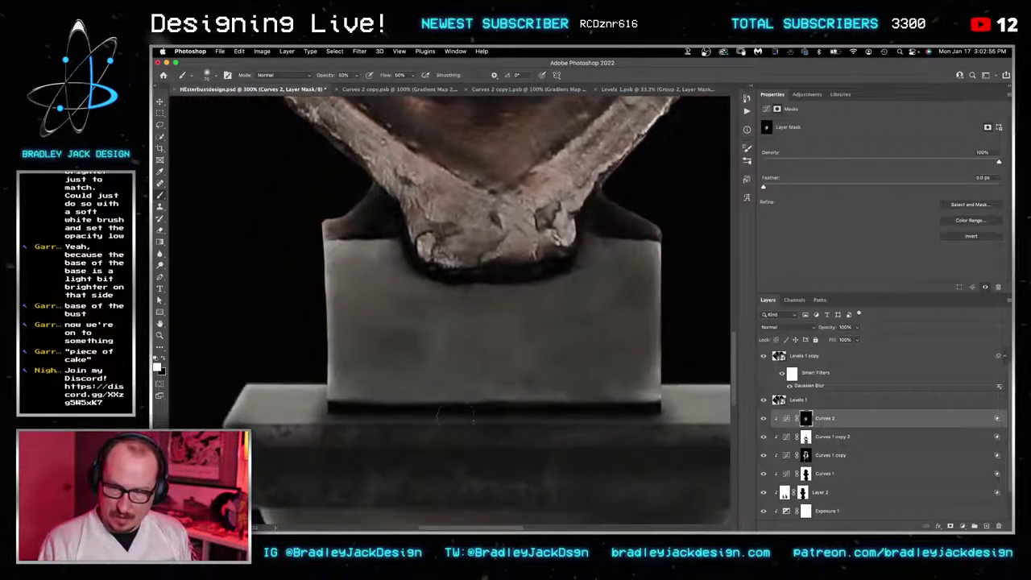
drag(473, 419, 393, 269)
drag(281, 345, 386, 320)
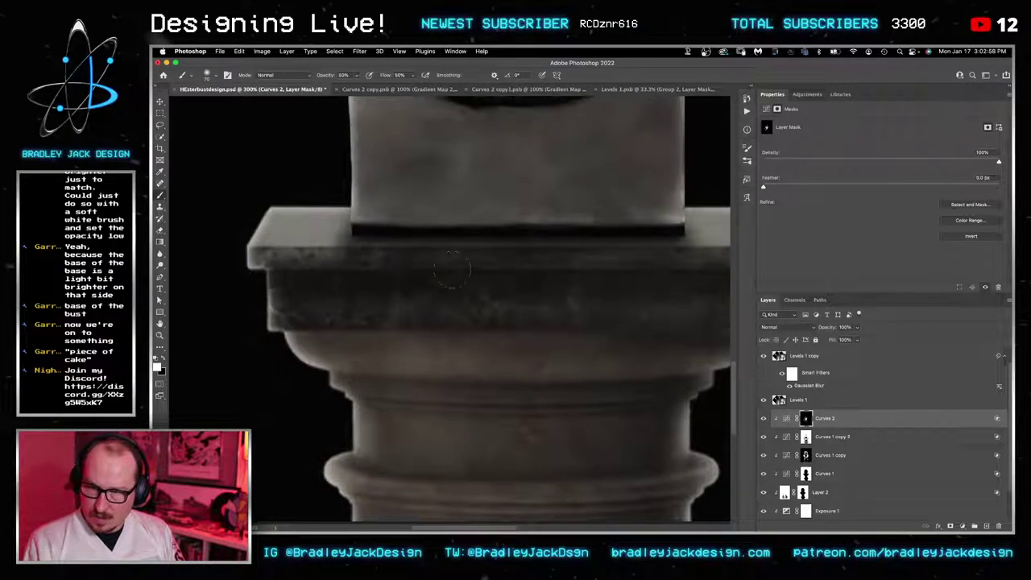
Step: Set the brush to 20% opacity and 20% flow, and tone the pedestal's block and mouldings on the Curves 2 mask
scroll(548, 290, down, 1)
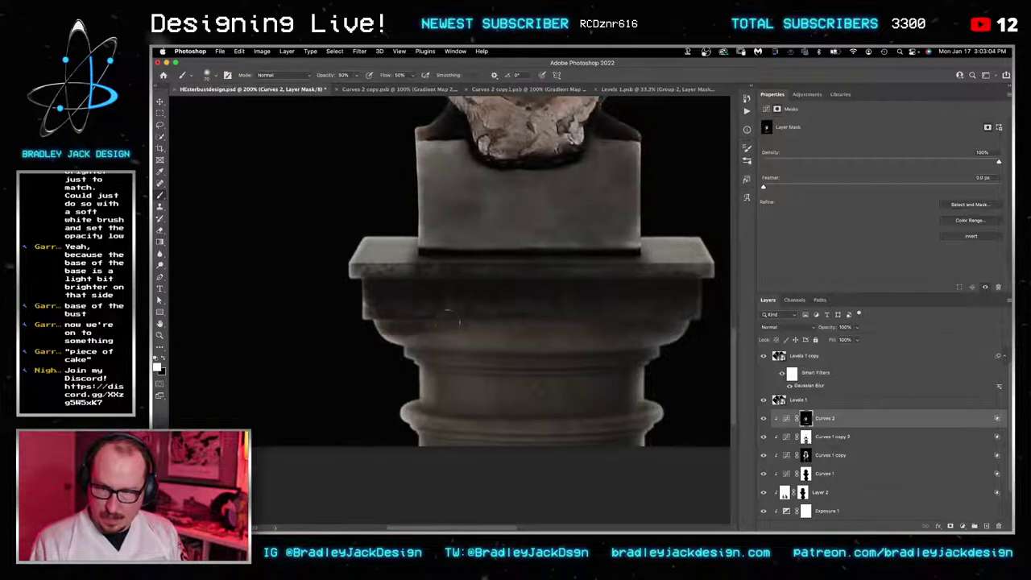
key(2)
key(shift+2)
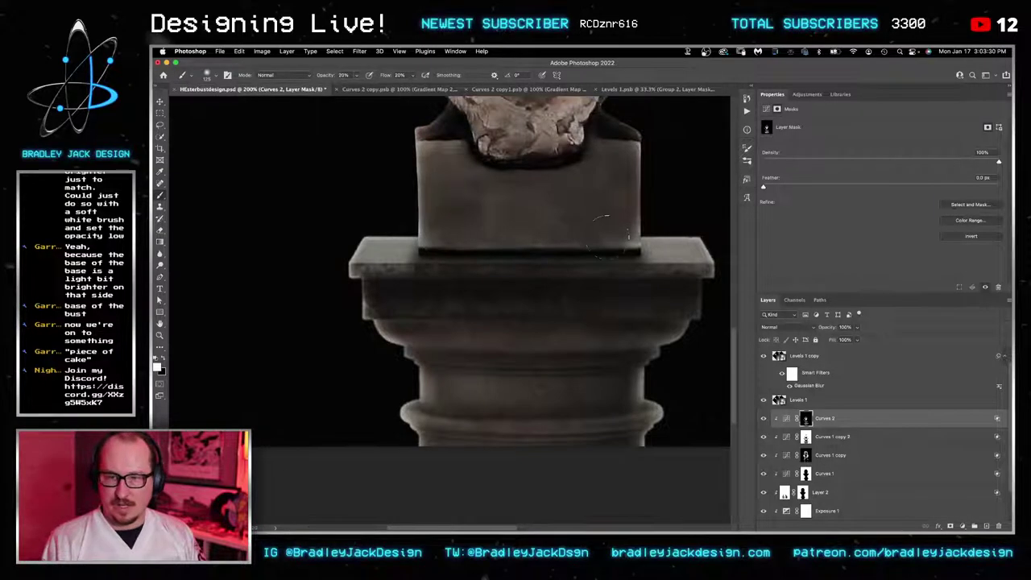
drag(544, 117, 536, 317)
key(z)
alt+click(545, 244)
alt+click(545, 243)
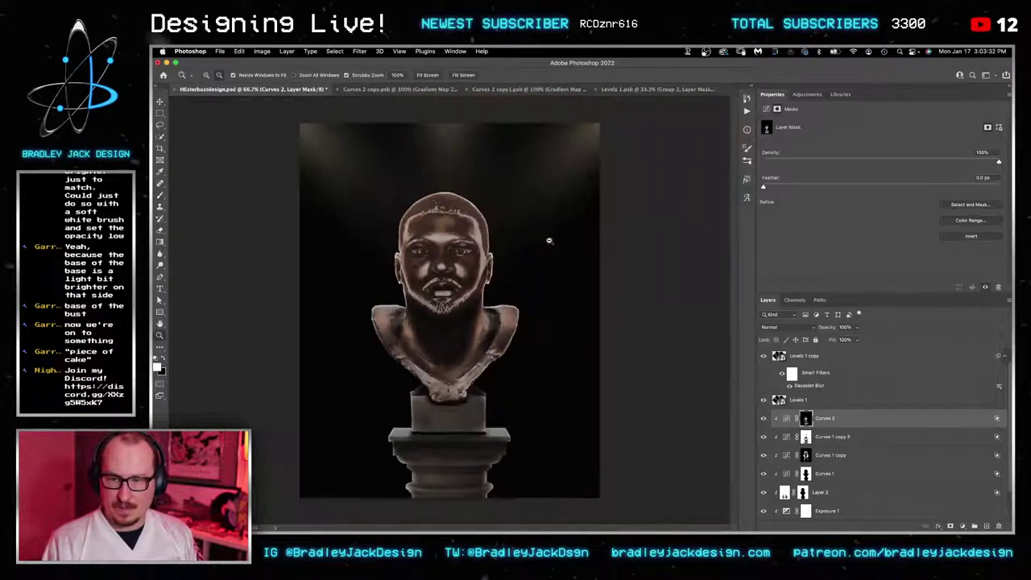
Step: Subtly tone down the cheek highlights and other bright areas of the face with 20% white strokes on the Curves 2 mask
click(449, 264)
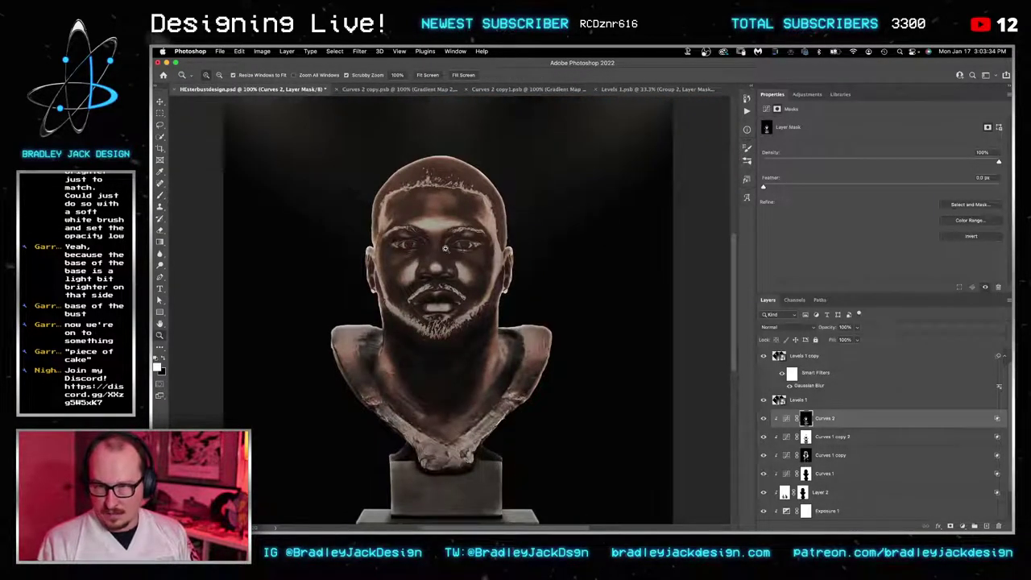
click(440, 264)
key(b)
mouse_move(359, 155)
mouse_down()
mouse_move(423, 215)
mouse_move(437, 214)
mouse_up()
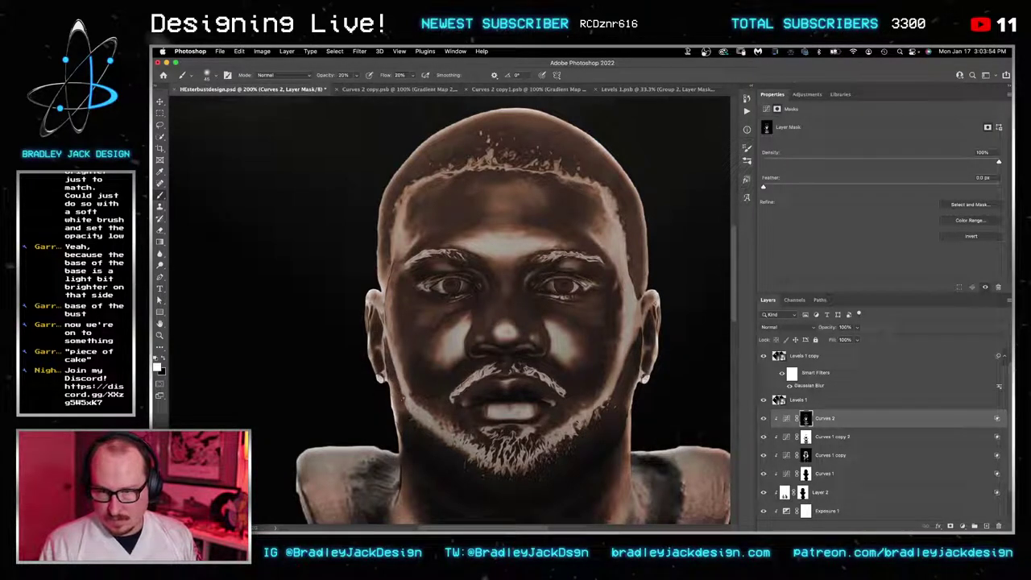
mouse_move(481, 318)
mouse_down()
mouse_move(464, 346)
mouse_move(465, 335)
mouse_move(469, 349)
mouse_up()
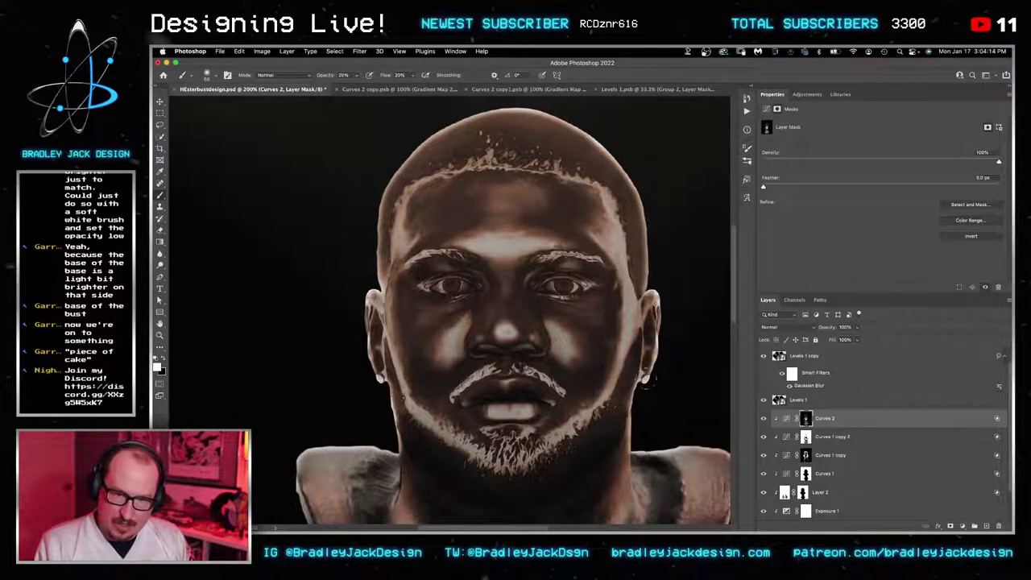
drag(650, 432, 609, 266)
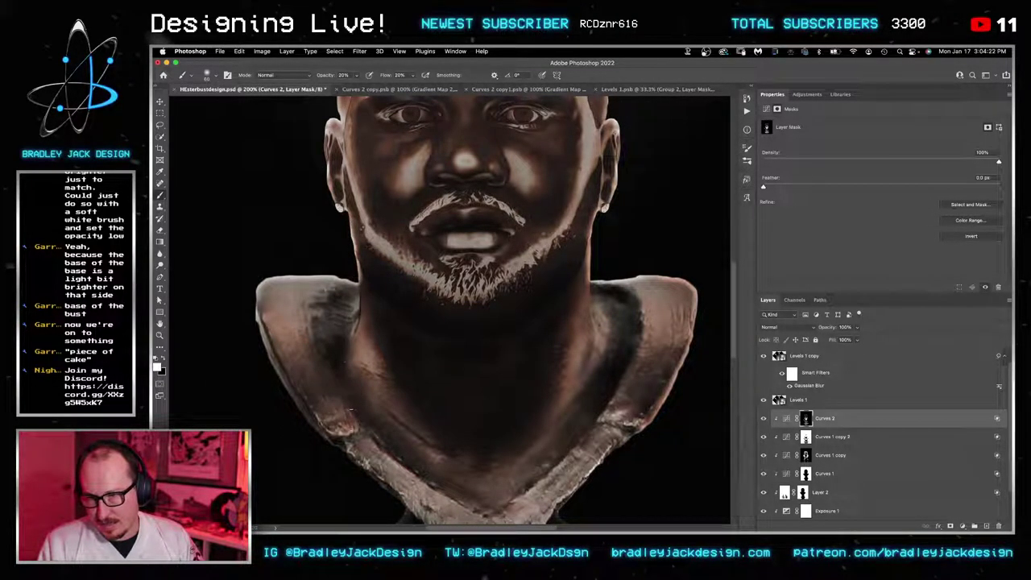
Step: Check the full composition and the bust at 100%, and save the document
key(z)
key(super+0)
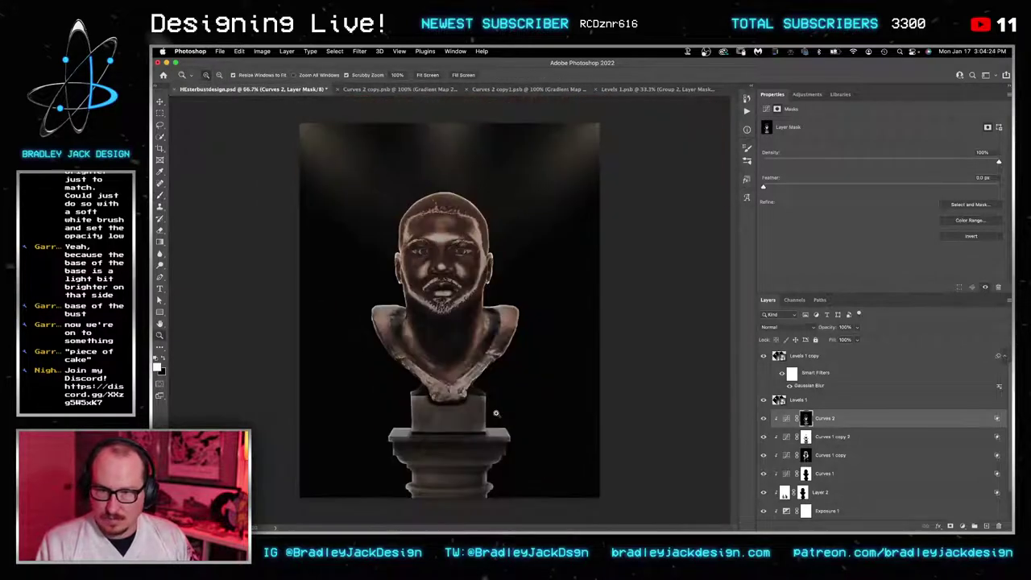
click(449, 274)
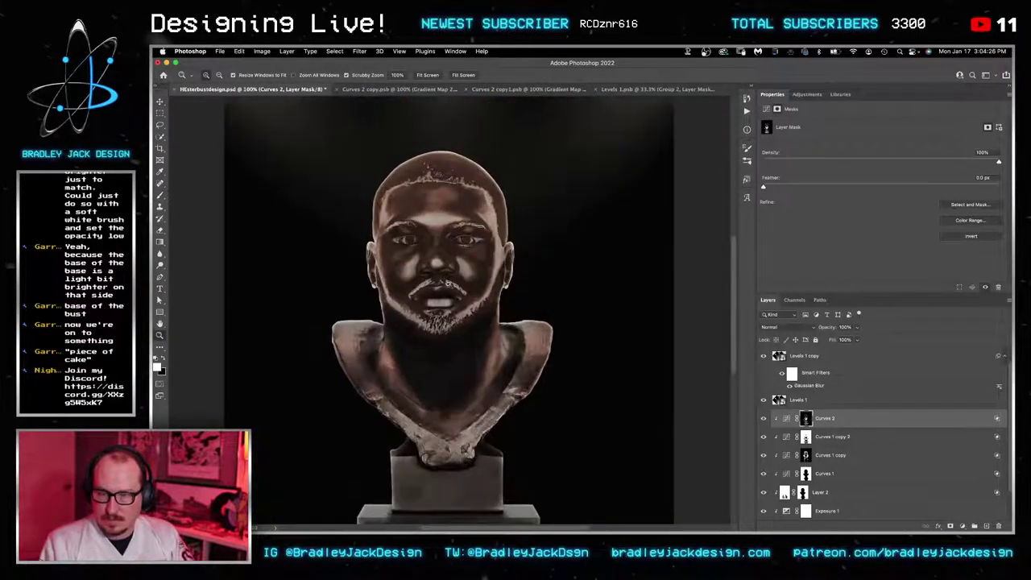
key(super+0)
key(v)
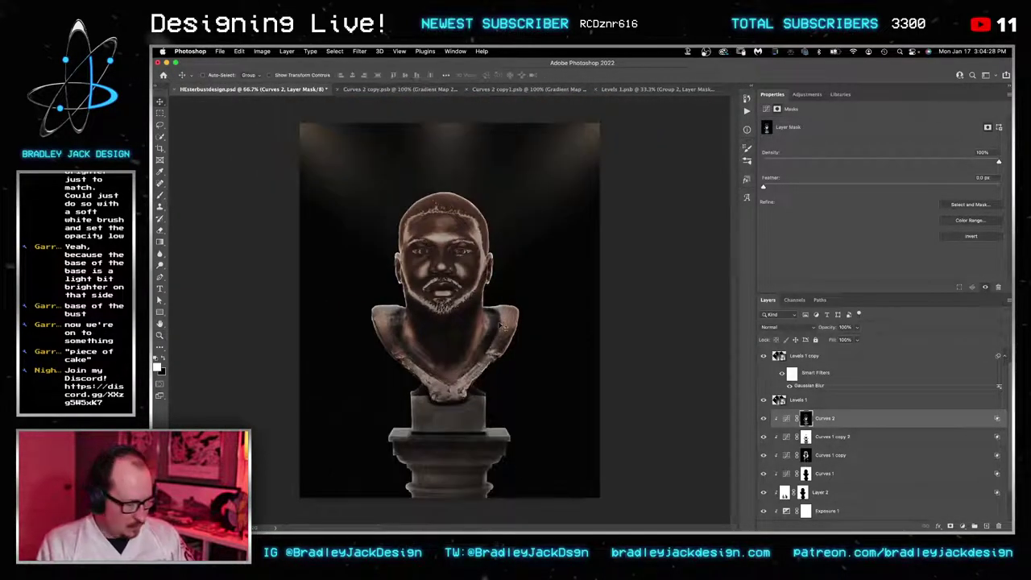
key(super+s)
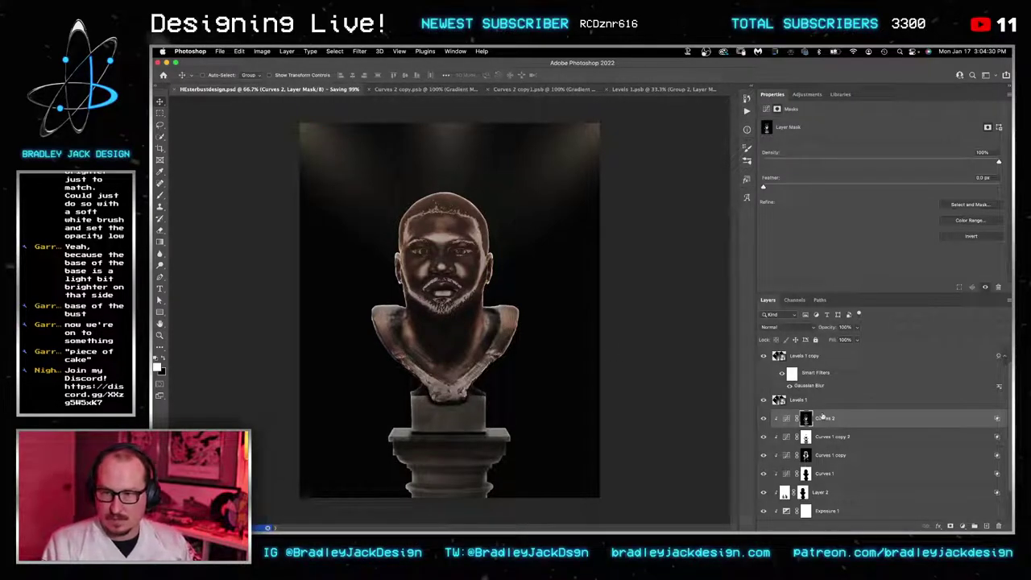
Step: Shift the bust slightly right by moving the layers from Curves 2 down to Group 2 together, and select only Group 2
scroll(820, 419, down, 2)
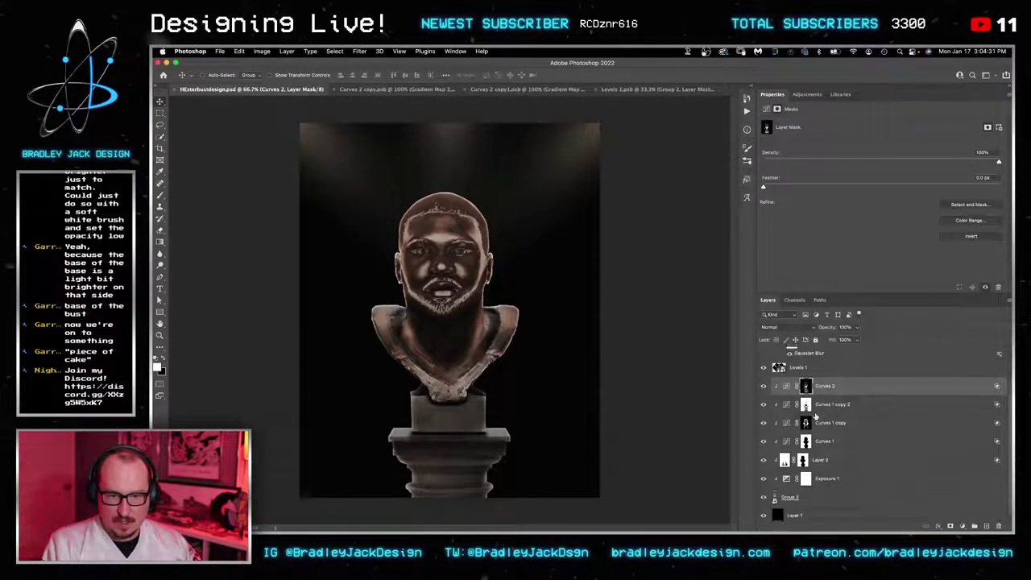
shift+click(824, 494)
drag(447, 337, 447, 336)
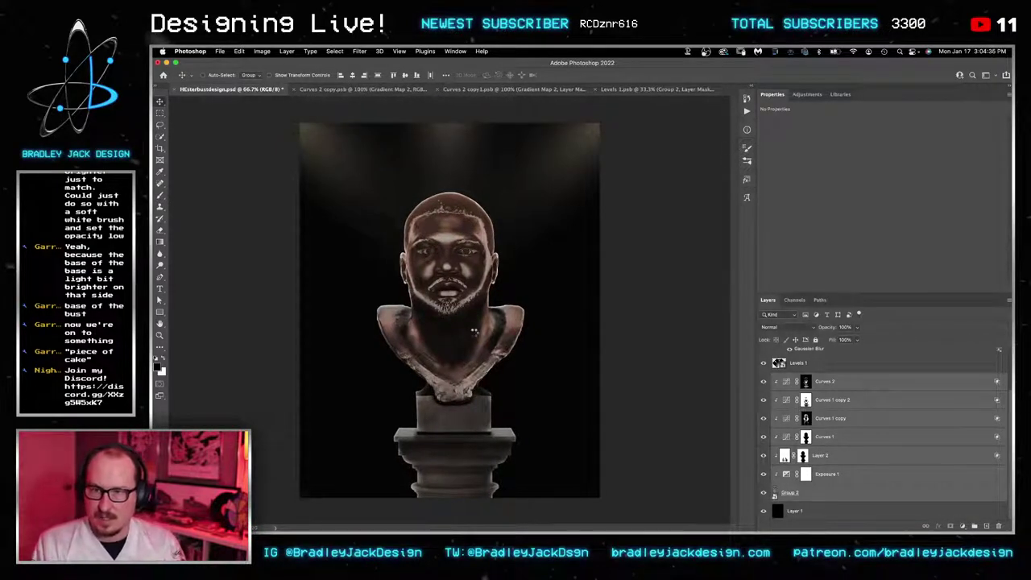
click(811, 492)
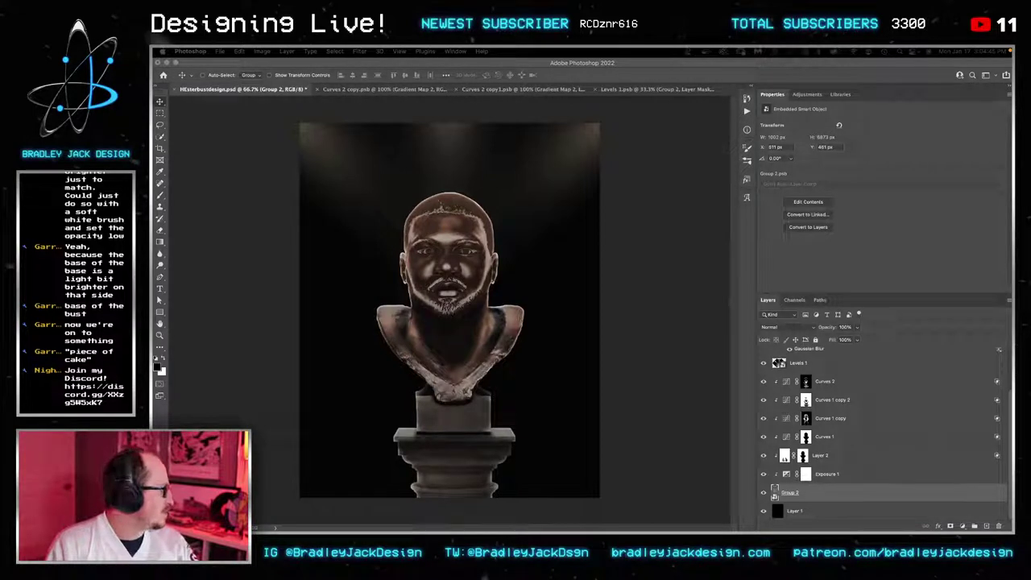
Step: Switch to Safari, go from the Envato site to Envato Elements, and search all items for "bronze texture"
drag(430, 217, 430, 209)
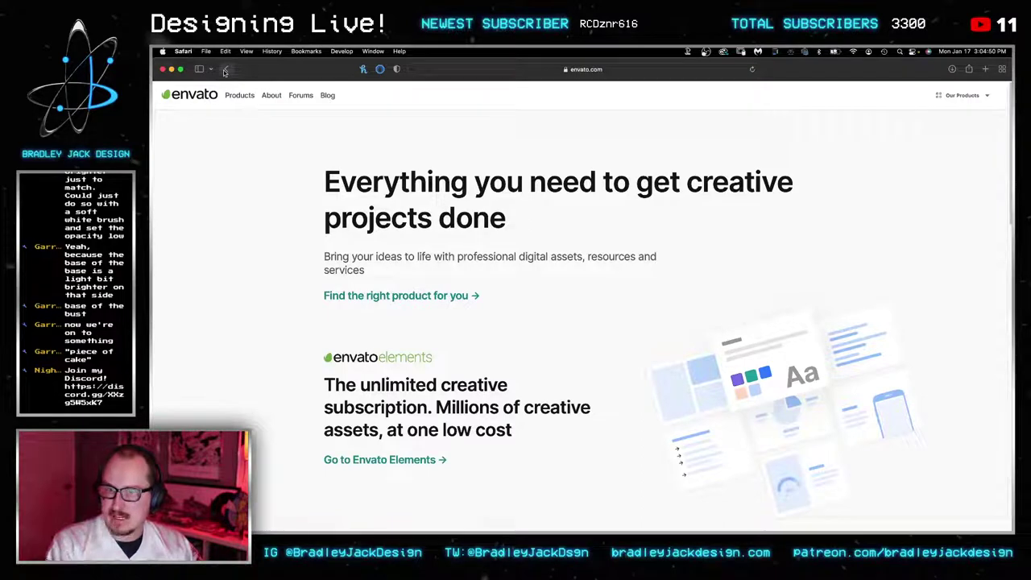
click(361, 457)
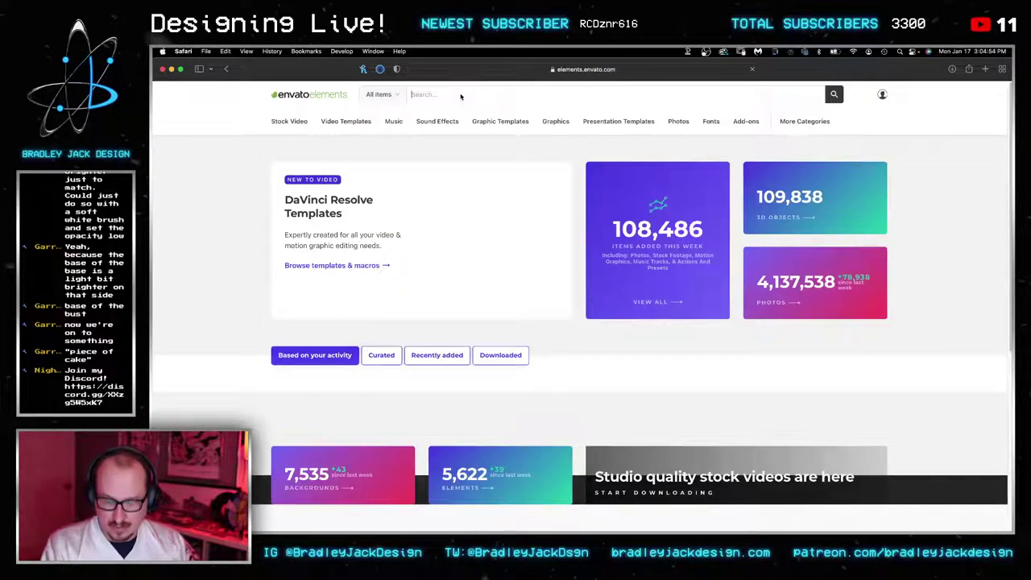
text(vron)
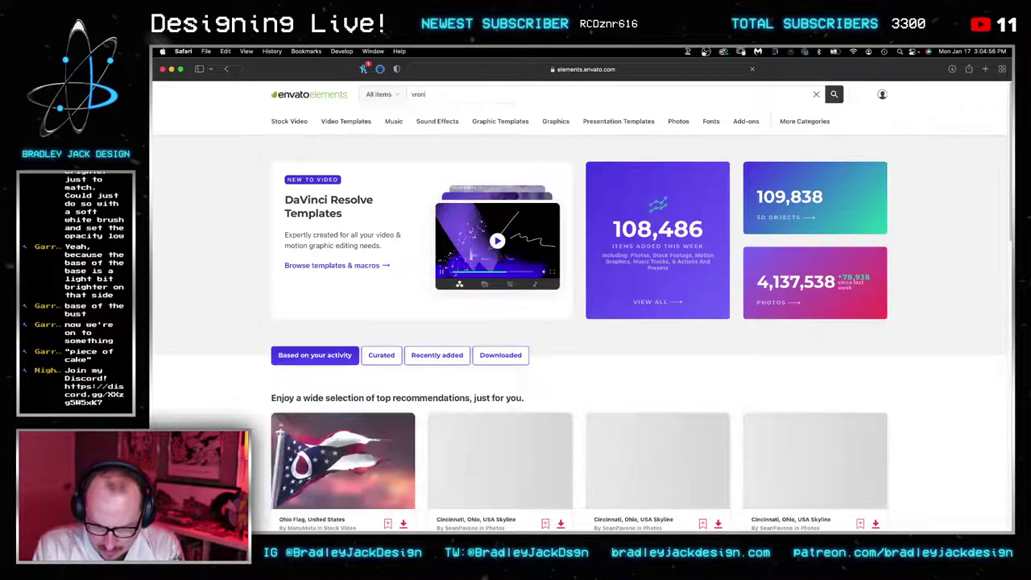
text(ze texture)
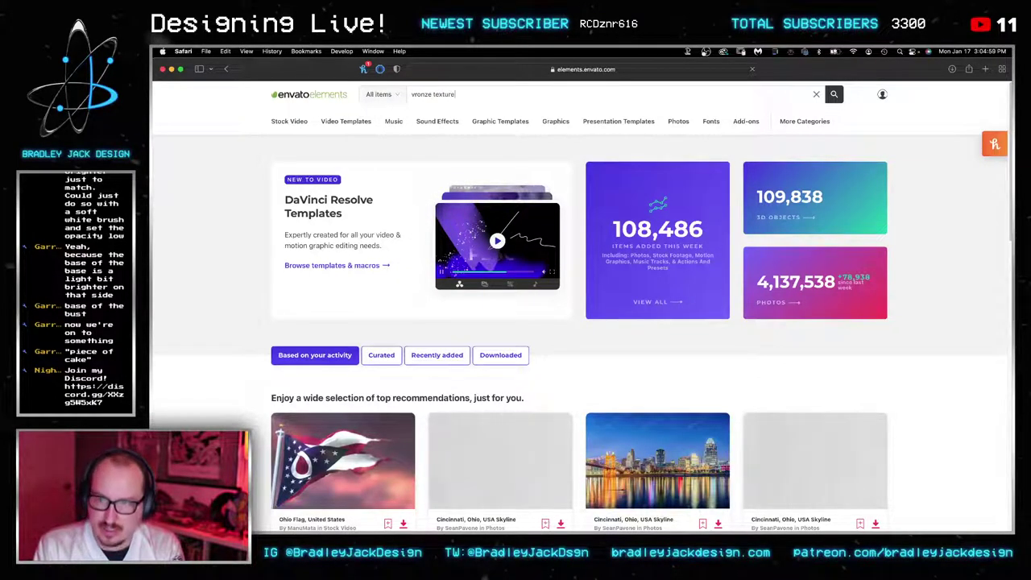
key(Return)
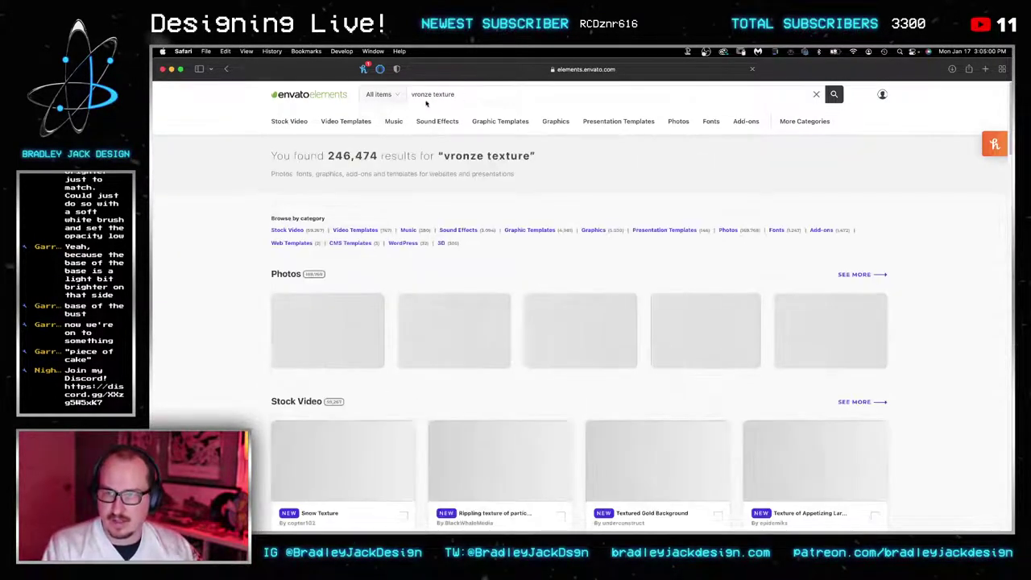
click(409, 94)
key(Delete)
text(b)
key(Return)
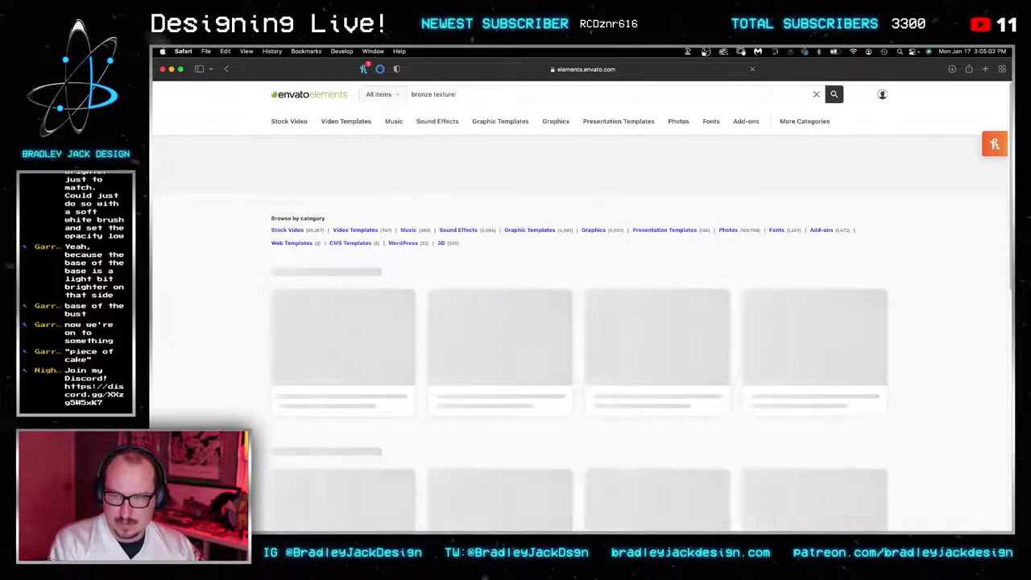
Step: Browse the bronze texture results and restrict them to the Graphics category
scroll(475, 179, down, 5)
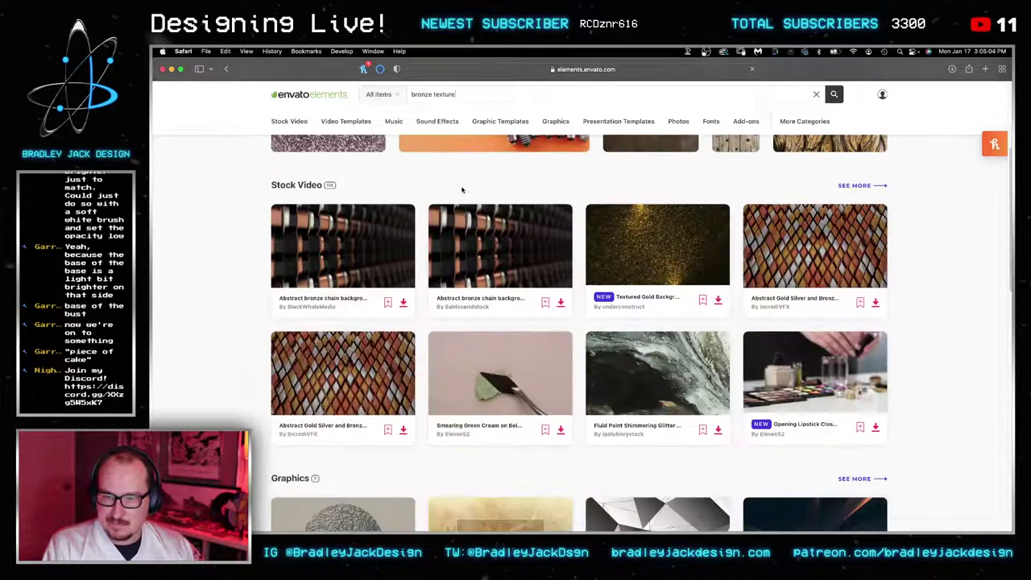
scroll(462, 190, down, 4)
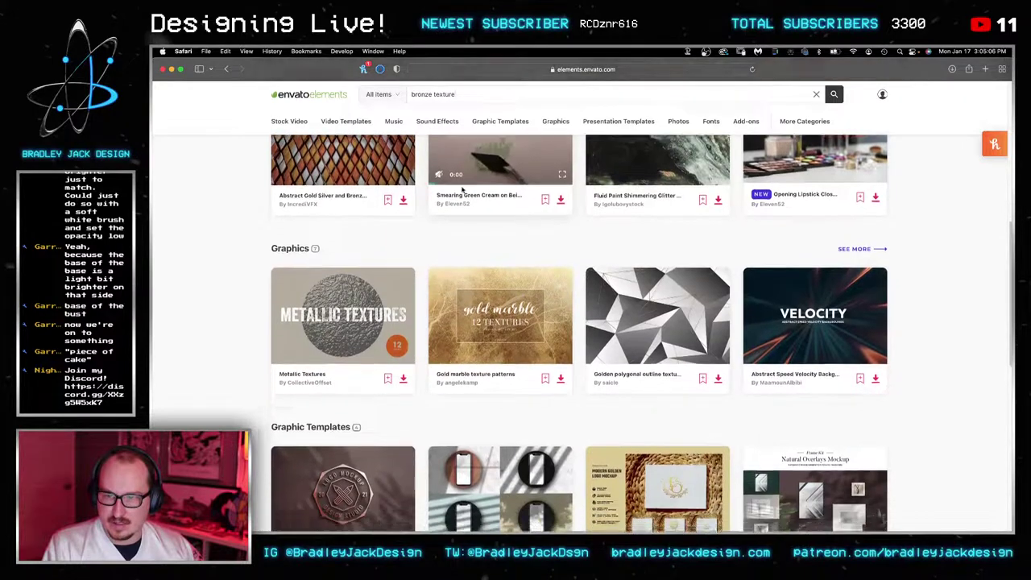
scroll(461, 190, down, 2)
scroll(462, 190, up, 4)
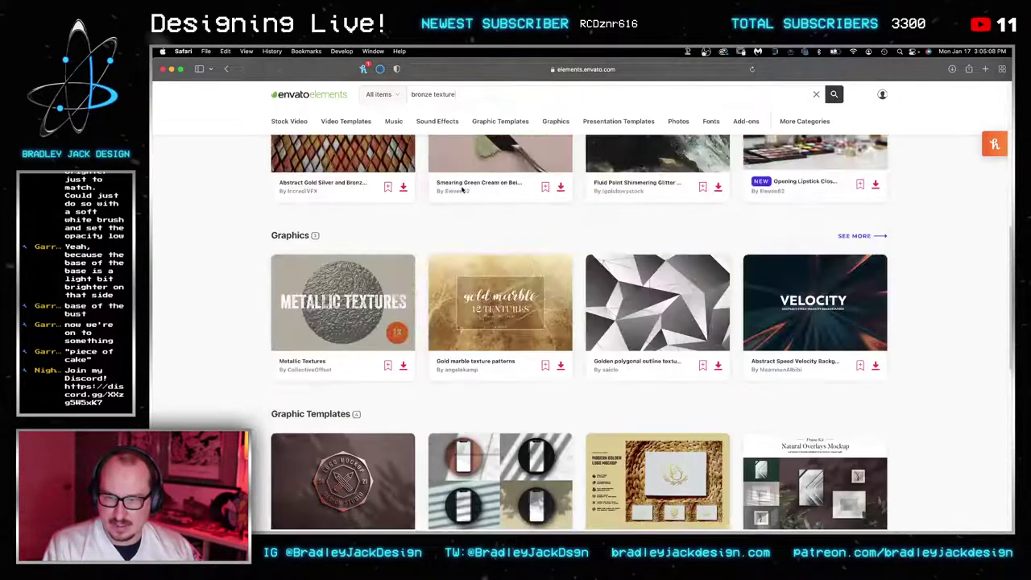
click(293, 232)
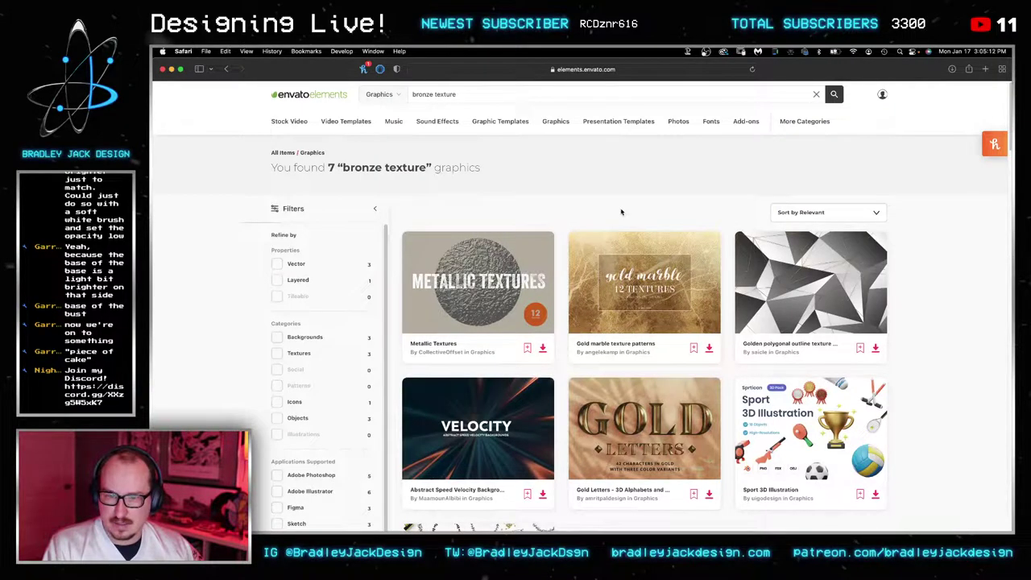
Step: Leave the golden background search results for Photoshop and open the head's Curves 2 copy smart object inside Group 2
scroll(620, 212, down, 5)
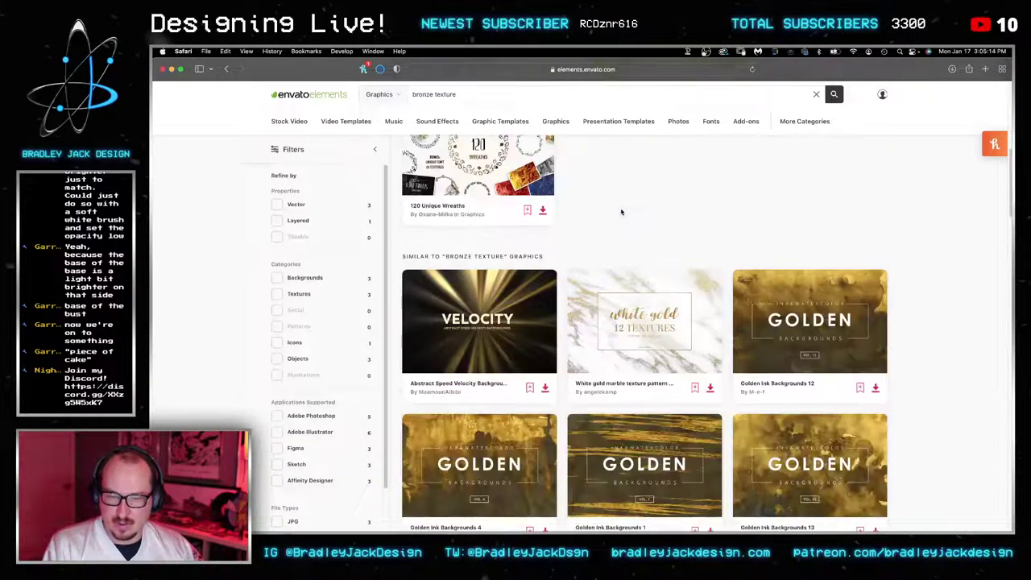
scroll(621, 212, down, 2)
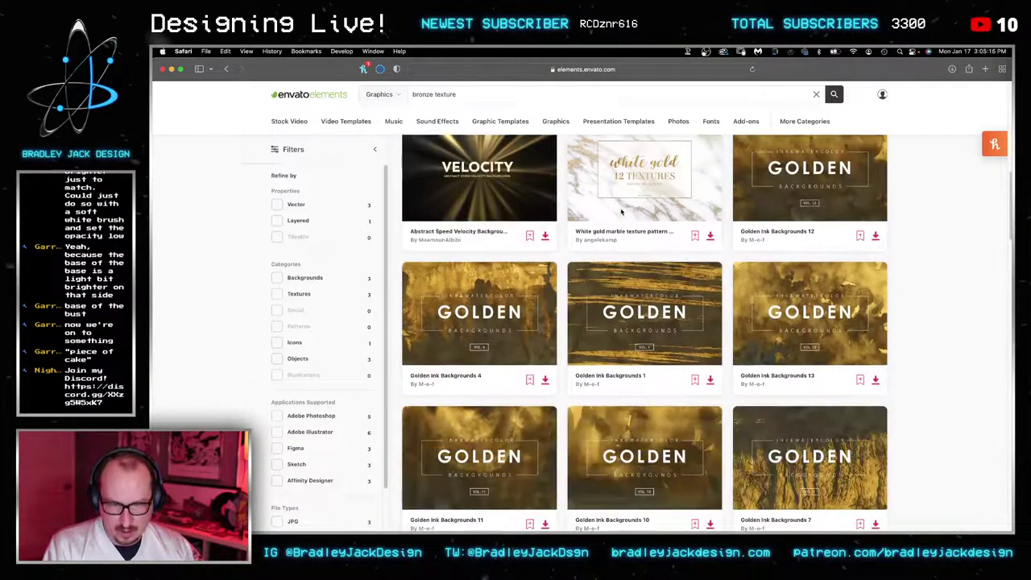
key(super+Tab)
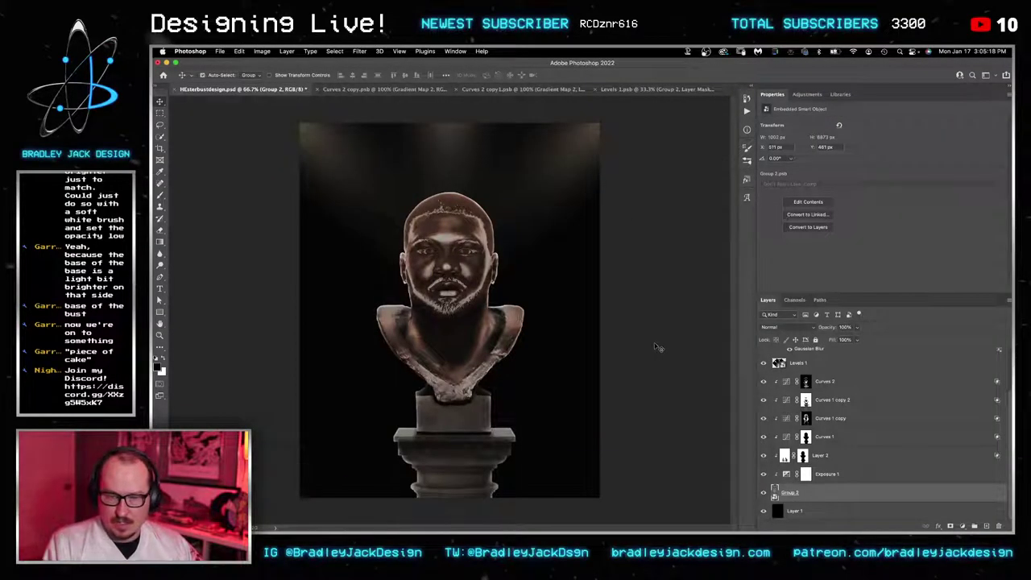
double_click(775, 492)
double_click(791, 419)
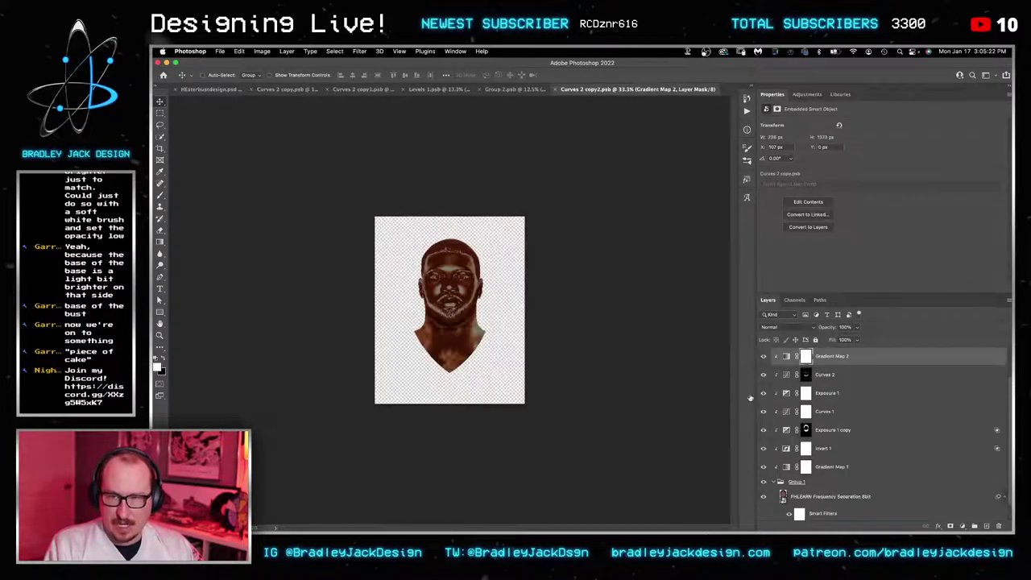
key(z)
drag(420, 269, 464, 293)
key(ctrl+0)
key(v)
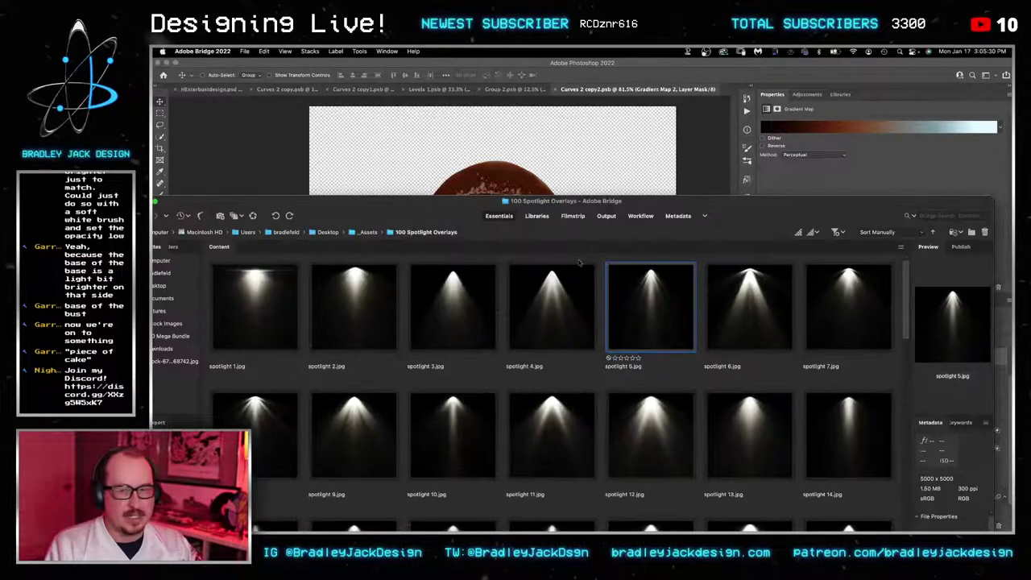
Step: In Adobe Bridge, preview the gold-texture-golden-gold-background-hd-3 image from the Gold stock folder and place it into the head's Photoshop document
drag(571, 201, 602, 50)
click(194, 186)
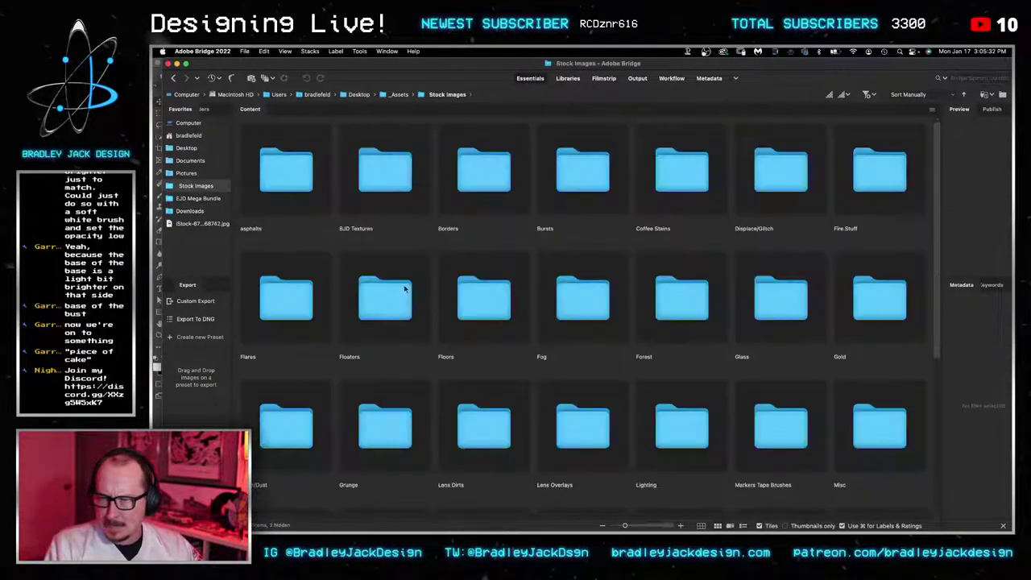
double_click(868, 306)
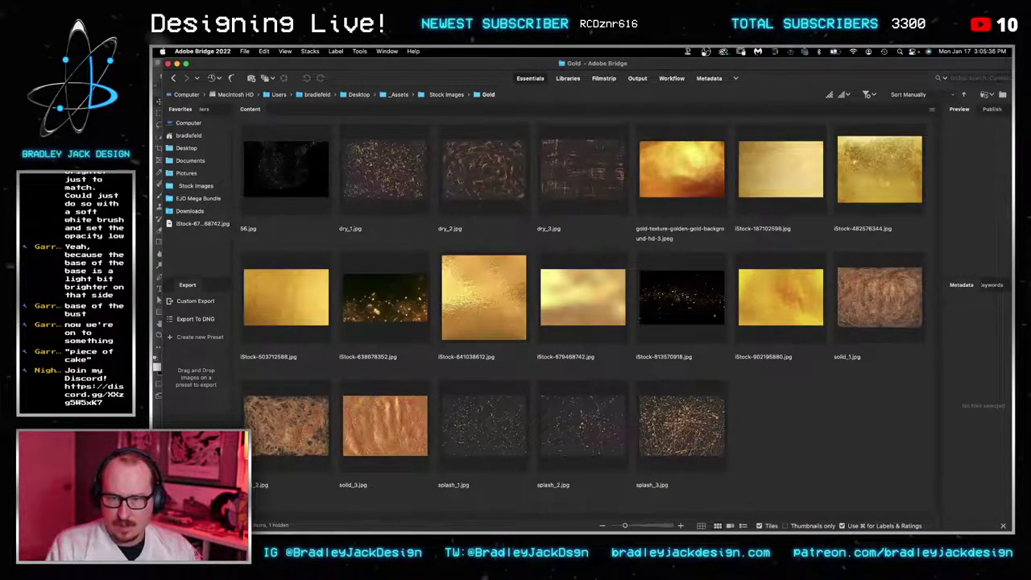
click(676, 187)
key(space)
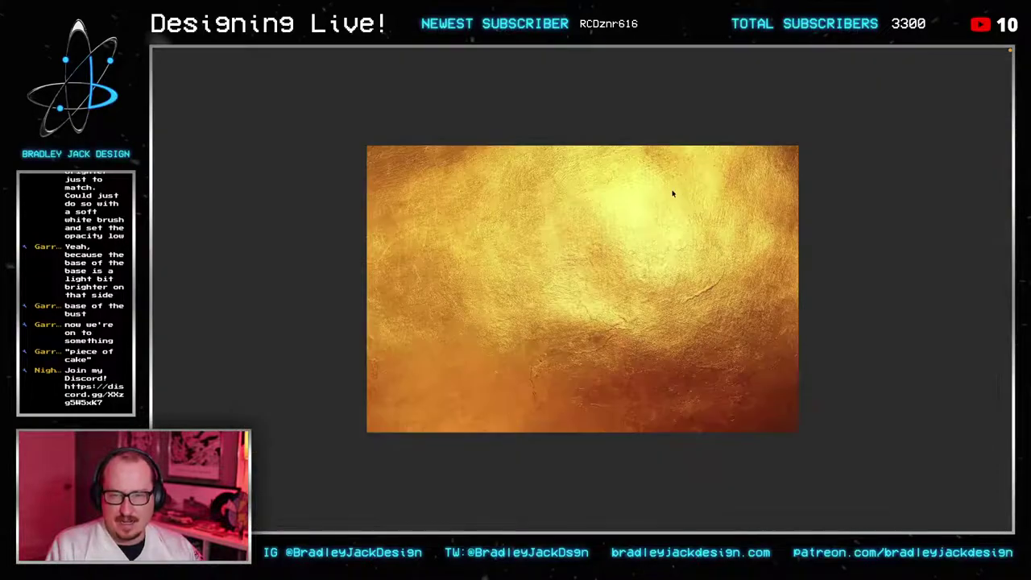
key(space)
drag(662, 64, 594, 254)
drag(611, 340, 524, 154)
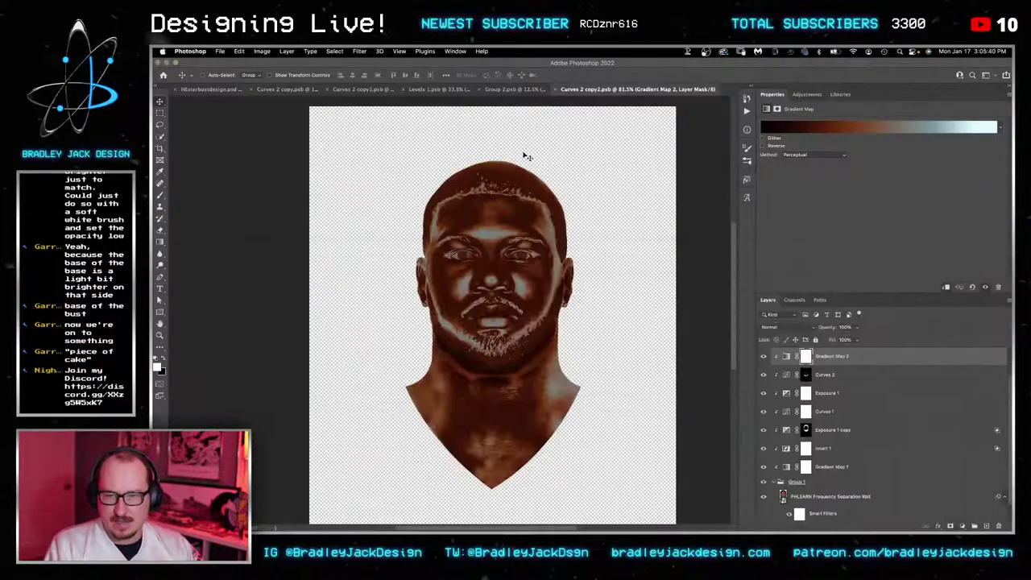
Step: Rotate the placed gold texture 90° over the head and commit the placement
key(ctrl+t)
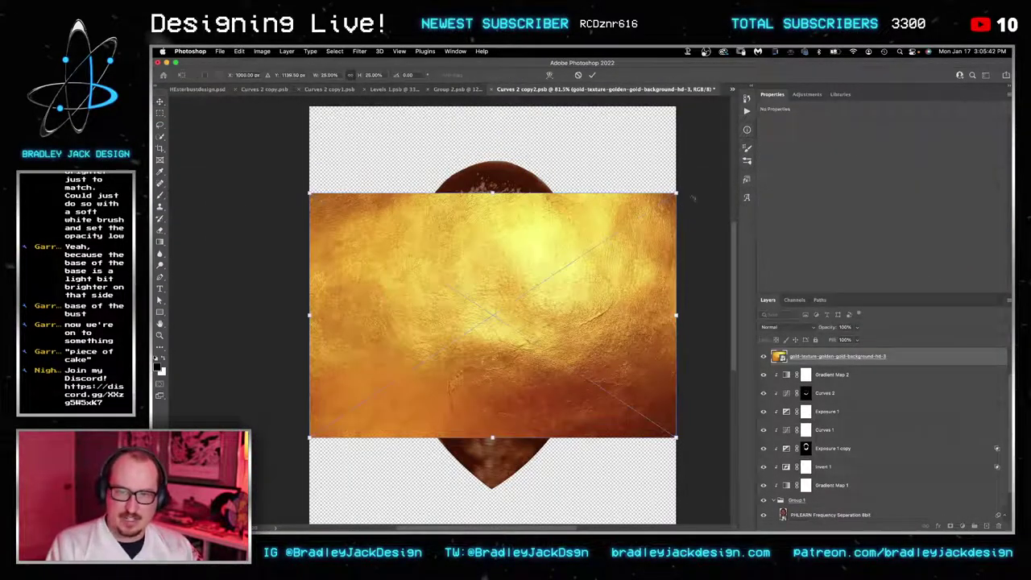
drag(691, 196, 580, 454)
key(Return)
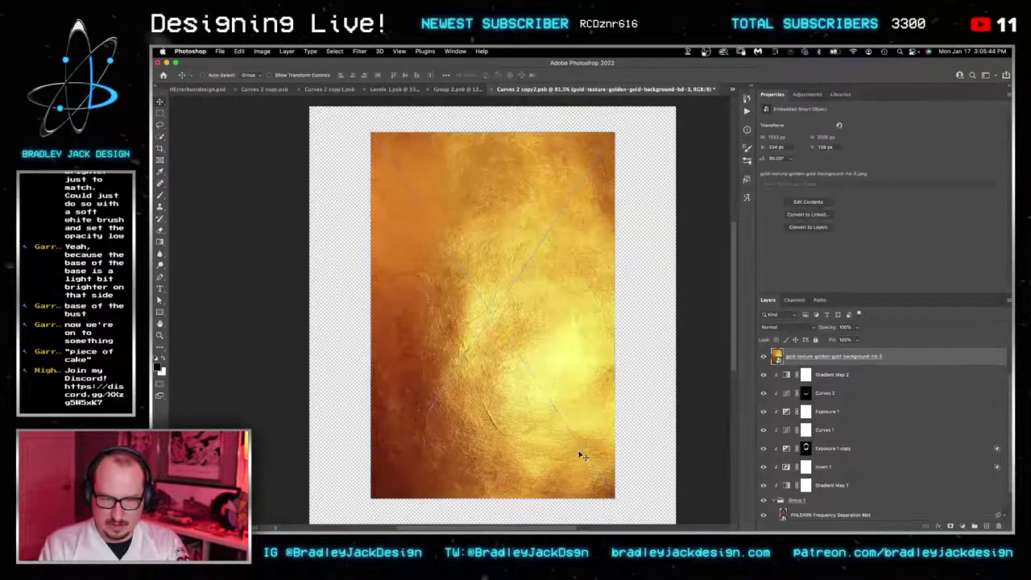
Step: Set the gold texture to Overlay and move it down the stack as a clipped layer between Gradient Map 1 and Group 1
key(shift+alt+o)
key(ctrl+bracketleft)
key(ctrl+bracketleft)
key(ctrl+bracketleft)
key(ctrl+bracketleft)
key(ctrl+bracketleft)
key(ctrl+bracketleft)
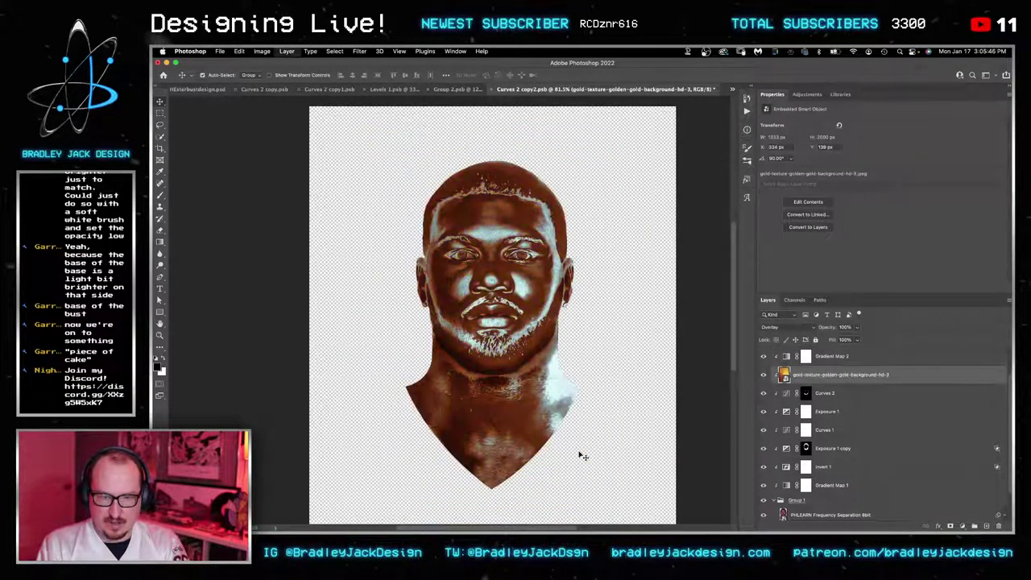
key(ctrl+bracketleft)
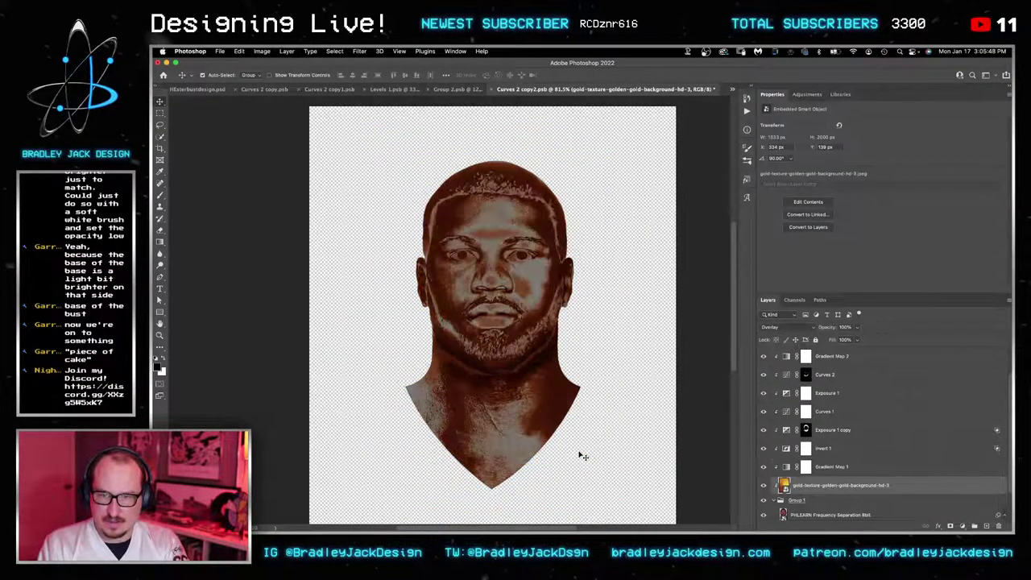
key(ctrl+bracketright)
key(ctrl+bracketleft)
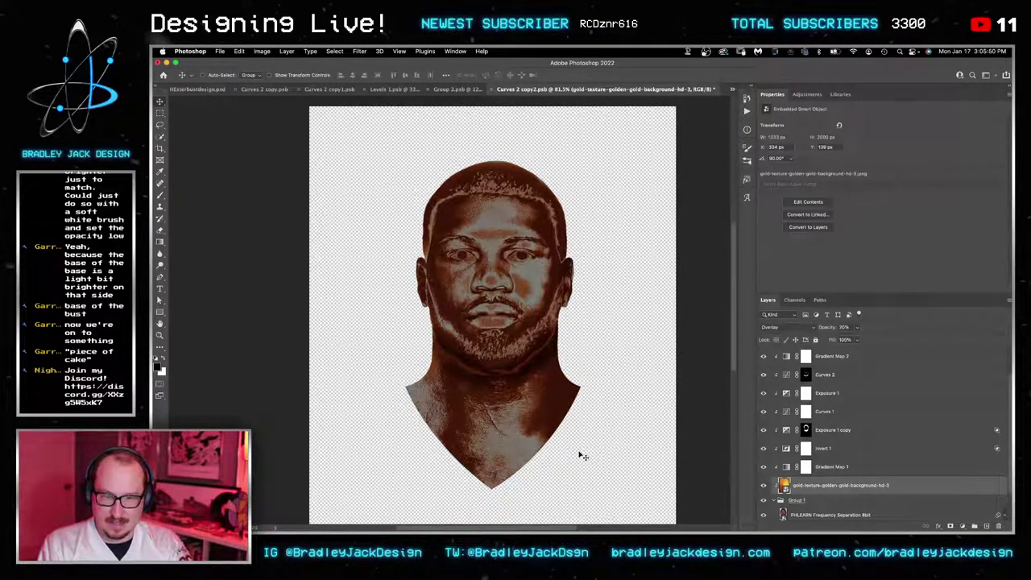
Step: Lower the gold texture's opacity, then save and close the head and Group 2 smart objects to update the main composition
key(z)
drag(494, 299, 516, 292)
key(v)
key(super+s)
key(ctrl+Tab)
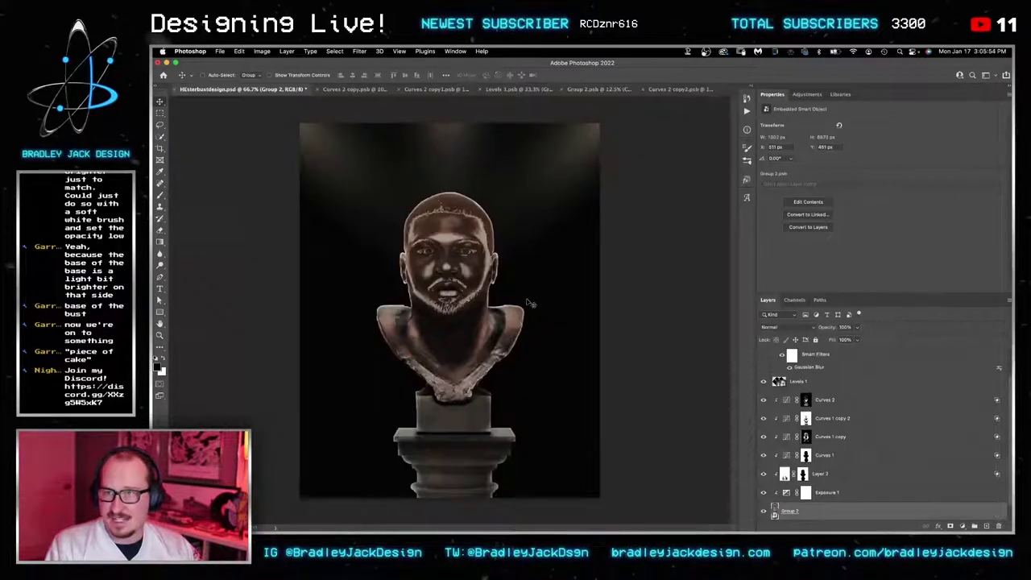
key(ctrl+shift+Tab)
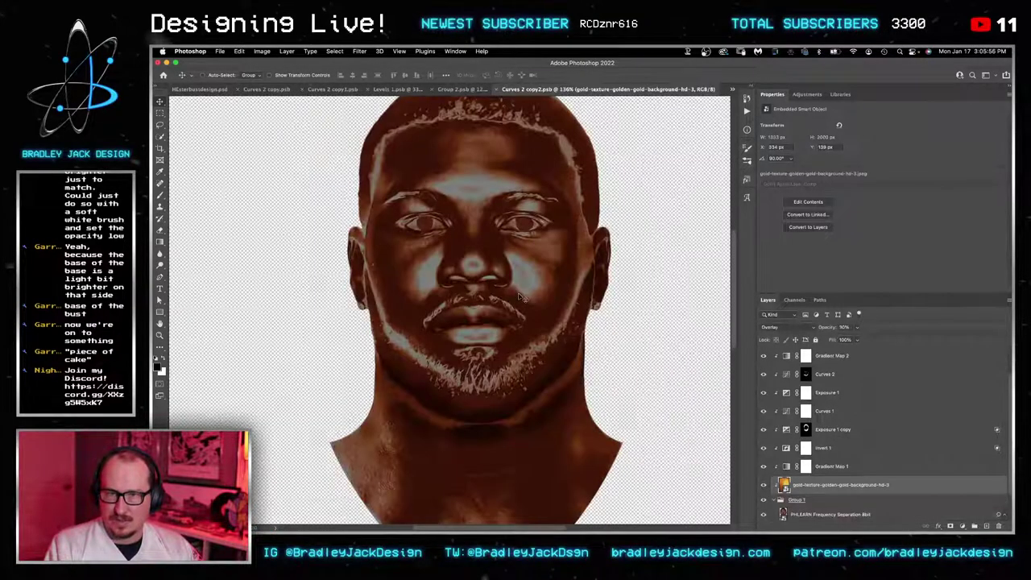
key(ctrl+shift+Tab)
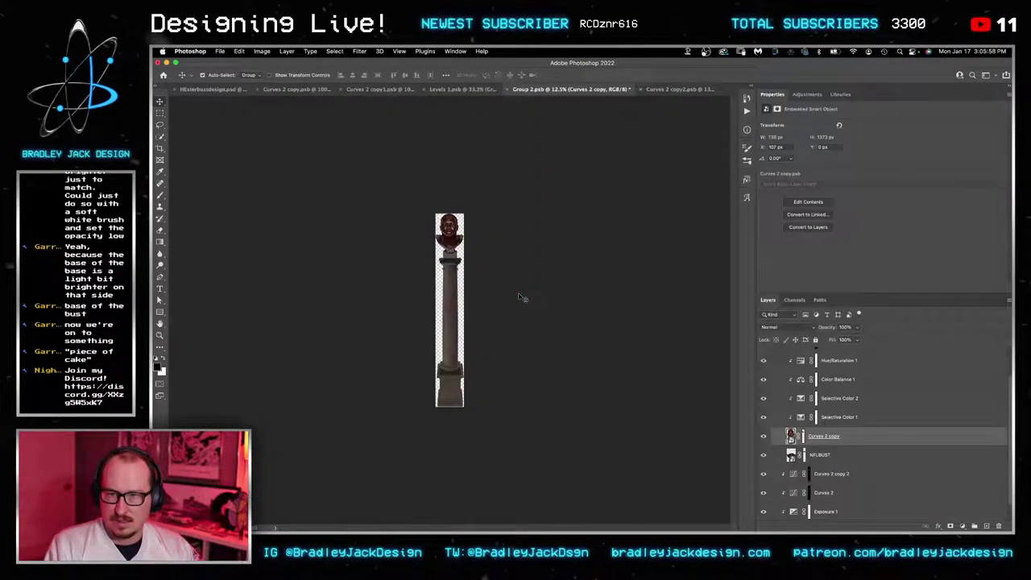
key(ctrl+Tab)
key(ctrl+w)
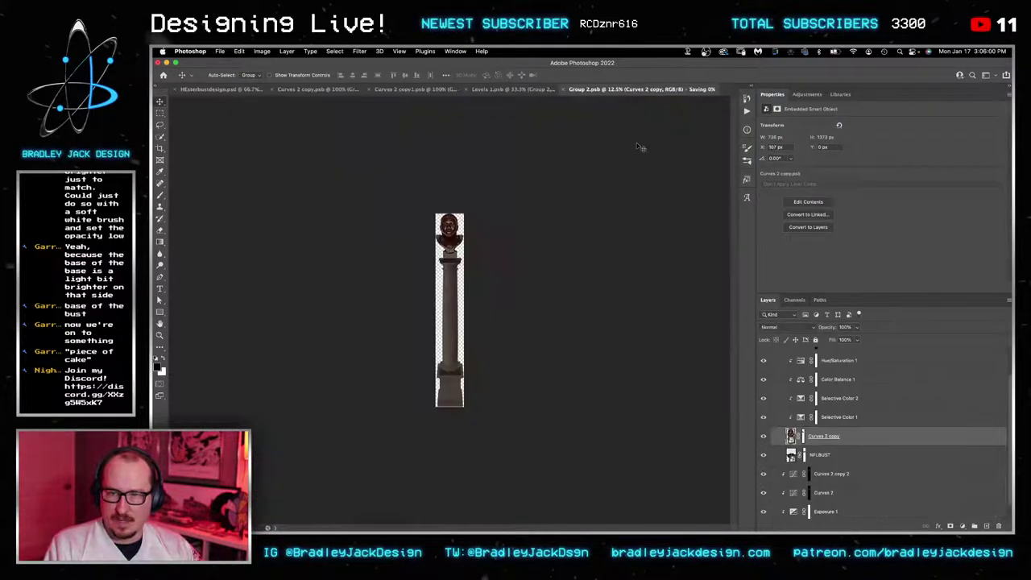
key(super+w)
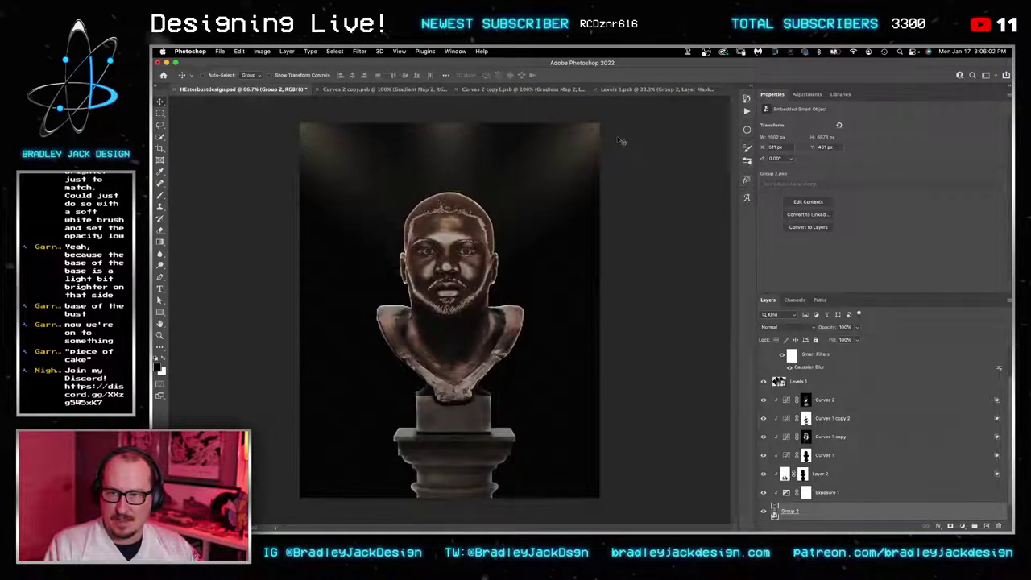
Step: Examine the textured bust at 200% and 100%, comparing it with the Curves 2 layer hidden and shown
key(z)
drag(424, 254, 477, 252)
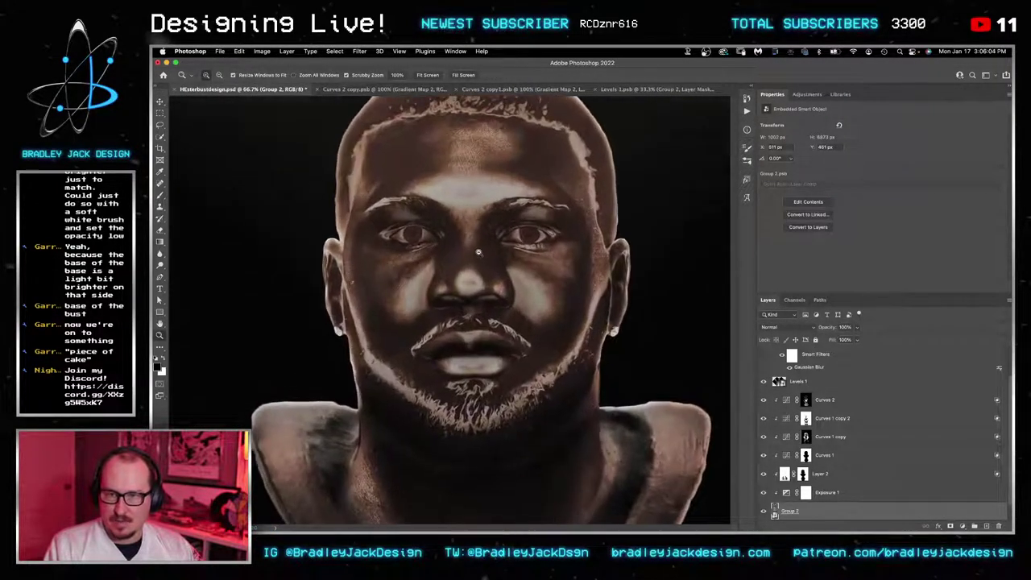
alt+click(501, 284)
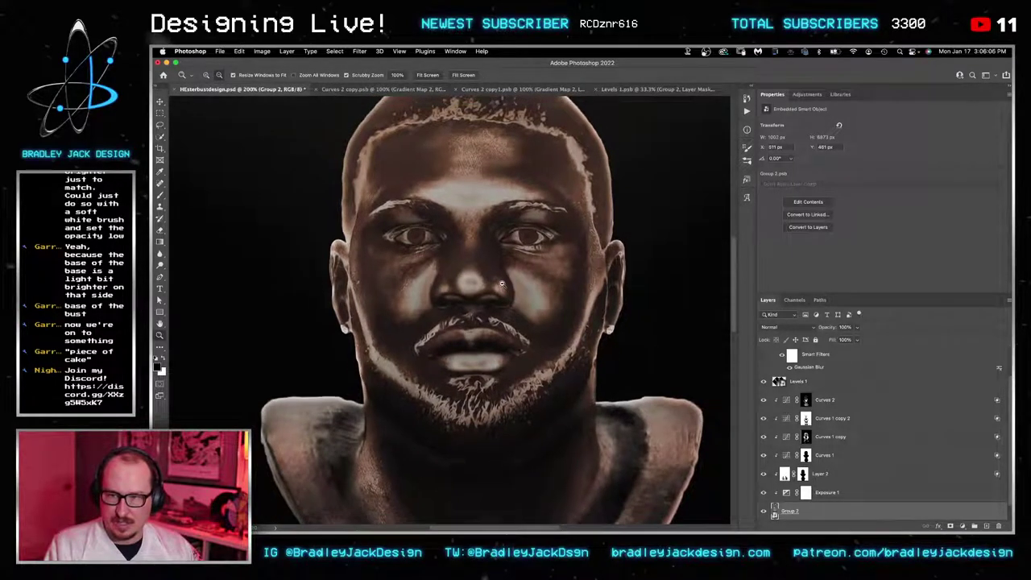
alt+click(501, 283)
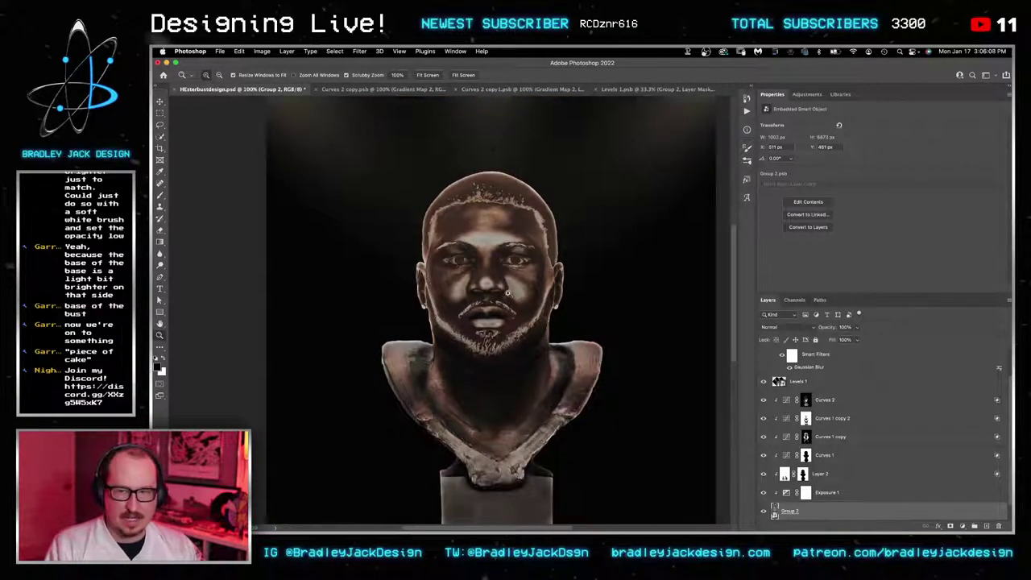
drag(508, 293, 522, 258)
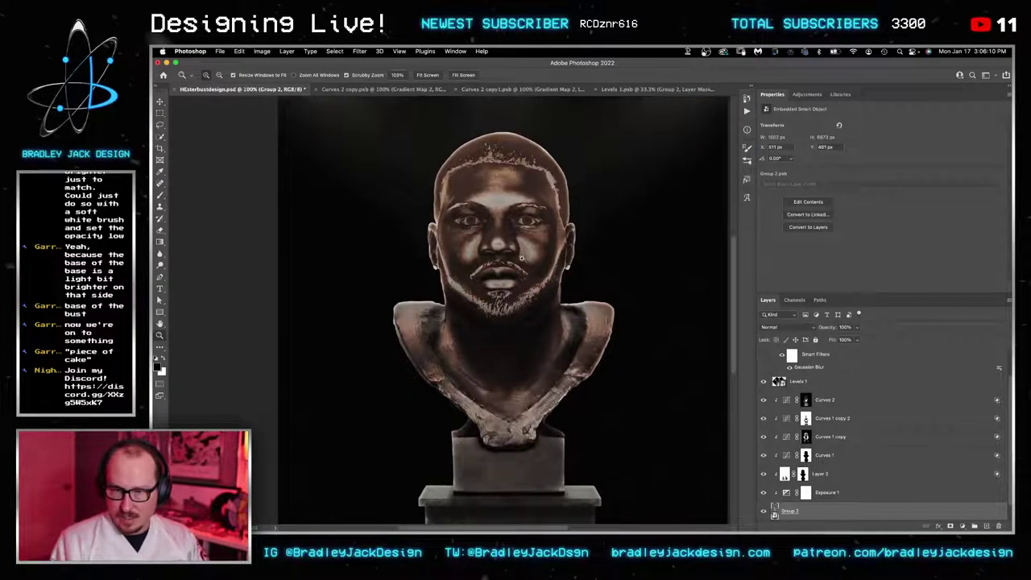
key(v)
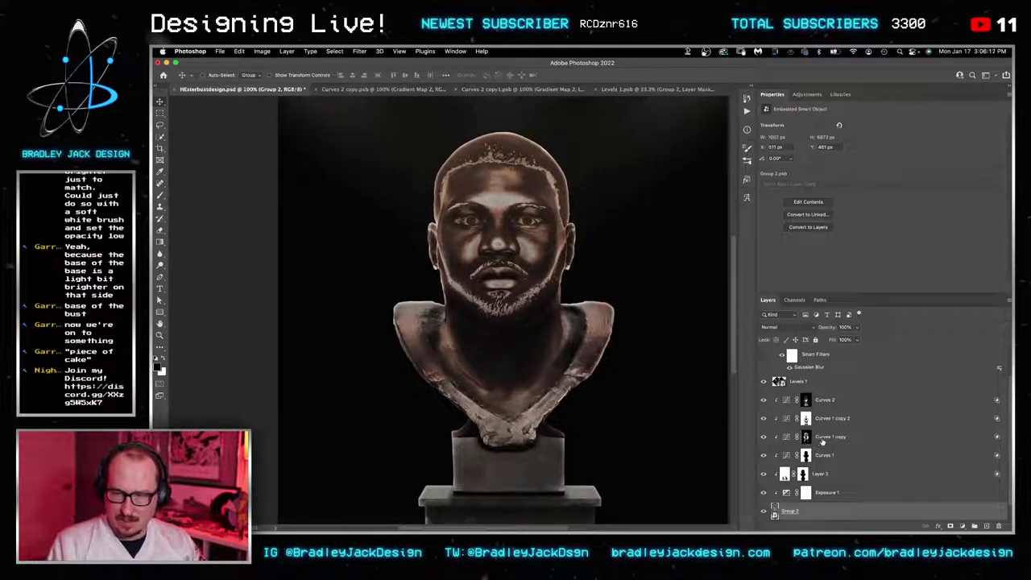
click(763, 399)
click(763, 399)
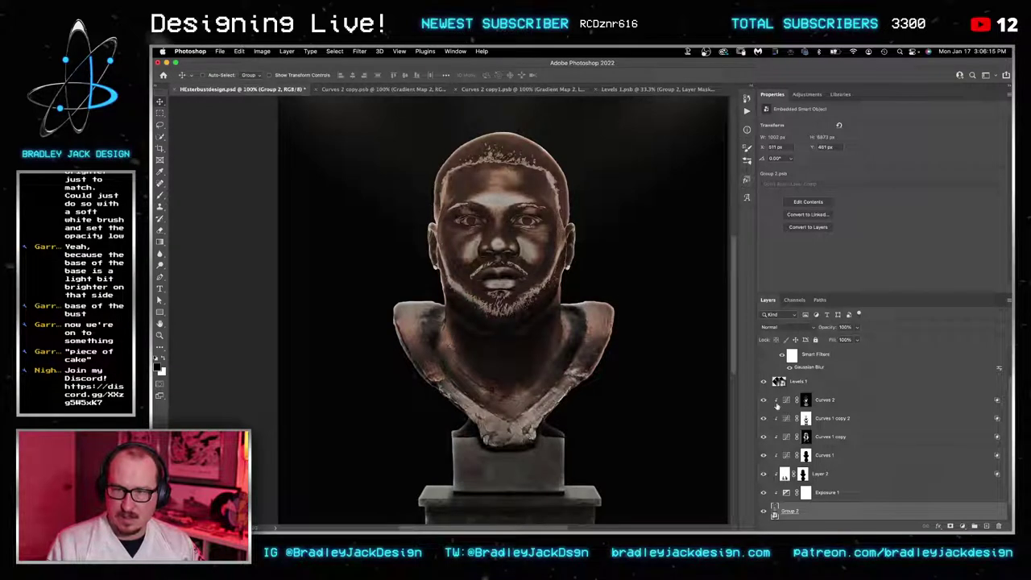
Step: Duplicate the Curves 2 layer as a clipped adjustment and fill the copy's mask with black
click(822, 401)
key(super+j)
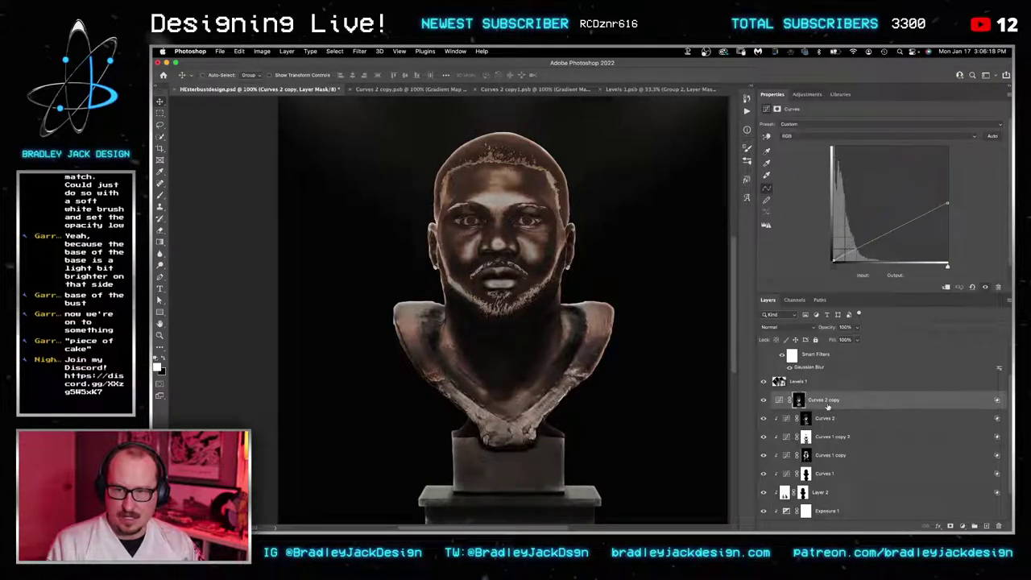
click(806, 400)
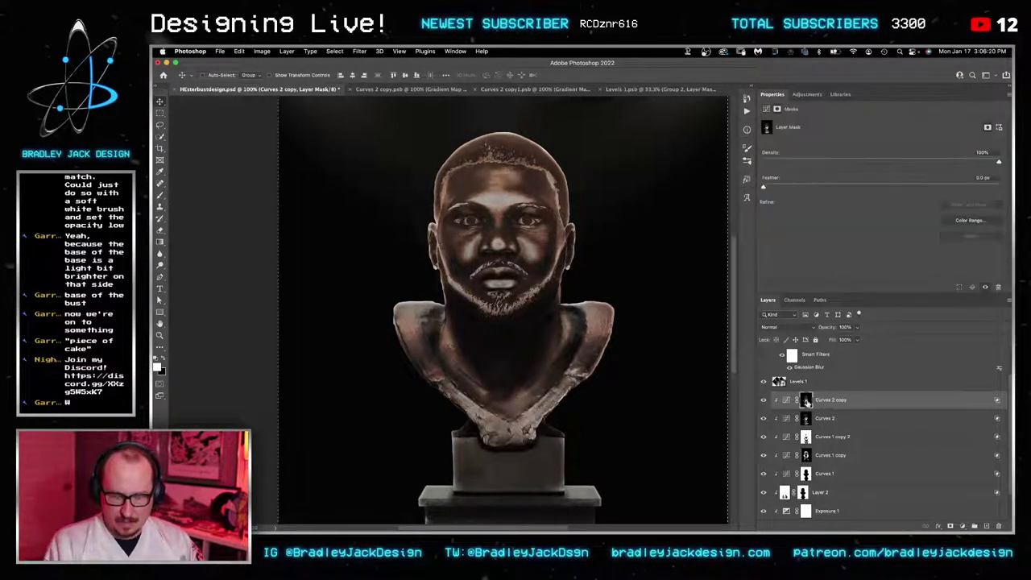
key(Delete)
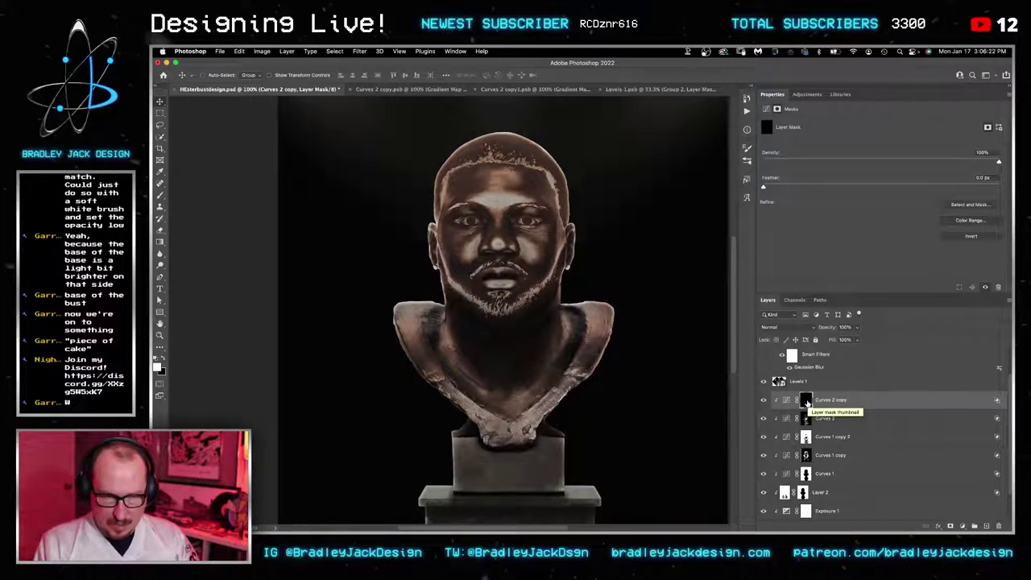
Step: Darken areas around the nose, mouth and eyes by painting white on the Curves 2 copy mask at 20% opacity and flow
key(b)
scroll(503, 274, up, 5)
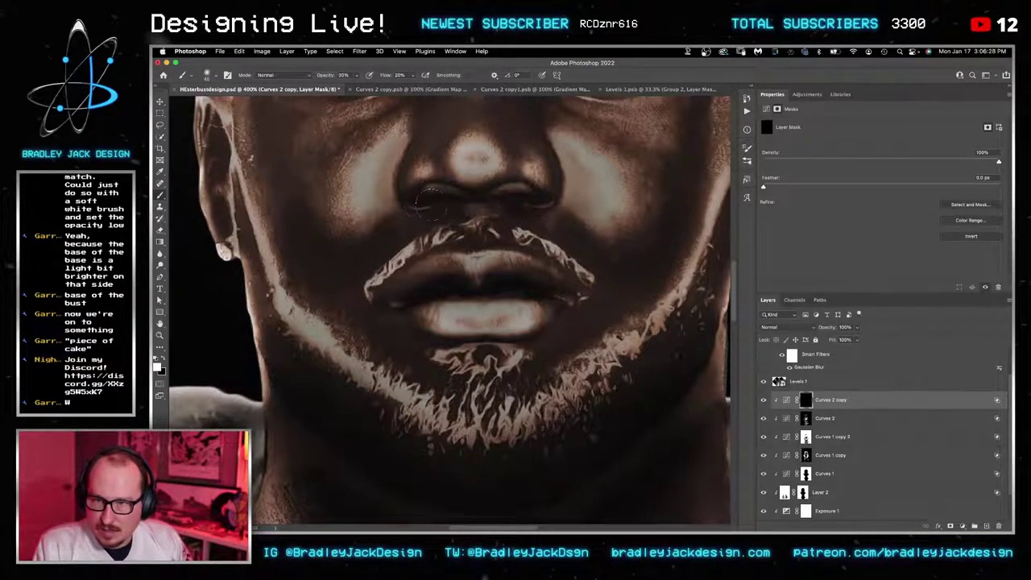
drag(465, 206, 443, 286)
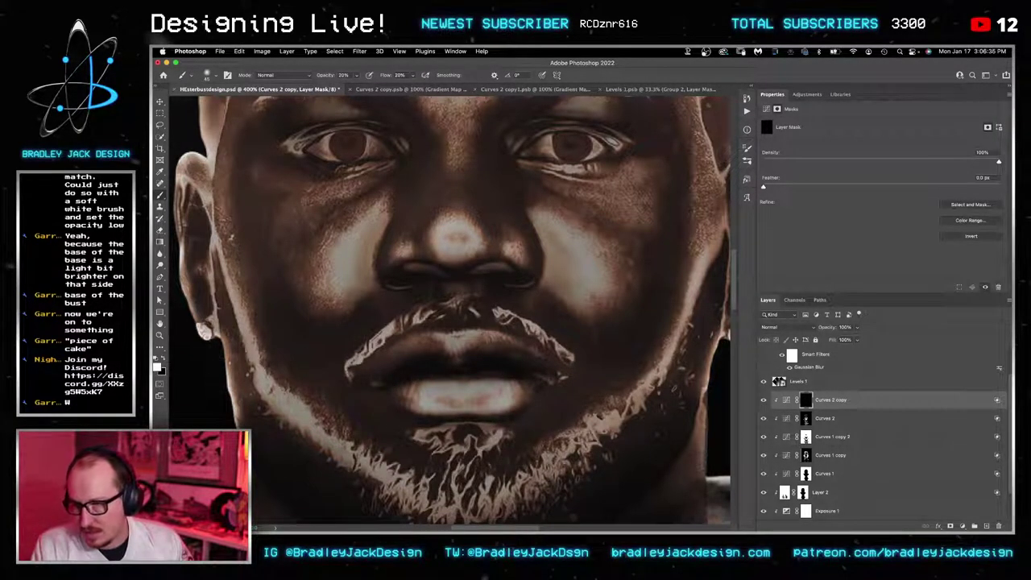
drag(329, 216, 370, 323)
key(bracketleft)
key(bracketleft)
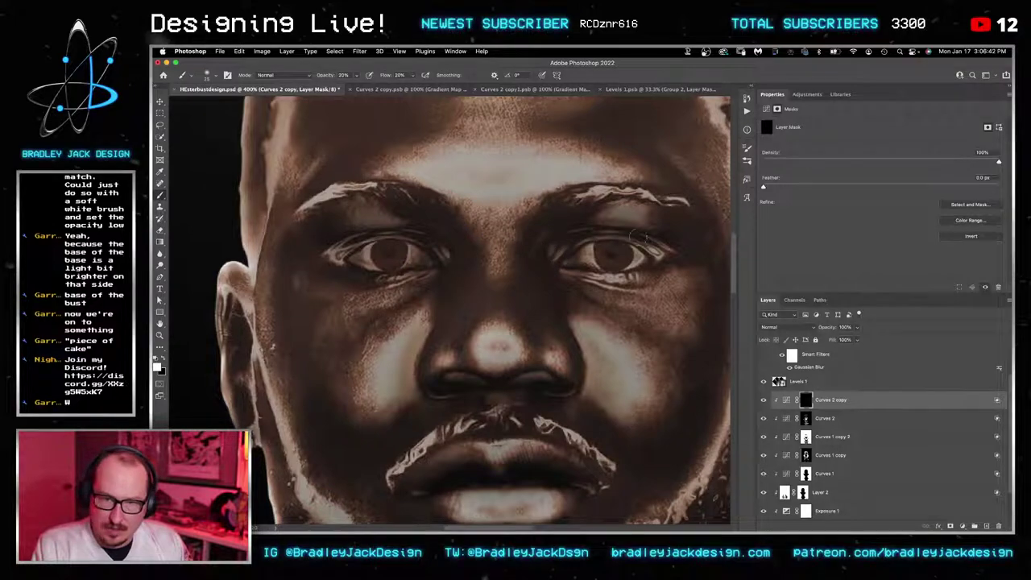
key(x)
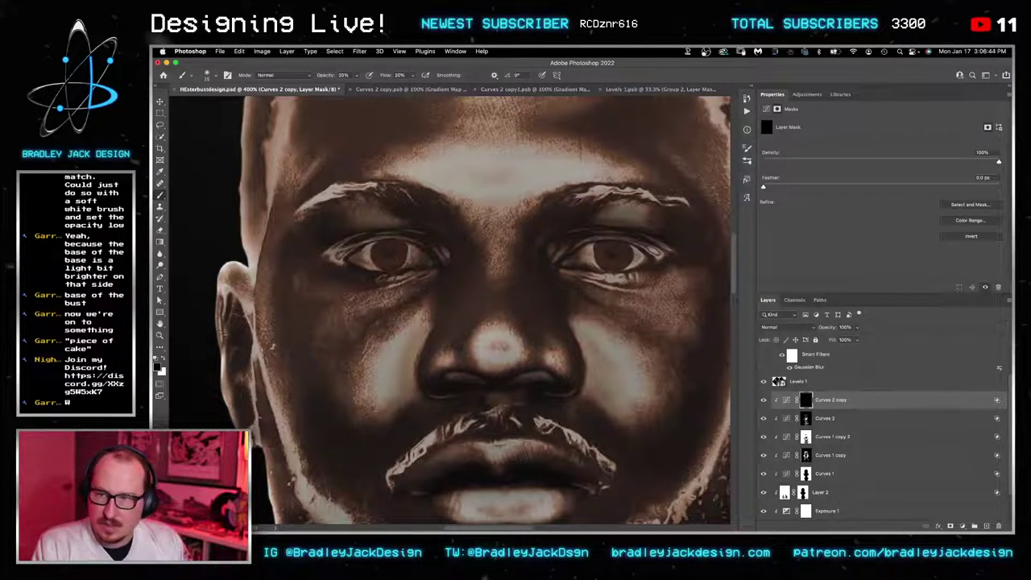
Step: Examine the whole bust and the face closer up, comparing the Curves 1 and Curves 1 copy layers hidden and shown
key(z)
alt+click(475, 283)
alt+click(477, 285)
alt+click(476, 285)
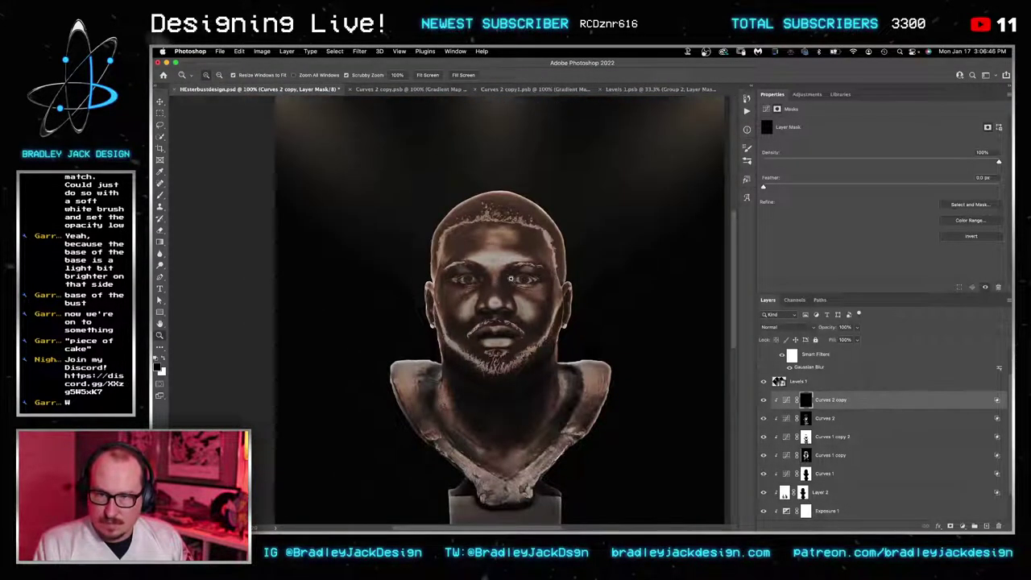
click(489, 283)
key(v)
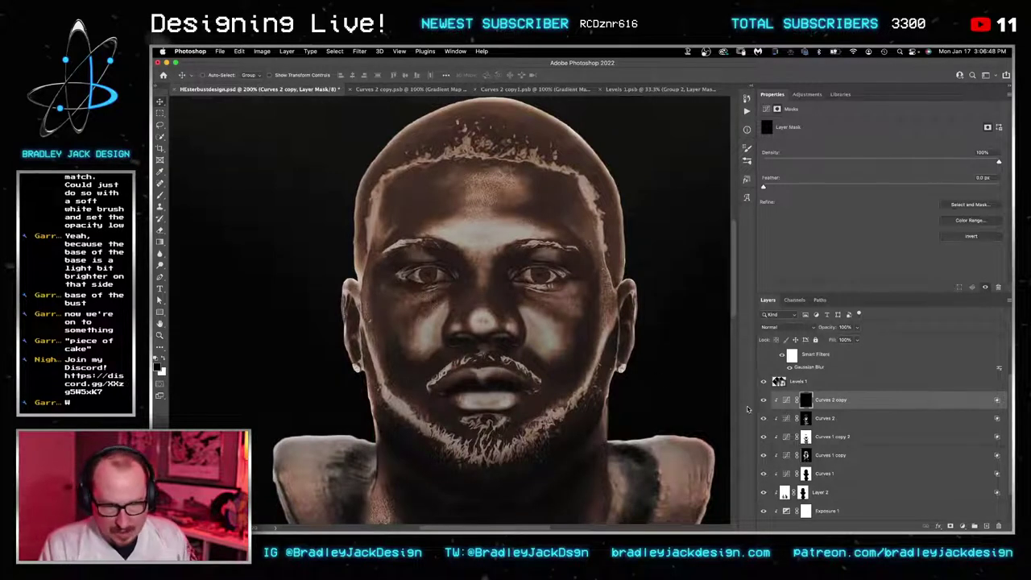
click(805, 474)
key(b)
key(z)
alt+click(580, 337)
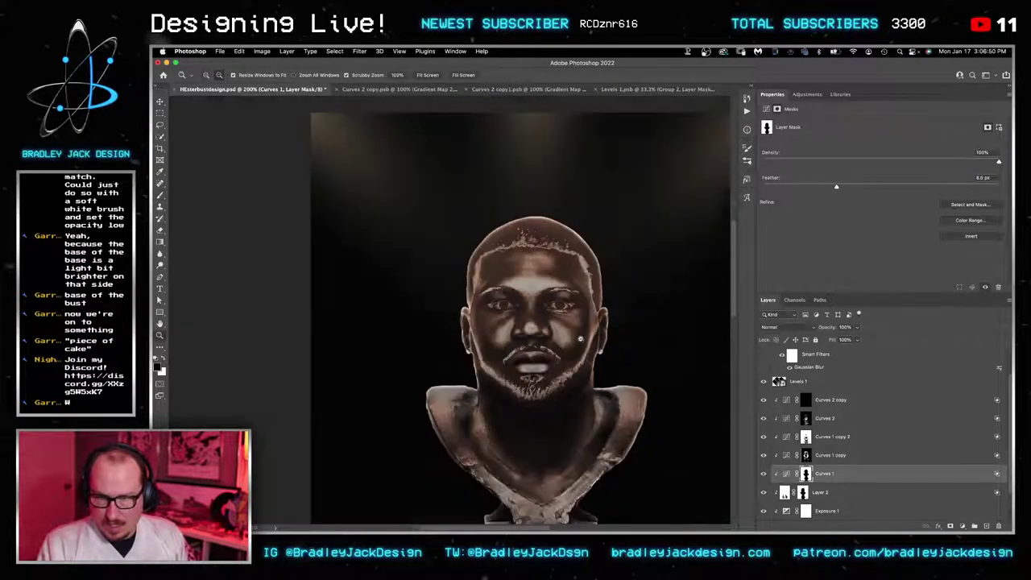
drag(764, 473, 765, 457)
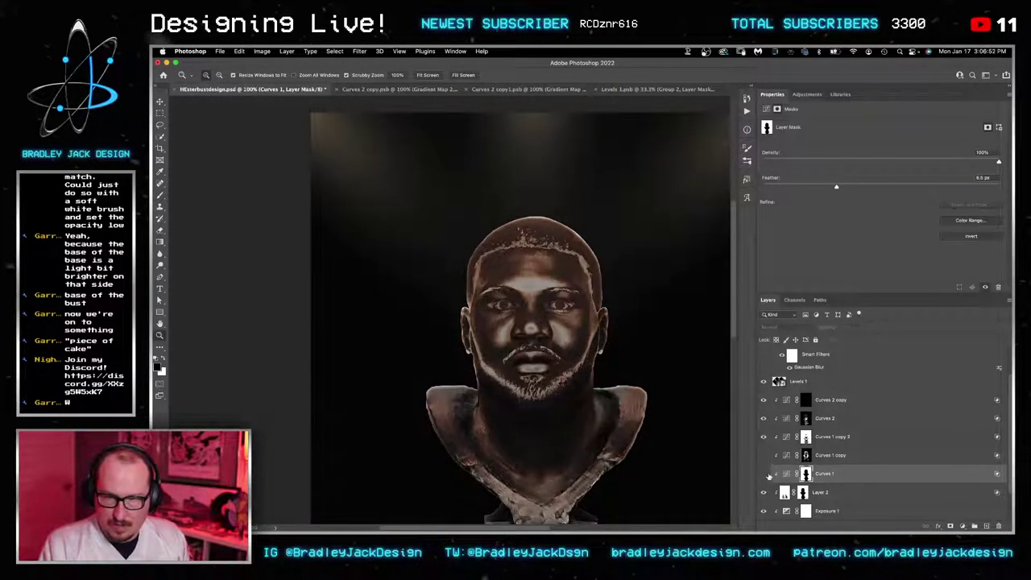
click(764, 474)
click(764, 473)
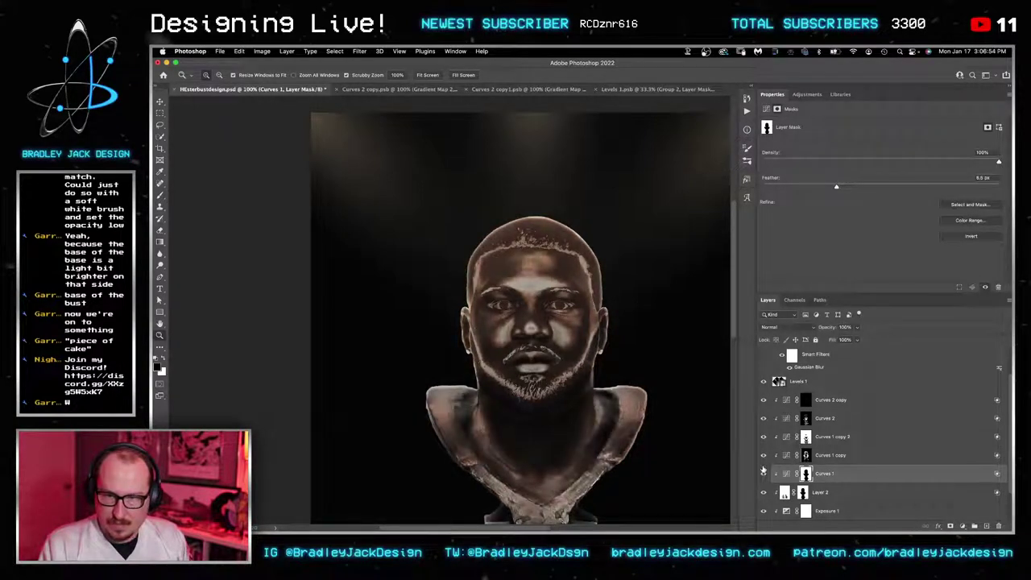
Step: Hide Layer 2 while keeping Curves 1 visible, and compare the bust with the Curves 2 layer hidden and shown
click(763, 493)
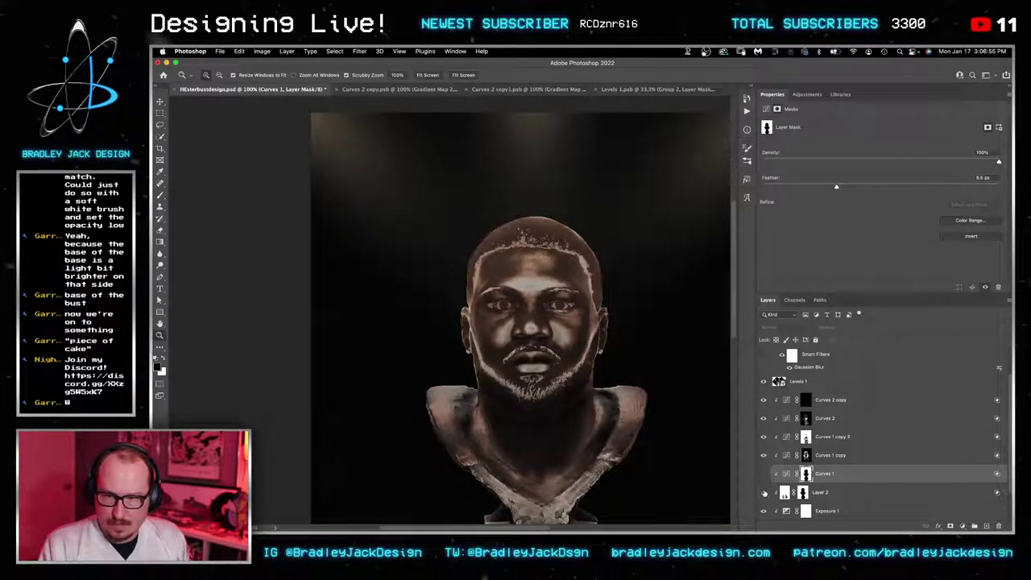
click(763, 493)
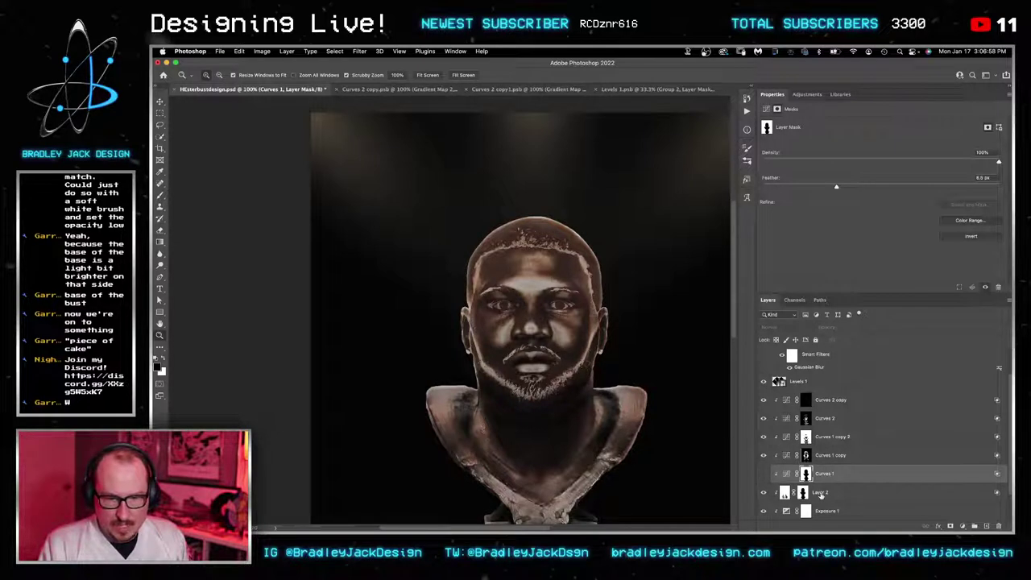
click(784, 494)
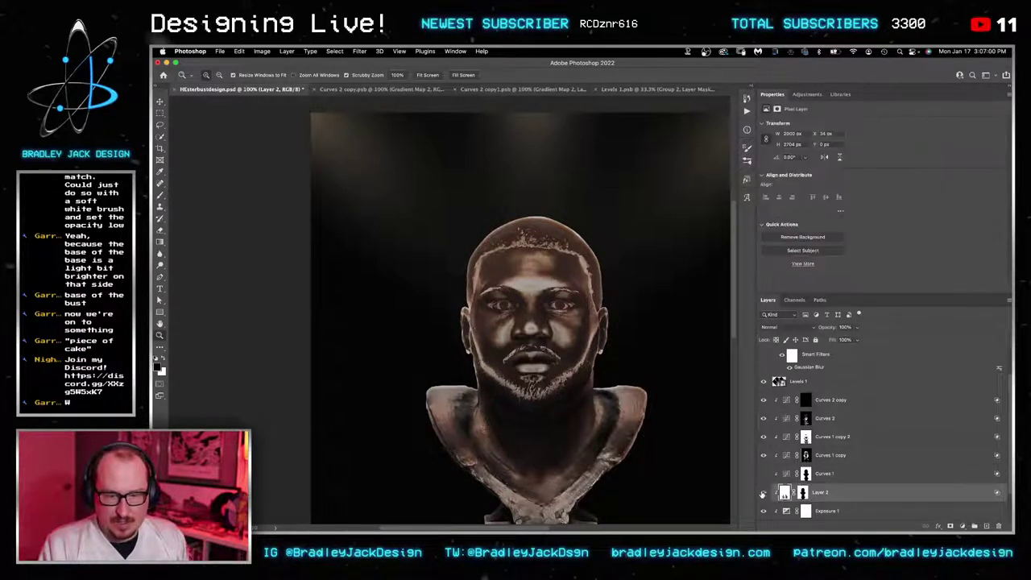
click(764, 474)
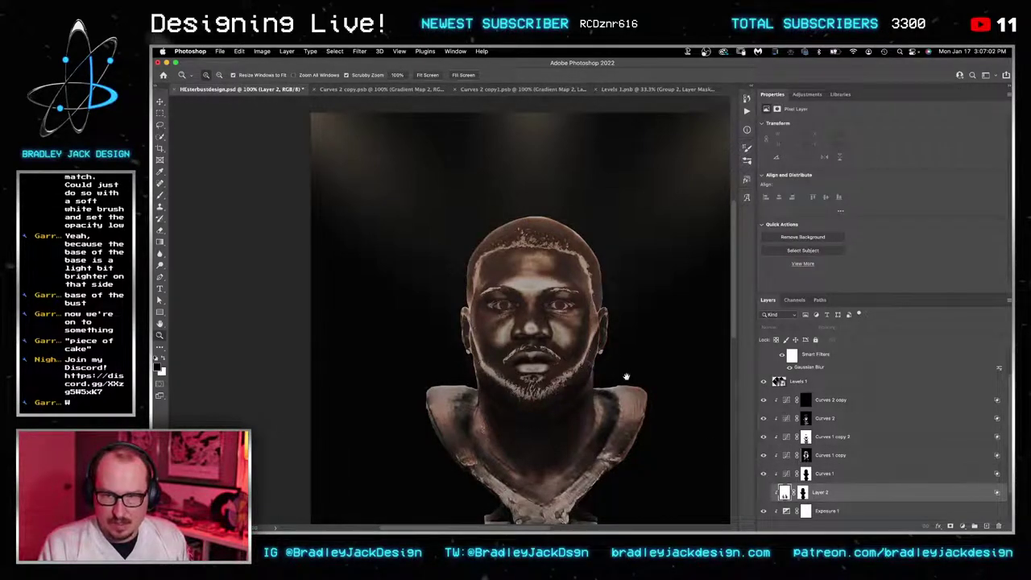
drag(625, 376, 596, 288)
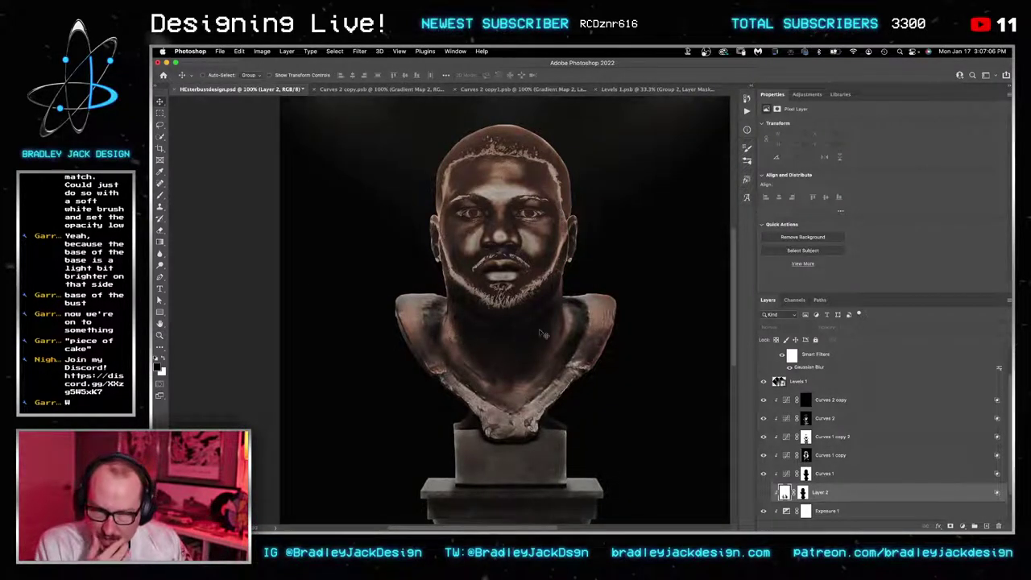
click(764, 418)
click(764, 419)
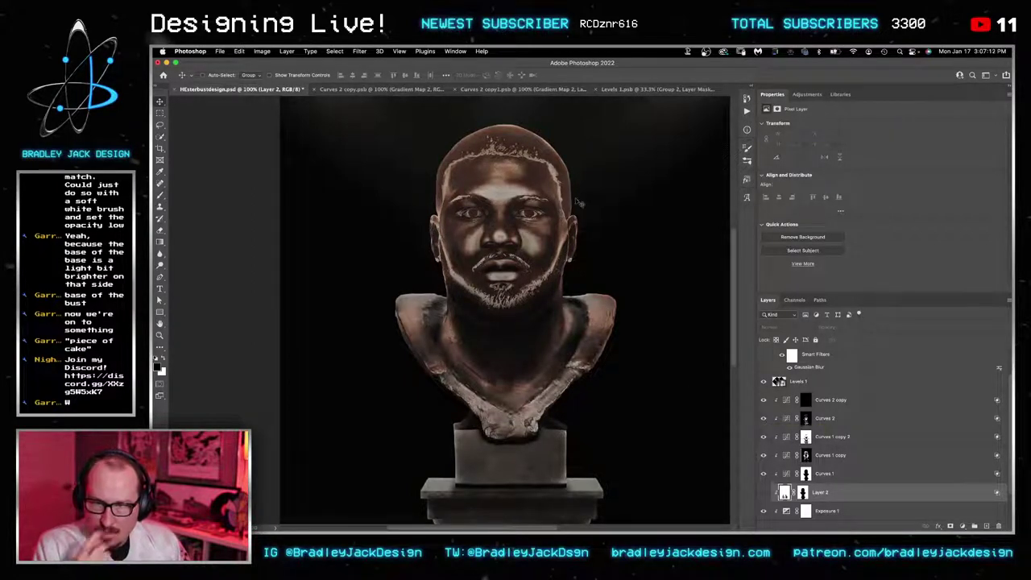
key(z)
alt+click(560, 299)
key(v)
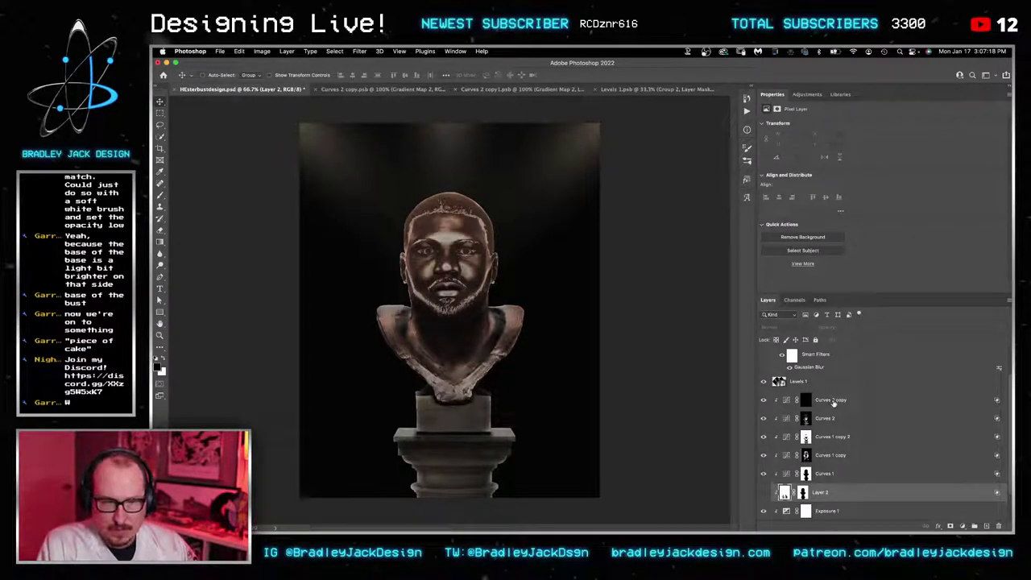
Step: Add a Color Balance layer above Curves 2 copy, set its highlights' Cyan-Red value to -27, and clip it to the bust
click(833, 402)
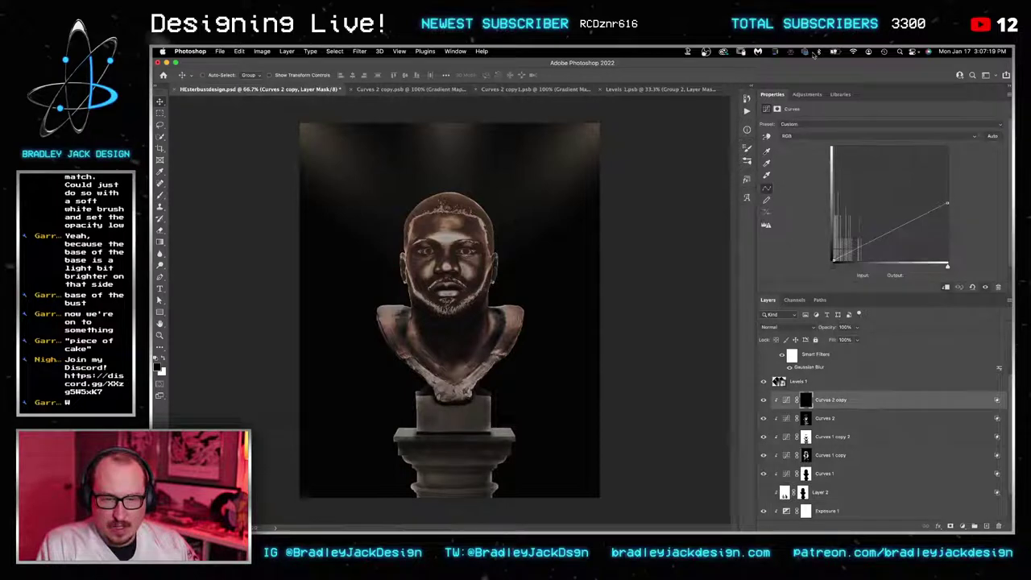
click(806, 94)
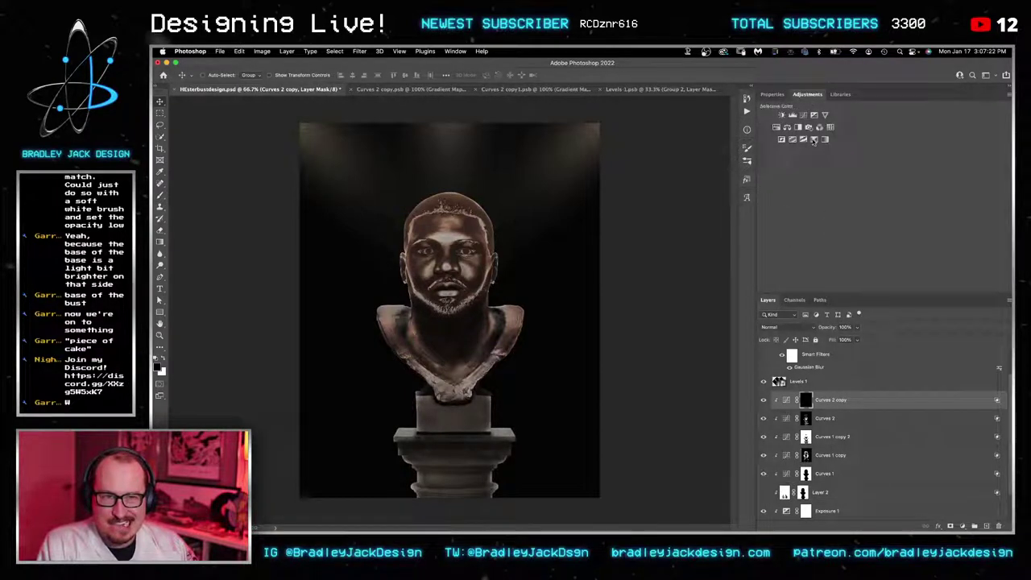
click(788, 128)
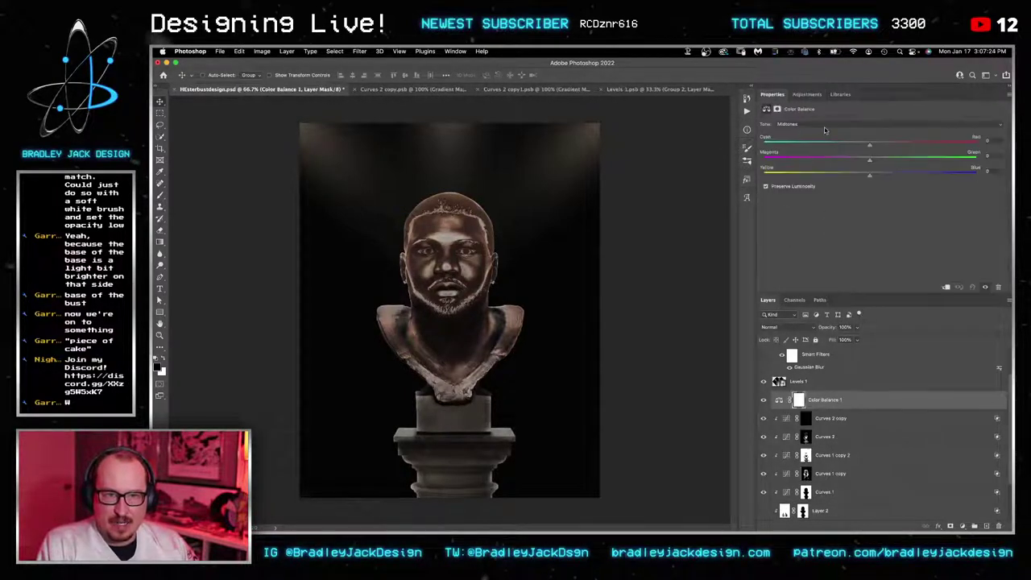
click(824, 126)
click(841, 134)
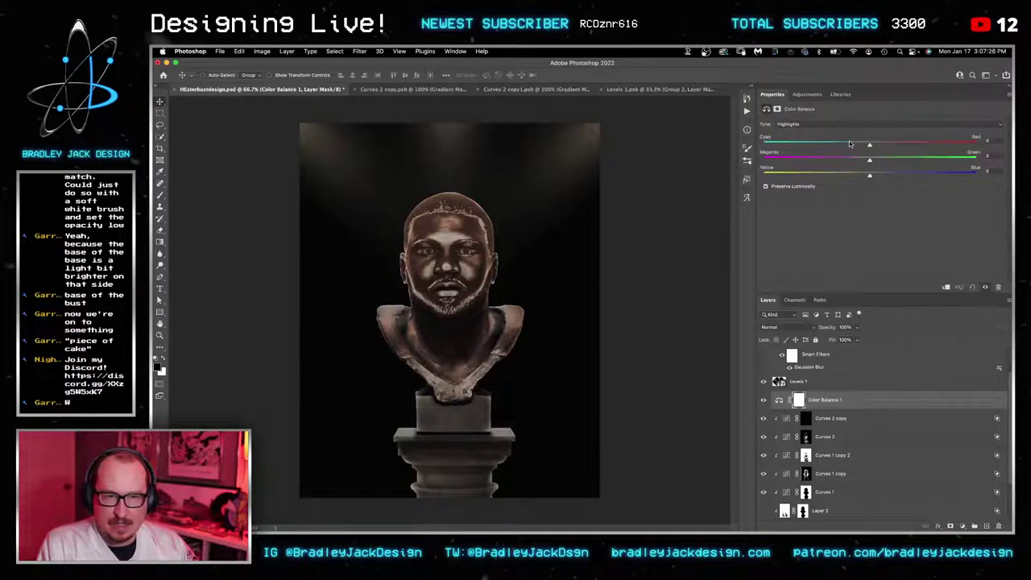
drag(849, 140, 841, 143)
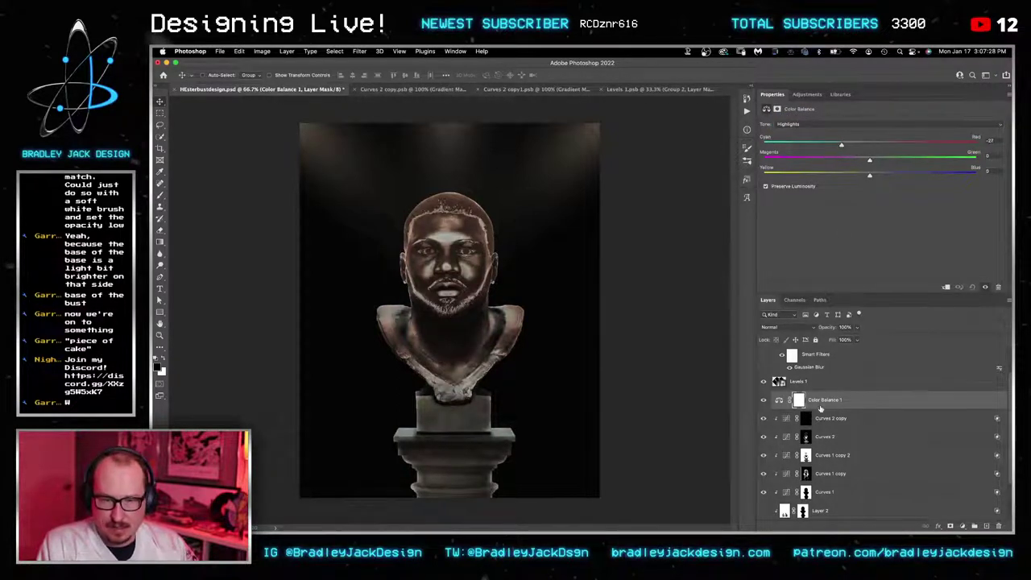
alt+click(820, 409)
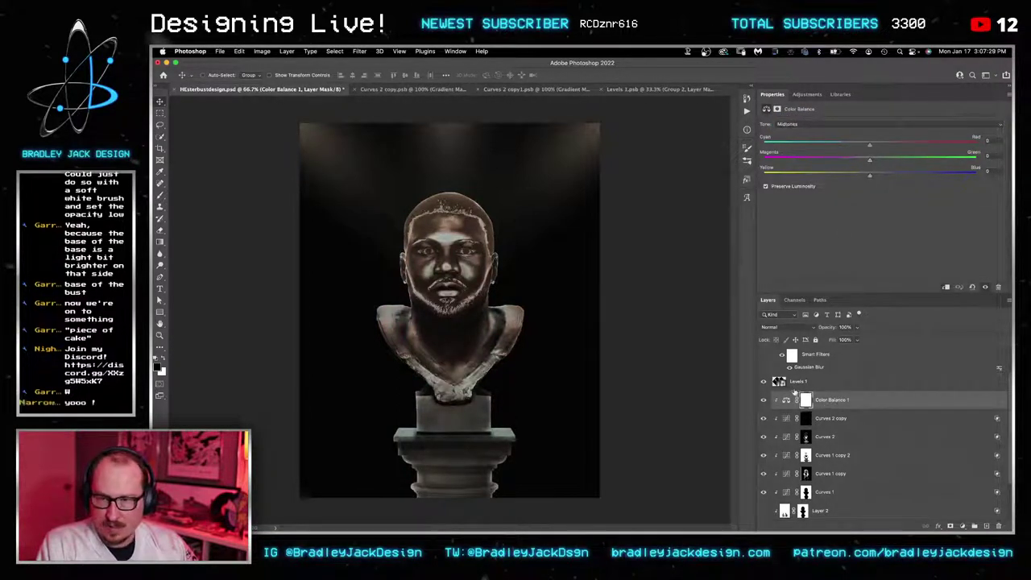
Step: Set the Color Balance highlights to -15 for Cyan-Red and +16 for Yellow-Blue
click(825, 126)
click(841, 133)
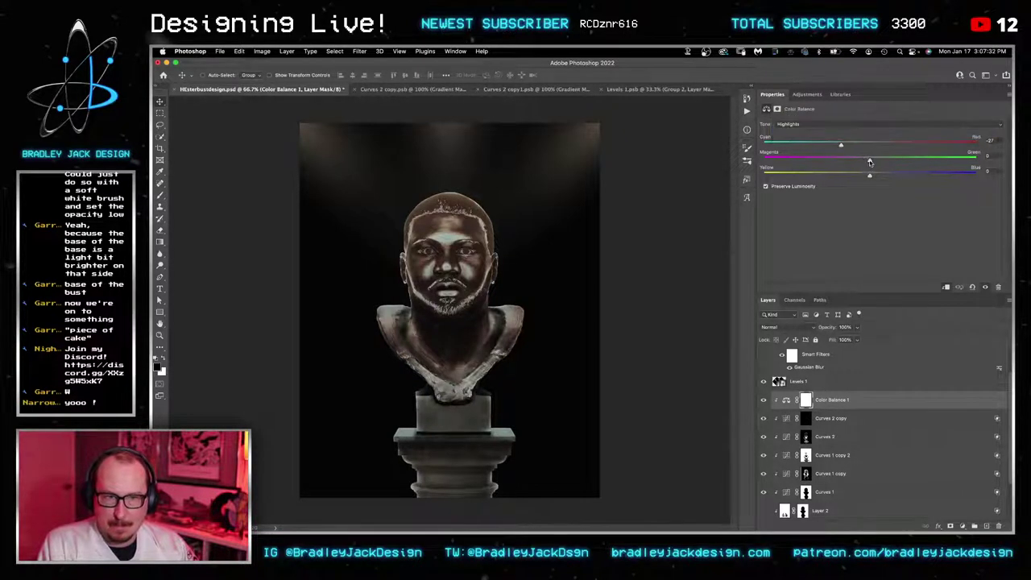
click(860, 175)
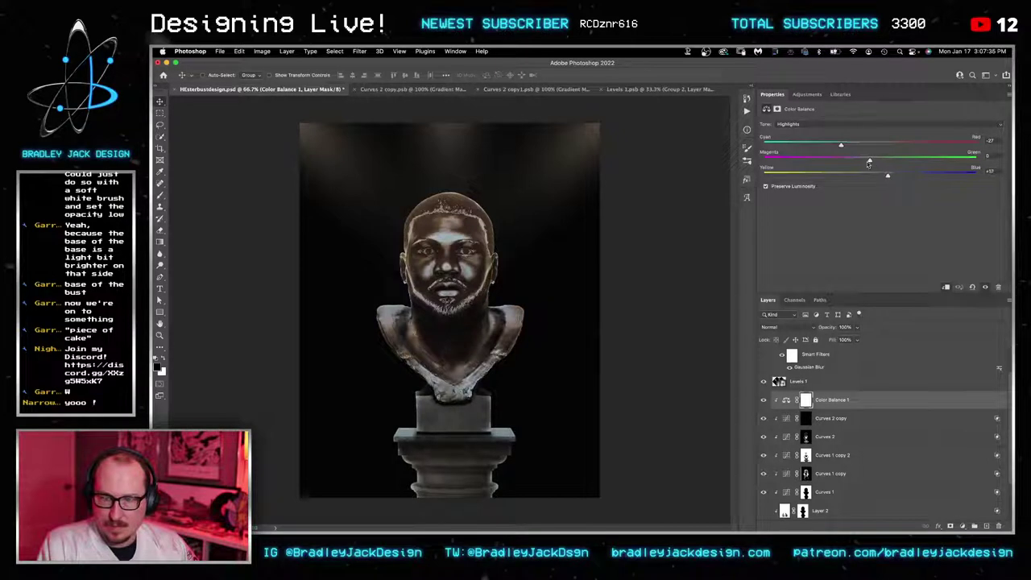
drag(851, 146, 852, 146)
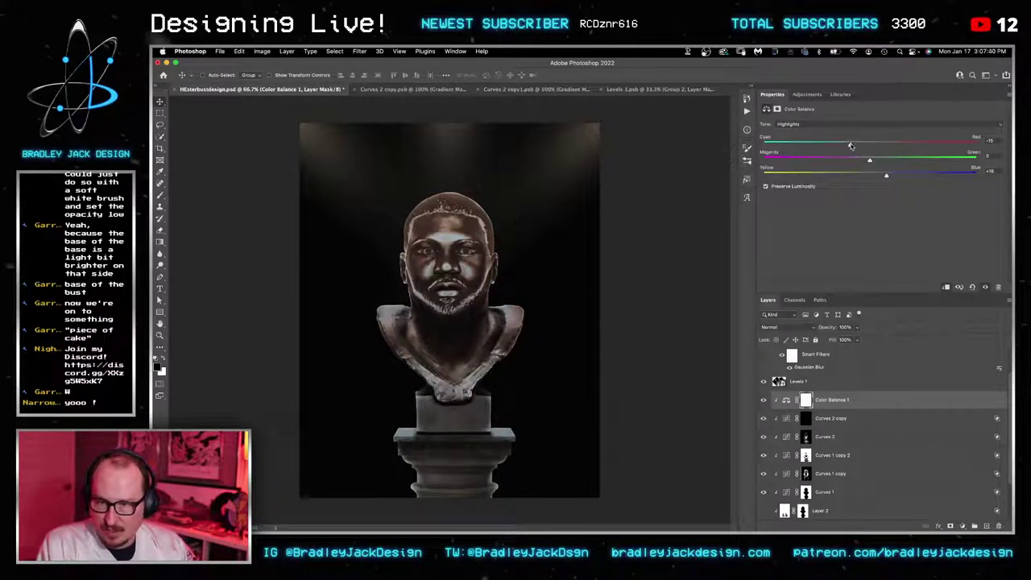
Step: Group the Levels 1 copy and Levels 1 layers
scroll(802, 413, up, 1)
click(803, 393)
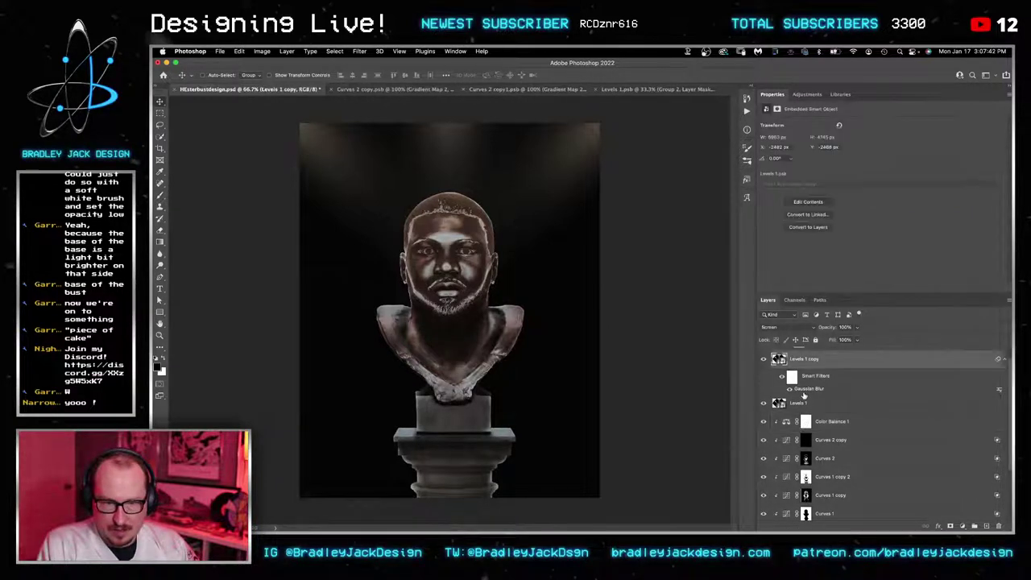
shift+click(803, 401)
scroll(807, 404, up, 1)
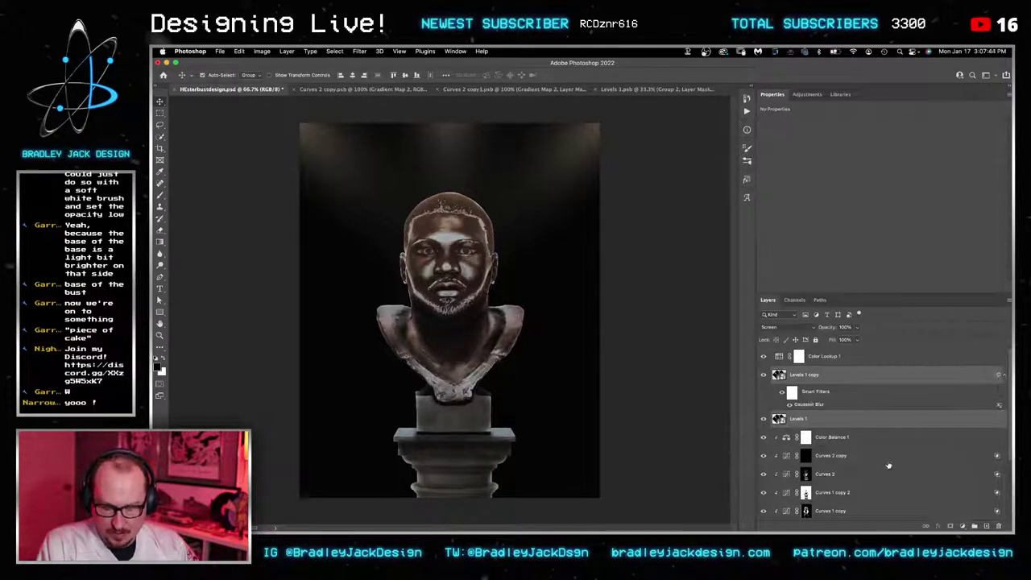
key(super+g)
Step: Try a Gradient Map layer above Group 3 with the Blue_03 preset and the Color blend mode
click(808, 95)
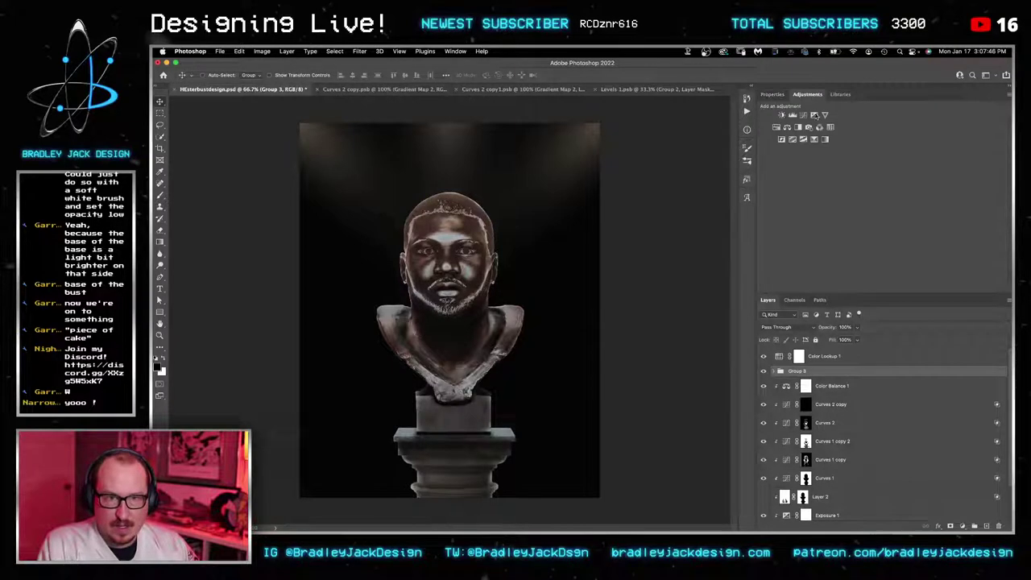
click(825, 140)
click(815, 128)
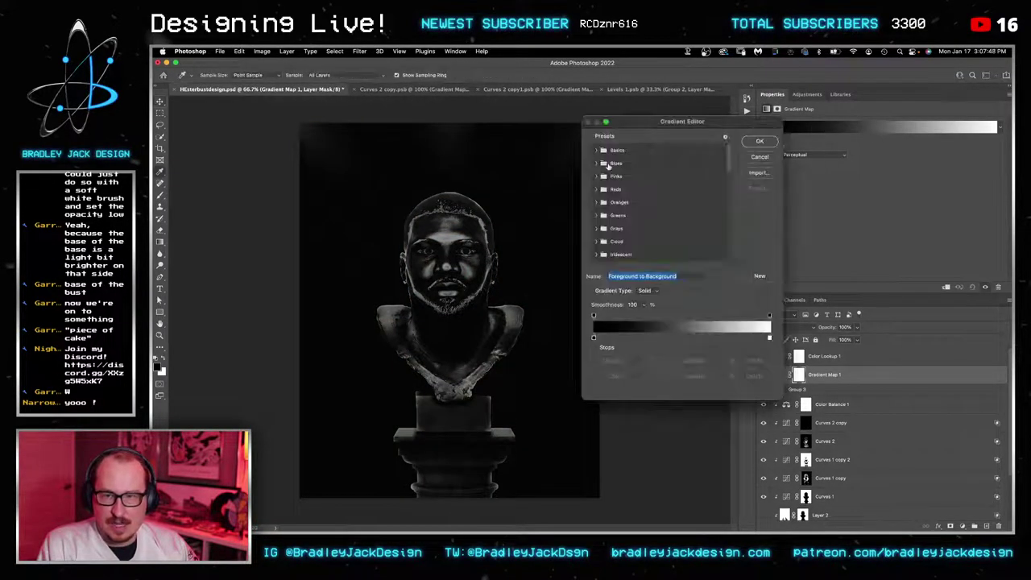
click(596, 162)
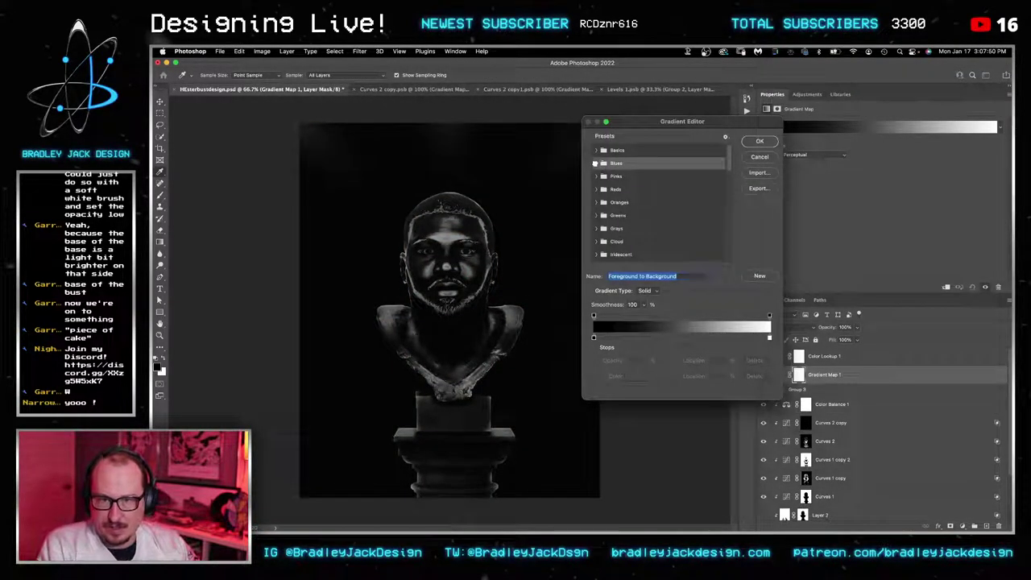
click(596, 163)
click(636, 177)
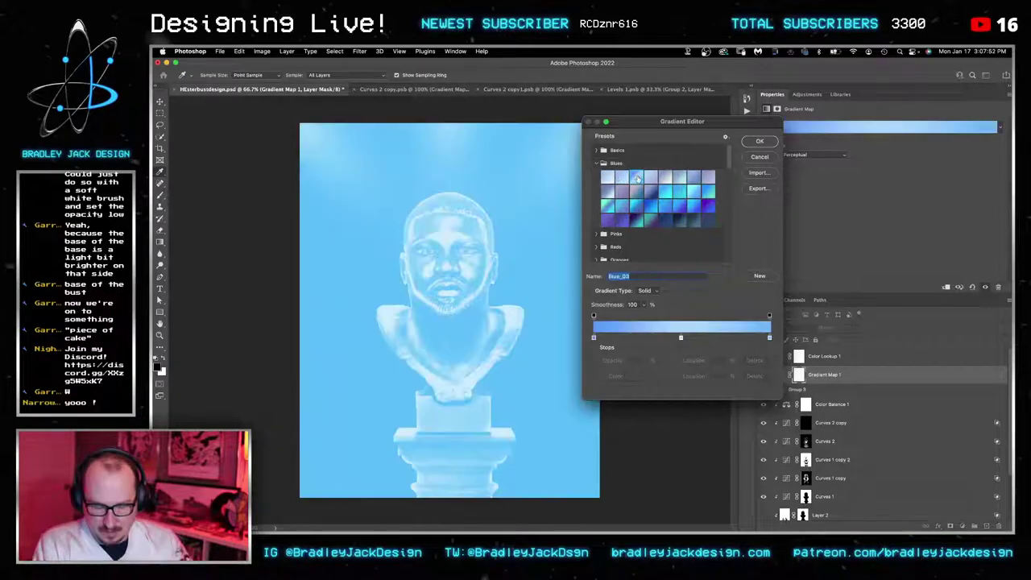
key(Return)
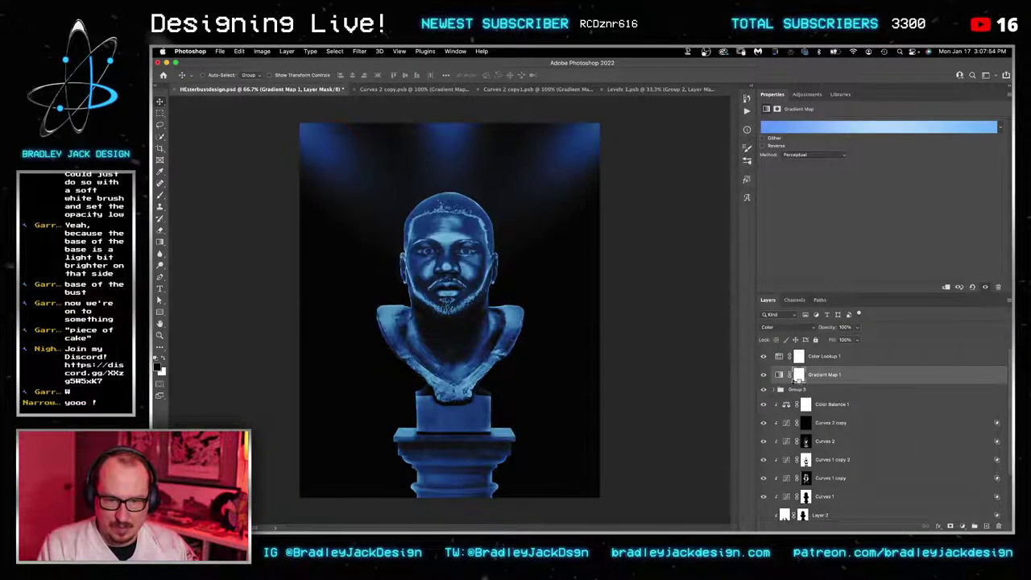
Step: Try the gradient map clipped to Group 3 at 20% opacity, and delete it together with its mask
alt+click(797, 382)
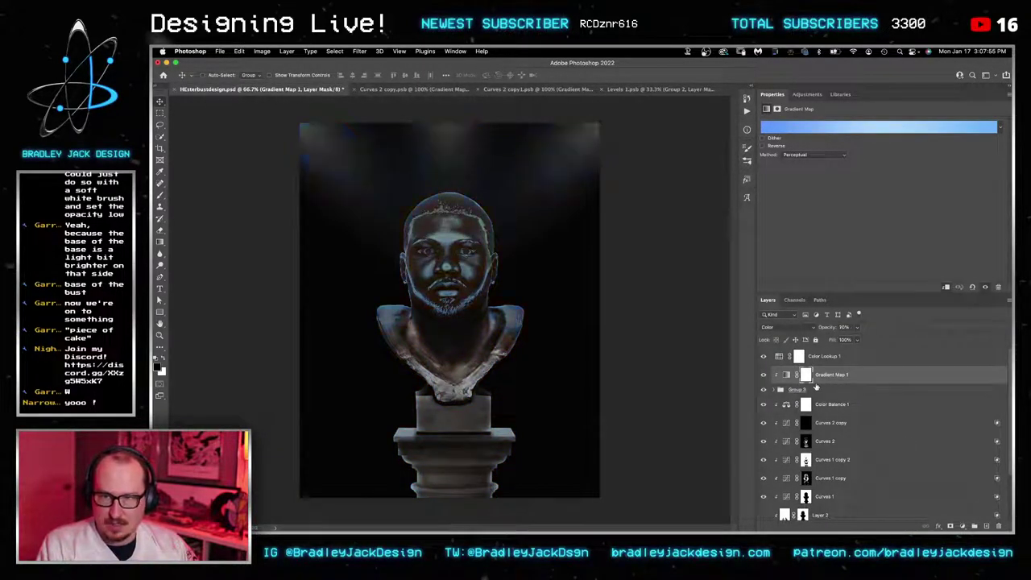
key(2)
click(794, 390)
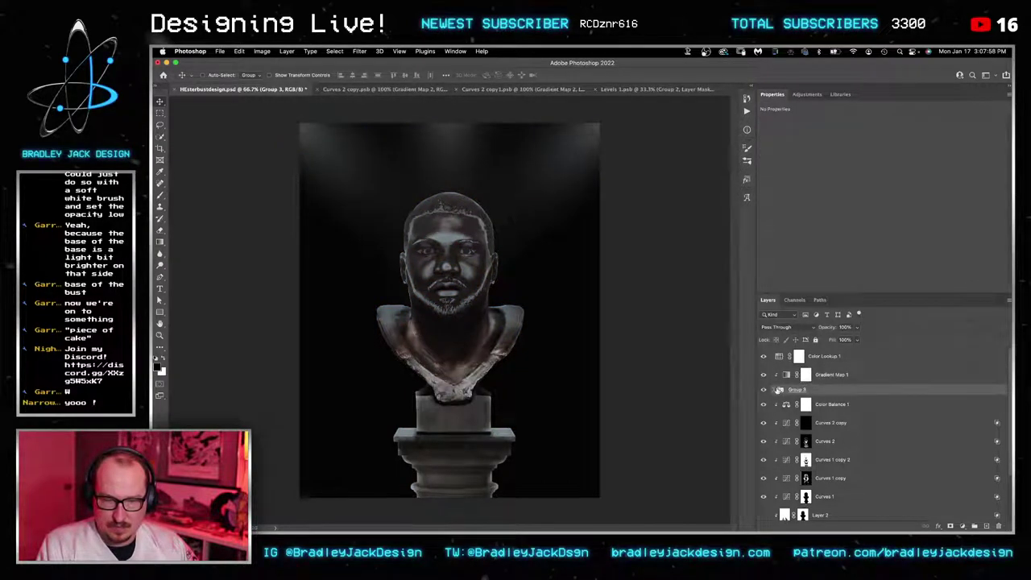
click(774, 390)
click(821, 380)
key(Delete)
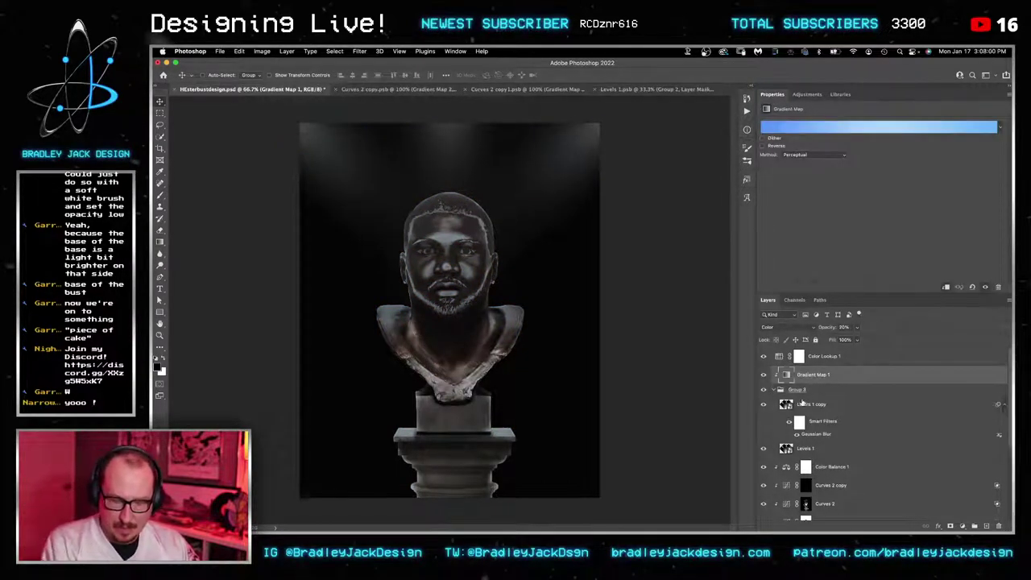
key(Delete)
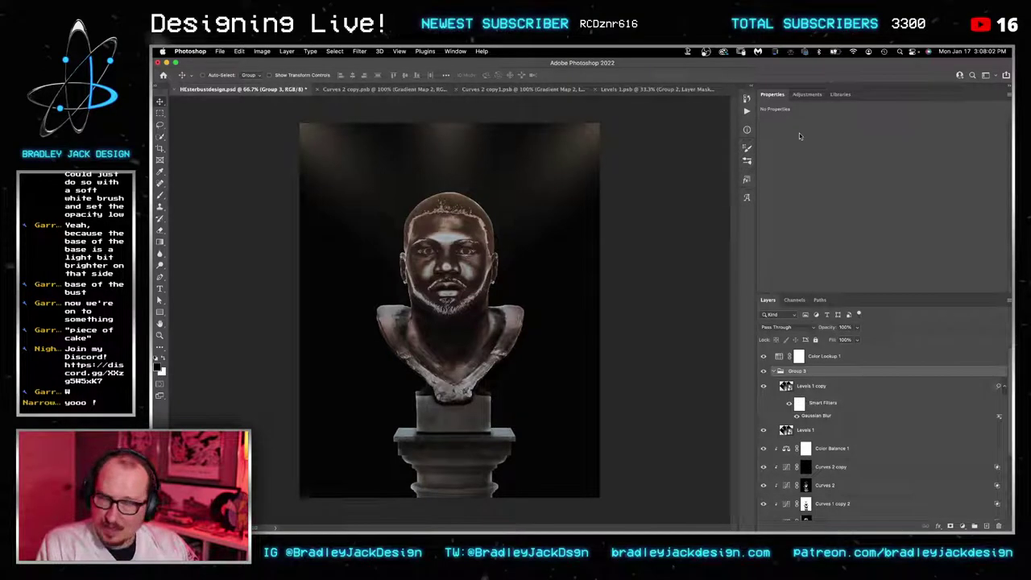
click(807, 94)
click(817, 128)
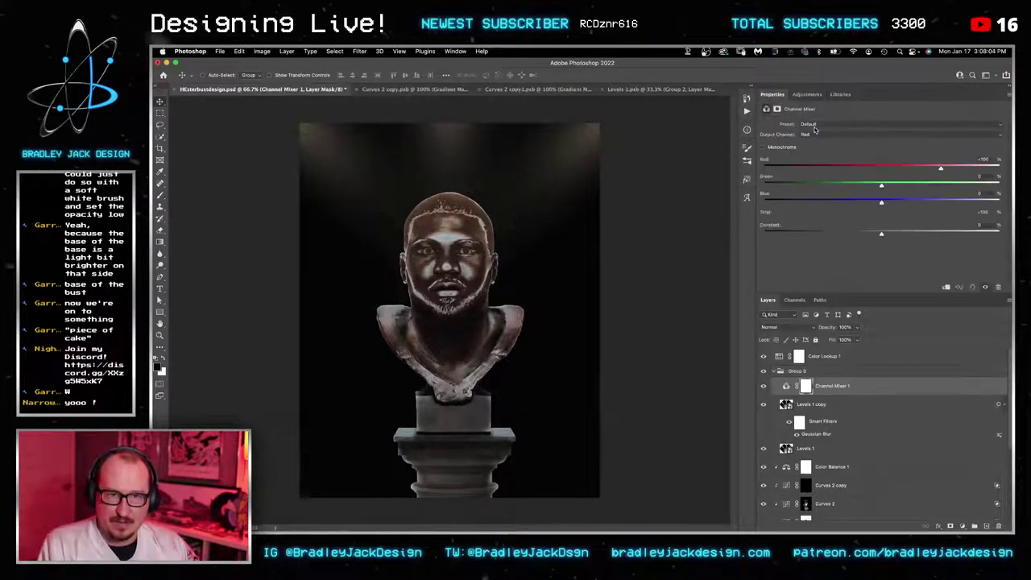
key(Delete)
Step: Add a Photo Filter layer above Levels 1 copy in Group 3, using Cooling Filter (80)
click(807, 95)
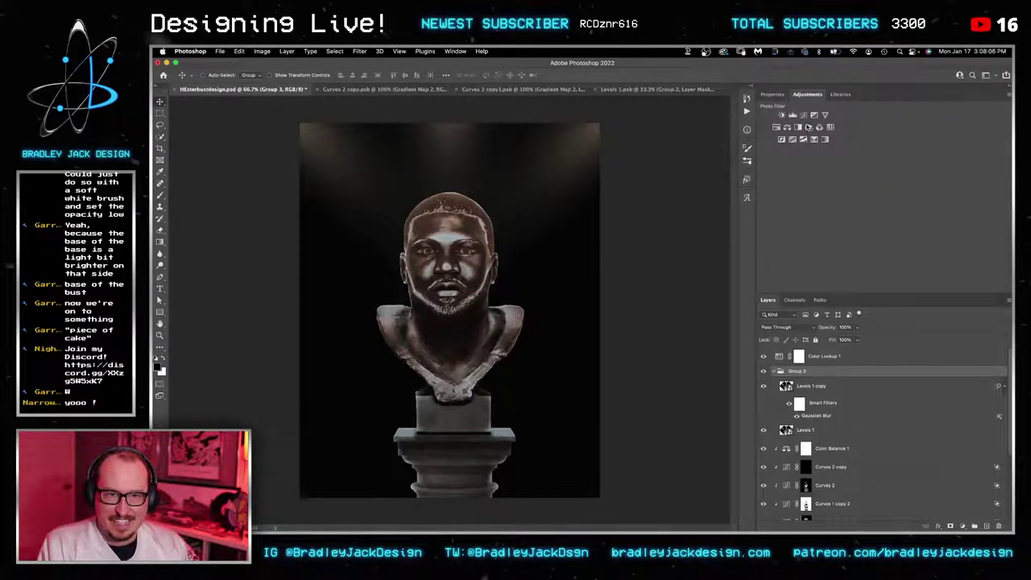
click(808, 127)
click(808, 126)
click(811, 143)
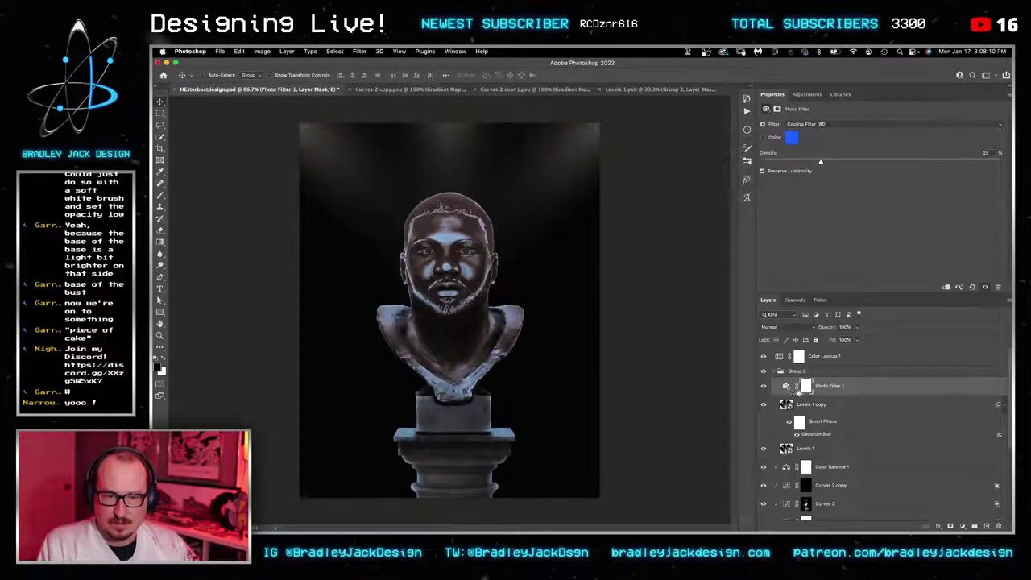
Step: Delete the Photo Filter's mask, move the adjustment into Levels 1.psb clipped above Levels 1, and return to the bust document
key(Delete)
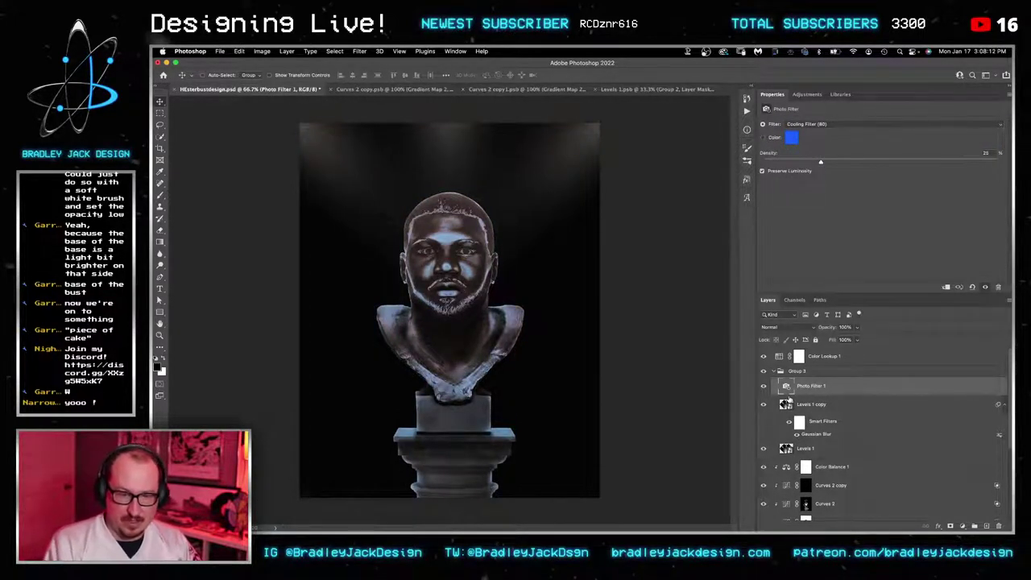
double_click(786, 401)
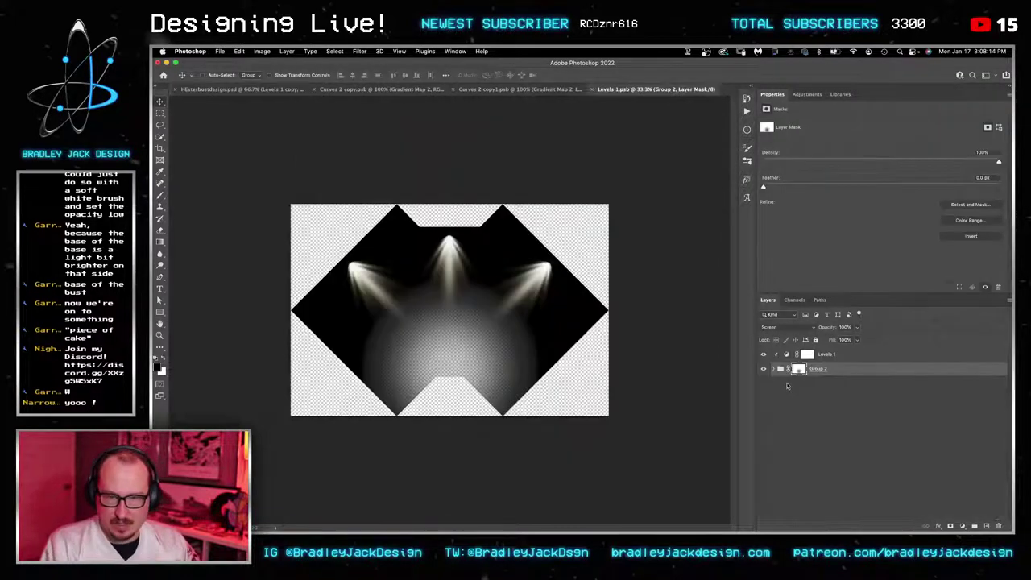
key(super+v)
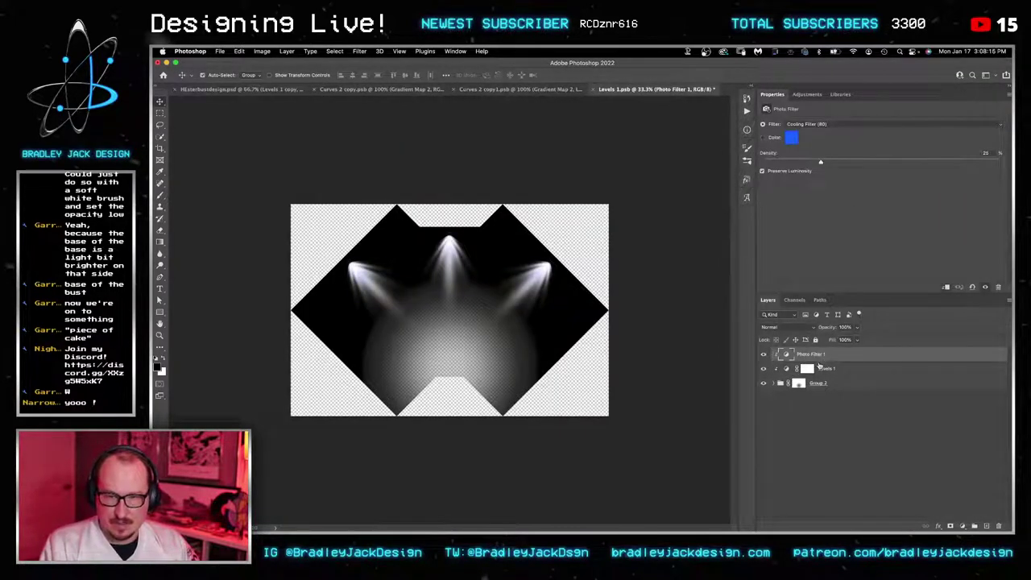
key(ctrl+shift+Tab)
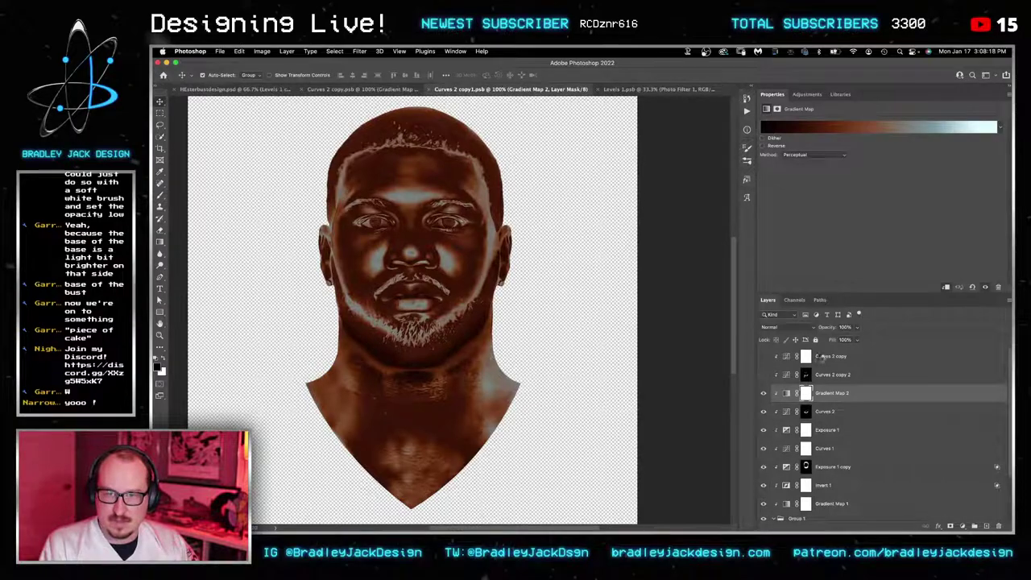
key(ctrl+shift+Tab)
key(ctrl+shift+Tab)
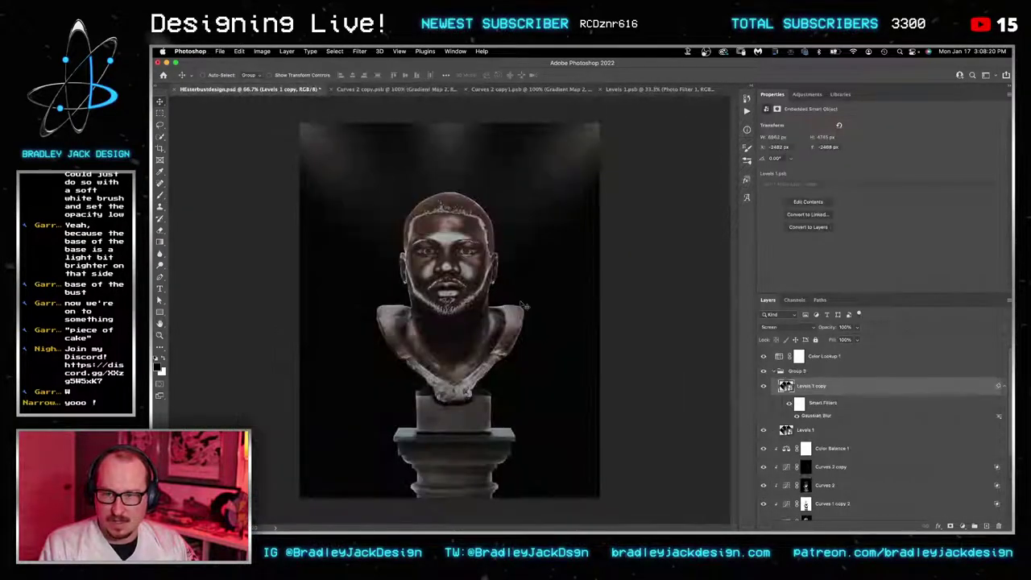
Step: Compare the image with Group 3 hidden and shown, then close the Levels 1 contents and save the bust document
click(764, 372)
click(764, 372)
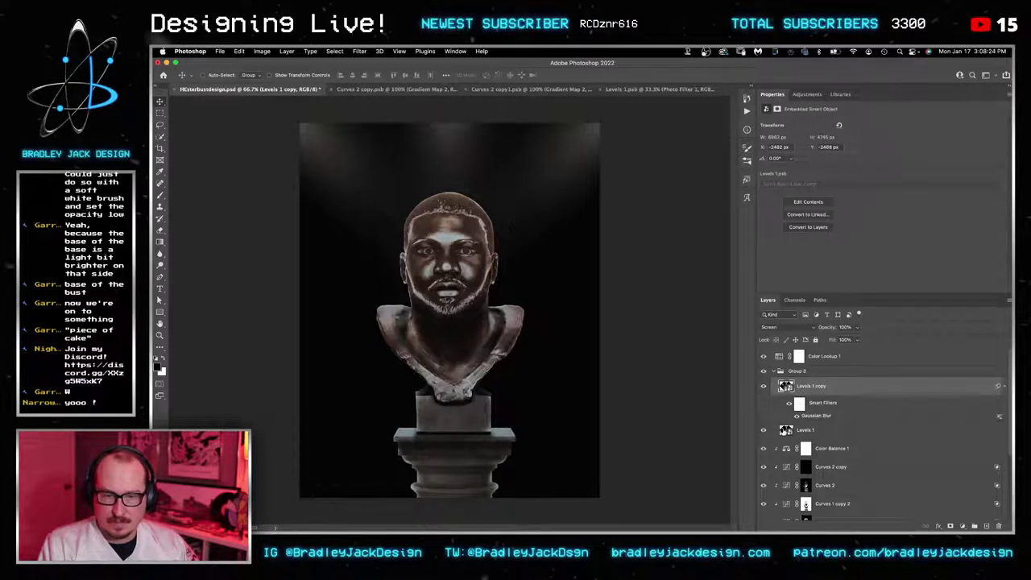
double_click(784, 430)
key(super+w)
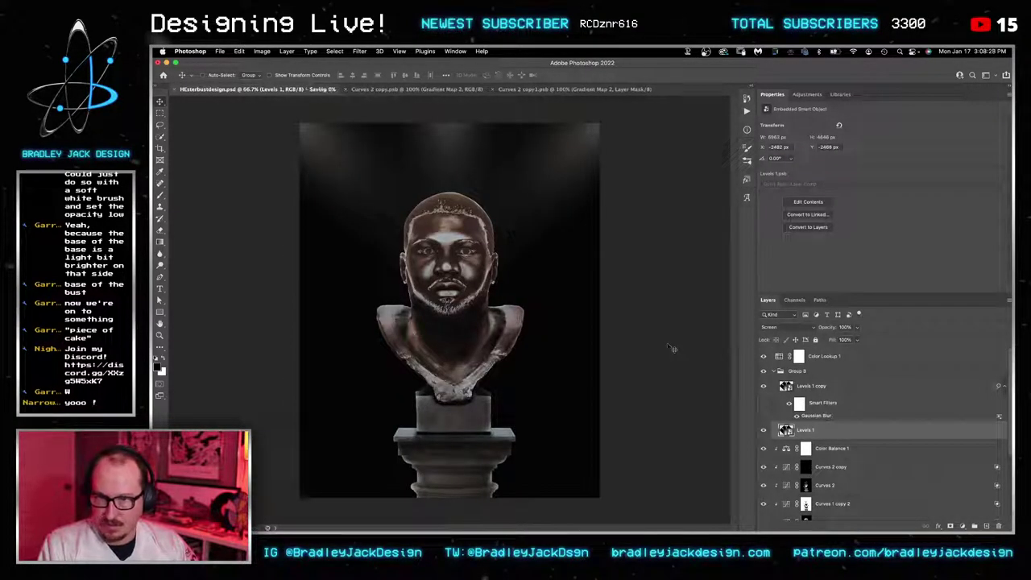
Step: Paint white on the Curves 2 copy mask over one eye's pupil, using a small brush at 55% opacity and up to 50% flow
key(z)
drag(481, 265, 503, 255)
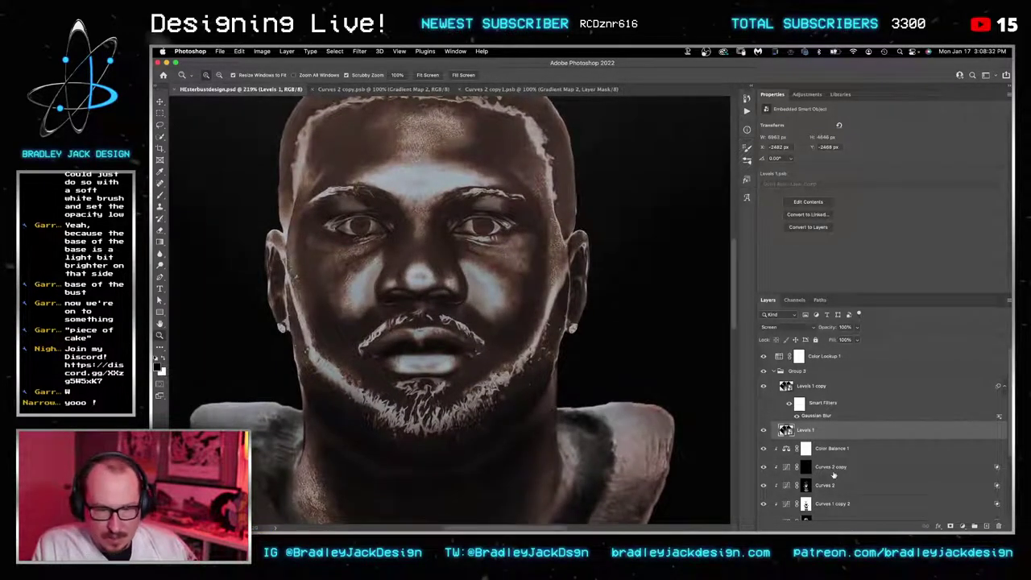
click(832, 470)
click(829, 487)
click(804, 467)
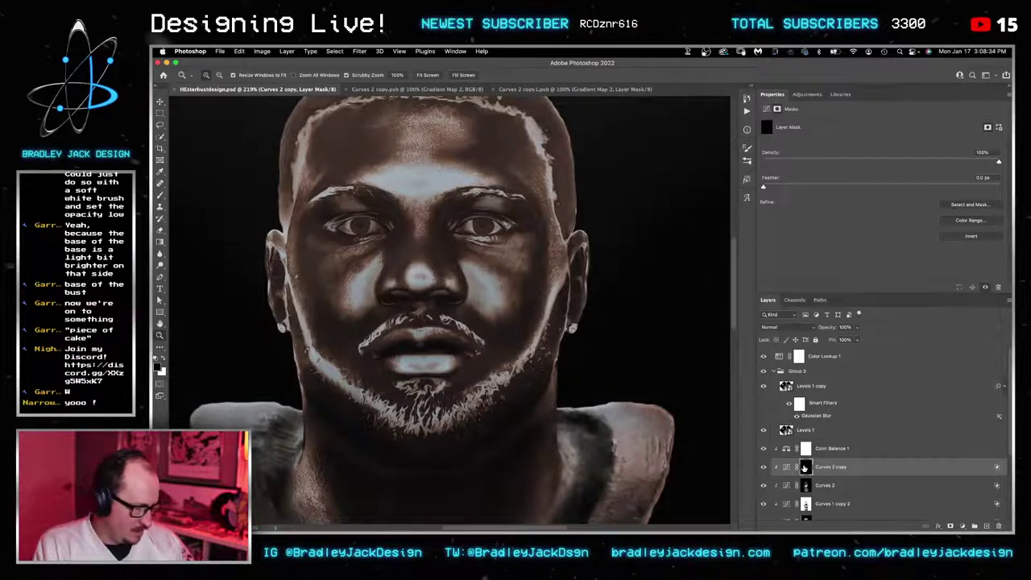
key(b)
scroll(362, 224, up, 6)
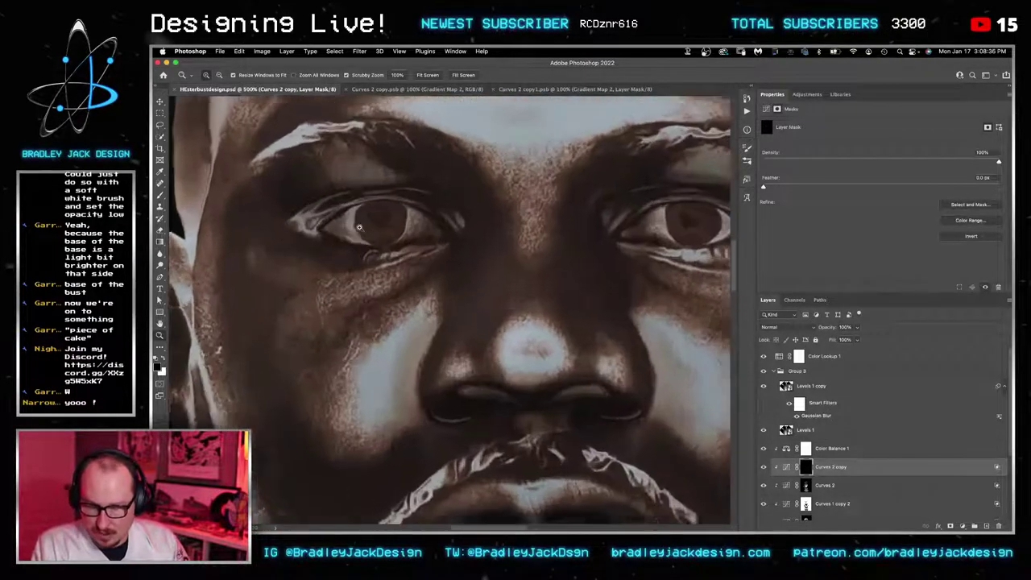
key(x)
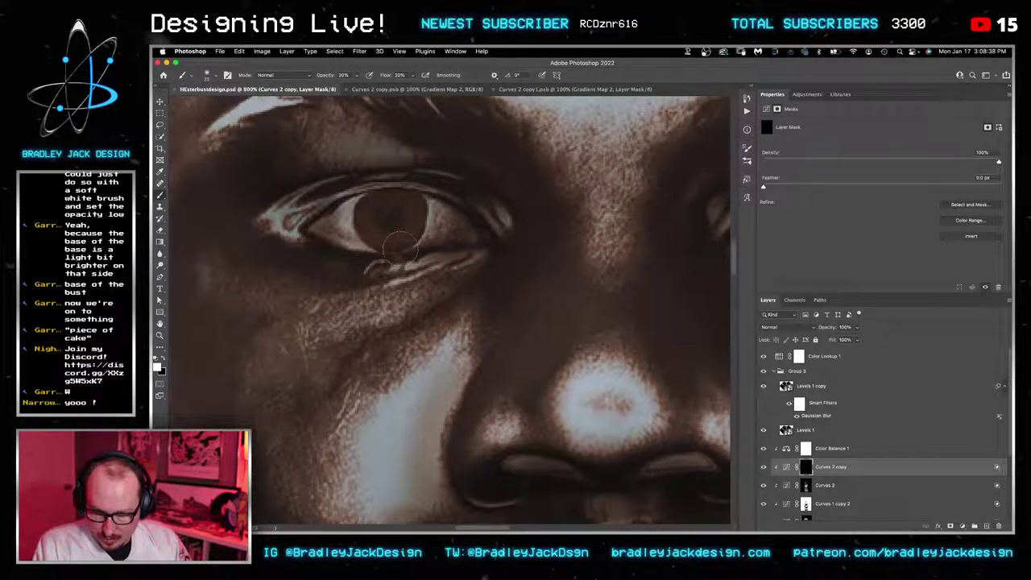
key(5)
key(shift+2)
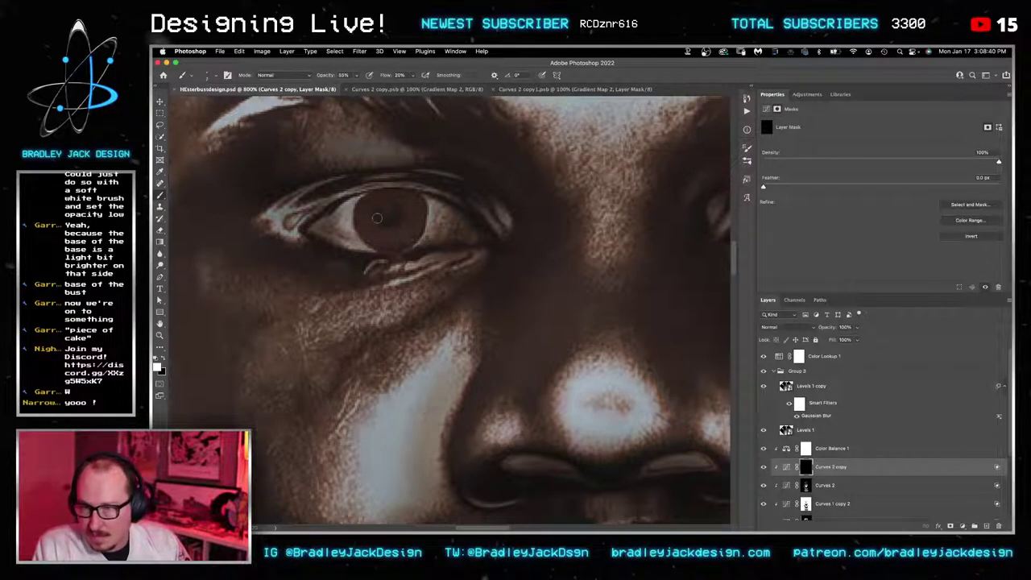
click(380, 219)
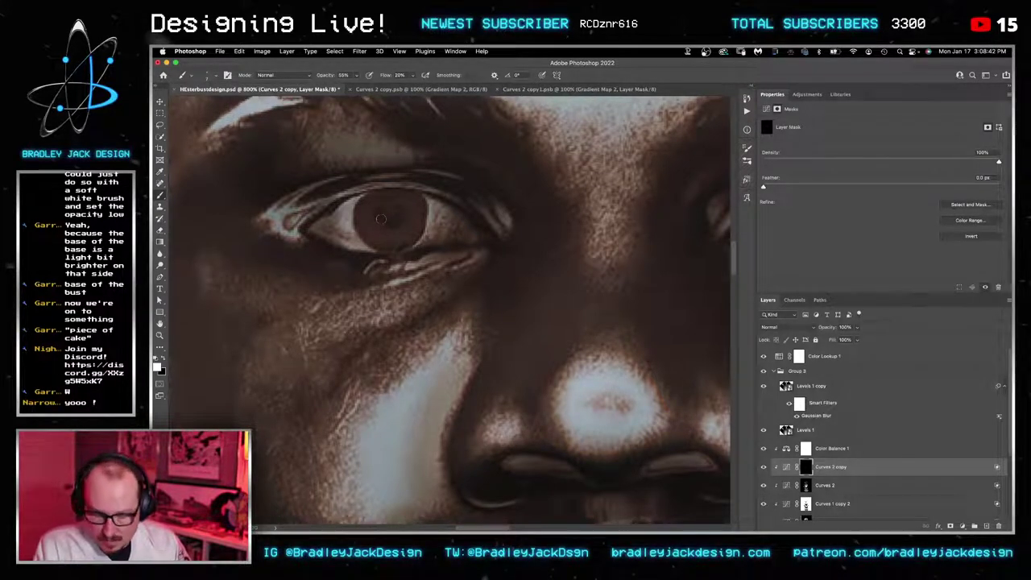
key(shift+5)
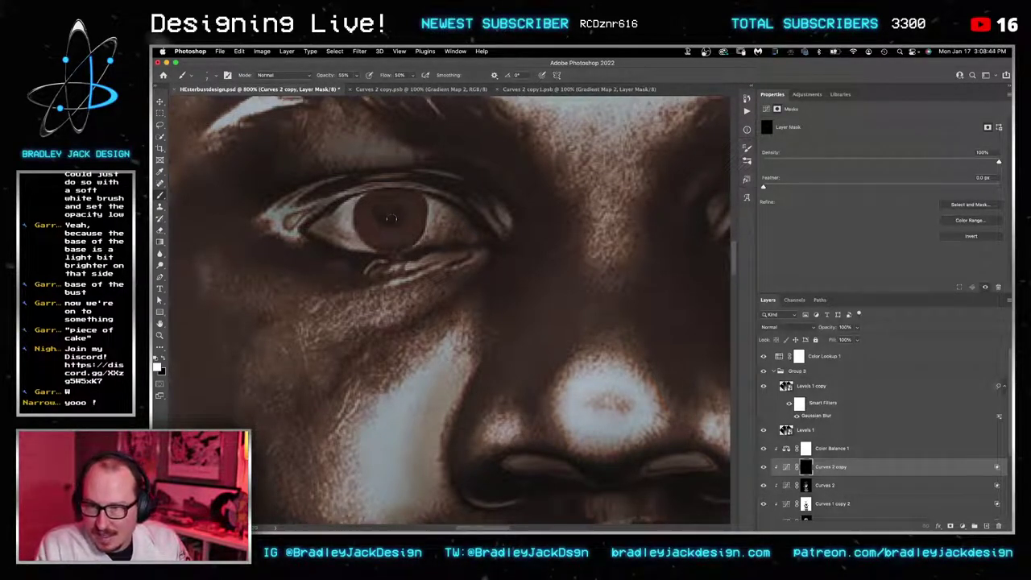
drag(398, 202, 401, 202)
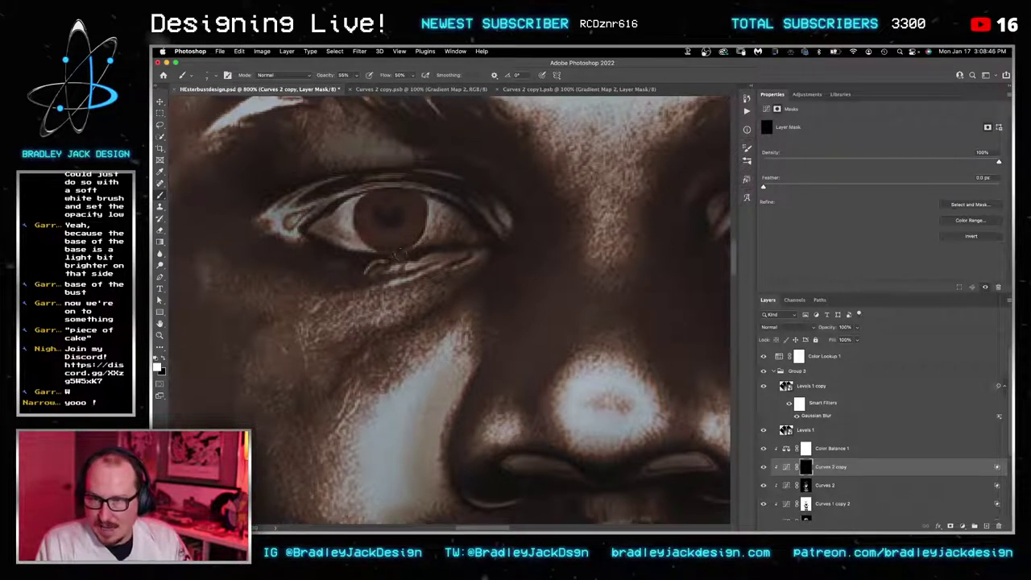
Step: Raise the brush to 100% opacity and flow, and paint over the pupils of both eyes on the Curves 2 copy mask
key(8)
key(5)
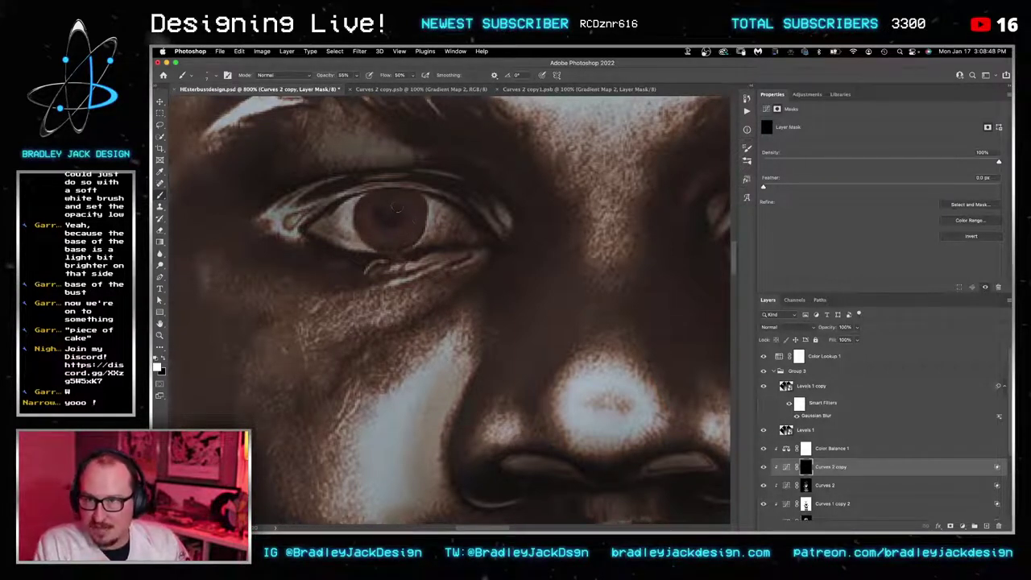
key(0)
key(shift+0)
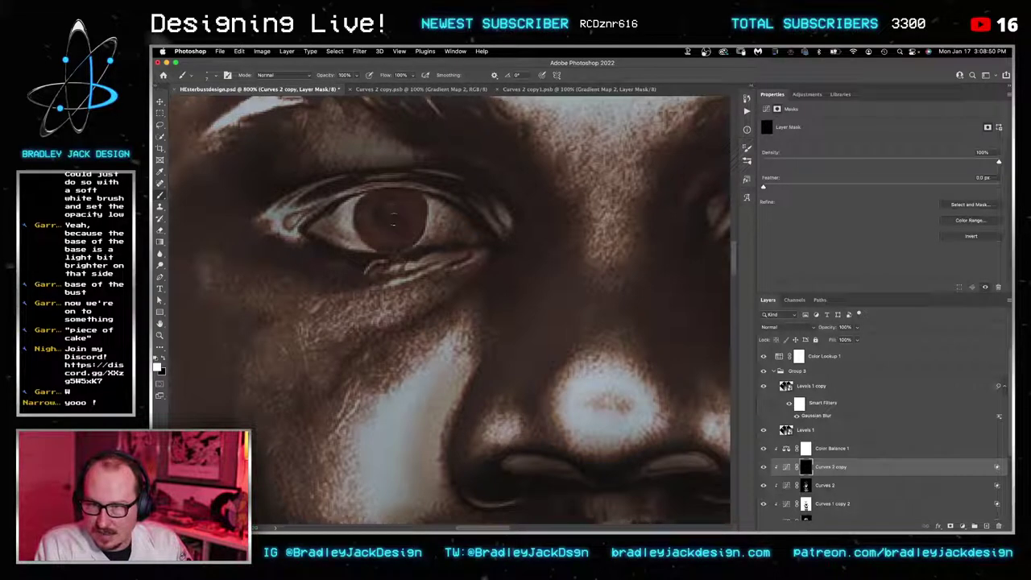
drag(397, 214, 399, 215)
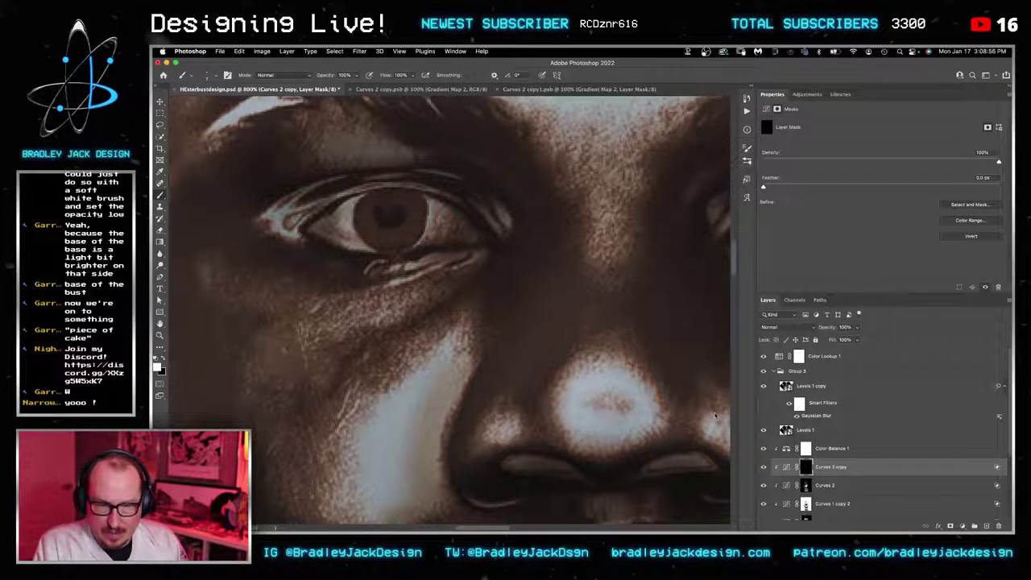
key(h)
drag(714, 415, 584, 241)
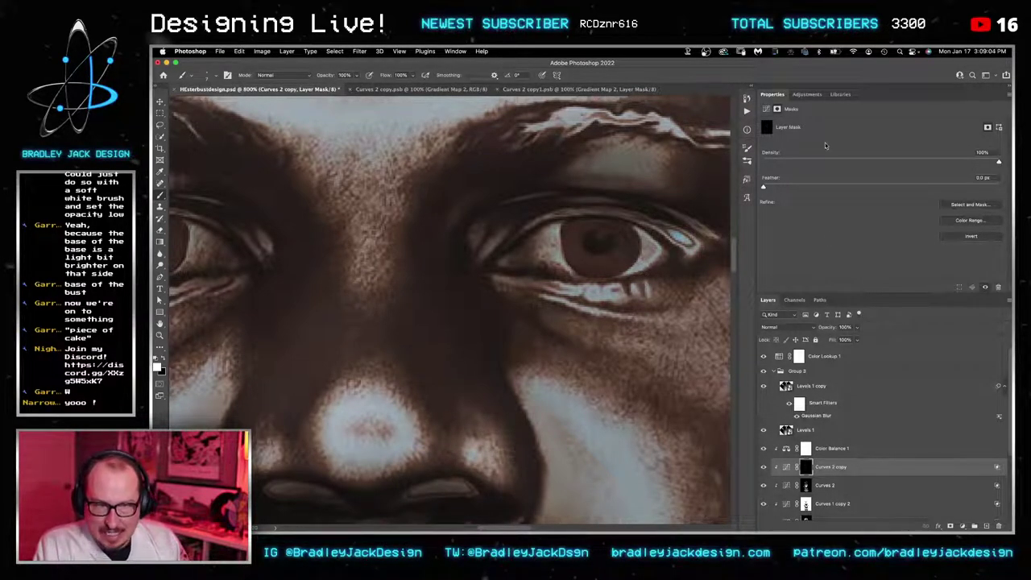
Step: Add a Curves layer above Curves 2 copy with the white point output at 182, invert its mask, paint the pupils, and save
click(809, 94)
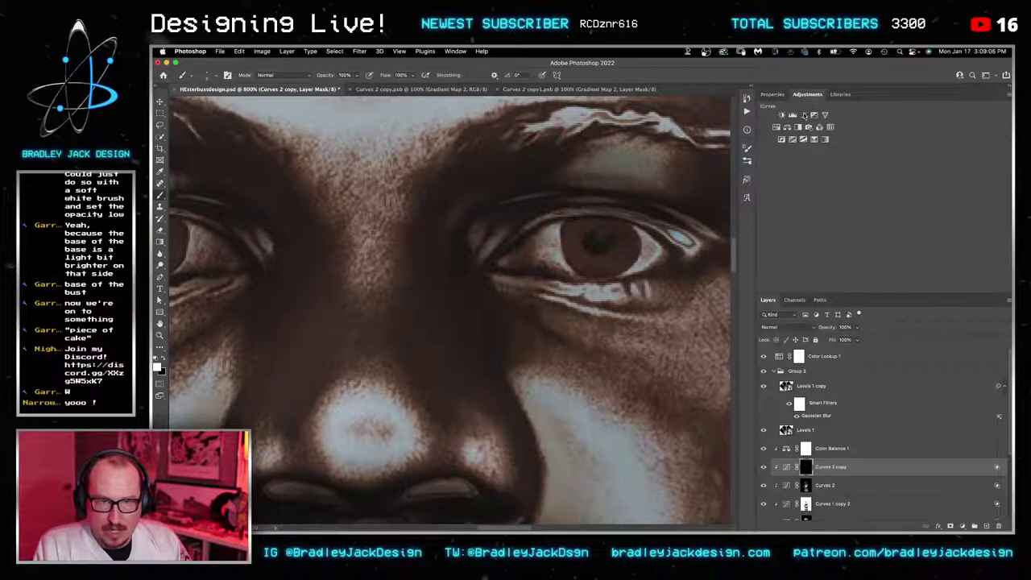
click(805, 111)
drag(947, 147, 947, 180)
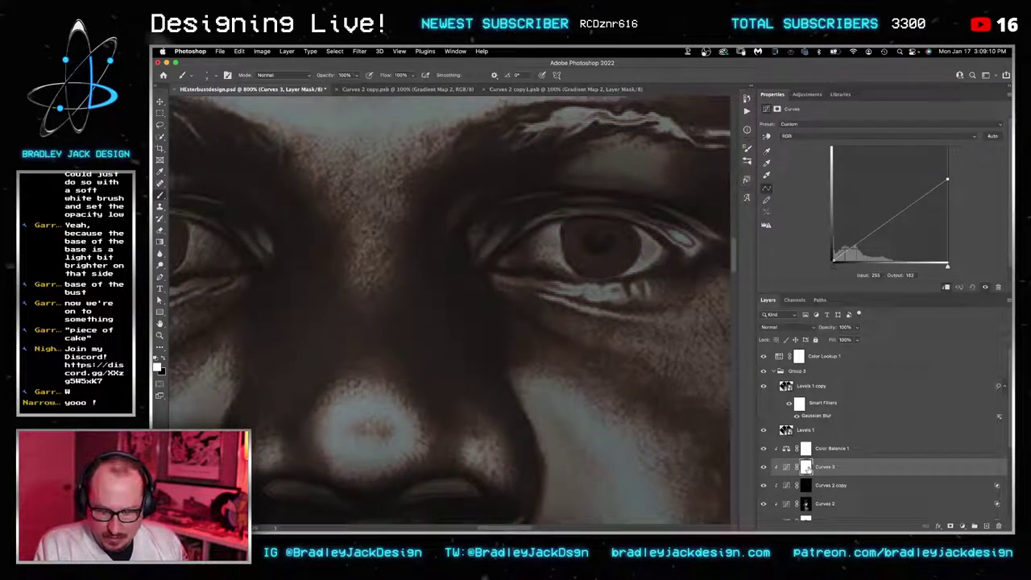
key(super+i)
click(806, 468)
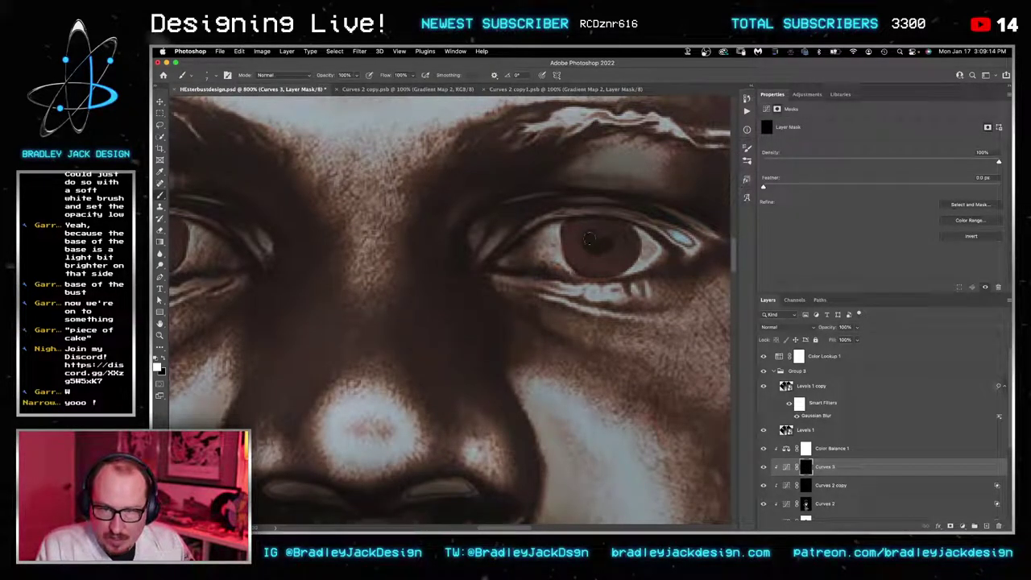
drag(396, 279, 541, 277)
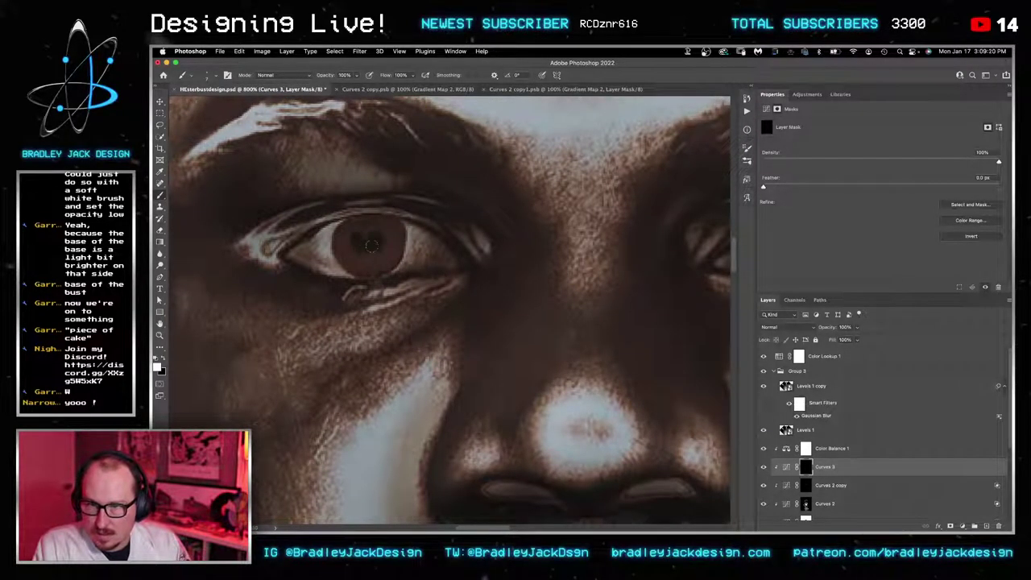
key(super+s)
Step: Paint white on the Curves 2 mask over the irises of both eyes
key(super+0)
key(z)
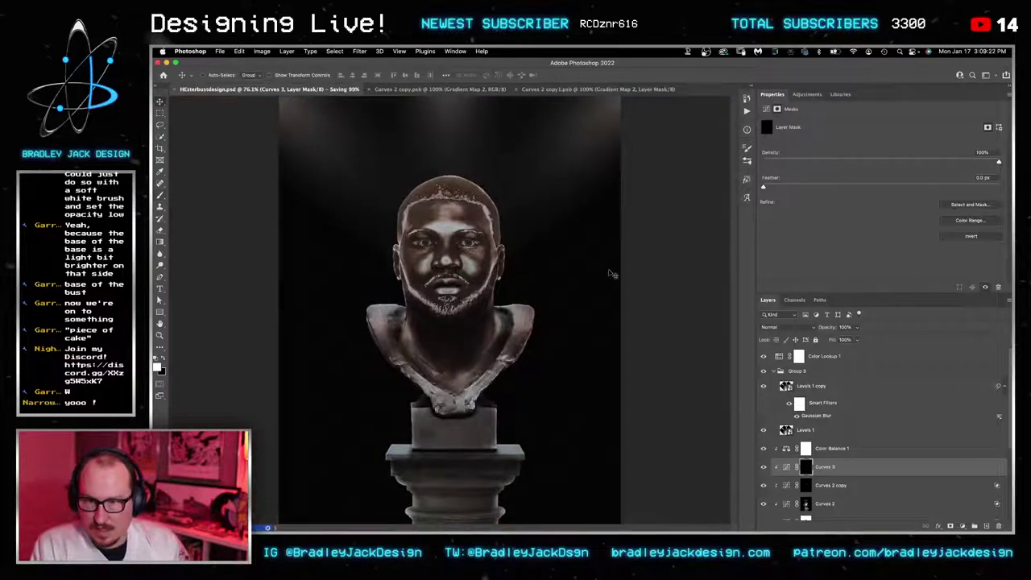
click(467, 270)
click(465, 270)
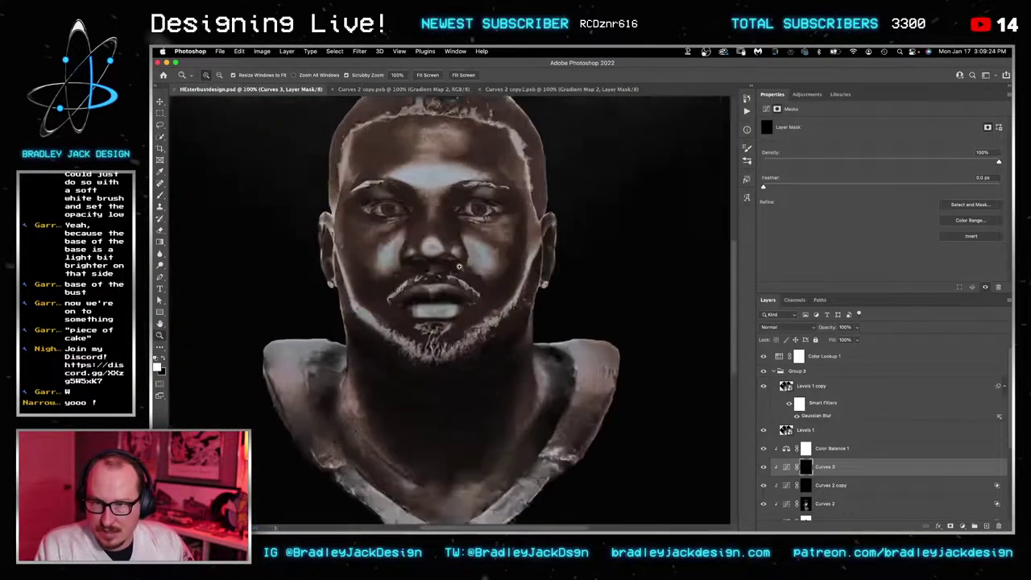
click(464, 271)
key(v)
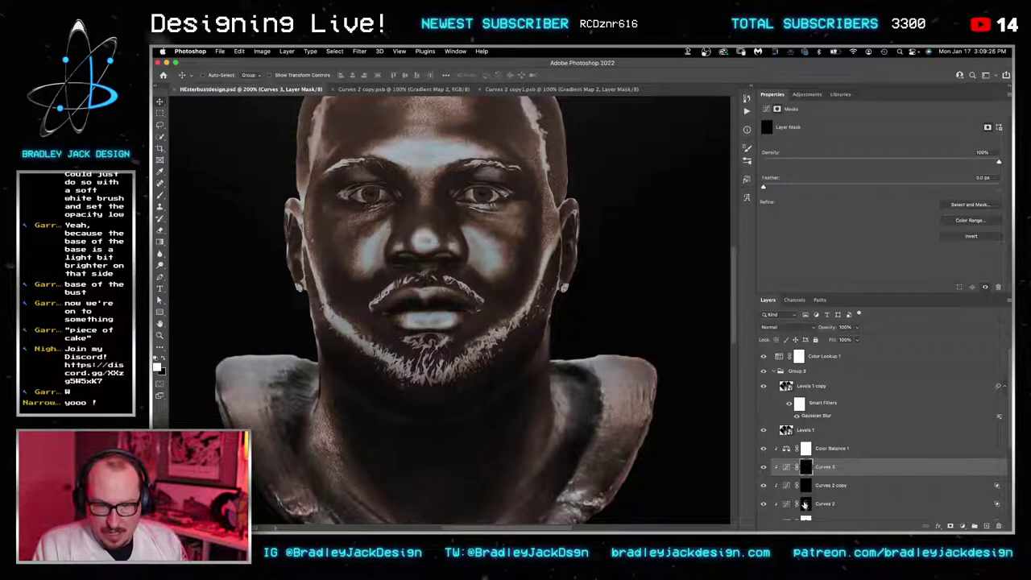
click(805, 504)
key(b)
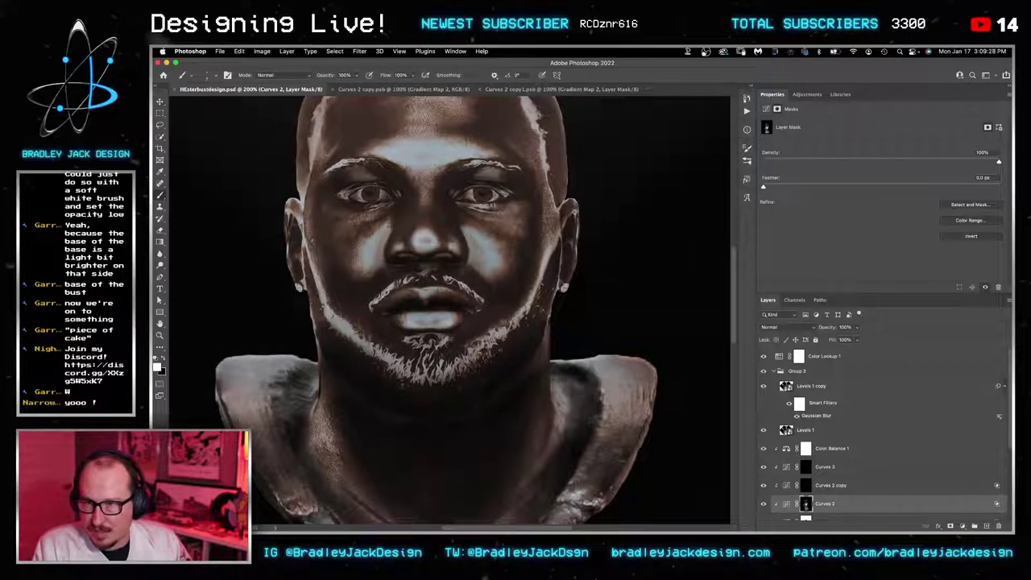
drag(370, 193, 371, 197)
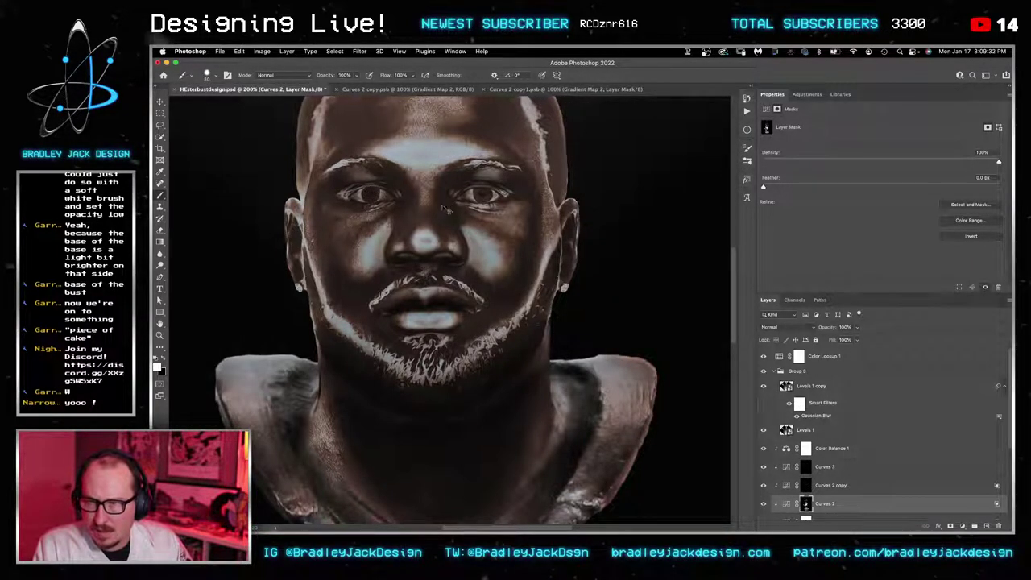
scroll(374, 194, up, 3)
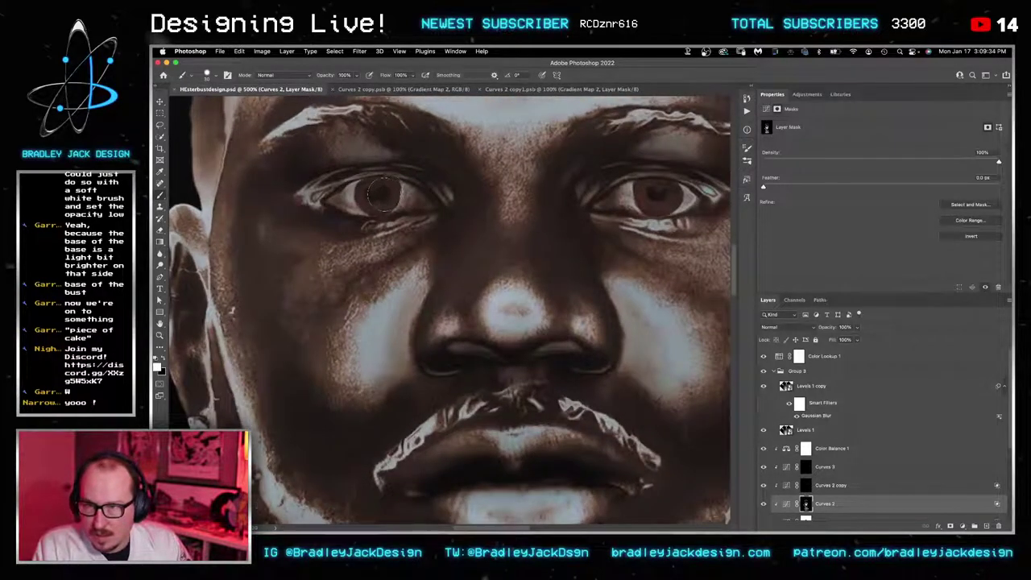
drag(385, 194, 381, 196)
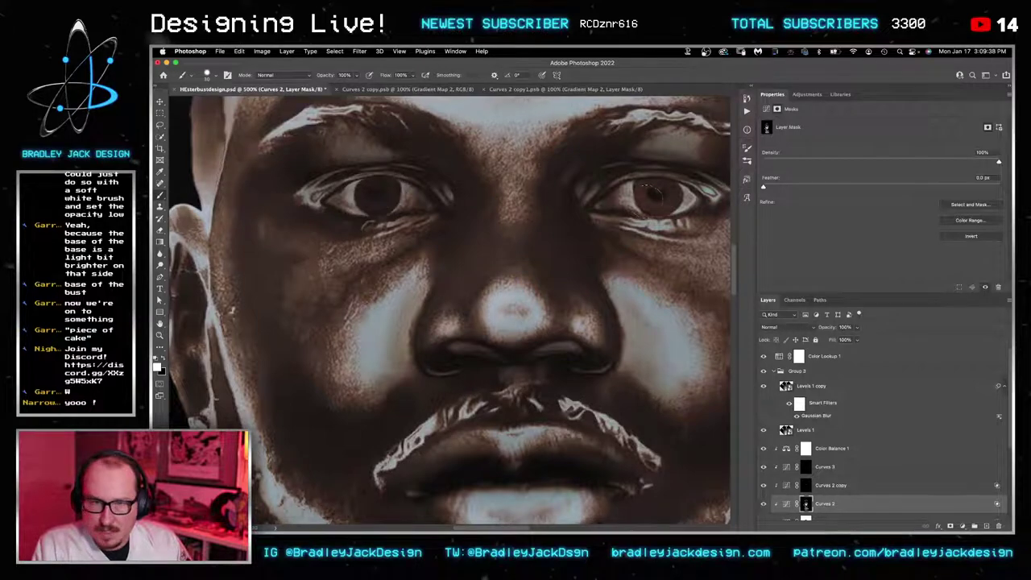
drag(662, 199, 656, 194)
Step: Check the retouched eyes against the whole bust and save the document
key(z)
alt+click(554, 260)
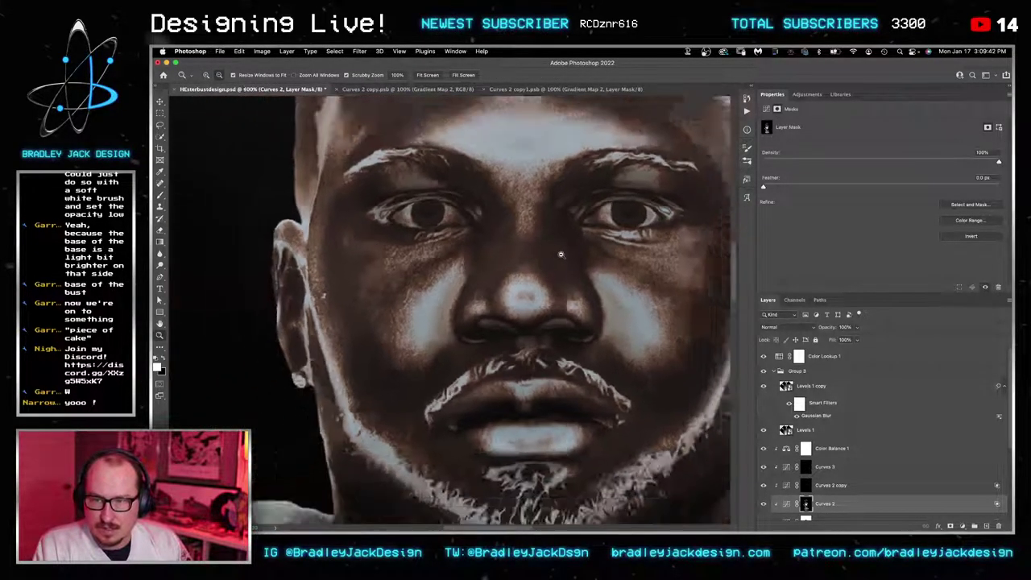
alt+click(557, 259)
alt+click(561, 259)
alt+click(581, 261)
drag(613, 264, 550, 242)
key(v)
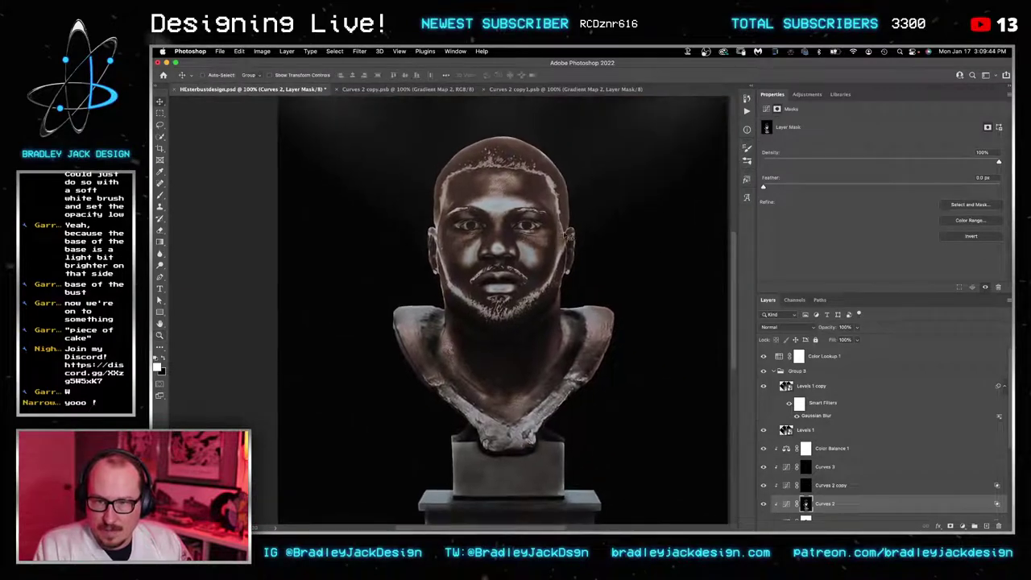
key(super+s)
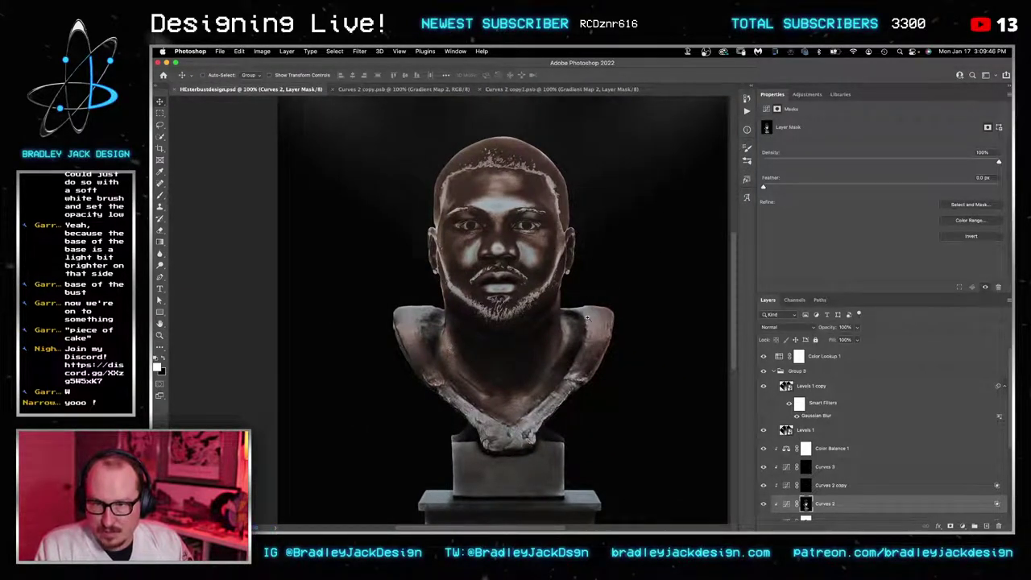
Step: Examine the neck and shoulder edge of the bust up close, then the whole composition
key(z)
click(575, 332)
click(573, 331)
click(573, 331)
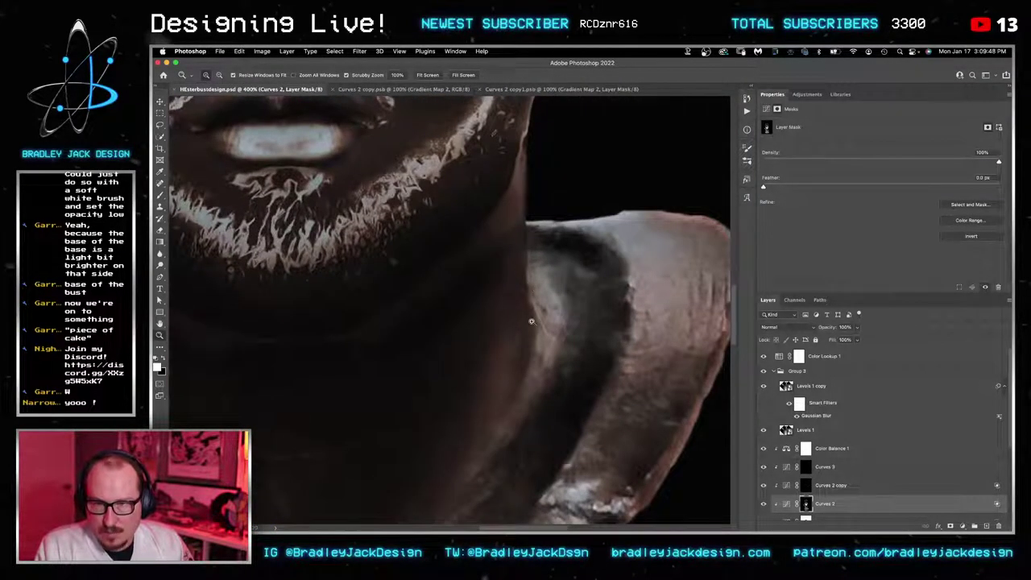
alt+click(530, 314)
alt+click(543, 318)
alt+click(549, 316)
alt+click(554, 313)
key(v)
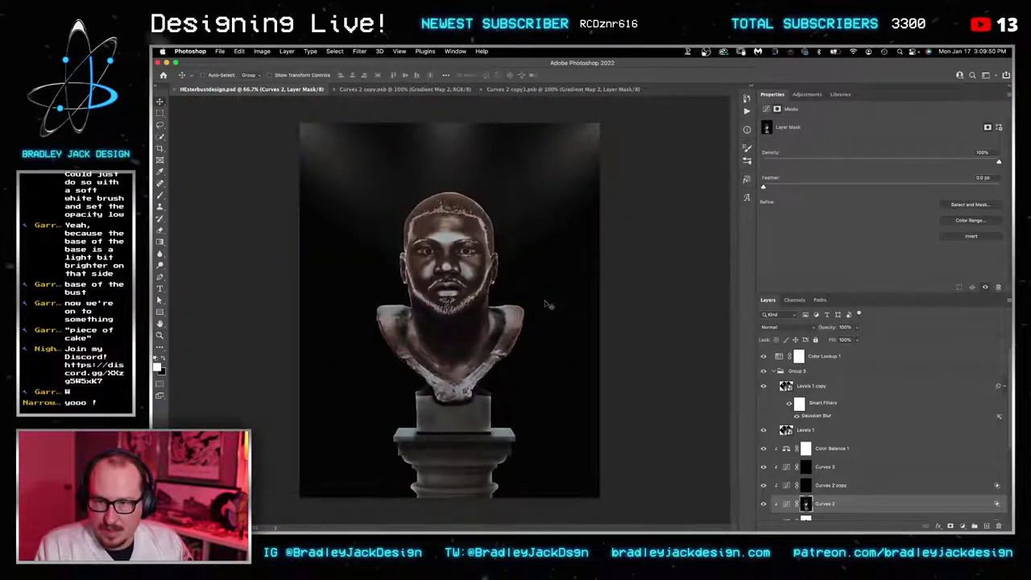
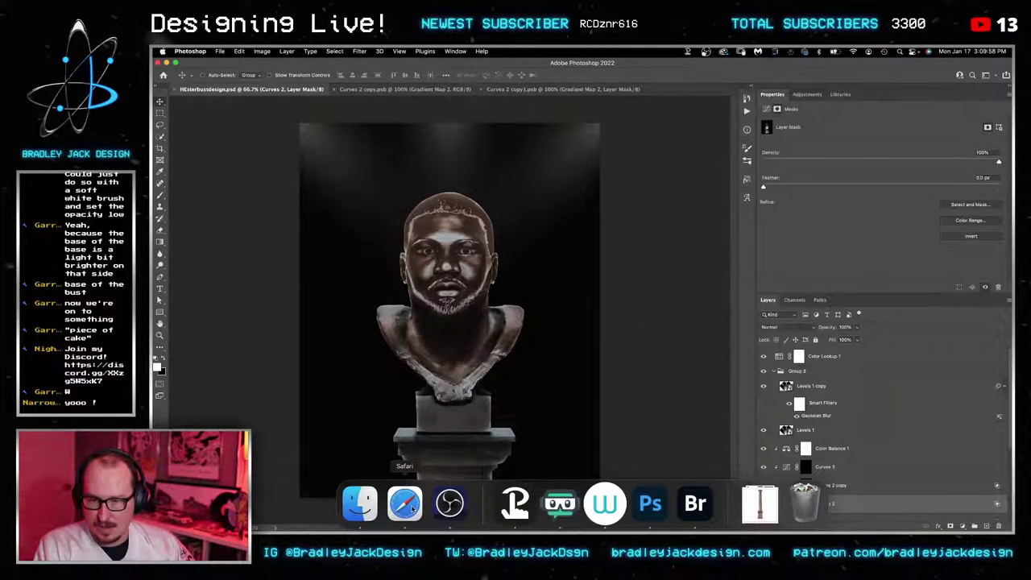
Step: Switch to Safari and search the Envato Elements graphics for "art gallery"
click(405, 501)
key(super+a)
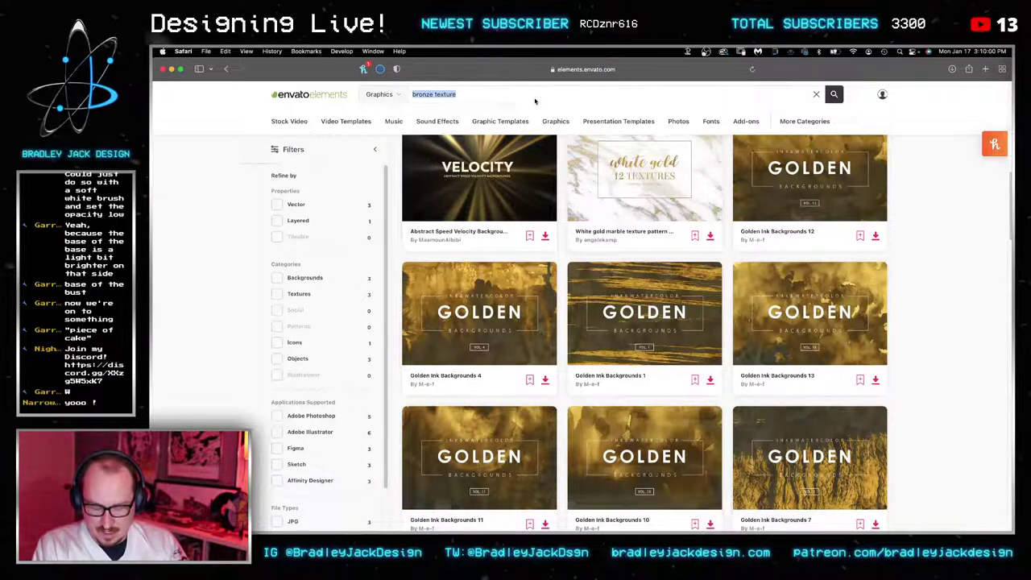
text(art gallery)
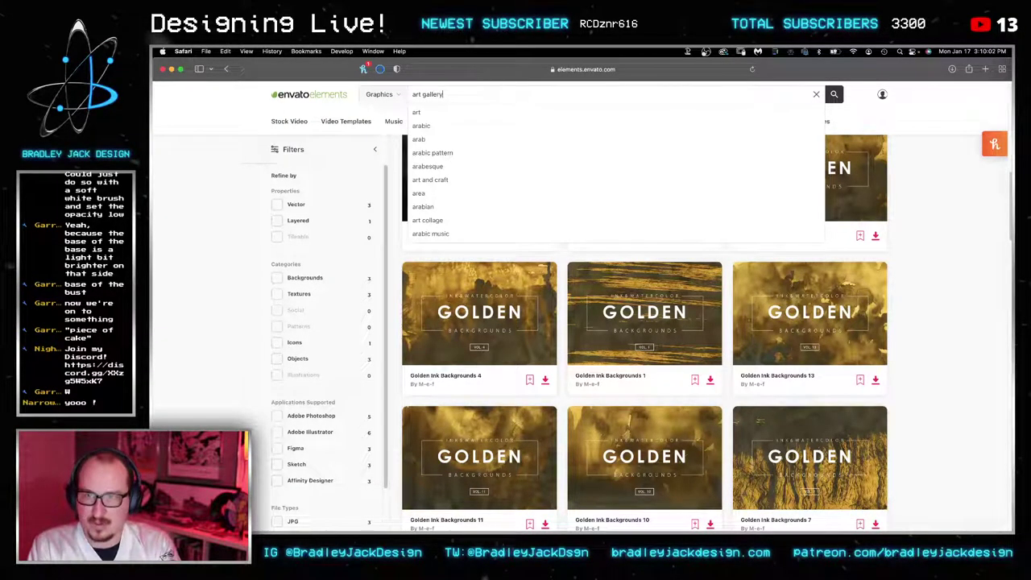
key(Return)
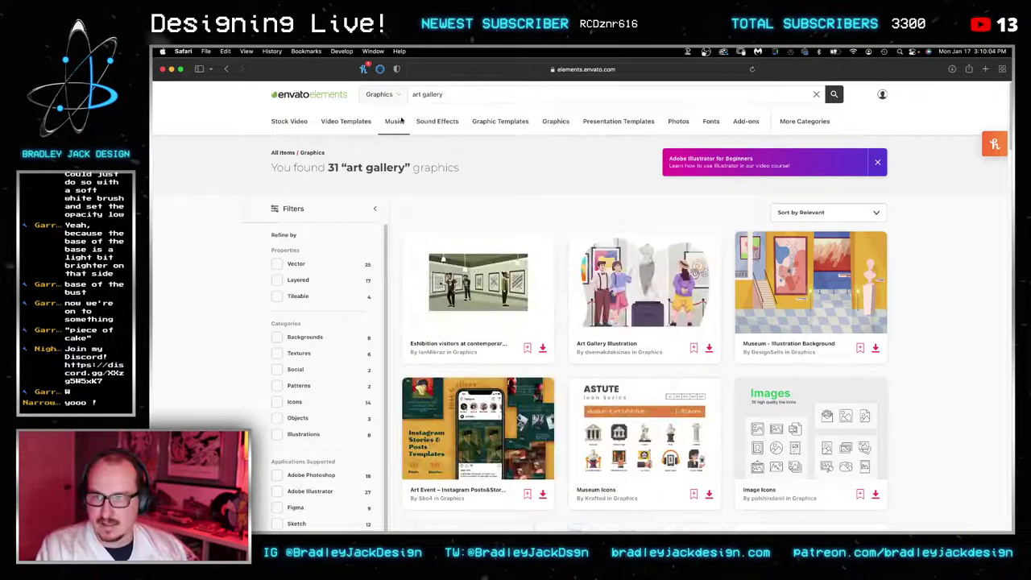
Step: Repeat the "art gallery" search among photos and look through the results for a suitable gallery backdrop
click(380, 95)
click(400, 261)
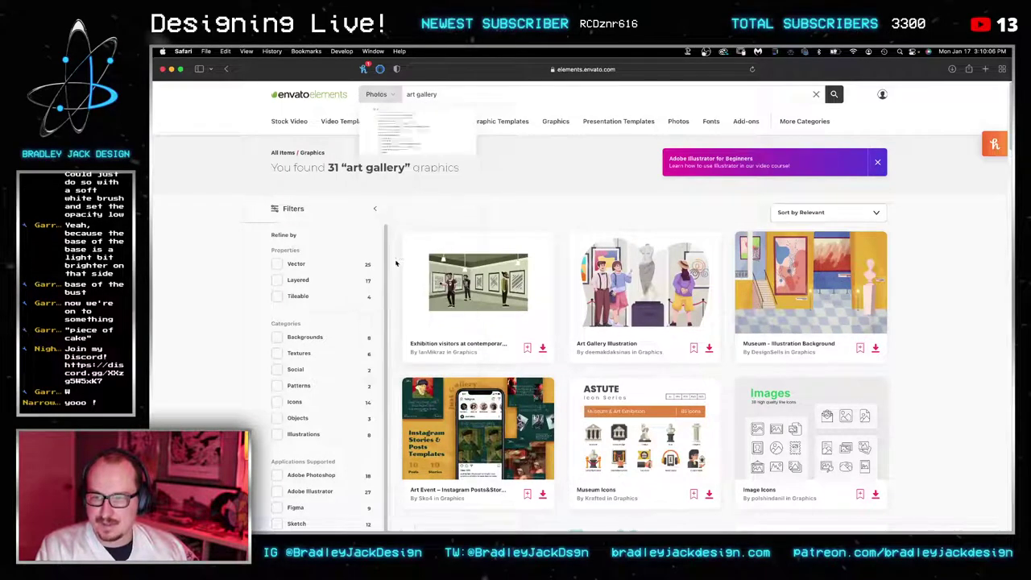
click(833, 95)
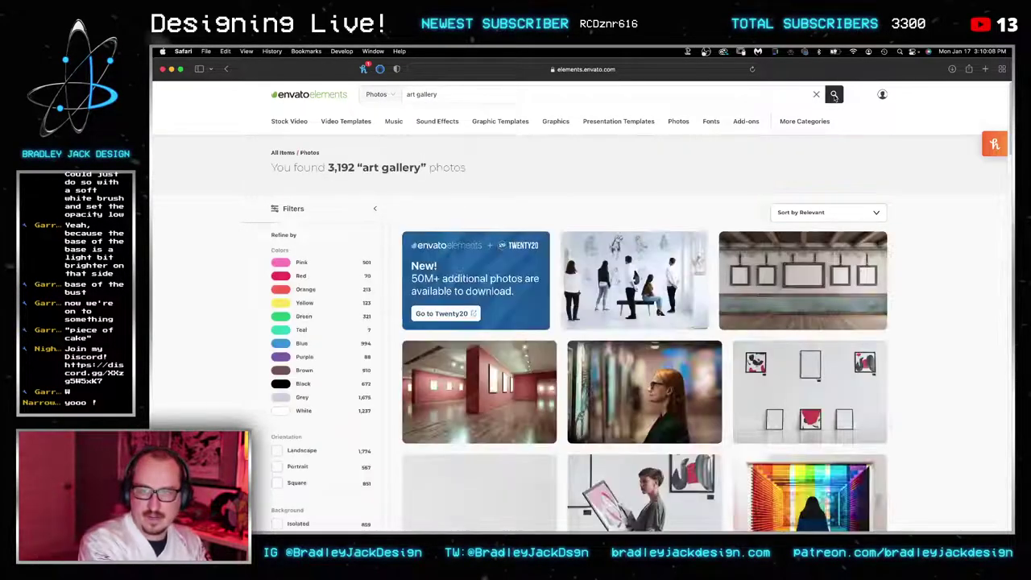
scroll(722, 184, down, 5)
mouse_move(720, 182)
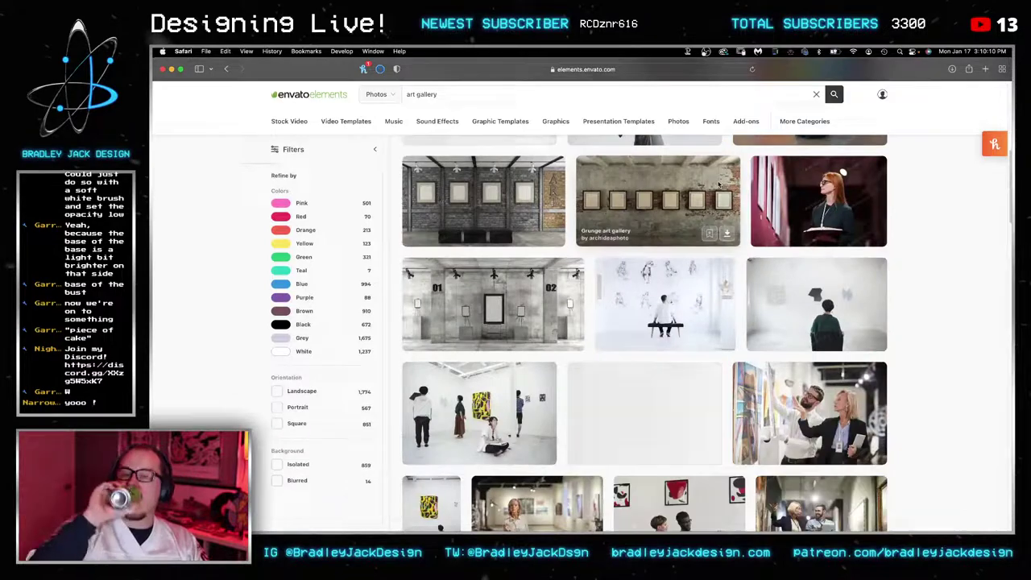
scroll(721, 182, down, 10)
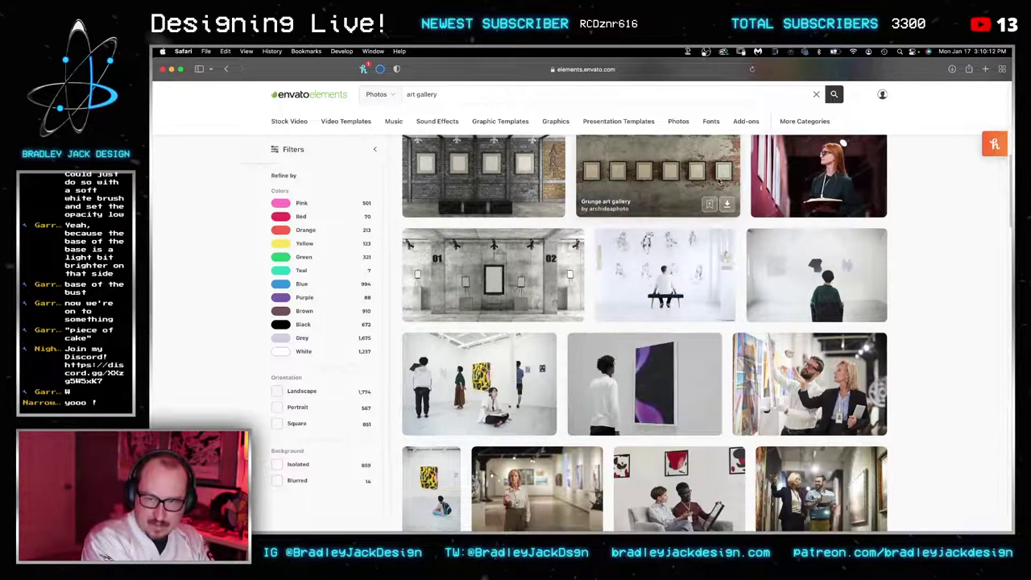
scroll(720, 184, down, 5)
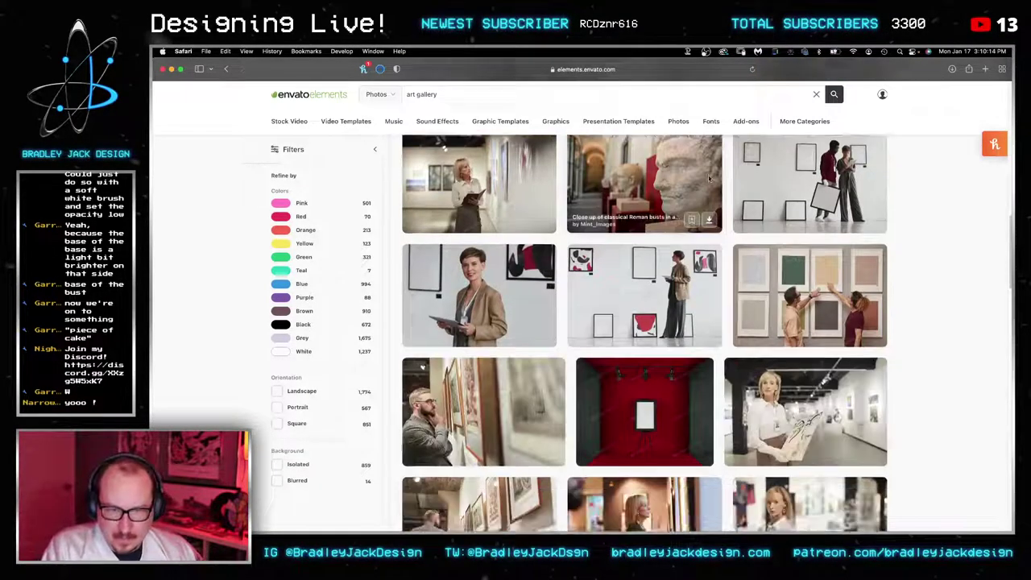
mouse_move(663, 213)
scroll(663, 213, down, 10)
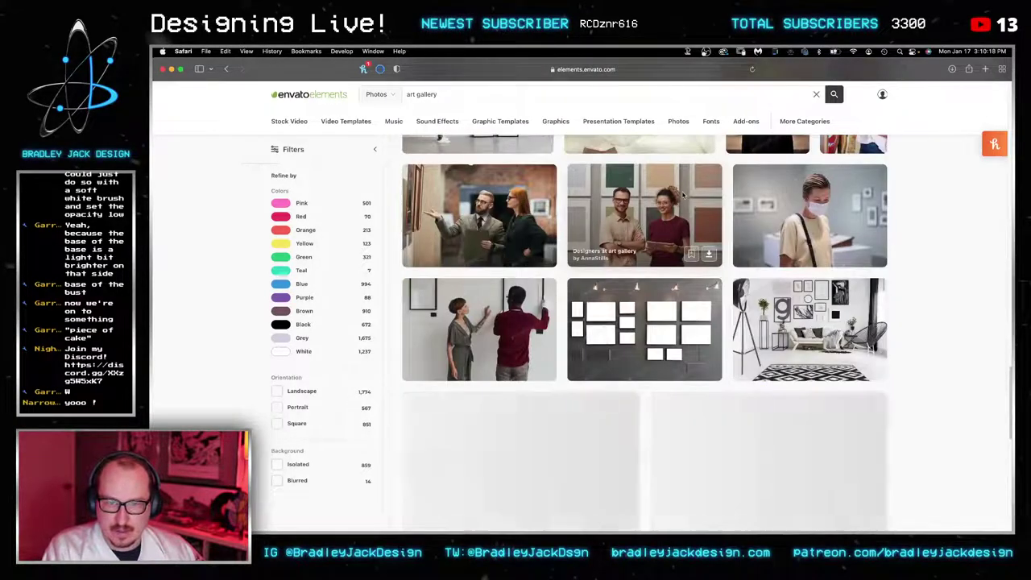
scroll(682, 195, down, 10)
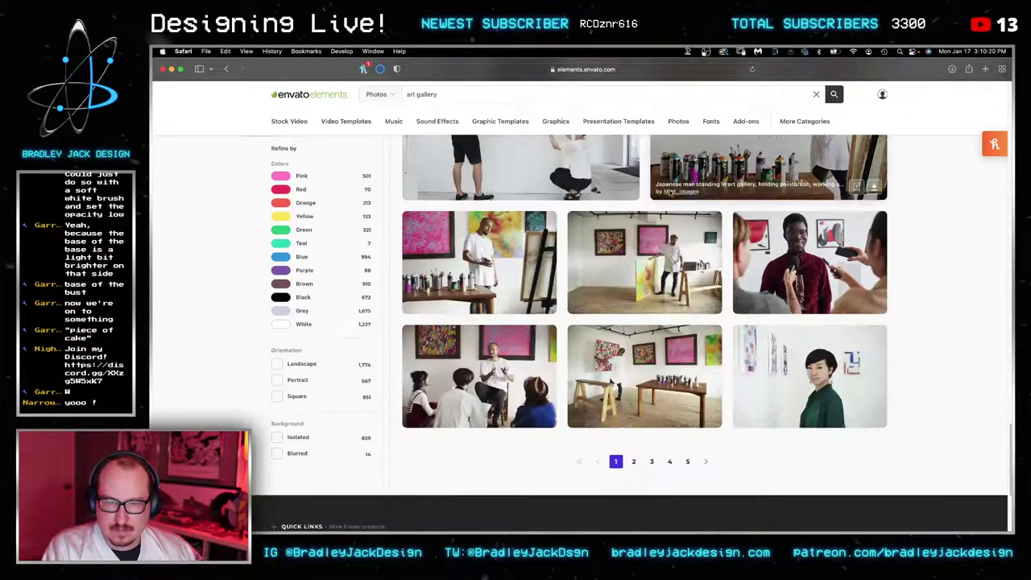
Step: Search the photos for "blank art gallery"
click(539, 95)
key(super+a)
text(bl)
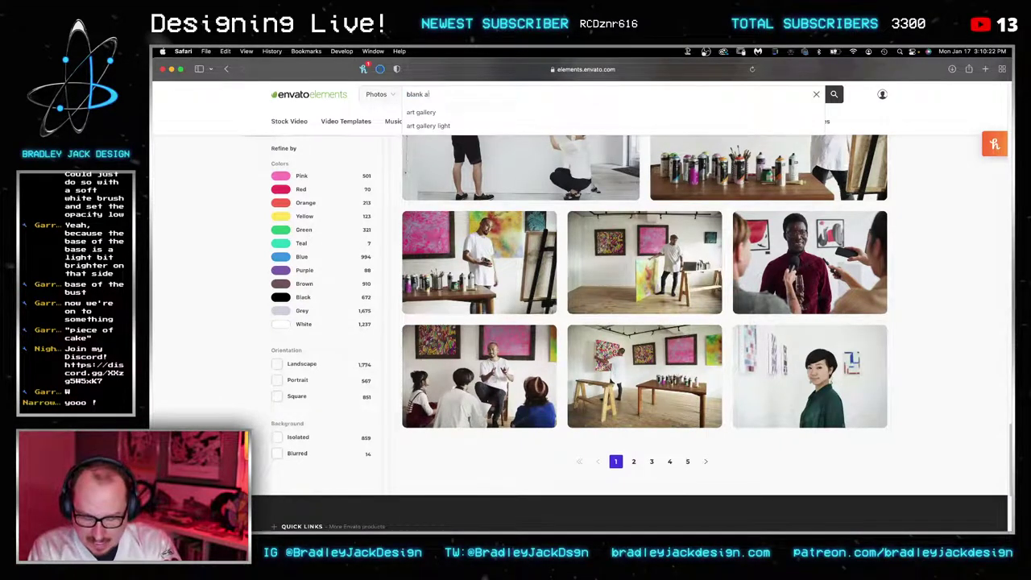
text(ank art gallery)
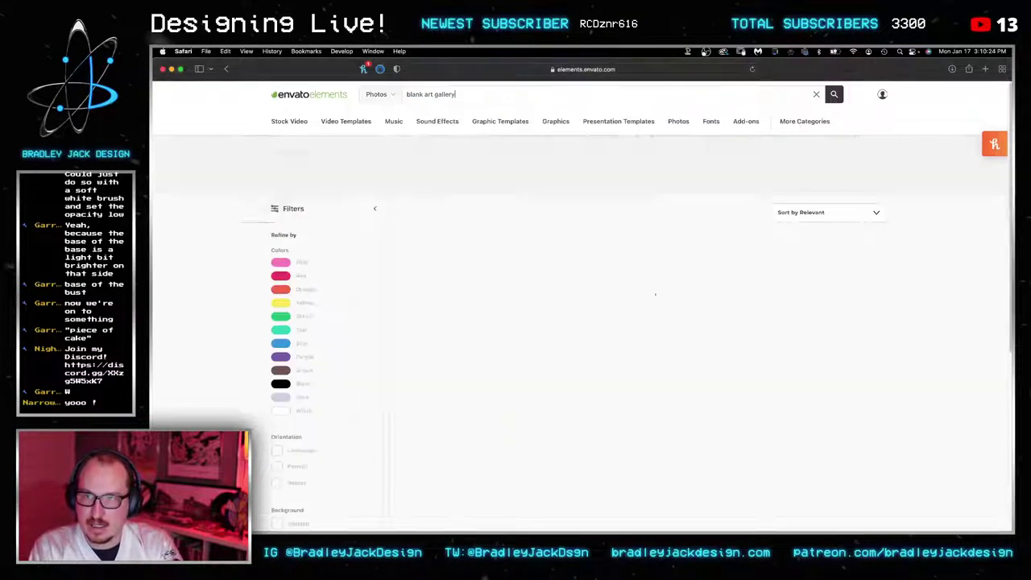
key(Return)
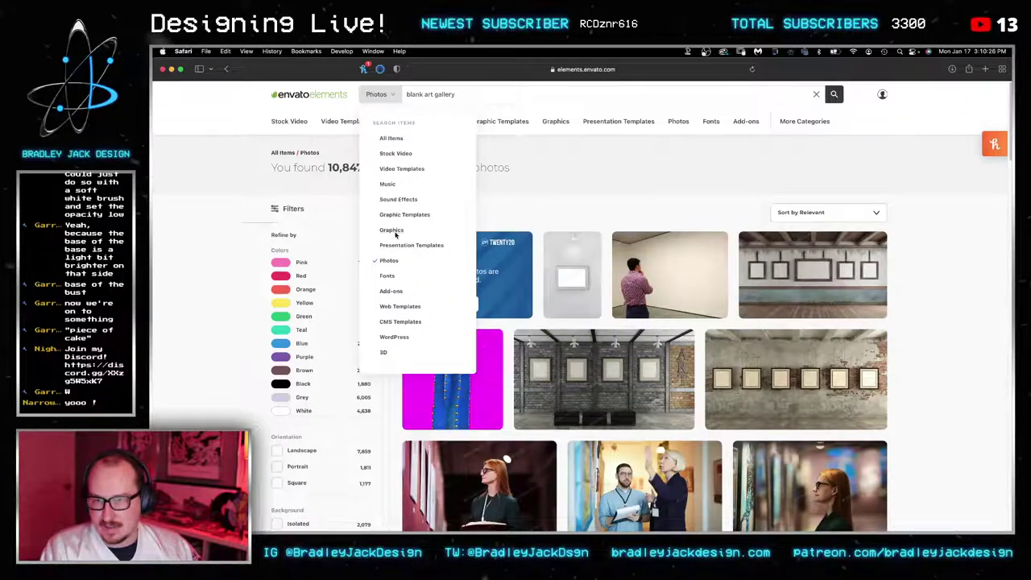
Step: Repeat the "blank art gallery" search among graphics and look through the results
click(392, 231)
click(832, 95)
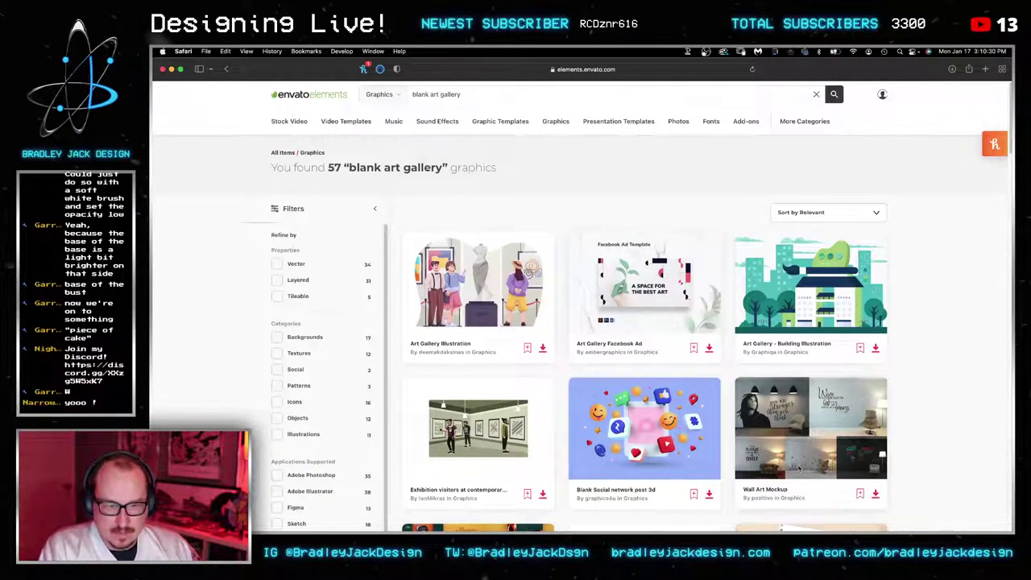
scroll(656, 314, down, 3)
scroll(668, 319, down, 3)
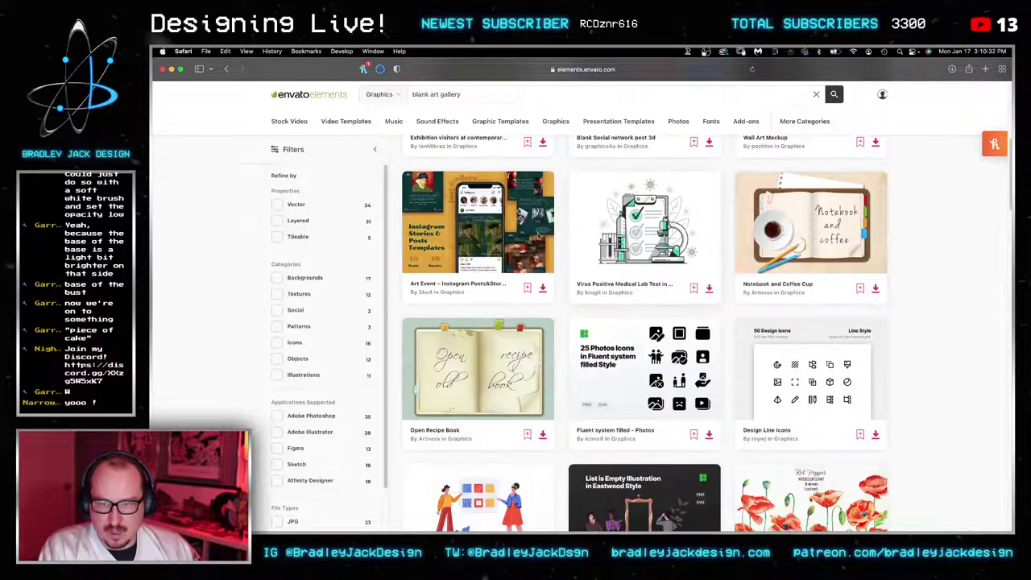
Step: Search all item categories for "wall art mockup"
scroll(644, 266, up, 7)
click(380, 94)
click(390, 138)
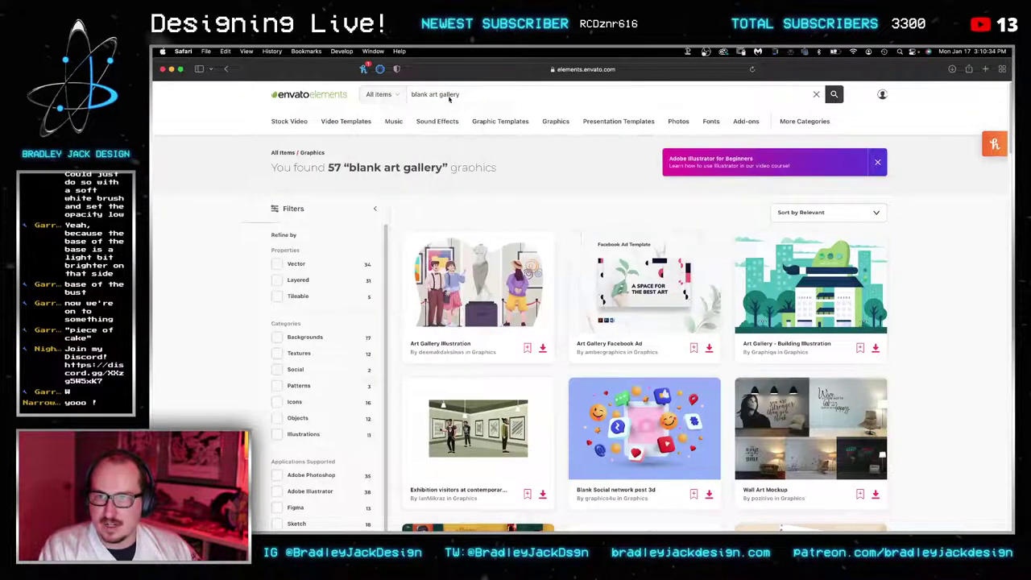
text(wall)
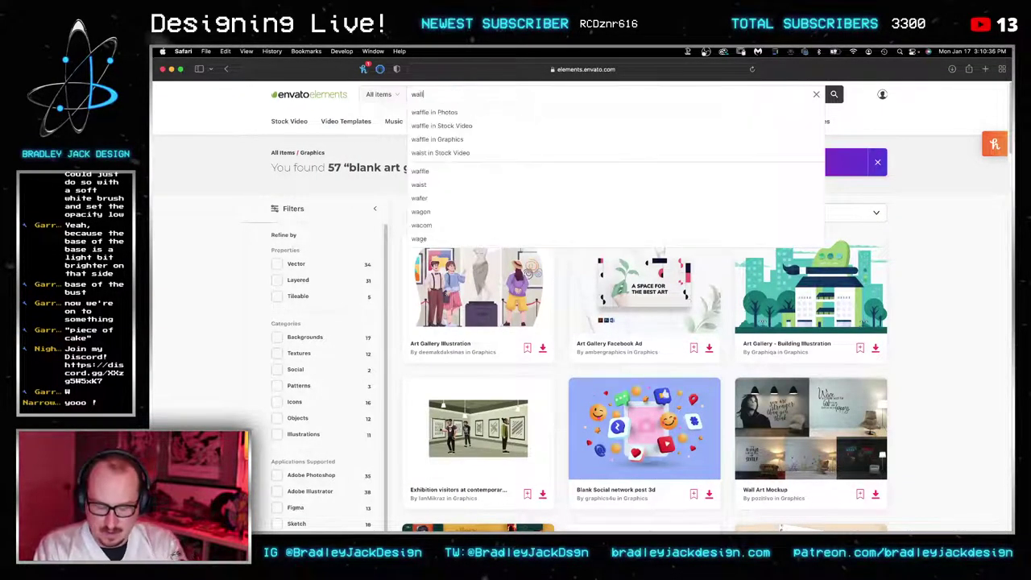
text( art mockup)
key(Return)
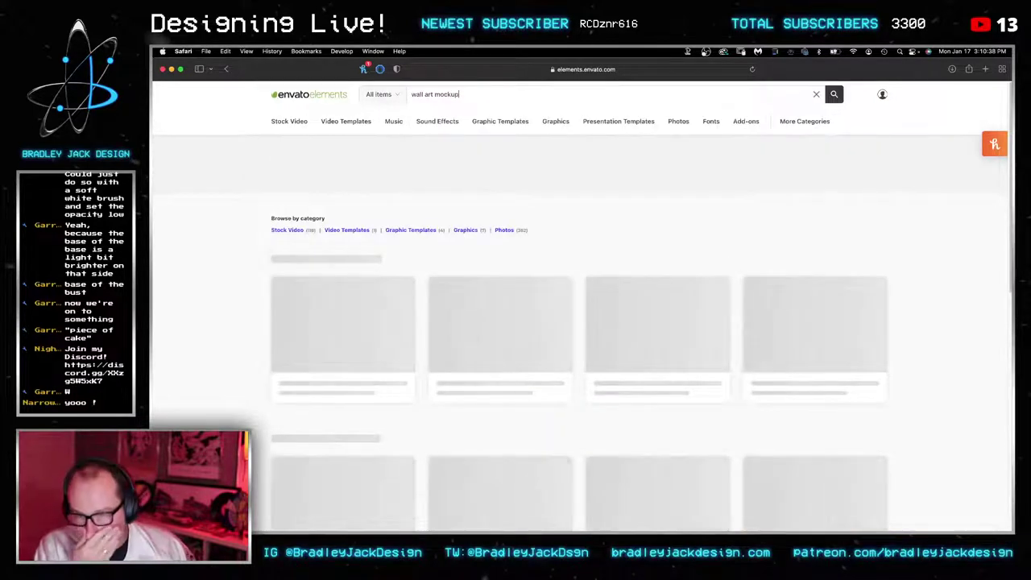
Step: Narrow the "wall art mockup" results to graphic templates and examine them for a fitting gallery wall scene
scroll(291, 276, down, 3)
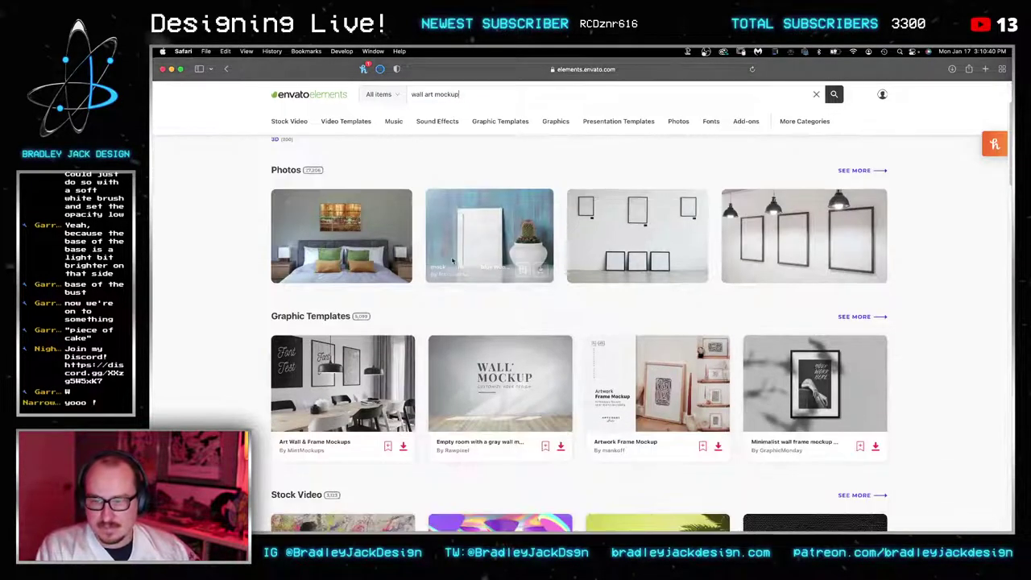
click(310, 316)
scroll(636, 207, down, 4)
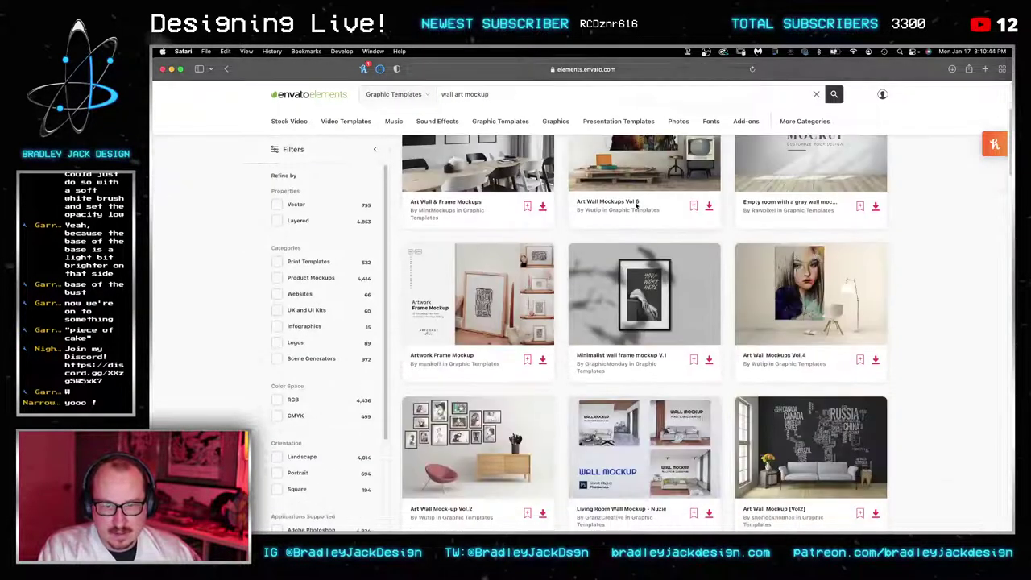
scroll(636, 206, up, 1)
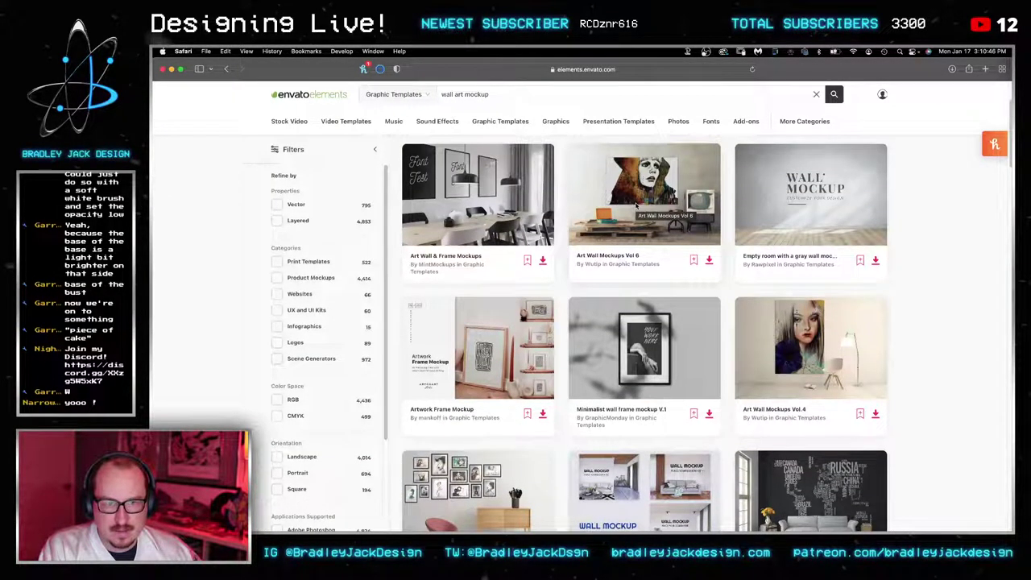
scroll(636, 206, down, 10)
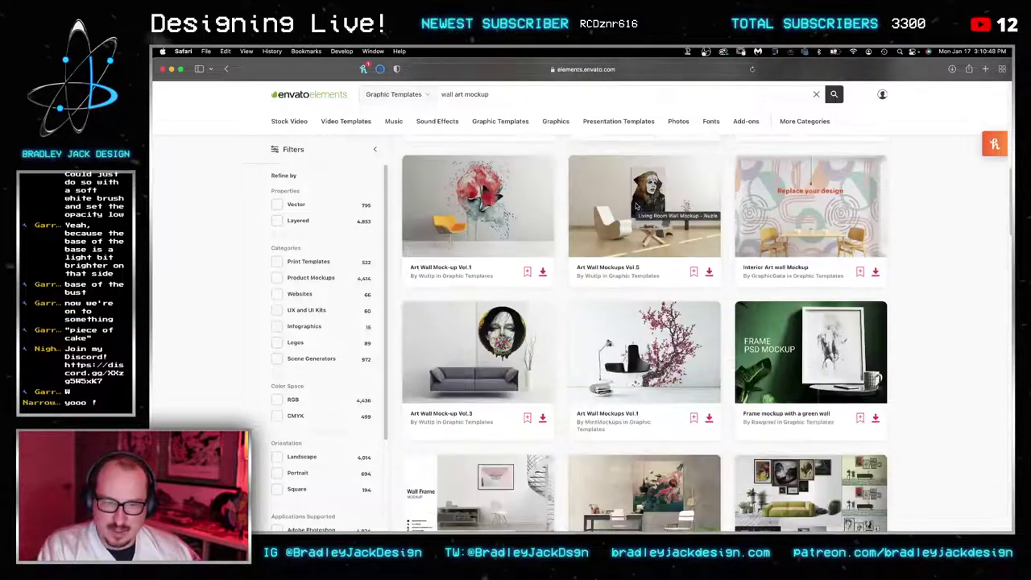
scroll(636, 206, down, 2)
scroll(636, 207, down, 4)
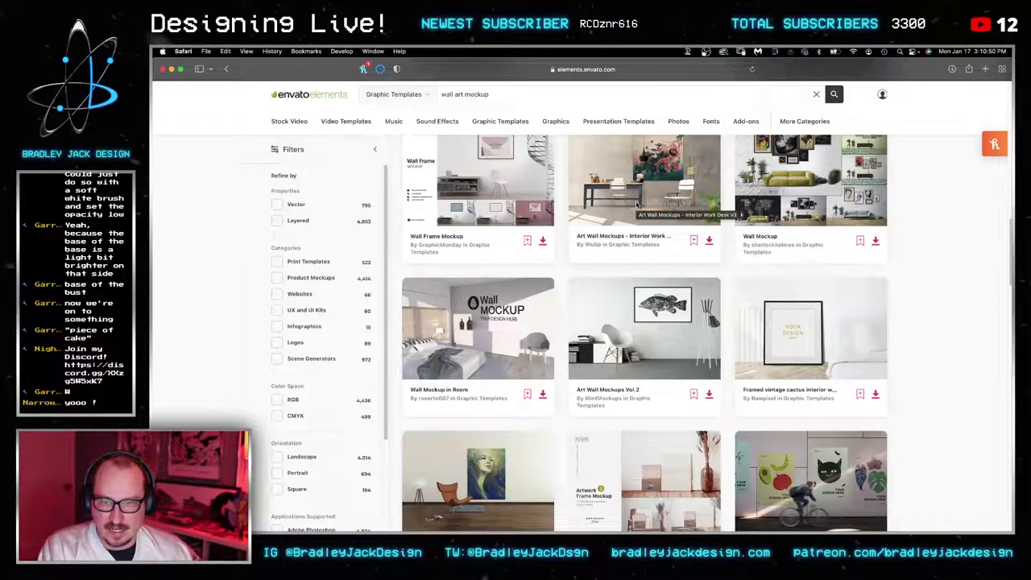
scroll(636, 206, down, 3)
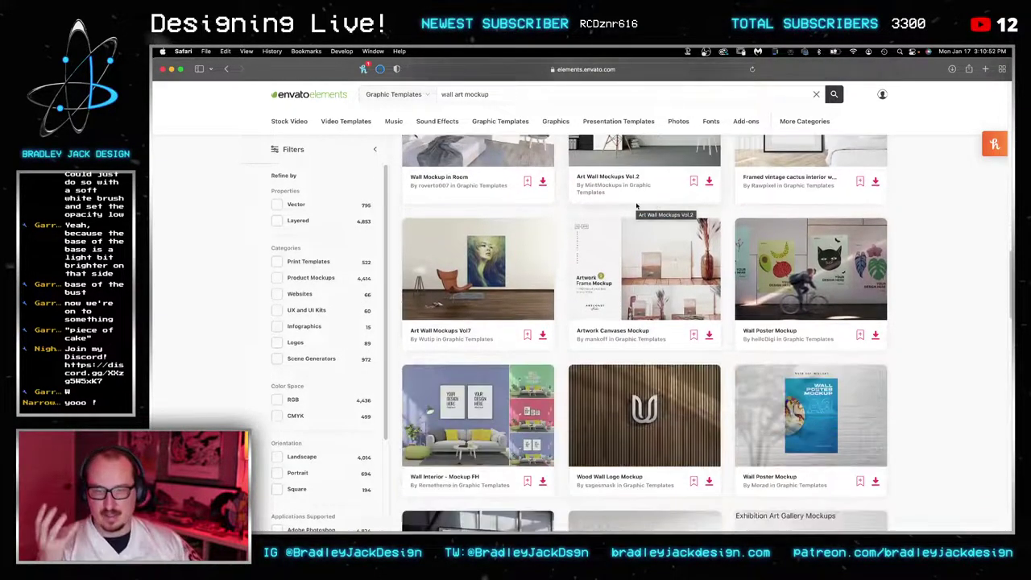
scroll(636, 285, down, 3)
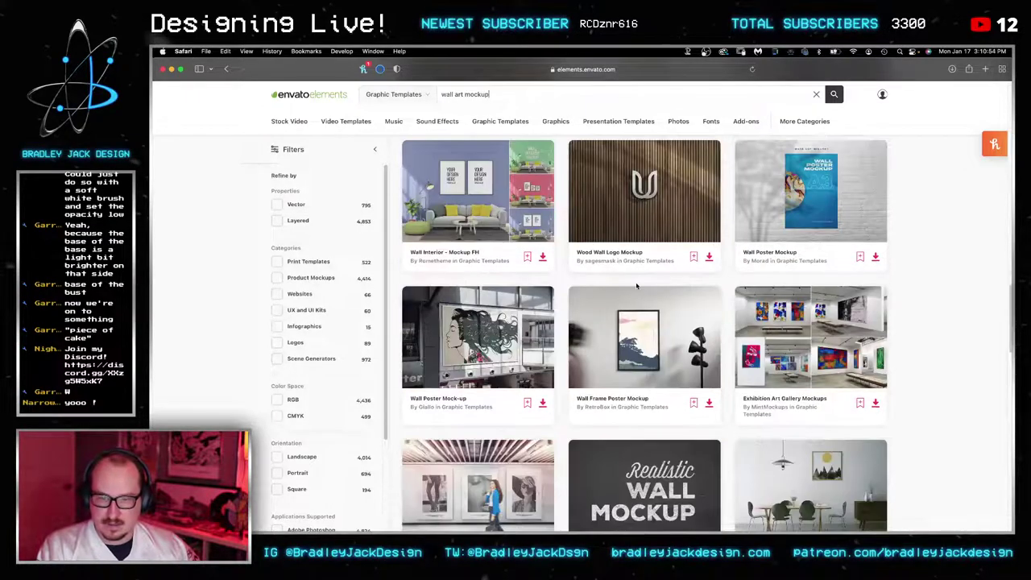
scroll(636, 285, down, 5)
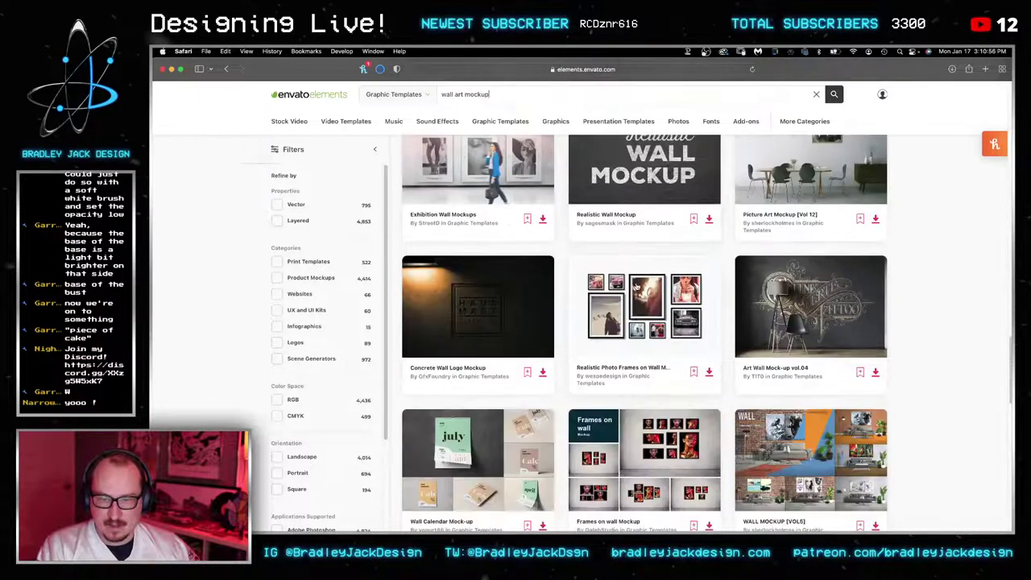
scroll(637, 288, down, 3)
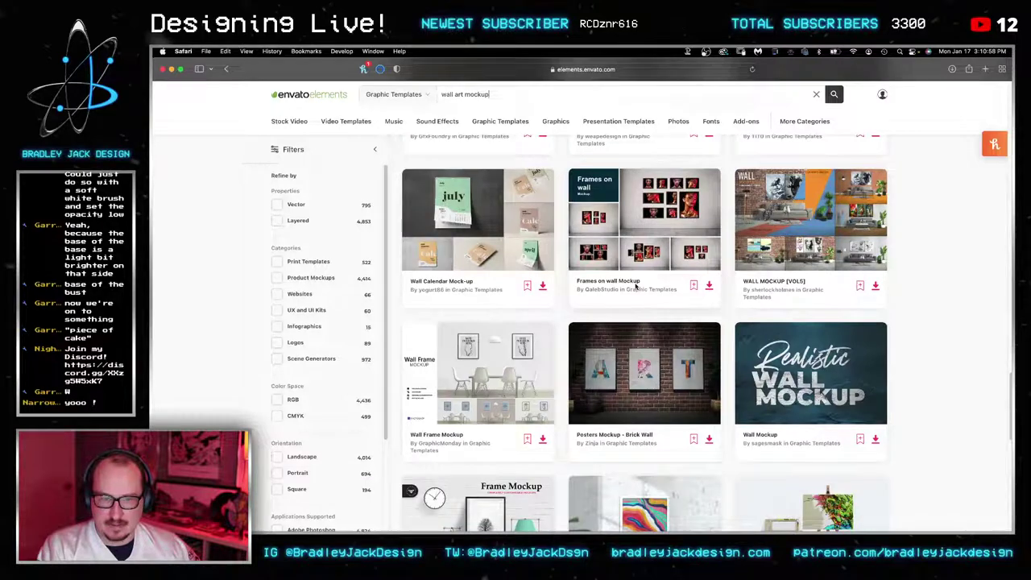
Step: Check the bust composition in Photoshop, return to Safari and look through the remaining wall art mockups
key(super+Tab)
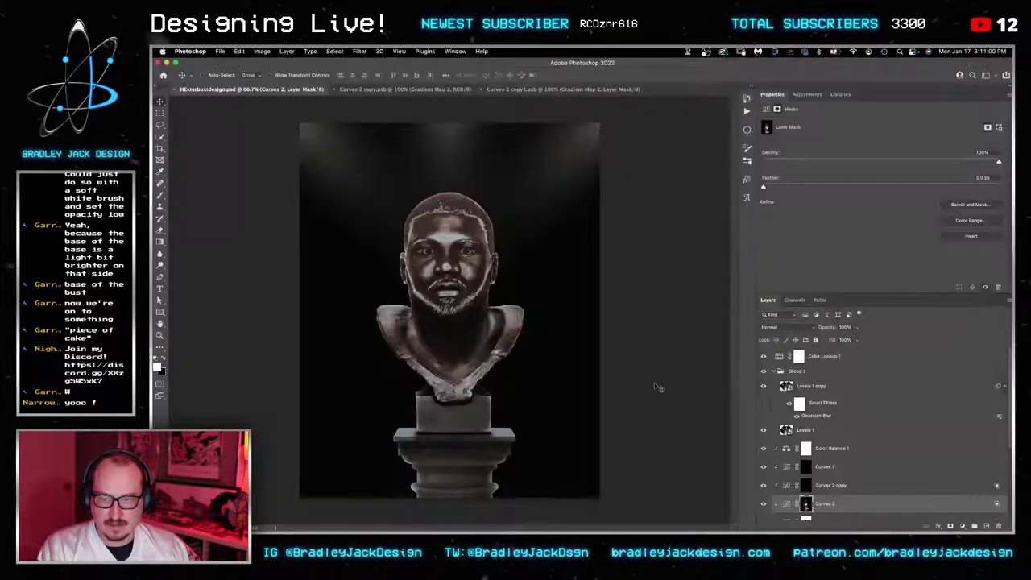
key(super+Tab)
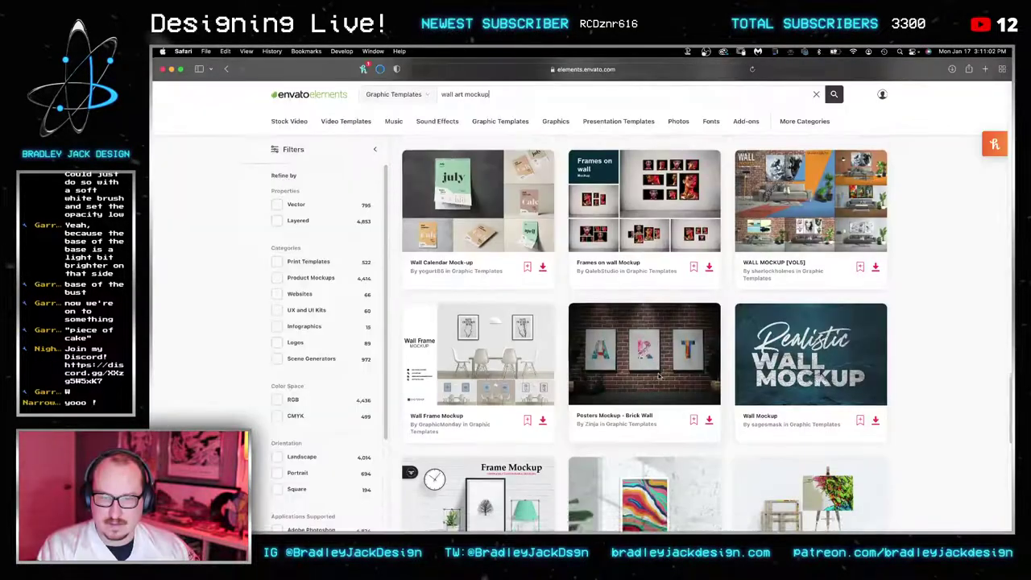
scroll(653, 370, down, 10)
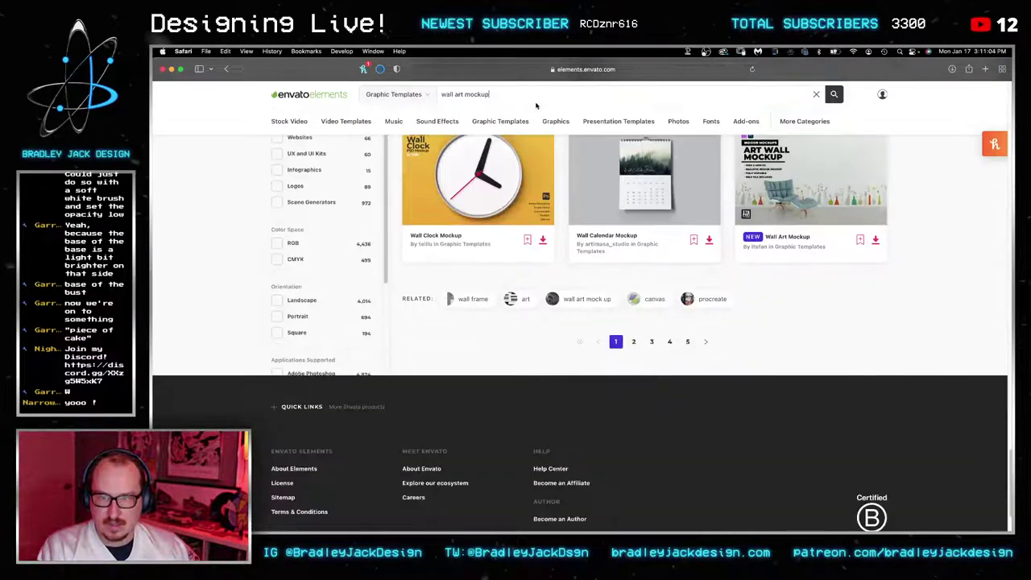
Step: Search the graphic templates for "art on wall" and look through the mockups found
key(super+a)
text(art on wall)
key(Return)
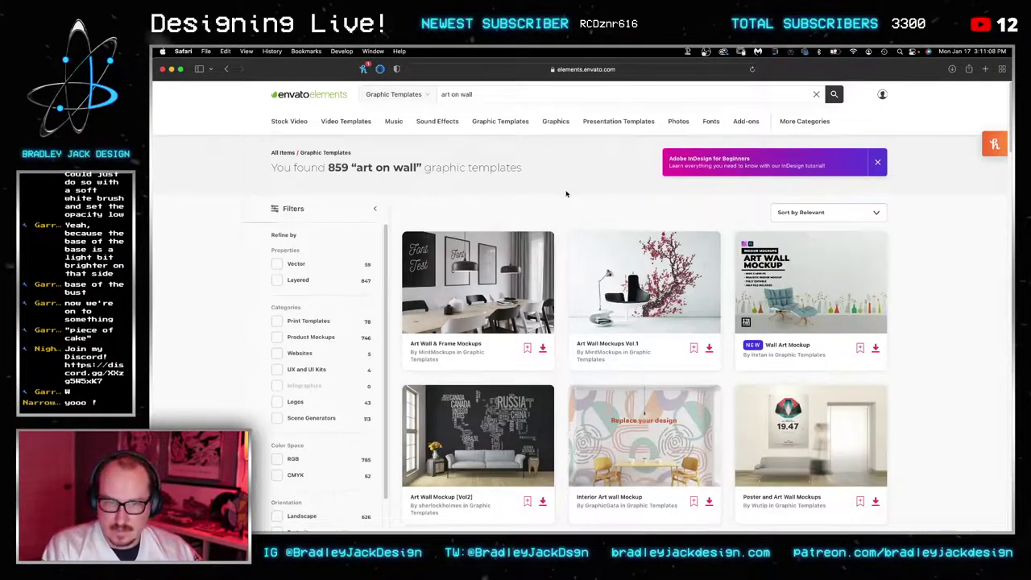
scroll(566, 192, down, 3)
scroll(566, 192, down, 2)
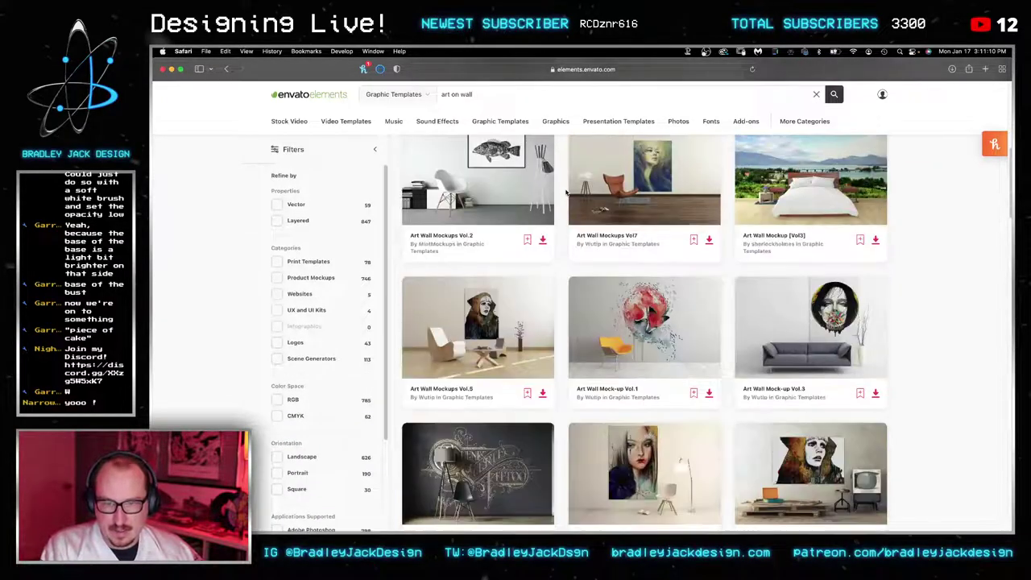
scroll(566, 192, down, 4)
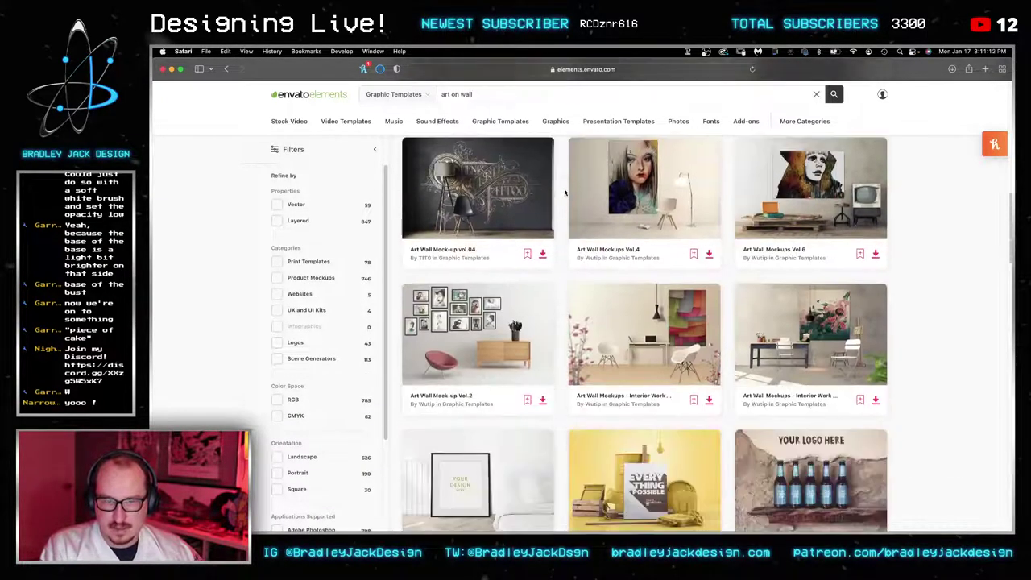
Step: Widen the "art on wall" search to all item categories and look over the results
click(393, 95)
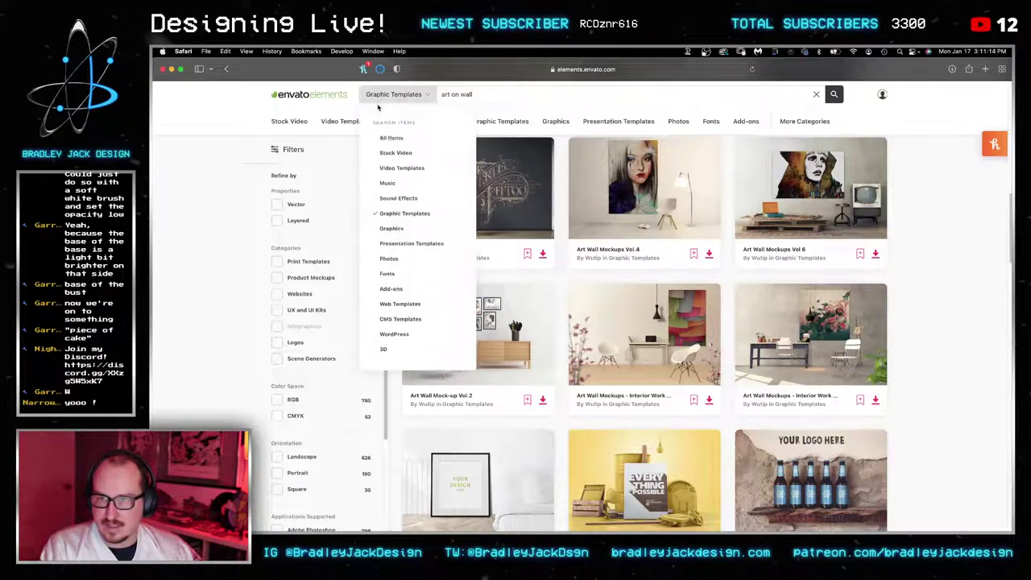
click(390, 137)
click(835, 95)
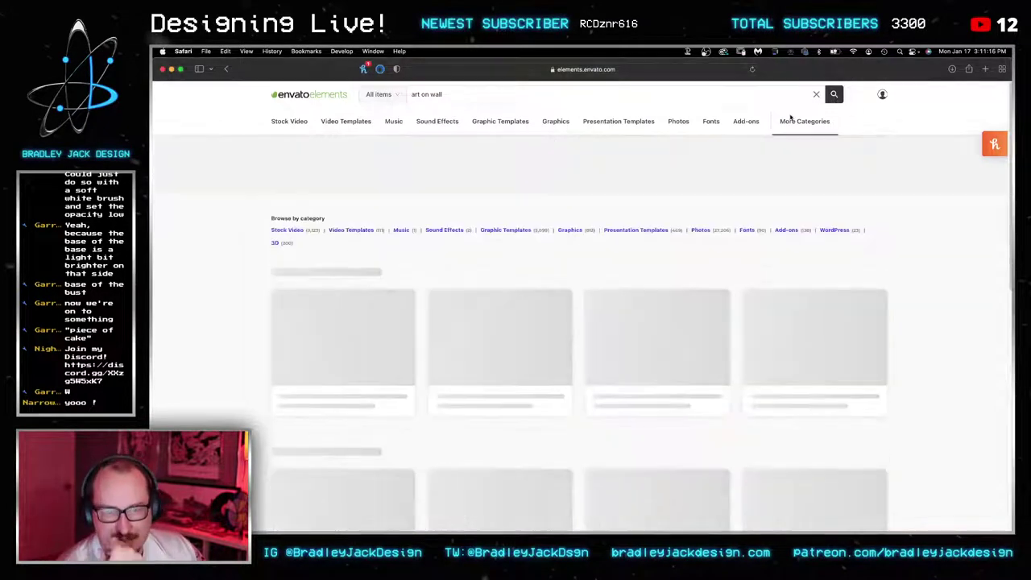
scroll(497, 235, down, 5)
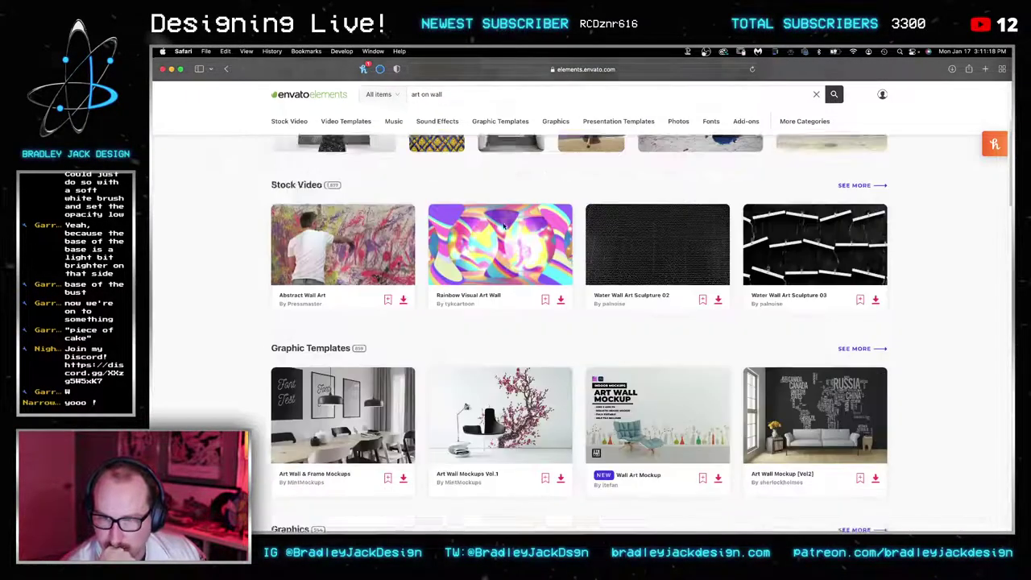
Step: Search all items for "blank fram on wall" and narrow the results to photos
click(430, 95)
triple_click(431, 95)
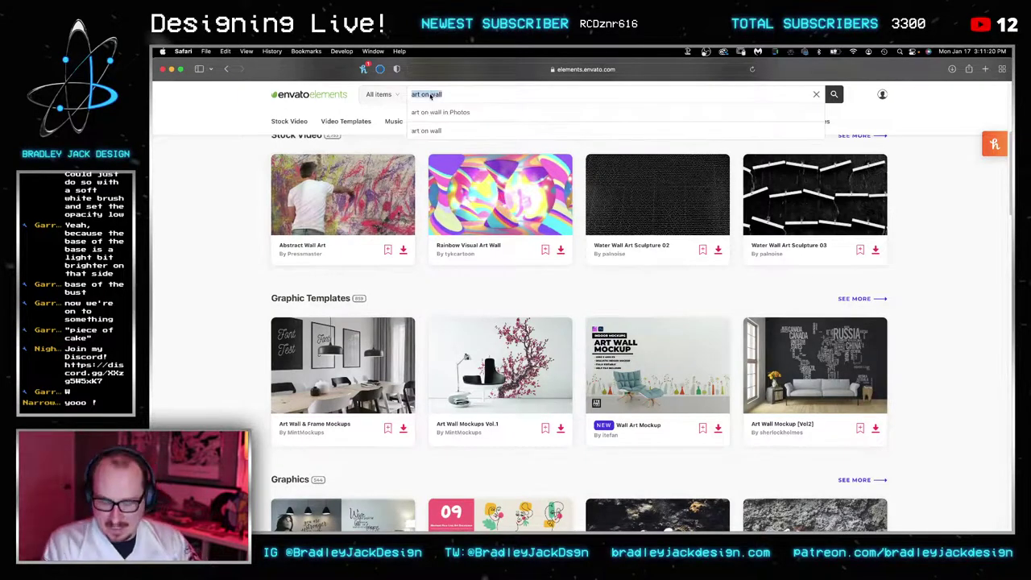
text(blank fram on)
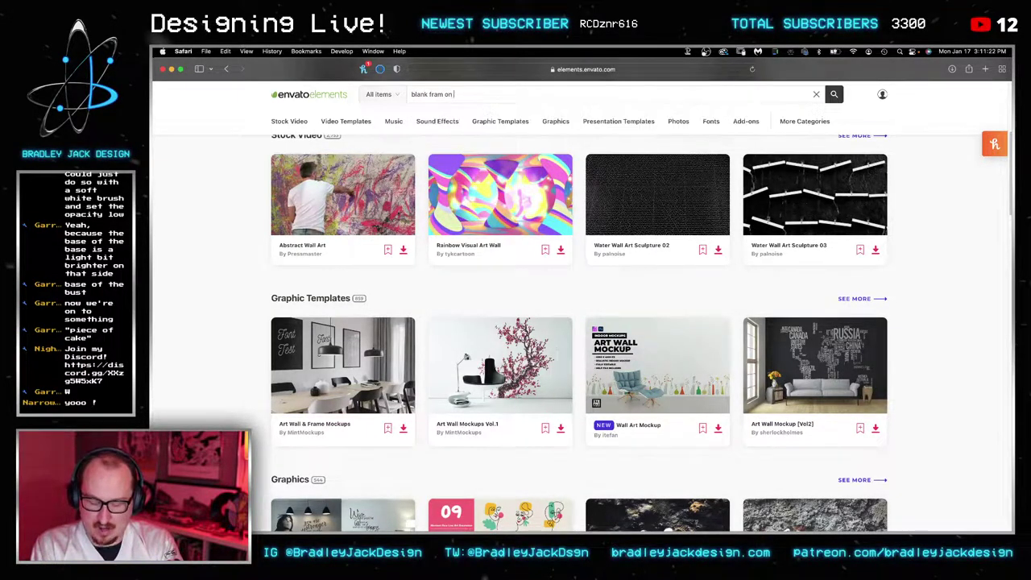
key(Return)
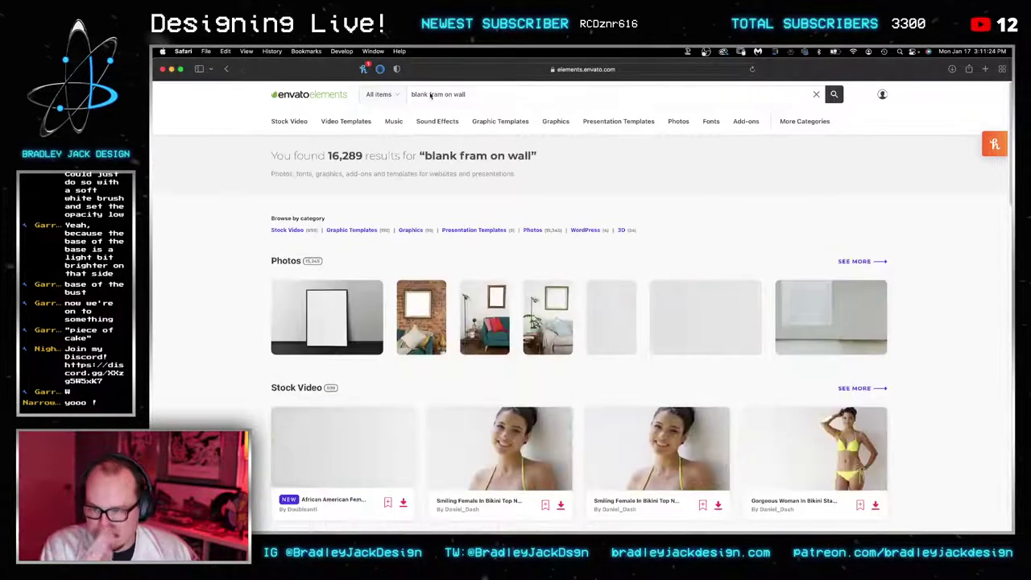
click(285, 262)
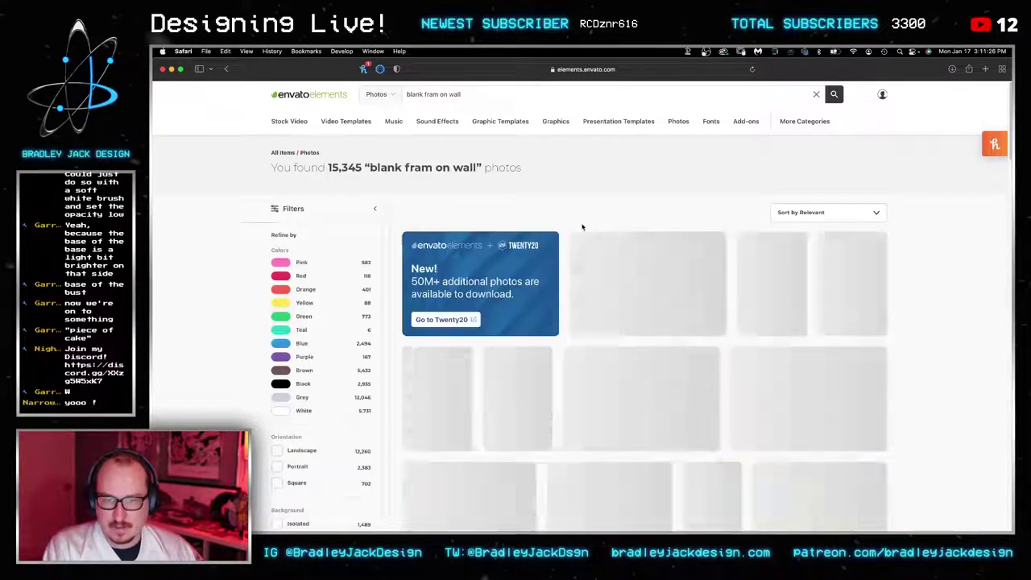
Step: Find the photo "blank picture frames on wall" with three lit gallery frames and download it without a license
scroll(644, 209, down, 5)
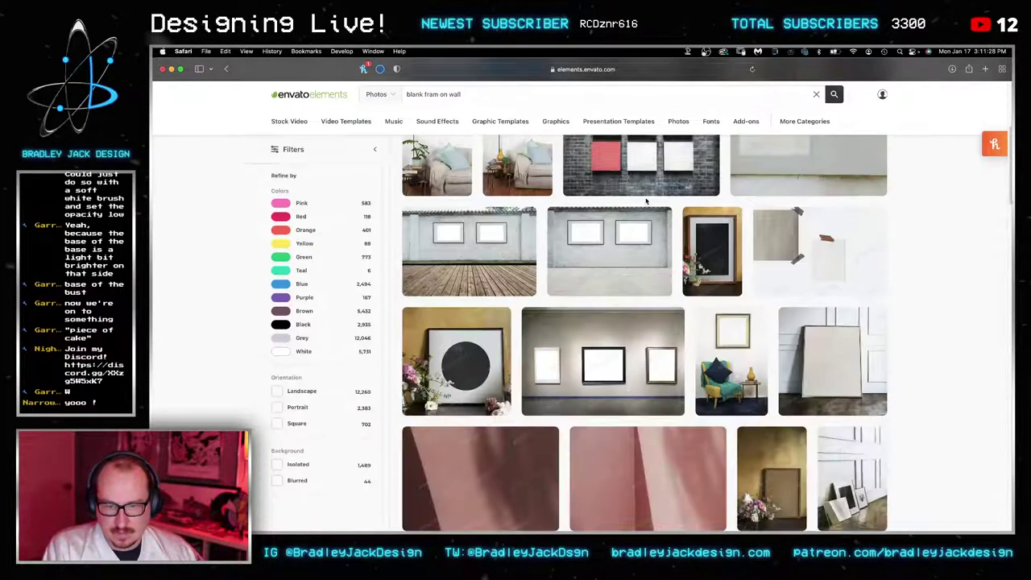
scroll(613, 305, down, 1)
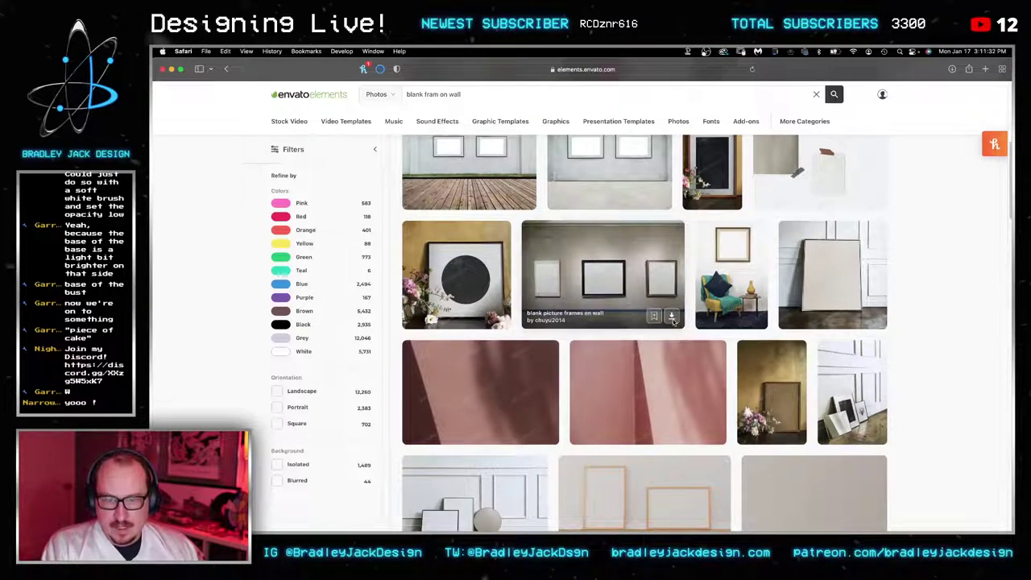
click(673, 316)
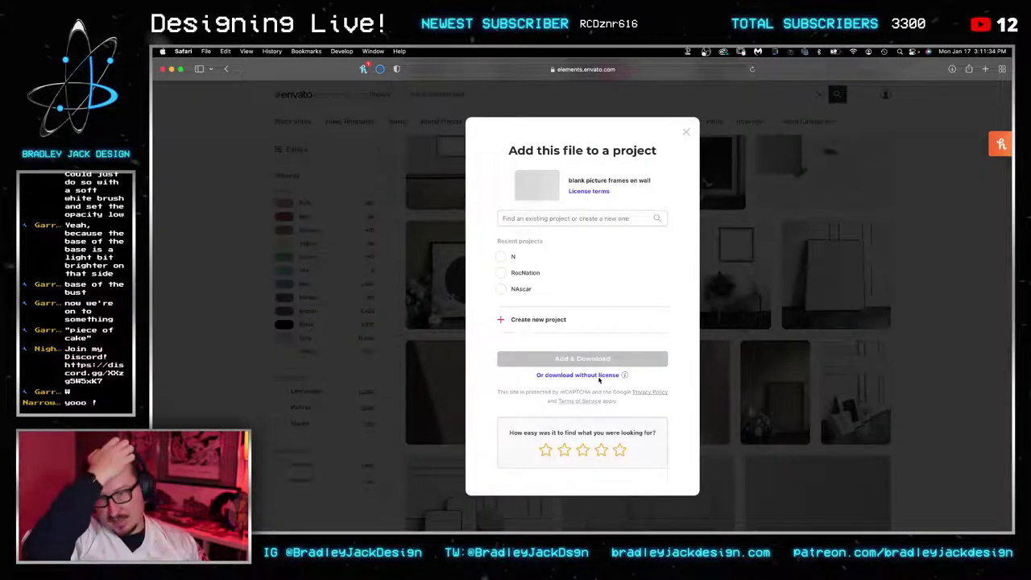
Step: Look through the remaining blank frame photos and download the green wall with three wooden poster frames without a license
scroll(620, 297, down, 10)
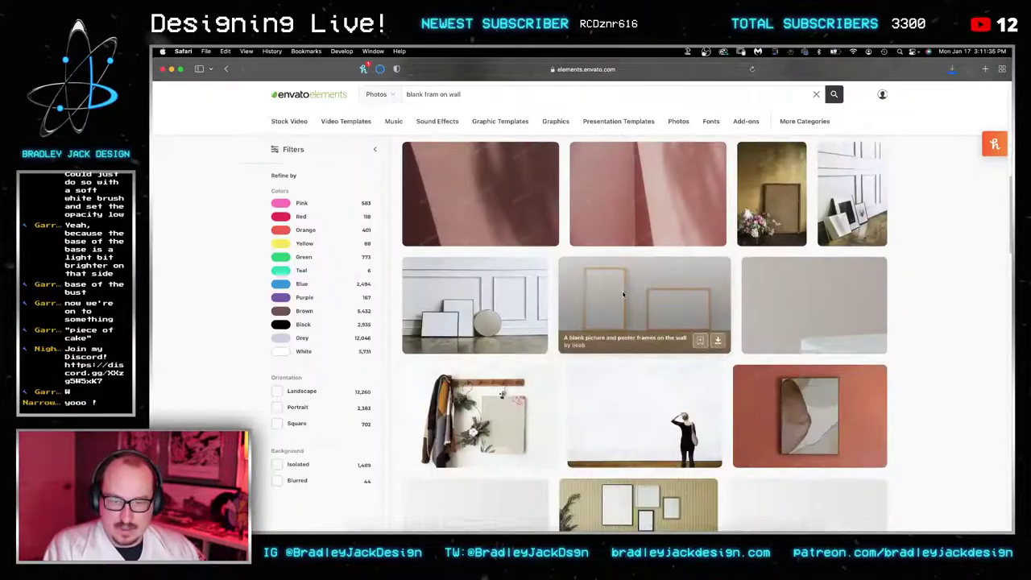
scroll(622, 295, down, 10)
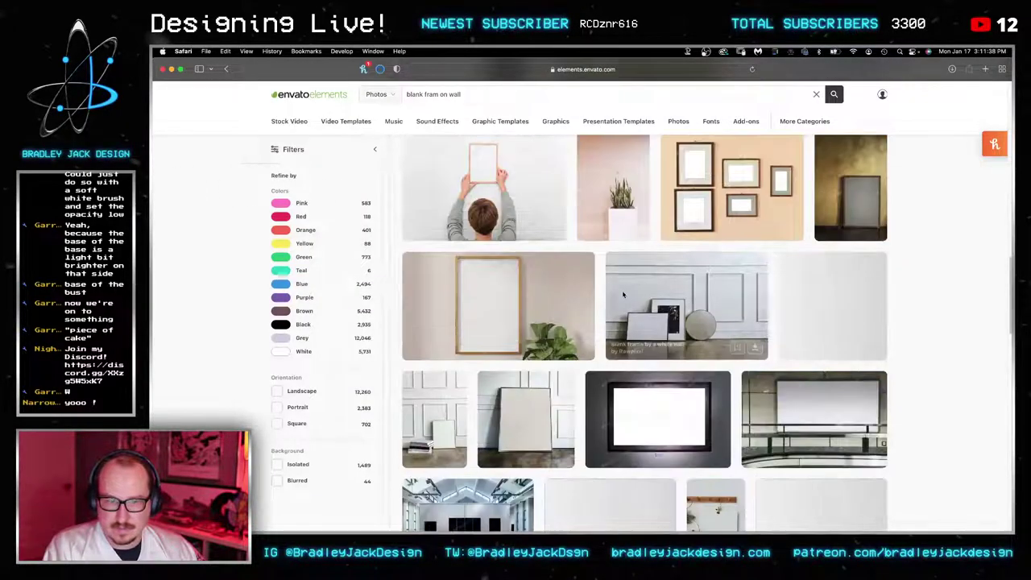
scroll(621, 295, down, 10)
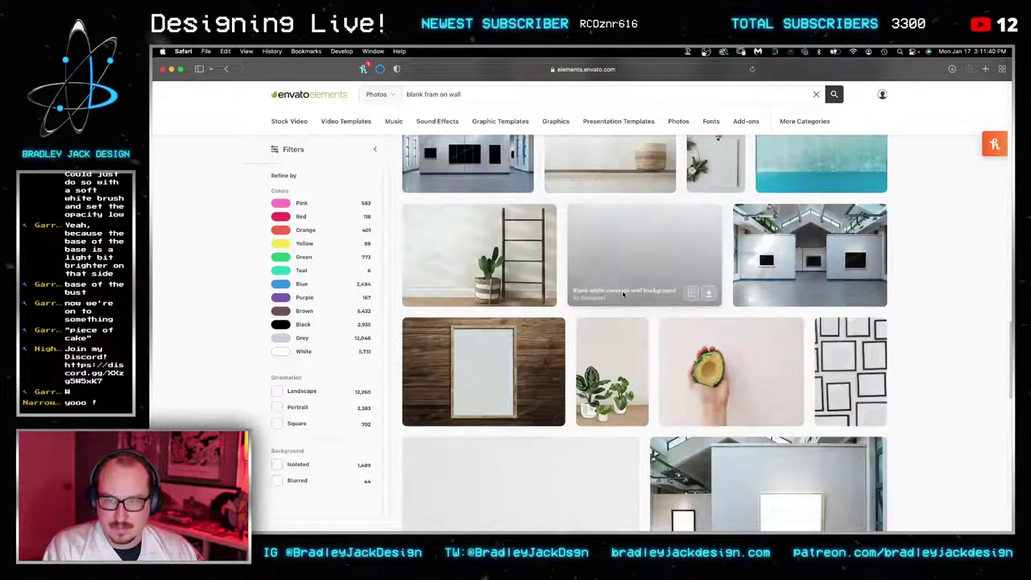
scroll(622, 295, down, 10)
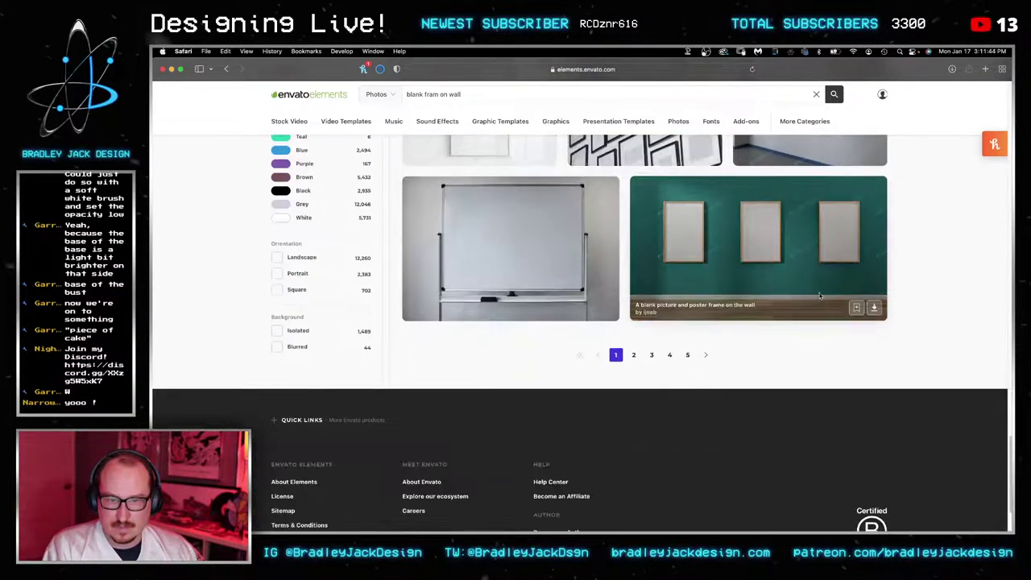
click(873, 307)
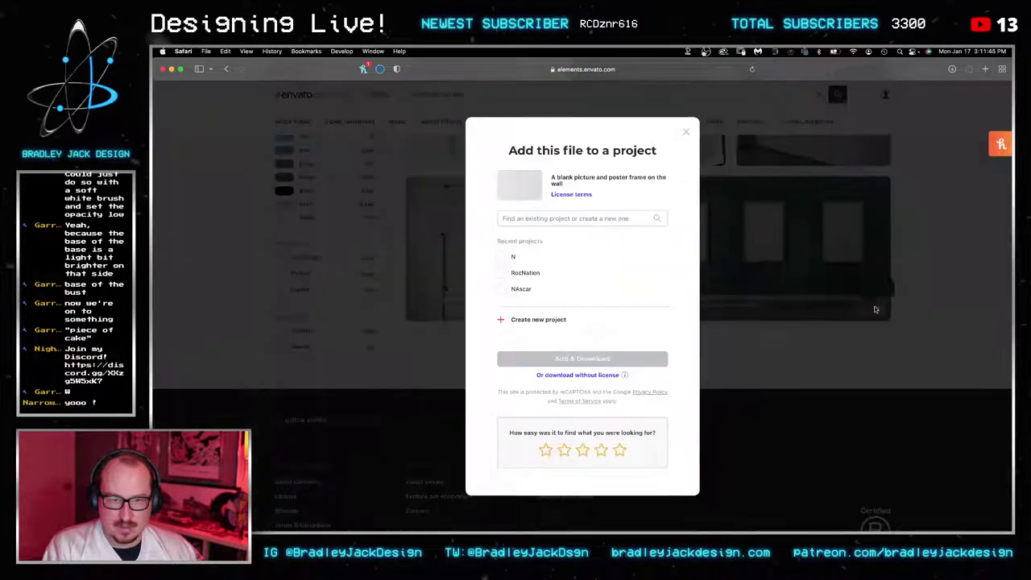
click(610, 376)
Step: Switch to Photoshop and place the downloaded green wall photo directly above Layer 1, behind the bust
key(super+Tab)
scroll(886, 461, down, 5)
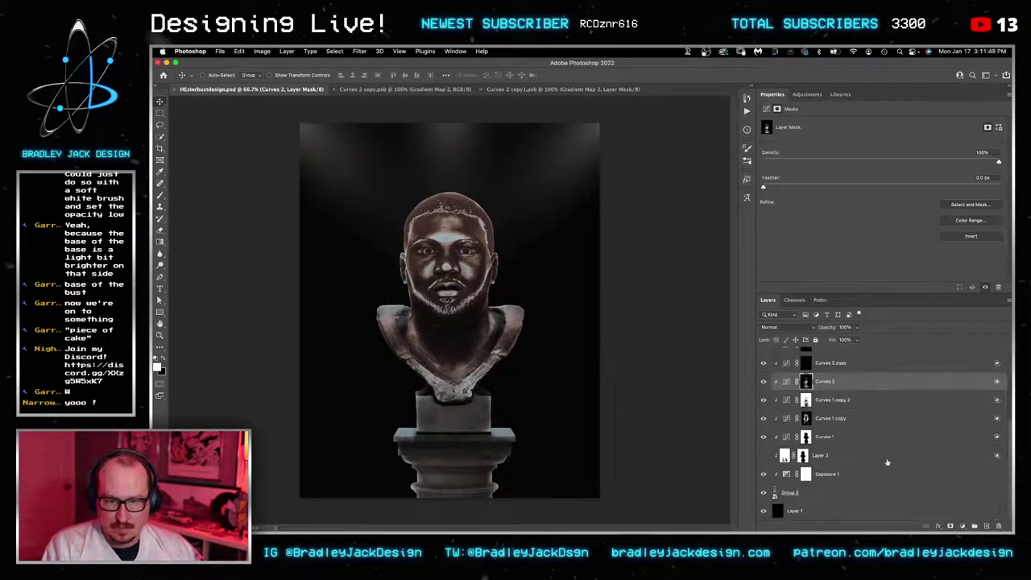
click(815, 509)
click(759, 503)
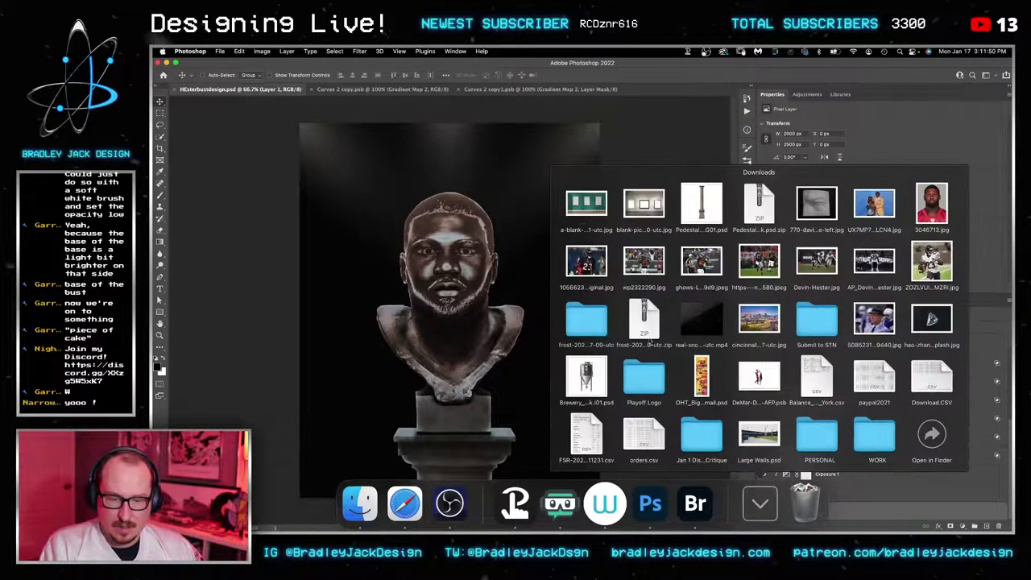
click(533, 231)
scroll(472, 259, down, 5)
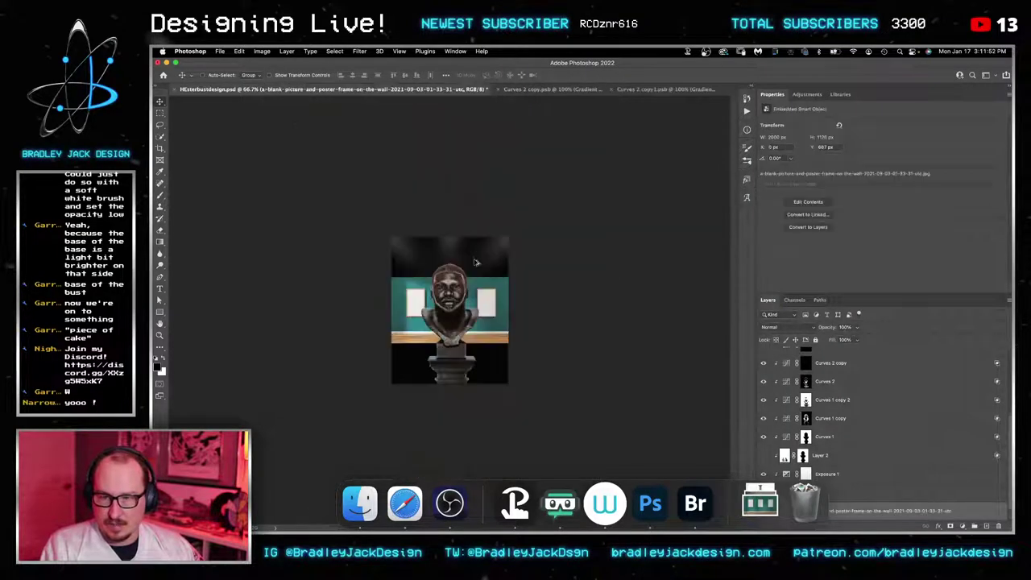
Step: Enlarge the green wall photo to fill the canvas and shift it so one complete frame sits behind the bust
key(super+t)
drag(508, 343, 637, 389)
drag(574, 369, 542, 368)
key(Return)
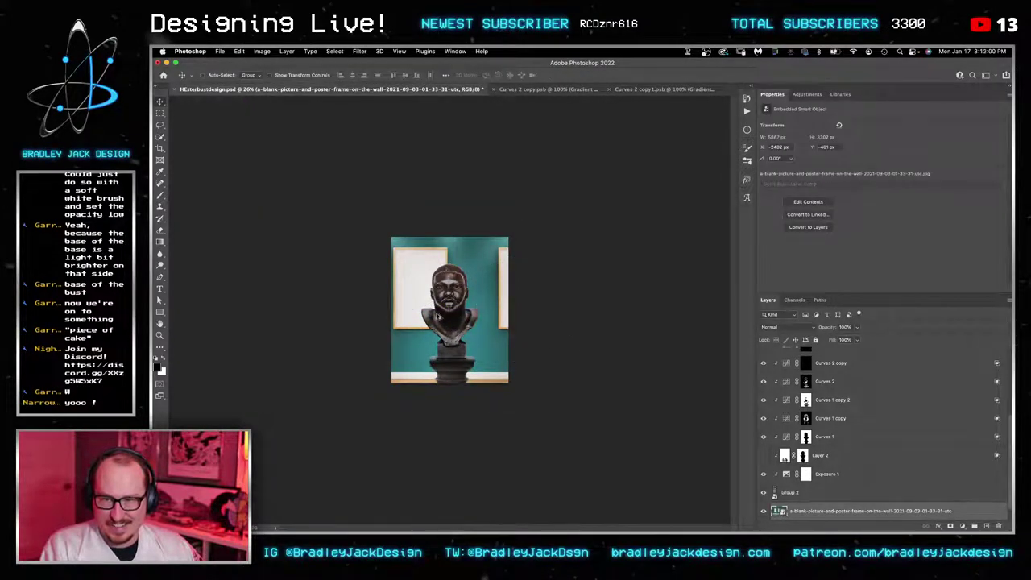
scroll(439, 316, up, 2)
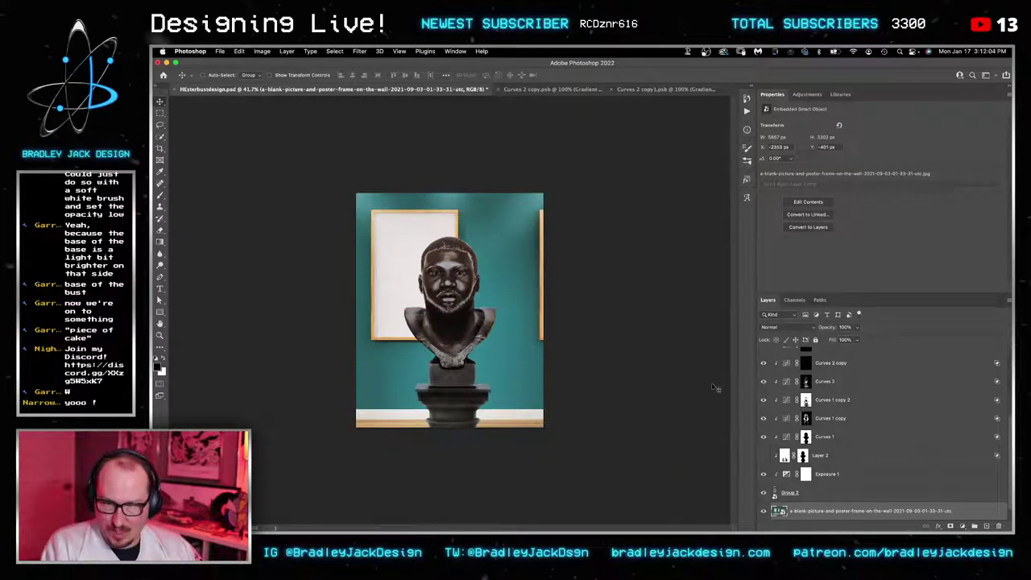
Step: Return to Safari and search the photos for "frames on wall"
key(super+Tab)
scroll(514, 214, up, 10)
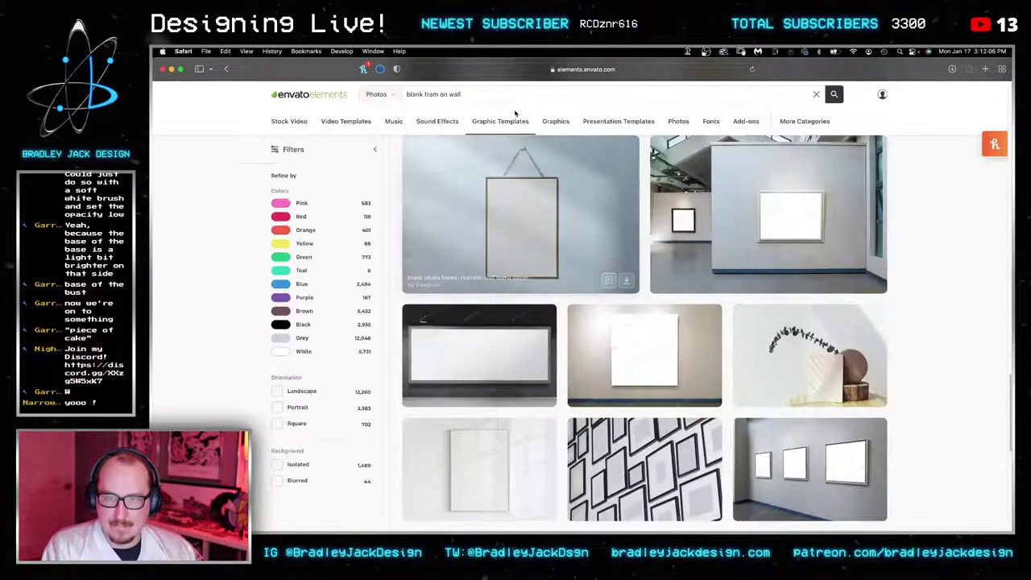
click(451, 94)
click(454, 94)
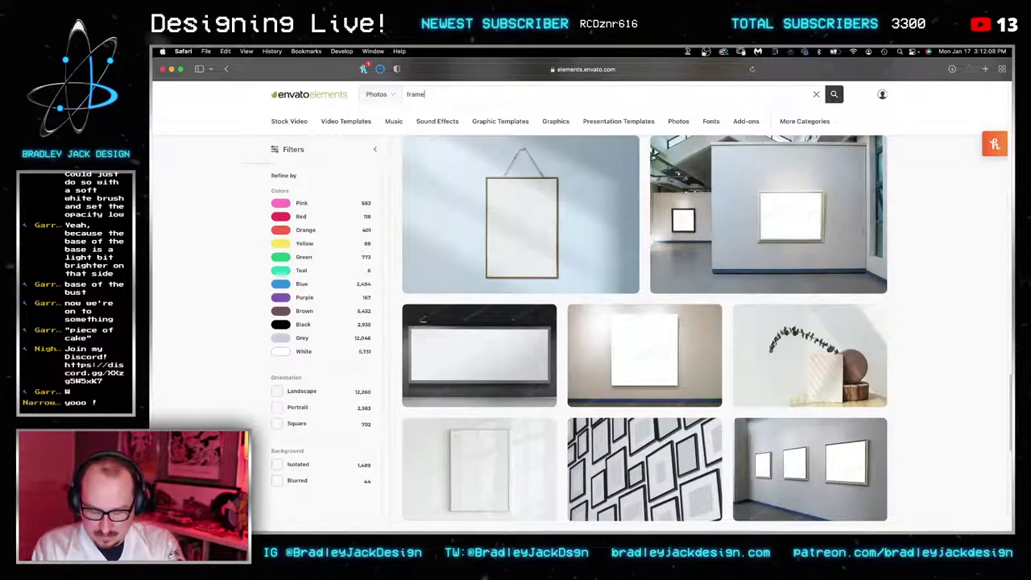
key(Return)
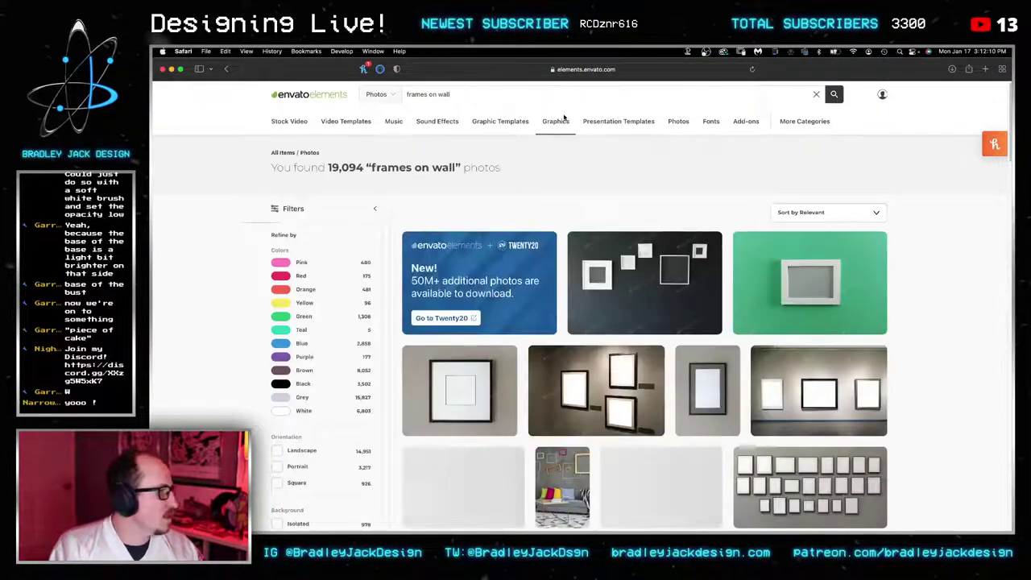
Step: Examine the first page of "frames on wall" photos for a fitting gallery background
scroll(604, 203, down, 8)
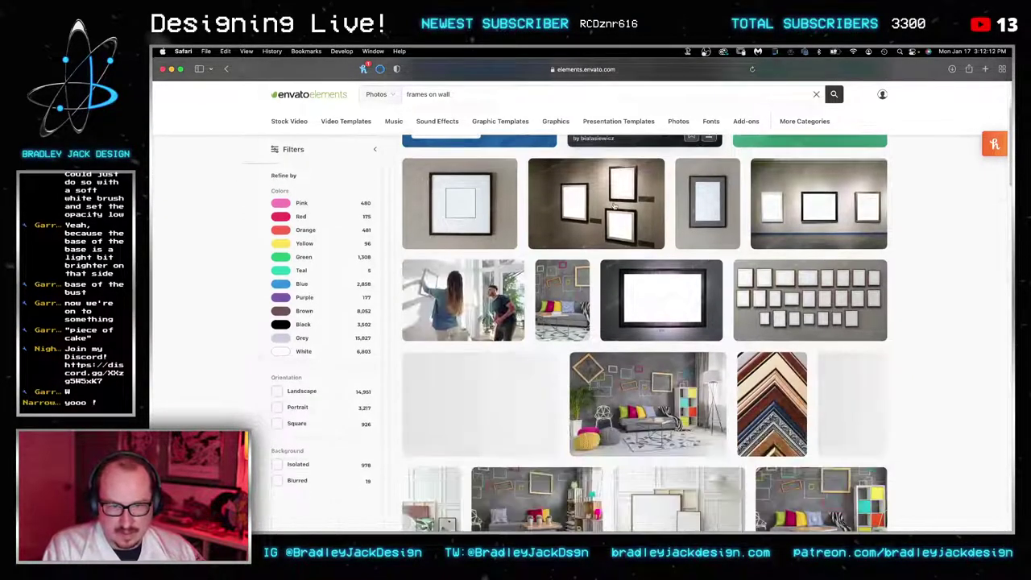
scroll(612, 199, down, 5)
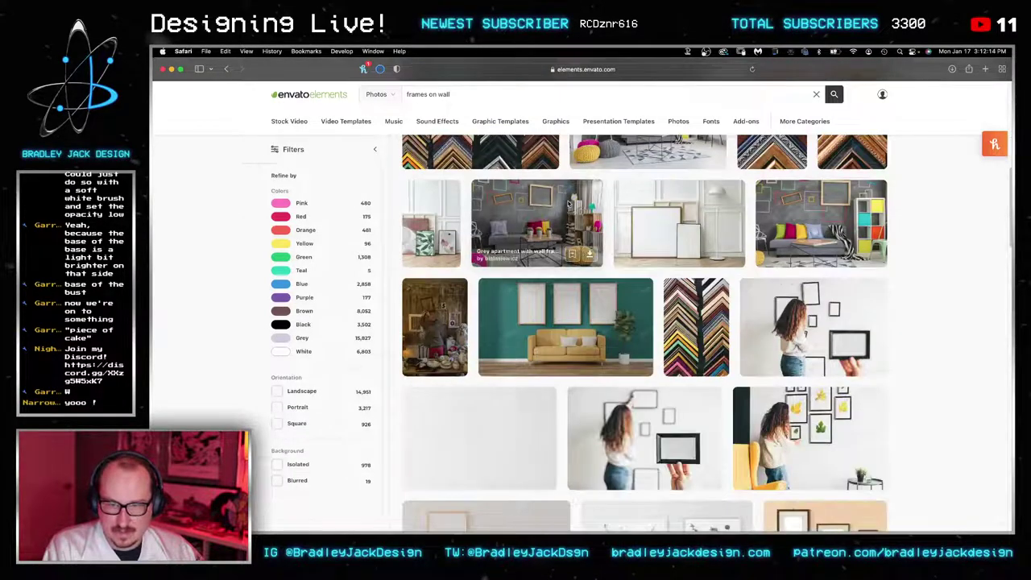
scroll(567, 202, down, 3)
scroll(566, 202, down, 3)
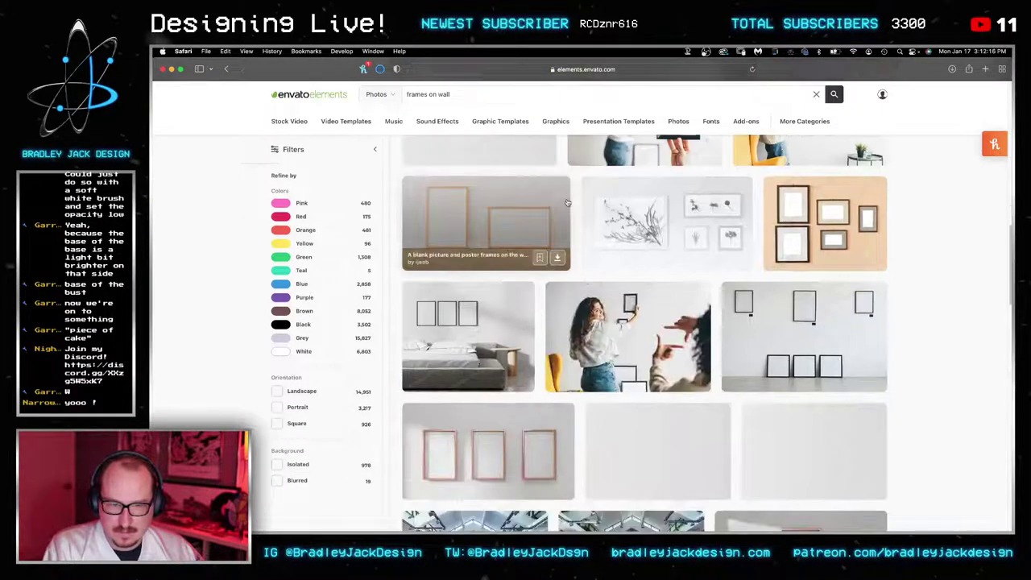
scroll(567, 202, down, 6)
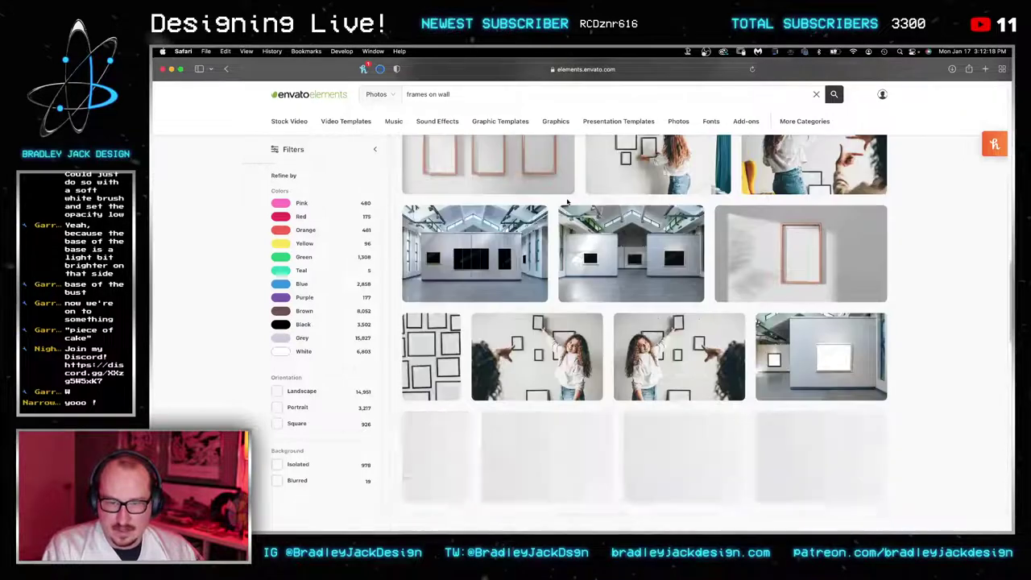
scroll(567, 202, down, 3)
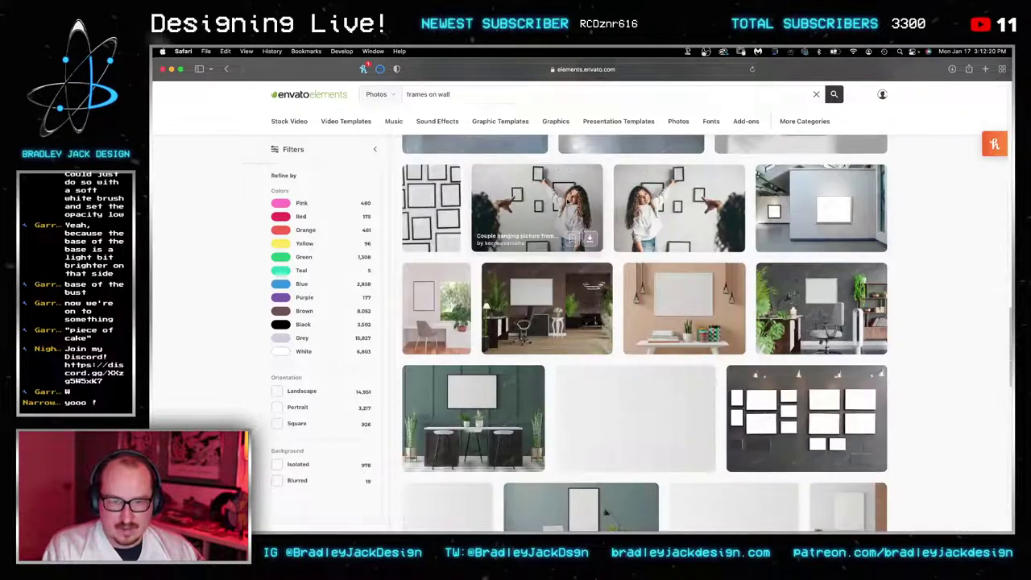
scroll(567, 202, down, 5)
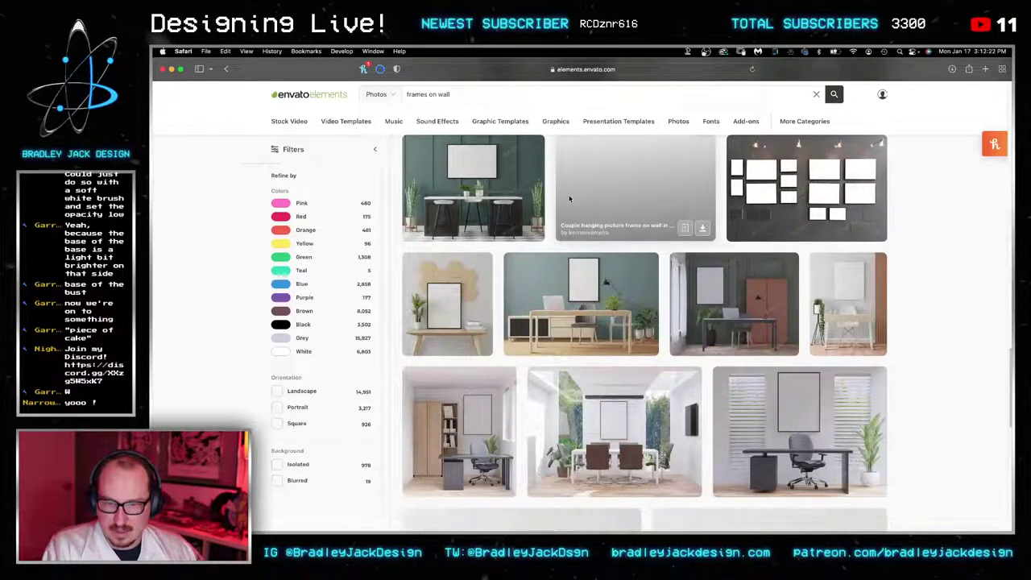
scroll(567, 203, down, 1)
scroll(569, 199, down, 5)
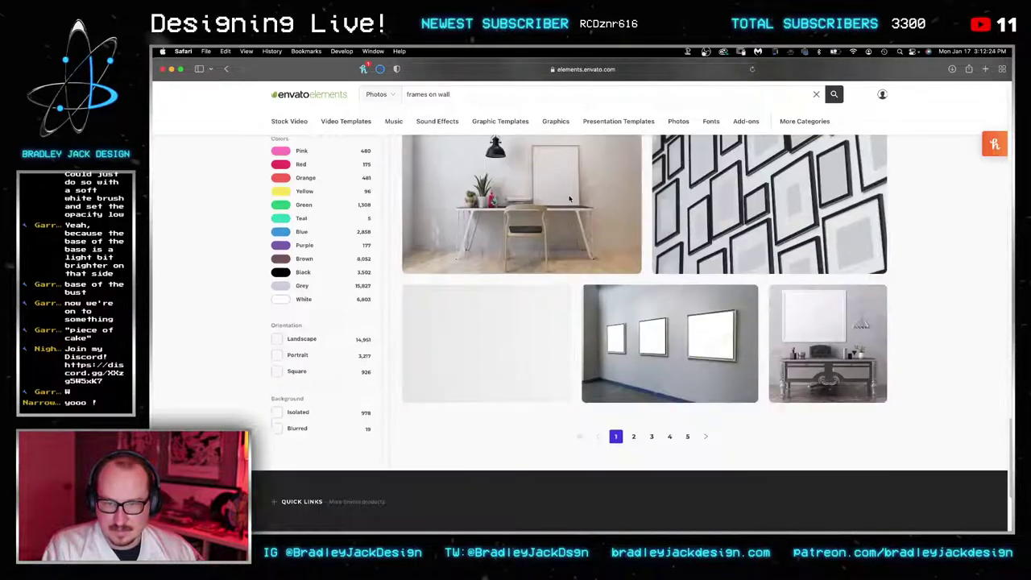
Step: Look through the second page of "frames on wall" photos and switch back to the bust composition in Photoshop
click(634, 436)
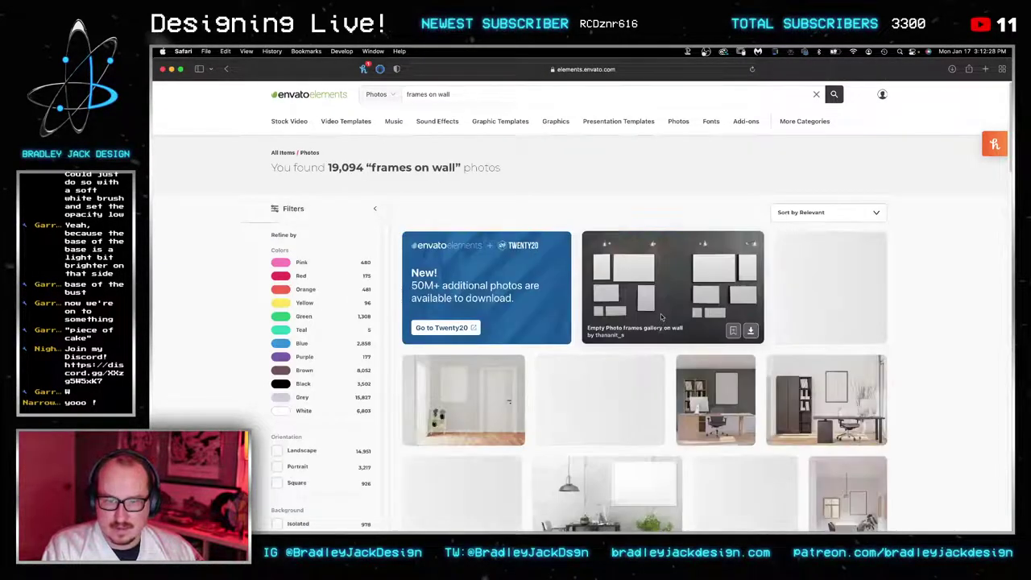
scroll(663, 313, down, 3)
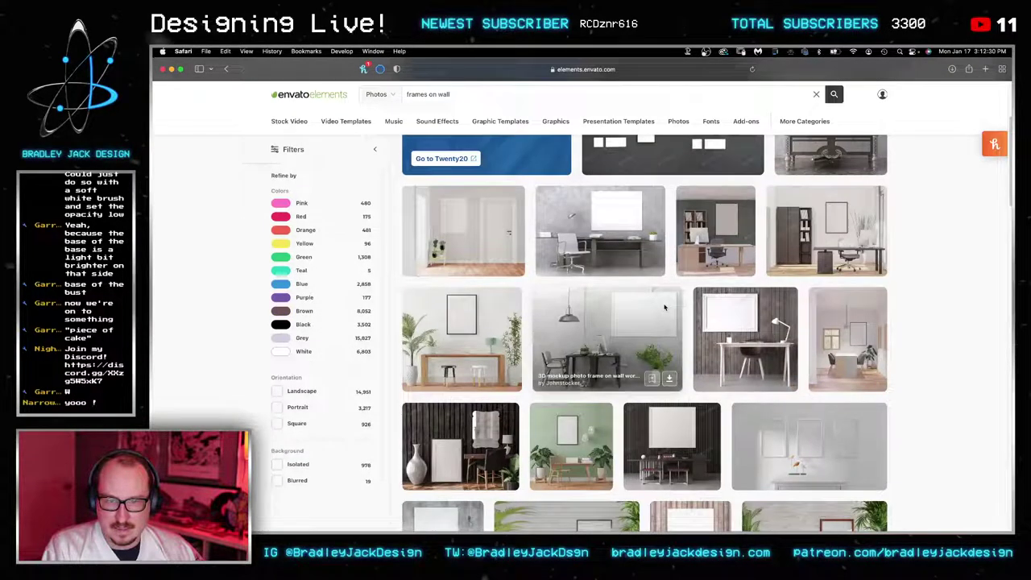
scroll(665, 305, down, 10)
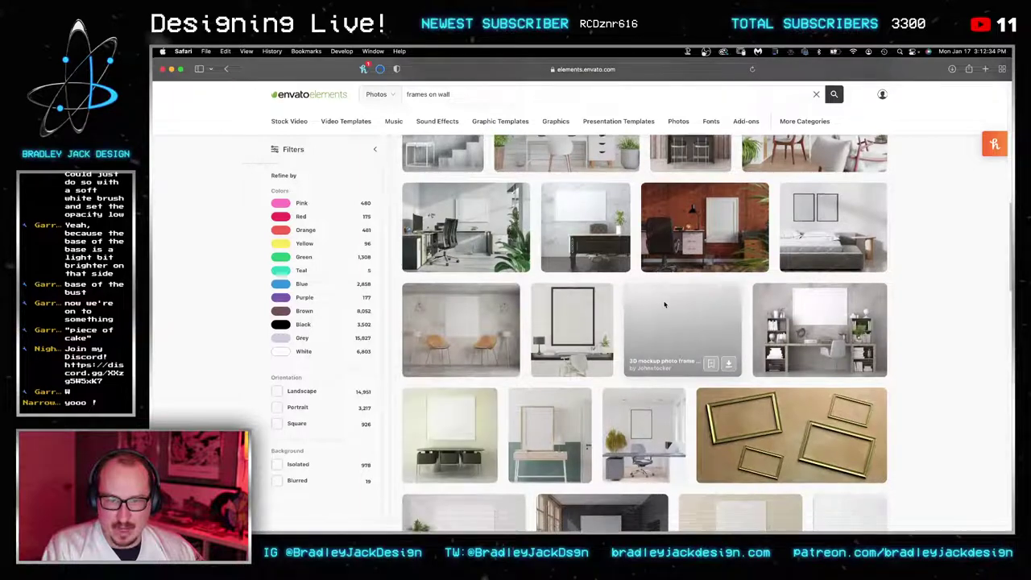
scroll(664, 304, down, 4)
scroll(665, 304, down, 3)
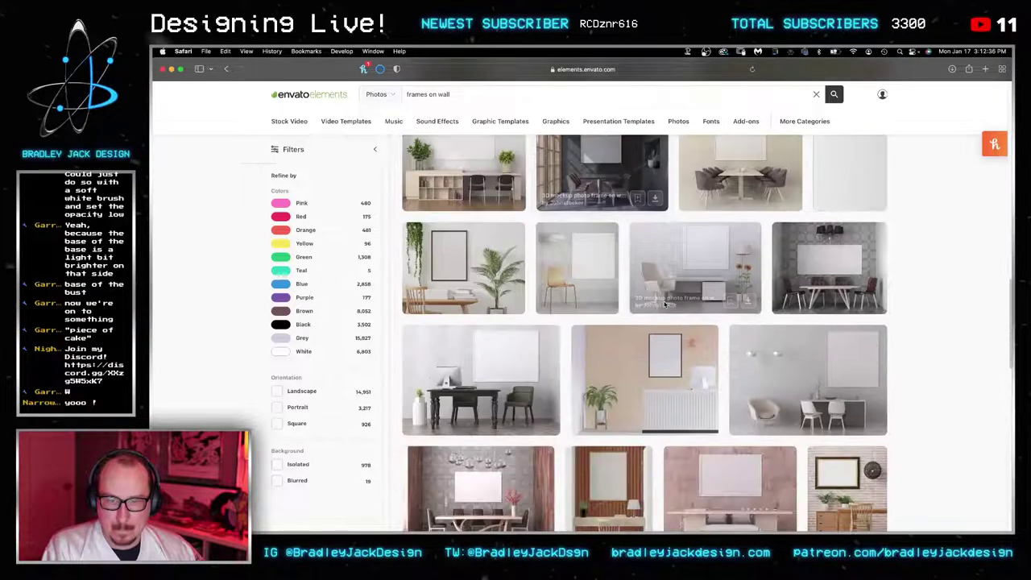
key(super+Tab)
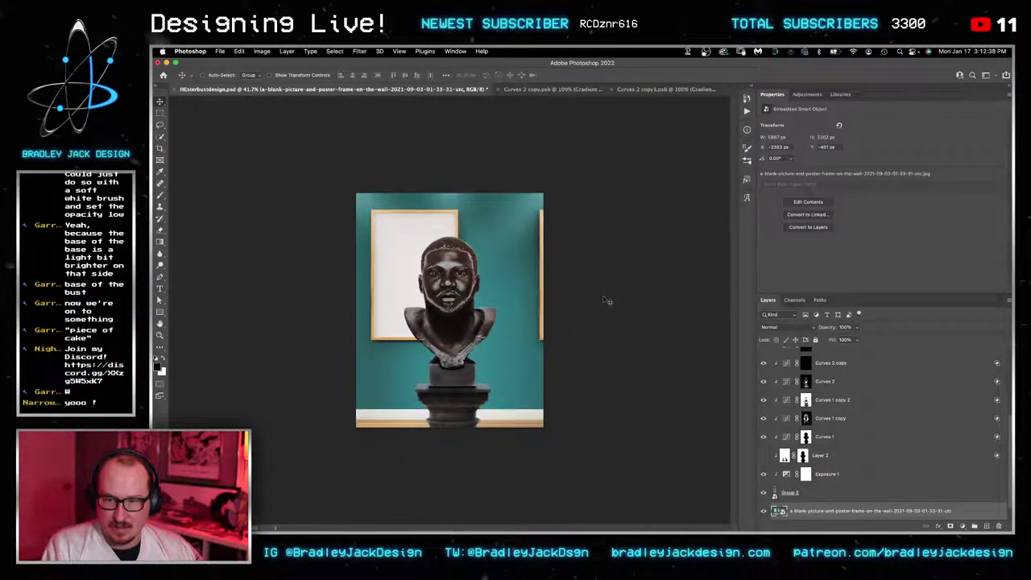
Step: Switch to Safari and search the Envato Elements photos for "blank wall art gallery"
key(super+Tab)
triple_click(478, 94)
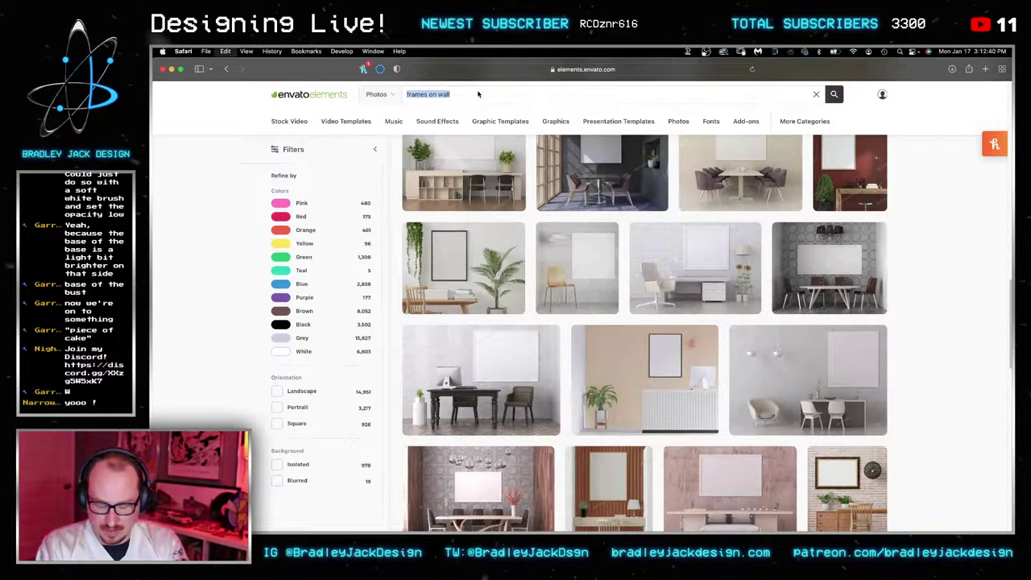
text(blank wall art gallery)
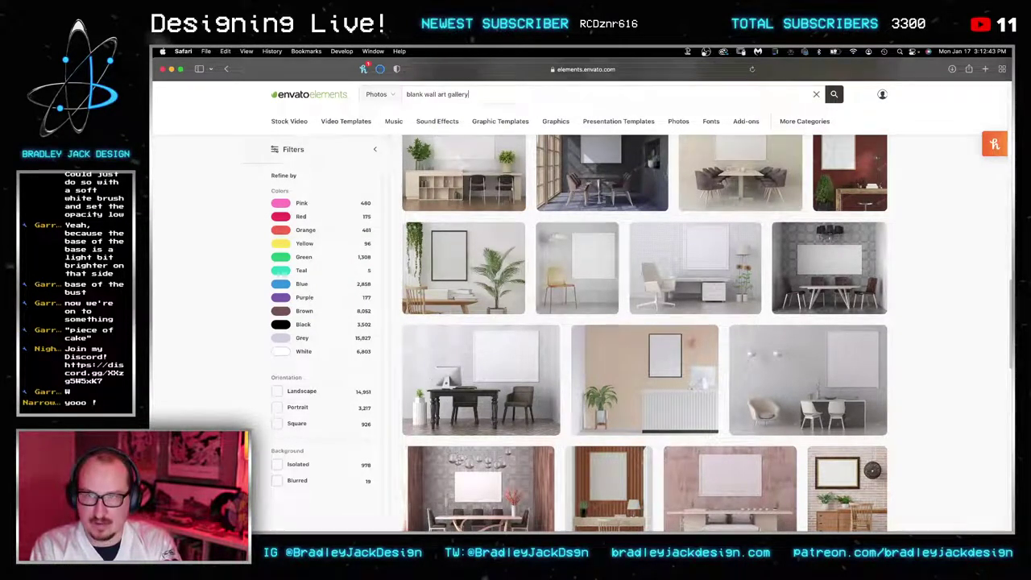
key(Return)
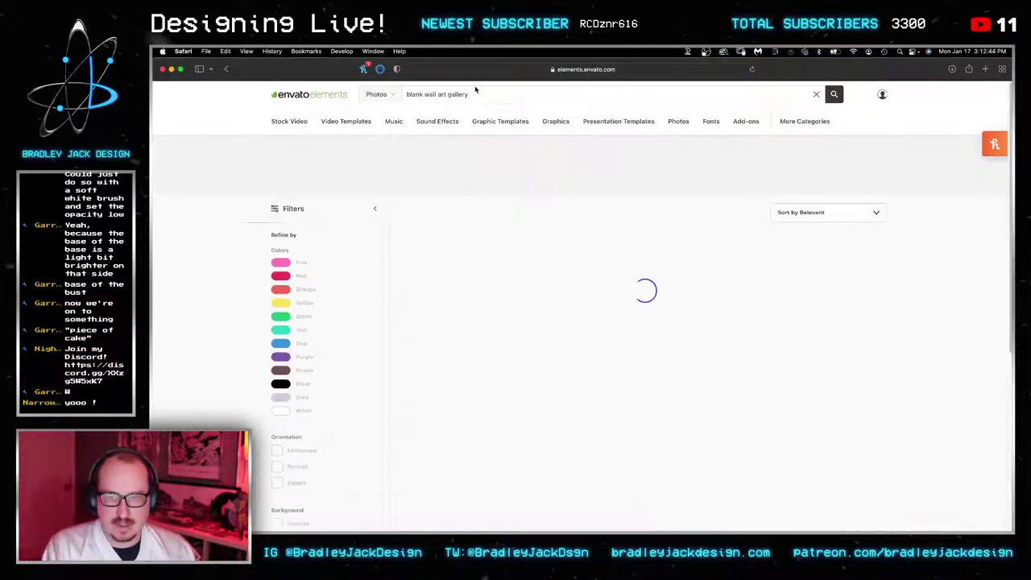
Step: Download the "Grunge art gallery" photo of a row of blank frames without a license and return to Photoshop
scroll(647, 299, down, 2)
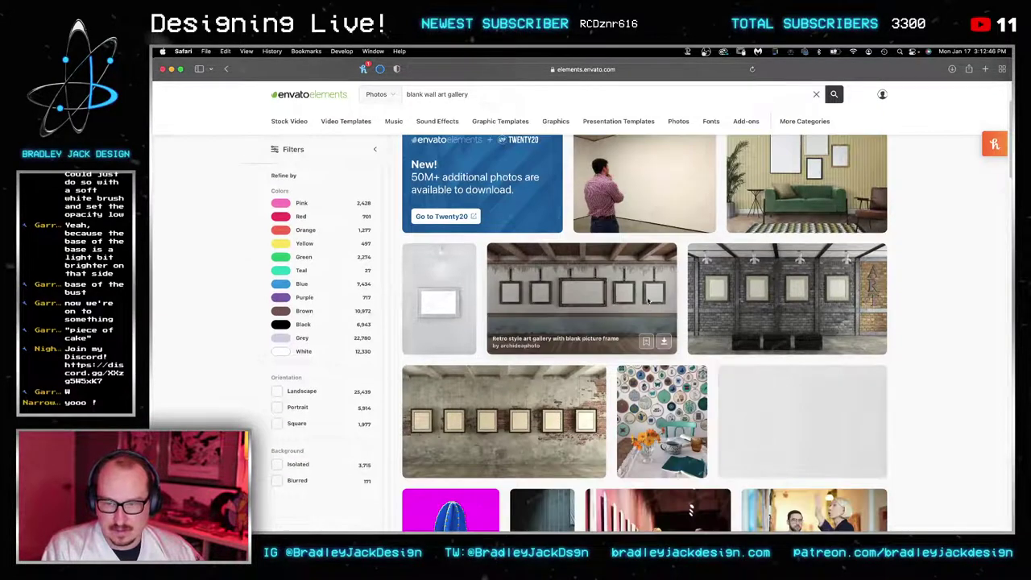
scroll(647, 299, down, 5)
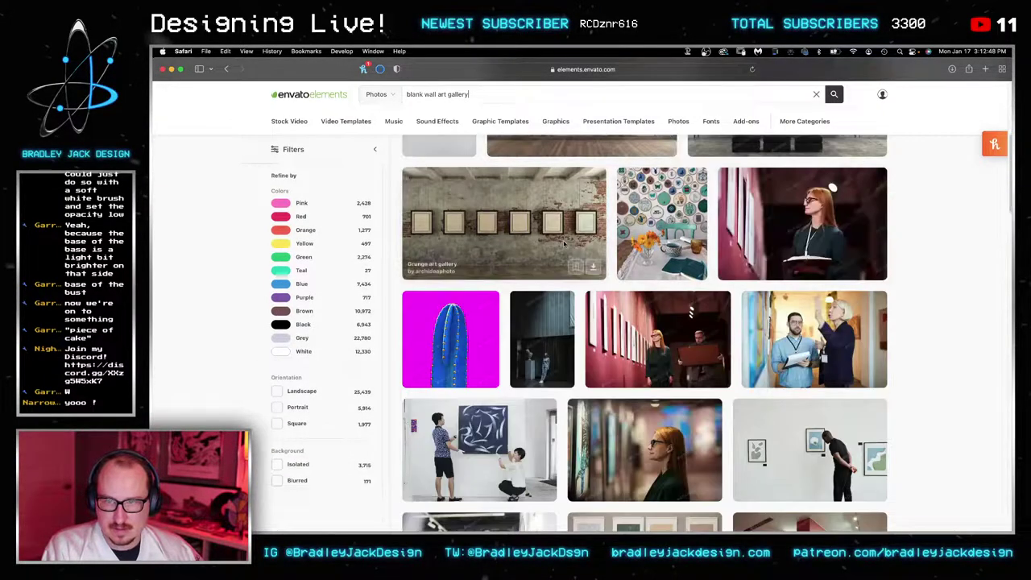
click(593, 268)
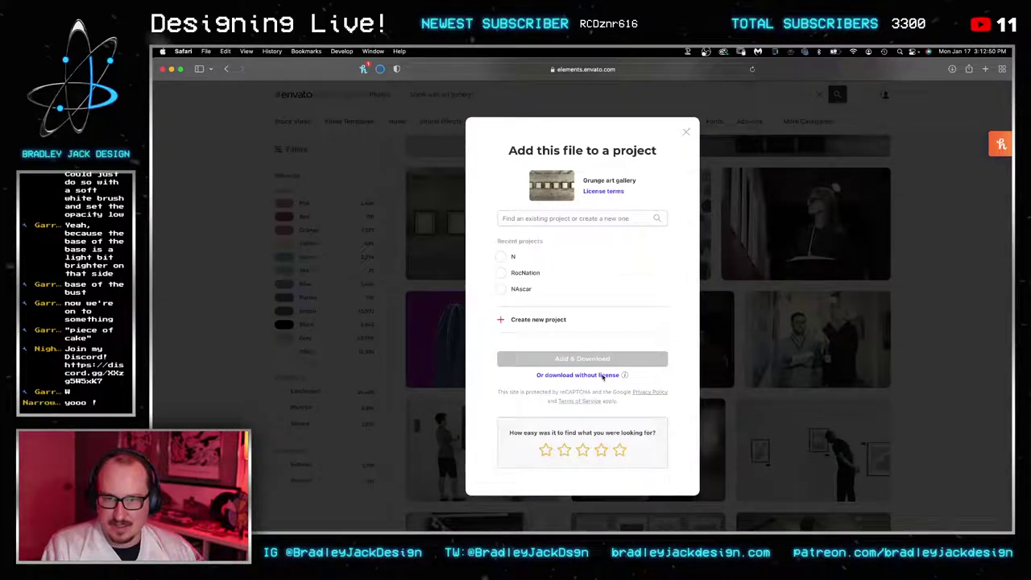
key(super+Tab)
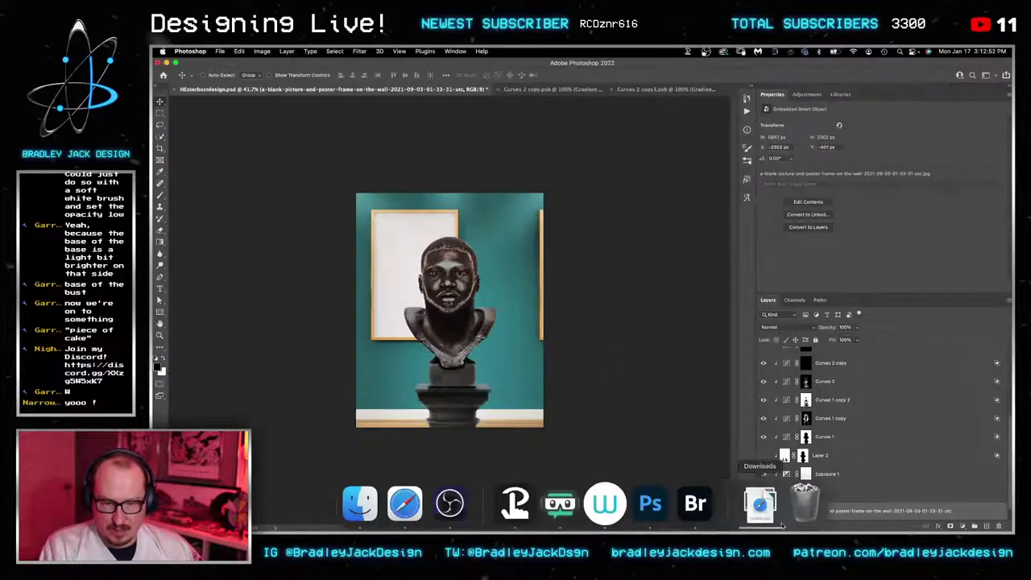
Step: Place the downloaded grunge gallery photo behind the bust and enlarge it so two frames flank the head
click(761, 503)
drag(605, 148, 502, 326)
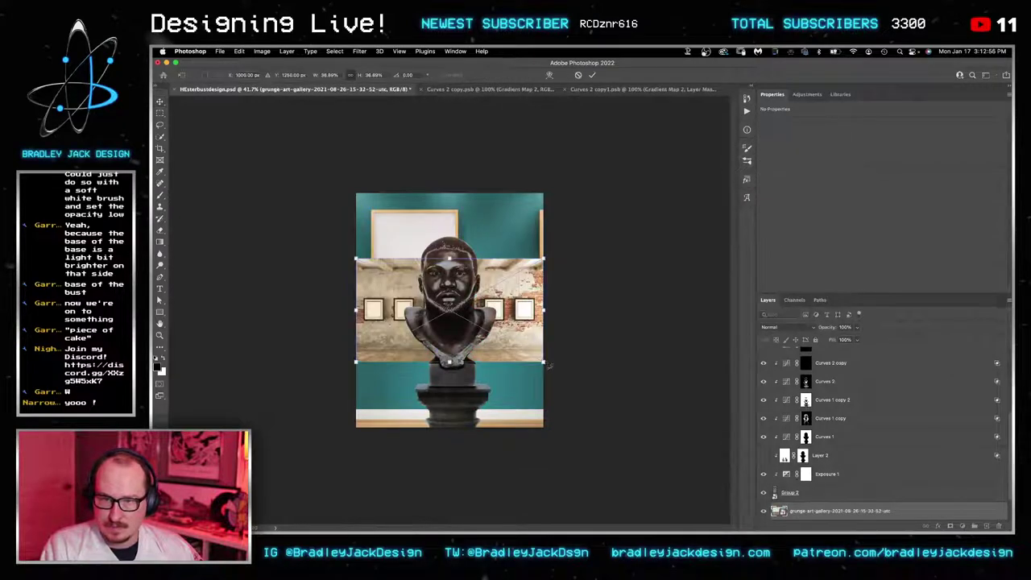
drag(544, 368, 759, 441)
drag(581, 413, 494, 403)
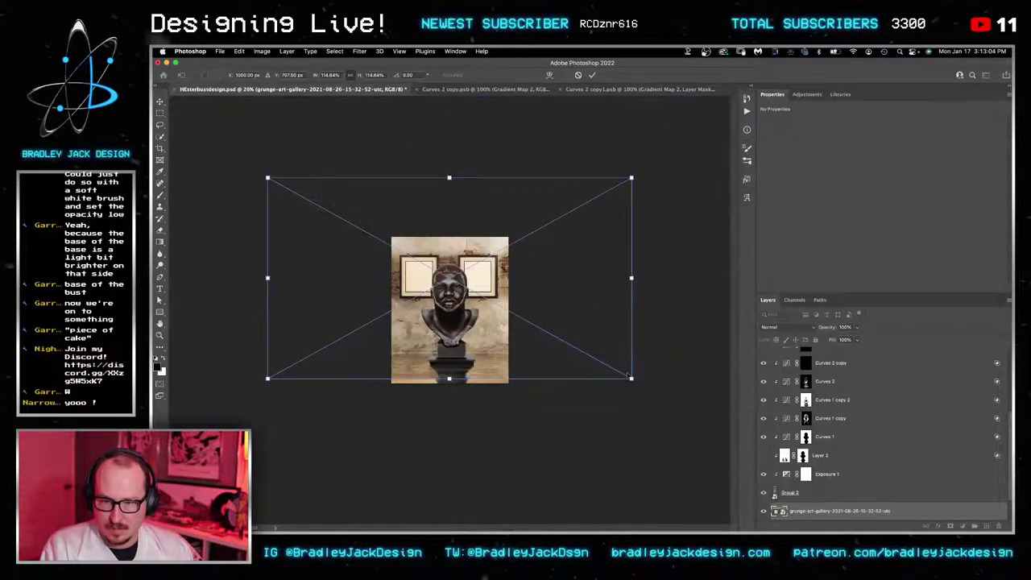
drag(627, 375, 666, 406)
key(Return)
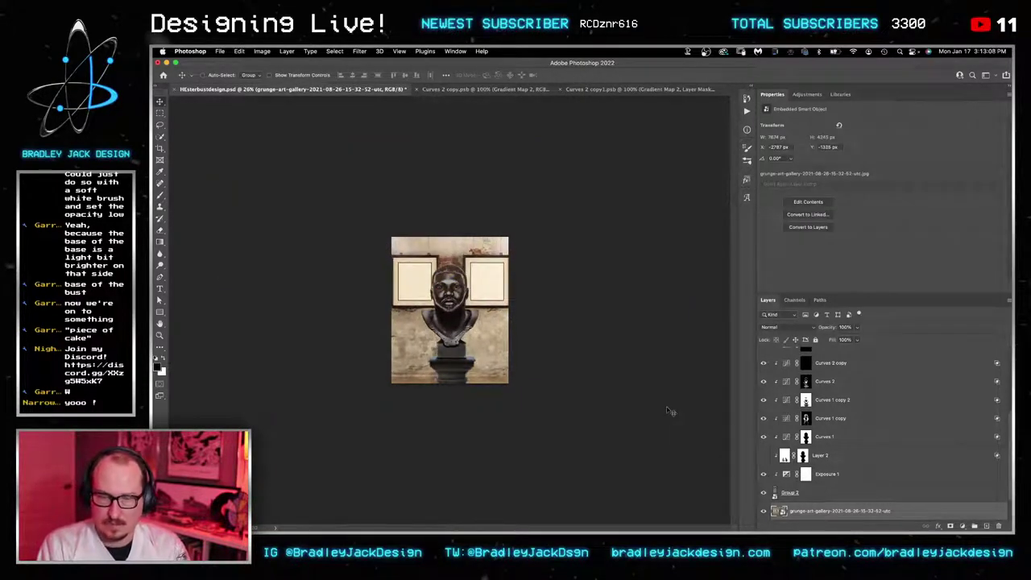
Step: Darken the gallery background with an Exposure adjustment layer set to -4
click(817, 94)
click(818, 111)
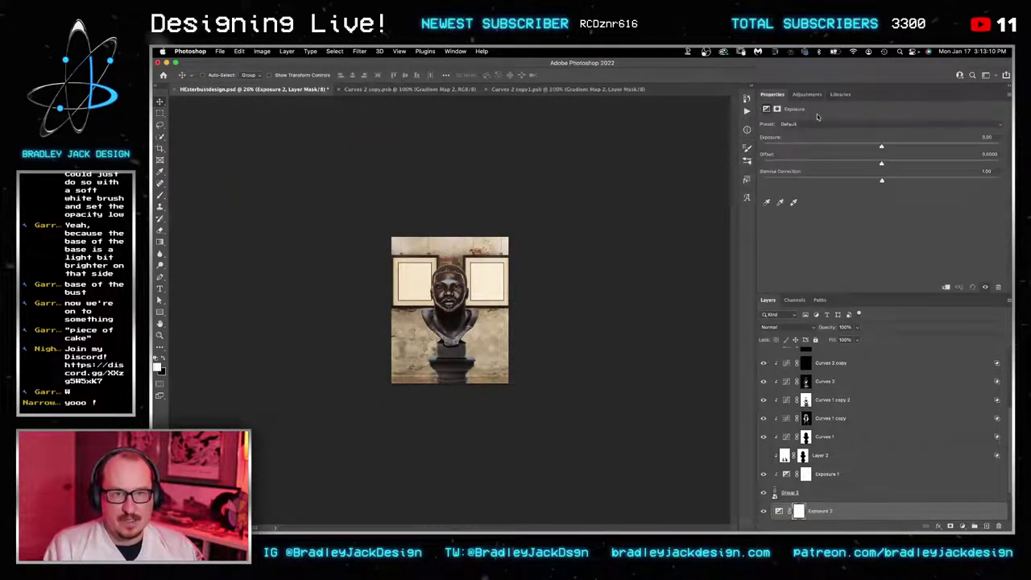
text(-2)
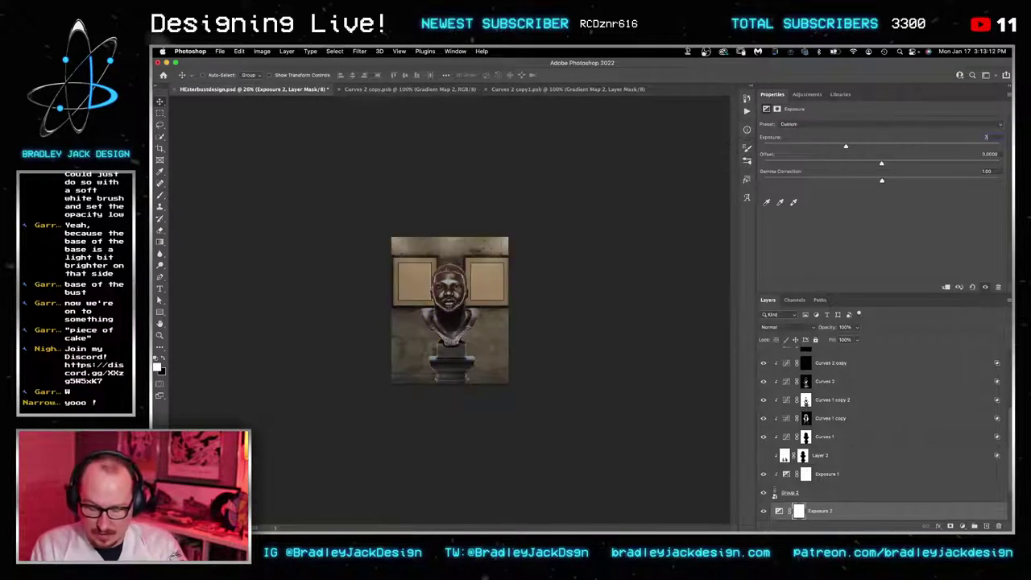
text(3)
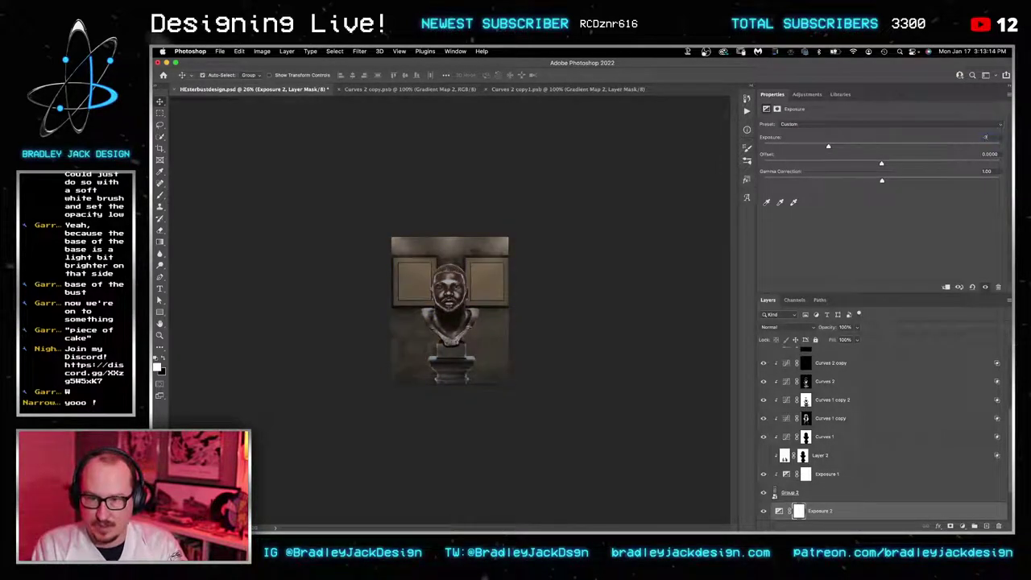
text(-4)
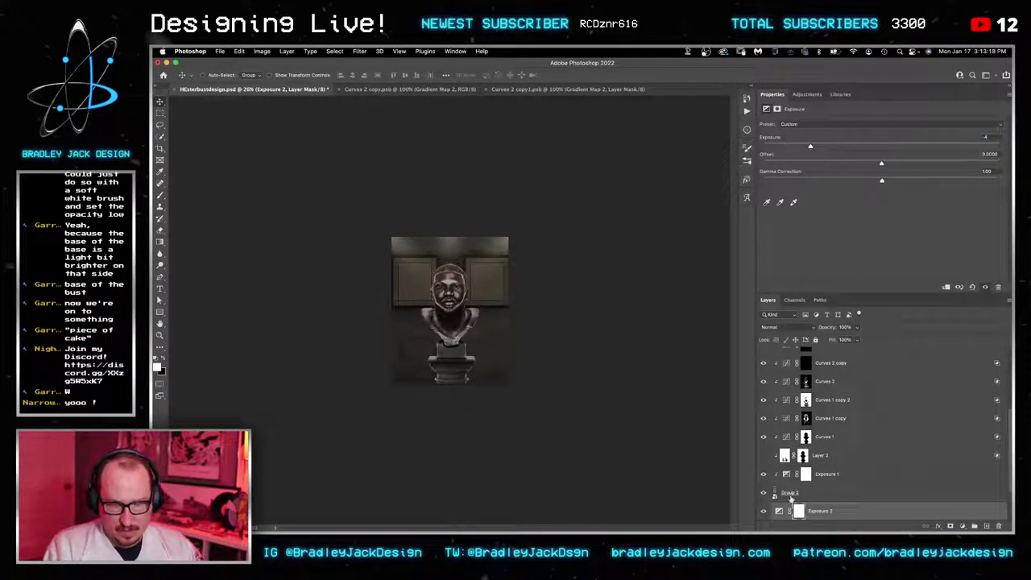
super+click(433, 318)
super+click(474, 321)
super+click(475, 323)
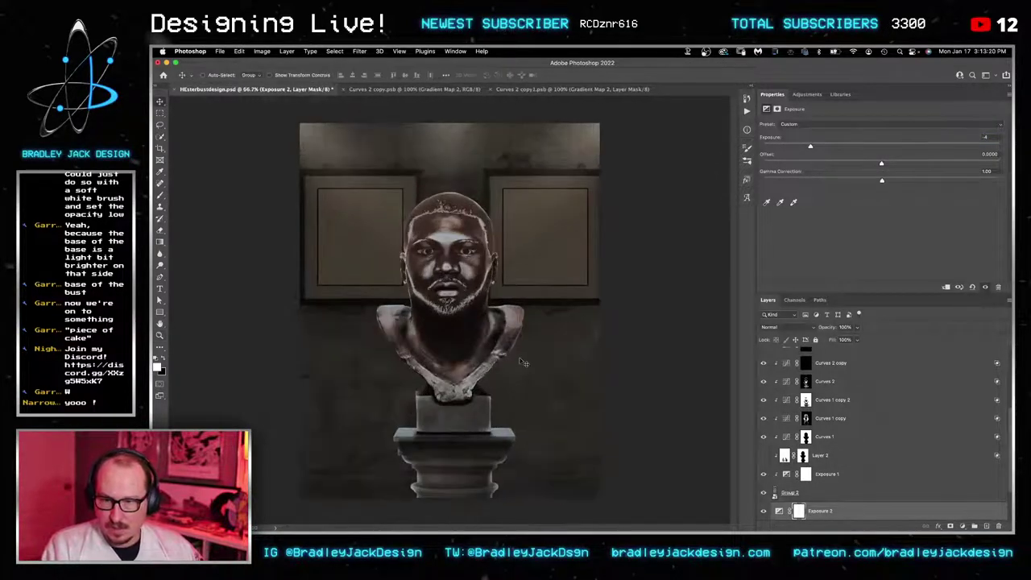
scroll(524, 360, down, 3)
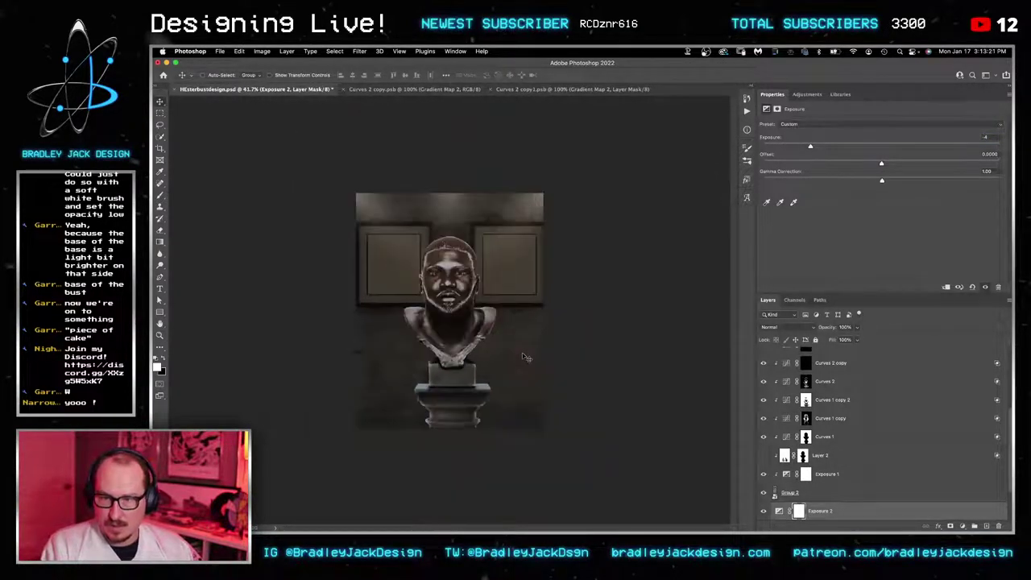
Step: Add a layer beneath the background's exposure adjustment with a vertical gradient, black at the base and white above, blended with Multiply
click(986, 526)
drag(810, 446, 805, 464)
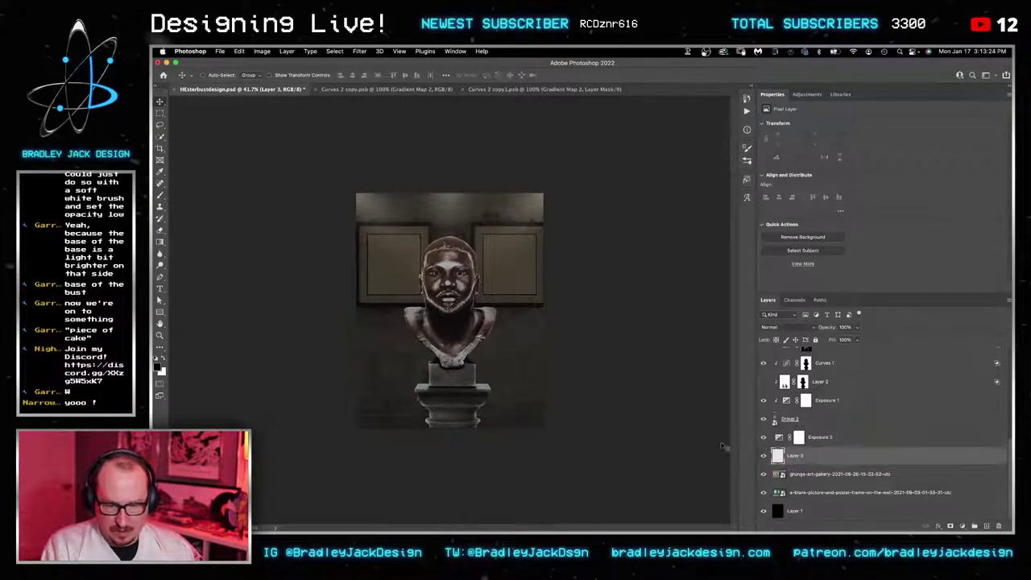
key(g)
drag(517, 272, 518, 275)
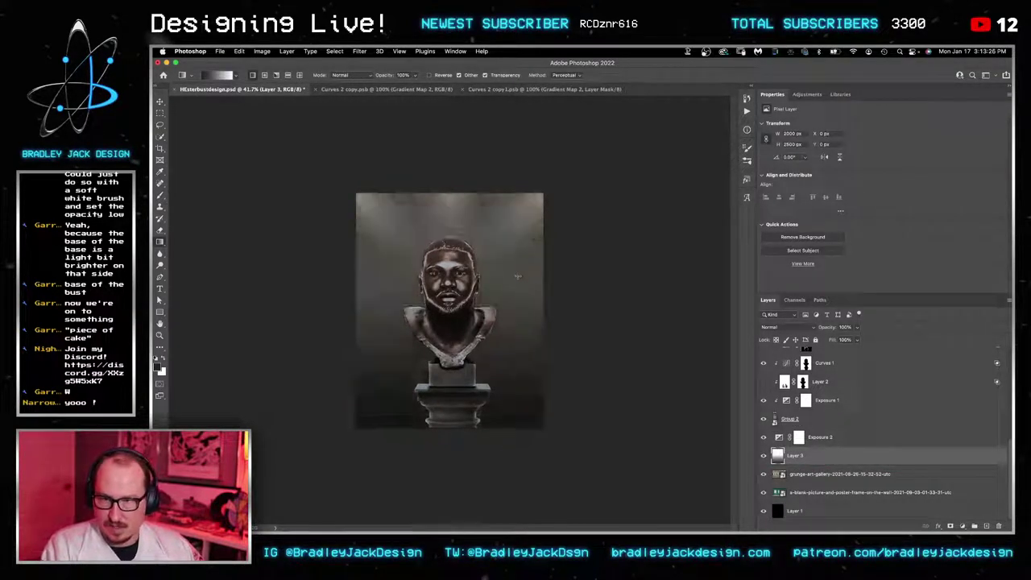
key(v)
key(ctrl+z)
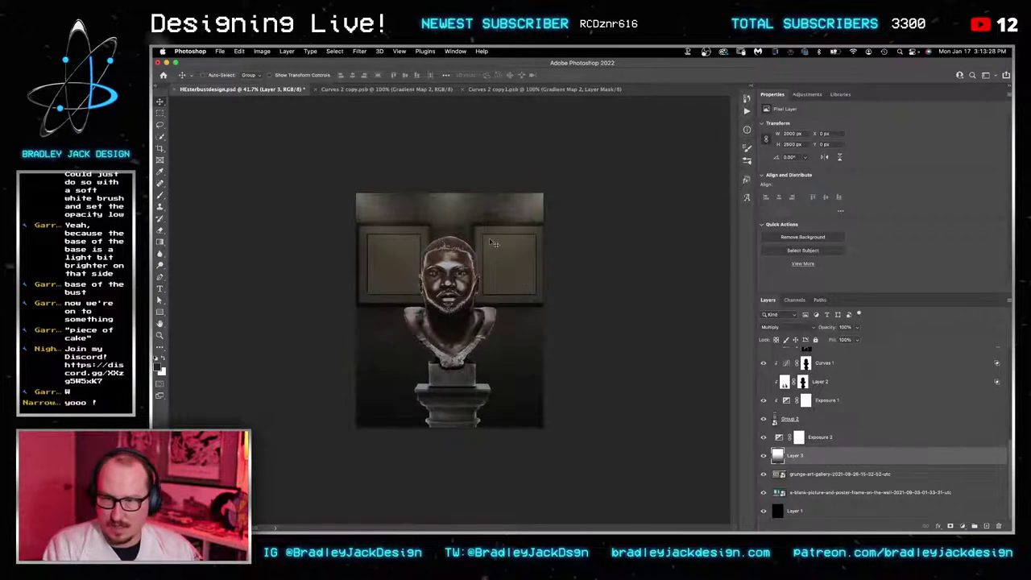
Step: Nudge the grunge gallery photo left to X -2799 px so its frames sit evenly around the bust
click(824, 477)
key(z)
click(487, 257)
key(v)
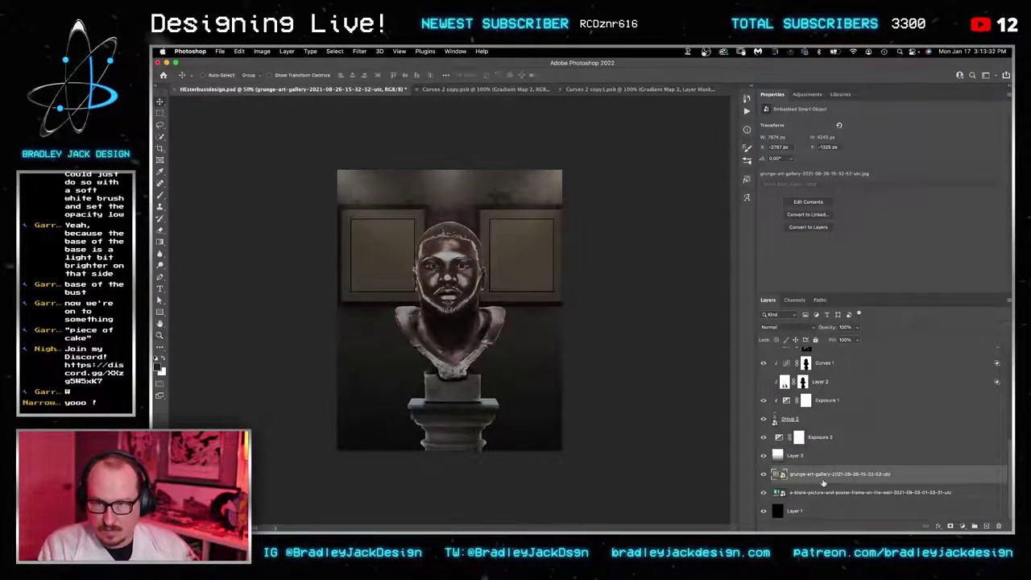
key(Left)
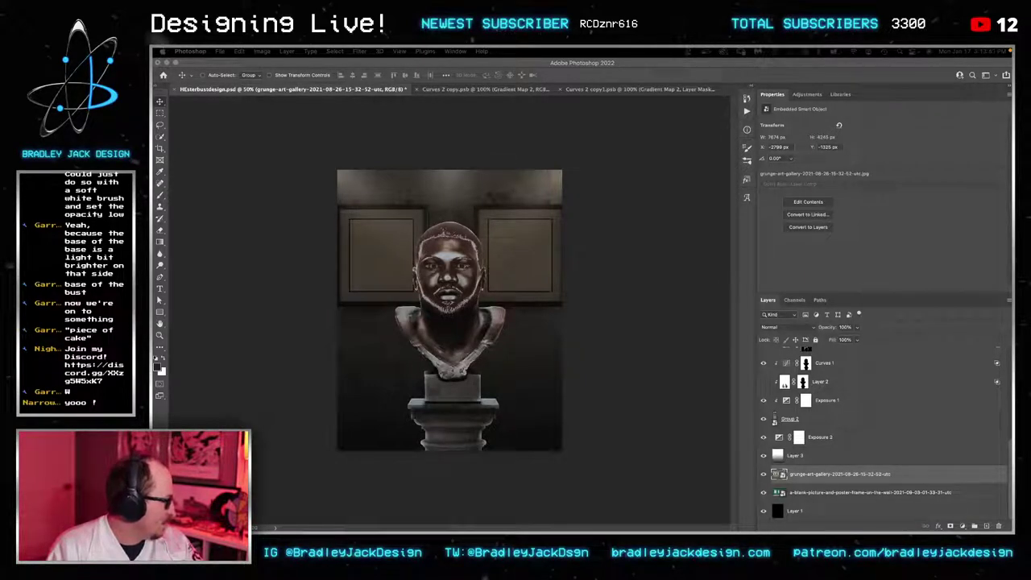
click(507, 387)
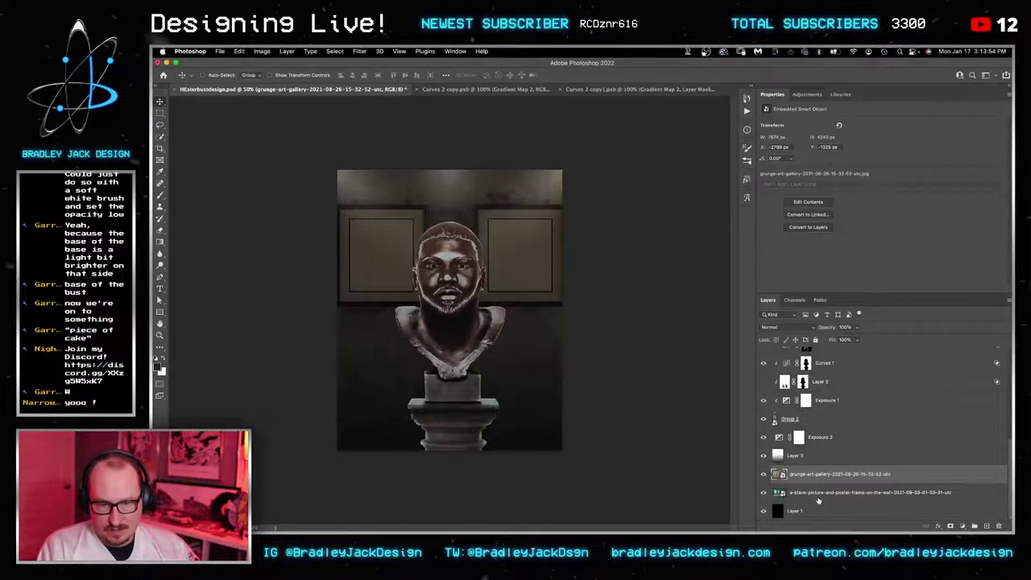
Step: Open the contents of the grunge gallery smart object for editing, focusing on the third frame from the left
double_click(778, 475)
key(z)
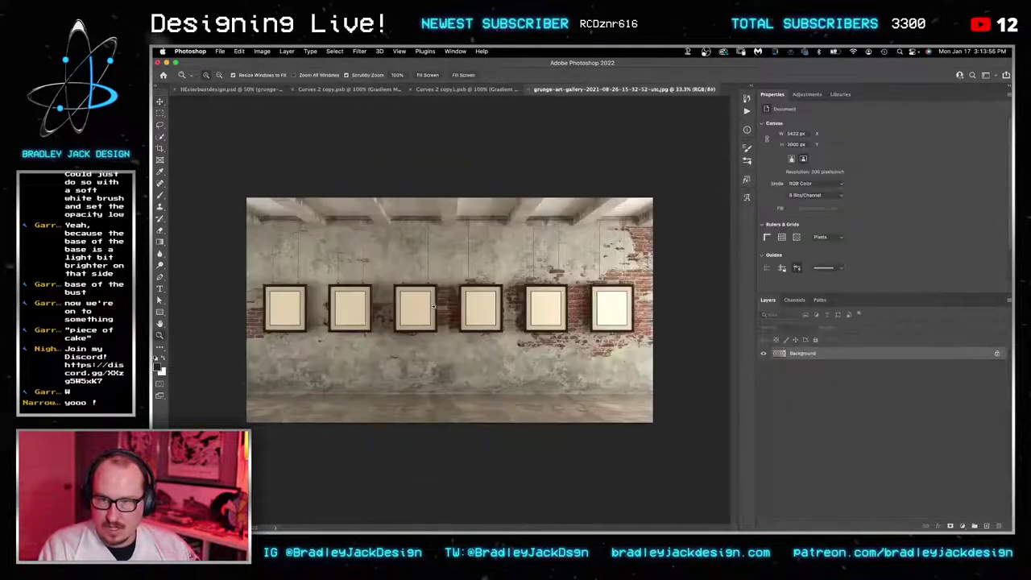
click(465, 306)
drag(465, 307, 476, 306)
key(v)
Step: Place the Devin-Hester-2 football photo from Downloads on the gallery wall and move it clear of the third frame
mouse_move(649, 528)
click(759, 506)
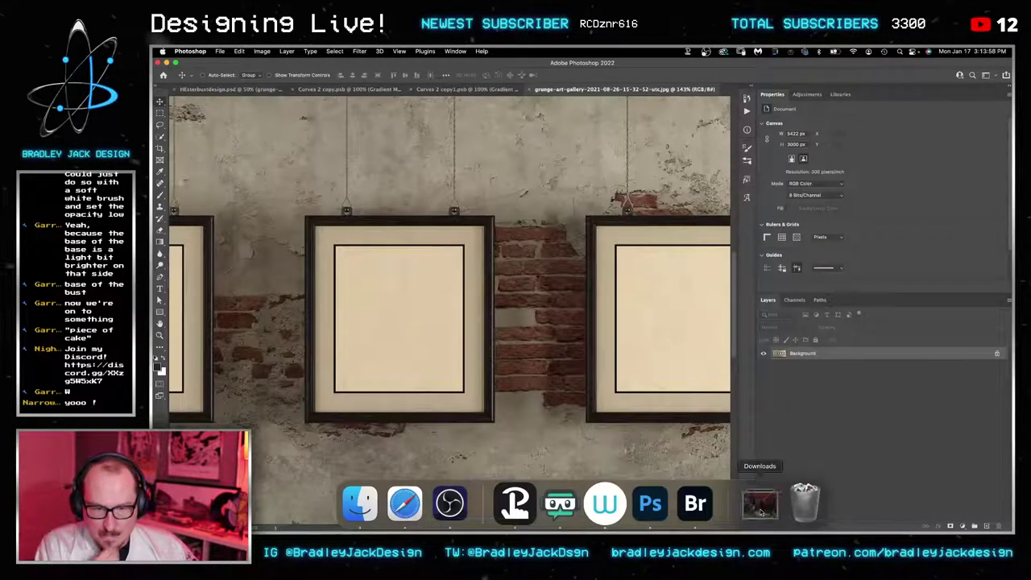
drag(557, 203, 397, 312)
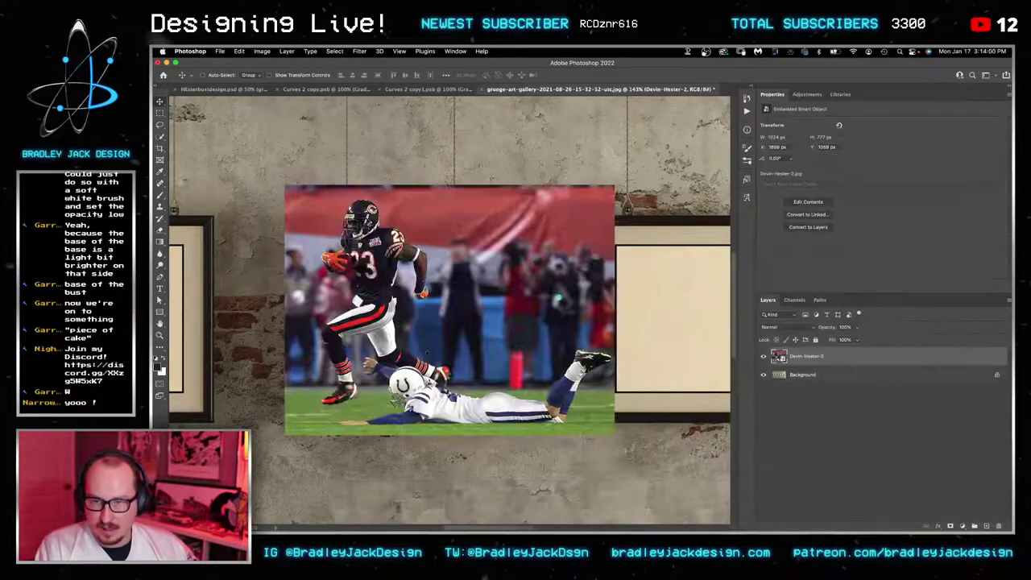
key(Return)
drag(439, 357, 650, 379)
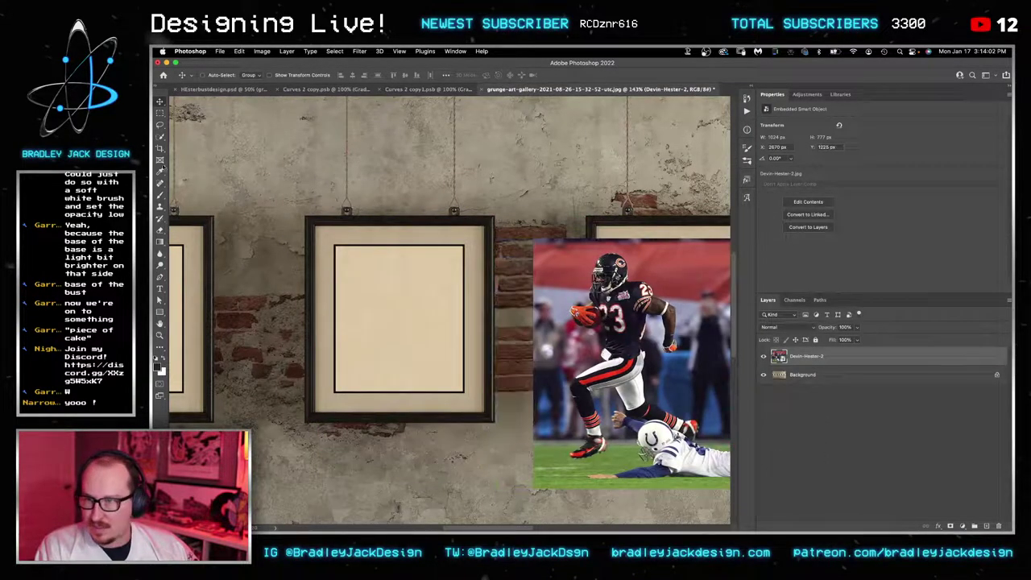
Step: Mask the football photo to the black-outlined inner rectangle of the third frame
click(161, 113)
scroll(358, 266, up, 3)
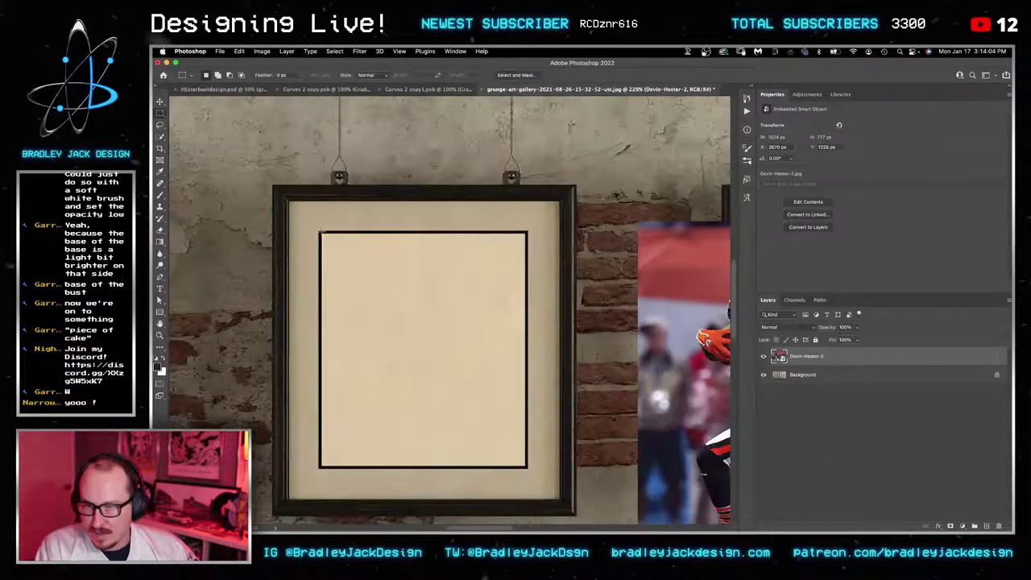
drag(320, 232, 527, 468)
click(948, 526)
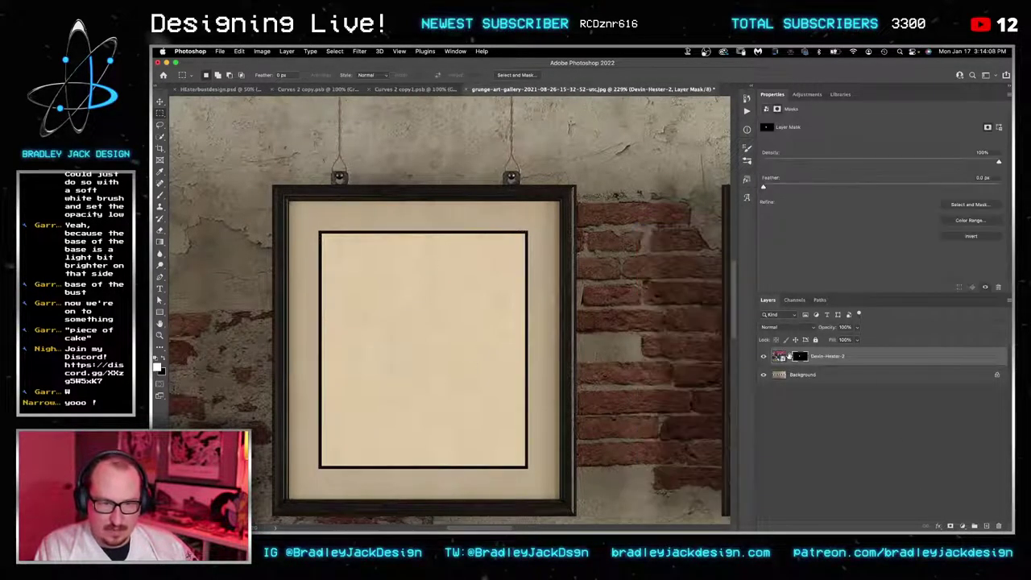
Step: Unlink the photo from its mask and scale it to about 62%, positioning the running player inside the third frame
click(780, 357)
key(ctrl+t)
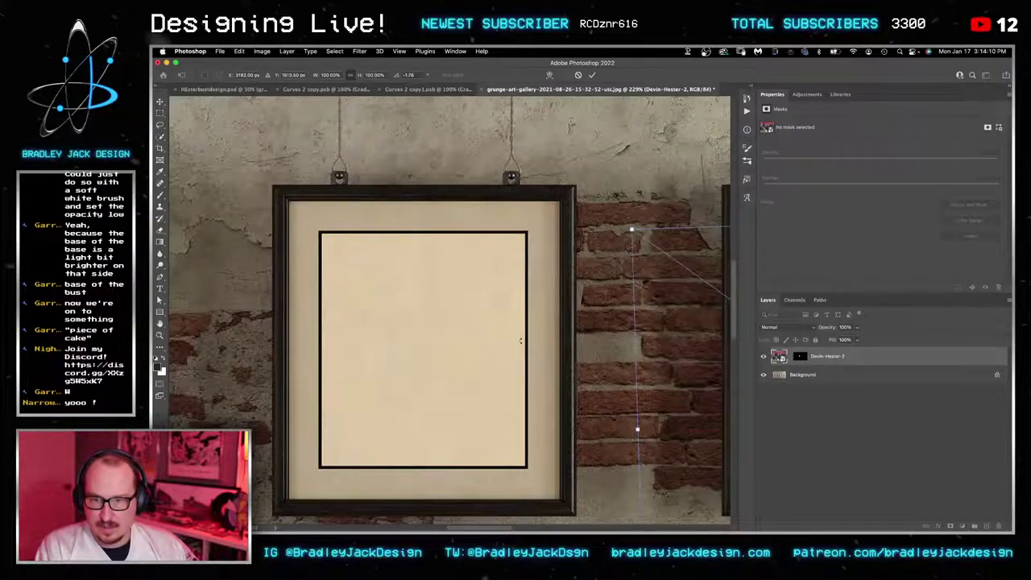
key(super+z)
drag(662, 358, 329, 324)
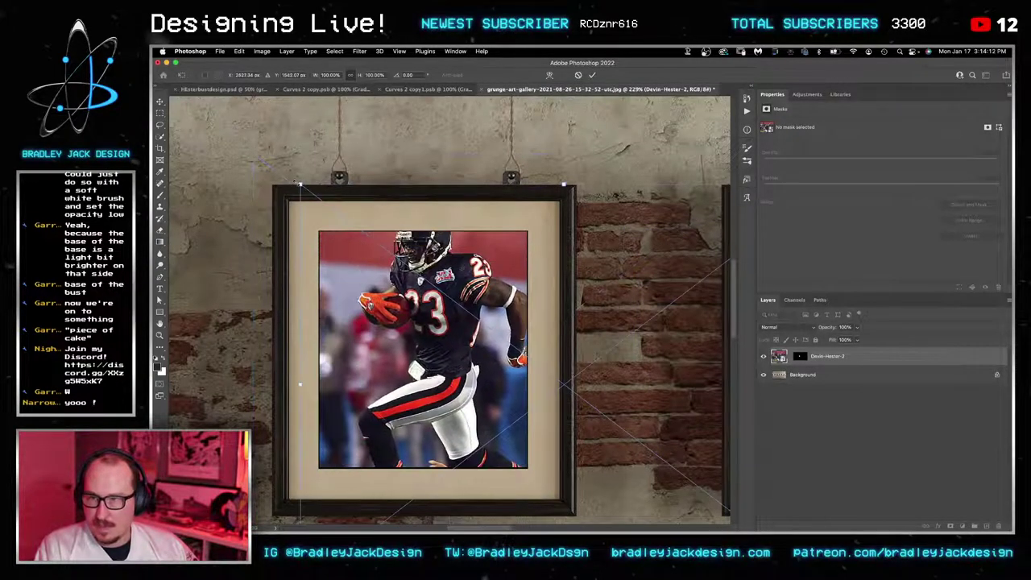
drag(300, 184, 440, 244)
drag(564, 350, 469, 317)
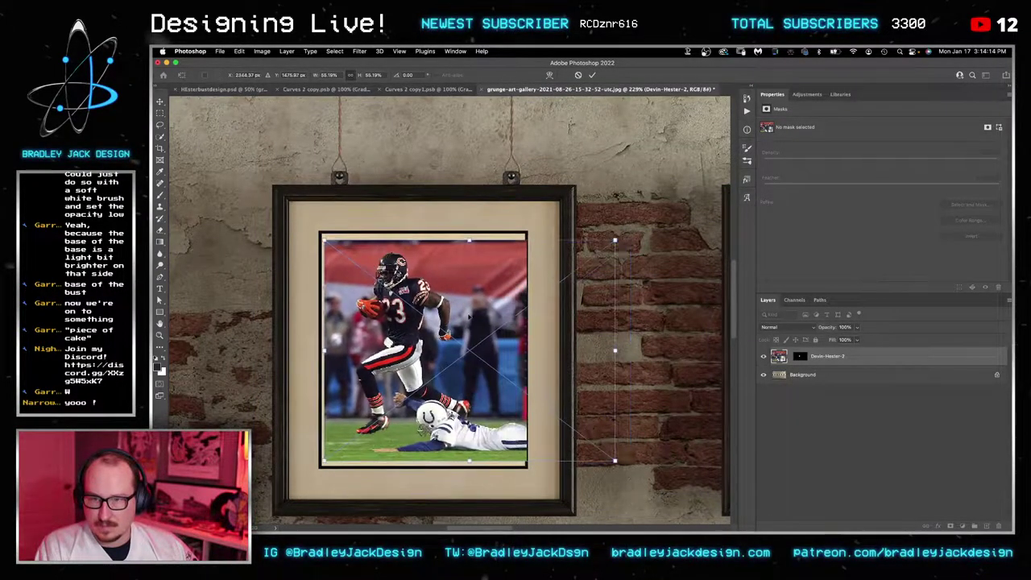
drag(615, 462, 637, 474)
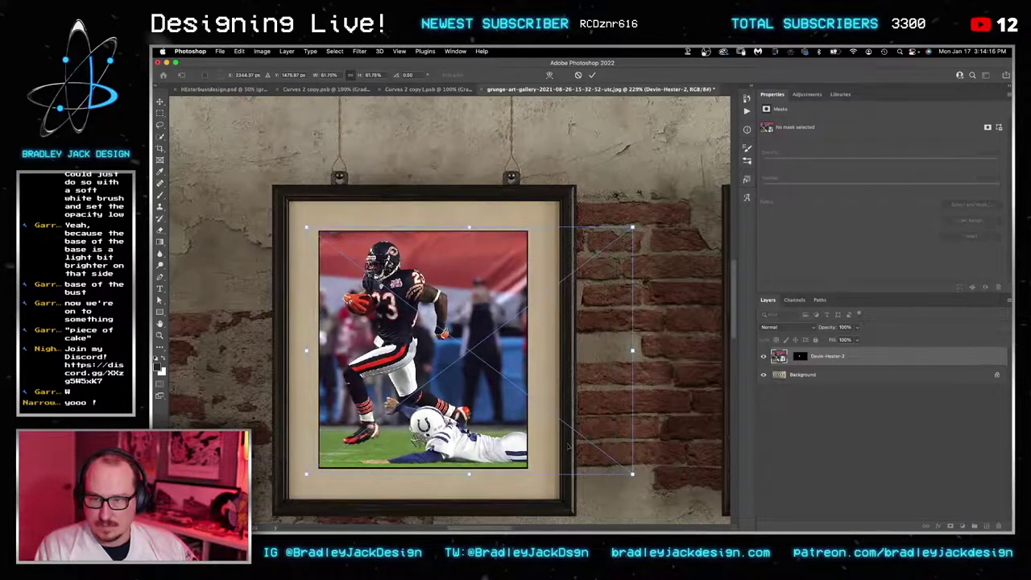
key(Return)
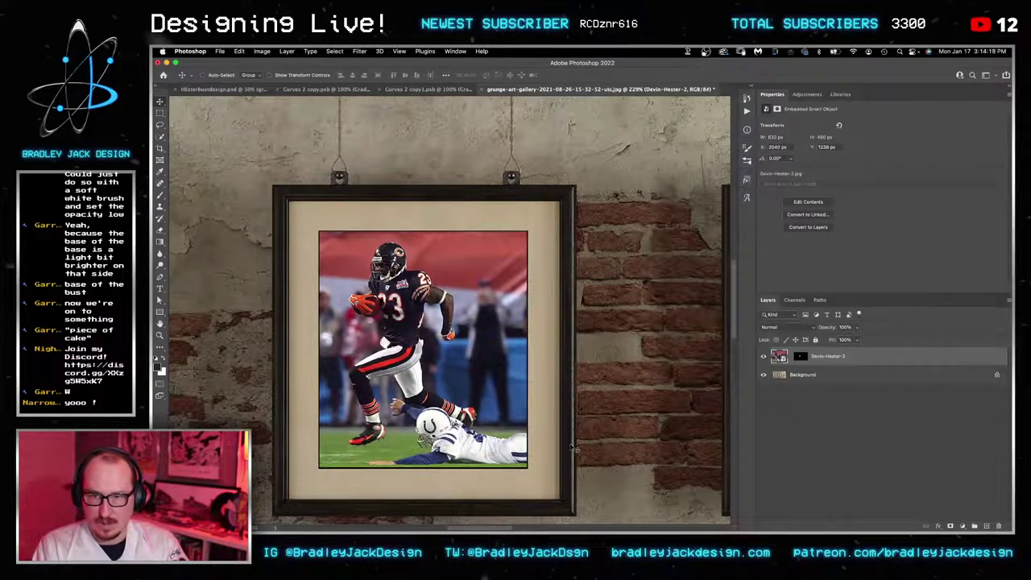
Step: Set the Devin-Hester-2 layer's Blend If underlying-layer black point to 41 so the frame's dark inner border shows through
double_click(858, 360)
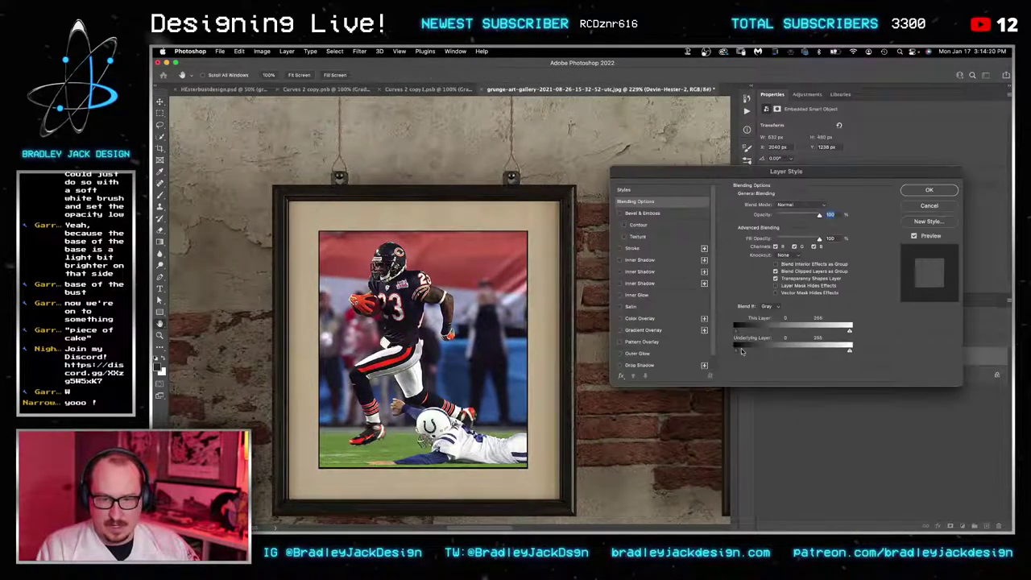
drag(736, 350, 754, 351)
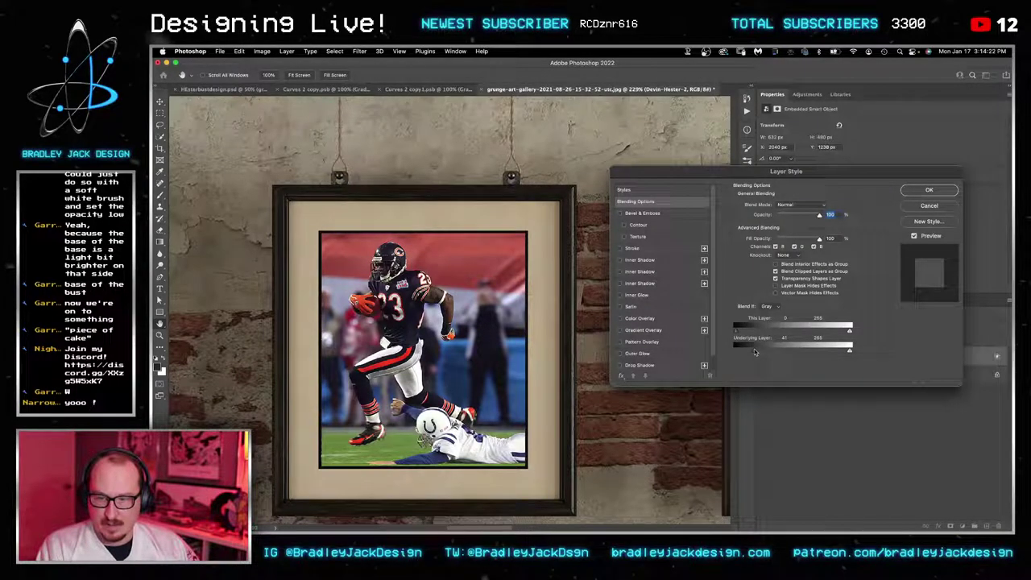
key(Return)
Step: Select the picture area inside the next empty frame with a rectangular marquee along its black inner border
scroll(428, 366, right, 10)
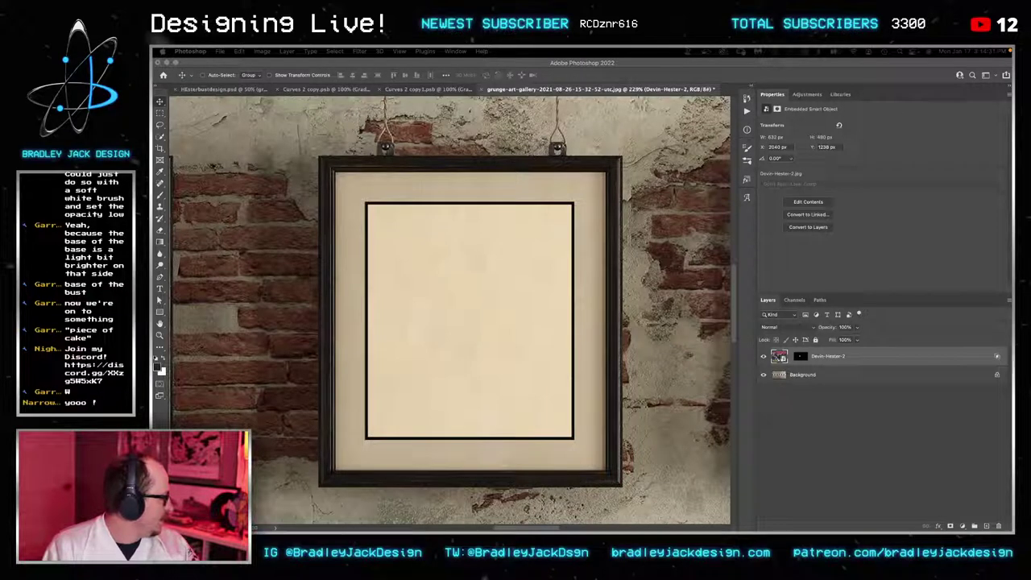
click(519, 339)
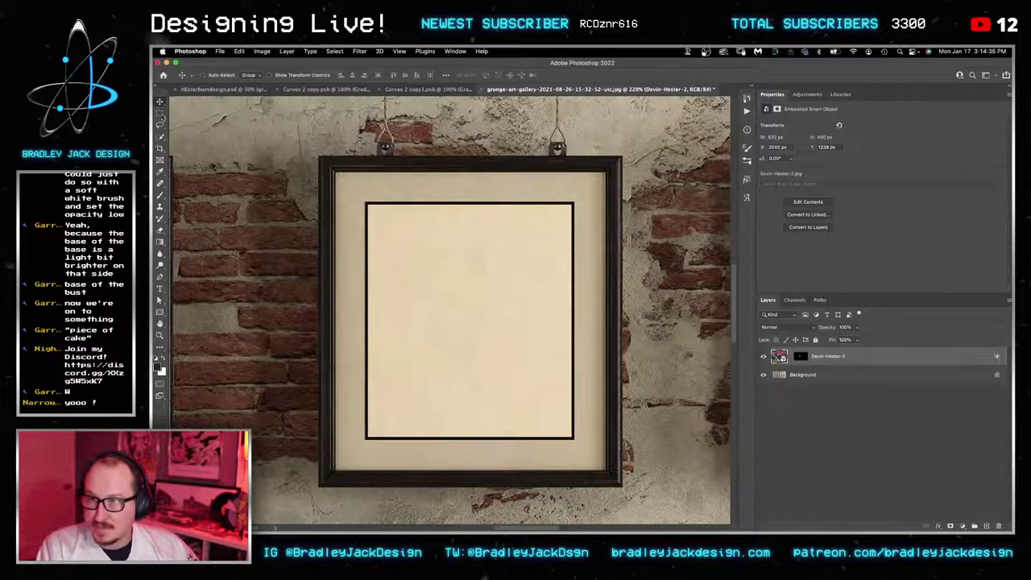
key(m)
drag(367, 204, 573, 439)
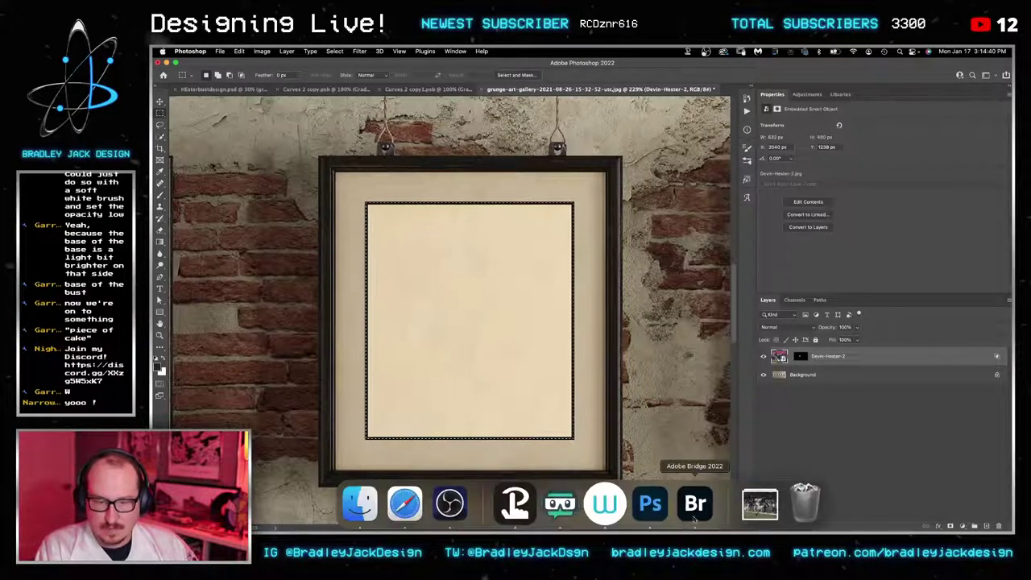
Step: Create a new layer above Devin-Hester-2, put it in a group, and mask the group with the frame selection
click(840, 410)
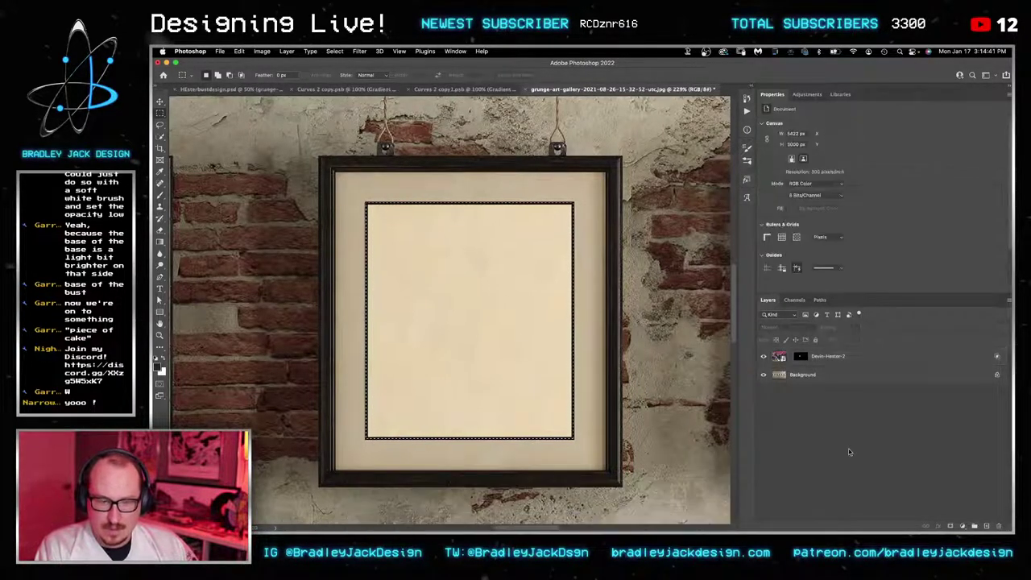
click(840, 362)
key(alt+shift+super+n)
key(super+g)
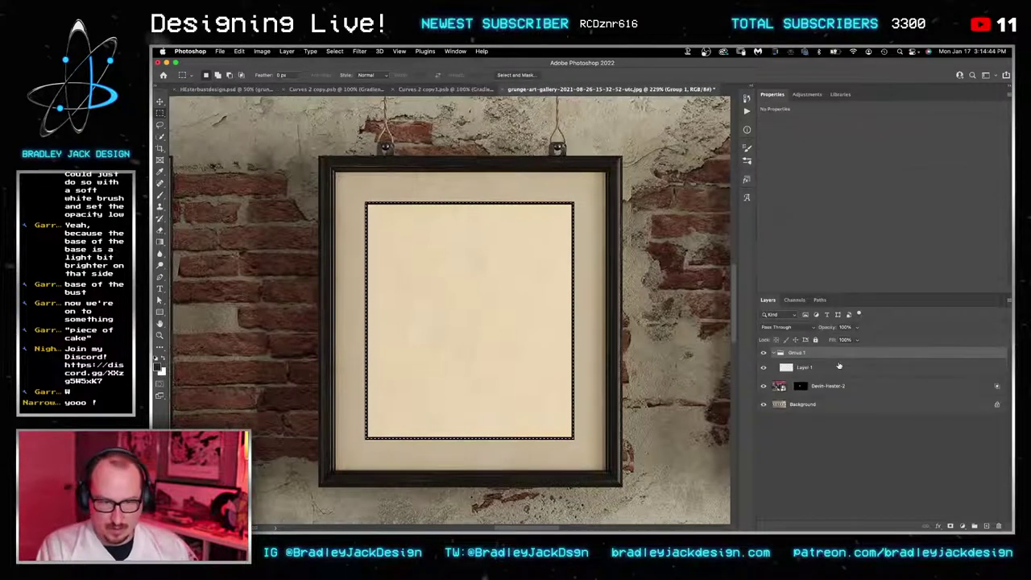
click(951, 526)
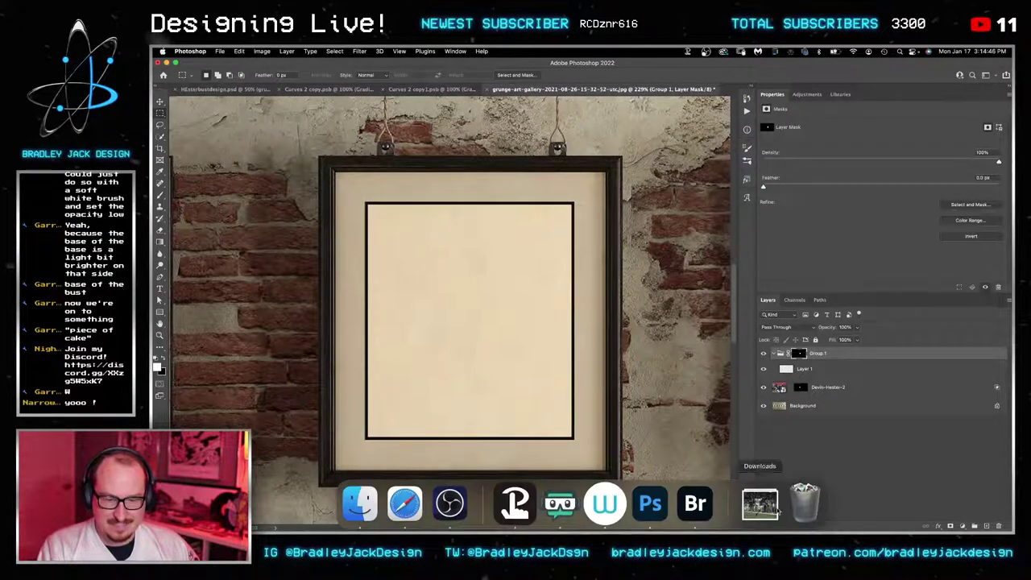
Step: Place the Chicago Bears Devin Hester photo from Downloads, copy its layer into Group 1, and delete the original outside the group
click(759, 504)
drag(560, 204, 529, 268)
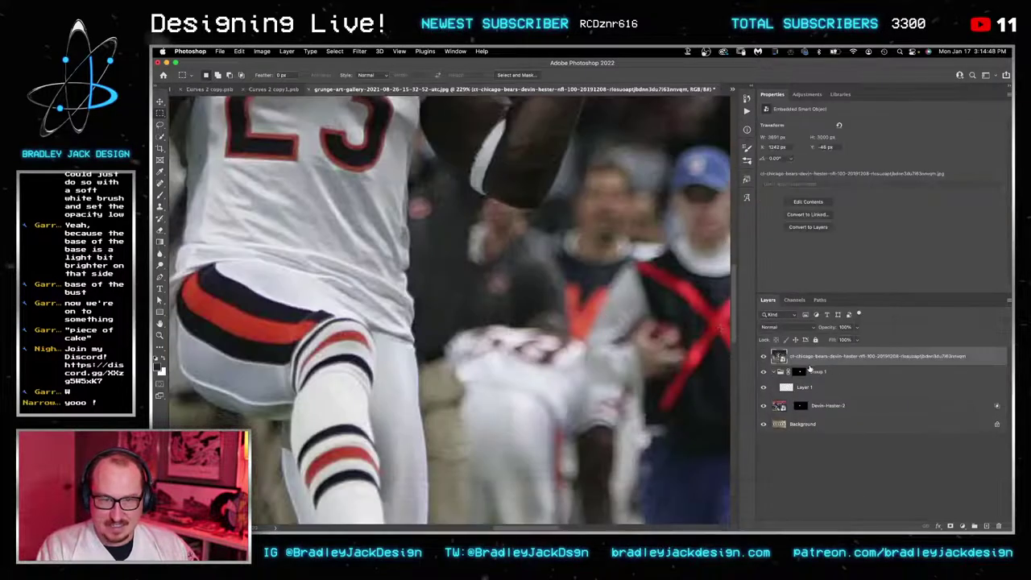
drag(810, 358, 819, 372)
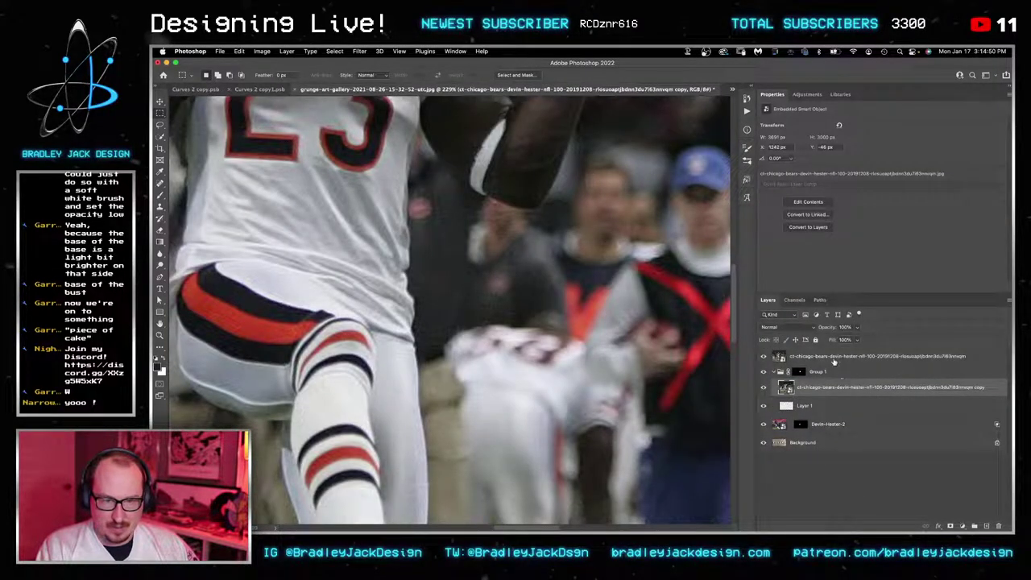
click(834, 360)
key(Delete)
Step: Adjust Group 1's Blend If underlying-layer shadows so the frame's black inner border shows over the photo
double_click(840, 361)
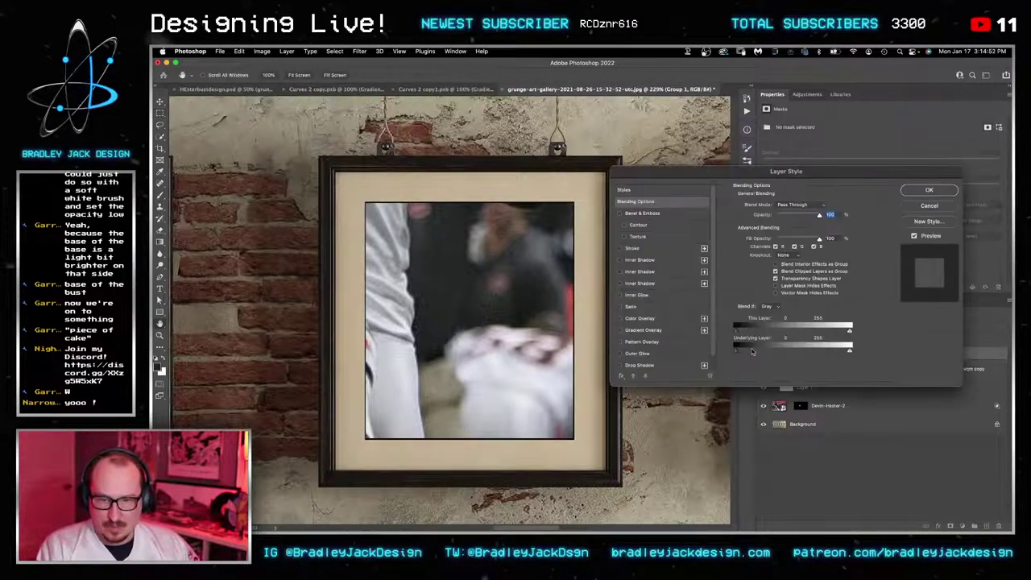
click(926, 191)
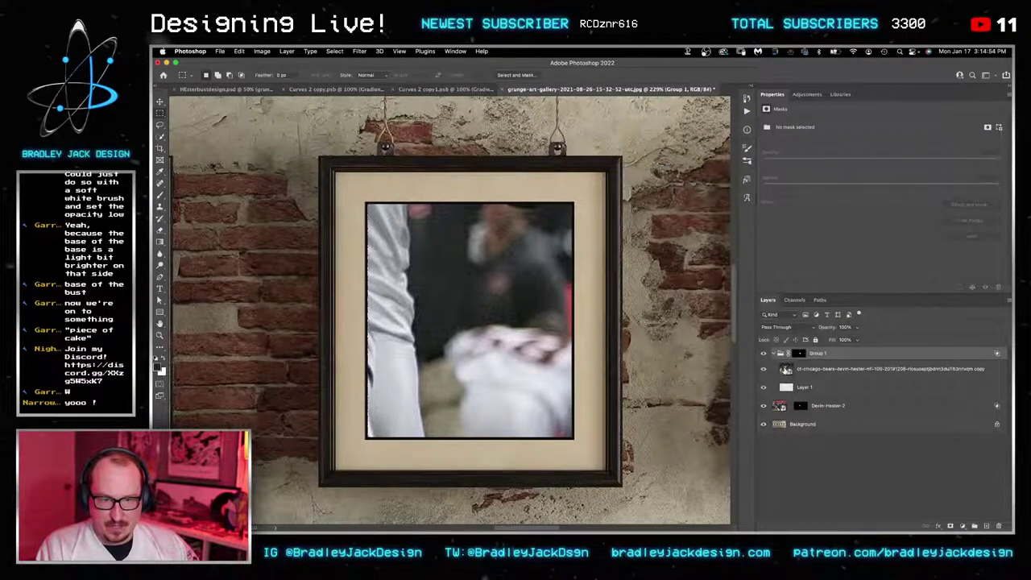
Step: Start transforming the photo in Group 1, move it over the masked frame, and scale it to 26%
click(785, 369)
key(super+t)
scroll(515, 274, down, 5)
drag(434, 333, 552, 288)
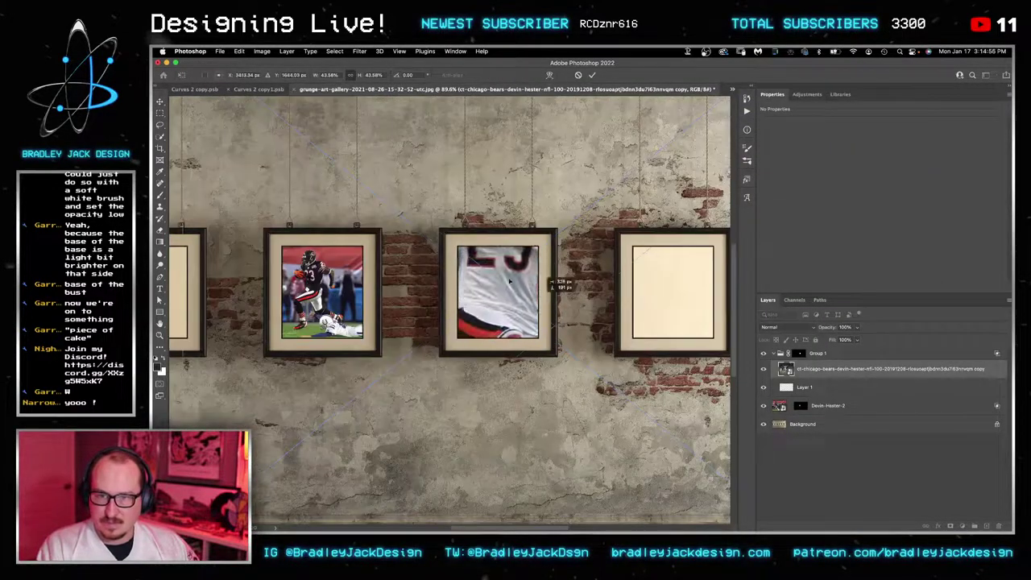
click(329, 74)
text(26)
key(Return)
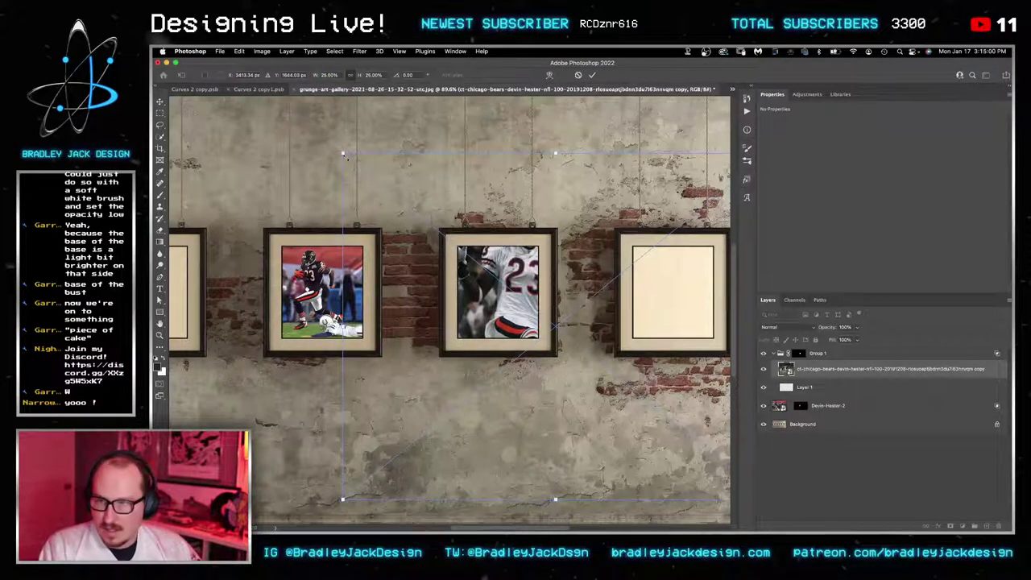
Step: Shrink the photo to about 7.8% and position it so the kicking player sits centred inside the frame
drag(346, 156, 472, 256)
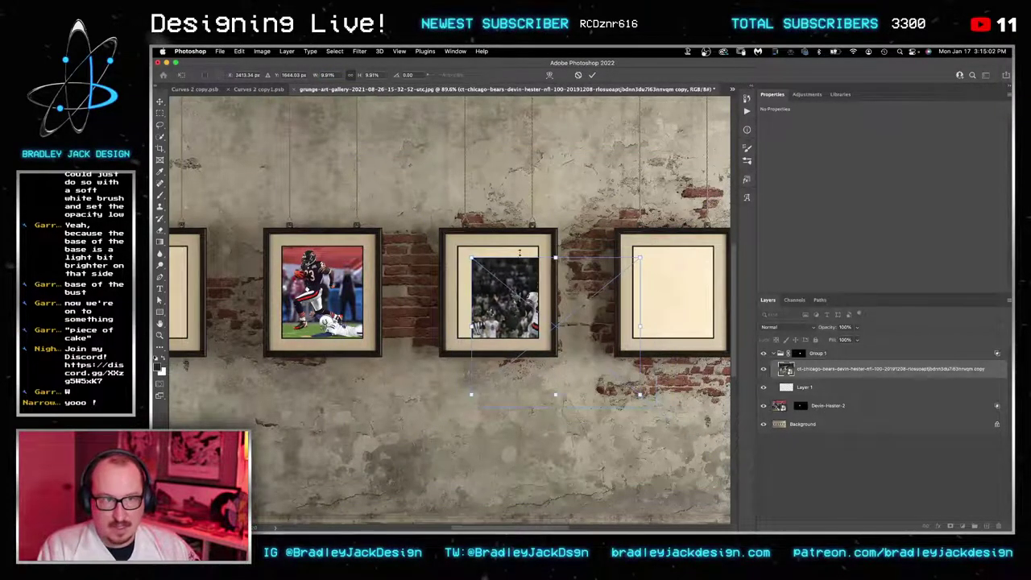
scroll(544, 296, up, 5)
drag(544, 296, 425, 236)
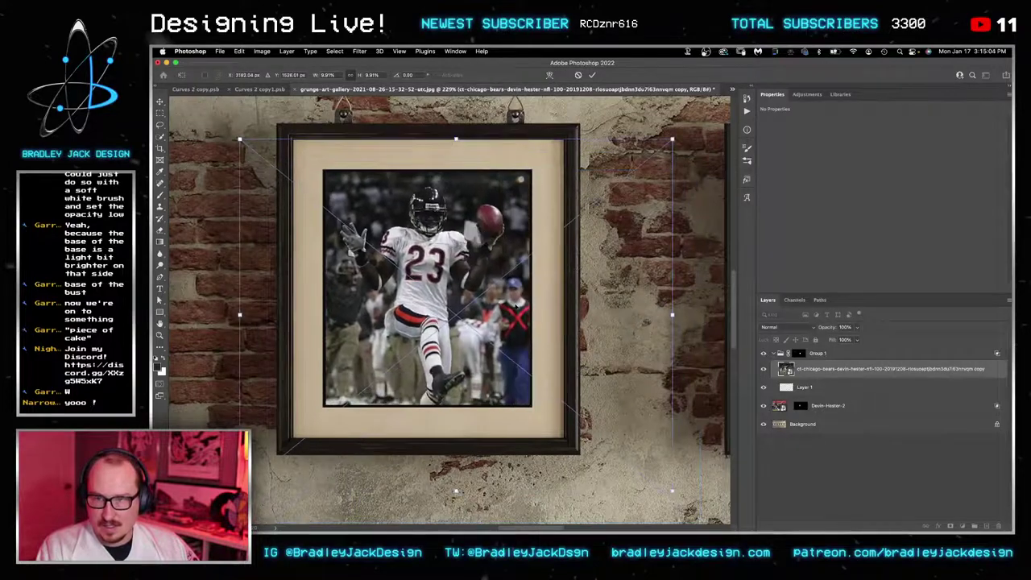
scroll(515, 309, down, 2)
drag(614, 422, 582, 395)
drag(548, 384, 547, 370)
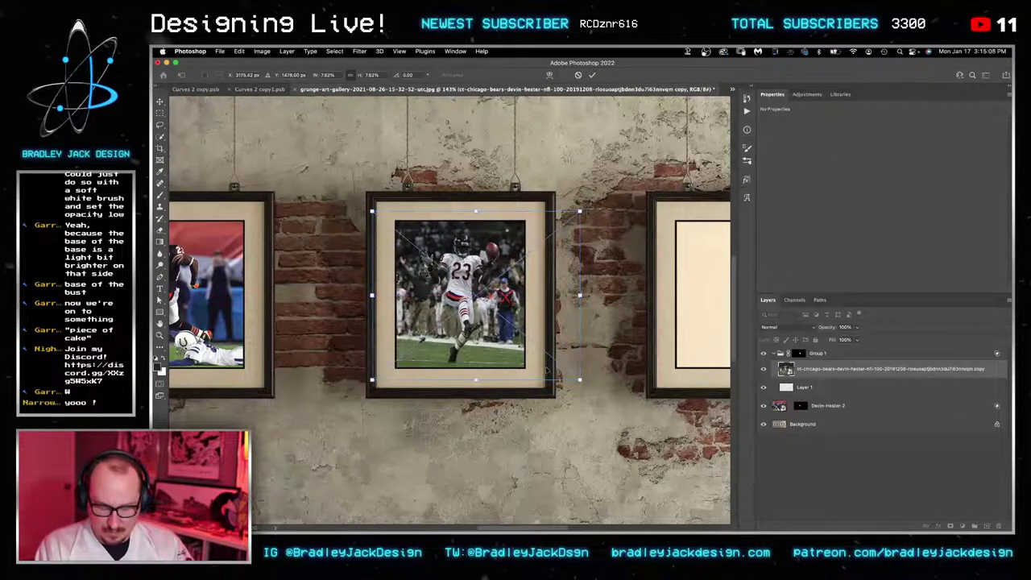
key(Return)
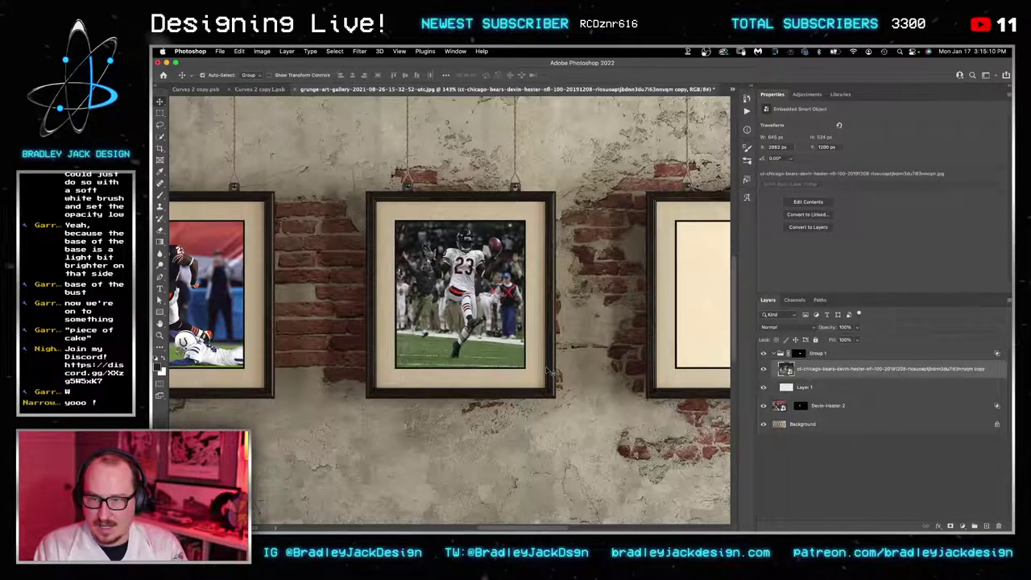
Step: Save the gallery document to the Desktop in Large Document Format and return to HEsterbustdesign.psd
key(super+s)
key(Return)
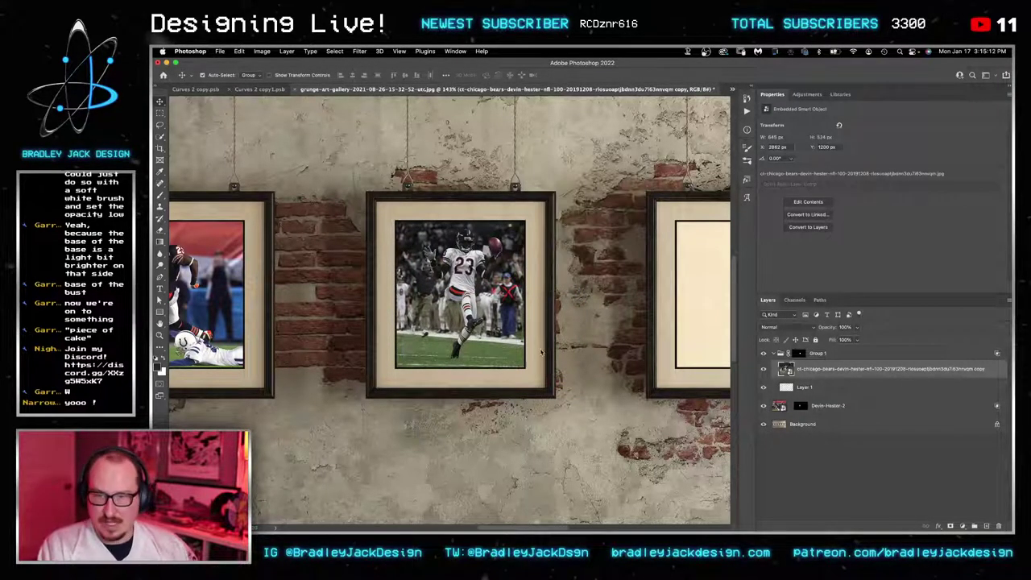
key(super+shift+s)
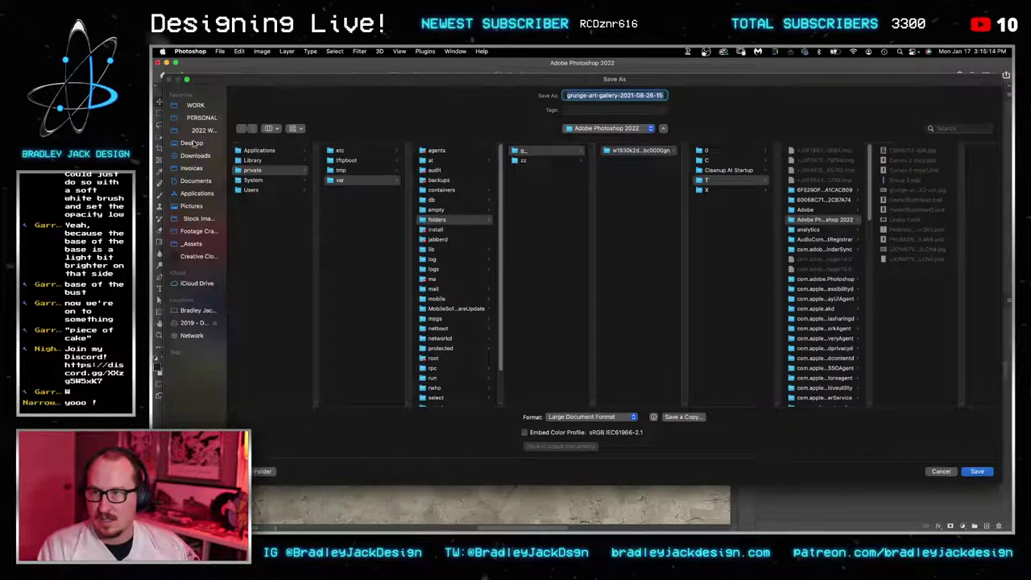
click(191, 143)
key(Return)
key(super+w)
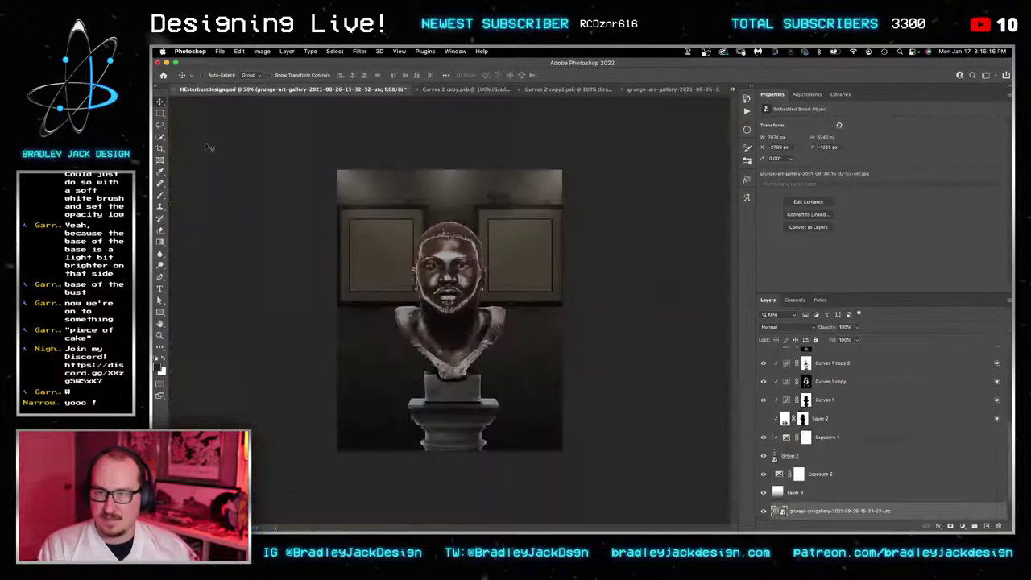
Step: Replace the contents of the grunge-art-gallery smart object with the newly saved gallery file from the Desktop
right_click(882, 509)
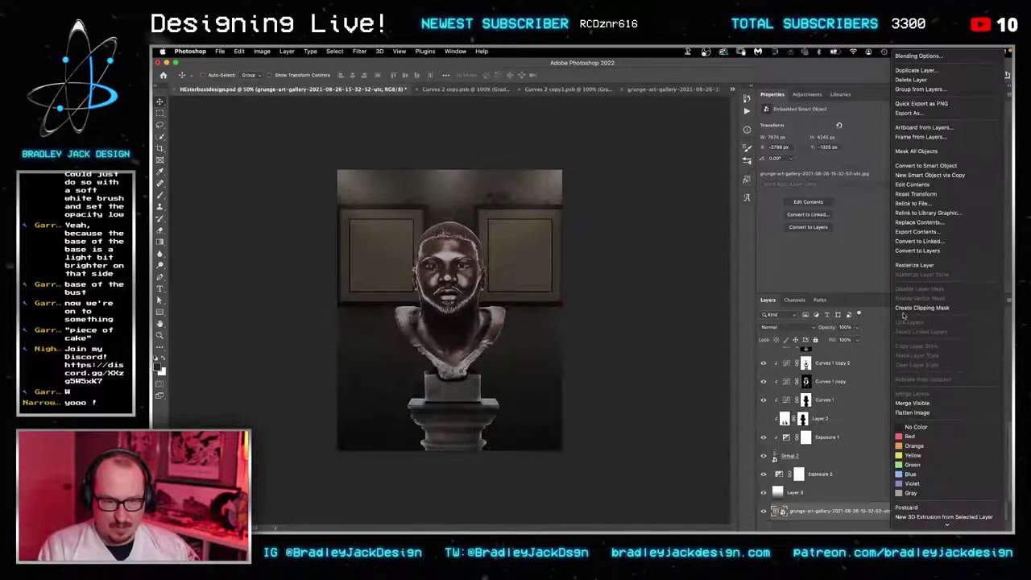
click(910, 231)
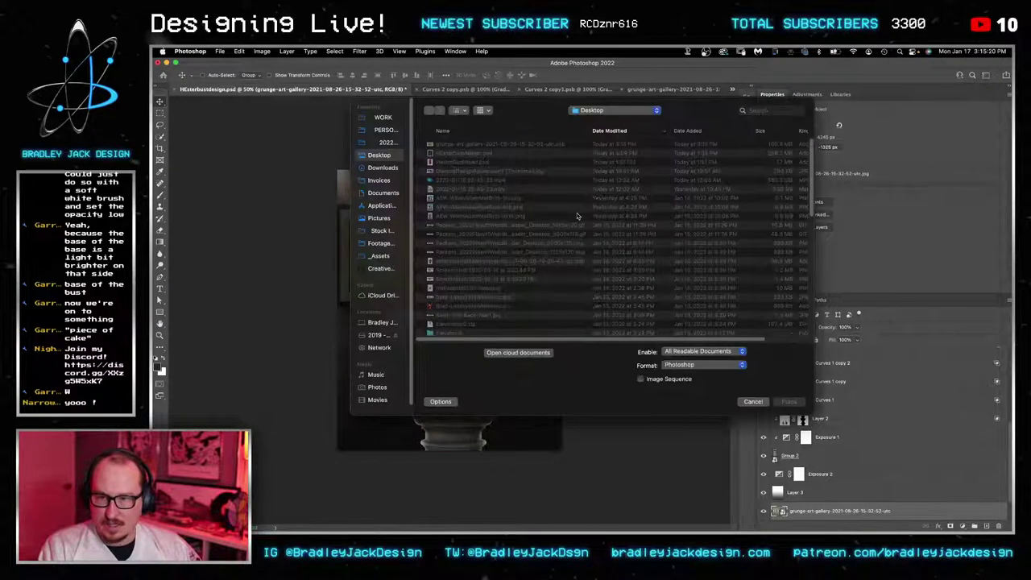
click(486, 145)
double_click(486, 145)
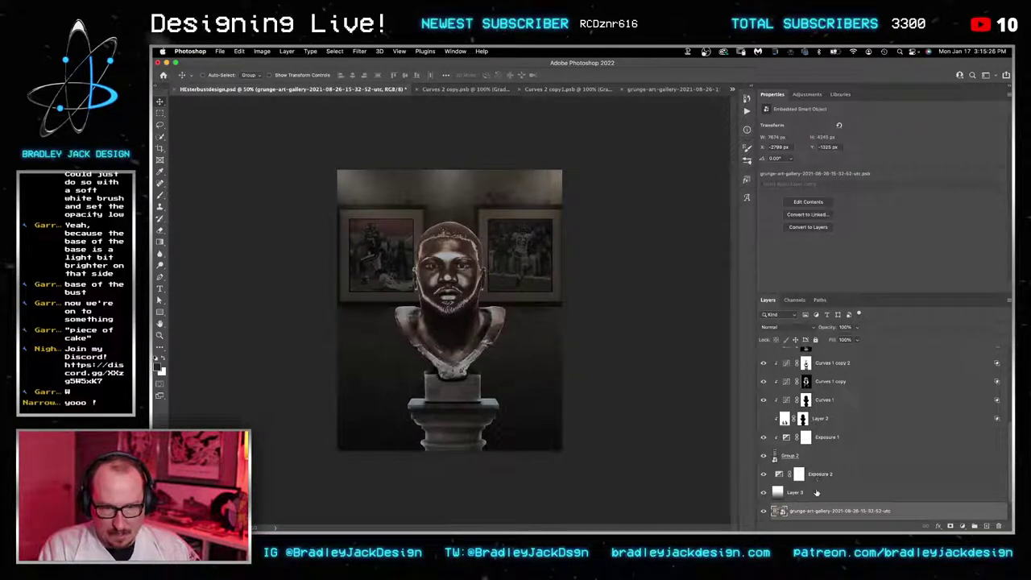
Step: Target the Exposure 2 layer mask and set up a brush of about 1400 px with 20% opacity and 30% flow
click(799, 477)
key(b)
drag(512, 344, 620, 343)
key(2)
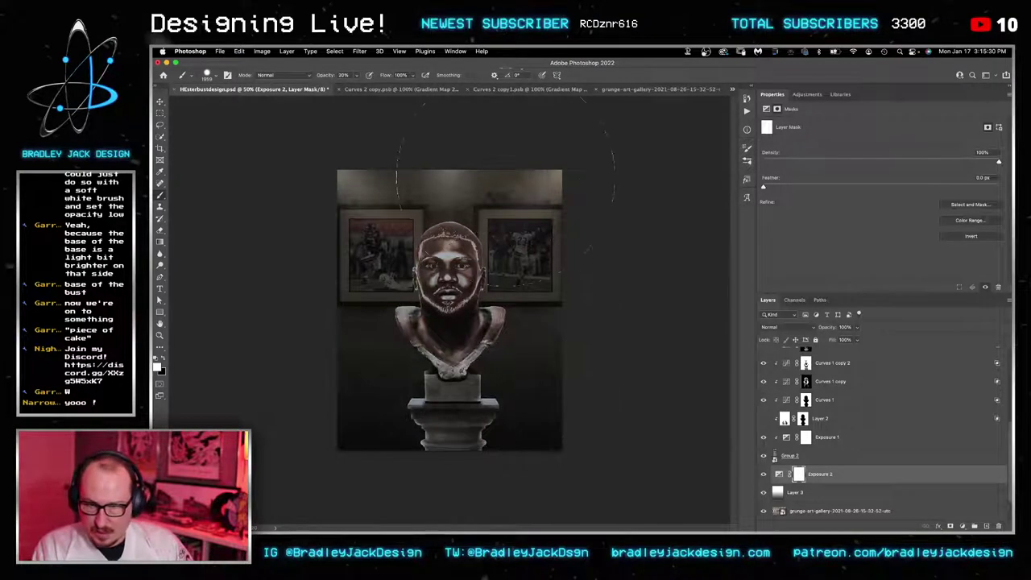
key(shift+3)
key(bracketleft)
key(bracketleft)
key(bracketleft)
key(bracketleft)
key(bracketleft)
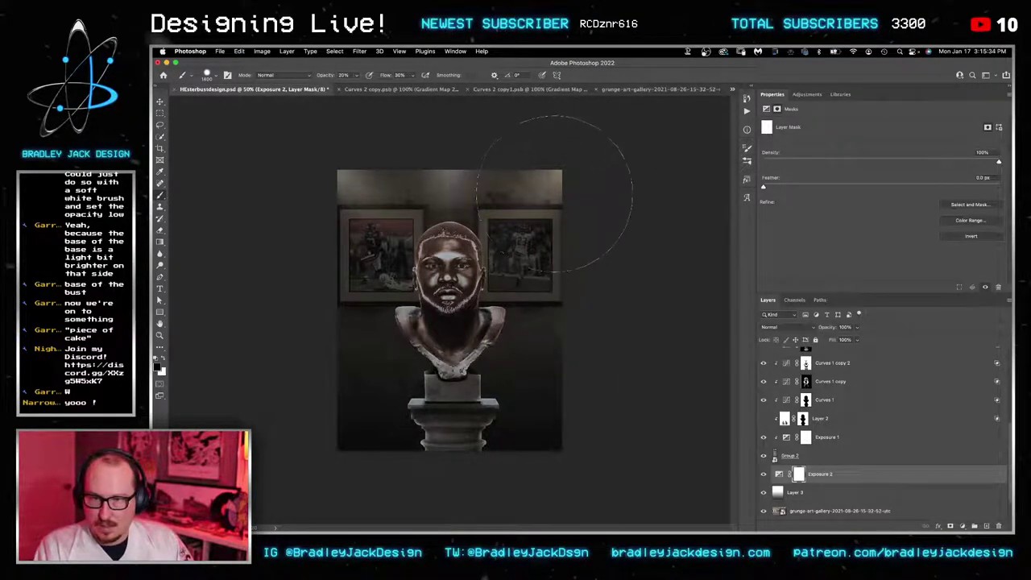
Step: Try painting black on the Exposure 2 mask over the right-hand frame to brighten it, and undo the stroke
mouse_move(555, 202)
mouse_down()
mouse_move(529, 202)
mouse_move(552, 195)
mouse_move(551, 222)
mouse_up()
key(super+z)
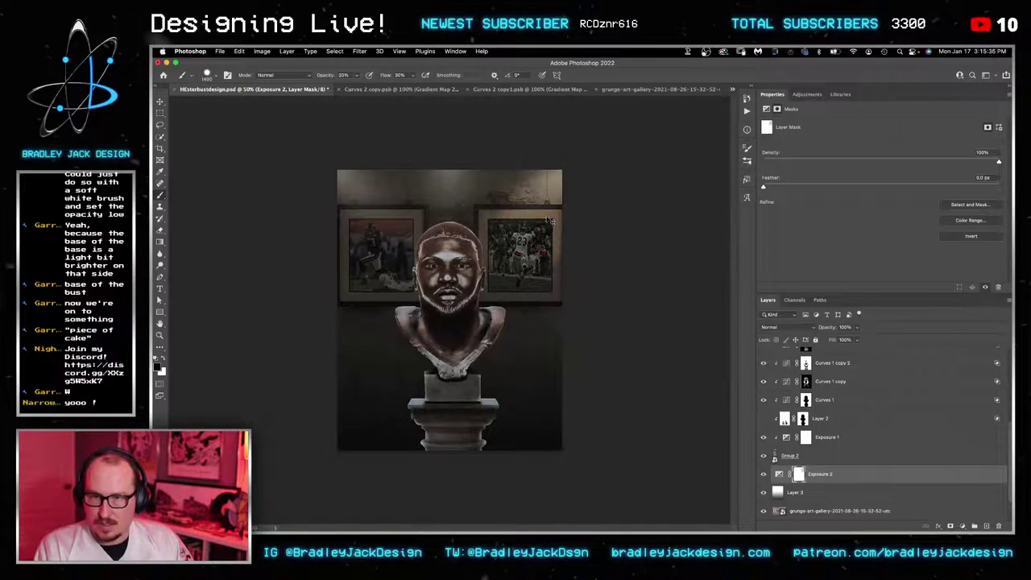
key(super+z)
Step: Brighten both framed photos by painting black on the Exposure 2 mask at 10% opacity and 10% flow
key(3)
key(1)
key(shift+1)
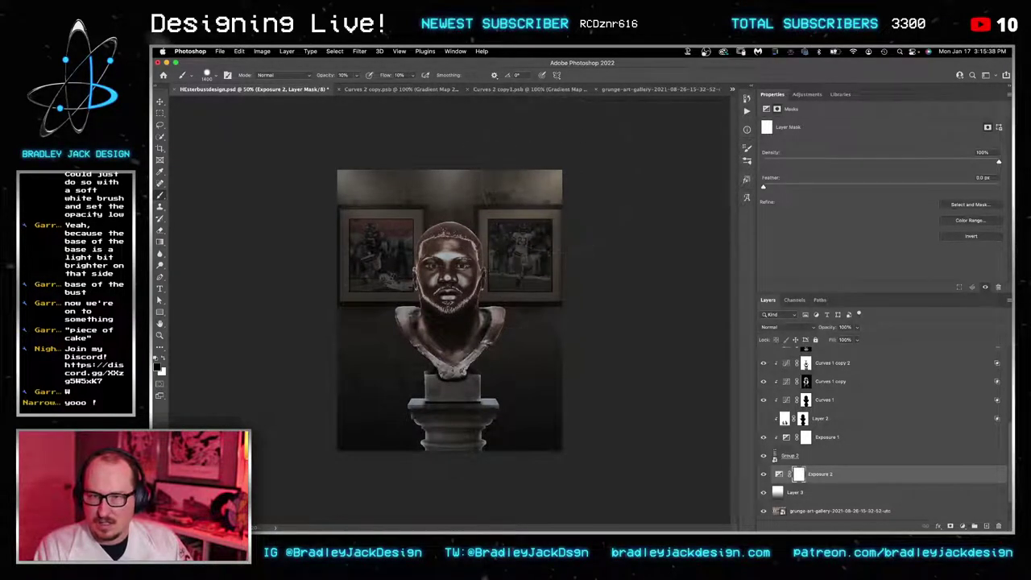
drag(352, 206, 362, 211)
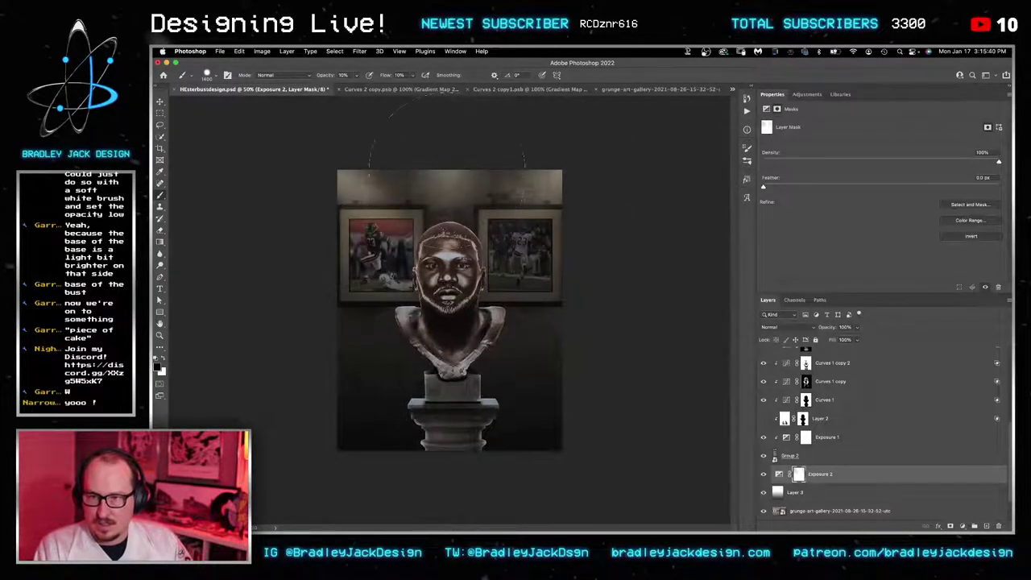
drag(547, 192, 598, 189)
drag(387, 221, 329, 188)
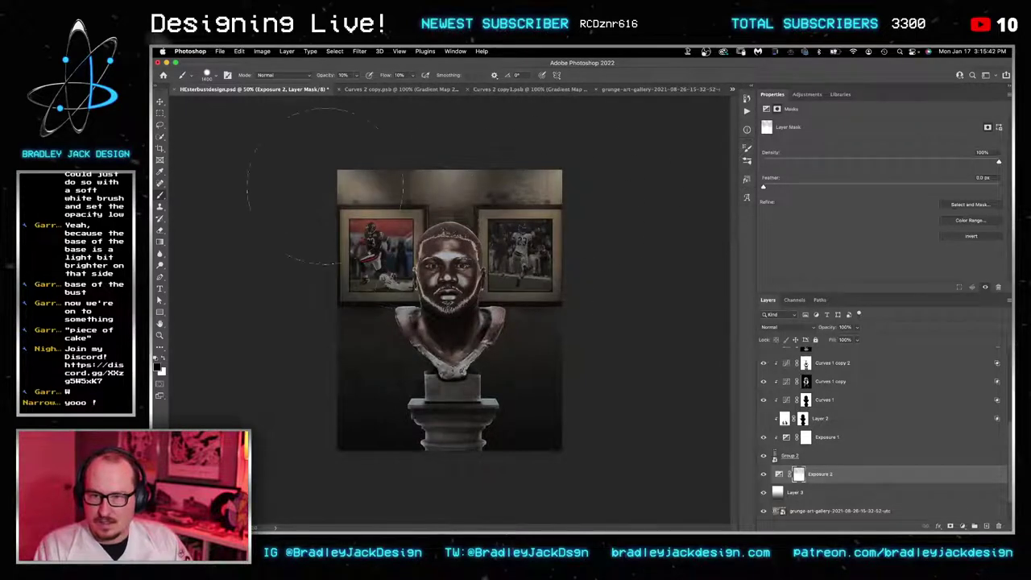
Step: Check the Curves adjustment layers, duplicate Curves 1 copy to just above Curves 3, and target the duplicate's mask
key(super+1)
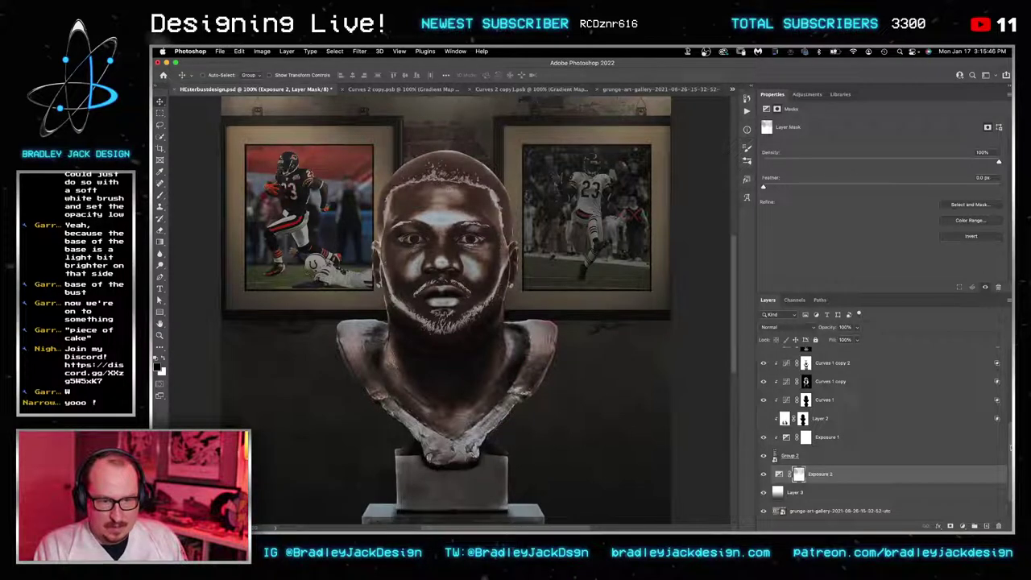
scroll(886, 435, up, 4)
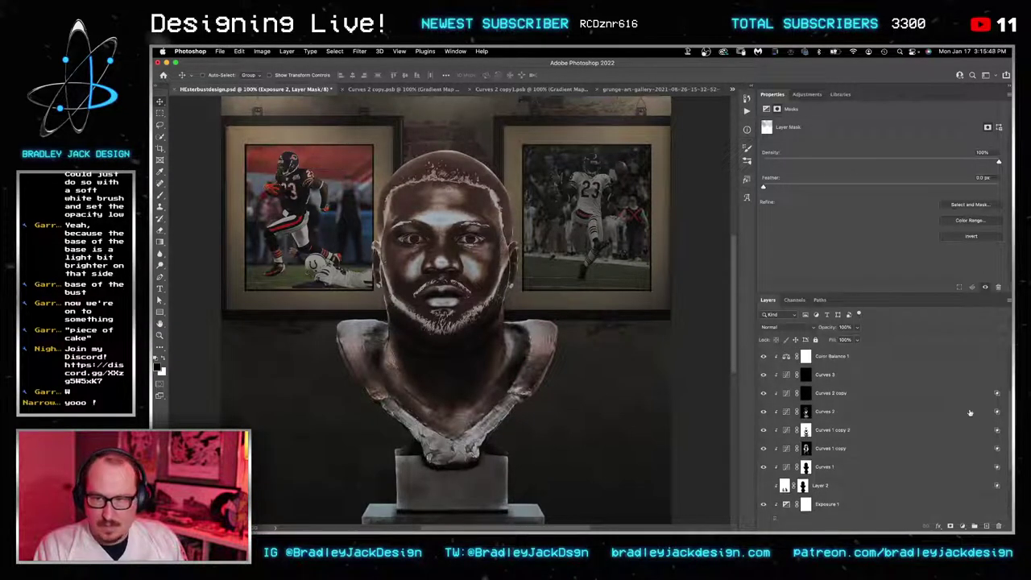
click(830, 377)
click(837, 413)
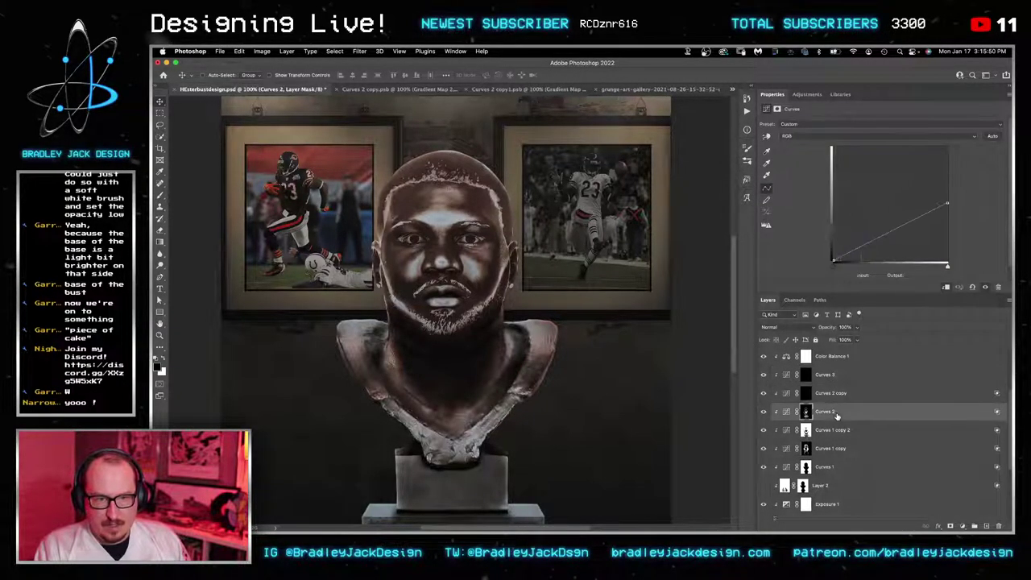
click(839, 431)
click(839, 448)
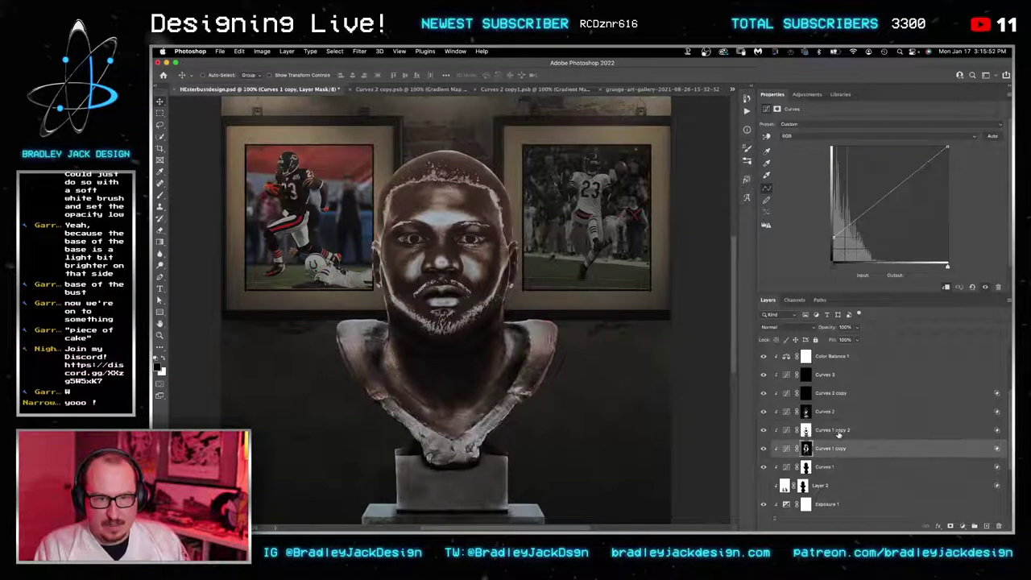
click(838, 433)
click(835, 450)
drag(846, 451, 845, 368)
click(806, 374)
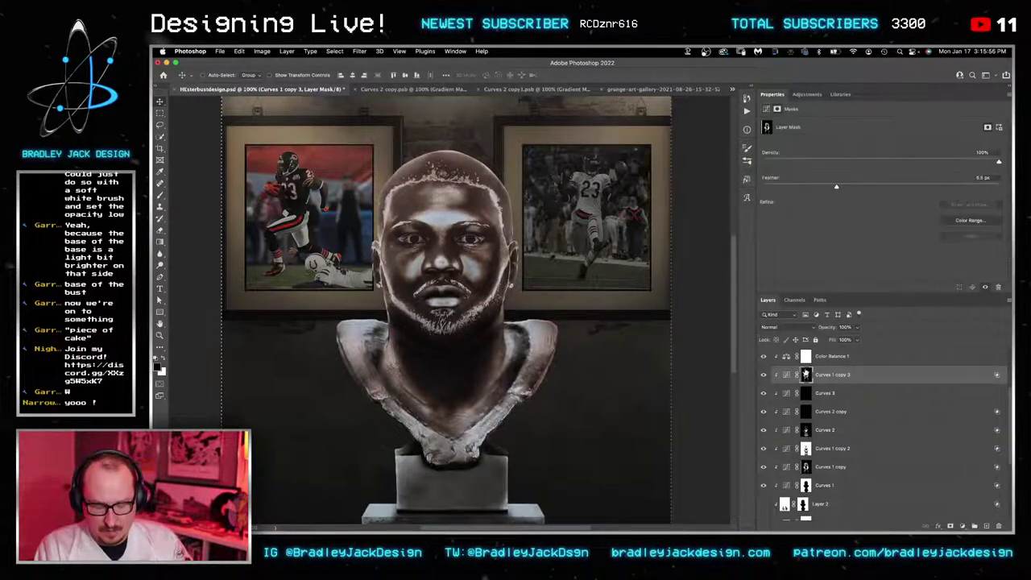
Step: Clear the mask of Curves 1 copy 3, drop the selection, and invert the mask to solid black
key(Delete)
key(super+d)
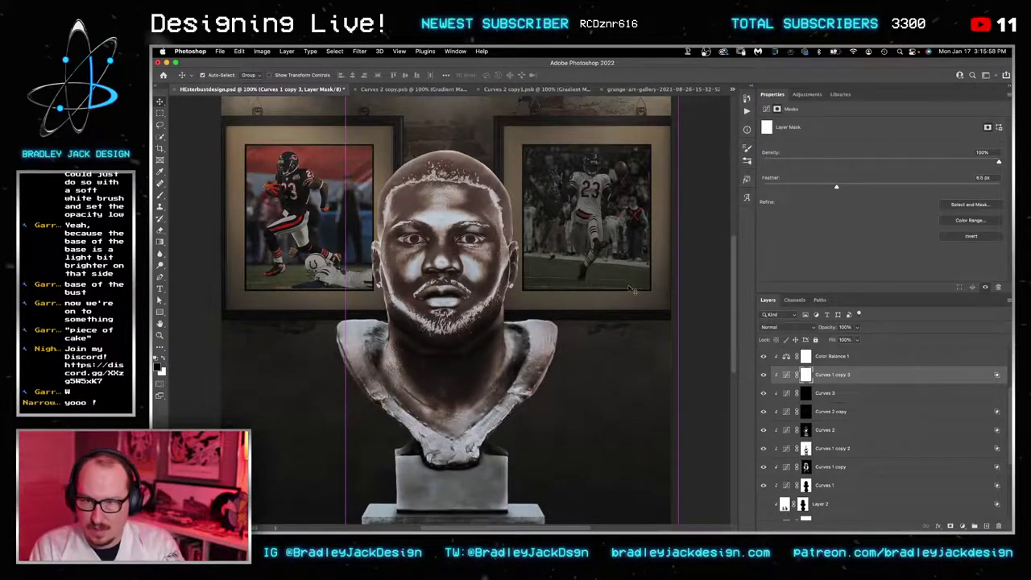
key(super+i)
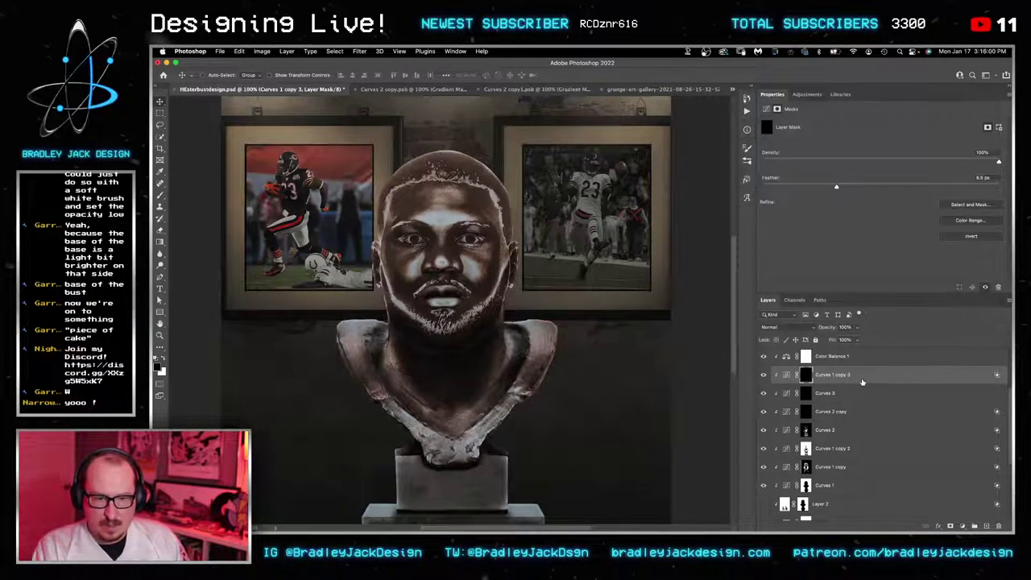
Step: In Curves 1 copy 3, raise the red channel's shadows to about output 41 and move the blue channel's black point to about input 23
click(862, 382)
click(815, 138)
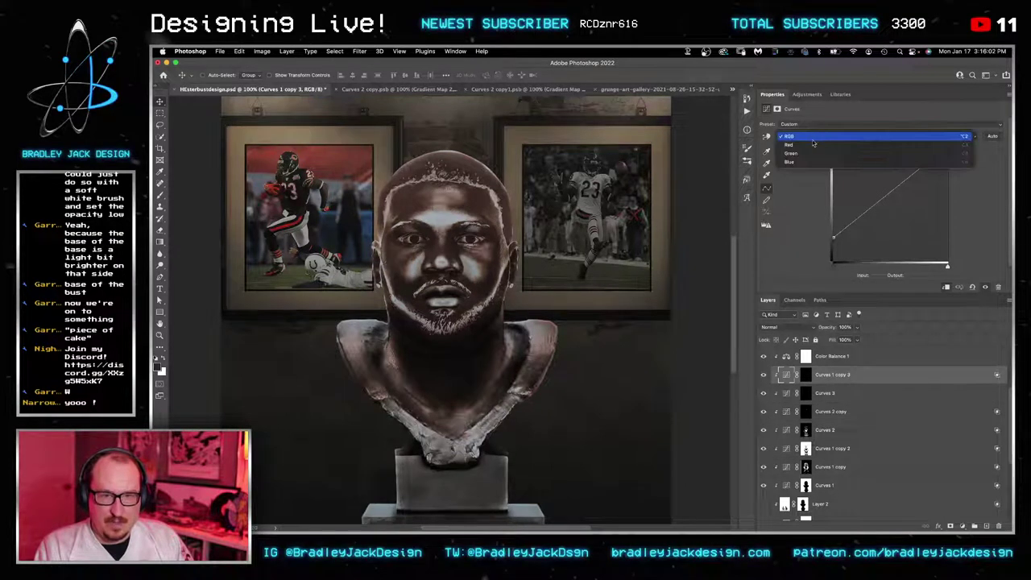
click(815, 148)
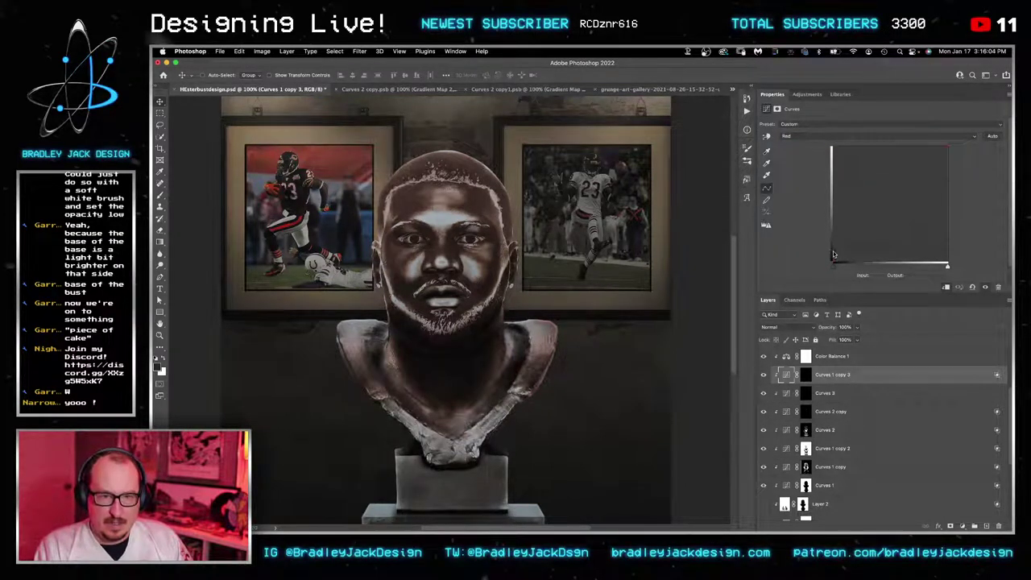
click(834, 256)
drag(833, 239, 834, 241)
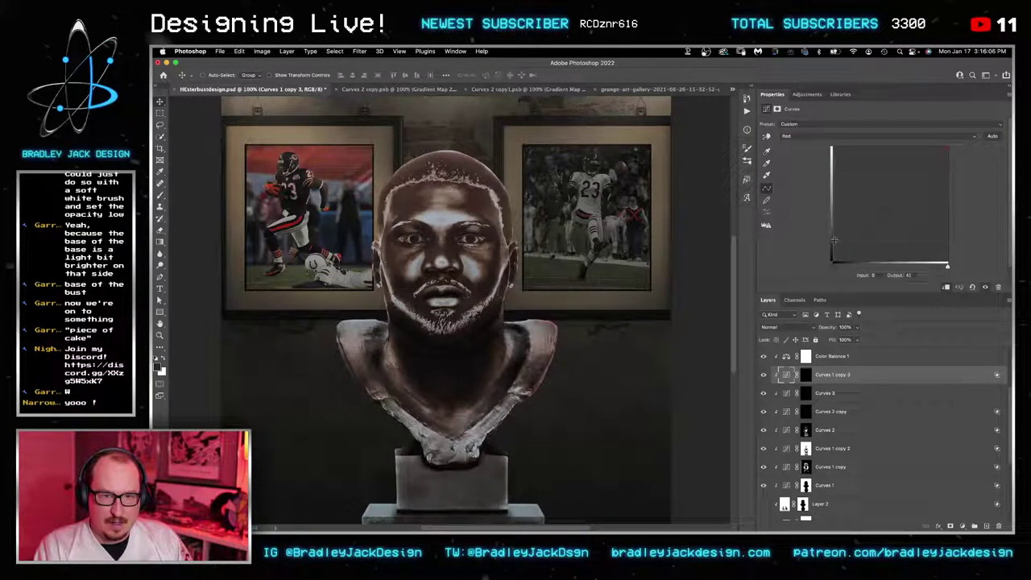
click(814, 136)
click(815, 155)
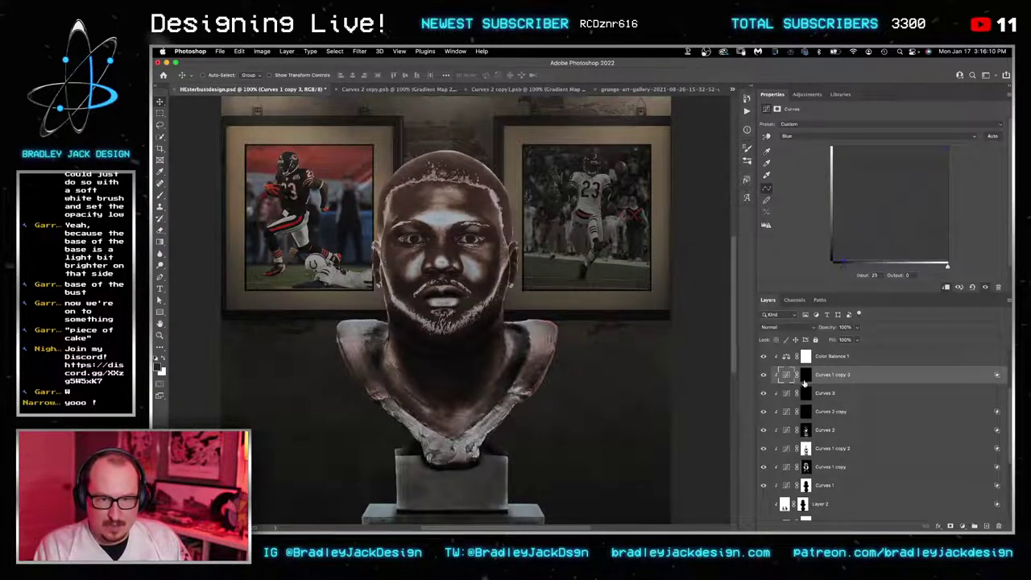
Step: Paint white on the Curves 1 copy 3 mask over the bust's head, face and shoulders with a 200 px brush at 20–30% opacity and flow
click(805, 374)
key(b)
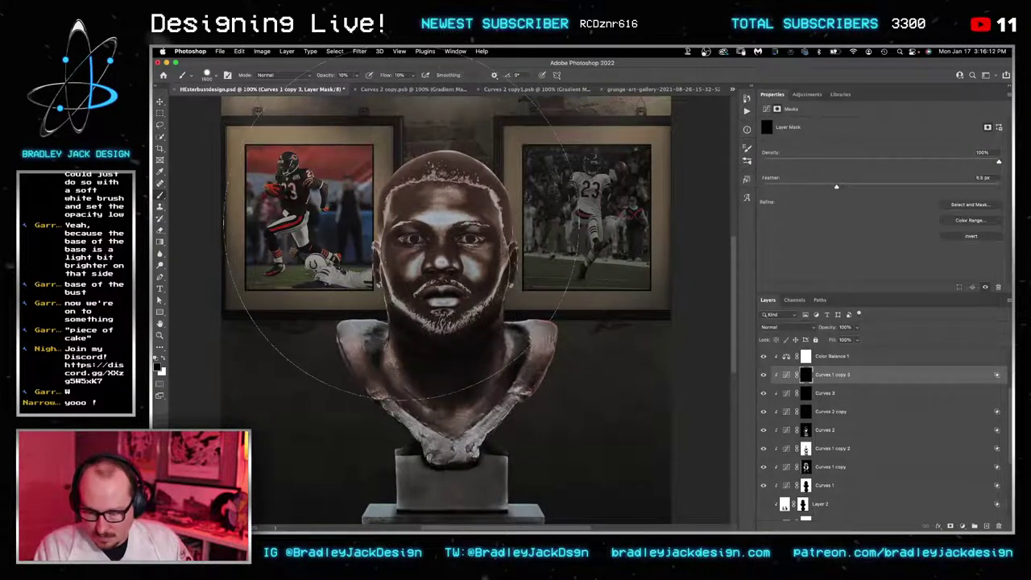
key(x)
key(3)
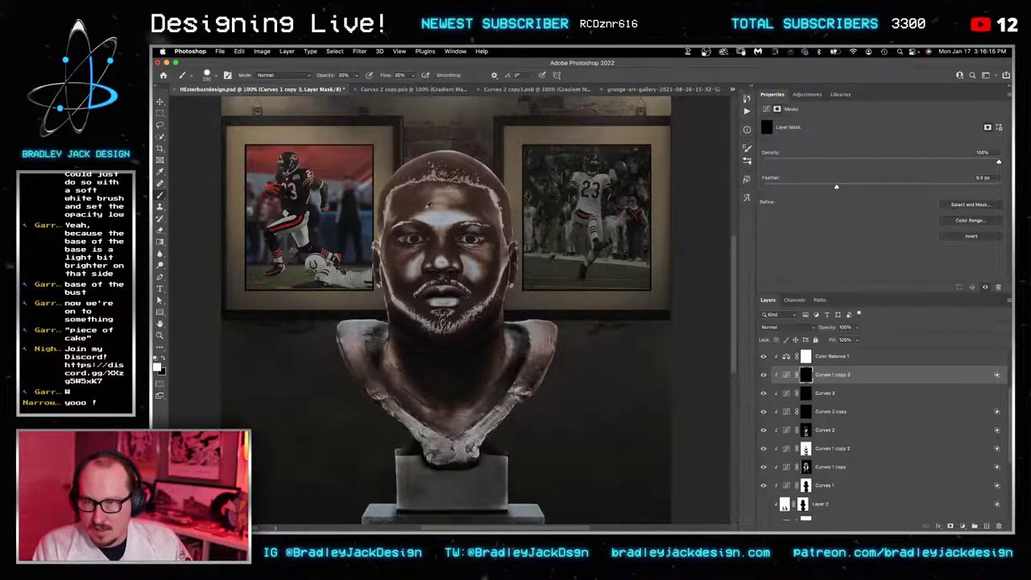
mouse_move(430, 209)
mouse_down()
mouse_move(430, 187)
mouse_move(389, 195)
mouse_up()
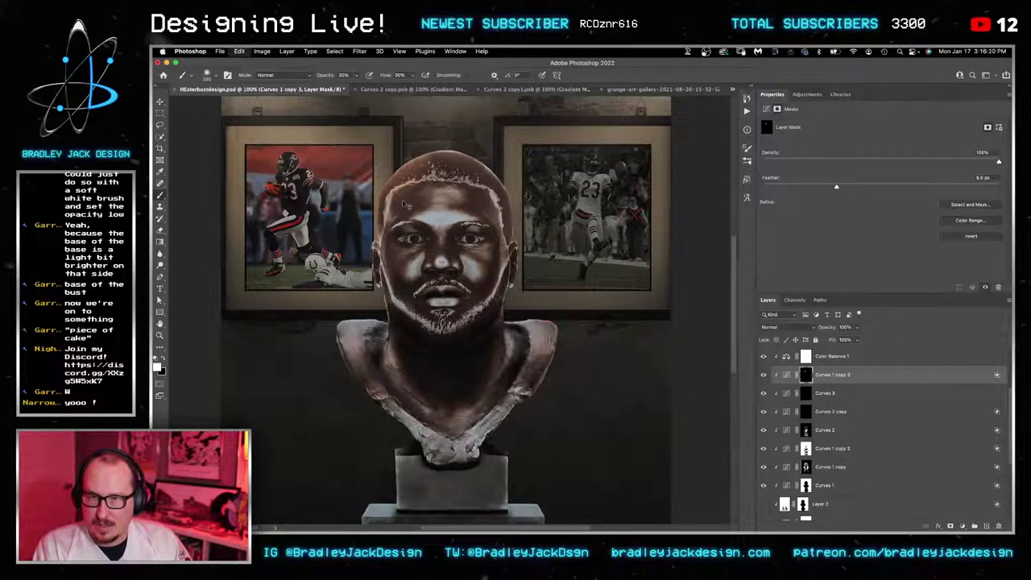
drag(444, 286, 451, 286)
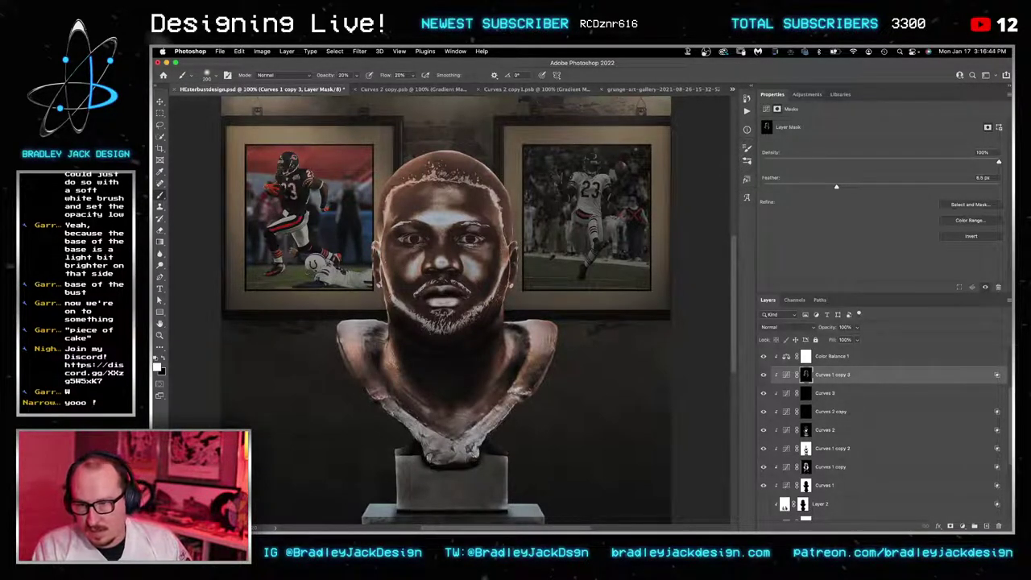
scroll(451, 310, down, 3)
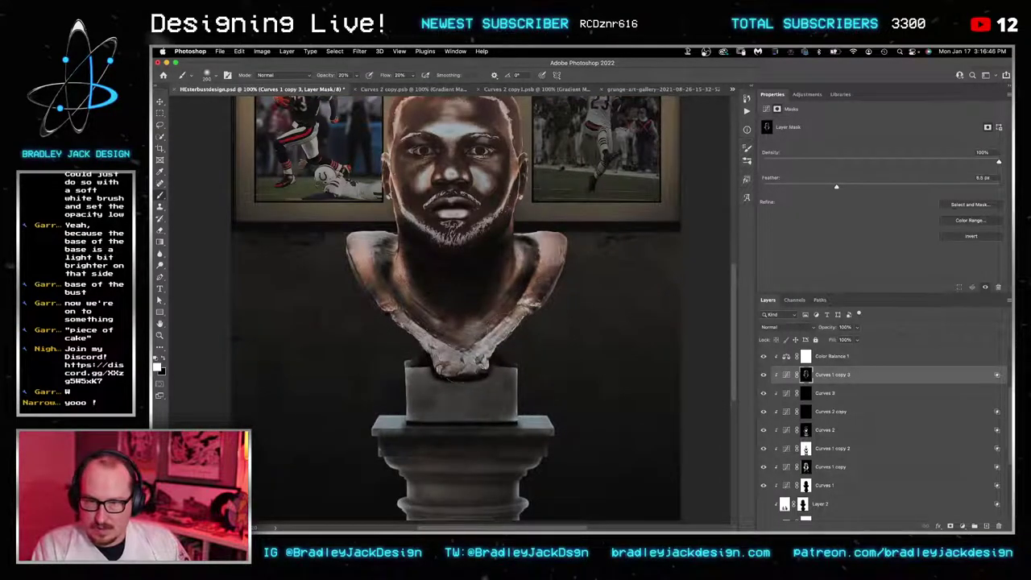
scroll(414, 273, up, 3)
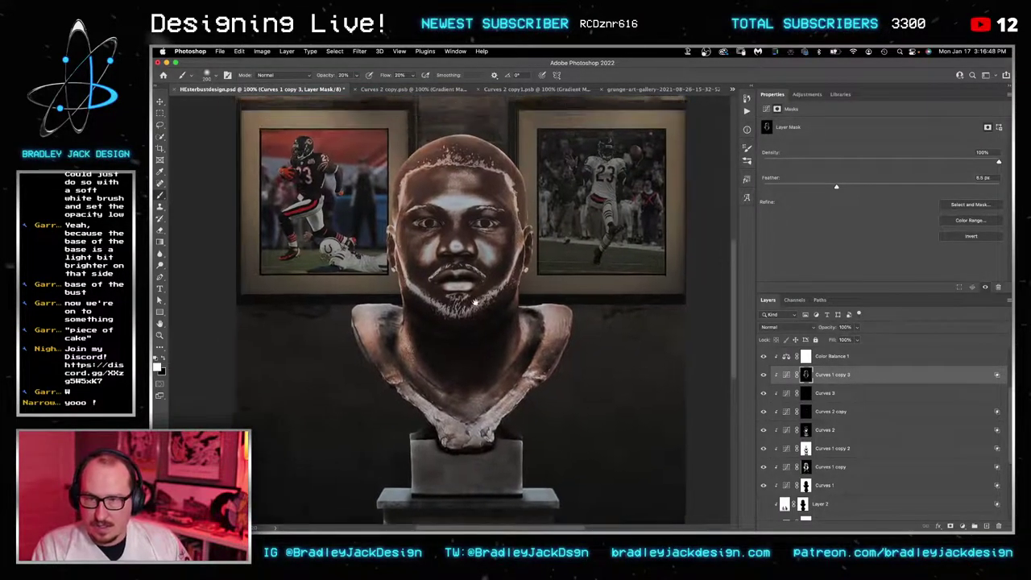
Step: Place the BJD-Flare-008 lens flare from the BJD Mega Bundle library beside the right-hand ear, above the Color Balance 1 layer
scroll(443, 299, up, 3)
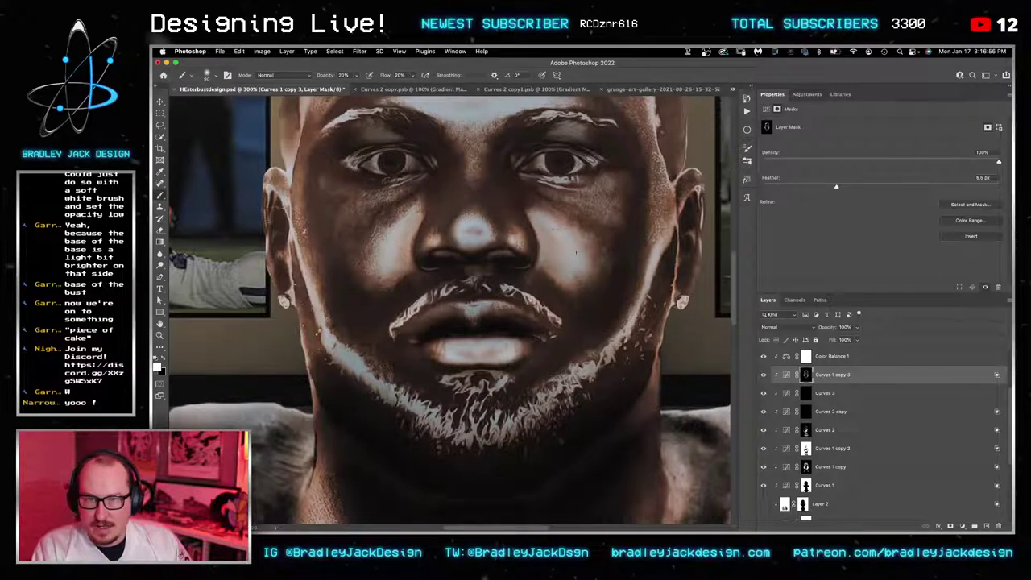
scroll(494, 268, up, 3)
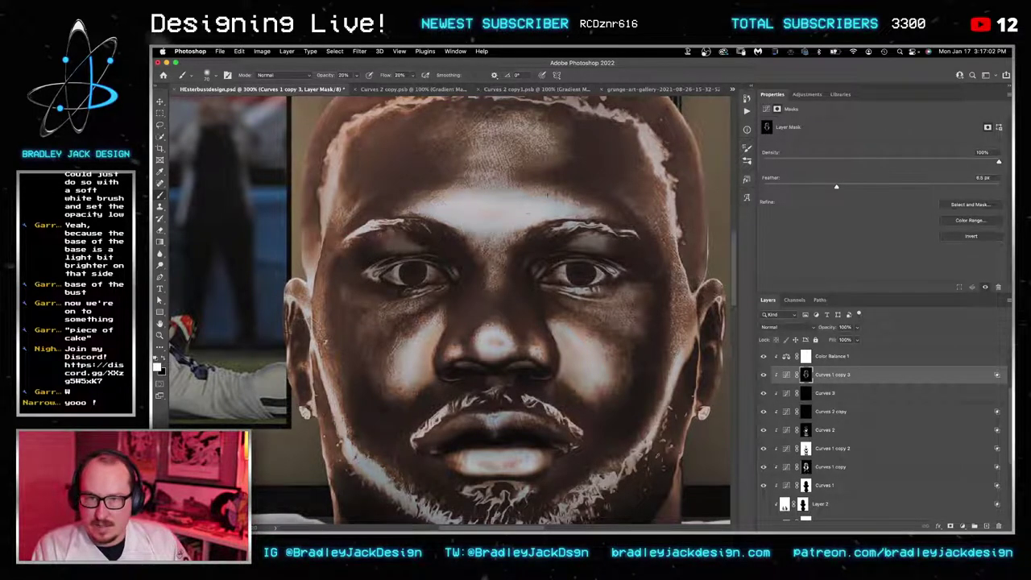
scroll(451, 312, up, 2)
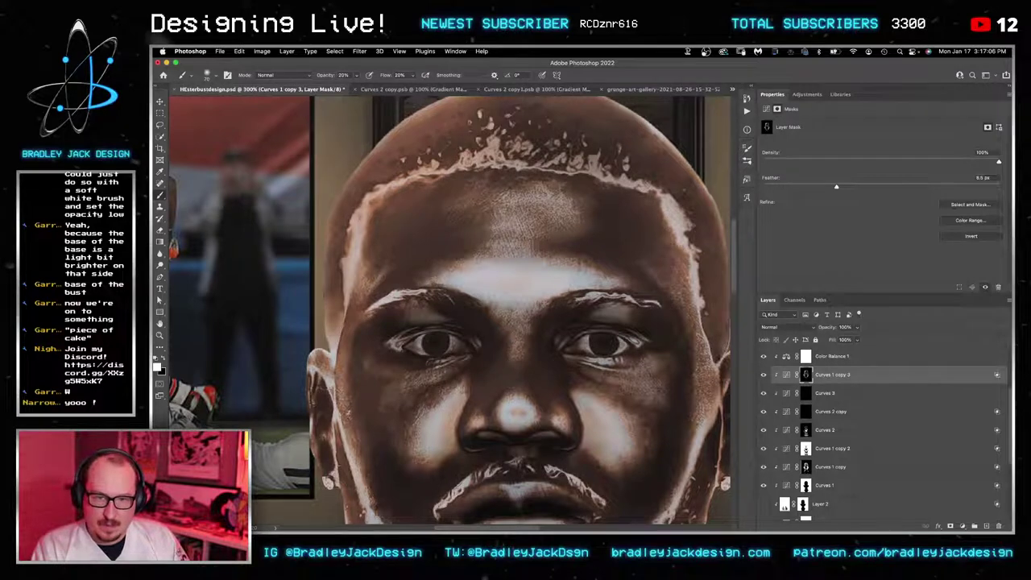
drag(692, 369, 580, 238)
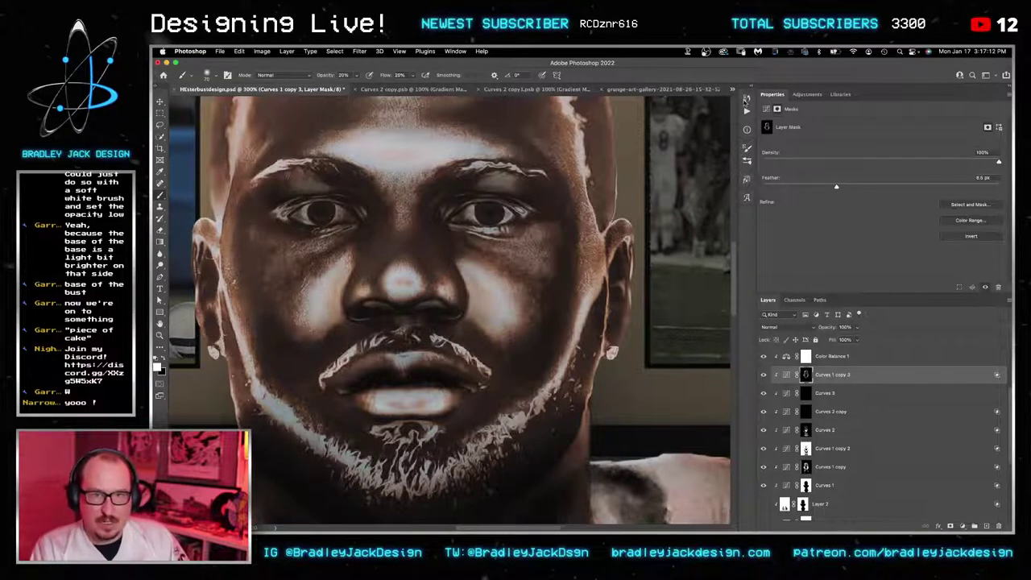
click(840, 95)
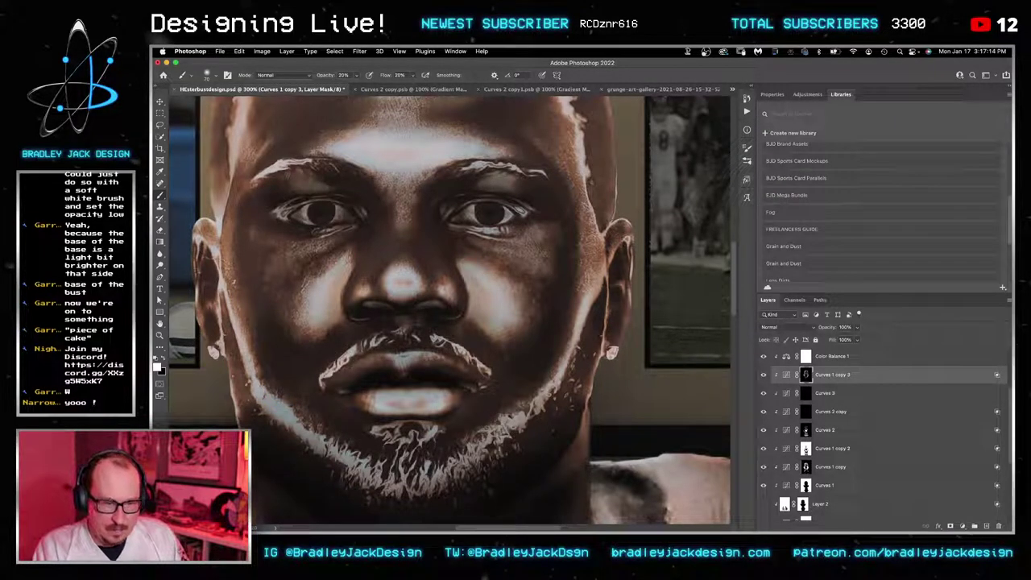
scroll(967, 423, up, 3)
click(850, 451)
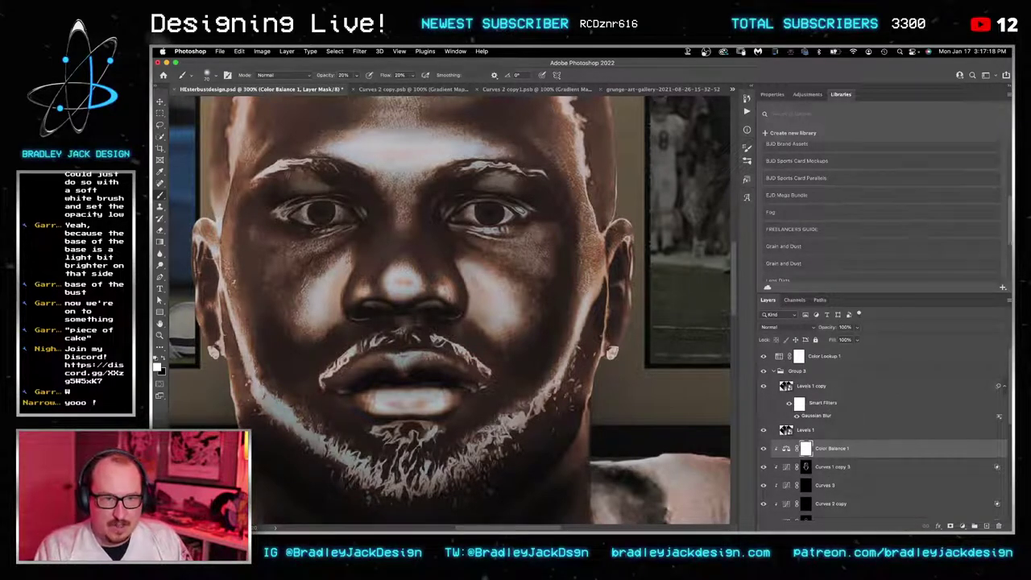
scroll(881, 183, down, 5)
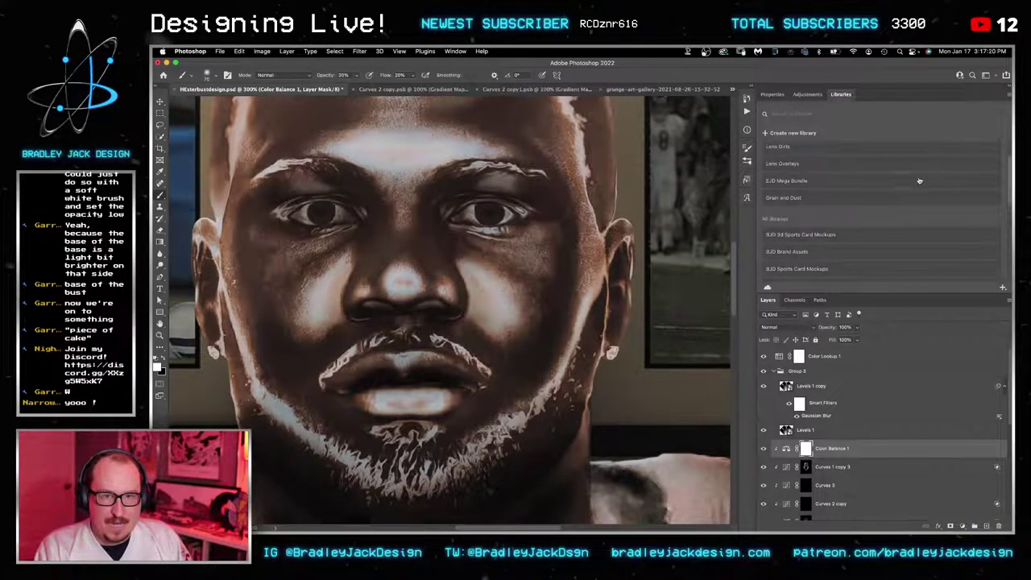
click(827, 181)
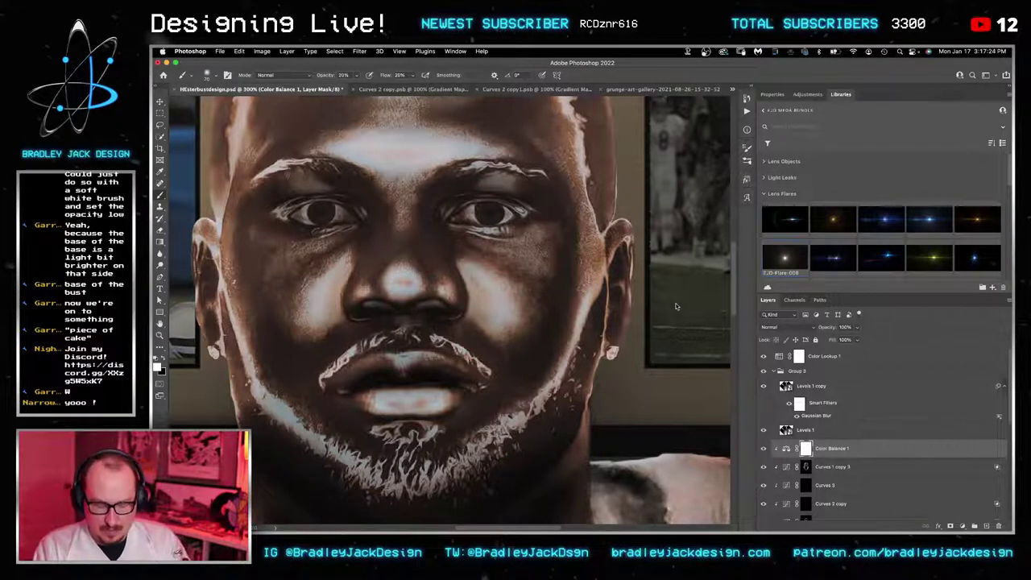
drag(676, 306, 675, 303)
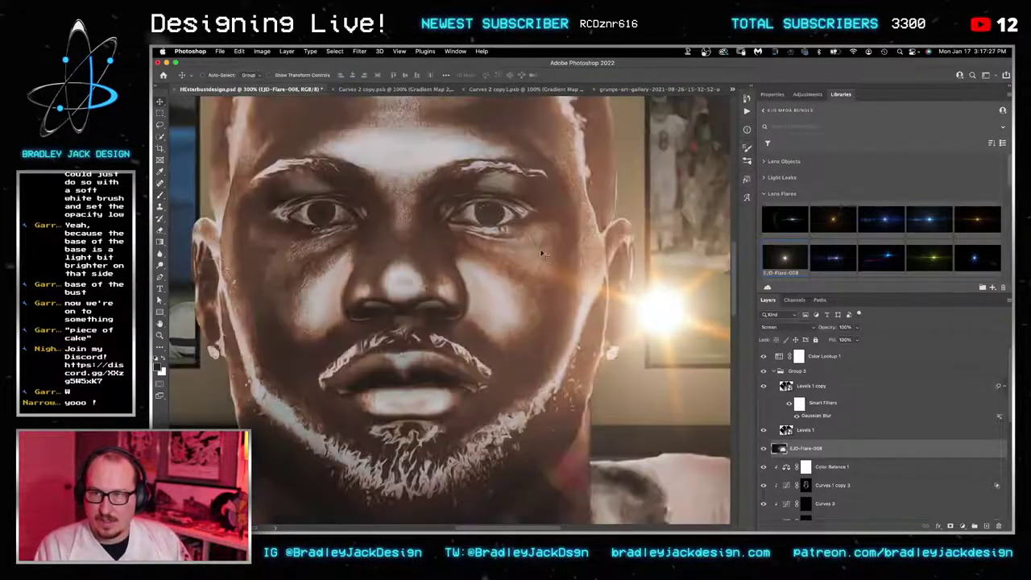
Step: Scale the lens flare to 12.5% and move it onto the right-hand earring
key(alt+shift+s)
double_click(372, 74)
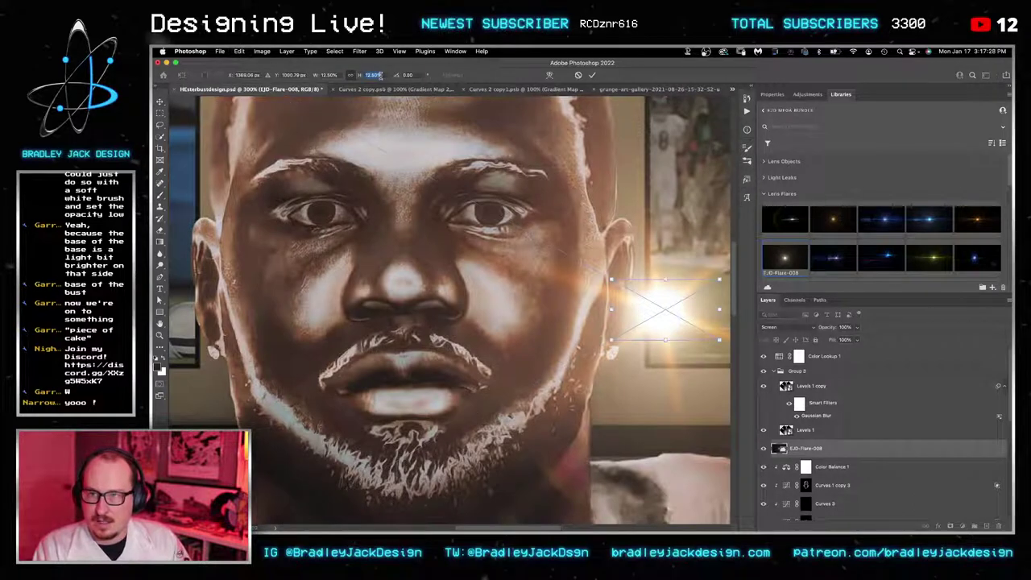
text(1)
key(Return)
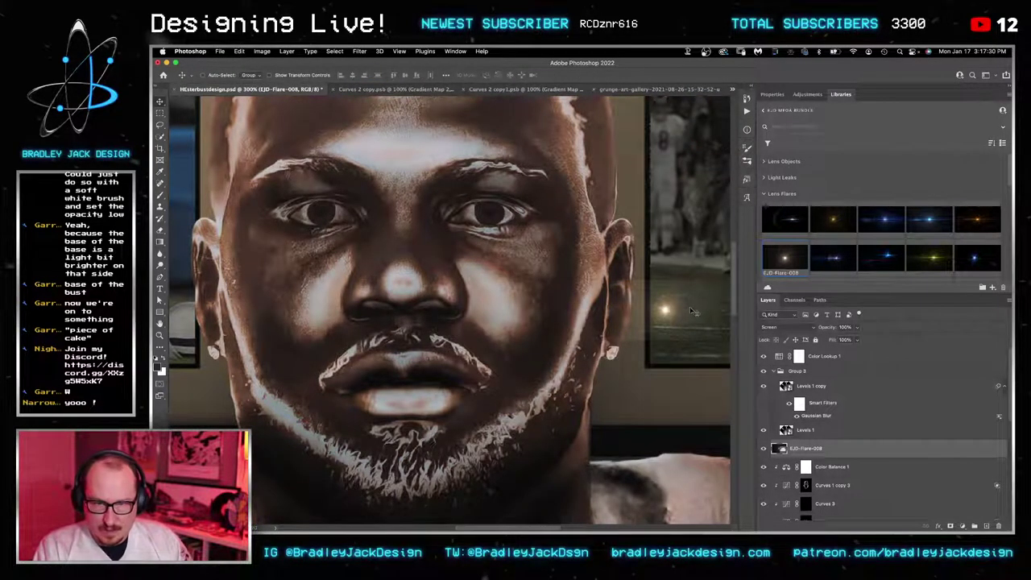
drag(693, 310, 637, 349)
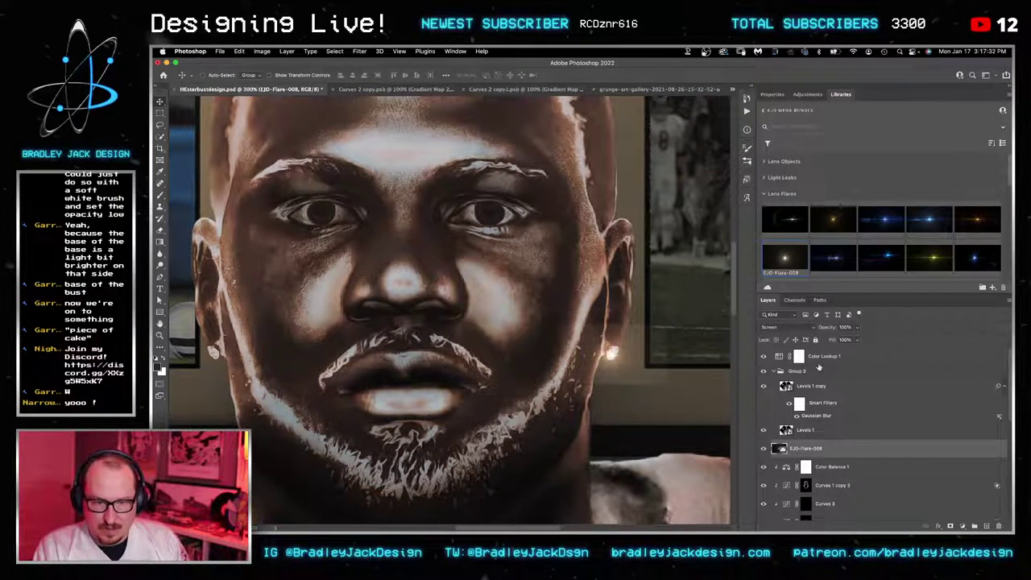
Step: Add a Levels adjustment clipped to the flare layer and set its black input level to about 25
click(807, 93)
click(794, 116)
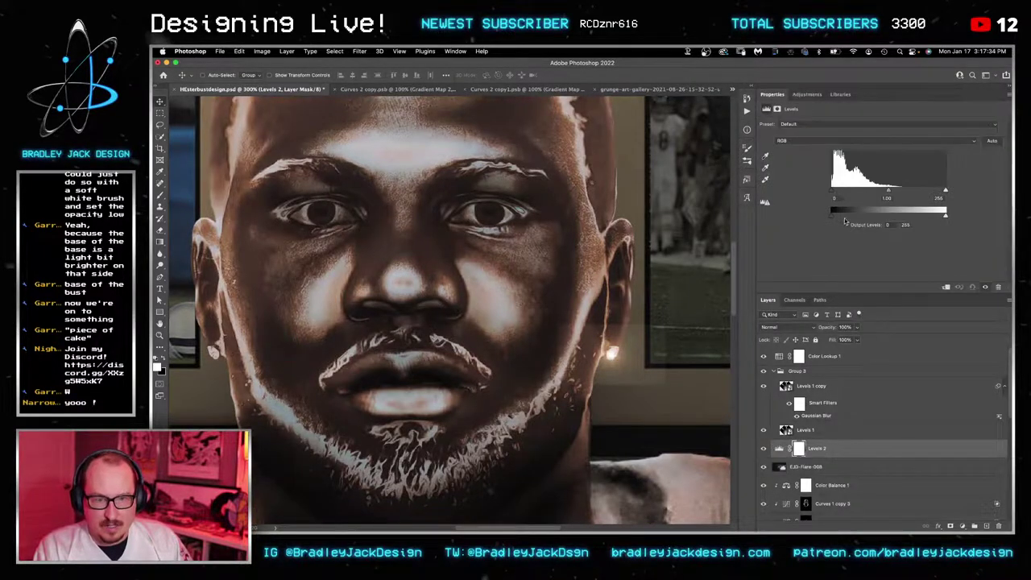
drag(832, 191, 859, 192)
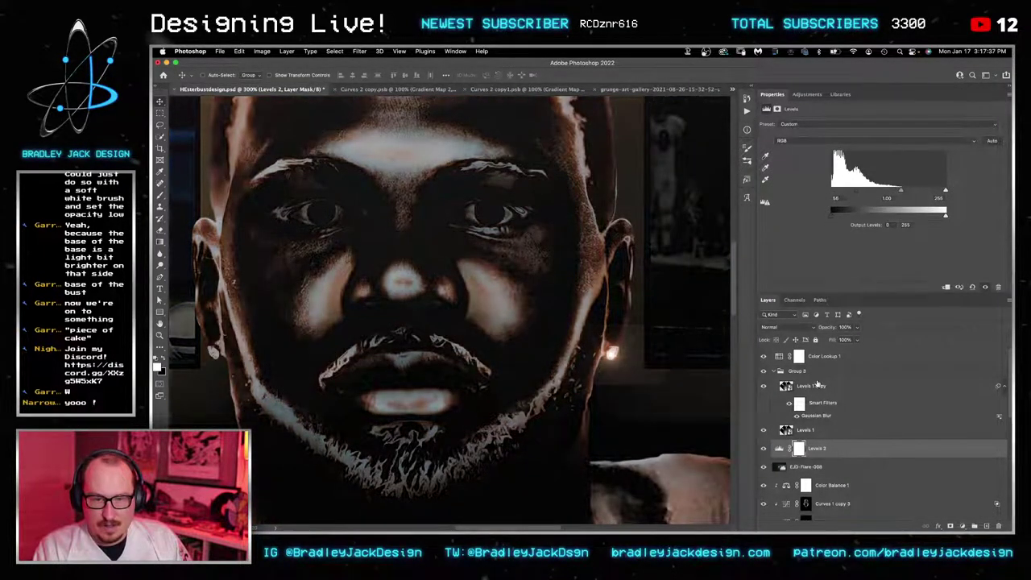
alt+click(793, 457)
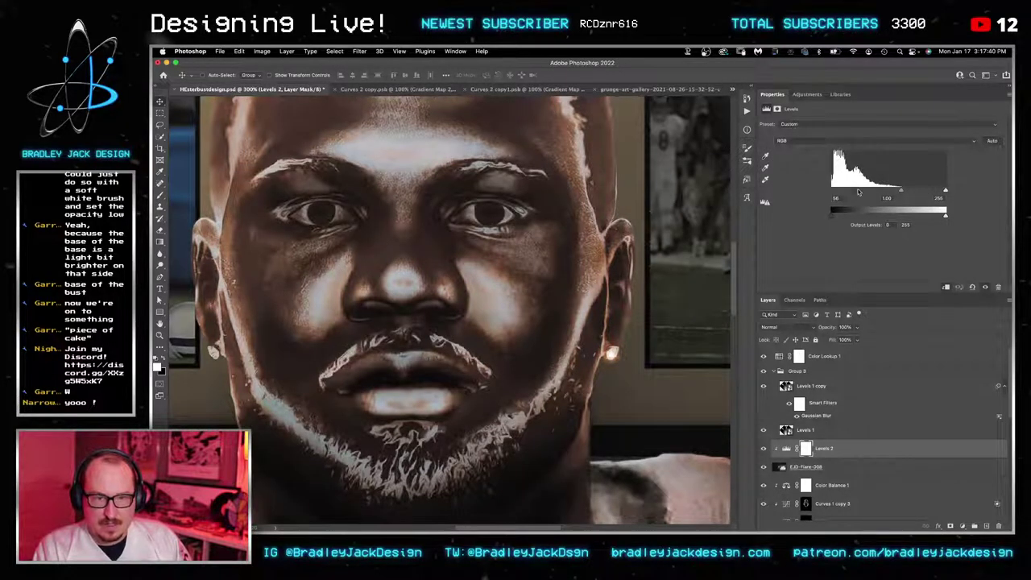
drag(850, 190, 843, 189)
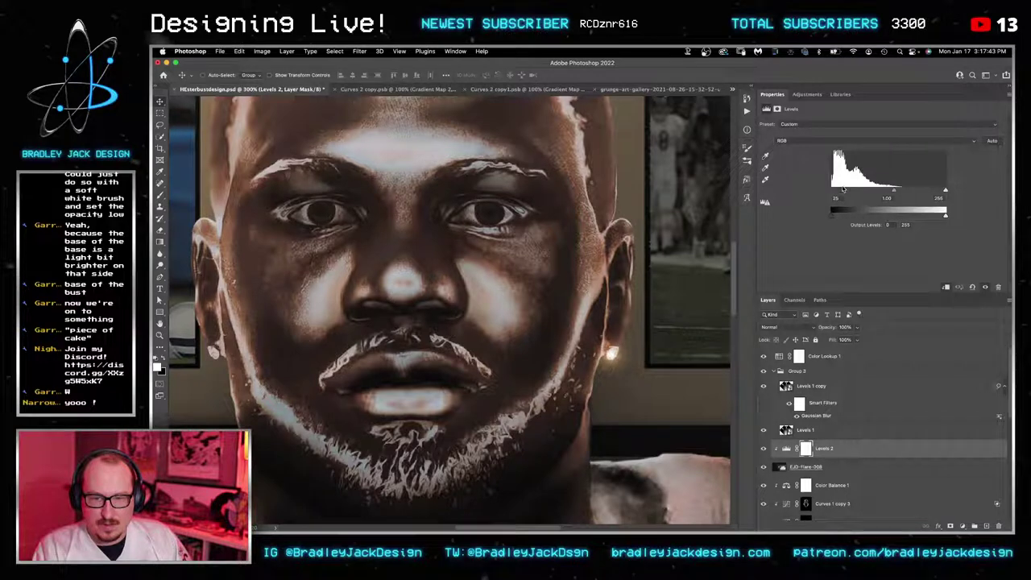
Step: Group the flare layer with its clipped Levels adjustment and duplicate the group
click(813, 466)
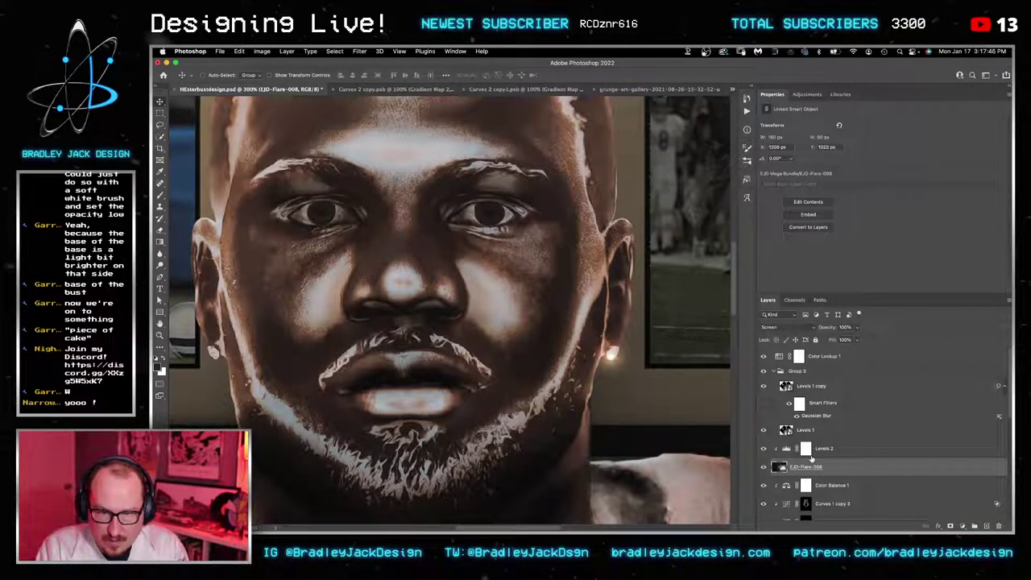
shift+click(830, 449)
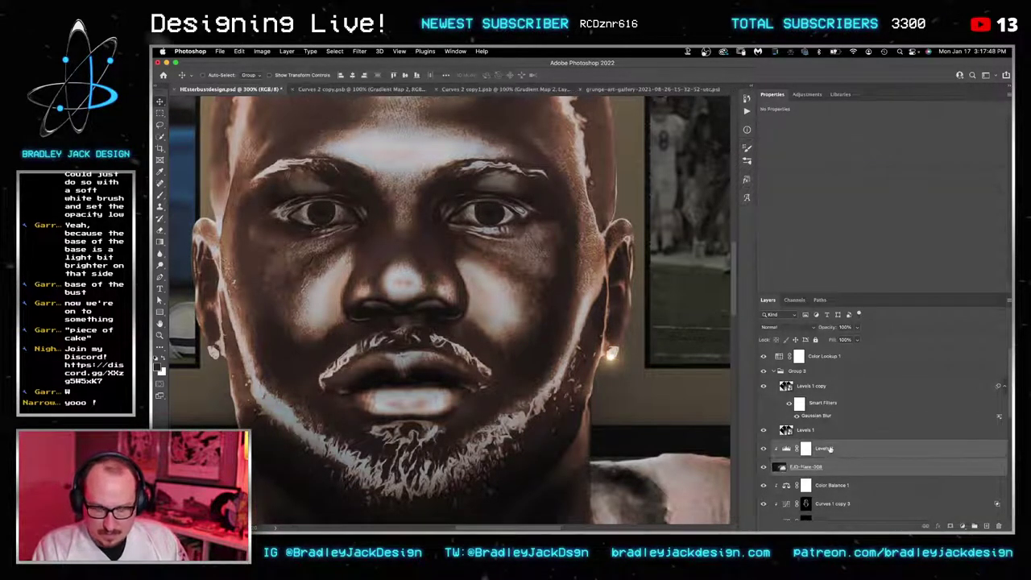
key(super+g)
key(super+j)
Step: Move the duplicated flare group onto the left-hand earring and scale it down slightly
key(super+t)
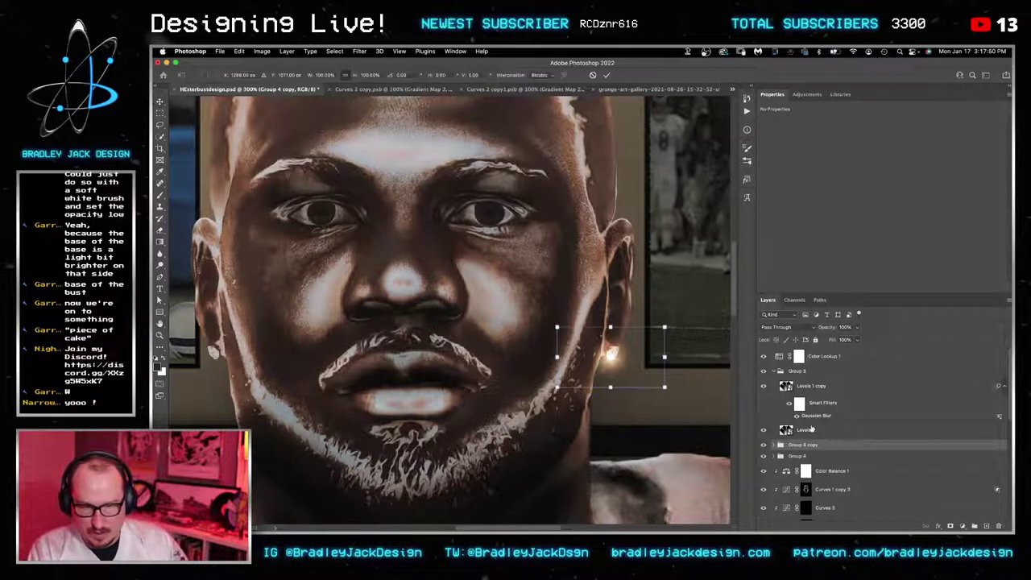
drag(593, 366, 222, 357)
key(super+t)
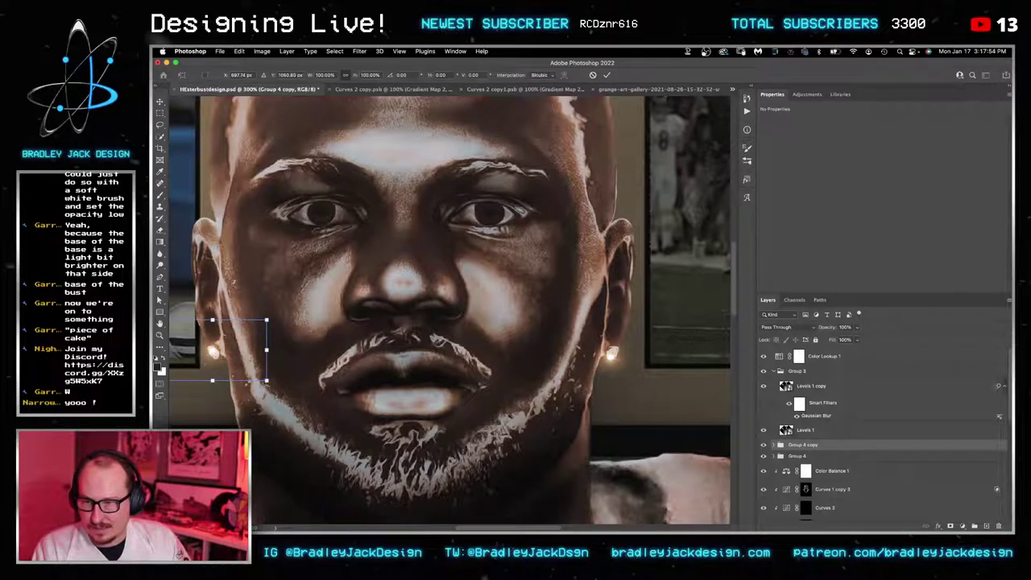
drag(267, 381, 260, 379)
key(Return)
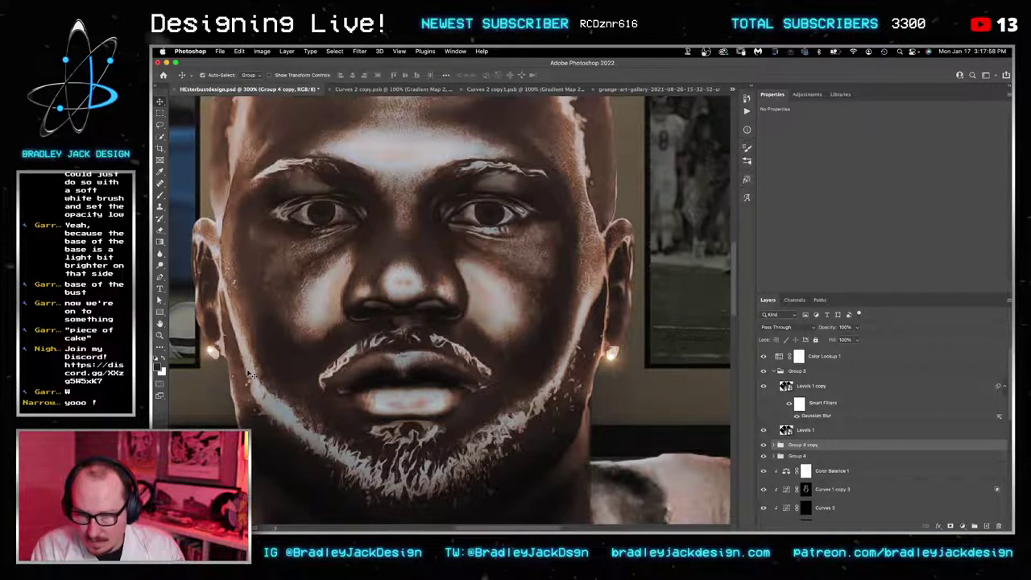
Step: Save the bust design document and check the whole composition
key(super+s)
key(super+0)
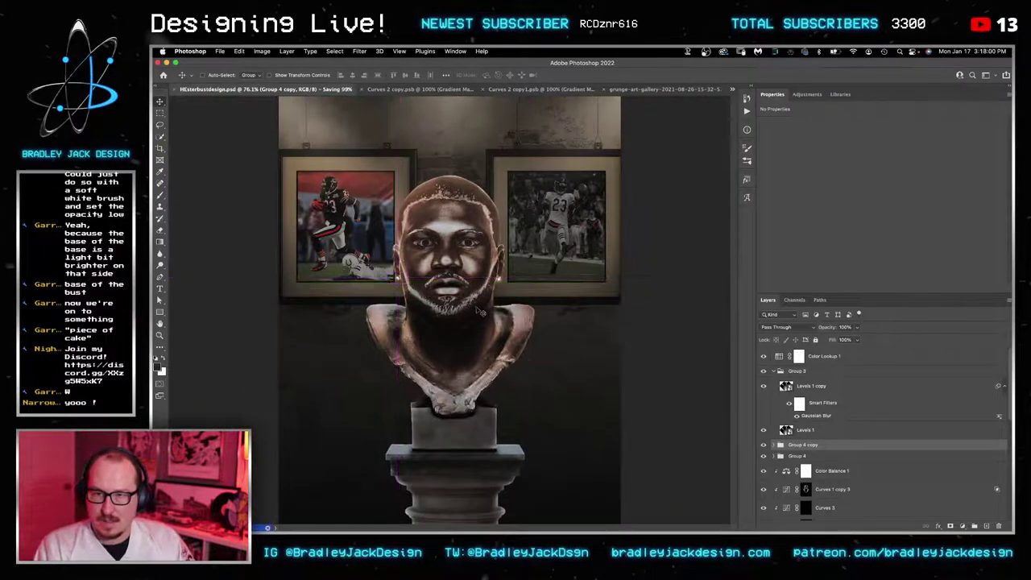
key(super+minus)
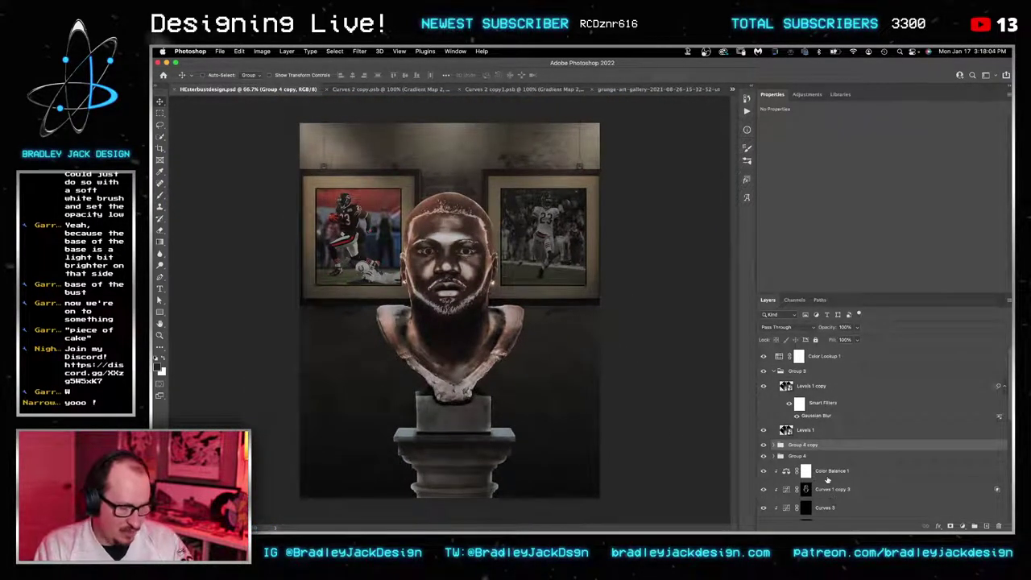
Step: Examine the Curves adjustments on the bust, including Curves 2, for their effect on the shading around the neck and beard
key(super+plus)
key(super+plus)
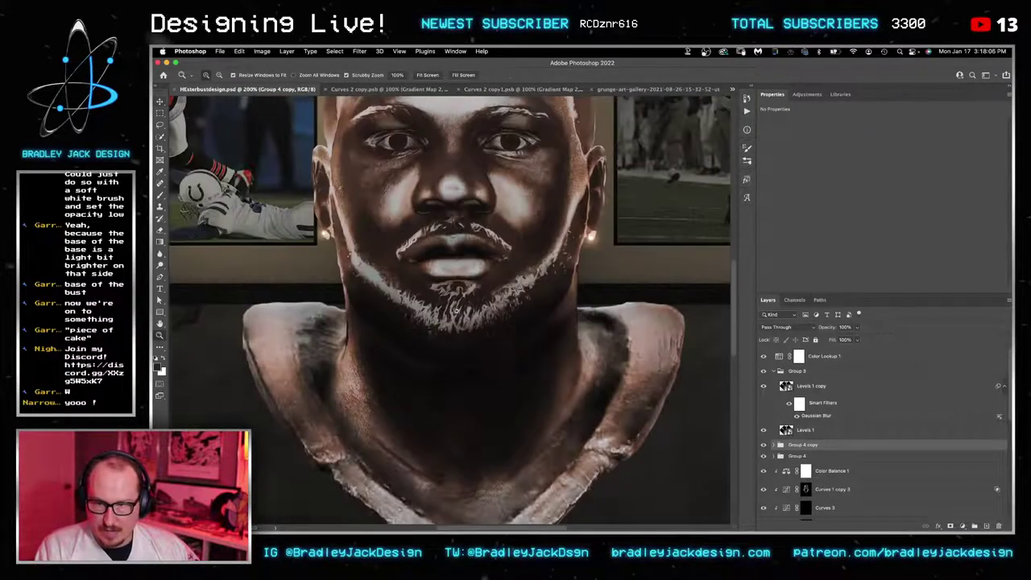
scroll(866, 447, down, 5)
scroll(867, 446, up, 5)
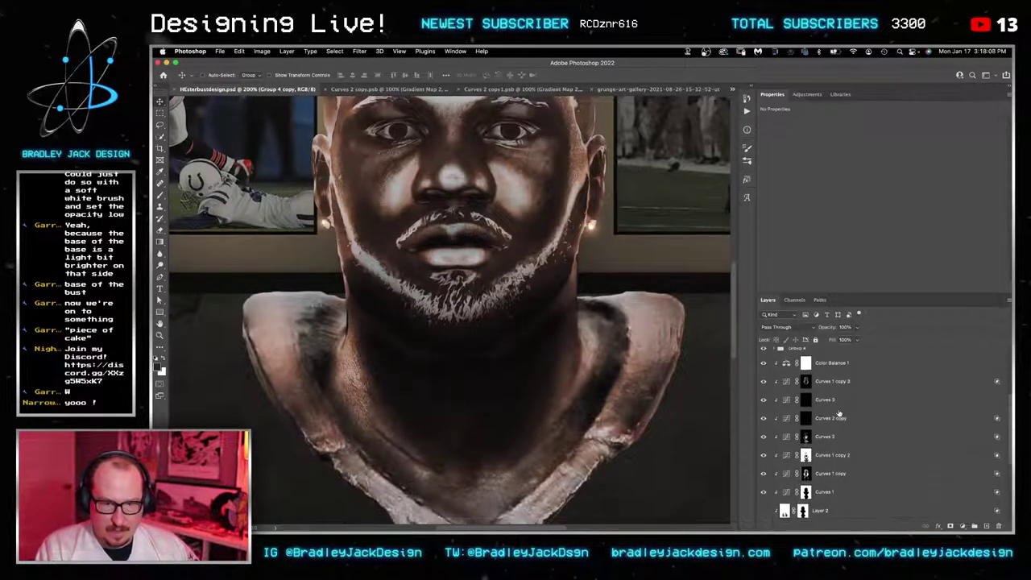
click(806, 381)
click(795, 381)
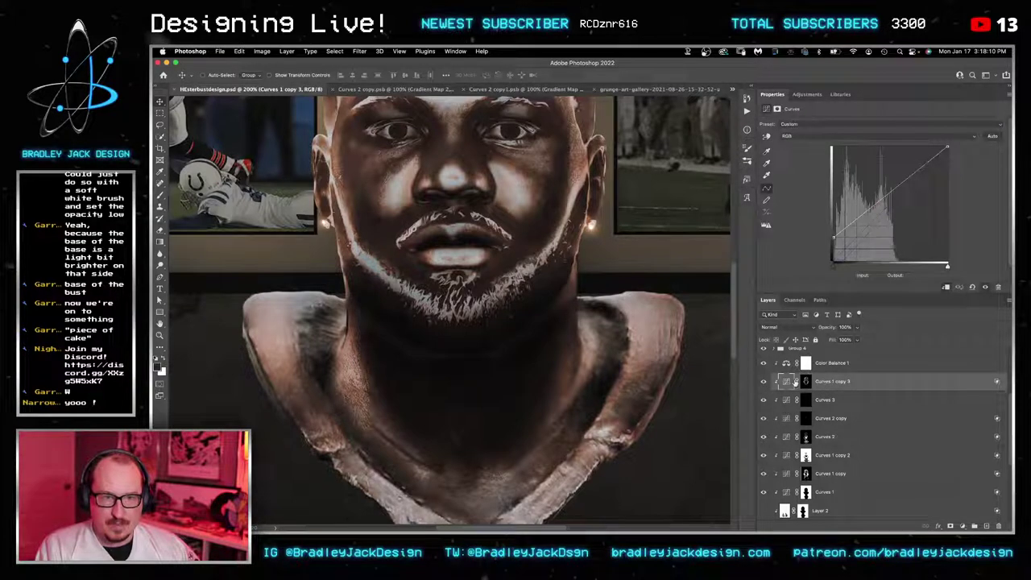
click(822, 402)
click(826, 417)
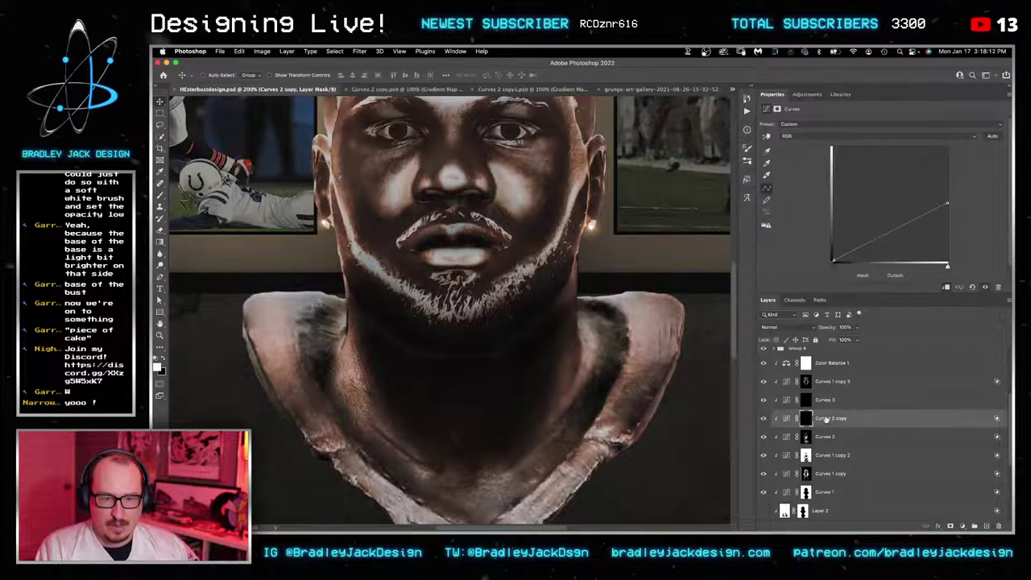
click(827, 437)
click(764, 437)
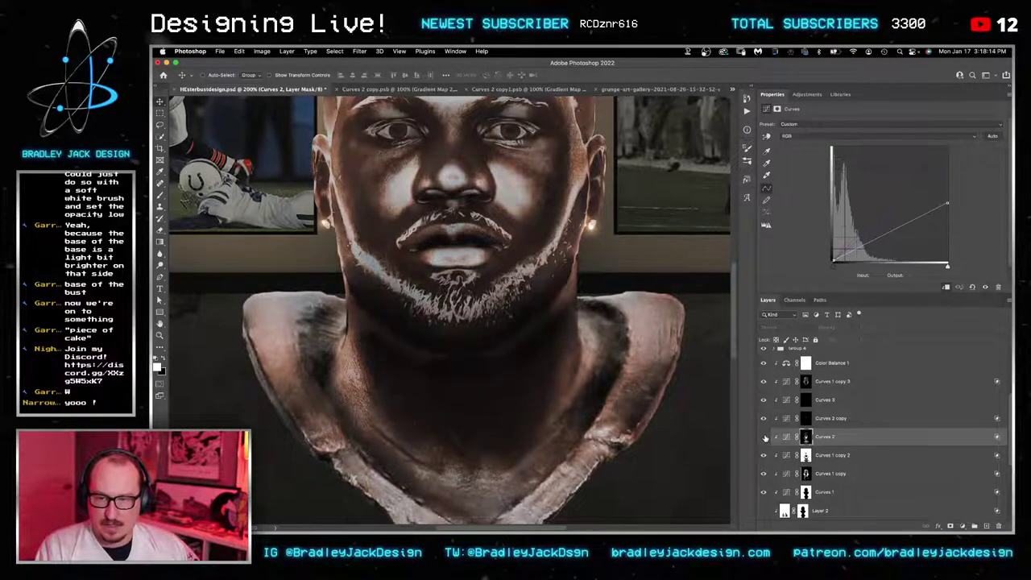
click(765, 437)
Step: Ready a black brush on the Curves 2 layer mask for the area under the beard, and save the document
click(806, 437)
key(b)
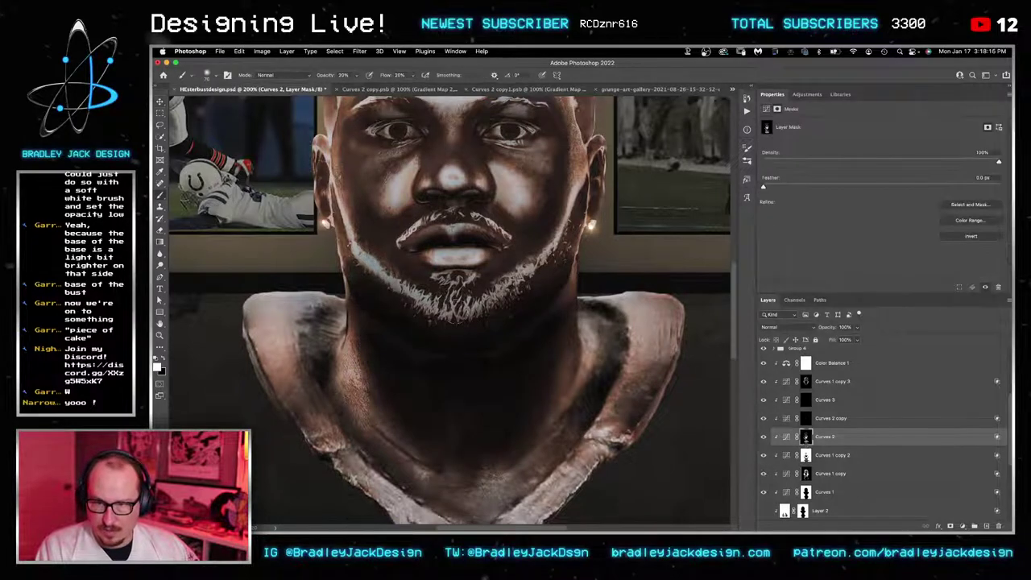
key(x)
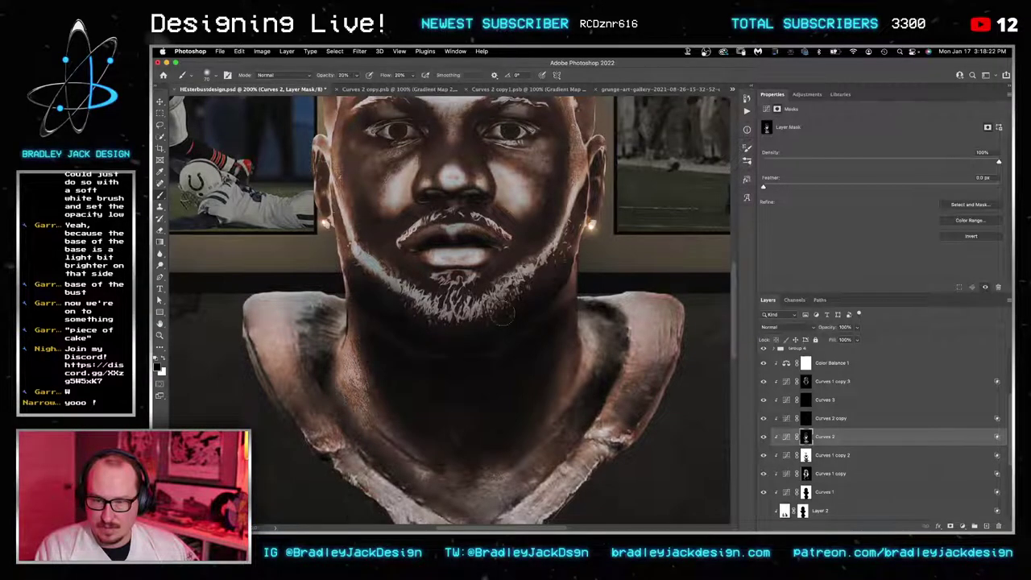
key(z)
alt+click(456, 386)
alt+click(456, 387)
alt+click(457, 362)
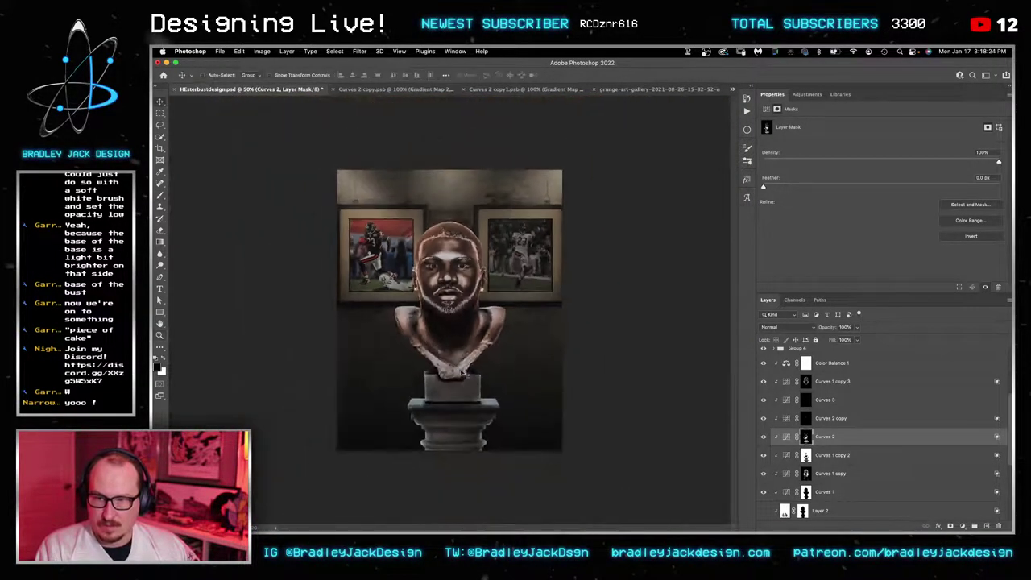
click(457, 346)
key(super+s)
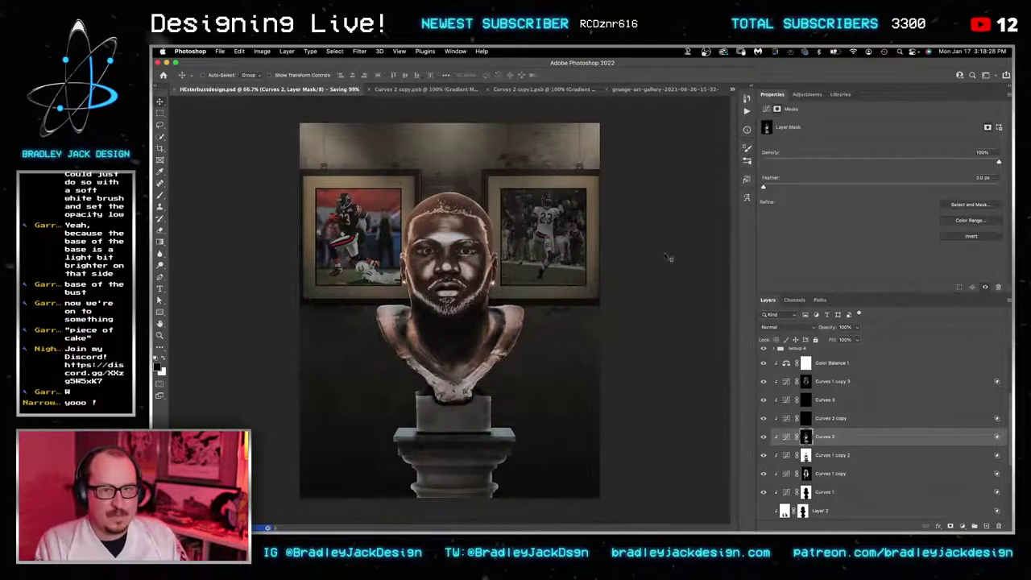
Step: Move the grunge art gallery background layer straight down by about 229 px behind the bust
scroll(886, 427, up, 3)
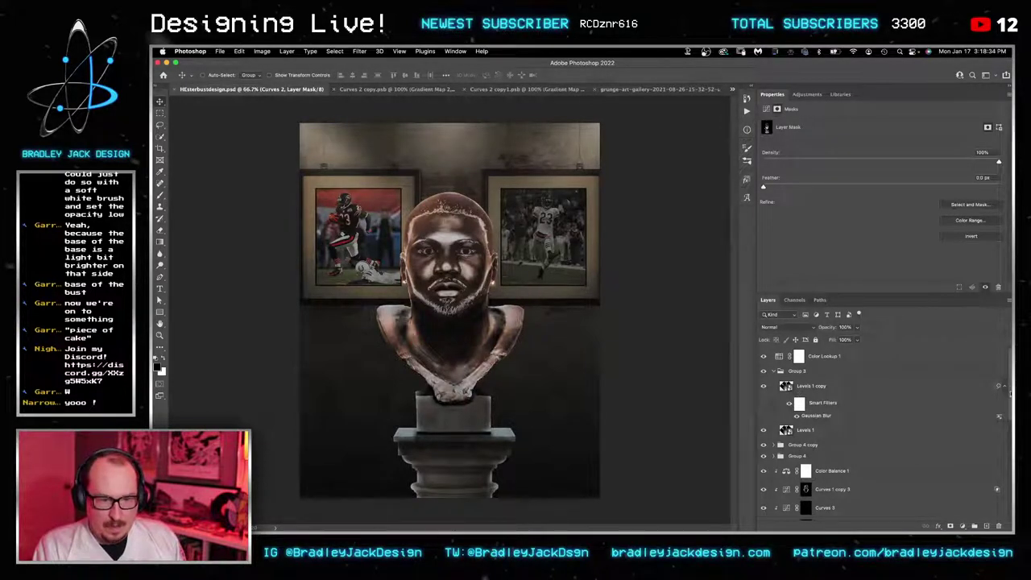
scroll(966, 435, down, 5)
click(869, 477)
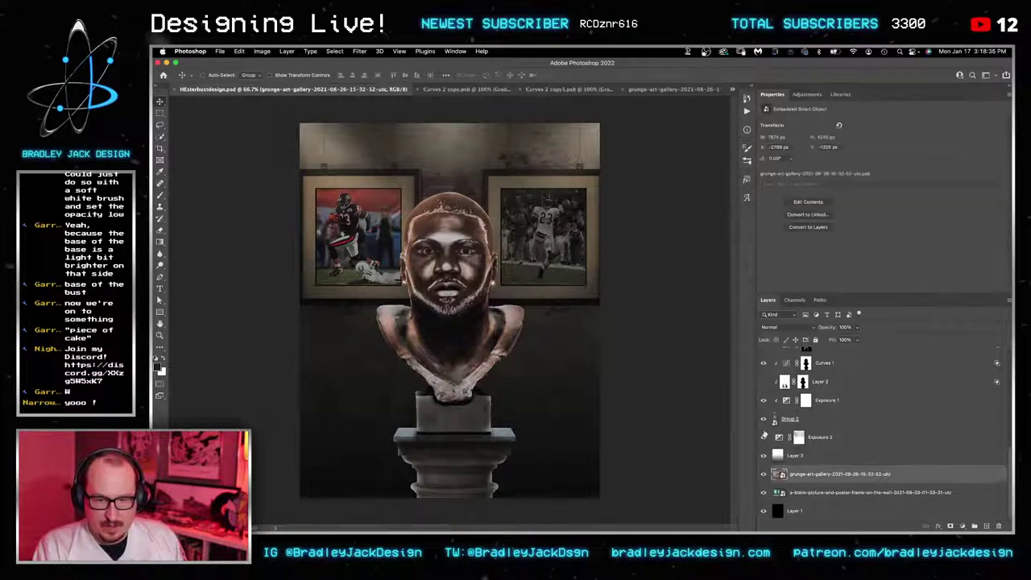
super+click(837, 445)
click(808, 475)
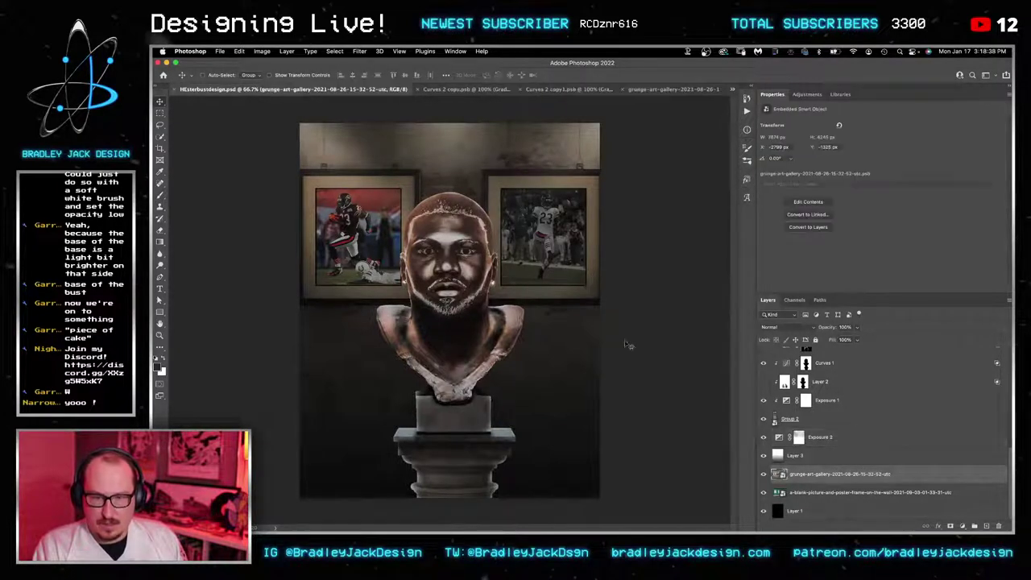
drag(574, 302, 575, 312)
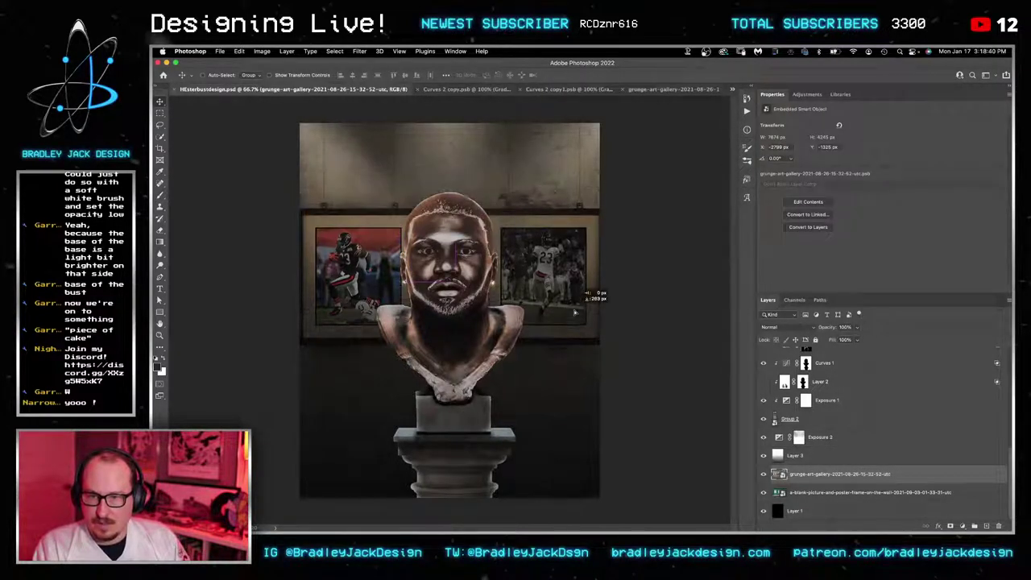
key(ctrl+z)
key(t)
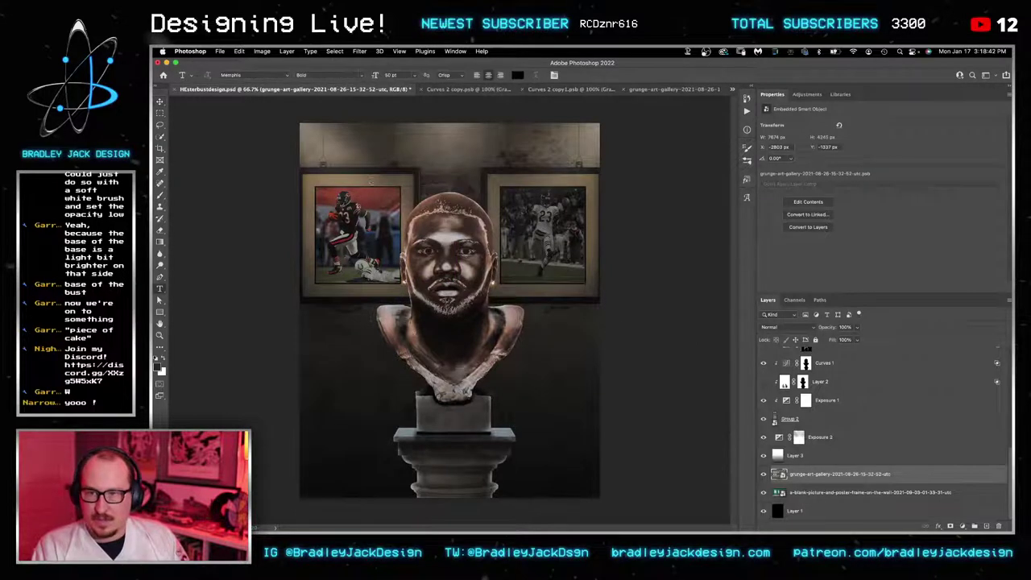
key(v)
drag(531, 201, 530, 252)
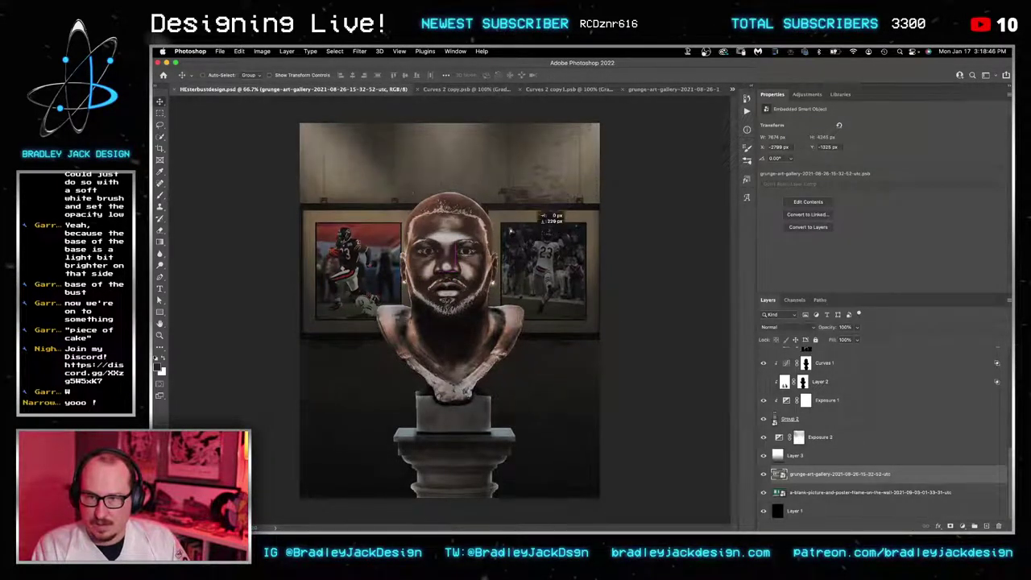
Step: Add a text box across the wall above the frames reading "DEVIN HESTER" and "PRO FOOTBALL HOF CLASS OF 2022" on two lines
key(t)
drag(299, 123, 600, 207)
text(DEVIN HESTER)
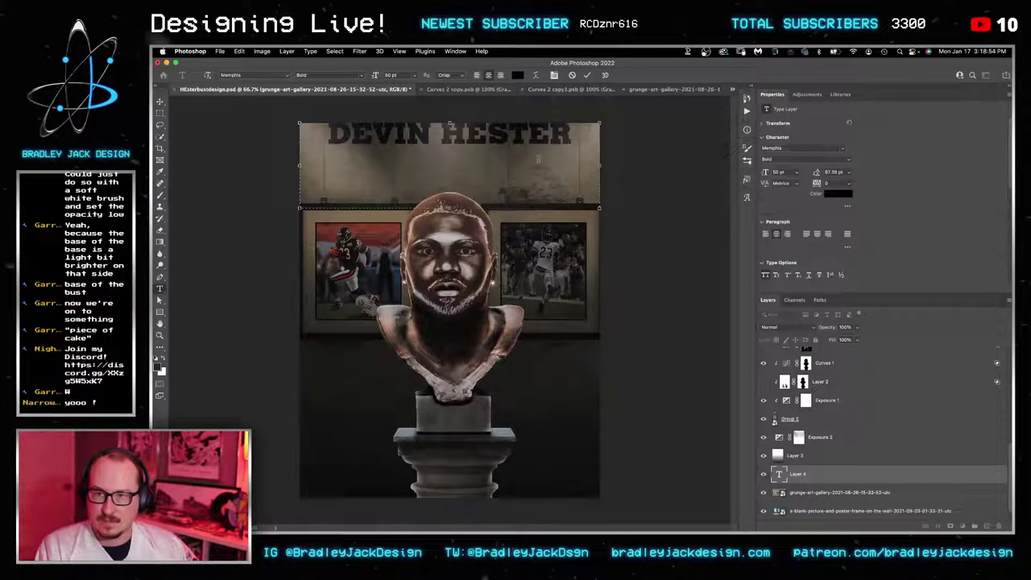
key(super+a)
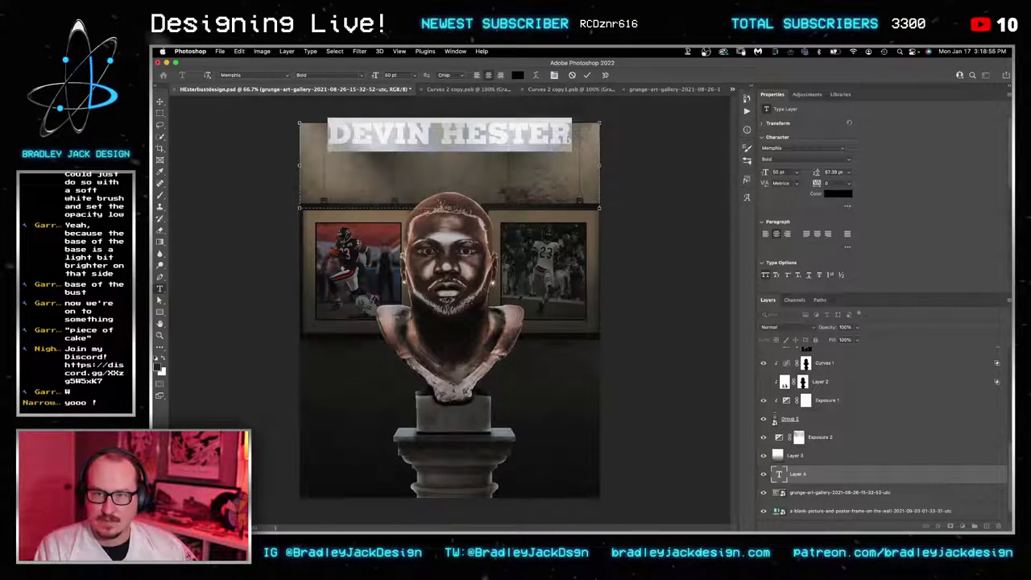
click(571, 135)
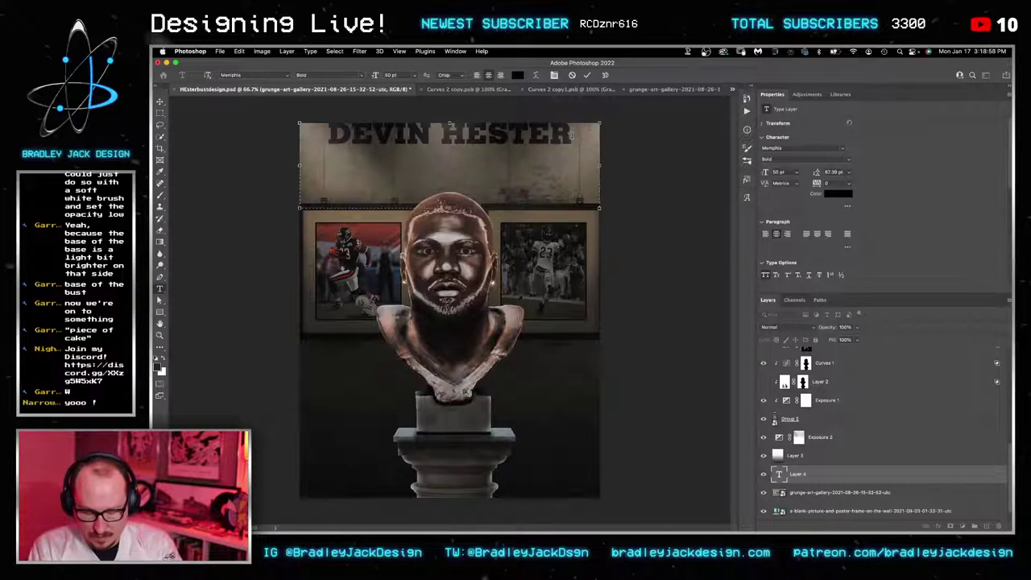
text(PRO)
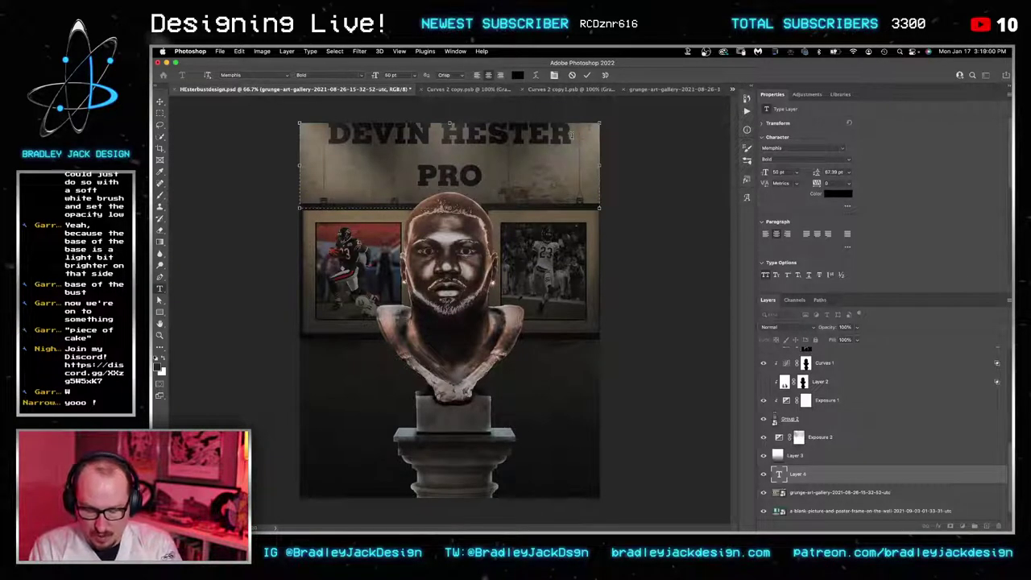
text( FOOTBALL)
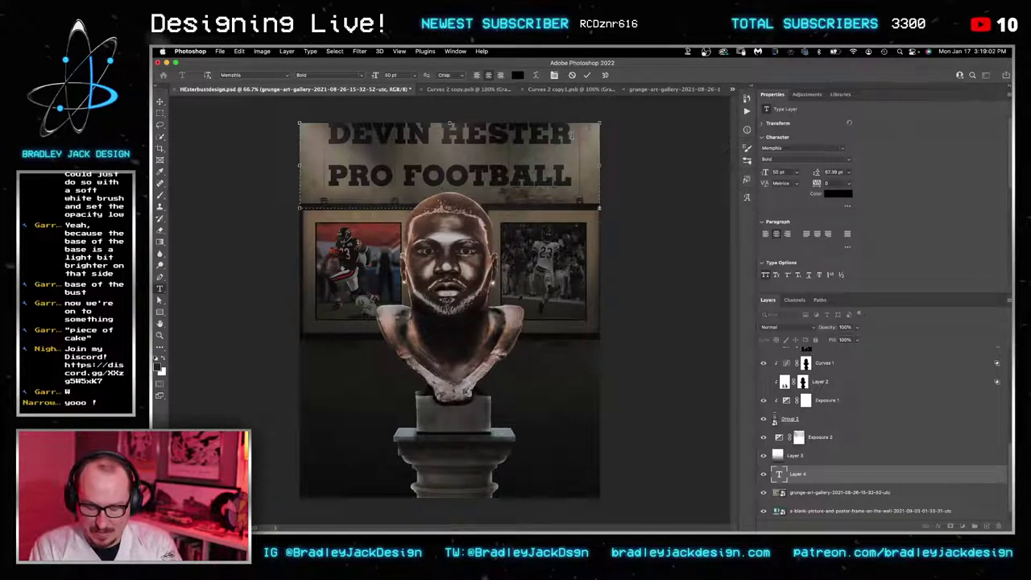
Step: Set the font size of the whole two-line title to 20 pt
key(super+a)
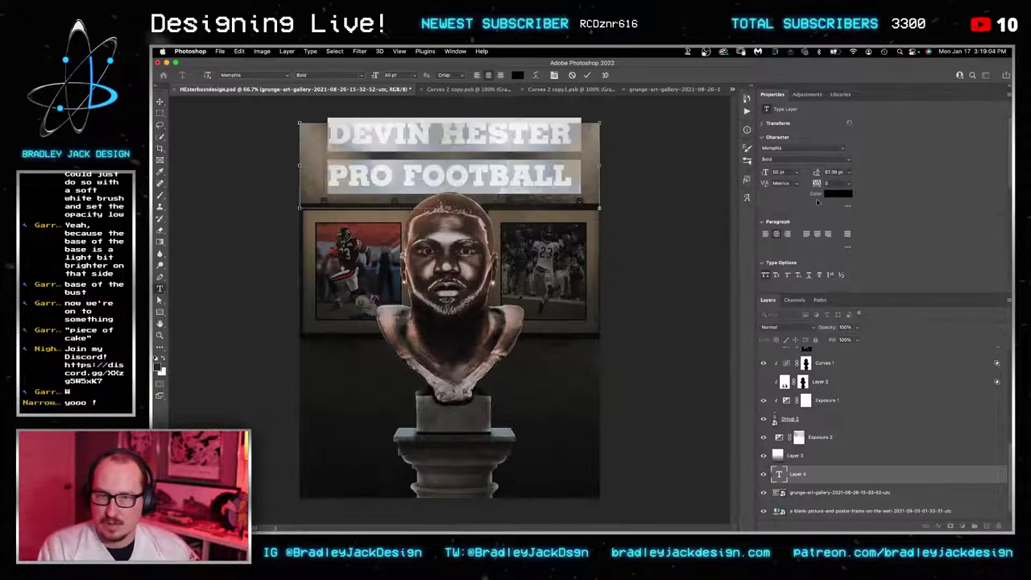
click(785, 170)
key(shift+Down)
key(shift+Down)
key(shift+Down)
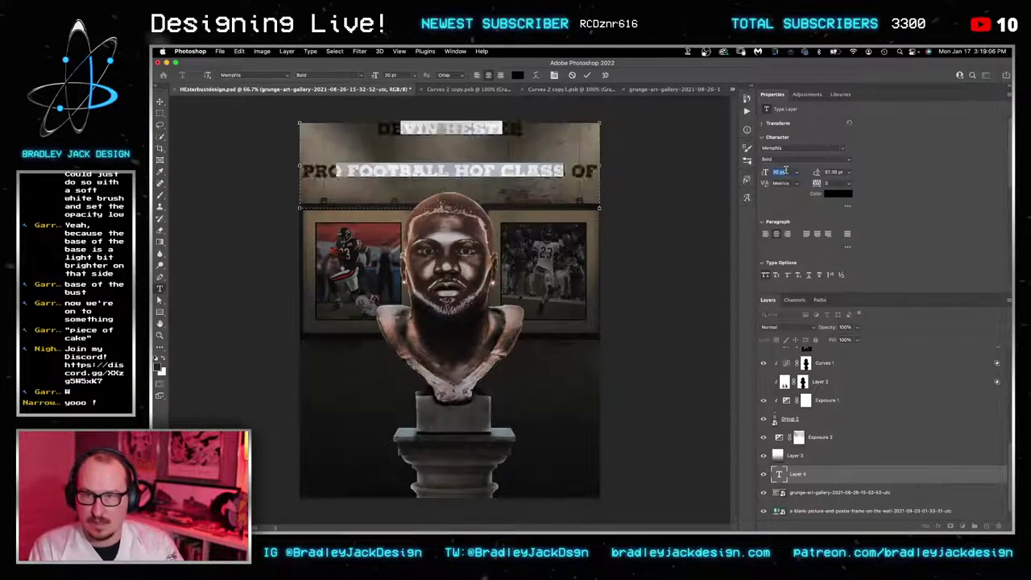
key(Return)
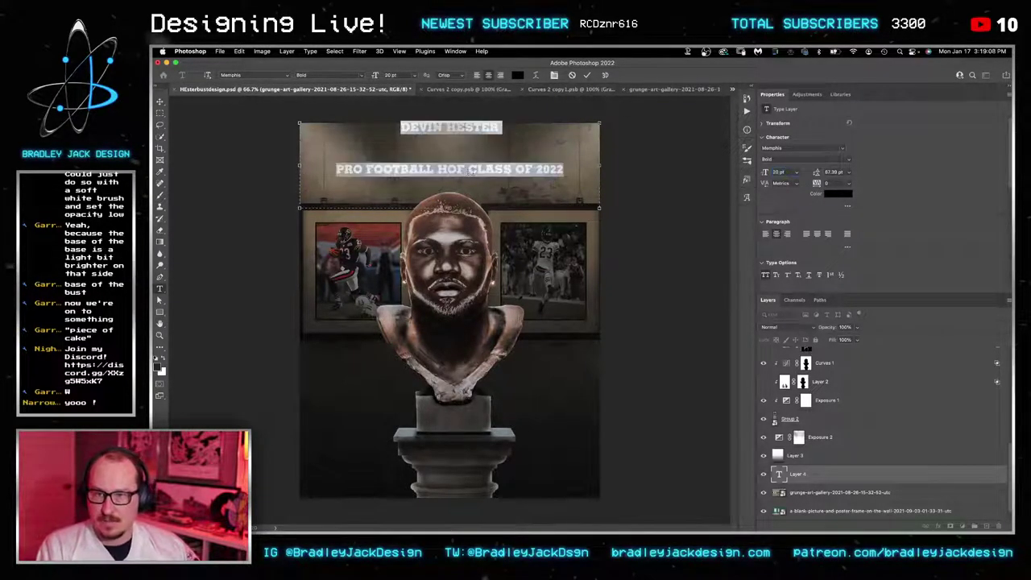
Step: Delete the title text layer and, after checking its smart object contents, the blank picture-and-poster-frame layer
click(823, 472)
key(v)
key(Delete)
click(778, 493)
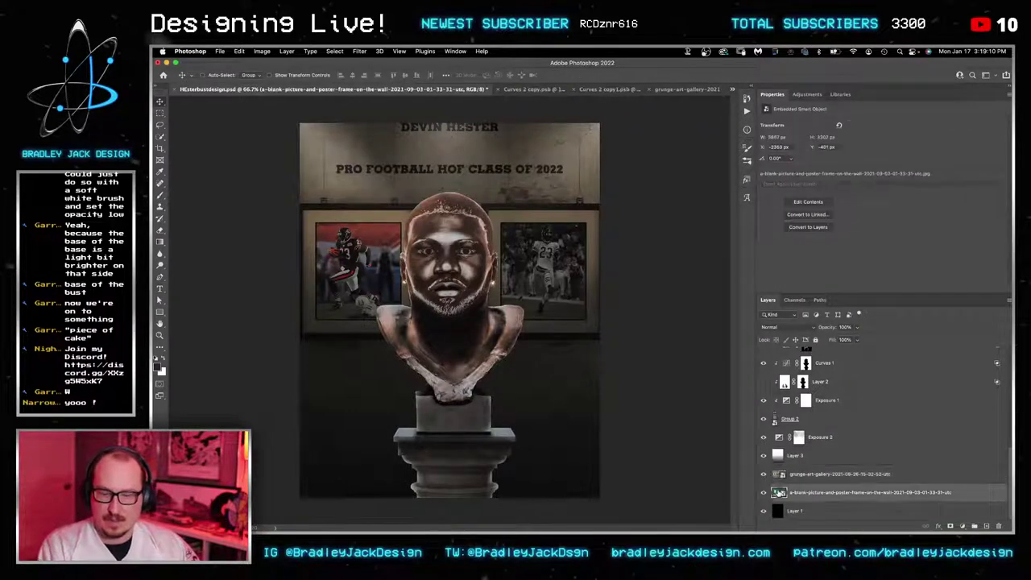
double_click(779, 488)
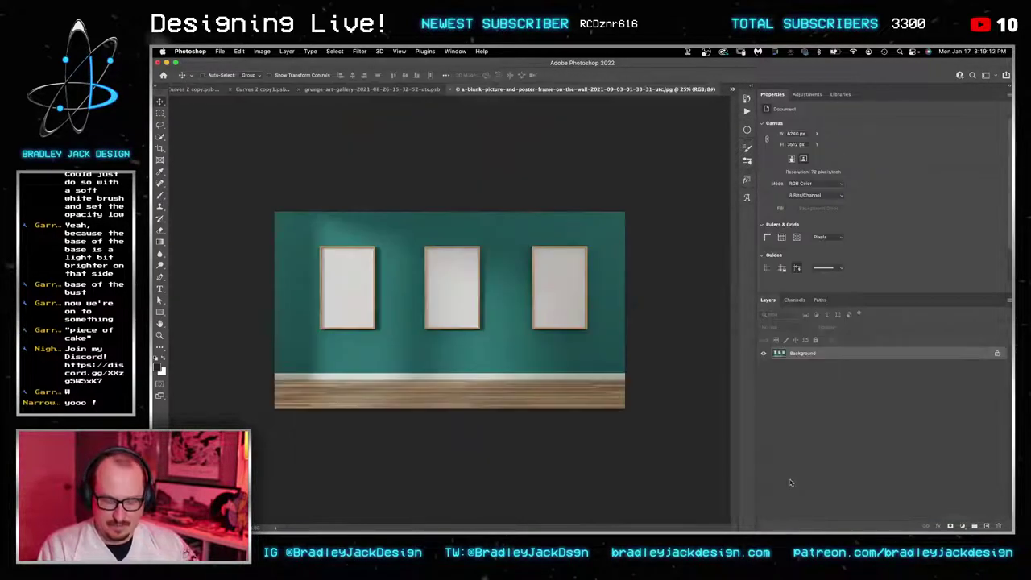
key(super+w)
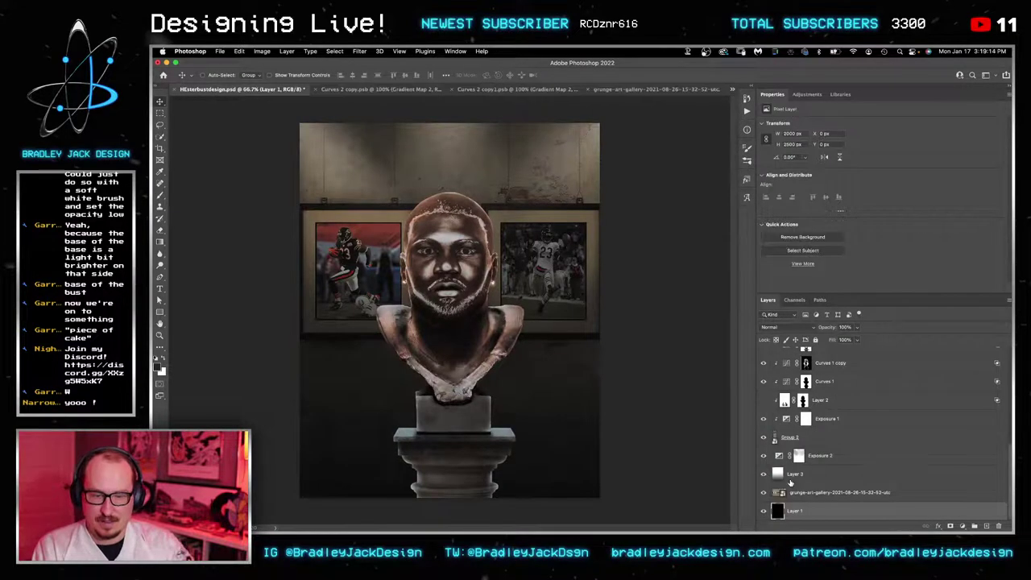
Step: Add a taller full-width text box above the gallery layer with "DEVIN HESTER" and "PRO FOOTBALL HOF CLASS OF 2022" on separate lines
click(799, 476)
click(789, 488)
key(t)
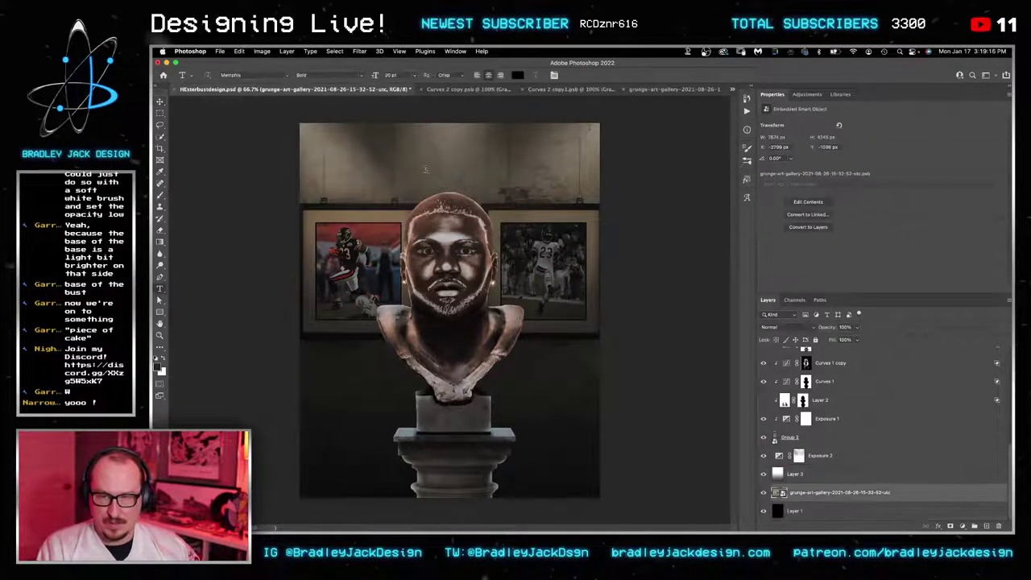
drag(299, 124, 599, 245)
key(BackSpace)
text(DEVIN HESTER PRO FOOTBALL HOF CLASS OF 2022)
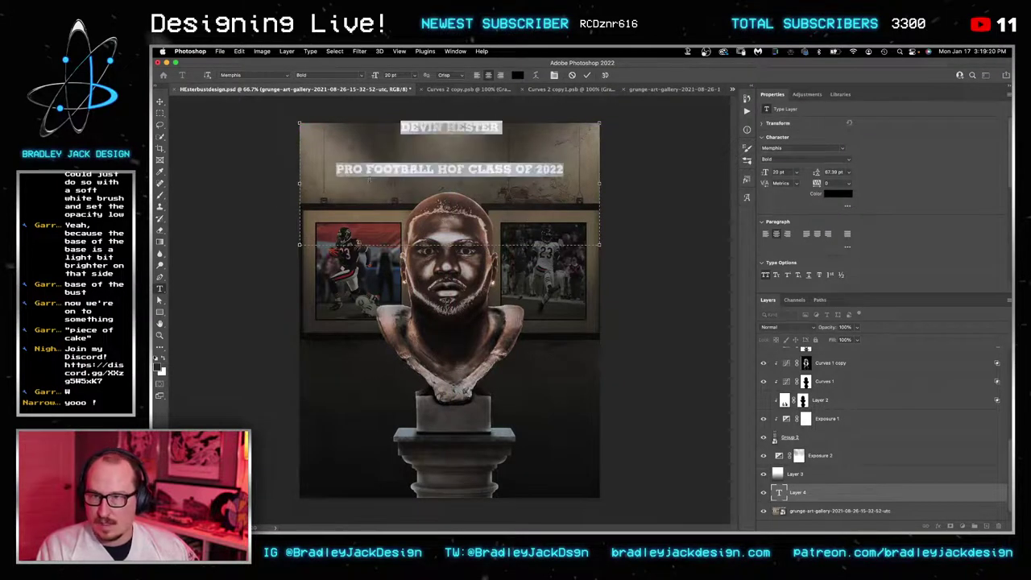
Step: Set the font size of the "DEVIN HESTER" line to 50 pt
drag(335, 170, 567, 176)
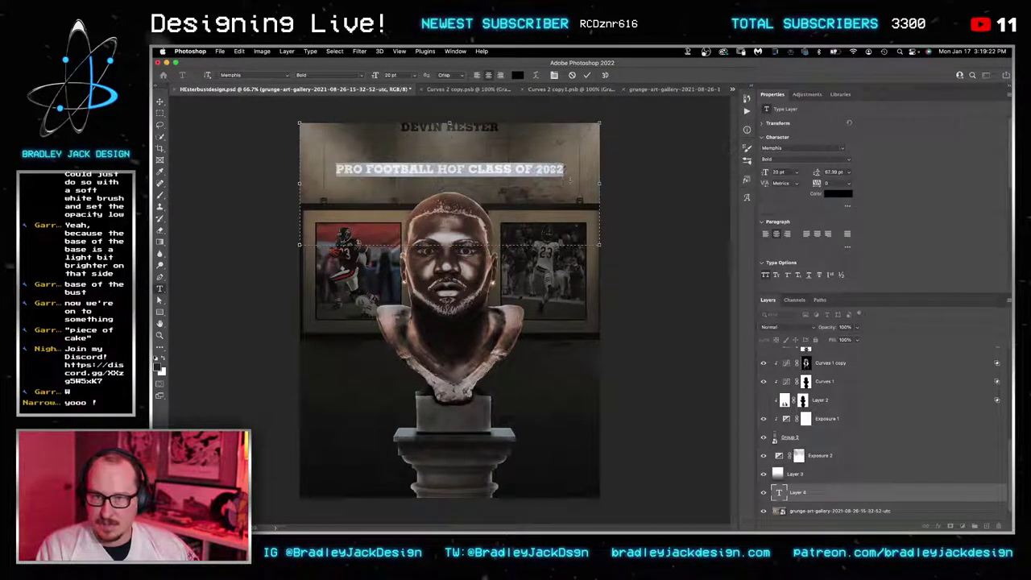
drag(393, 125, 498, 127)
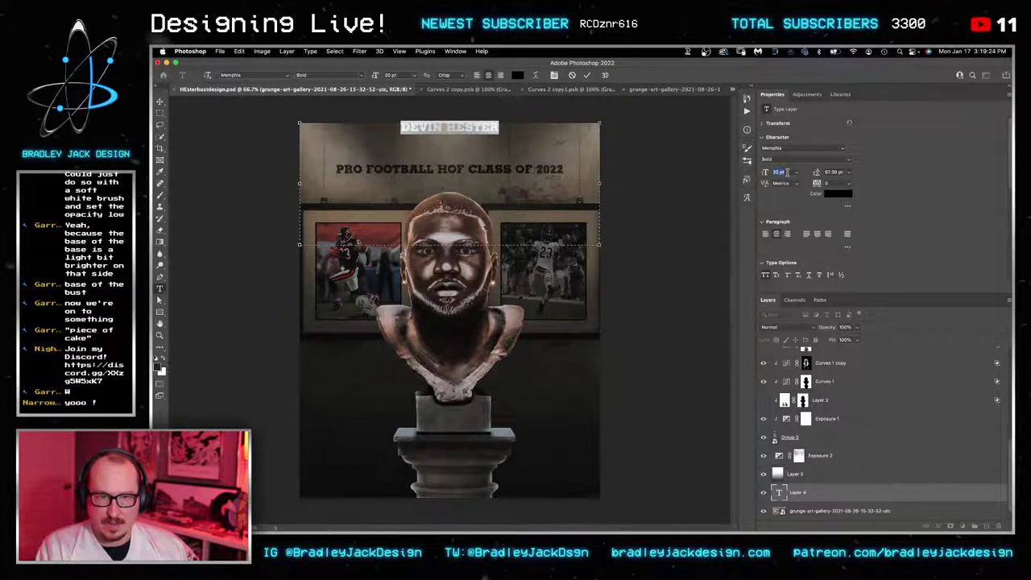
key(shift+Up)
key(shift+Up)
key(shift+Up)
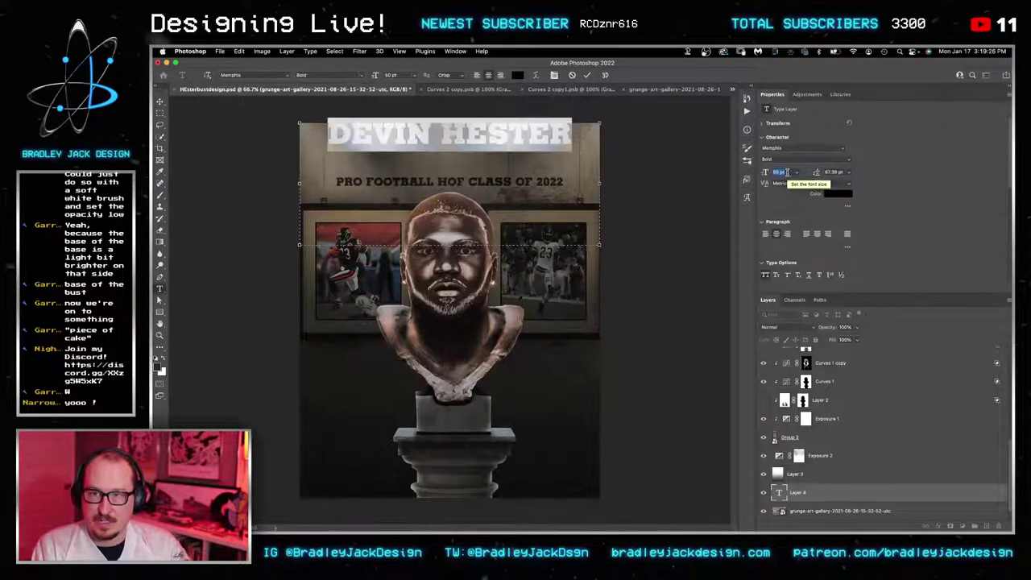
Step: Set the font size of the "PRO FOOTBALL HOF CLASS OF 2022" line to 16 pt
drag(339, 178, 561, 181)
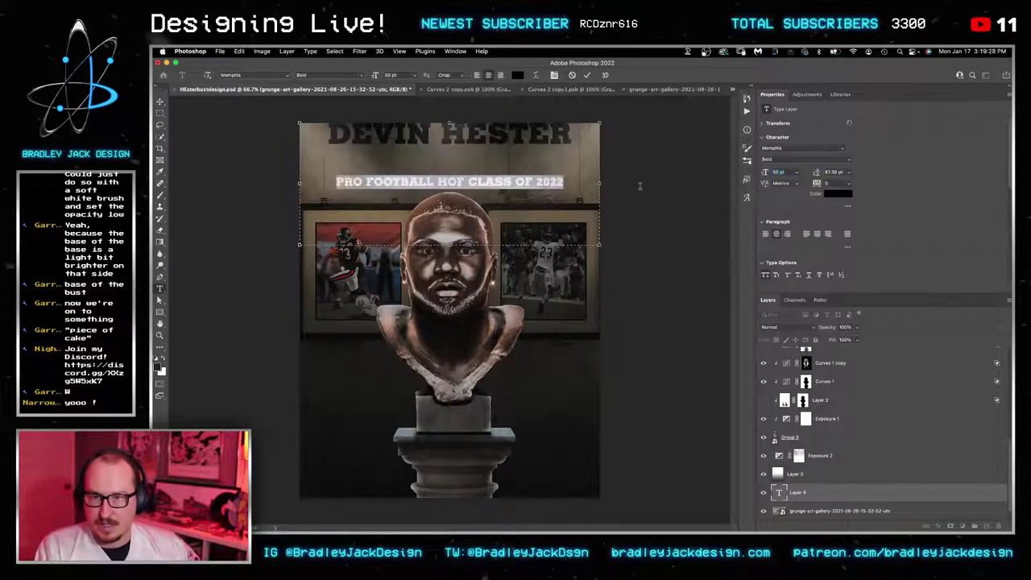
key(Down)
key(Down)
key(Down)
key(Down)
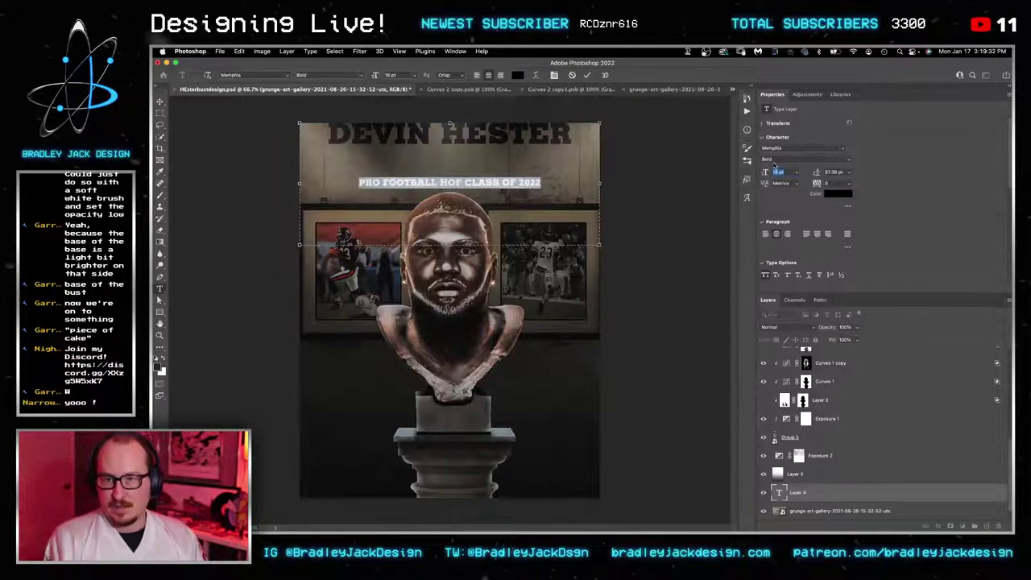
Step: Set the leading of both title lines to 20 pt and lower the title slightly so it sits fully on the wall
click(529, 136)
key(super+a)
click(837, 173)
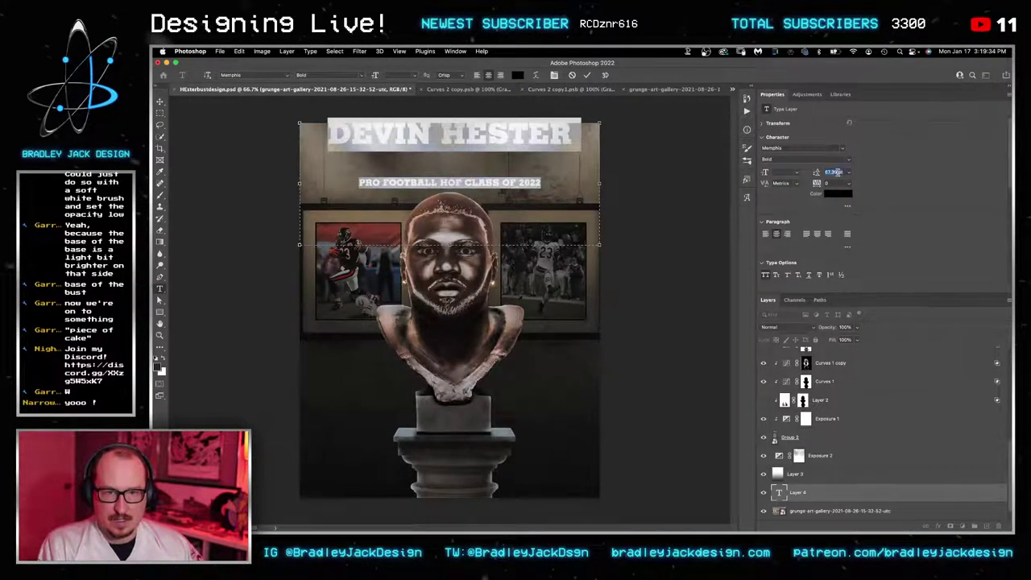
key(shift+Down)
key(shift+Down)
key(shift+Down)
key(shift+Down)
key(shift+Down)
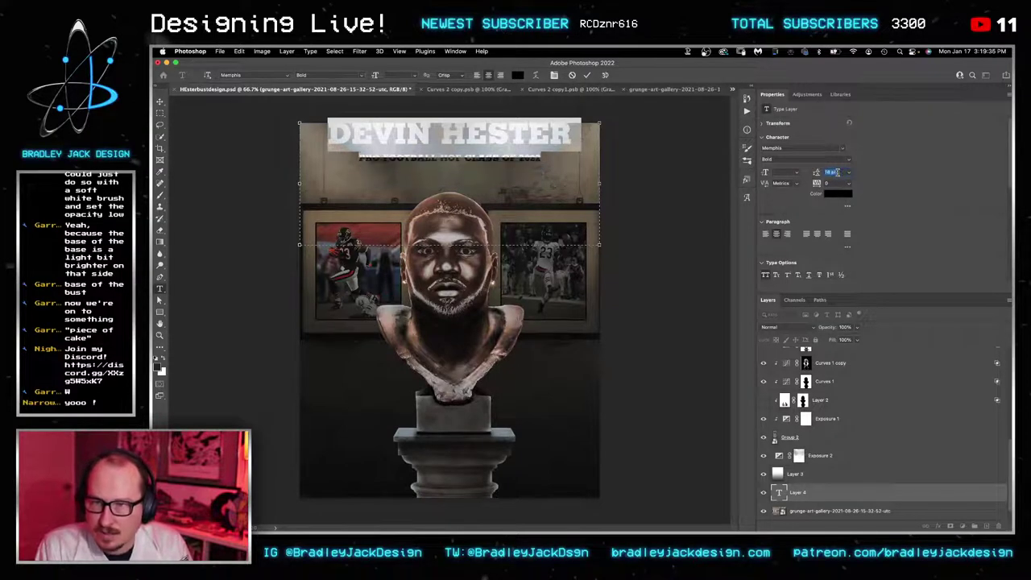
key(Up)
key(Up)
click(159, 100)
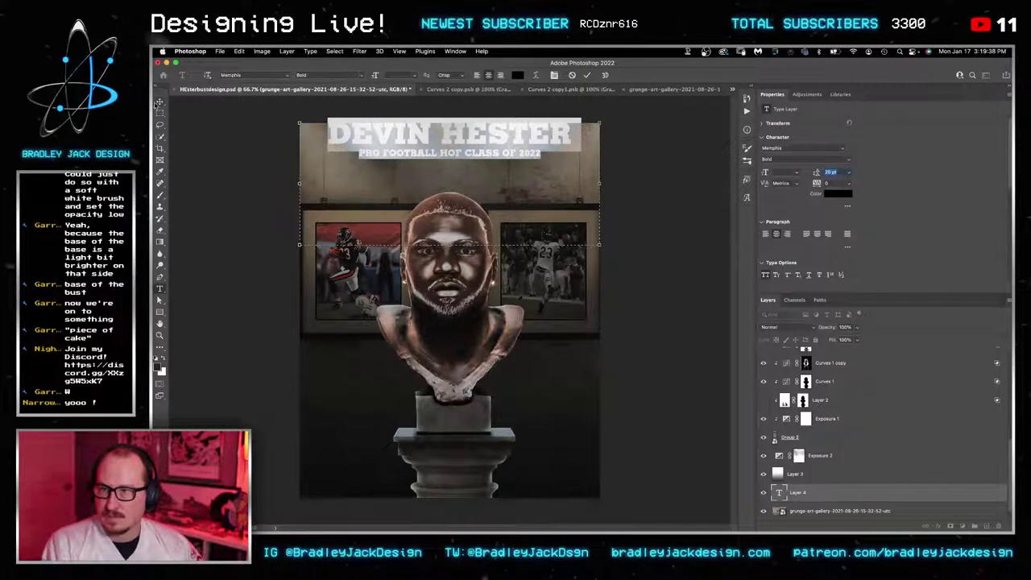
drag(471, 141, 471, 164)
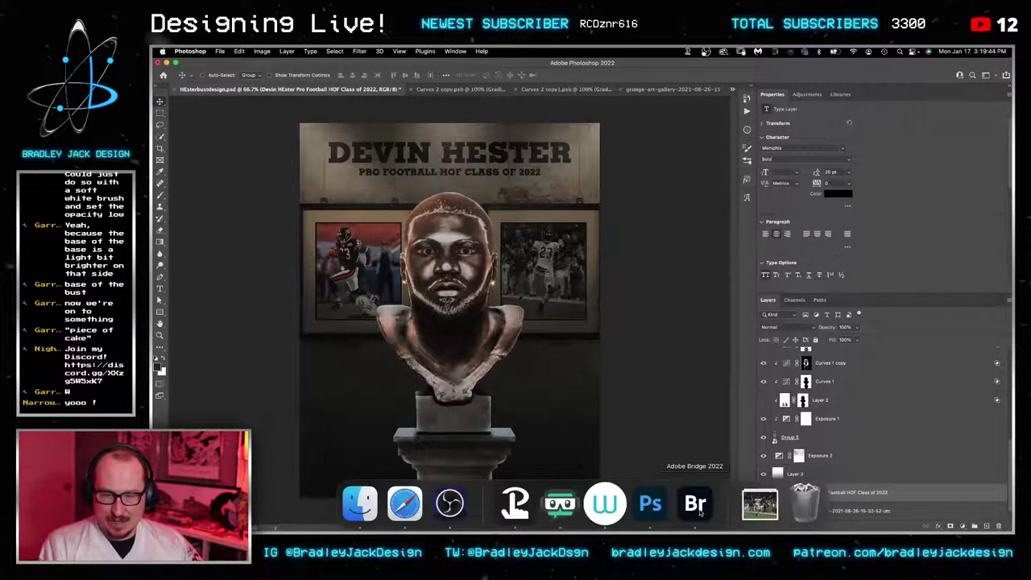
Step: Bring the gold iStock-187102598 texture in from Bridge, clip it to the title text layer and raise it over the lettering
click(696, 506)
key(super+Tab)
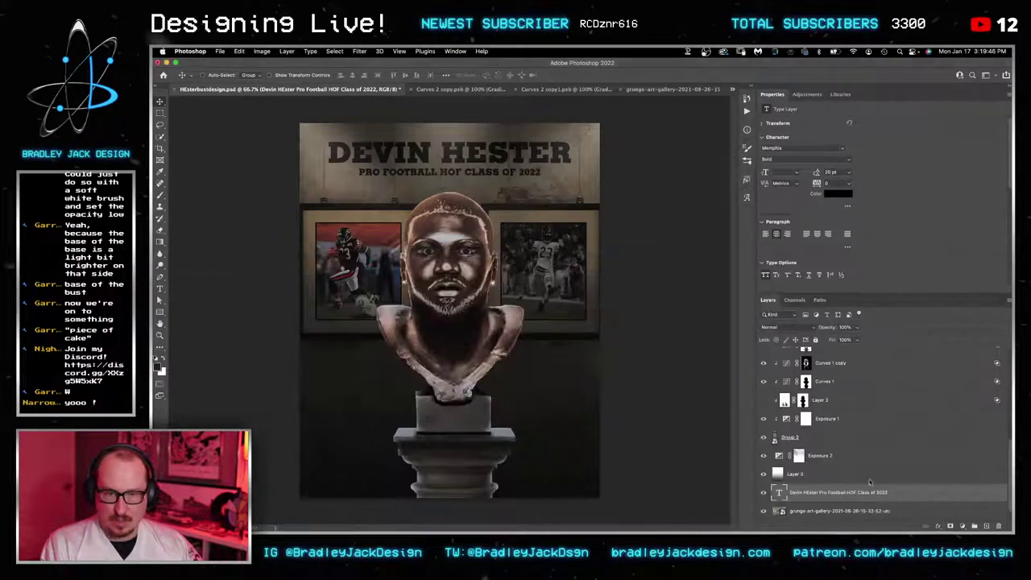
key(super+v)
scroll(821, 497, down, 1)
alt+click(822, 490)
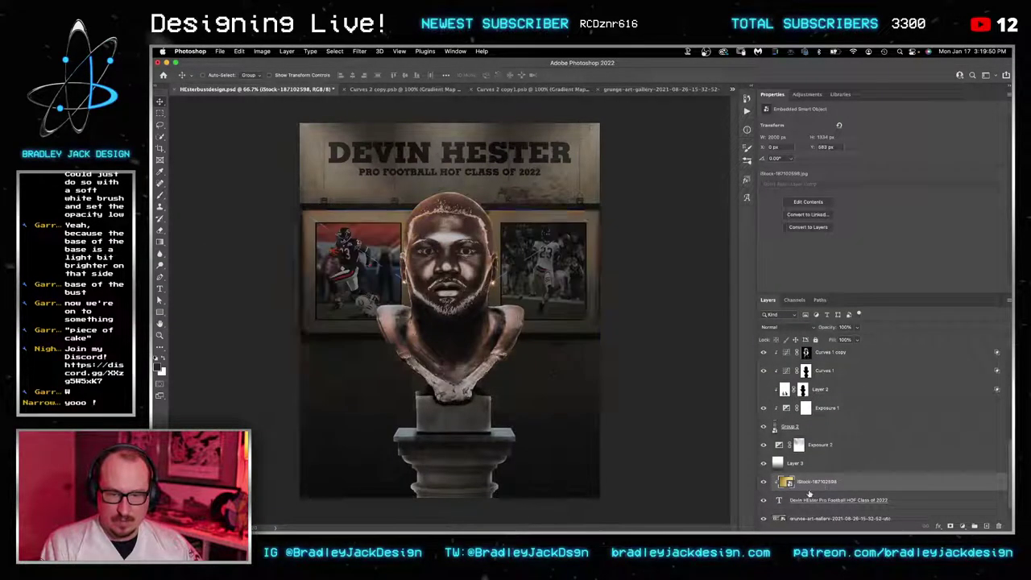
key(ctrl+t)
drag(536, 311, 535, 219)
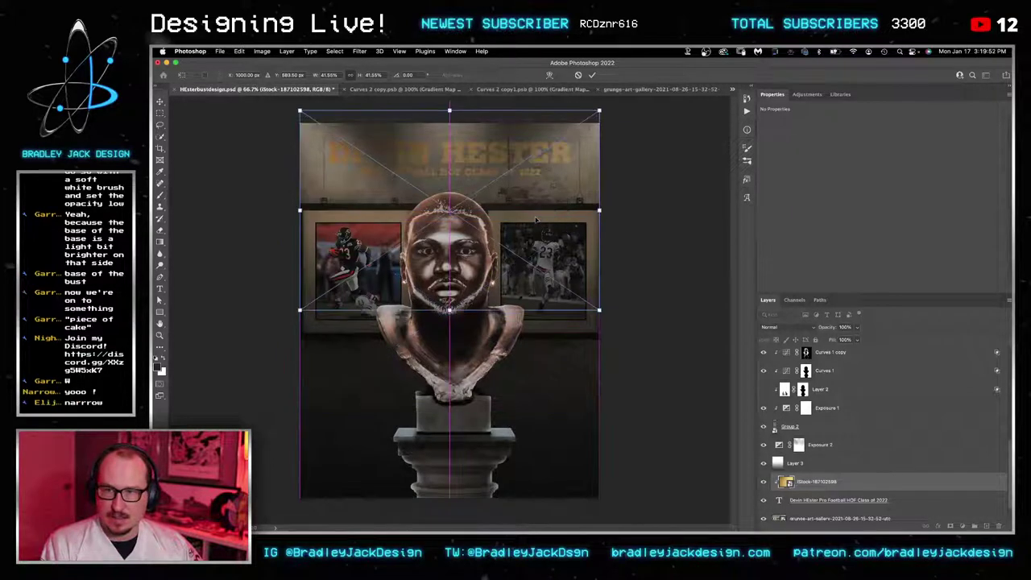
key(Return)
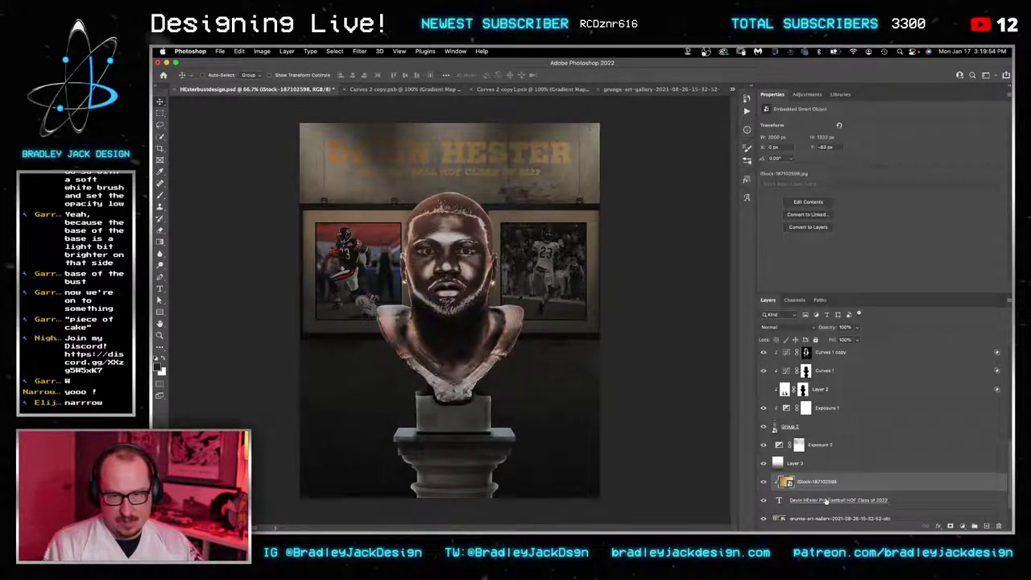
Step: Duplicate the title text layer and run the Black Shadow action on the lower text layer
click(823, 500)
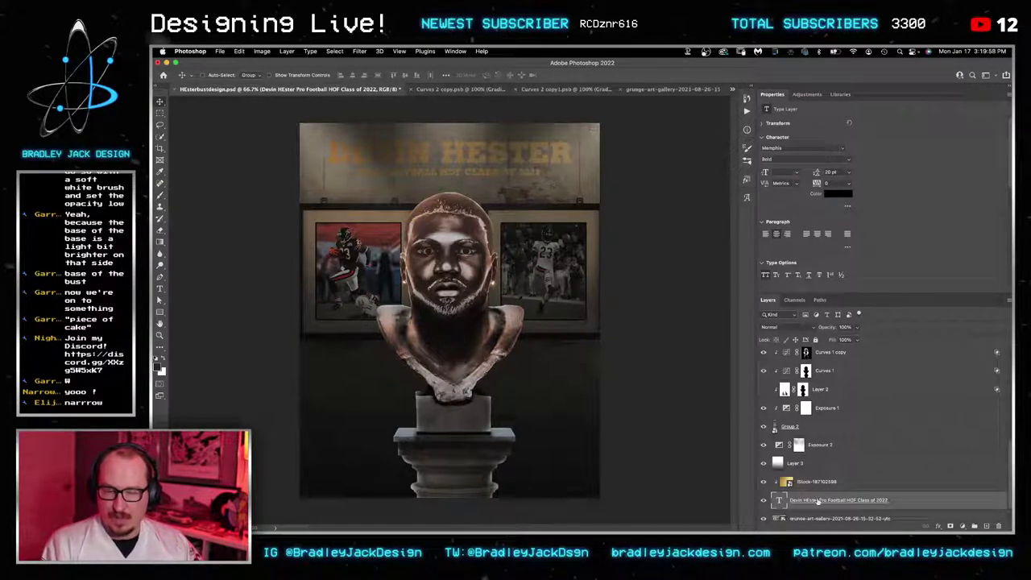
key(super+j)
click(820, 507)
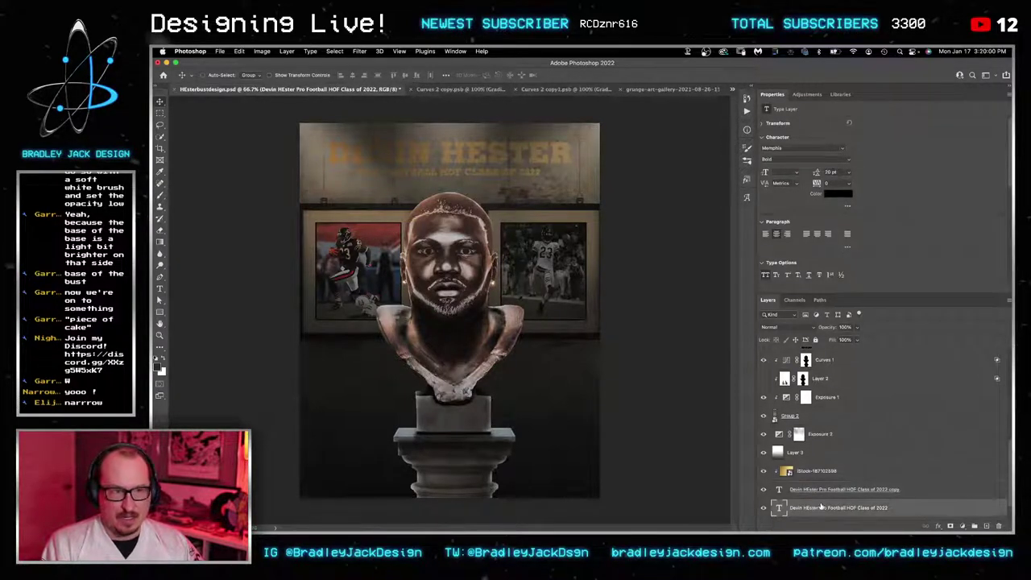
click(807, 94)
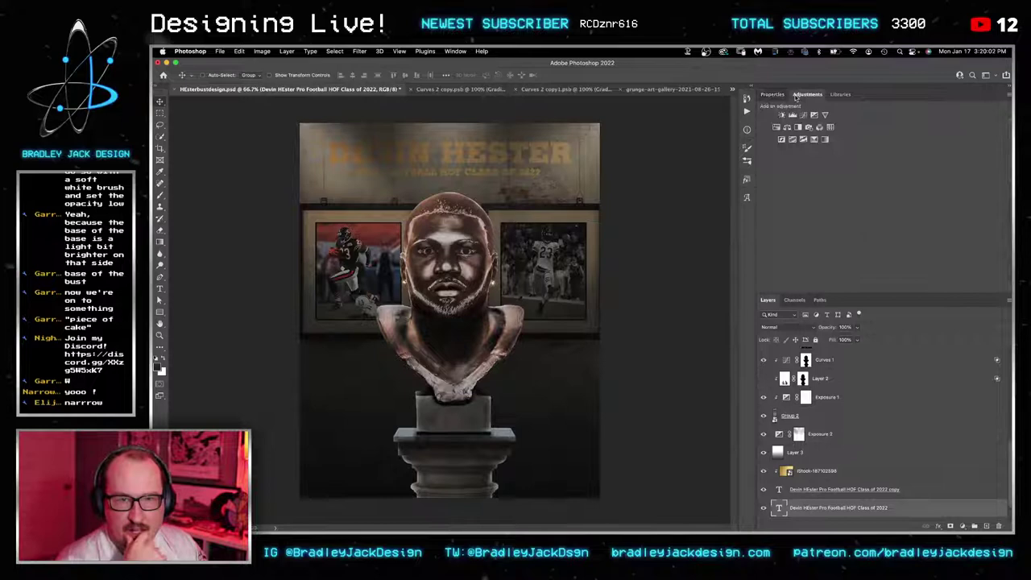
click(747, 111)
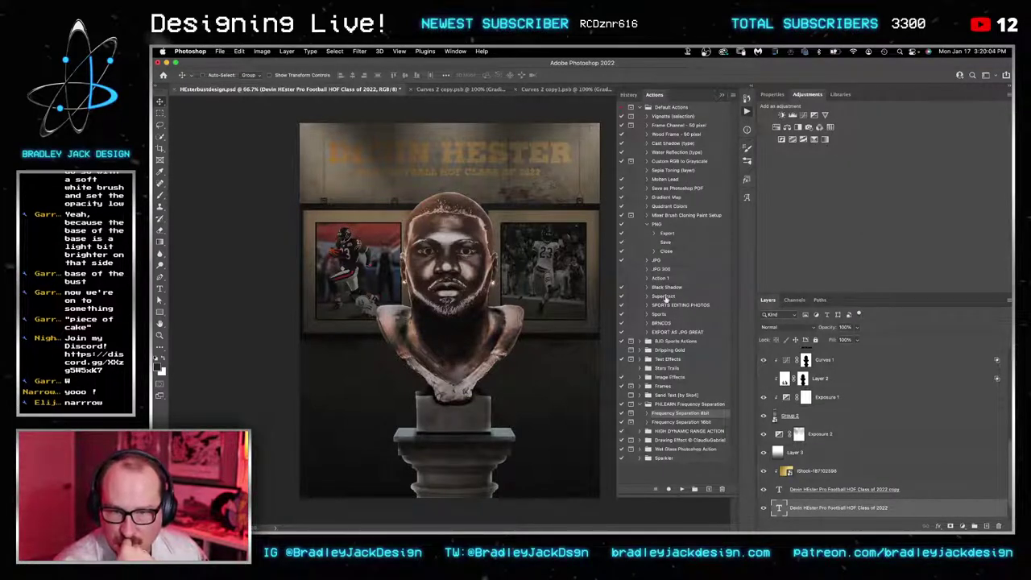
click(665, 288)
click(681, 488)
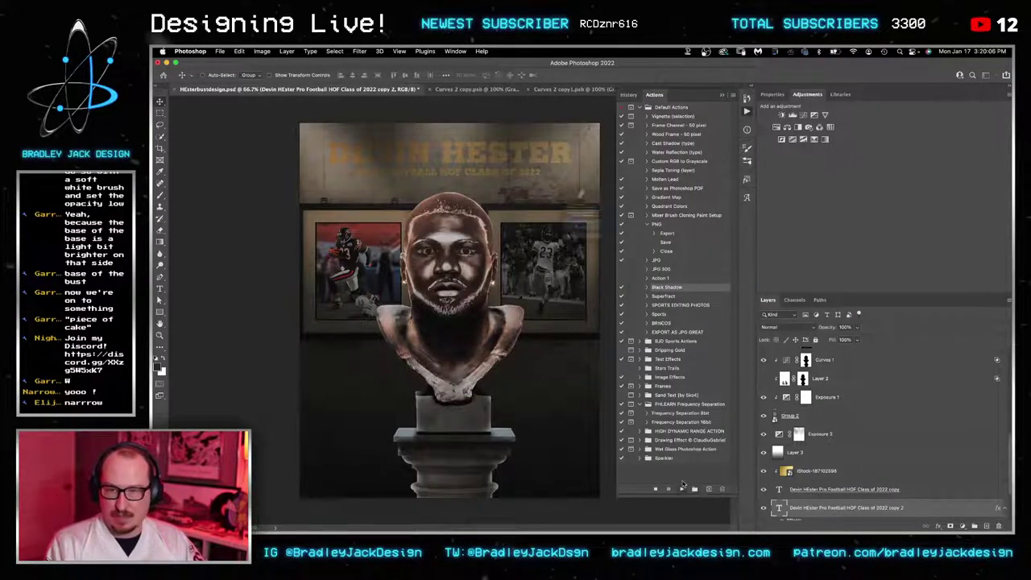
key(Return)
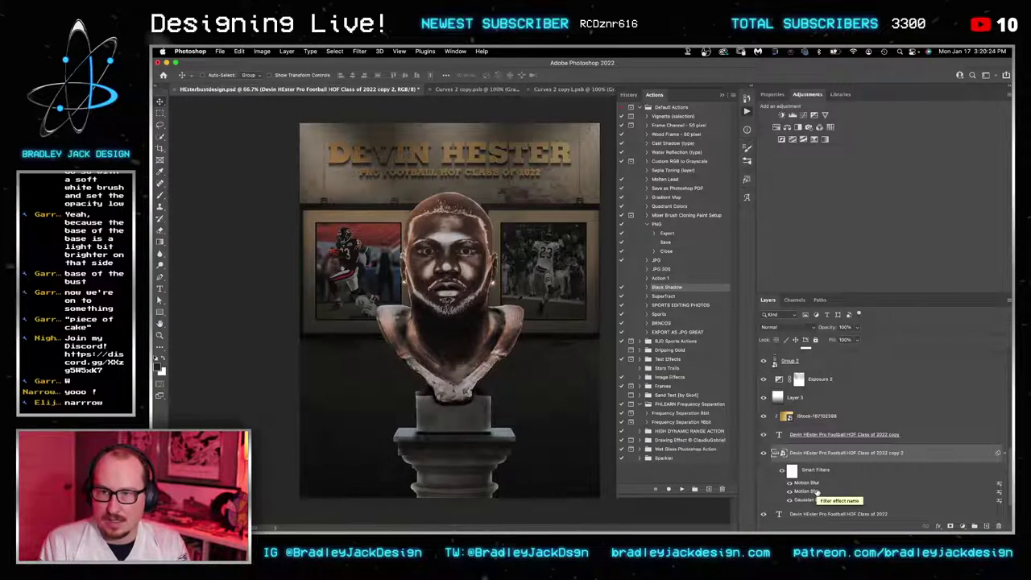
Step: Group the gold texture with its title text layer and apply a Chisel Soft Inner Bevel to the group
click(807, 434)
key(ctrl+g)
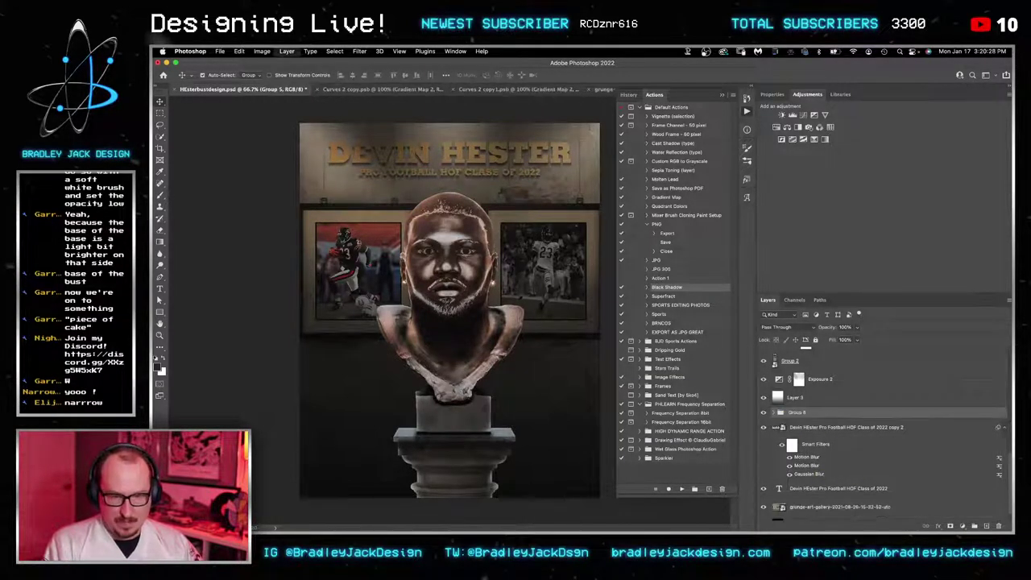
click(938, 525)
click(952, 423)
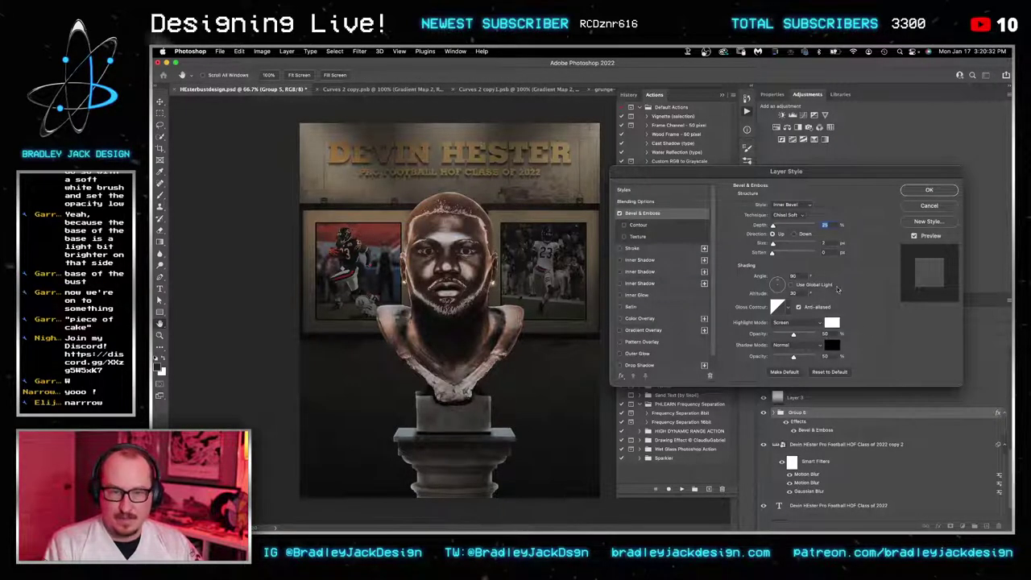
click(928, 190)
Step: Set the title group's Bevel & Emboss depth to 100% and its highlight opacity to 100%
drag(453, 147, 491, 148)
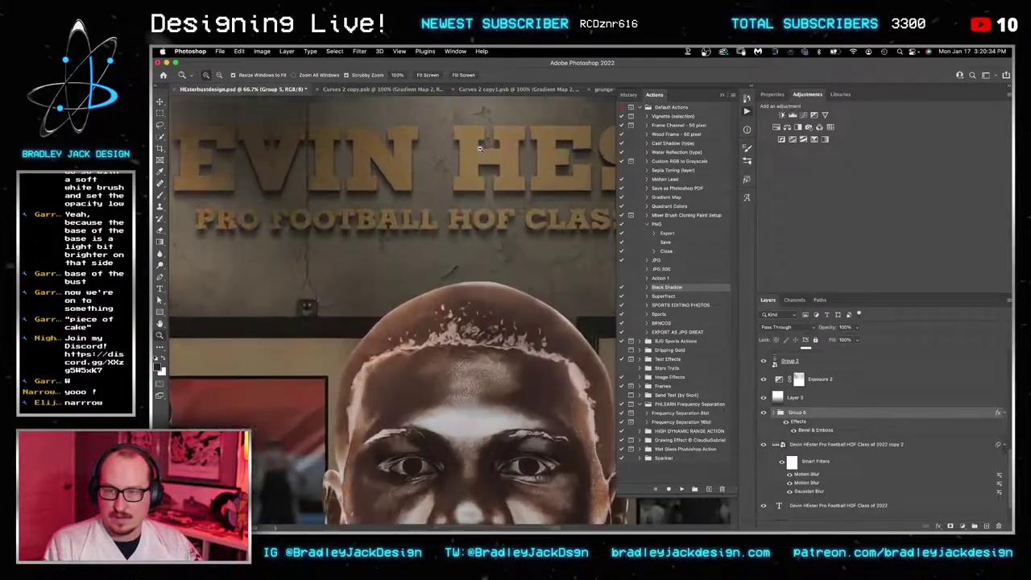
key(v)
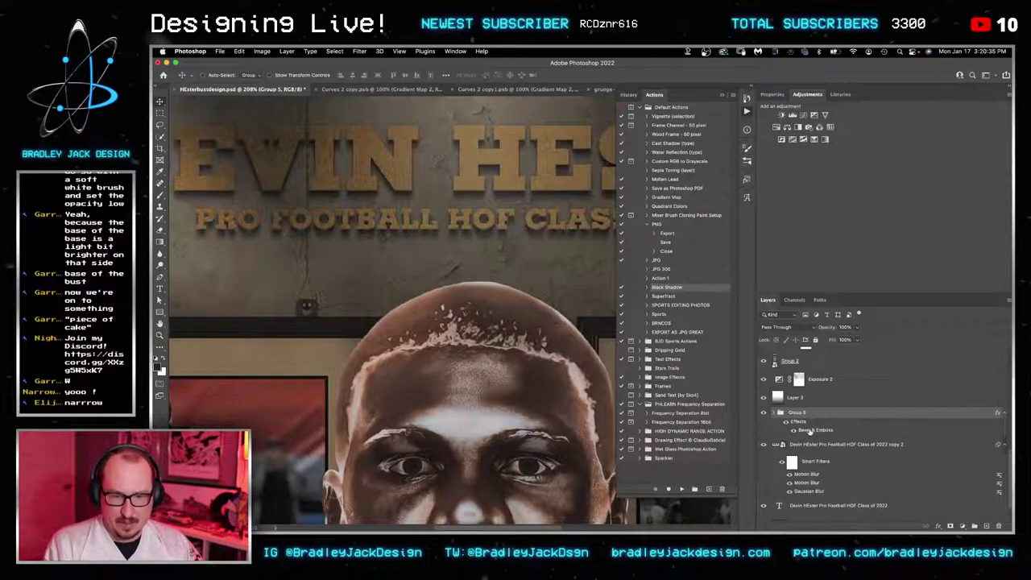
double_click(812, 433)
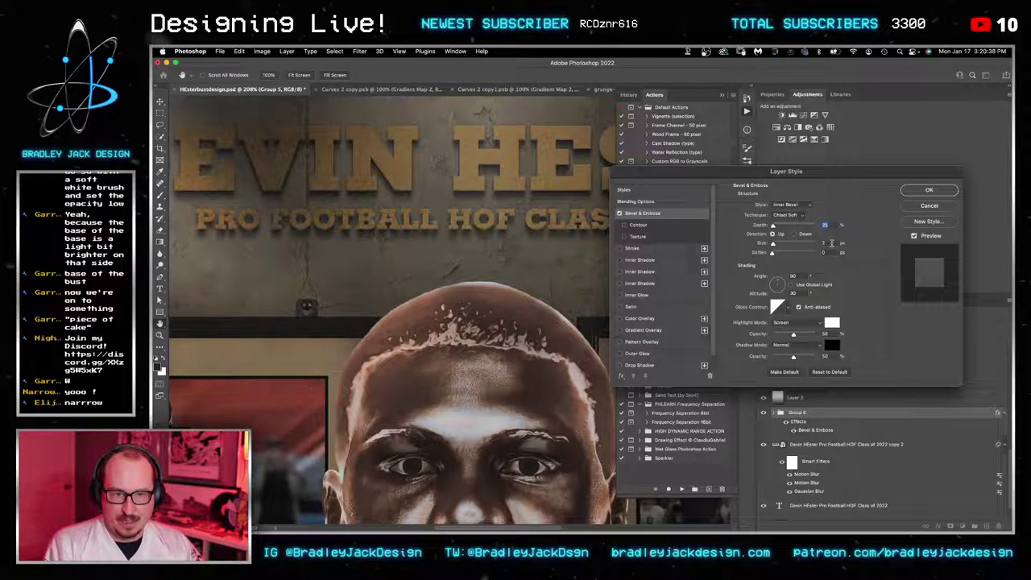
key(Tab)
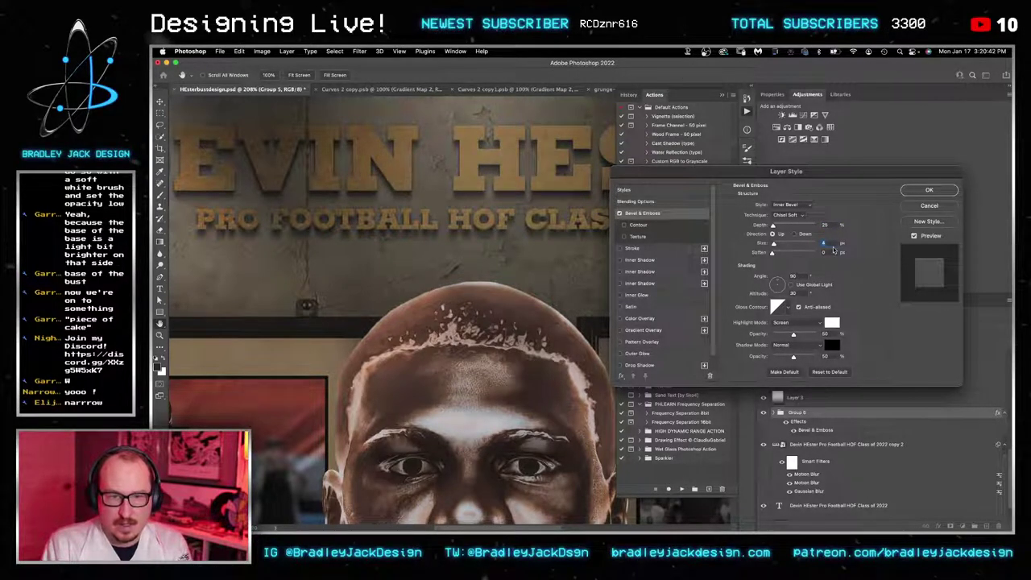
key(shift+Tab)
text(100)
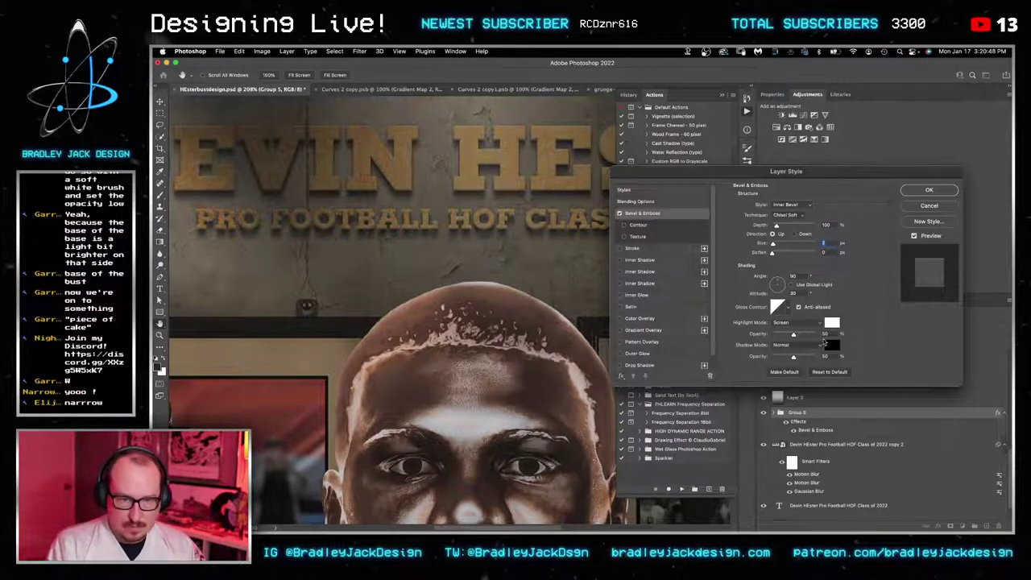
double_click(826, 334)
text(100)
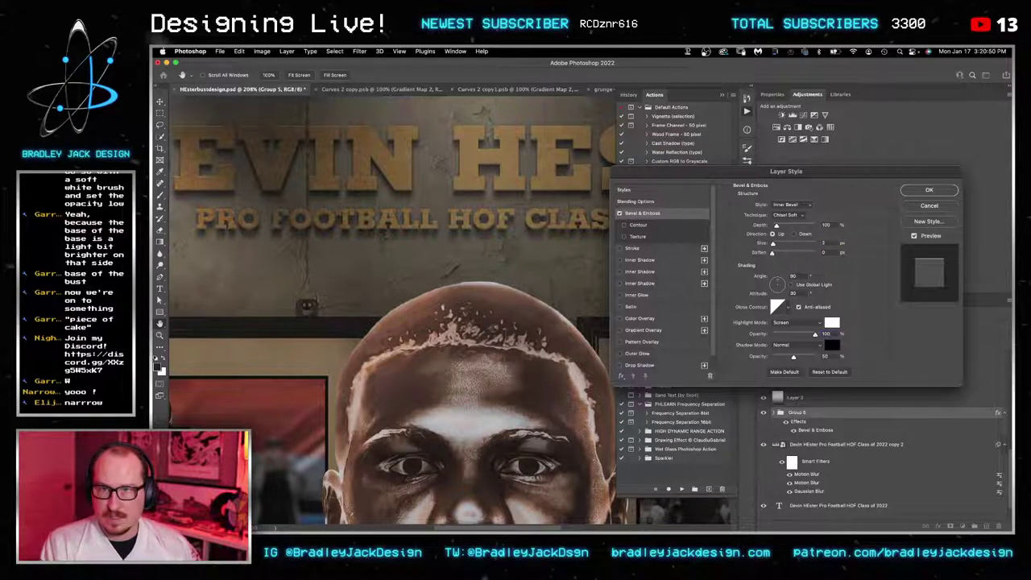
Step: Change the title group's bevel highlight colour to pale yellow #fff2a9 and apply the layer style
click(831, 322)
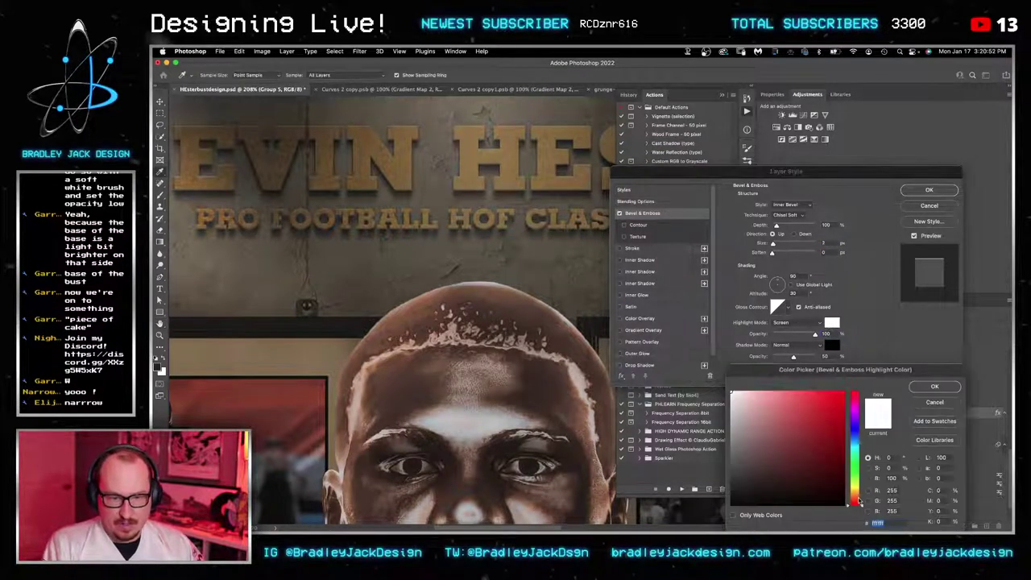
click(856, 489)
drag(799, 402, 768, 389)
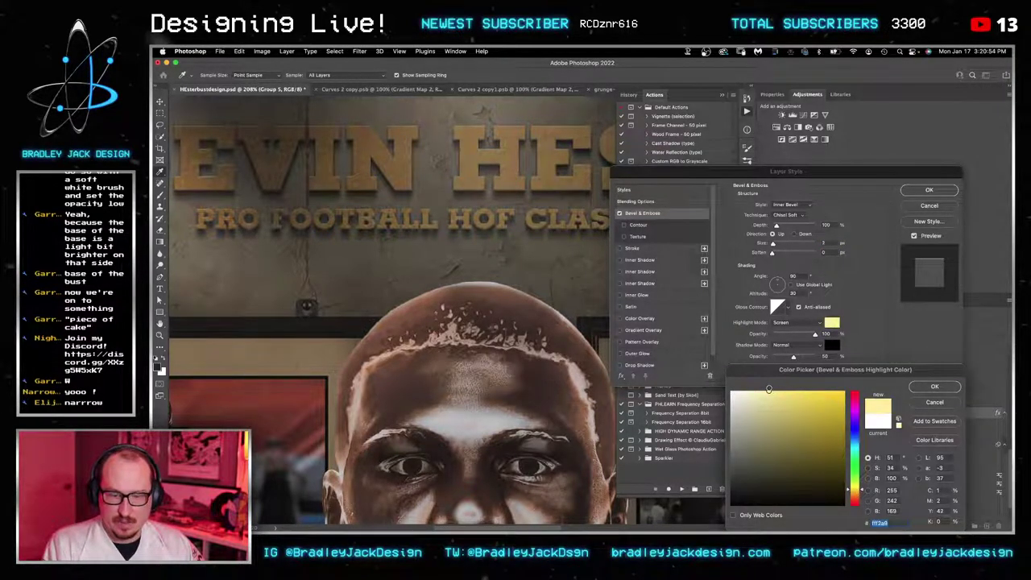
click(934, 387)
click(929, 190)
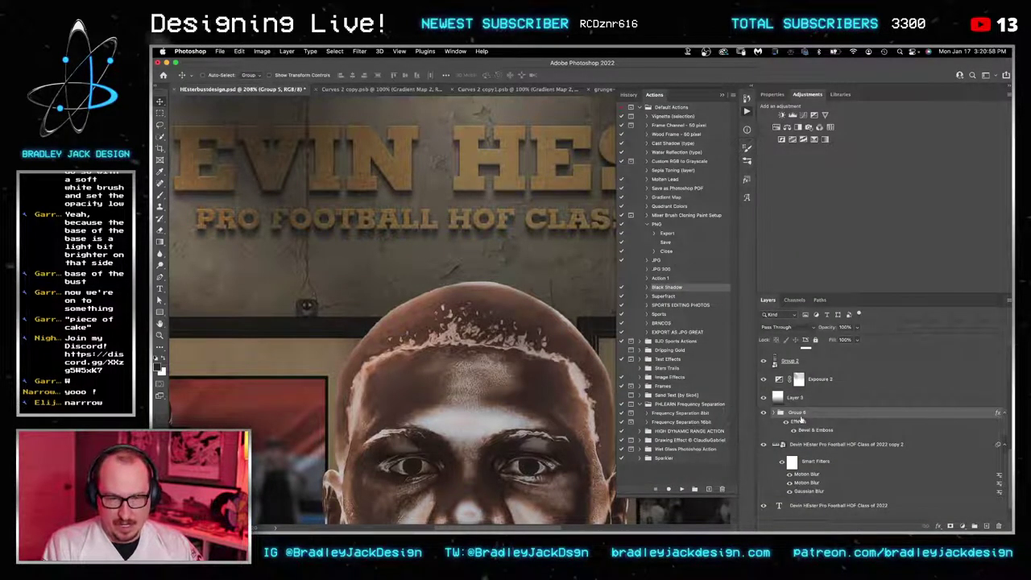
Step: Duplicate the bevelled title group, then hide the Bevel & Emboss effect and gold texture in the original lower group
click(803, 441)
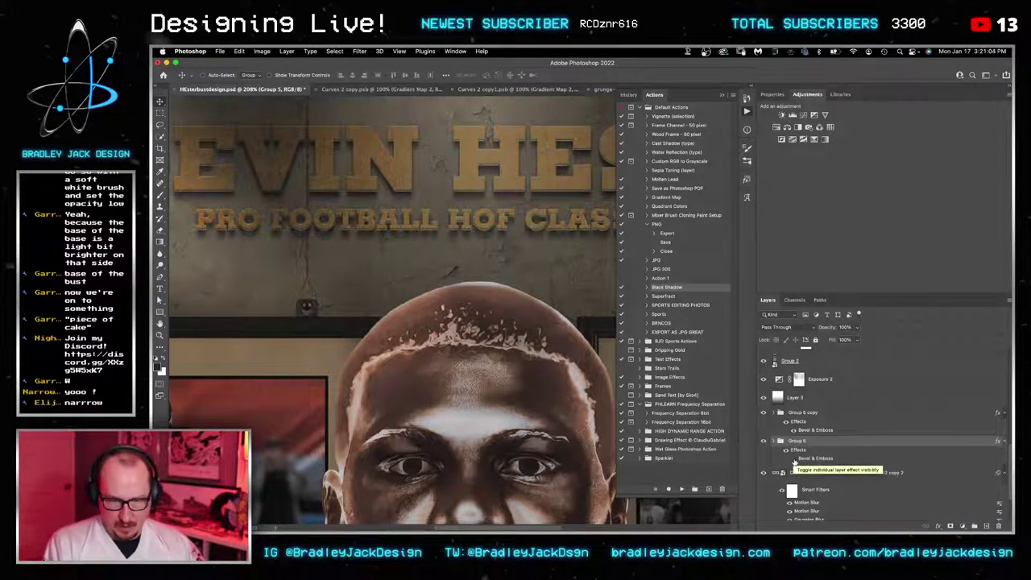
click(775, 443)
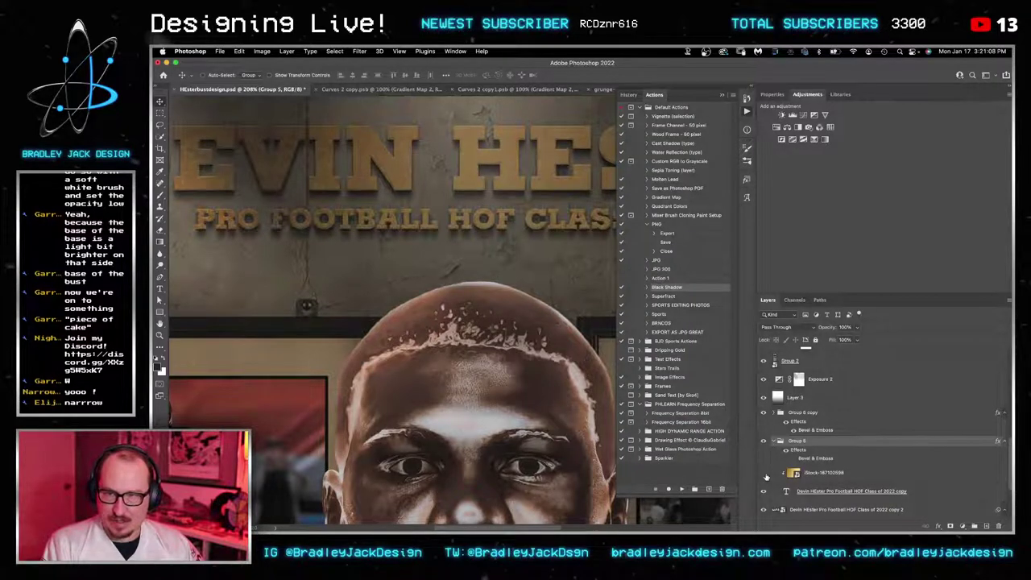
key(z)
key(ctrl+0)
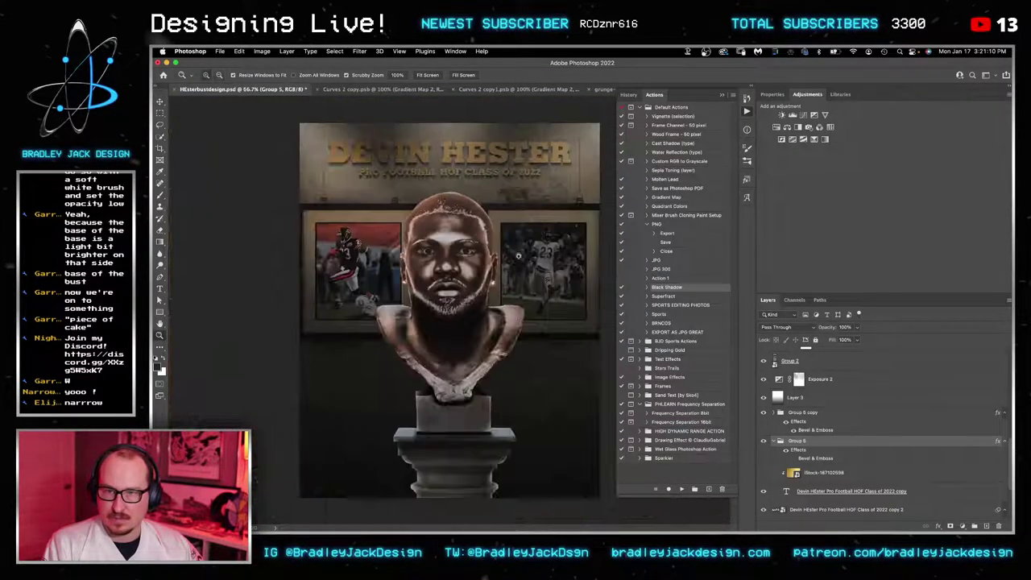
key(v)
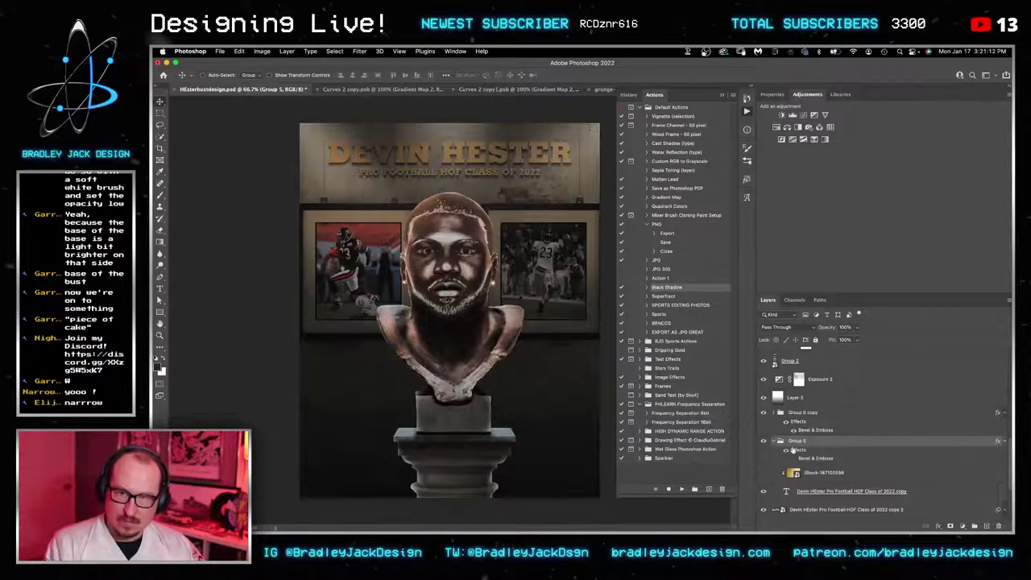
Step: Draw a white ellipse about 2450 px wide over the upper half of the title, above the duplicated title group
click(803, 416)
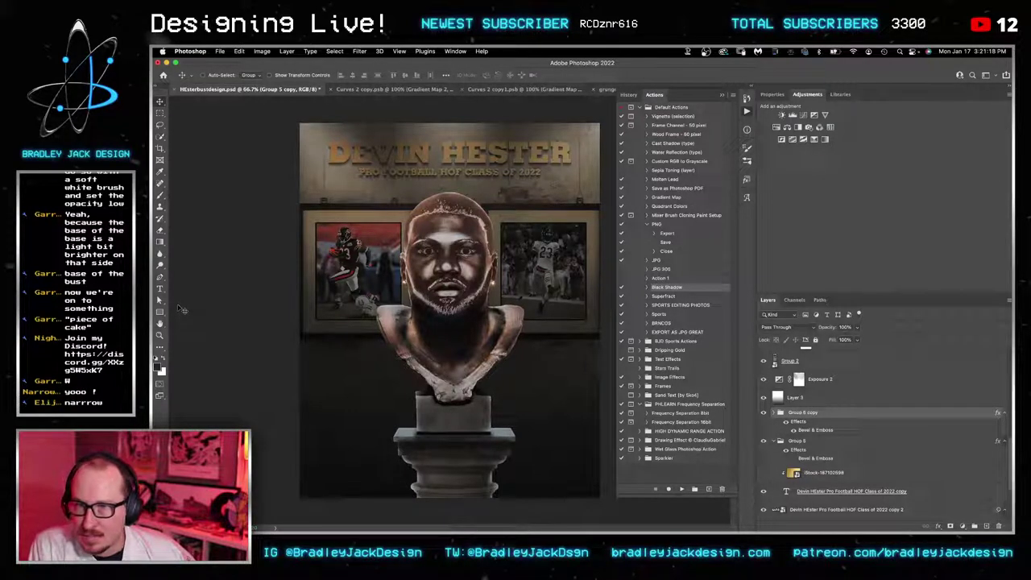
click(159, 312)
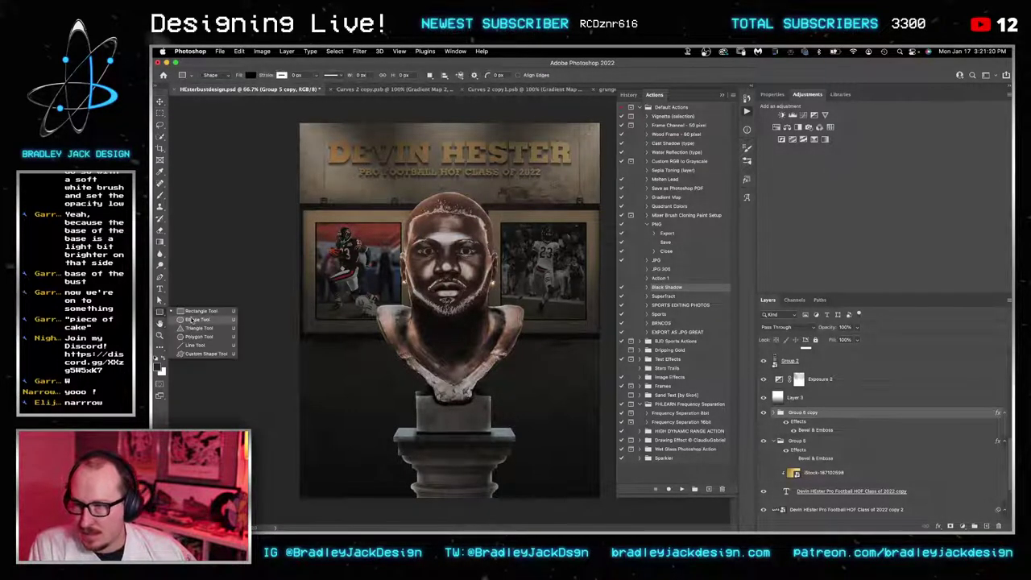
click(193, 319)
drag(272, 122, 636, 159)
key(v)
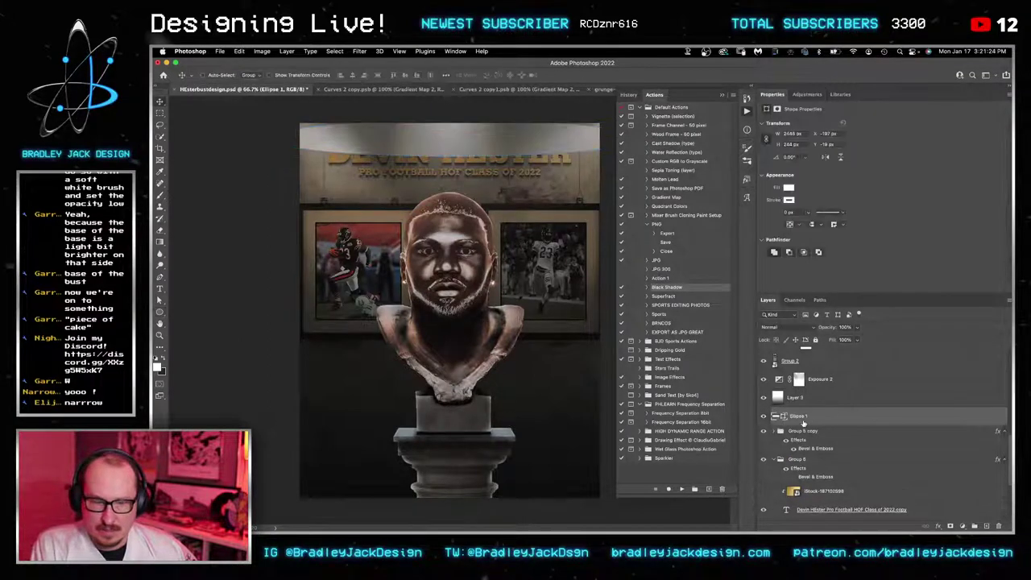
Step: Clip the white ellipse to the duplicated title group and blend it in Overlay mode at 50% opacity
alt+click(808, 419)
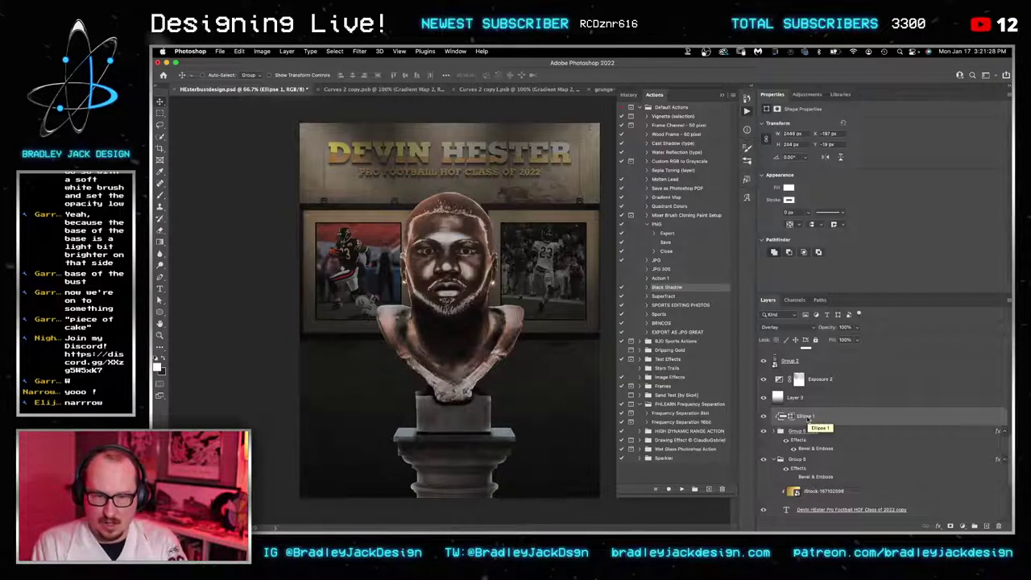
key(alt+shift+s)
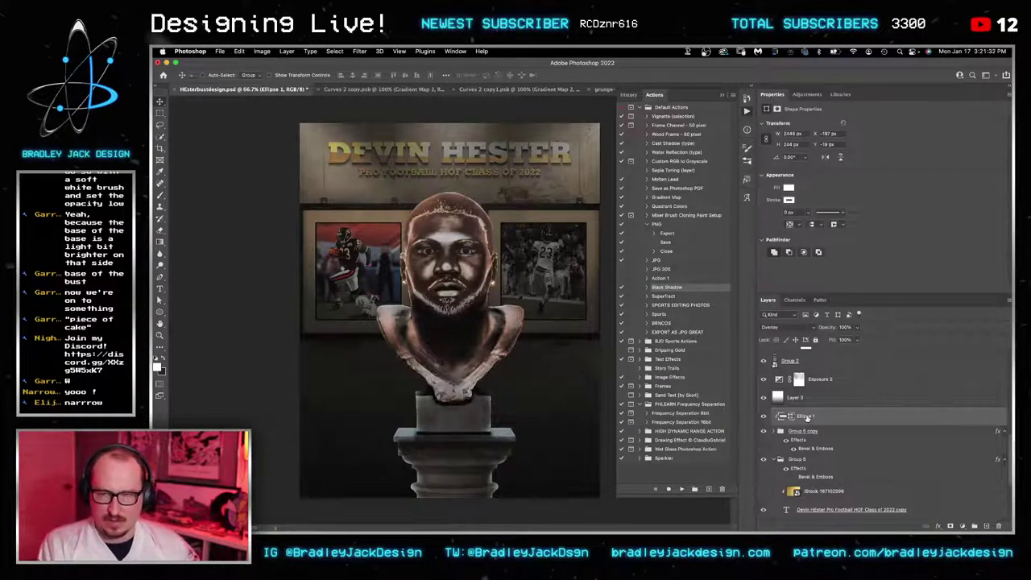
key(5)
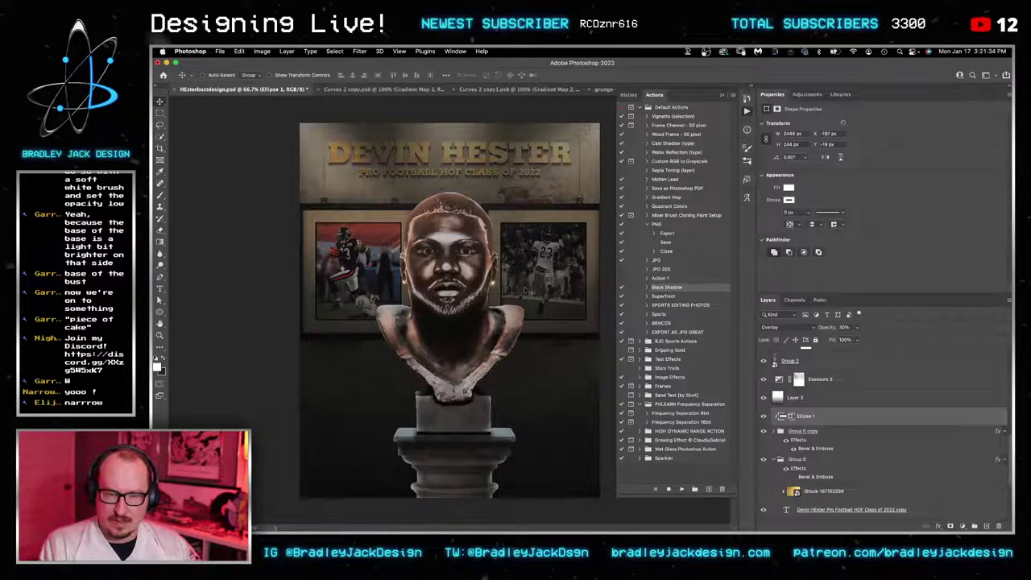
Step: Nudge the white shine ellipse toward the title's left, then add a layer mask and fade its right side with a black-to-white gradient
drag(529, 291, 519, 270)
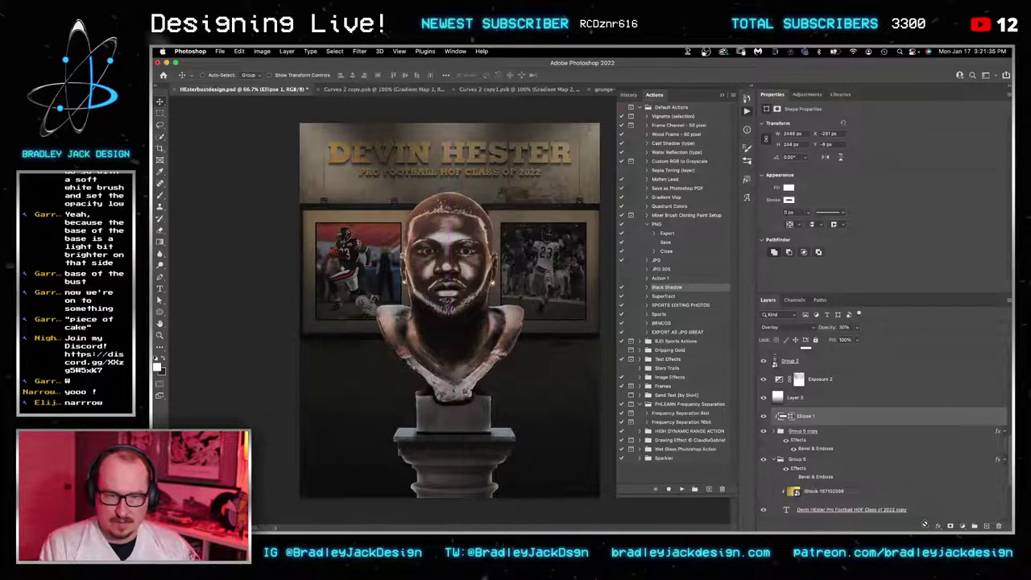
click(951, 525)
key(g)
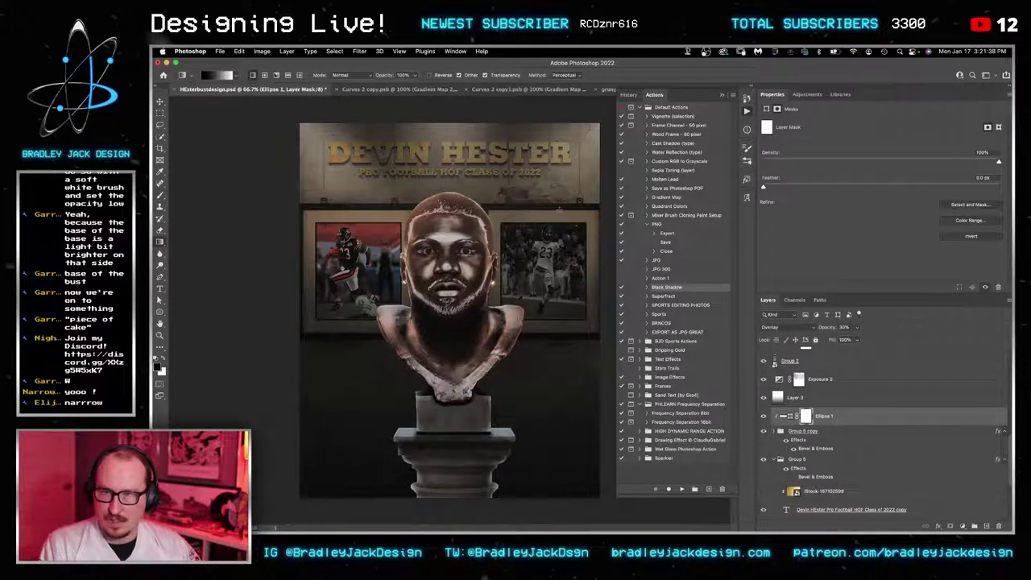
drag(557, 175, 292, 122)
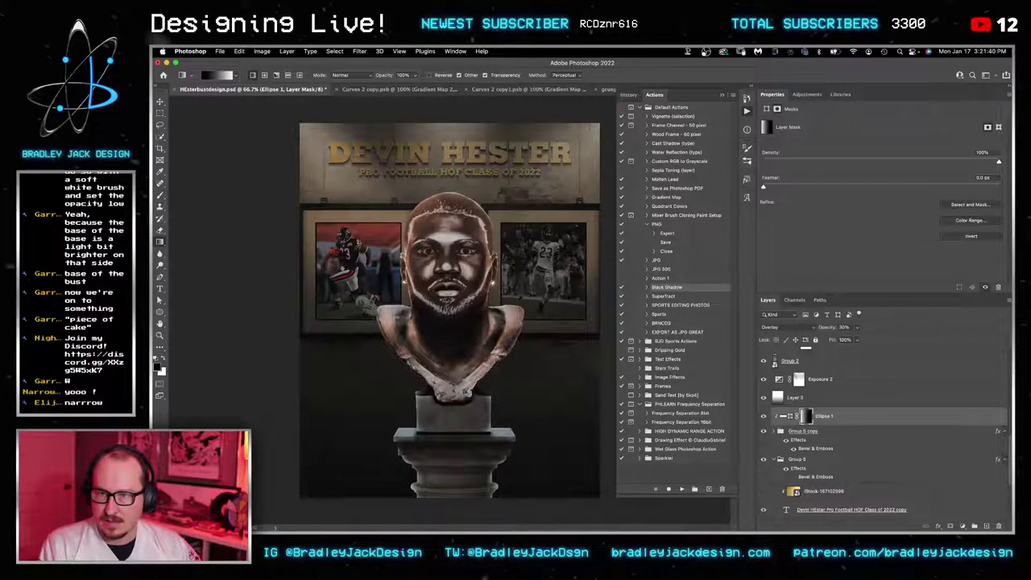
key(z)
click(396, 159)
click(395, 160)
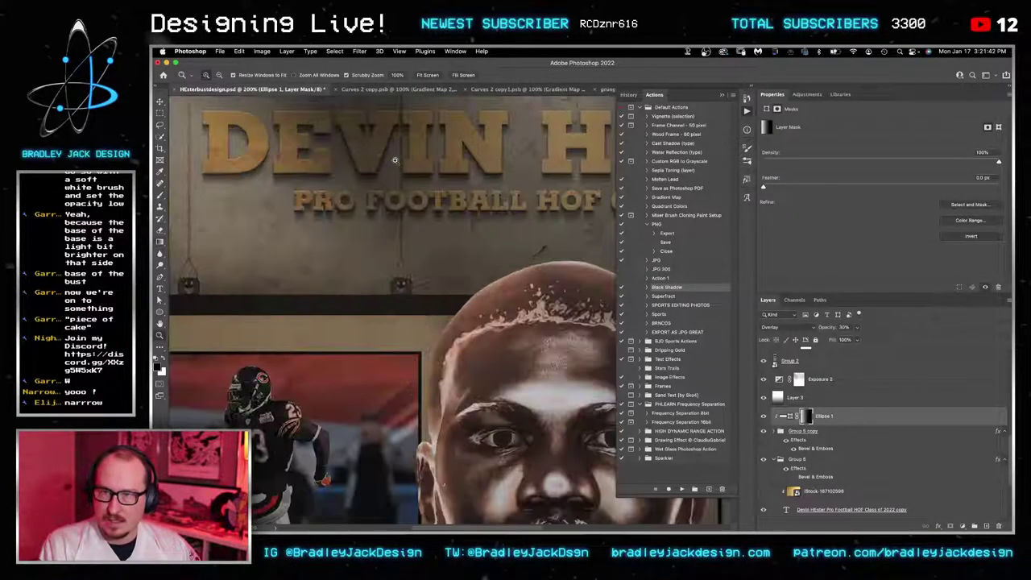
alt+click(480, 207)
alt+click(481, 207)
key(v)
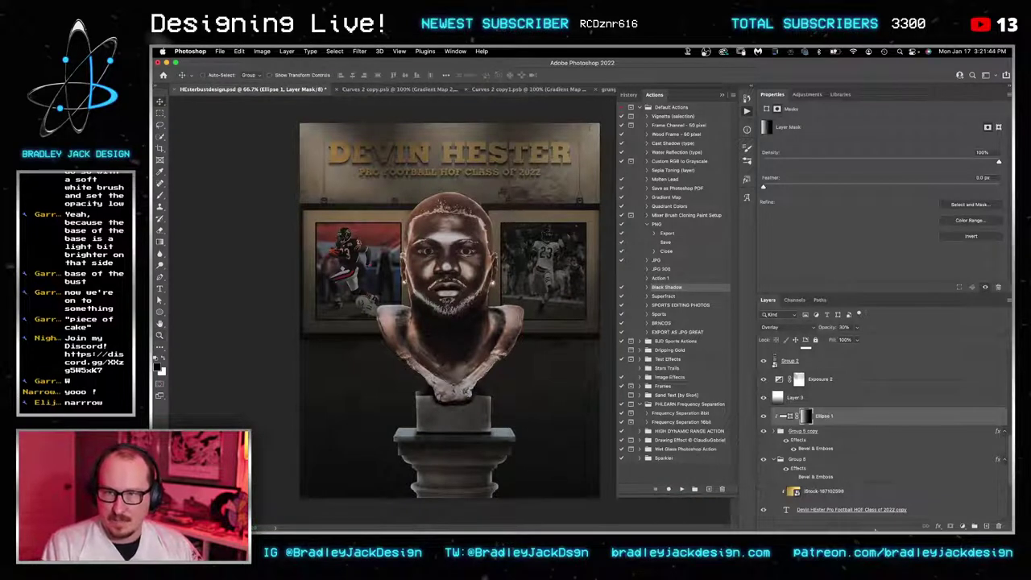
Step: Move the hidden iStock-187102598 gold texture out of the original title group to directly above the Ellipse 1 layer, clipped to the duplicated title
click(834, 494)
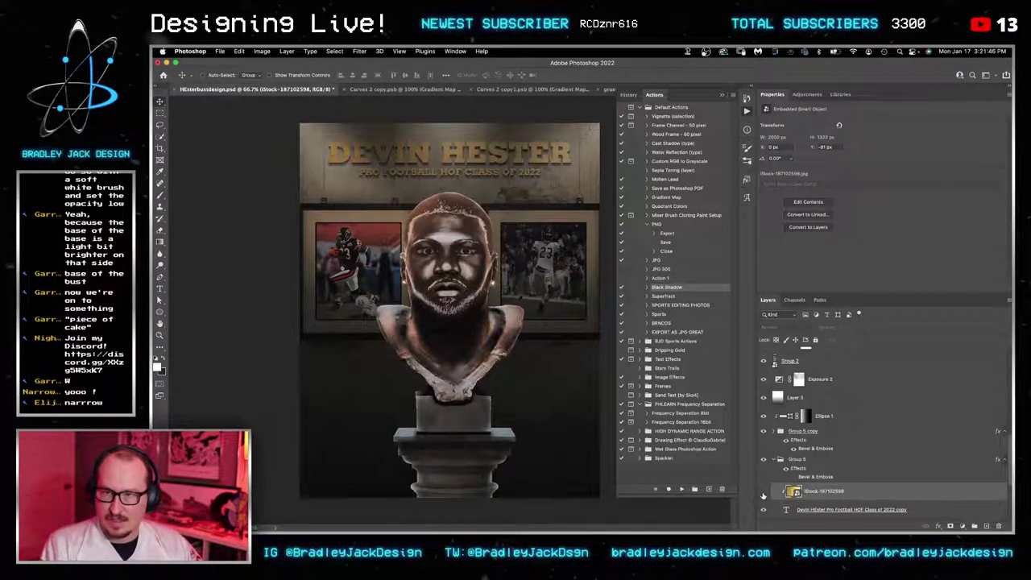
drag(822, 496, 793, 417)
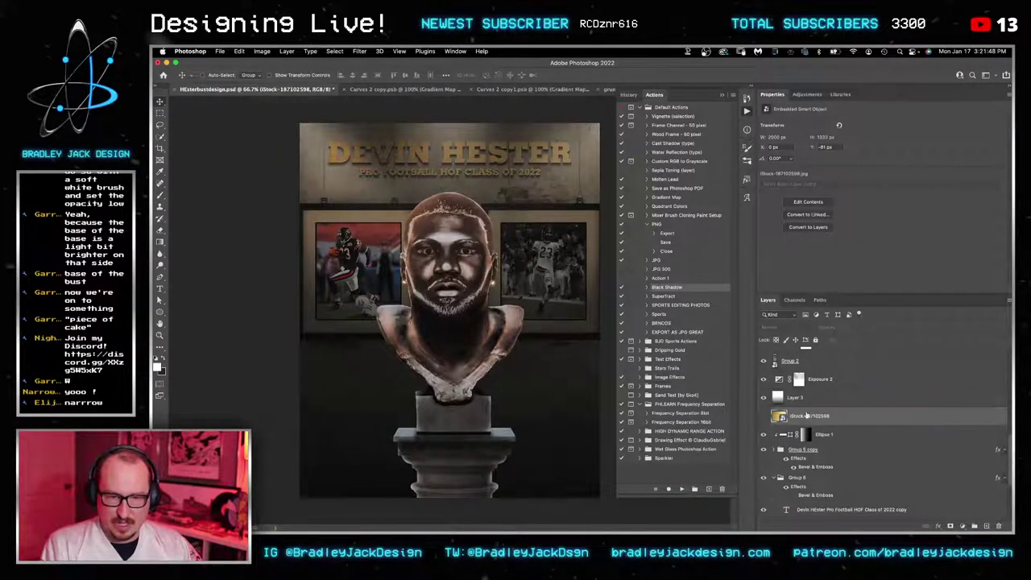
Step: Compare the scene with and without the Exposure 2 adjustment, then set its exposure to -3
click(763, 379)
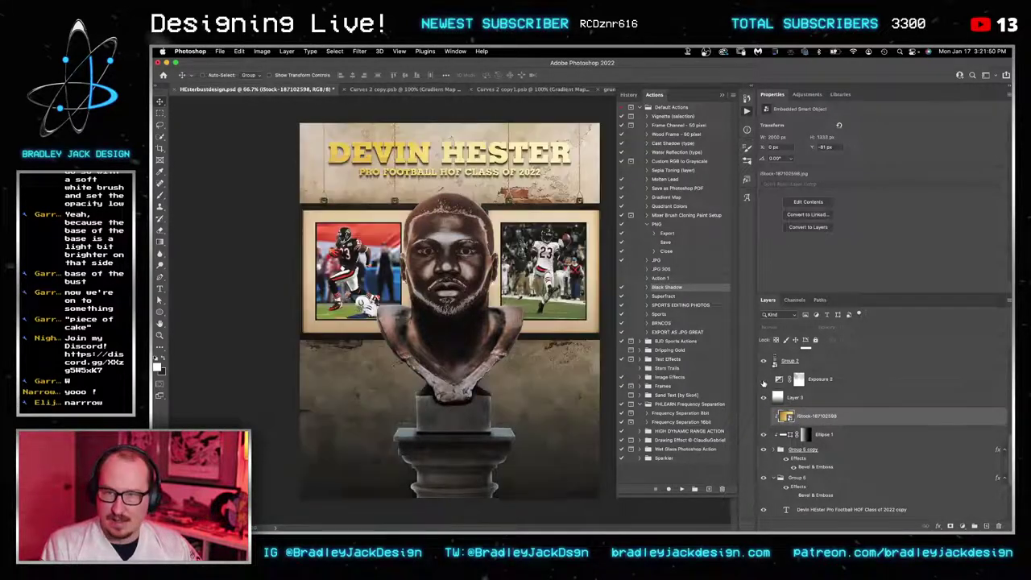
click(763, 379)
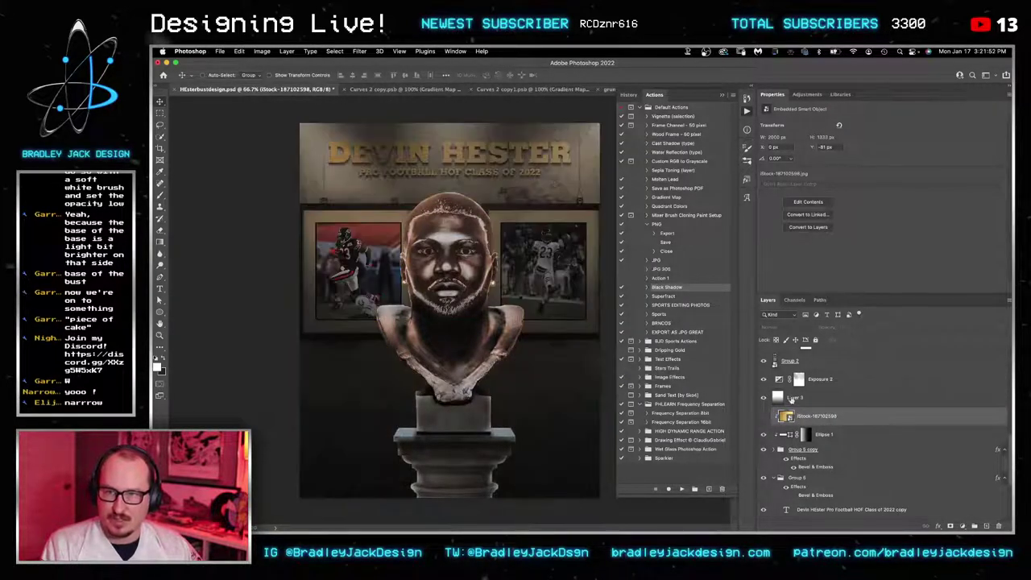
click(821, 383)
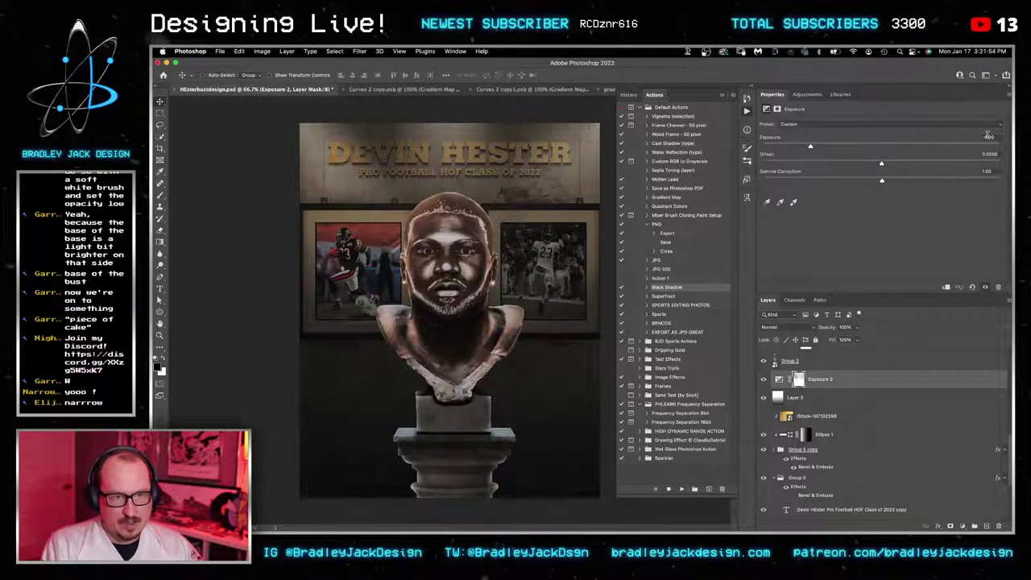
key(BackSpace)
text(-)
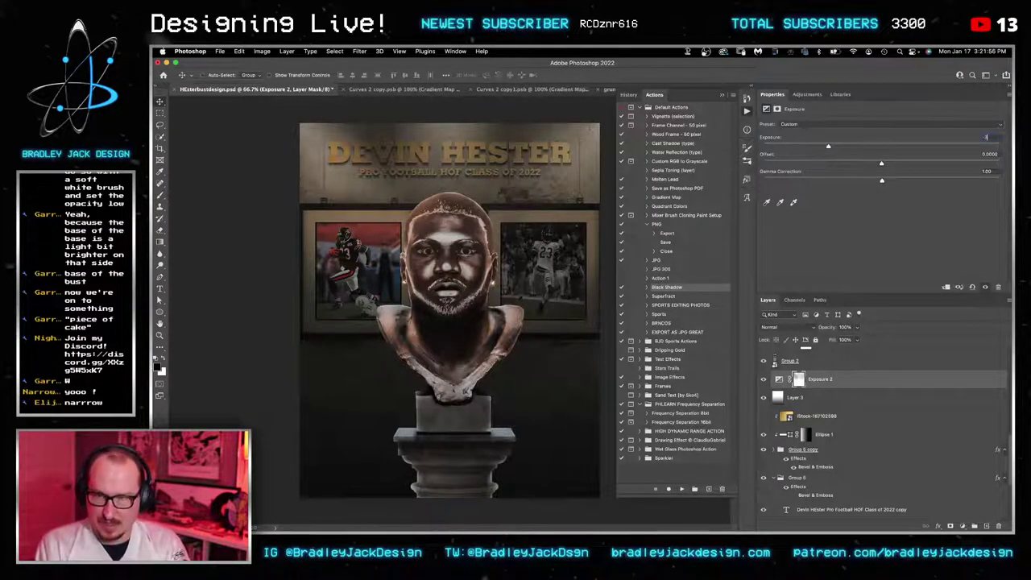
text(3)
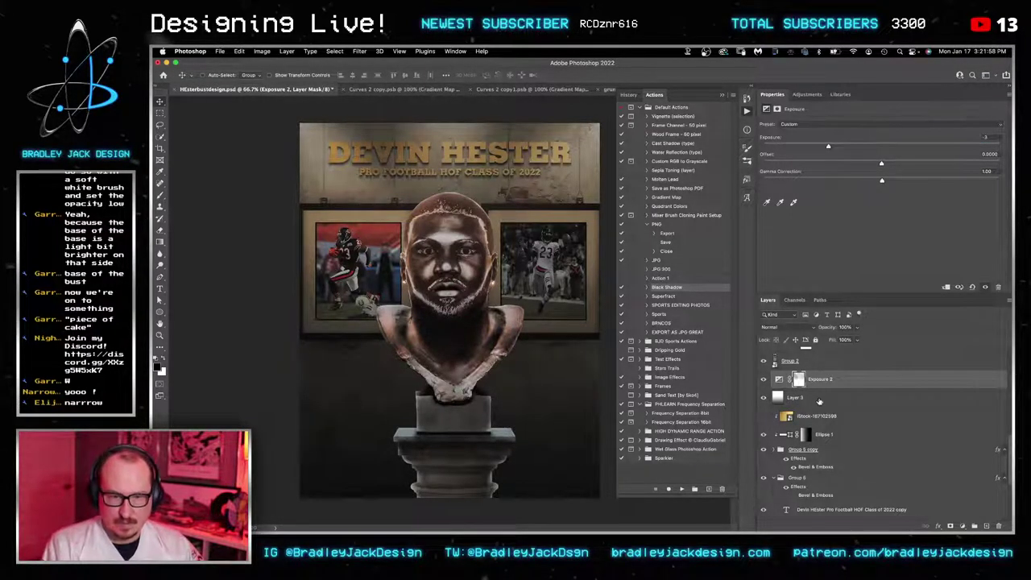
Step: Show the clipped gold texture over the title, blend it in Overlay mode, rotate it 180° and set its opacity to 50%
click(811, 418)
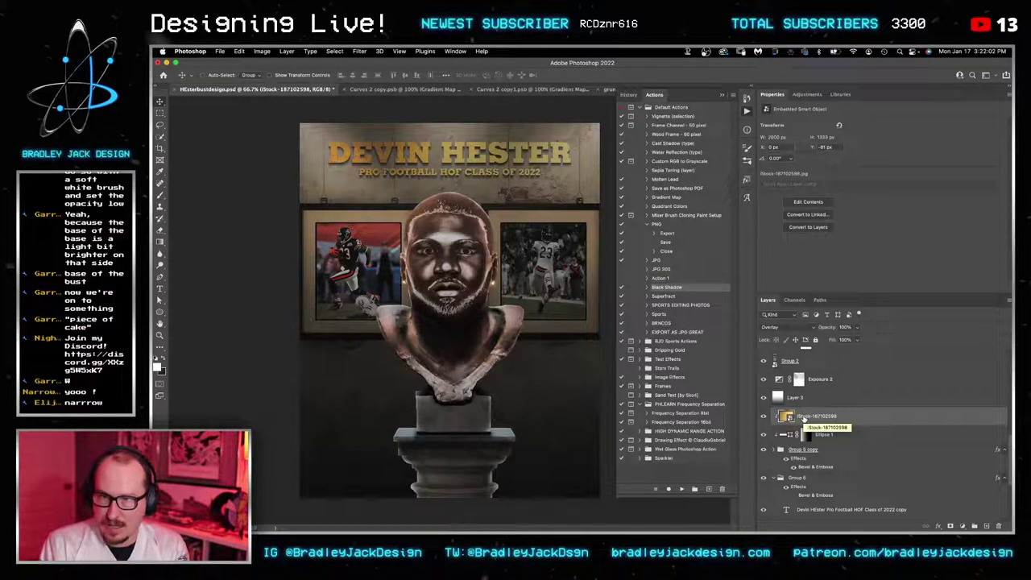
key(super+t)
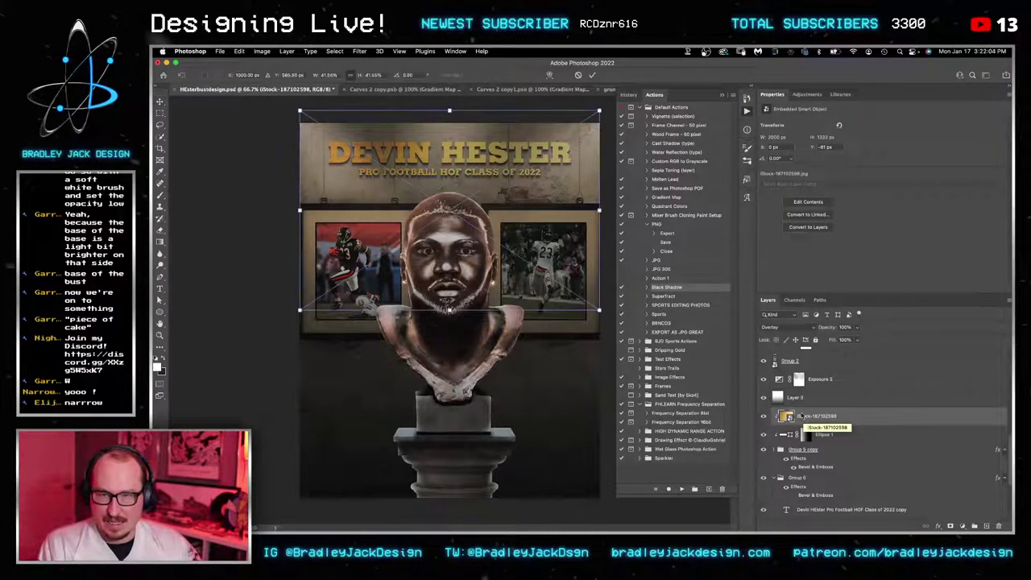
drag(277, 230, 265, 280)
key(super+z)
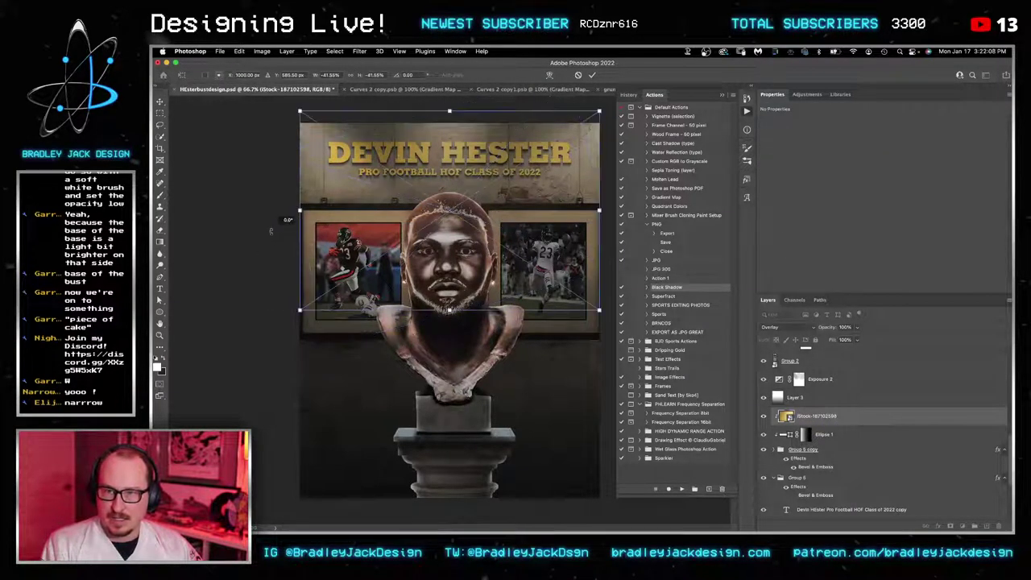
key(Escape)
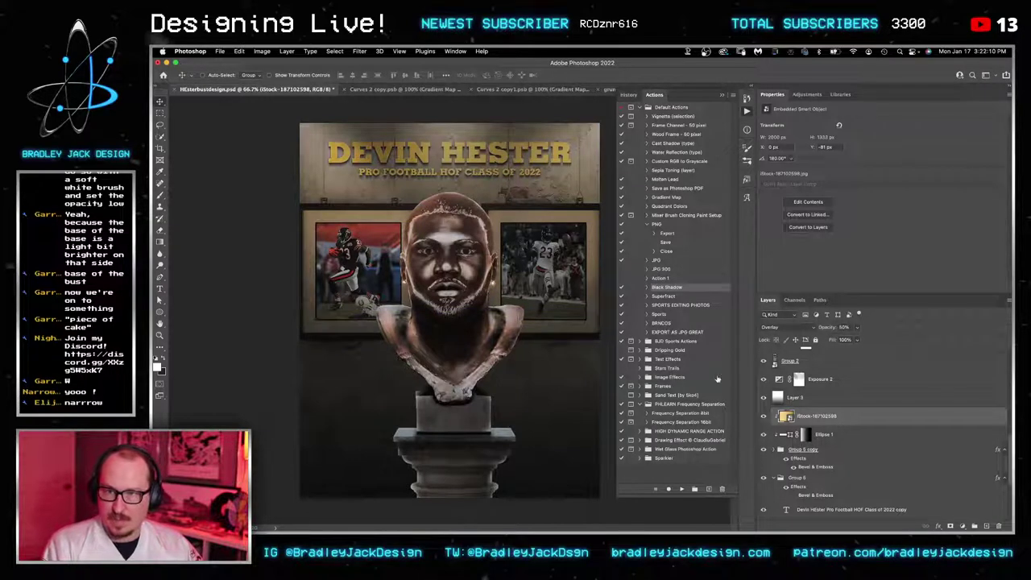
Step: Paint black over the pedestal on the Color Balance 1 layer mask with an enlarged soft brush at 20% opacity
click(791, 398)
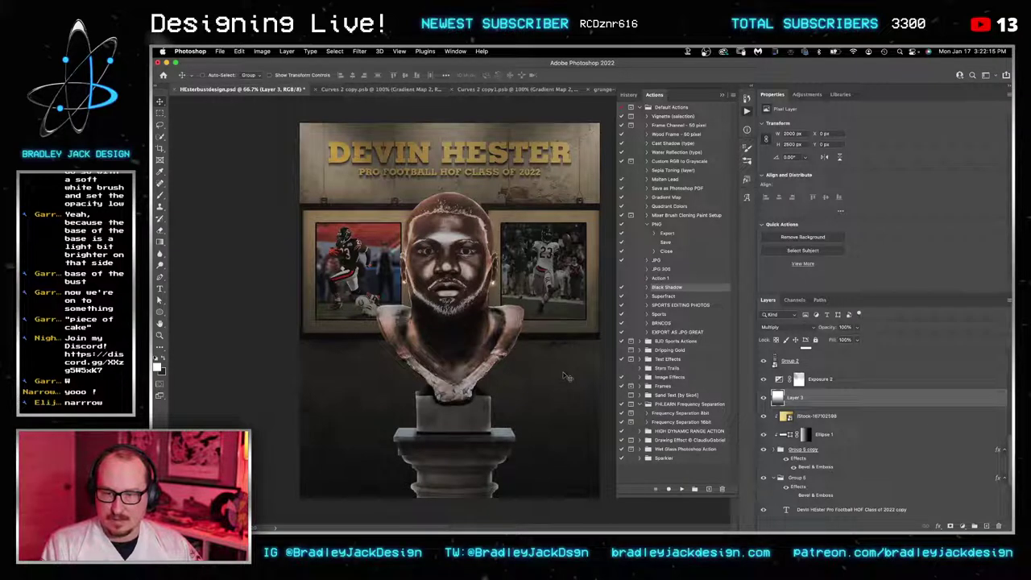
scroll(814, 416, up, 1)
click(819, 379)
scroll(819, 379, up, 5)
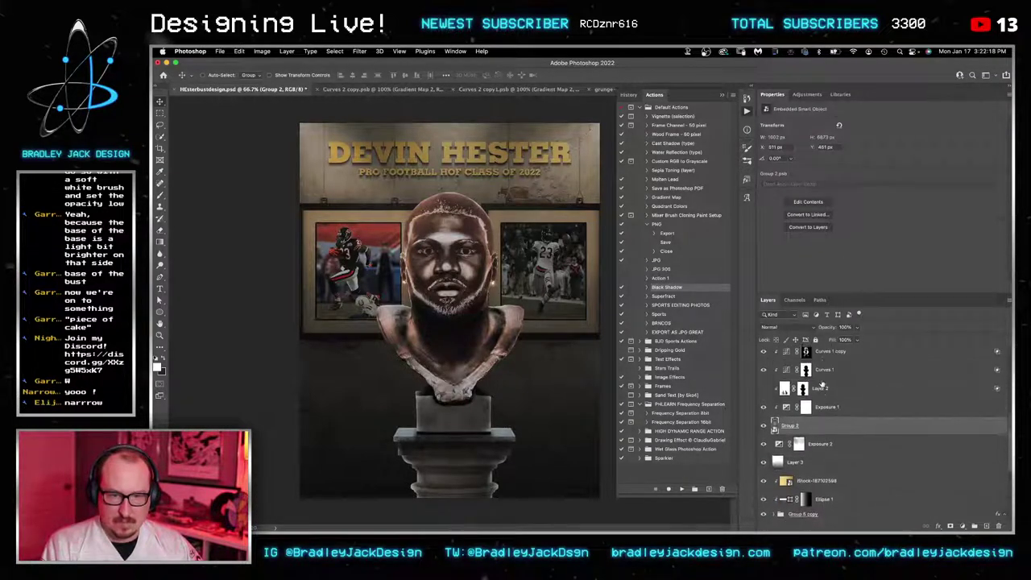
click(821, 383)
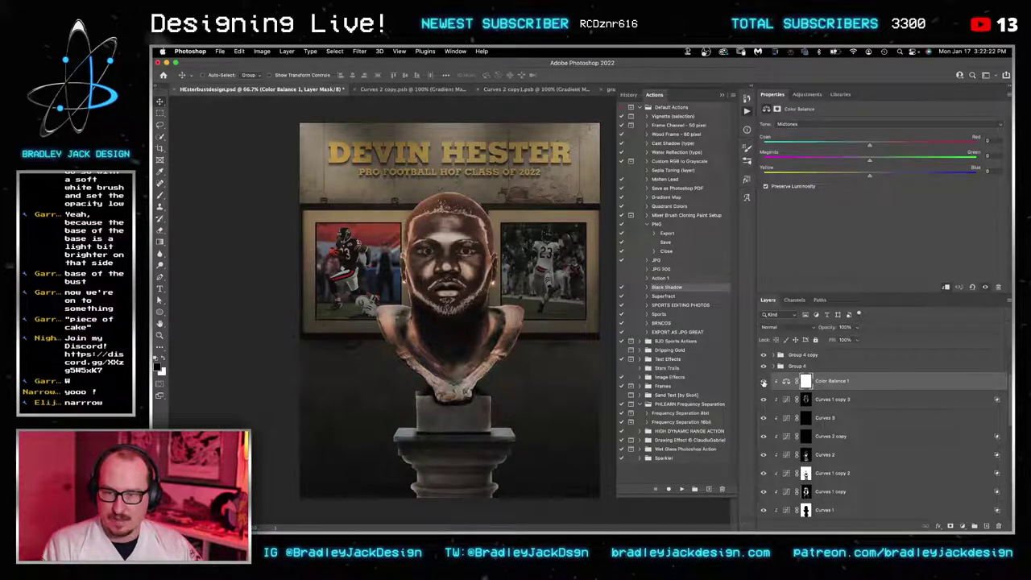
click(806, 382)
key(b)
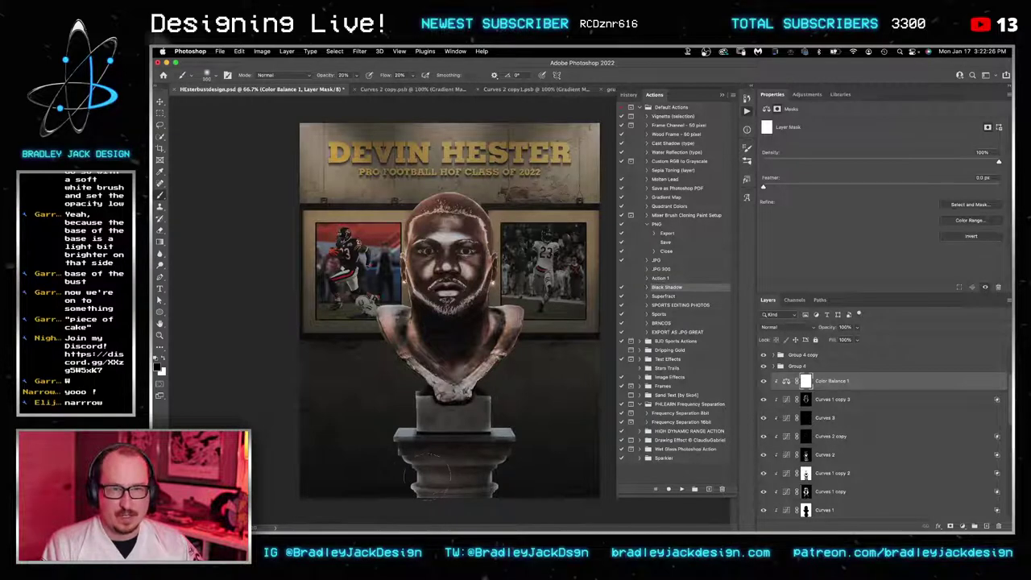
key(bracketright)
key(bracketright)
key(bracketright)
key(bracketright)
key(bracketright)
key(bracketright)
mouse_move(355, 458)
mouse_down()
mouse_move(345, 456)
mouse_move(510, 452)
mouse_up()
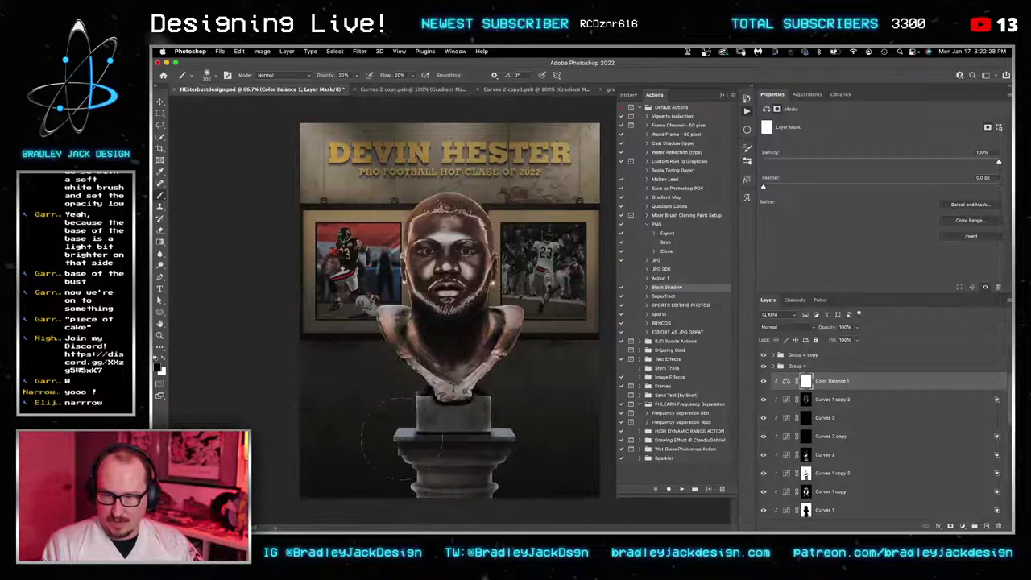
drag(402, 439, 492, 439)
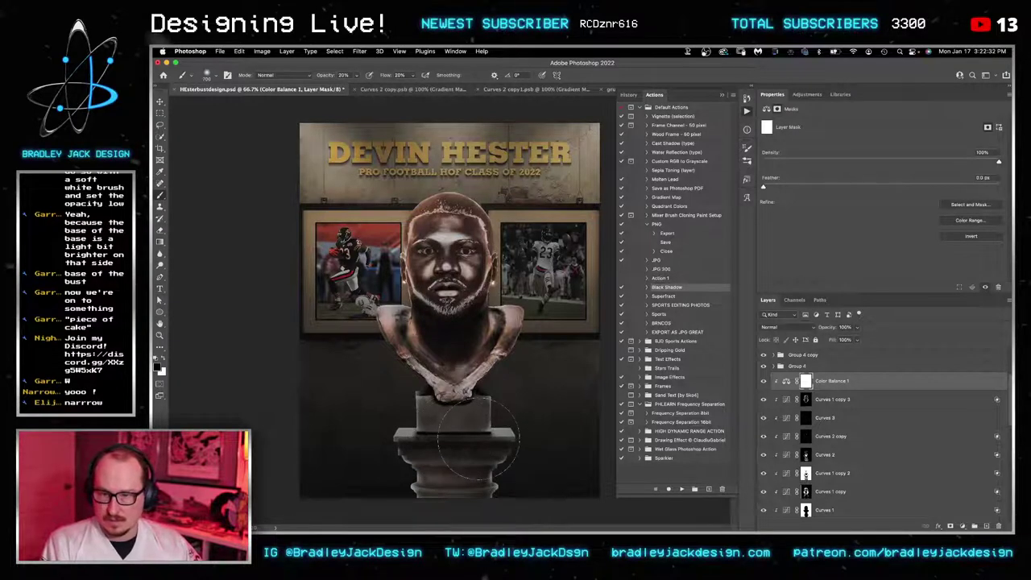
key(v)
key(alt+F9)
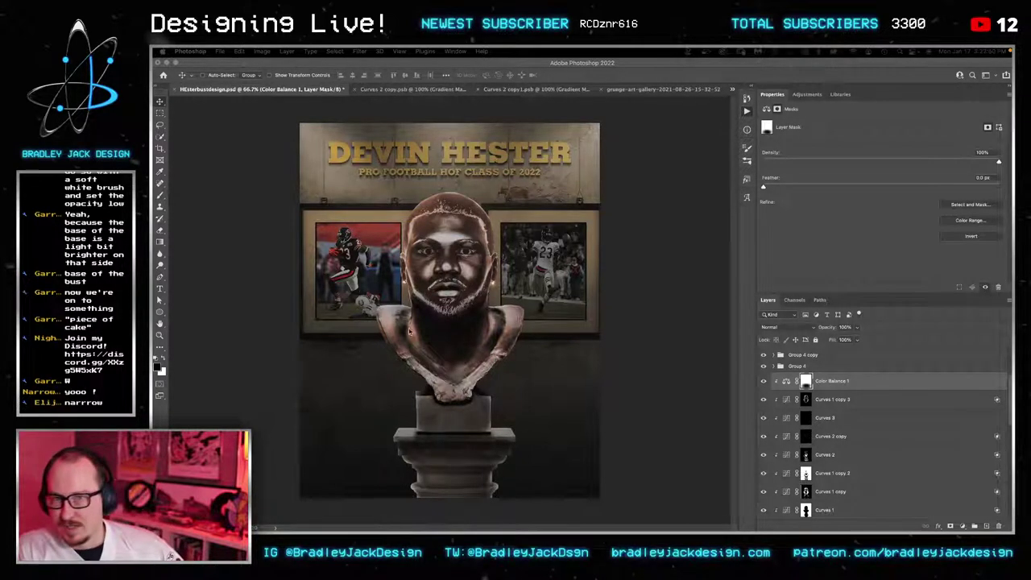
Step: Add a white text box over the pedestal's left side containing "NFL 2000'S ALL- DECADE TEAM" in Memphis Bold
click(348, 390)
key(t)
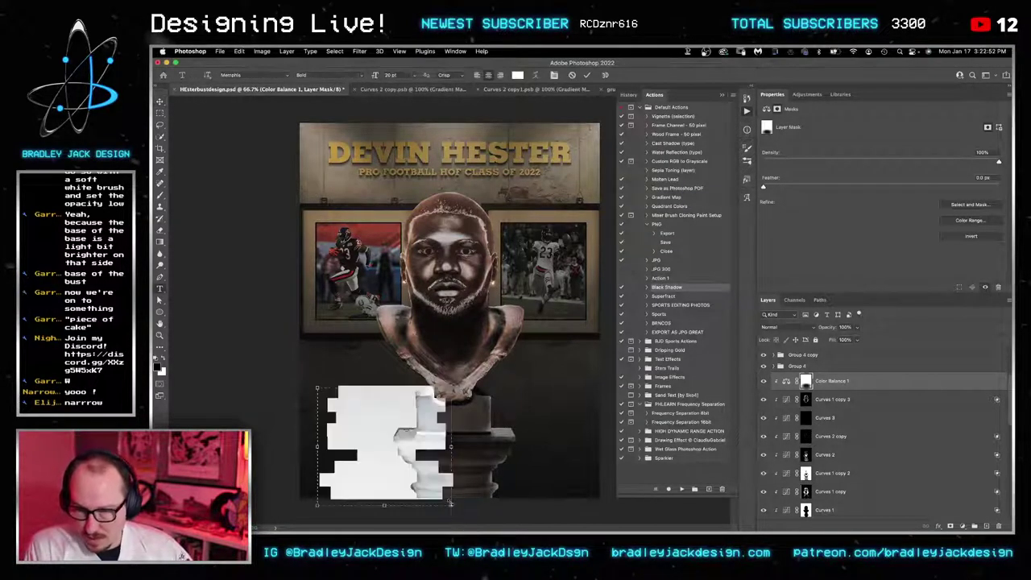
drag(316, 387, 450, 504)
key(BackSpace)
text(NFL)
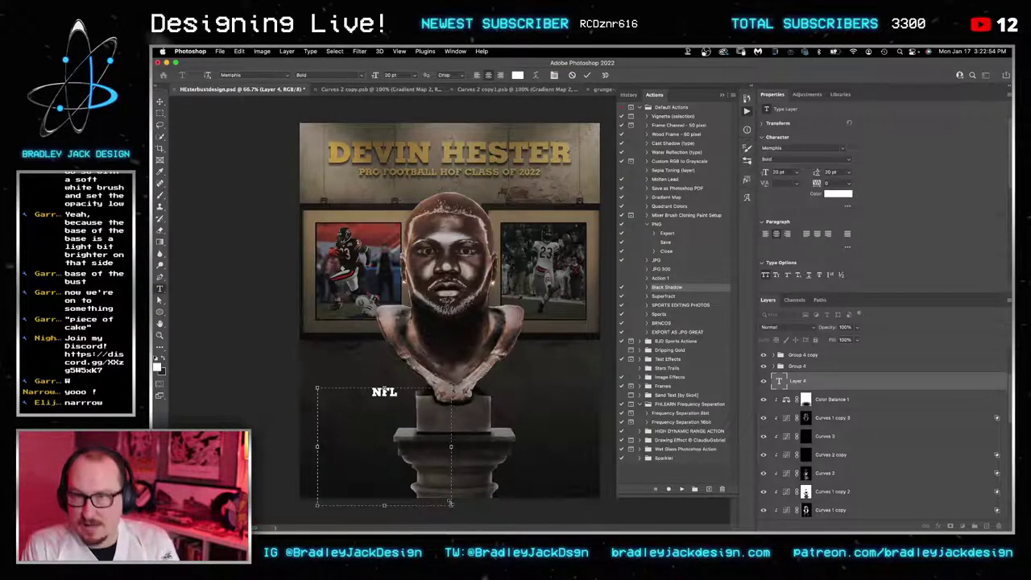
text( 200)
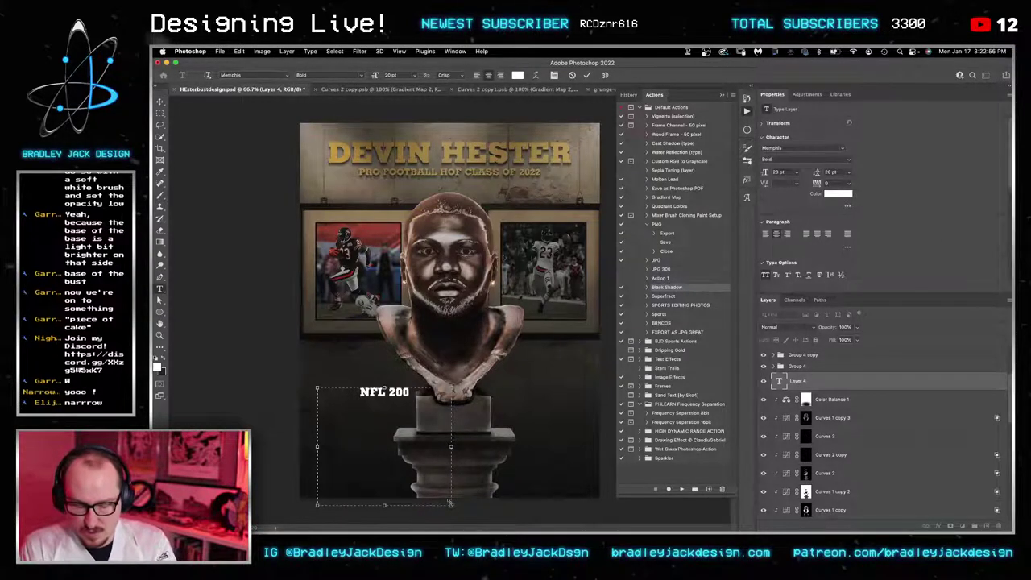
text(0'S A)
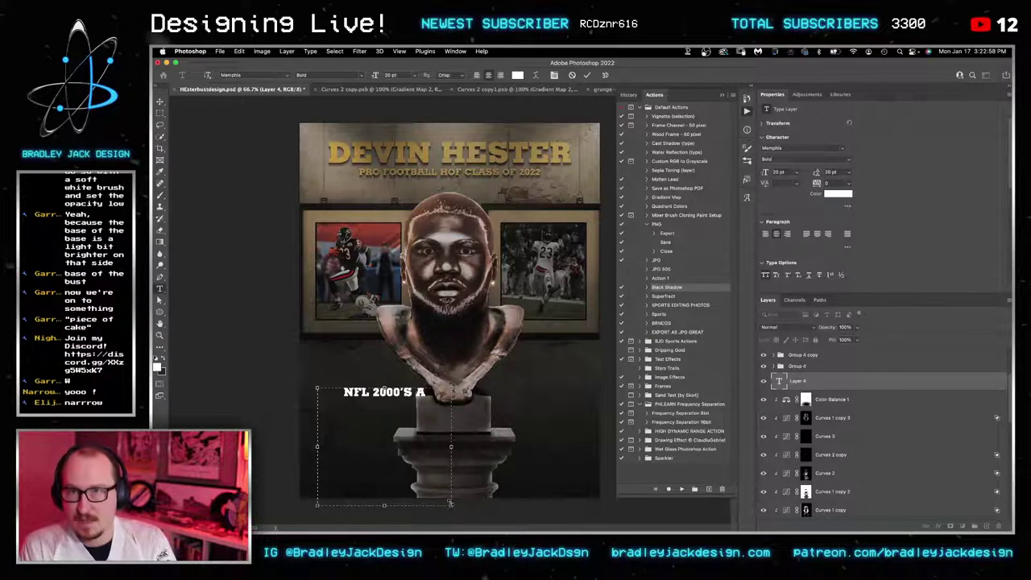
text(LL-DECADE TEAM)
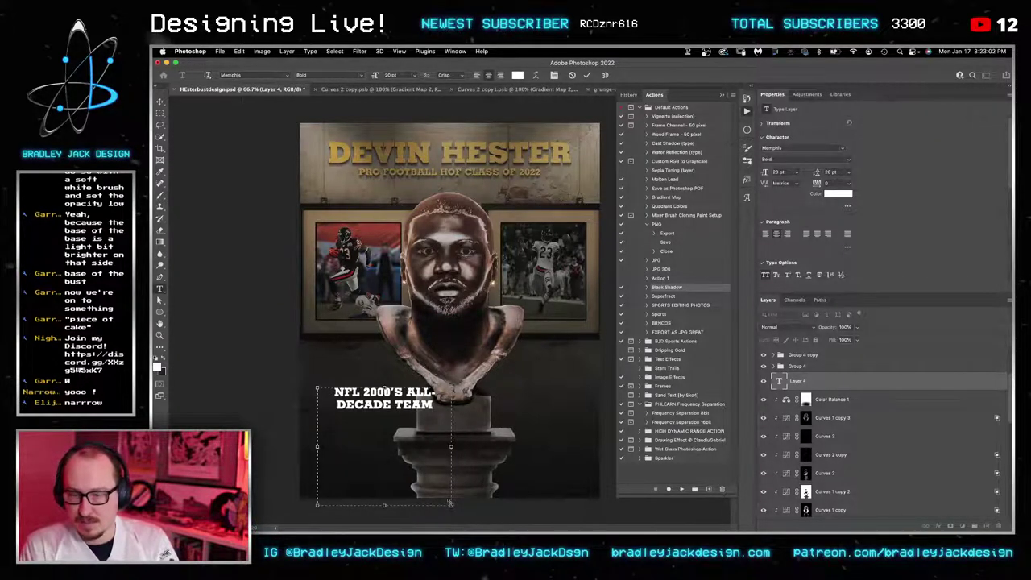
Step: Set the all-decade team text to 11 pt, align it left and commit the text
key(ctrl+a)
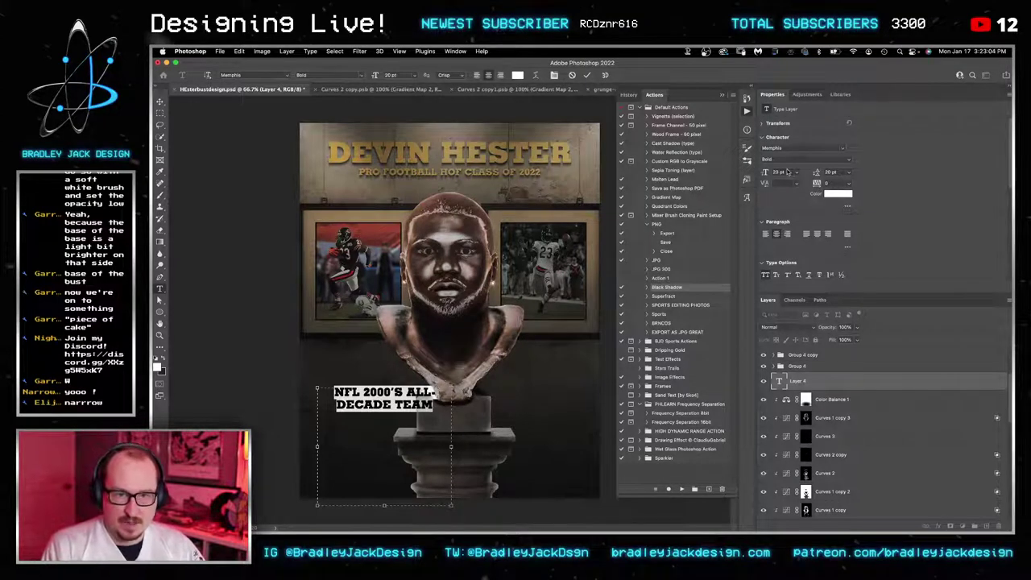
click(781, 172)
key(Down)
key(Down)
key(Down)
key(Down)
key(Down)
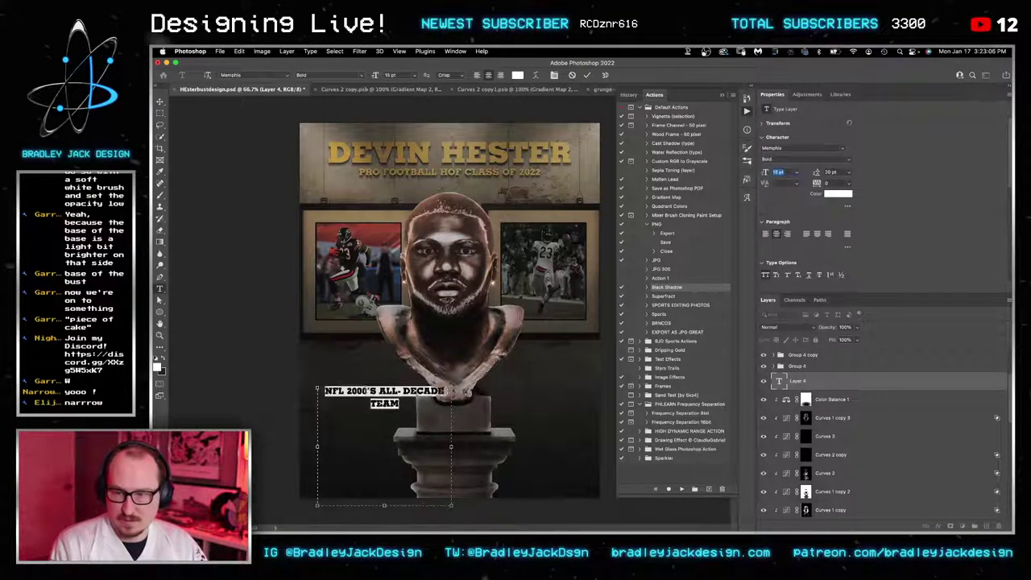
key(Down)
key(Down)
key(Down)
key(Down)
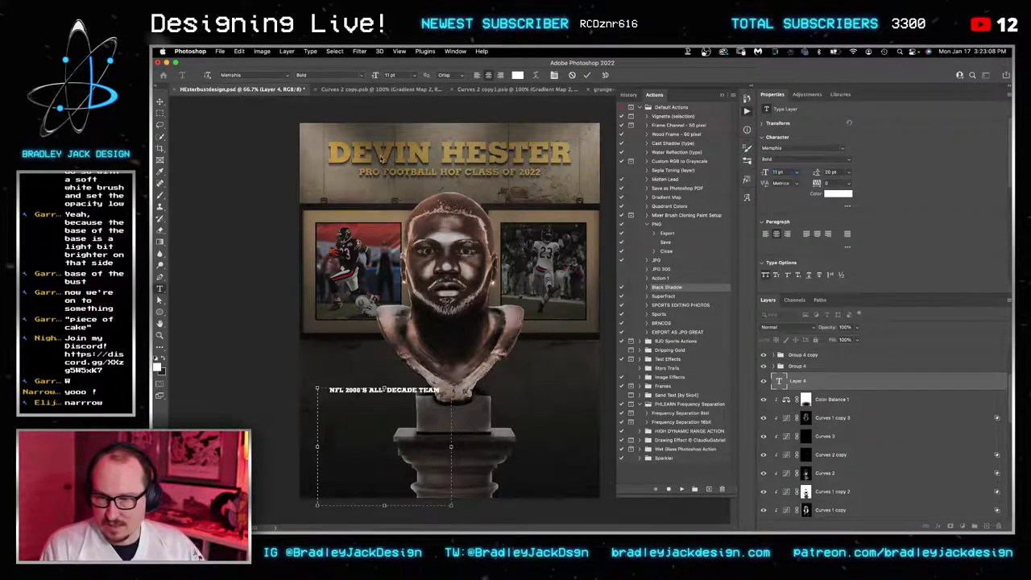
click(477, 75)
key(super+Return)
key(v)
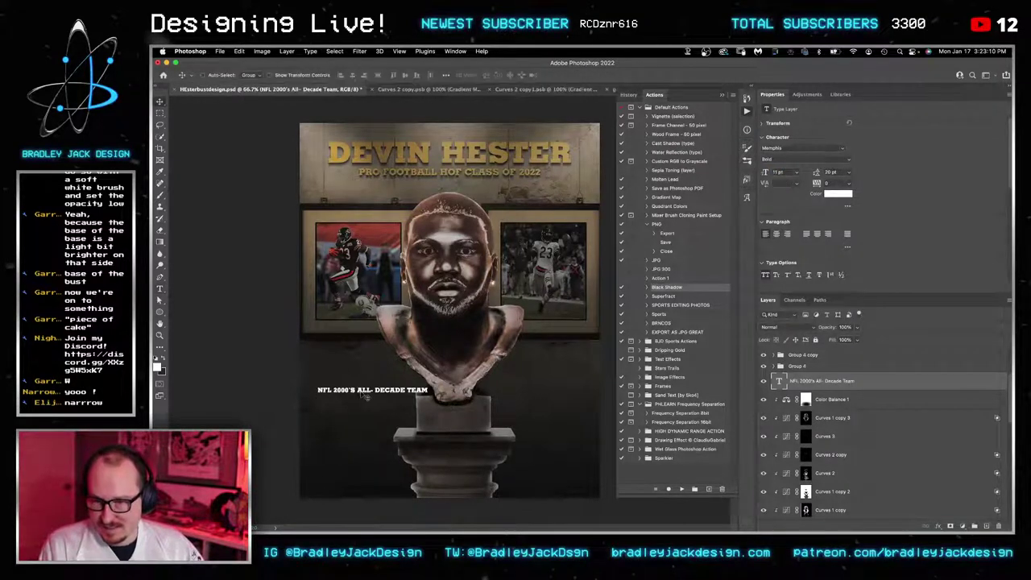
Step: Duplicate the all-decade line onto a second line of the same text box and change it to "NFL 2010'S ALL- DECADE TEAM"
double_click(367, 390)
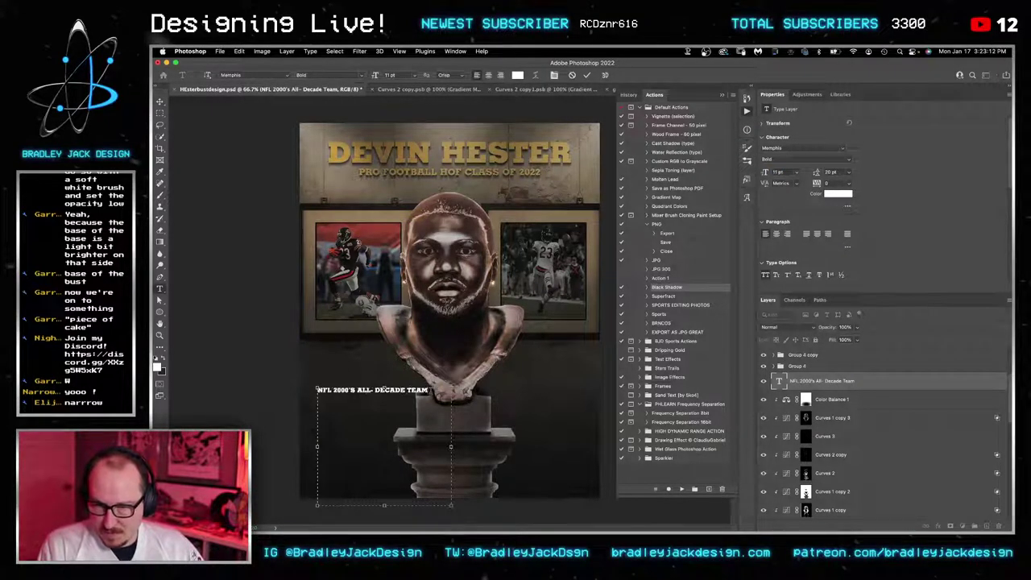
key(super+a)
key(super+c)
click(431, 391)
key(Return)
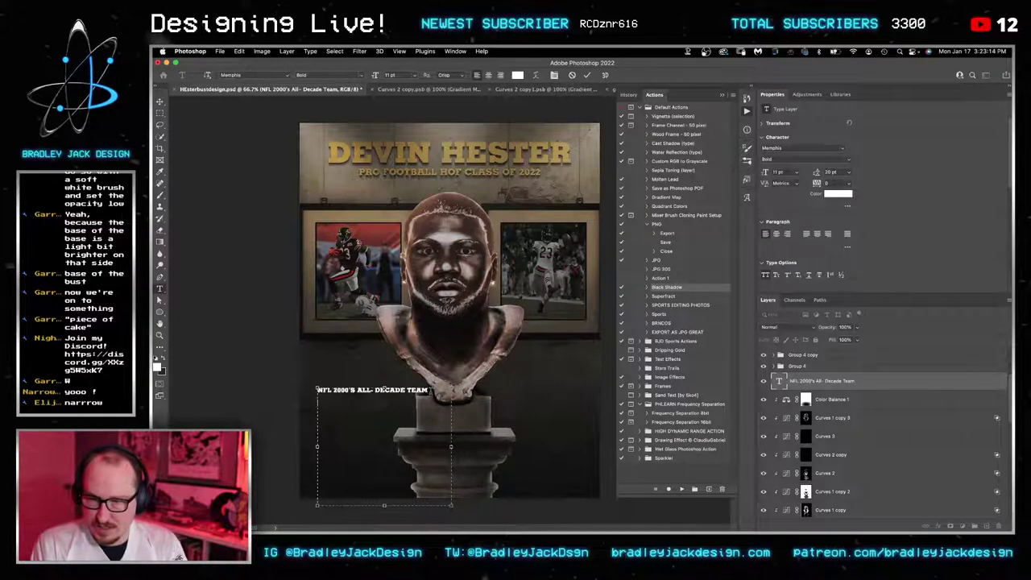
key(super+v)
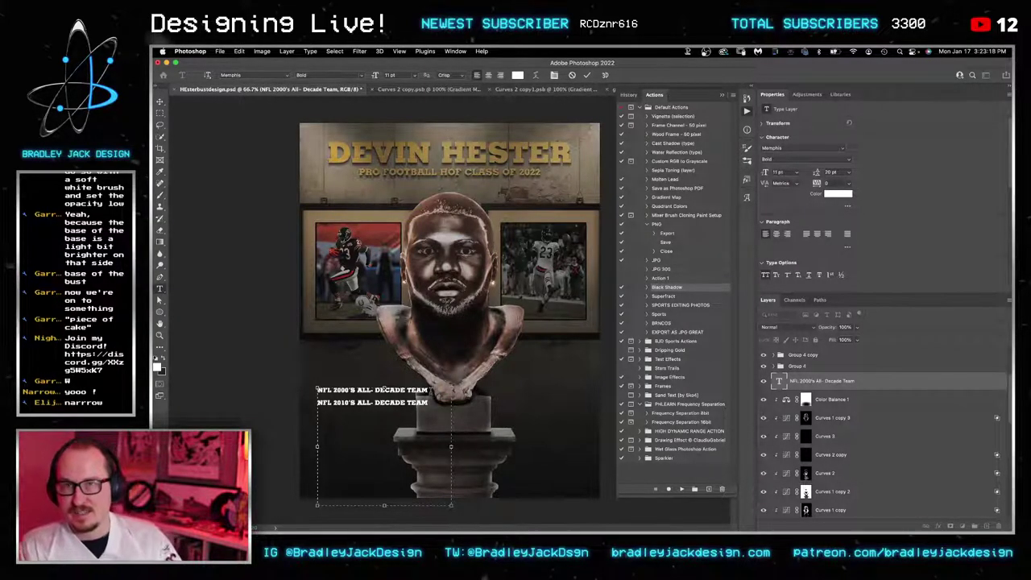
Step: Add the line "20 TOTAL CAREER RETURN TDS" above the two all-decade team lines in the text box
key(Up)
key(Up)
key(Return)
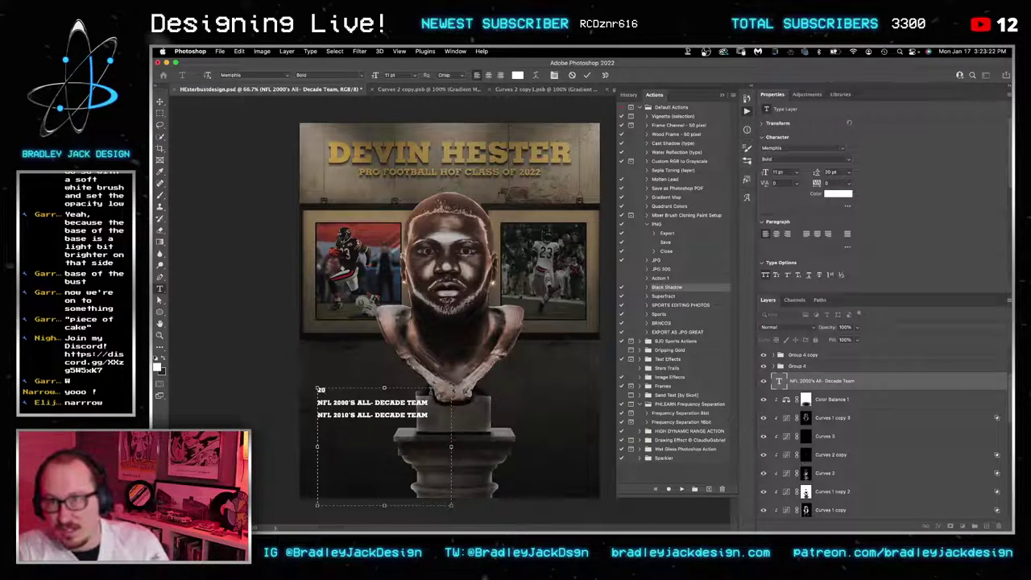
text(20)
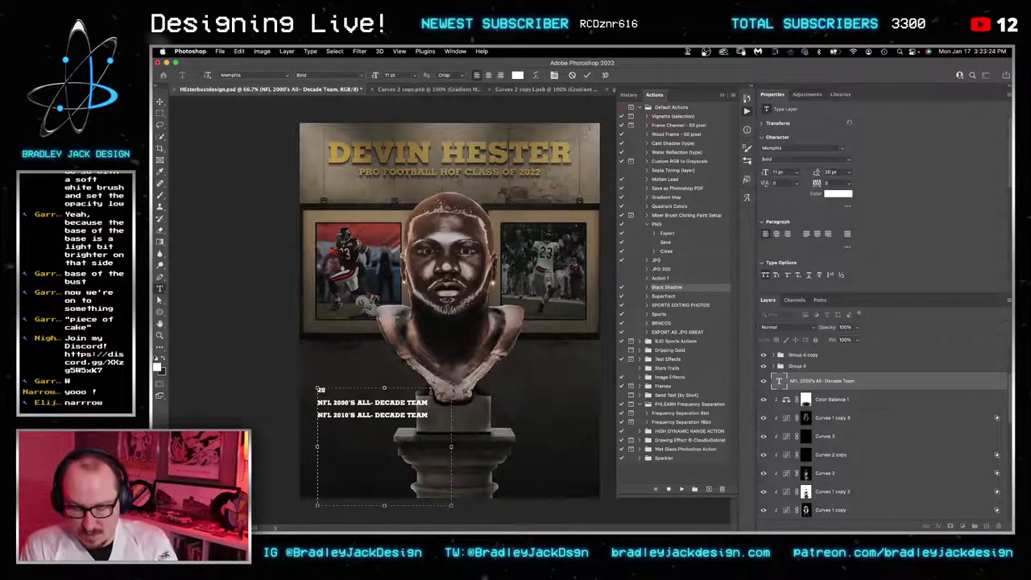
text( TOTAL CAREER)
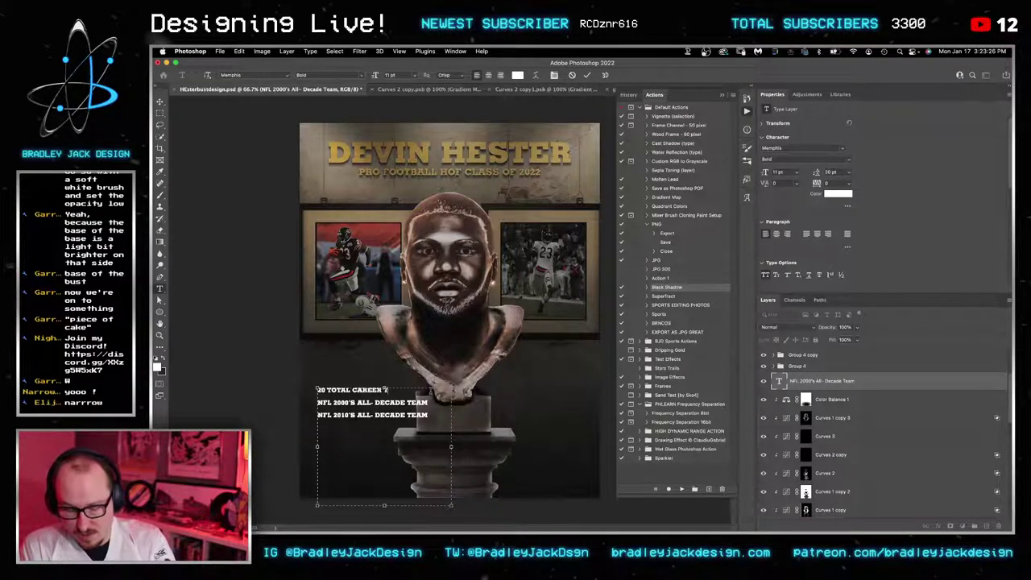
text( RETURN TOUCH)
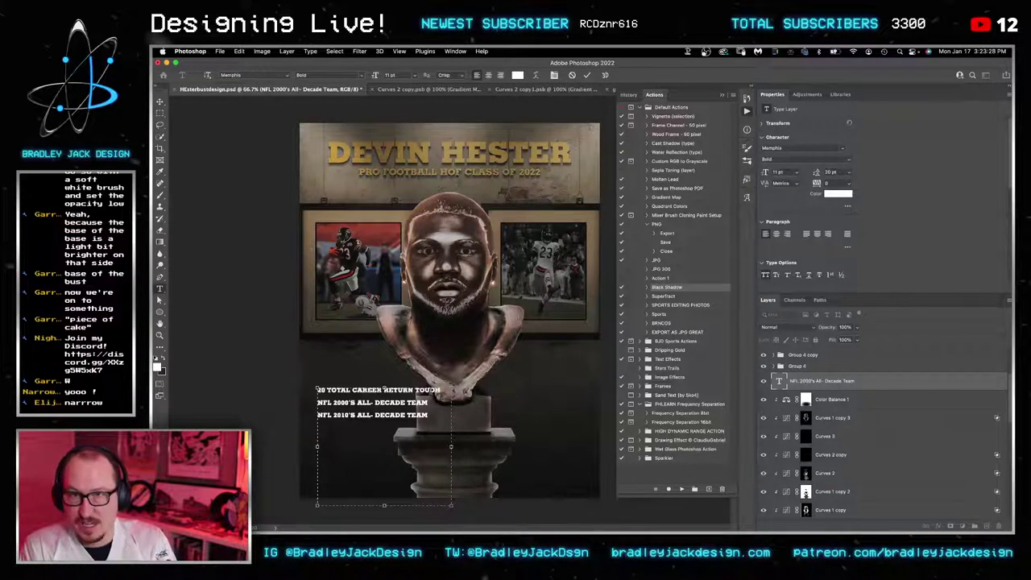
text(DOWNS)
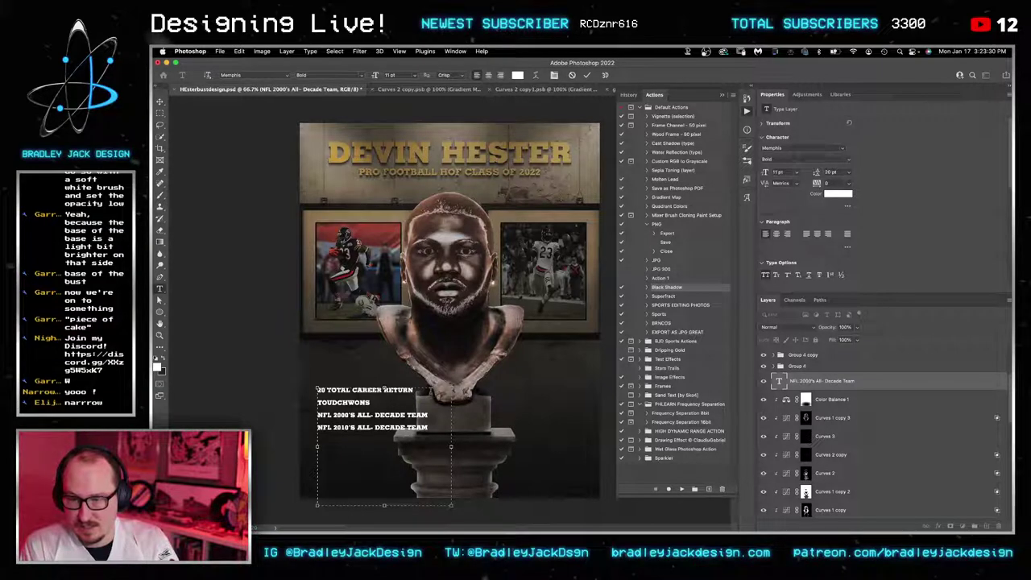
key(BackSpace)
key(BackSpace)
key(BackSpace)
key(BackSpace)
key(BackSpace)
key(BackSpace)
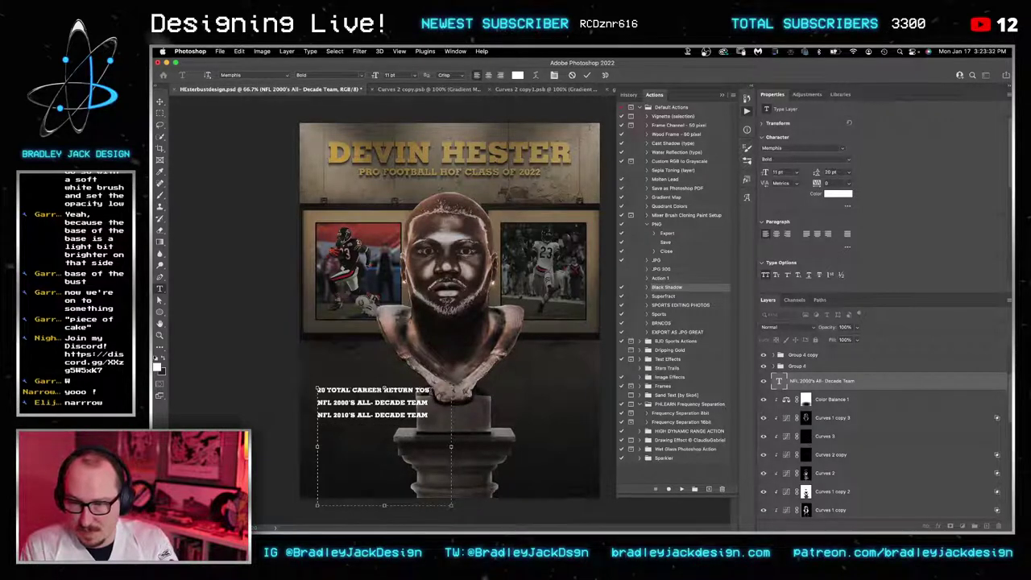
key(BackSpace)
Step: Add the lines "4 X PRO BOWL" and "3X FIRST TEAM ALL-PRO" below the career return TDs line and commit the text
key(Return)
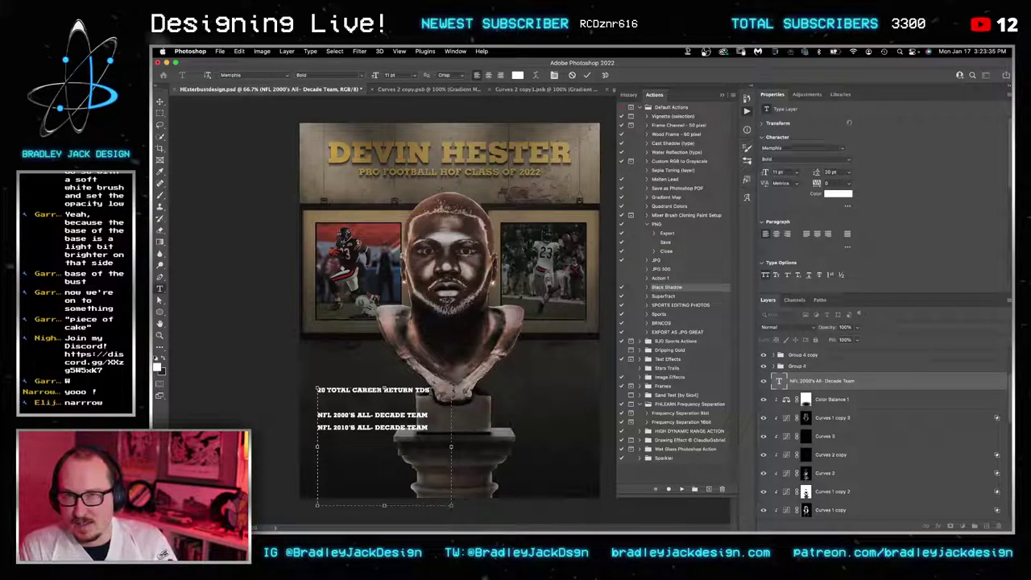
text(4 X PRO BOWL)
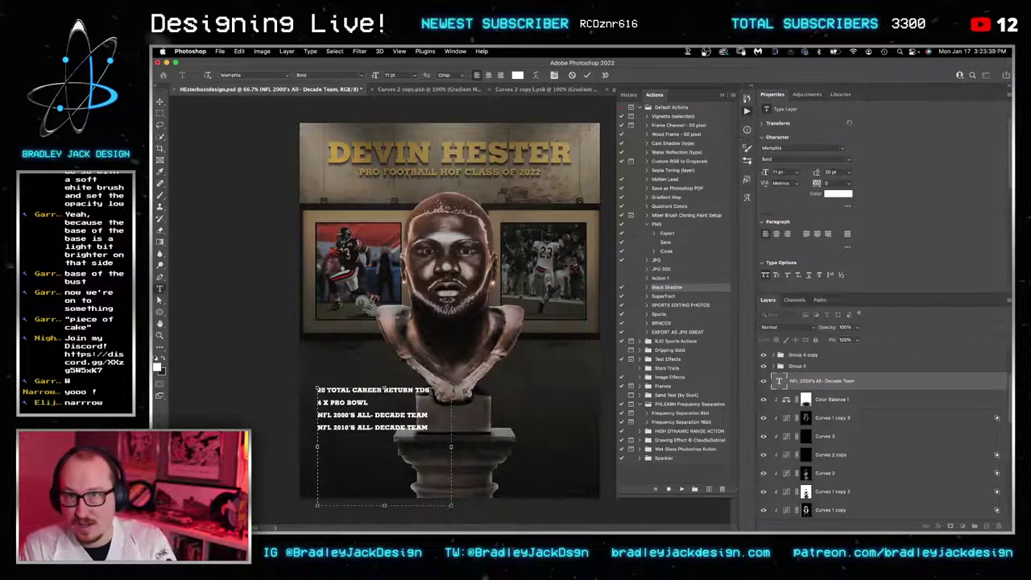
key(Return)
text(3)
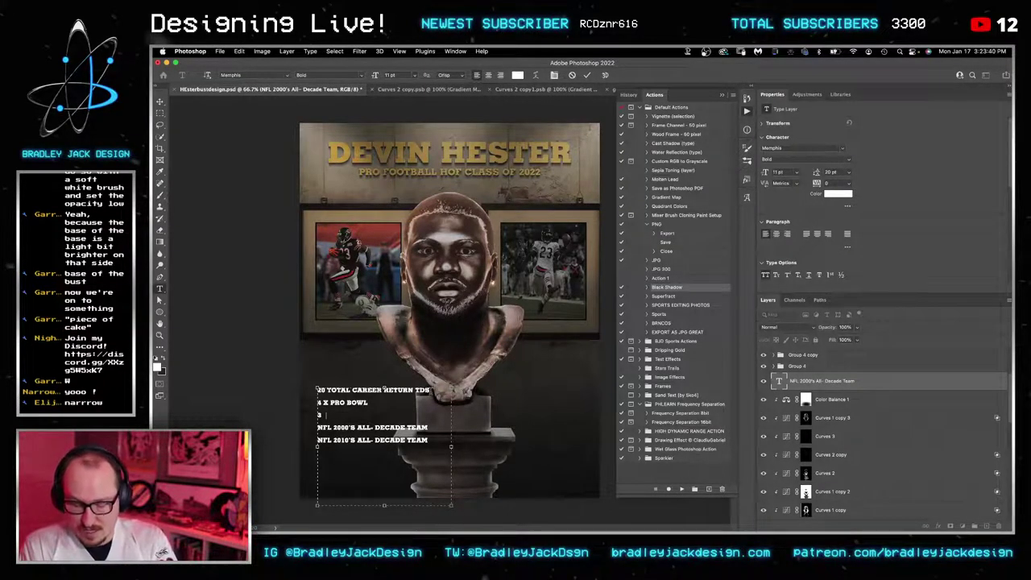
text(X FIRST TEAM ALL)
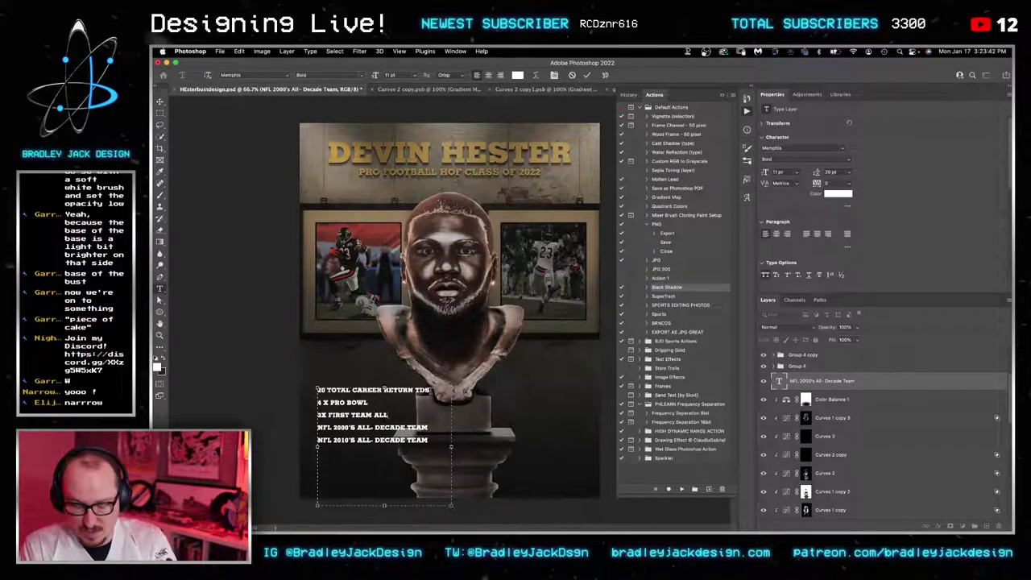
text(-PRO)
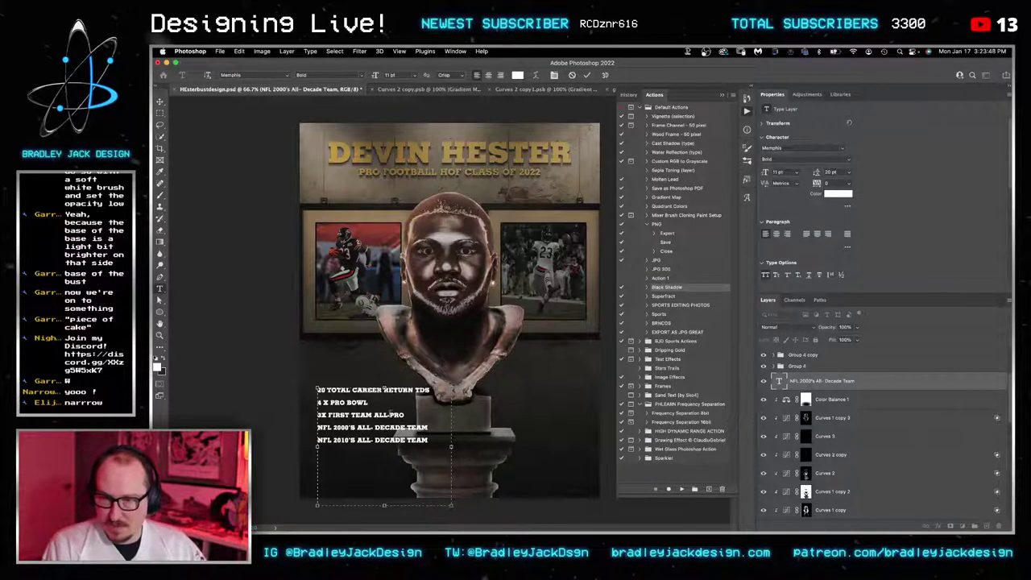
key(super+Return)
click(371, 419)
key(super+a)
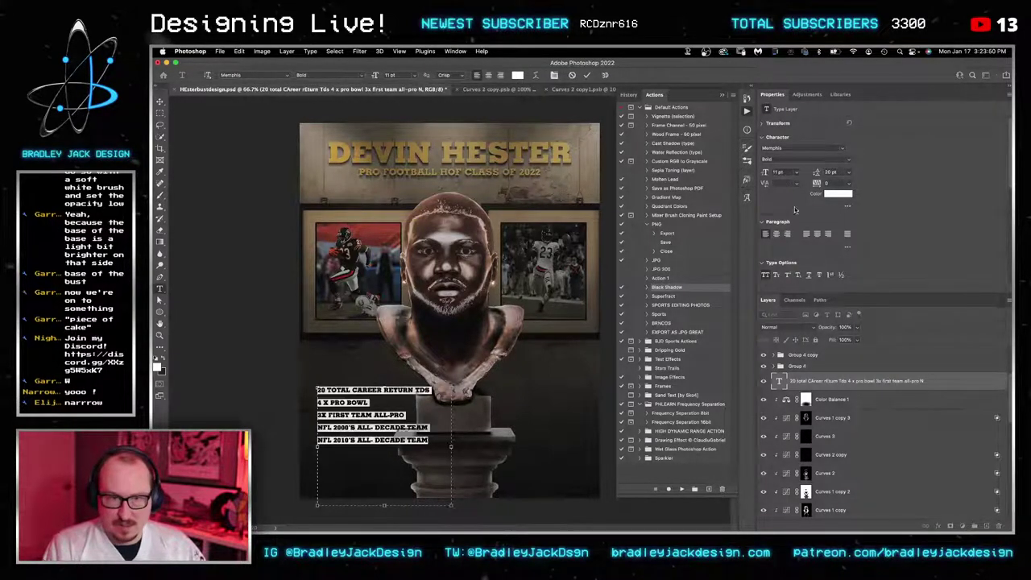
key(Return)
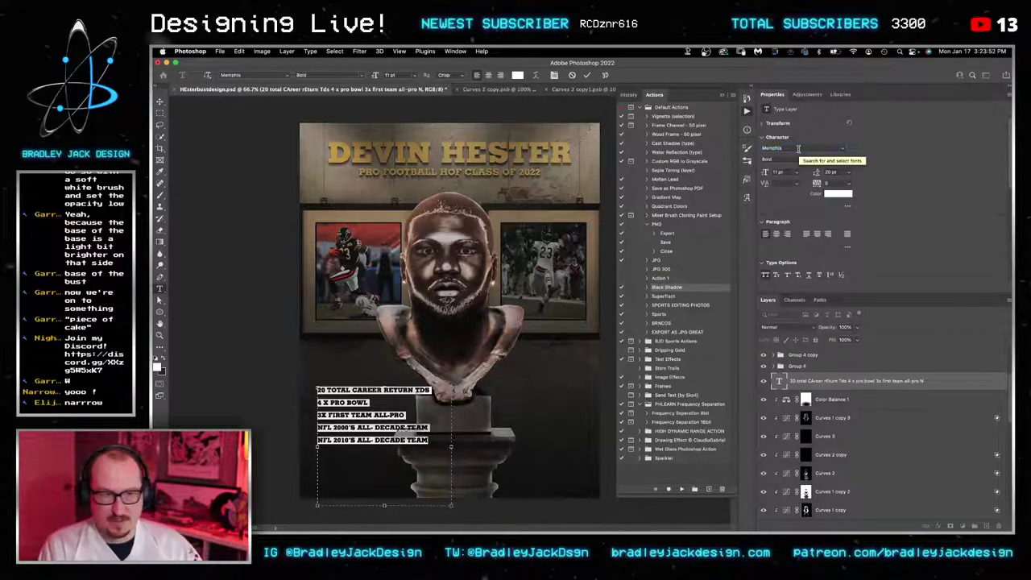
key(Return)
key(Return)
key(super+z)
key(super+Return)
key(v)
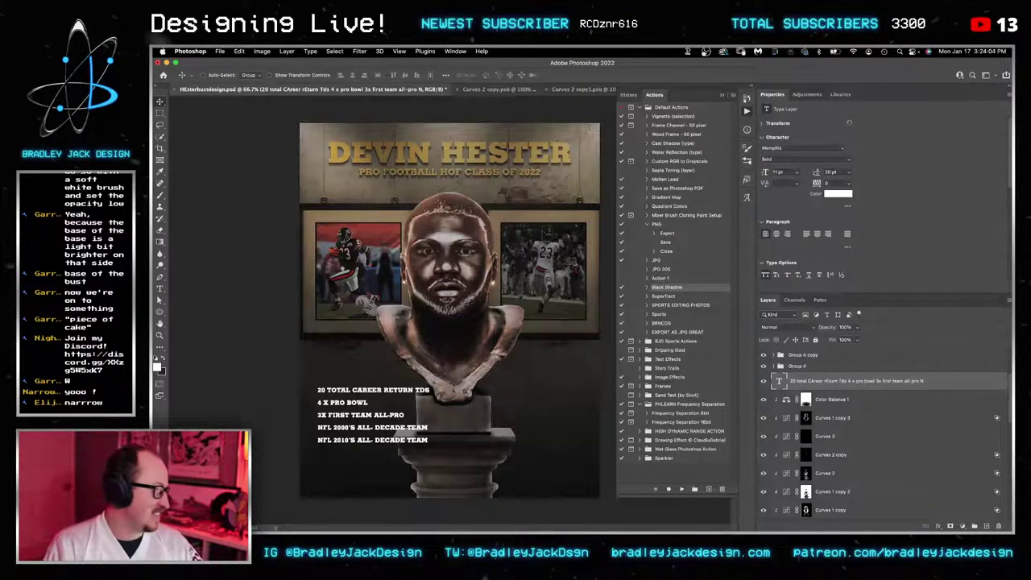
Step: Switch to Safari and open the Miami Hurricanes dual jersey patch autograph listing from the eBay results for "devin hester auto"
key(super+Tab)
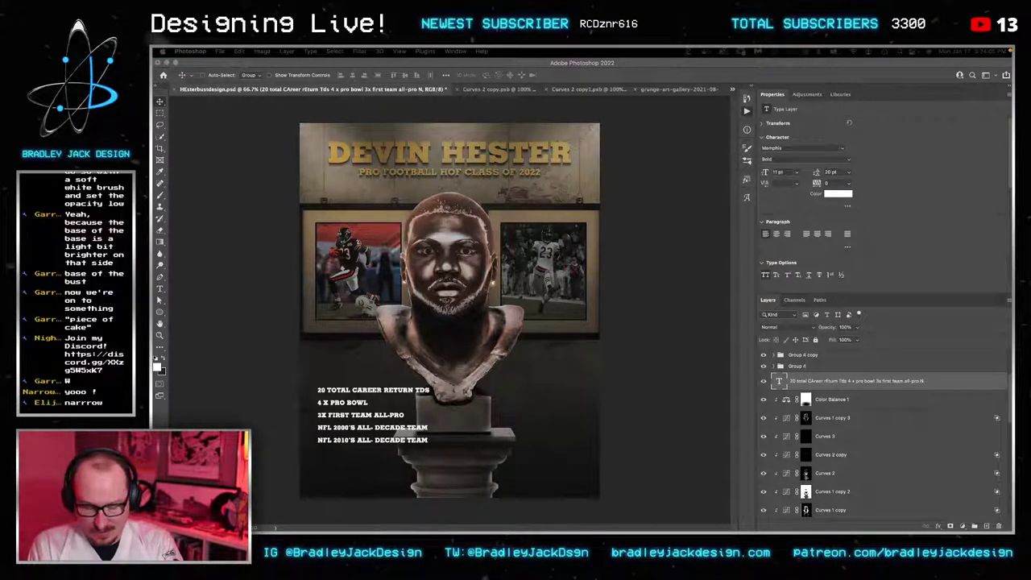
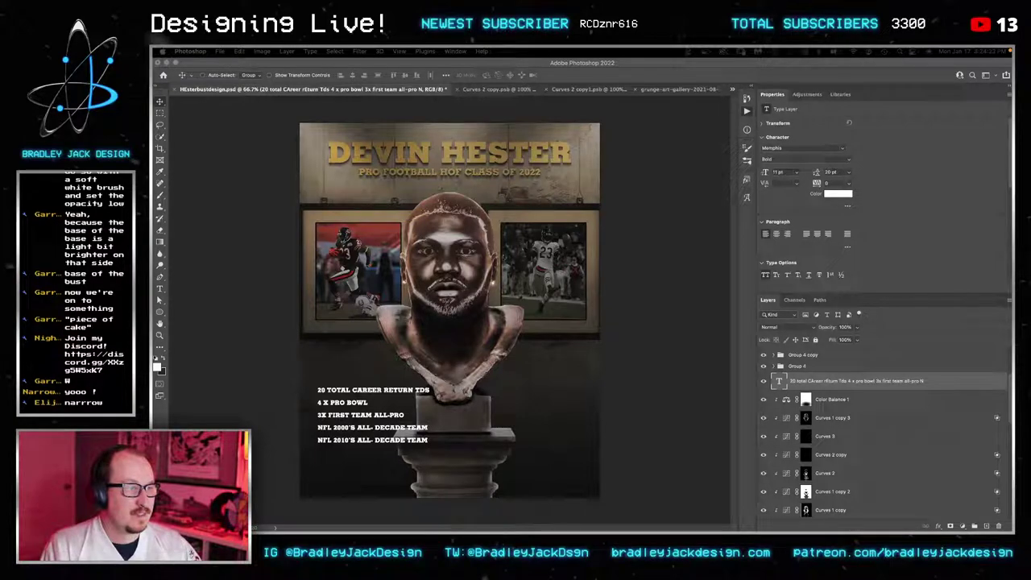
drag(1012, 69, 651, 69)
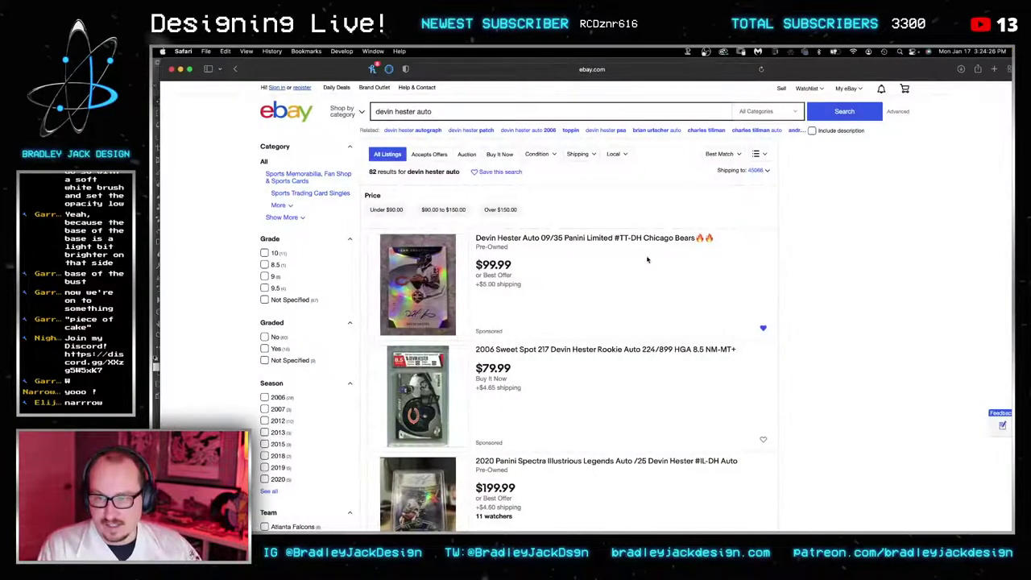
click(453, 118)
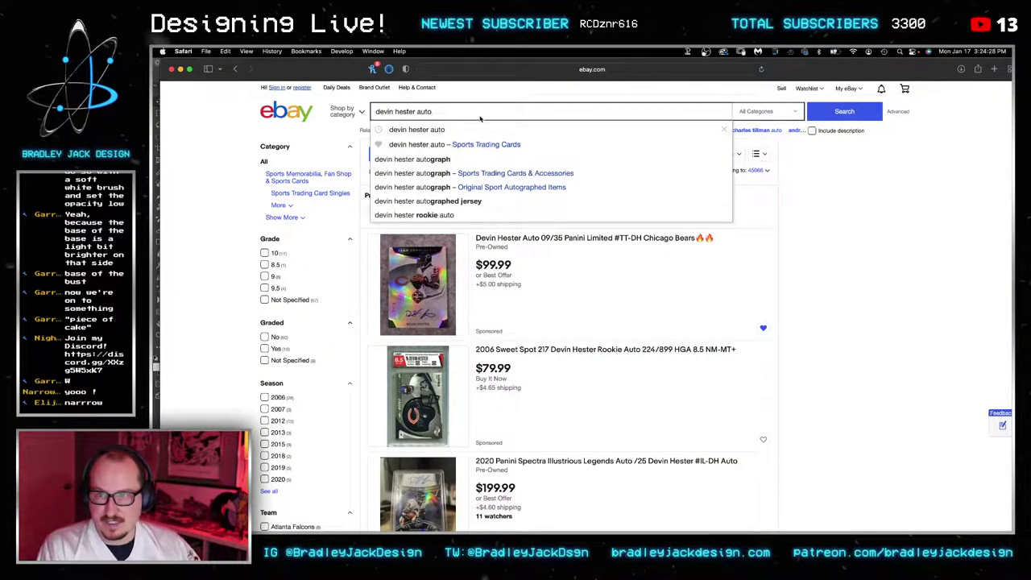
scroll(558, 314, down, 10)
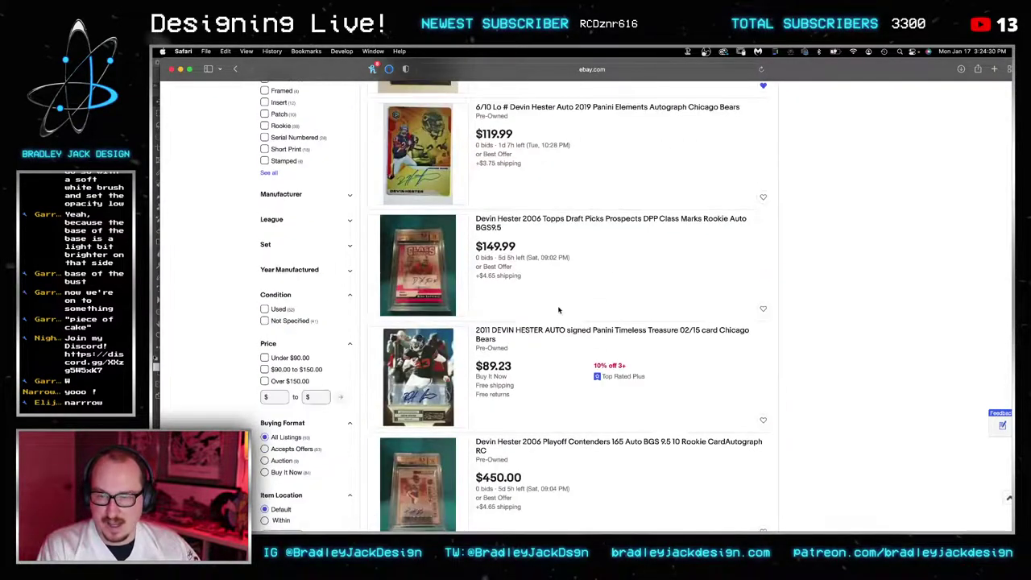
scroll(534, 284, down, 5)
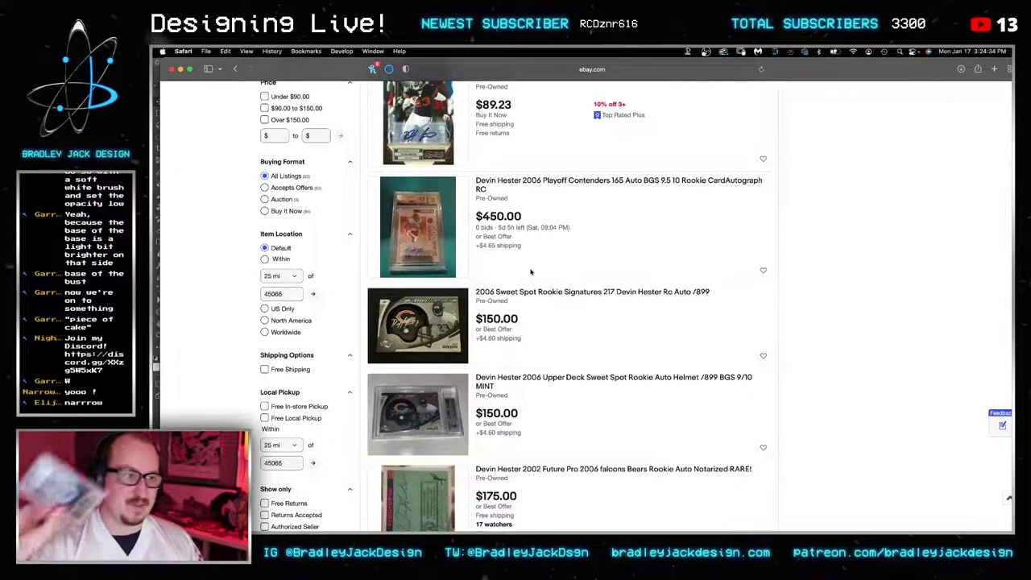
scroll(530, 271, down, 7)
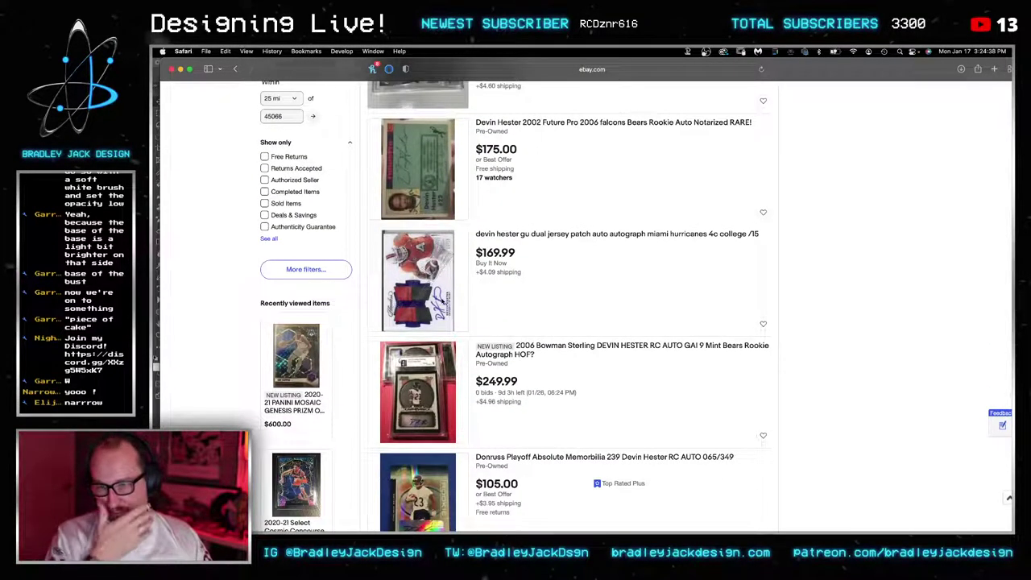
click(441, 300)
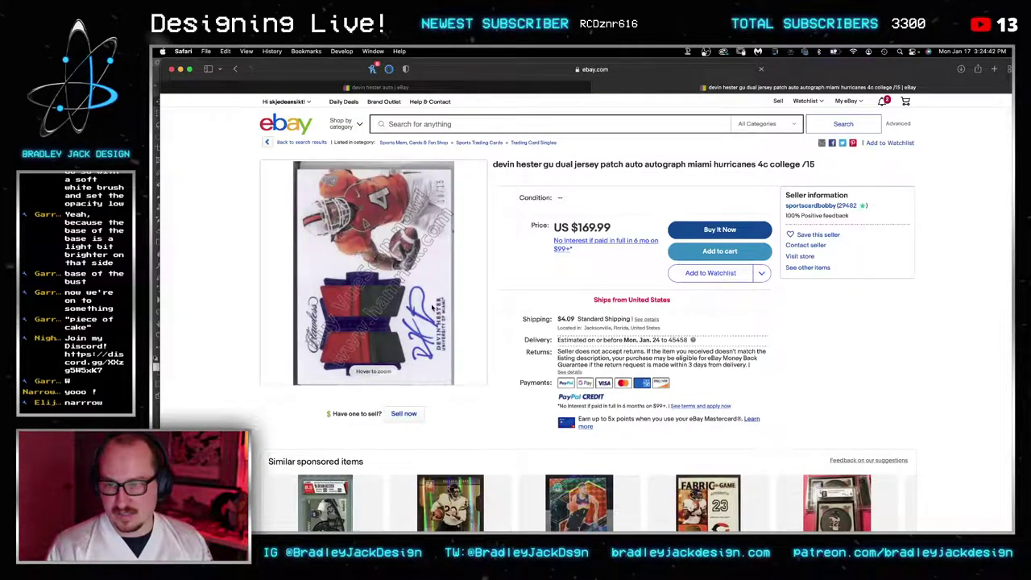
Step: Enlarge the autographed card's photo, save the image to Downloads and close the listing
click(432, 307)
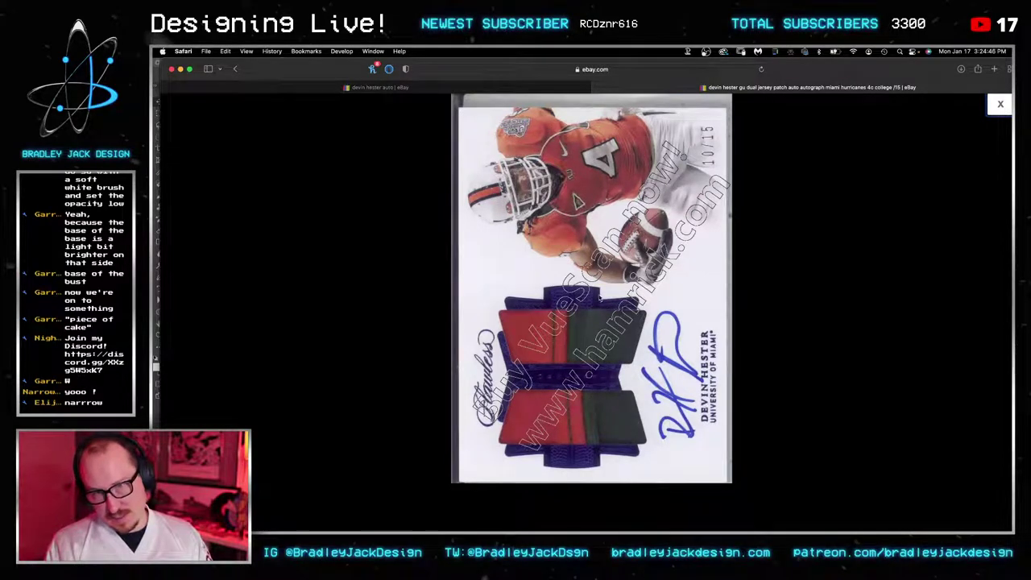
click(386, 282)
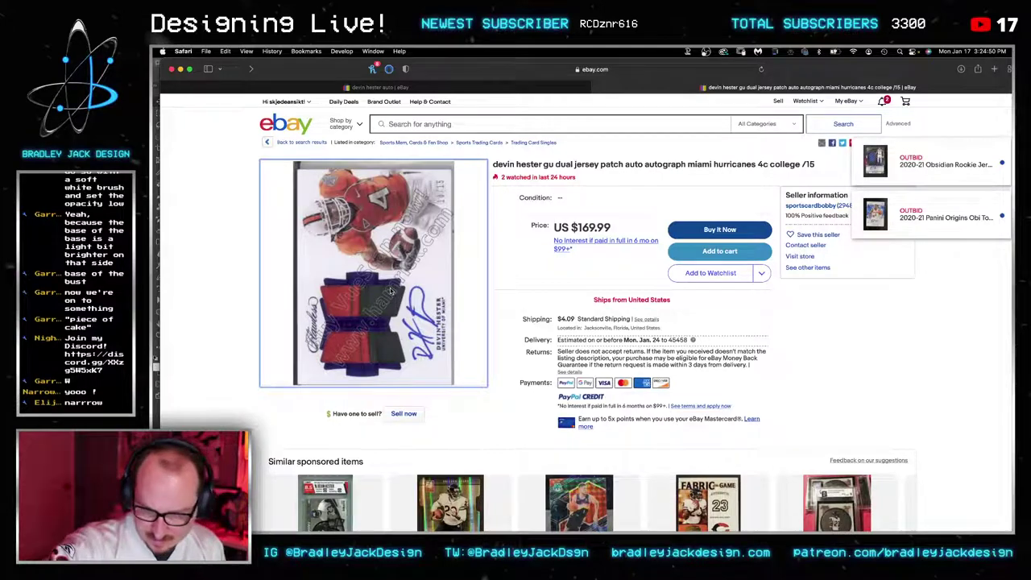
click(390, 291)
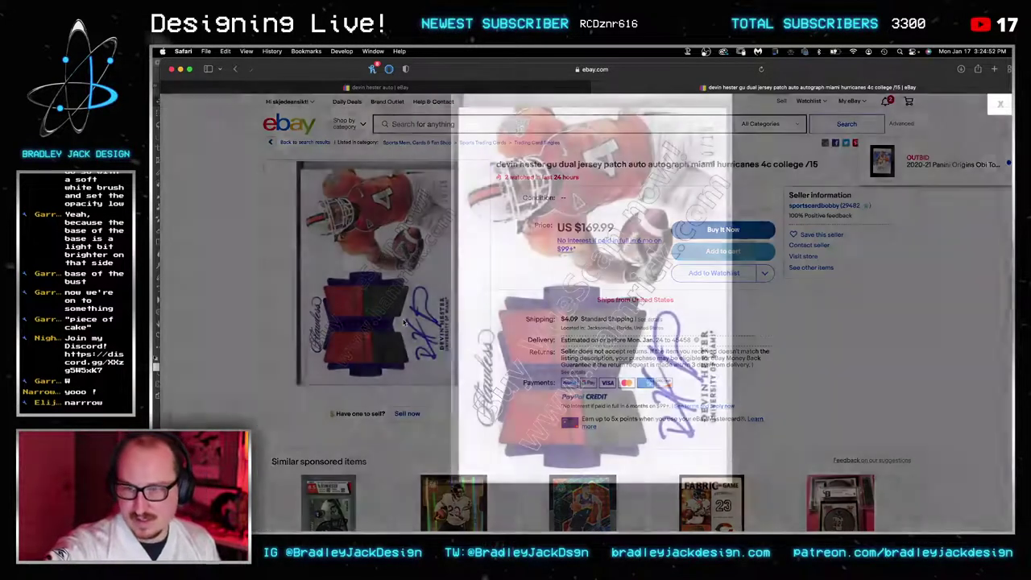
right_click(598, 330)
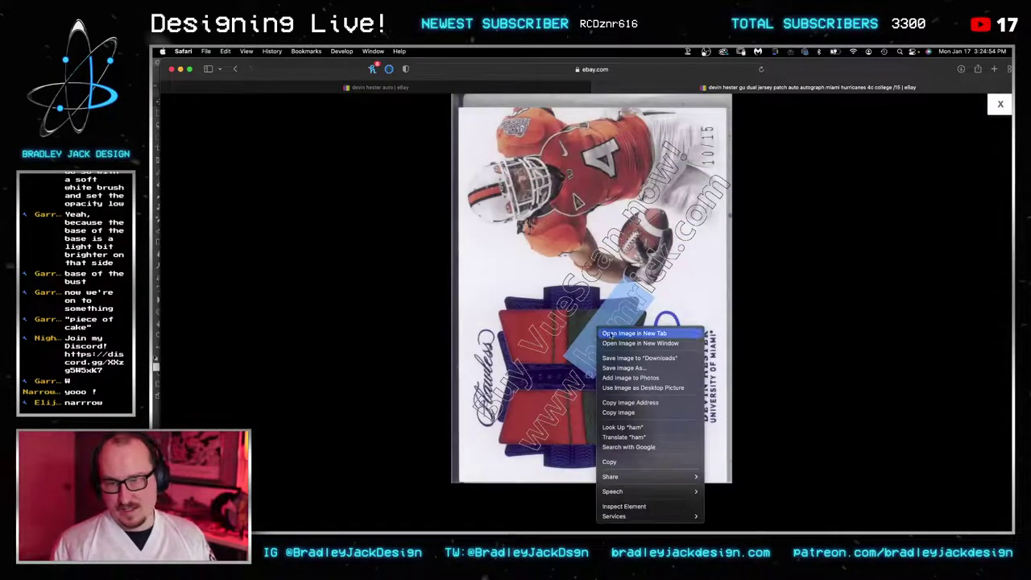
click(649, 359)
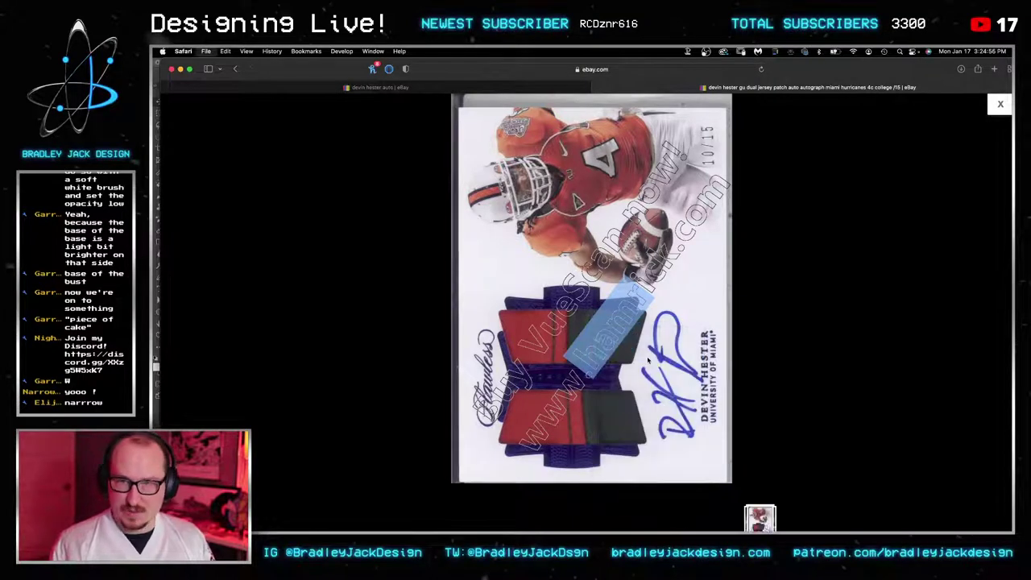
key(super+w)
Step: Switch back to Photoshop, set the whole accolades list to 7 pt and commit the text
key(super+Tab)
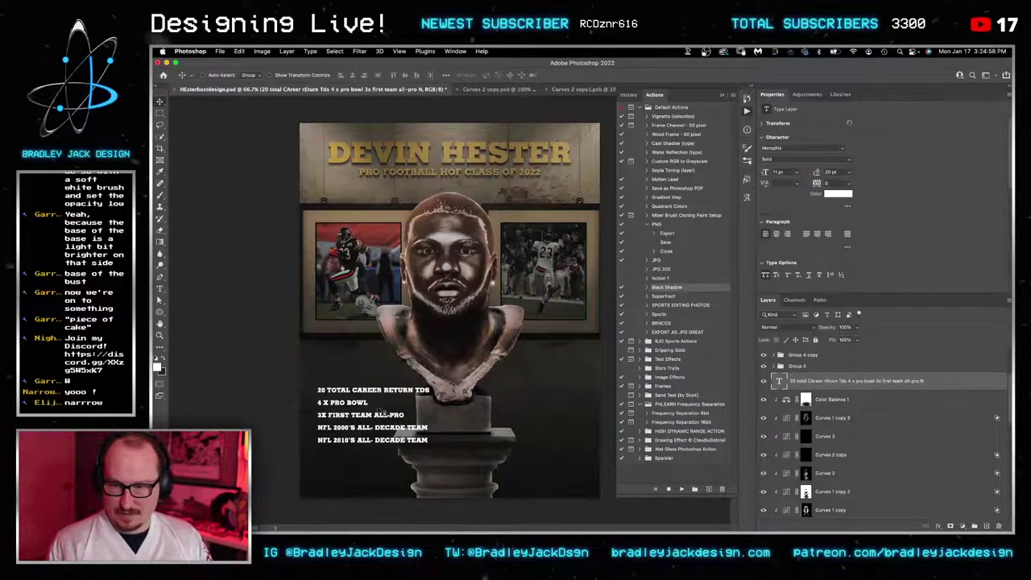
key(super+a)
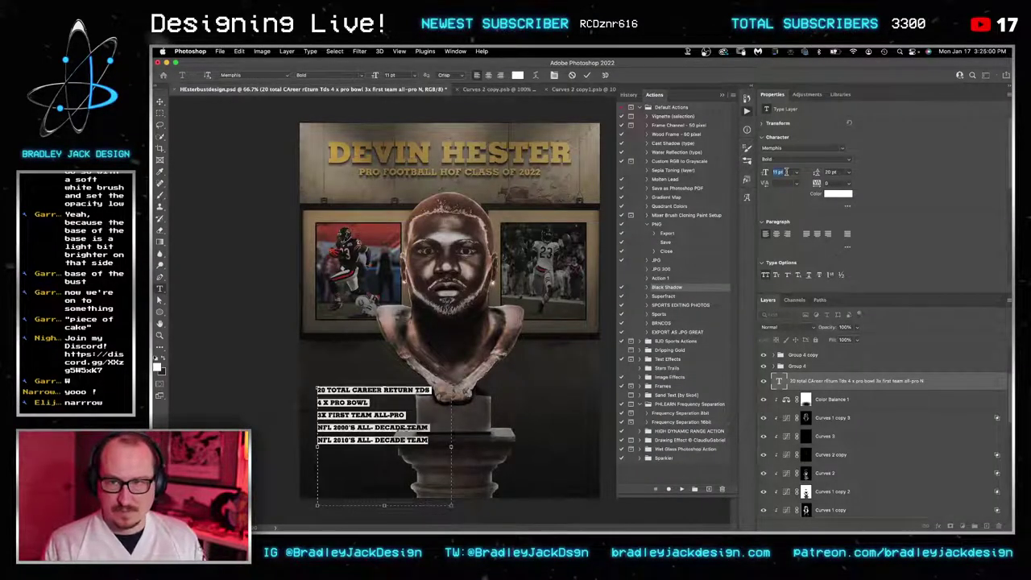
text(7)
key(Return)
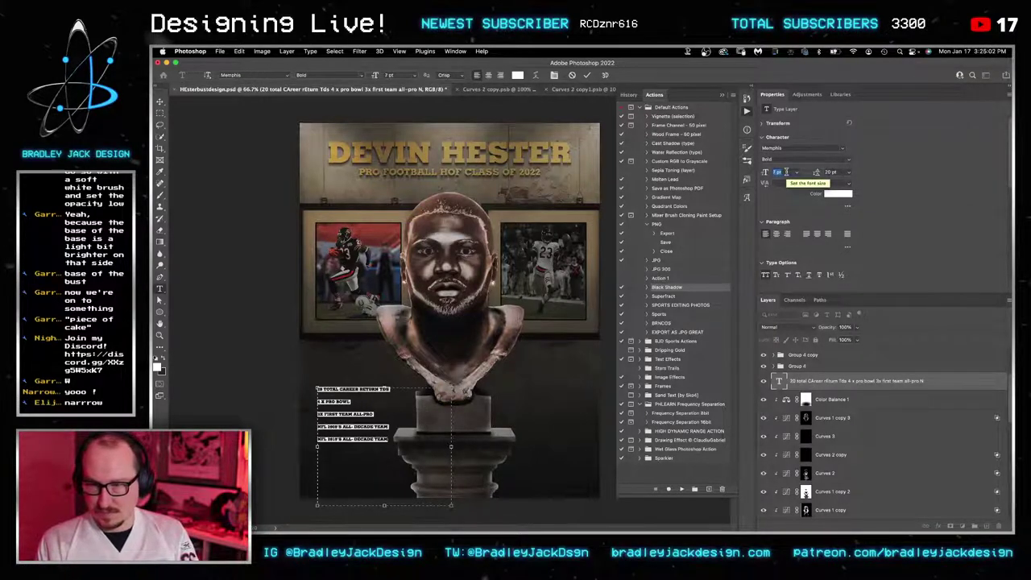
key(super+Return)
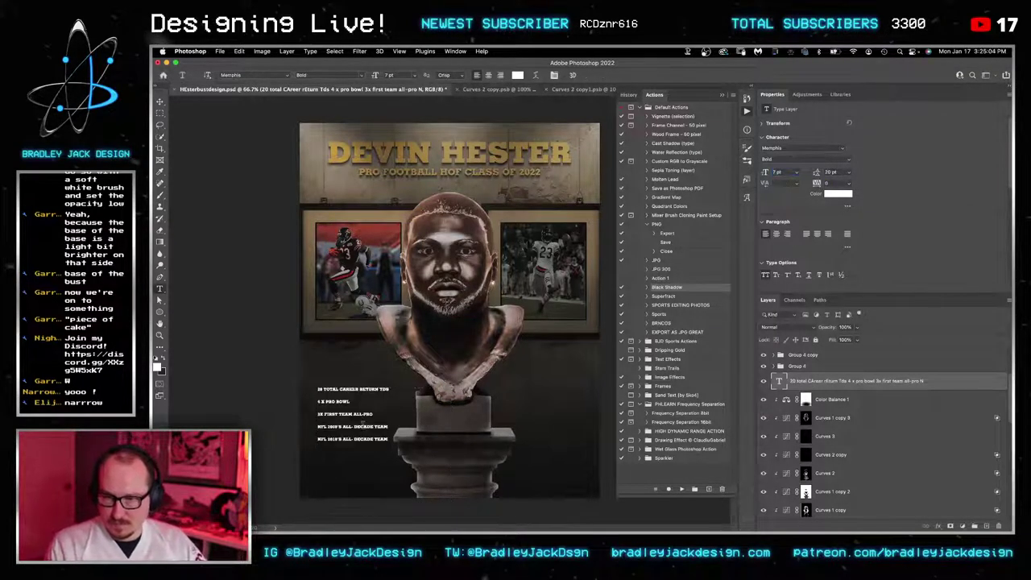
Step: Move the accolades list slightly down and left beside the pedestal, and hide its layer
key(v)
drag(363, 426, 360, 434)
click(763, 381)
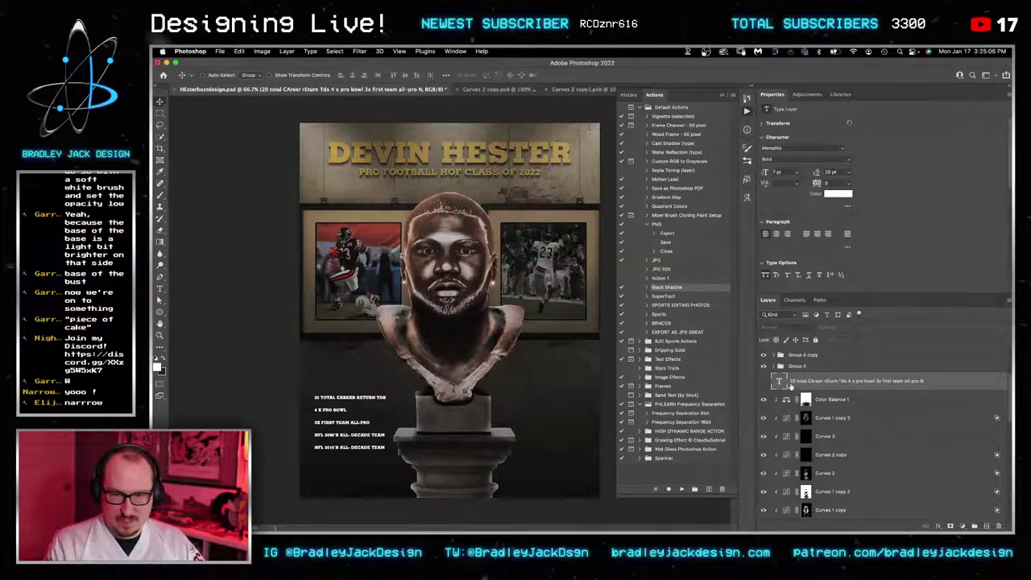
Step: Place the autographed card scan from Downloads into the composite, rotate it 90° to landscape and invert its colours
click(759, 503)
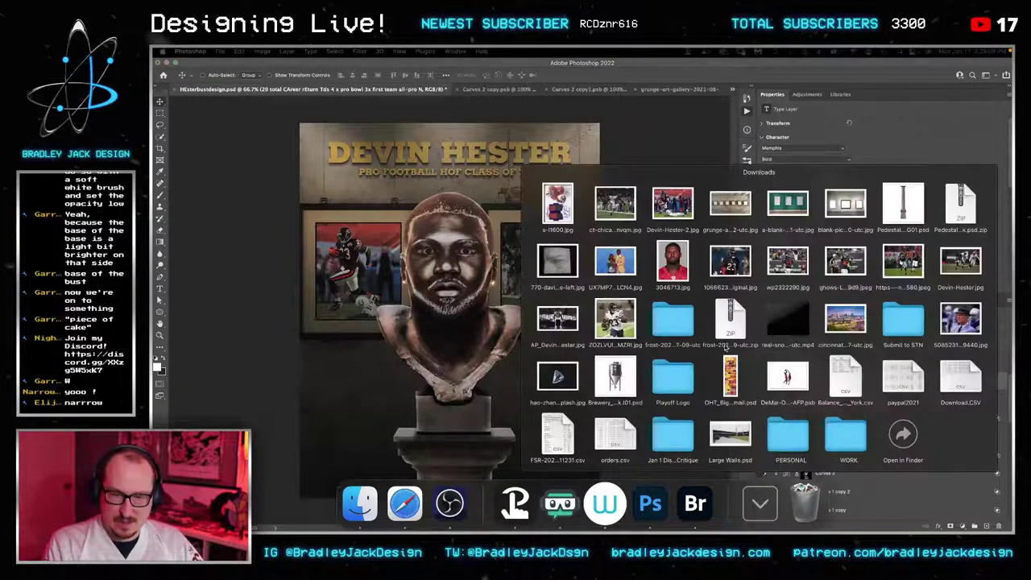
drag(555, 202, 496, 290)
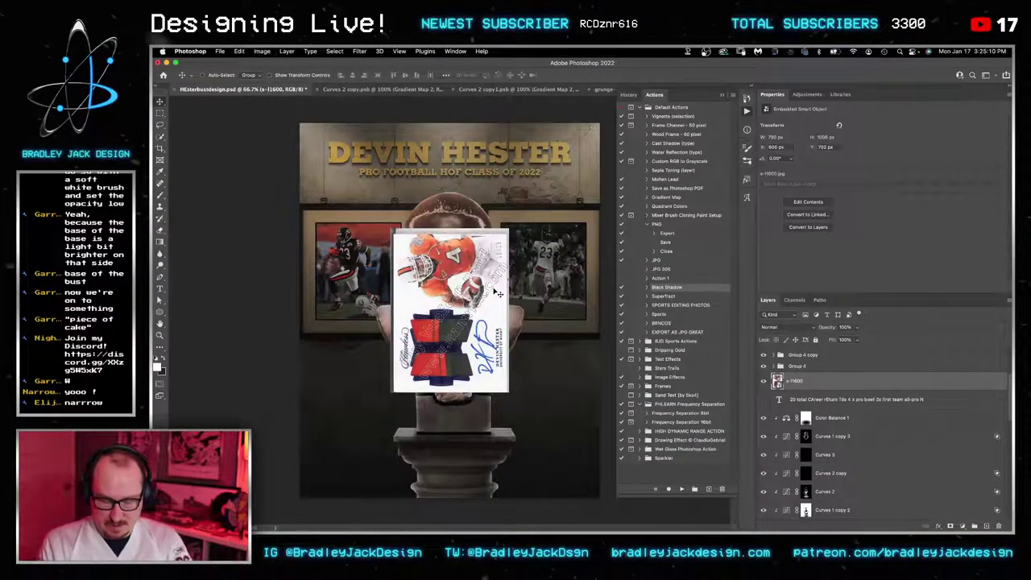
key(ctrl+t)
drag(513, 227, 563, 372)
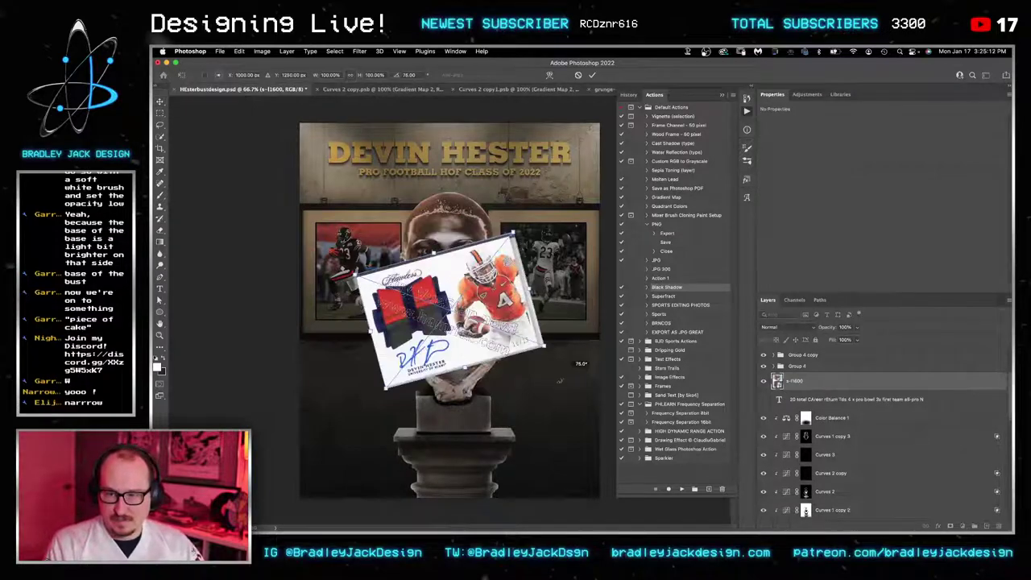
key(Escape)
key(ctrl+i)
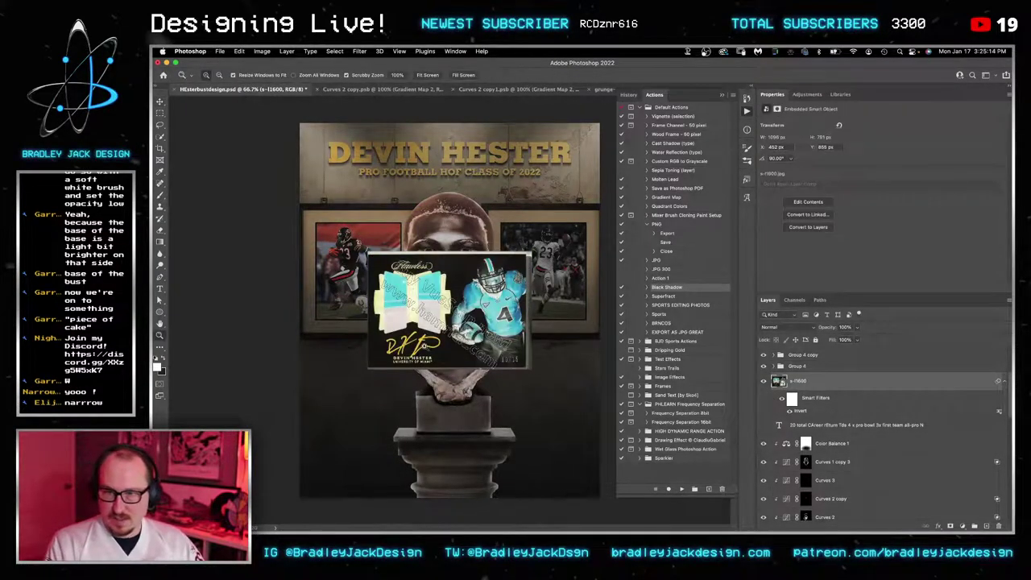
Step: Set the Lasso feather to 9 px and clear the rough trial selection around the autograph
click(424, 346)
click(424, 346)
click(424, 347)
click(424, 346)
drag(429, 345, 522, 340)
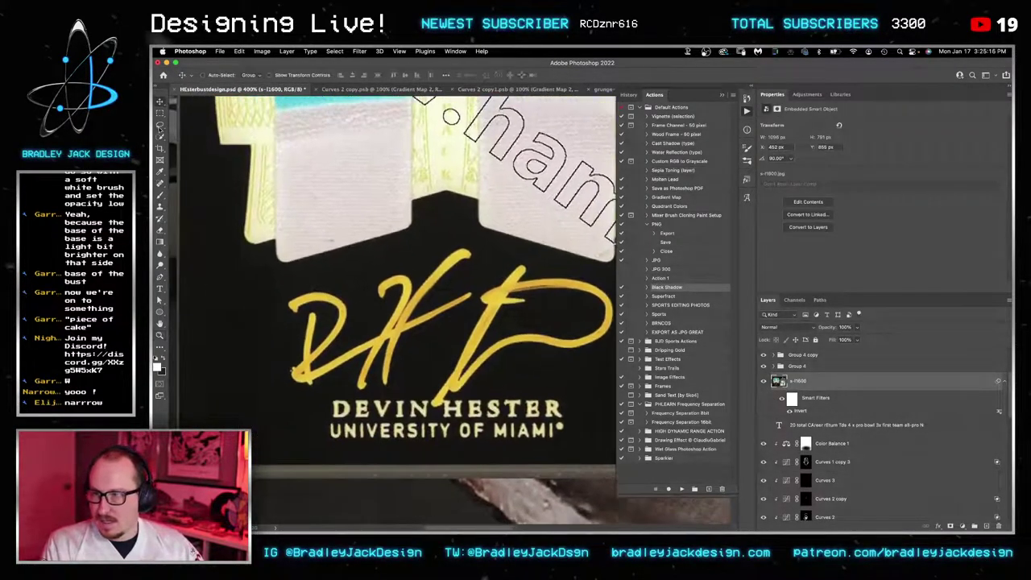
click(160, 125)
mouse_move(354, 268)
mouse_down()
mouse_move(278, 289)
mouse_move(250, 368)
mouse_move(296, 397)
mouse_move(434, 402)
mouse_move(442, 416)
mouse_move(454, 401)
mouse_move(541, 387)
mouse_up()
click(265, 76)
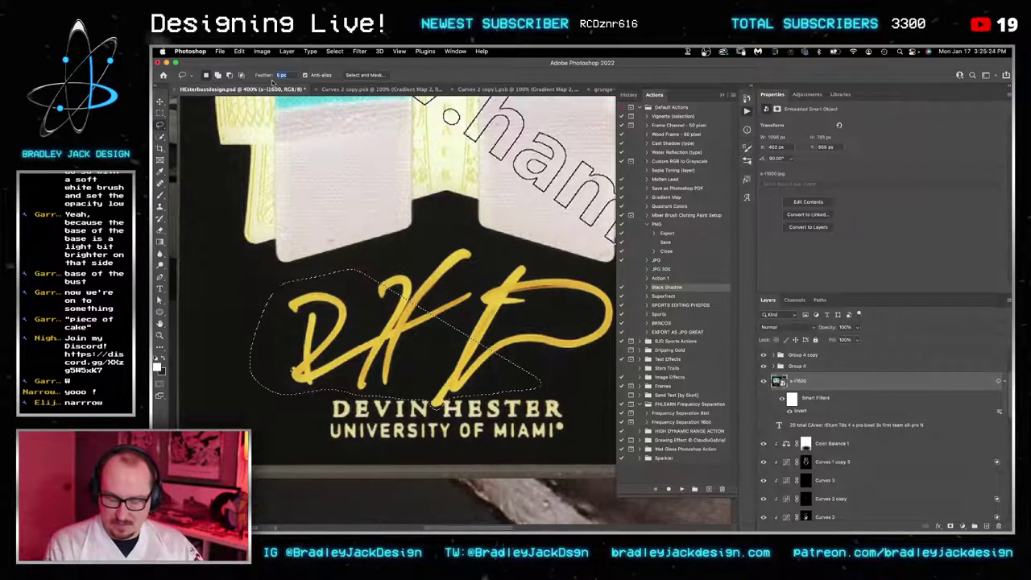
text(9)
key(super+d)
Step: Lasso the autograph, excluding the jersey patches above and the printed name below, and mask the card layer to that selection
mouse_move(395, 260)
mouse_down()
mouse_move(355, 283)
mouse_move(280, 276)
mouse_move(266, 334)
mouse_move(279, 395)
mouse_move(316, 409)
mouse_up()
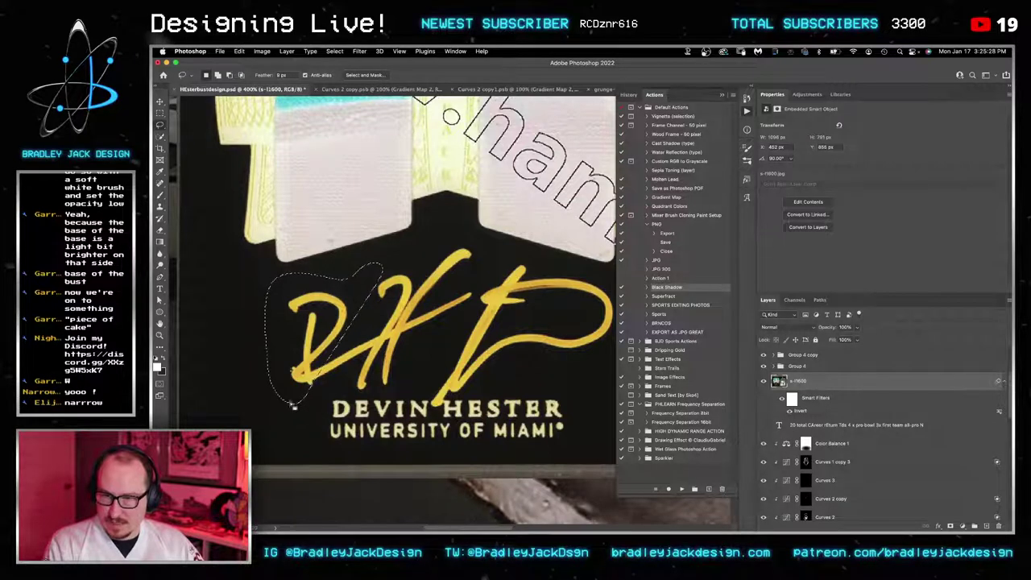
drag(311, 367, 334, 372)
mouse_move(271, 406)
mouse_down()
mouse_move(333, 396)
mouse_move(405, 393)
mouse_move(429, 396)
mouse_move(441, 415)
mouse_move(453, 400)
mouse_move(585, 386)
mouse_move(620, 366)
mouse_move(644, 305)
mouse_move(517, 212)
mouse_move(243, 211)
mouse_move(189, 333)
mouse_move(270, 408)
mouse_up()
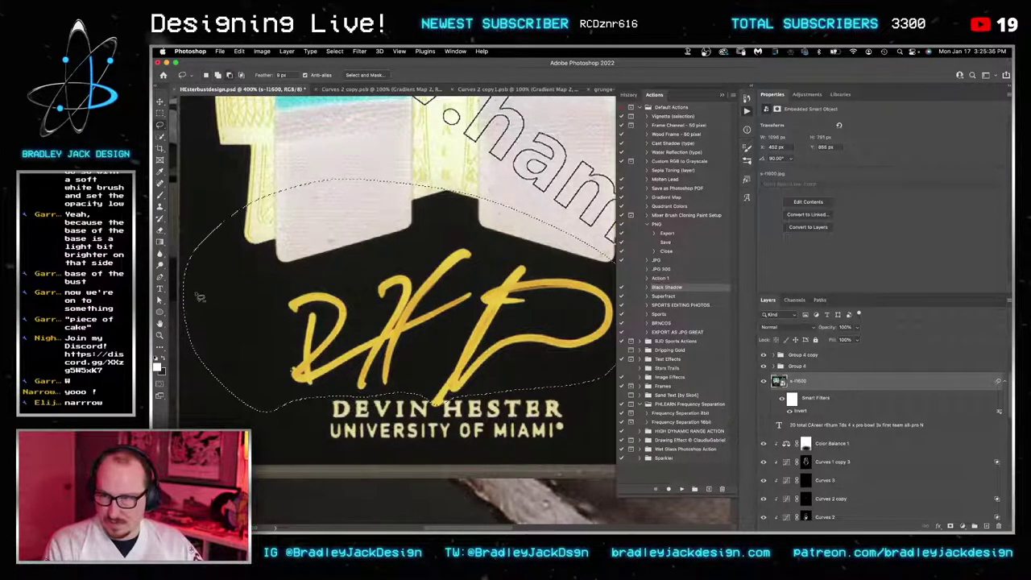
mouse_move(193, 245)
mouse_down()
mouse_move(290, 292)
mouse_move(376, 275)
mouse_move(442, 236)
mouse_move(497, 227)
mouse_move(563, 262)
mouse_move(619, 270)
mouse_move(630, 244)
mouse_move(596, 268)
mouse_move(397, 224)
mouse_move(367, 246)
mouse_move(313, 256)
mouse_move(404, 244)
mouse_move(241, 264)
mouse_move(211, 186)
mouse_move(470, 169)
mouse_move(574, 204)
mouse_move(585, 230)
mouse_up()
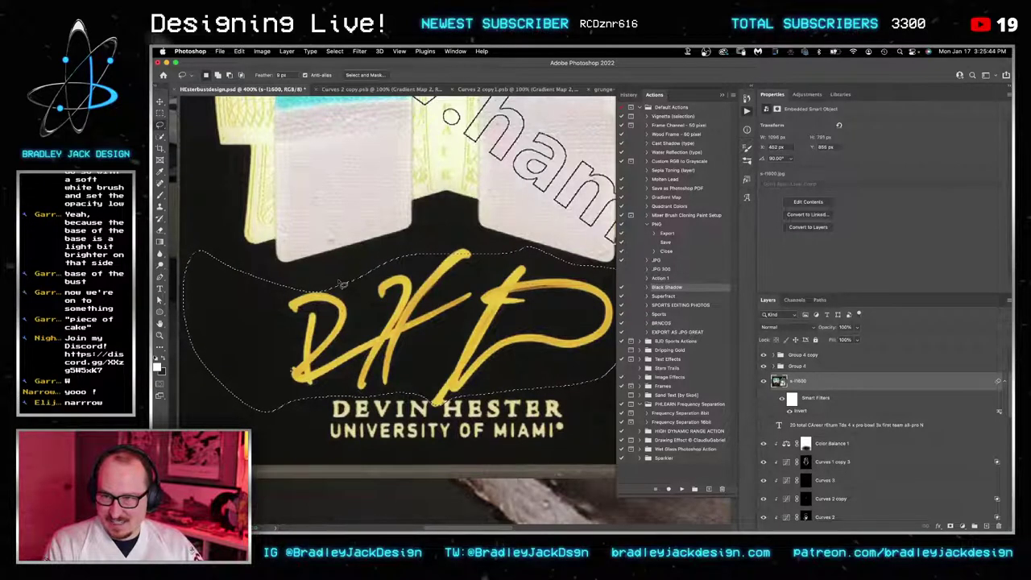
scroll(451, 297, down, 3)
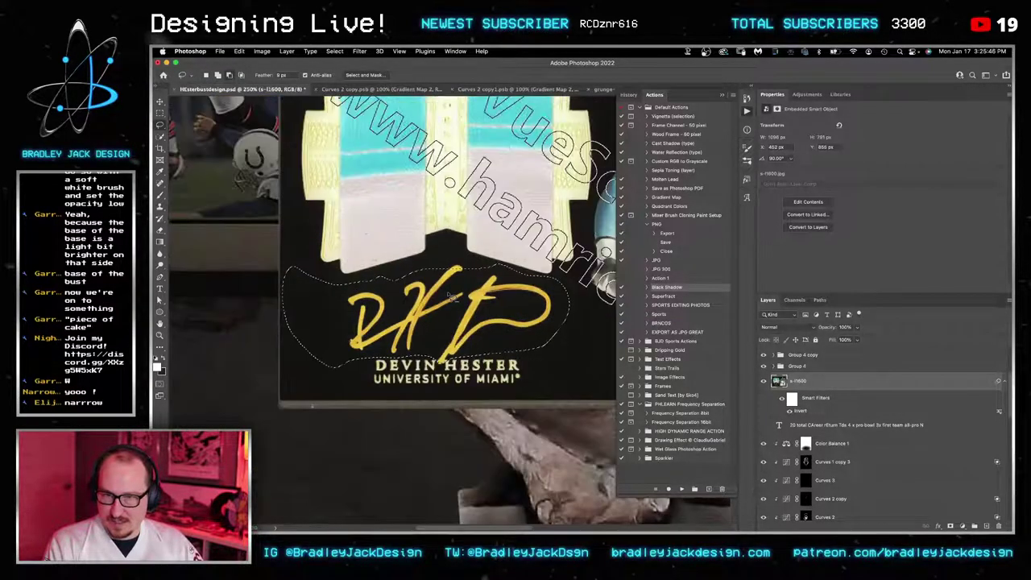
click(949, 525)
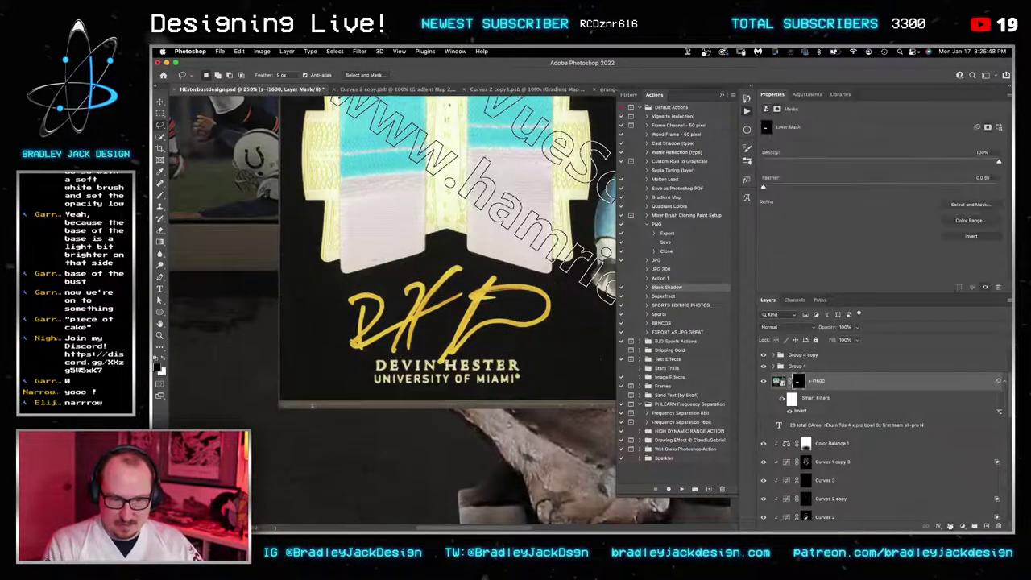
Step: Add a black-to-white gradient map clipped to the card layer and set the card layer's blend mode to Screen
click(800, 94)
click(814, 134)
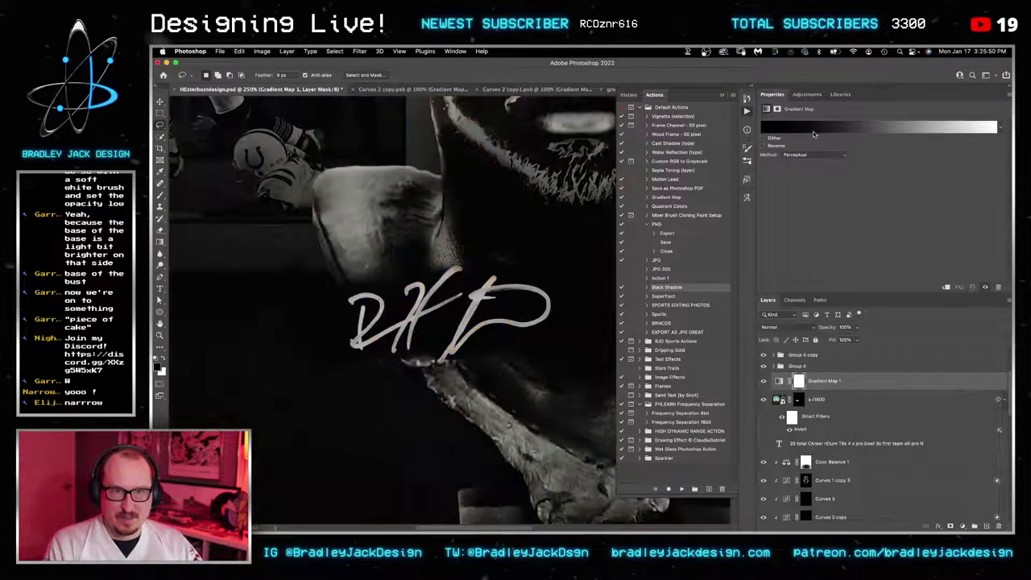
click(813, 134)
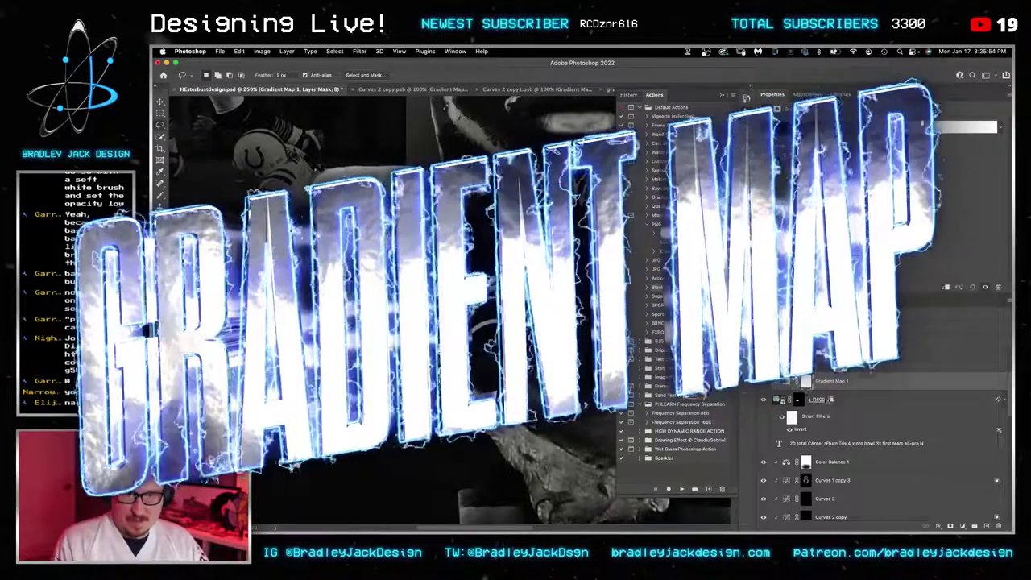
alt+click(830, 390)
click(831, 401)
key(v)
key(super+0)
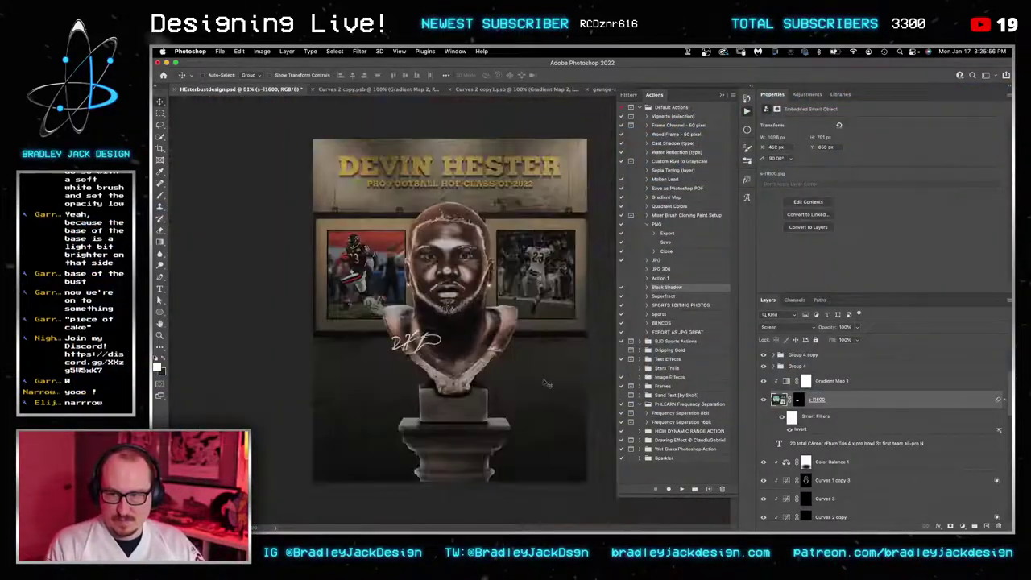
Step: Shift the gradient map's white stop toward the dark end so the autograph turns solid white
click(823, 383)
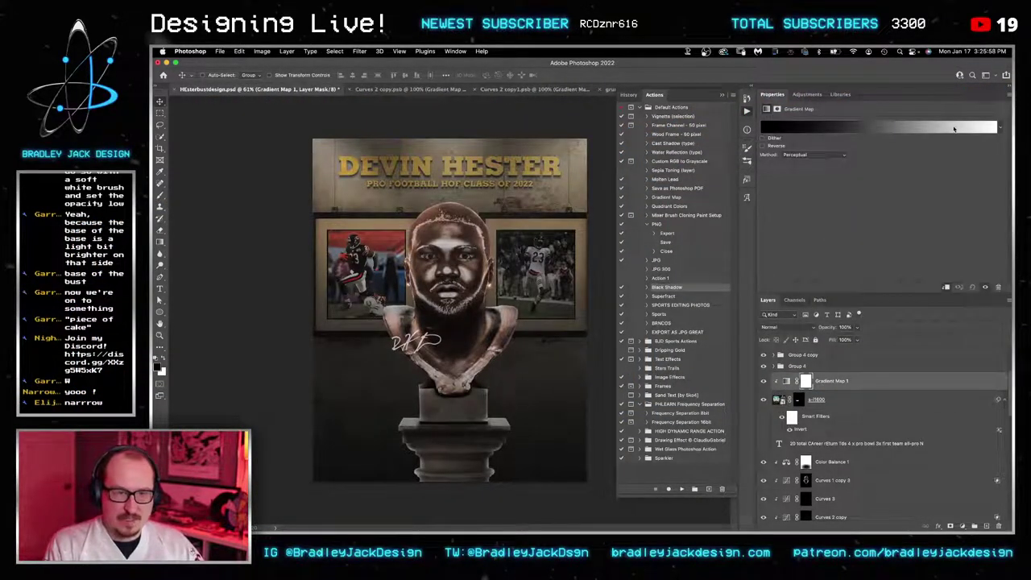
click(953, 128)
drag(768, 339, 694, 338)
click(761, 142)
Step: Paint black on the card layer's mask with a smaller brush at 100% opacity and flow to hide the remnants around the autograph
key(z)
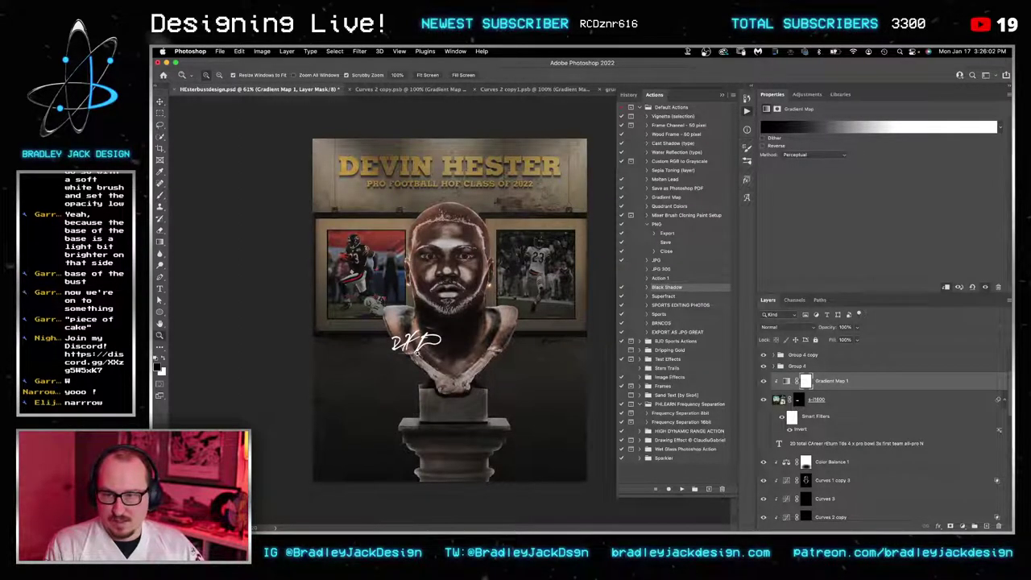
drag(419, 352, 564, 362)
click(797, 400)
key(b)
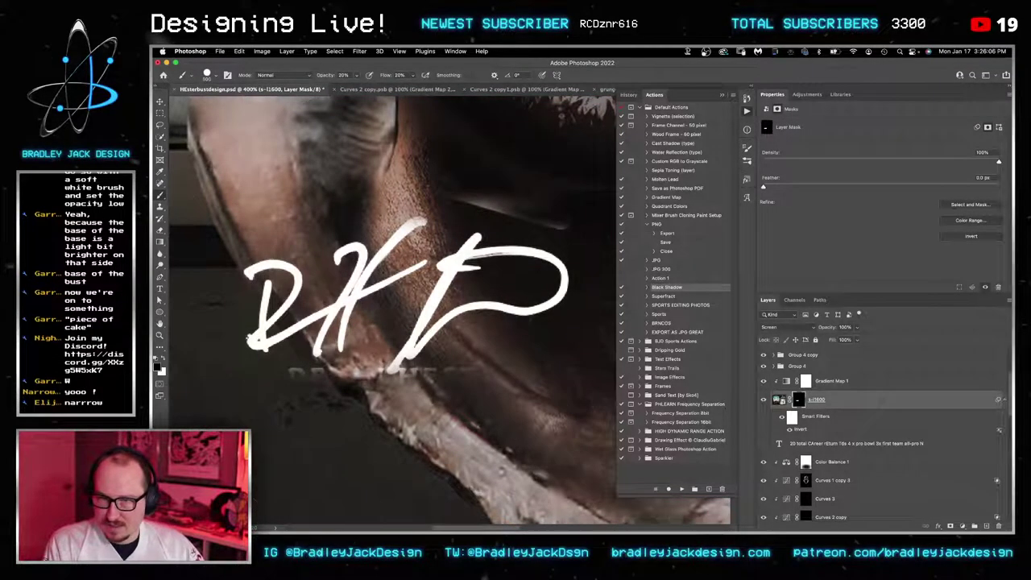
drag(434, 283, 357, 284)
key(bracketleft)
key(bracketleft)
key(bracketleft)
key(bracketleft)
key(bracketleft)
key(bracketleft)
key(bracketleft)
key(bracketleft)
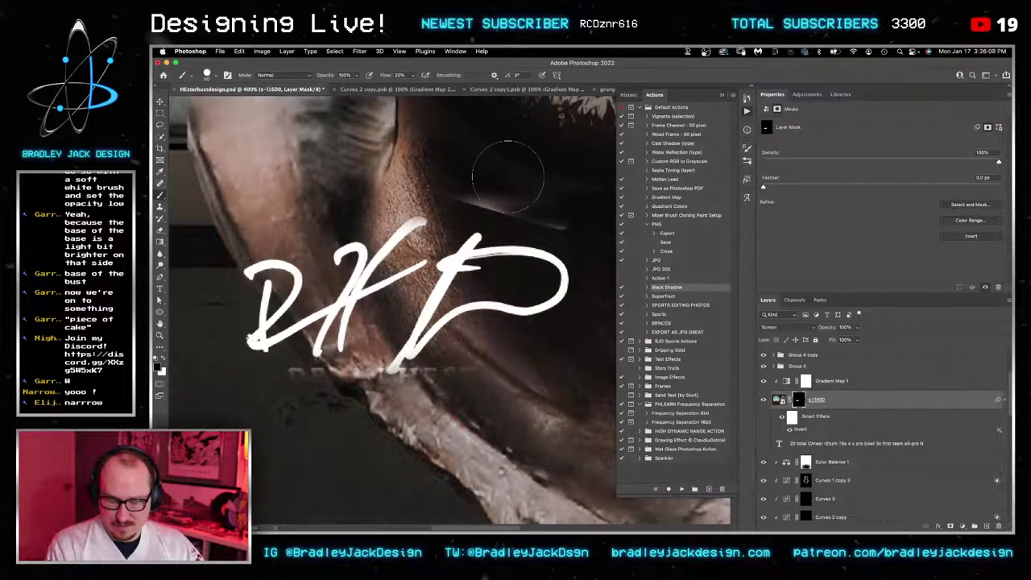
key(0)
key(shift+0)
drag(472, 184, 526, 201)
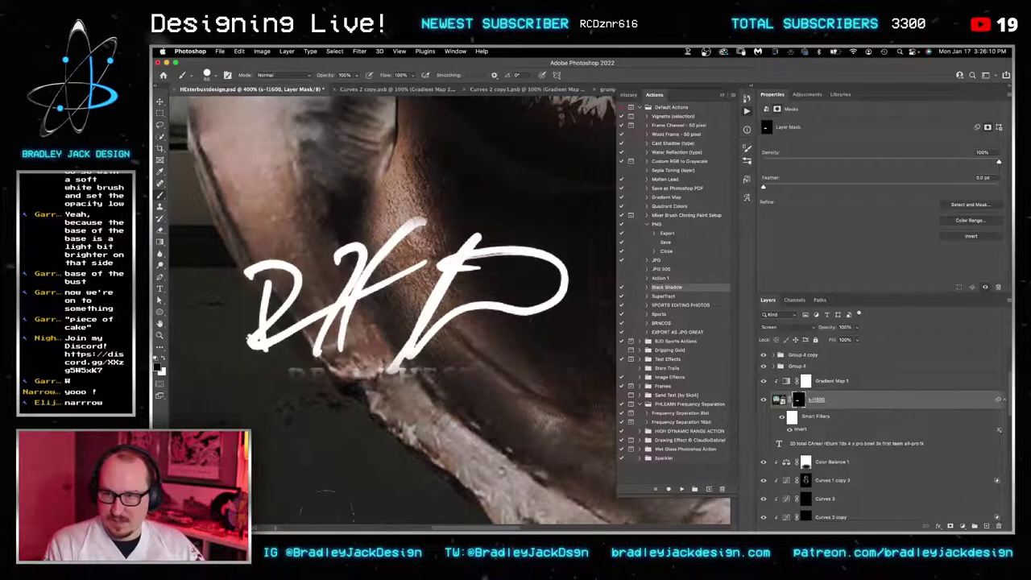
drag(337, 399, 304, 393)
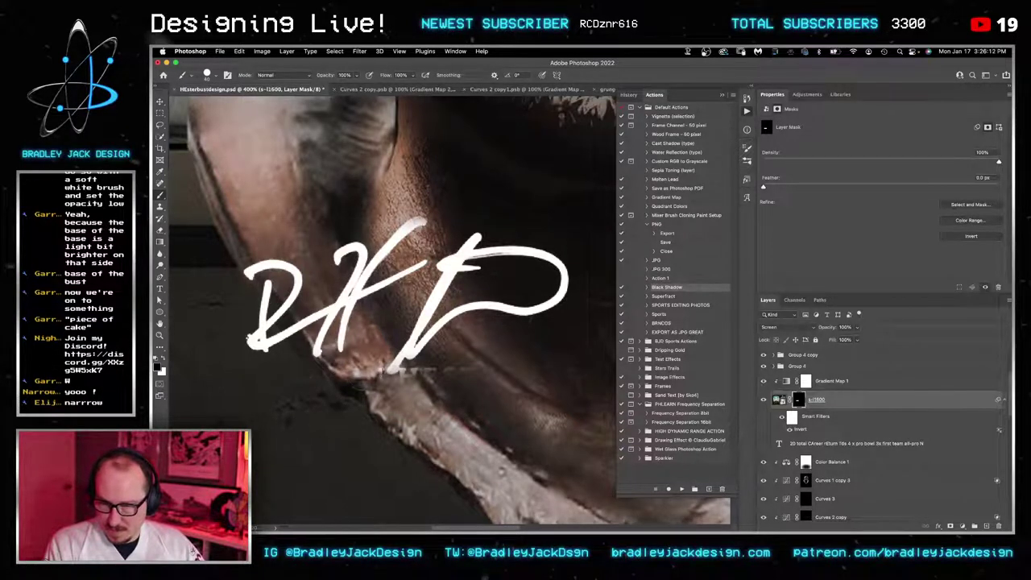
drag(369, 373, 451, 372)
scroll(527, 388, down, 5)
Step: Move the autograph slightly left and down off the bust, and convert it with its gradient map into one smart object
key(v)
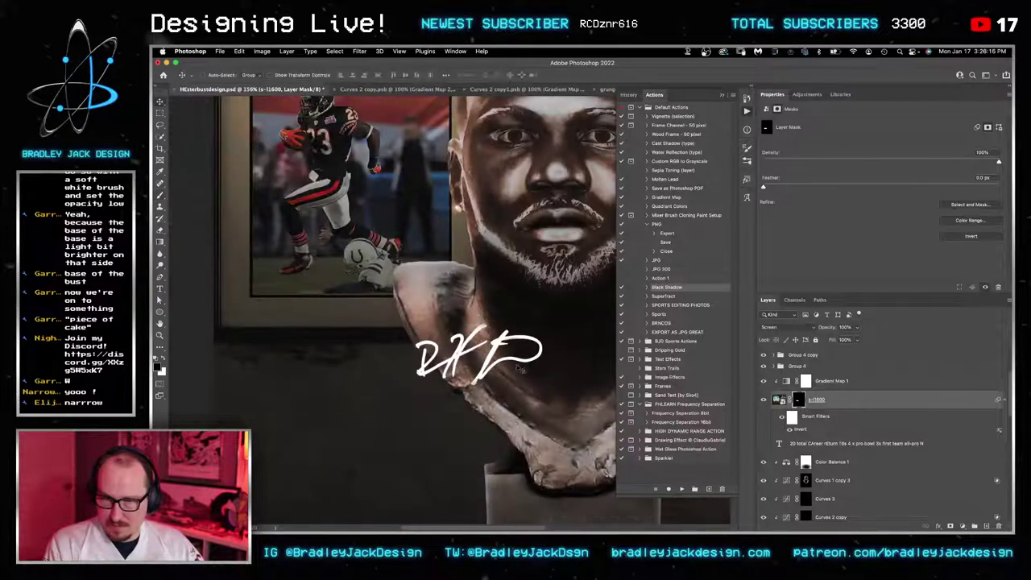
drag(514, 364, 486, 377)
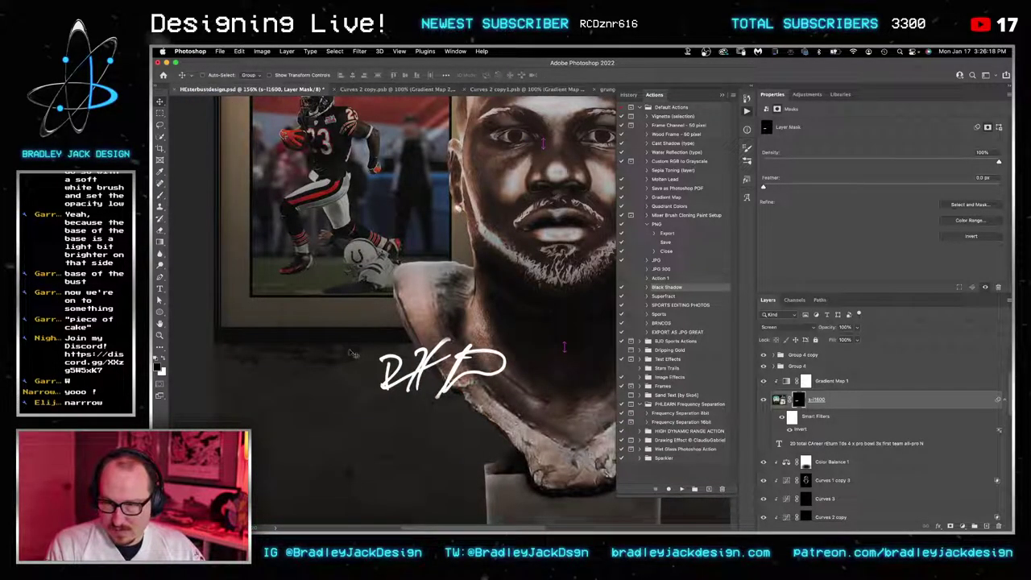
key(b)
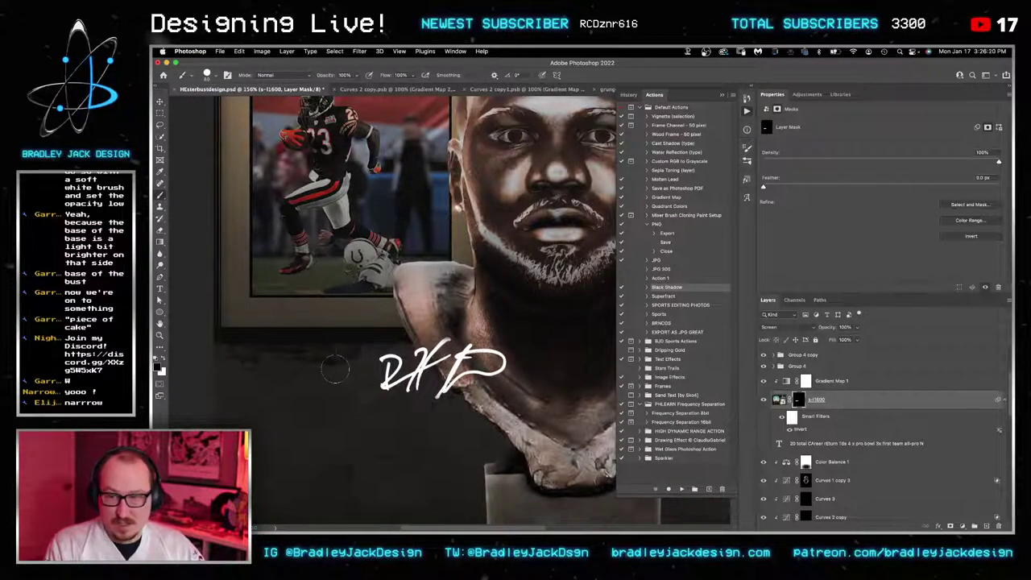
key(v)
scroll(507, 296, down, 5)
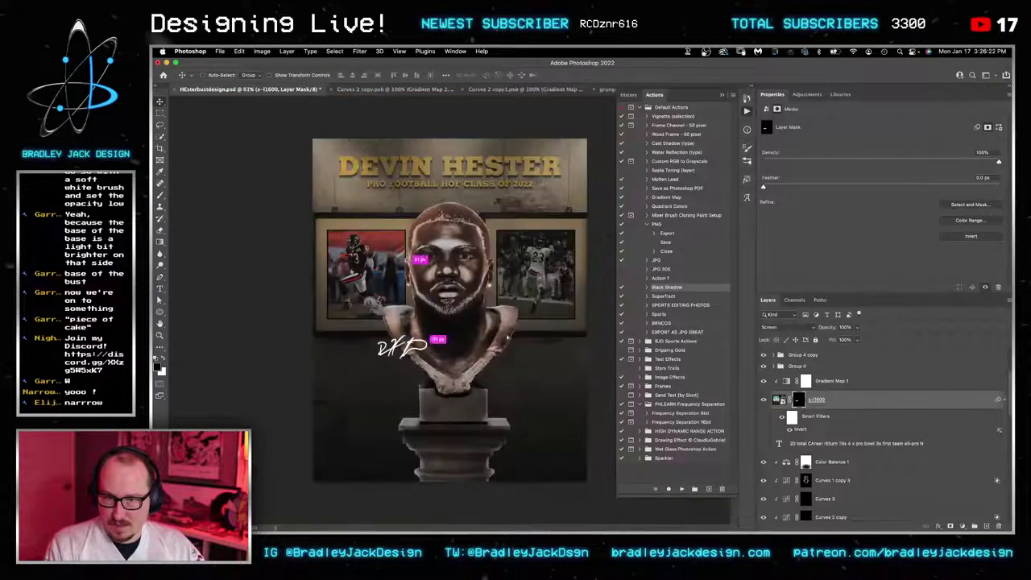
shift+click(848, 385)
key(super+alt+s)
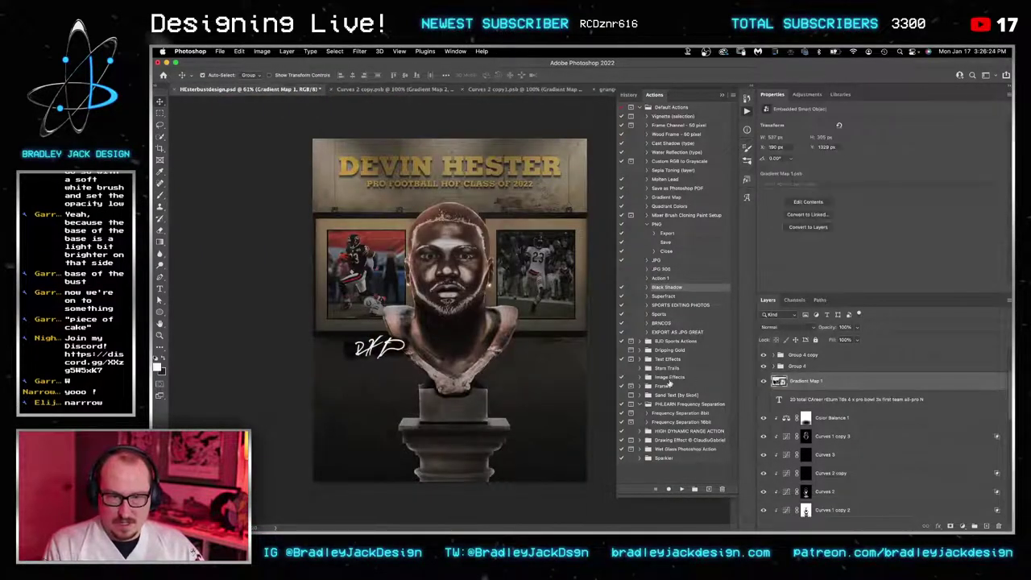
Step: Enlarge the autograph smart object to about 181% and move it down over the pedestal
key(super+t)
drag(587, 481, 818, 523)
mouse_move(339, 372)
mouse_down()
mouse_move(522, 447)
mouse_move(469, 407)
mouse_up()
key(Return)
key(super+t)
scroll(469, 406, up, 1)
scroll(469, 406, down, 1)
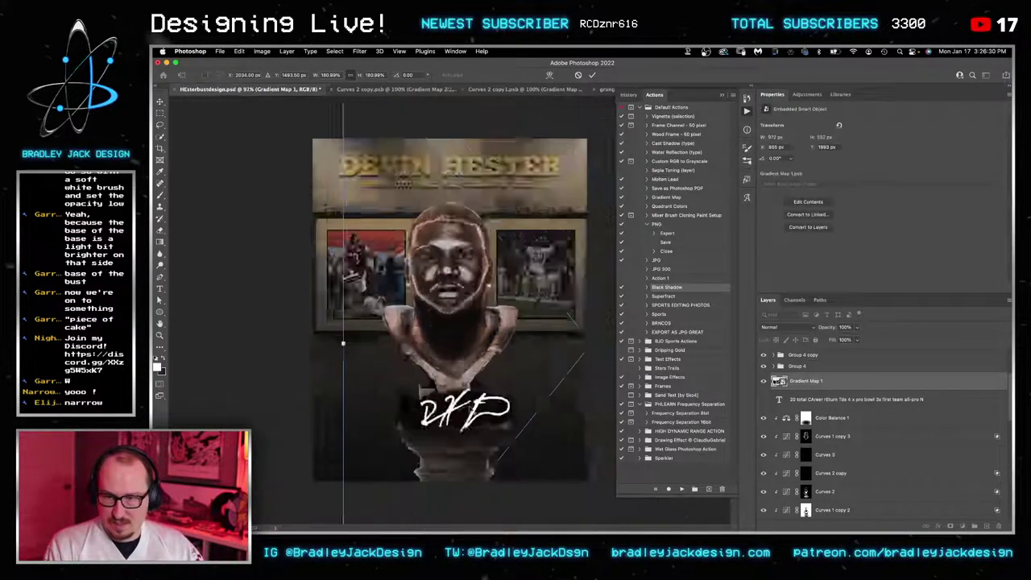
scroll(470, 408, down, 2)
key(Return)
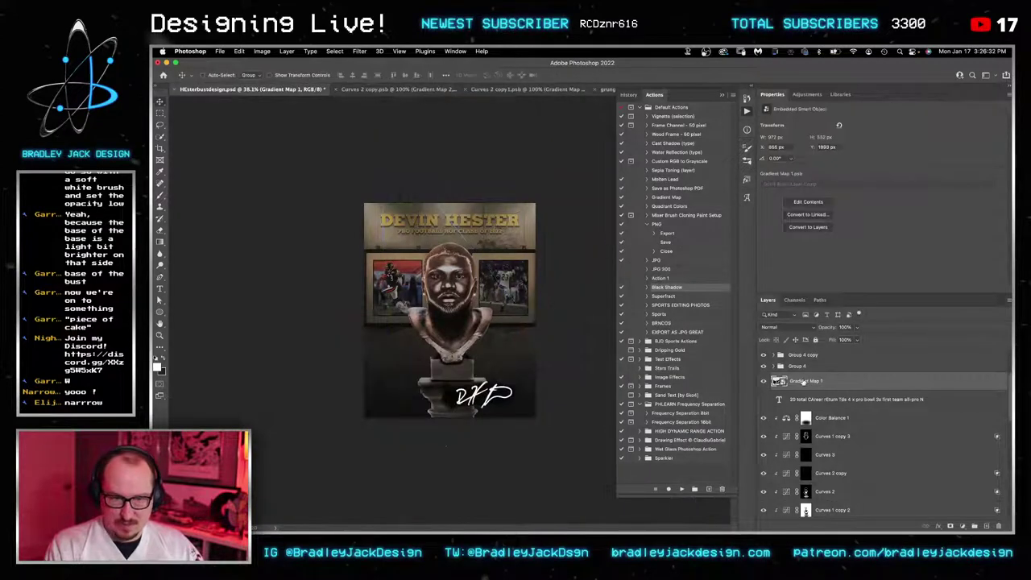
Step: Scale the autograph down to about 500 px wide, position it on the block beneath the bust and set its blend mode to Screen
key(ctrl+t)
scroll(450, 309, up, 3)
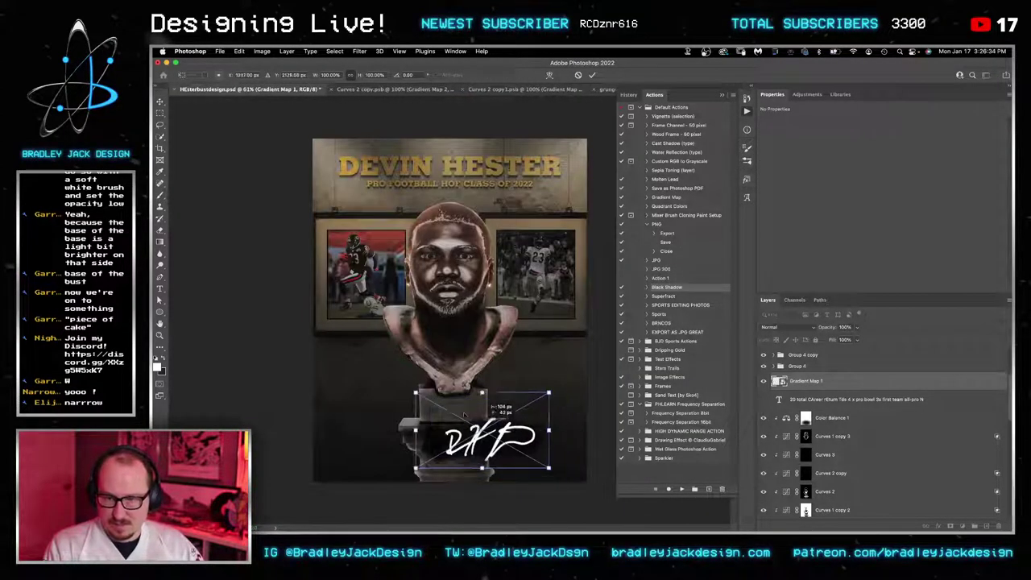
scroll(505, 449, up, 3)
drag(309, 324, 380, 364)
mouse_move(442, 408)
mouse_down()
mouse_move(419, 401)
mouse_move(410, 417)
mouse_up()
key(Return)
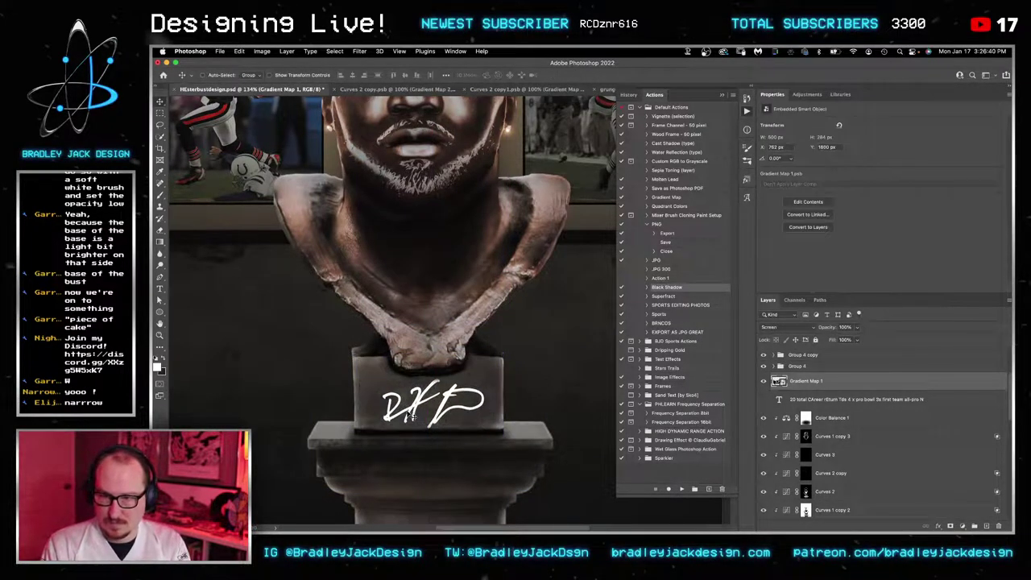
Step: Shrink the autograph on the block to about 242 px tall and save the document
key(ctrl+t)
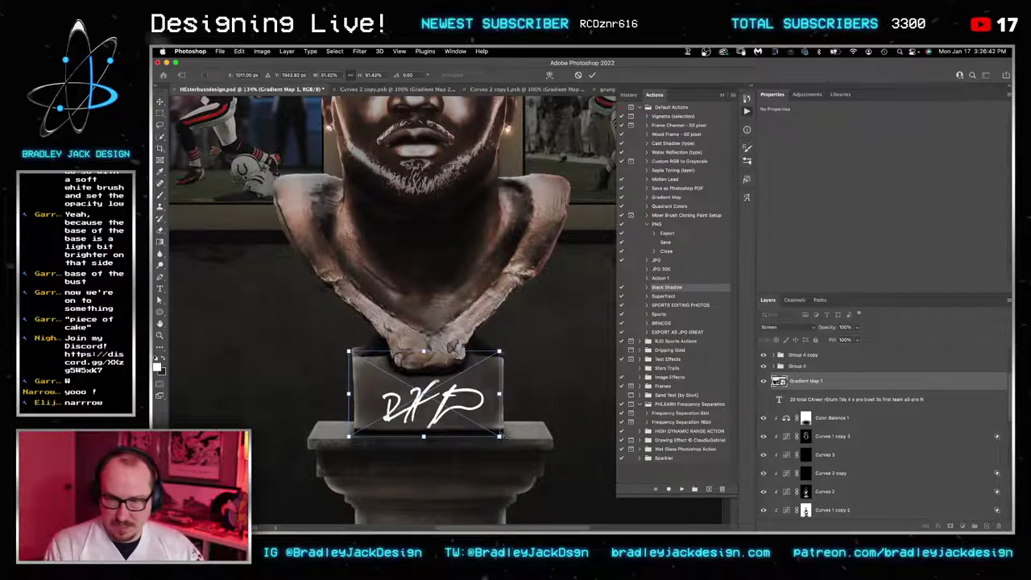
drag(500, 437, 495, 422)
key(Return)
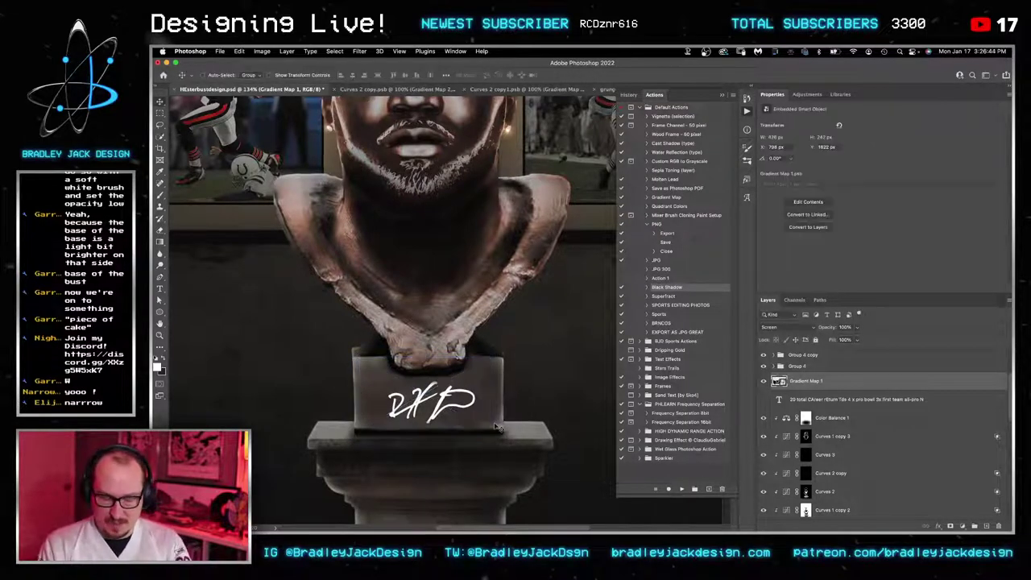
key(super+0)
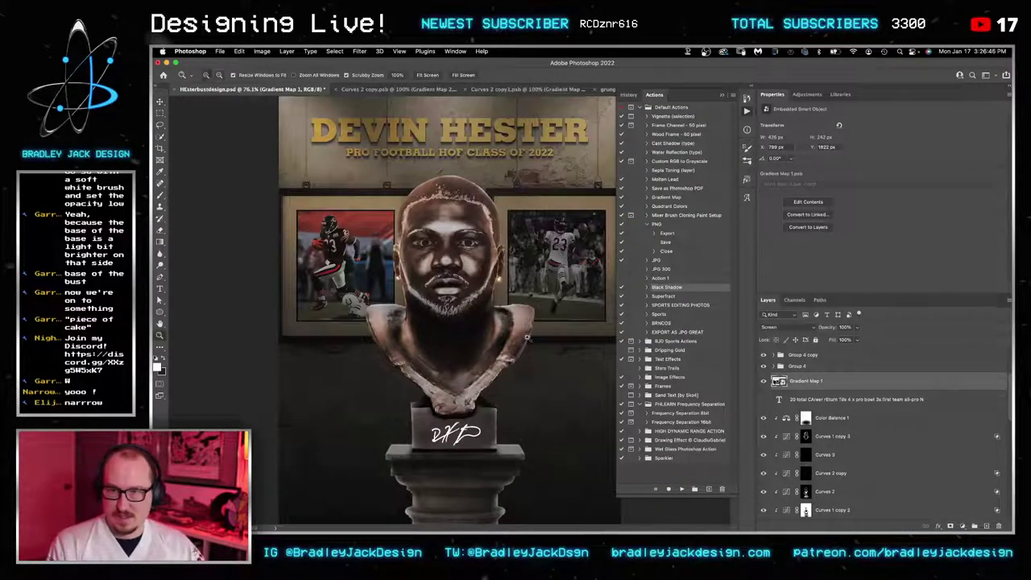
key(super+minus)
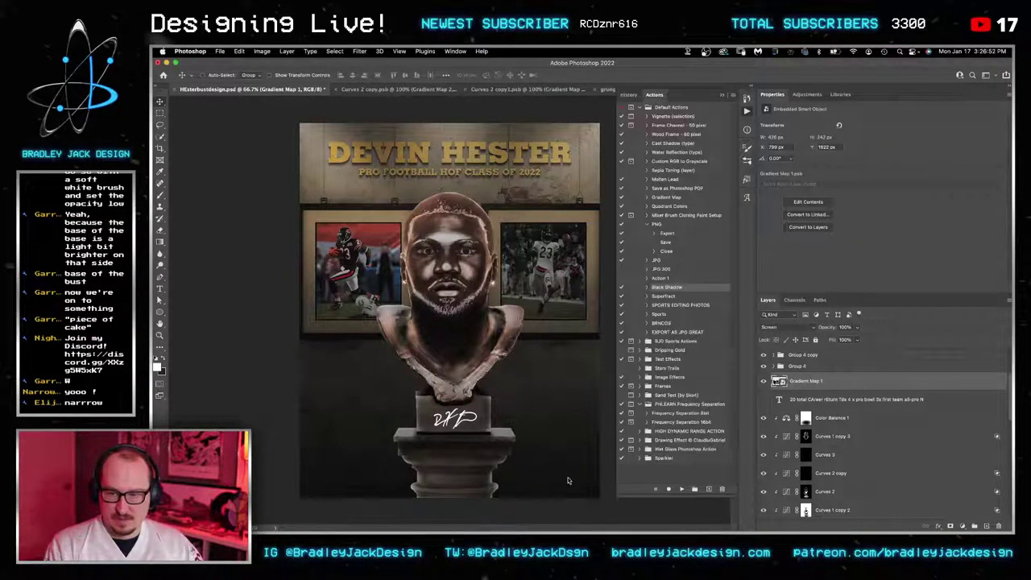
key(super+s)
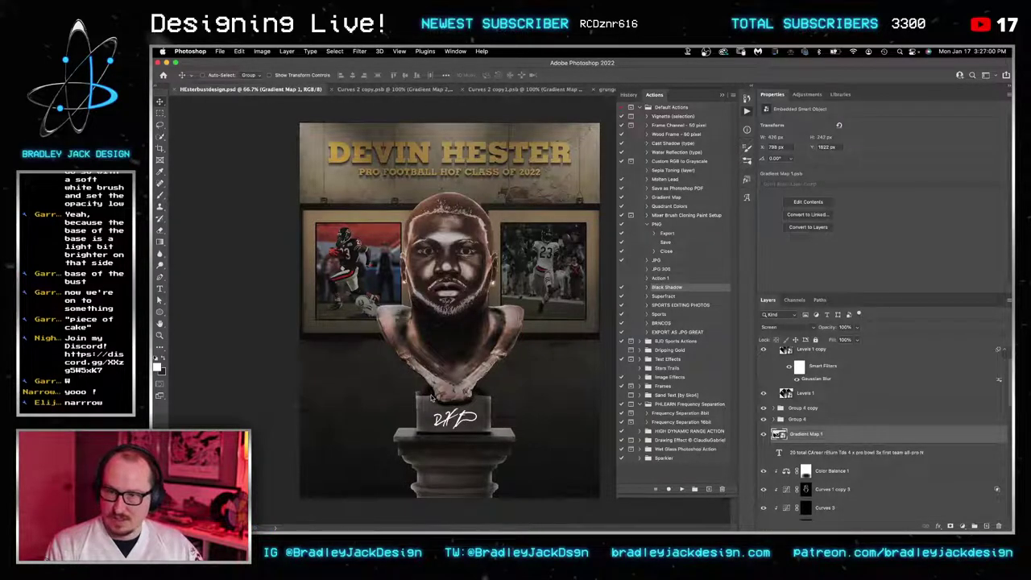
Step: Switch to the grunge-art-gallery document containing the framed player photos
key(ctrl+Tab)
key(ctrl+Tab)
key(ctrl+Tab)
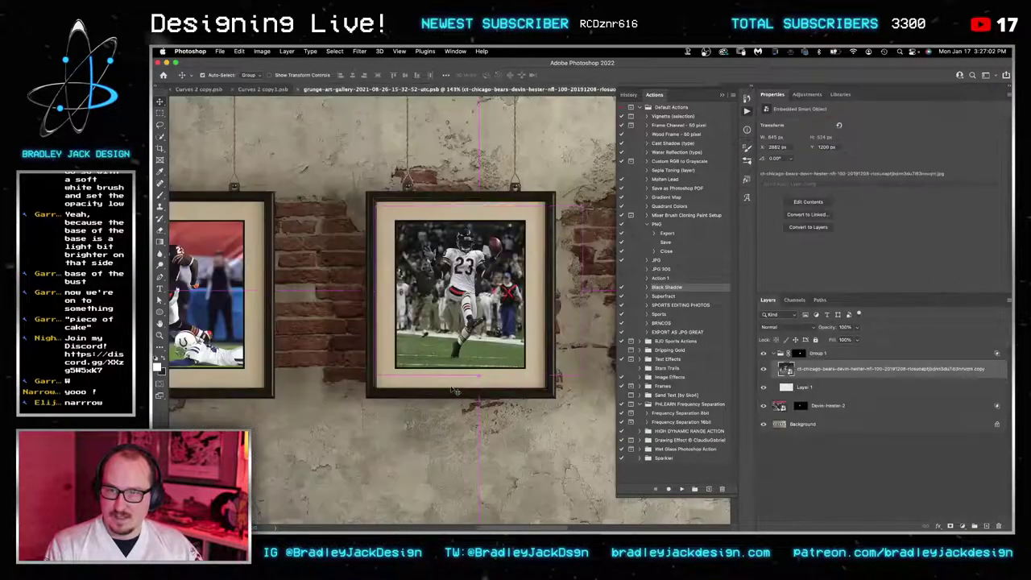
Step: Switch back to HEsterbustdesign.psd and move the autograph off the block to the dark wall area at the artwork's lower-right corner
key(super+grave)
key(shift+super+grave)
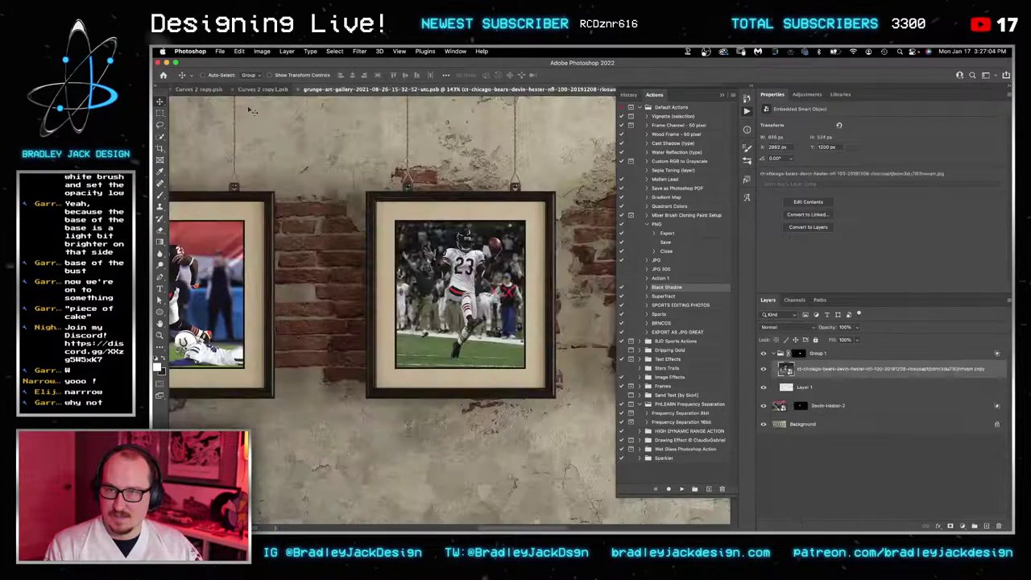
click(220, 51)
click(408, 97)
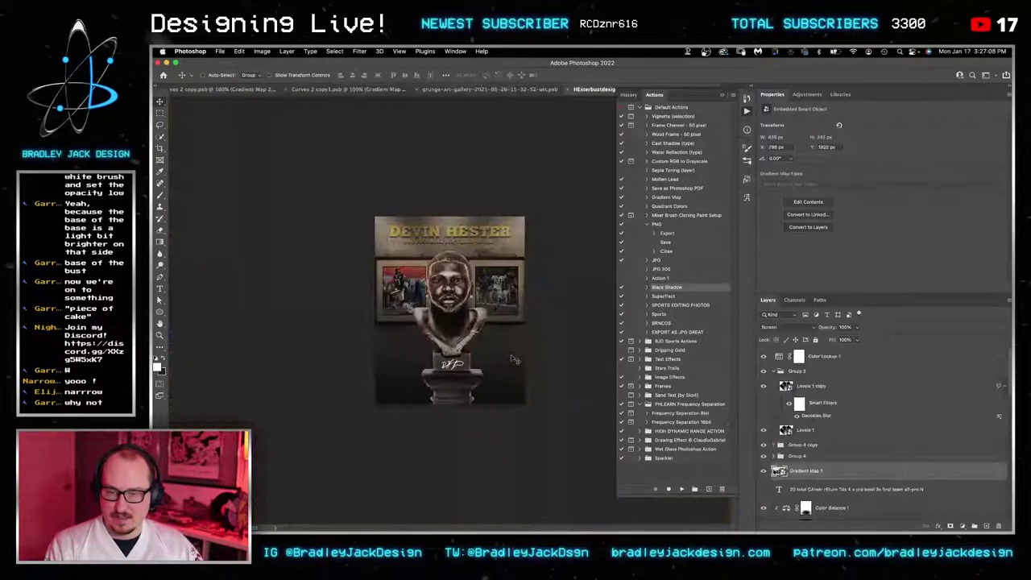
drag(467, 369, 523, 394)
key(super+plus)
key(super+plus)
key(super+plus)
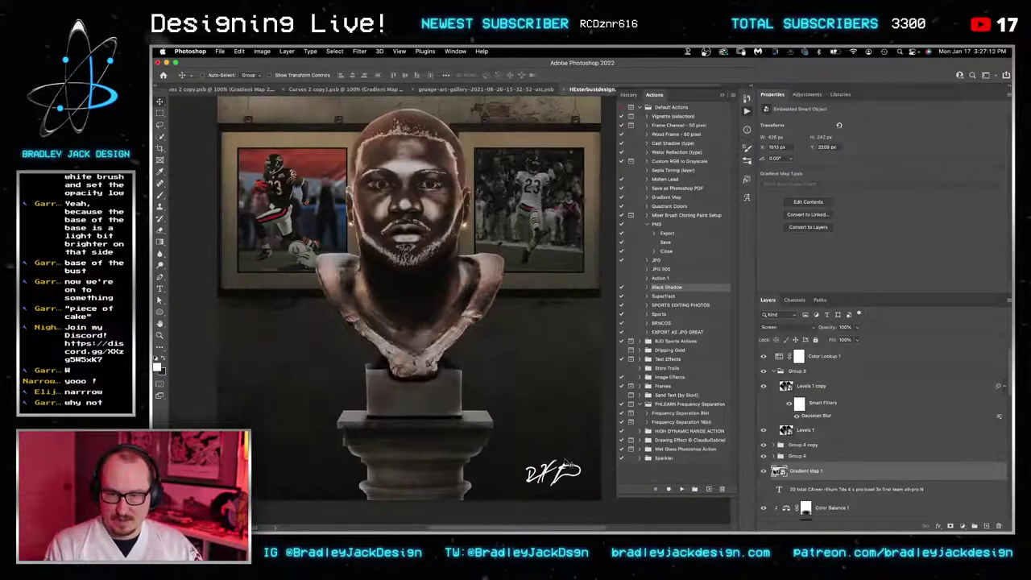
Step: Add a layer mask to the autograph layer and set up a larger black brush for masking around the signature
click(950, 525)
key(b)
key(x)
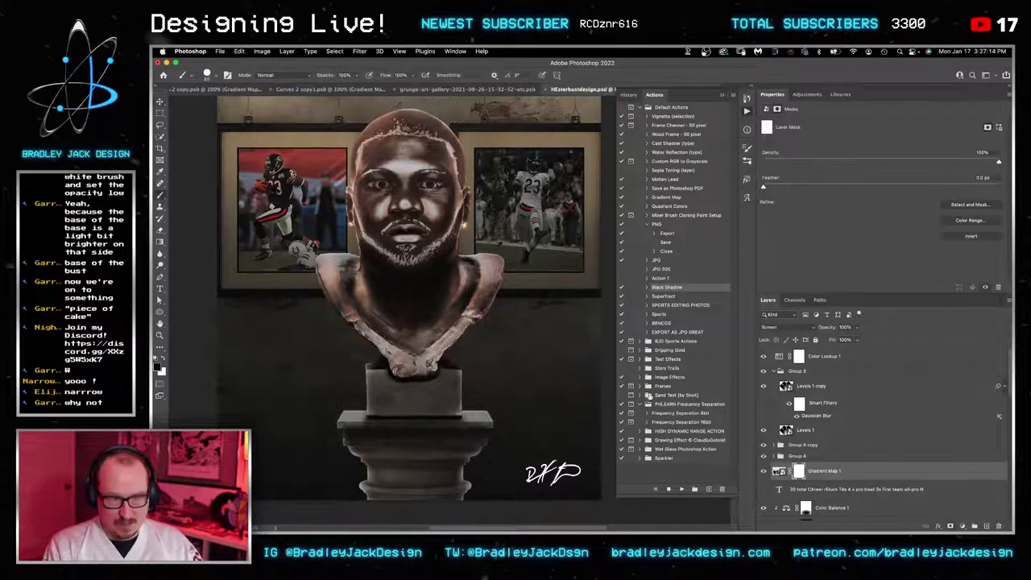
drag(544, 425, 543, 385)
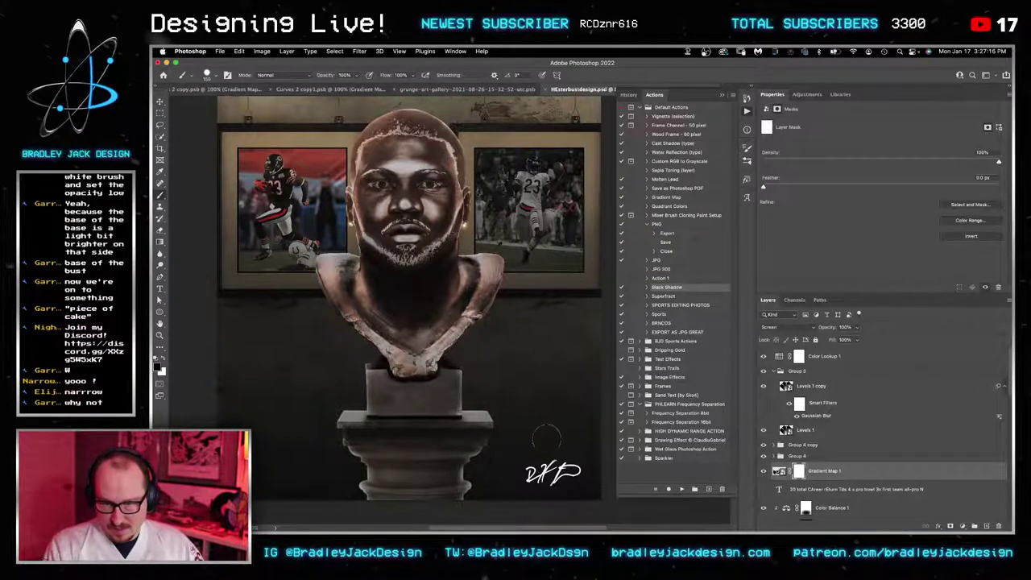
Step: Place the white Artwork 2 logo from the BJD Brand Assets library into the composite, keeping it as a smart object
click(799, 95)
click(838, 94)
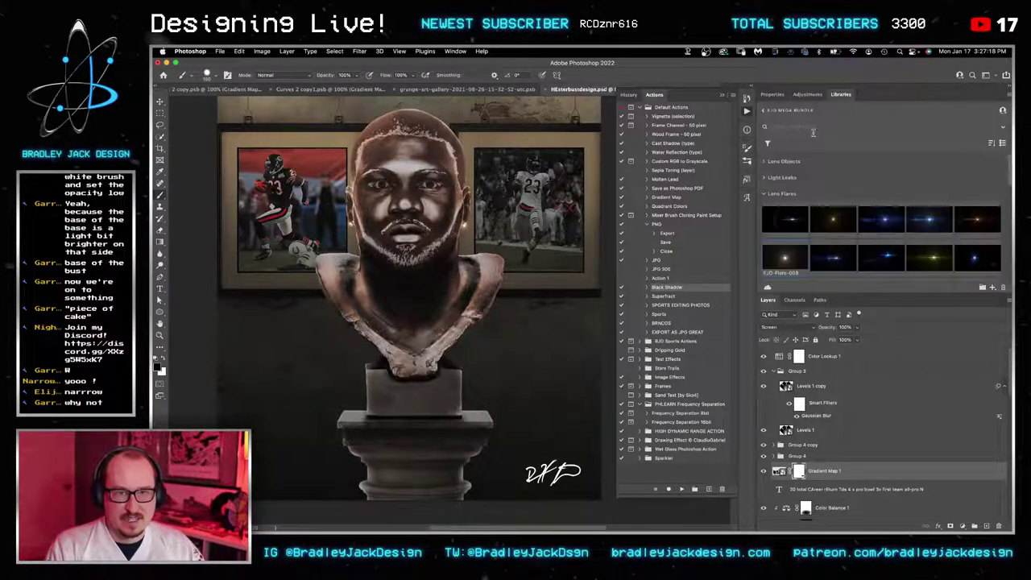
scroll(768, 161, down, 1)
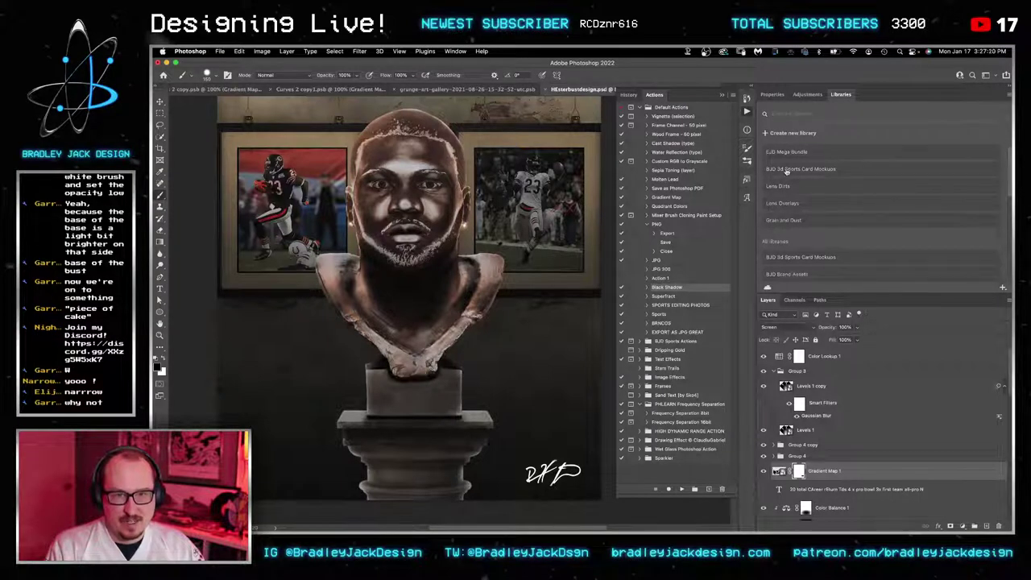
scroll(787, 185, down, 5)
scroll(785, 219, up, 4)
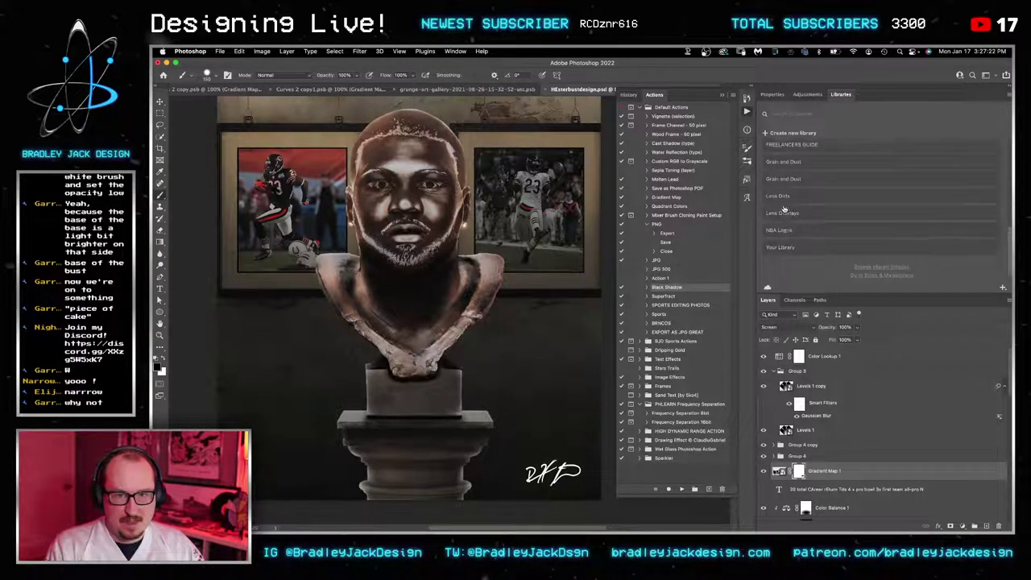
scroll(784, 207, up, 2)
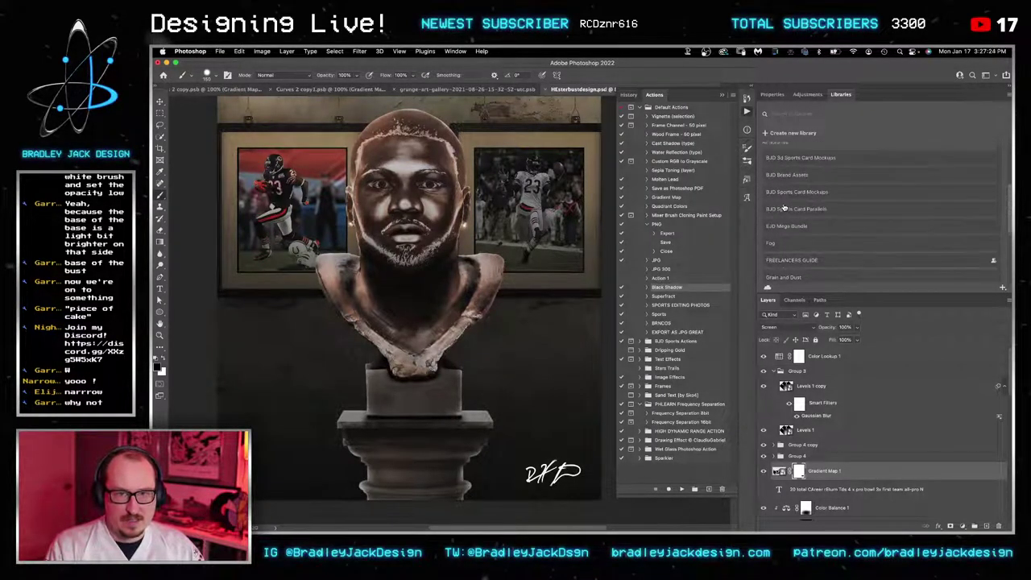
click(784, 186)
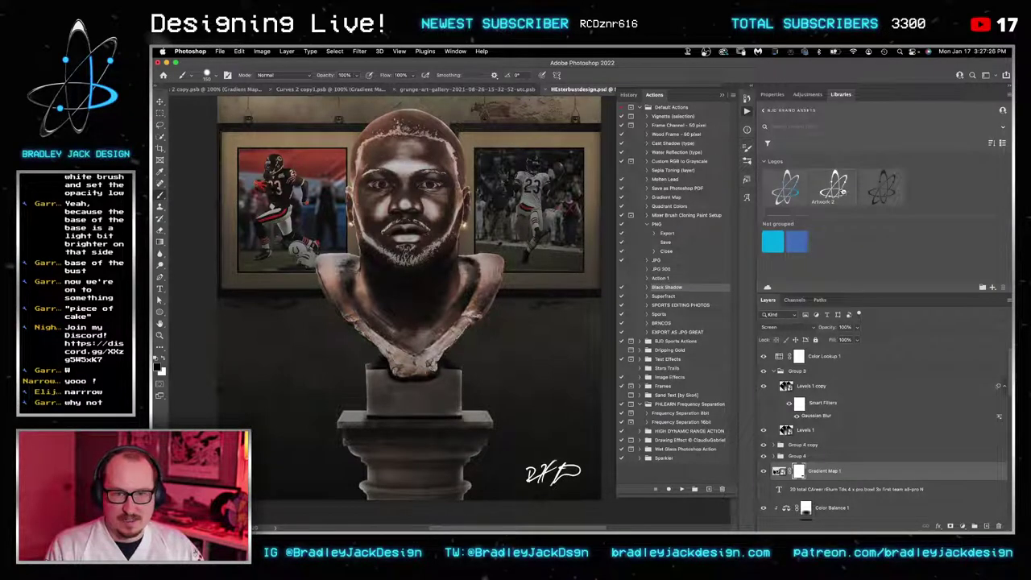
click(360, 330)
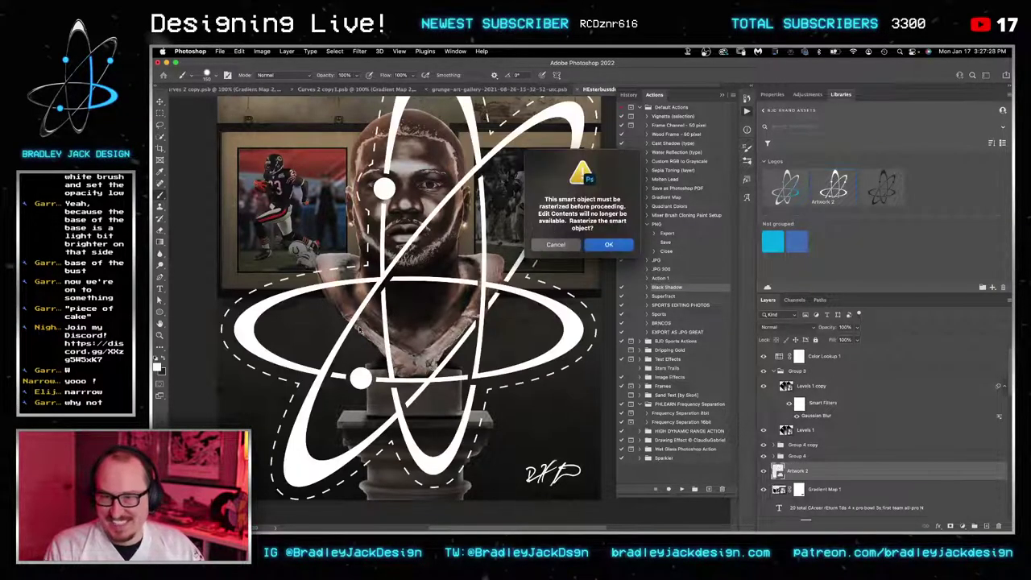
click(553, 245)
Step: Scale the white logo down to a small mark and position it in the artwork's lower-left corner
key(v)
key(super+t)
key(super+minus)
key(super+minus)
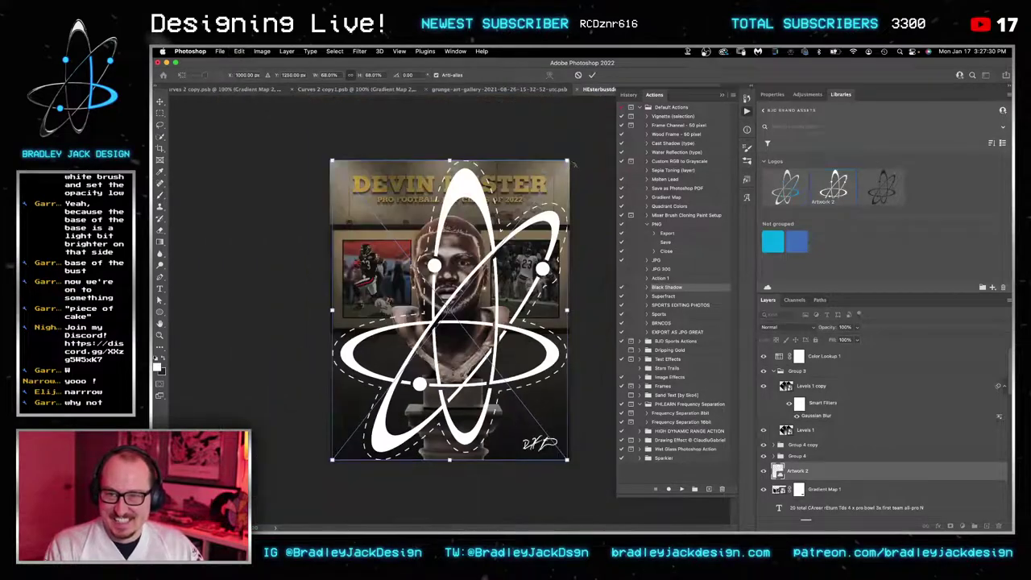
drag(568, 161, 345, 445)
key(Return)
scroll(344, 447, up, 4)
key(super+t)
drag(382, 394, 338, 448)
key(Return)
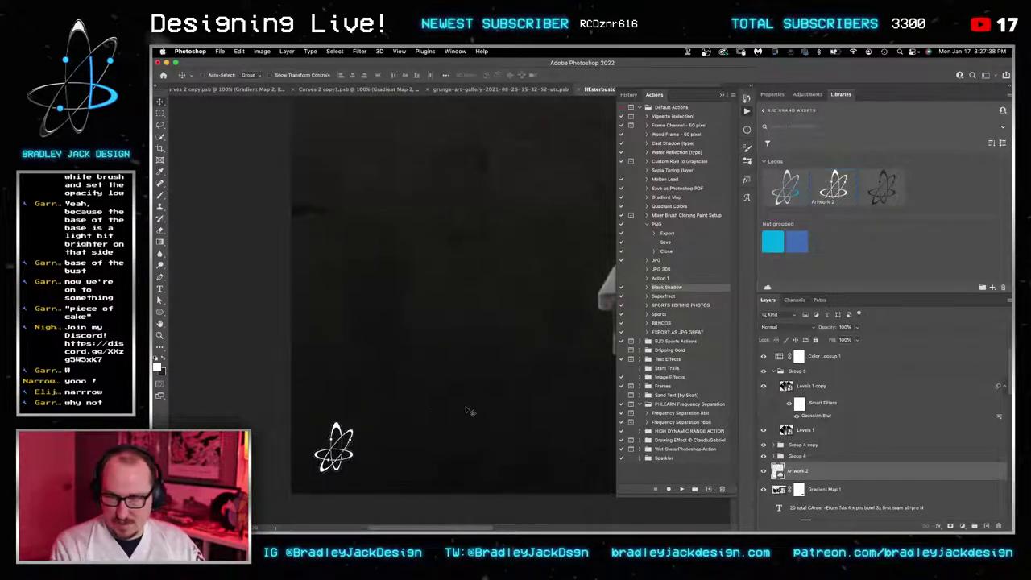
Step: Shrink the autograph to about 197 px tall and tuck it into the artwork's lower-right corner
scroll(492, 395, down, 4)
scroll(517, 396, down, 5)
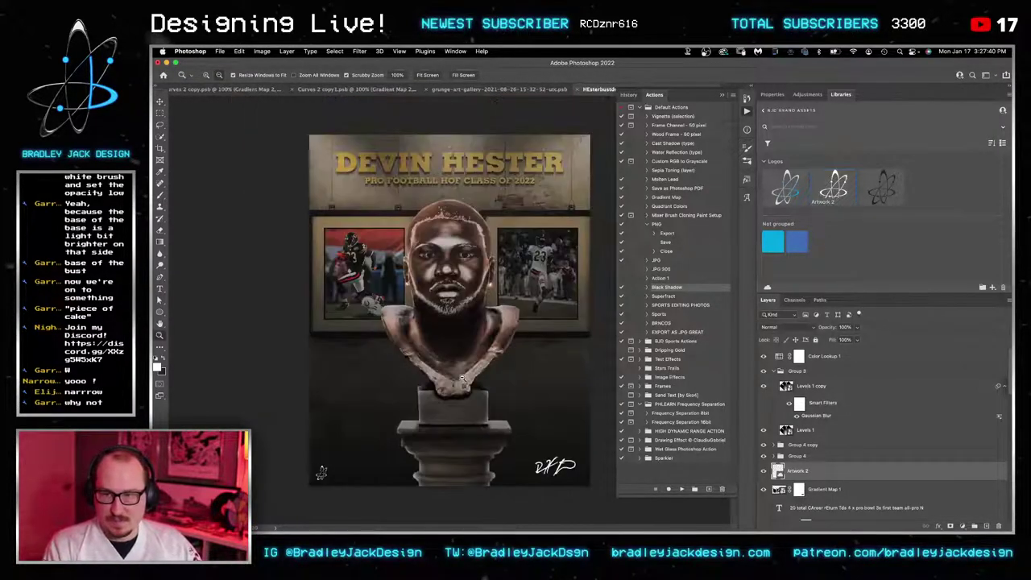
key(v)
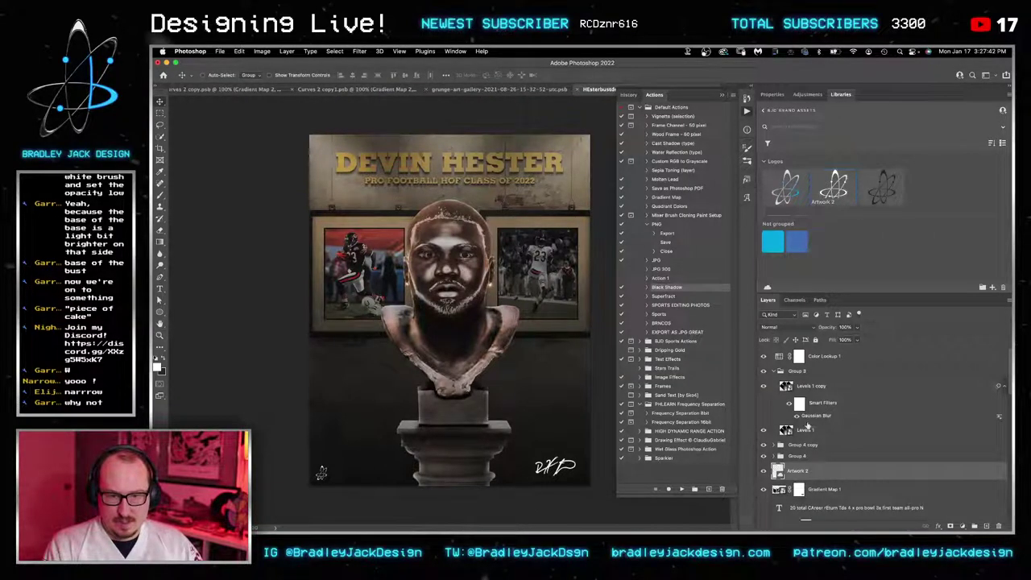
click(816, 490)
mouse_move(563, 460)
mouse_down()
mouse_move(571, 467)
mouse_move(534, 453)
mouse_up()
key(ctrl+t)
key(Return)
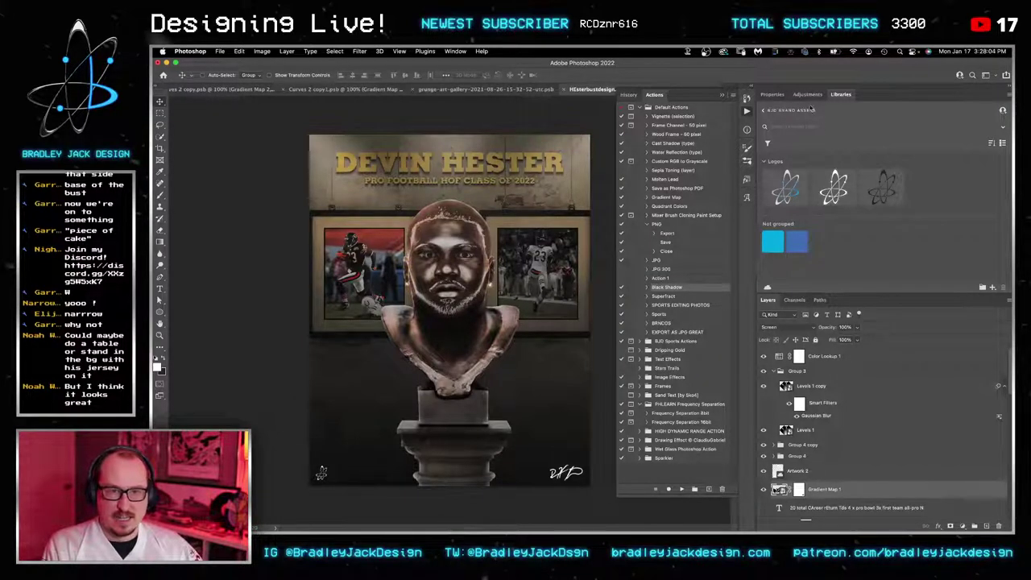
Step: Place LensDirt-22 from the Lens Dirts library onto the artwork and raise its layer above Group 4 copy
click(778, 95)
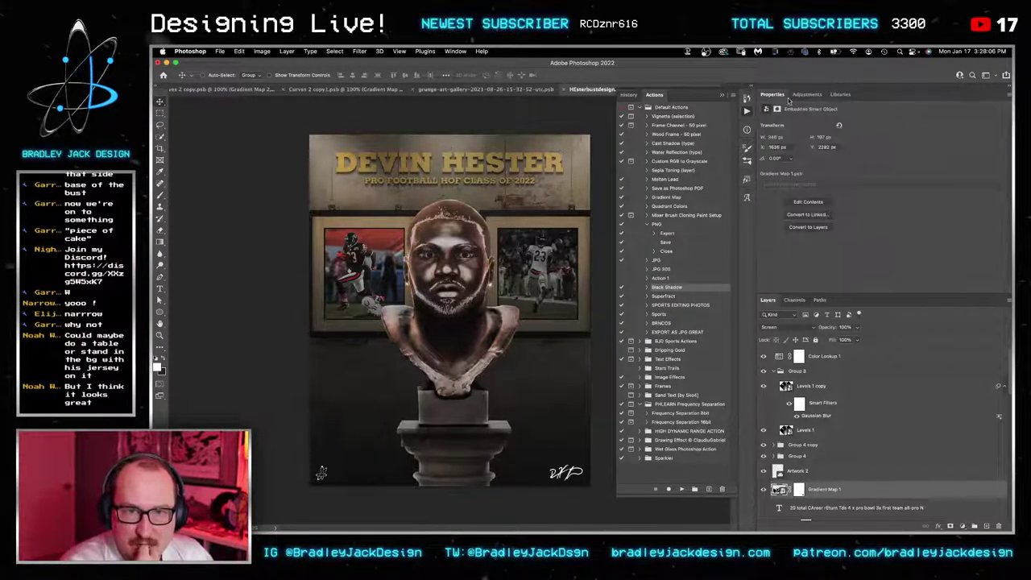
click(805, 95)
click(840, 95)
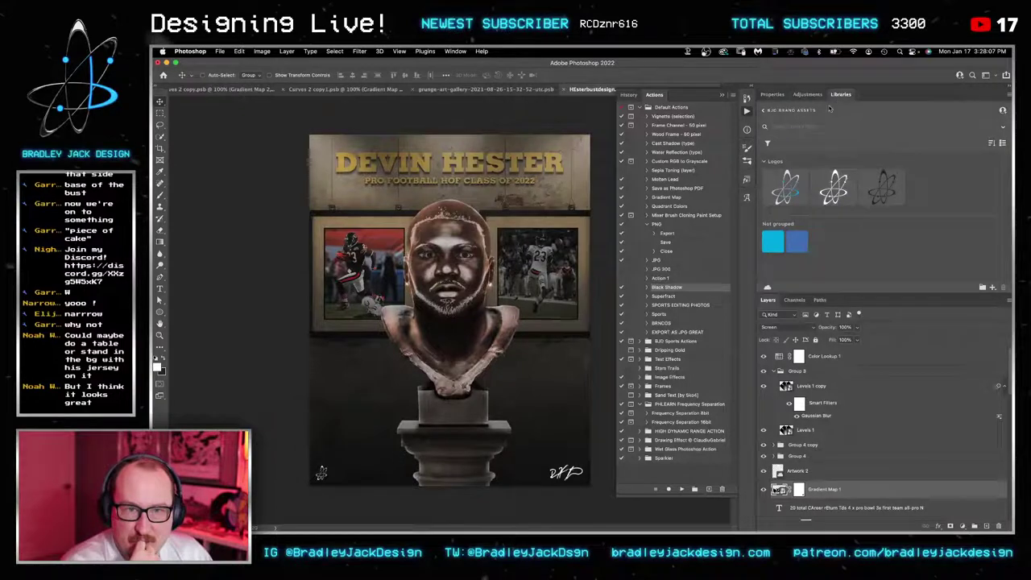
click(764, 111)
click(796, 231)
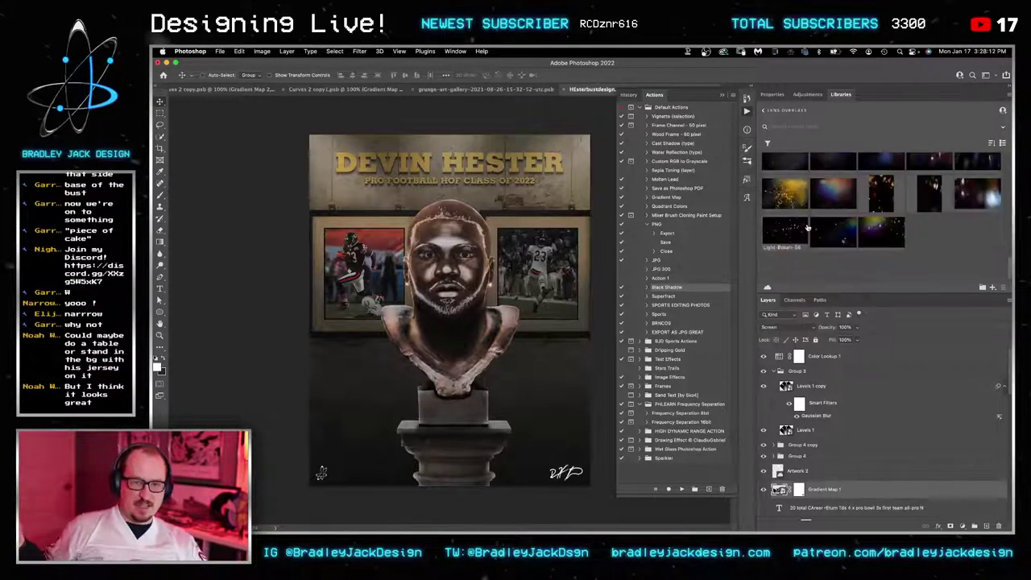
click(763, 111)
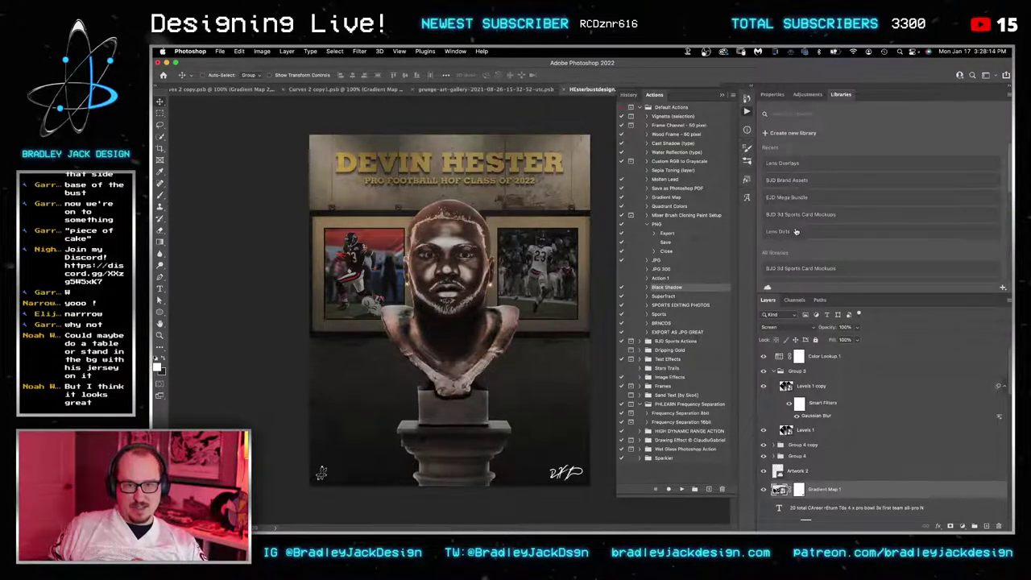
click(797, 231)
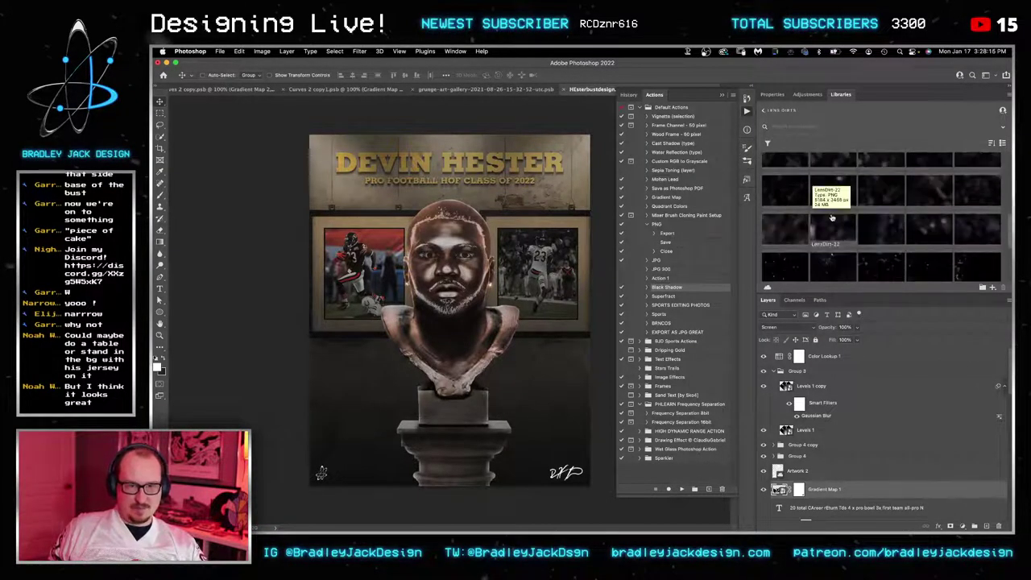
drag(841, 234, 430, 348)
key(super+])
key(super+])
key(super+])
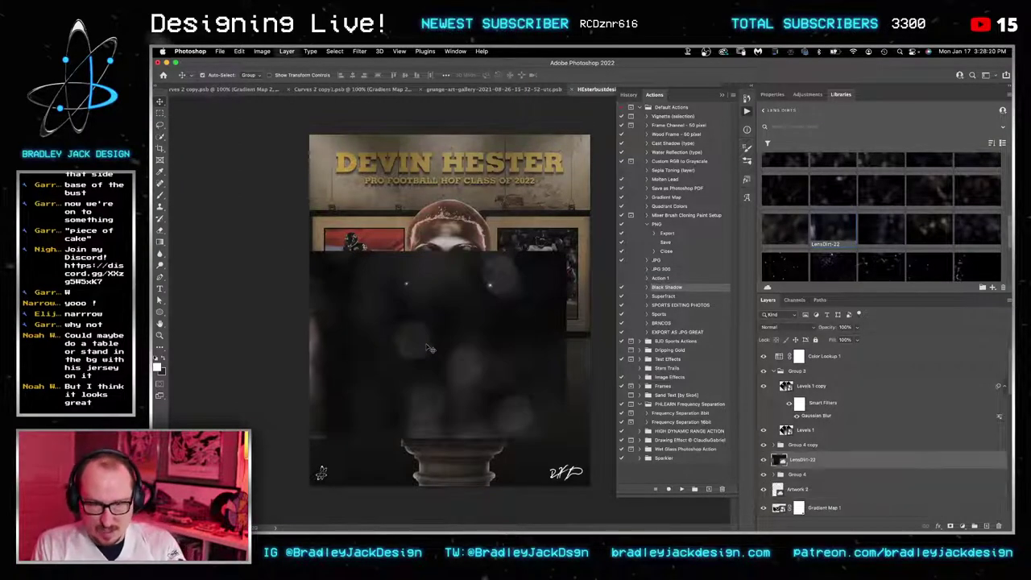
Step: Rotate LensDirt-22 by -90°, enlarge it to about 16.67% to cover the canvas, and set its blend mode to Screen
key(super+t)
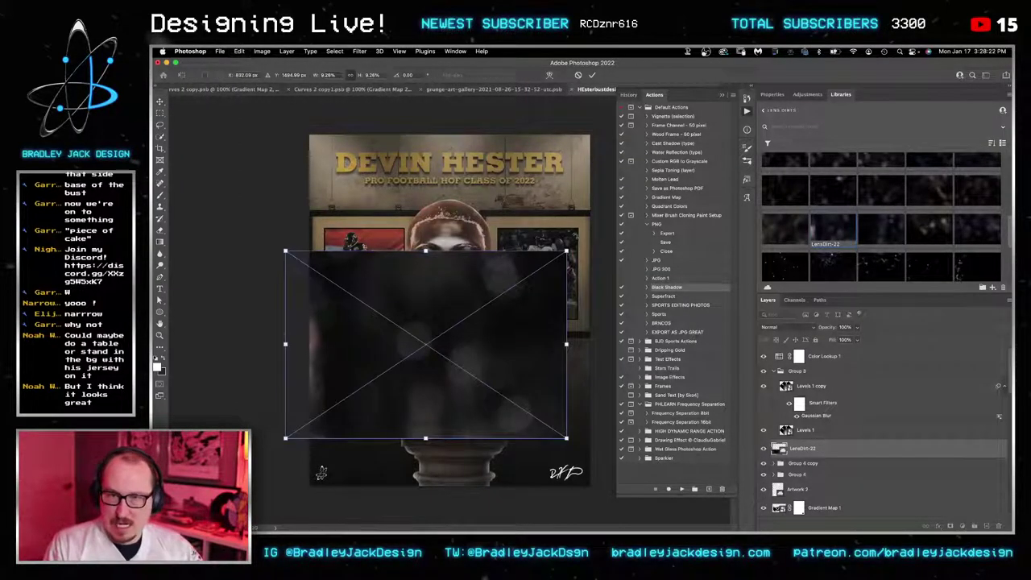
drag(572, 235, 373, 169)
drag(521, 504, 595, 529)
drag(527, 454, 538, 444)
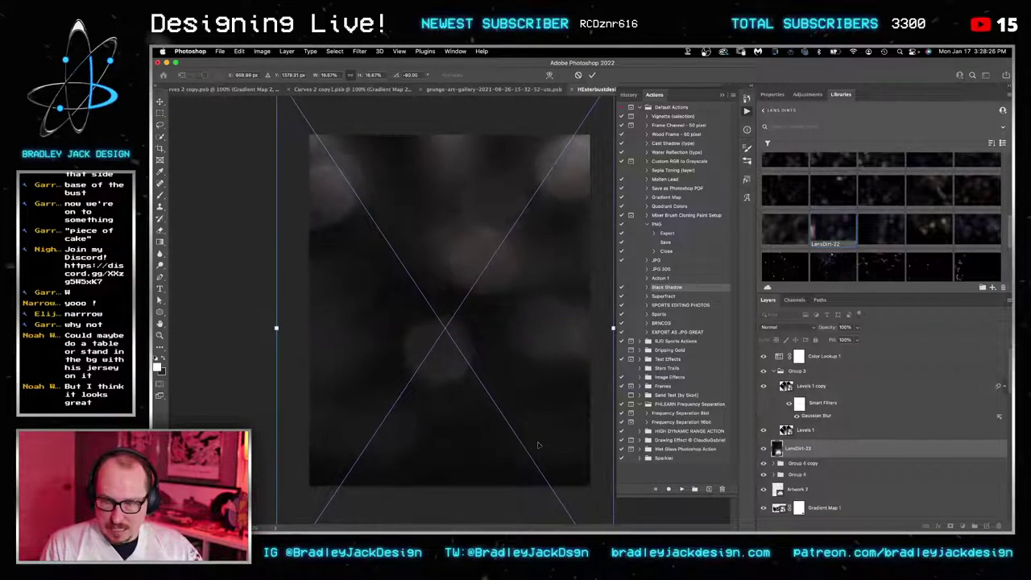
key(Return)
key(alt+shift+s)
Step: Add a Levels adjustment clipped to LensDirt-22 and raise its shadow input level to about 28
click(807, 94)
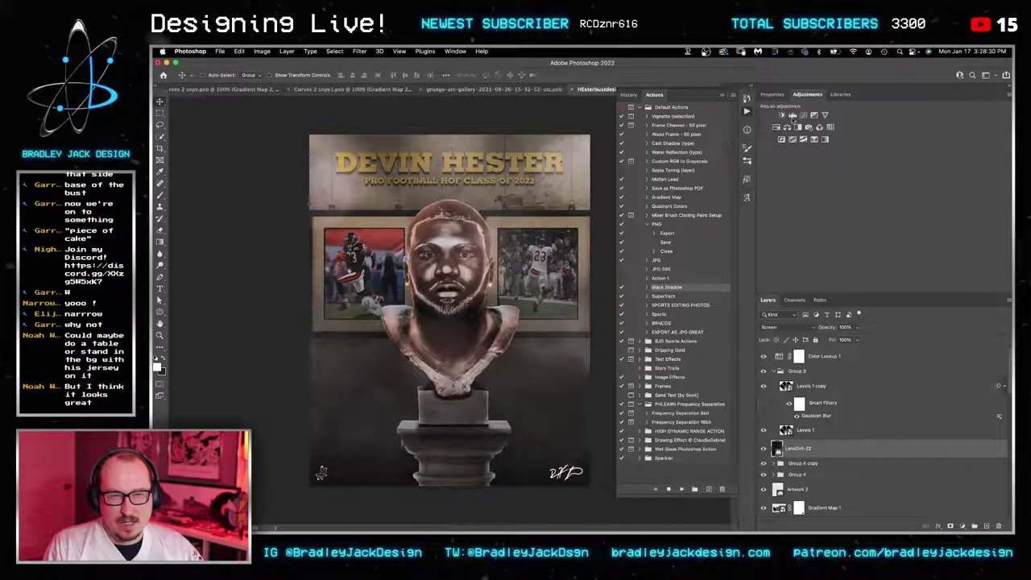
click(782, 115)
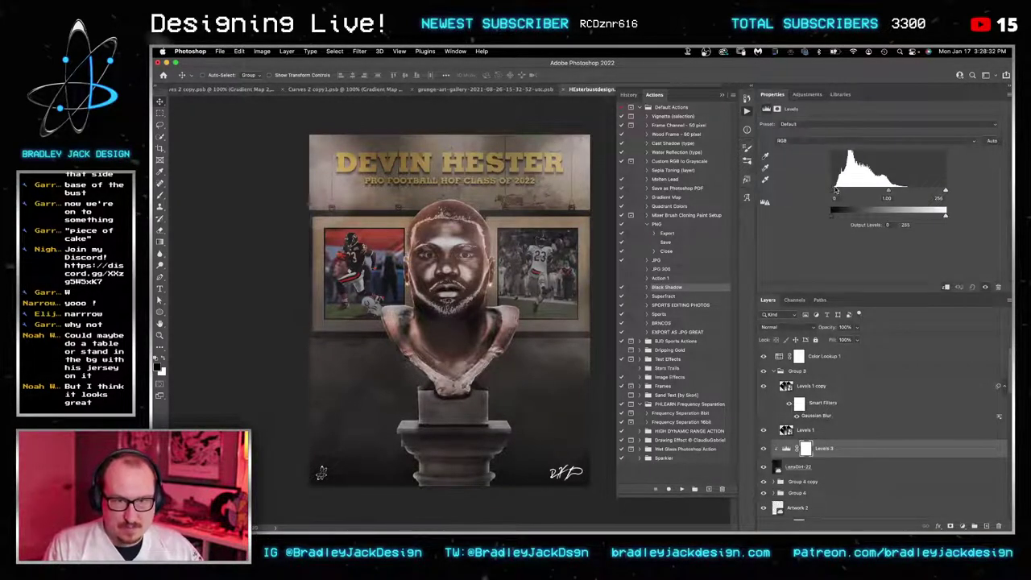
drag(835, 191, 844, 190)
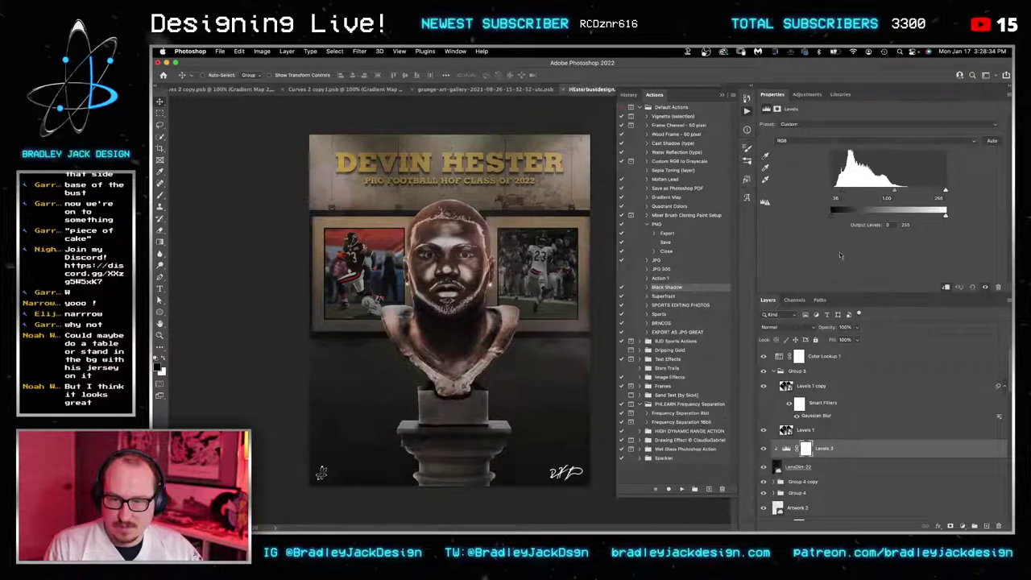
Step: Bring the logo and autograph layers to the top of the layer stack
click(799, 470)
scroll(805, 491, down, 1)
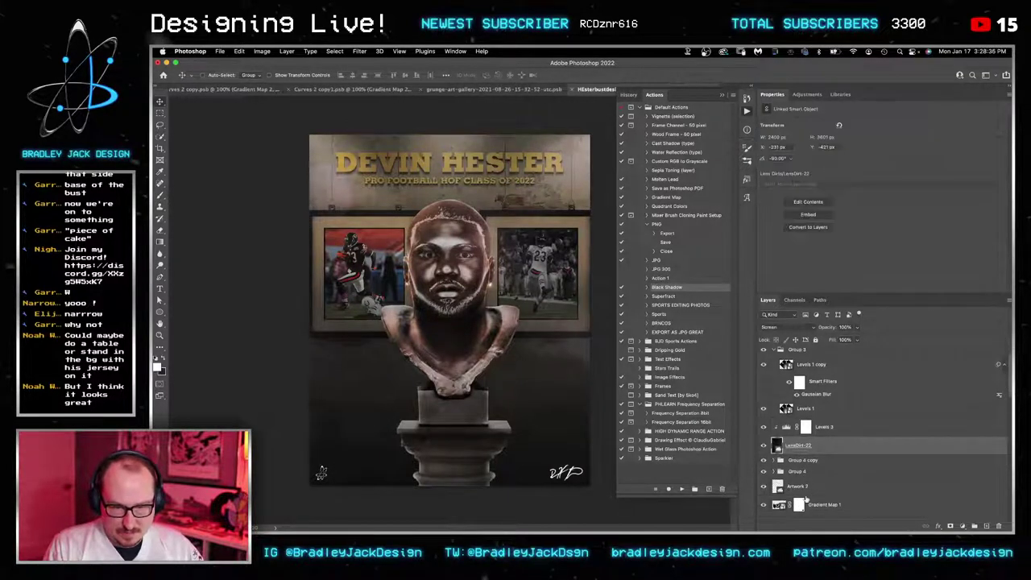
click(806, 493)
shift+click(811, 503)
key(super+shift+bracketright)
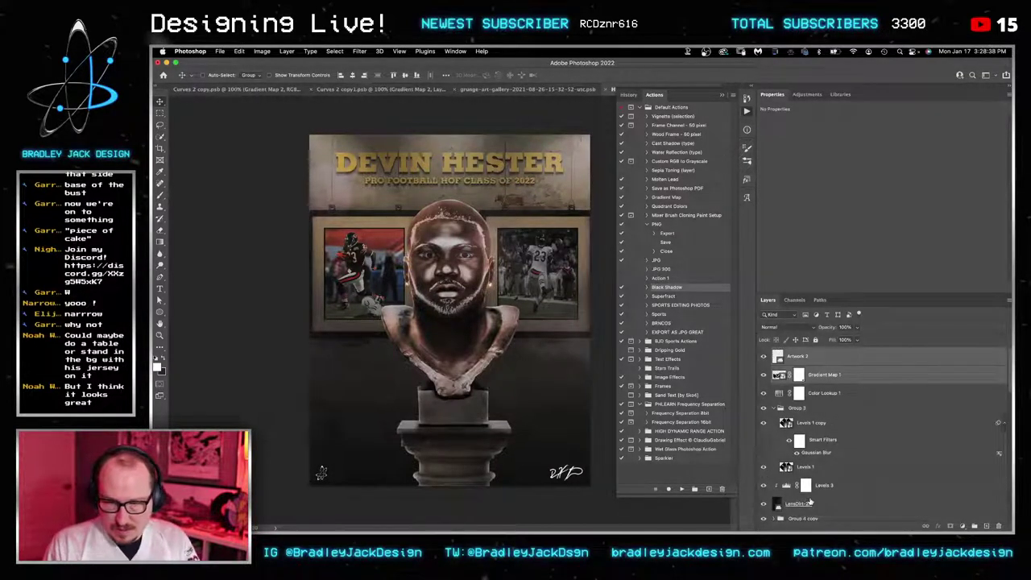
Step: Add a Color Lookup adjustment layer above the logo layer using the EJD Make it Pop 20.3DL LUT
click(839, 377)
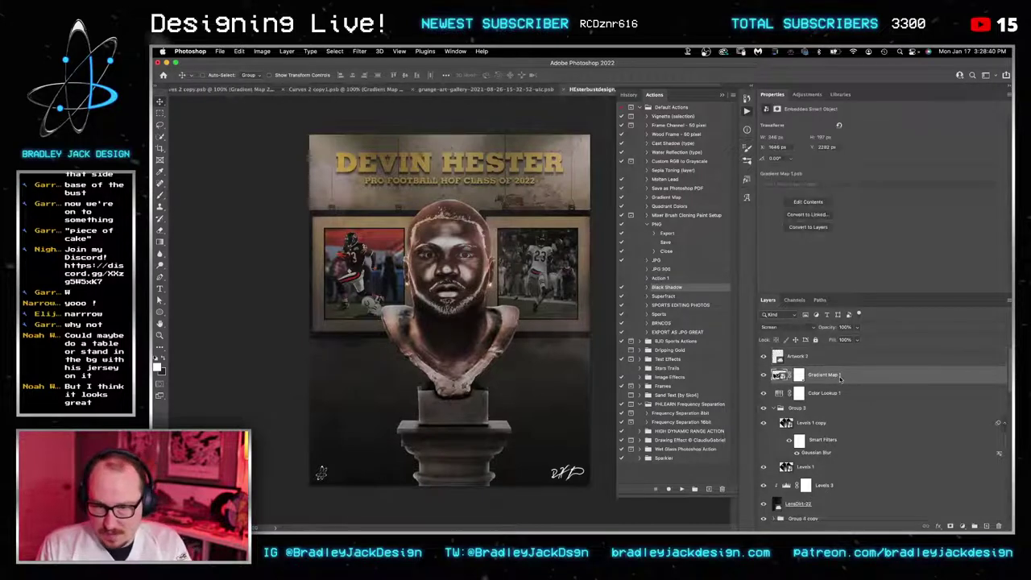
click(837, 362)
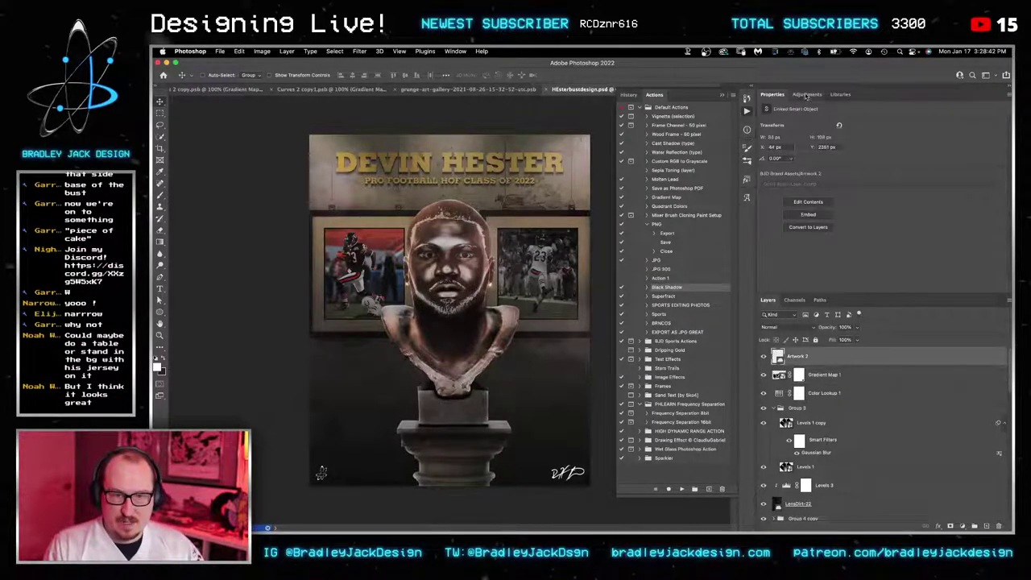
click(807, 95)
click(830, 126)
click(833, 125)
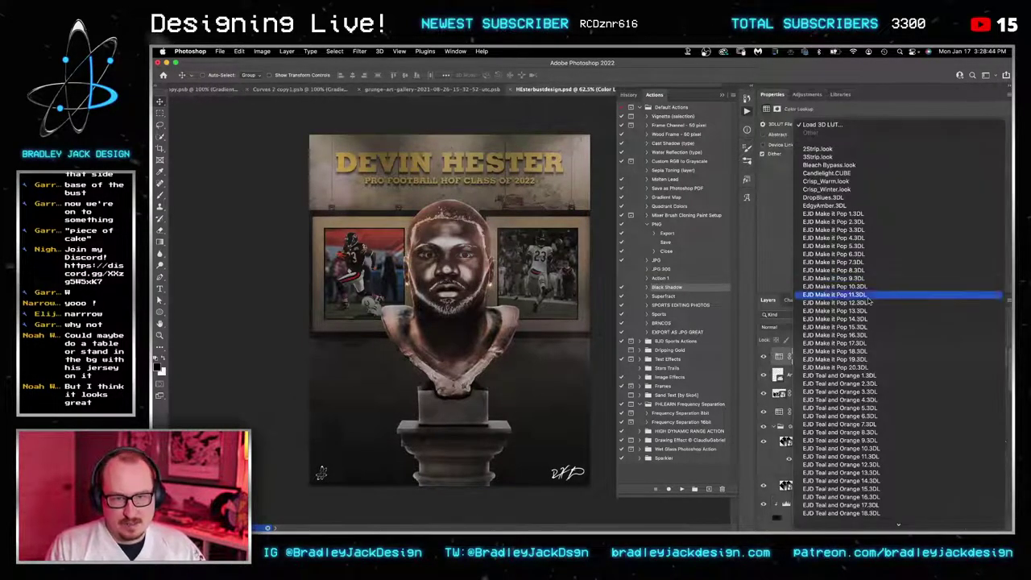
click(863, 369)
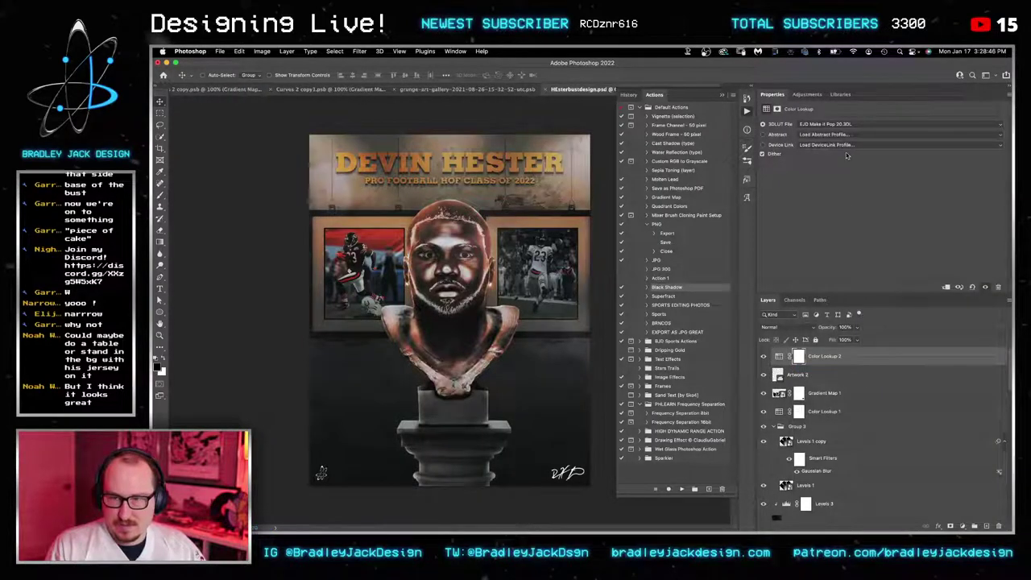
Step: Switch the top Color Lookup layer's LUT to EJD Teal and Orange 11.3DL and set its opacity to 40%
click(845, 125)
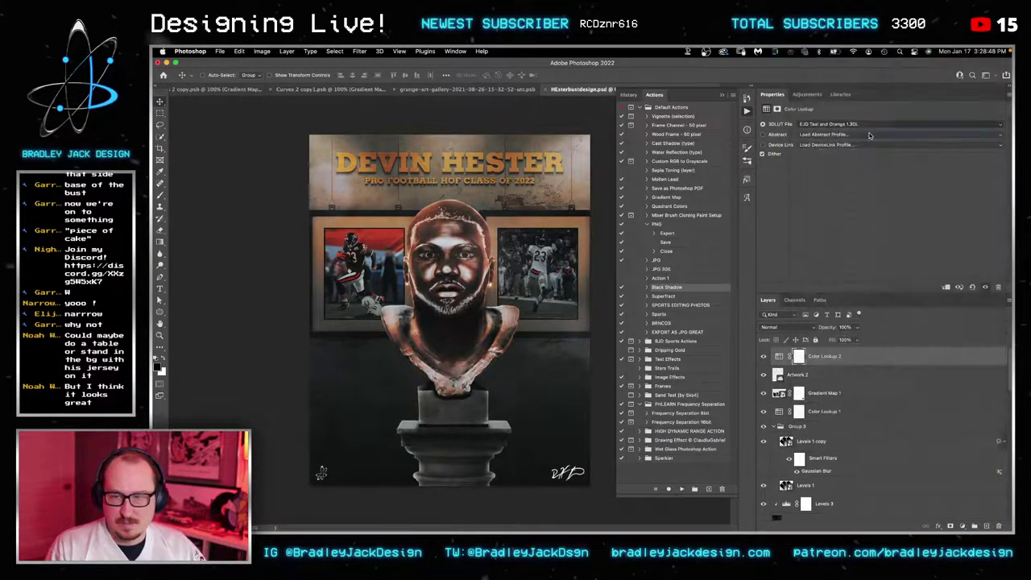
click(869, 135)
click(852, 124)
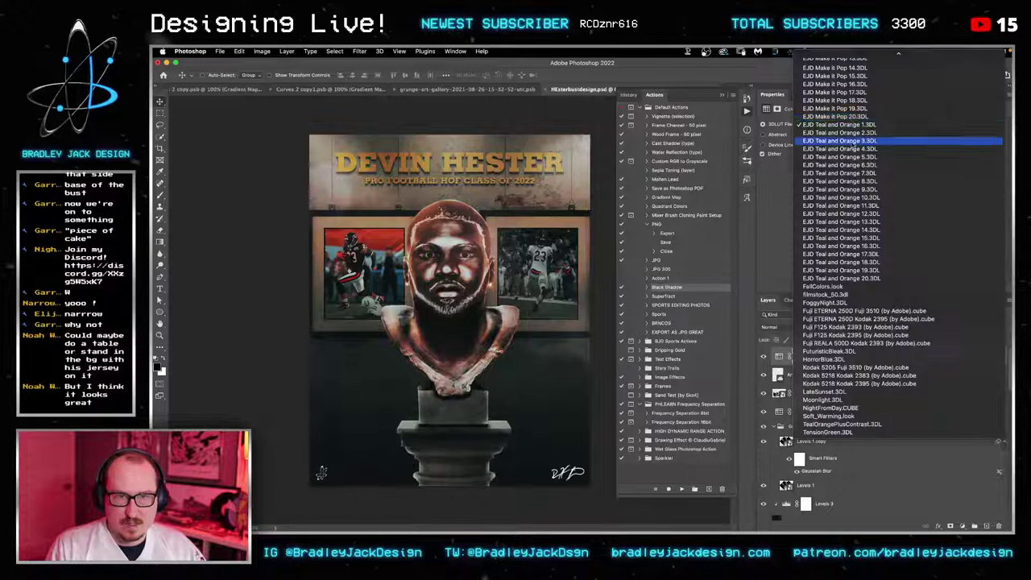
click(856, 205)
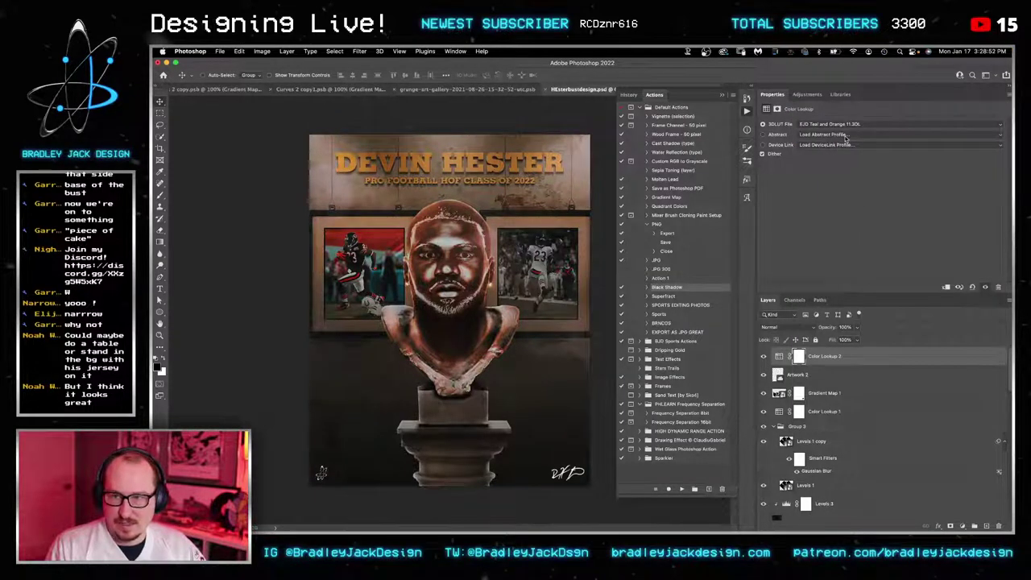
key(4)
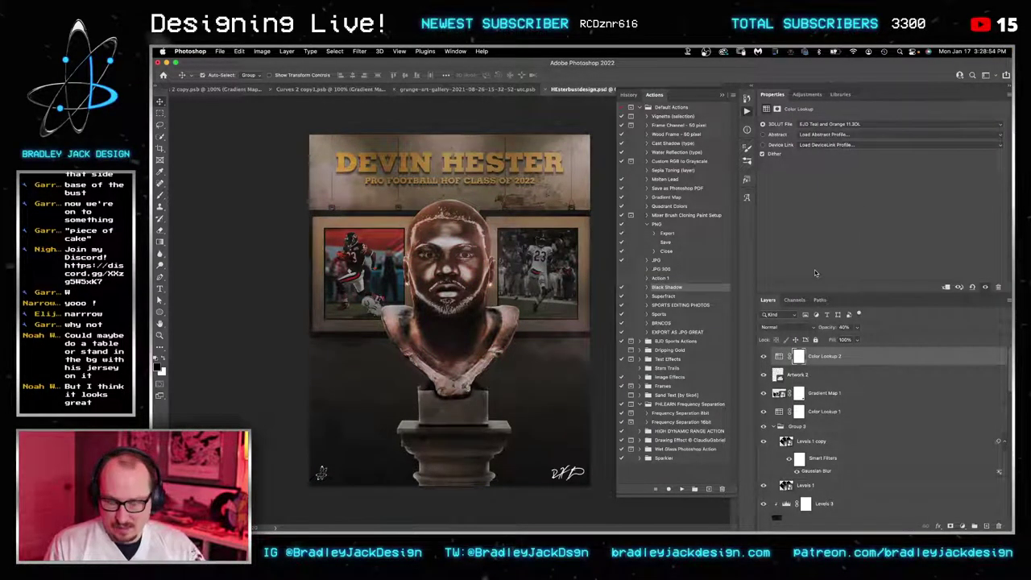
Step: Stamp all visible layers into a new top layer converted to a smart object, and open the Camera Raw Filter on it
key(super+alt+shift+e)
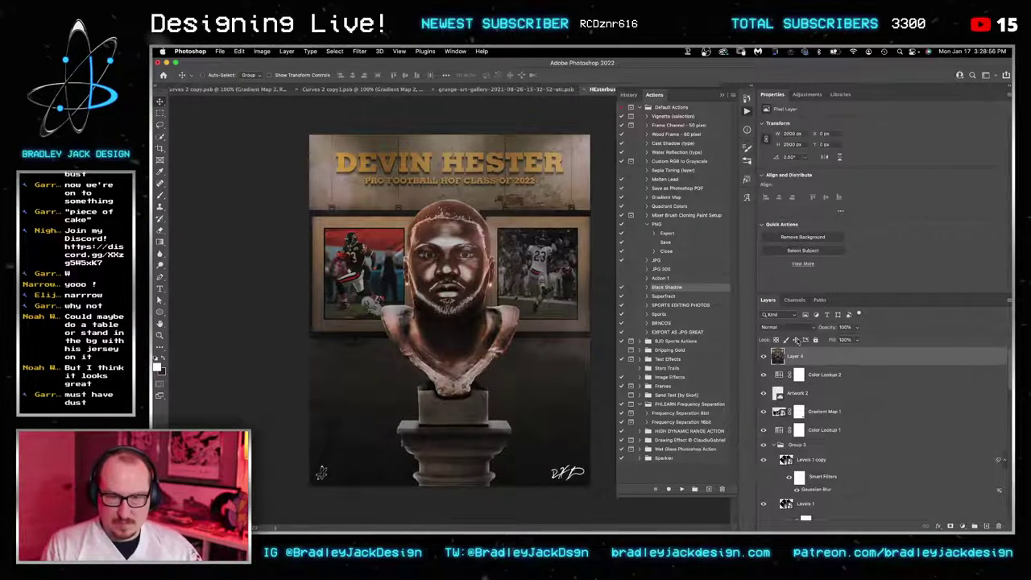
key(ctrl+alt+super+d)
click(362, 51)
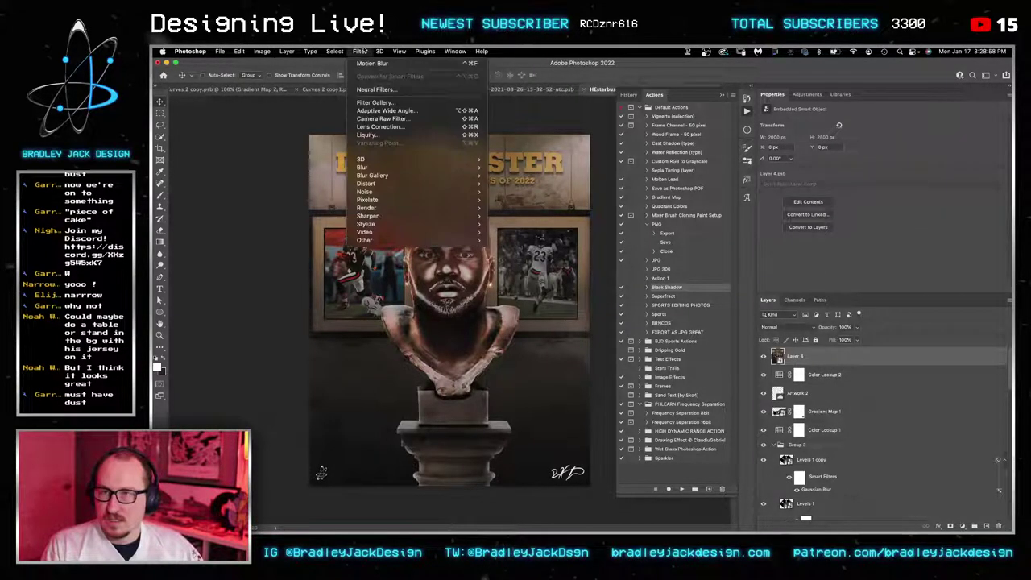
click(380, 118)
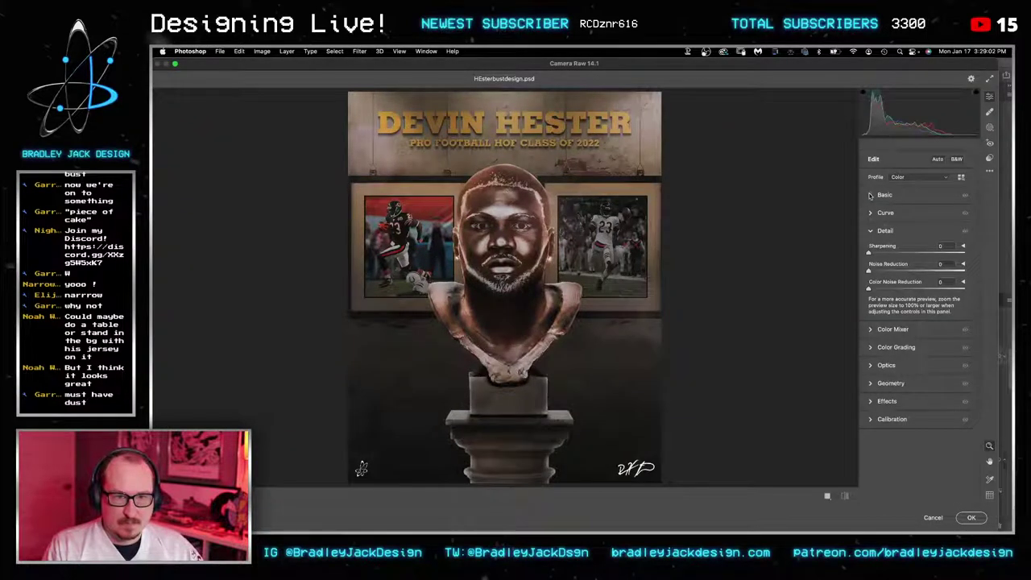
Step: Set the Basic tone values to Contrast +20, Highlights -10, Shadows +10, Whites +10 and Blacks -10
click(869, 195)
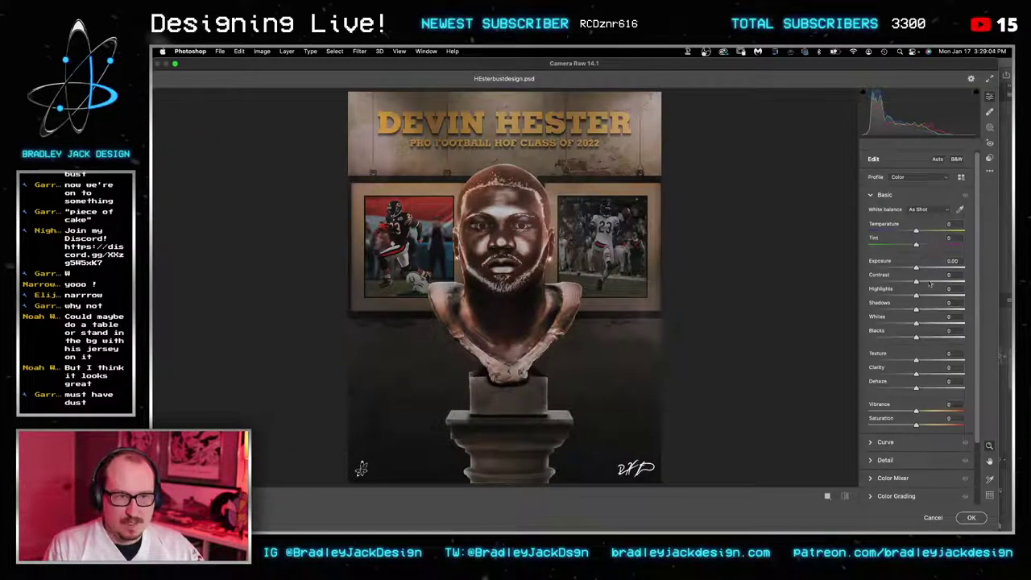
text(15)
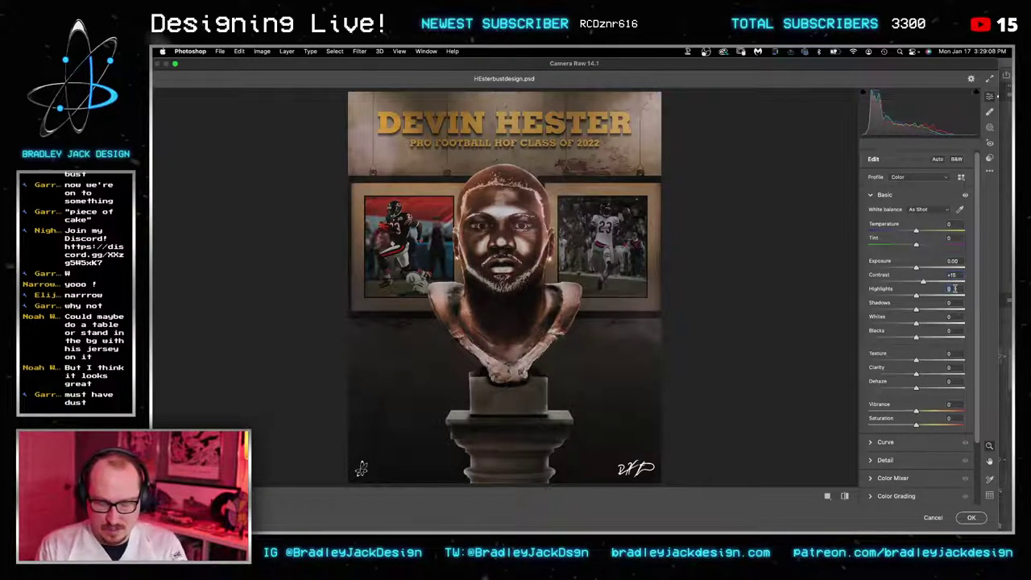
key(shift+Tab)
text(2)
key(Tab)
key(shift+Tab)
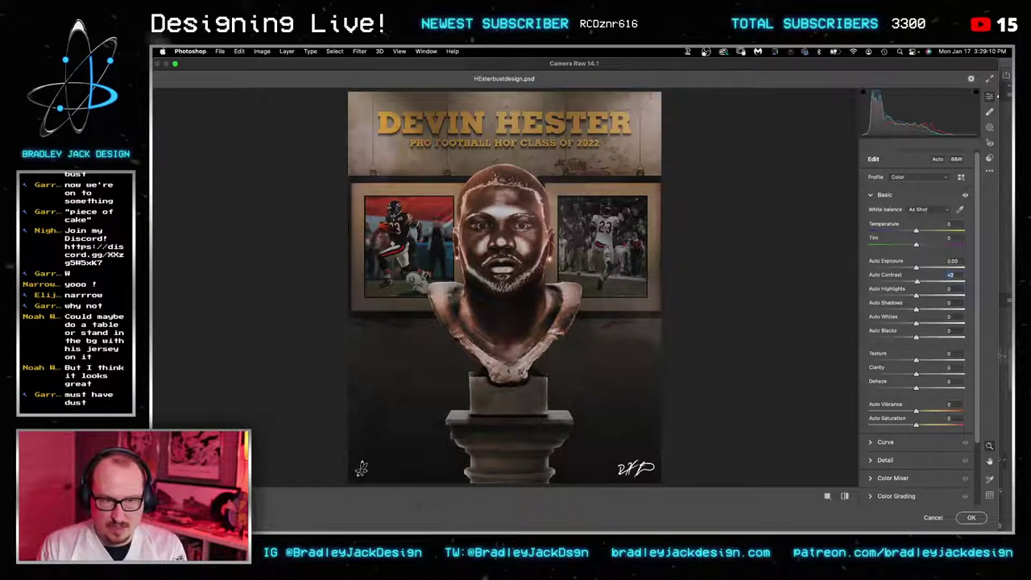
text(20-)
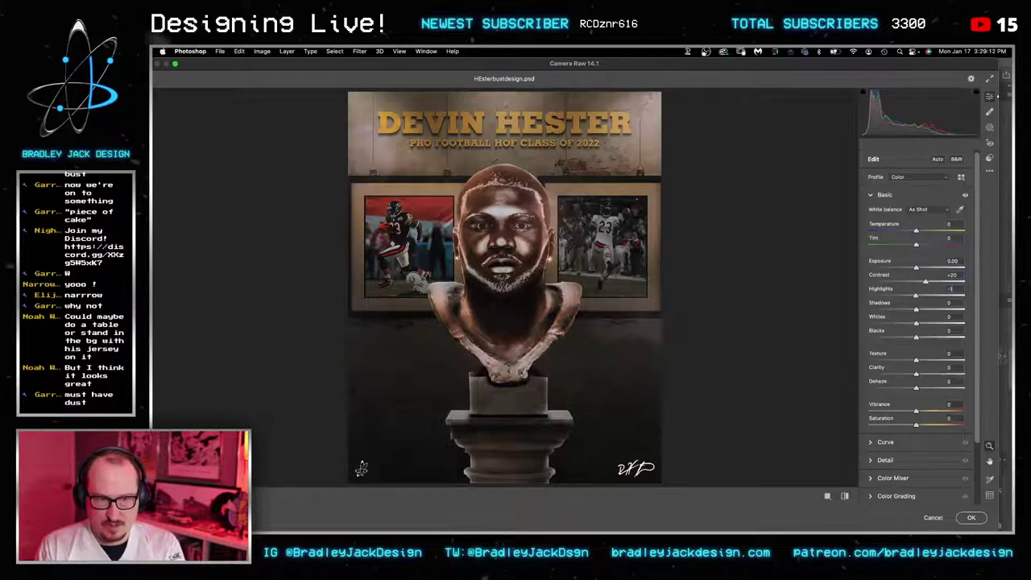
text(10)
key(Tab)
text(1010)
key(Tab)
text(-10)
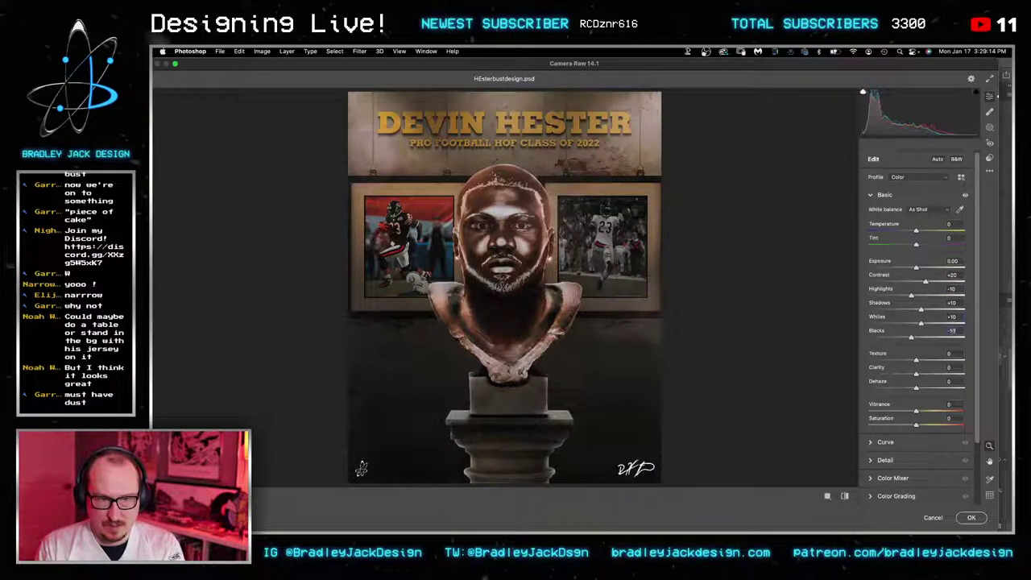
Step: Set Texture +5, Clarity +5, Dehaze -3, Vibrance +5 and Saturation +5 in the Basic adjustments
key(Tab)
text(10)
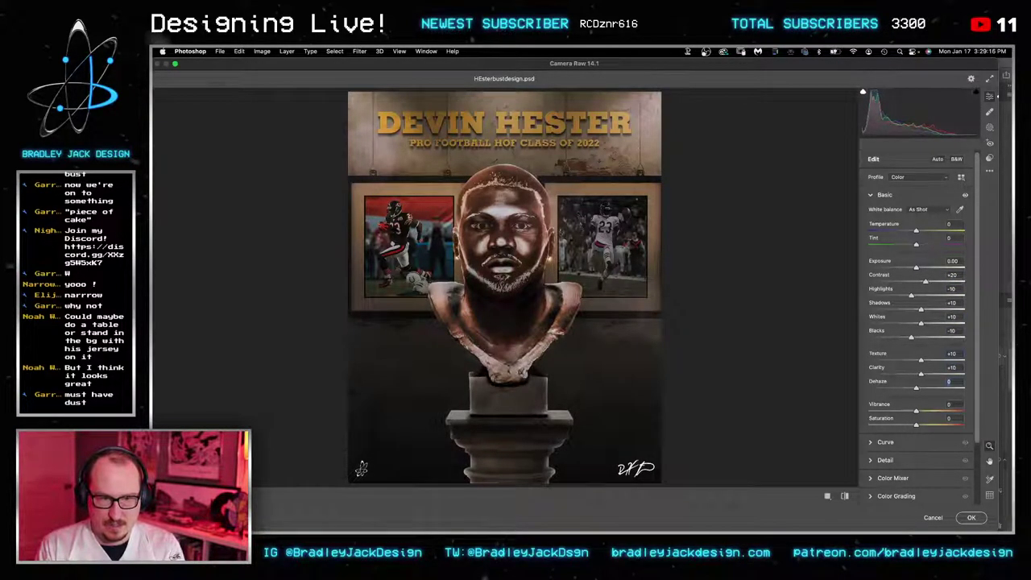
text(3)
key(shift+Tab)
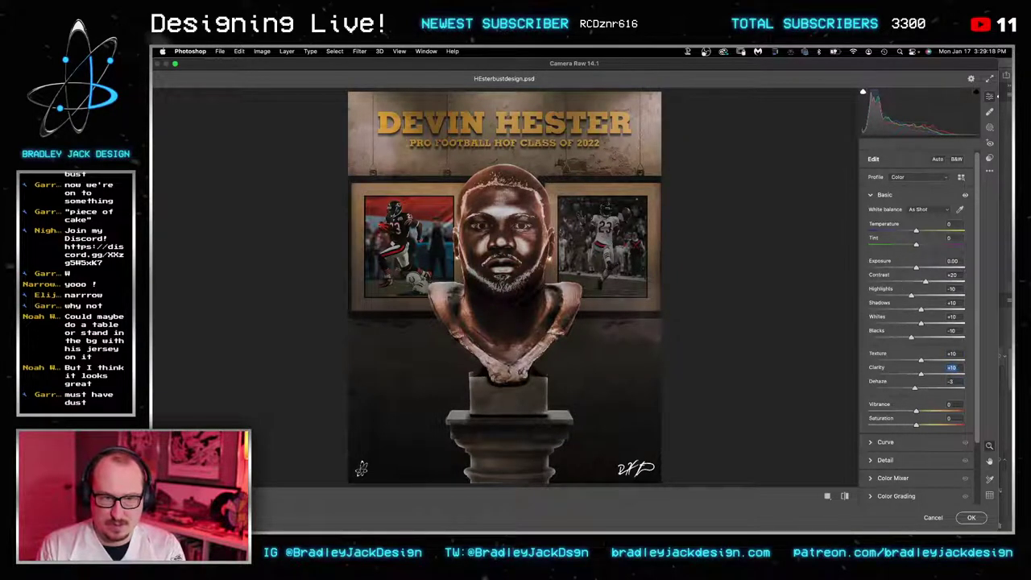
text(5)
key(shift+Tab)
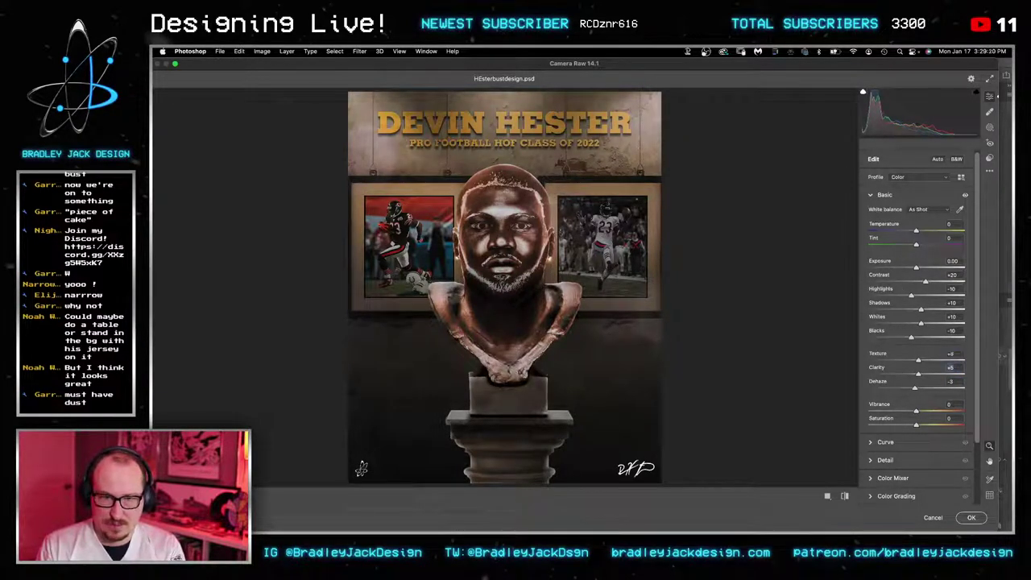
key(Tab)
text(5)
key(Tab)
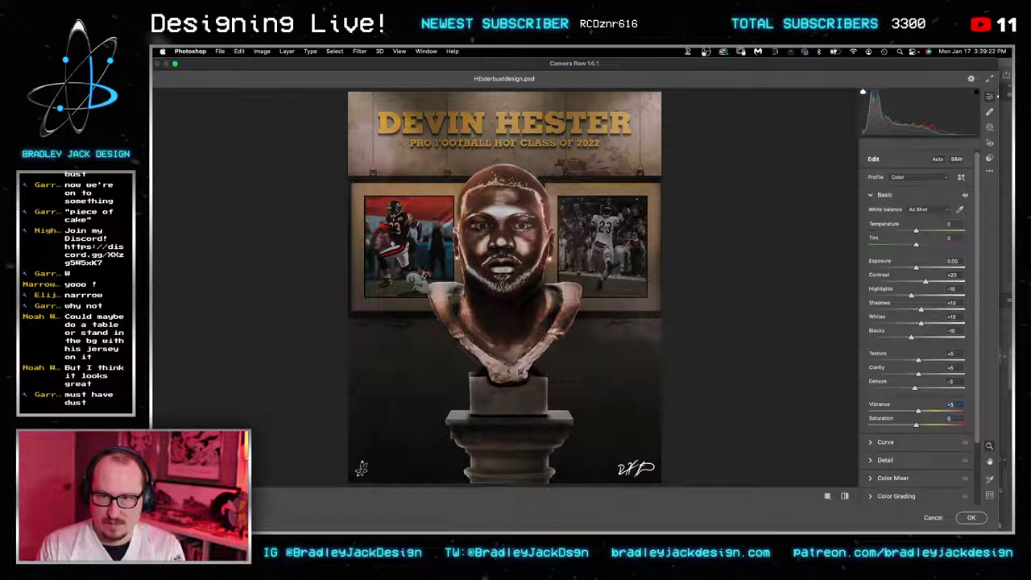
key(Tab)
key(Tab)
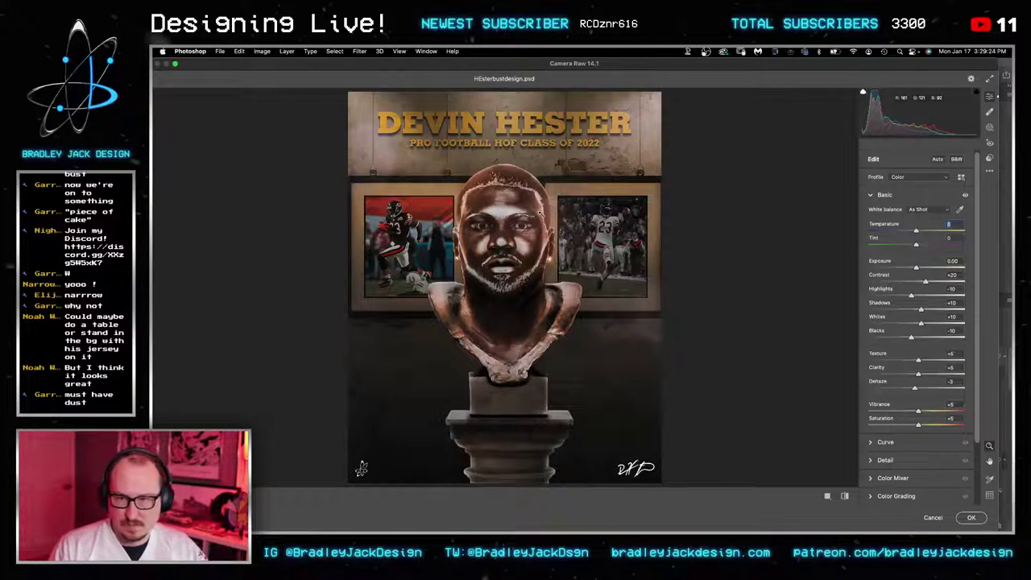
Step: Set Blacks back to 0 in the Basic adjustments
click(957, 331)
text(0)
key(Tab)
Step: Try Calibration values of green hue +42, red hue -1, blue hue -2 and shadow tint -2, compare the effect and reset them
scroll(928, 436, down, 5)
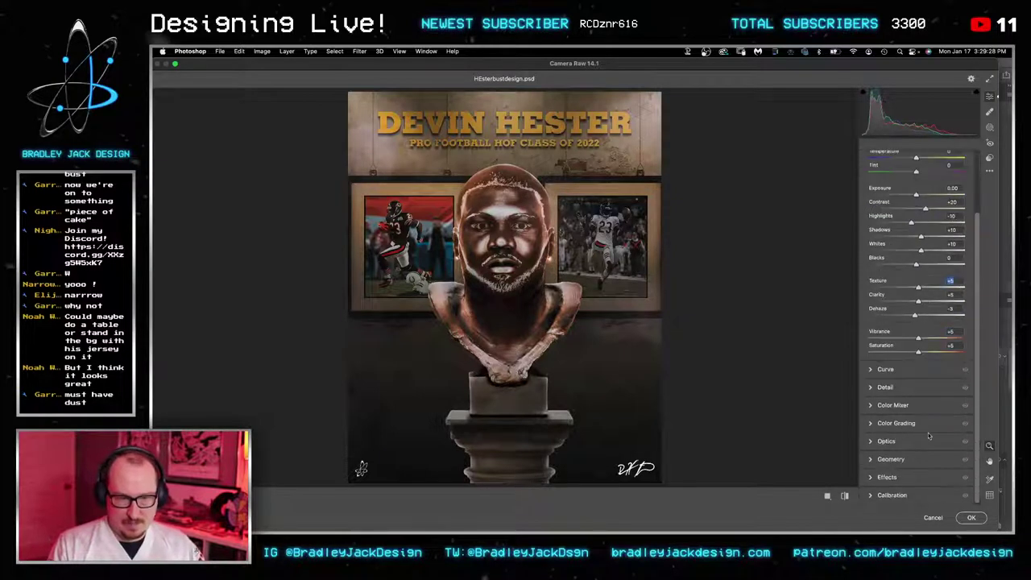
click(871, 494)
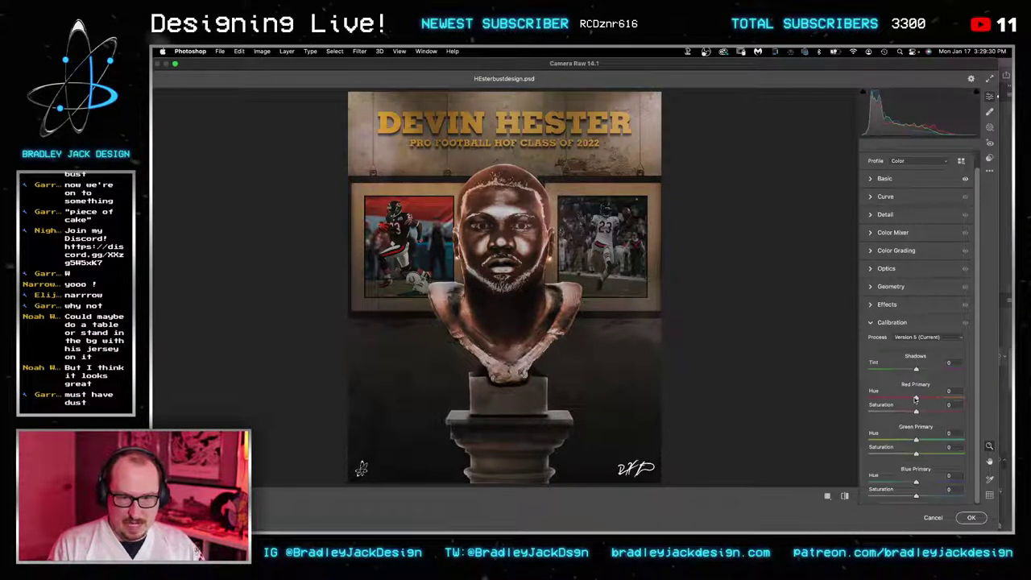
drag(914, 399, 922, 396)
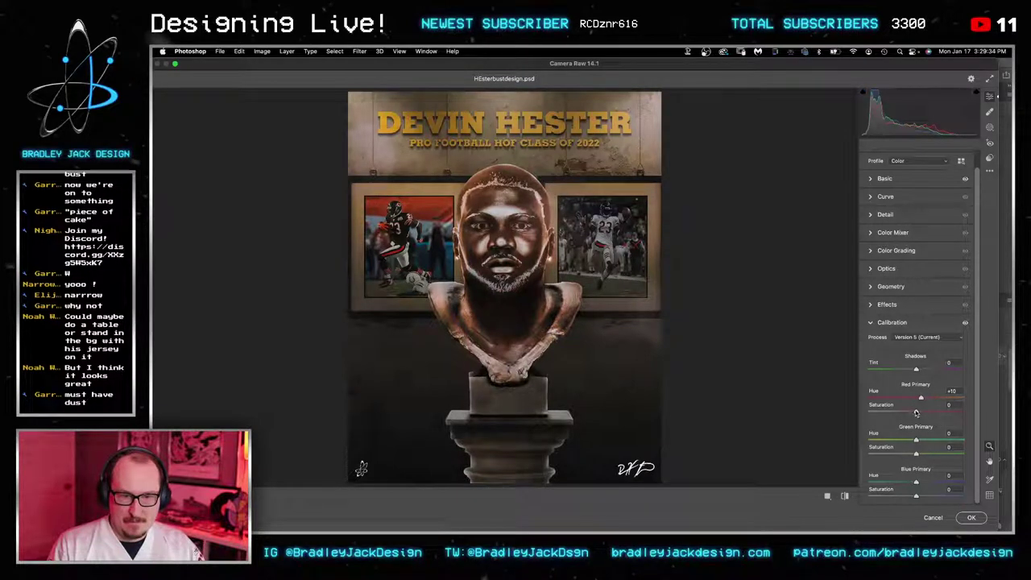
mouse_move(921, 400)
mouse_down()
mouse_move(947, 399)
mouse_move(892, 399)
mouse_move(918, 400)
mouse_up()
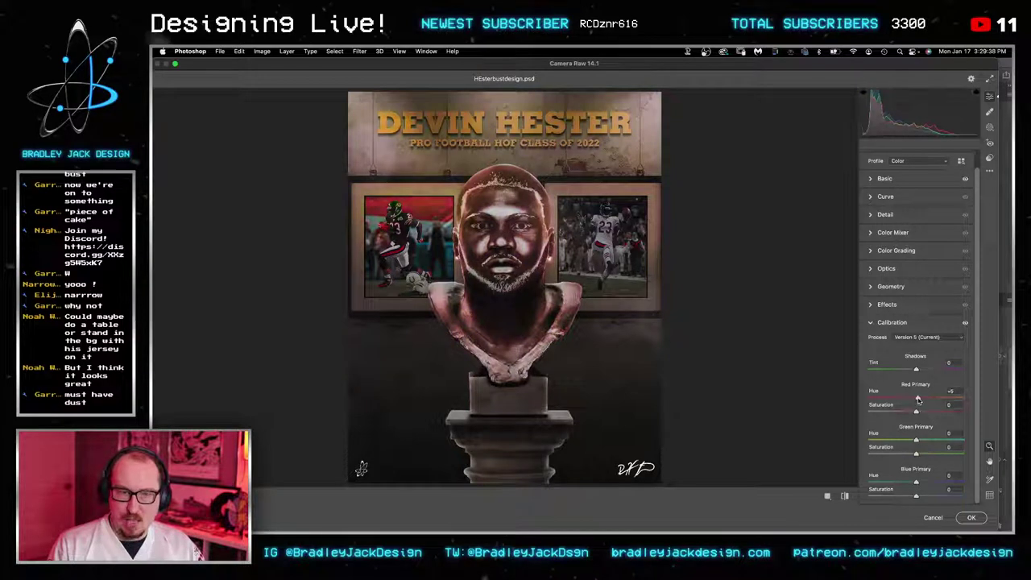
mouse_move(915, 440)
mouse_down()
mouse_move(887, 439)
mouse_move(935, 438)
mouse_up()
mouse_move(915, 481)
mouse_down()
mouse_move(892, 481)
mouse_move(928, 481)
mouse_move(914, 480)
mouse_up()
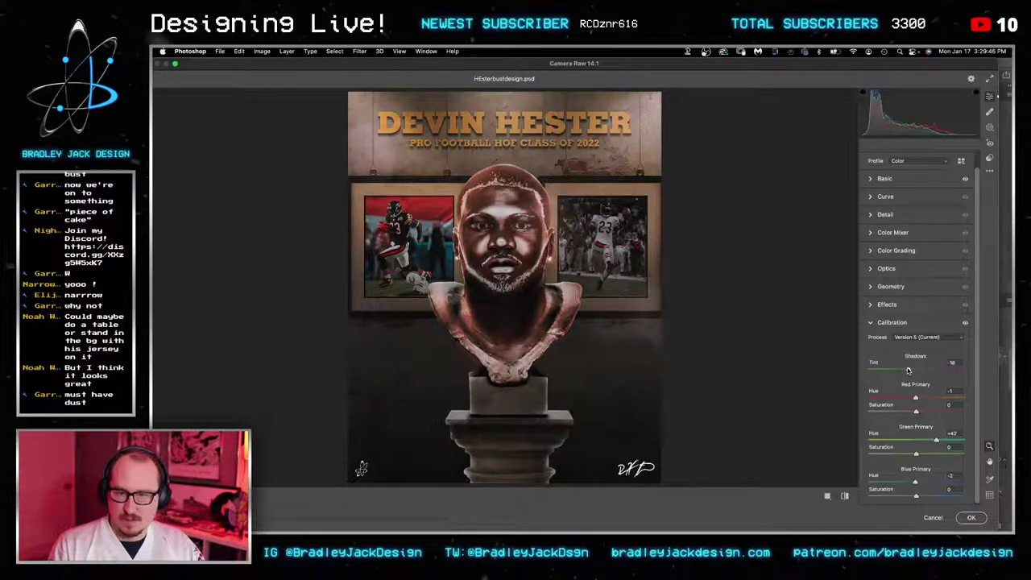
mouse_move(911, 370)
mouse_down()
mouse_move(947, 370)
mouse_move(869, 370)
mouse_move(915, 370)
mouse_up()
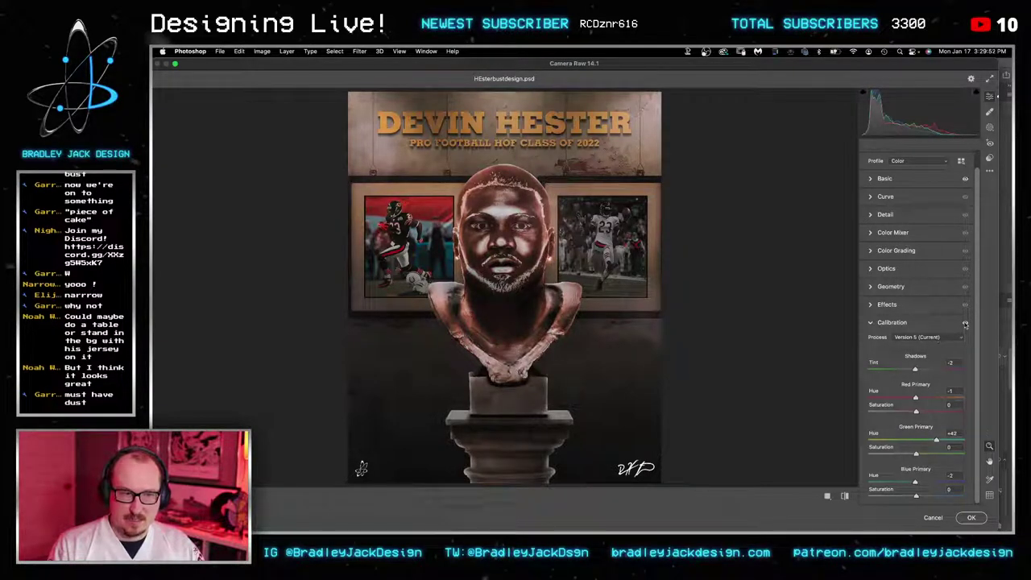
click(965, 325)
alt+click(965, 324)
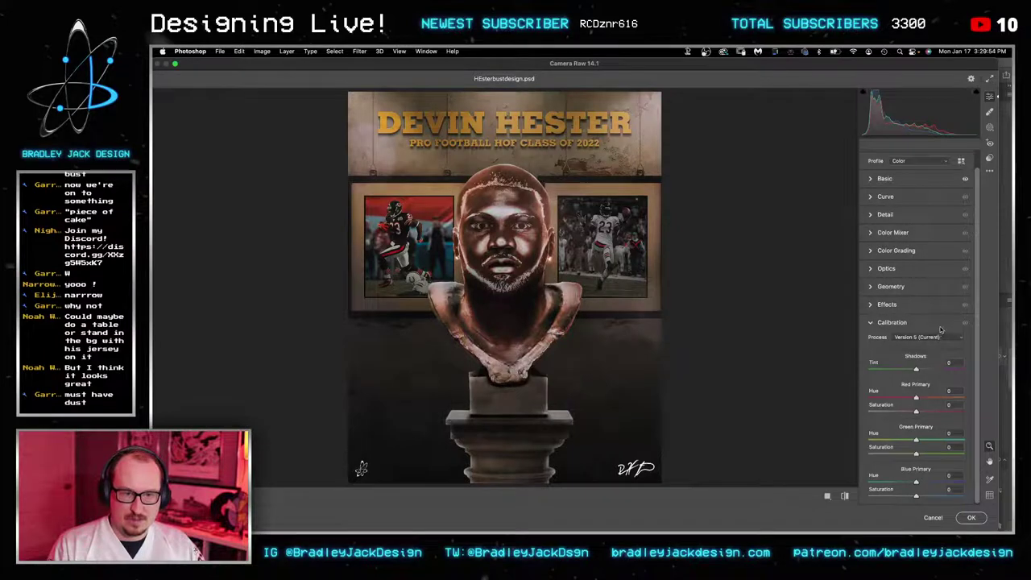
Step: Color grade with warm orange highlights, shadows at hue 22 and saturation 20, and midtones at hue 182 and saturation 11
click(870, 251)
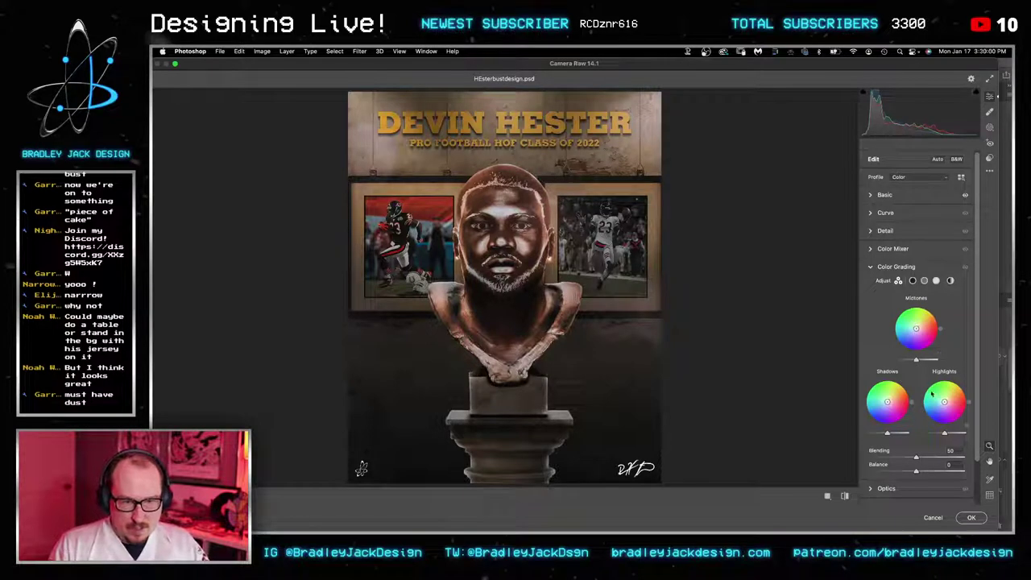
mouse_move(940, 403)
mouse_down()
mouse_move(947, 394)
mouse_move(890, 399)
mouse_up()
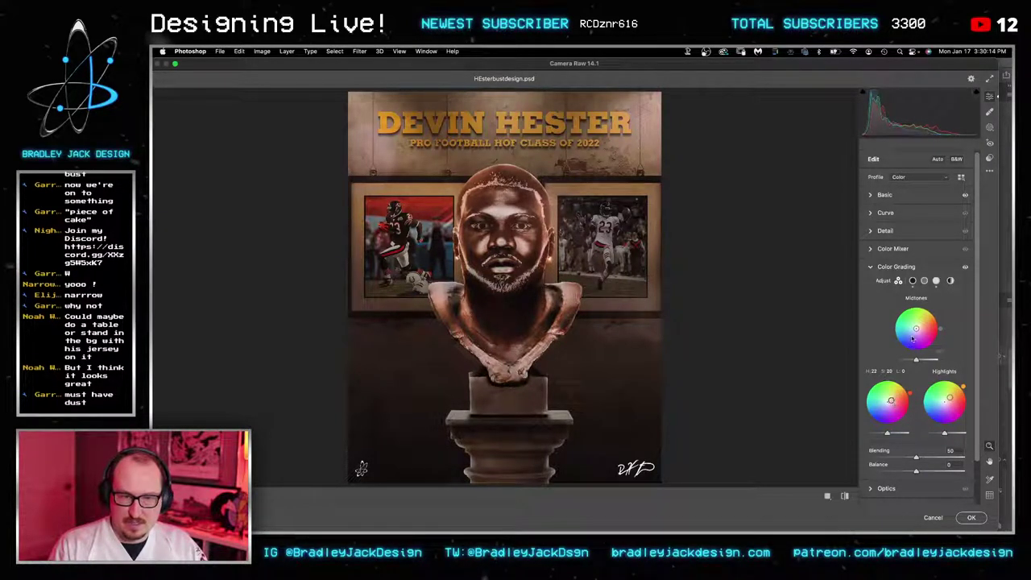
mouse_move(915, 328)
mouse_down()
mouse_move(913, 337)
mouse_move(907, 306)
mouse_move(913, 329)
mouse_up()
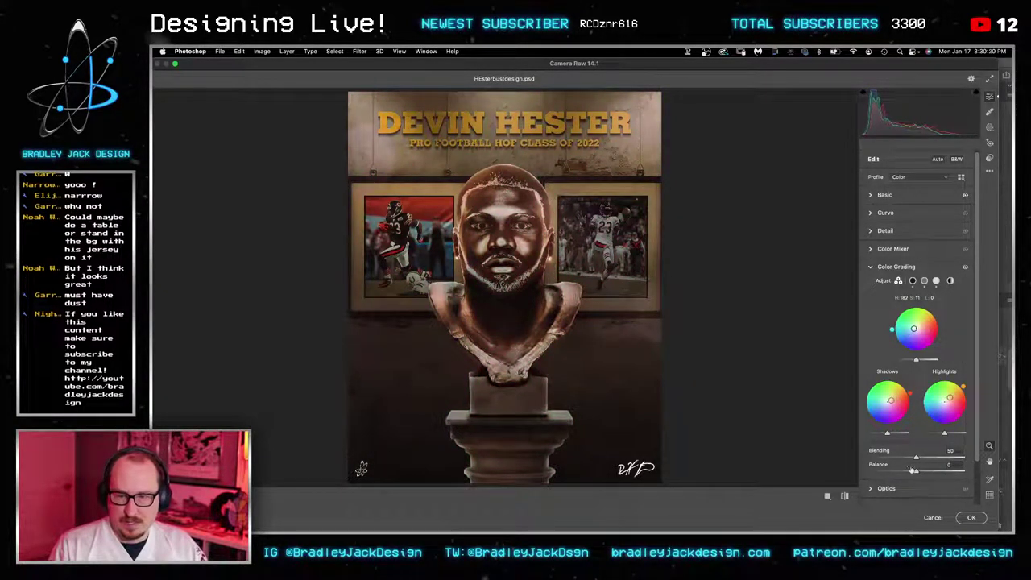
Step: Set the Effects vignetting to -15 and apply the Camera Raw filter
scroll(930, 483, down, 2)
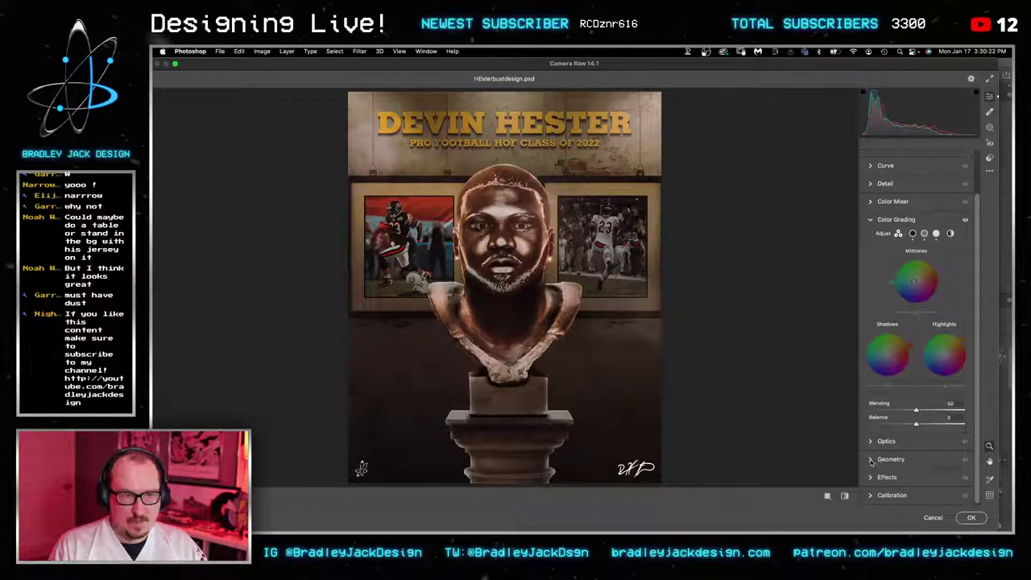
click(869, 459)
click(869, 376)
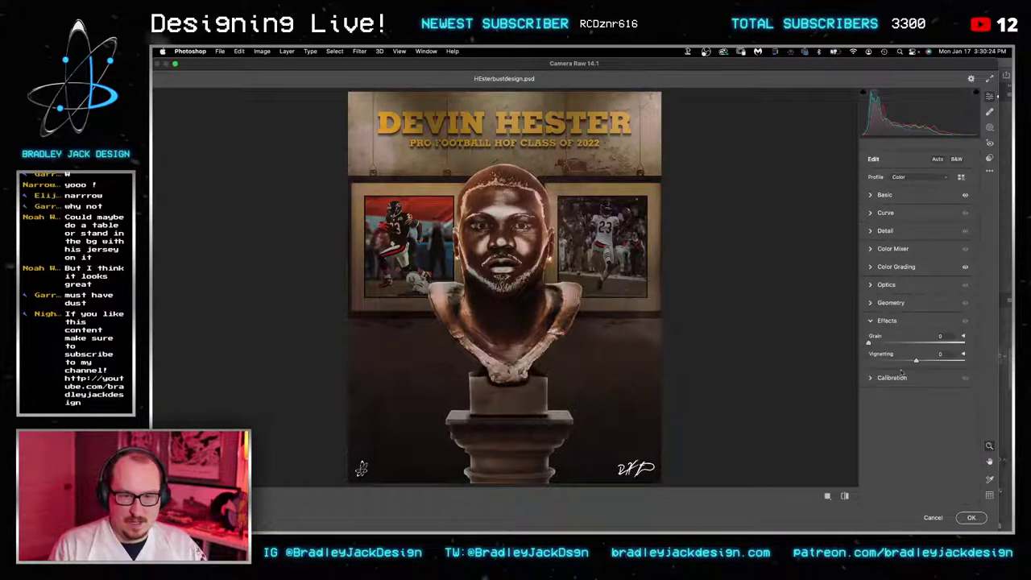
click(903, 360)
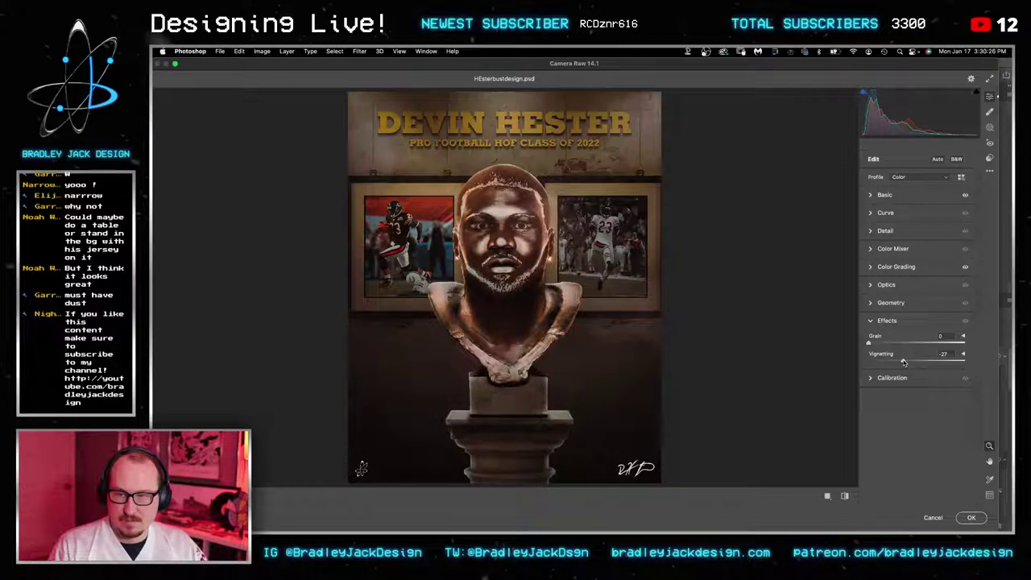
drag(902, 362, 896, 361)
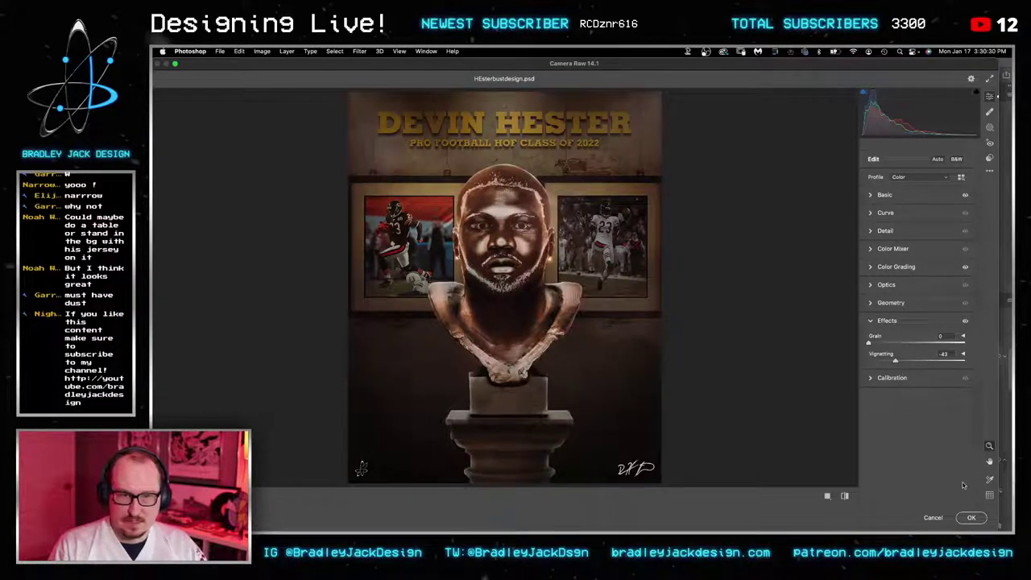
click(945, 354)
text(-15)
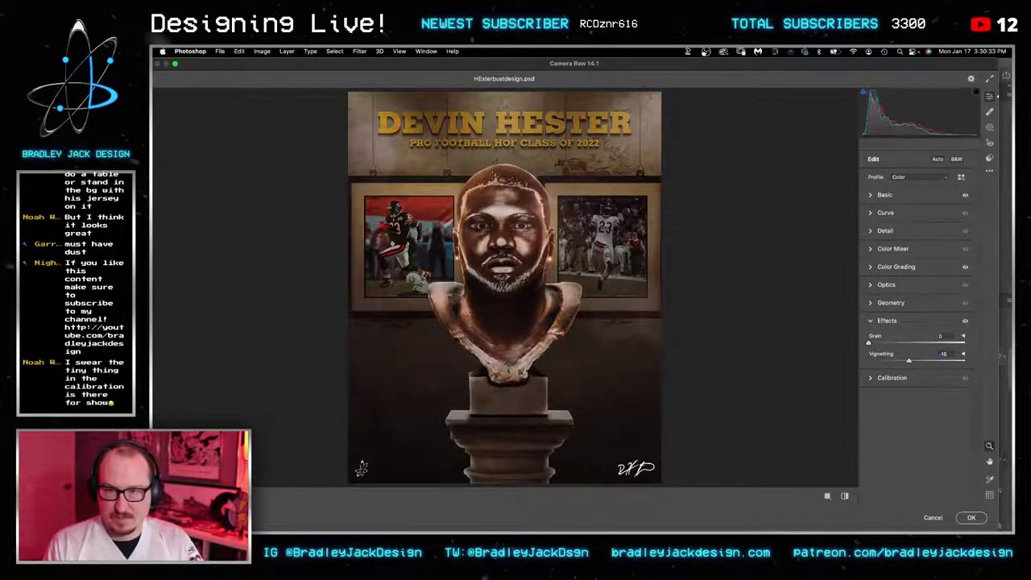
key(Return)
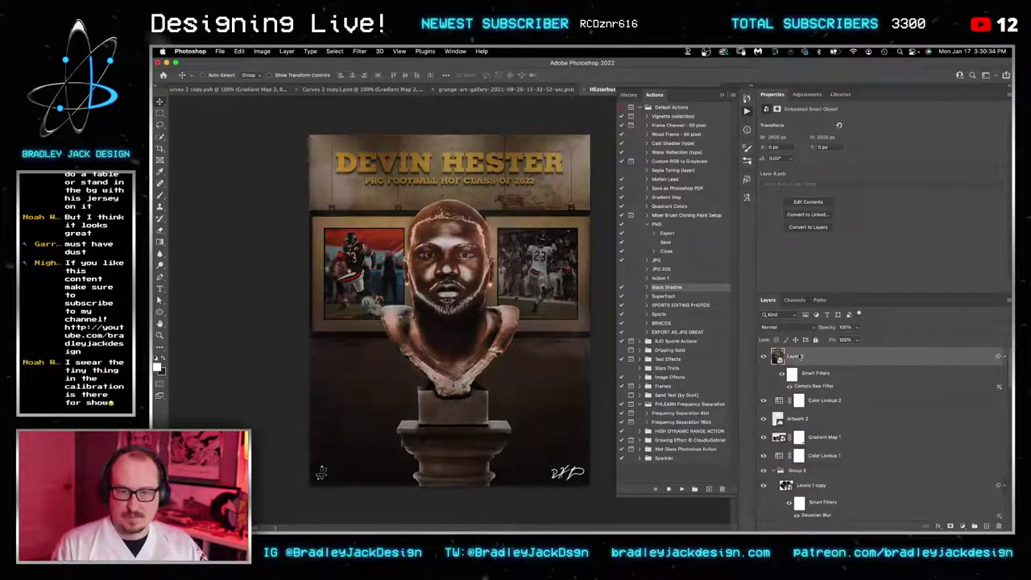
Step: Toggle the visibility of the graded top layer to compare the artwork before and after the Camera Raw filter
click(764, 358)
click(764, 358)
click(764, 358)
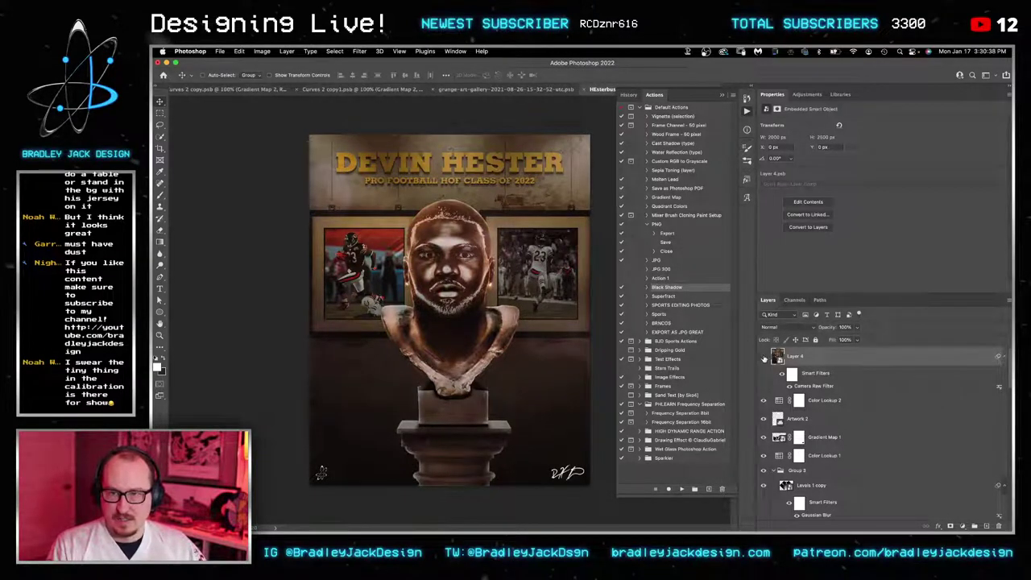
click(764, 356)
click(764, 357)
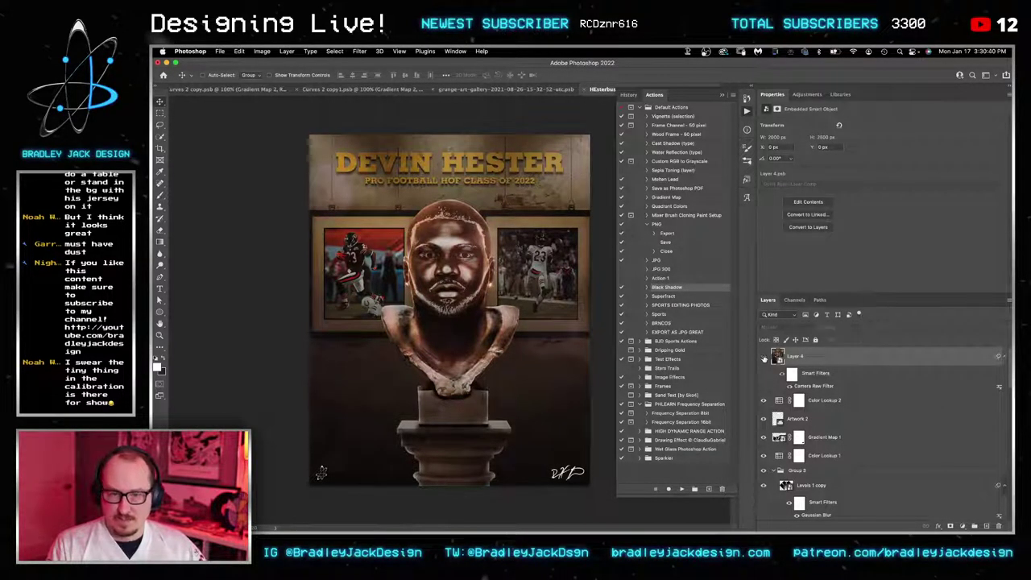
Step: Compare the artwork again with and without the graded Layer 4, ending with the layer visible
click(764, 356)
click(764, 357)
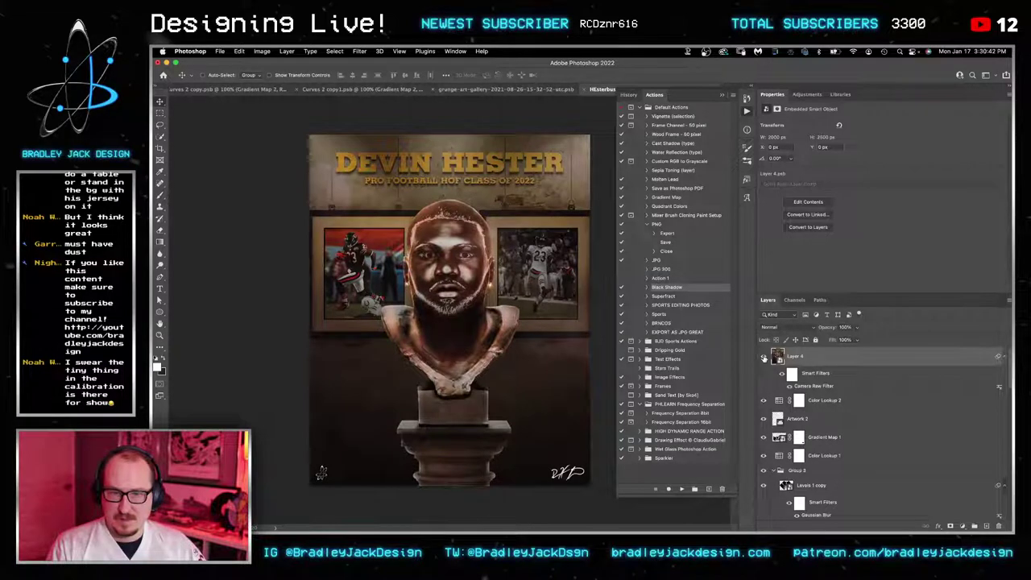
click(764, 357)
click(764, 356)
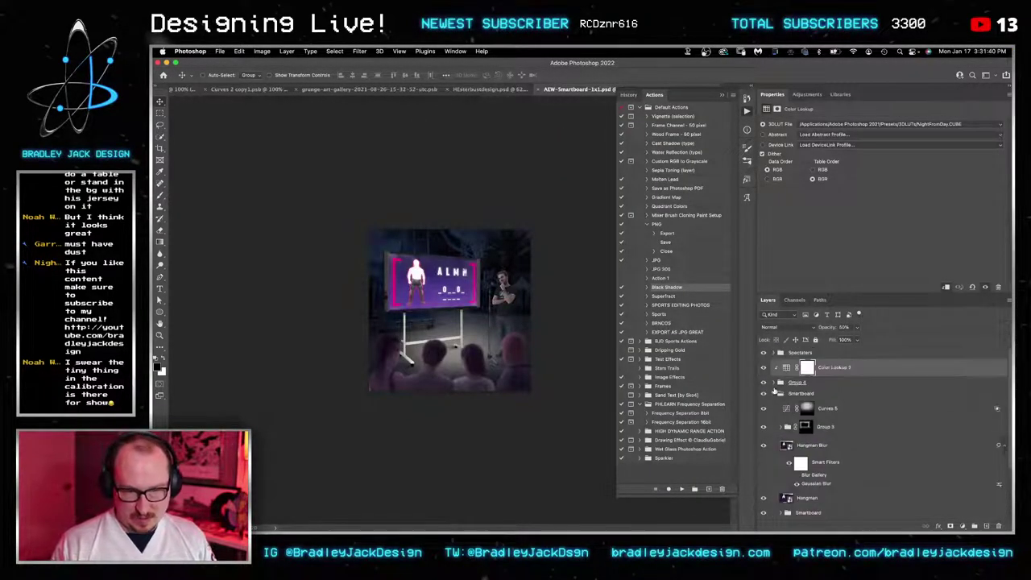
Step: Copy the spectators group from AEW-Smartboard-1x1.psd and paste it above Group 3 in HEsterbustdesign.psd
click(774, 383)
click(796, 354)
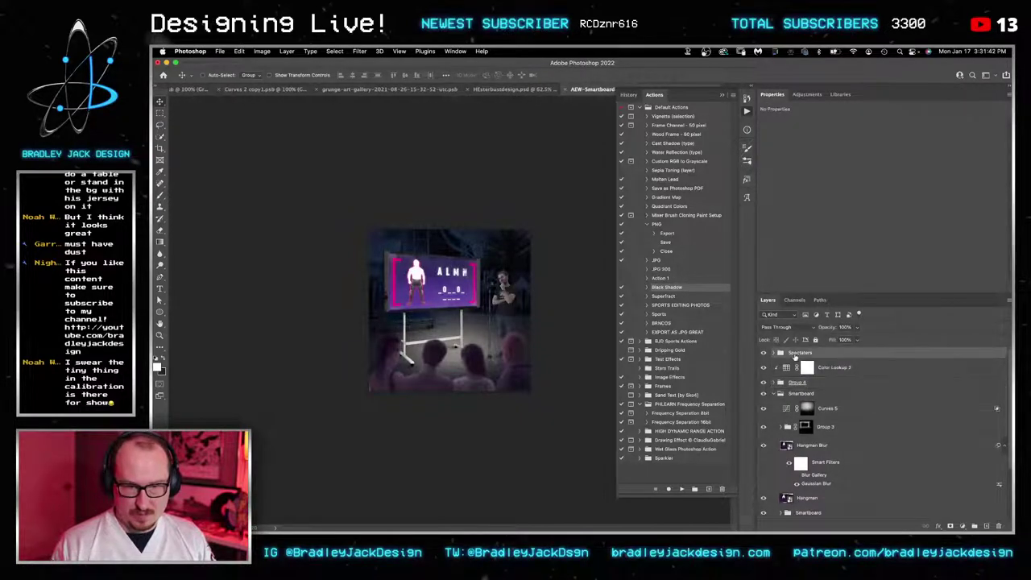
key(super+grave)
key(super+grave)
key(ctrl+Tab)
key(ctrl+Tab)
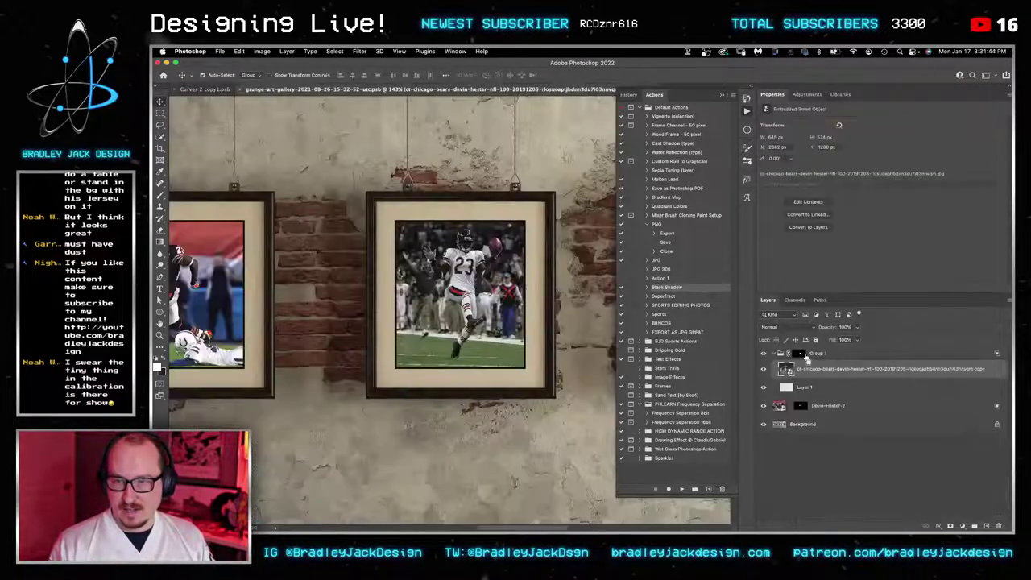
scroll(813, 403, down, 4)
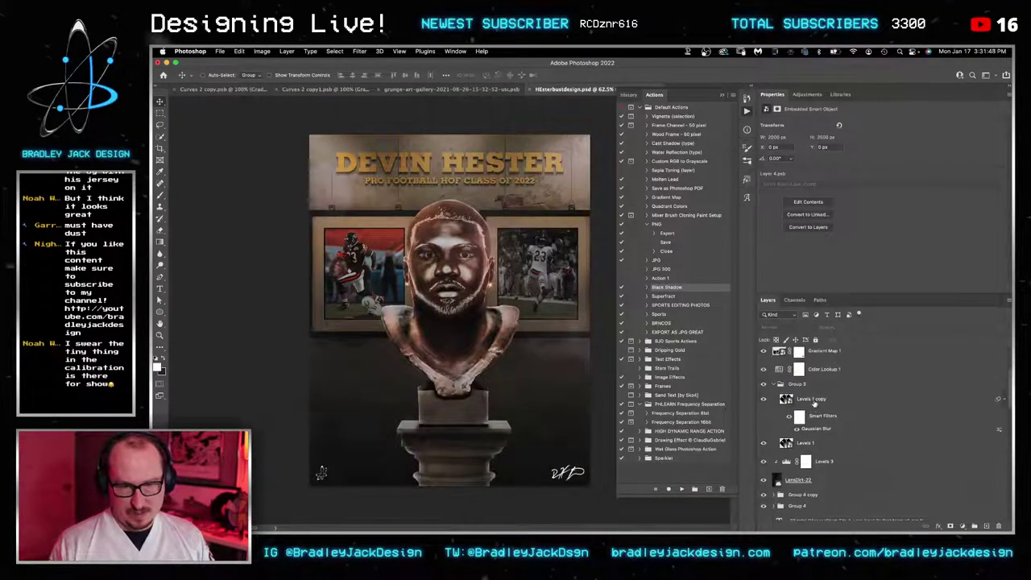
click(811, 385)
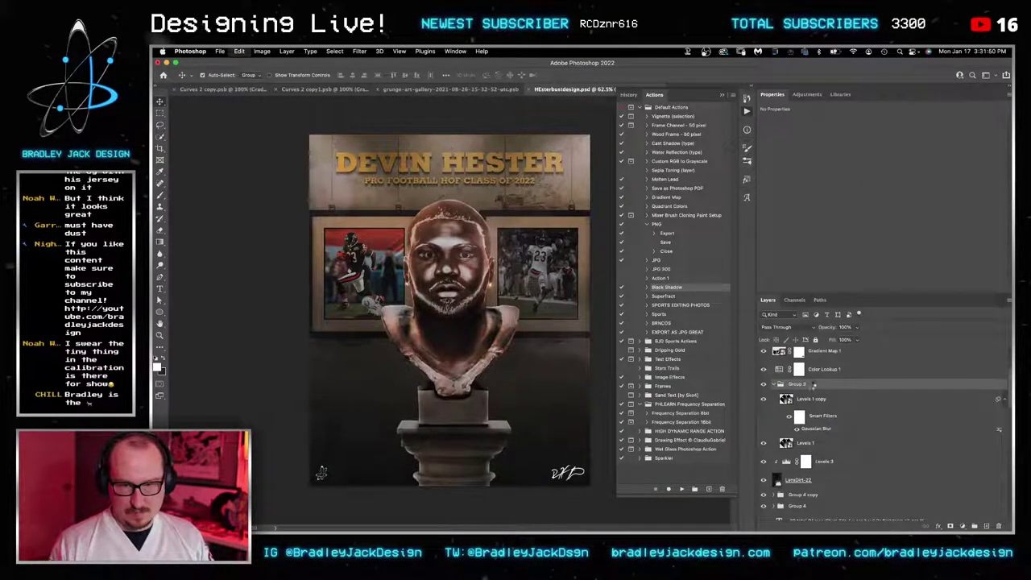
key(ctrl+v)
Step: Scale the spectators group to about 304% and place two of the figures in front of the pedestal along the artwork's lower edge
key(super+t)
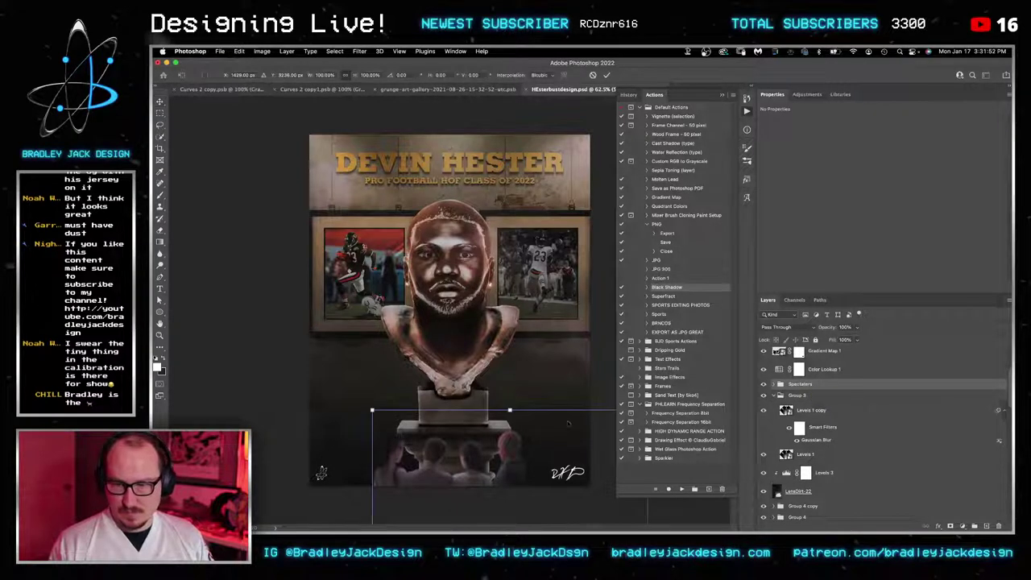
drag(374, 410, 153, 193)
drag(430, 315, 502, 469)
drag(260, 322, 170, 195)
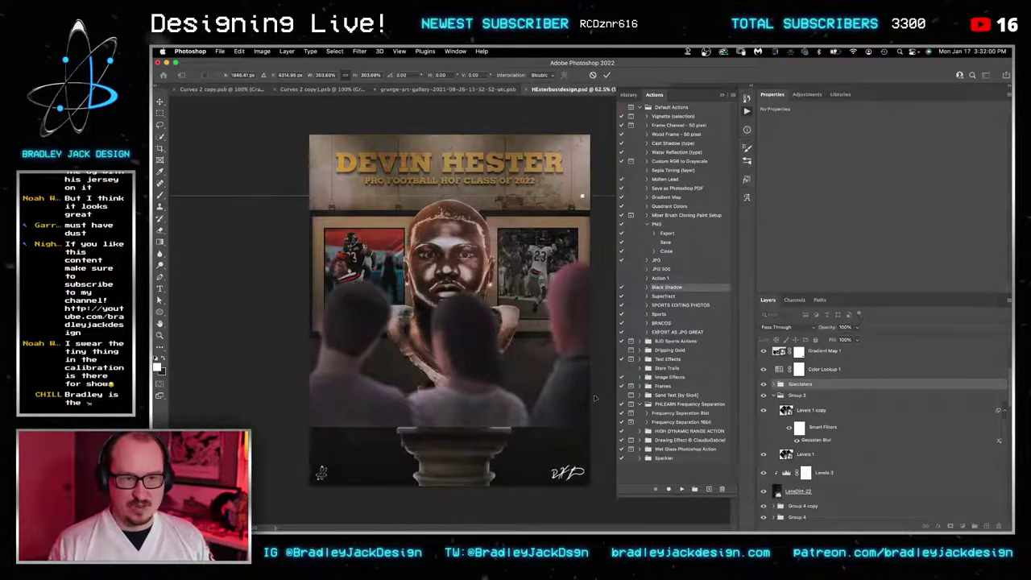
drag(595, 399, 645, 449)
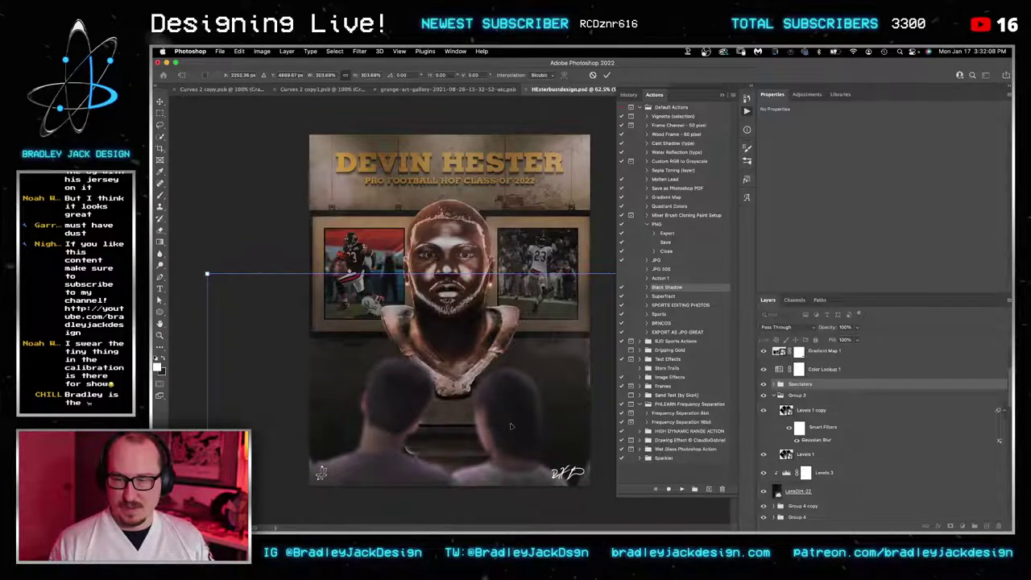
key(Return)
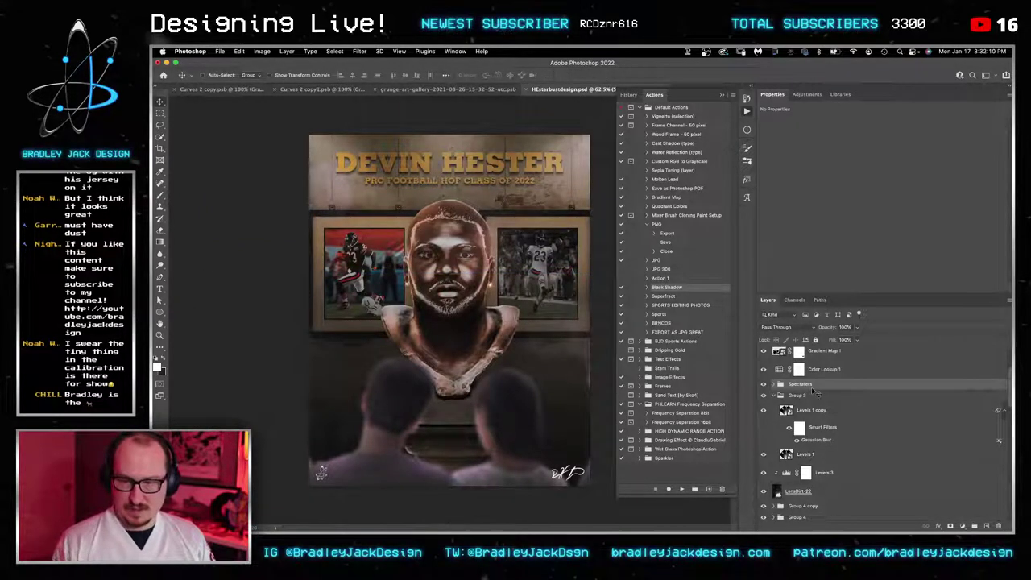
Step: Preview the artwork with the spectators on a clear screen, hide their group and show the graded Layer 4 again
key(Tab)
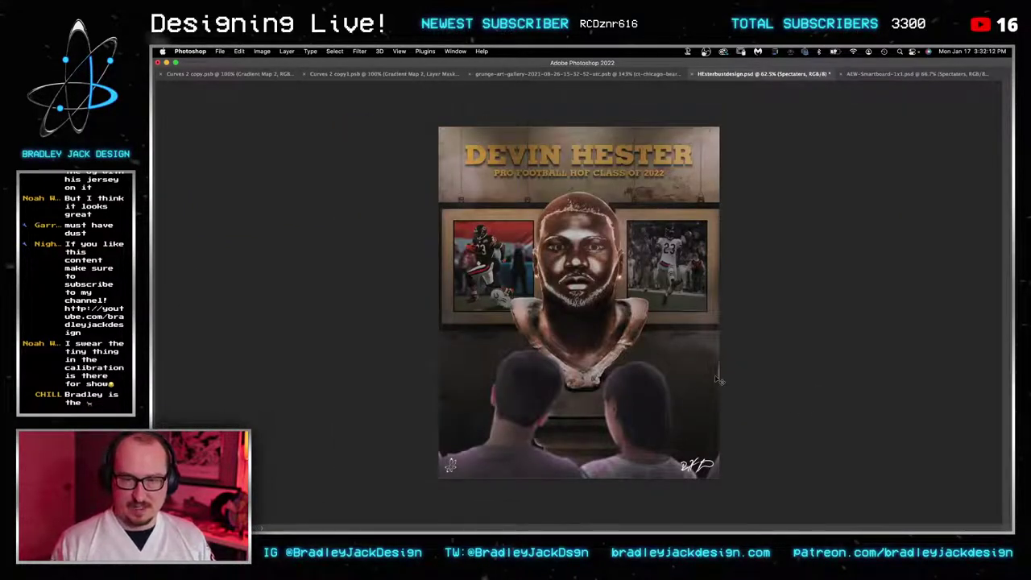
key(Tab)
click(763, 358)
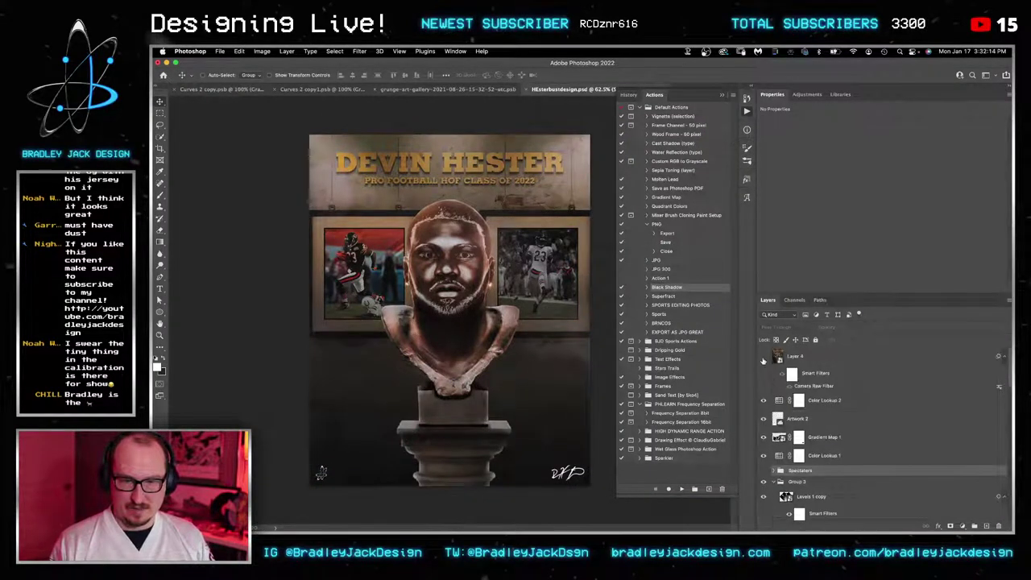
click(763, 359)
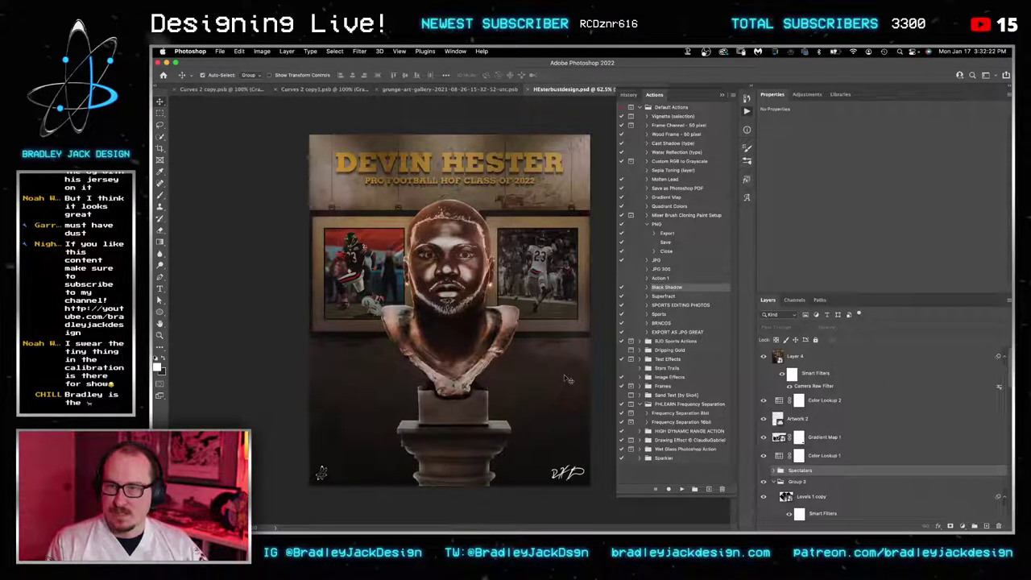
Step: Run the PNG action to export, save and close the artwork, reopen HEsterbustdesign.psd from the recent files and collapse the Actions panel
click(654, 226)
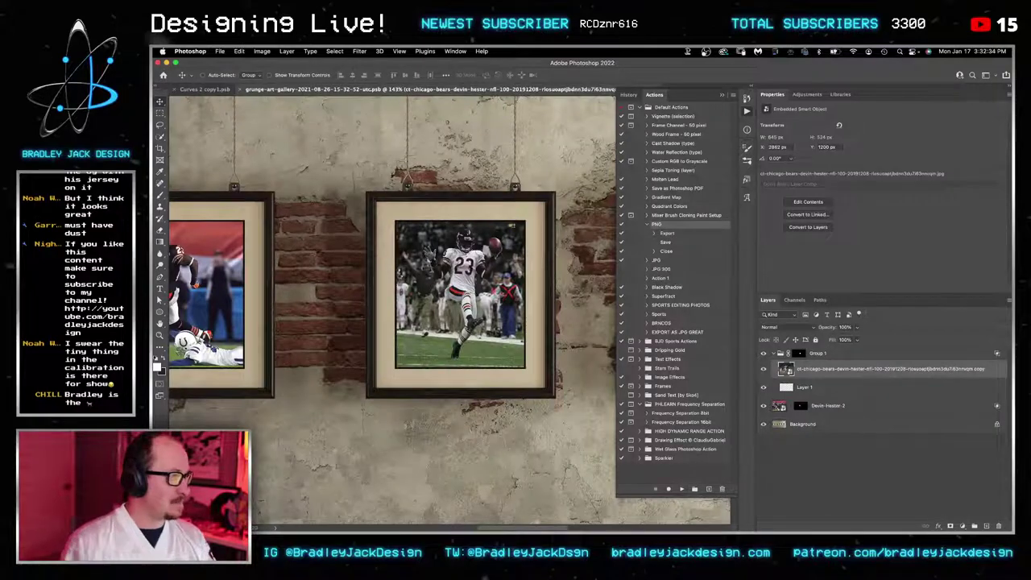
click(219, 51)
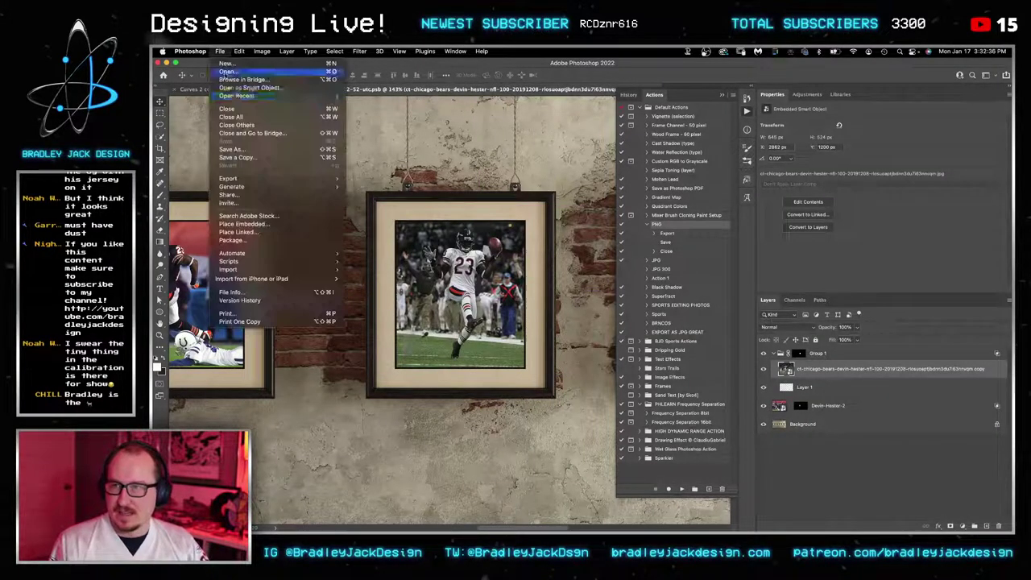
mouse_move(245, 96)
click(407, 97)
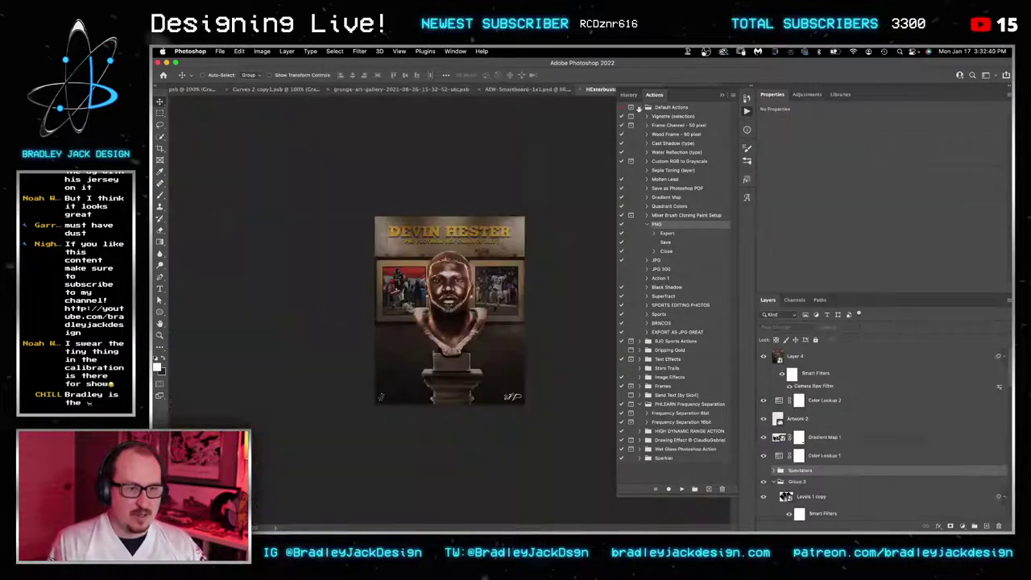
click(722, 96)
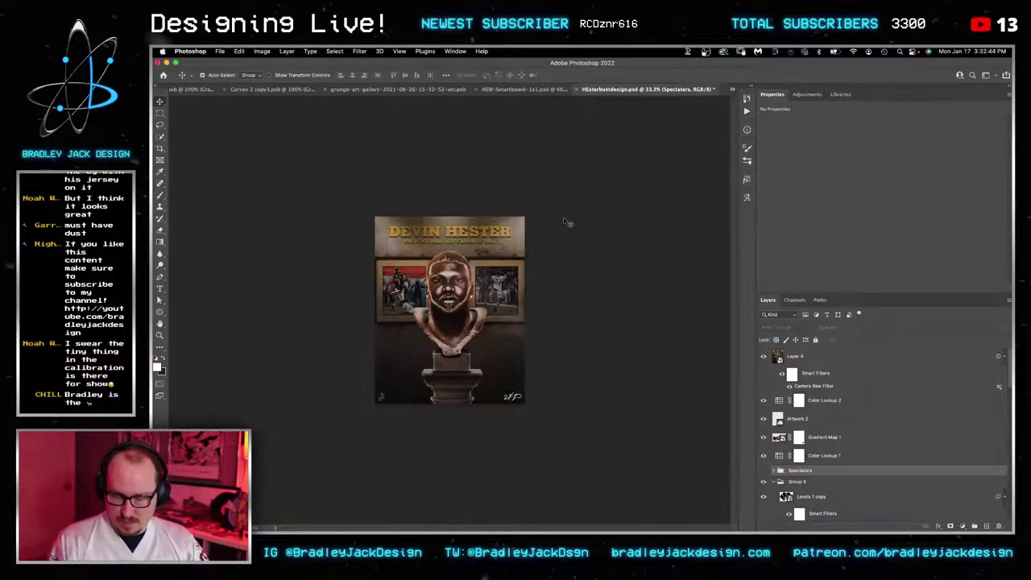
Step: Place the 3046713 portrait photo above Layer 4 as an embedded smart object at 50% opacity
key(super+equal)
key(super+equal)
key(super+equal)
drag(480, 219, 435, 221)
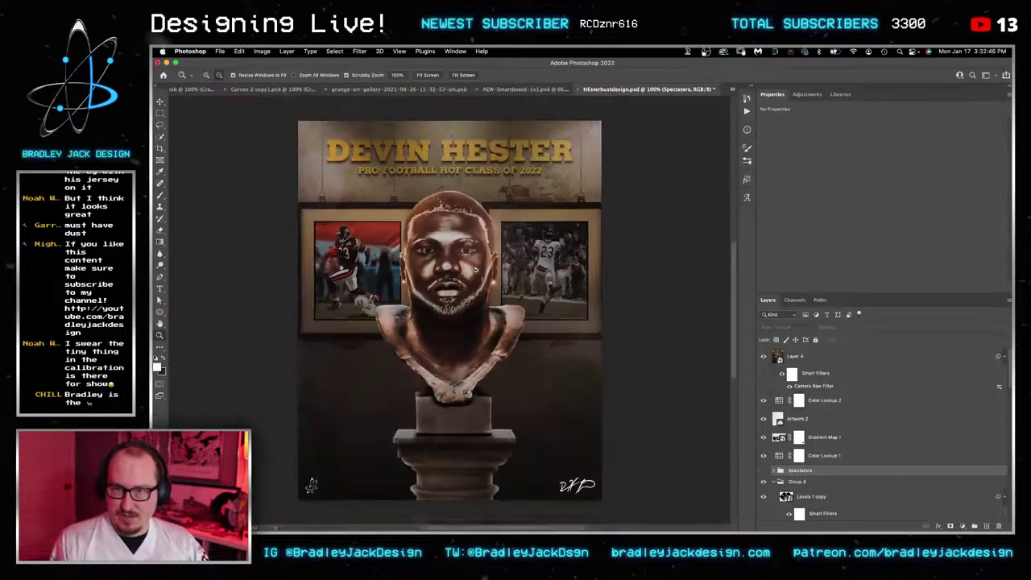
click(459, 288)
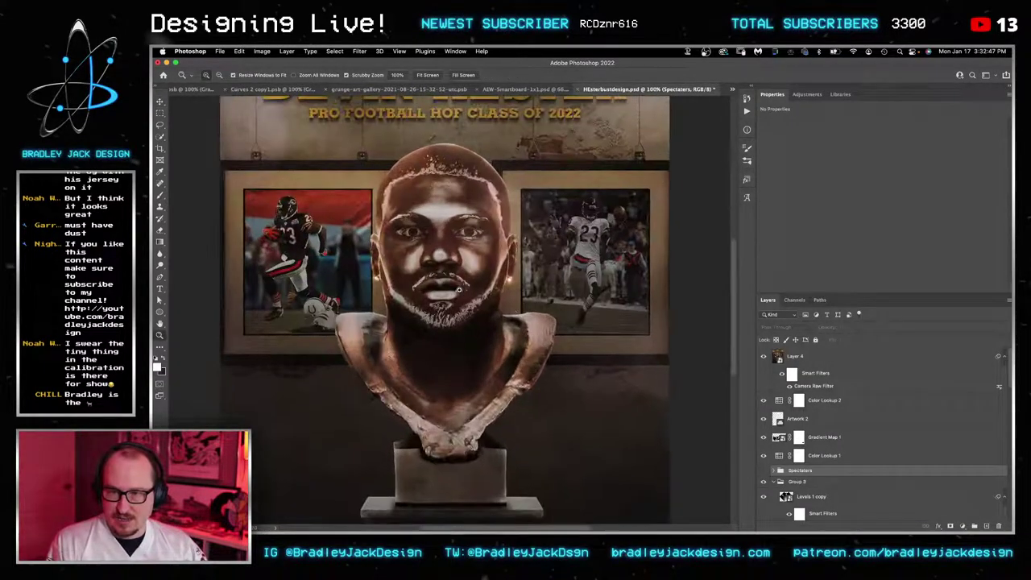
click(794, 357)
click(760, 504)
drag(672, 261, 550, 273)
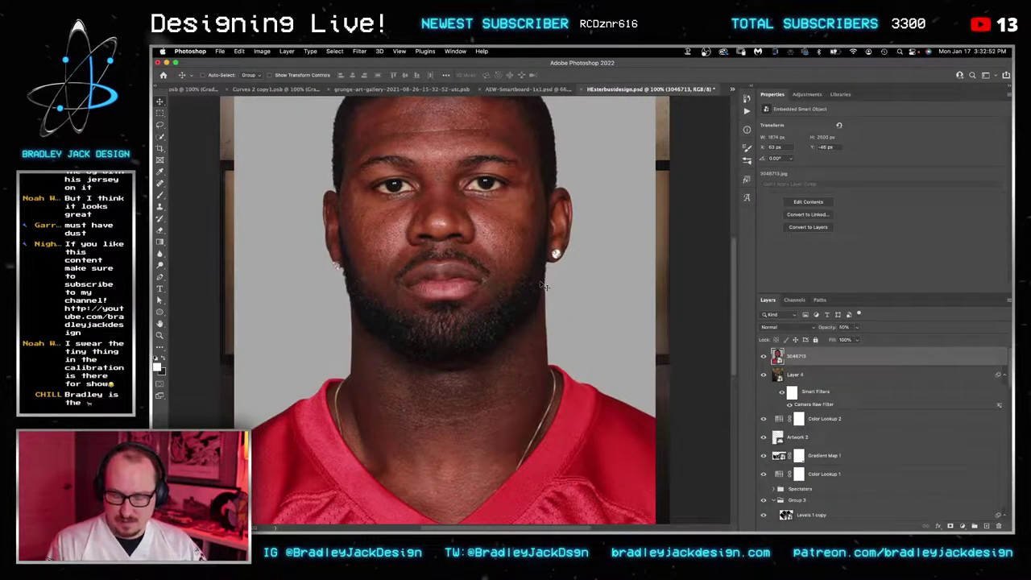
Step: Scale the semi-transparent portrait photo down to about 50.9% so its head matches the size of the bust's head
key(super+t)
double_click(338, 76)
key(shift+Down)
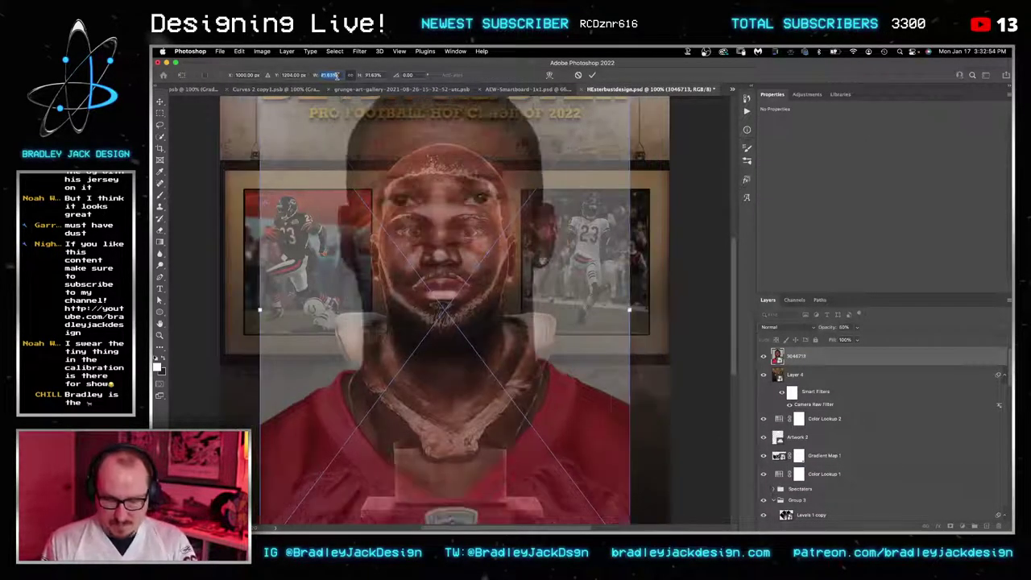
key(shift+Down)
key(shift+Down)
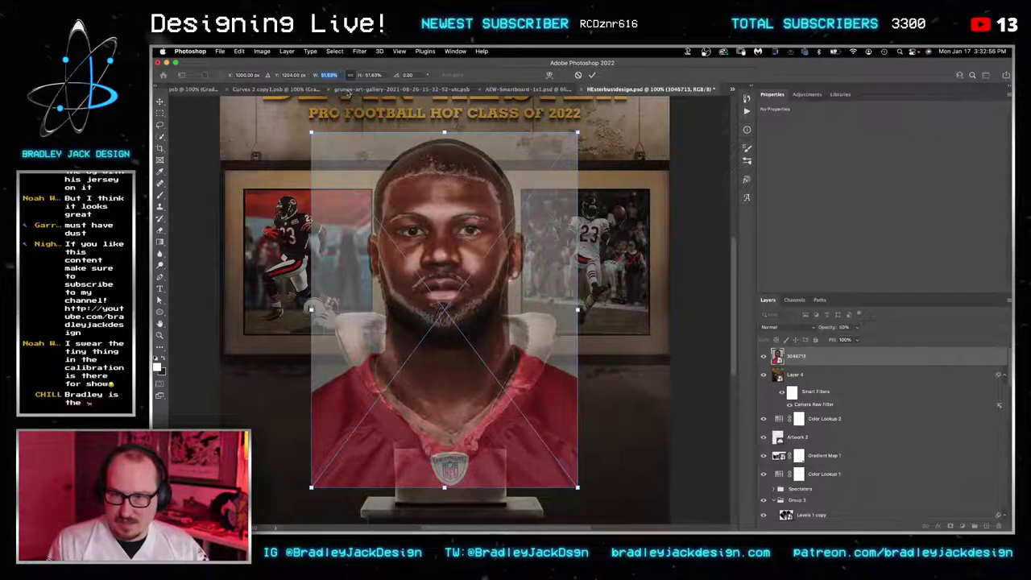
key(Return)
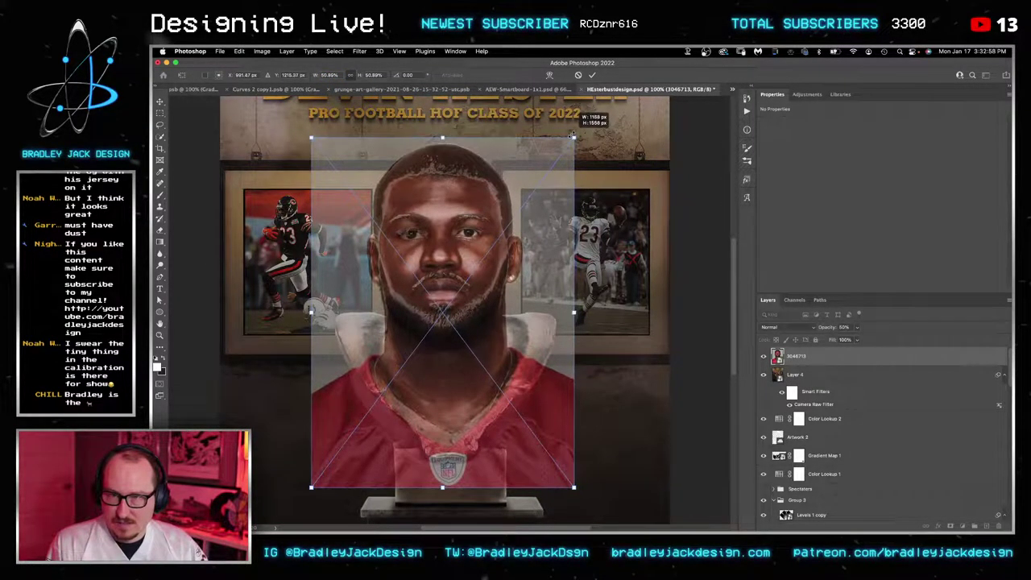
Step: Nudge the portrait photo slightly right and up to align its facial features with the bust
key(Right)
key(Right)
key(Right)
key(Right)
key(Right)
key(Right)
key(Right)
key(Right)
key(Right)
key(Right)
key(Right)
key(Up)
key(Up)
key(Up)
key(Up)
key(Up)
key(Up)
key(Up)
key(Up)
key(Up)
key(Up)
key(Up)
key(Up)
key(Up)
key(Up)
key(Up)
key(Up)
key(Up)
key(Up)
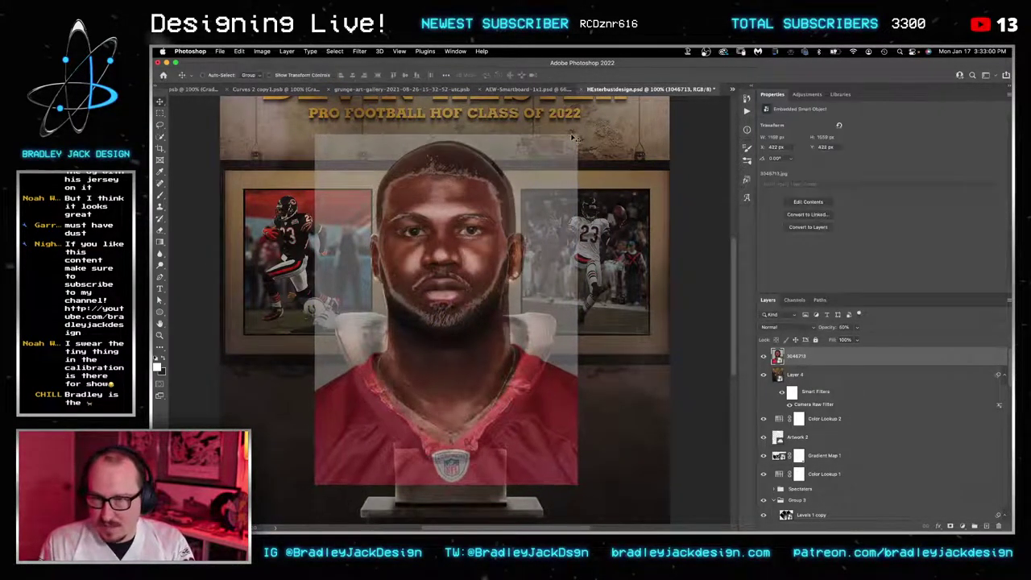
Step: Refine the portrait photo's scale to about 50.1% and nudge it up to line up with the bust's face
key(super+t)
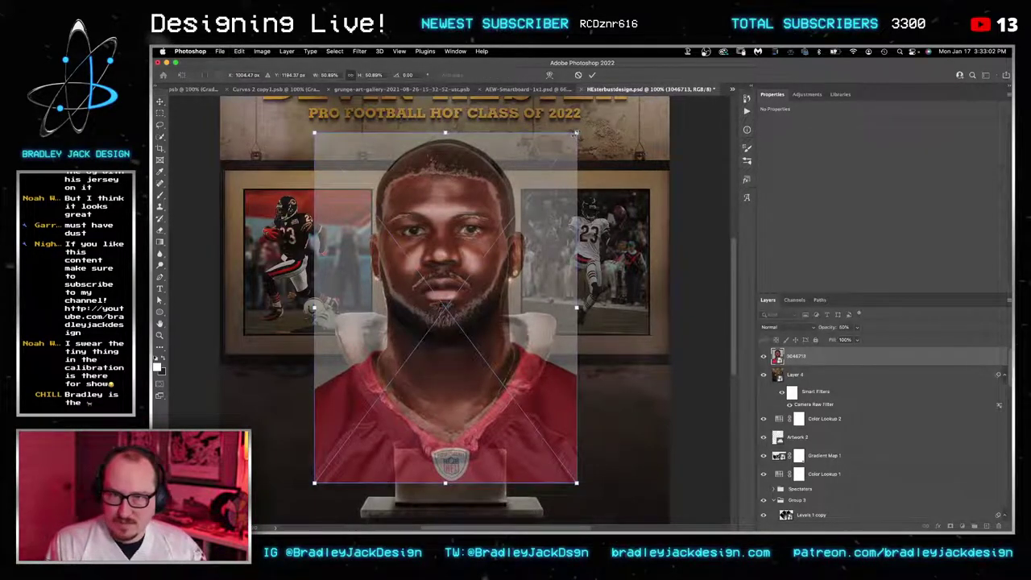
drag(576, 134, 571, 137)
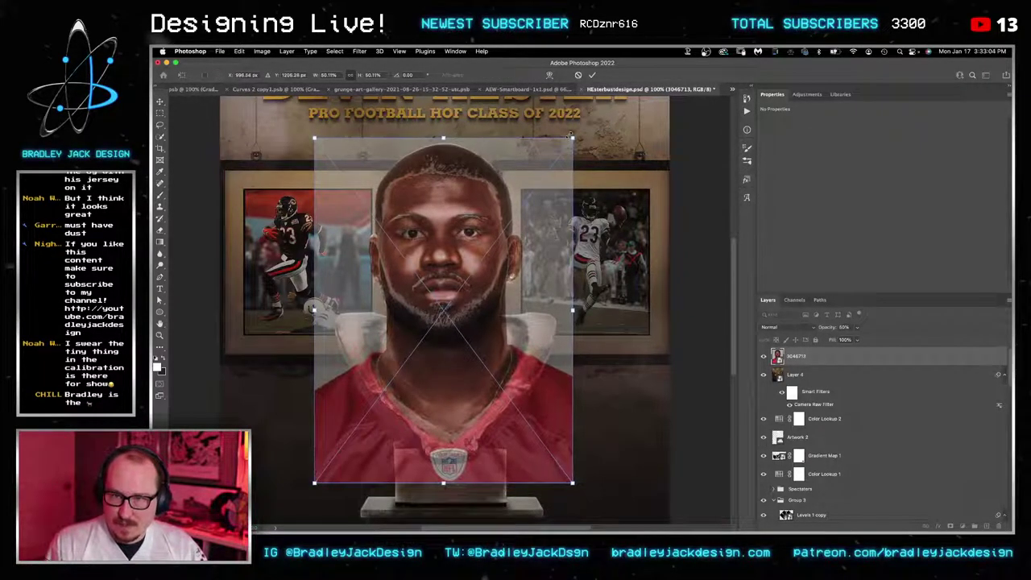
key(Return)
key(shift+Up)
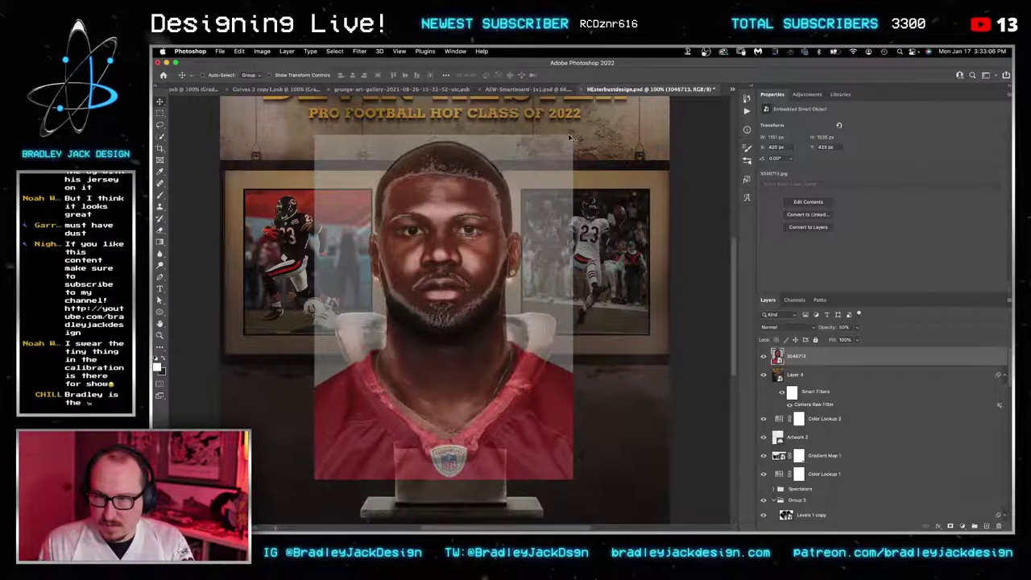
Step: Set the portrait photo's opacity to 100%, toggle its visibility to compare it with the finished bust, and leave it hidden
key(0)
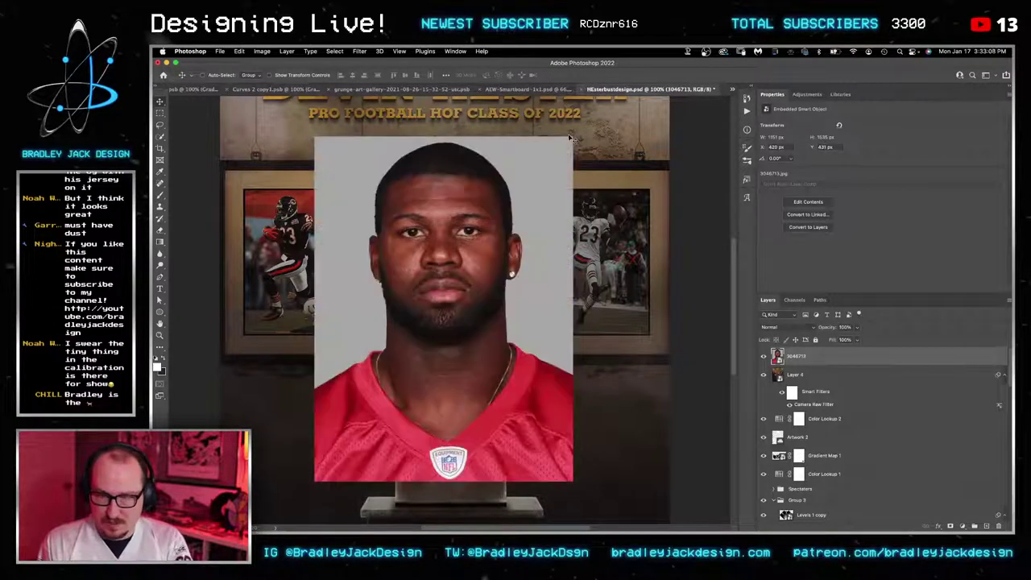
click(763, 356)
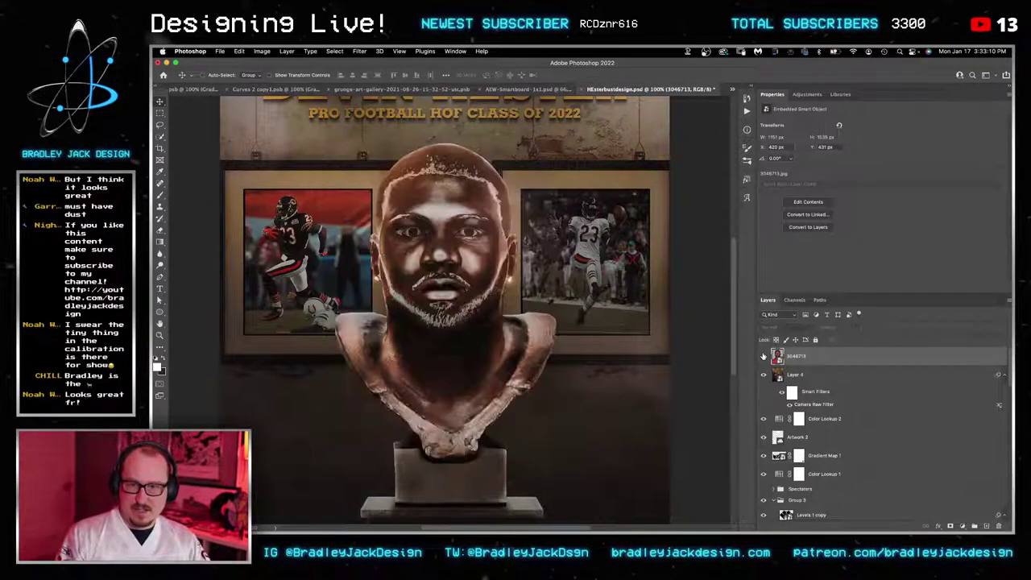
click(764, 356)
click(763, 355)
click(763, 356)
click(763, 355)
click(764, 356)
click(763, 356)
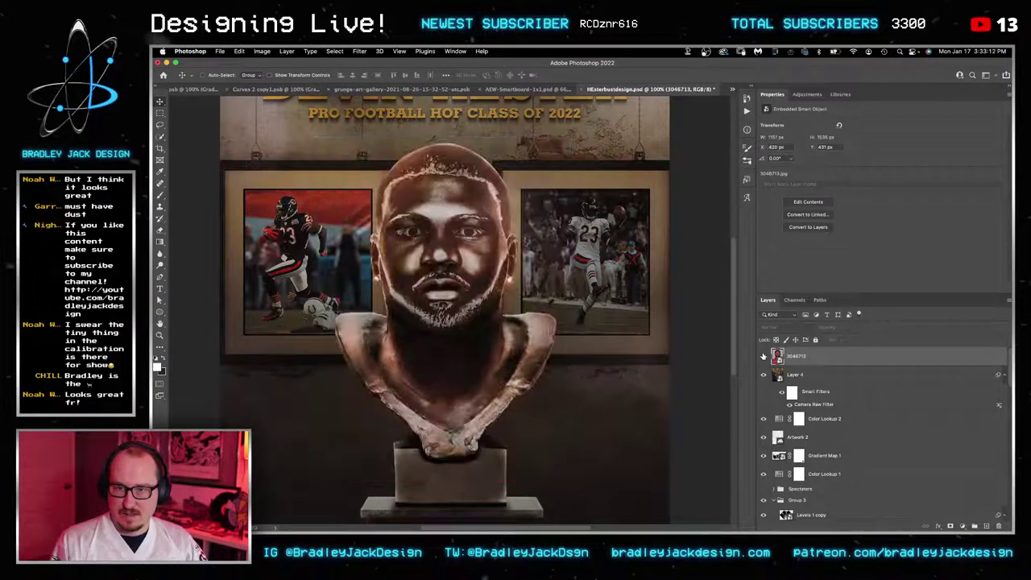
click(763, 356)
click(762, 356)
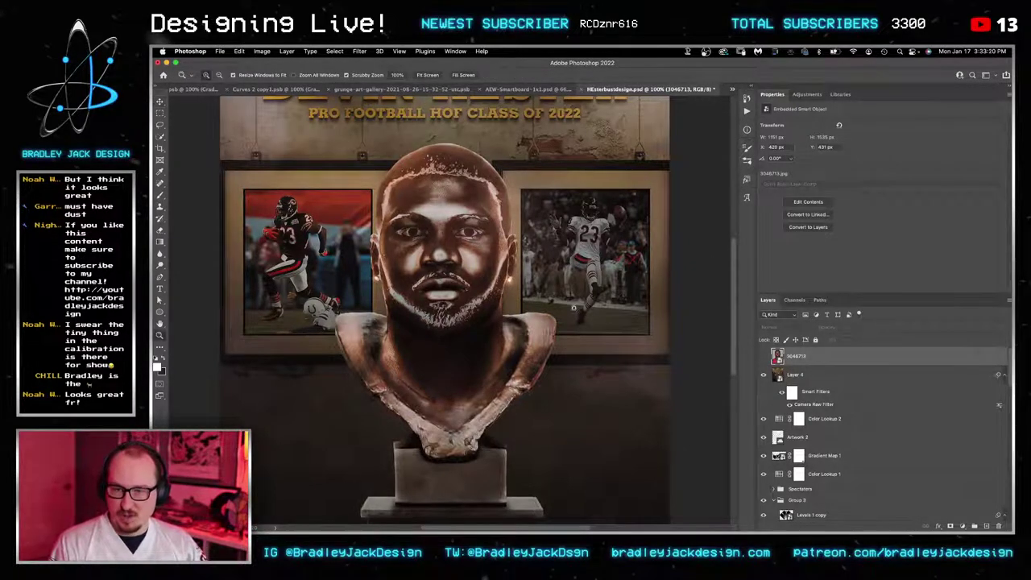
key(super+minus)
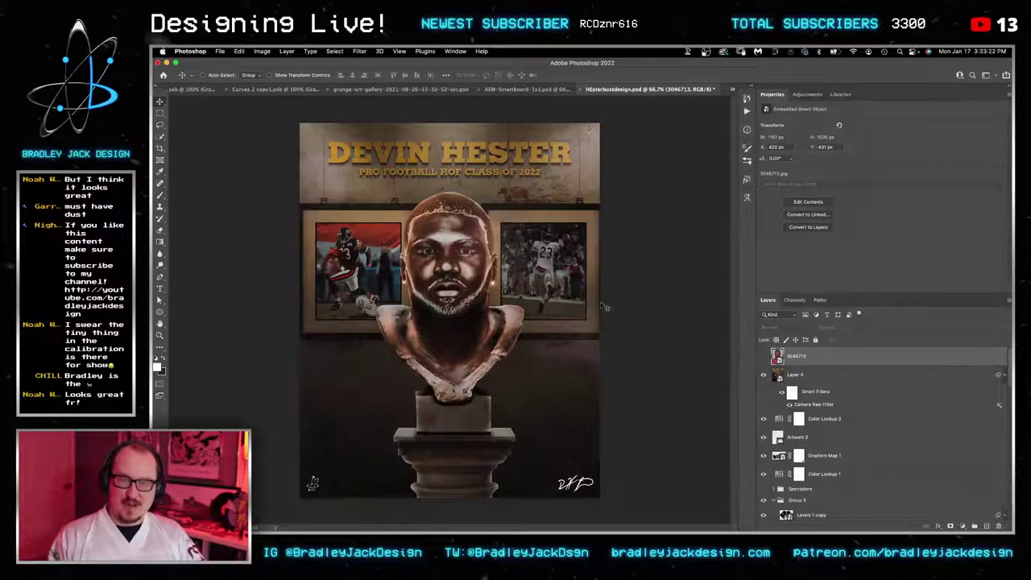